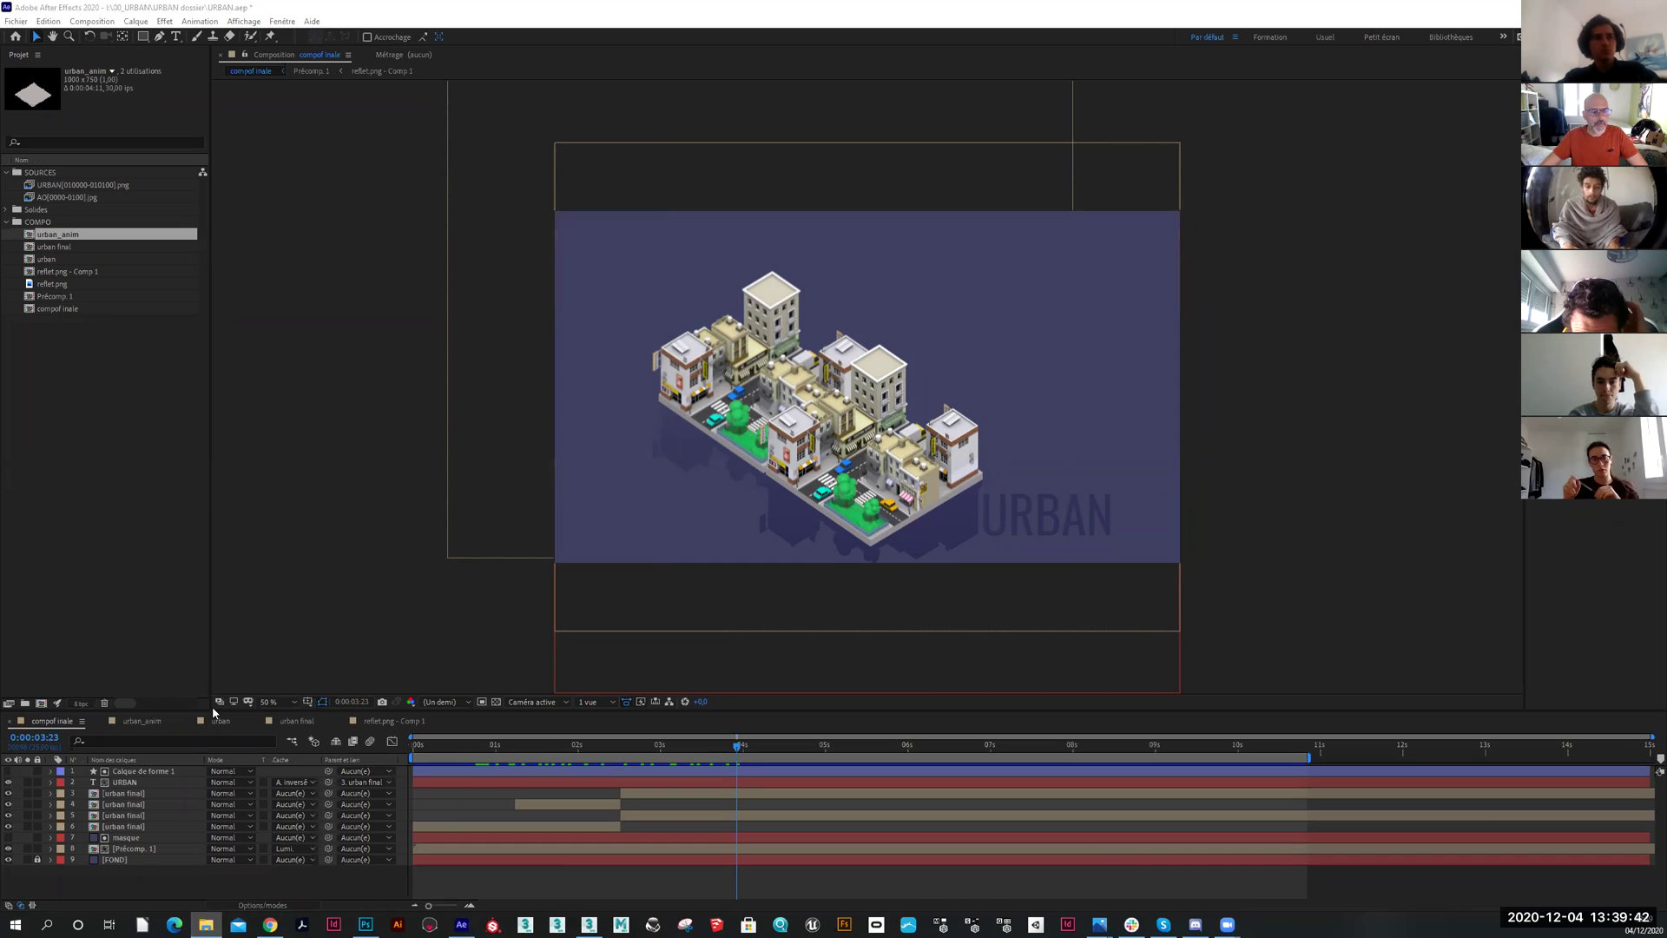
Open the urban composition from the COMPO folder and move its current time to 0:00:03:13
{"action": "left_click", "coordinate": [144, 794]}
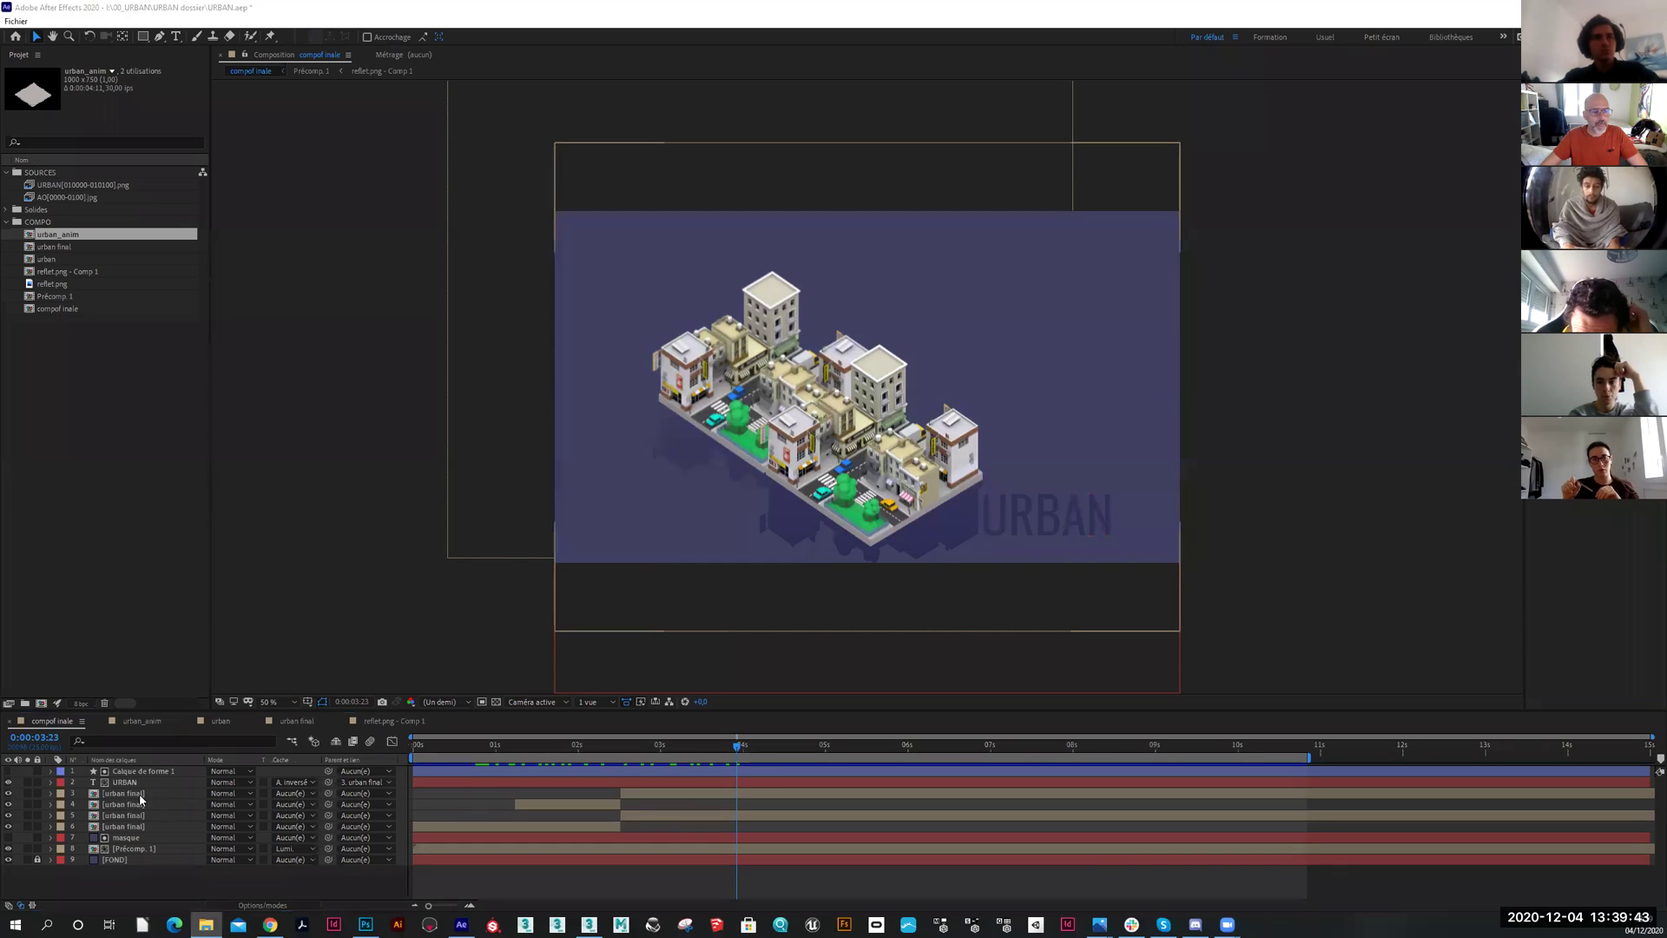
{"action": "left_click", "coordinate": [56, 250]}
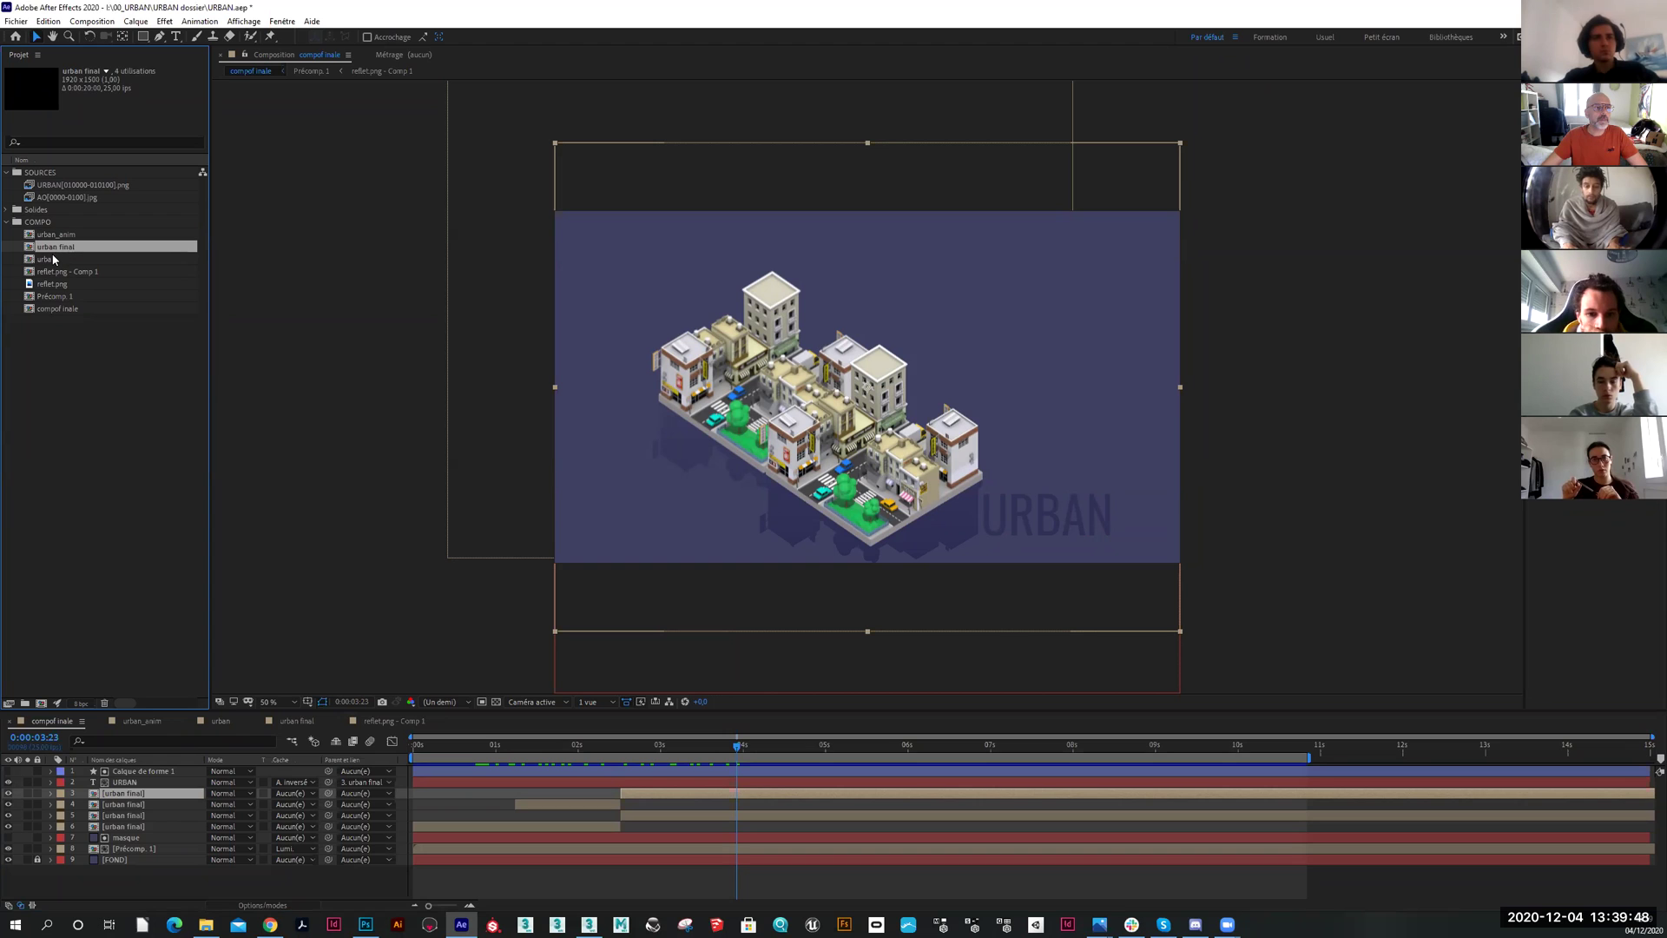
{"action": "double_click", "coordinate": [53, 259]}
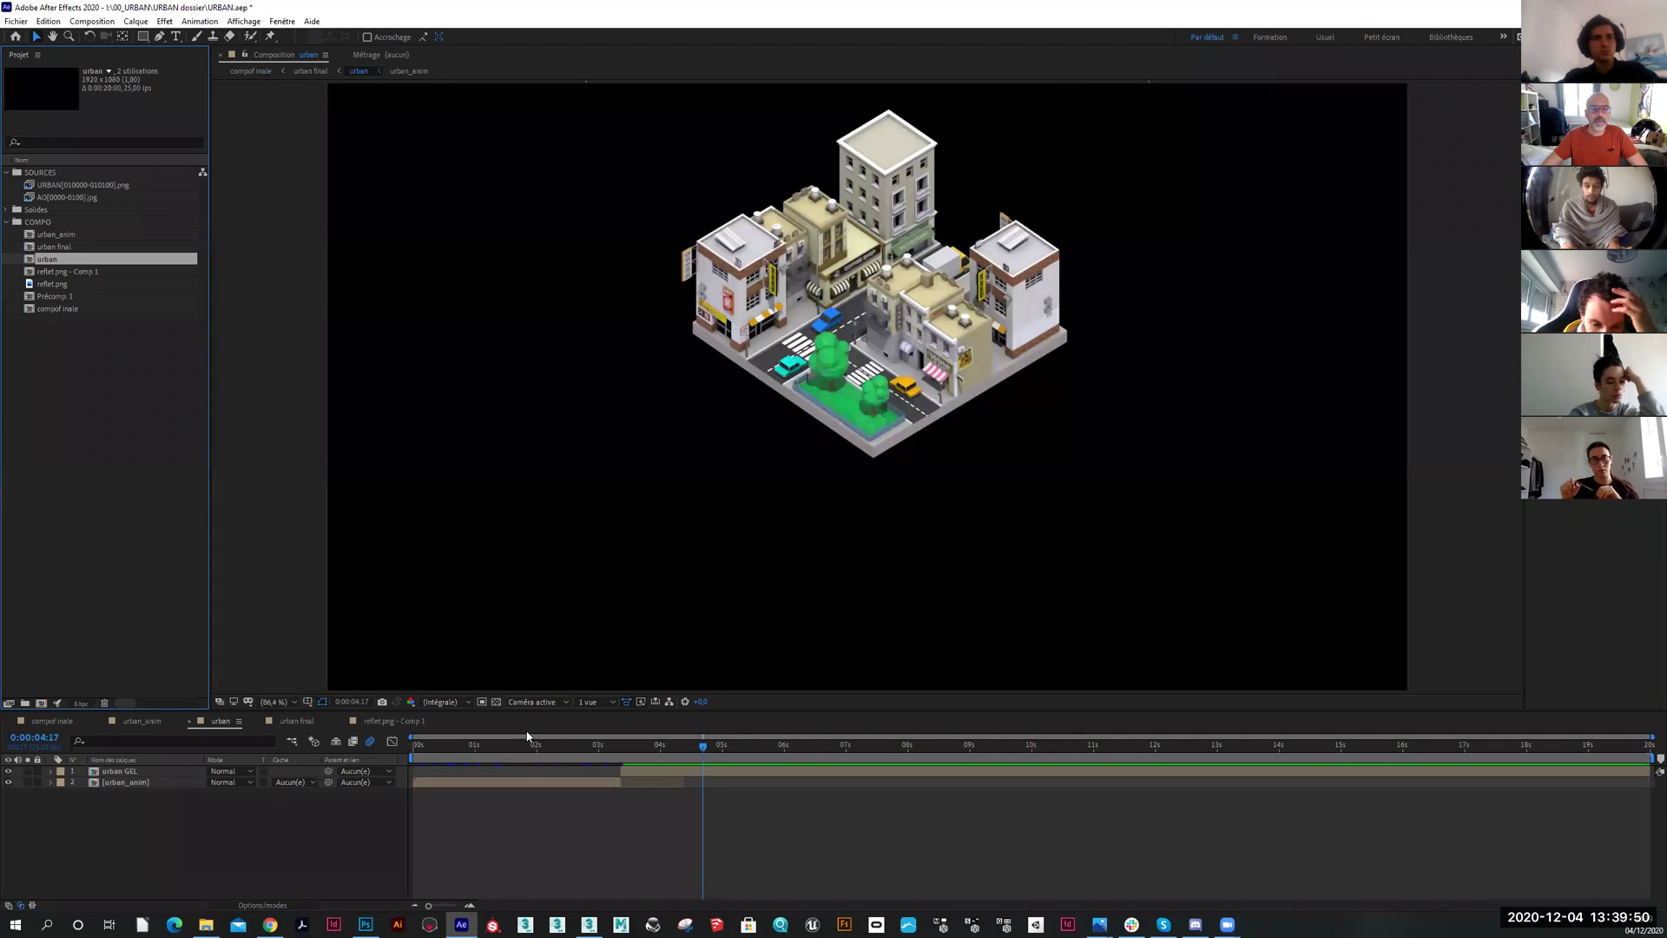
{"action": "left_click_drag", "start_coordinate": [523, 742], "coordinate": [631, 742]}
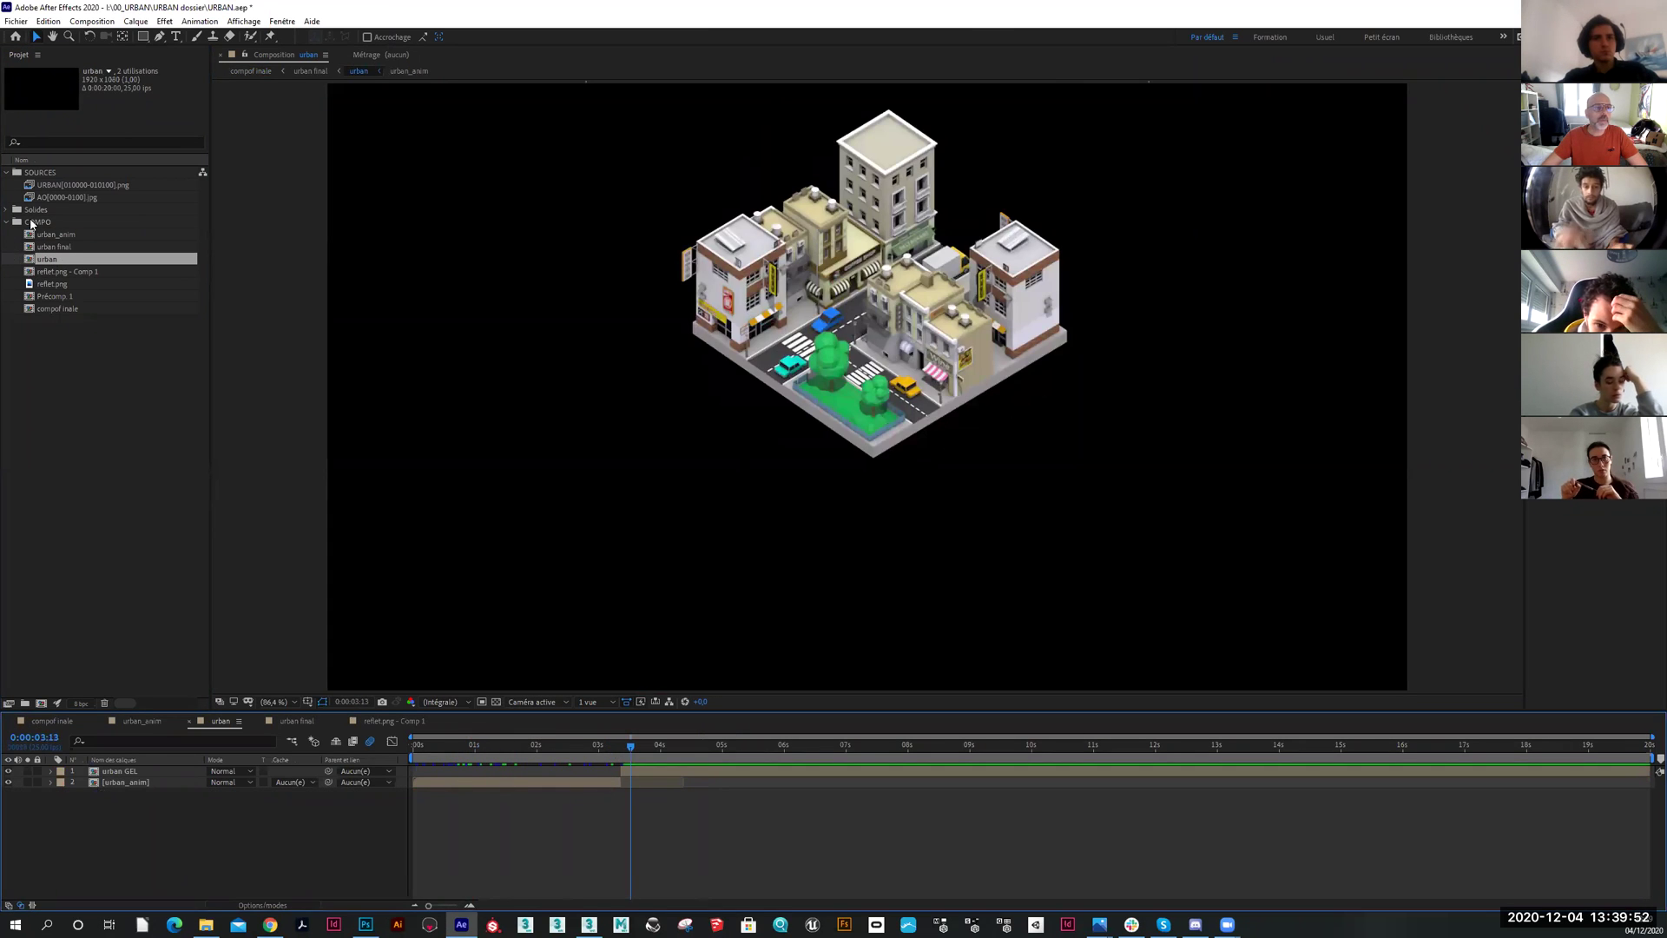
{"action": "left_click", "coordinate": [38, 191]}
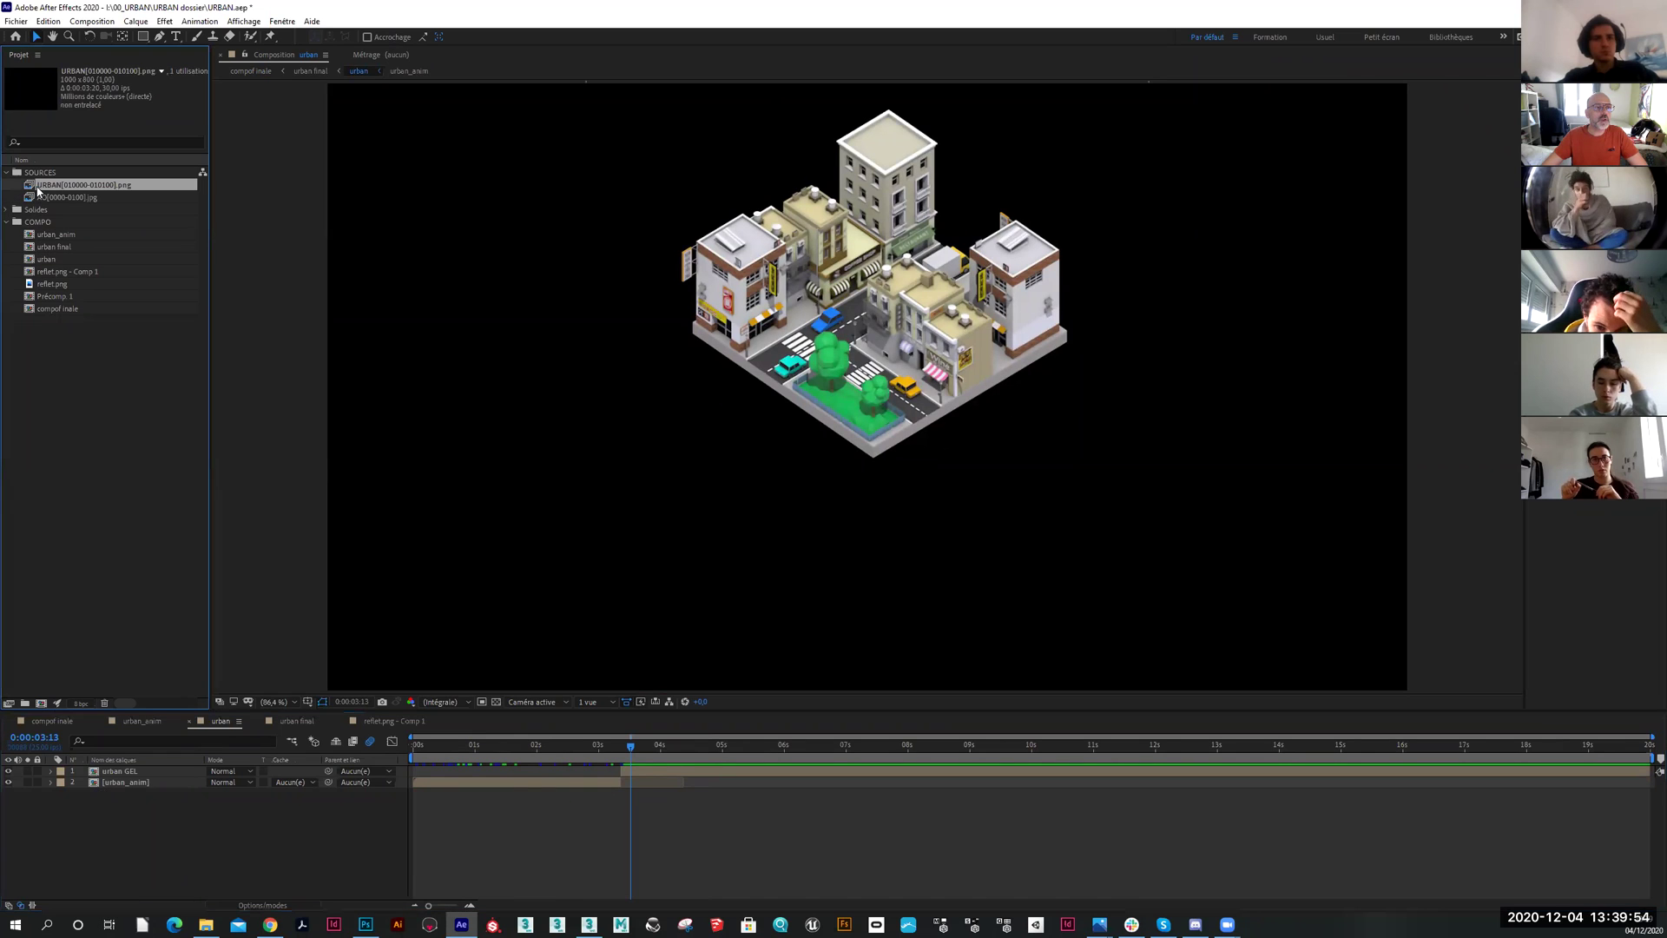
{"action": "right_click", "coordinate": [42, 188]}
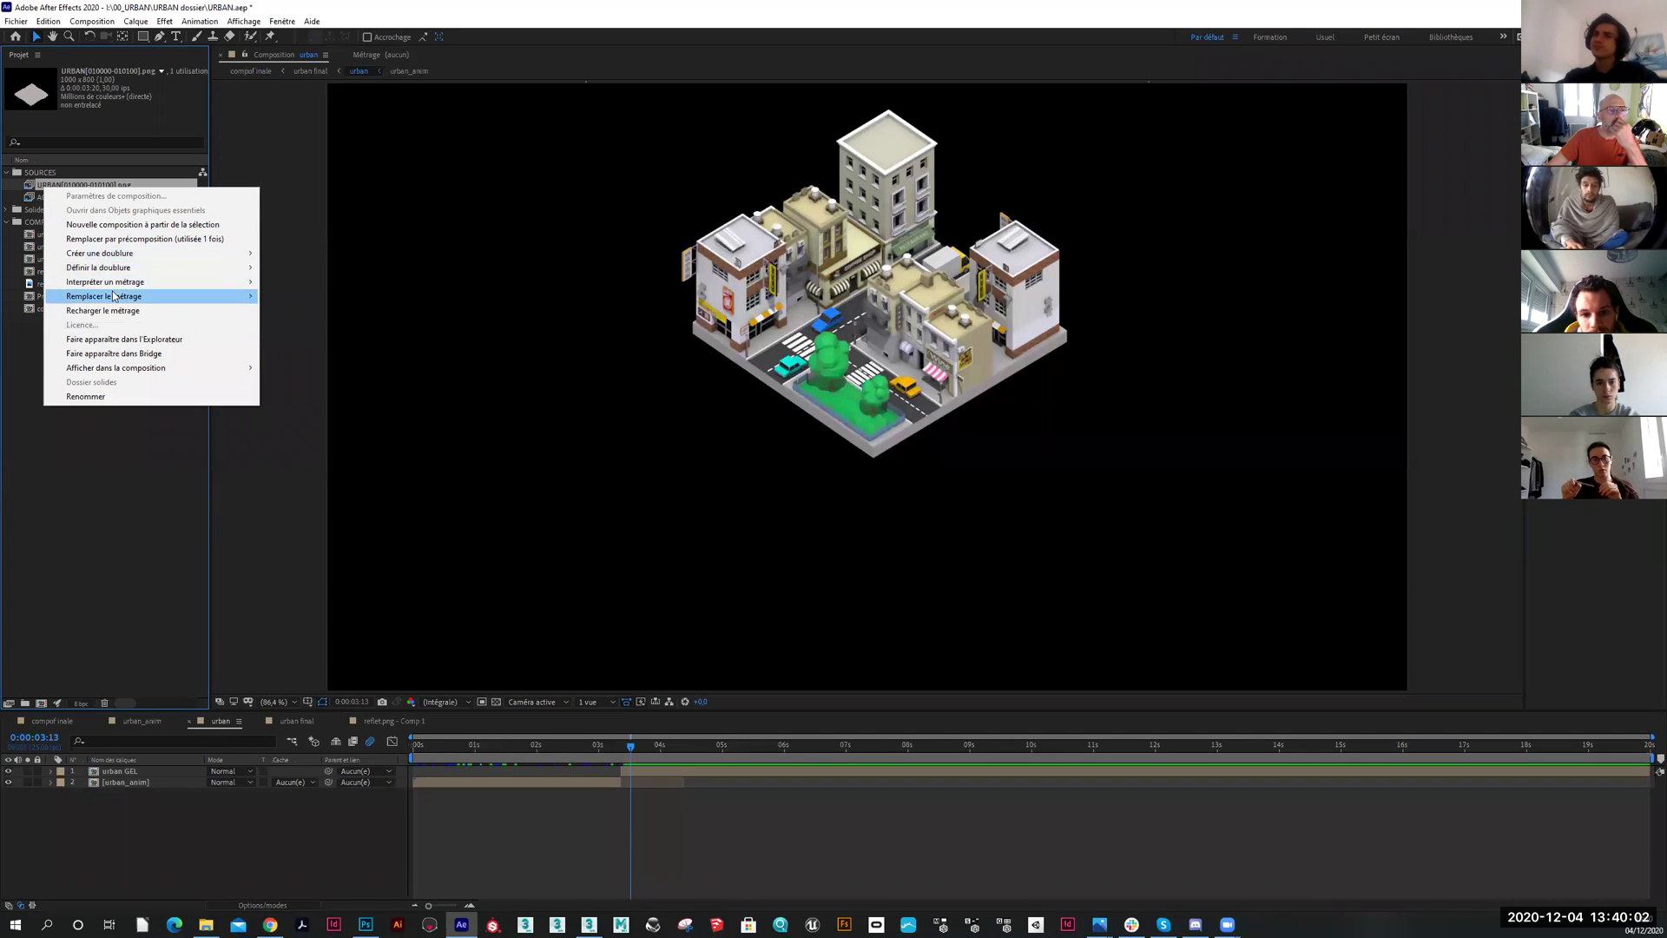
{"action": "mouse_move", "coordinate": [112, 297]}
{"action": "left_click", "coordinate": [288, 295]}
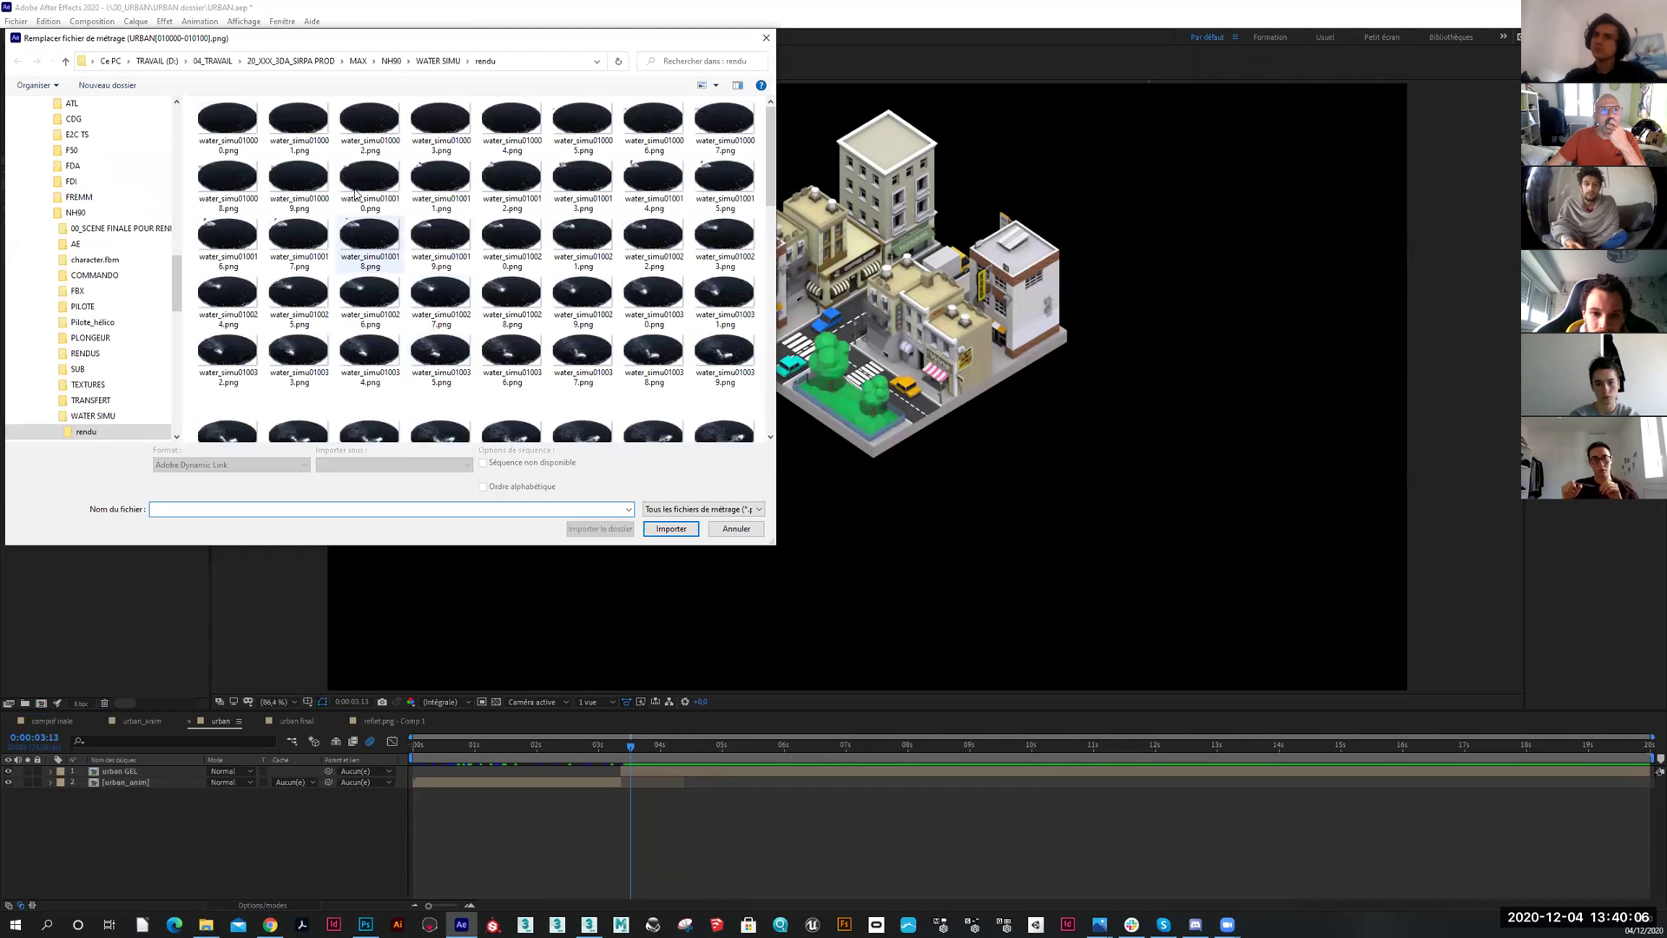
{"action": "left_click", "coordinate": [212, 61]}
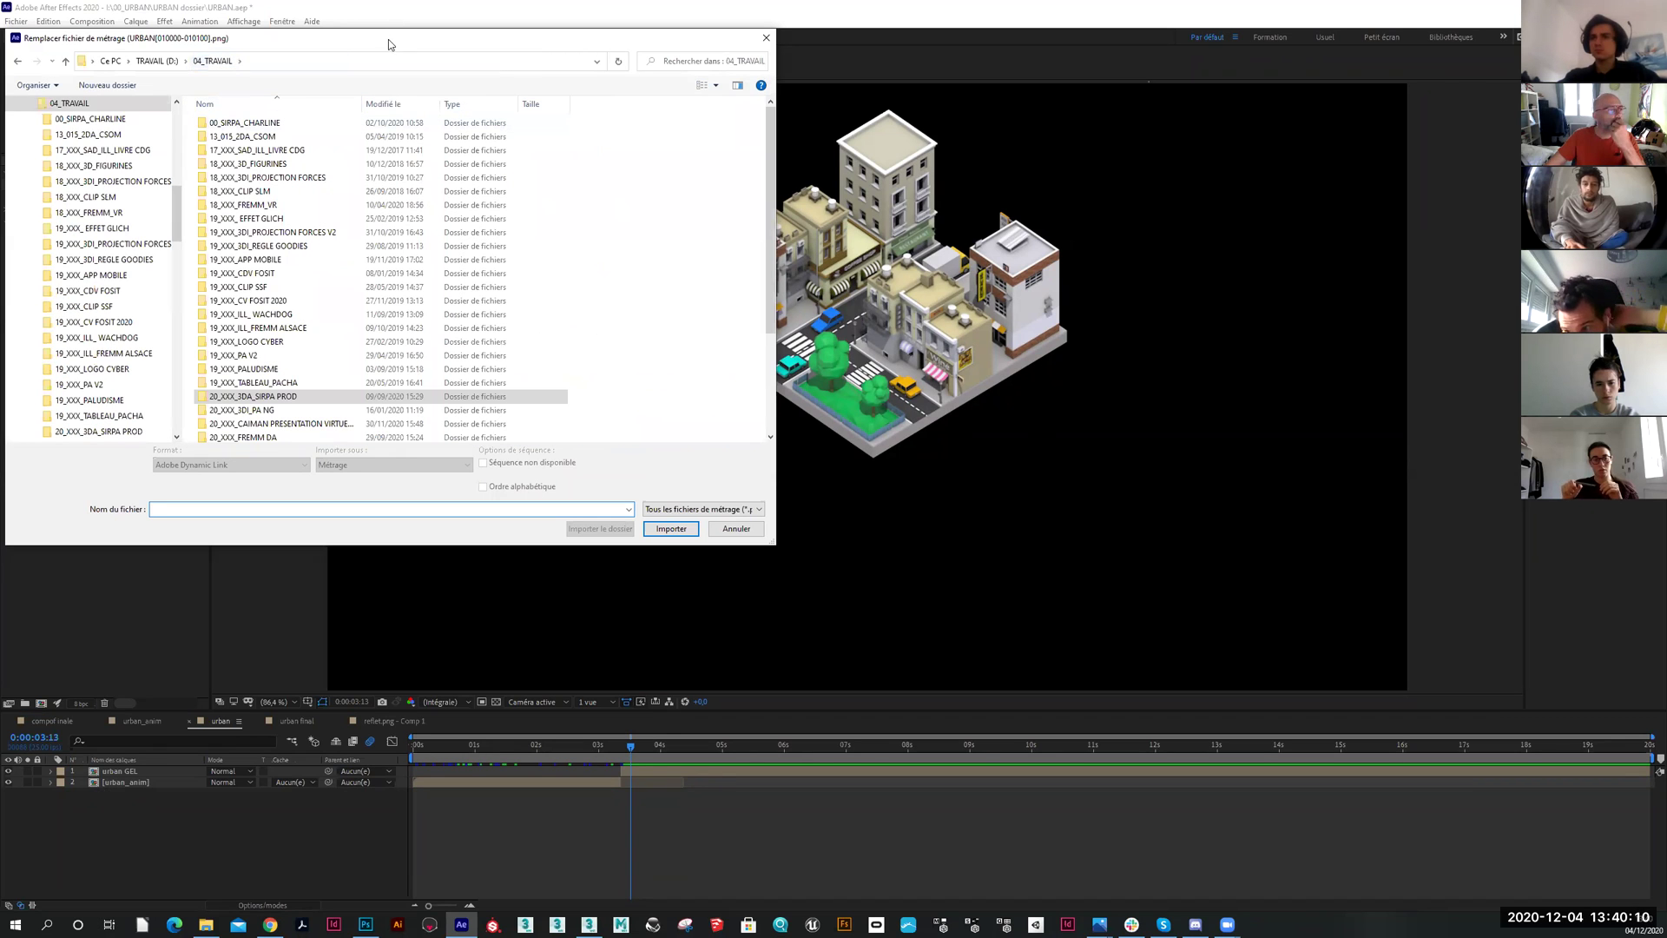
{"action": "key", "text": "Escape"}
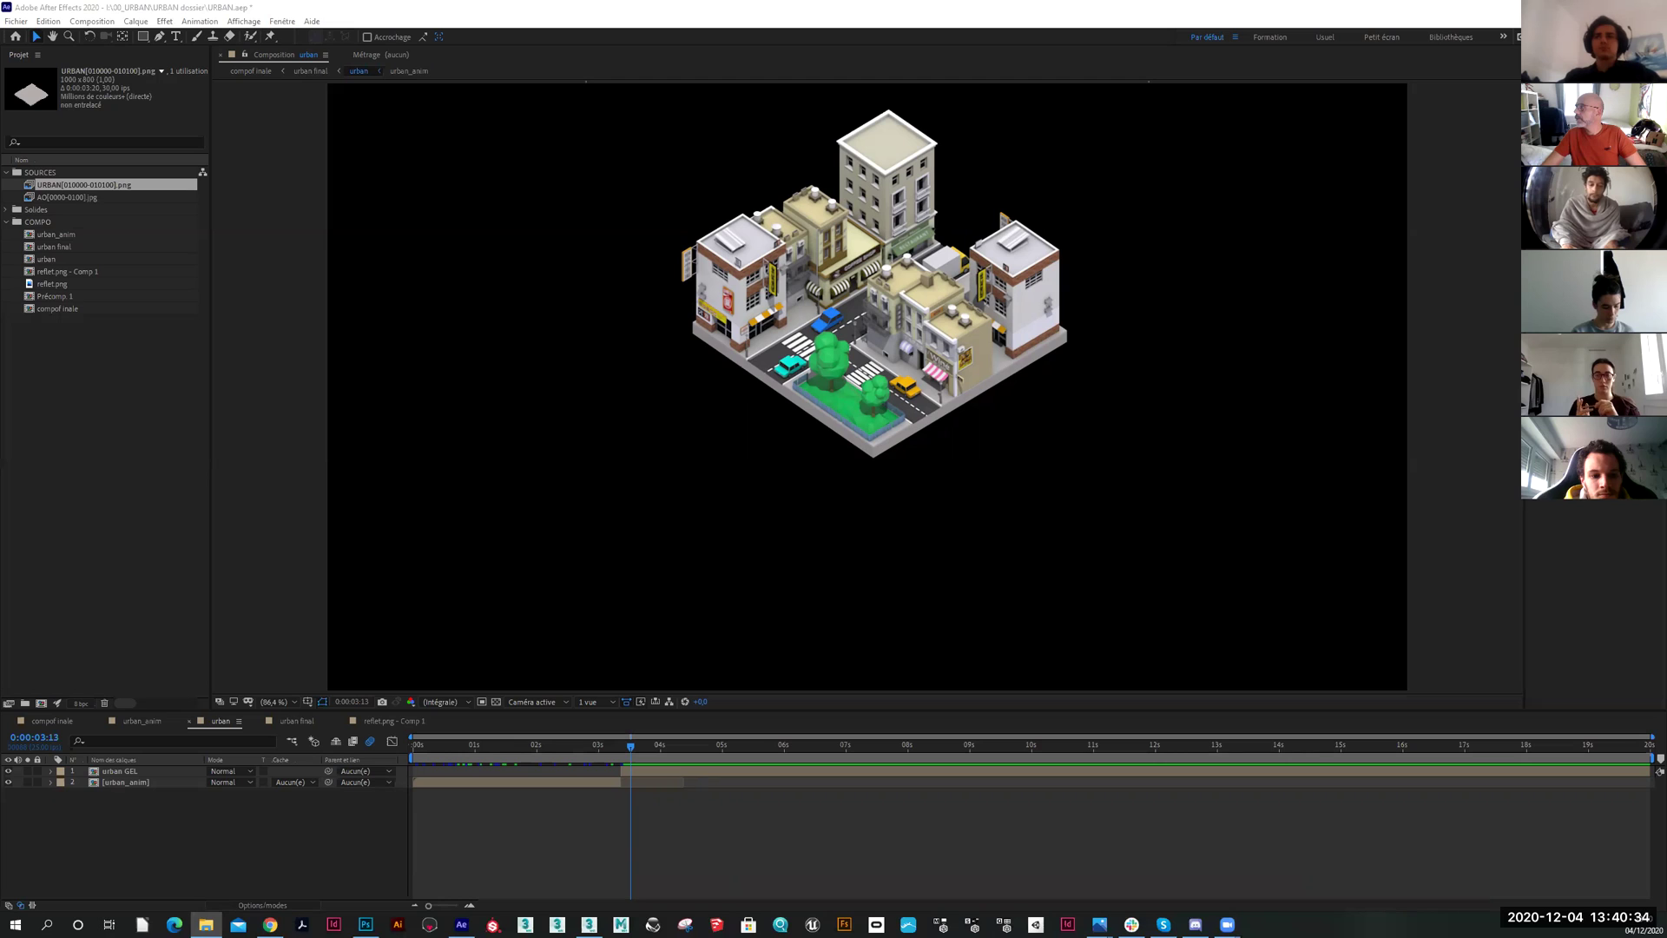
Switch to File Explorer and preview the frame urban_anim010000.png from the ANIM01 folder in SOURCES
{"action": "key", "text": "alt+Tab"}
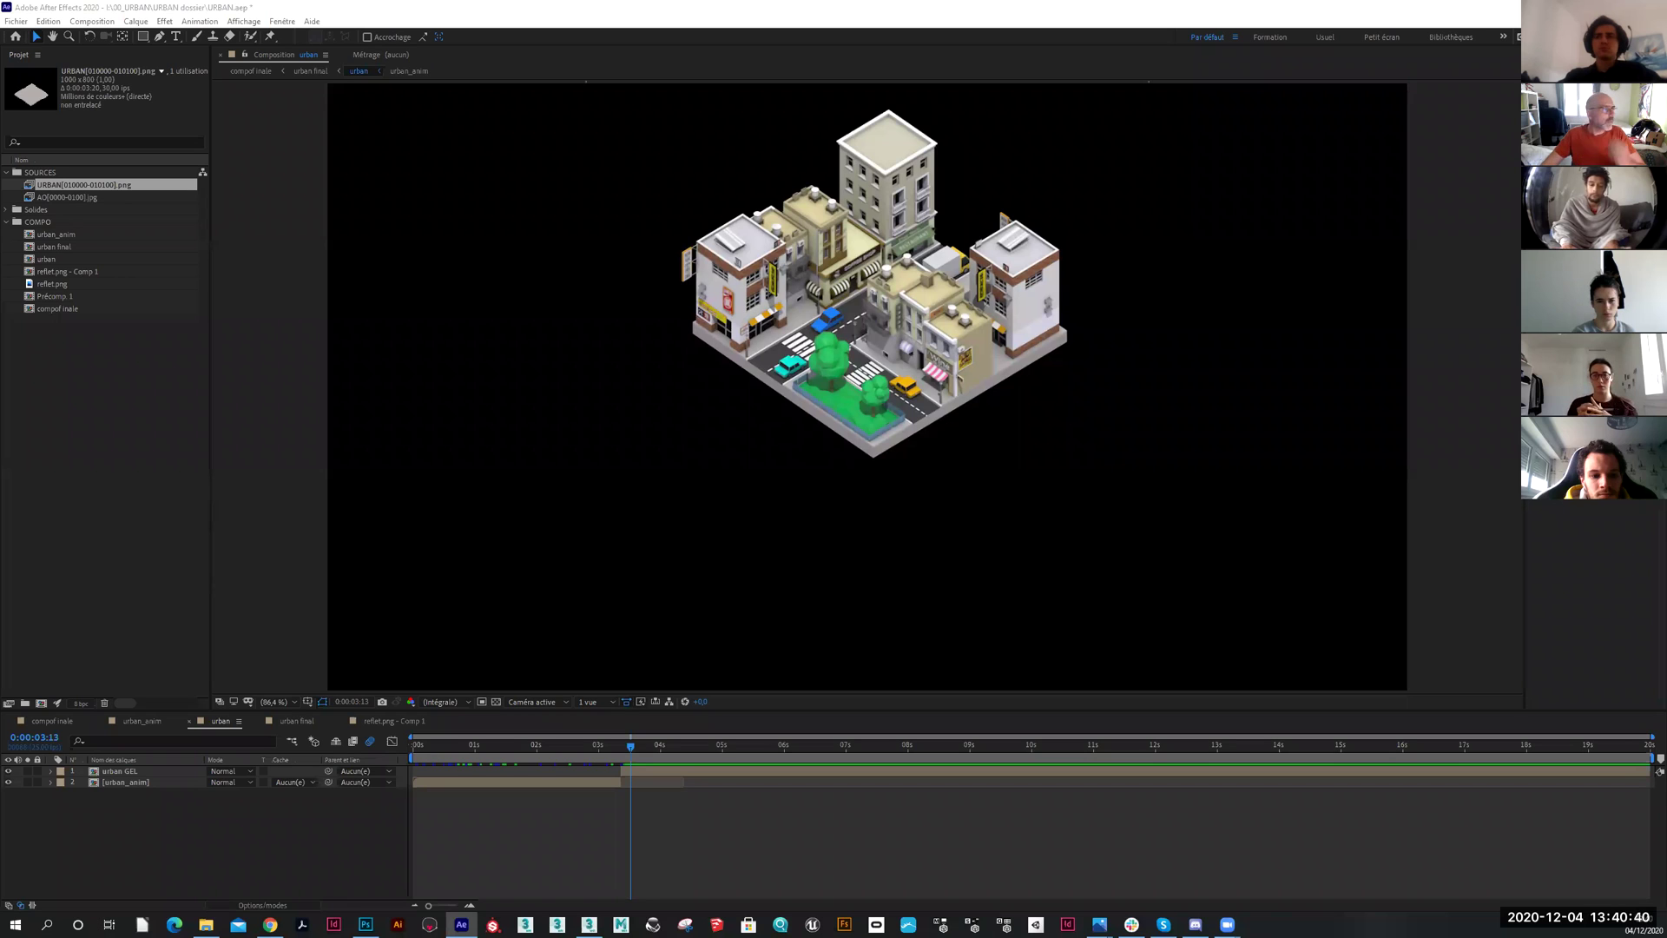
{"action": "key", "text": "alt+Tab"}
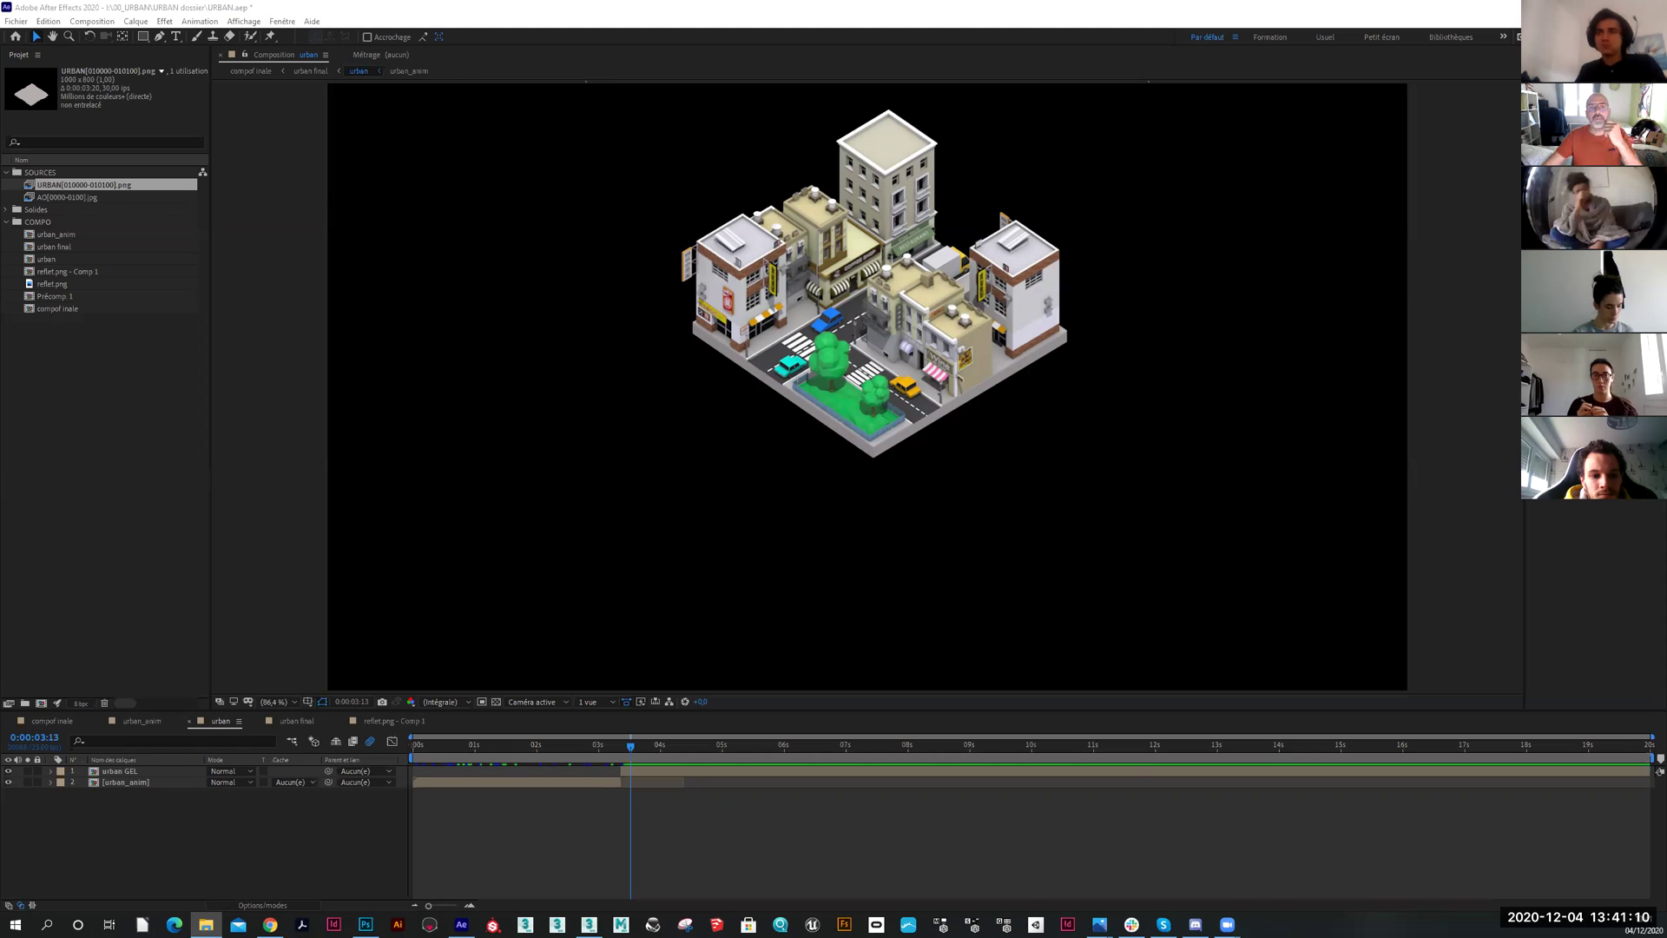
{"action": "key", "text": "alt+Tab"}
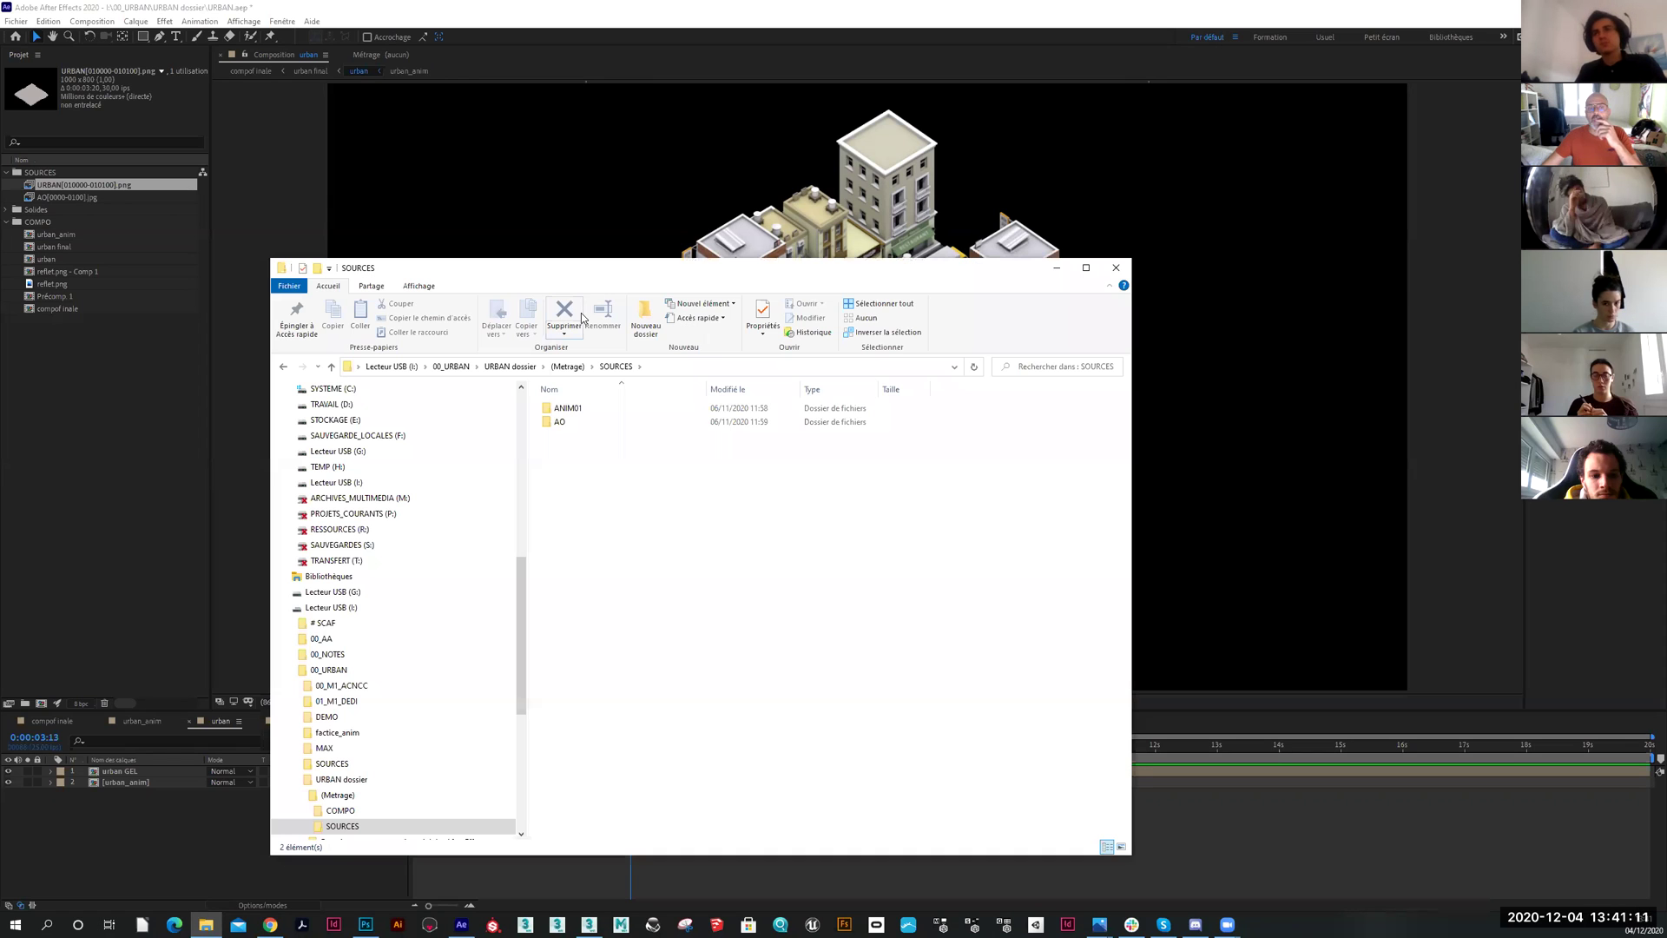
{"action": "double_click", "coordinate": [554, 409]}
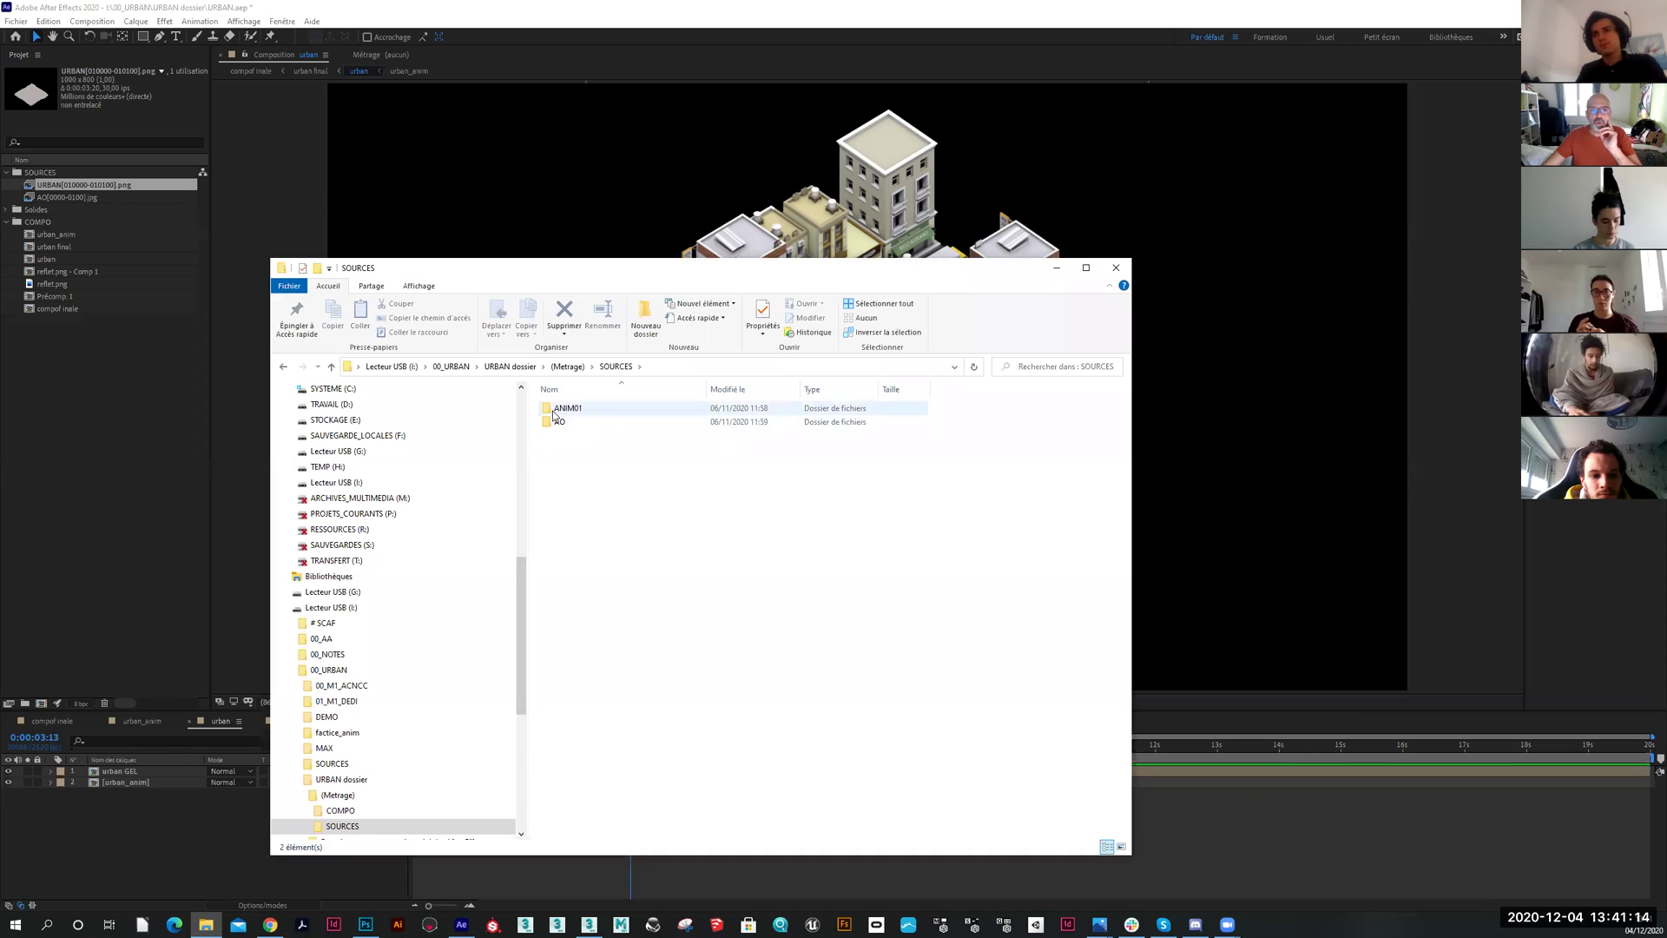
{"action": "scroll", "coordinate": [584, 491], "scroll_direction": "up", "scroll_amount": 3, "text": "ctrl"}
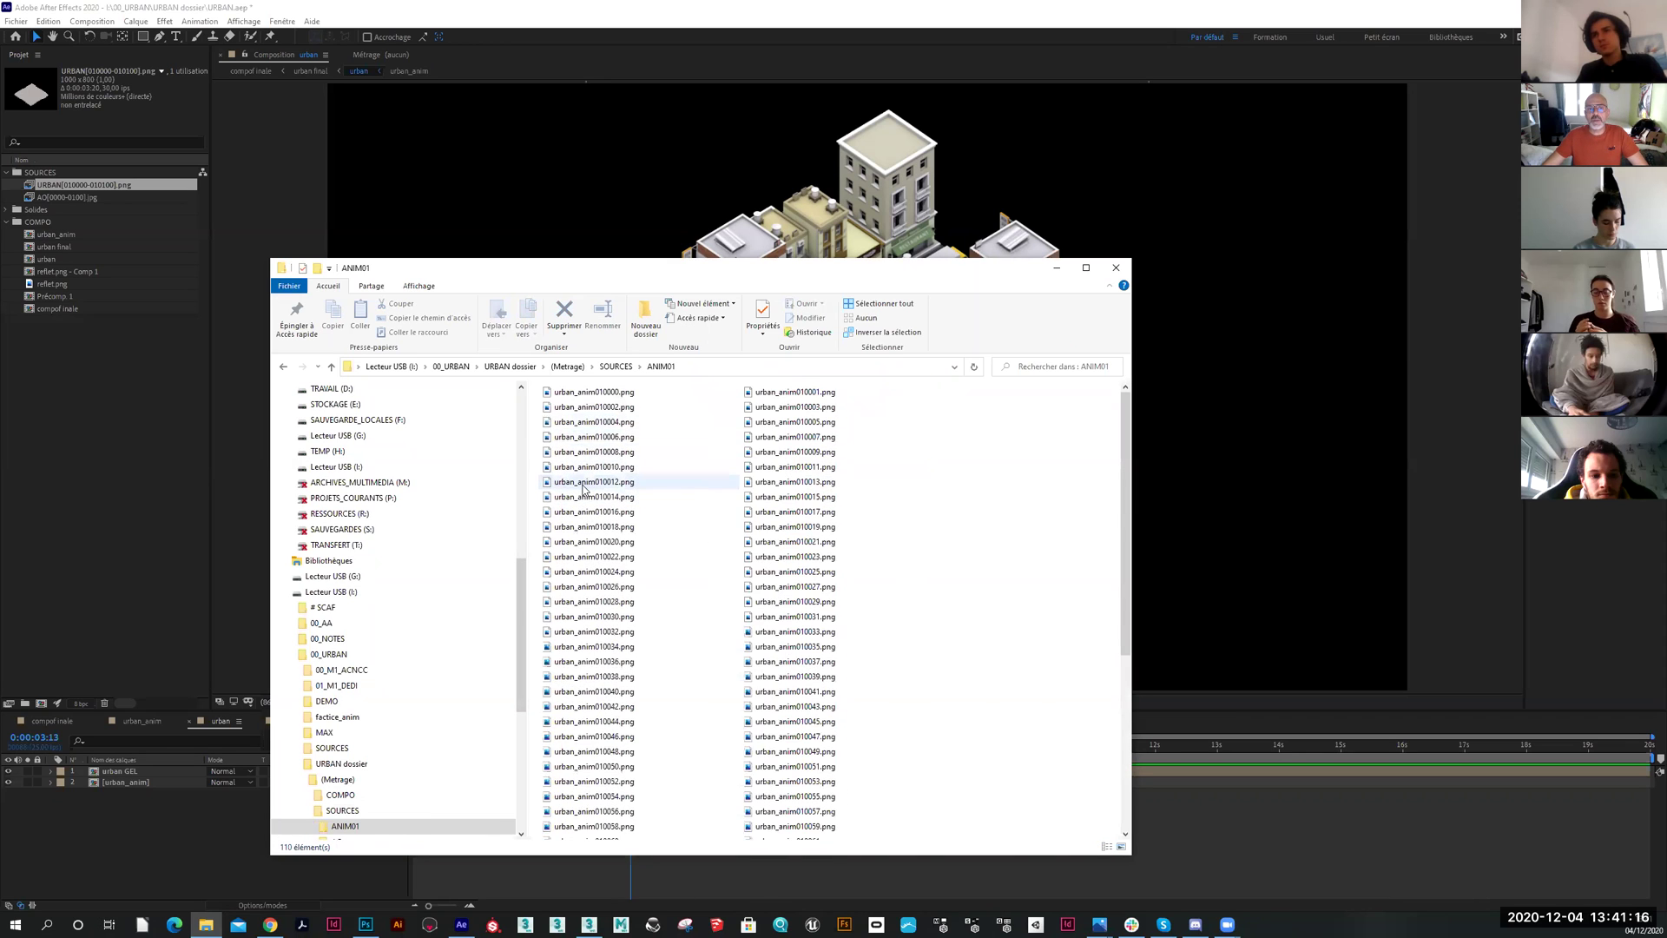
{"action": "scroll", "coordinate": [583, 491], "scroll_direction": "up", "scroll_amount": 3, "text": "ctrl"}
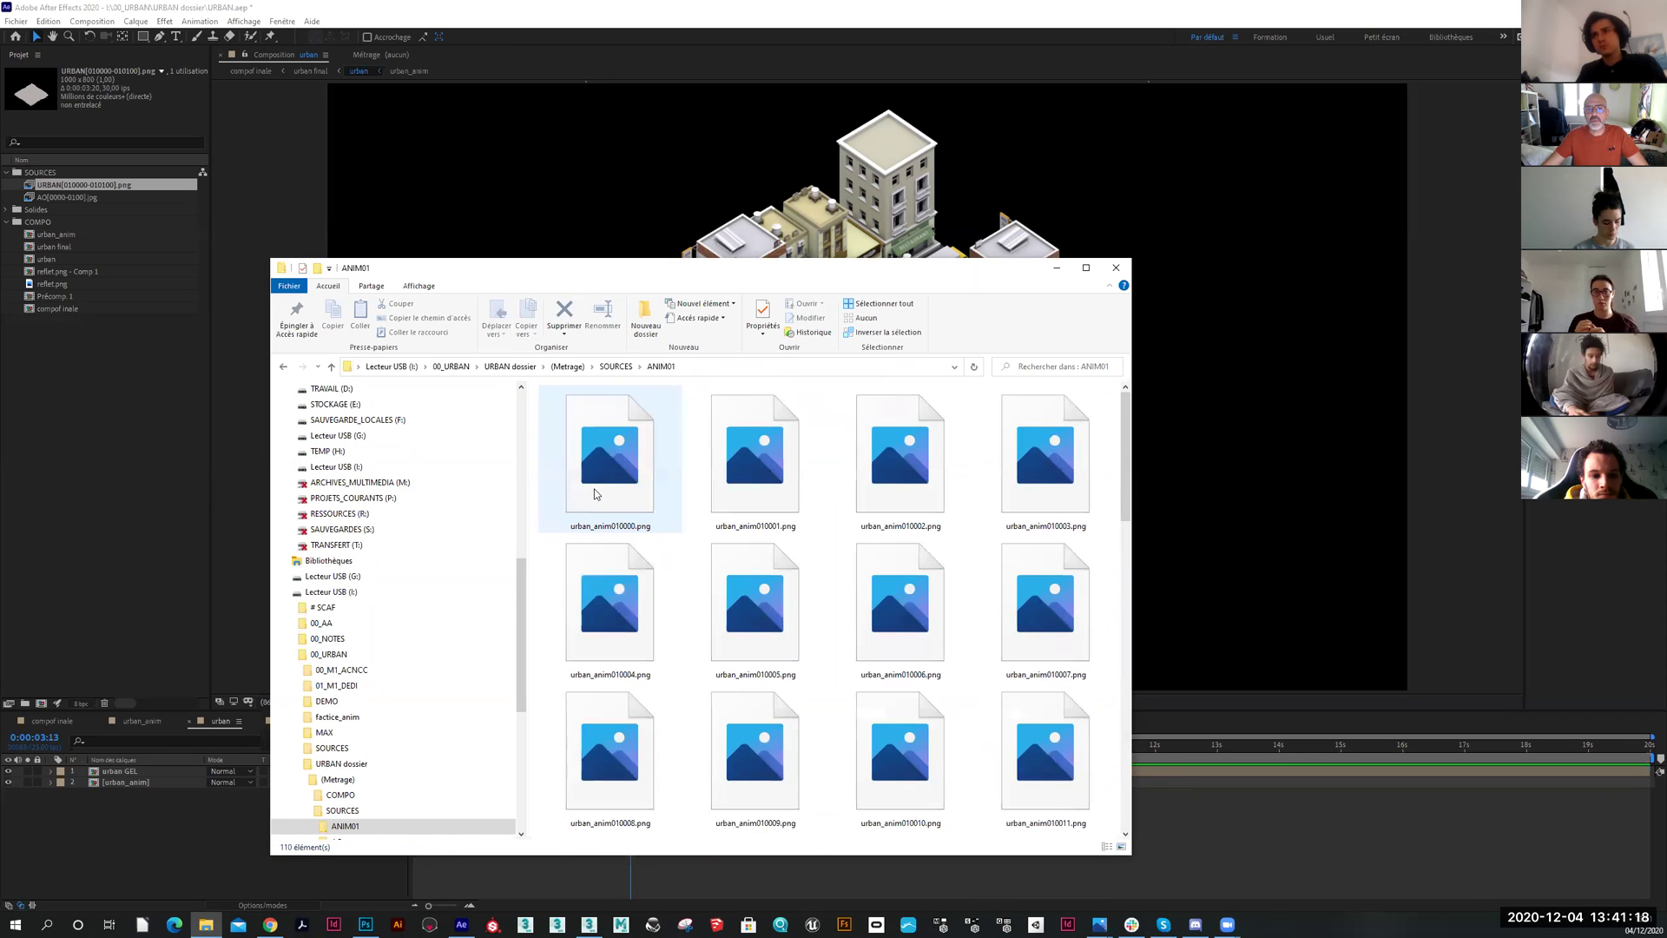
{"action": "left_click", "coordinate": [598, 486]}
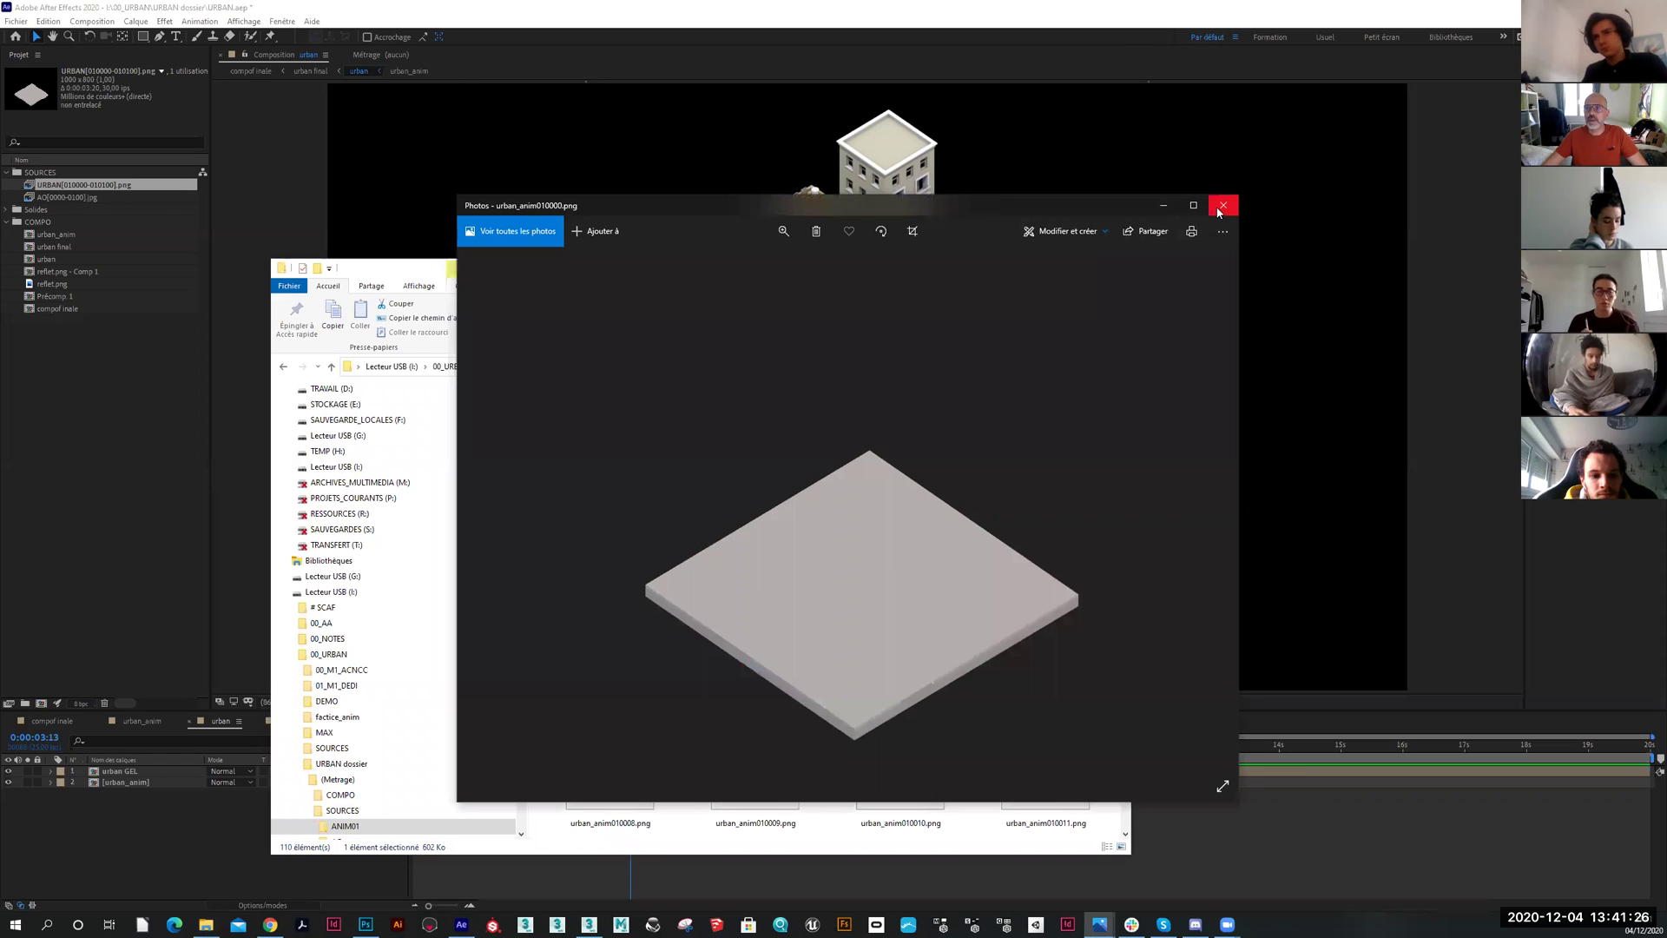
{"action": "left_click", "coordinate": [1223, 205]}
Look through the remaining rendered frames of the ANIM01 sequence as thumbnails
{"action": "left_click_drag", "start_coordinate": [1125, 455], "coordinate": [1112, 851]}
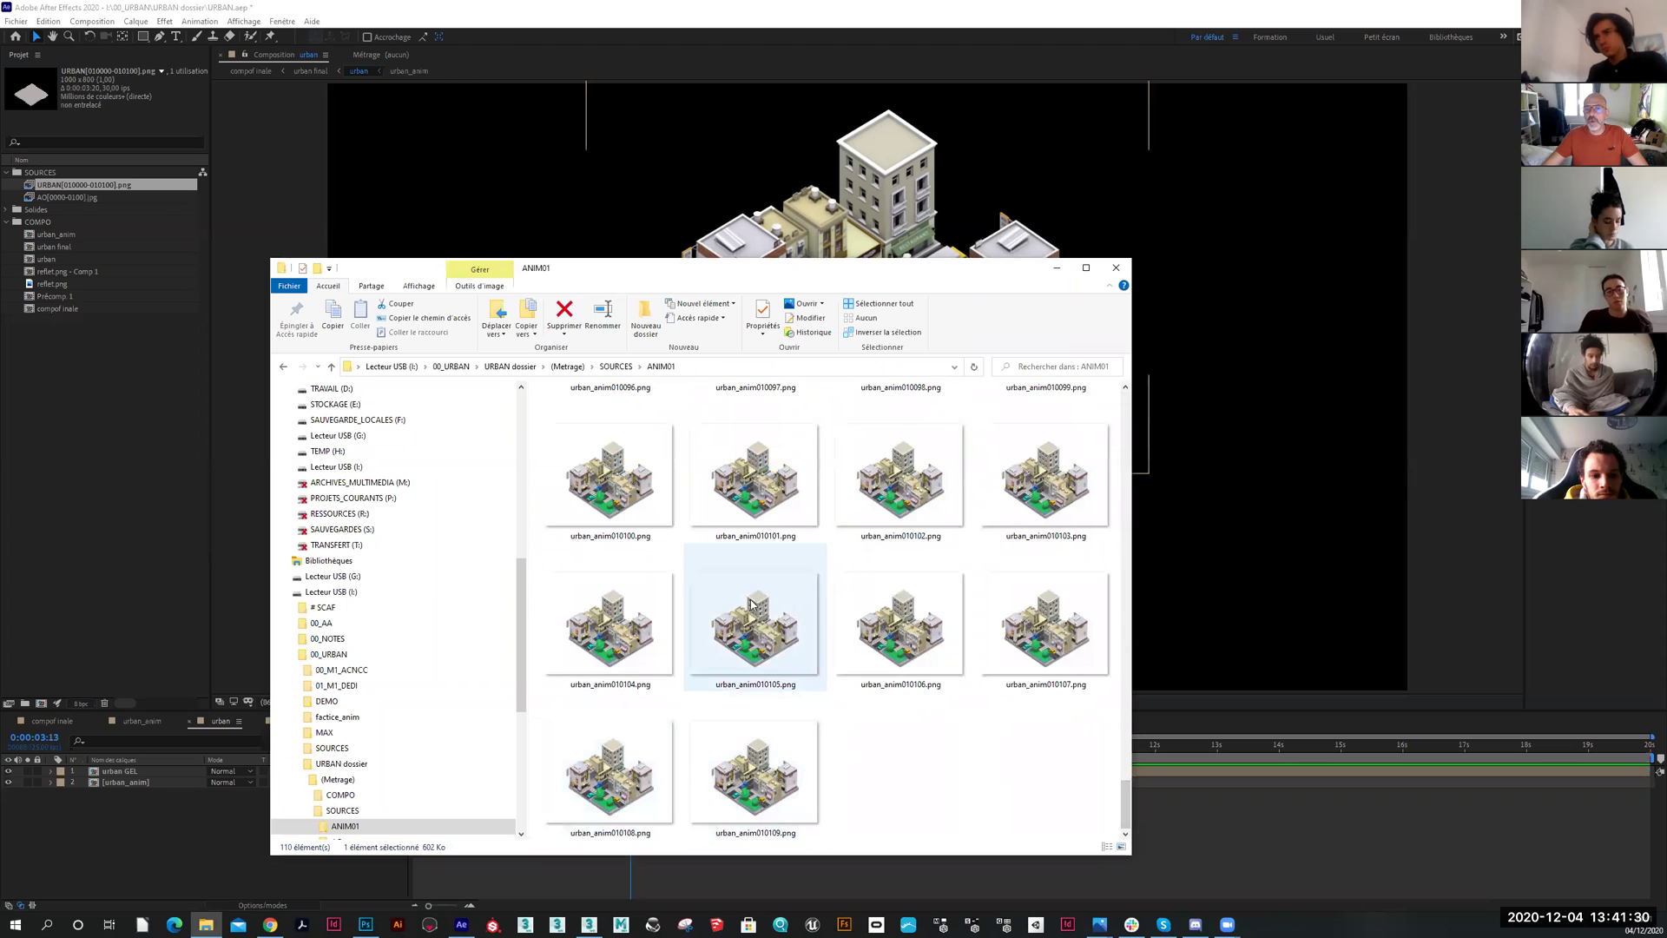
{"action": "scroll", "coordinate": [809, 599], "scroll_direction": "up", "scroll_amount": 1}
{"action": "scroll", "coordinate": [809, 602], "scroll_direction": "up", "scroll_amount": 8}
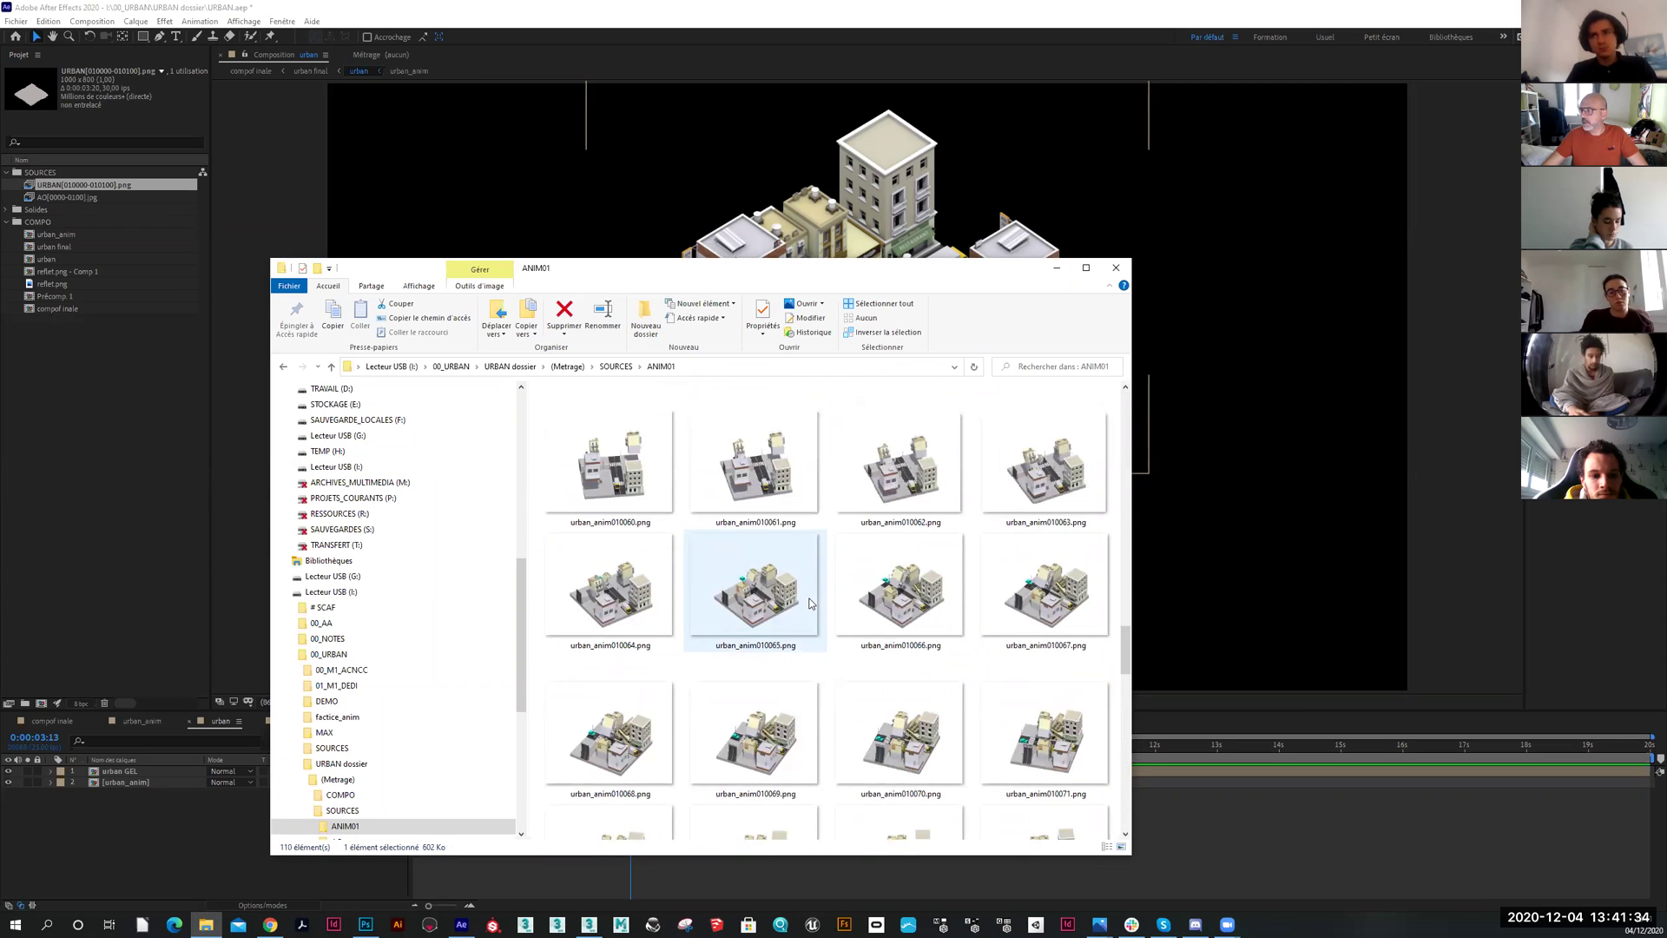
{"action": "scroll", "coordinate": [809, 602], "scroll_direction": "down", "scroll_amount": 4}
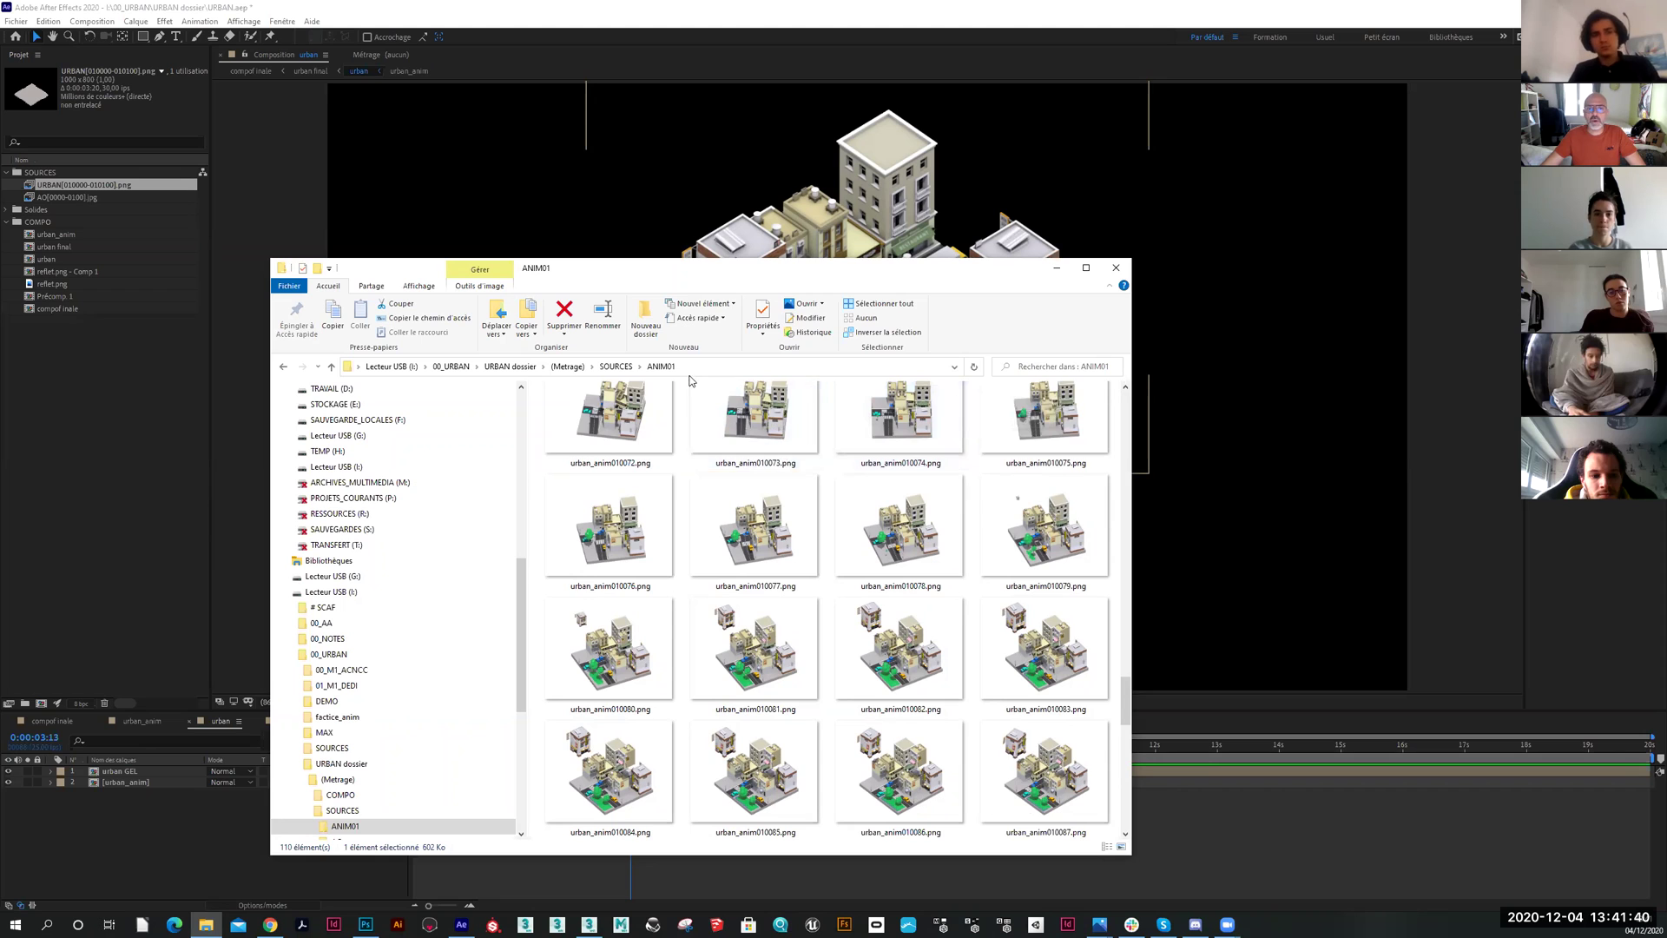
Open the AO folder in SOURCES and look through its urban_anim01_ao frames as large thumbnails
{"action": "key", "text": "BackSpace"}
{"action": "double_click", "coordinate": [573, 423]}
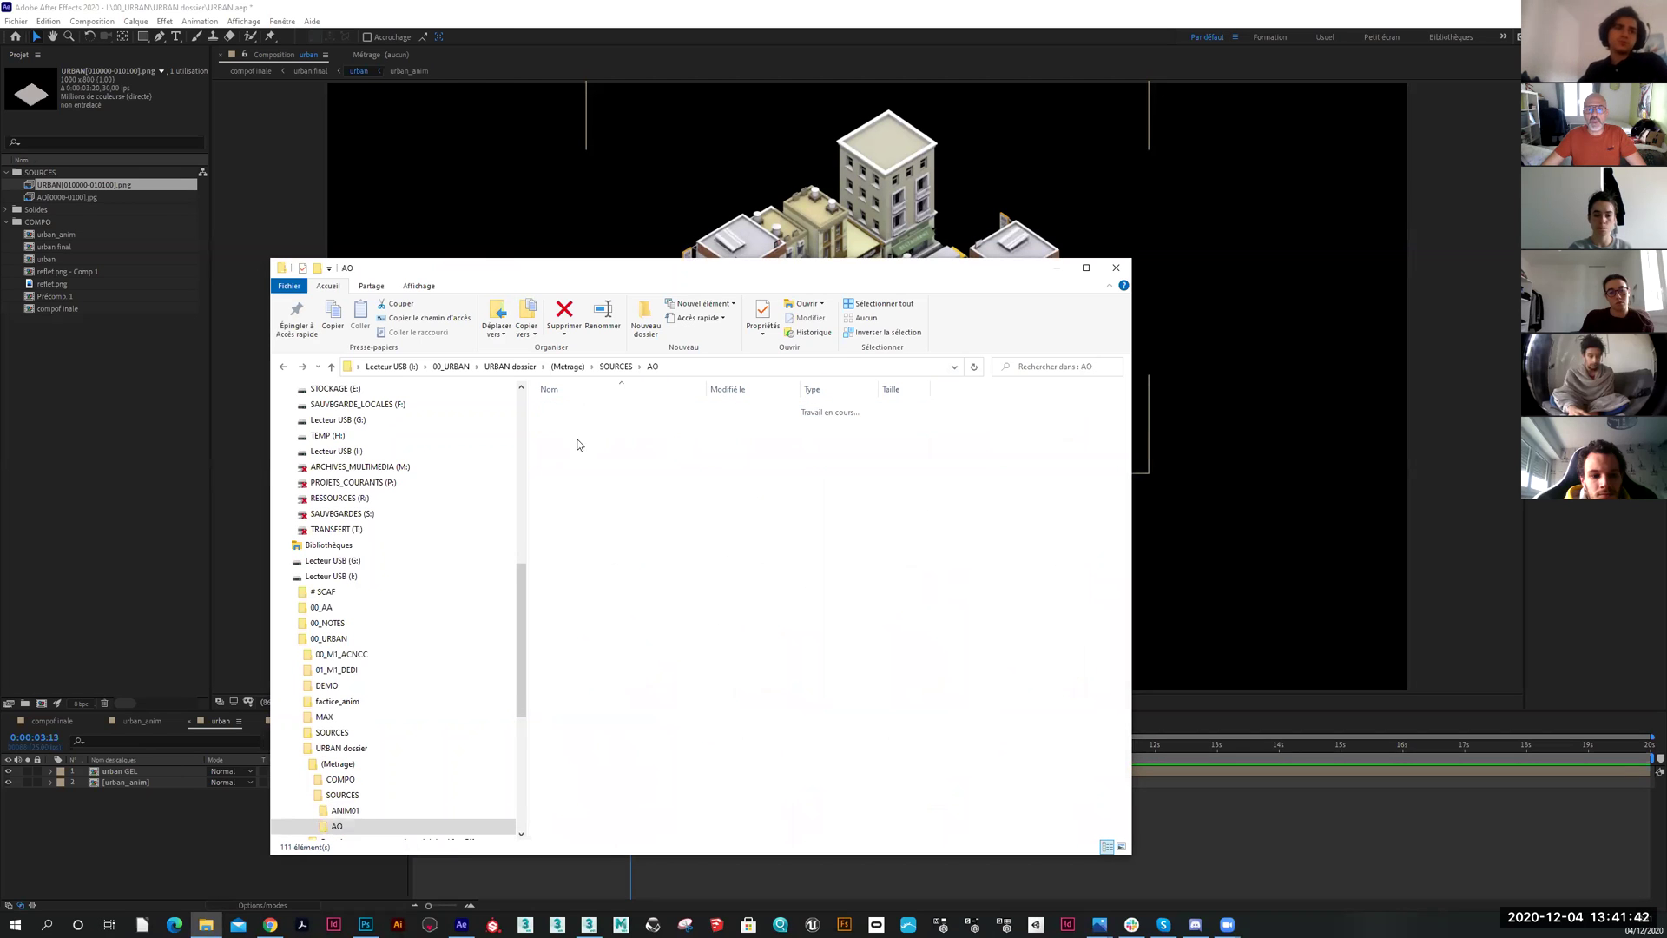
{"action": "scroll", "coordinate": [620, 509], "scroll_direction": "up", "scroll_amount": 4, "text": "ctrl"}
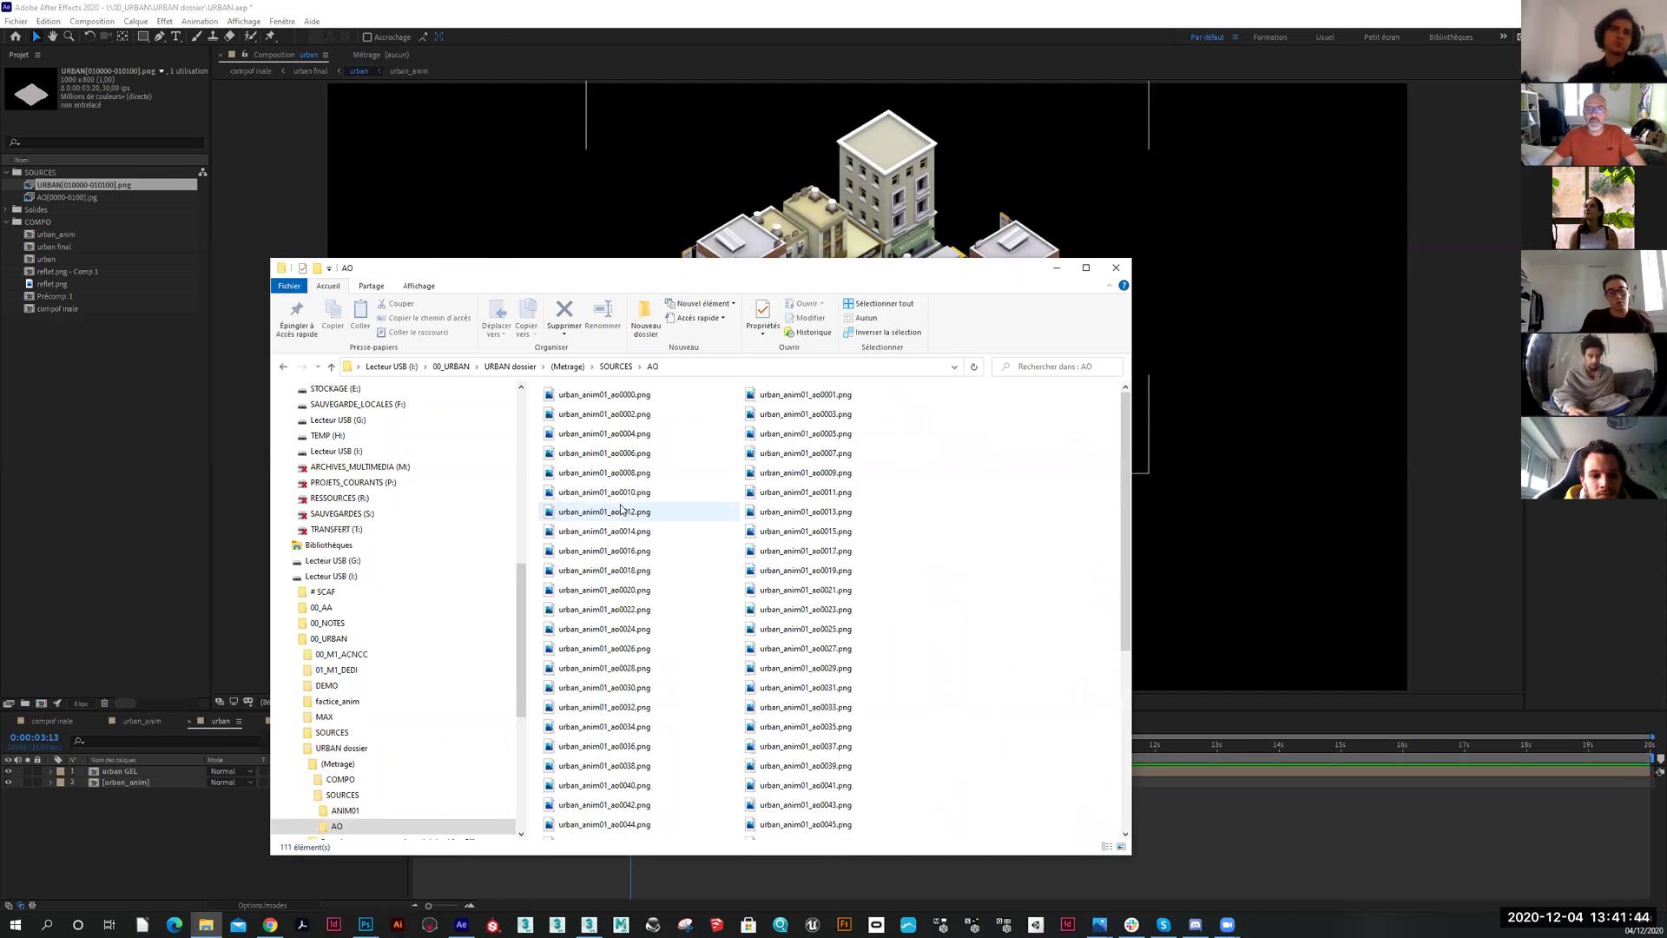
{"action": "scroll", "coordinate": [621, 509], "scroll_direction": "up", "scroll_amount": 1, "text": "ctrl"}
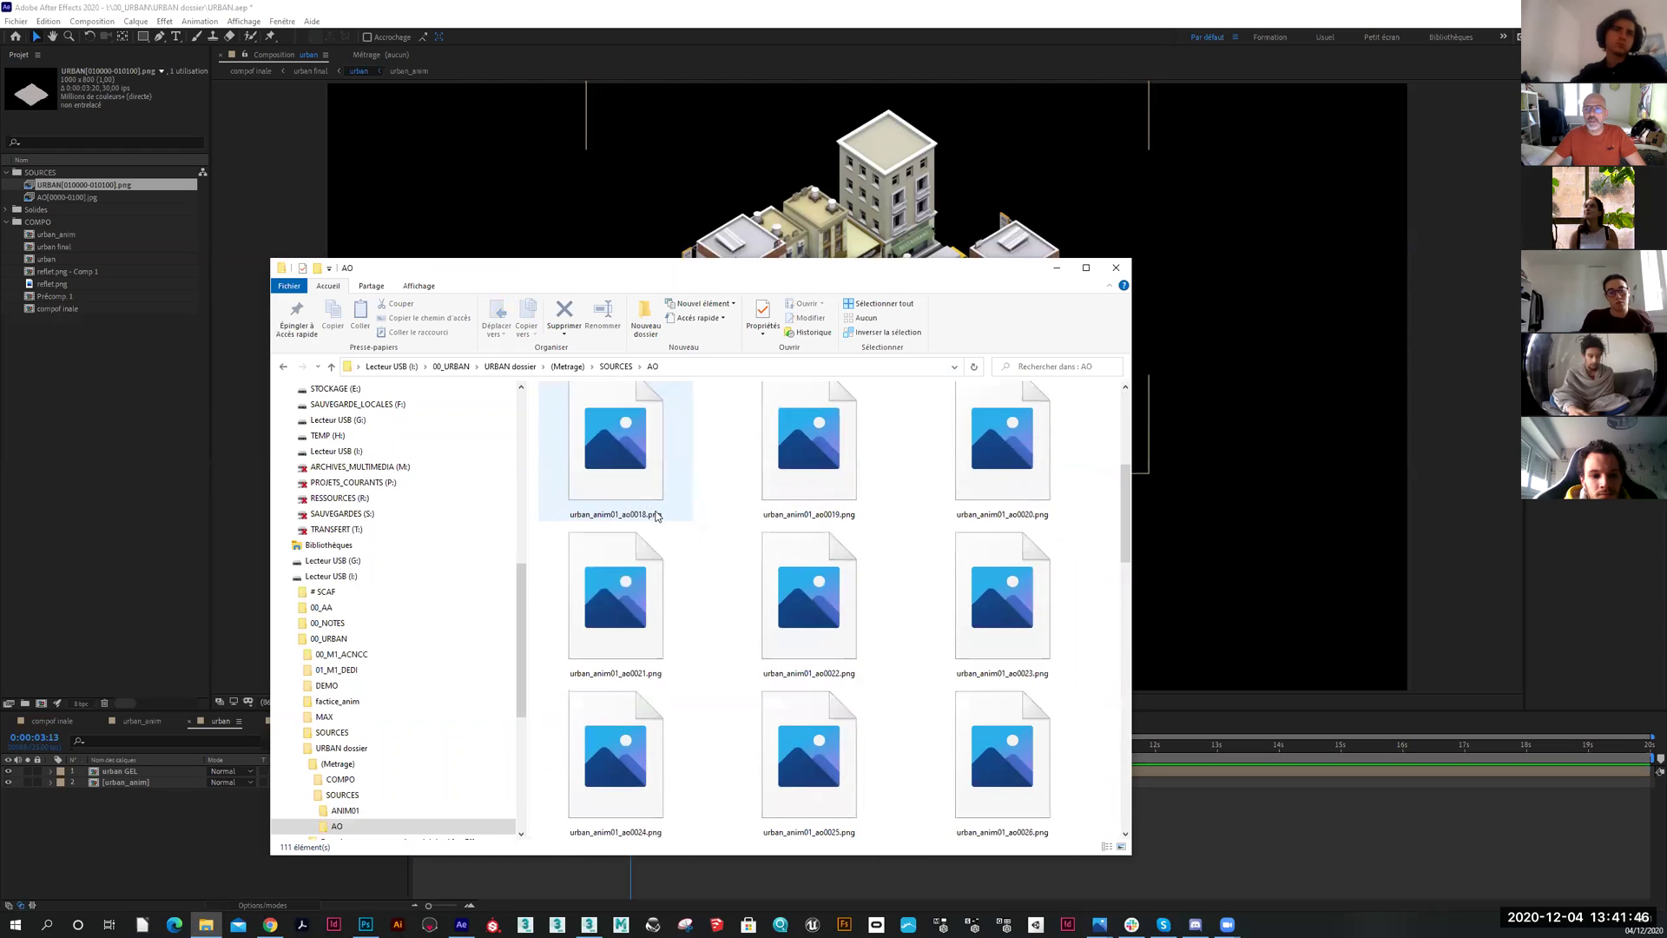
{"action": "scroll", "coordinate": [671, 526], "scroll_direction": "down", "scroll_amount": 15}
{"action": "scroll", "coordinate": [673, 529], "scroll_direction": "down", "scroll_amount": 5}
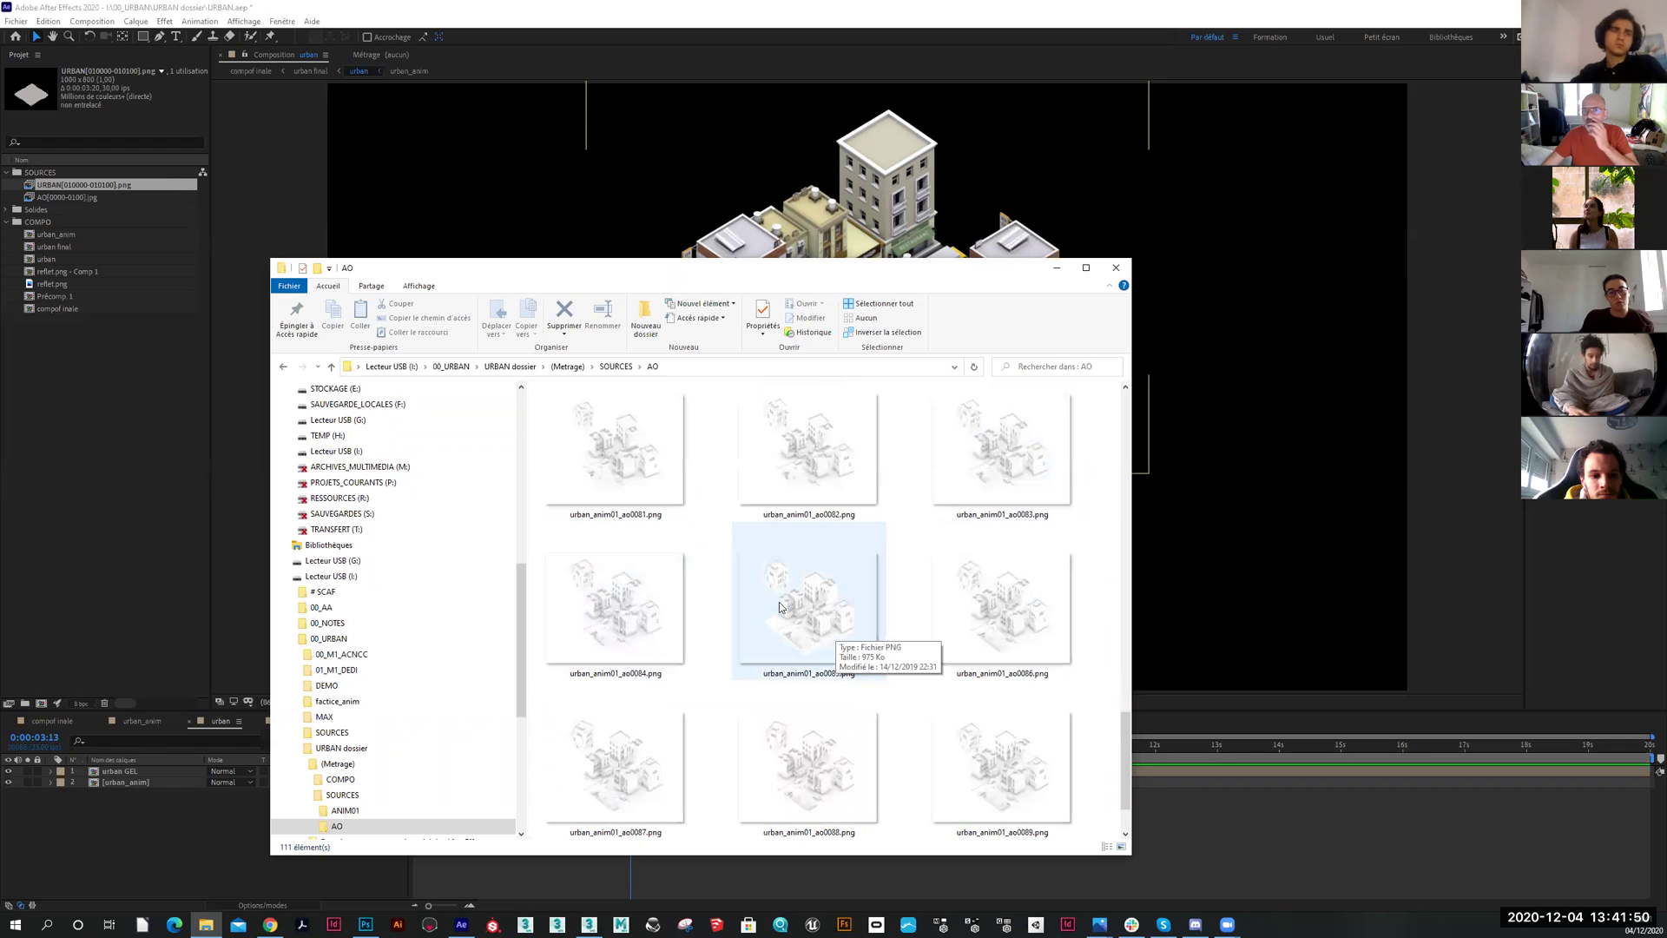
Go back up to URBAN dossier and preview reflet.png from the COMPO folder in (Metrage)
{"action": "key", "text": "alt+Left"}
{"action": "key", "text": "alt+Left"}
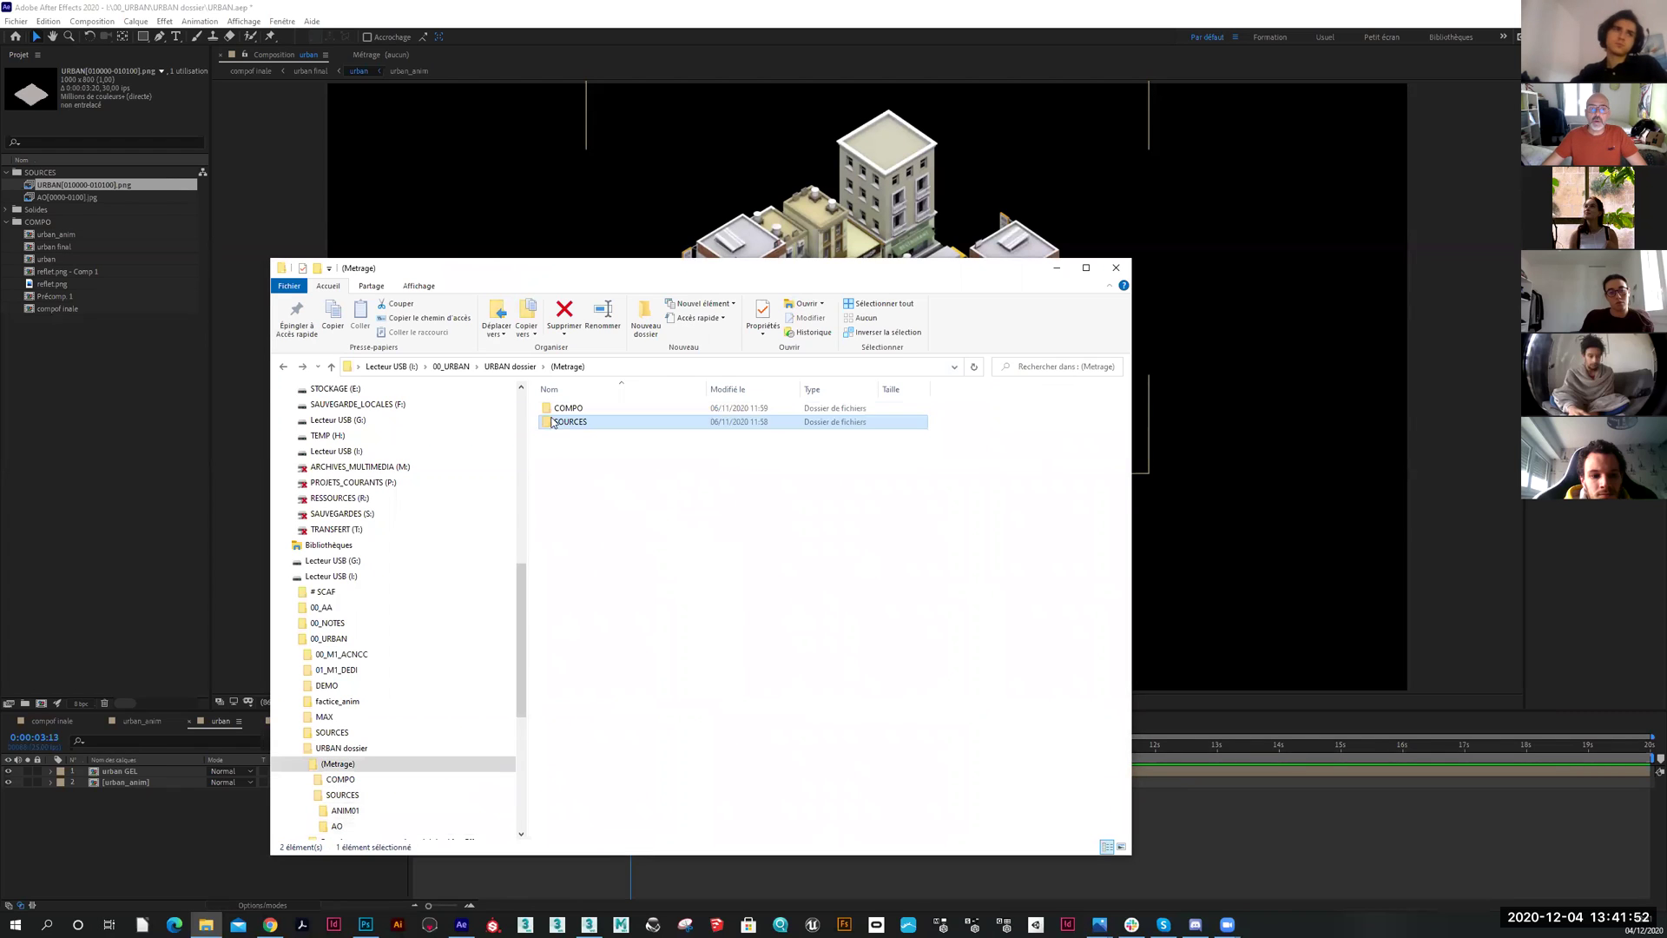
{"action": "key", "text": "alt+Left"}
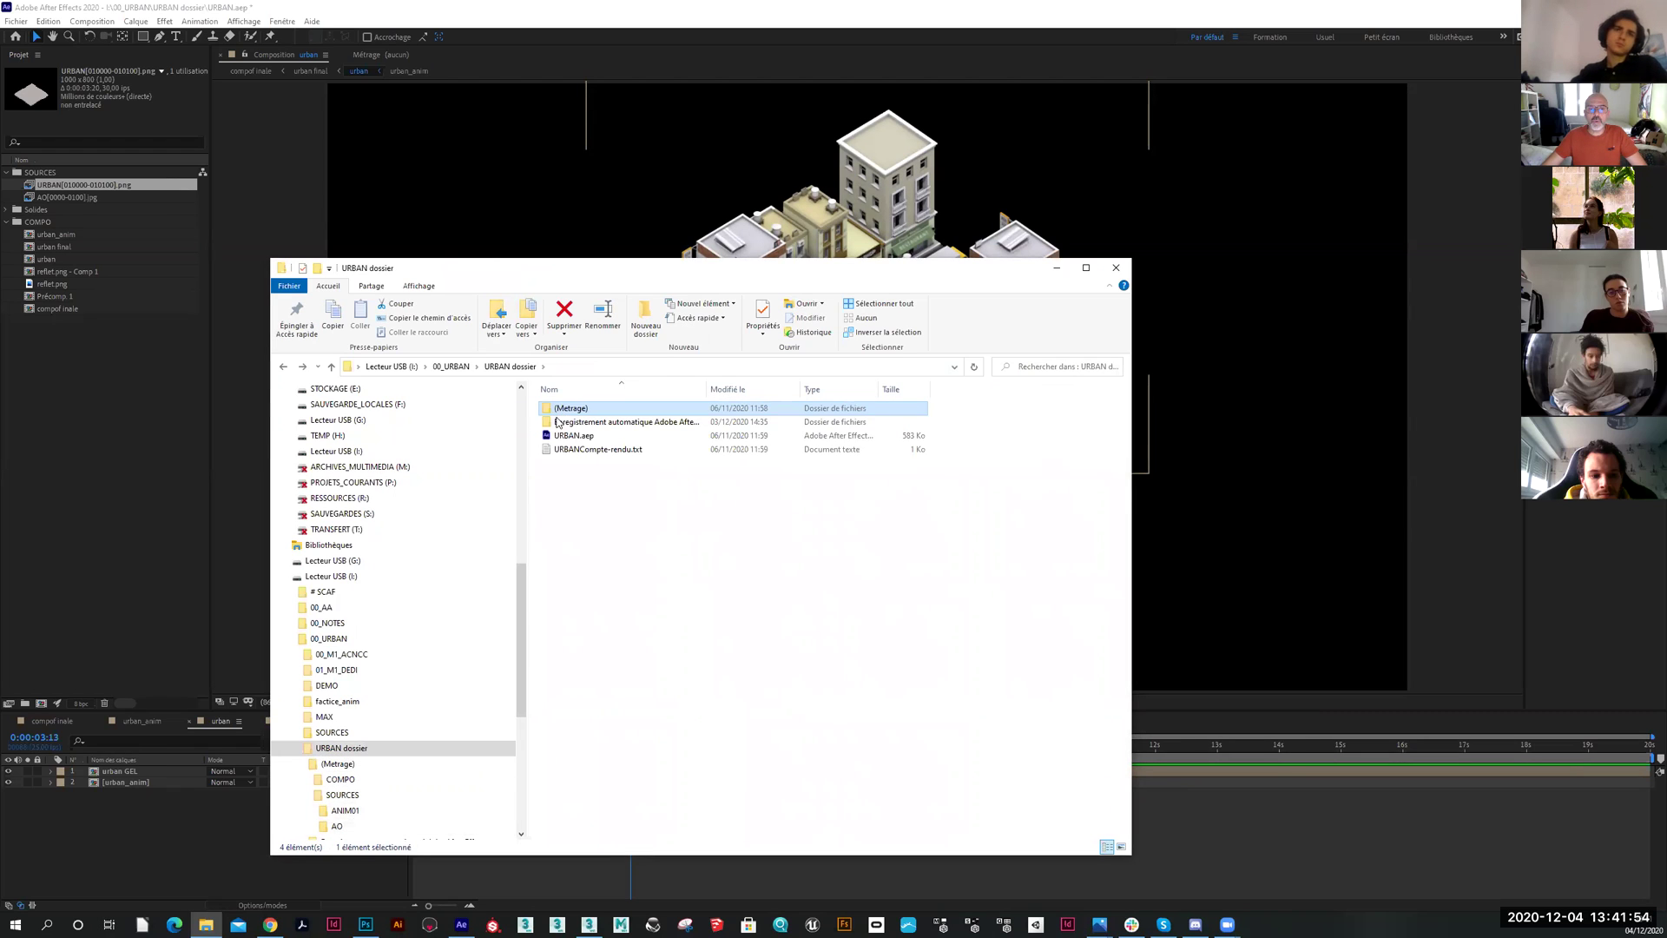
{"action": "double_click", "coordinate": [557, 415]}
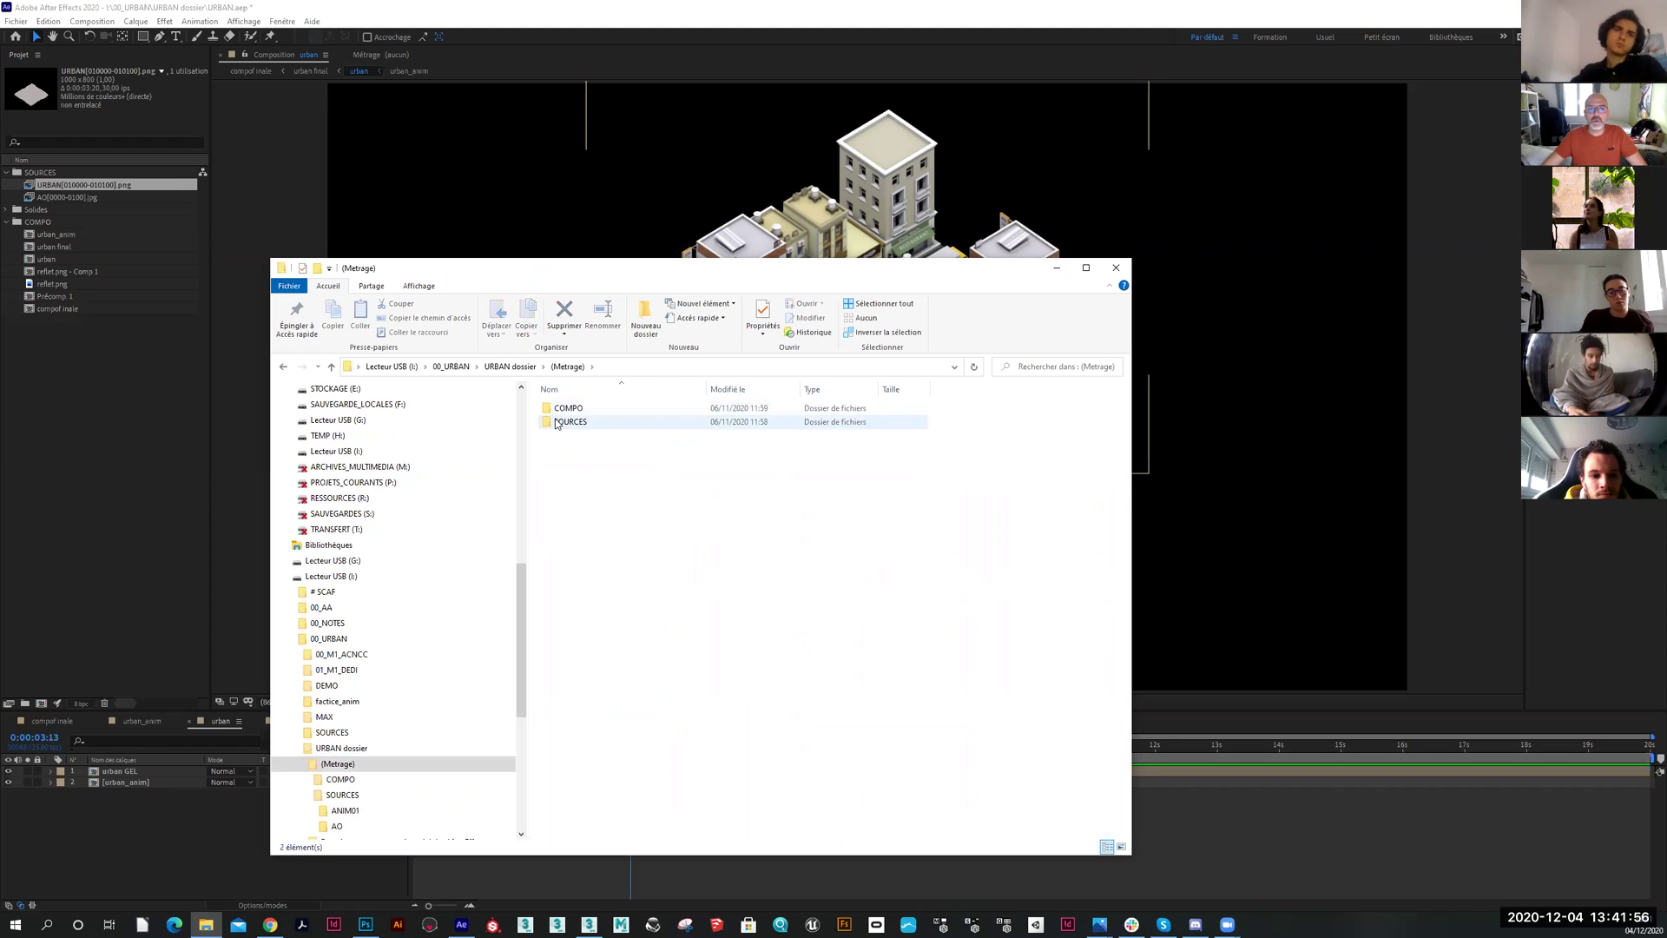
{"action": "double_click", "coordinate": [555, 409]}
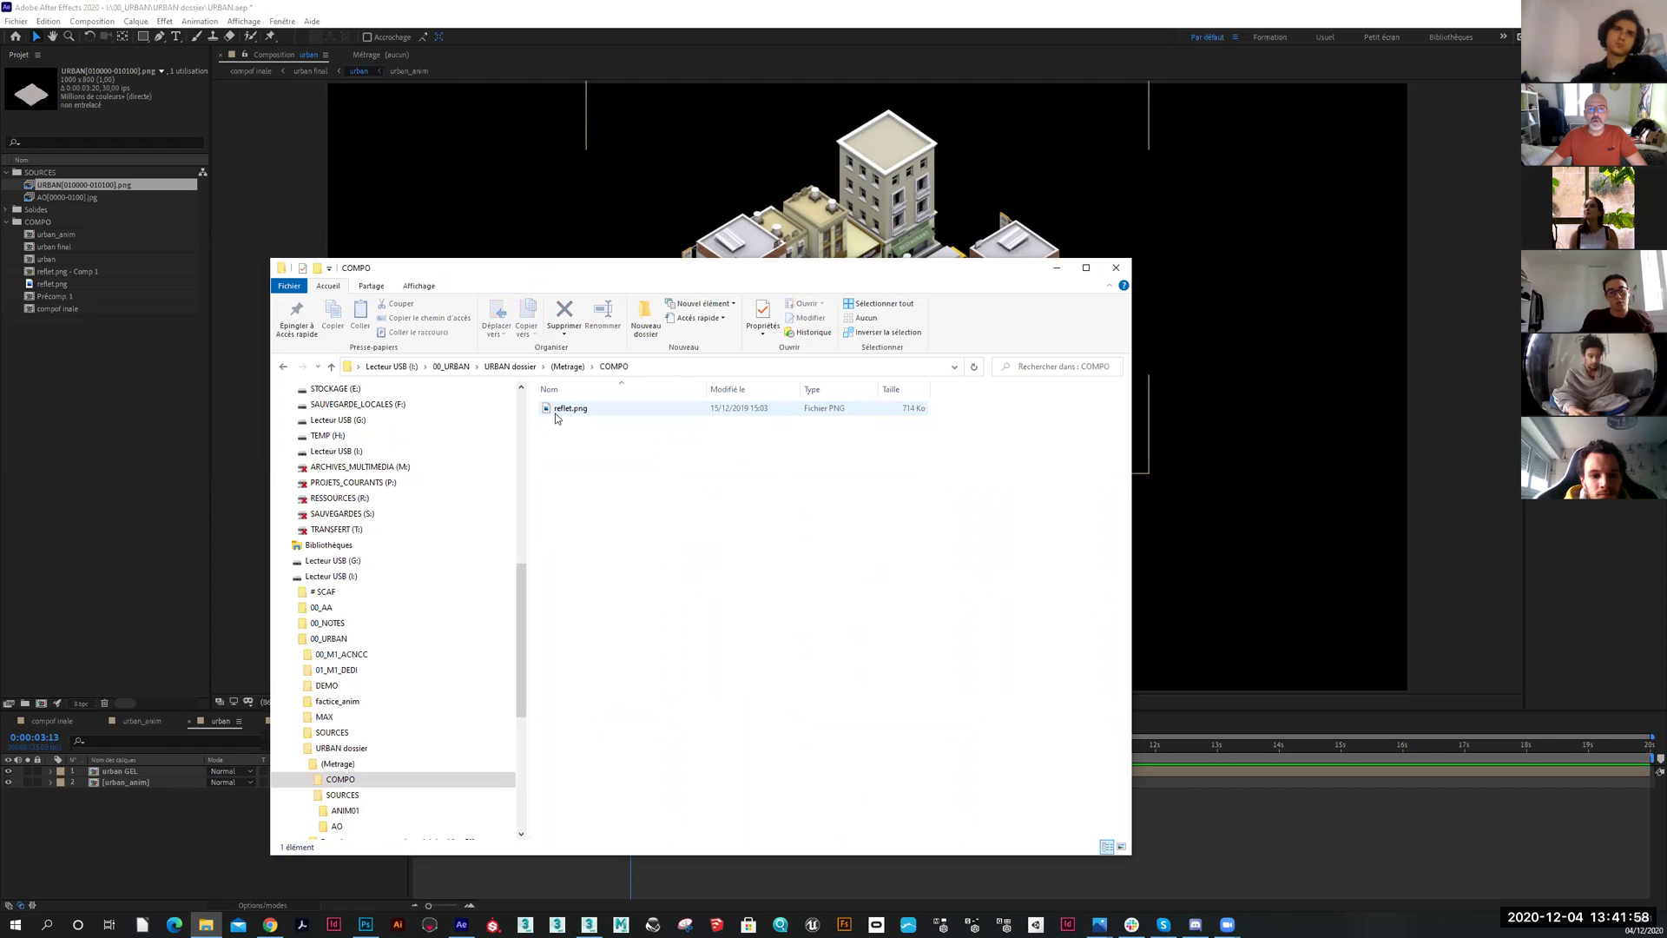
{"action": "left_click", "coordinate": [554, 409]}
{"action": "double_click", "coordinate": [554, 409]}
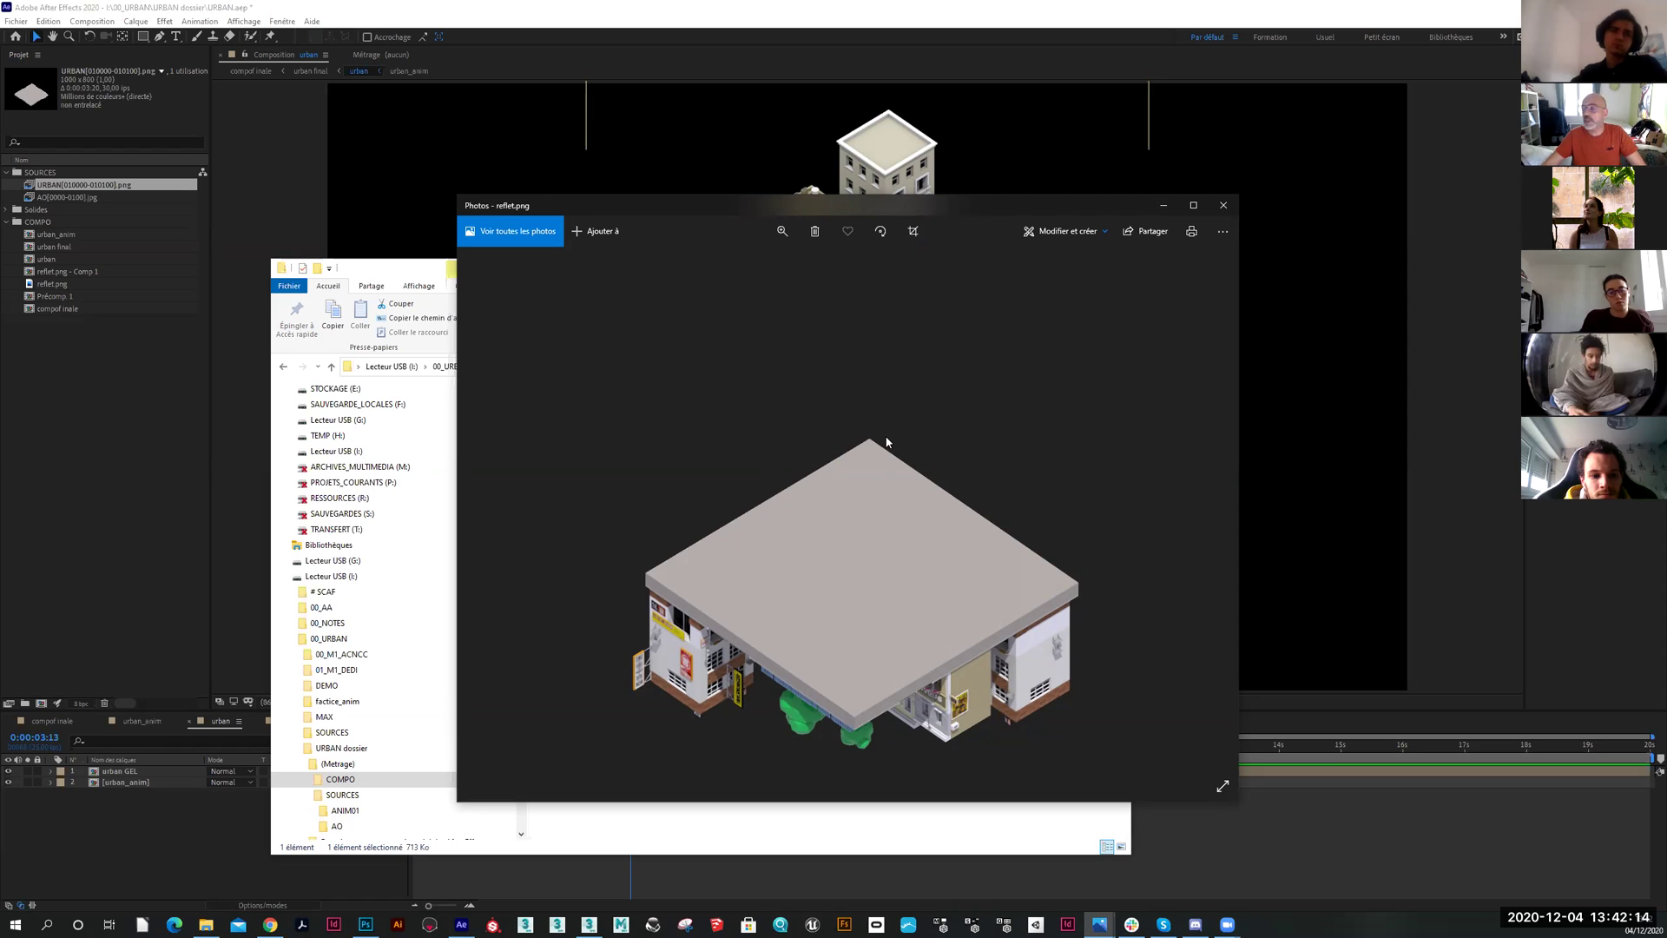
{"action": "left_click", "coordinate": [1224, 205]}
Check the contents of the COMPO and SOURCES folders inside (Metrage)
{"action": "key", "text": "BackSpace"}
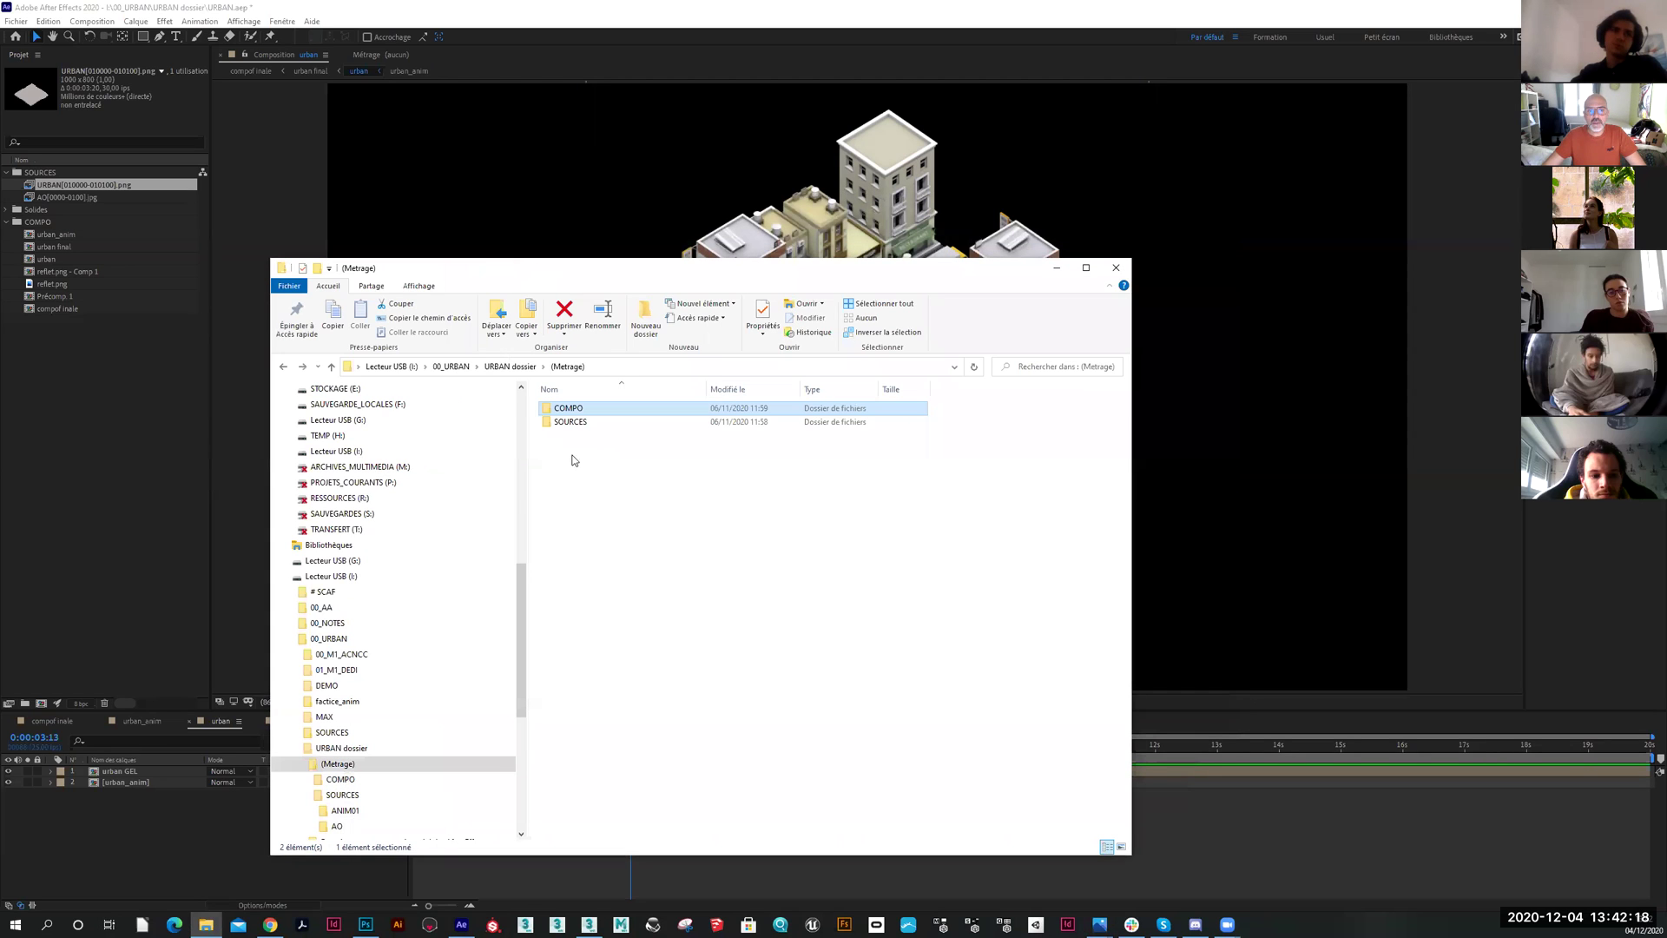
{"action": "left_click_drag", "start_coordinate": [596, 453], "coordinate": [542, 403]}
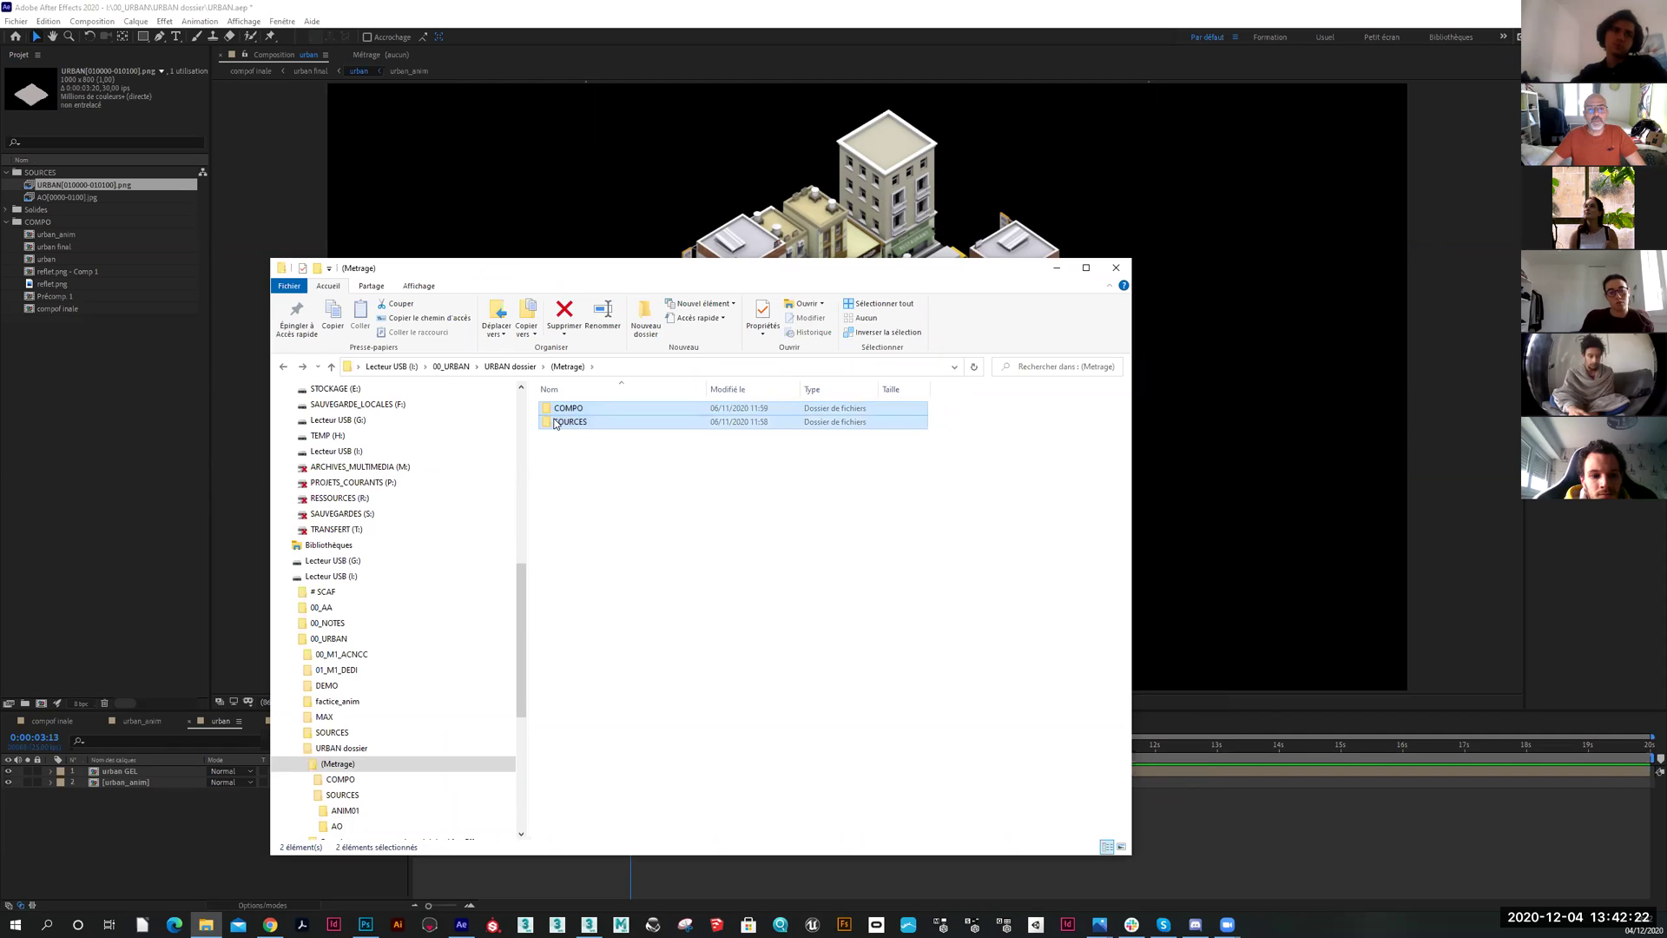
{"action": "left_click", "coordinate": [559, 460]}
{"action": "double_click", "coordinate": [565, 408]}
{"action": "key", "text": "BackSpace"}
{"action": "double_click", "coordinate": [564, 422]}
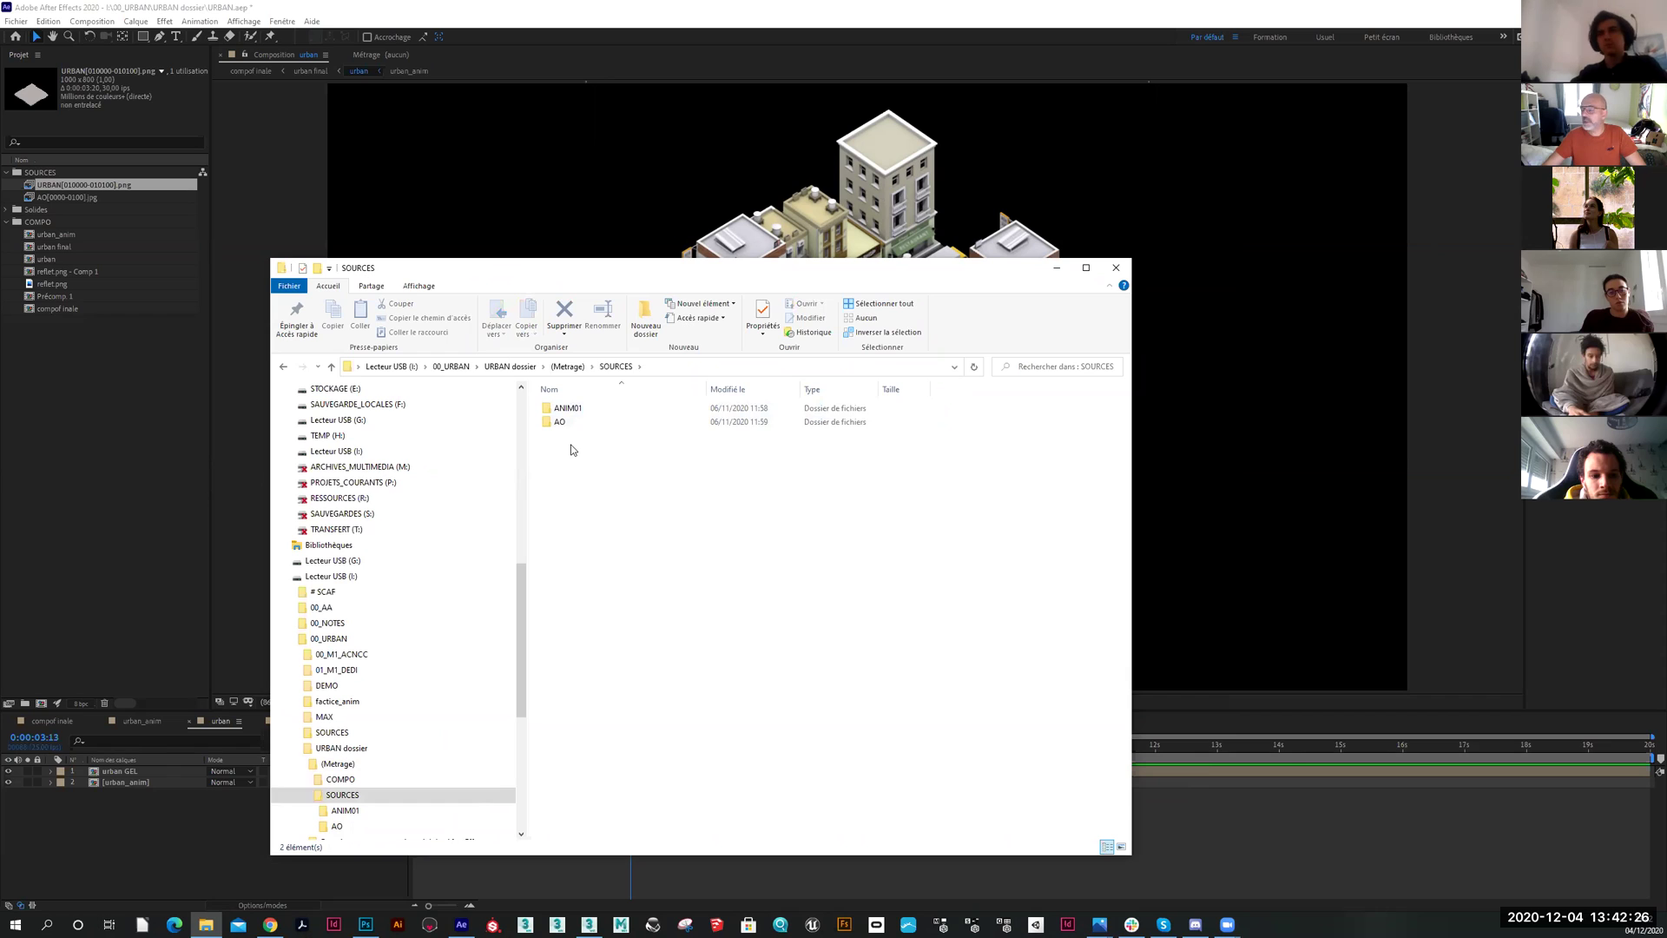
{"action": "key", "text": "BackSpace"}
Compress the COMPO and SOURCES folders with 7-Zip into the archive (Metrage).7z and select that archive
{"action": "left_click_drag", "start_coordinate": [617, 465], "coordinate": [556, 405]}
{"action": "right_click", "coordinate": [556, 405]}
{"action": "mouse_move", "coordinate": [594, 518]}
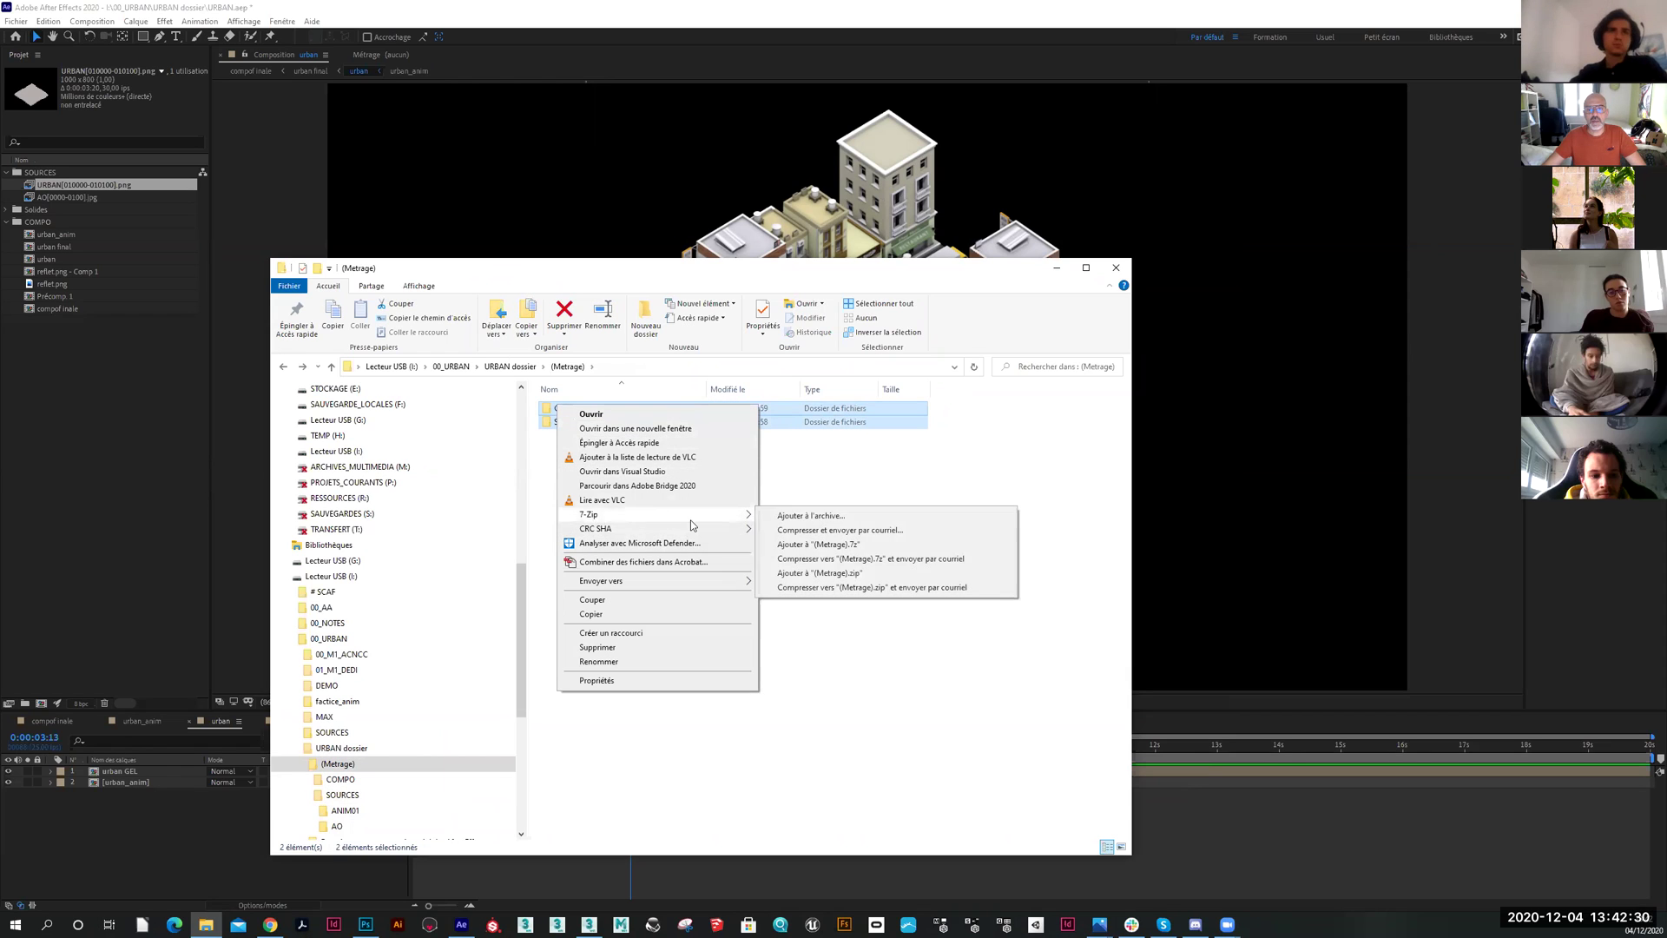
{"action": "left_click", "coordinate": [810, 515]}
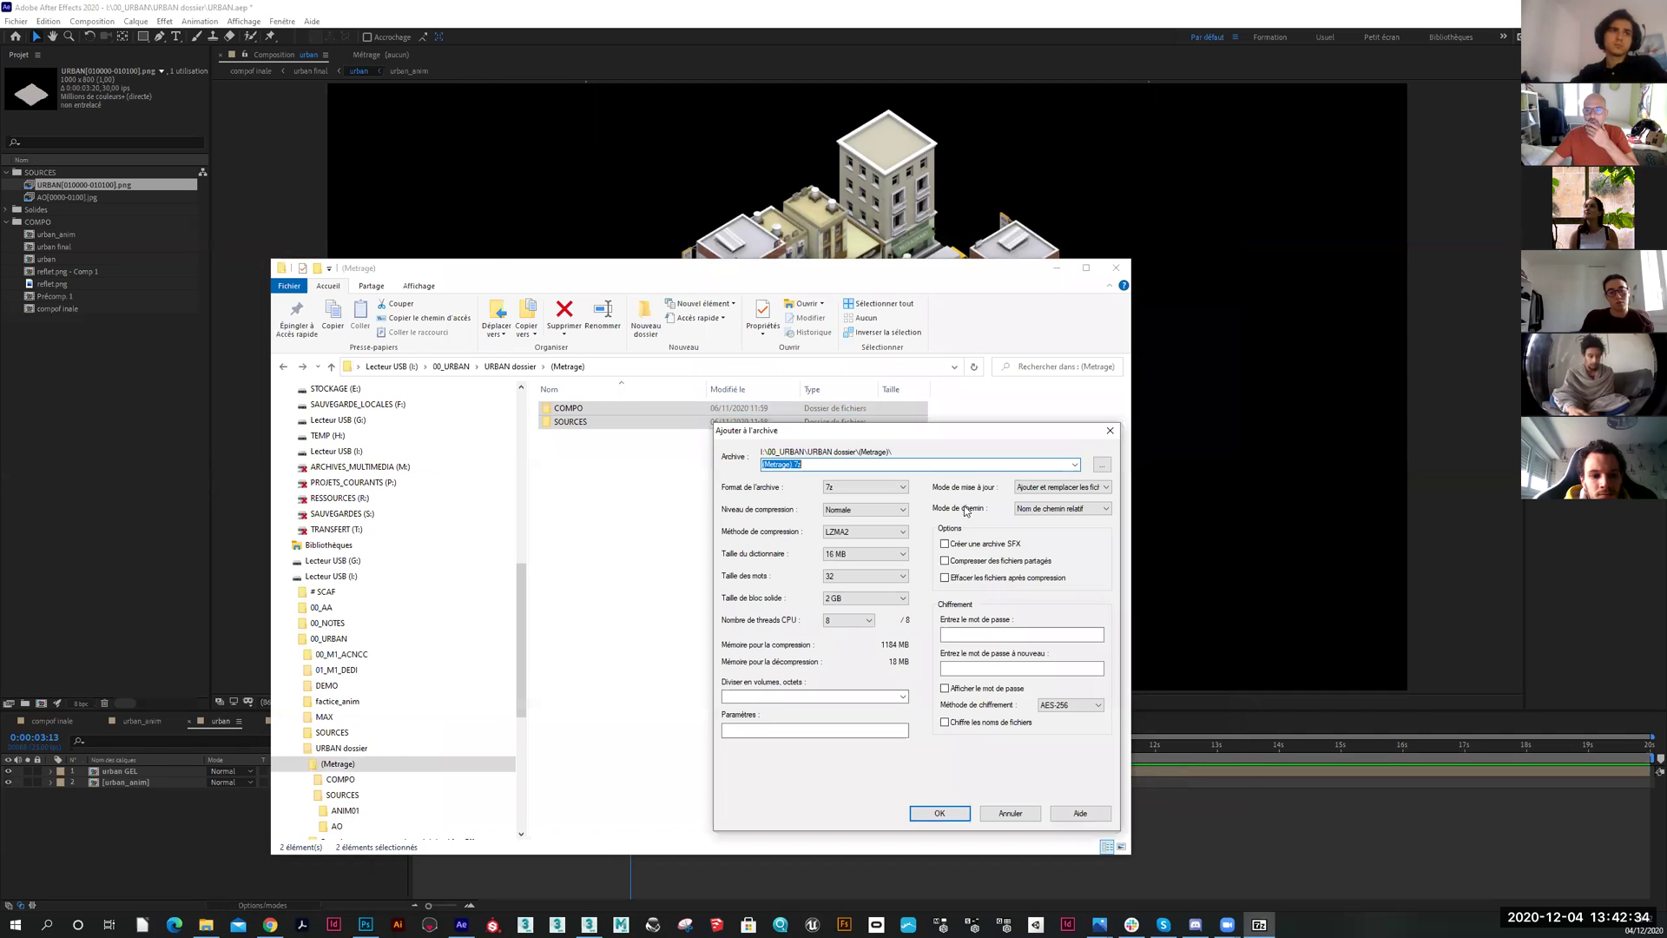
{"action": "left_click", "coordinate": [958, 817]}
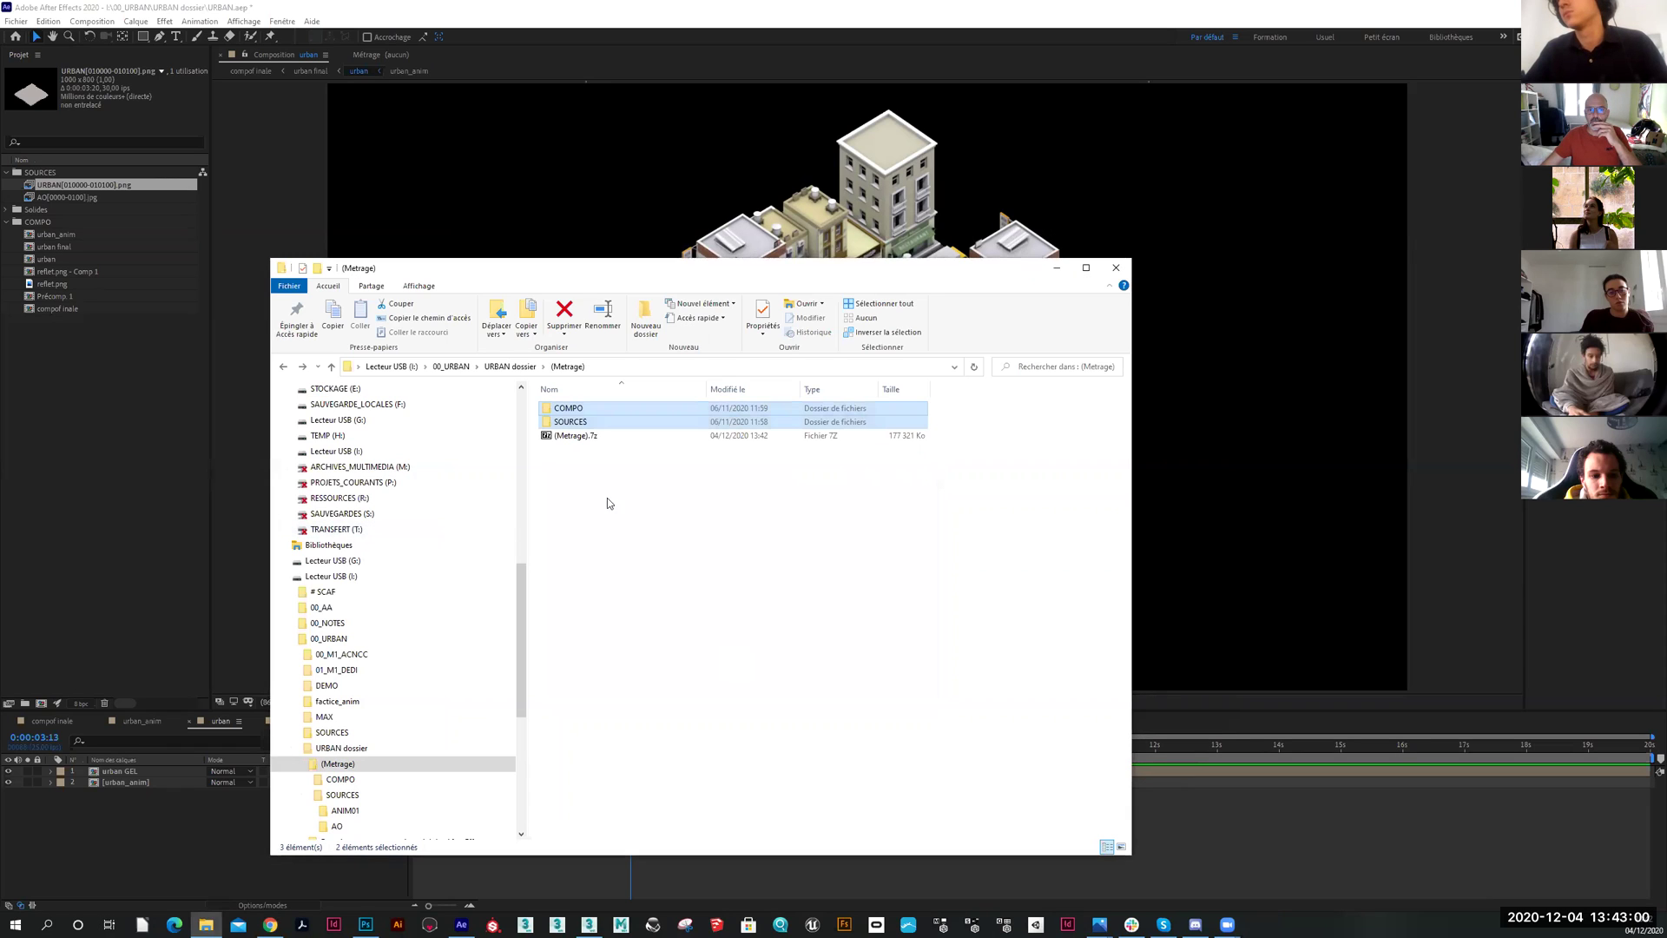
{"action": "left_click", "coordinate": [575, 437]}
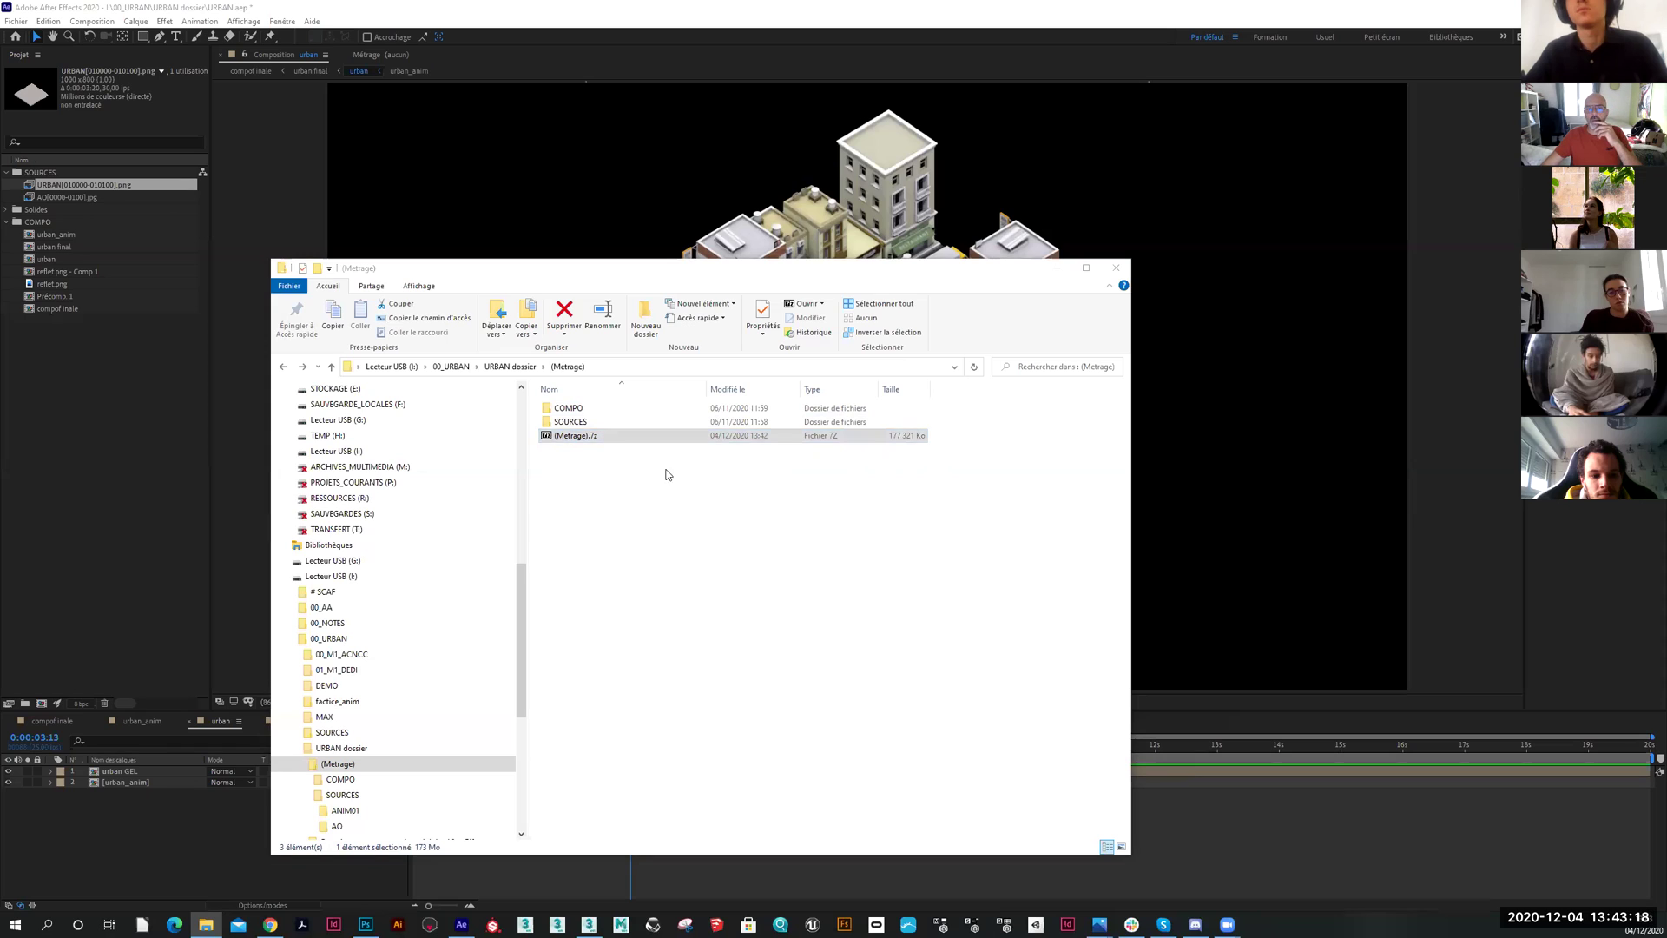
{"action": "left_click_drag", "start_coordinate": [587, 438], "coordinate": [1207, 502]}
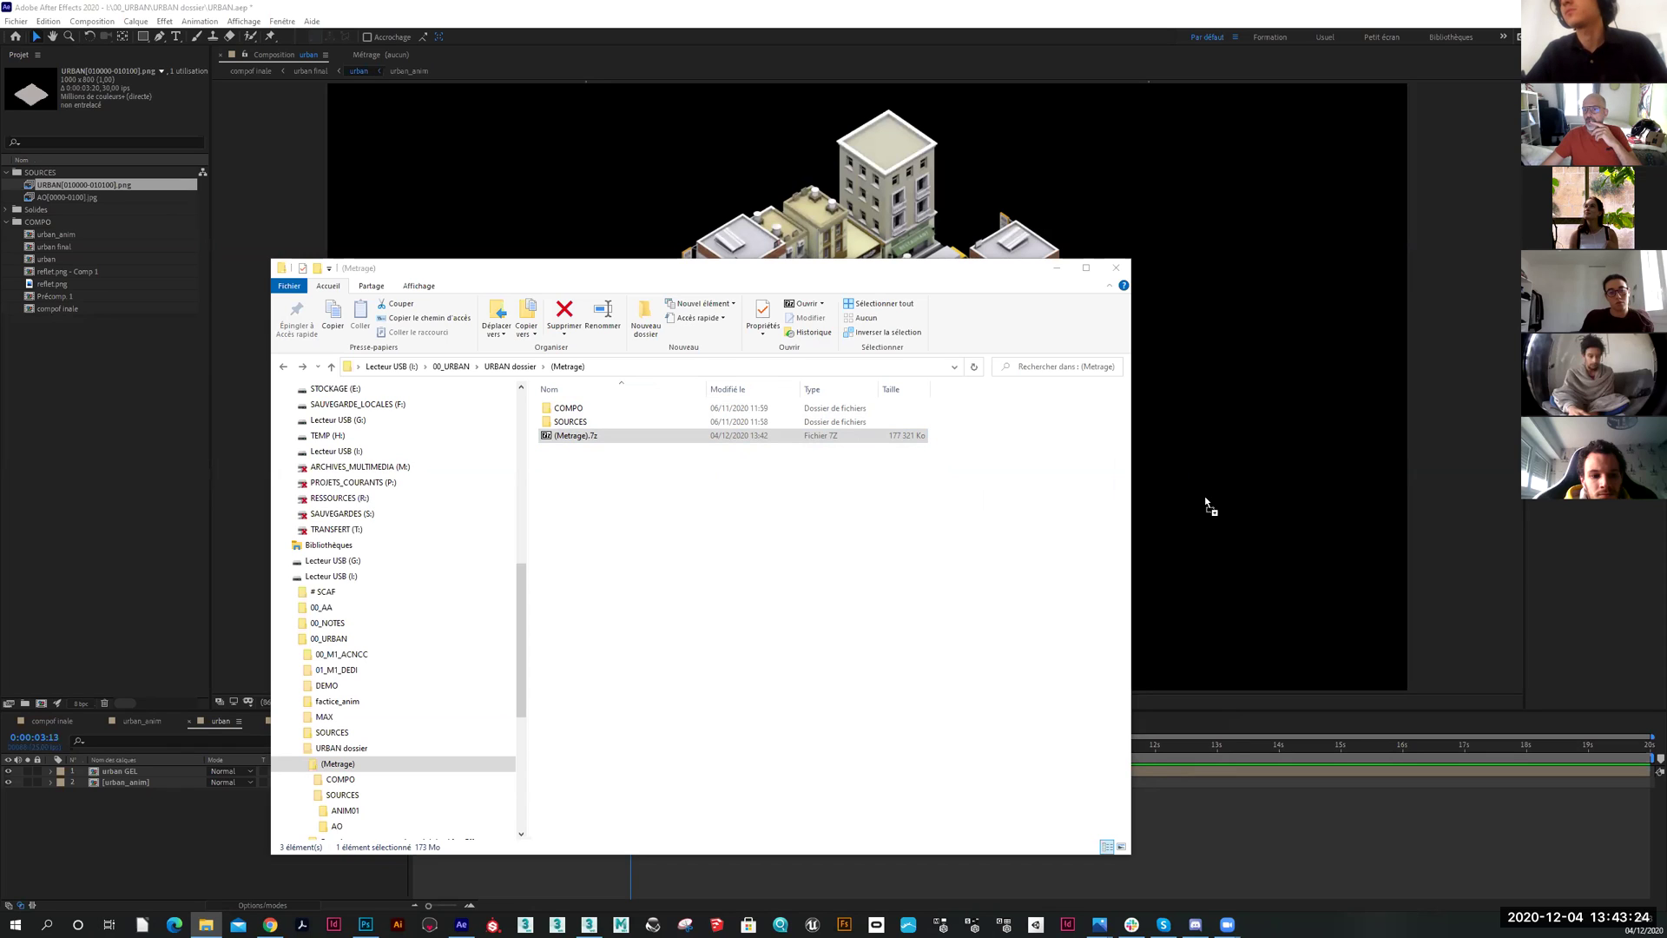
{"action": "left_click_drag", "start_coordinate": [1207, 502], "coordinate": [1207, 502]}
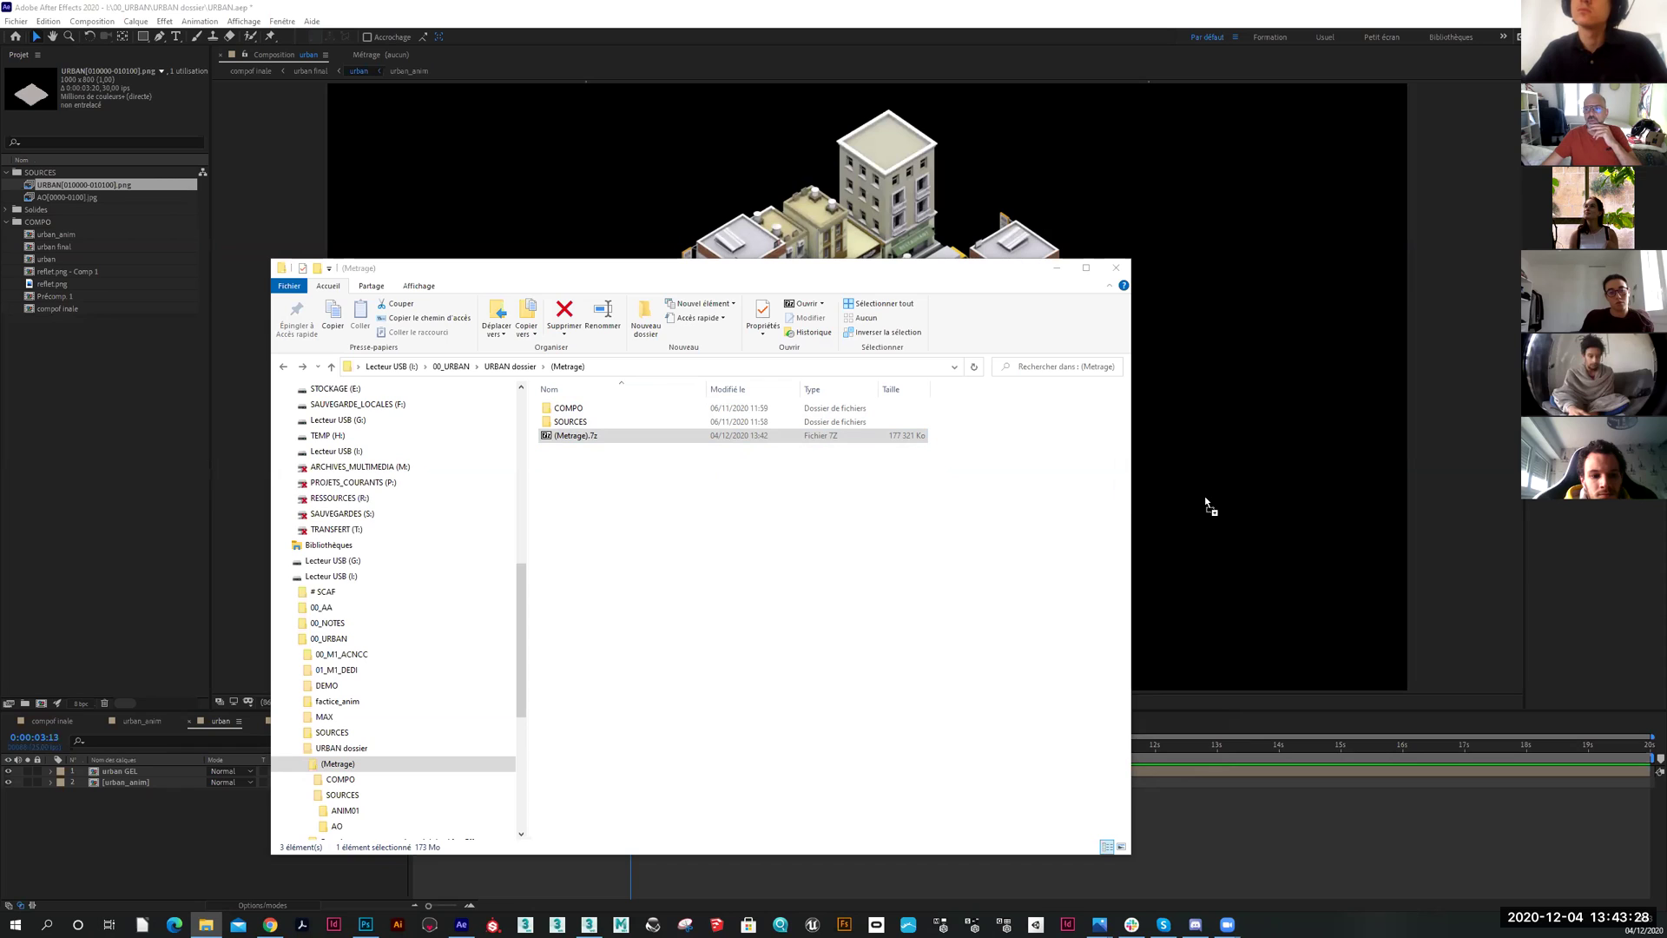
{"action": "left_click_drag", "start_coordinate": [1207, 502], "coordinate": [1207, 502]}
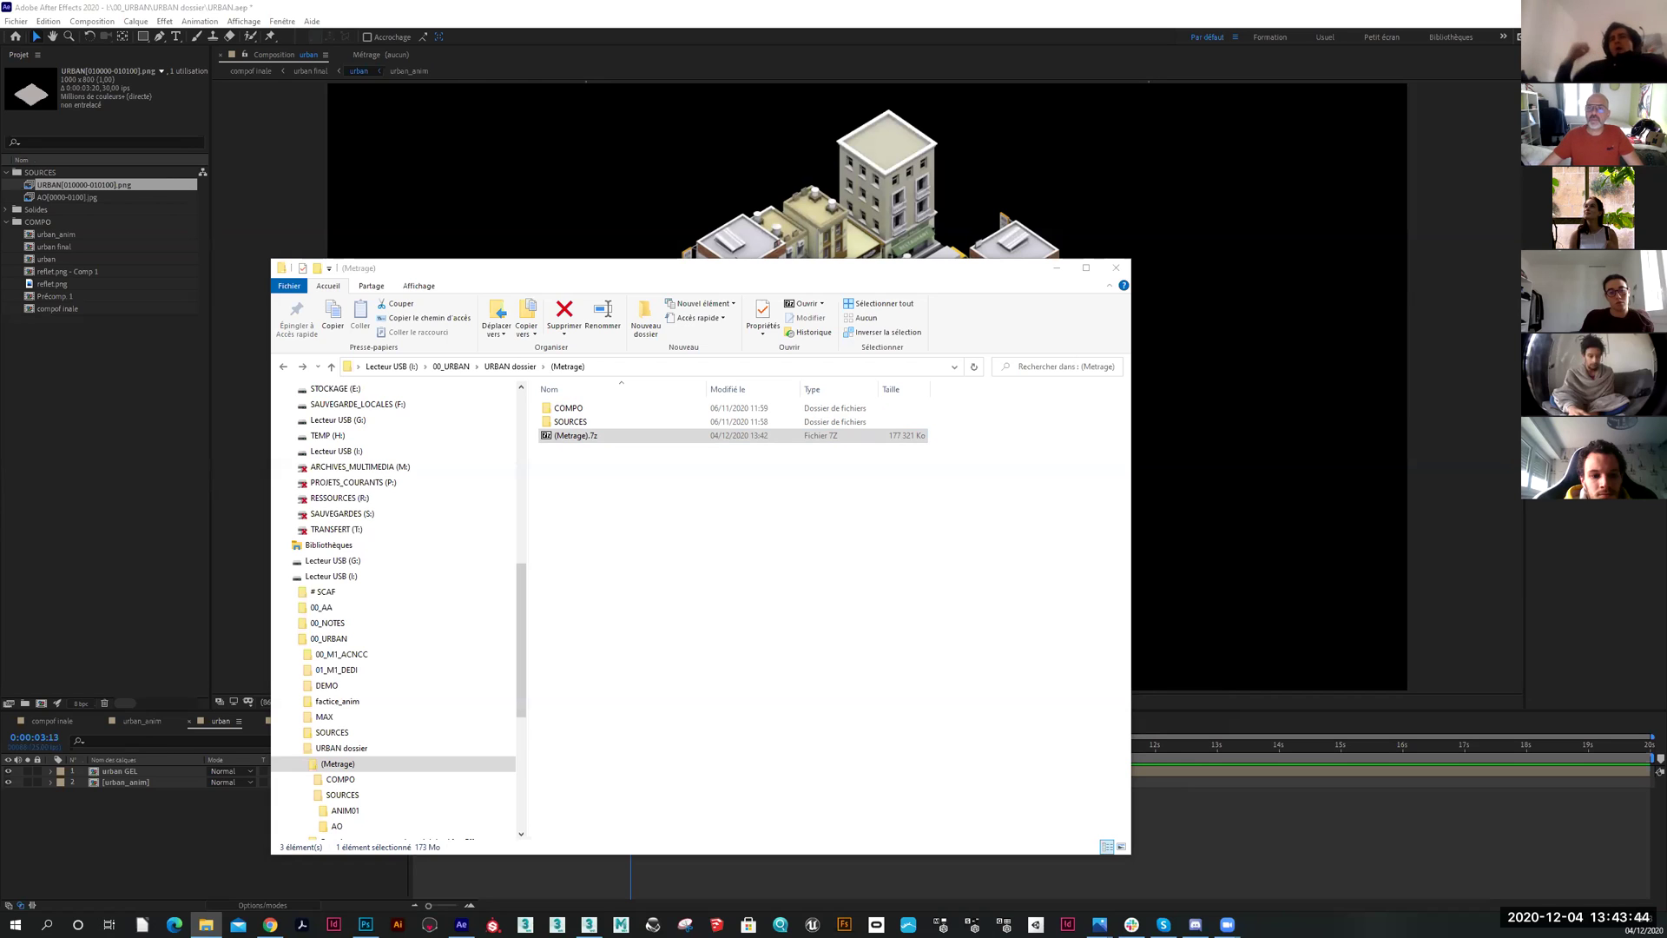
Minimise the folder window, switch to the city scene in 3ds Max and open the Arnold render setup
{"action": "left_click", "coordinate": [1057, 267]}
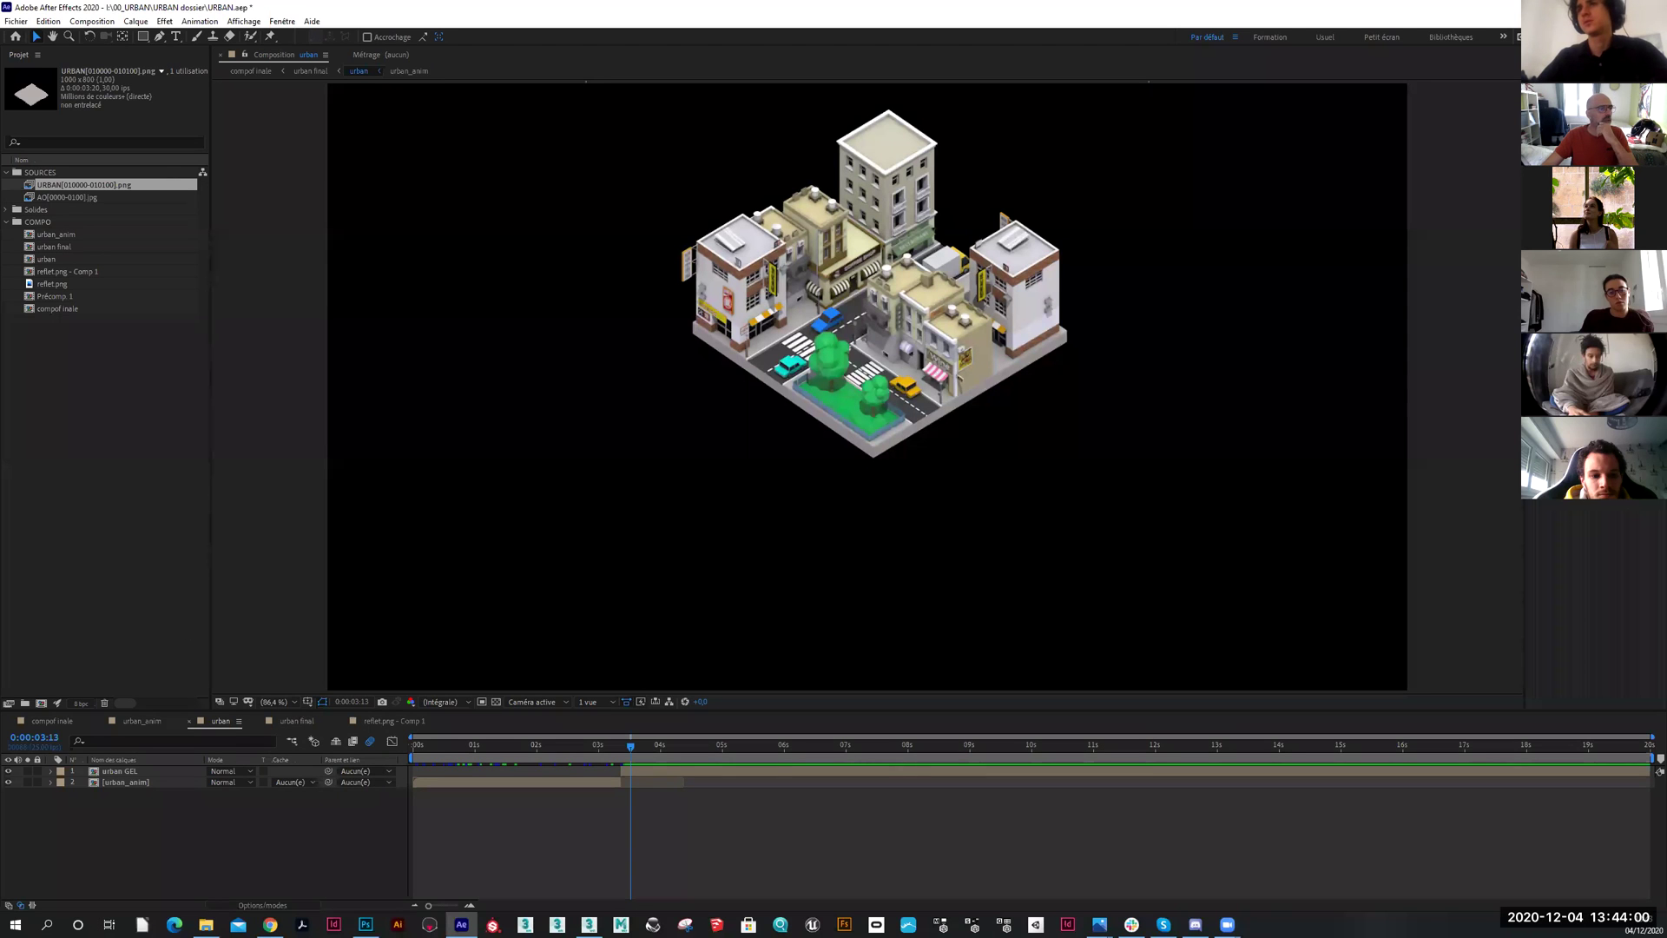
{"action": "left_click", "coordinate": [588, 924]}
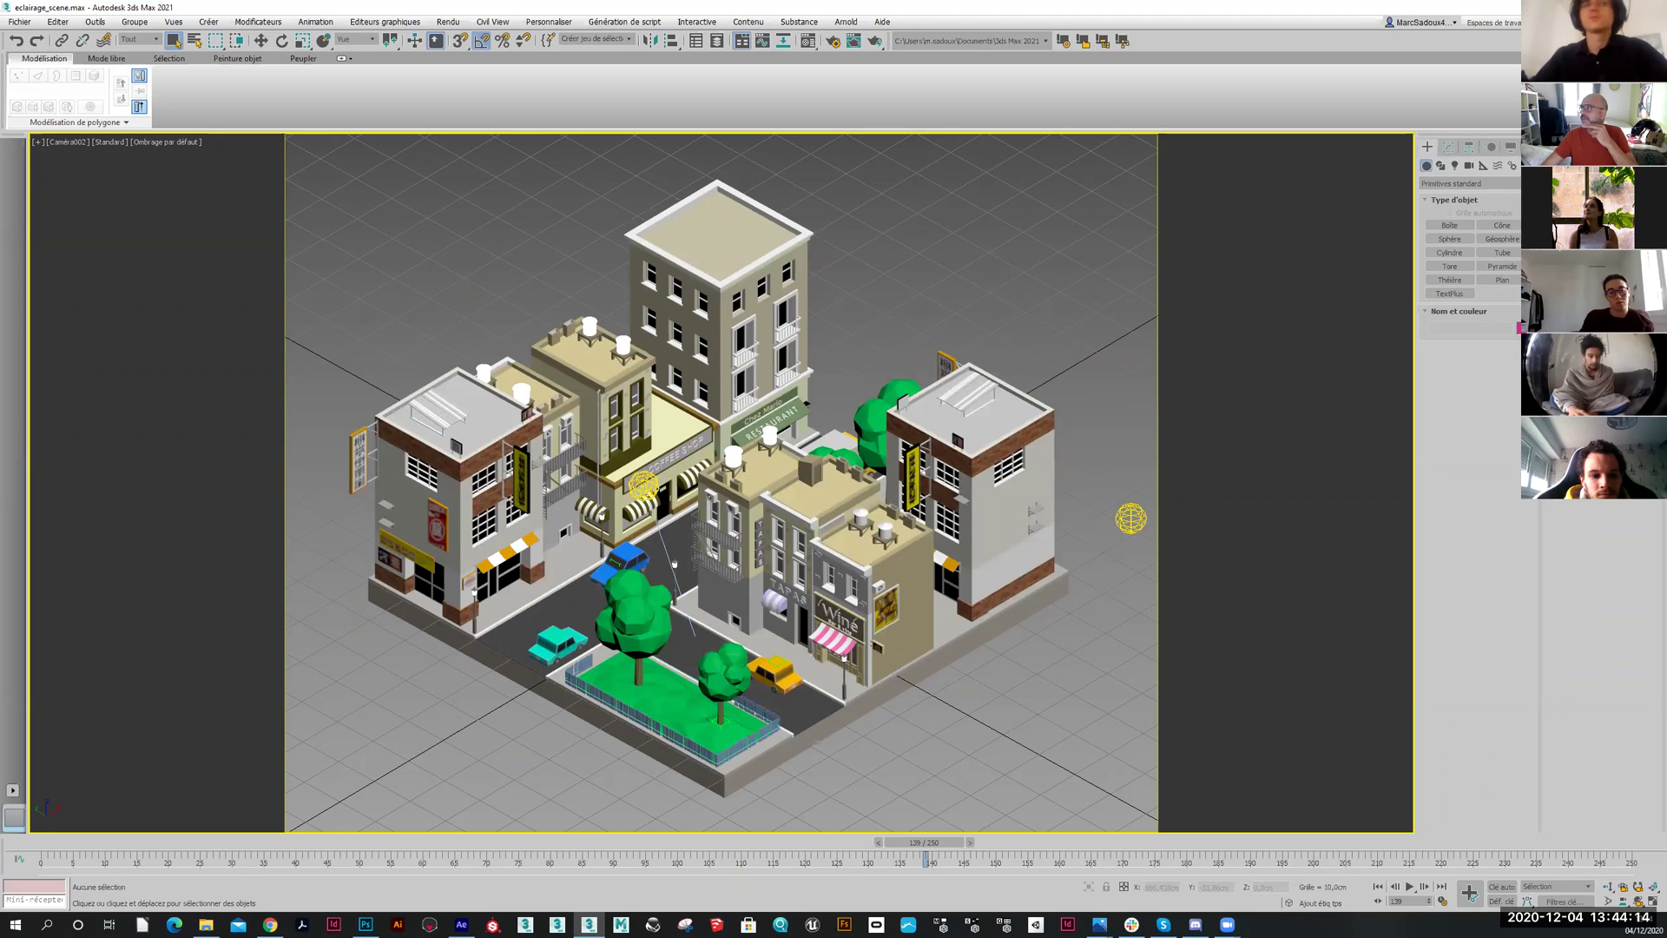
{"action": "key", "text": "alt+Tab"}
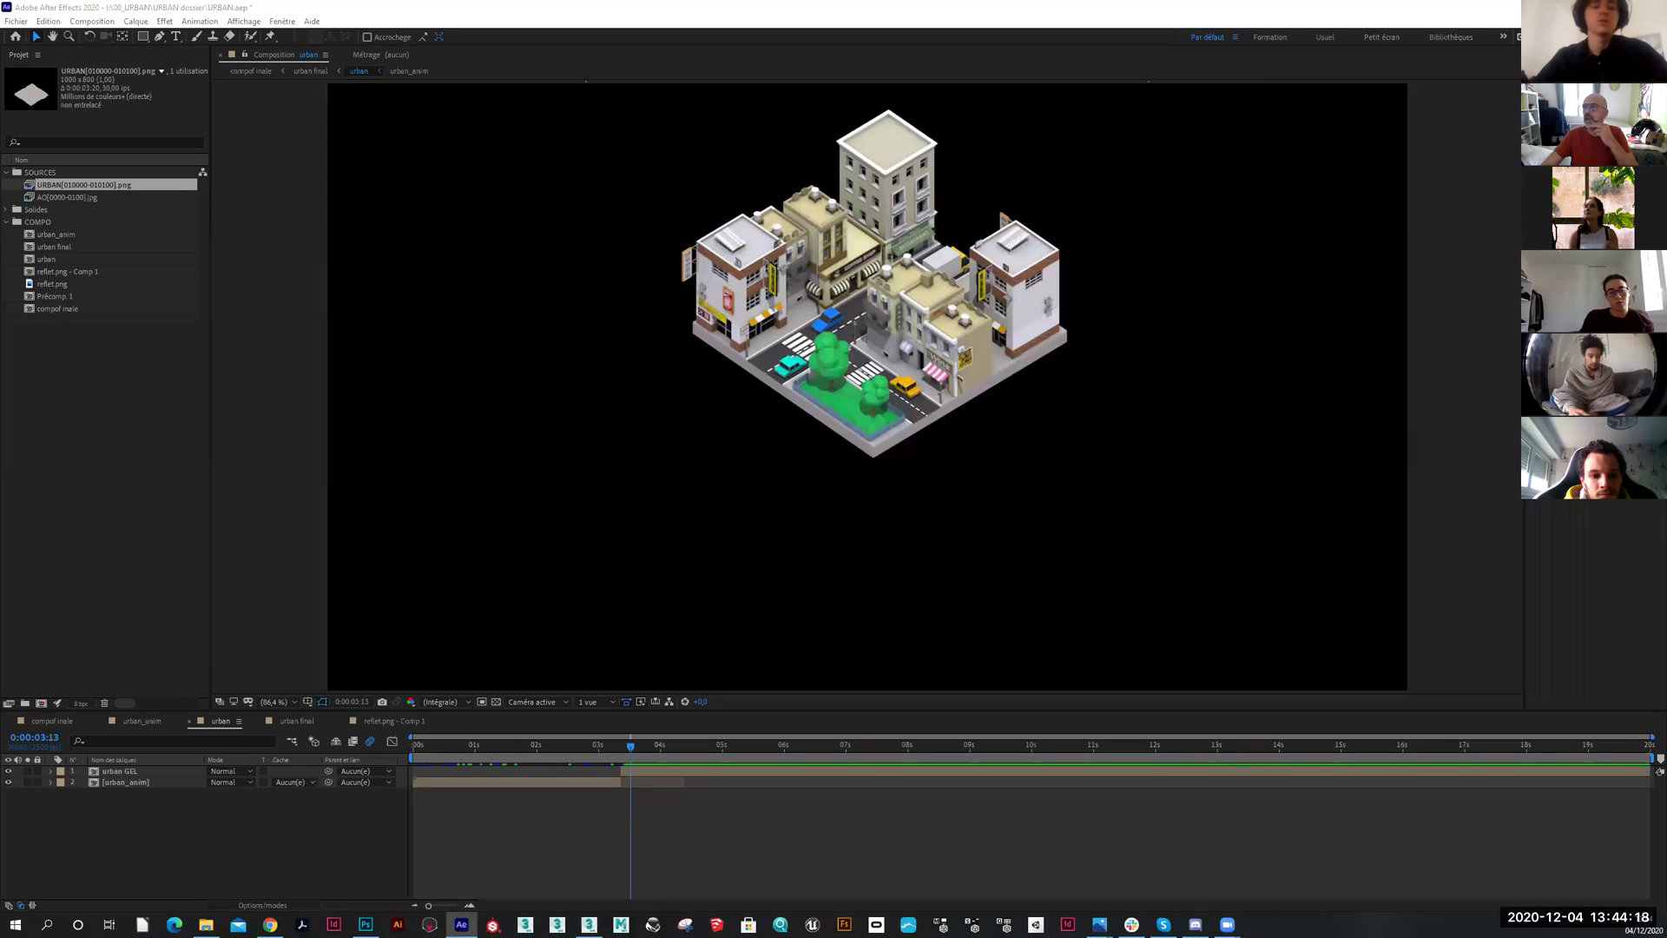
{"action": "key", "text": "alt+Tab"}
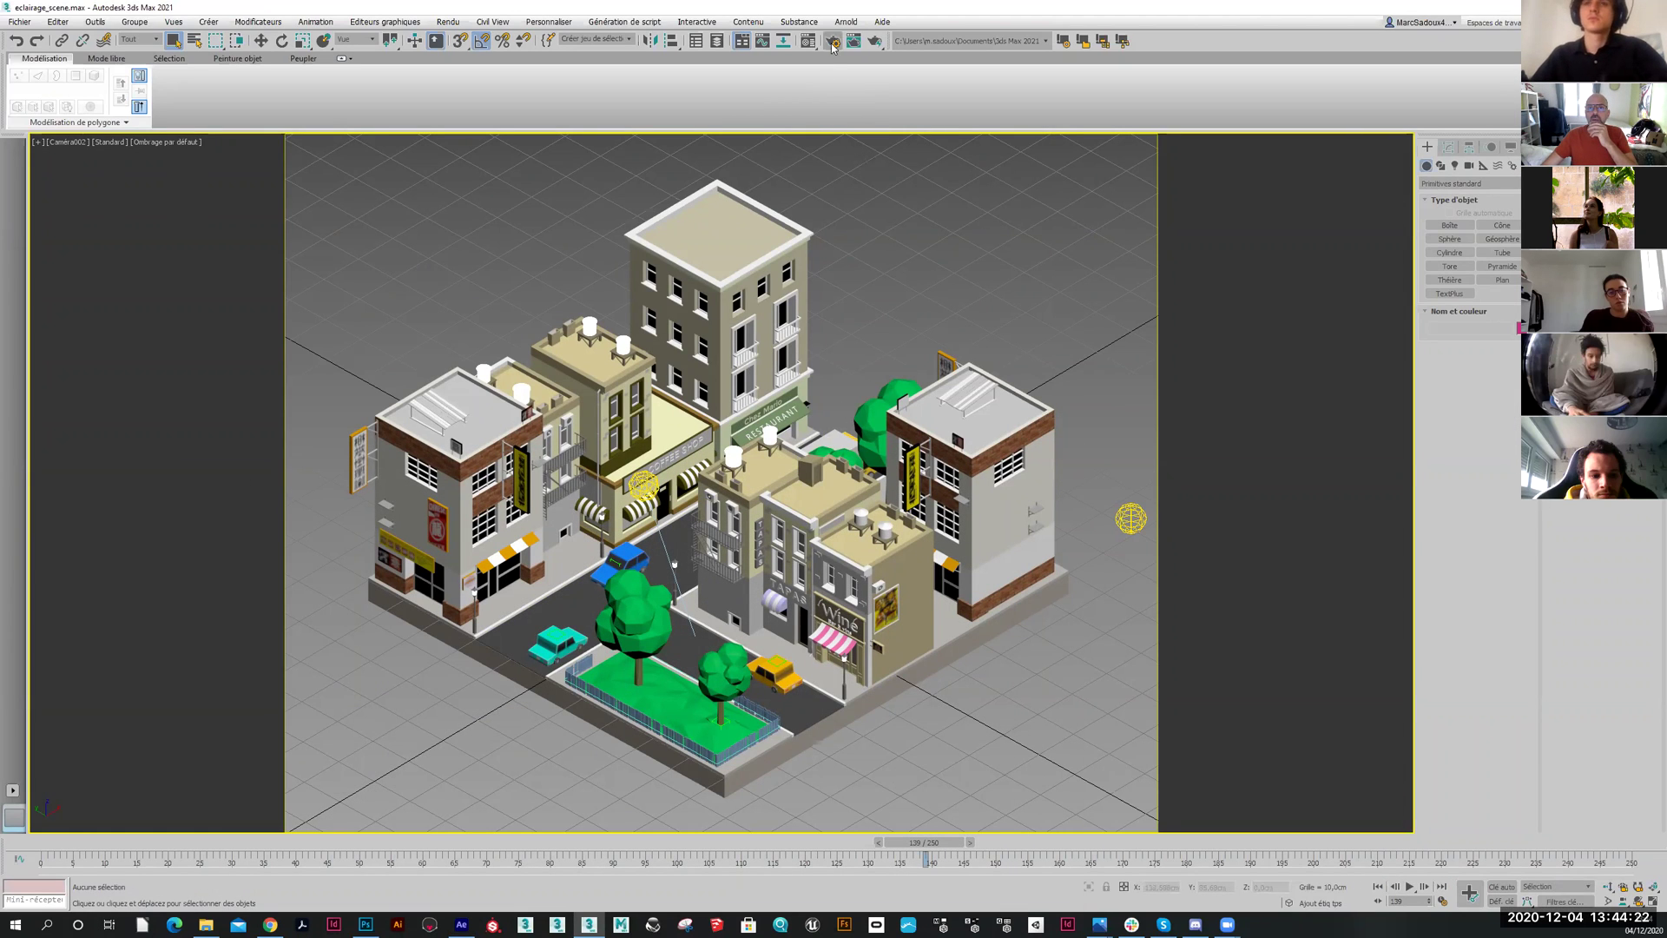
{"action": "key", "text": "F10"}
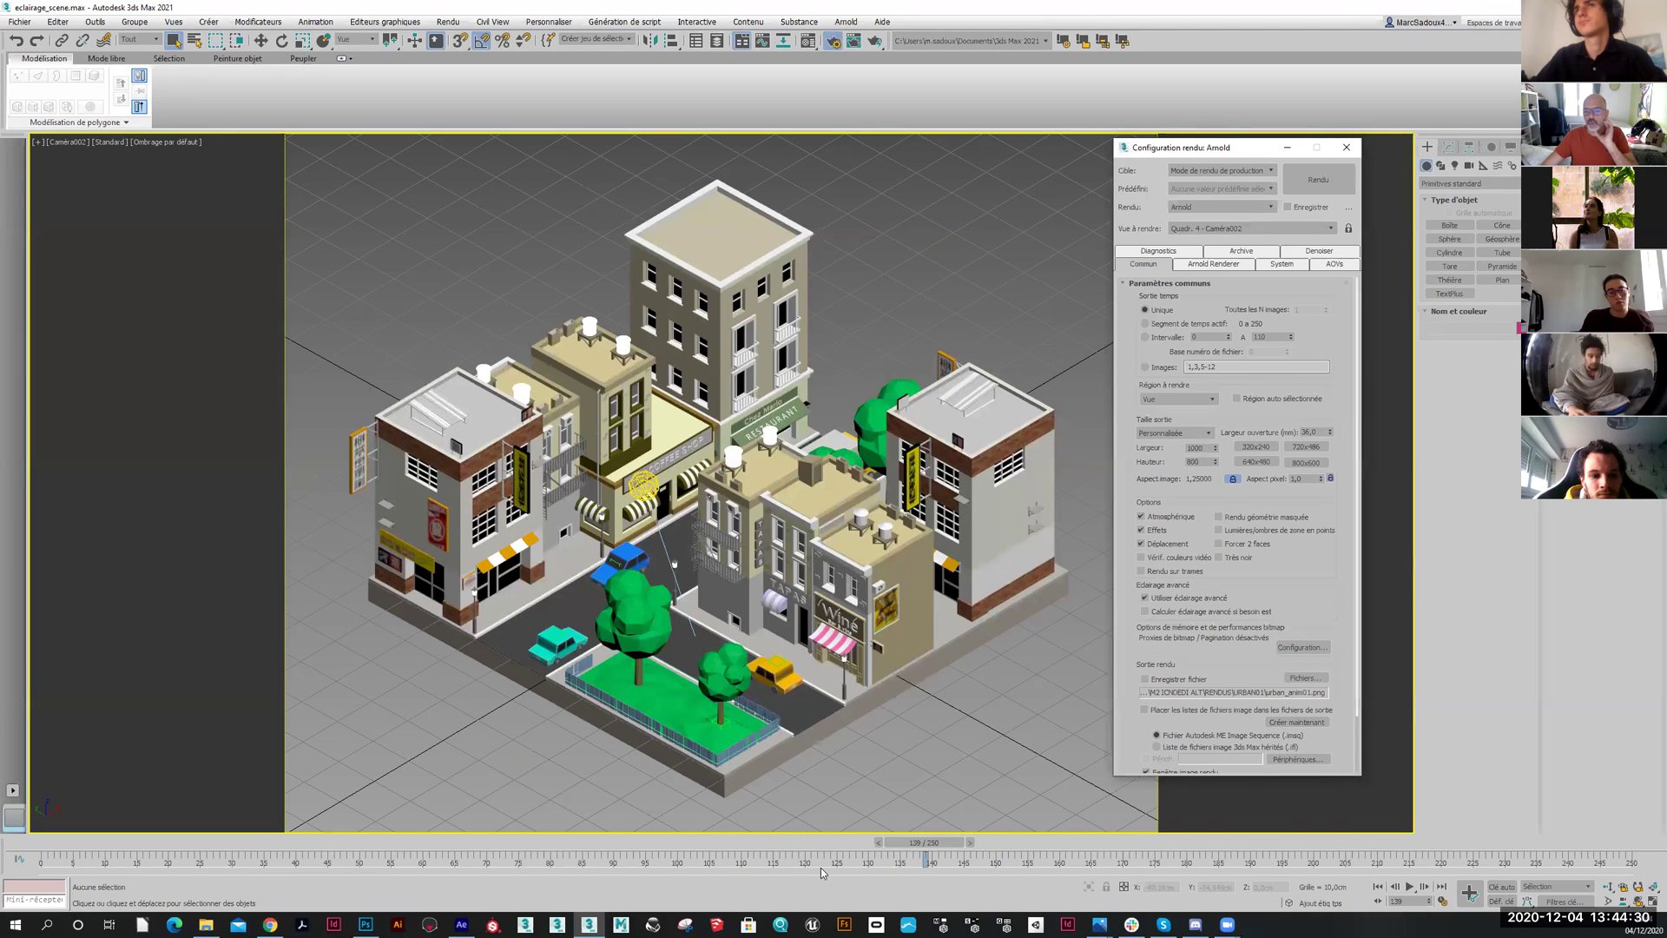
Check the detailed image properties of urban_anim010000.png in the ANIM01 source folder, and close the folder window and render setup
{"action": "left_click", "coordinate": [206, 924]}
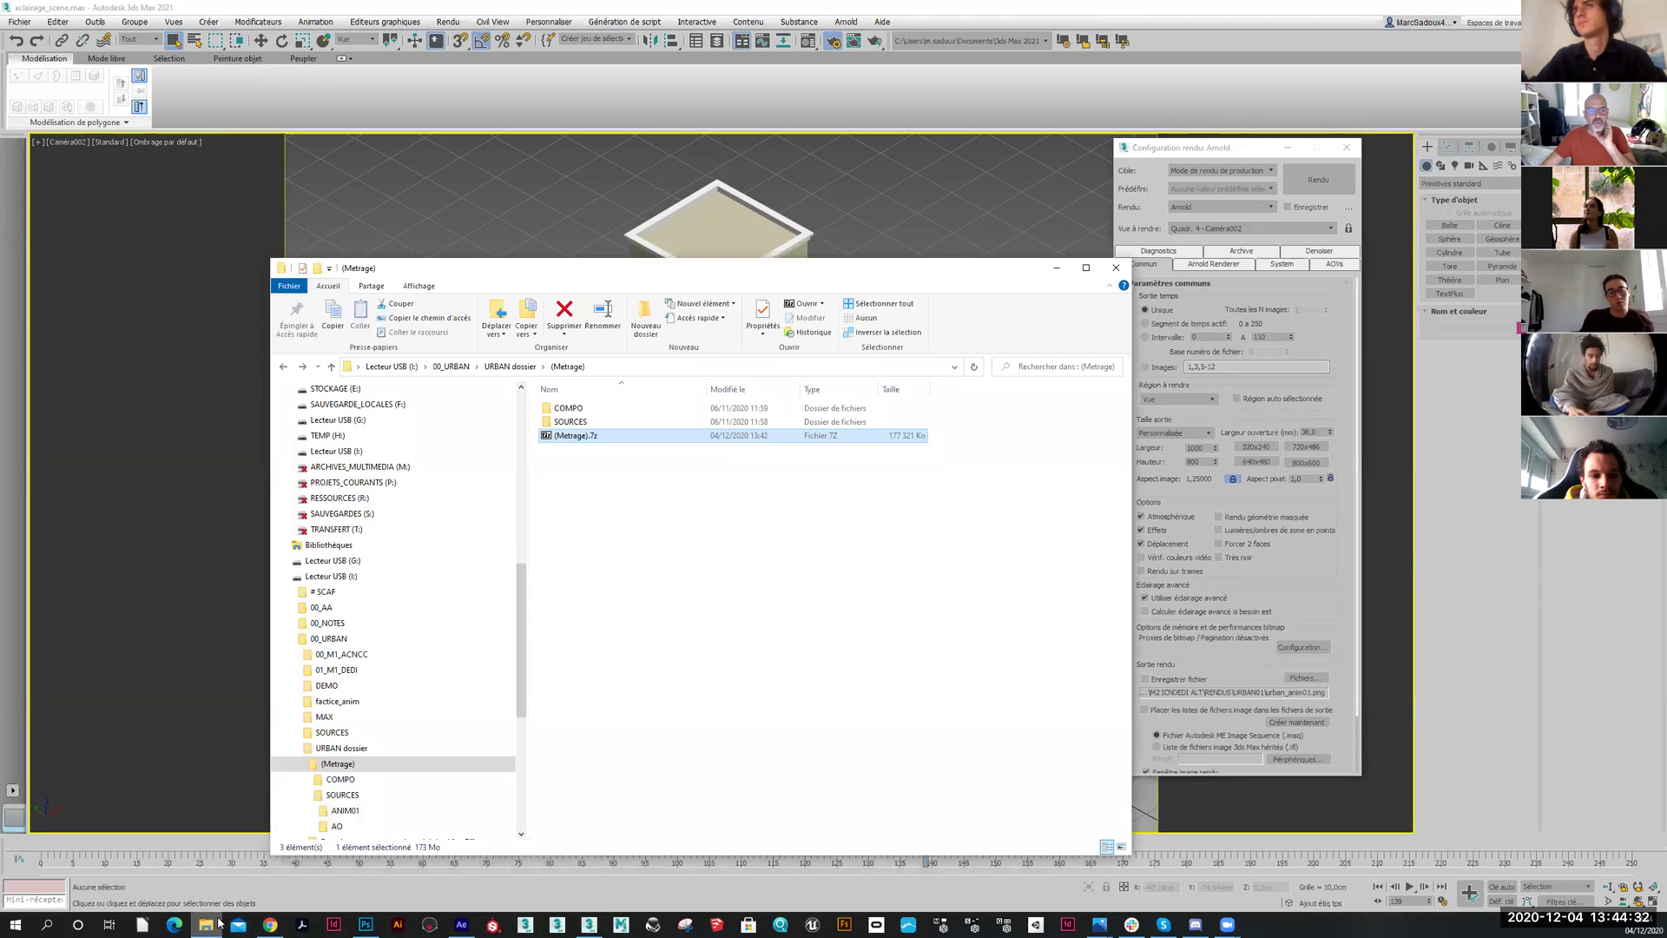
{"action": "double_click", "coordinate": [554, 421]}
{"action": "double_click", "coordinate": [563, 407]}
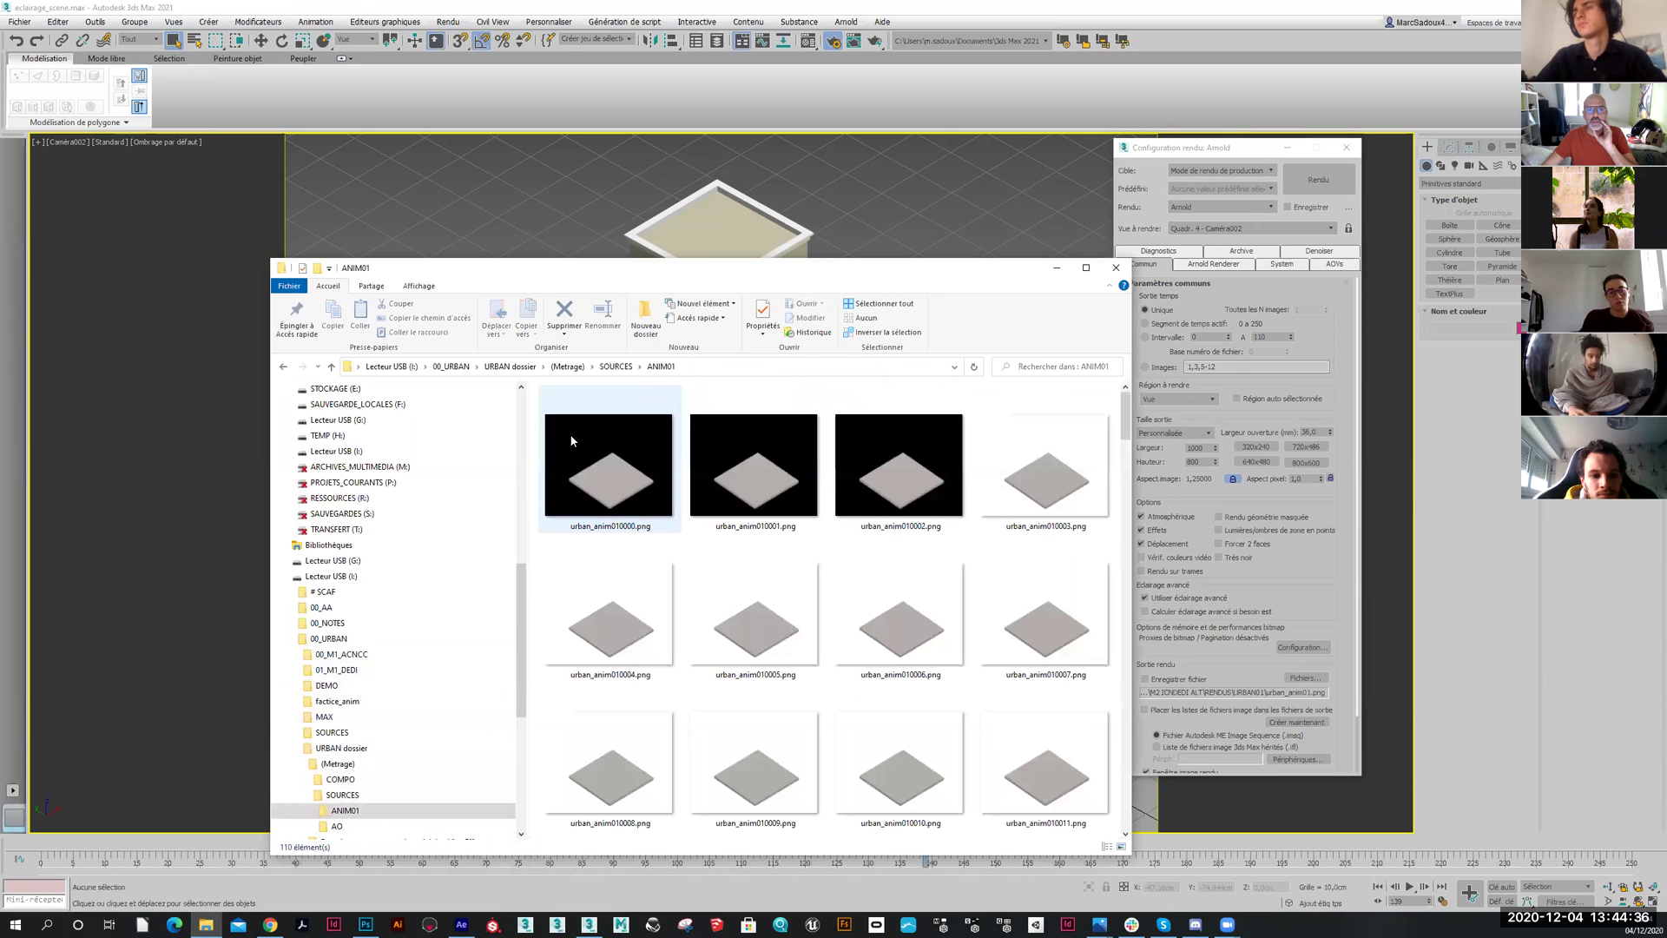
{"action": "right_click", "coordinate": [612, 486]}
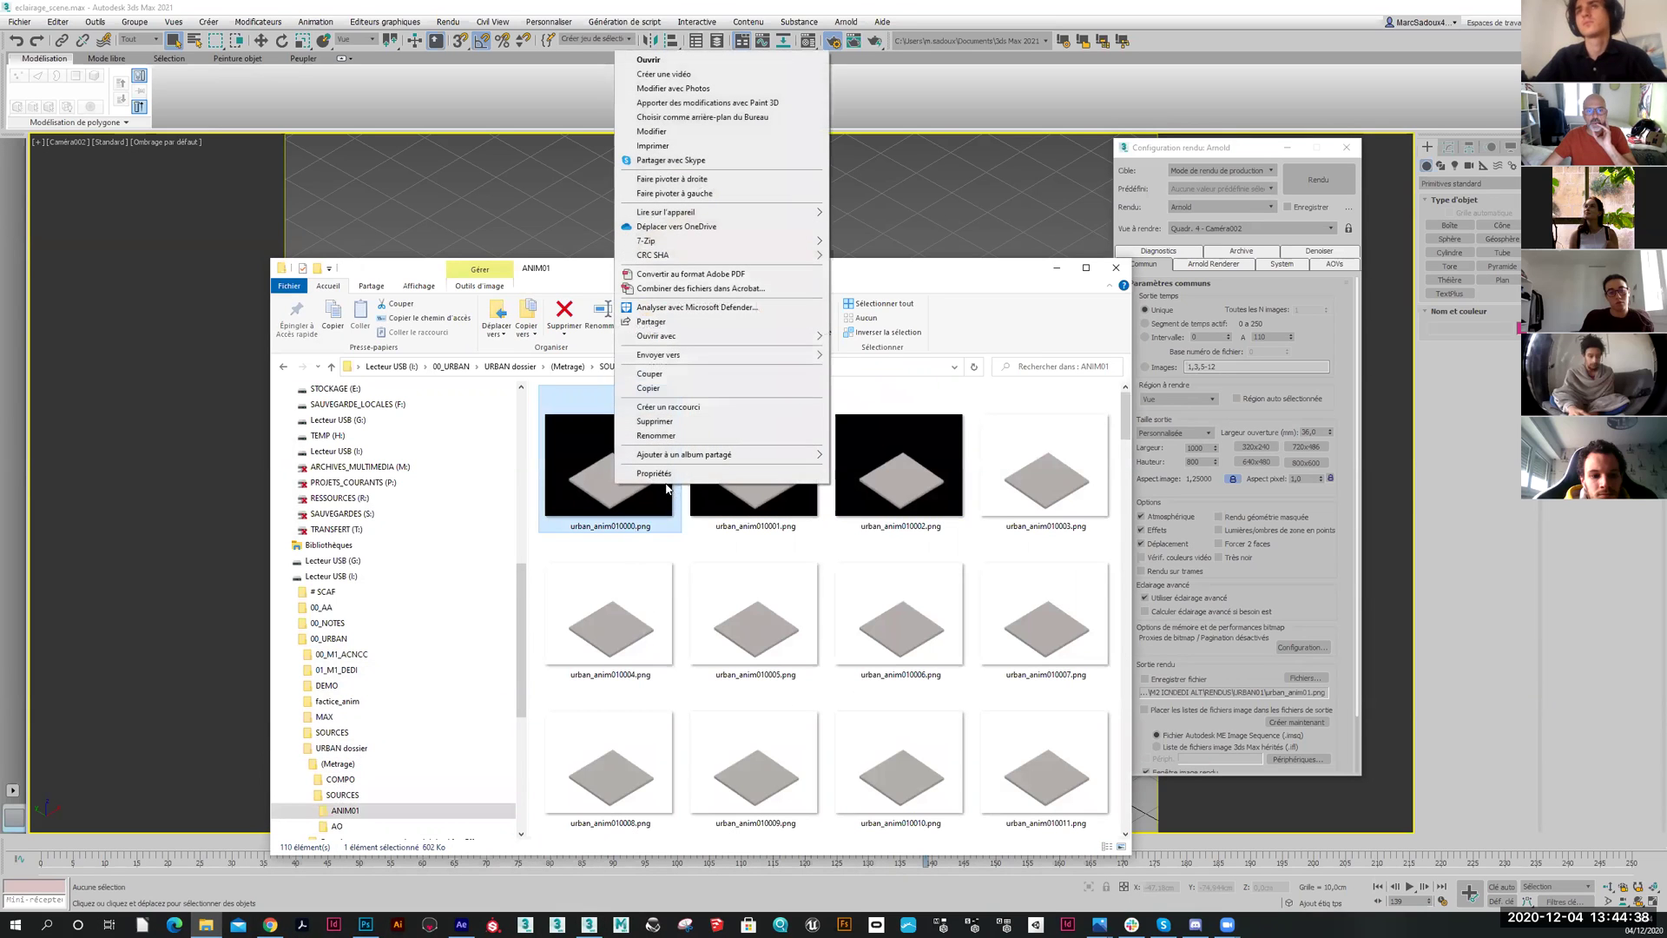
{"action": "left_click", "coordinate": [669, 479]}
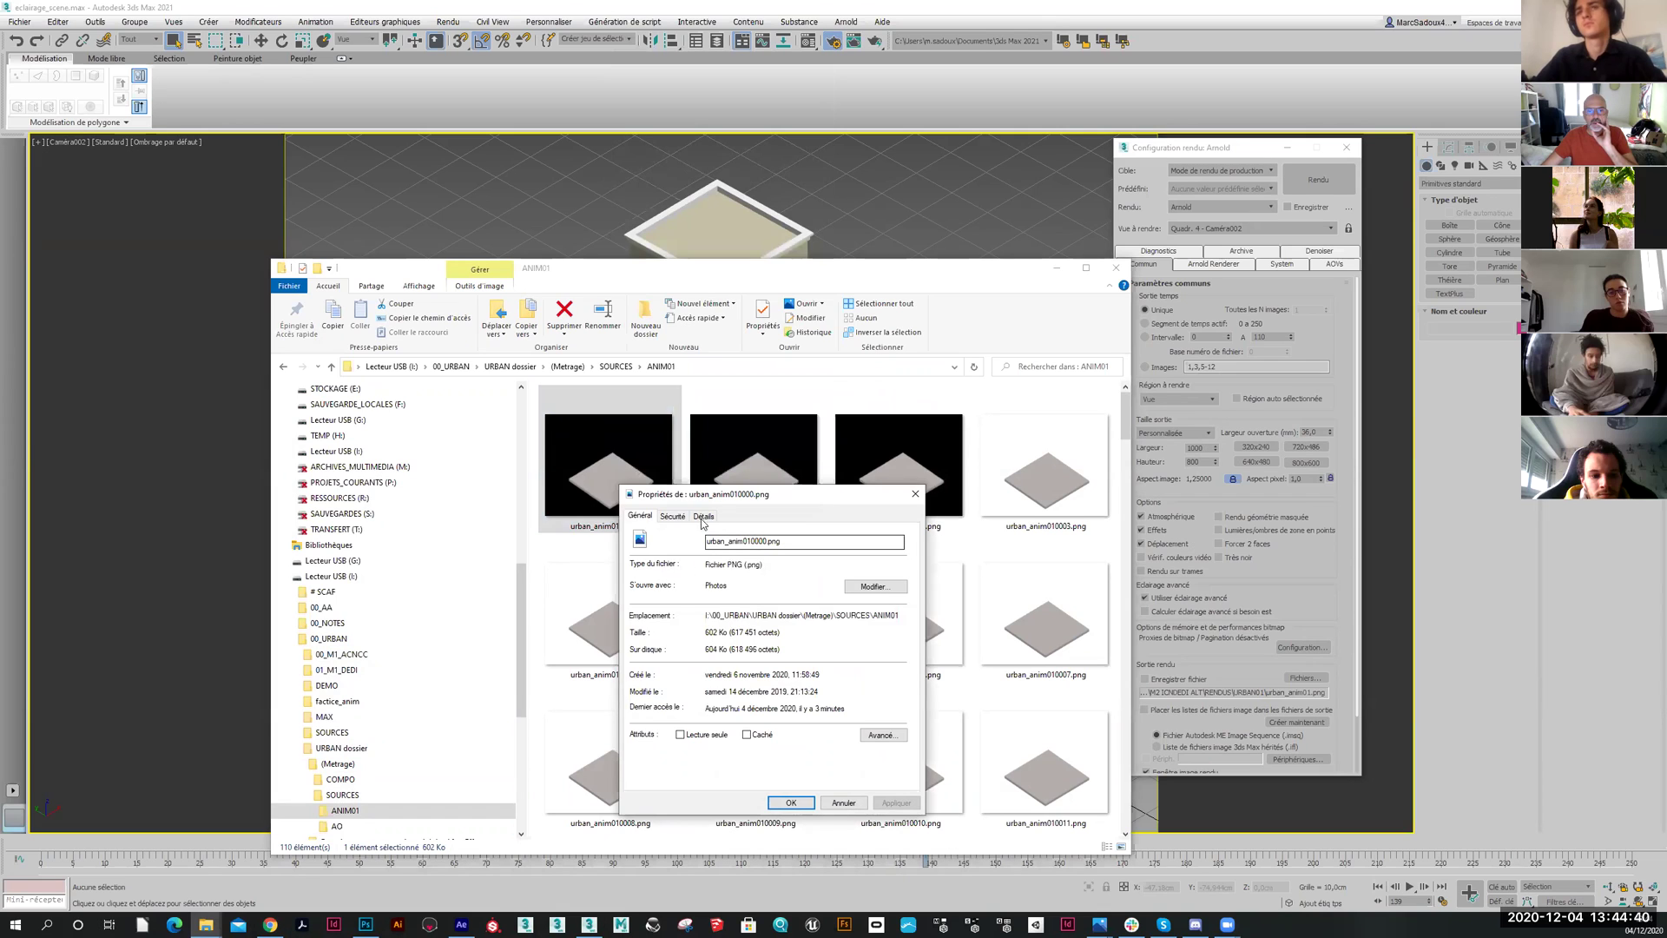
{"action": "left_click", "coordinate": [704, 517]}
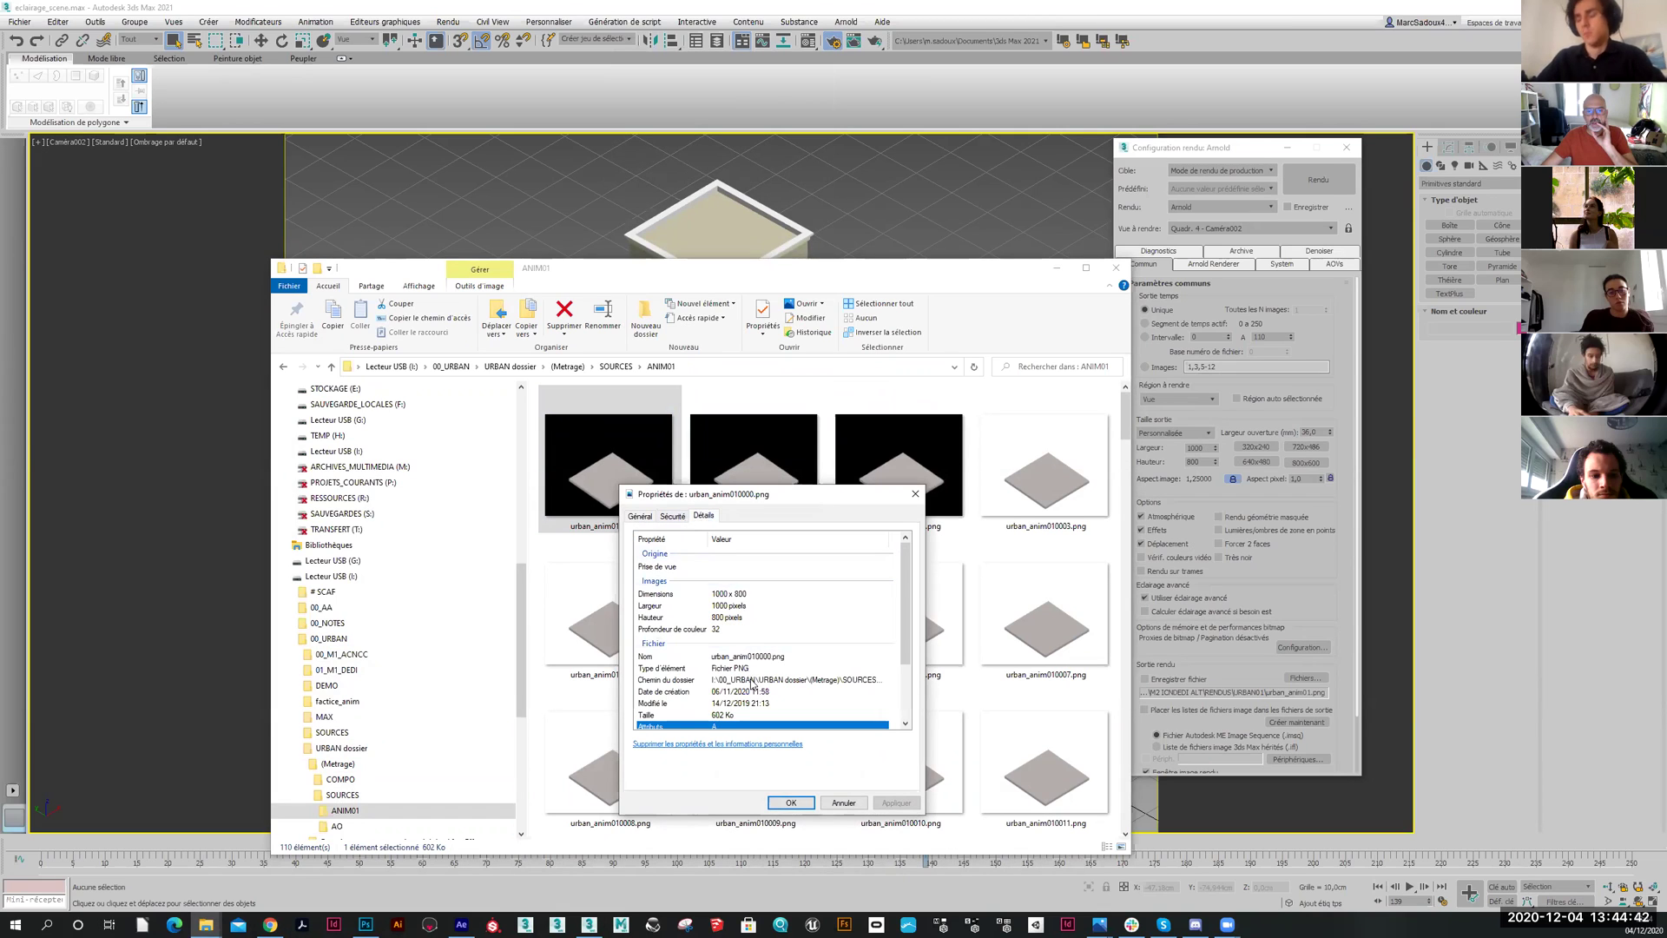
{"action": "left_click", "coordinate": [915, 494]}
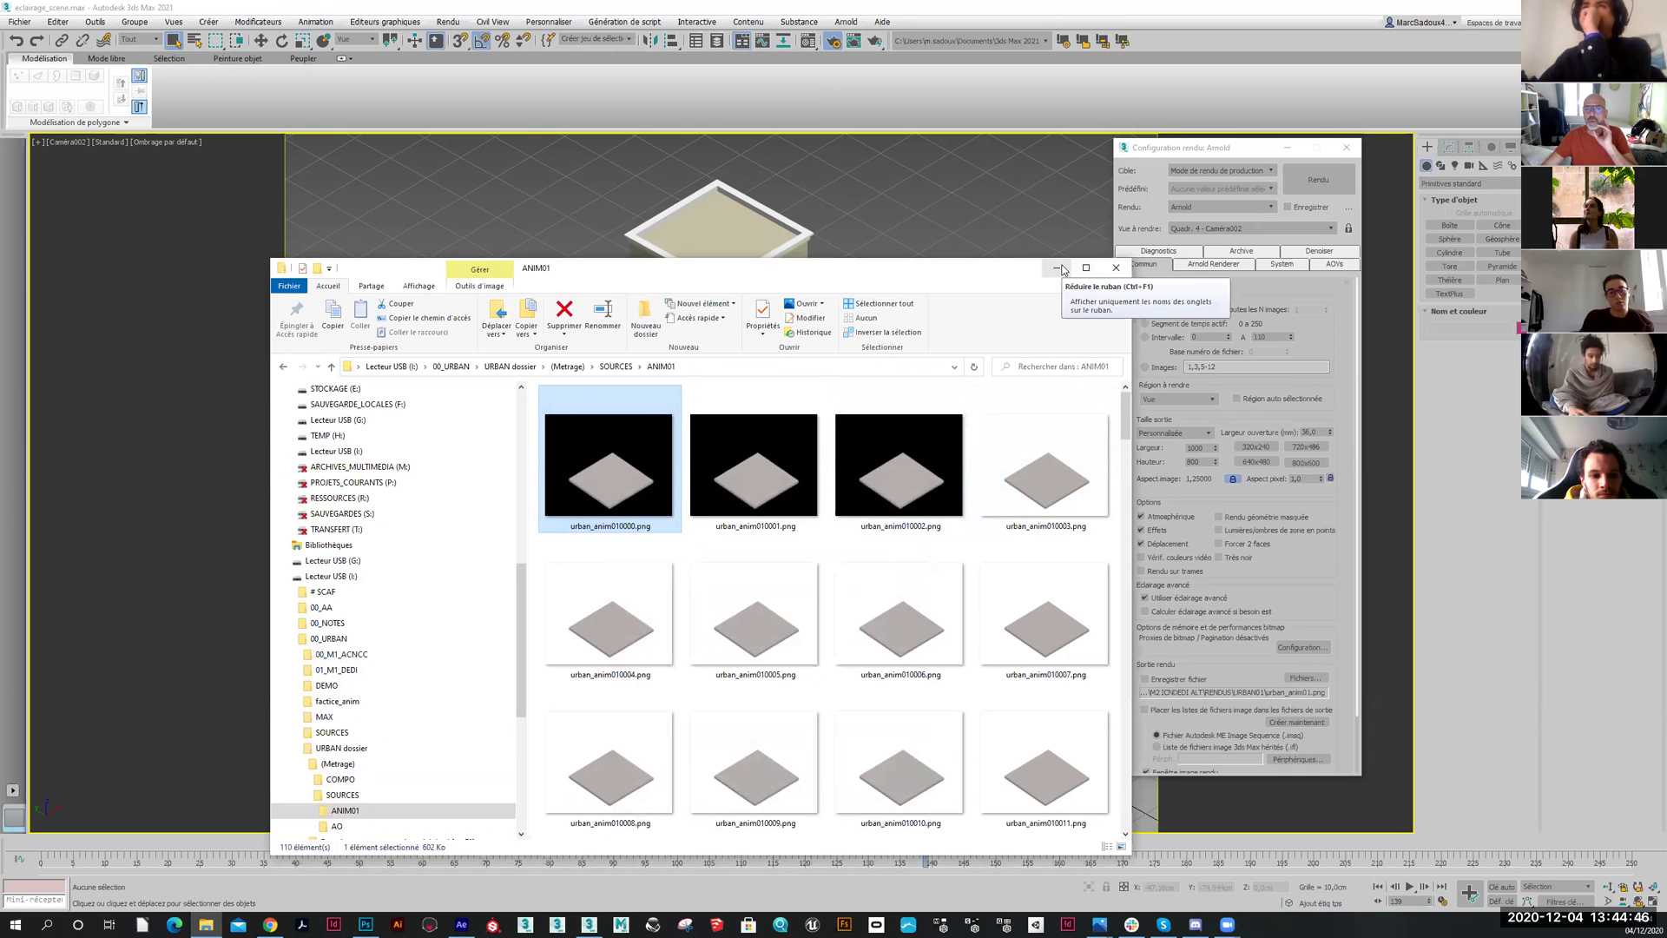
{"action": "left_click", "coordinate": [1113, 269]}
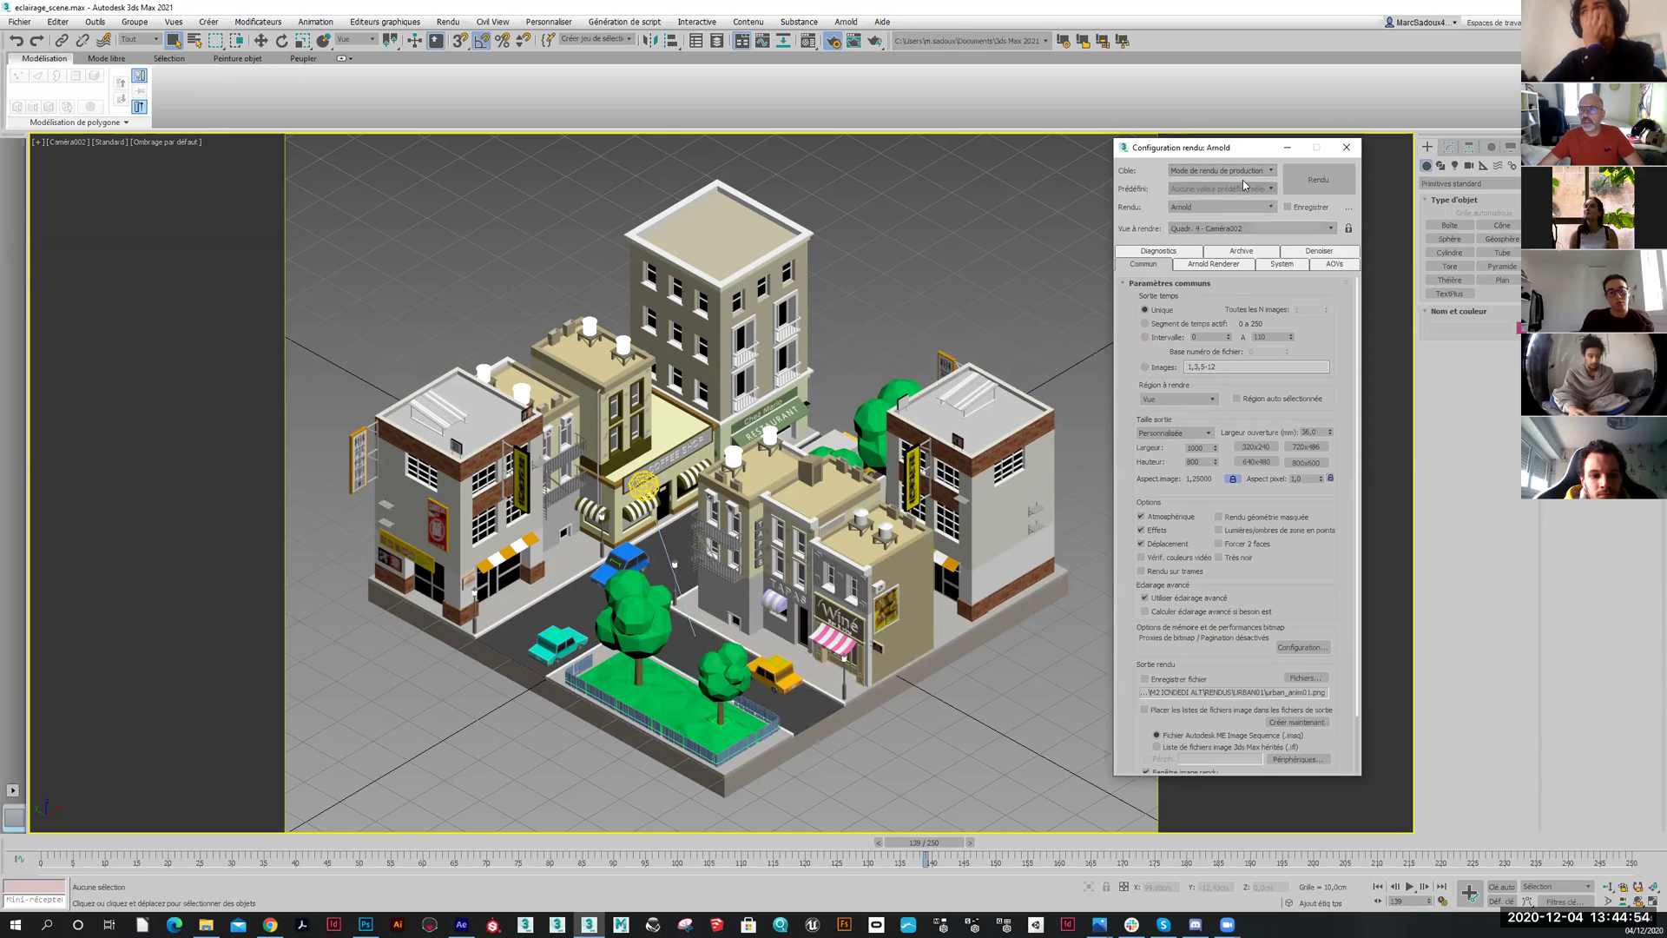
{"action": "left_click", "coordinate": [1346, 147]}
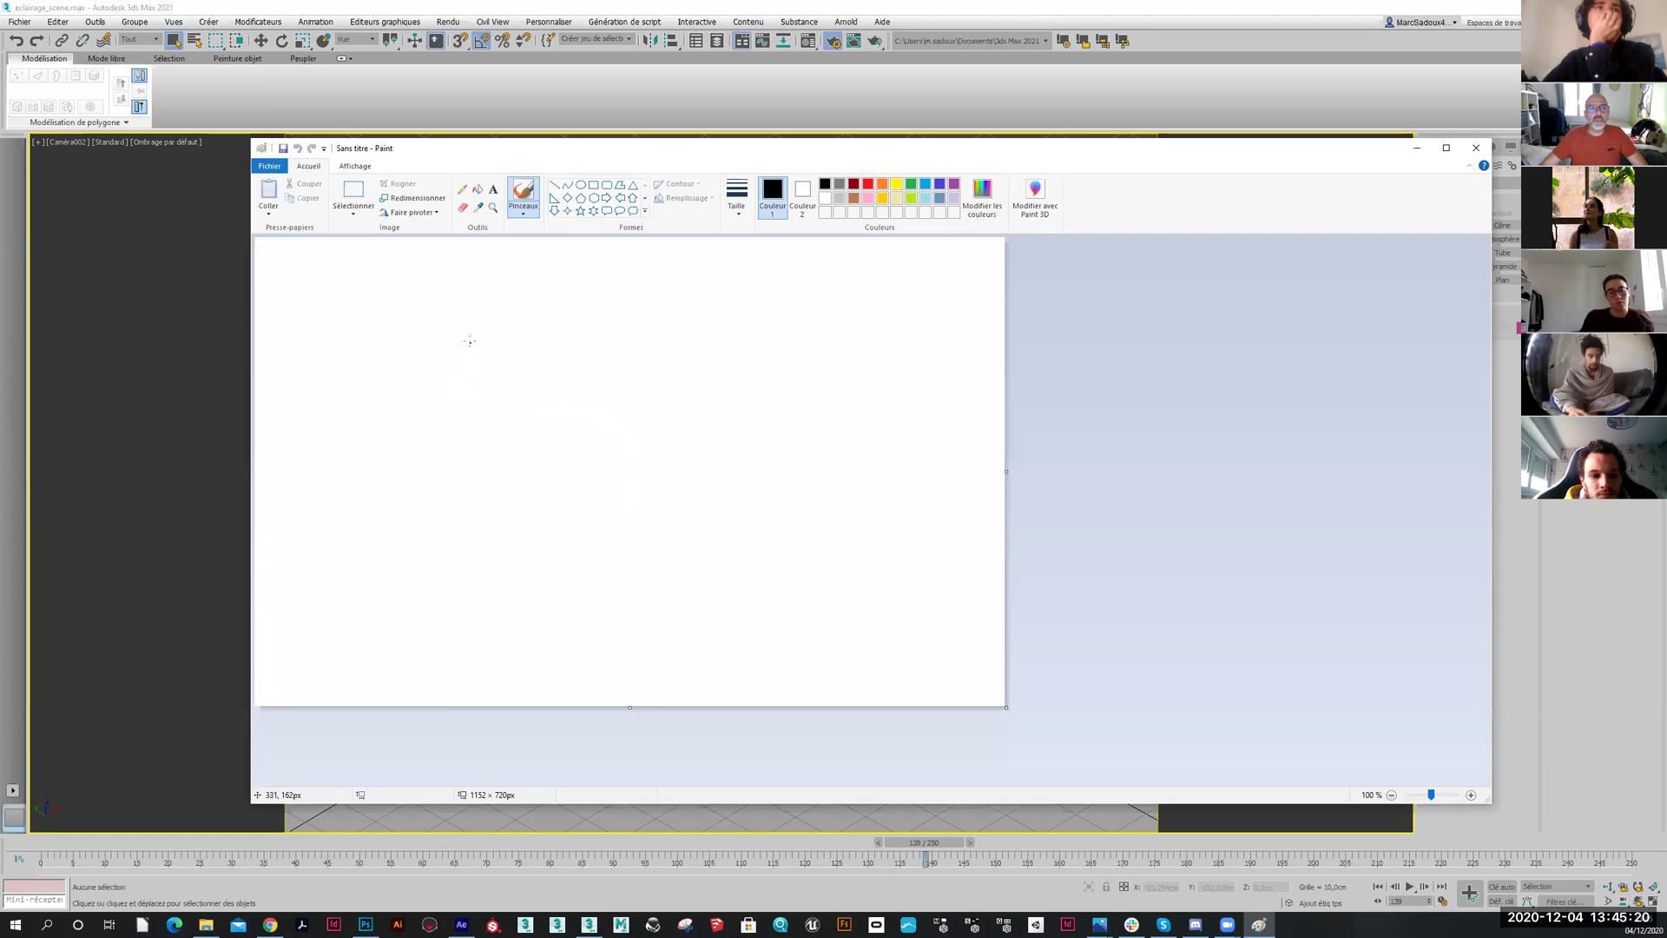
In Paint, sketch a rectangular frame labelled 1920 by 1080 and a tiny square labelled 1 by 1 beside it
{"action": "left_click_drag", "start_coordinate": [408, 359], "coordinate": [675, 363]}
{"action": "mouse_move", "coordinate": [403, 363]}
{"action": "left_mouse_down"}
{"action": "mouse_move", "coordinate": [402, 532]}
{"action": "mouse_move", "coordinate": [685, 530]}
{"action": "left_mouse_up"}
{"action": "left_click_drag", "start_coordinate": [674, 363], "coordinate": [679, 532]}
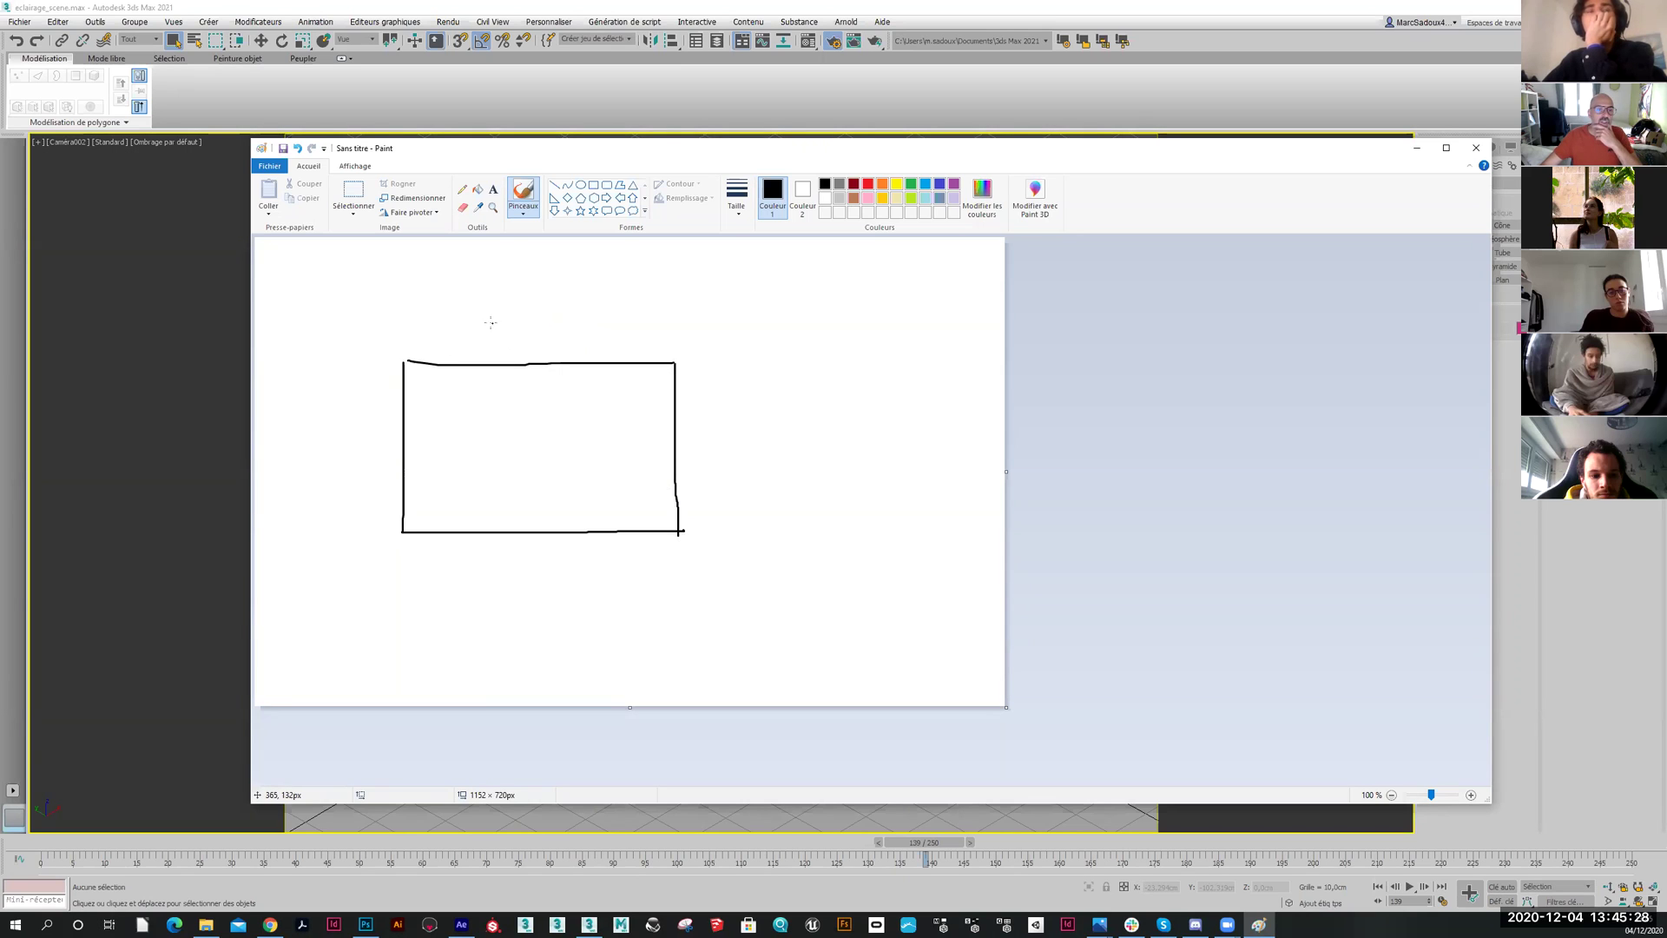
{"action": "left_click_drag", "start_coordinate": [486, 321], "coordinate": [542, 309]}
{"action": "left_click_drag", "start_coordinate": [694, 438], "coordinate": [752, 436]}
{"action": "mouse_move", "coordinate": [861, 389]}
{"action": "left_mouse_down"}
{"action": "mouse_move", "coordinate": [863, 407]}
{"action": "mouse_move", "coordinate": [865, 381]}
{"action": "mouse_move", "coordinate": [885, 401]}
{"action": "left_mouse_up"}
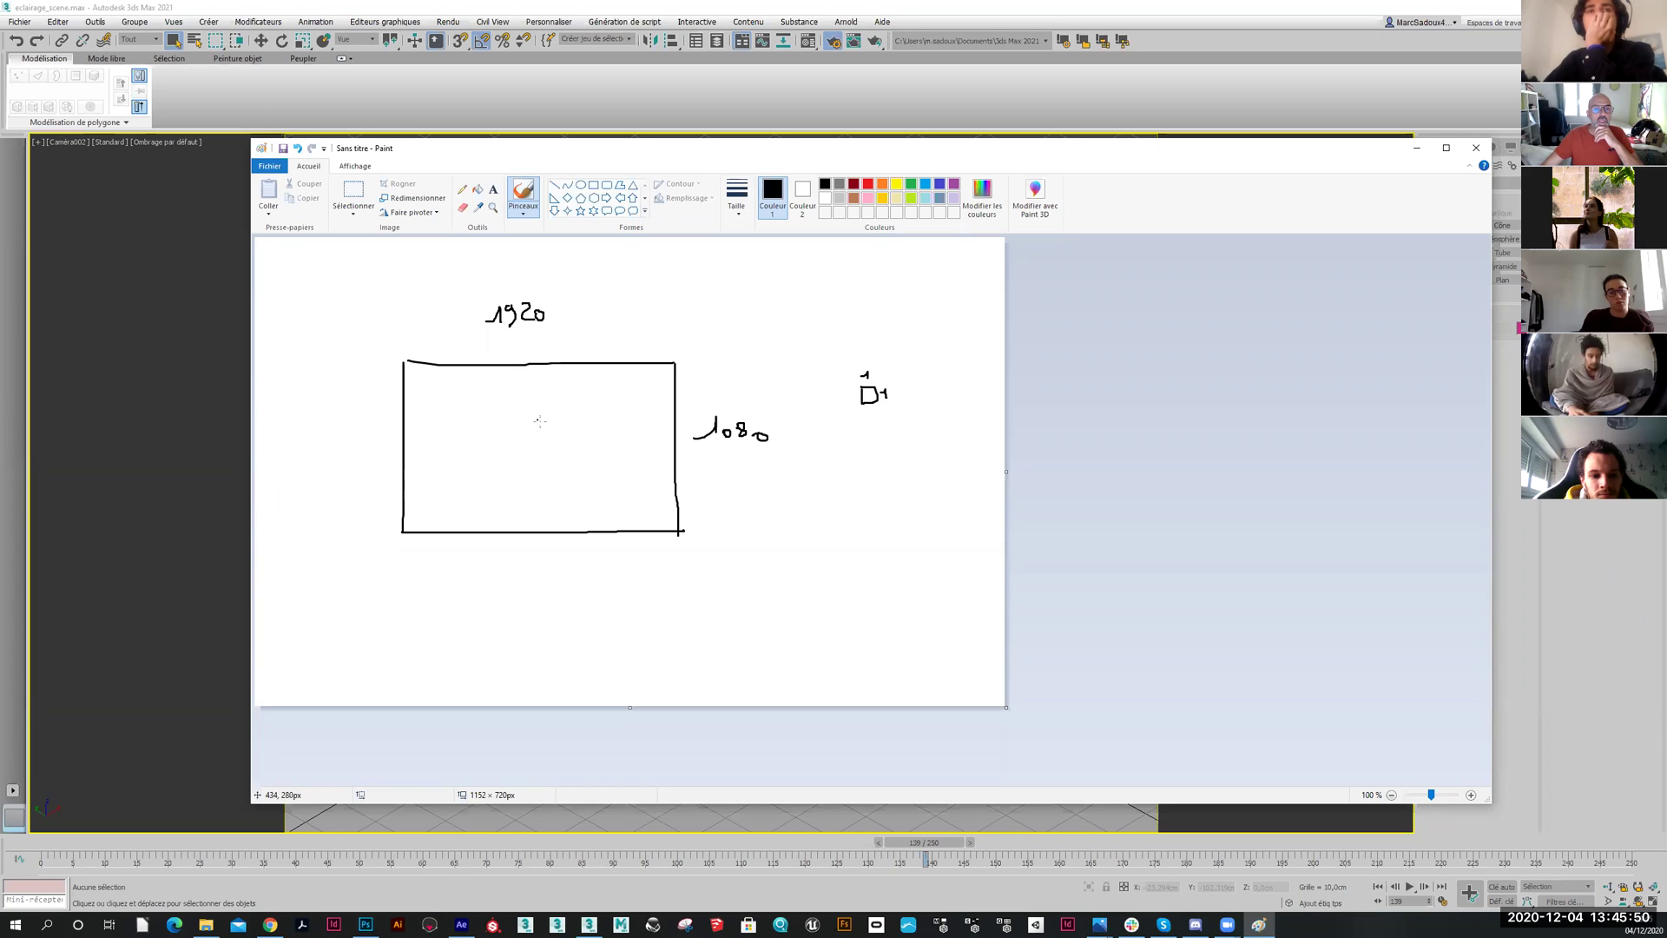
Draw a small square in the frame's upper-left quarter and dashed vertical and horizontal centre lines across the frame
{"action": "mouse_move", "coordinate": [431, 383]}
{"action": "left_mouse_down"}
{"action": "mouse_move", "coordinate": [429, 408]}
{"action": "mouse_move", "coordinate": [473, 413]}
{"action": "mouse_move", "coordinate": [466, 386]}
{"action": "left_mouse_up"}
{"action": "left_click_drag", "start_coordinate": [536, 375], "coordinate": [538, 440]}
{"action": "left_click_drag", "start_coordinate": [540, 465], "coordinate": [542, 495]}
{"action": "left_click_drag", "start_coordinate": [543, 504], "coordinate": [544, 527]}
{"action": "left_click_drag", "start_coordinate": [379, 453], "coordinate": [466, 449]}
{"action": "left_click_drag", "start_coordinate": [506, 449], "coordinate": [610, 449]}
{"action": "left_click_drag", "start_coordinate": [643, 451], "coordinate": [704, 454]}
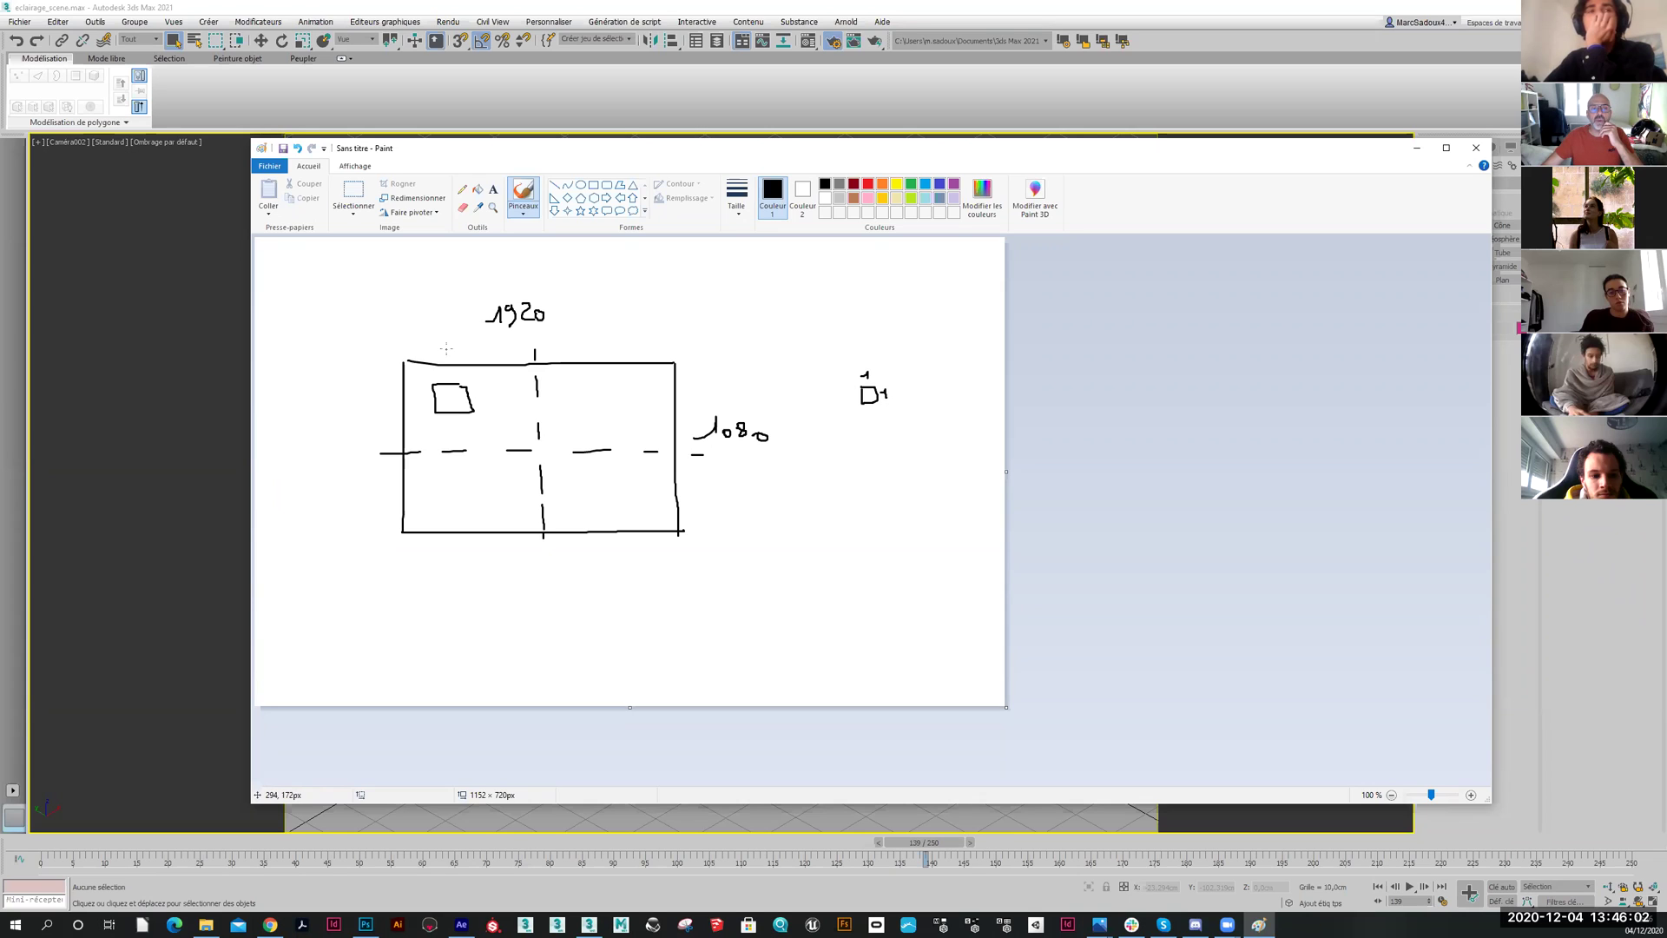
Label the frame's half width 960 and half height 540, and draw a square around the crossing of the centre lines
{"action": "left_click_drag", "start_coordinate": [444, 341], "coordinate": [469, 351]}
{"action": "mouse_move", "coordinate": [352, 391]}
{"action": "left_mouse_down"}
{"action": "mouse_move", "coordinate": [344, 405]}
{"action": "mouse_move", "coordinate": [380, 396]}
{"action": "mouse_move", "coordinate": [392, 438]}
{"action": "left_mouse_up"}
{"action": "mouse_move", "coordinate": [428, 350]}
{"action": "left_mouse_down"}
{"action": "mouse_move", "coordinate": [409, 351]}
{"action": "mouse_move", "coordinate": [527, 348]}
{"action": "left_mouse_up"}
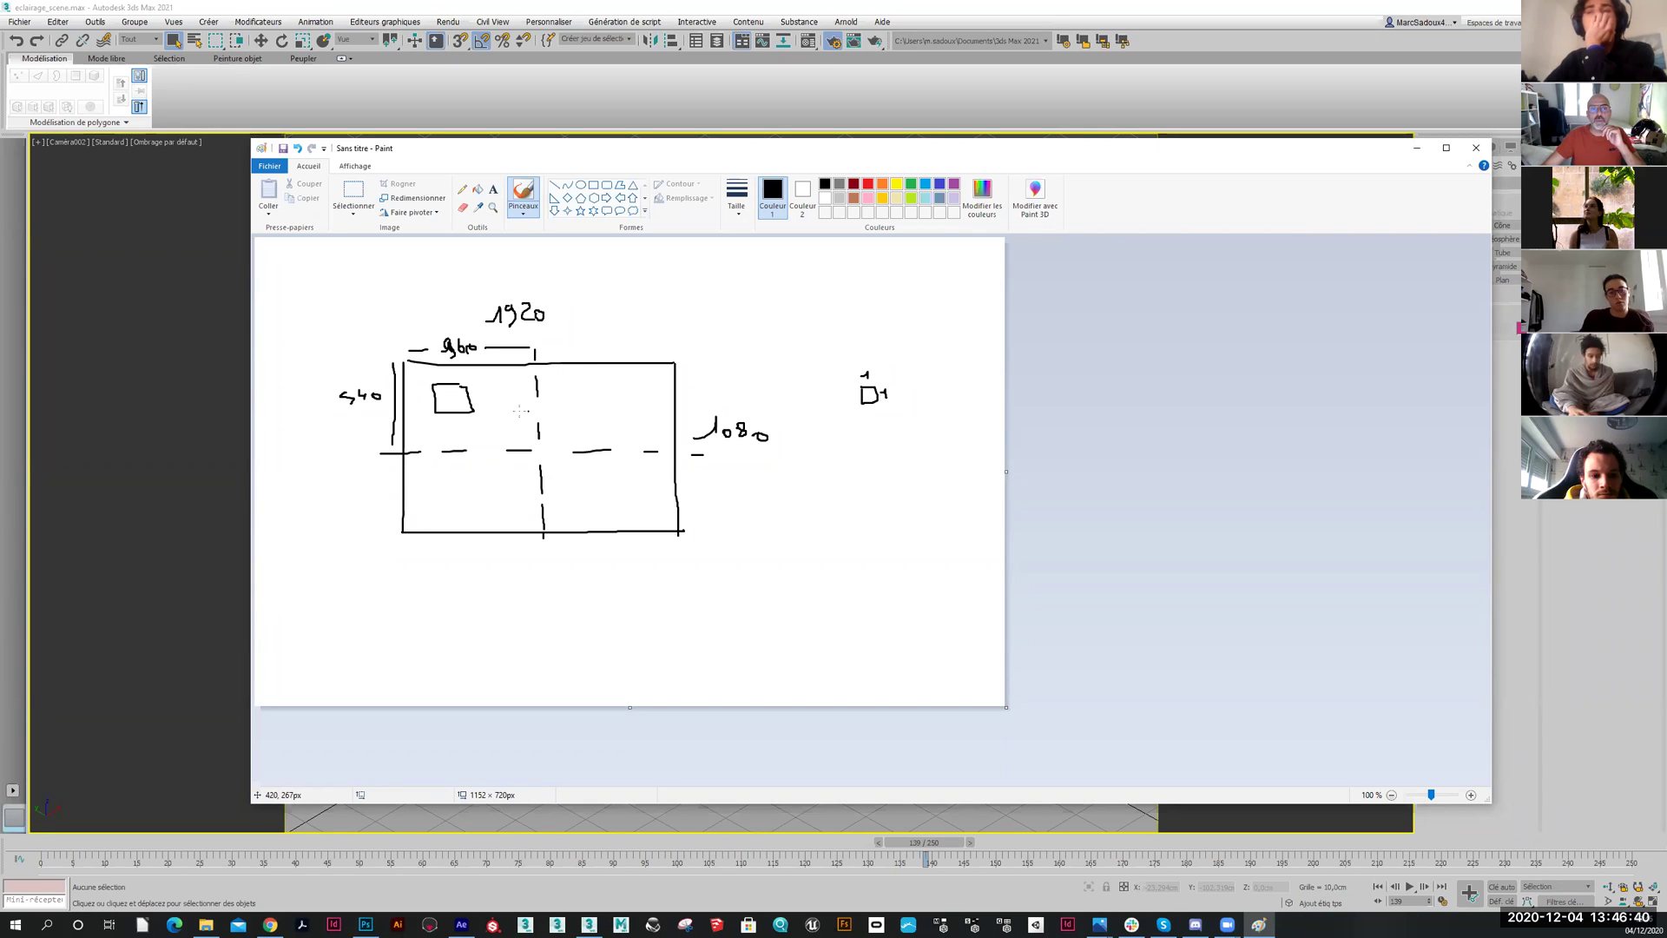
{"action": "mouse_move", "coordinate": [497, 409]}
{"action": "left_mouse_down"}
{"action": "mouse_move", "coordinate": [574, 411]}
{"action": "mouse_move", "coordinate": [578, 485]}
{"action": "mouse_move", "coordinate": [495, 485]}
{"action": "mouse_move", "coordinate": [498, 410]}
{"action": "left_mouse_up"}
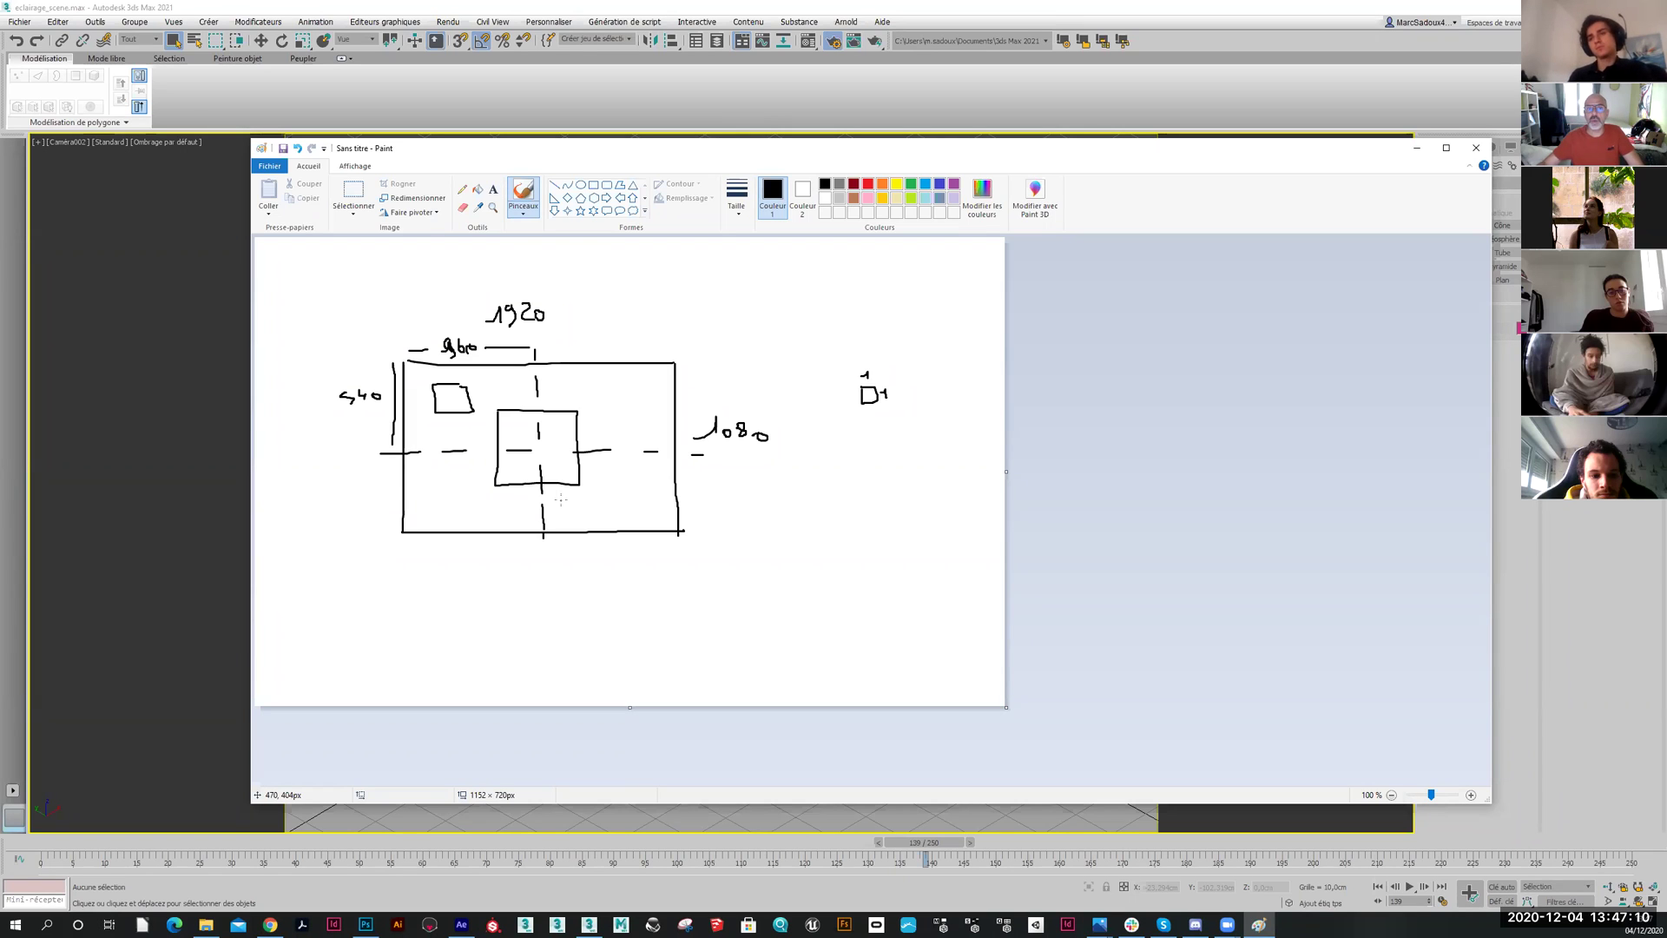
Minimise Paint to return to 3ds Max and open the Arnold render setup
{"action": "left_click", "coordinate": [1416, 147]}
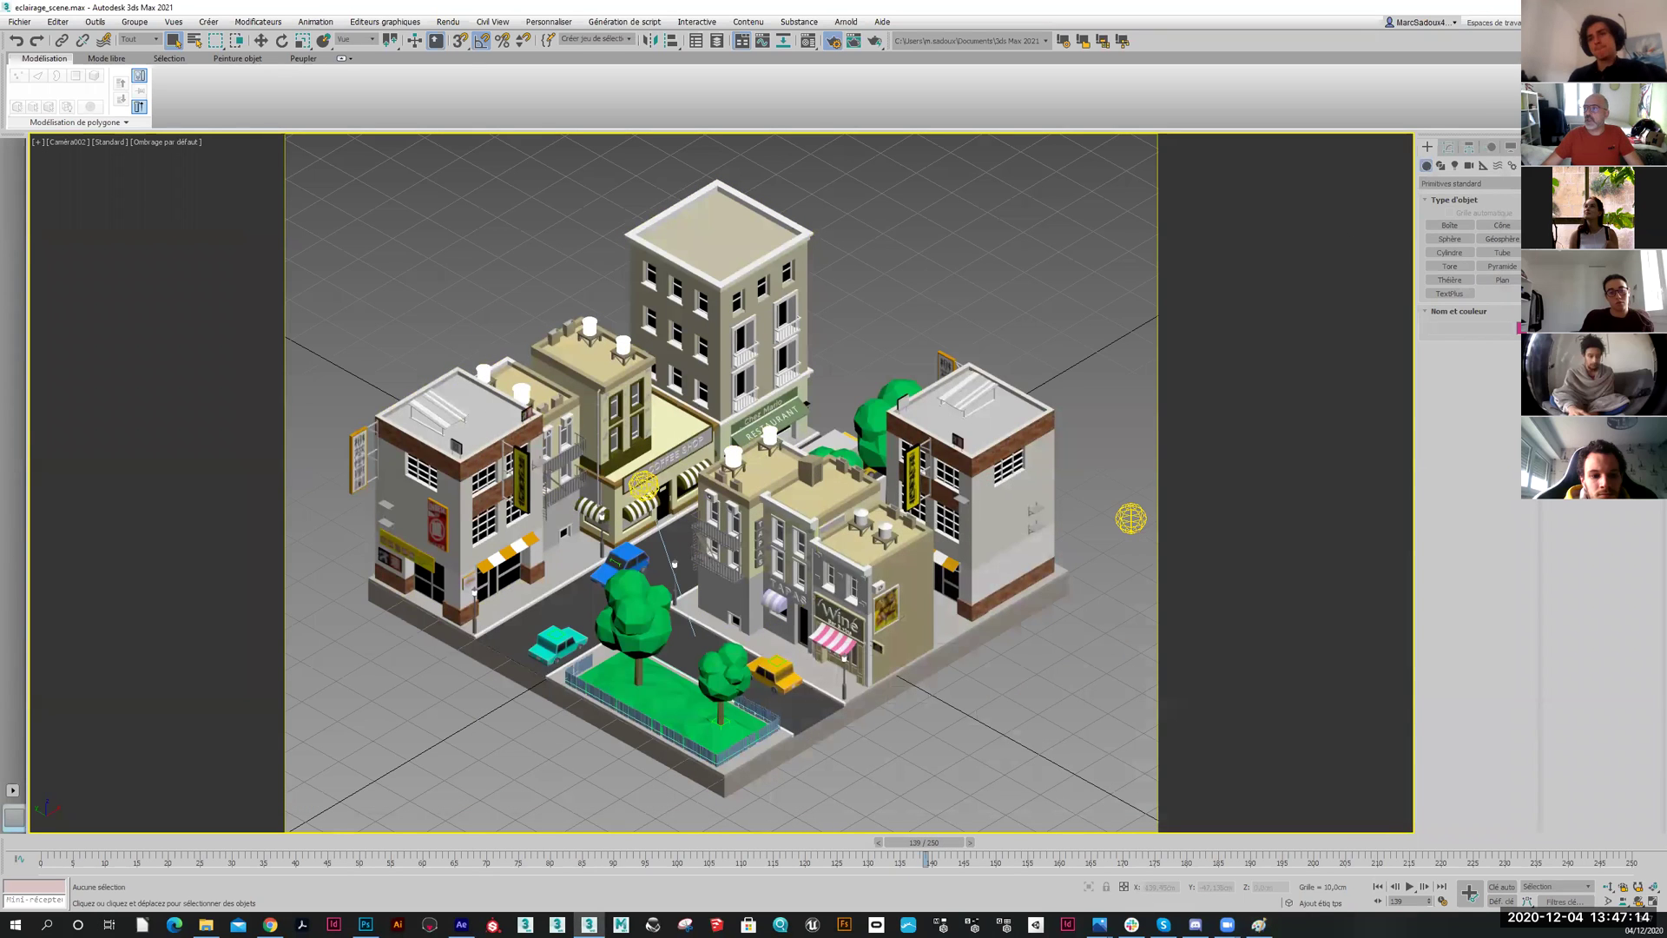
{"action": "key", "text": "F10"}
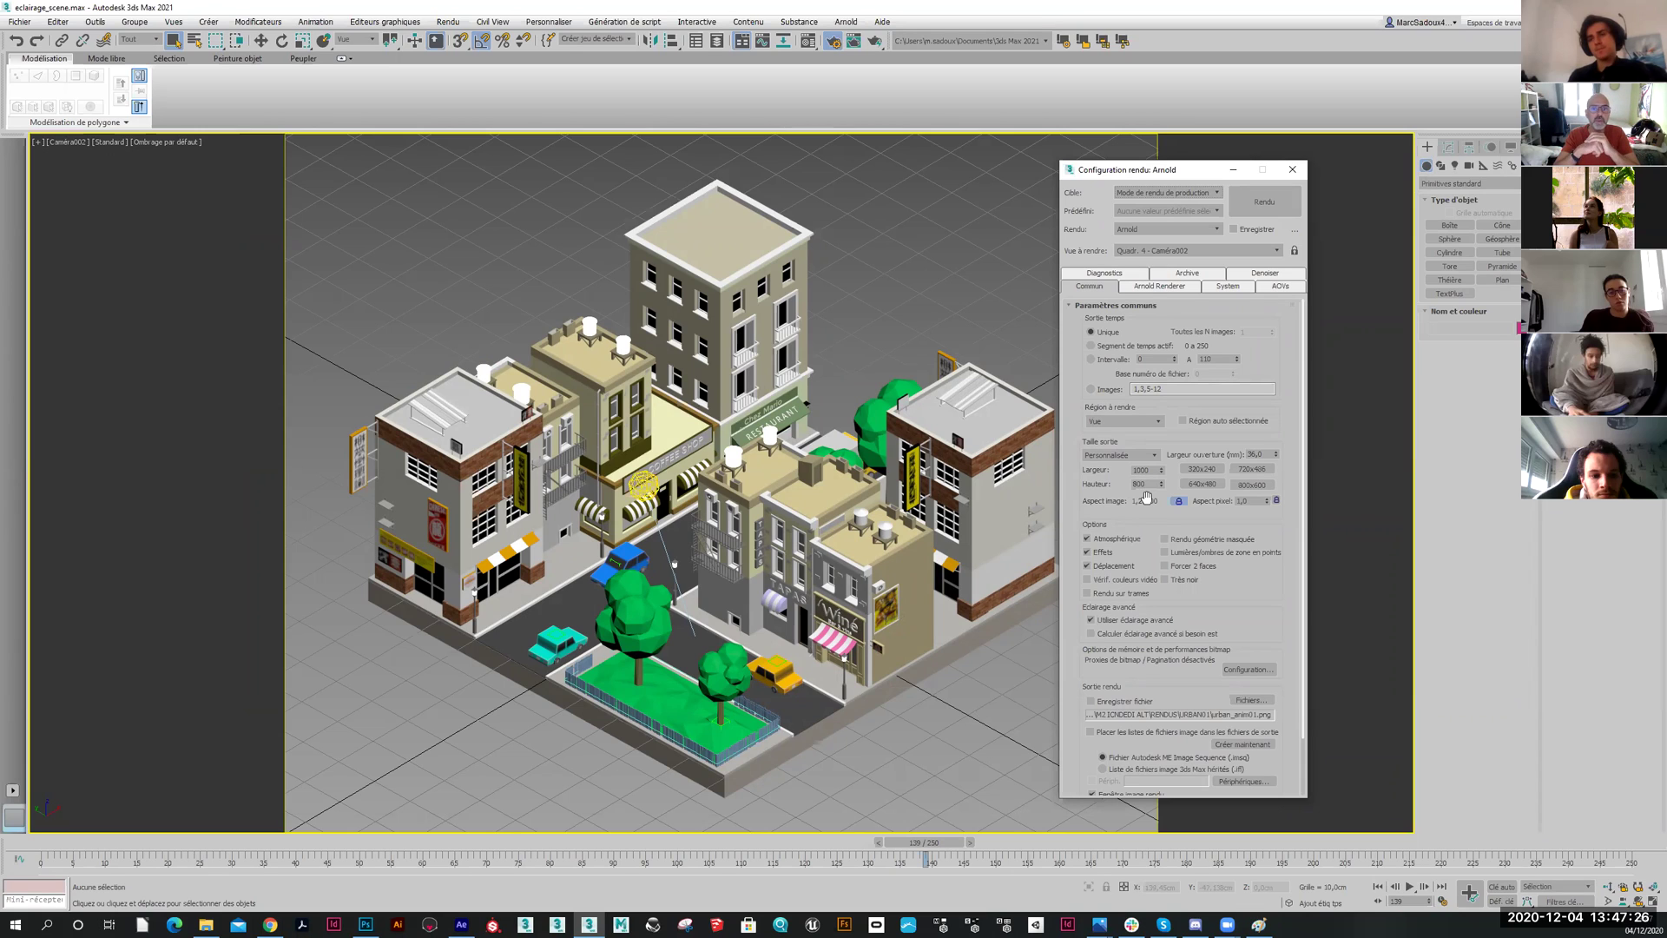
Switch to After Effects, view the final composition at 0:00:03:03 and return to 3ds Max
{"action": "left_click", "coordinate": [463, 923]}
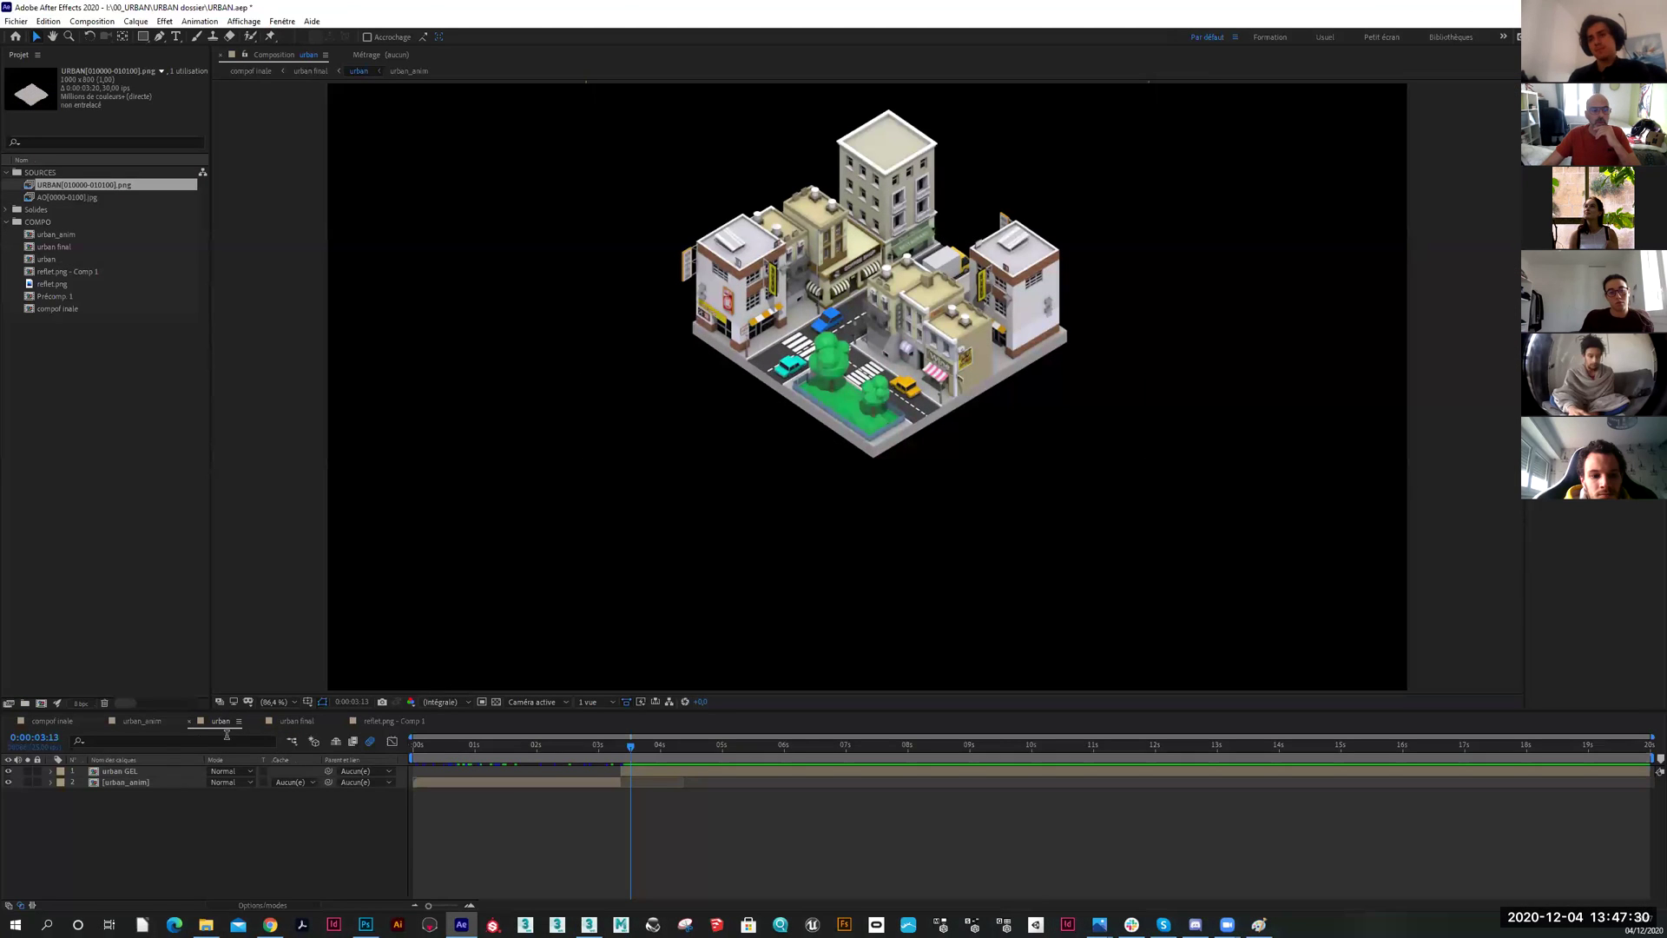
{"action": "left_click", "coordinate": [52, 720]}
{"action": "left_click_drag", "start_coordinate": [495, 745], "coordinate": [670, 747]}
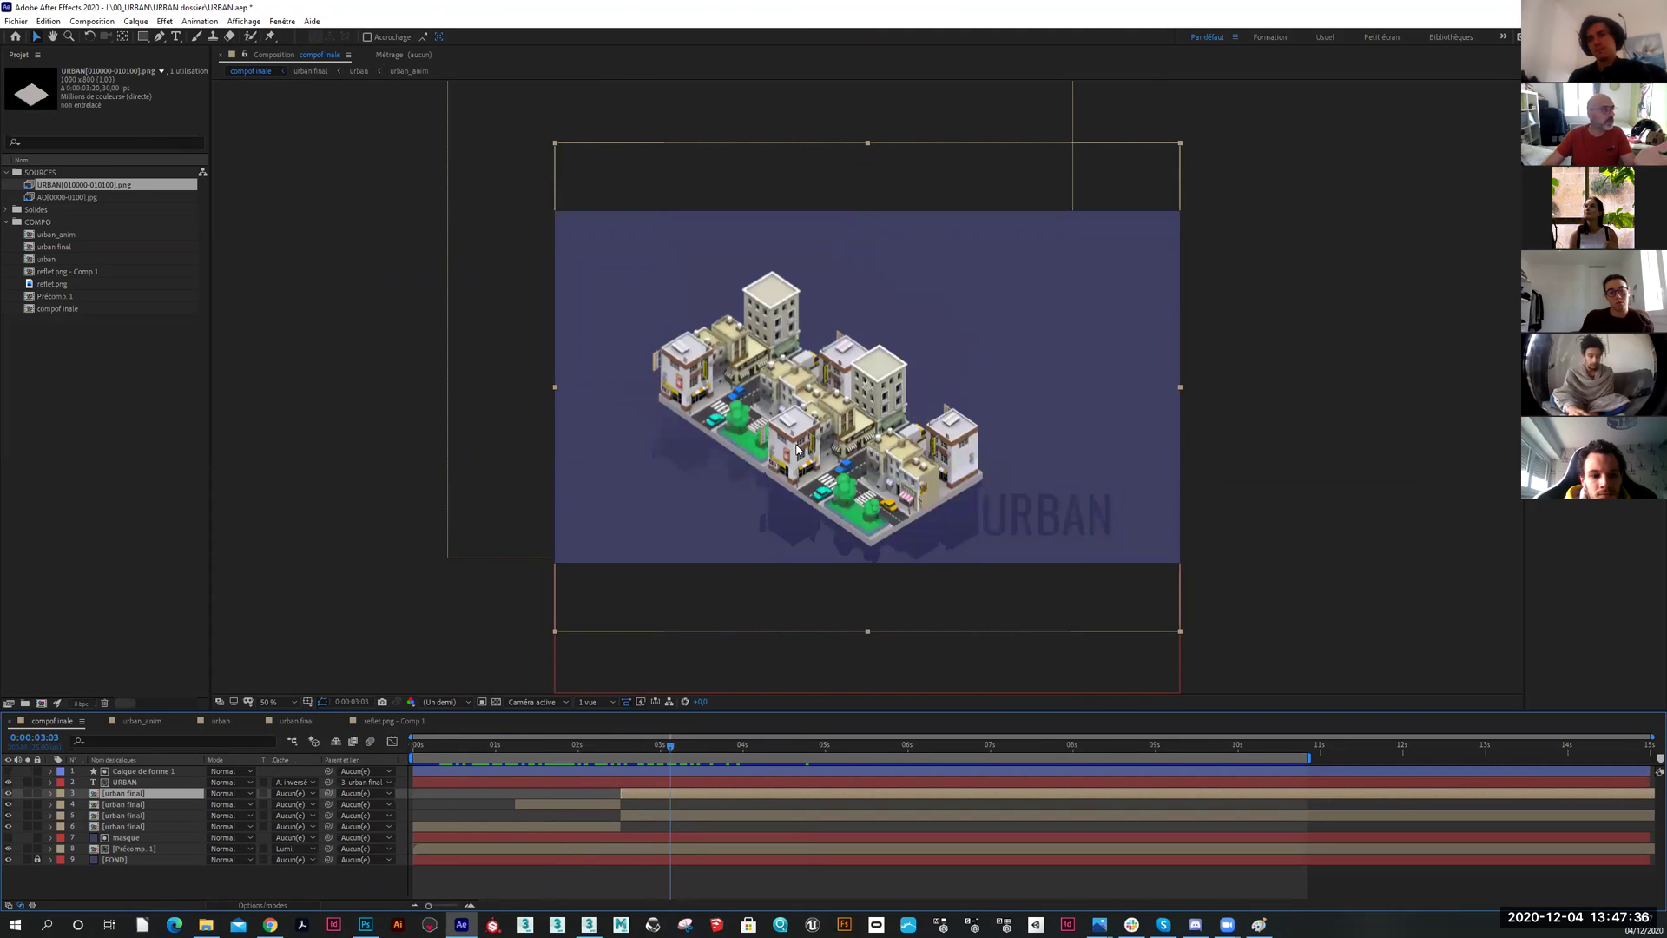
{"action": "key", "text": "alt+Tab"}
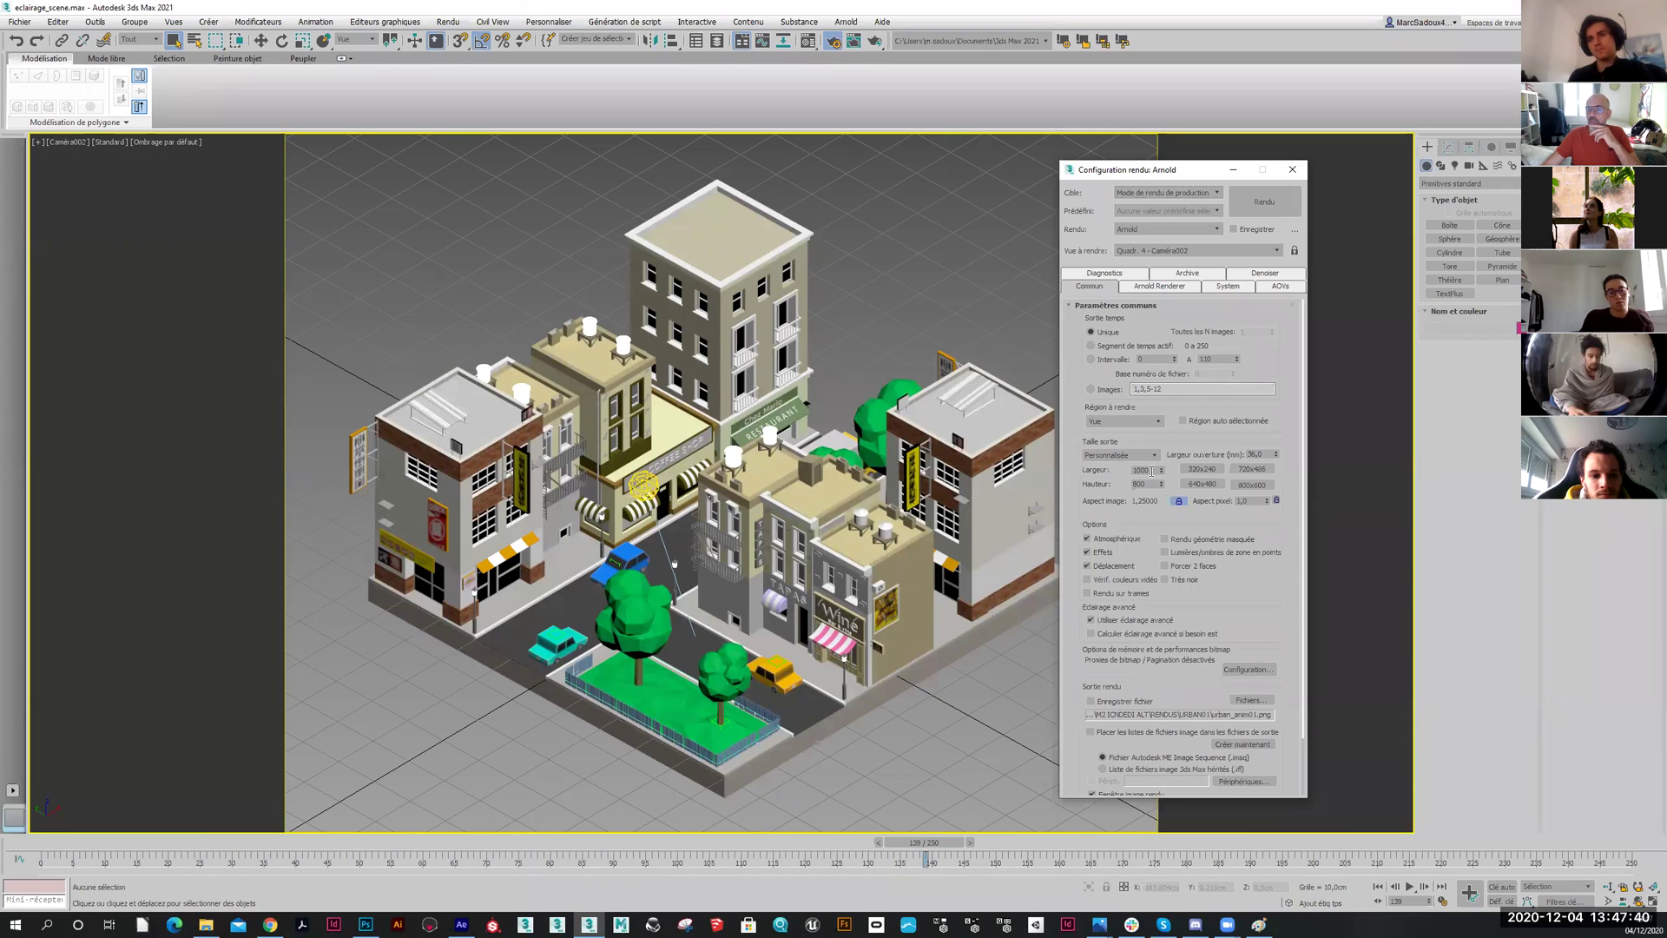
Examine the render output size settings: the height, the pixel aspect and the list of preset formats
{"action": "double_click", "coordinate": [1123, 484]}
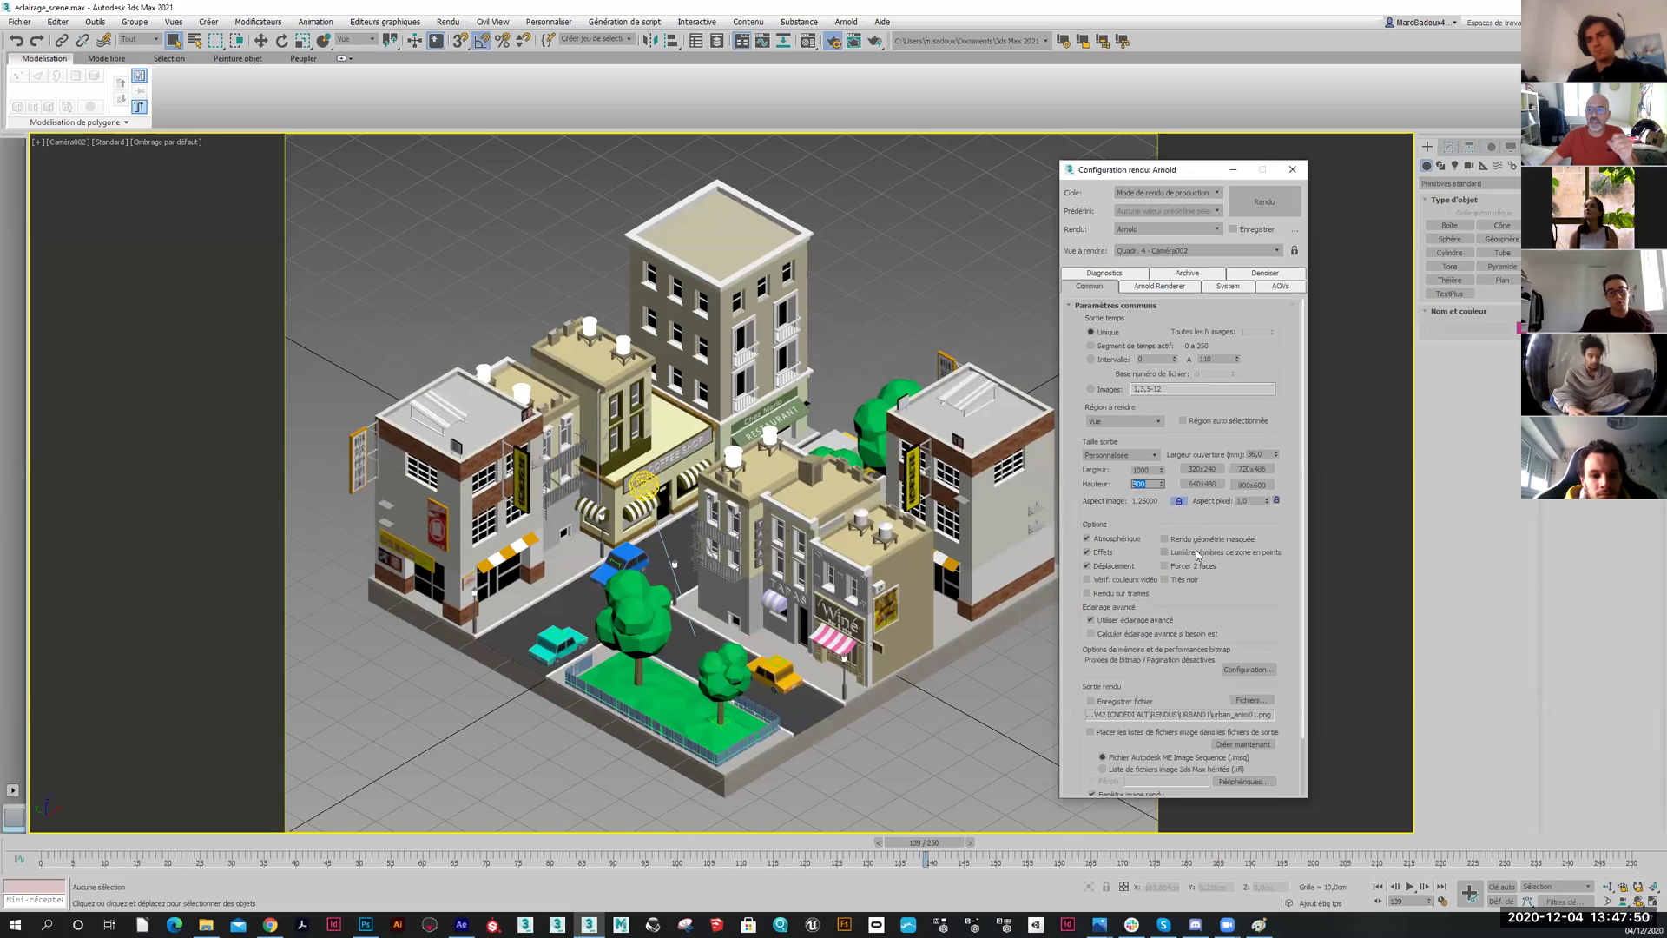
{"action": "double_click", "coordinate": [1242, 501]}
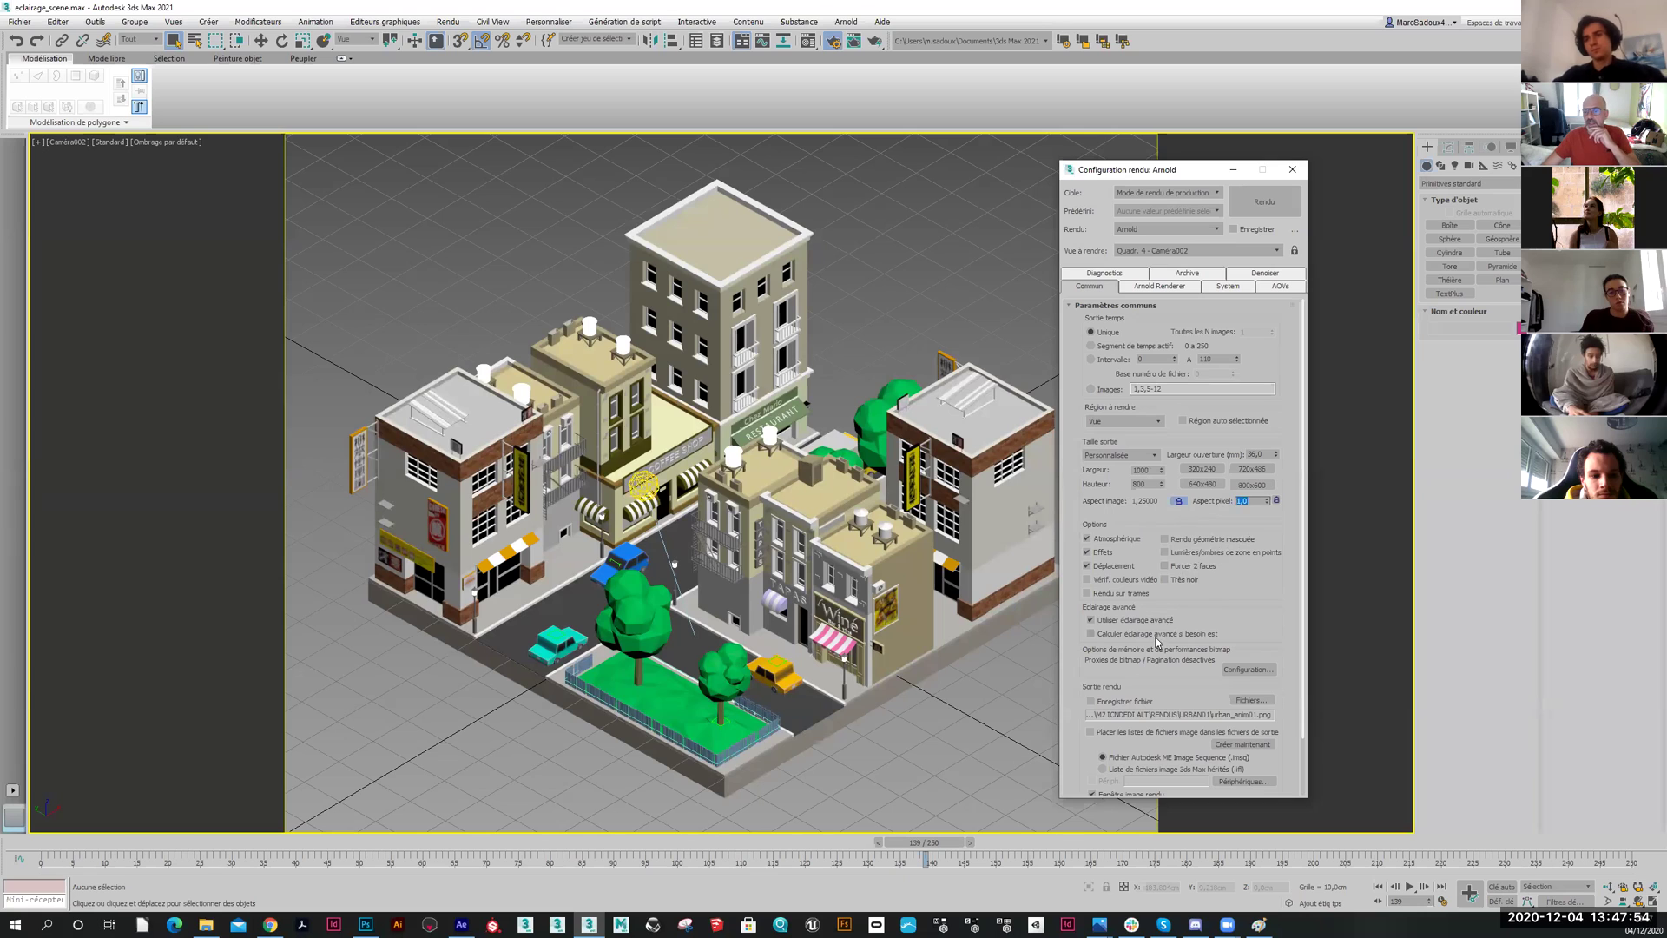
{"action": "left_click", "coordinate": [1155, 455]}
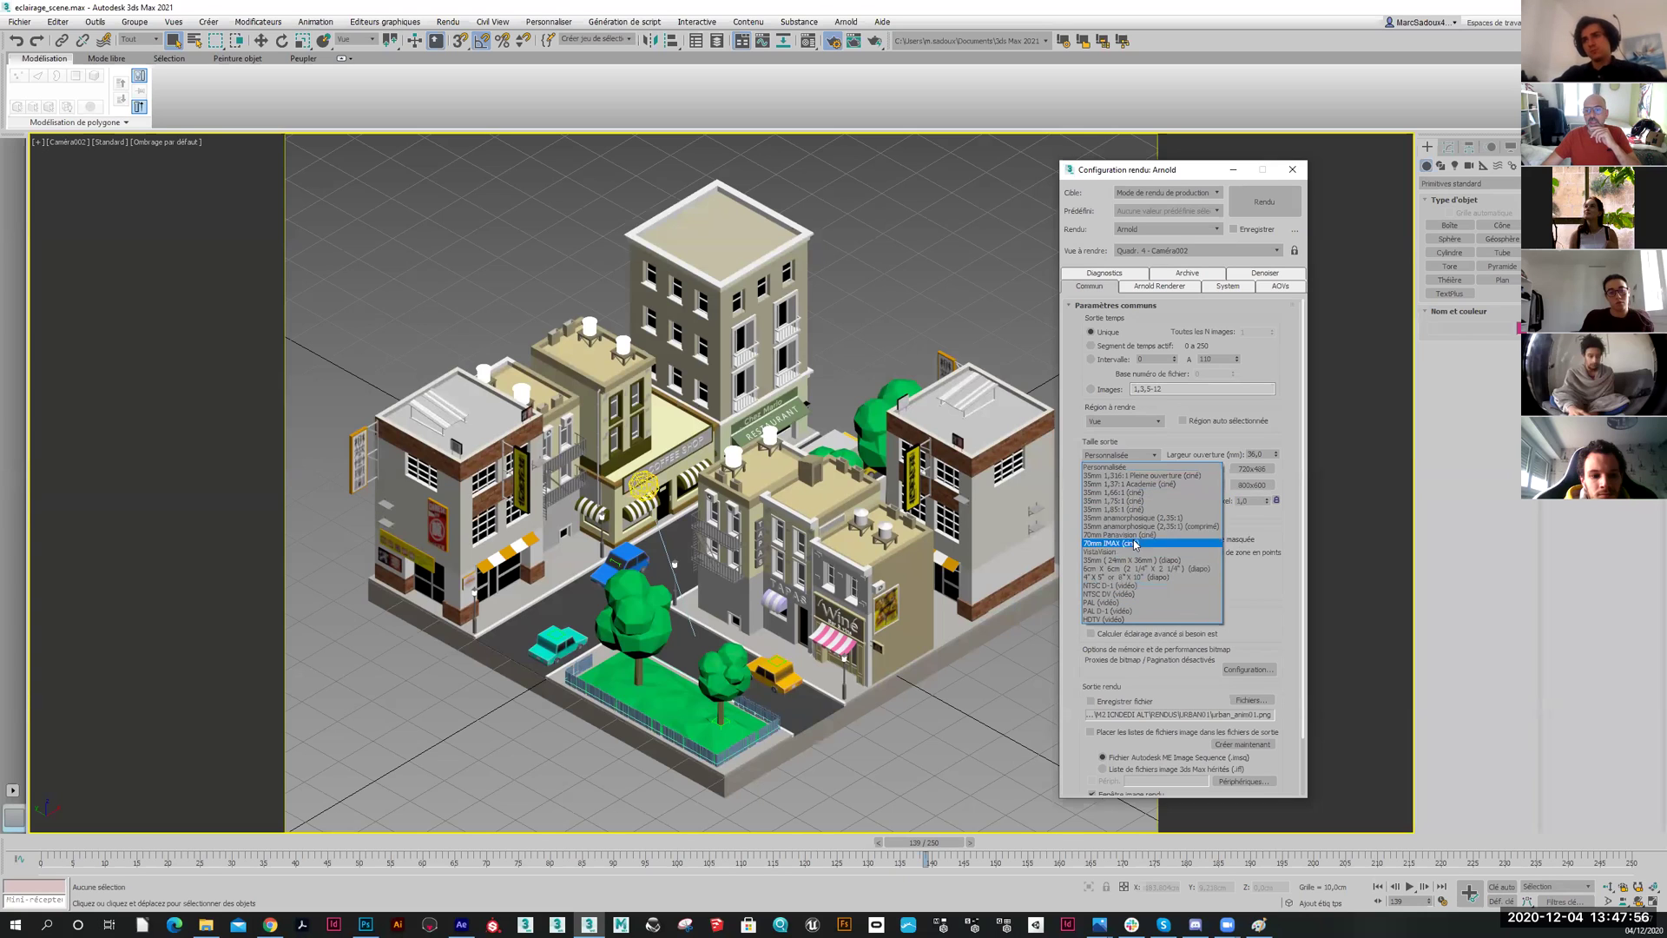
{"action": "left_click", "coordinate": [1158, 454]}
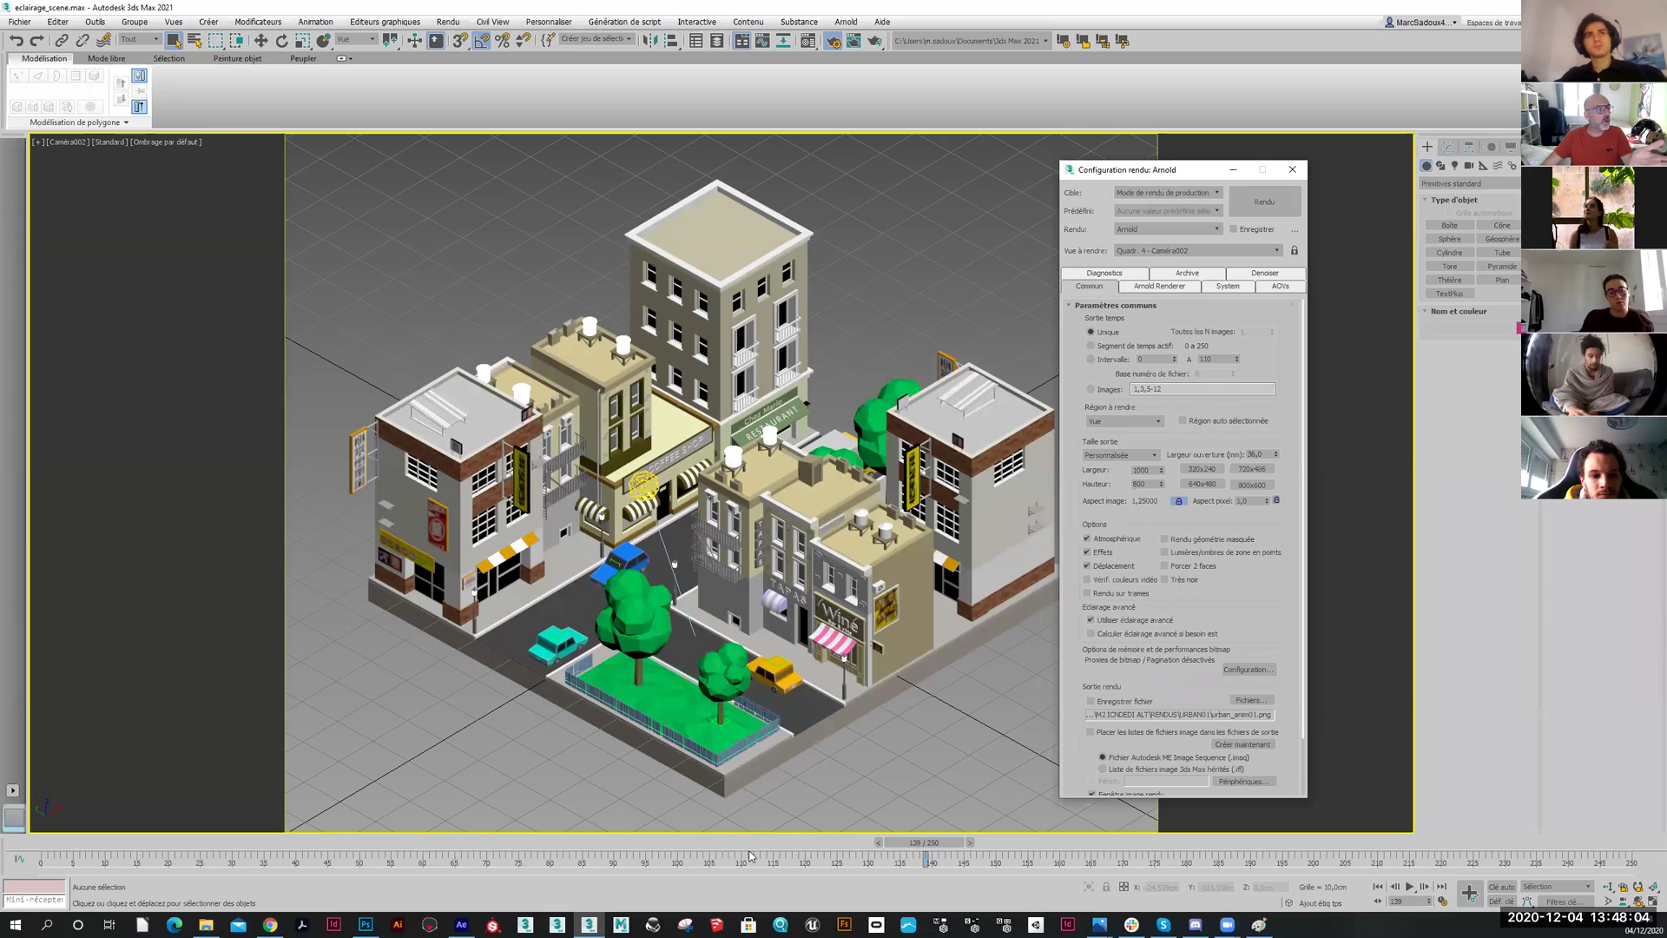
Set the render time output to the active time segment and enable saving the render to a file
{"action": "left_click", "coordinate": [1092, 346]}
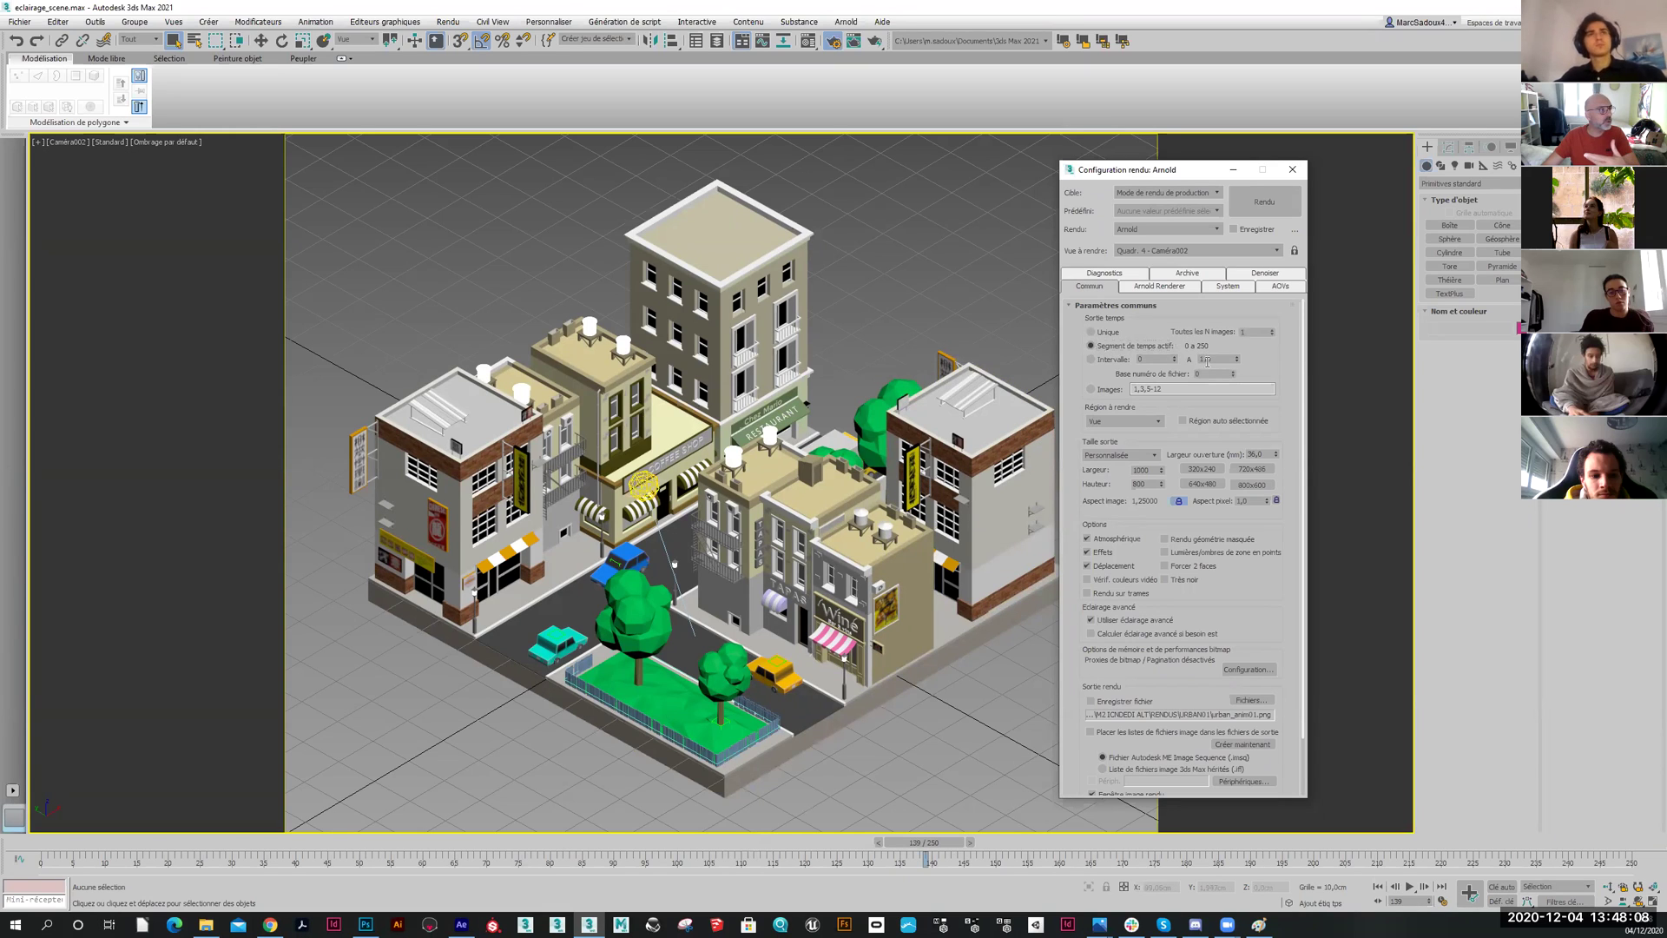
{"action": "left_click", "coordinate": [1099, 359]}
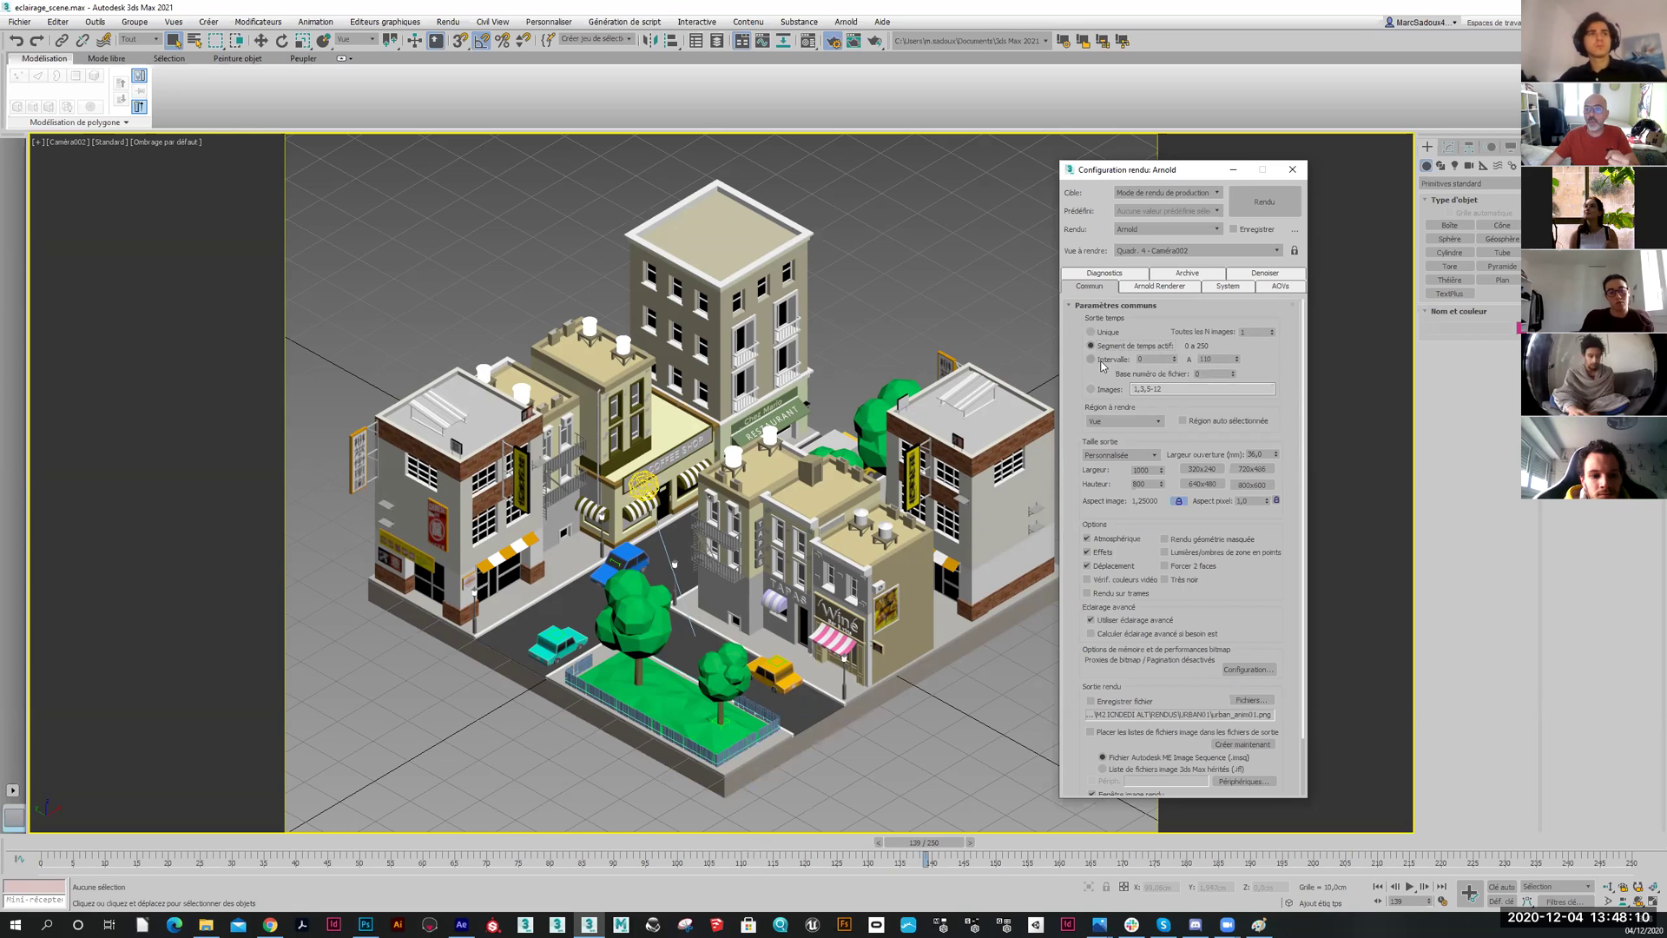
{"action": "left_click", "coordinate": [1092, 333]}
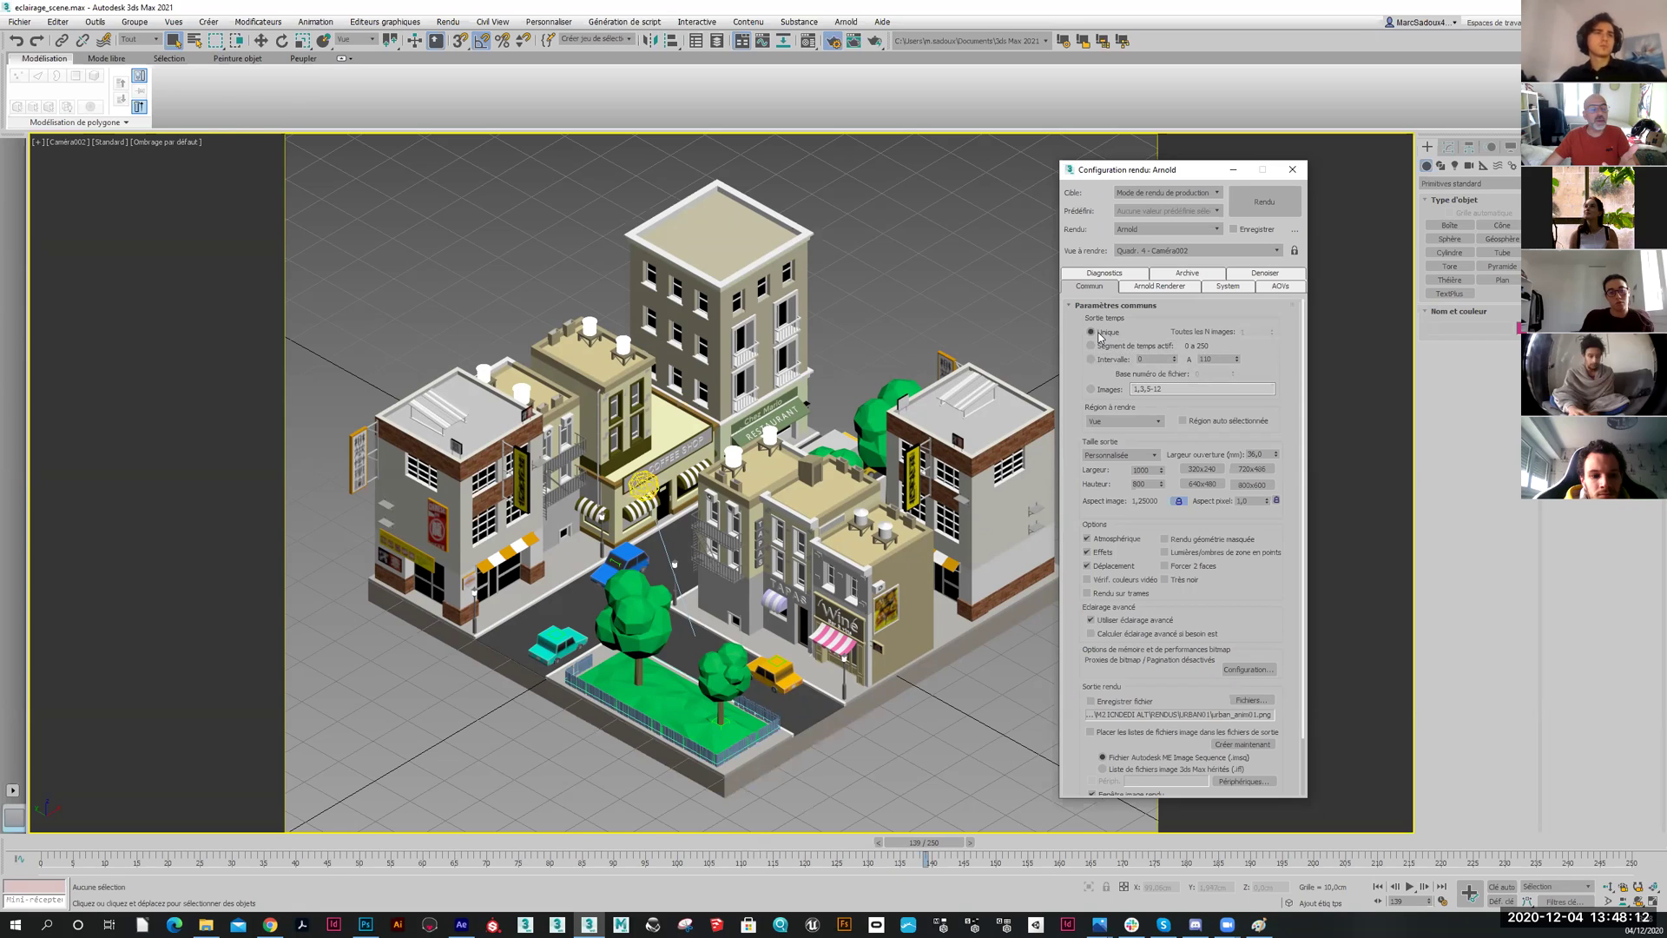
{"action": "left_click", "coordinate": [1091, 346]}
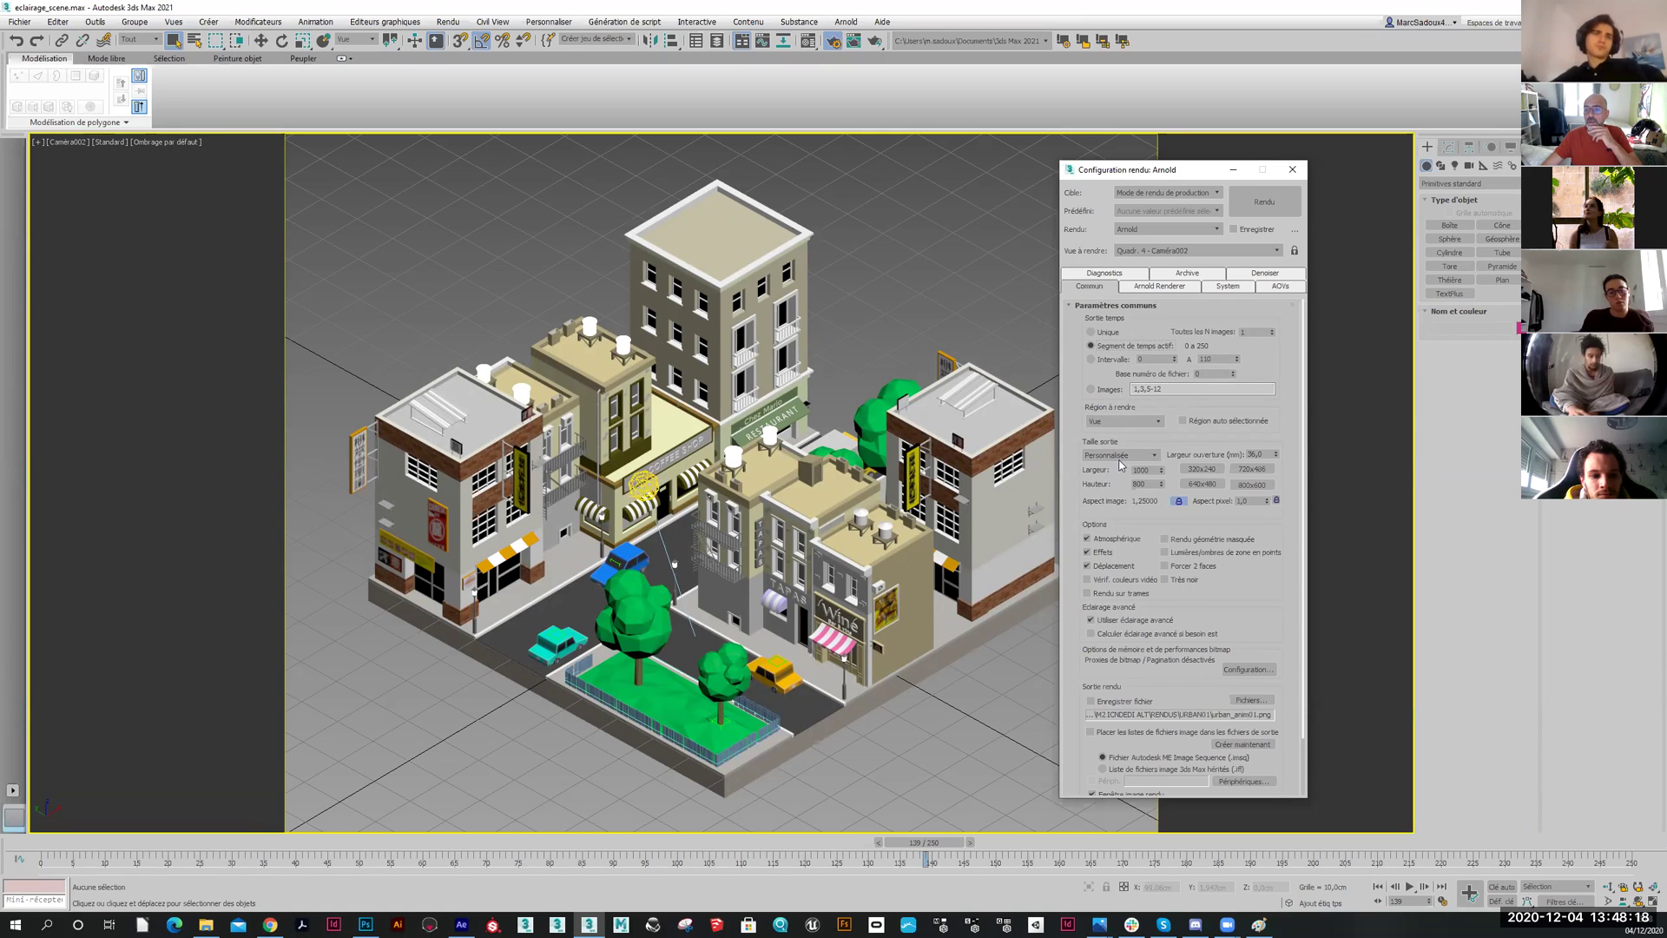
{"action": "left_click", "coordinate": [1090, 702]}
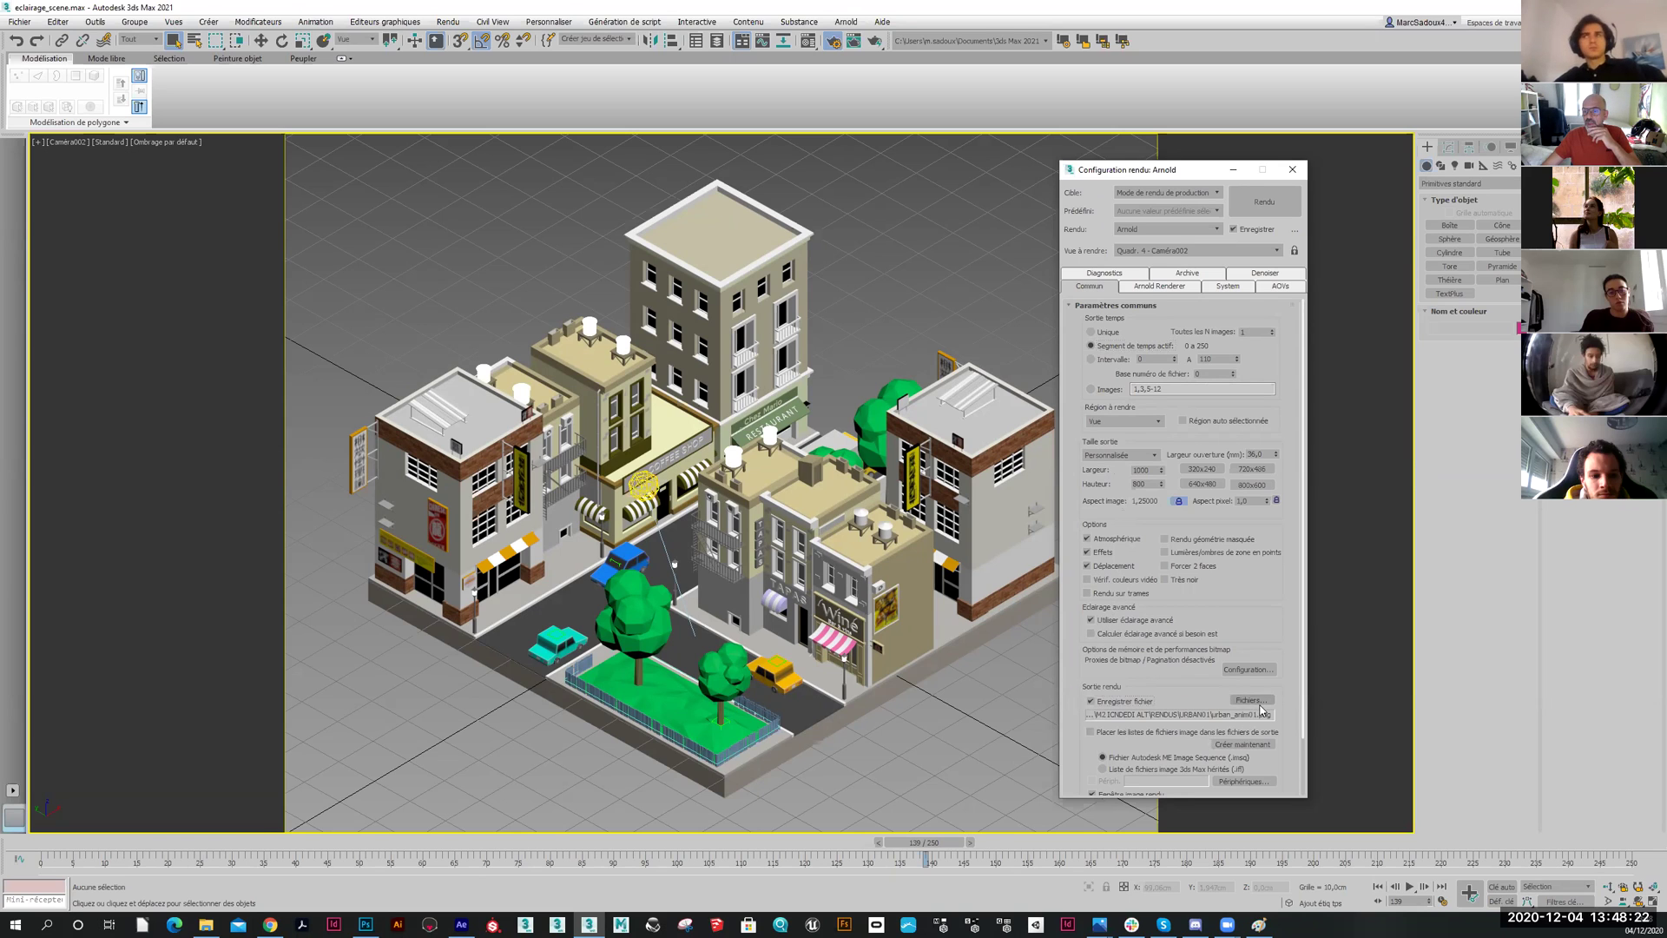
Browse for the render output file location and open the RENDUS folder inside 00_M1_ACNCC on the USB drive (I:)
{"action": "left_click", "coordinate": [1252, 700]}
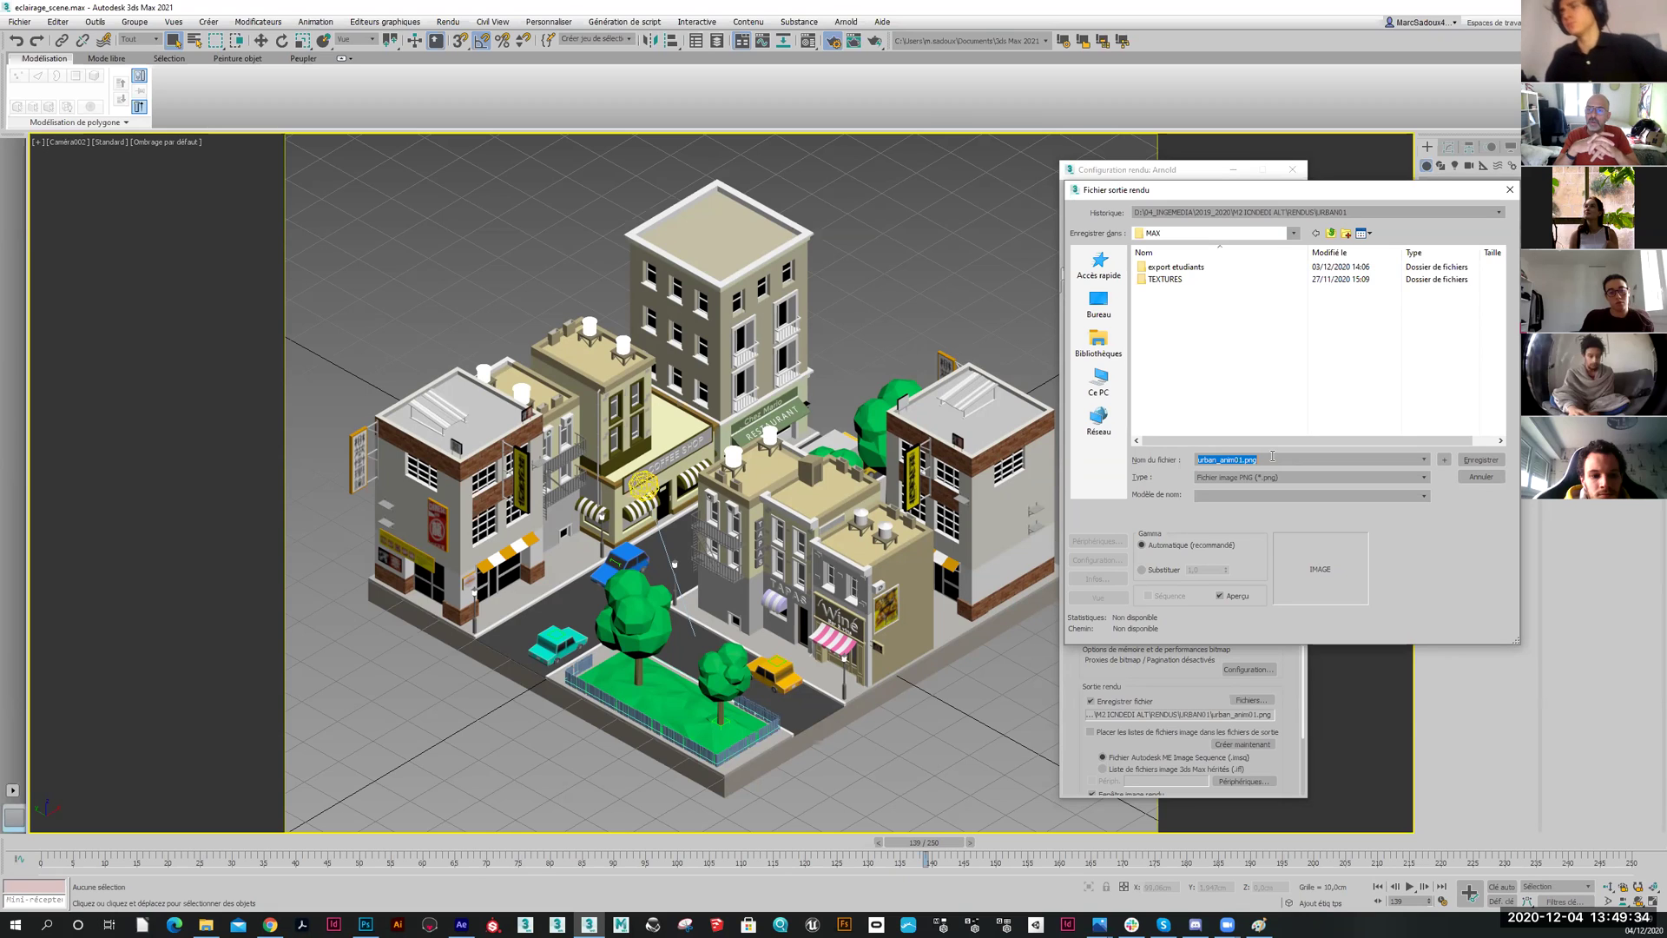
{"action": "left_click", "coordinate": [1118, 388]}
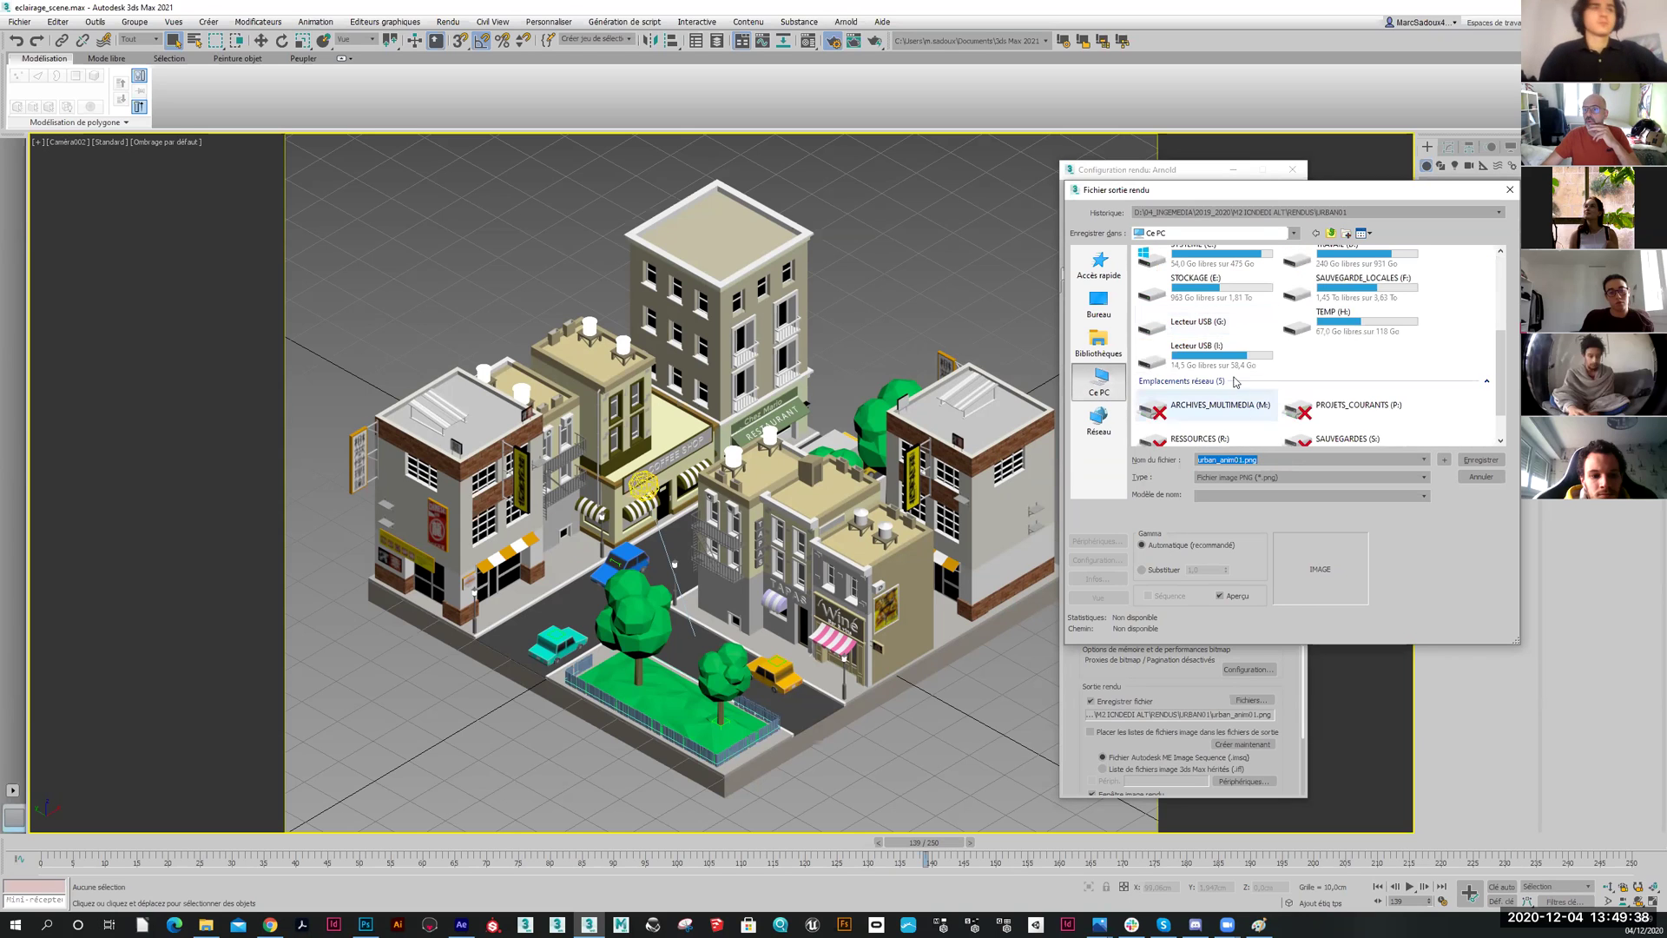
{"action": "double_click", "coordinate": [1192, 343]}
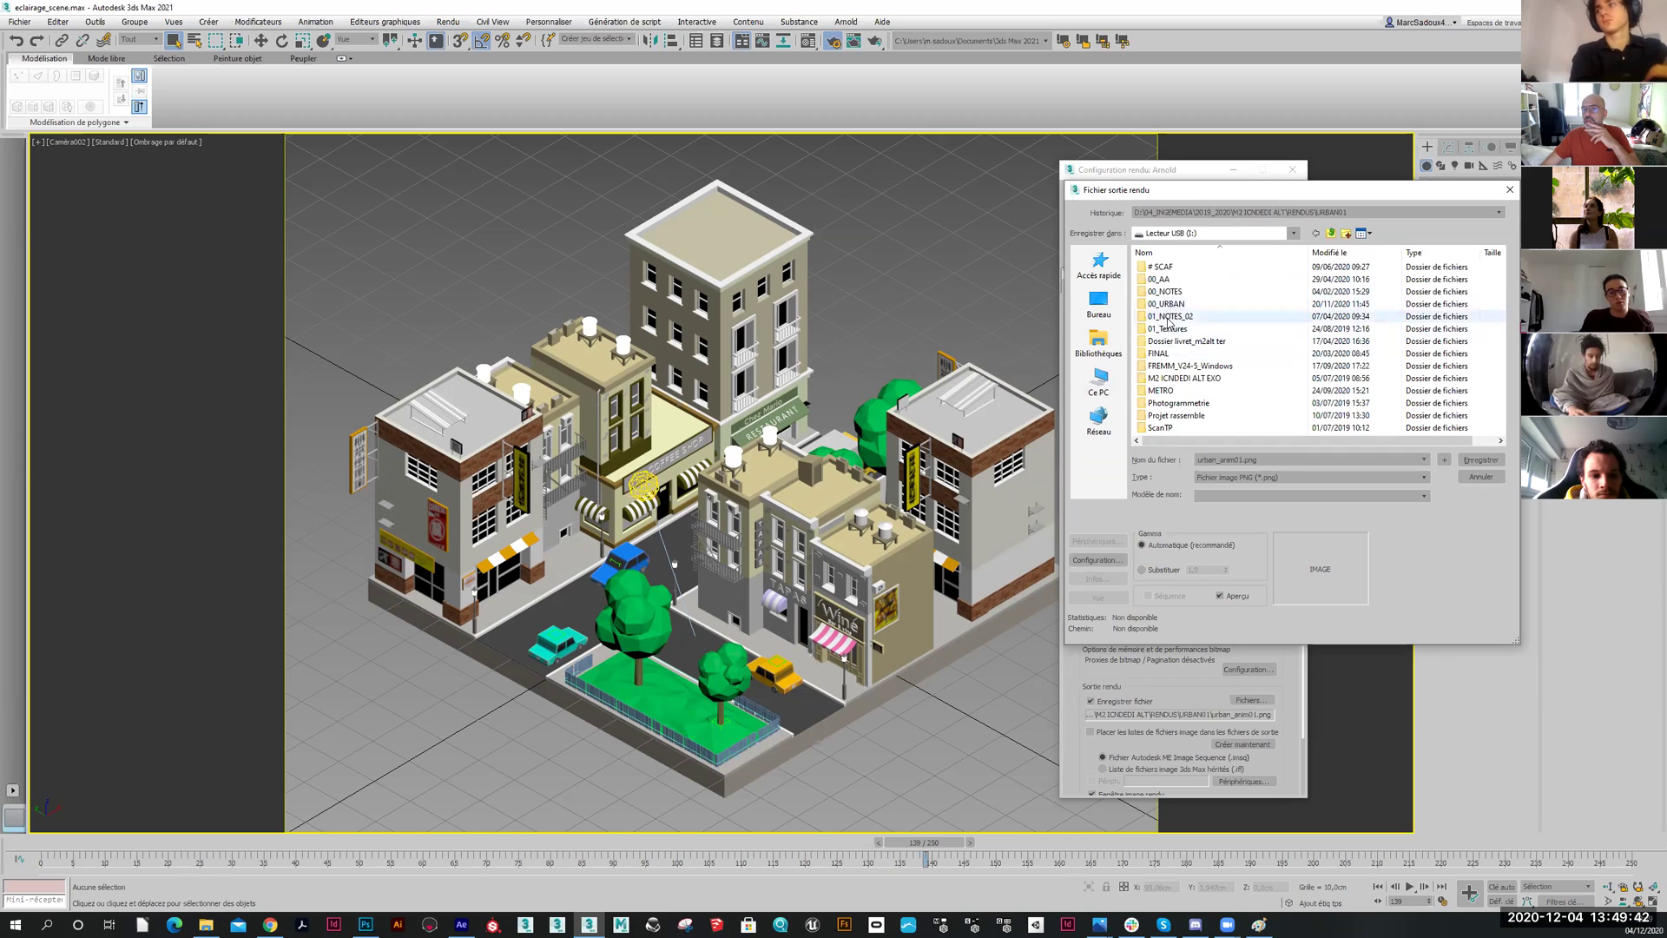
{"action": "double_click", "coordinate": [1166, 304]}
{"action": "double_click", "coordinate": [1160, 270]}
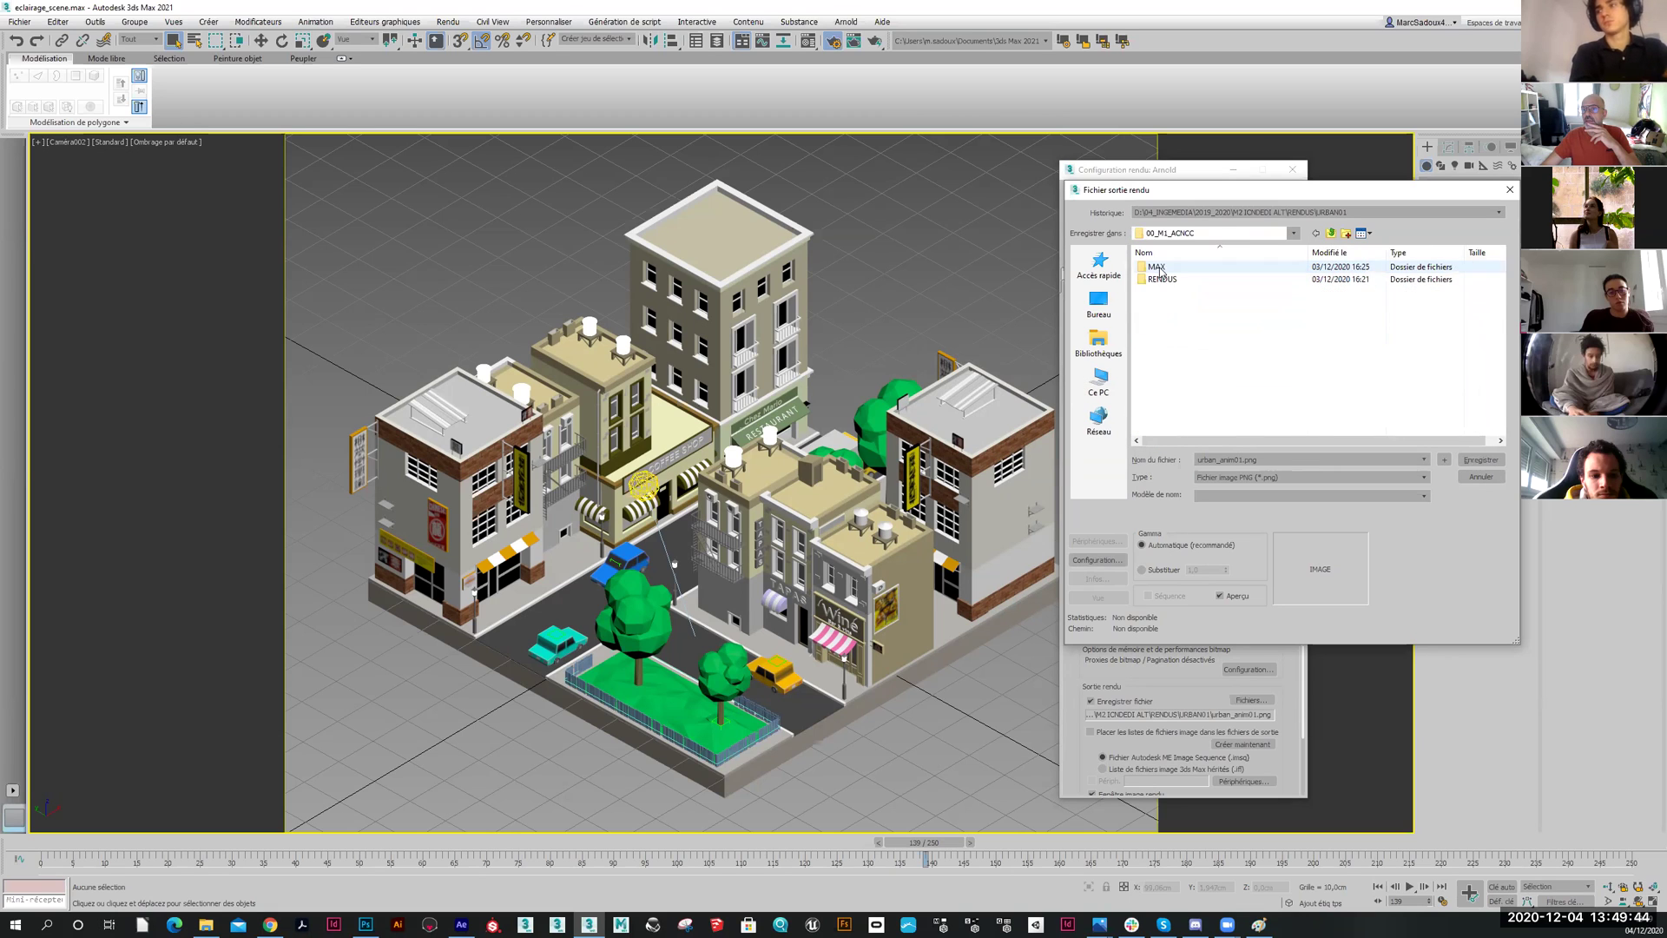
{"action": "double_click", "coordinate": [1164, 279]}
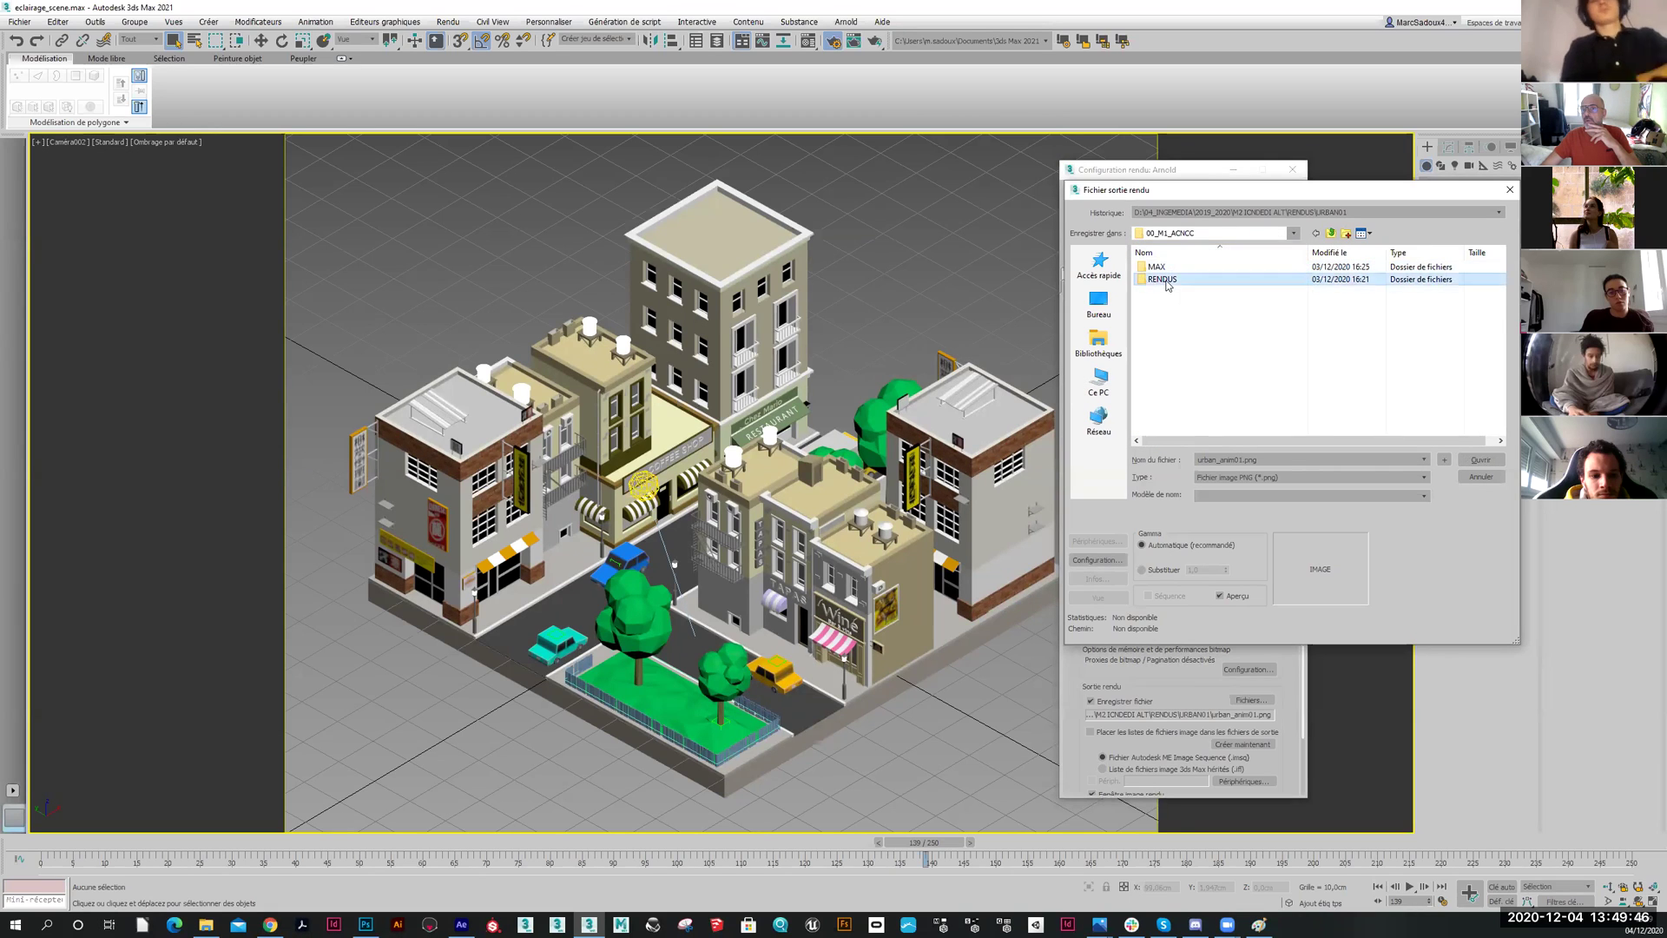
Create a folder named URBAN FINAL inside RENDUS and open it
{"action": "left_click", "coordinate": [1345, 234]}
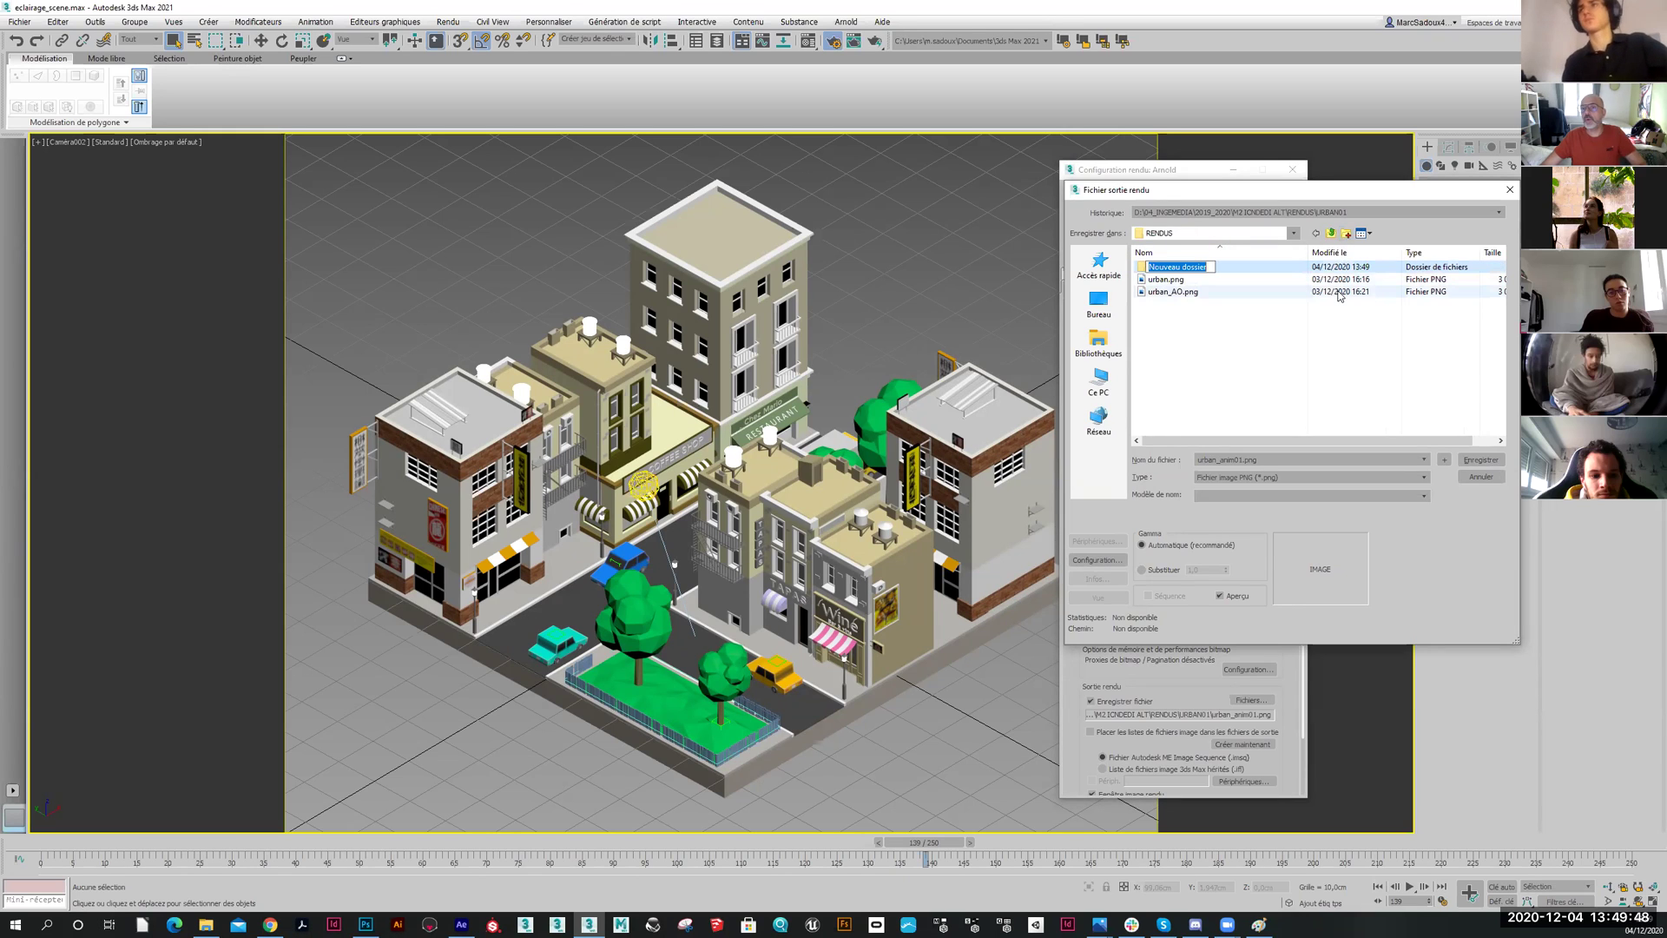
{"action": "type", "text": "Fi"}
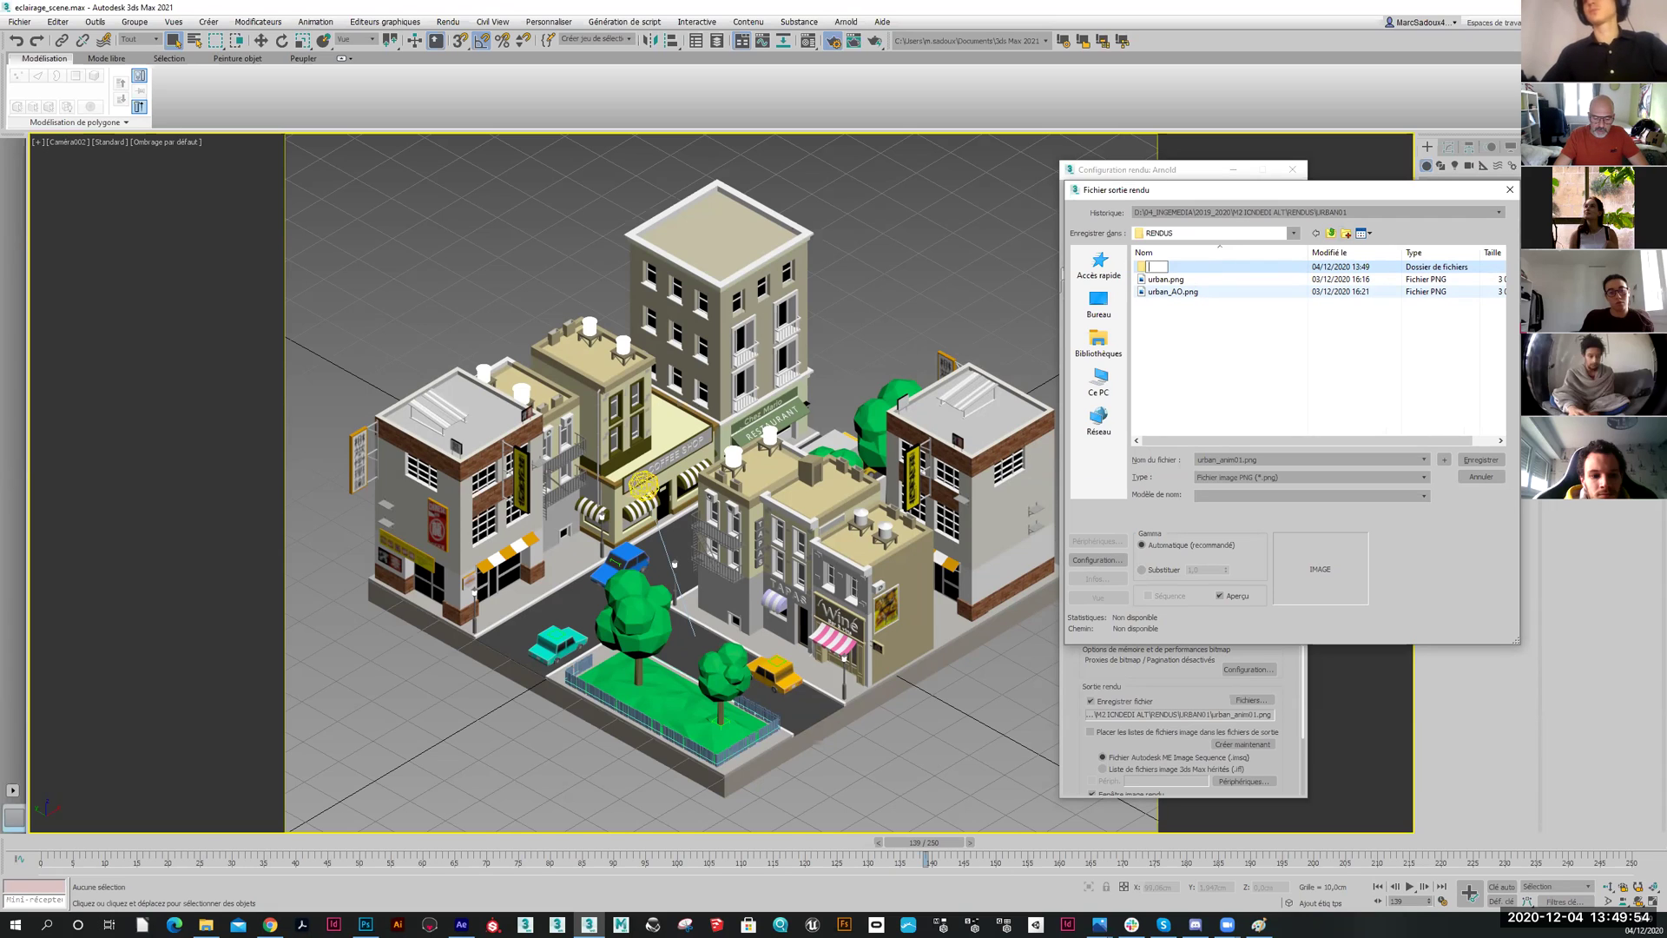
{"action": "type", "text": "BAN"}
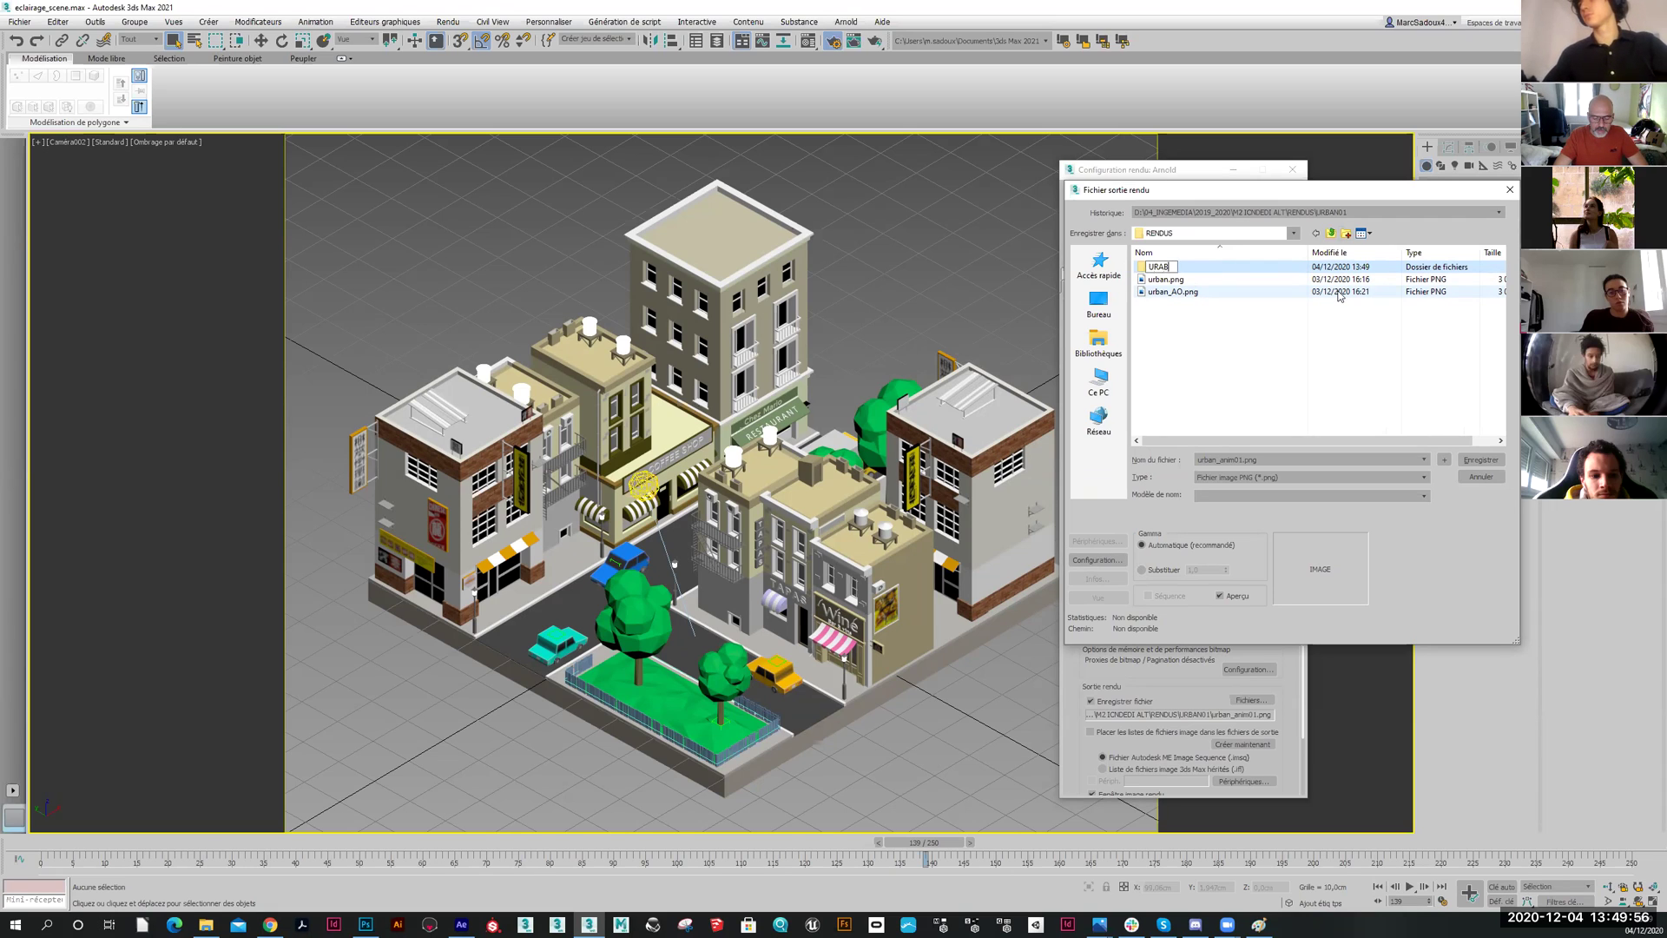
{"action": "key", "text": "BackSpace"}
{"action": "key", "text": "BackSpace"}
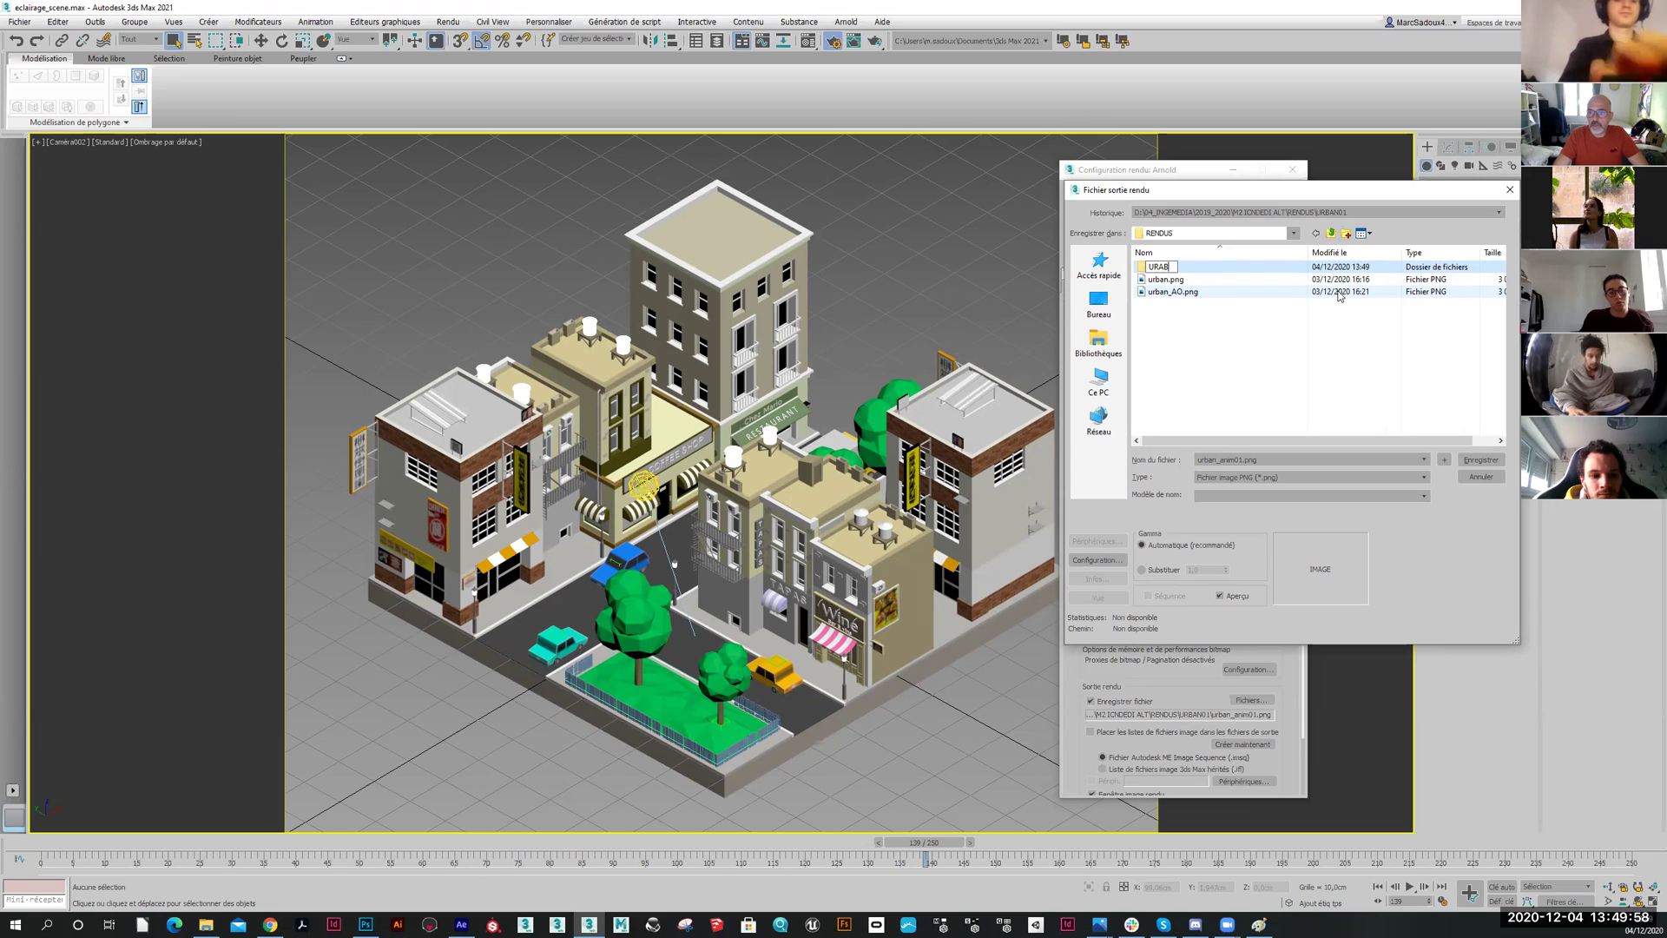
{"action": "type", "text": "BAN FINAL"}
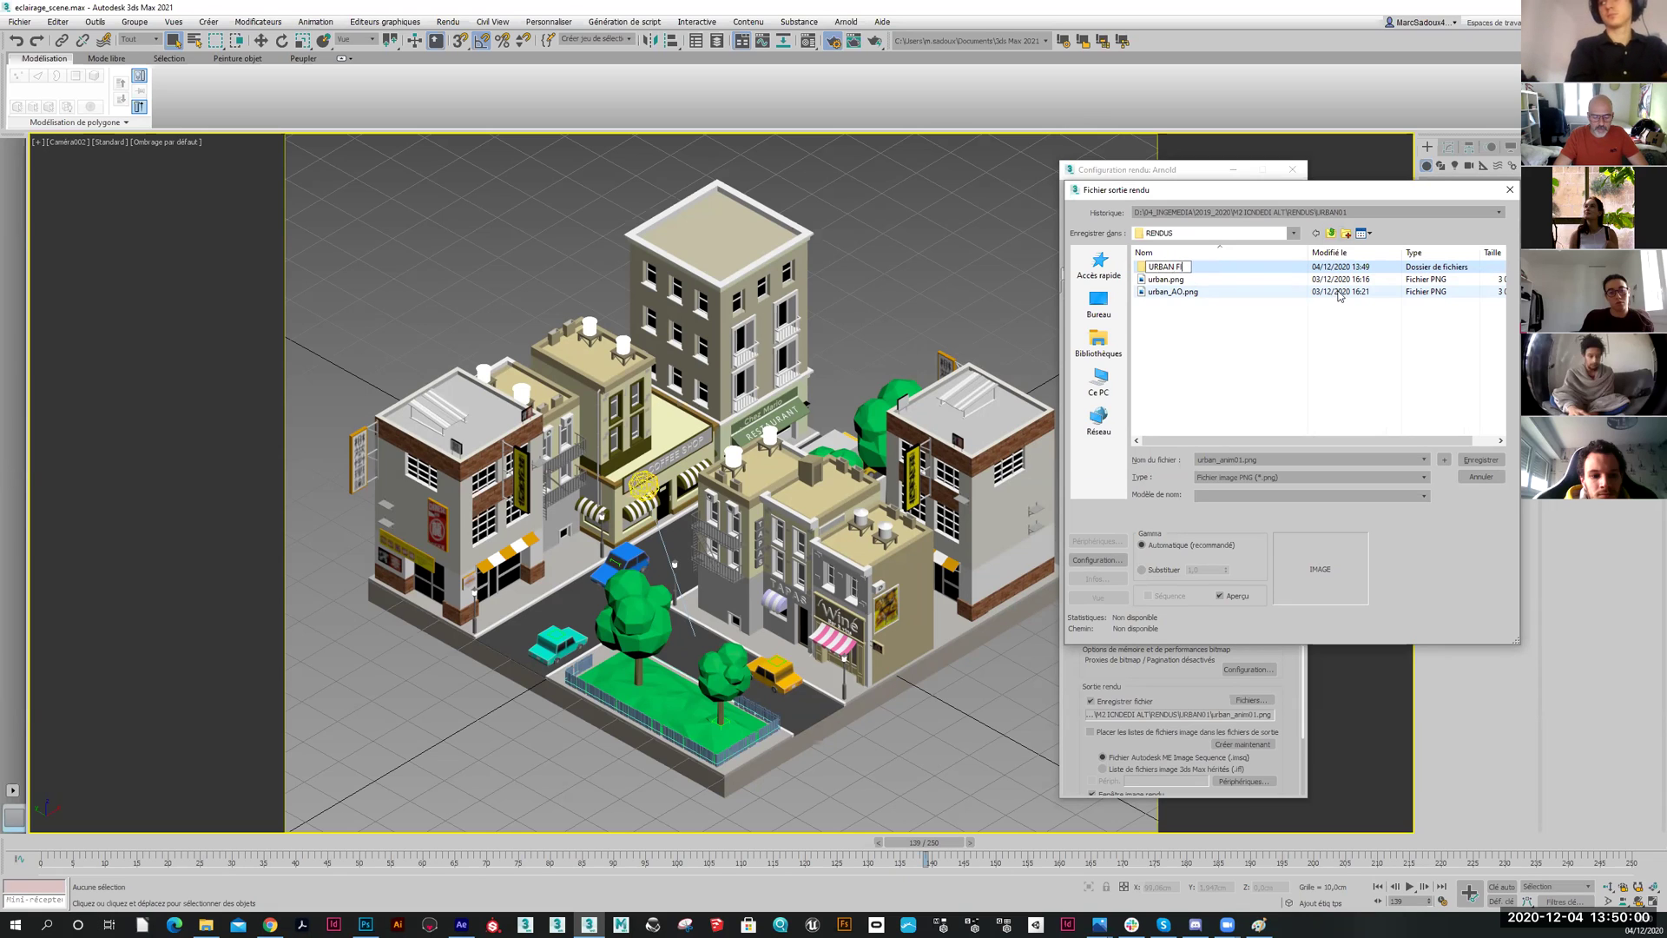
{"action": "key", "text": "Return"}
{"action": "key", "text": "Return"}
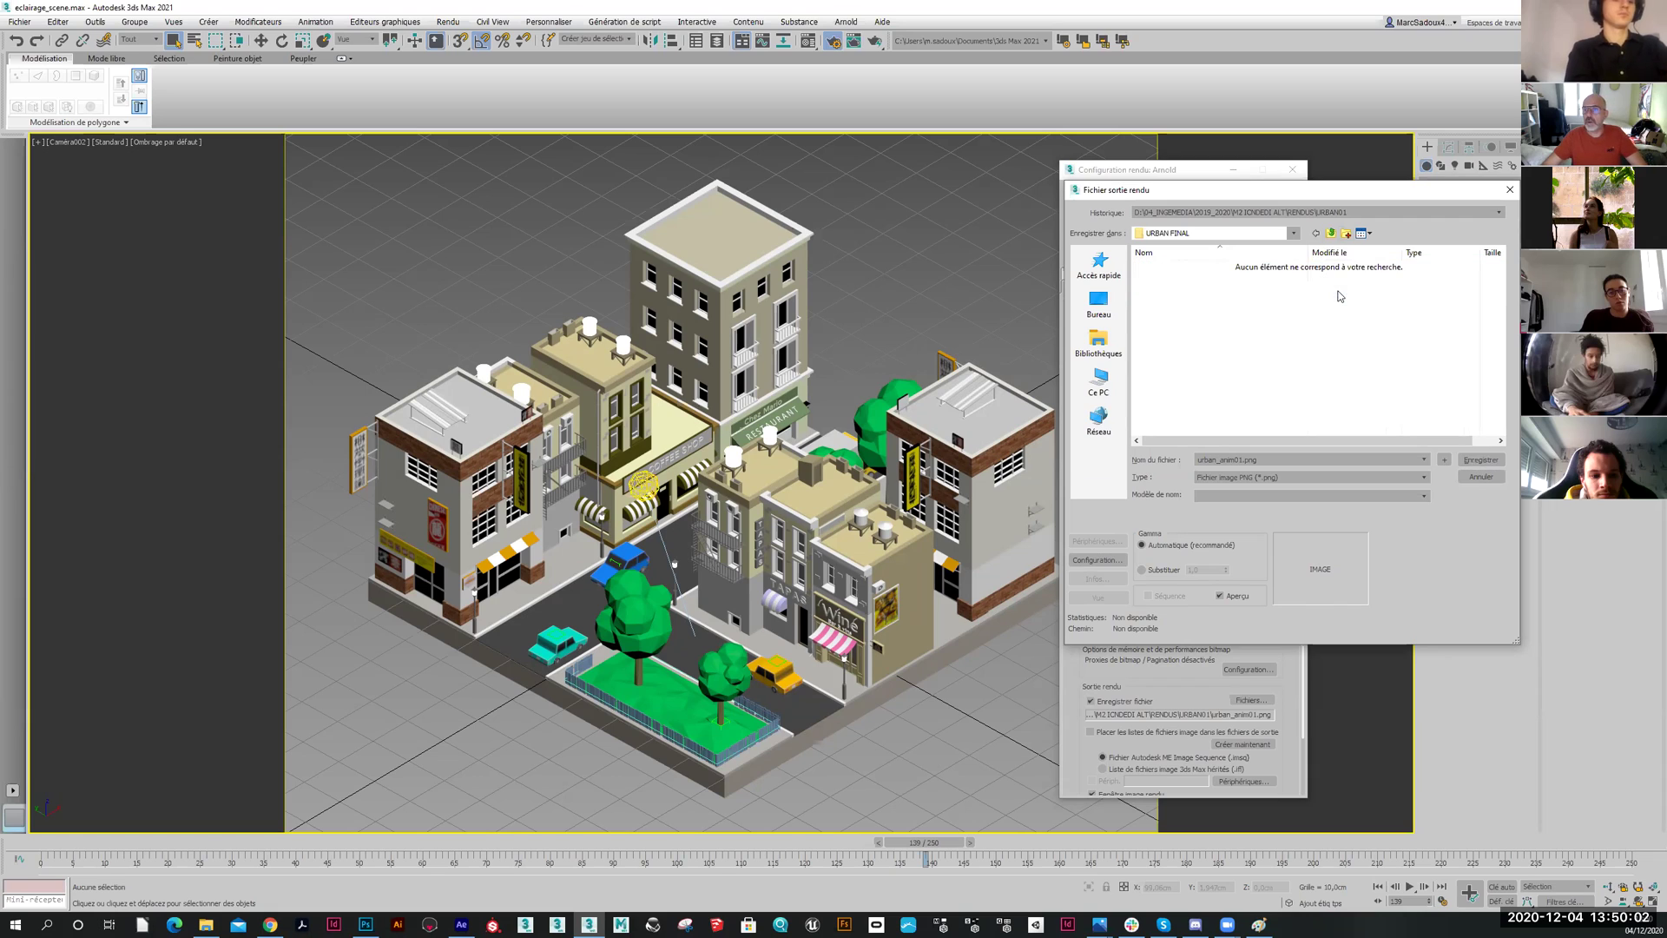
Create two subfolders named IMG and AO inside URBAN FINAL
{"action": "left_click", "coordinate": [1347, 234]}
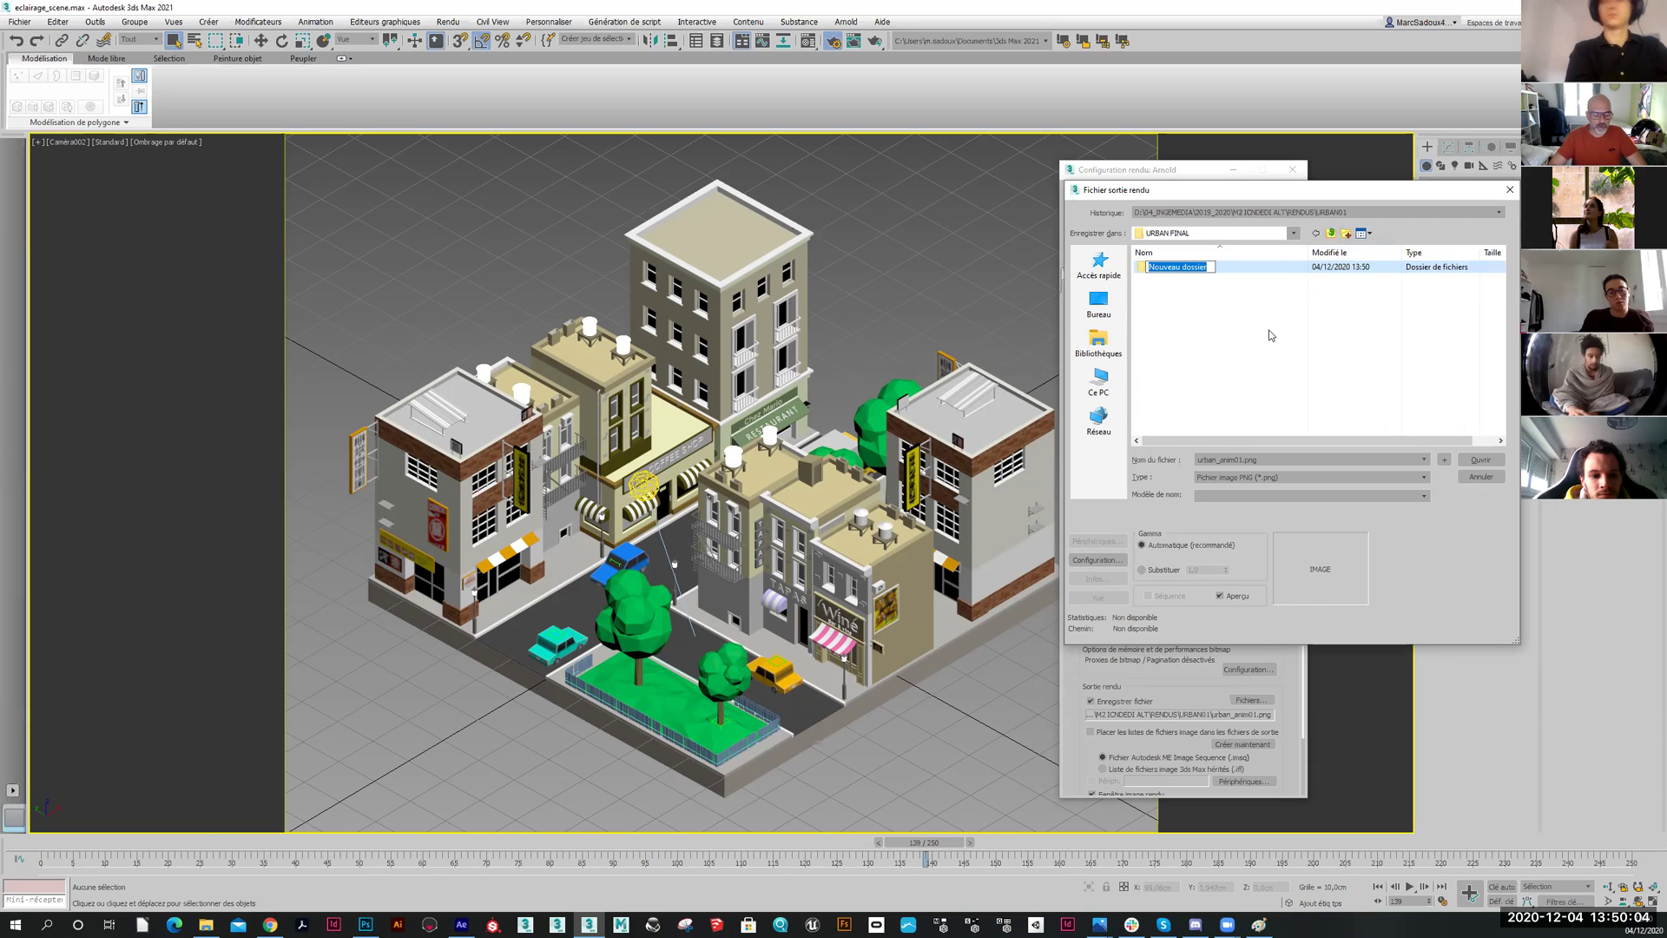
{"action": "type", "text": "IM"}
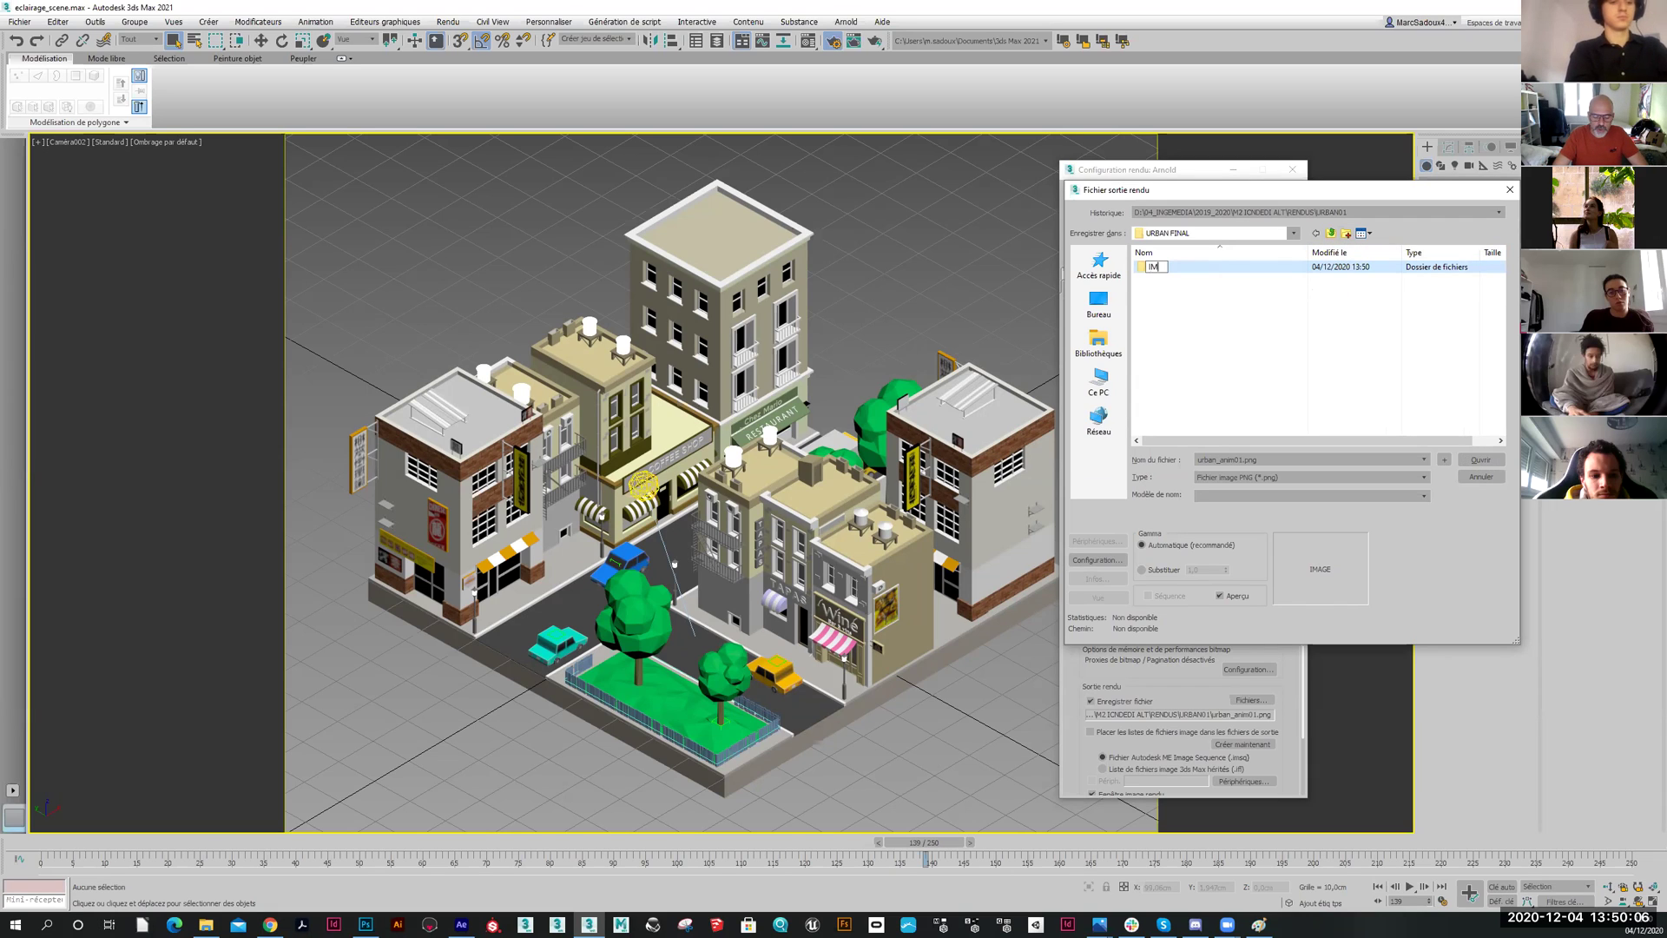
{"action": "type", "text": "G"}
{"action": "key", "text": "Return"}
{"action": "left_click", "coordinate": [1231, 314]}
{"action": "left_click", "coordinate": [1338, 236]}
{"action": "type", "text": "AO"}
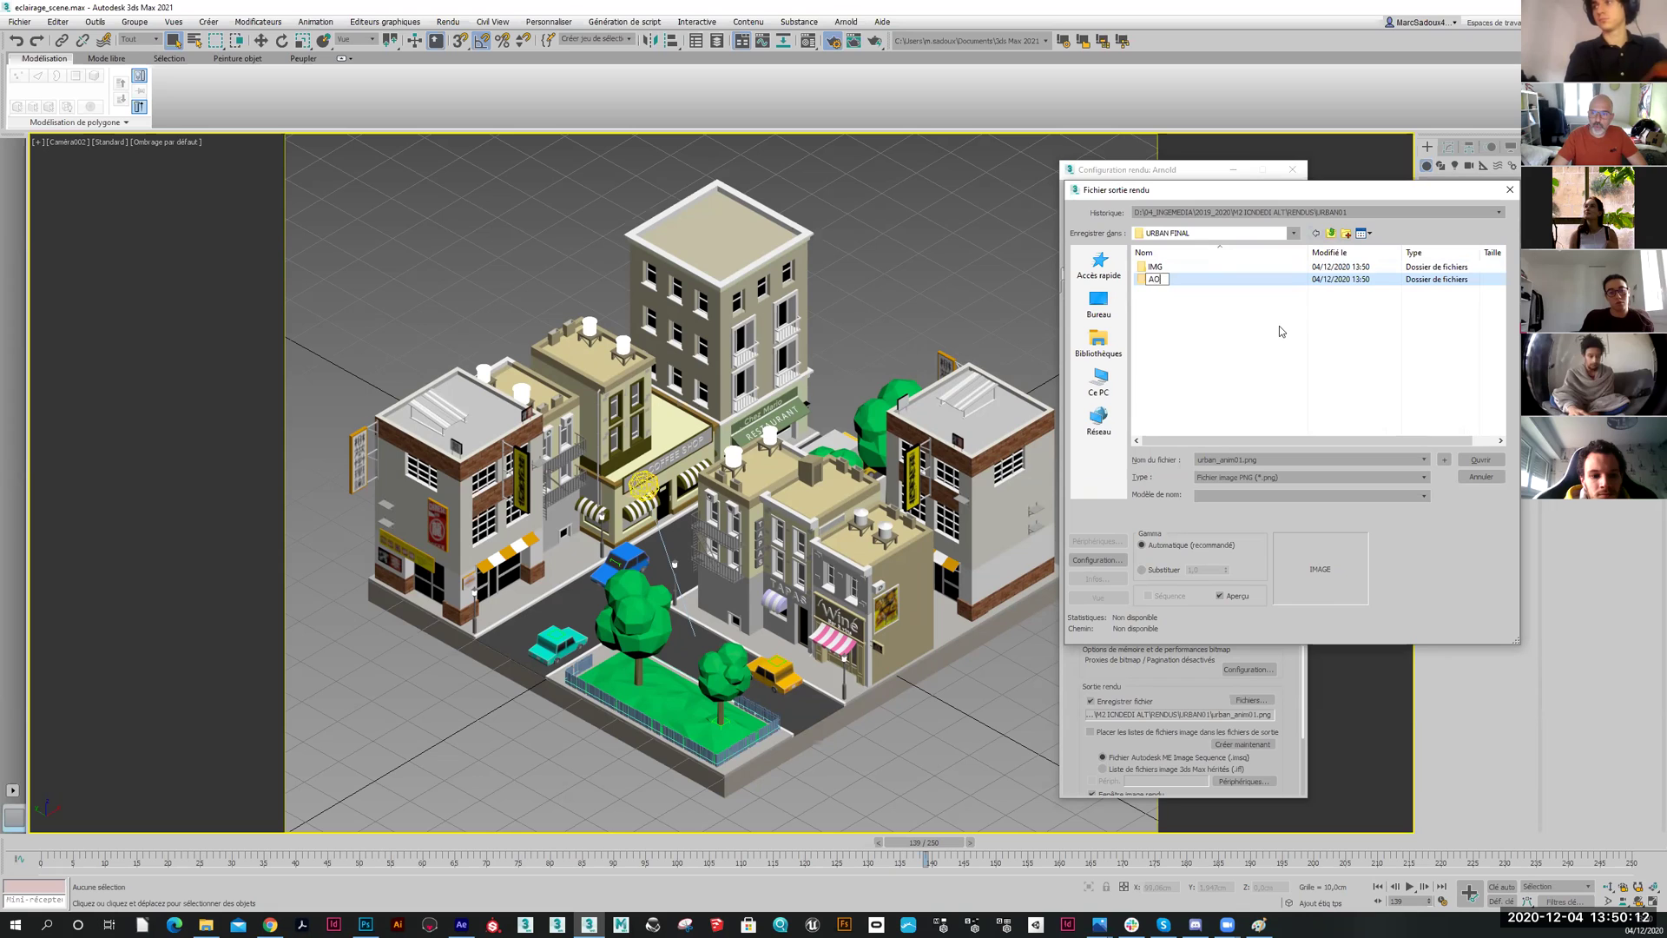
{"action": "key", "text": "Return"}
Set the render output file to urban_anim.png in the IMG folder, keeping the PNG format
{"action": "double_click", "coordinate": [1170, 270]}
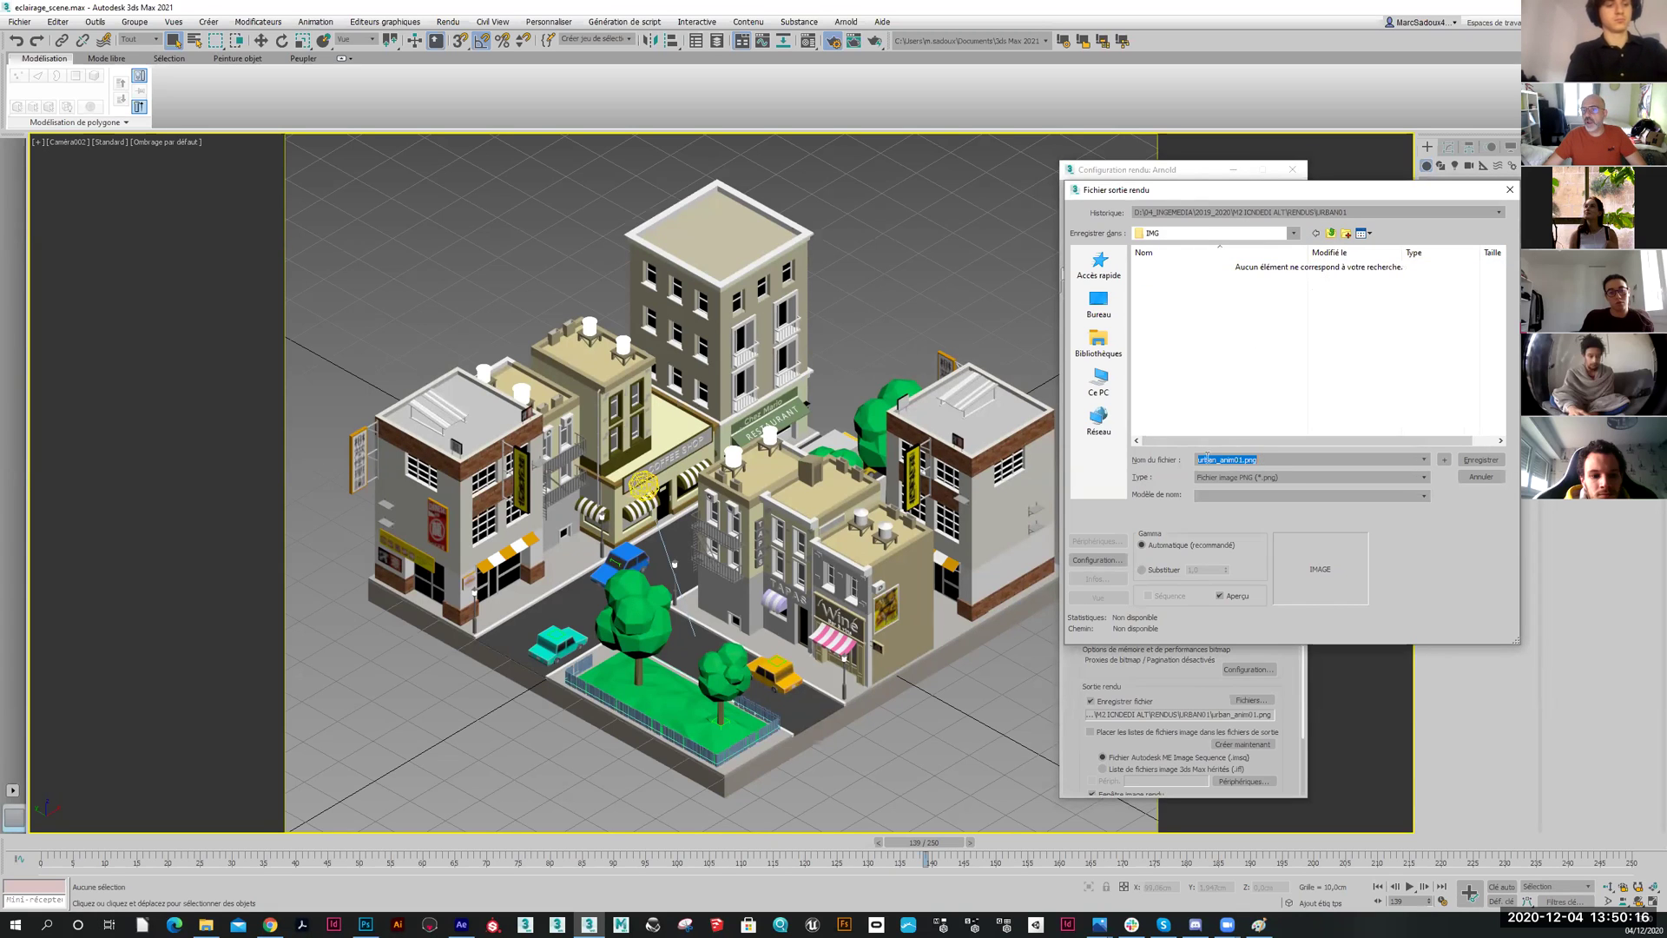
{"action": "left_click_drag", "start_coordinate": [1265, 459], "coordinate": [1238, 459]}
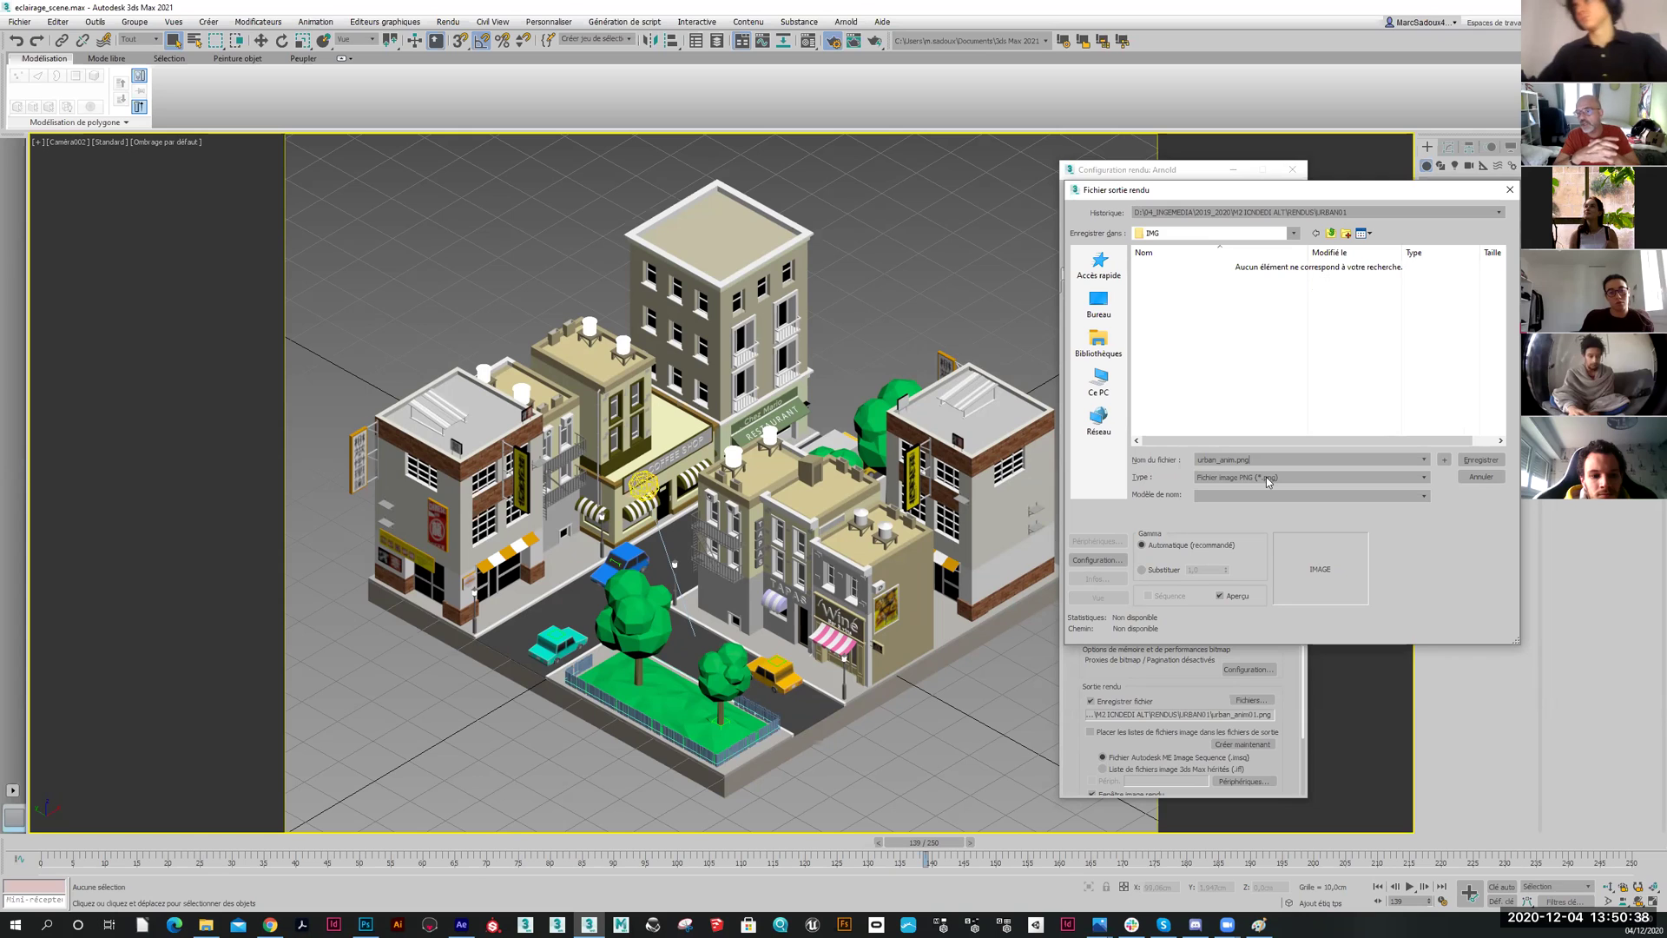
{"action": "left_click", "coordinate": [1479, 461]}
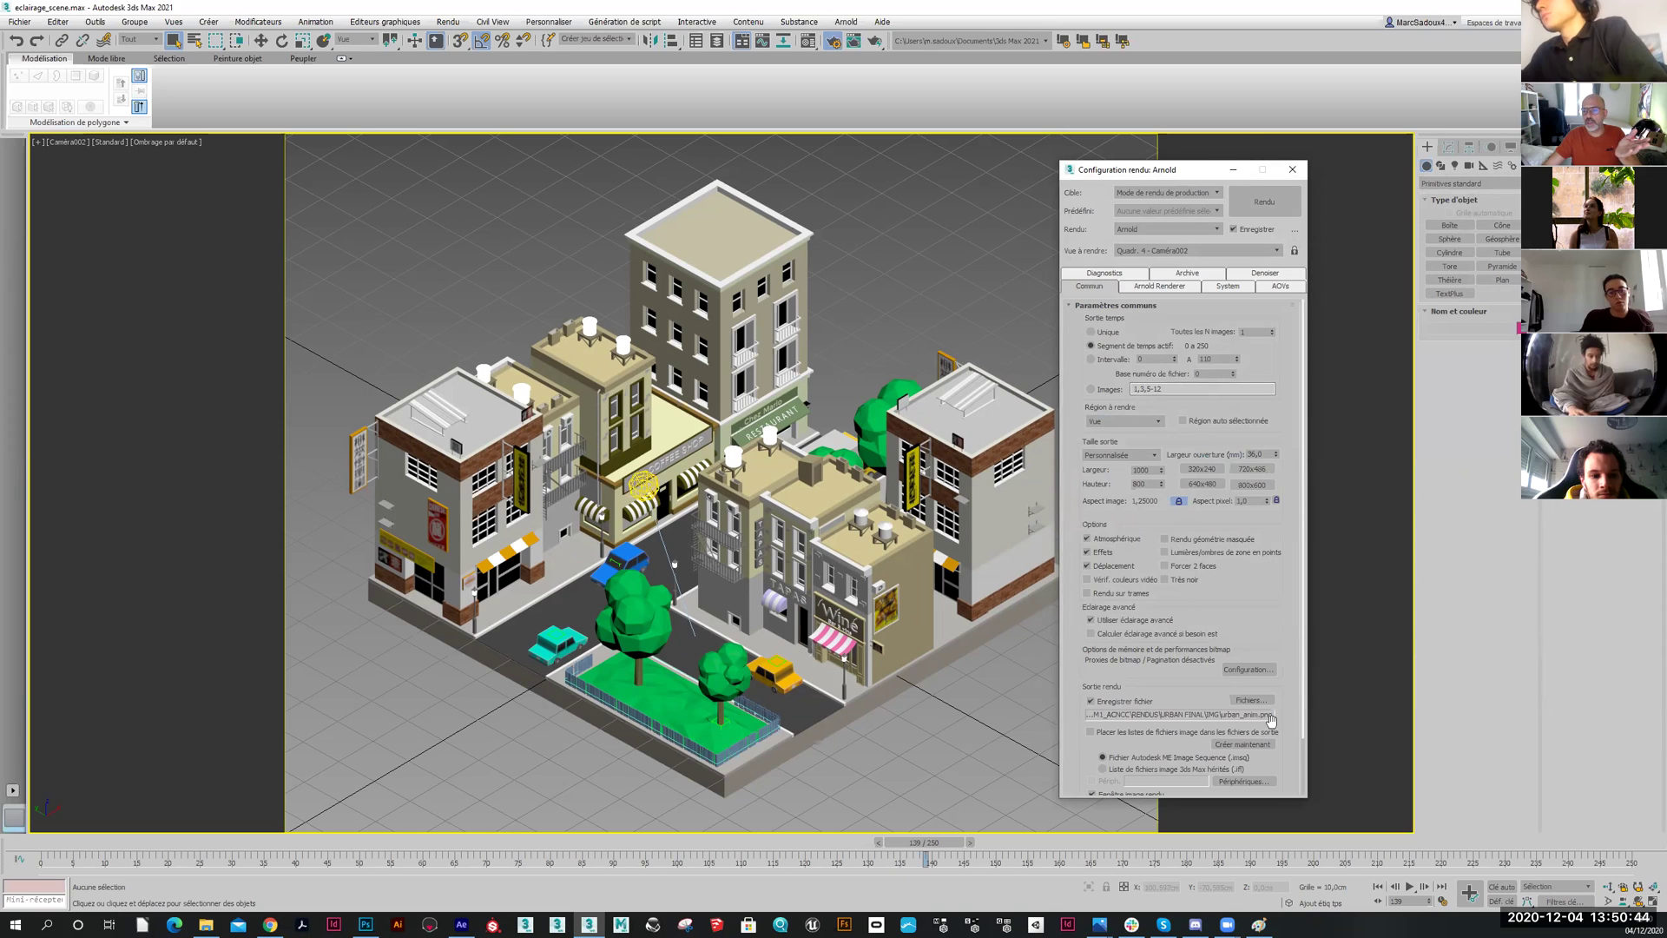
Render a single test frame of the camera view with saving to file turned off
{"action": "left_click_drag", "start_coordinate": [1193, 178], "coordinate": [1112, 124]}
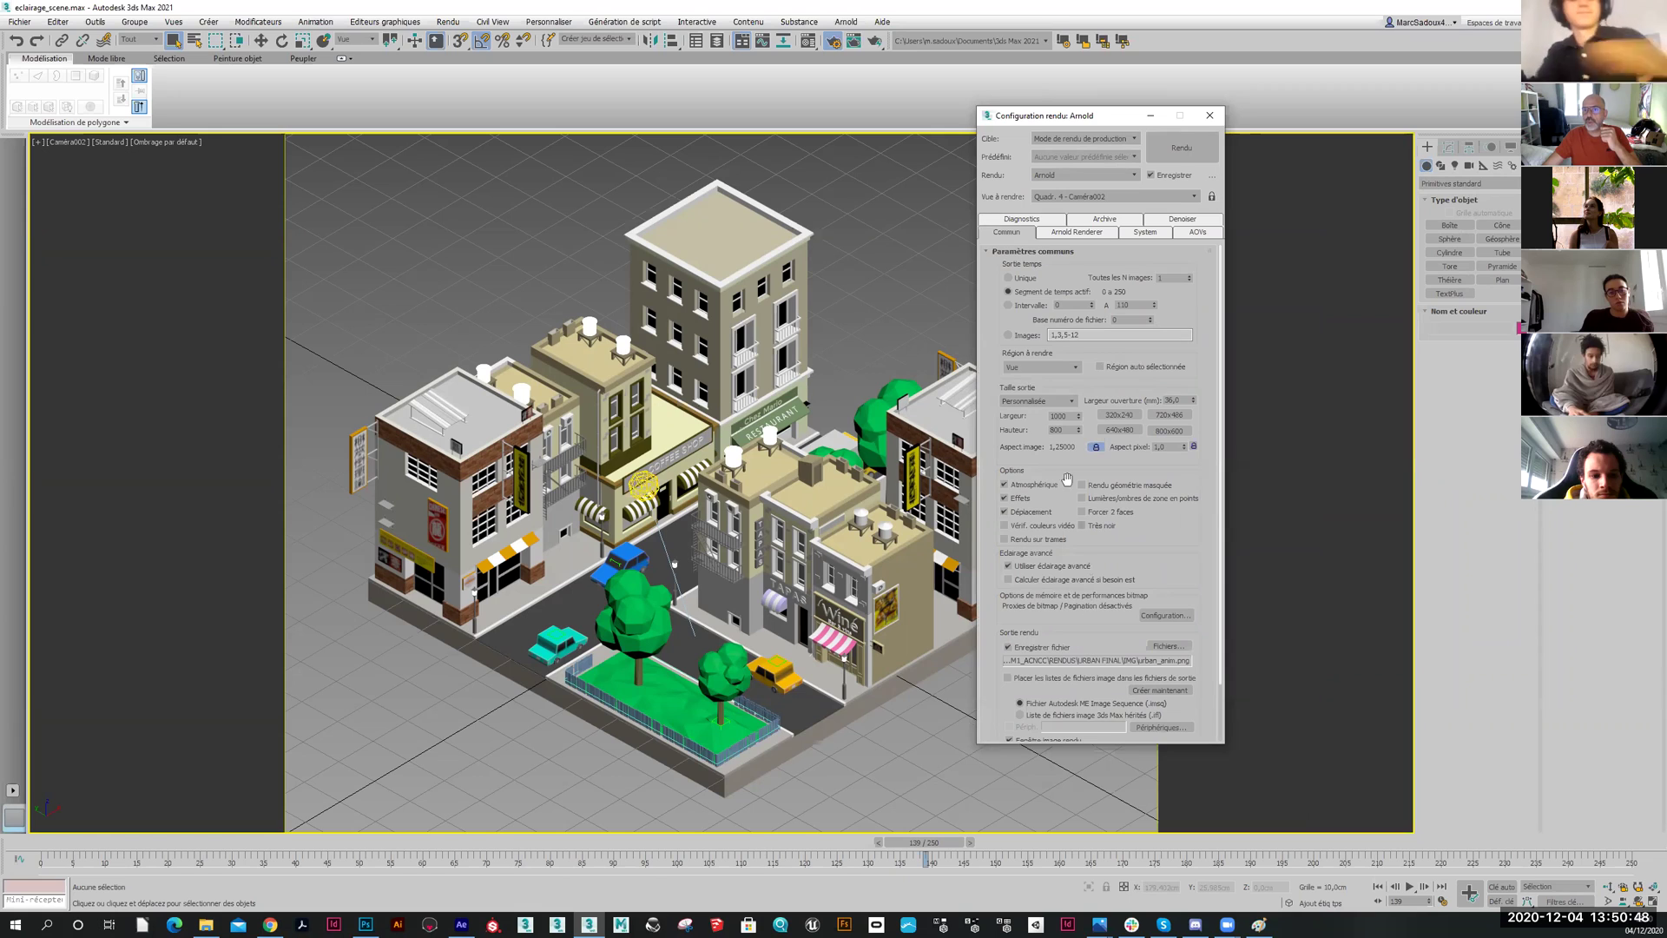
{"action": "left_click", "coordinate": [1077, 233]}
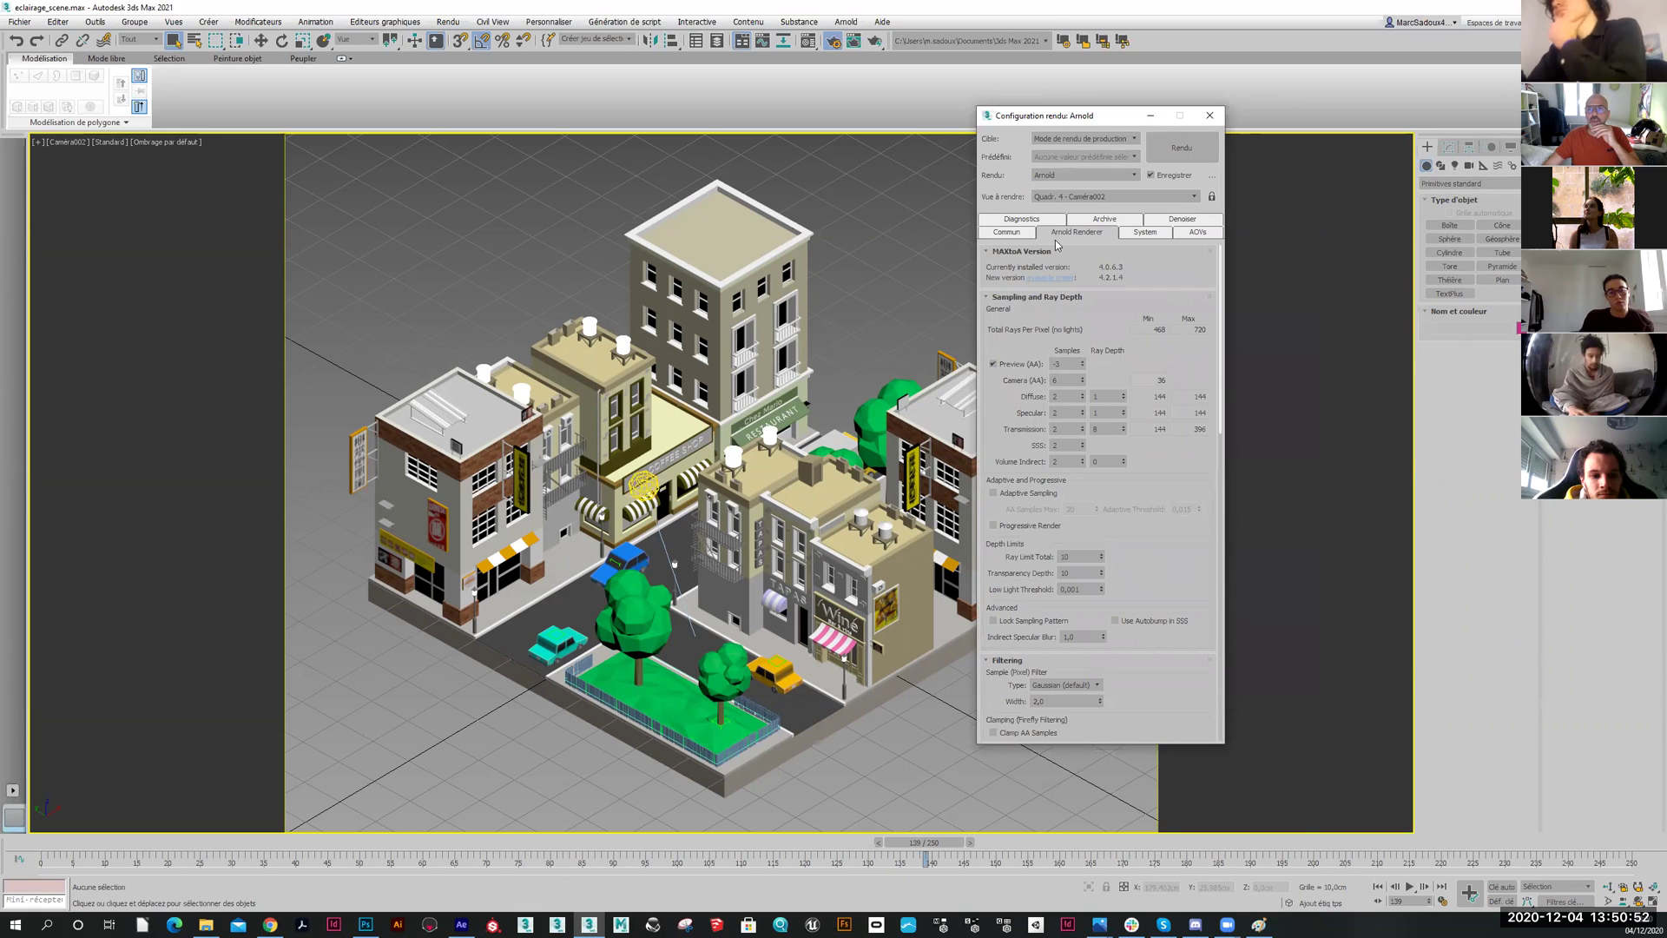
{"action": "left_click", "coordinate": [1017, 235]}
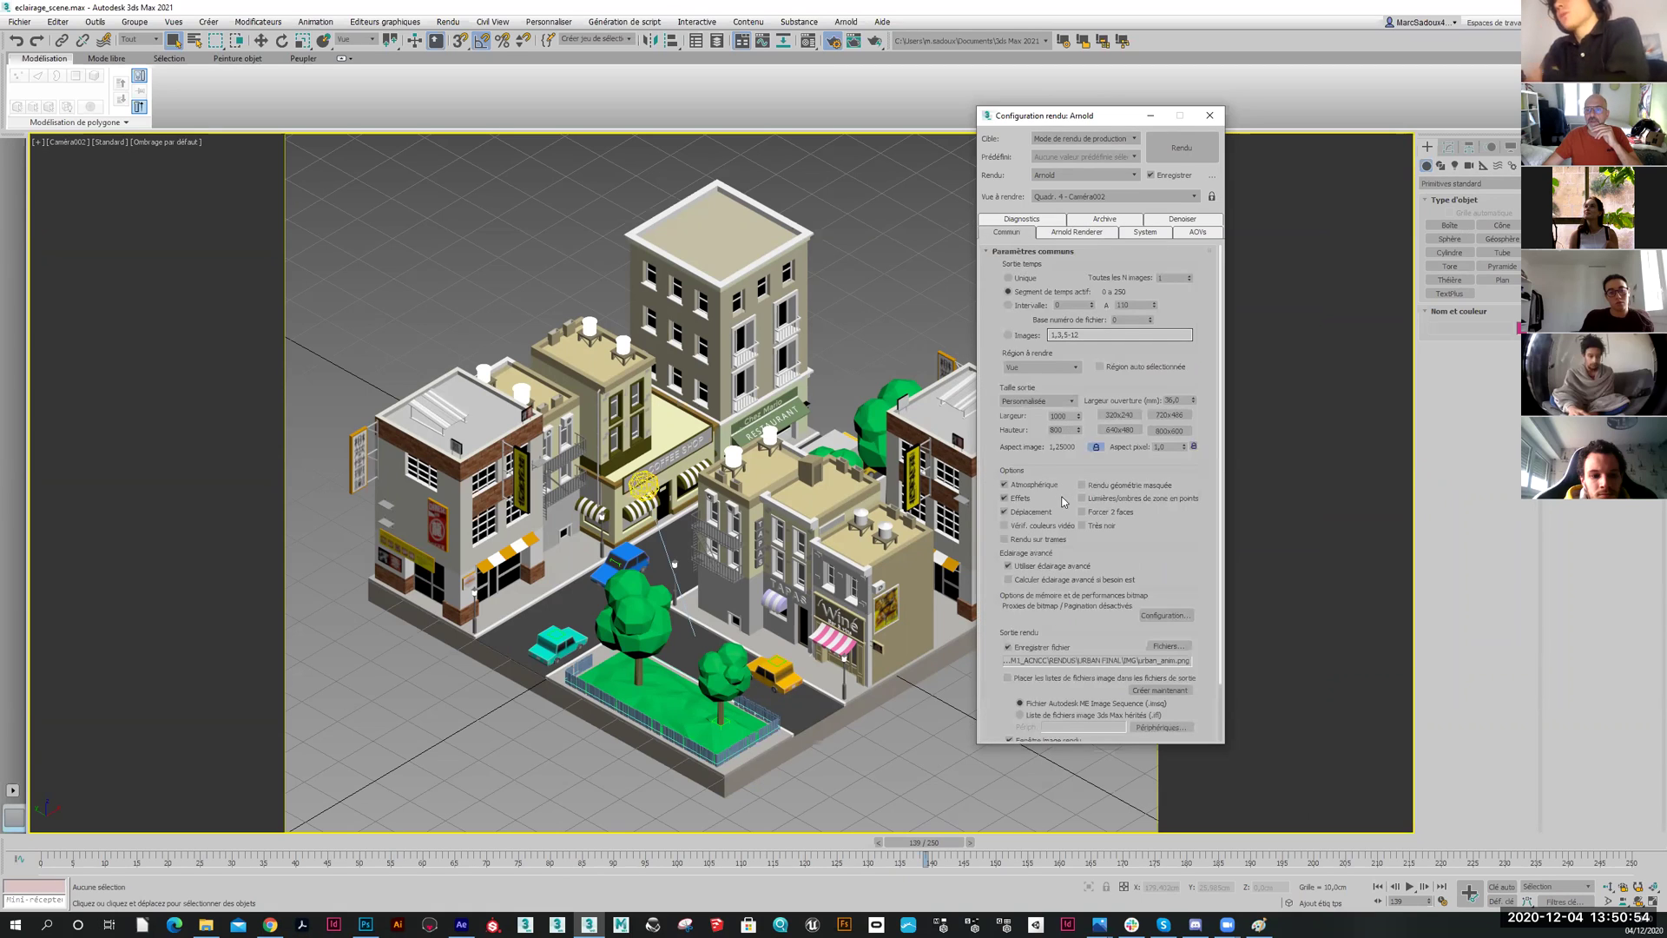
{"action": "left_click", "coordinate": [1019, 279]}
{"action": "left_click", "coordinate": [1008, 647]}
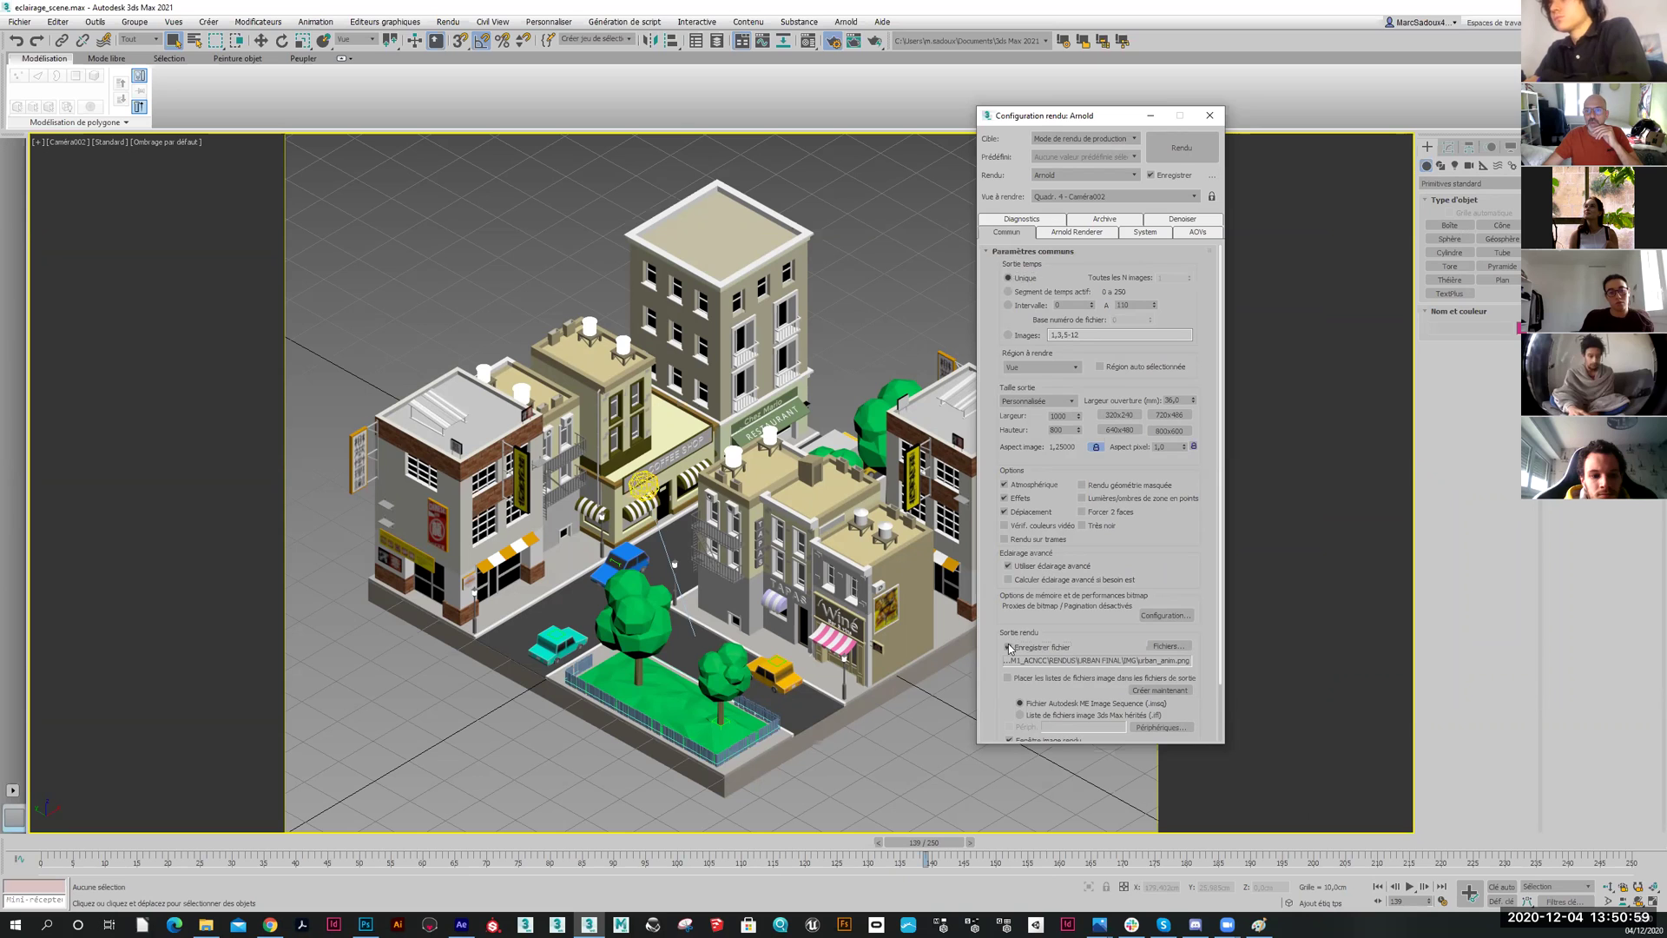
{"action": "left_click", "coordinate": [1195, 157]}
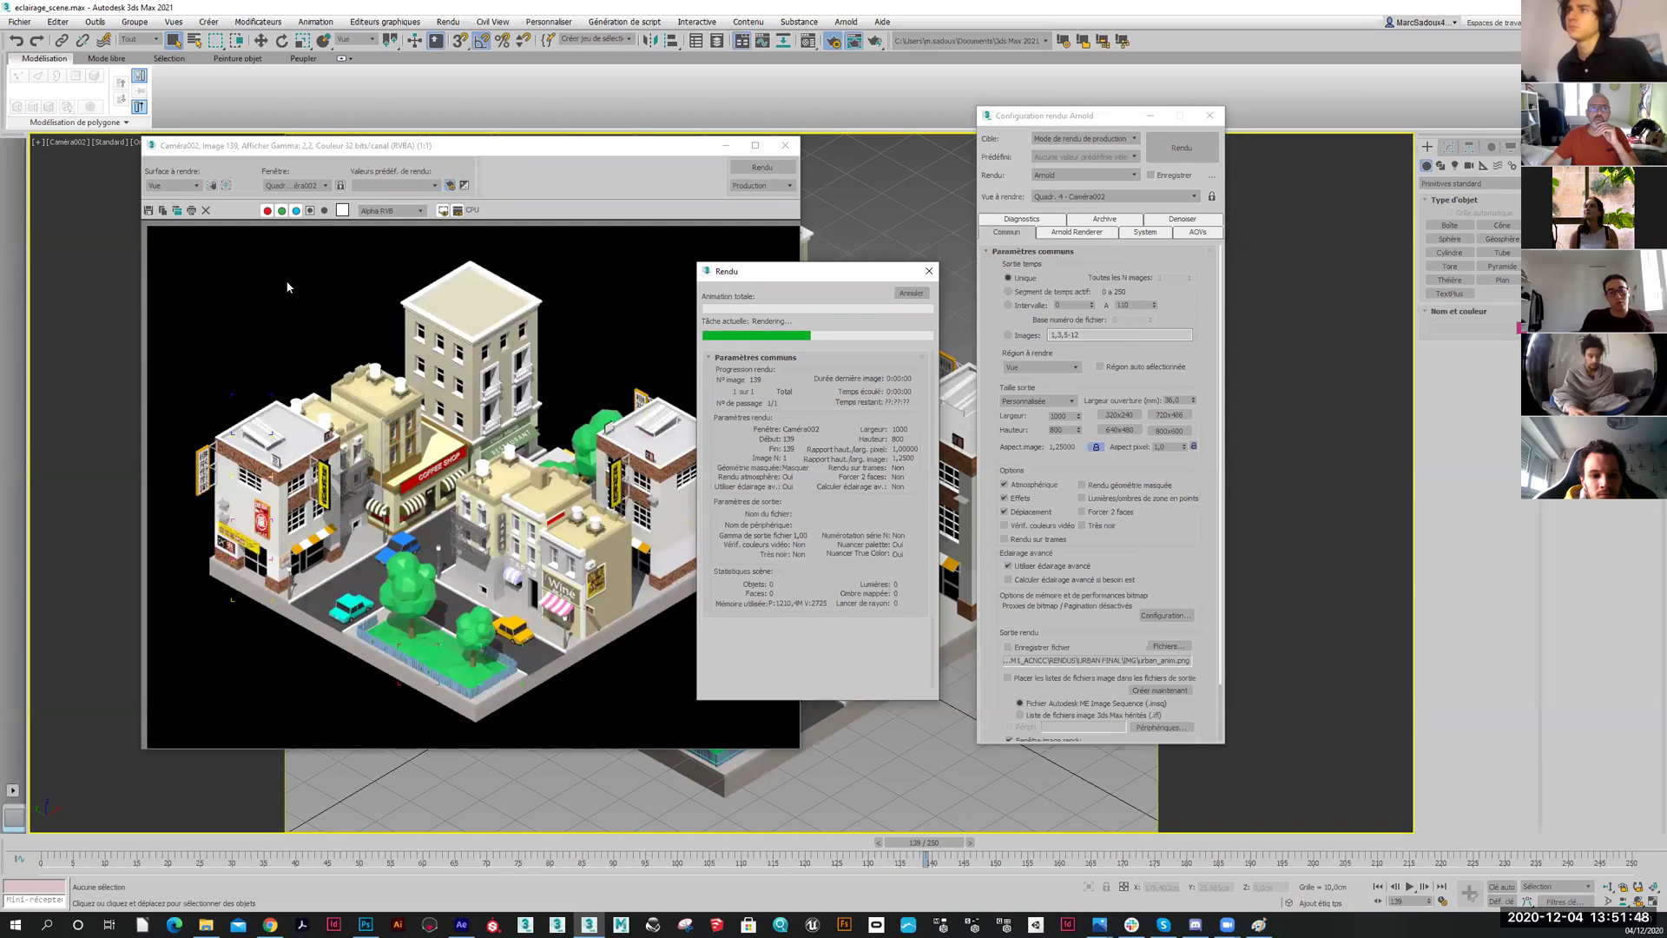
Check the rendered frame's alpha channel and monochrome display, and return to the colour view
{"action": "left_click", "coordinate": [310, 210]}
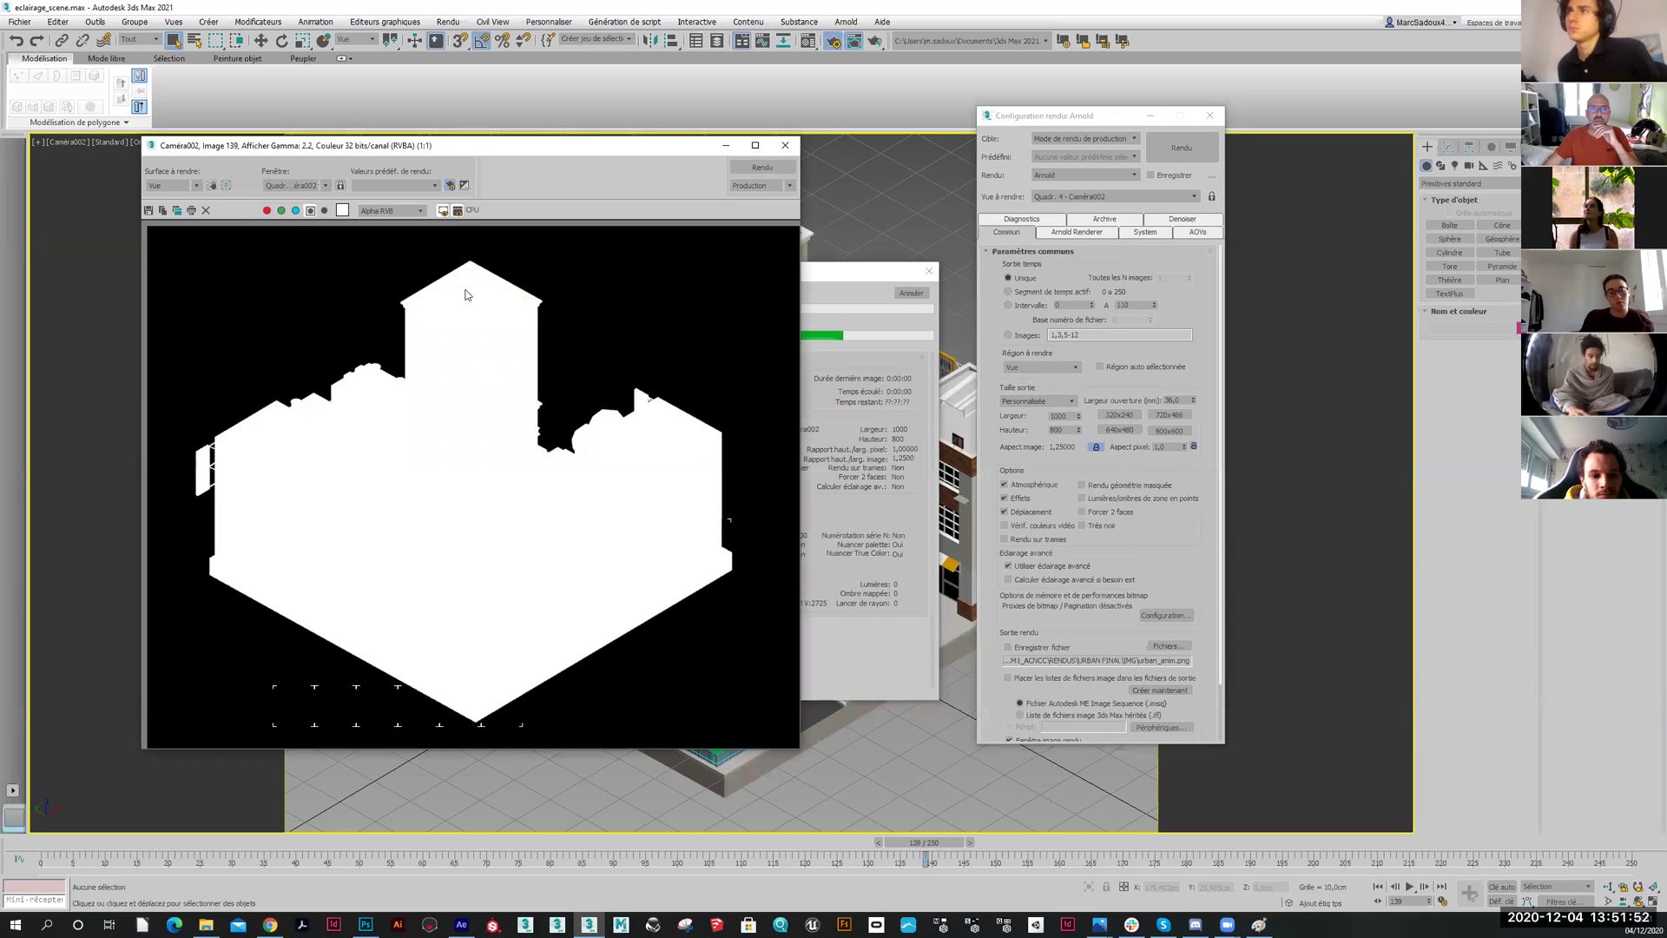
{"action": "left_click", "coordinate": [311, 211]}
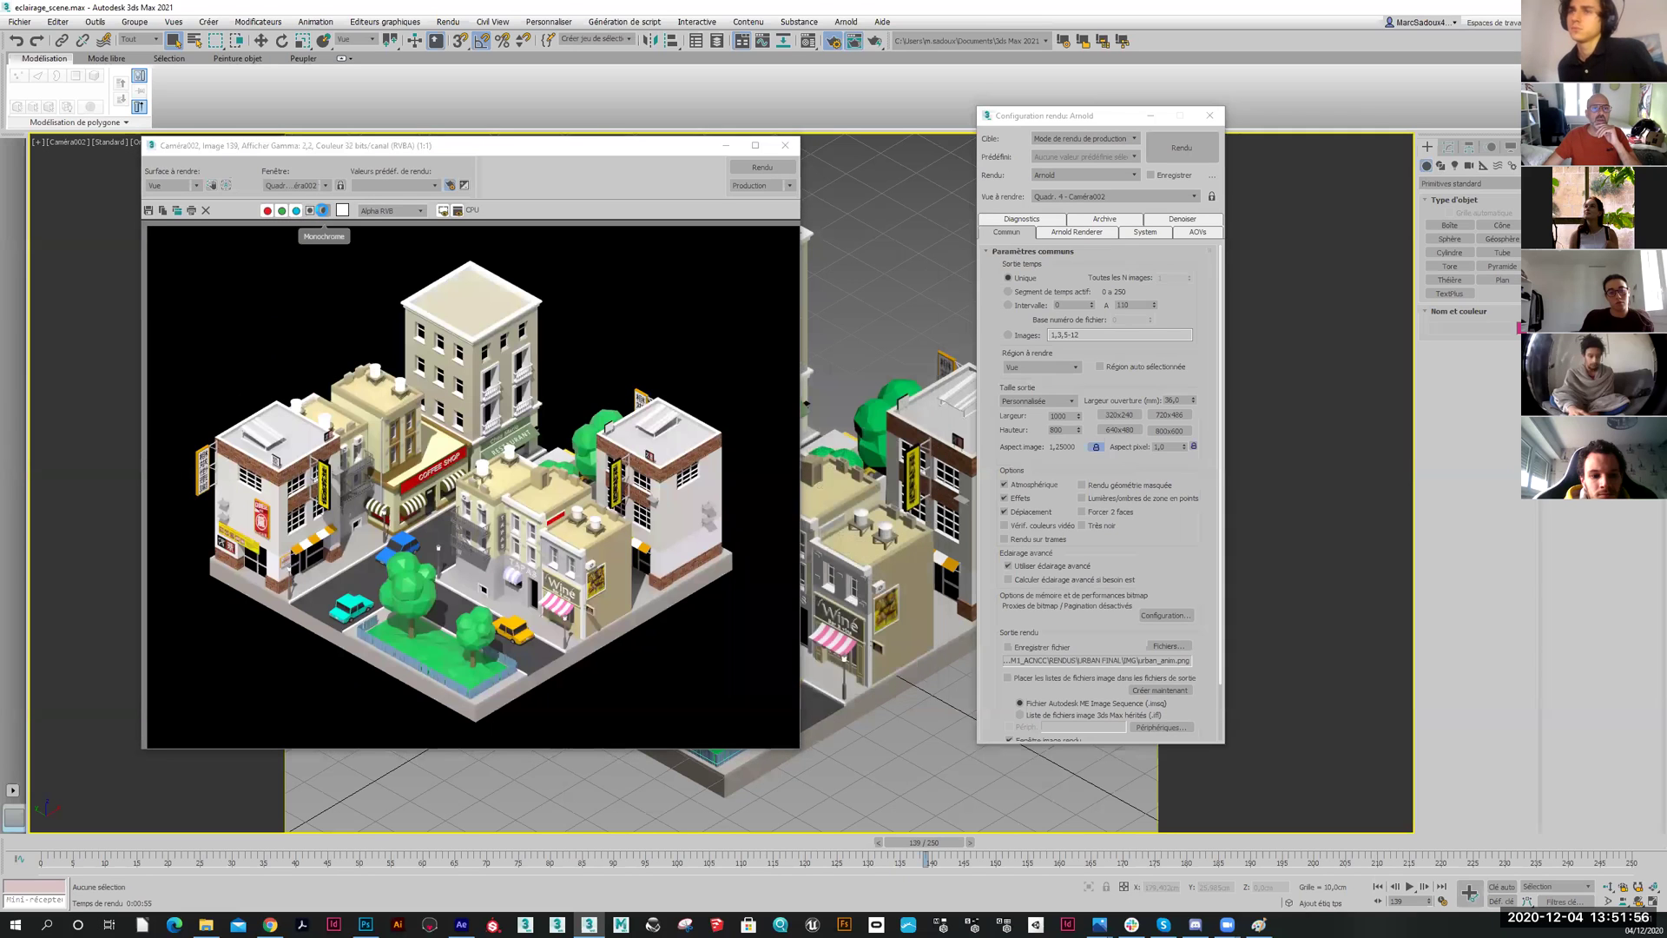
{"action": "left_click", "coordinate": [324, 211]}
{"action": "left_click", "coordinate": [324, 211]}
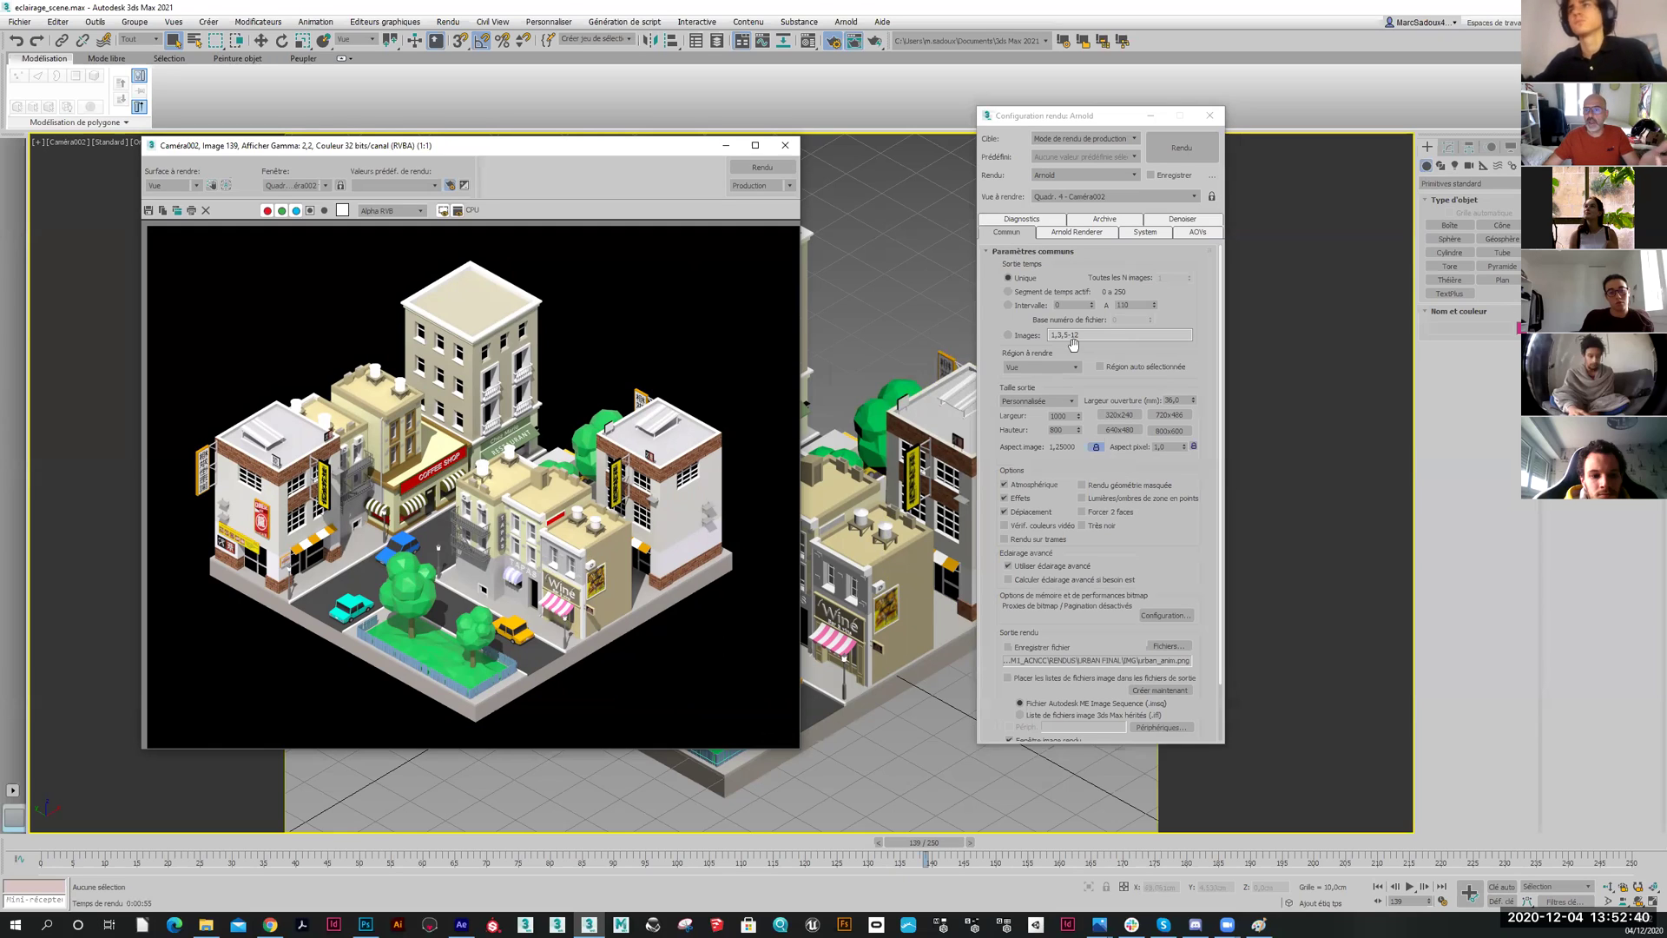
Try the active time segment with file saving enabled, and restore single-frame output without saving
{"action": "left_click", "coordinate": [1008, 290]}
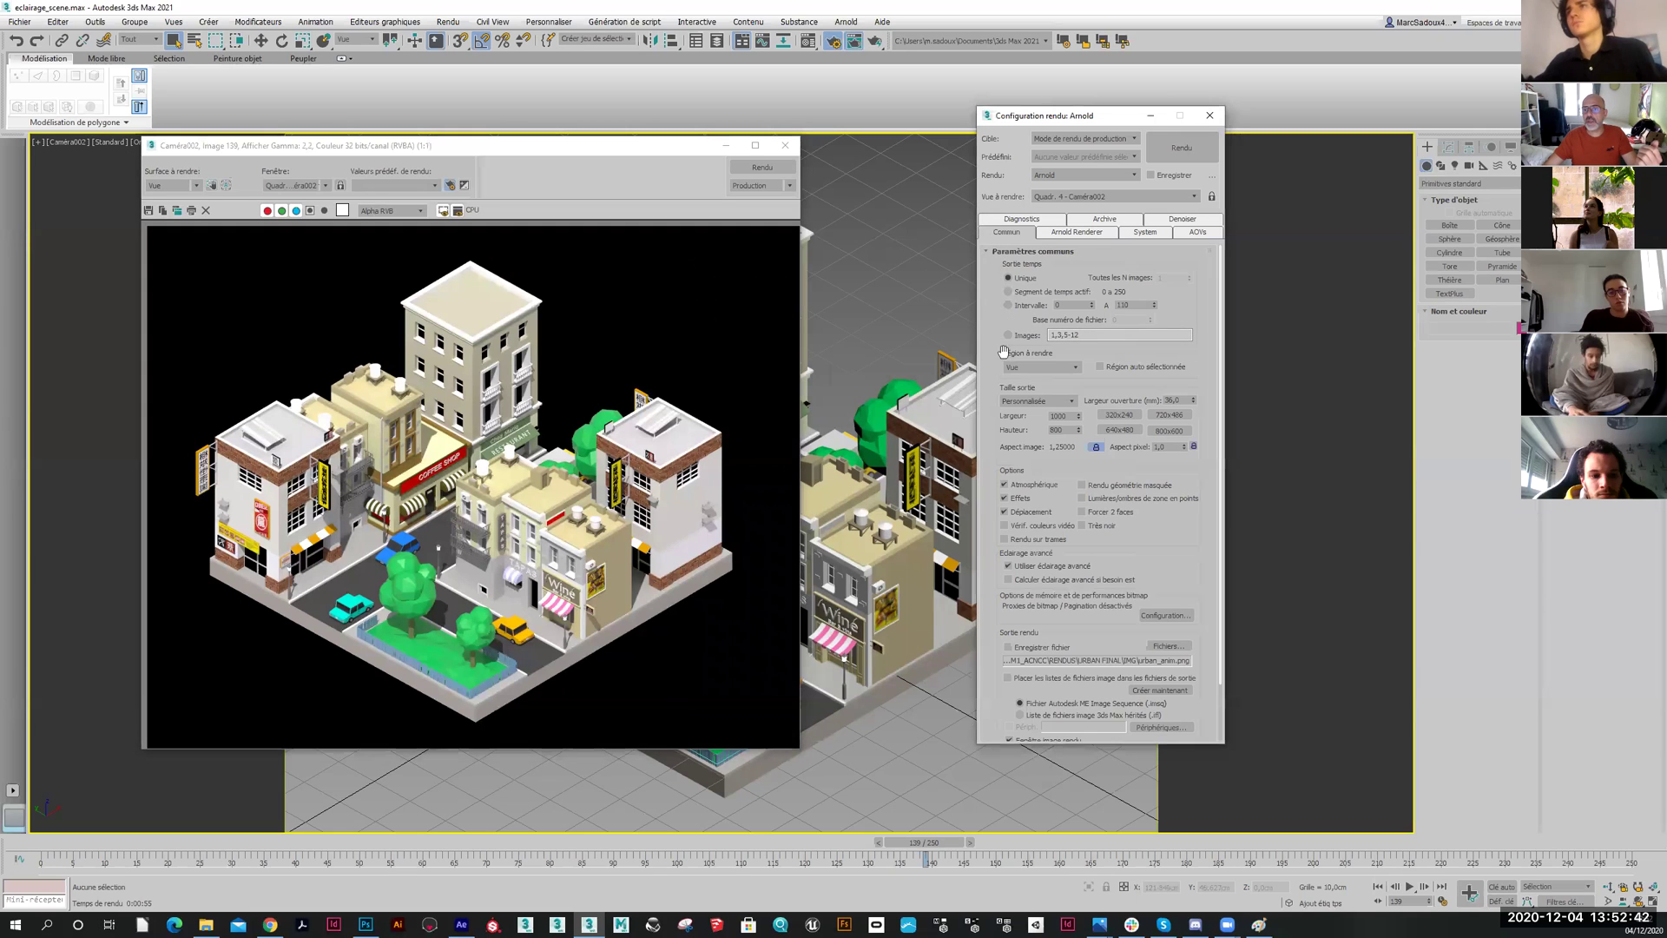
{"action": "left_click", "coordinate": [1008, 292]}
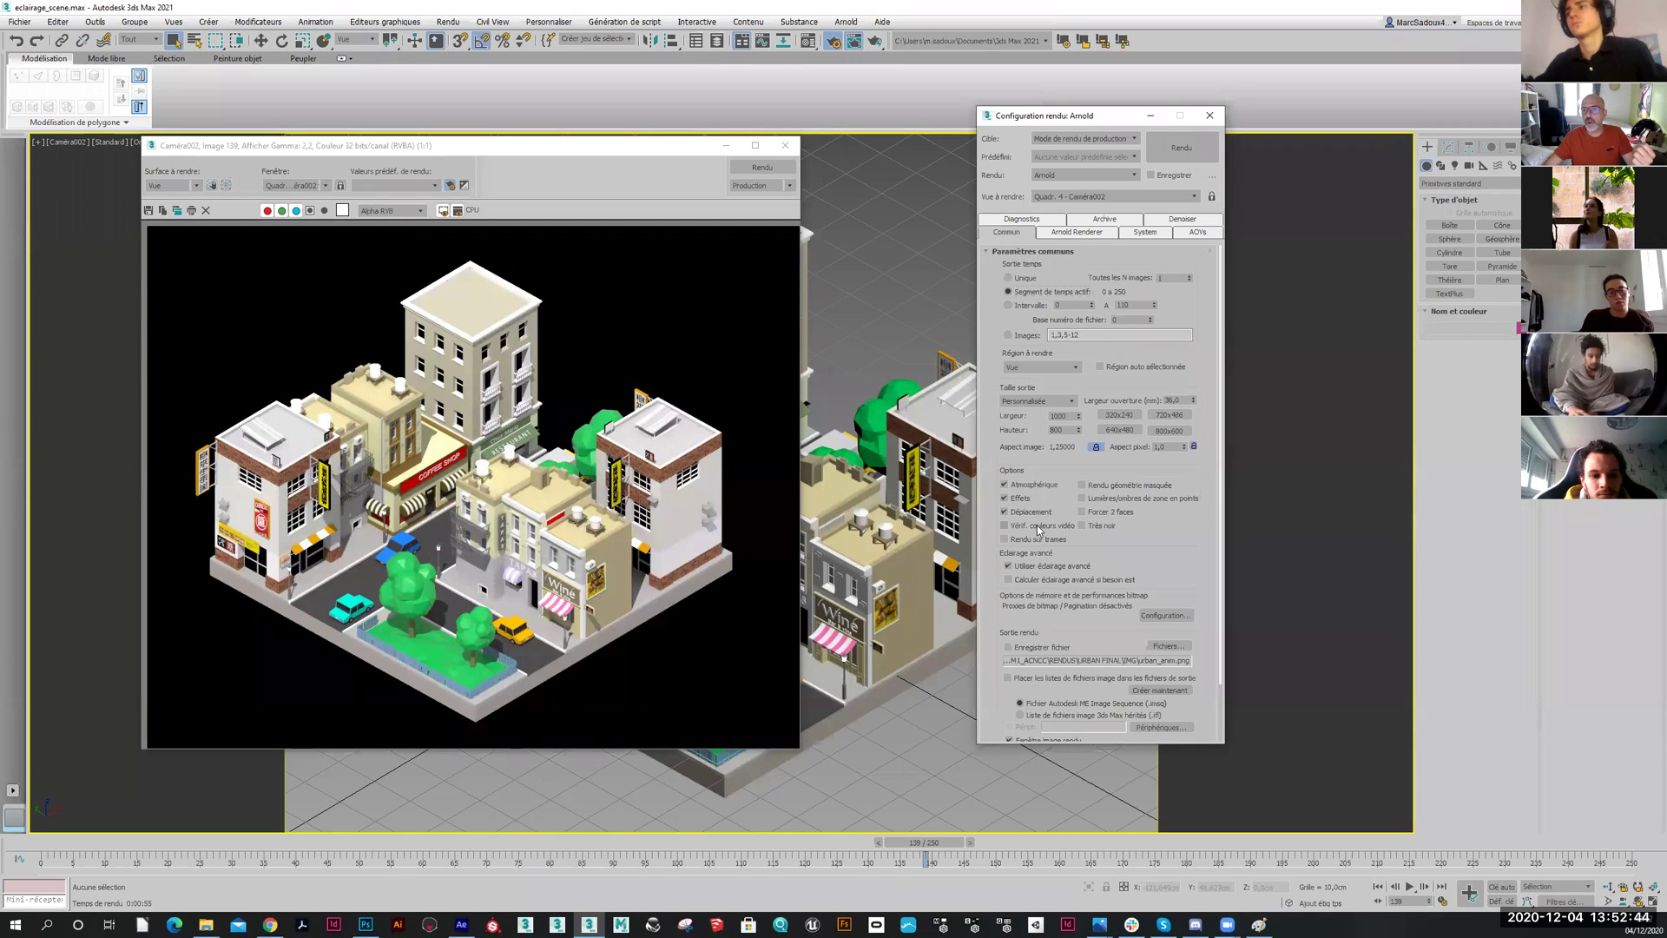
{"action": "left_click", "coordinate": [1009, 646]}
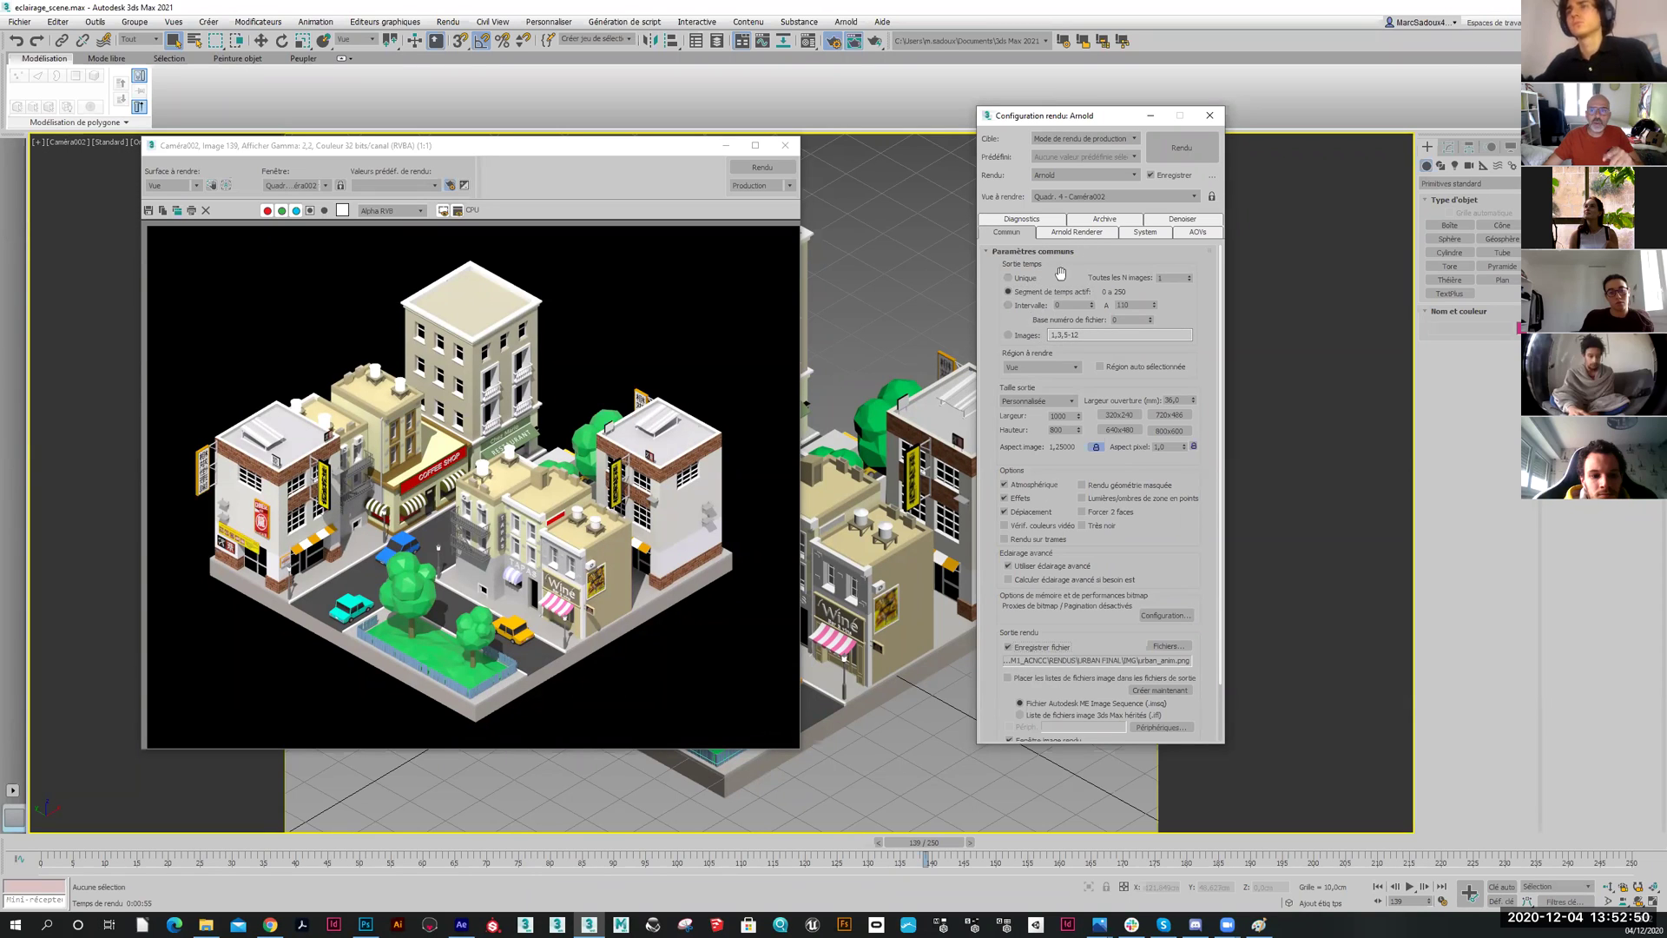
{"action": "left_click", "coordinate": [1010, 278]}
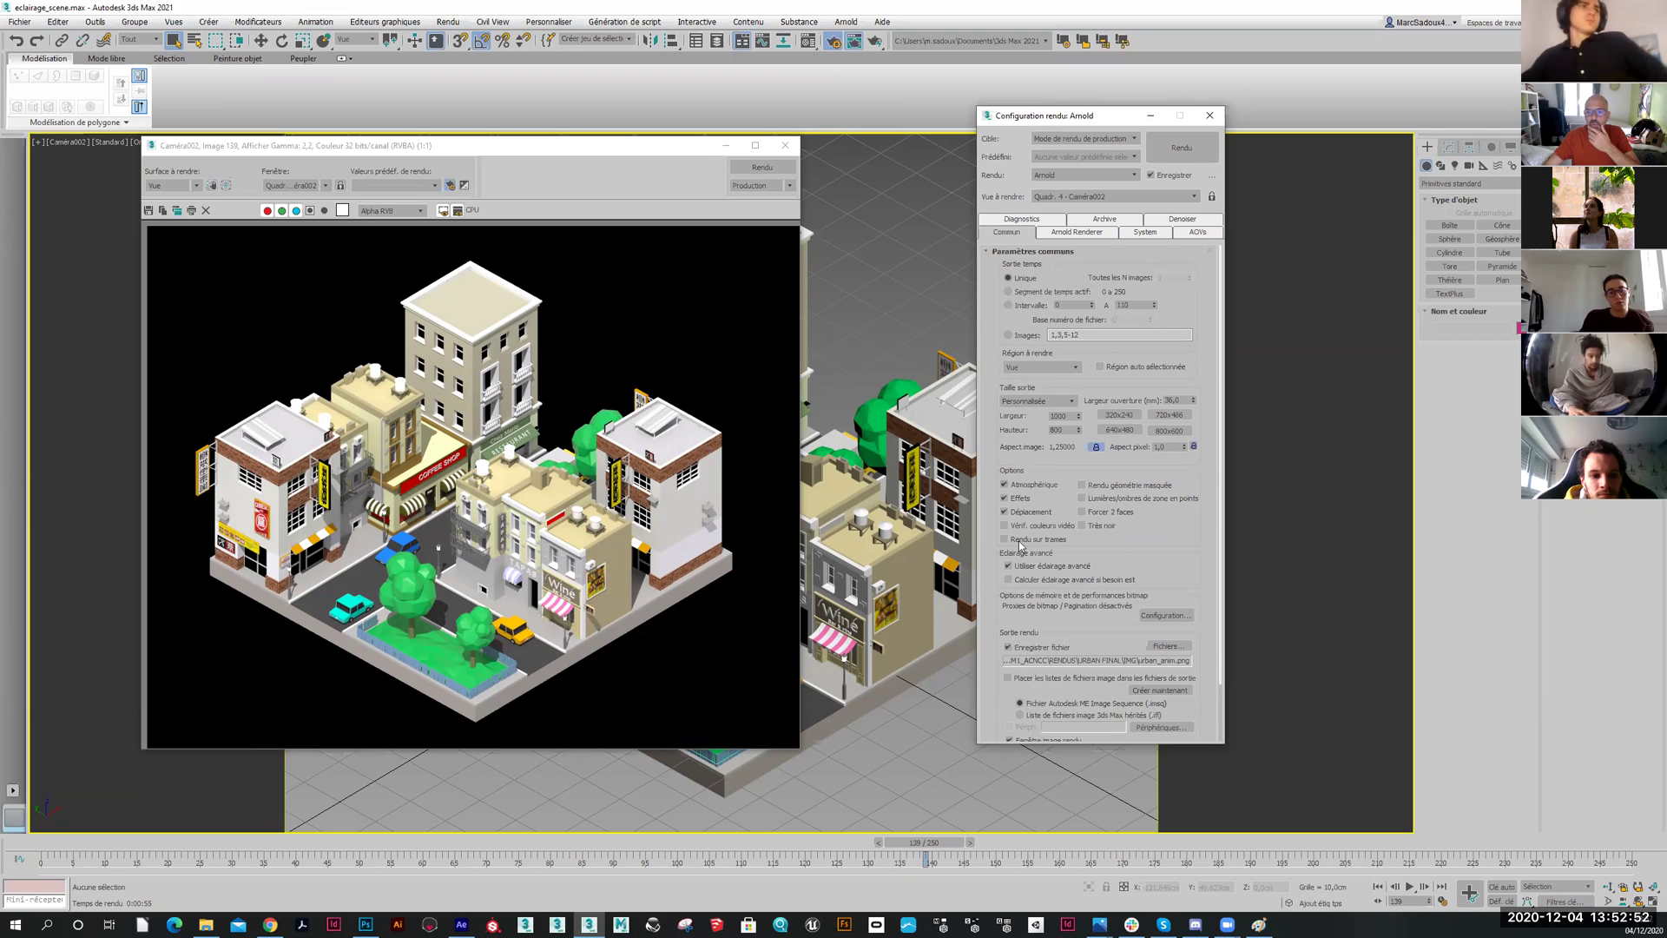
{"action": "left_click", "coordinate": [1008, 647]}
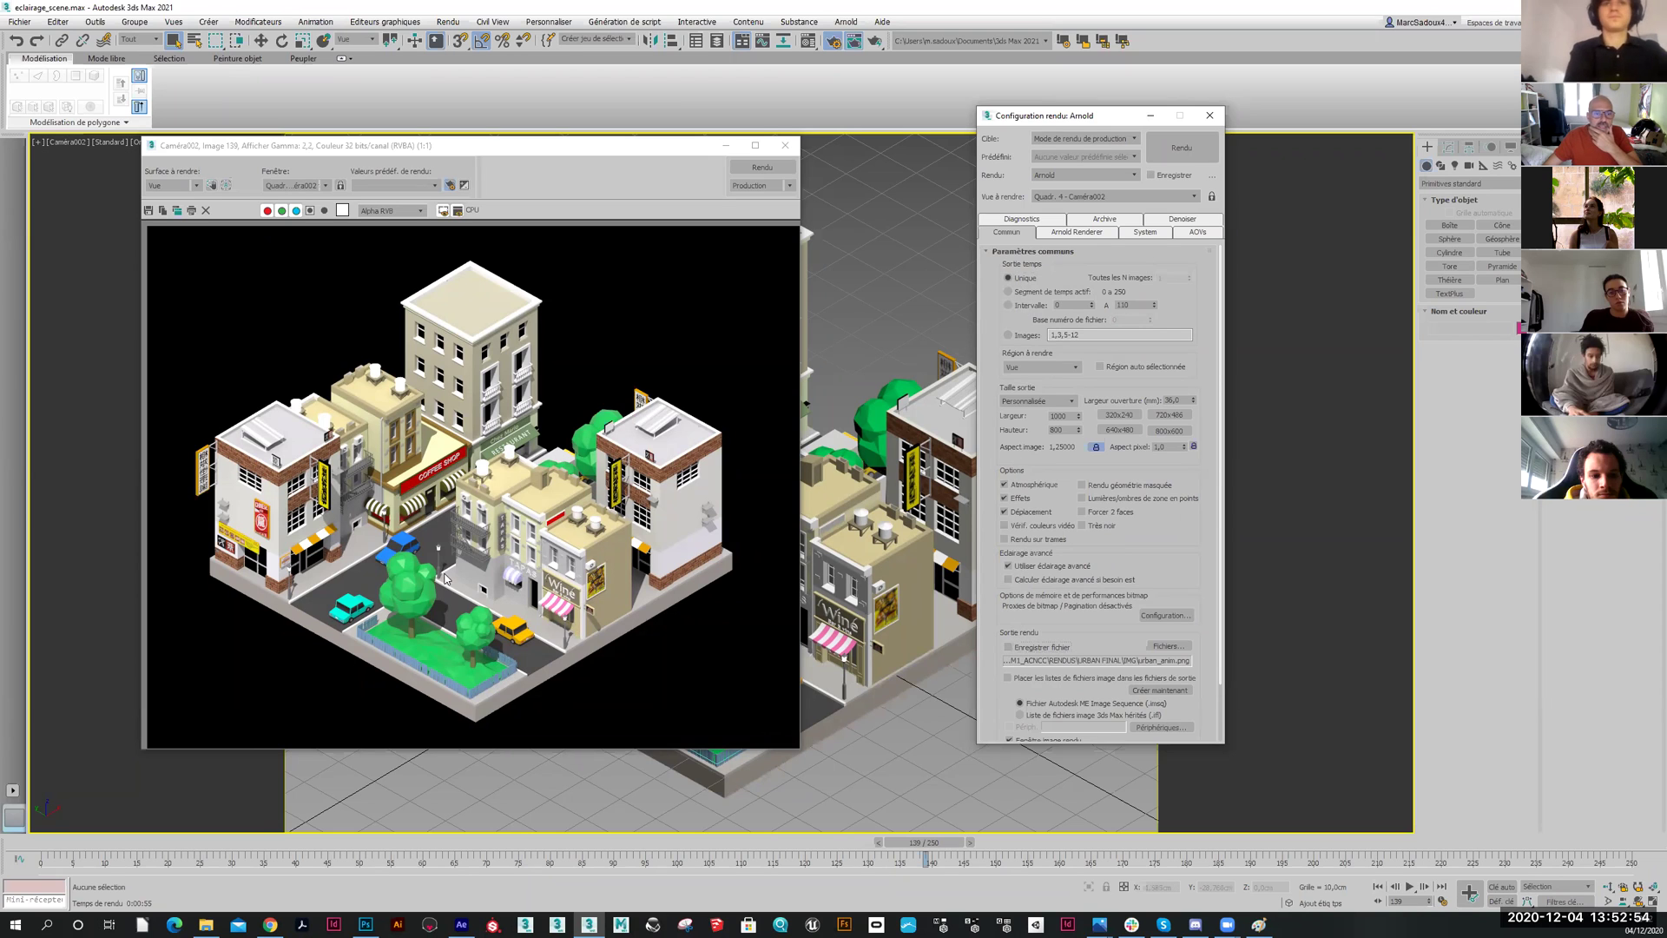
Inspect the rendered street and shop fronts up close, and return to the full image
{"action": "scroll", "coordinate": [453, 581], "scroll_direction": "up", "scroll_amount": 2}
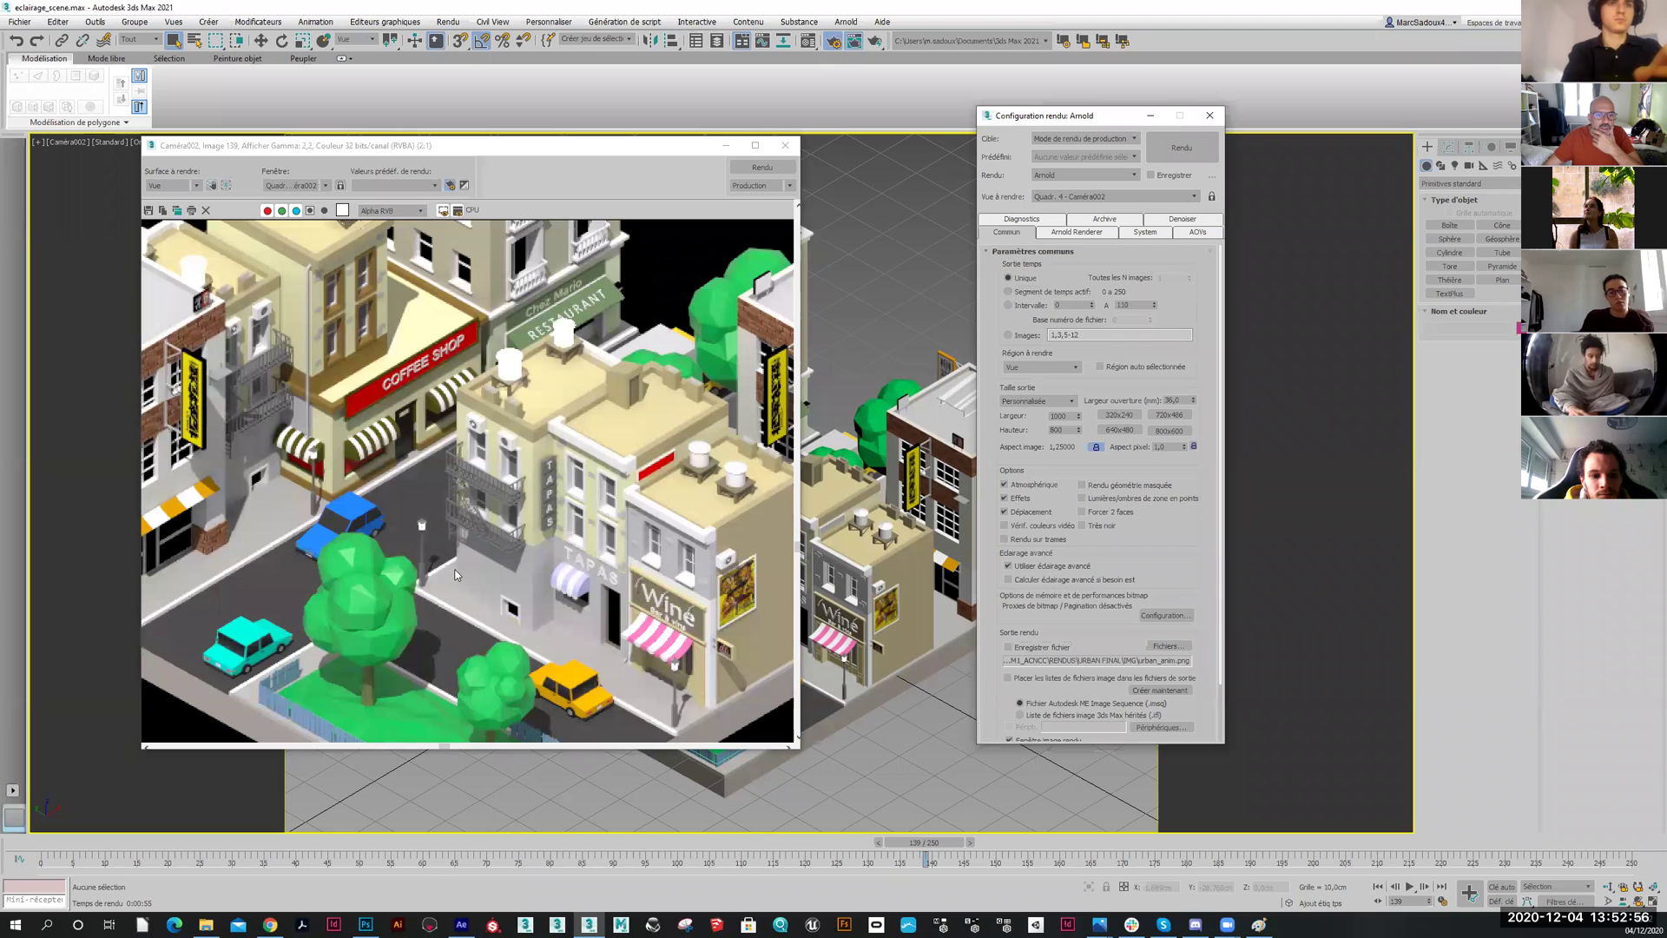
{"action": "scroll", "coordinate": [455, 573], "scroll_direction": "down", "scroll_amount": 2}
{"action": "scroll", "coordinate": [453, 573], "scroll_direction": "up", "scroll_amount": 4}
{"action": "scroll", "coordinate": [451, 550], "scroll_direction": "down", "scroll_amount": 2}
{"action": "scroll", "coordinate": [446, 542], "scroll_direction": "down", "scroll_amount": 4}
{"action": "scroll", "coordinate": [446, 543], "scroll_direction": "up", "scroll_amount": 2}
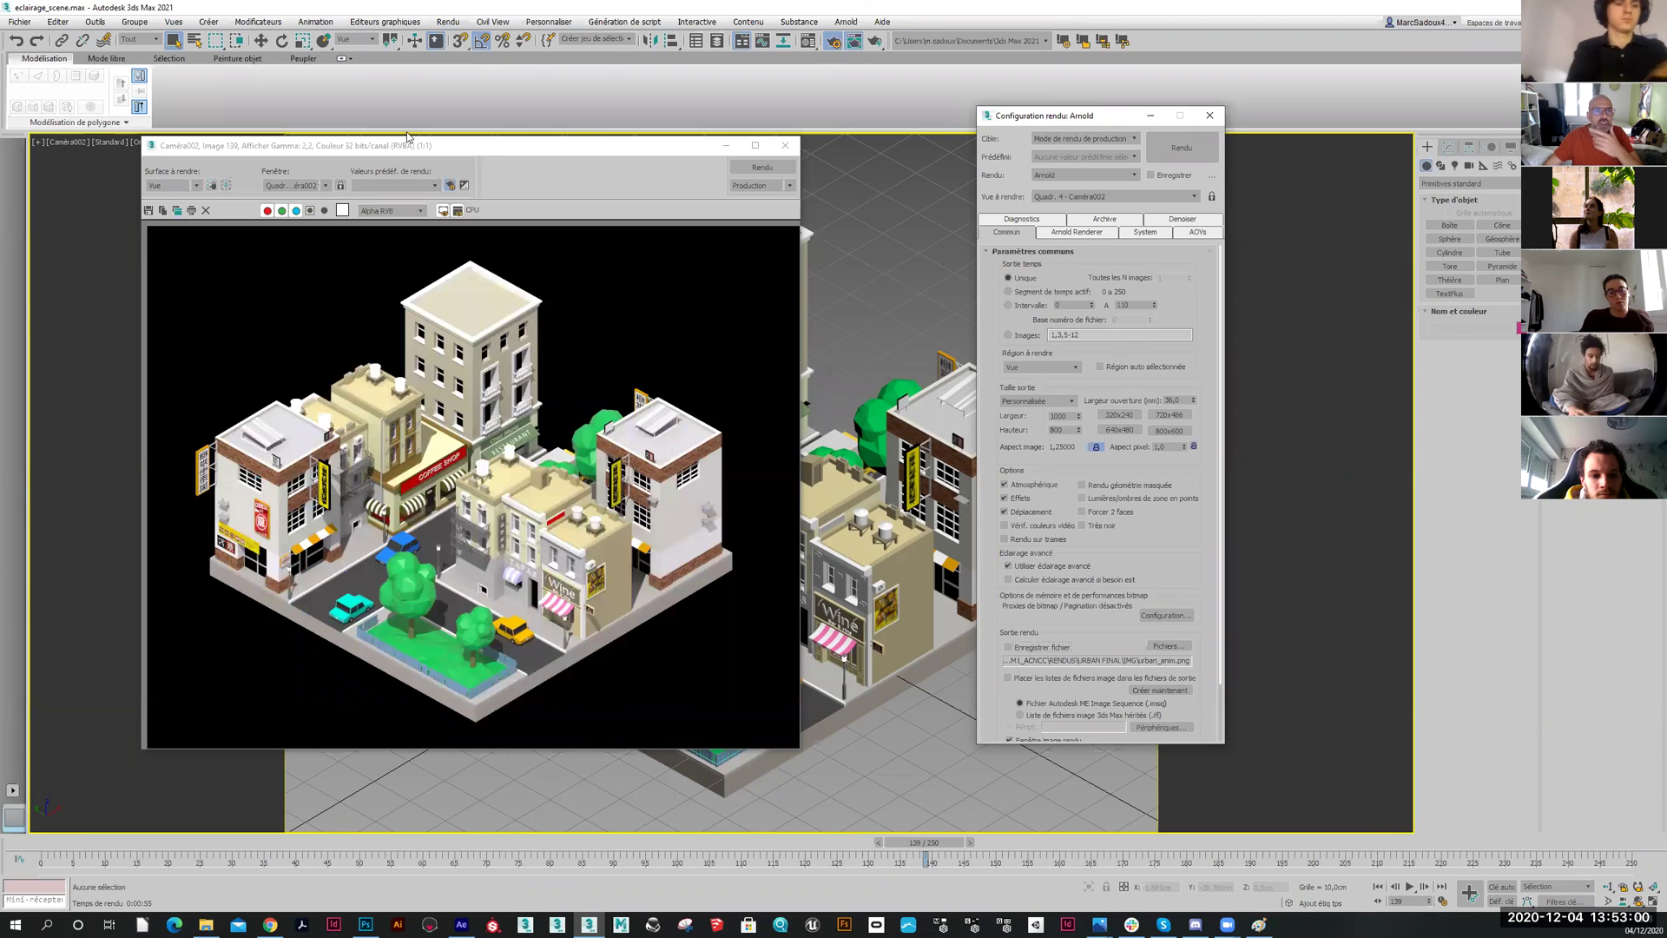
Examine the Arnold sampling settings for camera (AA), diffuse, specular and transmission
{"action": "left_click", "coordinate": [1077, 233]}
{"action": "double_click", "coordinate": [1065, 380]}
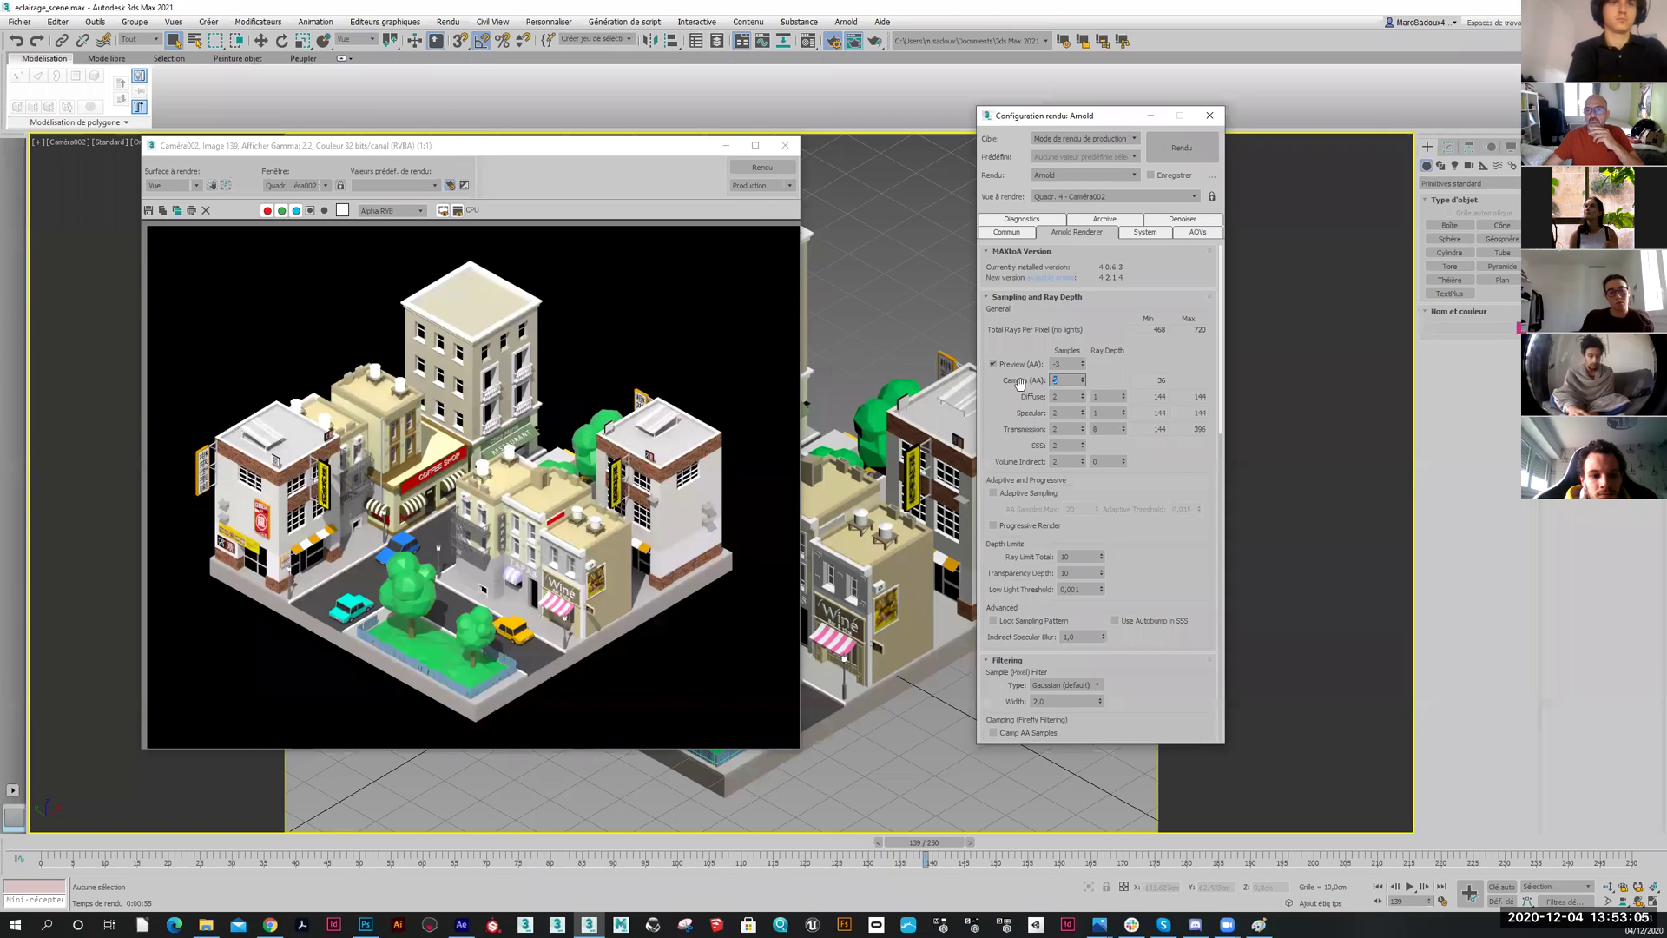
{"action": "double_click", "coordinate": [1059, 413]}
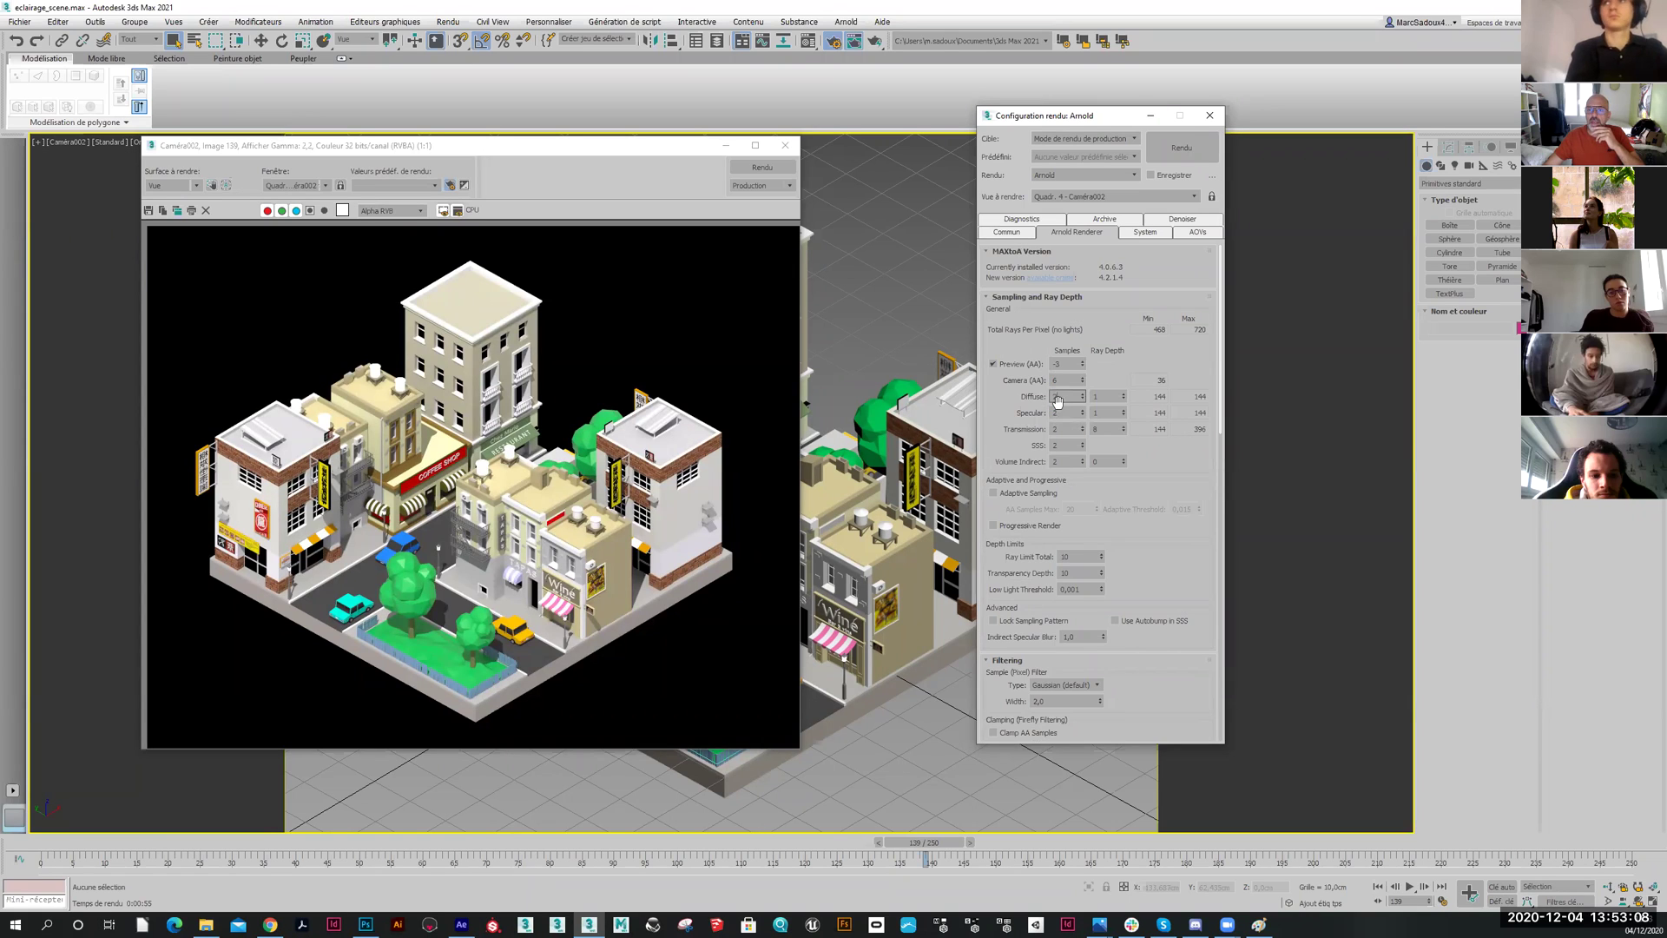
{"action": "double_click", "coordinate": [1066, 430]}
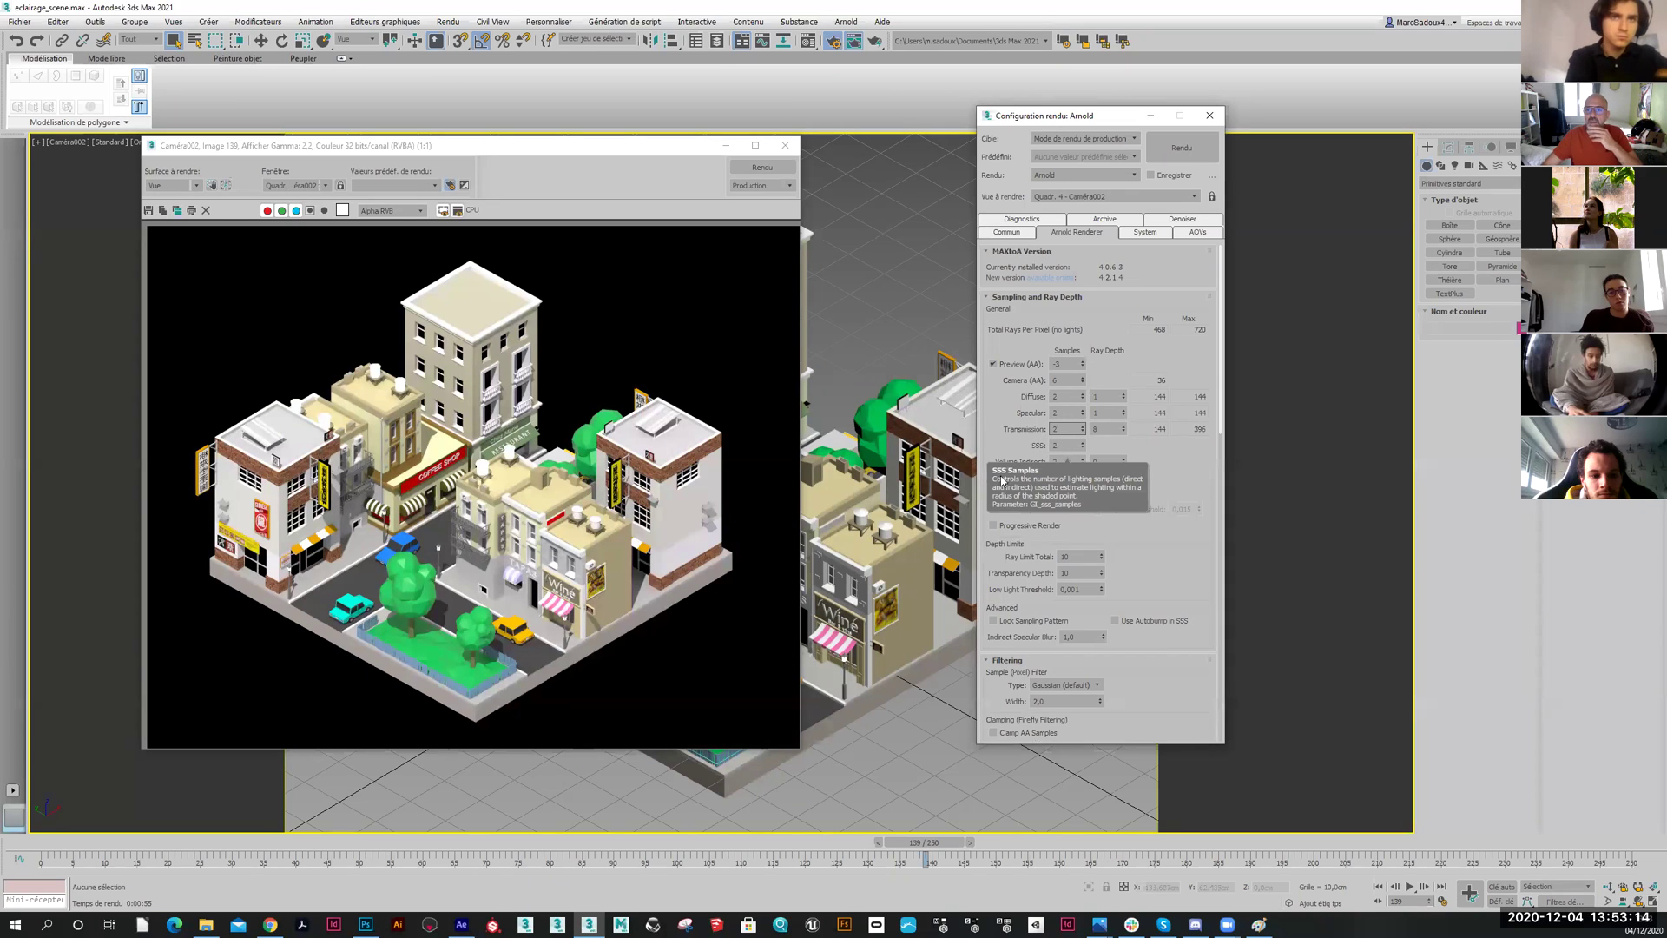
Try camera (AA) sample values of 3 and 6 to compare the total rays per pixel
{"action": "double_click", "coordinate": [1060, 380]}
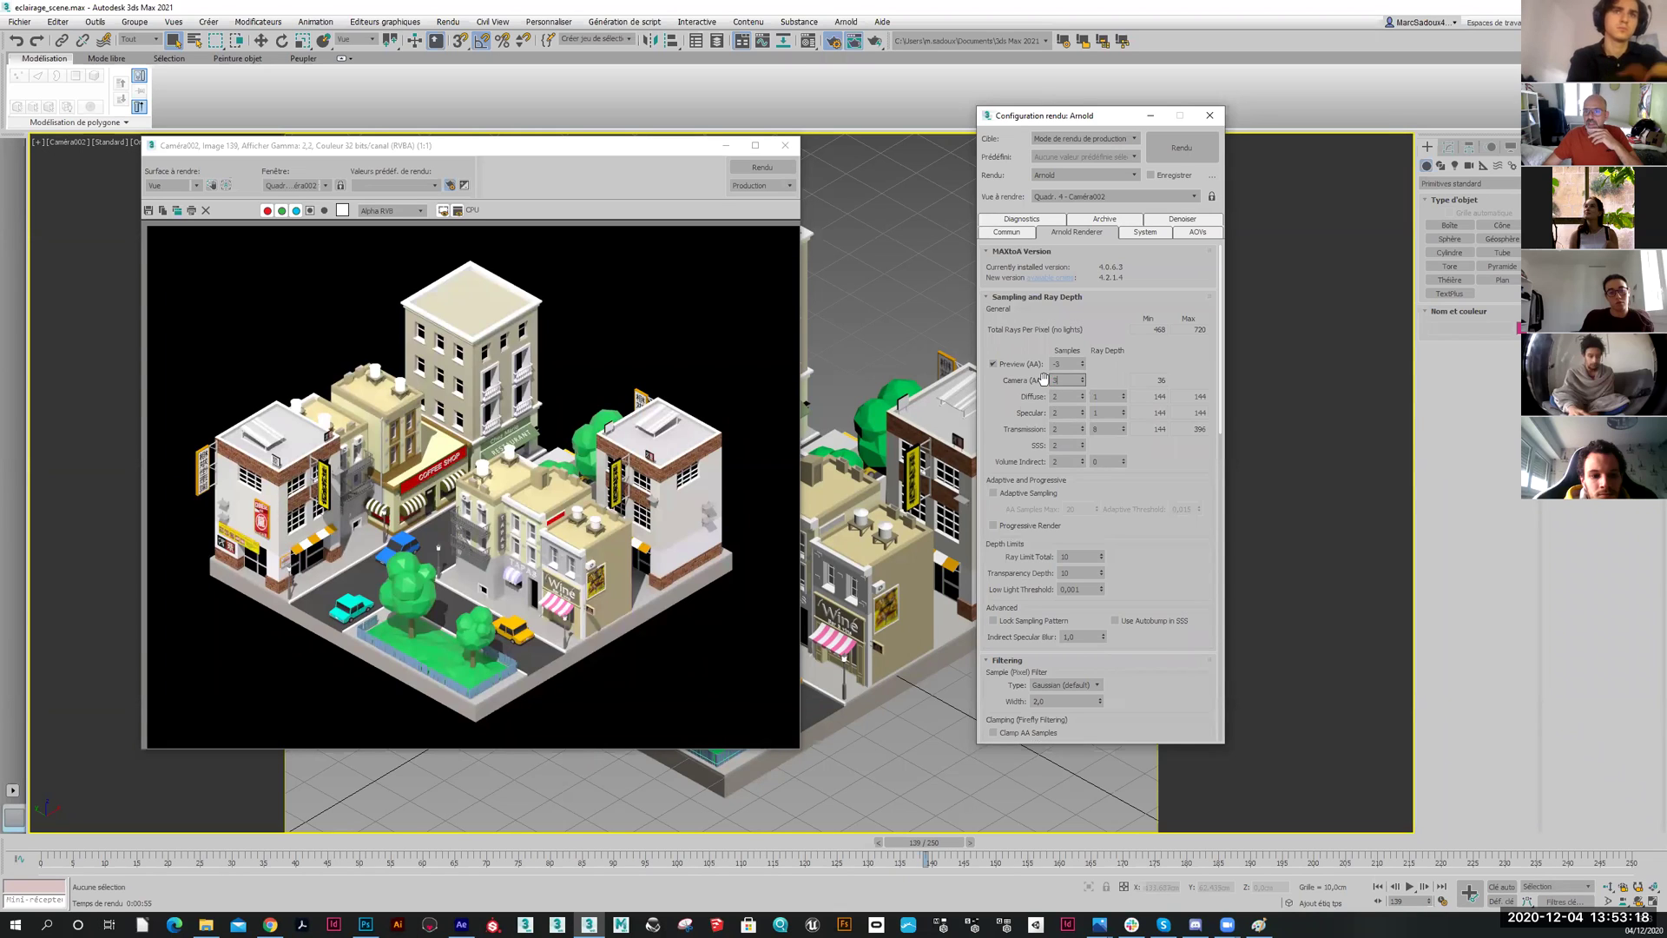
{"action": "left_click", "coordinate": [1061, 364]}
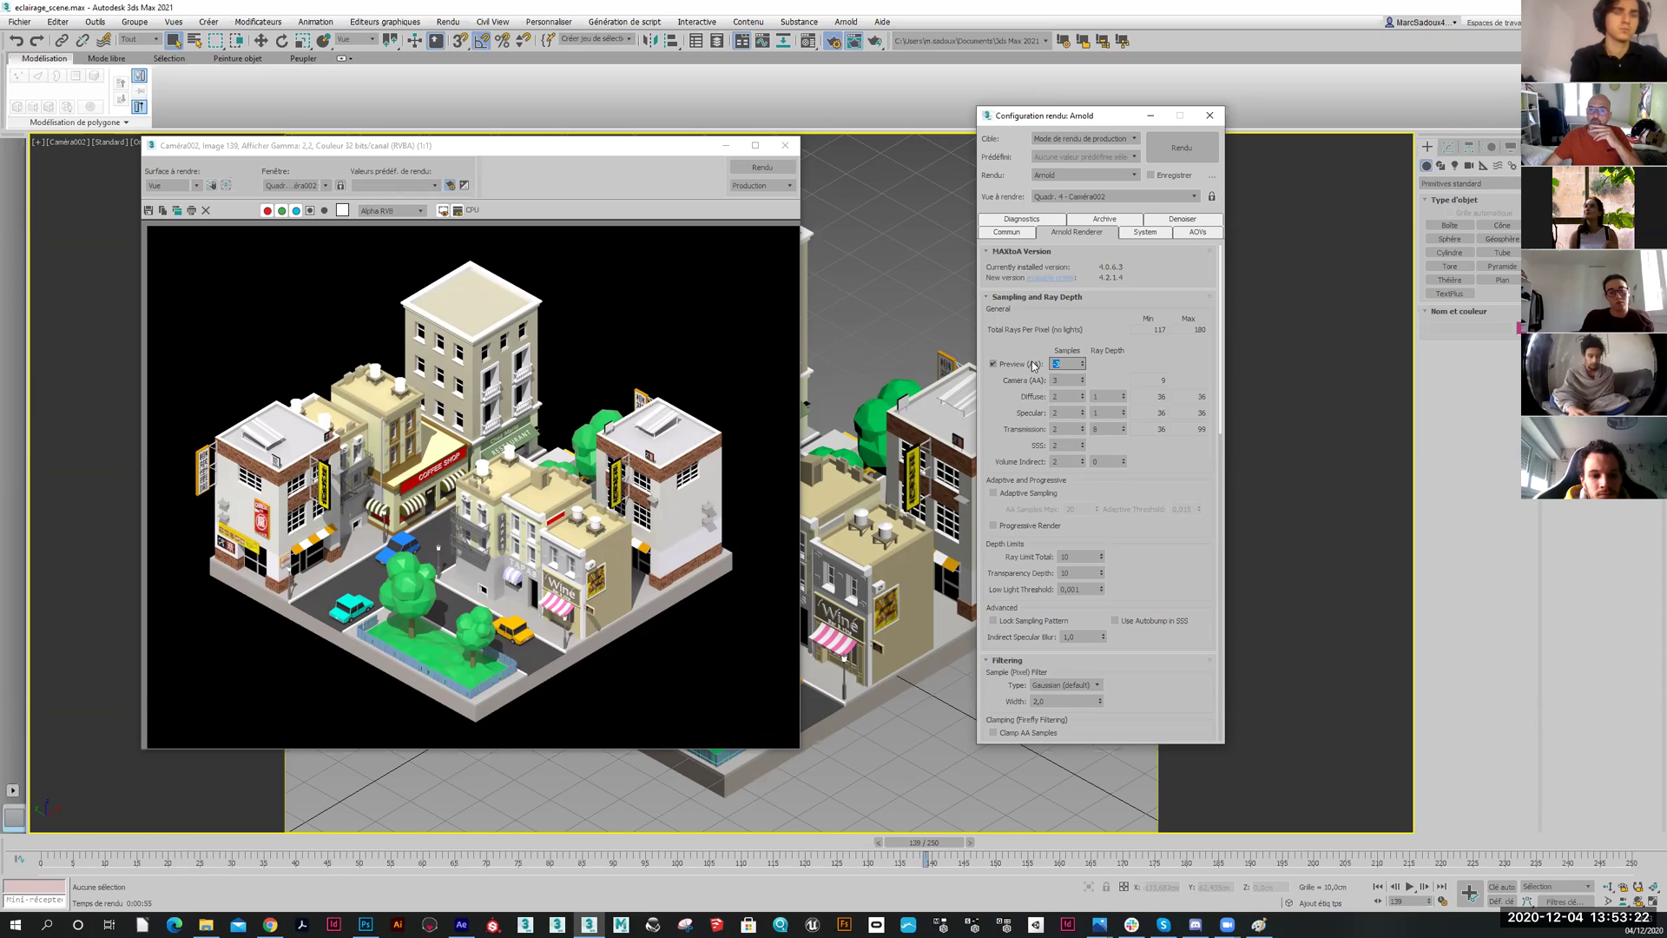
{"action": "left_click", "coordinate": [1060, 380]}
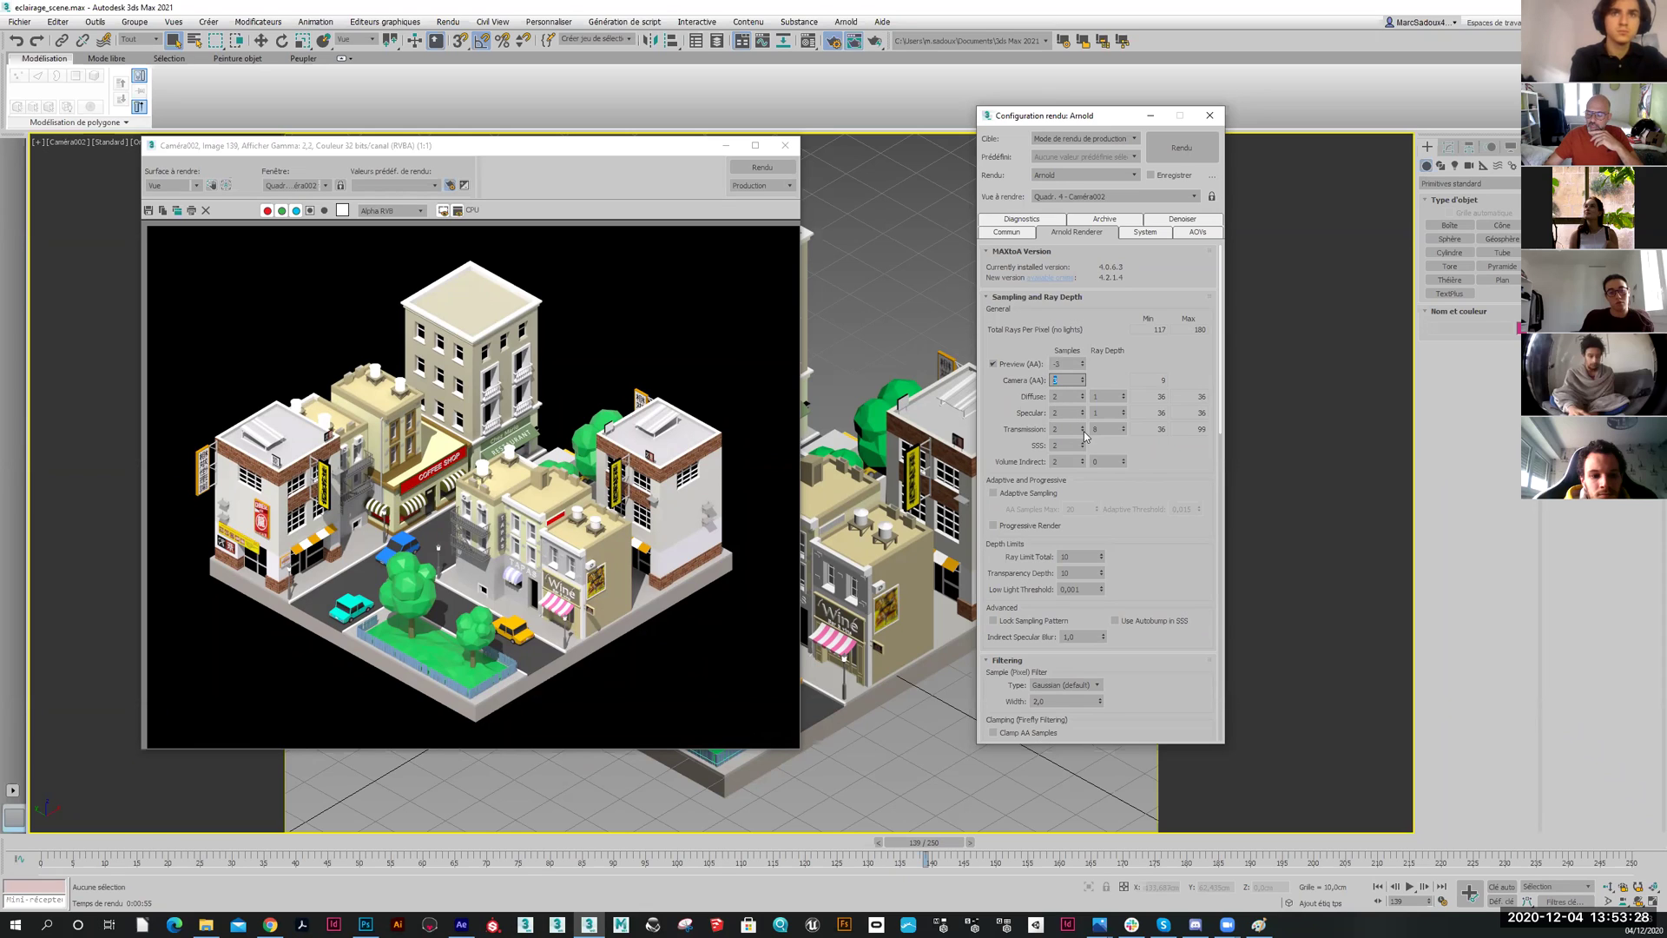
{"action": "type", "text": "6"}
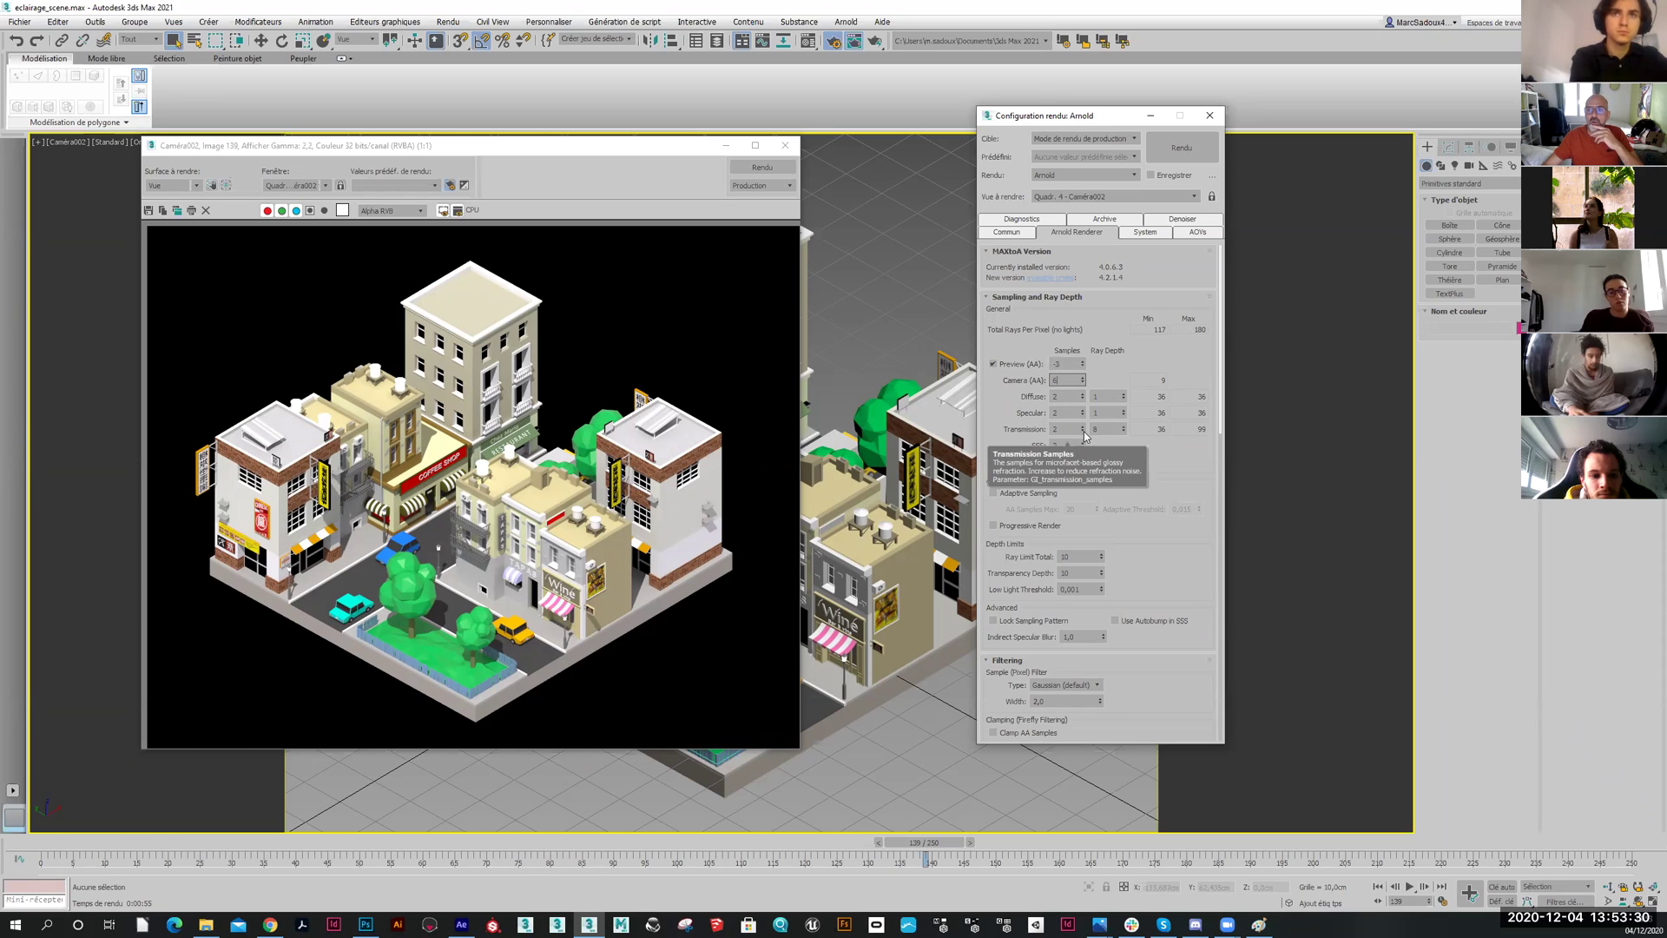
{"action": "left_click", "coordinate": [1067, 362]}
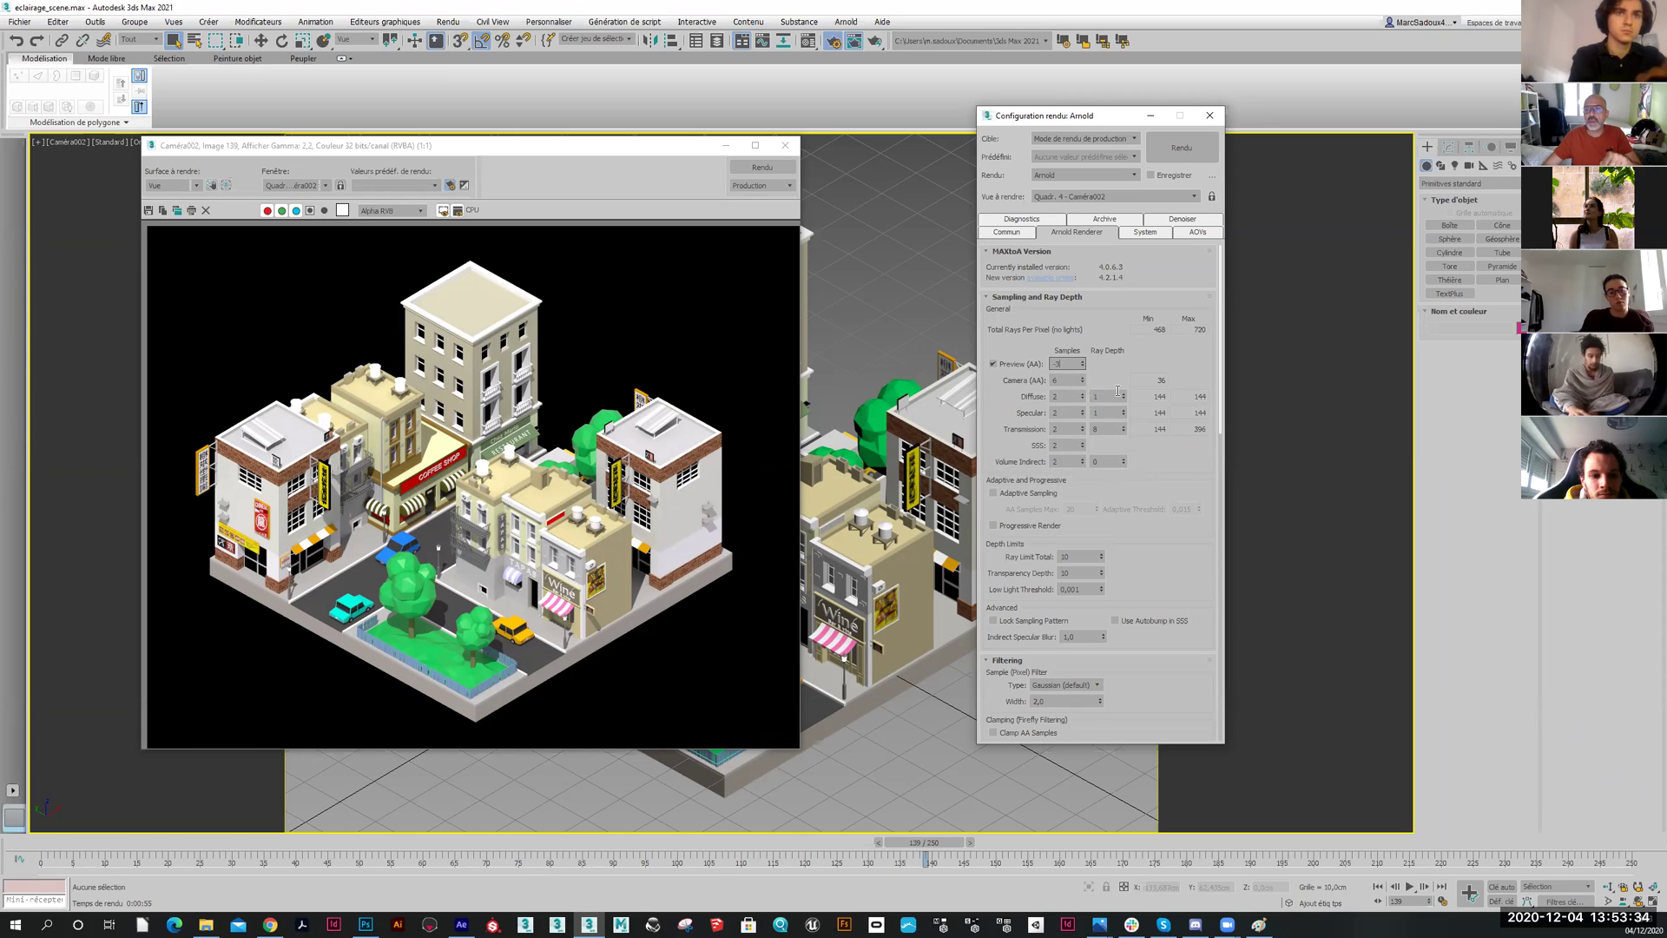
{"action": "left_click", "coordinate": [1068, 383]}
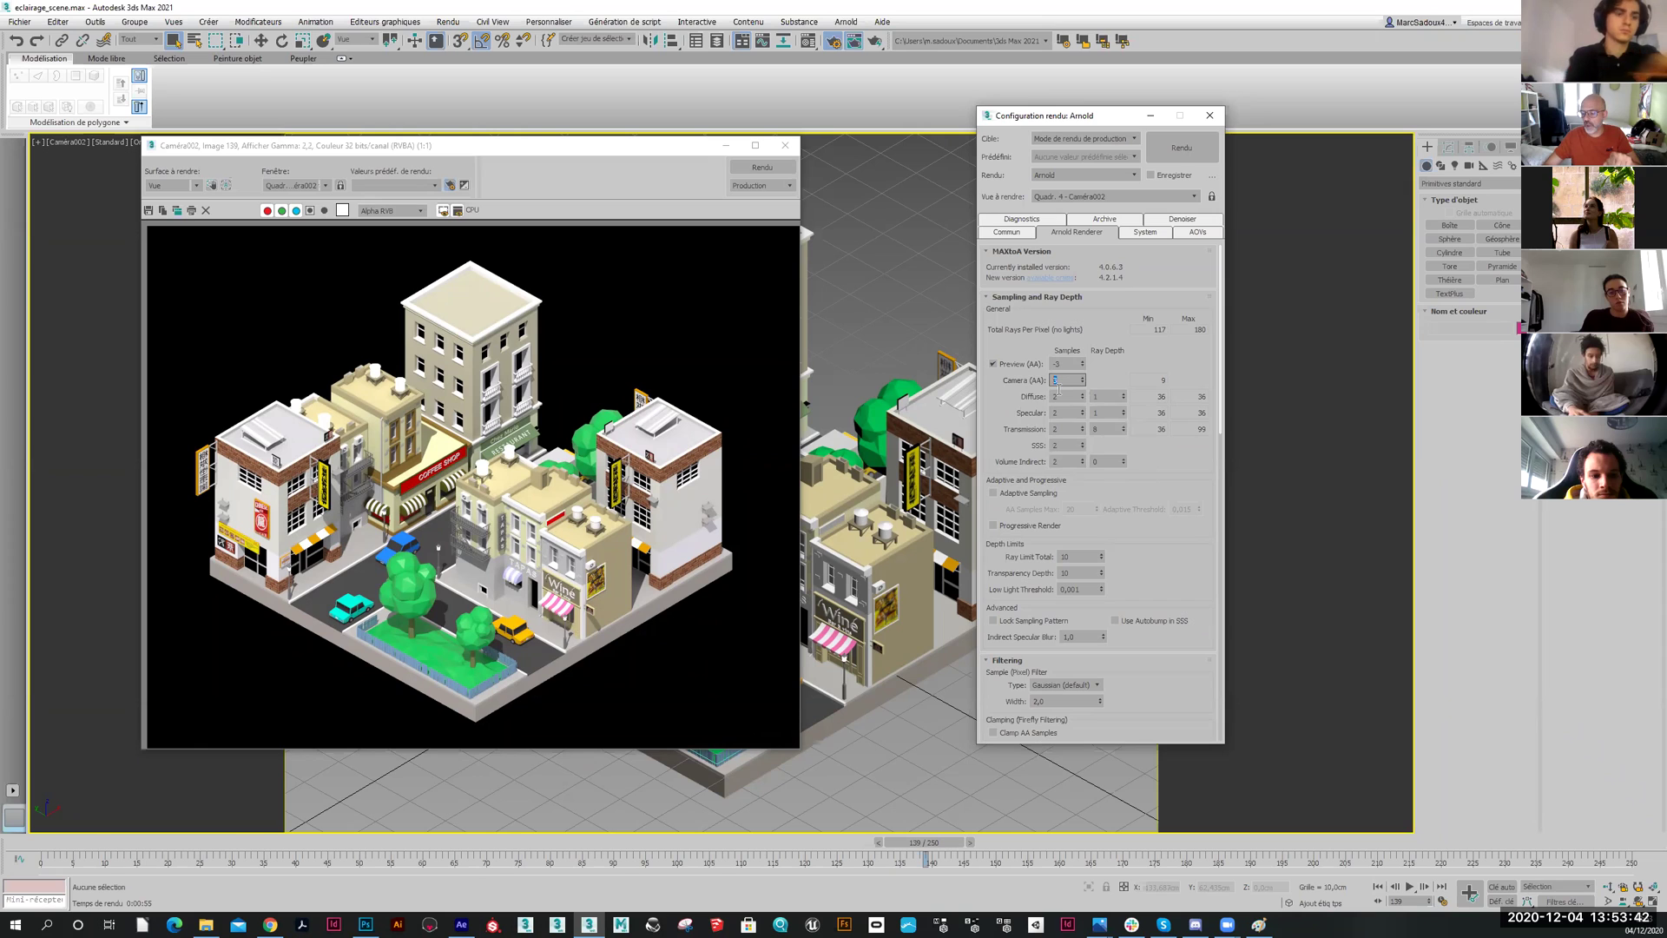
{"action": "left_click", "coordinate": [996, 393]}
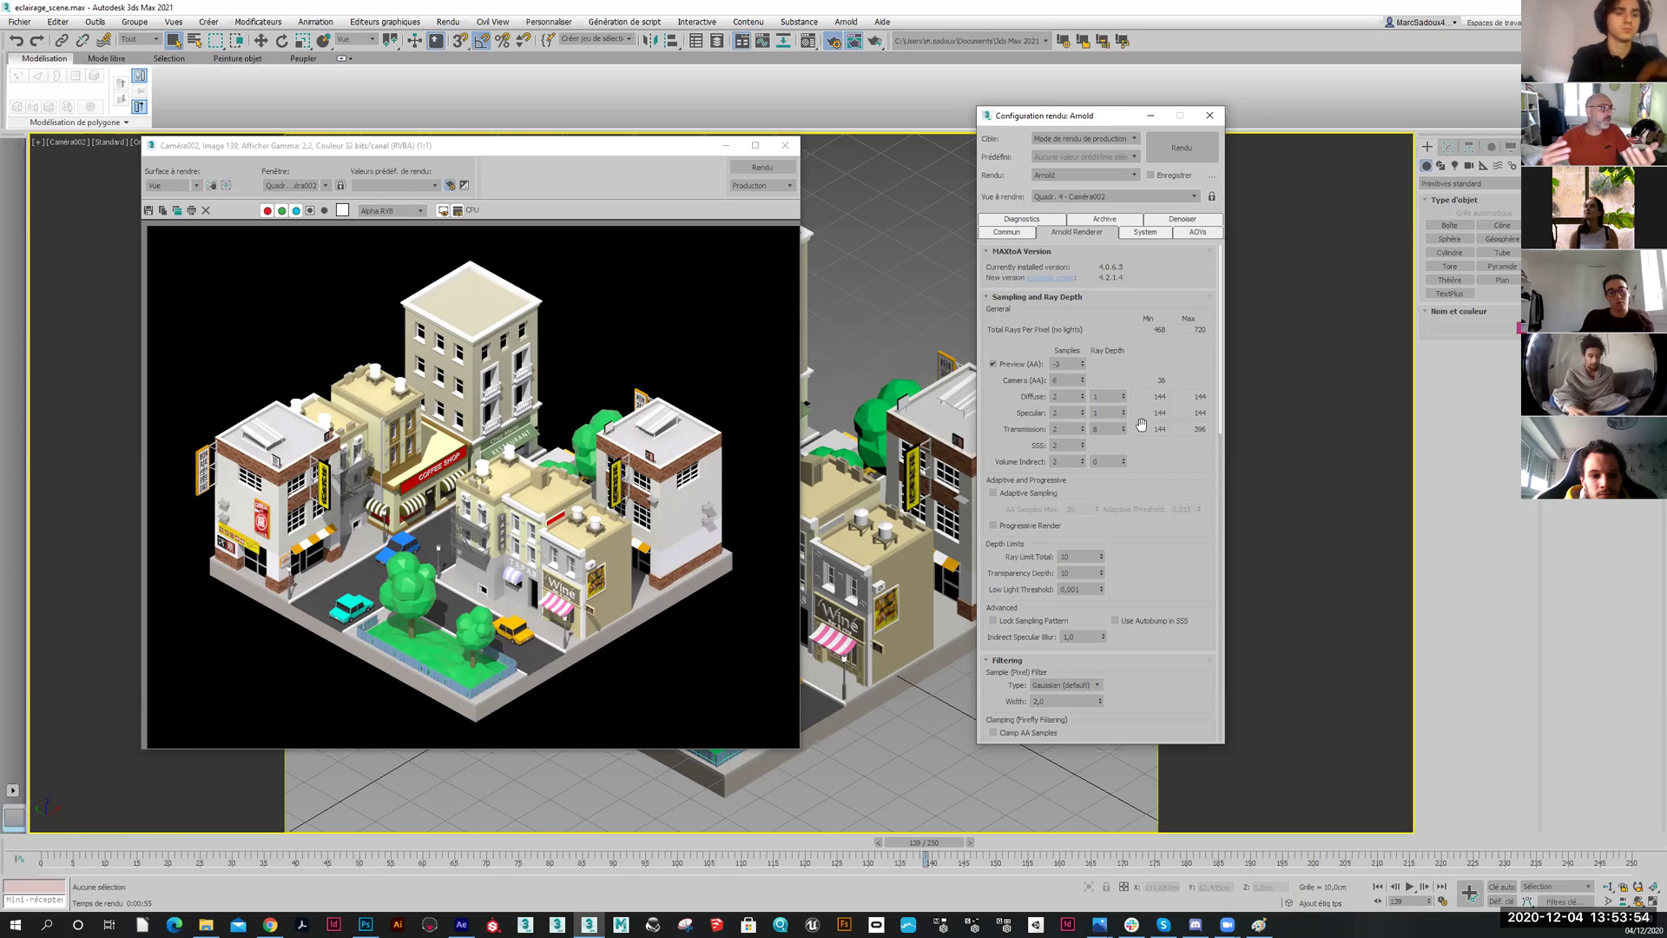
Set the camera (AA) samples to 2, render the test frame and inspect the result
{"action": "double_click", "coordinate": [1069, 381]}
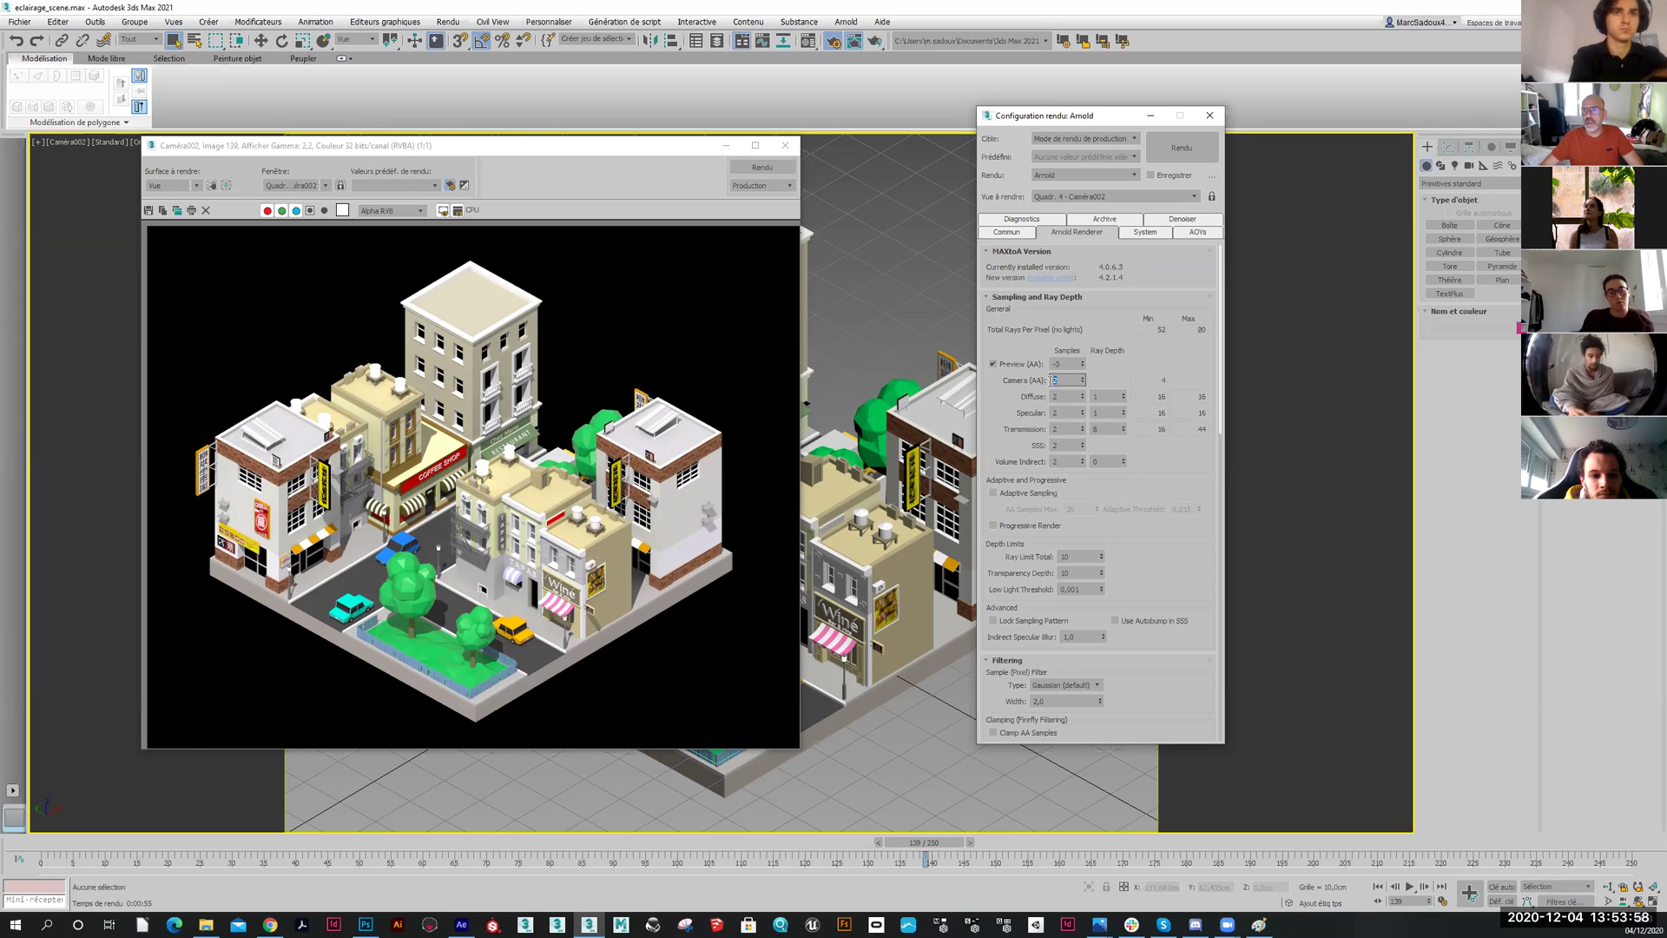
{"action": "left_click", "coordinate": [1174, 149]}
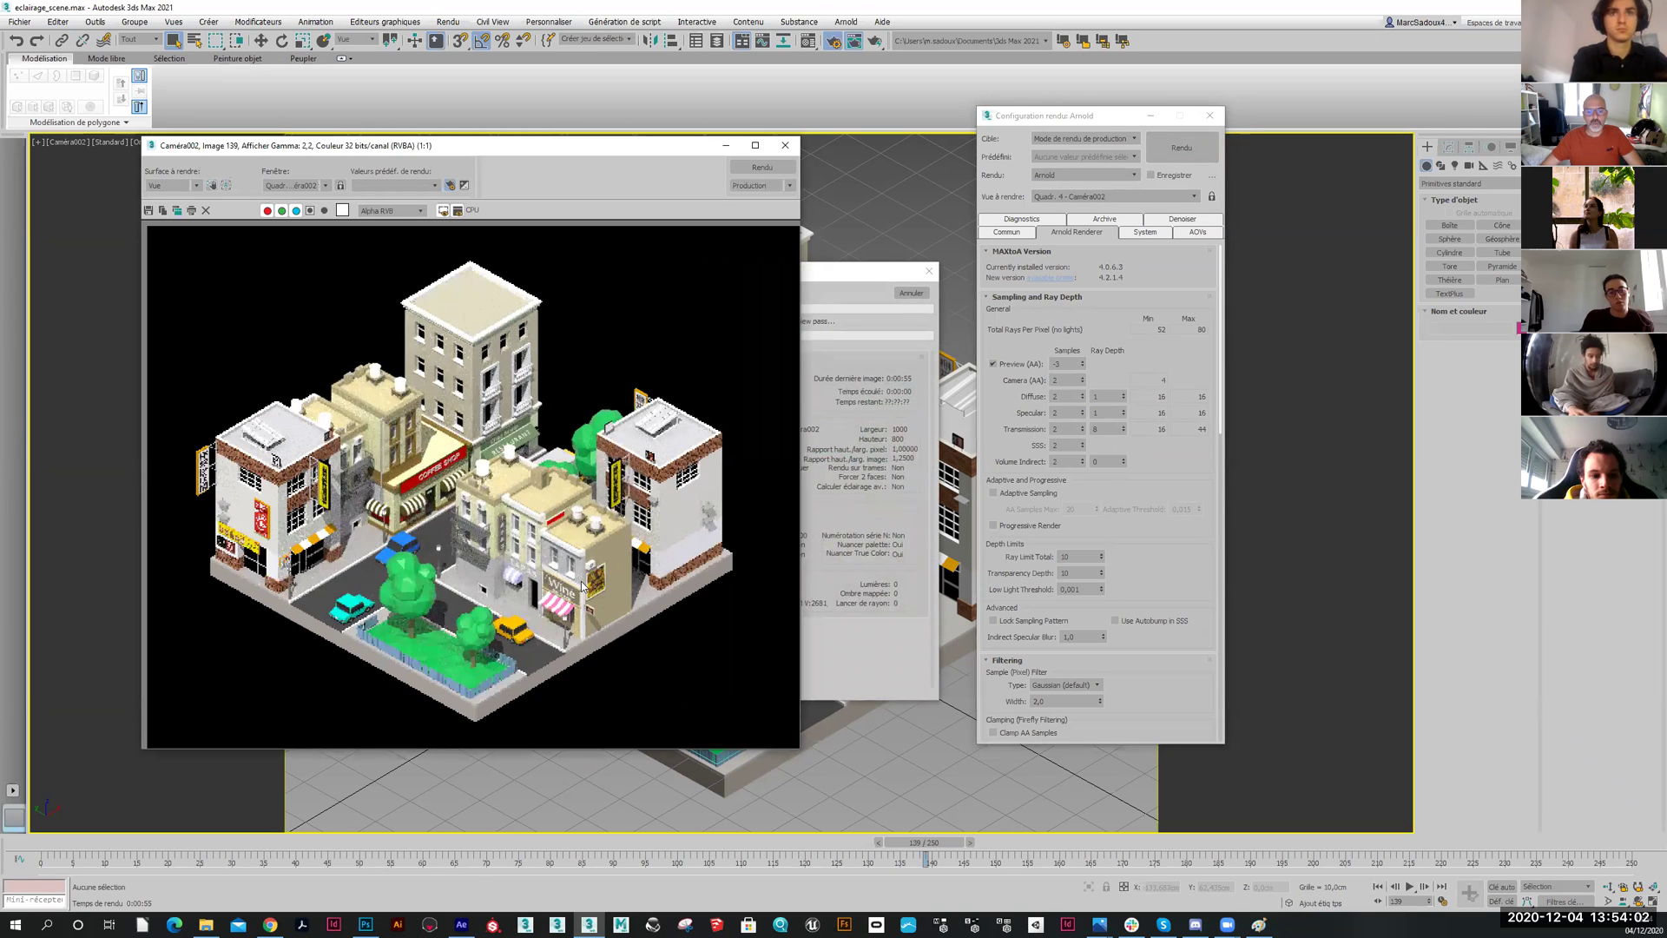
{"action": "left_click", "coordinate": [823, 278]}
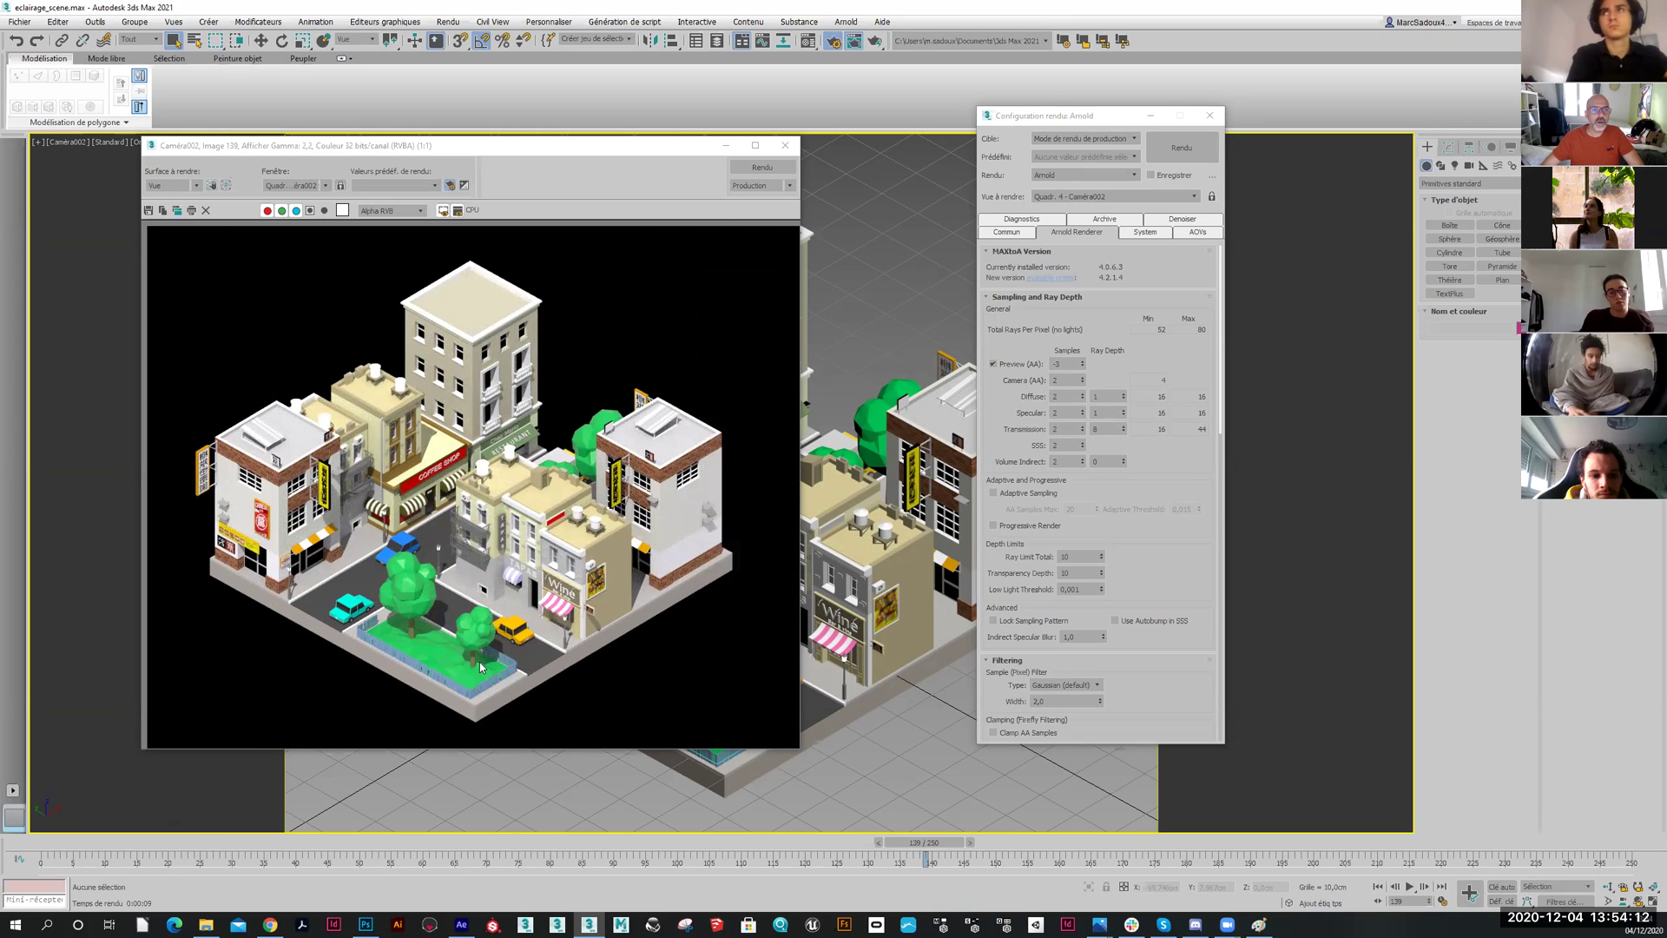
{"action": "scroll", "coordinate": [438, 555], "scroll_direction": "up", "scroll_amount": 2}
{"action": "scroll", "coordinate": [440, 559], "scroll_direction": "down", "scroll_amount": 2}
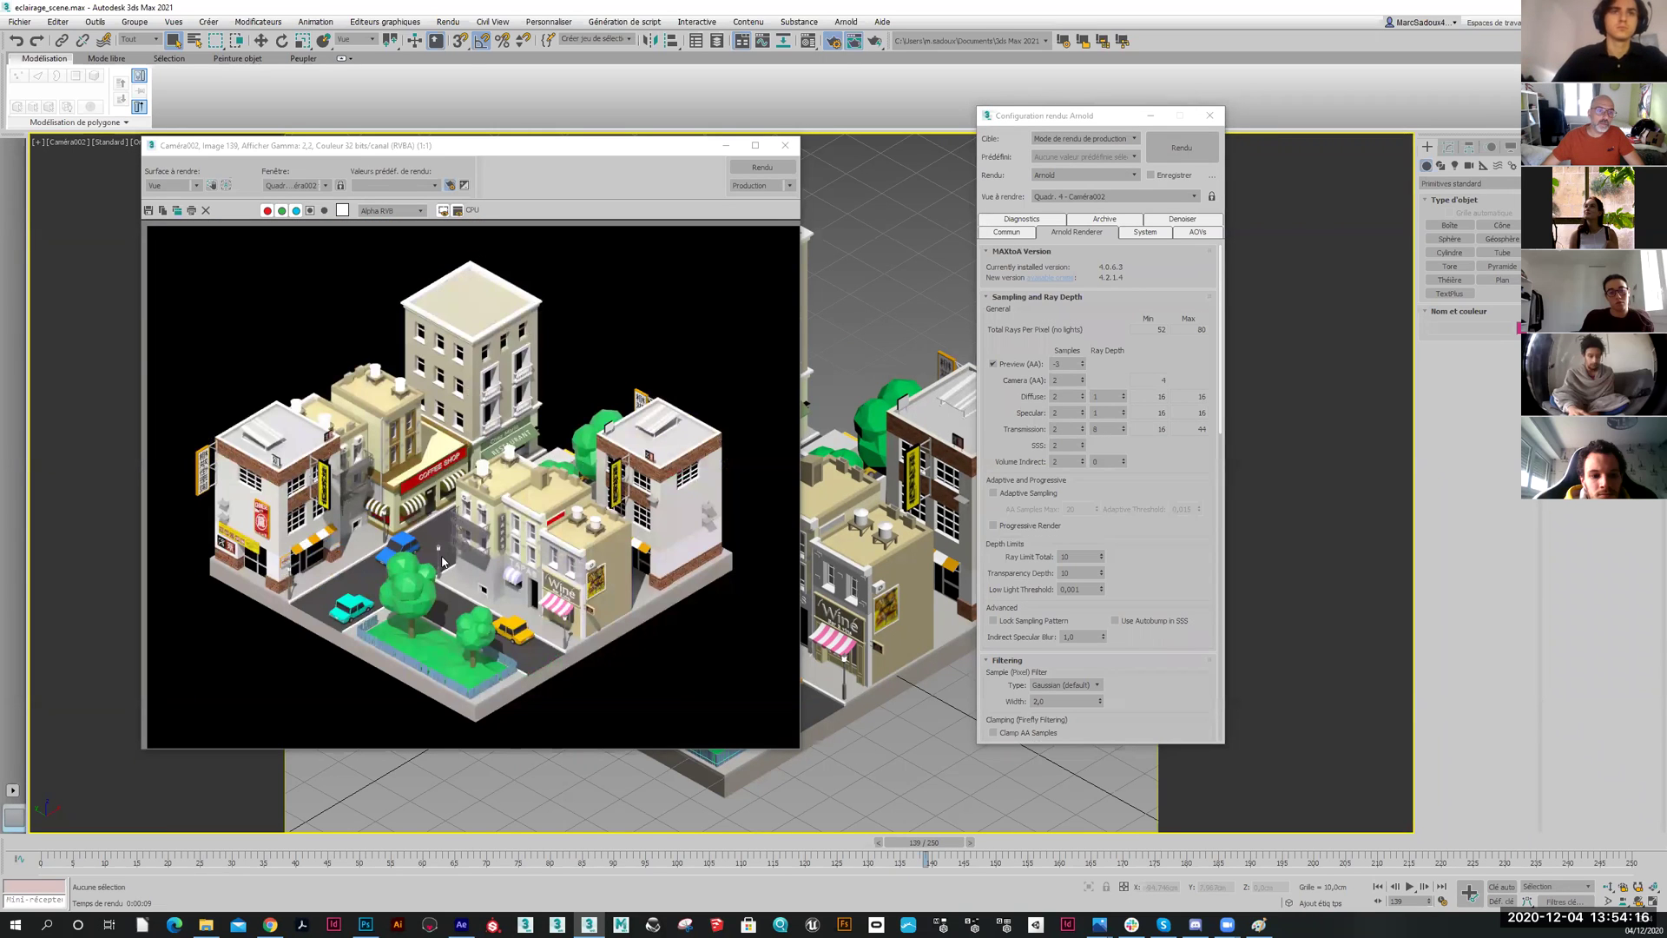
Set the render output to the active time segment and enable saving the rendered files
{"action": "double_click", "coordinate": [1064, 379]}
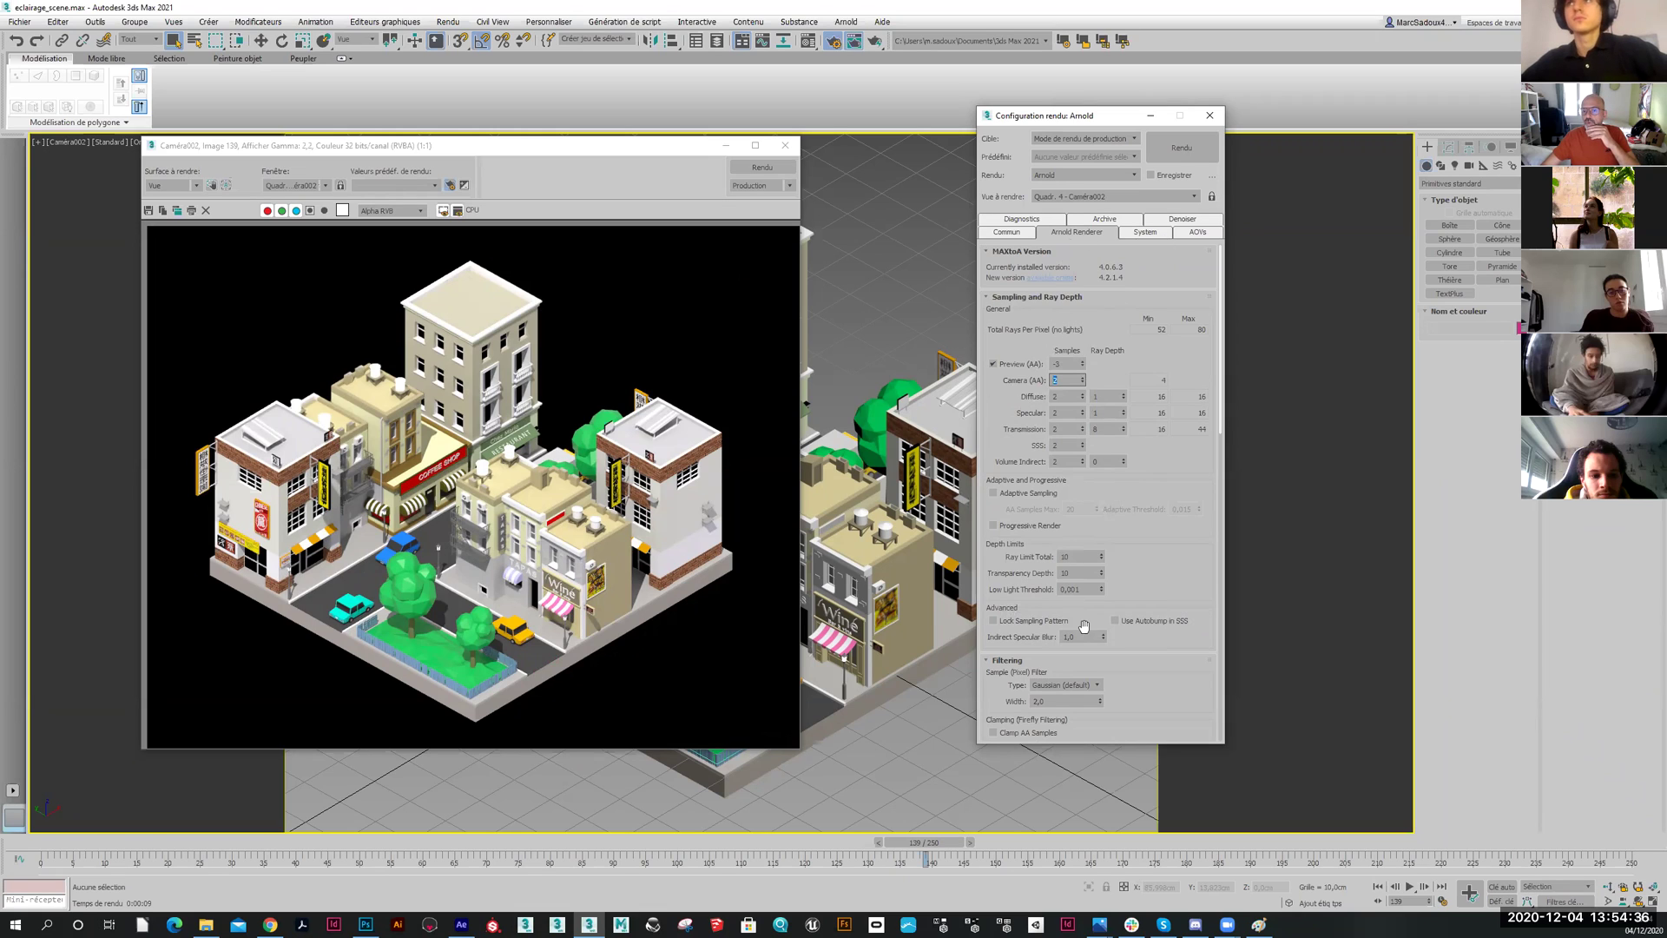
{"action": "left_click", "coordinate": [1021, 233]}
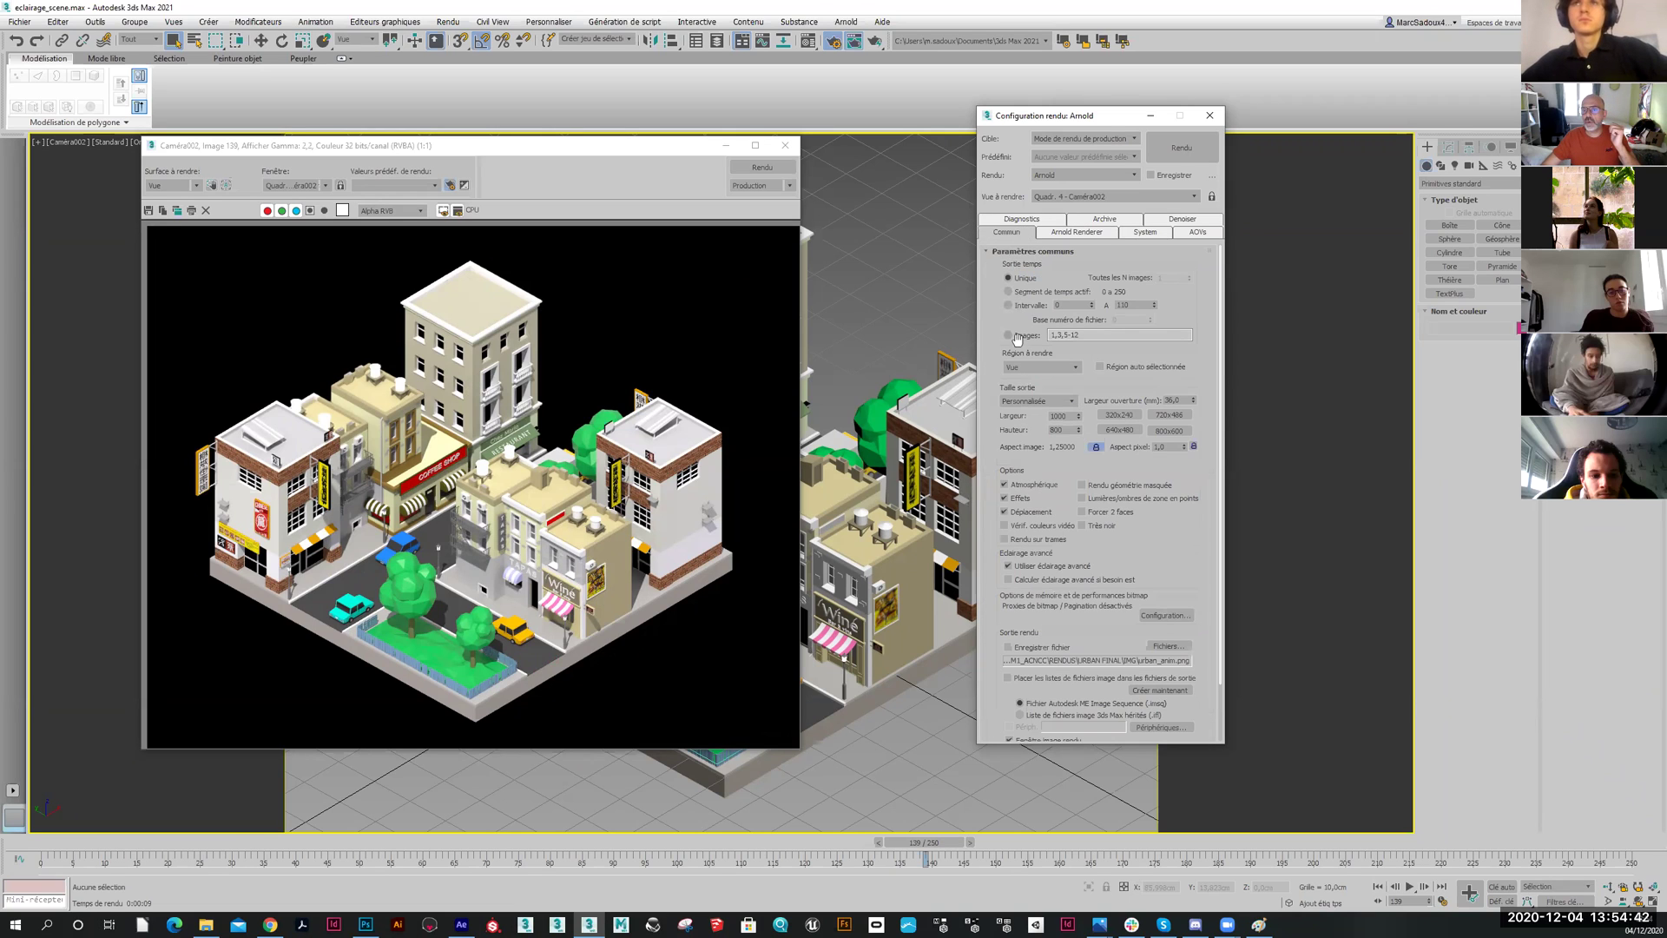
{"action": "left_click", "coordinate": [1015, 294]}
{"action": "left_click", "coordinate": [1010, 648]}
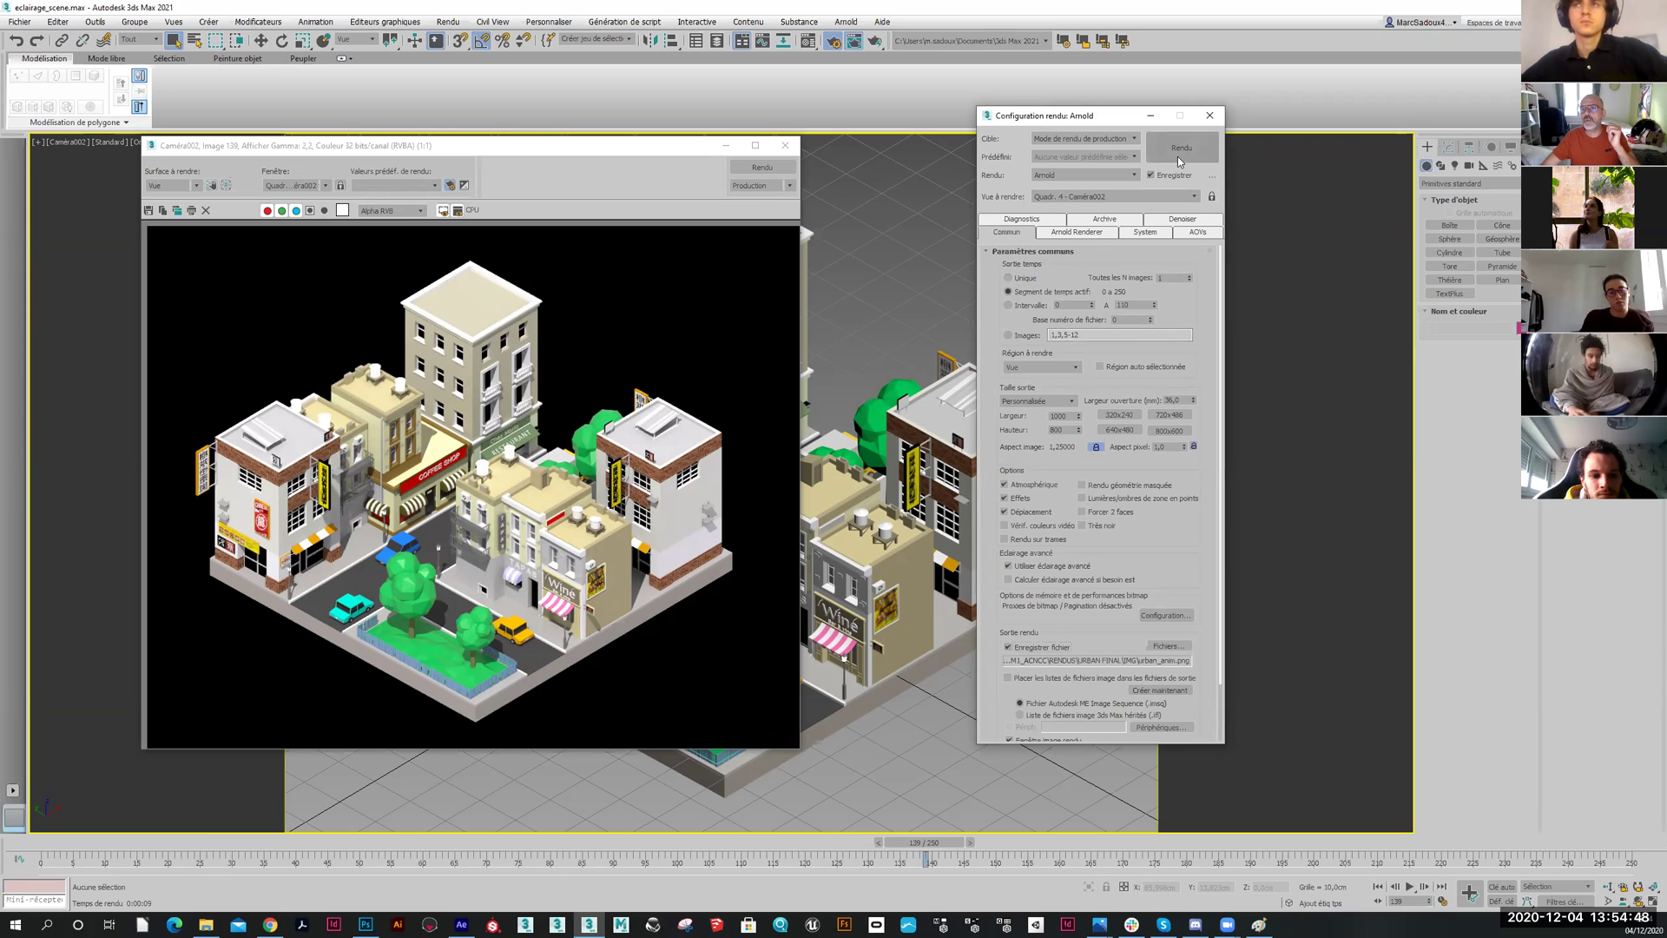
Turn off the OptiX denoiser on the beauty pass and recheck the Arnold sampling settings
{"action": "left_click", "coordinate": [1179, 219]}
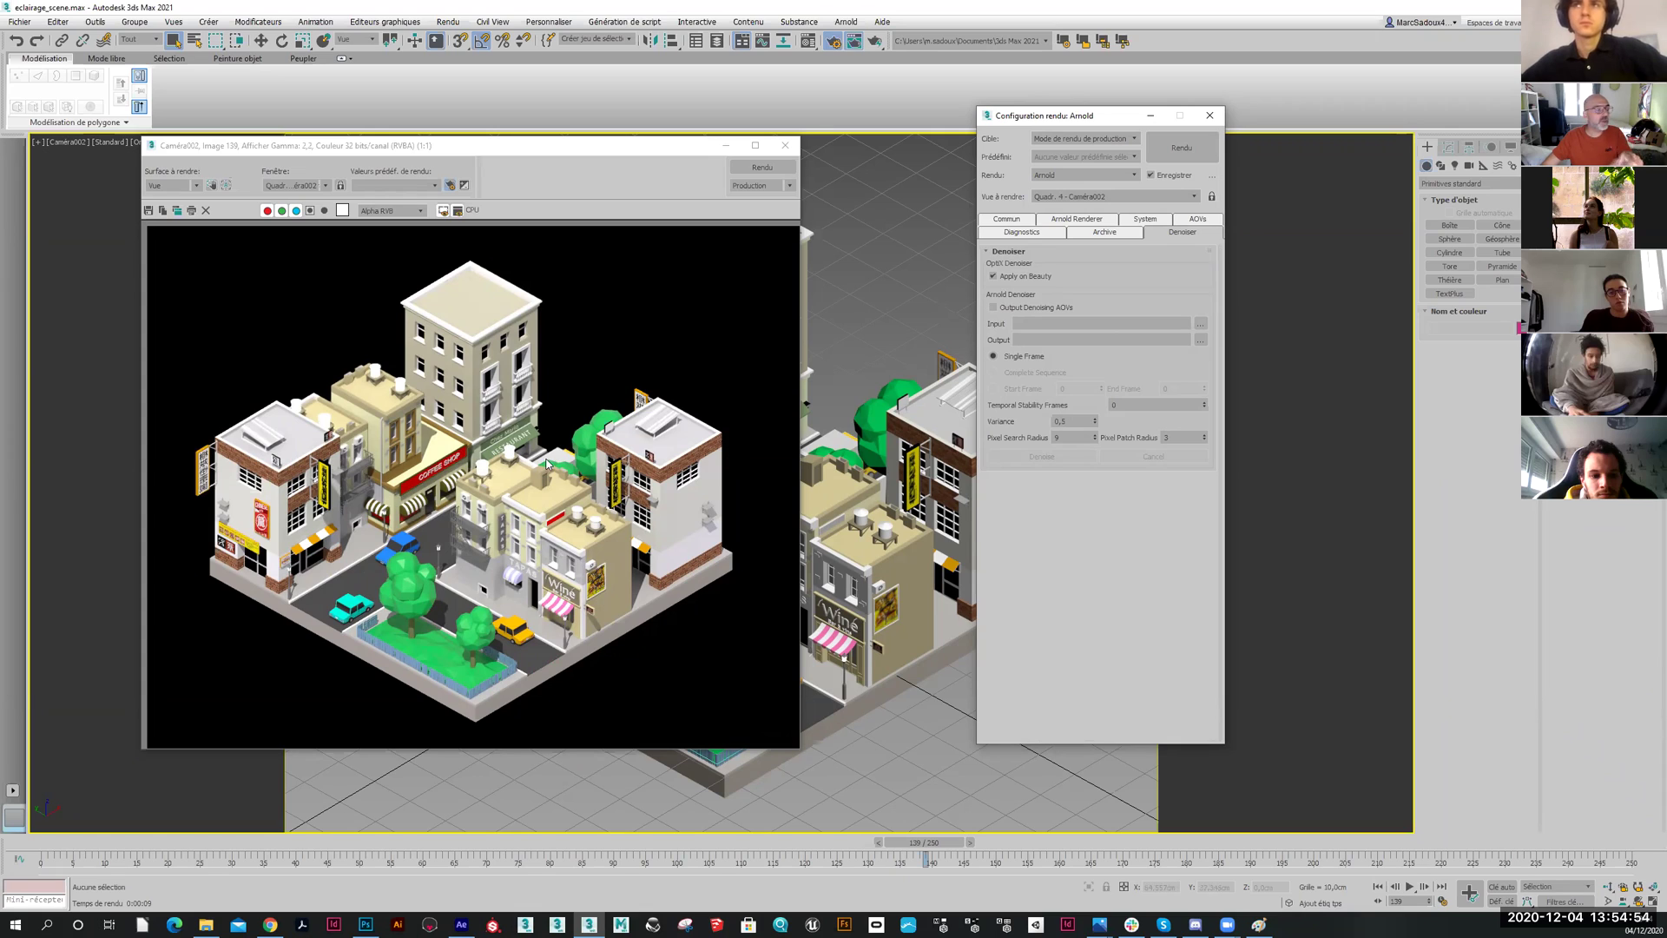
{"action": "left_click", "coordinate": [994, 277]}
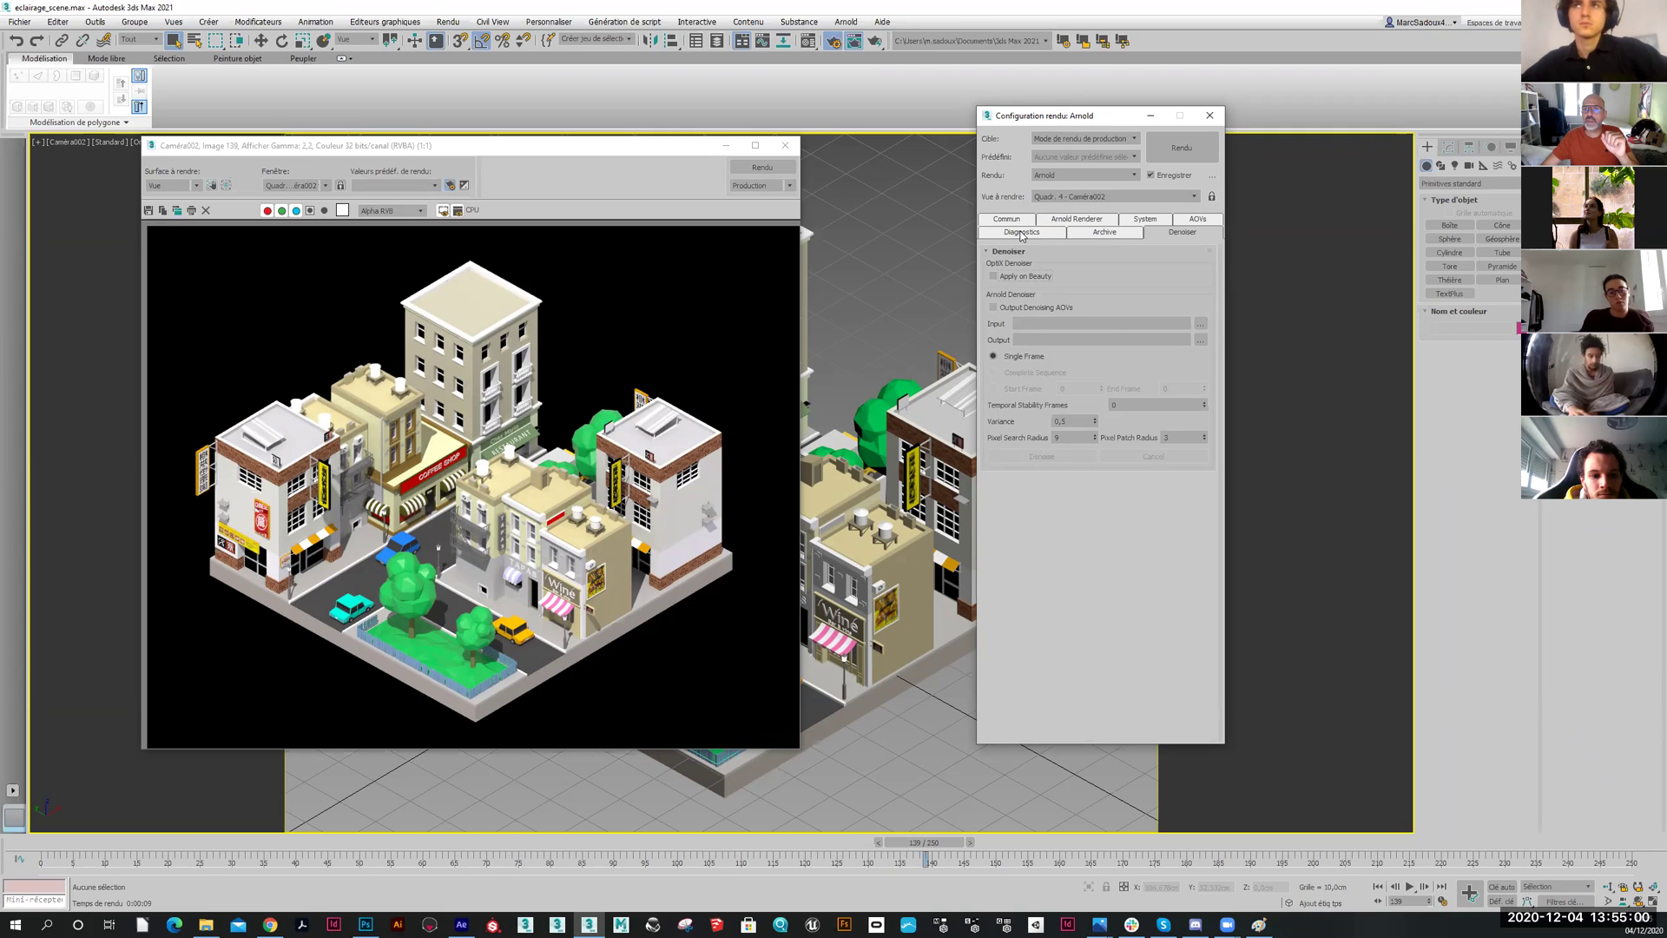
{"action": "left_click", "coordinate": [1016, 222]}
{"action": "left_click", "coordinate": [1064, 235]}
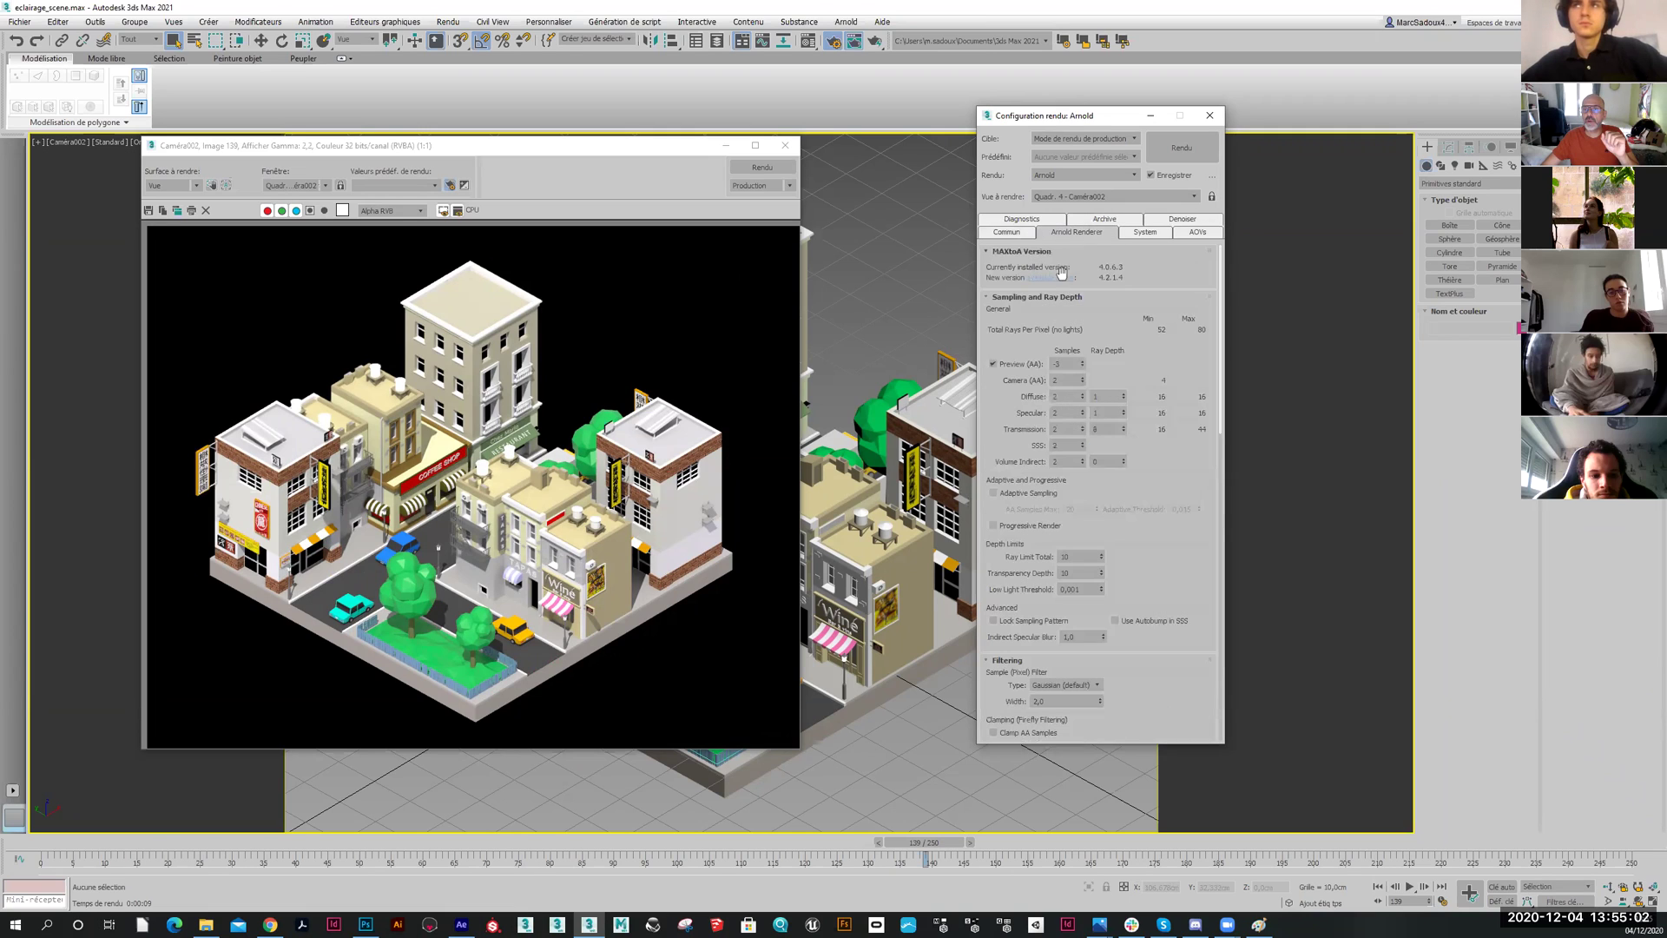
Restore single-frame output and disable saving the rendered file
{"action": "left_click", "coordinate": [1008, 233]}
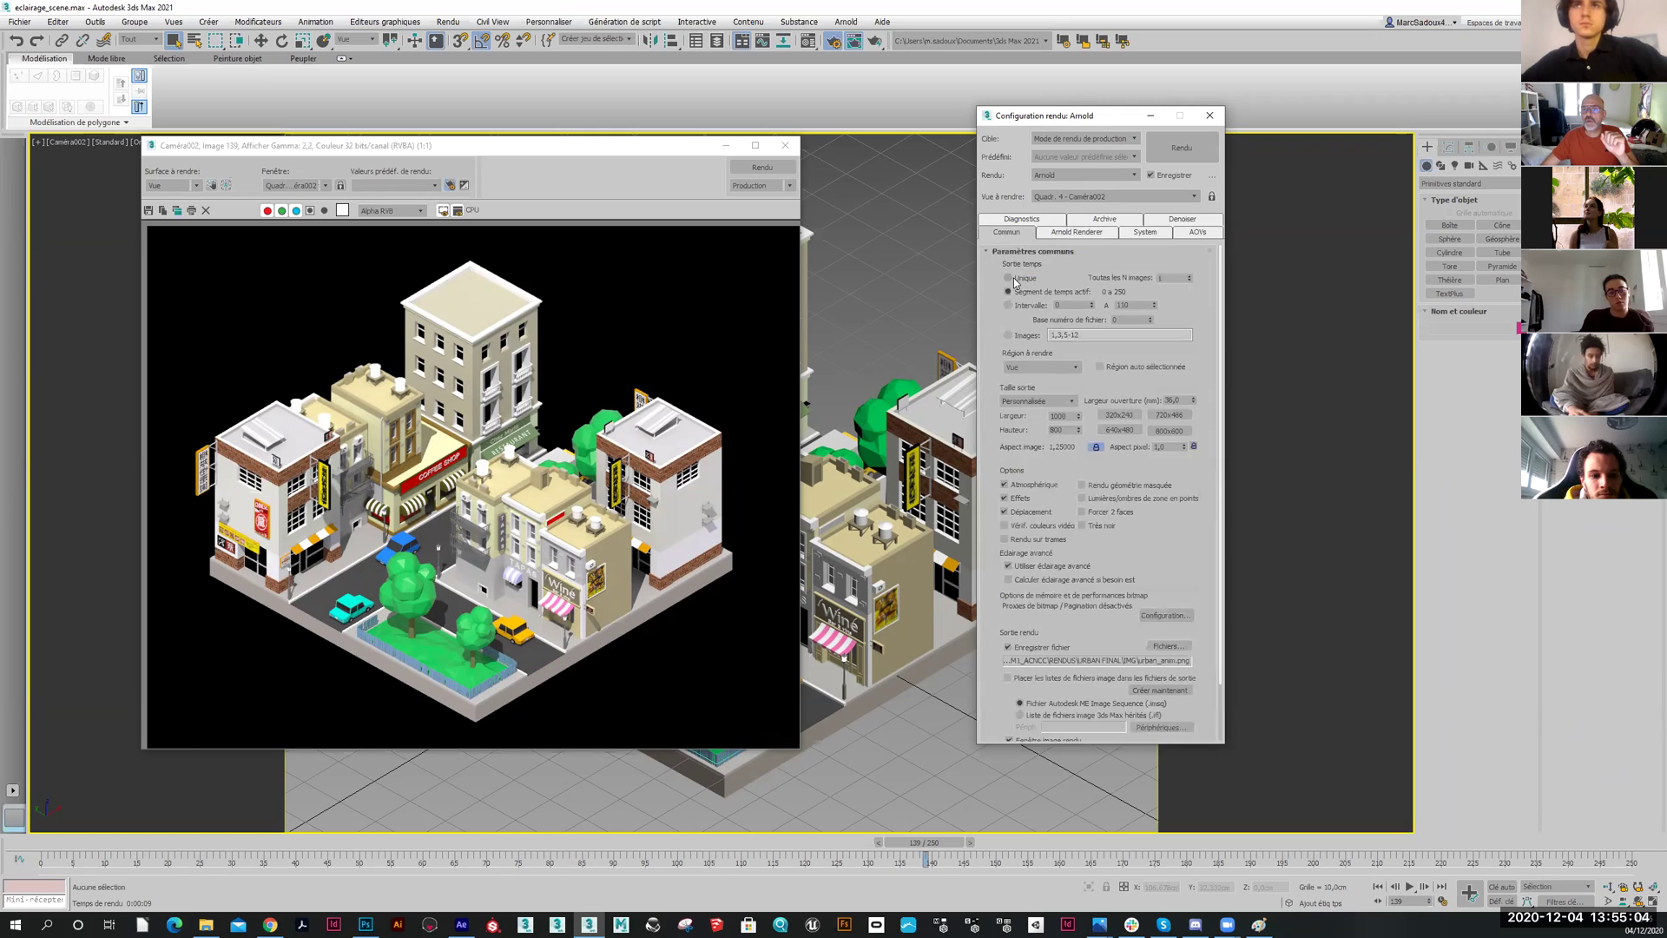
{"action": "left_click", "coordinate": [1009, 278]}
{"action": "left_click", "coordinate": [1008, 647]}
Render the test frame without the denoiser and inspect the shop fronts and balconies up close
{"action": "left_click", "coordinate": [1170, 223]}
{"action": "left_click", "coordinate": [1181, 147]}
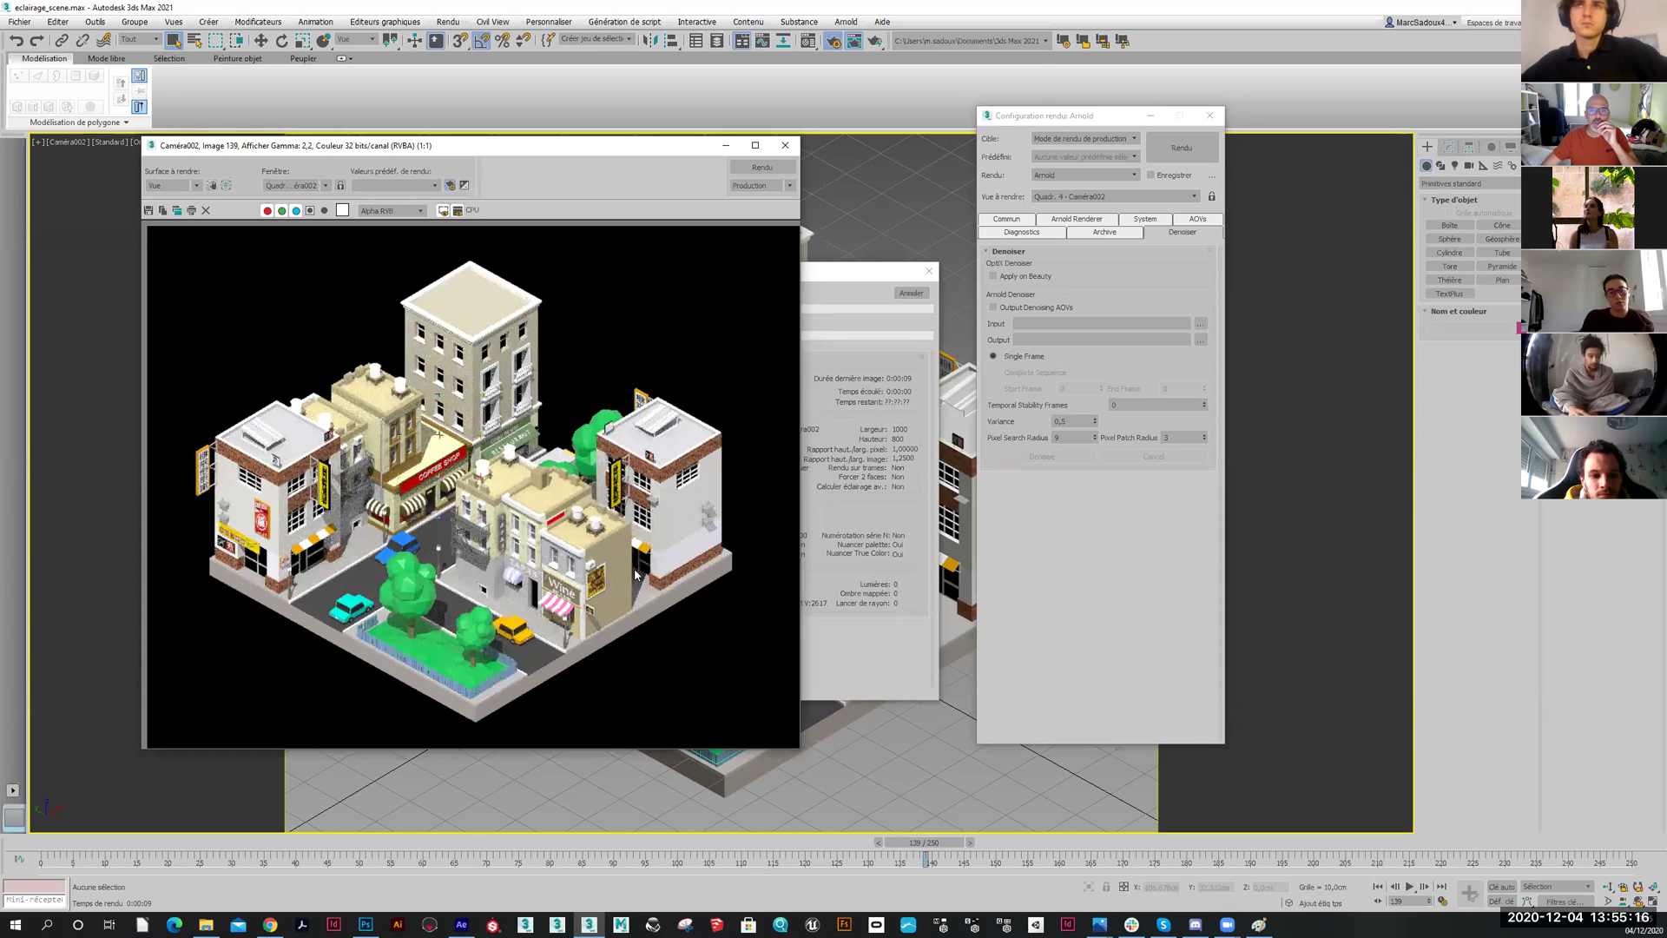
{"action": "left_click", "coordinate": [825, 274]}
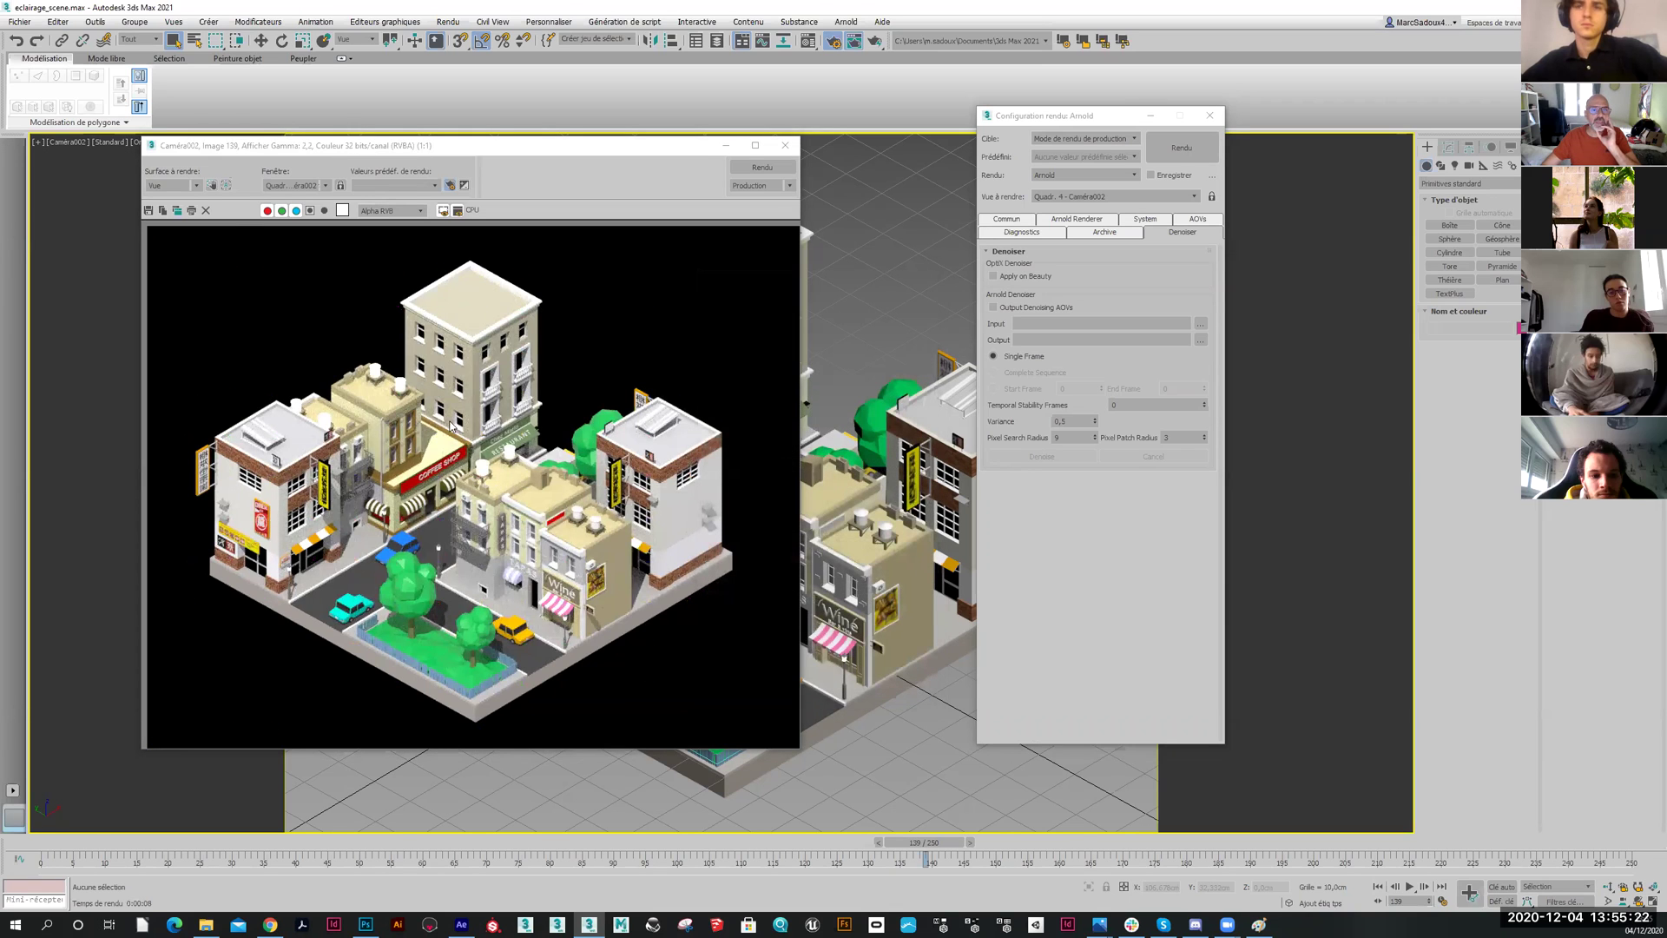
{"action": "scroll", "coordinate": [438, 419], "scroll_direction": "up", "scroll_amount": 1}
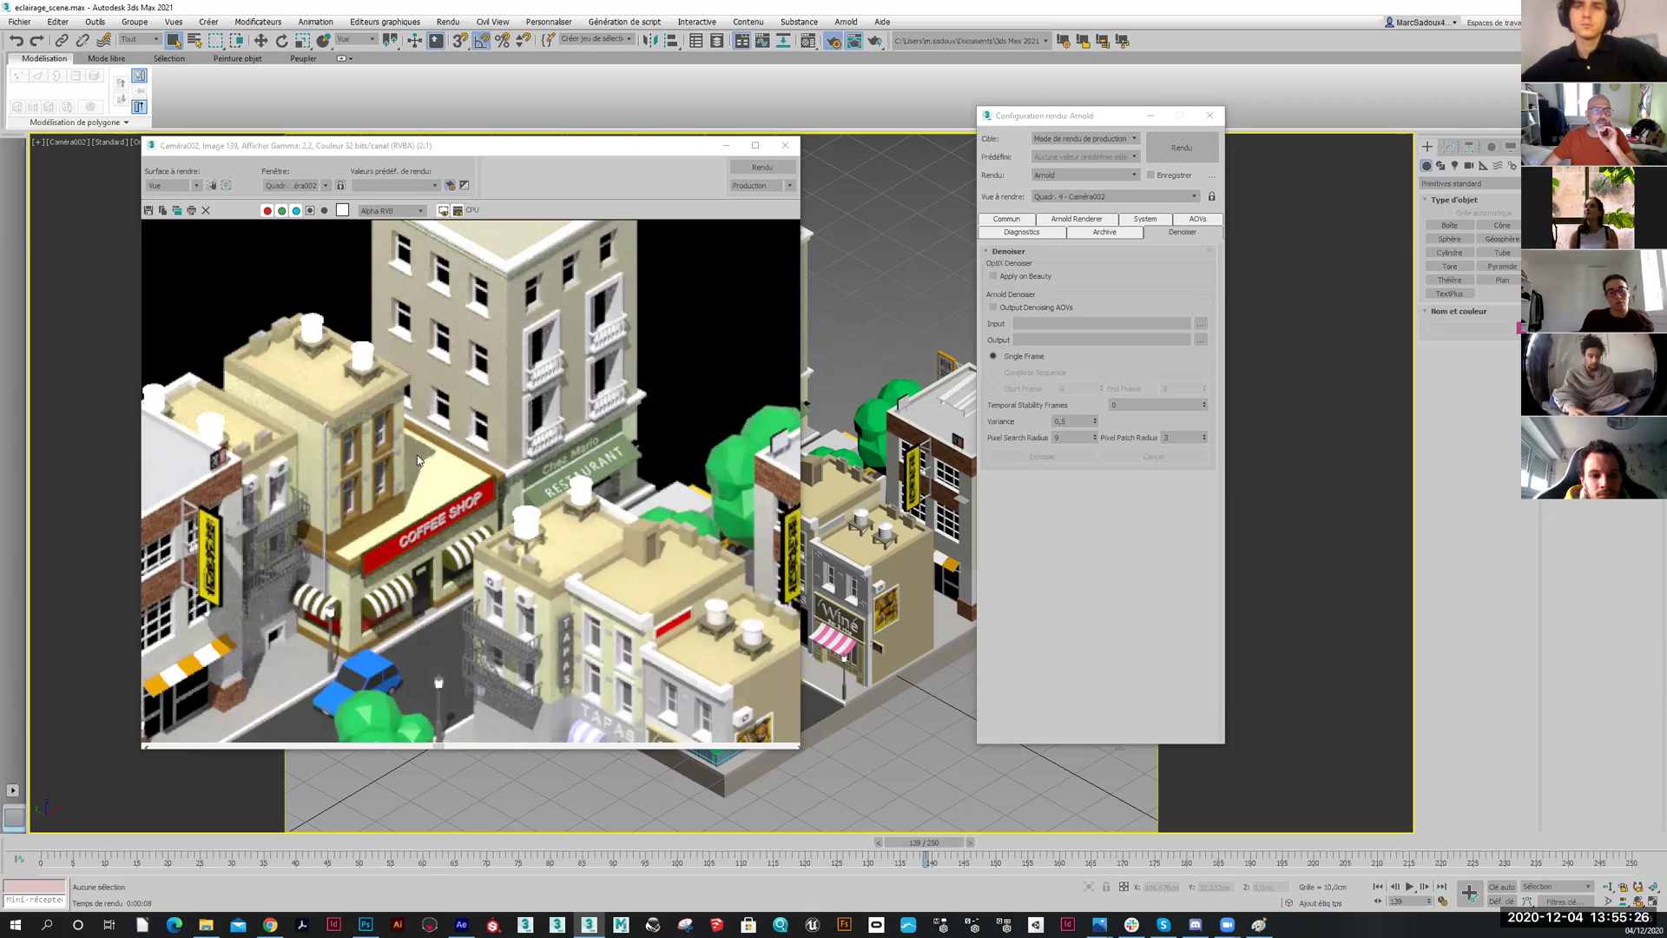
{"action": "scroll", "coordinate": [502, 682], "scroll_direction": "down", "scroll_amount": 1}
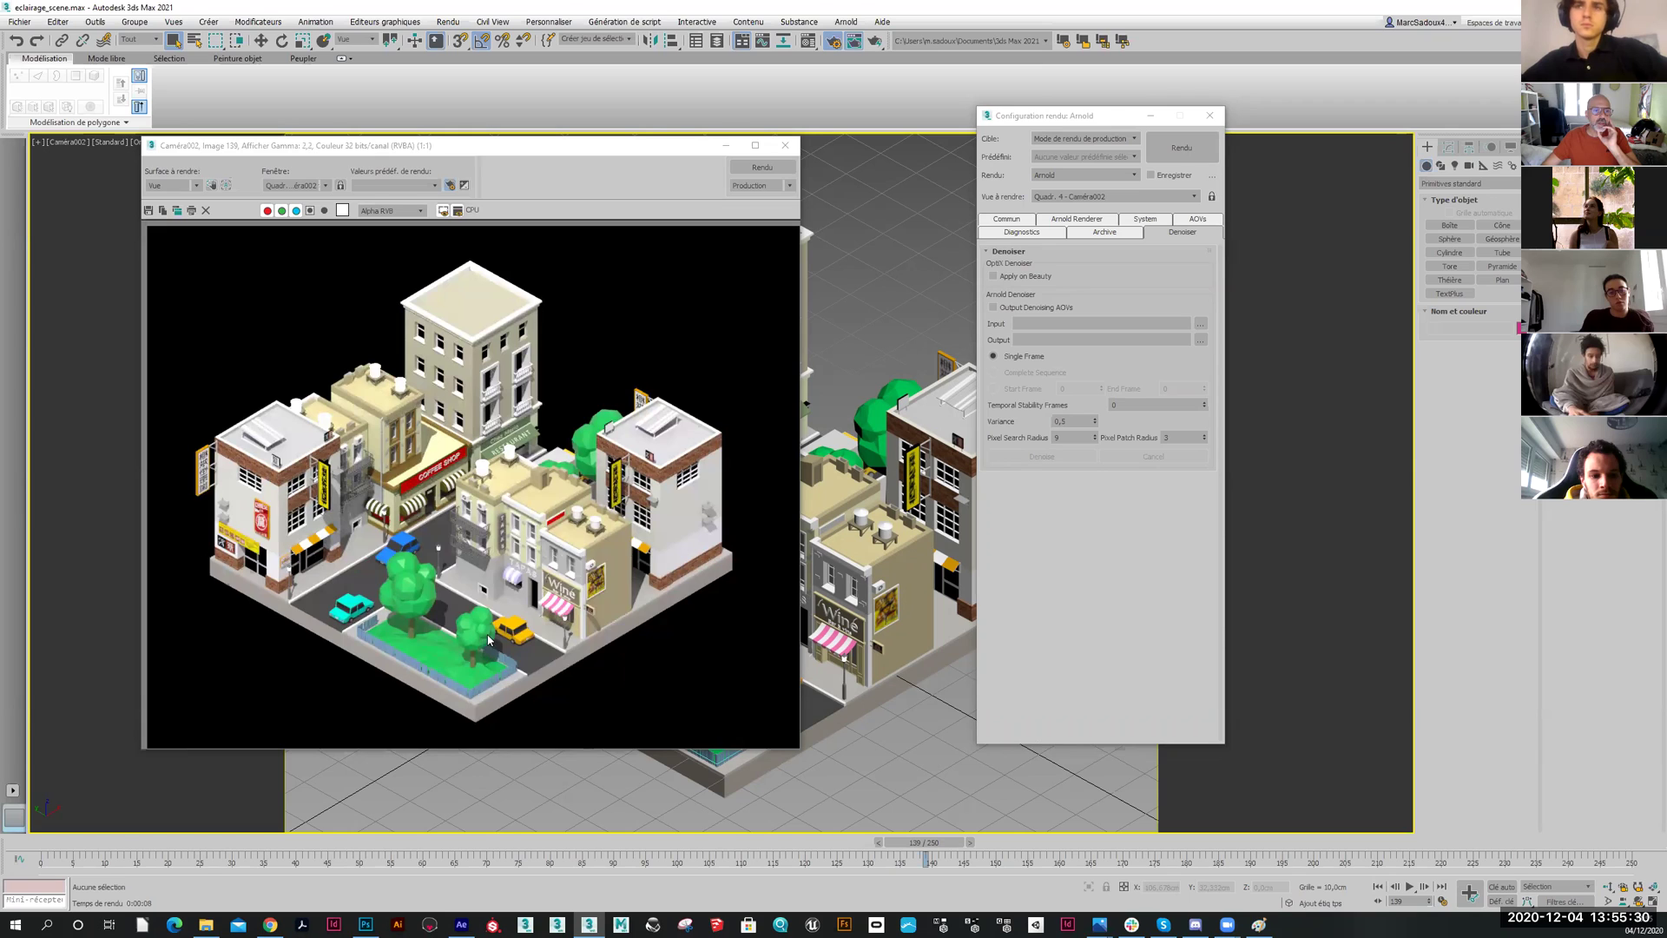
{"action": "left_click", "coordinate": [164, 211]}
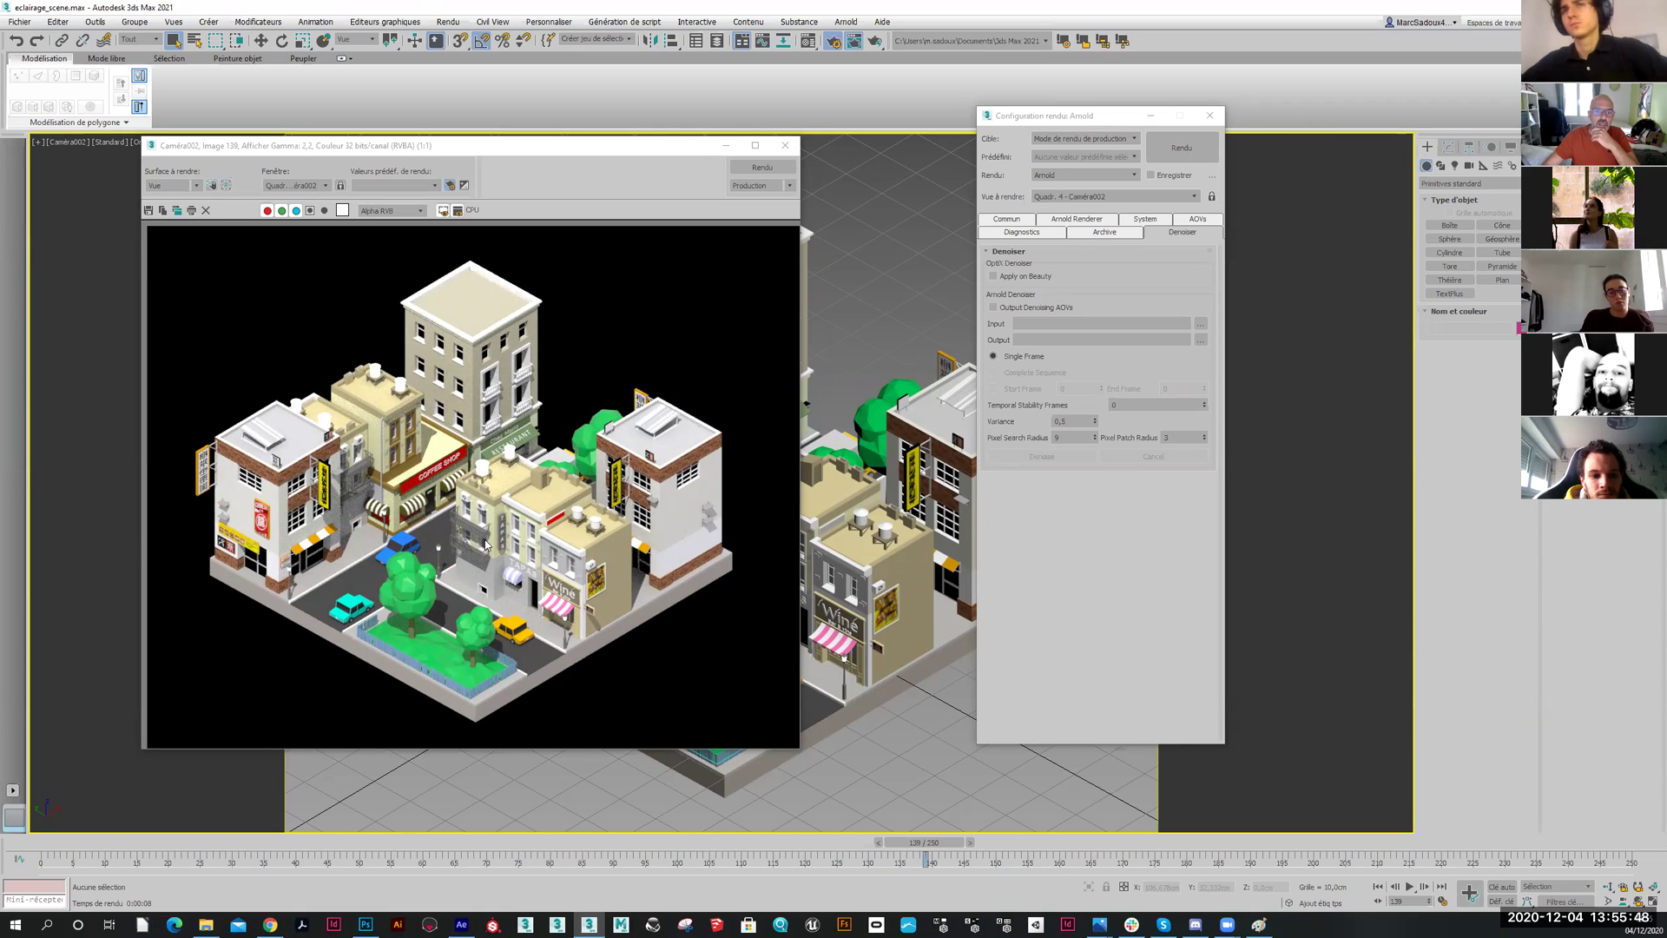
{"action": "scroll", "coordinate": [480, 551], "scroll_direction": "up", "scroll_amount": 2}
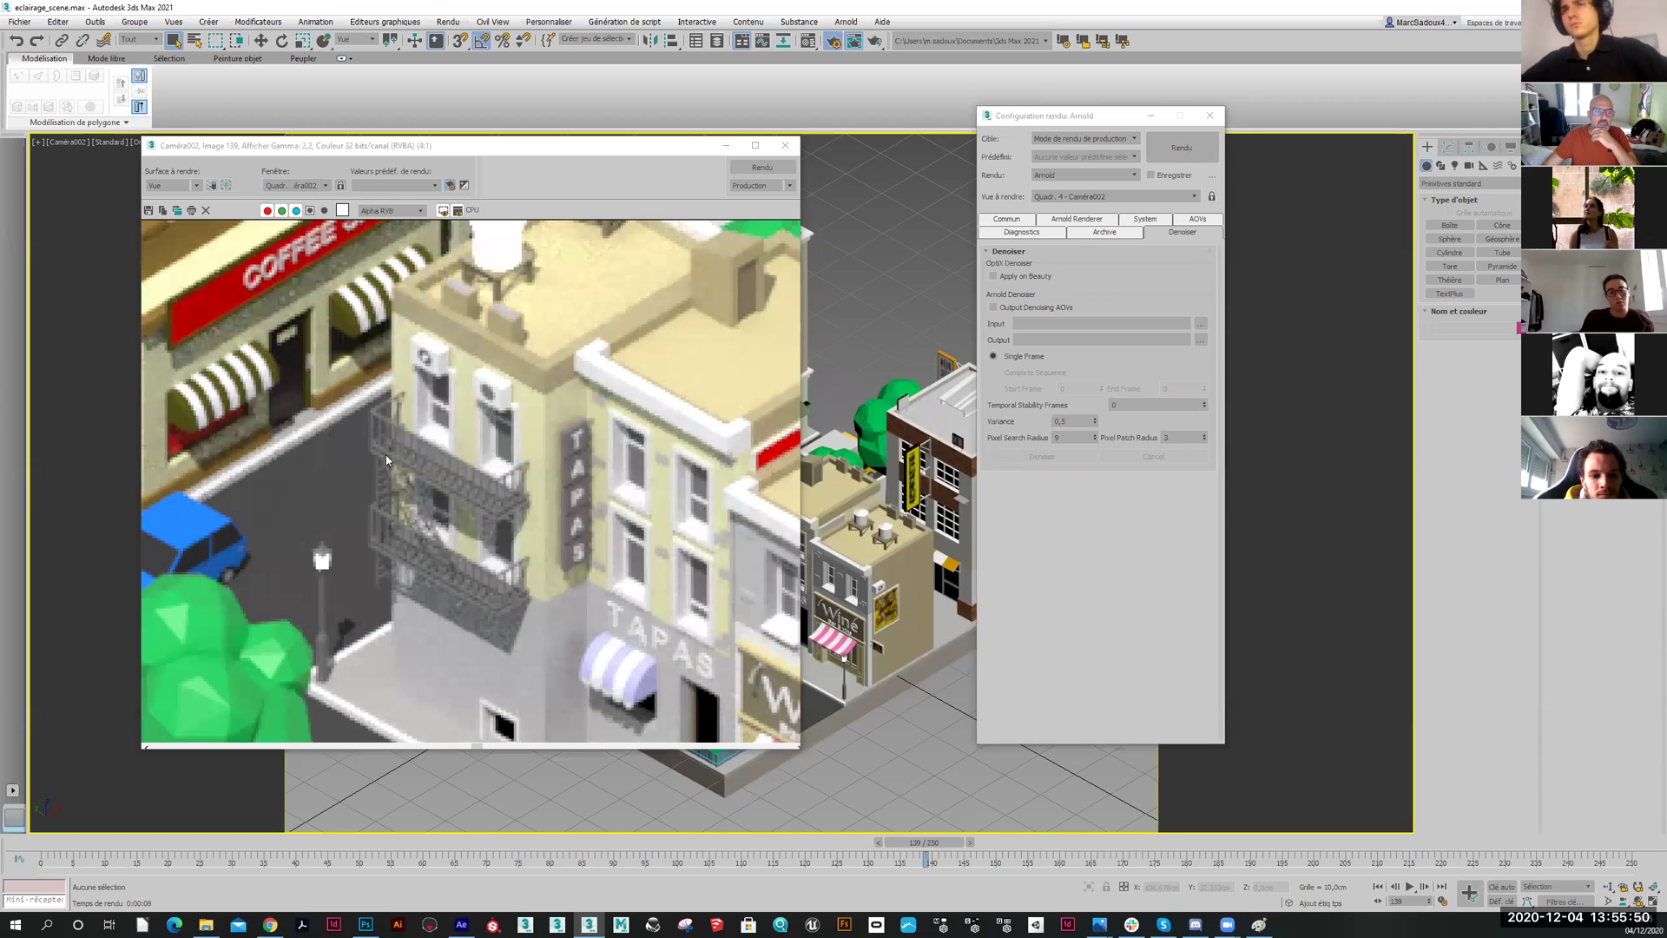
{"action": "scroll", "coordinate": [272, 301], "scroll_direction": "down", "scroll_amount": 2}
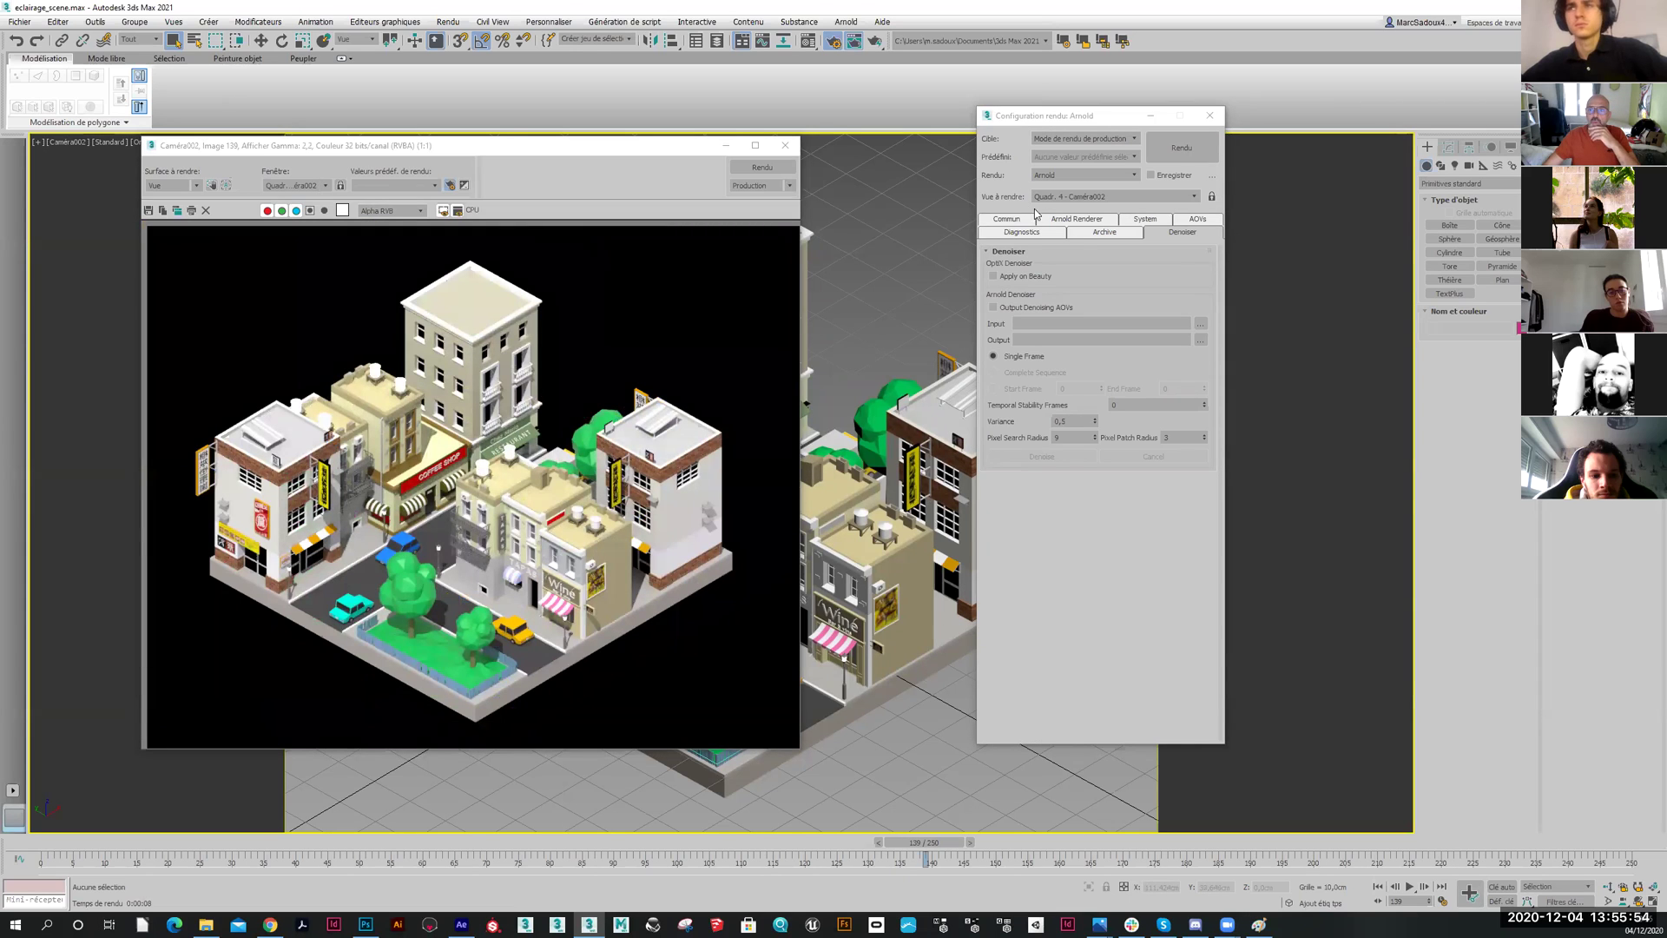
Apply the OptiX denoiser to the beauty pass and render the test frame again
{"action": "left_click", "coordinate": [1053, 235]}
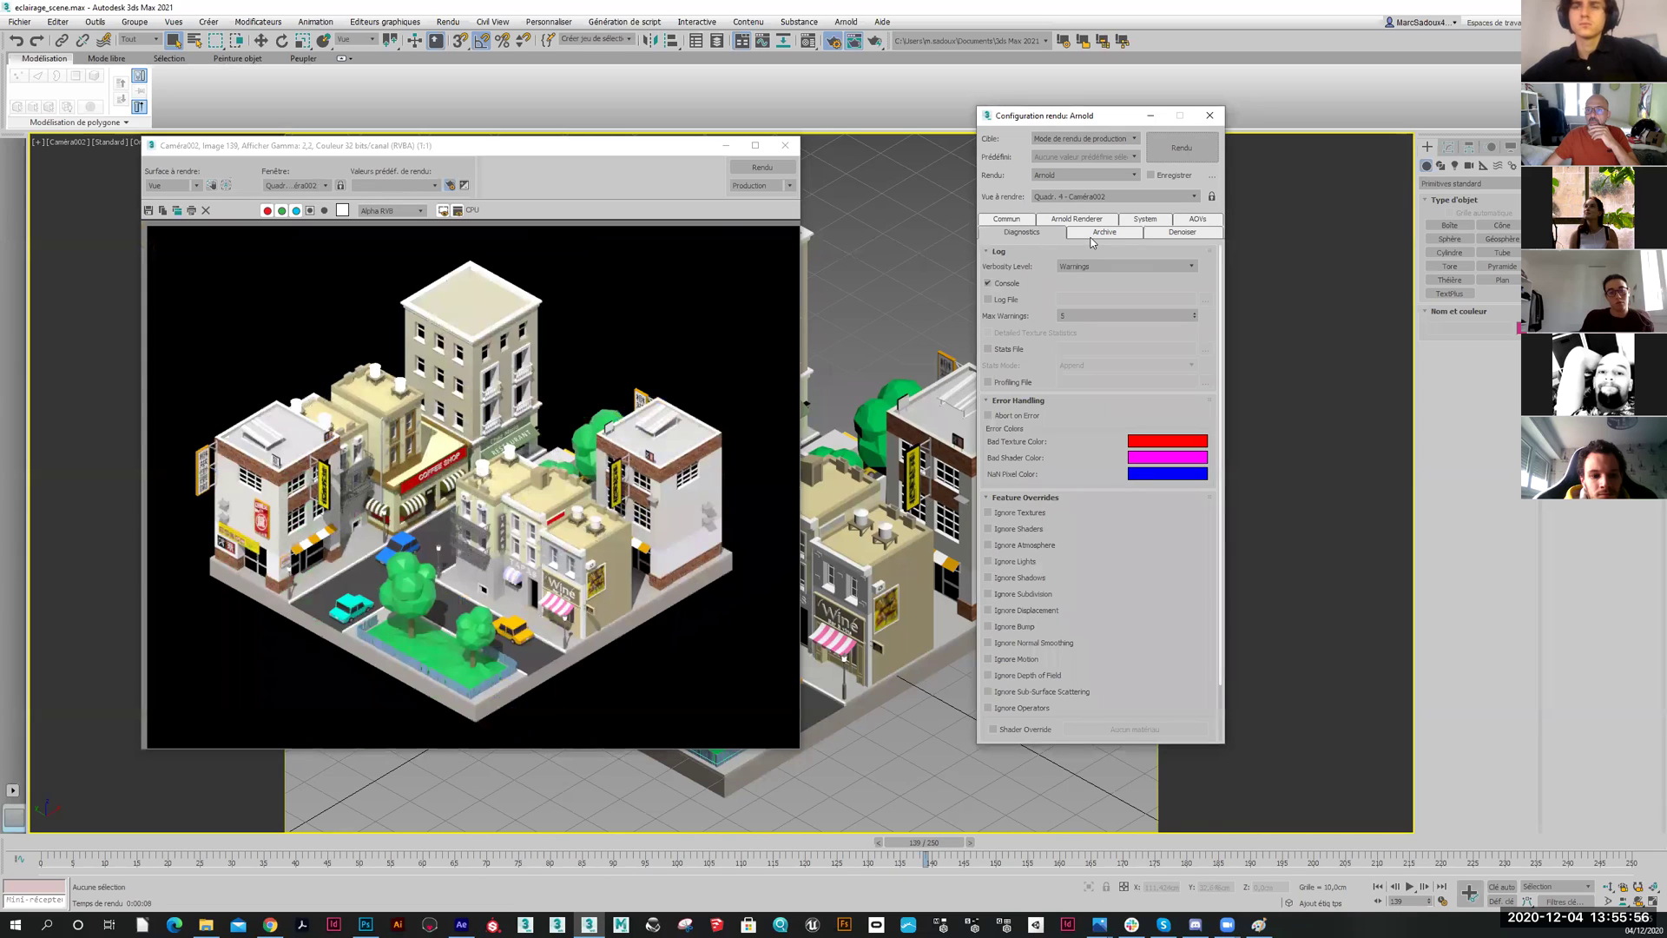
{"action": "left_click", "coordinate": [1079, 222]}
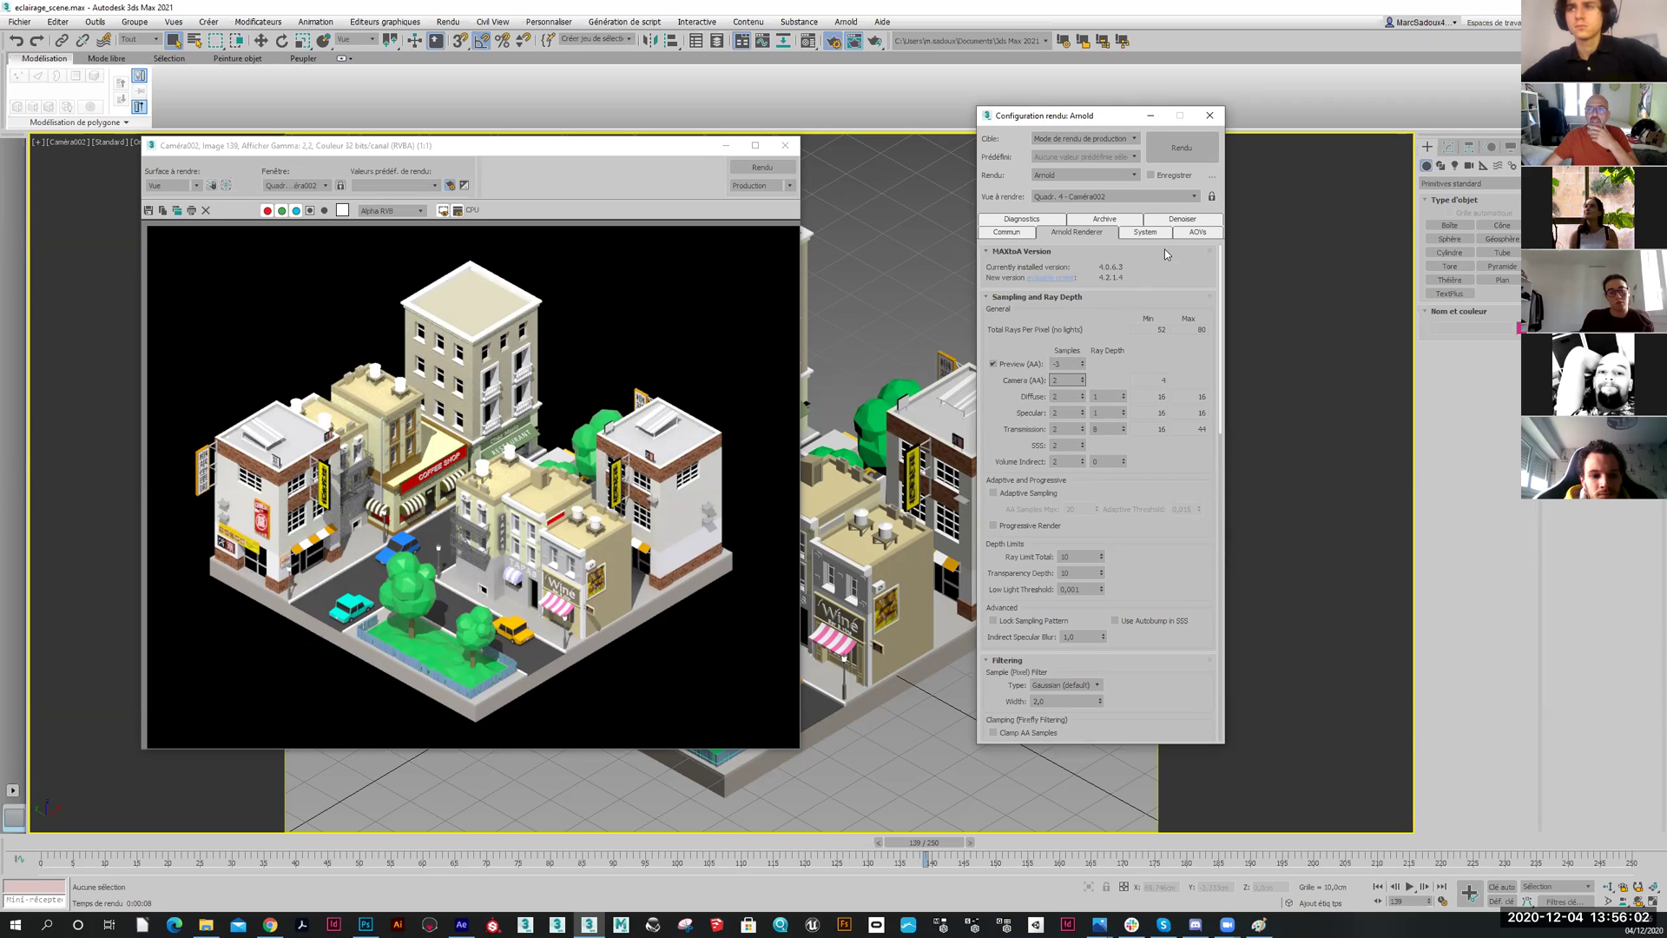
{"action": "left_click", "coordinate": [1171, 222]}
{"action": "left_click", "coordinate": [1181, 147]}
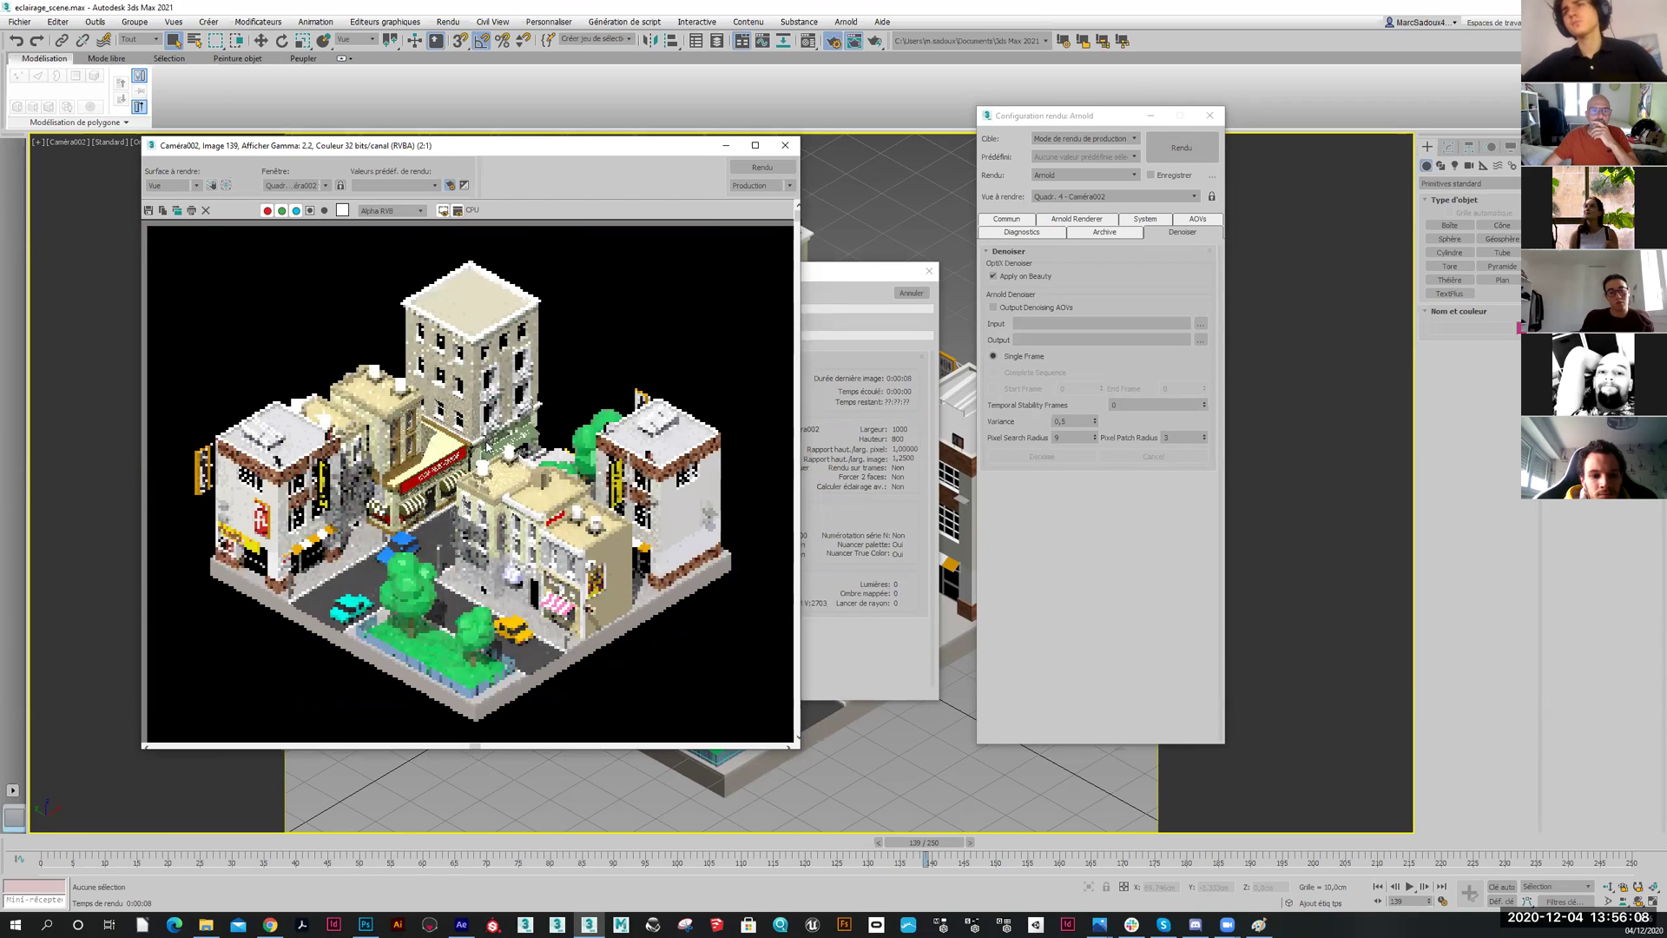
Inspect the denoised coffee shop, restaurant and tapas building up close for lost detail
{"action": "scroll", "coordinate": [487, 446], "scroll_direction": "up", "scroll_amount": 1}
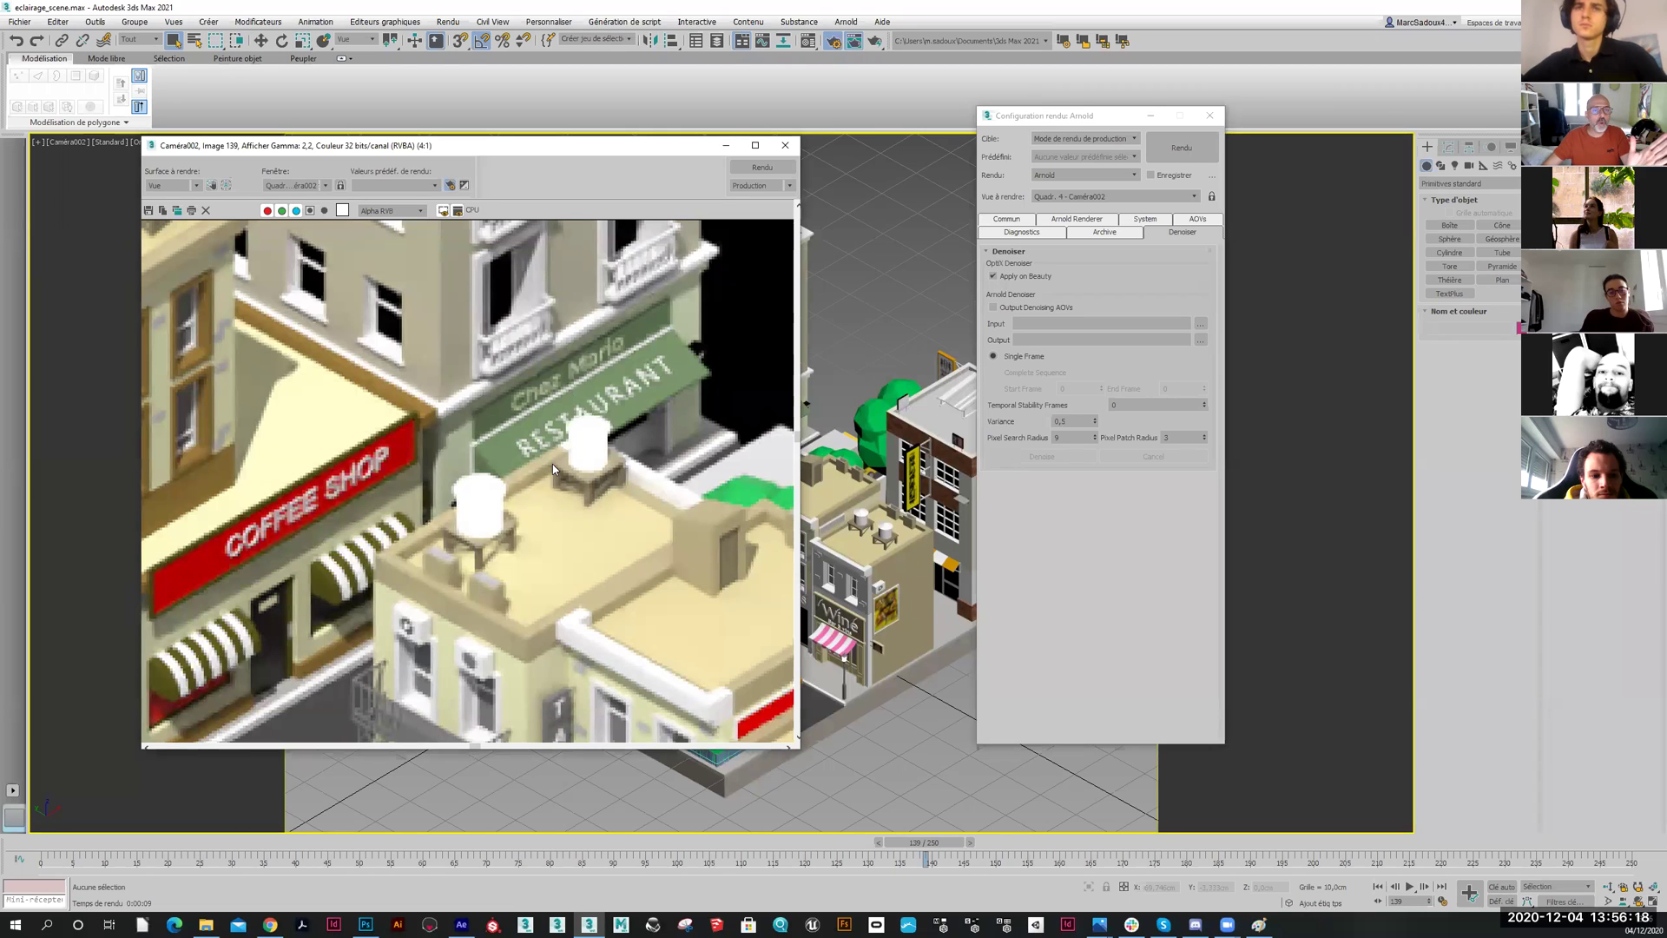
{"action": "scroll", "coordinate": [544, 495], "scroll_direction": "down", "scroll_amount": 2}
{"action": "scroll", "coordinate": [544, 508], "scroll_direction": "up", "scroll_amount": 2}
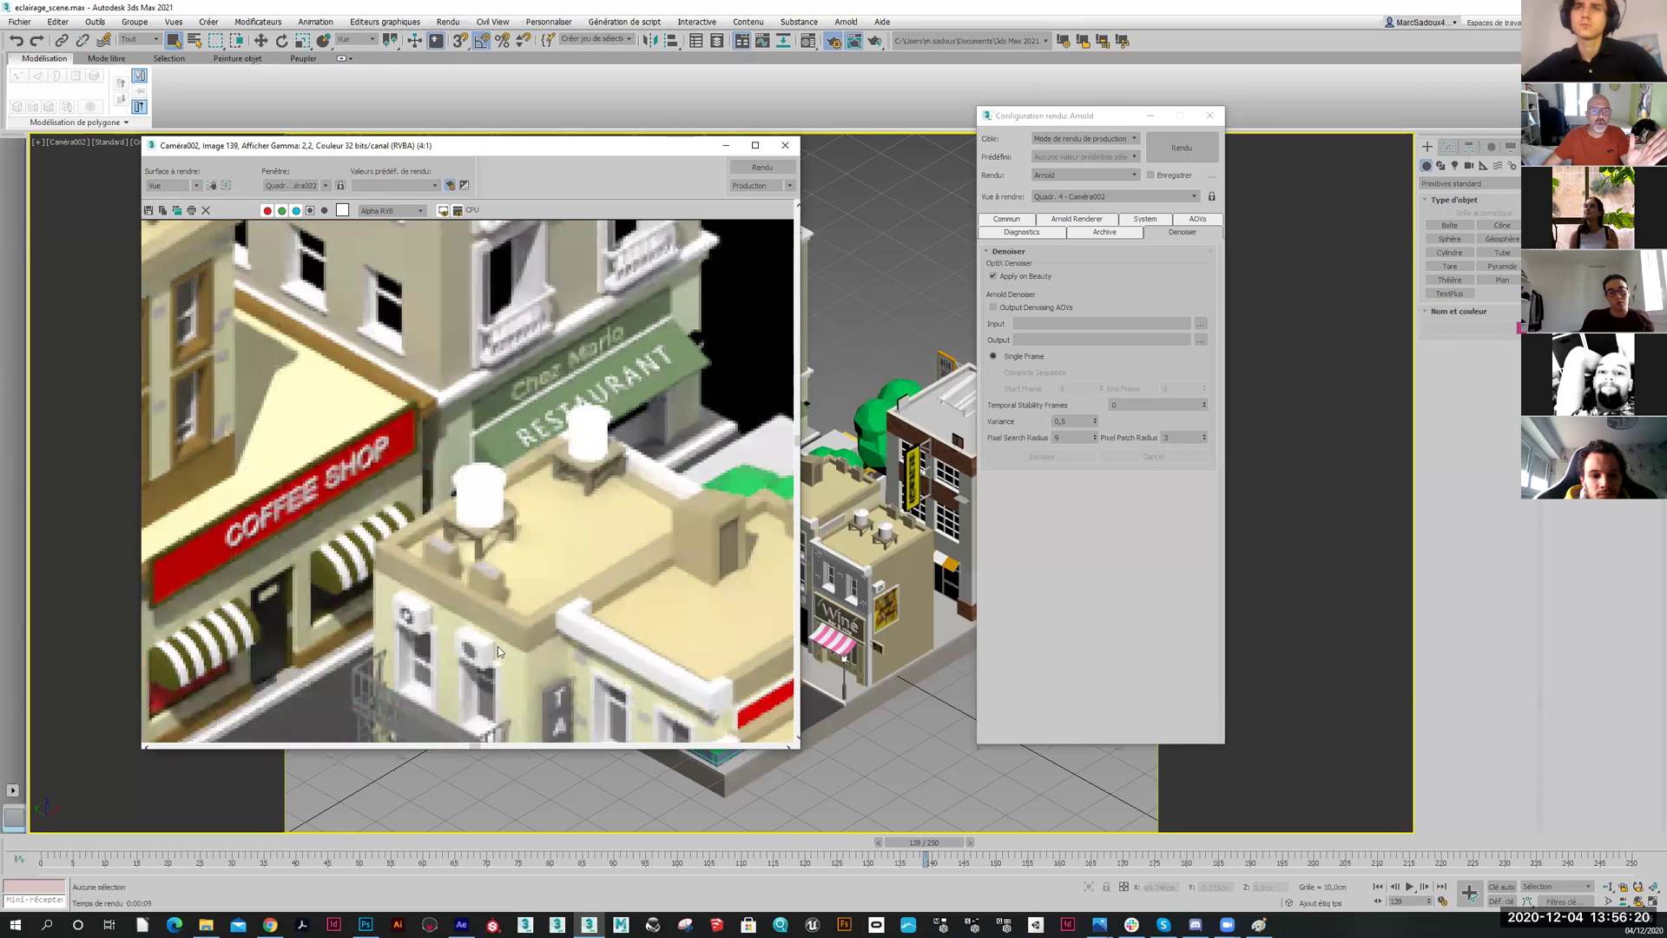
{"action": "left_click_drag", "start_coordinate": [497, 646], "coordinate": [413, 487]}
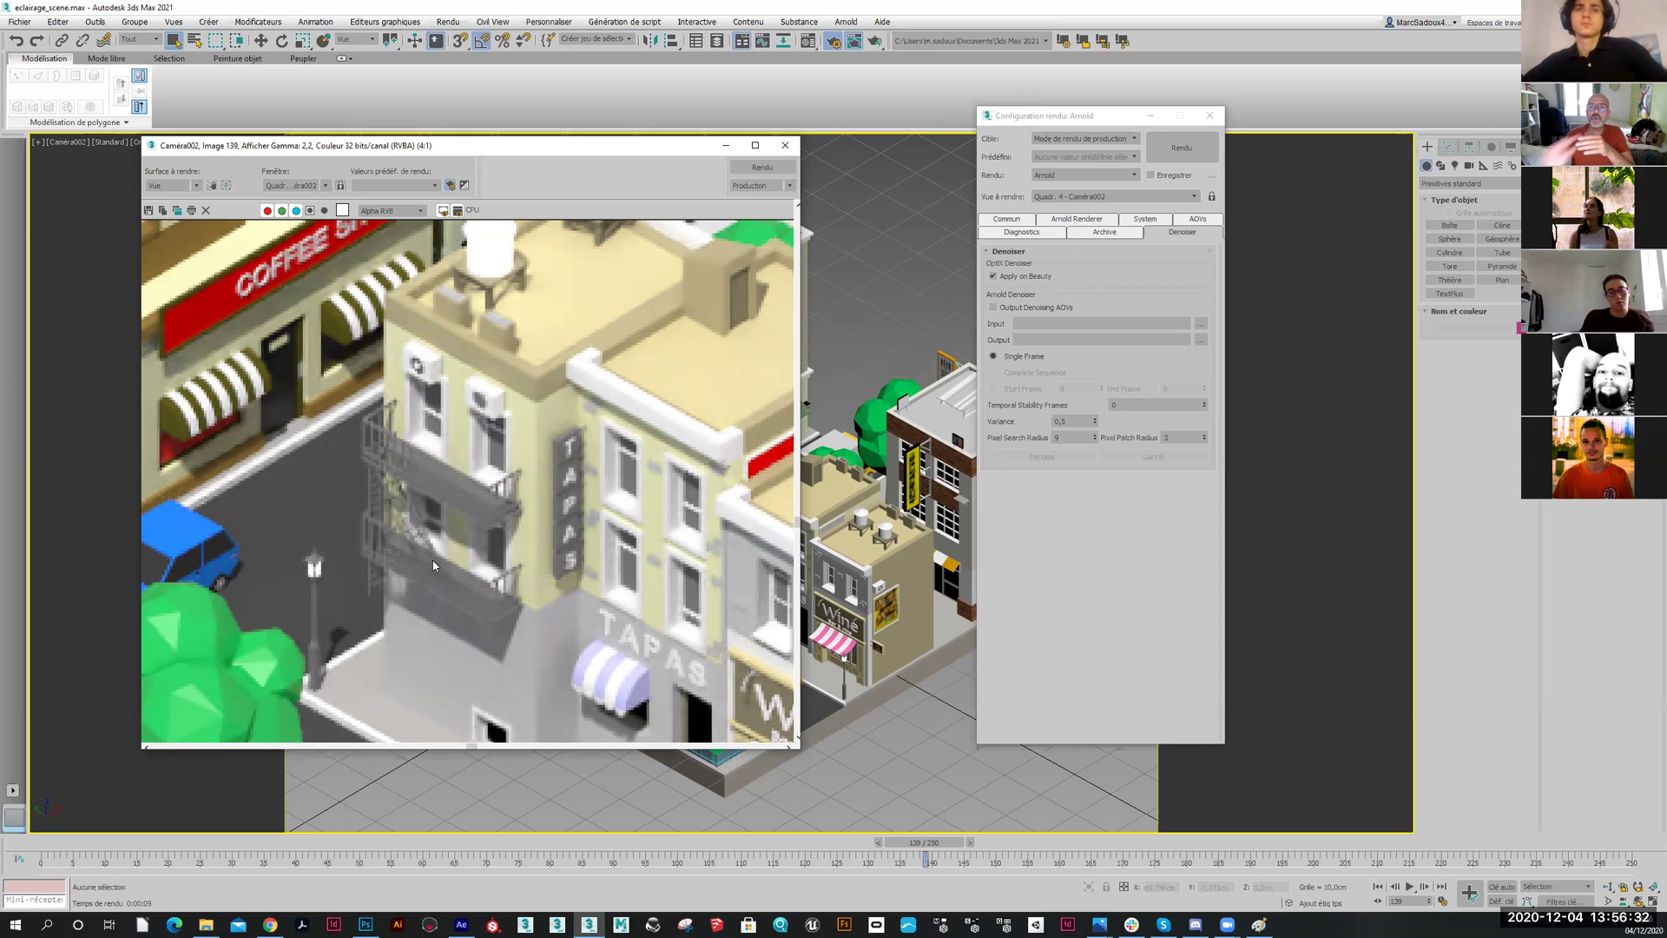
Turn off the OptiX denoiser on the beauty pass and set the render output to the active time segment
{"action": "left_click", "coordinate": [999, 278]}
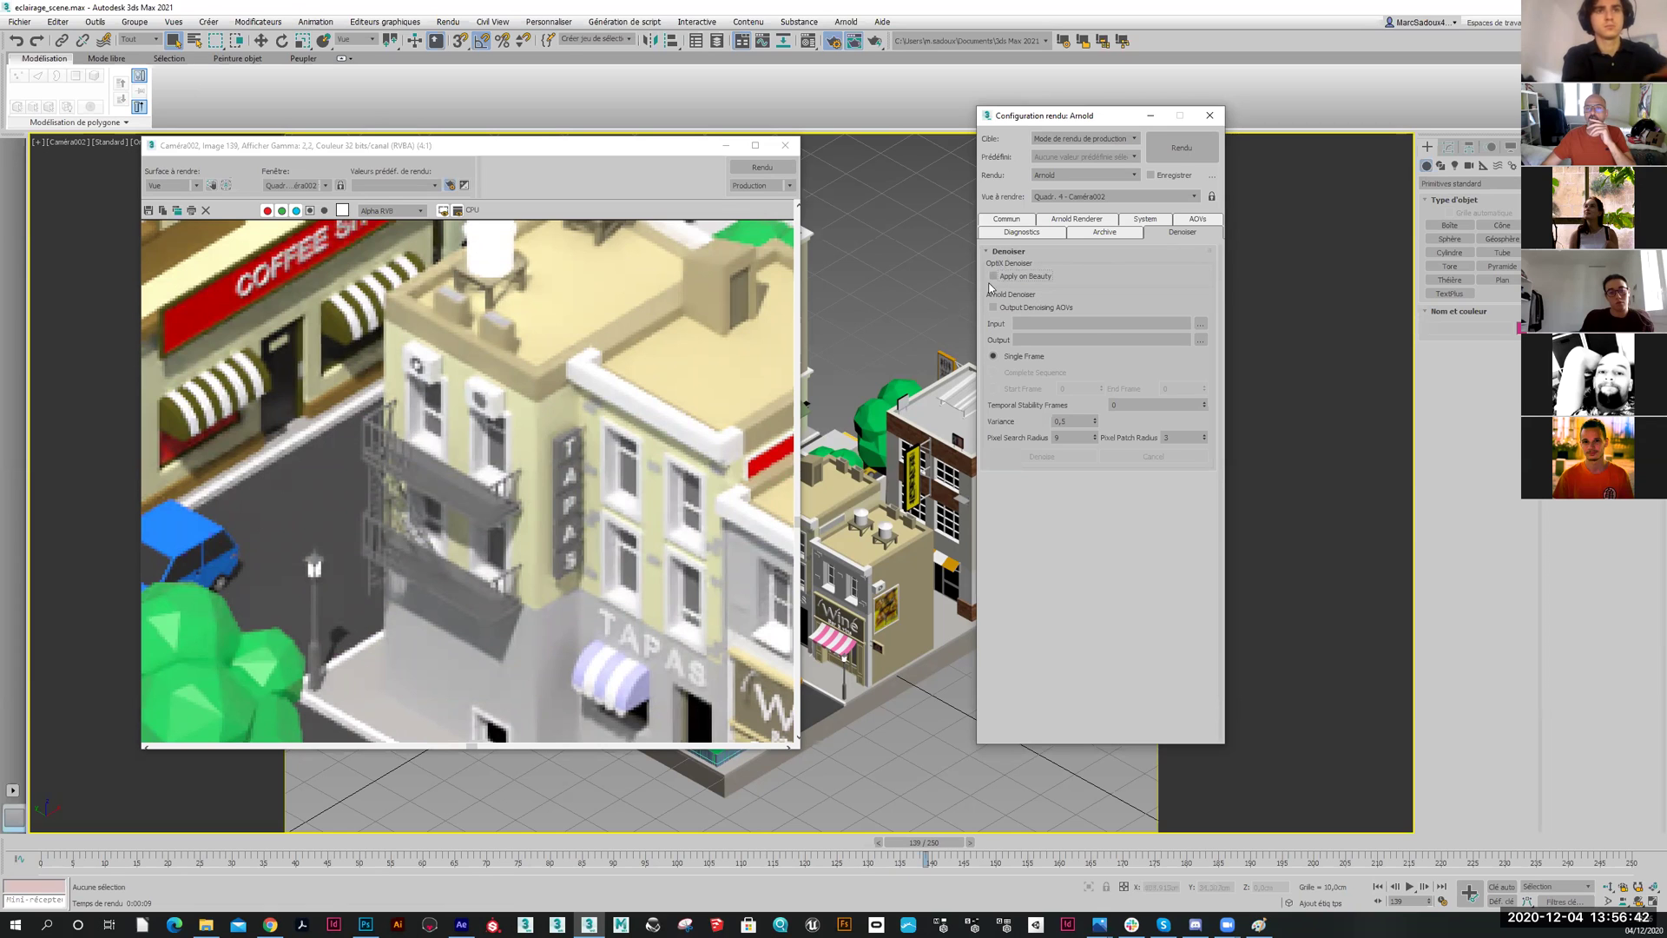
{"action": "scroll", "coordinate": [580, 514], "scroll_direction": "down", "scroll_amount": 3}
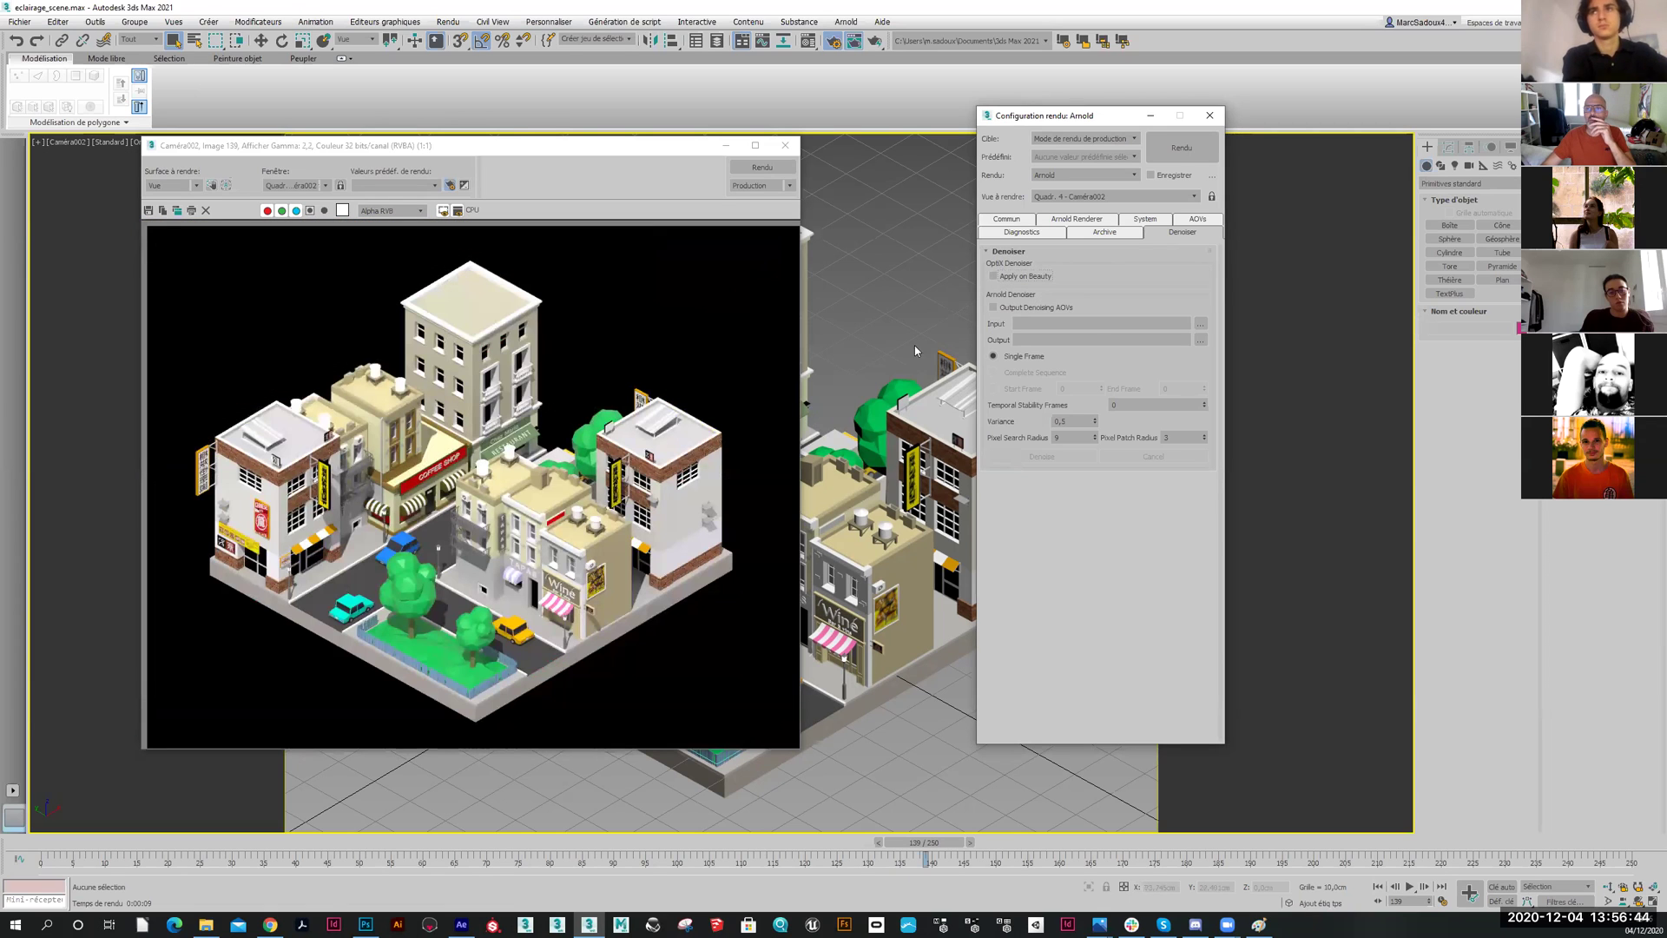
{"action": "left_click", "coordinate": [1015, 220]}
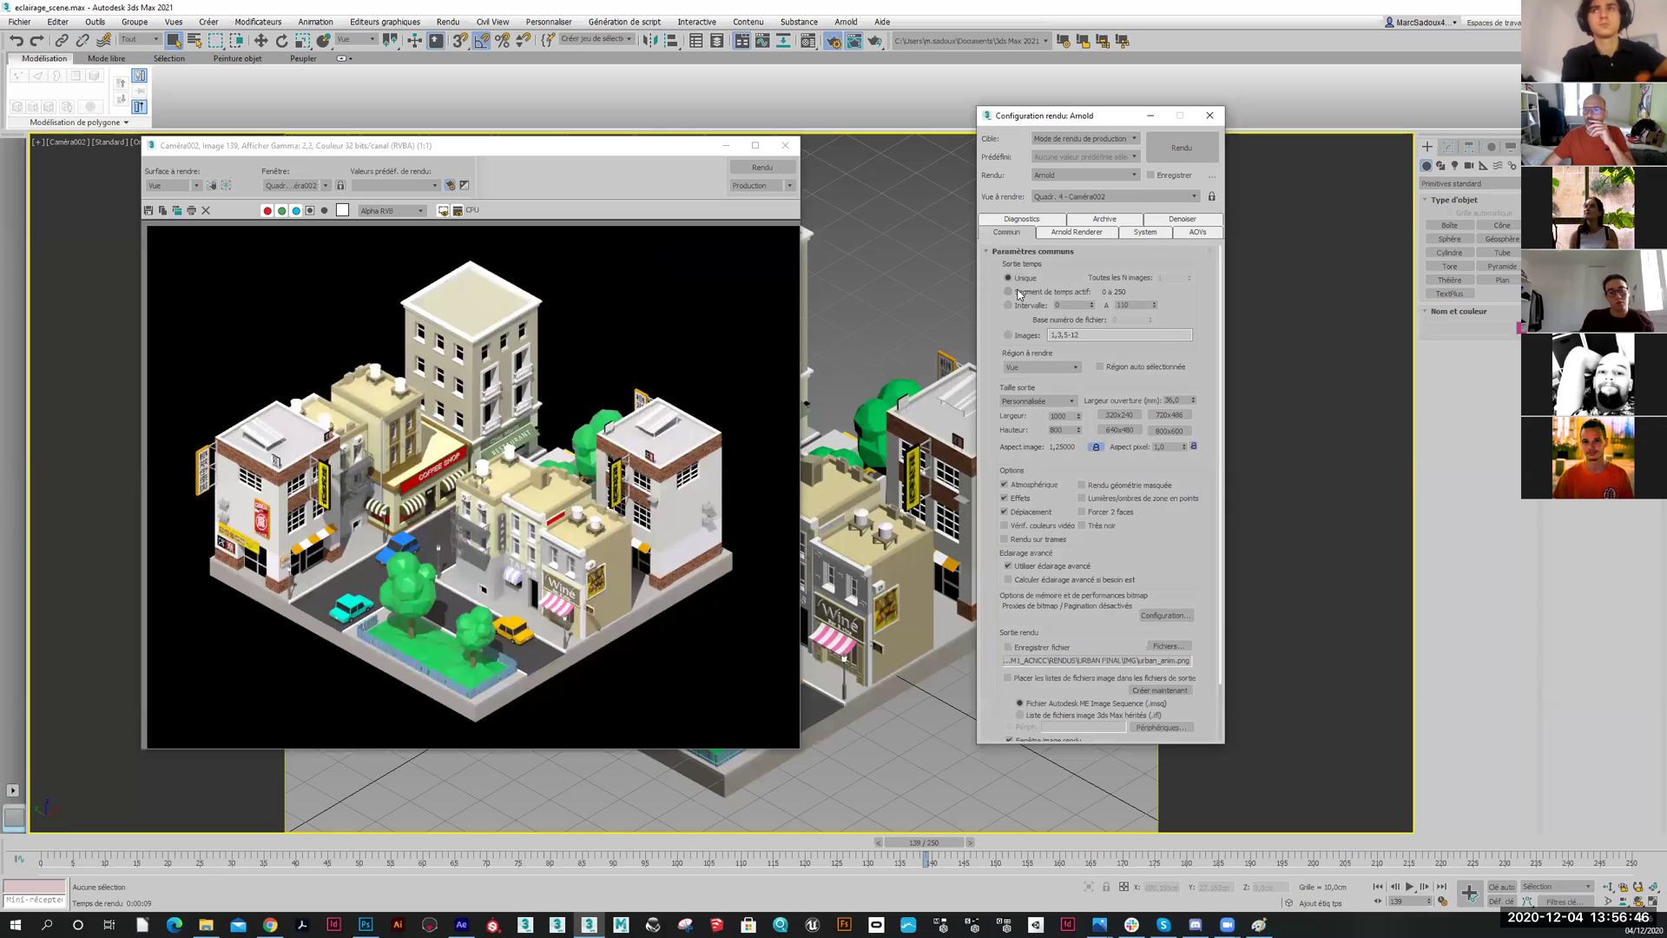
{"action": "left_click", "coordinate": [1008, 291]}
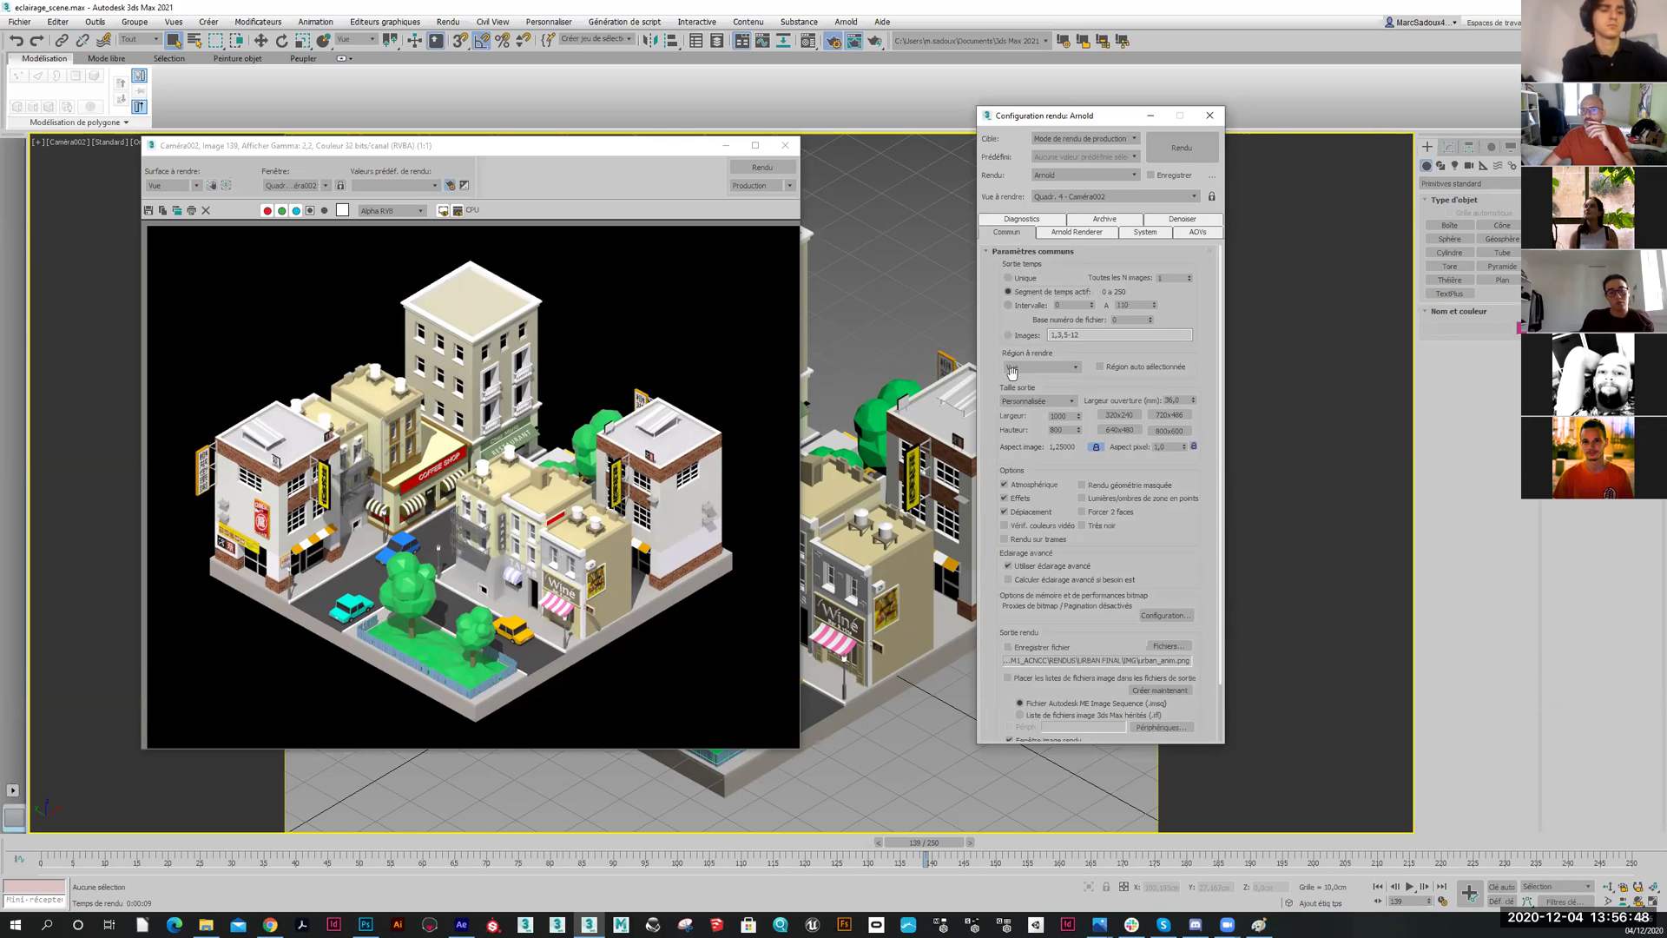
Enable saving the rendered files, start rendering the active time segment as a PNG sequence, and stop it partway
{"action": "left_click", "coordinate": [1009, 648]}
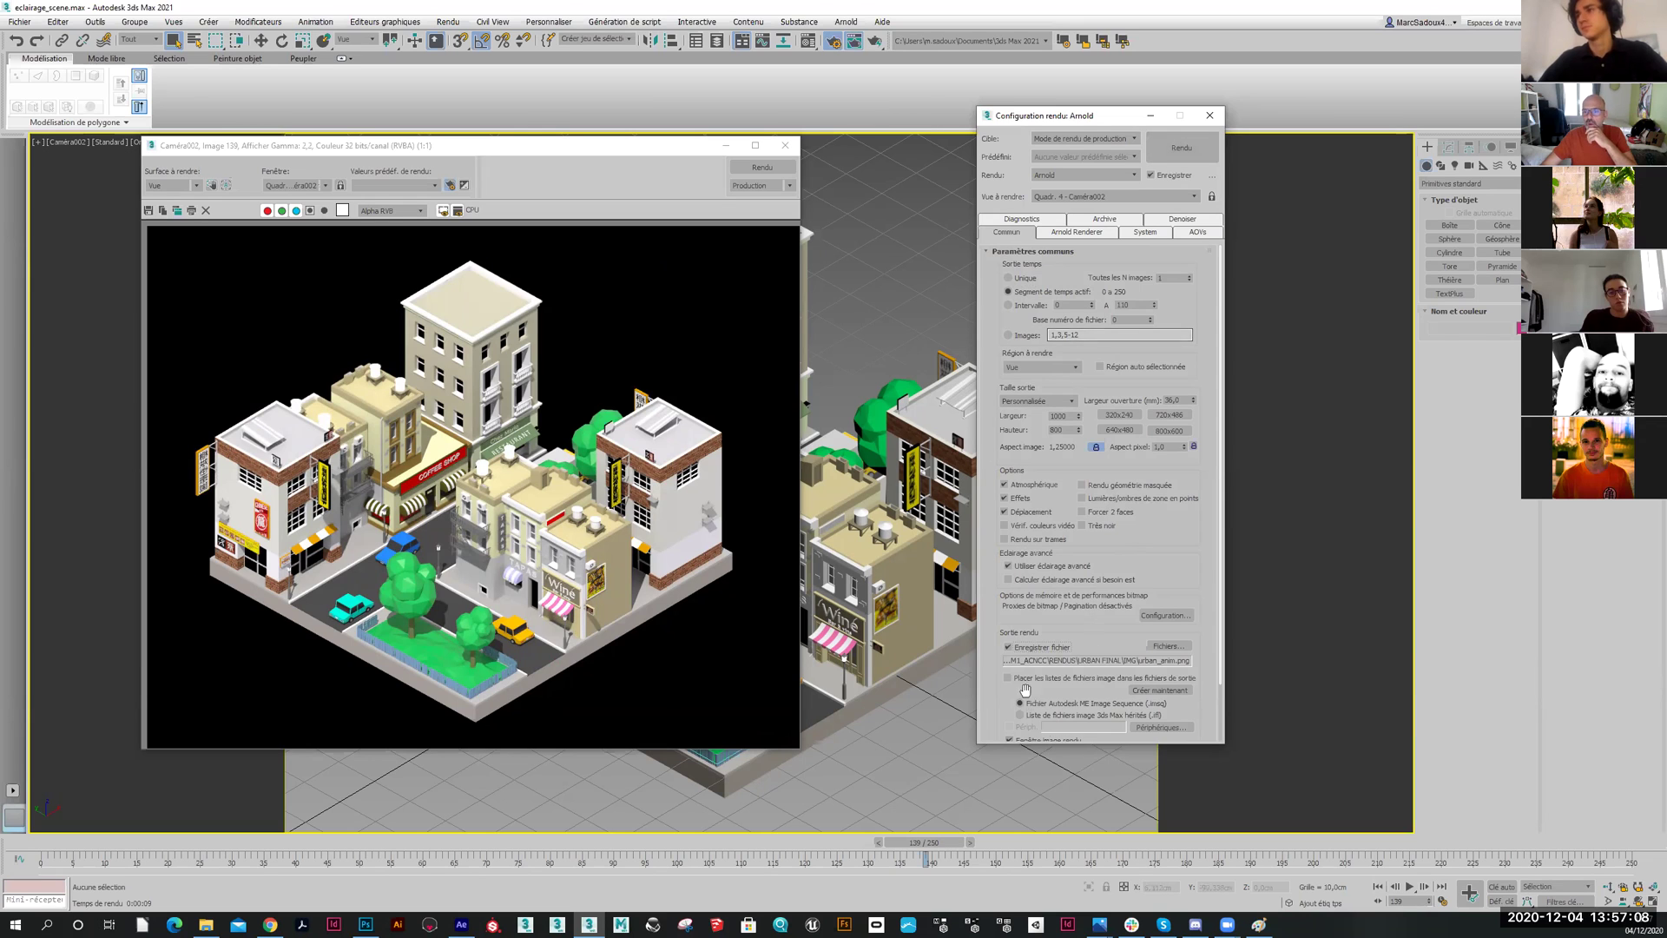
{"action": "left_click", "coordinate": [1182, 149]}
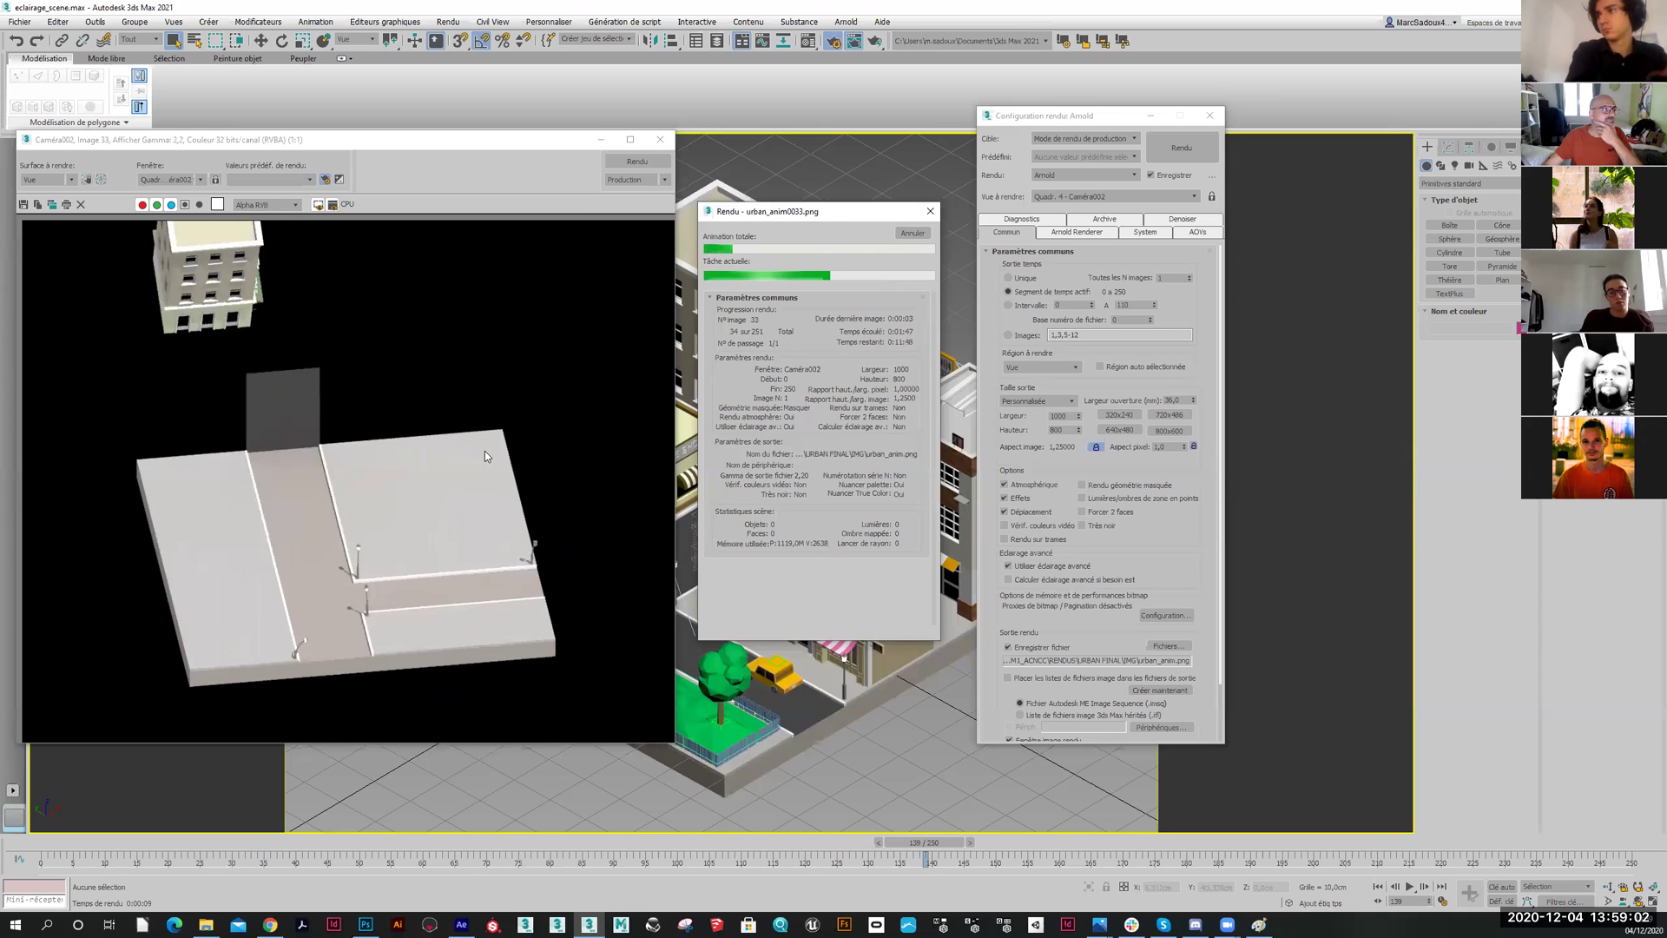
{"action": "left_click", "coordinate": [909, 236]}
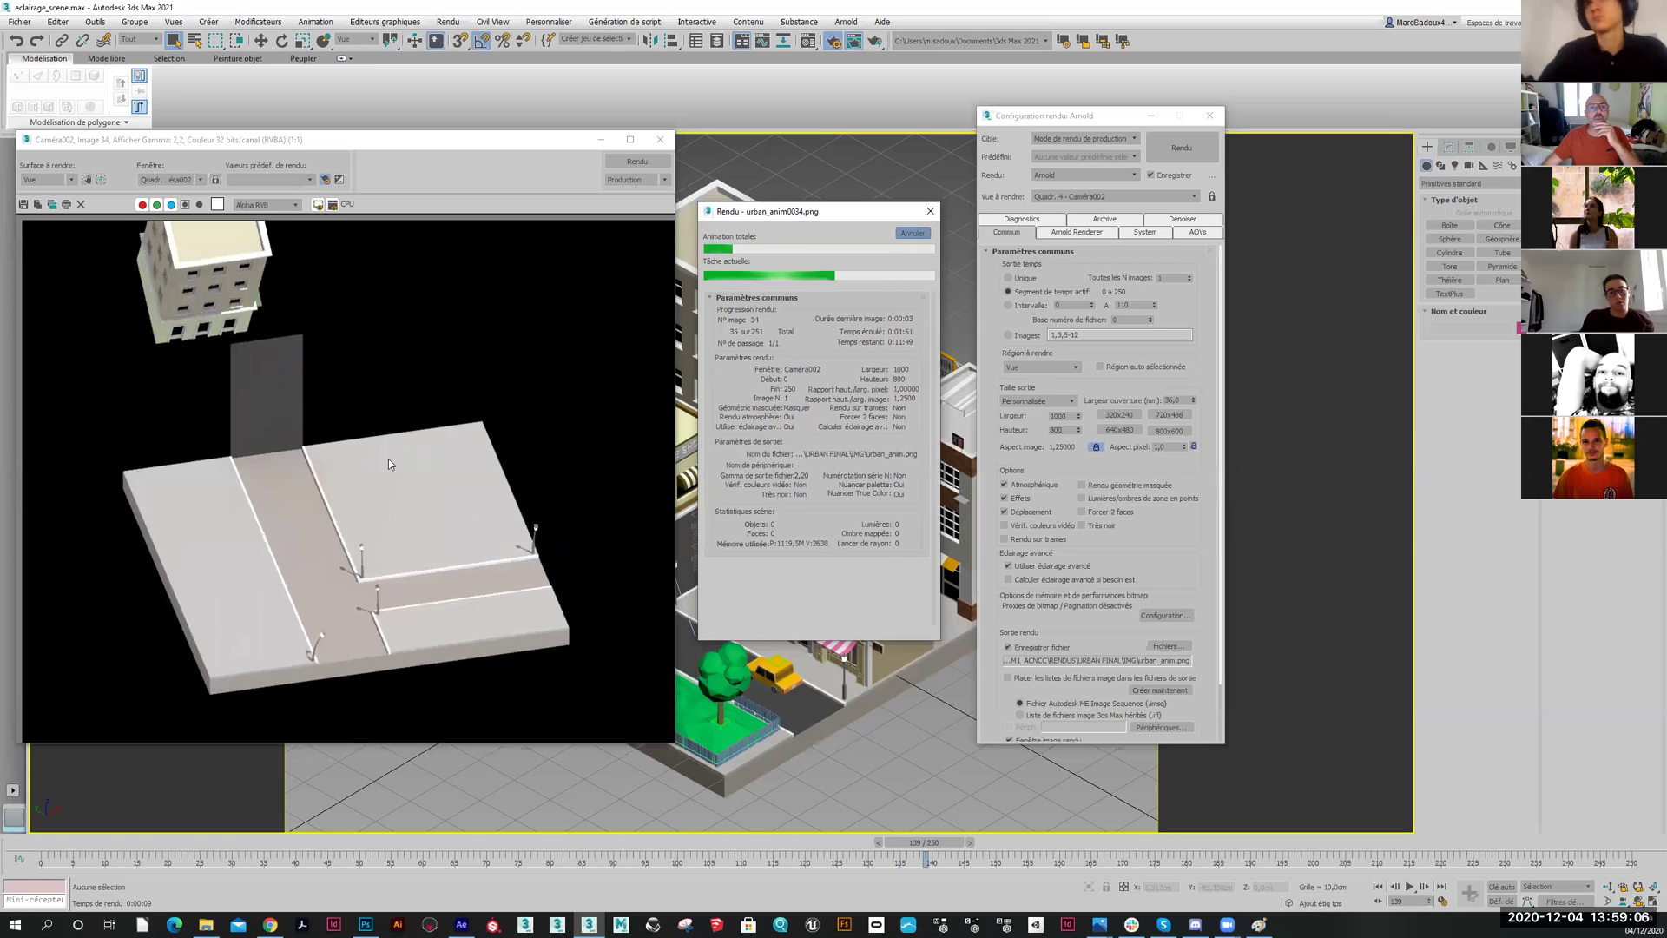
Switch to File Explorer and examine the rendered frames in 00_M1_ACNCC > RENDUS > URBAN FINAL > IMG as thumbnails
{"action": "left_click", "coordinate": [219, 923]}
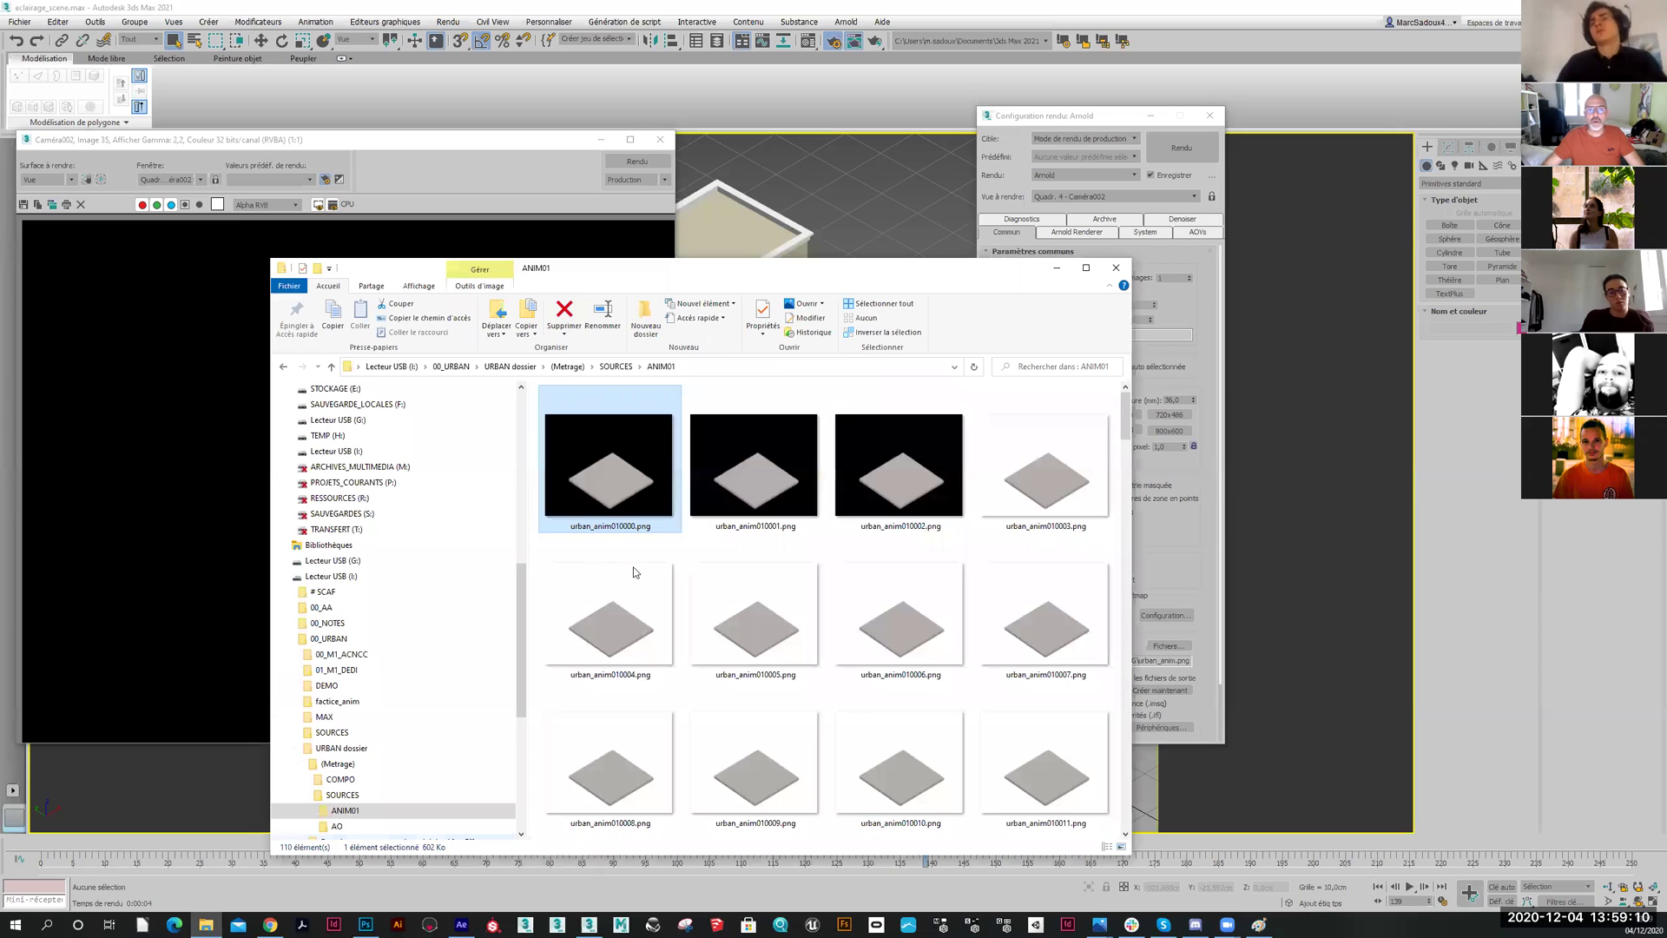
{"action": "scroll", "coordinate": [683, 557], "scroll_direction": "down", "scroll_amount": 3}
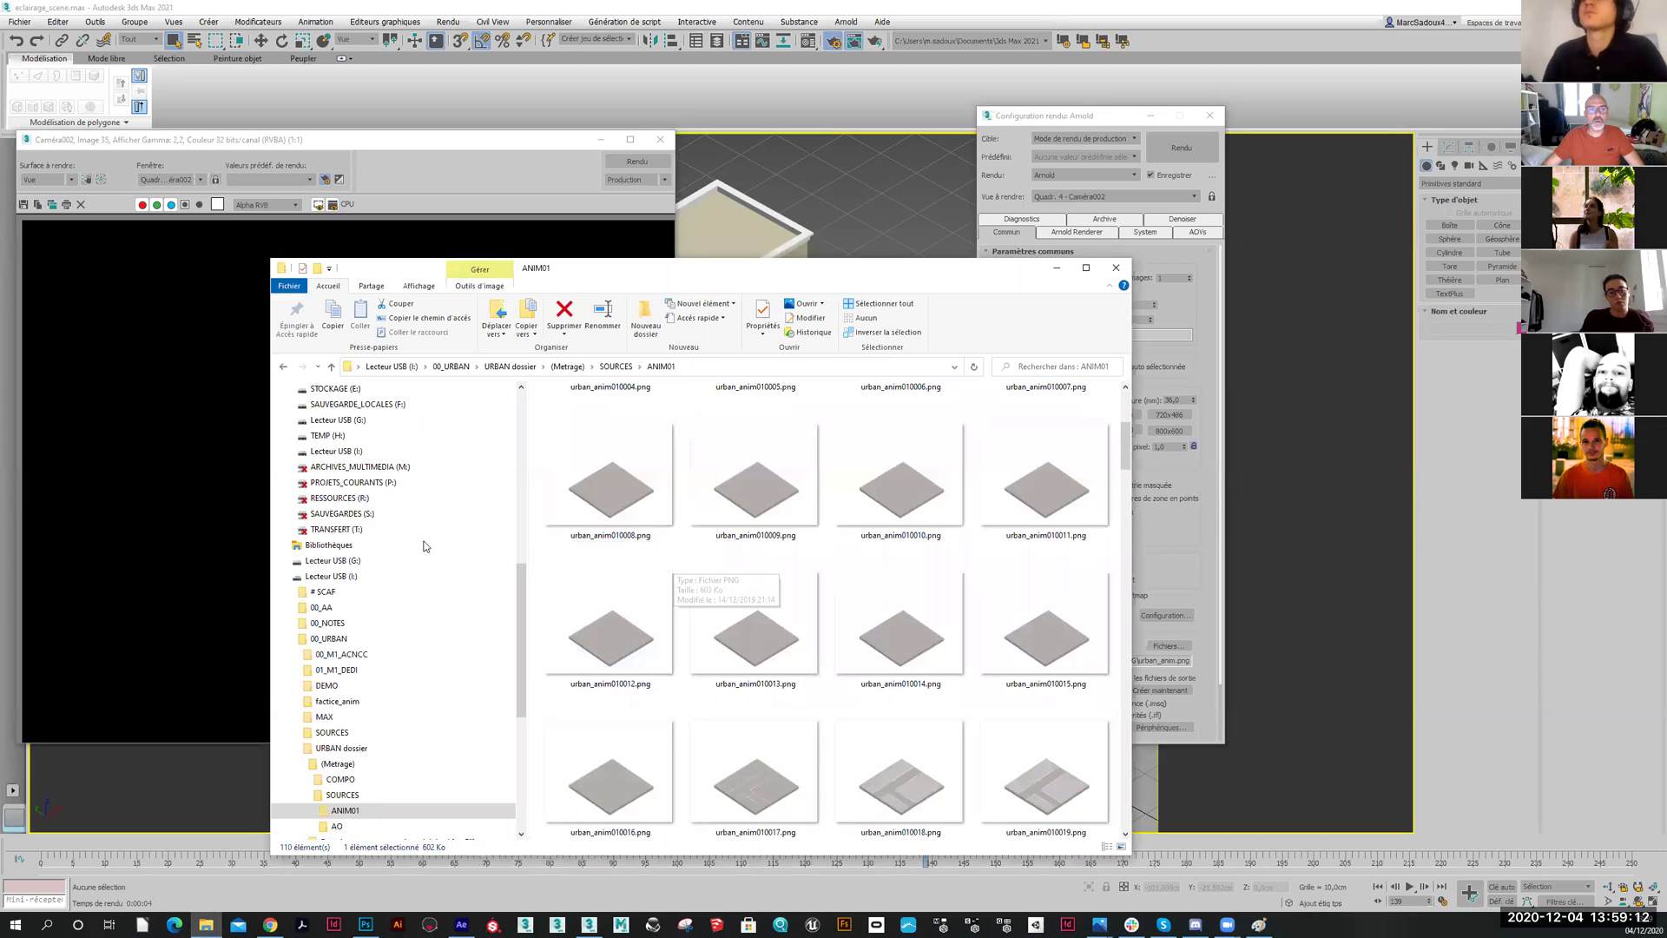
{"action": "left_click", "coordinate": [339, 656]}
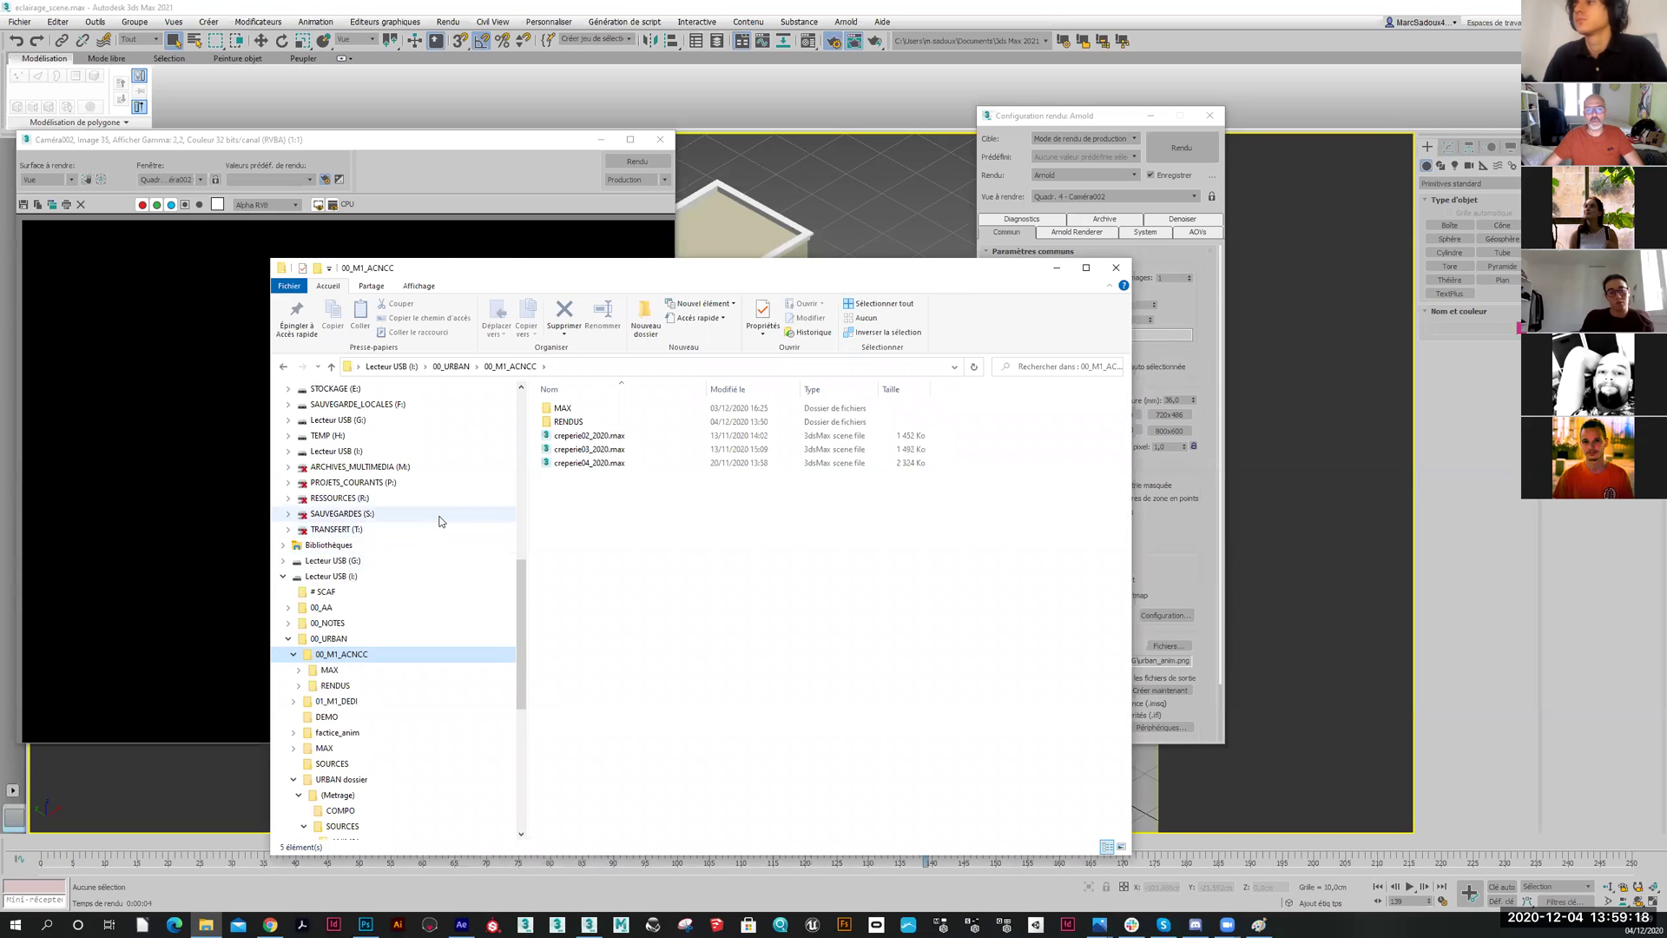
{"action": "double_click", "coordinate": [564, 422]}
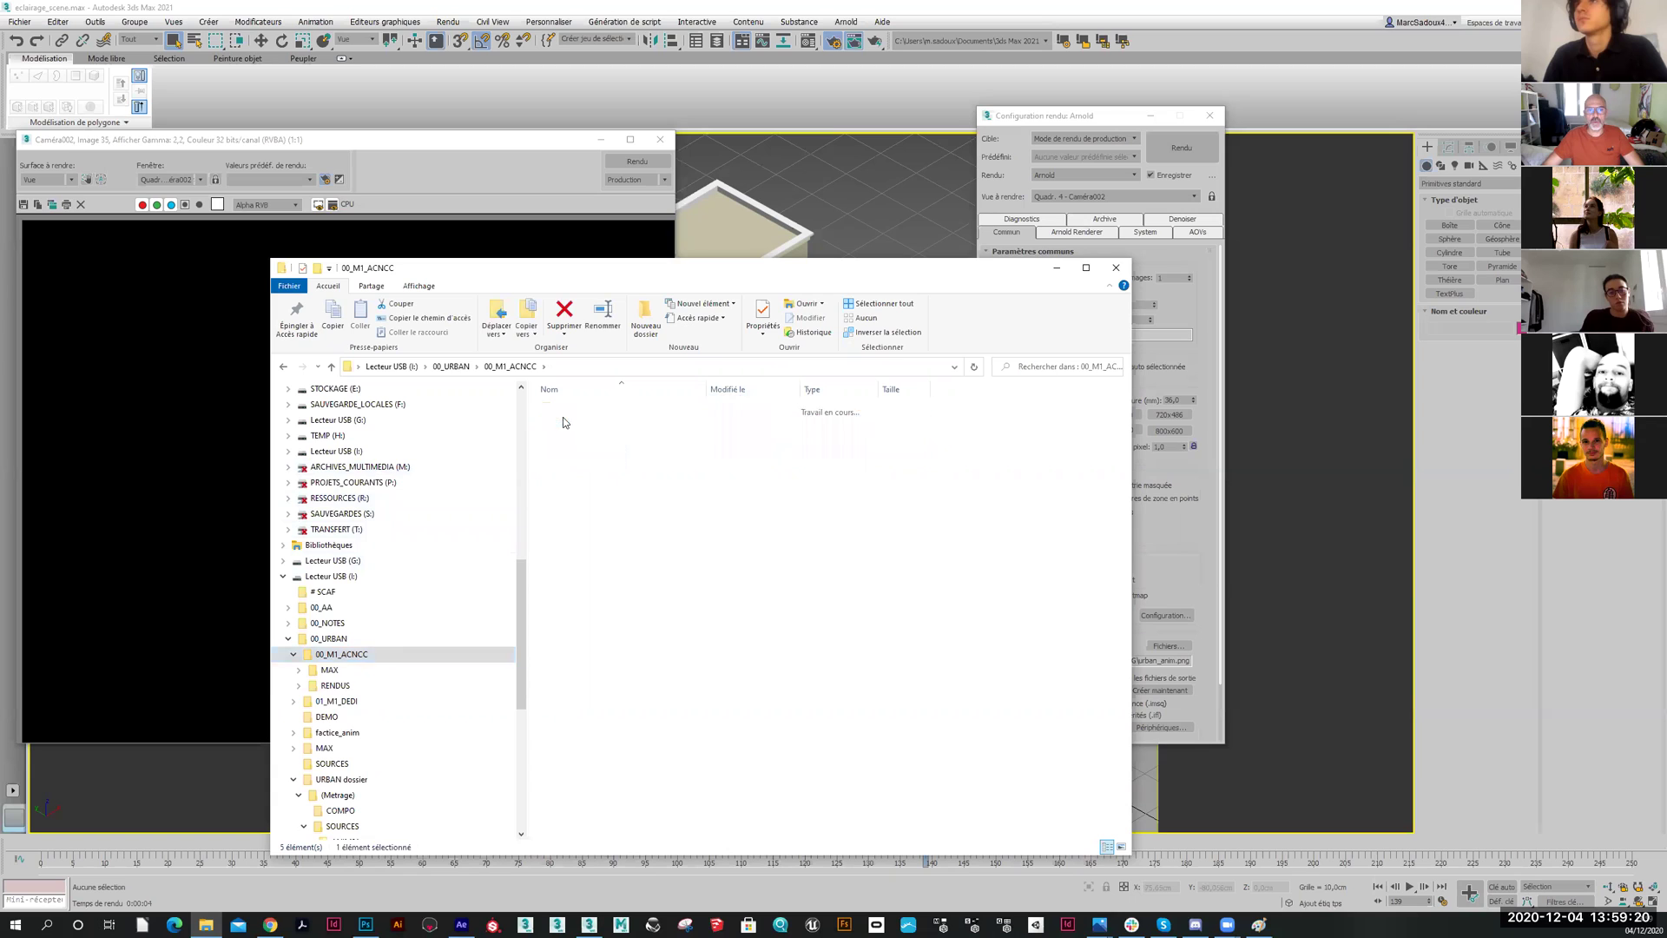
{"action": "left_click", "coordinate": [571, 410]}
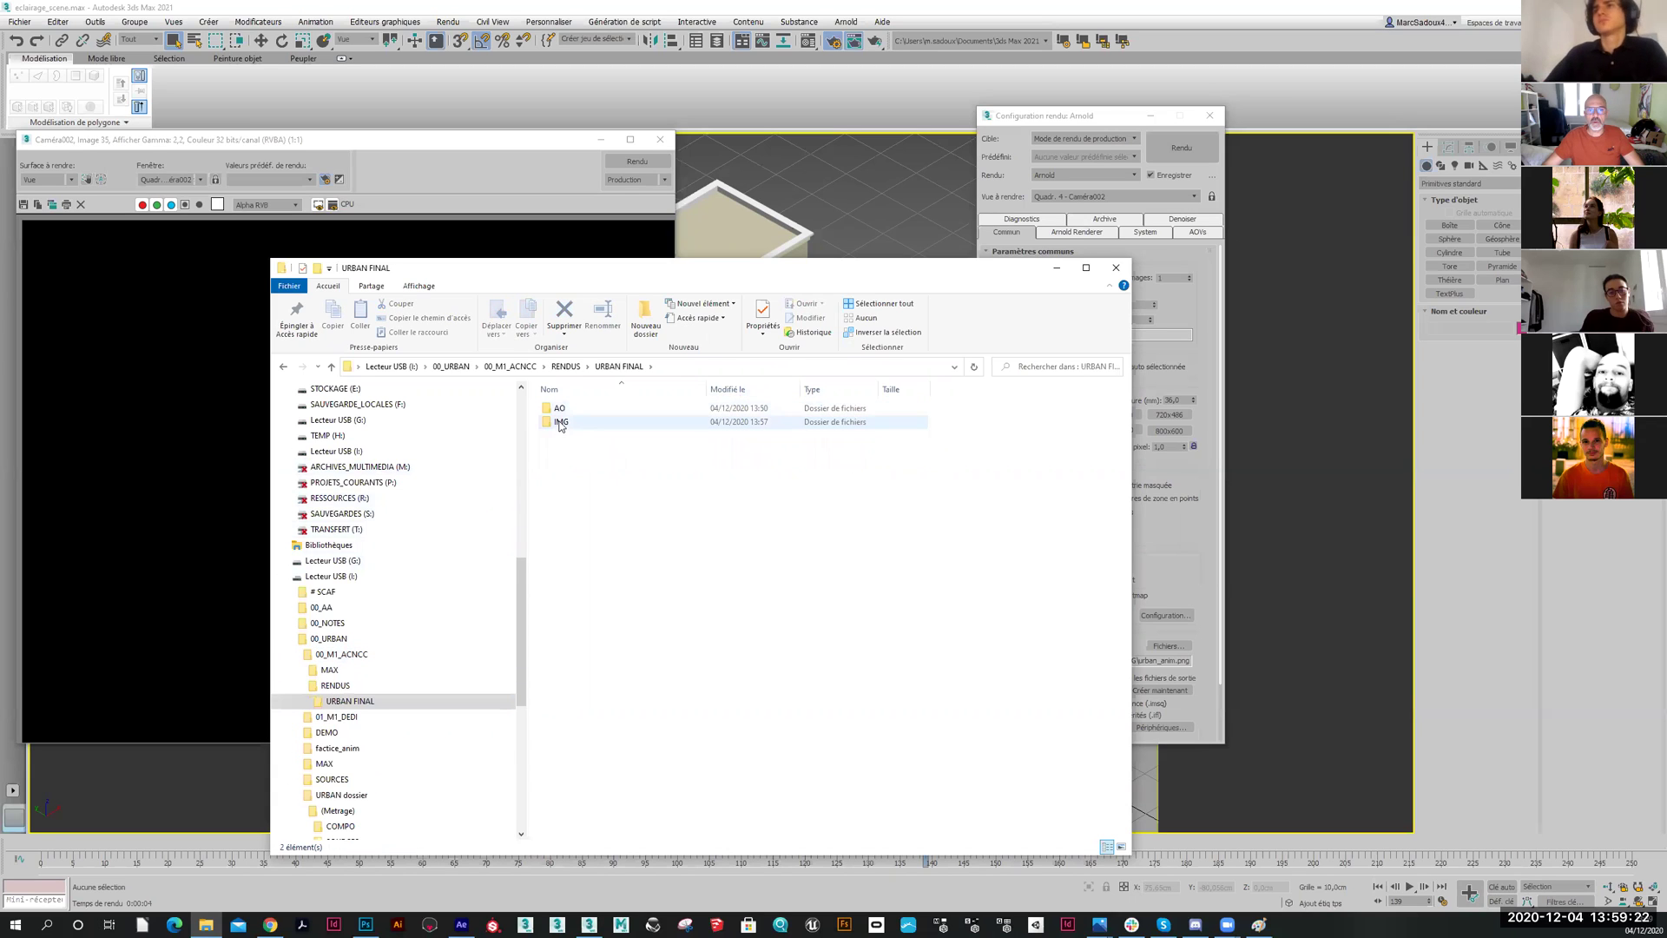
{"action": "double_click", "coordinate": [564, 422]}
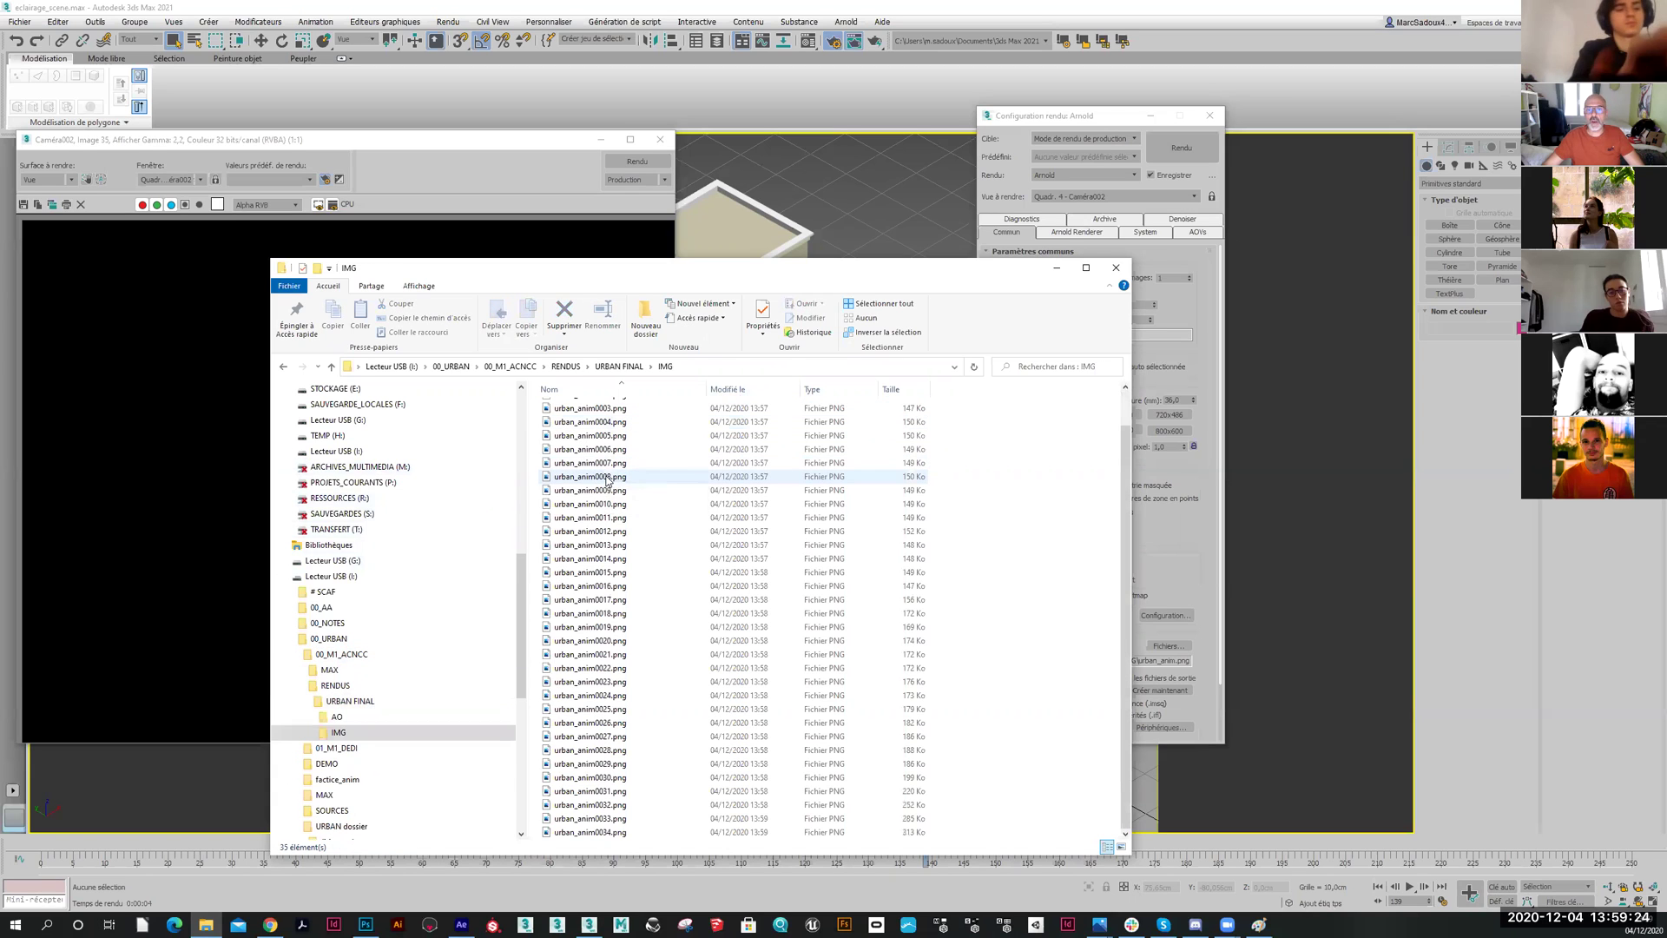
{"action": "scroll", "coordinate": [760, 411], "scroll_direction": "down", "scroll_amount": 1}
{"action": "left_click", "coordinate": [760, 410]}
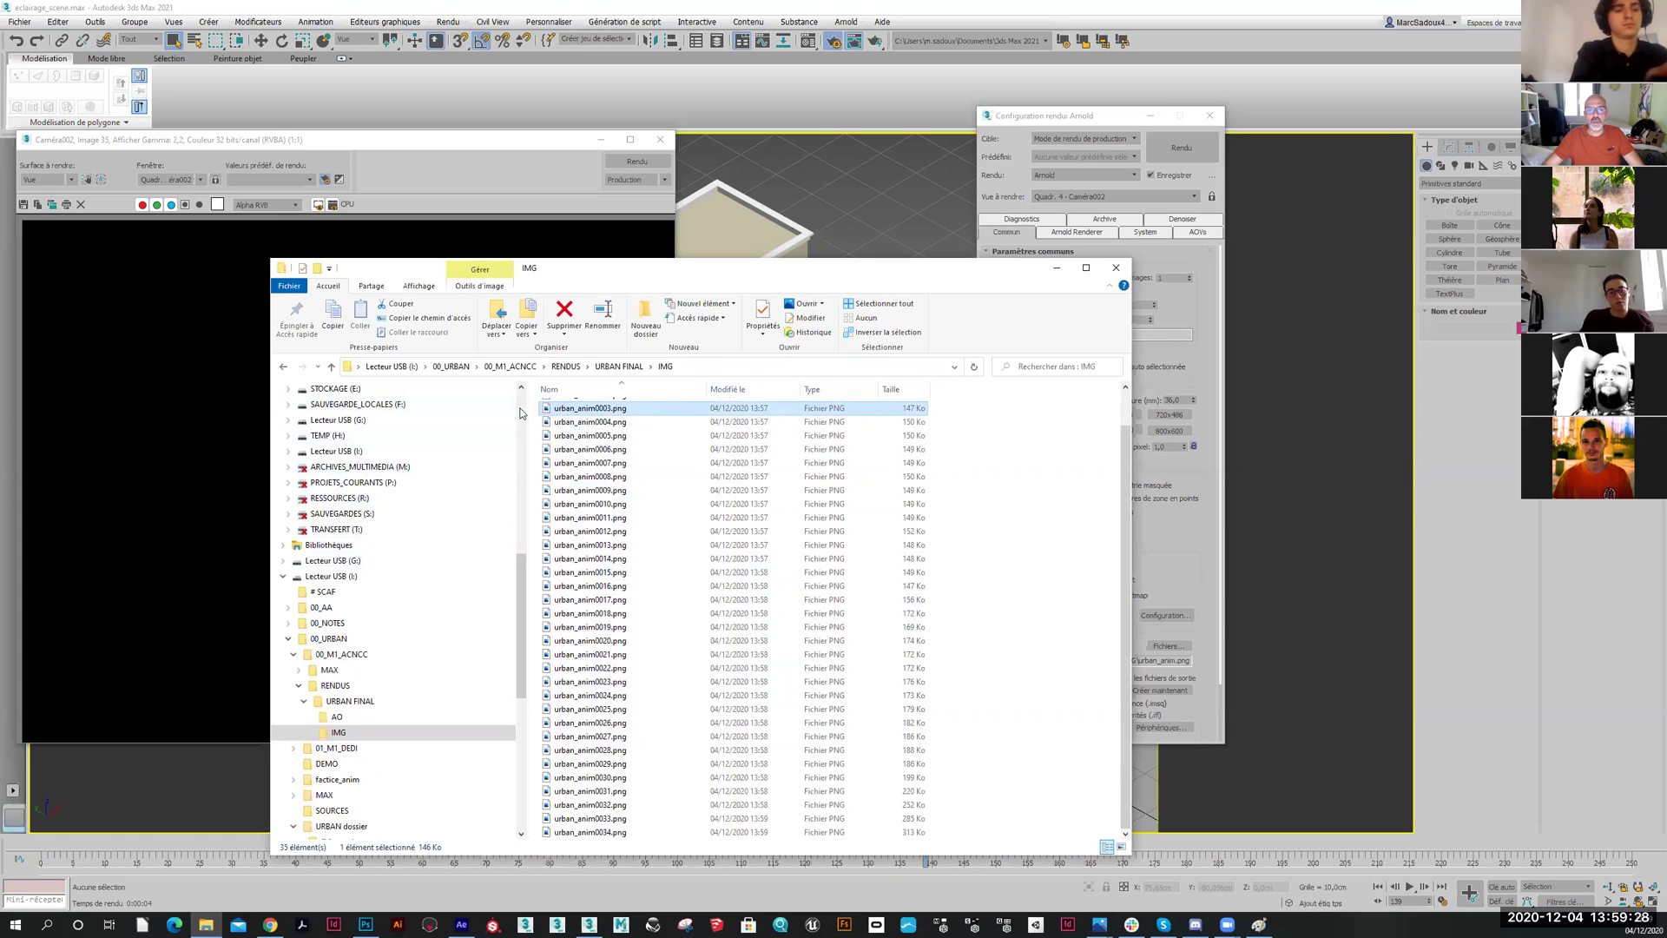
{"action": "key", "text": "ctrl+shift+5"}
{"action": "key", "text": "ctrl+shift+3"}
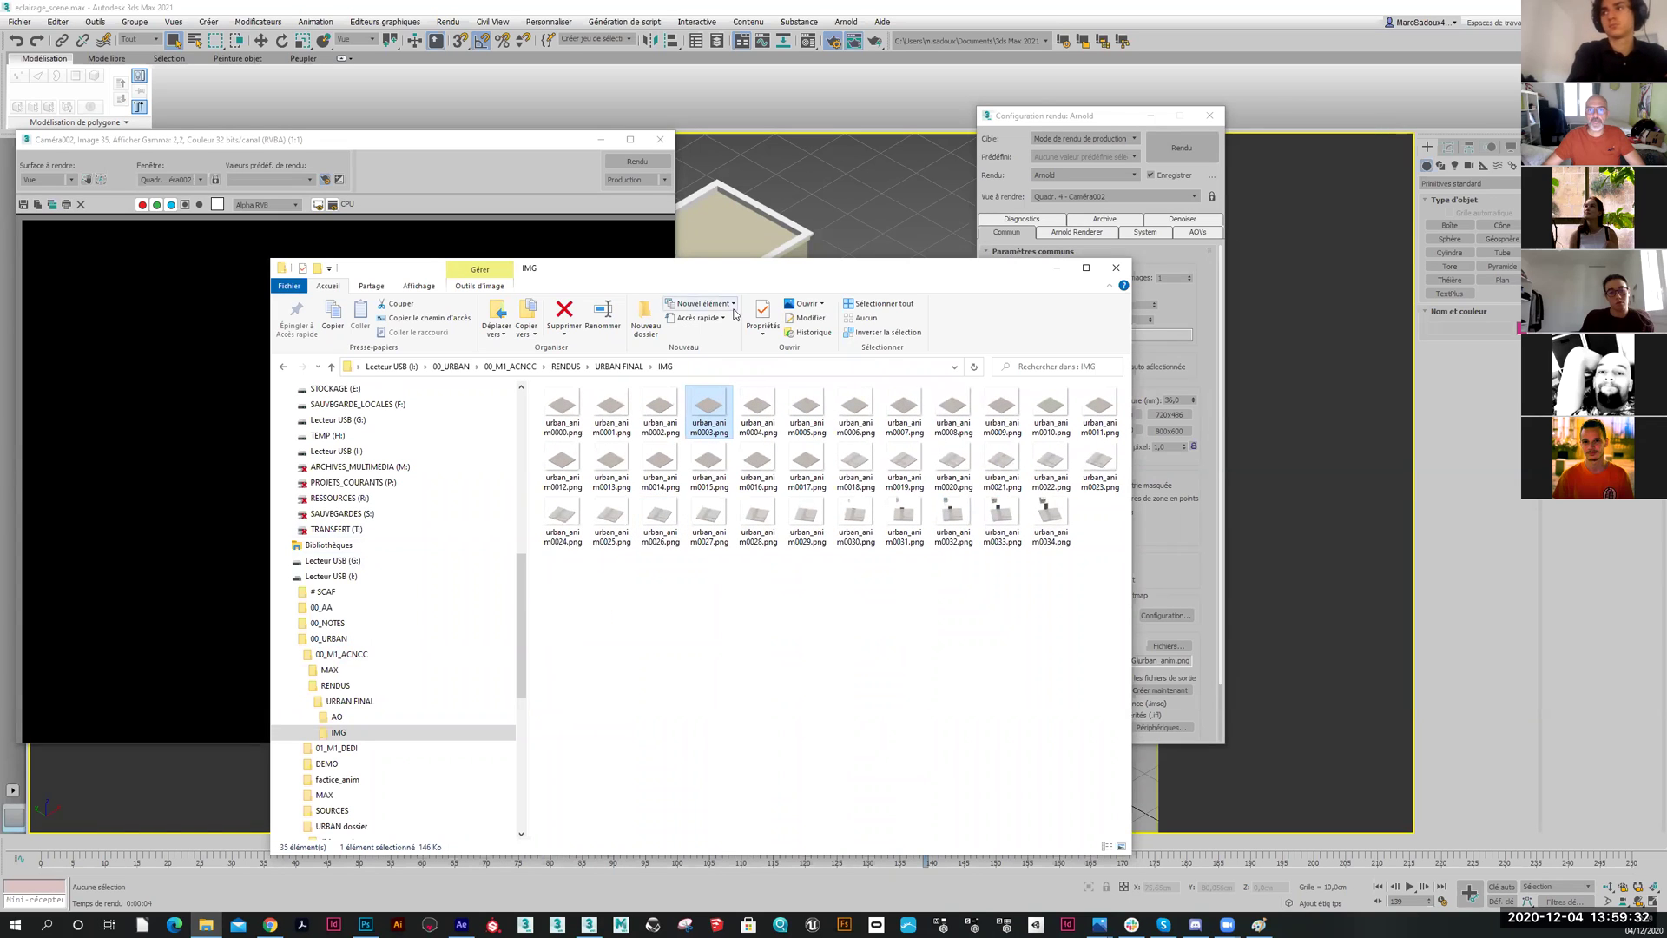
{"action": "left_click", "coordinate": [729, 251]}
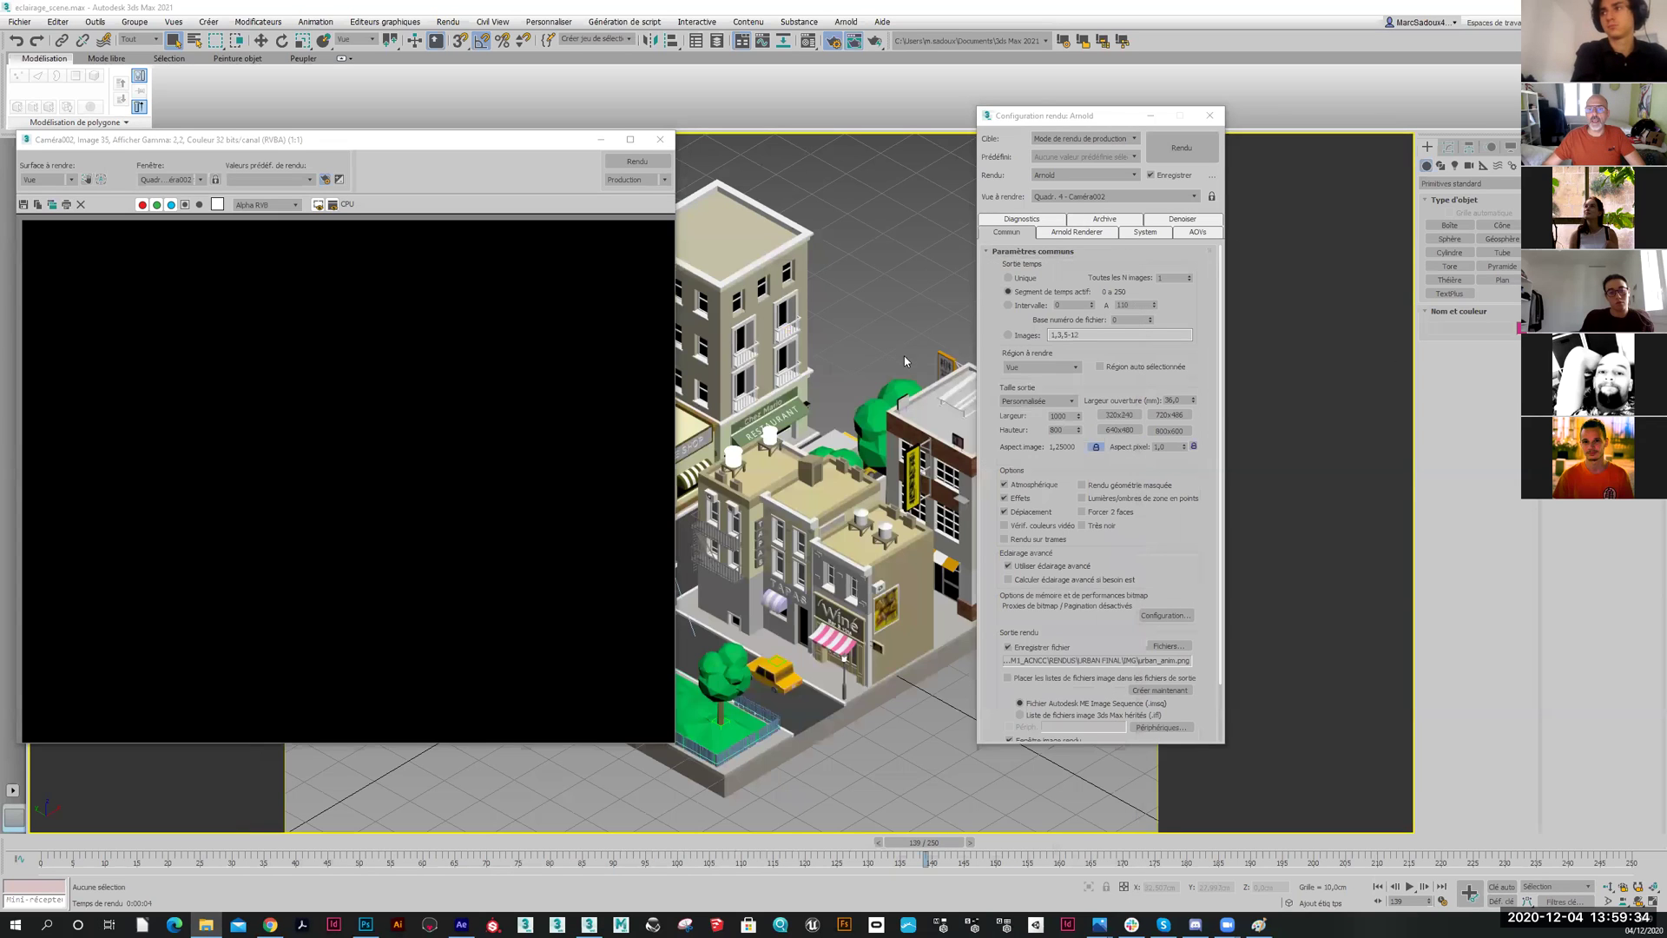
Close the render windows and open eclairage_scene_AO.max without saving the current scene, skipping the missing external files
{"action": "left_click", "coordinate": [1215, 119]}
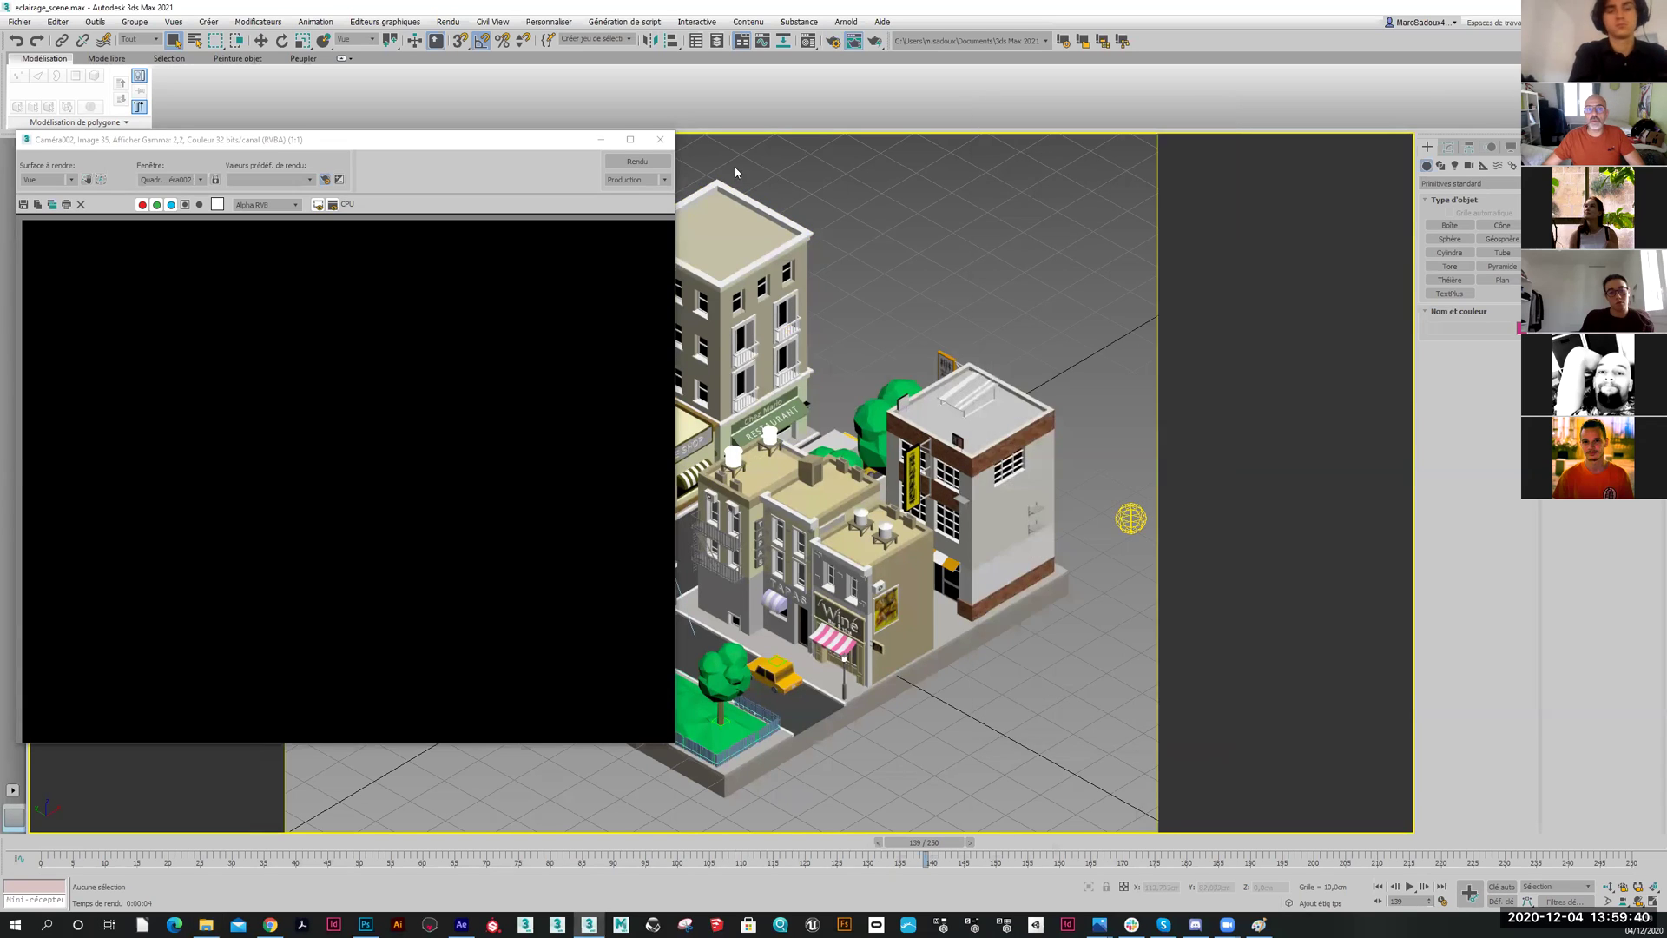
{"action": "left_click", "coordinate": [659, 139]}
{"action": "left_click", "coordinate": [21, 23]}
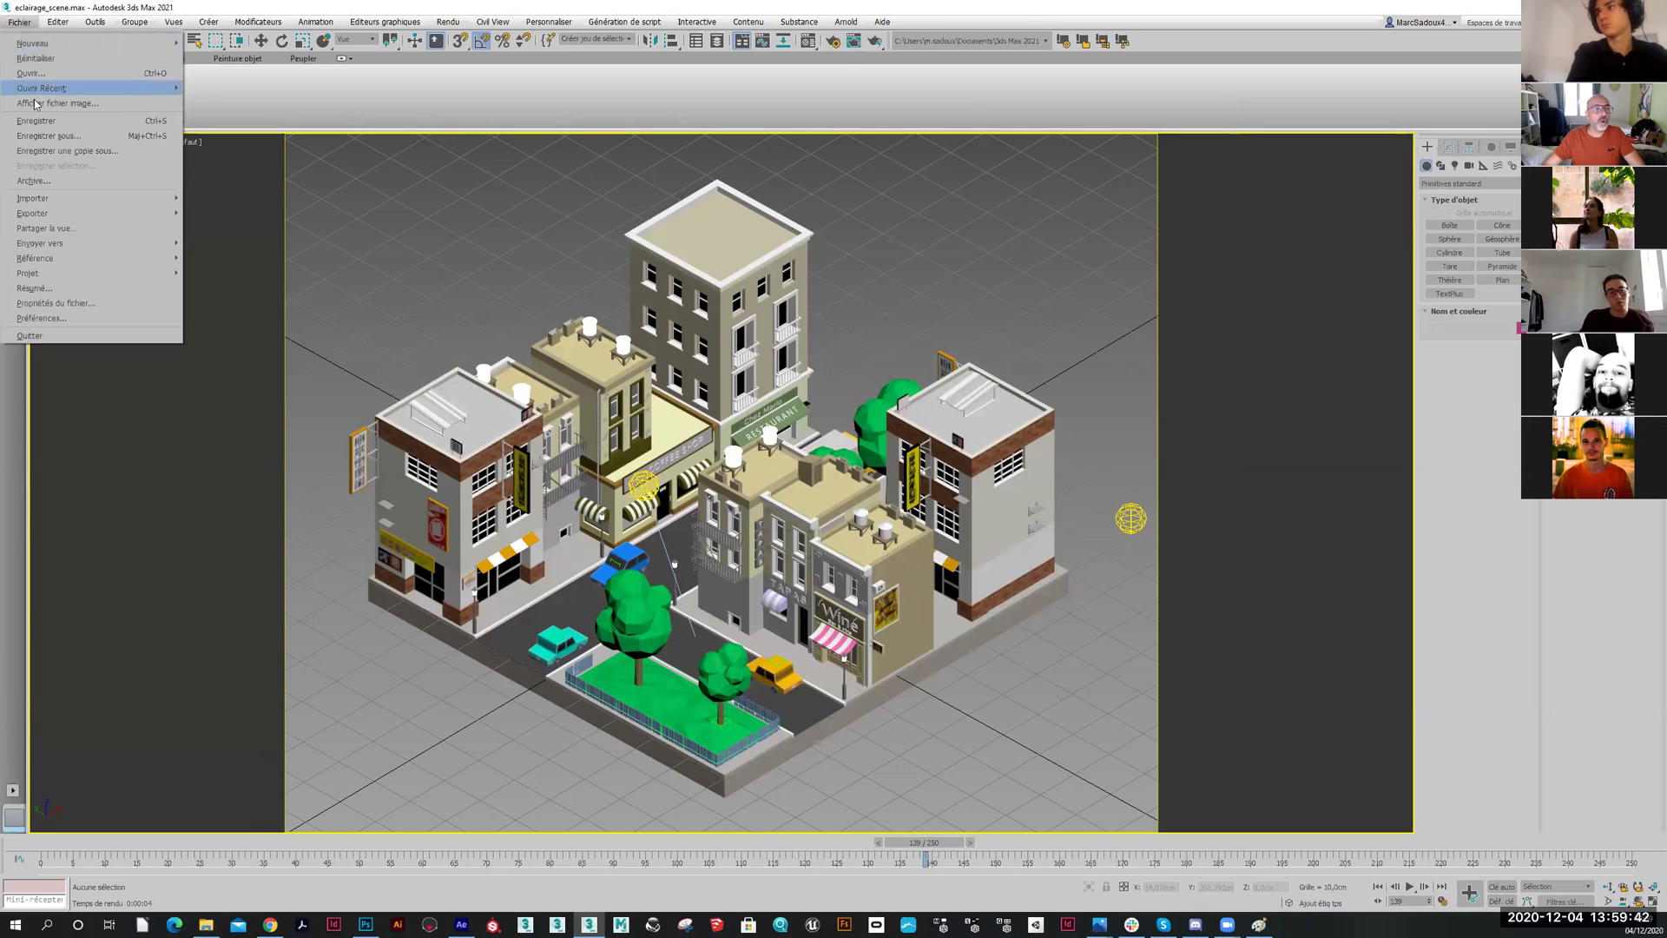
{"action": "mouse_move", "coordinate": [52, 87]}
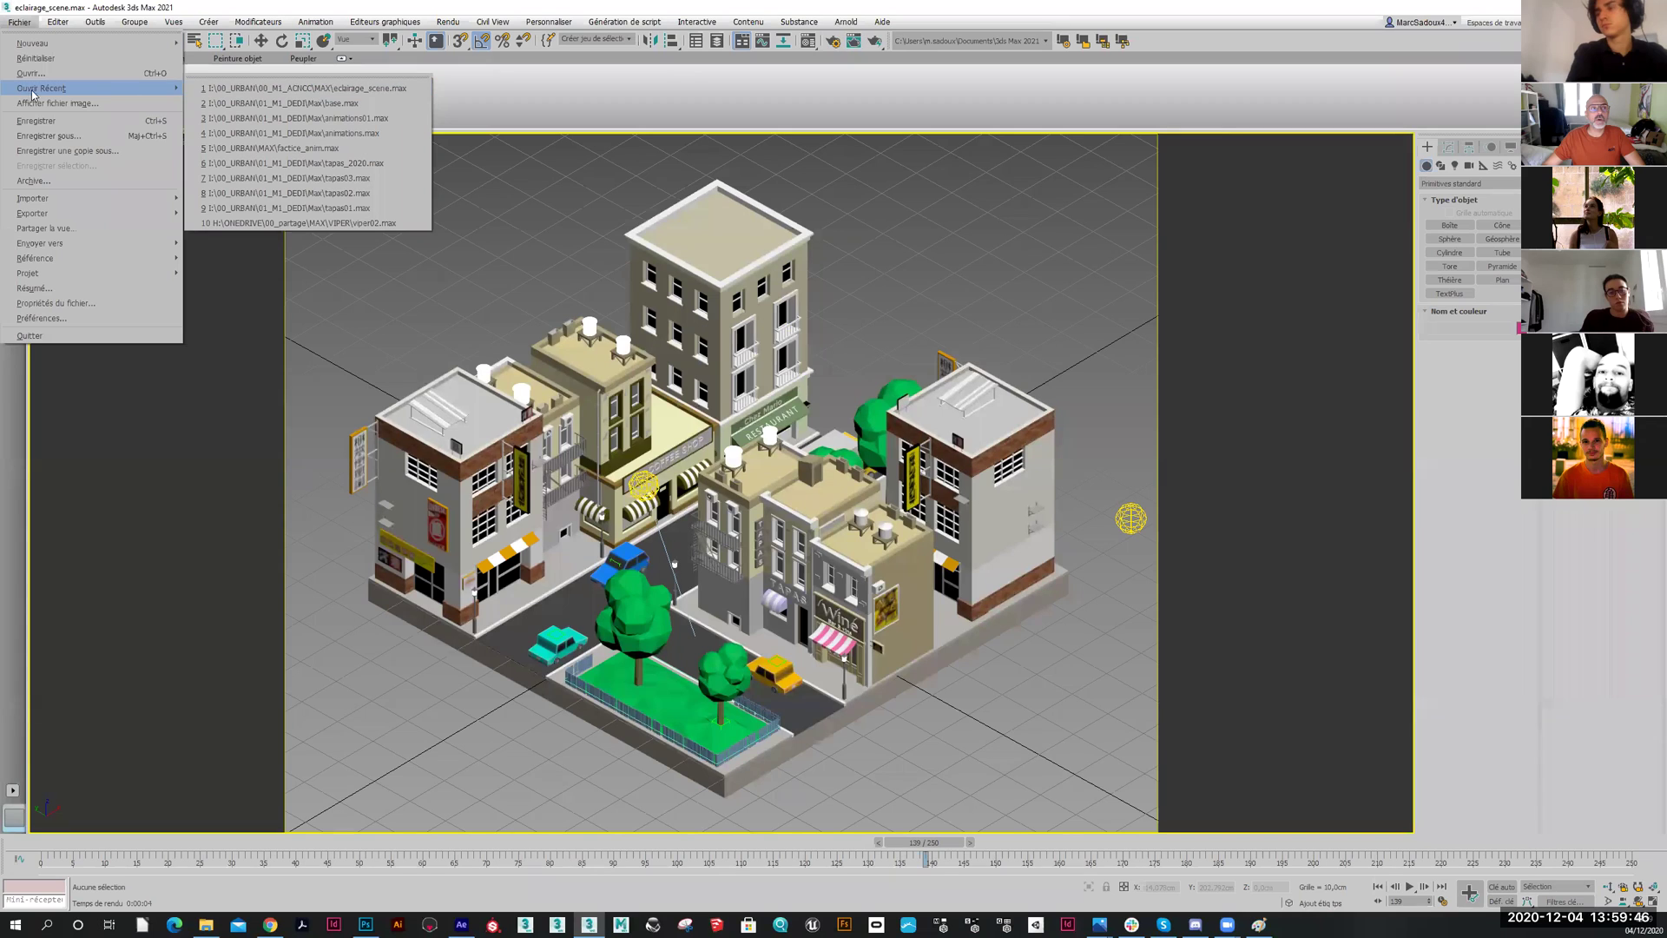
{"action": "left_click", "coordinate": [312, 89]}
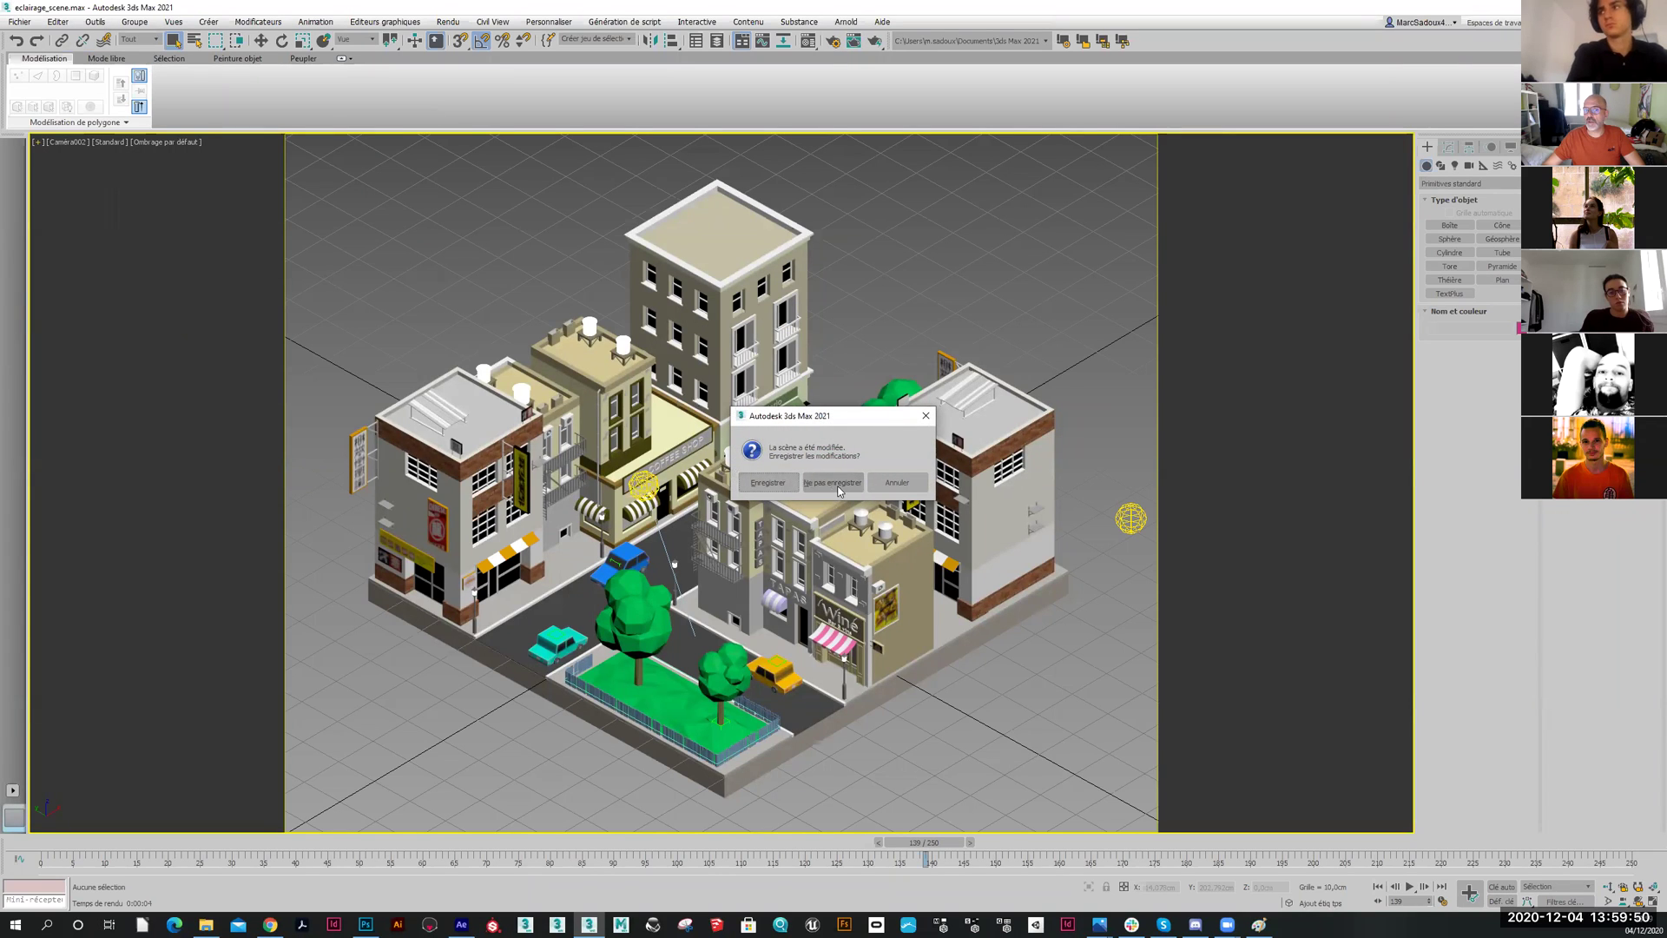
{"action": "left_click", "coordinate": [833, 483]}
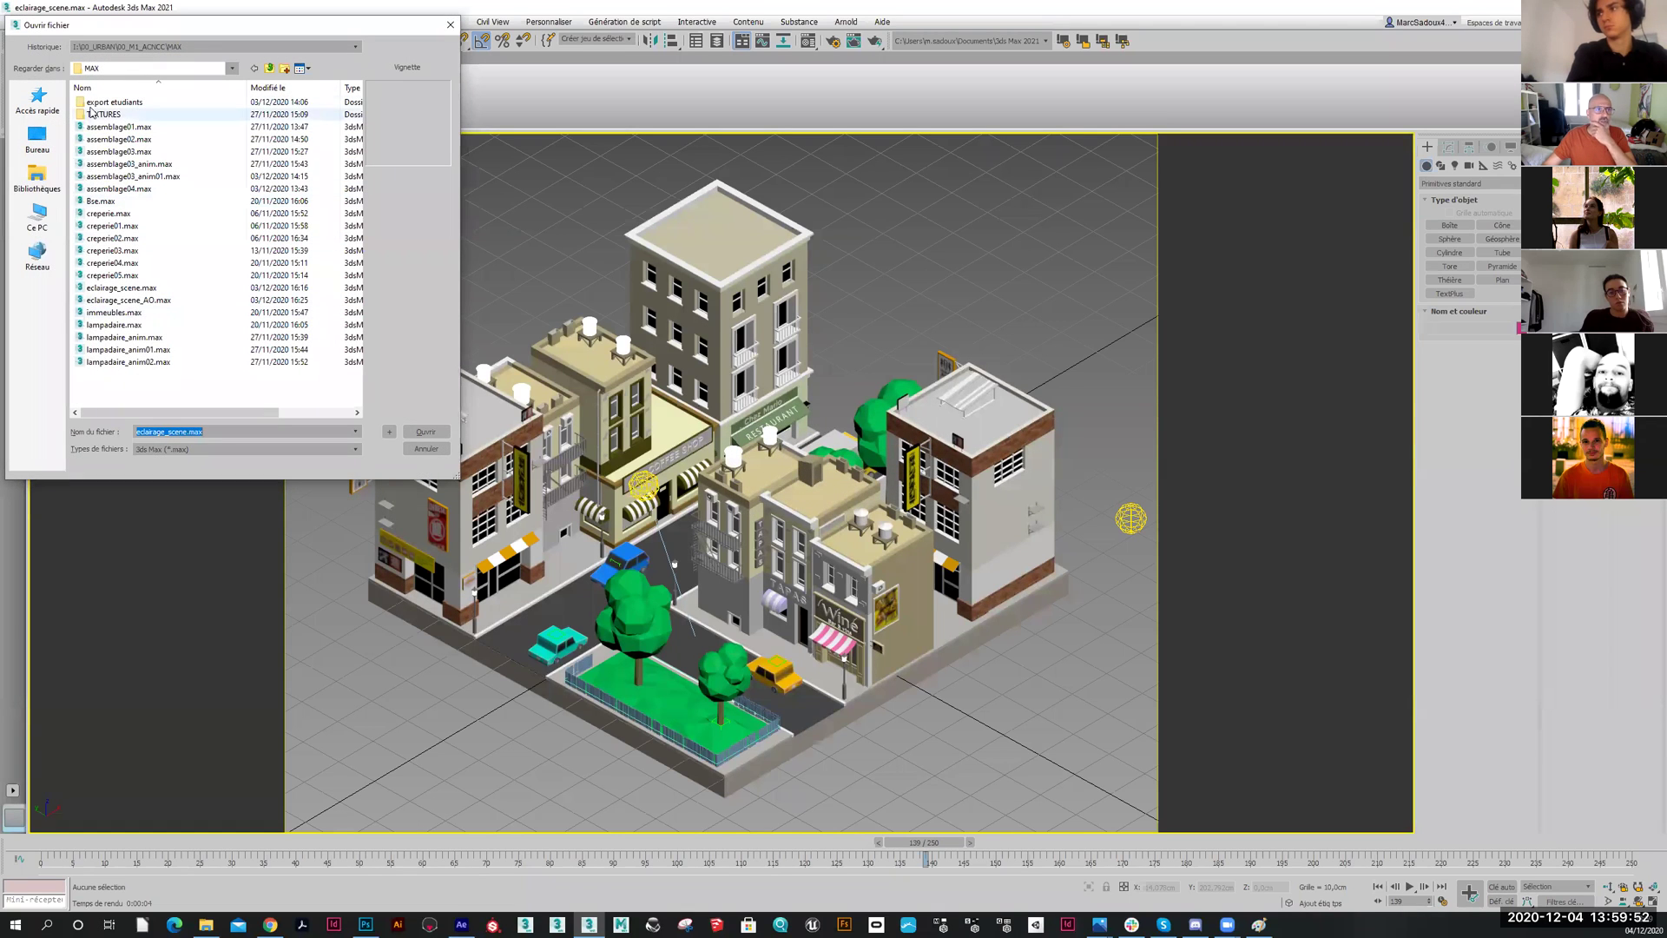
{"action": "double_click", "coordinate": [119, 300]}
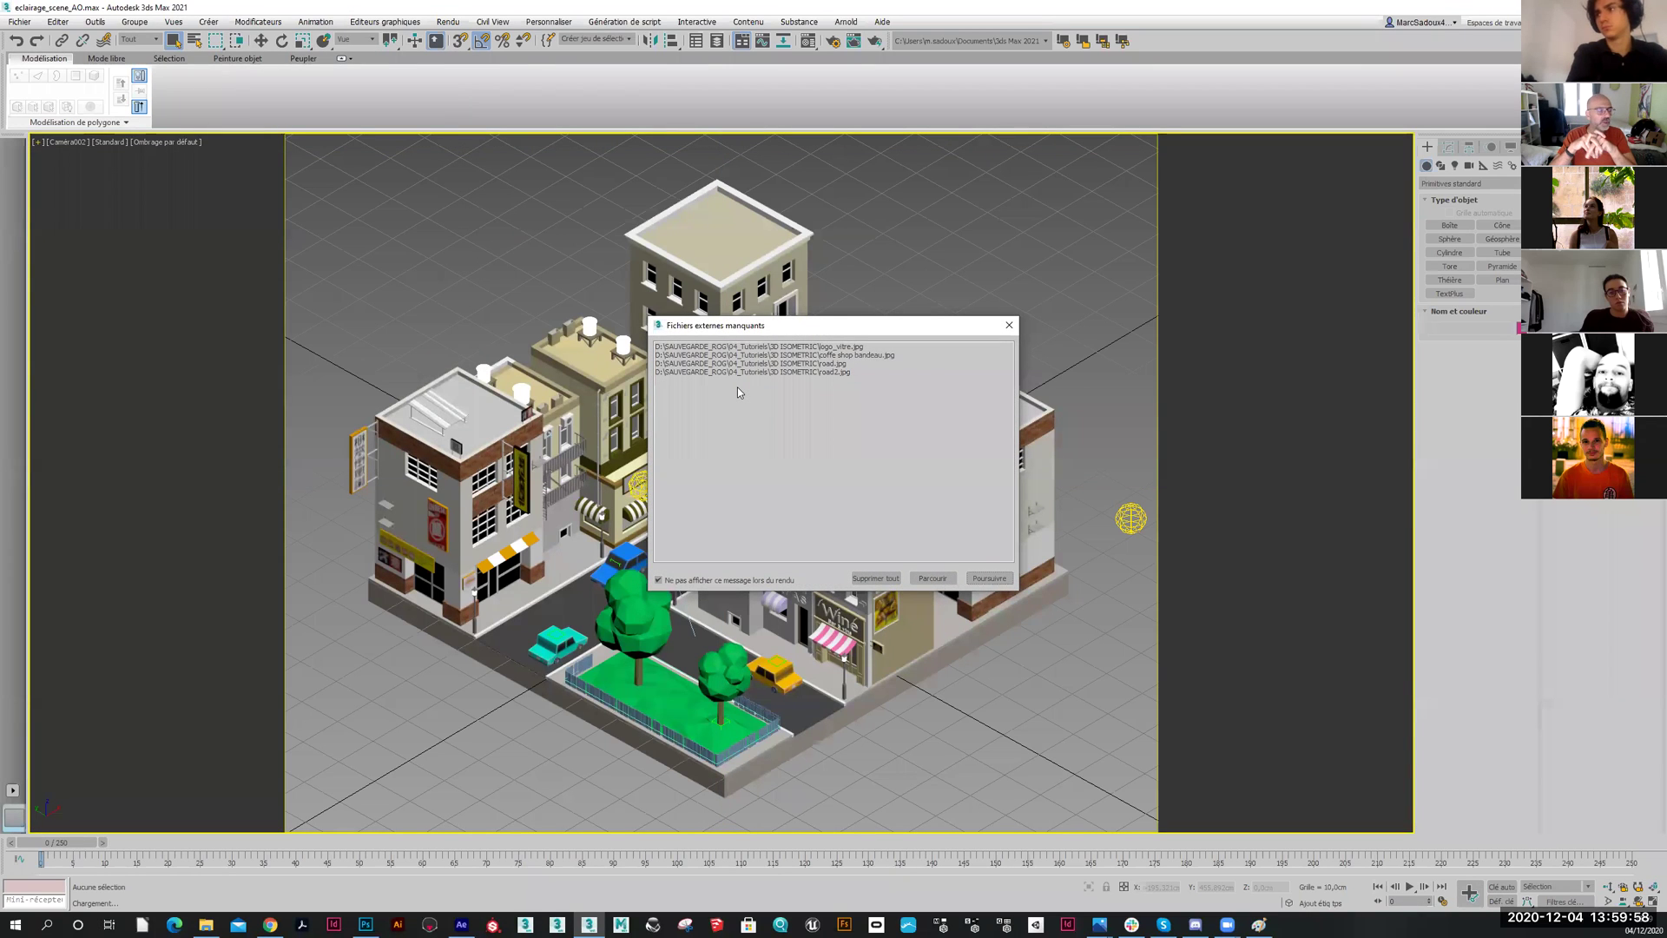
{"action": "left_click", "coordinate": [989, 578]}
{"action": "left_click", "coordinate": [809, 502]}
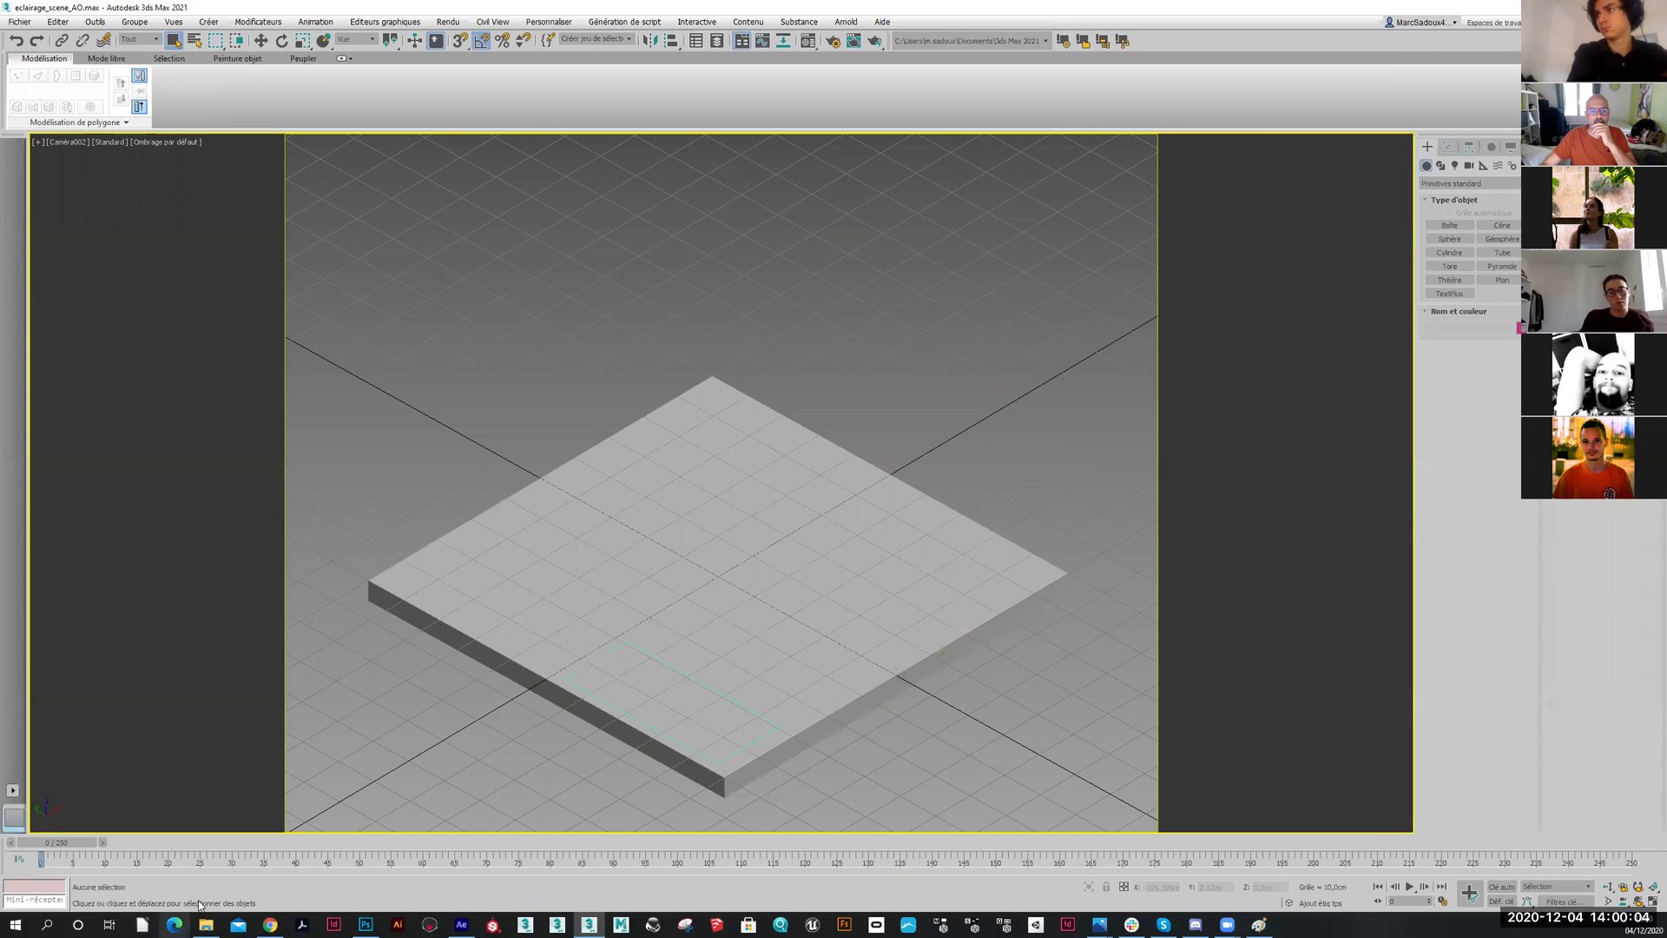
Render frame 107 of the ambient occlusion scene after reviewing the Arnold sampling and denoiser settings
{"action": "left_click_drag", "start_coordinate": [56, 842], "coordinate": [726, 834]}
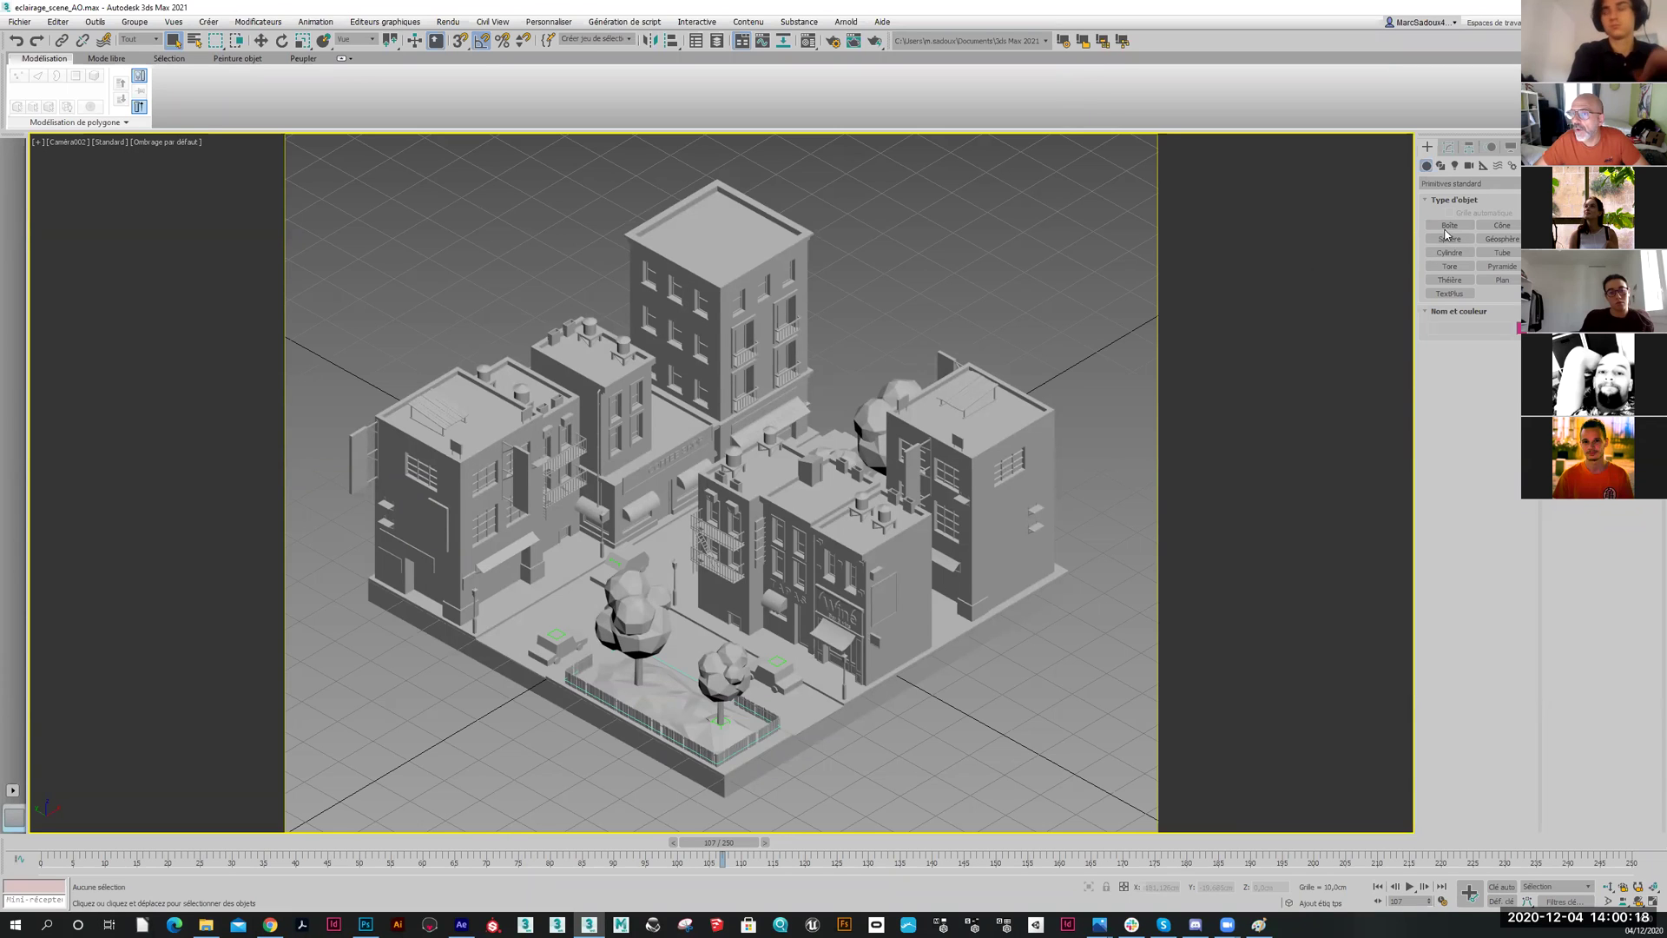
{"action": "left_click", "coordinate": [832, 40]}
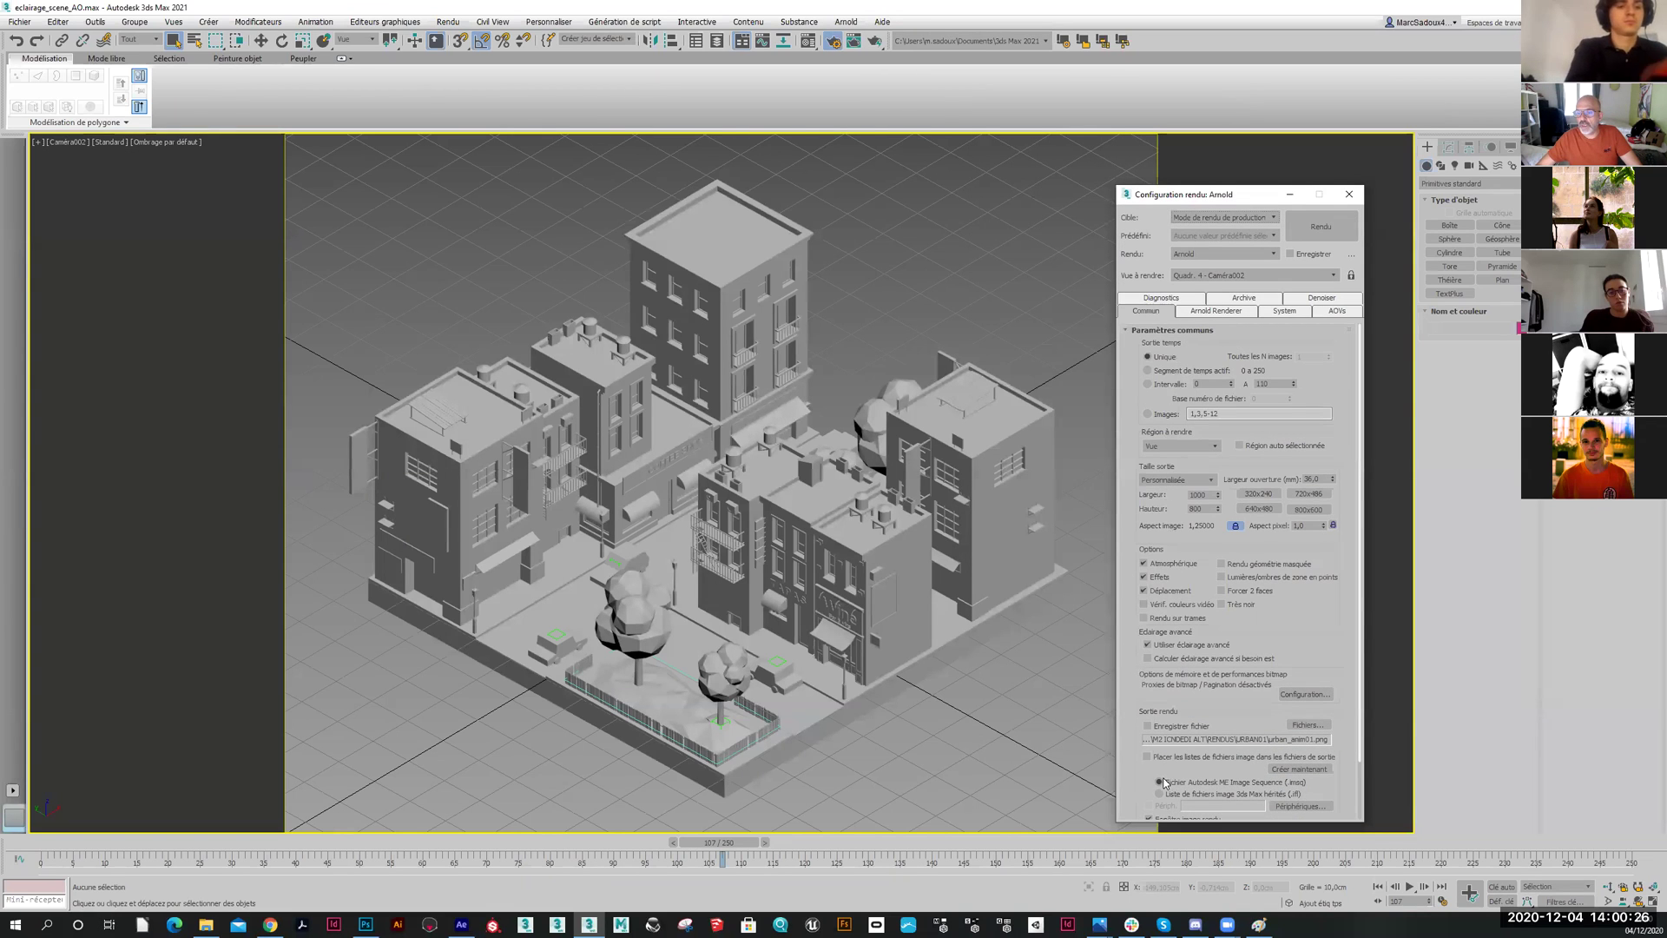
{"action": "left_click", "coordinate": [1217, 311]}
{"action": "double_click", "coordinate": [1204, 459]}
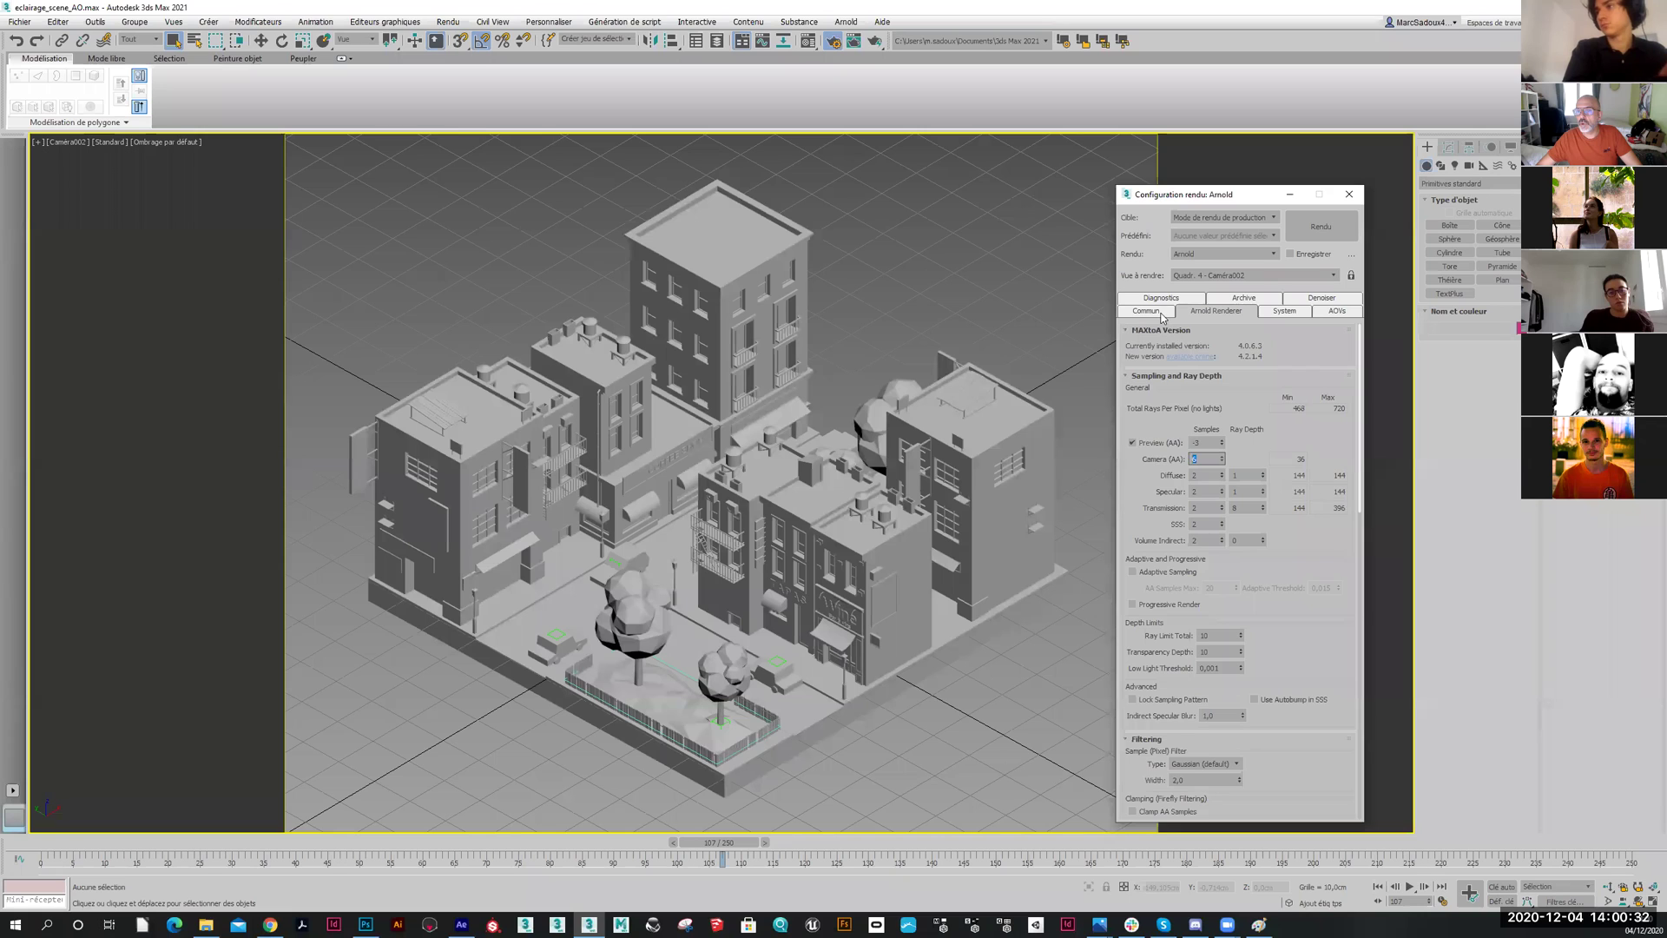
{"action": "left_click", "coordinate": [1305, 303]}
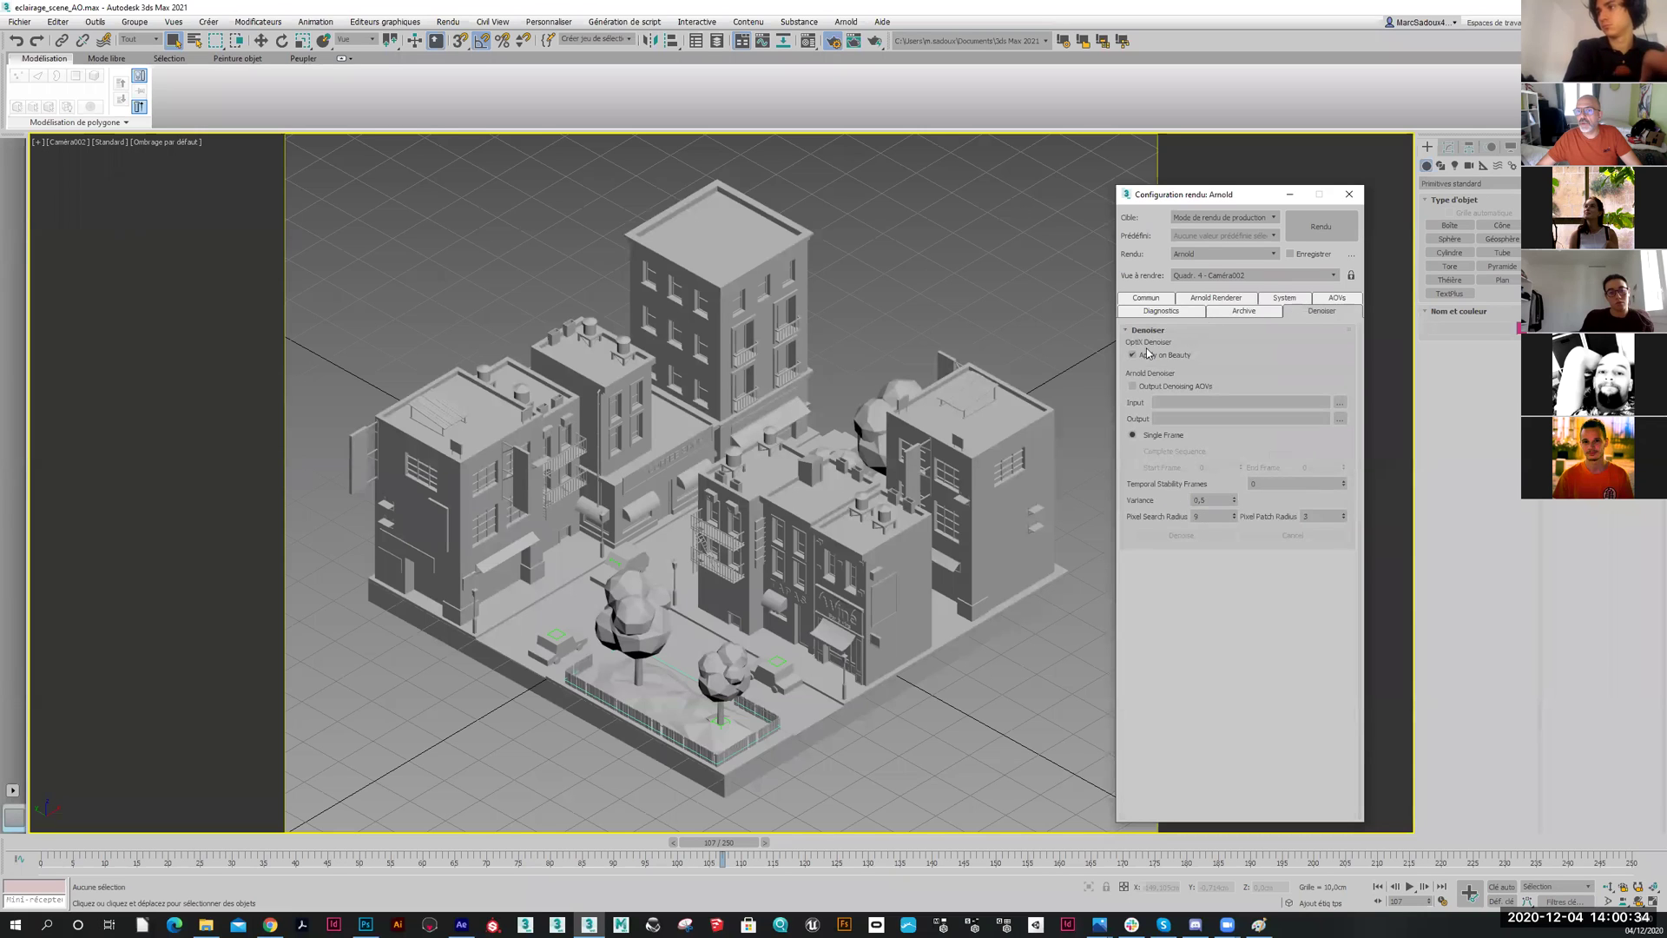
{"action": "left_click", "coordinate": [1146, 314]}
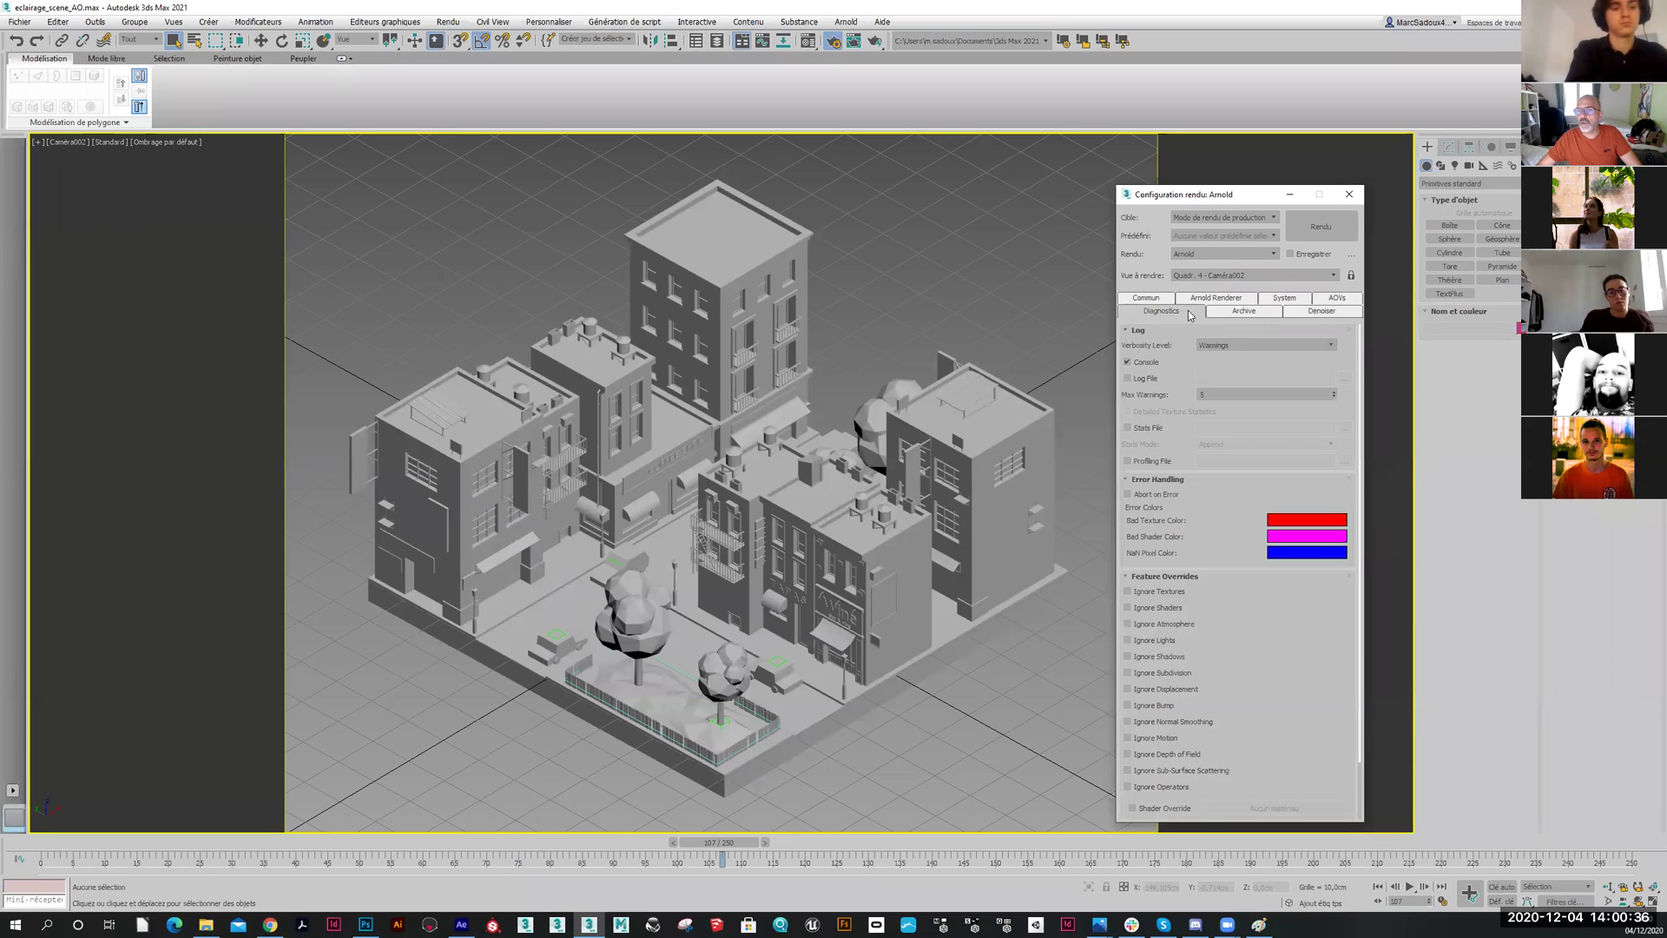
{"action": "left_click", "coordinate": [1157, 301]}
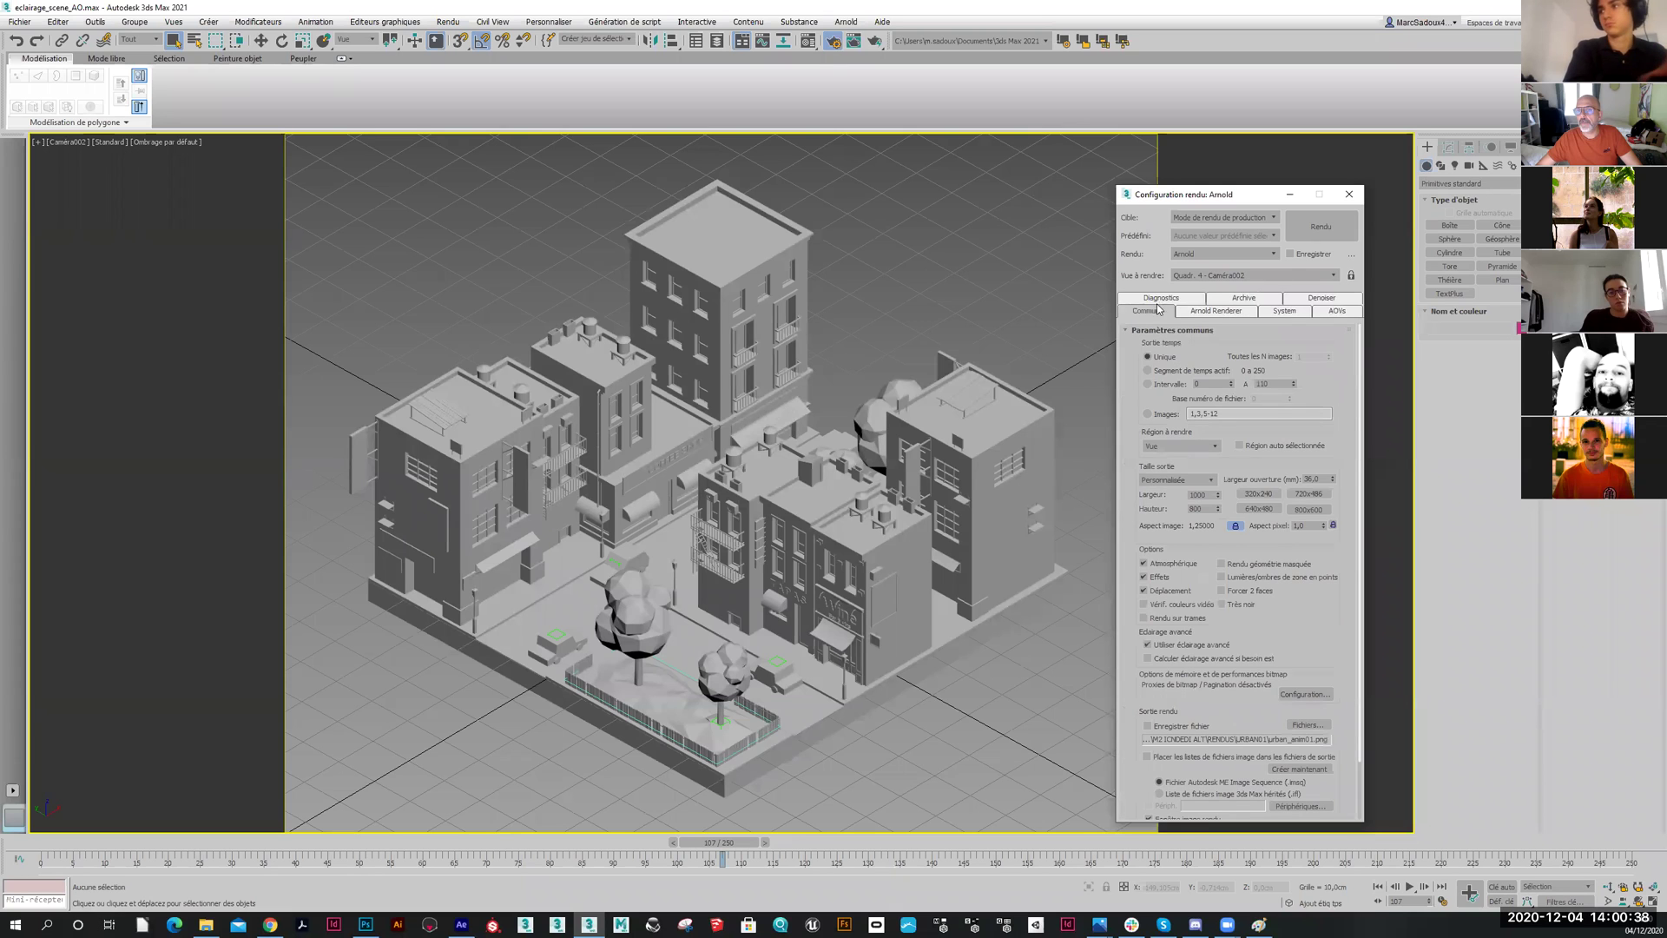
{"action": "left_click", "coordinate": [1316, 234]}
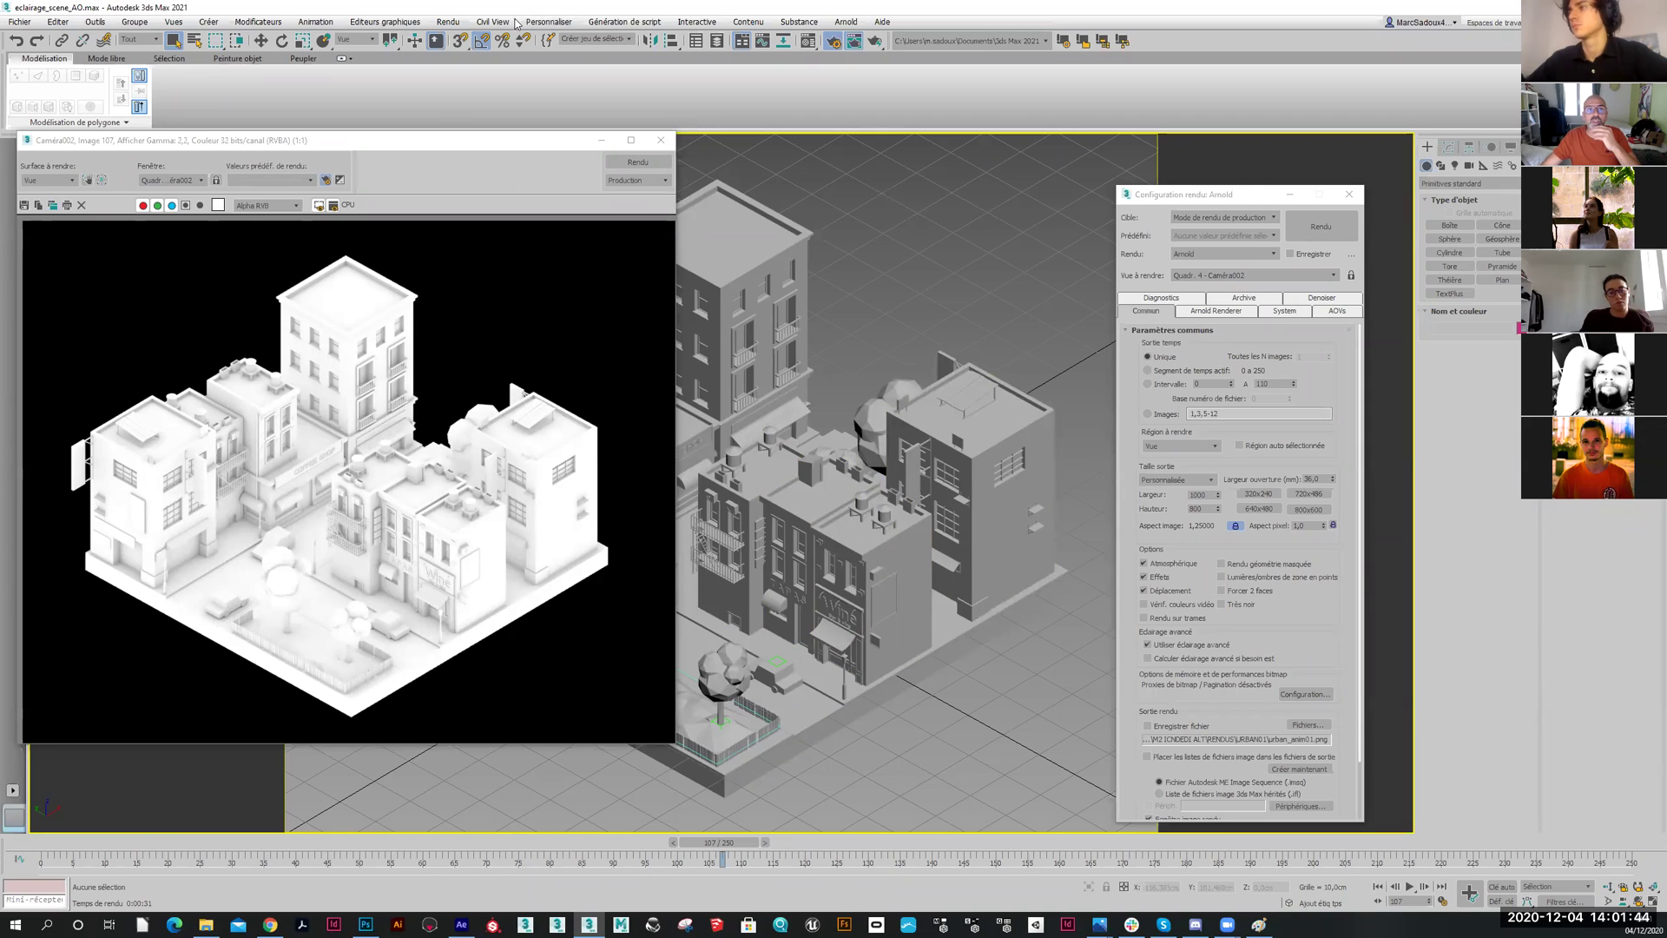
Set the environment background color to white
{"action": "left_click", "coordinate": [439, 24]}
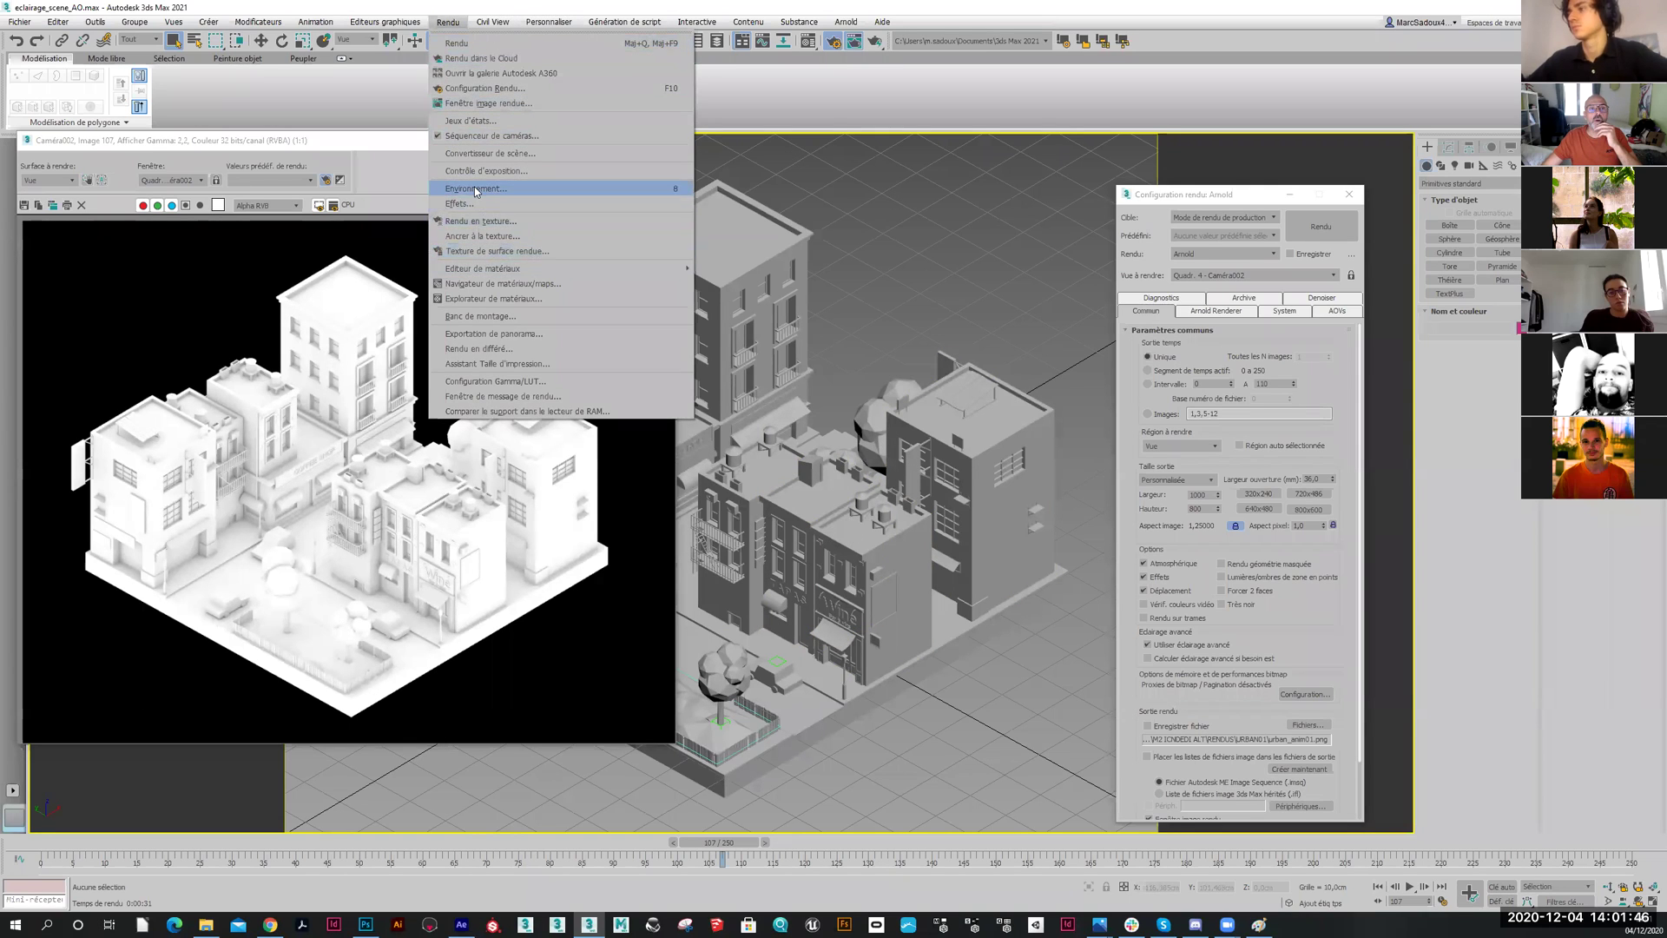
{"action": "left_click", "coordinate": [486, 188]}
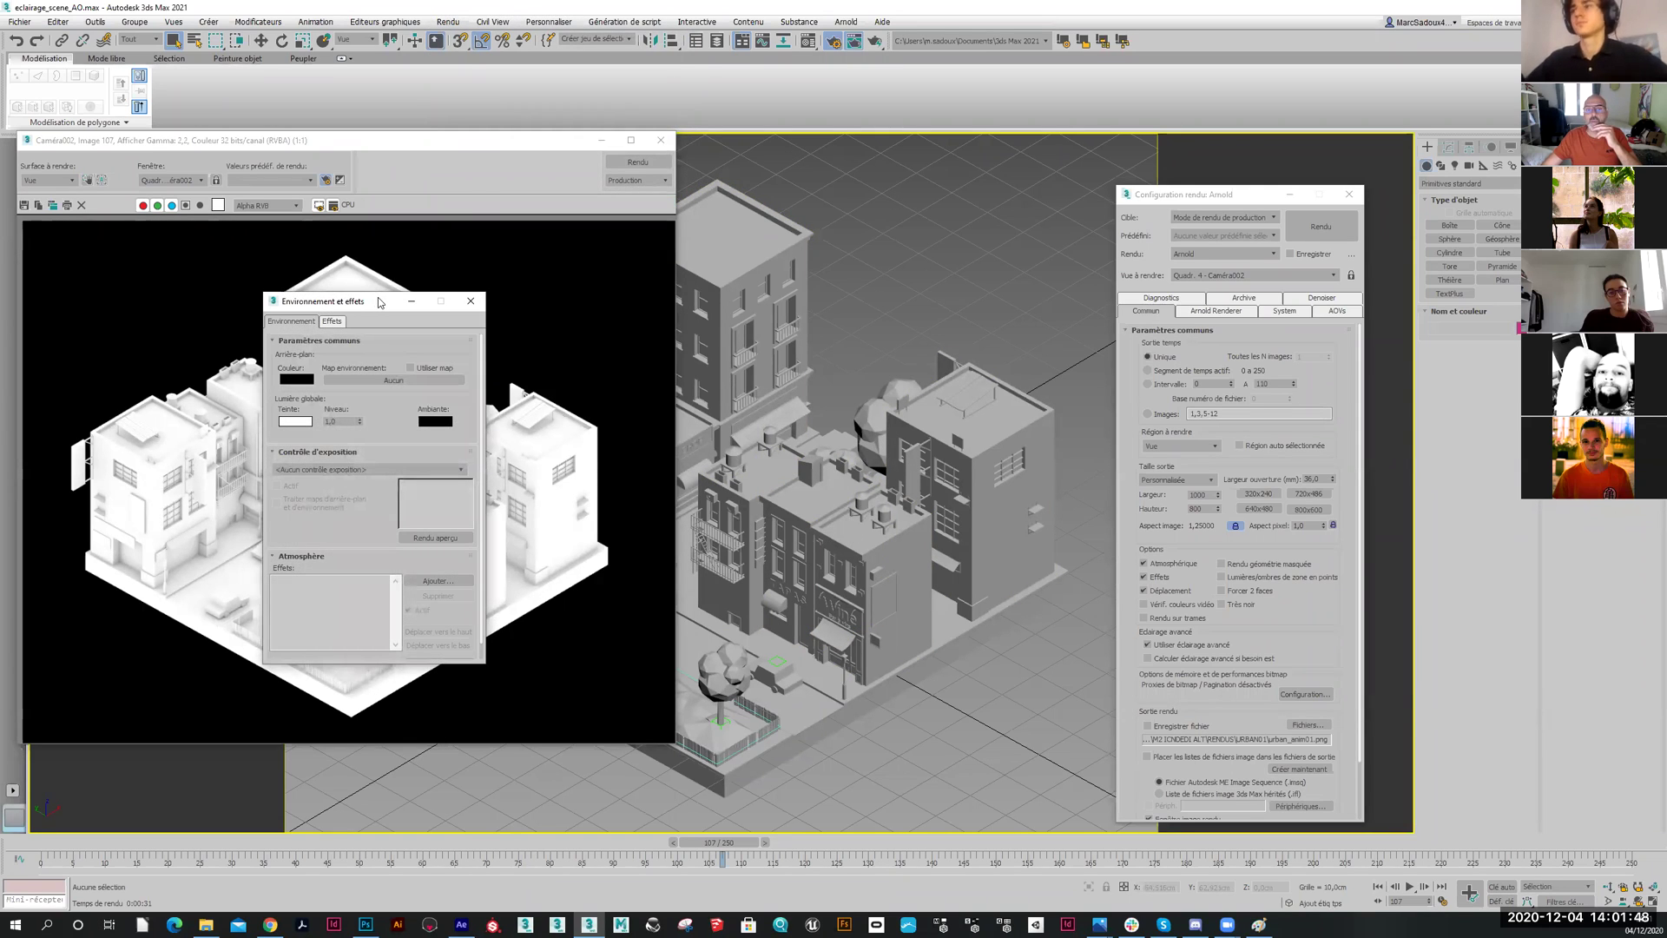
{"action": "left_click_drag", "start_coordinate": [369, 302], "coordinate": [922, 265]}
{"action": "left_click", "coordinate": [1134, 285]}
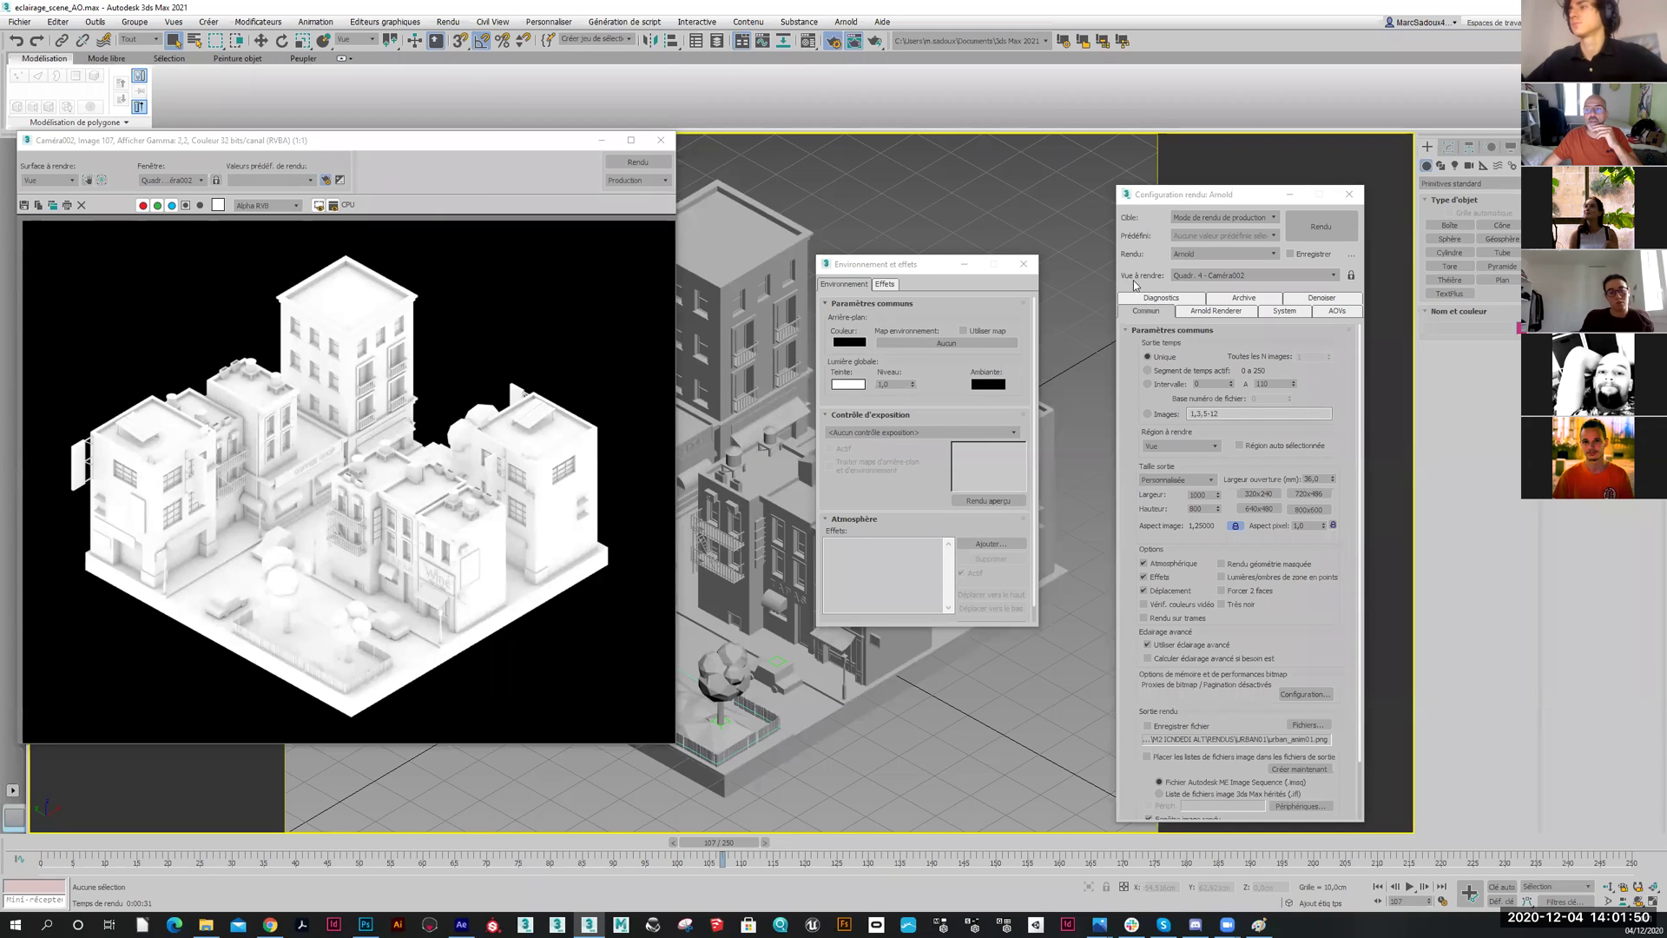
{"action": "left_click", "coordinate": [849, 341]}
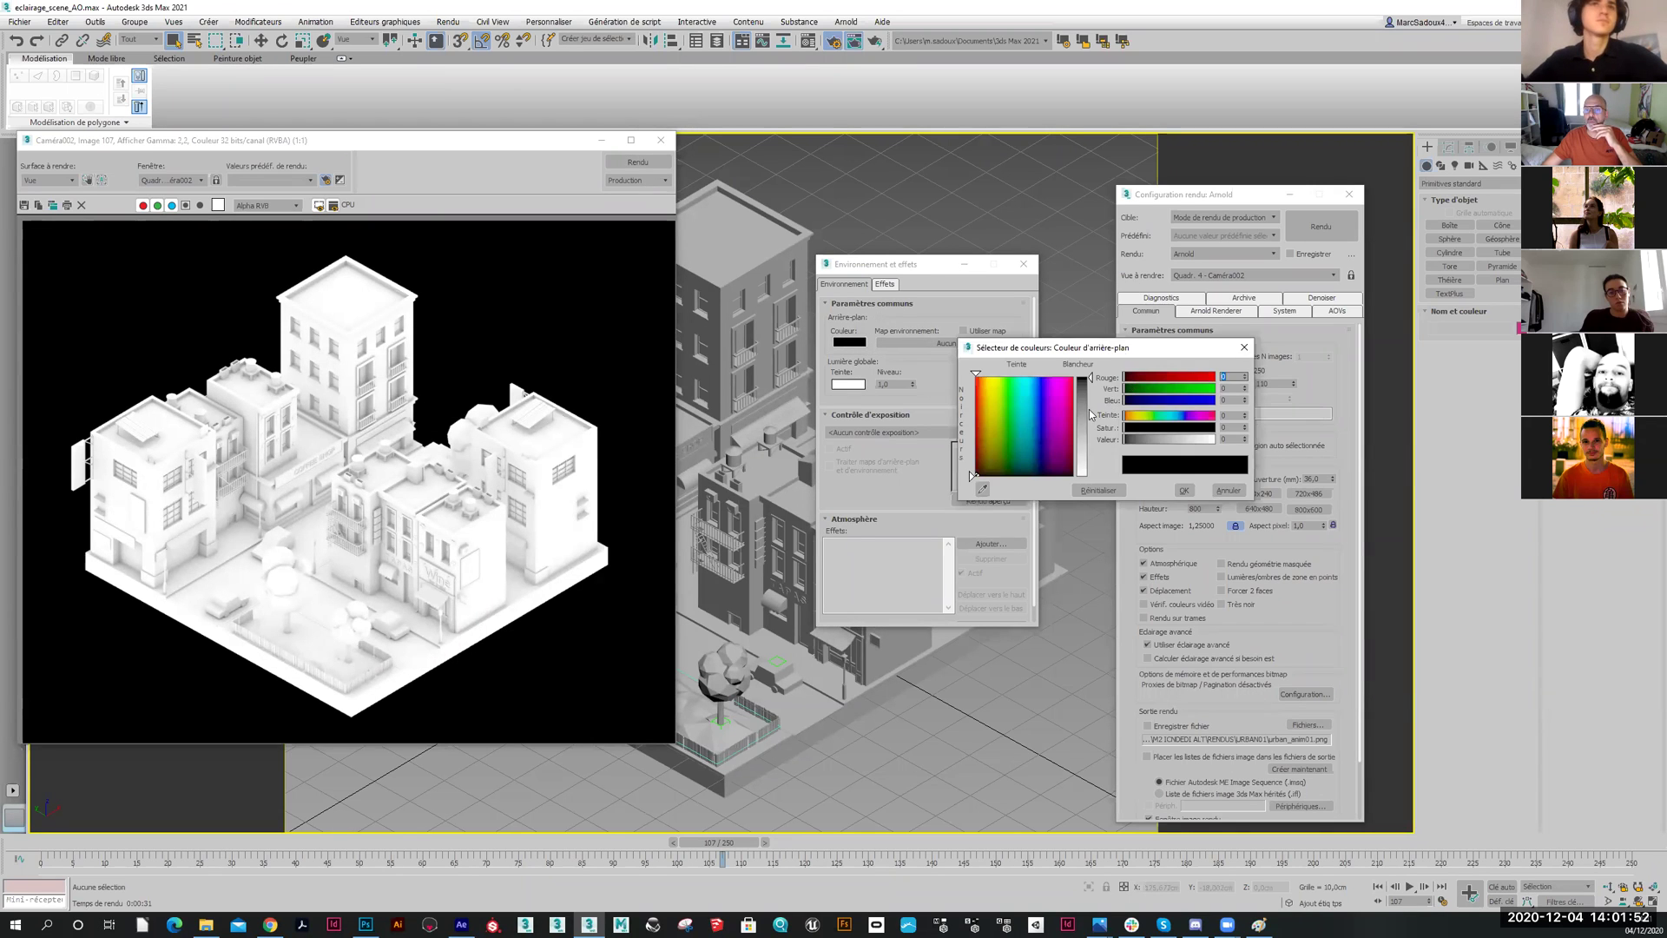
{"action": "left_click_drag", "start_coordinate": [1125, 439], "coordinate": [1214, 438]}
{"action": "left_click", "coordinate": [1185, 491]}
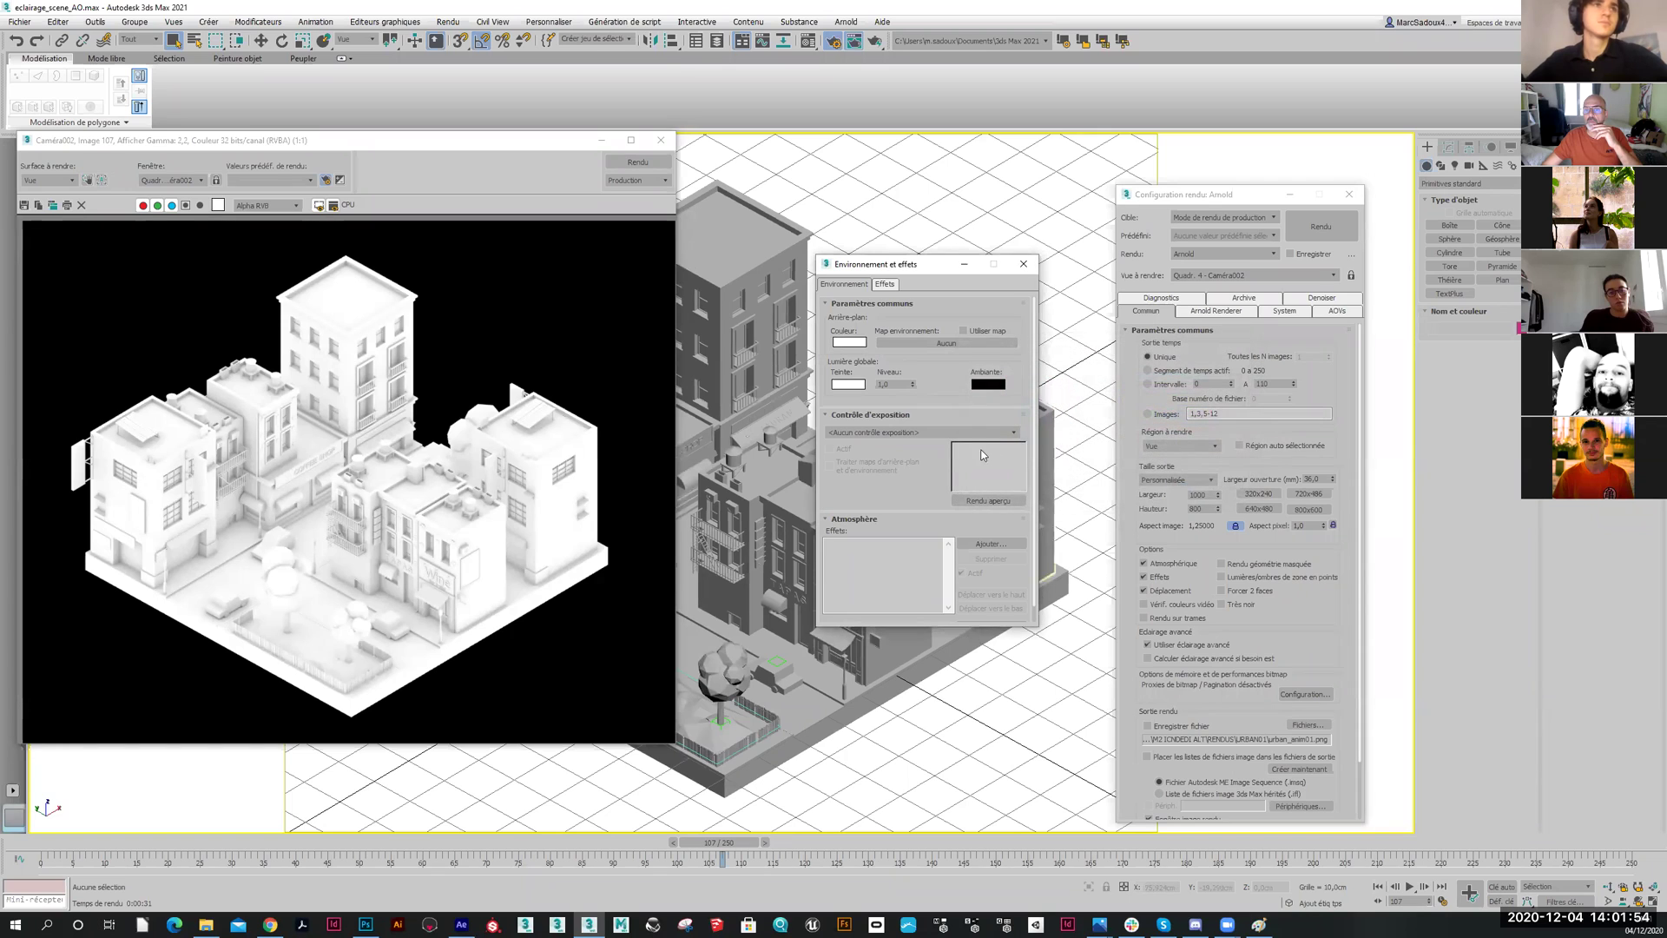
{"action": "left_click", "coordinate": [1026, 266]}
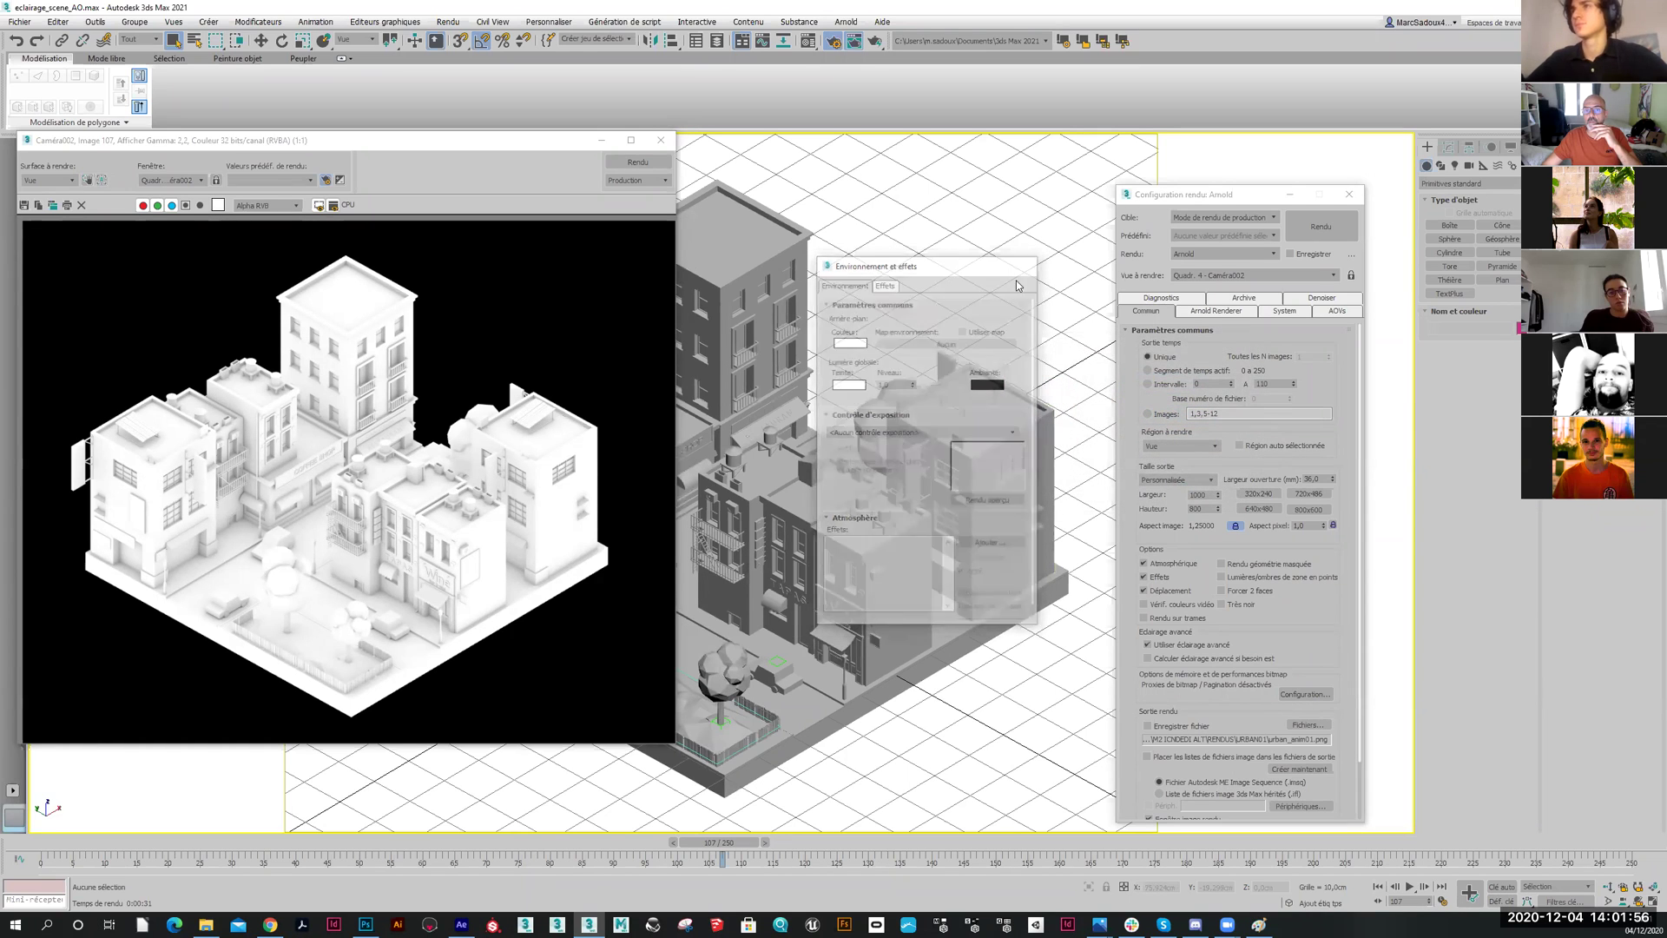
Set the viewport background to the solid color of the custom user interface
{"action": "key", "text": "alt+b"}
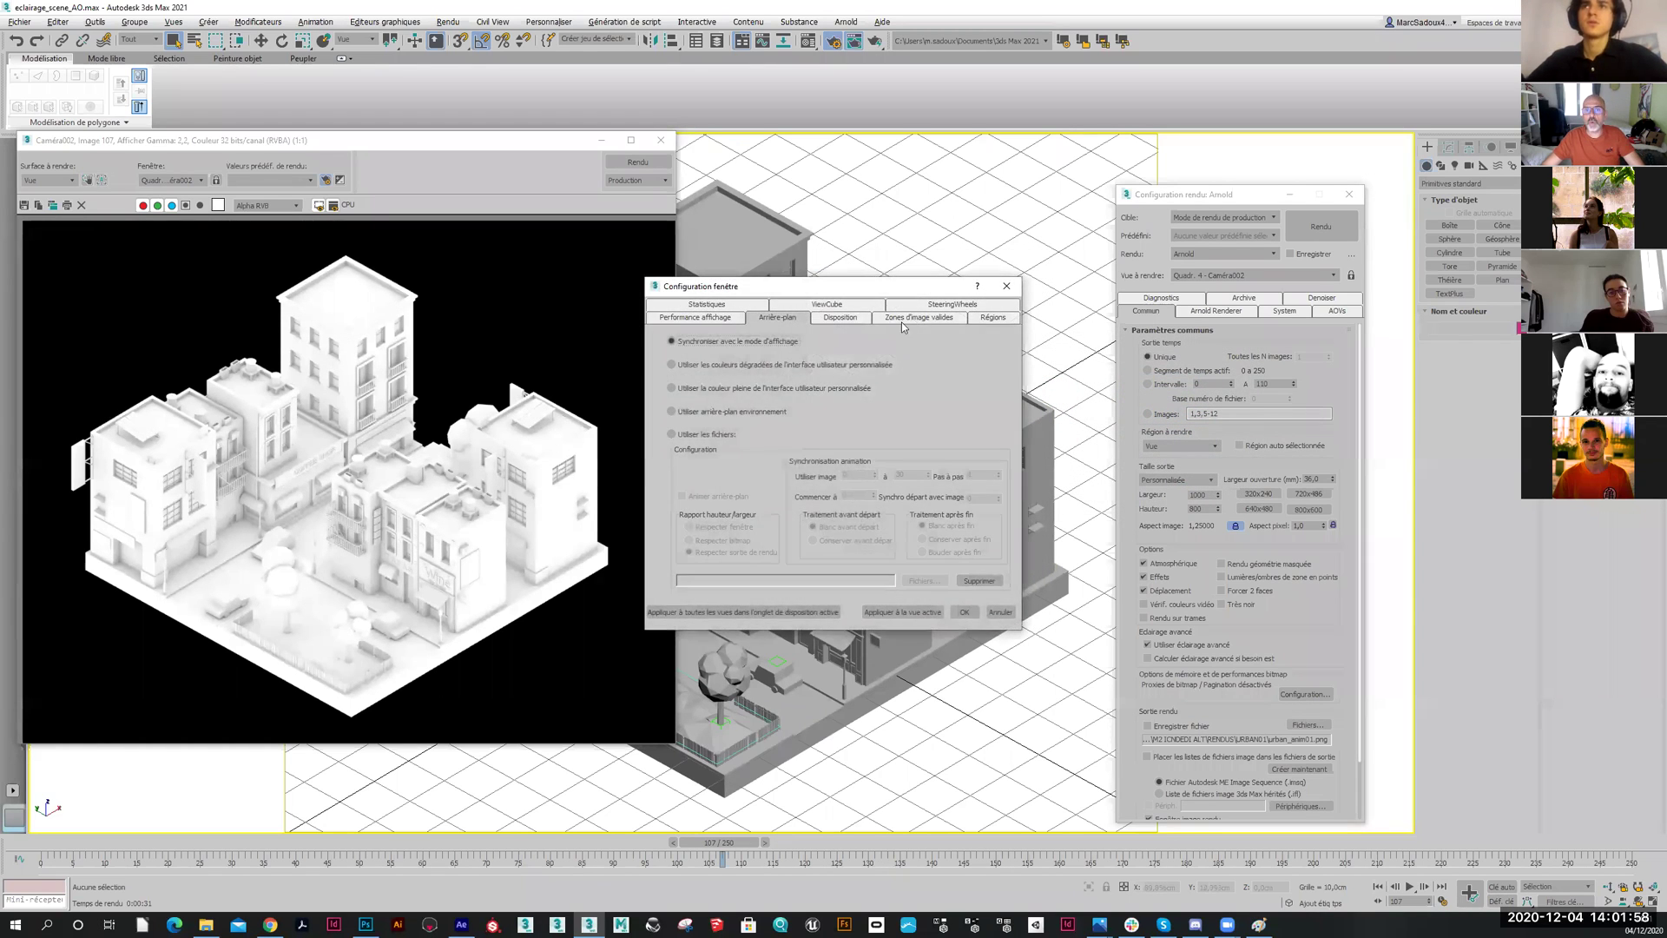
{"action": "left_click", "coordinate": [683, 392]}
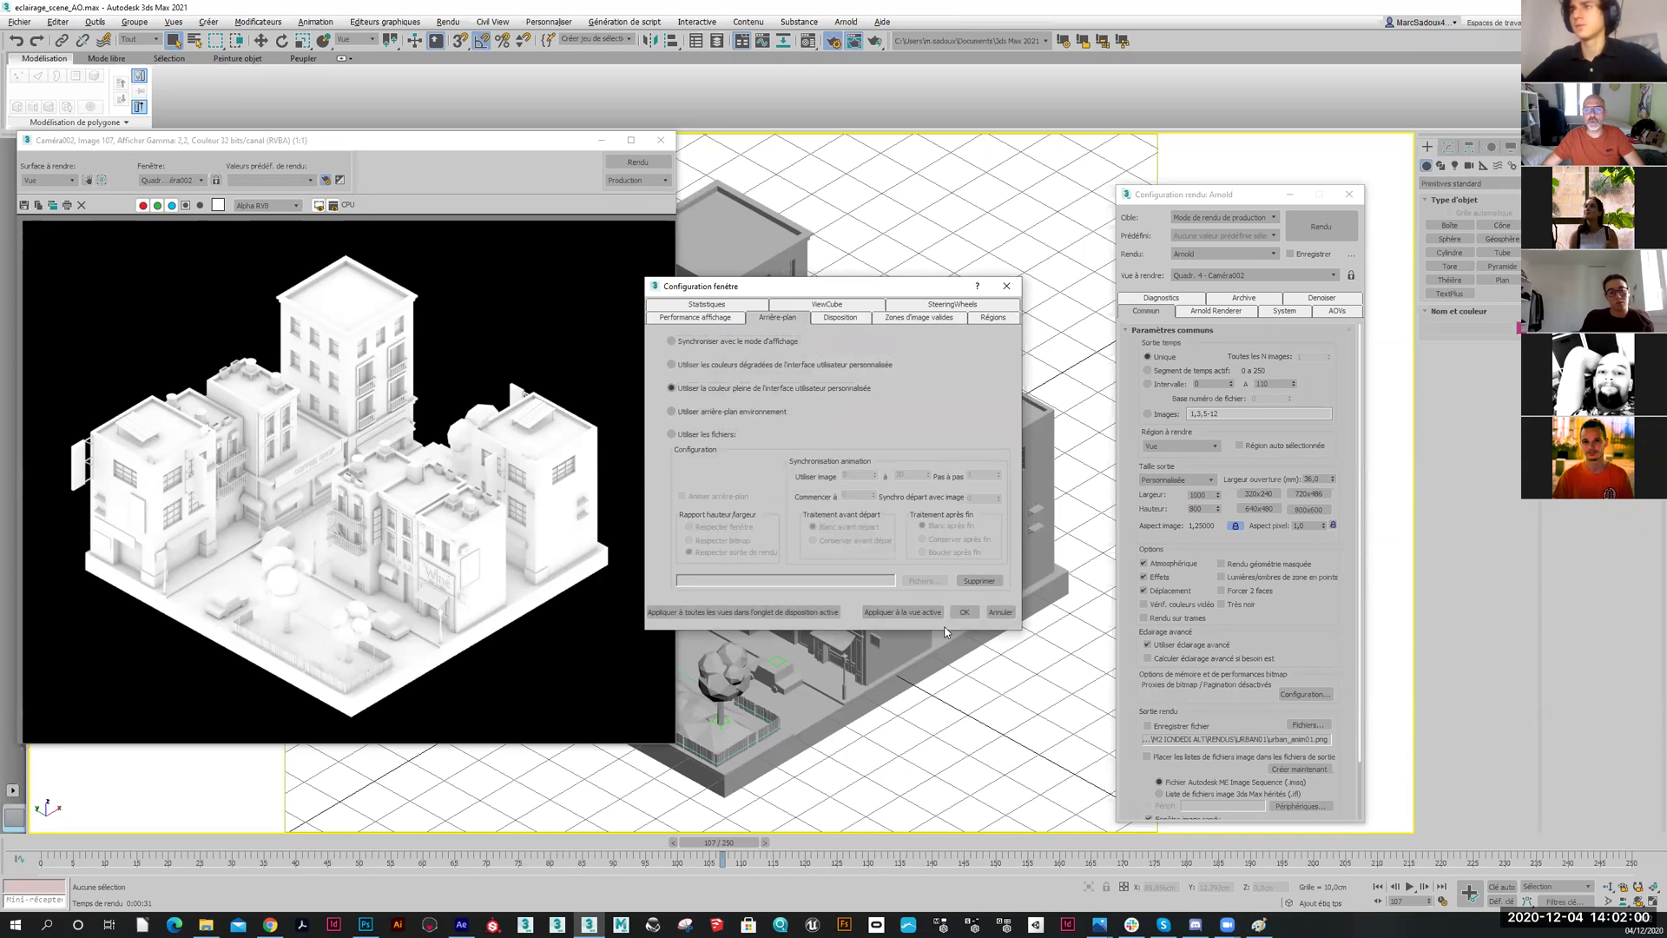
{"action": "left_click", "coordinate": [962, 612]}
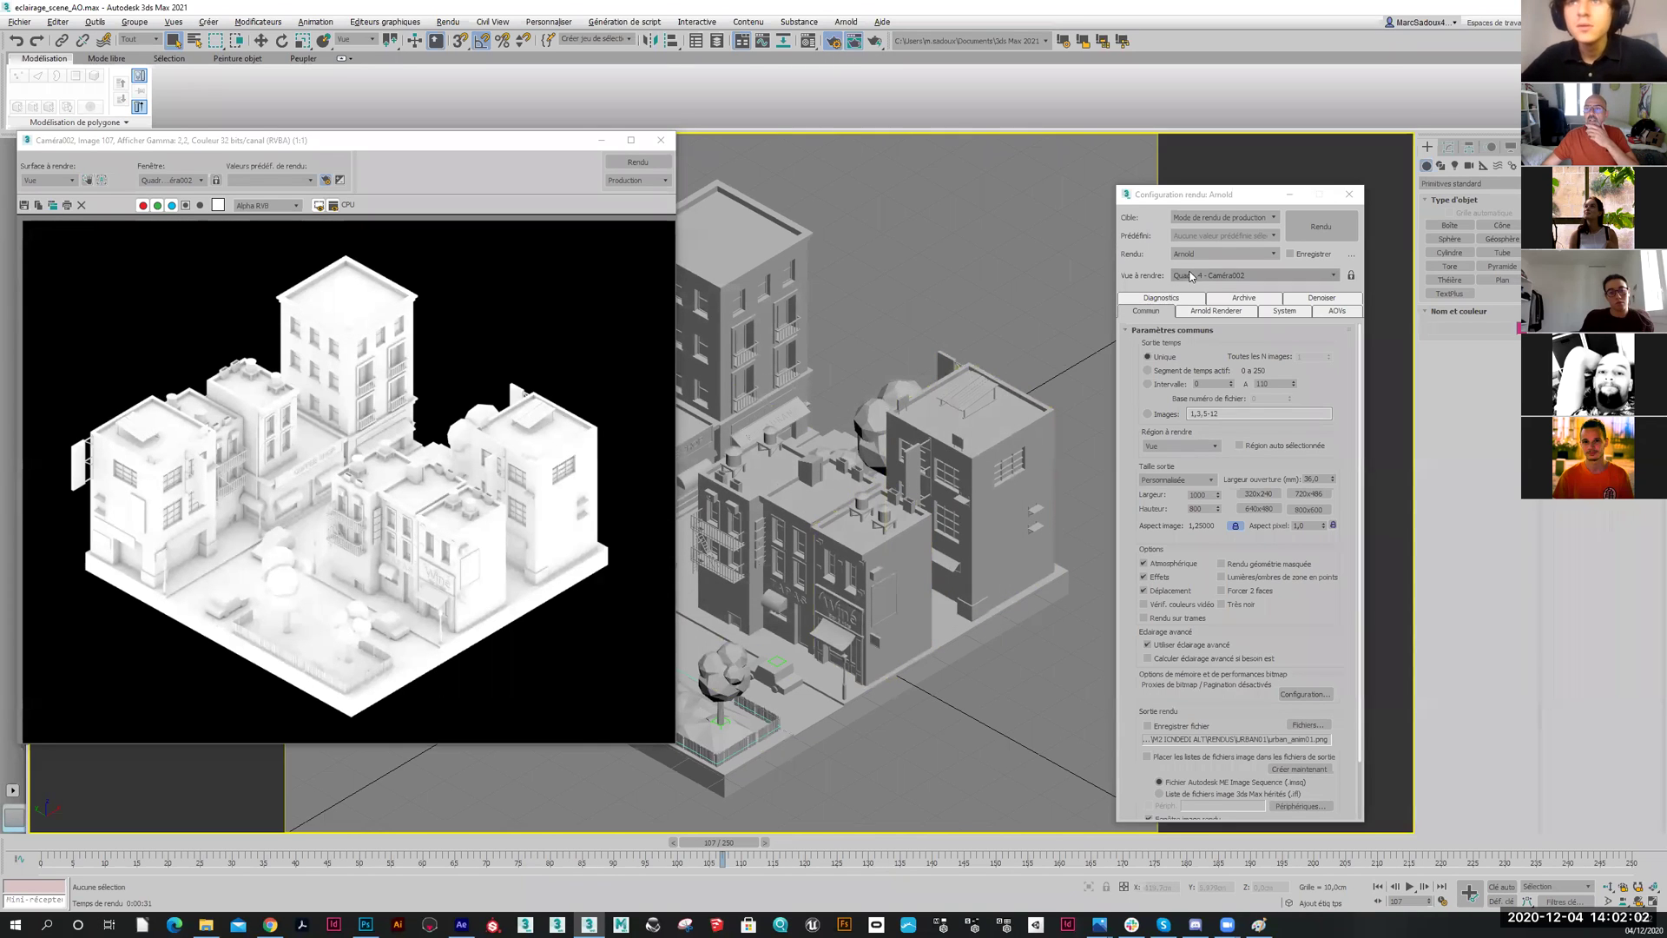
Render frame 107 again with the white background and cancel it once enough of the image can be checked
{"action": "left_click", "coordinate": [1291, 237]}
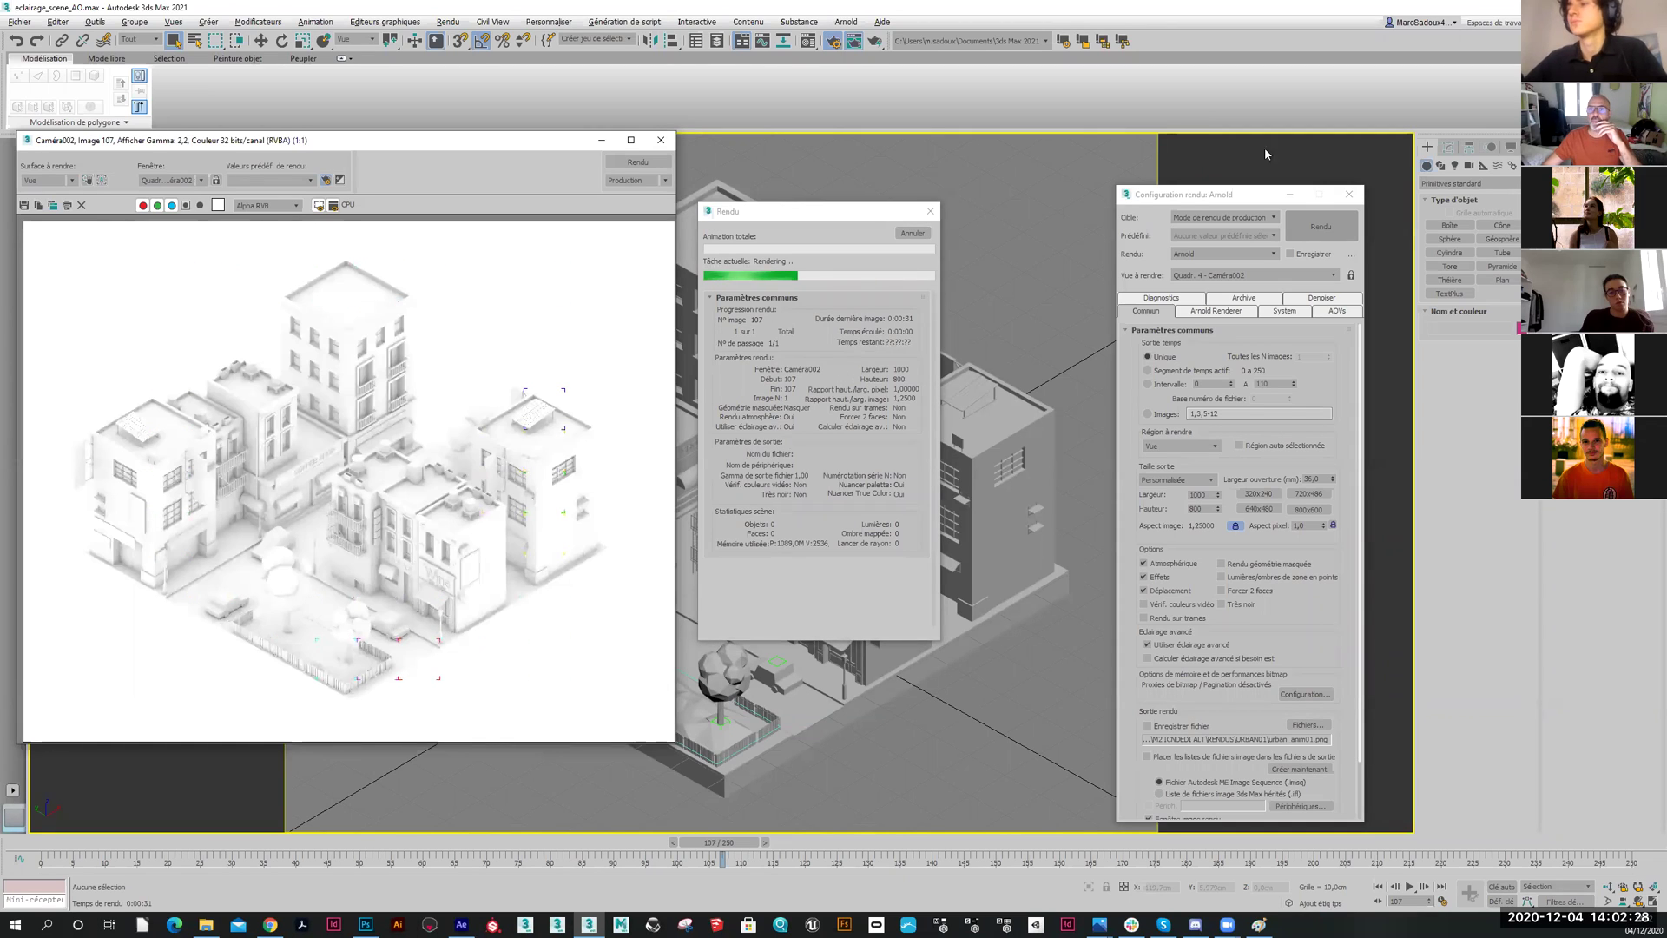
{"action": "left_click", "coordinate": [913, 233]}
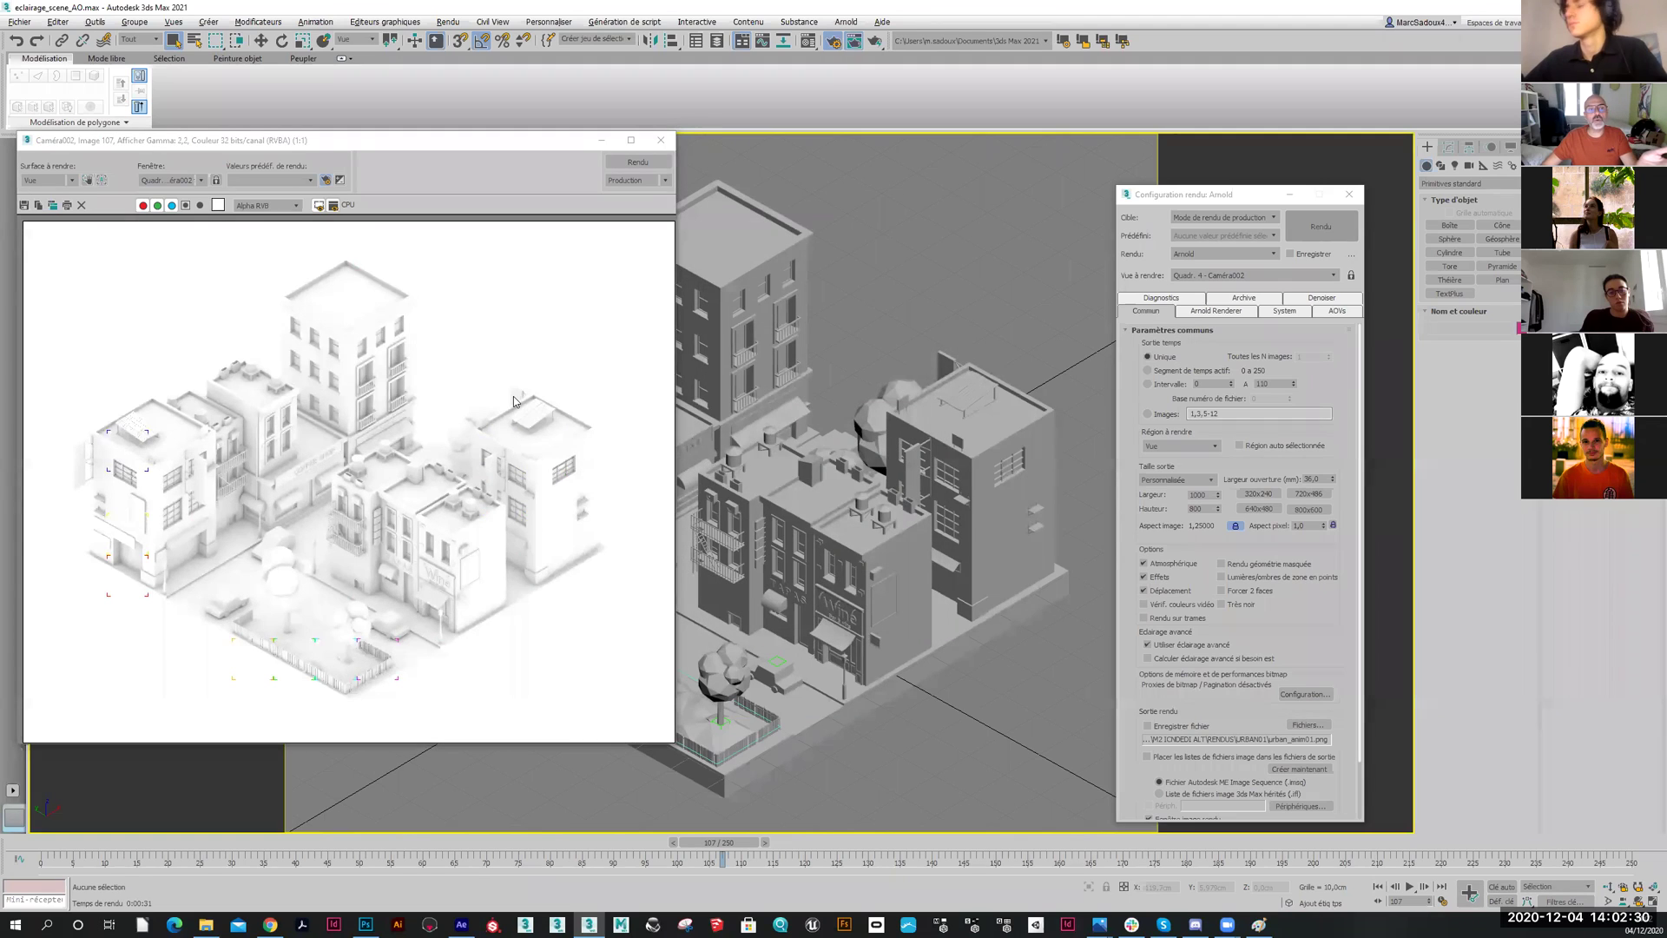
Set the render time output to the active time segment, 0 to 250, and enable saving to file
{"action": "left_click", "coordinate": [1164, 397]}
{"action": "left_click", "coordinate": [1149, 371]}
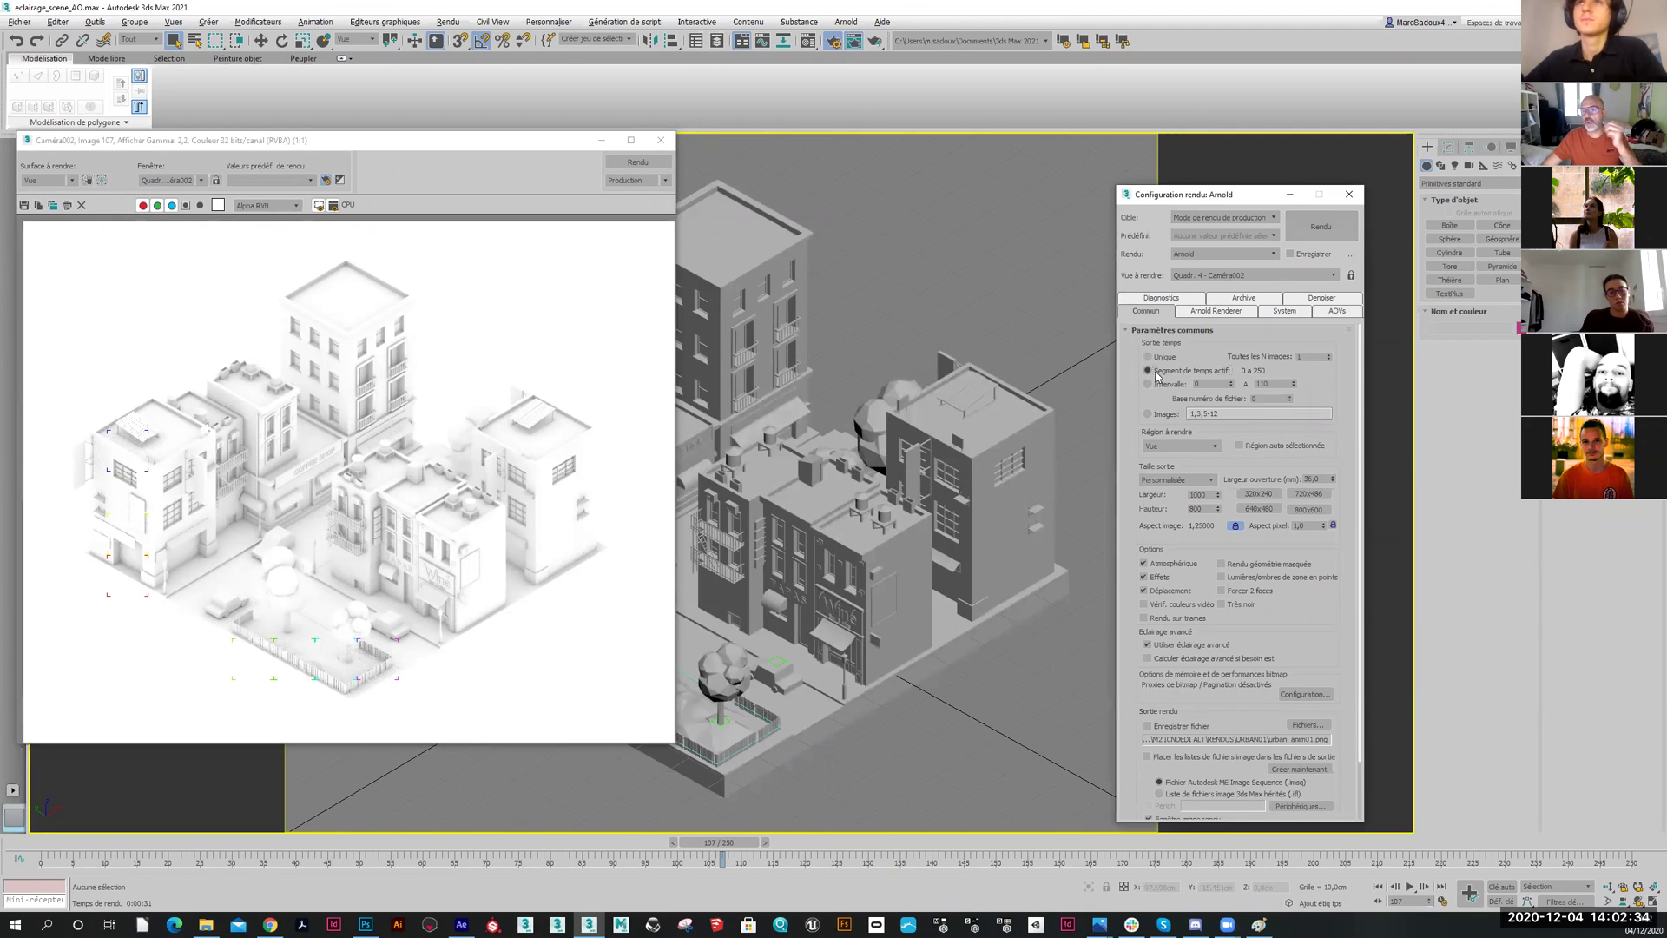
{"action": "left_click", "coordinate": [1149, 727]}
Choose the AO folder inside RENDUS\URBAN FINAL as the destination of the render output file
{"action": "left_click", "coordinate": [1309, 726]}
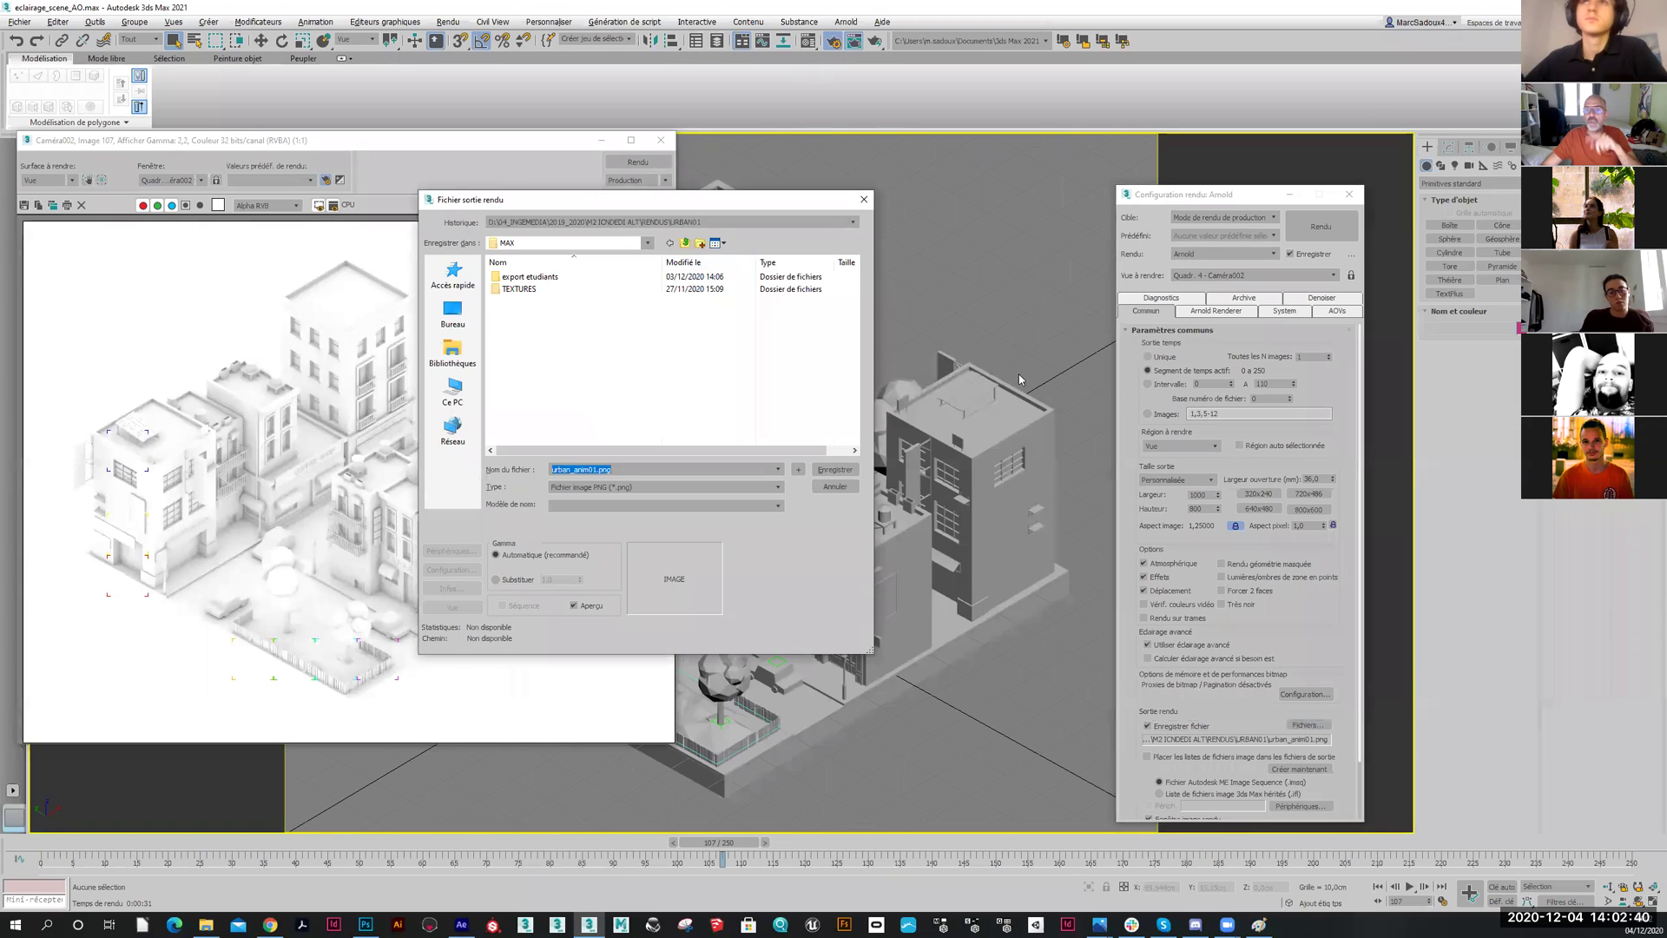
{"action": "left_click", "coordinate": [601, 224]}
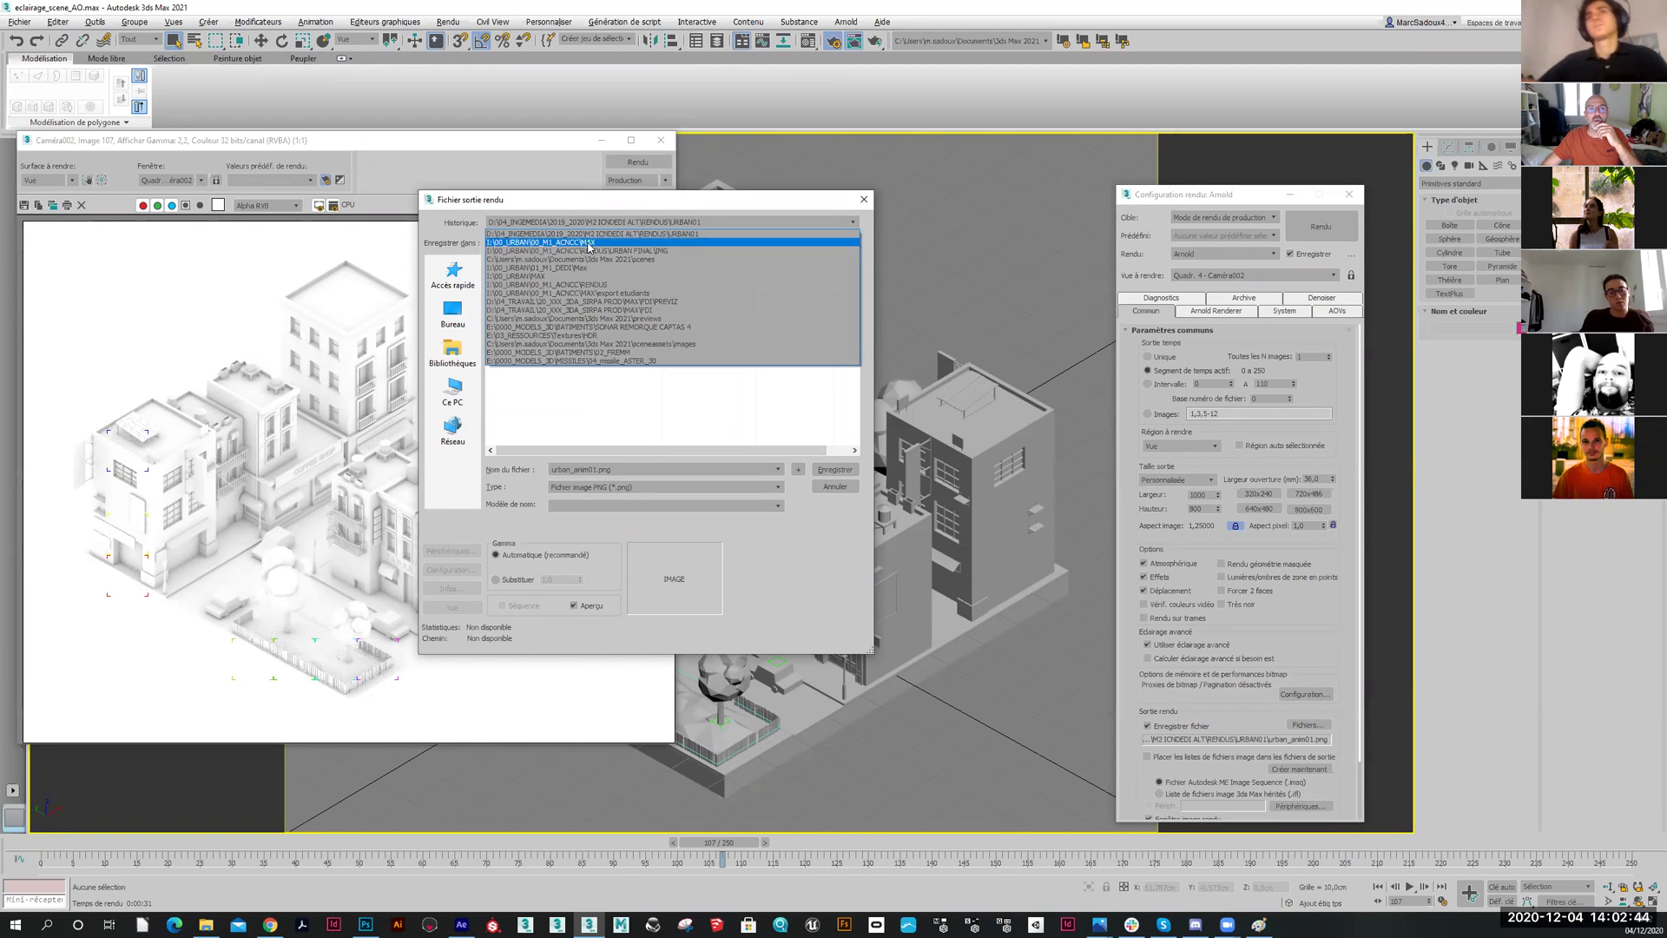
{"action": "left_click", "coordinate": [590, 250]}
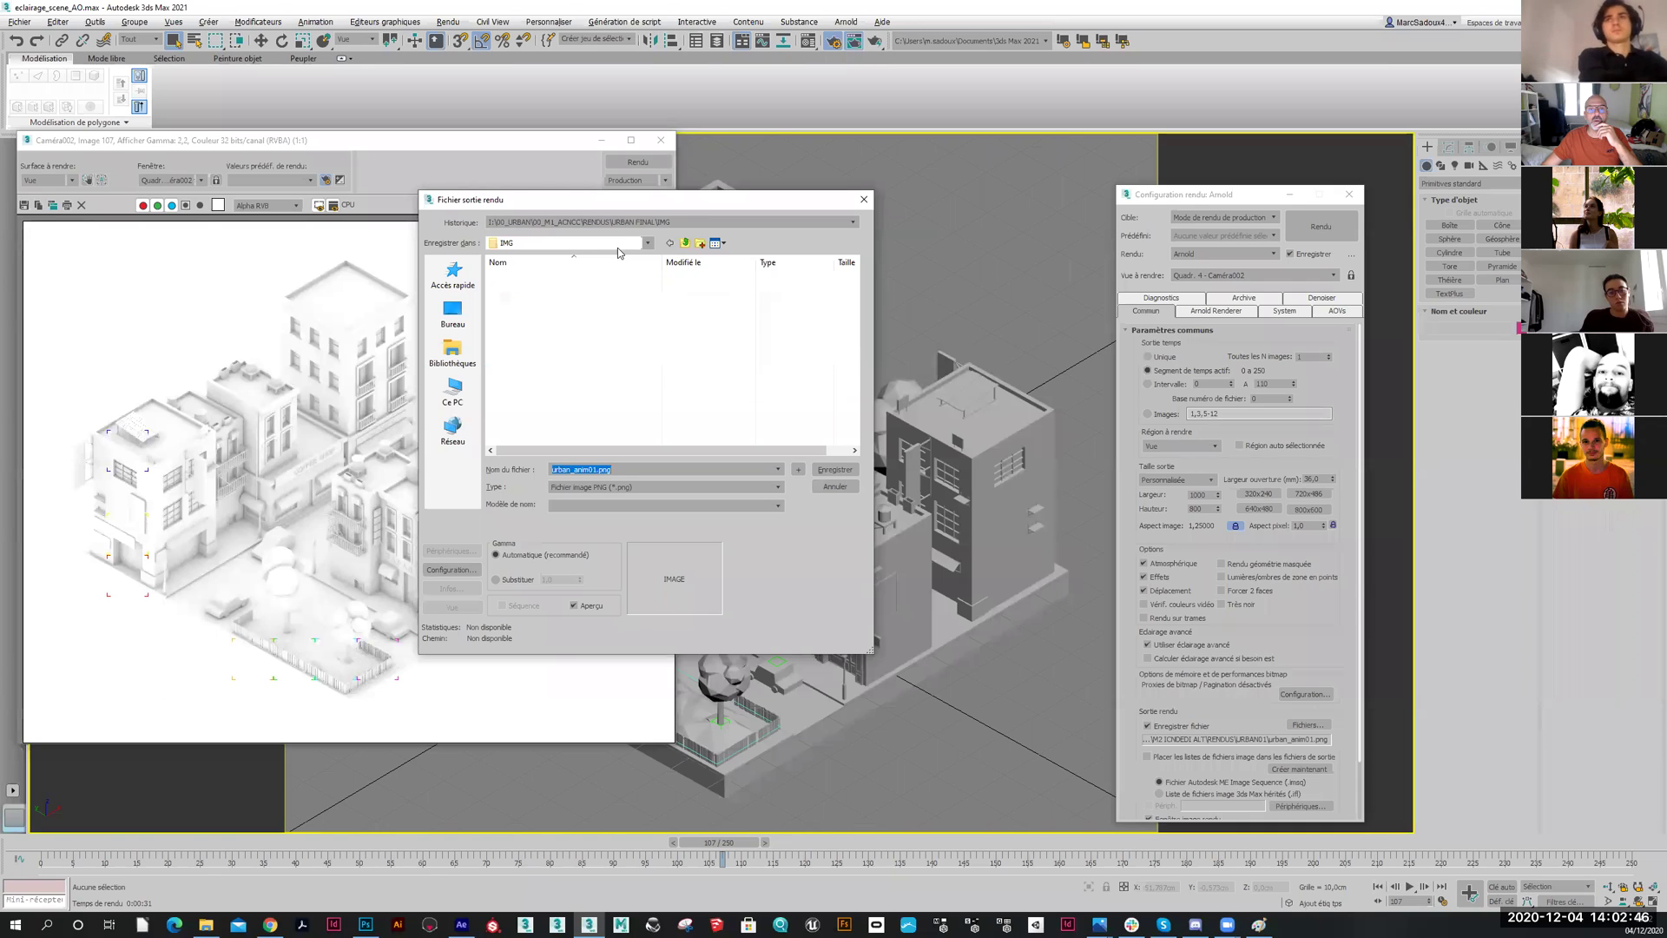
{"action": "left_click", "coordinate": [685, 243]}
{"action": "double_click", "coordinate": [504, 278]}
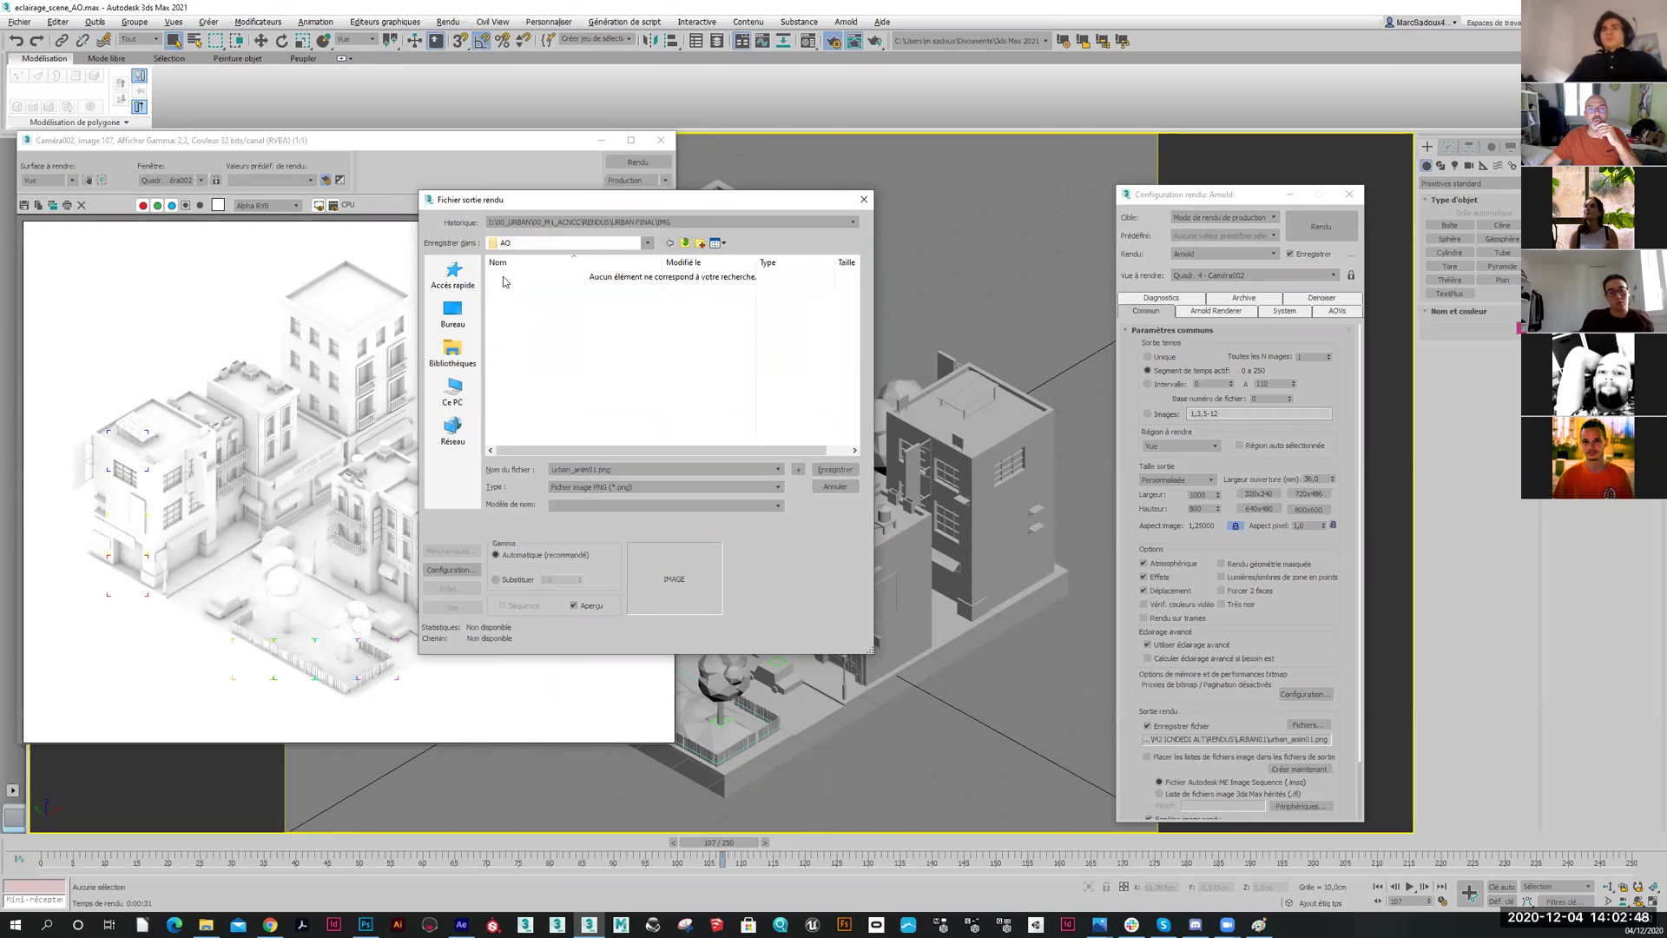
Save the render output as urban_animAO.jpg in JPEG format, accepting quality 100
{"action": "double_click", "coordinate": [572, 469]}
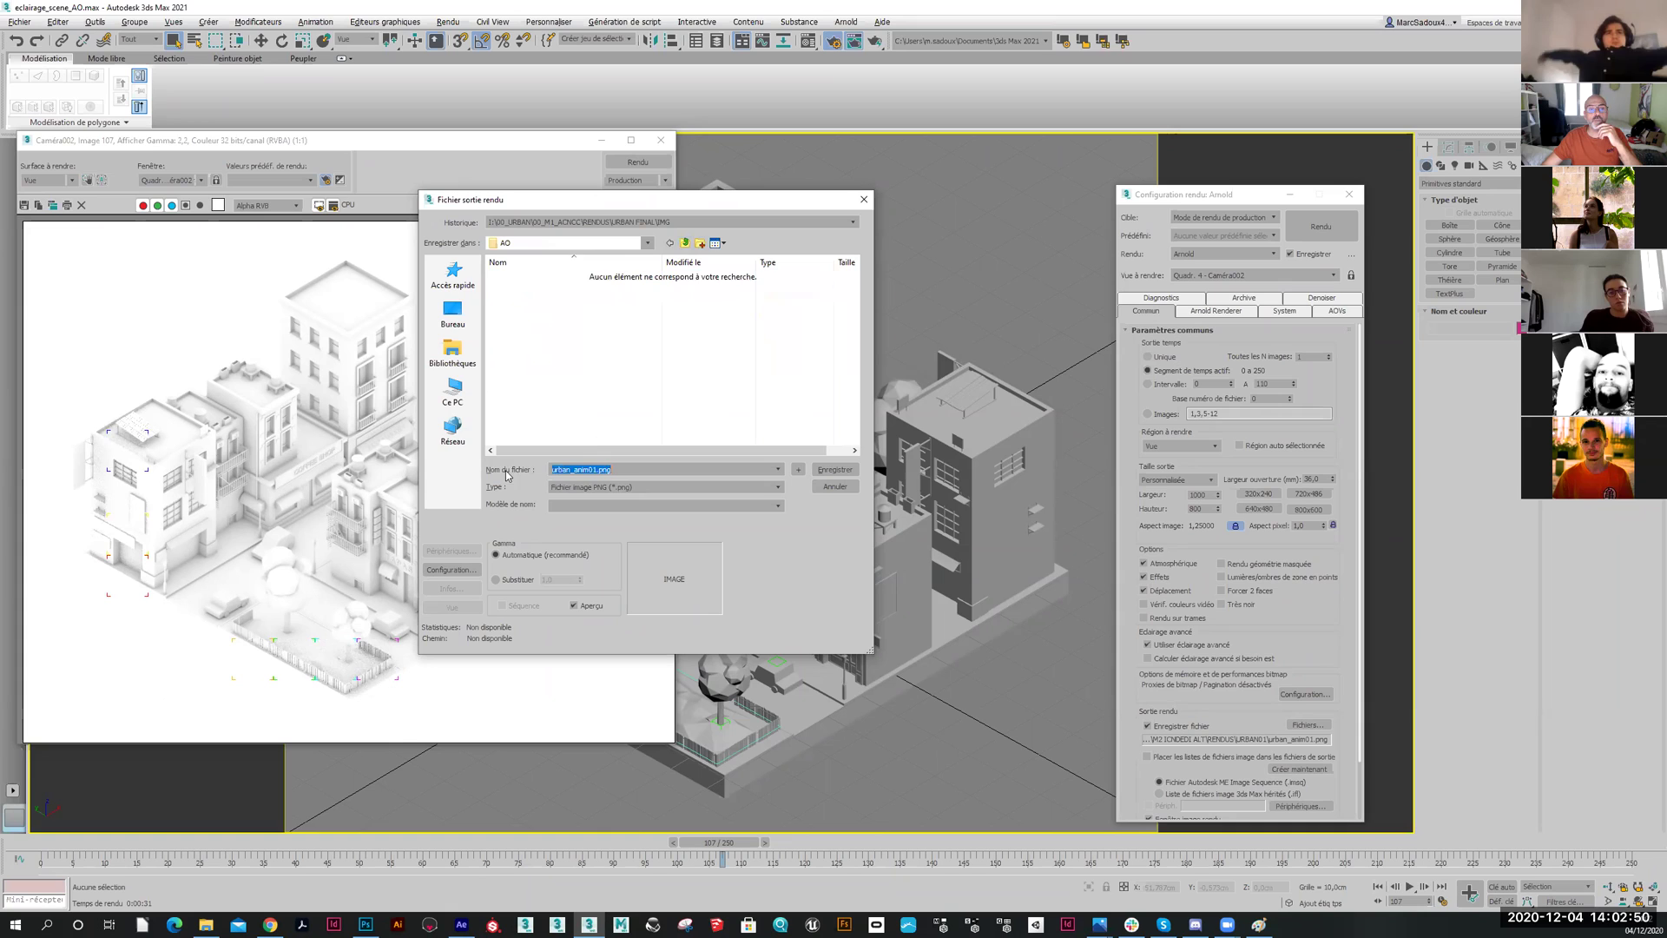
{"action": "double_click", "coordinate": [596, 469]}
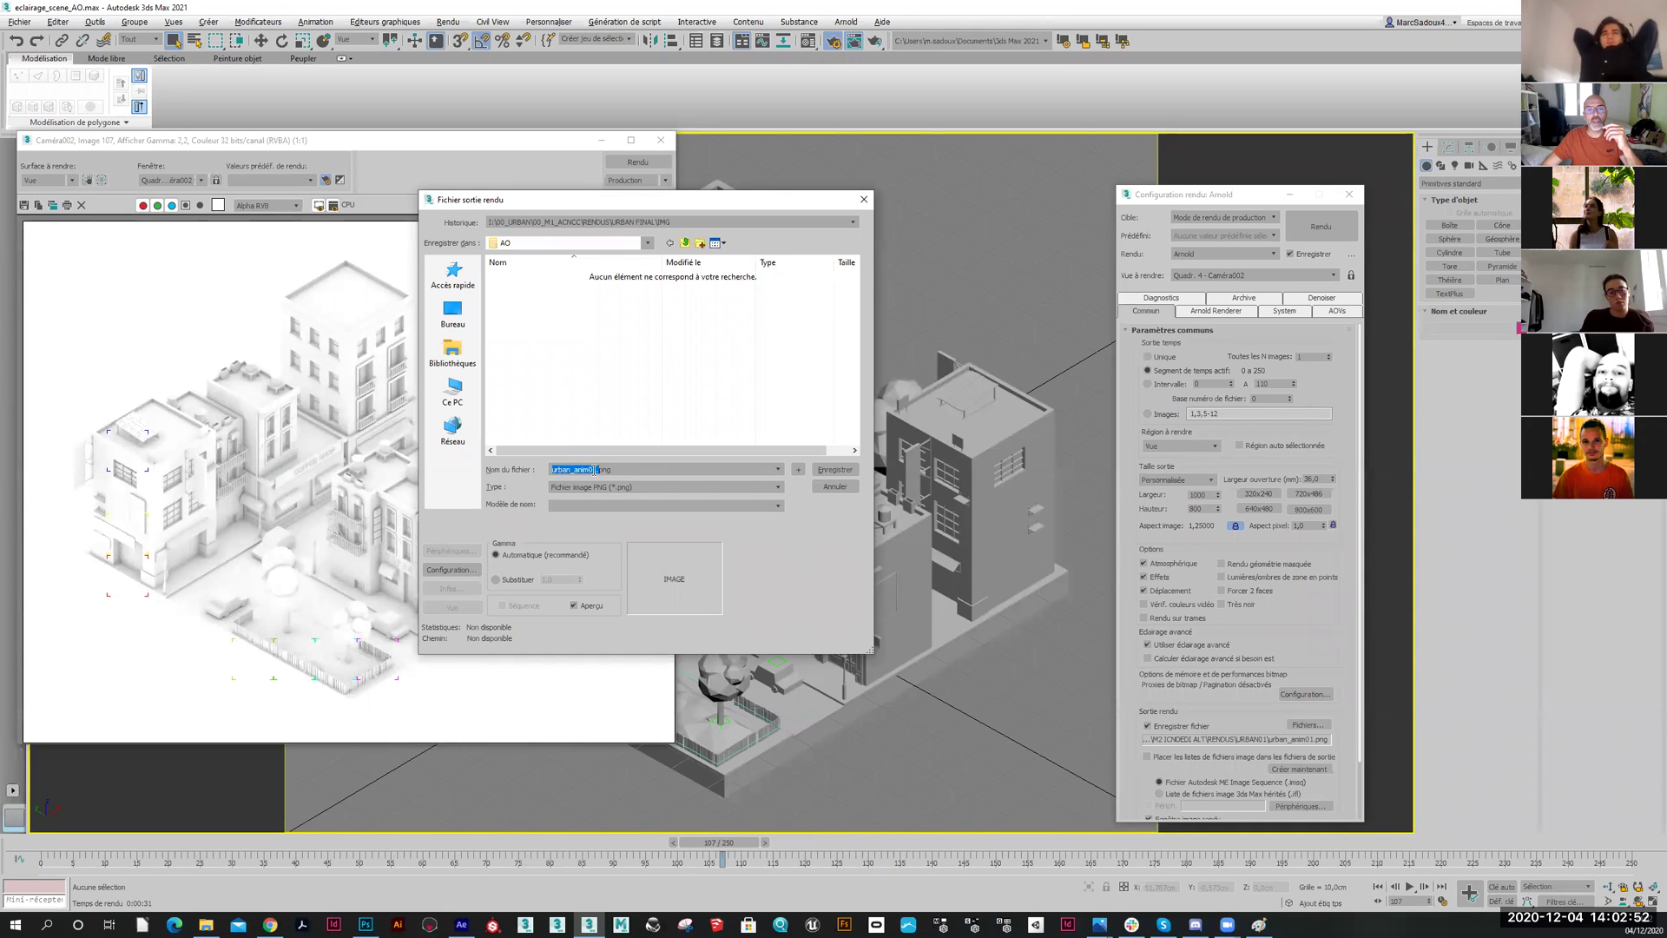
{"action": "left_click_drag", "start_coordinate": [610, 469], "coordinate": [590, 469]}
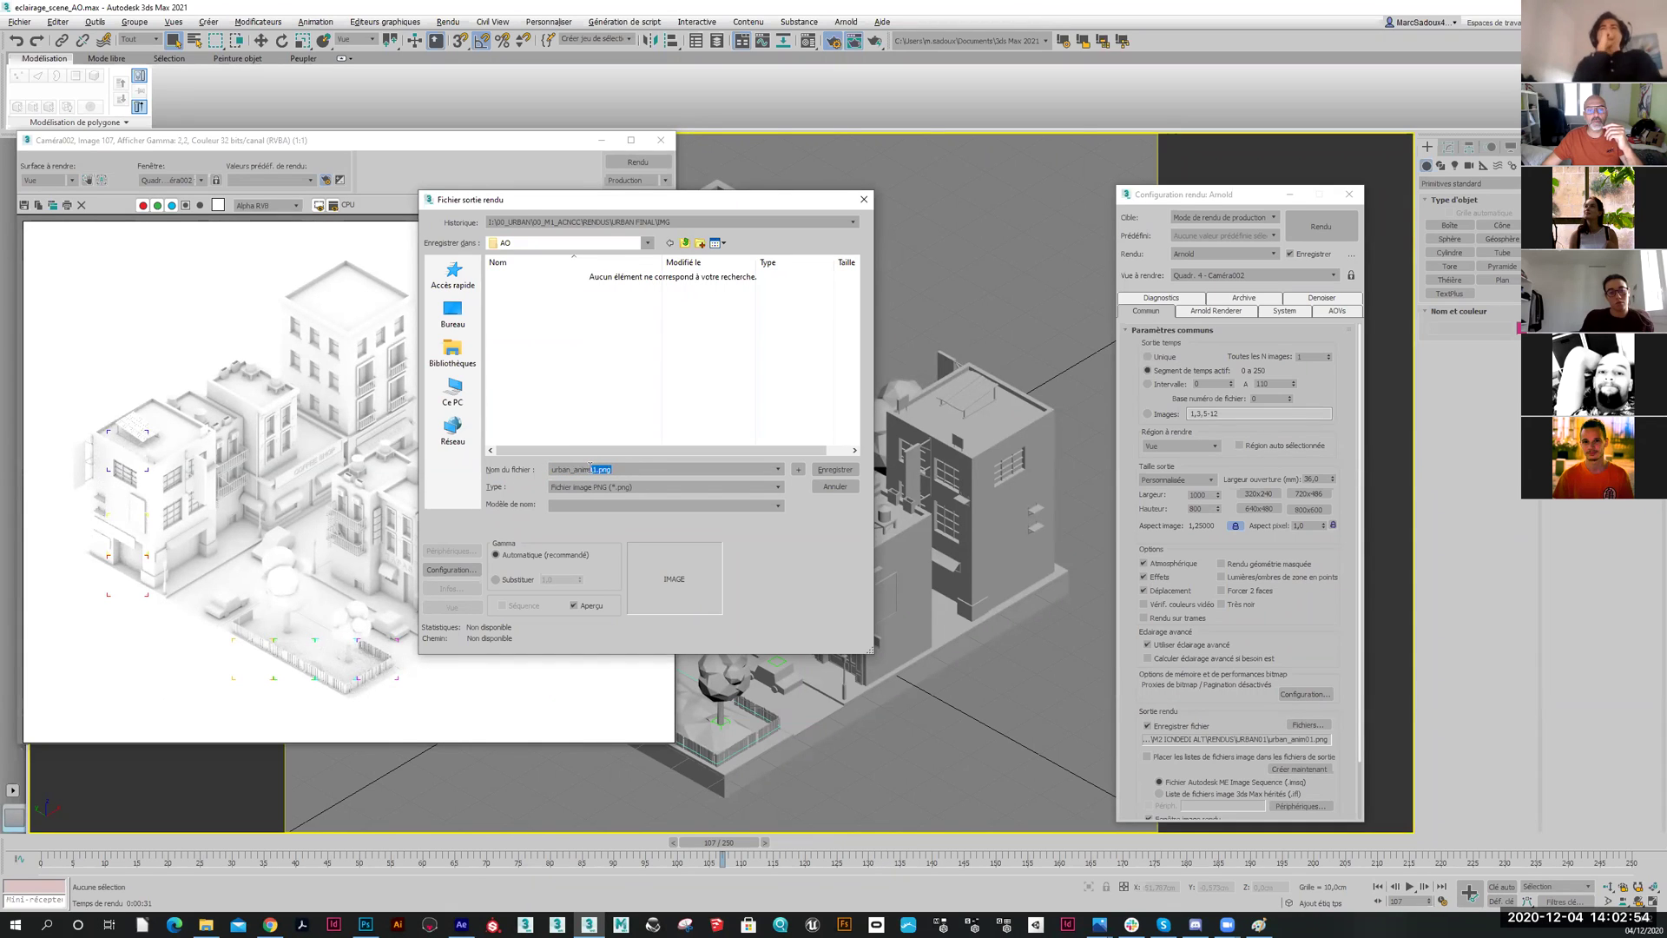
{"action": "type", "text": "AO_"}
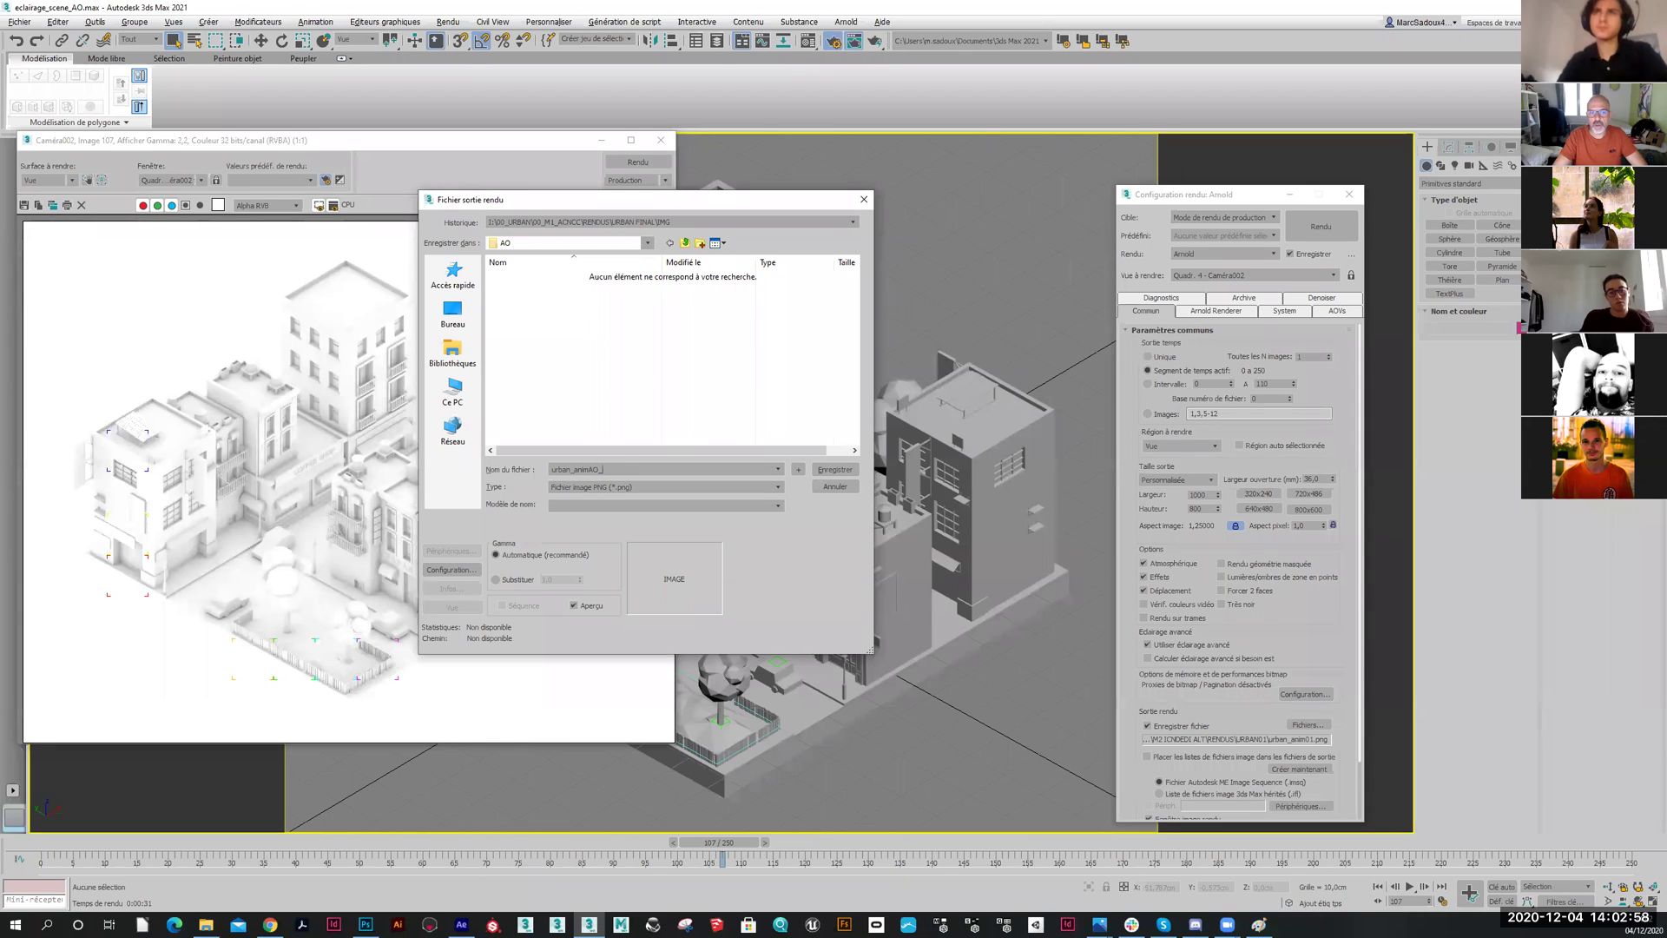
{"action": "key", "text": "BackSpace"}
{"action": "type", "text": "."}
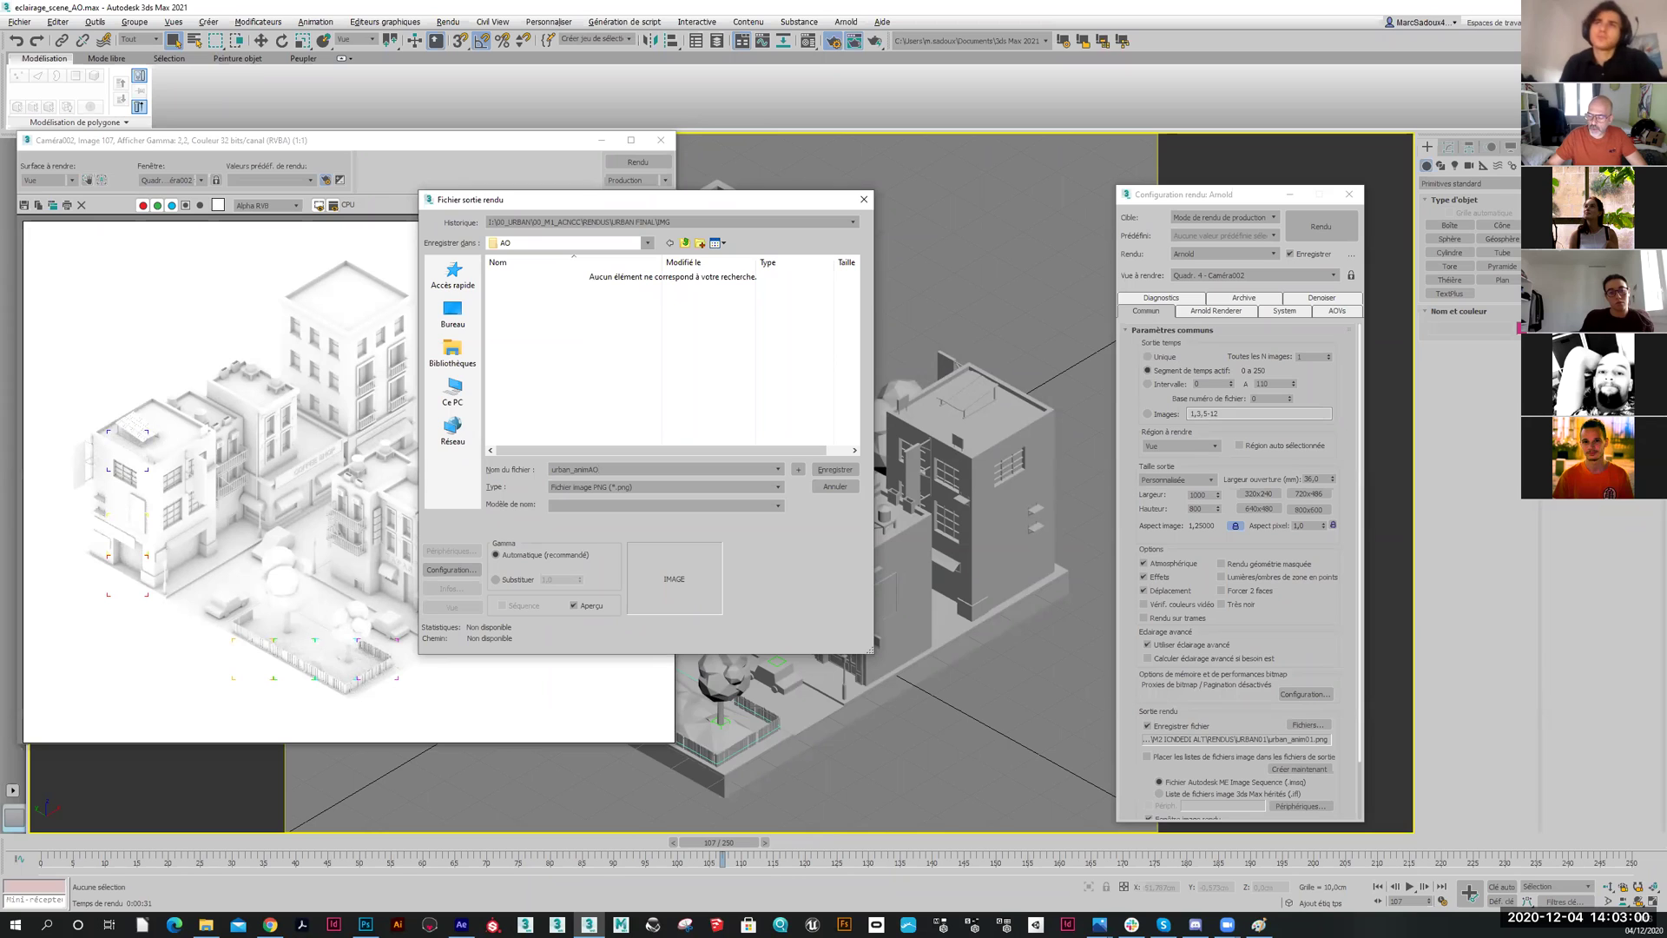
{"action": "type", "text": "jpg"}
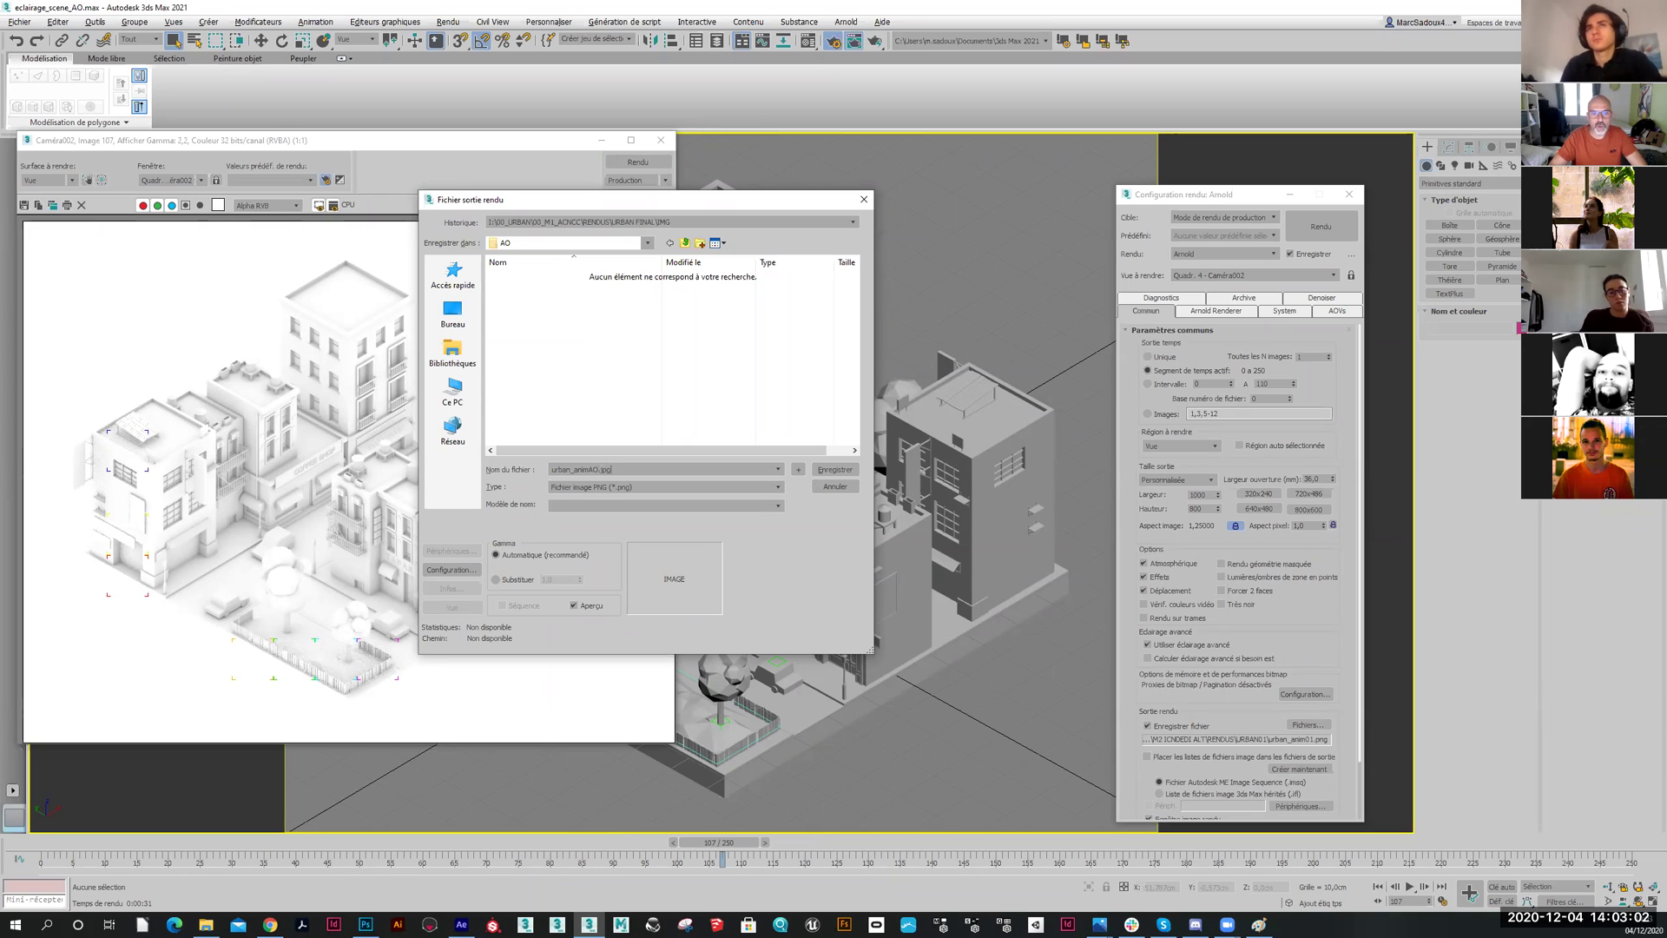
{"action": "left_click", "coordinate": [616, 488]}
{"action": "left_click", "coordinate": [617, 500]}
{"action": "left_click", "coordinate": [835, 469]}
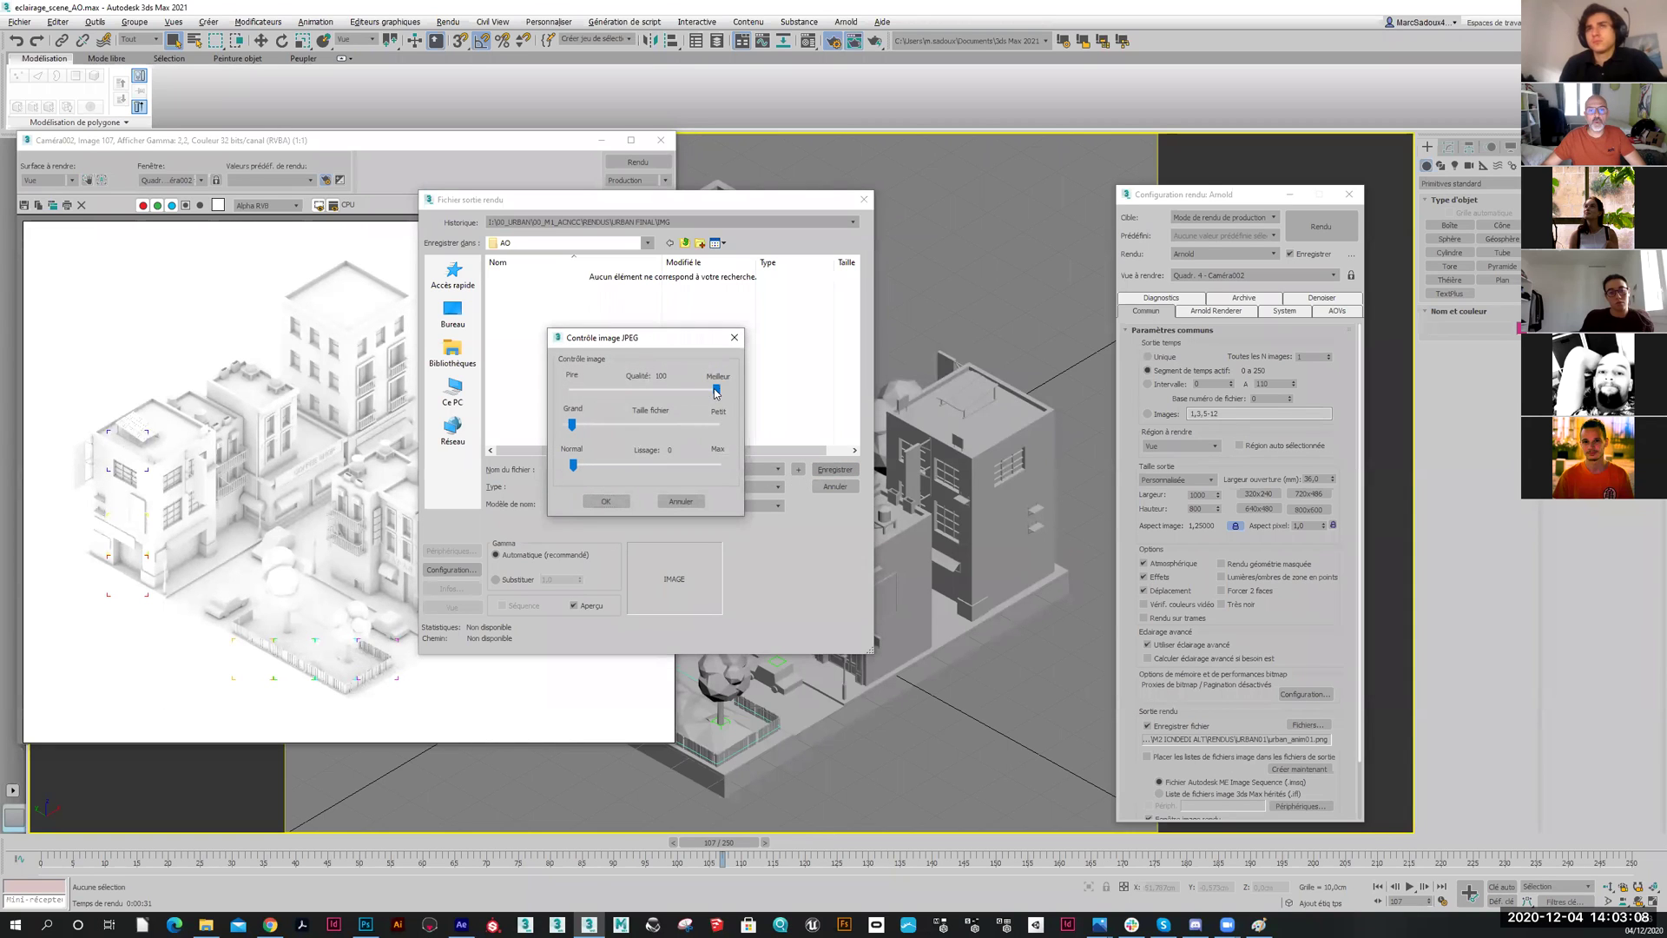
{"action": "left_click", "coordinate": [607, 503]}
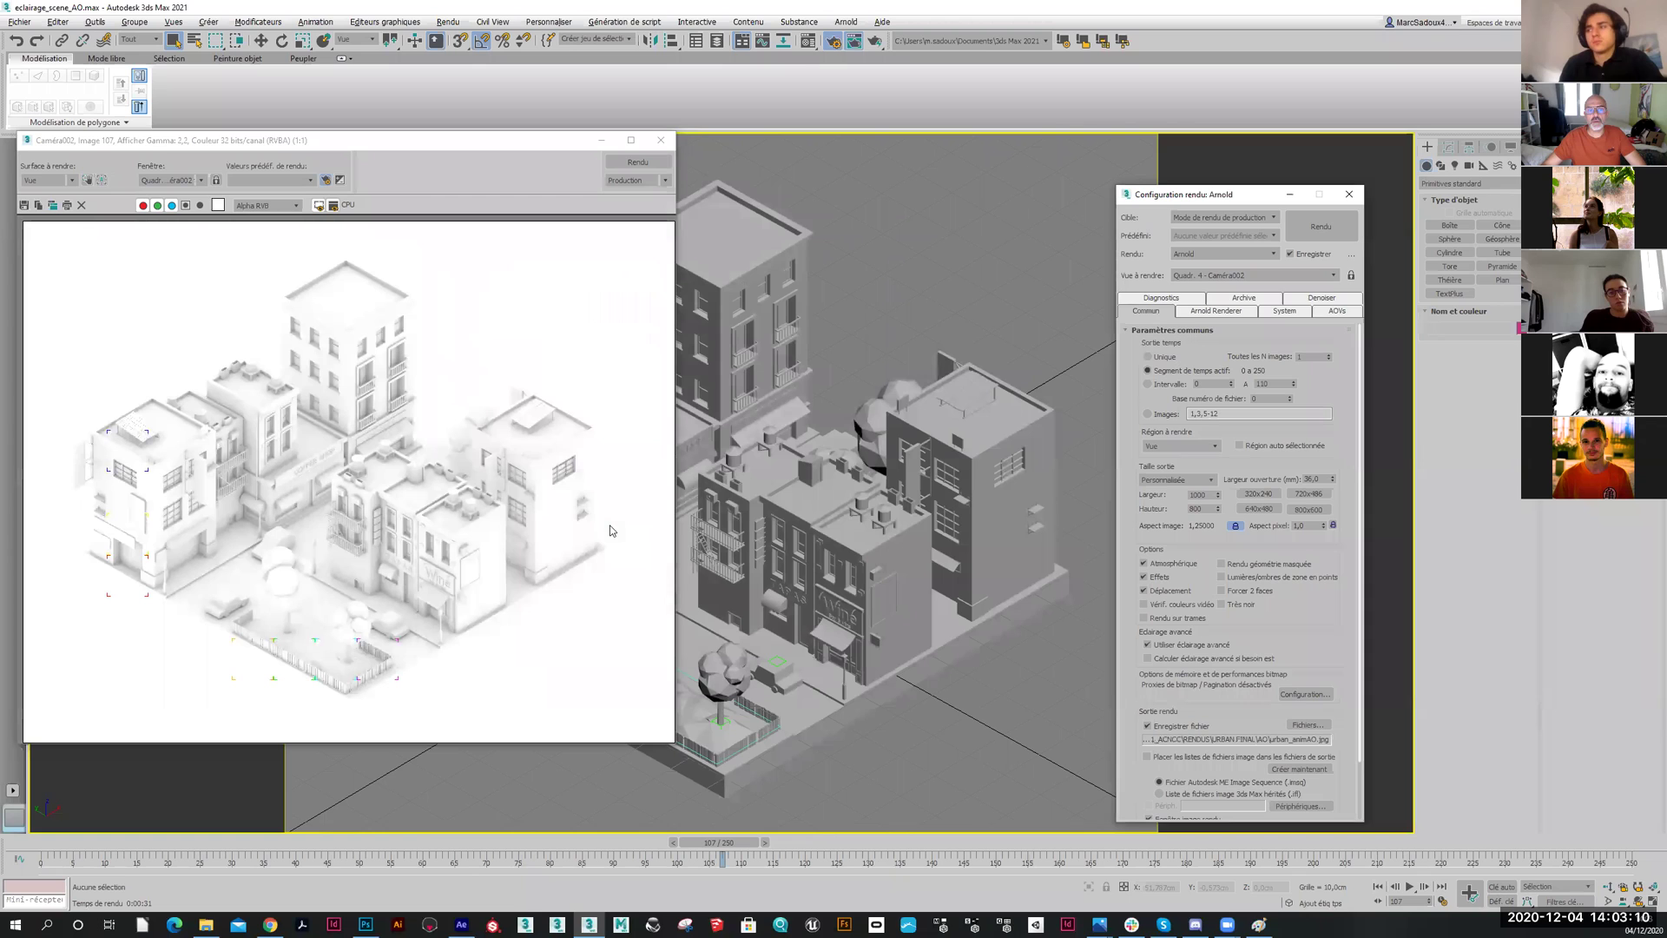
Start rendering the ambient occlusion sequence and check the output files in the AO folder
{"action": "left_click", "coordinate": [1321, 226]}
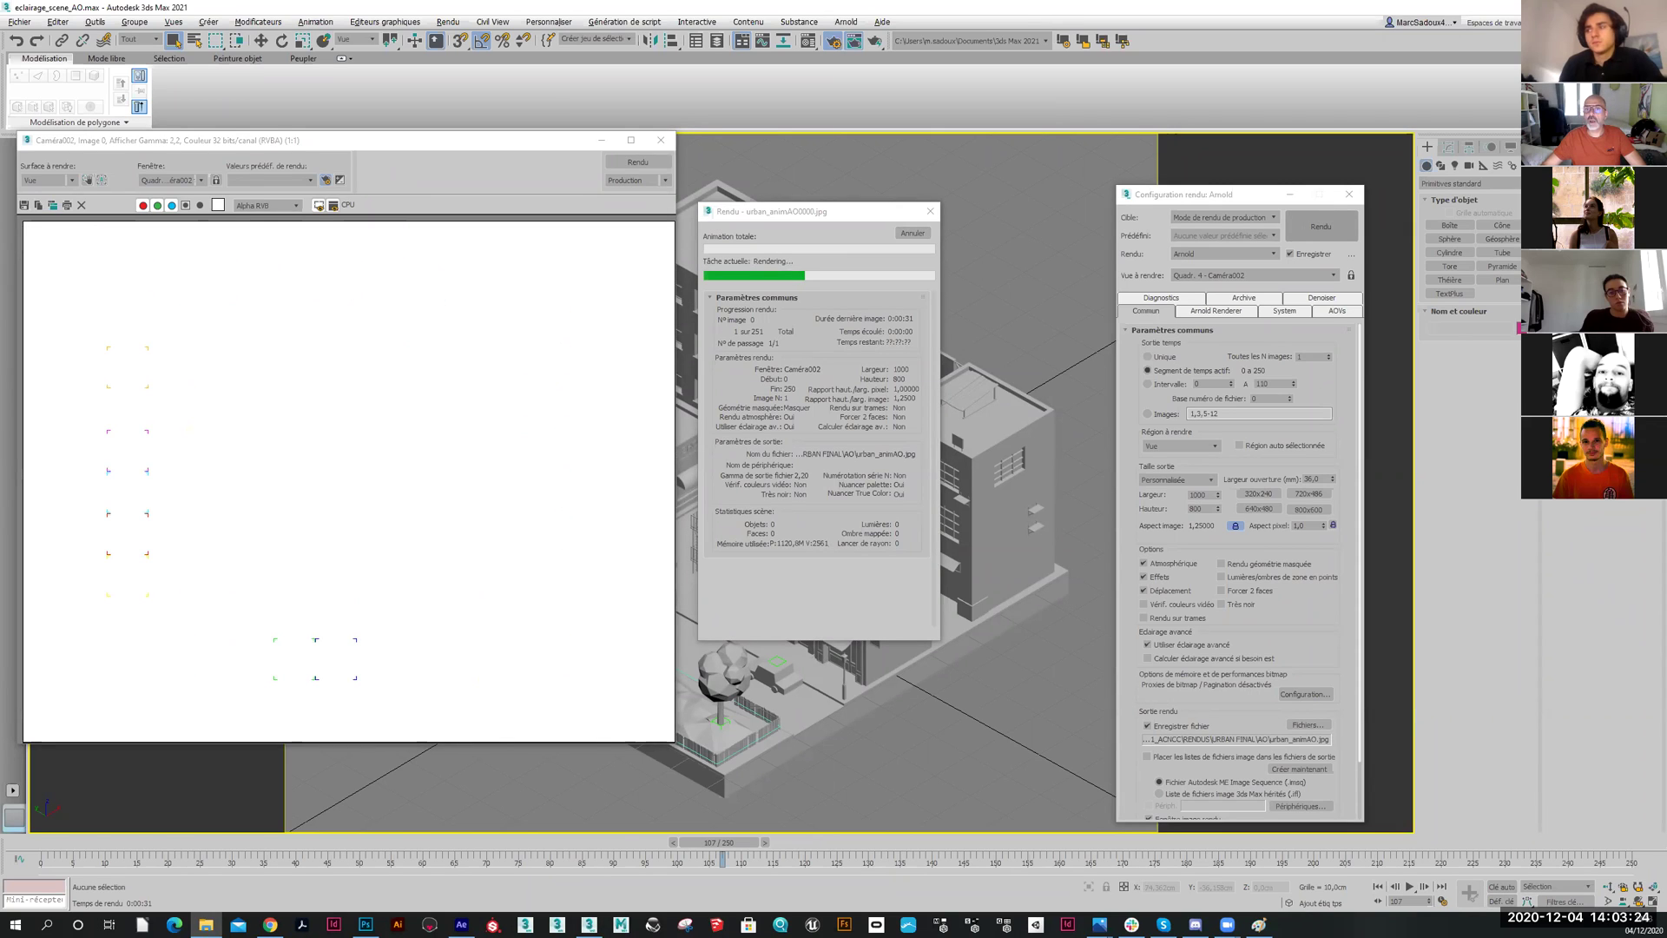
{"action": "key", "text": "alt+Tab"}
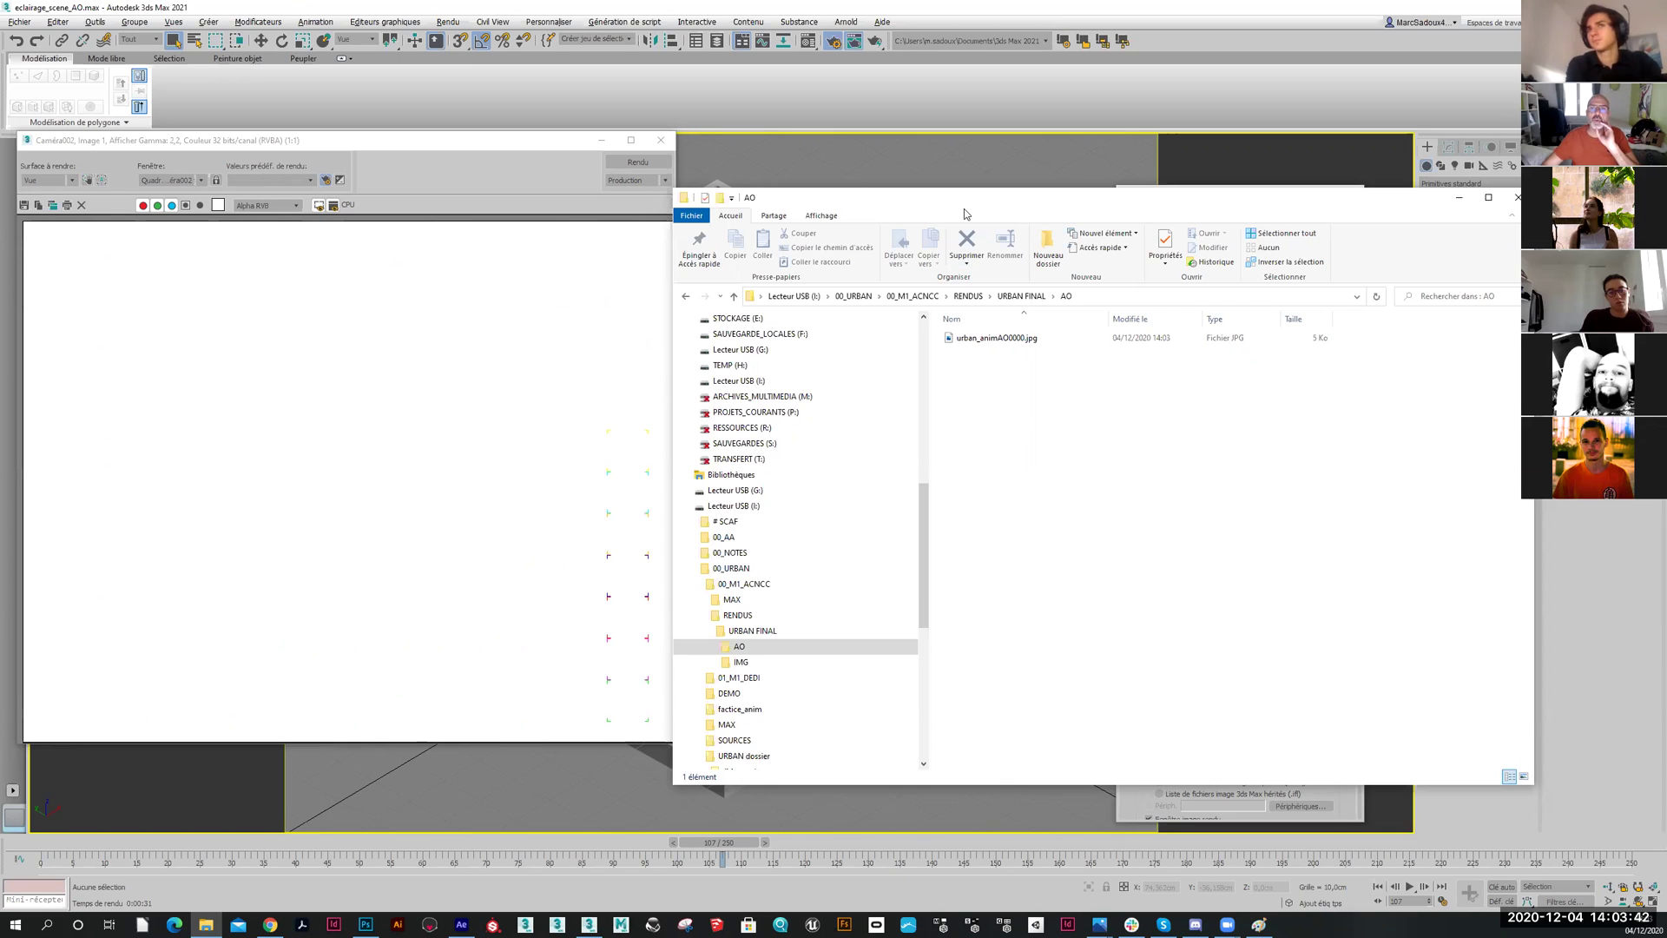
{"action": "left_click_drag", "start_coordinate": [964, 214], "coordinate": [1011, 407]}
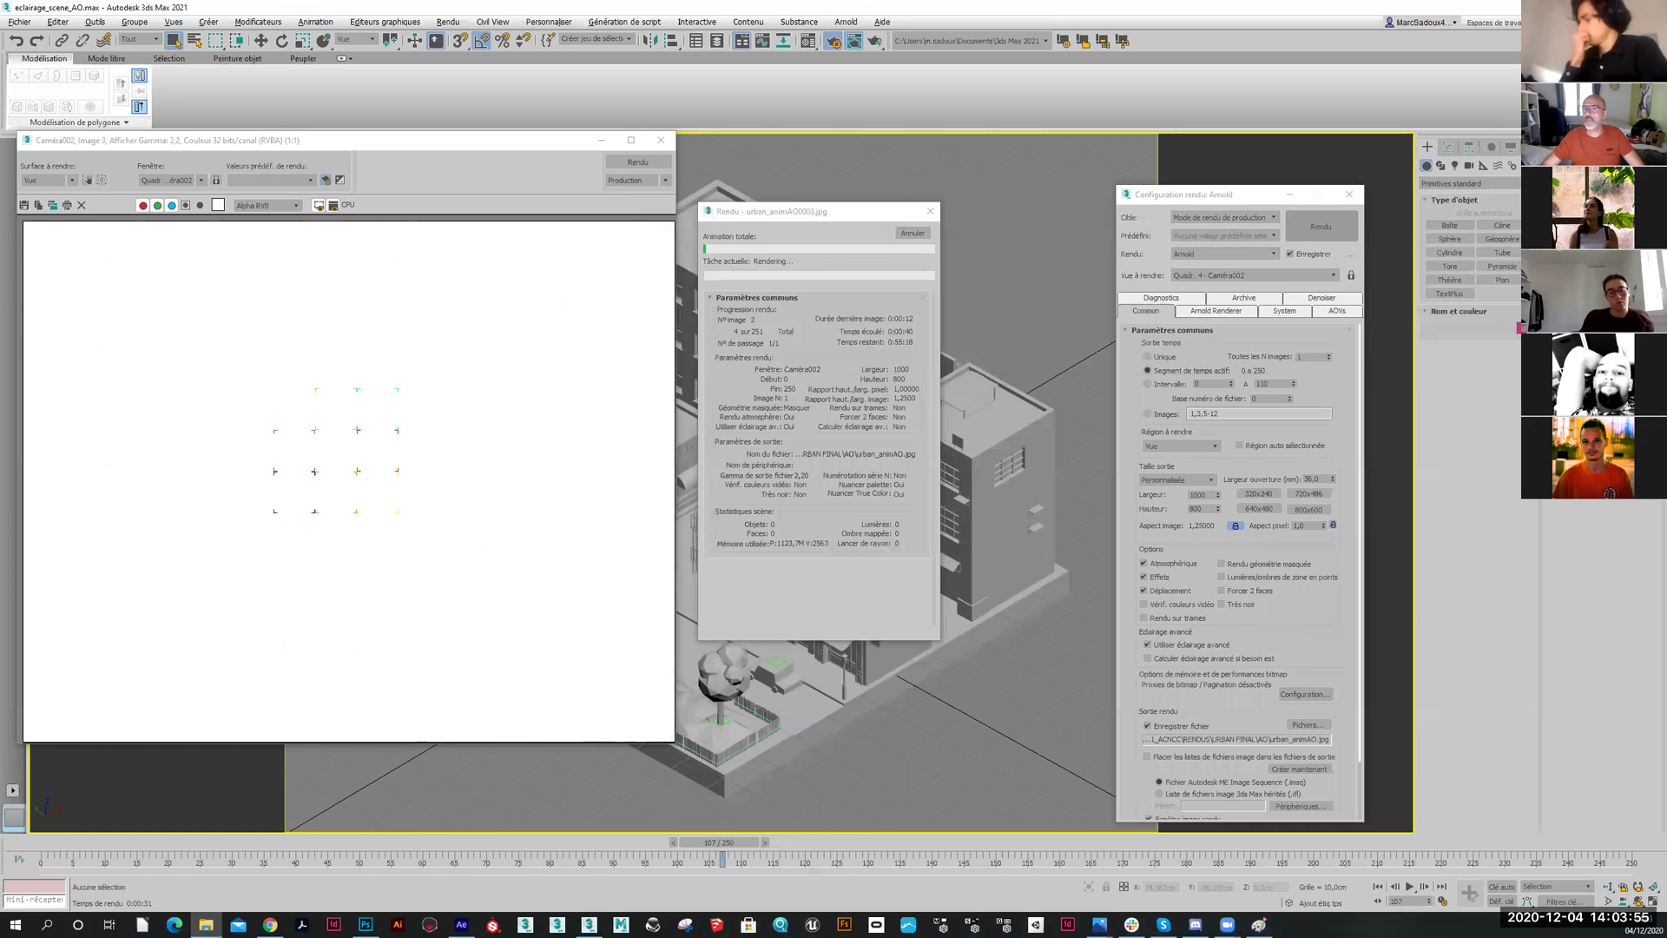
Cancel the sequence render and close the rendered frame window and the render setup
{"action": "left_click", "coordinate": [916, 263]}
{"action": "left_click", "coordinate": [912, 234]}
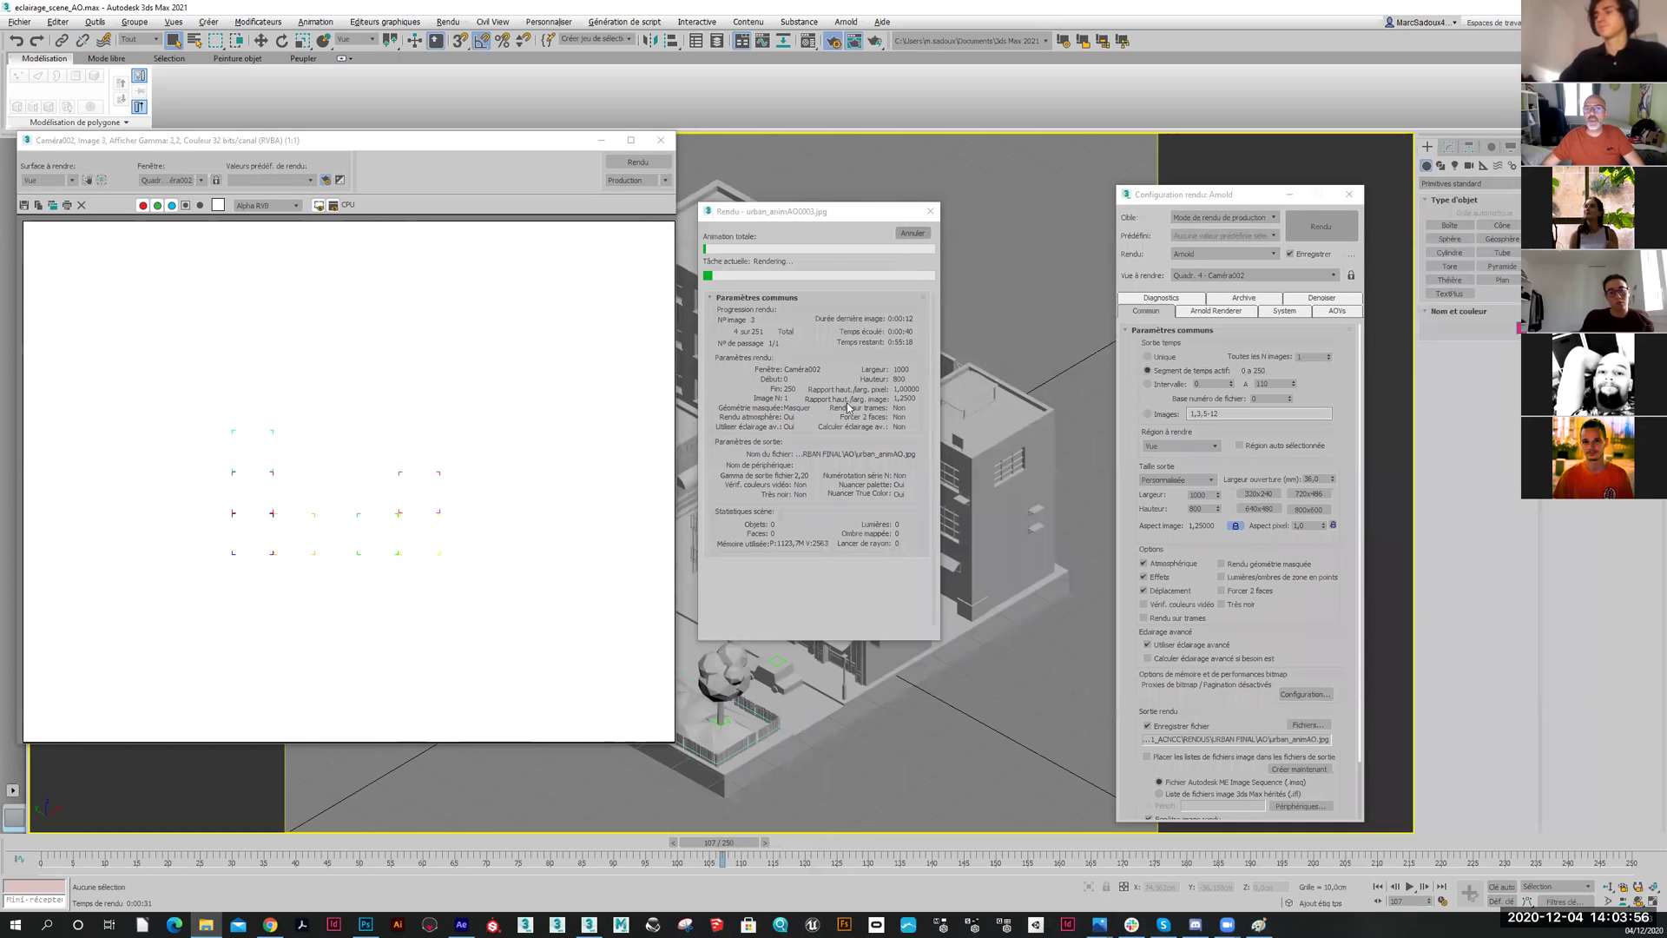
{"action": "left_click", "coordinate": [661, 140]}
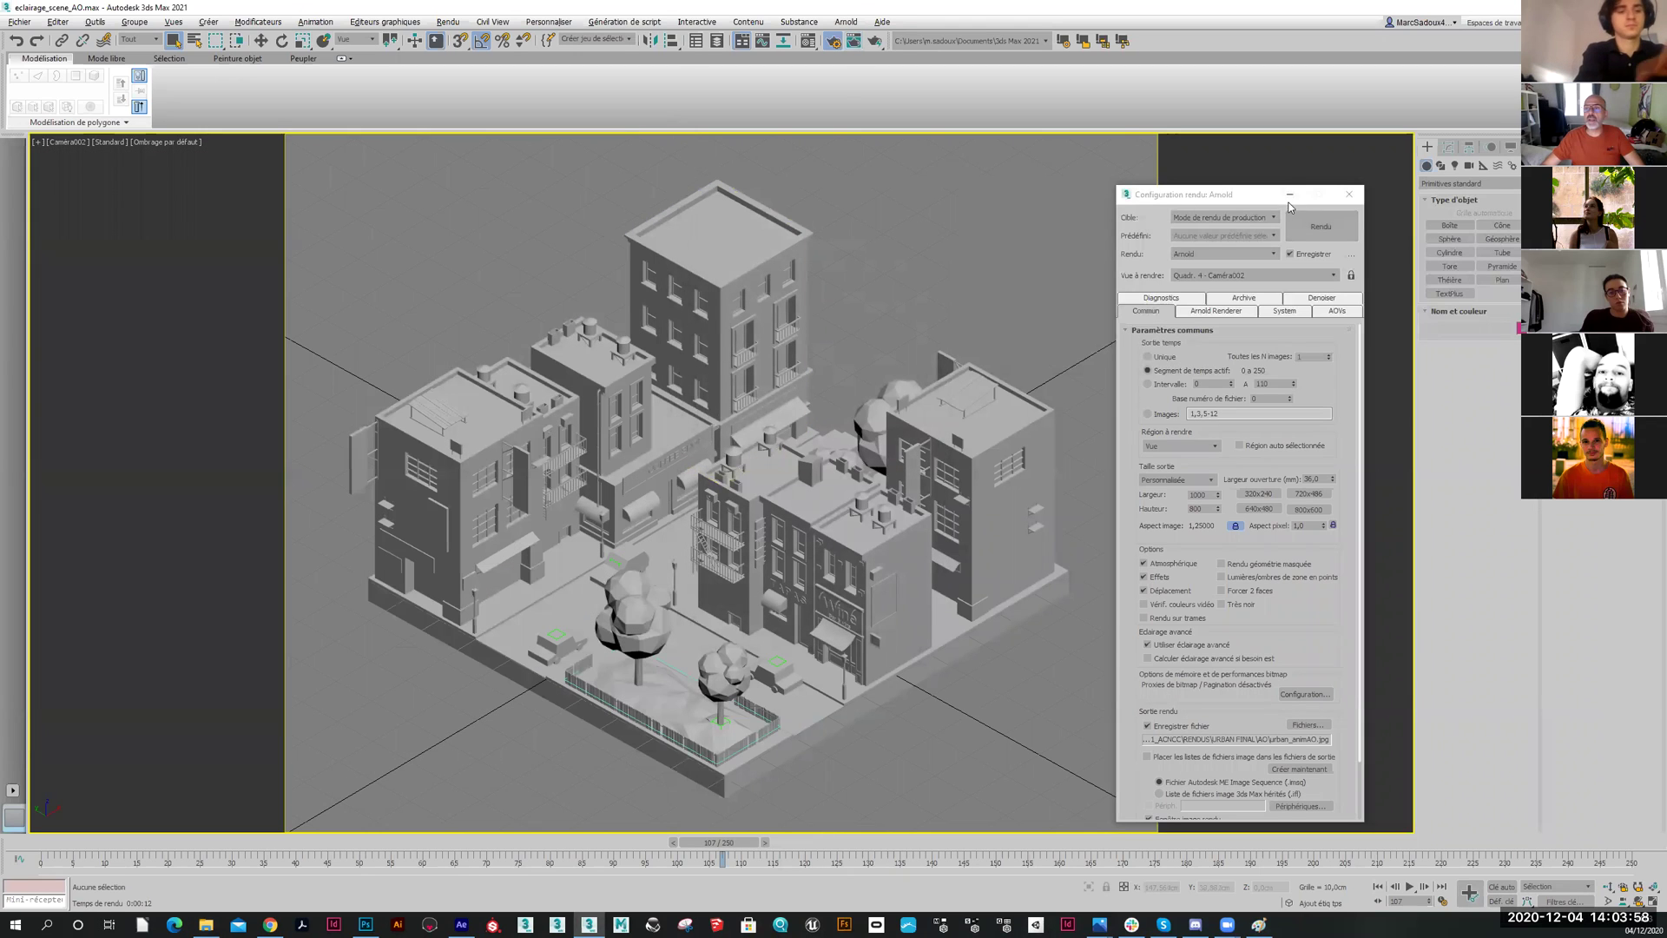
{"action": "left_click", "coordinate": [1335, 196]}
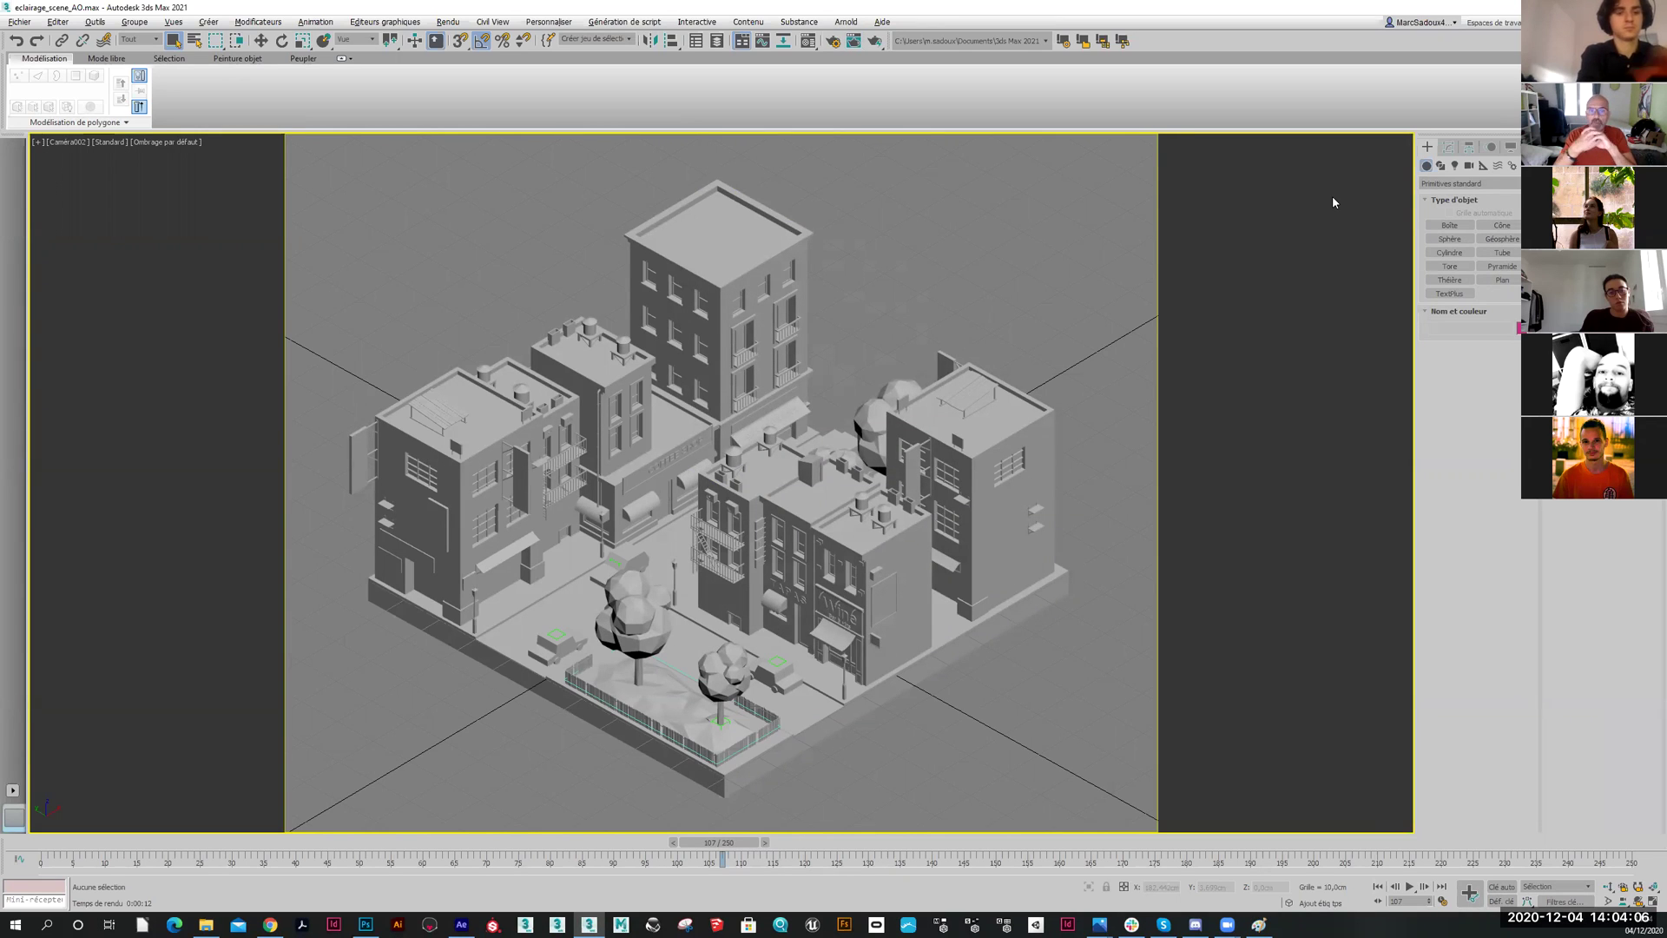
Reset 3ds Max to an empty scene without saving the changes to eclairage_scene_AO.max
{"action": "left_click", "coordinate": [19, 22]}
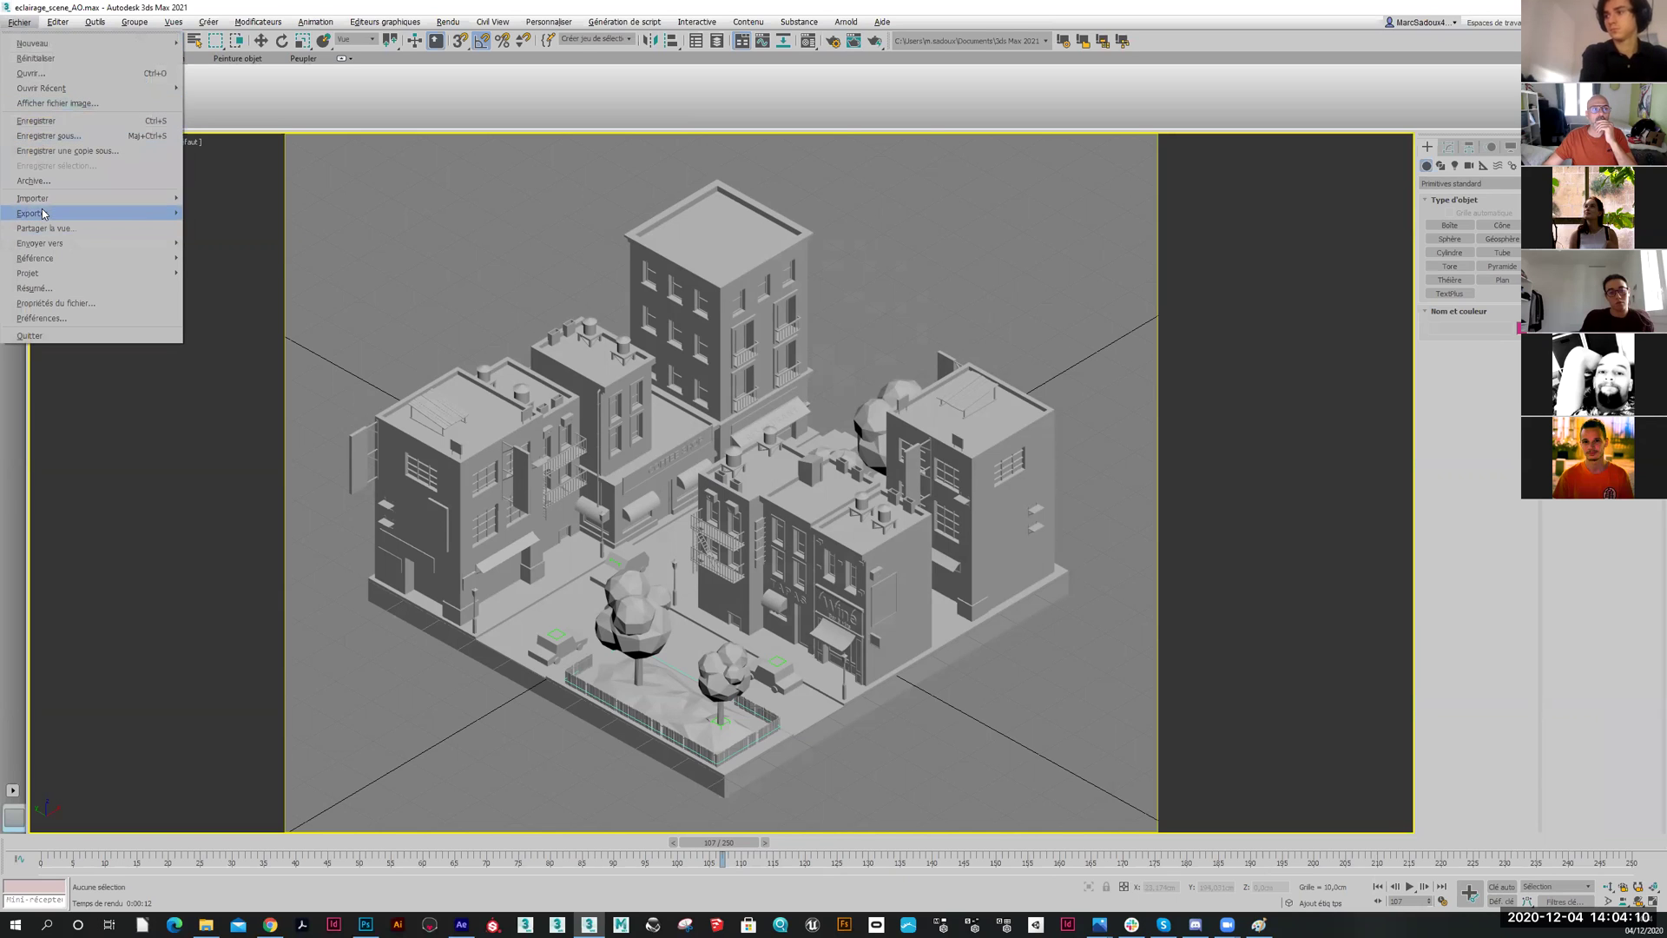
{"action": "left_click", "coordinate": [52, 57]}
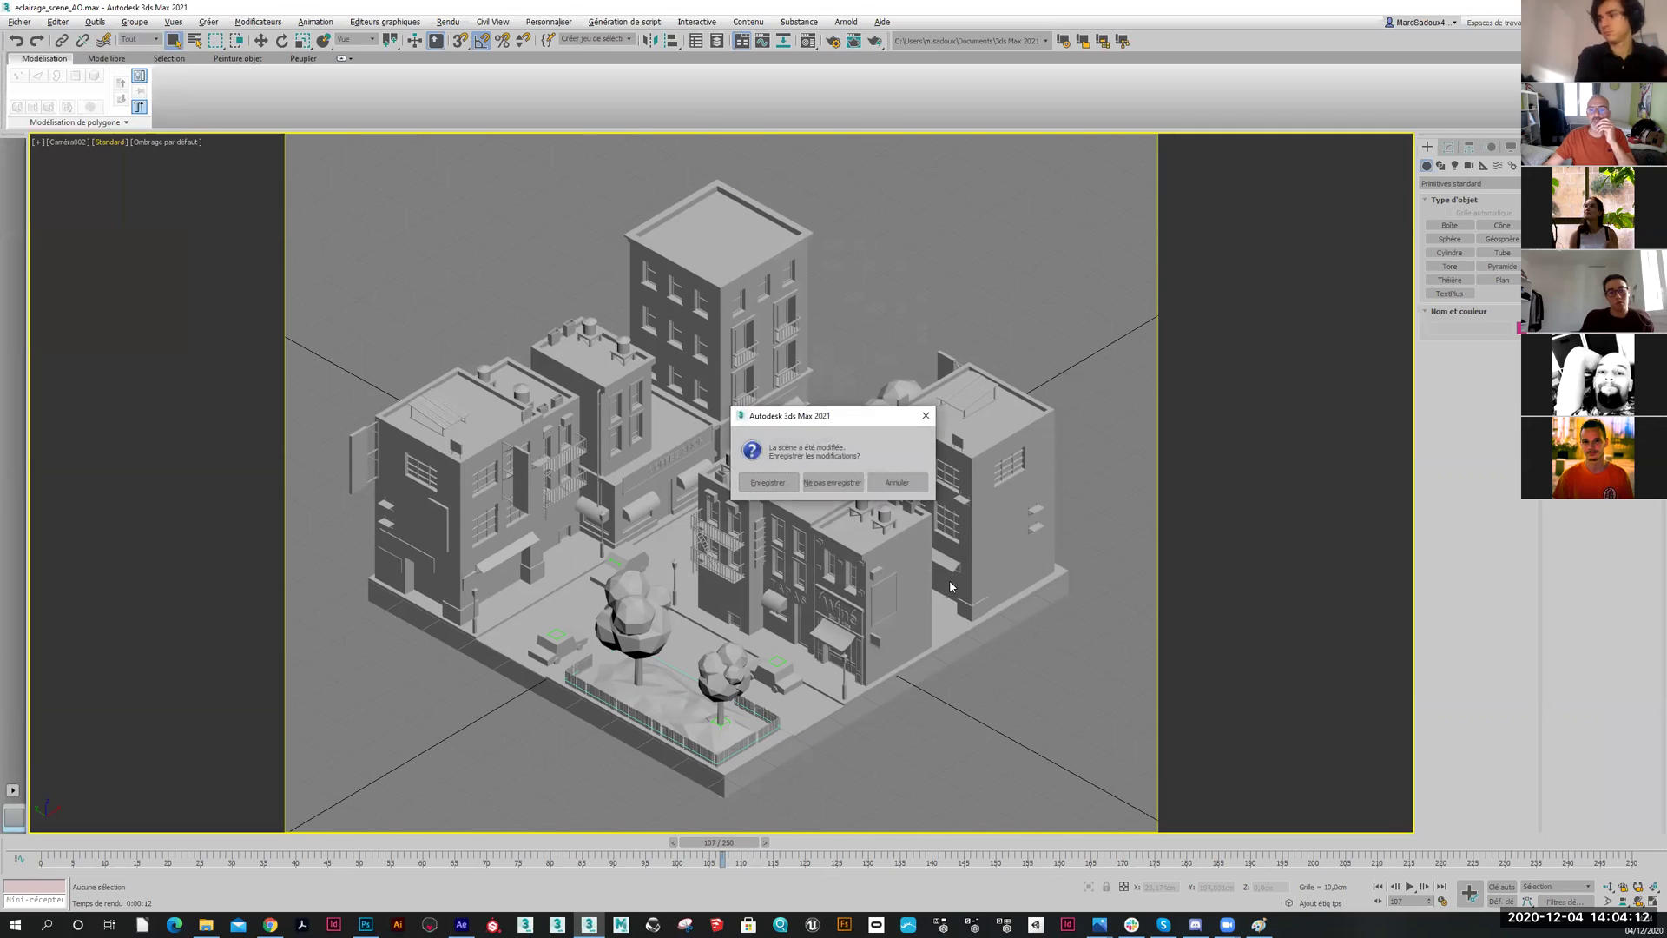
{"action": "left_click", "coordinate": [821, 477]}
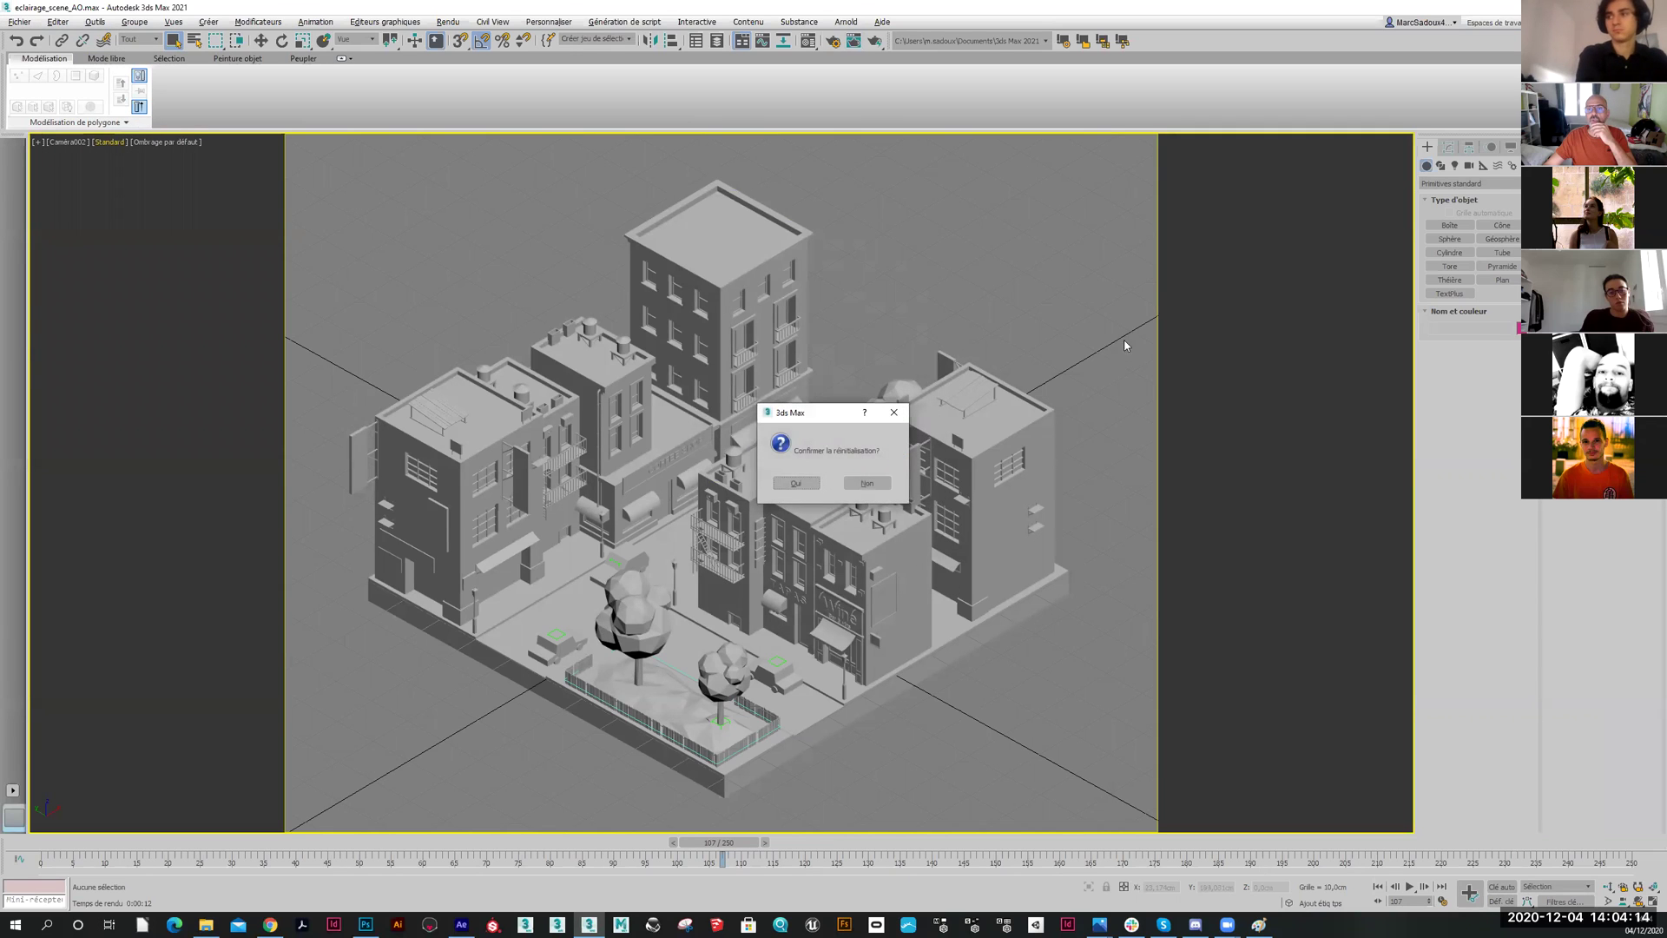
{"action": "left_click", "coordinate": [787, 487]}
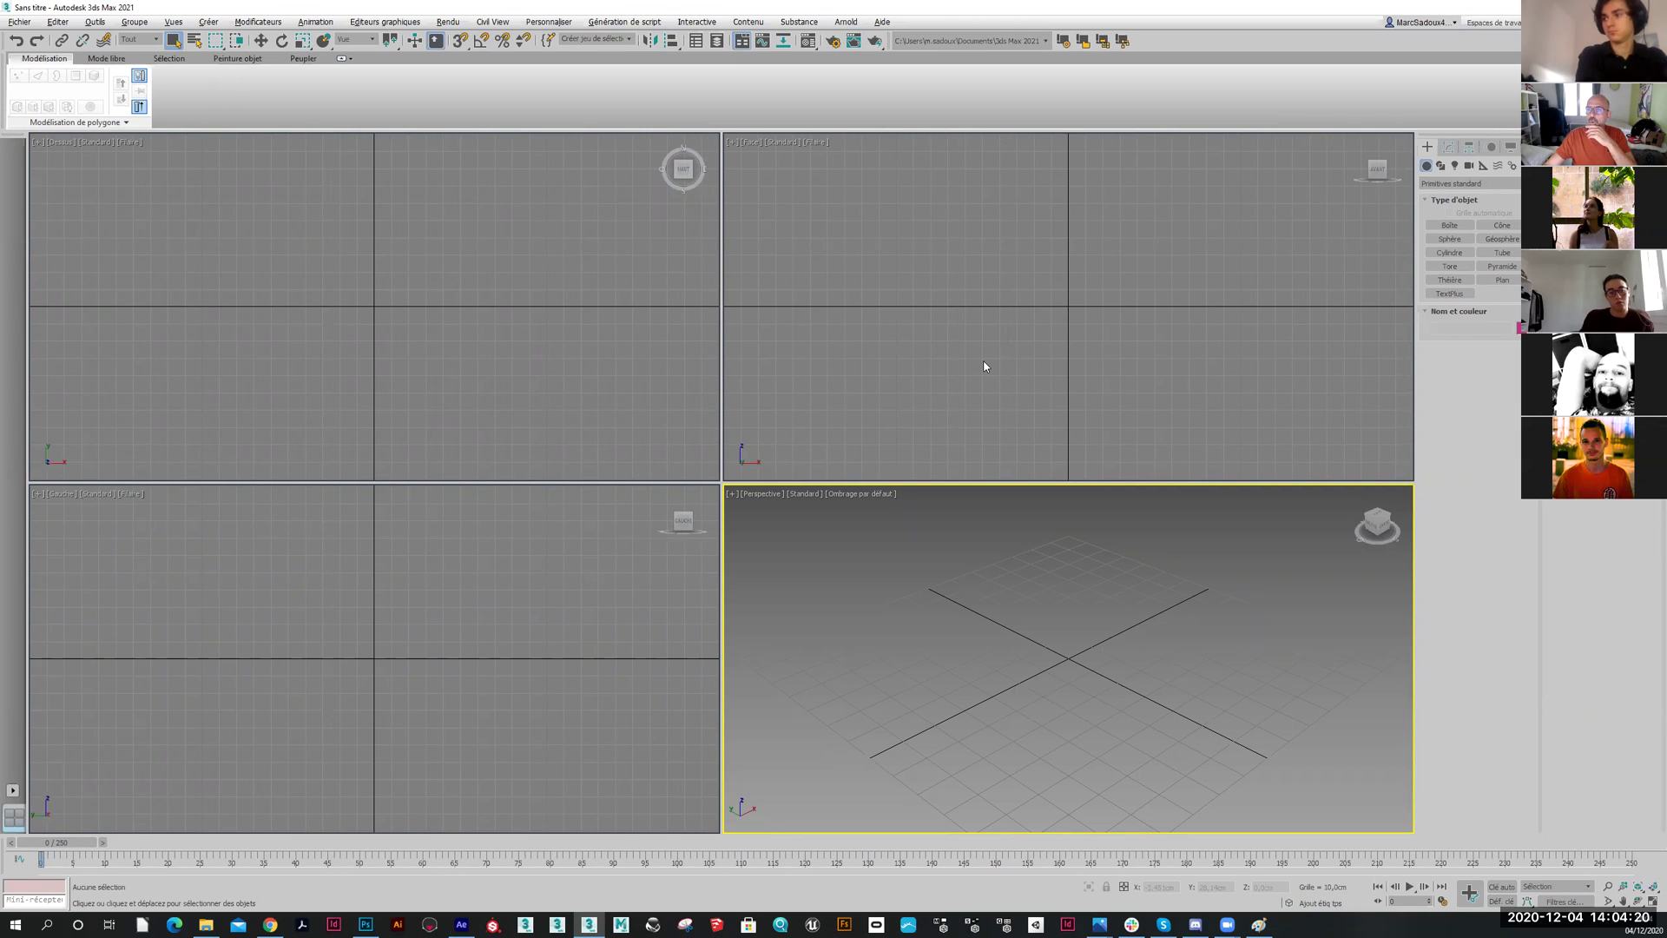
Switch to After Effects and return the URBAN project's open composition to time 0:00:00:00
{"action": "key", "text": "super+d"}
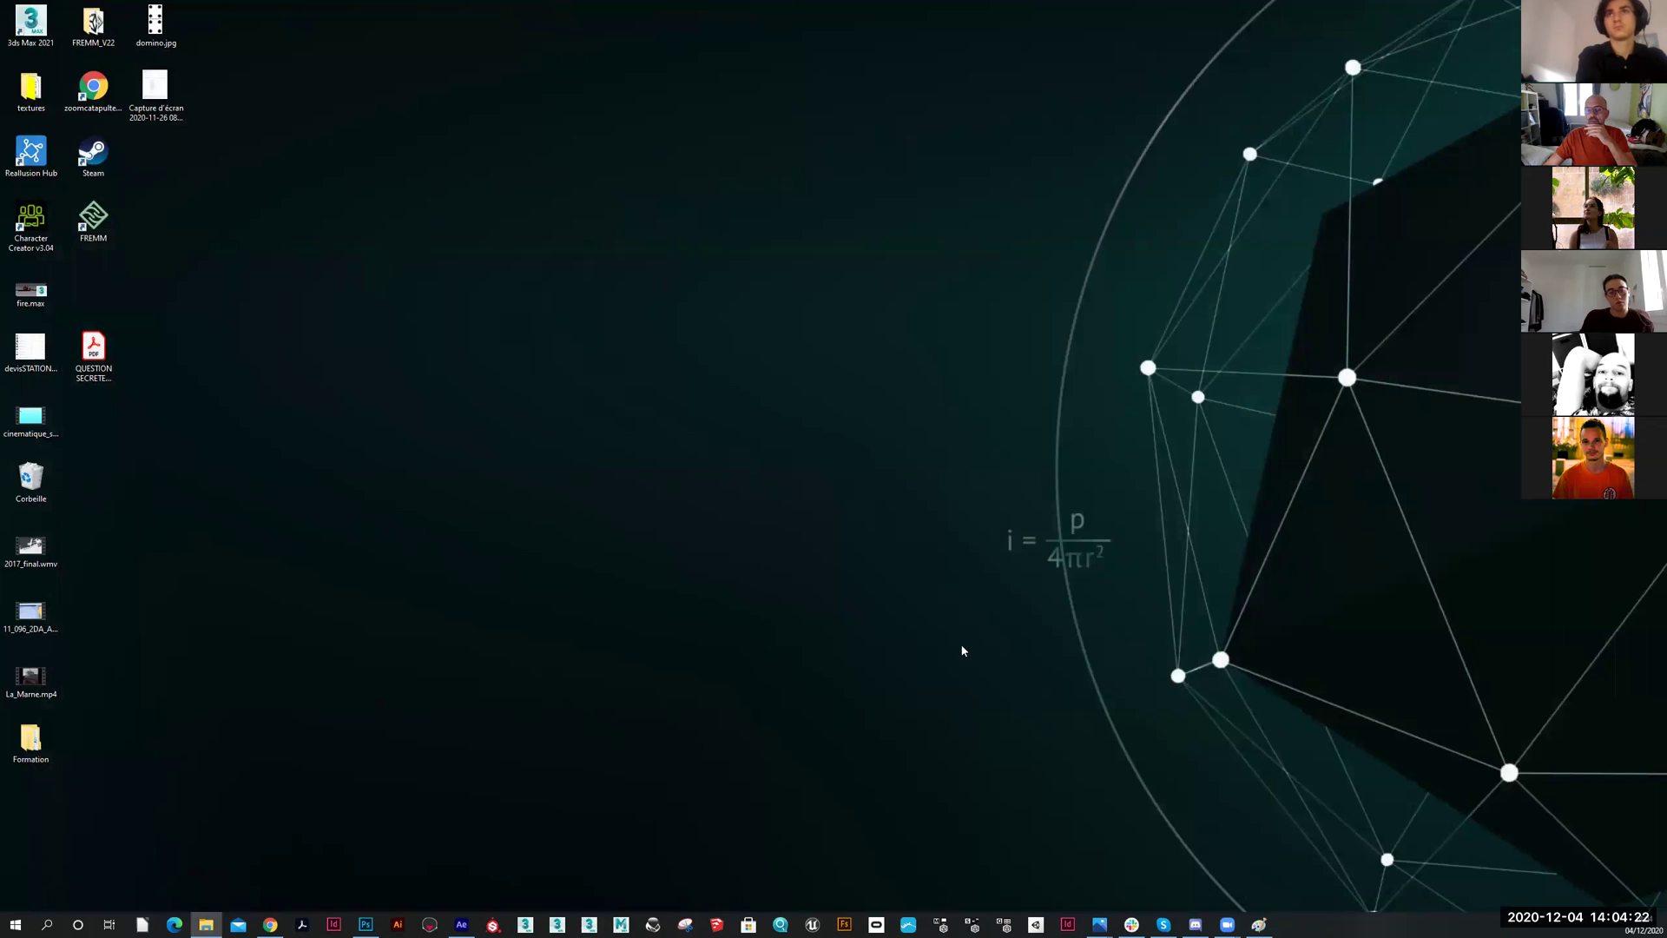
{"action": "left_click", "coordinate": [461, 924]}
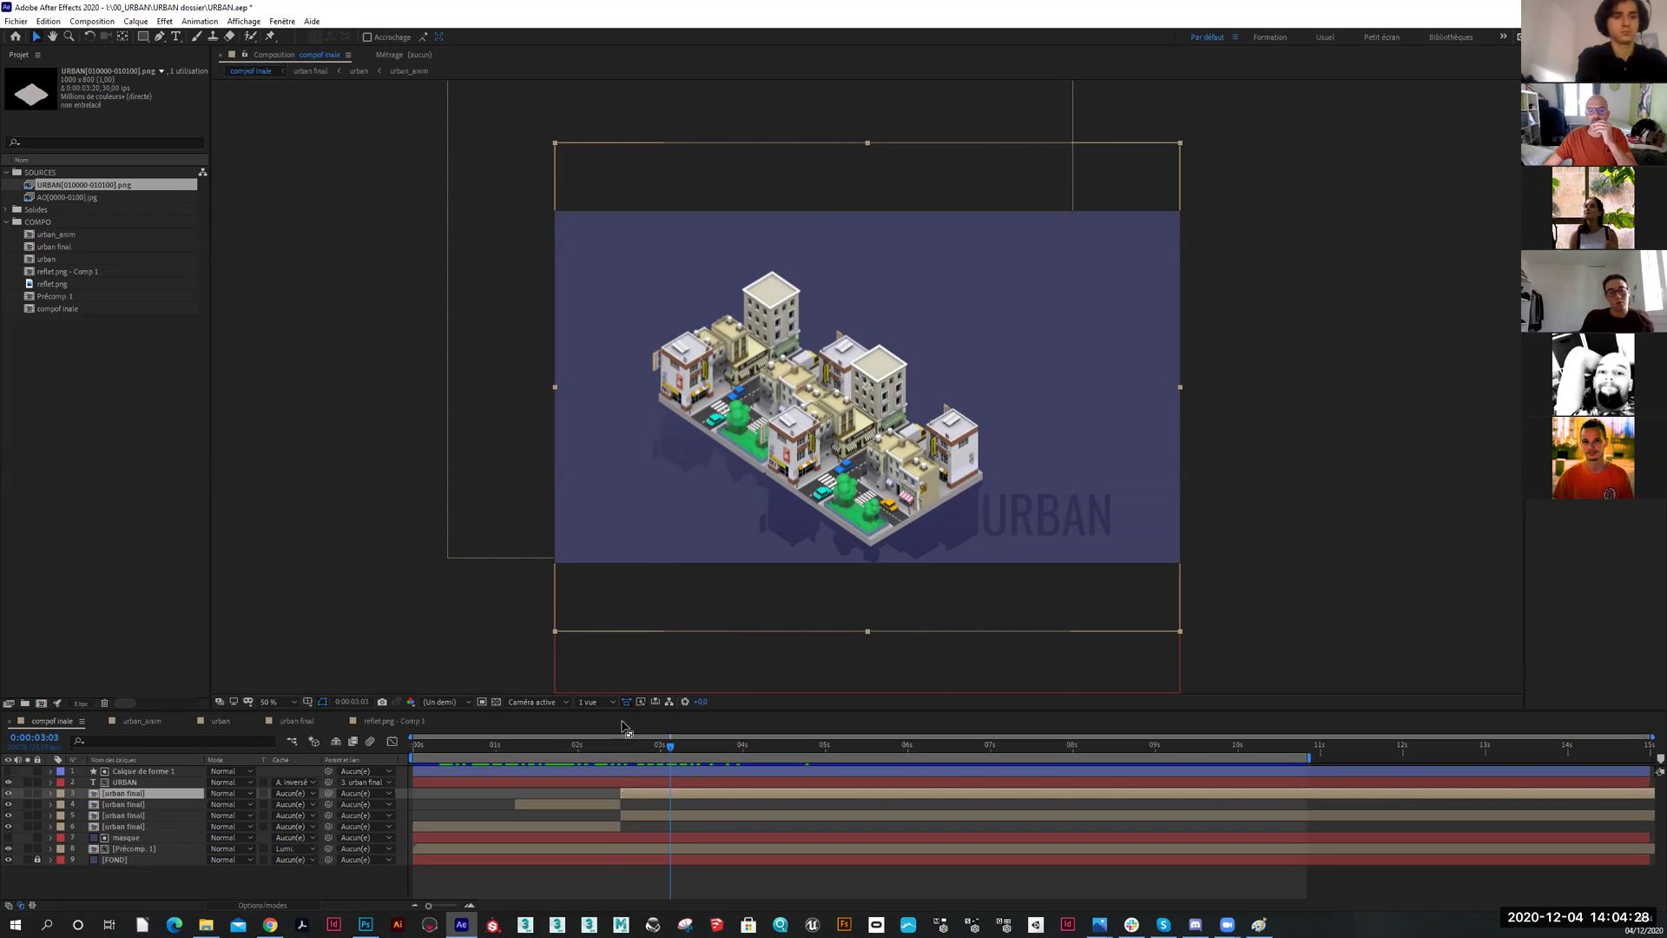
{"action": "left_click_drag", "start_coordinate": [618, 744], "coordinate": [379, 761]}
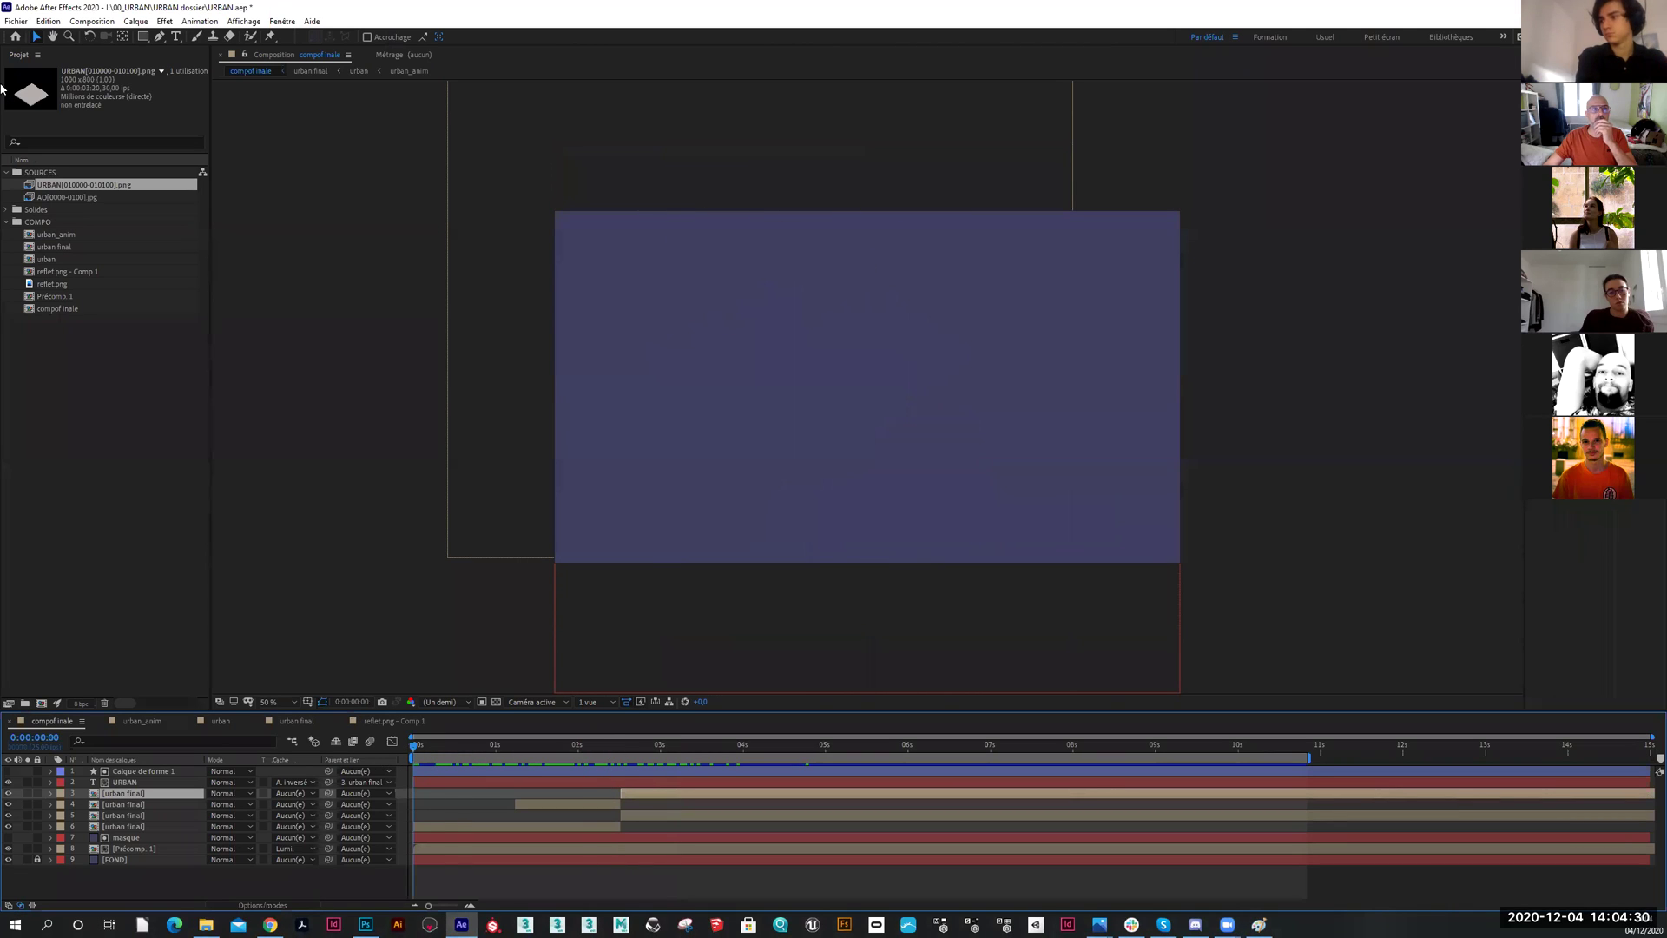
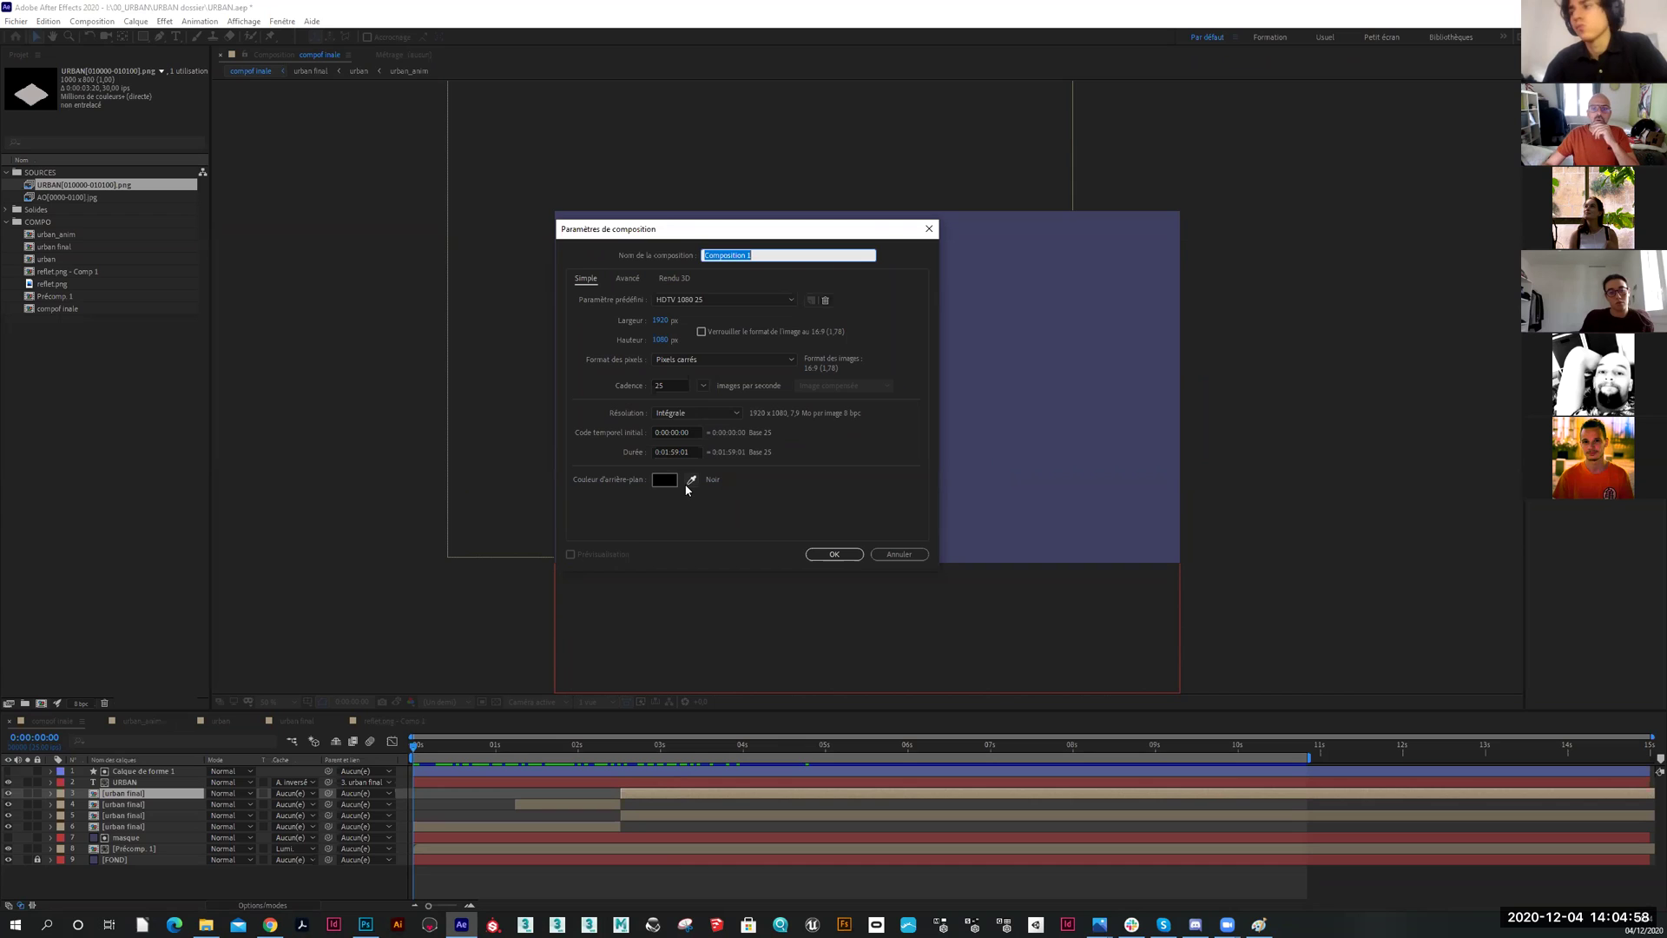
Cancel the new composition settings and close the URBAN.aep project
{"action": "left_click", "coordinate": [890, 556]}
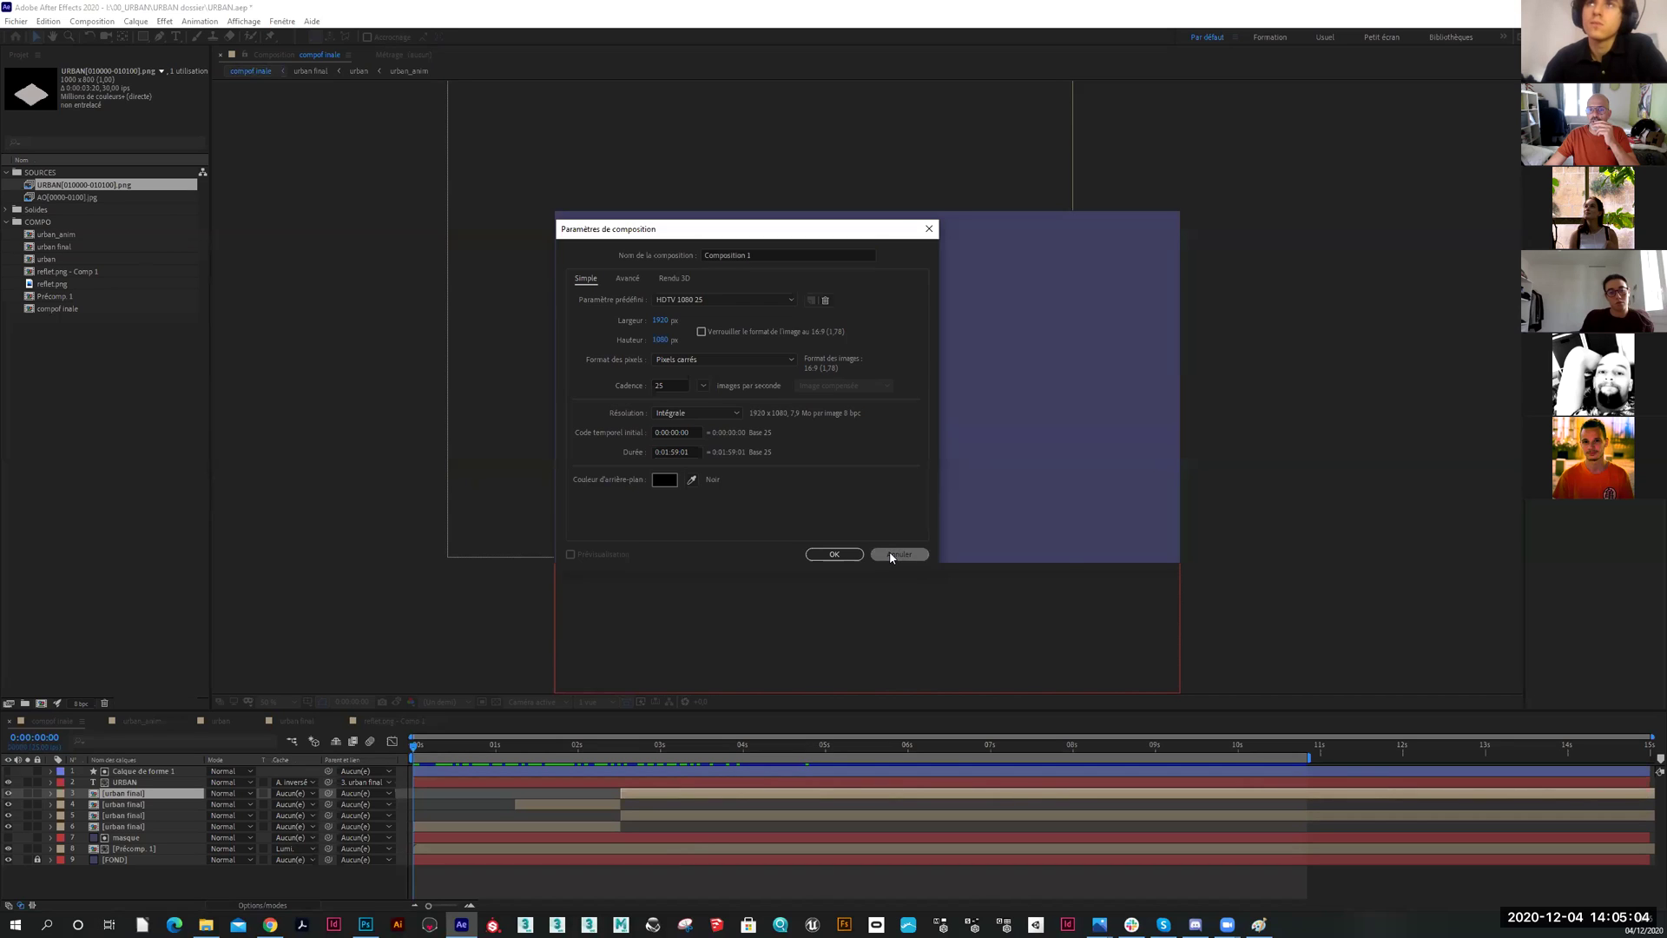
{"action": "left_click", "coordinate": [18, 22]}
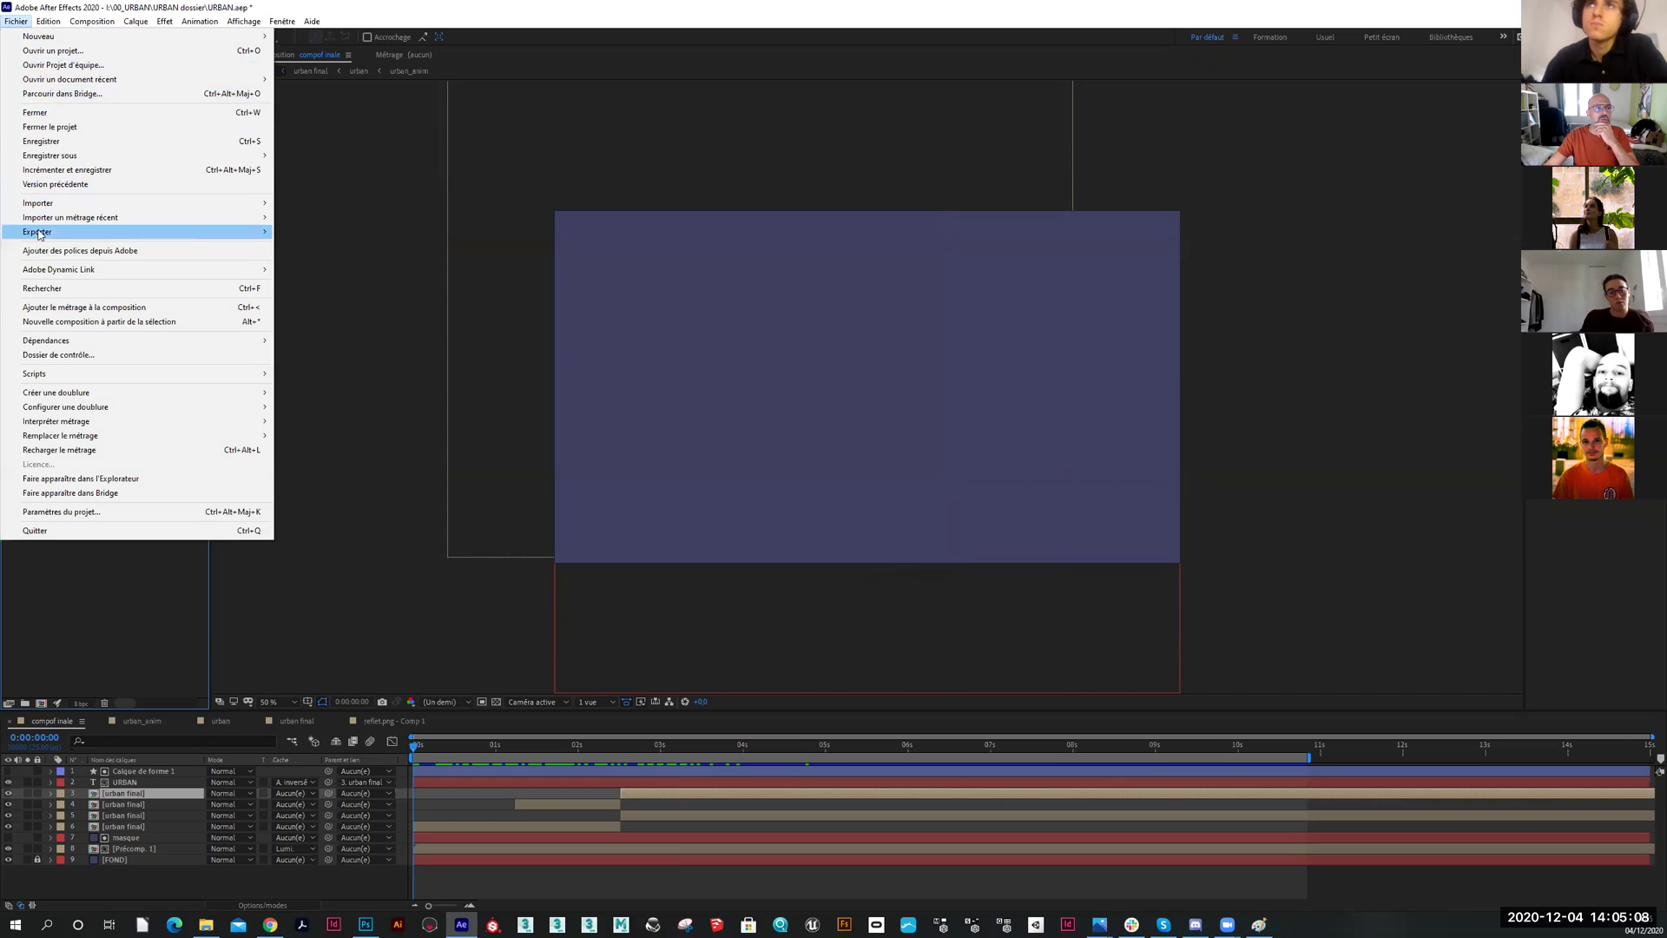
{"action": "left_click", "coordinate": [46, 130]}
{"action": "left_click", "coordinate": [854, 483]}
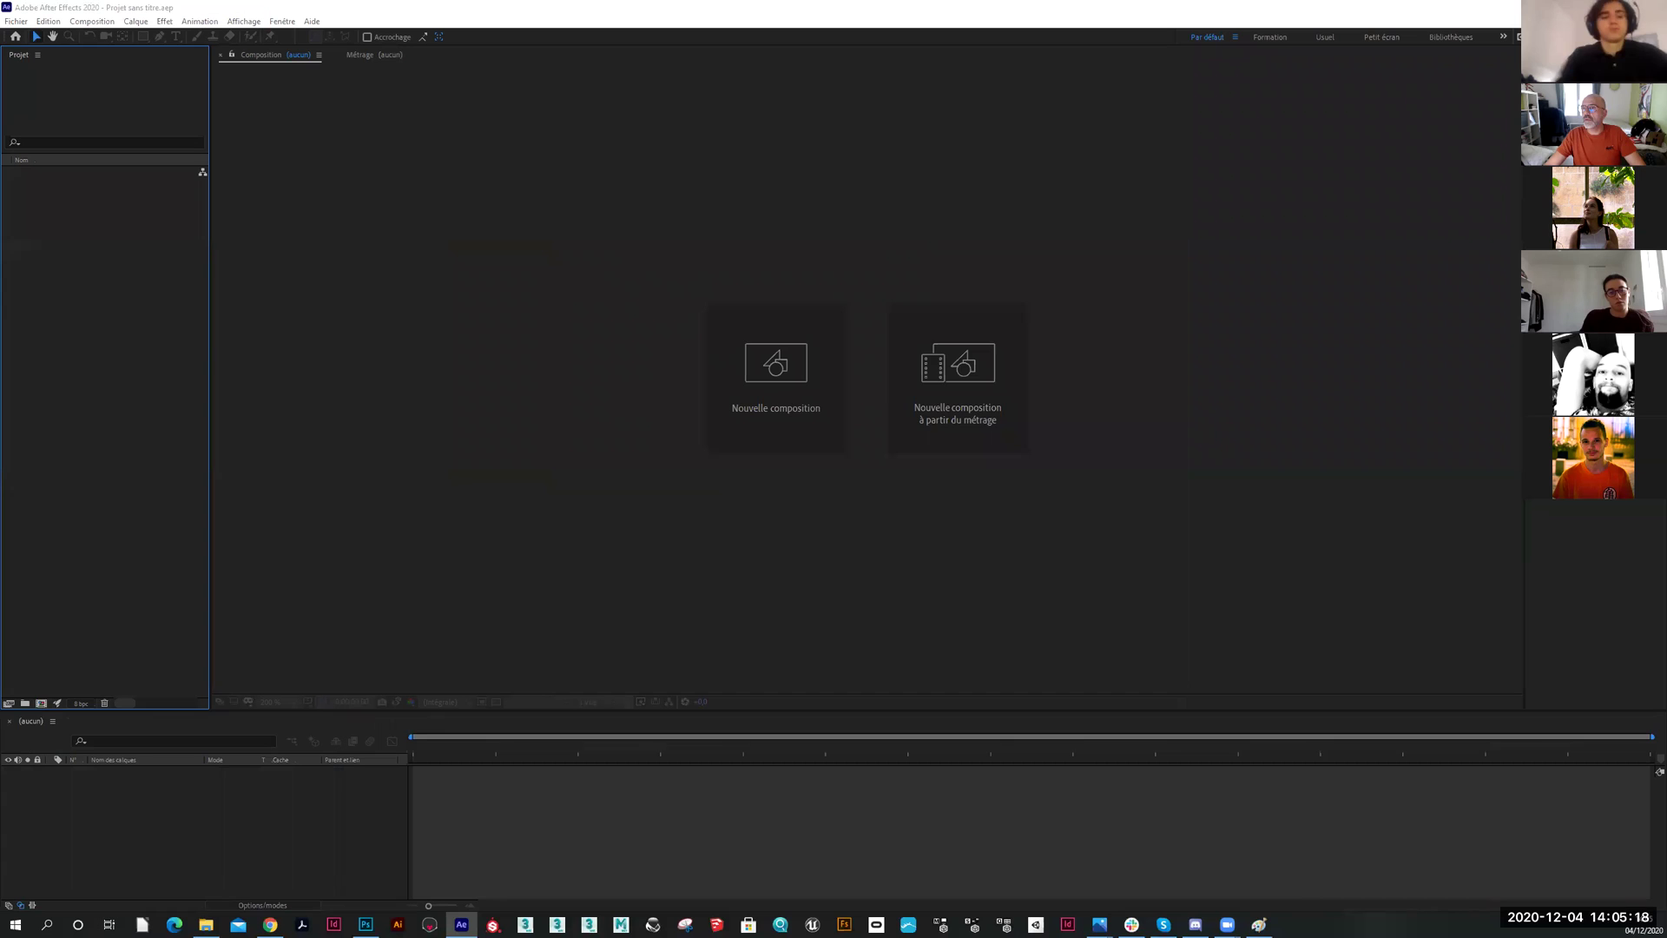
Start a new composition and name it FINALE
{"action": "key", "text": "ctrl+5"}
{"action": "left_click", "coordinate": [778, 383]}
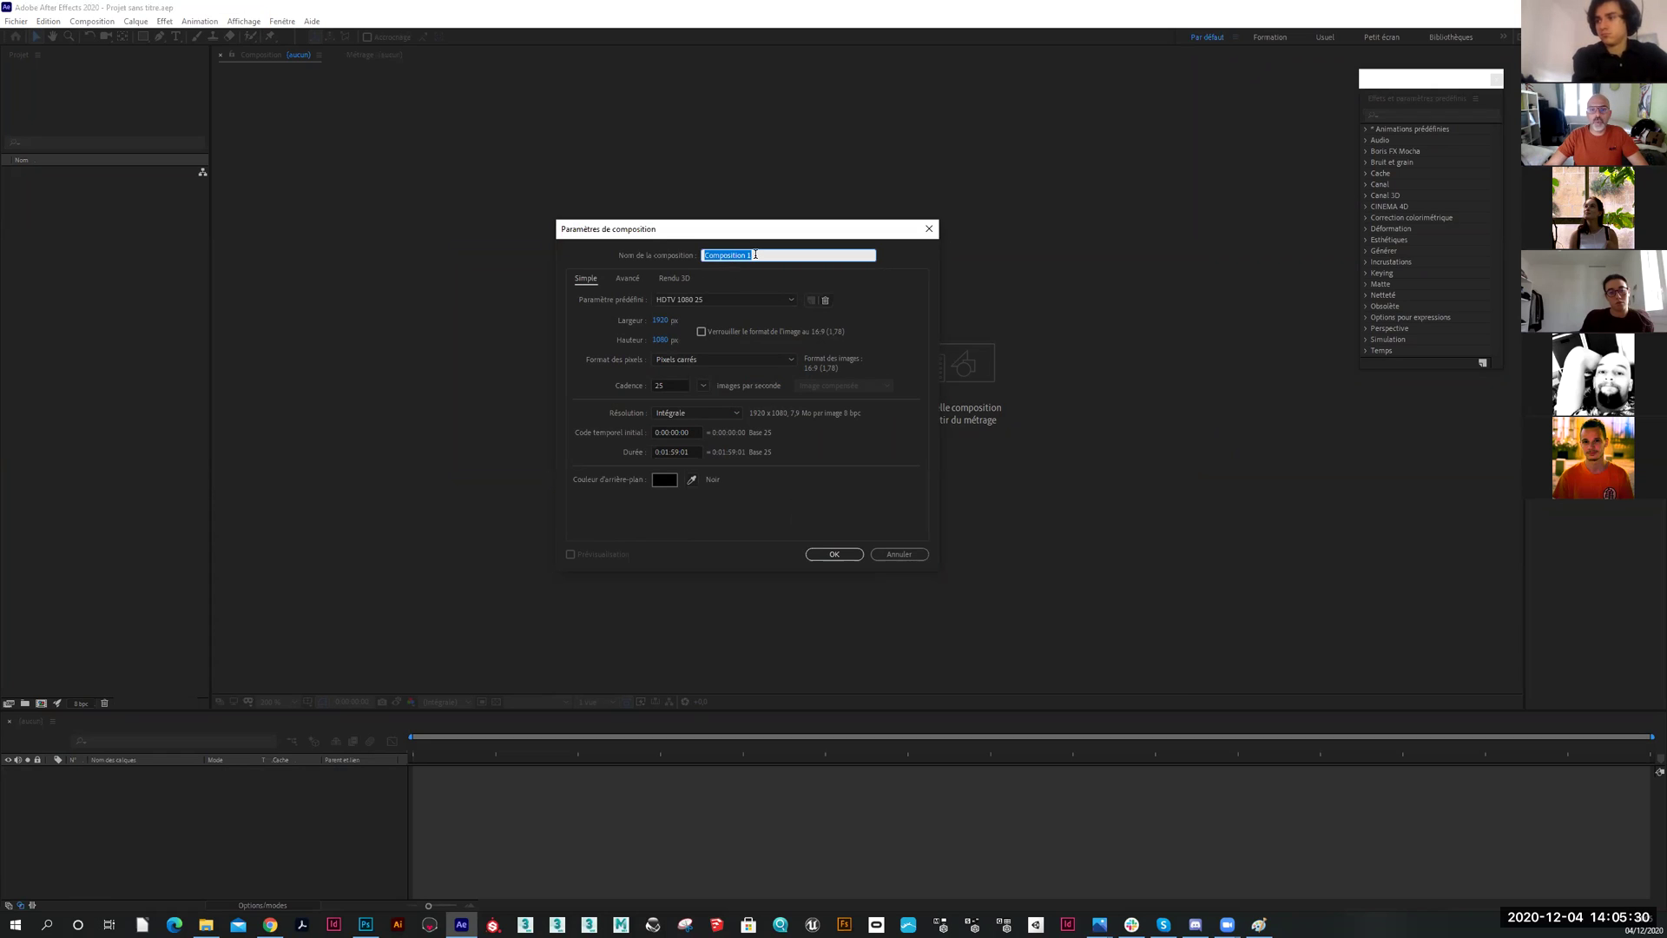
{"action": "type", "text": "FINALE"}
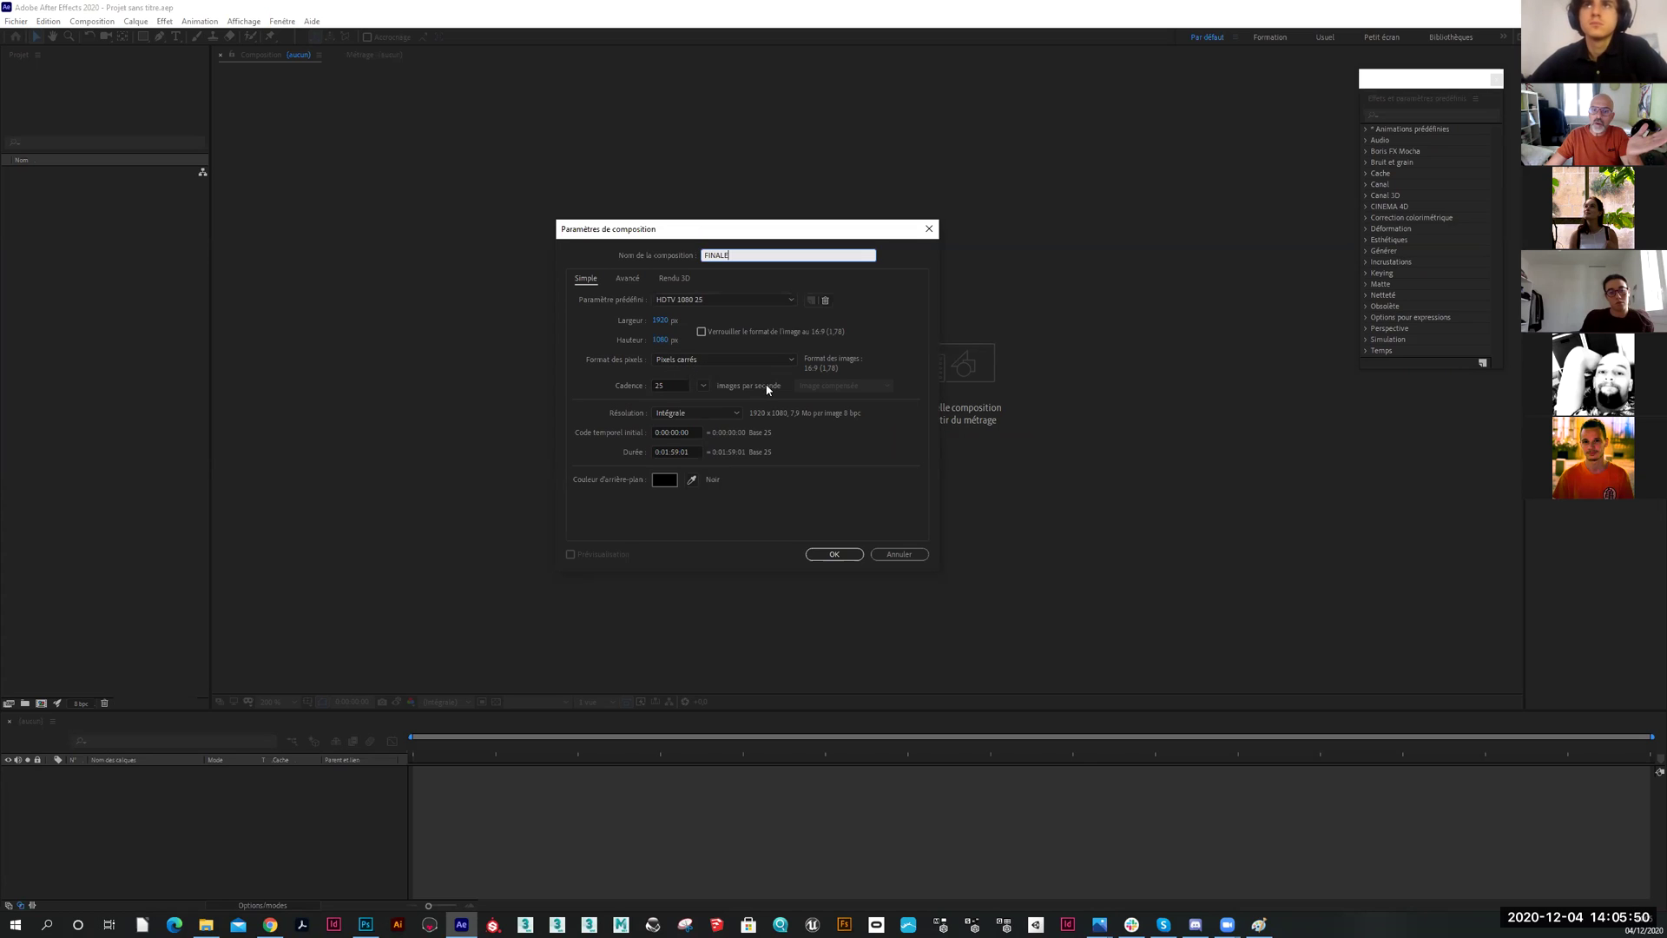
Set the composition's duration to 0:00:30:00, create it, and display the whole frame at 50 %
{"action": "left_click", "coordinate": [670, 450]}
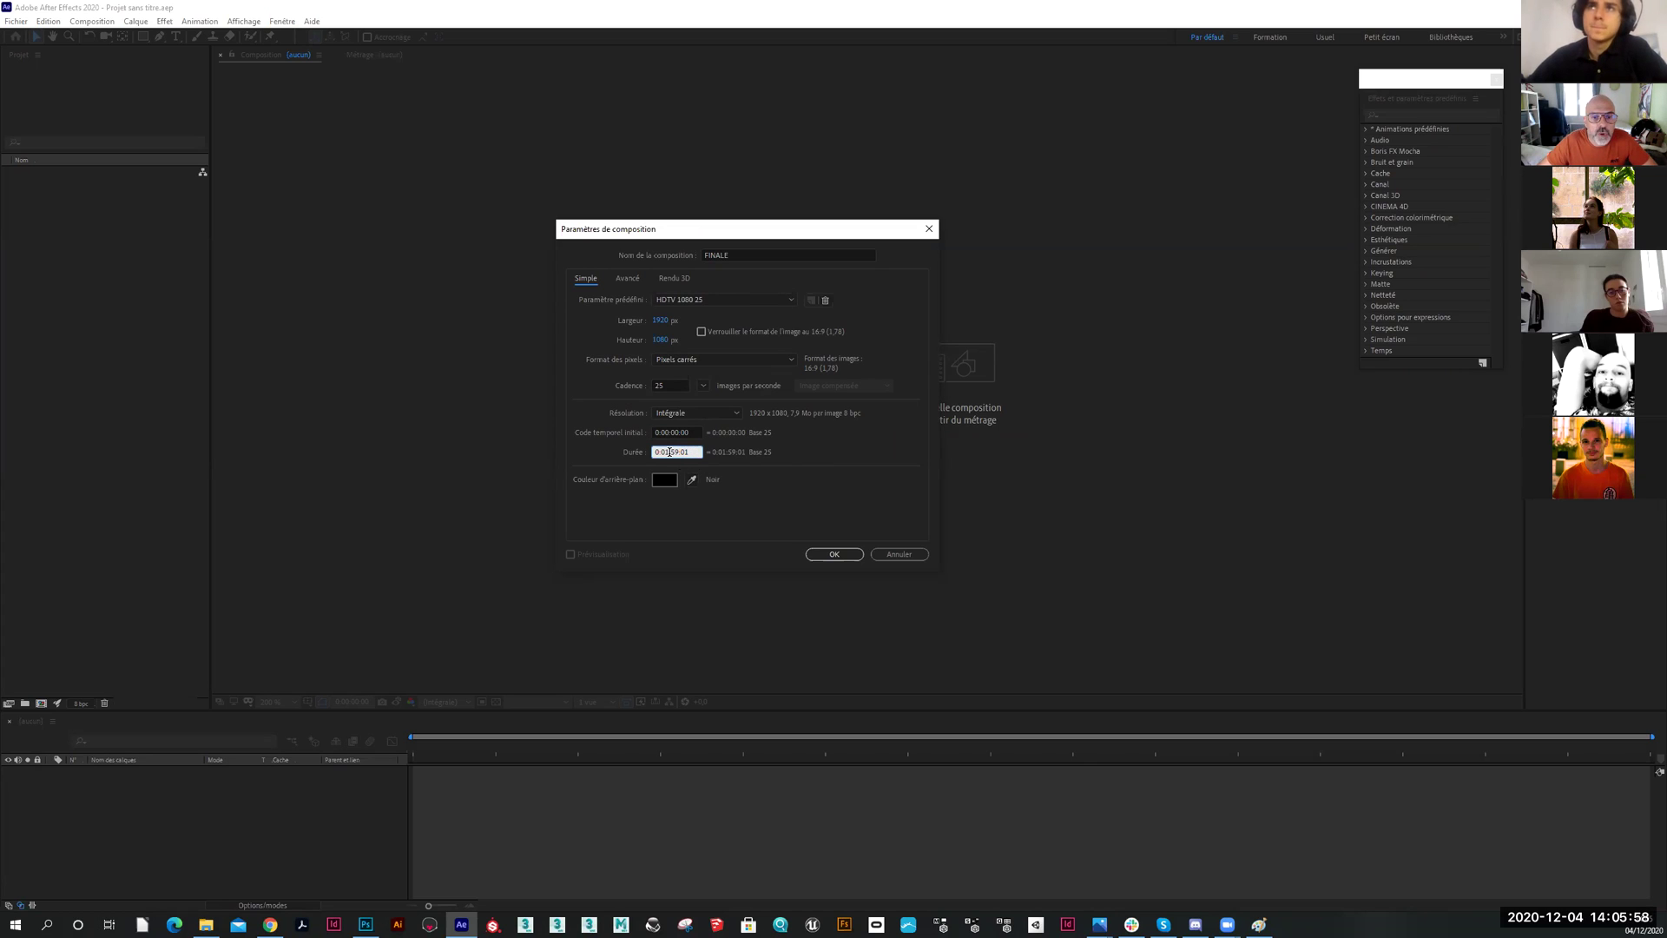
{"action": "key", "text": "BackSpace"}
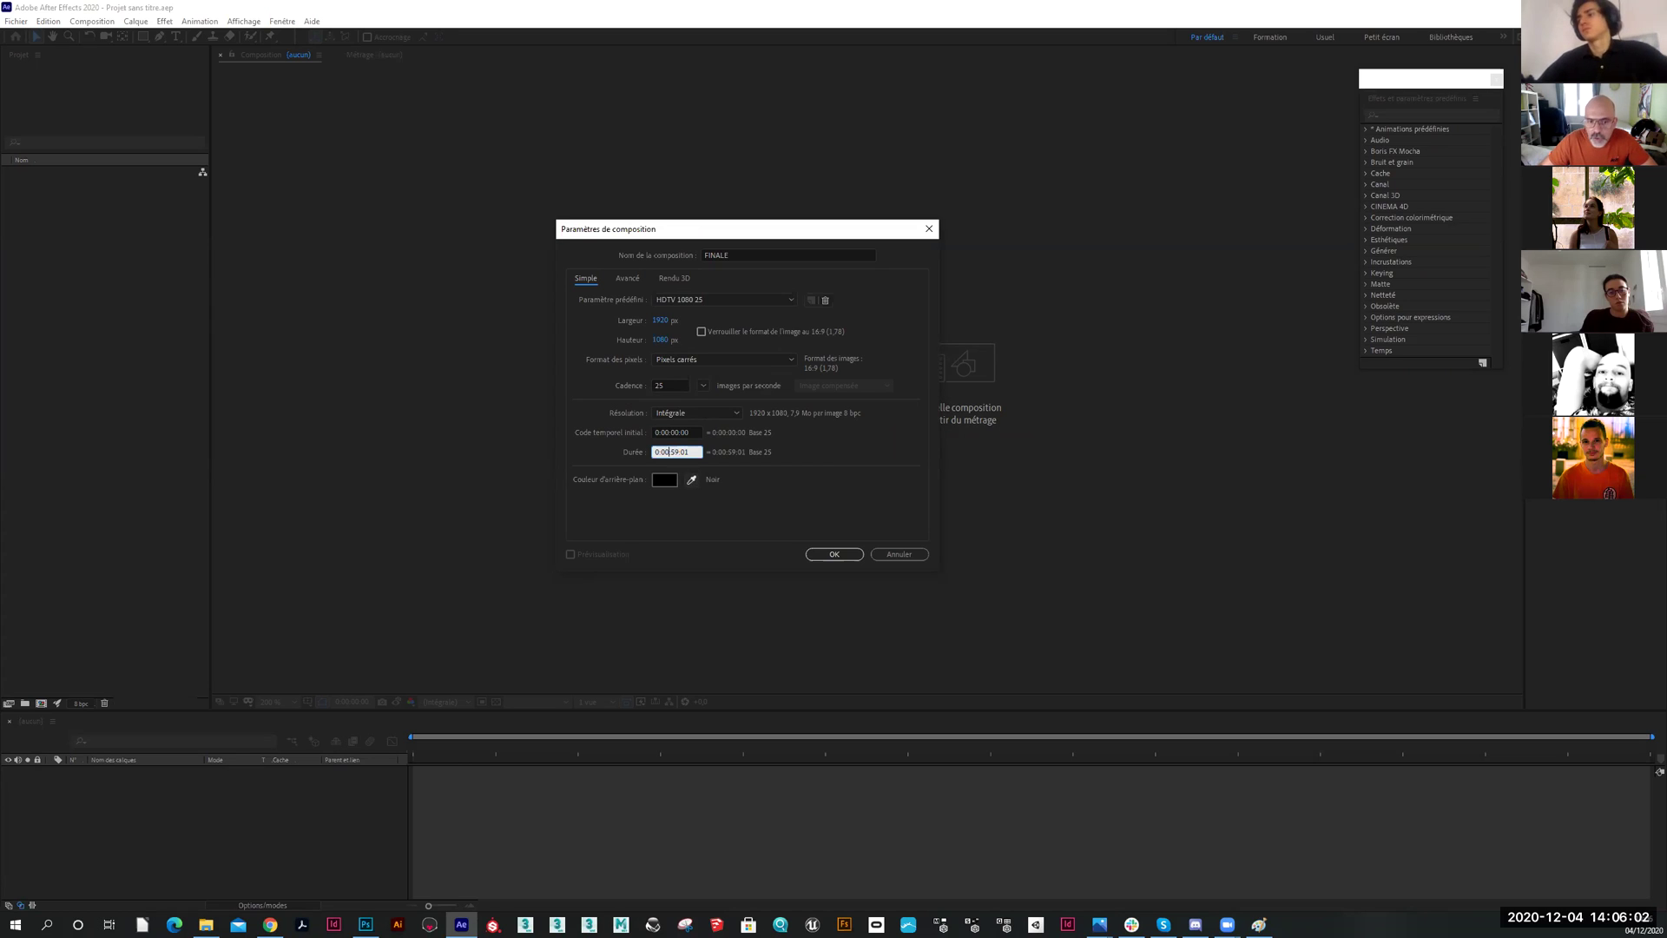
{"action": "double_click", "coordinate": [677, 452]}
{"action": "type", "text": "30"}
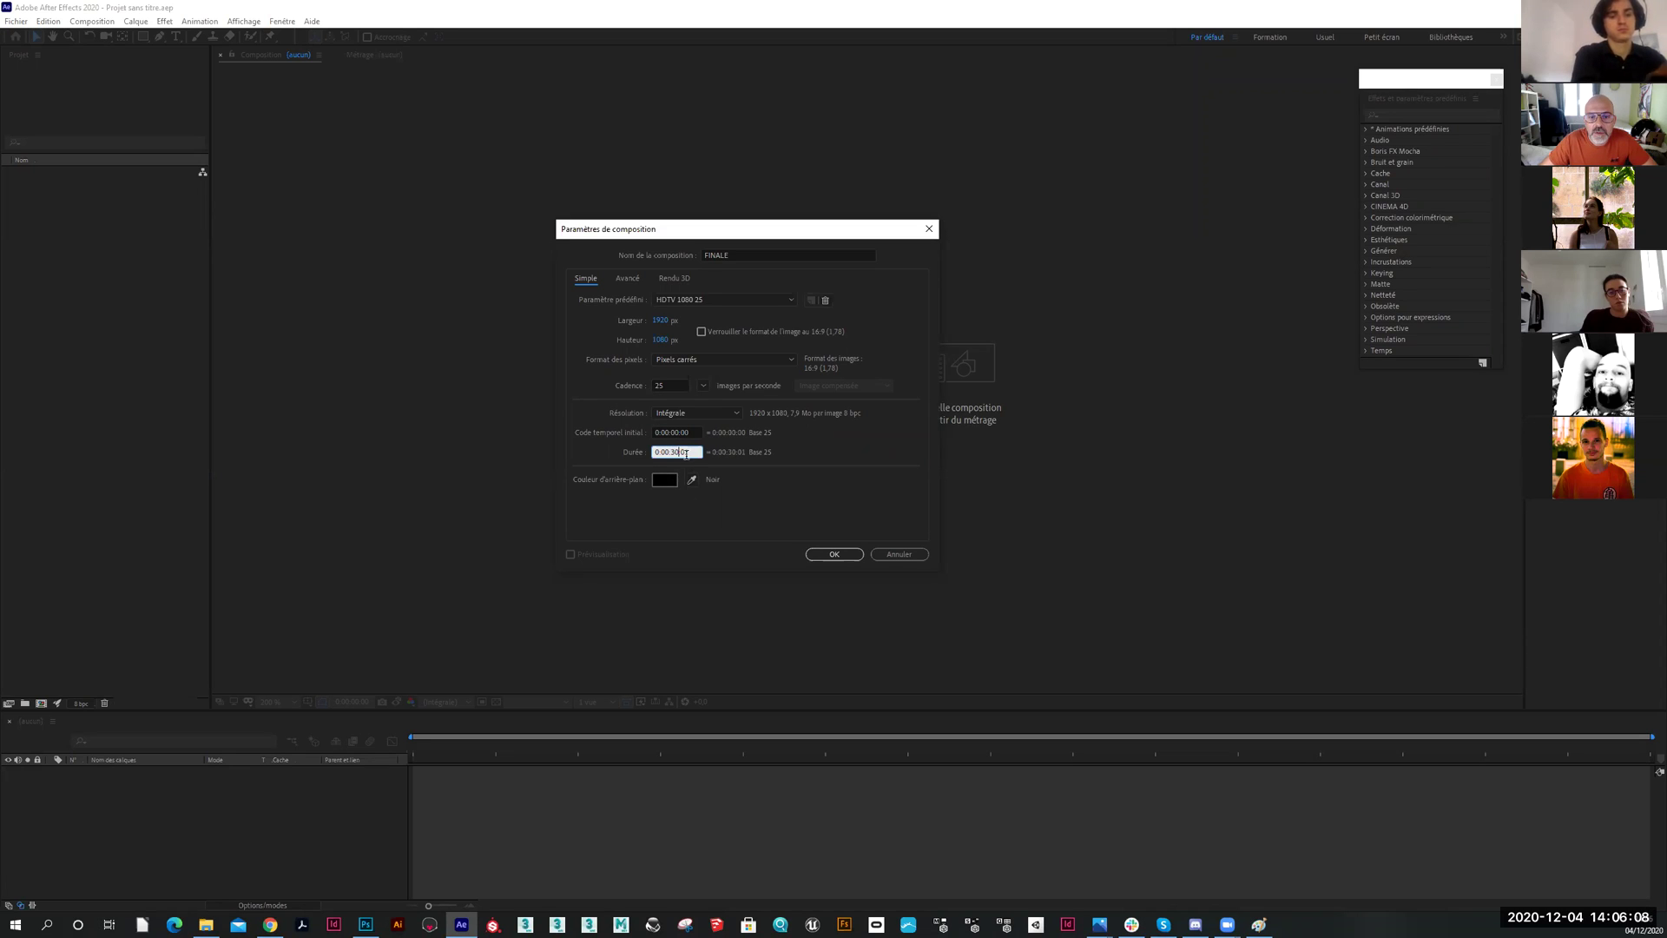
{"action": "key", "text": "BackSpace"}
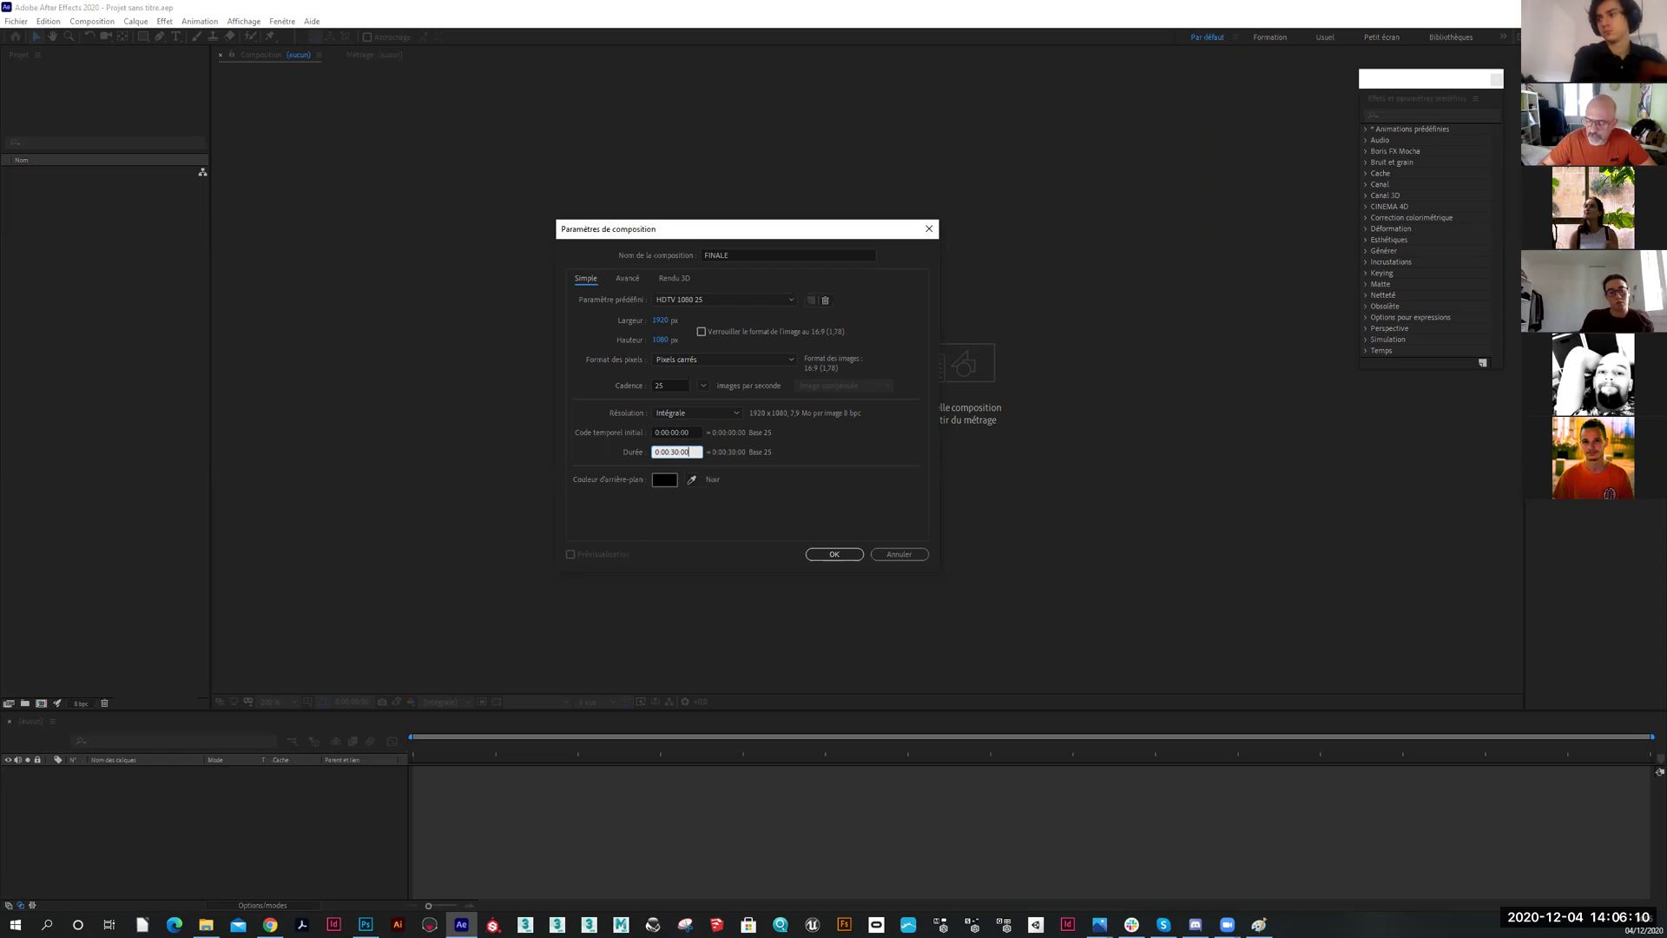
{"action": "double_click", "coordinate": [685, 451]}
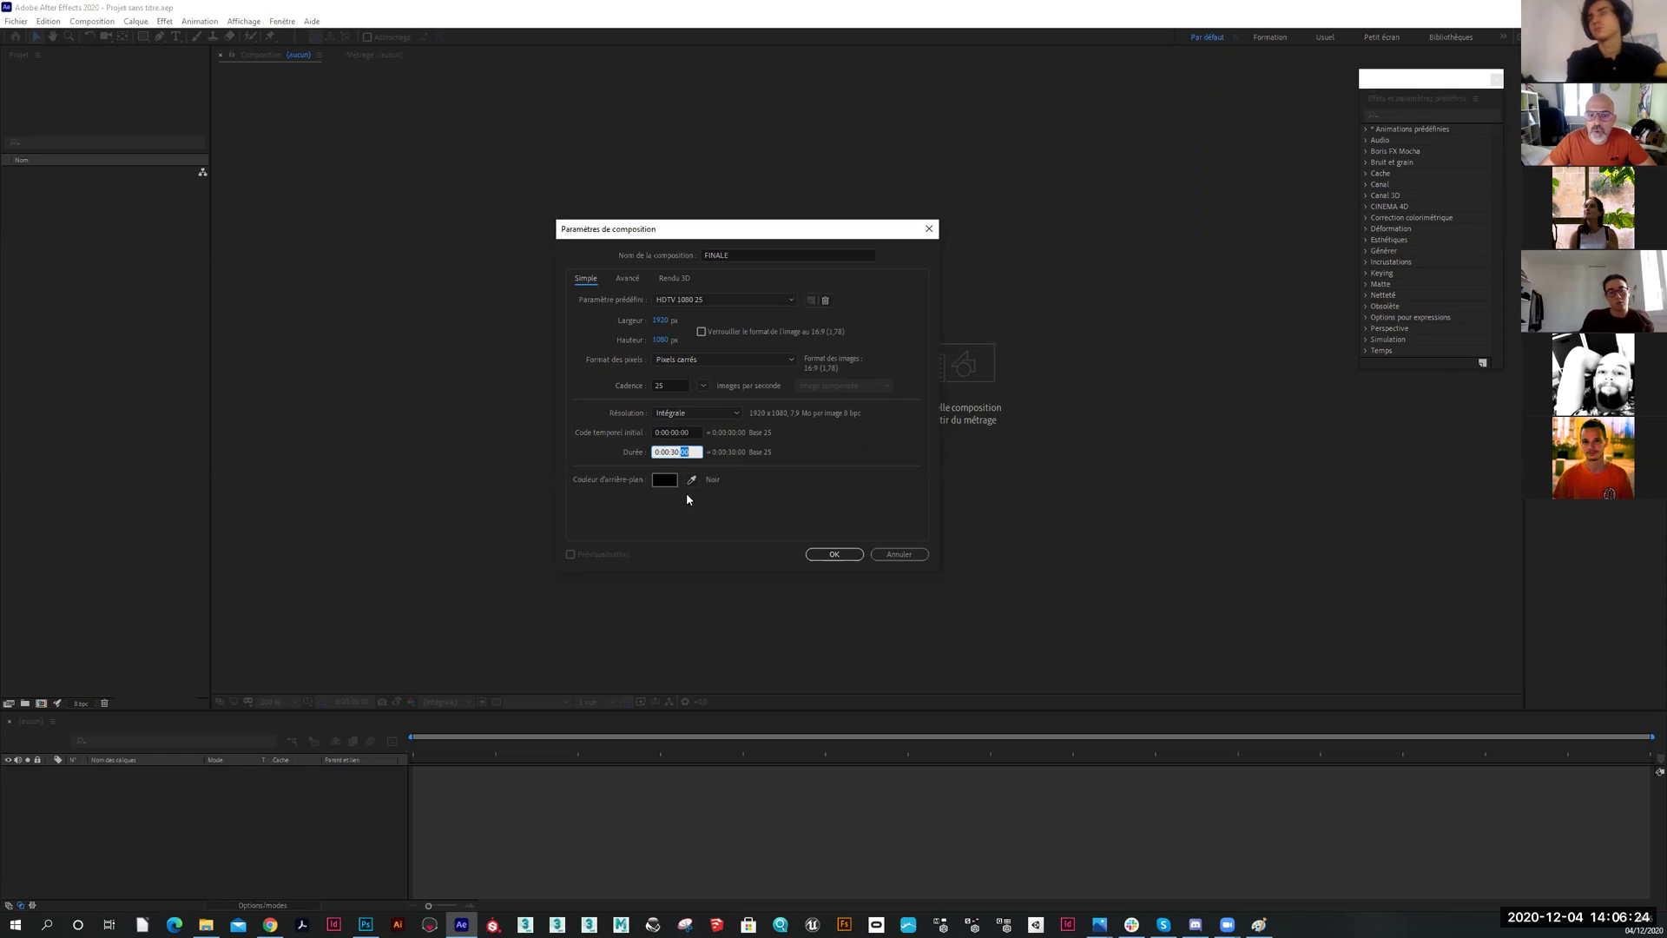
{"action": "left_click", "coordinate": [798, 515]}
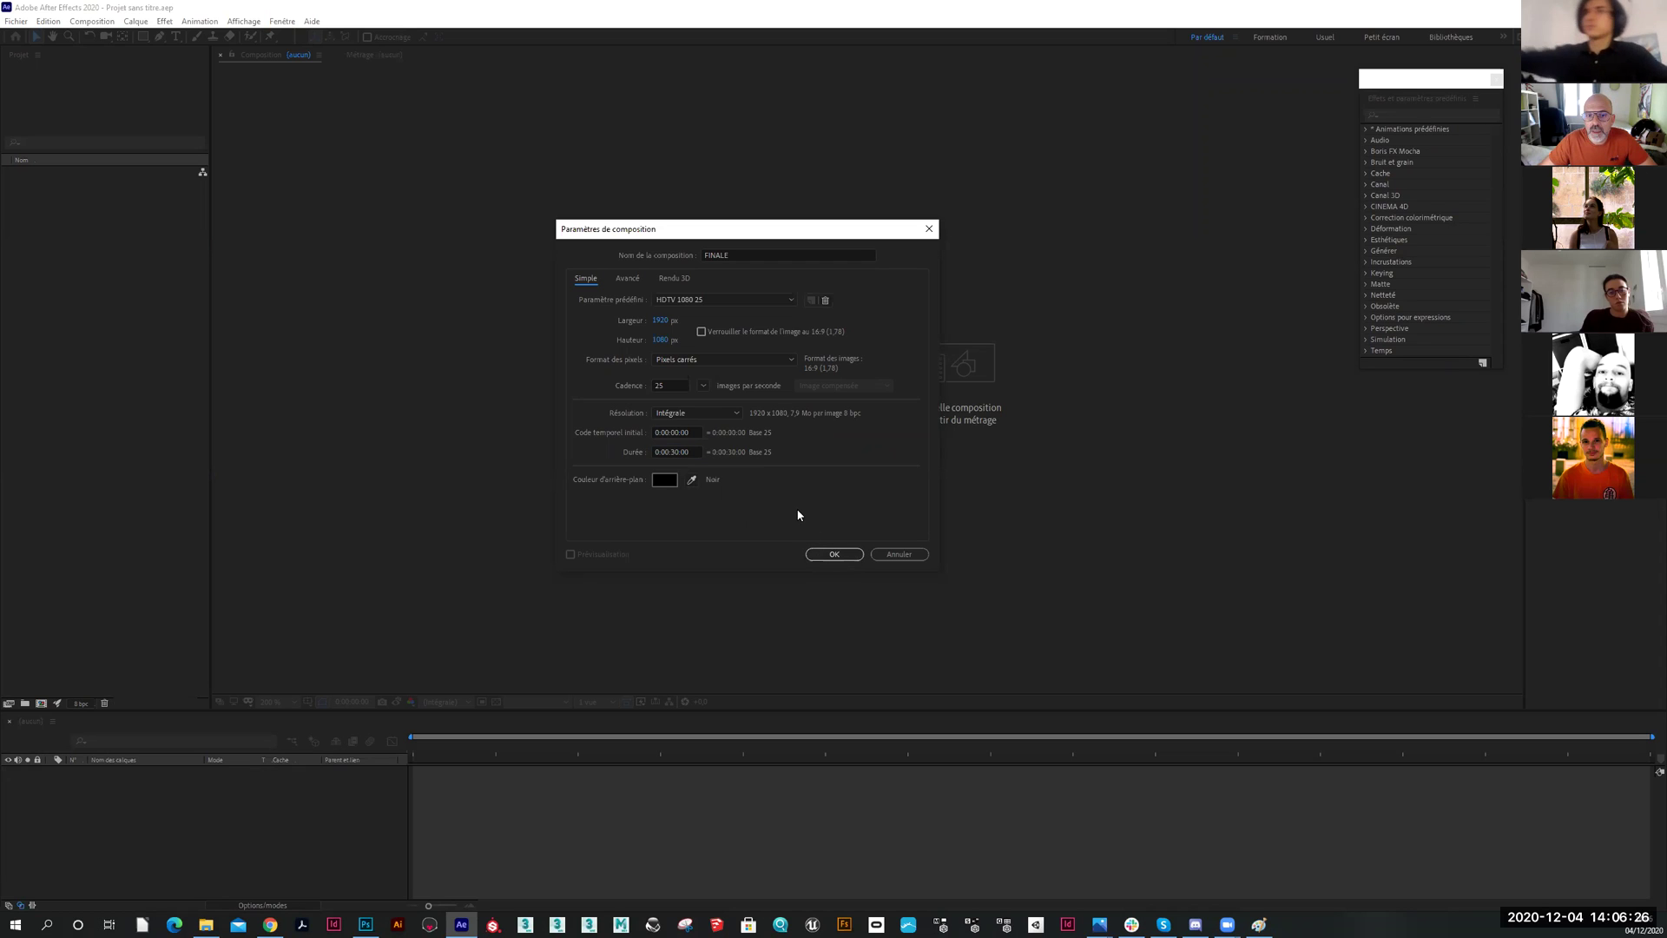
{"action": "left_click", "coordinate": [834, 553]}
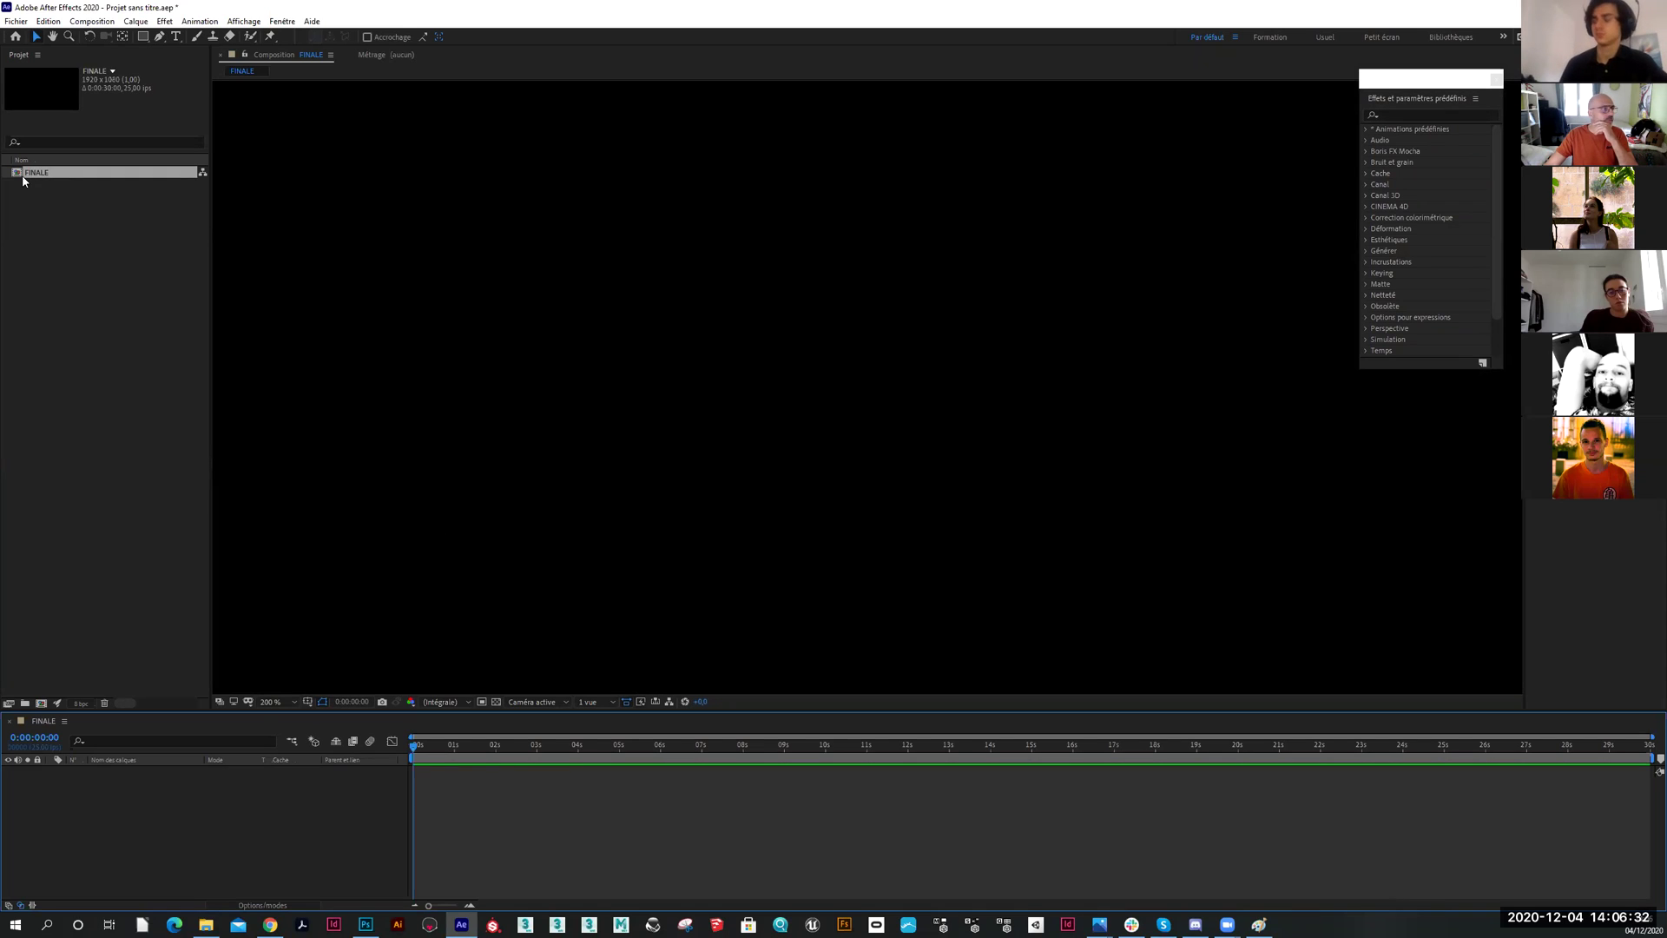
{"action": "key", "text": "comma"}
{"action": "key", "text": "comma"}
{"action": "key", "text": "comma"}
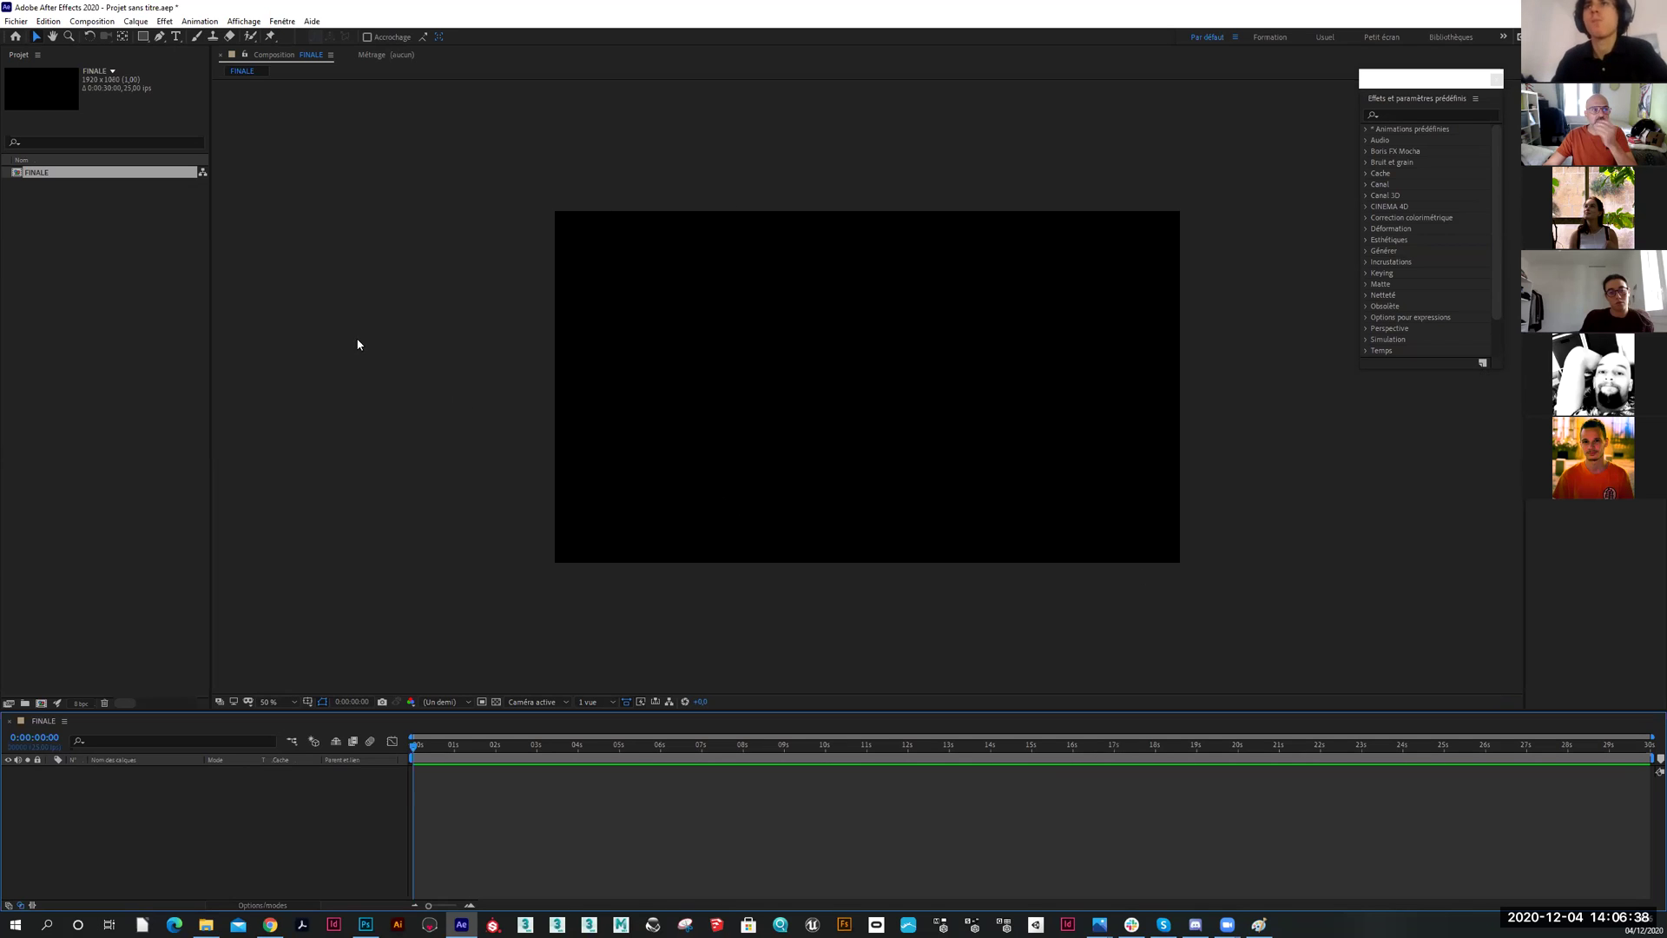
Create a project folder named COMPOSITIONS, put the FINALE composition in it and expand the folder
{"action": "left_click", "coordinate": [24, 704]}
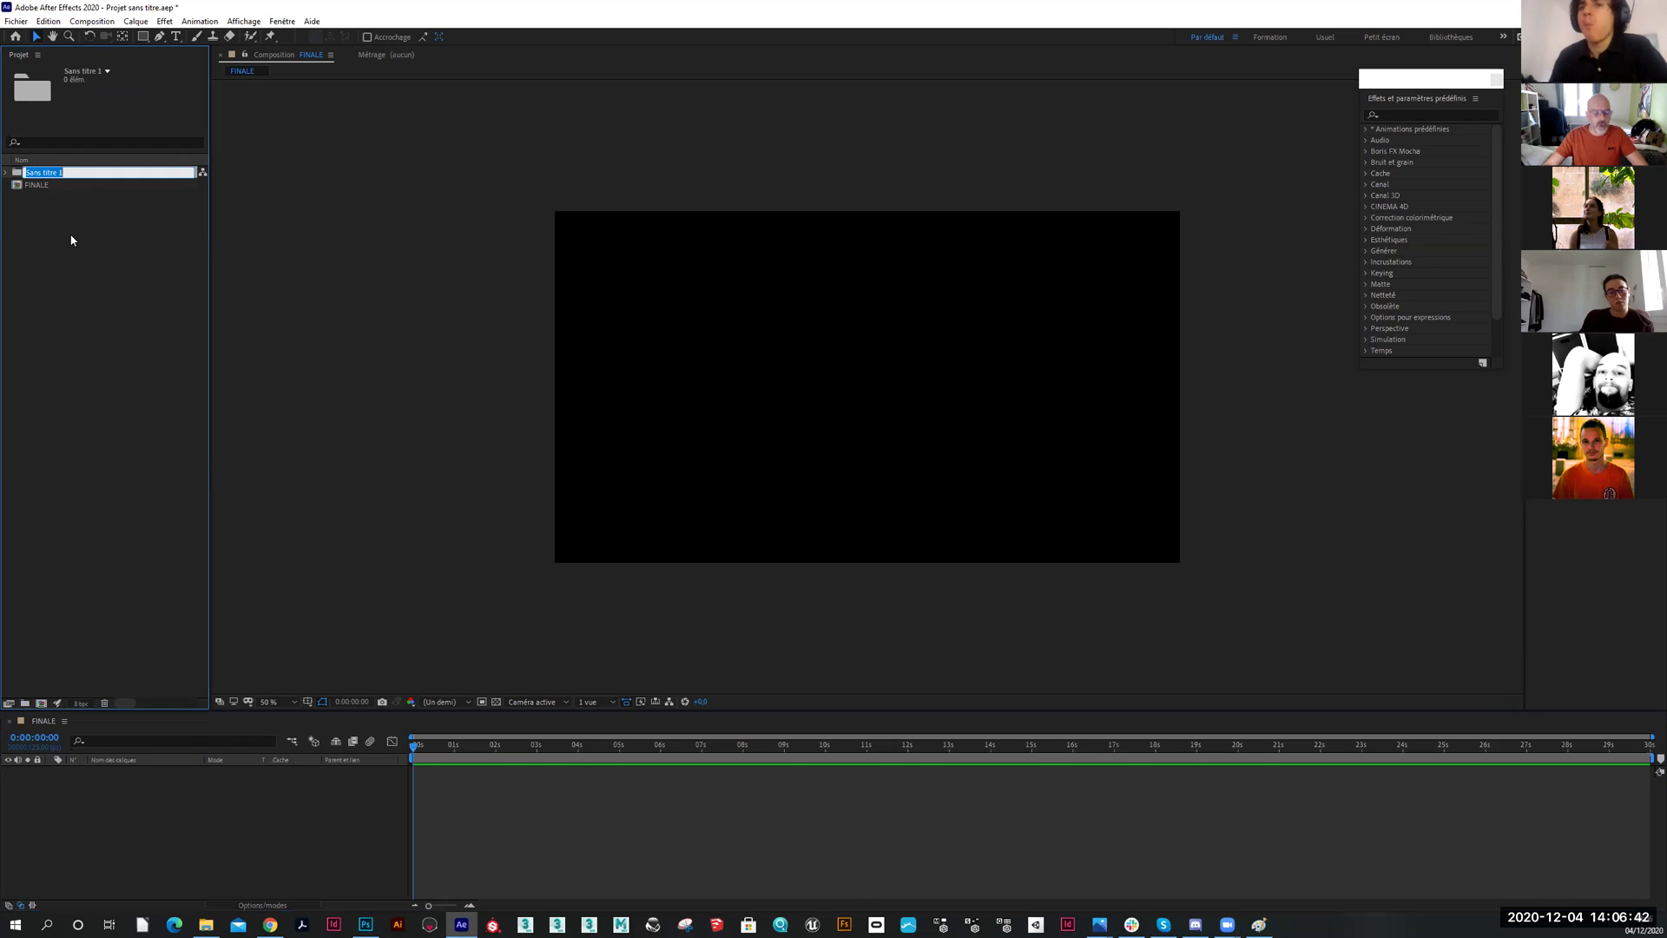
{"action": "type", "text": "COMPOS"}
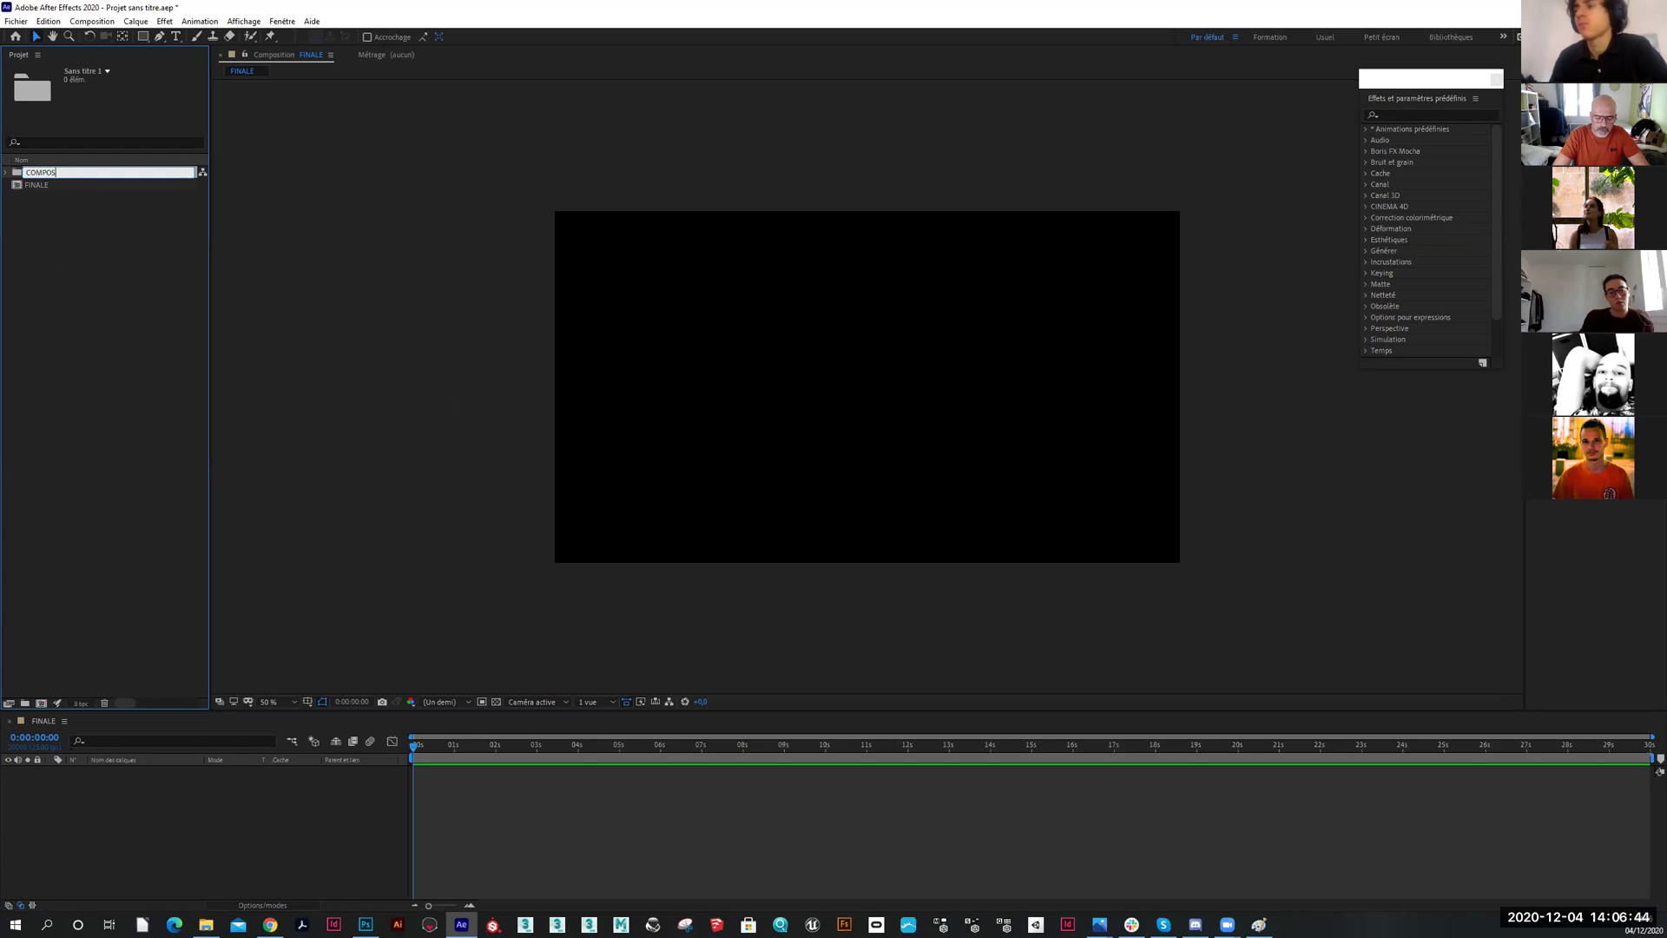
{"action": "type", "text": "ITIONS"}
{"action": "key", "text": "Return"}
{"action": "left_click_drag", "start_coordinate": [52, 173], "coordinate": [65, 184]}
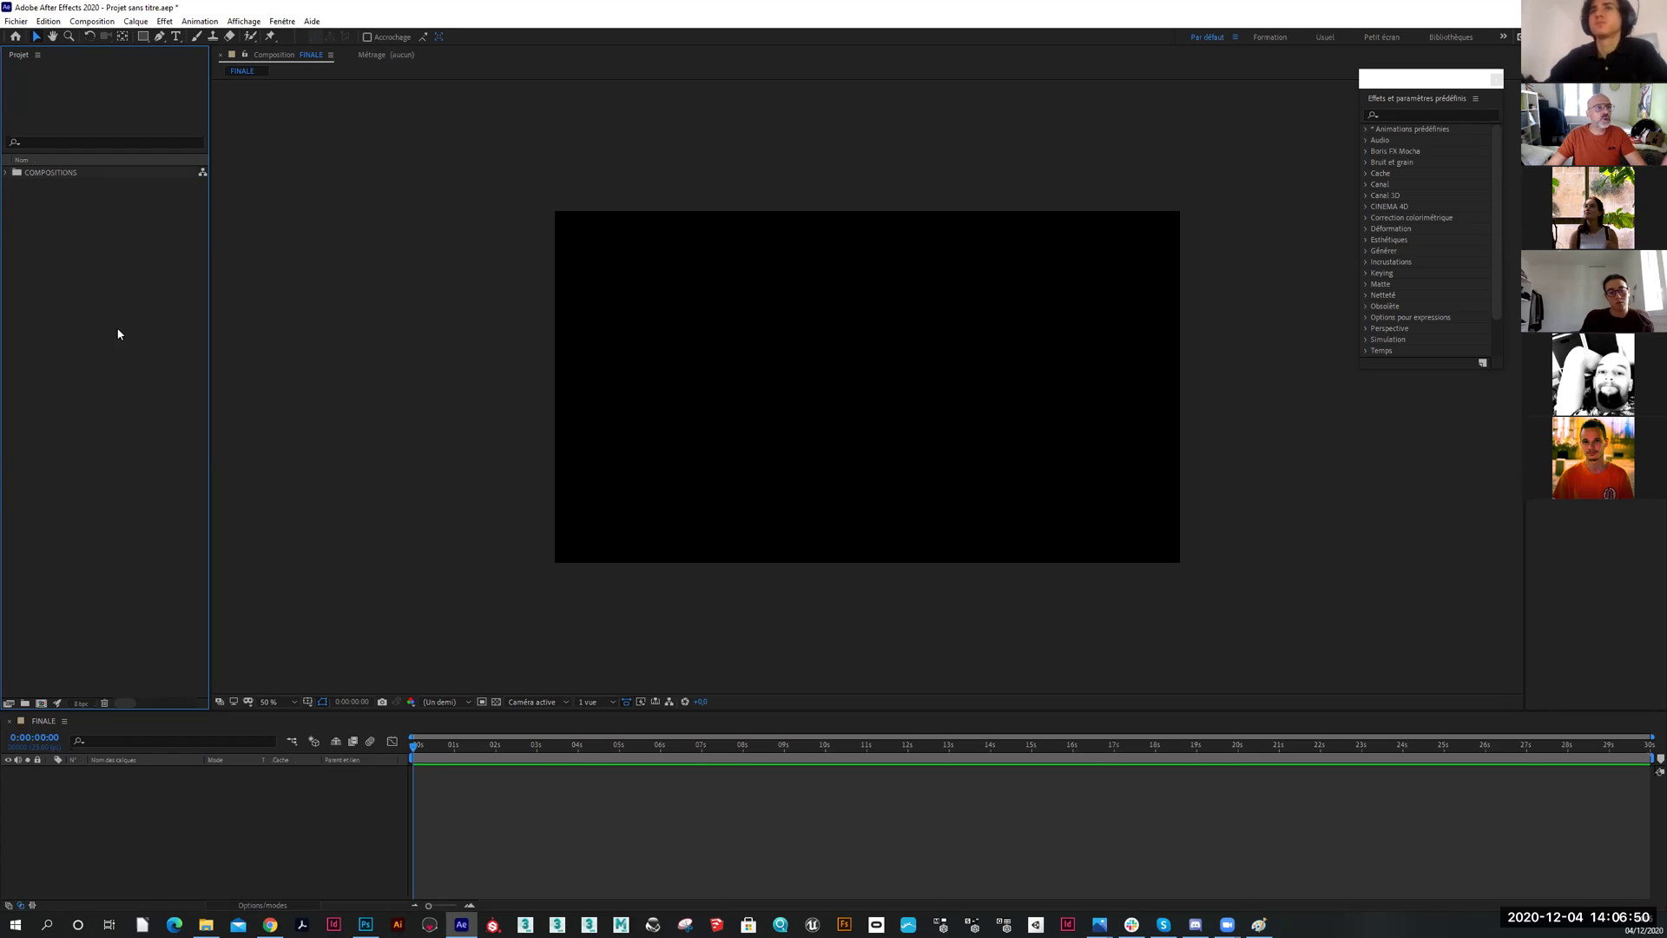
{"action": "left_click", "coordinate": [6, 174]}
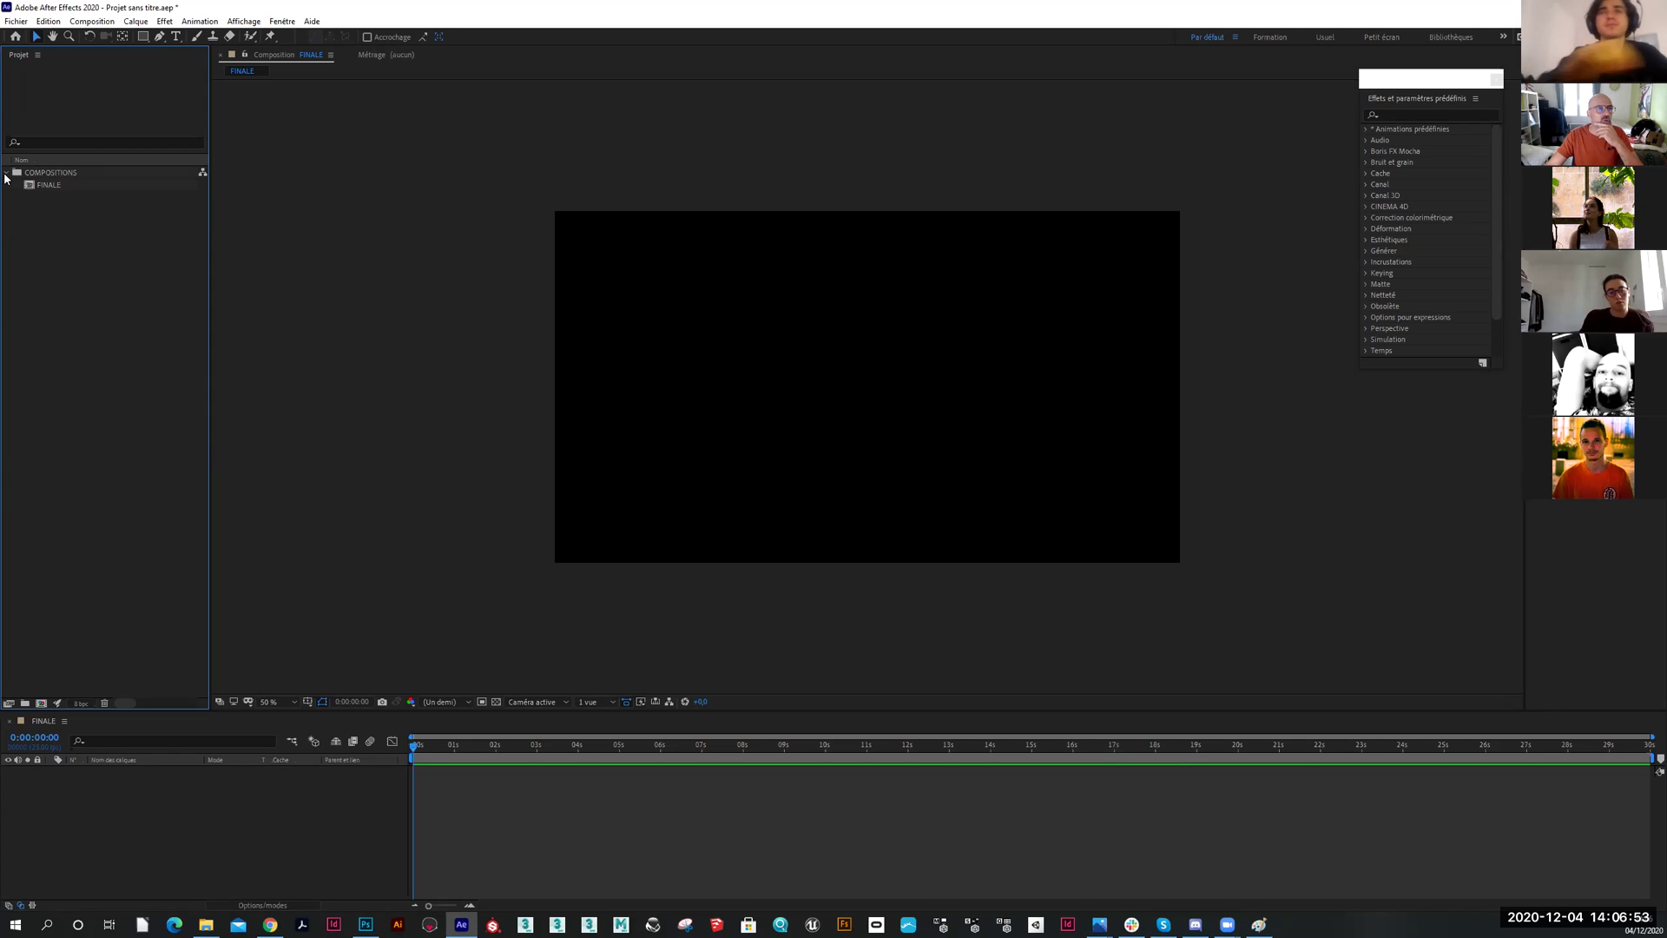
Create a second project folder named SOURCES
{"action": "left_click", "coordinate": [24, 703]}
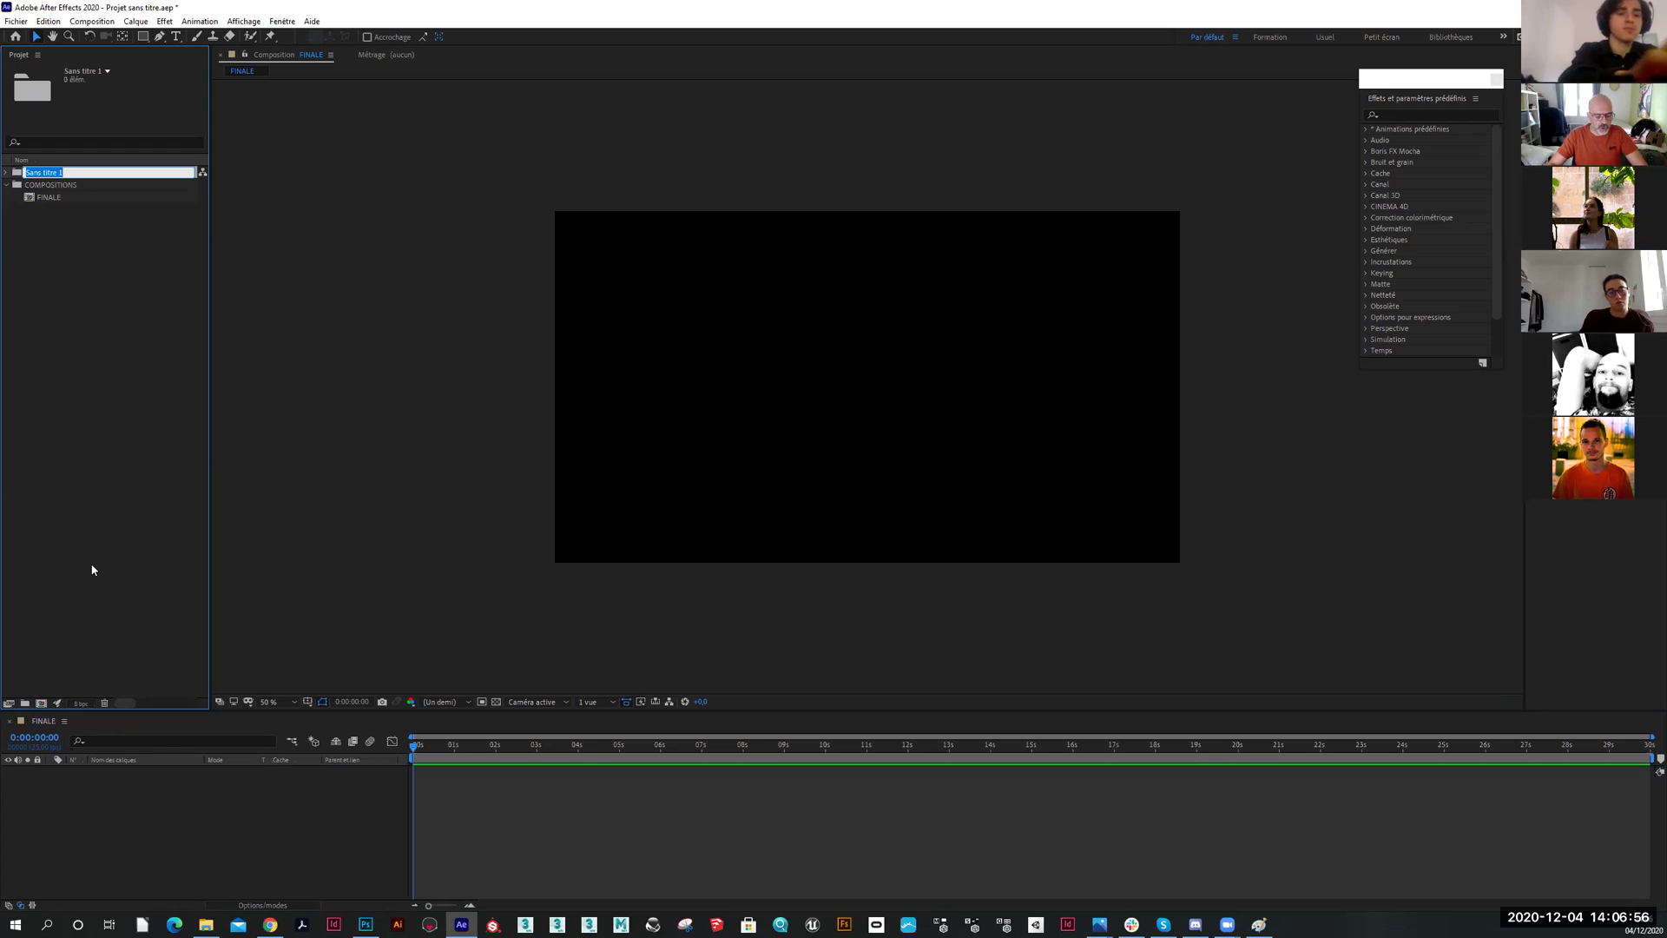
{"action": "type", "text": "SOURCES"}
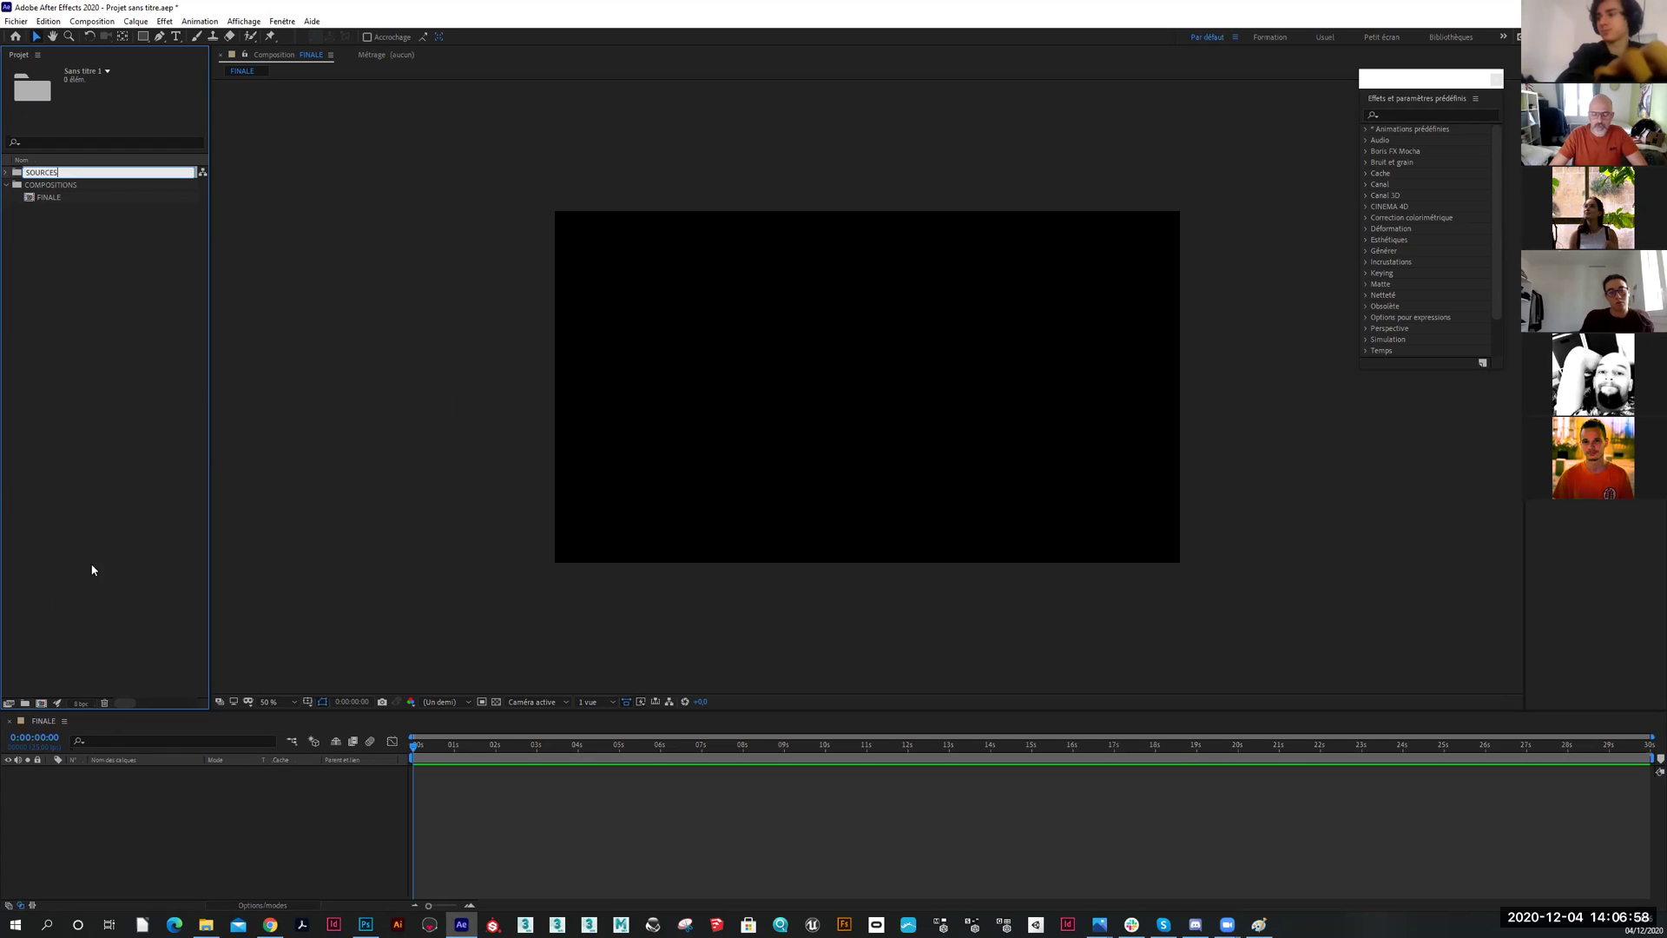
{"action": "key", "text": "Return"}
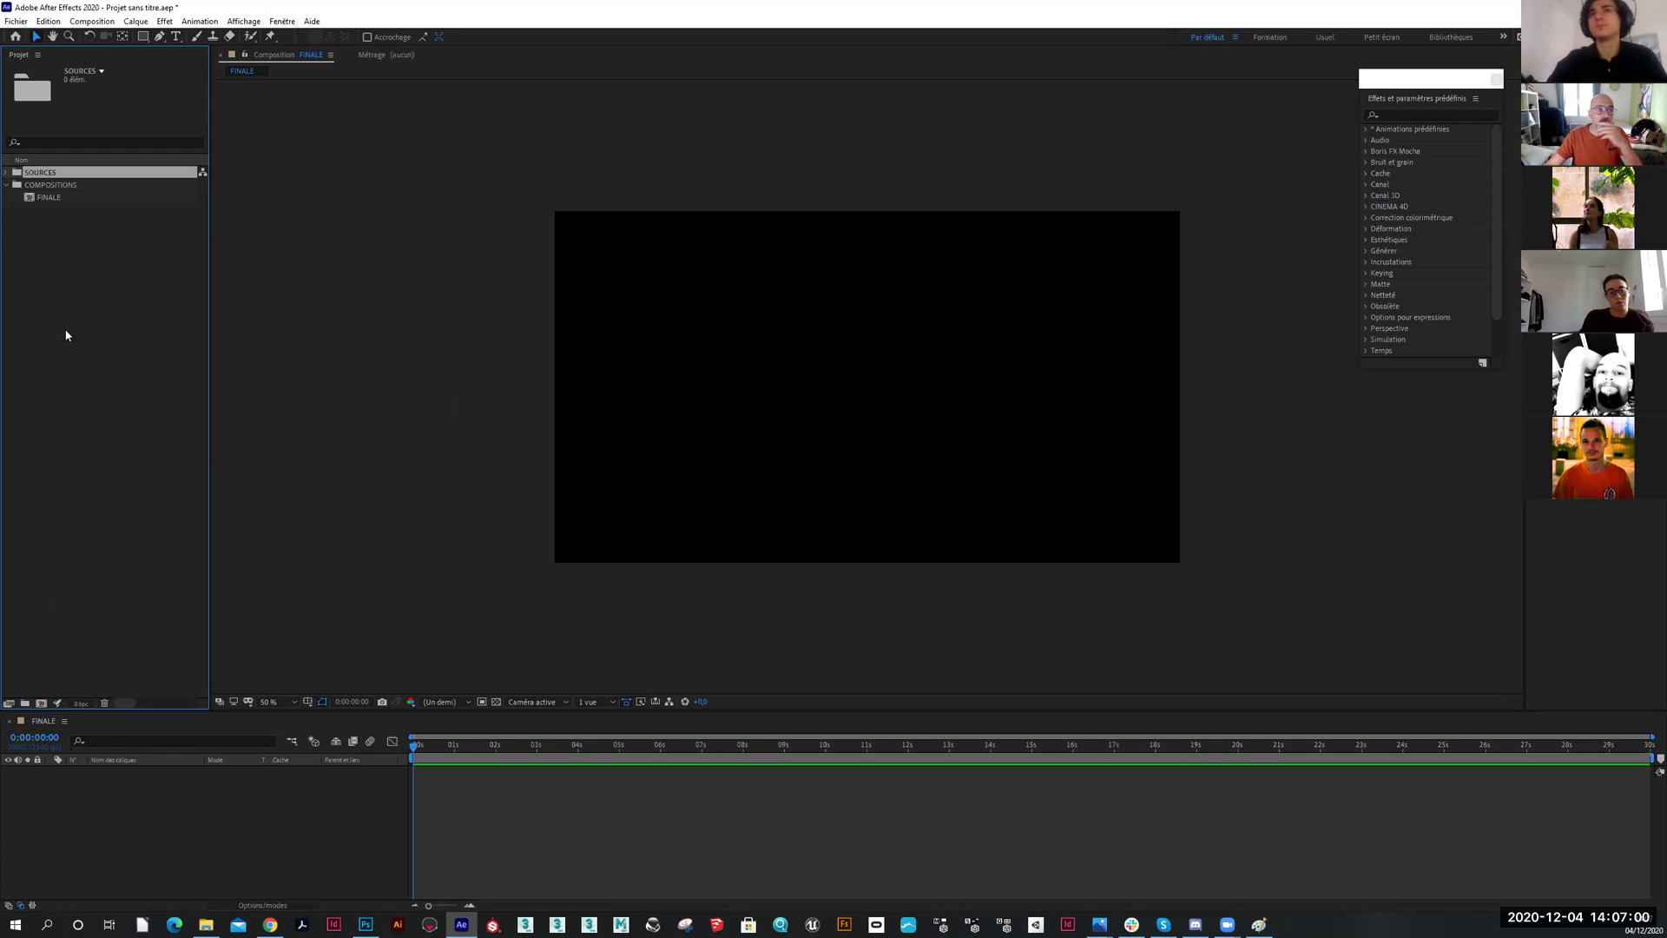
Start importing a file into the project and browse to the USB drive (I:)
{"action": "right_click", "coordinate": [42, 239]}
{"action": "mouse_move", "coordinate": [157, 300]}
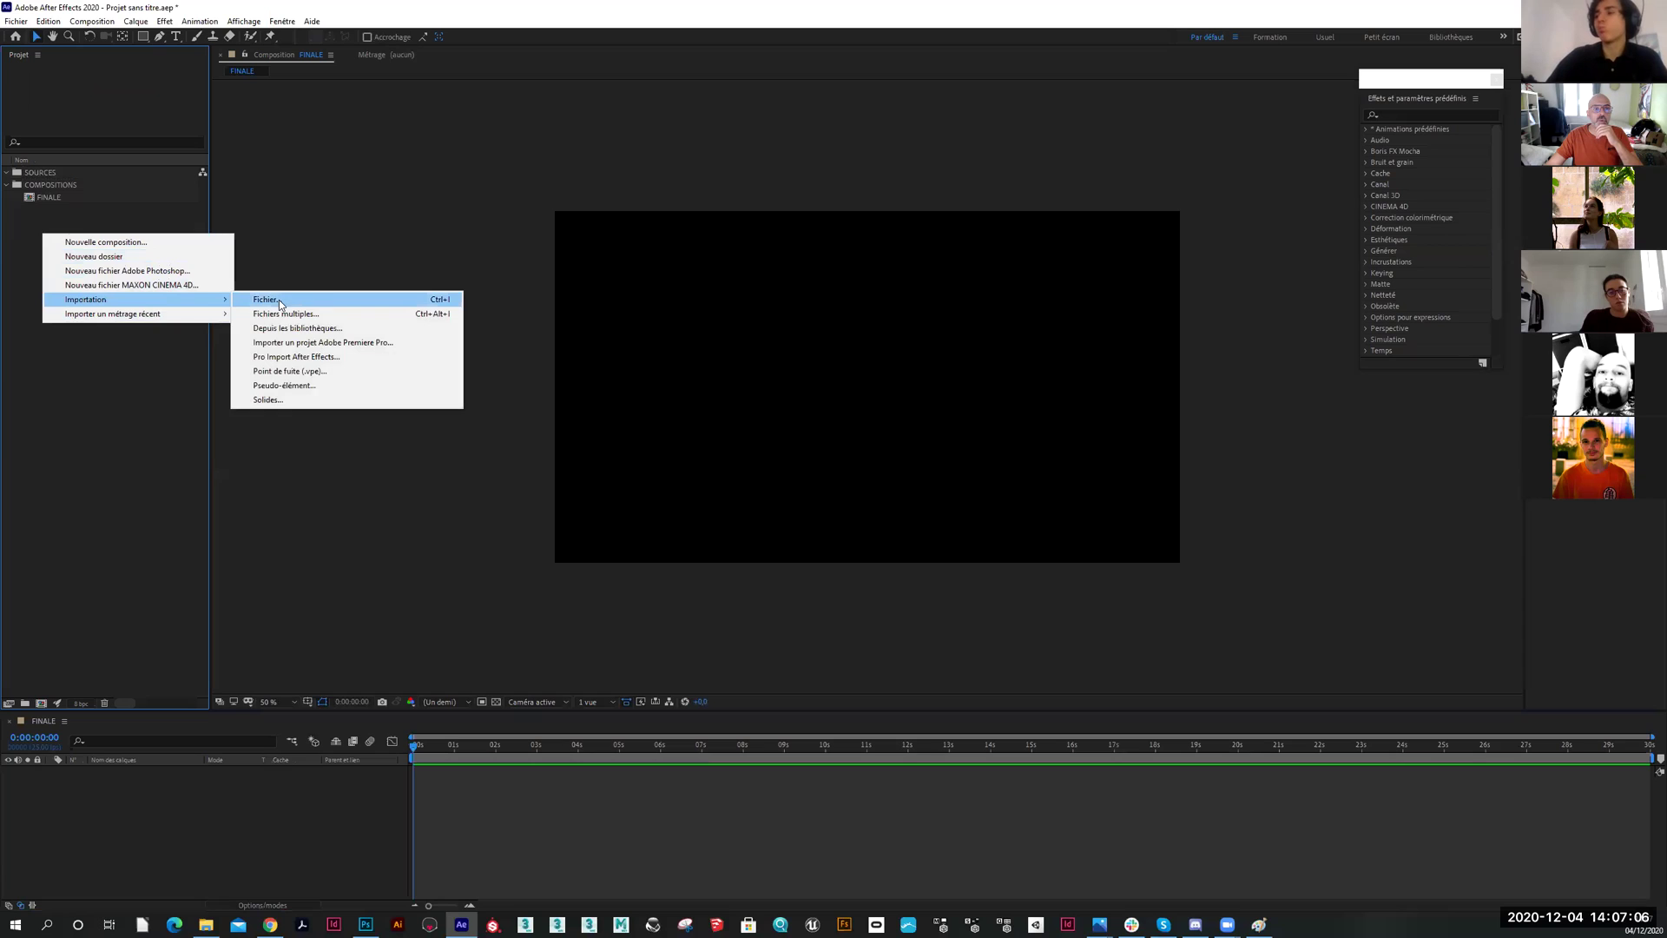
{"action": "left_click", "coordinate": [278, 299]}
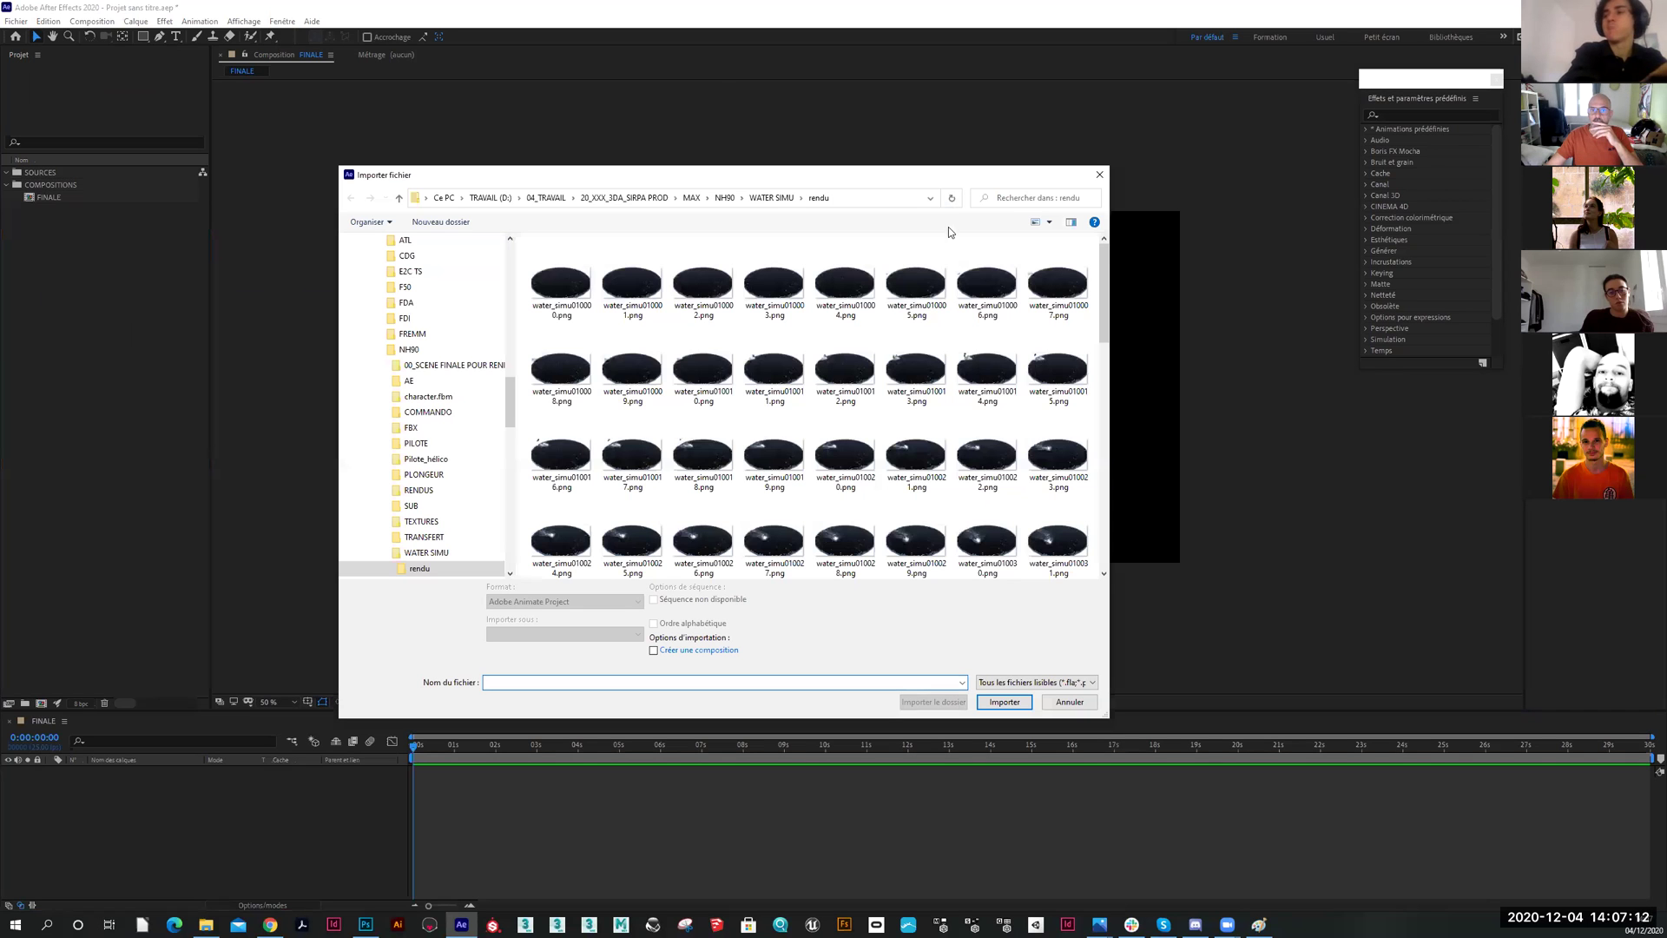
{"action": "scroll", "coordinate": [476, 454], "scroll_direction": "down", "scroll_amount": 5}
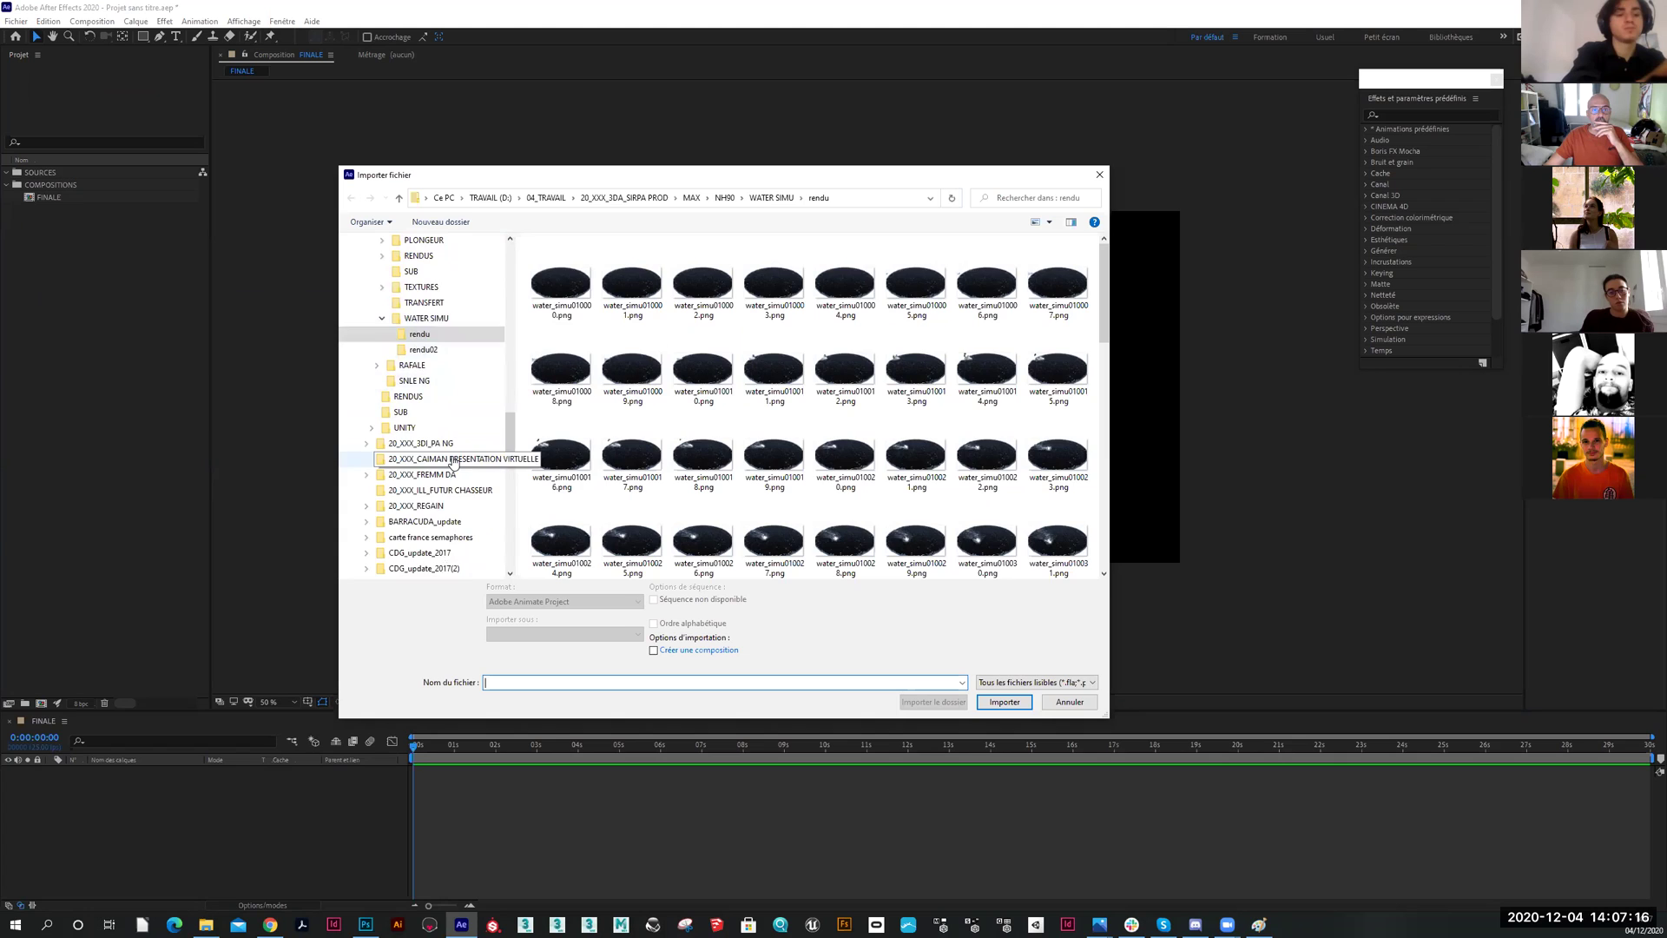
{"action": "scroll", "coordinate": [453, 461], "scroll_direction": "up", "scroll_amount": 12}
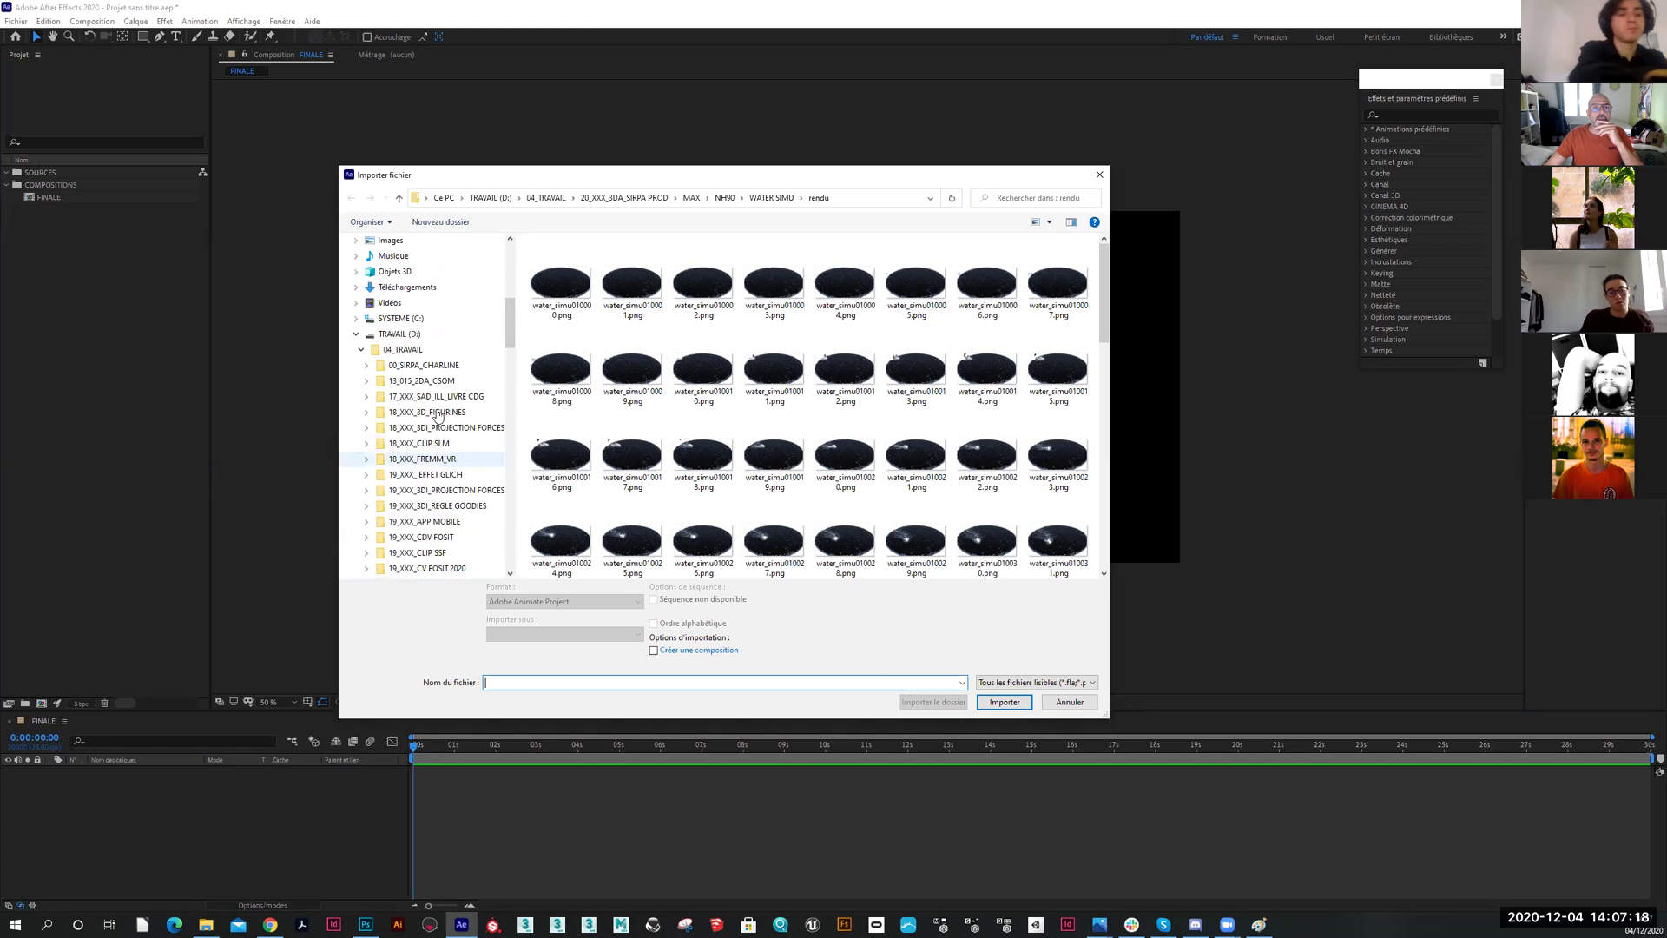
{"action": "left_click", "coordinate": [356, 334]}
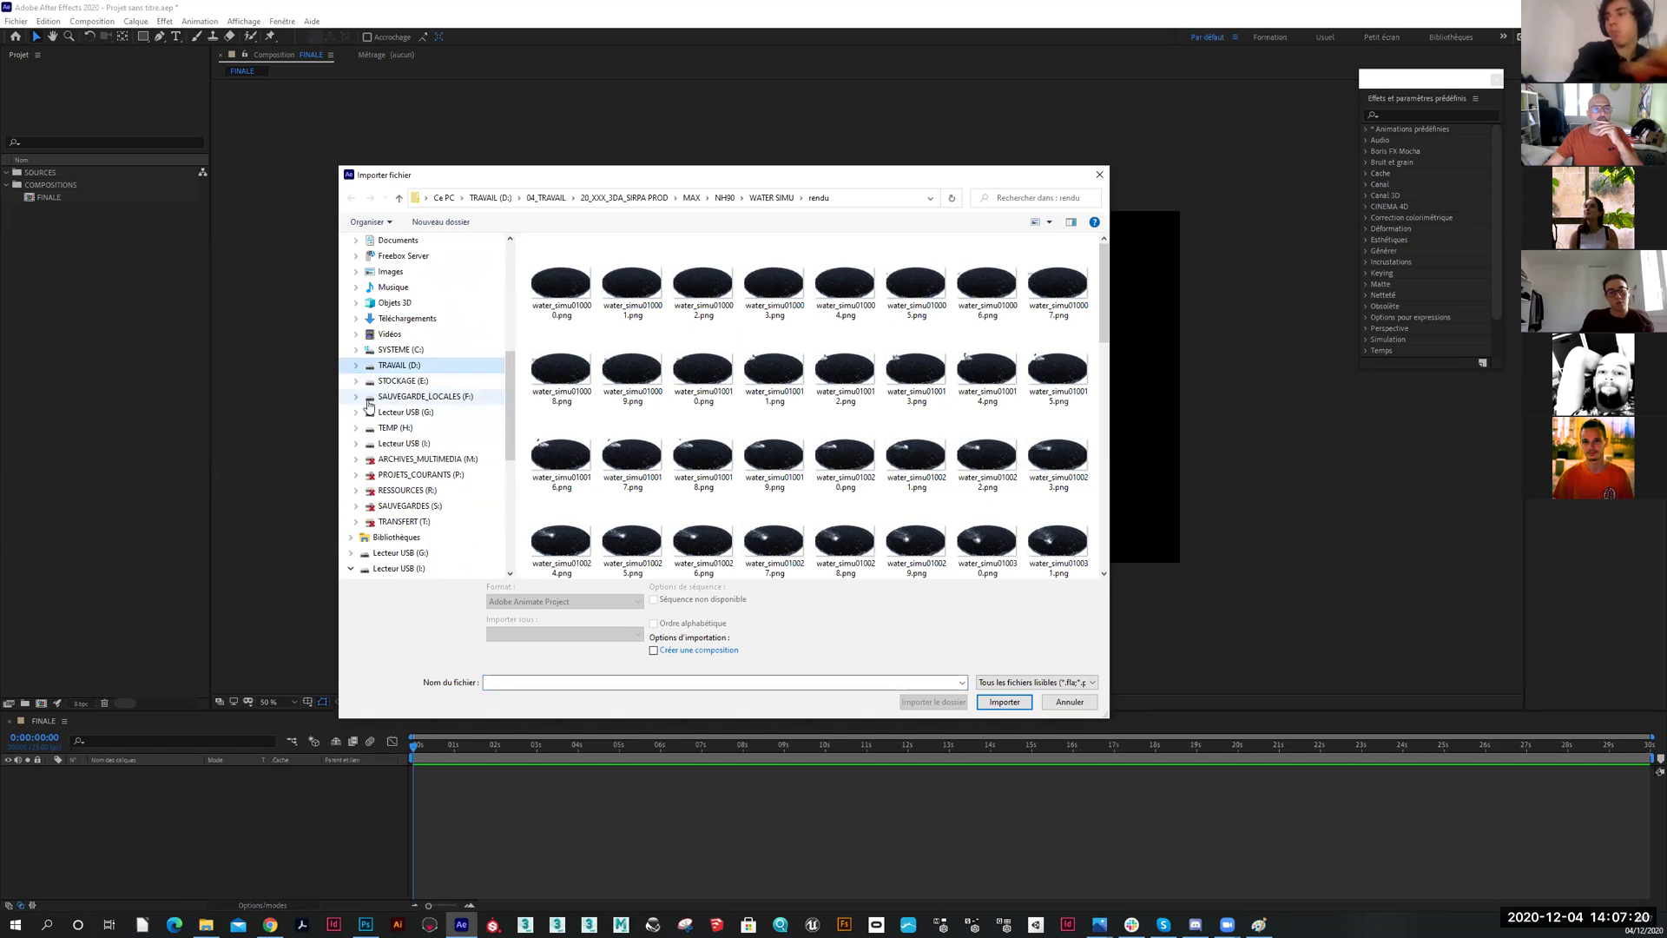
{"action": "left_click", "coordinate": [390, 415]}
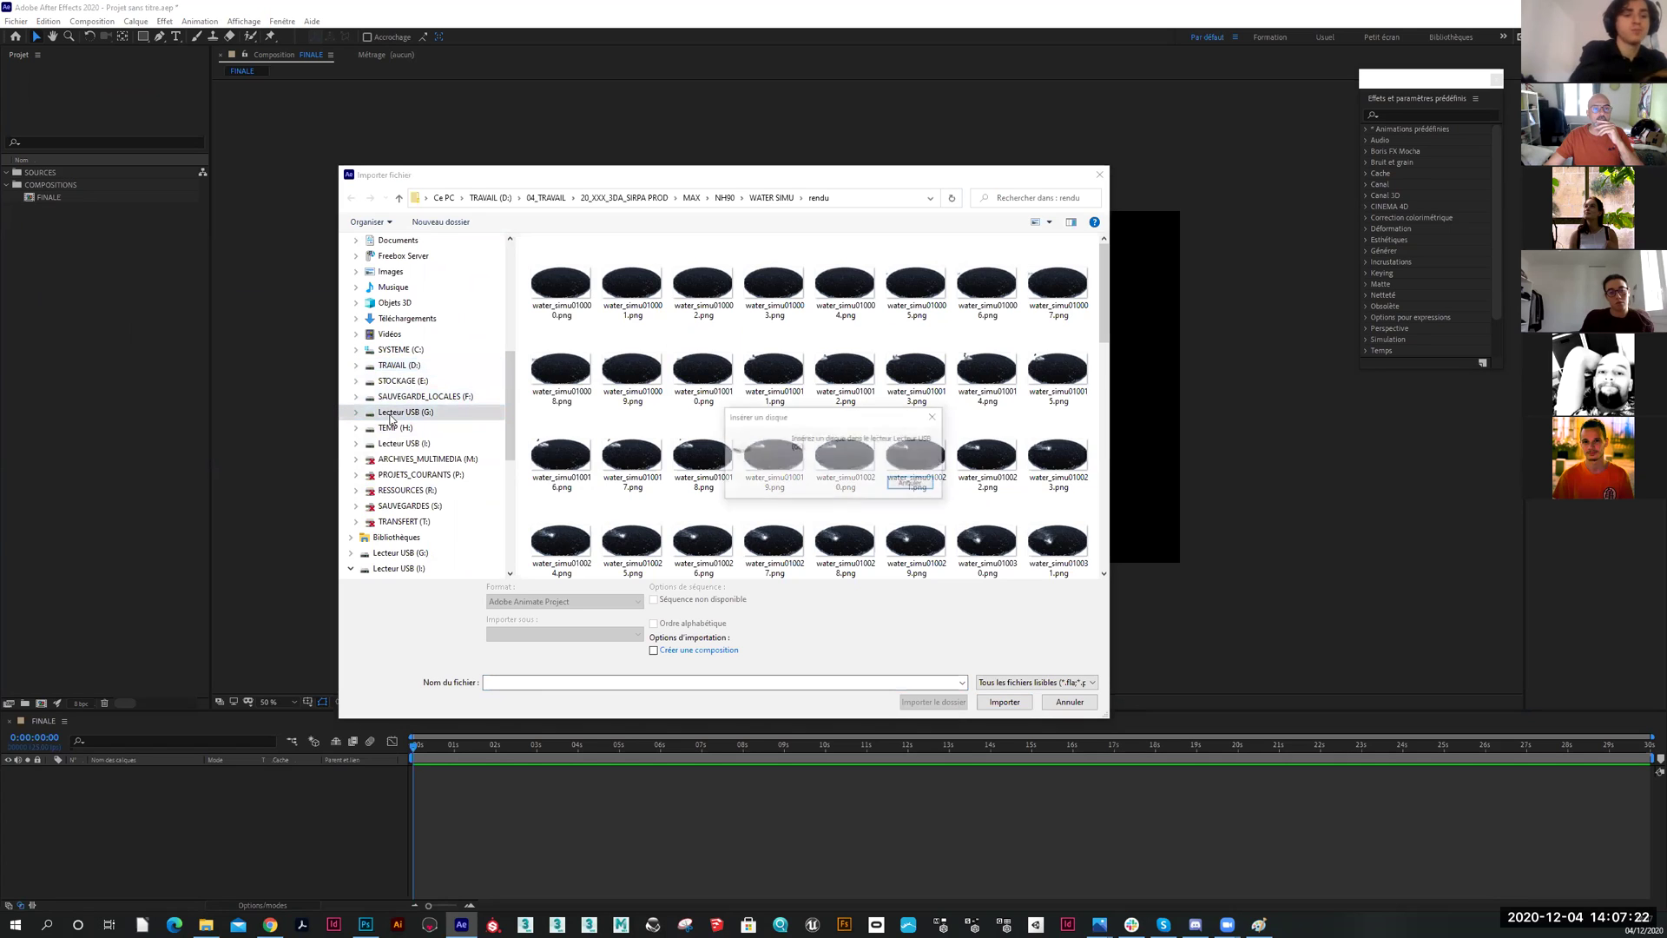
{"action": "left_click", "coordinate": [898, 483]}
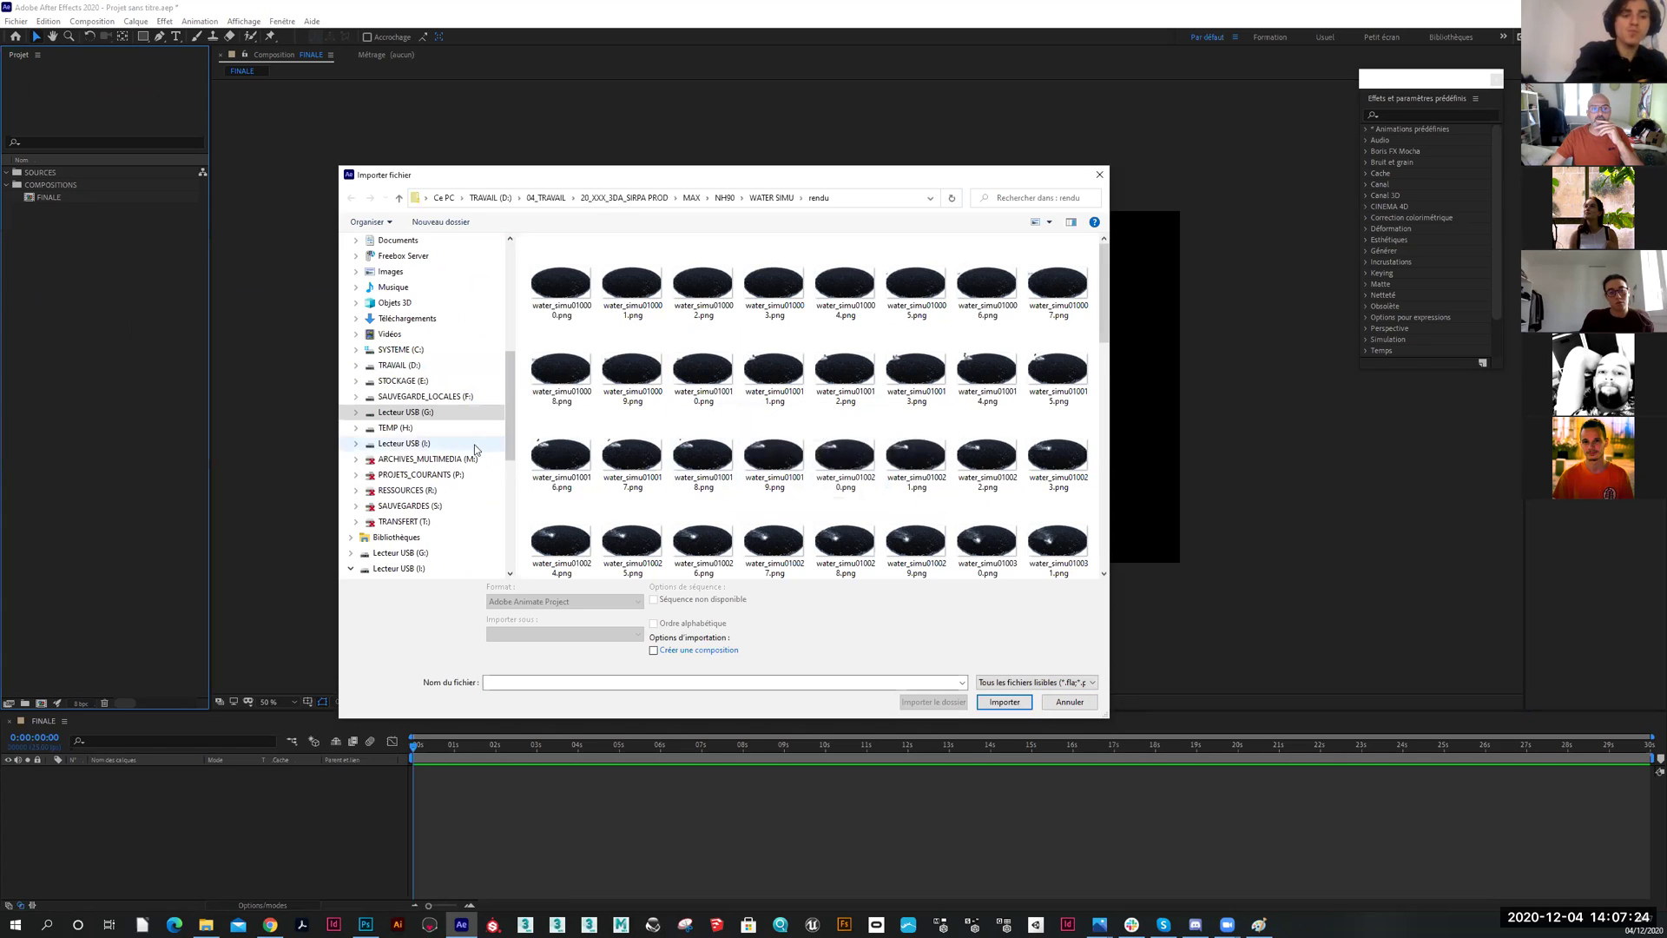
{"action": "left_click", "coordinate": [408, 443]}
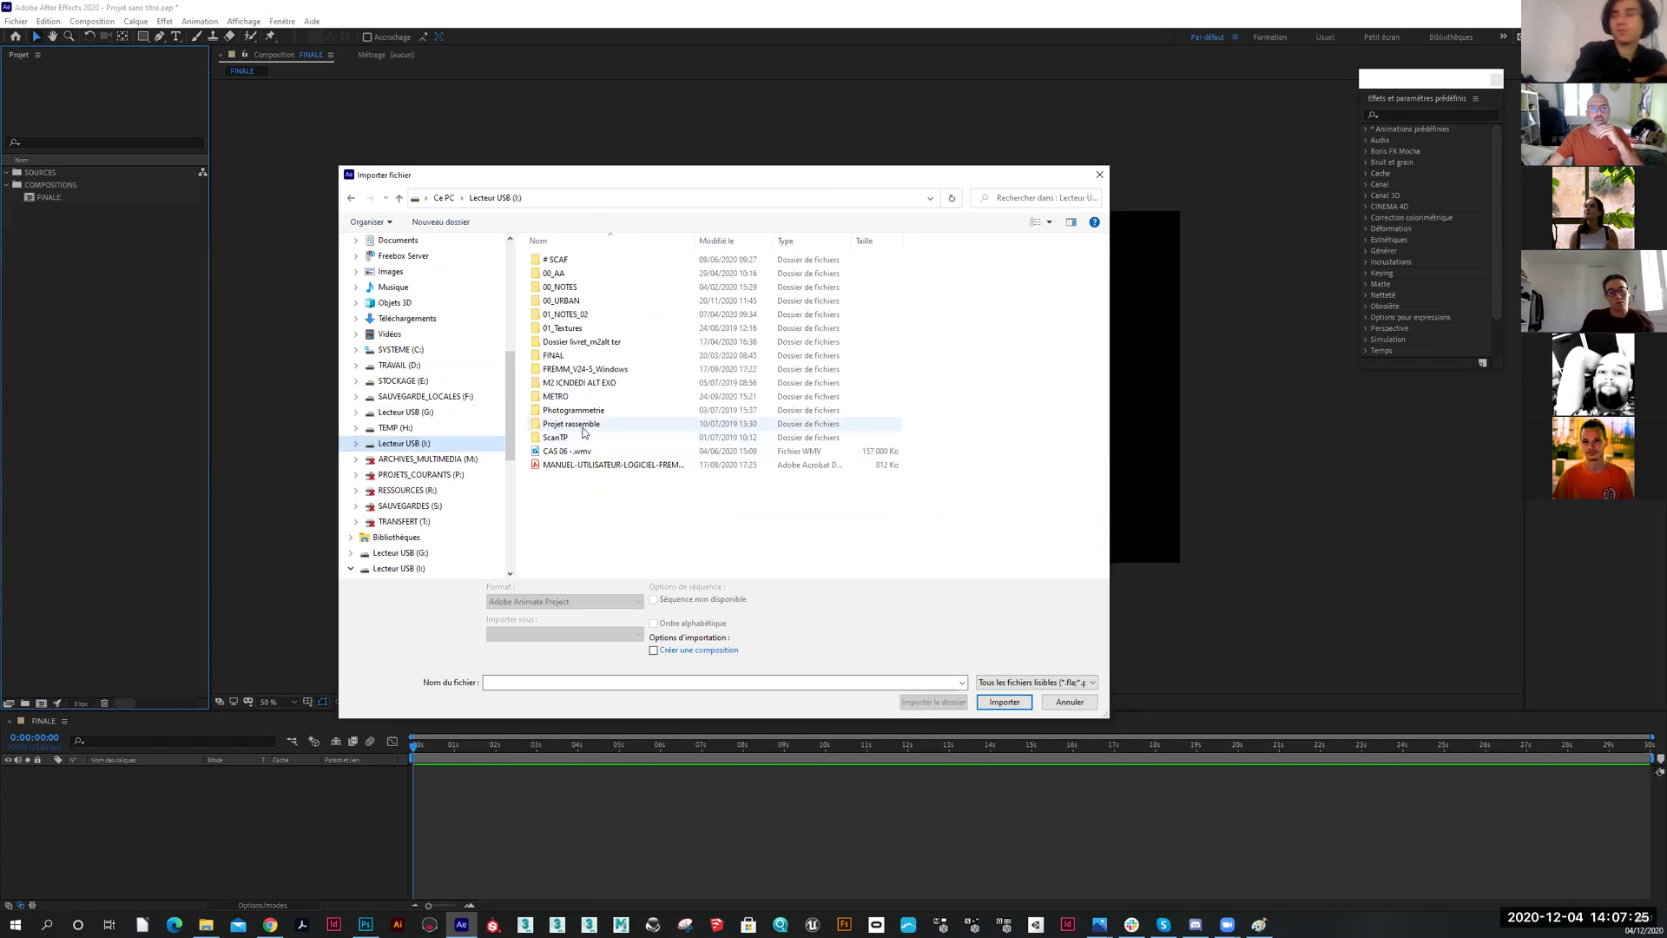
Open the ANIM01 folder under 00_URBAN, URBAN dossier, (Metrage), SOURCES for the import
{"action": "double_click", "coordinate": [563, 300]}
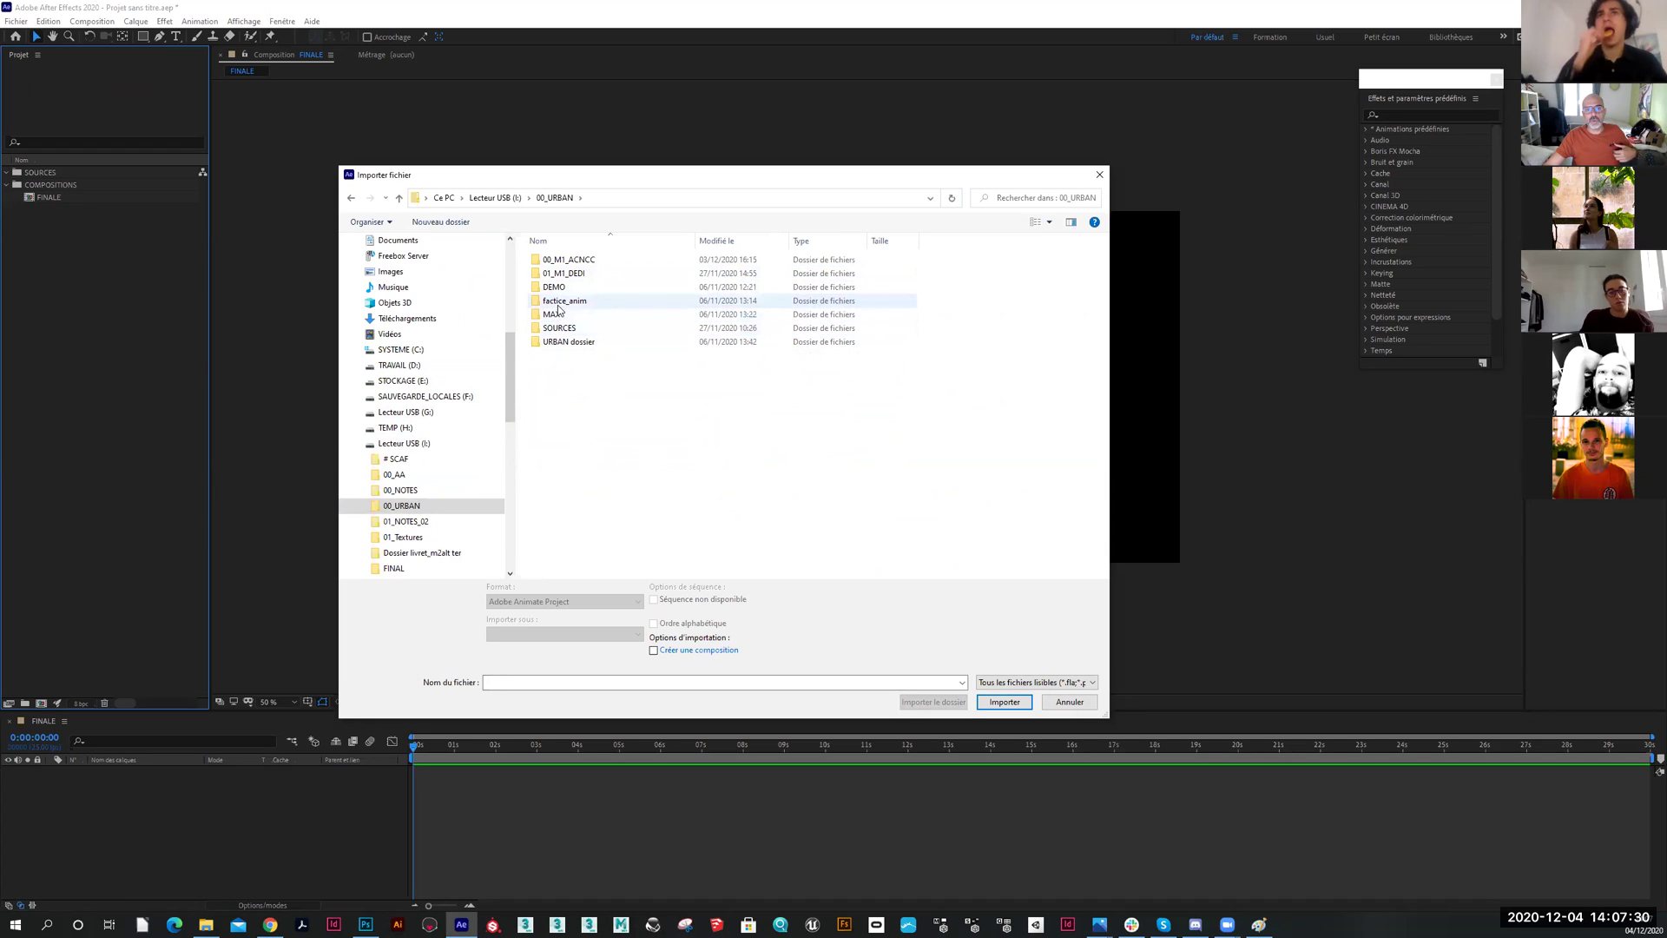
{"action": "double_click", "coordinate": [560, 340]}
{"action": "double_click", "coordinate": [559, 260]}
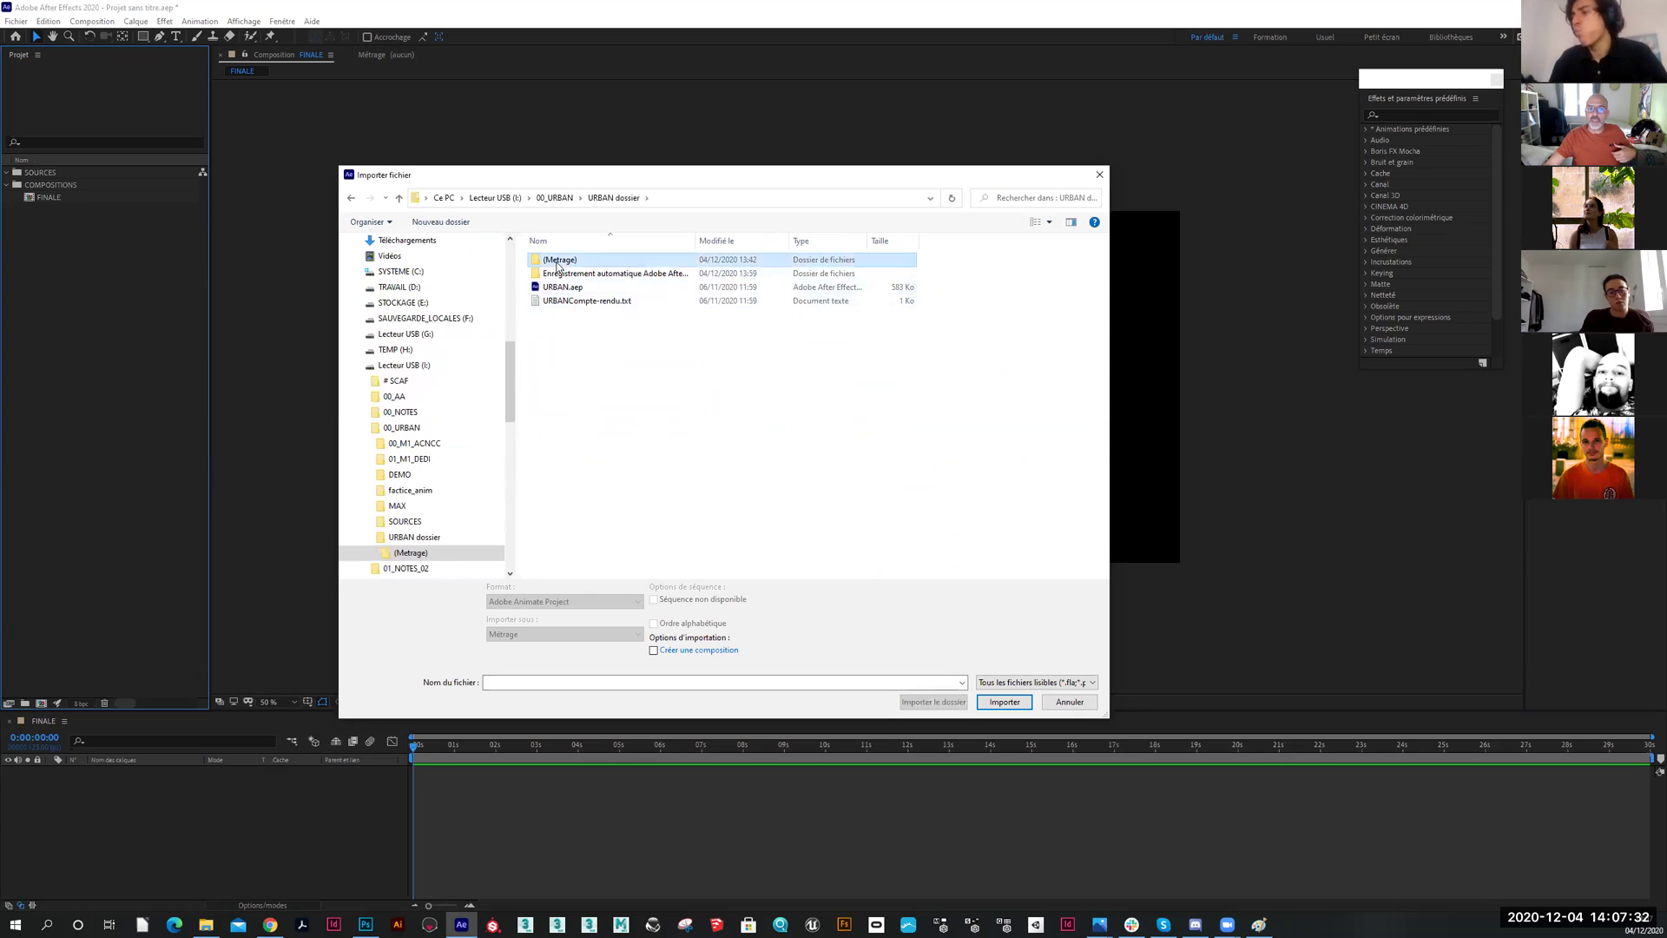
{"action": "double_click", "coordinate": [556, 273]}
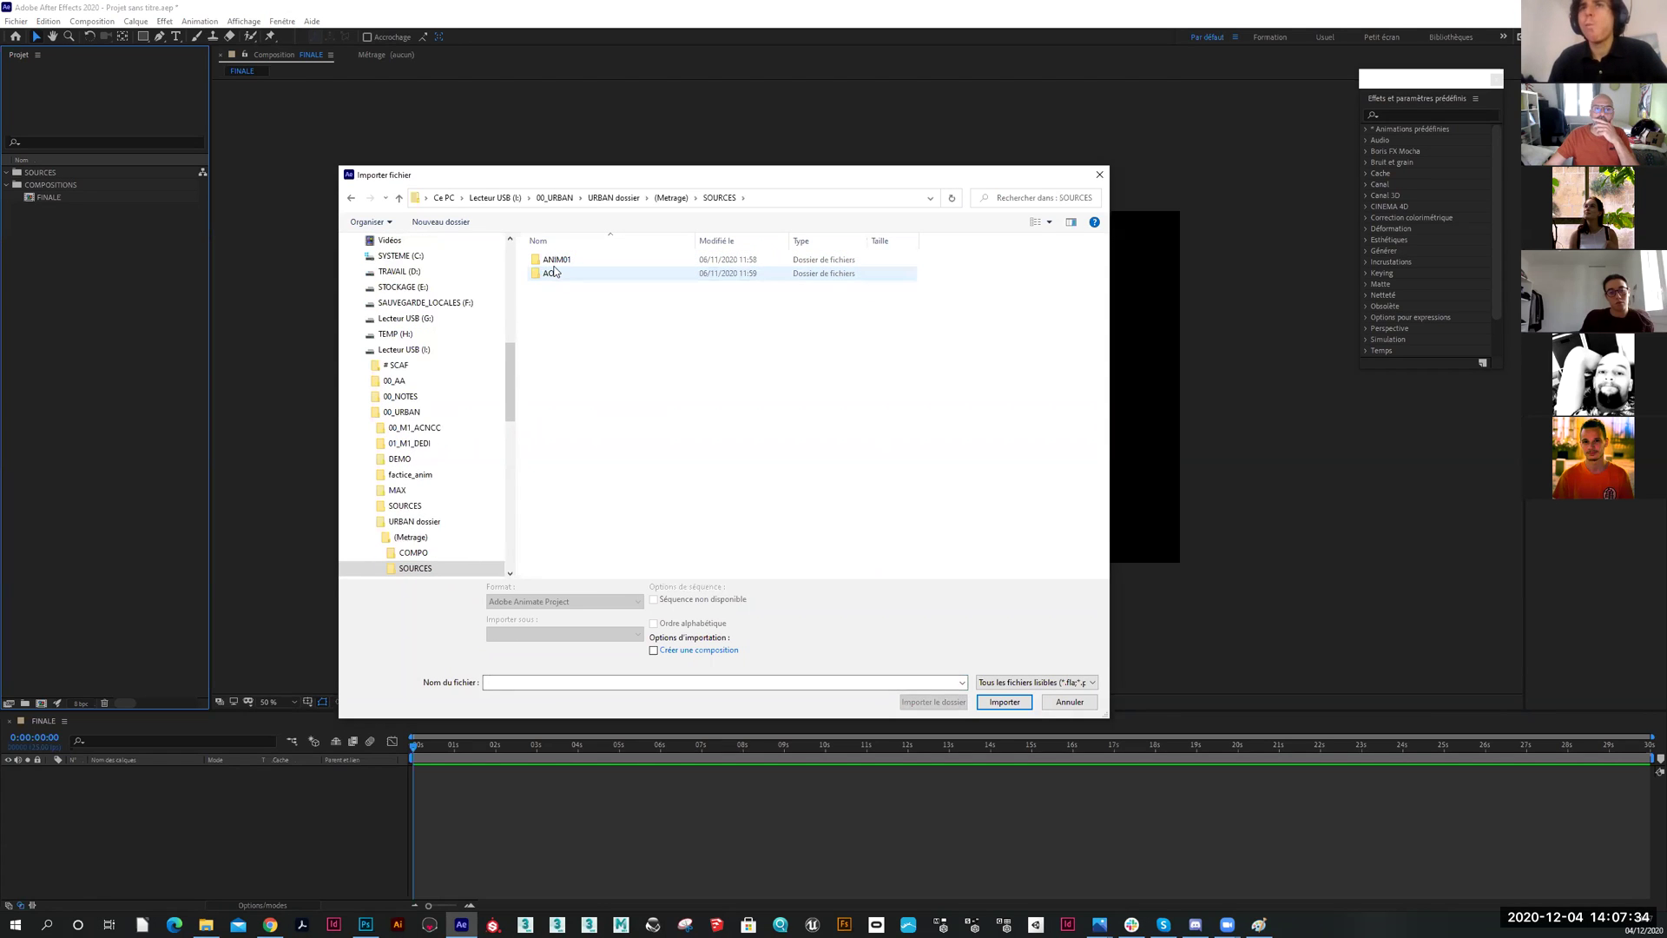
{"action": "double_click", "coordinate": [556, 260]}
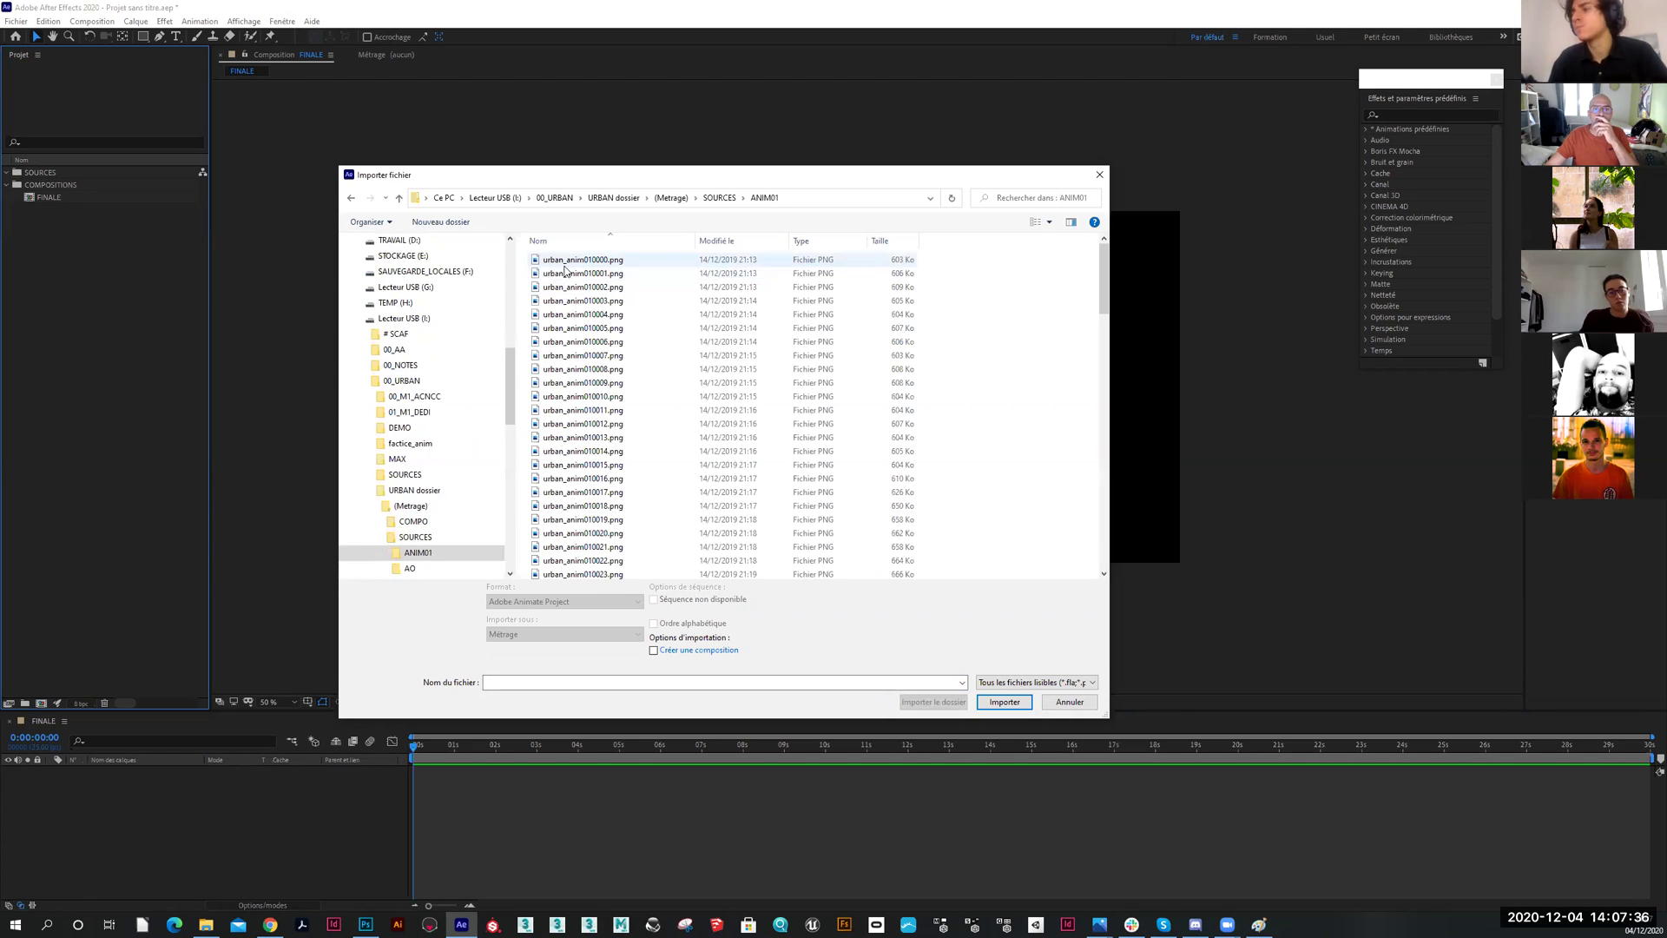
Import urban_anim010000.png as footage with the PNG sequence option enabled
{"action": "left_click", "coordinate": [619, 260]}
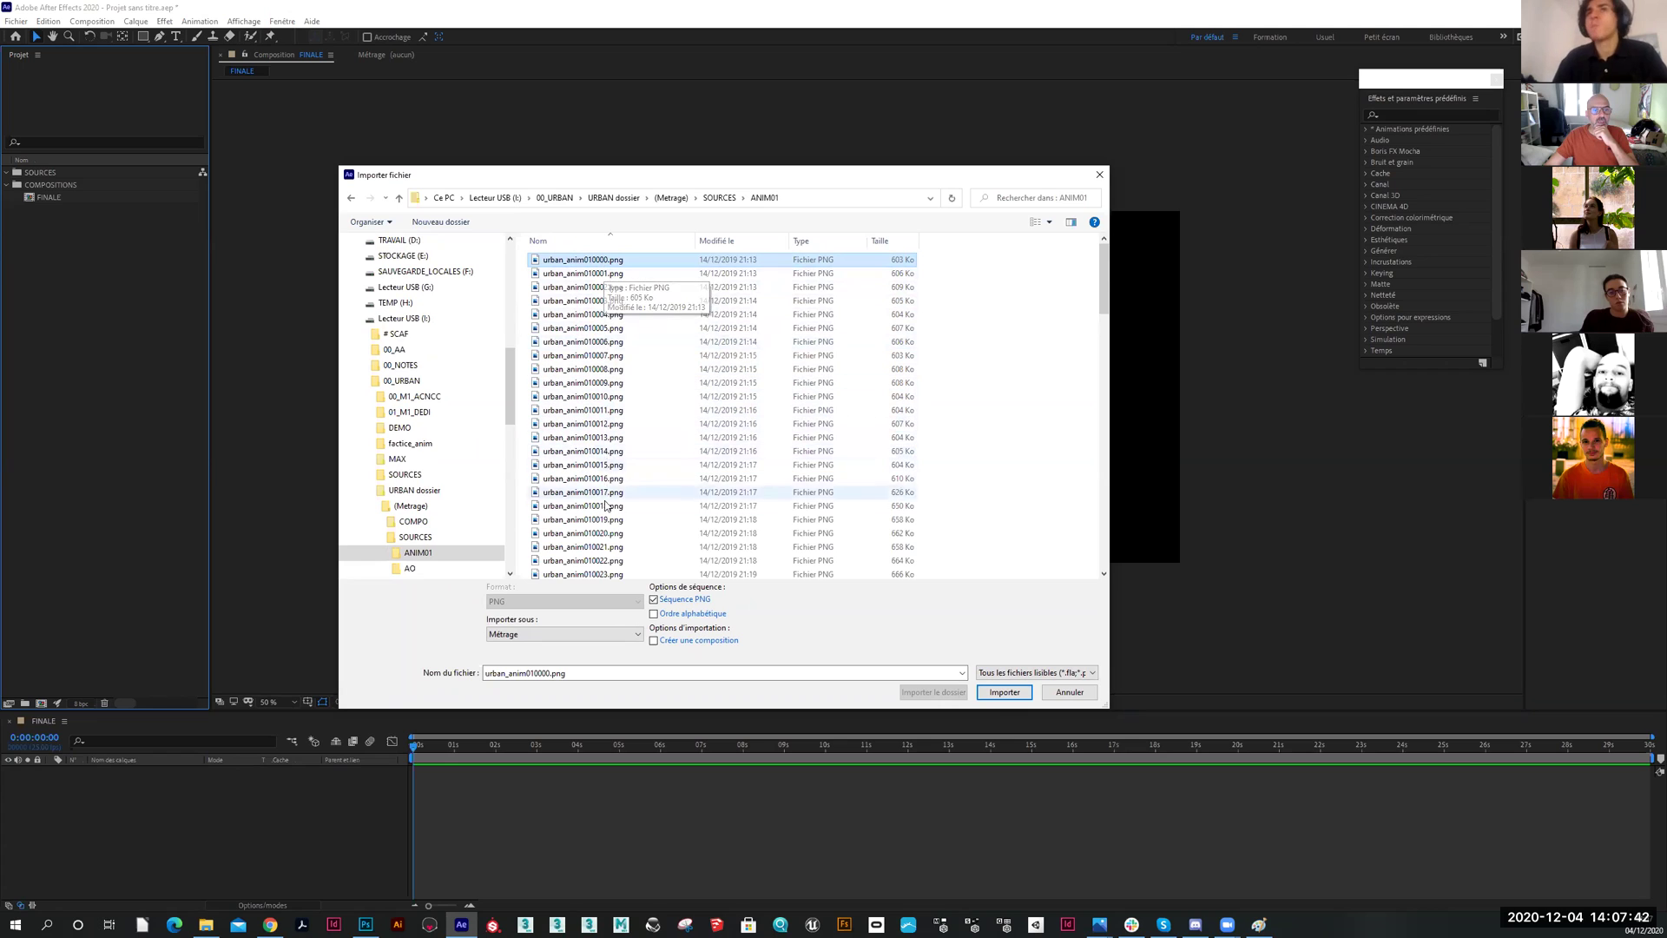
{"action": "left_click", "coordinate": [656, 602]}
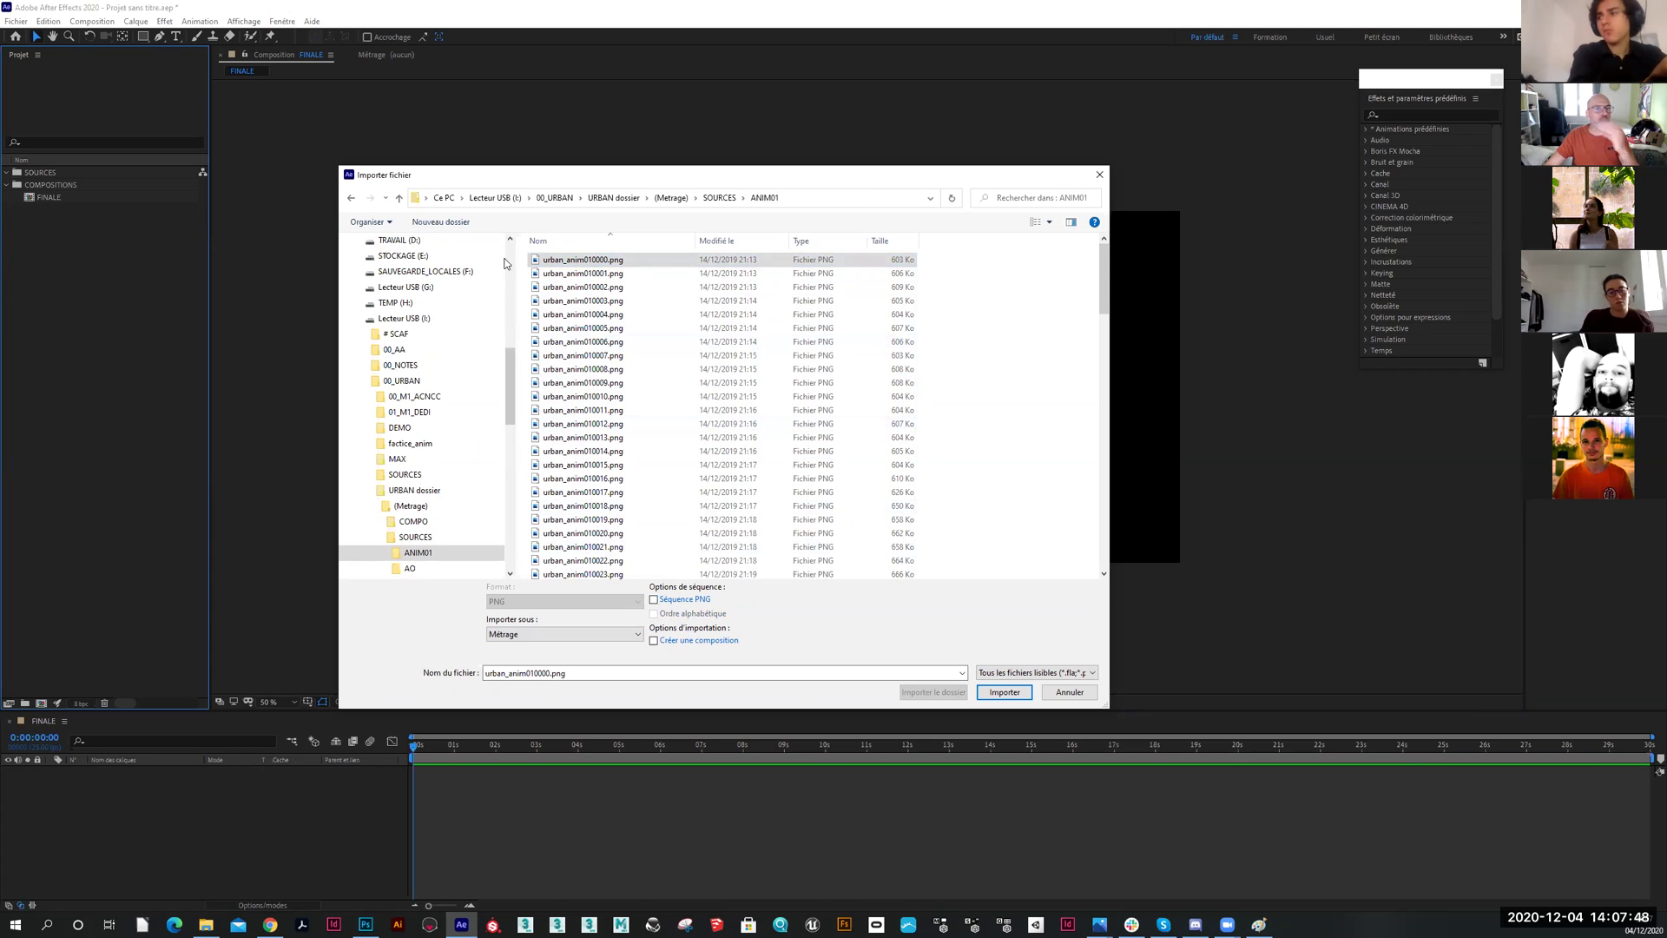
{"action": "left_click", "coordinate": [654, 599]}
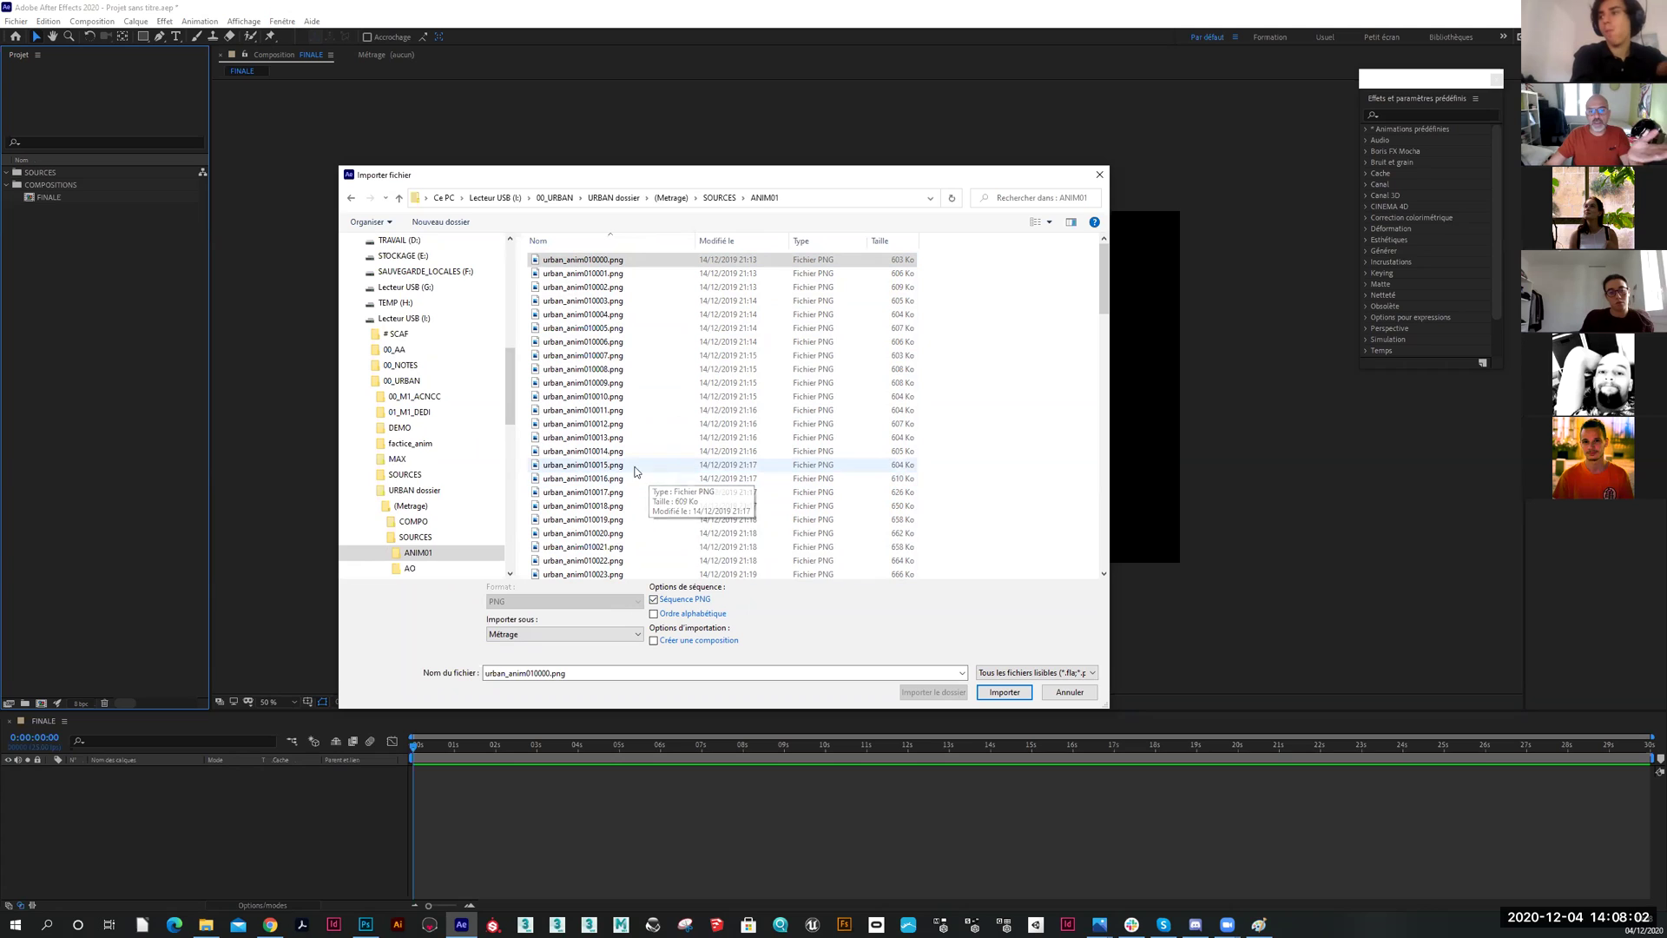
{"action": "left_click", "coordinate": [1002, 691]}
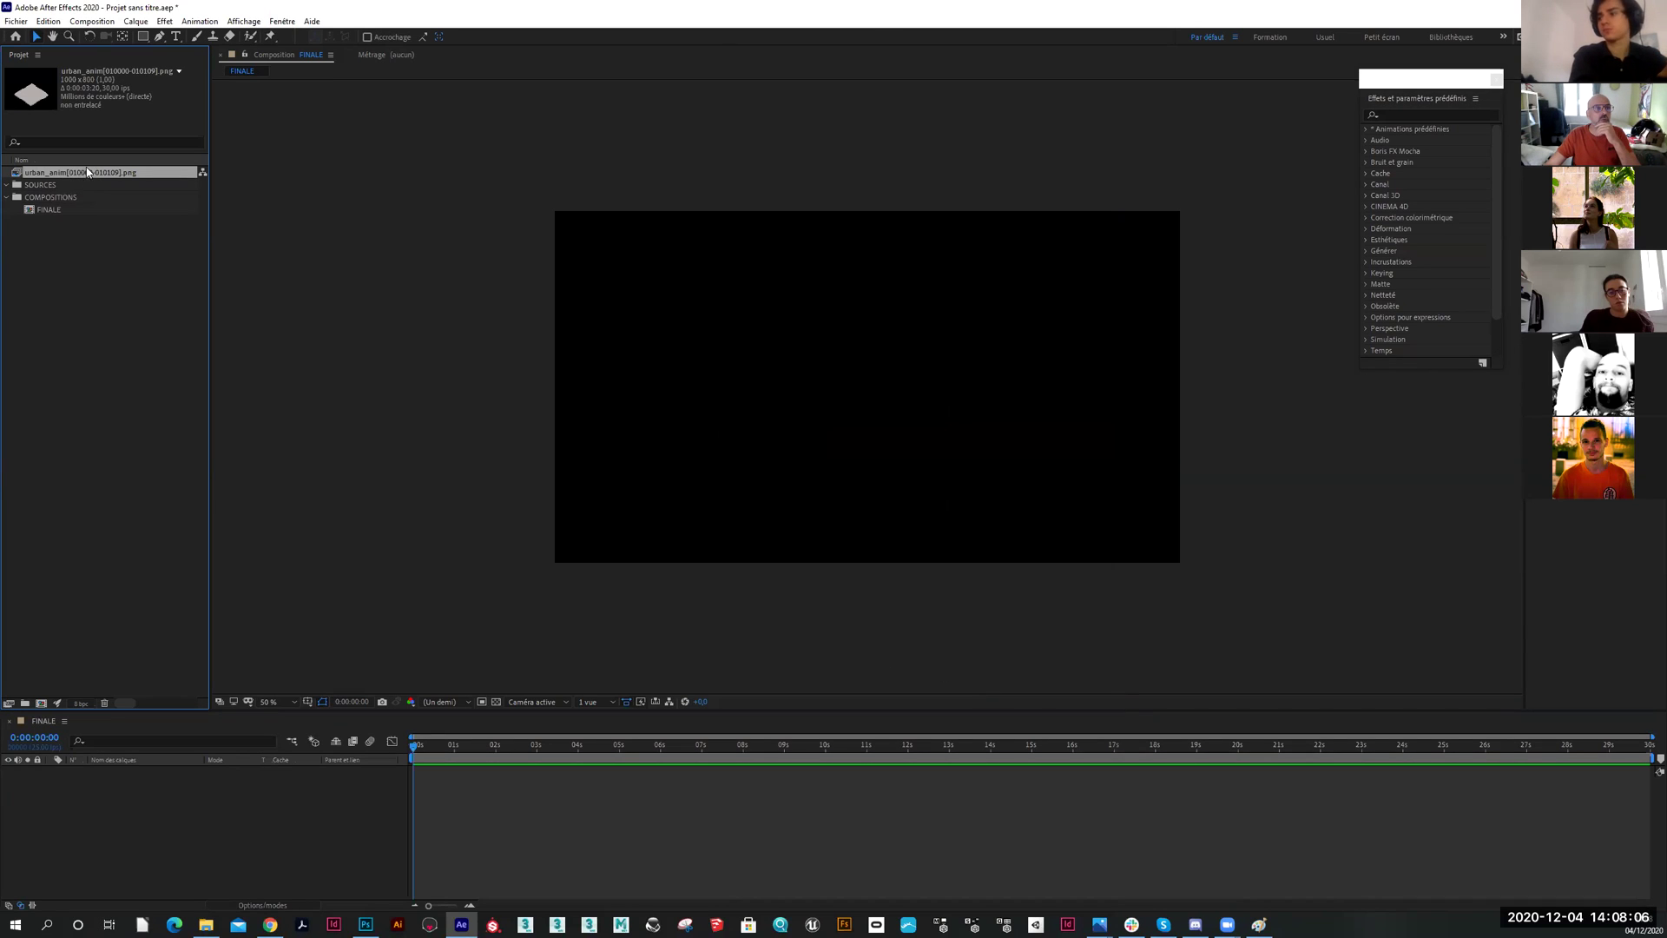
Scrub through the imported urban_anim PNG sequence in the footage viewer and compare it with the FINALE composition view
{"action": "double_click", "coordinate": [70, 173]}
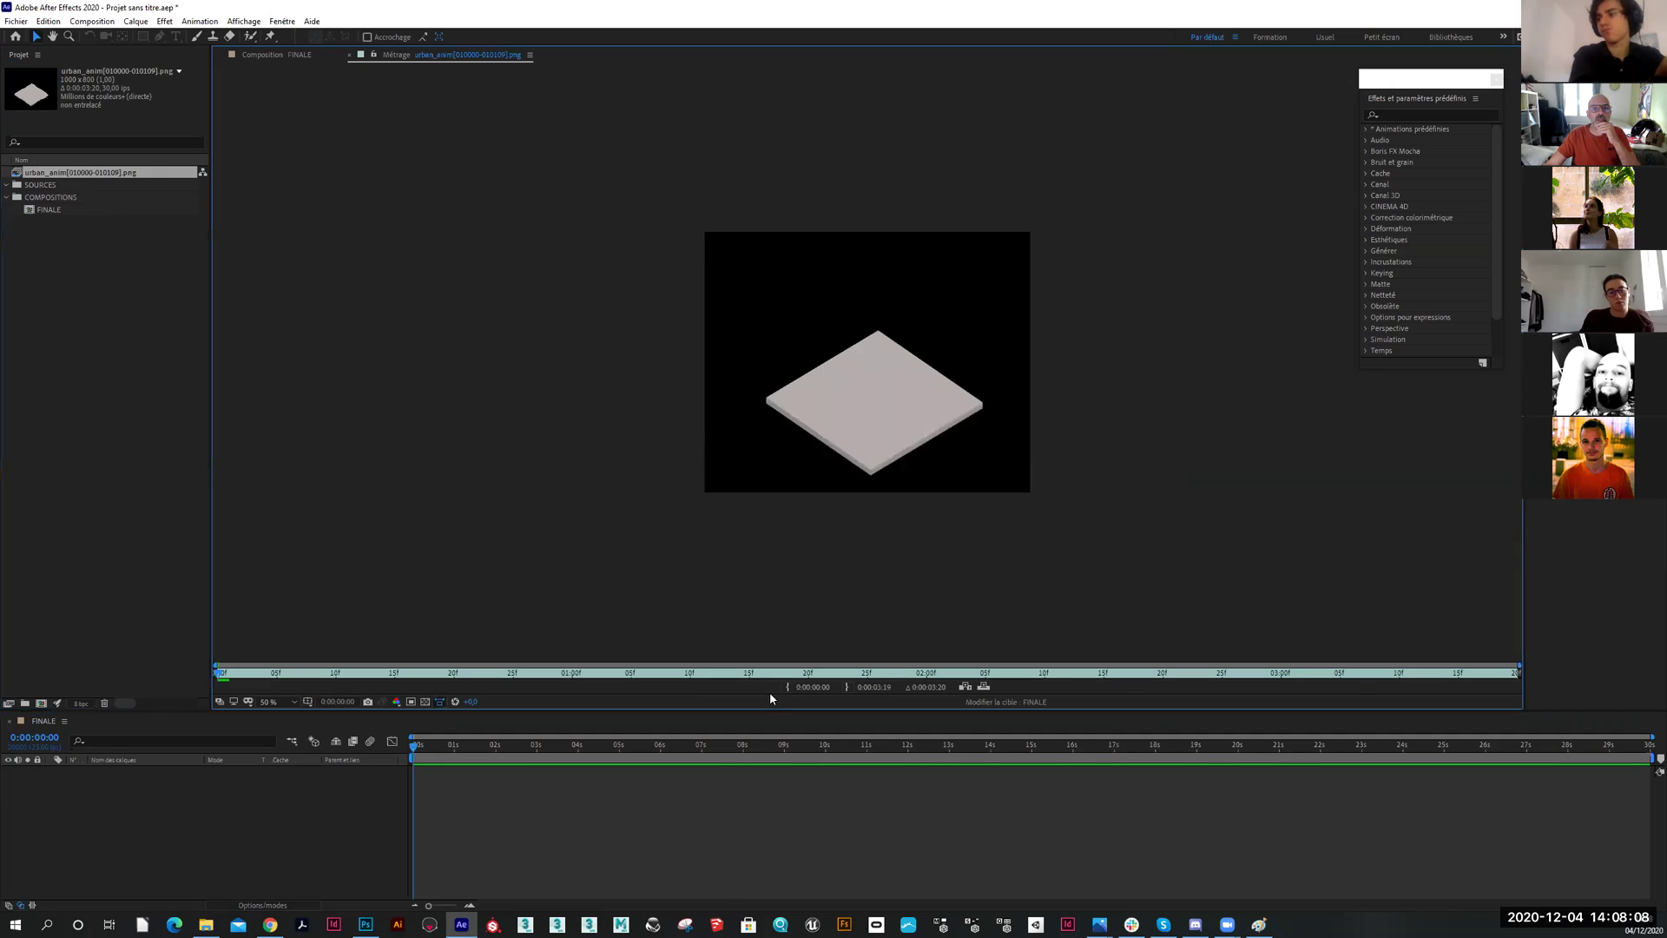
{"action": "left_click_drag", "start_coordinate": [416, 747], "coordinate": [492, 753]}
{"action": "left_click", "coordinate": [415, 59]}
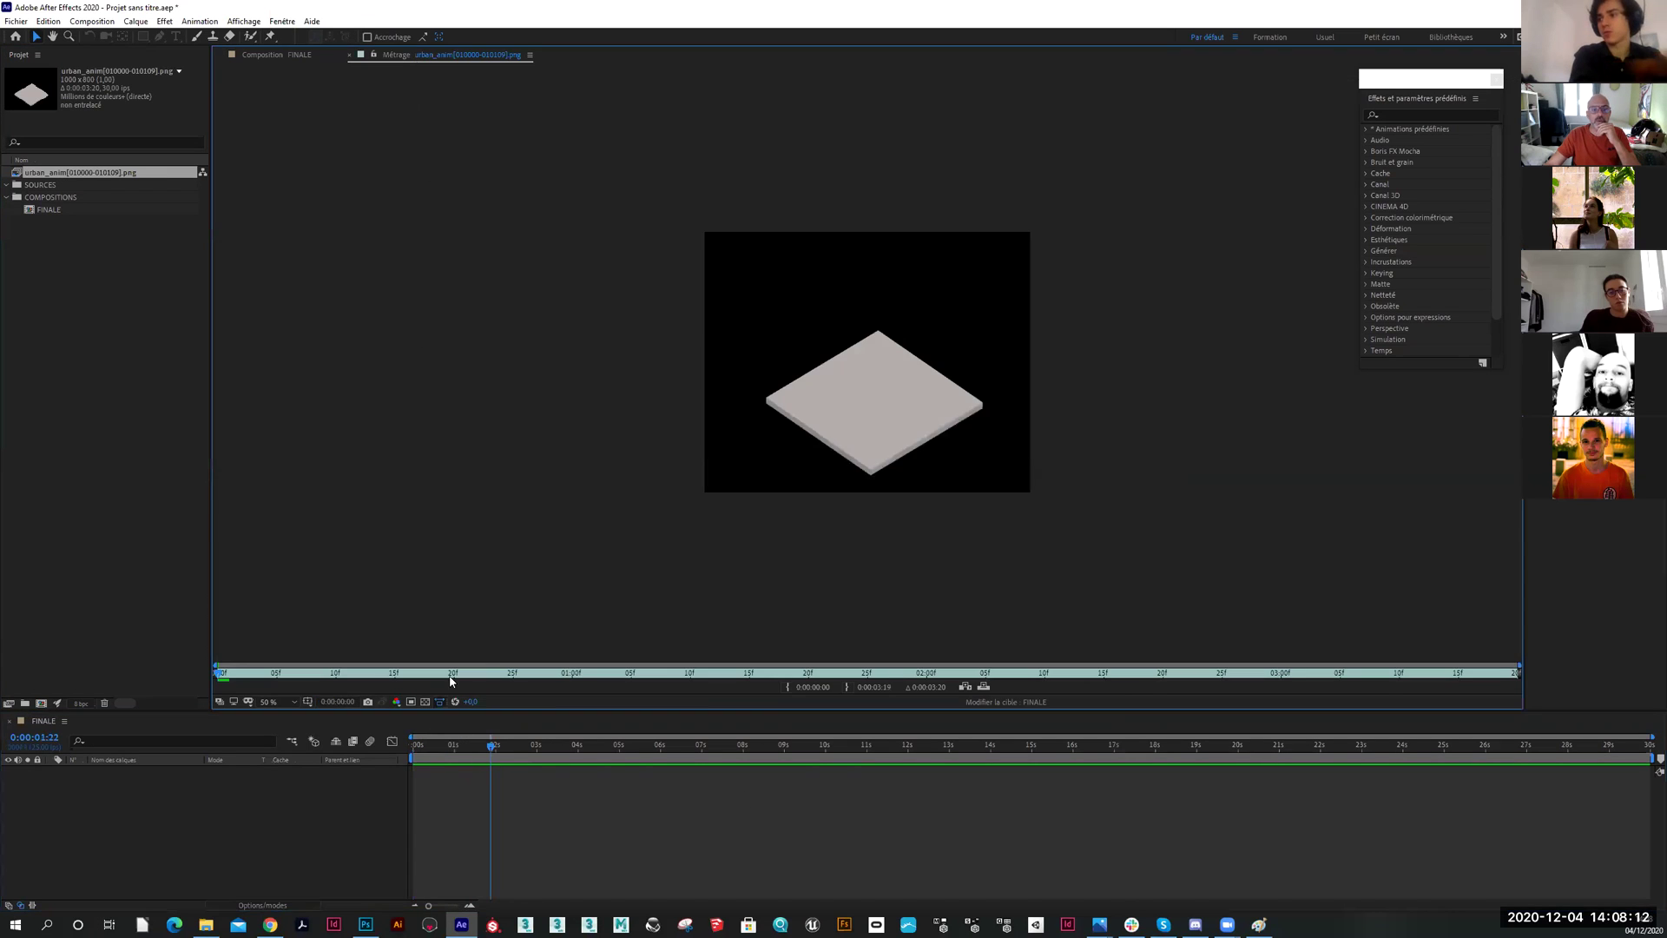
{"action": "left_click_drag", "start_coordinate": [223, 678], "coordinate": [175, 653]}
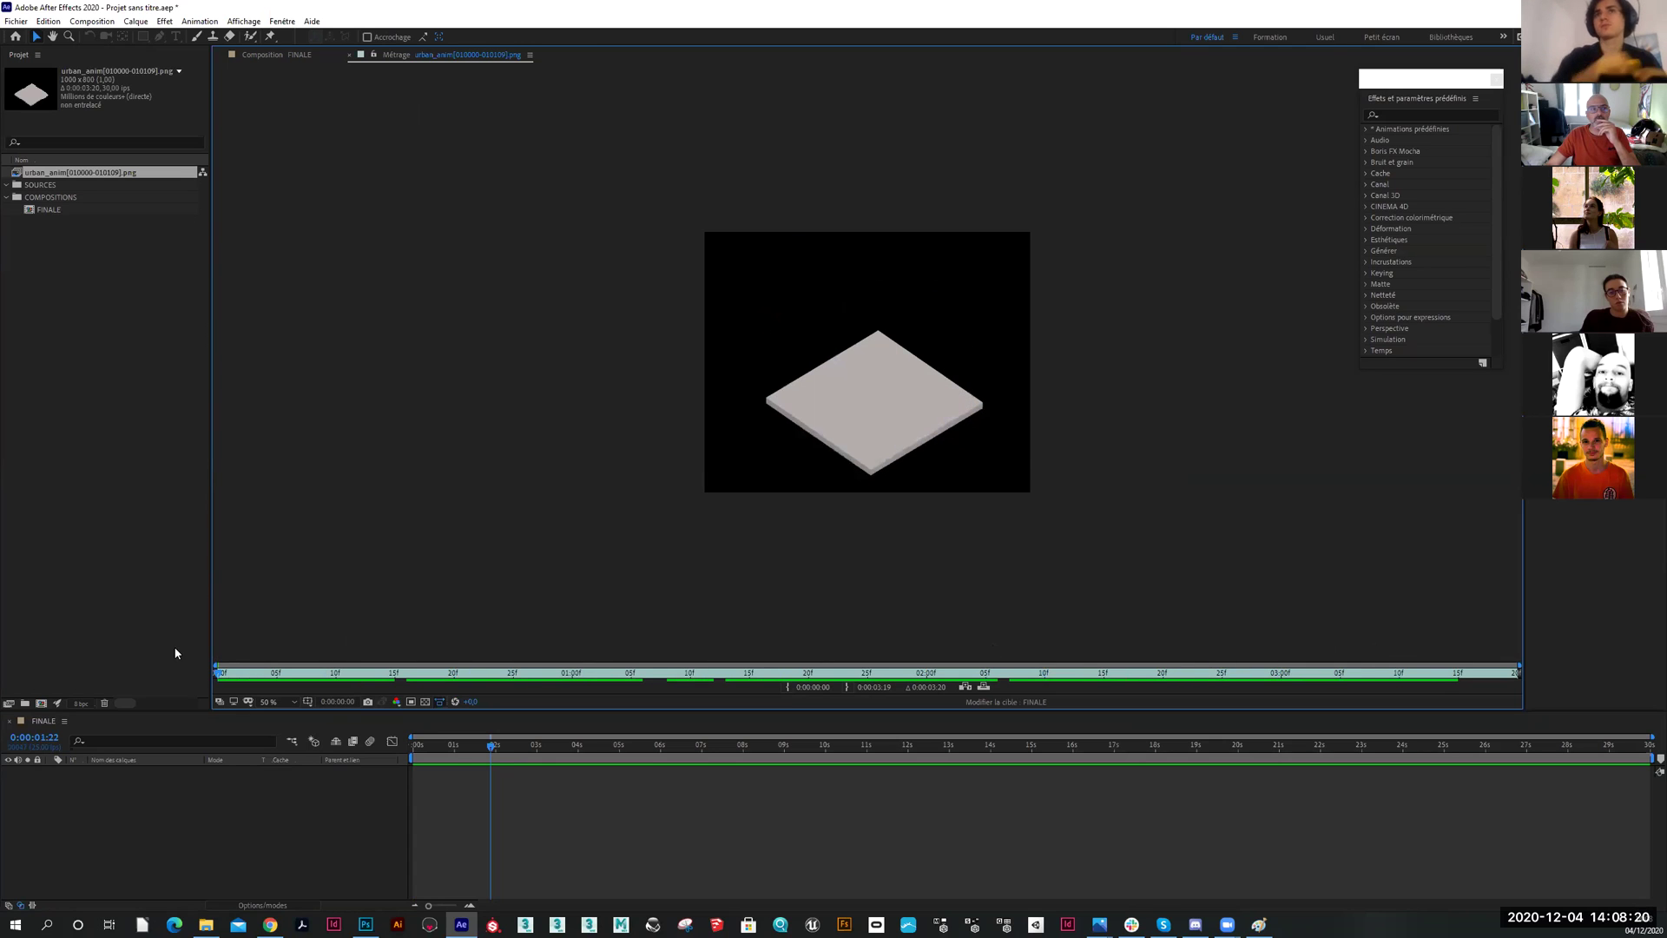
{"action": "left_click", "coordinate": [292, 56]}
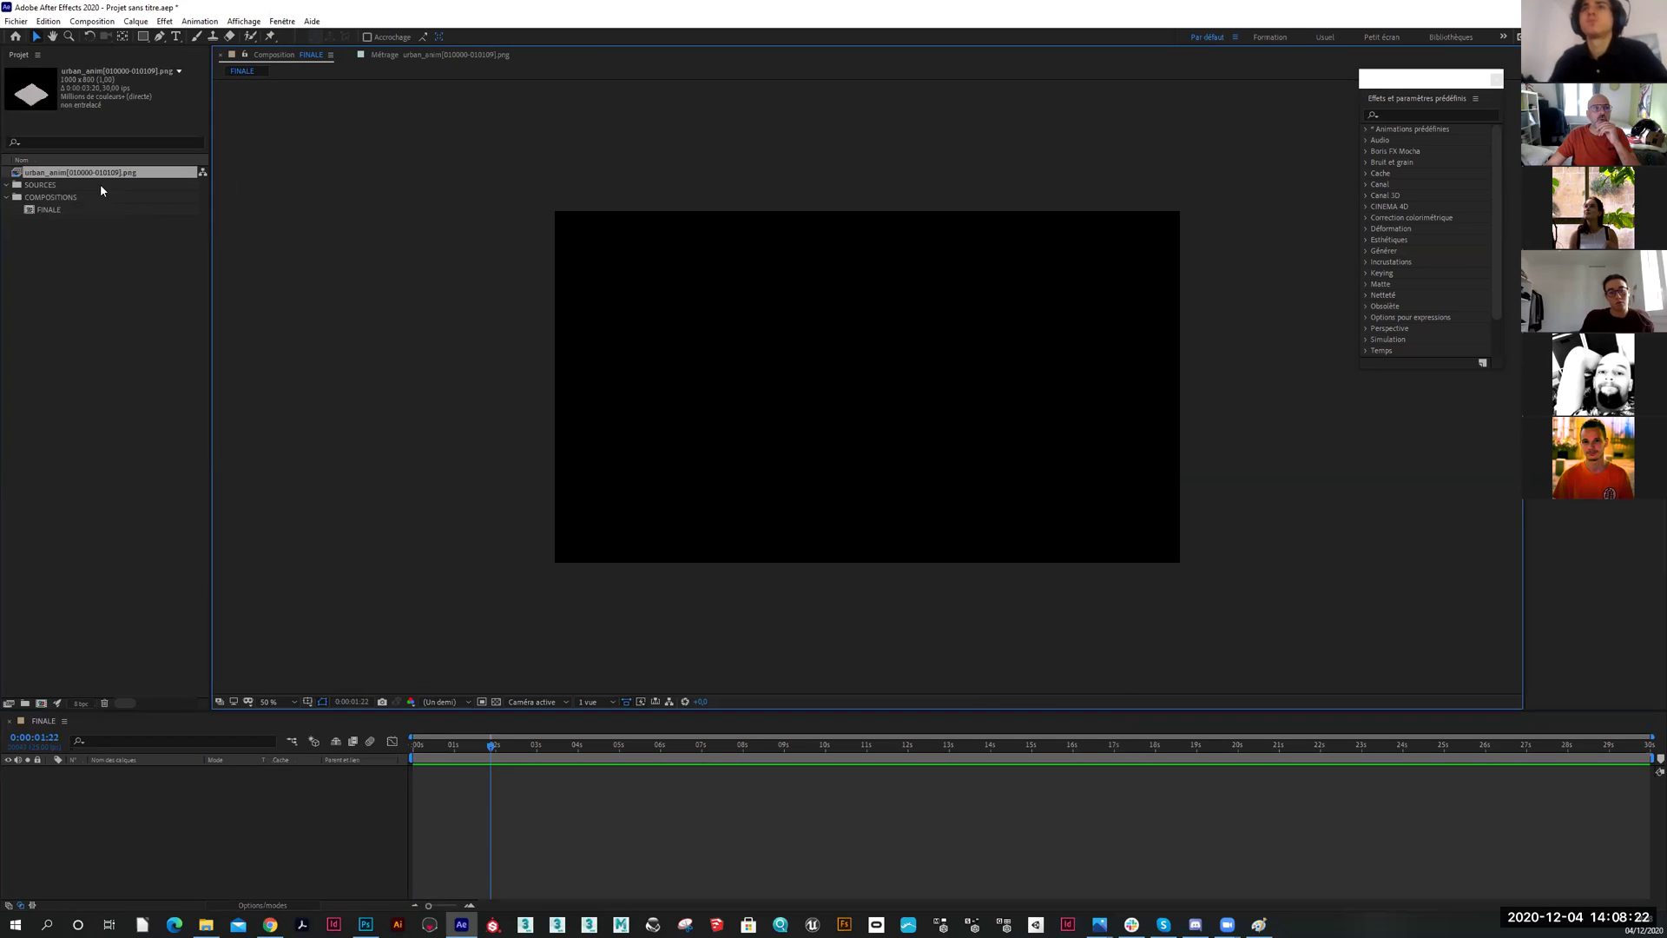
{"action": "left_click", "coordinate": [405, 57]}
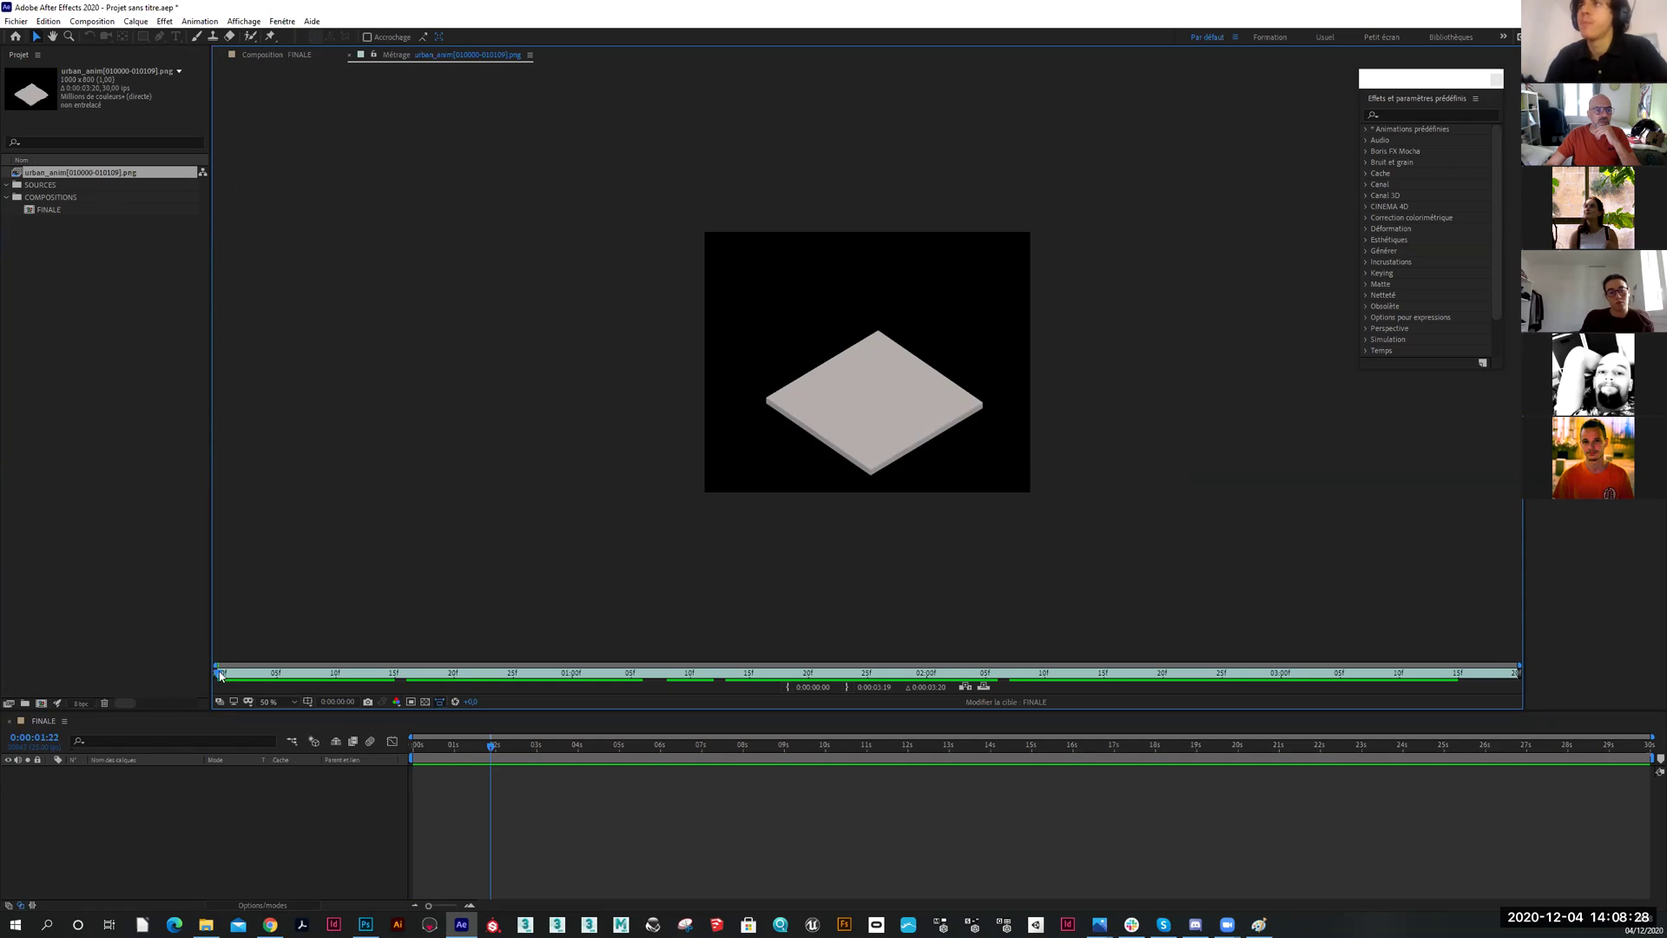
{"action": "left_click_drag", "start_coordinate": [223, 679], "coordinate": [265, 675]}
{"action": "left_click", "coordinate": [243, 683]}
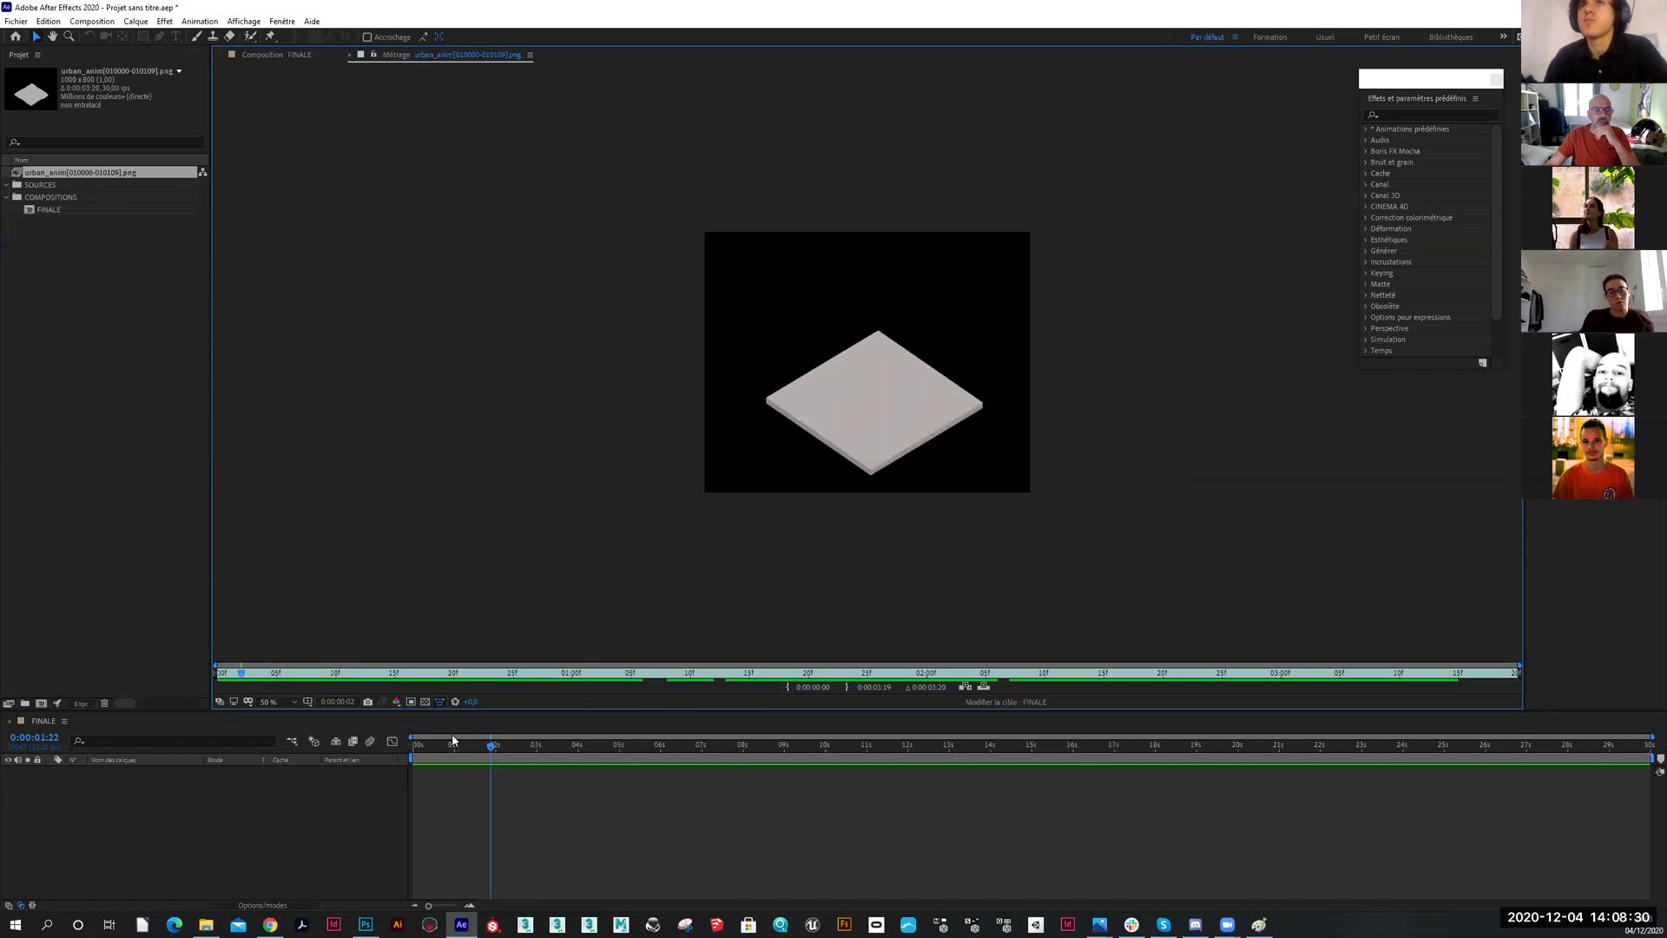
{"action": "left_click_drag", "start_coordinate": [486, 753], "coordinate": [384, 764]}
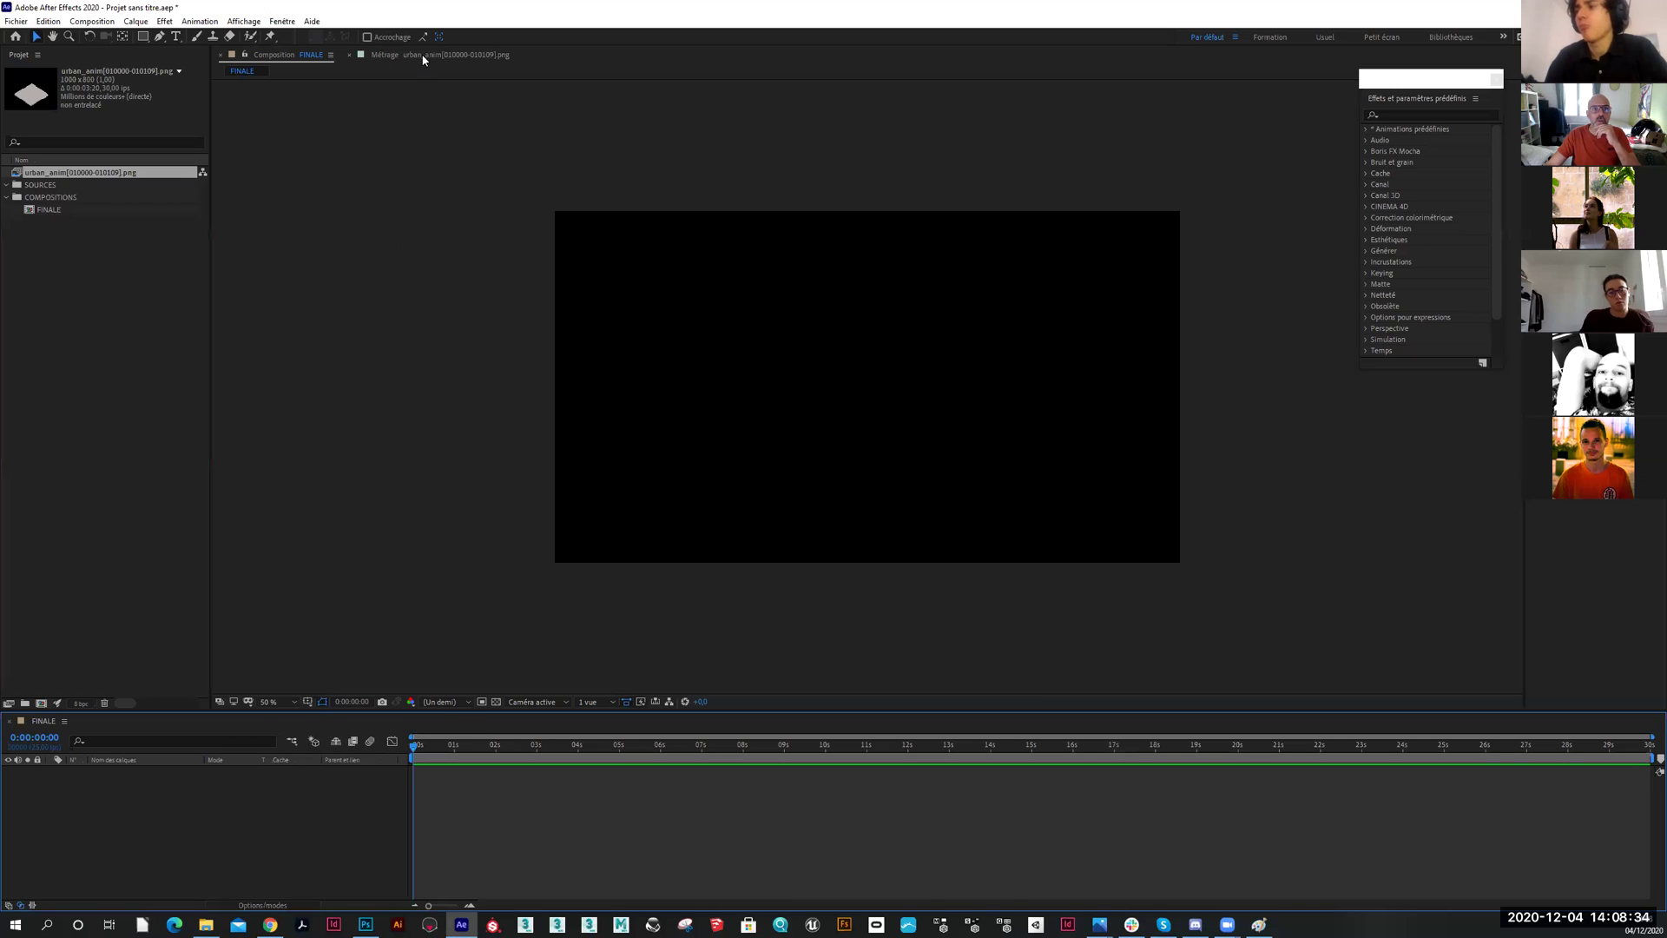
{"action": "left_click", "coordinate": [443, 55]}
{"action": "left_click", "coordinate": [294, 55]}
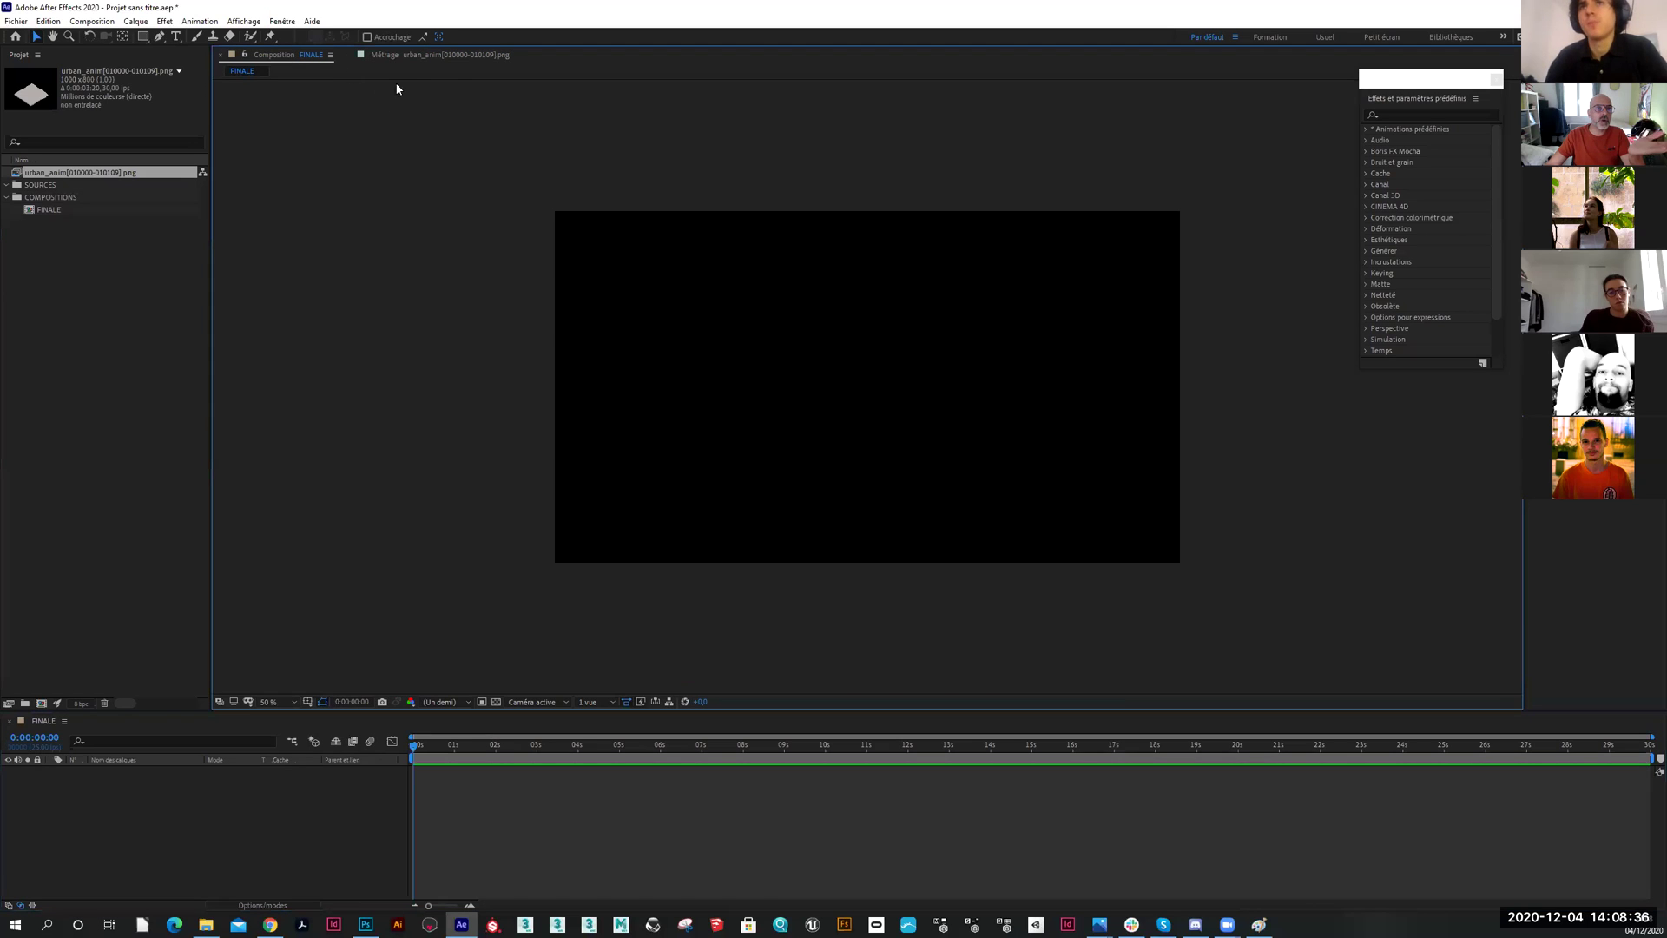
{"action": "left_click", "coordinate": [423, 56]}
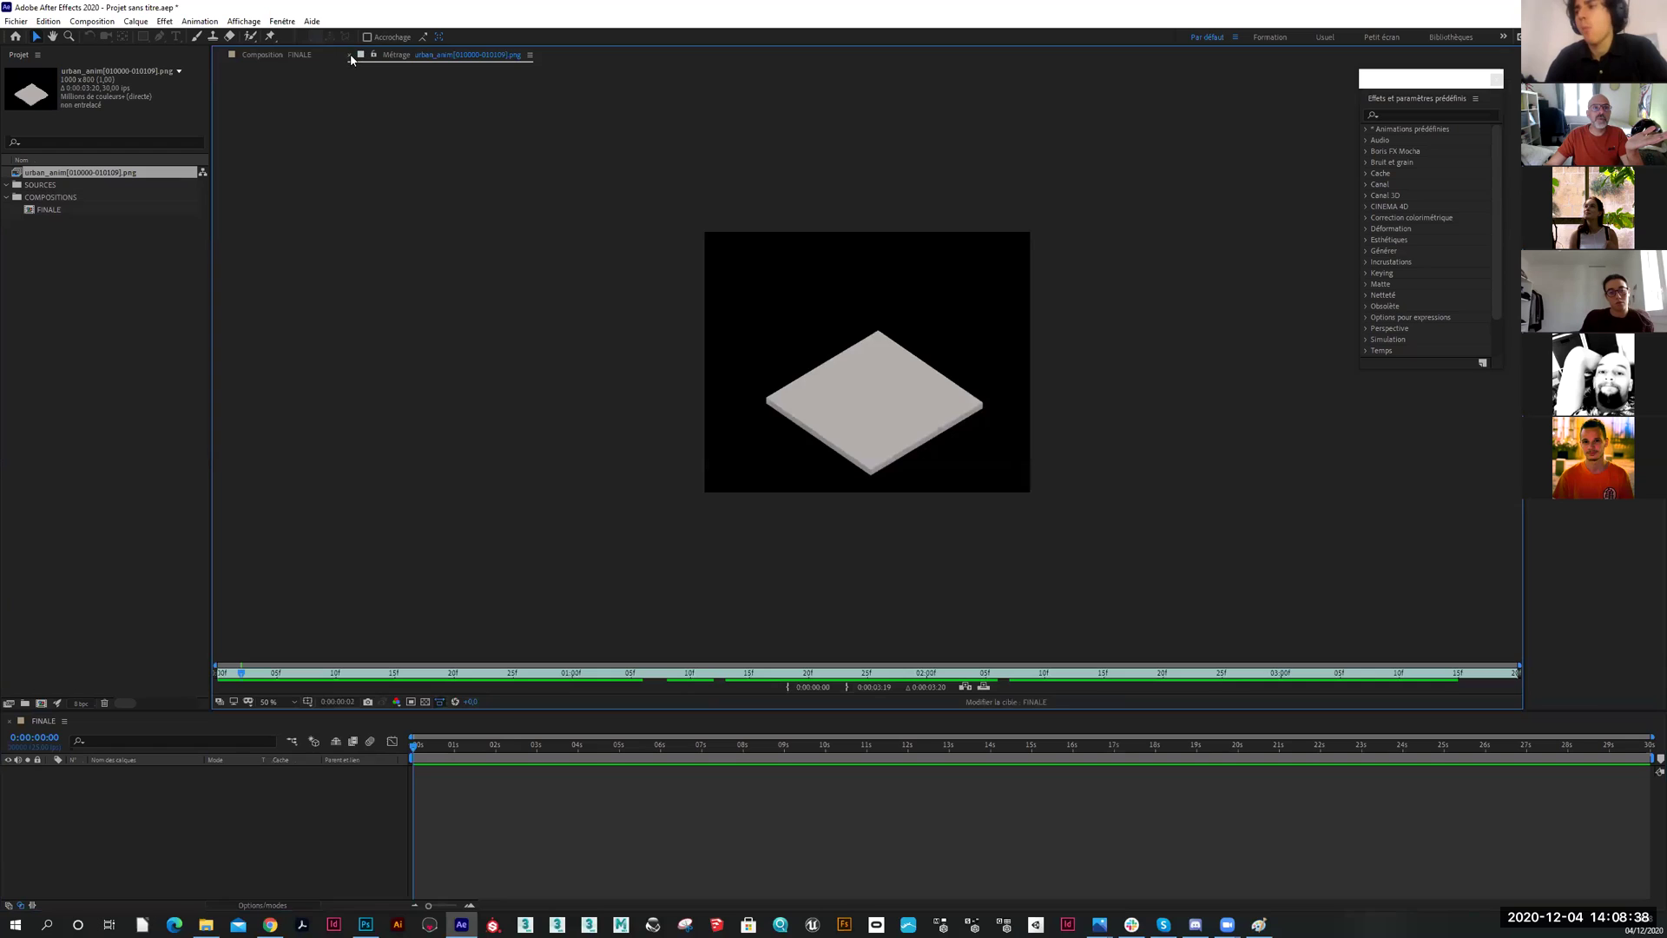
Close the footage viewer and move the urban_anim PNG sequence into the SOURCES folder
{"action": "left_click", "coordinate": [350, 54]}
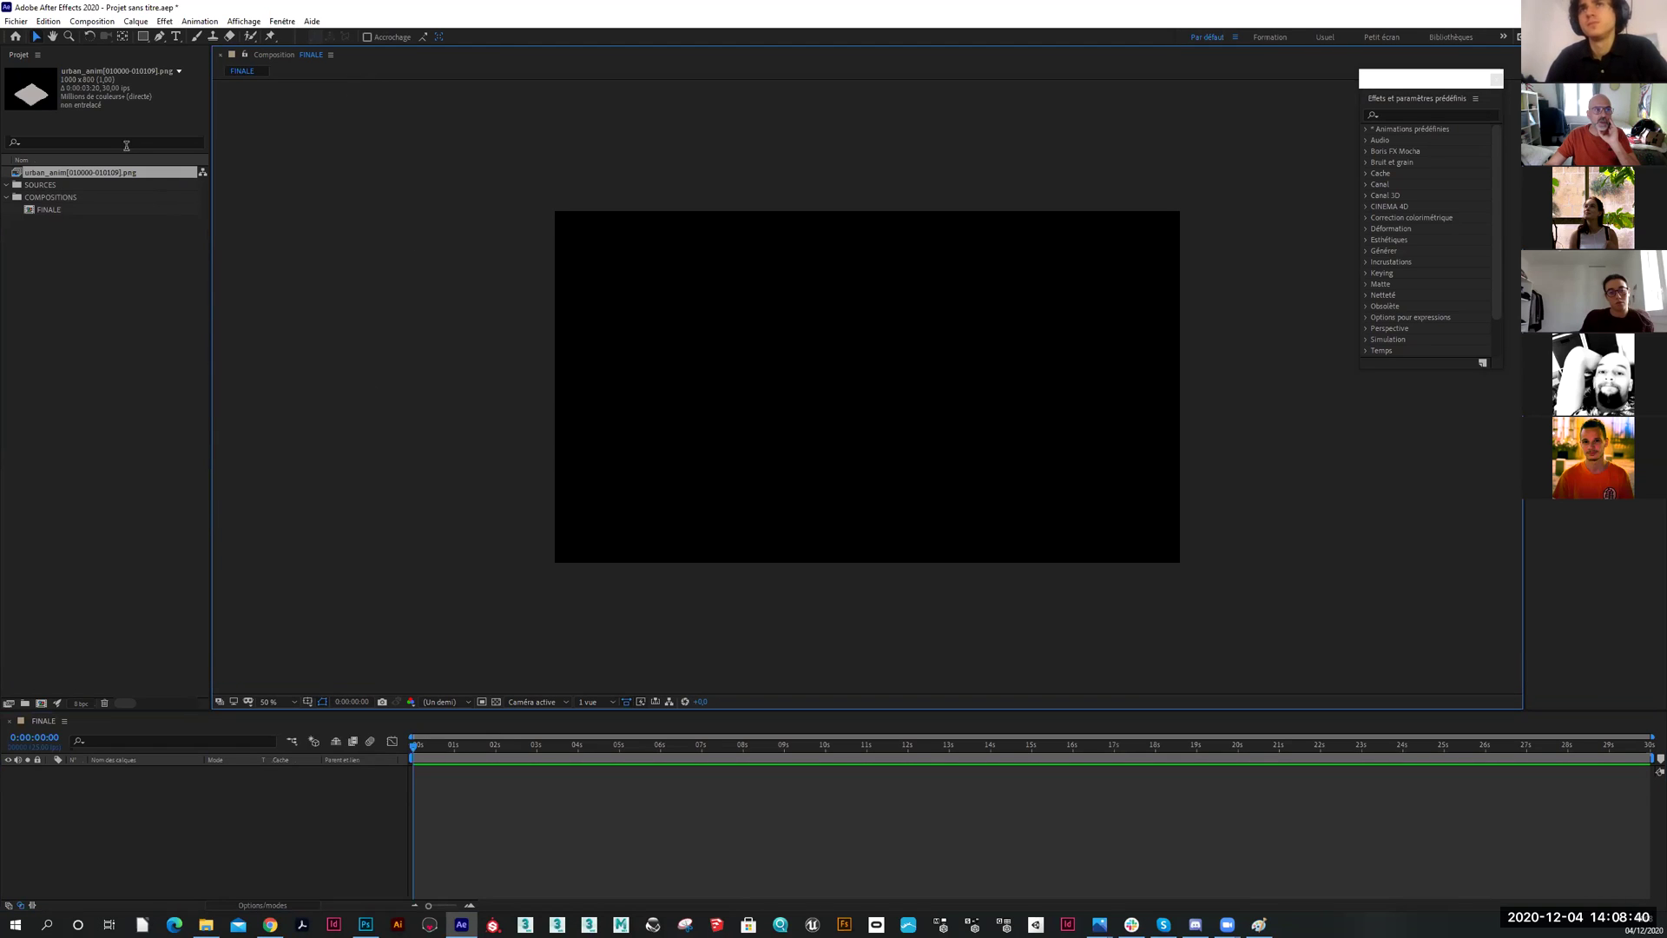
{"action": "left_click_drag", "start_coordinate": [76, 174], "coordinate": [71, 186]}
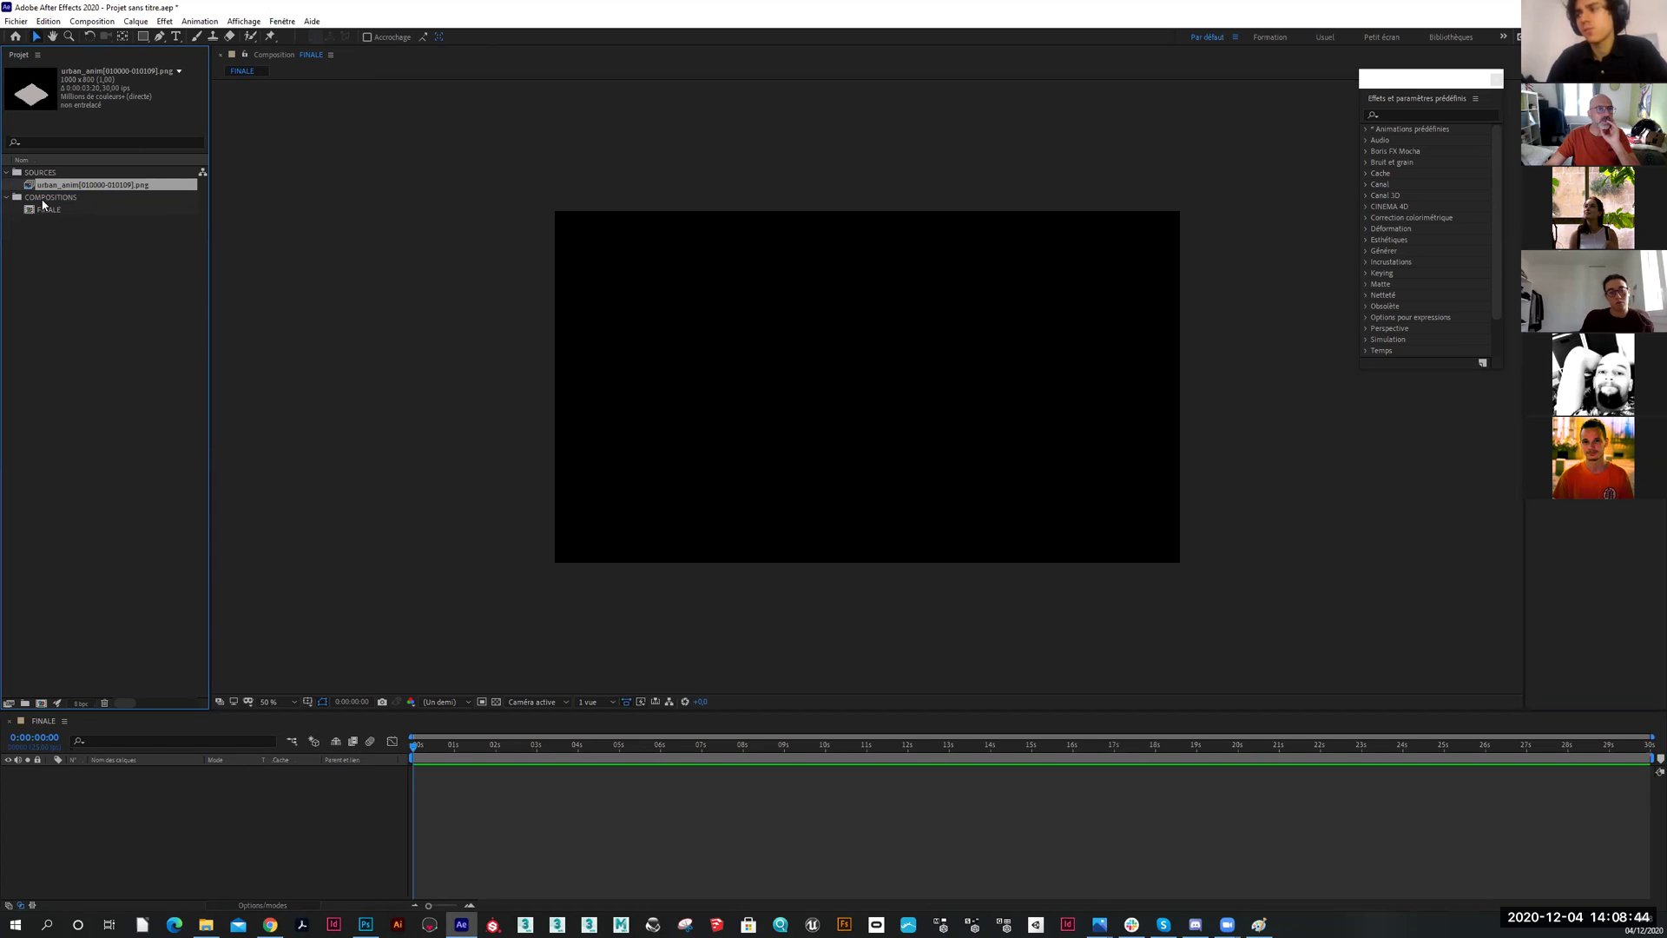
Start a multiple-file import and import urban_anim01_ao0000.png from the AO folder as a PNG sequence
{"action": "right_click", "coordinate": [52, 296]}
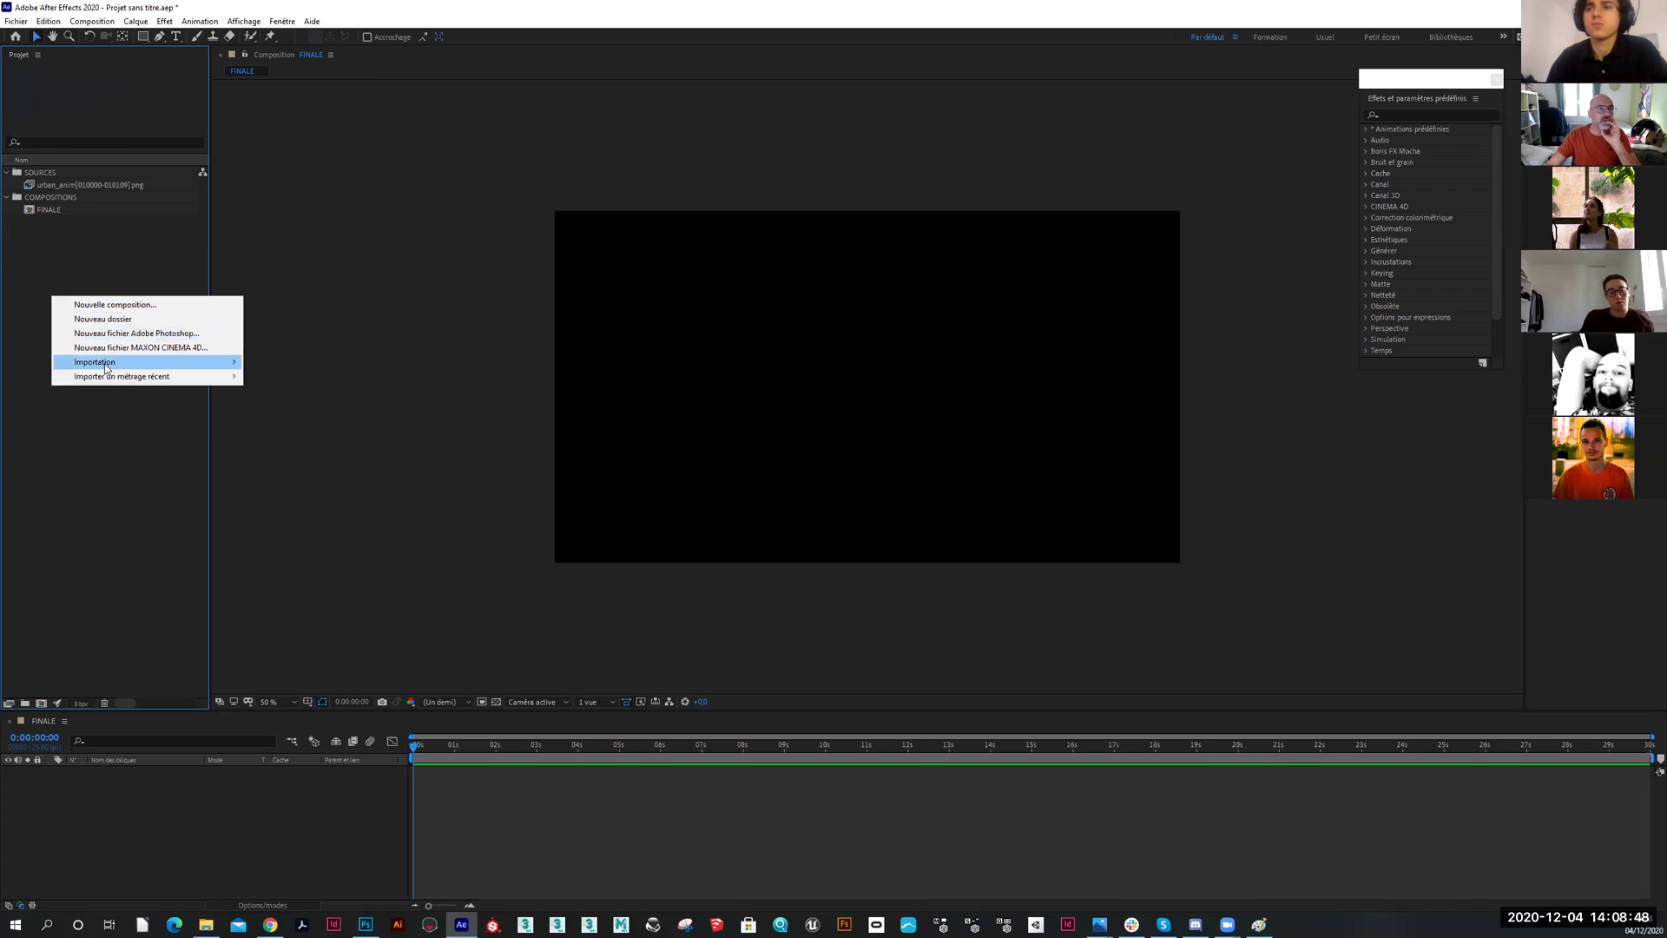
{"action": "mouse_move", "coordinate": [234, 363]}
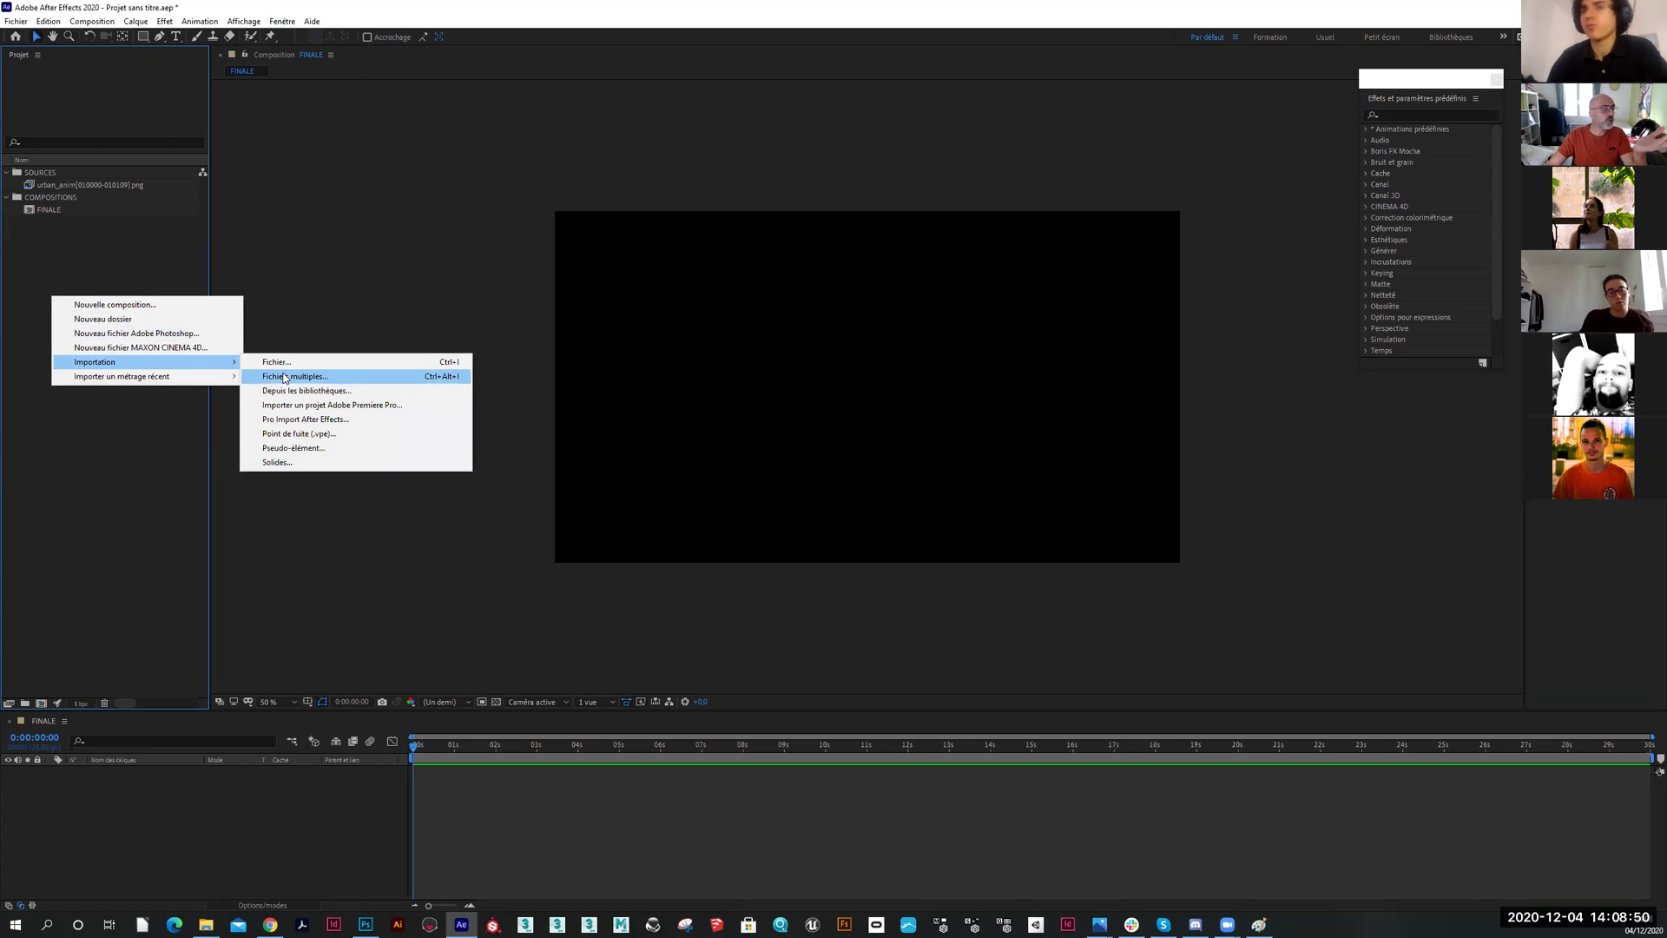
{"action": "left_click", "coordinate": [283, 376]}
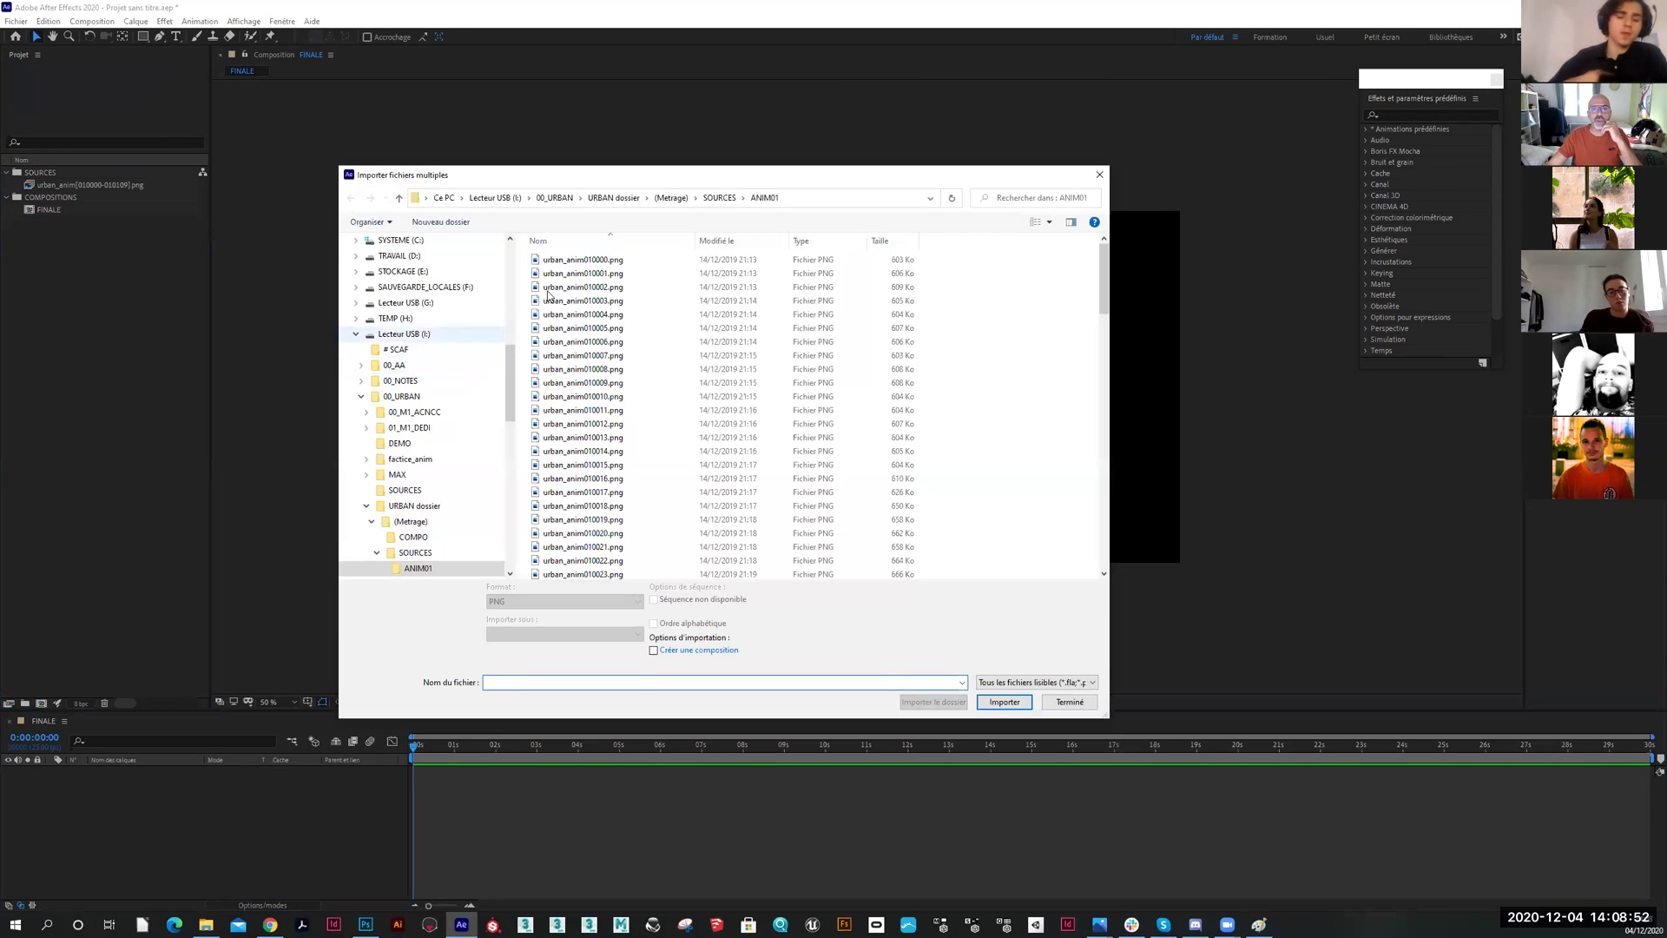
{"action": "left_click", "coordinate": [719, 197]}
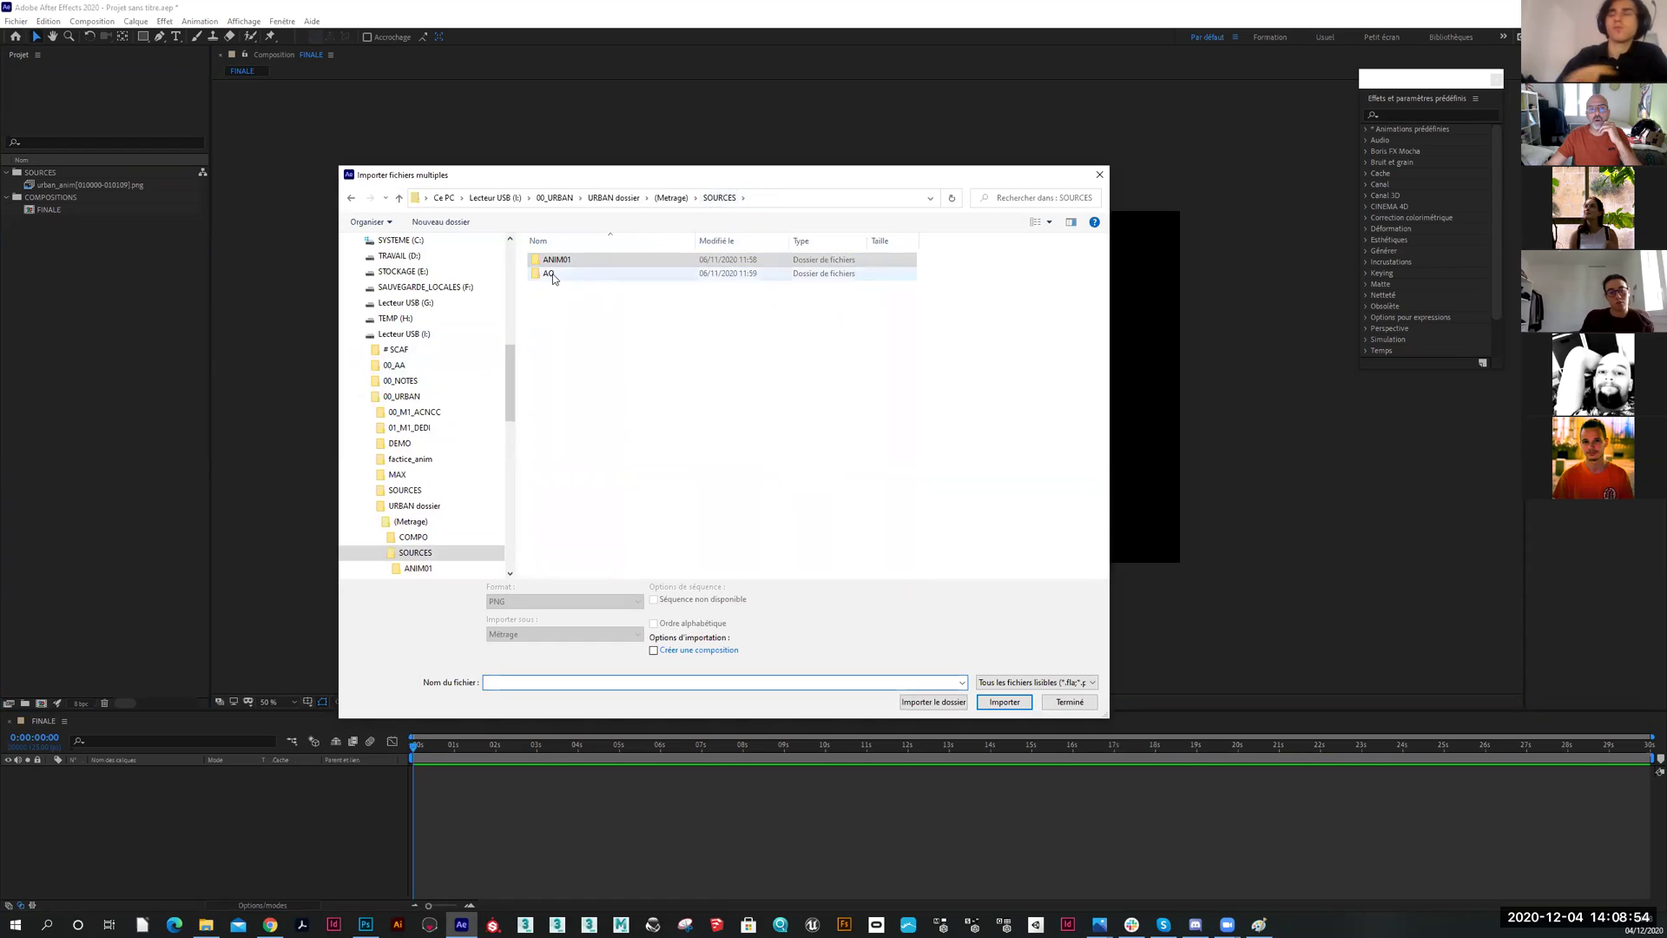
{"action": "double_click", "coordinate": [550, 274]}
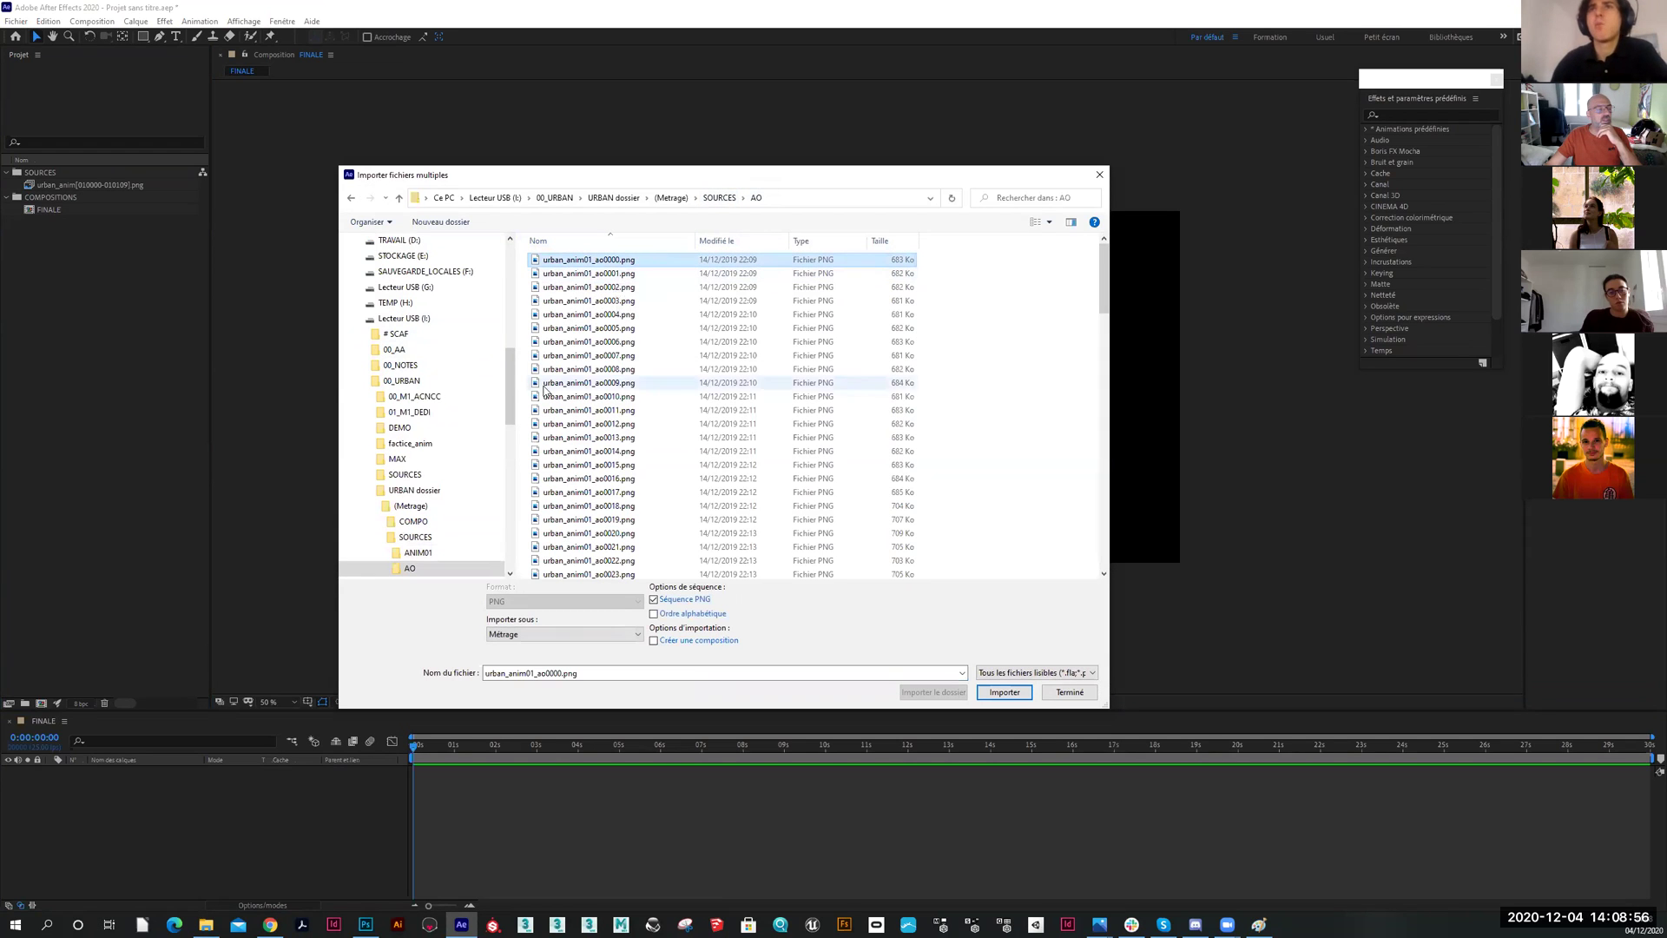
{"action": "left_click", "coordinate": [1005, 693]}
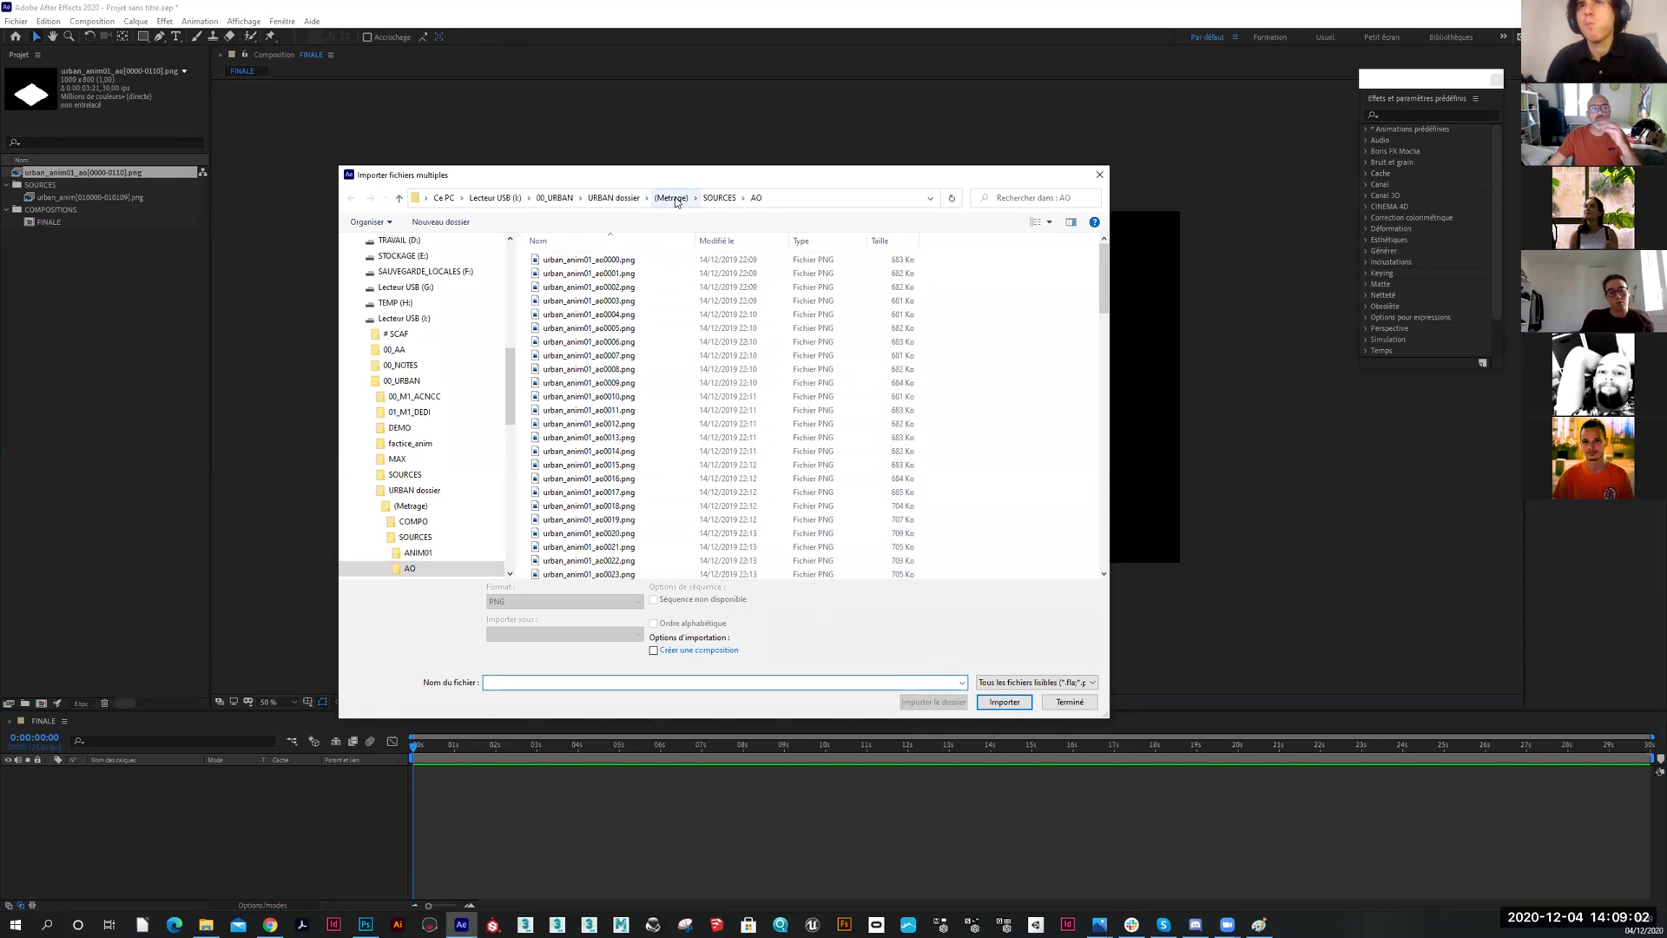
Import reflet.png as footage from the COMPO folder under (Metrage) and finish the multiple-file import
{"action": "left_click", "coordinate": [676, 198]}
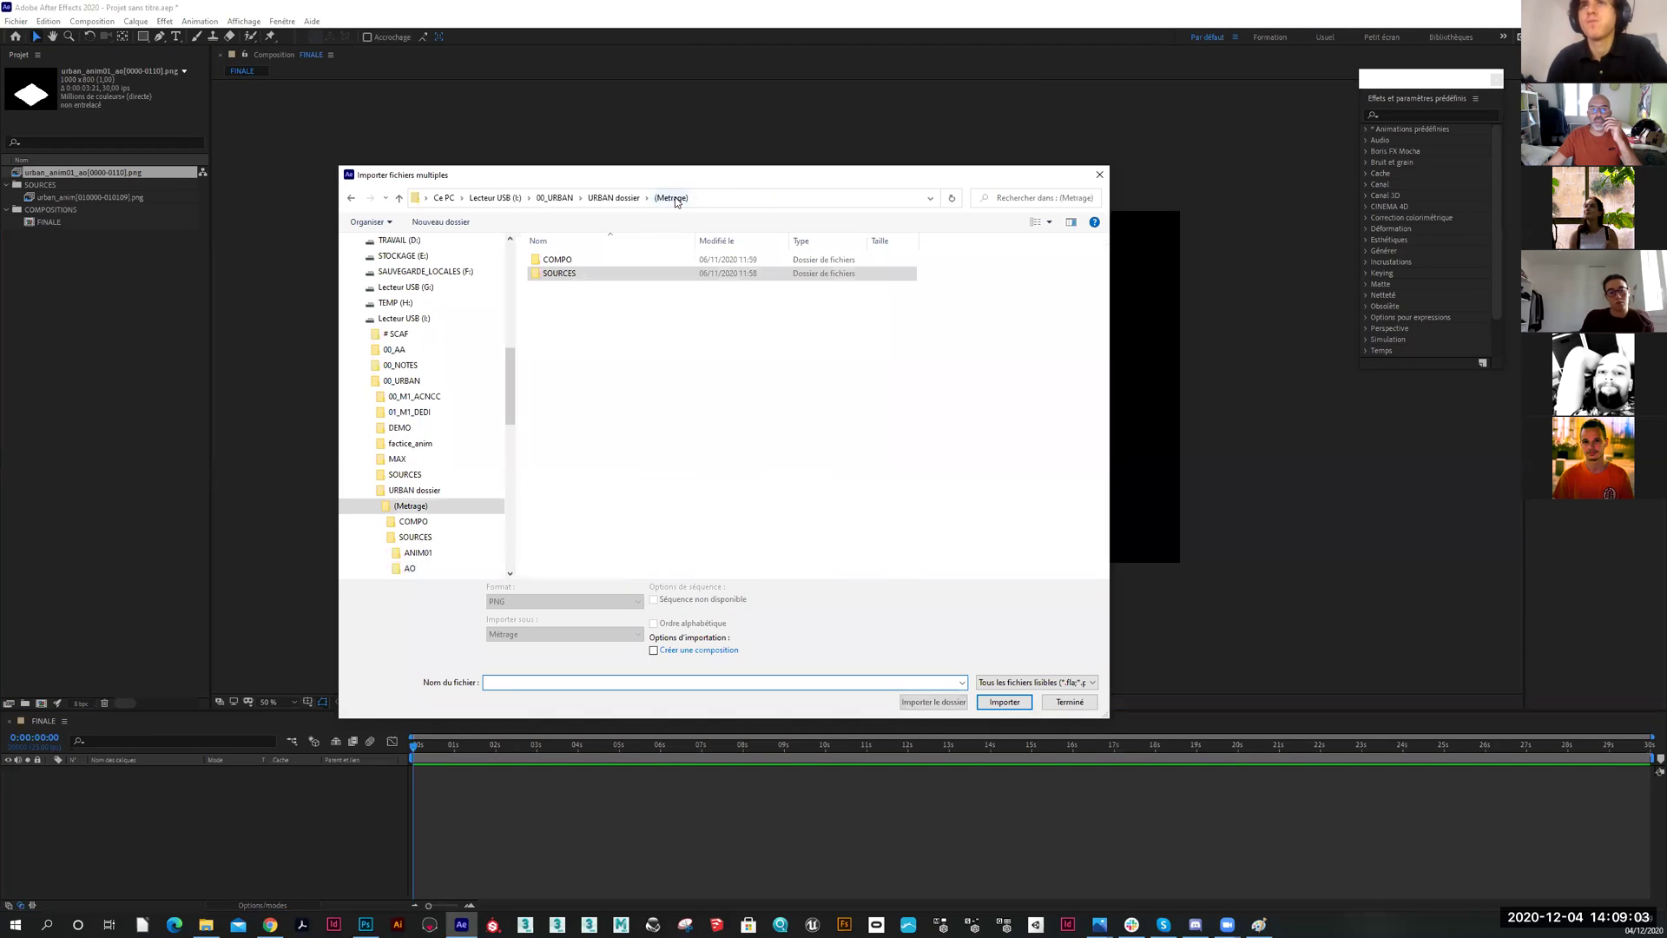
{"action": "left_click", "coordinate": [614, 198]}
{"action": "double_click", "coordinate": [556, 259]}
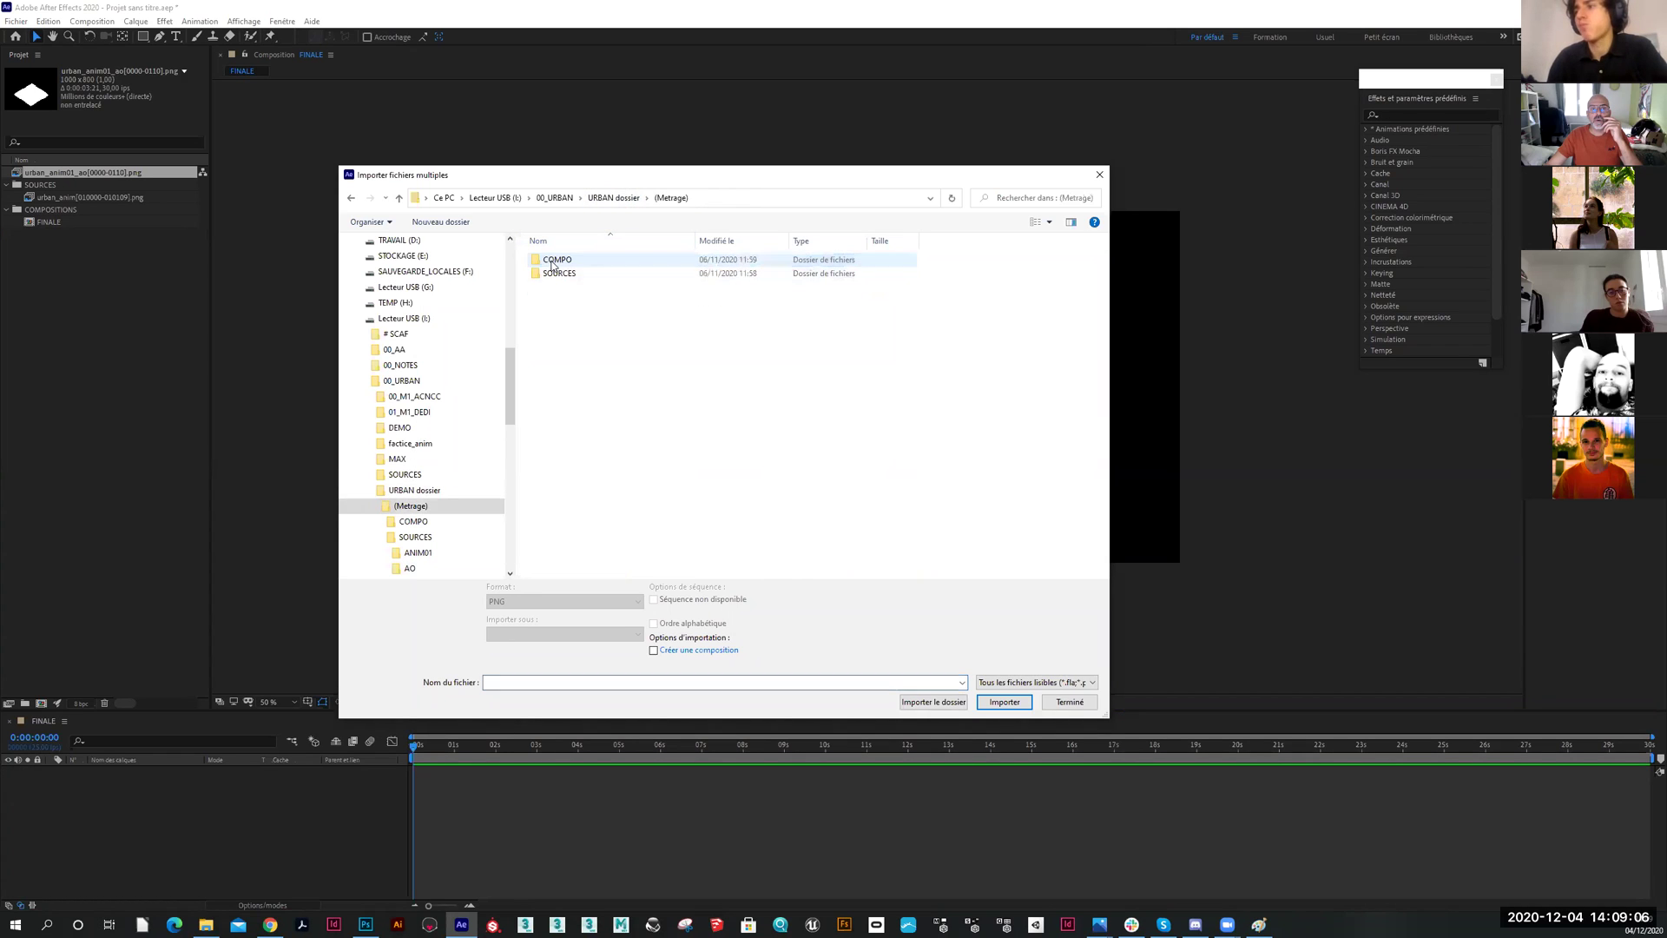
{"action": "double_click", "coordinate": [557, 260]}
{"action": "left_click", "coordinate": [556, 259]}
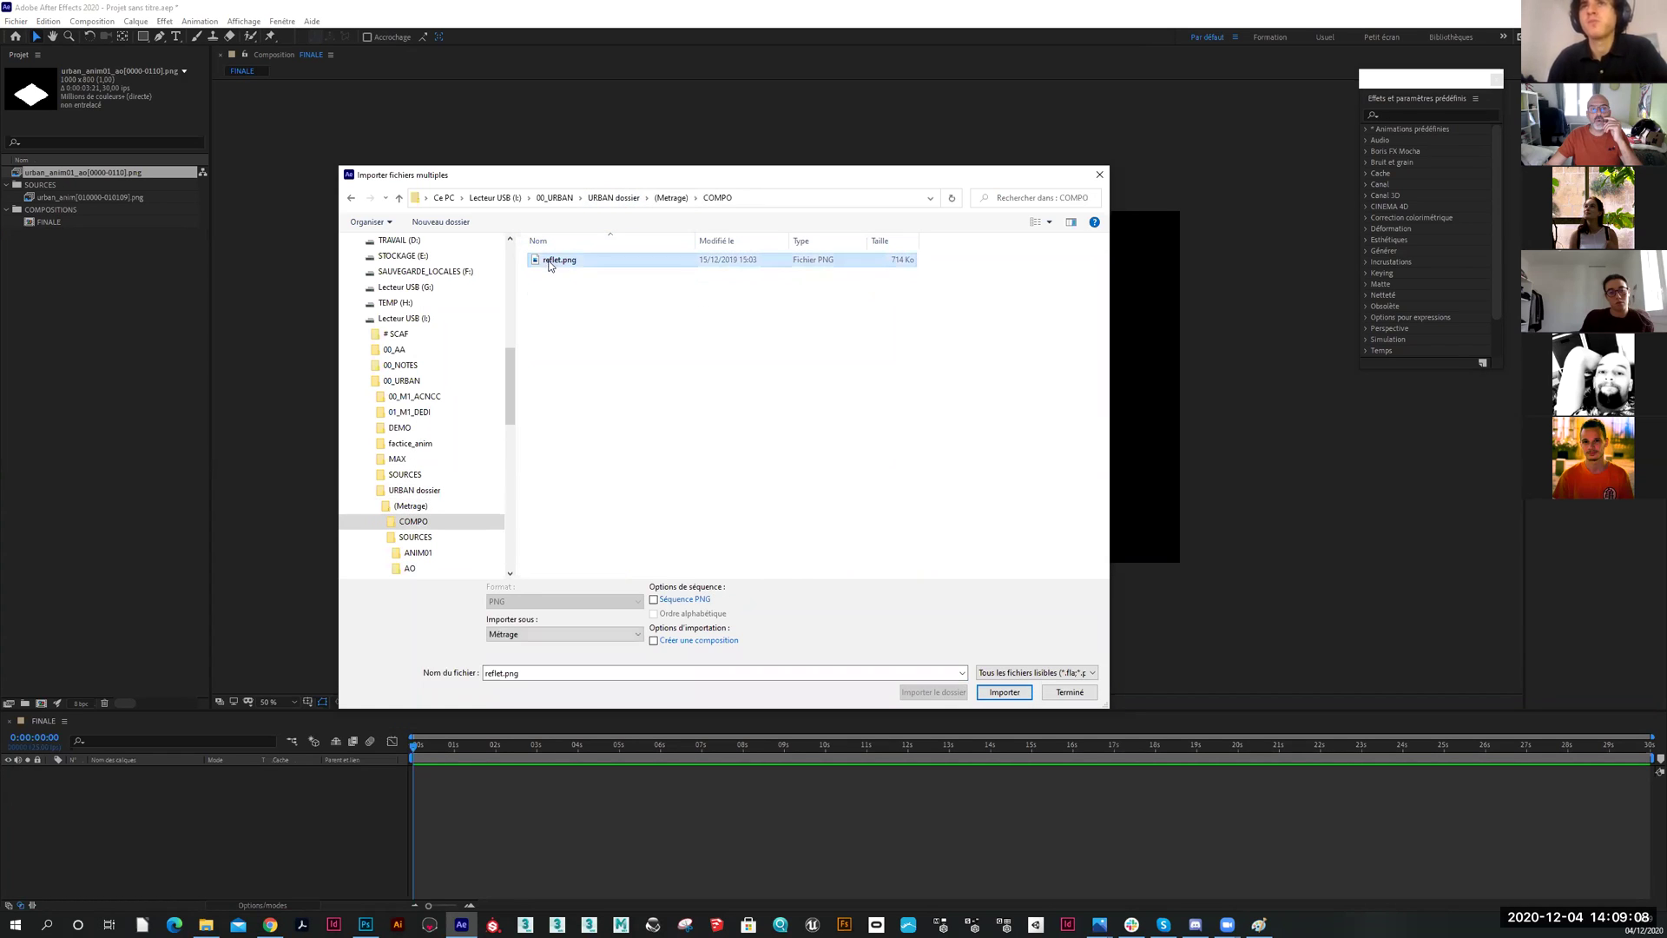
{"action": "left_click", "coordinate": [1005, 692]}
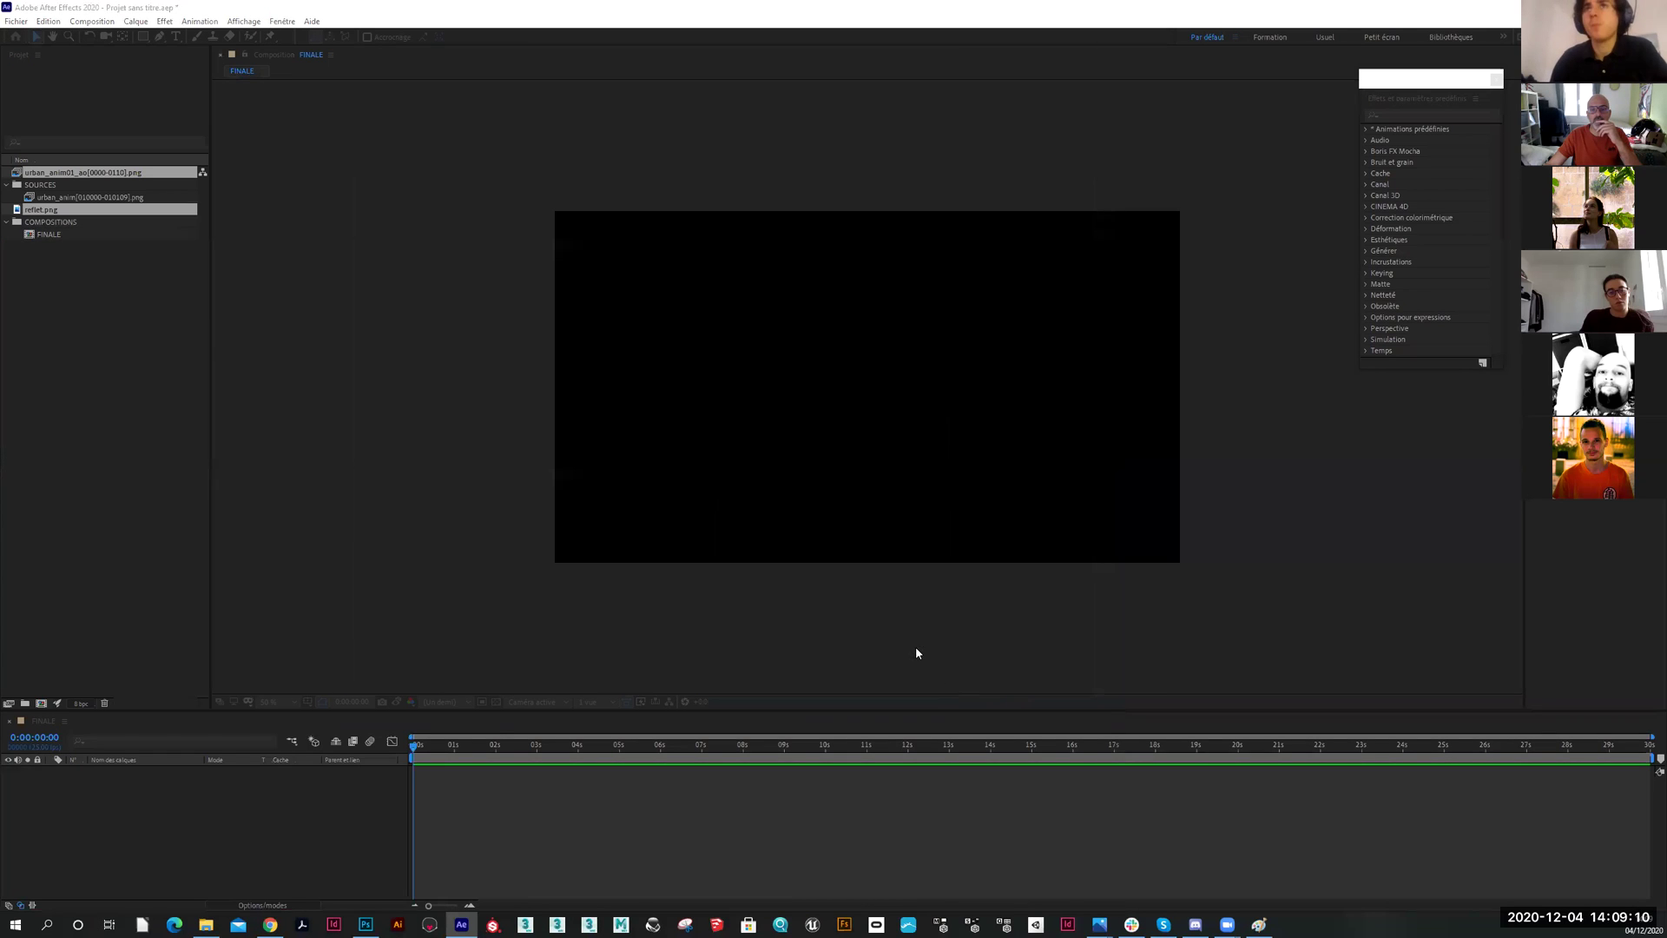
{"action": "left_click", "coordinate": [1070, 702]}
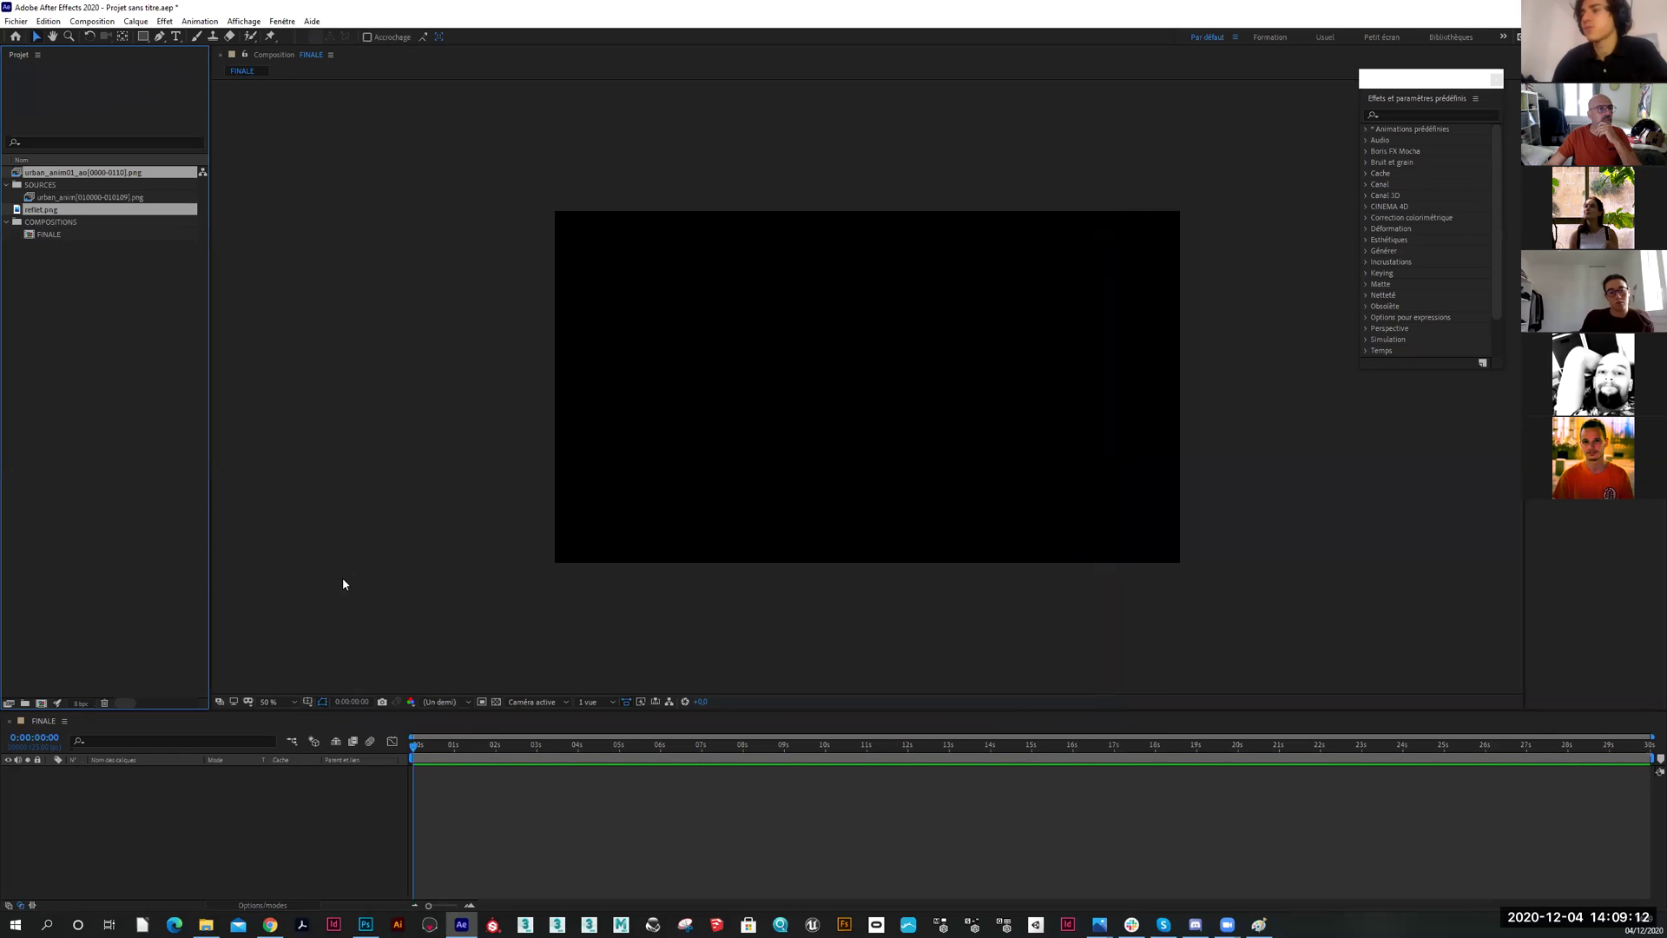
Move the urban_anim01_ao sequence and reflet.png into the SOURCES folder and widen the project area
{"action": "left_click_drag", "start_coordinate": [64, 211], "coordinate": [60, 185]}
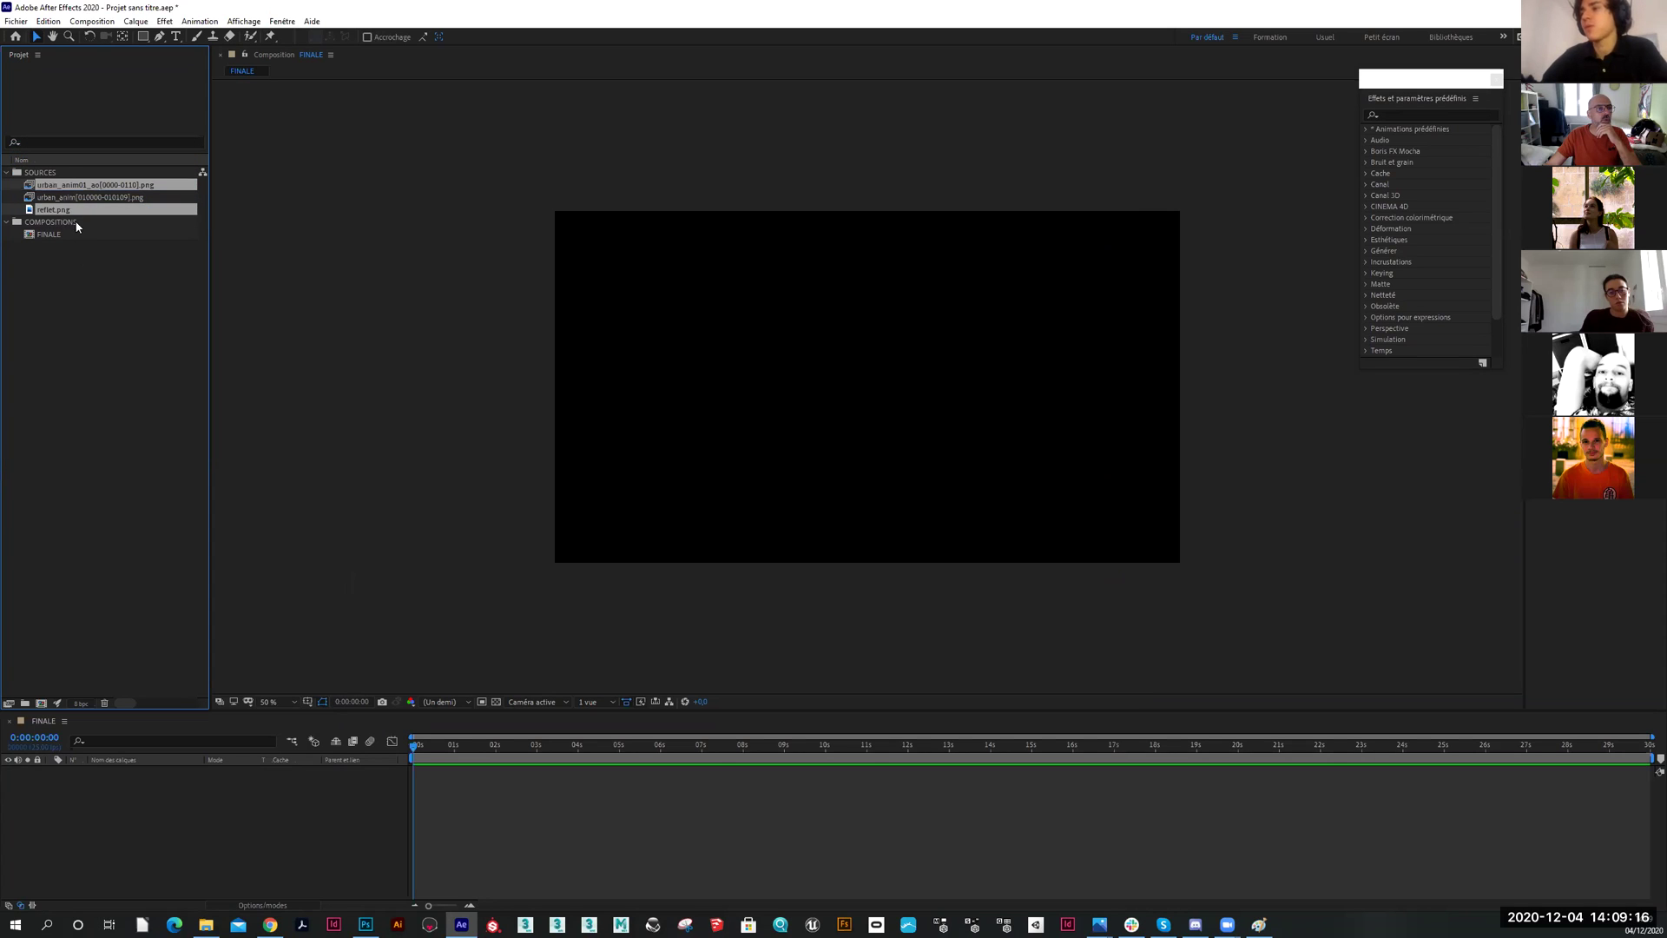
{"action": "left_click", "coordinate": [85, 295]}
{"action": "left_click", "coordinate": [7, 173]}
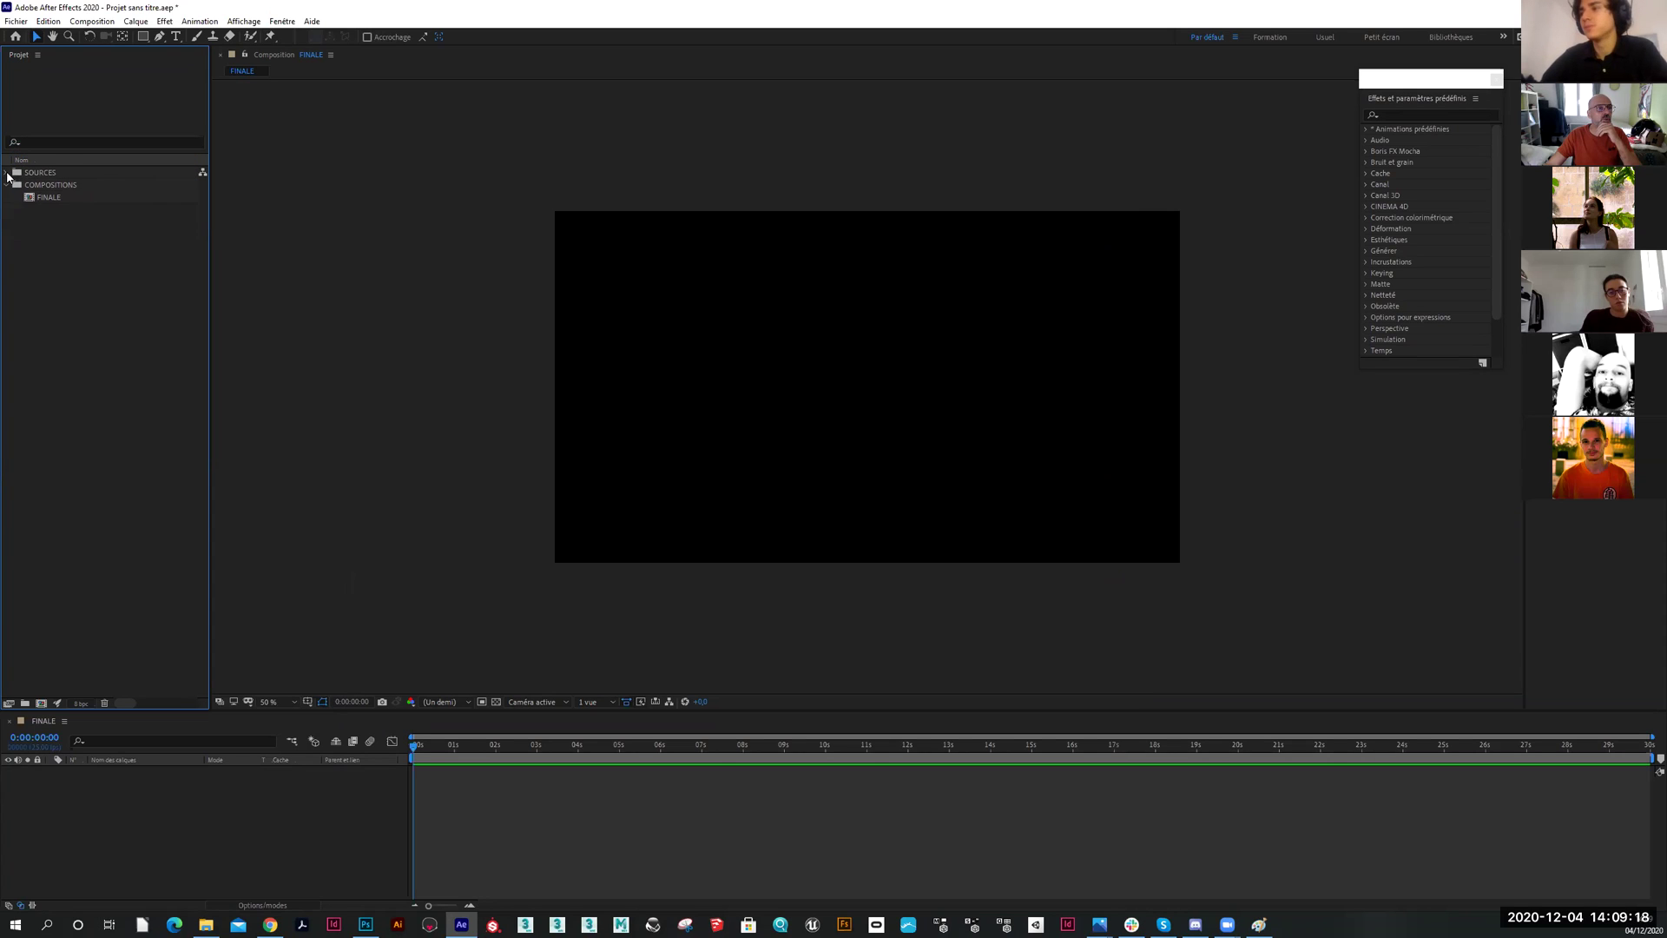
{"action": "left_click", "coordinate": [7, 173]}
{"action": "left_click_drag", "start_coordinate": [209, 315], "coordinate": [273, 322]}
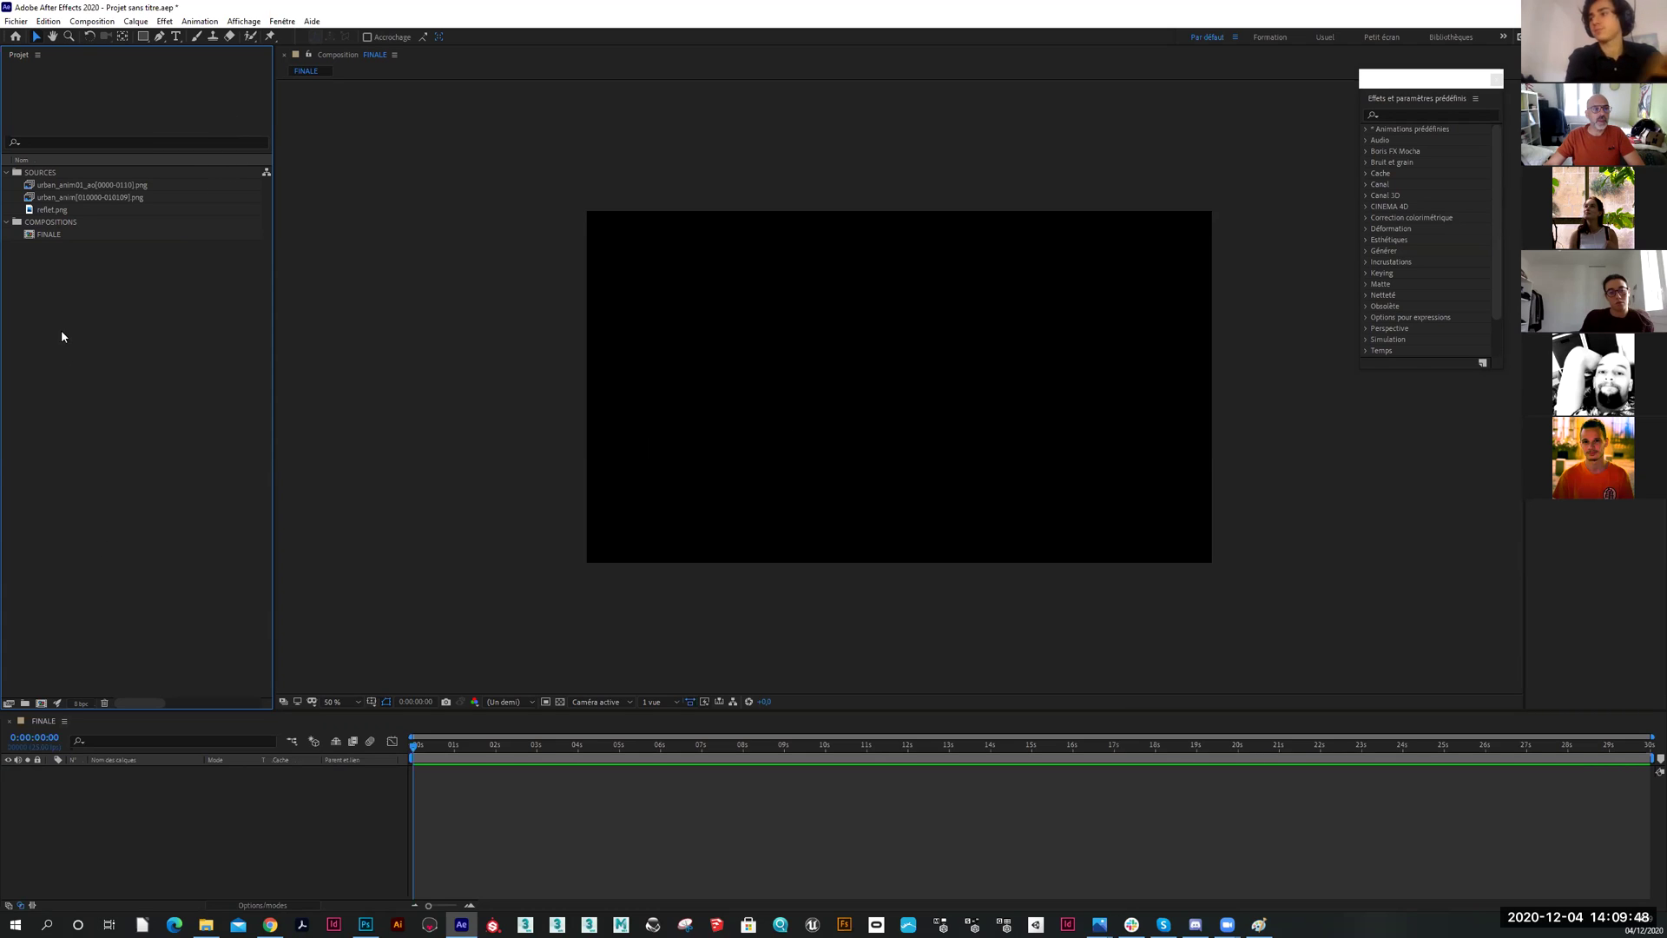
Move the FINALE composition's time indicator to 0:00:02:24 and make the timeline area taller
{"action": "left_click", "coordinate": [54, 233]}
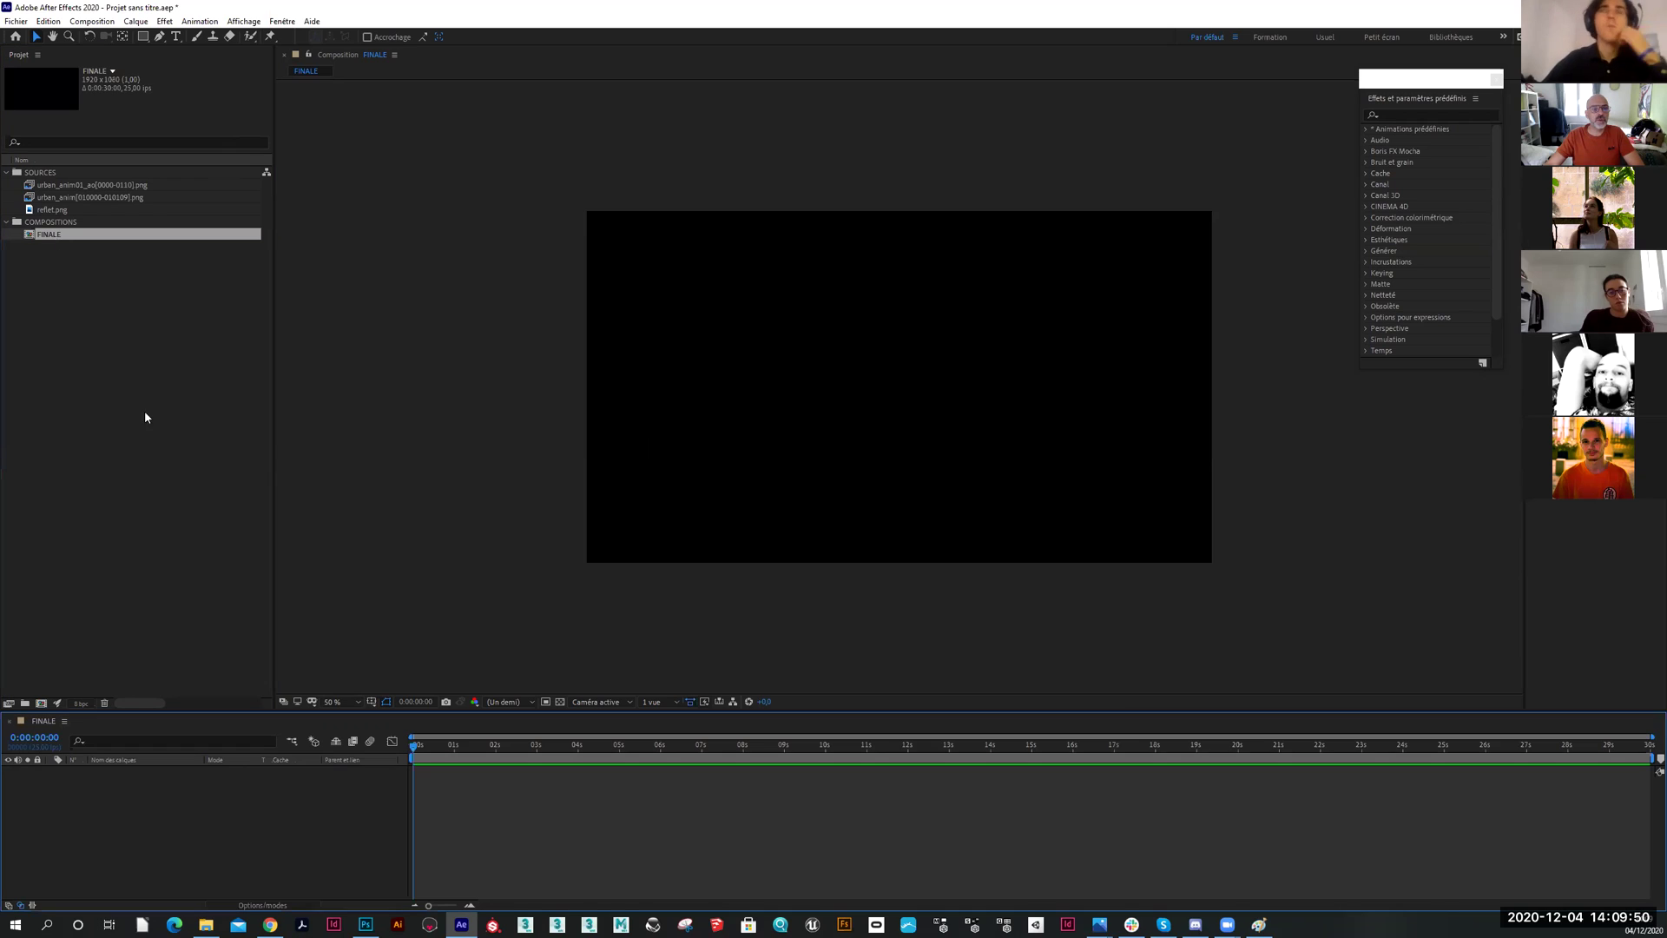
{"action": "left_click_drag", "start_coordinate": [425, 749], "coordinate": [535, 749]}
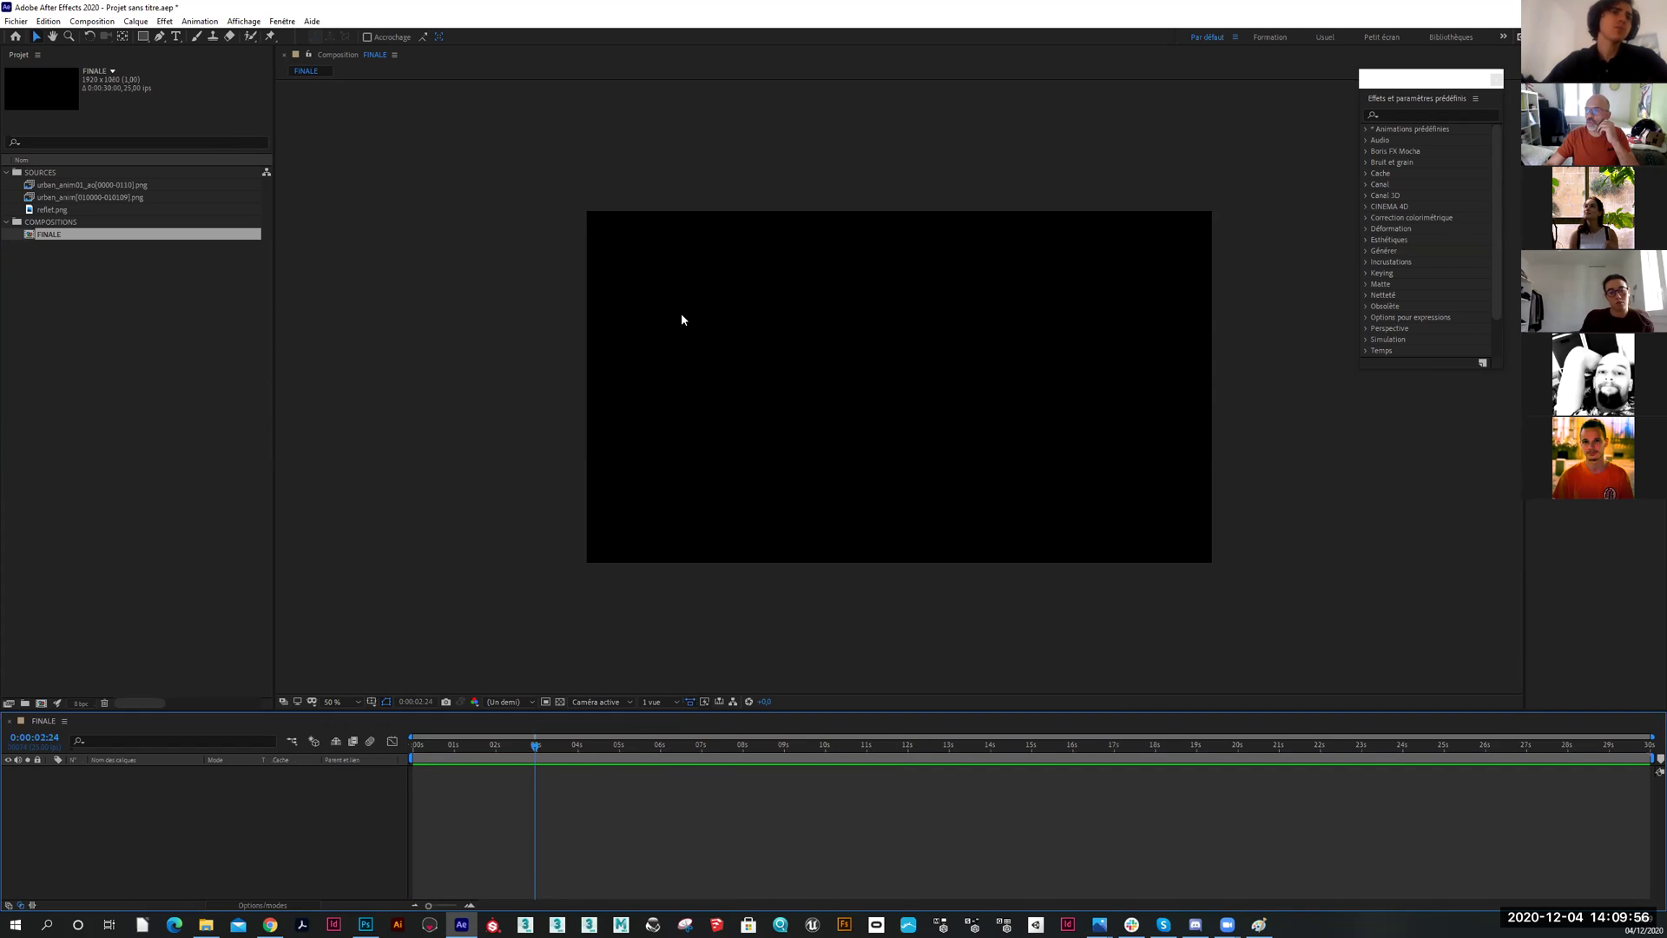
{"action": "right_click", "coordinate": [229, 797]}
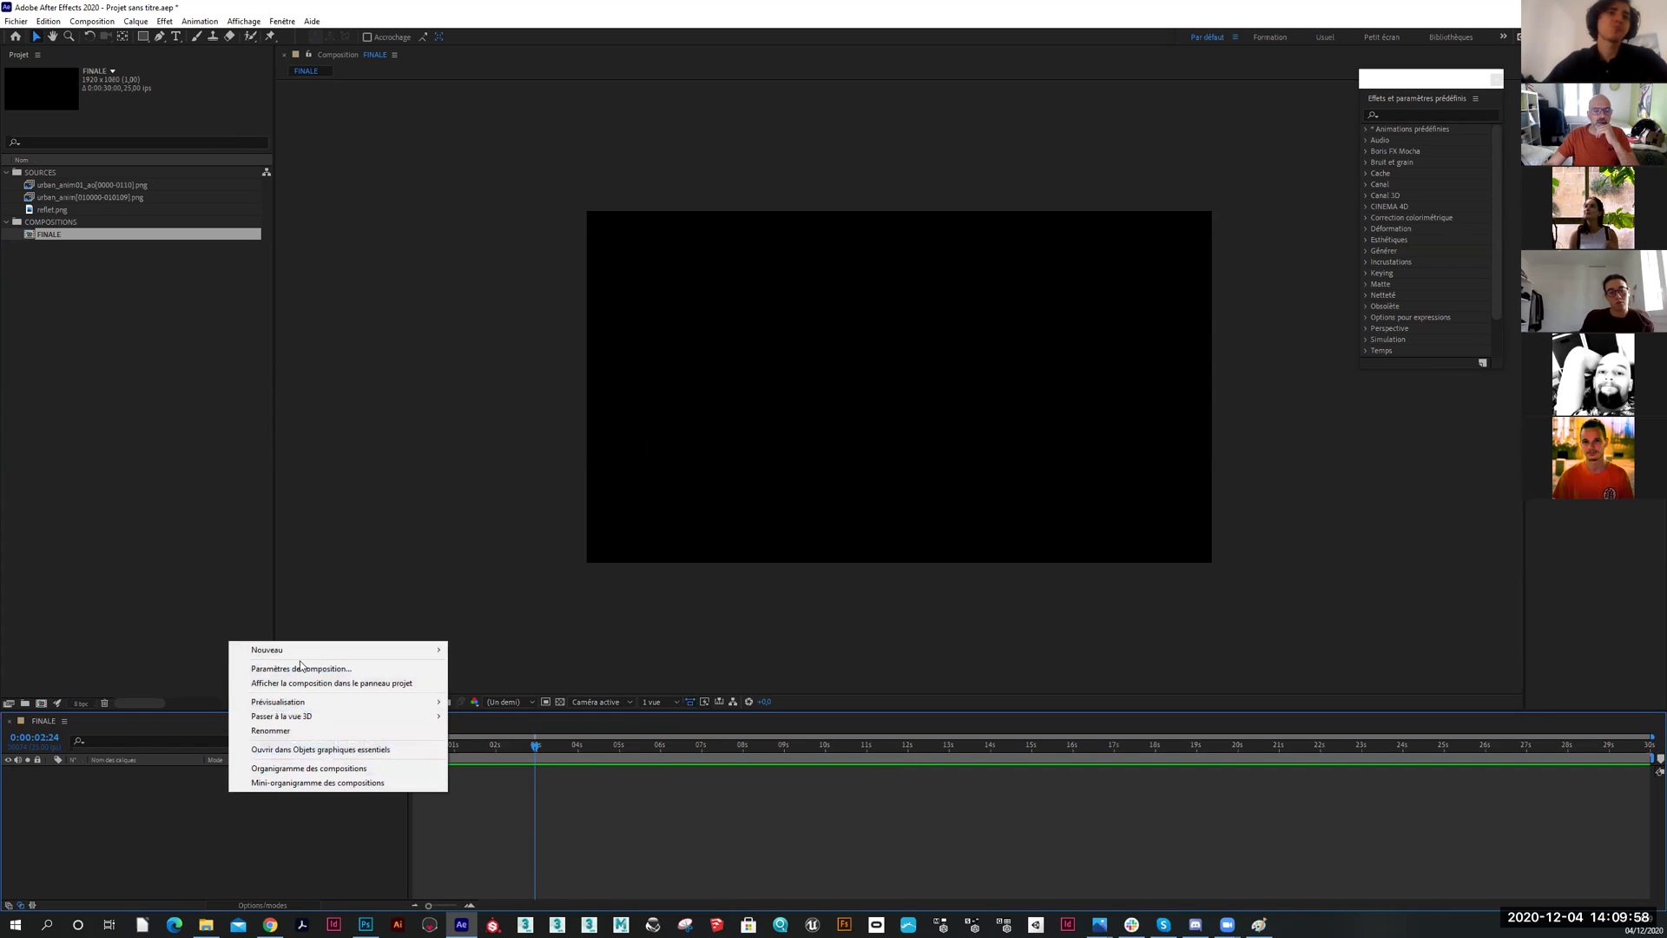
{"action": "left_click", "coordinate": [117, 806]}
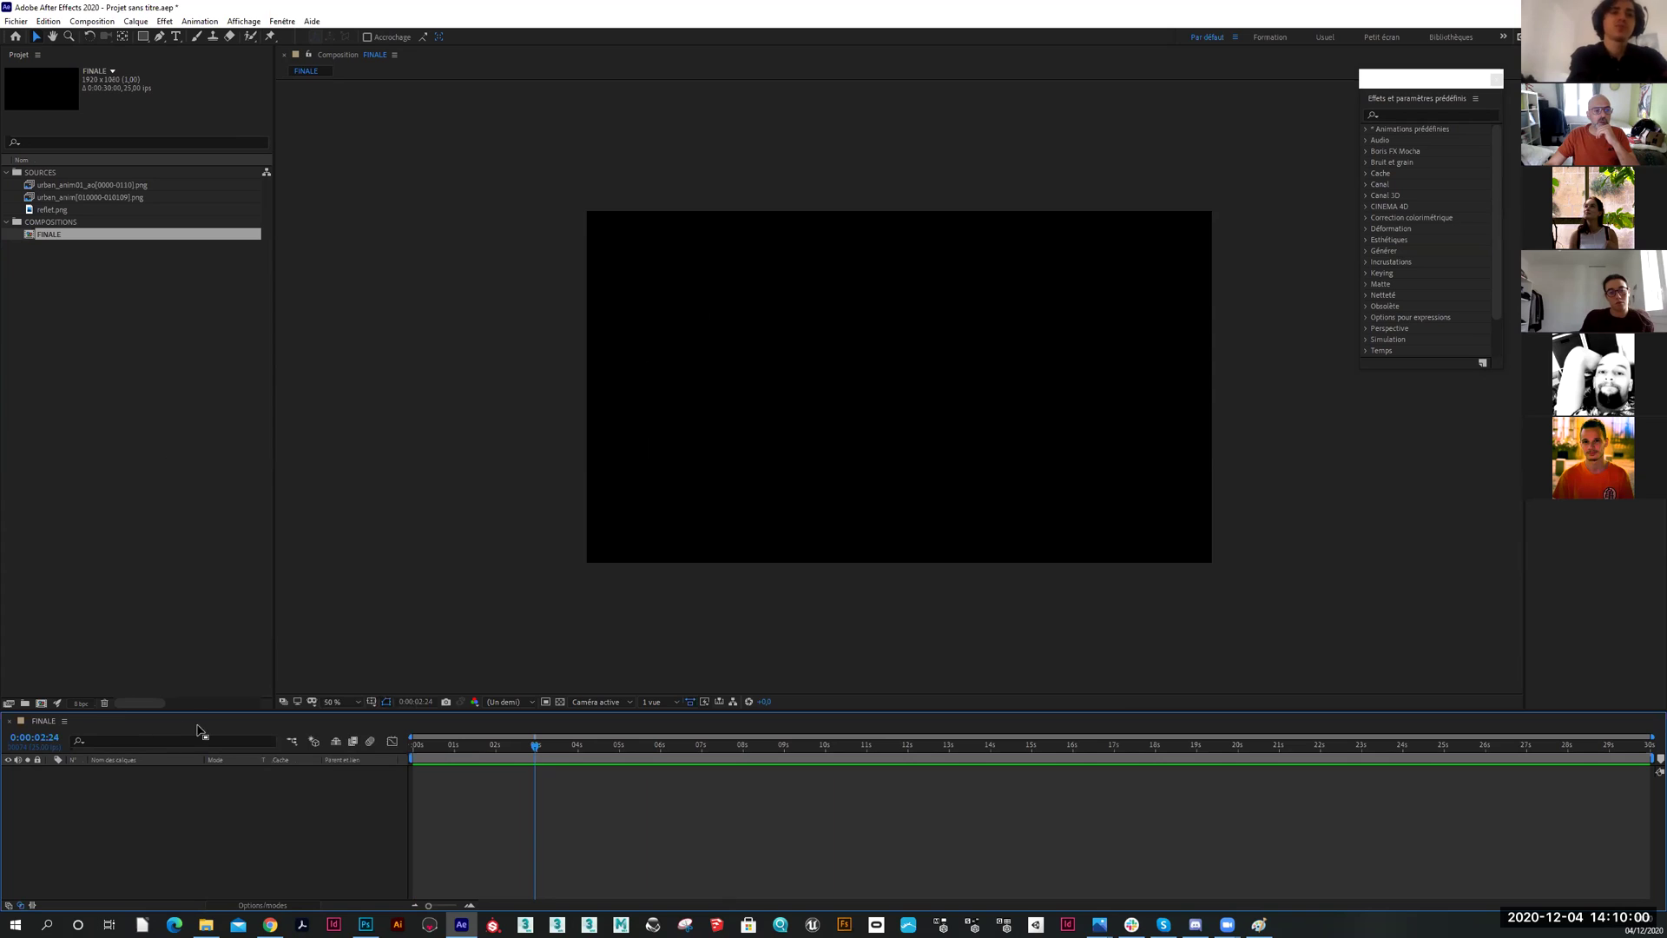
{"action": "left_click_drag", "start_coordinate": [207, 710], "coordinate": [208, 633]}
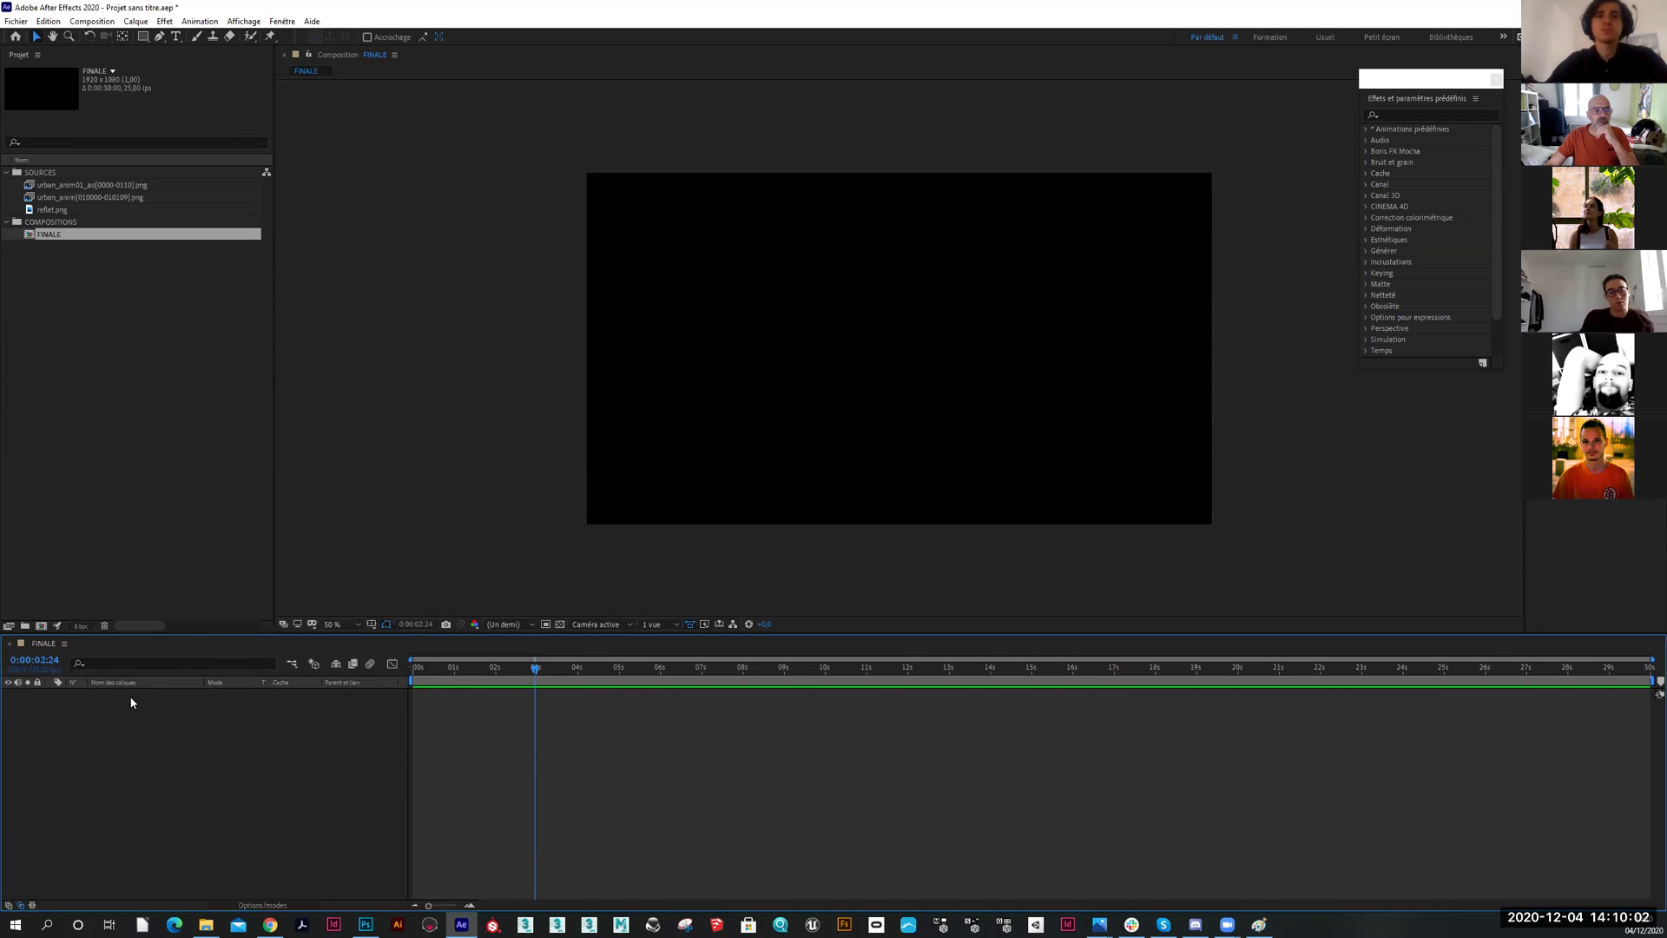
Start a new solid layer in the FINALE composition and name it FOND
{"action": "right_click", "coordinate": [166, 742]}
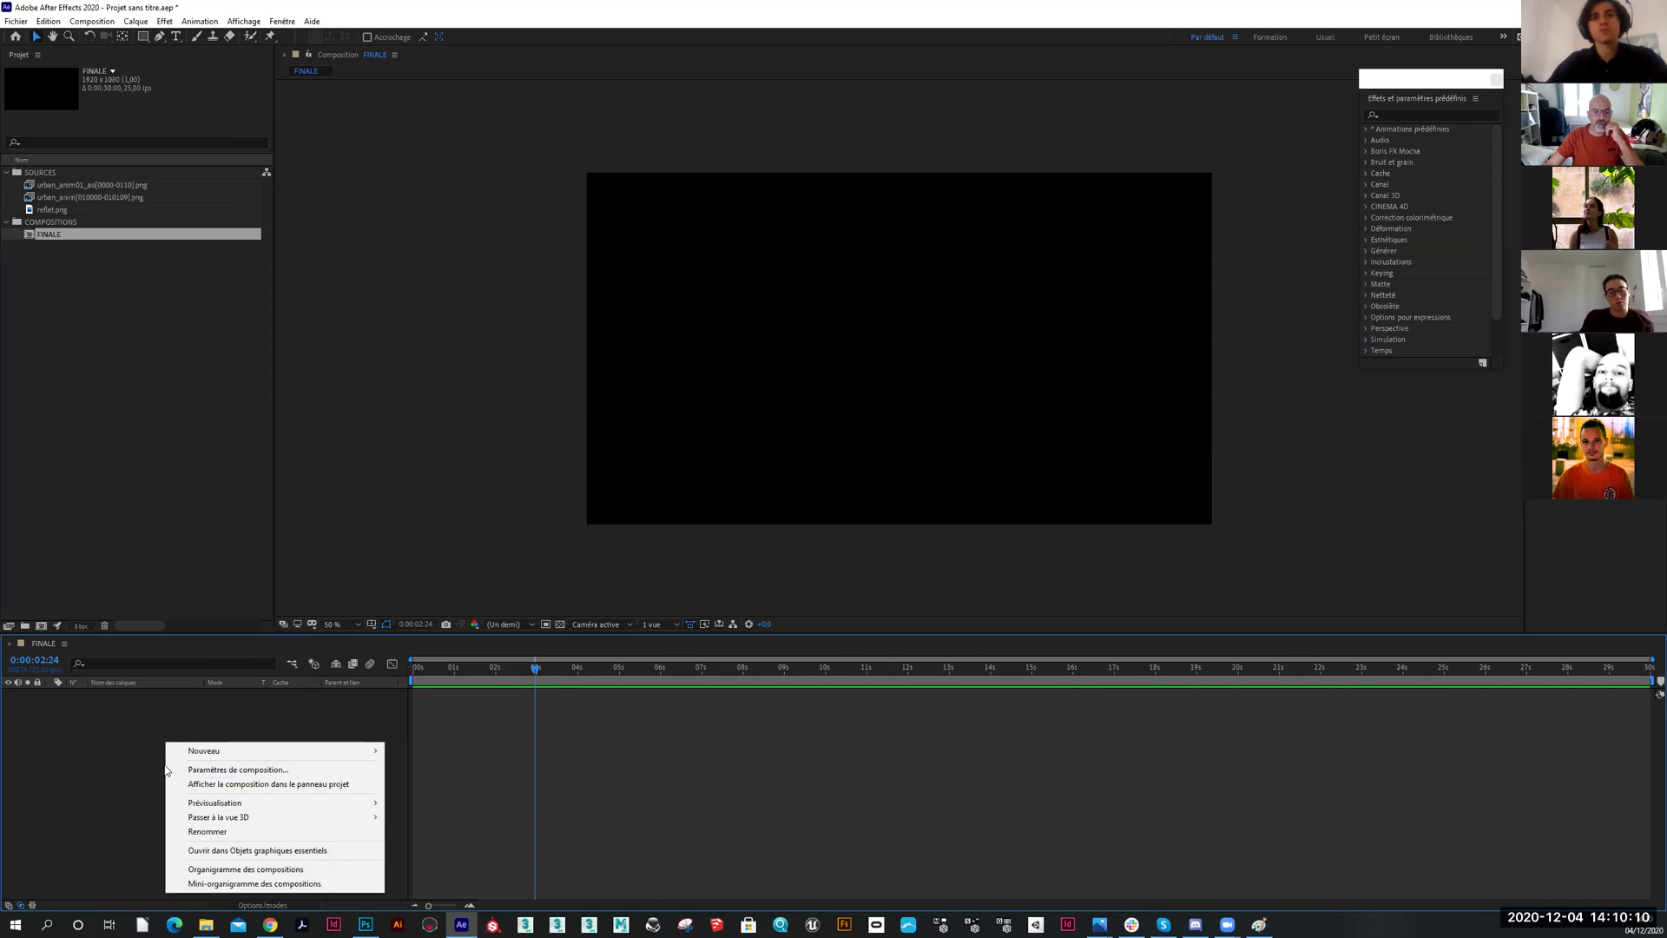
{"action": "mouse_move", "coordinate": [214, 752]}
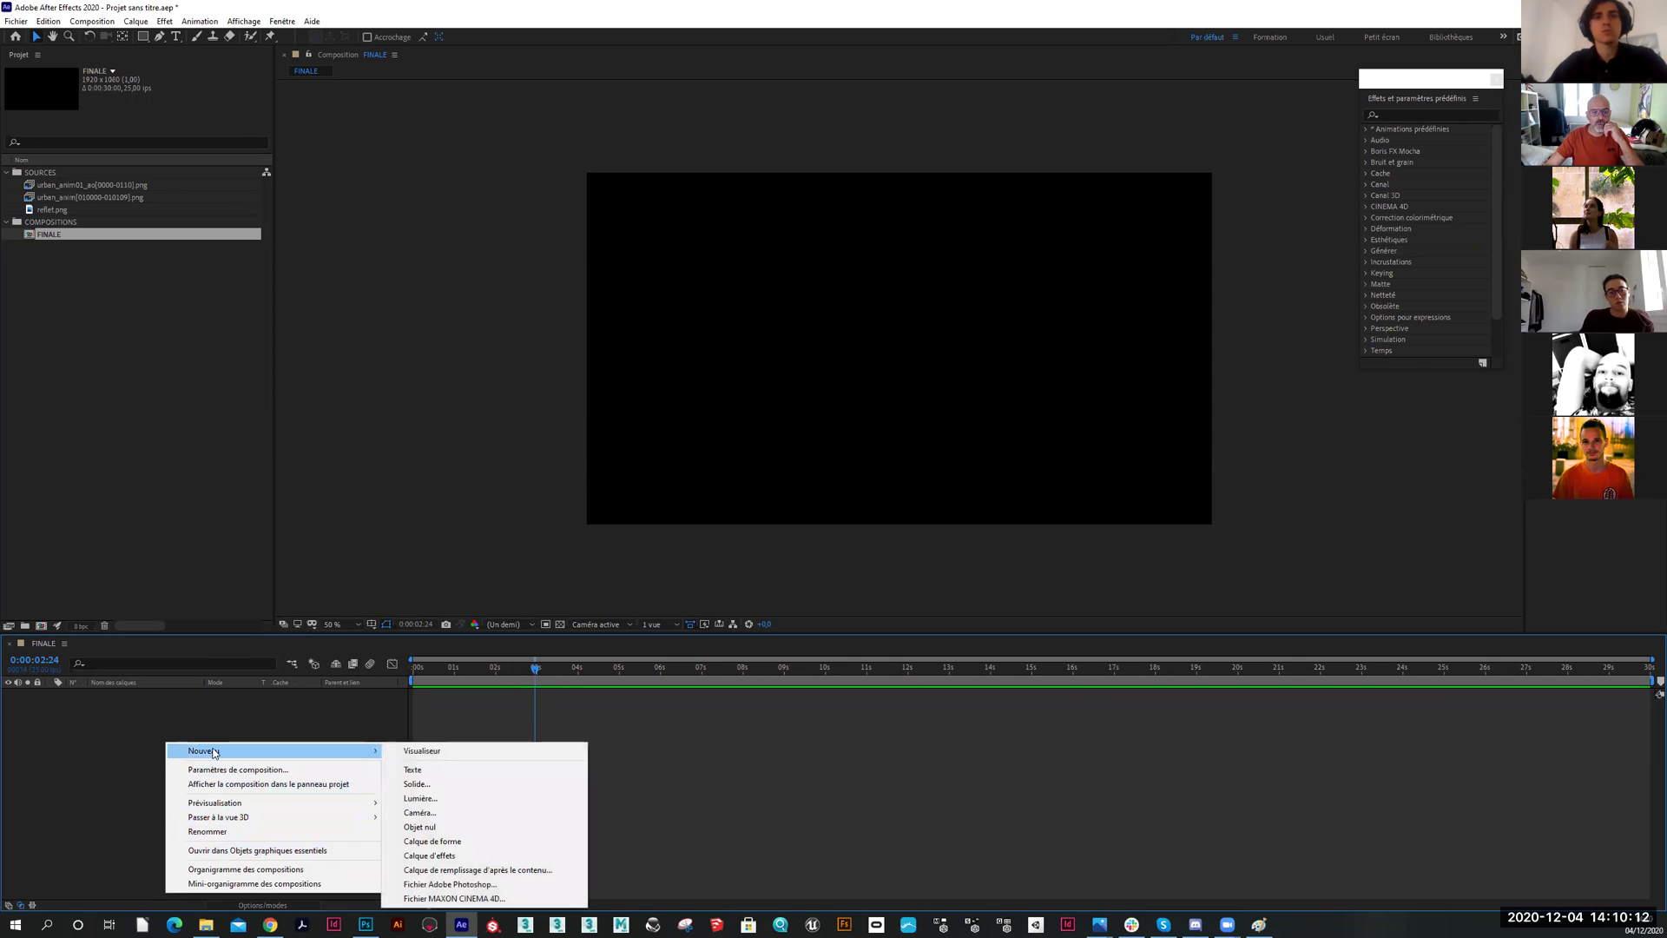
{"action": "left_click", "coordinate": [417, 786]}
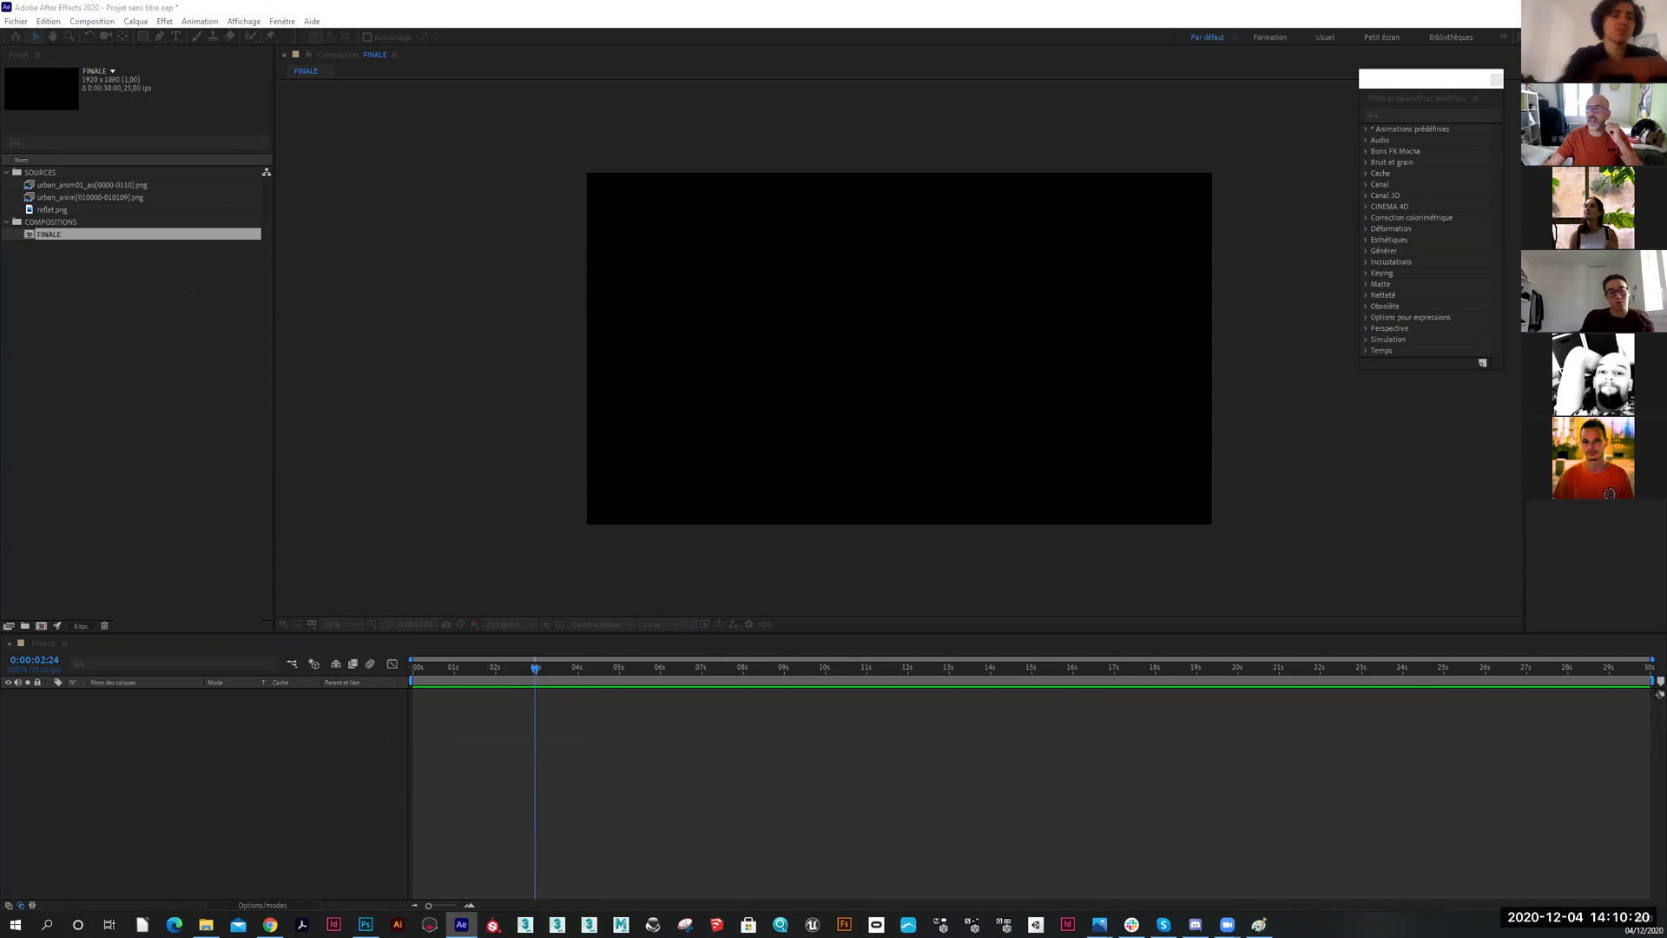
{"action": "key", "text": "alt+Tab"}
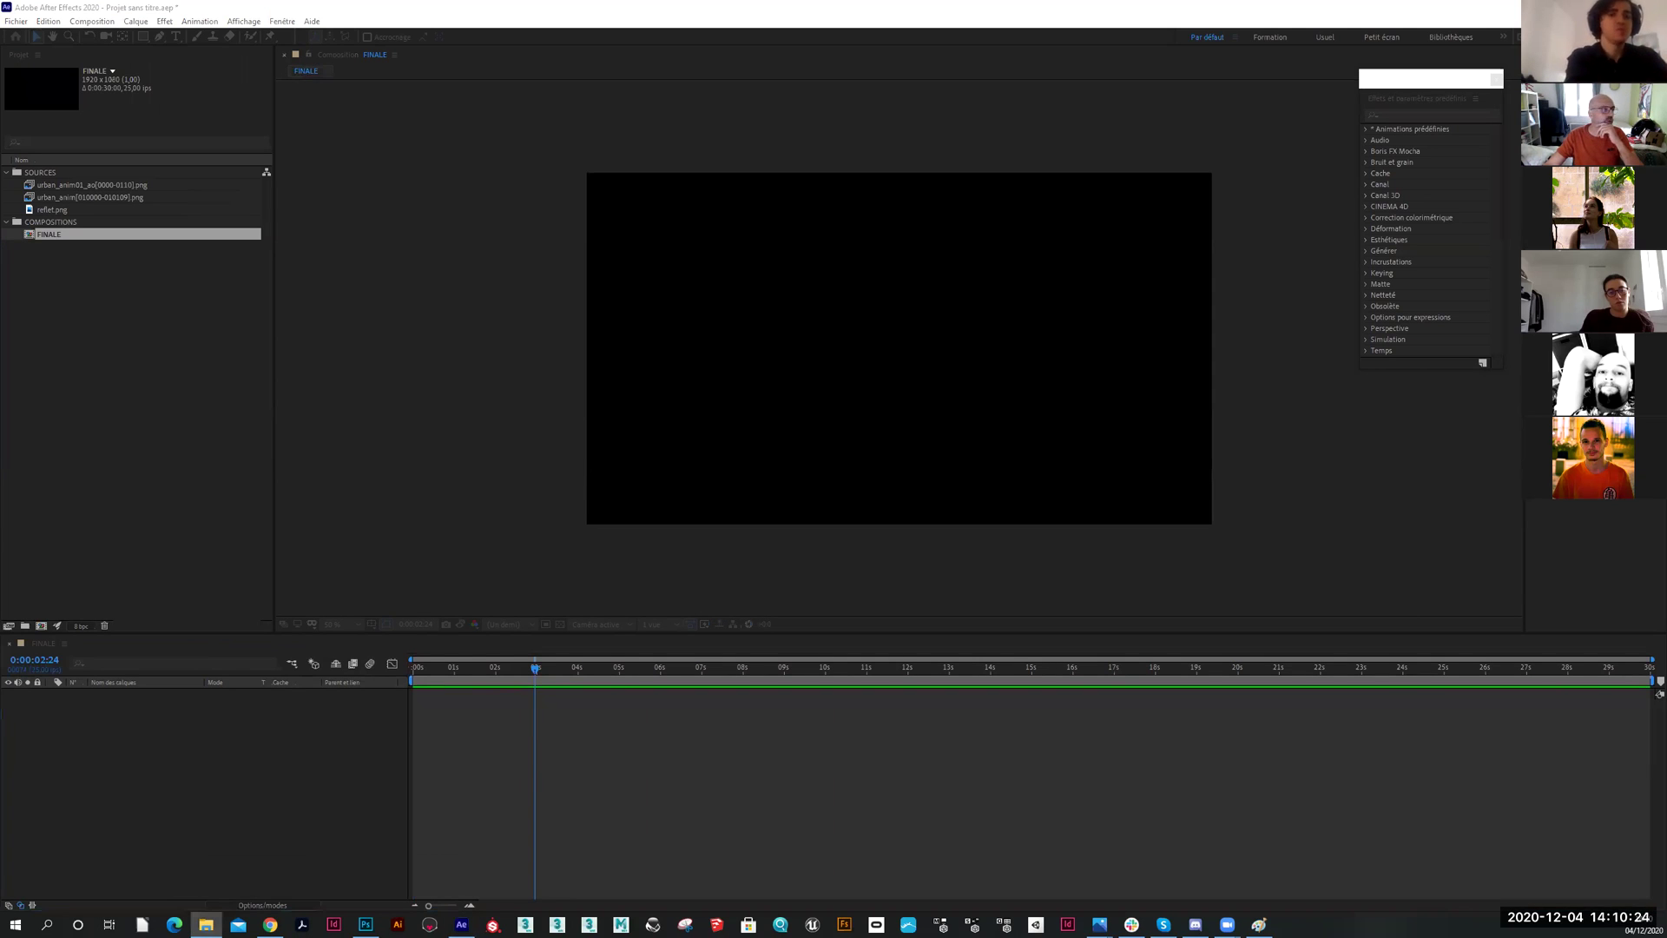
{"action": "key", "text": "ctrl+y"}
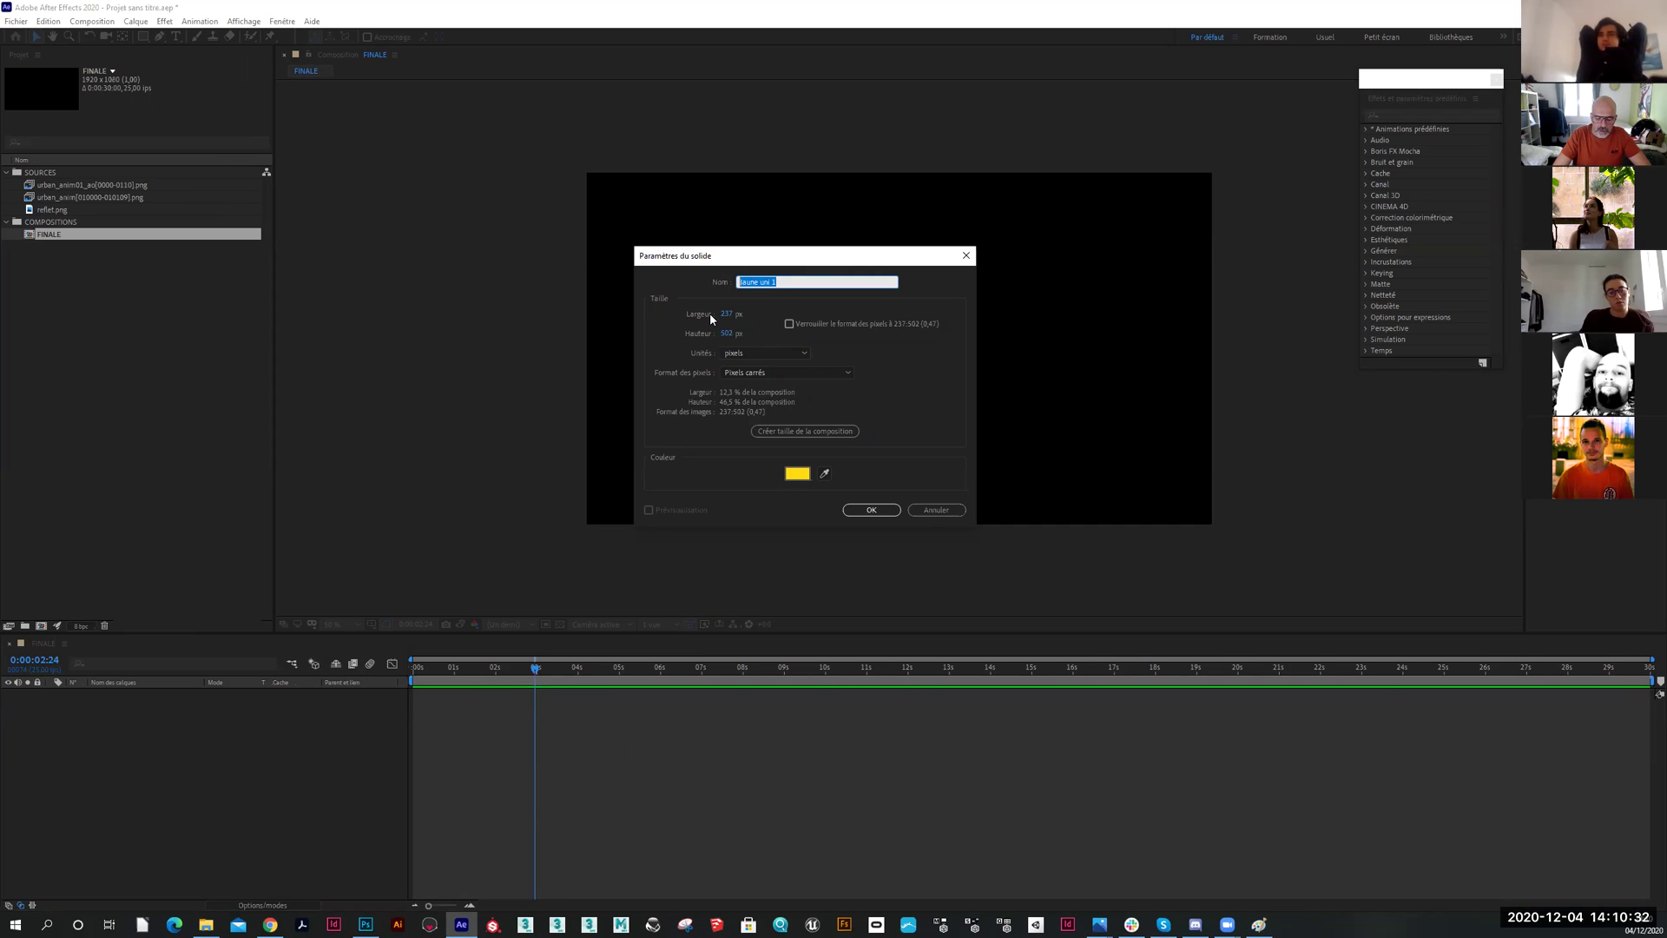
{"action": "type", "text": "BGD"}
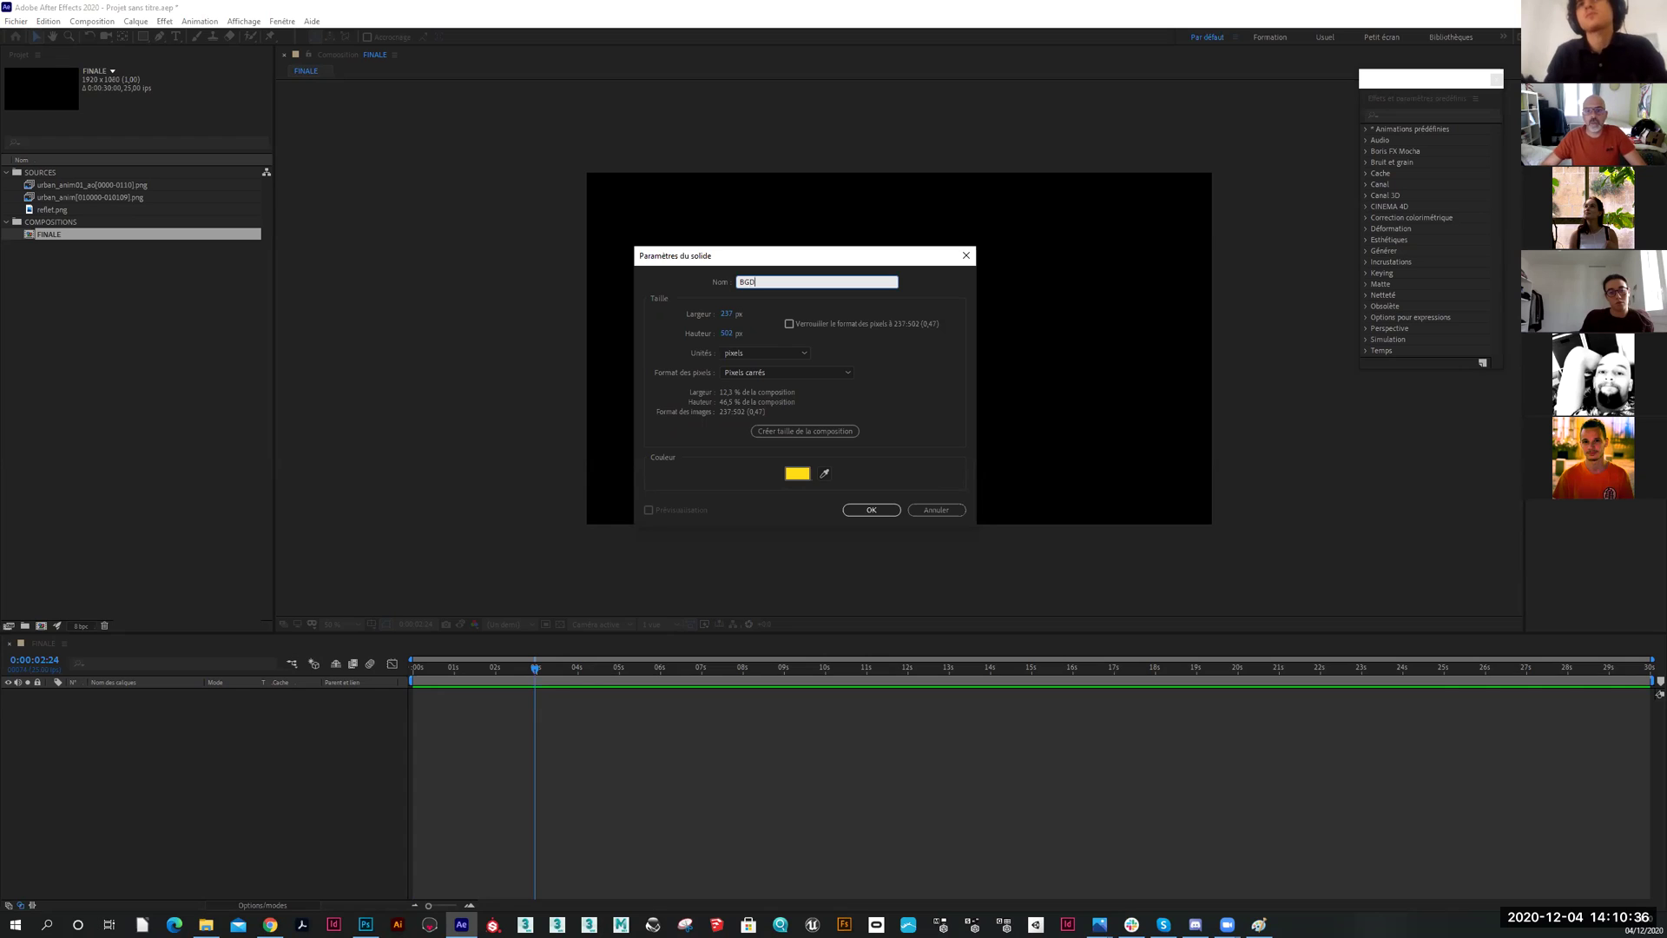
{"action": "double_click", "coordinate": [763, 278]}
{"action": "type", "text": "FO"}
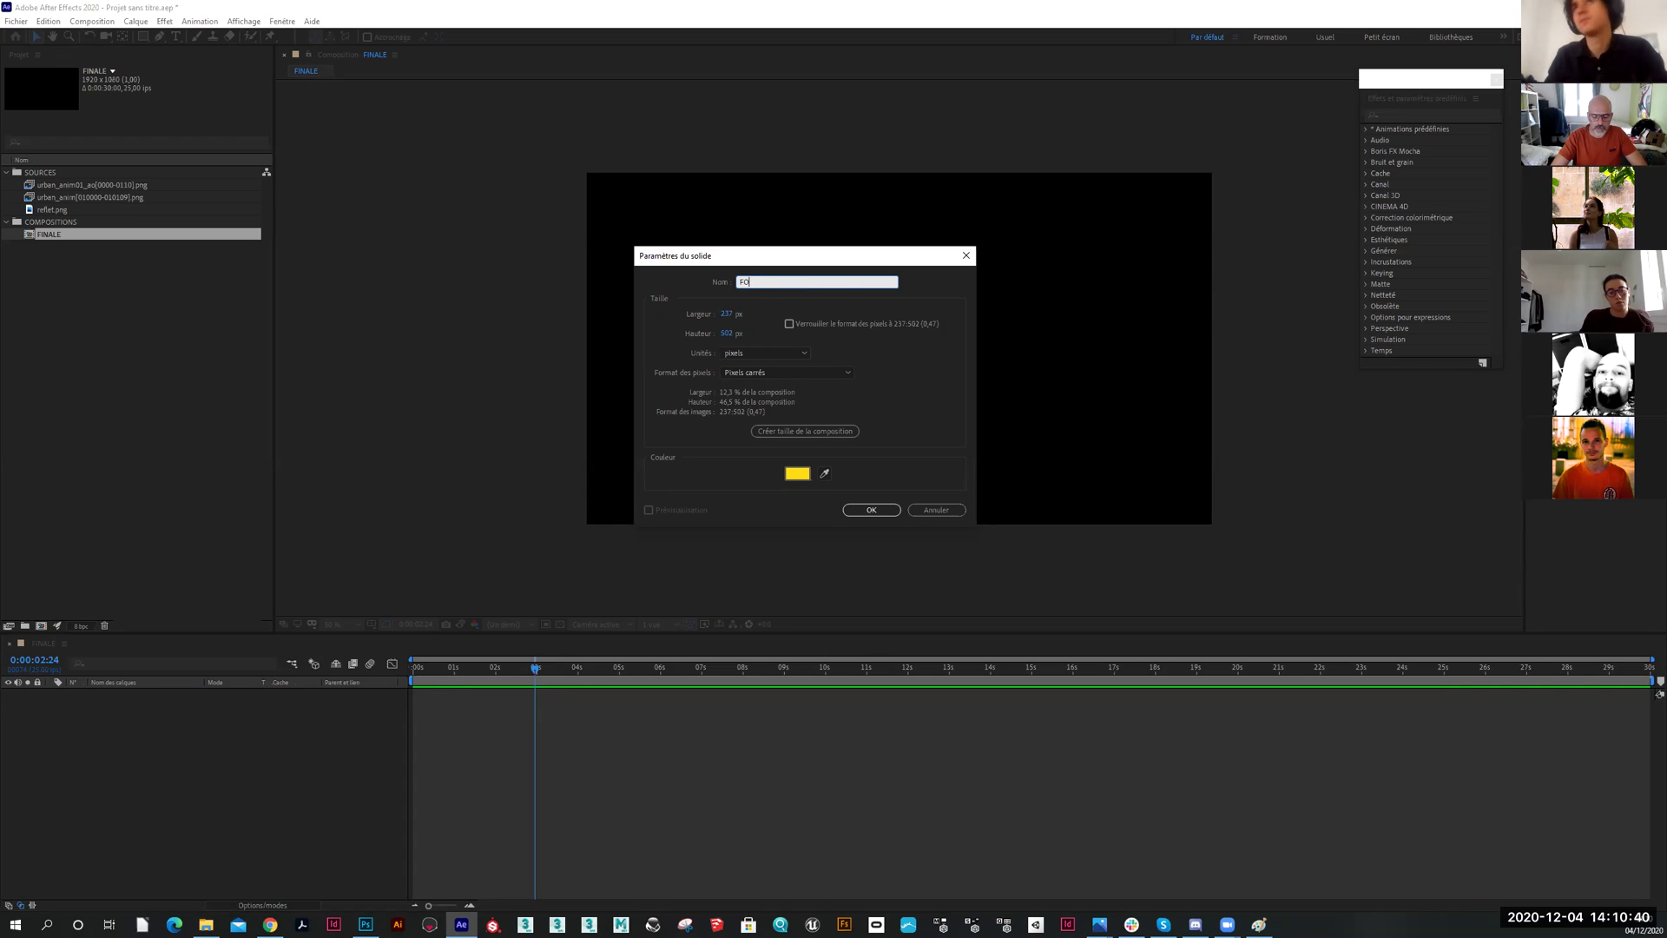
{"action": "type", "text": "ND"}
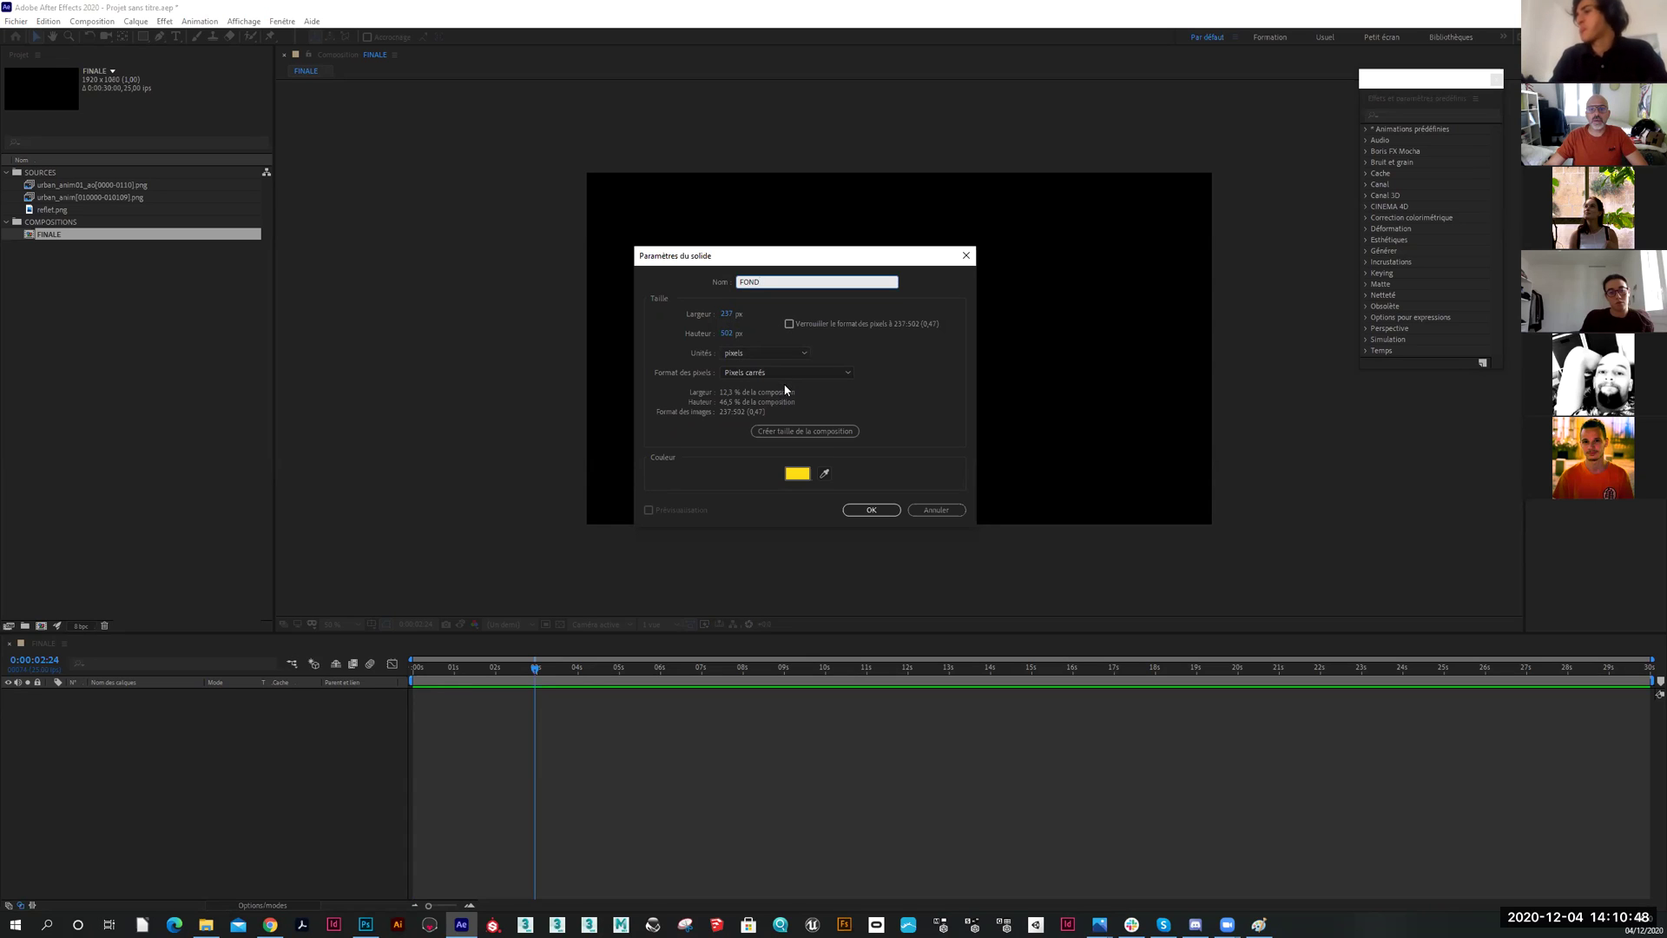
Match the FOND solid to the composition size, give it a grey colour and create it
{"action": "left_click", "coordinate": [788, 434]}
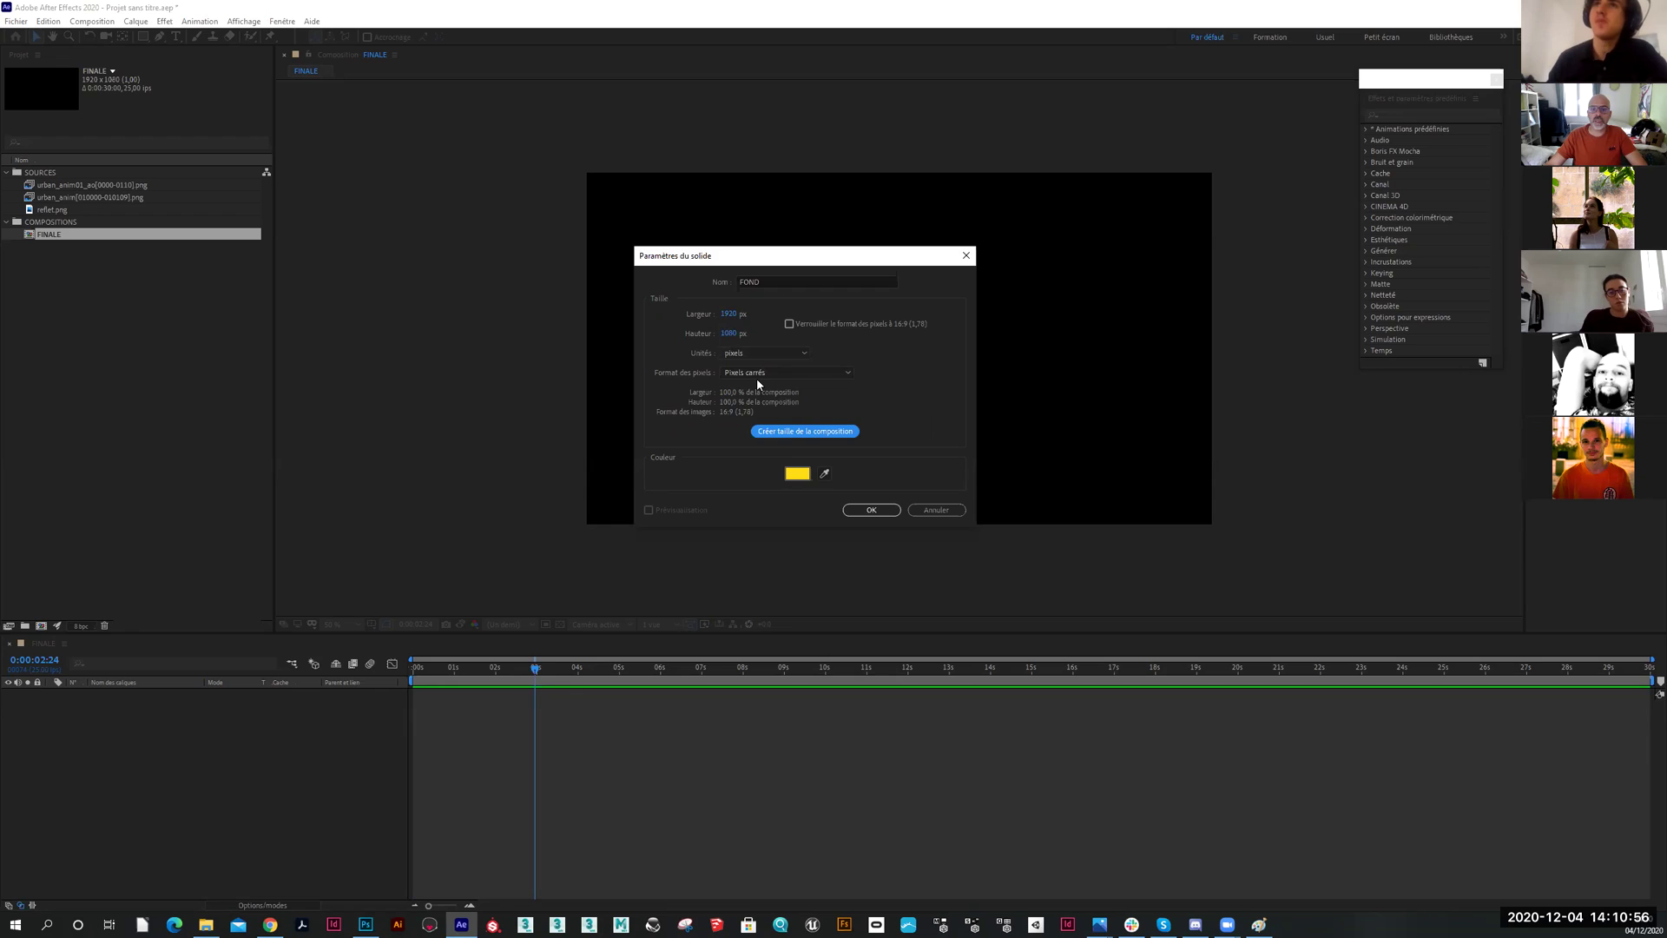
{"action": "left_click", "coordinate": [799, 477]}
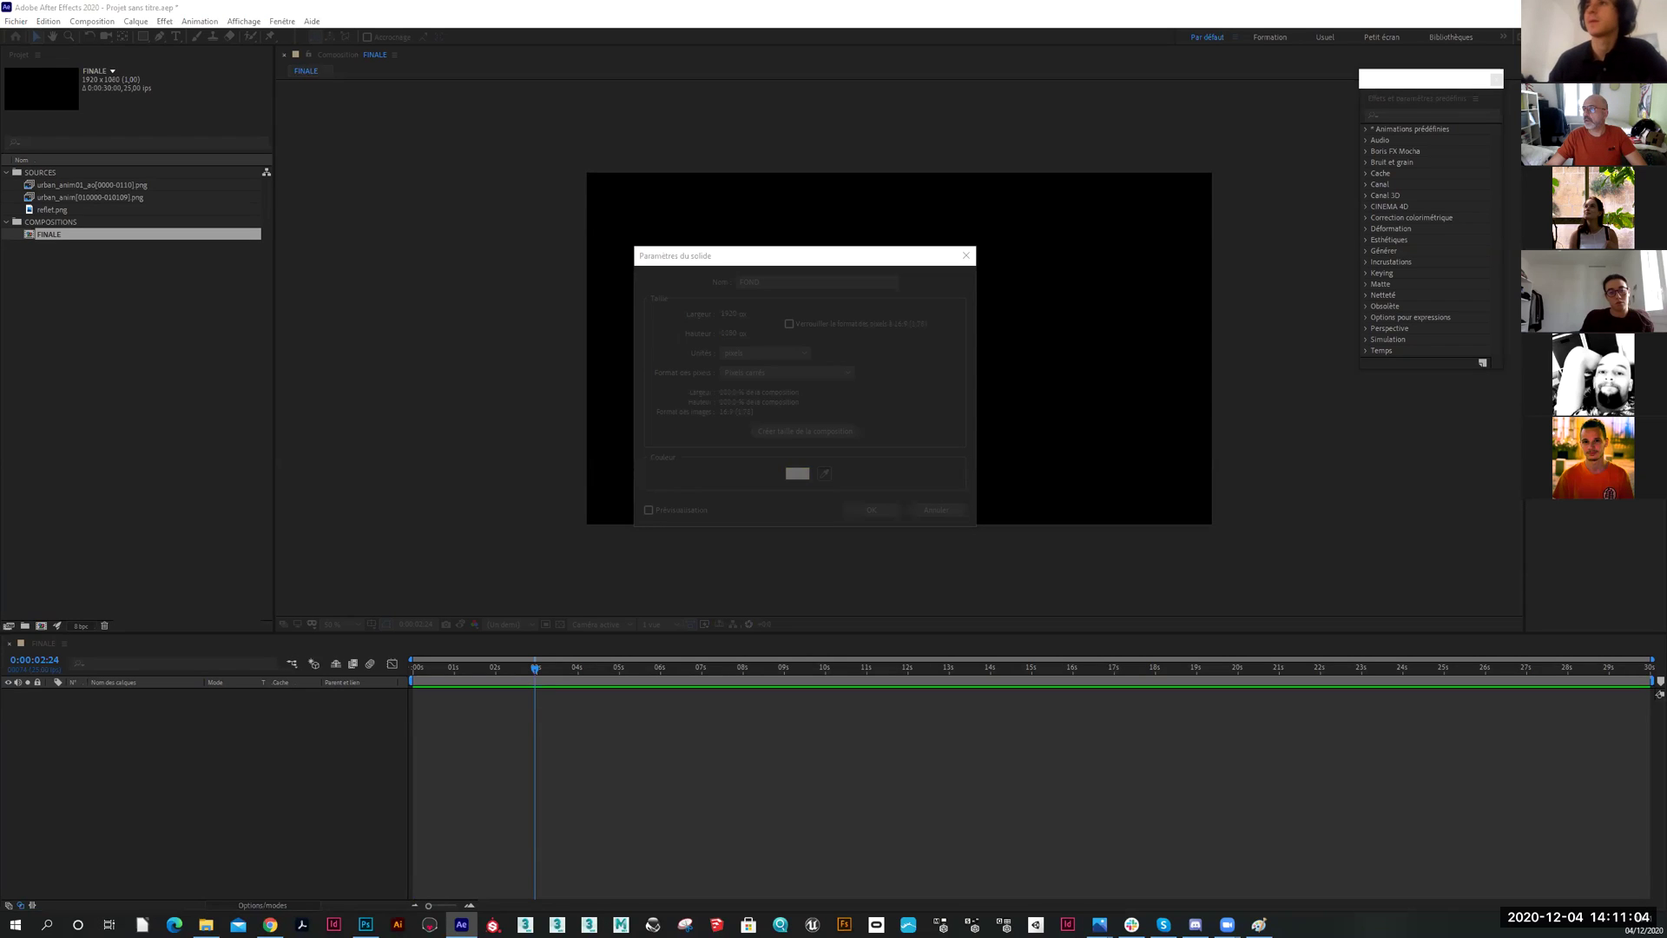
{"action": "left_click", "coordinate": [871, 510]}
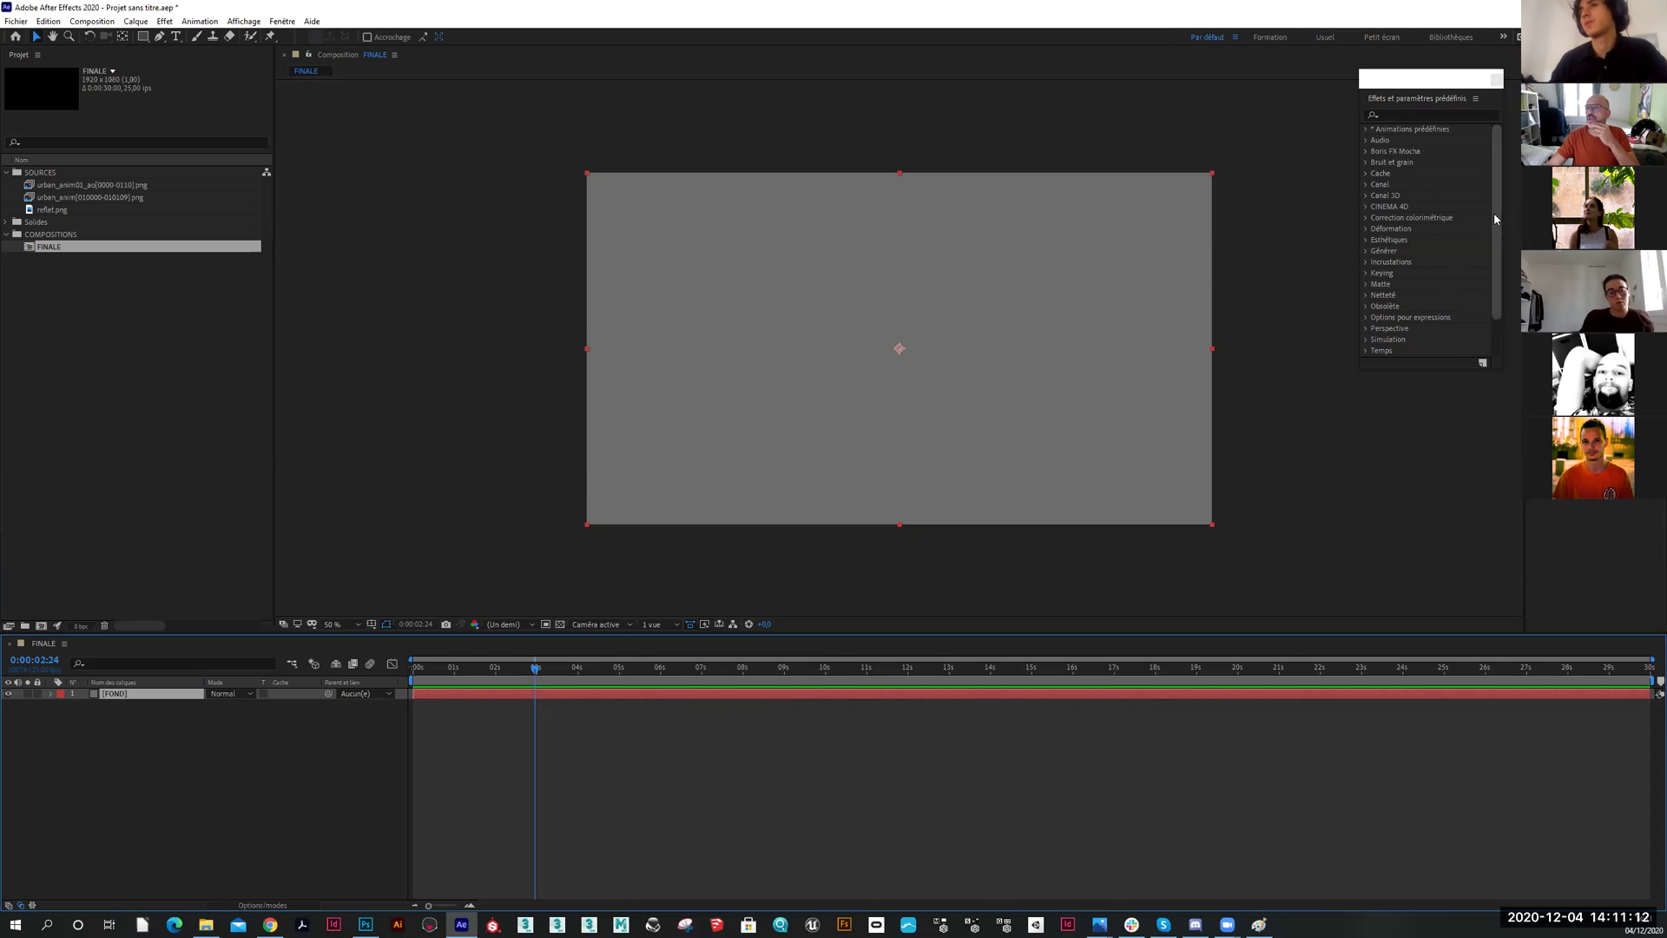
Reposition the floating Effets et paramètres prédéfinis window slightly lower over the composition area
{"action": "left_click", "coordinate": [1392, 113]}
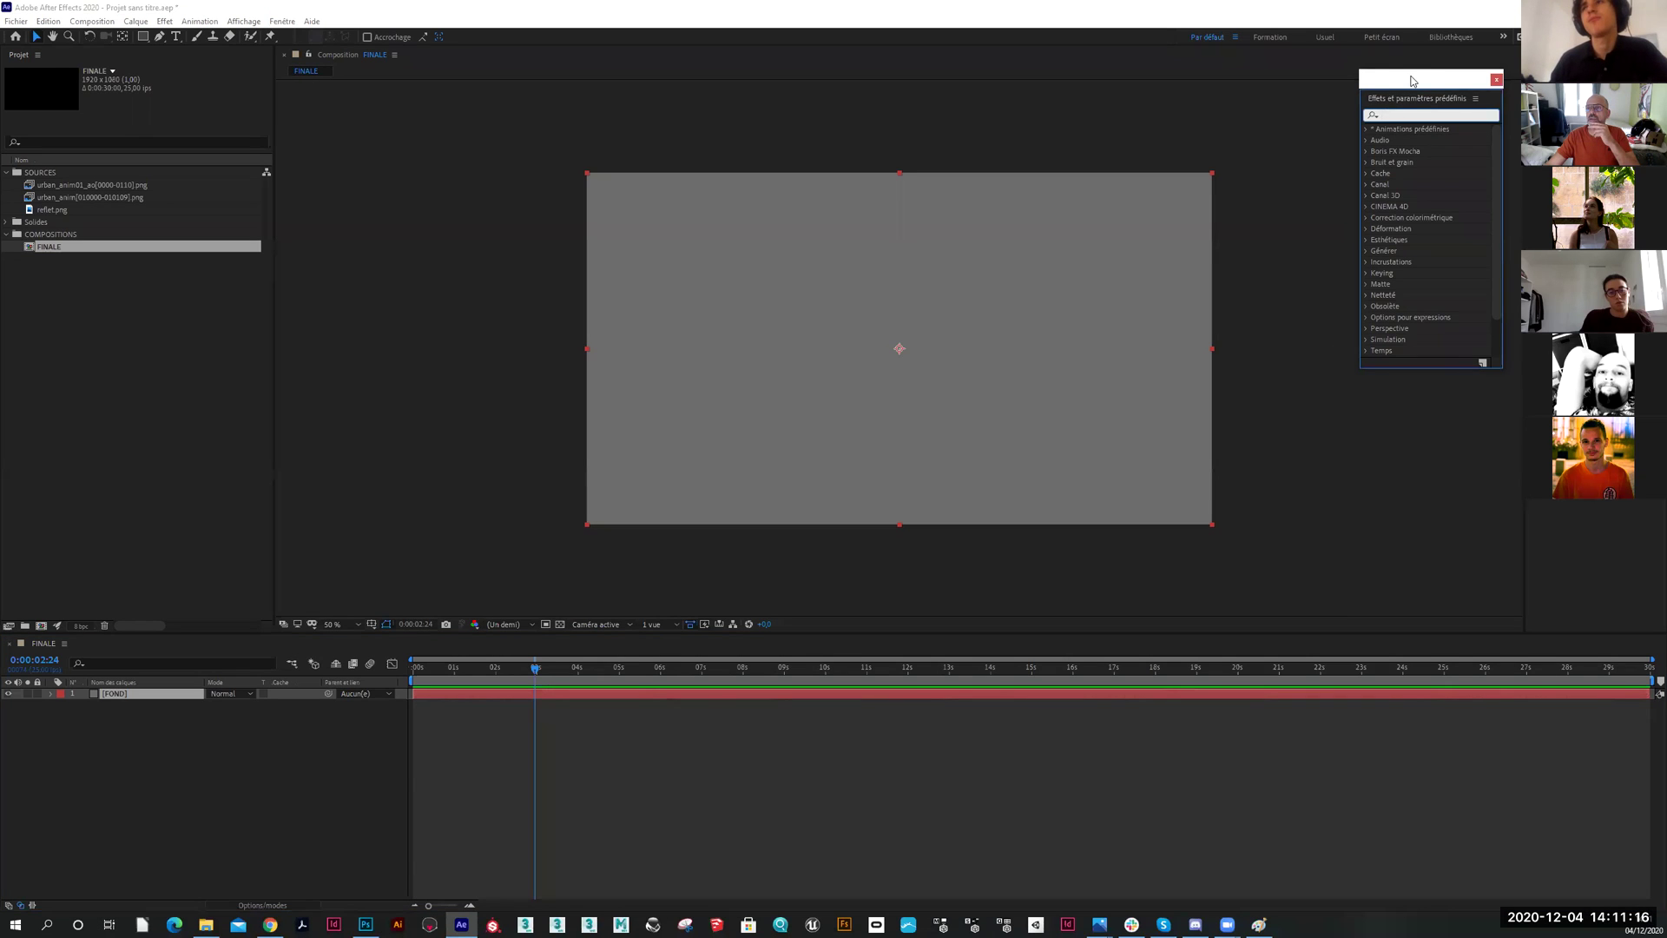
{"action": "left_click_drag", "start_coordinate": [1413, 81], "coordinate": [1388, 119]}
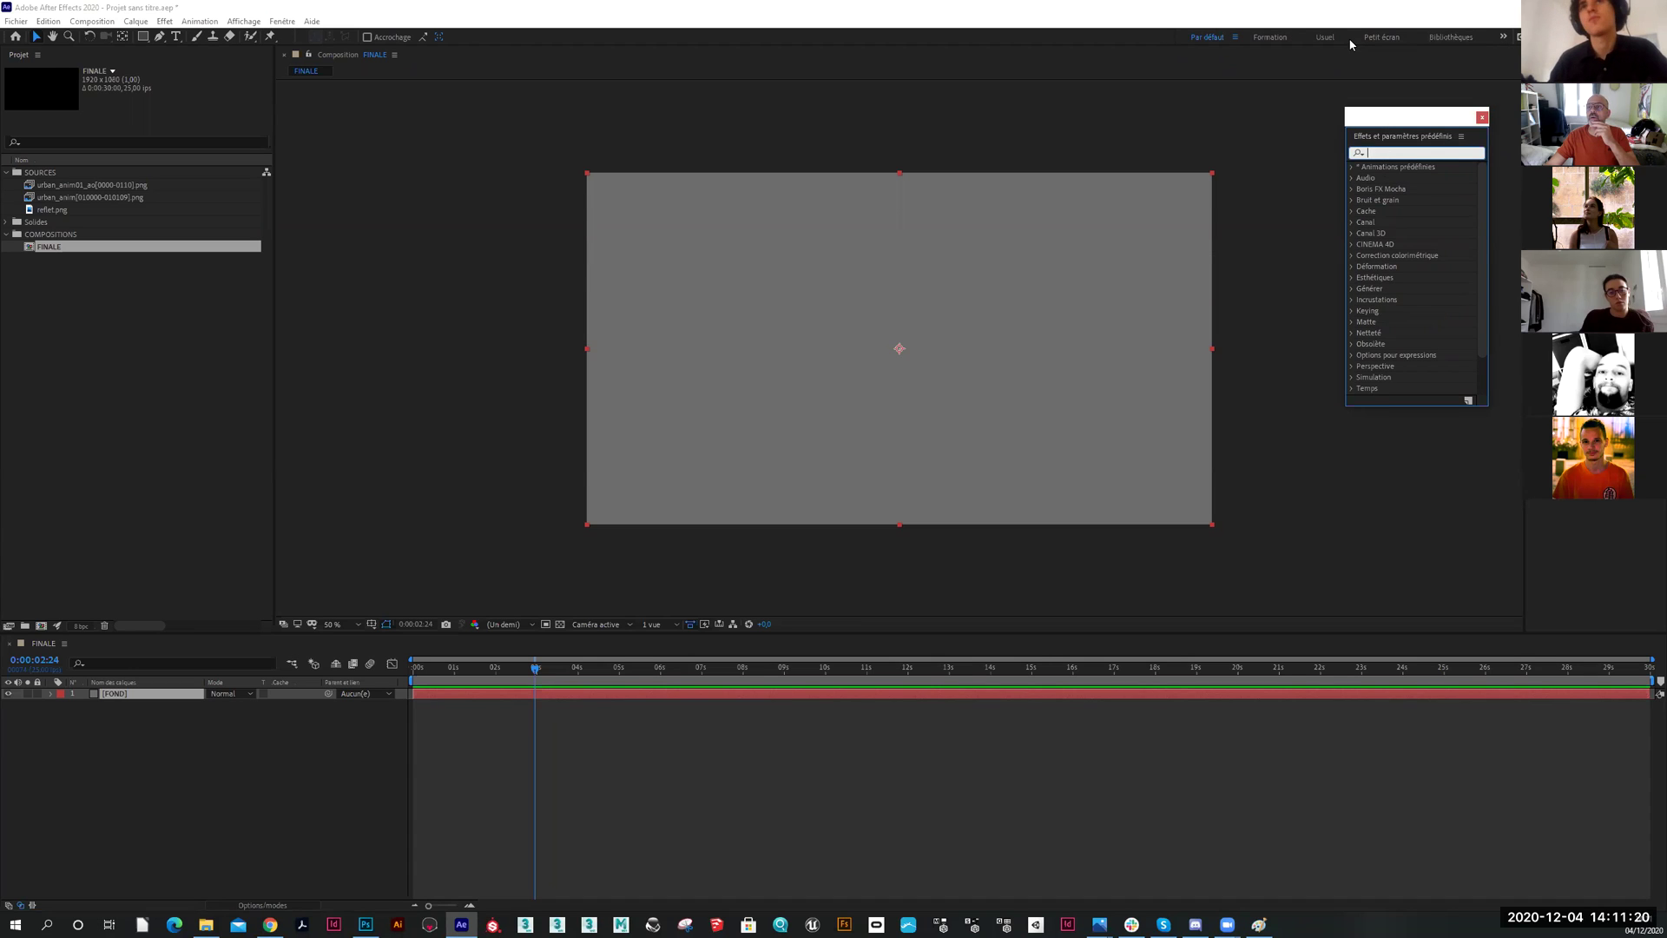
{"action": "left_click", "coordinate": [1236, 38]}
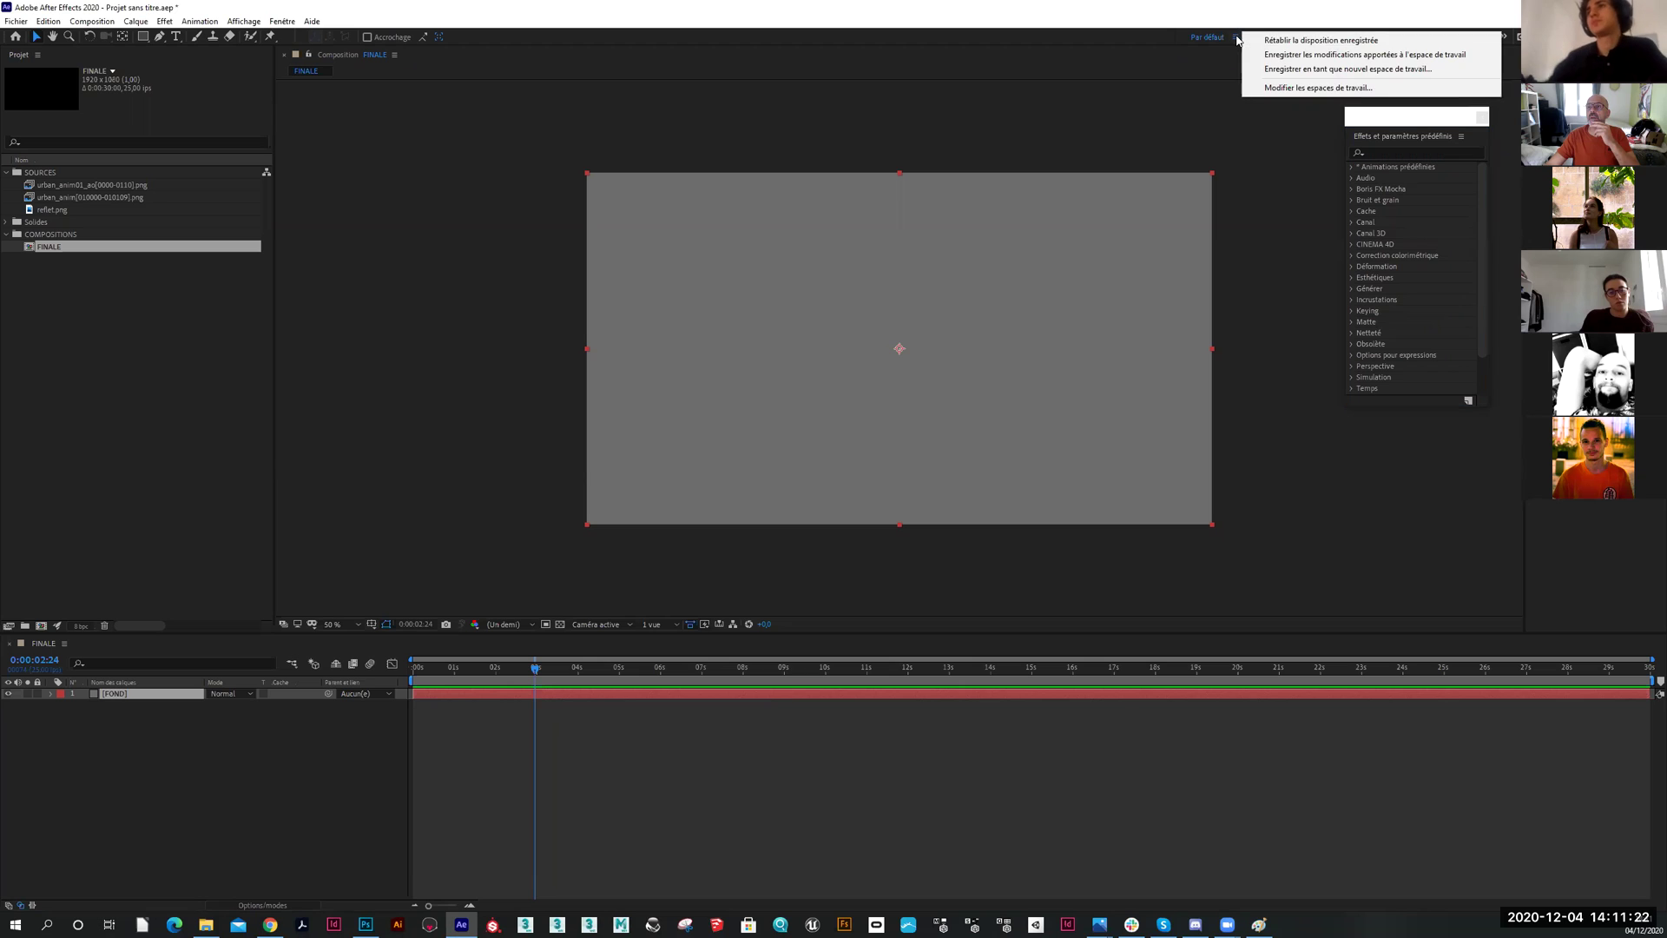
{"action": "left_click", "coordinate": [281, 23]}
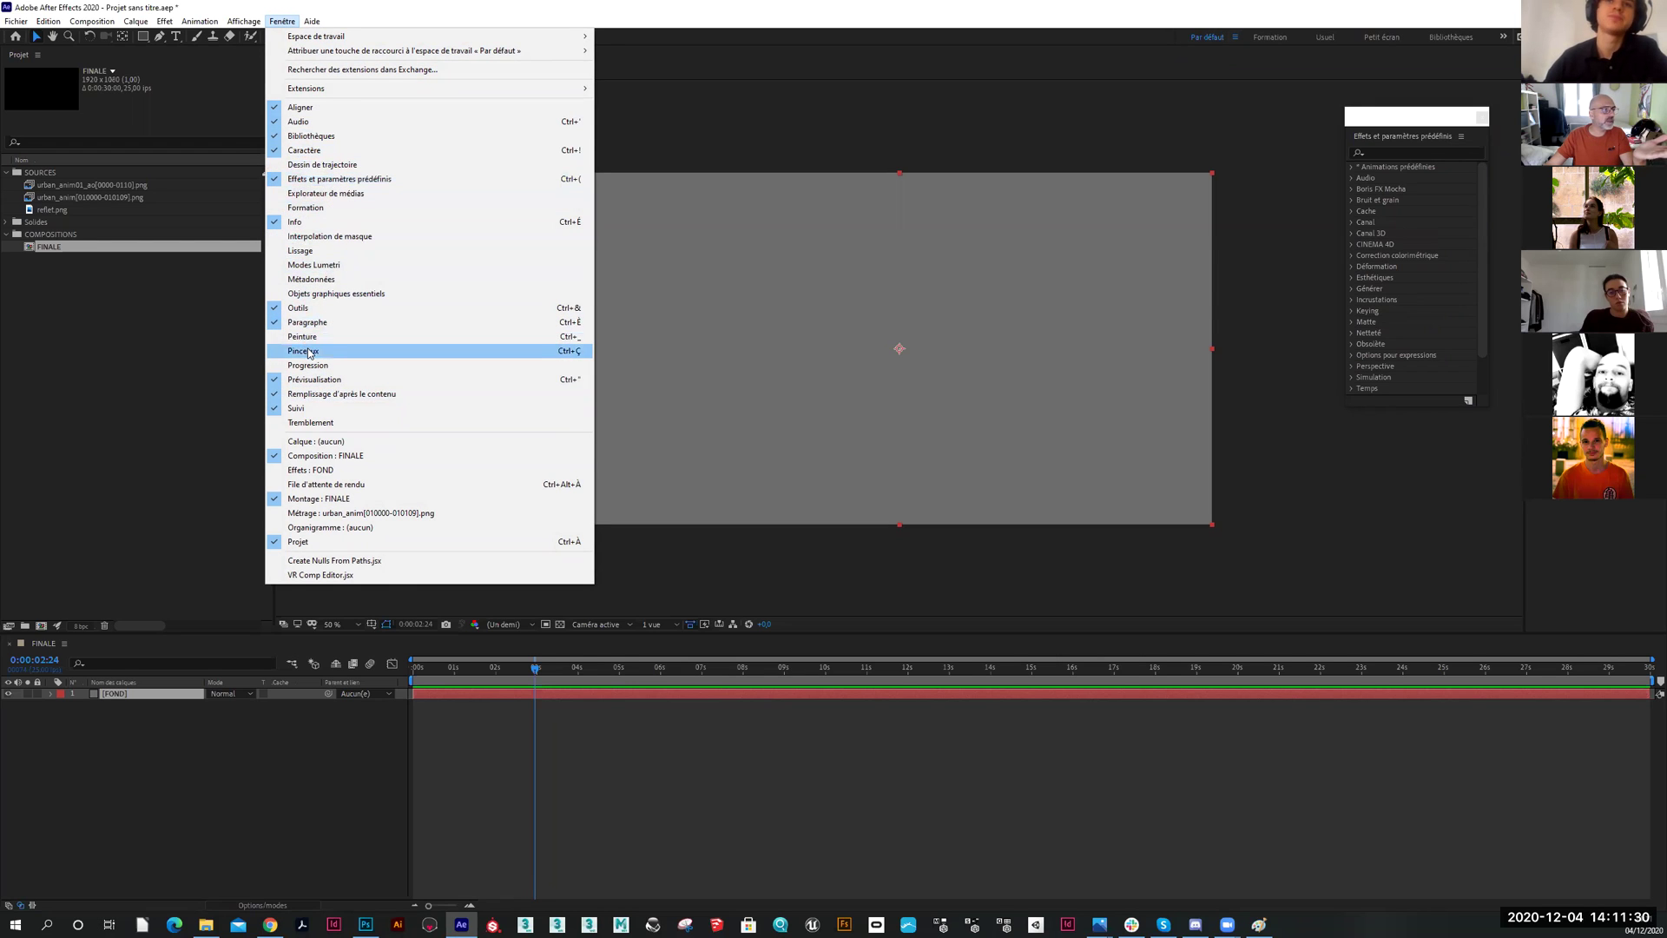
{"action": "left_click", "coordinate": [1416, 122]}
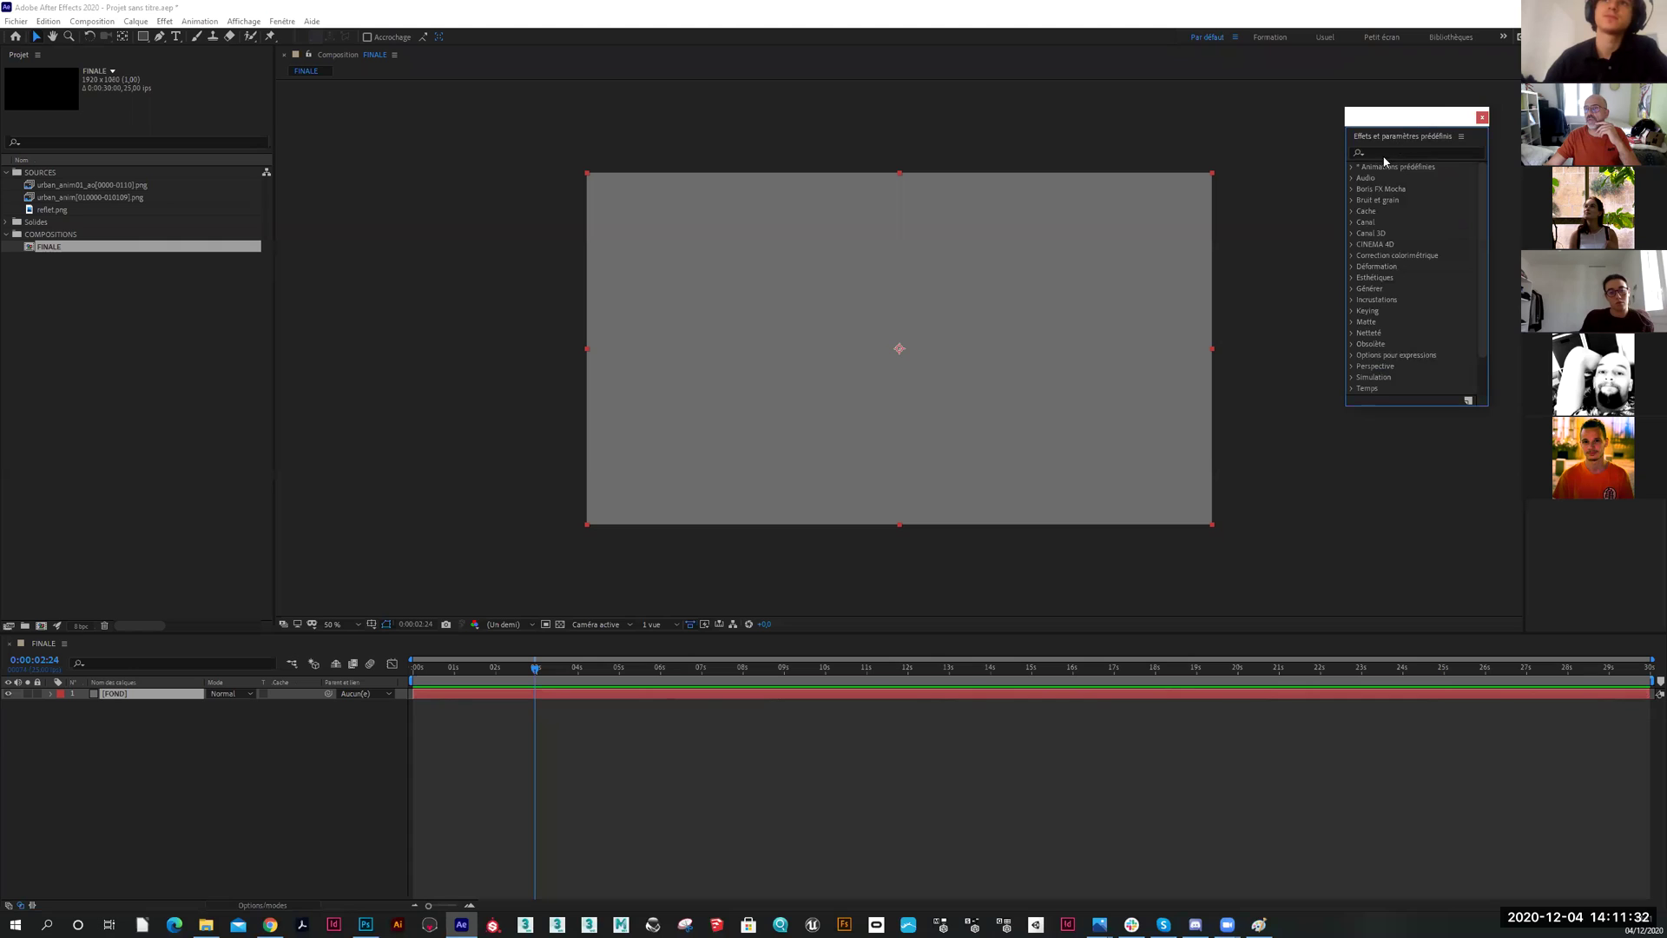
Search the effects for "dégr", try the Dégradé effect on the FOND layer and undo it
{"action": "left_click", "coordinate": [1380, 153]}
{"action": "type", "text": "dégr"}
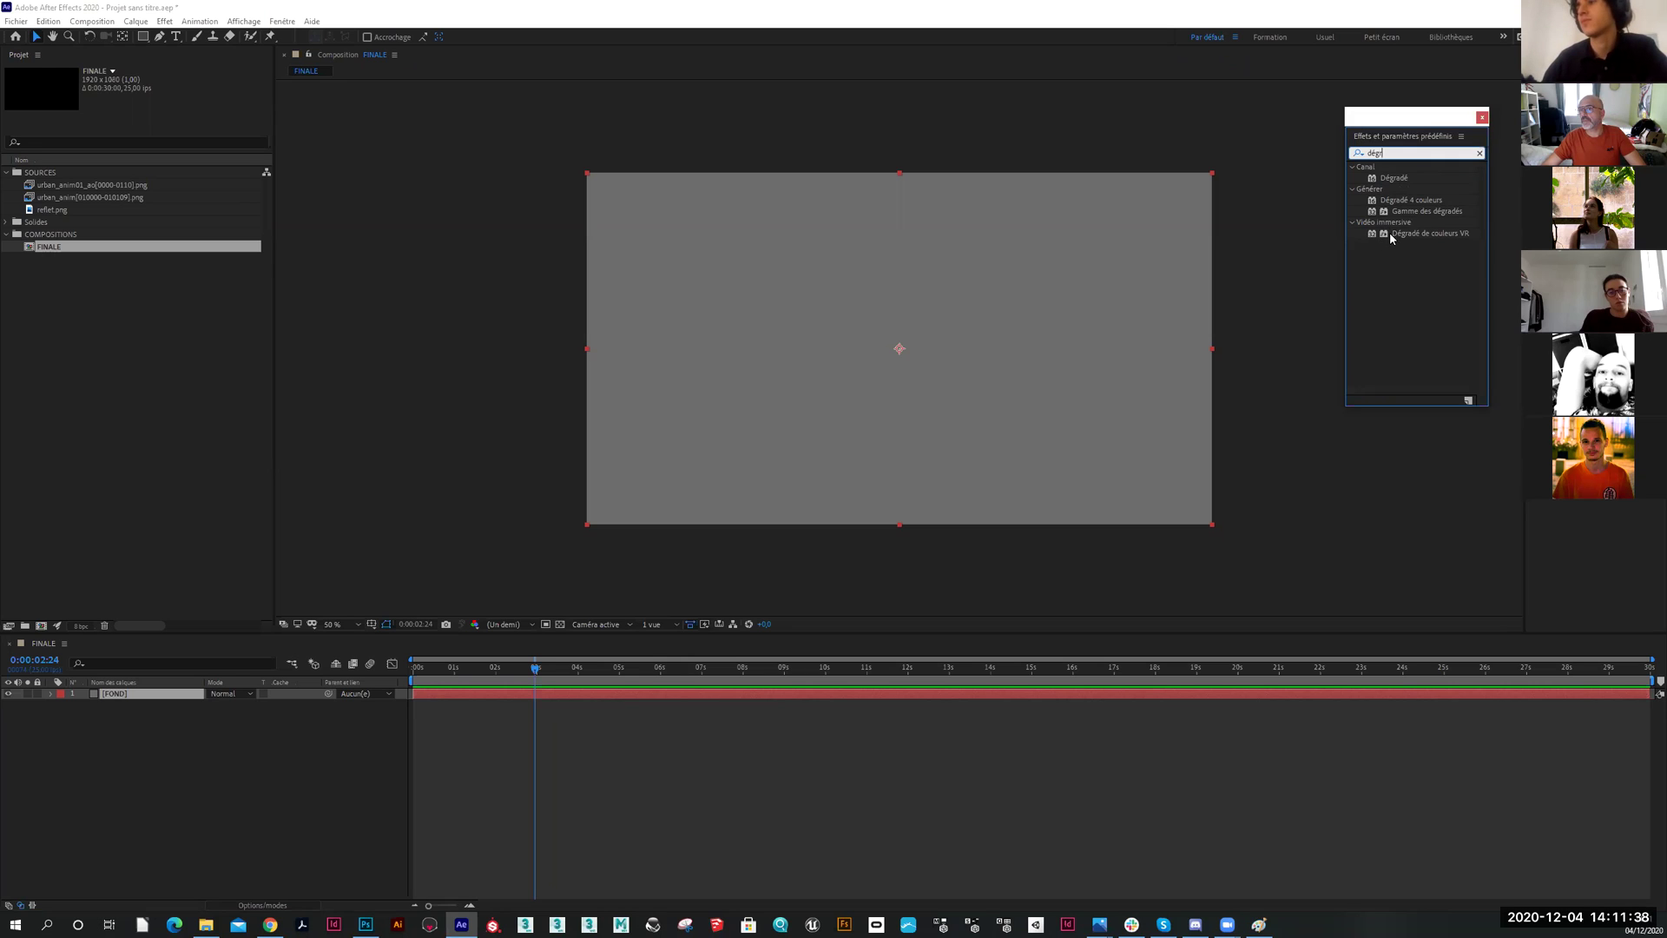
{"action": "left_click_drag", "start_coordinate": [1393, 177], "coordinate": [164, 694]}
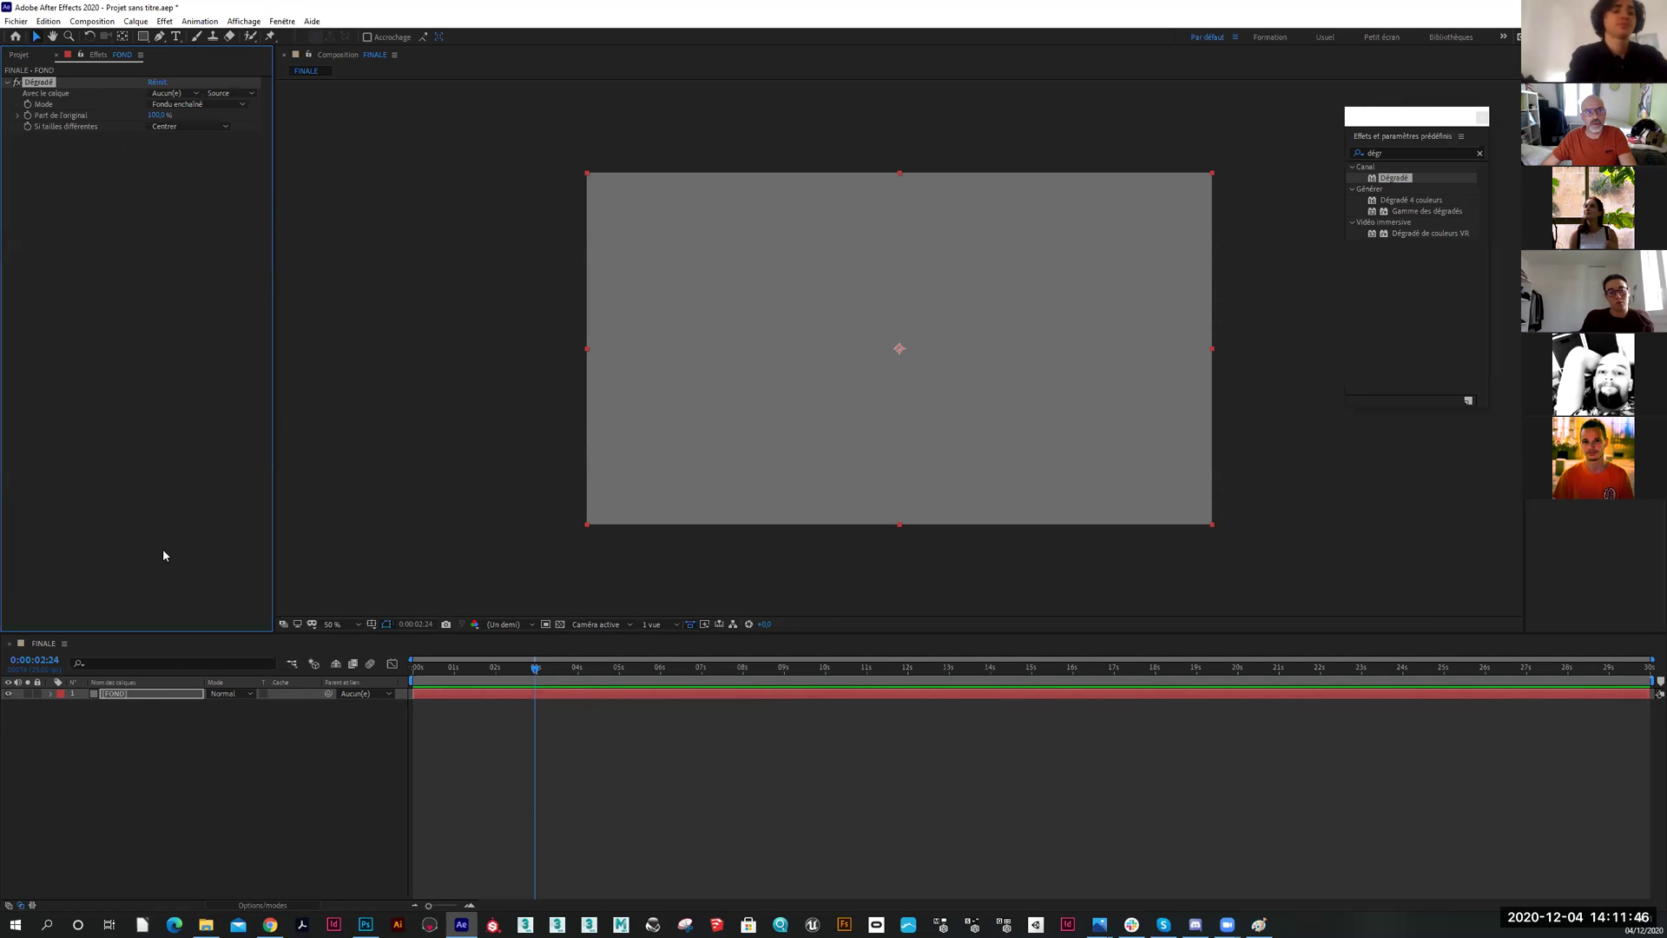
{"action": "key", "text": "ctrl+z"}
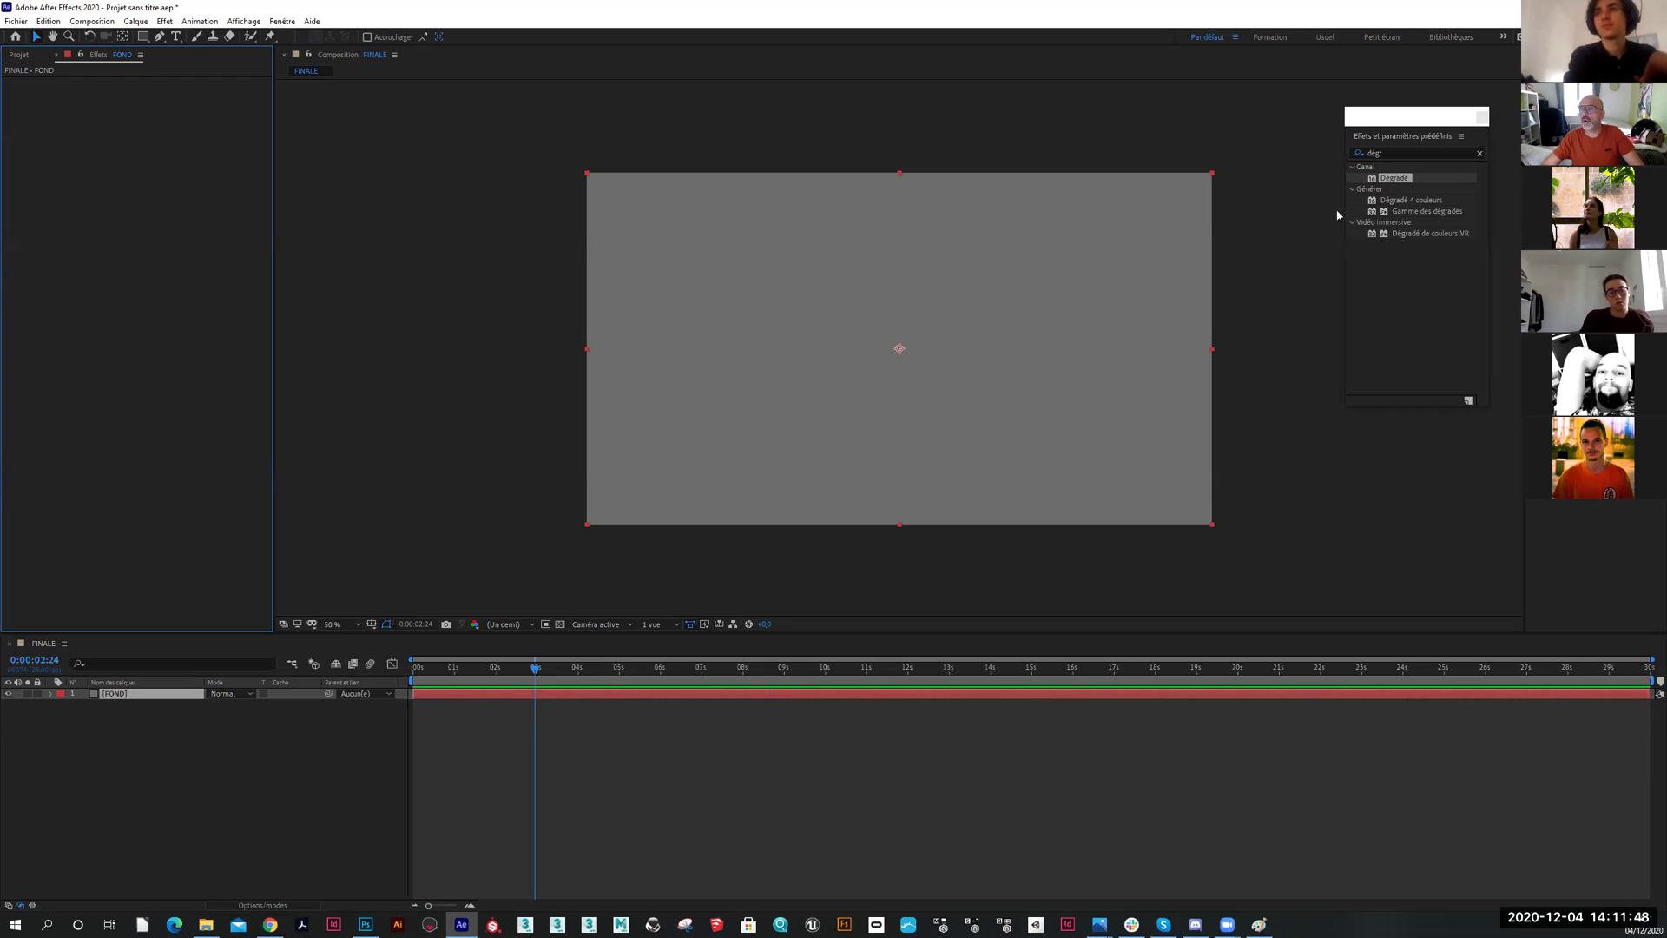
Search the effects for "degr" without the accent, clear the search and browse the effect categories
{"action": "left_click", "coordinate": [1390, 154]}
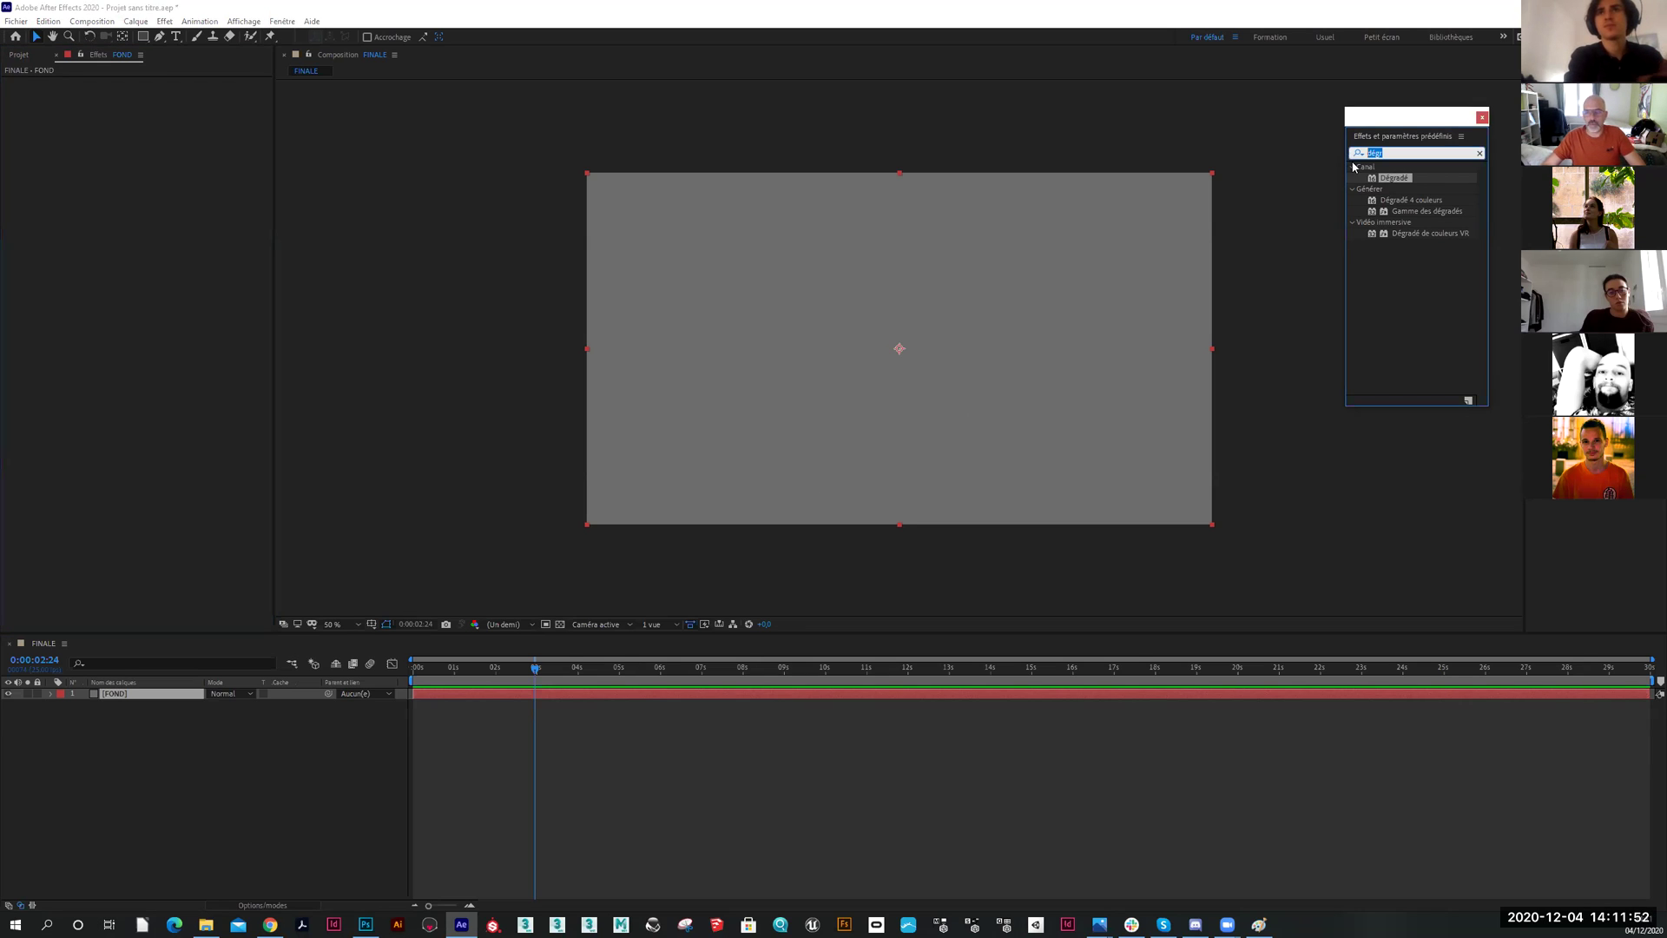
{"action": "type", "text": "degr"}
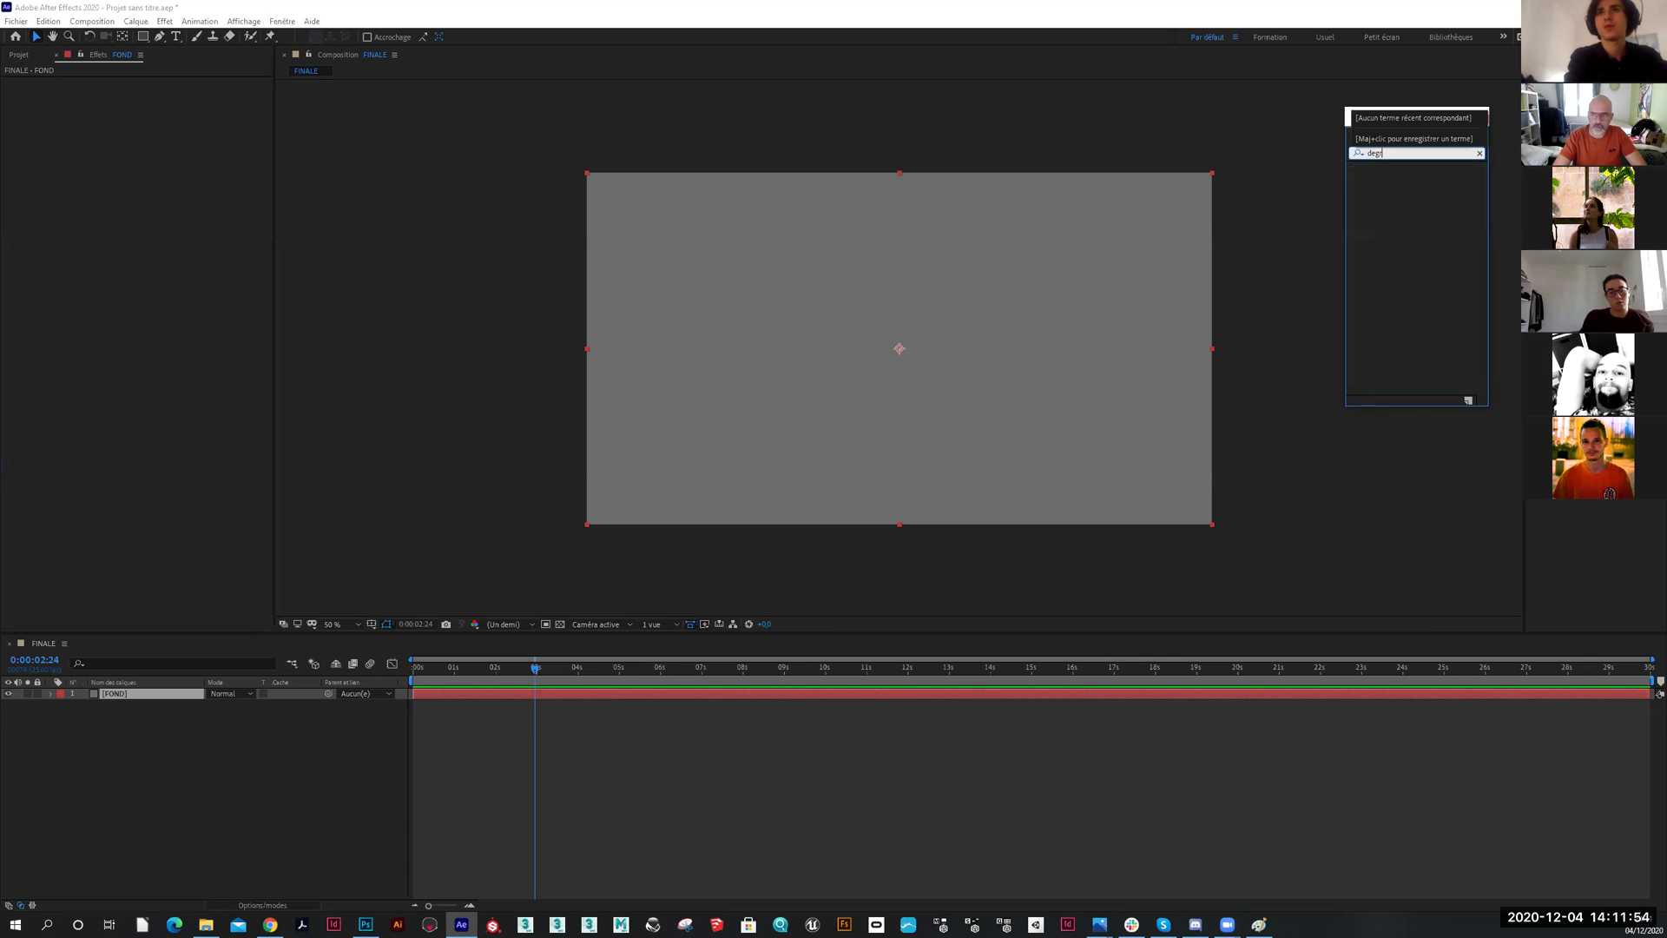
{"action": "left_click", "coordinate": [1467, 460]}
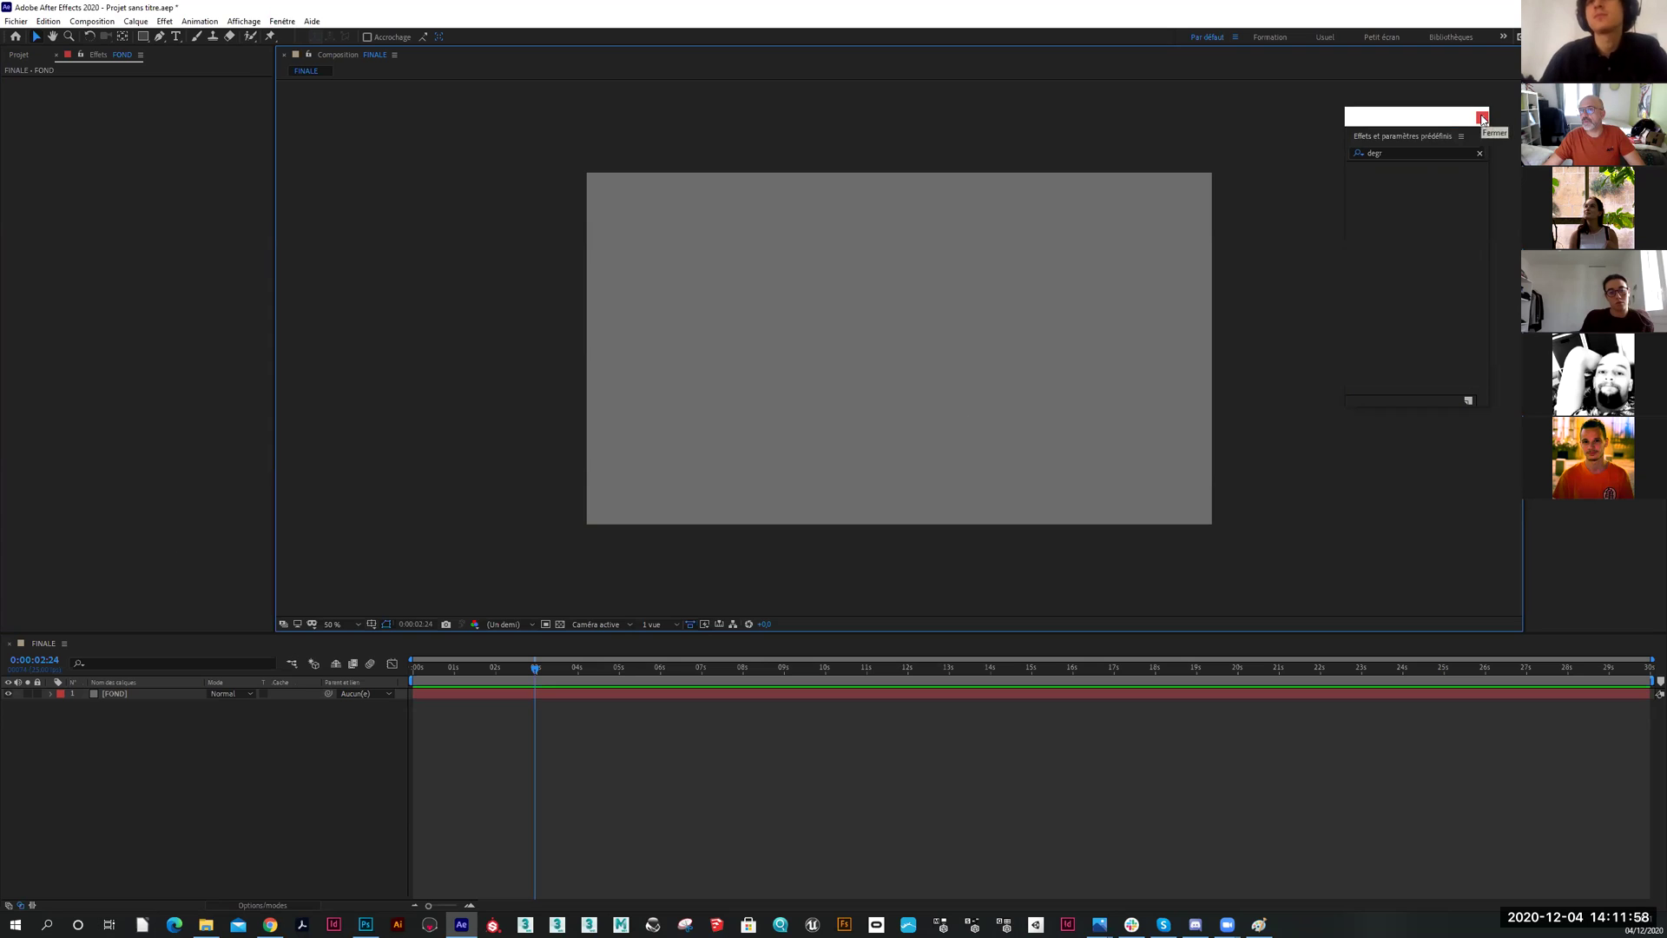
{"action": "left_click", "coordinate": [1481, 155]}
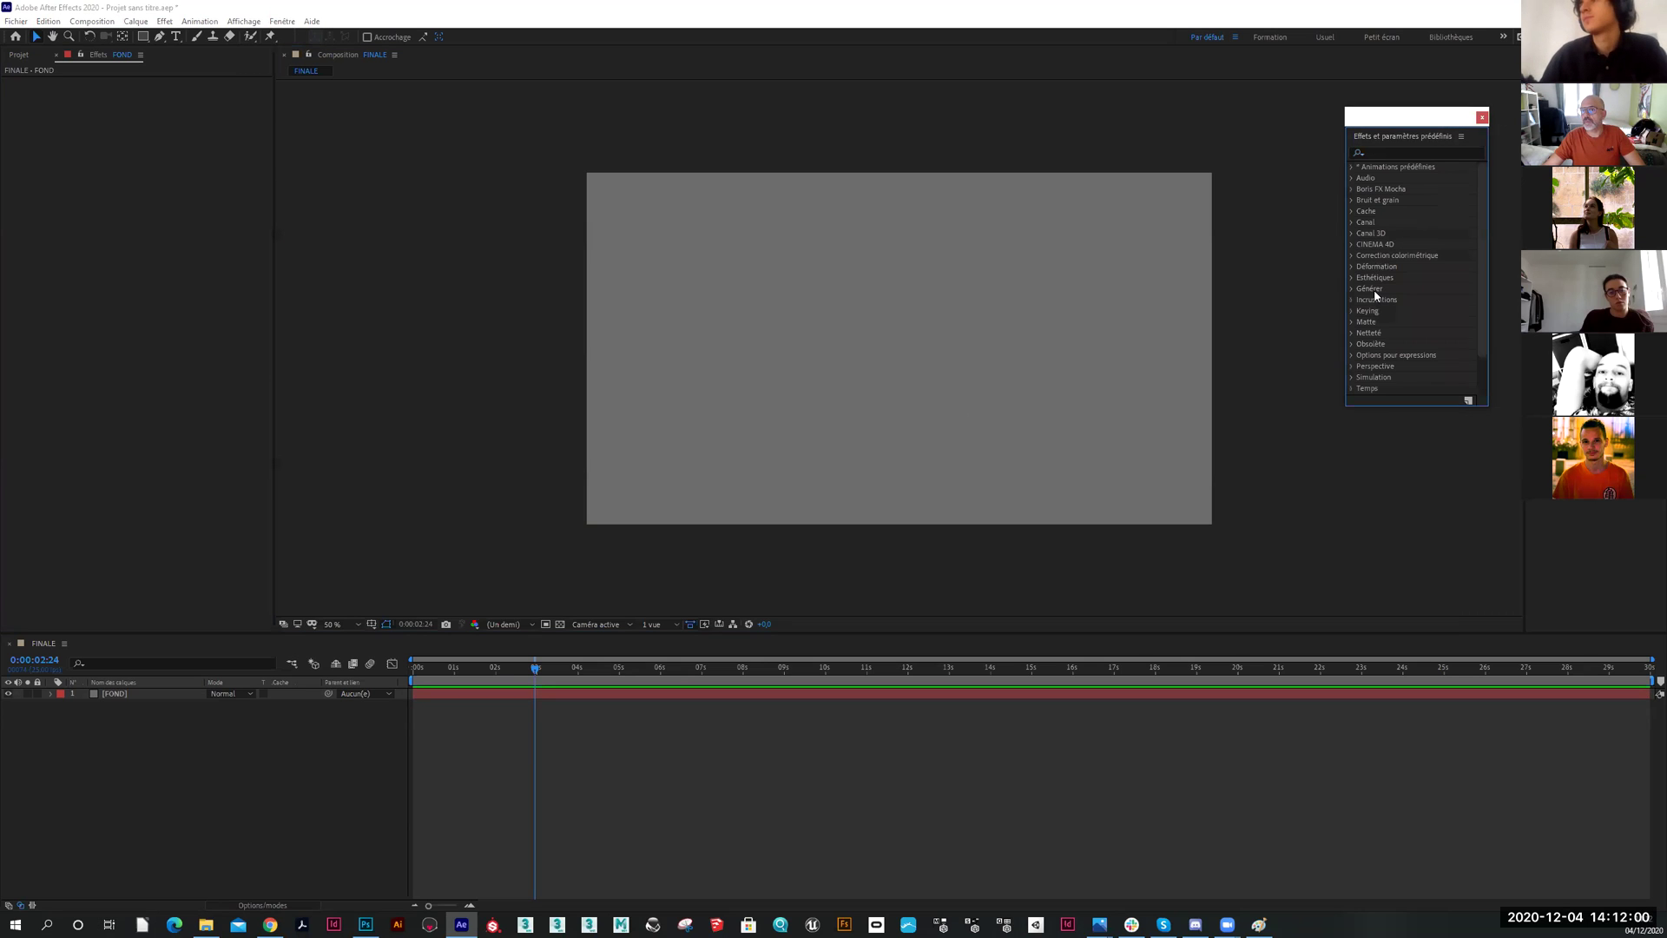
{"action": "scroll", "coordinate": [1375, 297], "scroll_direction": "down", "scroll_amount": 2}
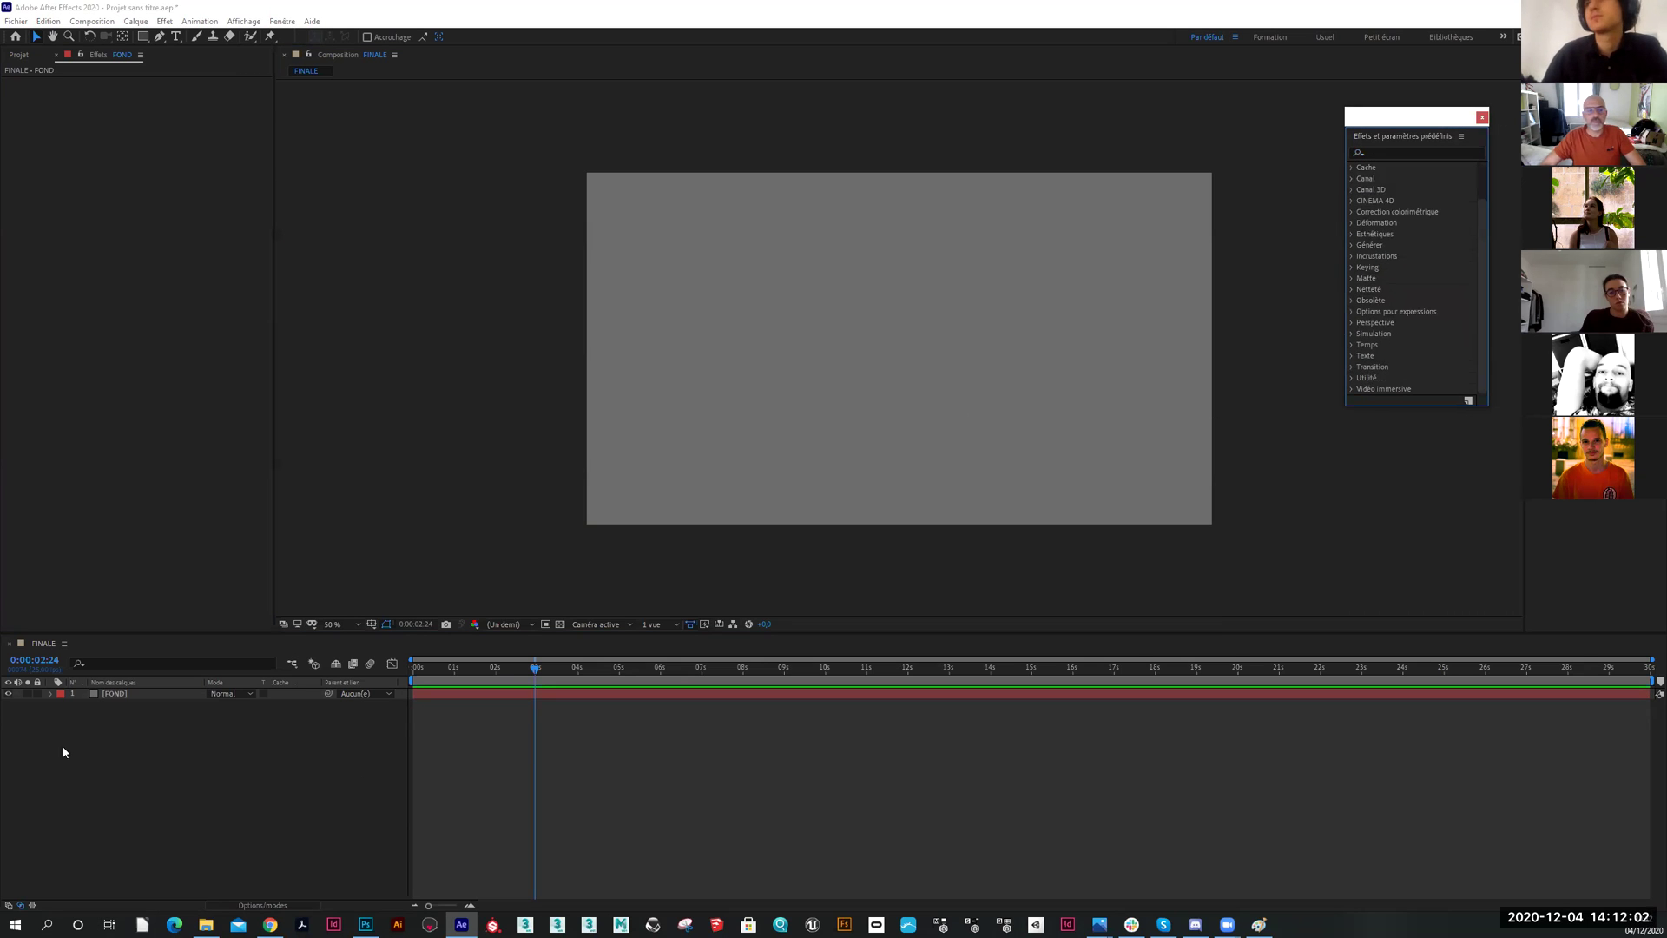
Add the Incrustation de dégradé layer style to the FOND layer
{"action": "left_click", "coordinate": [139, 697]}
{"action": "right_click", "coordinate": [139, 695]}
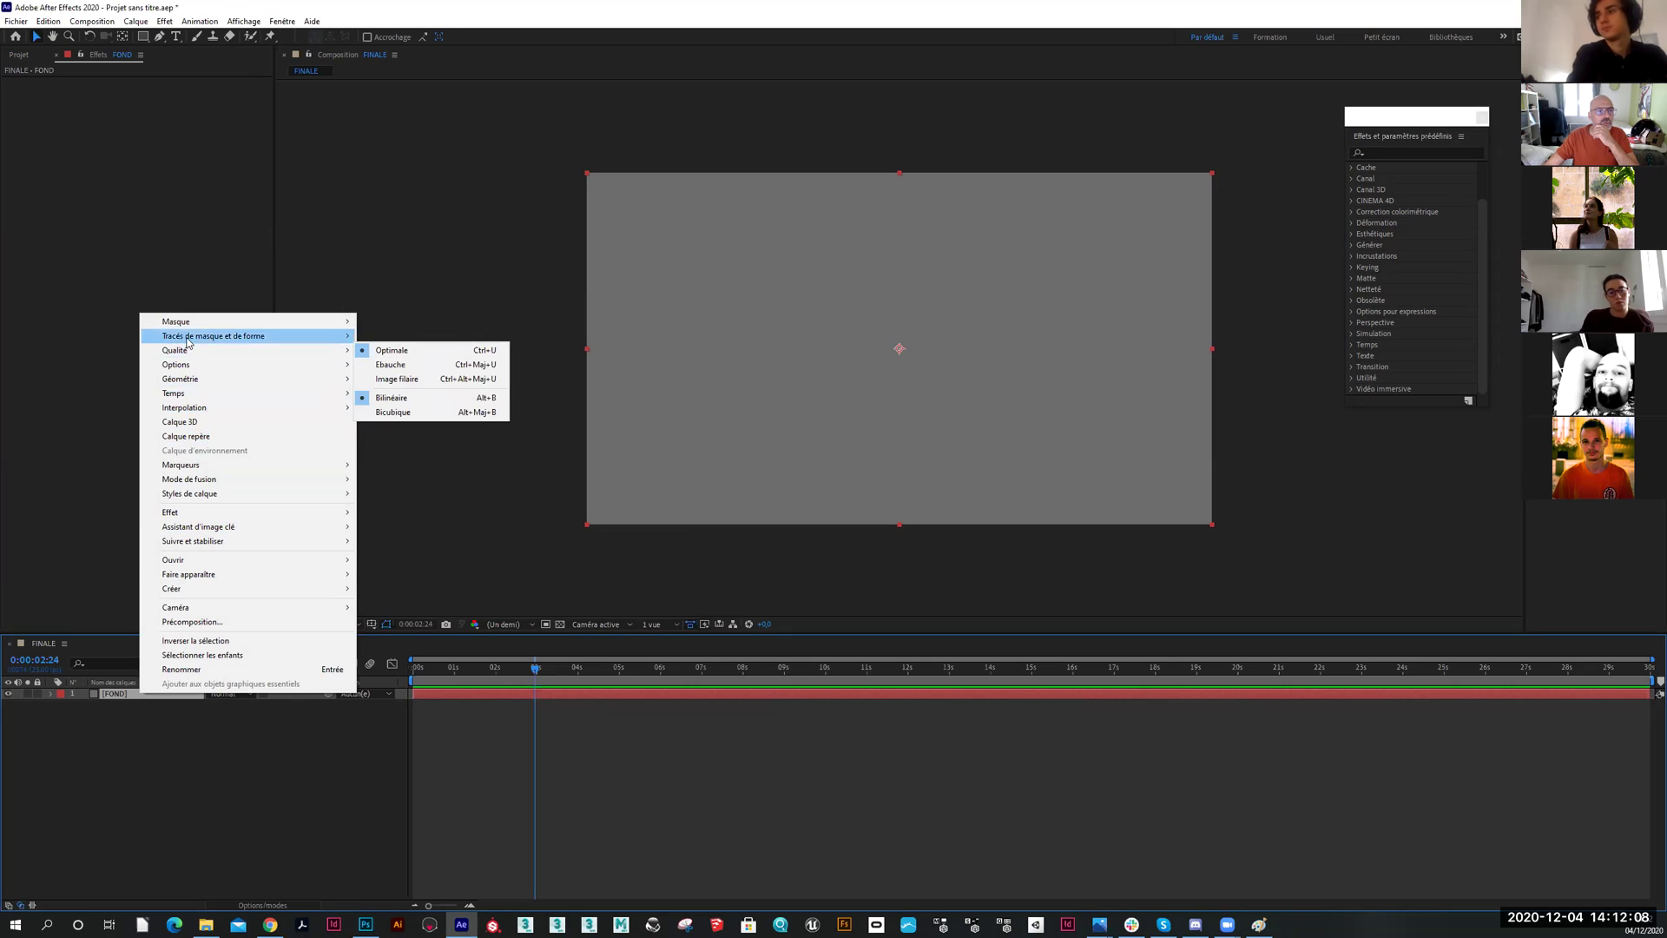
{"action": "mouse_move", "coordinate": [188, 370]}
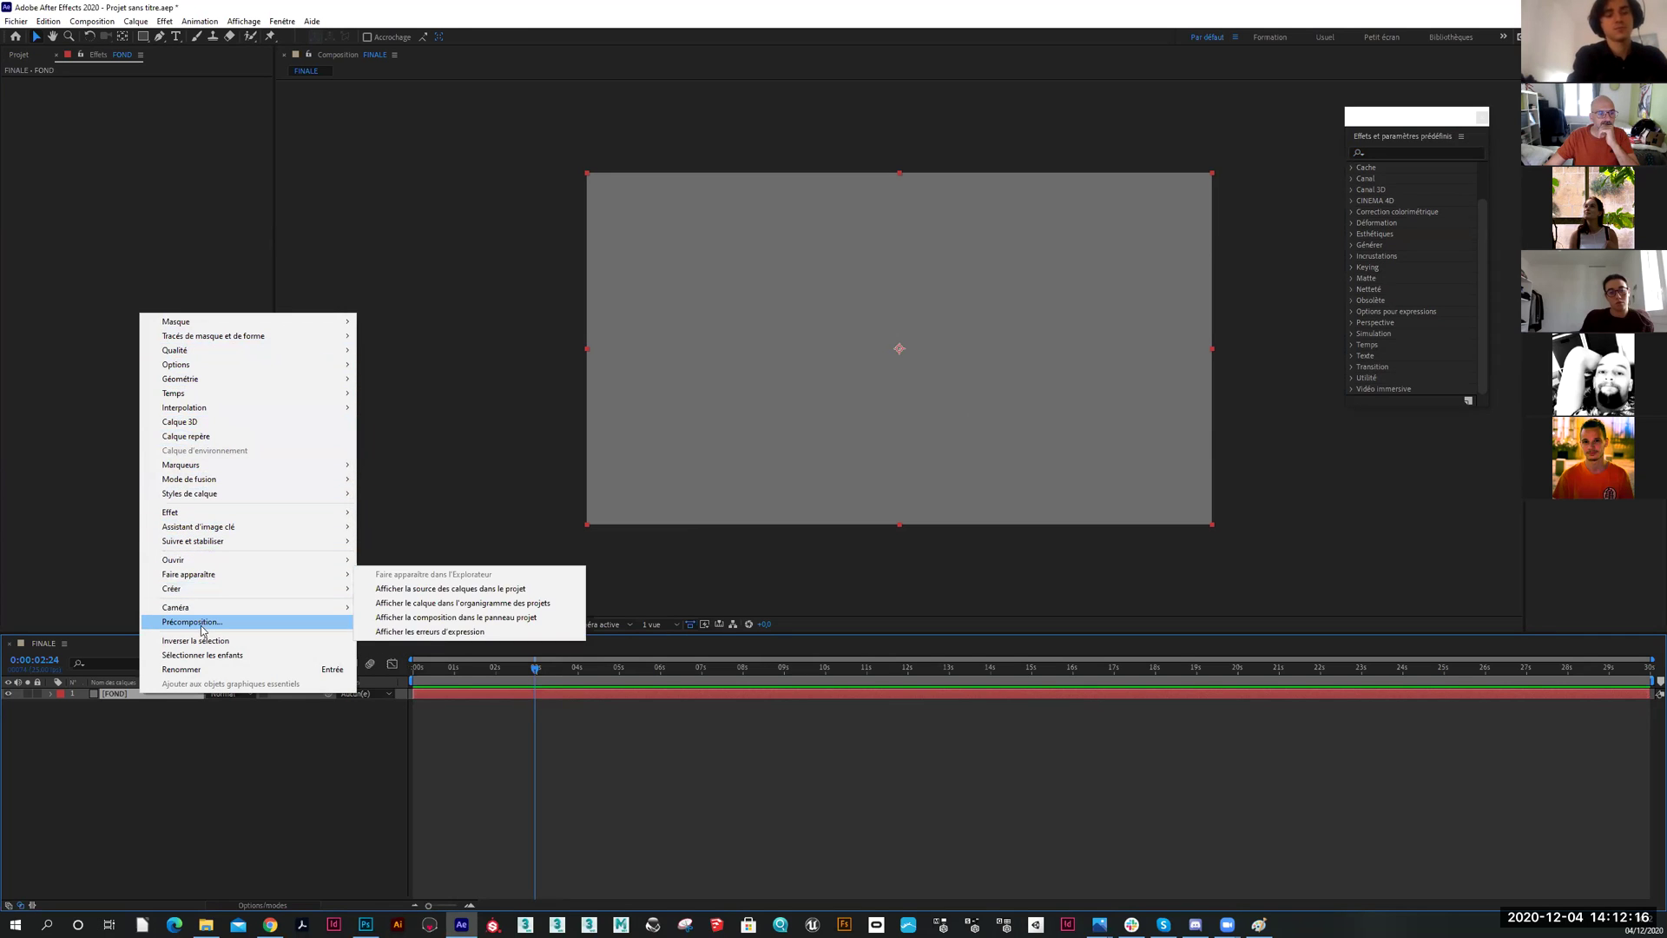
{"action": "mouse_move", "coordinate": [189, 500]}
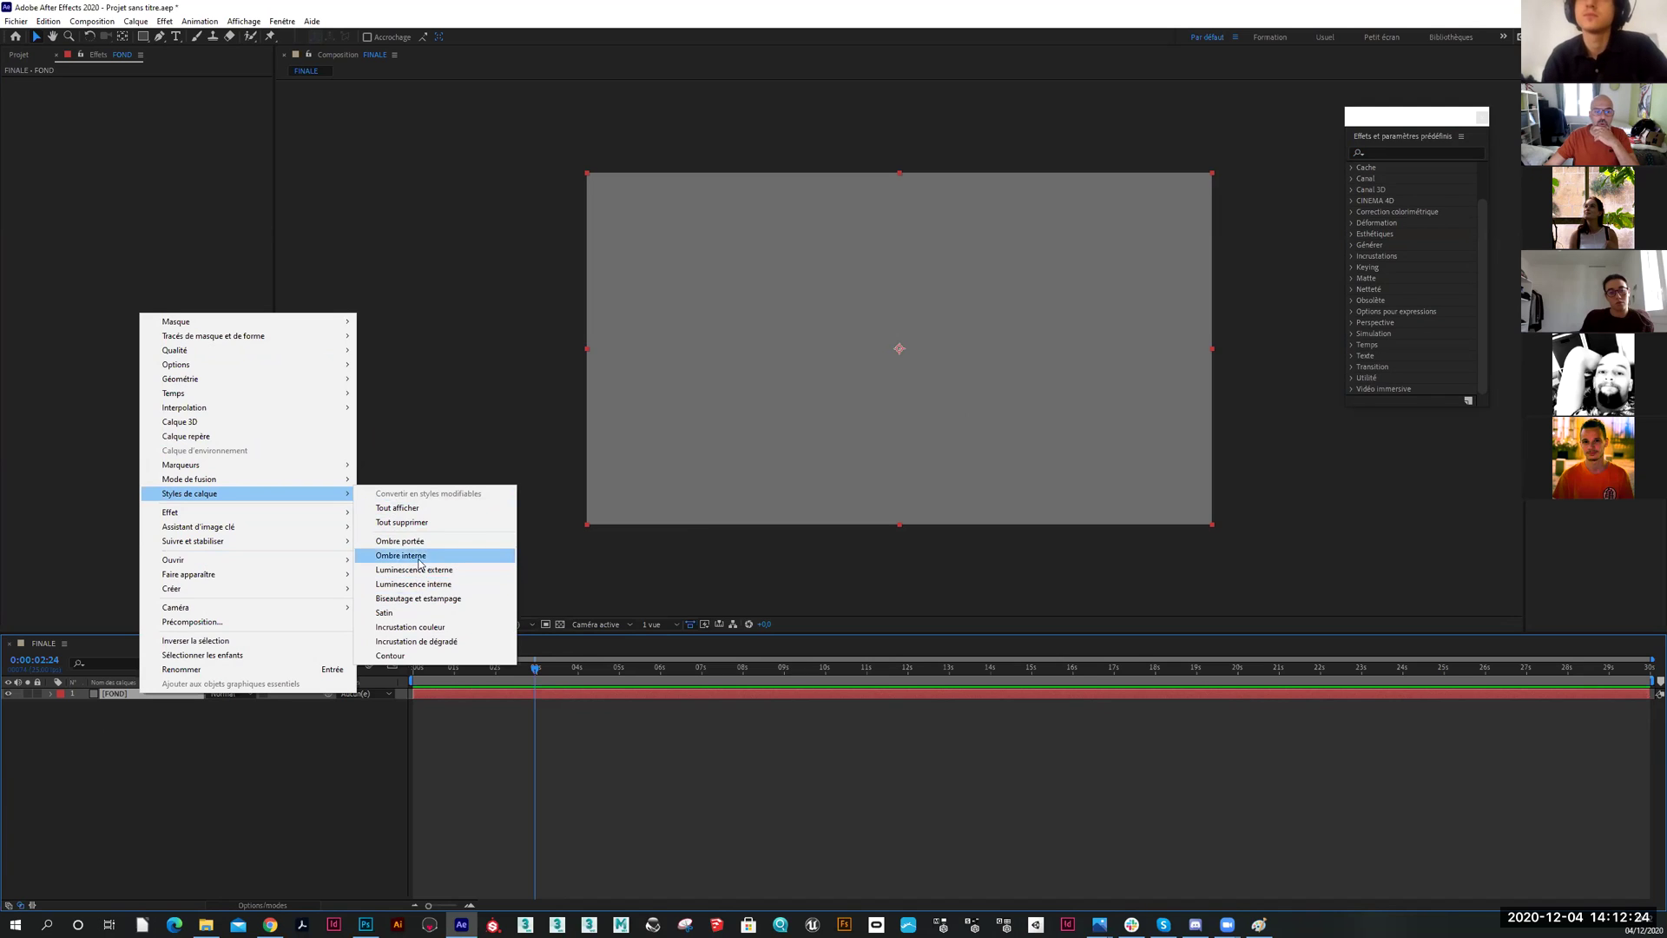
{"action": "left_click", "coordinate": [427, 647]}
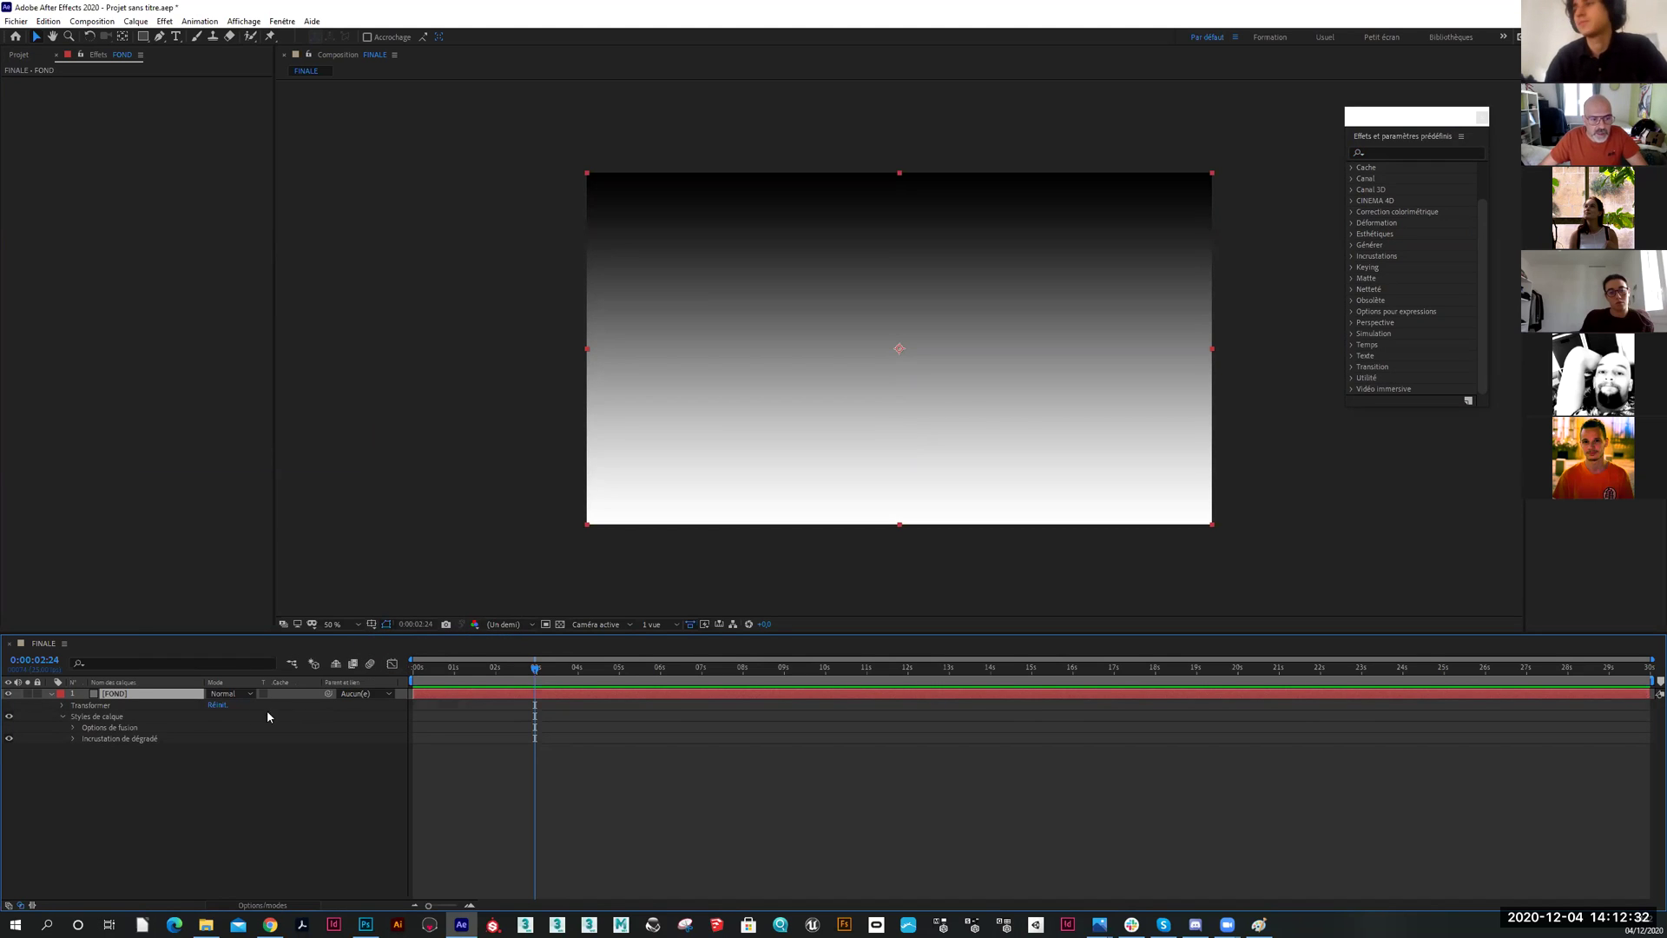
Edit the colours of FOND's Incrustation de dégradé and set the white colour stop to dark blue 121546
{"action": "left_click", "coordinate": [73, 739]}
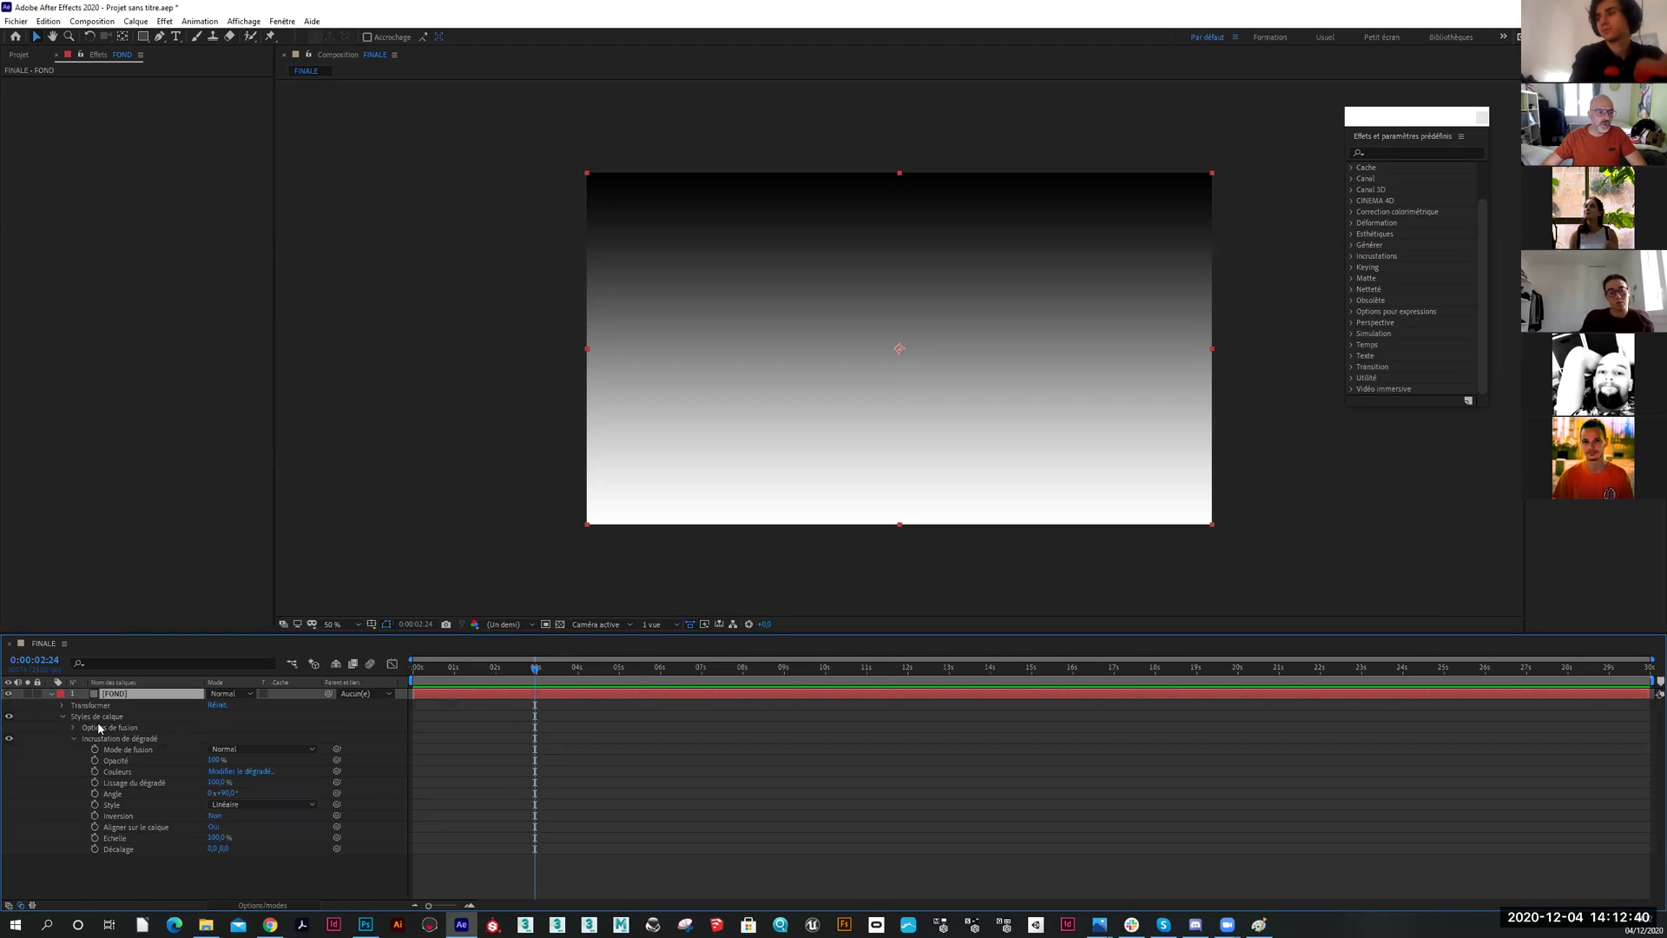
{"action": "left_click", "coordinate": [51, 693]}
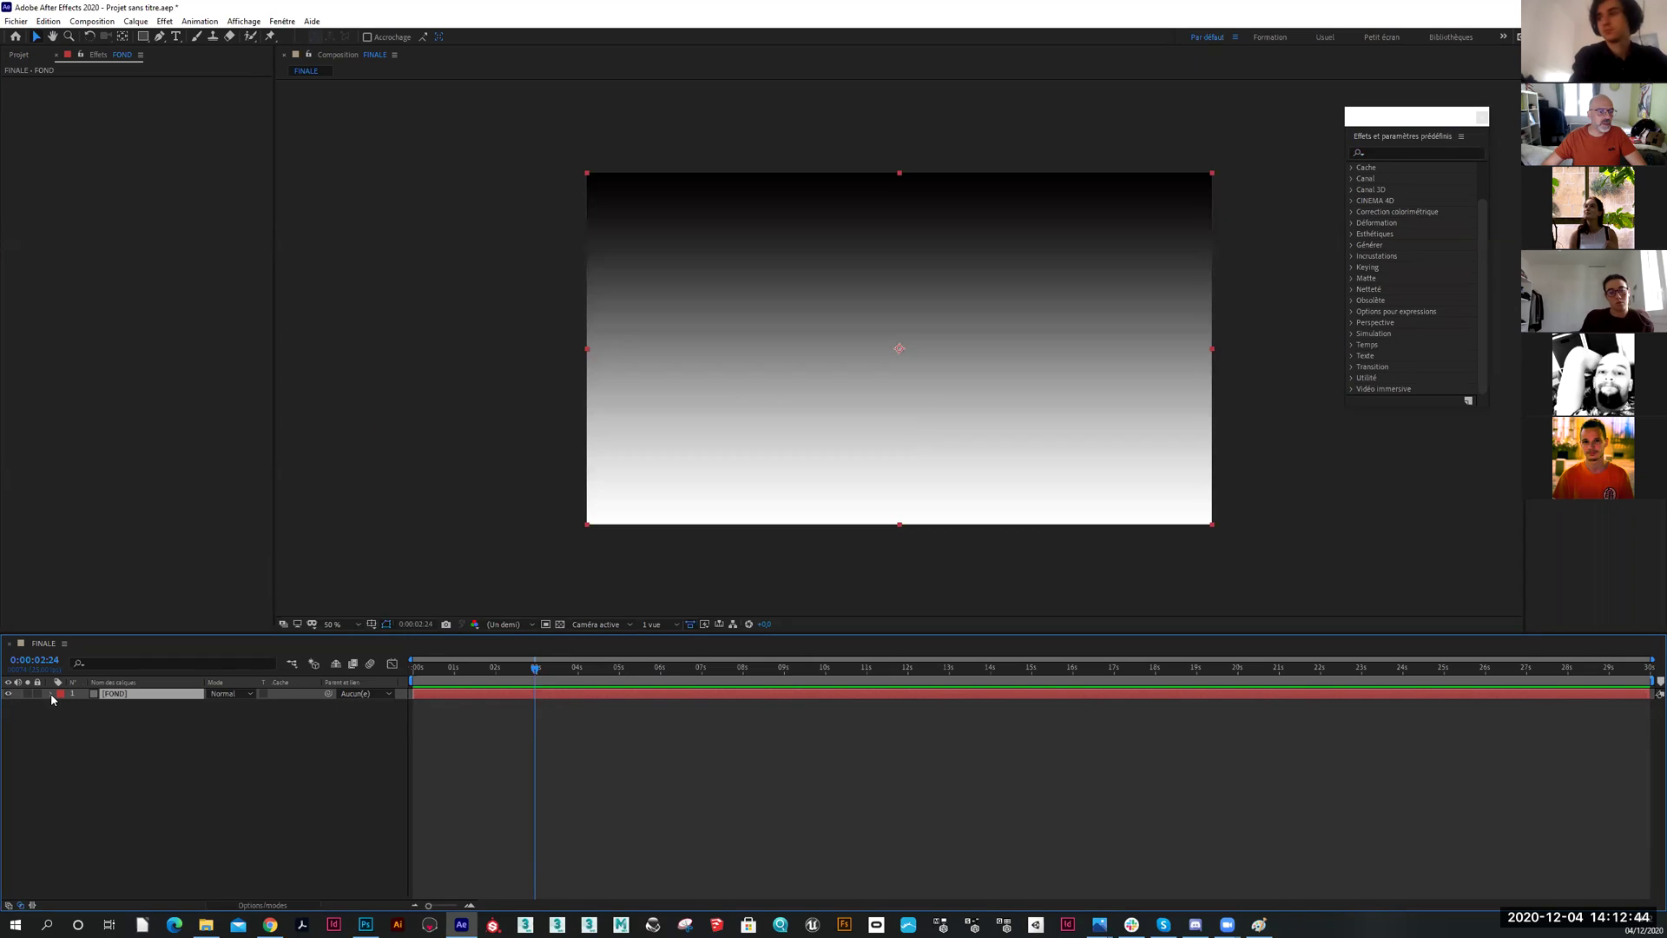
{"action": "left_click", "coordinate": [51, 693]}
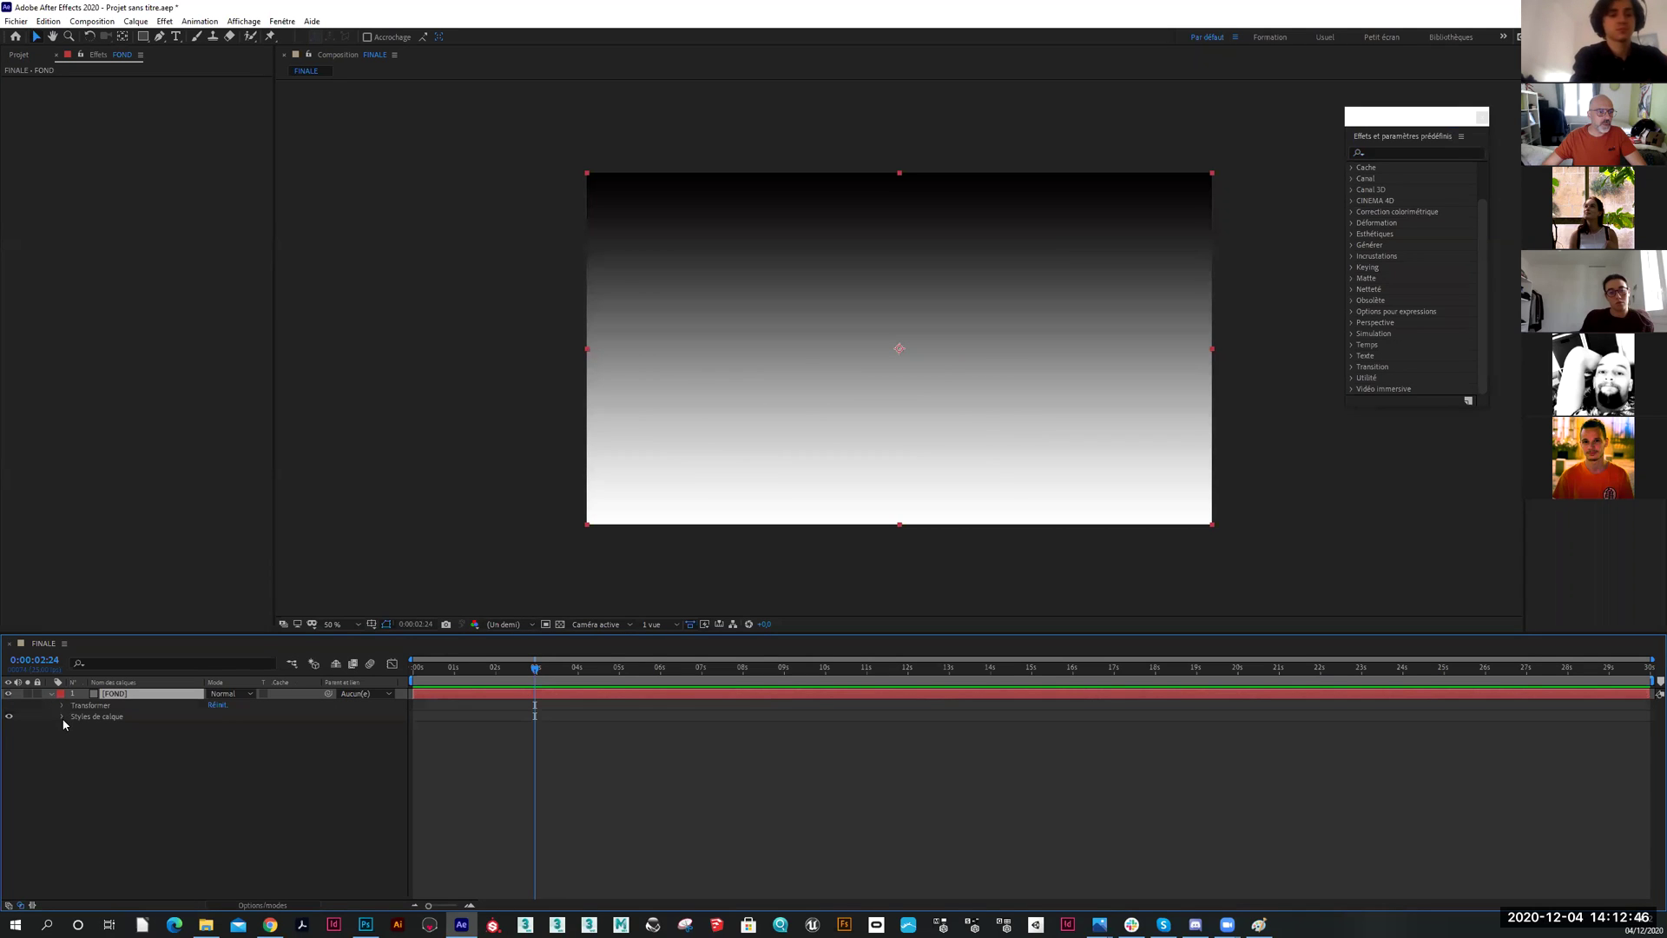
{"action": "left_click", "coordinate": [62, 717]}
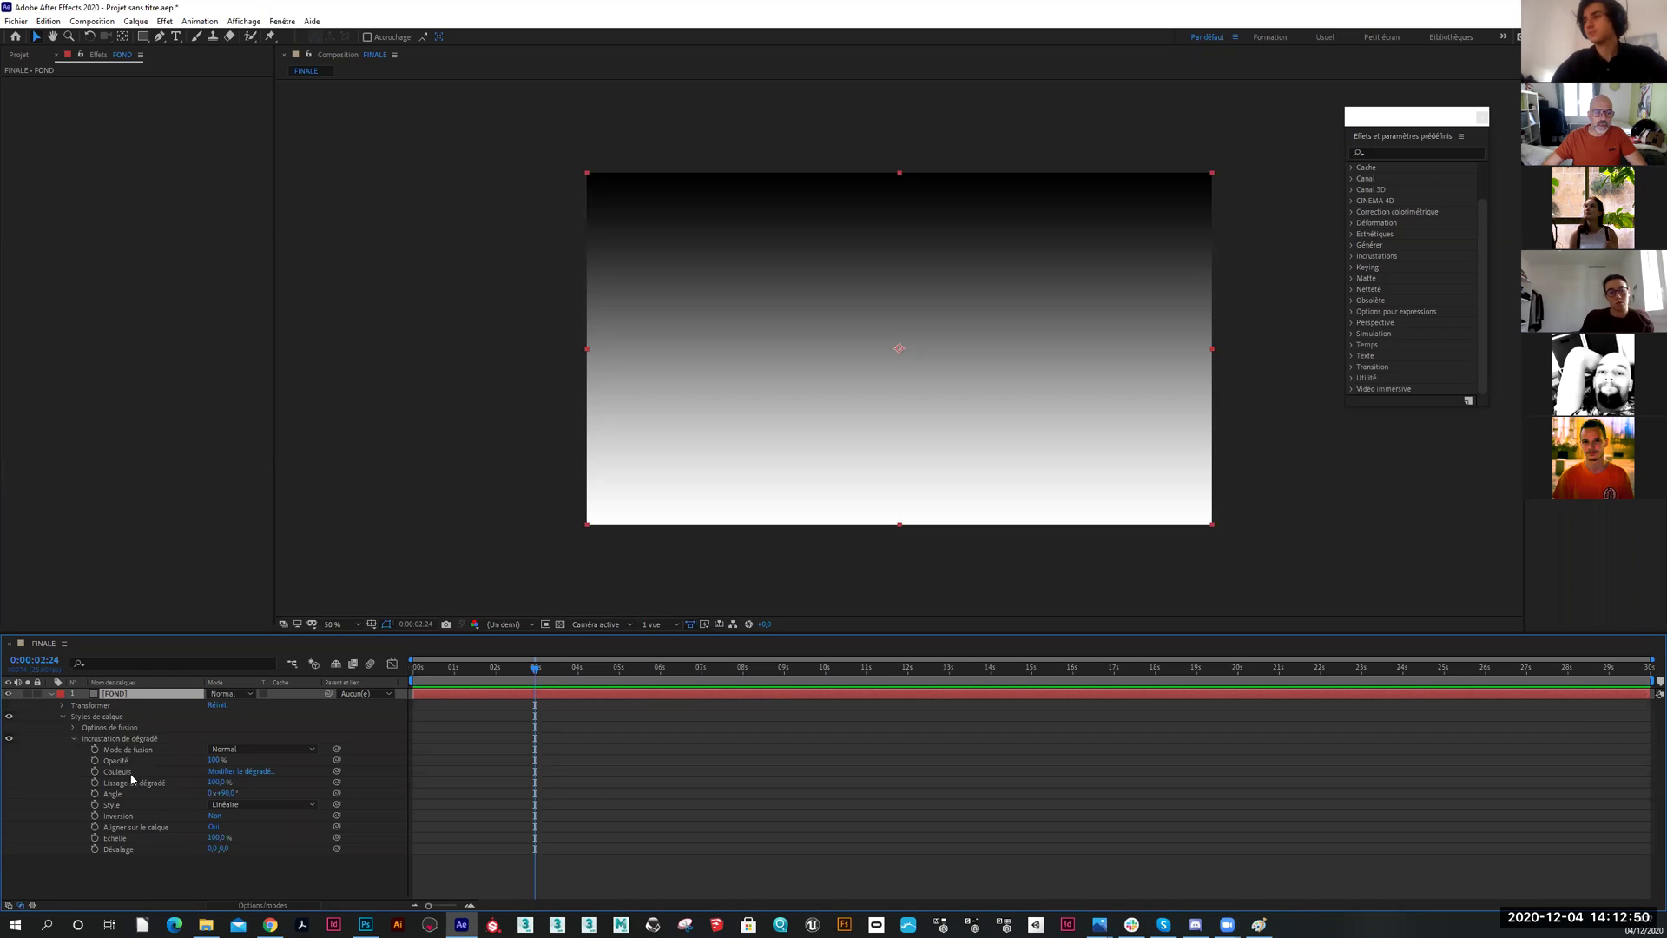
{"action": "left_click", "coordinate": [227, 771]}
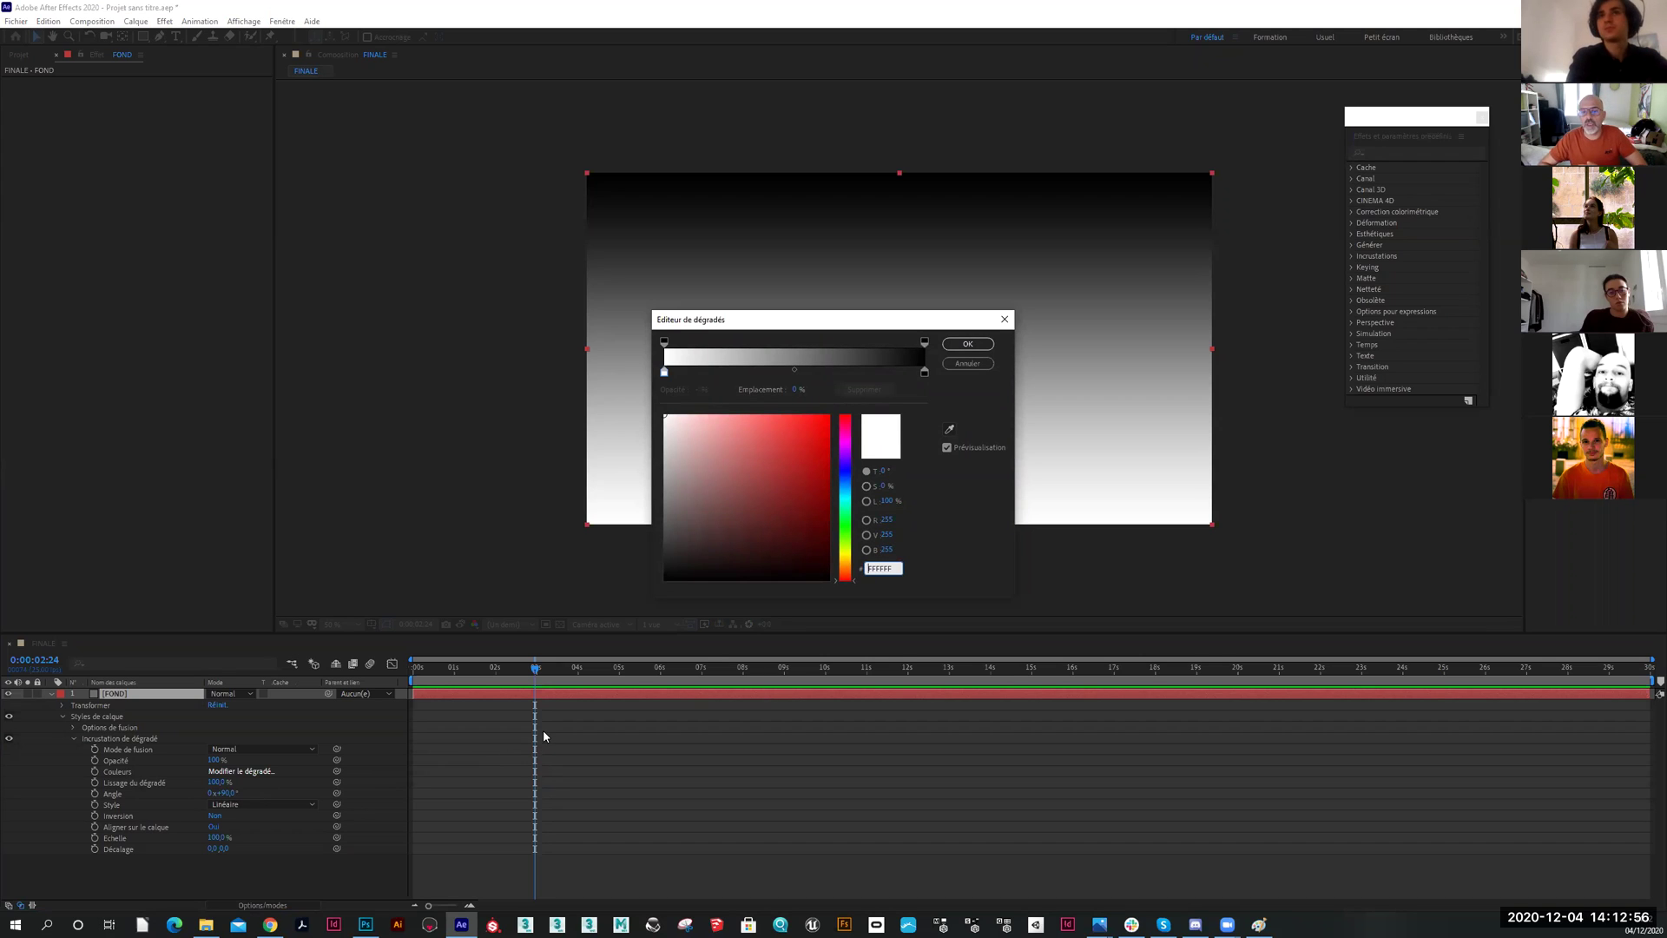
{"action": "left_click", "coordinate": [664, 371]}
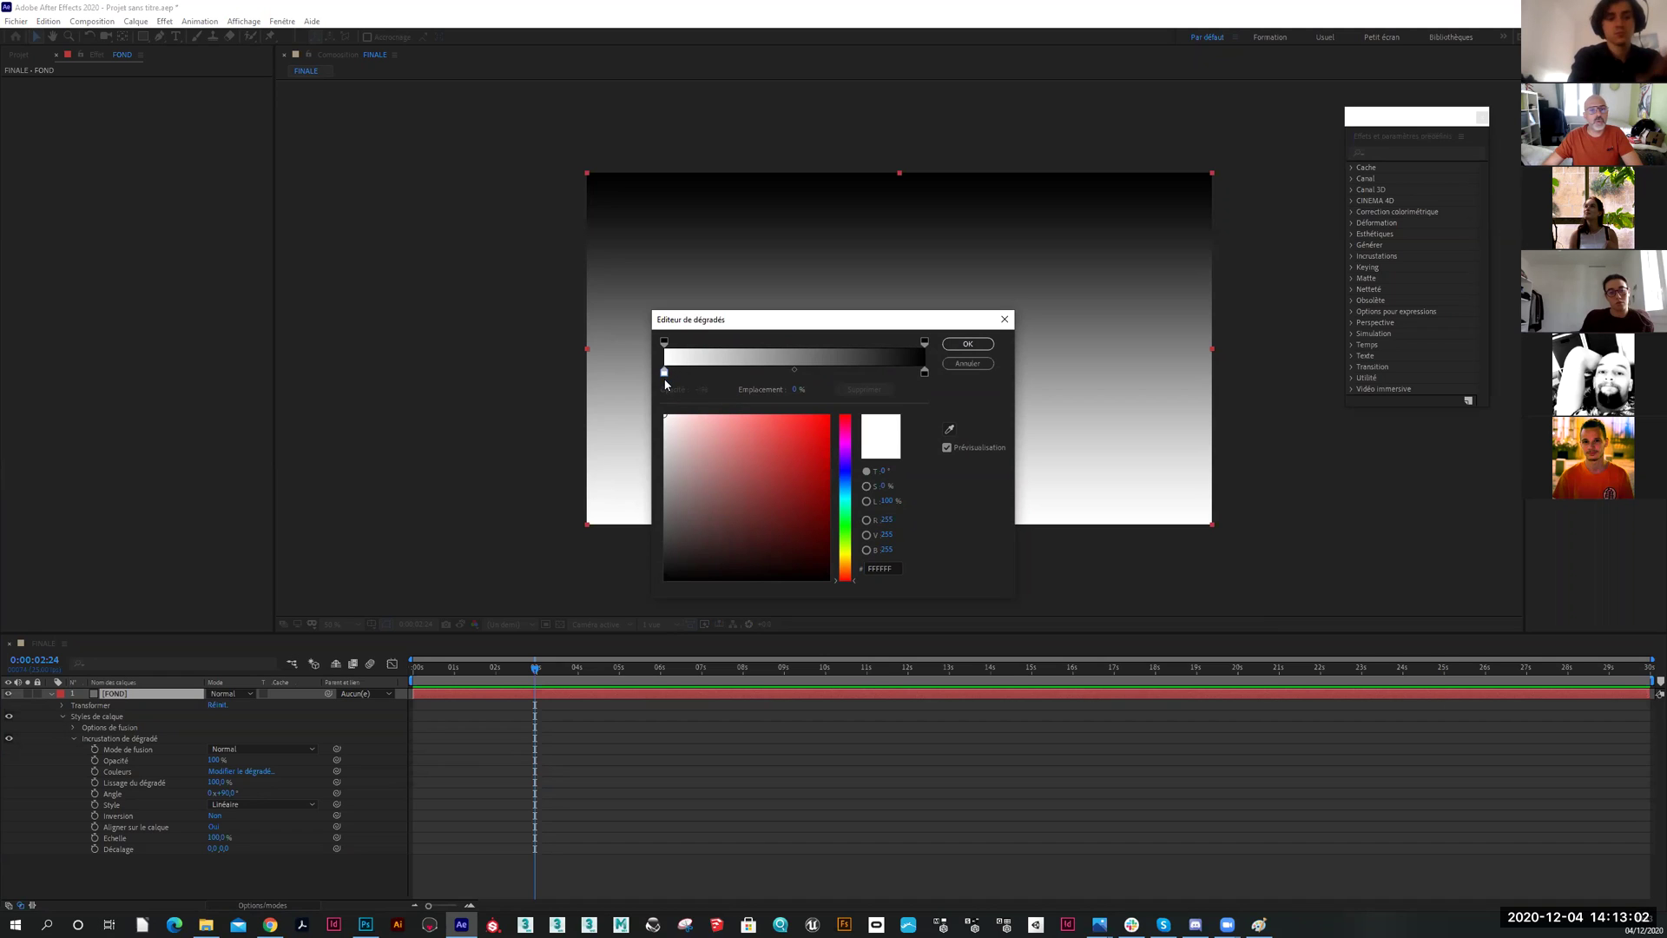
{"action": "left_click", "coordinate": [845, 472]}
{"action": "left_click_drag", "start_coordinate": [801, 502], "coordinate": [787, 534]}
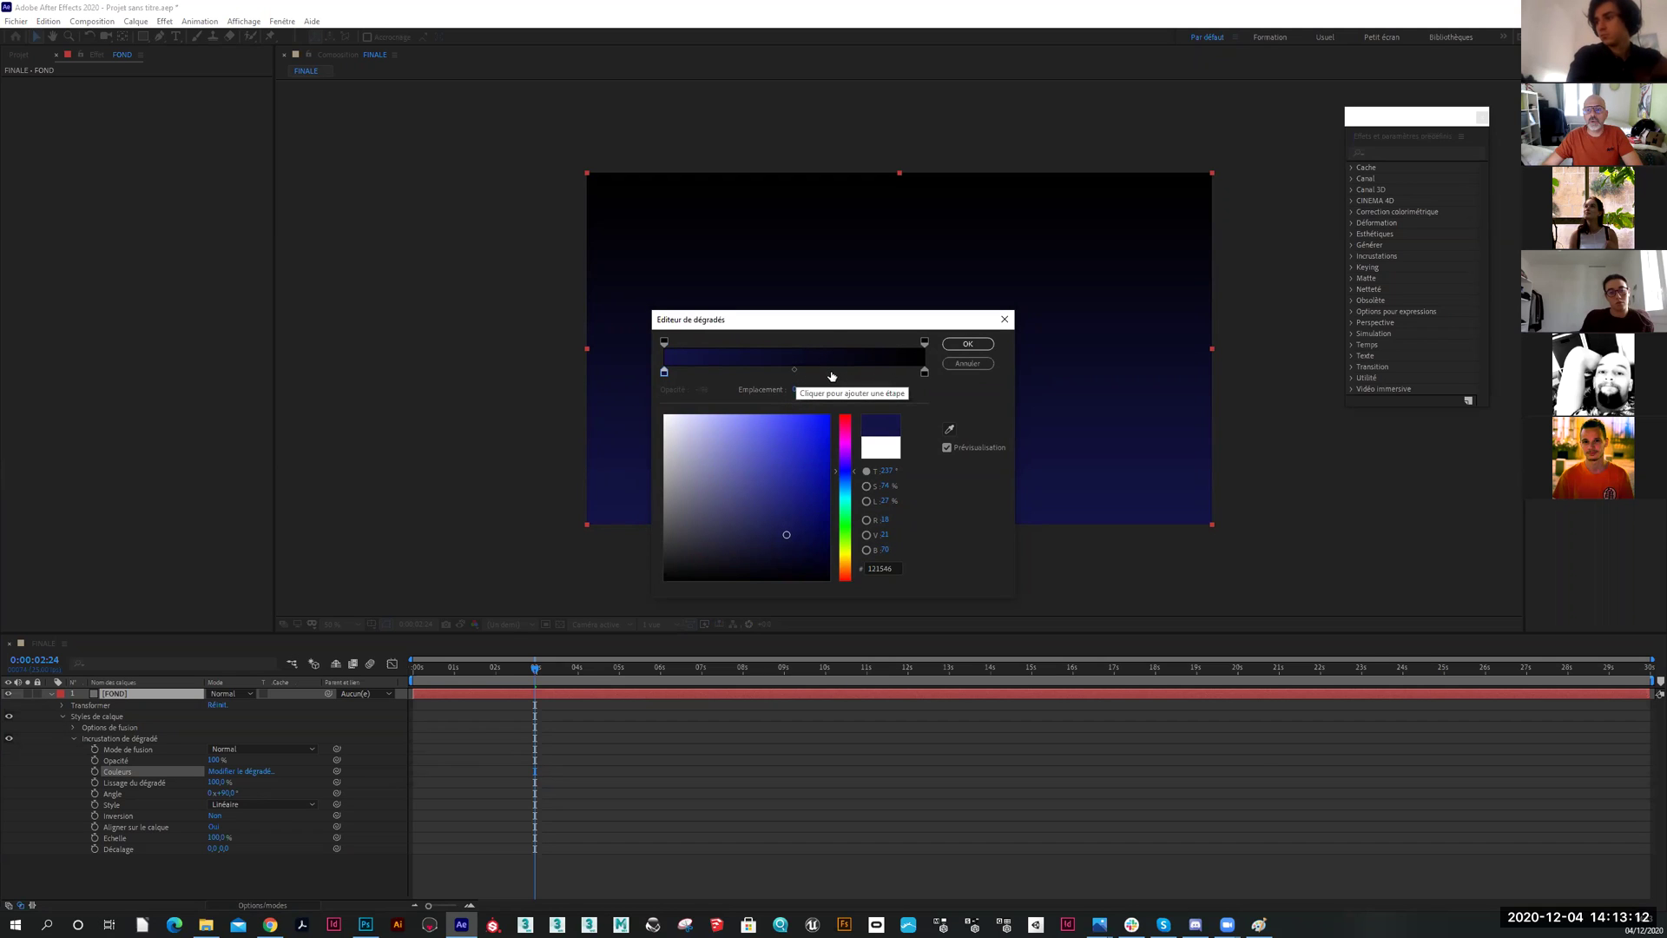
Copy the dark blue 121546 from the gradient's start colour stop to the black end stop
{"action": "left_click", "coordinate": [871, 569]}
{"action": "key", "text": "ctrl+c"}
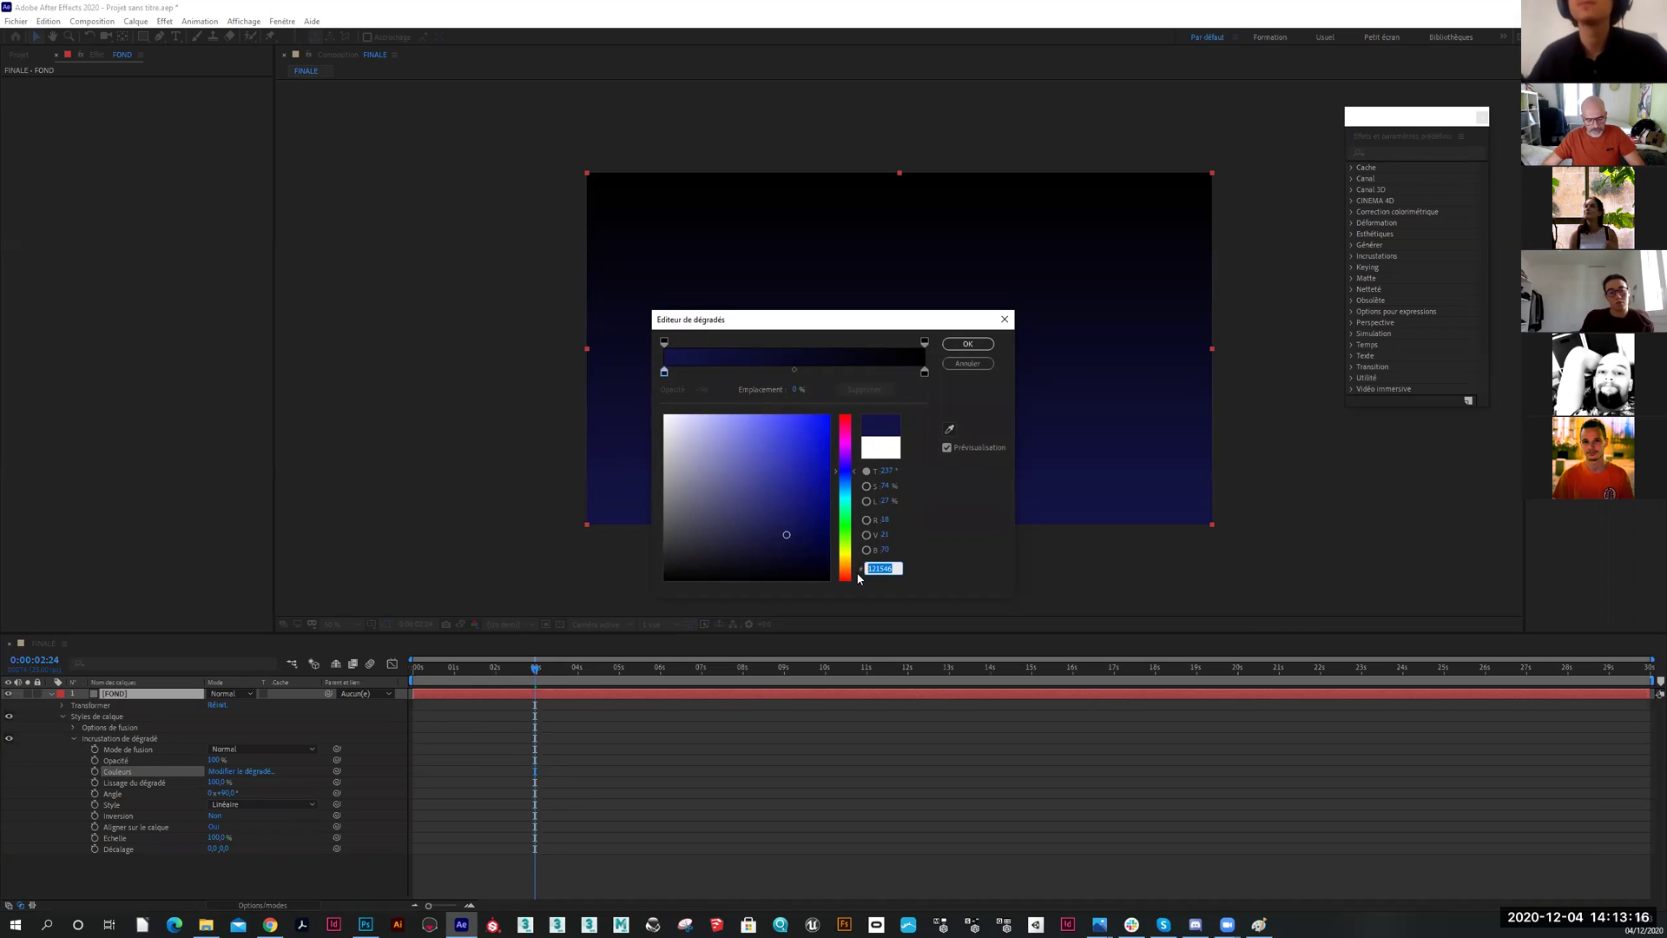
{"action": "left_click", "coordinate": [923, 374]}
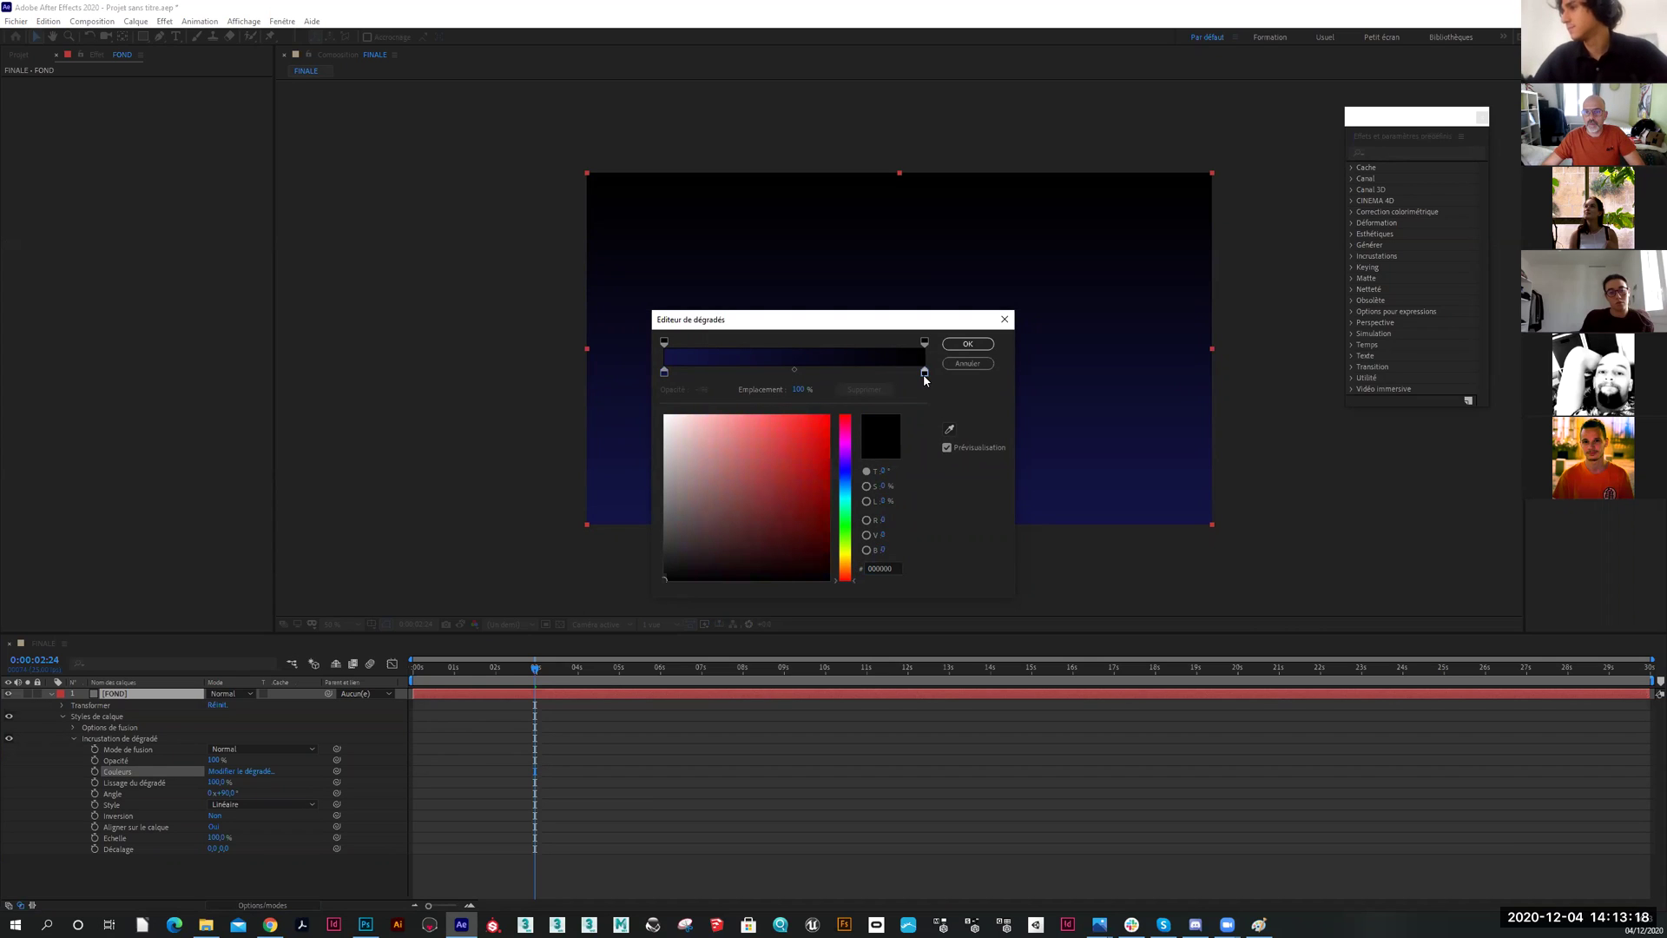
{"action": "left_click", "coordinate": [882, 569]}
{"action": "key", "text": "ctrl+v"}
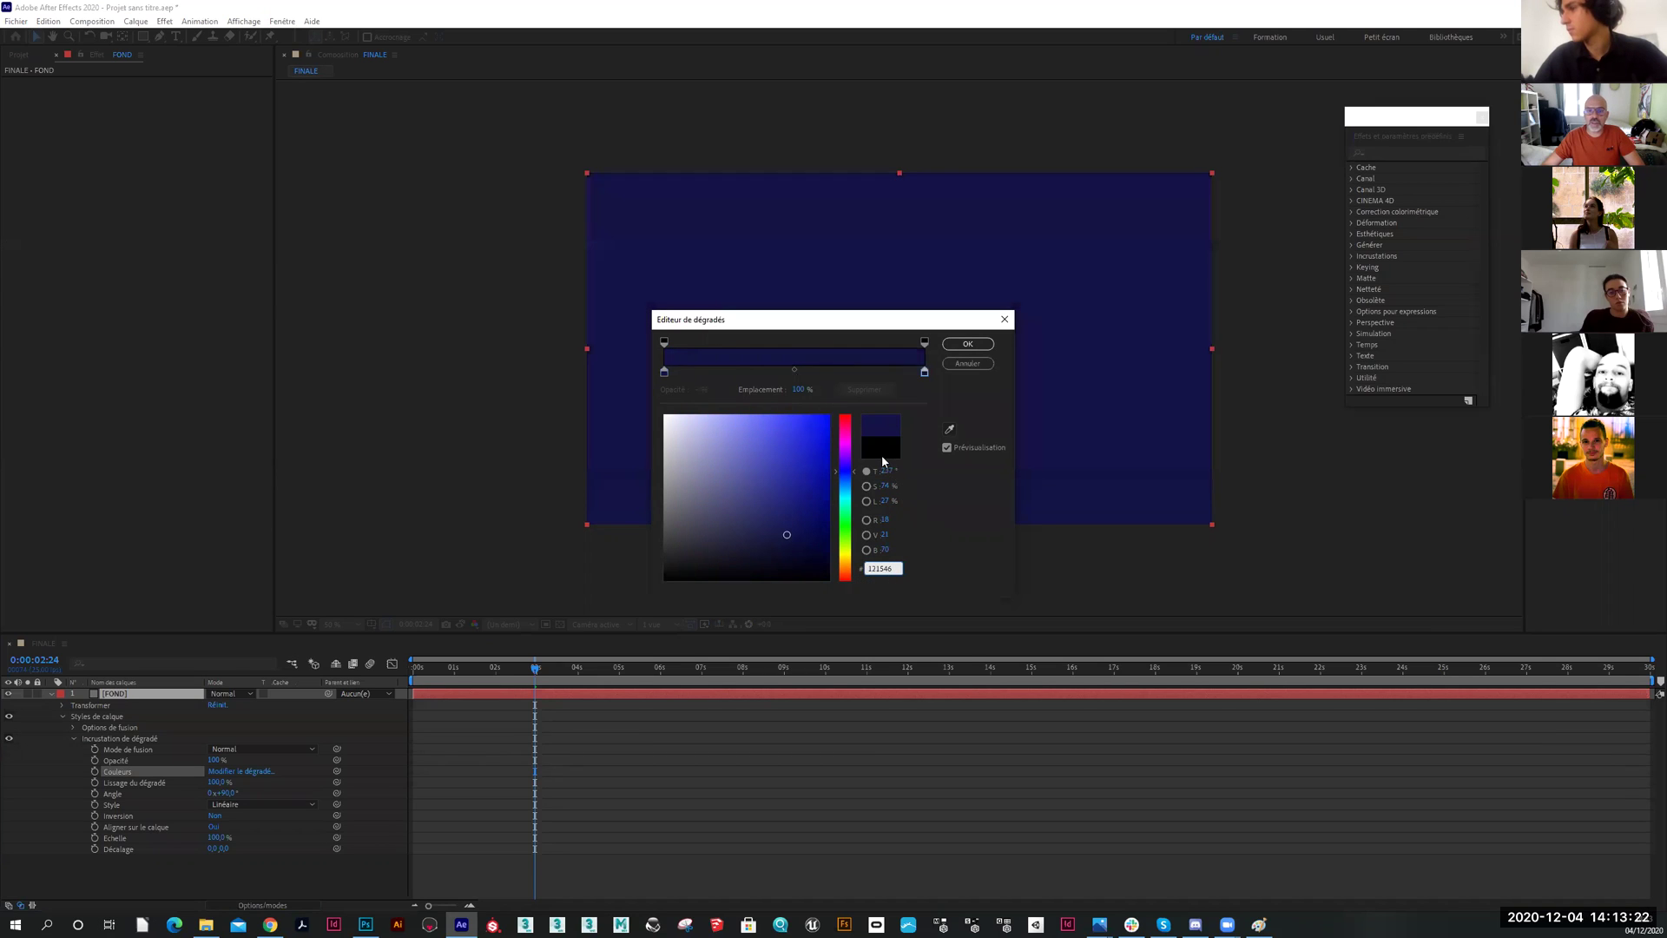
Add a colour stop at about 49 % of the gradient and give it a lighter, less saturated blue
{"action": "left_click", "coordinate": [778, 373]}
{"action": "left_click_drag", "start_coordinate": [795, 376], "coordinate": [790, 375]}
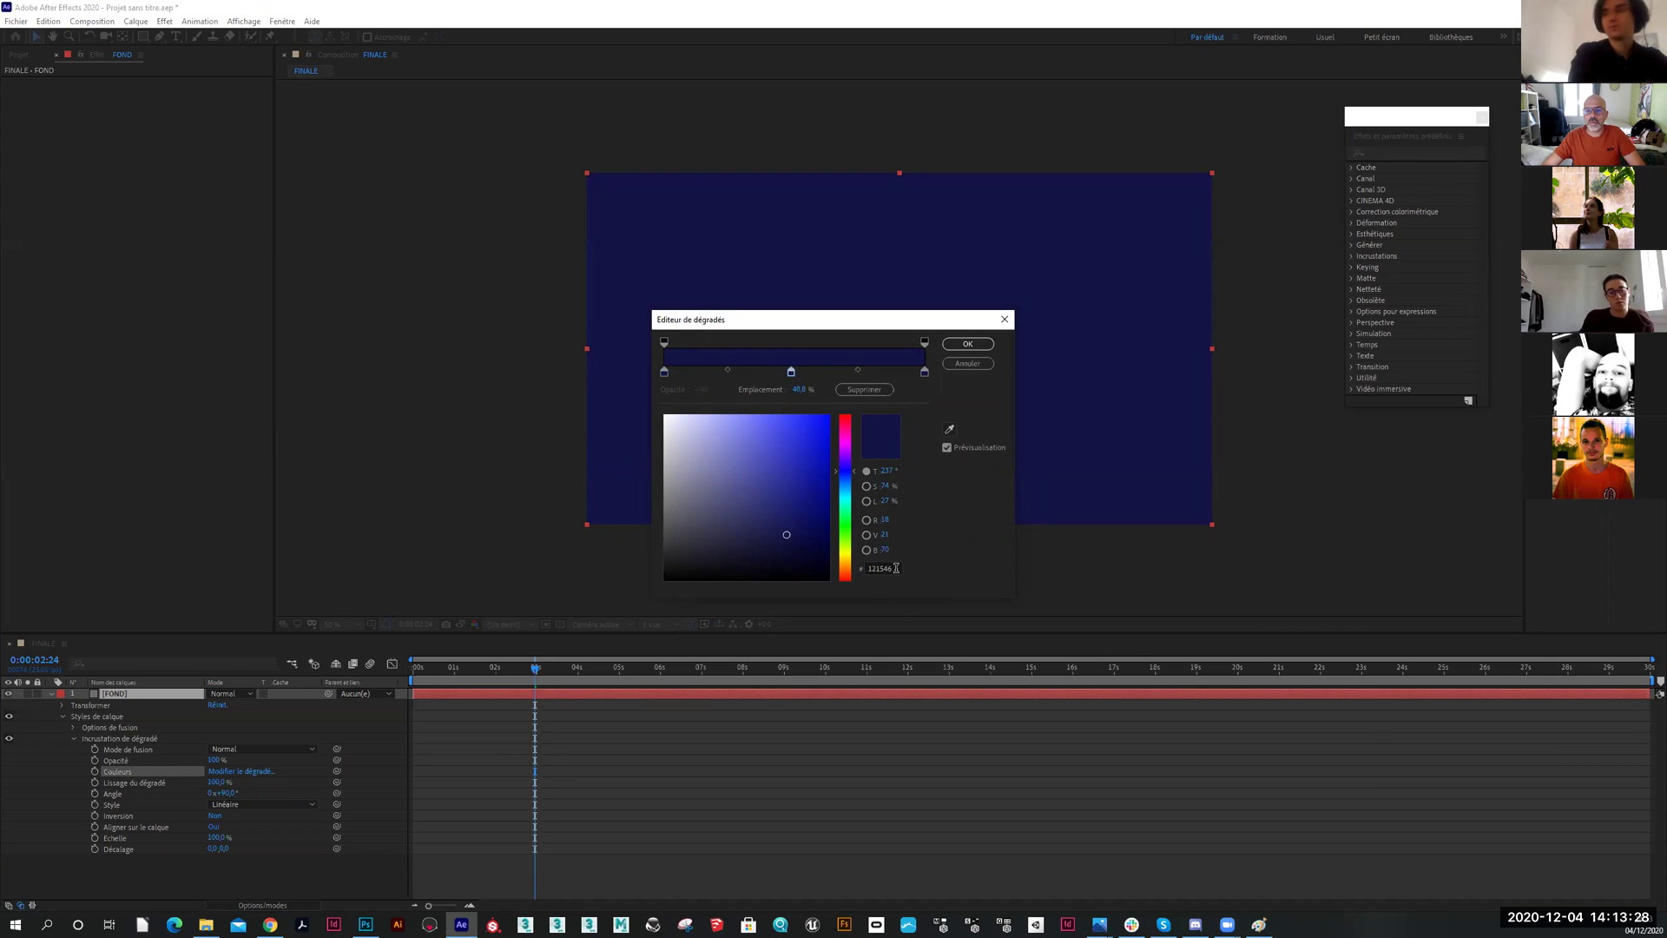
{"action": "left_click", "coordinate": [746, 521]}
{"action": "left_click_drag", "start_coordinate": [746, 521], "coordinate": [748, 514]}
Set the gradient's start and end colour stops to the greyer dark blue 1F2042 and apply the gradient
{"action": "left_click", "coordinate": [664, 372]}
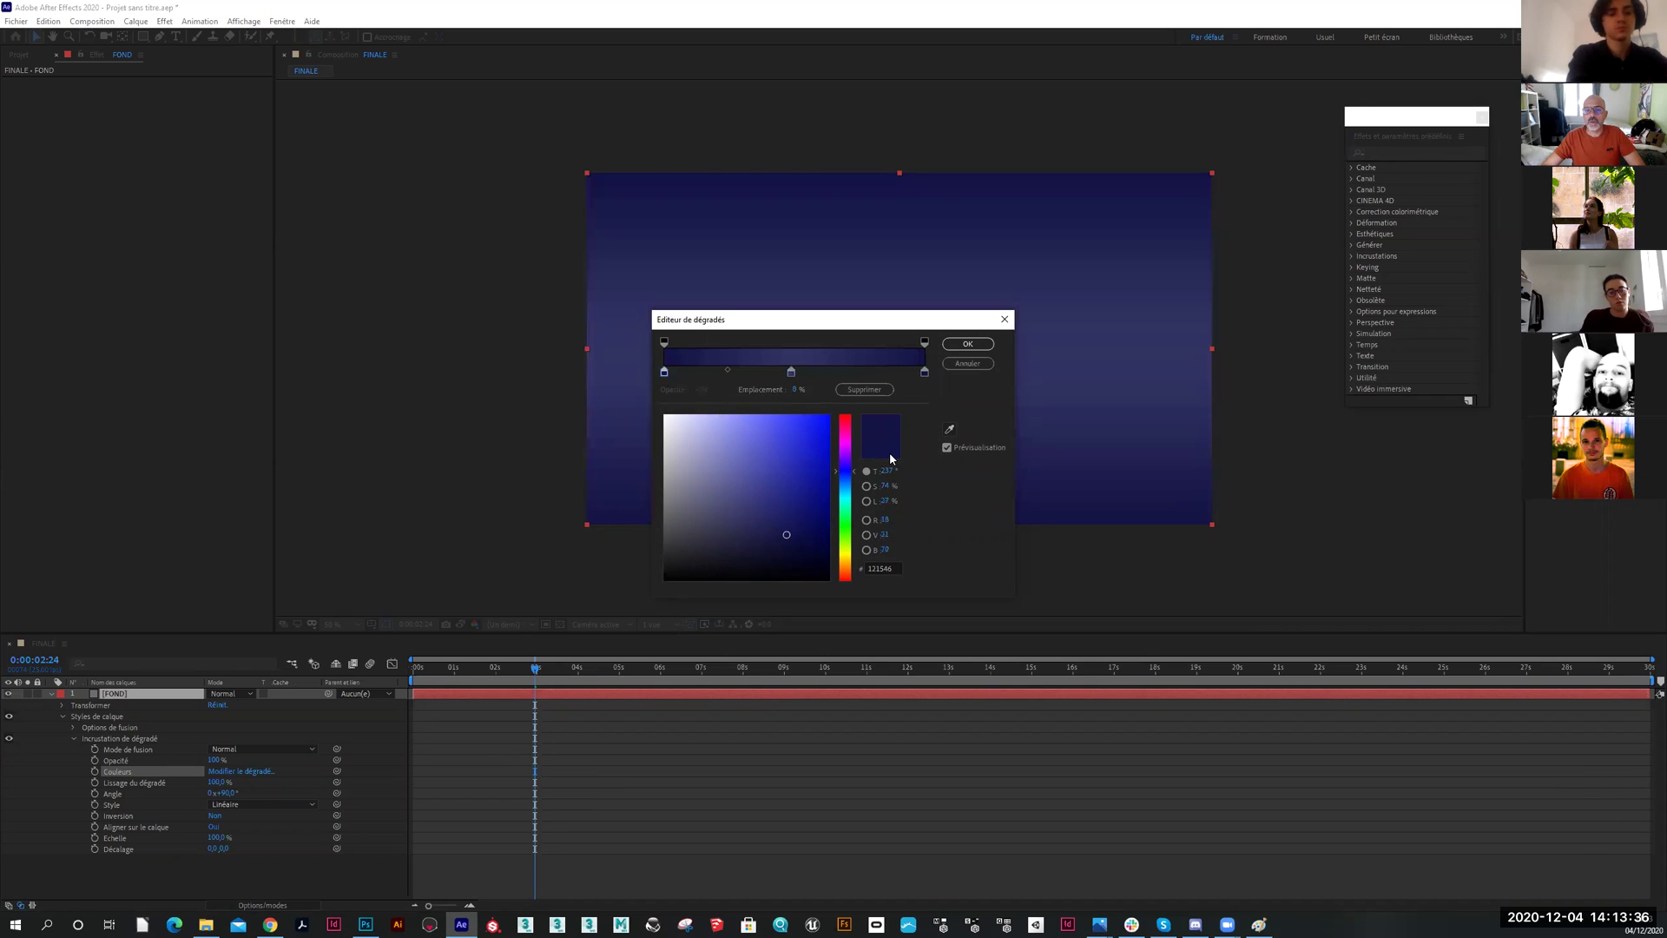
{"action": "left_click_drag", "start_coordinate": [784, 534], "coordinate": [752, 538]}
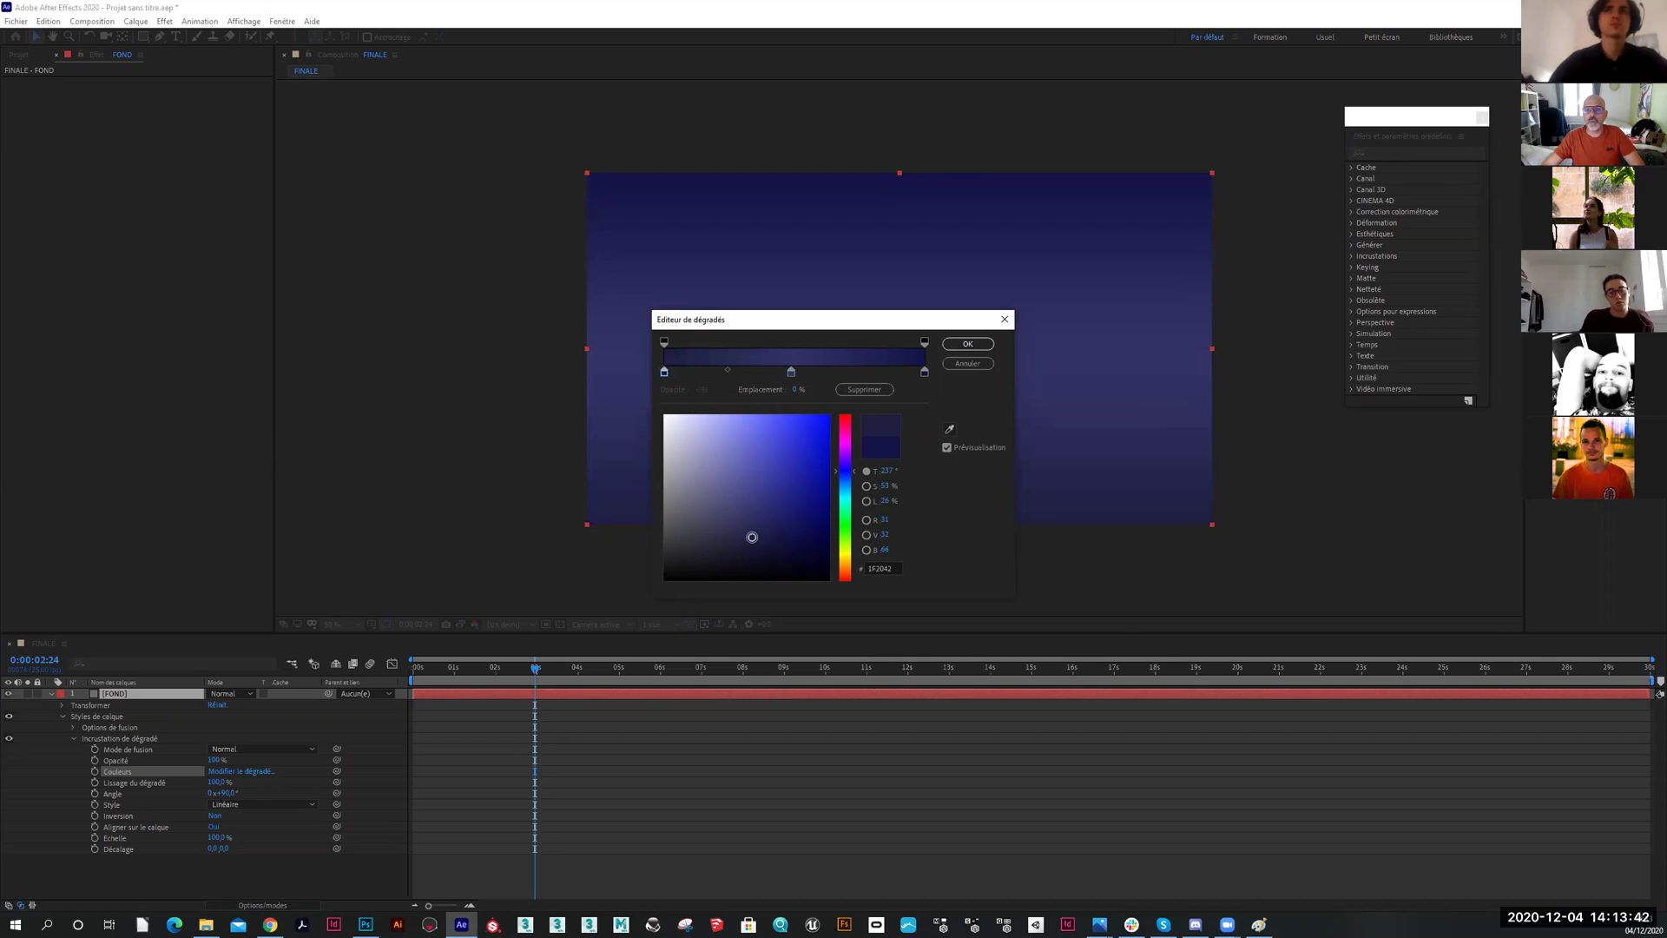
{"action": "left_click", "coordinate": [884, 569]}
{"action": "key", "text": "ctrl+c"}
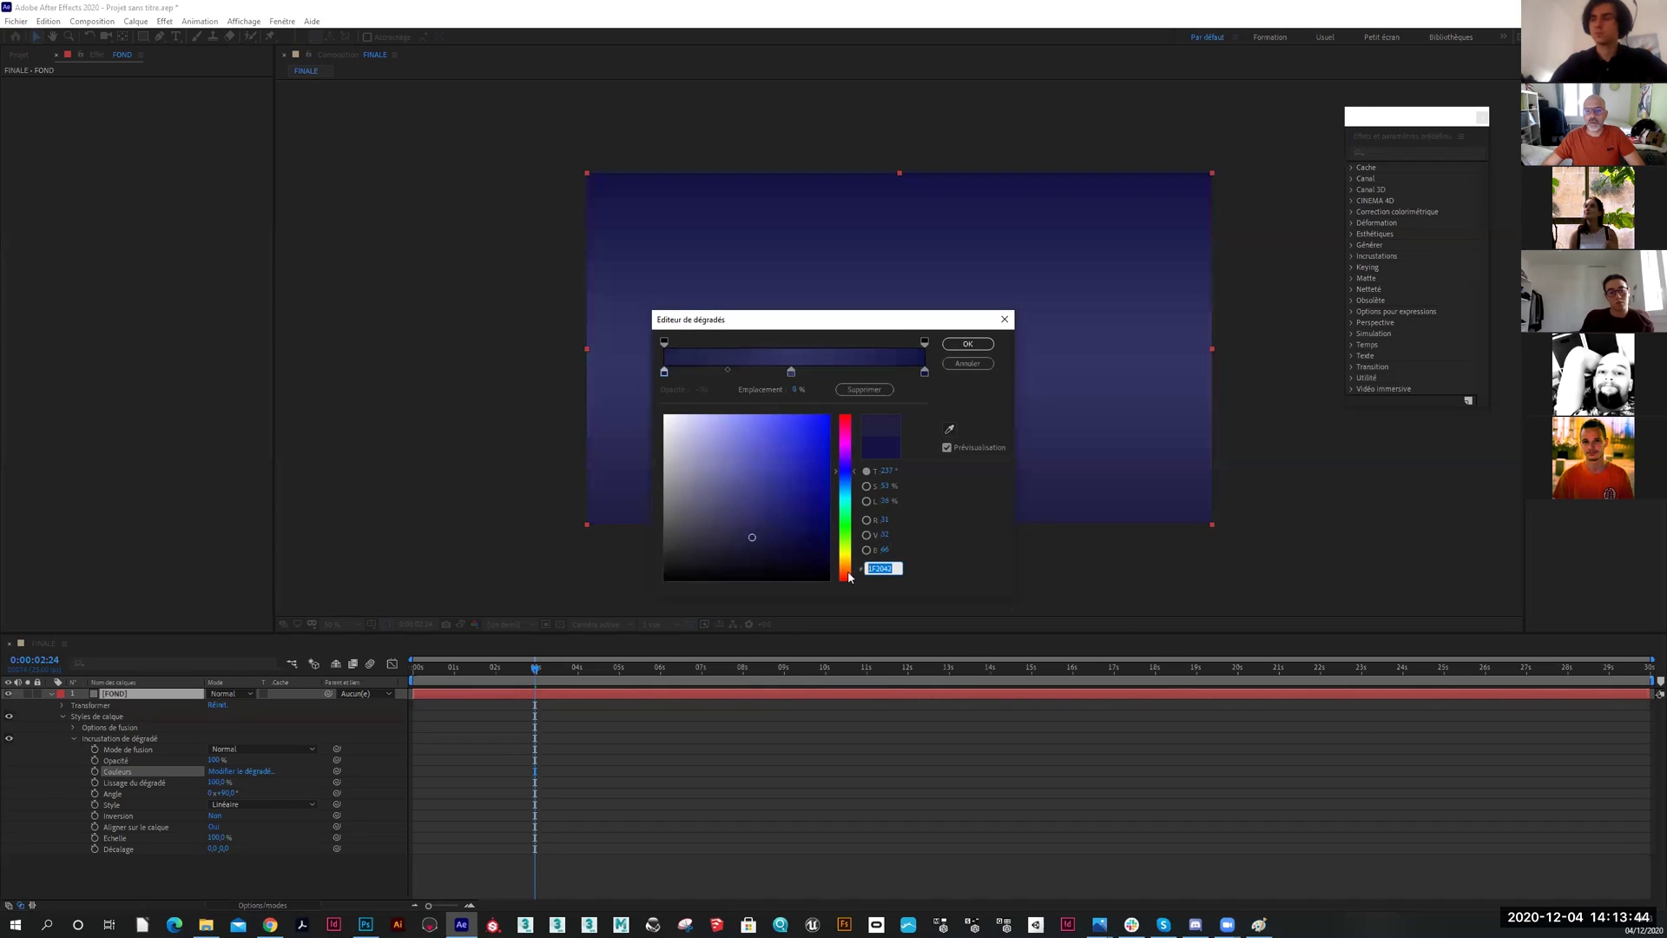
{"action": "left_click", "coordinate": [925, 374]}
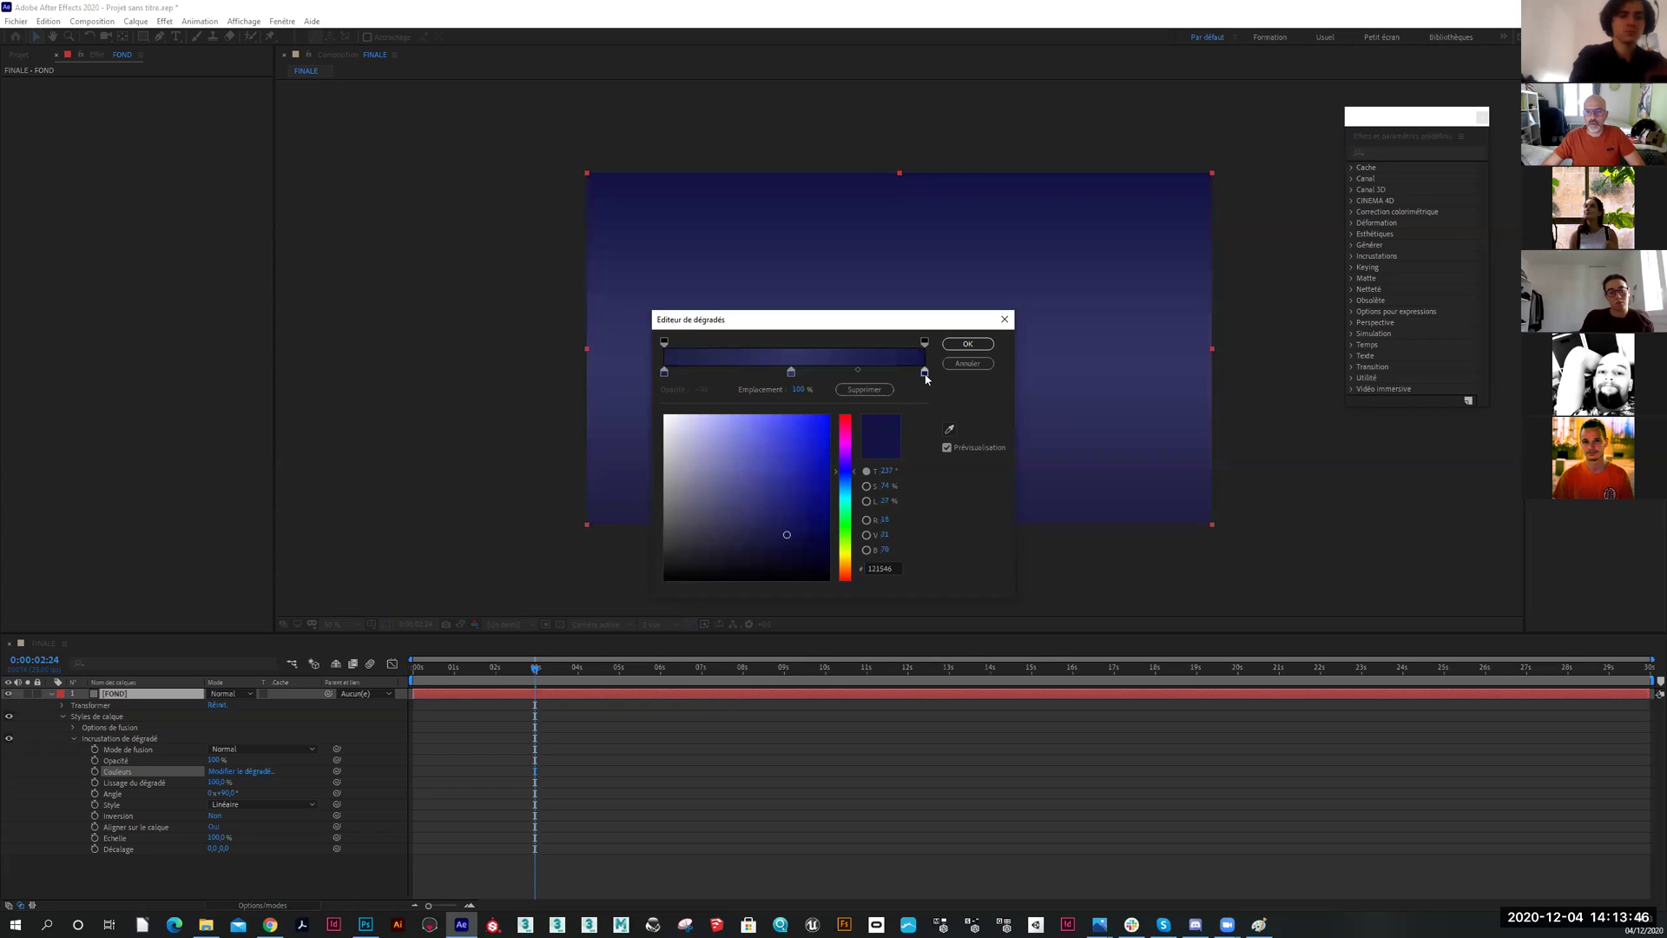
{"action": "left_click", "coordinate": [882, 569]}
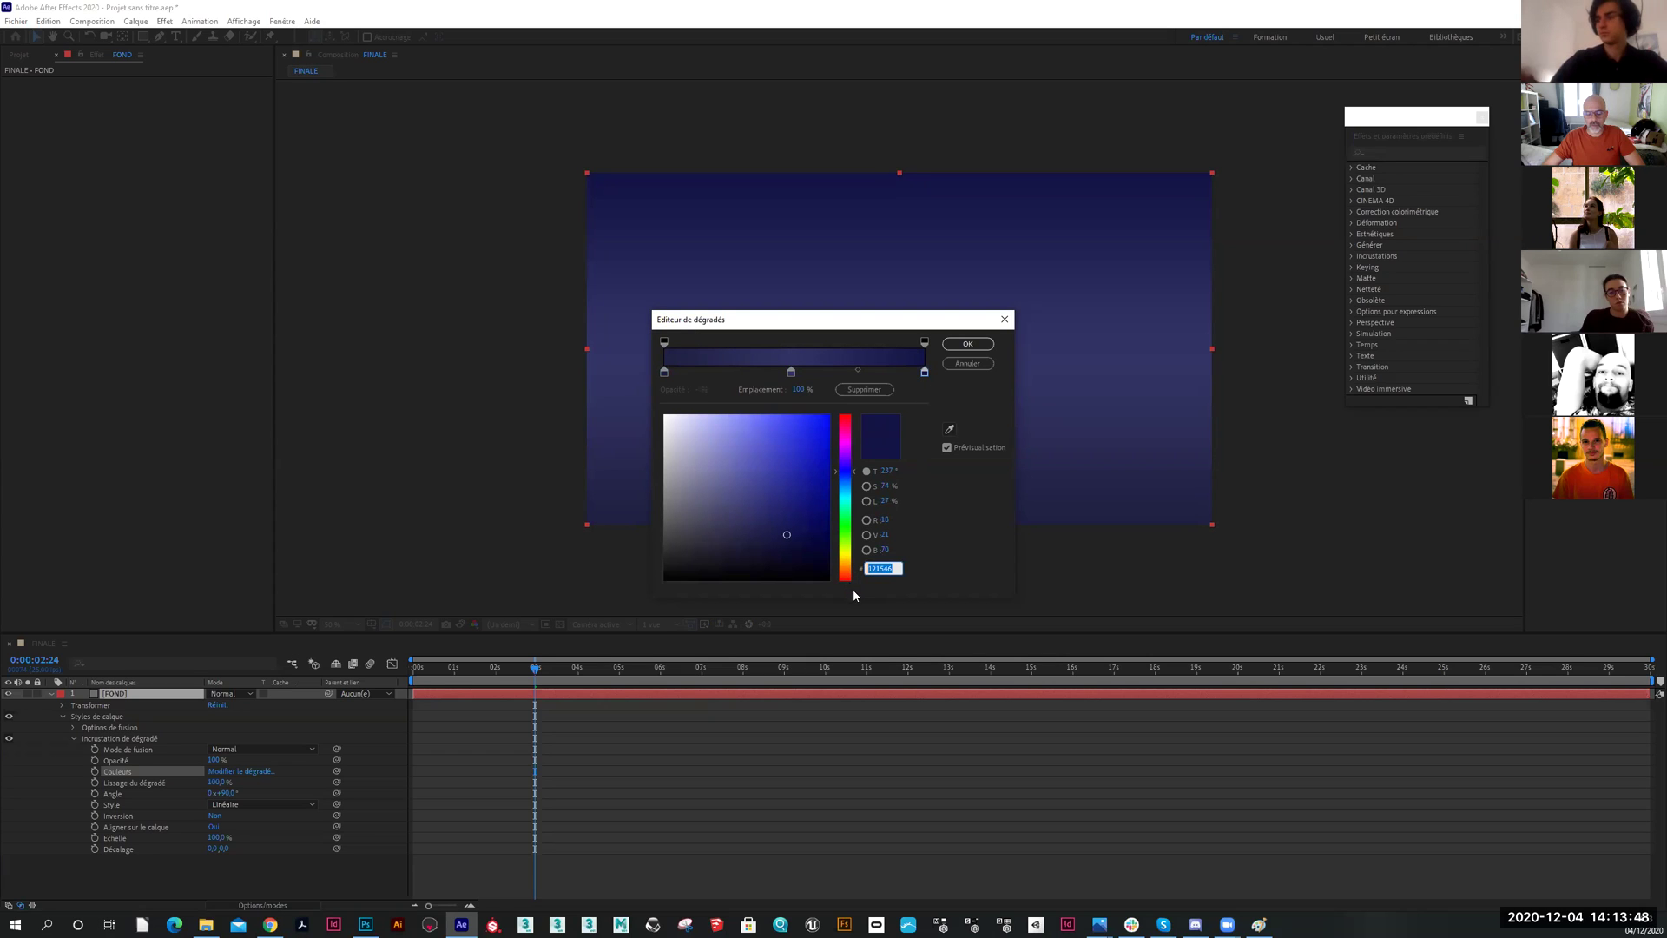
{"action": "key", "text": "ctrl+v"}
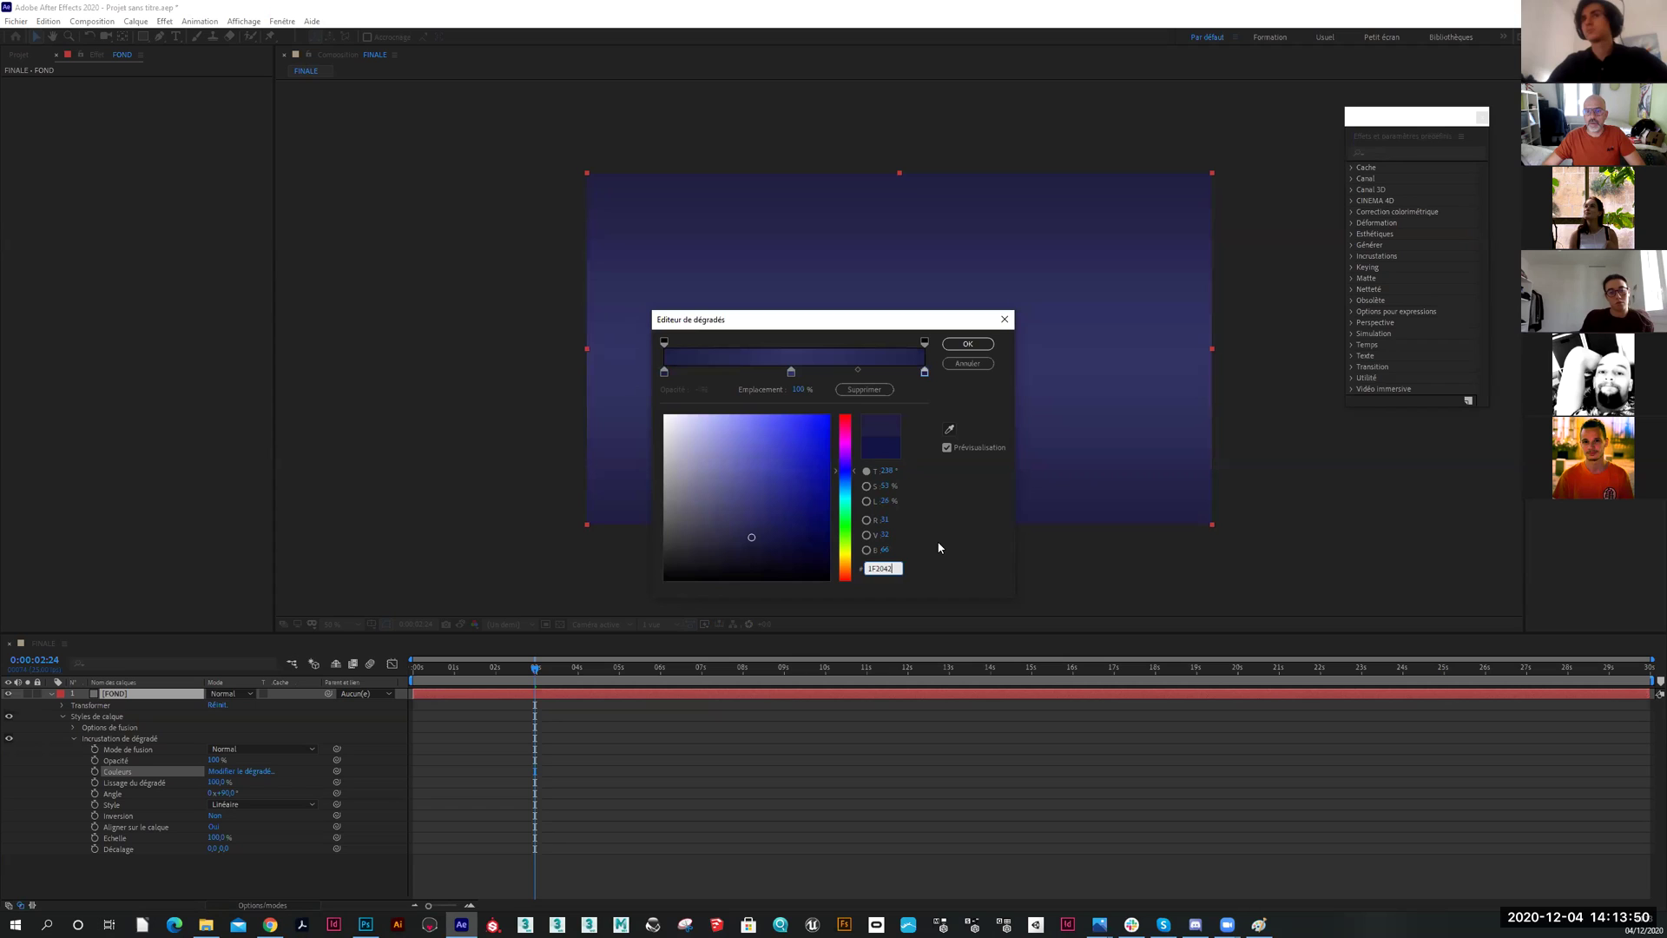
{"action": "left_click", "coordinate": [966, 344]}
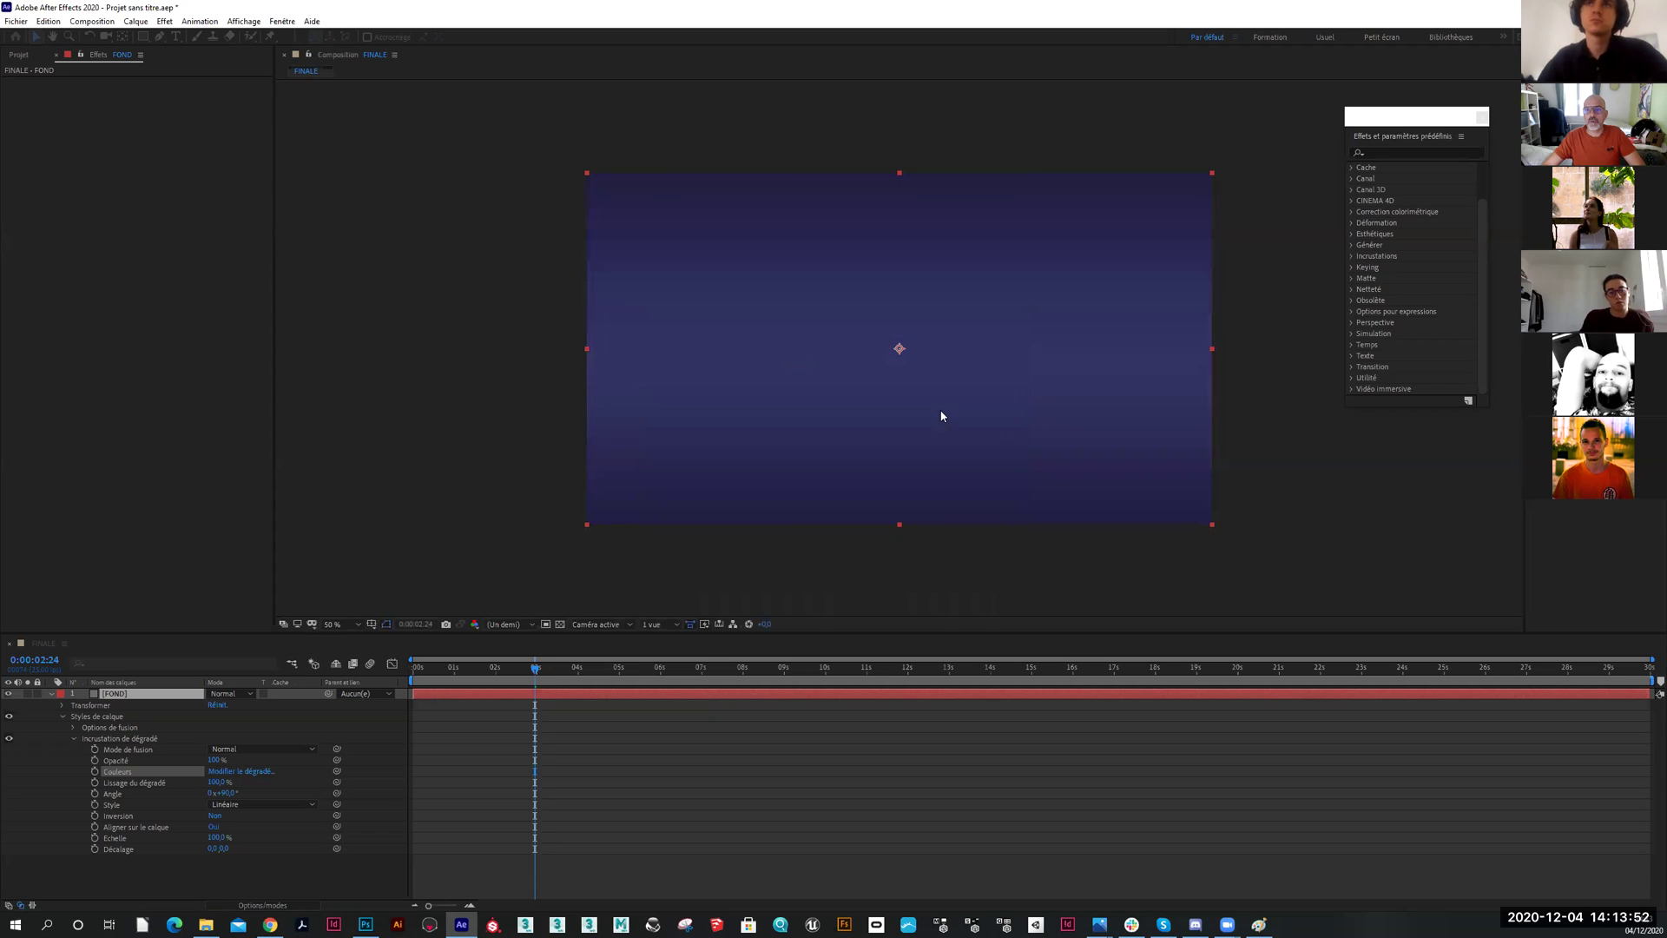
{"action": "left_click", "coordinate": [488, 520]}
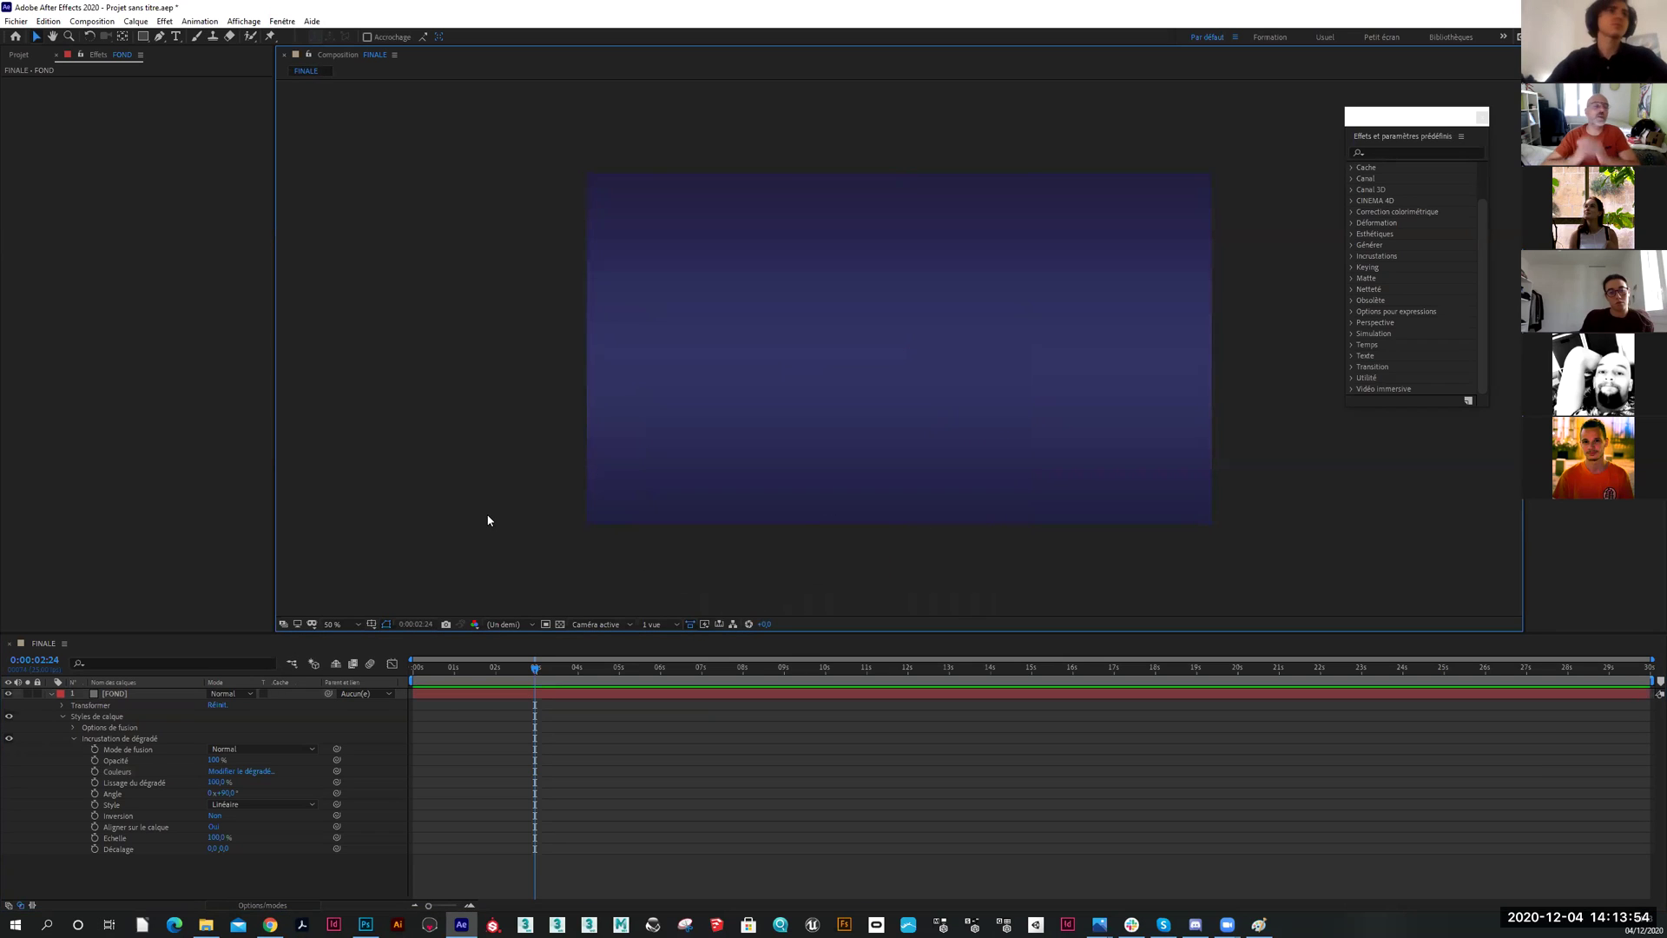
Try the Radial style on FOND's Incrustation de dégradé and switch it back to Linéaire
{"action": "left_click", "coordinate": [252, 804]}
{"action": "left_click", "coordinate": [251, 804]}
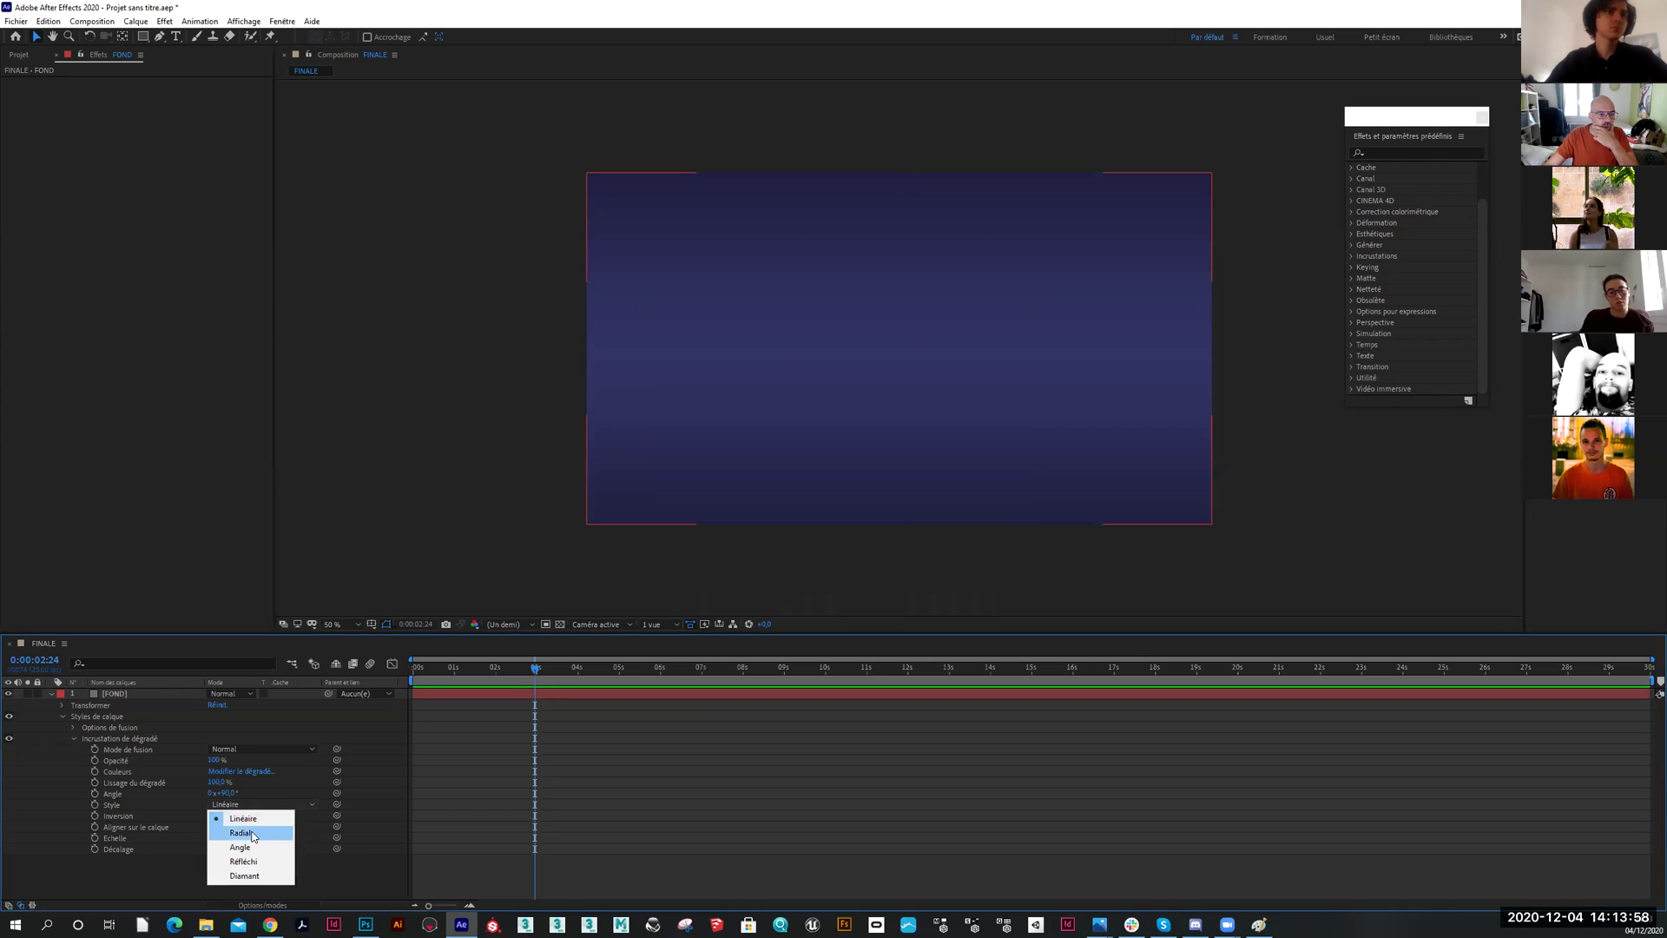
{"action": "left_click", "coordinate": [243, 832]}
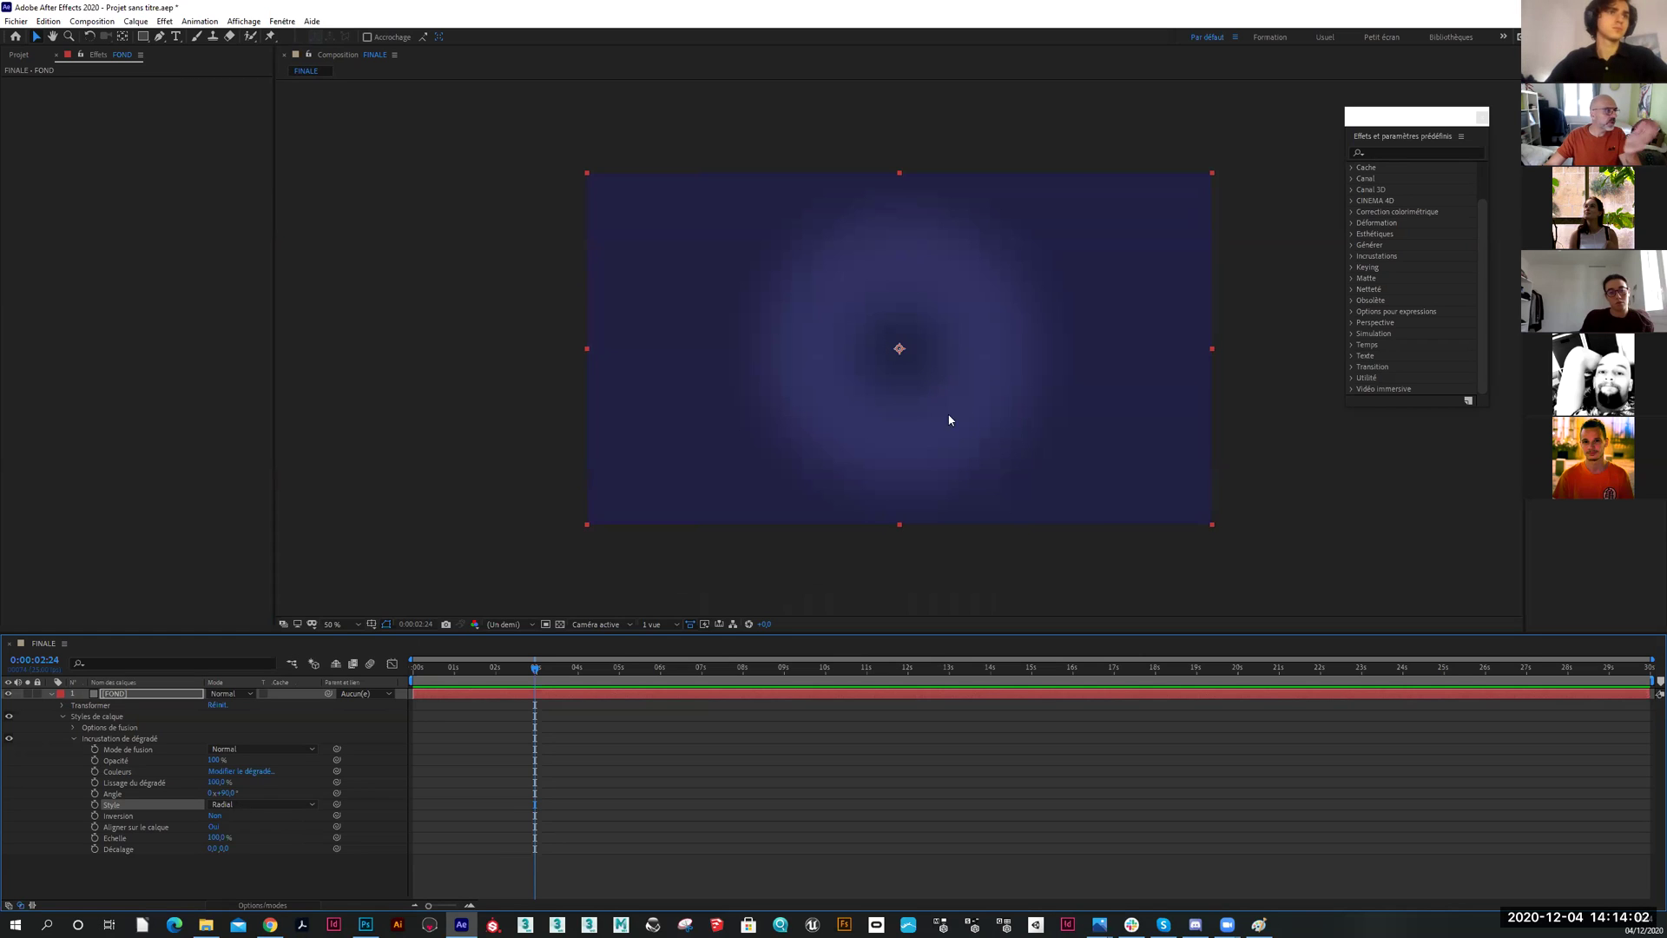
{"action": "left_click", "coordinate": [268, 806]}
{"action": "left_click", "coordinate": [264, 820]}
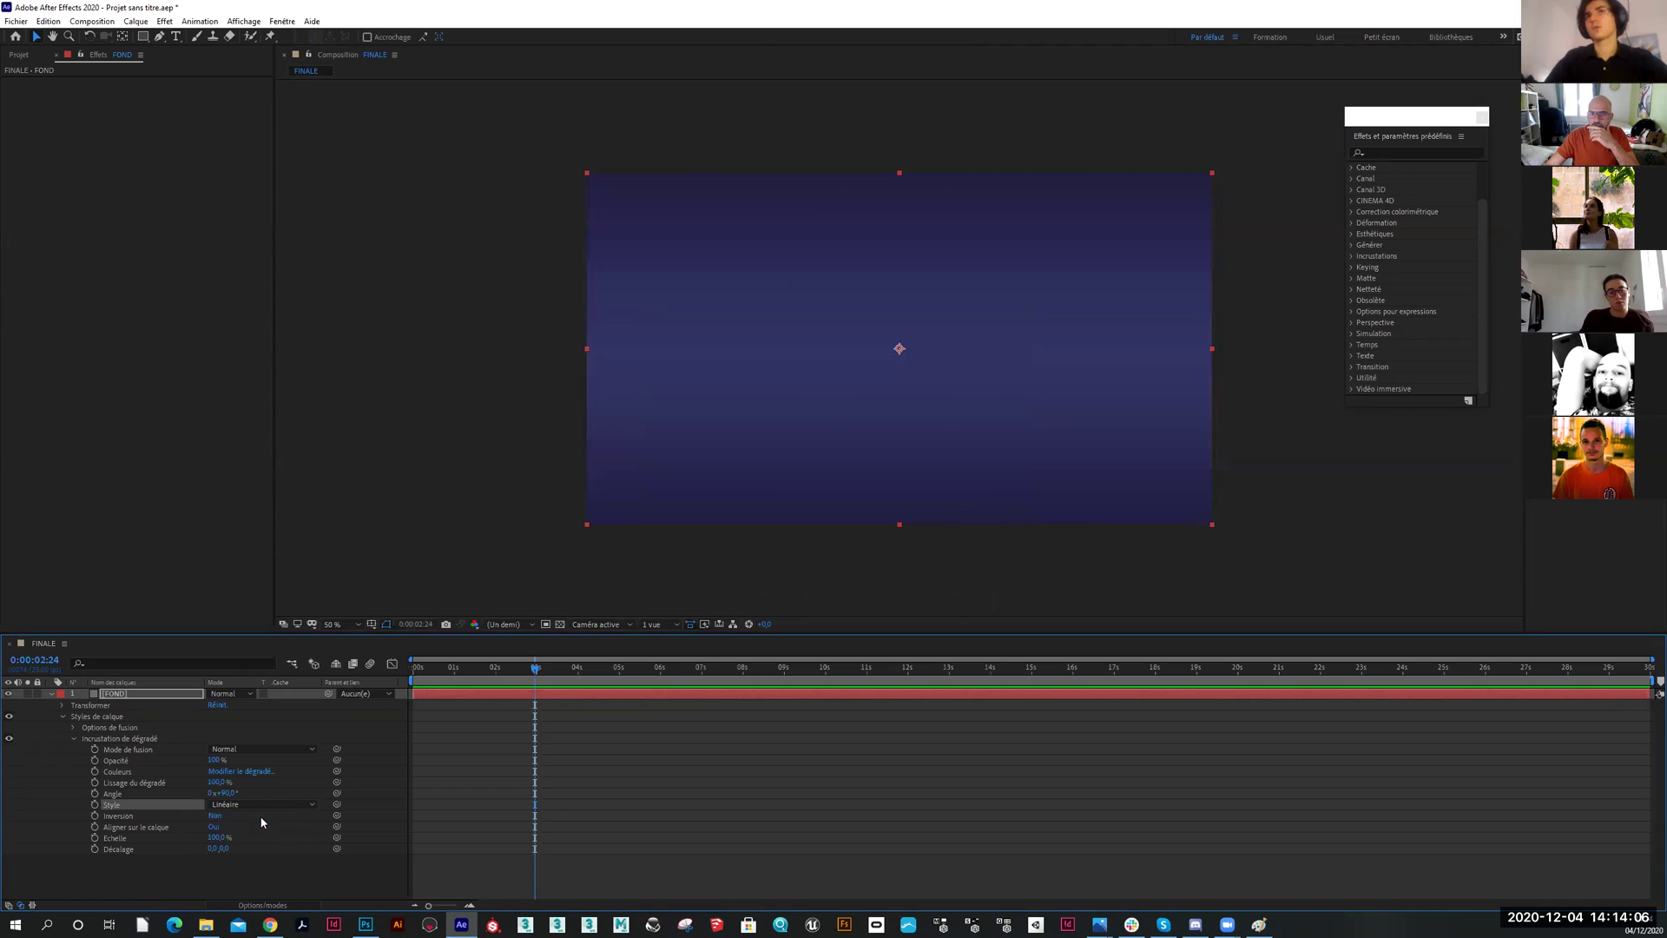
{"action": "left_click", "coordinate": [280, 875]}
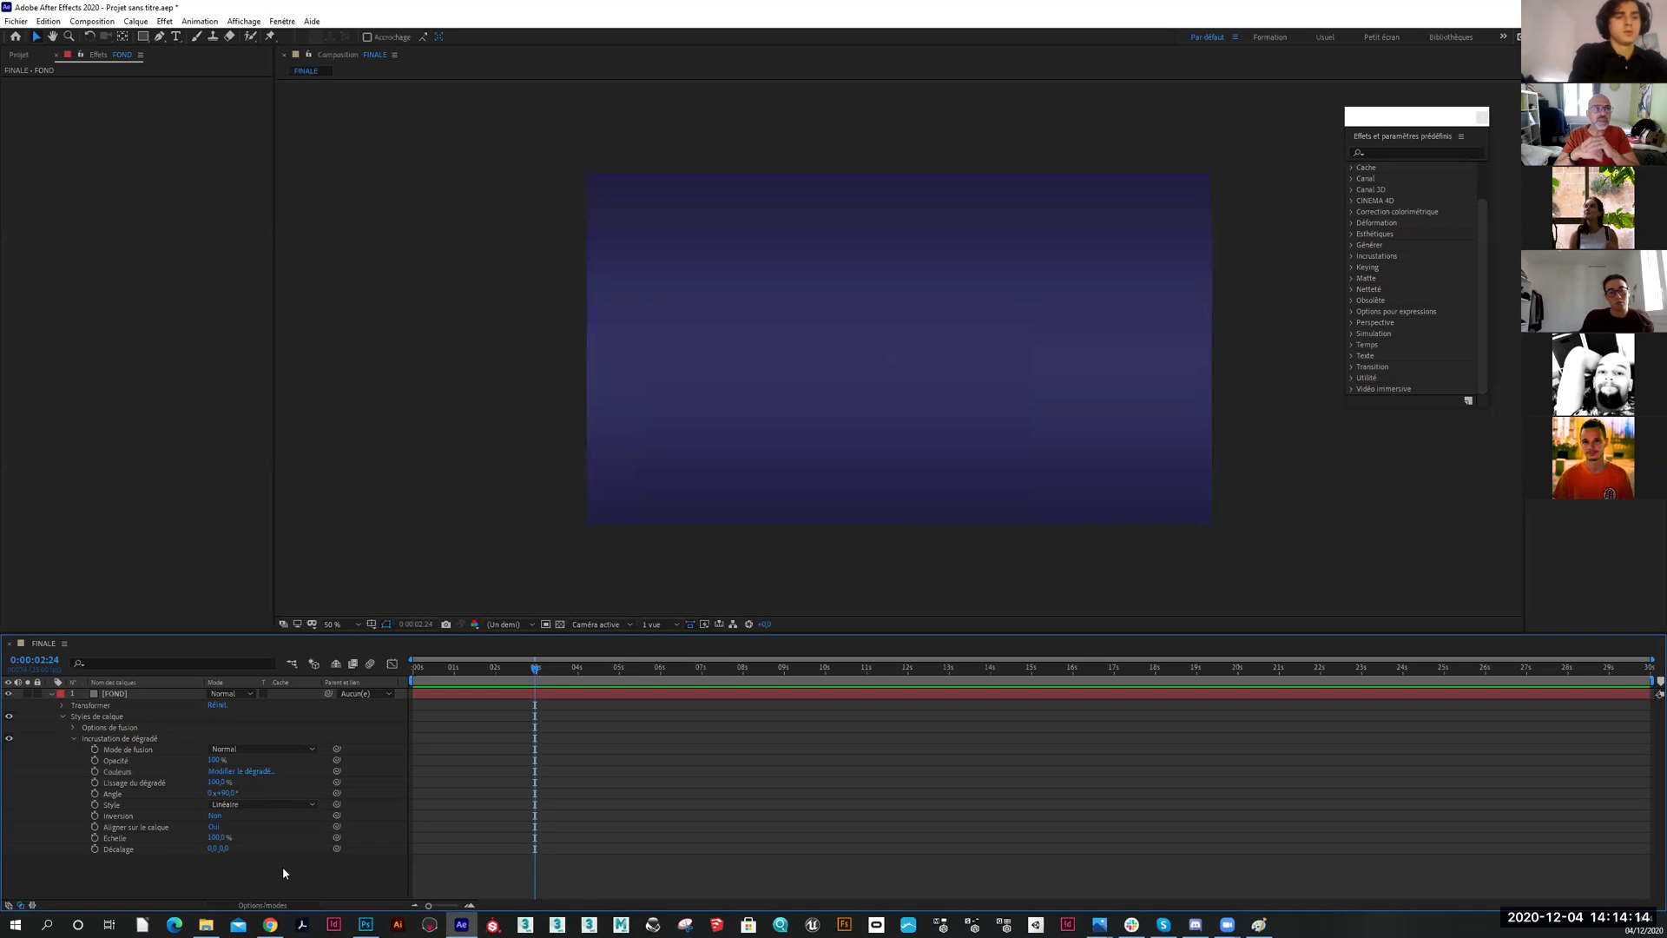
Collapse the FOND layer's properties in the FINALE timeline
{"action": "left_click", "coordinate": [94, 244]}
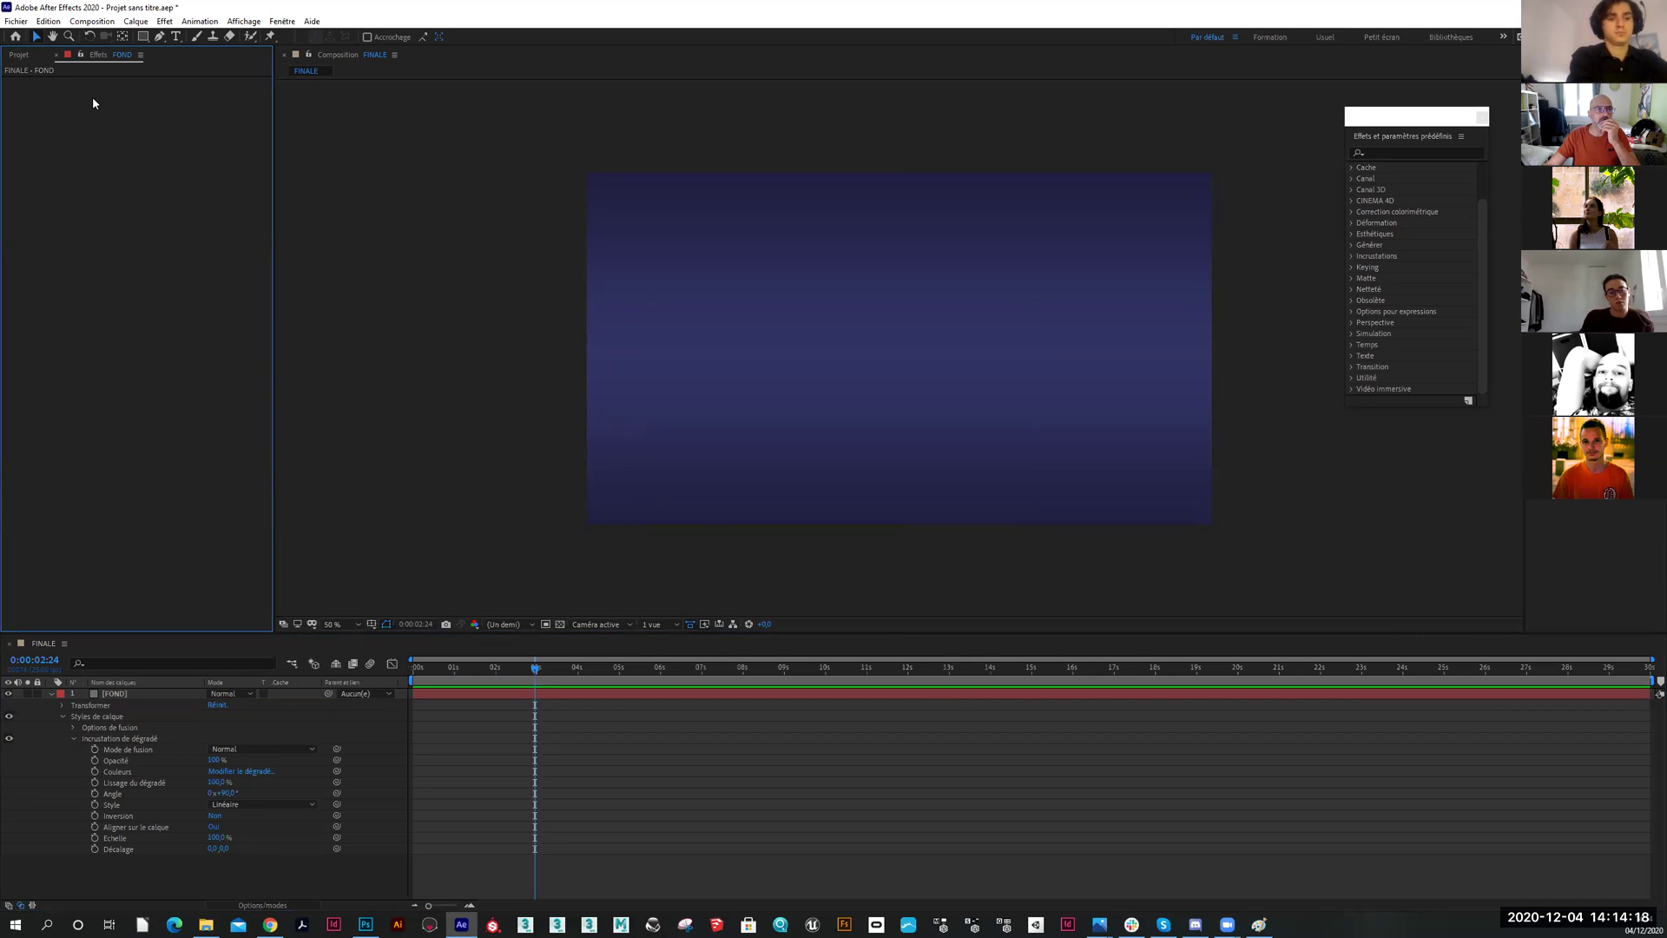
{"action": "left_click", "coordinate": [168, 703]}
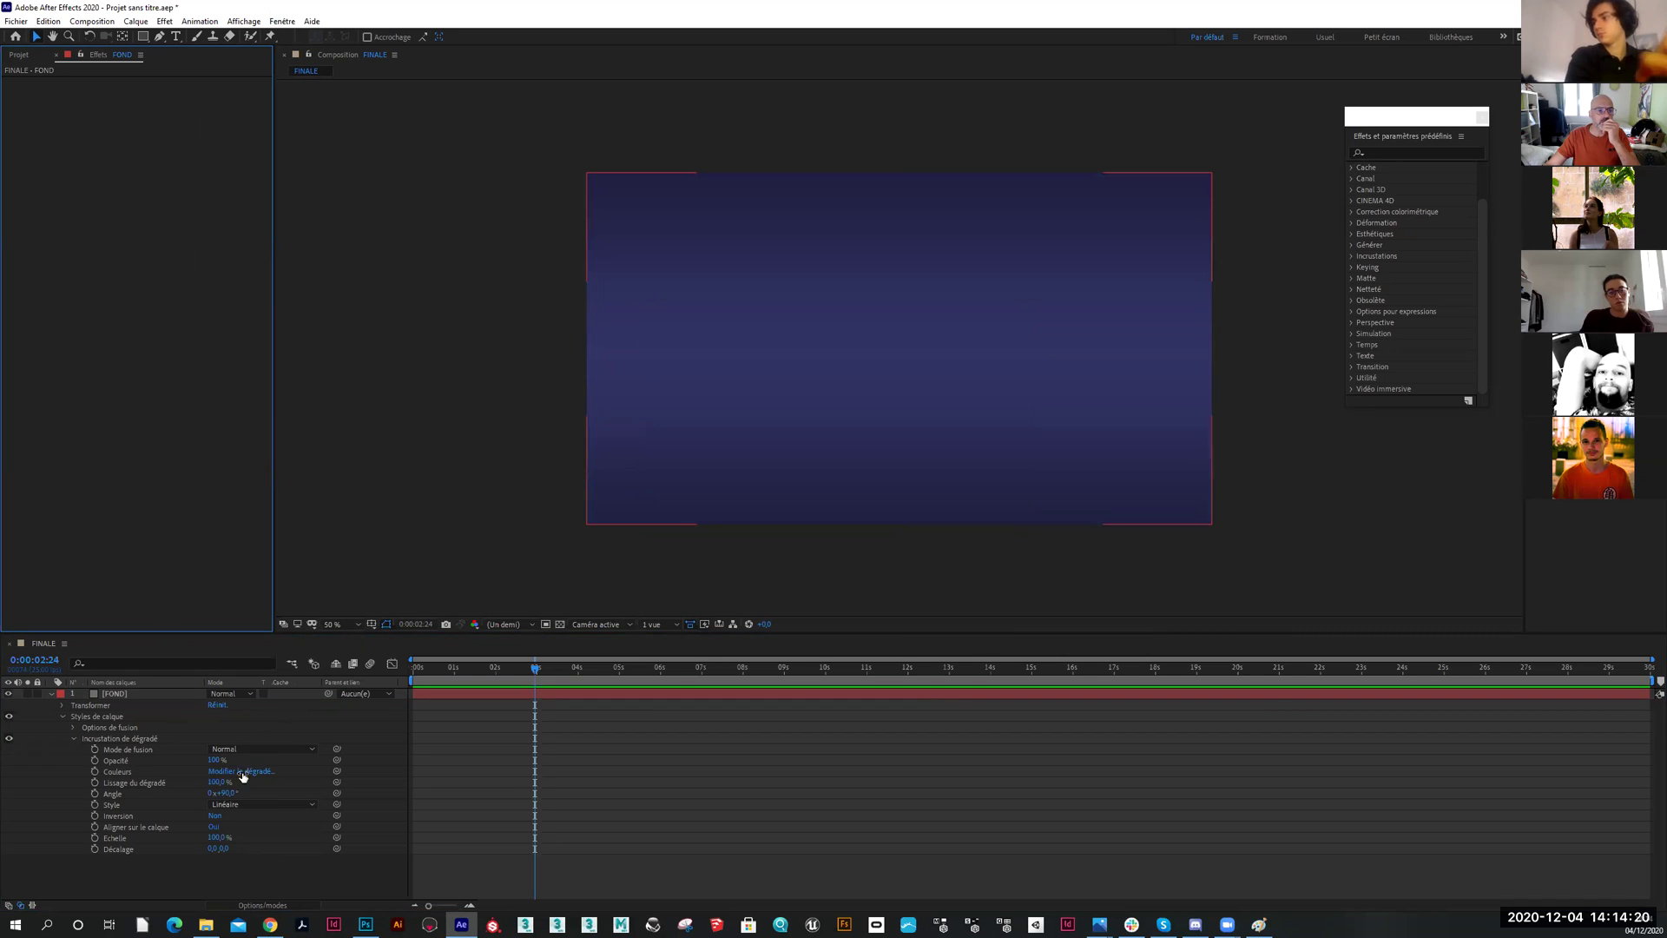
{"action": "left_click", "coordinate": [51, 694]}
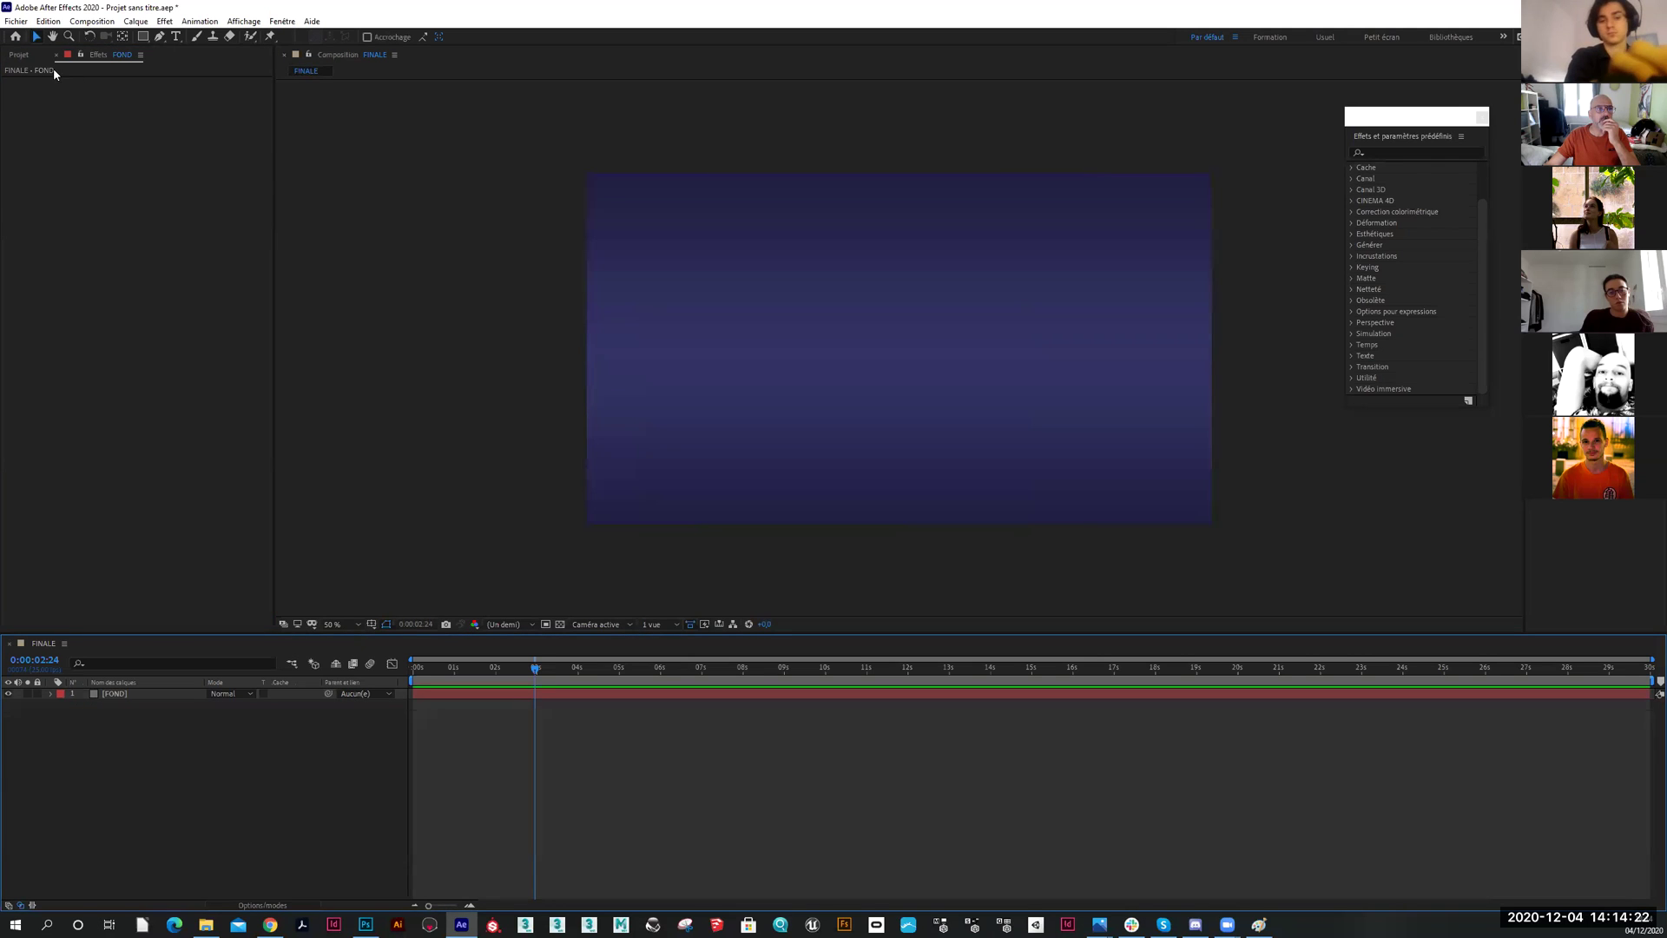
Bring up FOND's effect controls and apply the CC Plastic effect from the Esthétiques category to the FOND layer
{"action": "left_click", "coordinate": [21, 56]}
{"action": "left_click", "coordinate": [100, 57]}
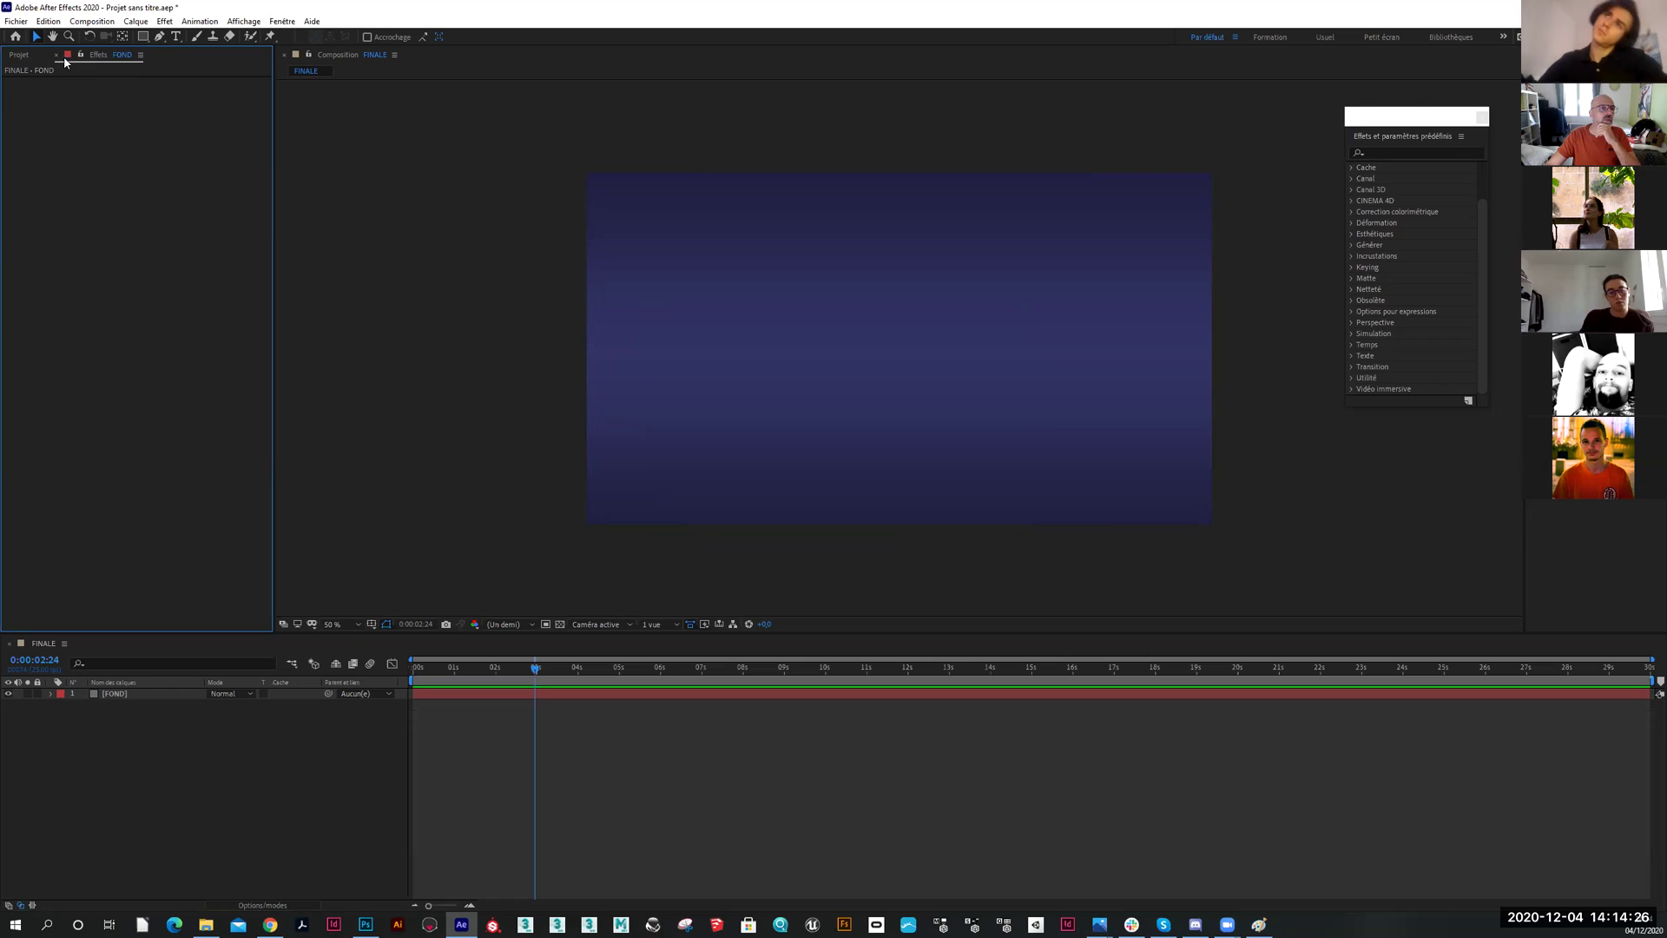
{"action": "left_click", "coordinate": [19, 55]}
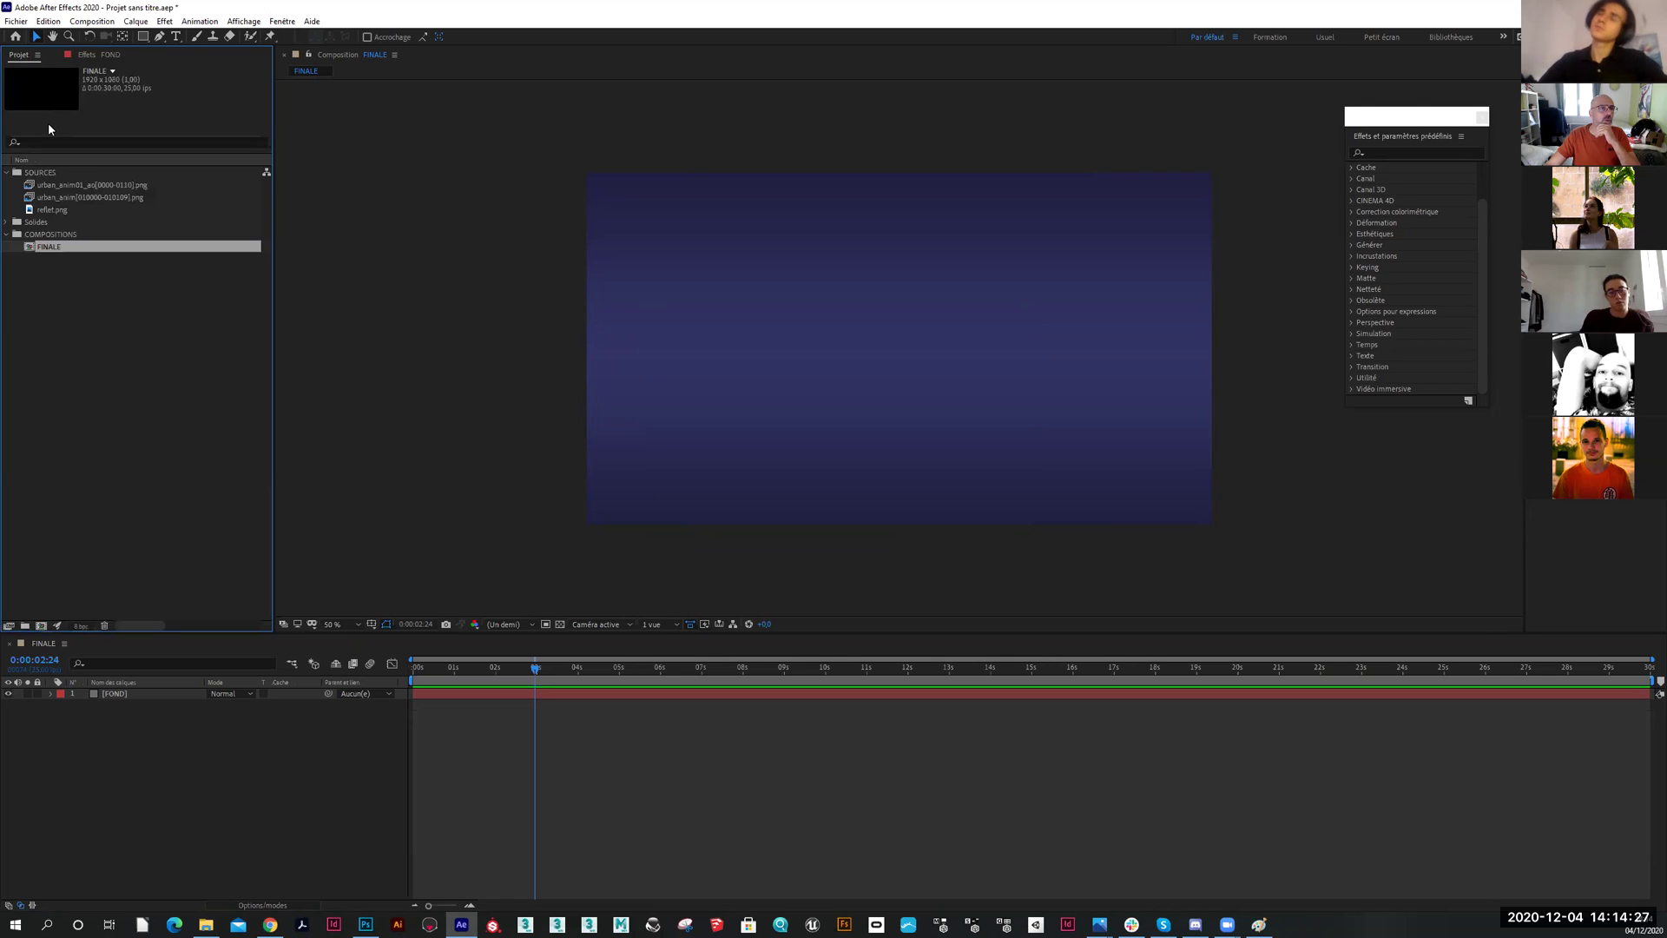
{"action": "left_click", "coordinate": [97, 55]}
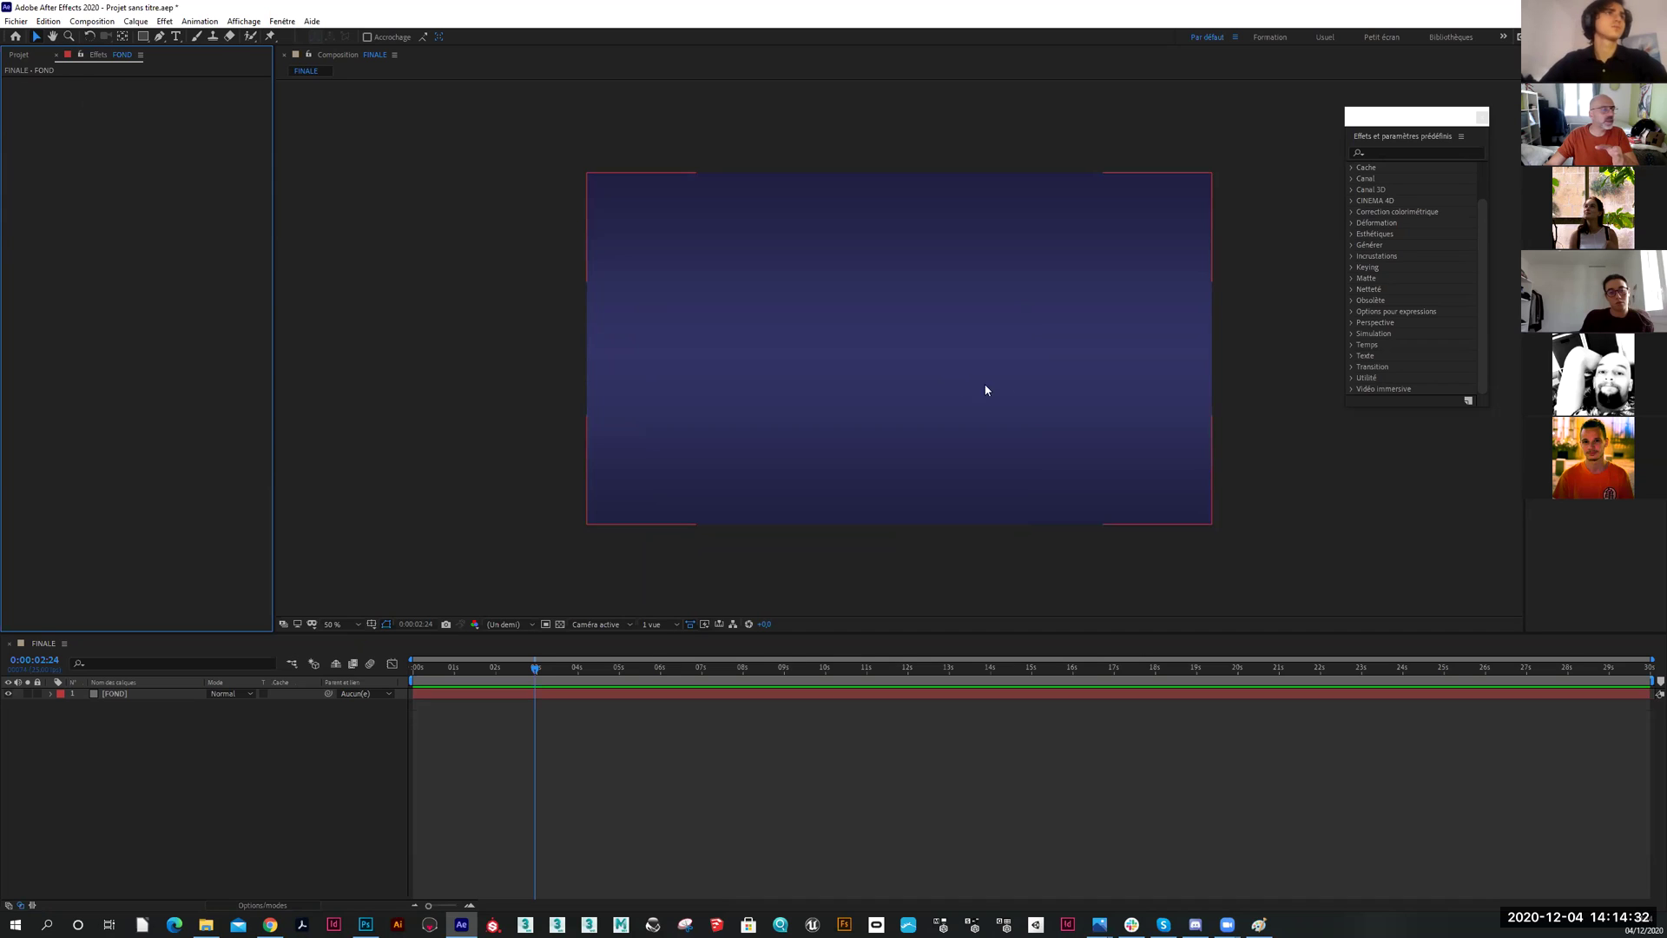
{"action": "left_click", "coordinate": [1377, 259]}
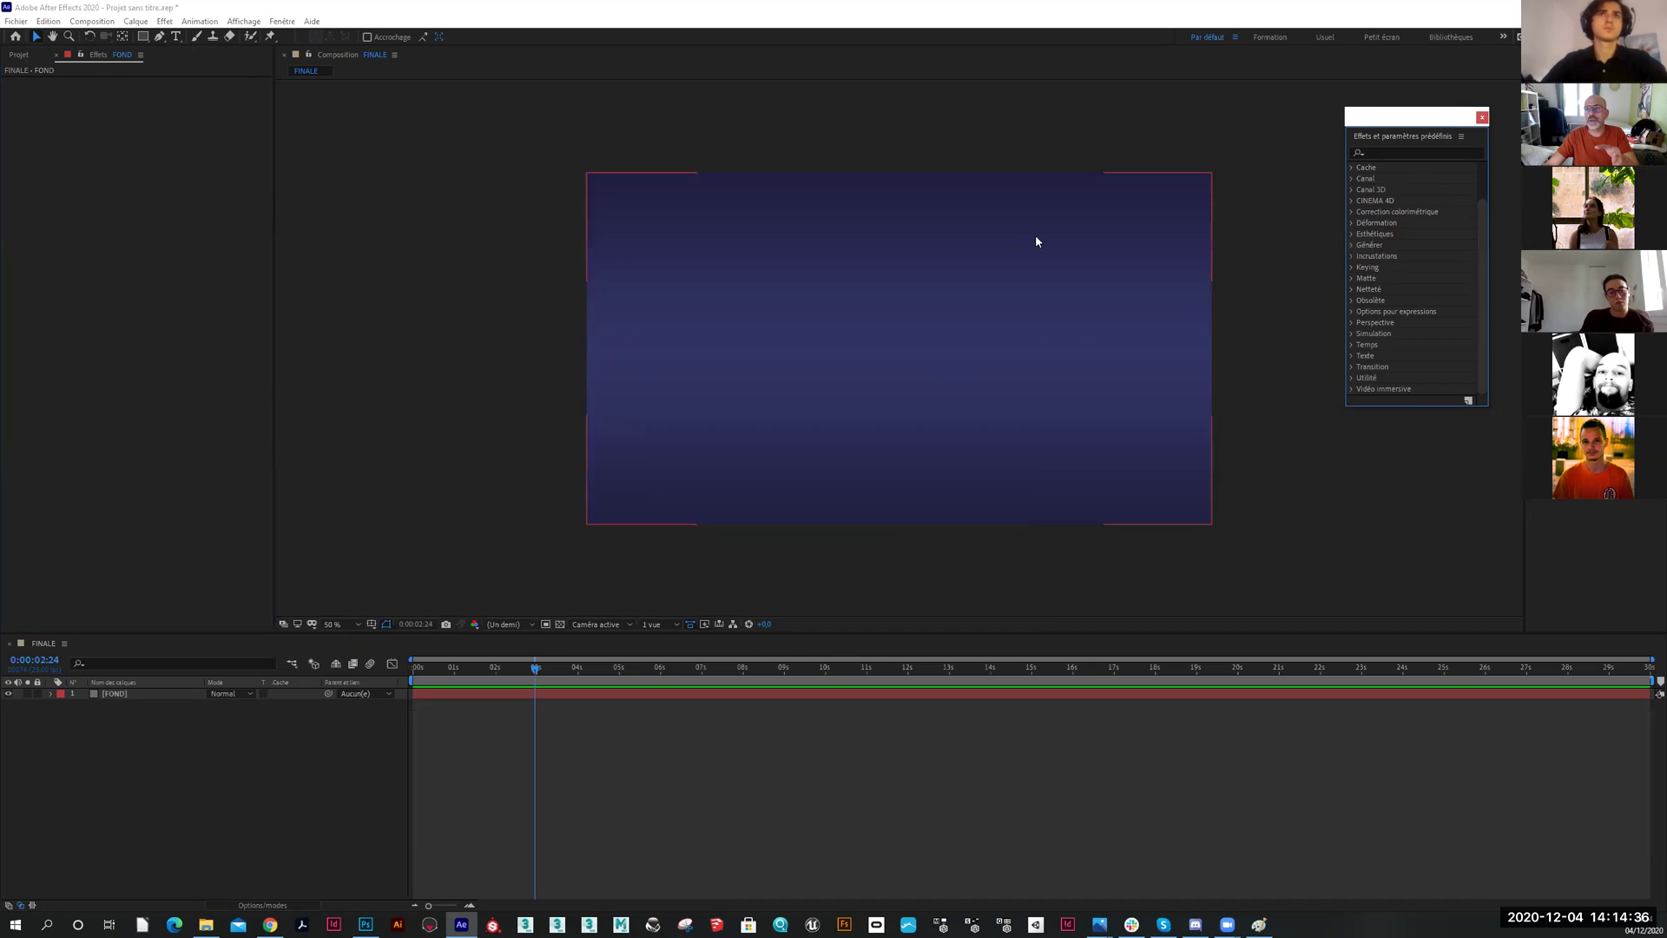
{"action": "left_click", "coordinate": [1352, 237]}
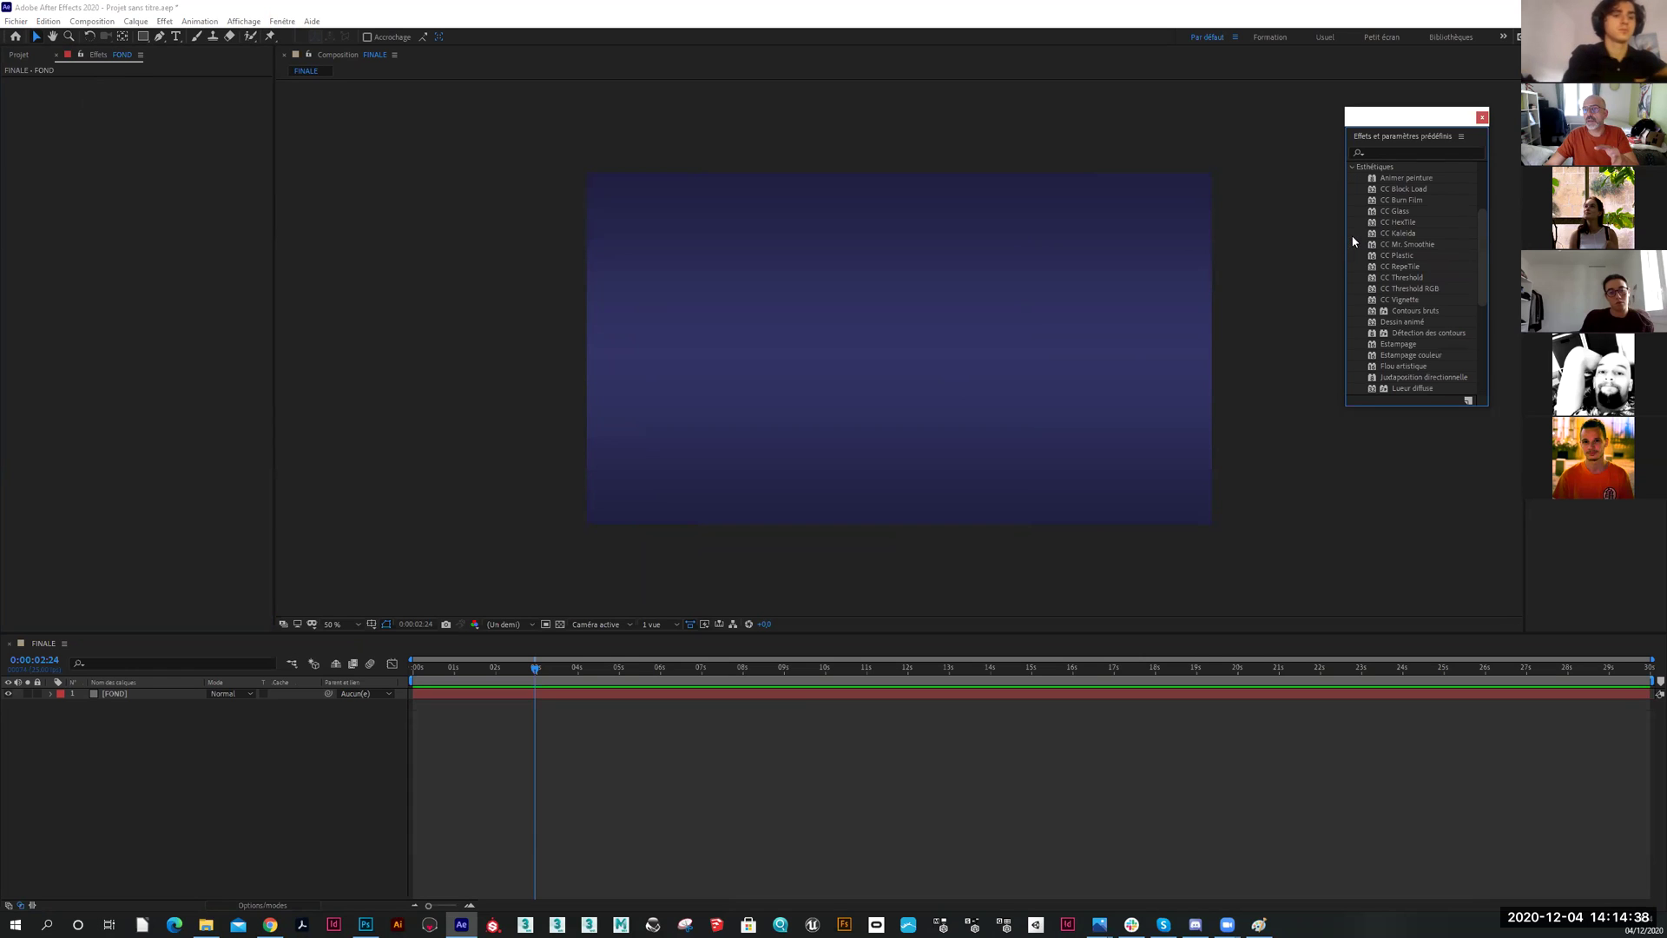
{"action": "left_click_drag", "start_coordinate": [1387, 254], "coordinate": [1129, 269]}
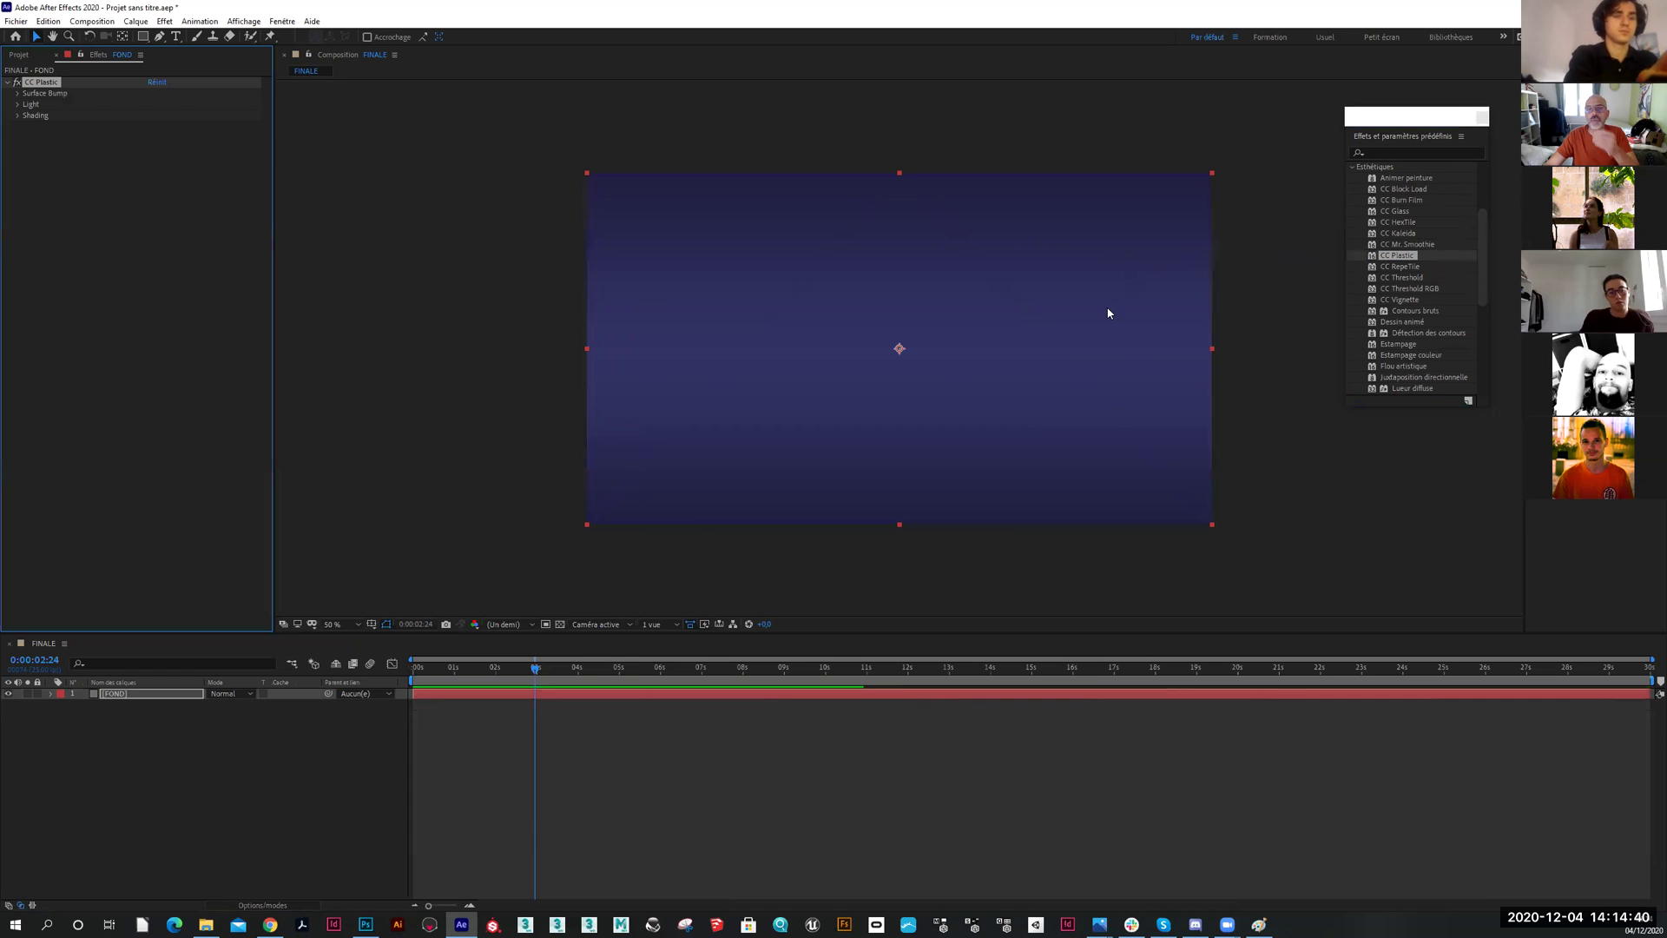
Undock the effect controls, dock them above the project panel, and regroup them as a tab beside Projet
{"action": "left_click", "coordinate": [19, 55]}
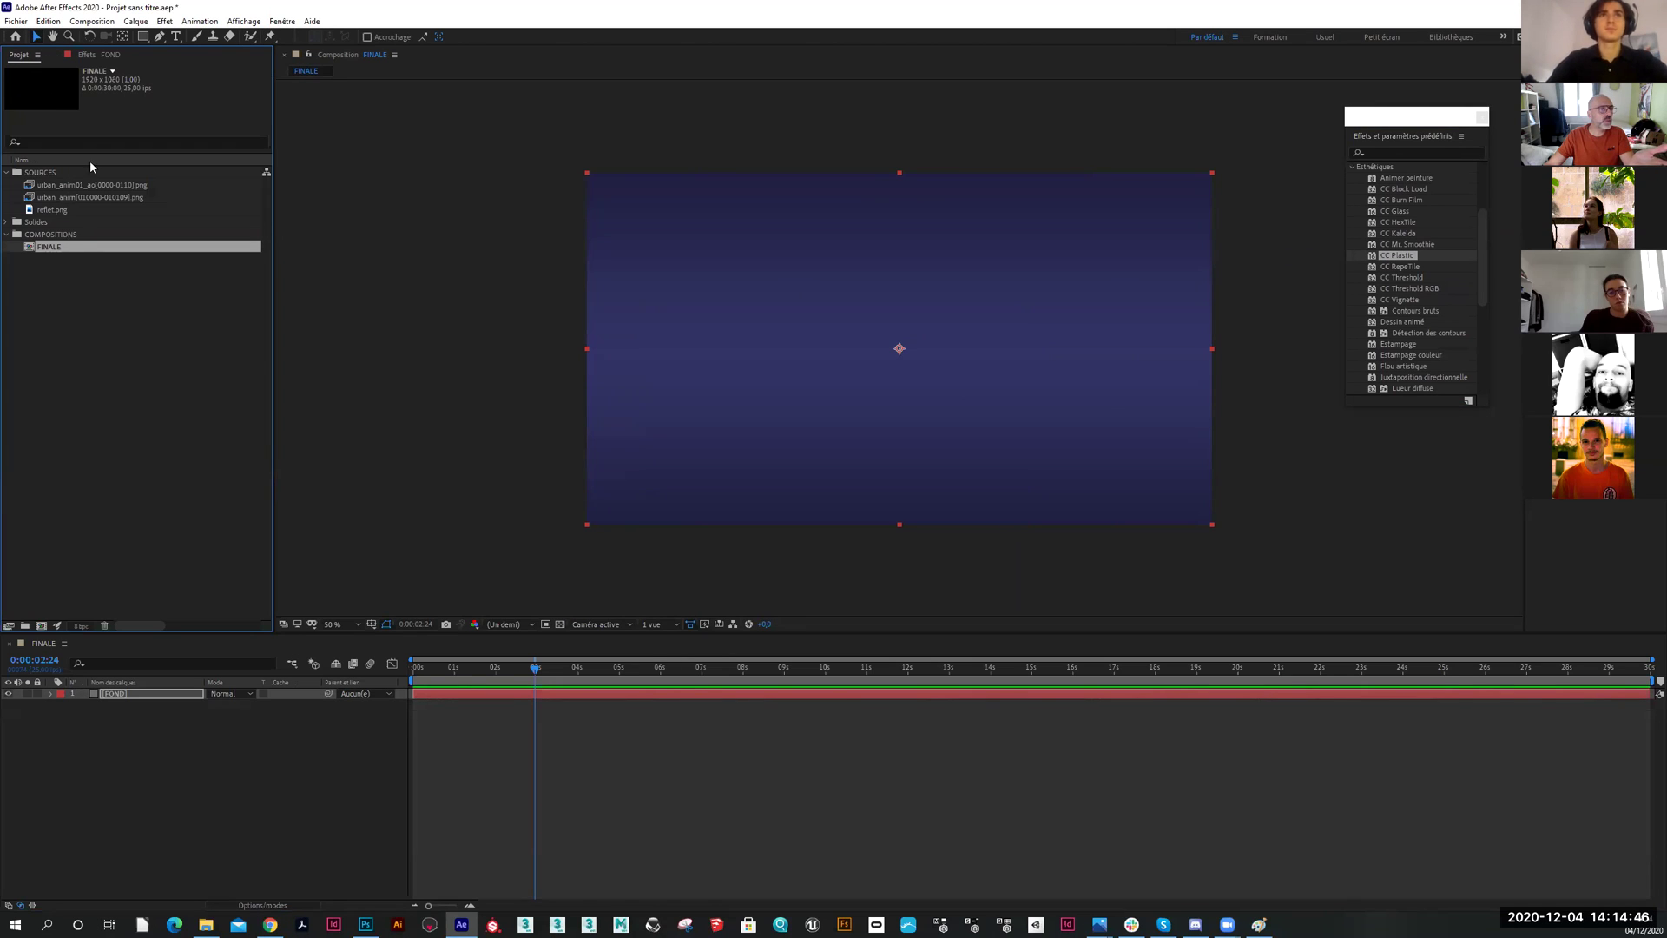
{"action": "left_click_drag", "start_coordinate": [98, 55], "coordinate": [52, 348]}
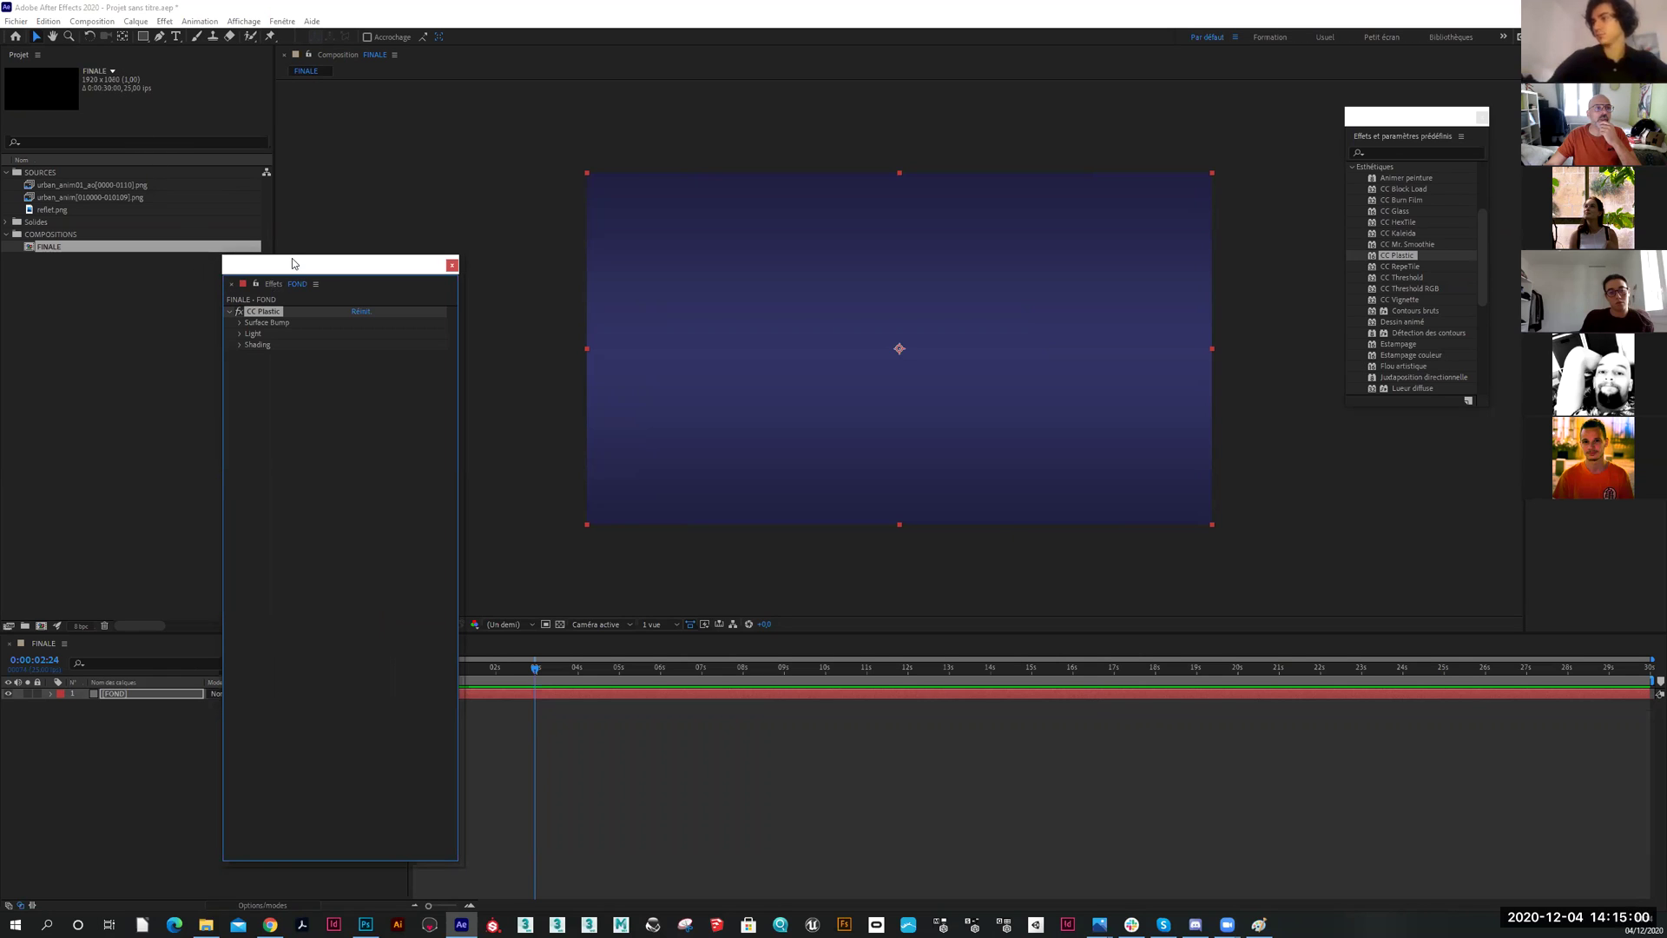
{"action": "left_click_drag", "start_coordinate": [291, 258], "coordinate": [167, 97]}
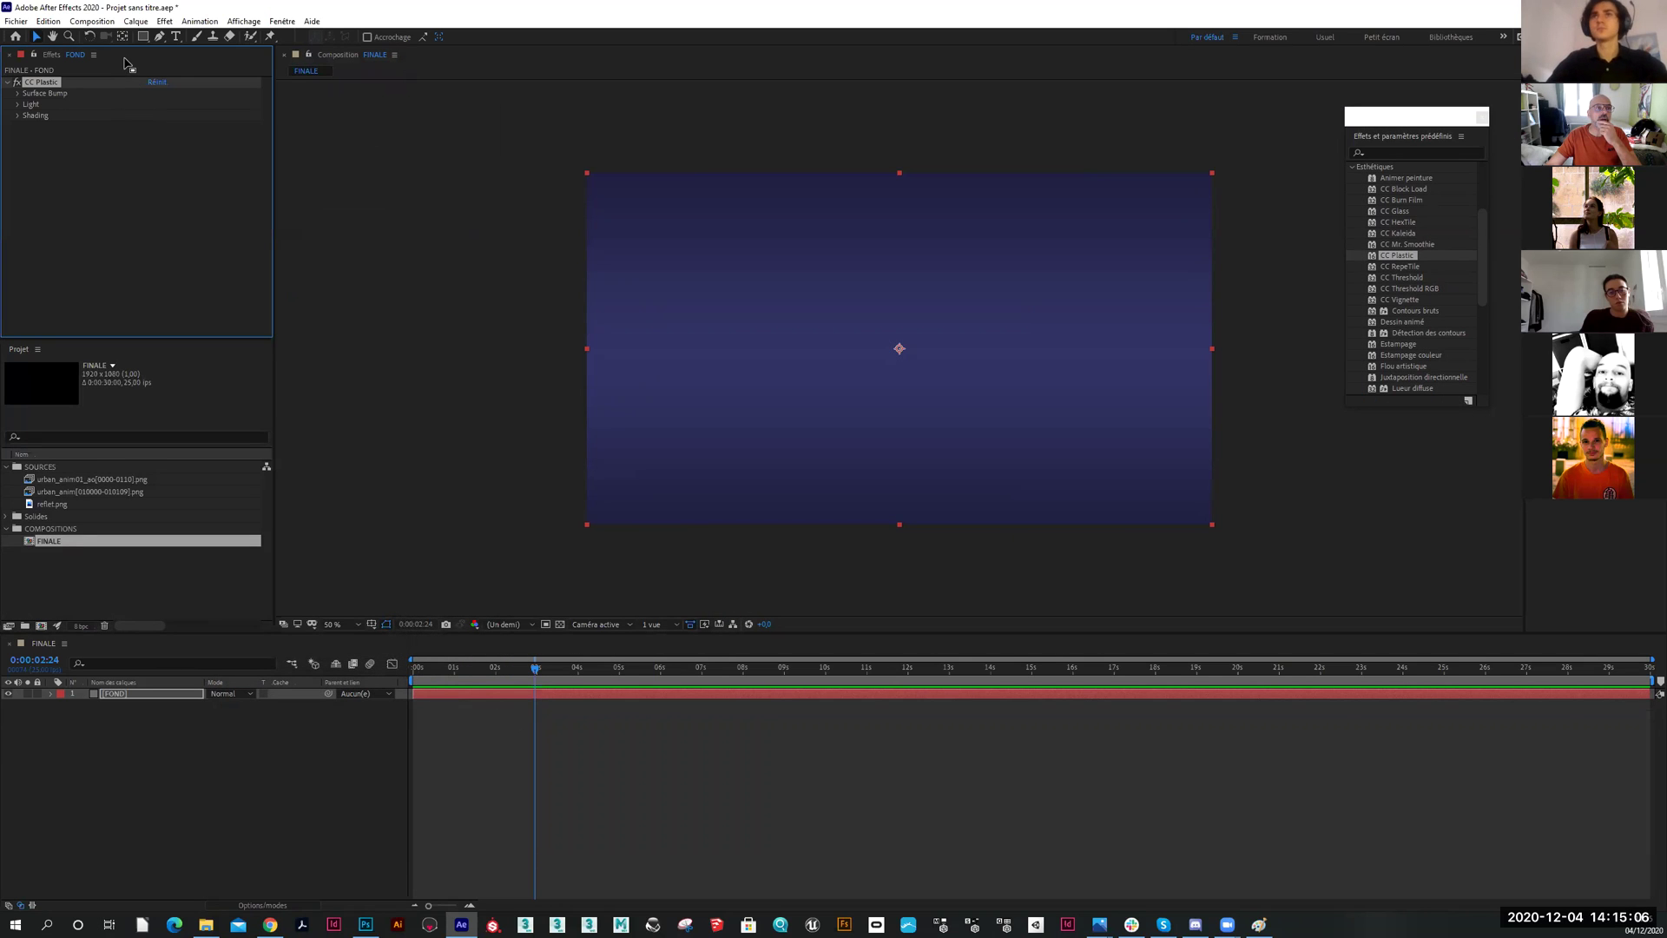
{"action": "left_click_drag", "start_coordinate": [128, 63], "coordinate": [46, 349]}
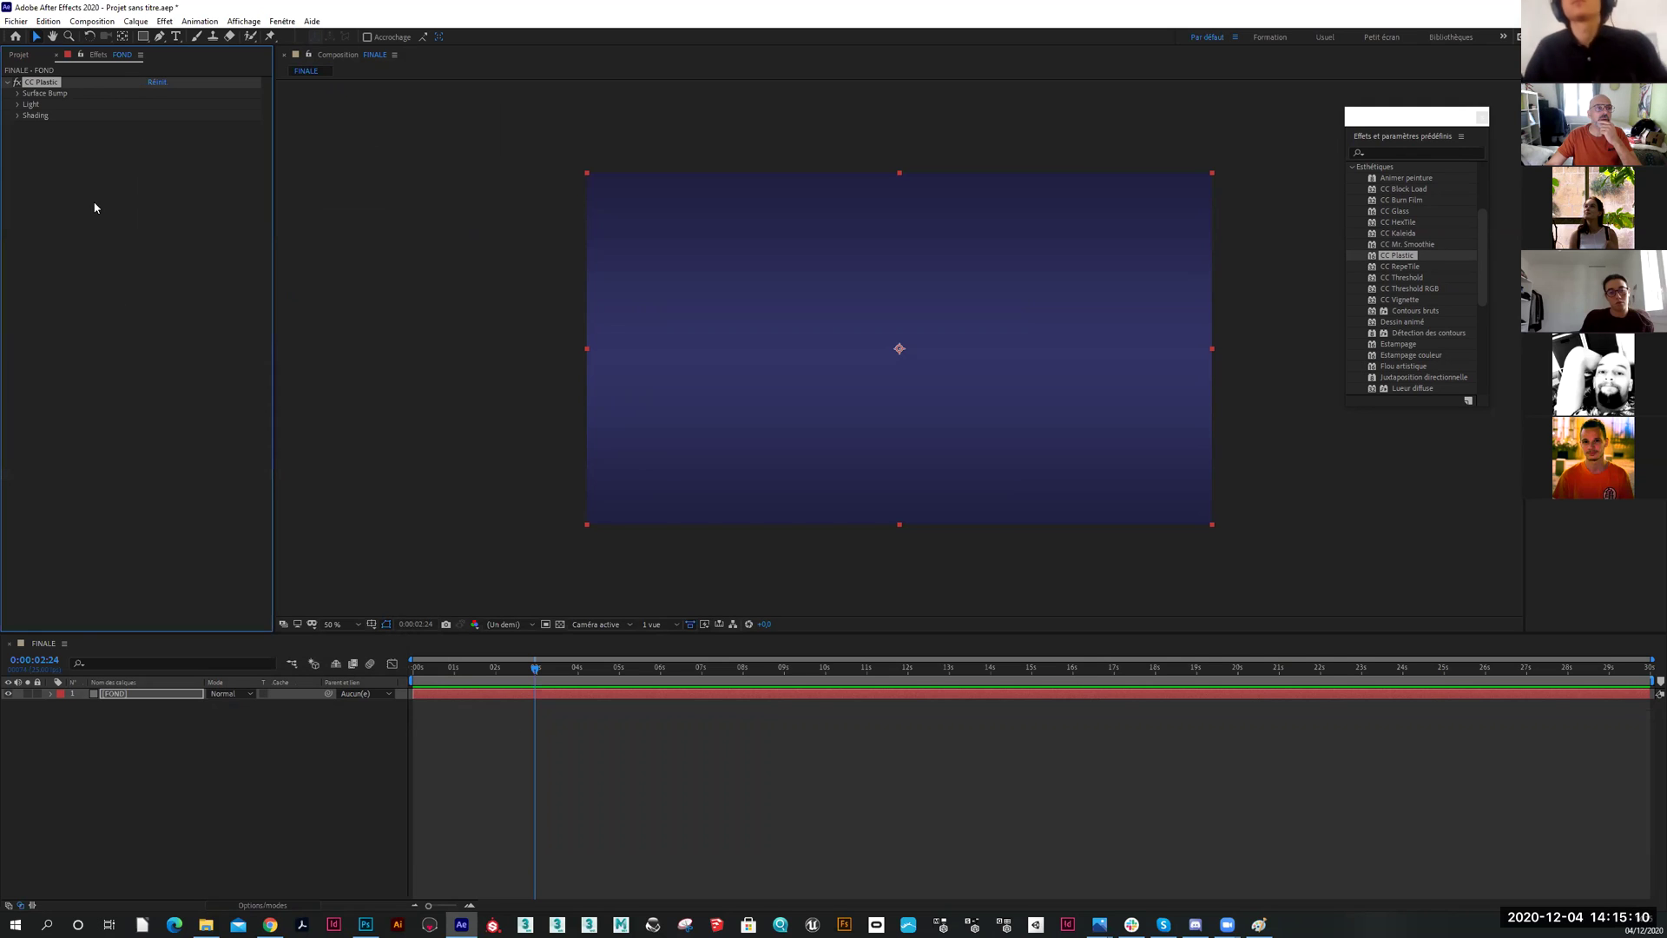
{"action": "left_click", "coordinate": [19, 56]}
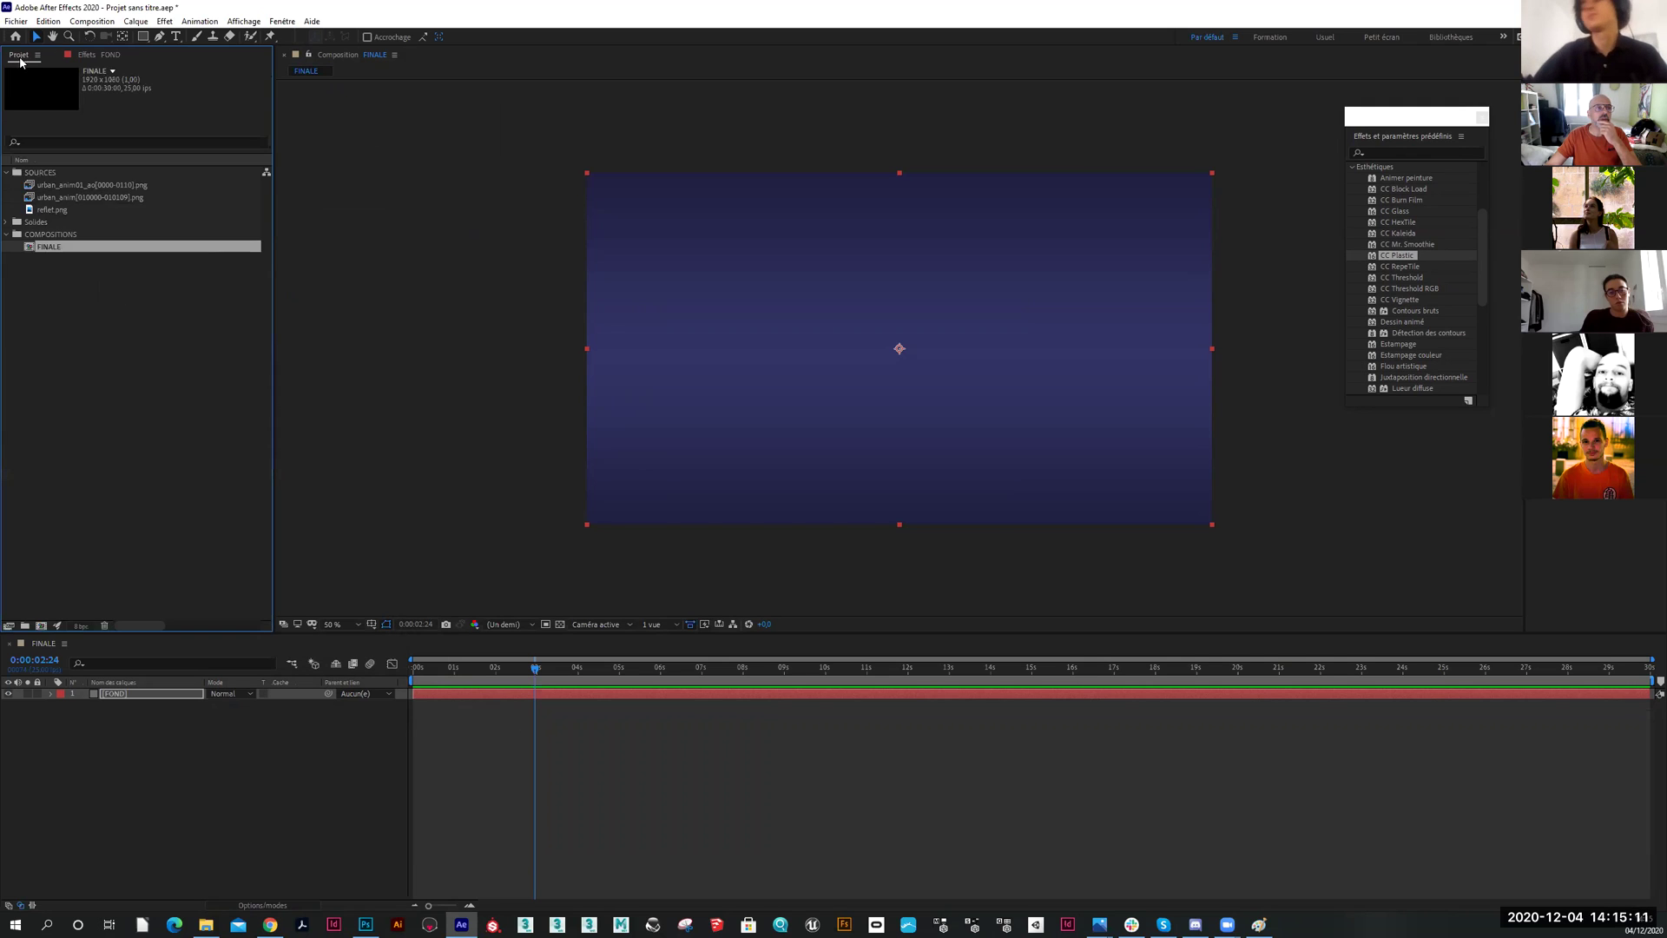
{"action": "left_click", "coordinate": [101, 56]}
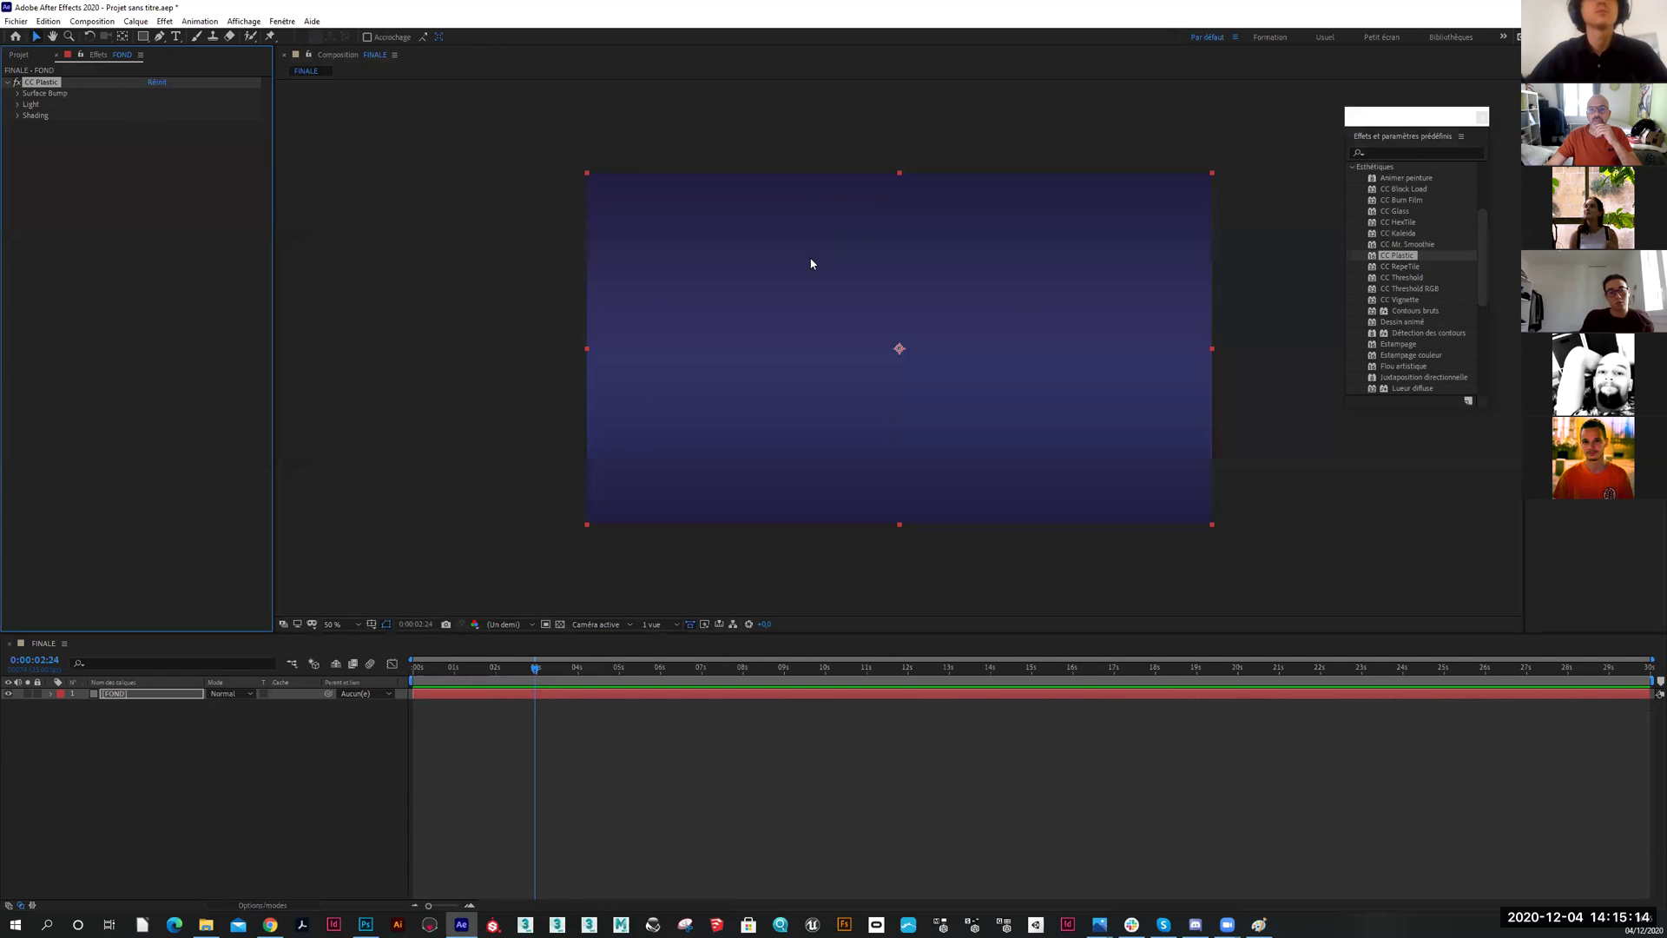
Deselect the FOND layer and bring up the project's sources and compositions
{"action": "left_click", "coordinate": [352, 761]}
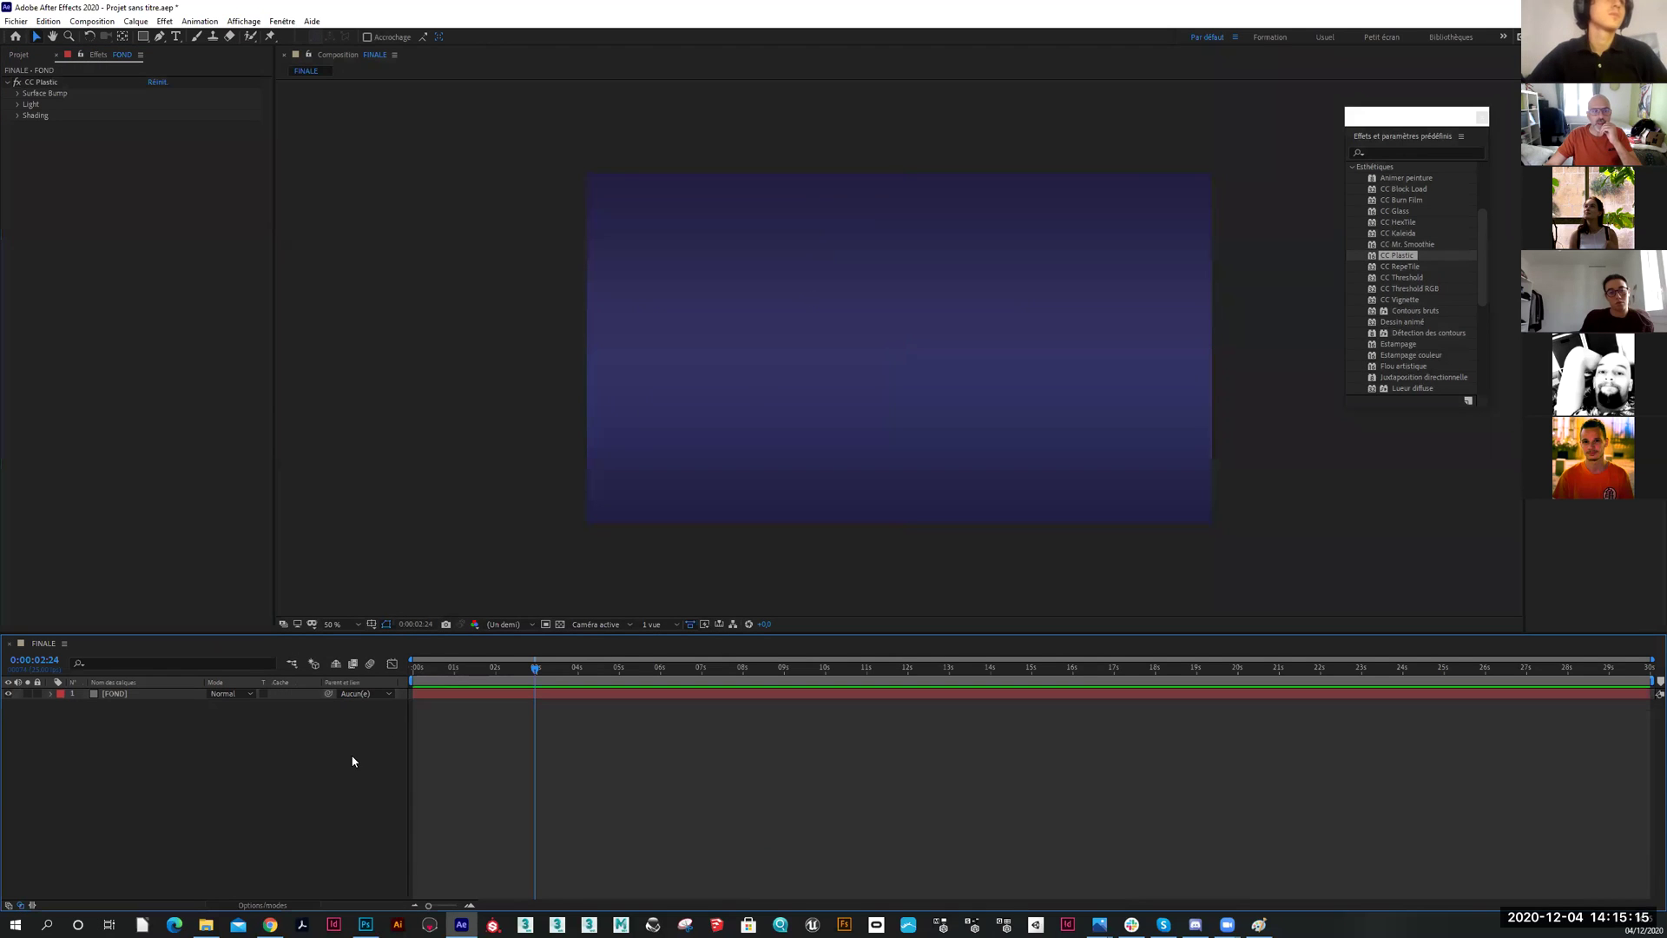
{"action": "left_click", "coordinate": [35, 54]}
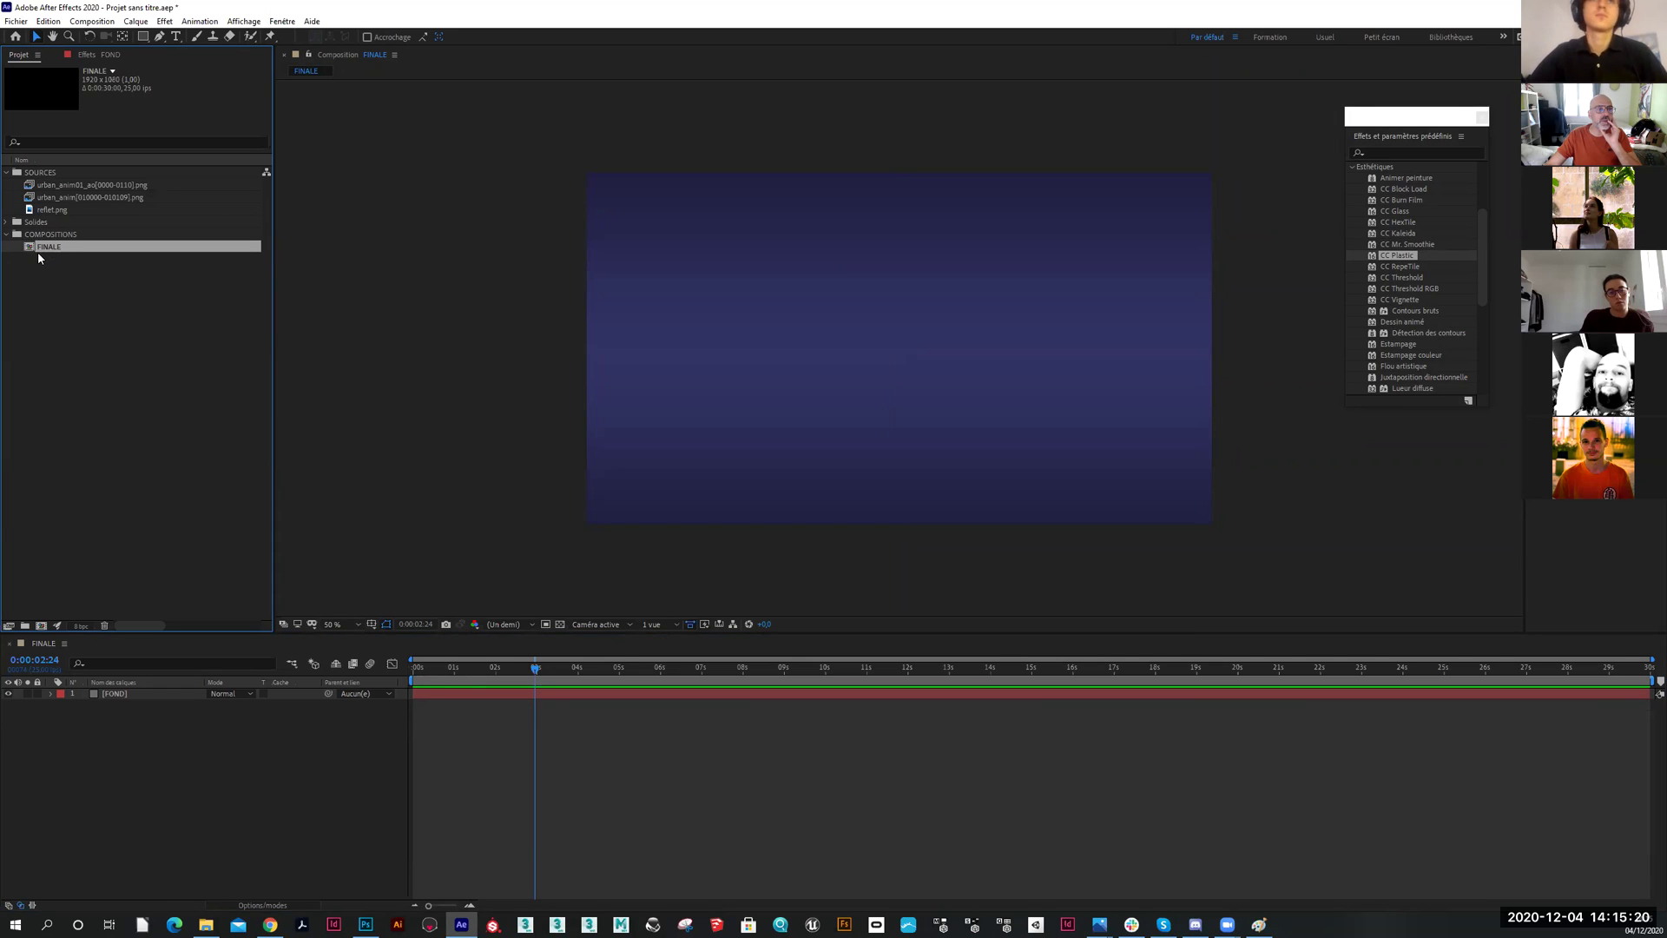
Compare the two urban_anim image sequences in the SOURCES folder and check the matching city render in Photoshop
{"action": "left_click", "coordinate": [45, 188]}
{"action": "left_click", "coordinate": [49, 198]}
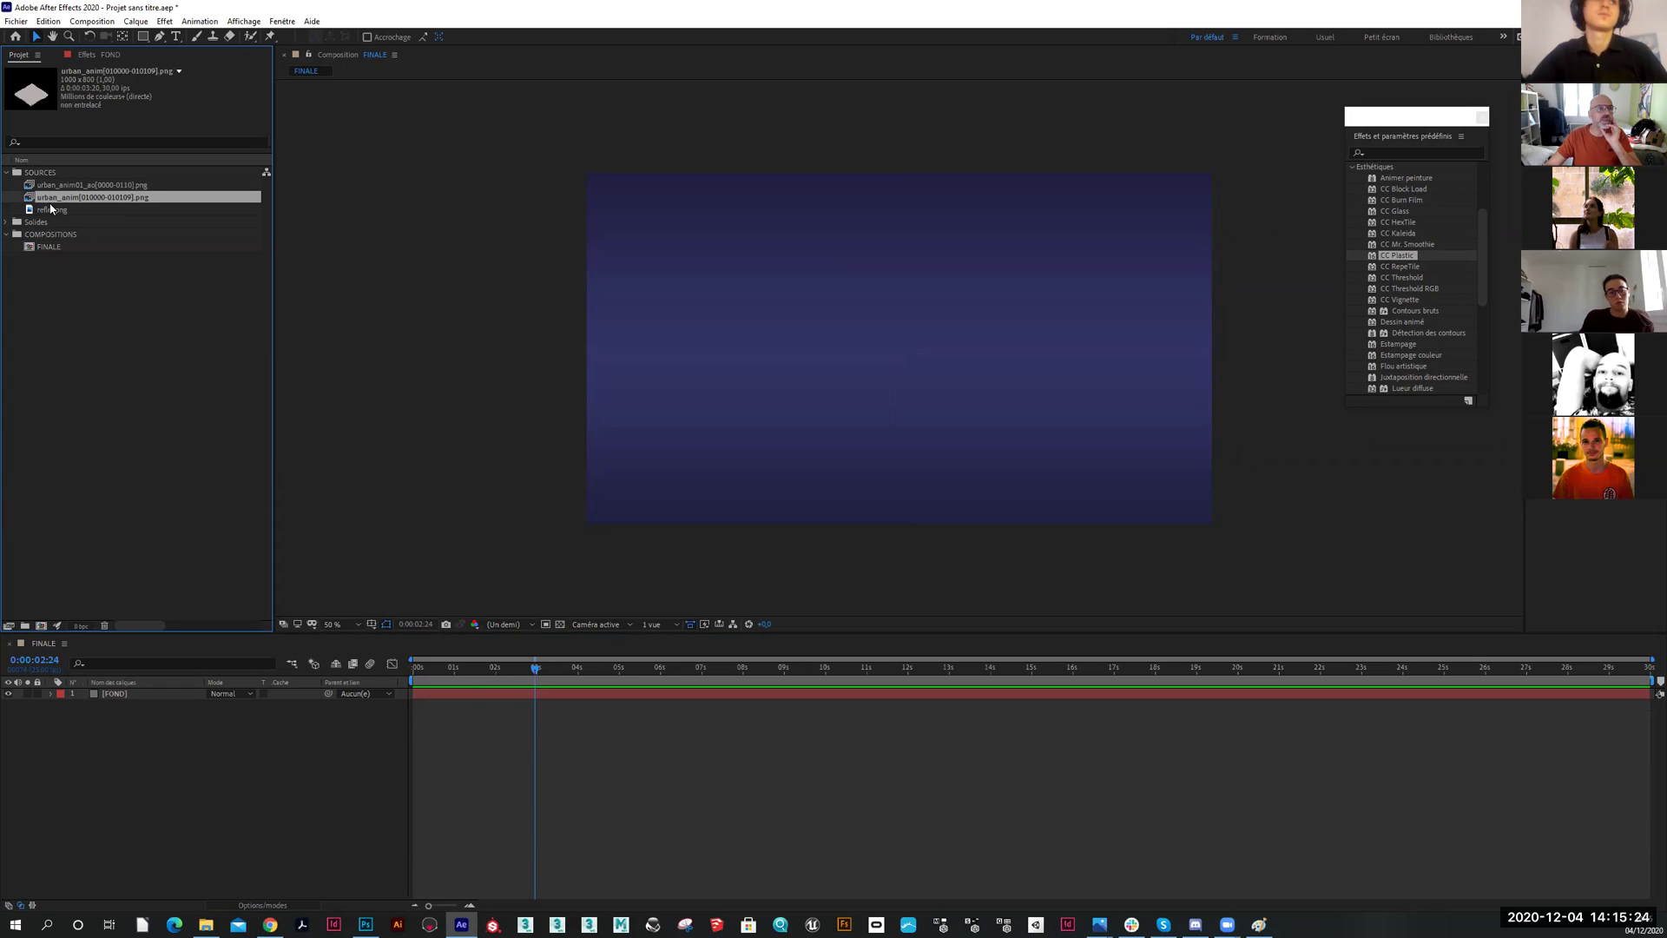
{"action": "left_click", "coordinate": [49, 189]}
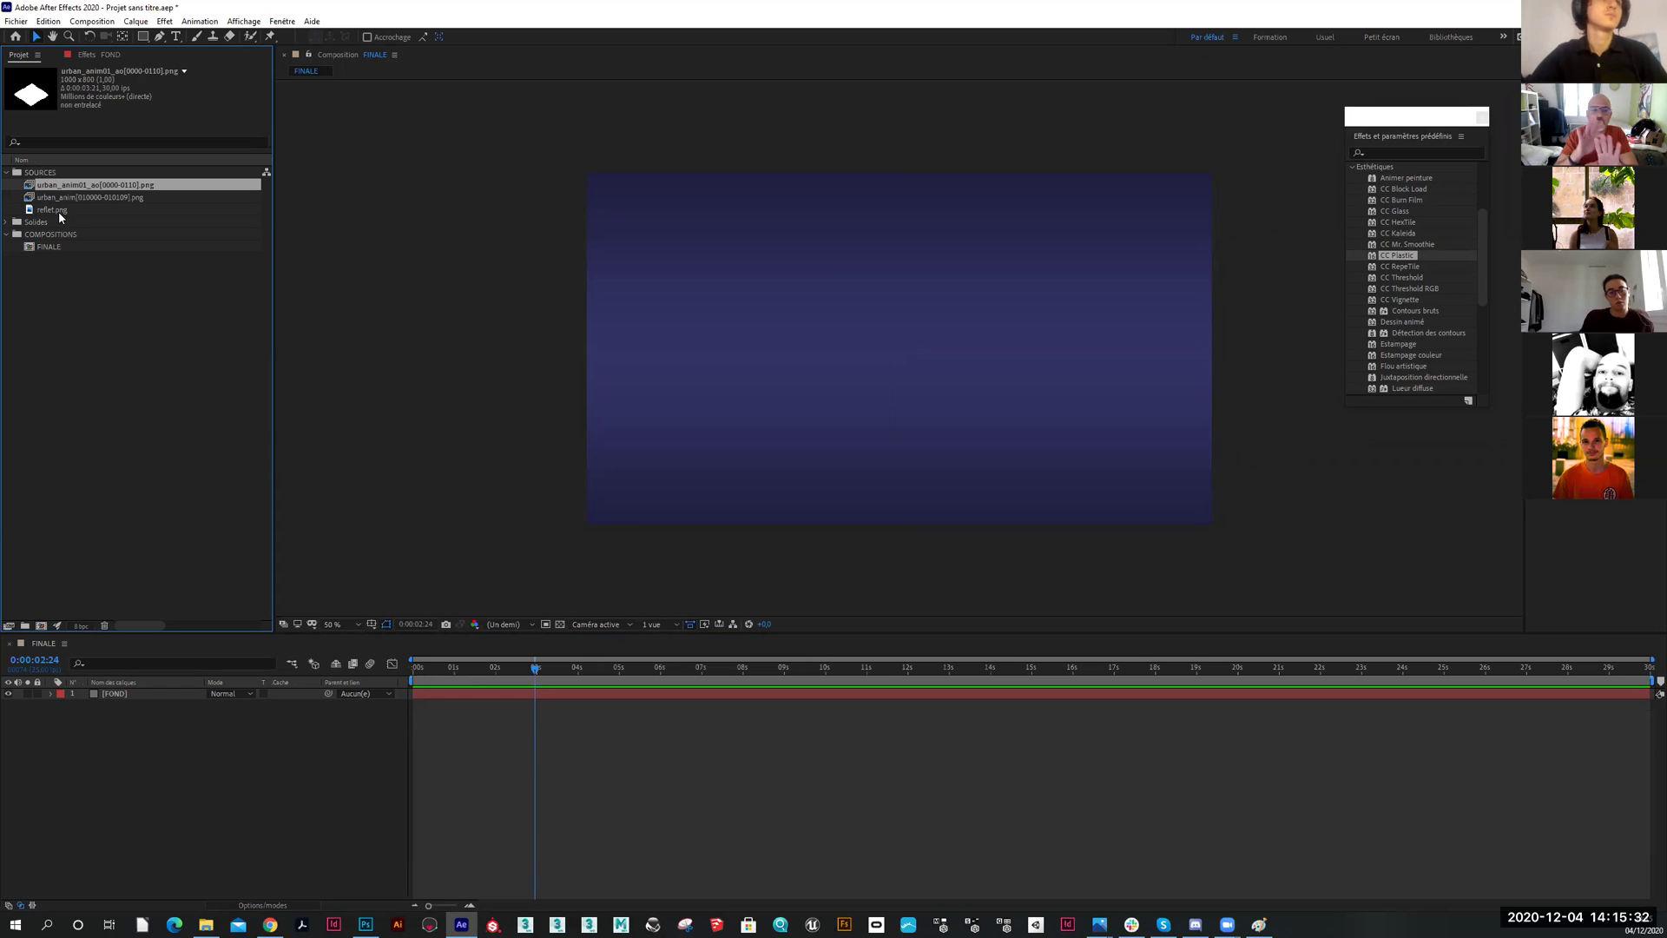
{"action": "left_click", "coordinate": [365, 923]}
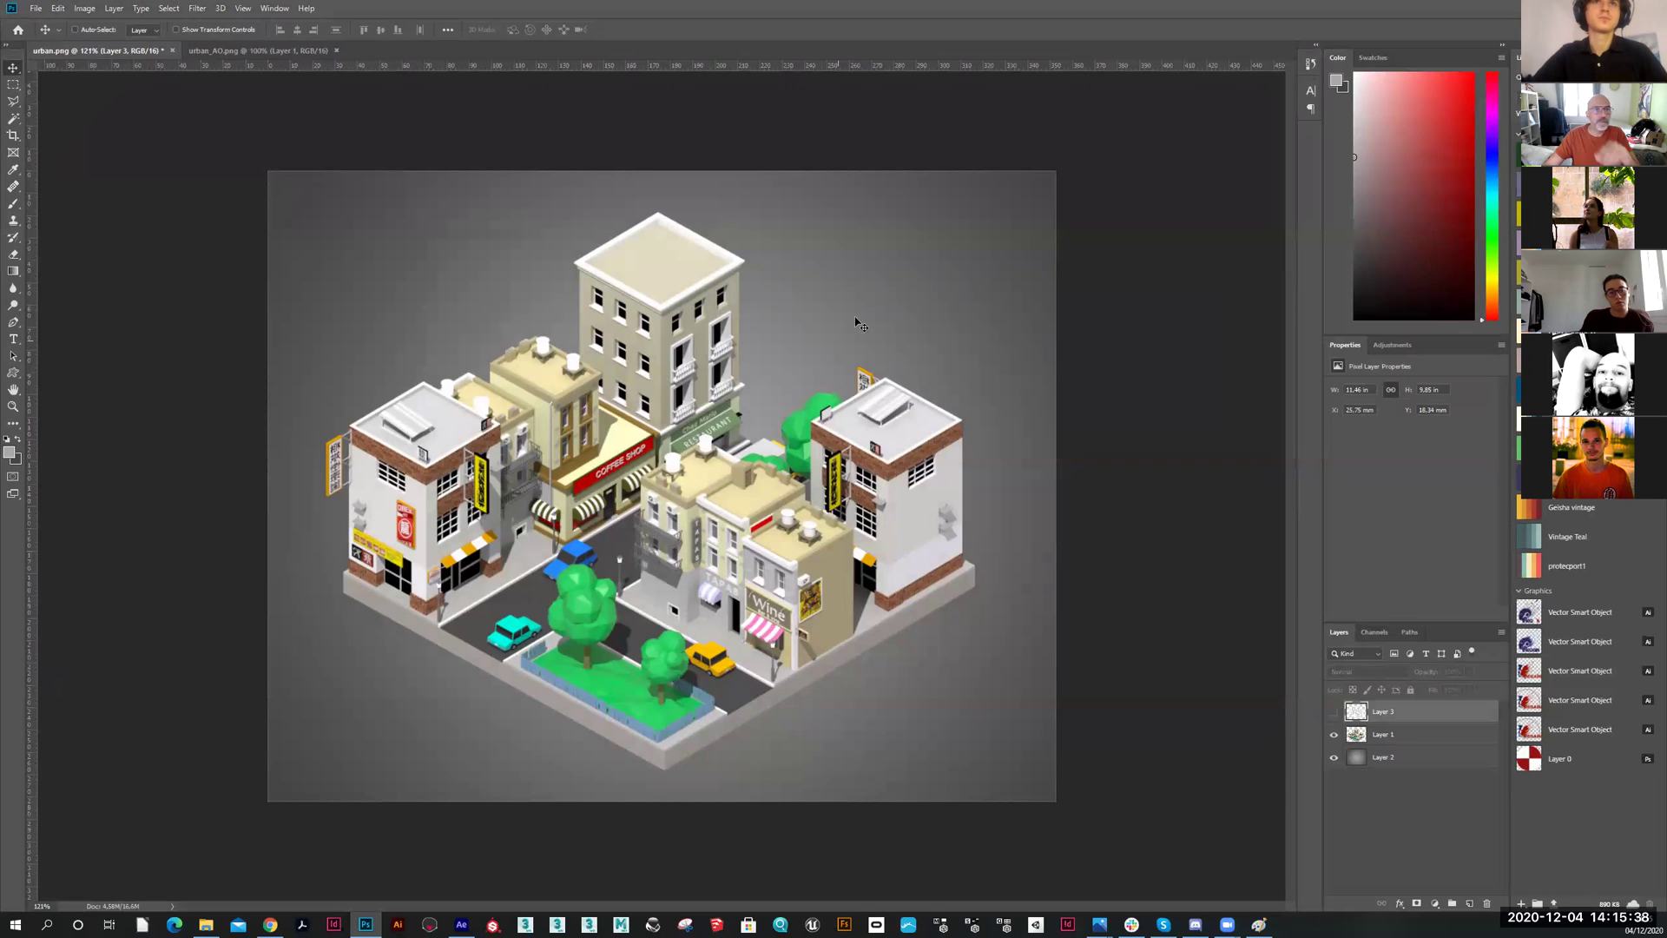
{"action": "key", "text": "alt+Tab"}
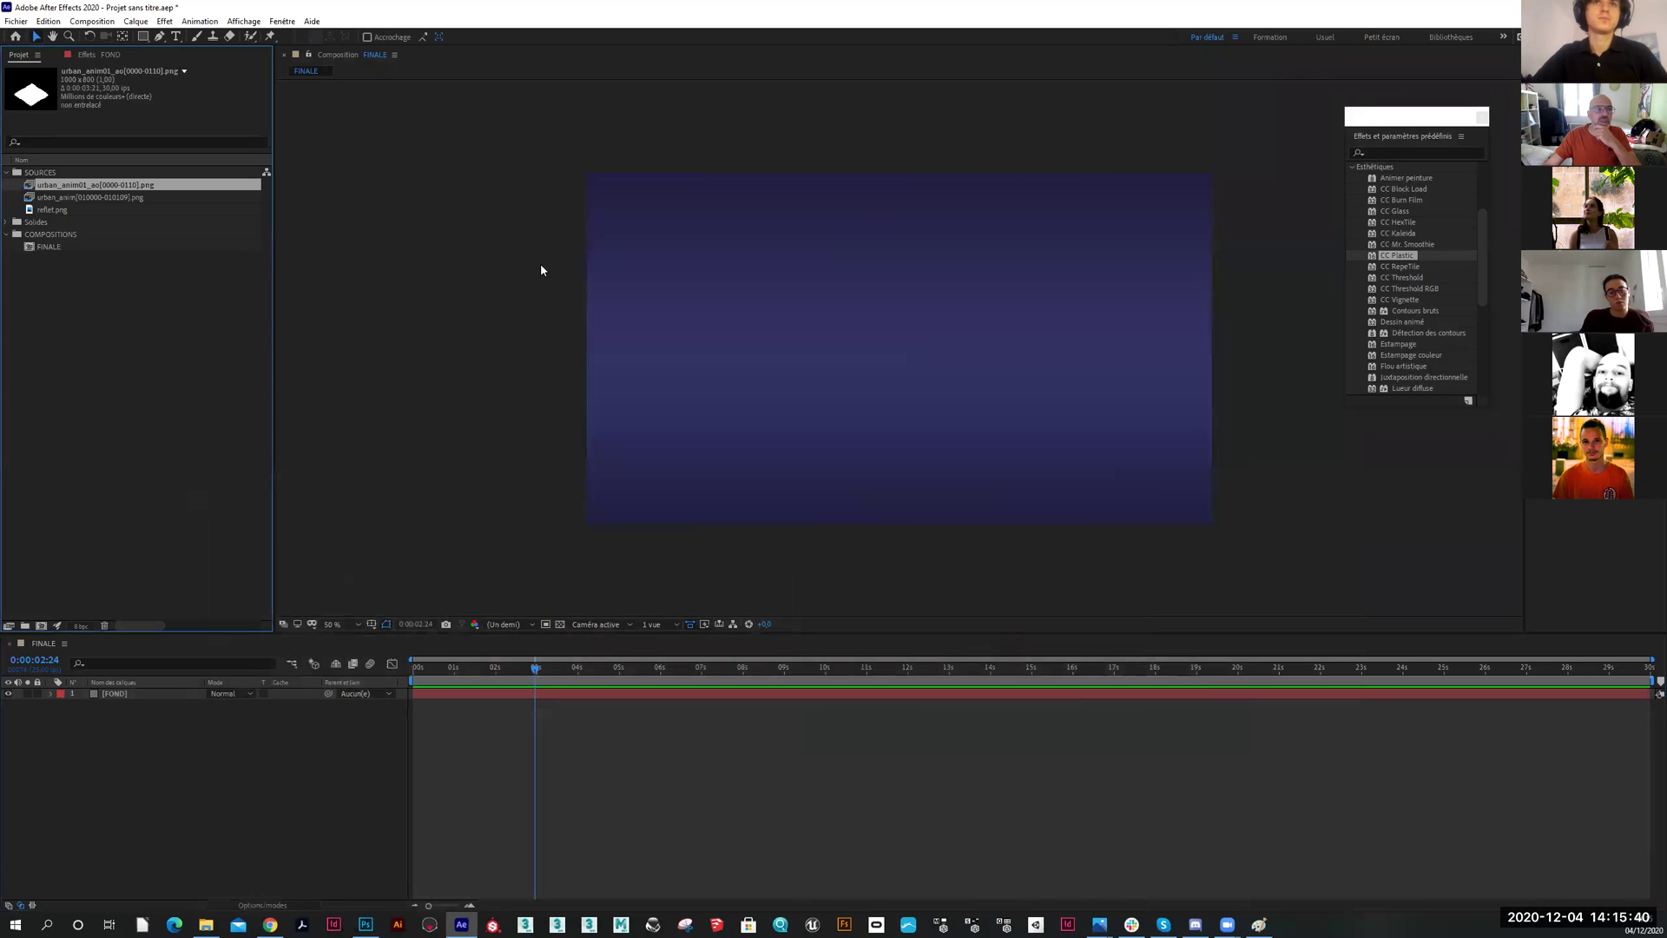
{"action": "left_click", "coordinate": [85, 197]}
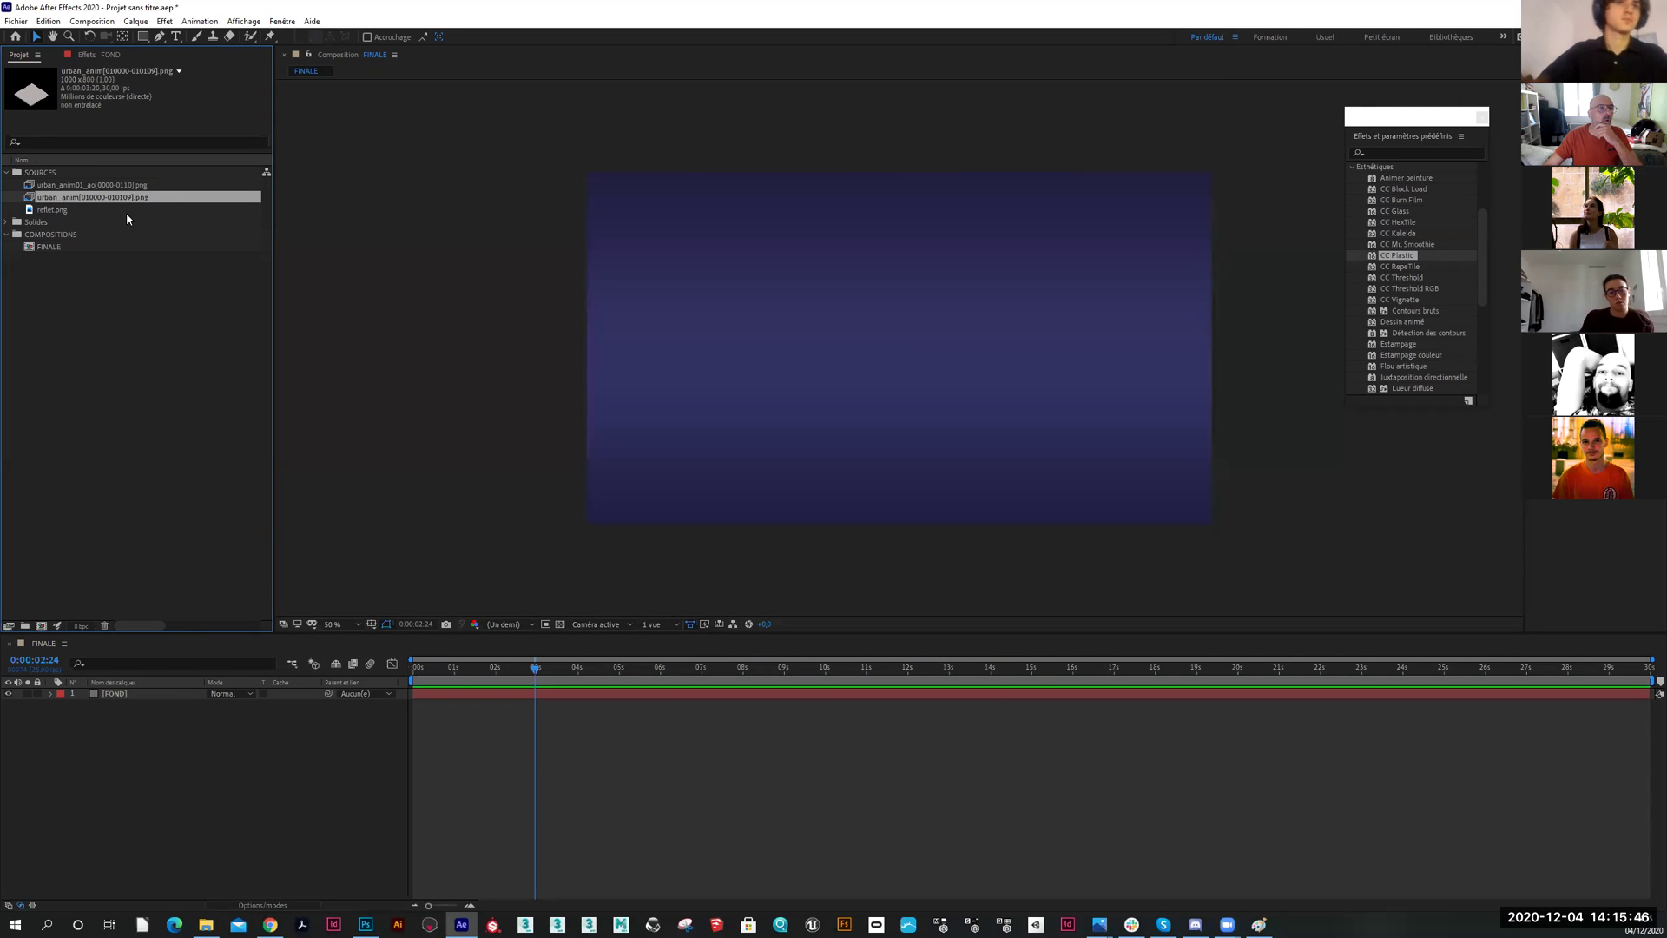
{"action": "left_click_drag", "start_coordinate": [97, 200], "coordinate": [42, 624]}
{"action": "key", "text": "period"}
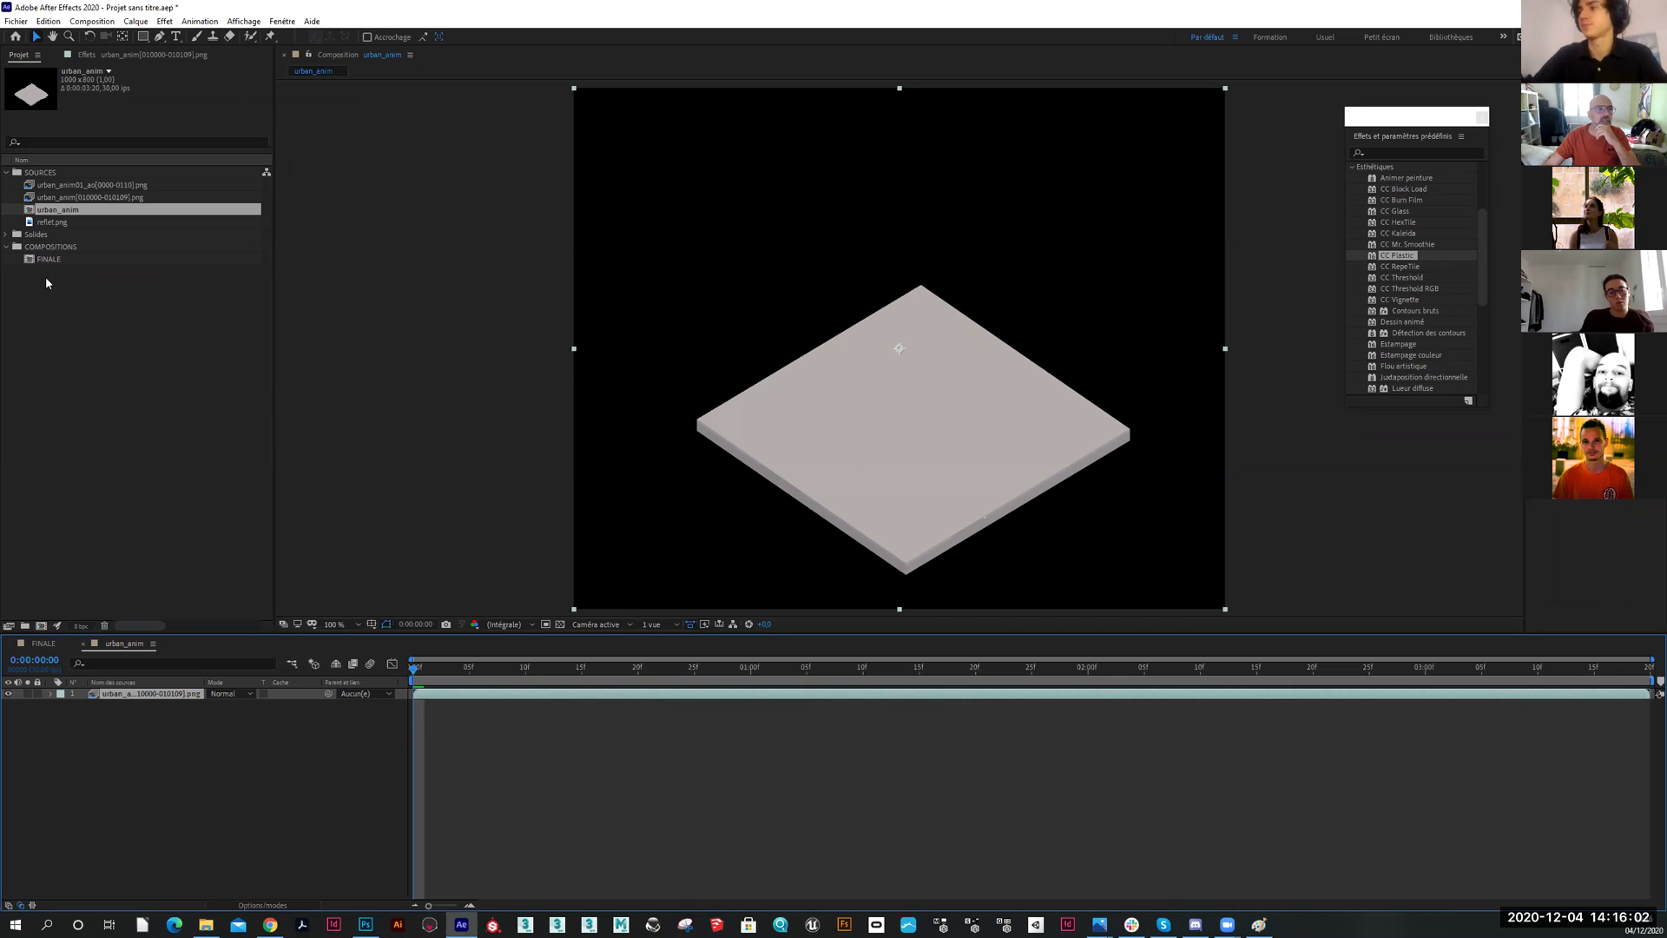
{"action": "left_click_drag", "start_coordinate": [56, 212], "coordinate": [55, 248]}
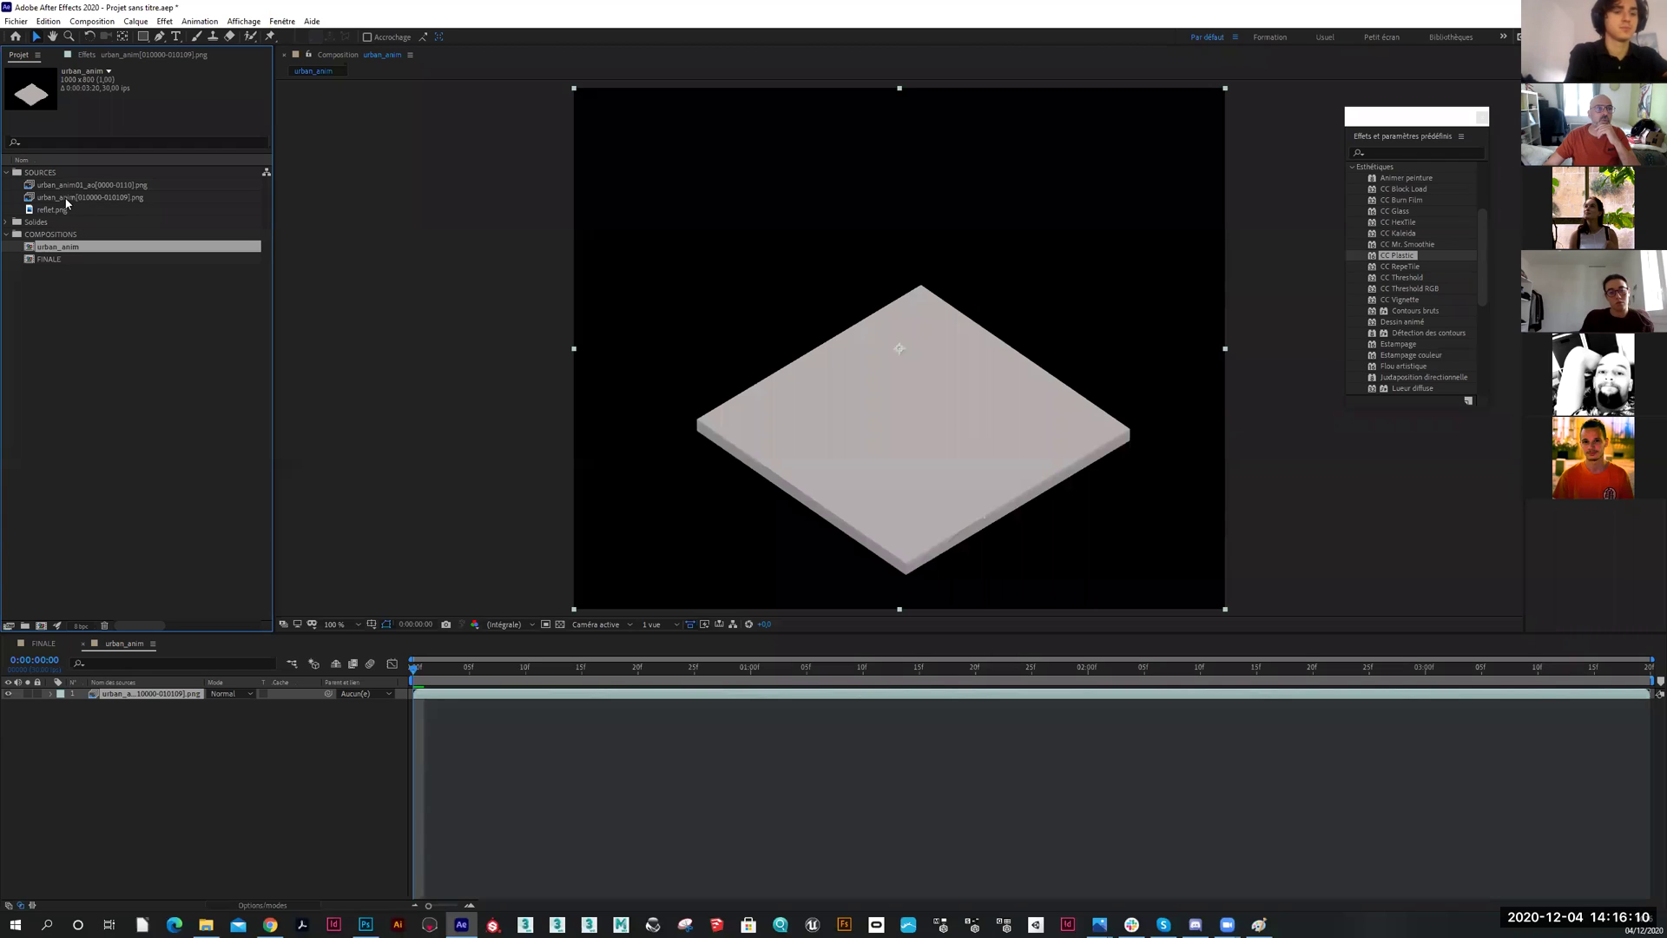
Add the urban_anim01_ao[0000-0110].png sequence above the colour sequence in urban_anim and compare the two layers around 0:00:02:12
{"action": "left_click_drag", "start_coordinate": [74, 190], "coordinate": [116, 697]}
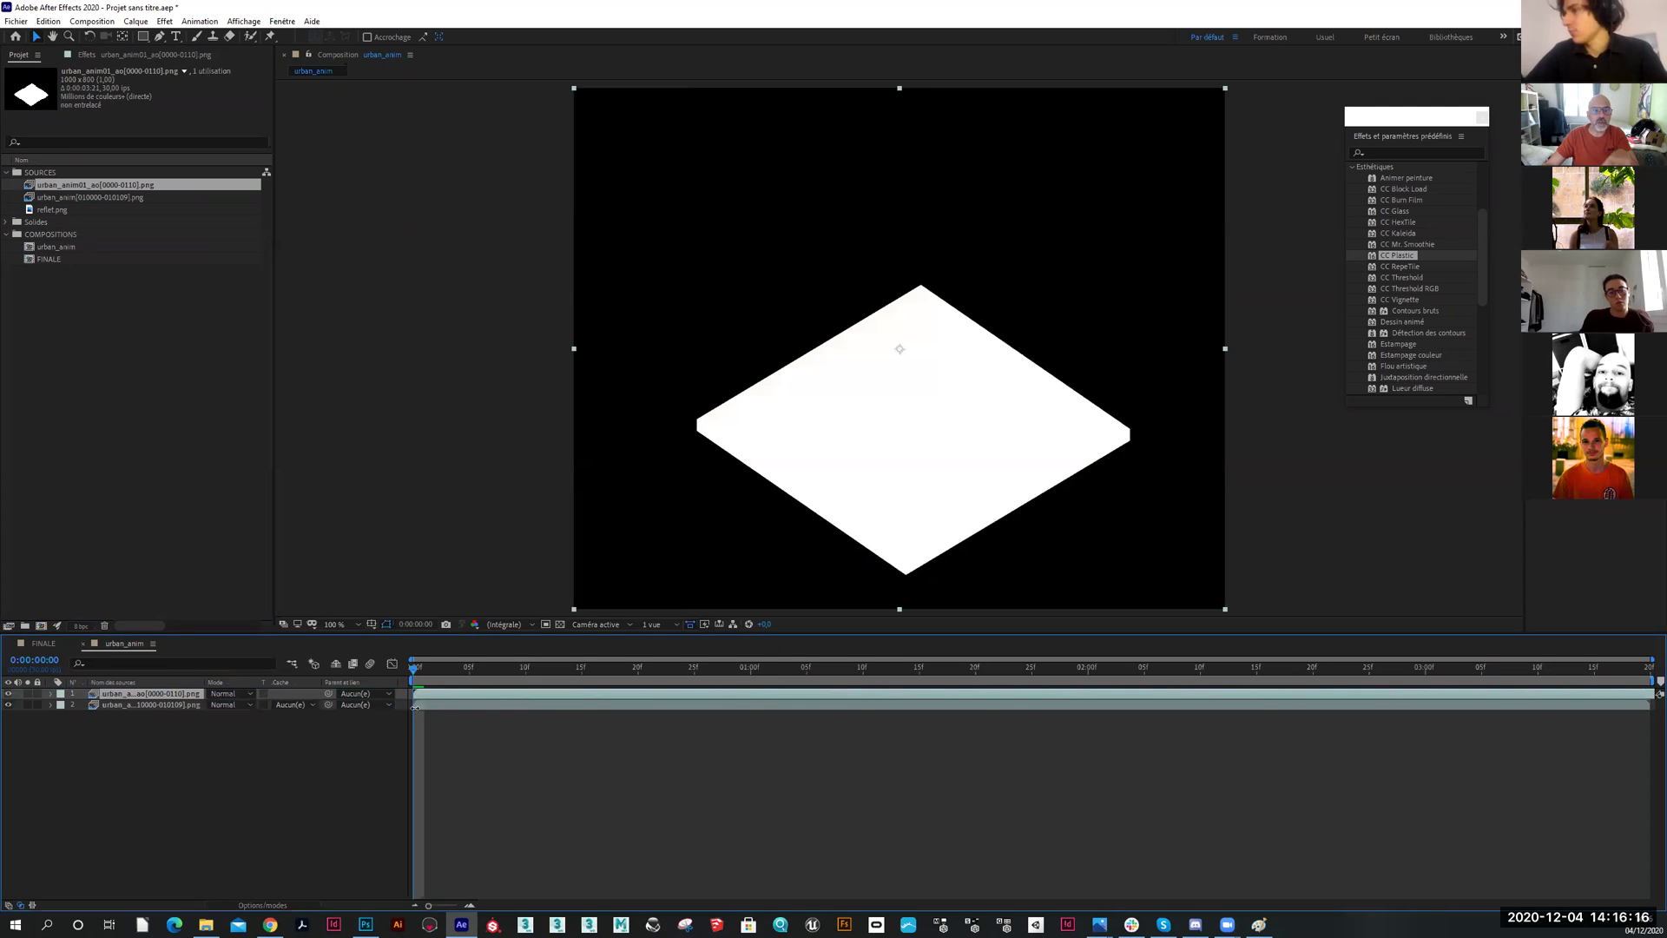
{"action": "left_click_drag", "start_coordinate": [415, 667], "coordinate": [1222, 657]}
{"action": "left_click", "coordinate": [7, 694]}
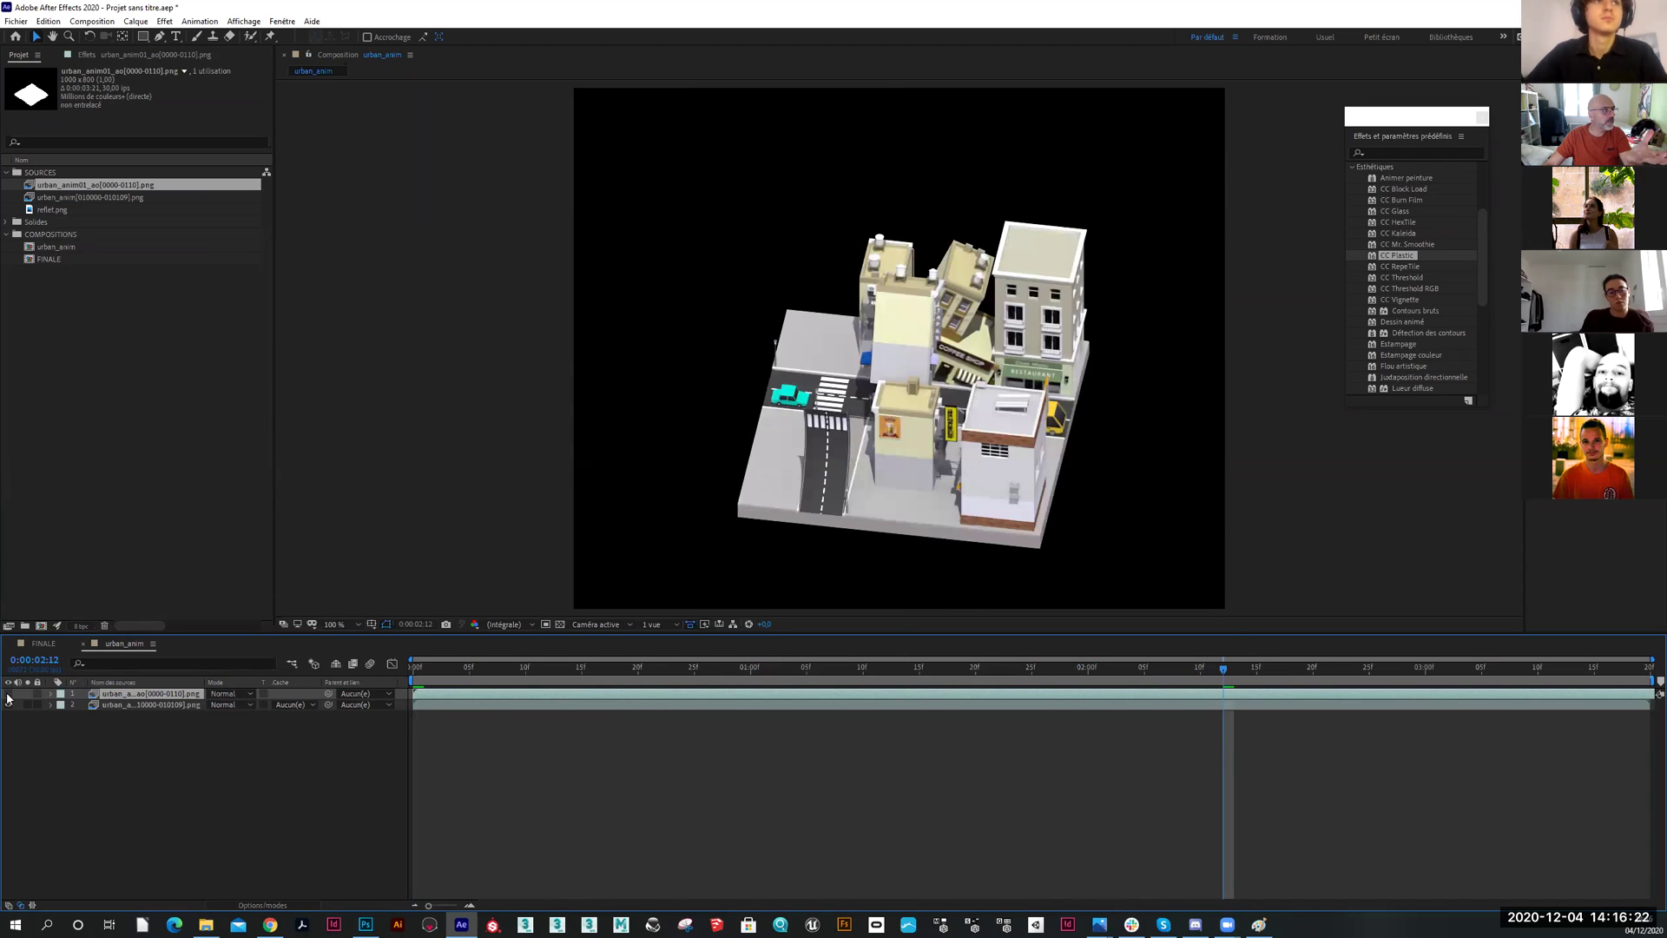
{"action": "left_click", "coordinate": [8, 694]}
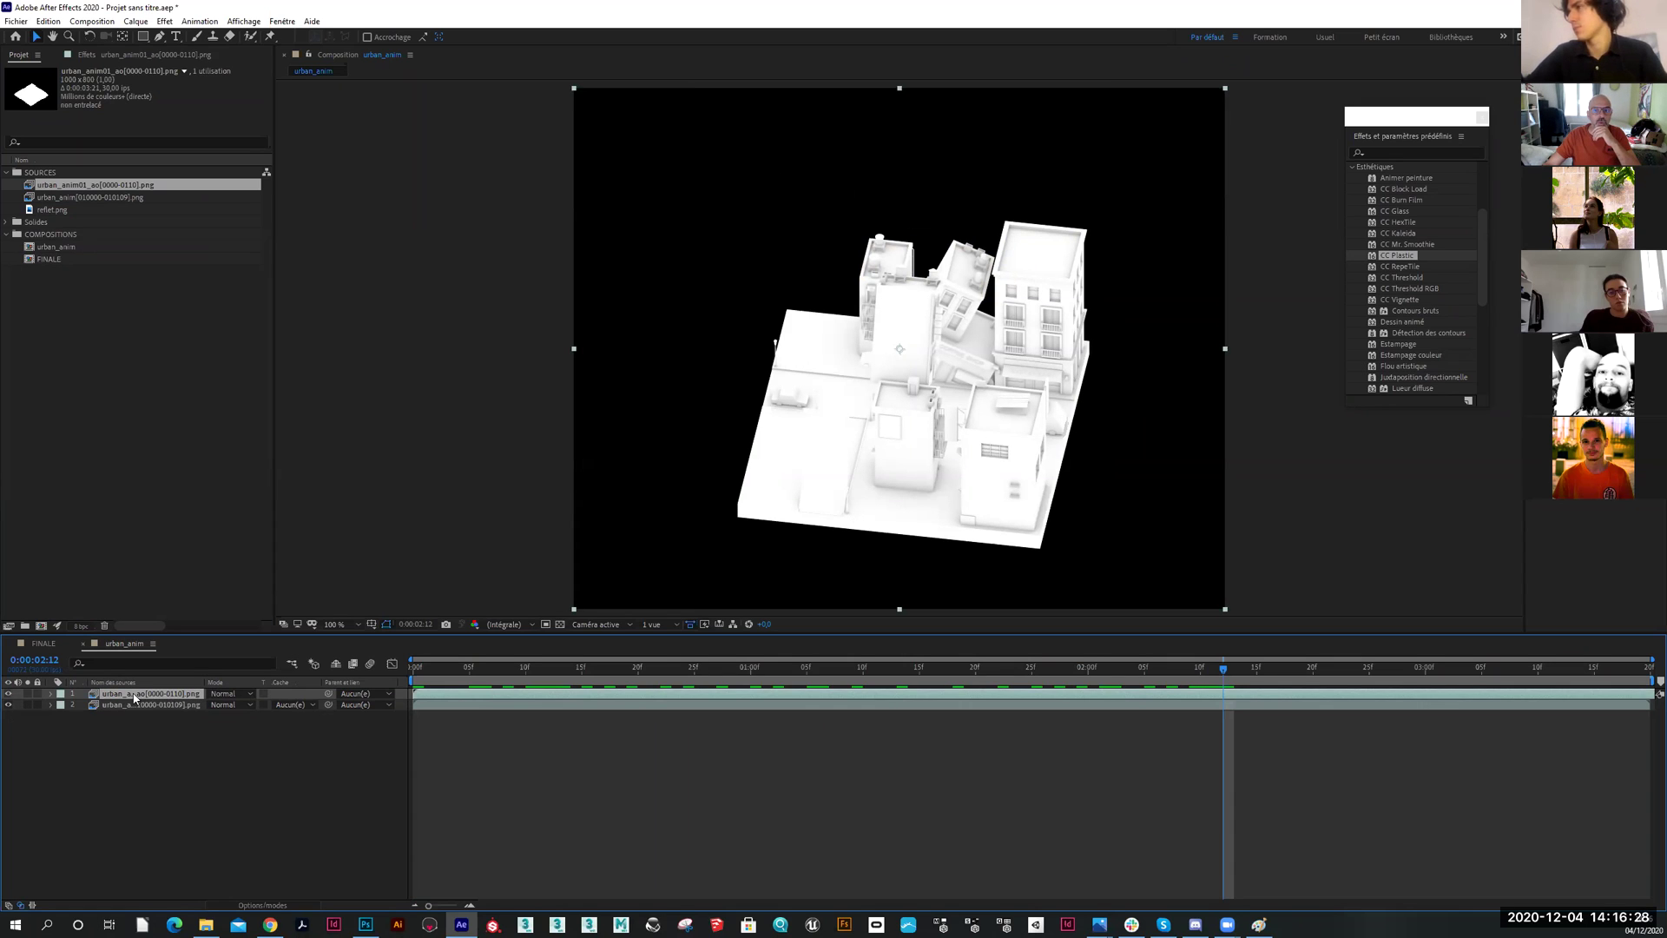
Set the ambient occlusion layer's blending mode to Produit and check its effect on the city animation
{"action": "left_click", "coordinate": [251, 695]}
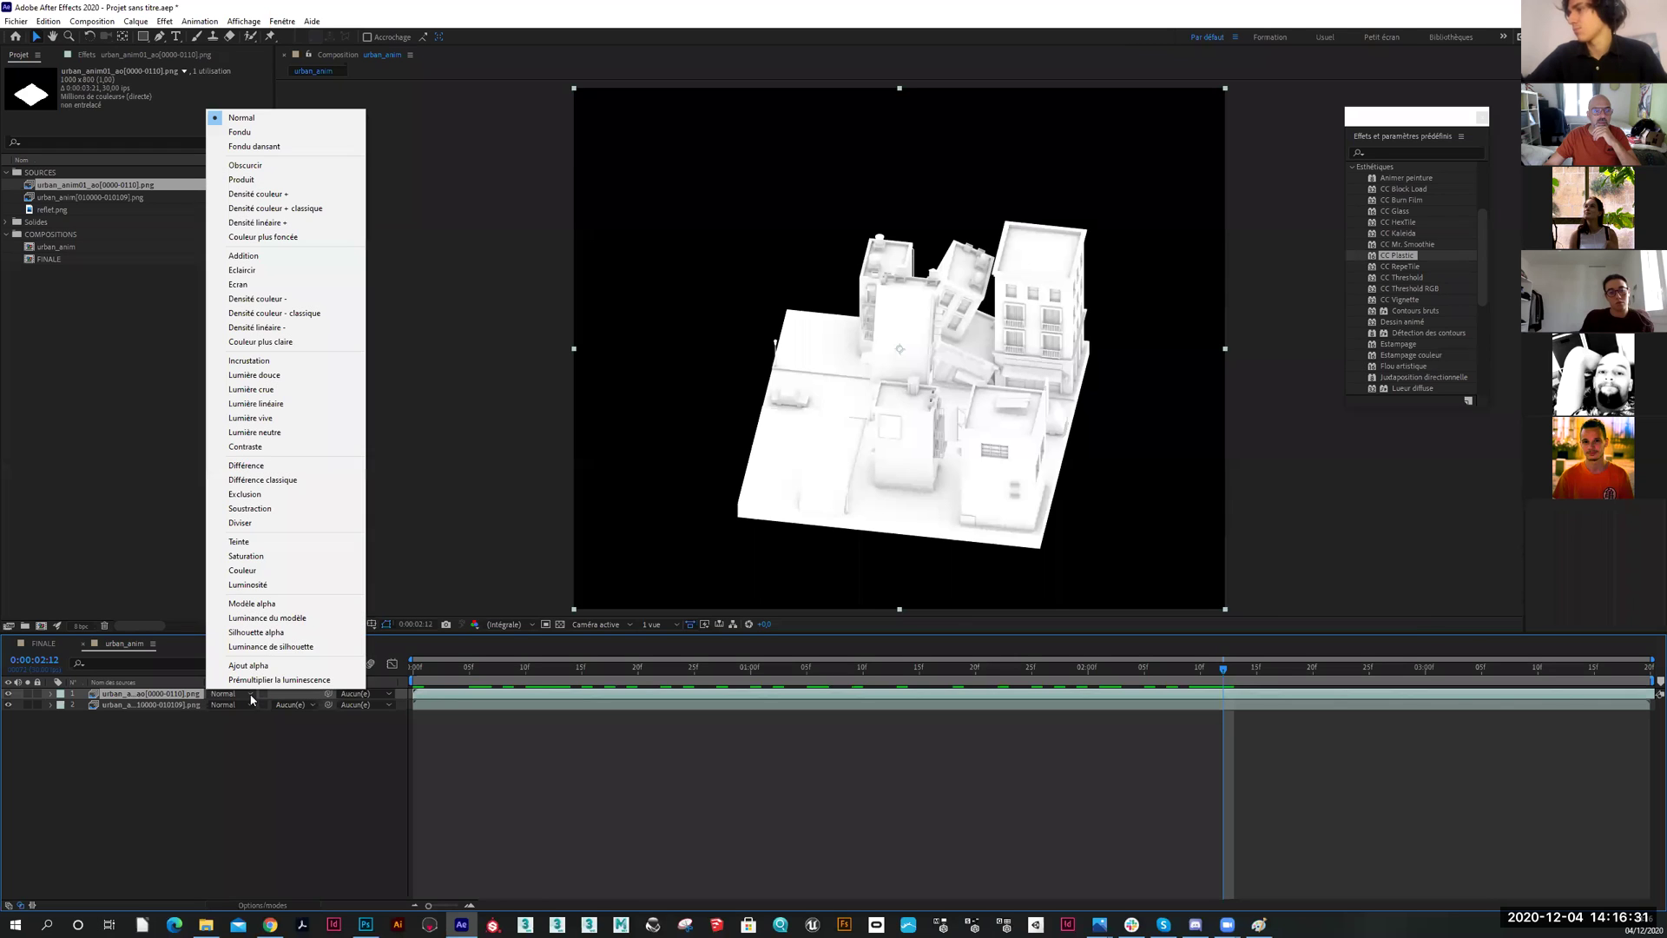
{"action": "left_click", "coordinate": [244, 182]}
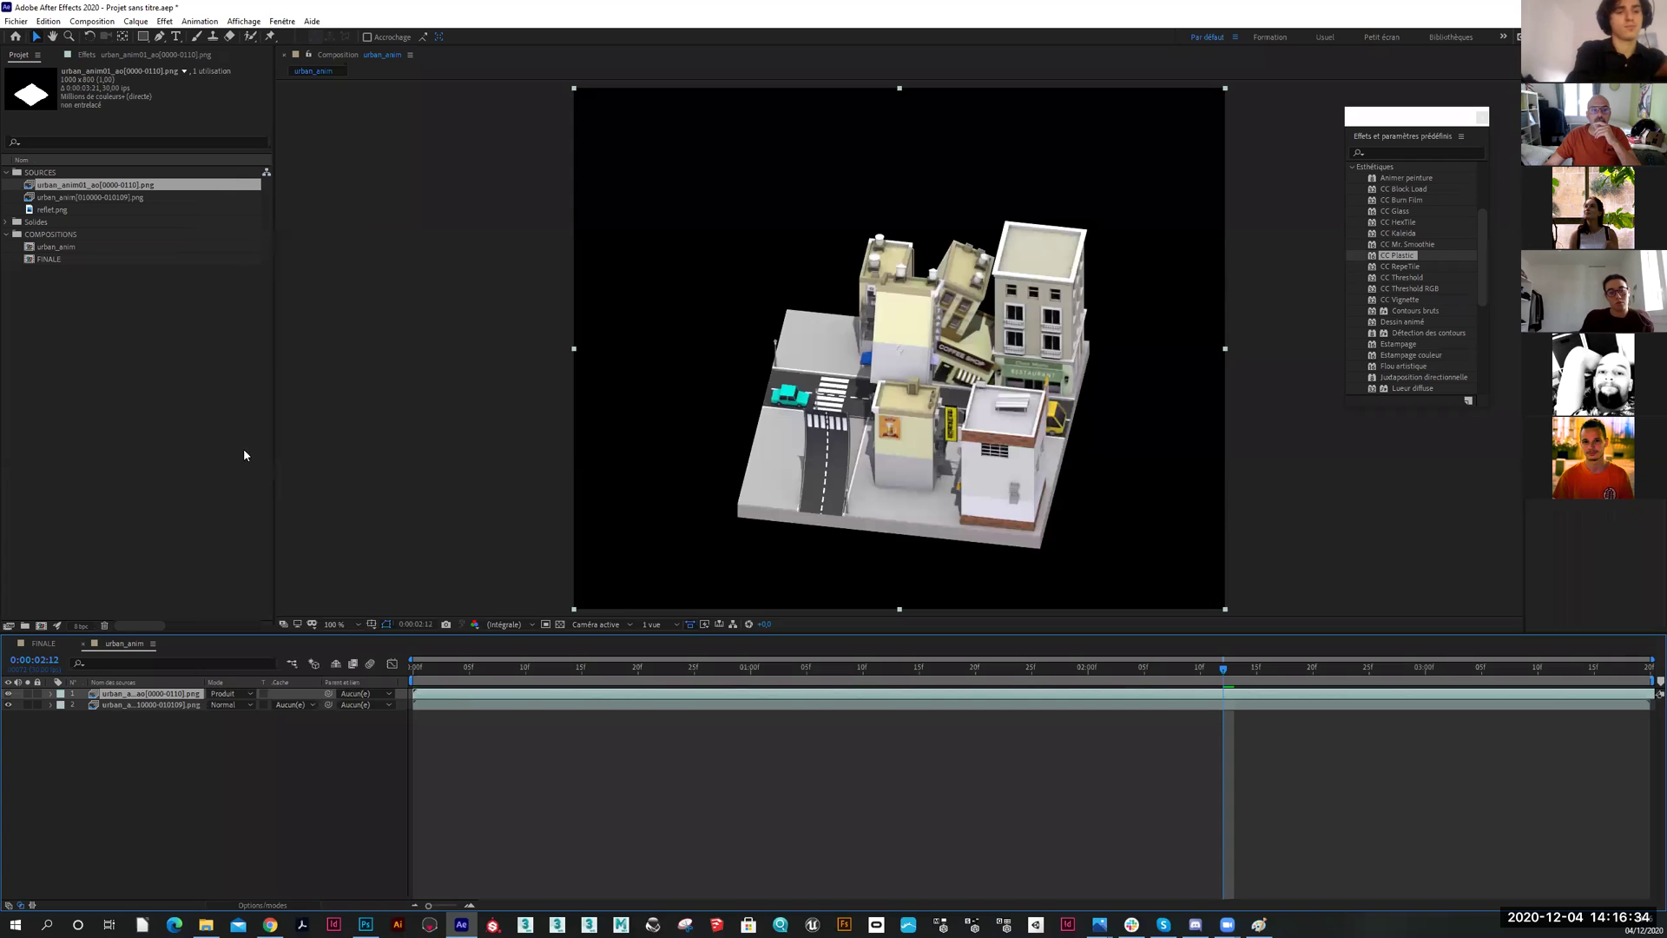
{"action": "left_click", "coordinate": [8, 693]}
{"action": "left_click", "coordinate": [11, 693]}
{"action": "left_click_drag", "start_coordinate": [548, 673], "coordinate": [1190, 731]}
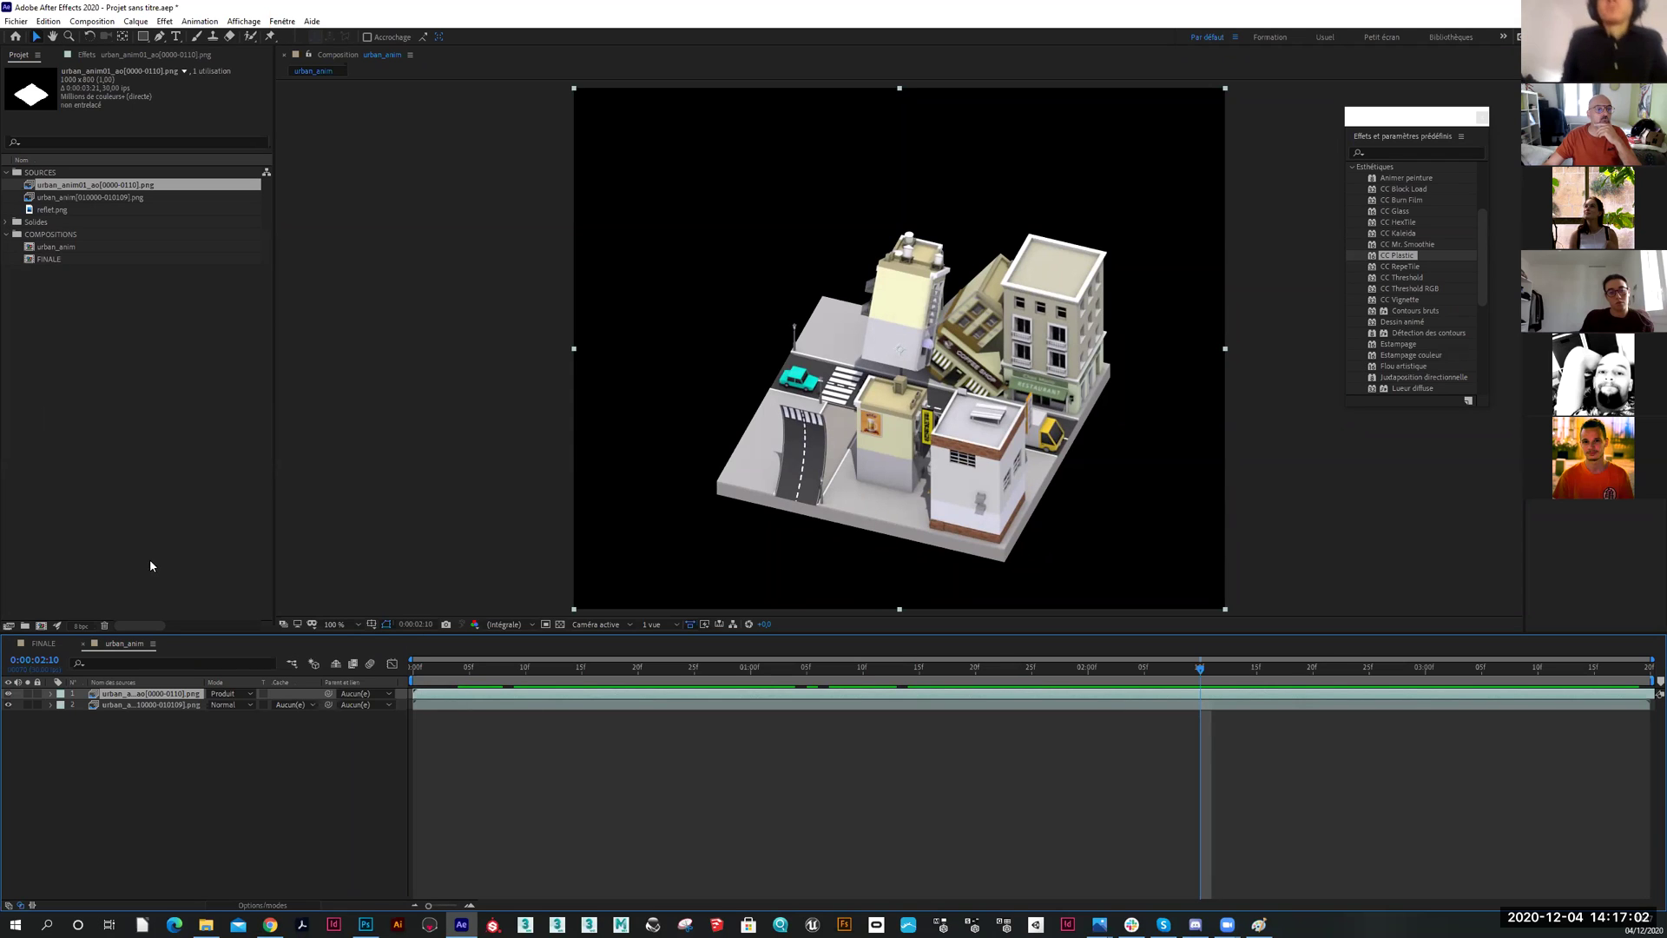
Place the urban_anim composition above the FOND layer in FINALE, starting at 0:00:00:00
{"action": "left_click", "coordinate": [43, 643]}
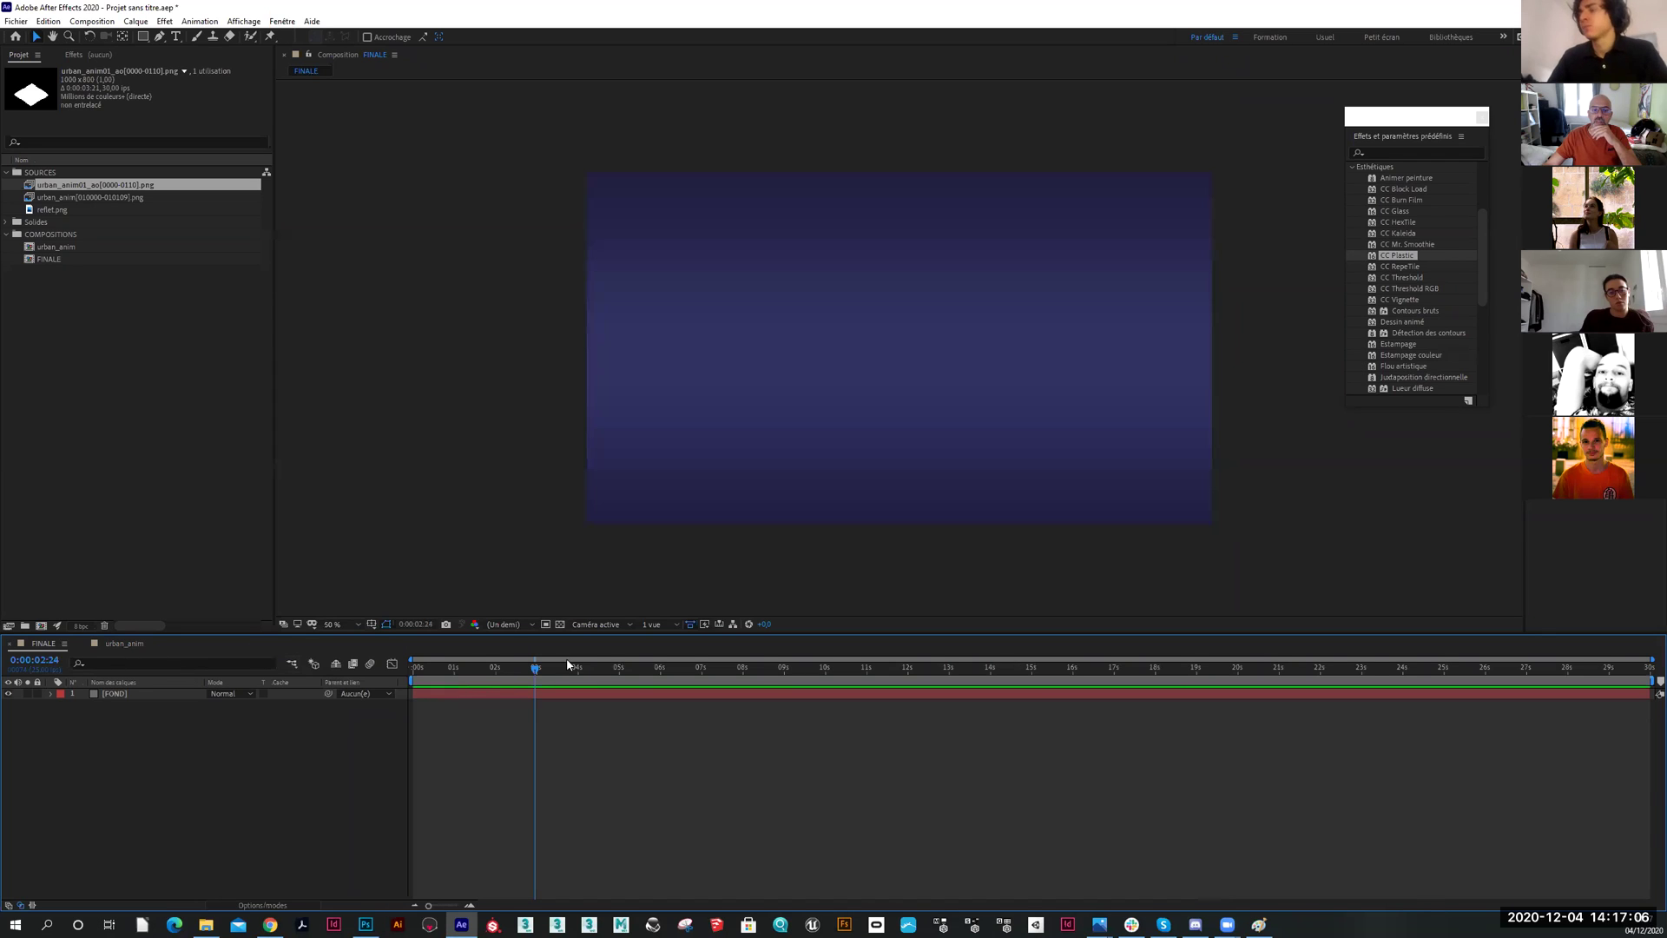
{"action": "left_click_drag", "start_coordinate": [527, 673], "coordinate": [356, 675]}
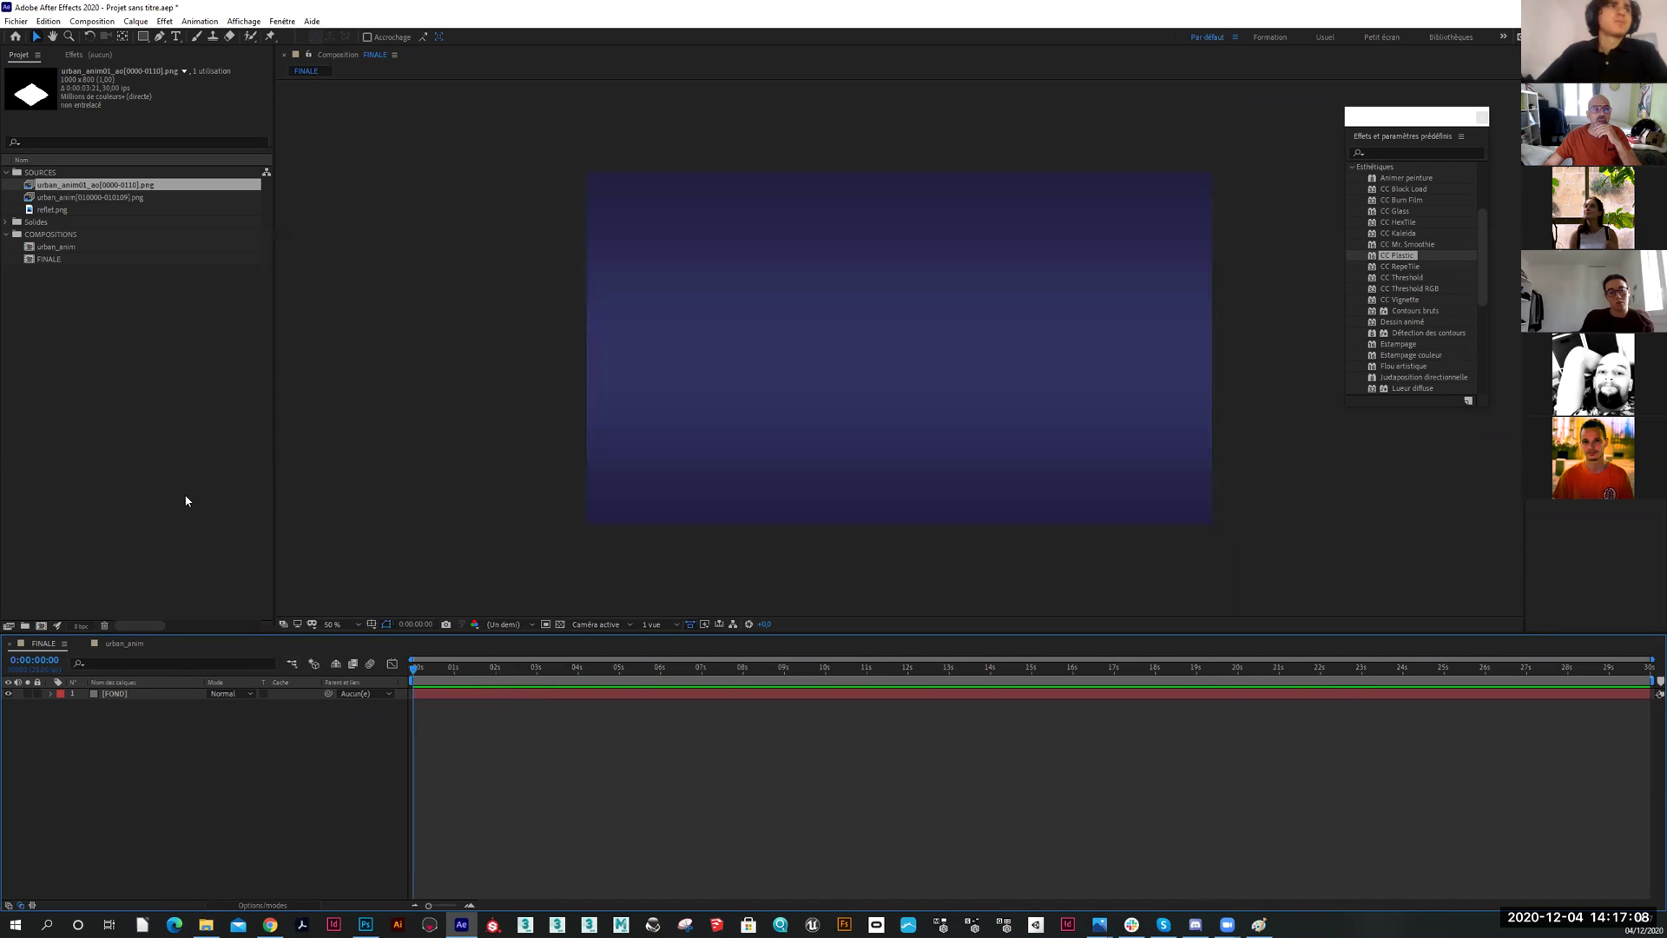
{"action": "left_click", "coordinate": [62, 248]}
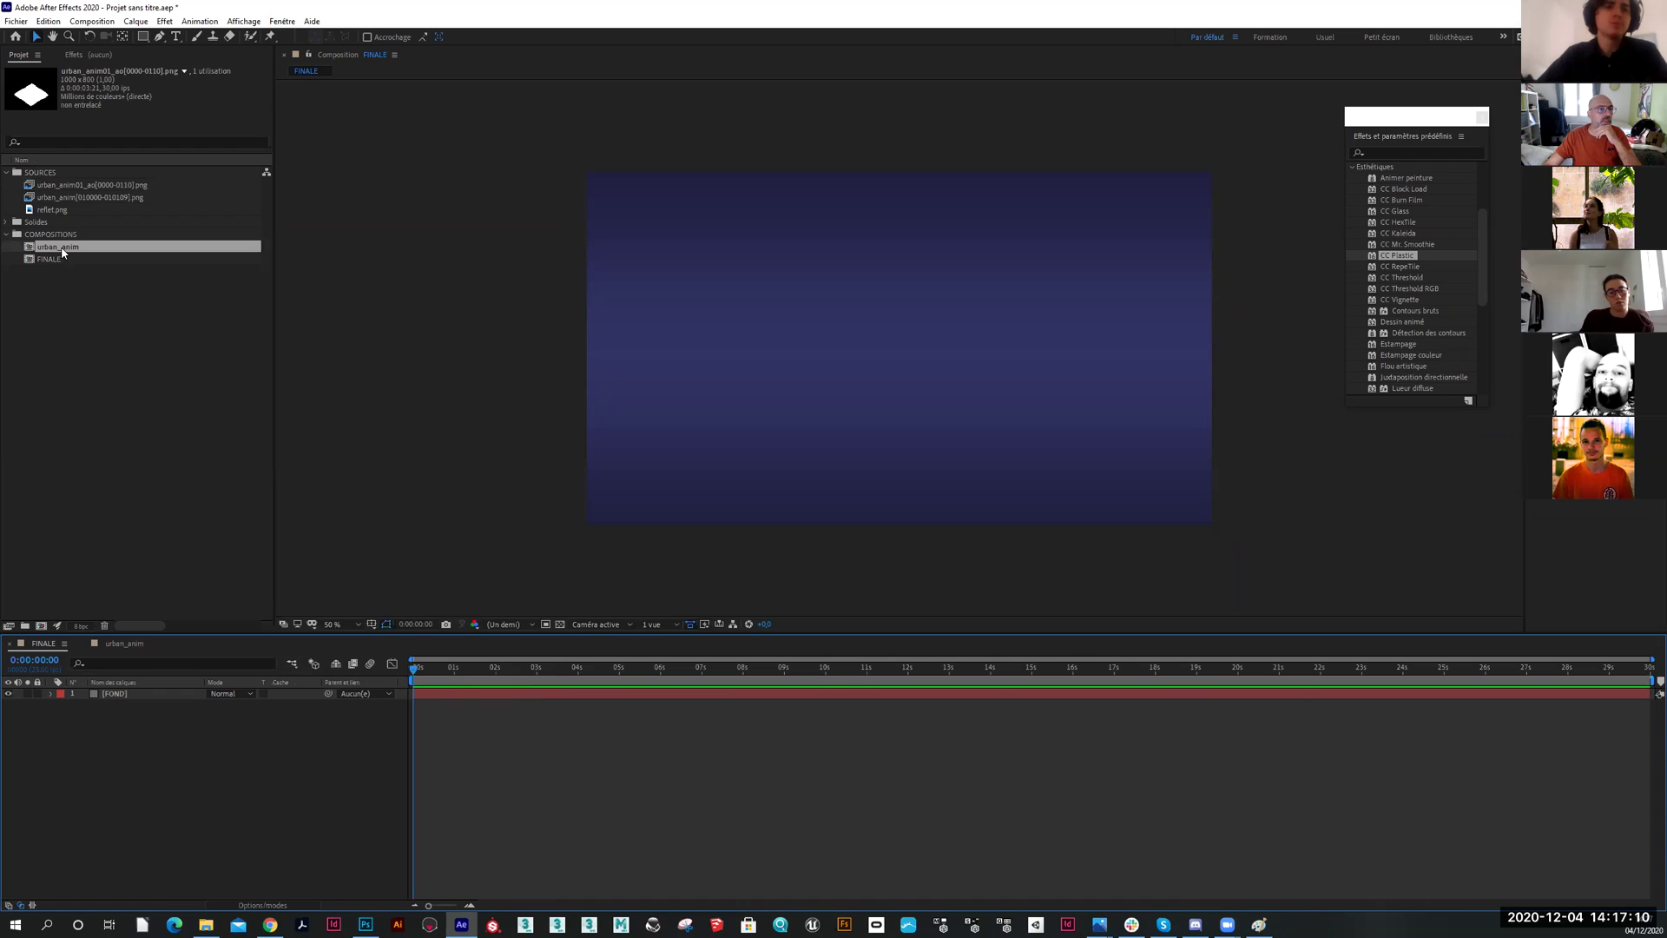
{"action": "left_click_drag", "start_coordinate": [63, 250], "coordinate": [156, 692]}
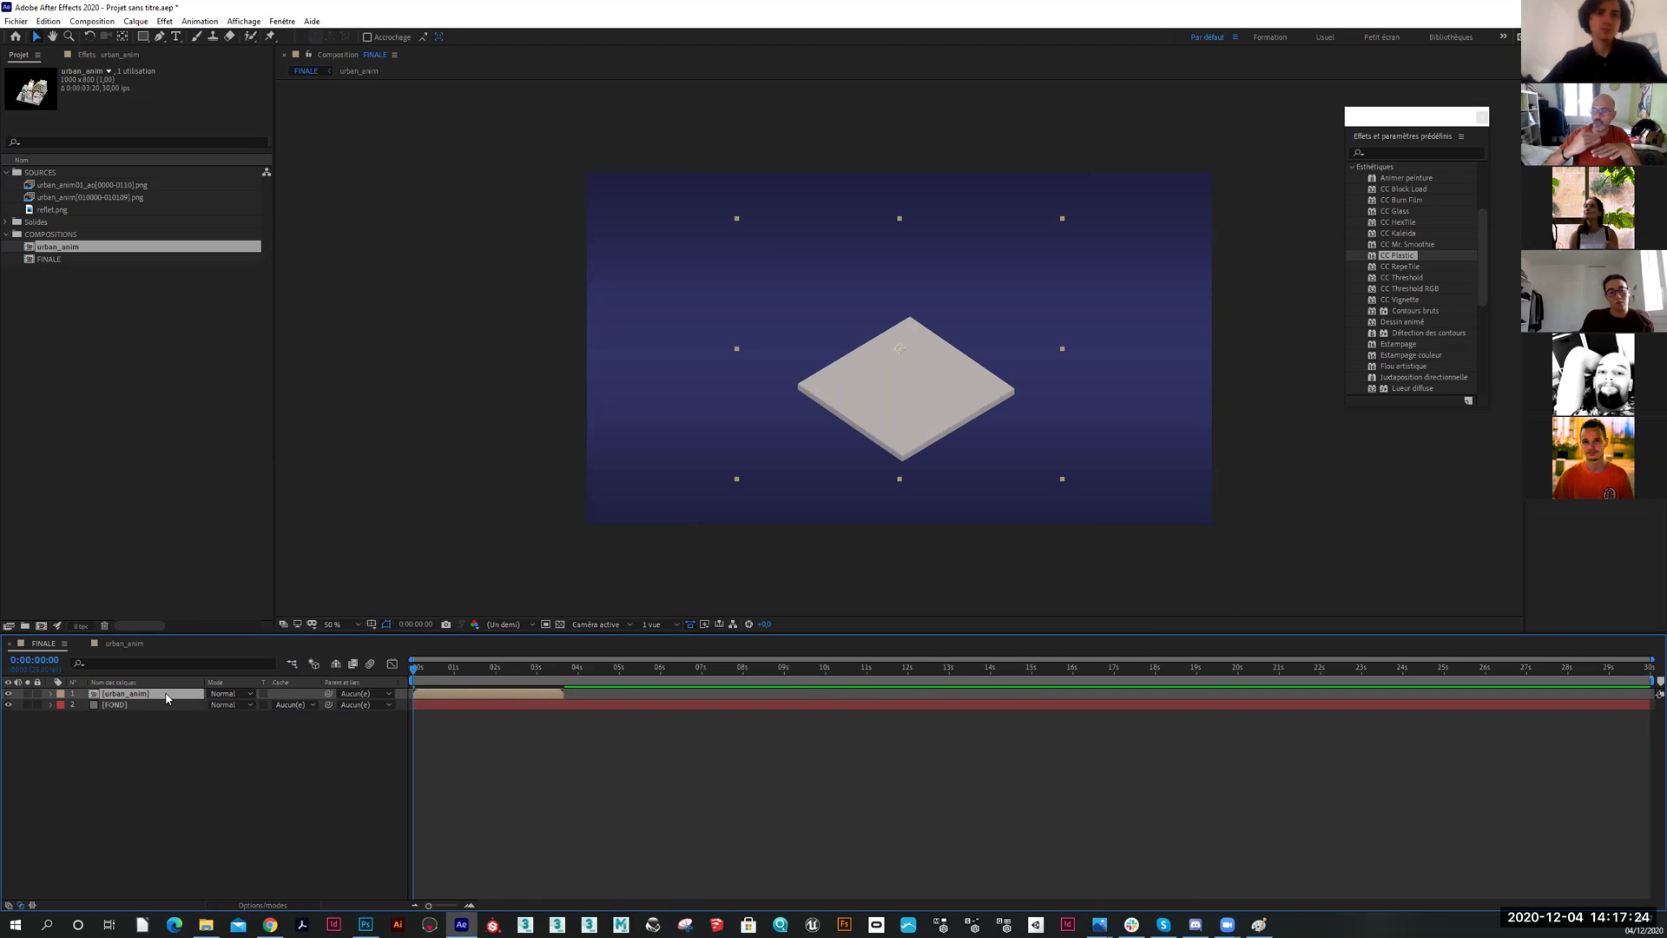
Shift the urban_anim layer to about the 2-second mark in FINALE, preview it, and move it back to the timeline start
{"action": "left_click_drag", "start_coordinate": [431, 693], "coordinate": [491, 692]}
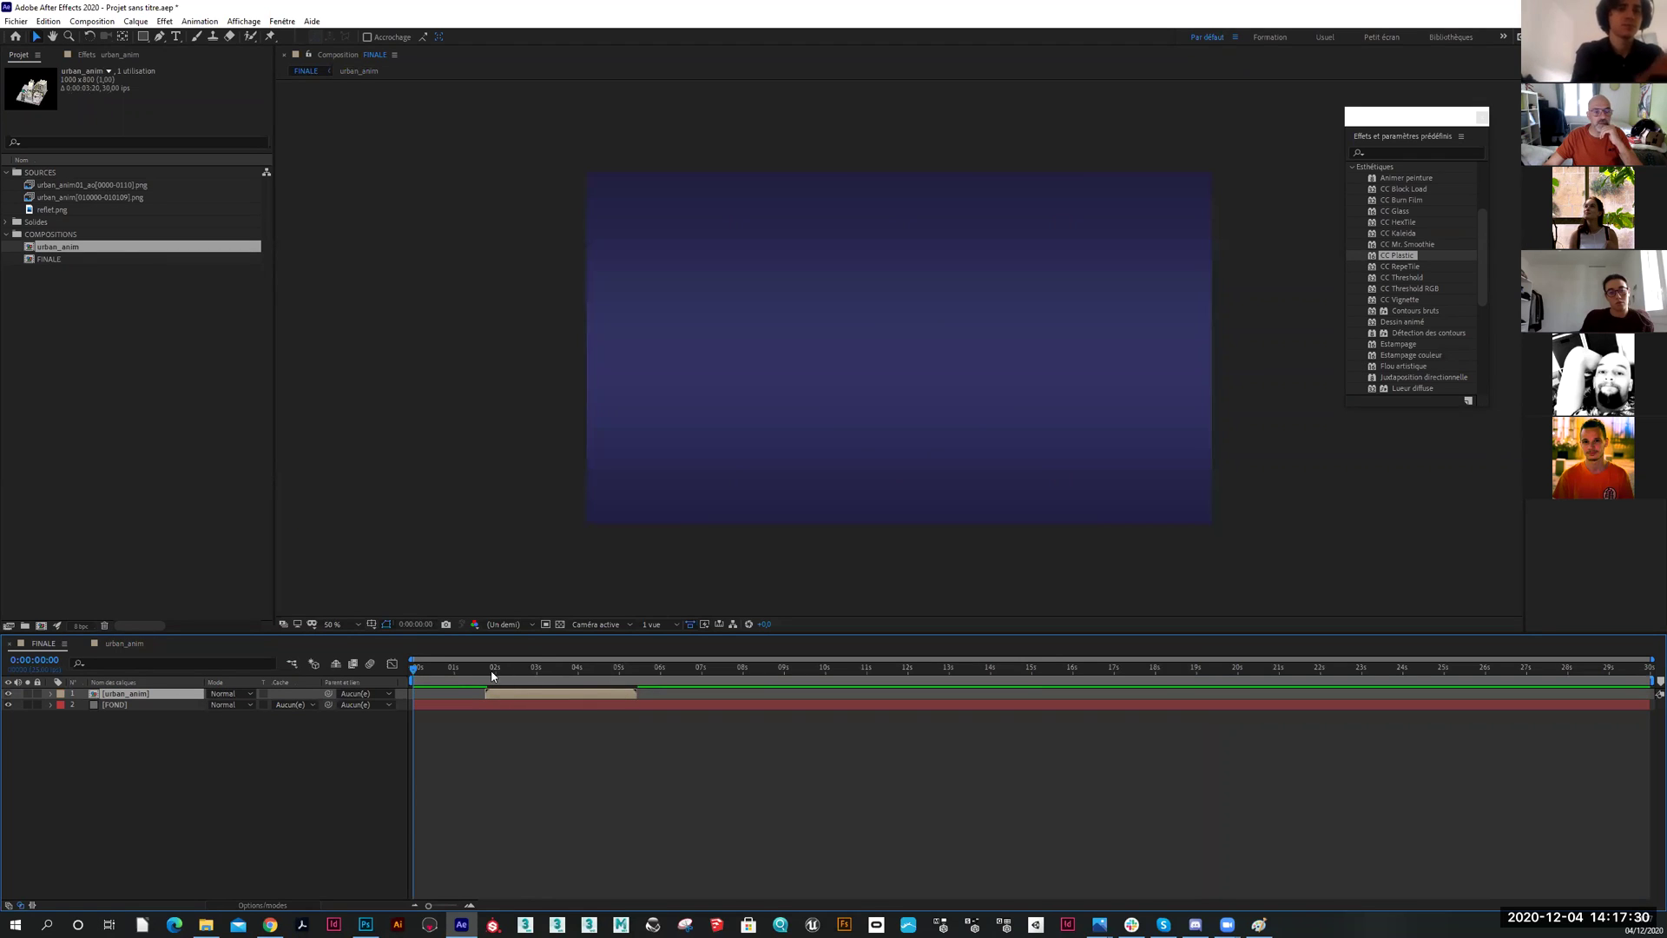
{"action": "left_click_drag", "start_coordinate": [414, 668], "coordinate": [611, 700]}
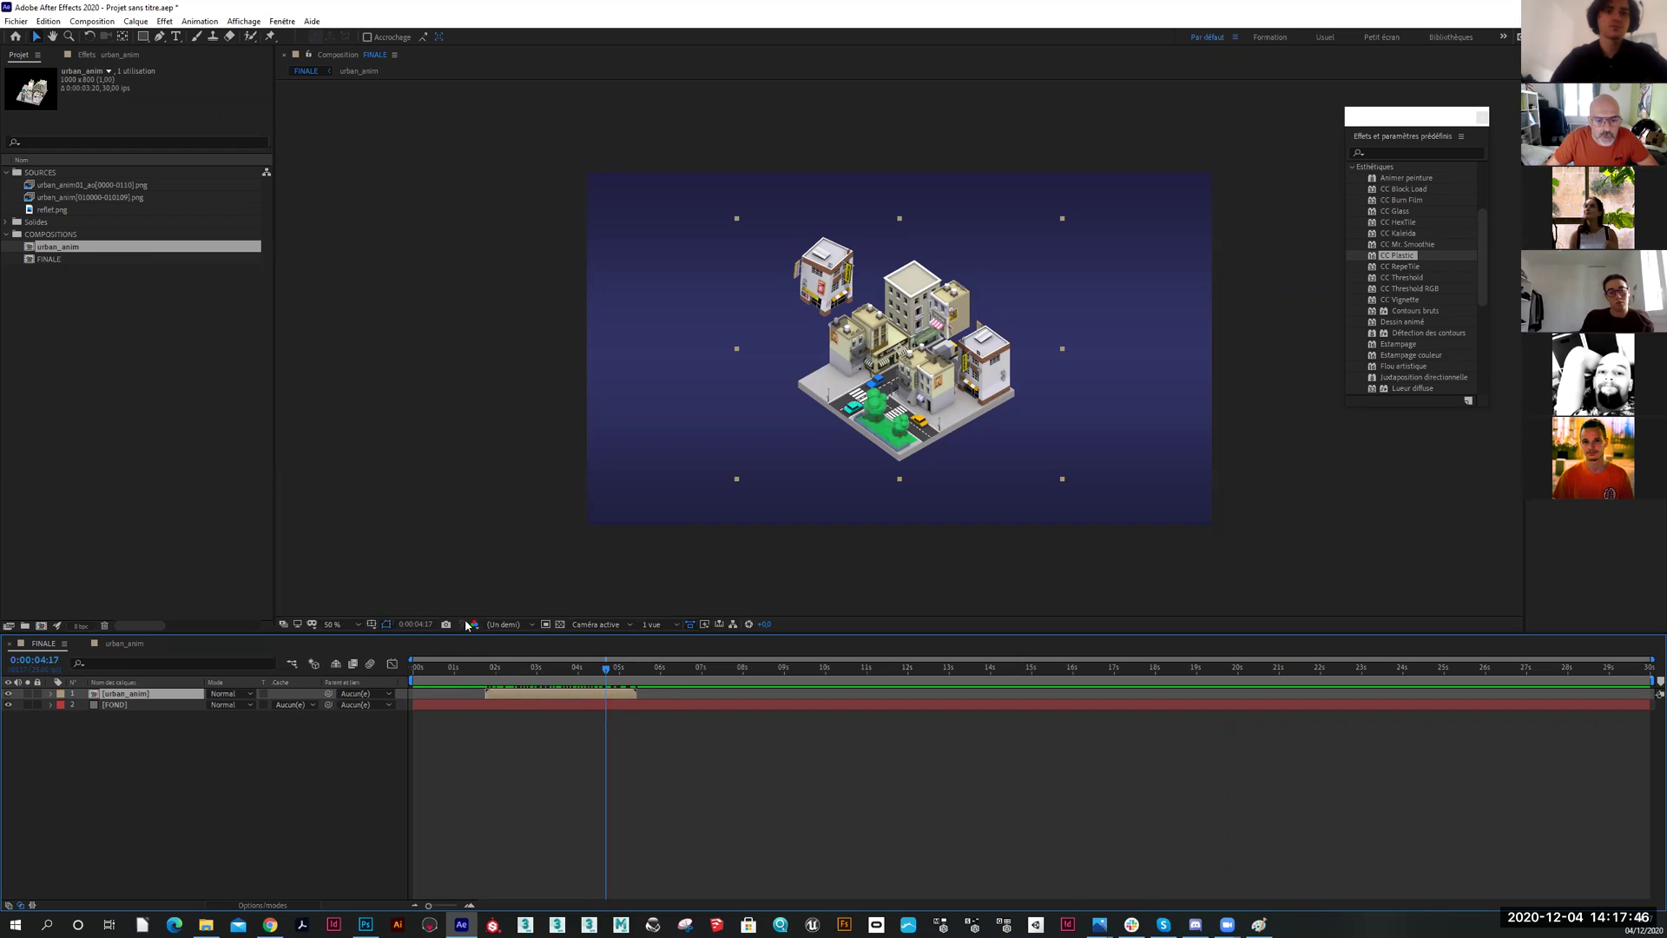
{"action": "left_click_drag", "start_coordinate": [530, 700], "coordinate": [460, 702]}
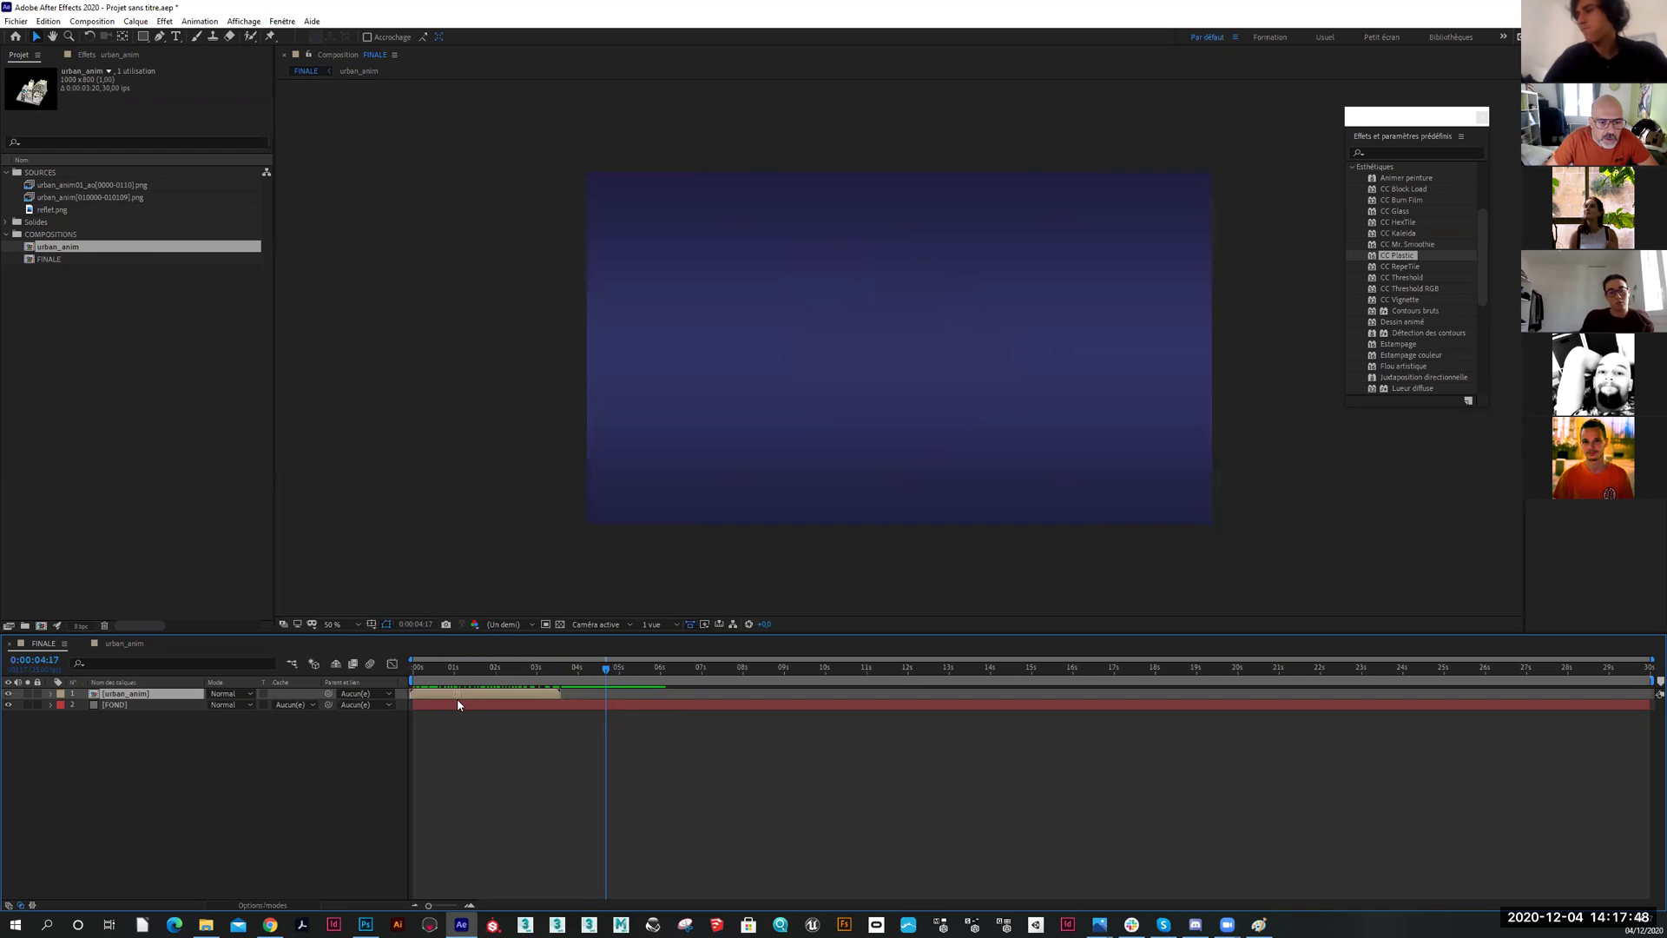
{"action": "left_click_drag", "start_coordinate": [463, 669], "coordinate": [413, 669]}
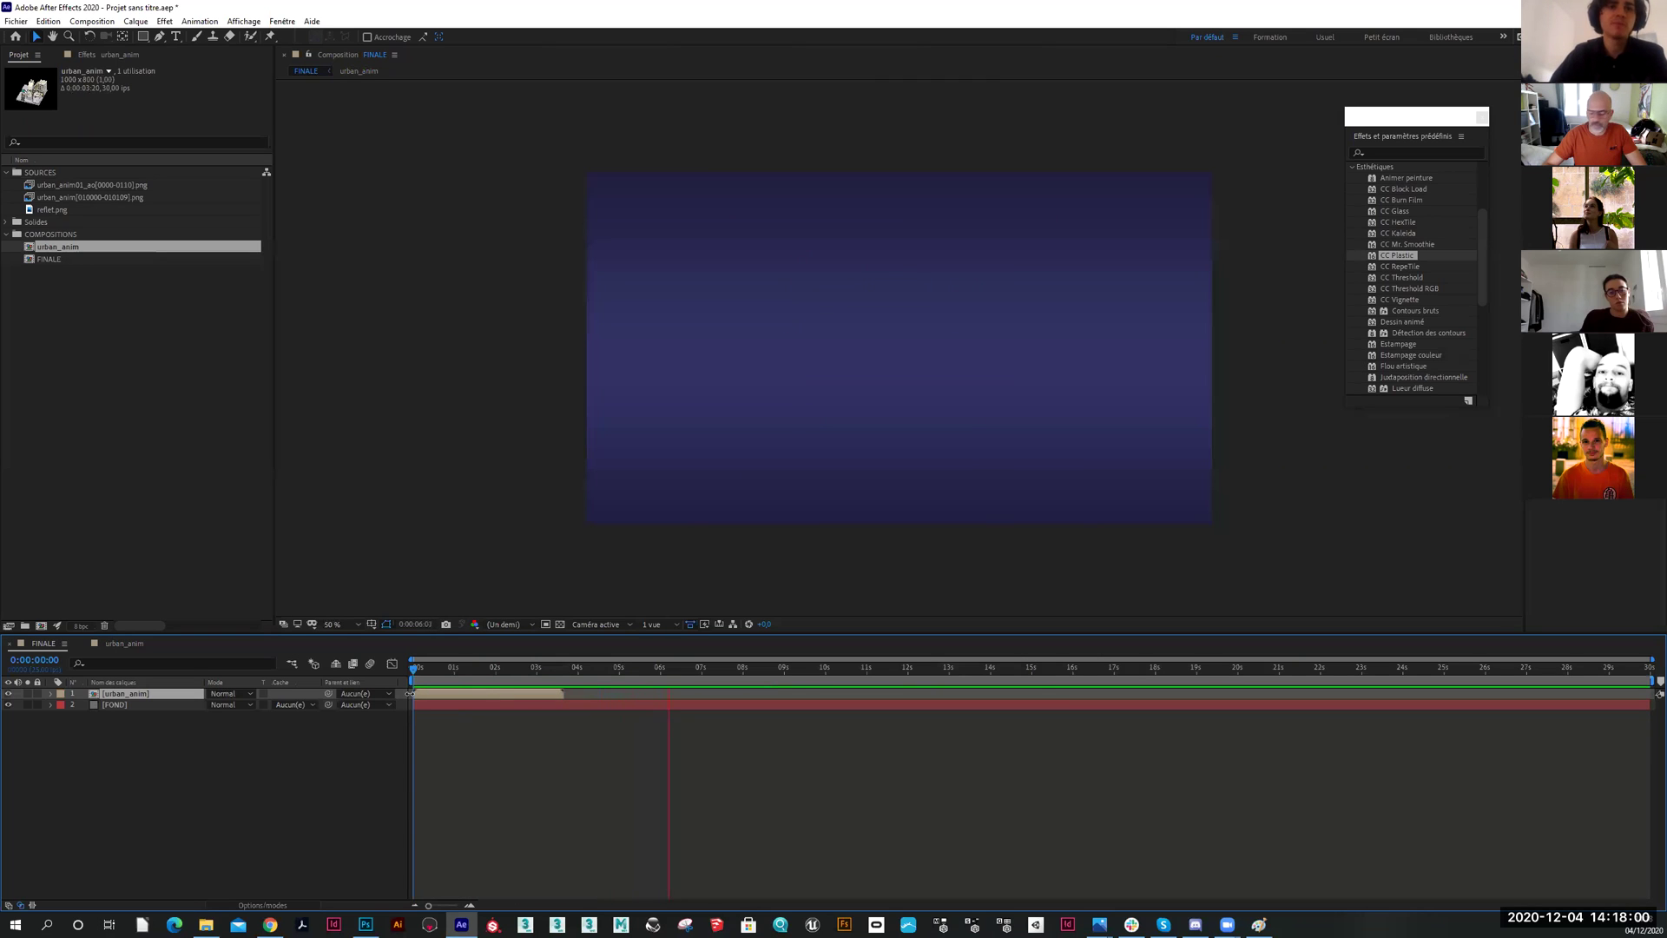
{"action": "key", "text": "space"}
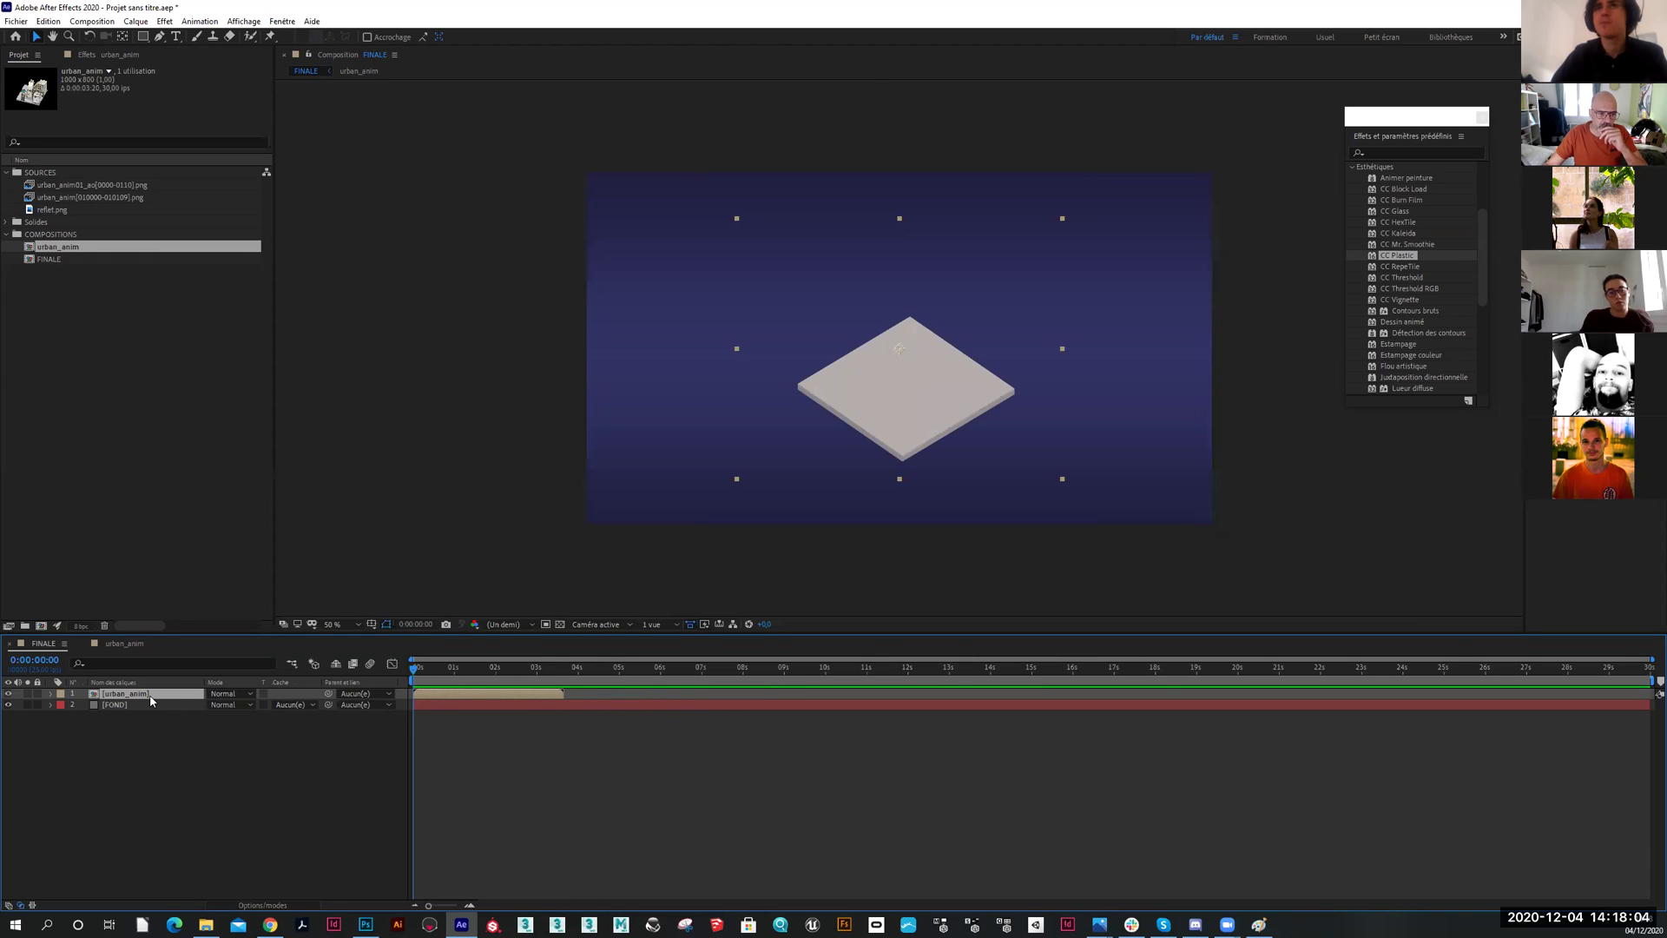
Delete the urban_anim layer from FINALE and undo the deletion
{"action": "key", "text": "Delete"}
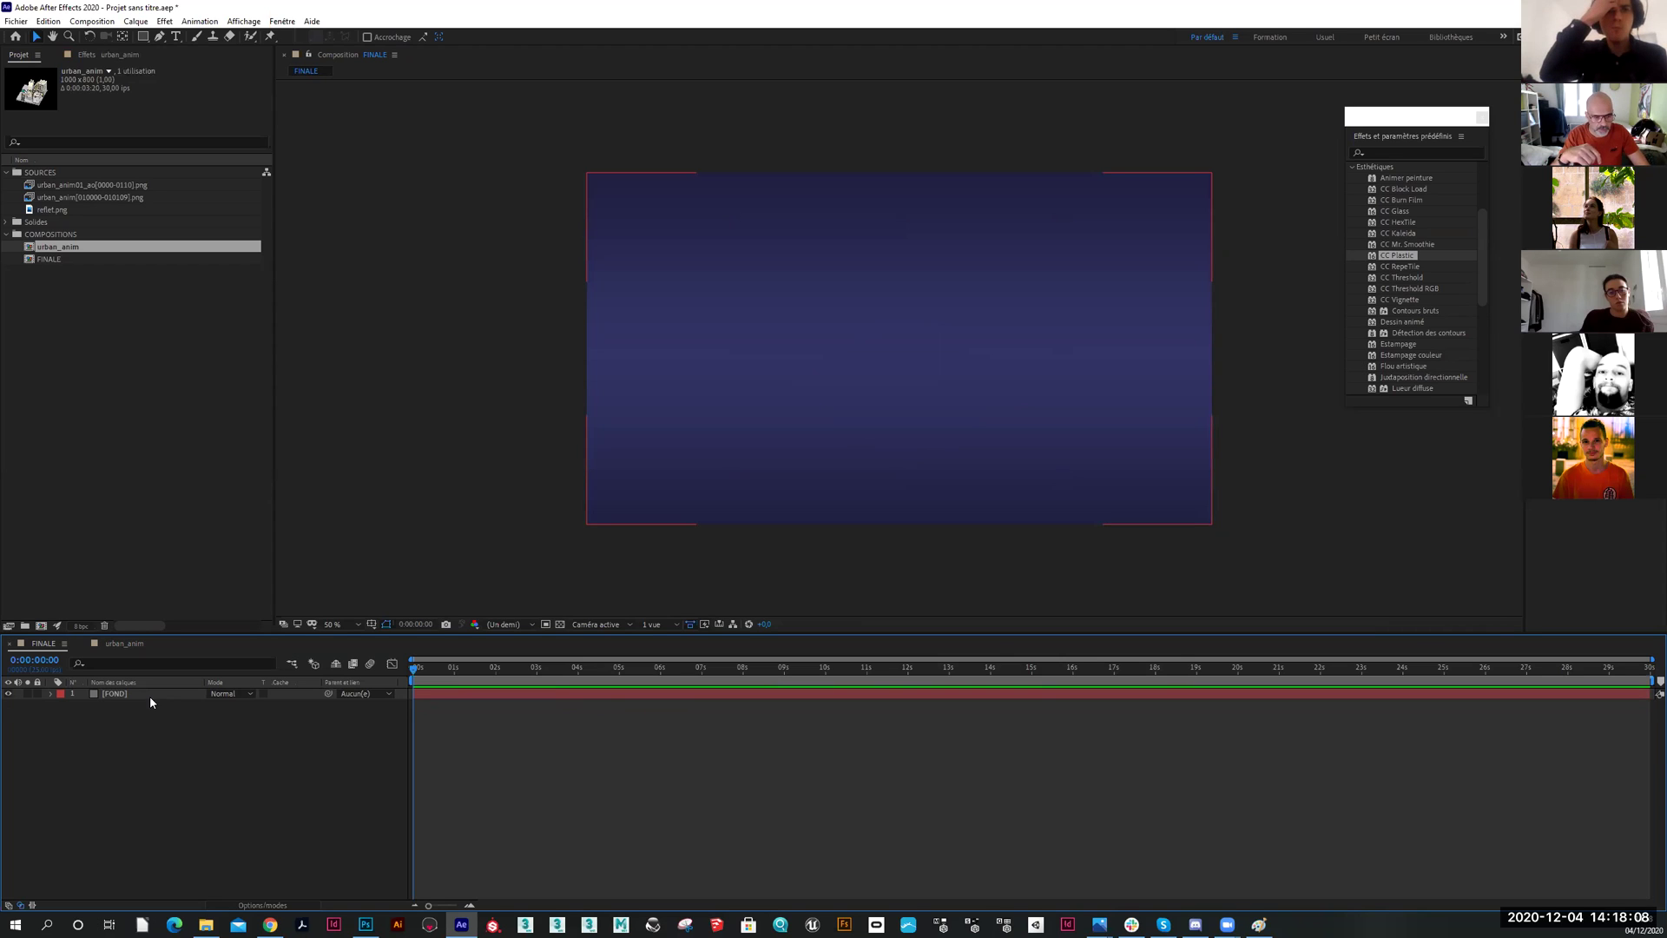
{"action": "key", "text": "ctrl+z"}
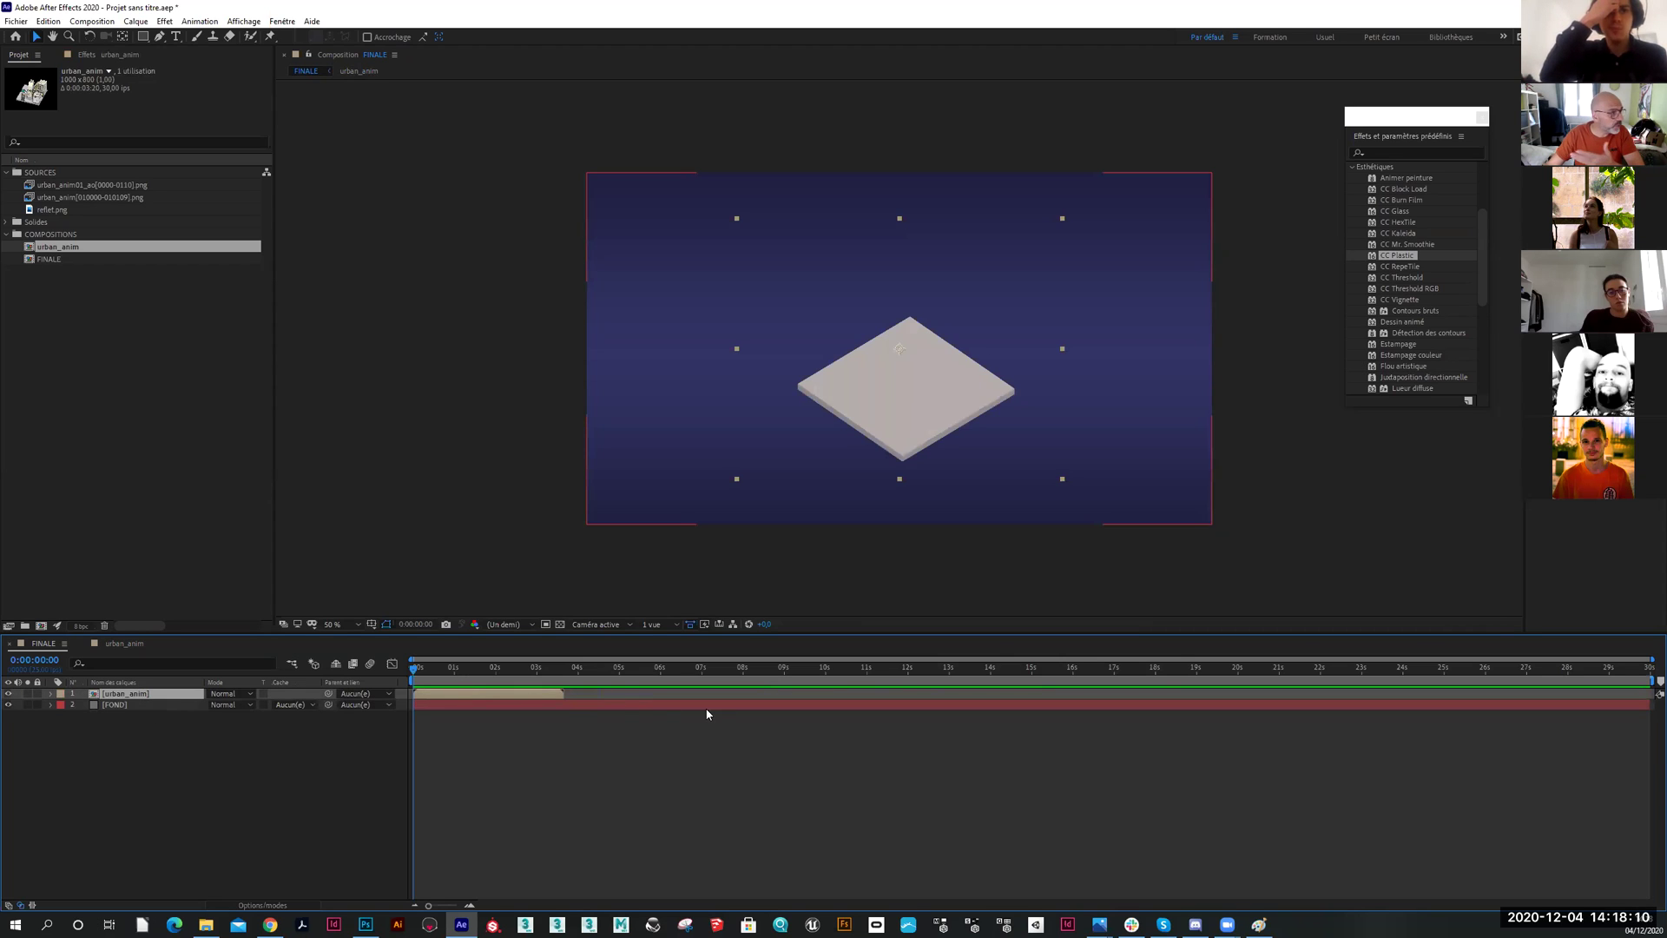
Examine where the urban_anim layer ends in FINALE and compare it with the end of the urban_anim composition
{"action": "left_click_drag", "start_coordinate": [436, 669], "coordinate": [565, 685]}
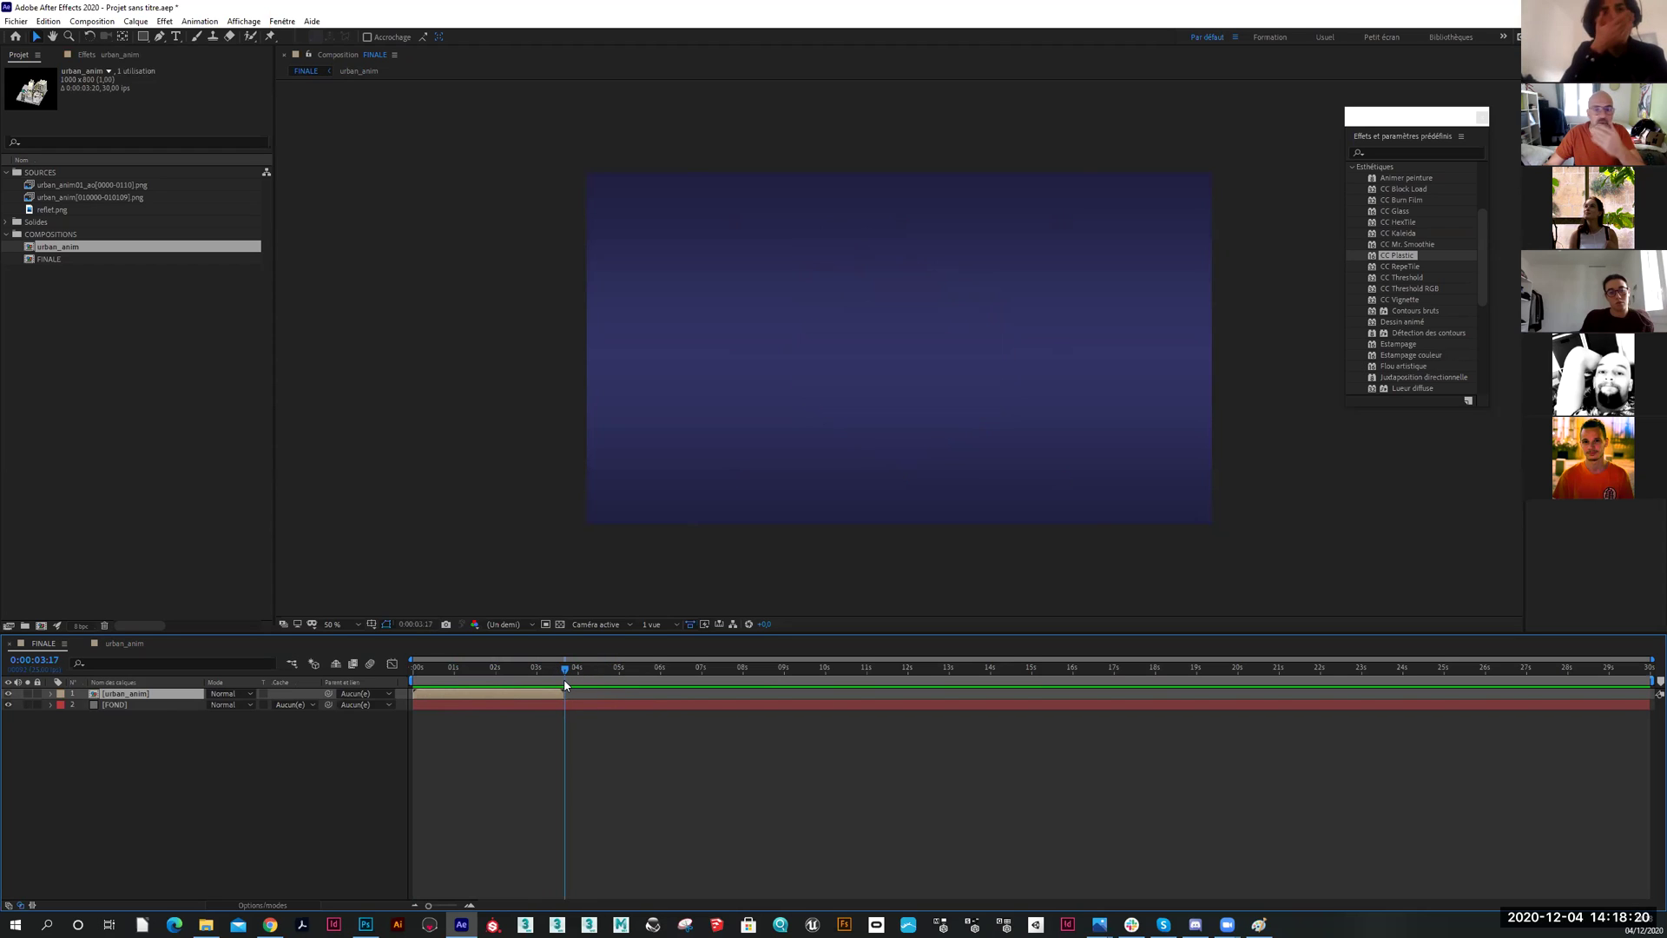
{"action": "left_click_drag", "start_coordinate": [565, 685], "coordinate": [558, 687]}
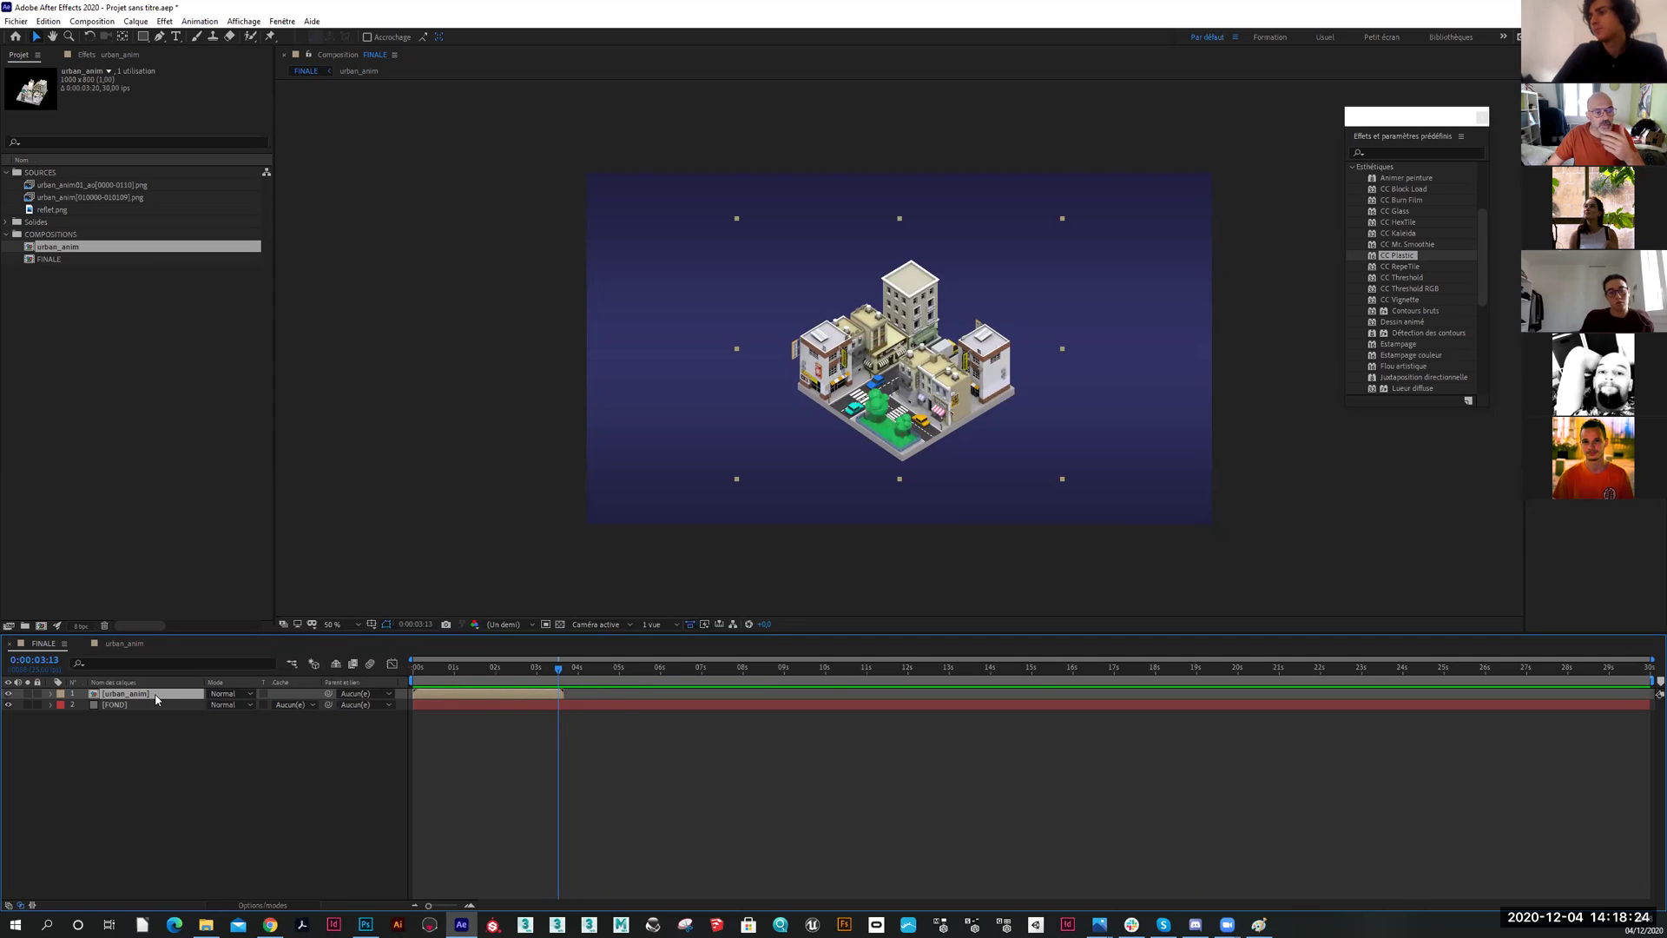
{"action": "left_click", "coordinate": [125, 644]}
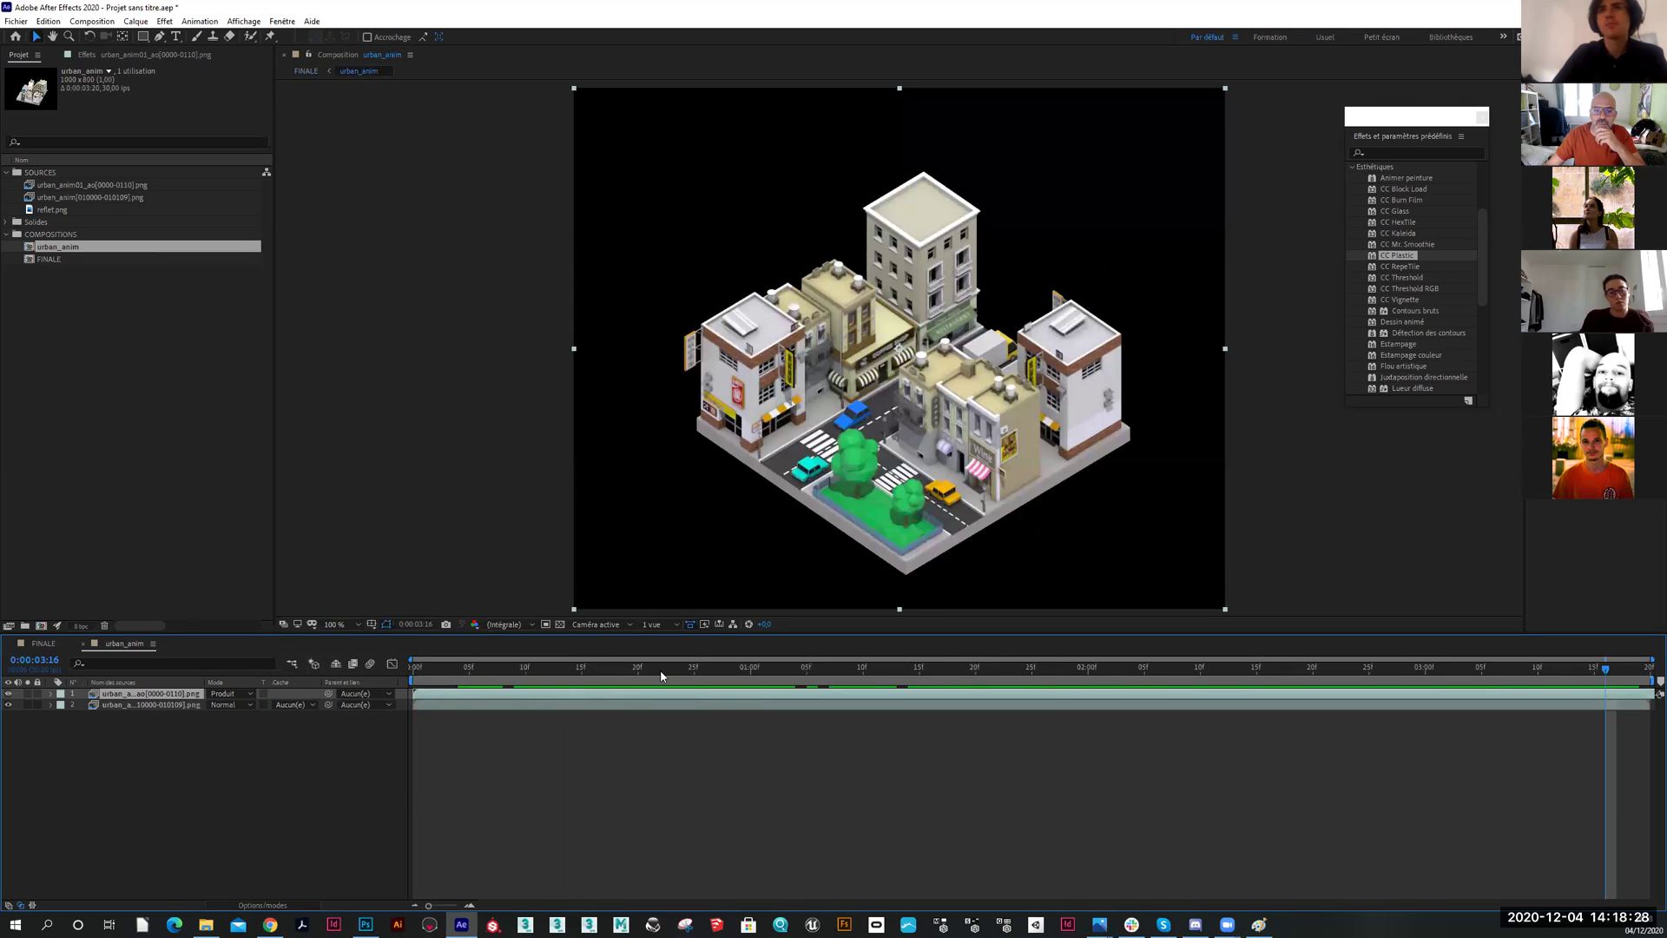
{"action": "left_click", "coordinate": [46, 644]}
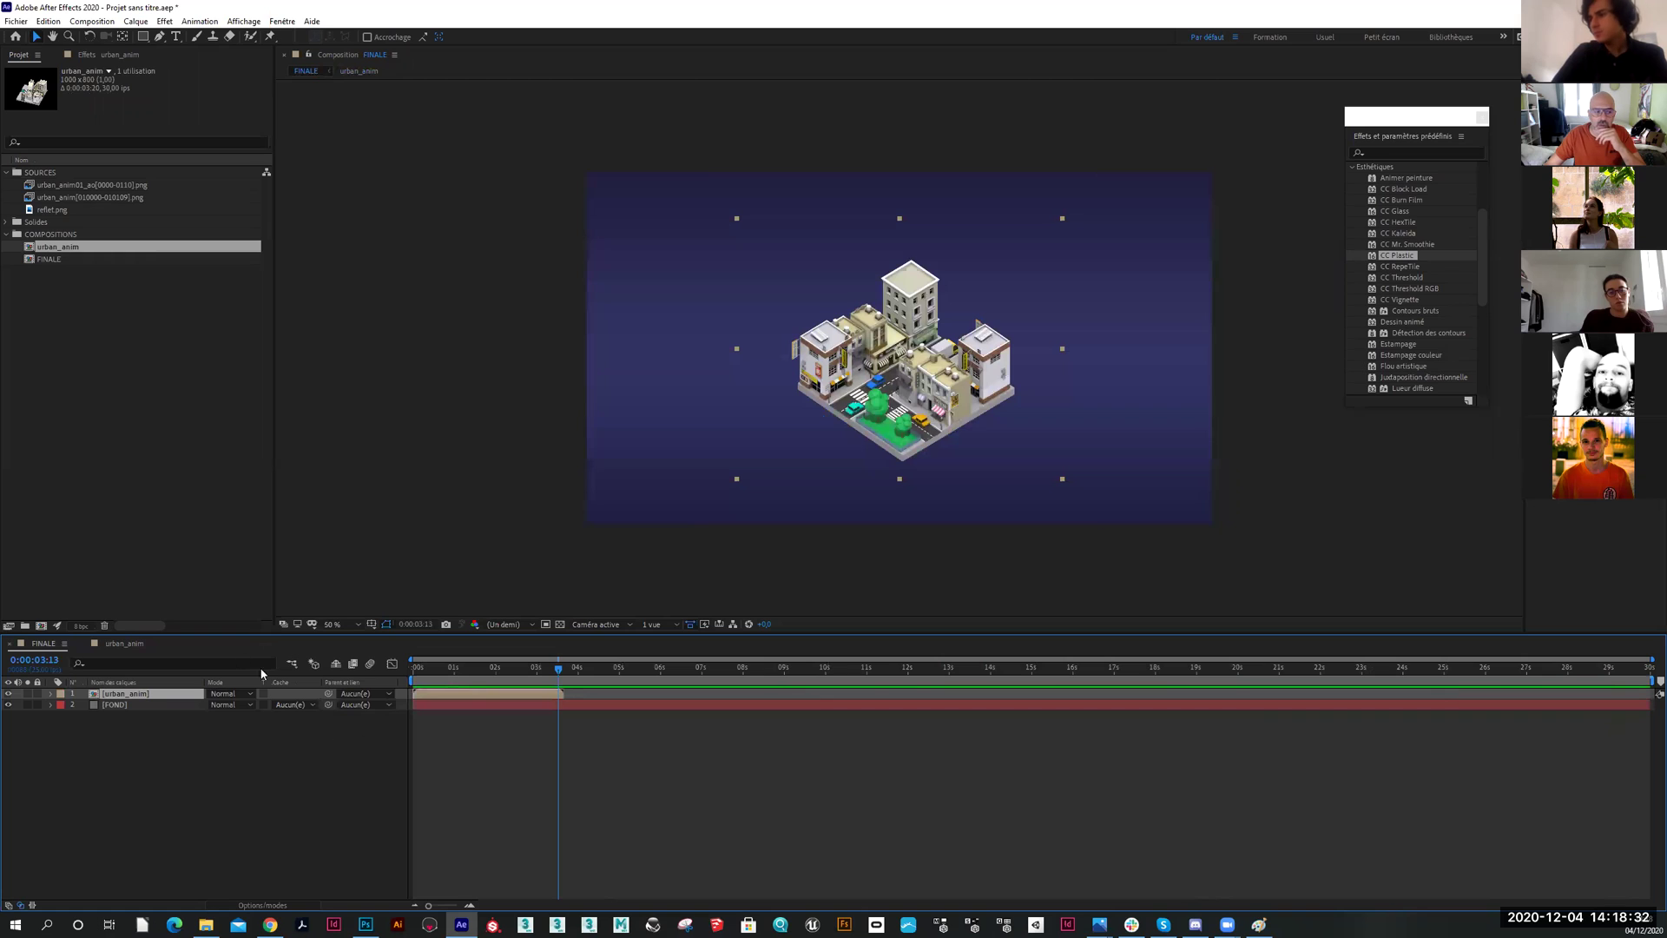
Set the duration of the urban_anim composition to 0:00:30:00 in its composition settings
{"action": "left_click", "coordinate": [122, 644]}
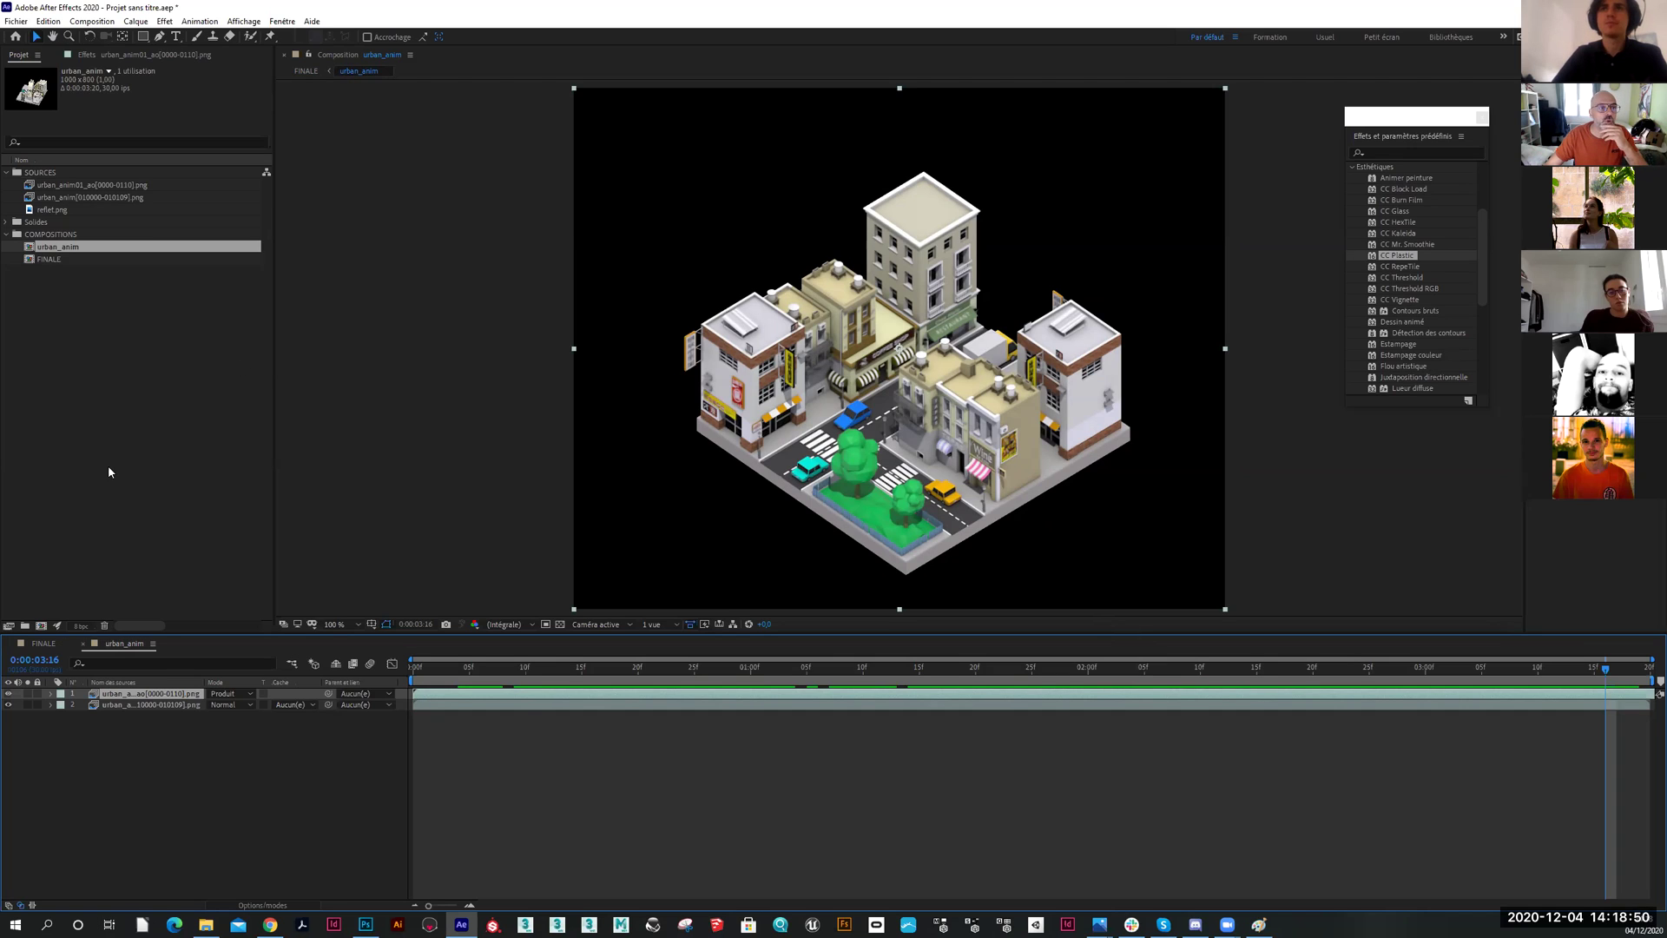
{"action": "left_click", "coordinate": [101, 24]}
{"action": "left_click", "coordinate": [137, 54]}
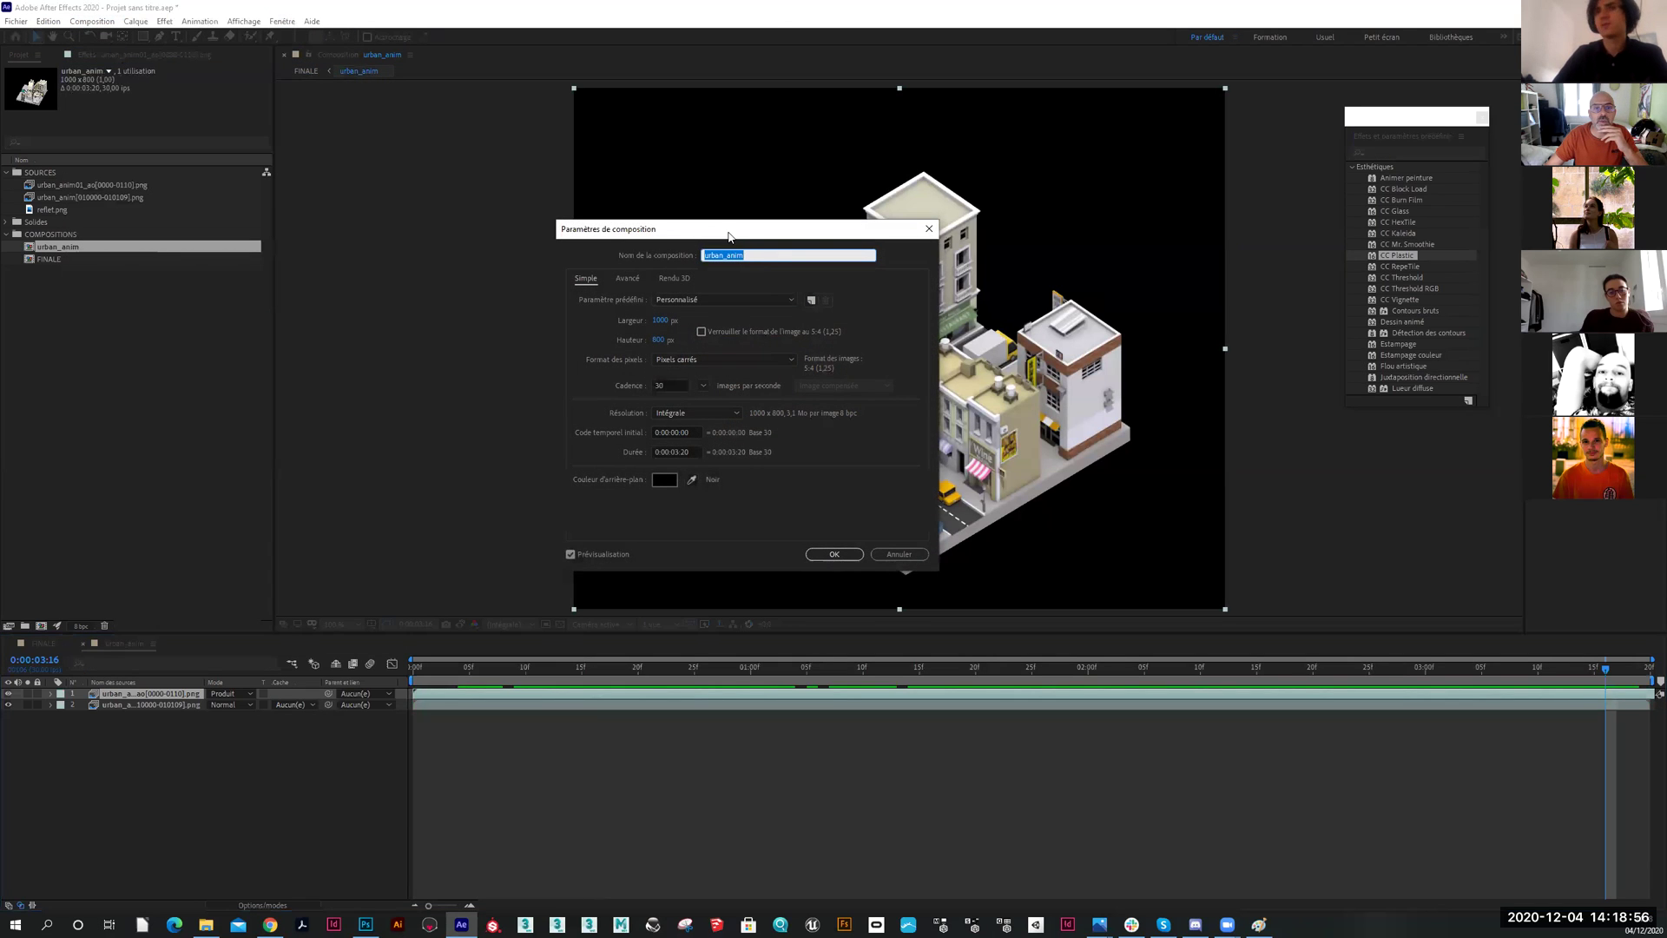
{"action": "left_click_drag", "start_coordinate": [730, 231], "coordinate": [534, 237]}
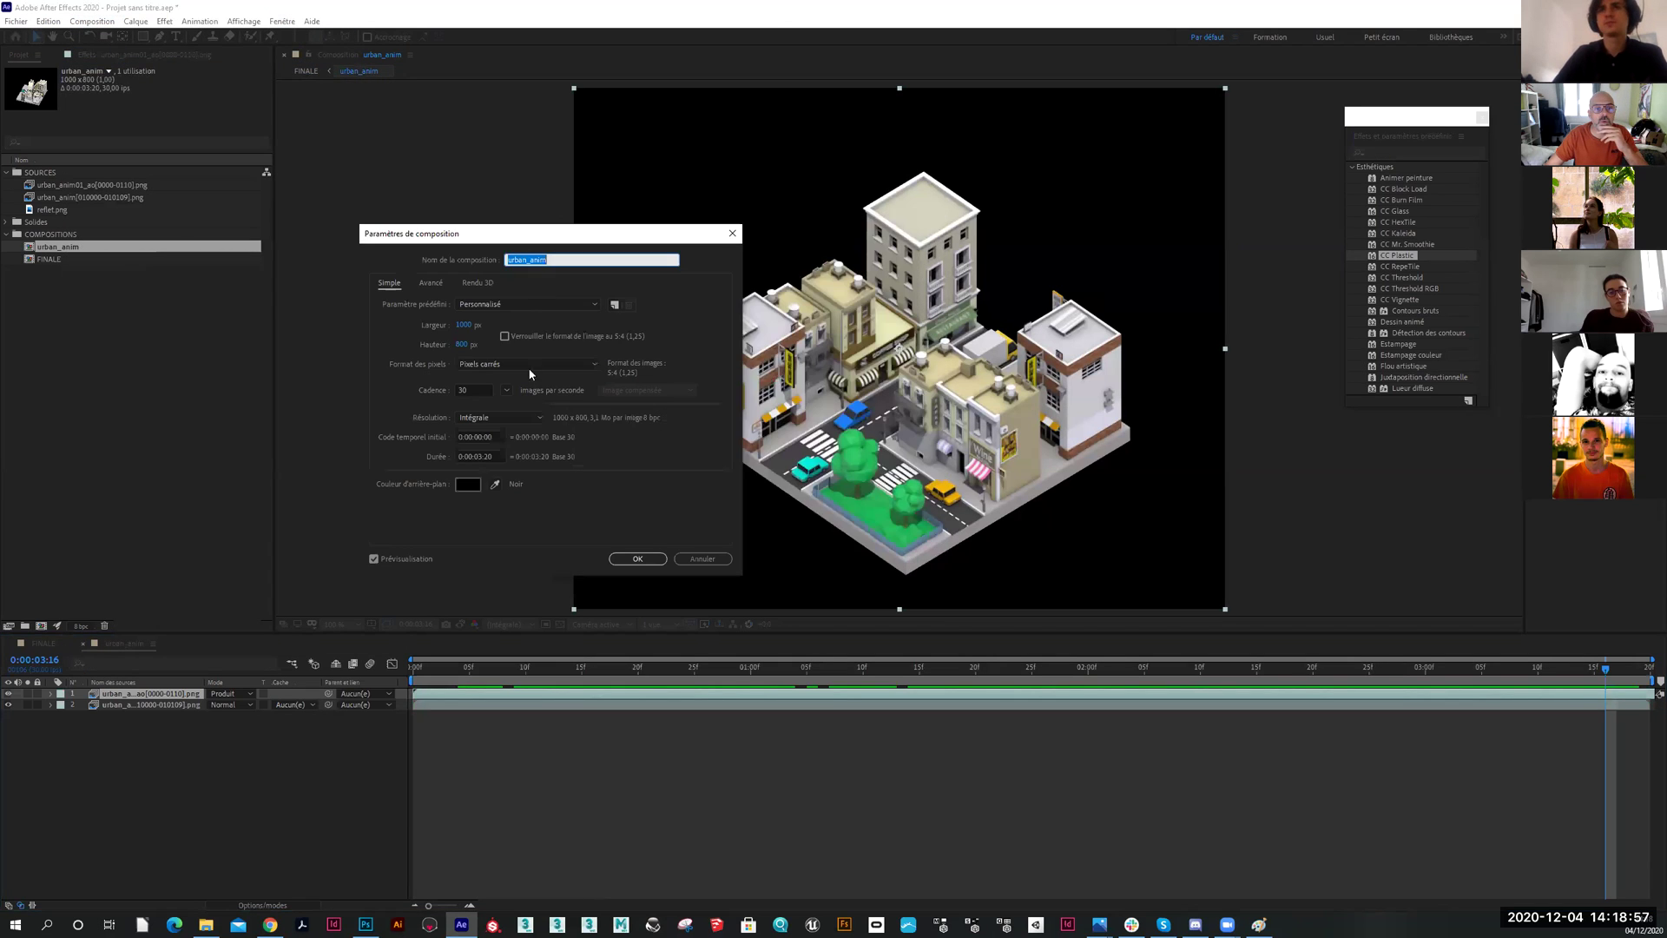
{"action": "left_click", "coordinate": [482, 461]}
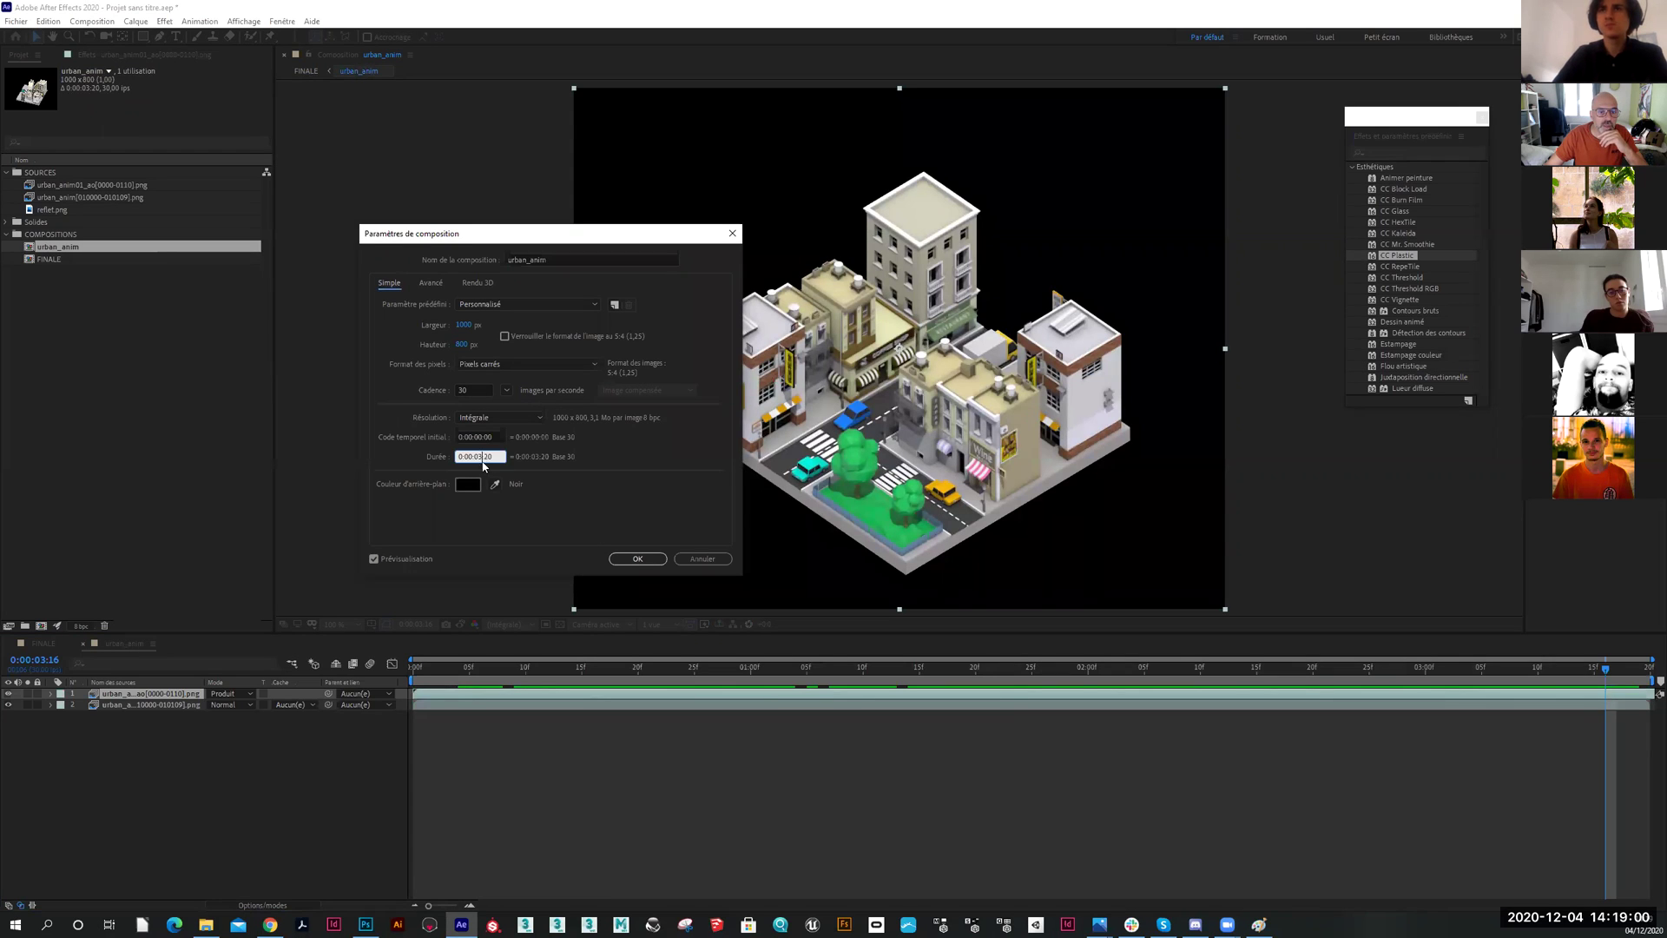
{"action": "key", "text": "BackSpace"}
{"action": "key", "text": "BackSpace"}
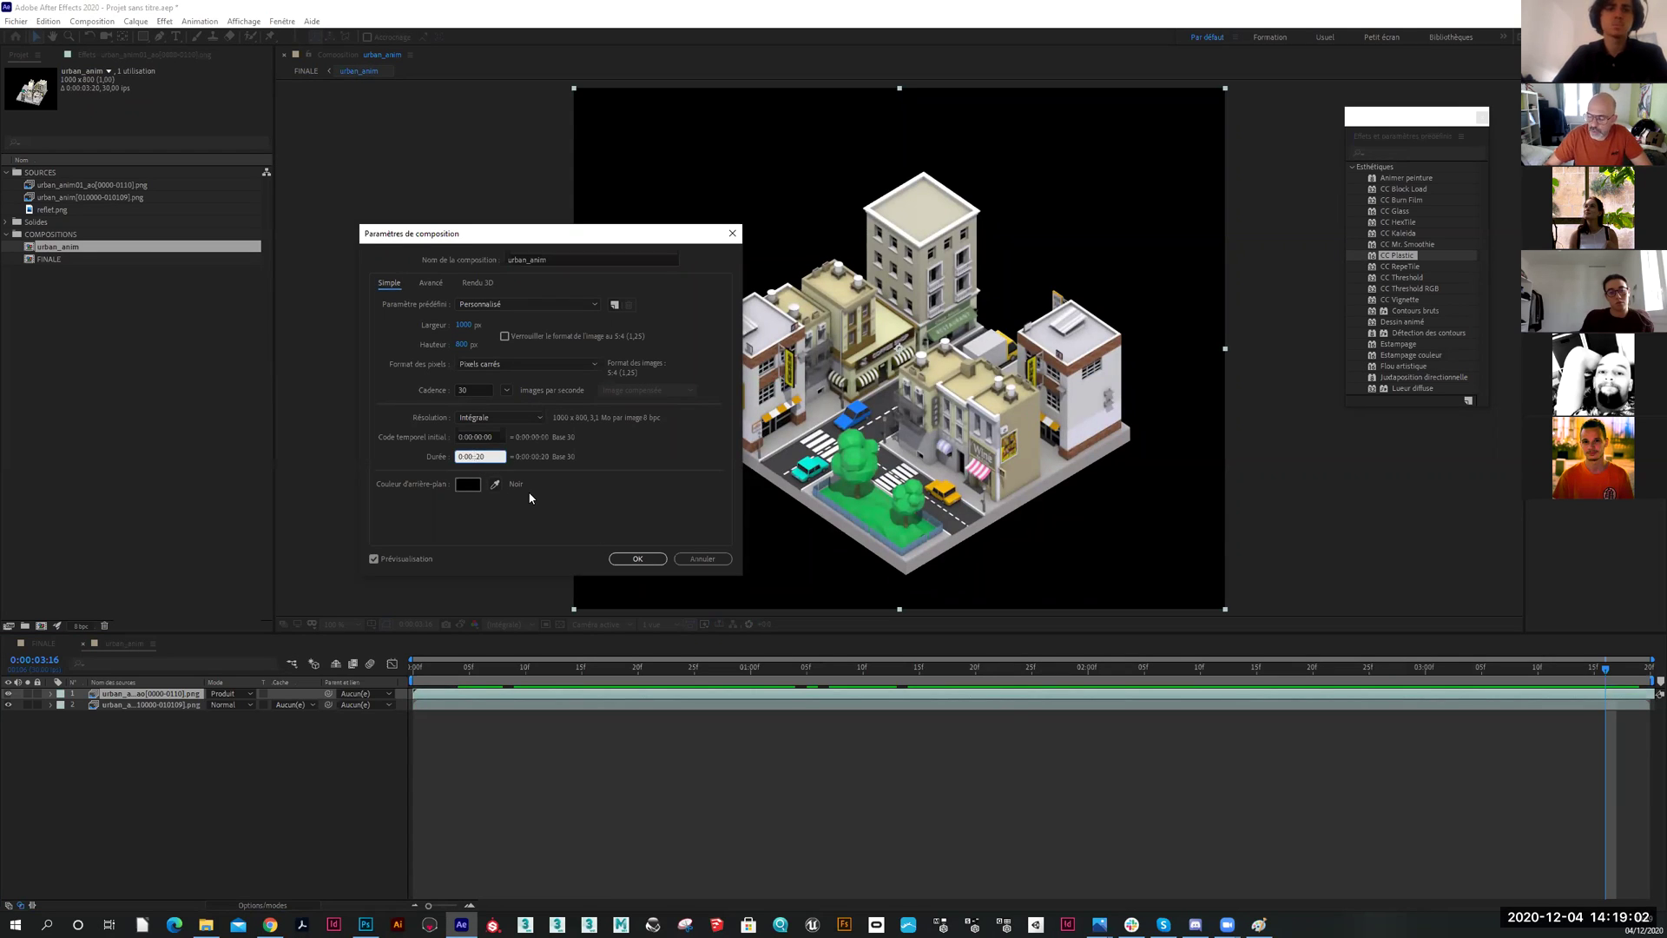
{"action": "type", "text": "30"}
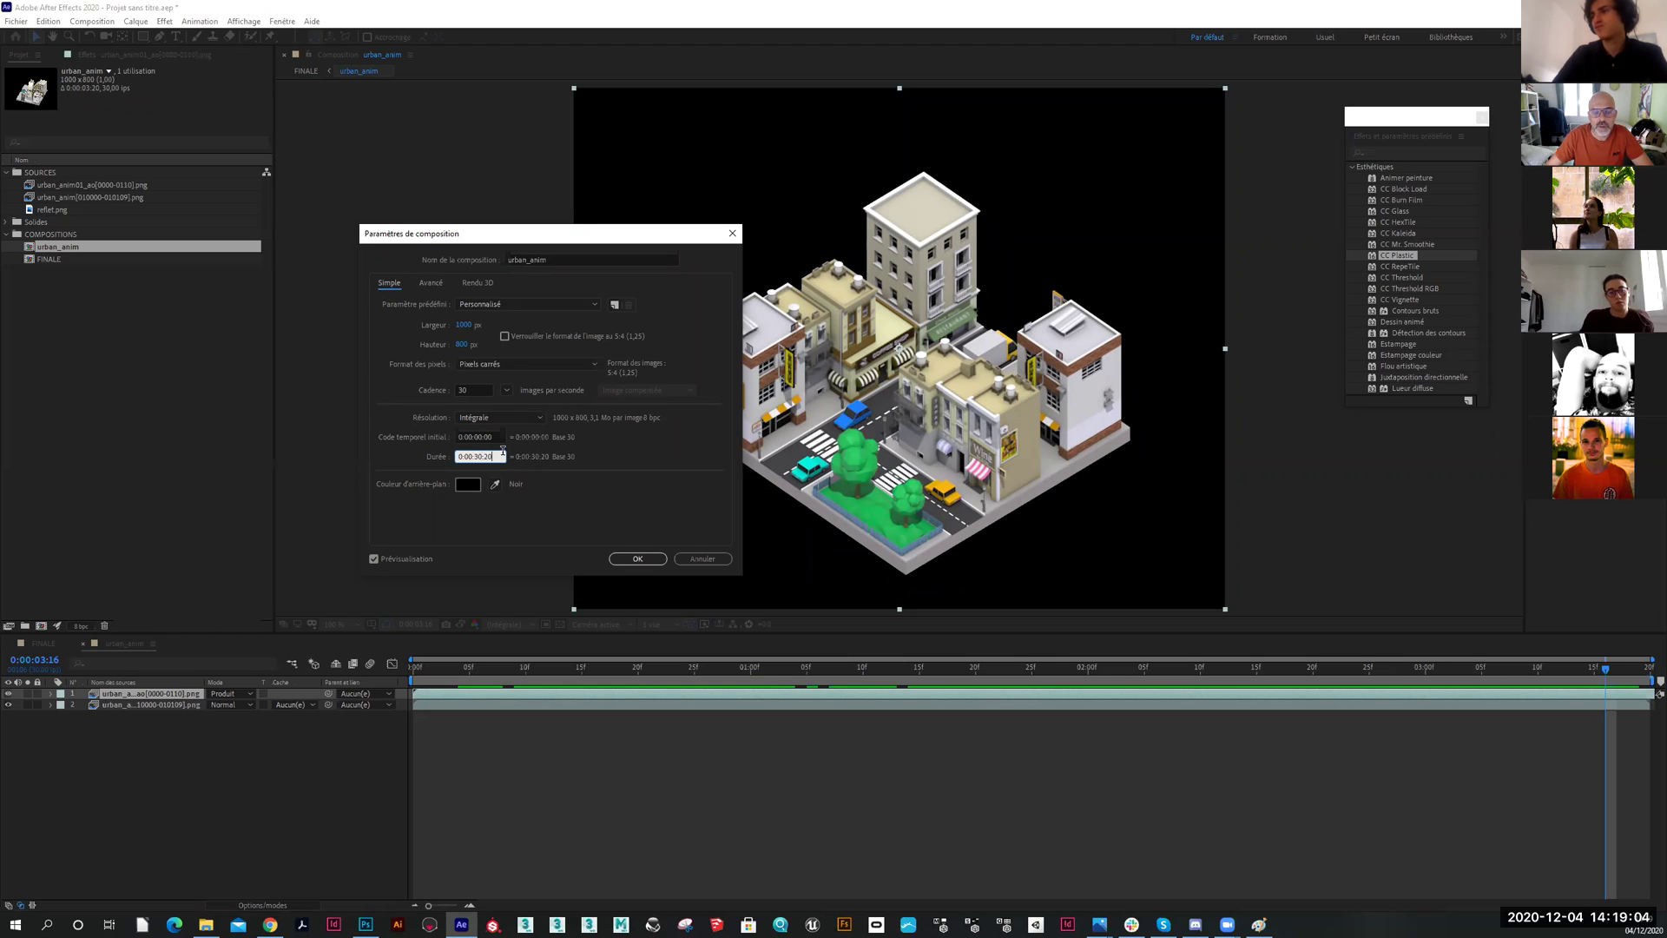
{"action": "key", "text": "BackSpace"}
{"action": "key", "text": "BackSpace"}
{"action": "type", "text": "00"}
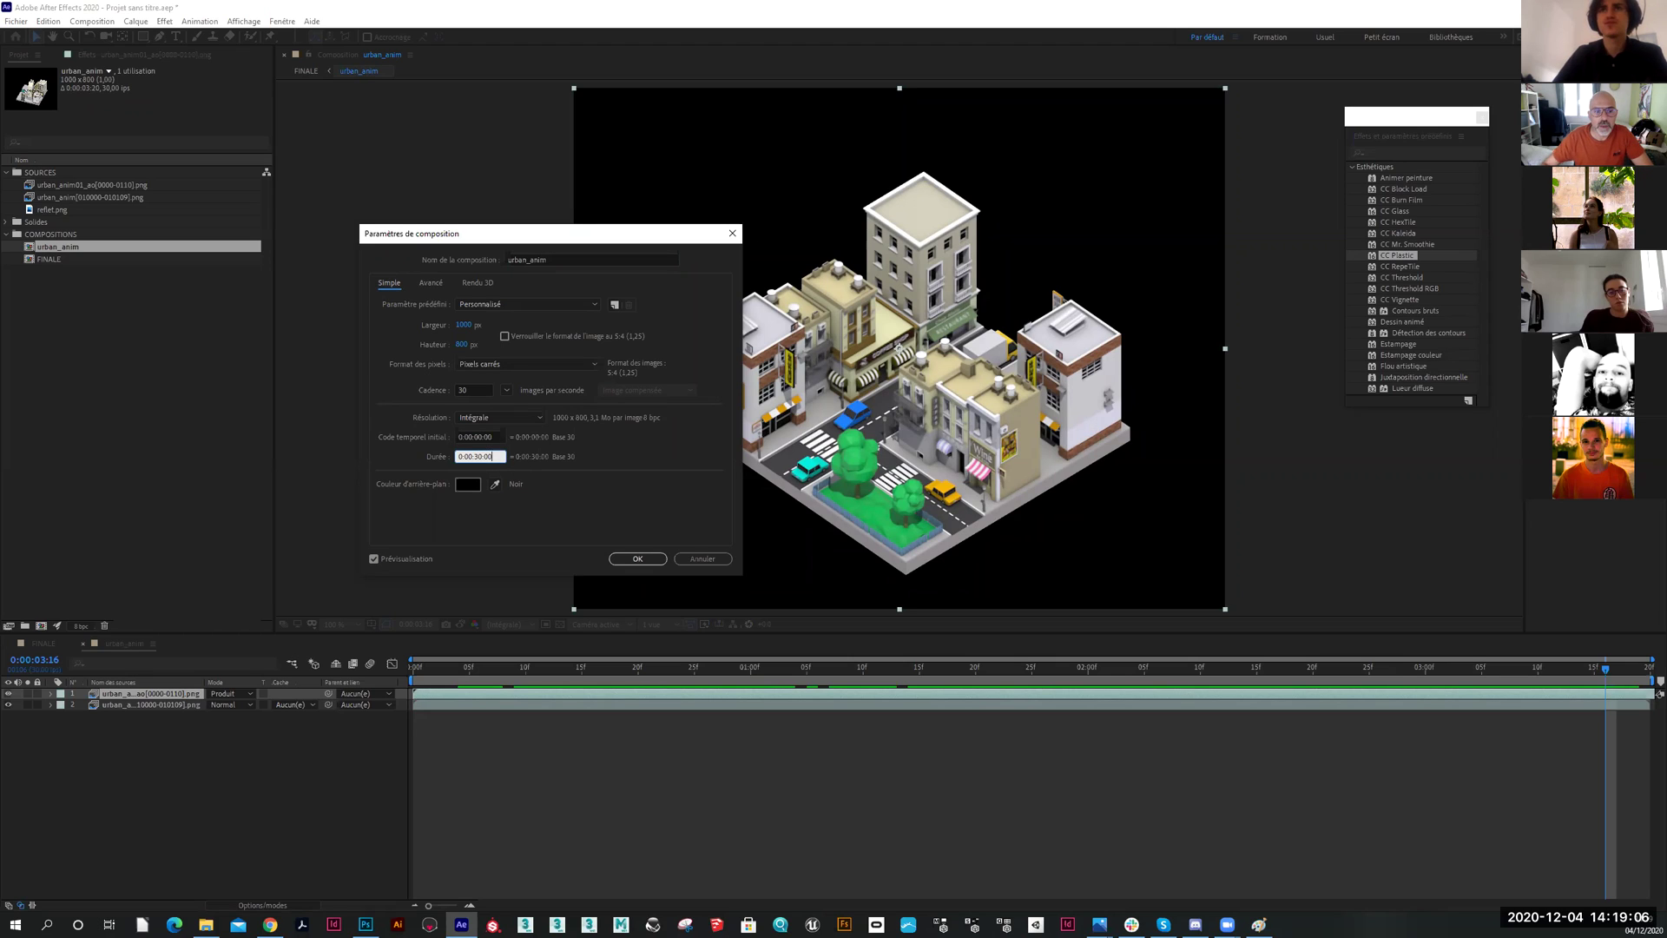
{"action": "left_click", "coordinate": [620, 558]}
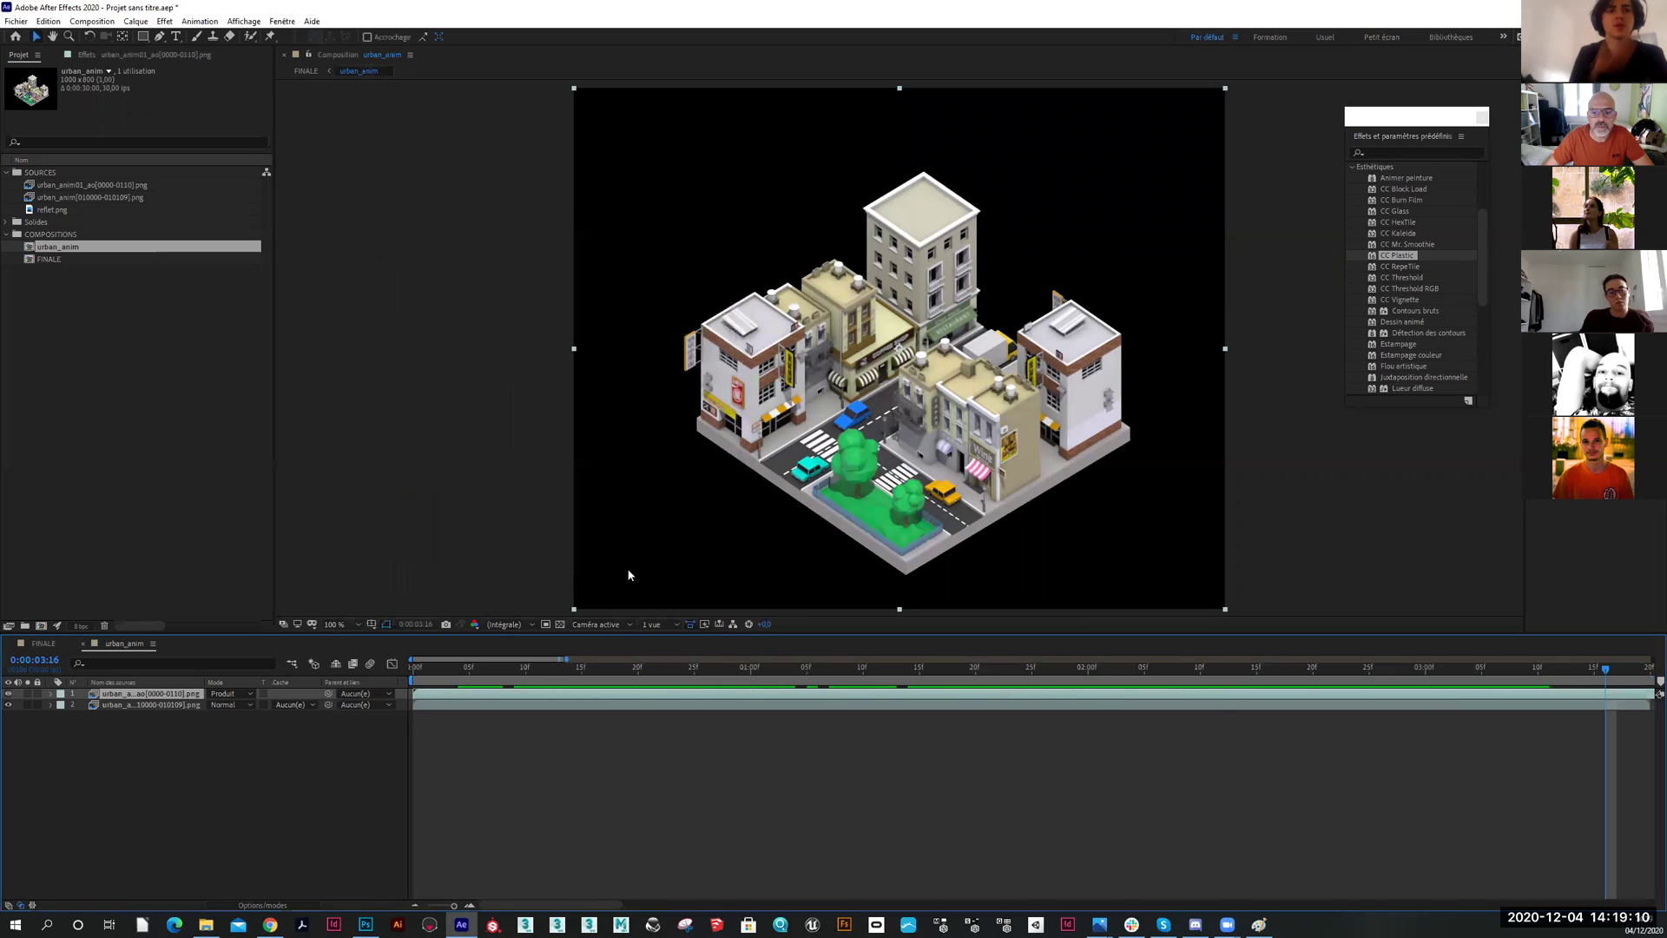
Move the current time of urban_anim to 0:00:03:19, where the city render layer ends
{"action": "left_click_drag", "start_coordinate": [453, 906], "coordinate": [417, 912]}
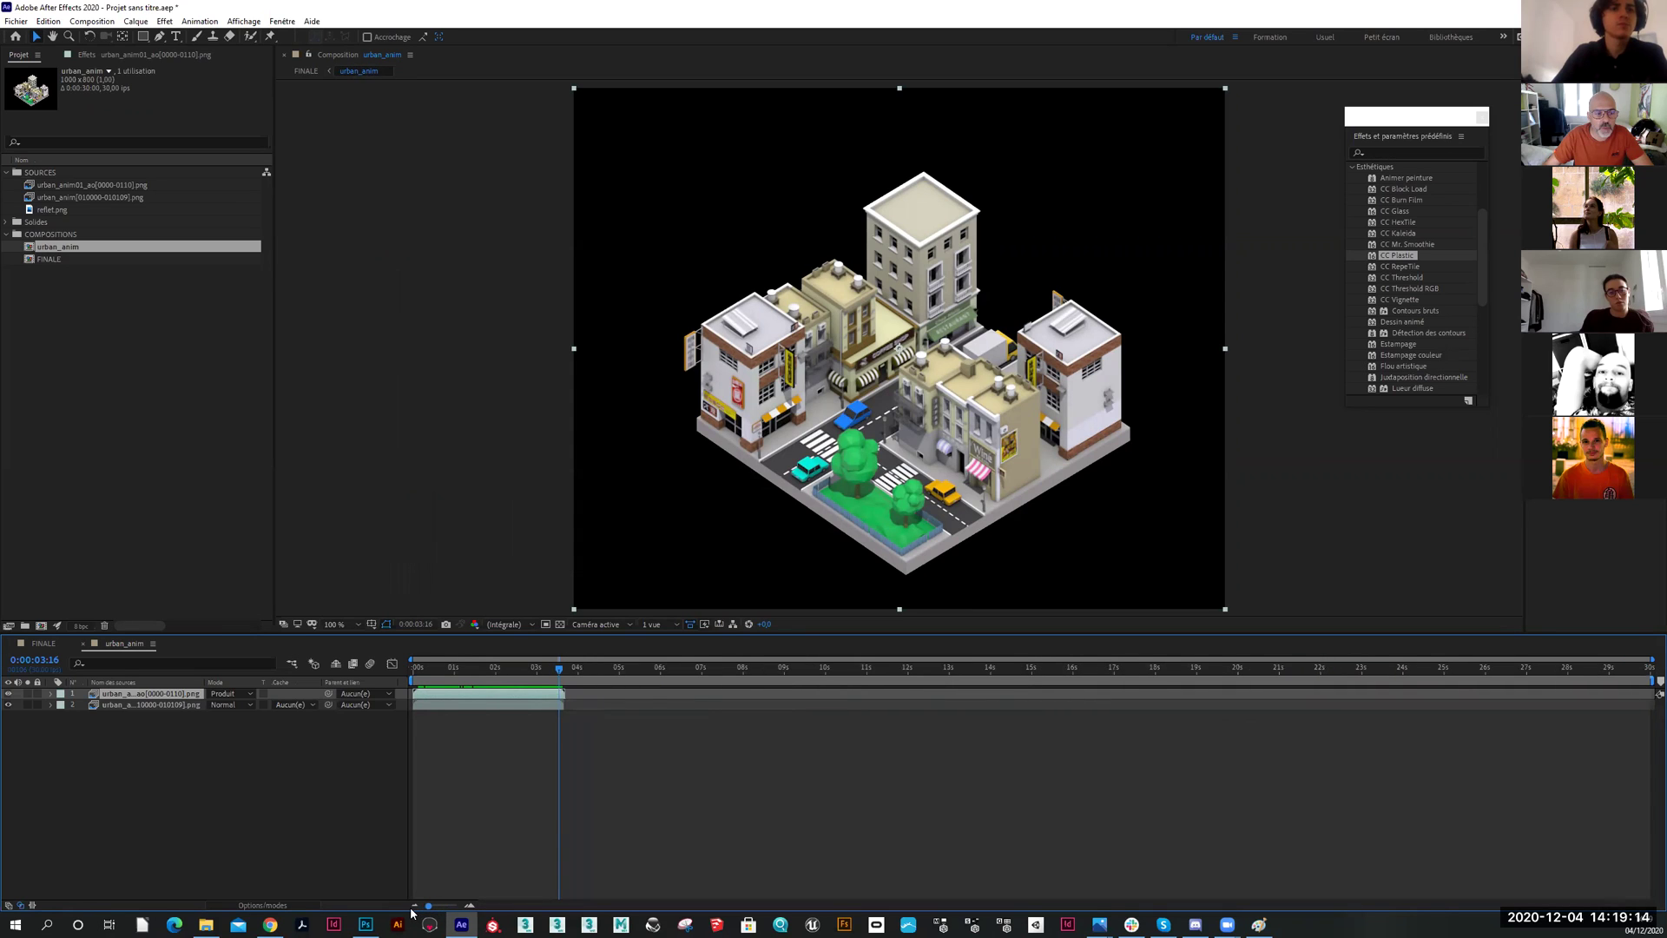
{"action": "left_click_drag", "start_coordinate": [560, 671], "coordinate": [1177, 685]}
{"action": "left_click_drag", "start_coordinate": [591, 676], "coordinate": [558, 726]}
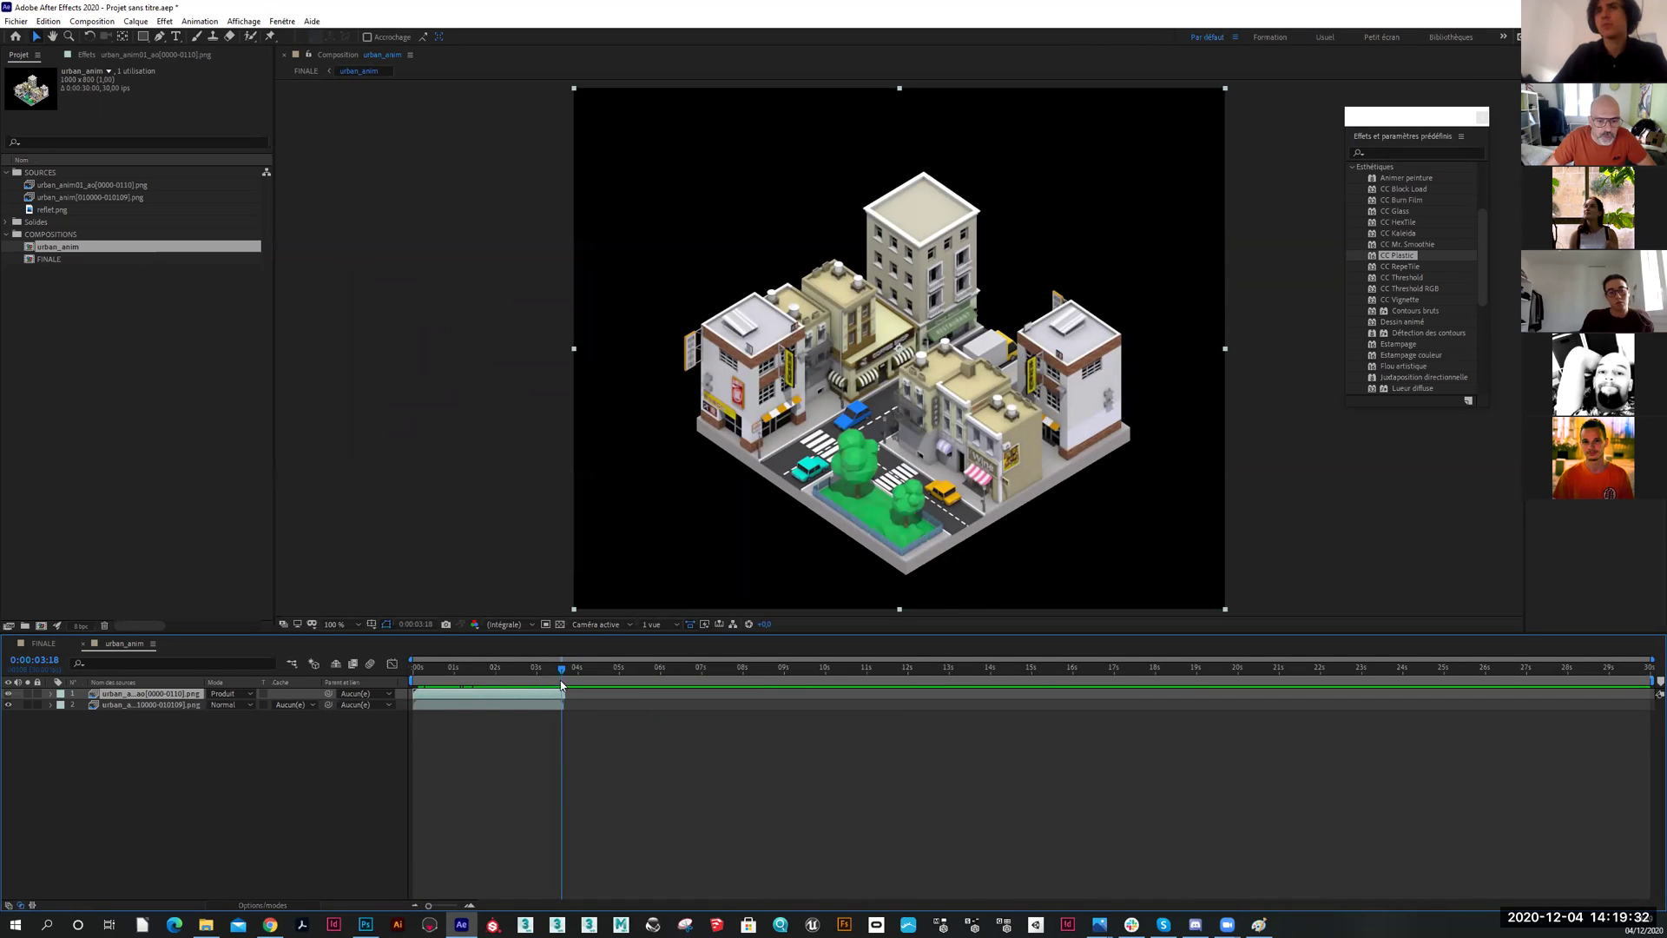
{"action": "left_click_drag", "start_coordinate": [433, 908], "coordinate": [454, 909]}
{"action": "left_click_drag", "start_coordinate": [992, 669], "coordinate": [1039, 680]}
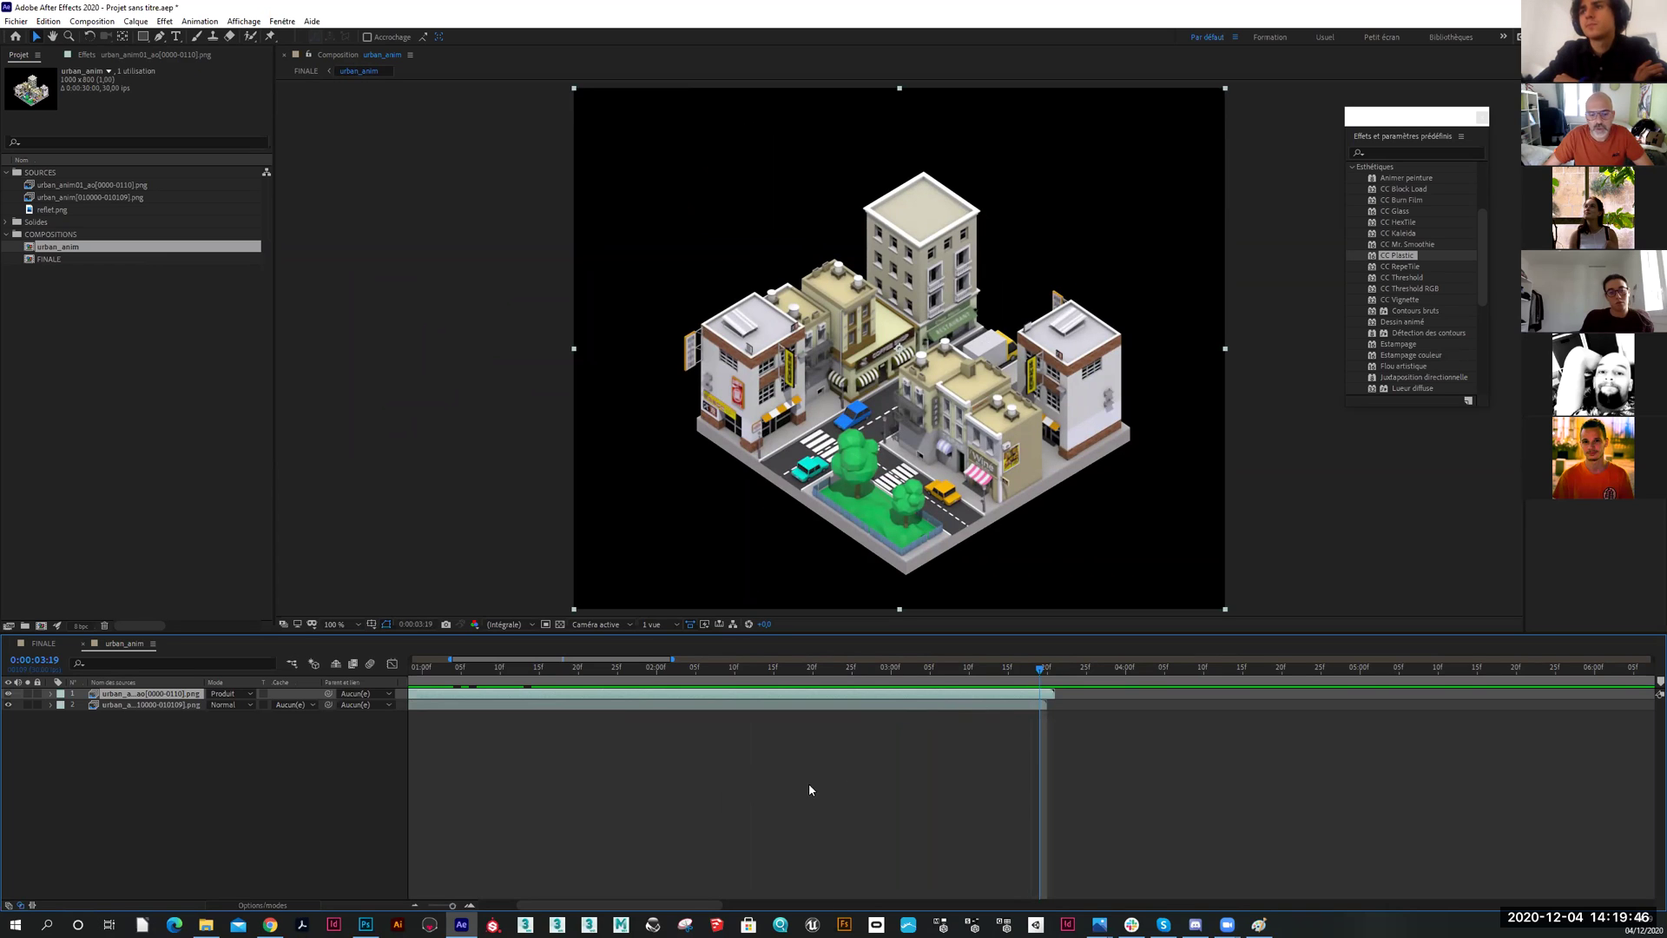
{"action": "mouse_move", "coordinate": [608, 907]}
{"action": "left_mouse_down"}
{"action": "mouse_move", "coordinate": [551, 908]}
{"action": "mouse_move", "coordinate": [601, 909]}
{"action": "left_mouse_up"}
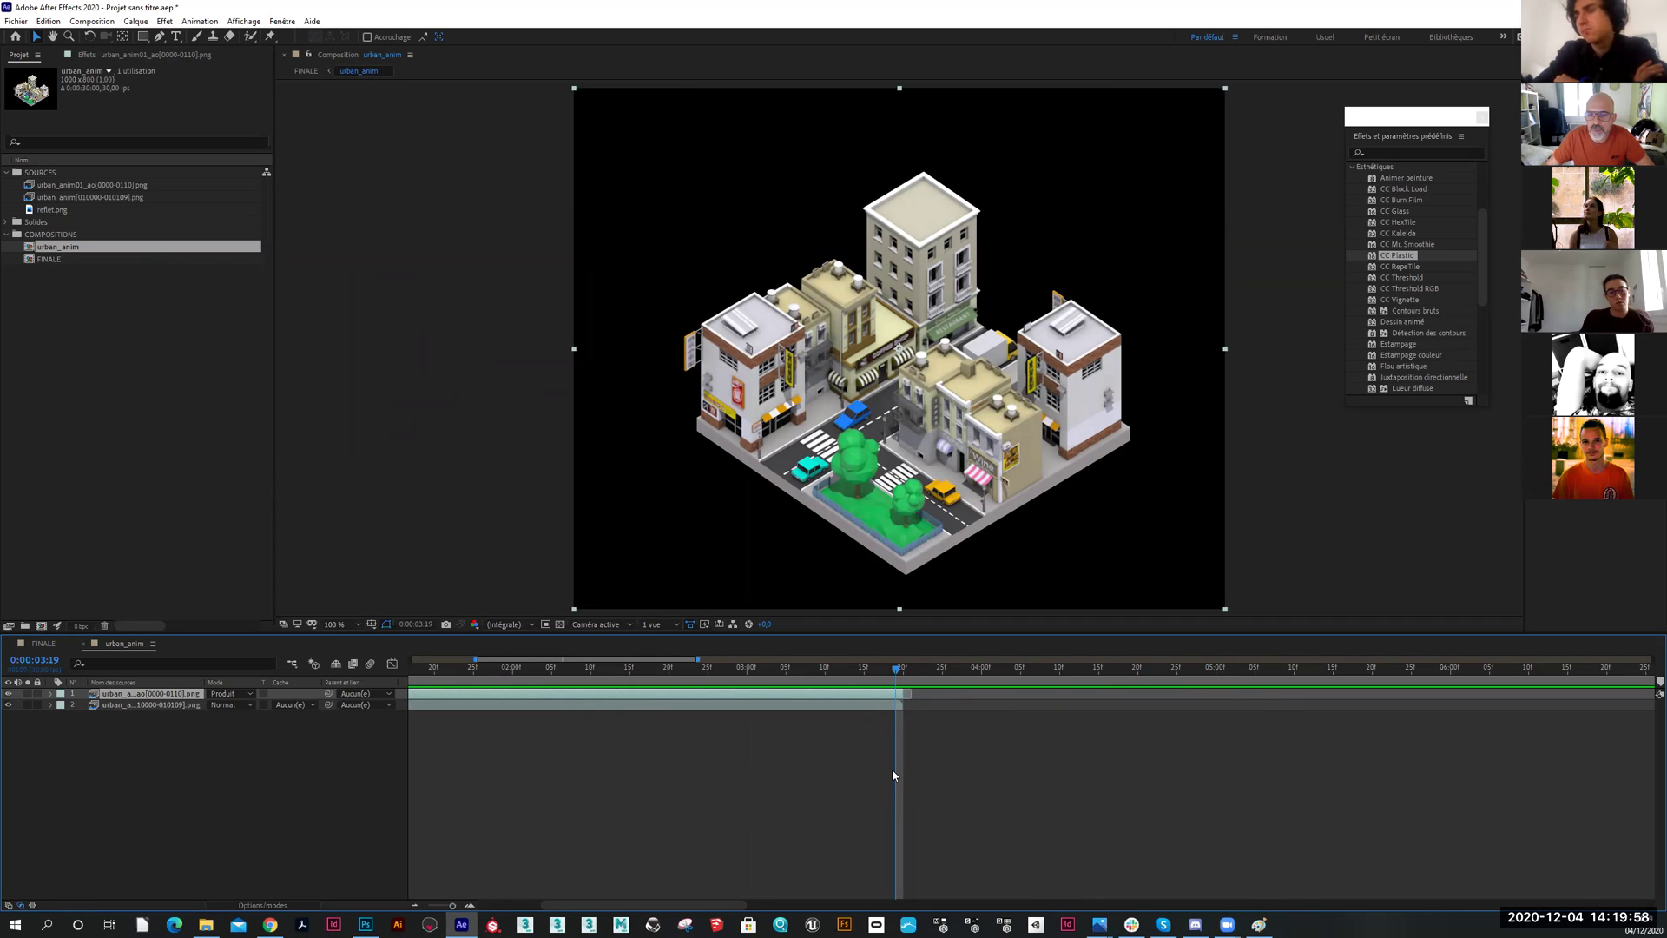
{"action": "left_click_drag", "start_coordinate": [897, 679], "coordinate": [897, 679]}
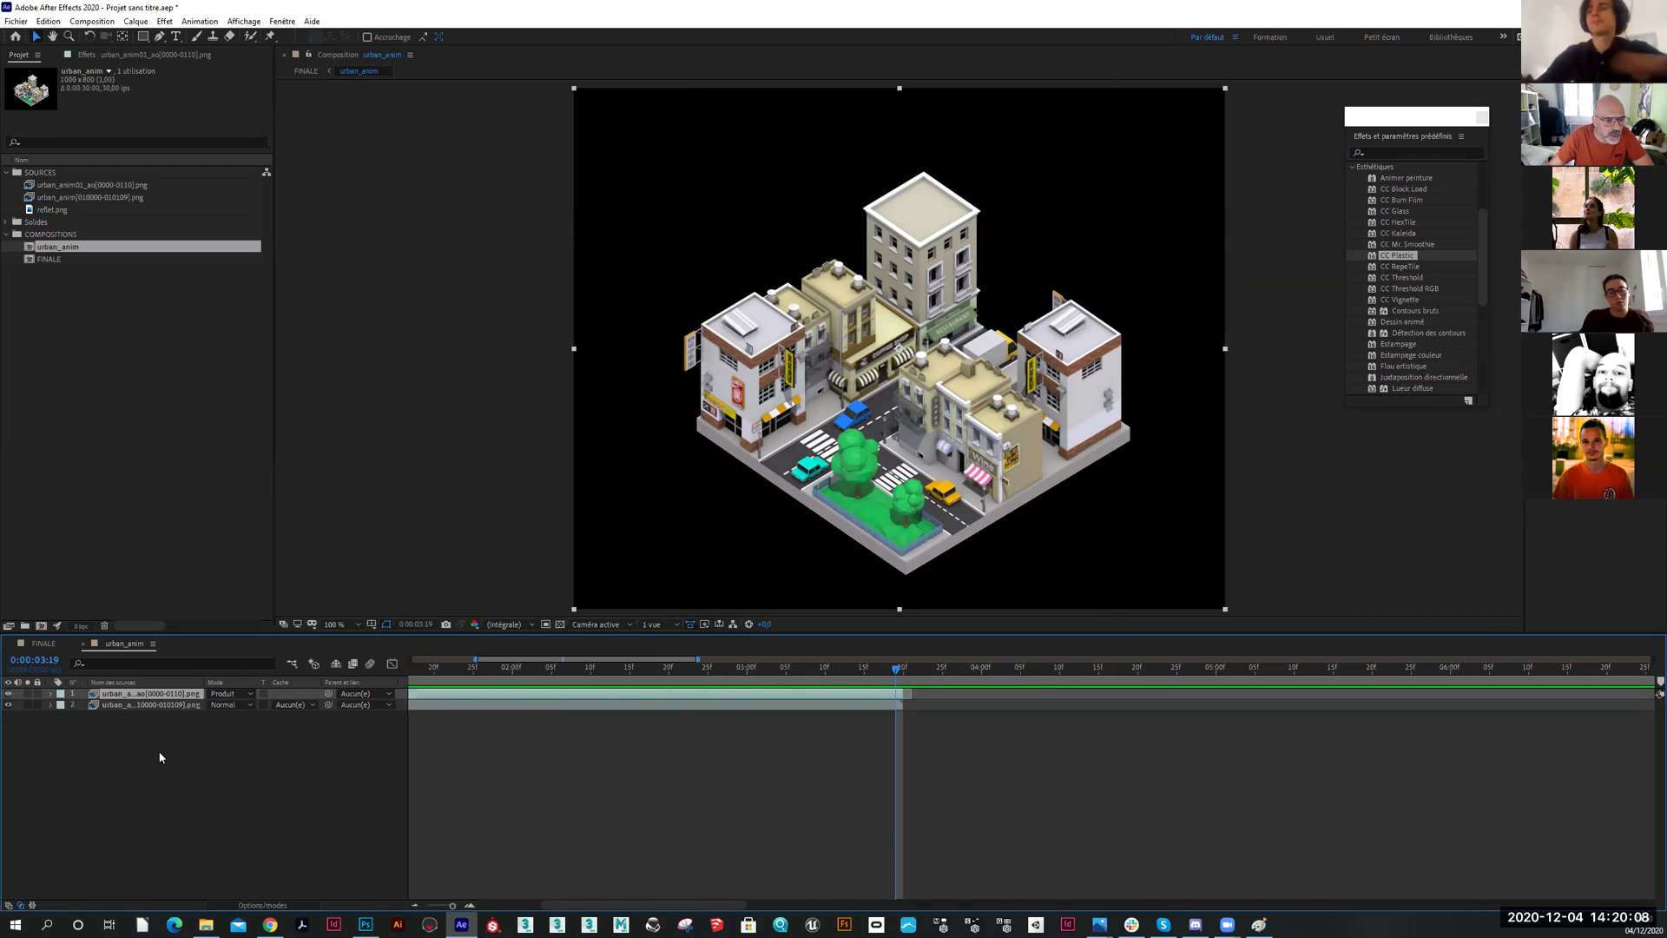
Hide the ambient occlusion layer in urban_anim and duplicate the city render layer
{"action": "left_click", "coordinate": [158, 705]}
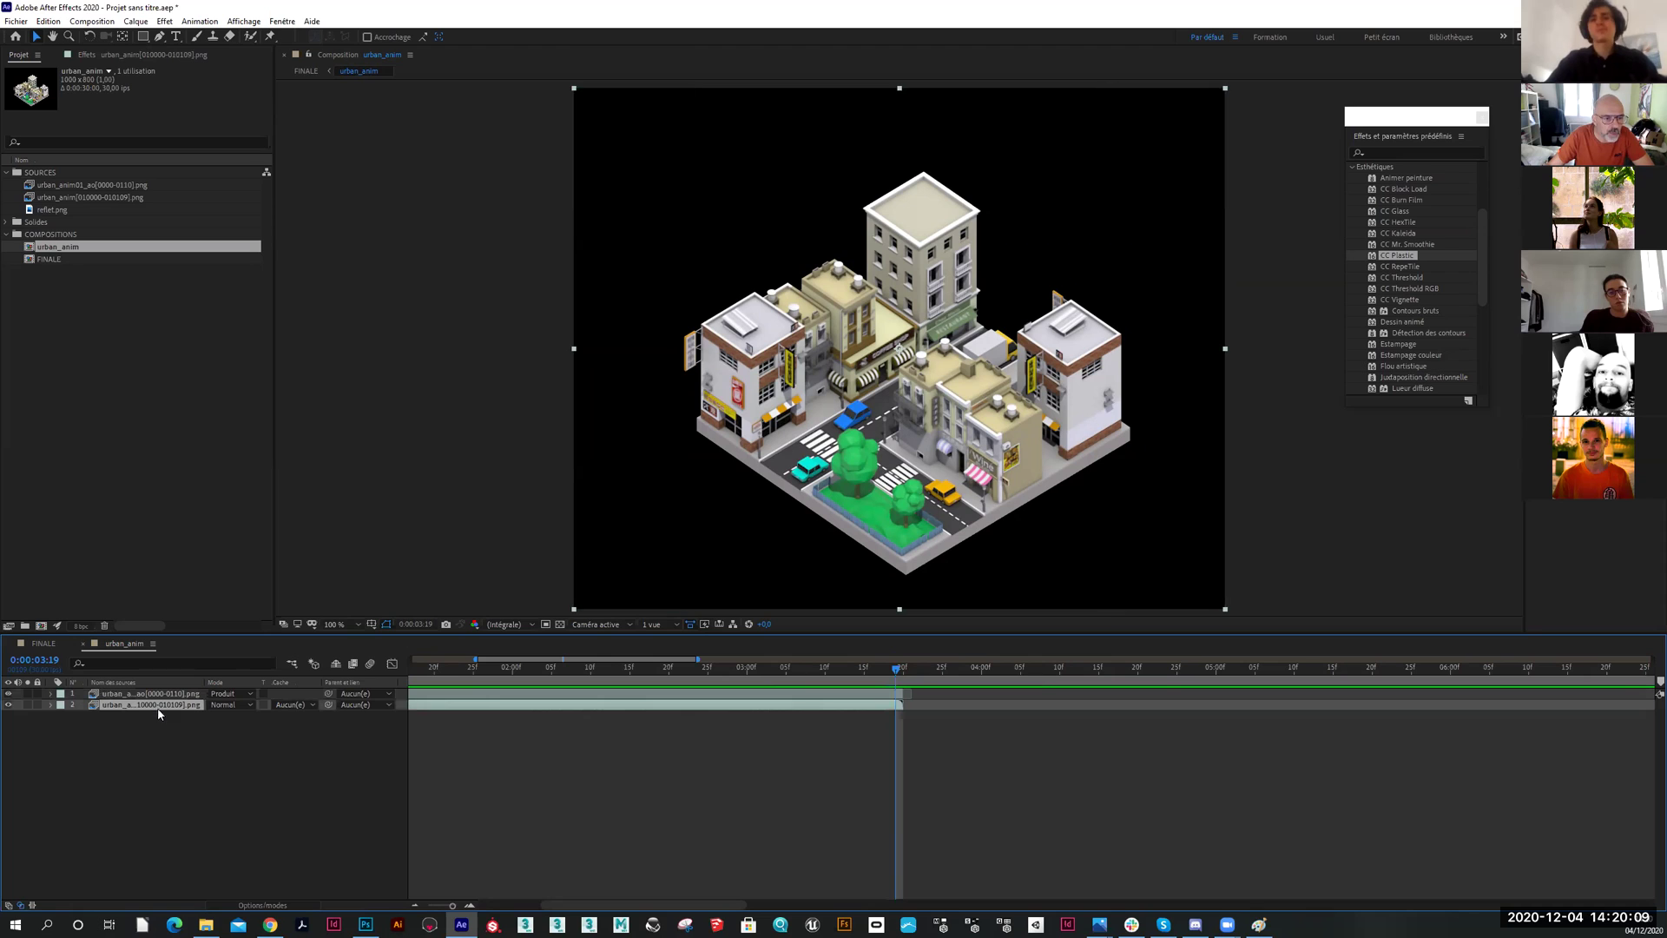
{"action": "left_click", "coordinate": [7, 693]}
{"action": "left_click", "coordinate": [8, 693]}
{"action": "left_click", "coordinate": [7, 693]}
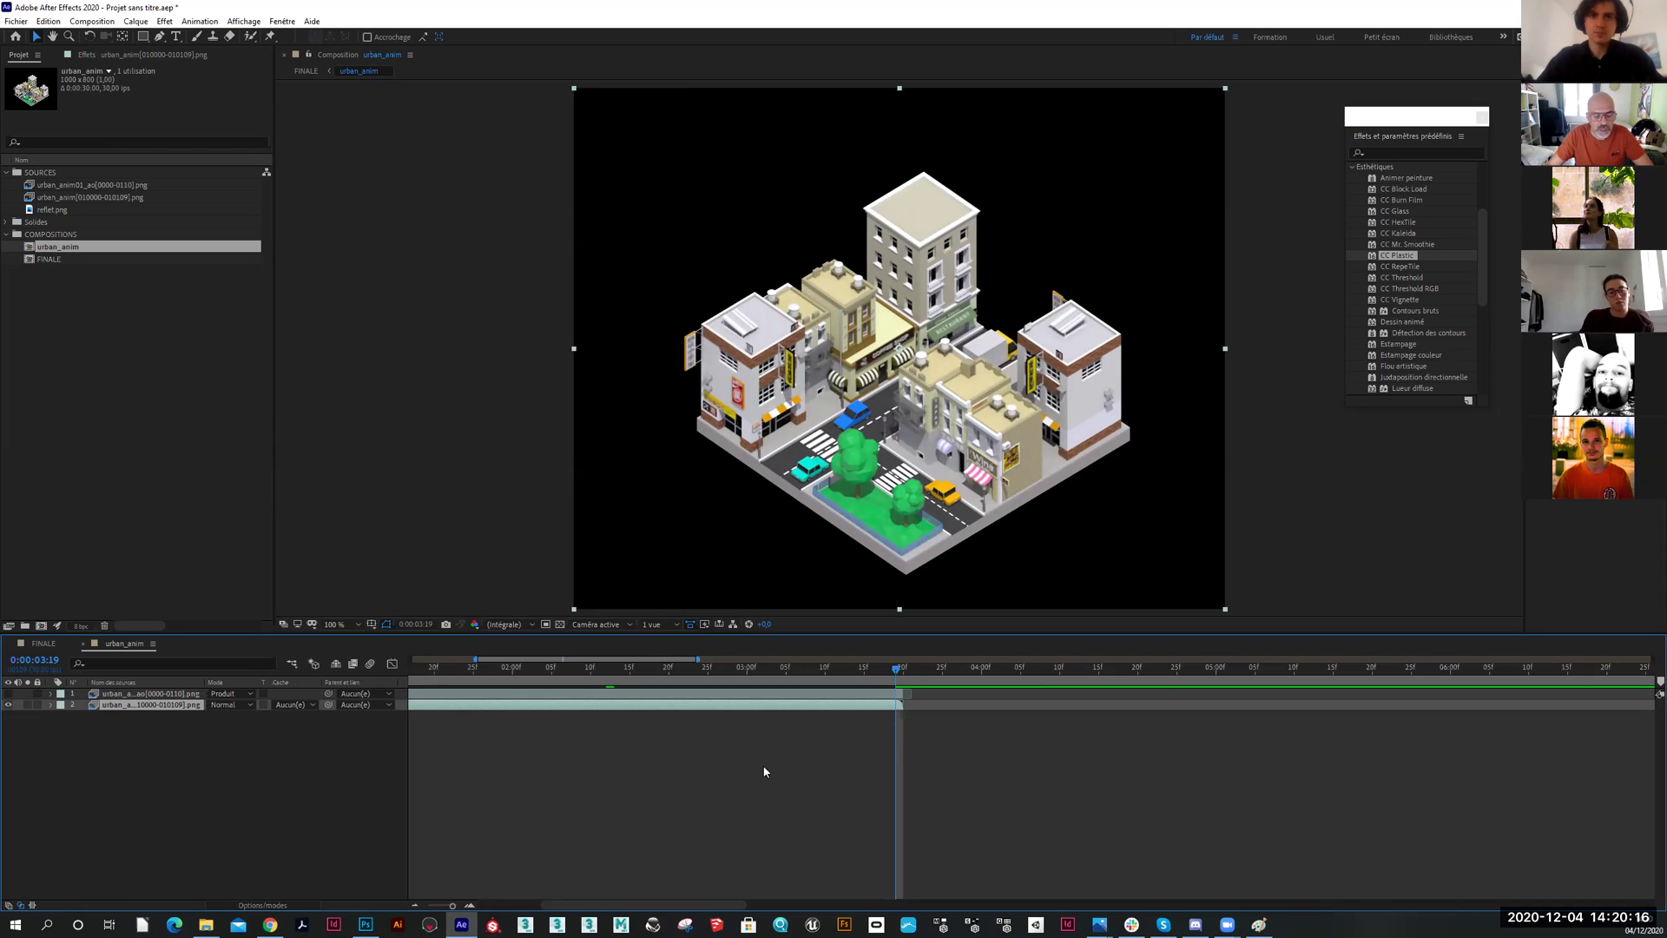
{"action": "key", "text": "ctrl+d"}
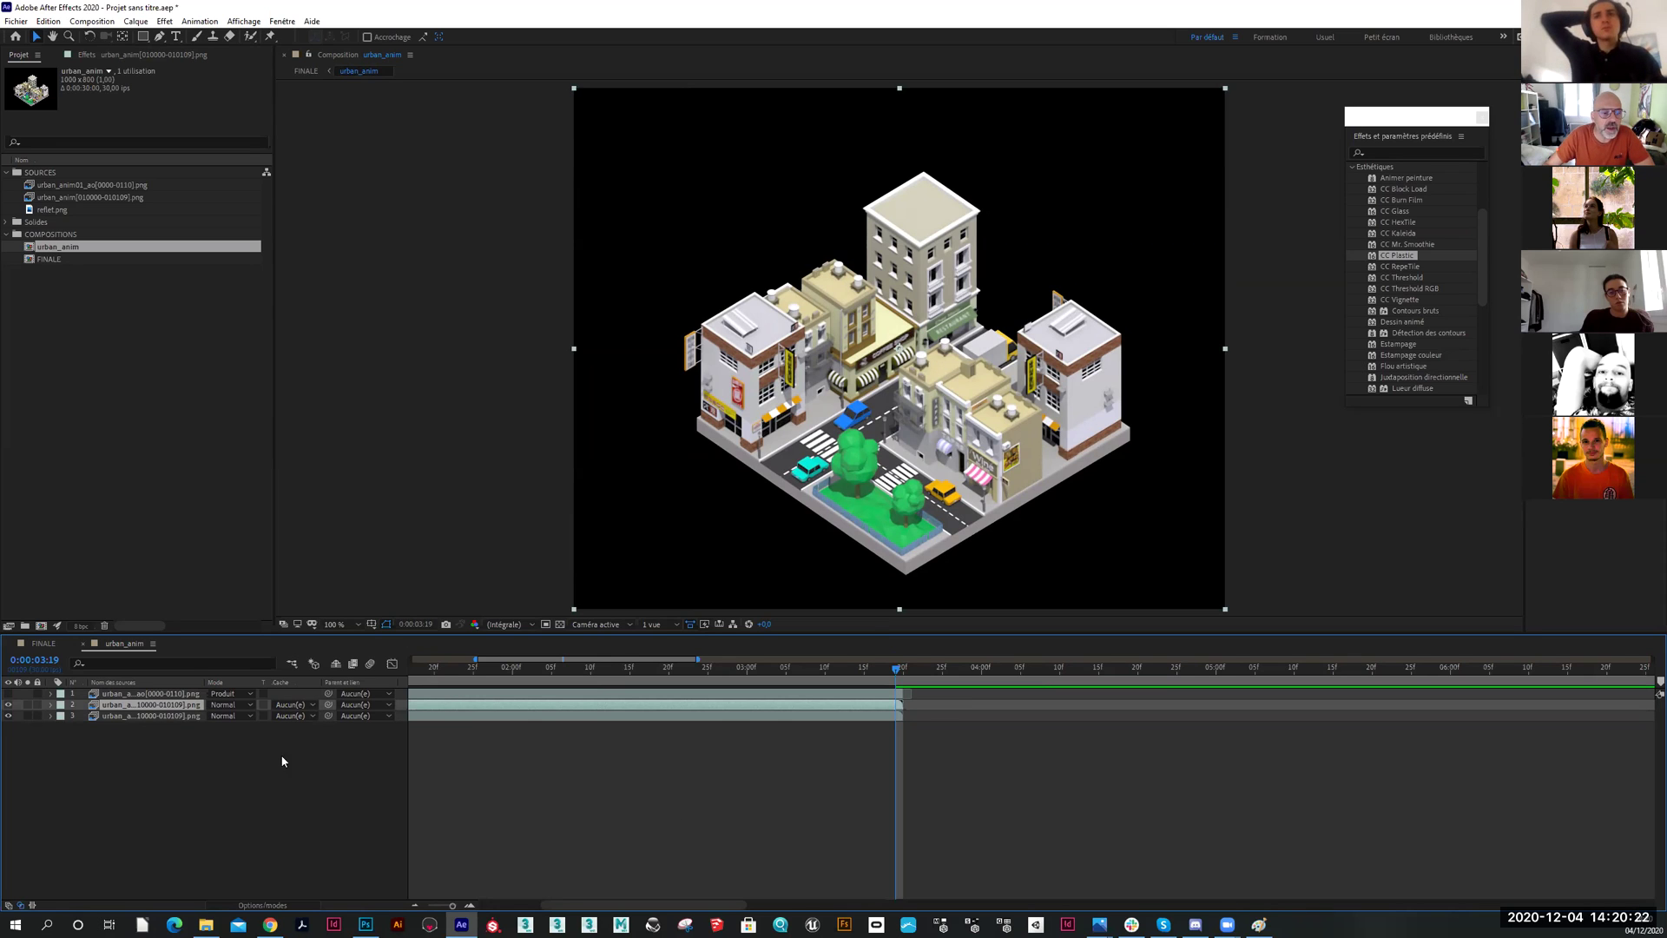
Freeze the upper city render copy at 0:00:03:19 and check it with the original render layer temporarily hidden
{"action": "right_click", "coordinate": [176, 704]}
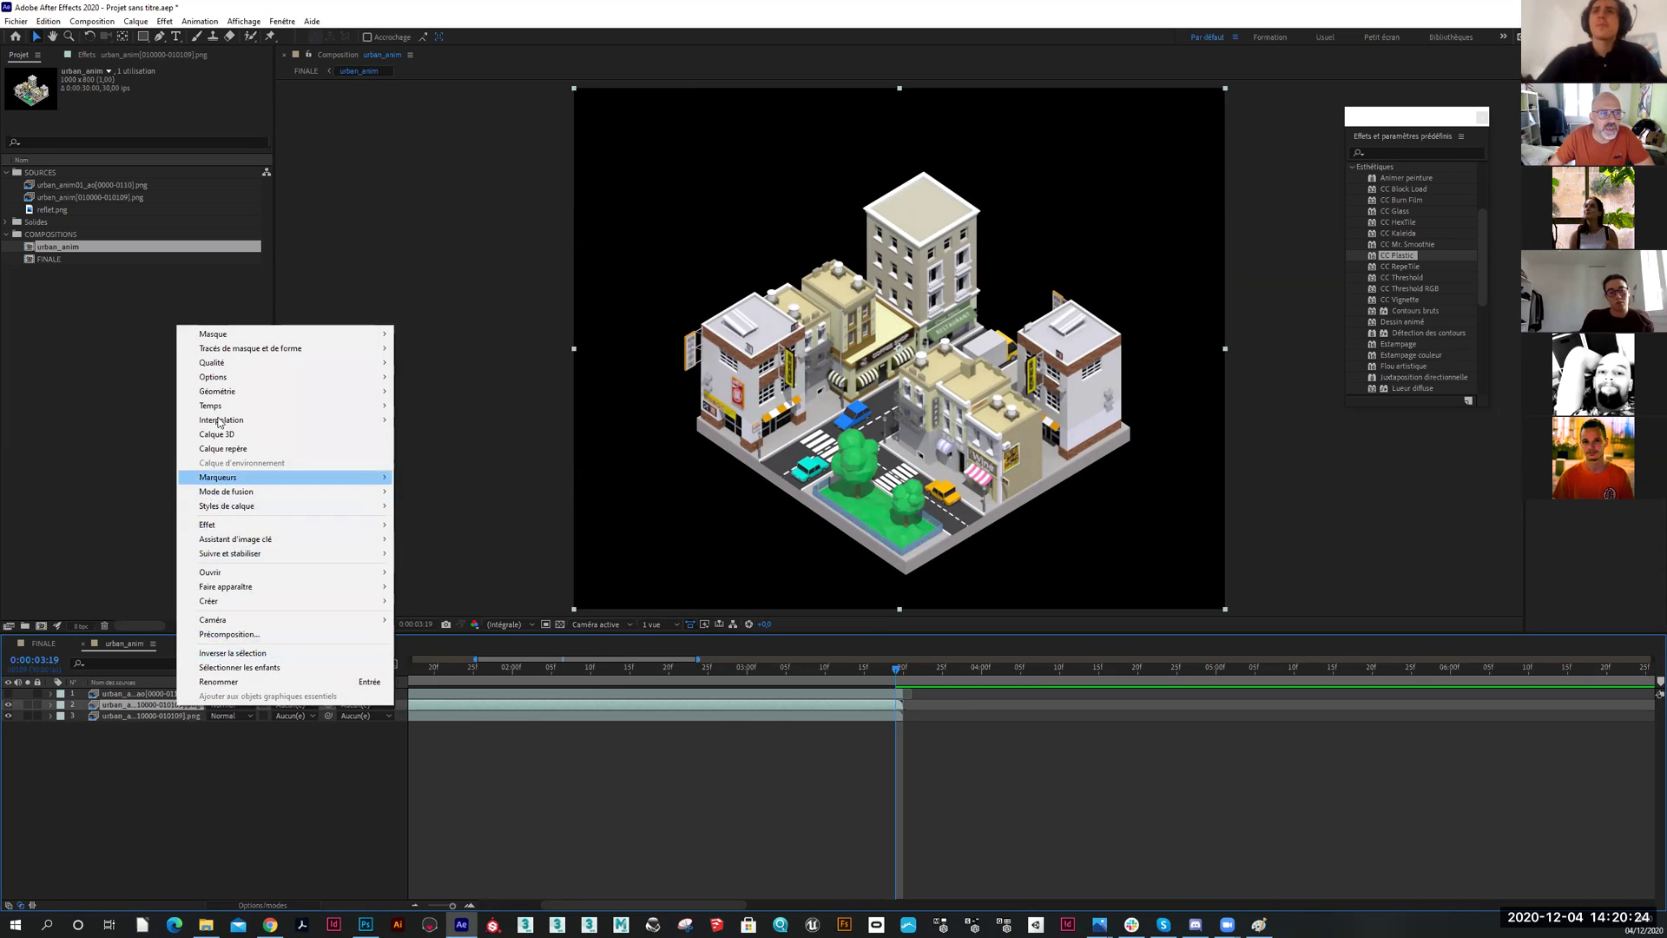
{"action": "mouse_move", "coordinate": [265, 405]}
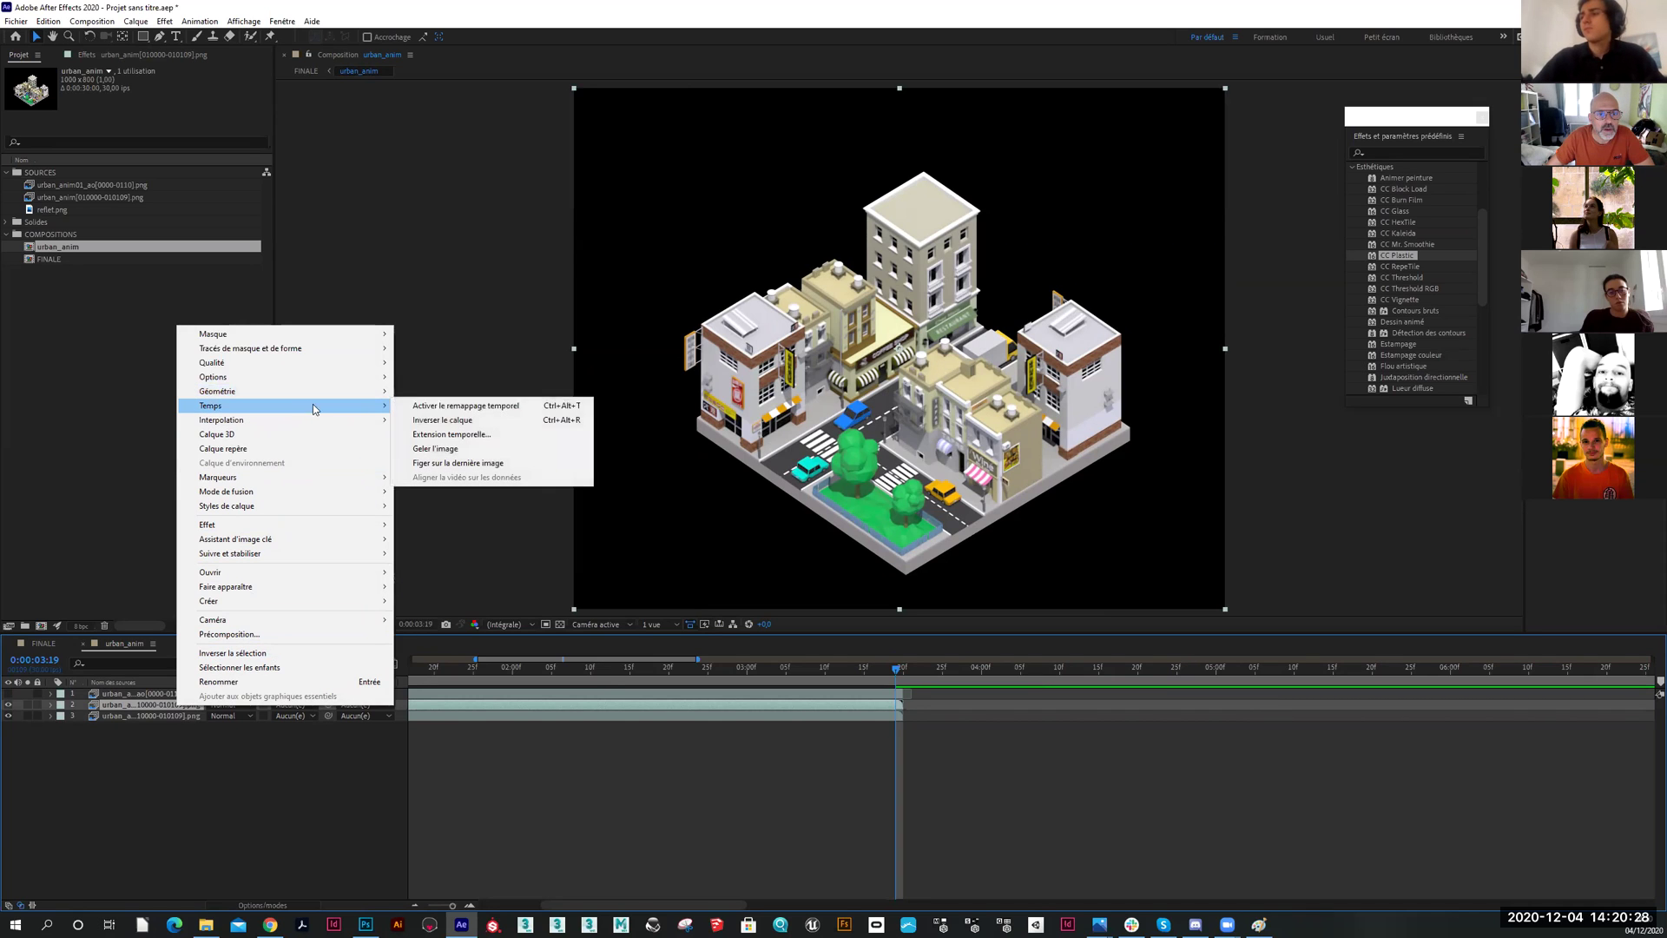
{"action": "left_click", "coordinate": [440, 452]}
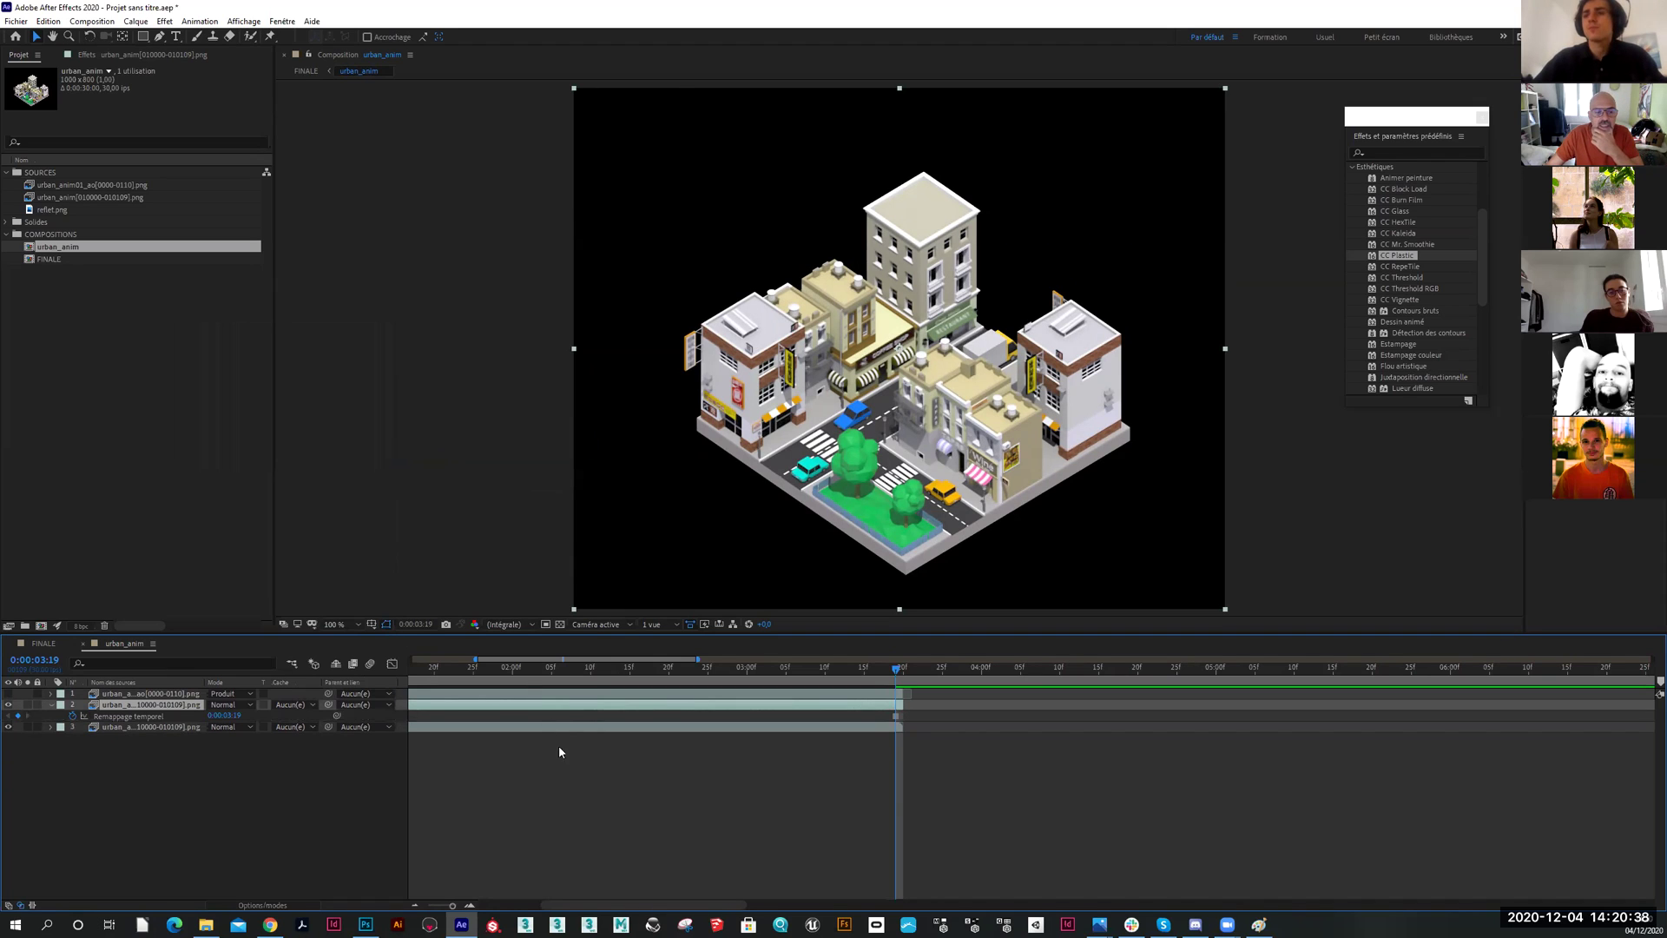
{"action": "left_click", "coordinate": [8, 727]}
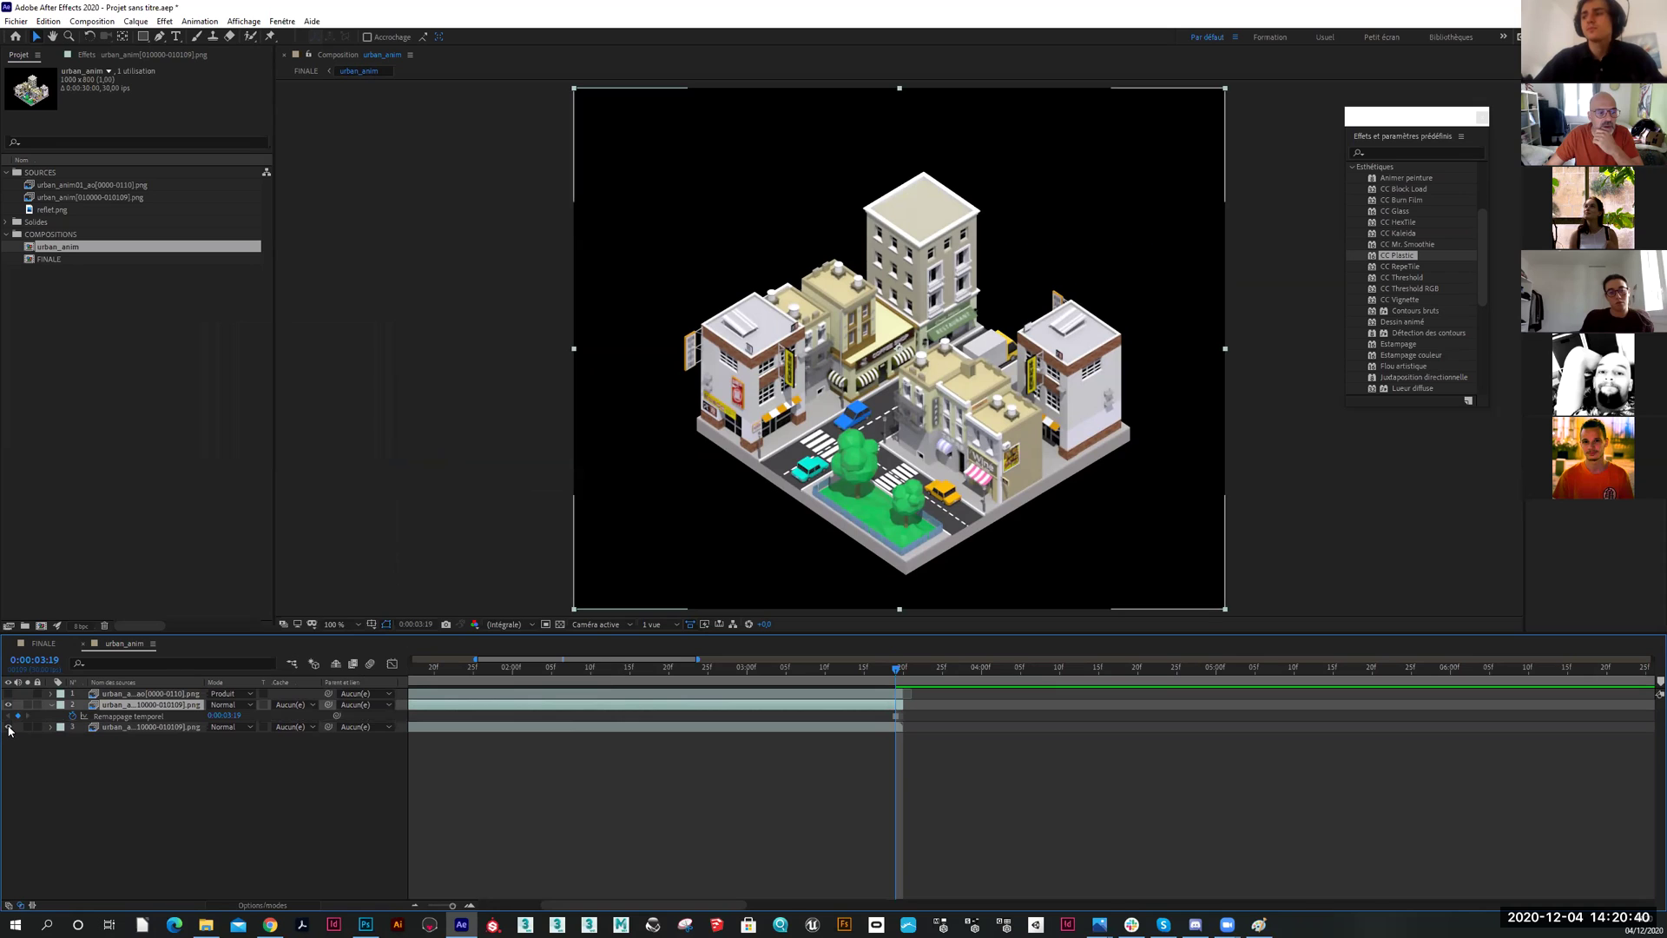
{"action": "mouse_move", "coordinate": [897, 670]}
{"action": "left_mouse_down"}
{"action": "mouse_move", "coordinate": [498, 669]}
{"action": "mouse_move", "coordinate": [809, 669]}
{"action": "mouse_move", "coordinate": [673, 686]}
{"action": "mouse_move", "coordinate": [718, 687]}
{"action": "mouse_move", "coordinate": [897, 670]}
{"action": "left_mouse_up"}
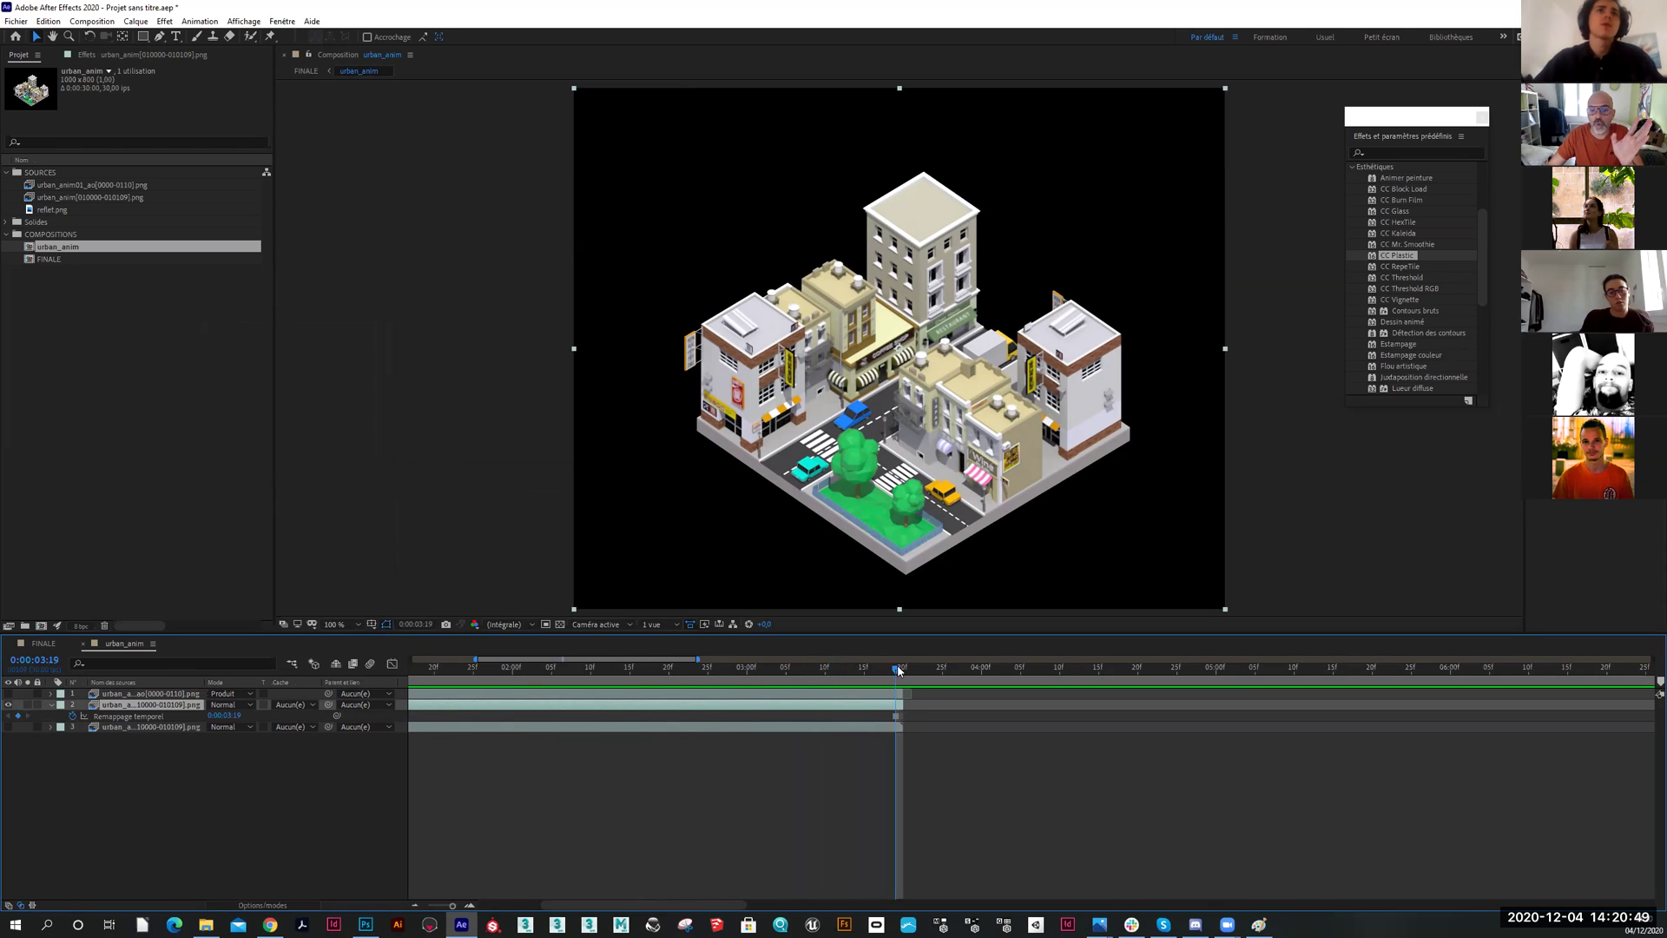
{"action": "left_click", "coordinate": [9, 727]}
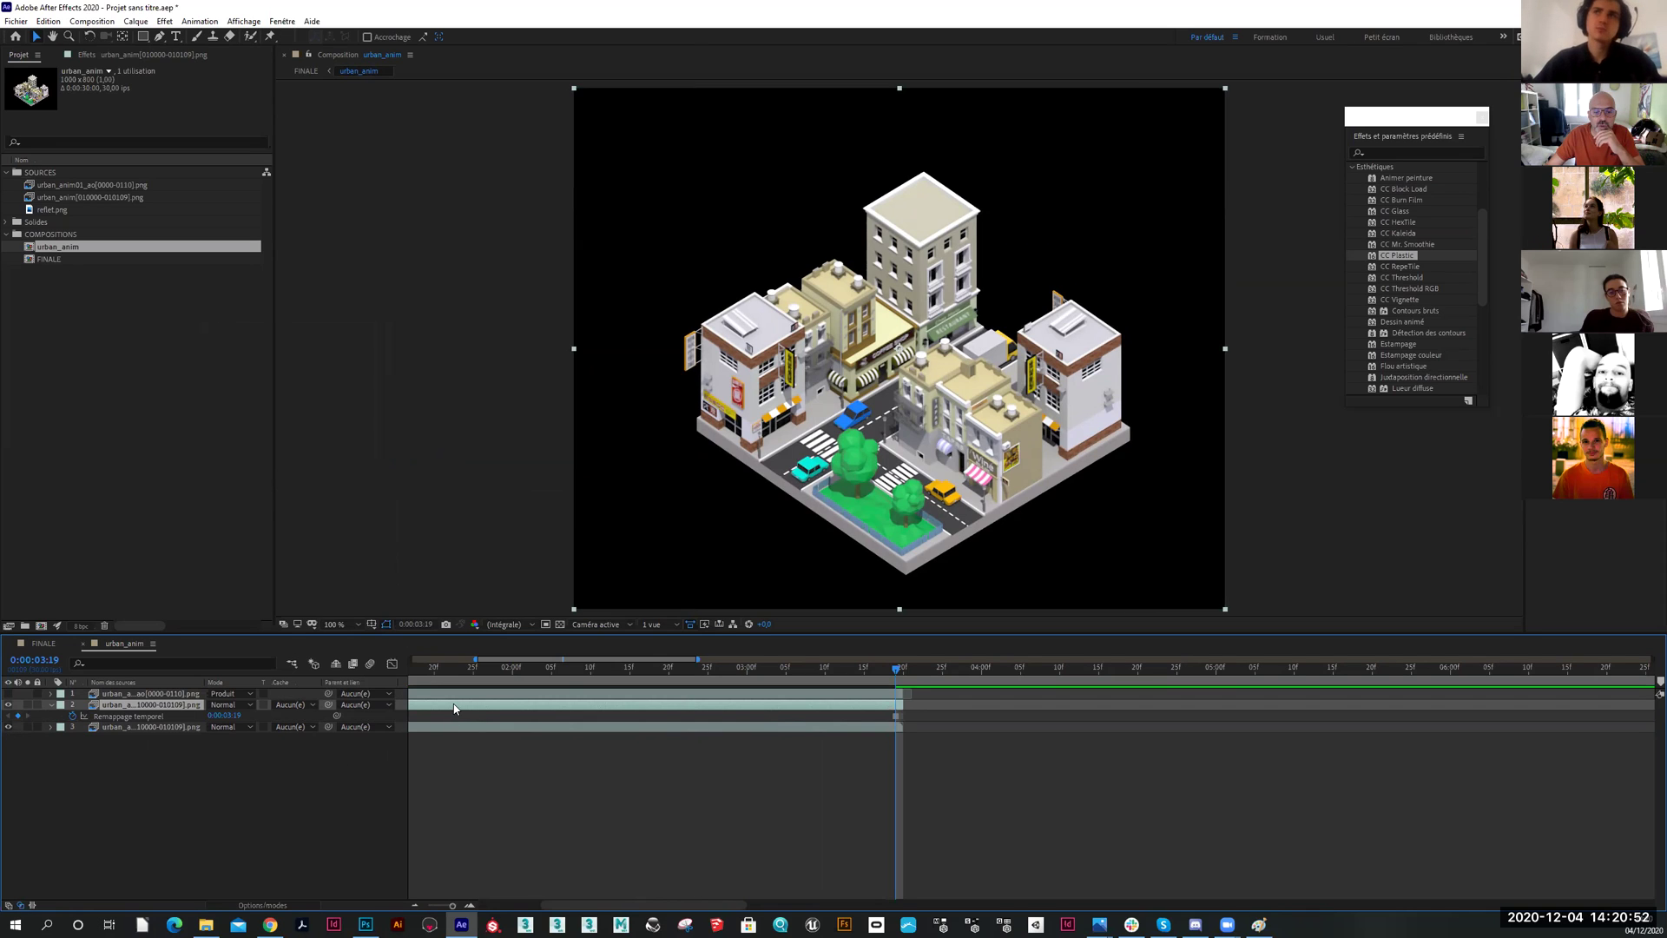
Extend the frozen render layer to the composition's end, trim its start to 0:00:03:19, and scrub across the join
{"action": "left_click_drag", "start_coordinate": [448, 904], "coordinate": [414, 909]}
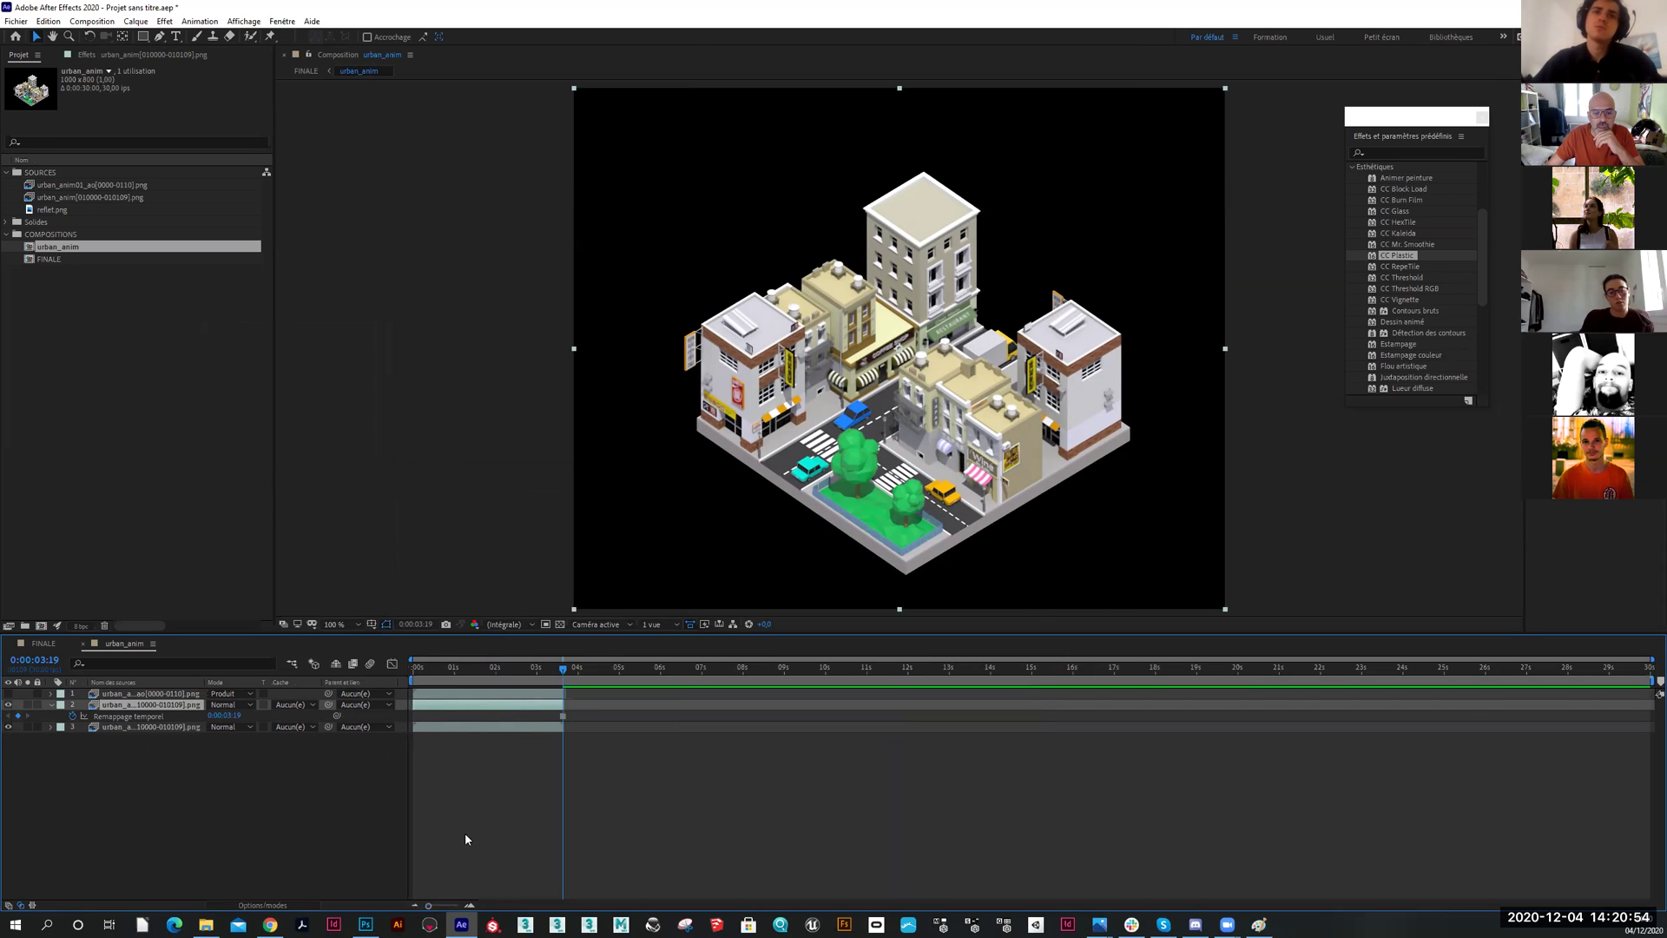
{"action": "left_click_drag", "start_coordinate": [562, 705], "coordinate": [1647, 720]}
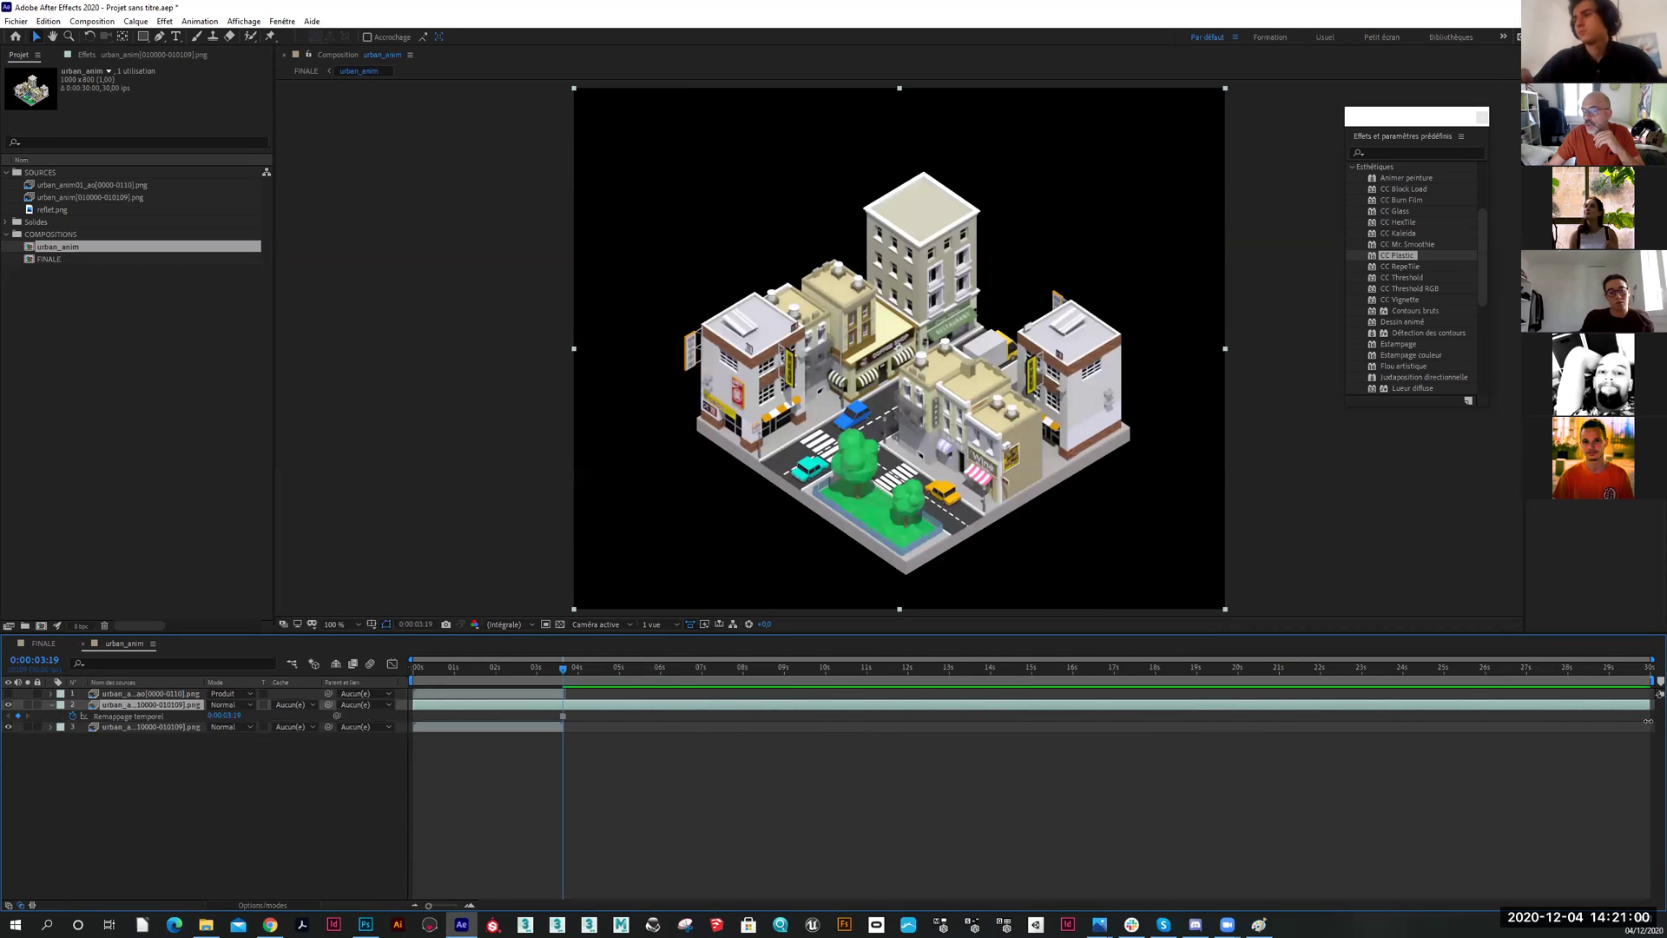
{"action": "left_click_drag", "start_coordinate": [413, 704], "coordinate": [557, 710]}
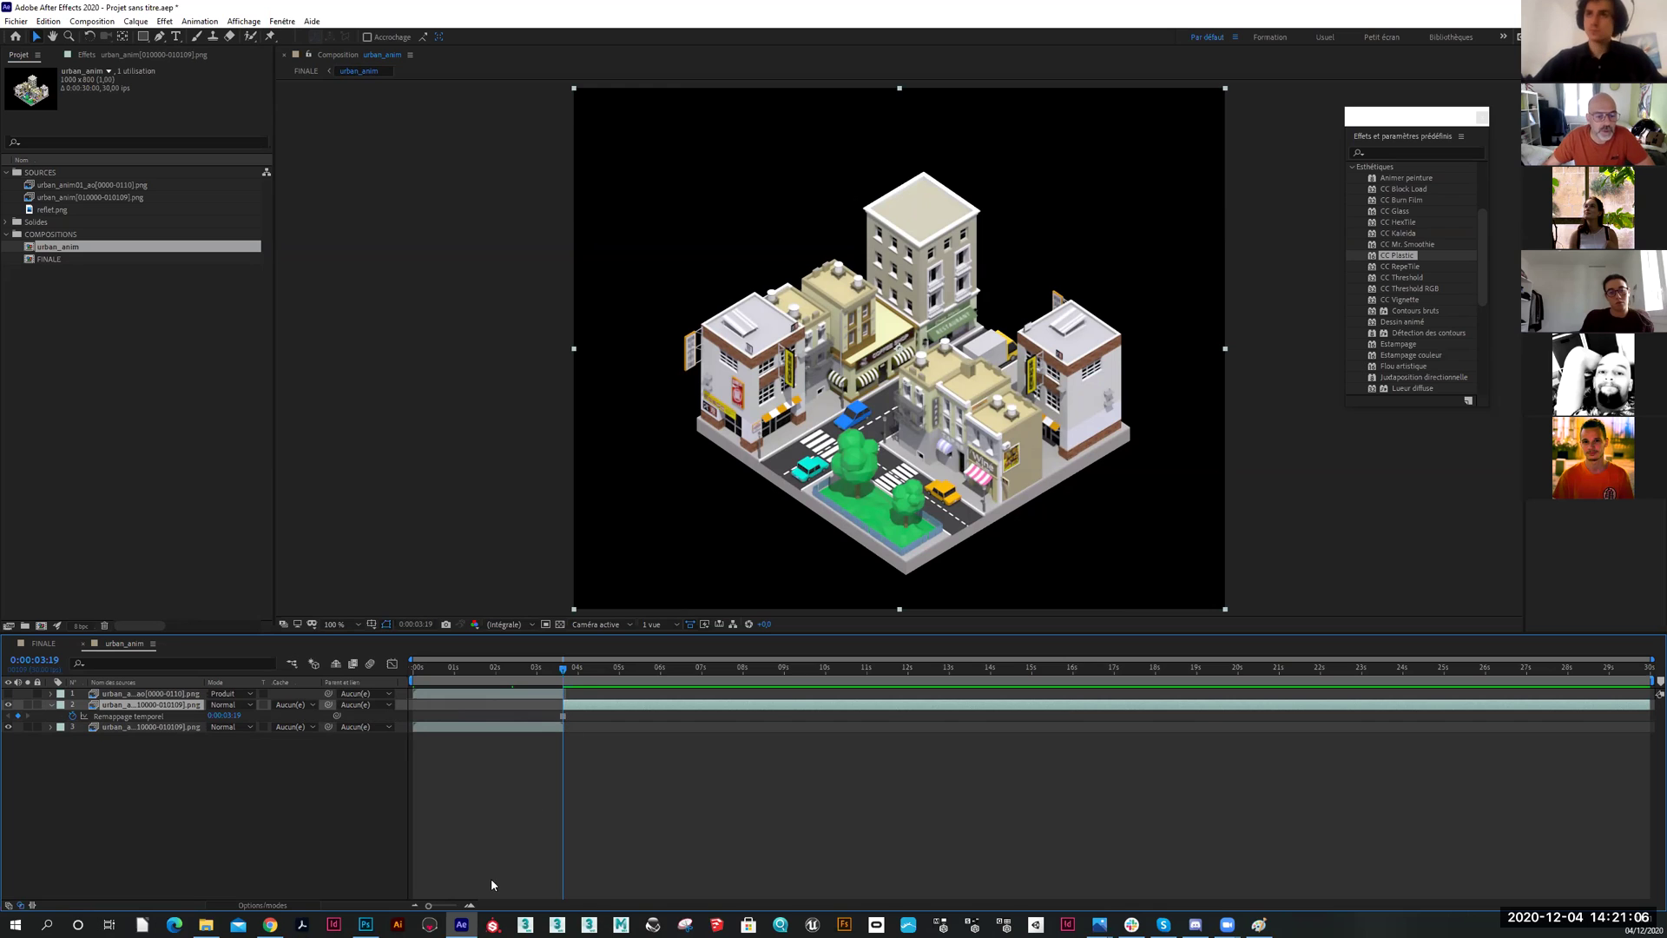
{"action": "left_click_drag", "start_coordinate": [563, 673], "coordinate": [623, 699]}
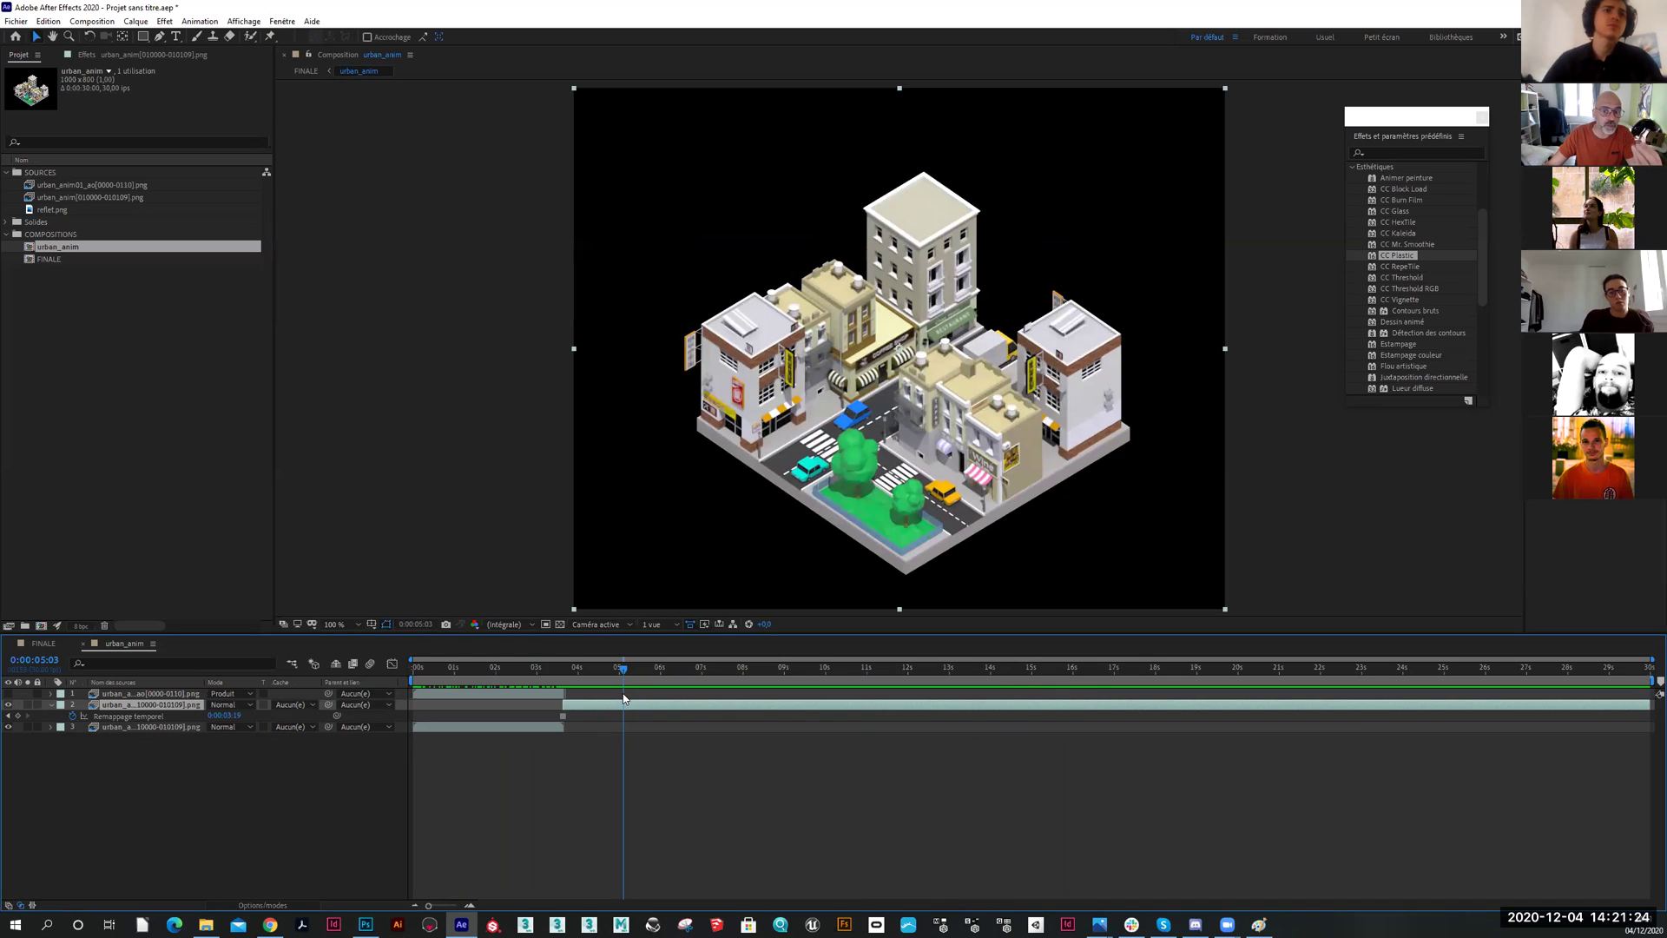
{"action": "left_click_drag", "start_coordinate": [623, 697], "coordinate": [560, 705]}
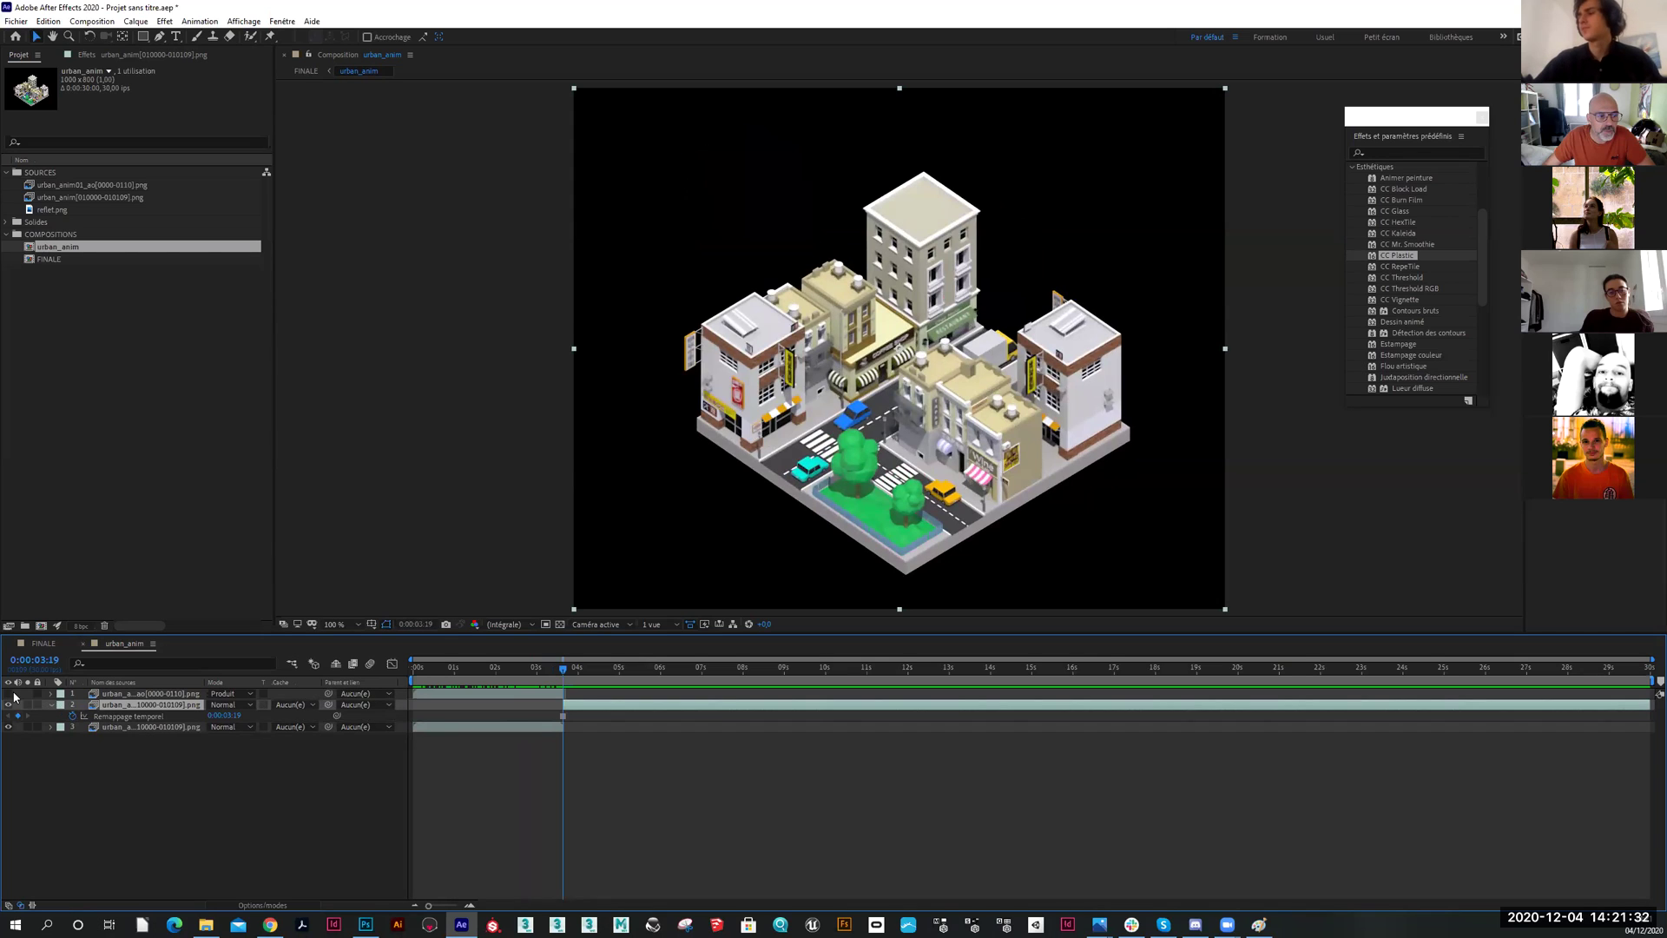
Show the ambient occlusion layer again and scrub through its end, returning to 0:00:03:19
{"action": "left_click", "coordinate": [173, 694]}
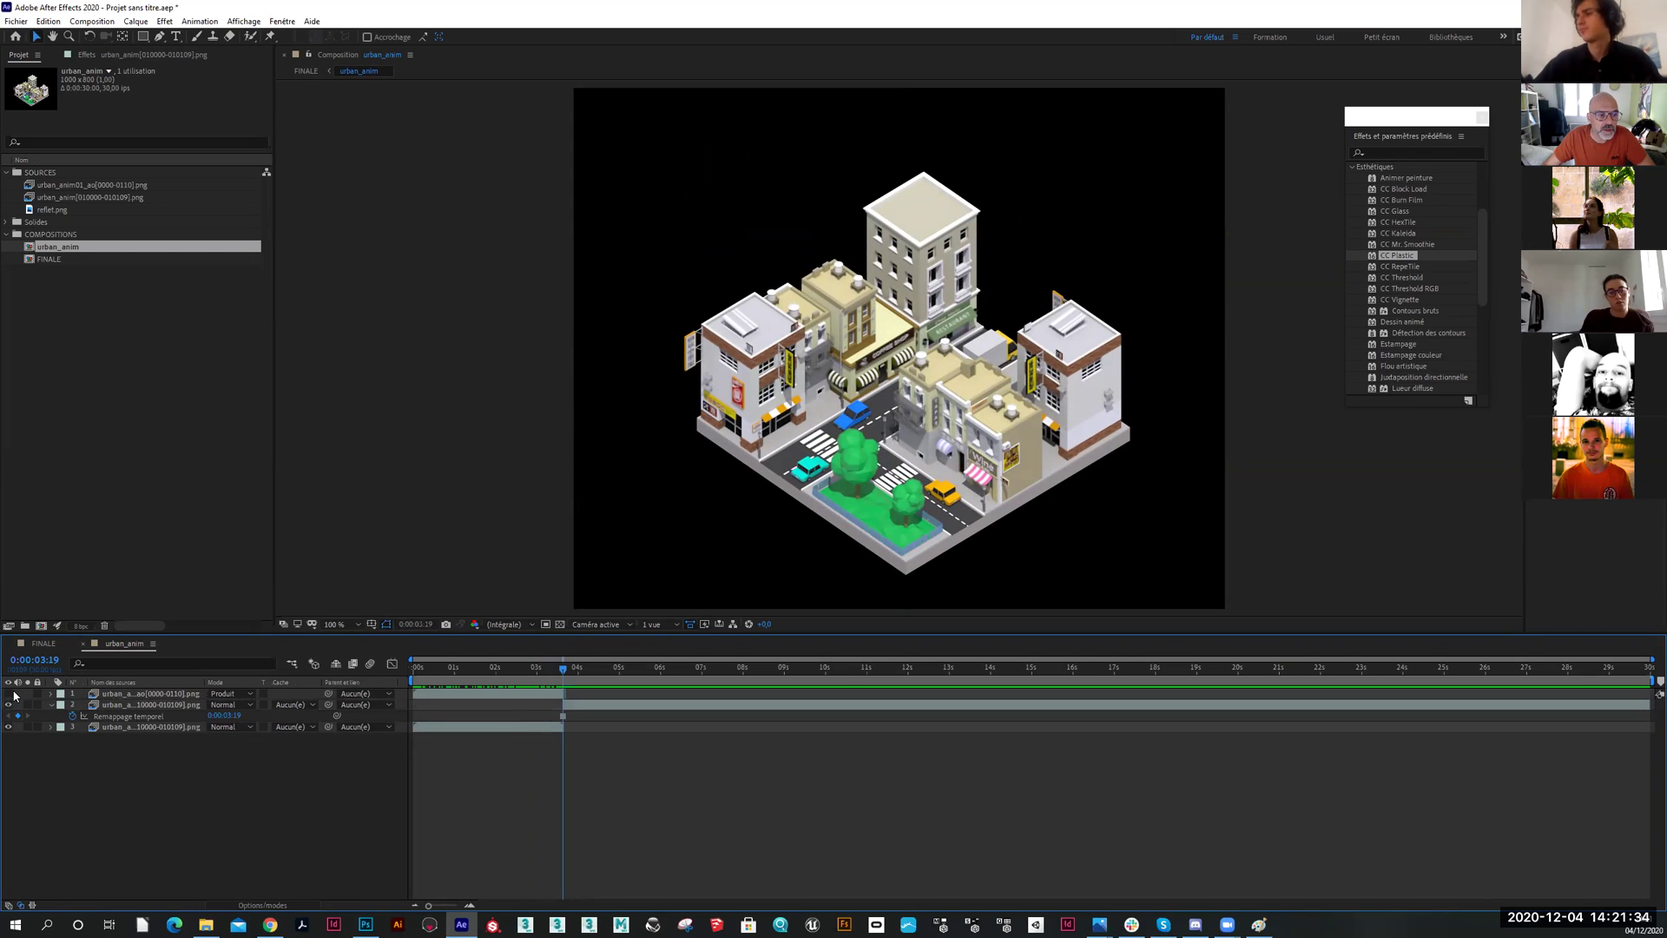
{"action": "key", "text": "Page_Up"}
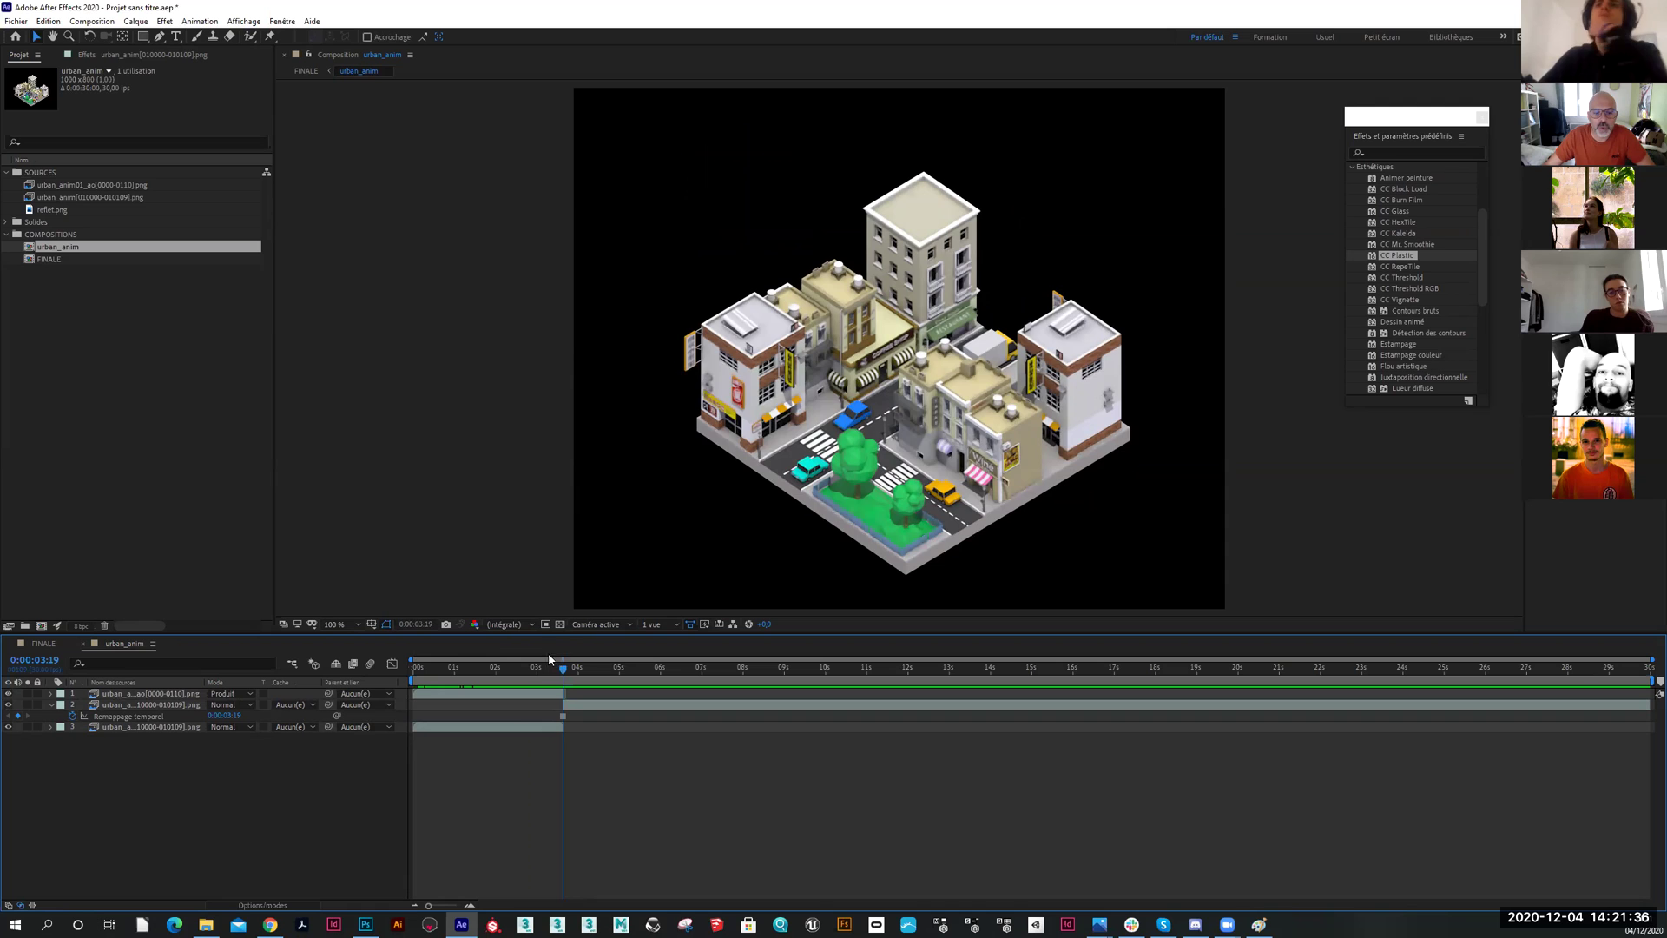
{"action": "mouse_move", "coordinate": [544, 683]}
{"action": "left_mouse_down"}
{"action": "mouse_move", "coordinate": [519, 683]}
{"action": "mouse_move", "coordinate": [582, 684]}
{"action": "mouse_move", "coordinate": [562, 684]}
{"action": "left_mouse_up"}
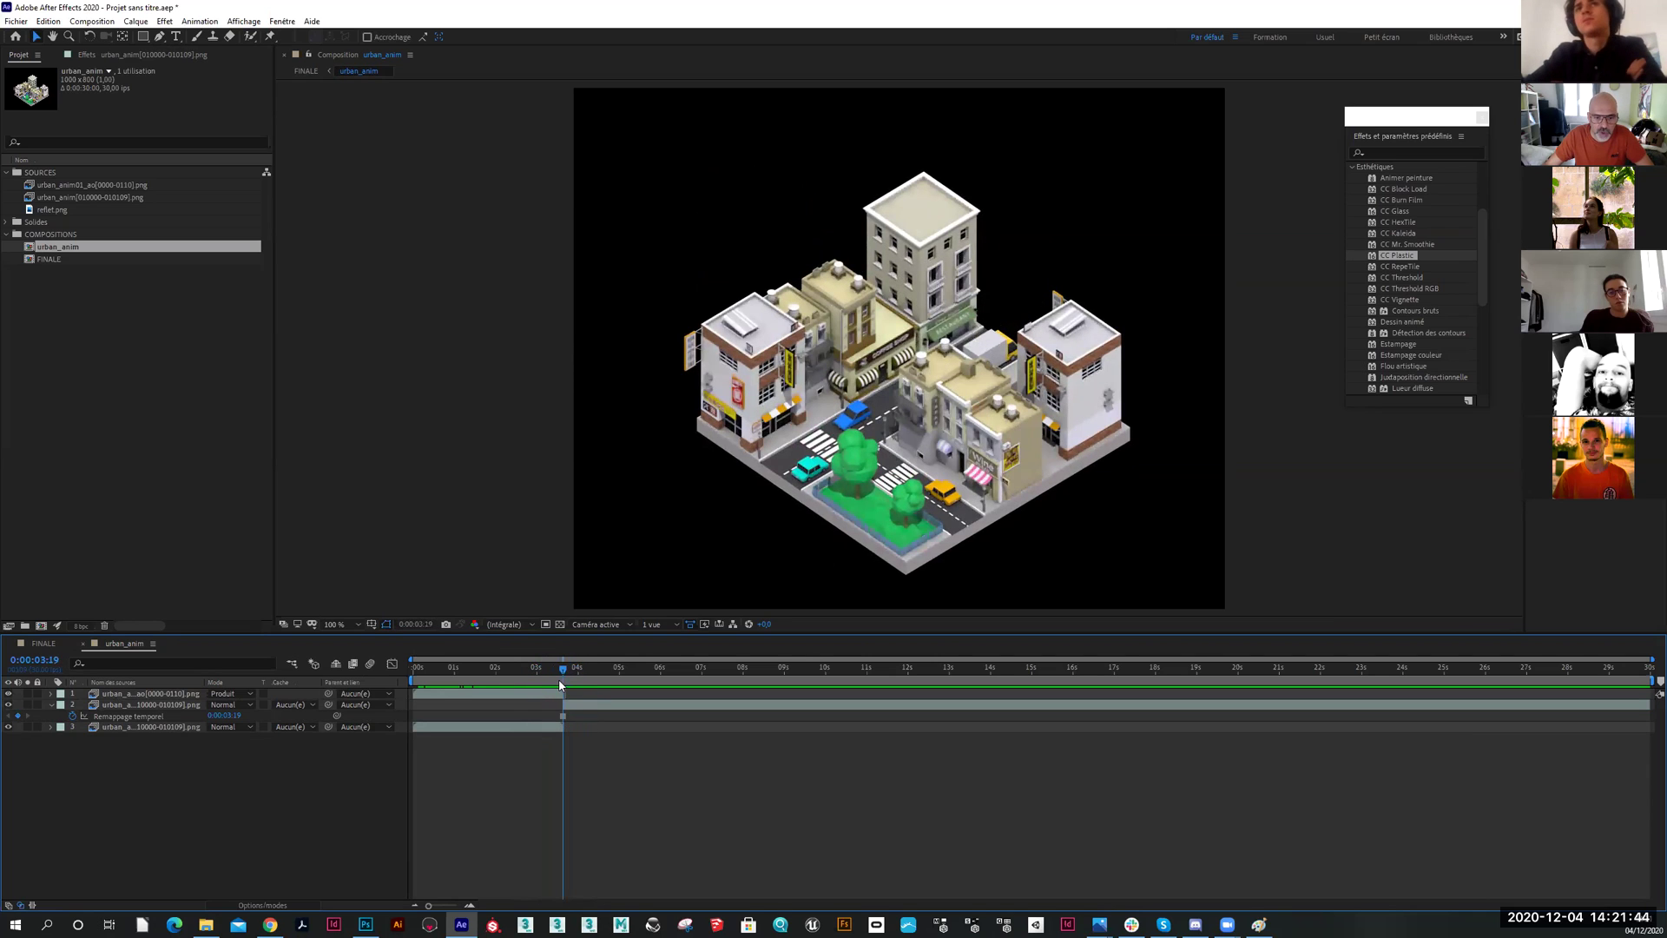
Duplicate the ambient occlusion layer and freeze the upper copy's frame at 0:00:03:19
{"action": "left_click", "coordinate": [442, 694]}
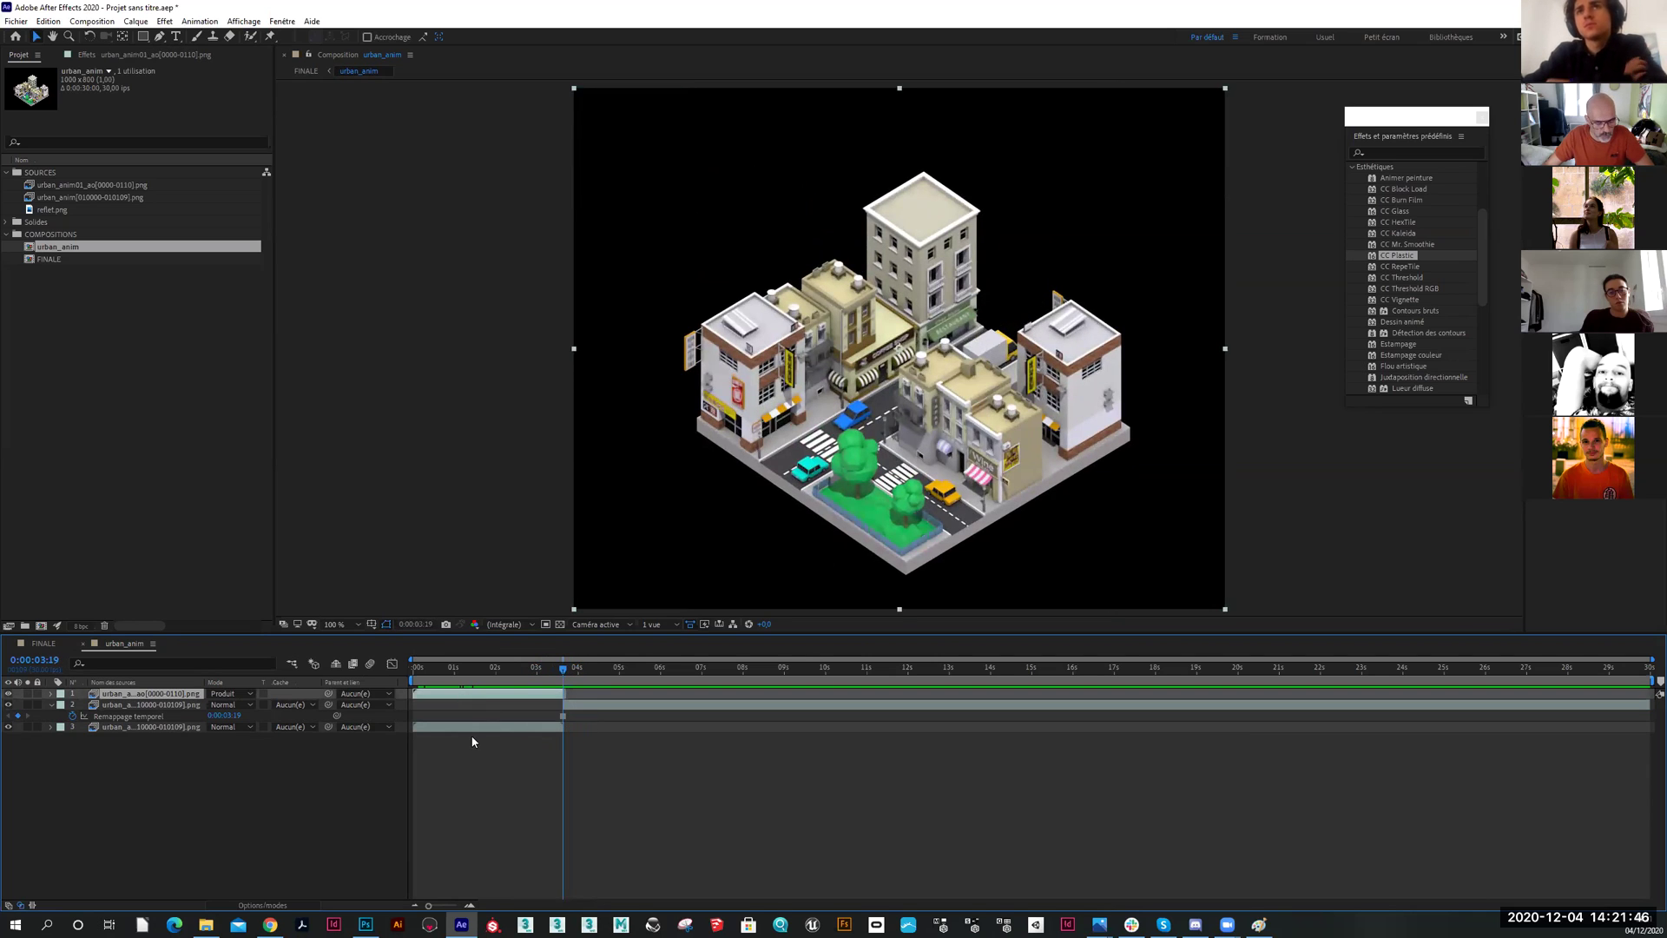
{"action": "key", "text": "ctrl+d"}
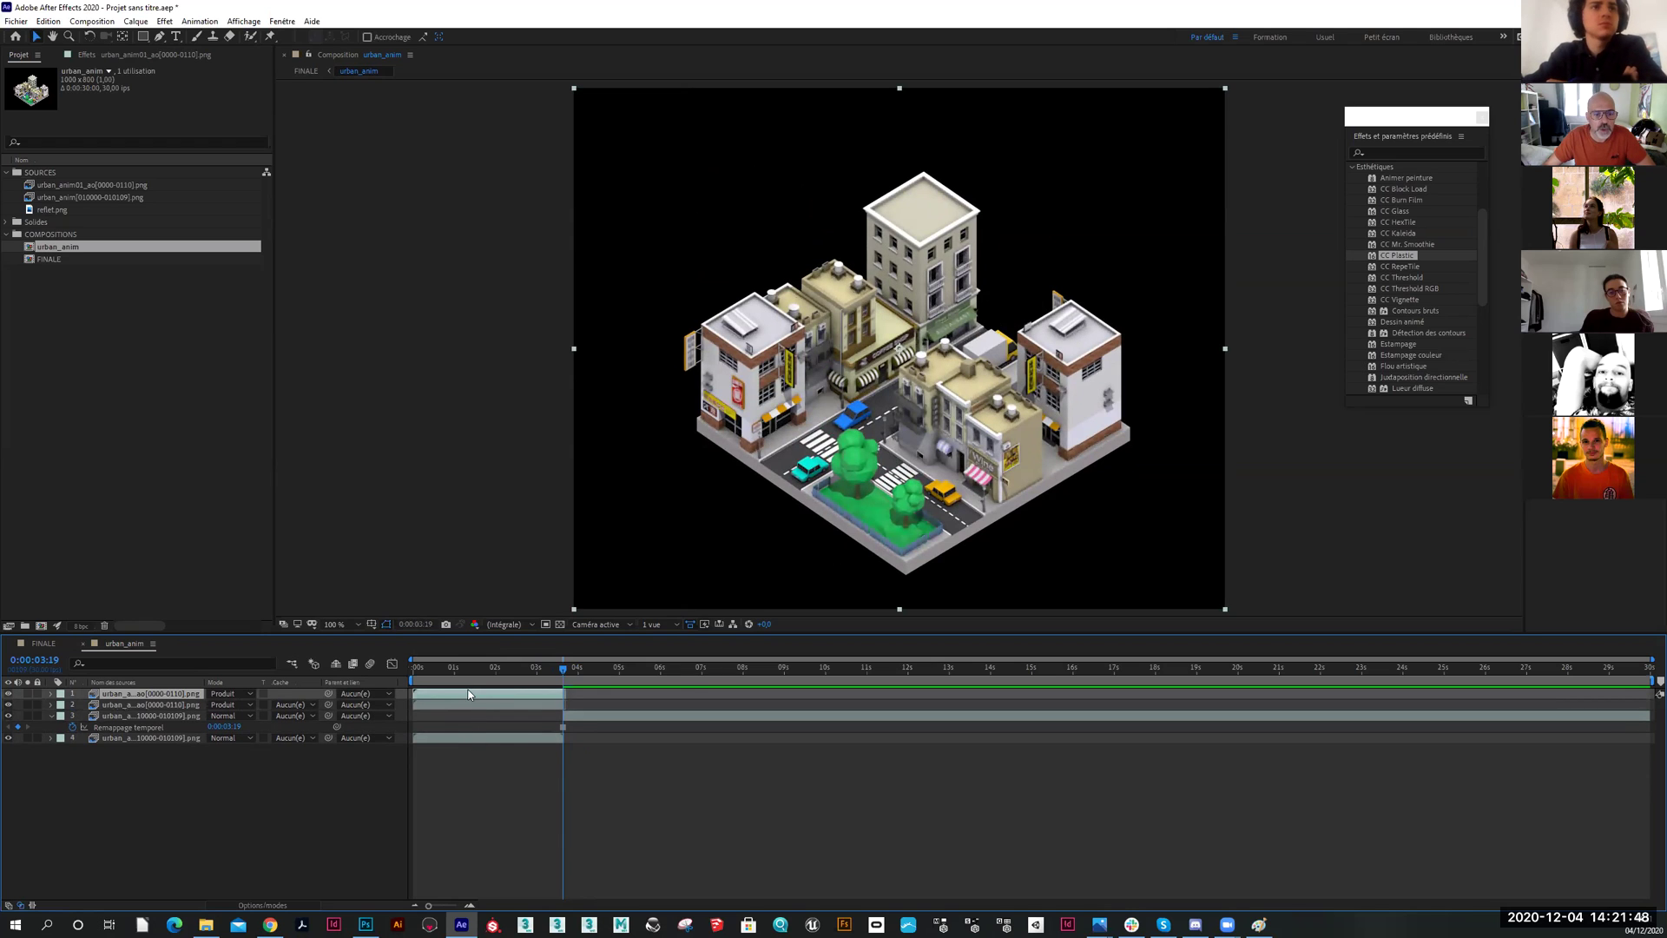
{"action": "right_click", "coordinate": [467, 696]}
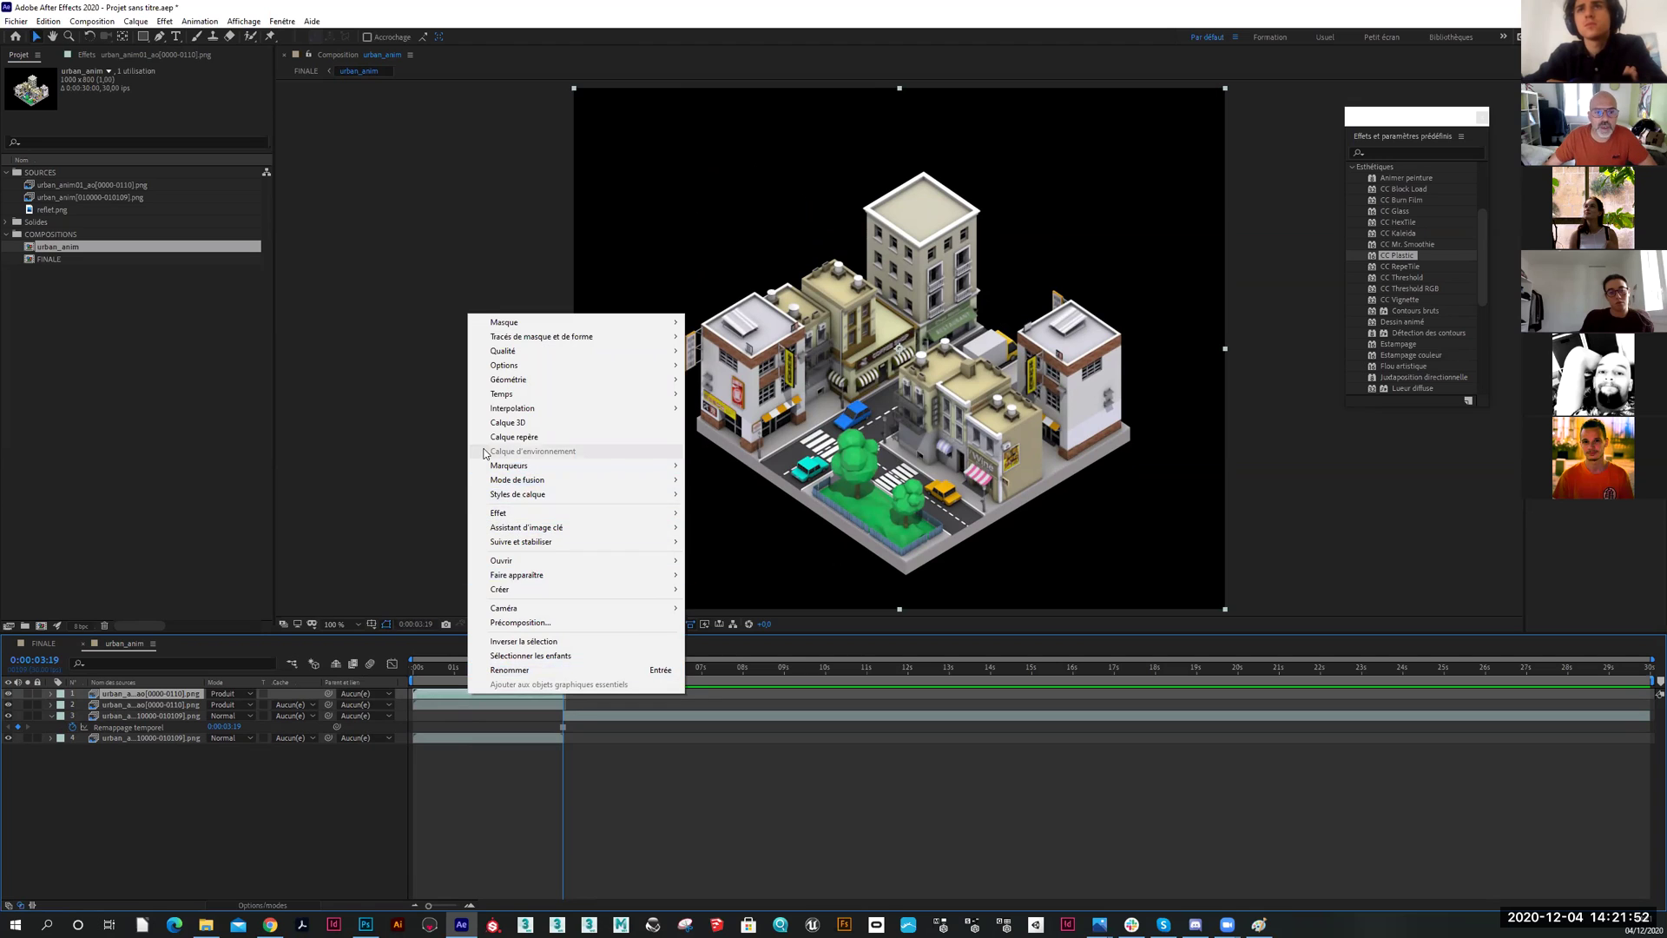
{"action": "mouse_move", "coordinate": [504, 397]}
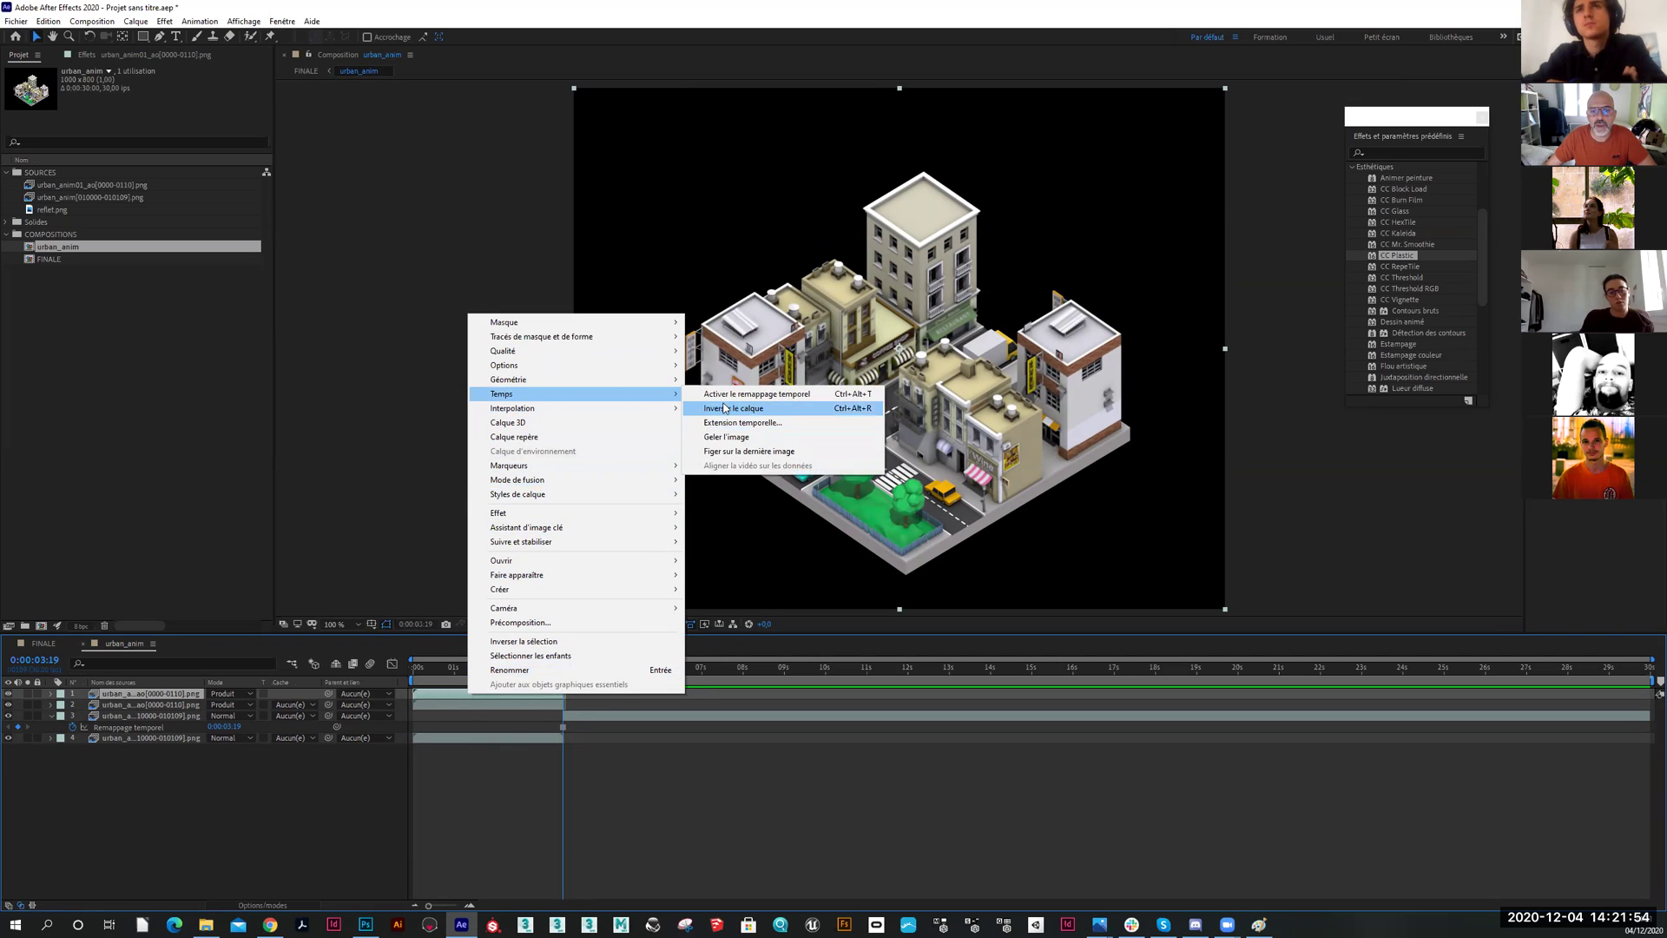
{"action": "left_click", "coordinate": [727, 439]}
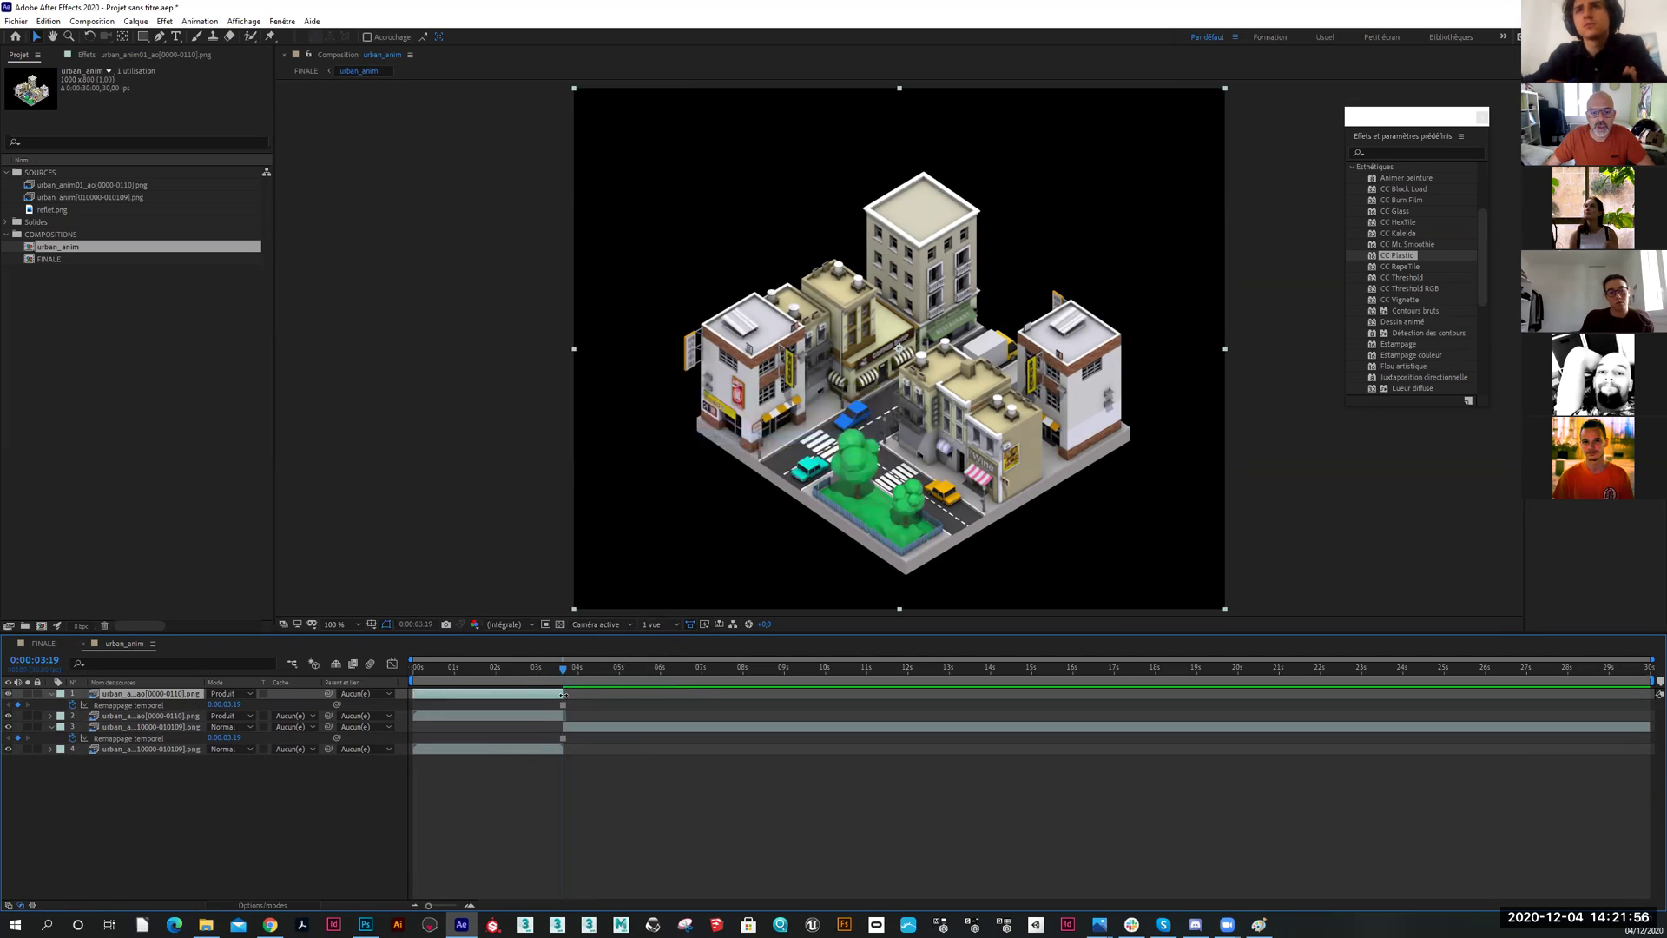
Extend the frozen ambient occlusion layer to the composition's end, trim its start to 0:00:03:20, and check the join
{"action": "left_click_drag", "start_coordinate": [590, 693], "coordinate": [1609, 677]}
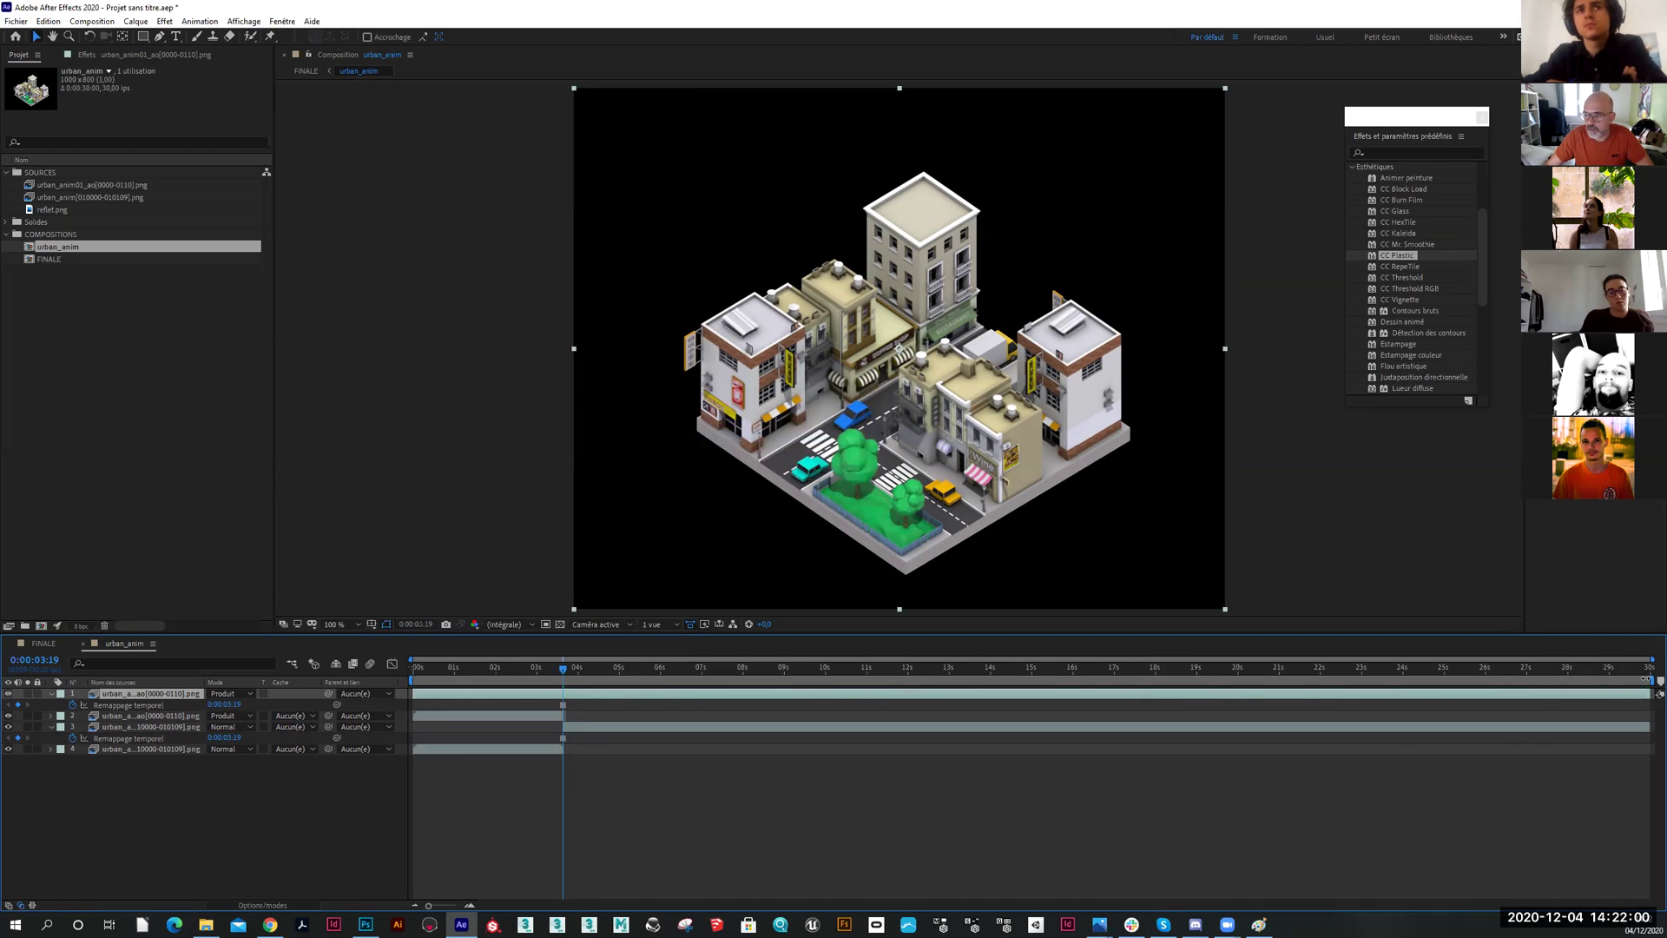
{"action": "left_click_drag", "start_coordinate": [413, 693], "coordinate": [551, 692]}
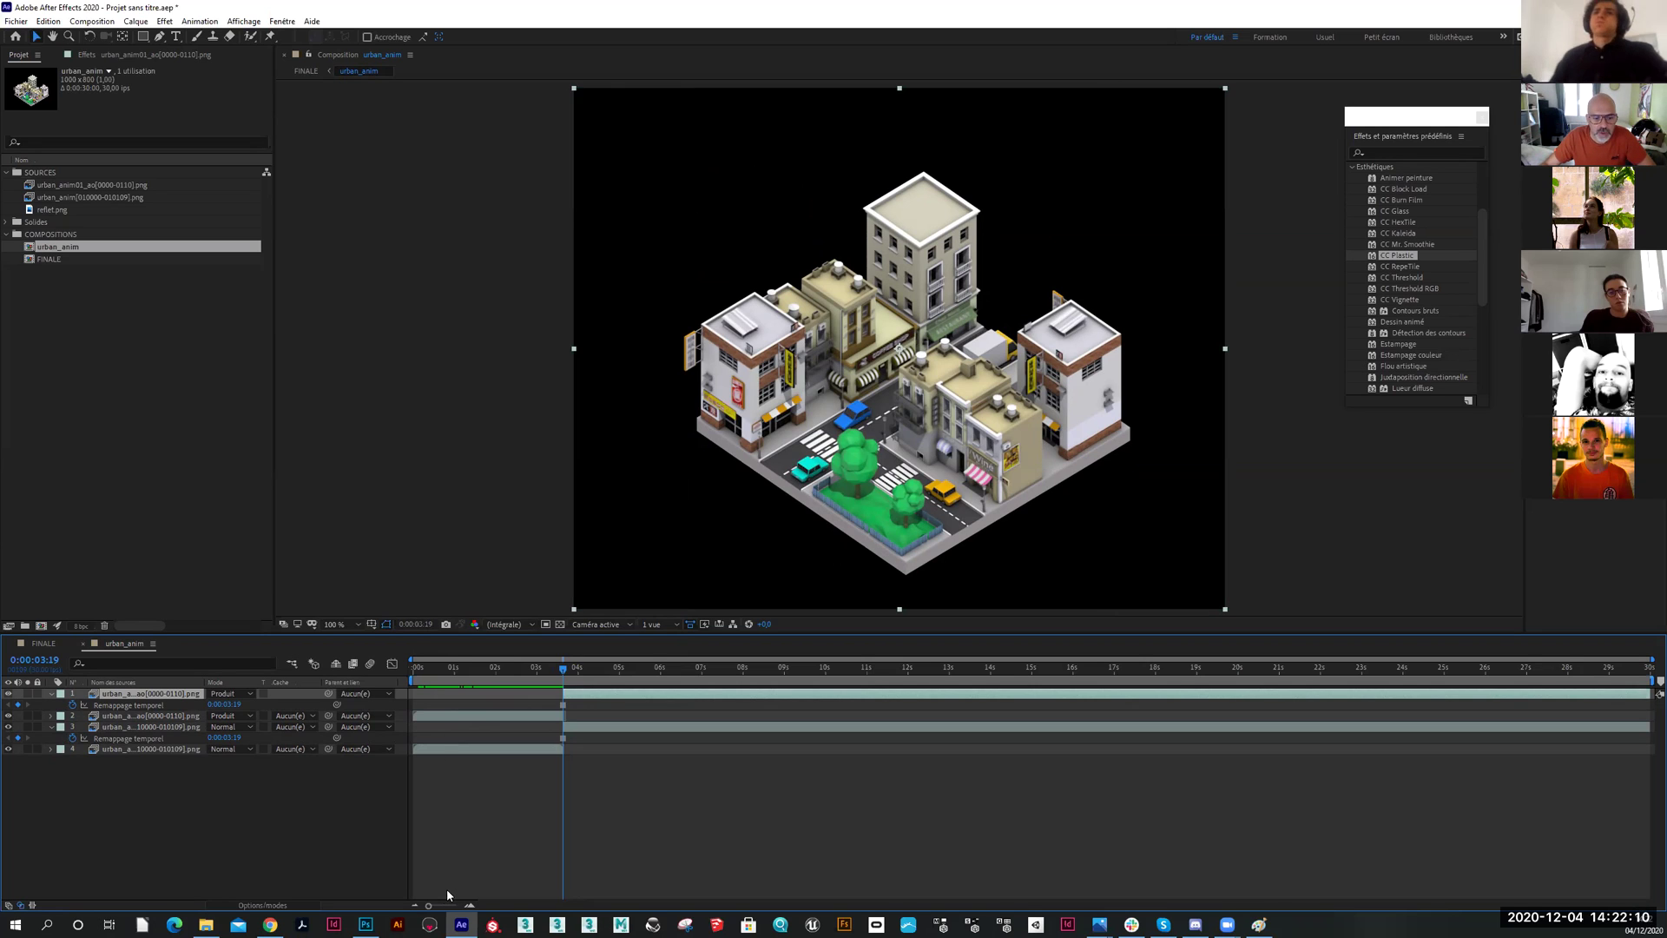
{"action": "left_click_drag", "start_coordinate": [429, 906], "coordinate": [456, 907]}
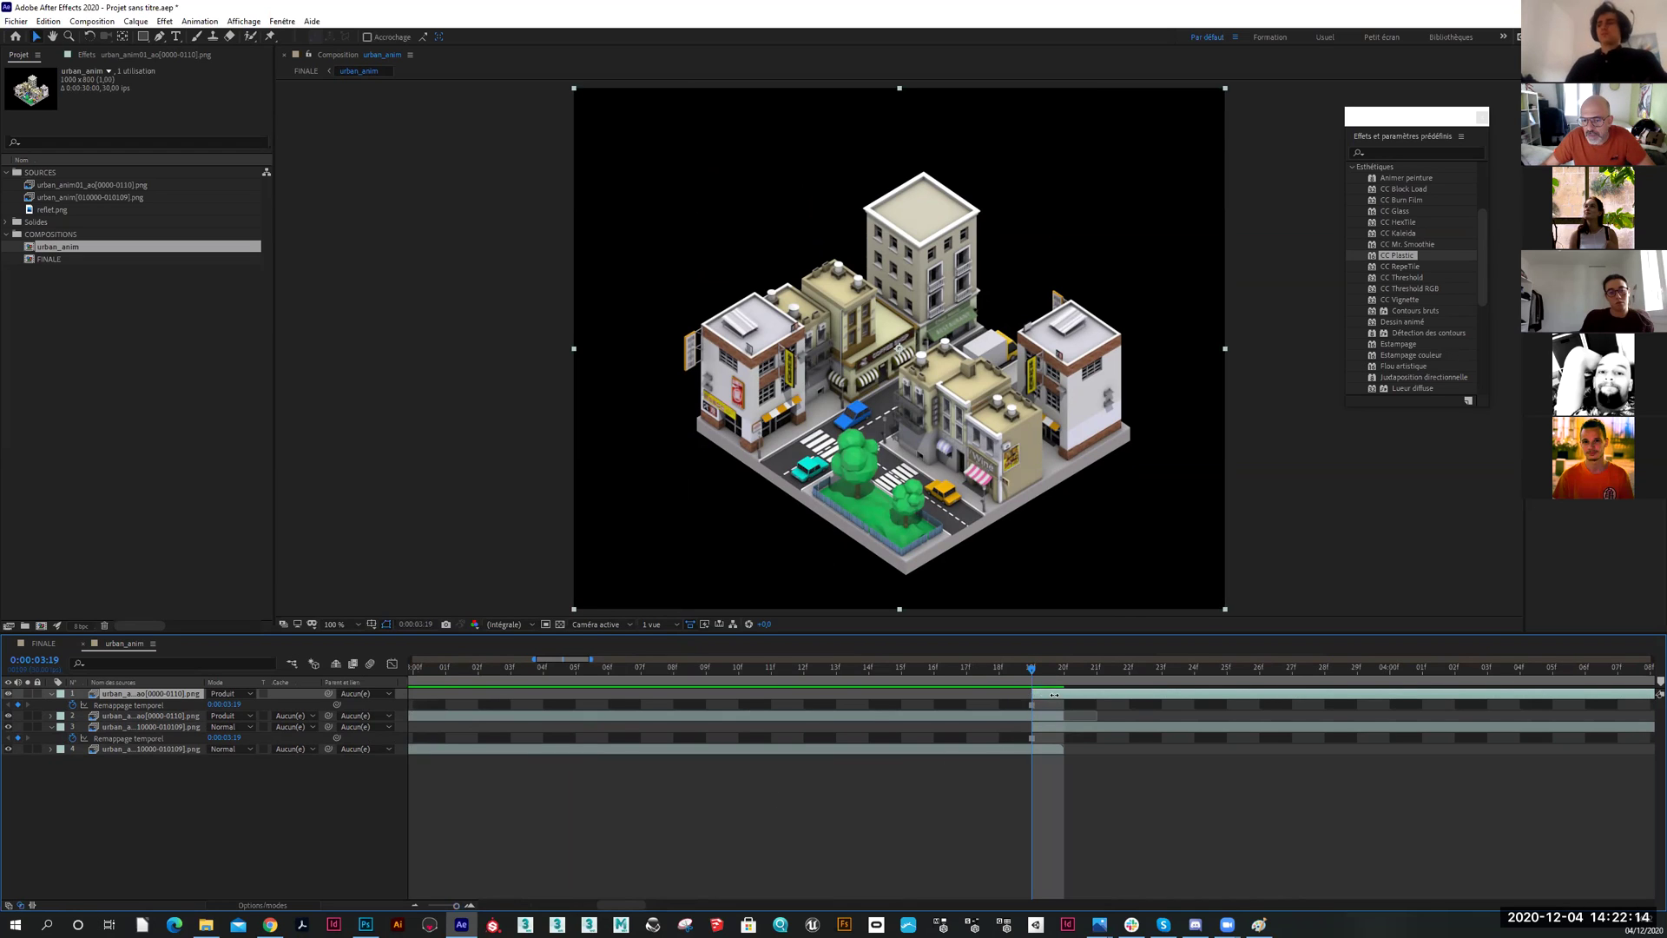
{"action": "left_click_drag", "start_coordinate": [1033, 693], "coordinate": [1064, 694]}
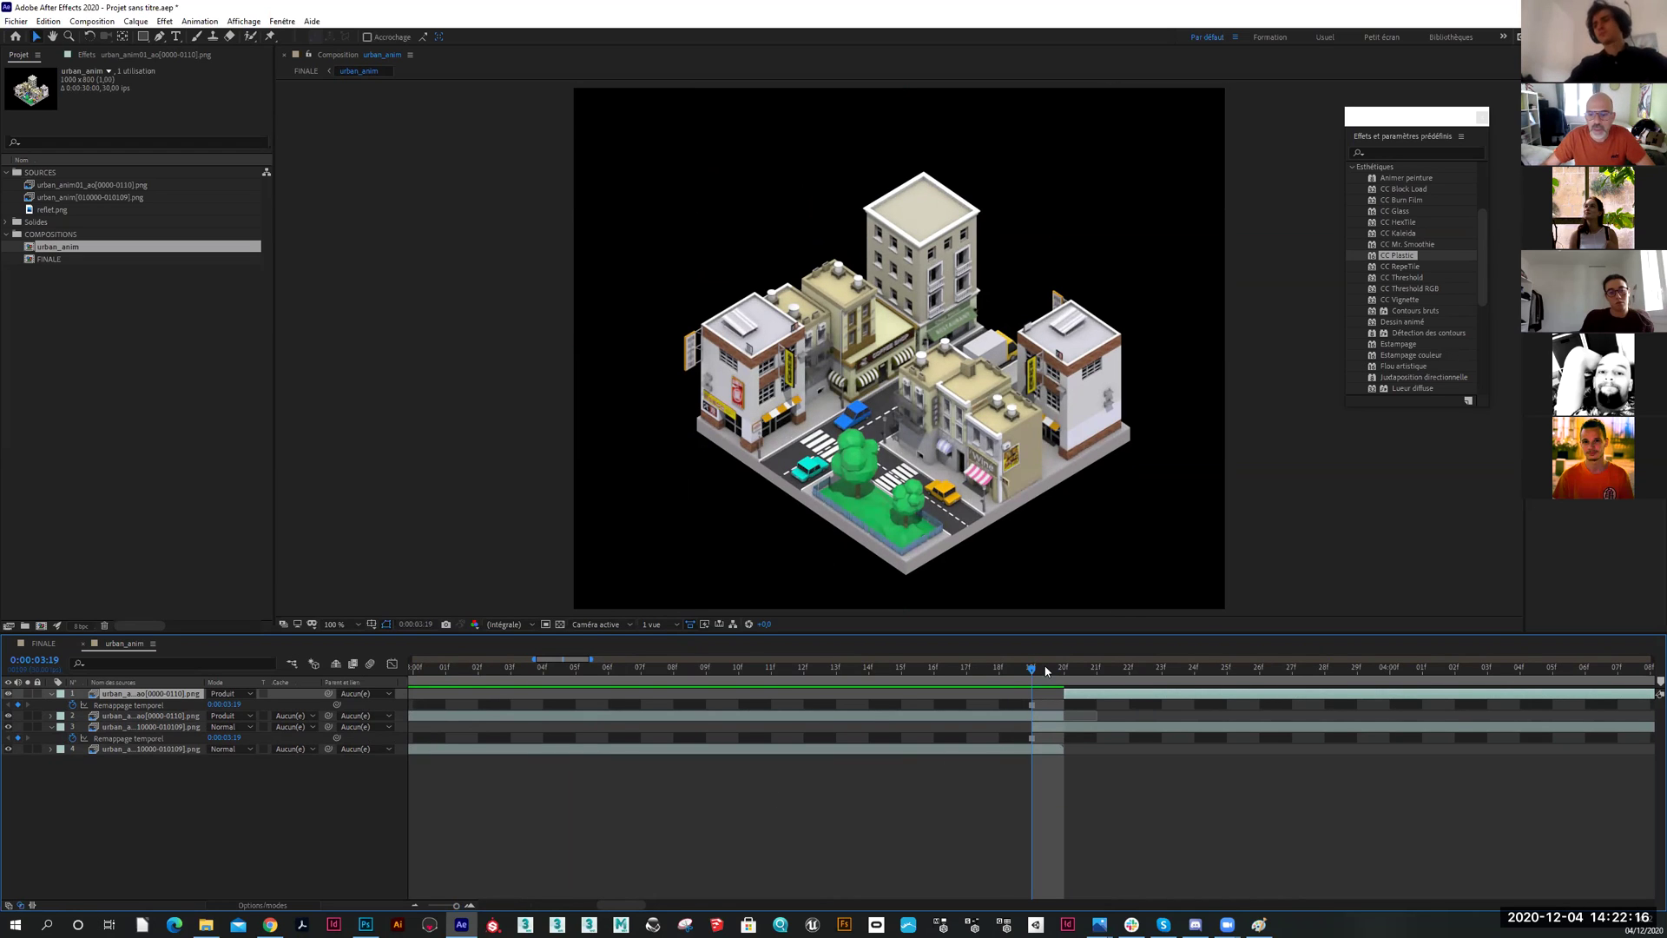
{"action": "left_click_drag", "start_coordinate": [903, 671], "coordinate": [1066, 695]}
{"action": "left_click", "coordinate": [1030, 690]}
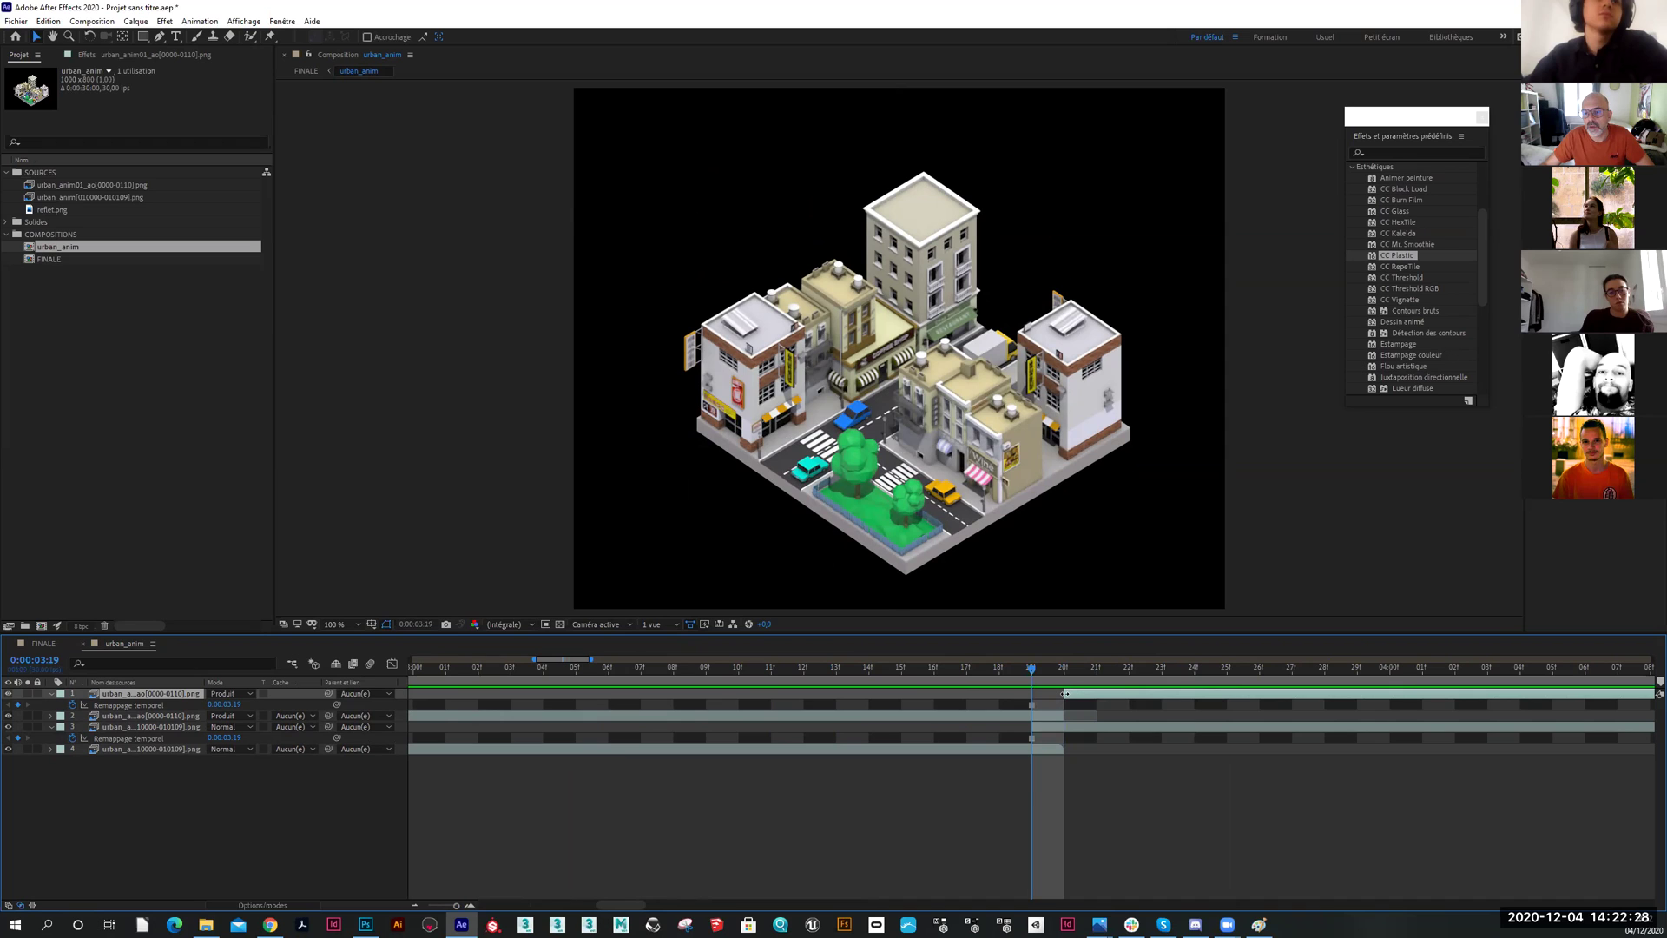
Try trimming the frozen ambient occlusion layer's start to 0:00:03:21 and step frame by frame across the join
{"action": "left_click_drag", "start_coordinate": [1065, 694], "coordinate": [1104, 690]}
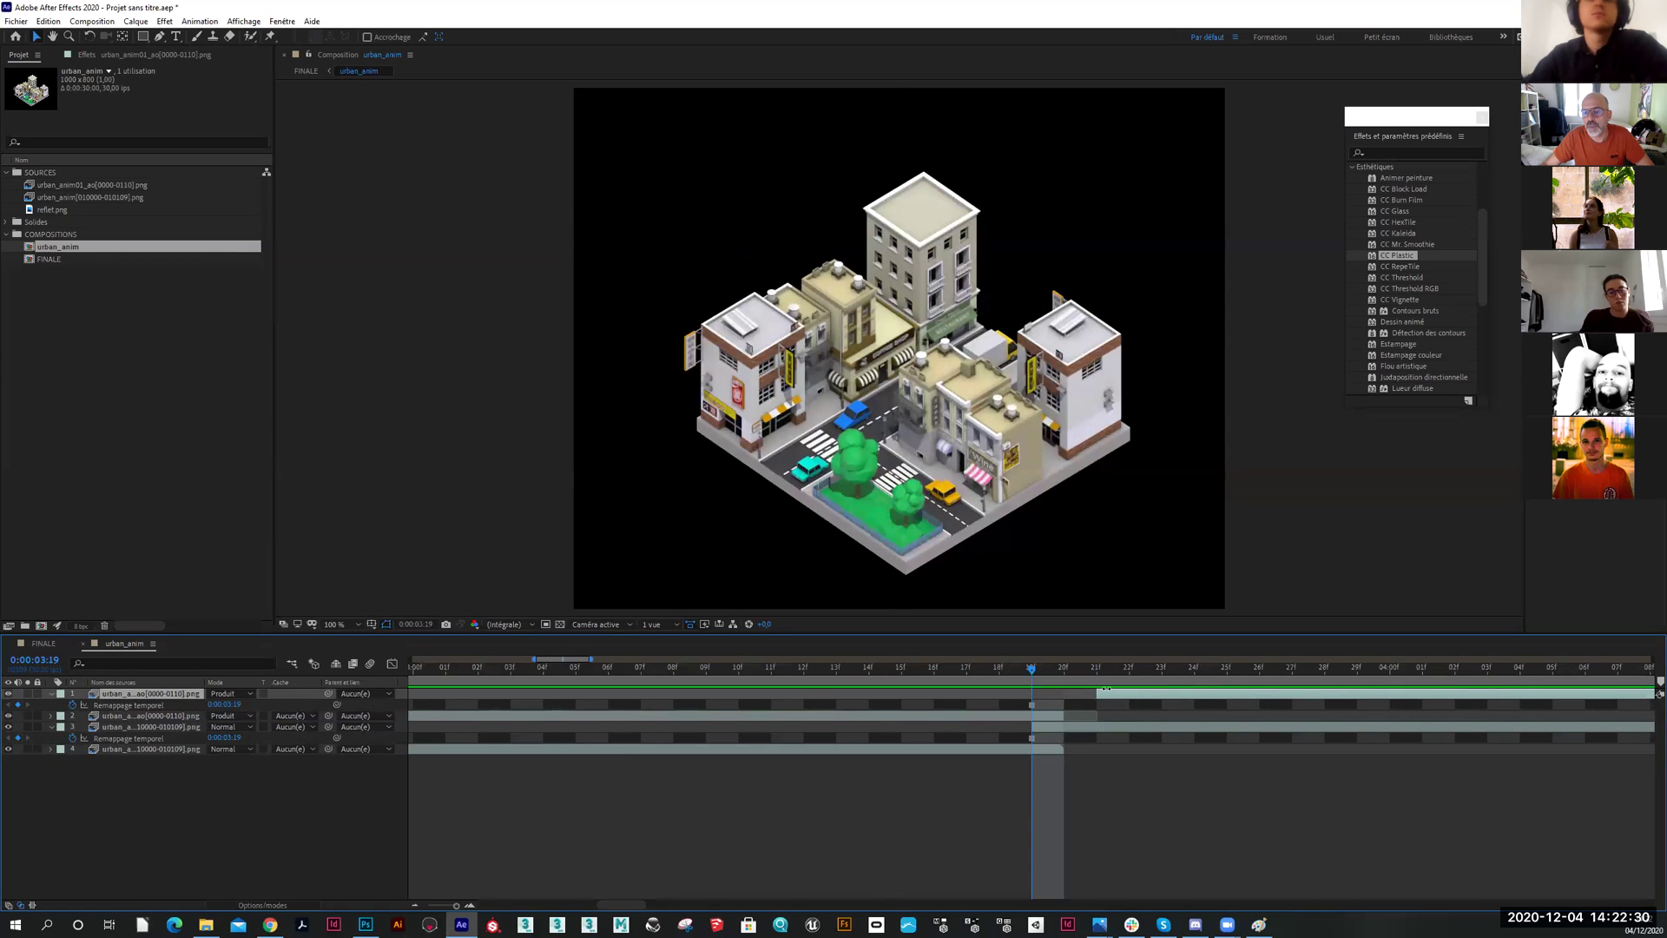
{"action": "key", "text": "Page_Down"}
{"action": "key", "text": "Page_Up"}
{"action": "key", "text": "Page_Down"}
{"action": "key", "text": "Page_Up"}
{"action": "key", "text": "Page_Down"}
{"action": "key", "text": "Page_Down"}
{"action": "key", "text": "Page_Down"}
{"action": "key", "text": "Page_Up"}
{"action": "key", "text": "Page_Up"}
{"action": "key", "text": "Page_Up"}
{"action": "key", "text": "Page_Down"}
{"action": "key", "text": "Page_Down"}
{"action": "key", "text": "Page_Down"}
{"action": "key", "text": "Page_Up"}
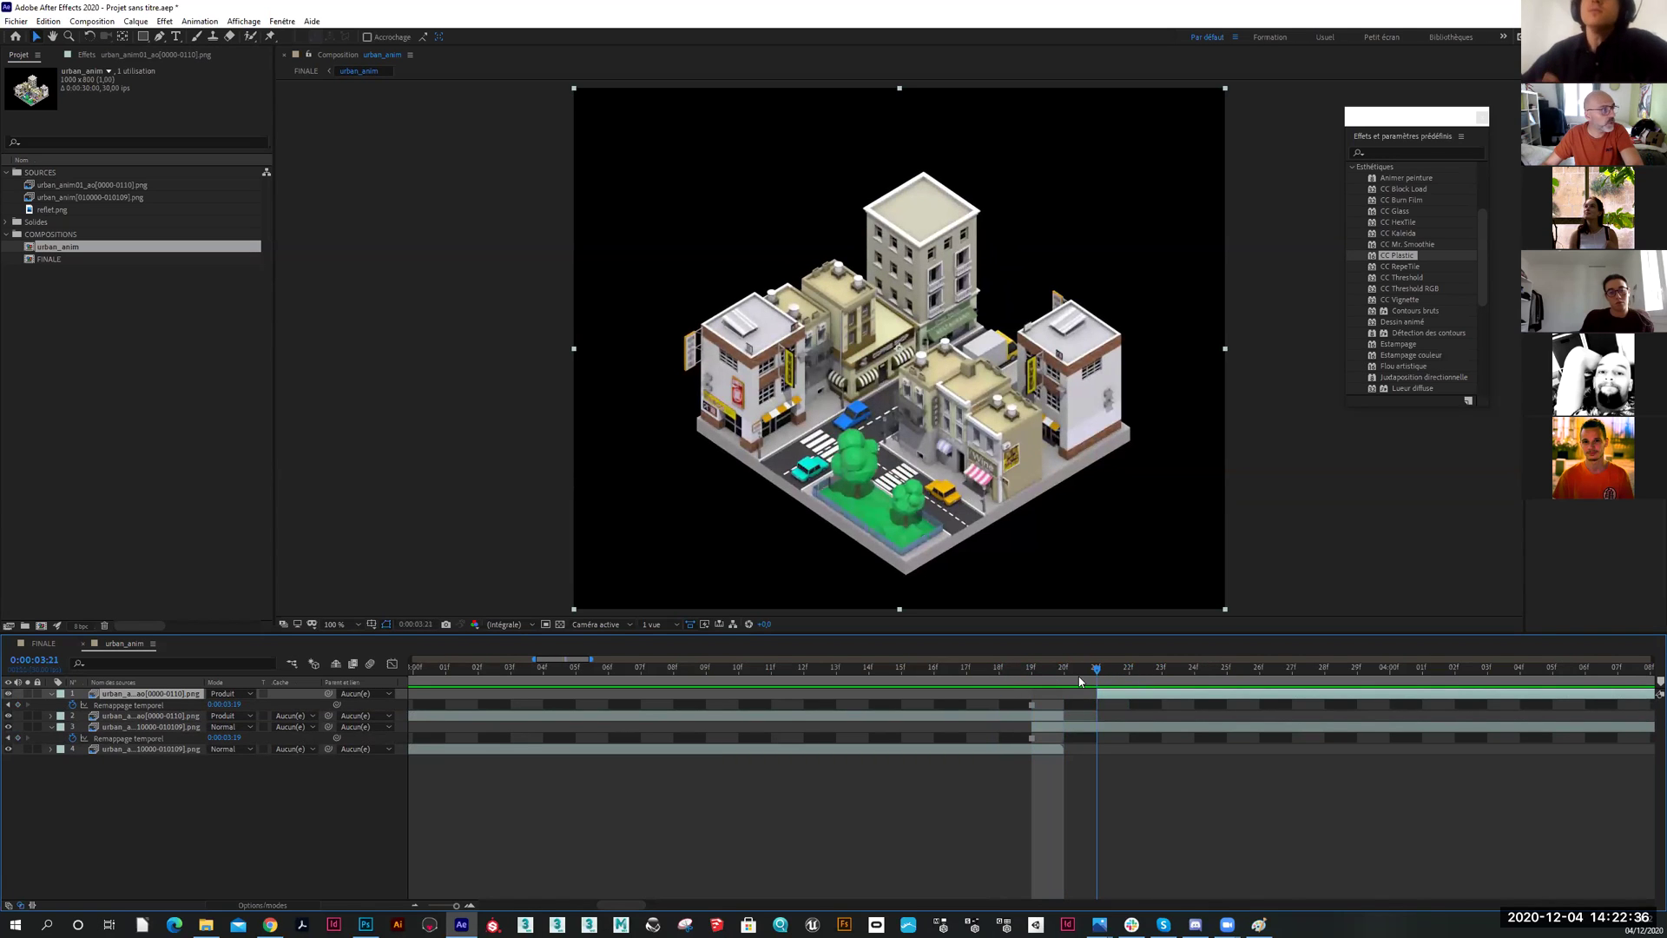
{"action": "key", "text": "Page_Up"}
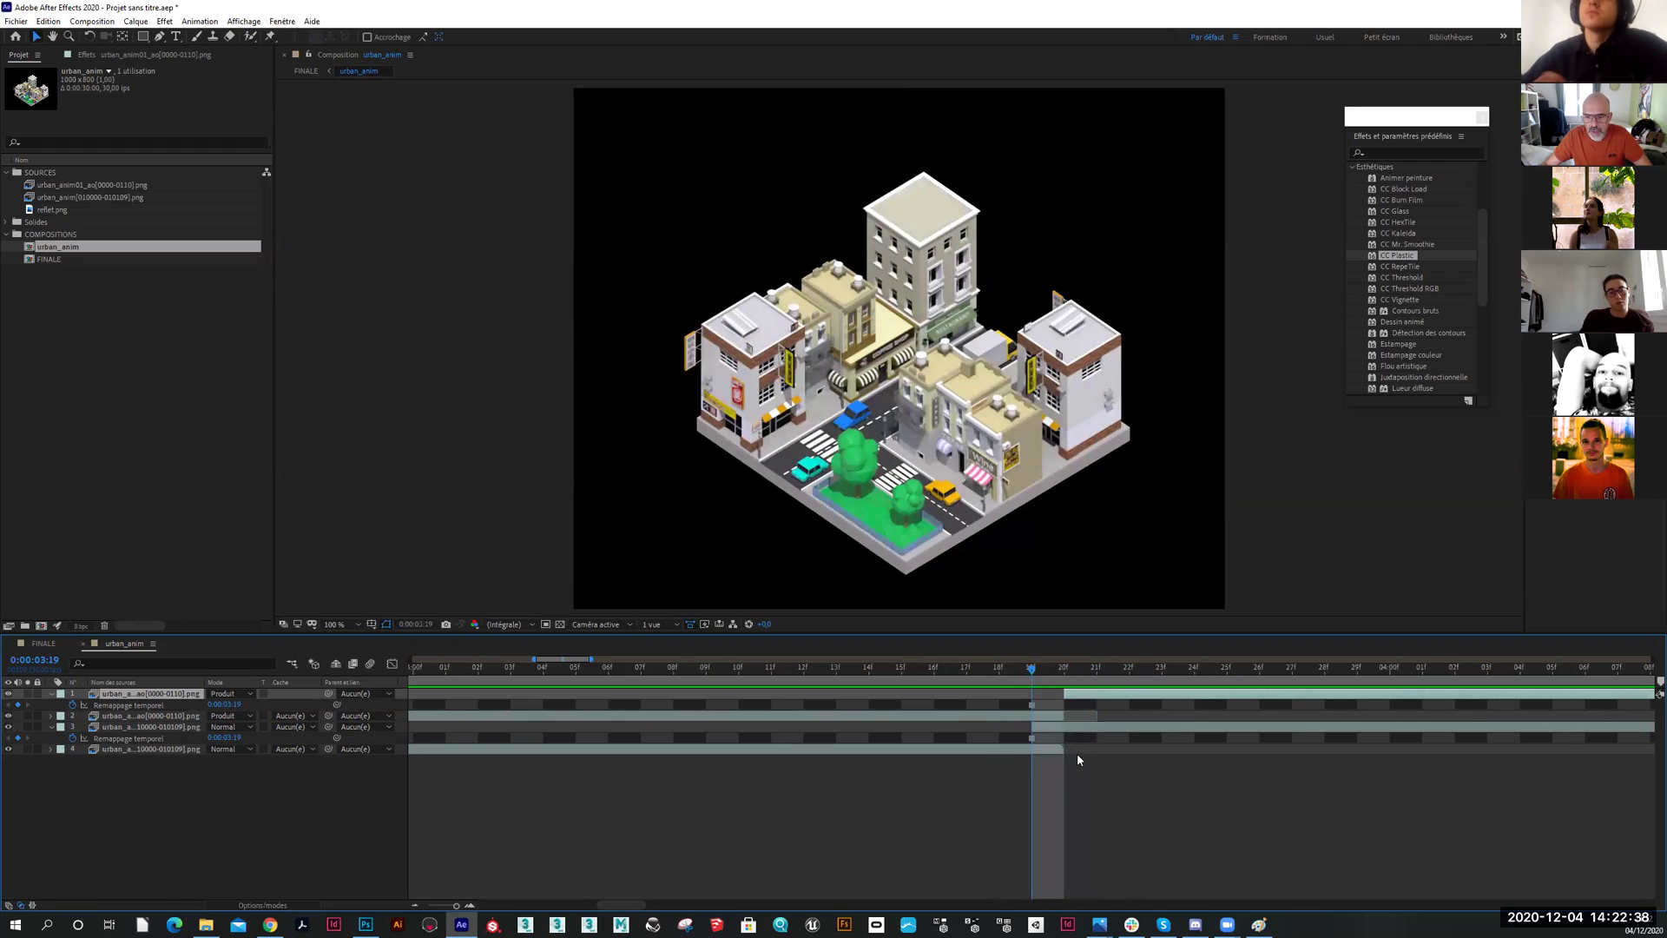
Align the starts of the frozen ambient occlusion and frozen render layers at 0:00:03:20
{"action": "key", "text": "Page_Up"}
{"action": "left_click_drag", "start_coordinate": [1066, 692], "coordinate": [1040, 695]}
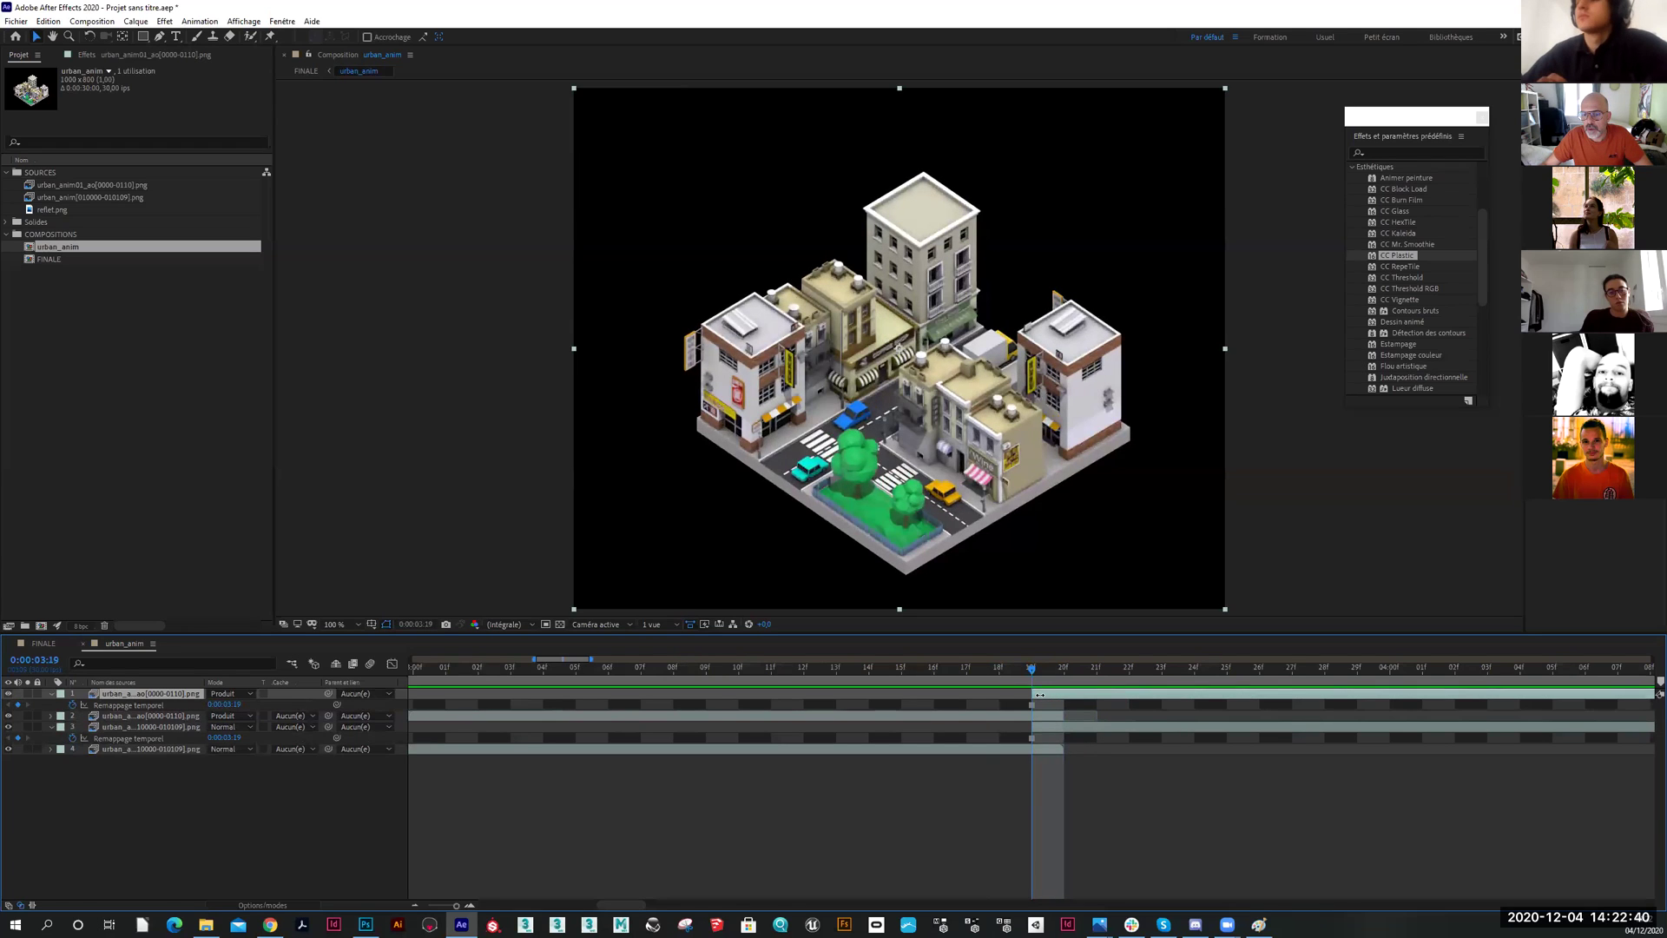
{"action": "left_click_drag", "start_coordinate": [1033, 671], "coordinate": [1066, 683]}
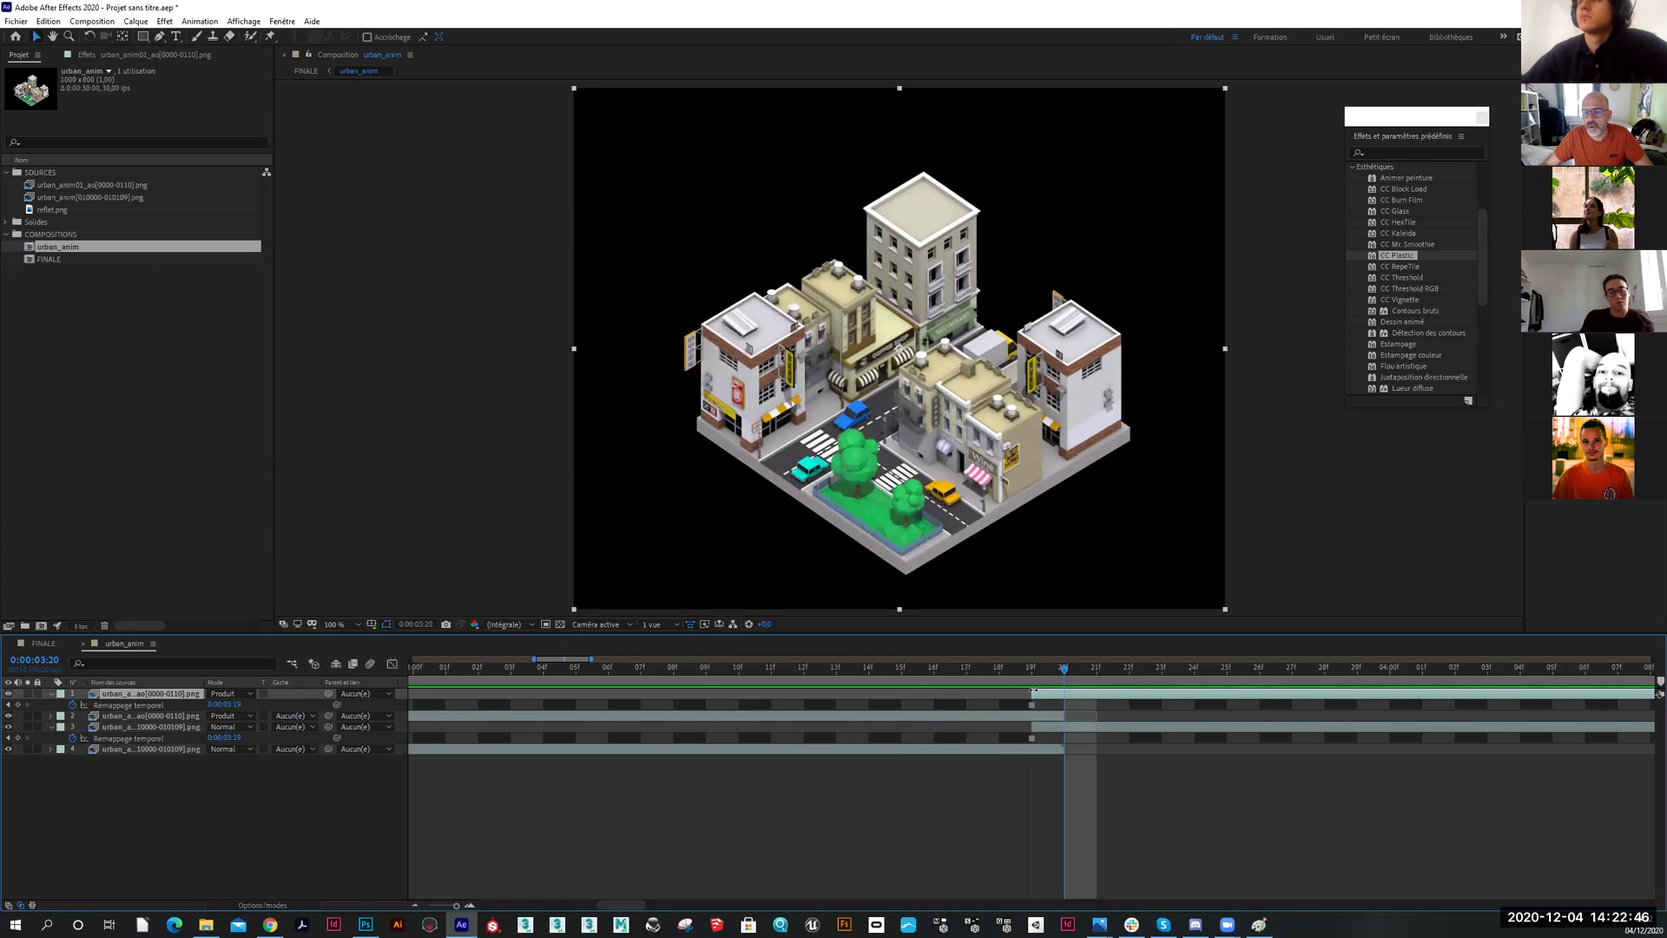
{"action": "left_click_drag", "start_coordinate": [1046, 691], "coordinate": [1064, 728]}
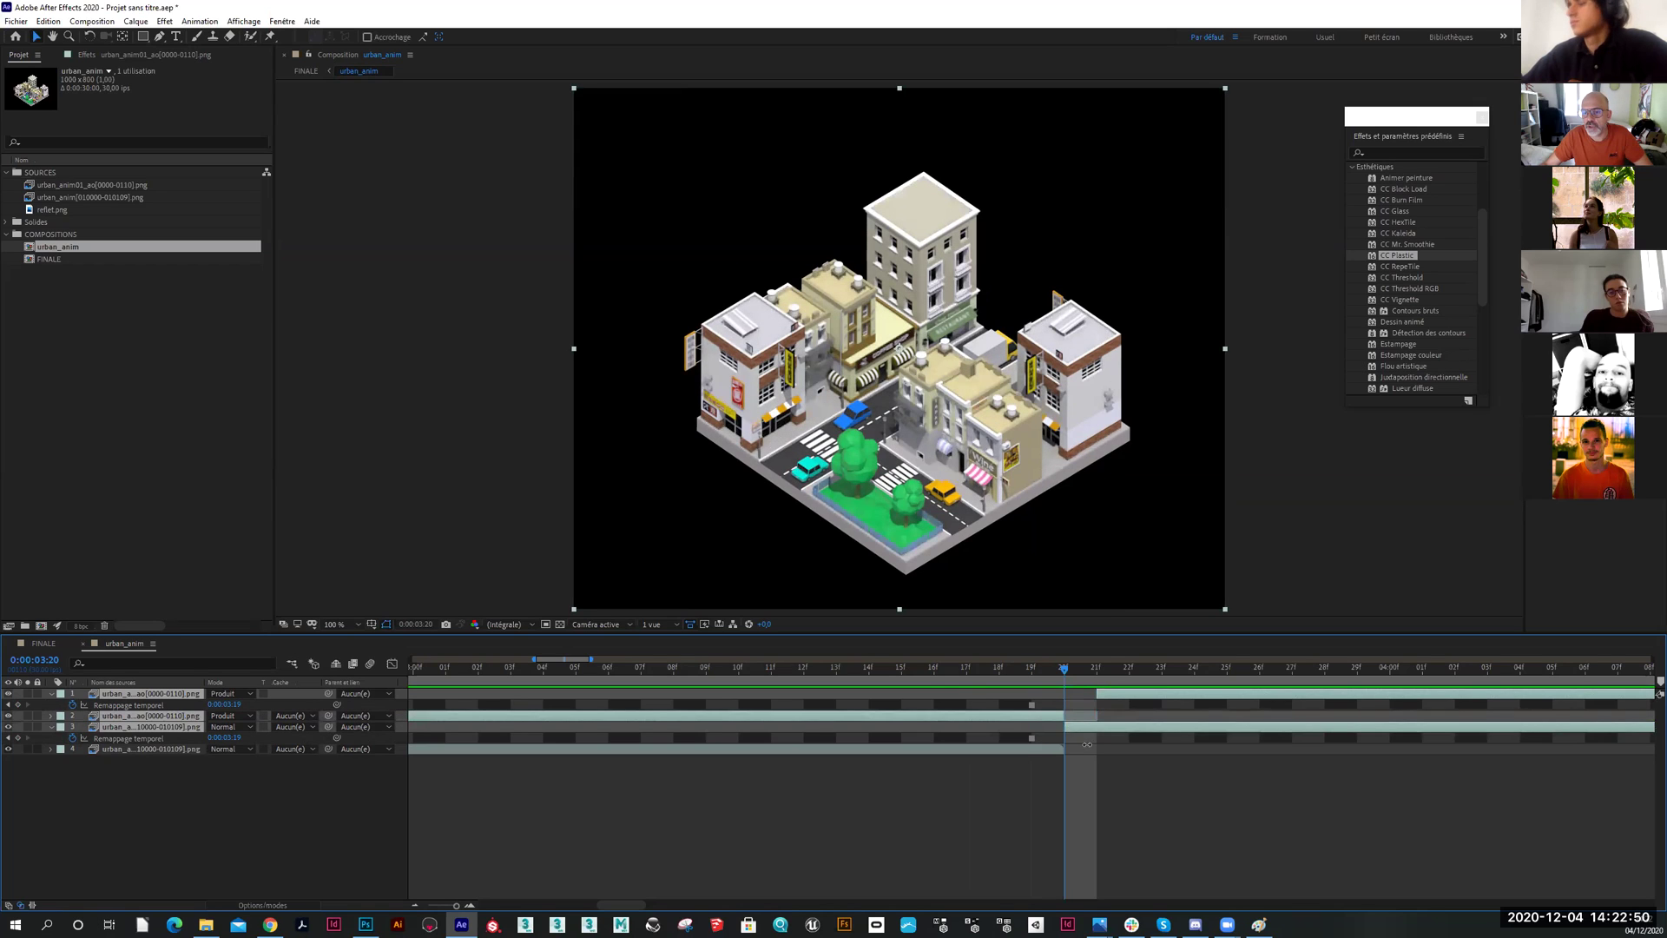
{"action": "left_click", "coordinate": [1122, 757]}
{"action": "left_click", "coordinate": [1099, 692]}
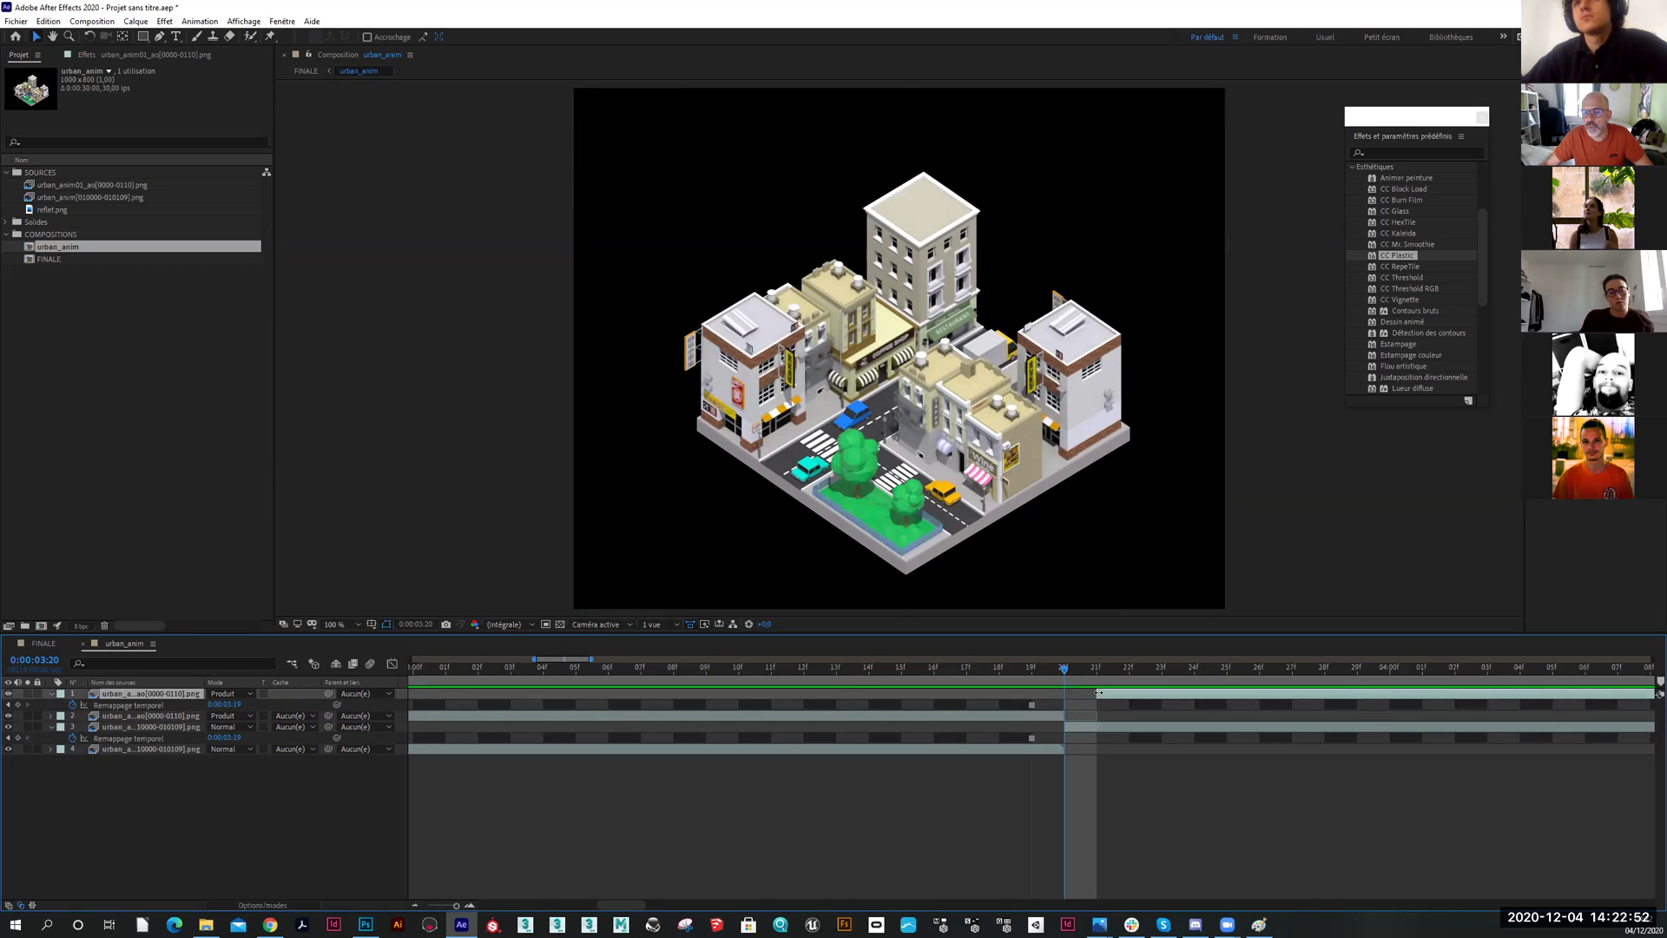
{"action": "left_click_drag", "start_coordinate": [1099, 692], "coordinate": [1080, 693]}
Play across the join and scrub through the frozen section to check that the city image holds
{"action": "key", "text": "space"}
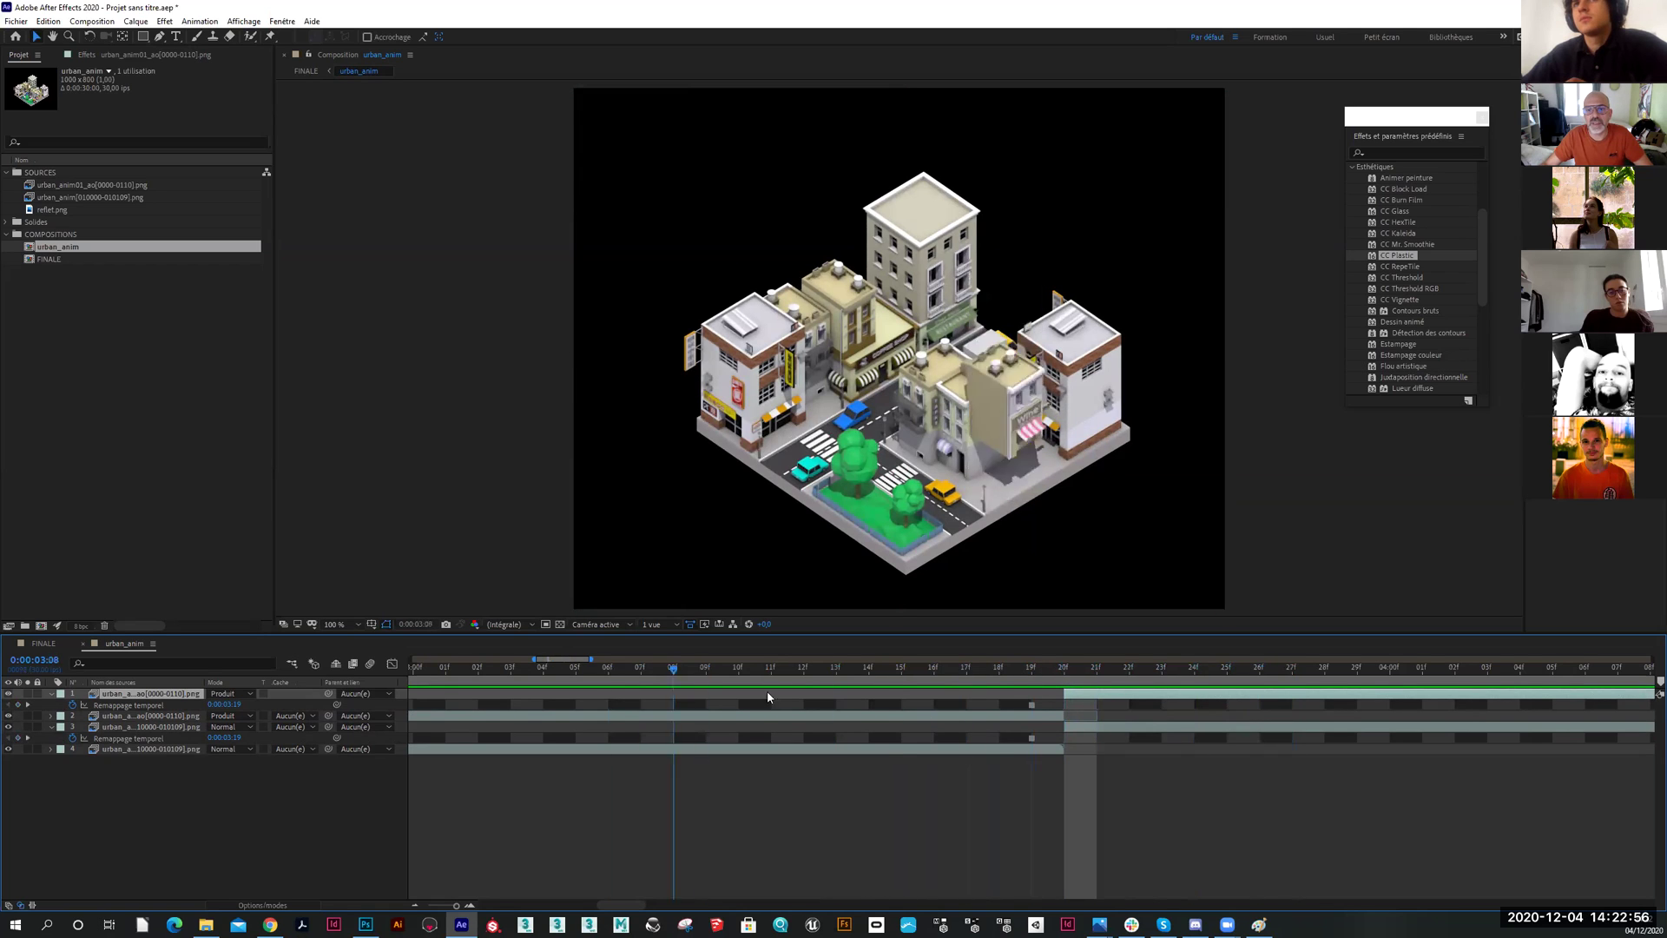
{"action": "left_click", "coordinate": [978, 691]}
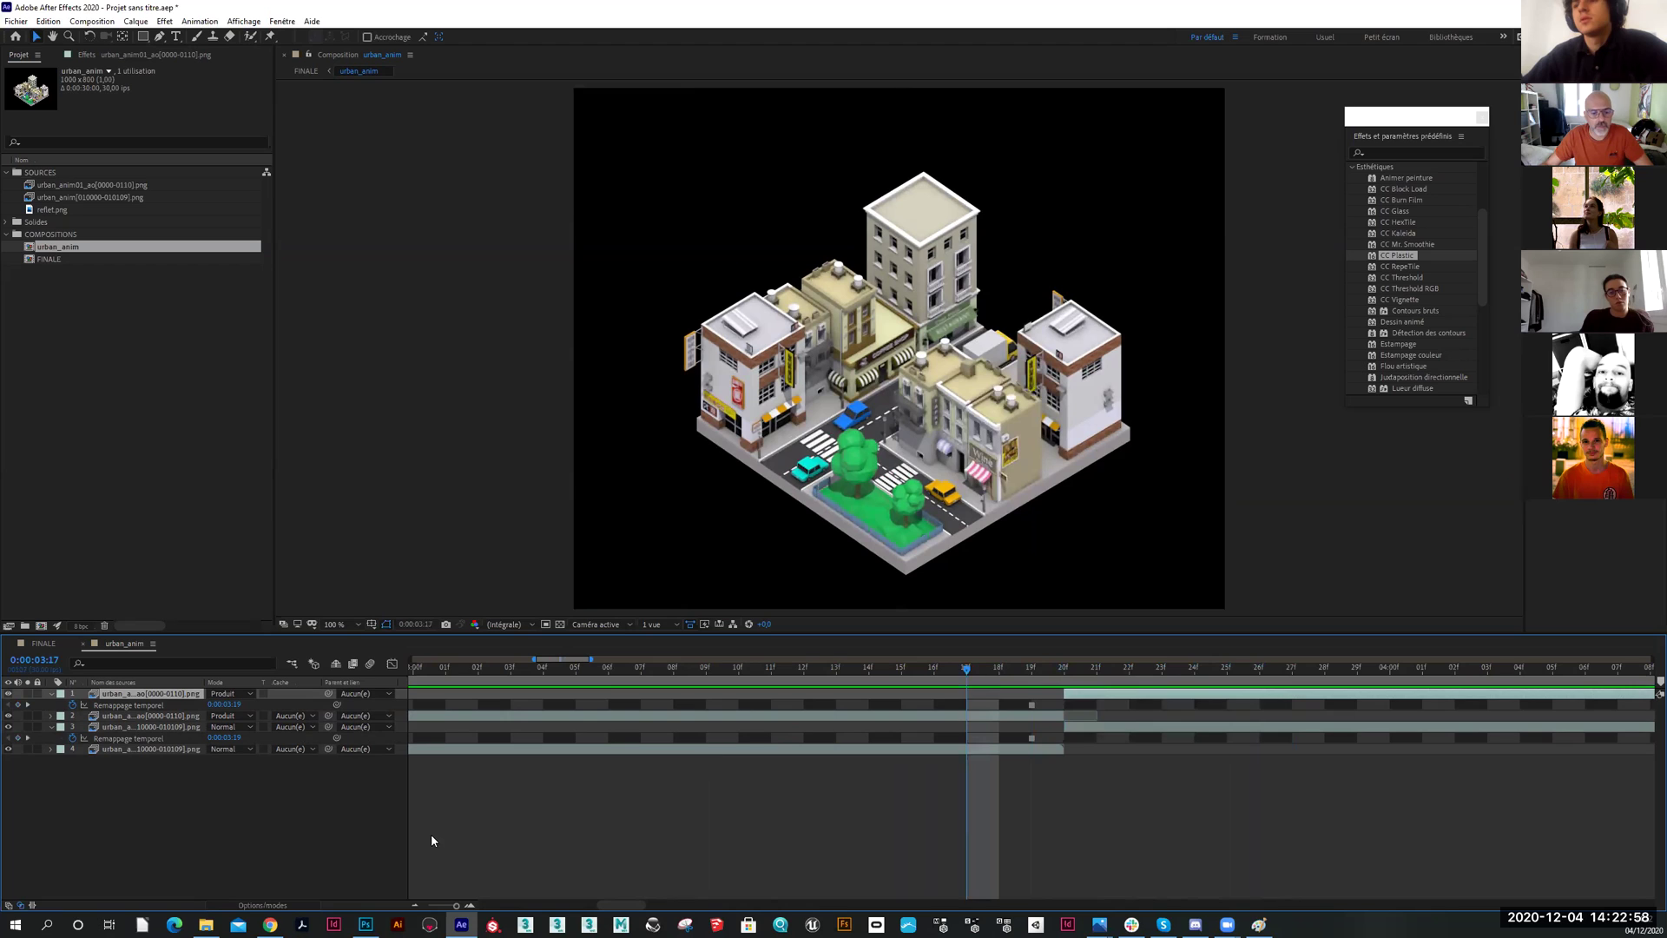
{"action": "left_click_drag", "start_coordinate": [455, 906], "coordinate": [428, 905]}
{"action": "left_click_drag", "start_coordinate": [465, 669], "coordinate": [1463, 634]}
{"action": "key", "text": "space"}
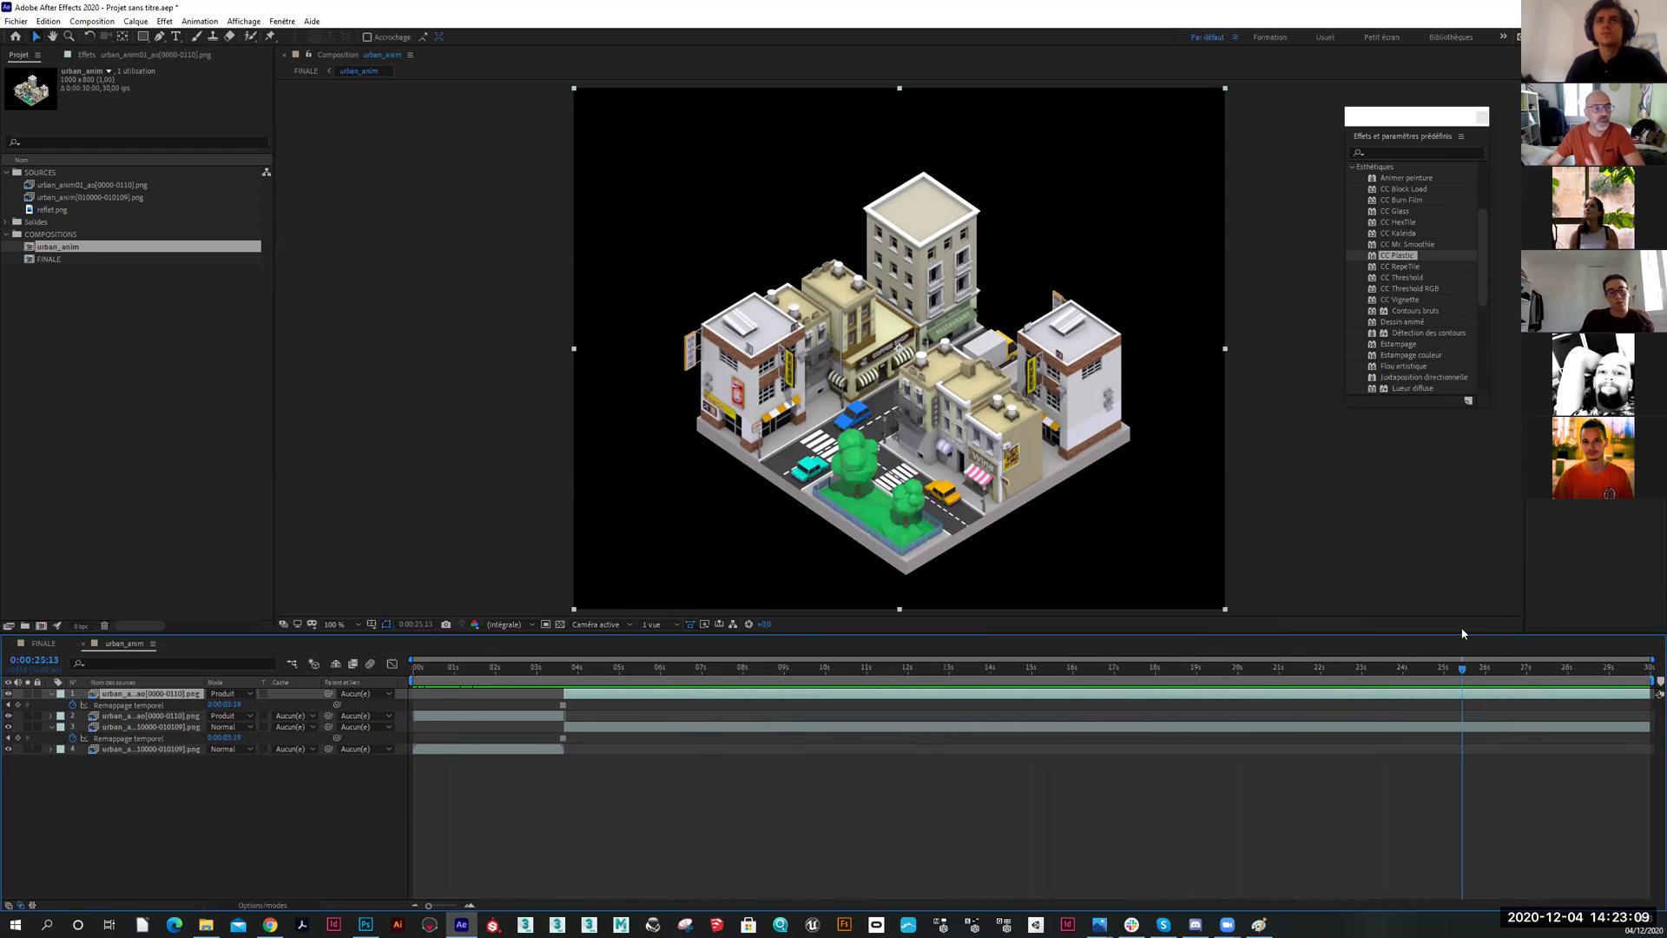
Extend the urban_anim layer in the FINALE composition to the 30-second end and scrub through its animation
{"action": "left_click", "coordinate": [45, 644]}
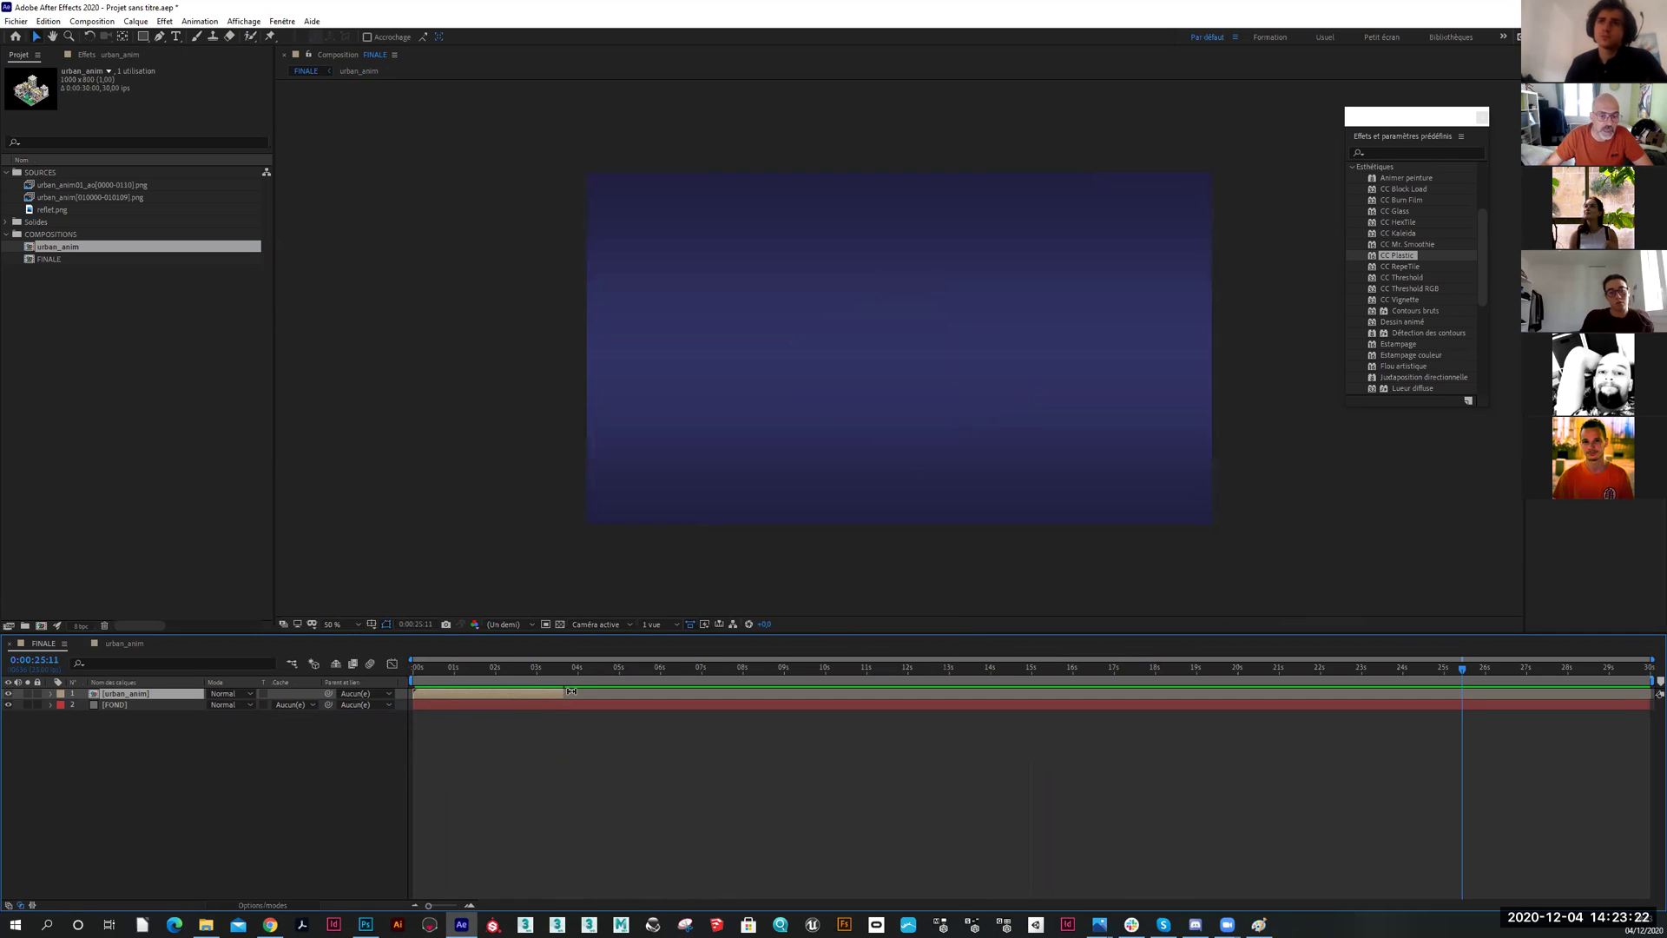
{"action": "left_click_drag", "start_coordinate": [564, 693], "coordinate": [1643, 694]}
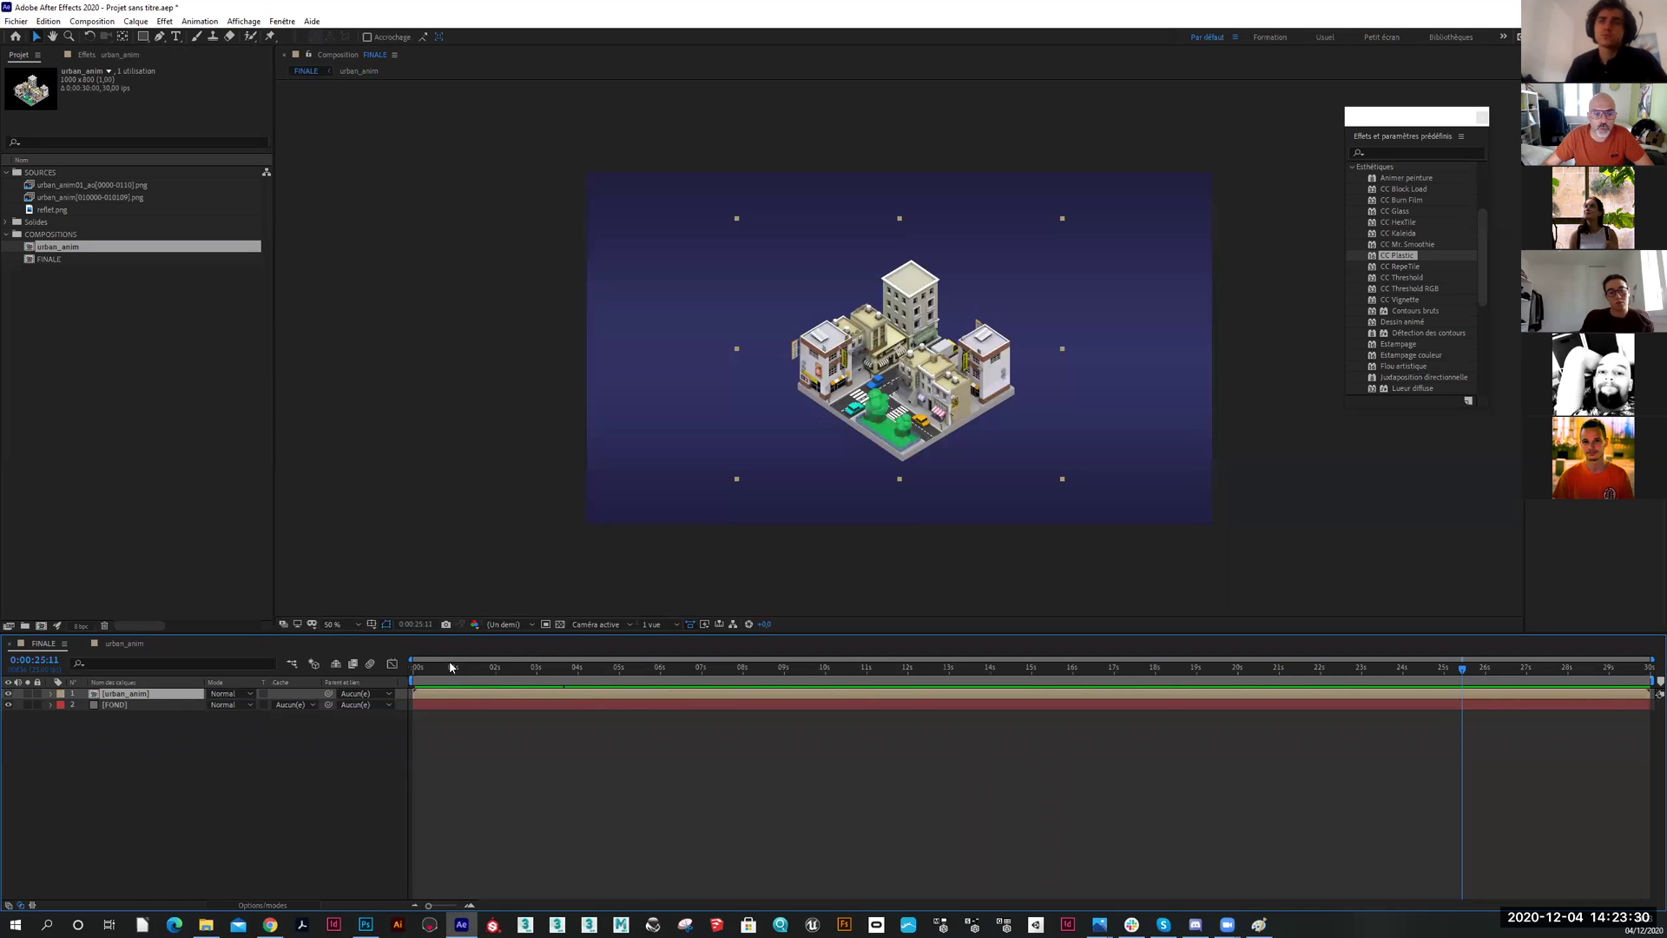
{"action": "left_click", "coordinate": [415, 669]}
{"action": "left_click_drag", "start_coordinate": [415, 680], "coordinate": [532, 673]}
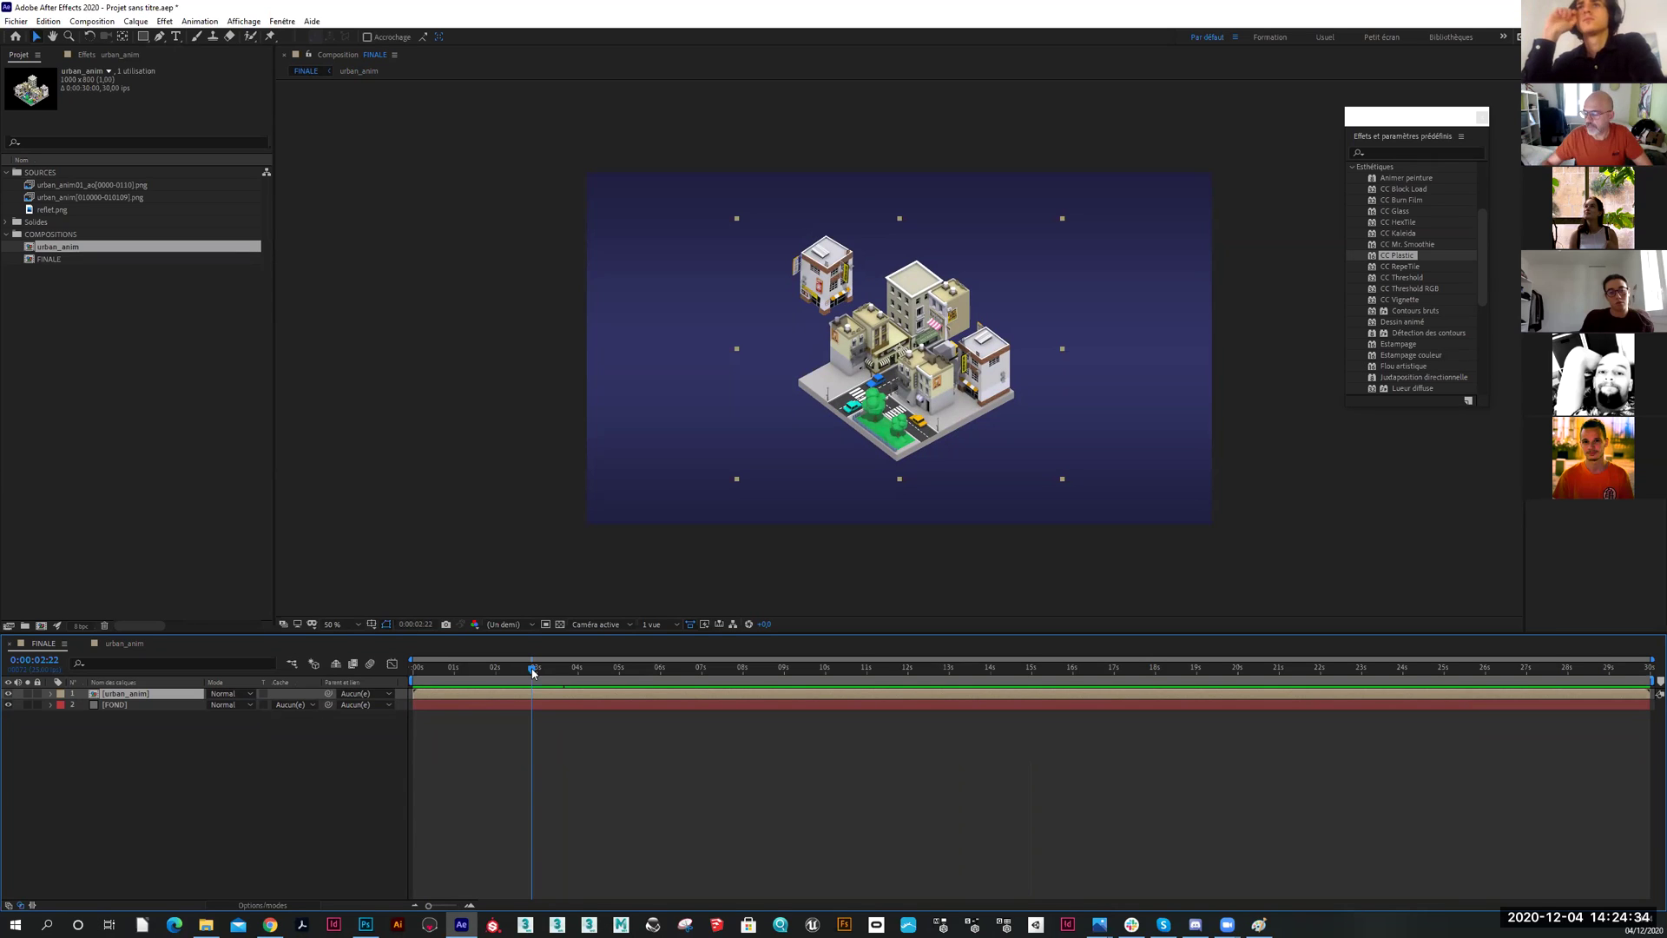
{"action": "left_click_drag", "start_coordinate": [516, 664], "coordinate": [627, 691]}
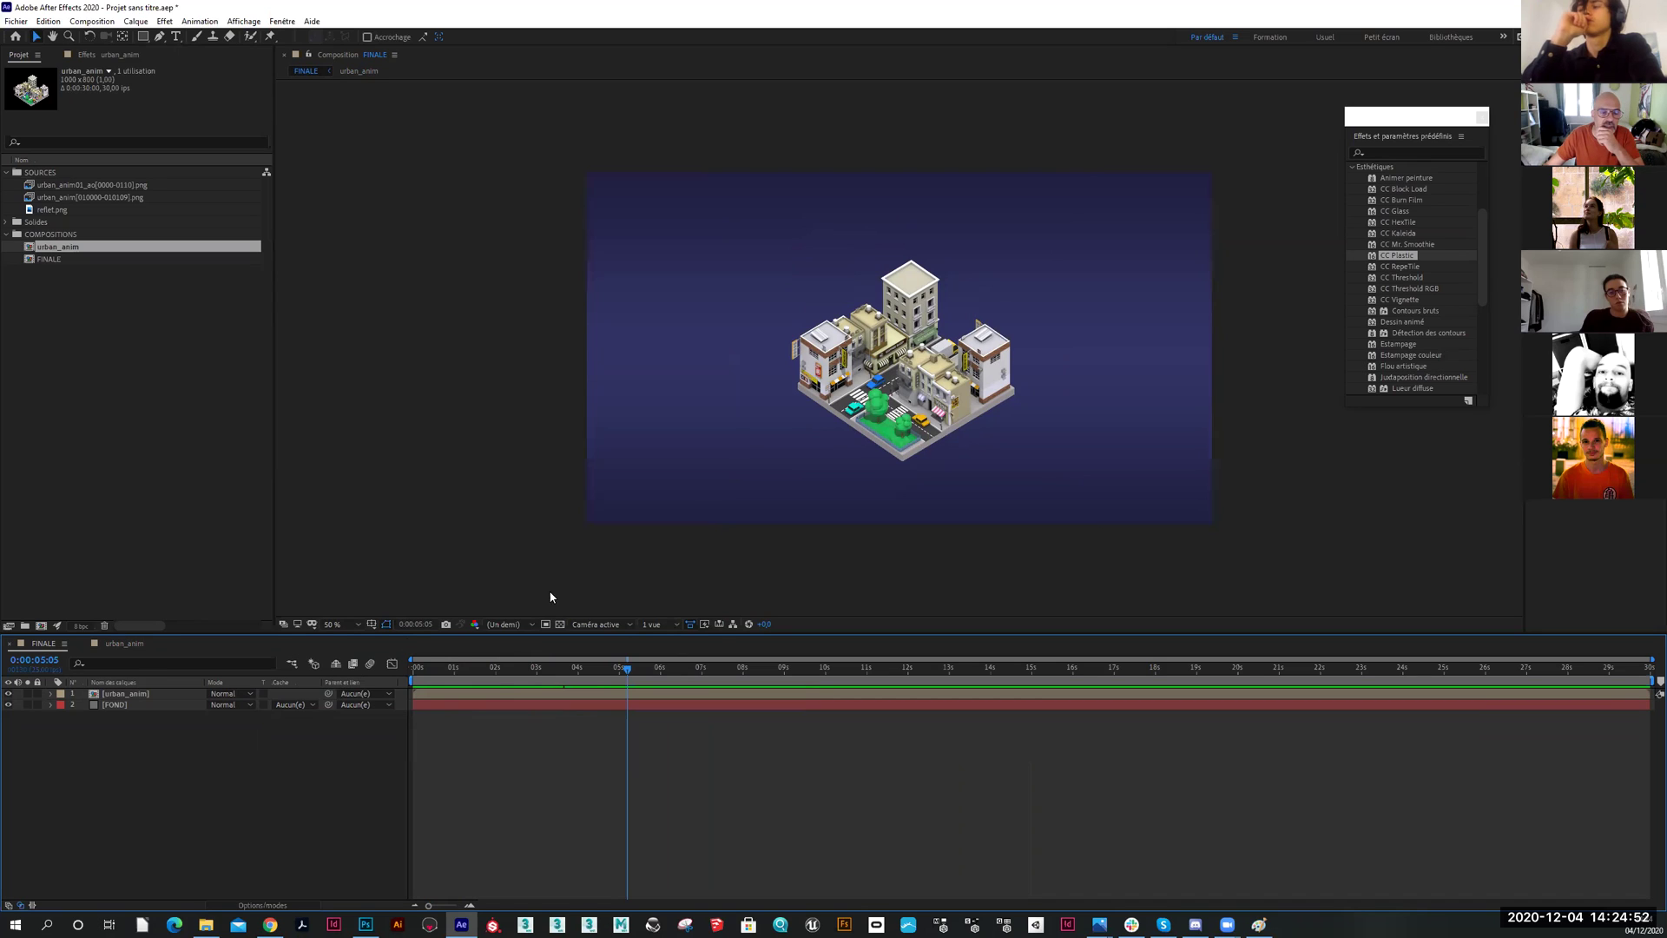
Duplicate the urban_anim layer in FINALE and place the lower copy against the city block's upper-right edge, checking the seam up close
{"action": "left_click", "coordinate": [133, 694]}
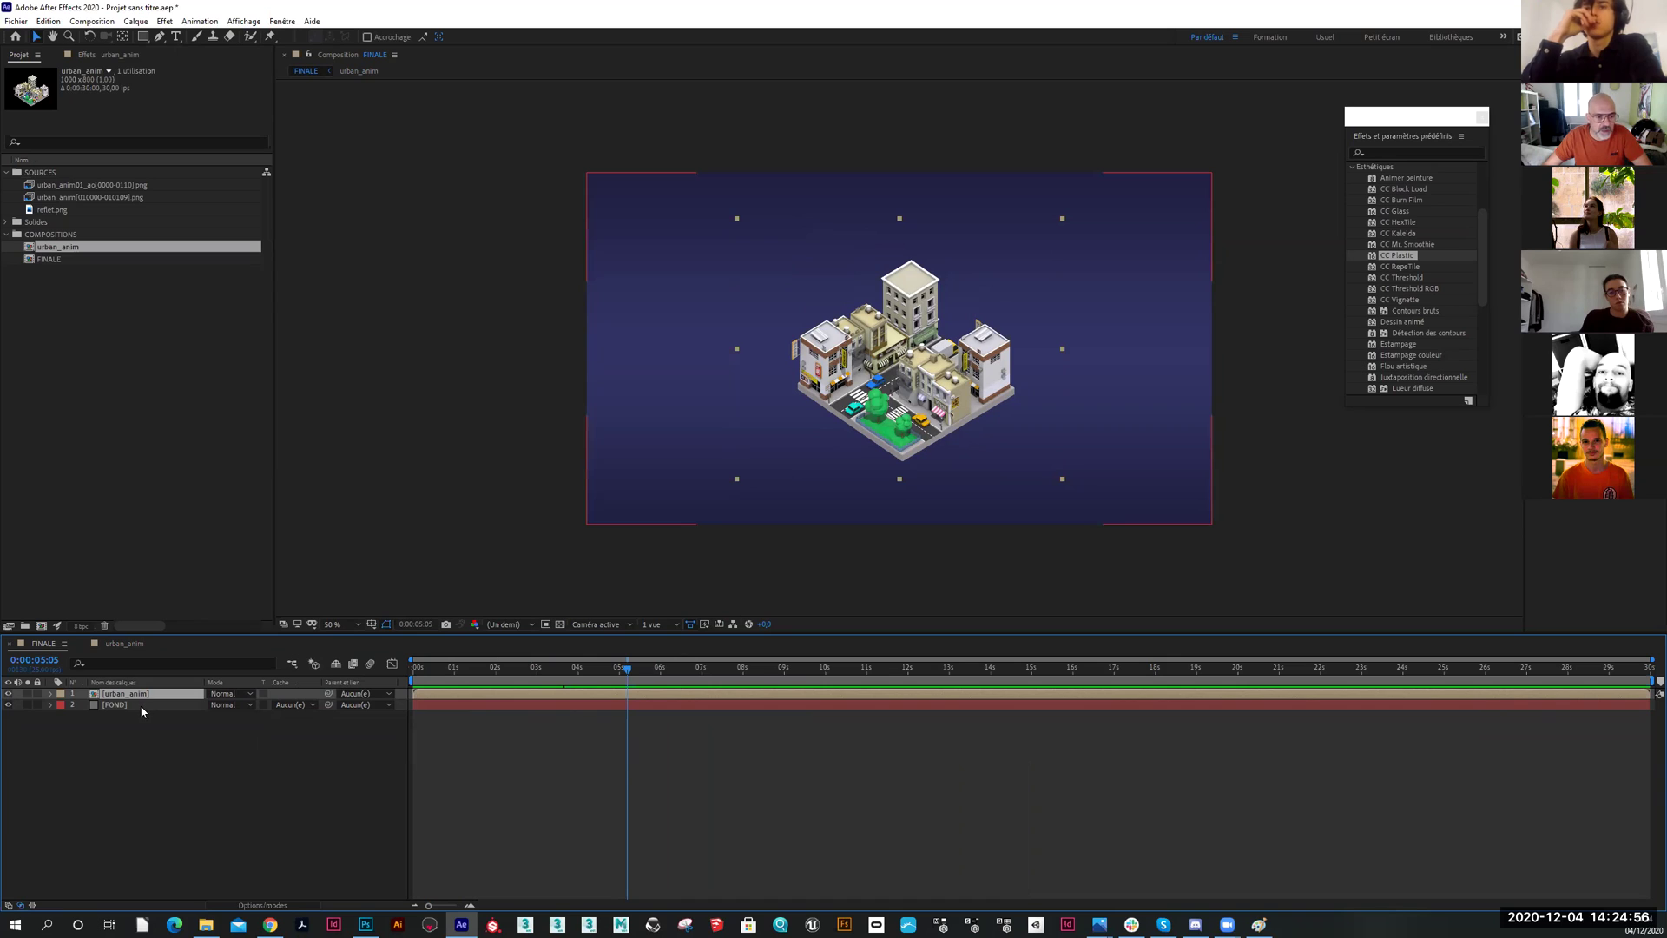
{"action": "key", "text": "ctrl+d"}
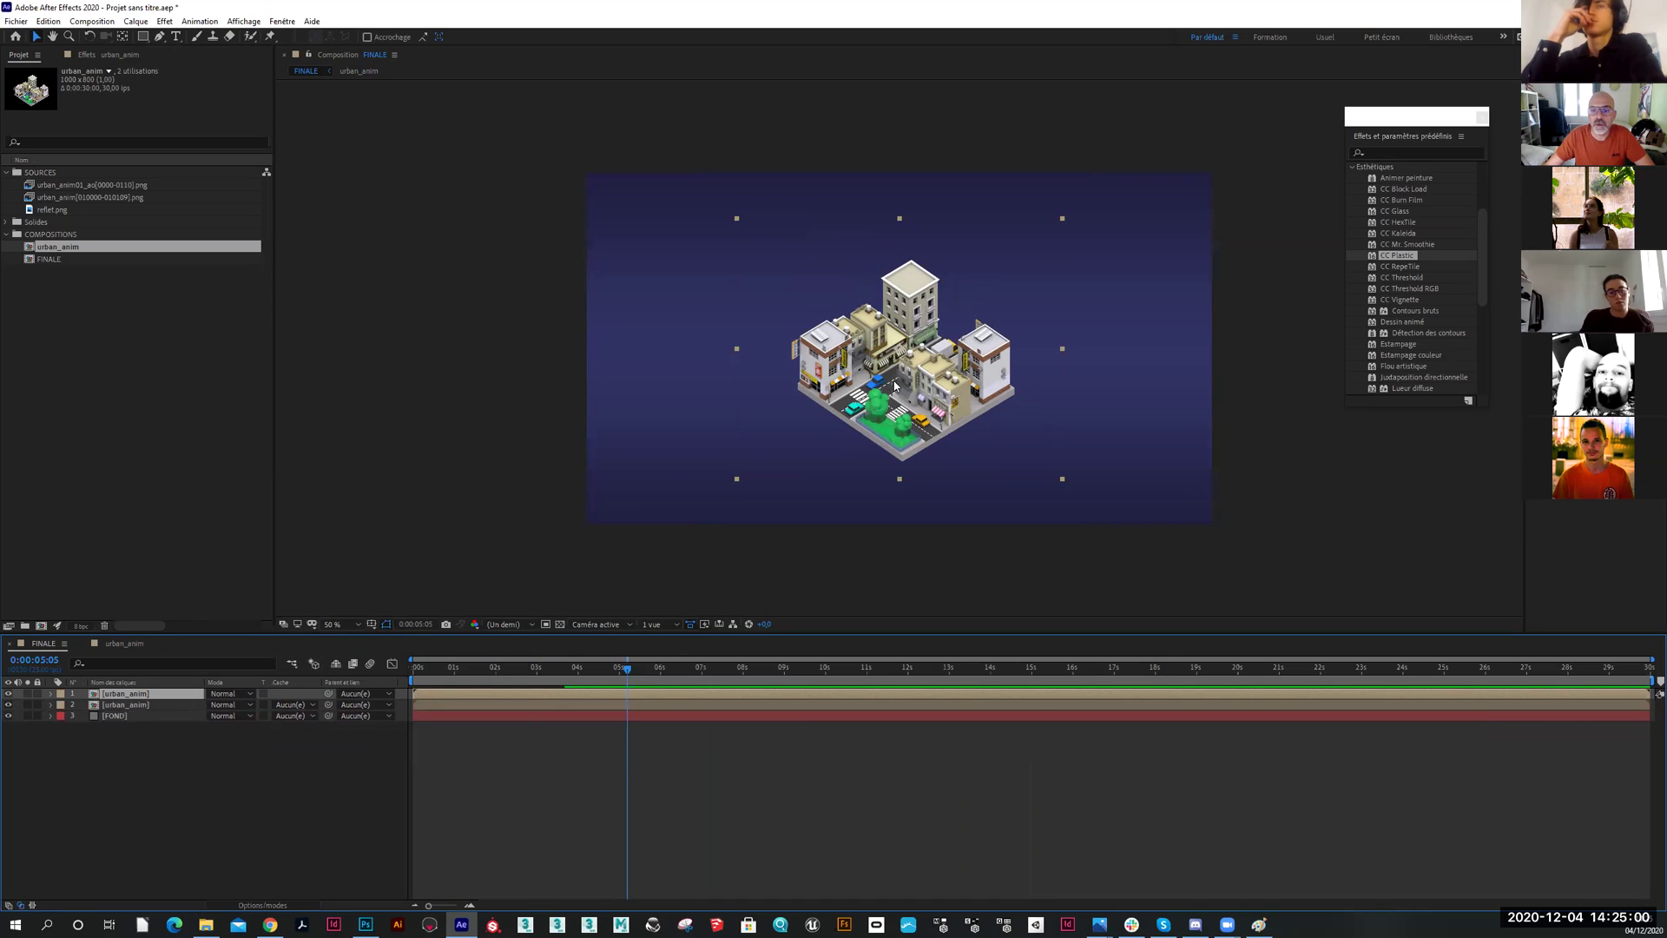
{"action": "left_click", "coordinate": [205, 704]}
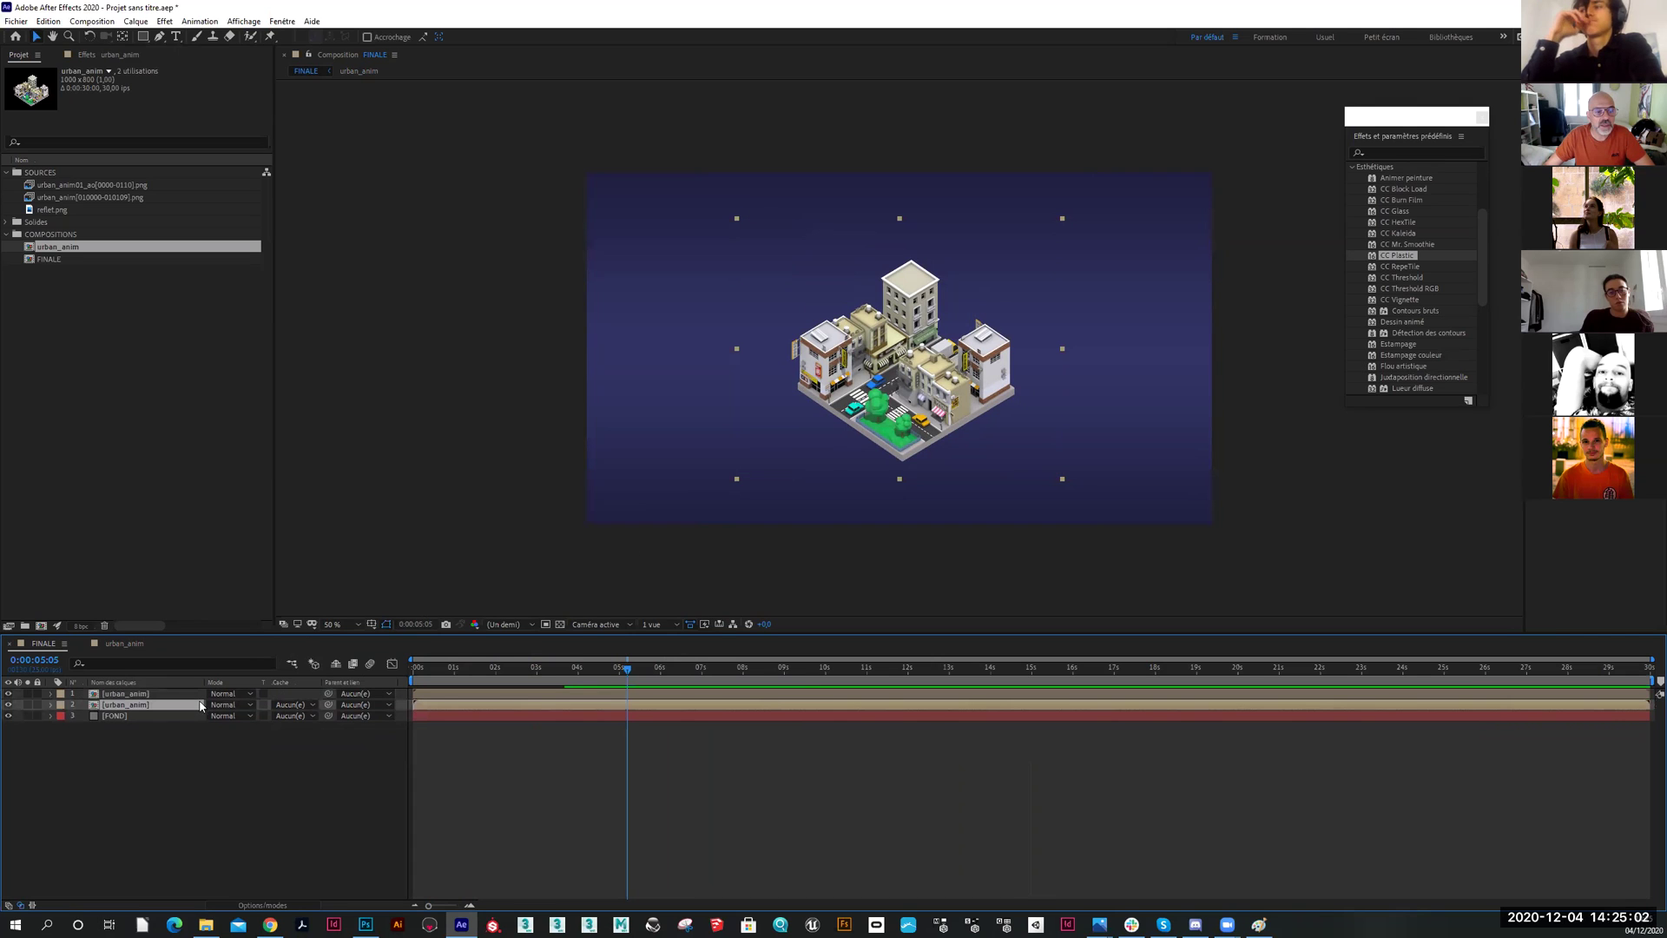
{"action": "left_click_drag", "start_coordinate": [912, 388], "coordinate": [1029, 320]}
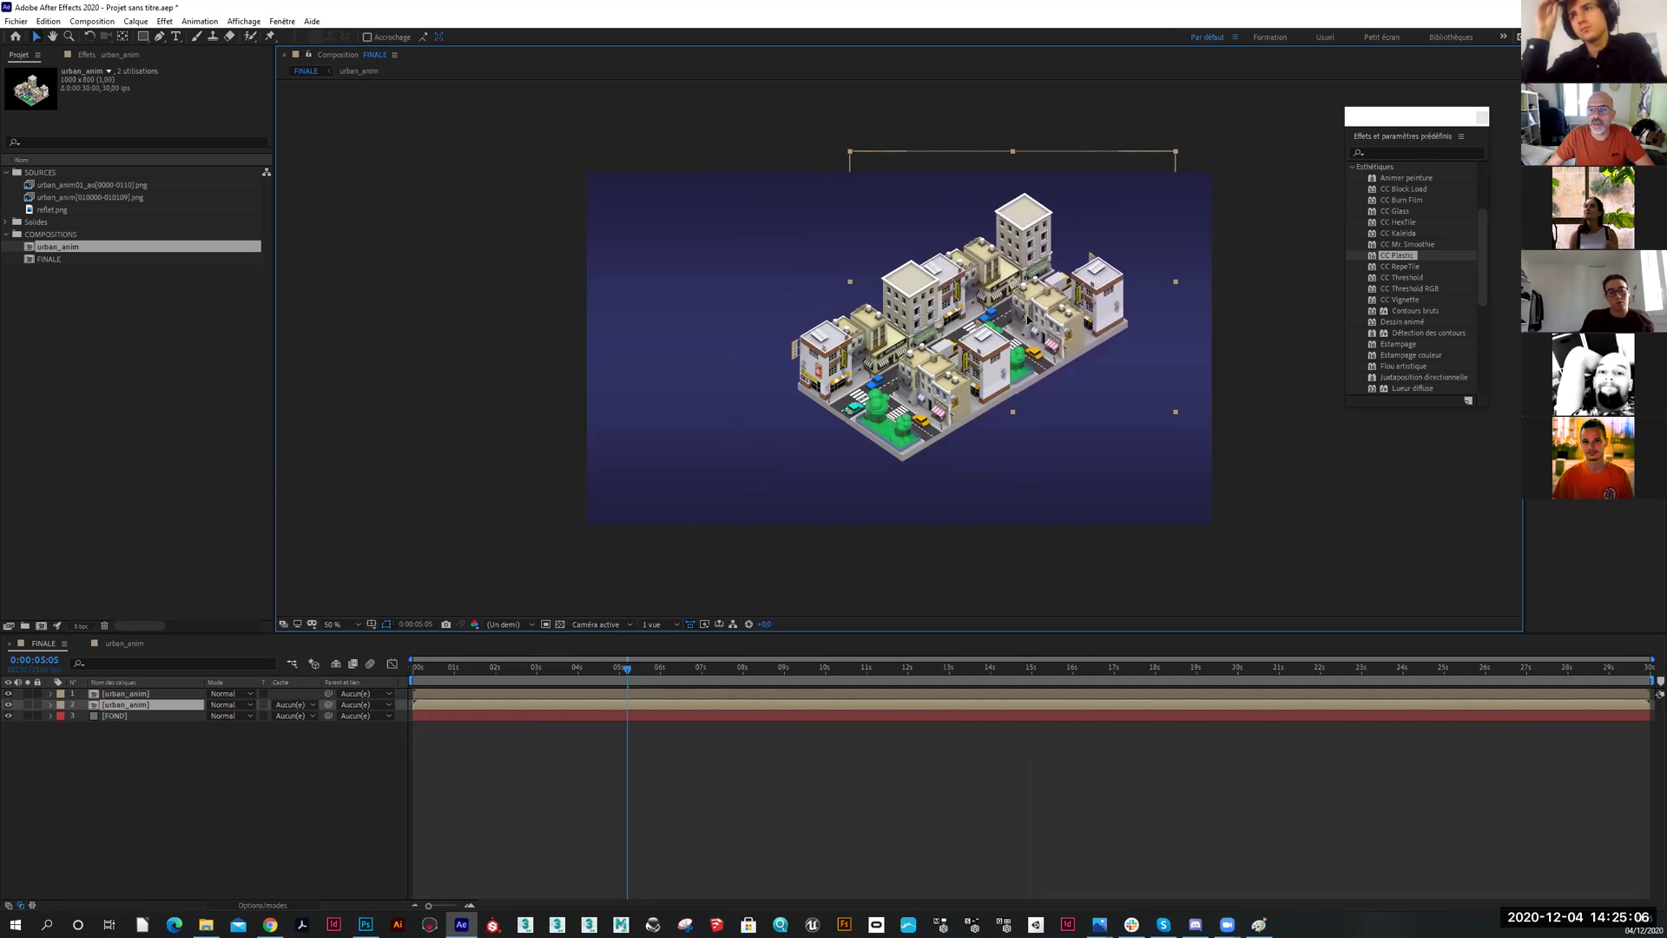
{"action": "scroll", "coordinate": [1101, 466], "scroll_direction": "up", "scroll_amount": 4}
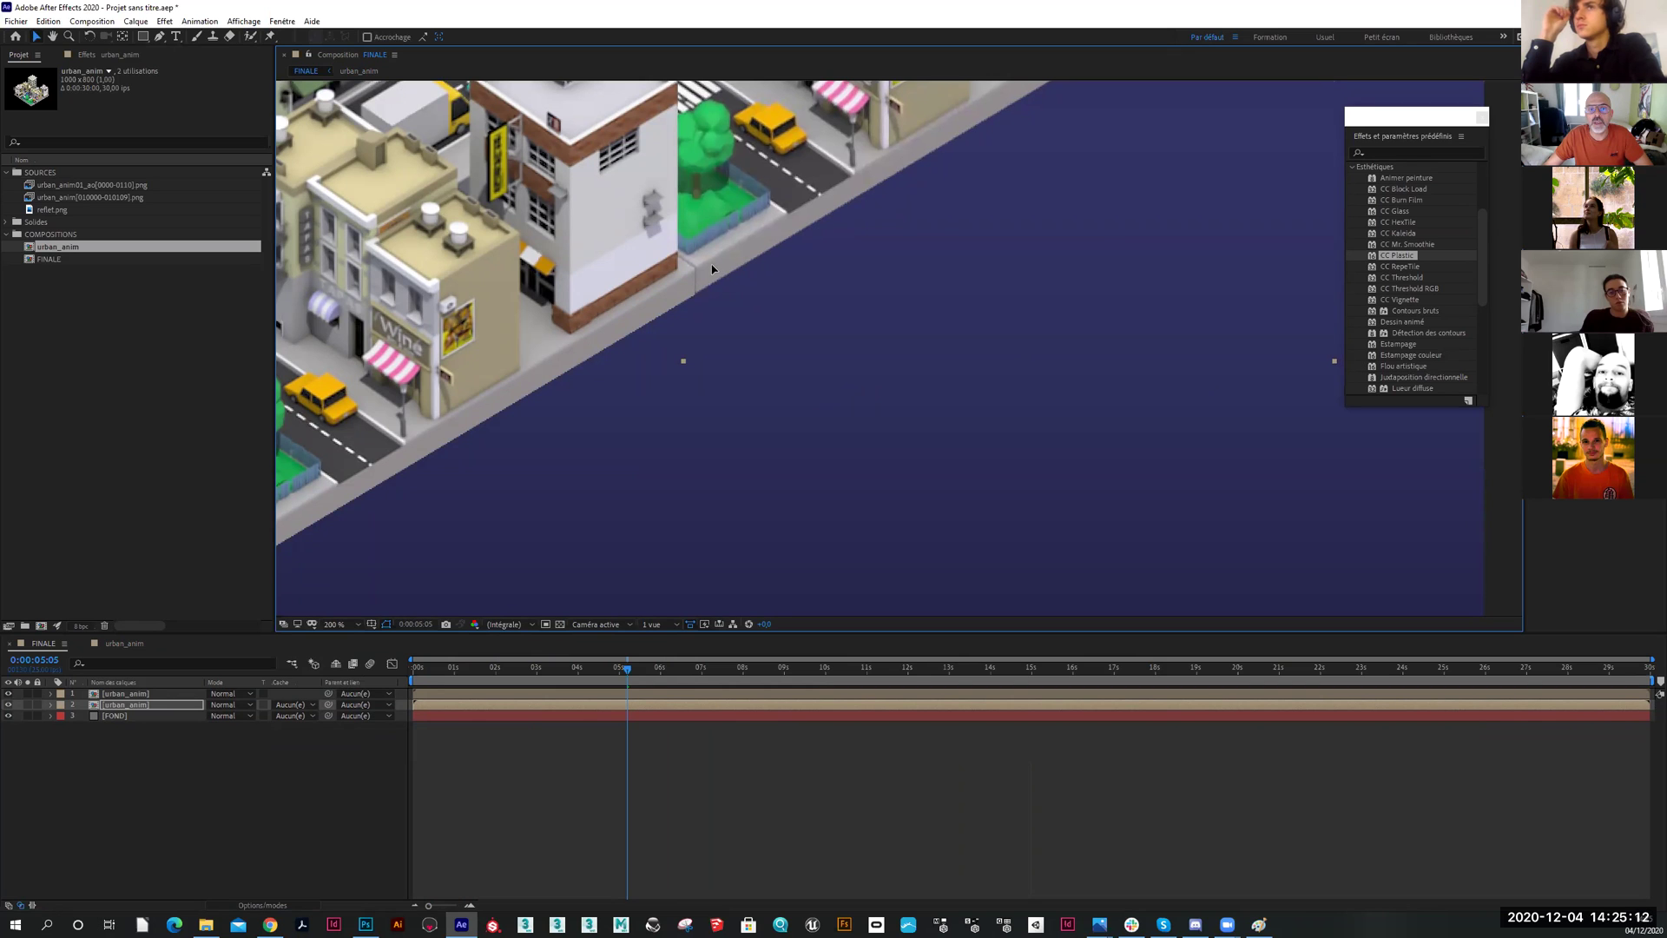
{"action": "scroll", "coordinate": [743, 321], "scroll_direction": "down", "scroll_amount": 5}
{"action": "scroll", "coordinate": [737, 309], "scroll_direction": "up", "scroll_amount": 3}
{"action": "left_click_drag", "start_coordinate": [730, 301], "coordinate": [830, 458]}
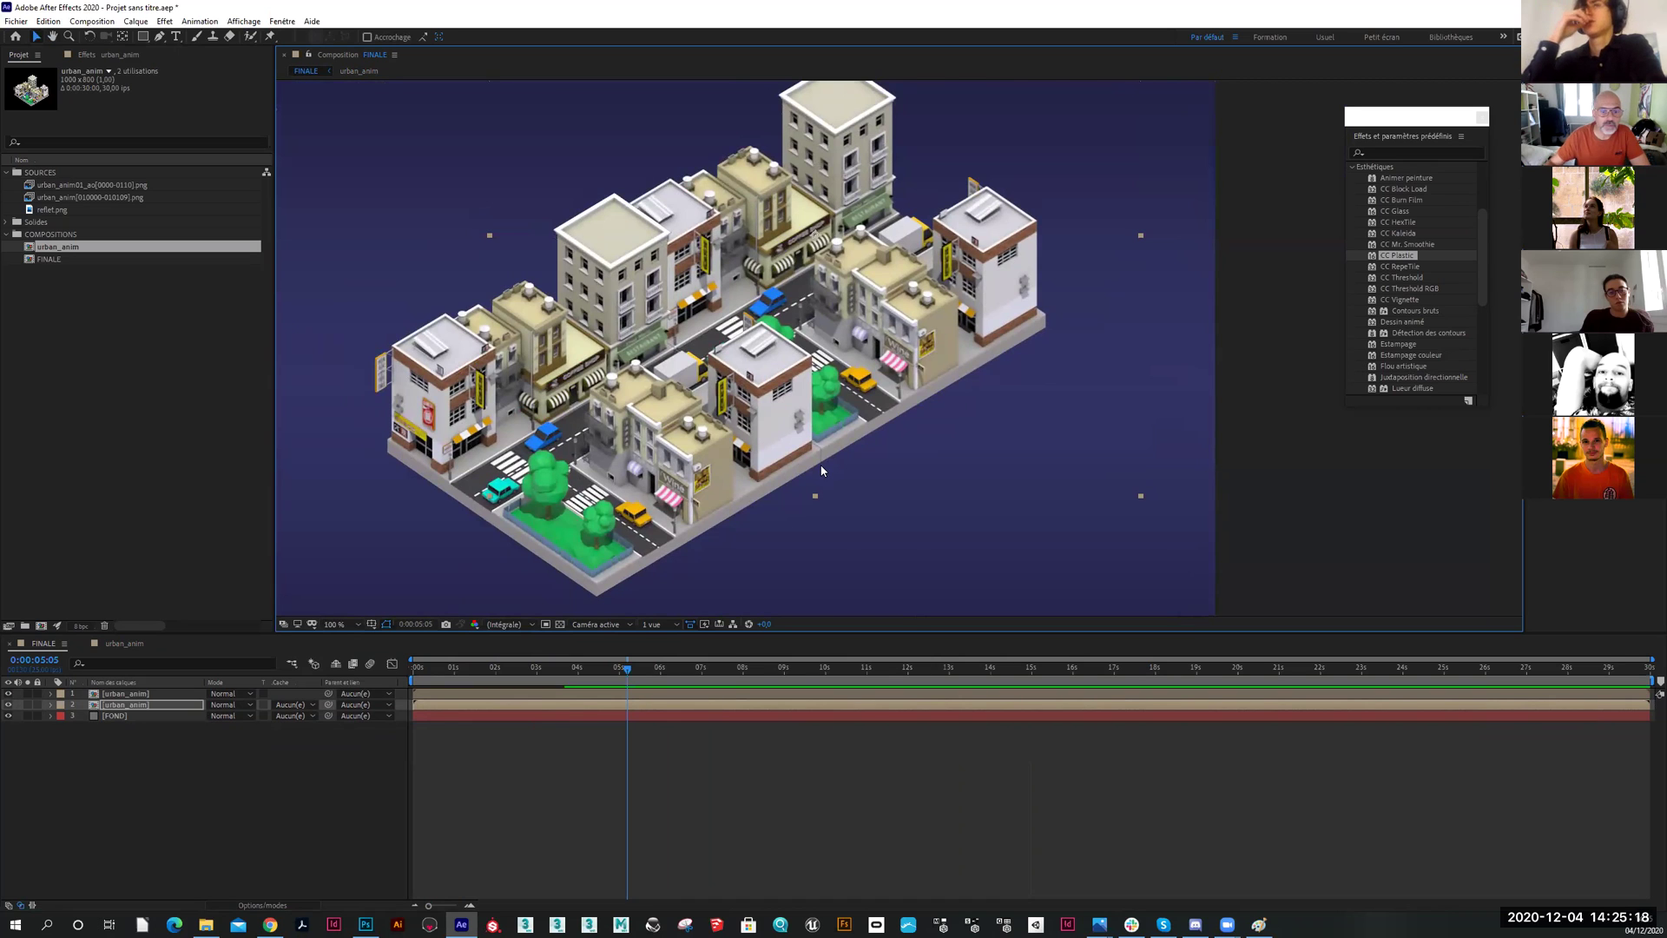
Try the duplicate city block above the original in the stack, against its lower-right edge, and delete the copy
{"action": "left_click_drag", "start_coordinate": [627, 668], "coordinate": [686, 690]}
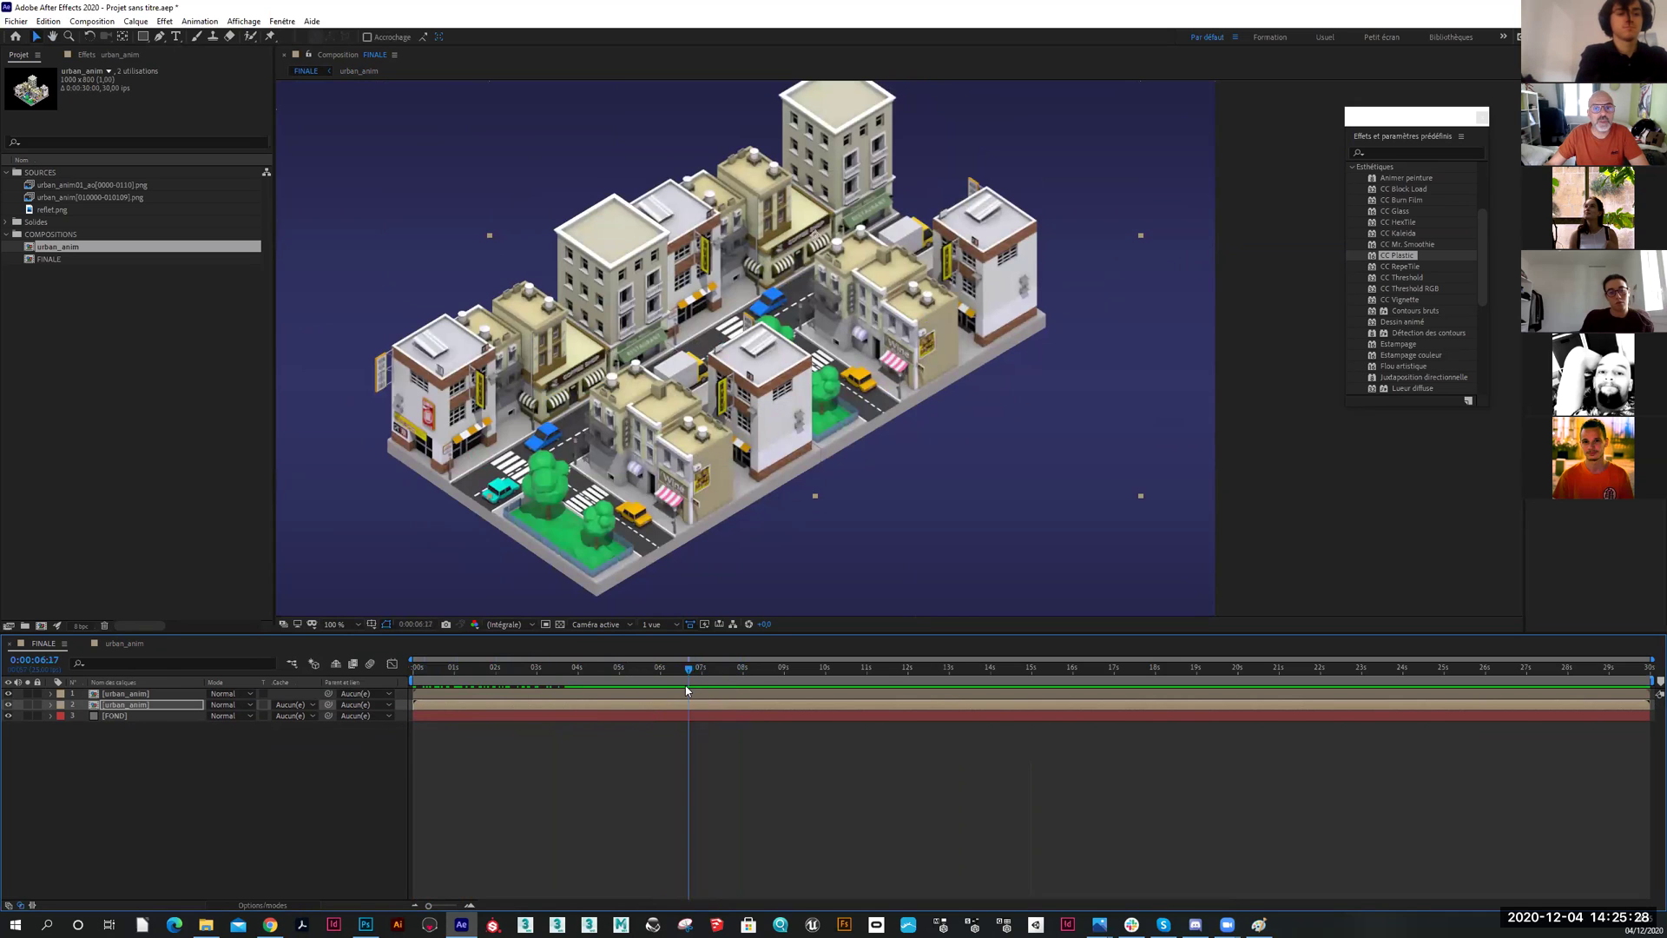
{"action": "left_click_drag", "start_coordinate": [869, 308], "coordinate": [822, 525]}
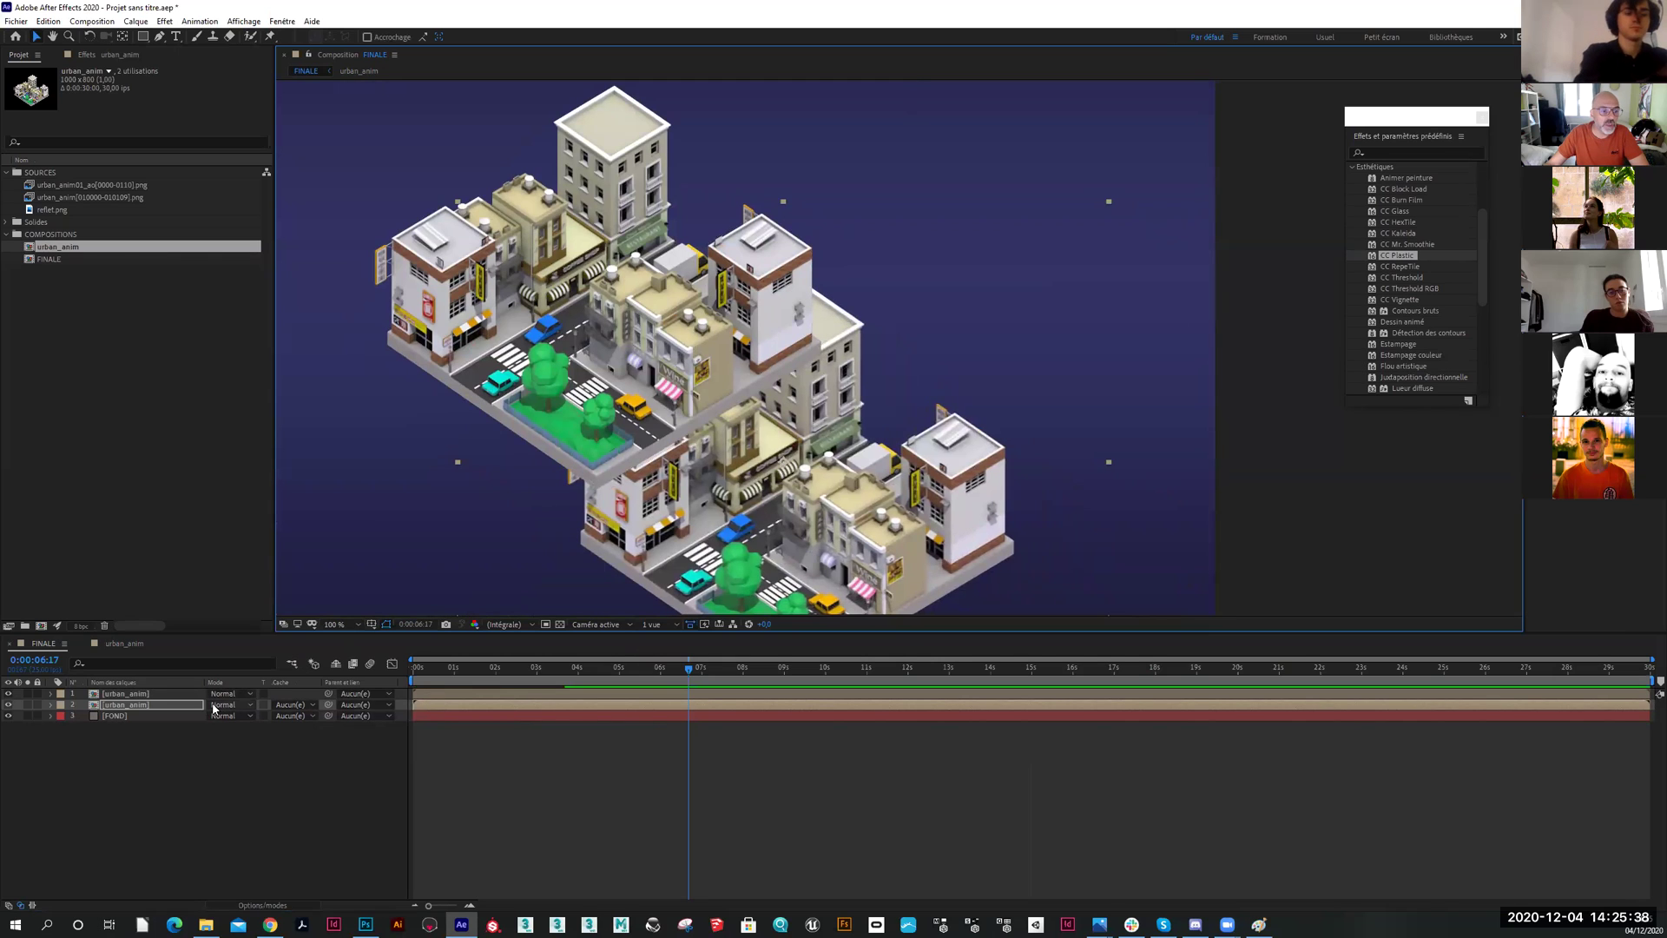
{"action": "left_click", "coordinate": [179, 692]}
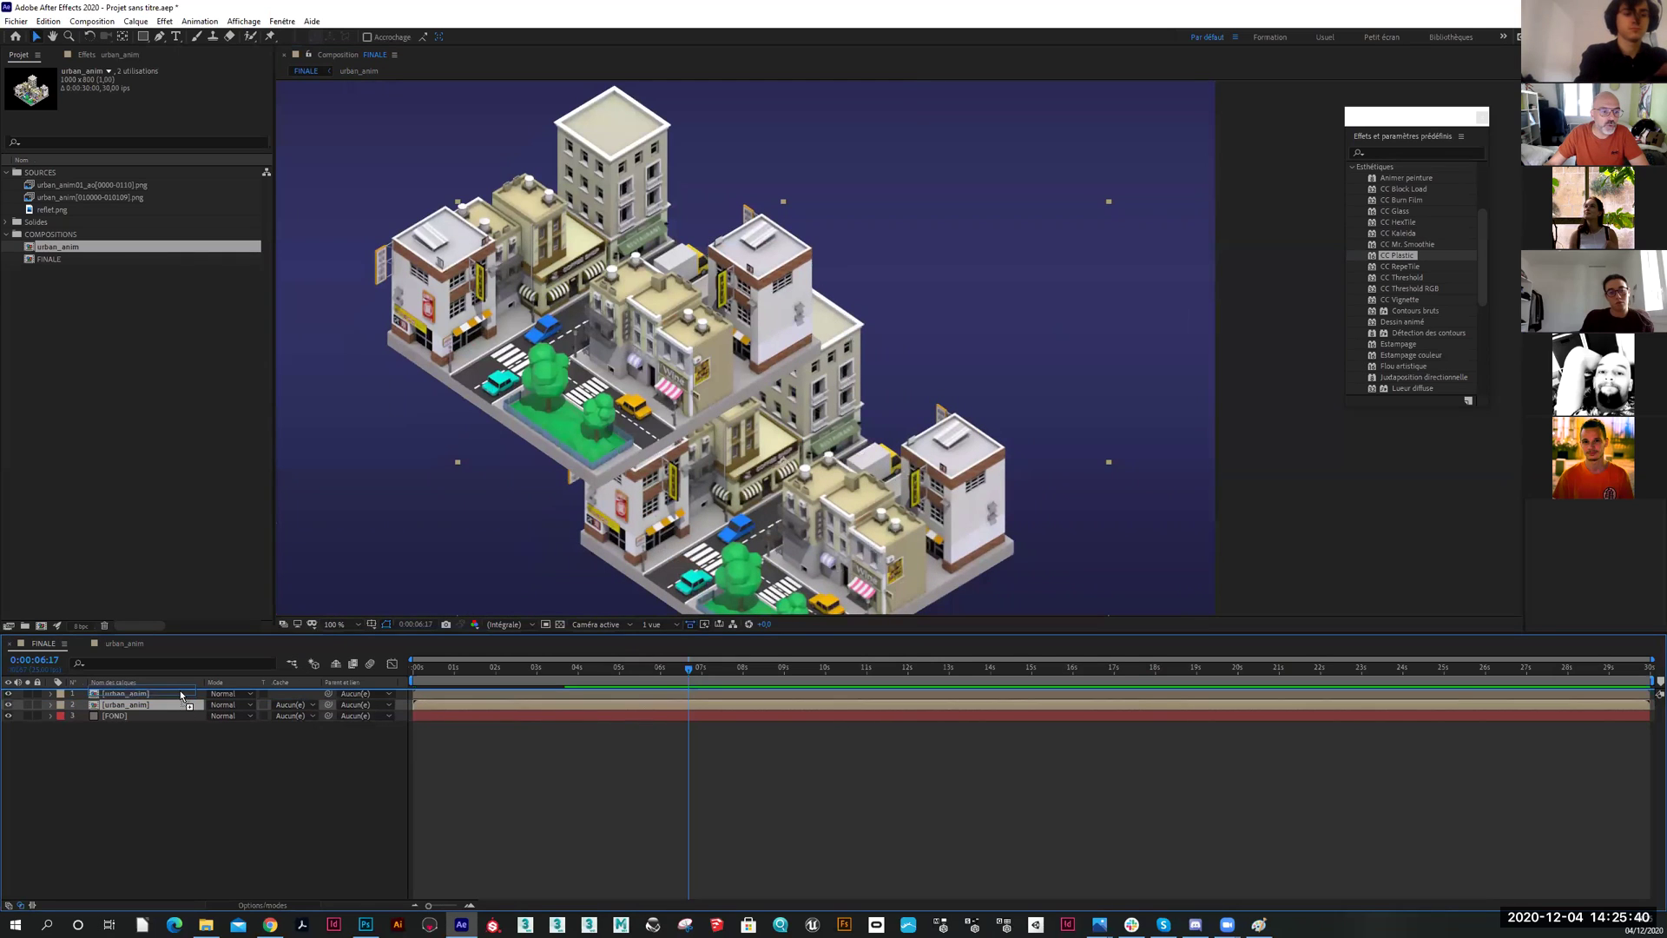
{"action": "left_click_drag", "start_coordinate": [794, 520], "coordinate": [802, 467]}
{"action": "key", "text": "Delete"}
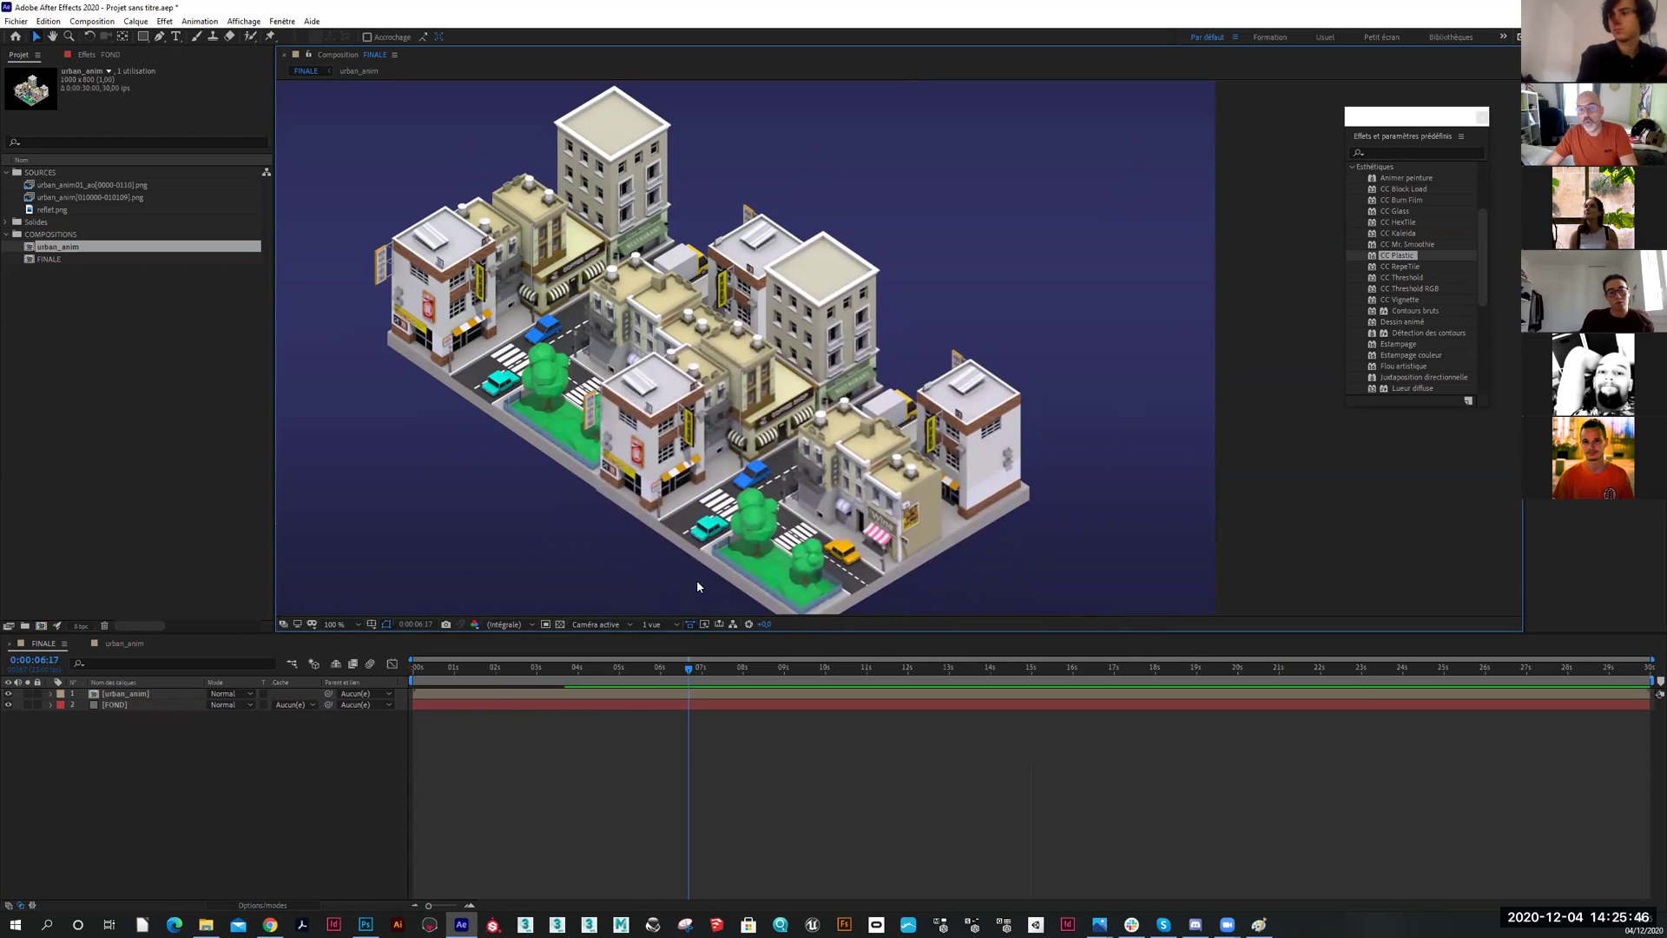
Select the urban_anim layer in FINALE, return to the first frame and frame the bare city base in the viewer
{"action": "left_click", "coordinate": [165, 694]}
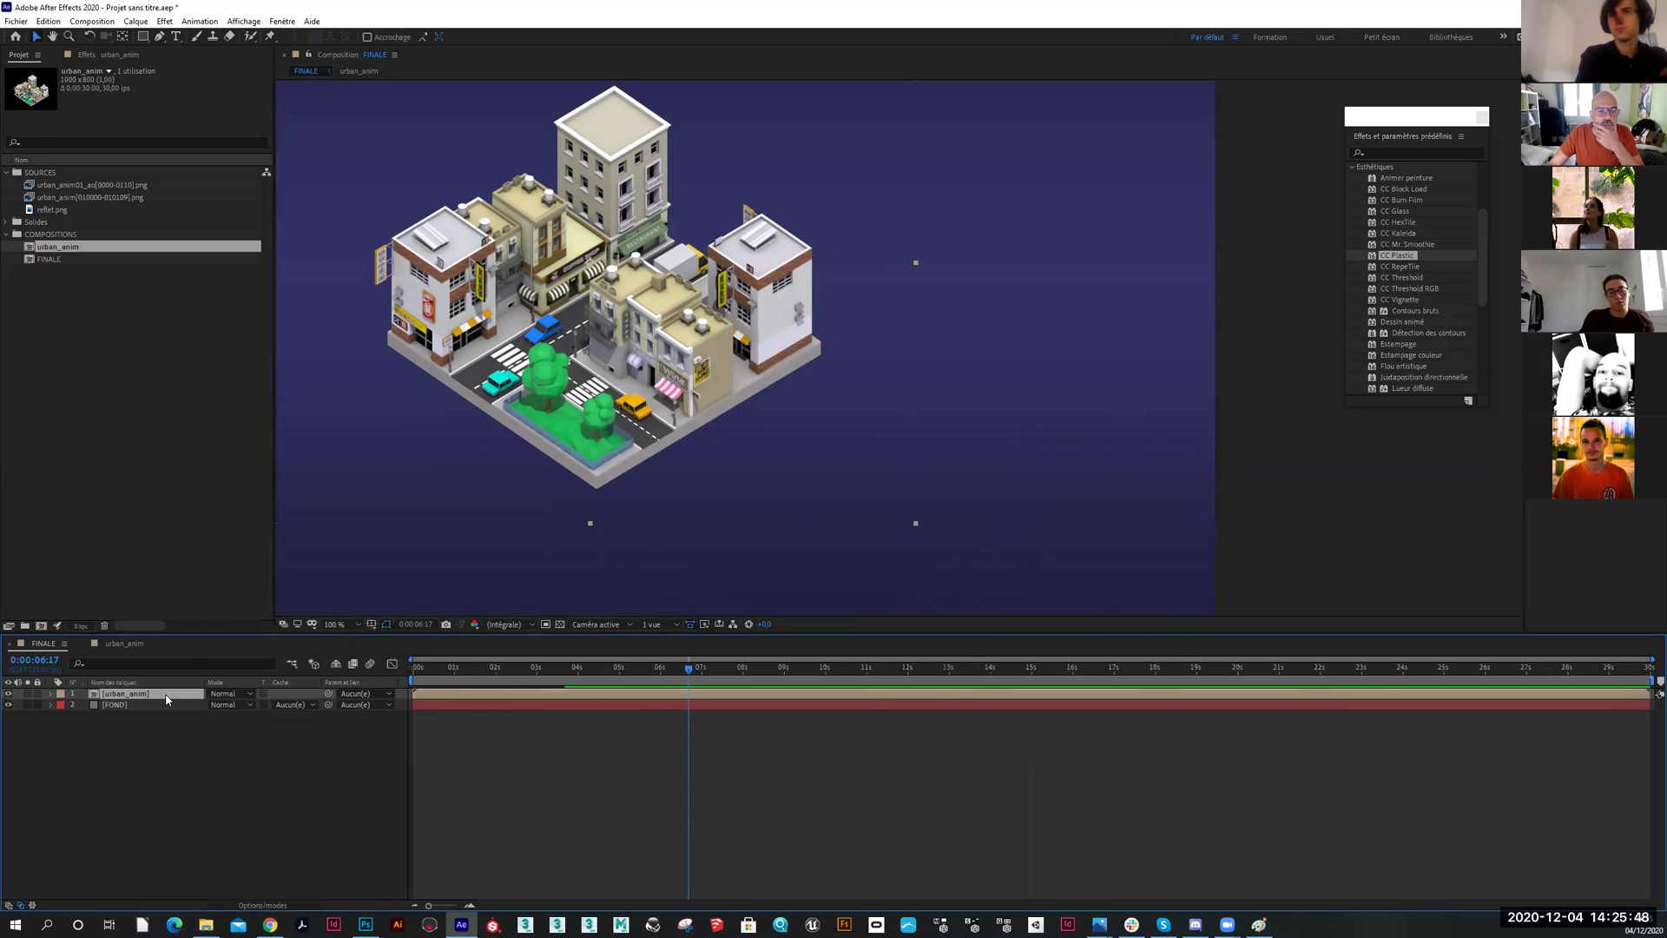
{"action": "left_click_drag", "start_coordinate": [527, 673], "coordinate": [412, 673]}
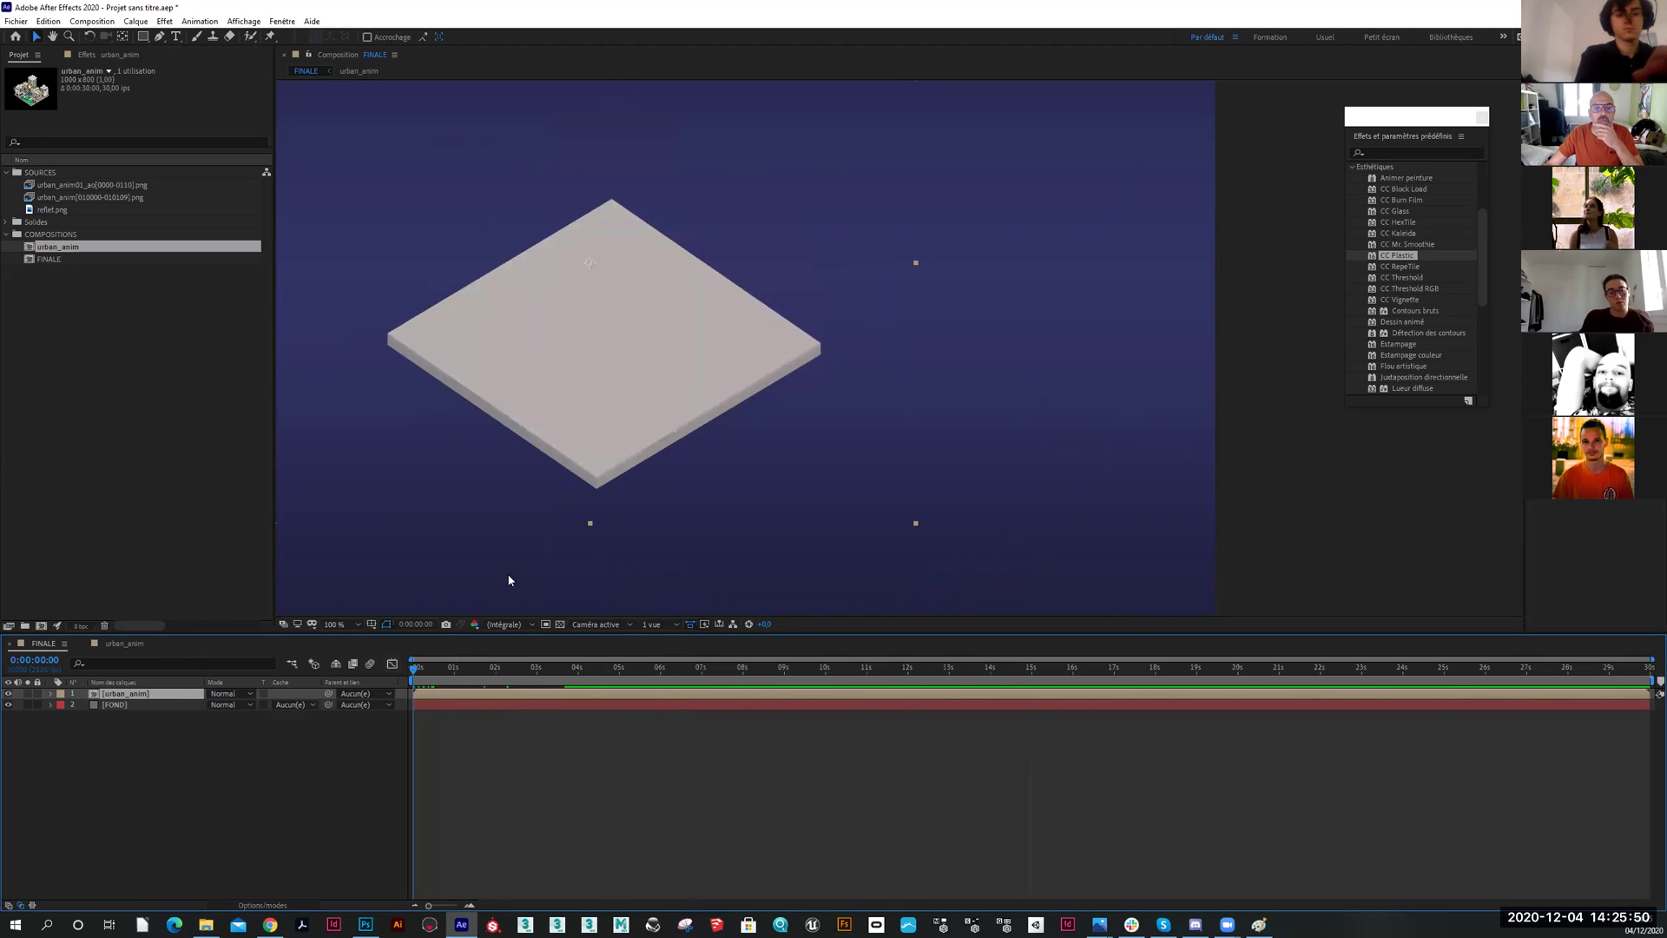
{"action": "key", "text": "comma"}
{"action": "key", "text": "period"}
{"action": "left_click_drag", "start_coordinate": [614, 417], "coordinate": [752, 399]}
{"action": "key", "text": "comma"}
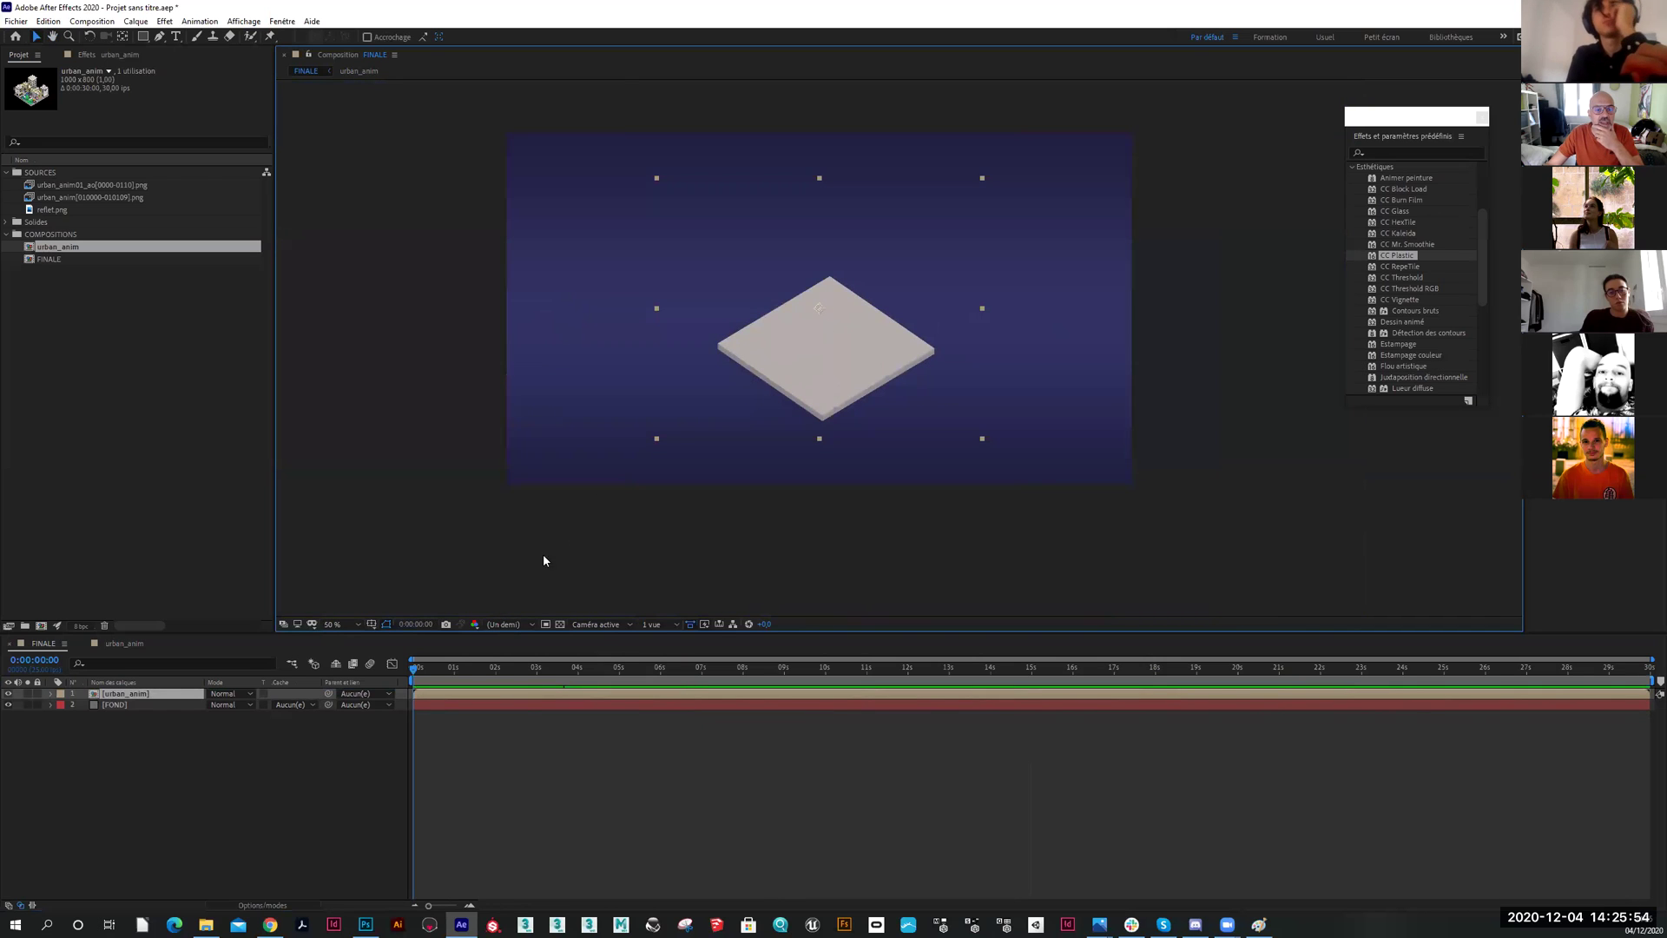
{"action": "mouse_move", "coordinate": [415, 673]}
{"action": "left_mouse_down"}
{"action": "mouse_move", "coordinate": [561, 672]}
{"action": "mouse_move", "coordinate": [412, 673]}
{"action": "left_mouse_up"}
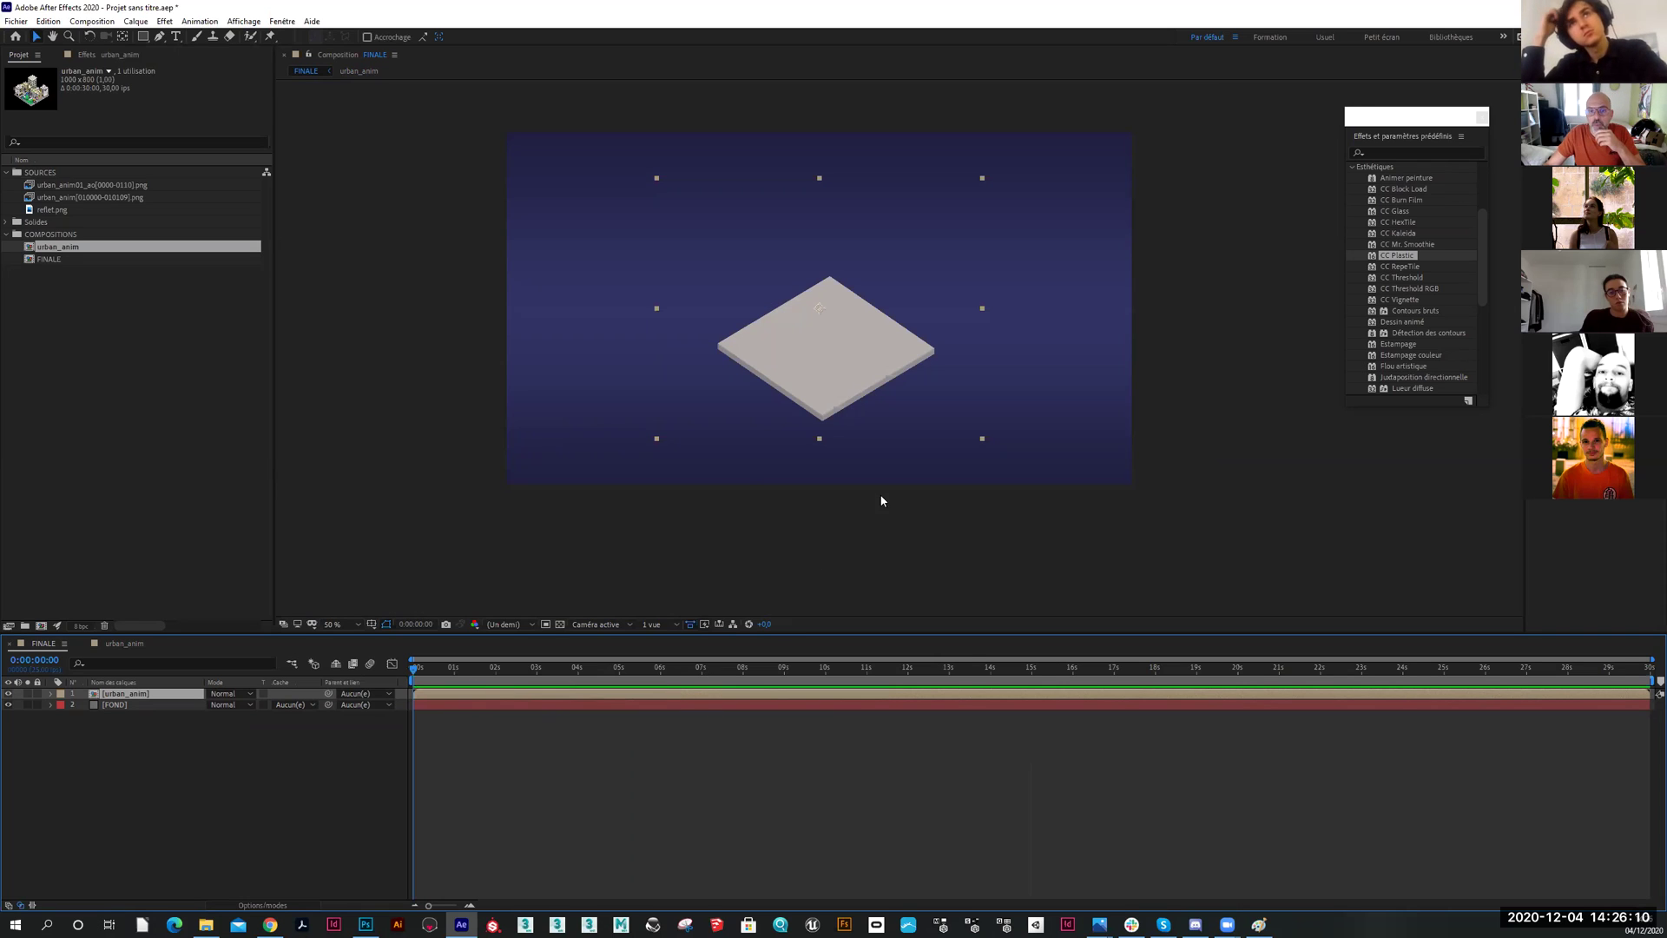
{"action": "scroll", "coordinate": [839, 371], "scroll_direction": "up", "scroll_amount": 2}
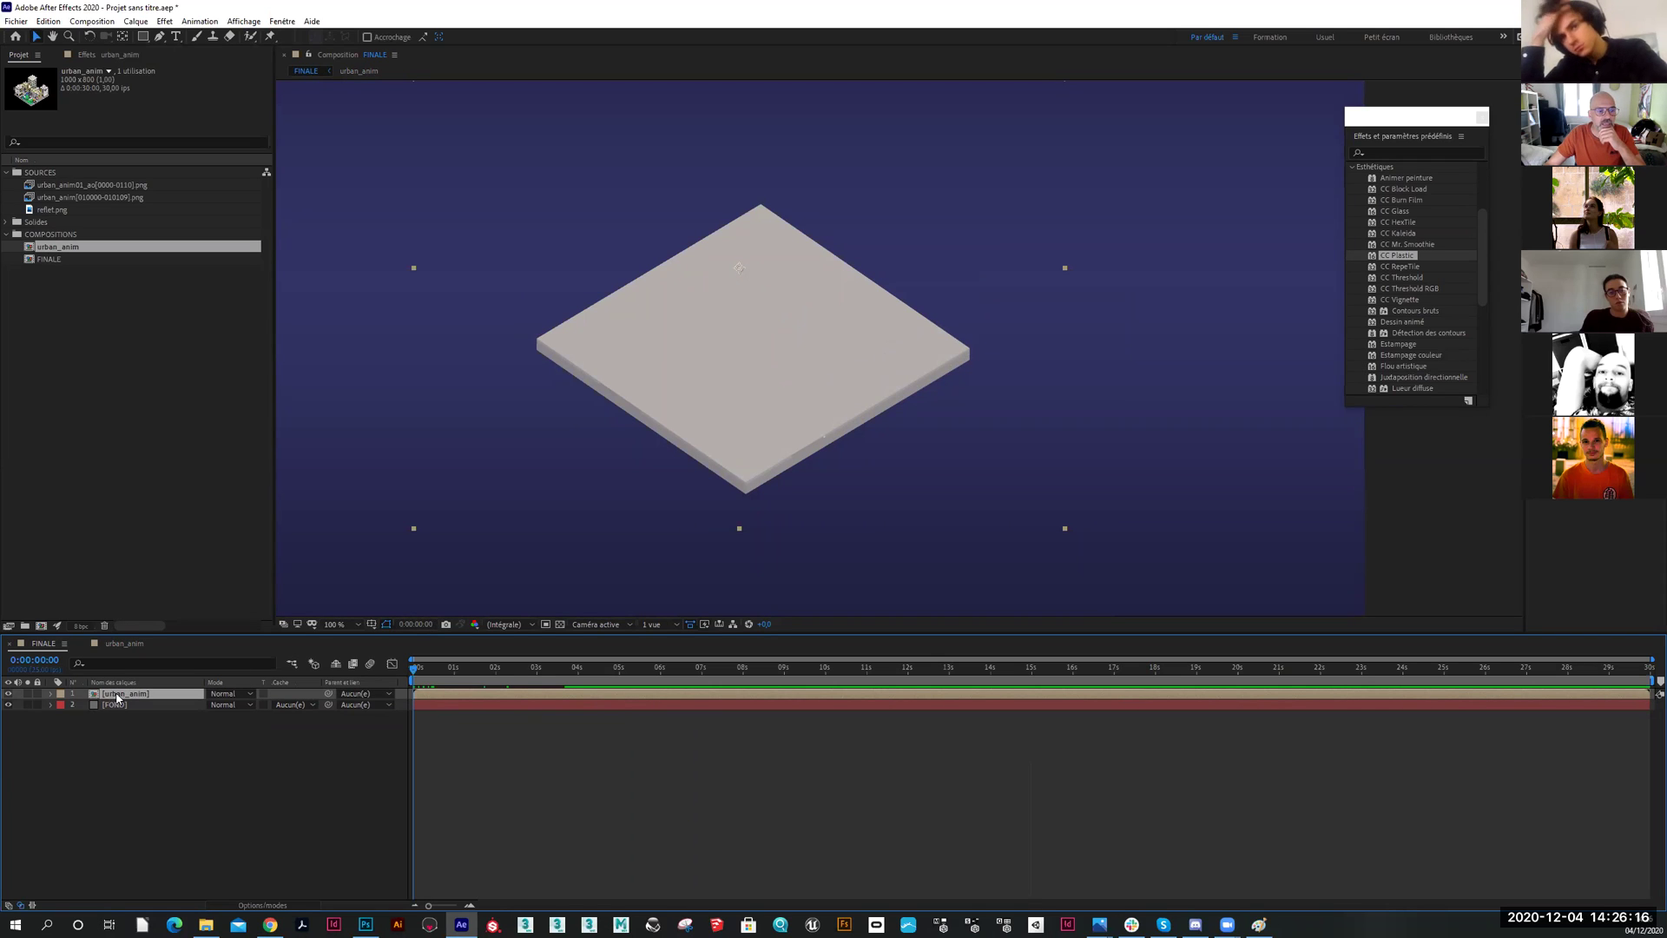
Show only the Scale property of the urban_anim layer, try reducing the scale and undo that change
{"action": "key", "text": "s"}
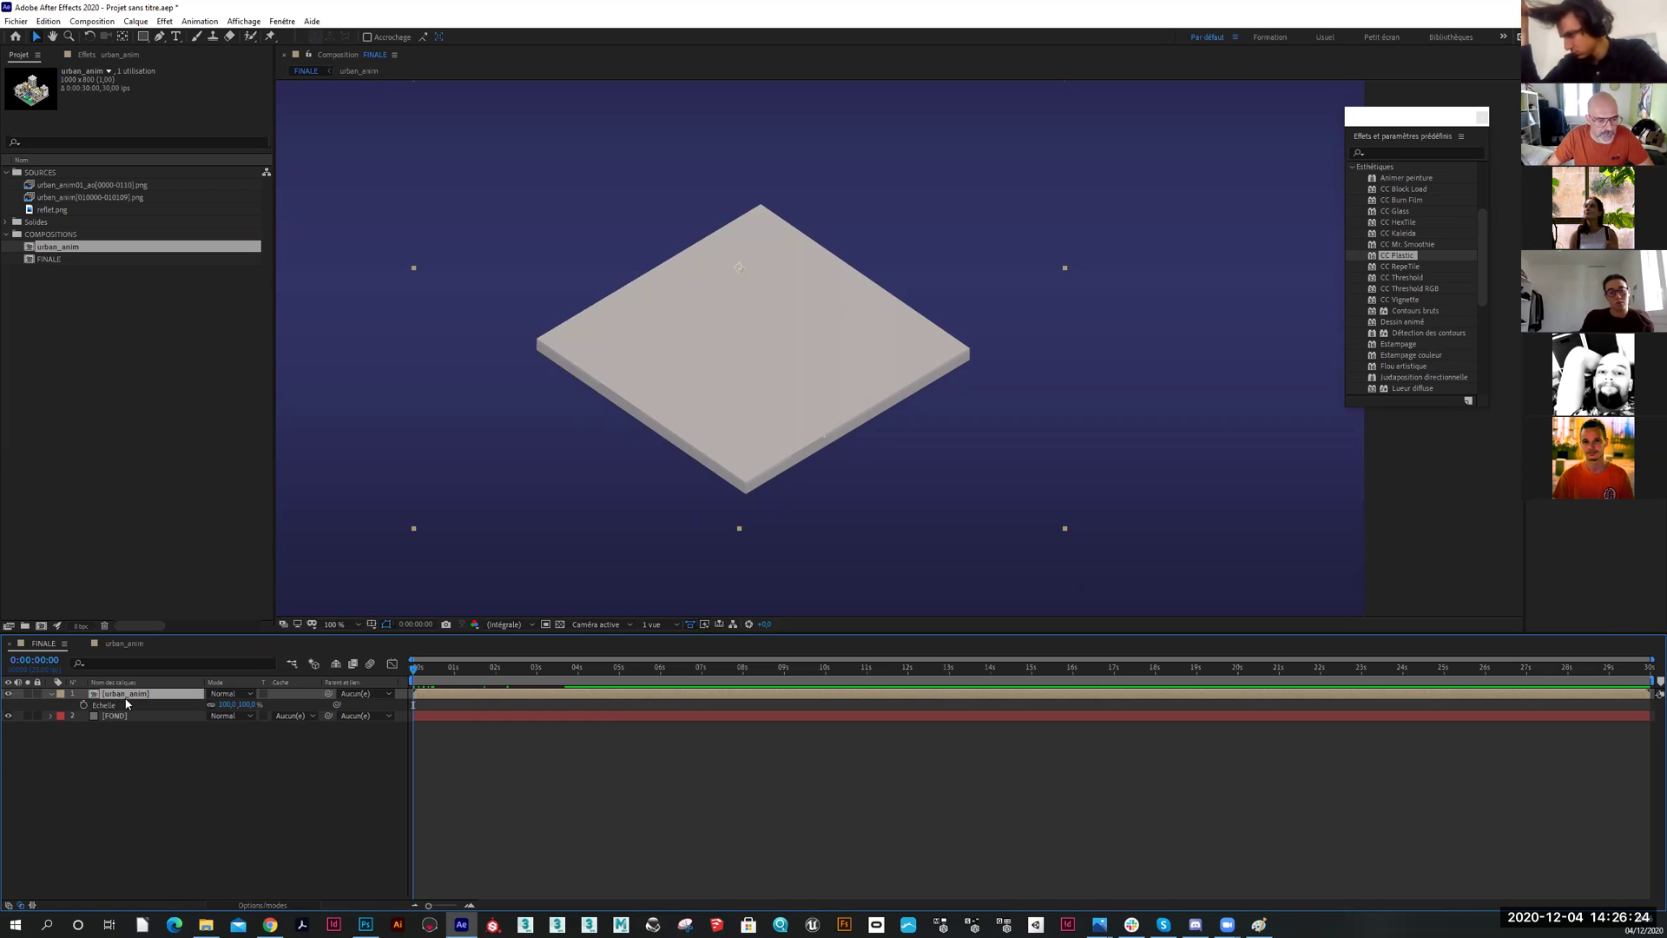
{"action": "left_click", "coordinate": [49, 694]}
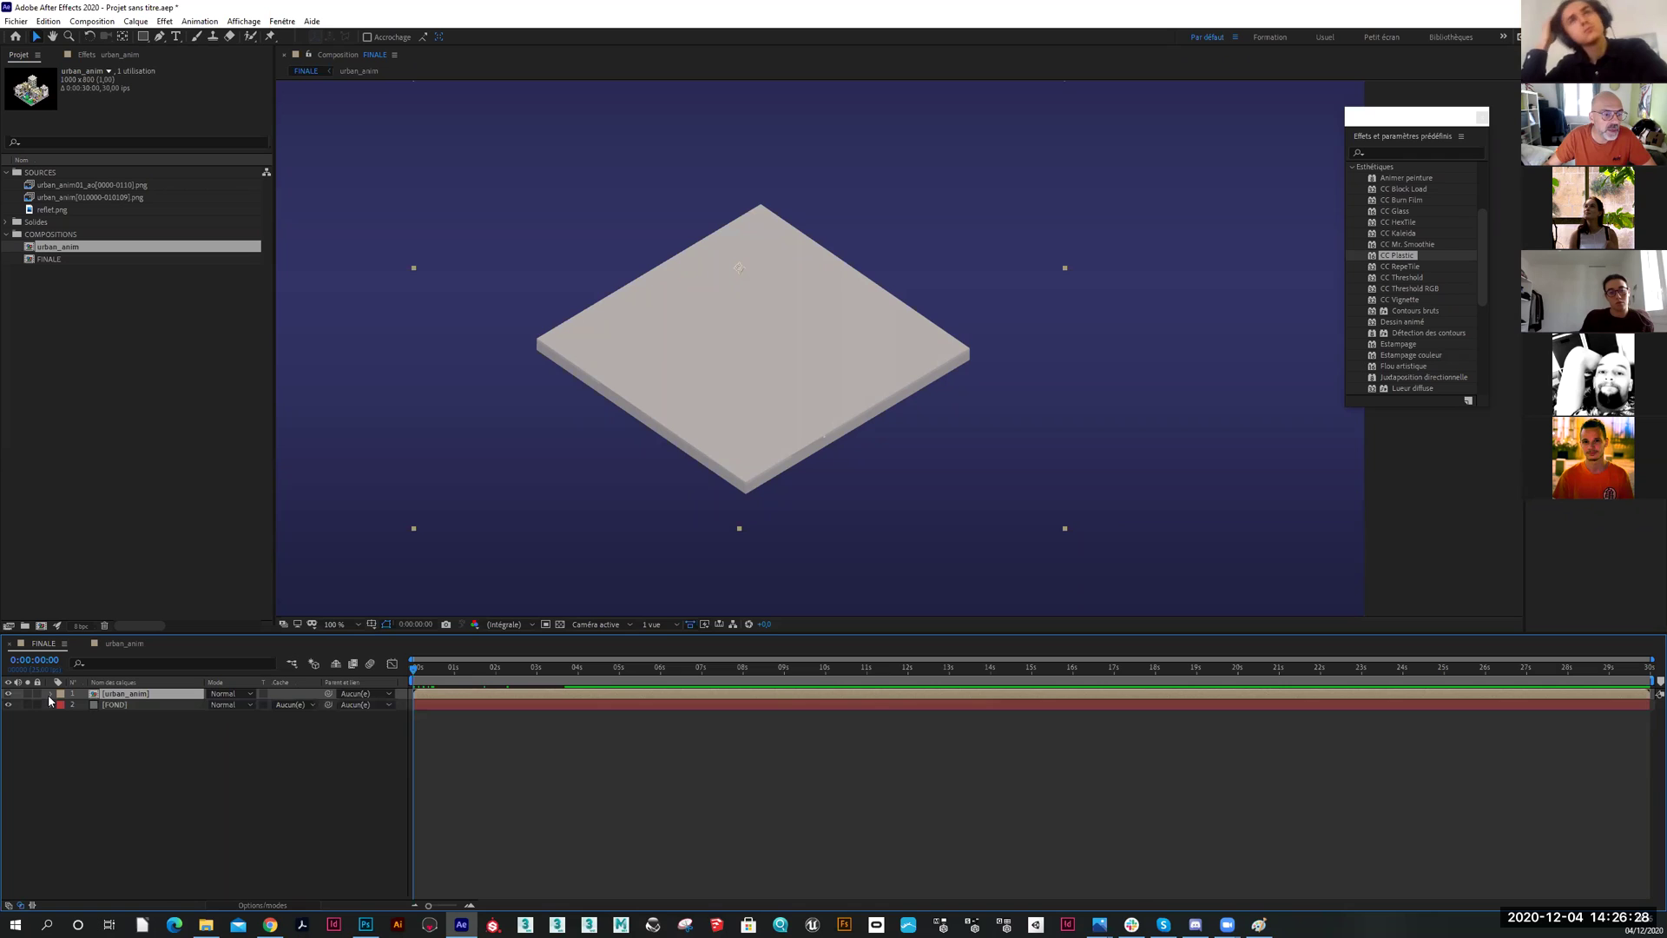
{"action": "left_click", "coordinate": [49, 694]}
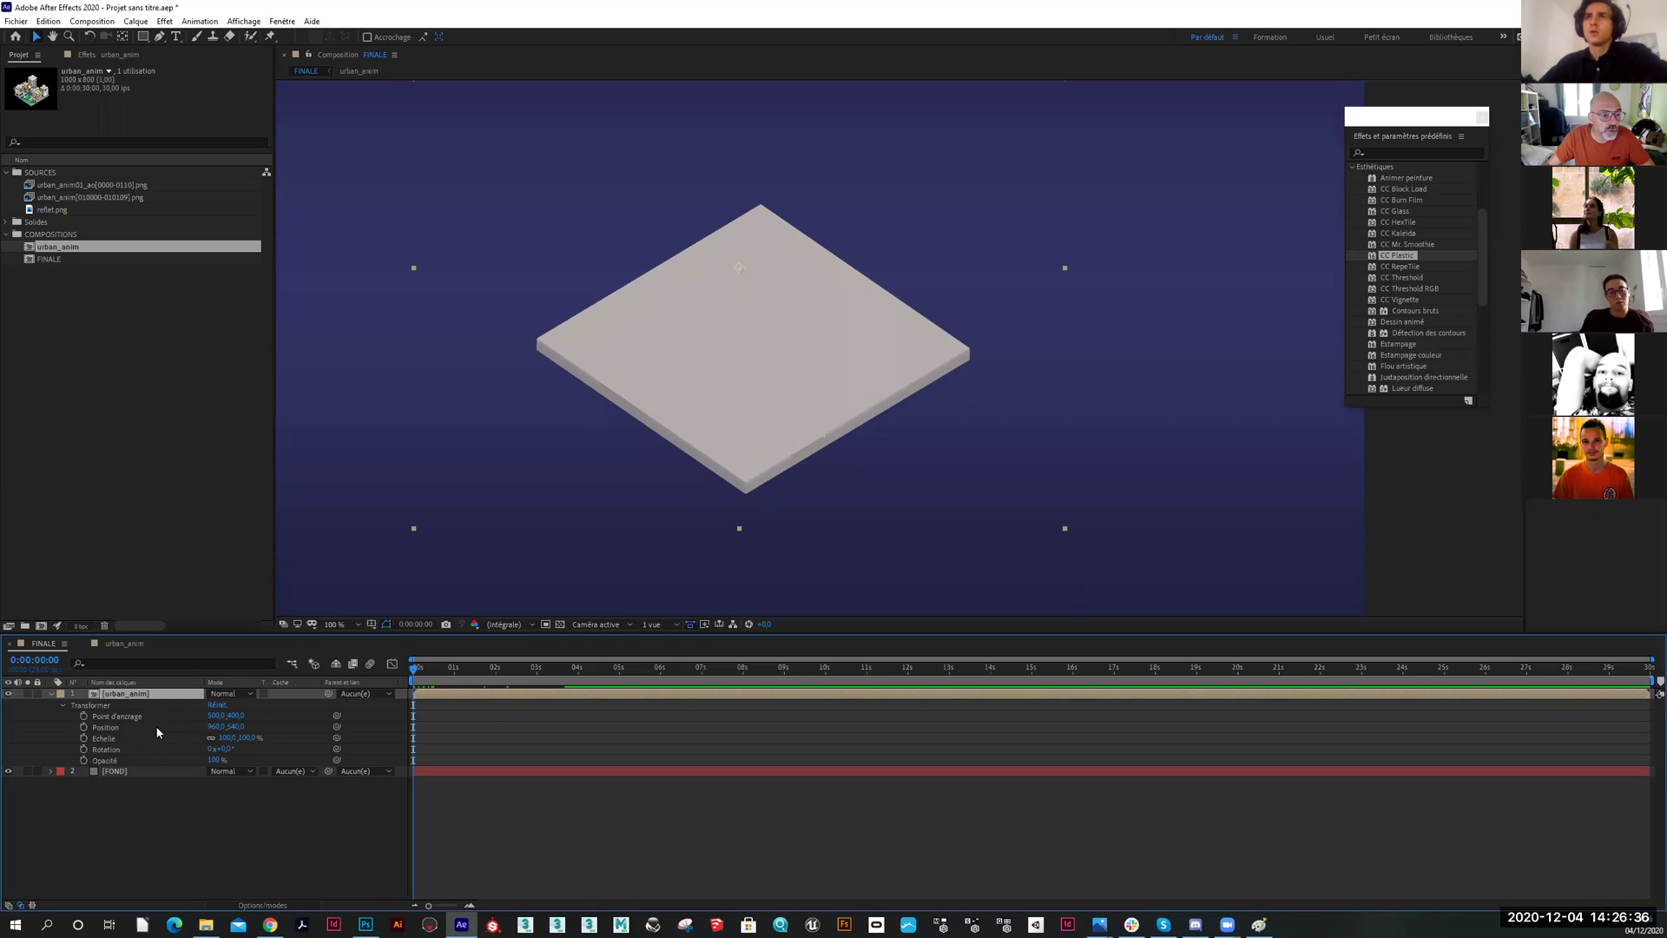
{"action": "key", "text": "s"}
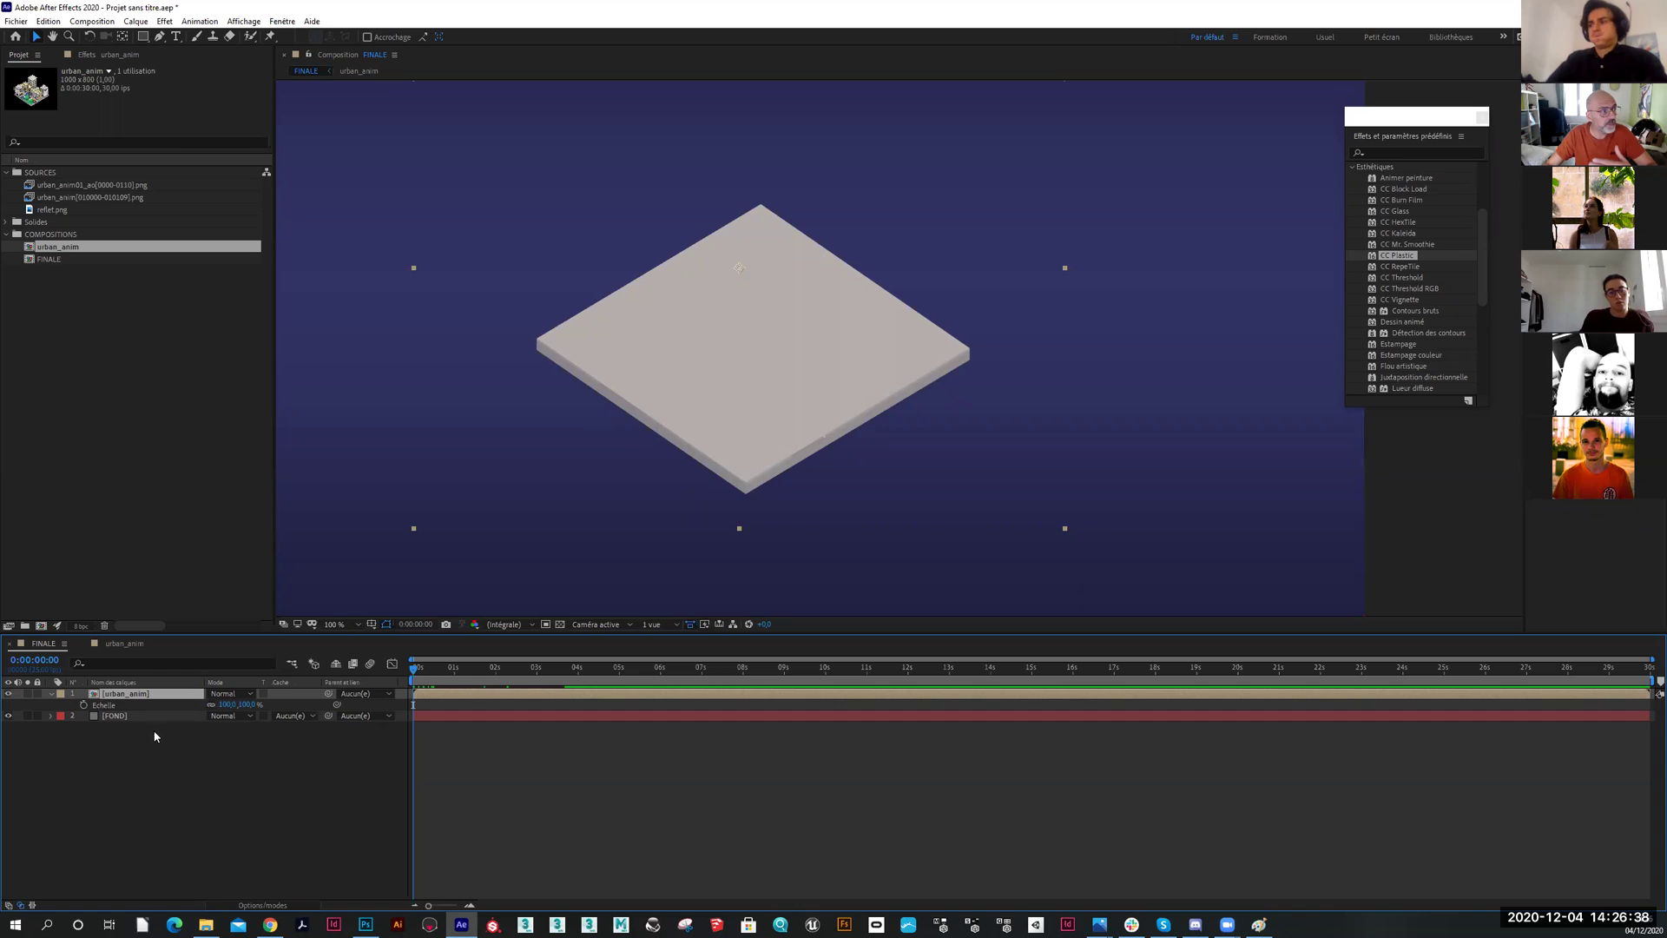
{"action": "mouse_move", "coordinate": [227, 704]}
{"action": "left_mouse_down"}
{"action": "mouse_move", "coordinate": [210, 706]}
{"action": "mouse_move", "coordinate": [248, 710]}
{"action": "mouse_move", "coordinate": [186, 717]}
{"action": "mouse_move", "coordinate": [209, 727]}
{"action": "left_mouse_up"}
{"action": "key", "text": "ctrl+z"}
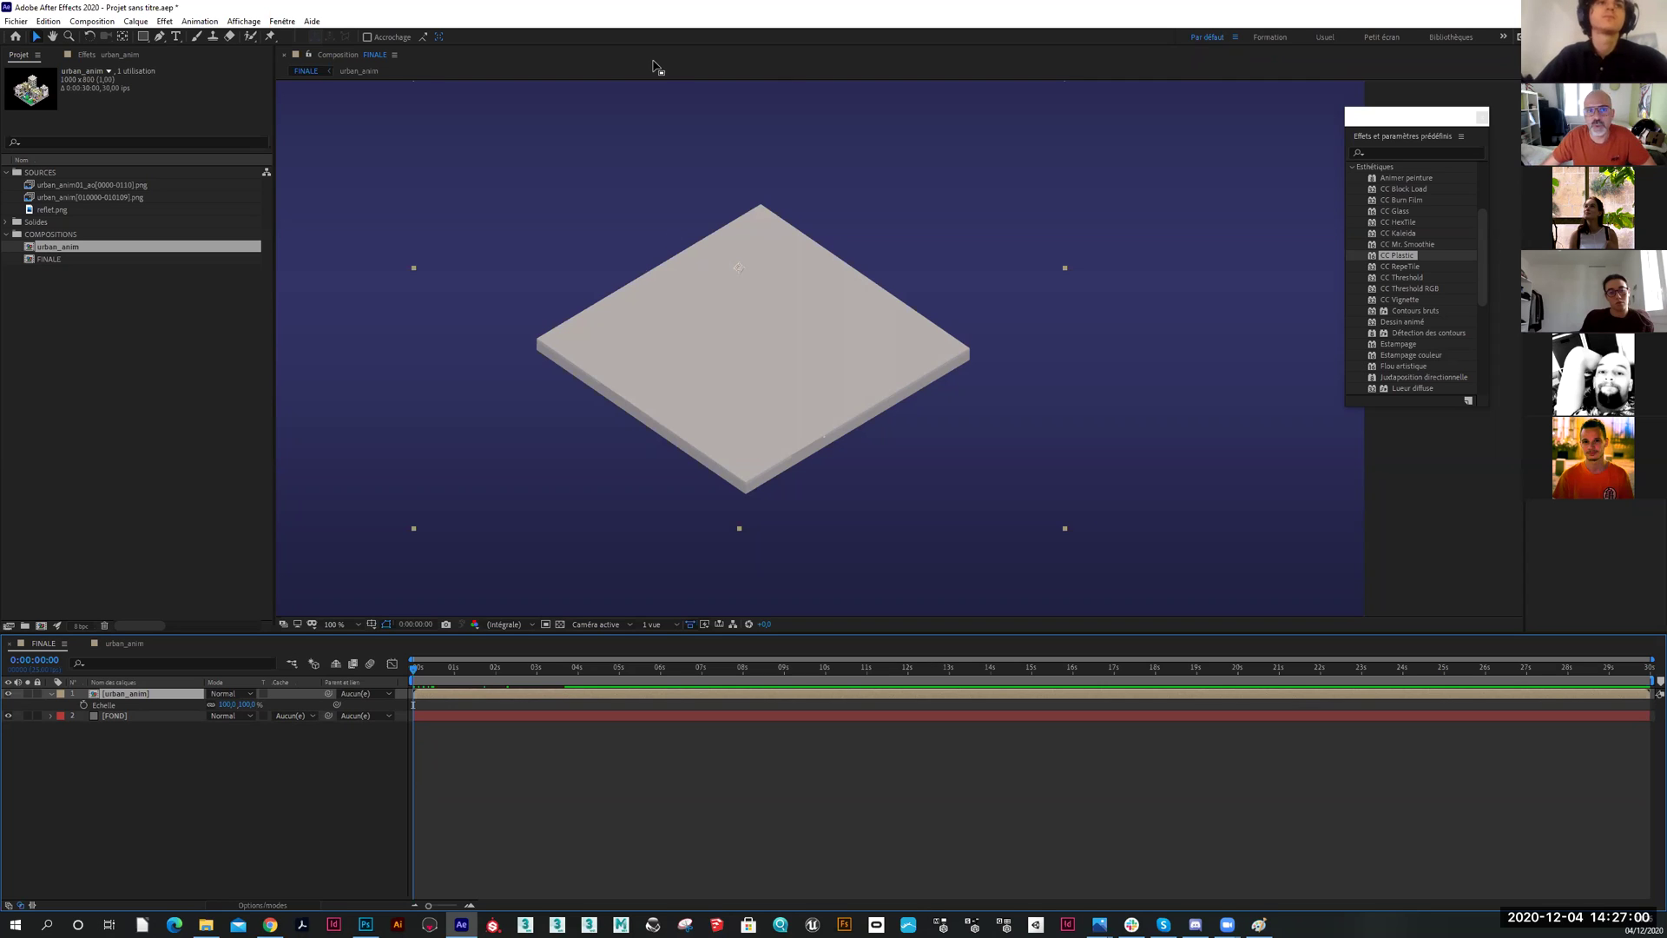
Move the urban_anim layer's anchor point to the centre of the city base, and return to the Selection tool
{"action": "left_click", "coordinate": [122, 40]}
{"action": "left_click", "coordinate": [739, 273]}
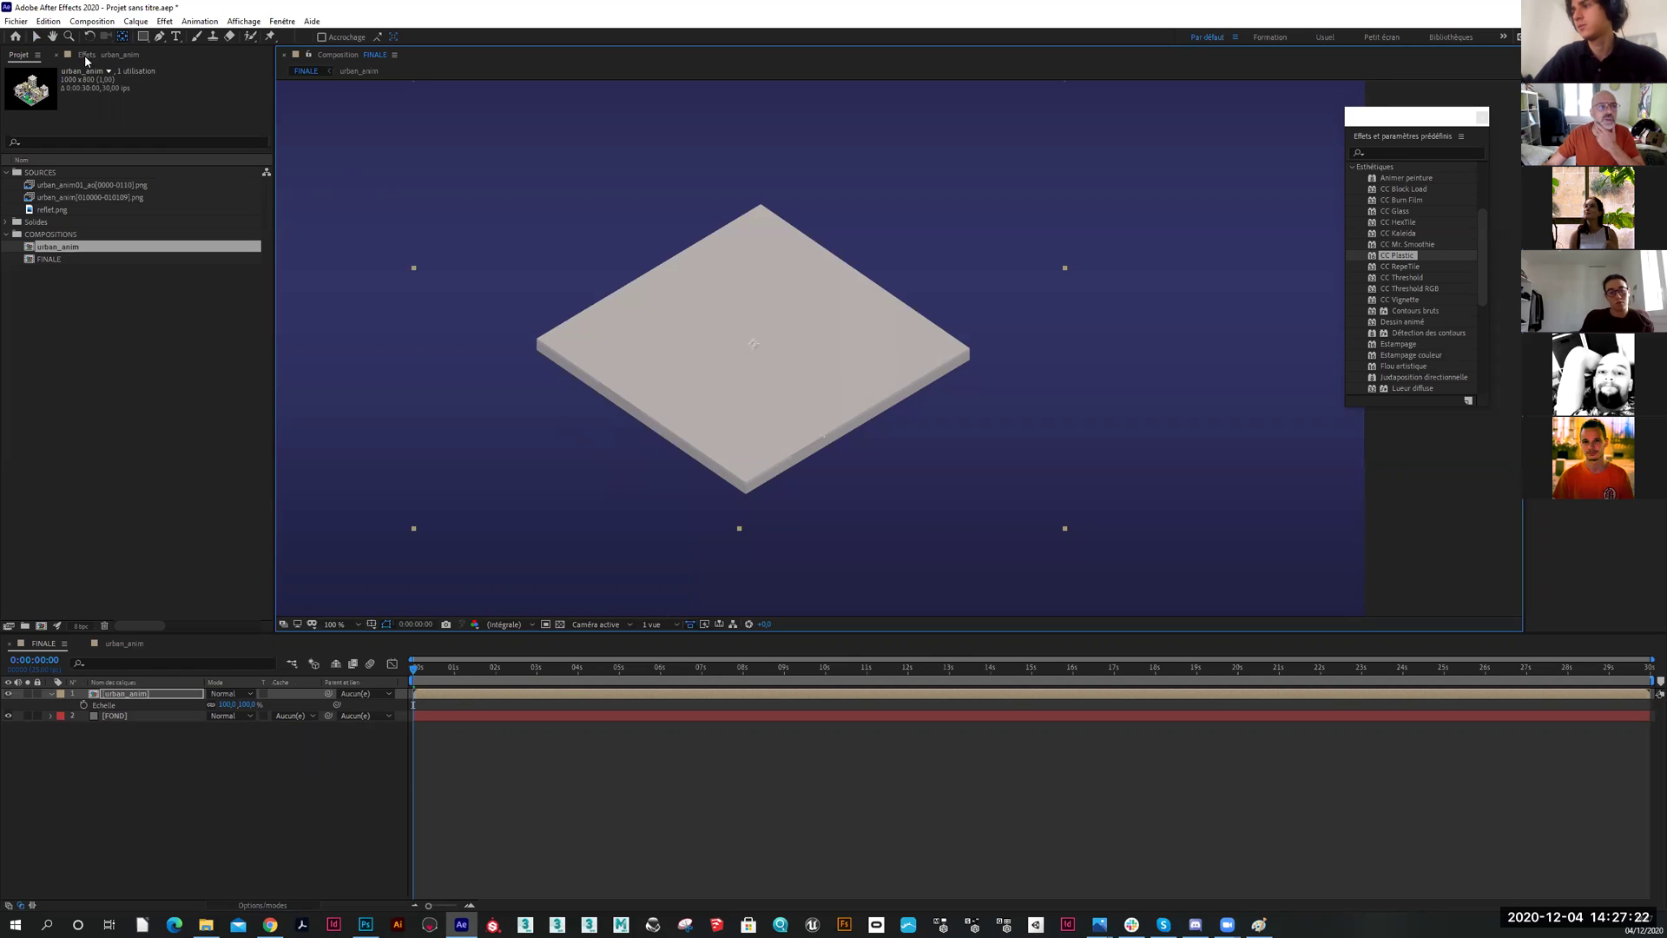
{"action": "left_click", "coordinate": [35, 35]}
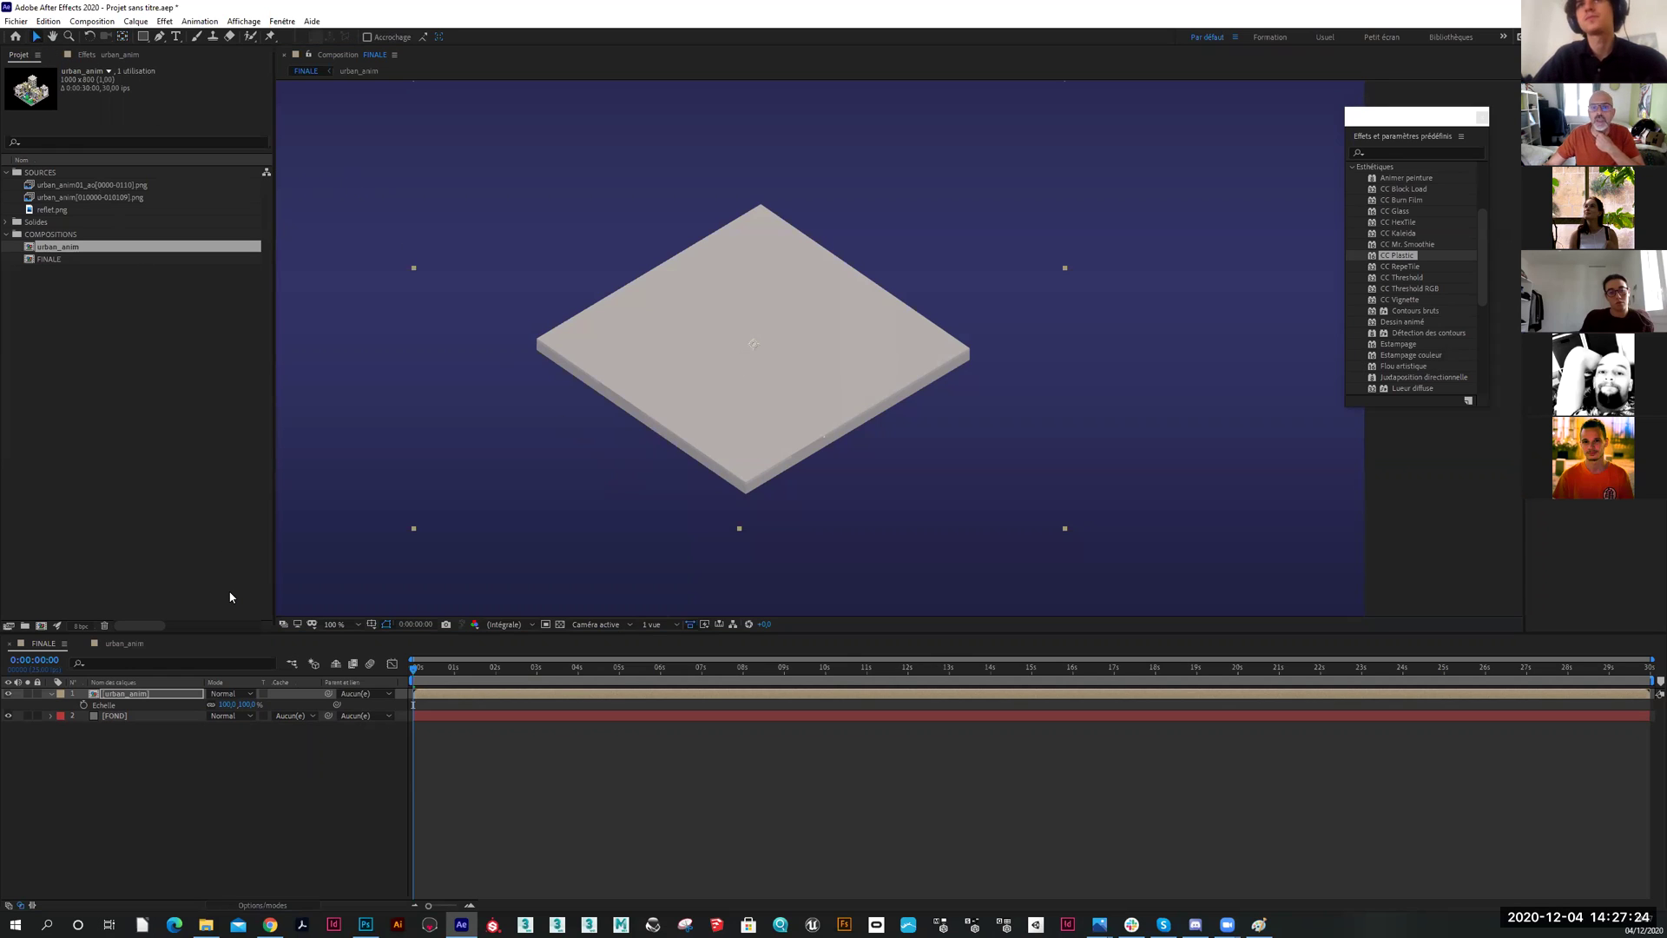
Set the urban_anim layer's Scale to 0% and look inside its precomposition before returning to FINALE
{"action": "mouse_move", "coordinate": [227, 705]}
{"action": "left_mouse_down"}
{"action": "mouse_move", "coordinate": [193, 705]}
{"action": "mouse_move", "coordinate": [210, 706]}
{"action": "left_mouse_up"}
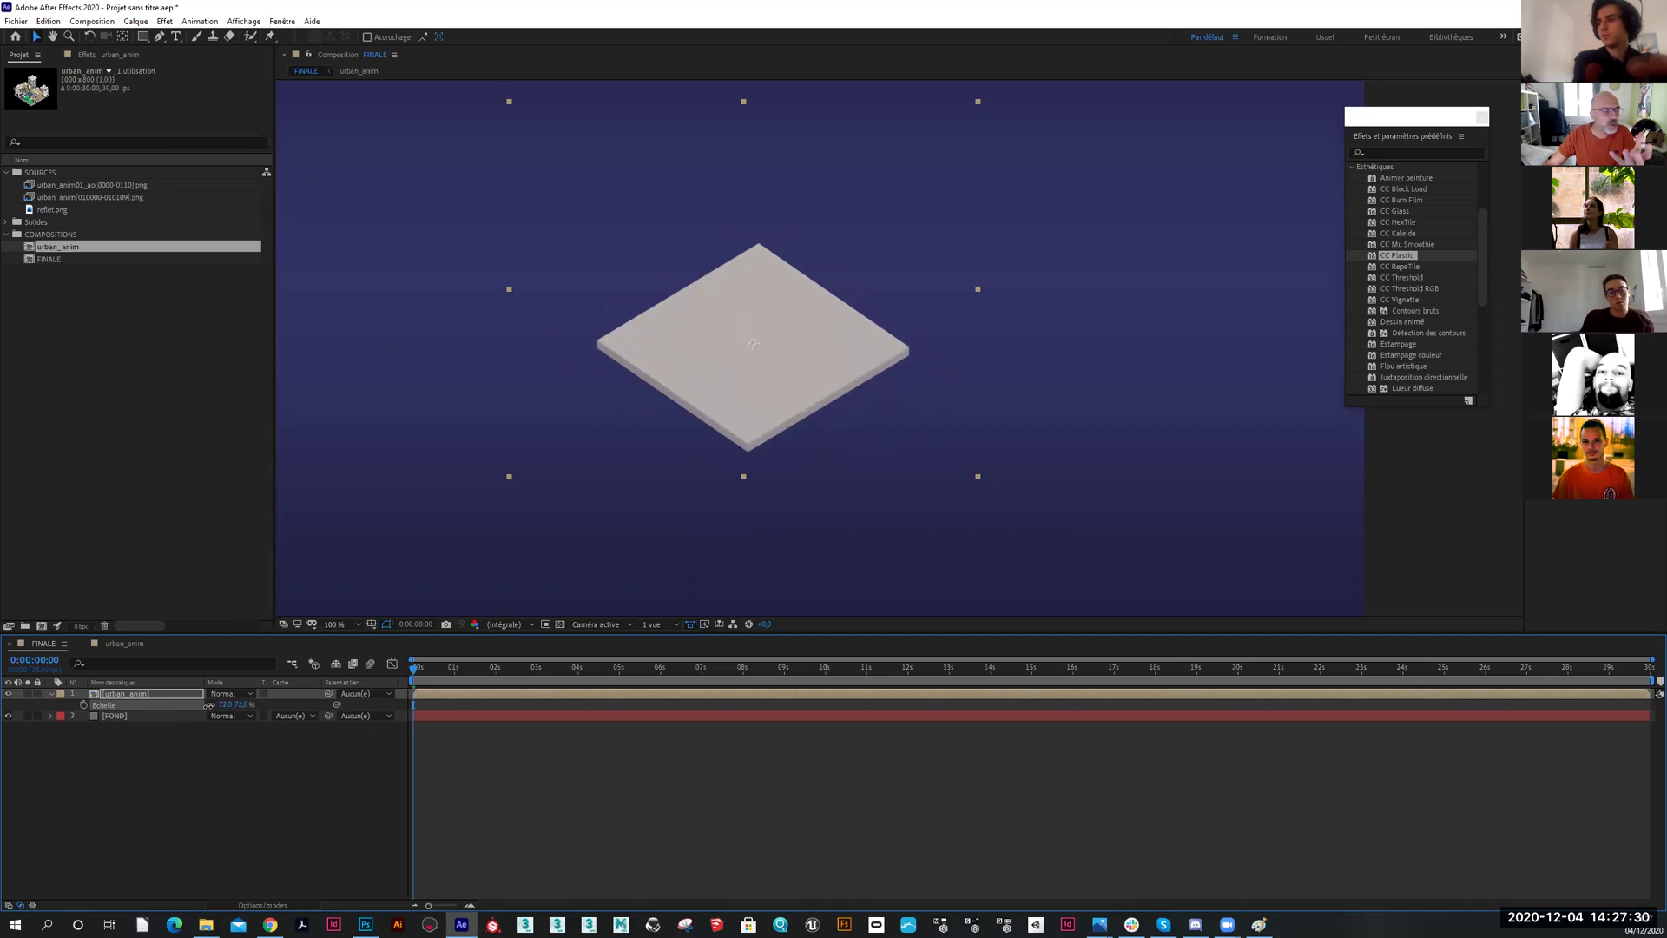
{"action": "left_click_drag", "start_coordinate": [209, 705], "coordinate": [188, 708]}
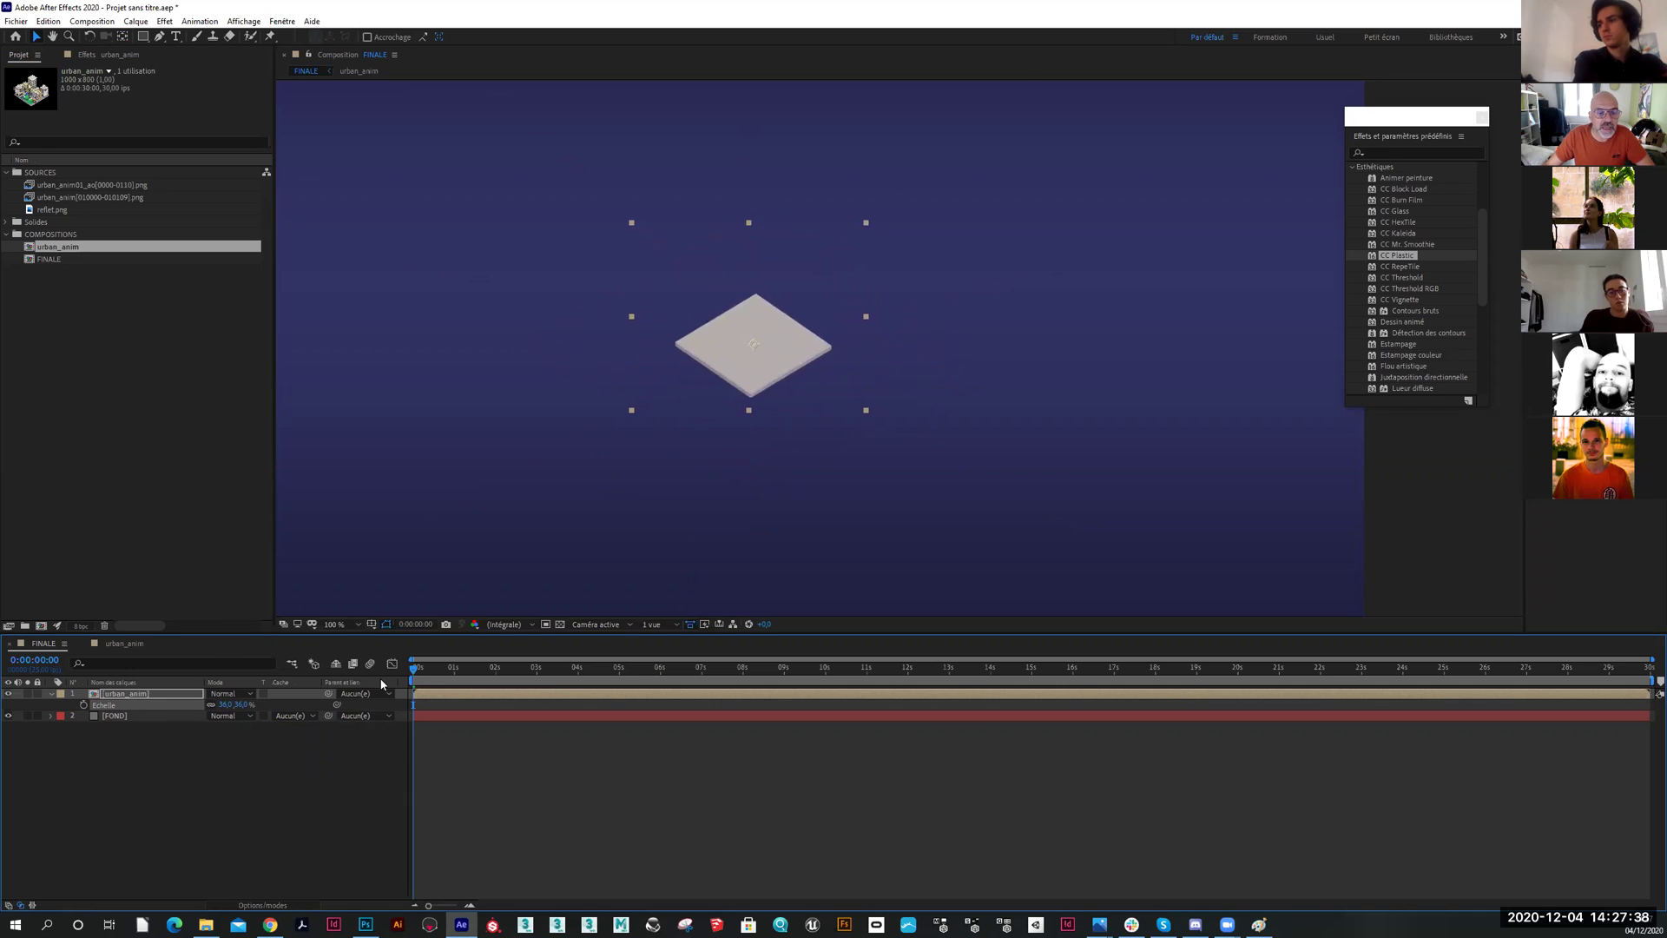
{"action": "left_click", "coordinate": [227, 704]}
{"action": "key", "text": "Return"}
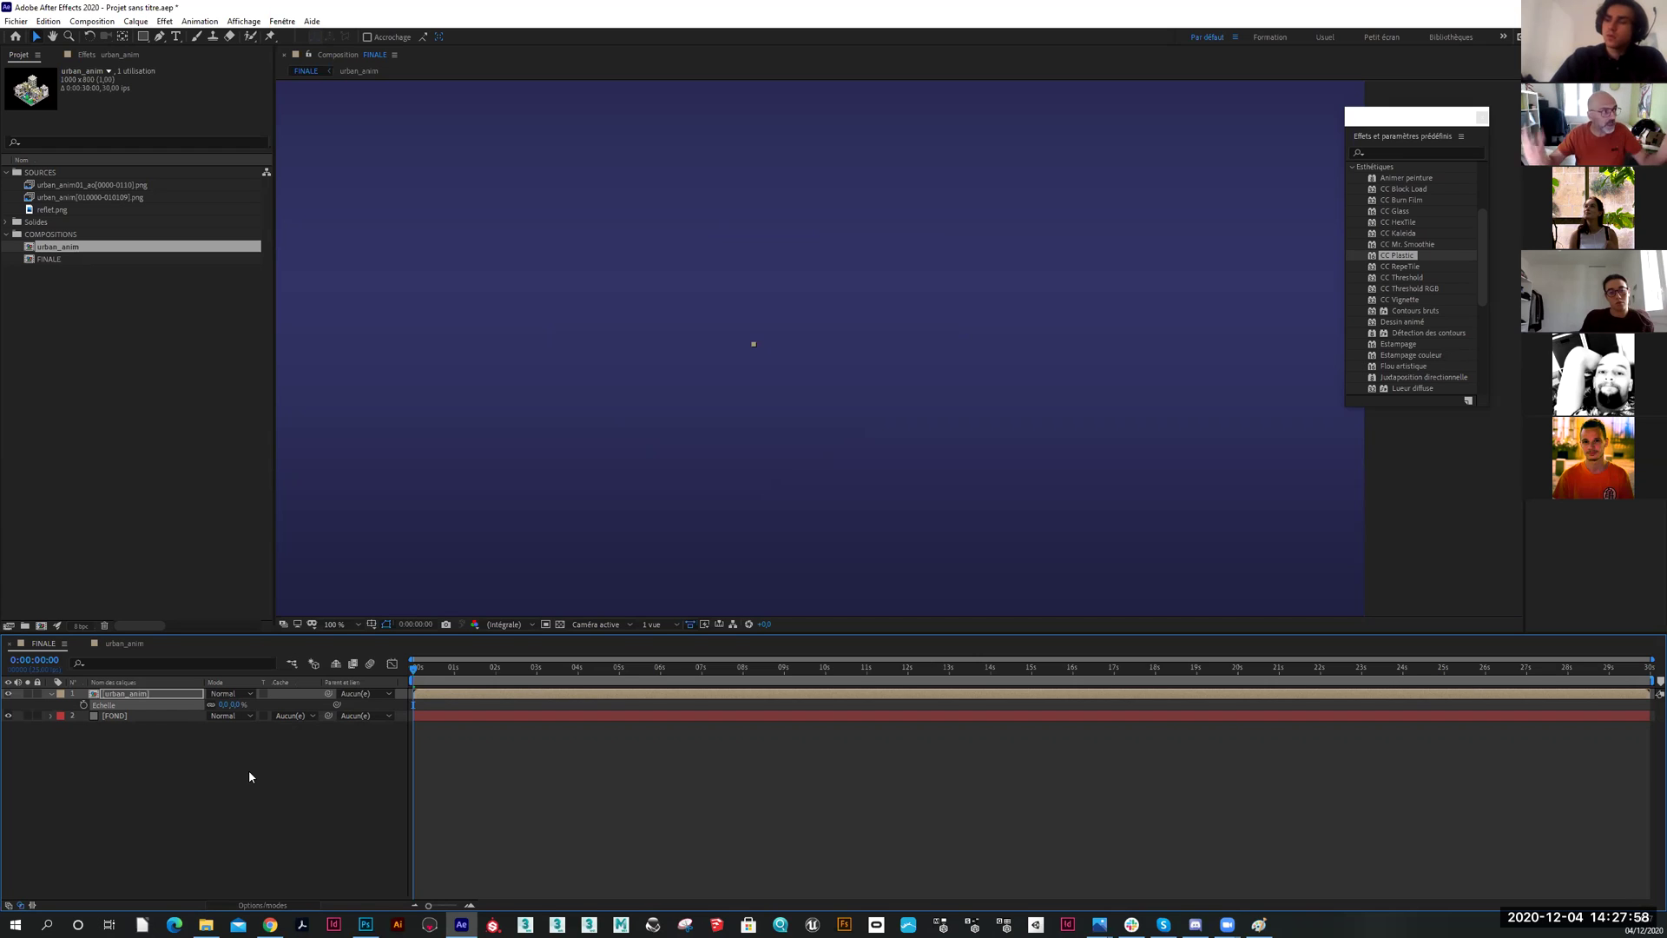
{"action": "double_click", "coordinate": [126, 694]}
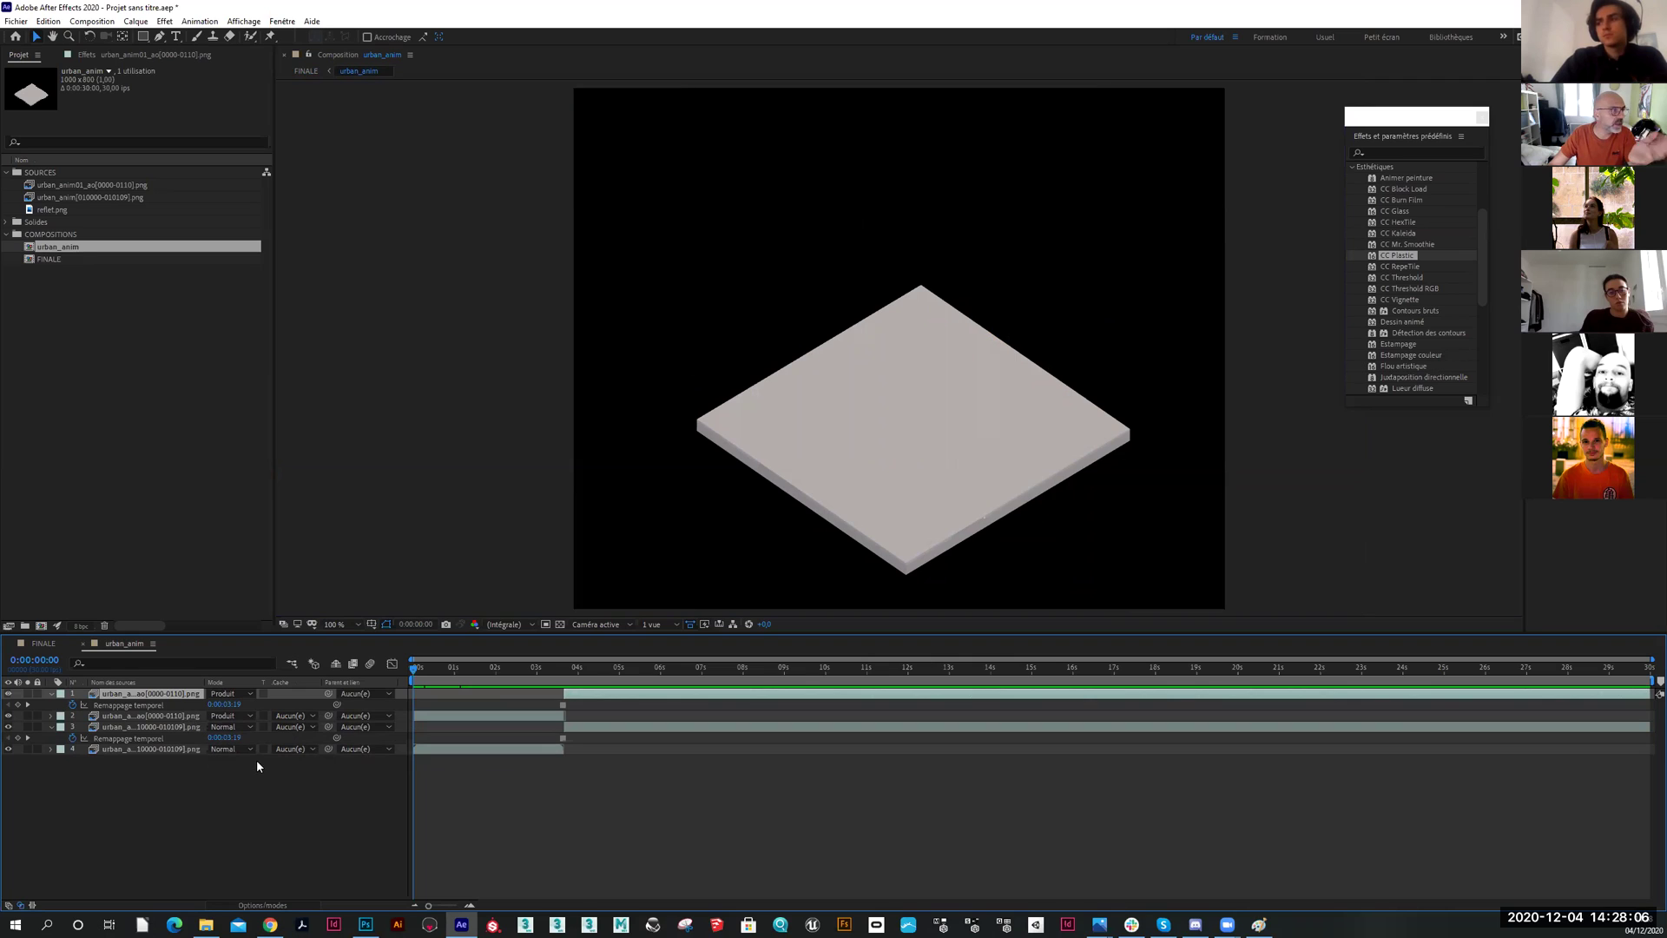
{"action": "left_click", "coordinate": [43, 643]}
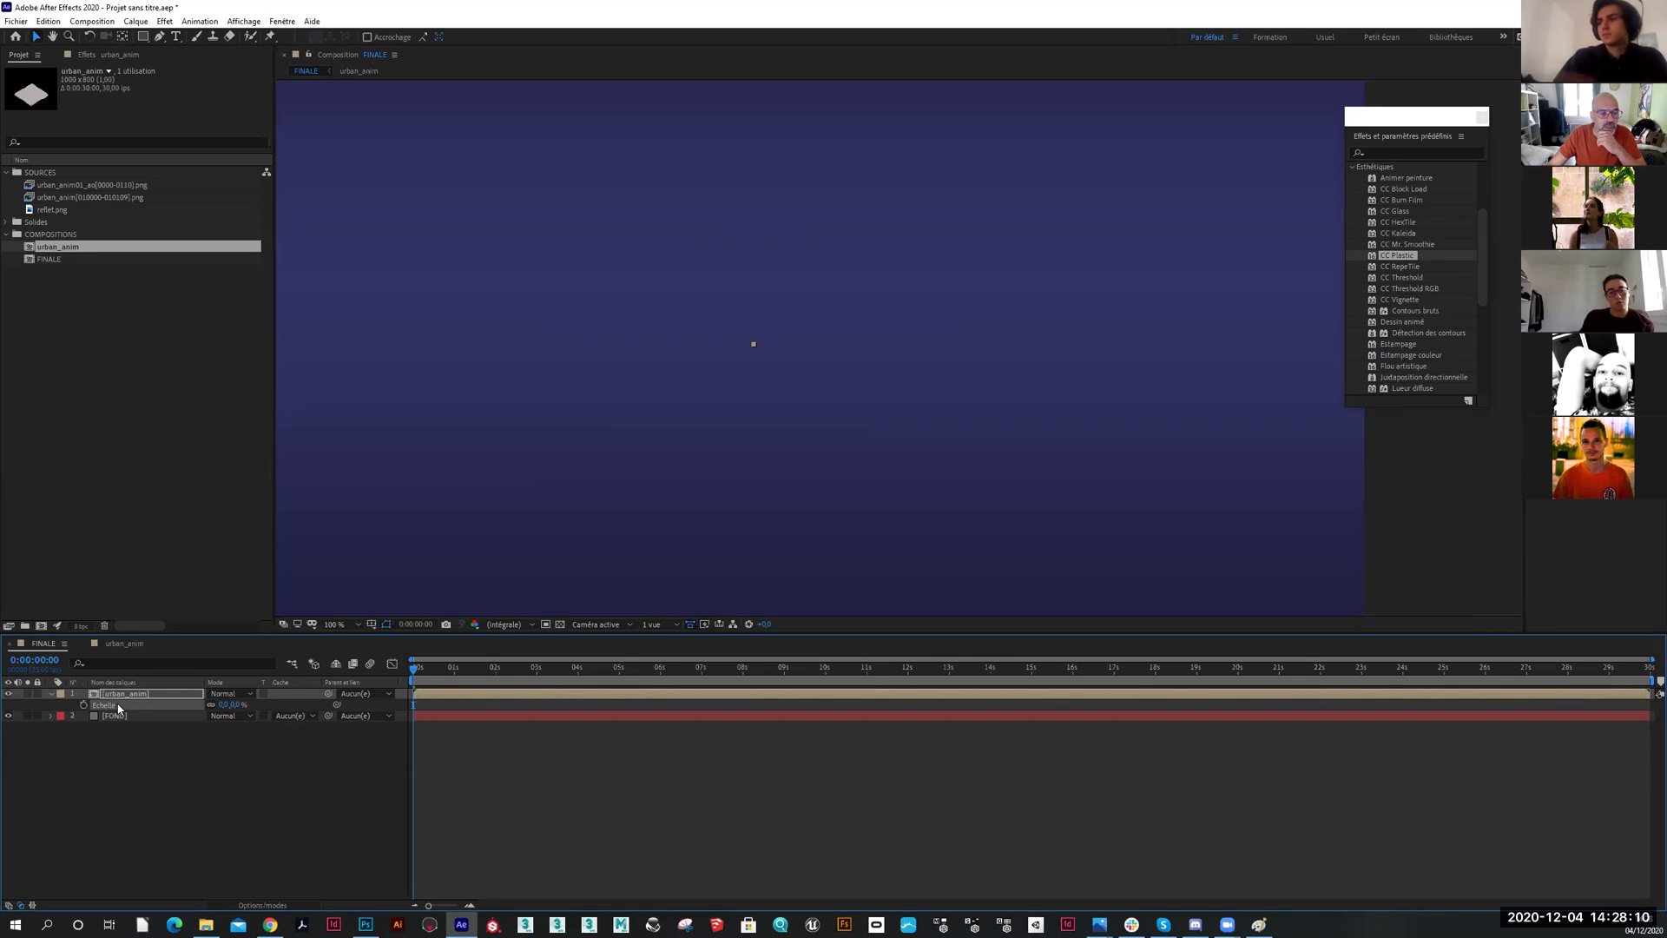
Keyframe the urban_anim layer's Scale at 0% at 0:00:00:24 and at 100% at 0:00:02:00
{"action": "left_click_drag", "start_coordinate": [413, 672], "coordinate": [454, 675]}
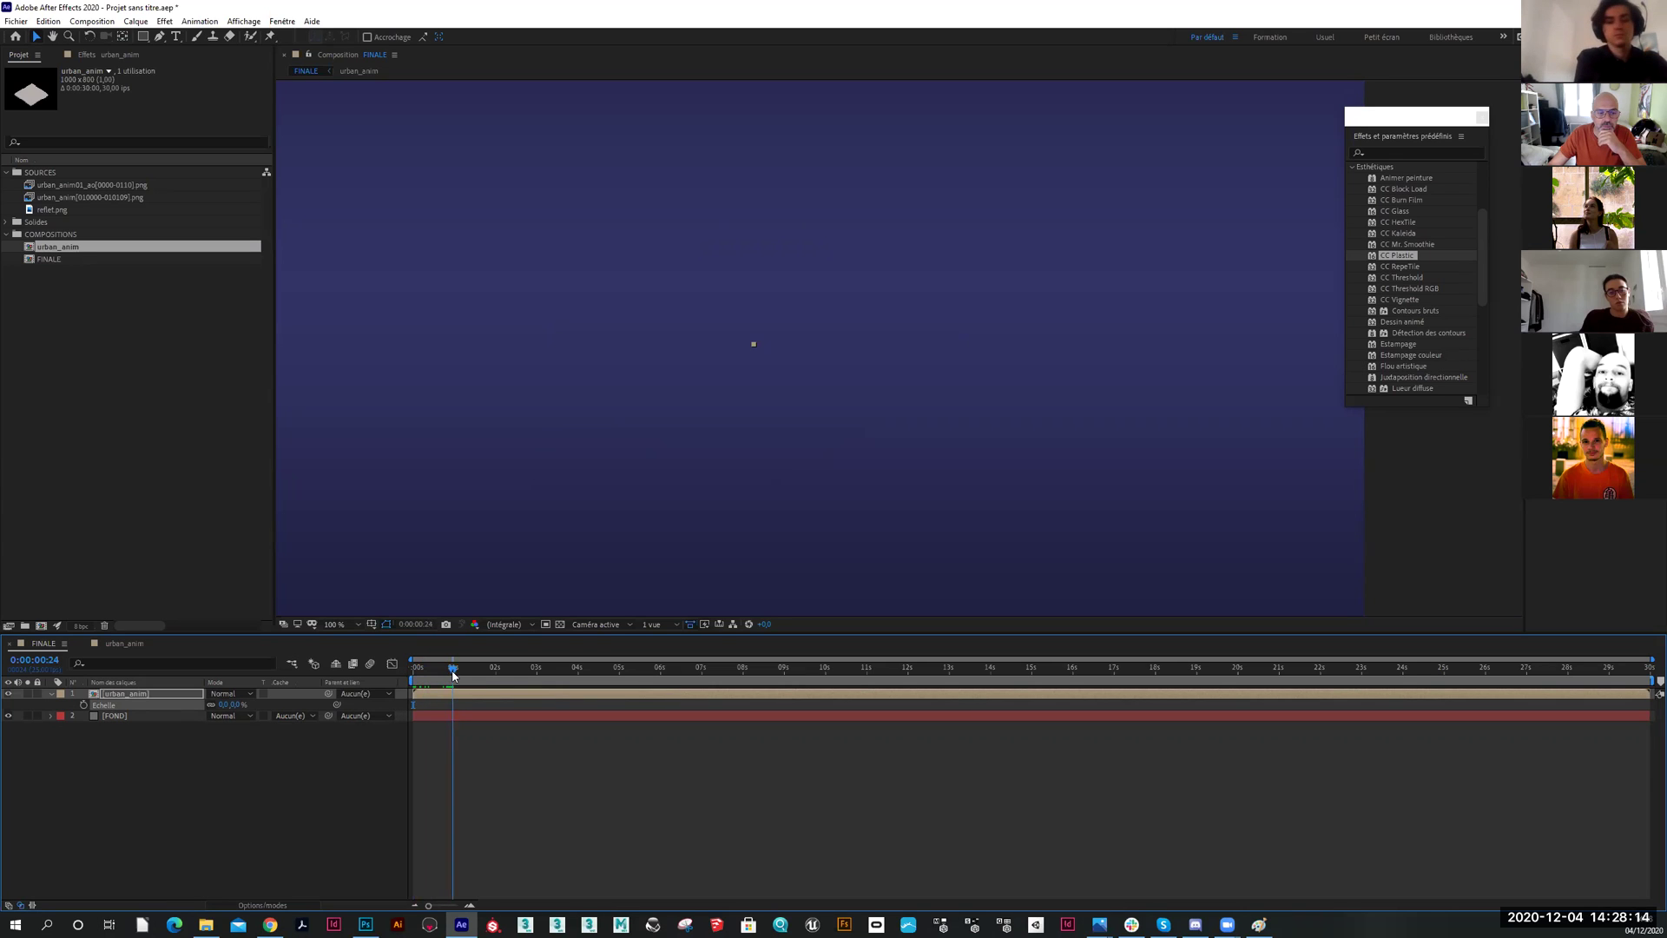
{"action": "left_click", "coordinate": [84, 705]}
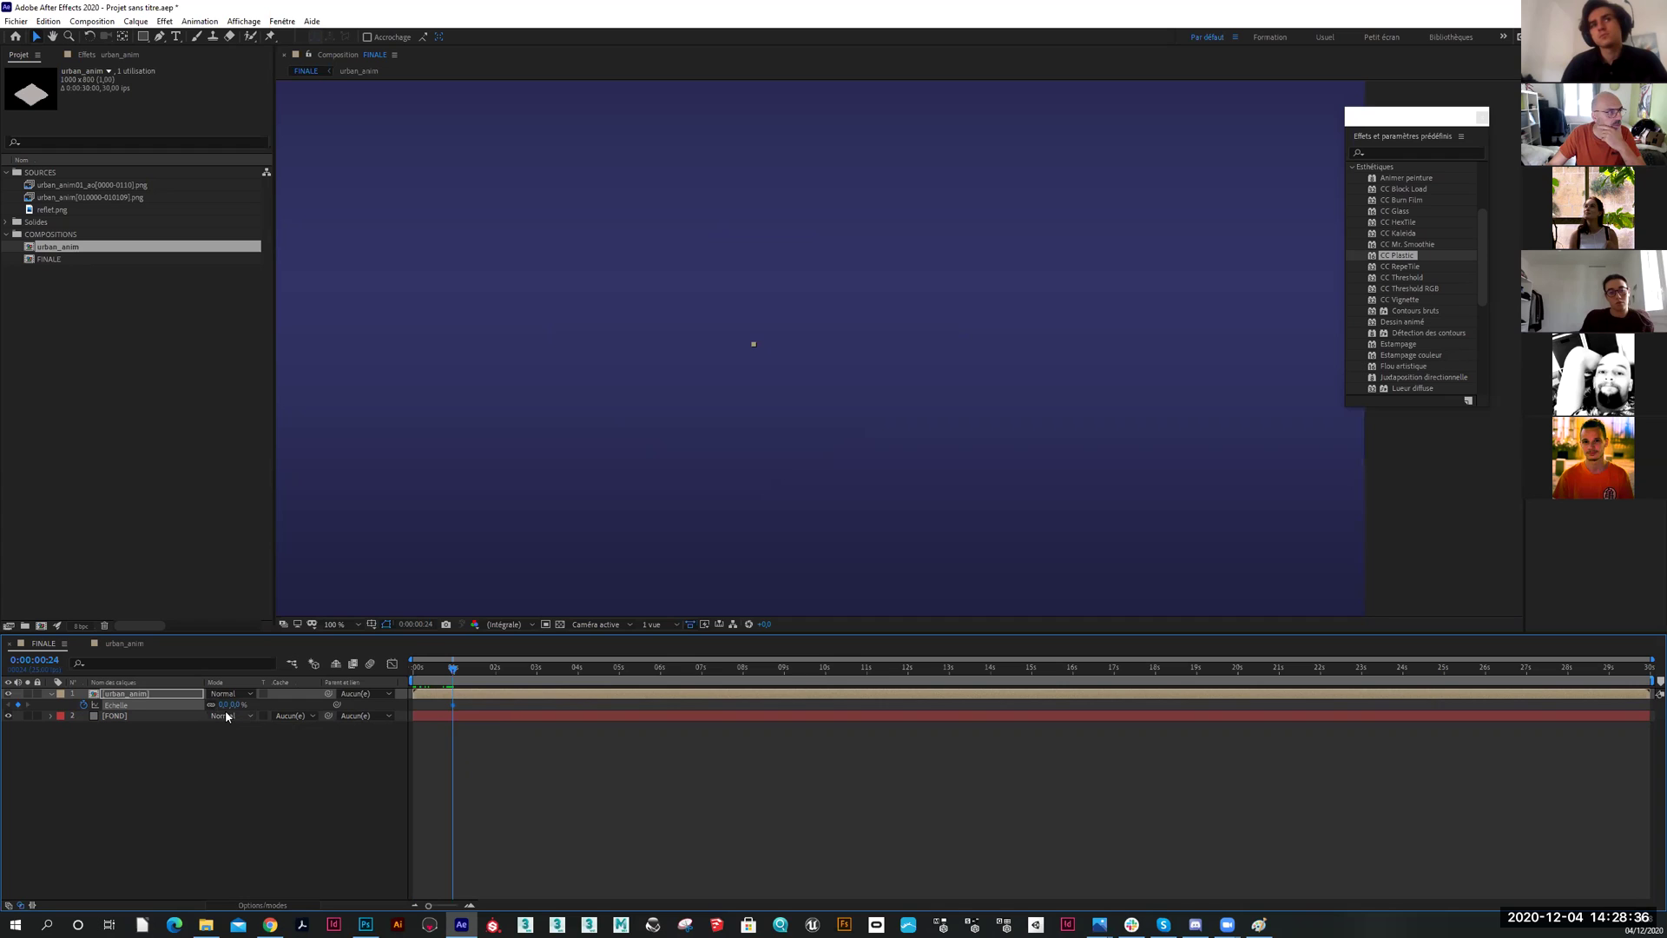
{"action": "left_click_drag", "start_coordinate": [453, 674], "coordinate": [497, 686]}
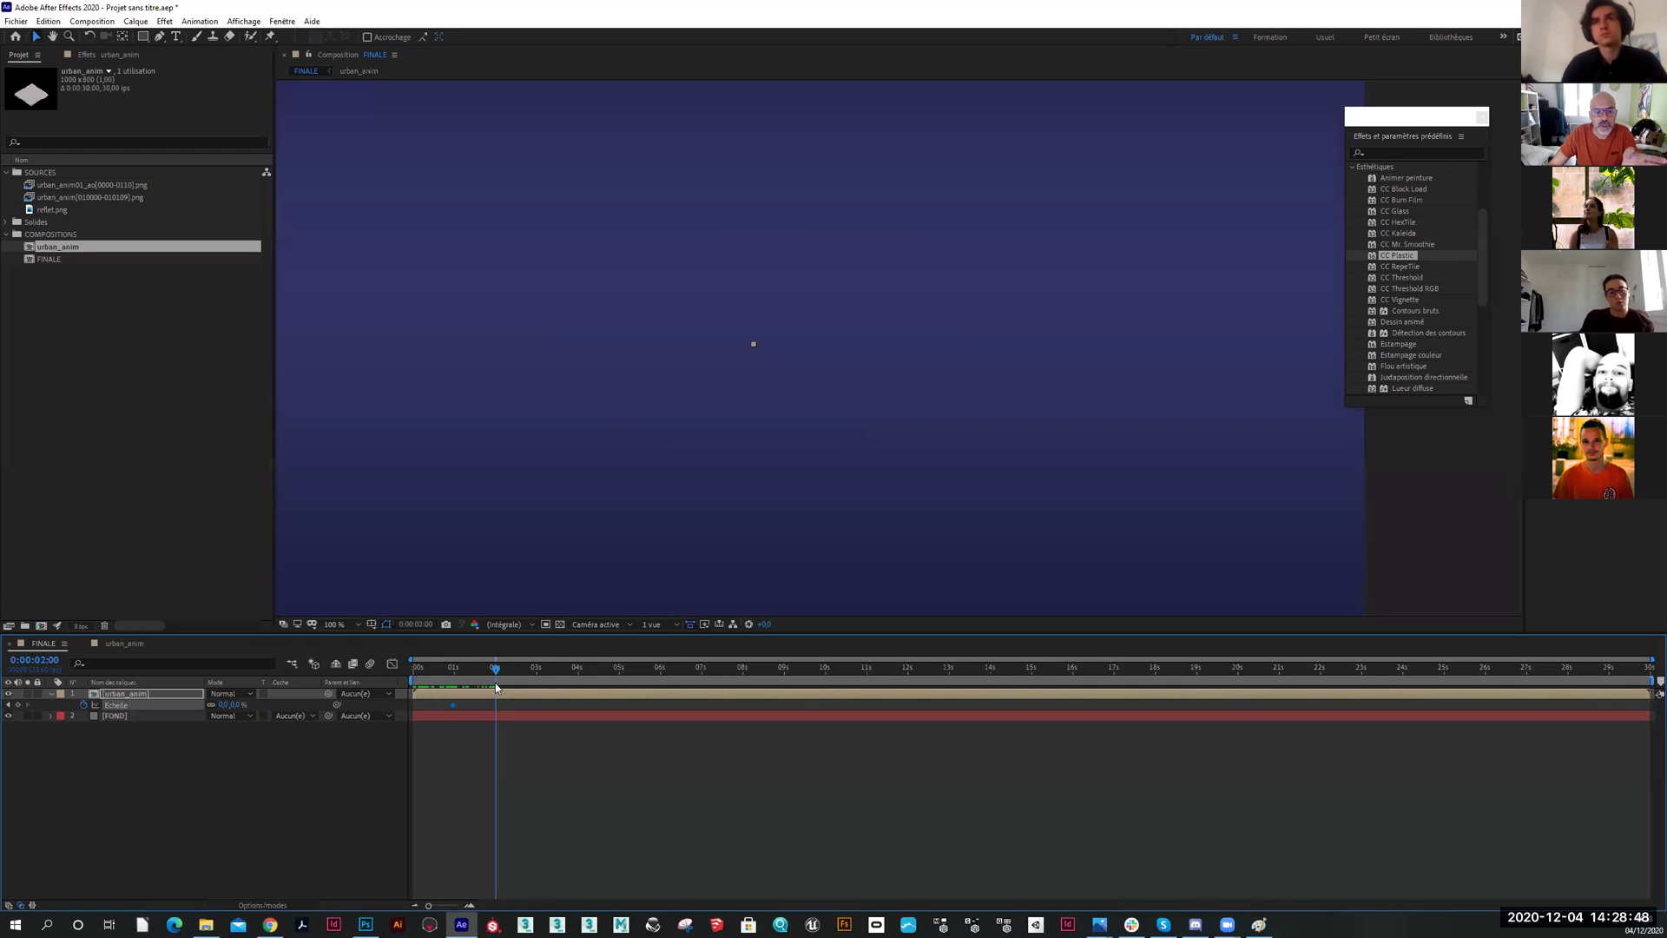
{"action": "left_click", "coordinate": [227, 704]}
{"action": "type", "text": "100"}
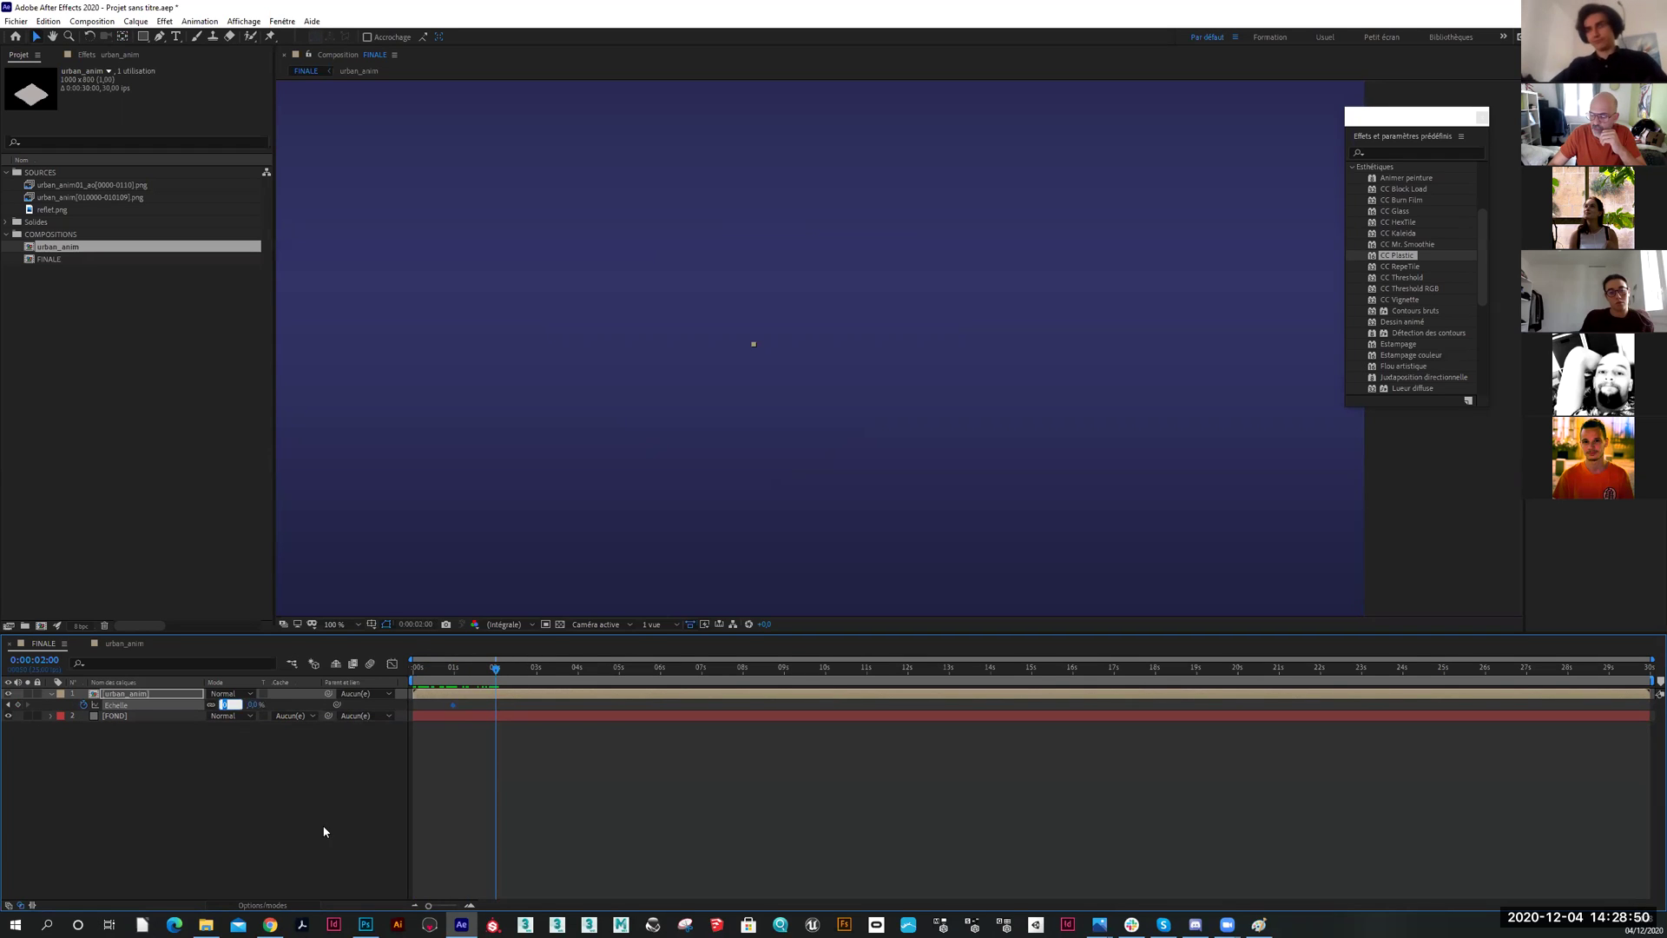
{"action": "key", "text": "Return"}
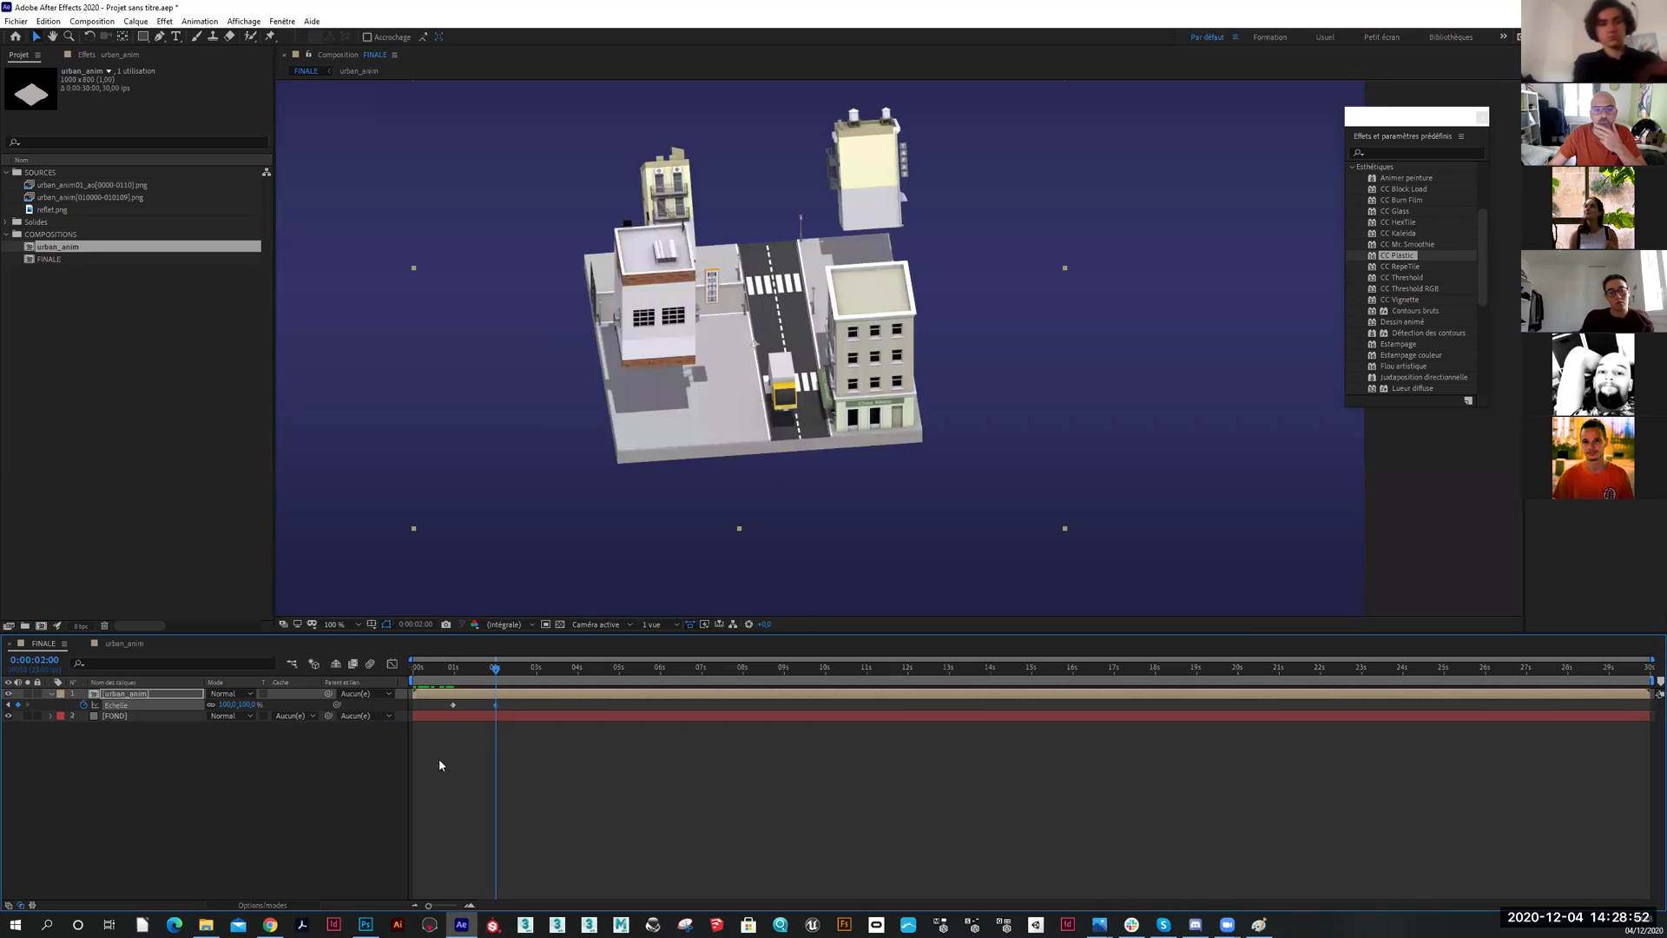
Bring the two Scale keyframes to about half a second apart, start the urban_anim layer just after 1 second, and scrub the animation
{"action": "left_click_drag", "start_coordinate": [494, 680], "coordinate": [461, 721]}
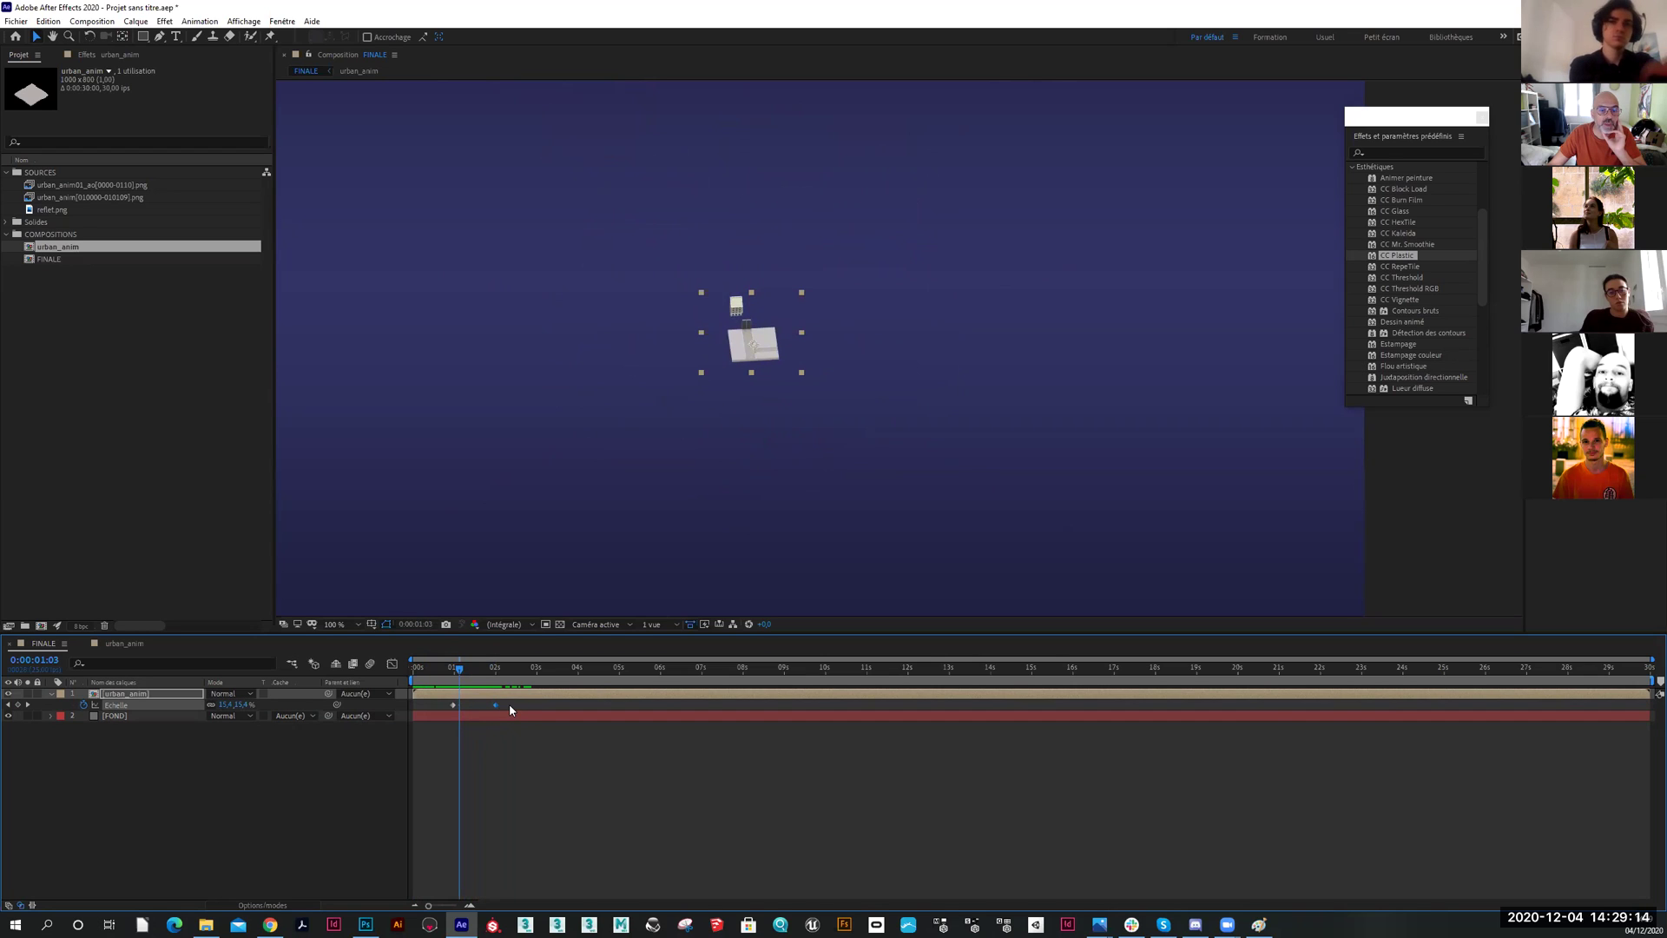
{"action": "left_click_drag", "start_coordinate": [494, 706], "coordinate": [414, 712]}
{"action": "left_click_drag", "start_coordinate": [414, 712], "coordinate": [648, 692]}
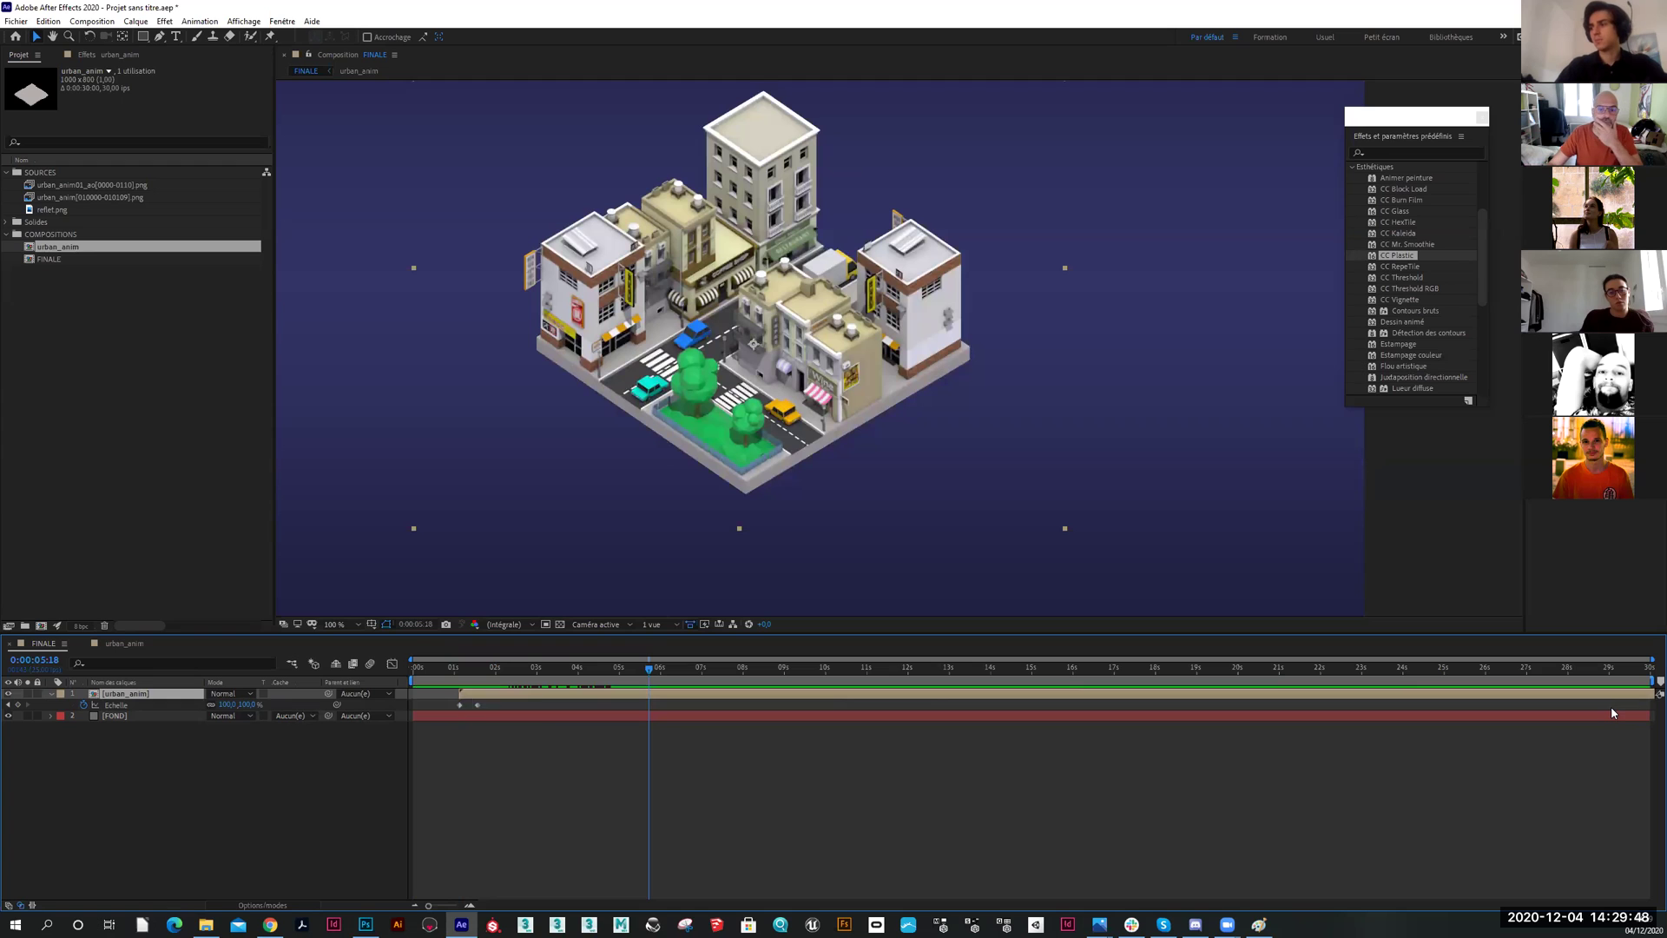
{"action": "left_click_drag", "start_coordinate": [642, 672], "coordinate": [481, 687]}
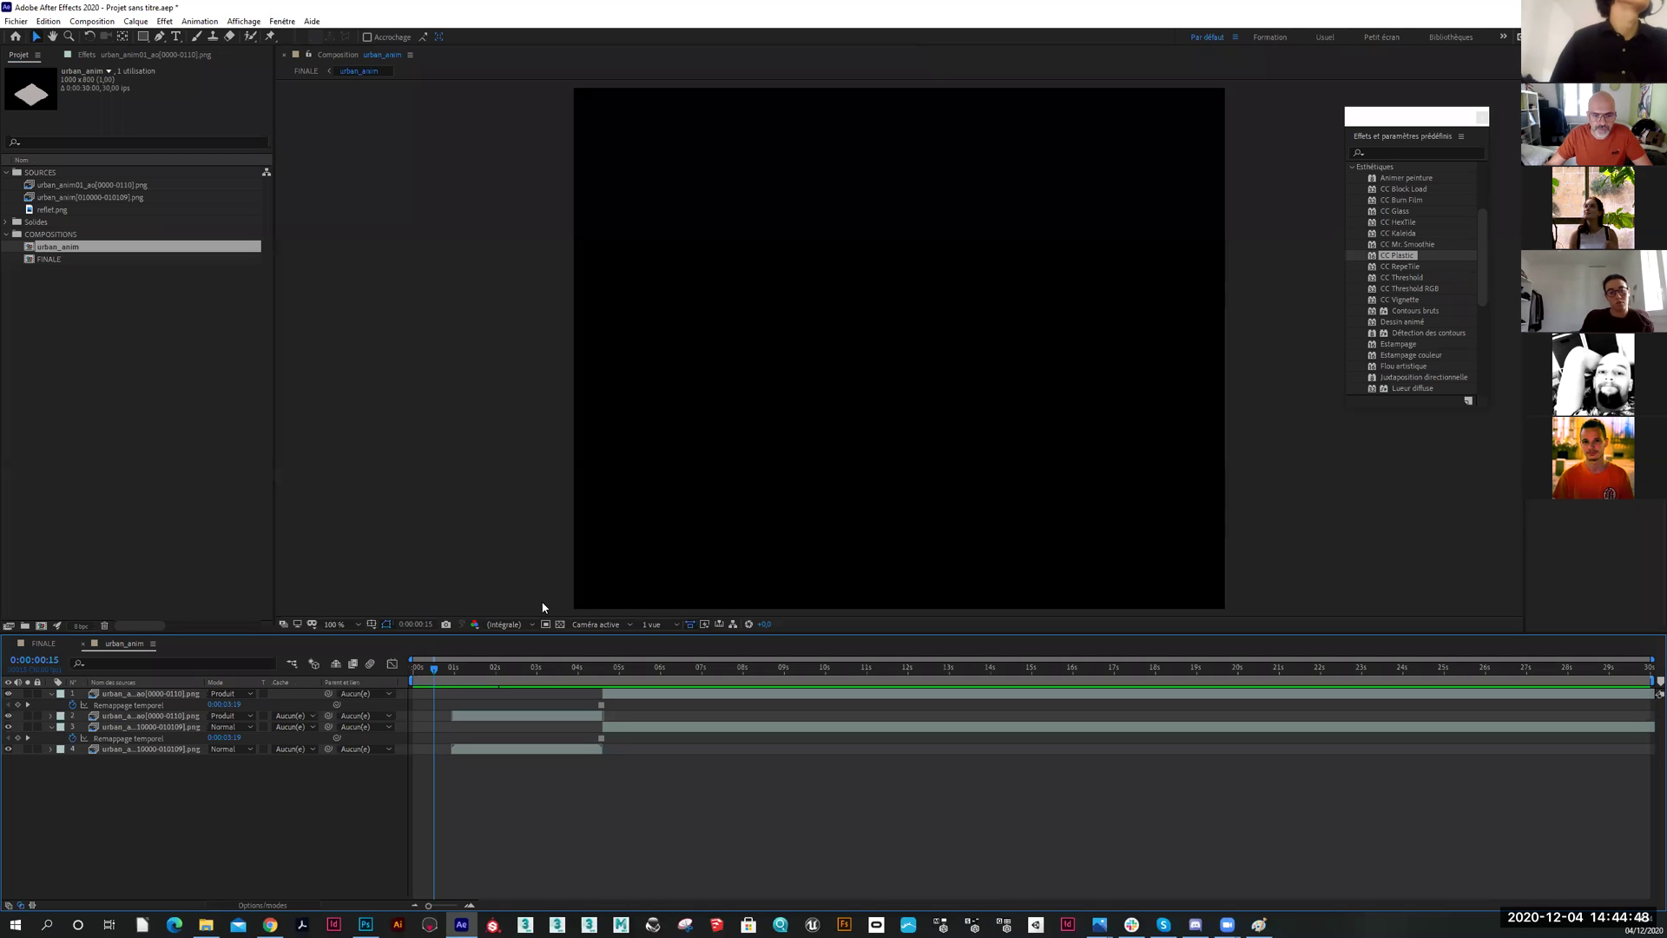
In the urban_anim composition, duplicate the two short image-sequence layers and shift the copies to start at 0 seconds
{"action": "mouse_move", "coordinate": [434, 673]}
{"action": "left_mouse_down"}
{"action": "mouse_move", "coordinate": [419, 679]}
{"action": "mouse_move", "coordinate": [432, 686]}
{"action": "left_mouse_up"}
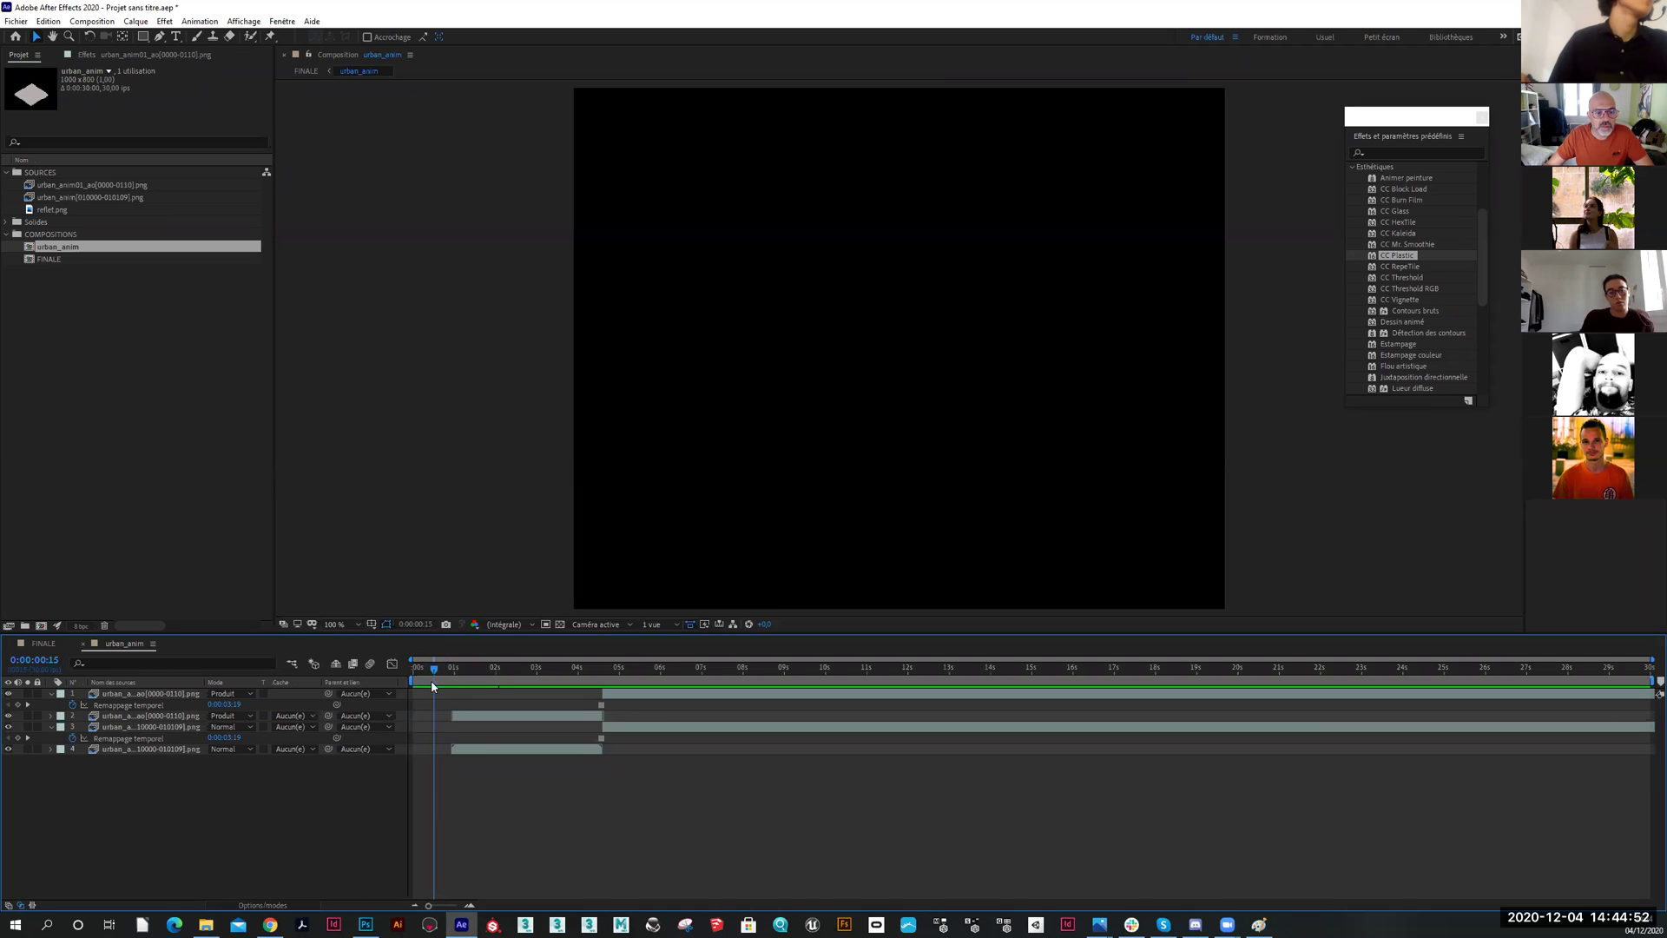
{"action": "left_click", "coordinate": [472, 718]}
{"action": "left_click", "coordinate": [474, 748], "text": "ctrl"}
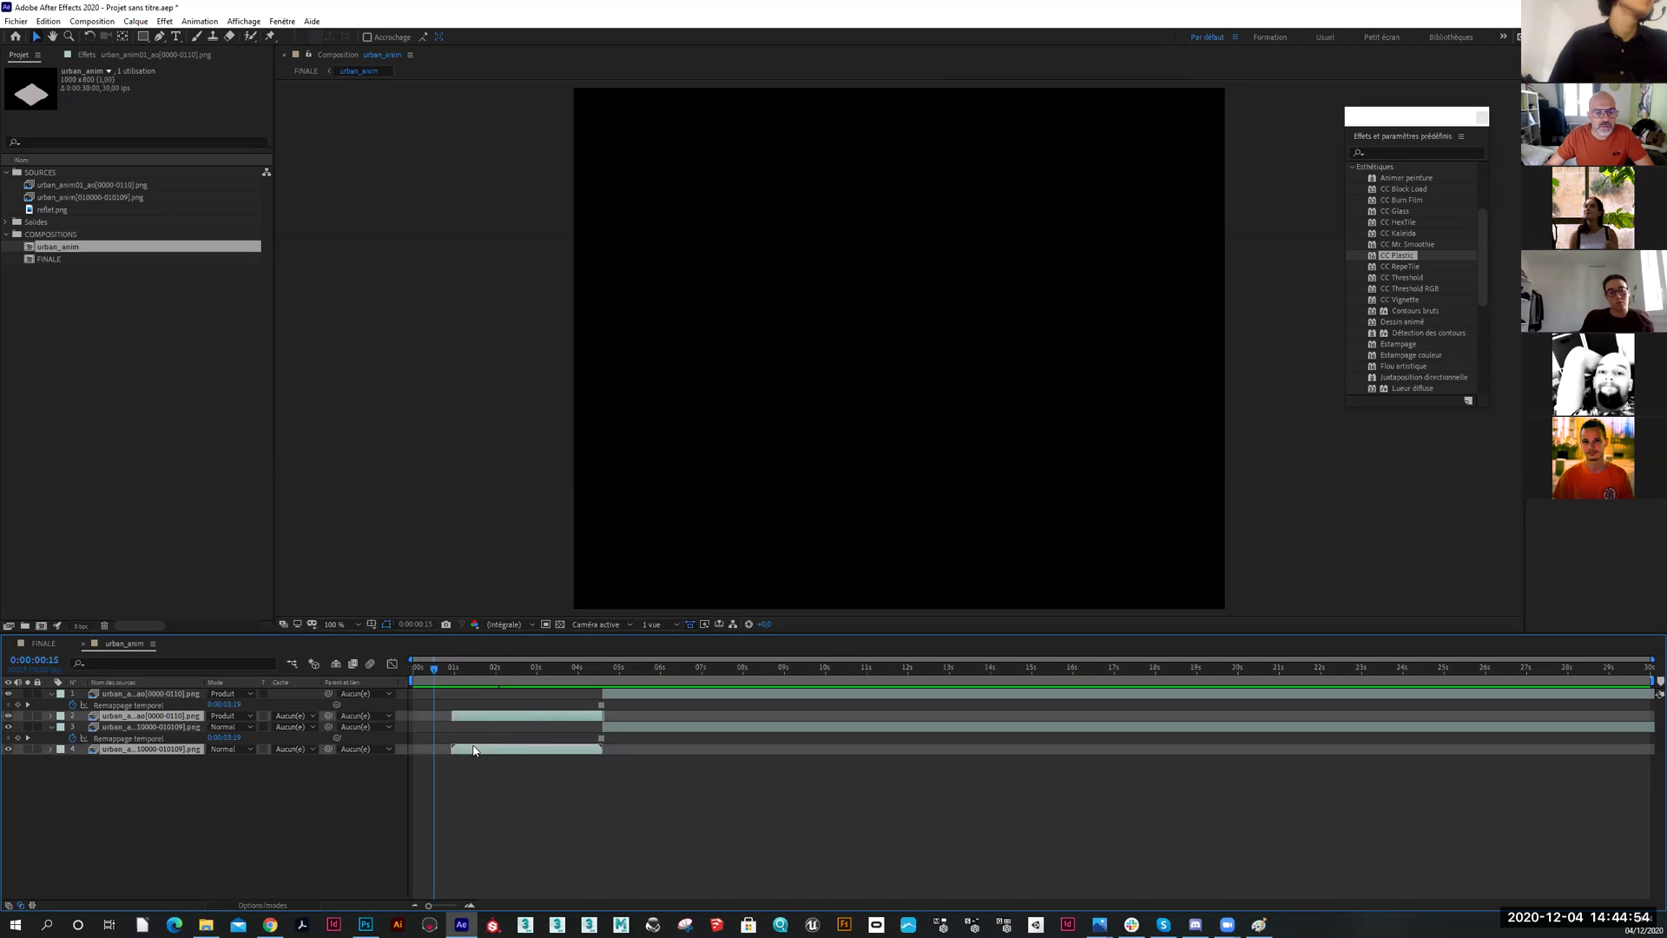
{"action": "key", "text": "ctrl+d"}
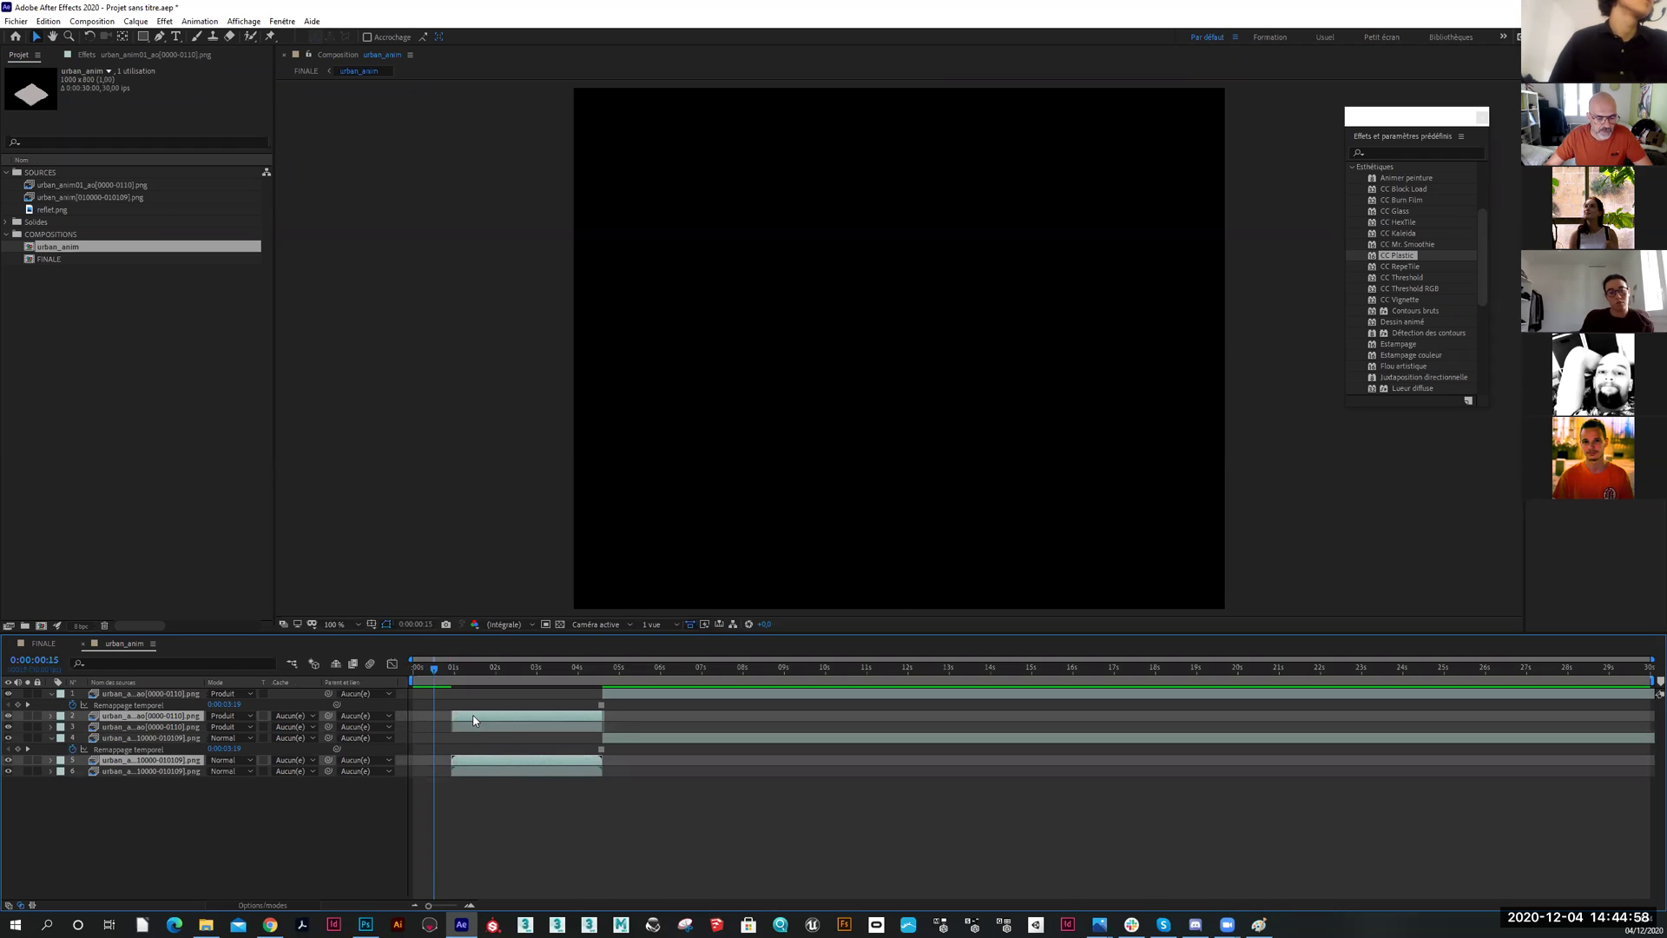
{"action": "left_click_drag", "start_coordinate": [461, 715], "coordinate": [442, 722]}
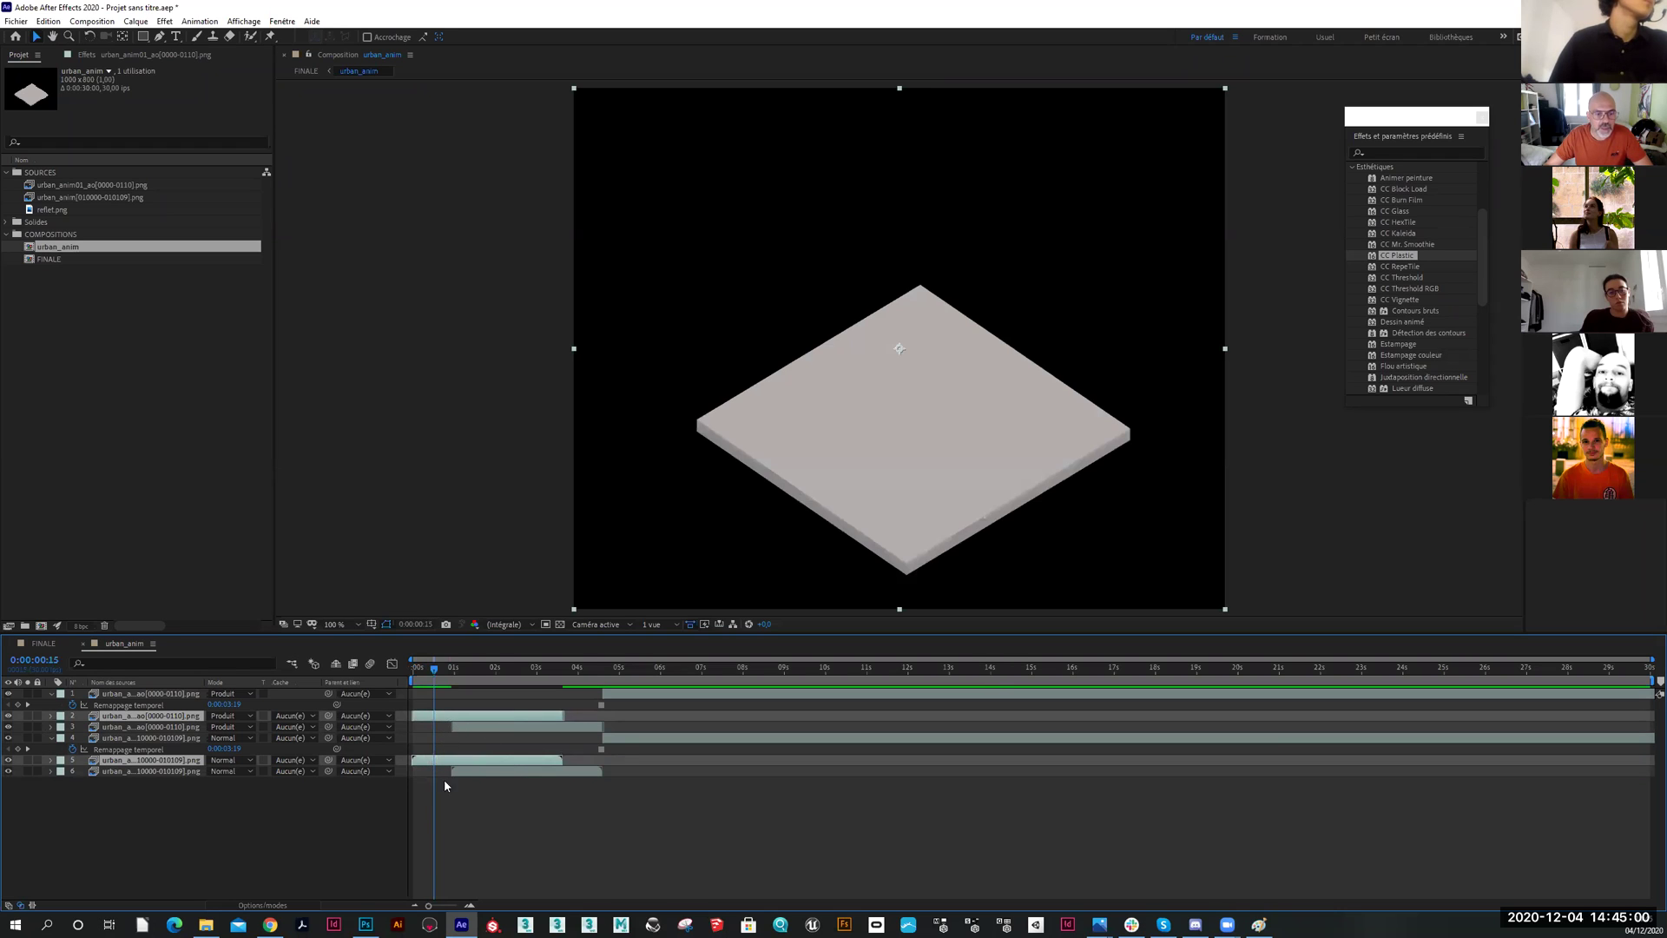
Freeze both duplicated sequence layers on their image at 0:00:00:00 and trim their ends to about 1 second, where the originals start
{"action": "mouse_move", "coordinate": [434, 676]}
{"action": "left_mouse_down"}
{"action": "mouse_move", "coordinate": [403, 675]}
{"action": "mouse_move", "coordinate": [450, 669]}
{"action": "mouse_move", "coordinate": [410, 676]}
{"action": "left_mouse_up"}
{"action": "left_click", "coordinate": [400, 786]}
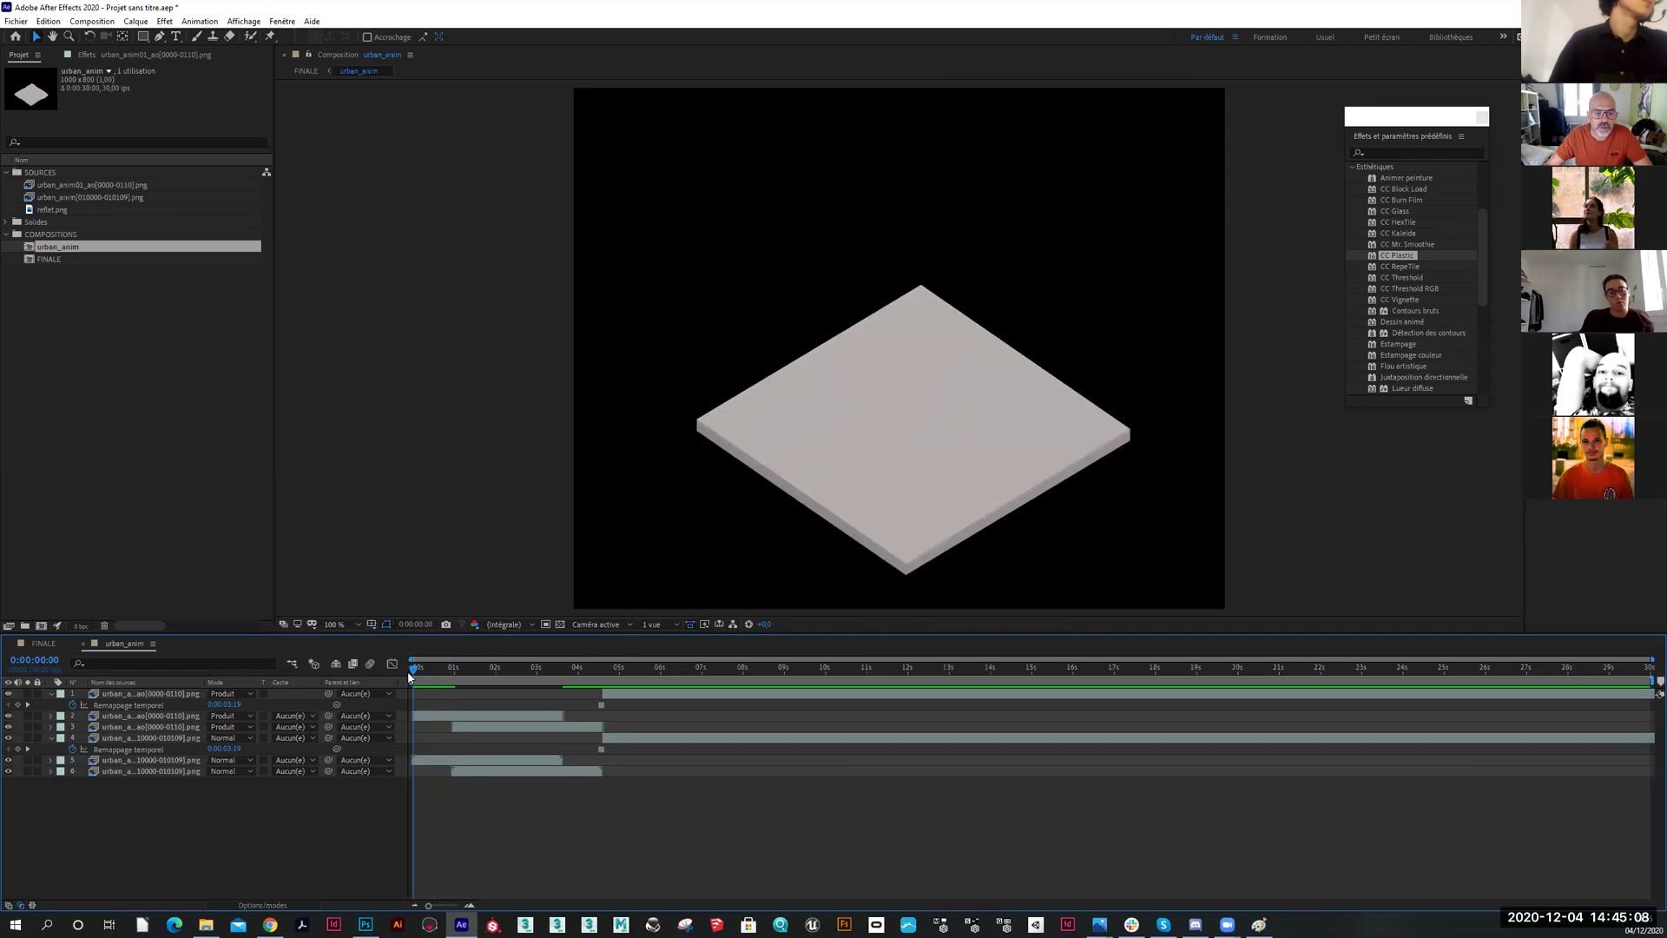
{"action": "left_click", "coordinate": [430, 716]}
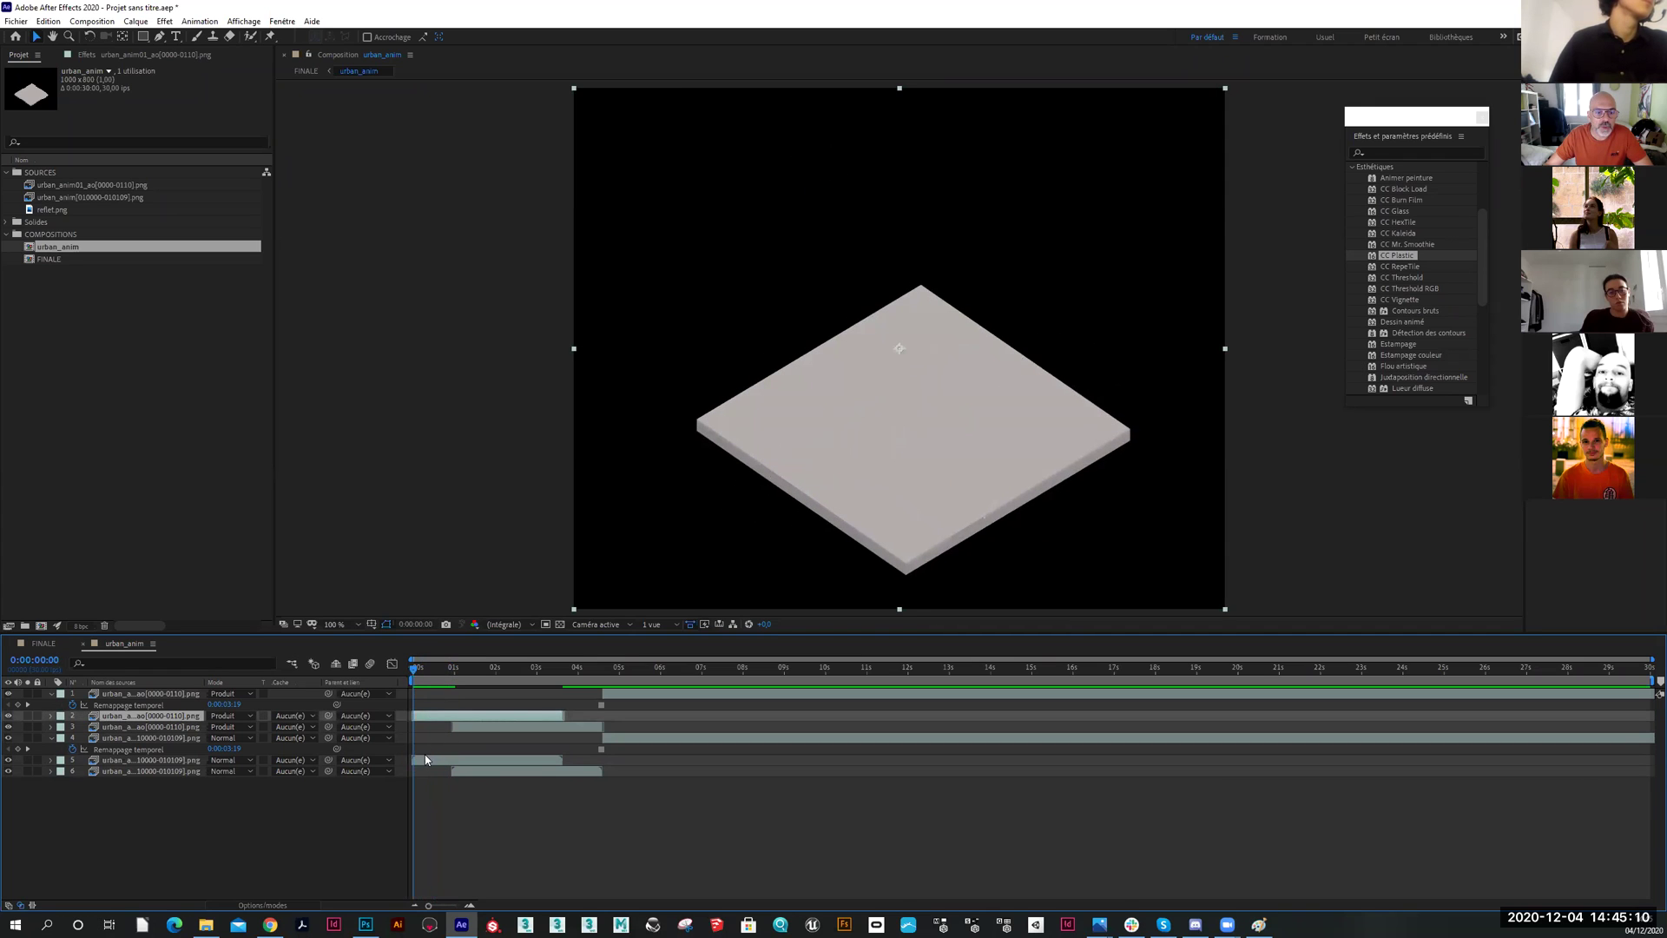
{"action": "left_click", "coordinate": [426, 760], "text": "ctrl"}
{"action": "right_click", "coordinate": [423, 761]}
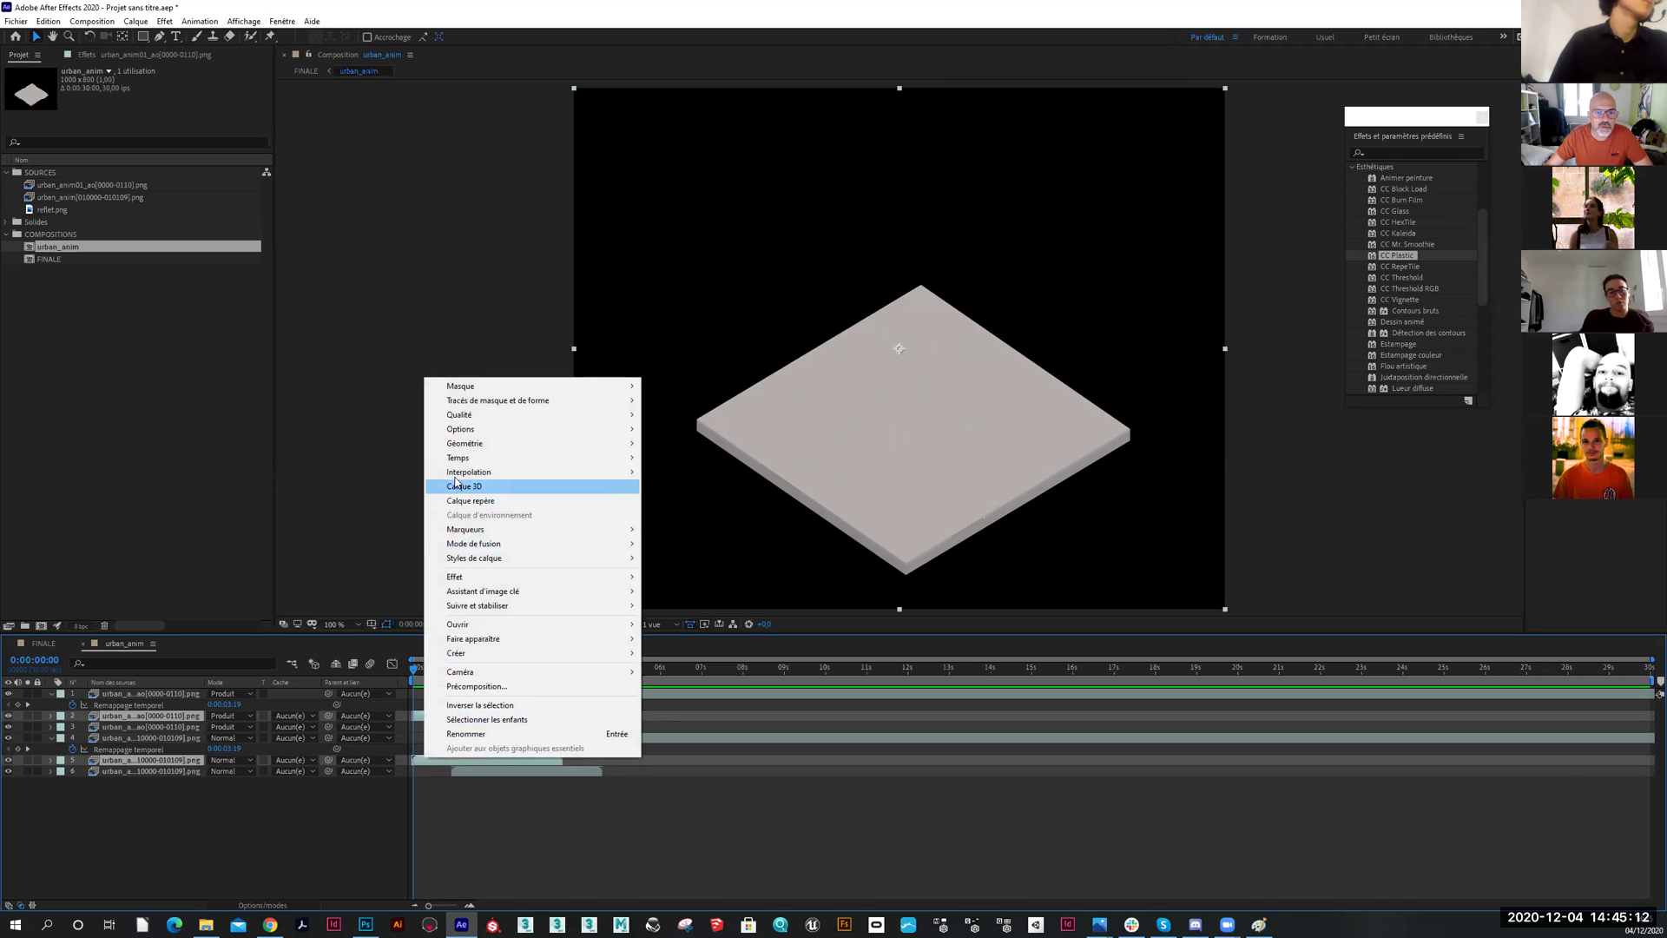
{"action": "mouse_move", "coordinate": [486, 460]}
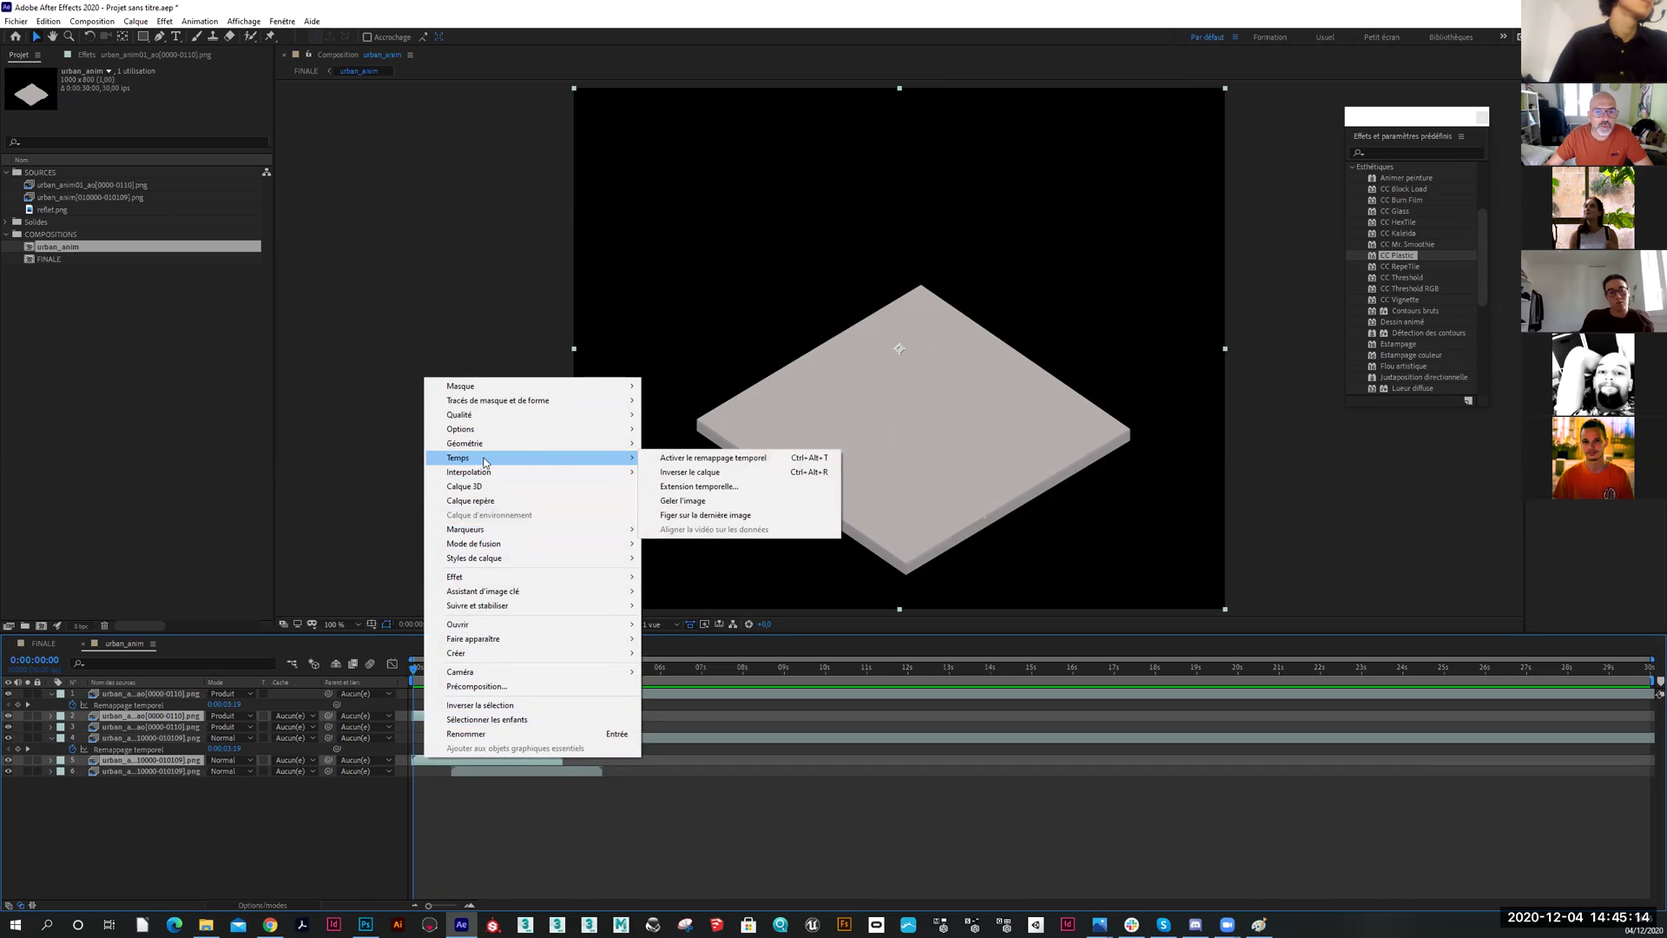
{"action": "left_click", "coordinate": [680, 502]}
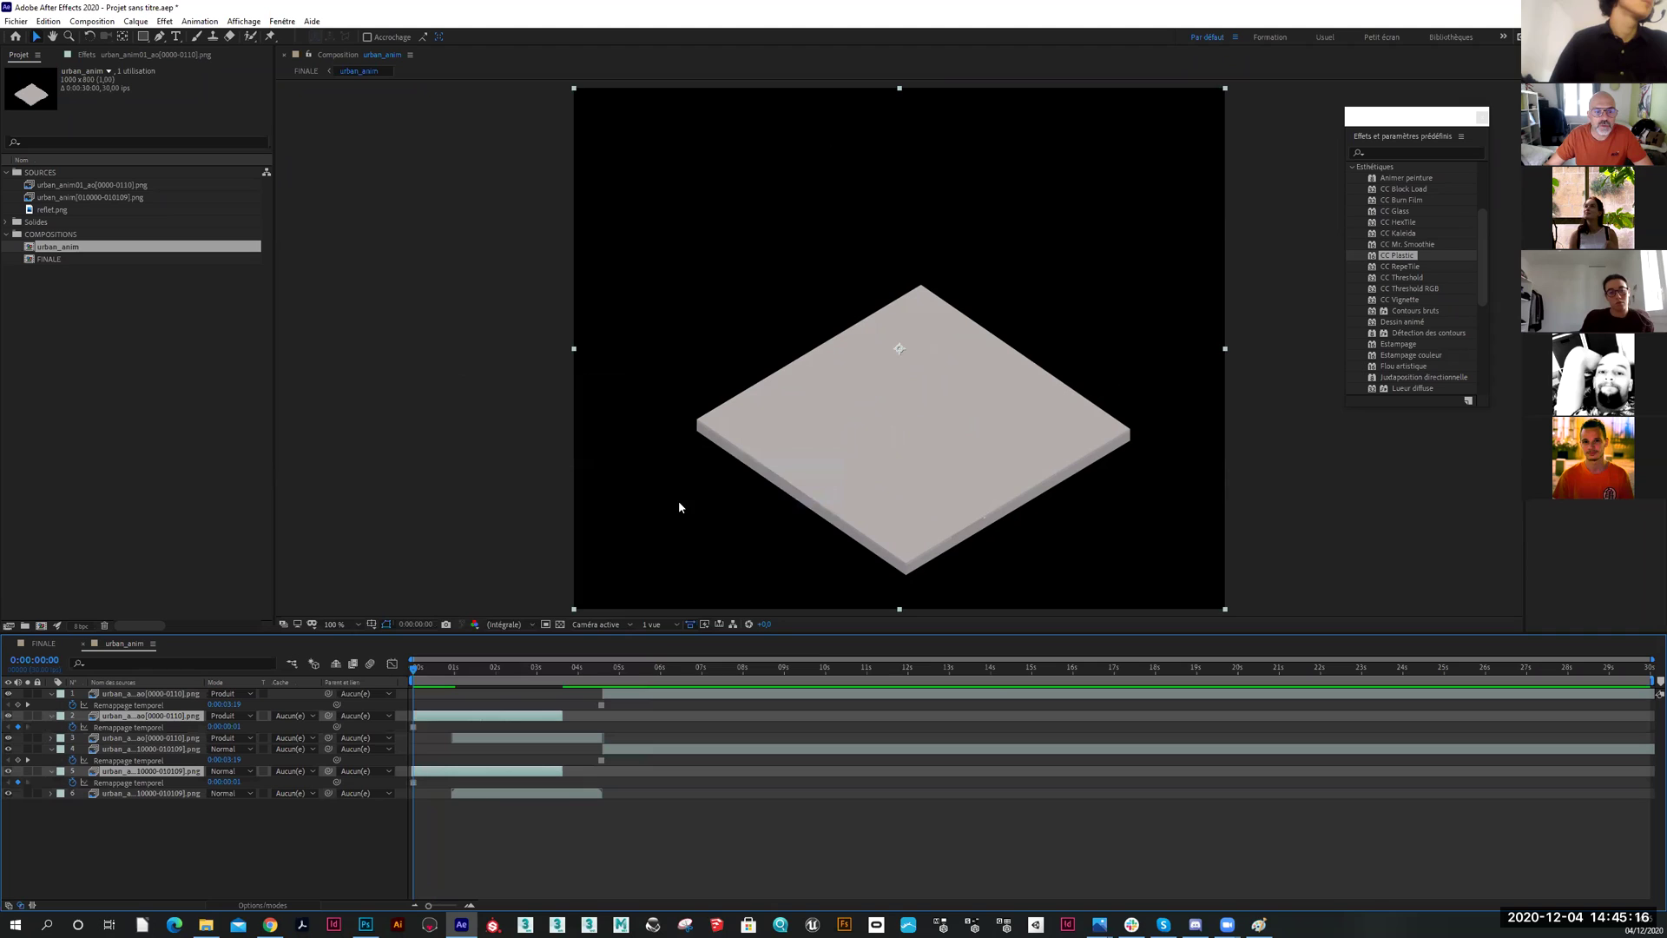
{"action": "left_click_drag", "start_coordinate": [562, 717], "coordinate": [454, 717]}
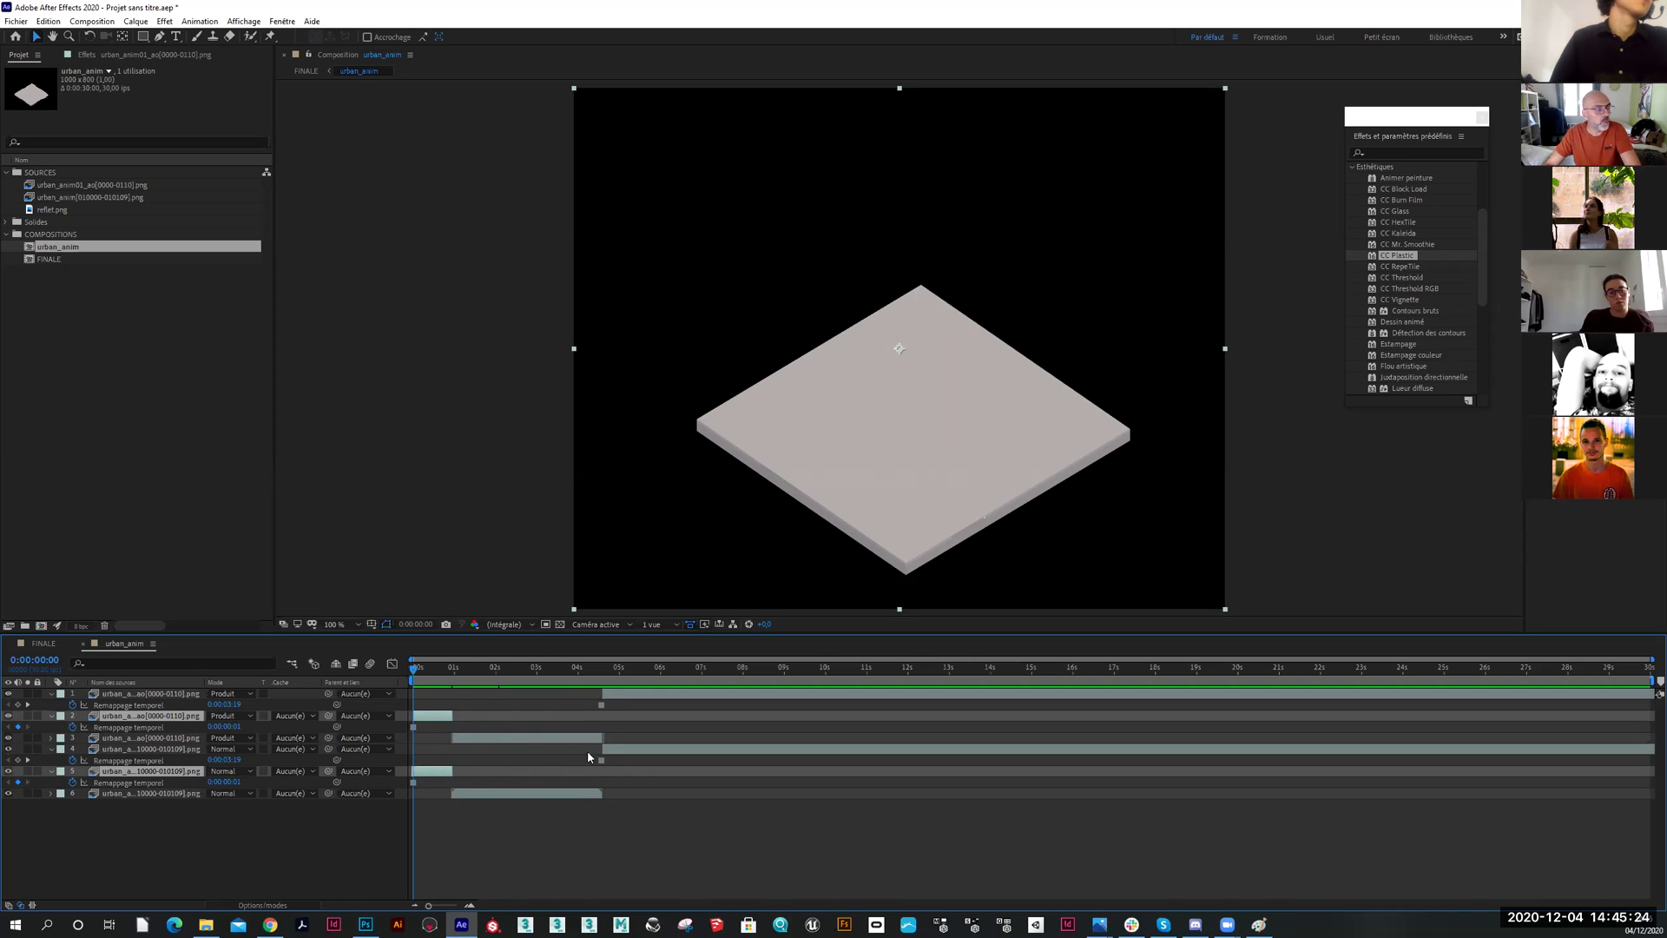
Scrub through the urban_anim composition, open the FINALE composition, and preview the city animation from about 0:00:00:17
{"action": "left_click_drag", "start_coordinate": [419, 674], "coordinate": [571, 714]}
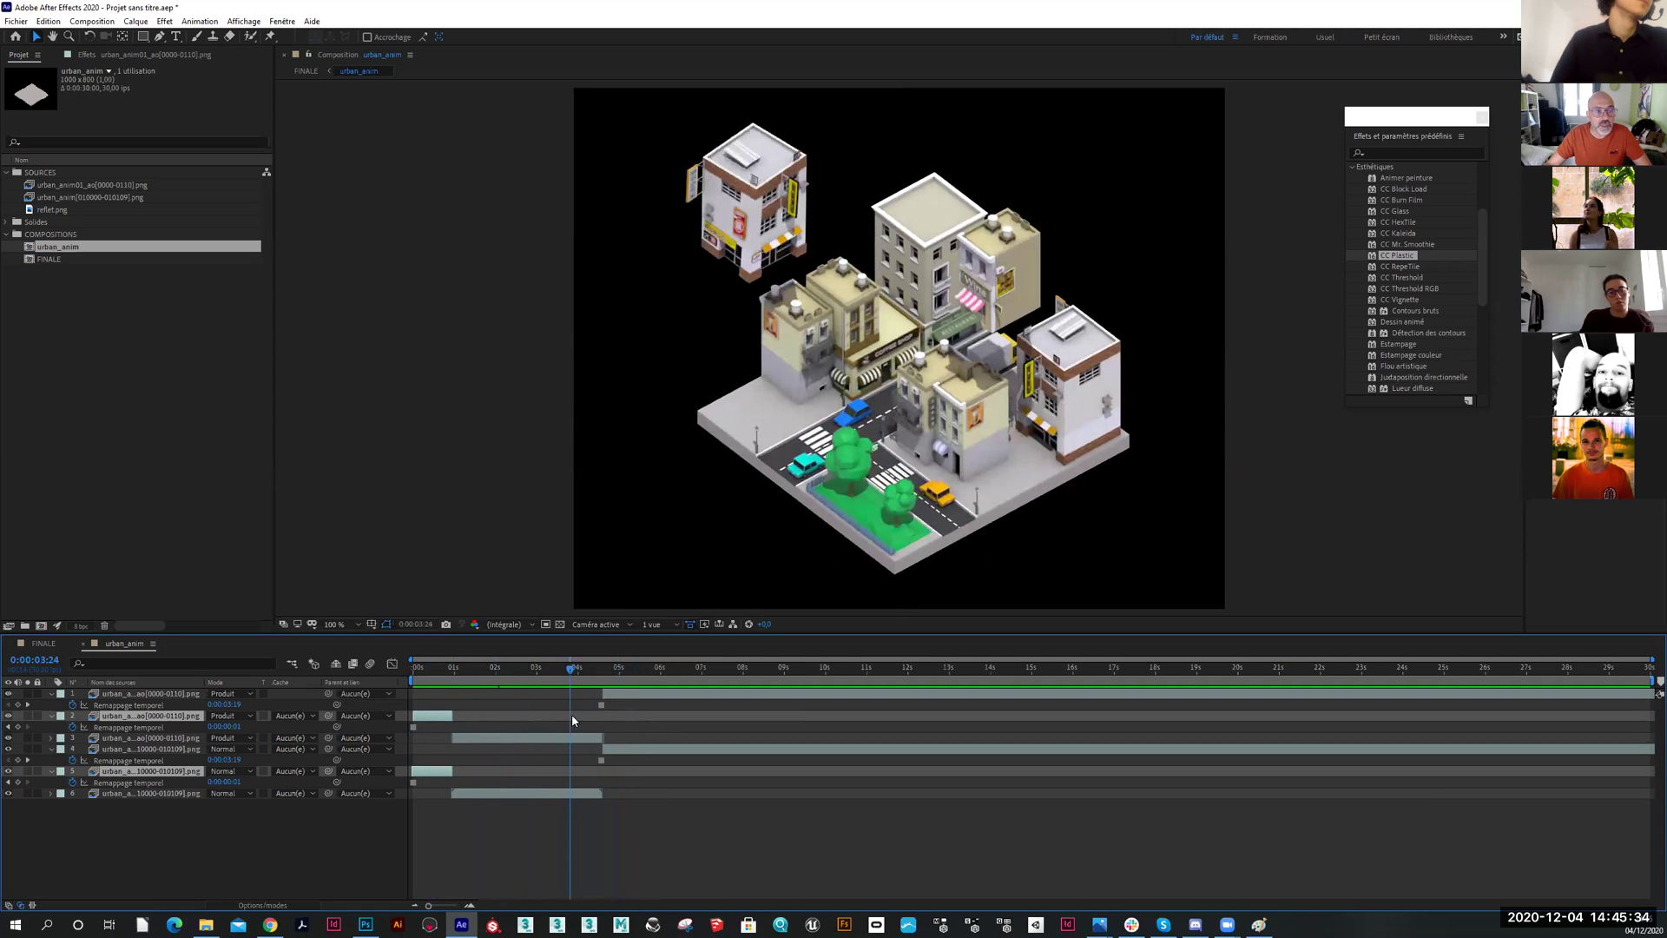
{"action": "double_click", "coordinate": [74, 259]}
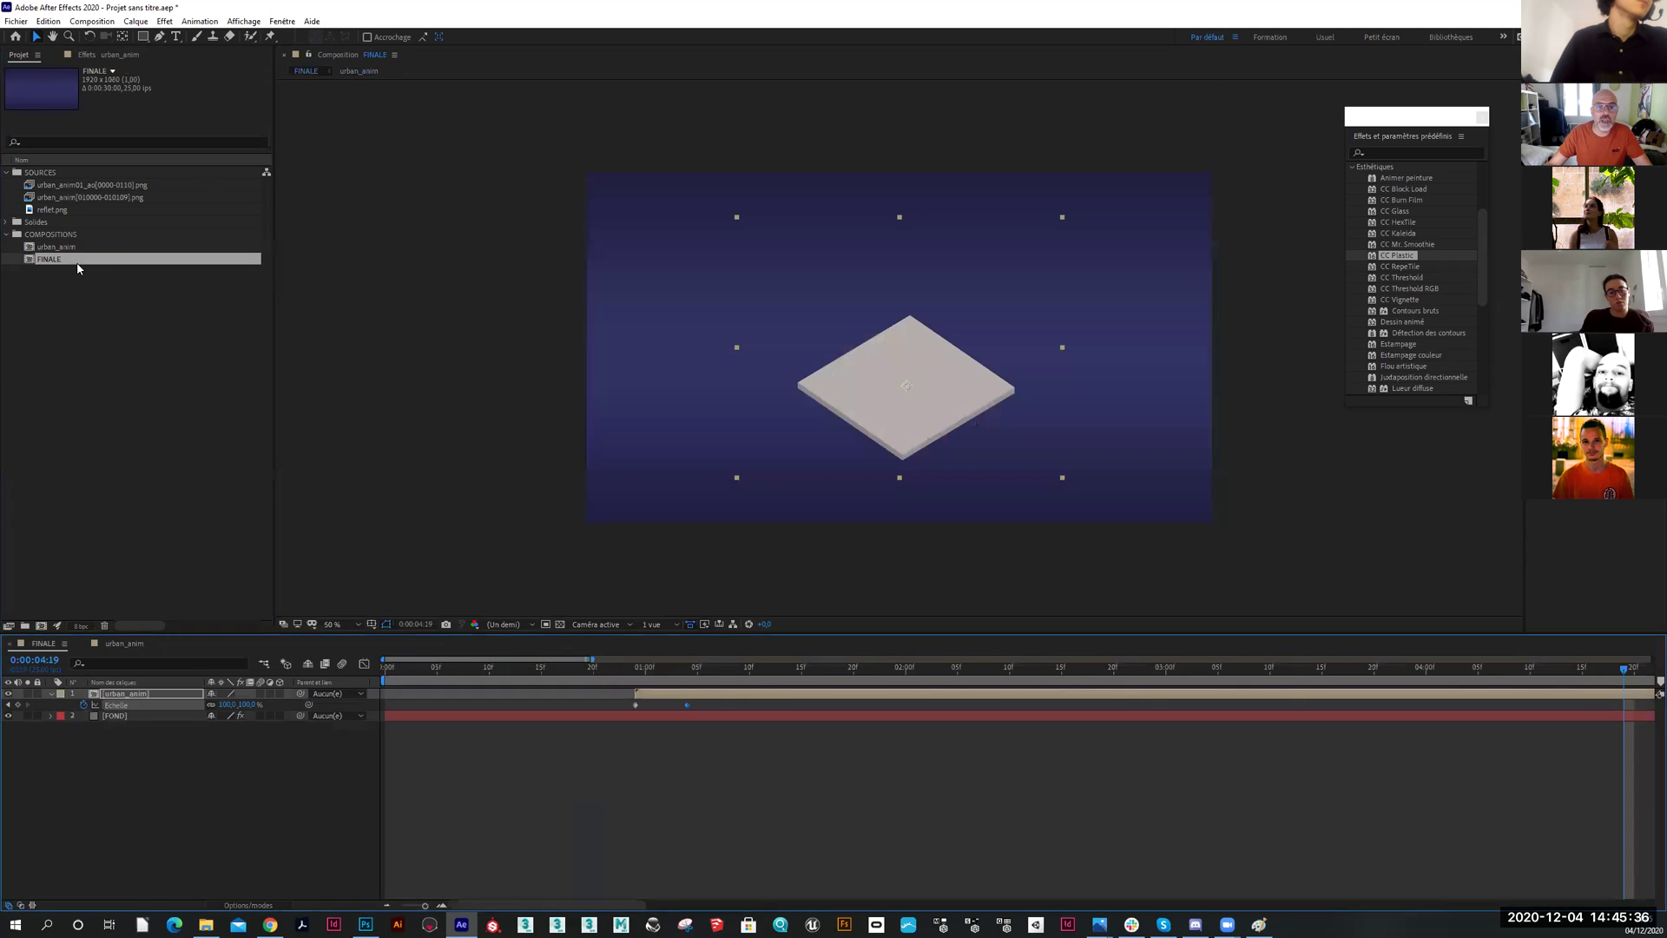
{"action": "left_click_drag", "start_coordinate": [646, 678], "coordinate": [1073, 679]}
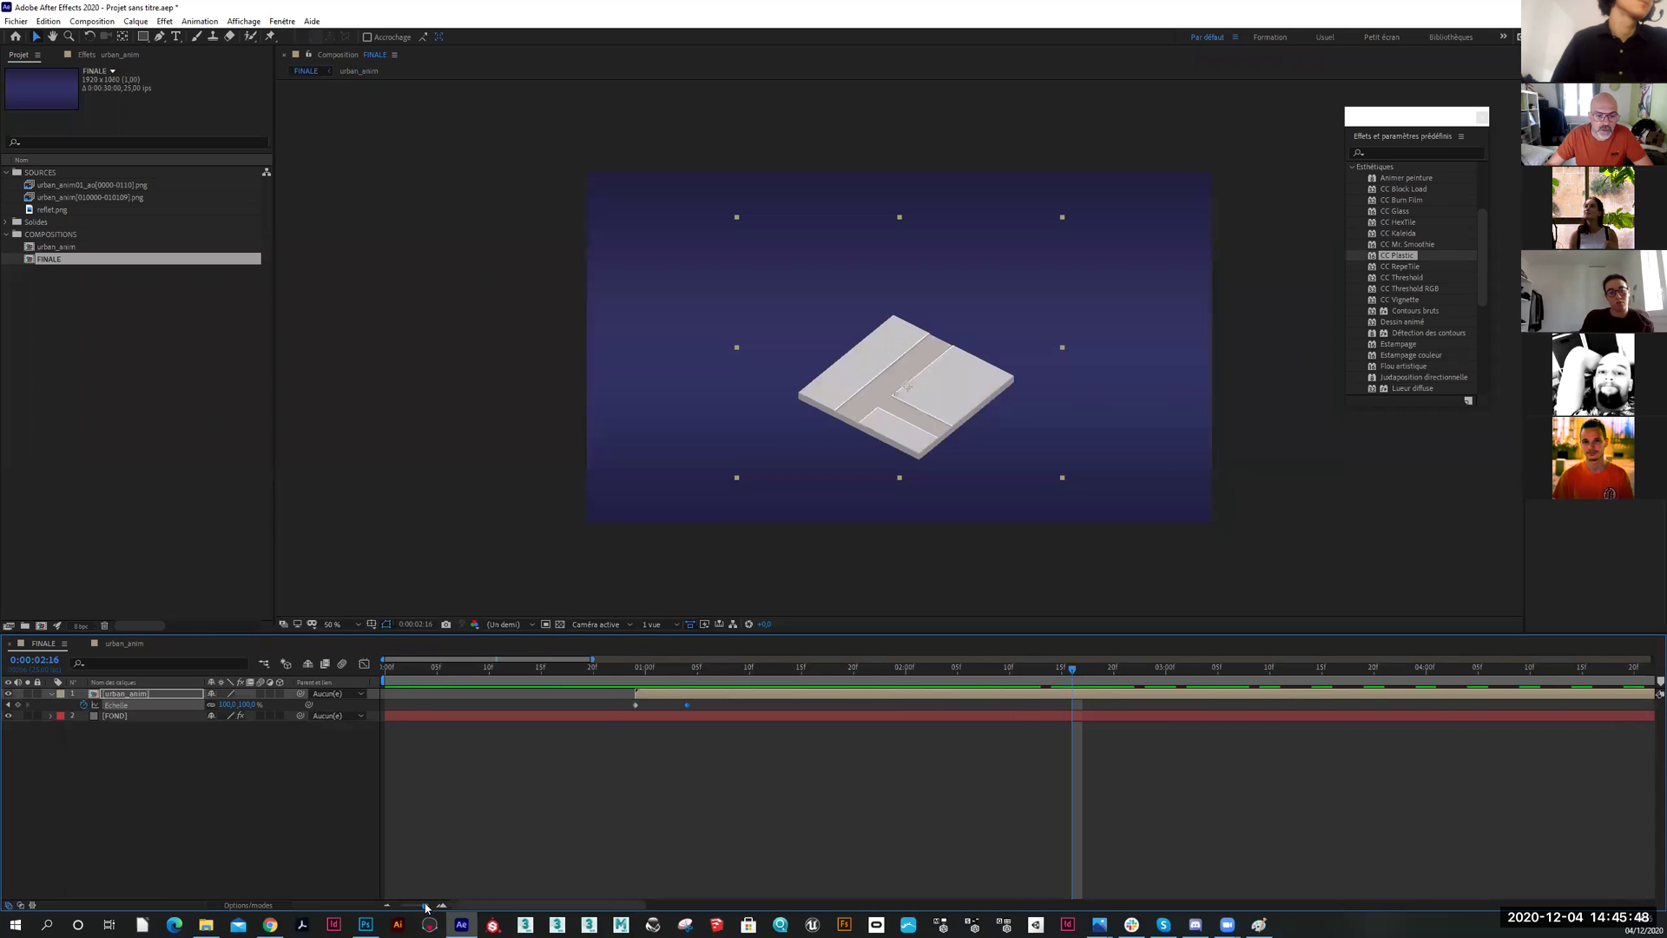
{"action": "left_click_drag", "start_coordinate": [425, 907], "coordinate": [405, 906]}
{"action": "left_click_drag", "start_coordinate": [523, 676], "coordinate": [418, 688]}
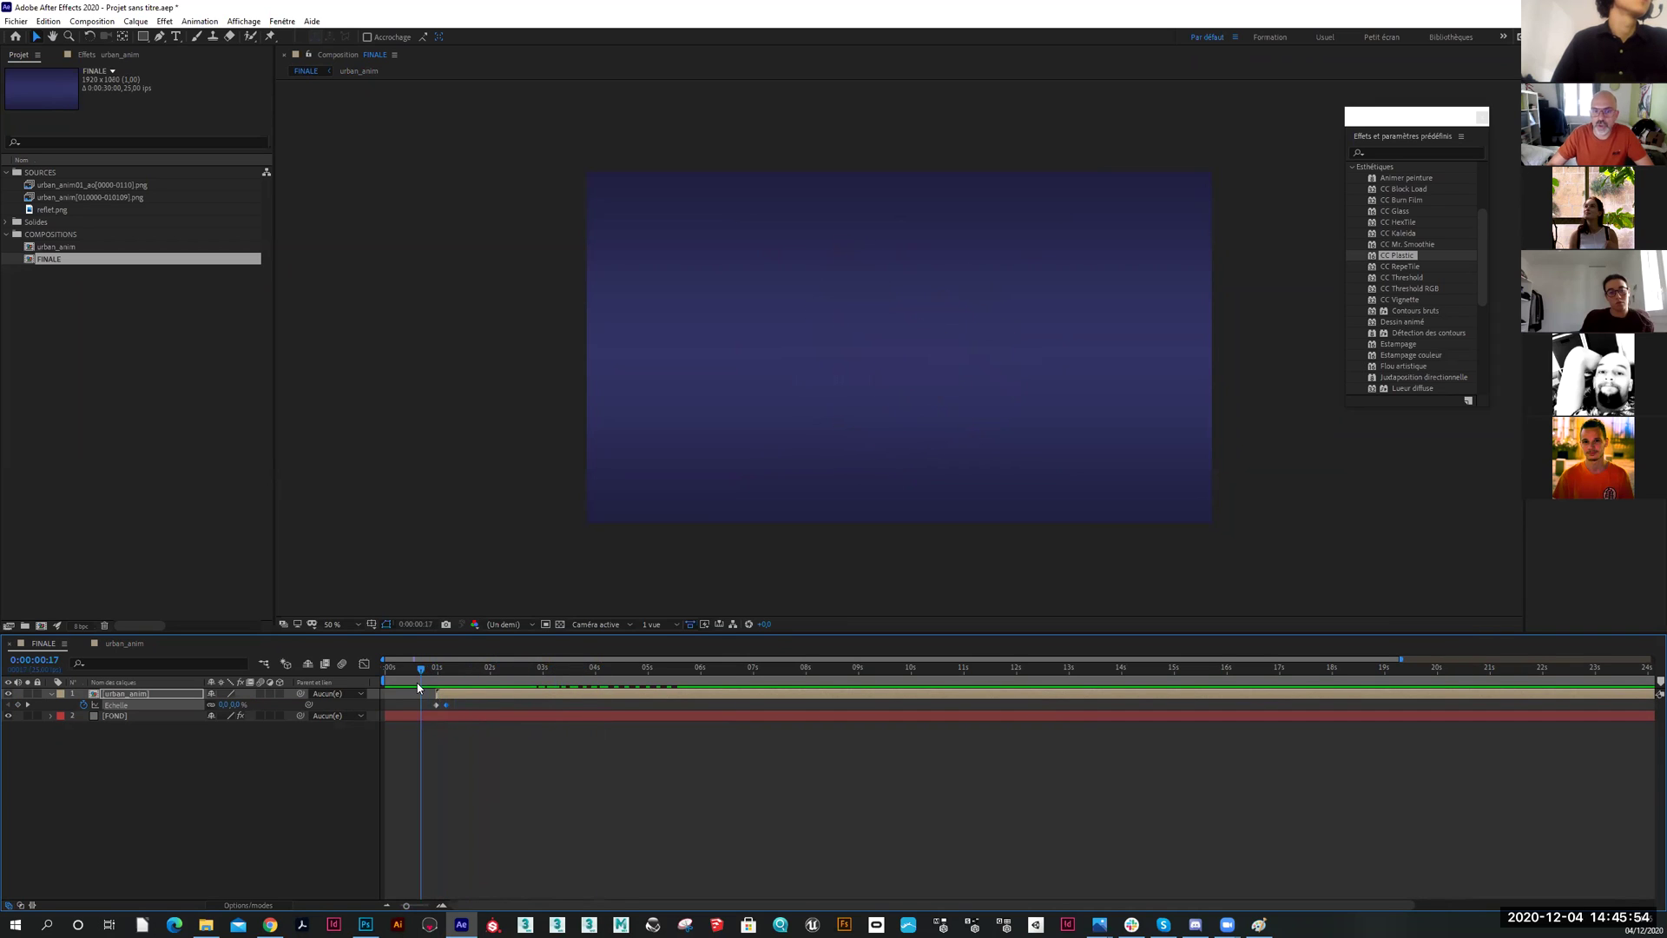
{"action": "key", "text": "space"}
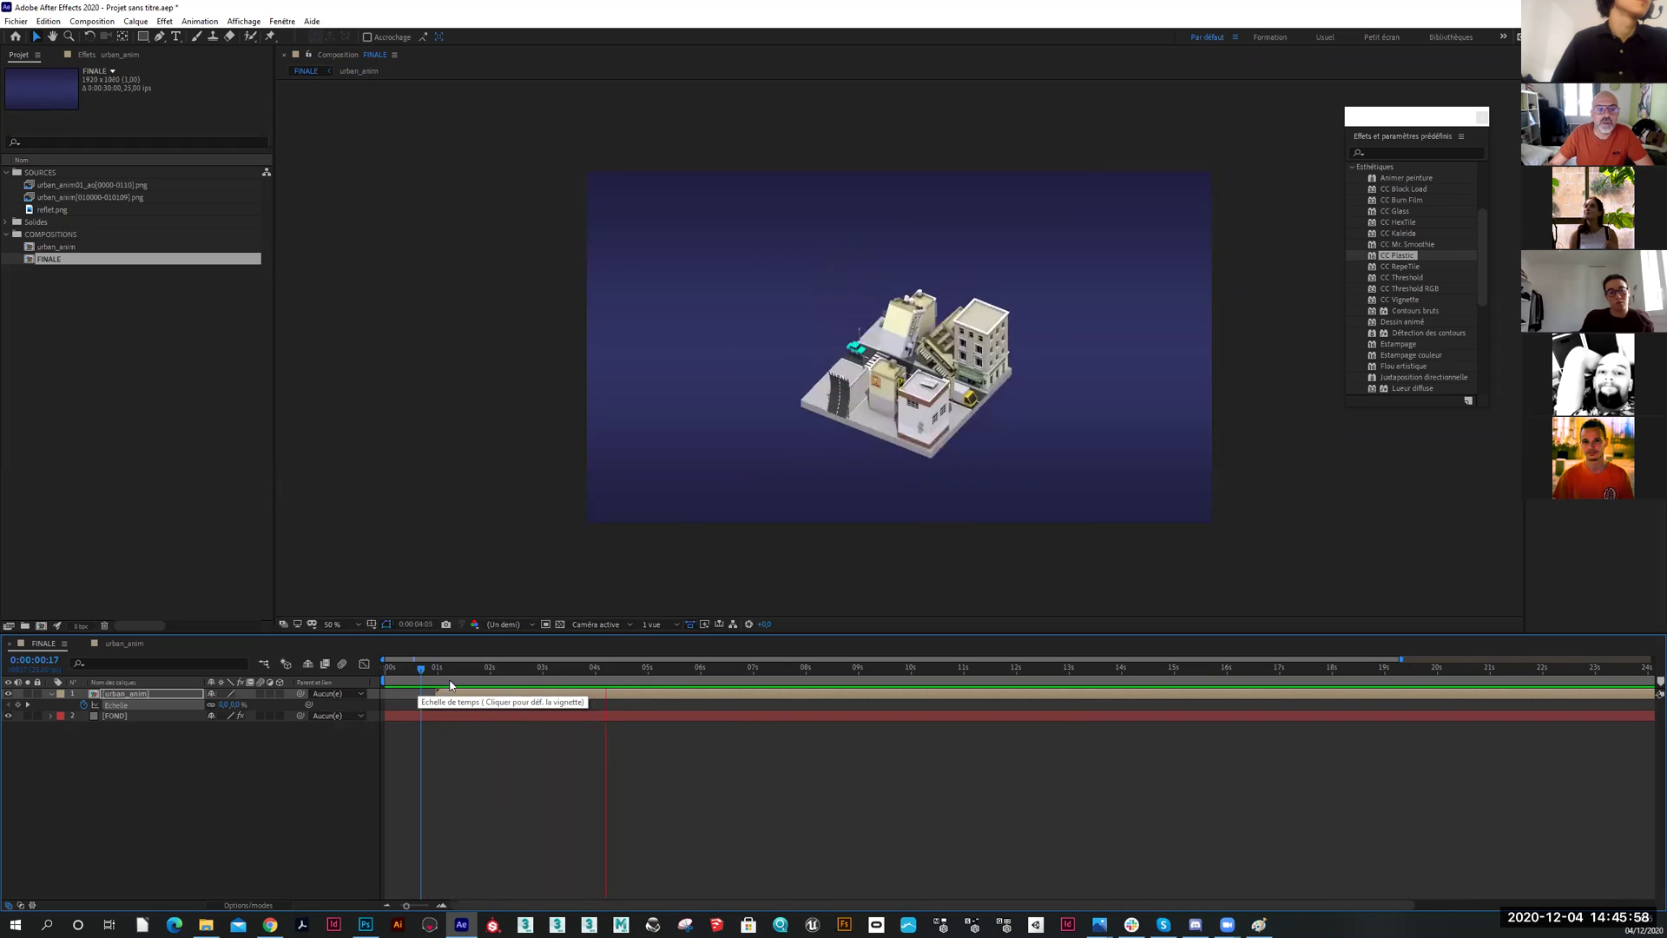
Move the urban_anim layer's second Scale keyframe to 0:00:01:09 and preview the slower scale-up
{"action": "left_click", "coordinate": [441, 686]}
{"action": "left_click_drag", "start_coordinate": [447, 704], "coordinate": [425, 673]}
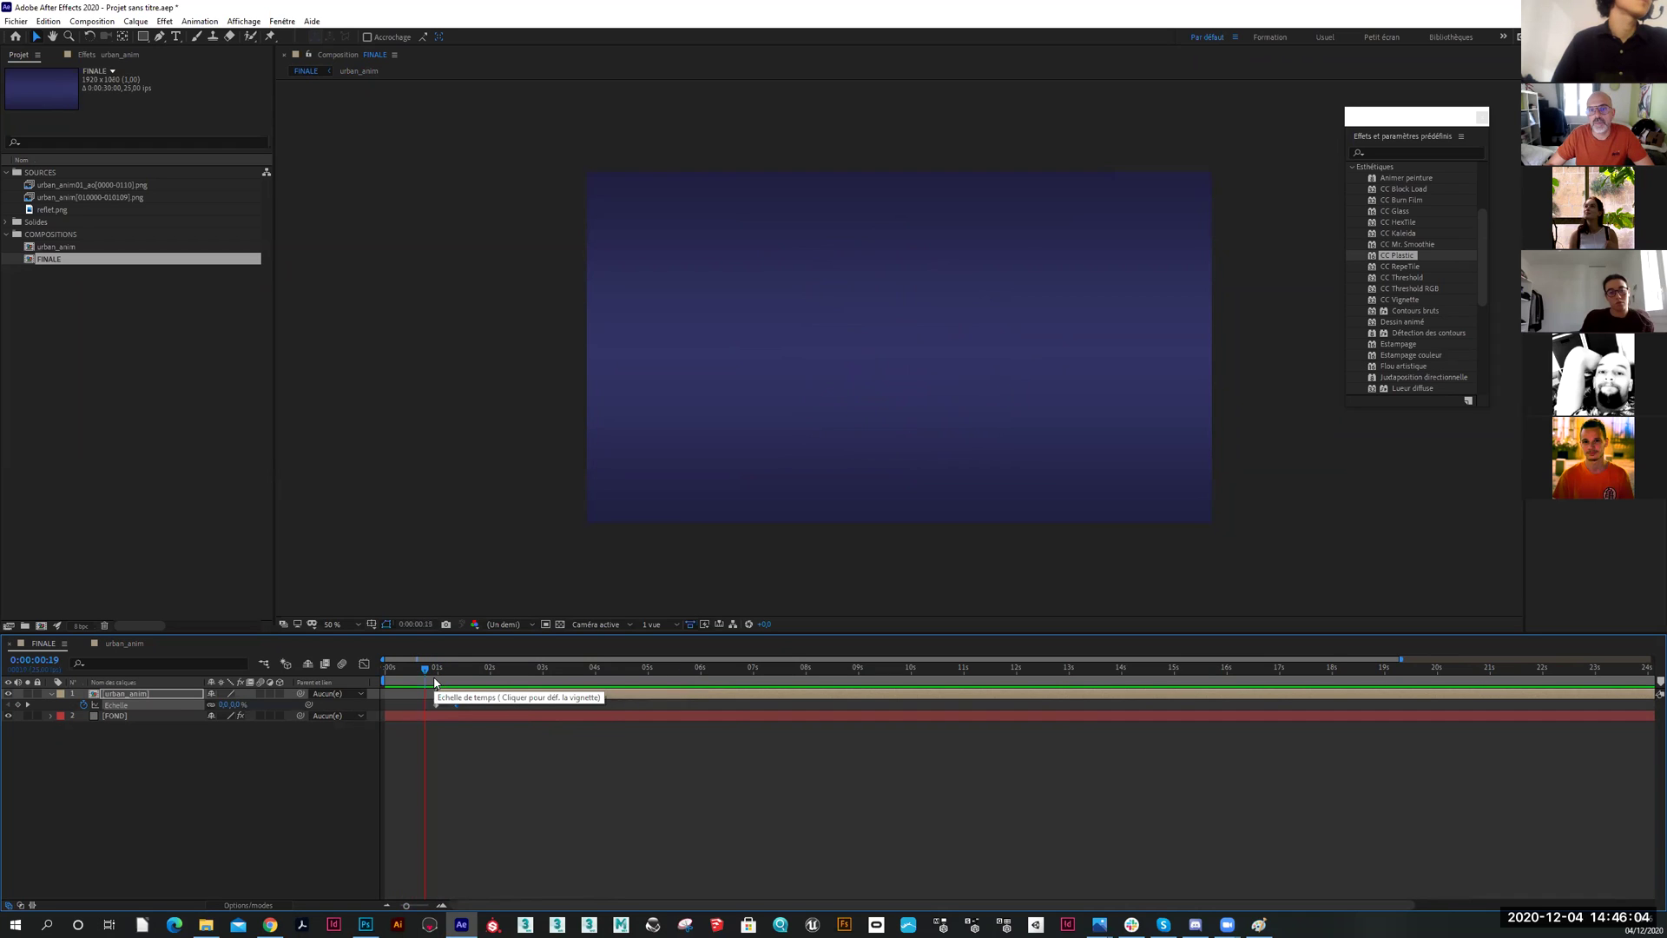
{"action": "key", "text": "space"}
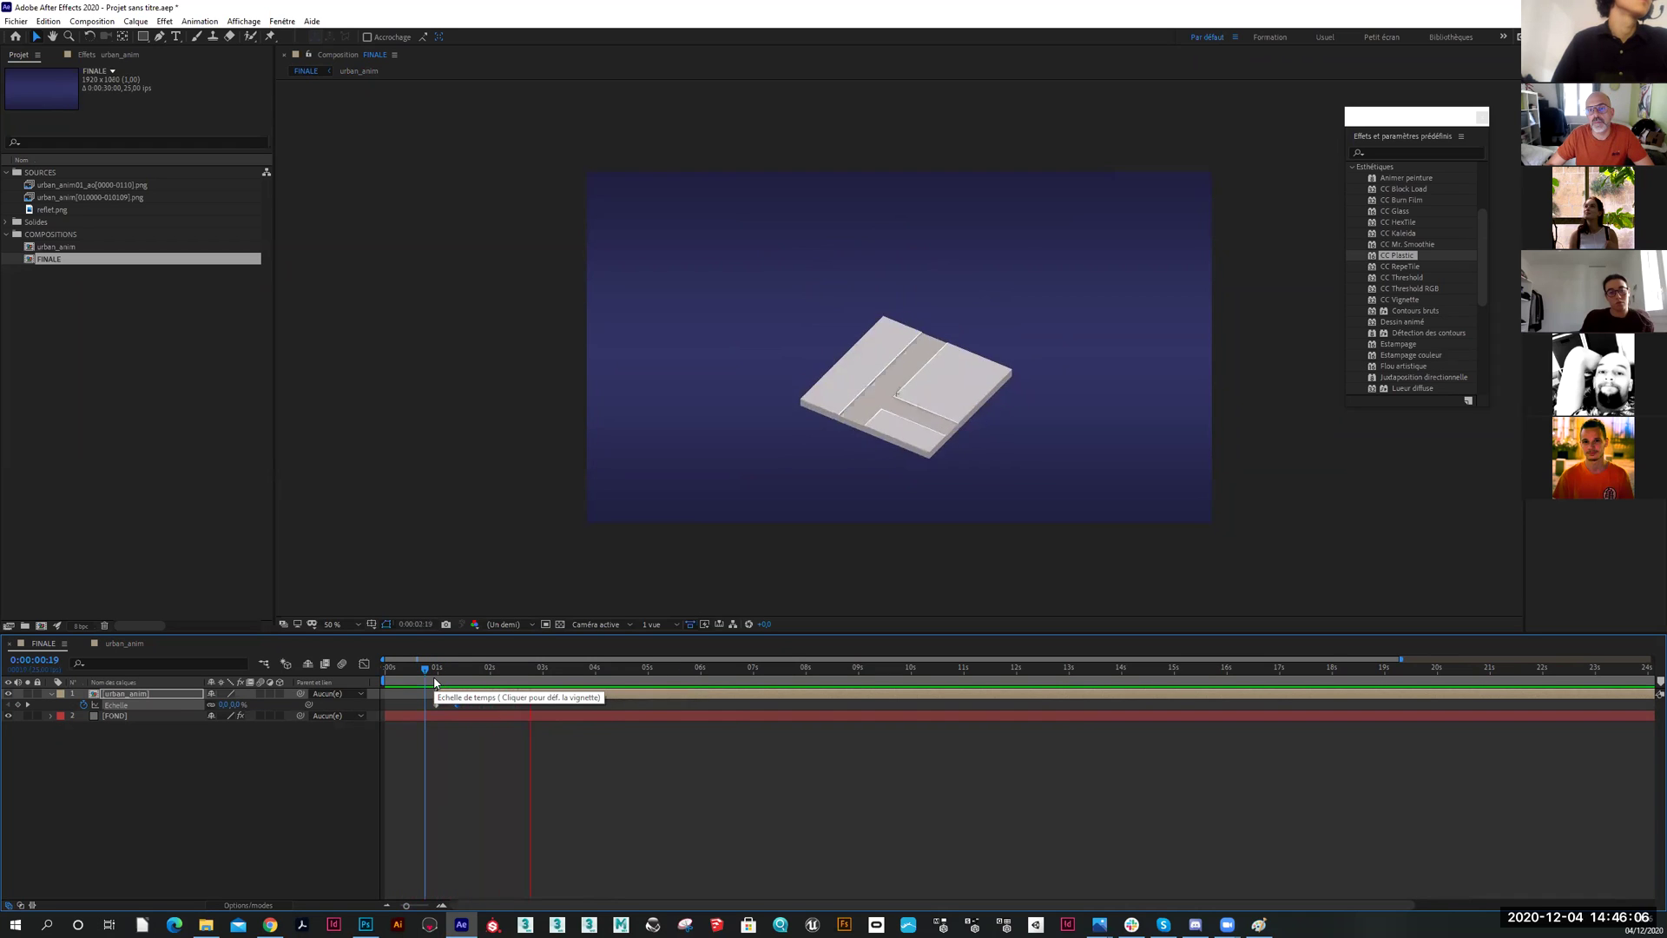
{"action": "key", "text": "space"}
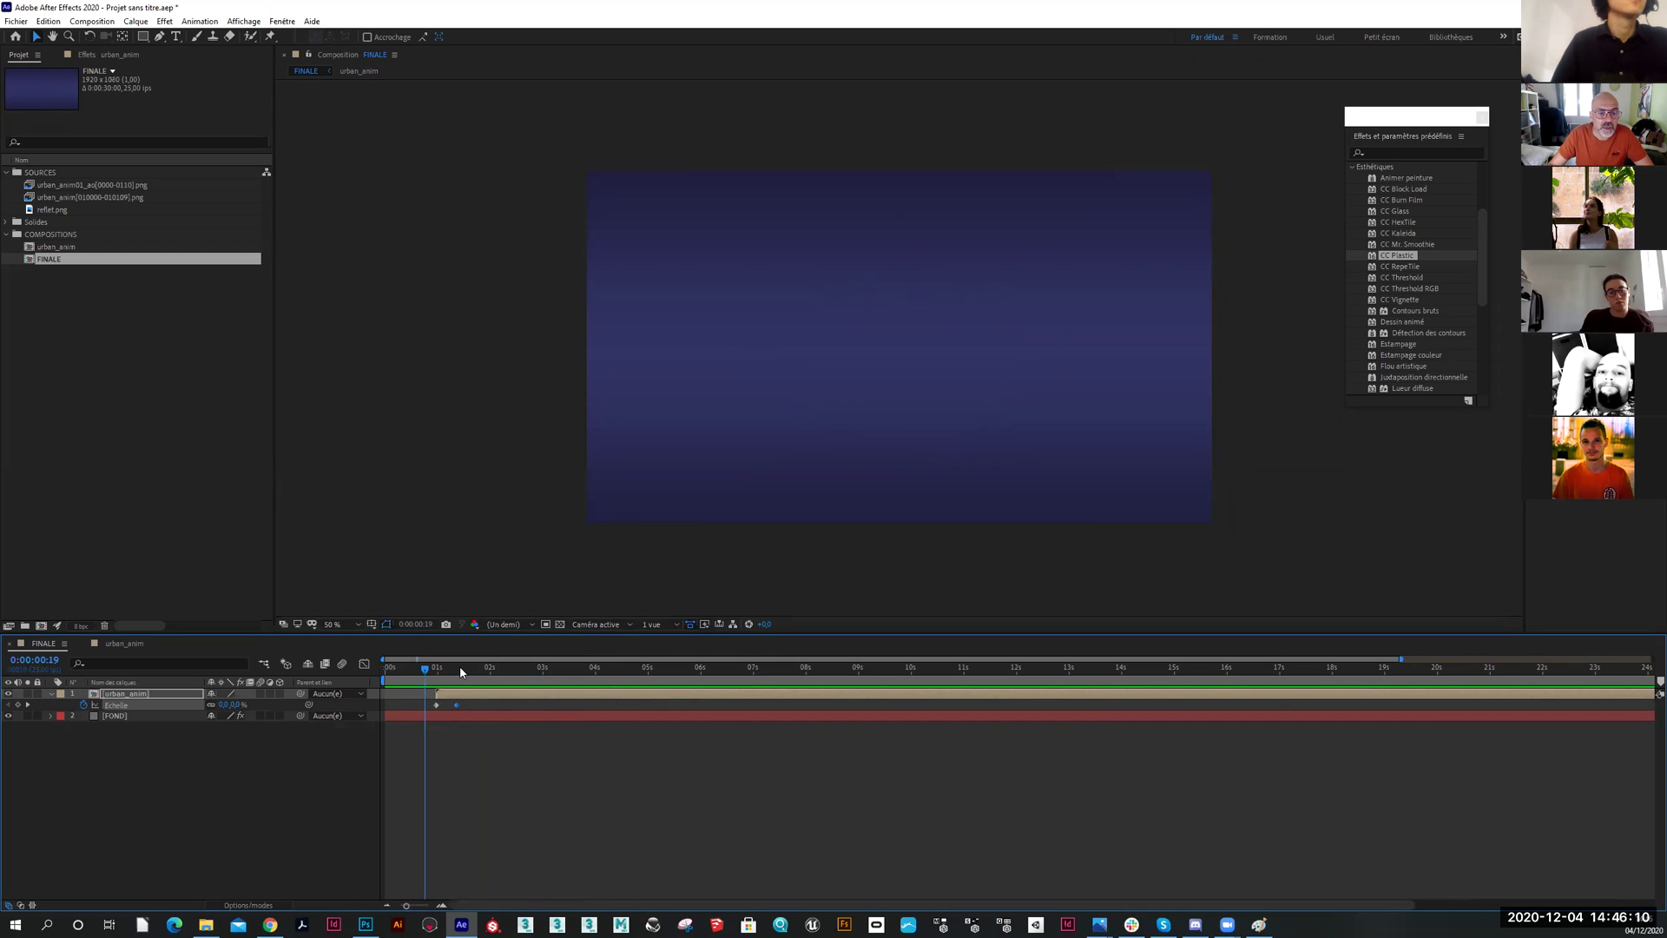
{"action": "left_click", "coordinate": [461, 669]}
{"action": "left_click", "coordinate": [457, 671]}
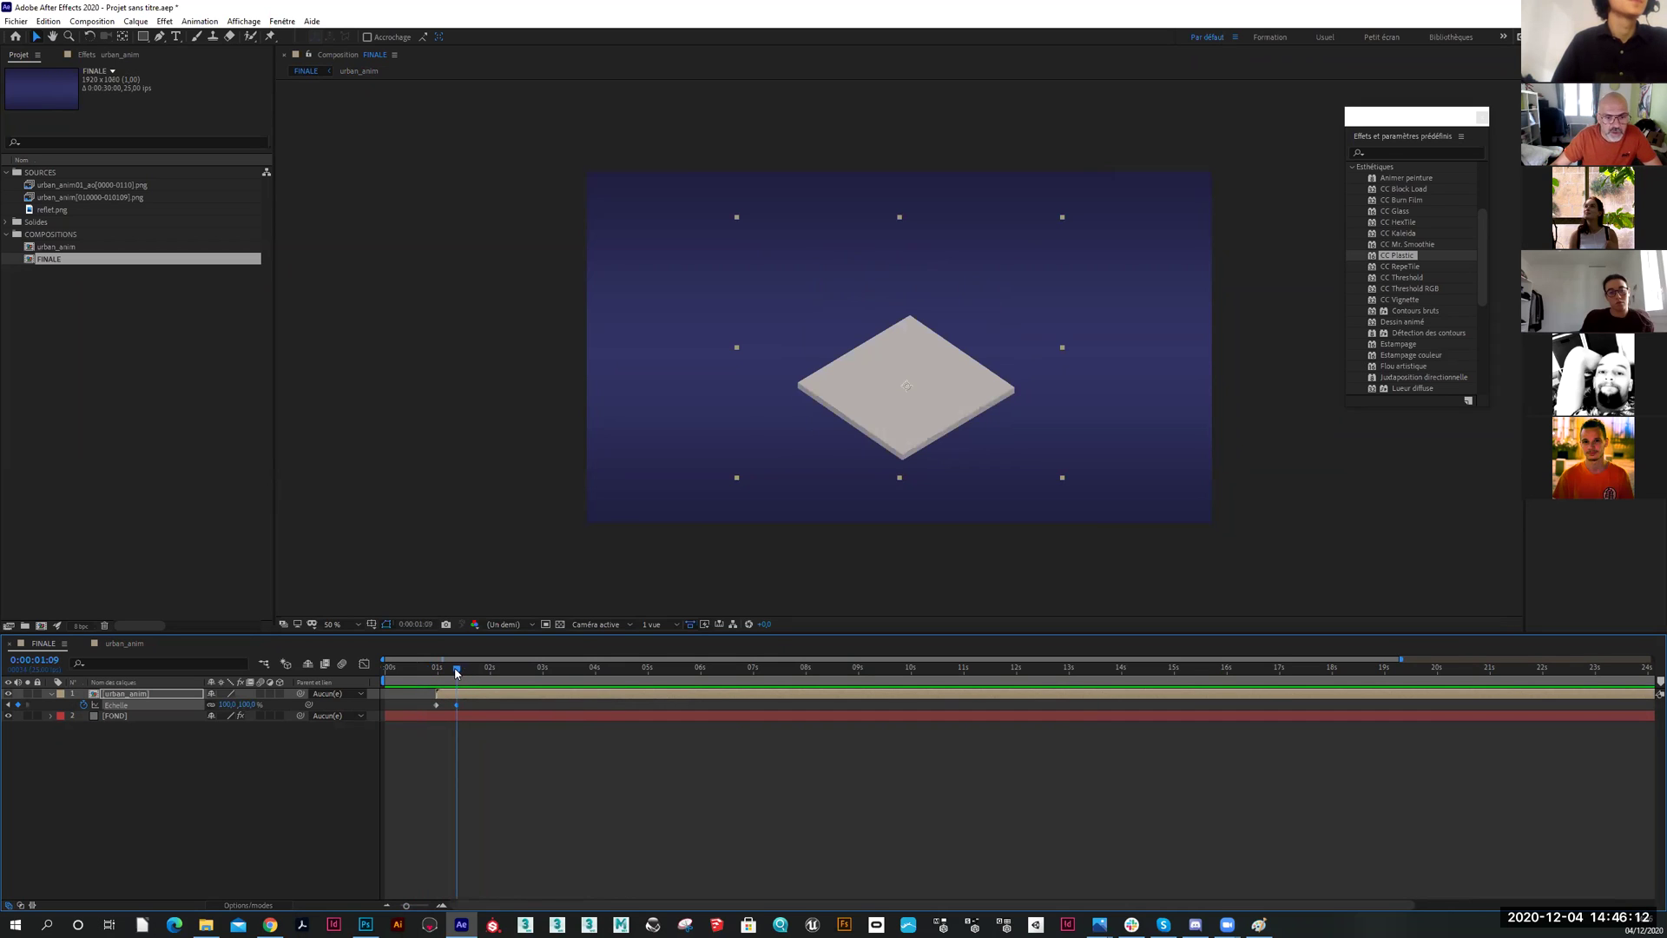
{"action": "left_click_drag", "start_coordinate": [459, 673], "coordinate": [512, 677]}
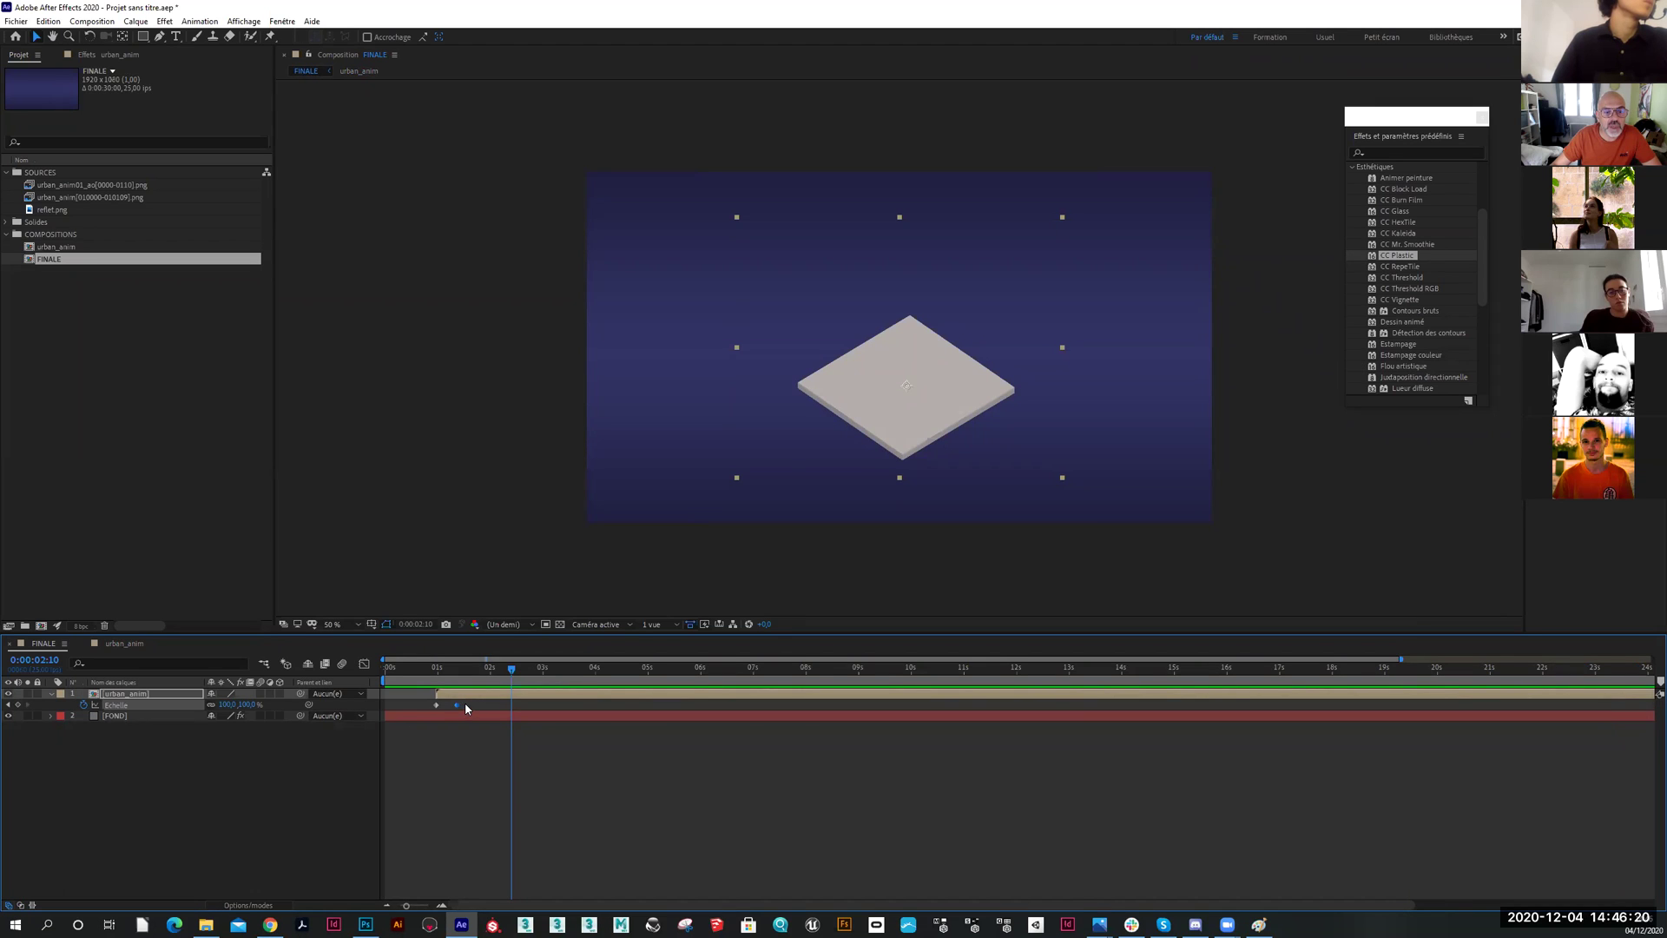
Try shifting both Scale keyframes later, with the second at 0:00:01:18, then undo the shift and deselect the layer
{"action": "left_click_drag", "start_coordinate": [435, 705], "coordinate": [453, 710]}
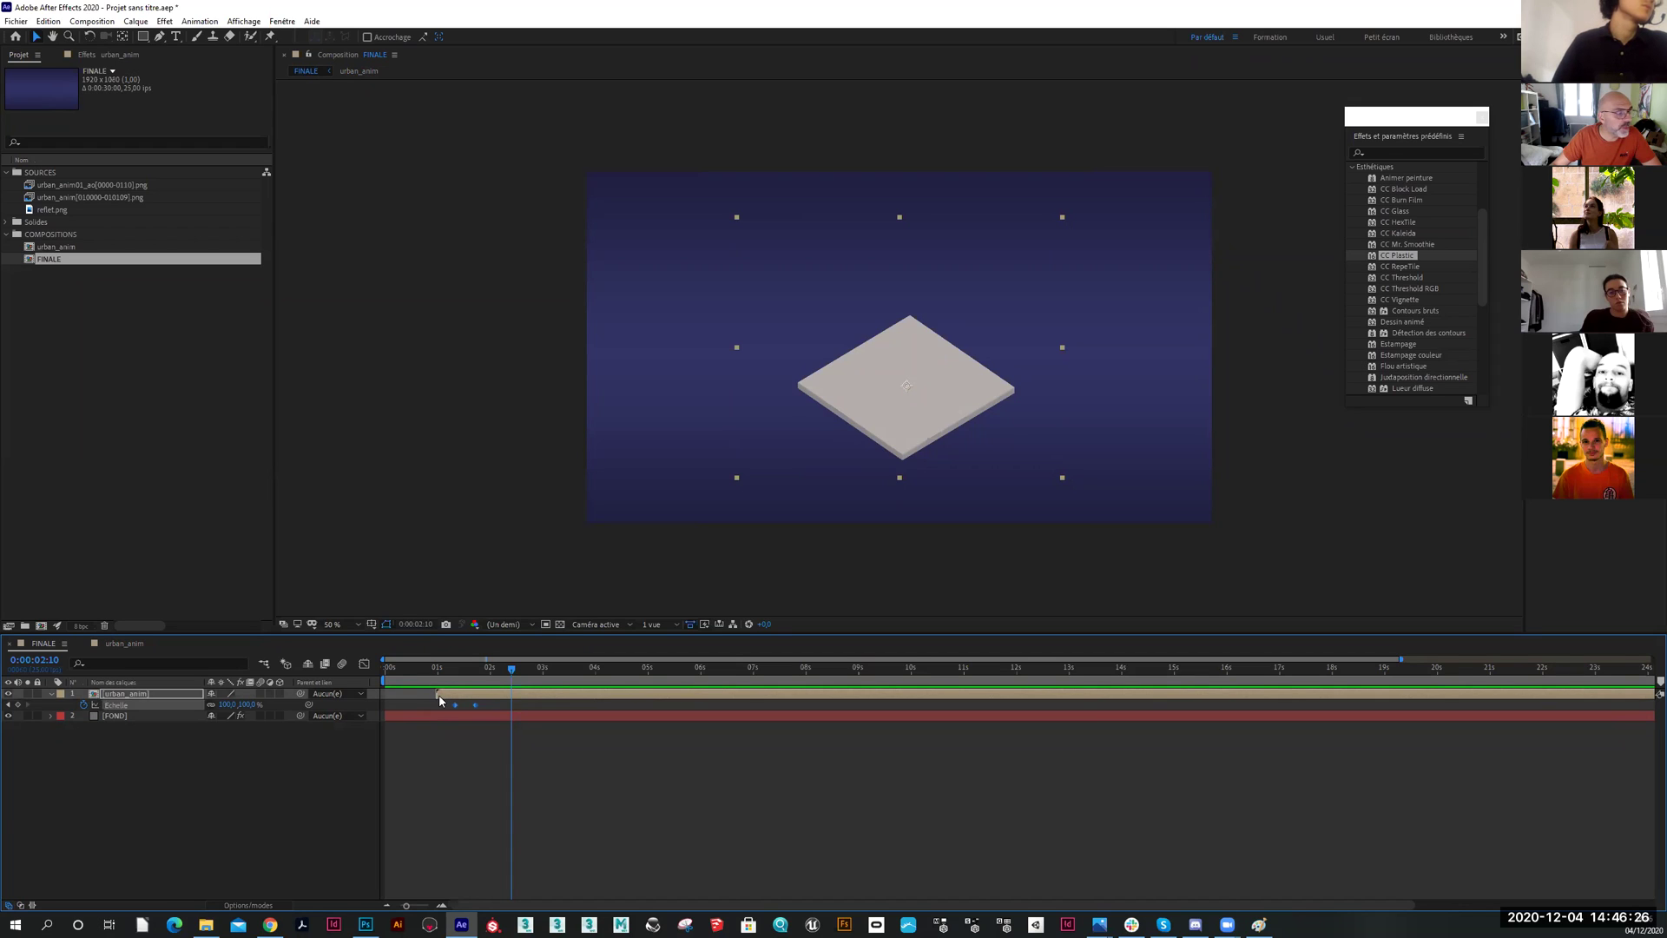
{"action": "left_click_drag", "start_coordinate": [513, 695], "coordinate": [452, 685]}
{"action": "key", "text": "space"}
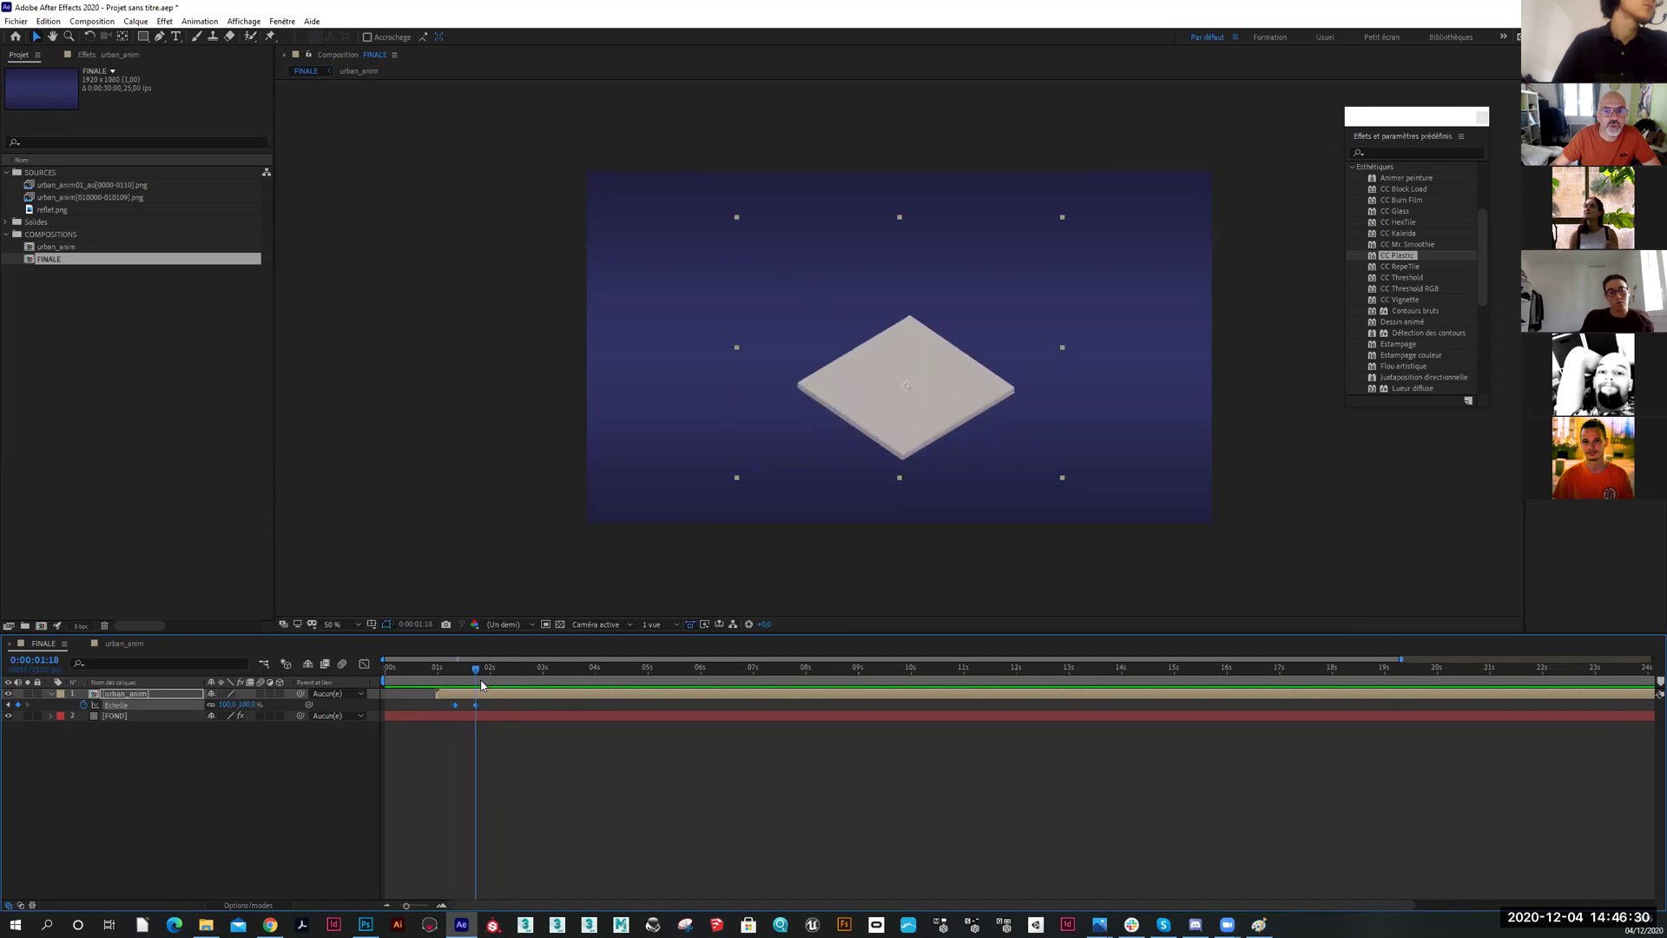
{"action": "left_click_drag", "start_coordinate": [552, 687], "coordinate": [385, 669]}
{"action": "left_click", "coordinate": [450, 756]}
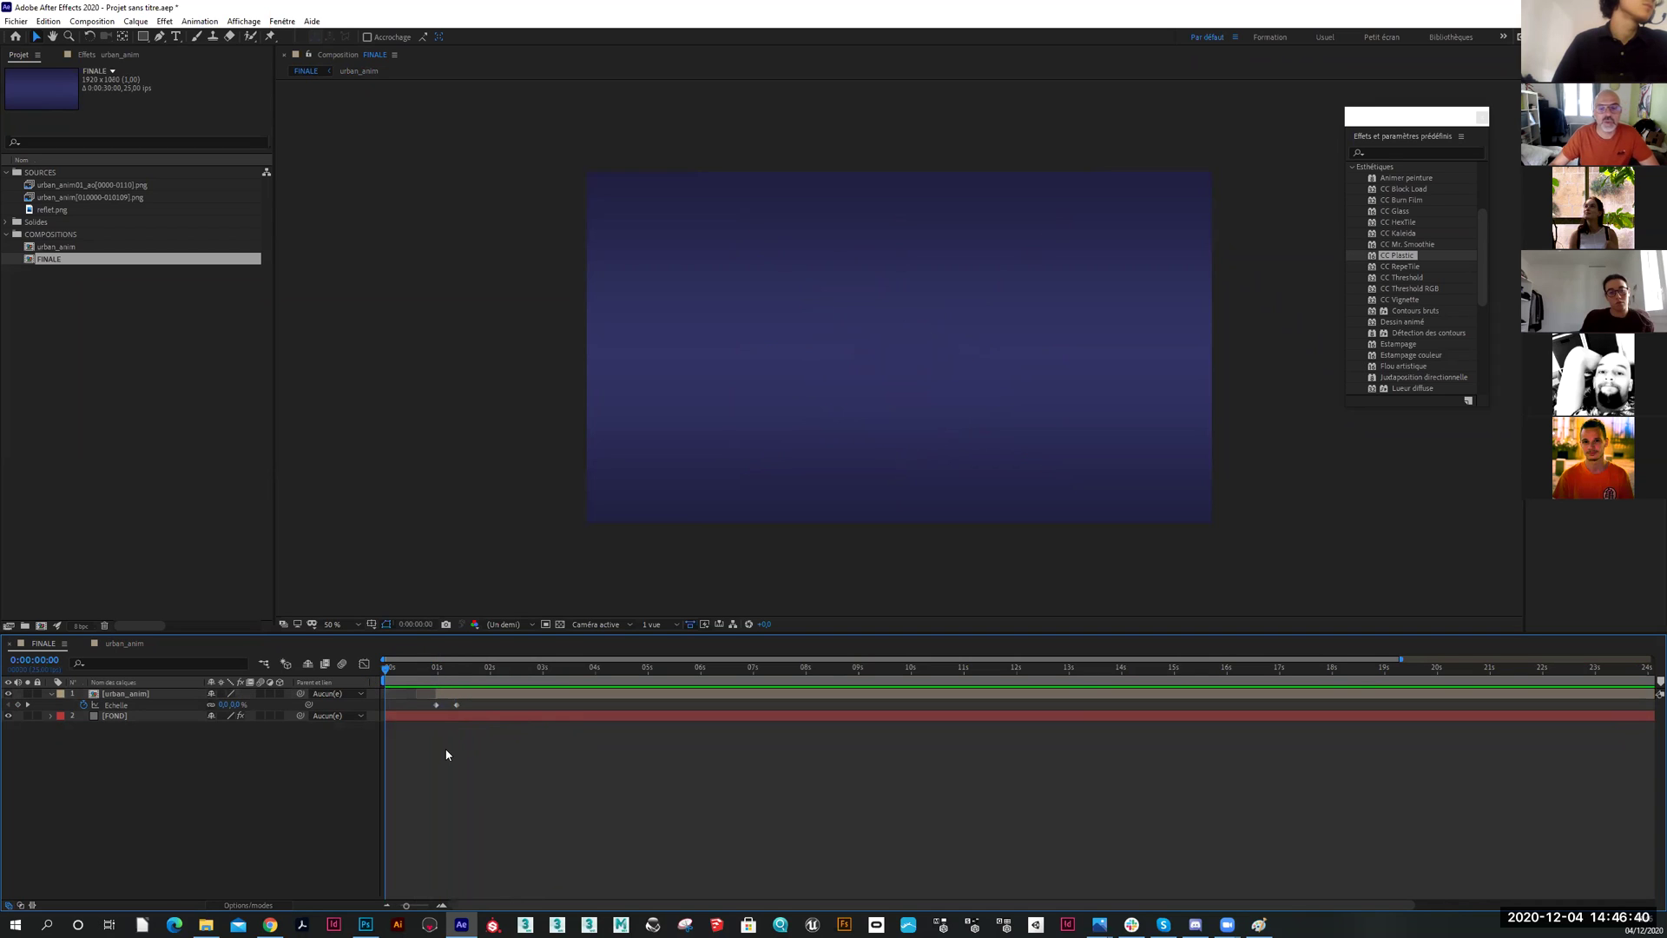
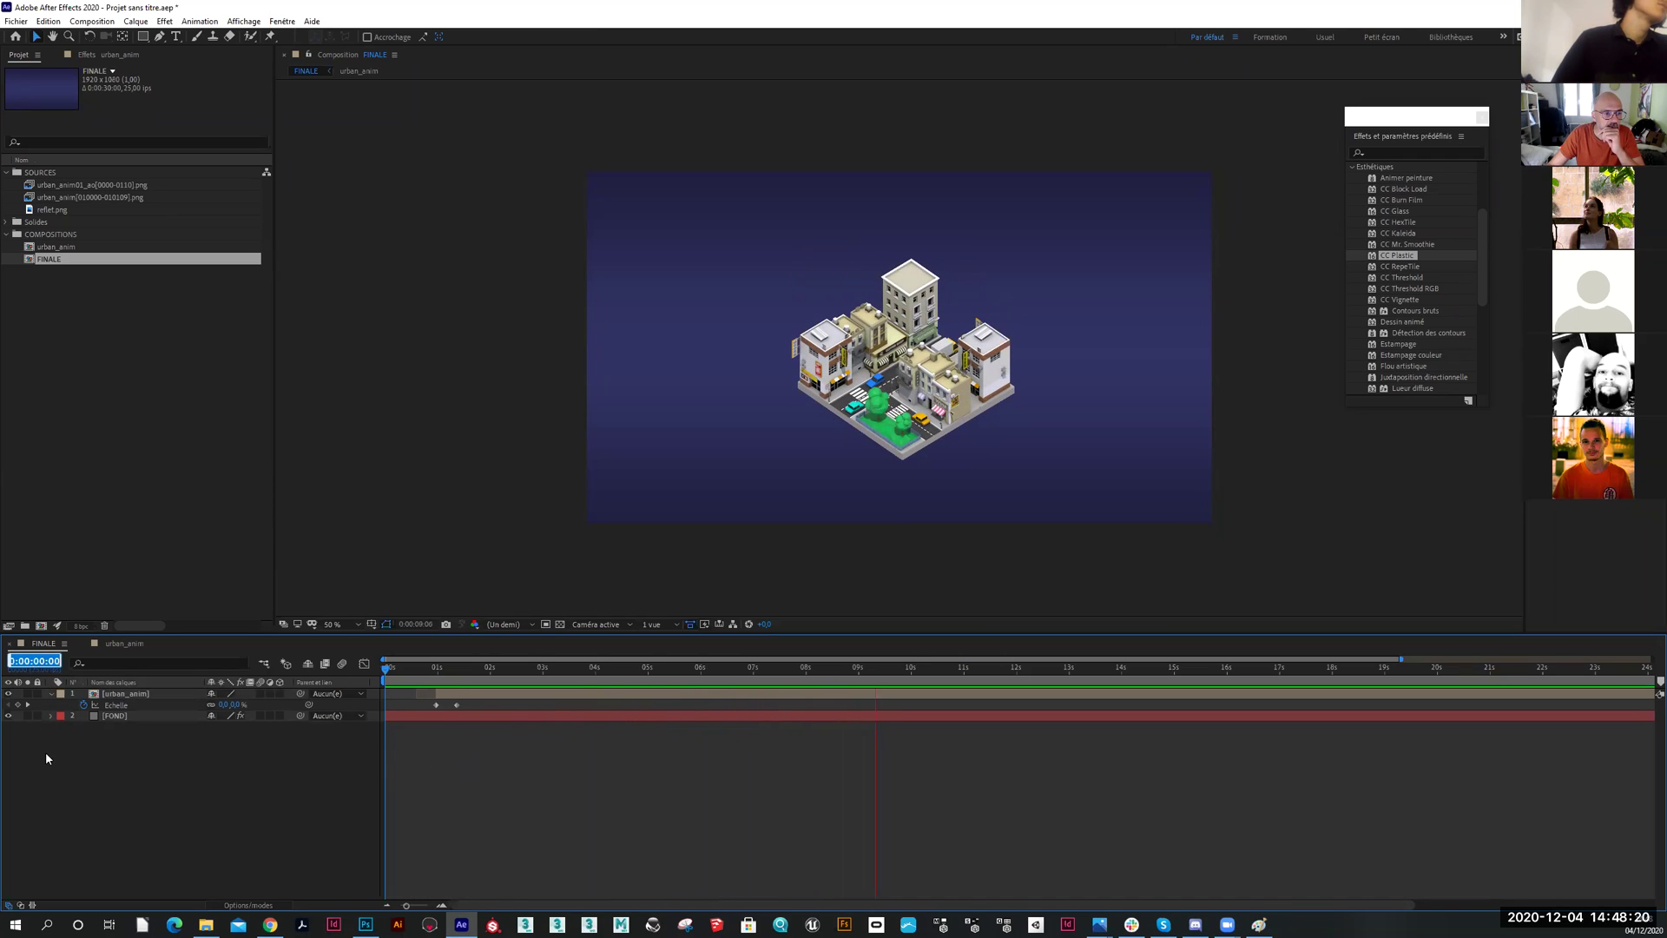
Stop the playback and scrub through FINALE, leaving the current time at 0:00:04:10
{"action": "left_click", "coordinate": [37, 673]}
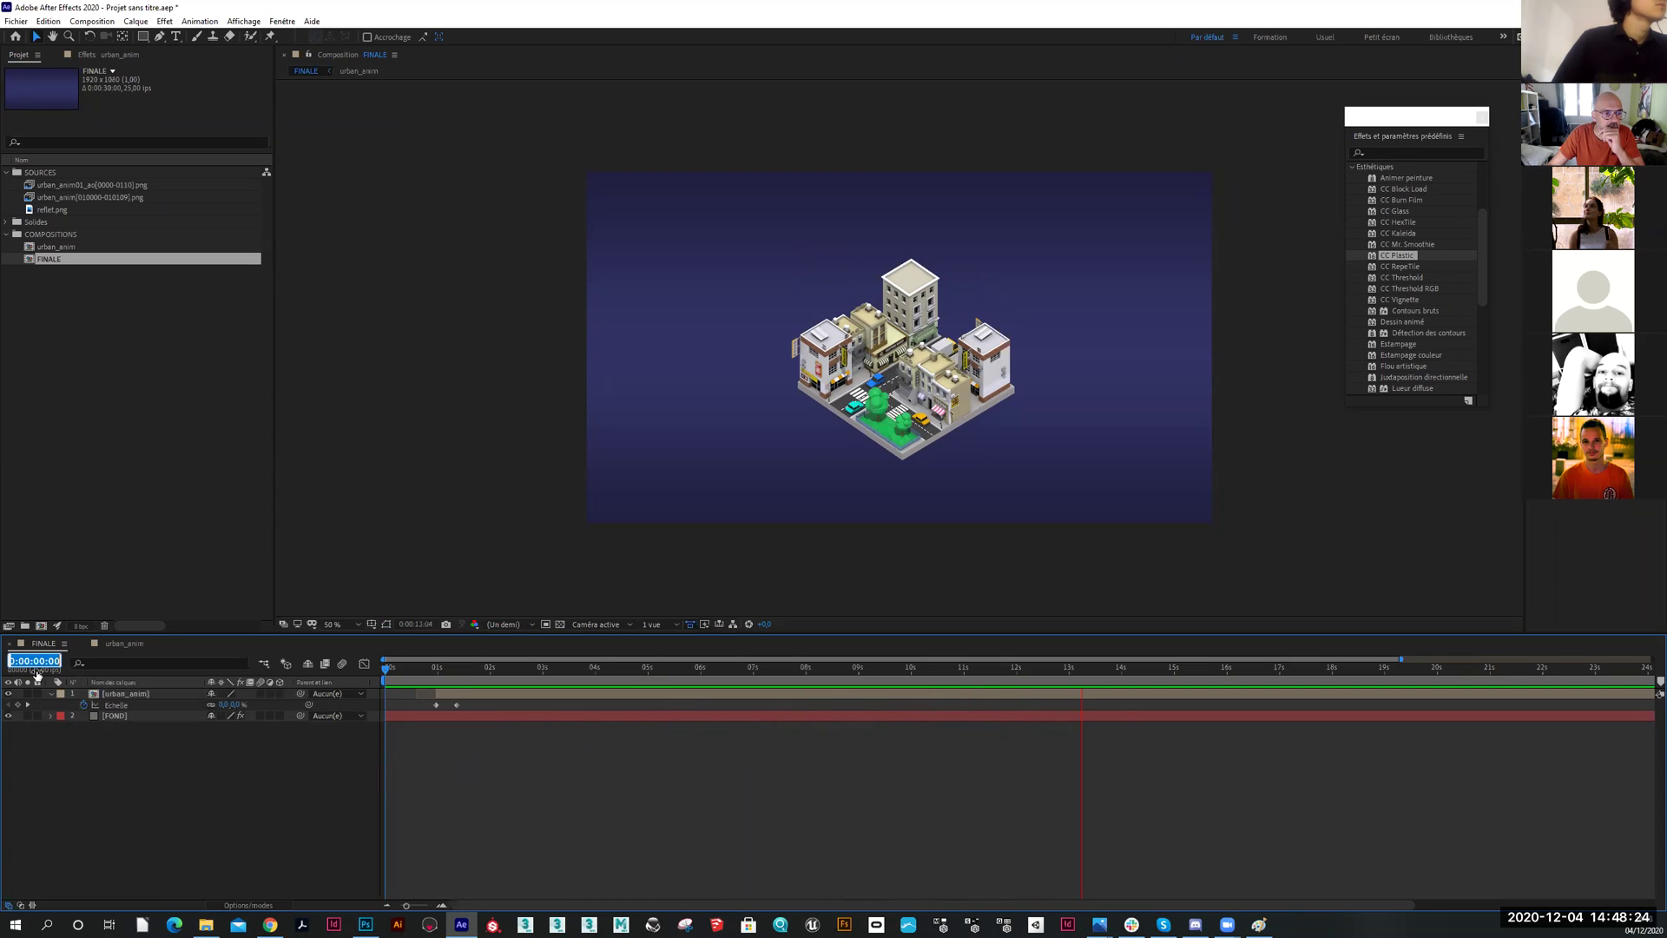
{"action": "key", "text": "Return"}
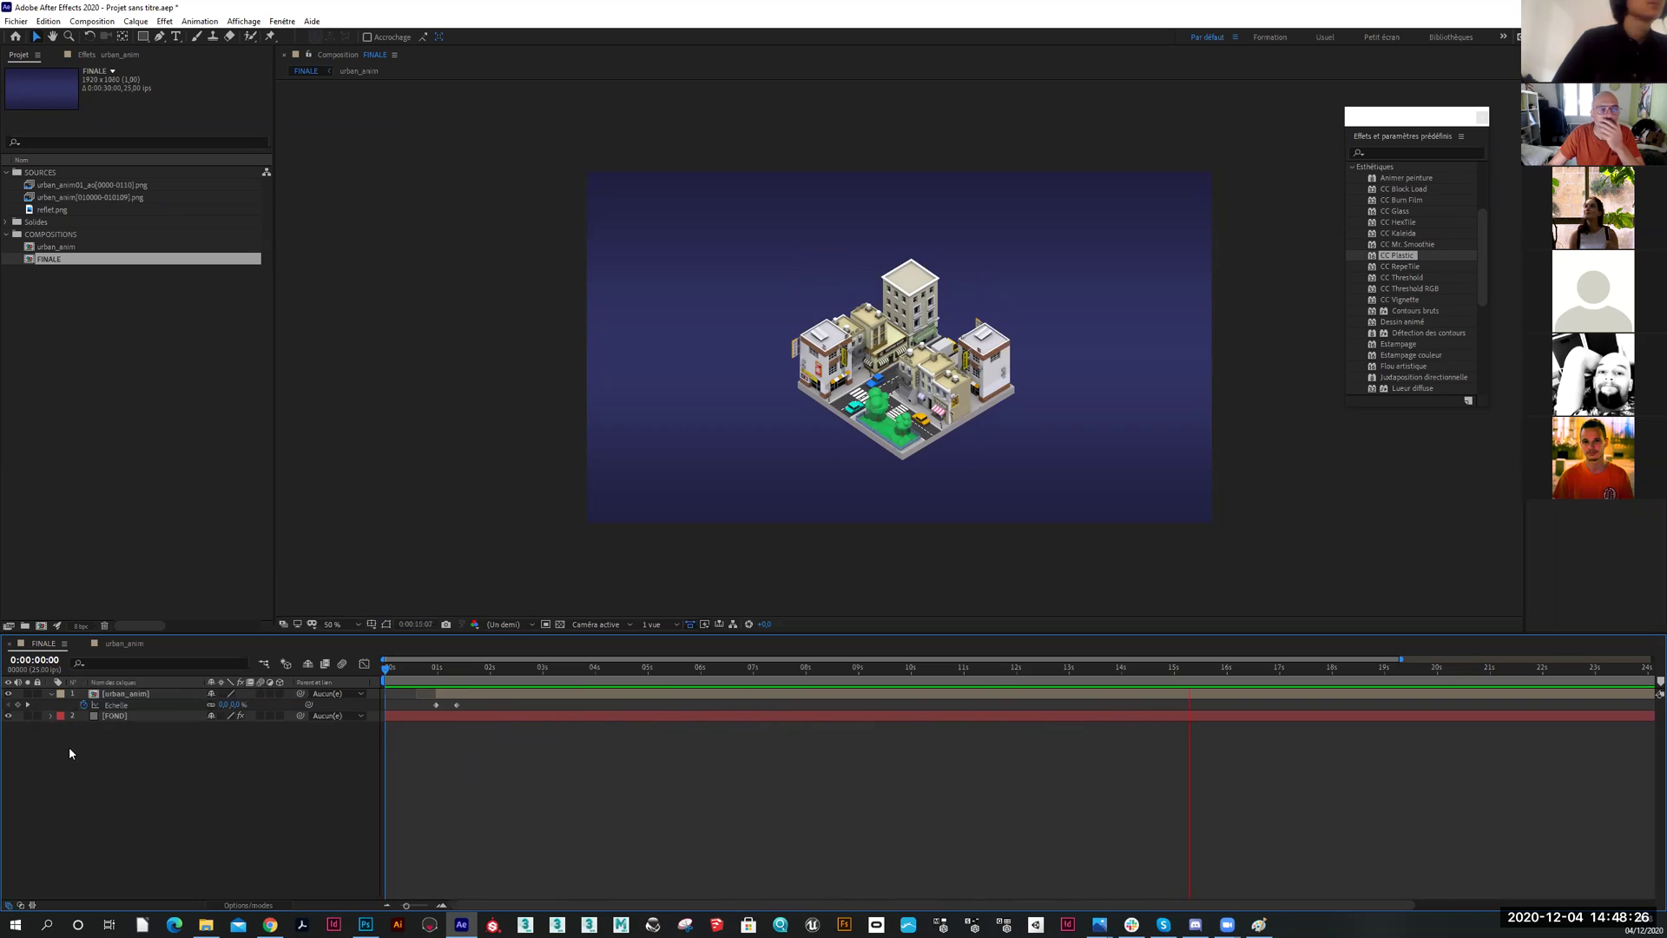
{"action": "left_click_drag", "start_coordinate": [419, 670], "coordinate": [1001, 674]}
{"action": "left_click", "coordinate": [856, 673]}
{"action": "left_click_drag", "start_coordinate": [851, 673], "coordinate": [617, 673]}
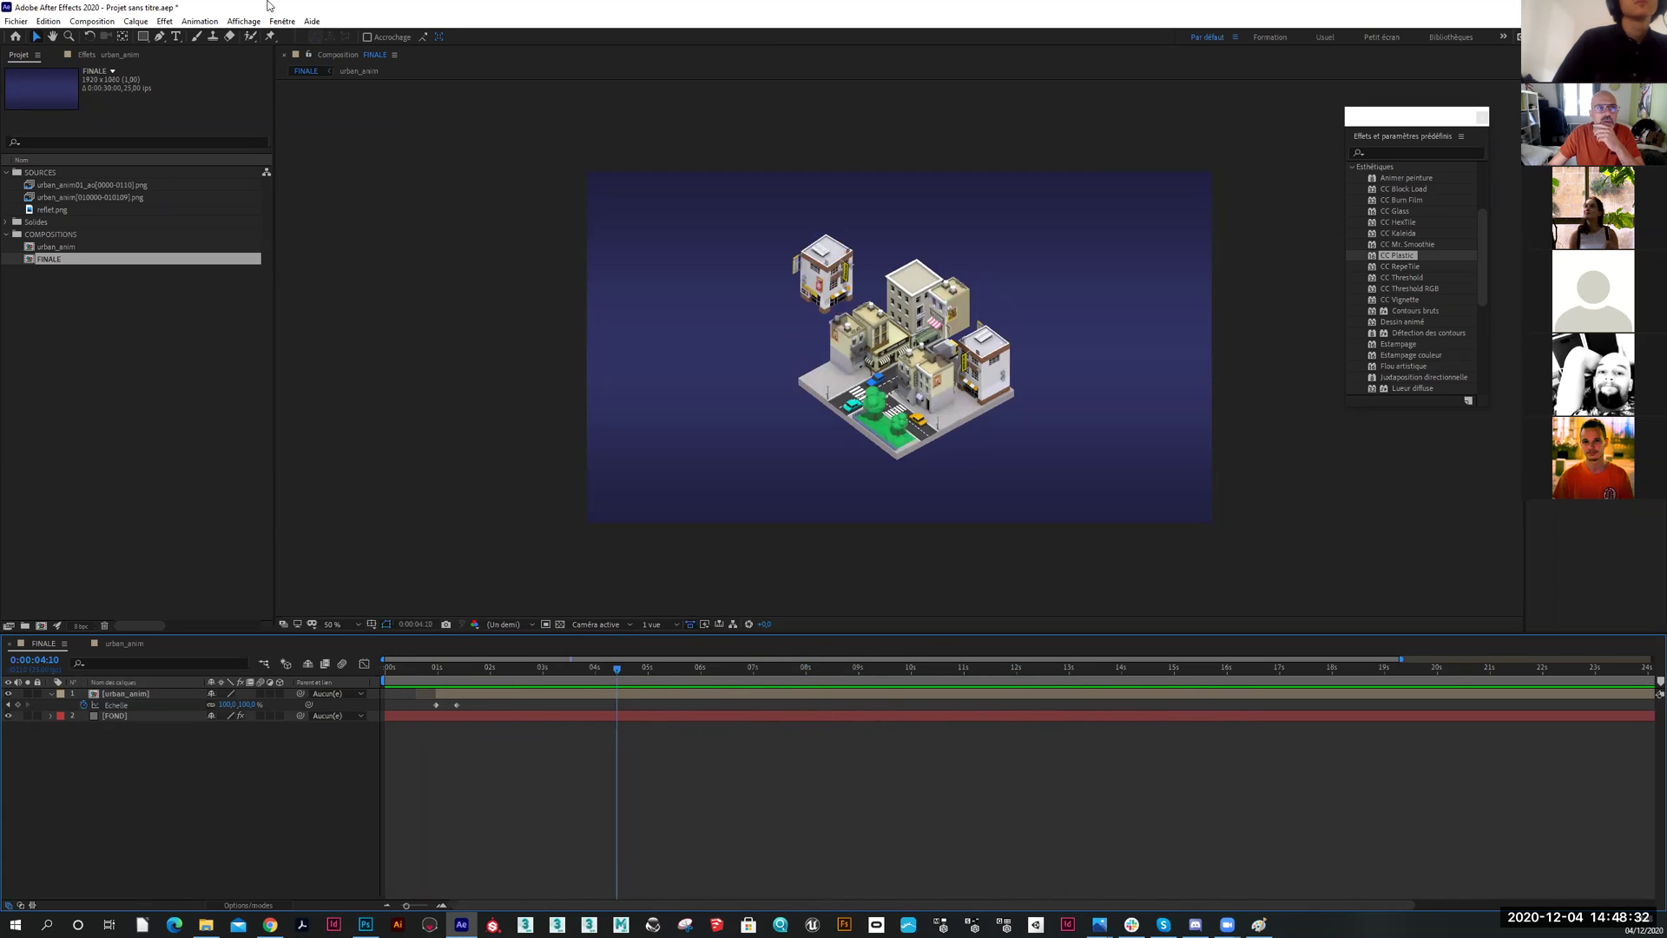
Inspect the basic, advanced and 3D rendering settings of the FINALE composition, and leave them without changes
{"action": "left_click", "coordinate": [92, 21]}
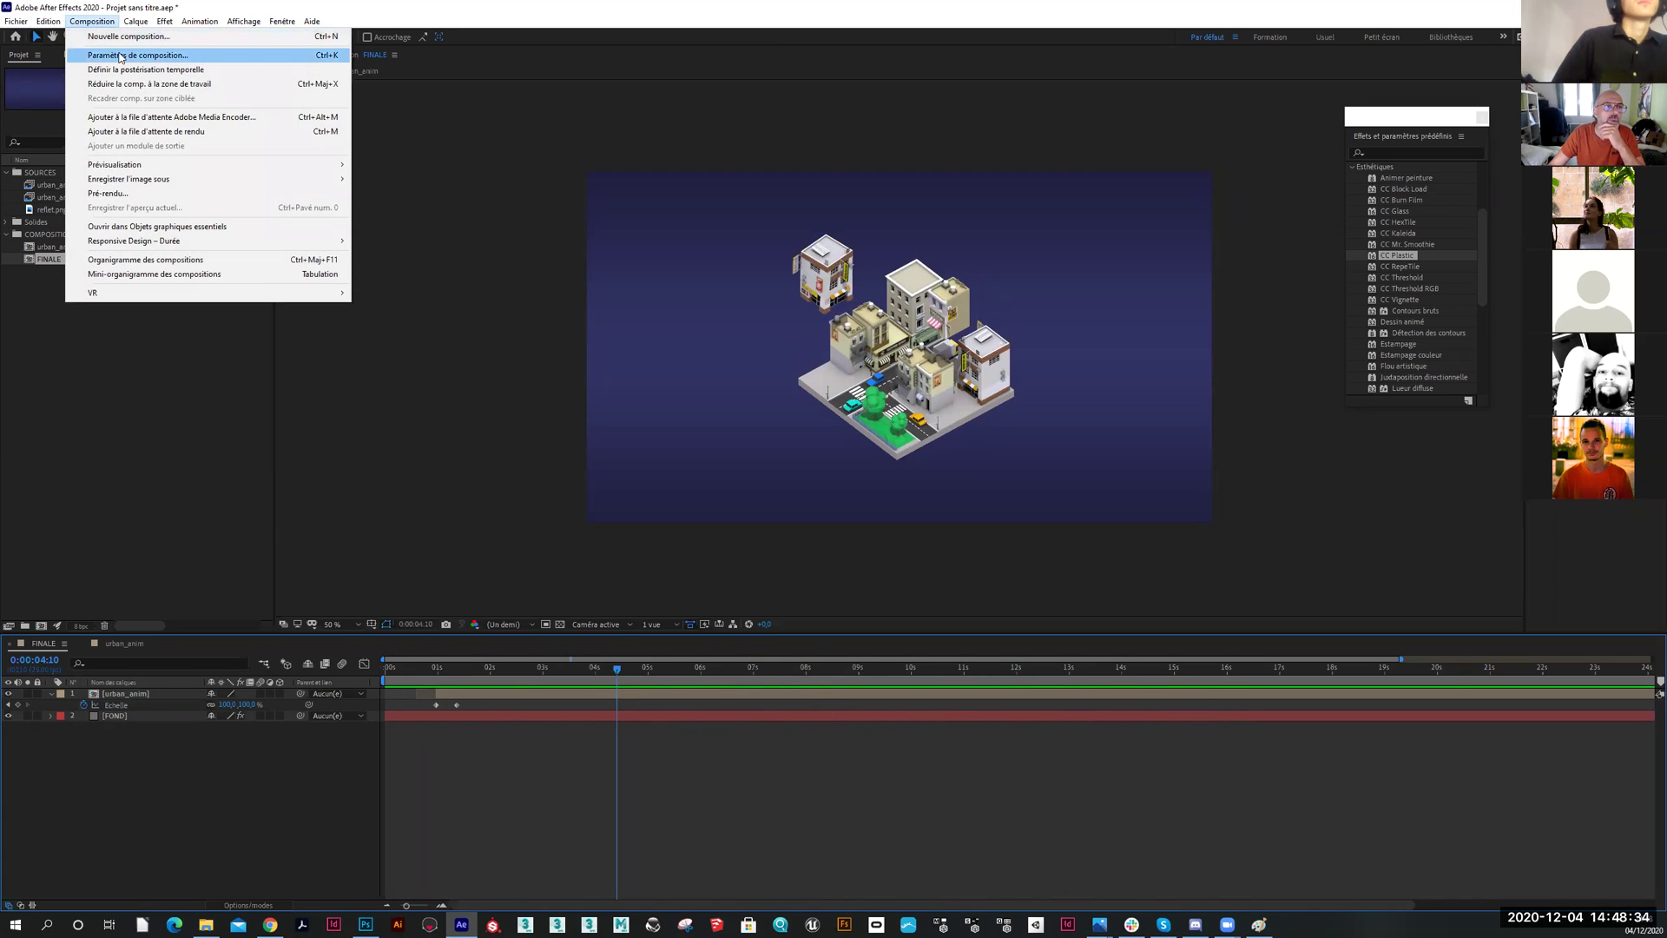
{"action": "left_click", "coordinate": [130, 54]}
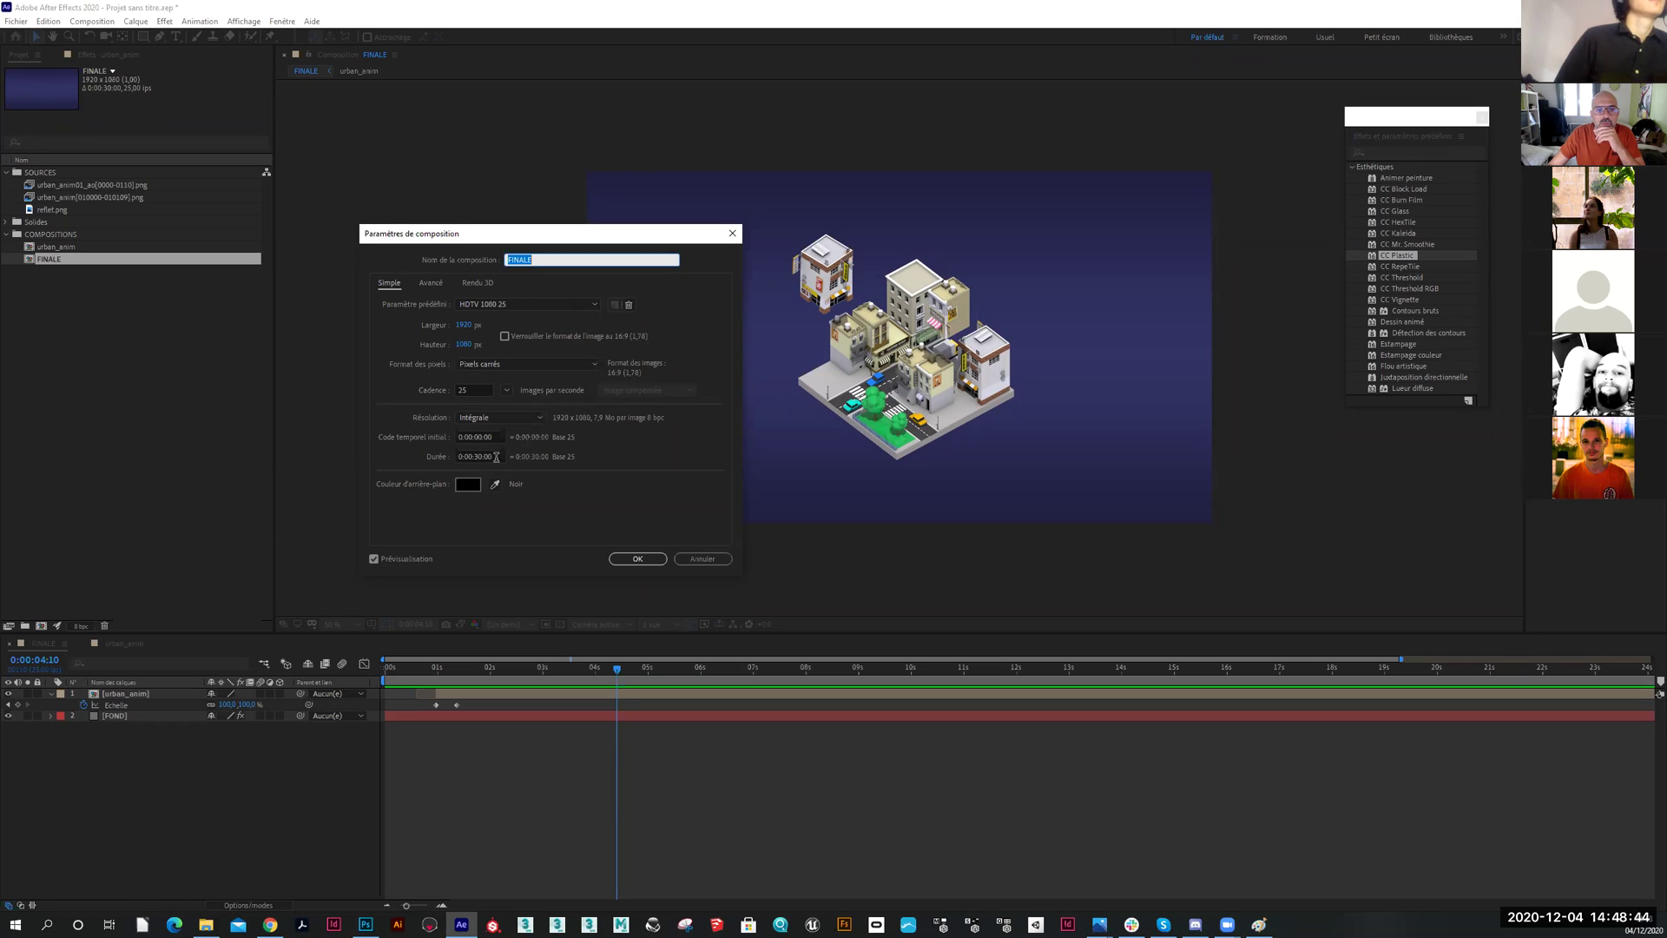
{"action": "left_click", "coordinate": [432, 285]}
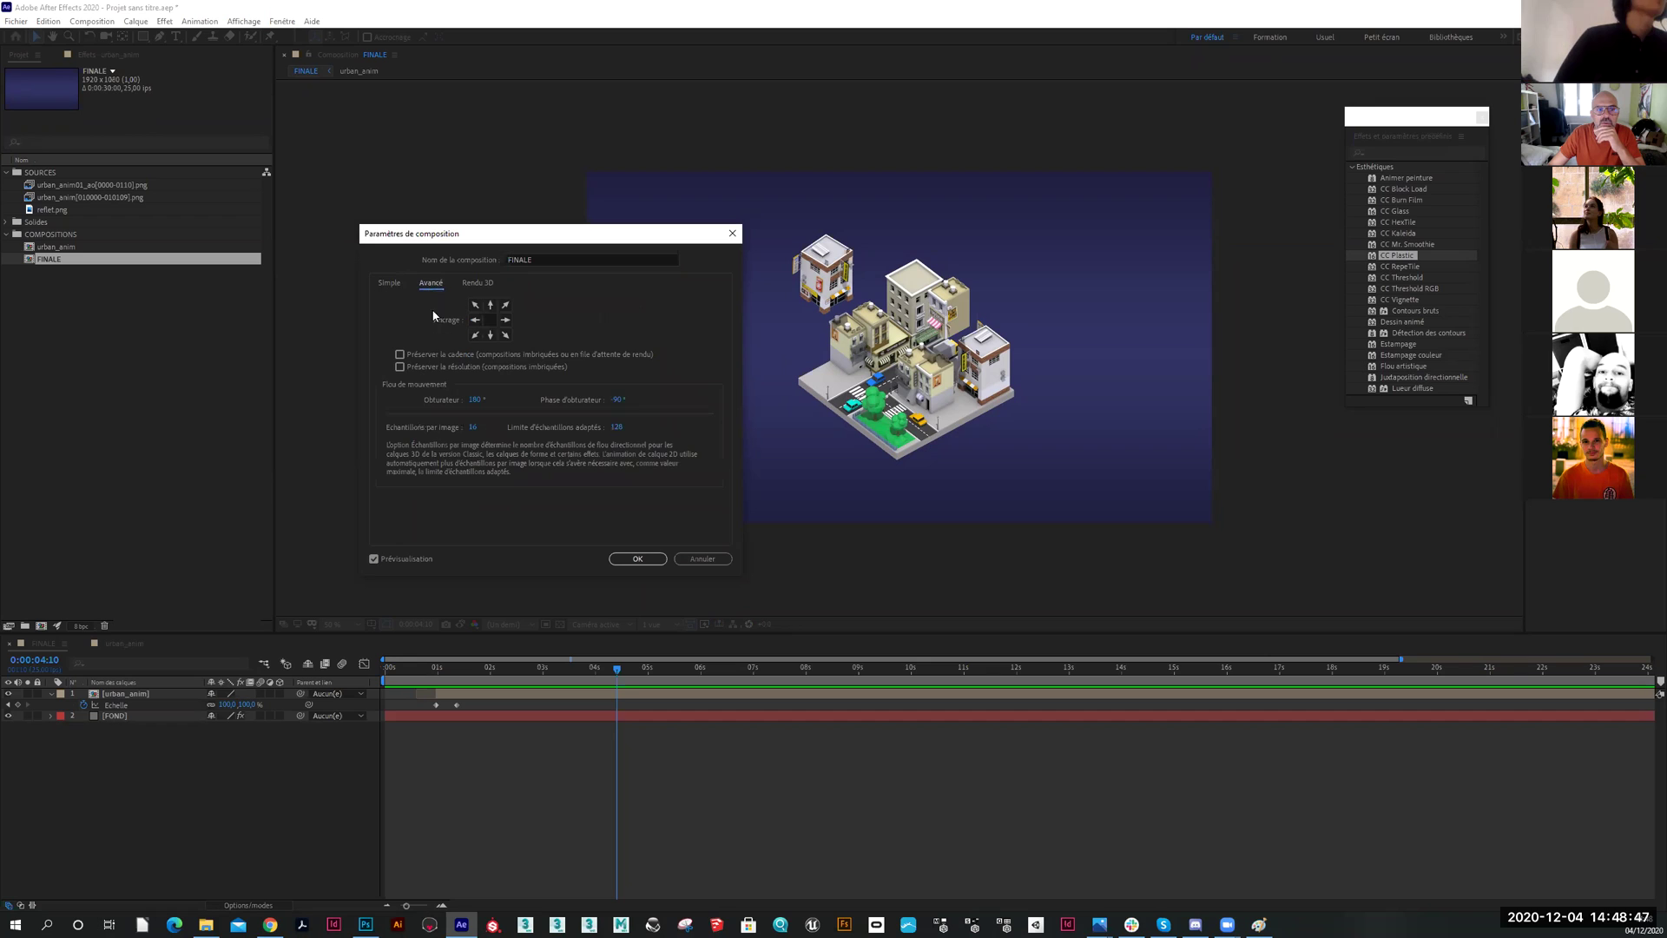
{"action": "left_click", "coordinate": [483, 284]}
{"action": "left_click", "coordinate": [702, 558]}
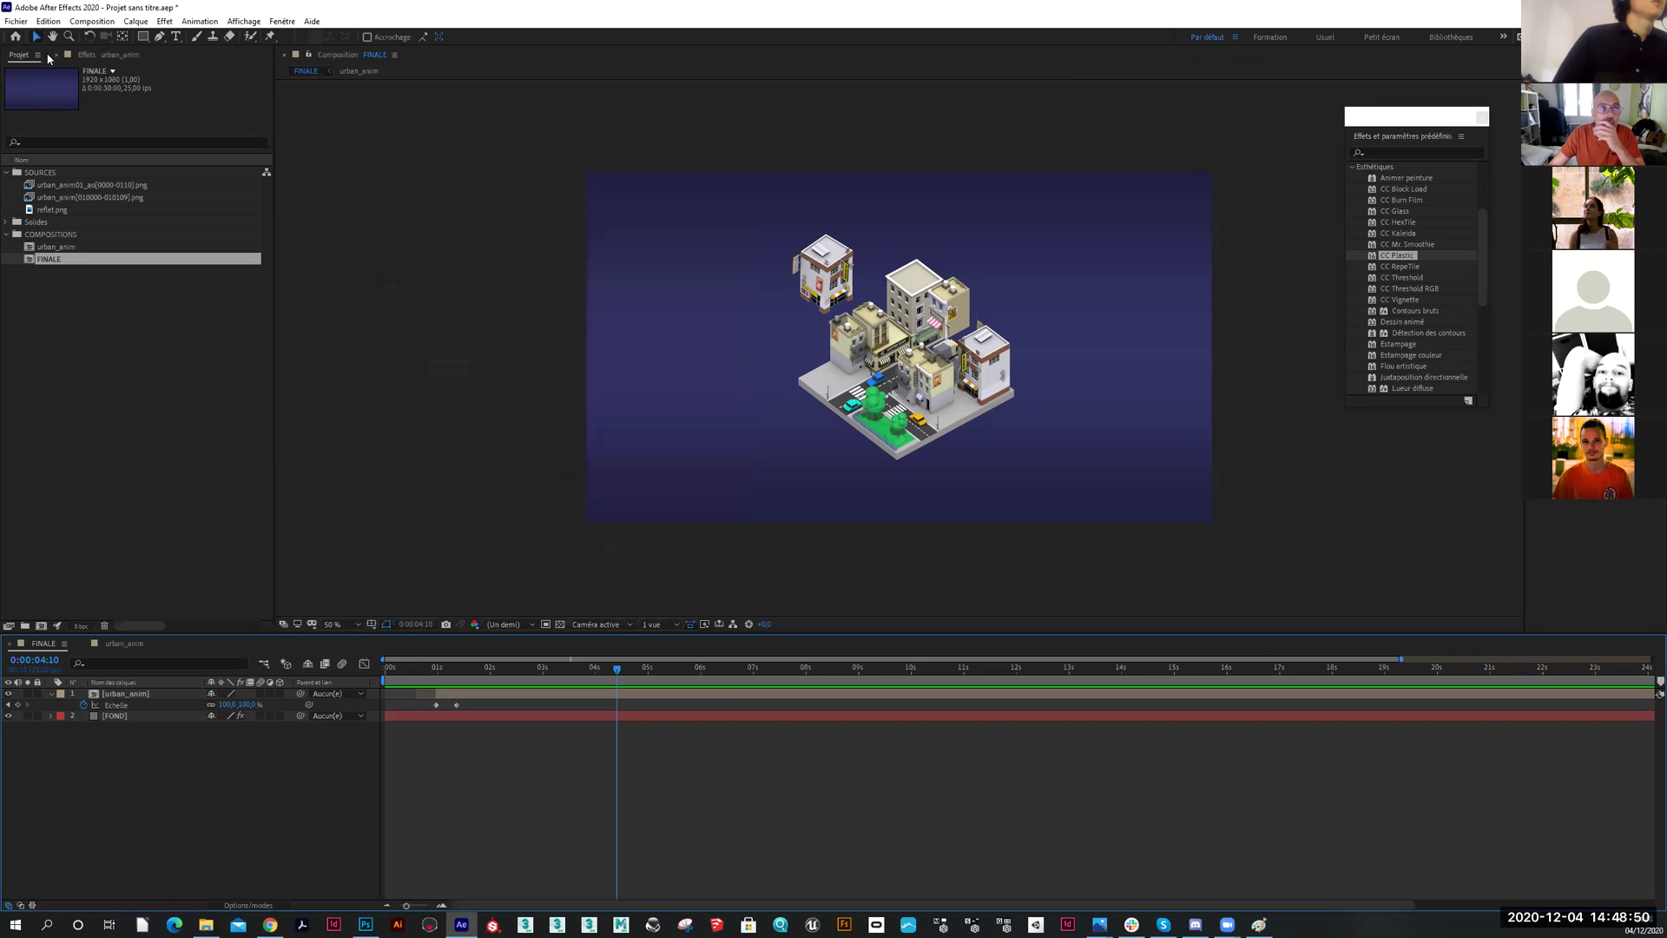
Look for a time display setting in the display preferences and the FINALE timeline options
{"action": "left_click", "coordinate": [91, 21]}
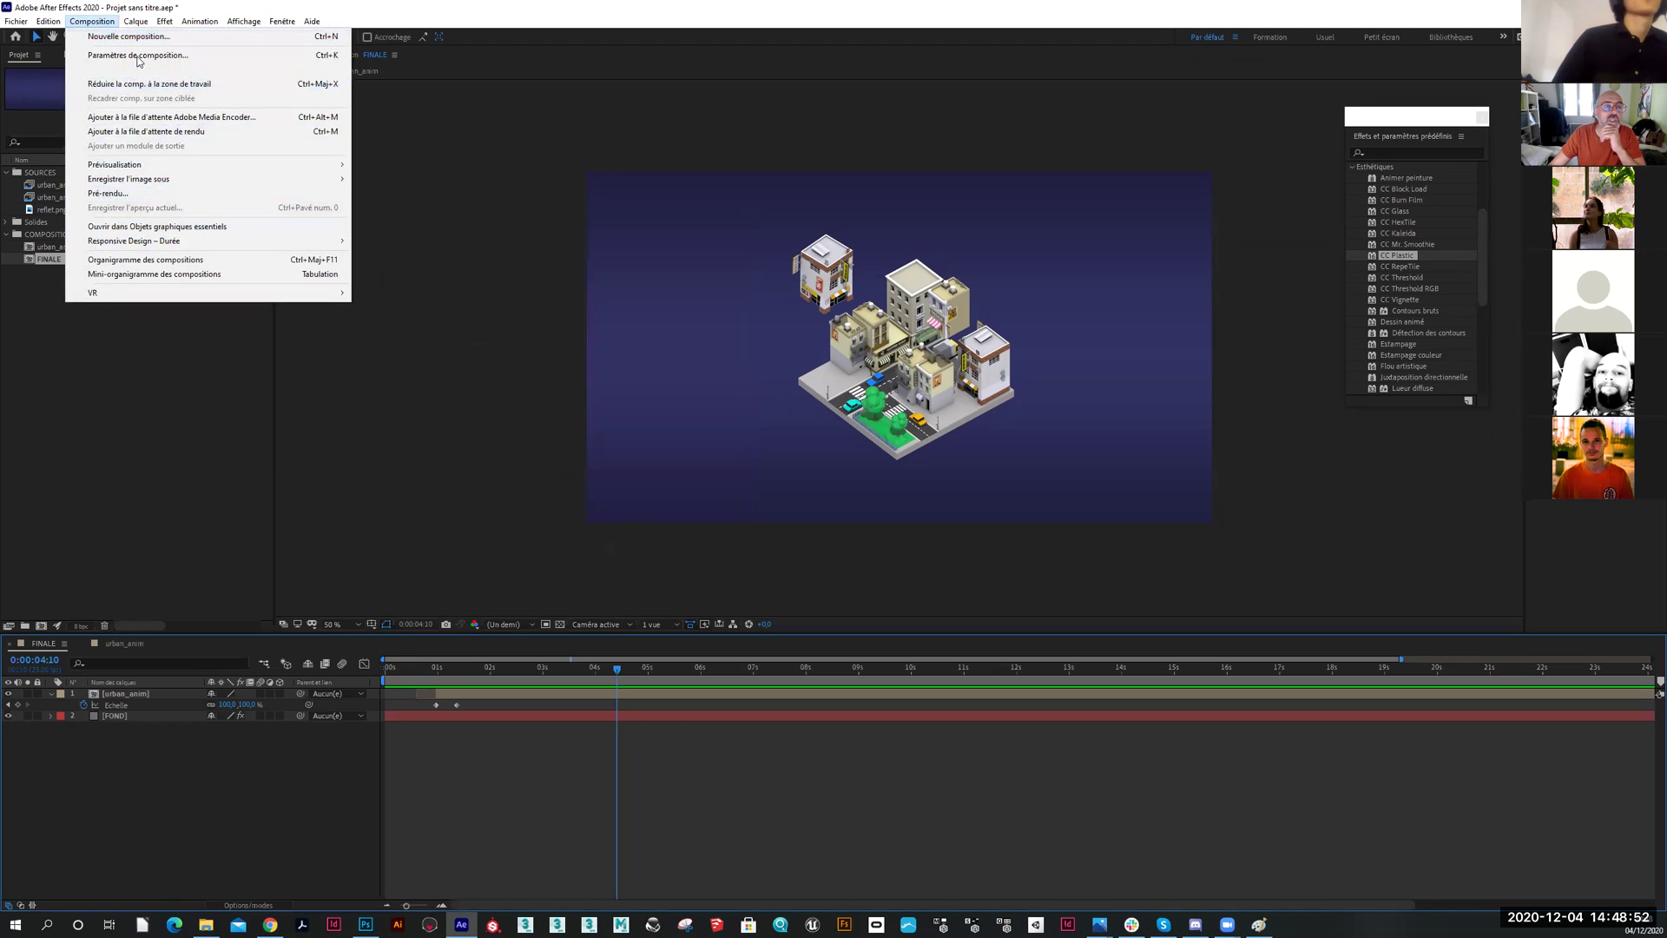
{"action": "mouse_move", "coordinate": [47, 13]}
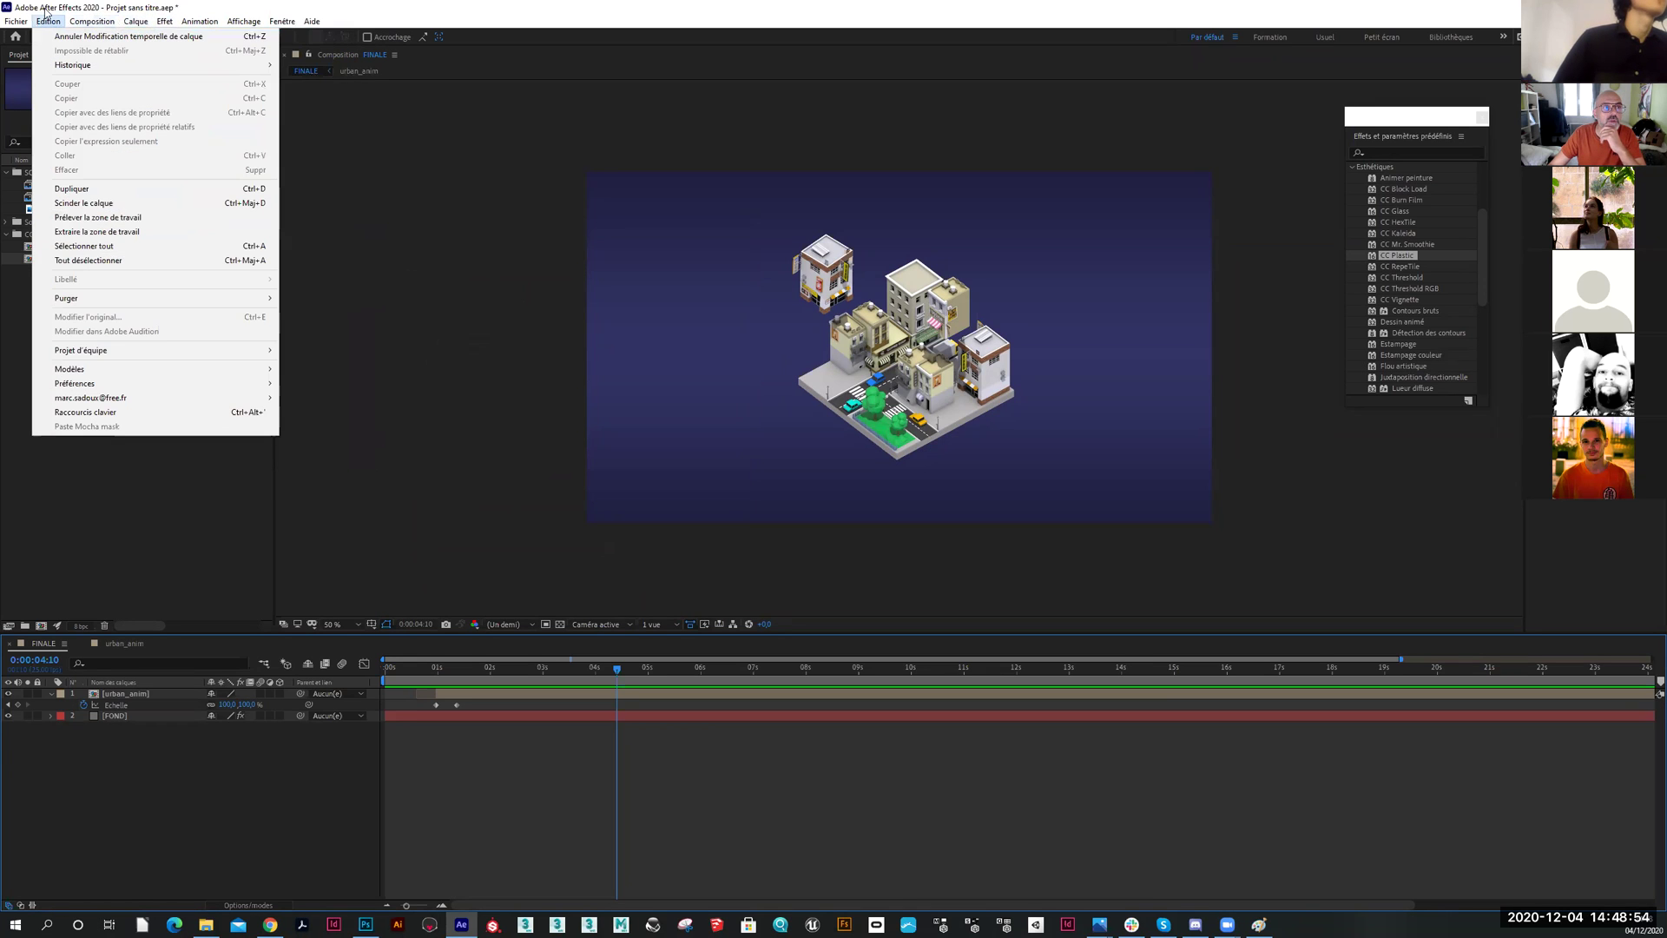
{"action": "mouse_move", "coordinate": [250, 385]}
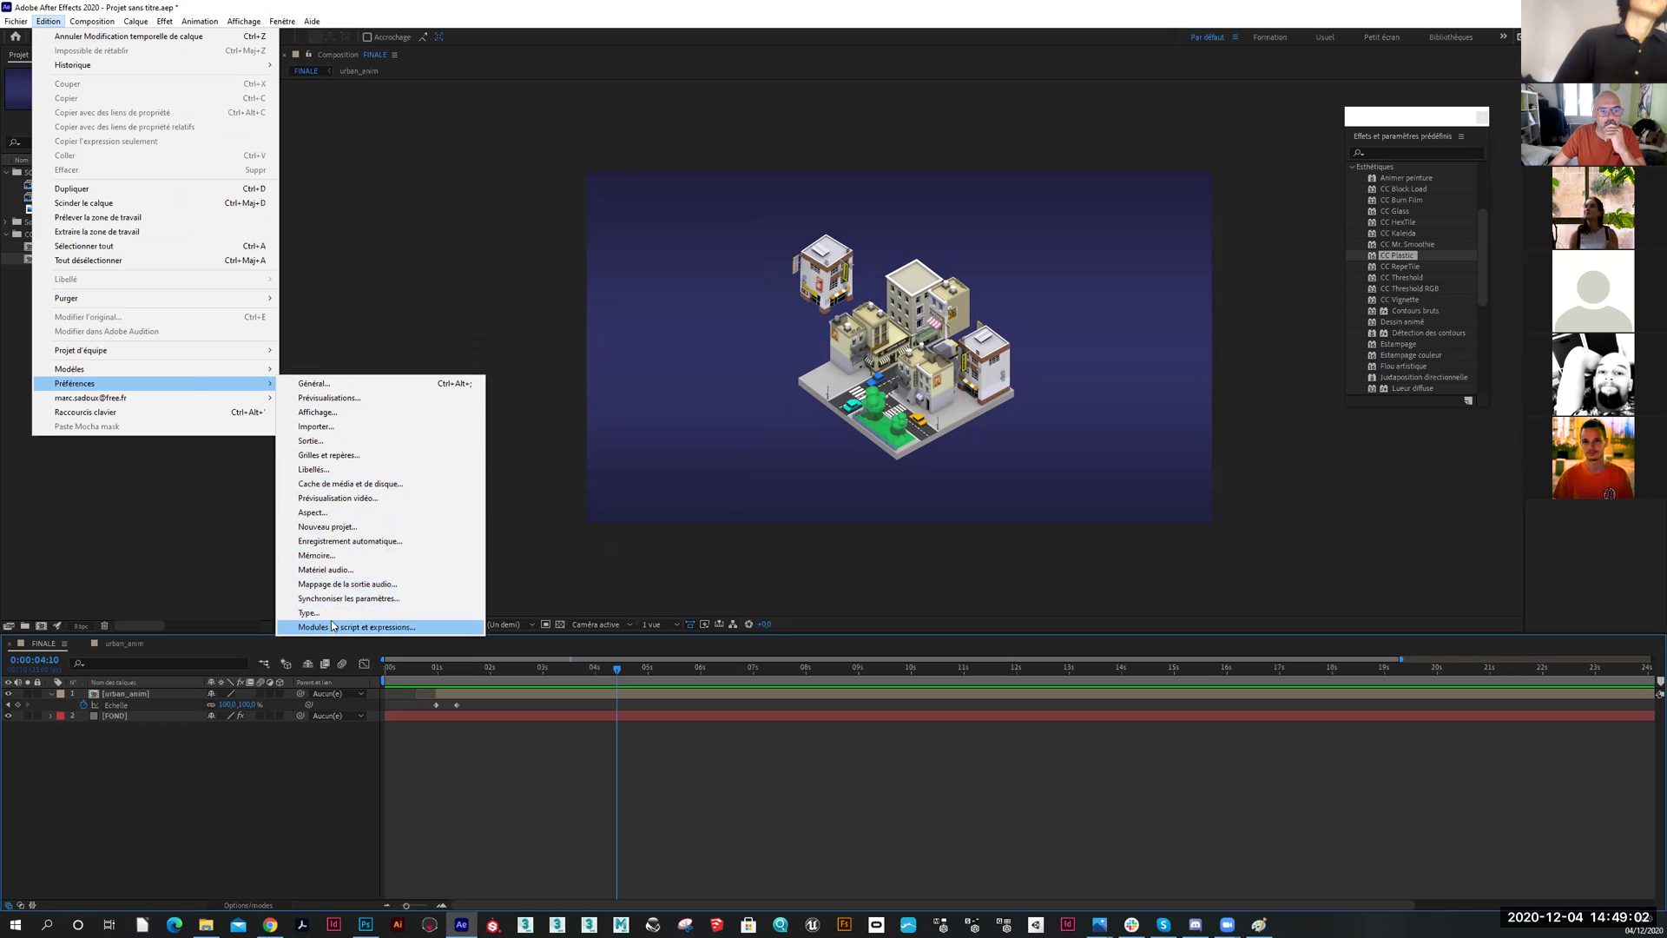
{"action": "left_click", "coordinate": [396, 397]}
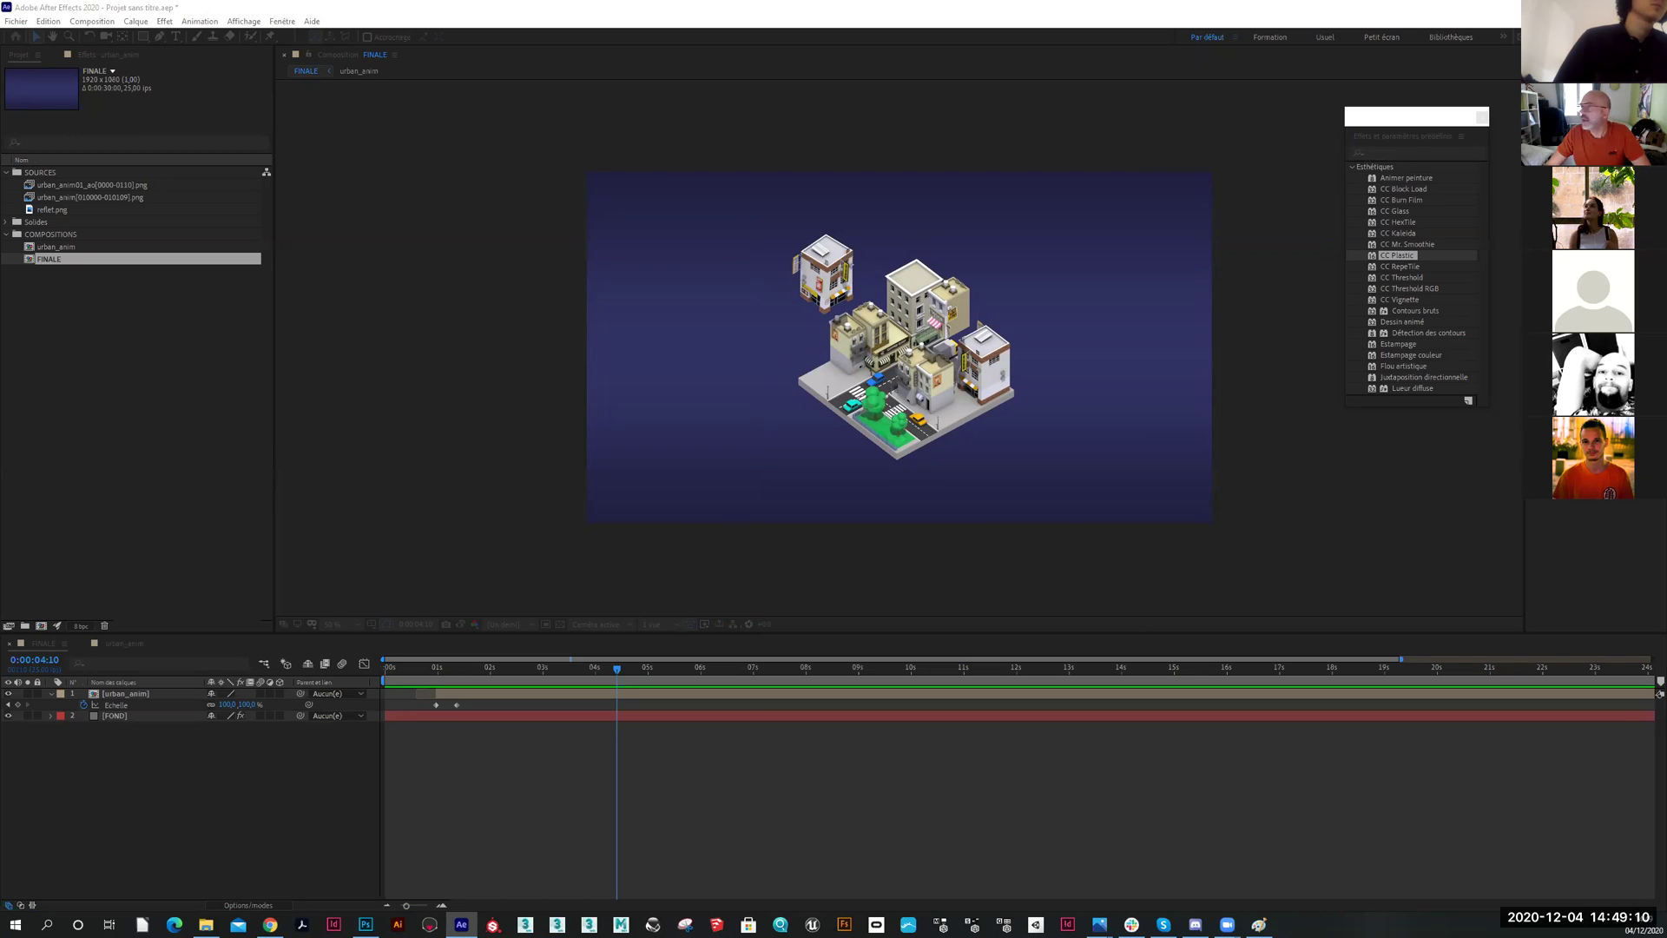
{"action": "left_click", "coordinate": [469, 291]}
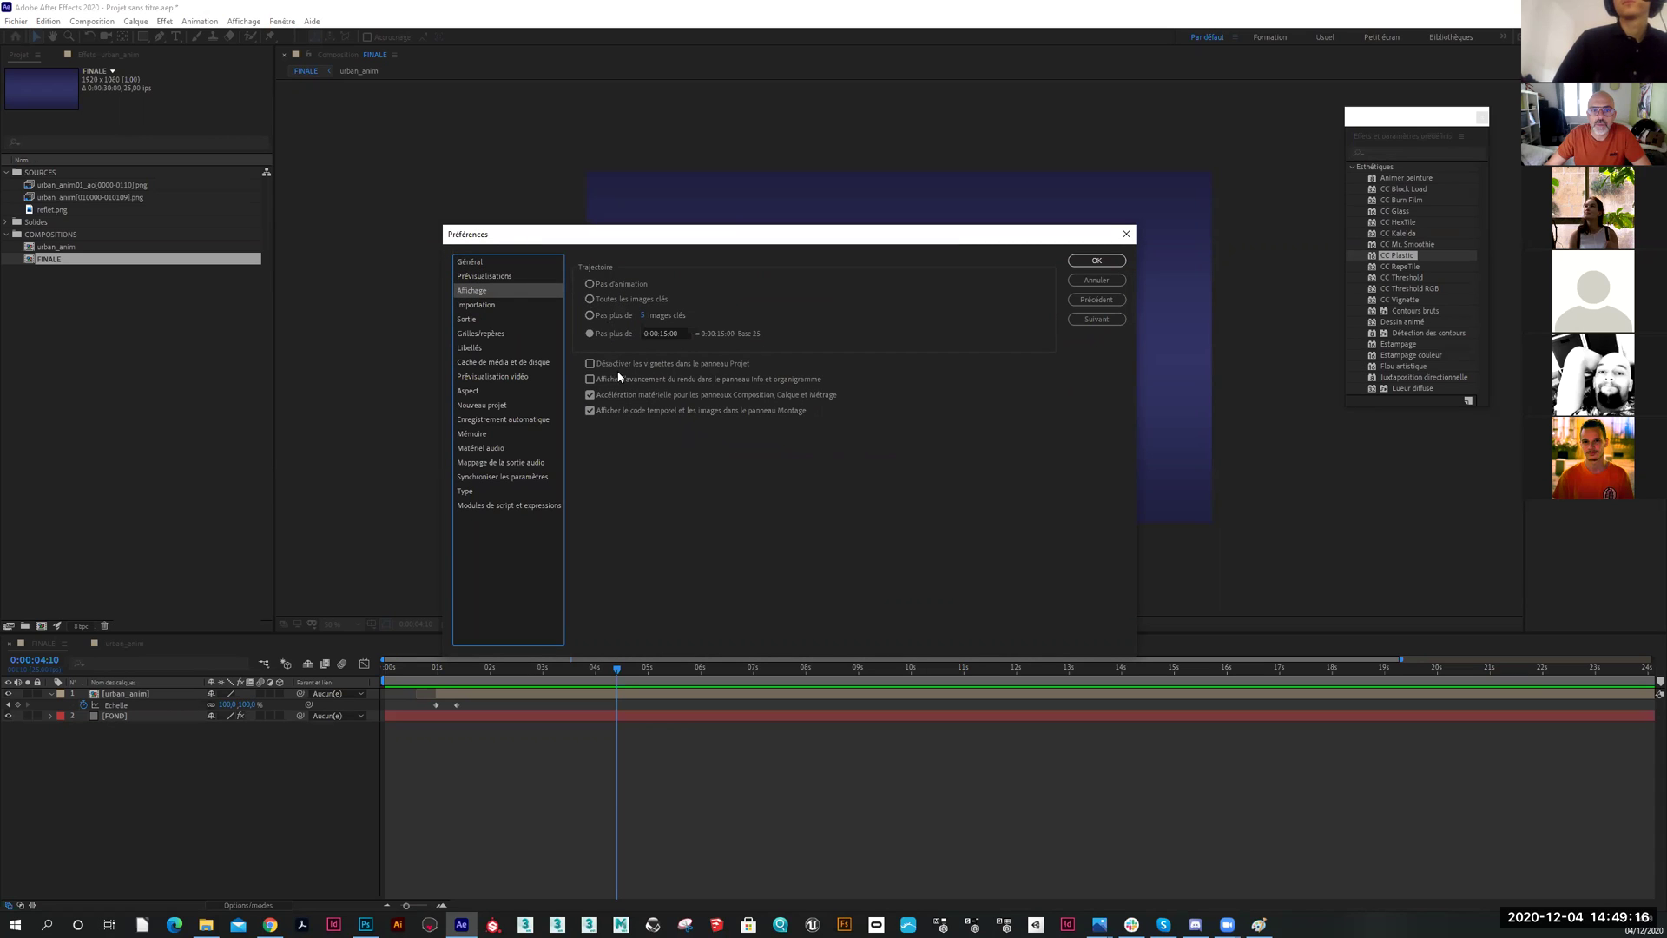
{"action": "left_click", "coordinate": [1097, 260]}
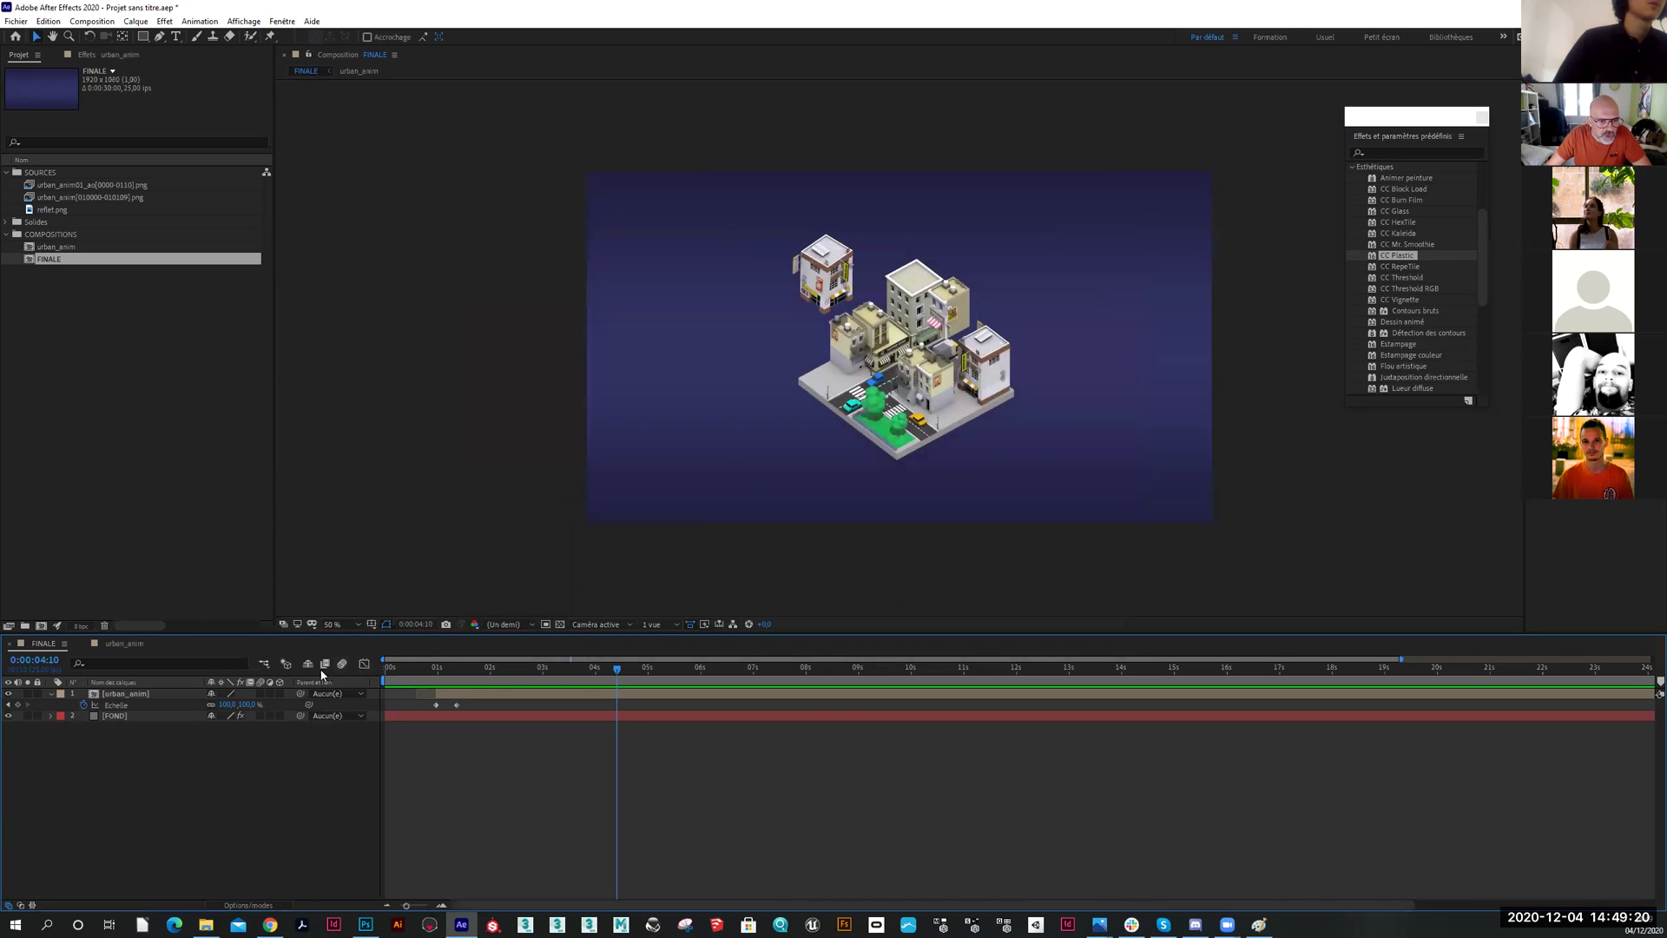
{"action": "left_click", "coordinate": [64, 643]}
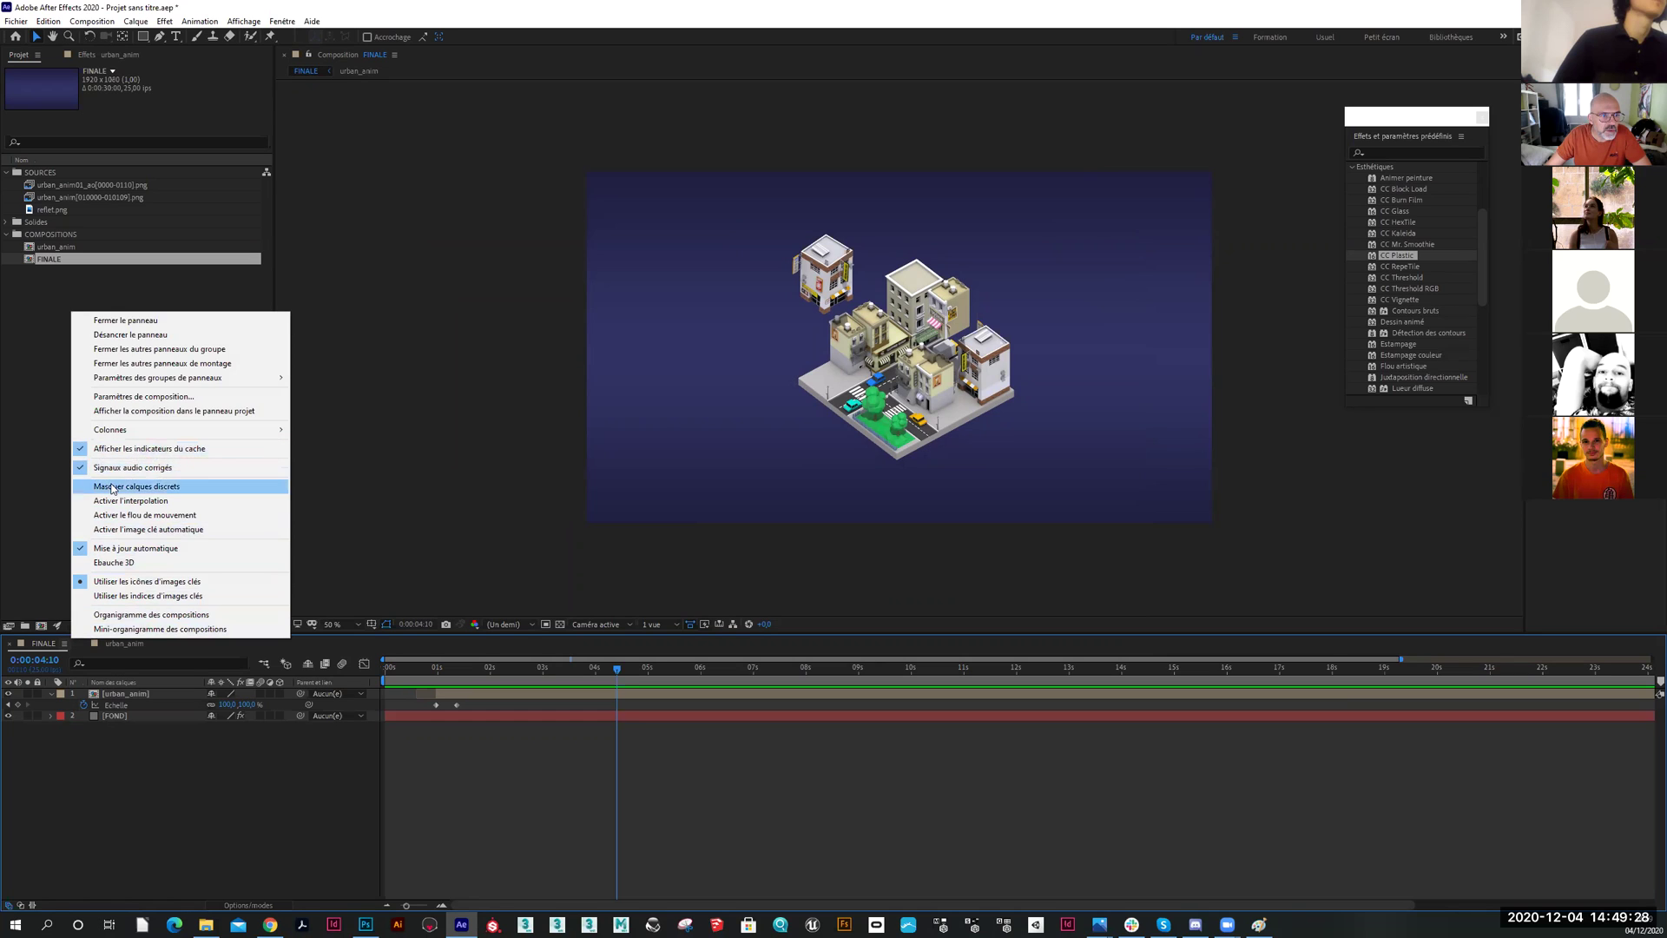
{"action": "mouse_move", "coordinate": [128, 432]}
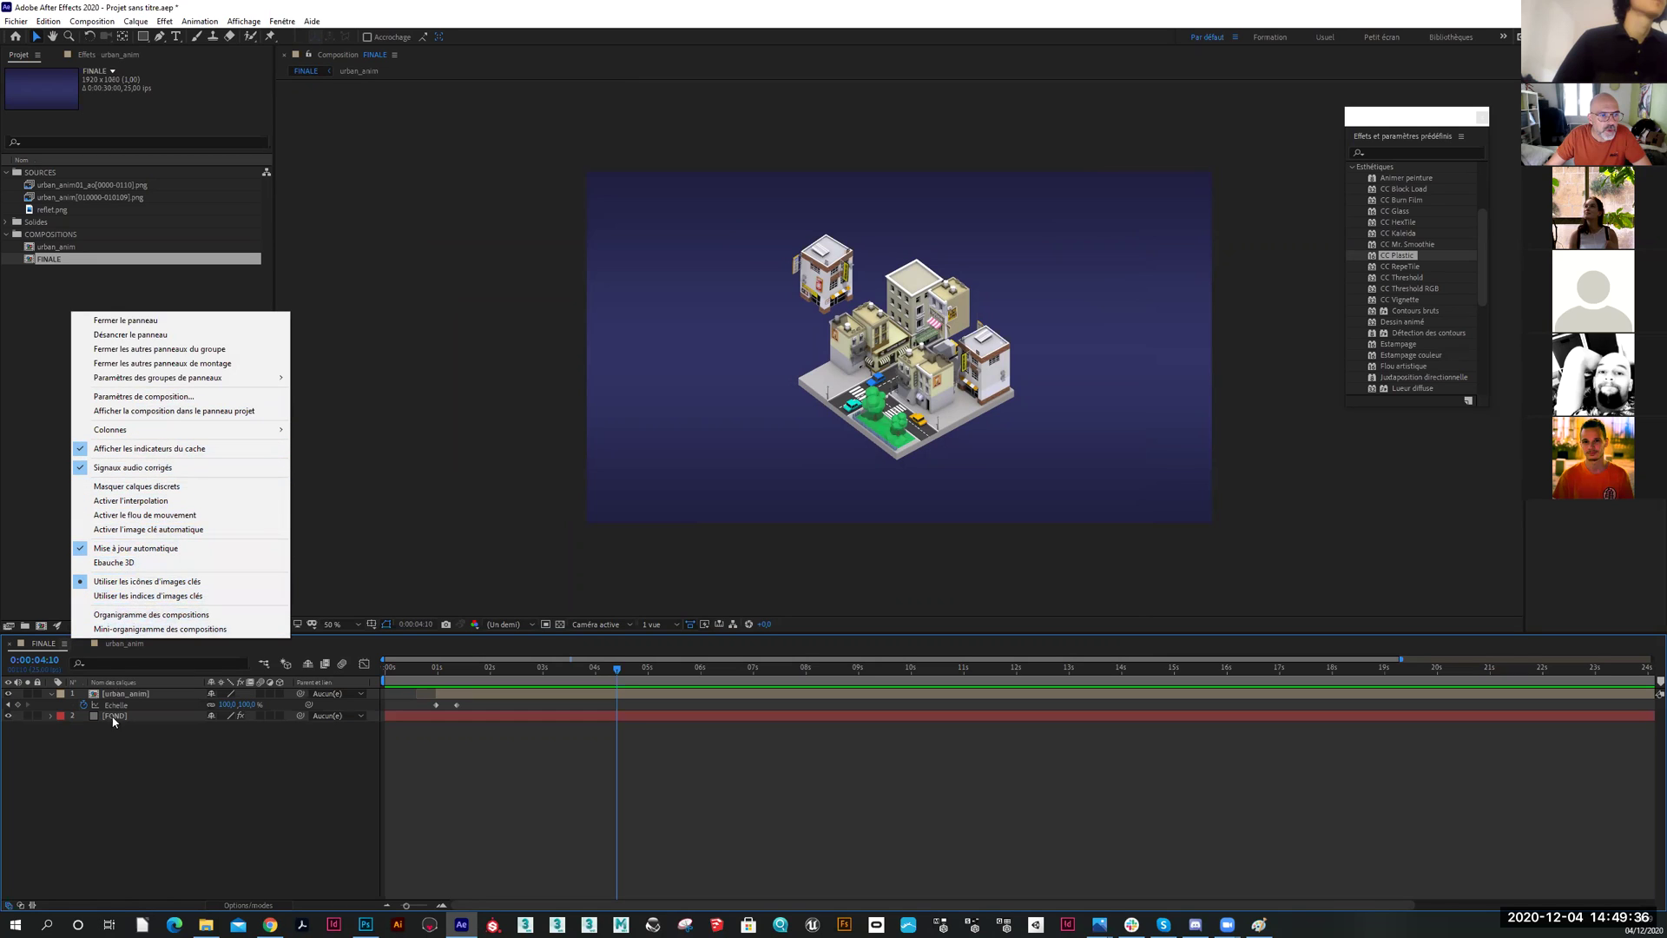
{"action": "left_click", "coordinate": [108, 781]}
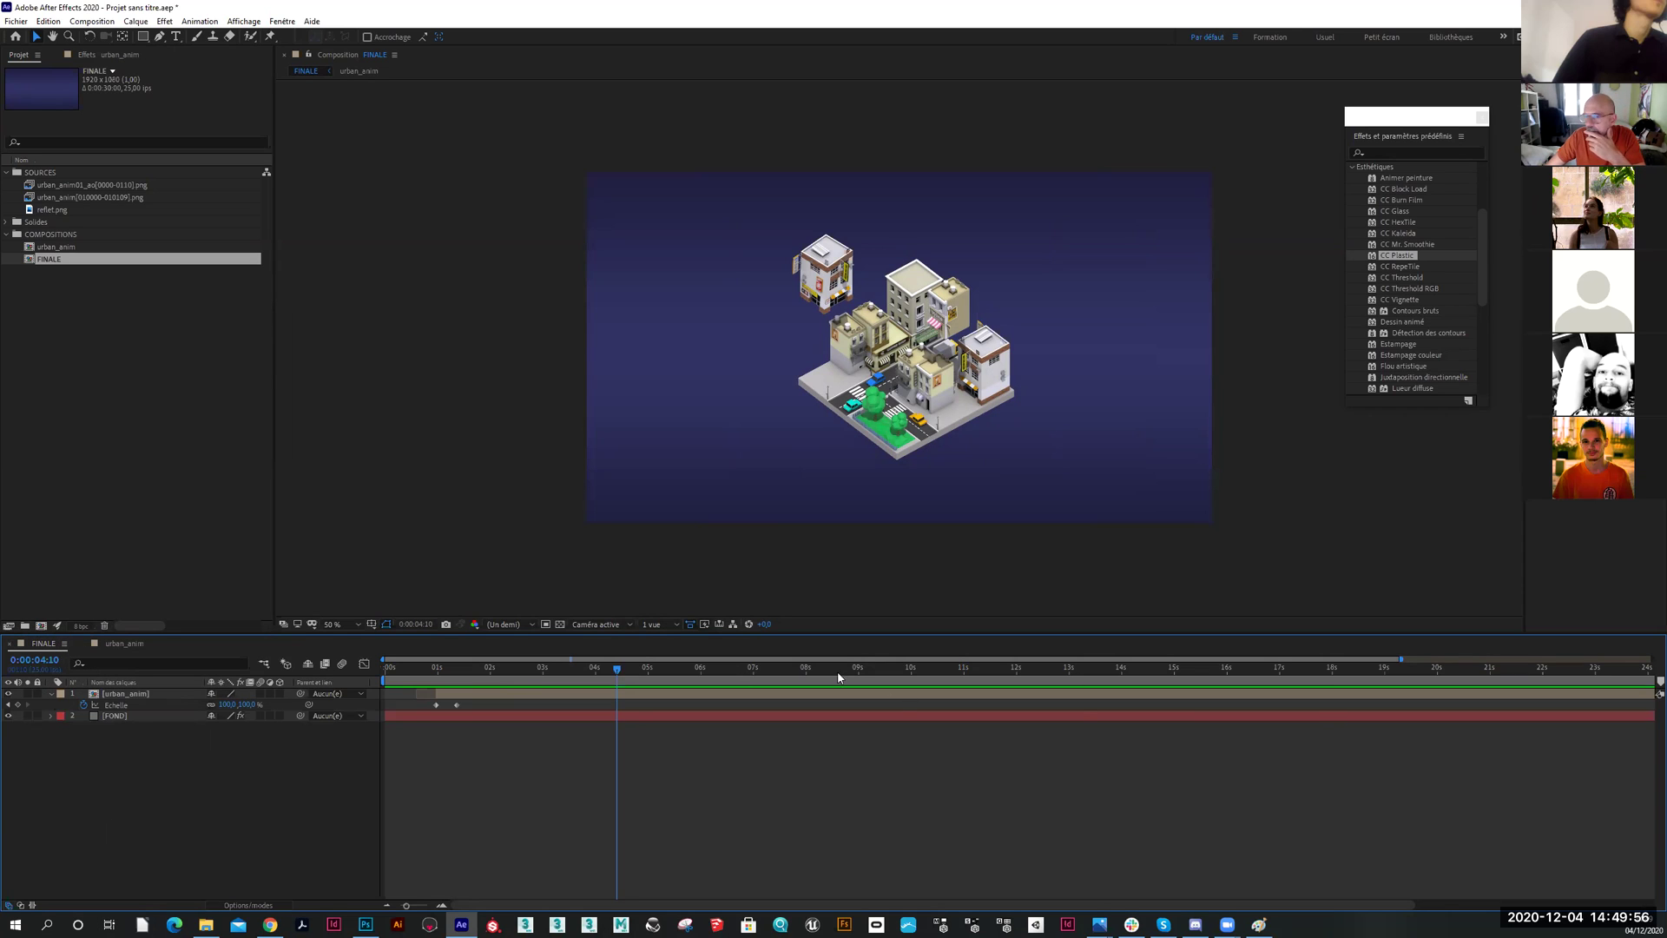
Return to the start of FINALE and toggle the time display between frames and timecode, ending on timecode
{"action": "left_click", "coordinate": [413, 668]}
{"action": "left_click_drag", "start_coordinate": [411, 671], "coordinate": [384, 670]}
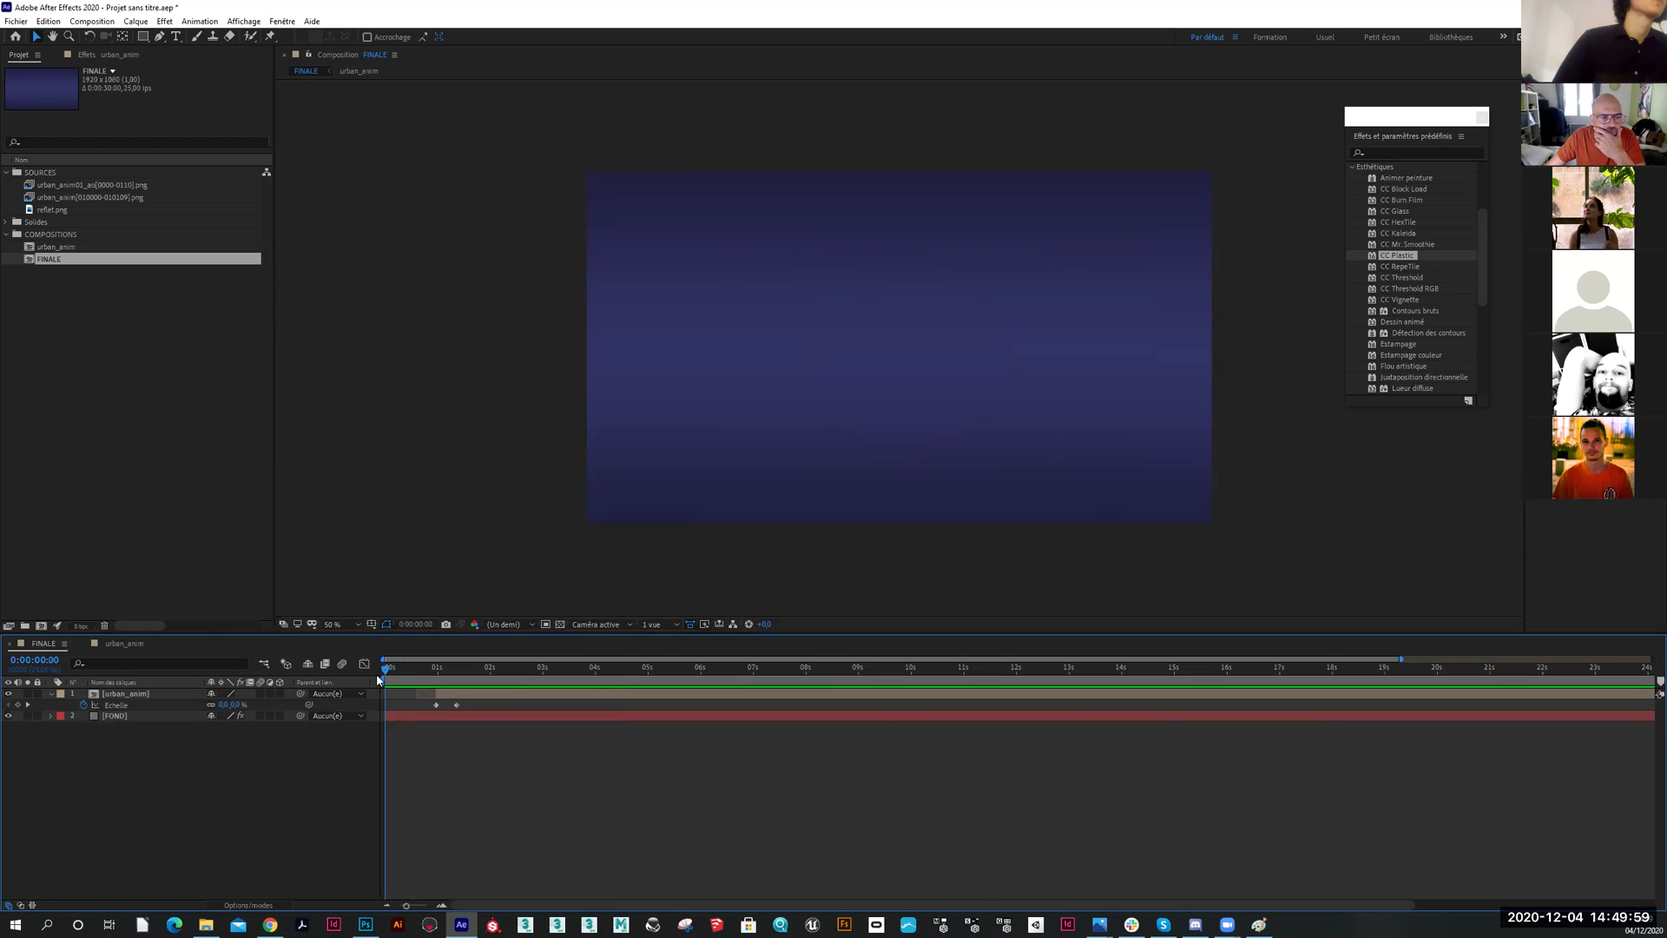
{"action": "left_click", "coordinate": [19, 667]}
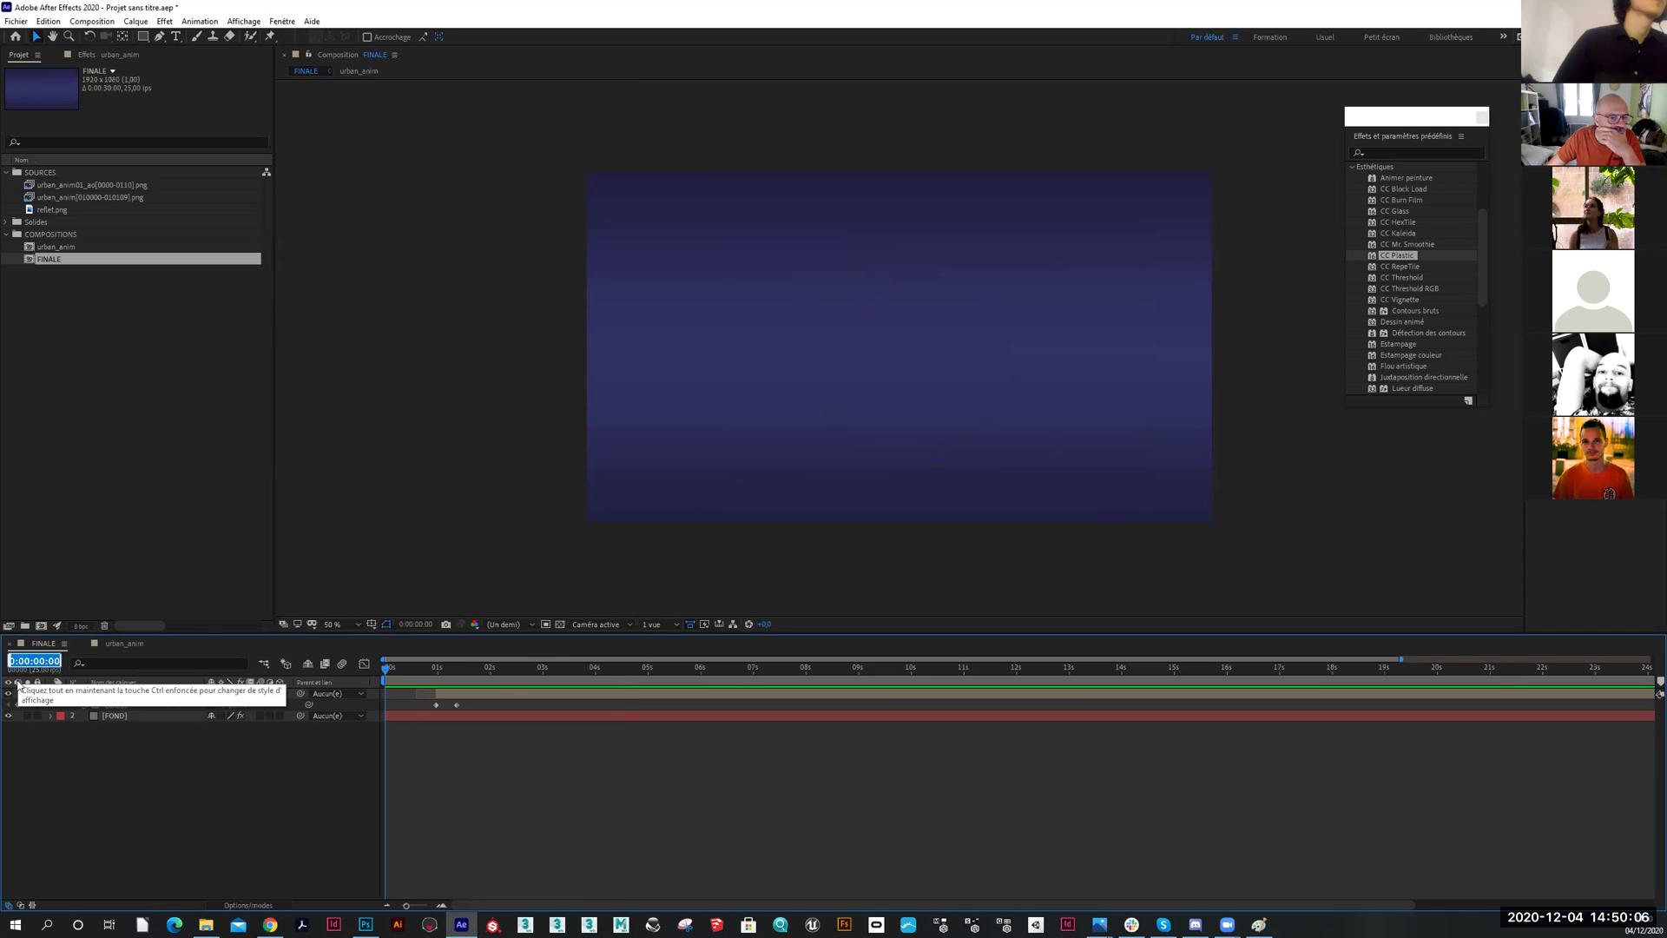
{"action": "left_click", "coordinate": [26, 802]}
{"action": "left_click", "coordinate": [32, 666], "text": "ctrl"}
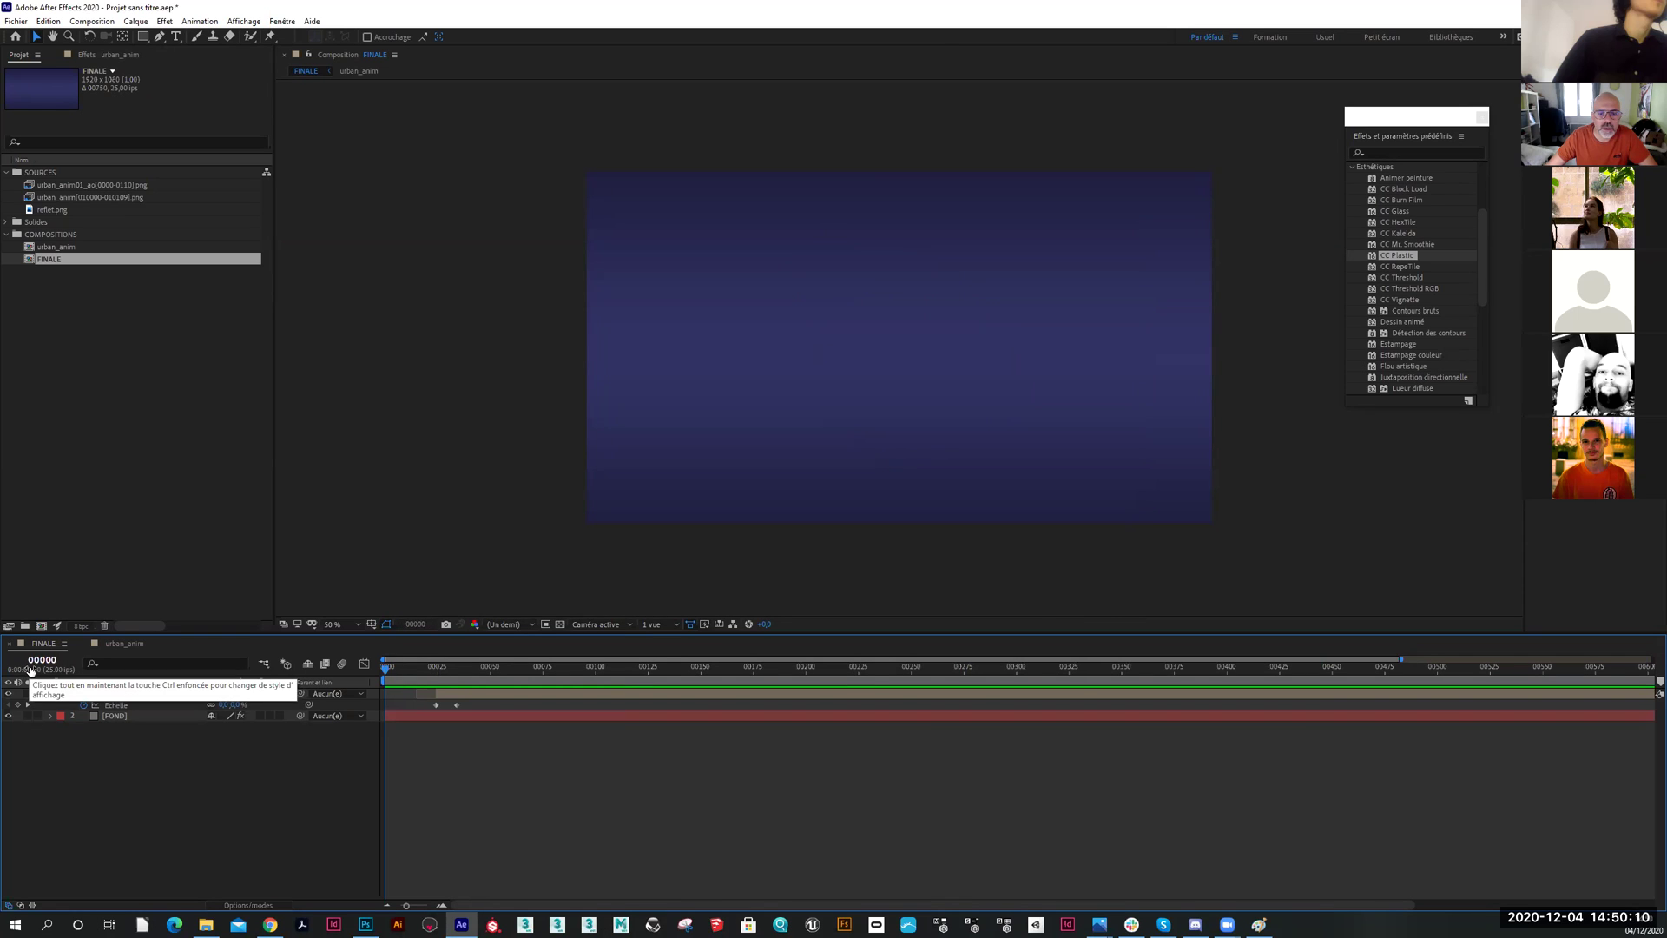
{"action": "left_click", "coordinate": [32, 667], "text": "ctrl"}
{"action": "left_click", "coordinate": [31, 666], "text": "ctrl"}
{"action": "left_click", "coordinate": [31, 667], "text": "ctrl"}
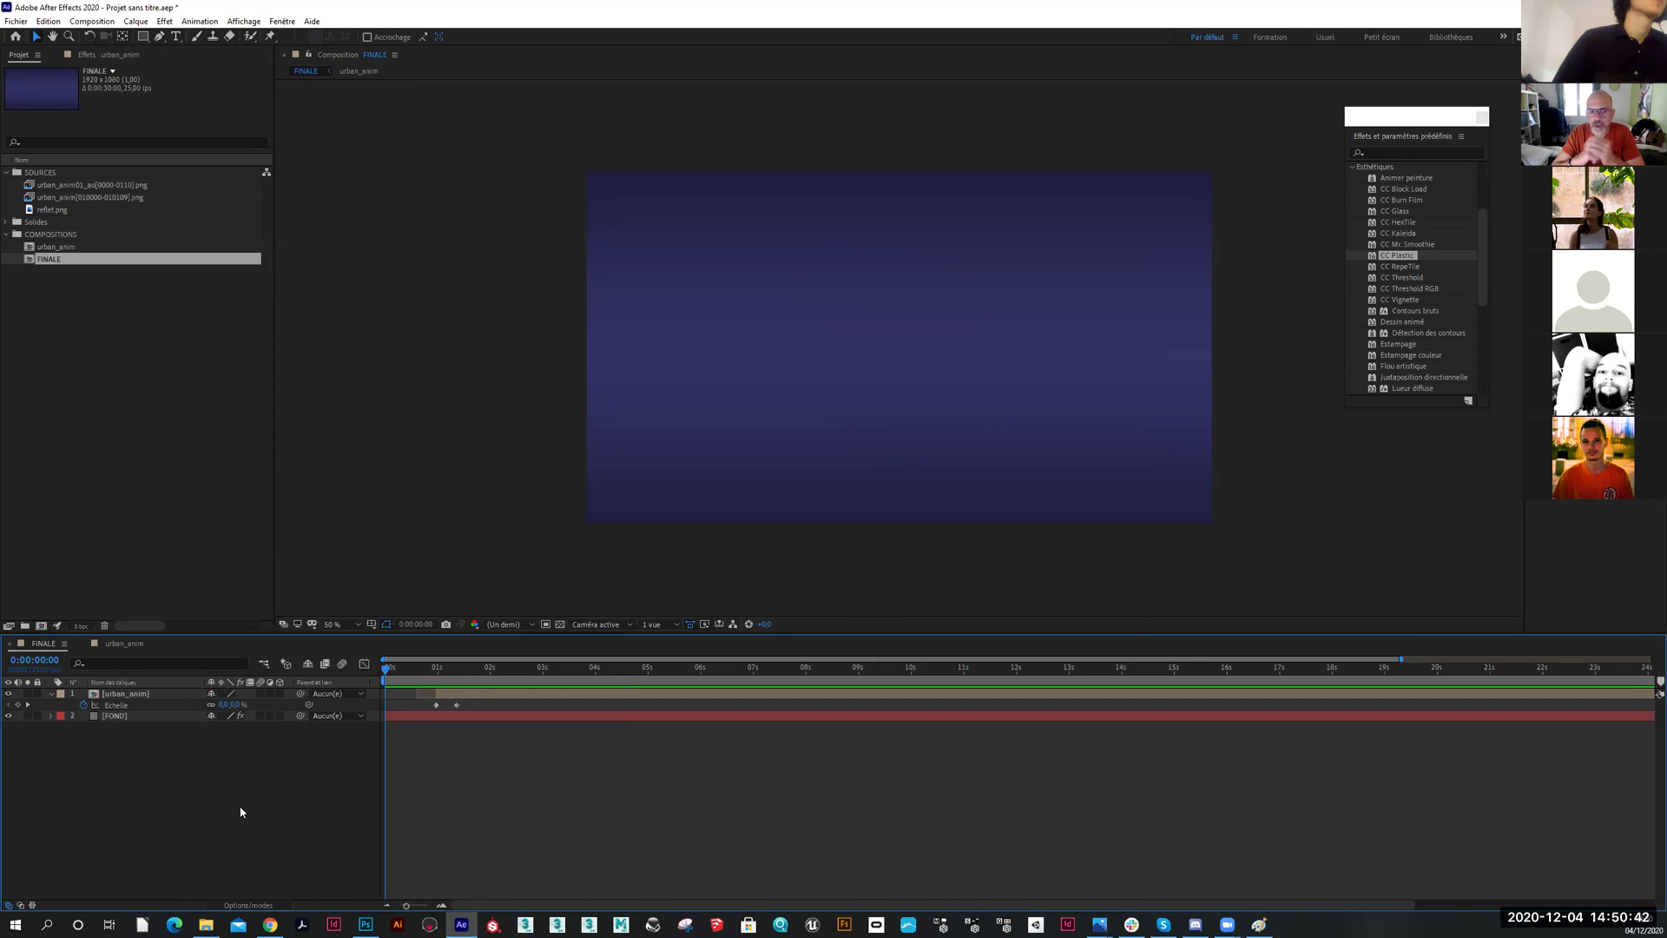
Scrub the FINALE composition forward and set the current time to 0:00:05:00
{"action": "left_click_drag", "start_coordinate": [395, 675], "coordinate": [647, 696]}
{"action": "left_click", "coordinate": [649, 717]}
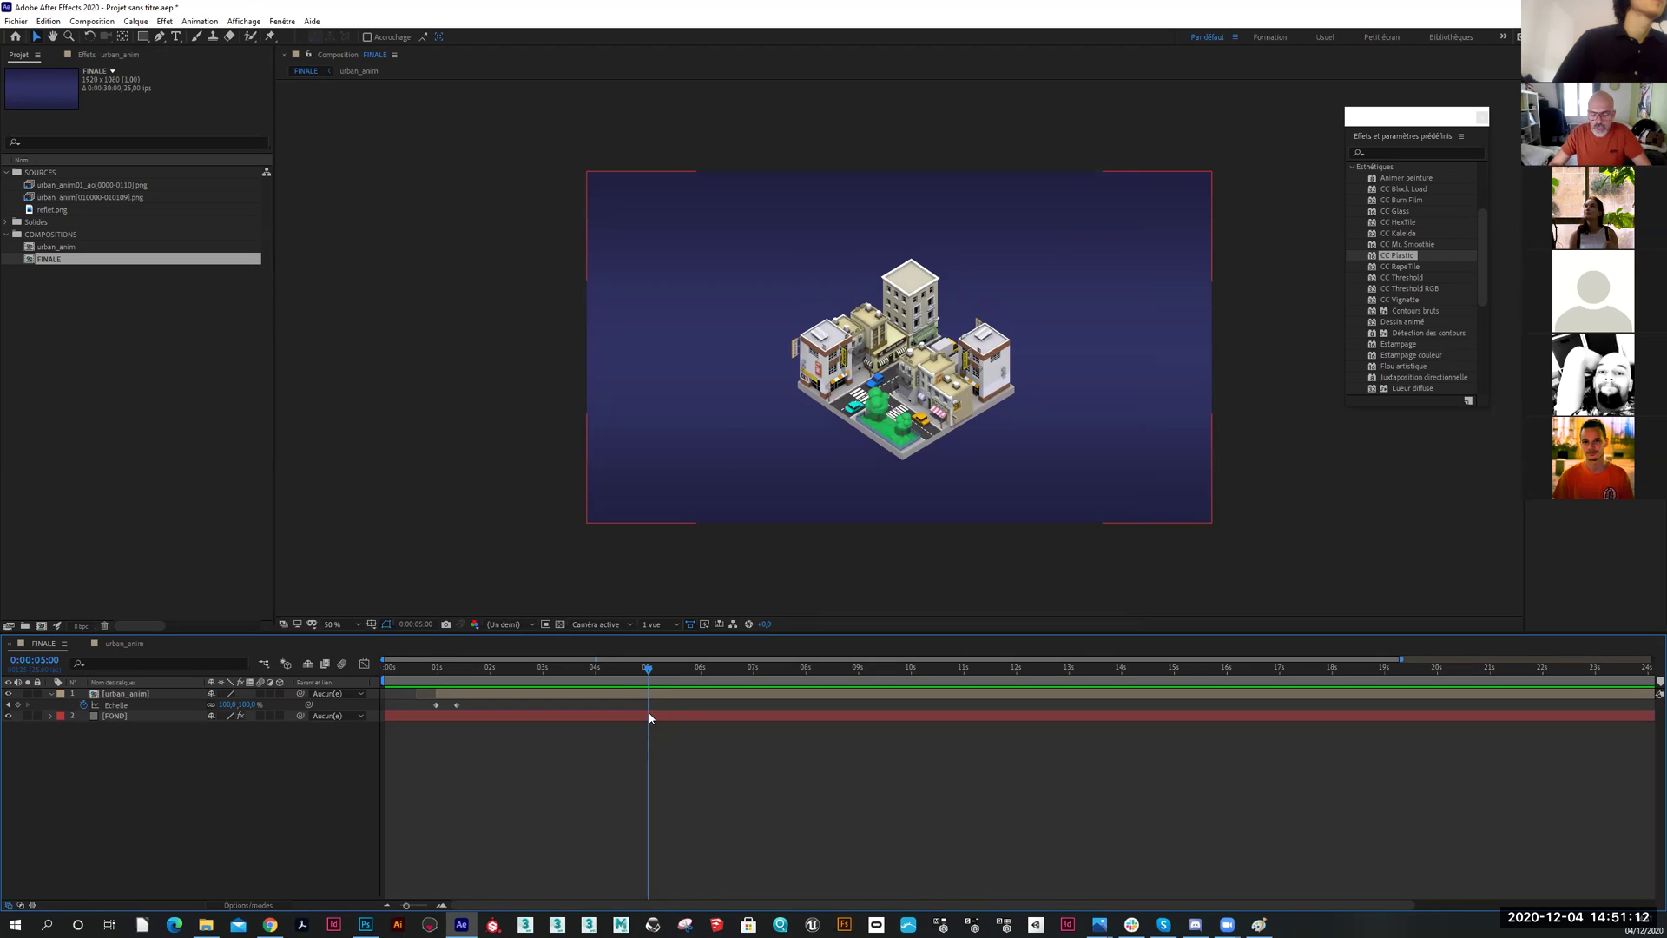
Step back and forth frame by frame around 0:00:05:00 in FINALE to examine the city's frames
{"action": "key", "text": "Page_Down"}
{"action": "key", "text": "Page_Down"}
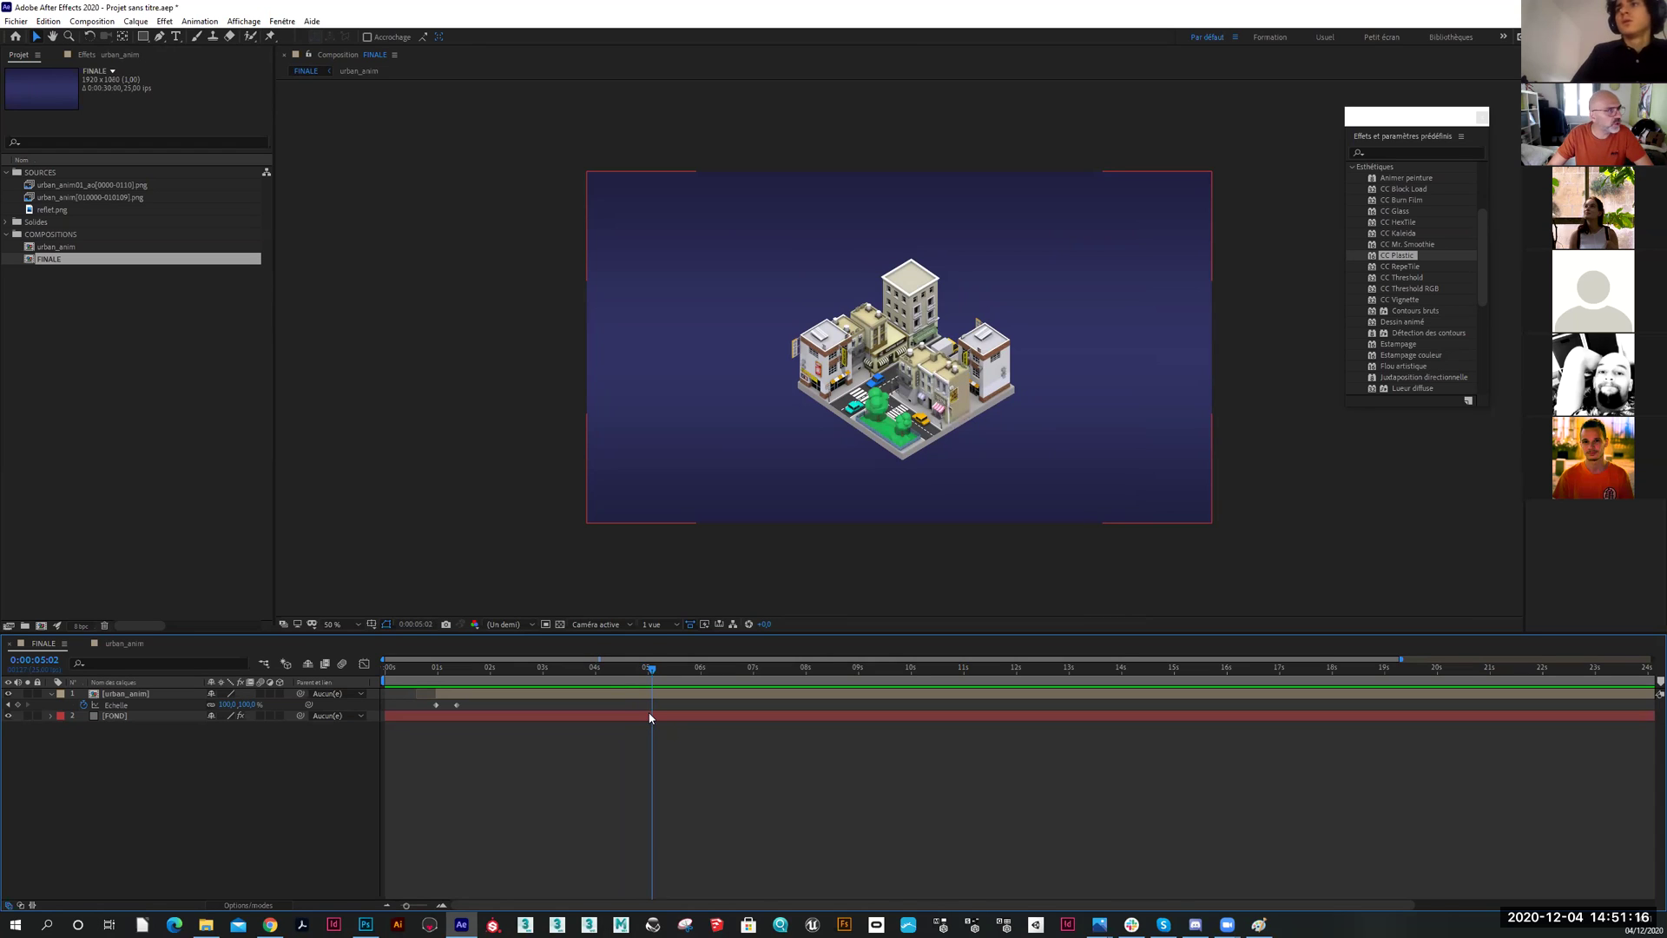
{"action": "key", "text": "Page_Up"}
{"action": "key", "text": "Page_Up"}
{"action": "key", "text": "Page_Up"}
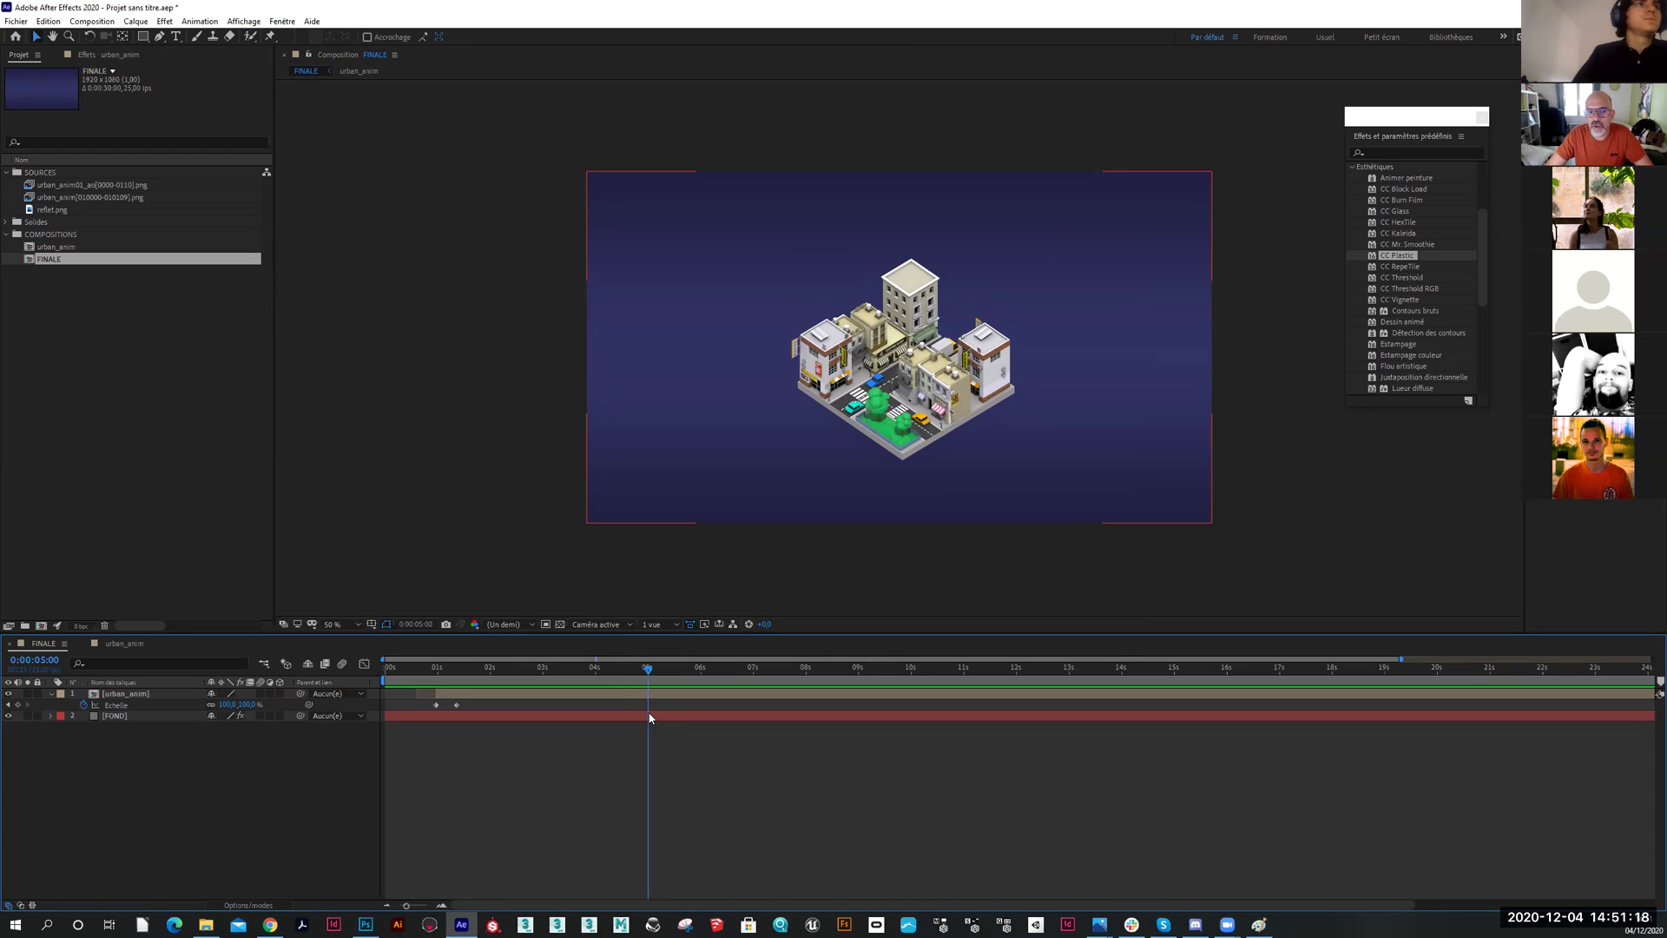
{"action": "key", "text": "Page_Down"}
{"action": "key", "text": "Page_Down"}
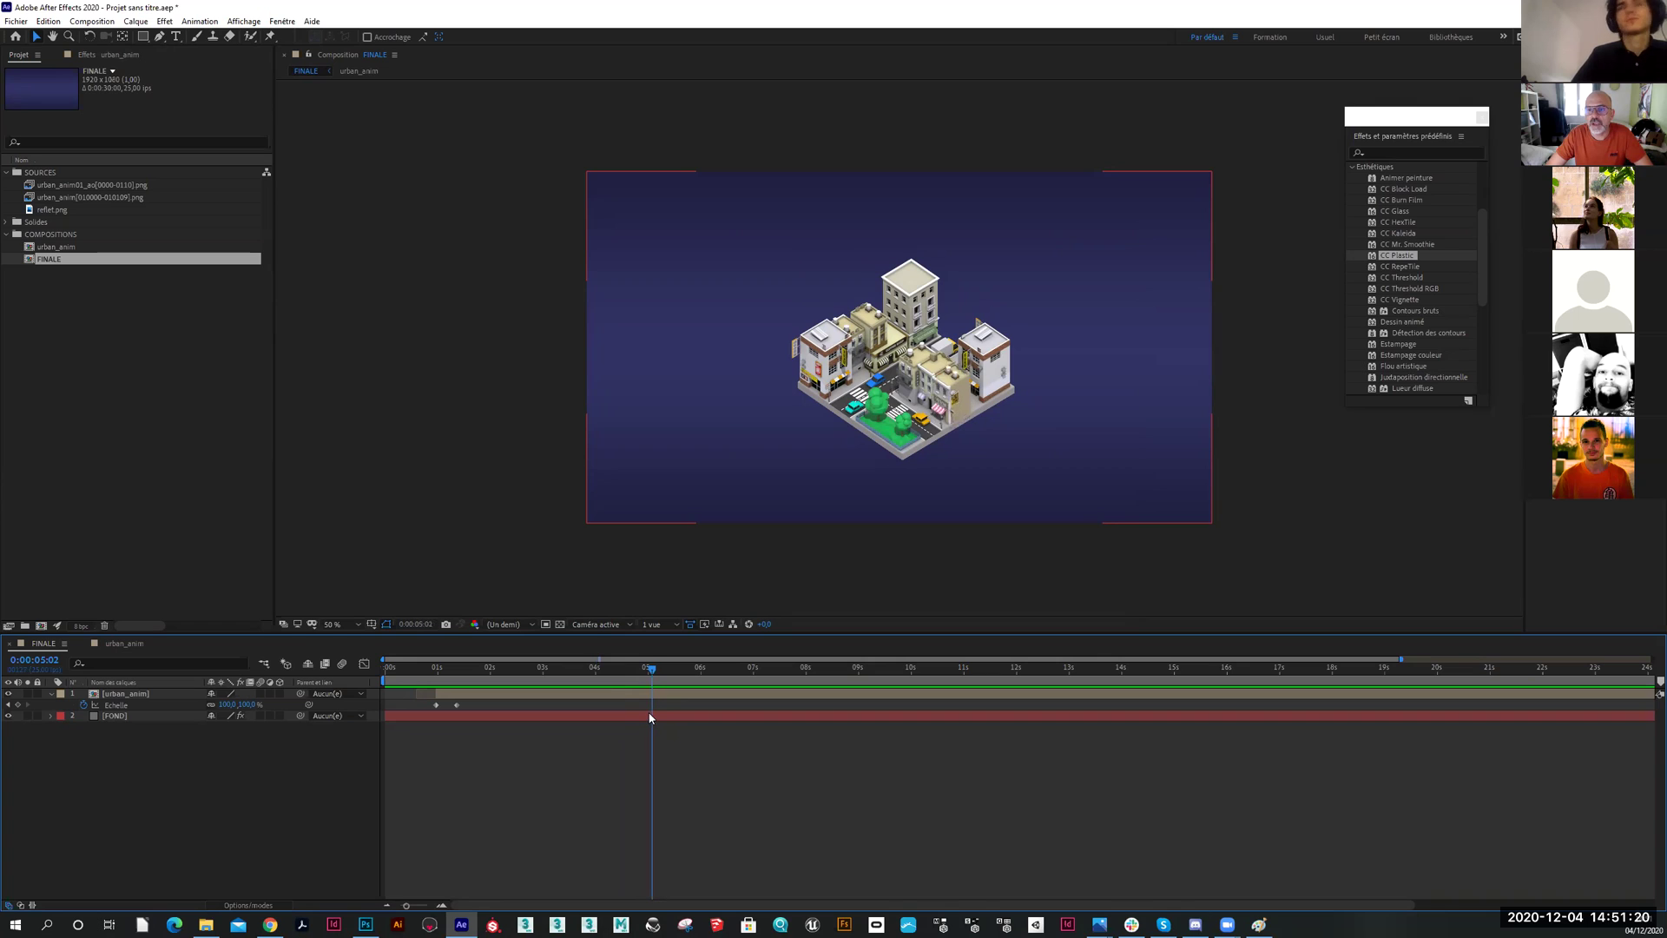
Fit the FINALE composition to the viewer and step through the frames to set the current time to 0:00:05:04
{"action": "left_click", "coordinate": [333, 624]}
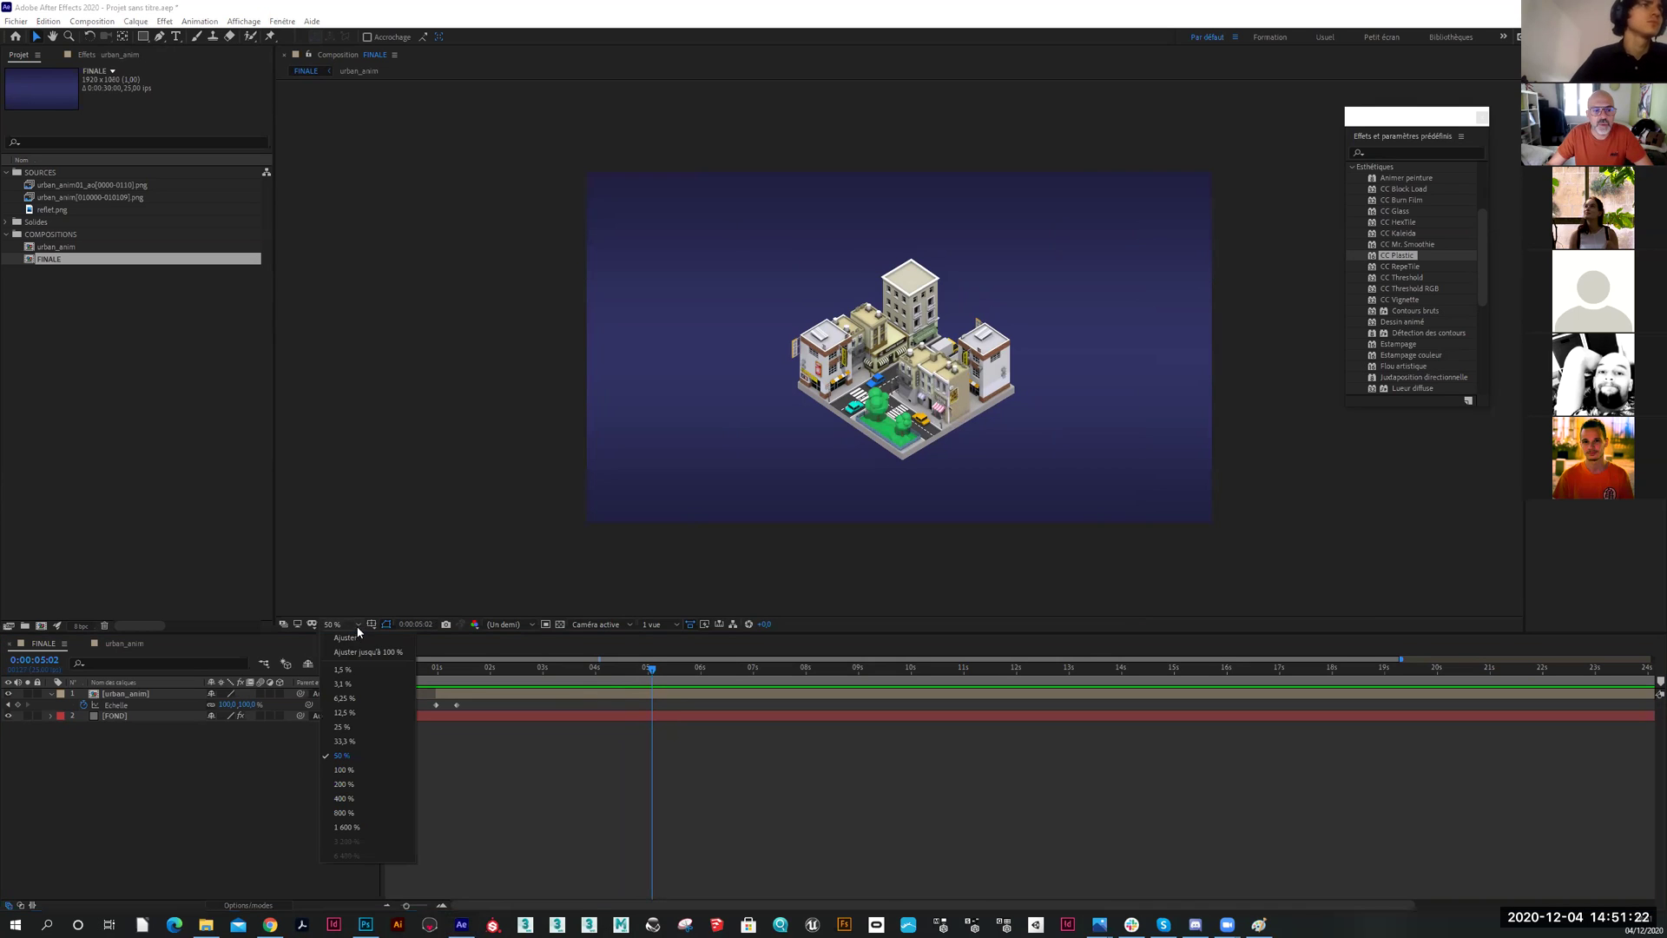
{"action": "left_click", "coordinate": [347, 638]}
{"action": "key", "text": "Page_Down"}
{"action": "key", "text": "Page_Down"}
{"action": "key", "text": "Page_Down"}
{"action": "key", "text": "Page_Down"}
{"action": "key", "text": "Page_Down"}
{"action": "key", "text": "Page_Down"}
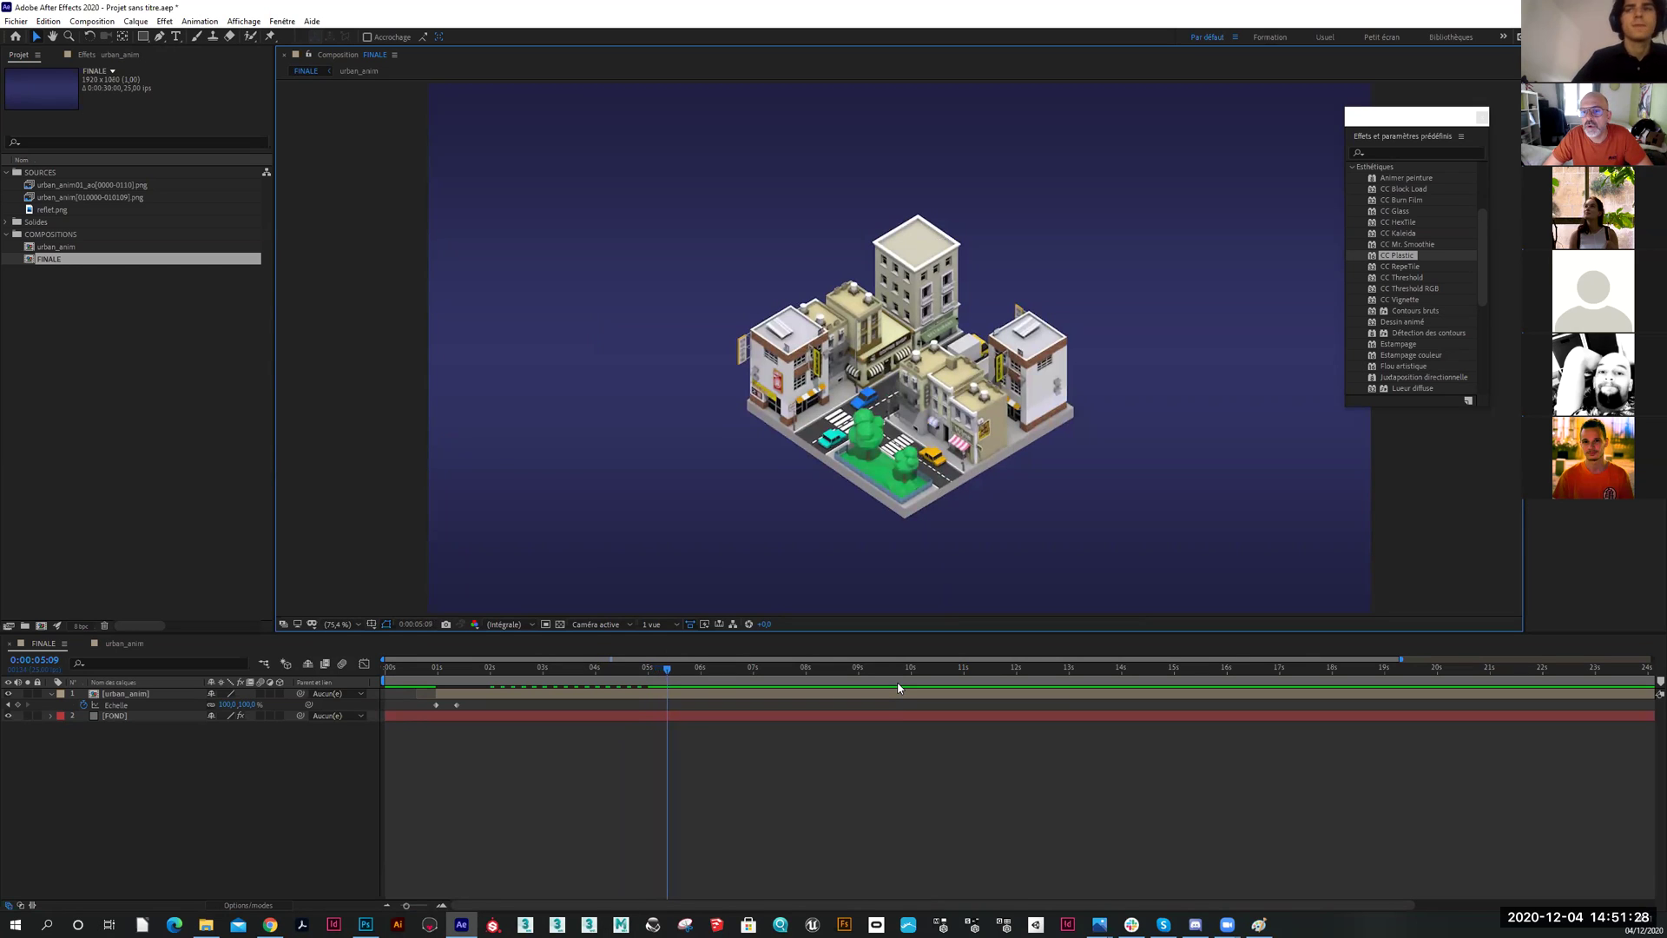
{"action": "key", "text": "Page_Up"}
{"action": "key", "text": "Page_Up"}
{"action": "key", "text": "Page_Up"}
{"action": "key", "text": "Page_Up"}
{"action": "key", "text": "Page_Up"}
{"action": "key", "text": "Page_Up"}
{"action": "key", "text": "Page_Up"}
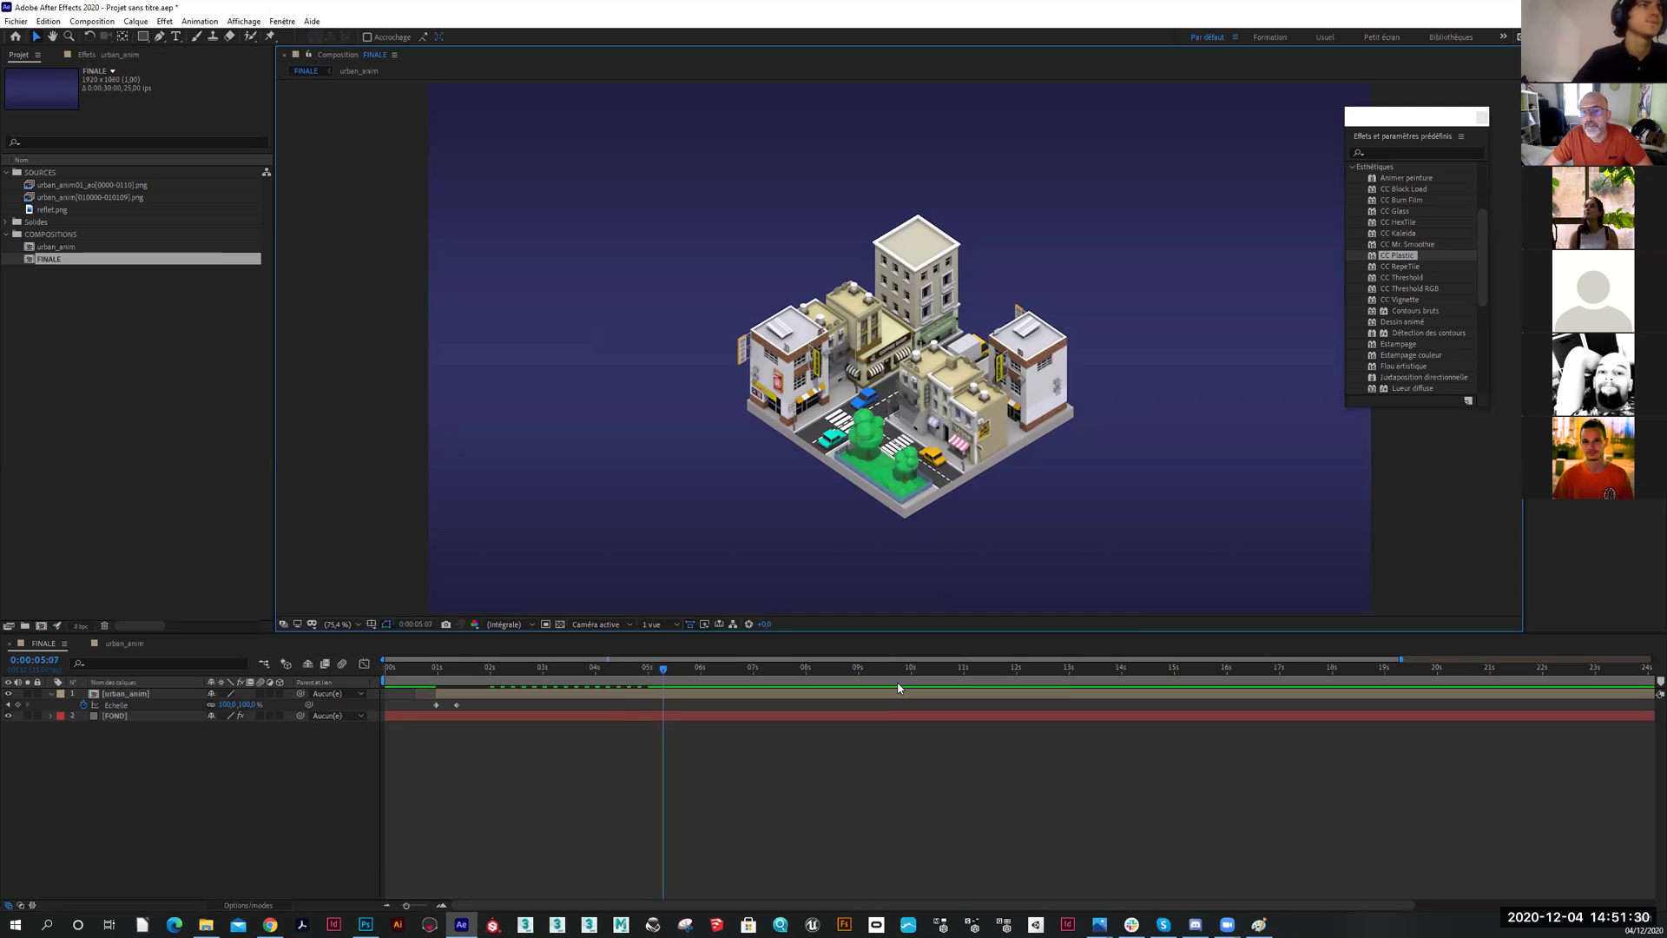
{"action": "key", "text": "Page_Down"}
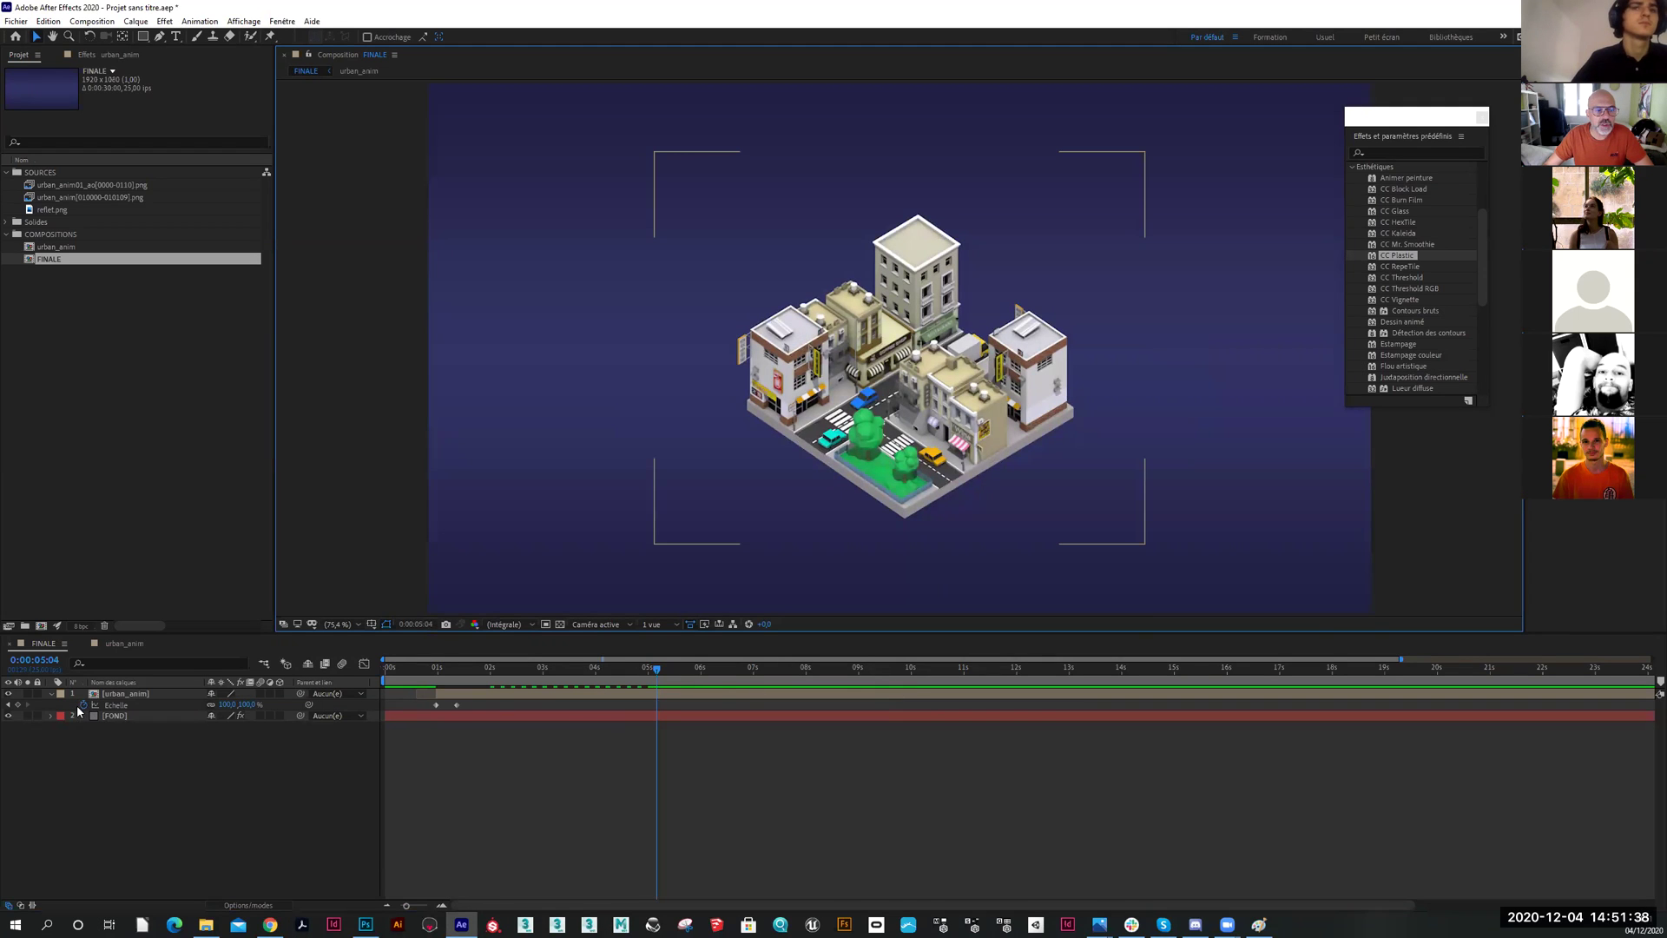
Add a Position keyframe to the urban_anim layer at 0:00:05:04 and move that keyframe to 0:00:06:00
{"action": "left_click", "coordinate": [135, 696]}
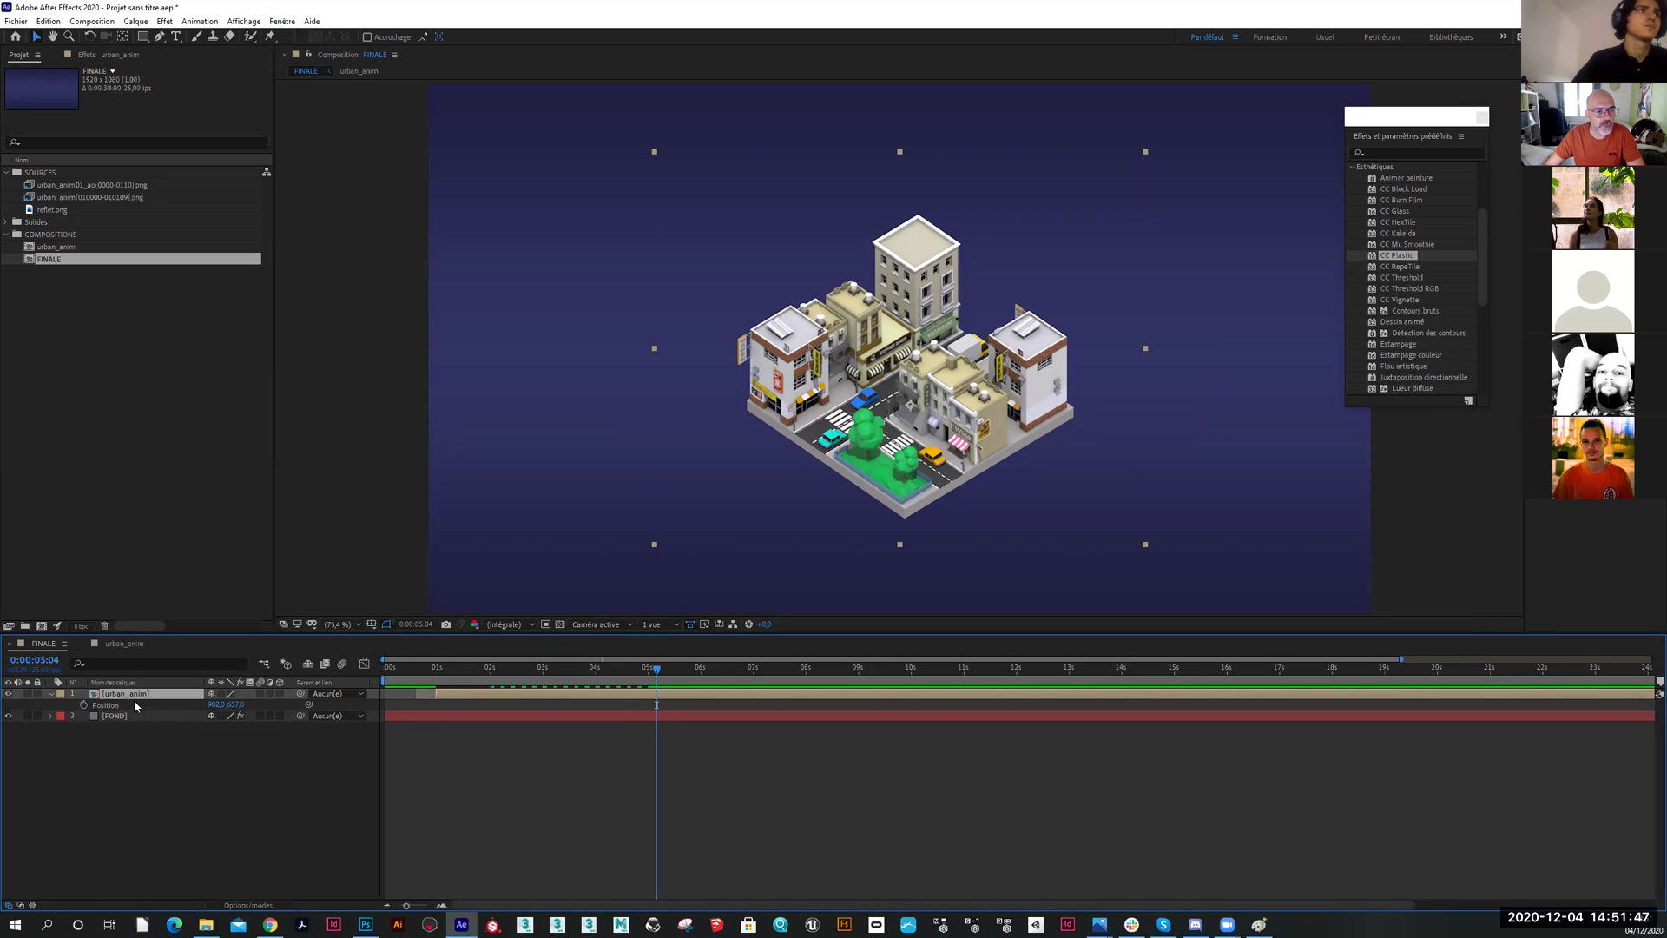
{"action": "left_click", "coordinate": [83, 704]}
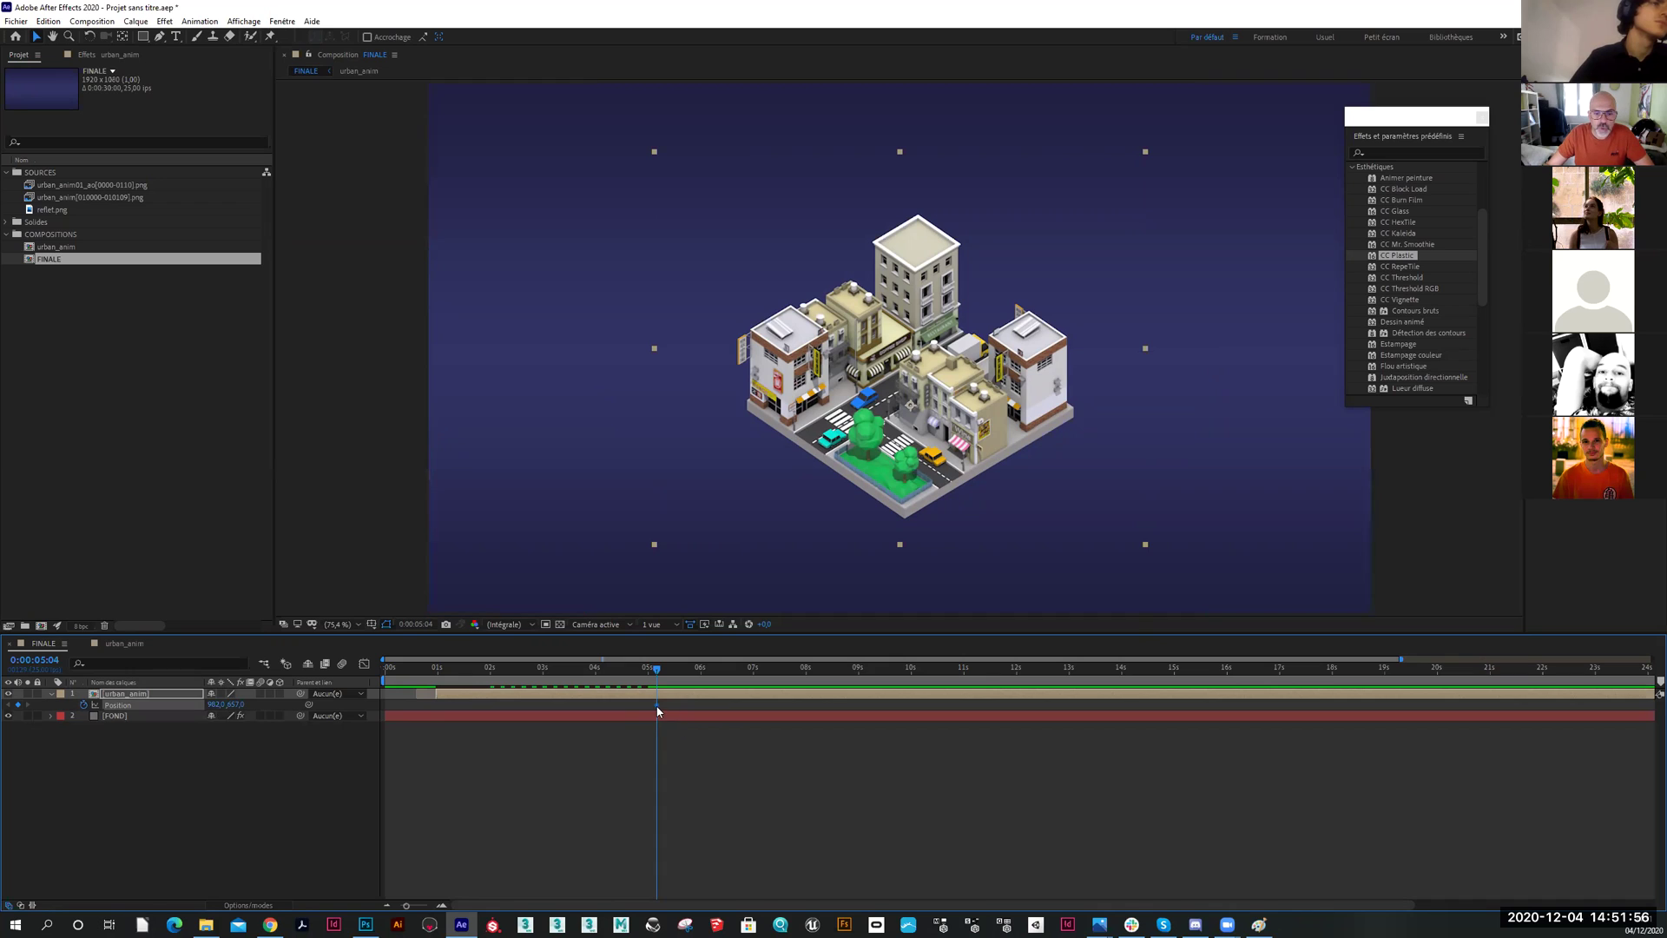
{"action": "mouse_move", "coordinate": [657, 712]}
{"action": "left_click_drag", "start_coordinate": [665, 711], "coordinate": [686, 711]}
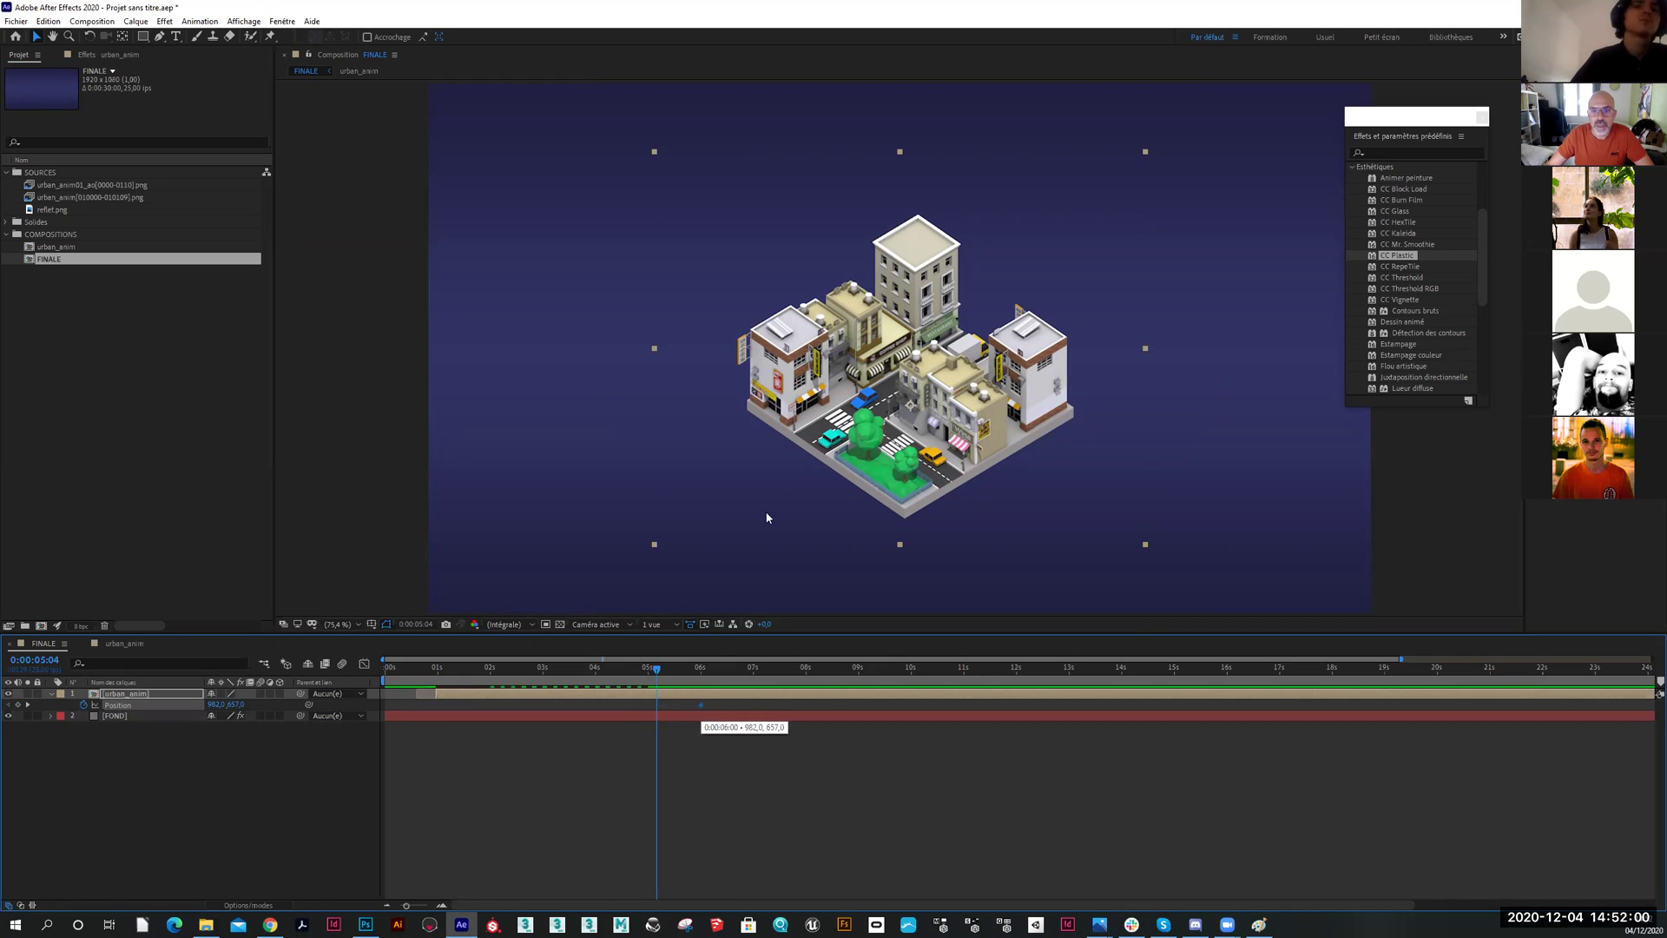
At 0:00:05:04, move the city straight up to a vertical position of about 411 px, keeping it fully inside the frame
{"action": "left_click_drag", "start_coordinate": [910, 460], "coordinate": [910, 210]}
{"action": "scroll", "coordinate": [907, 365], "scroll_direction": "down", "scroll_amount": 2}
{"action": "left_click_drag", "start_coordinate": [891, 360], "coordinate": [804, 426]}
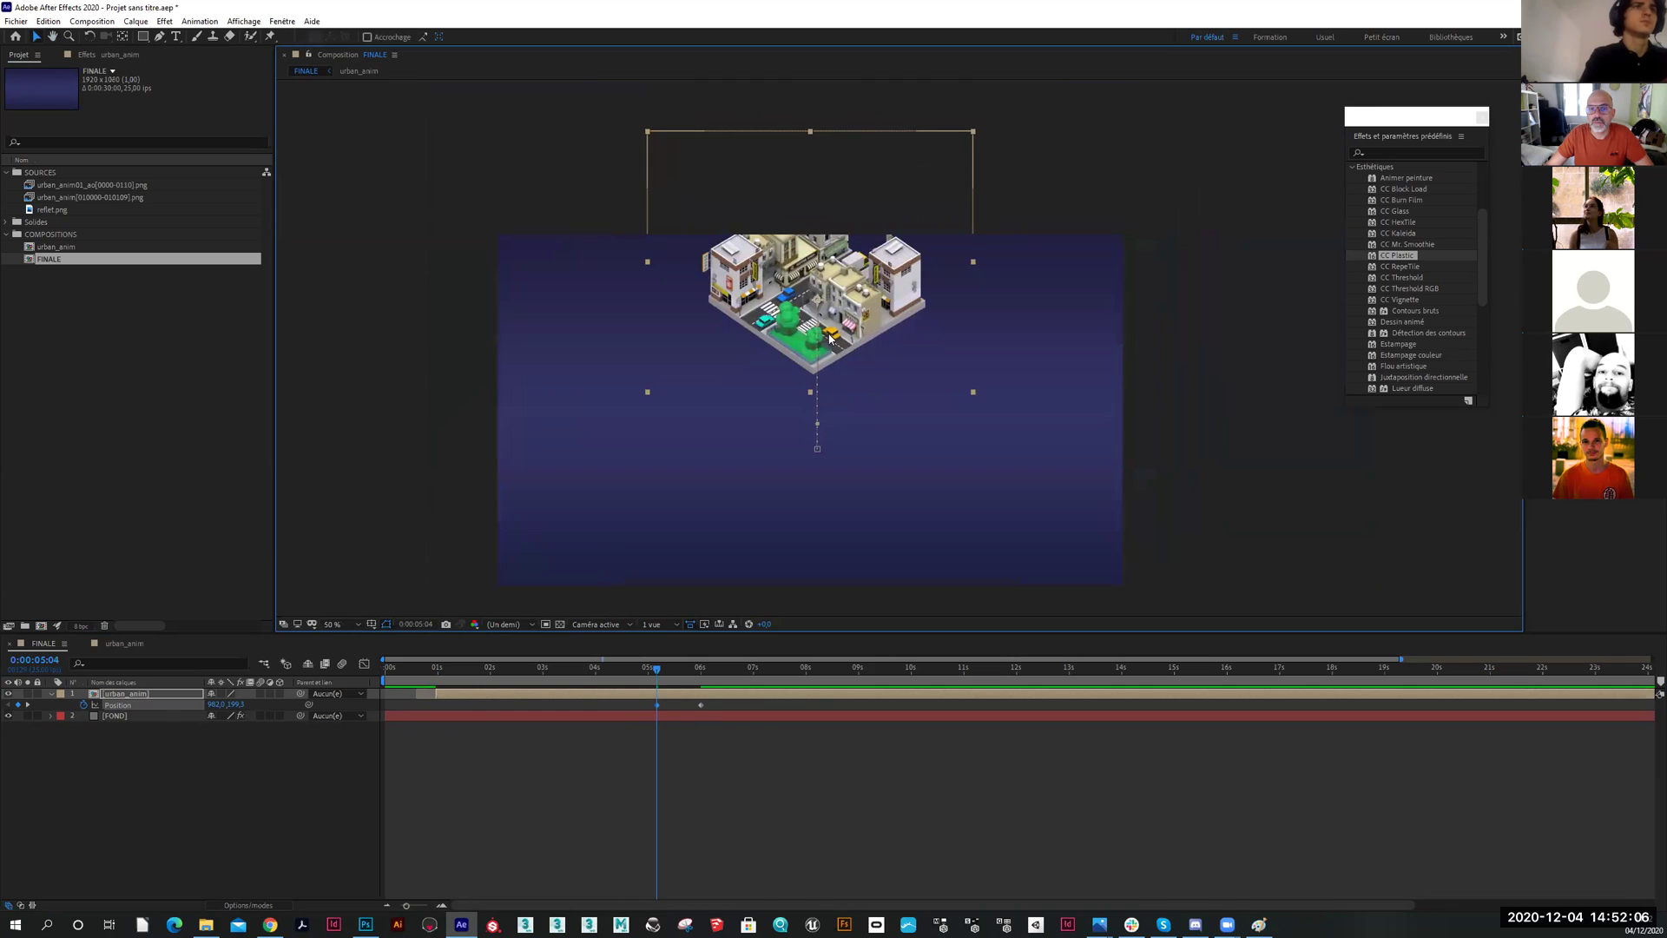
{"action": "left_click_drag", "start_coordinate": [830, 324], "coordinate": [830, 393]}
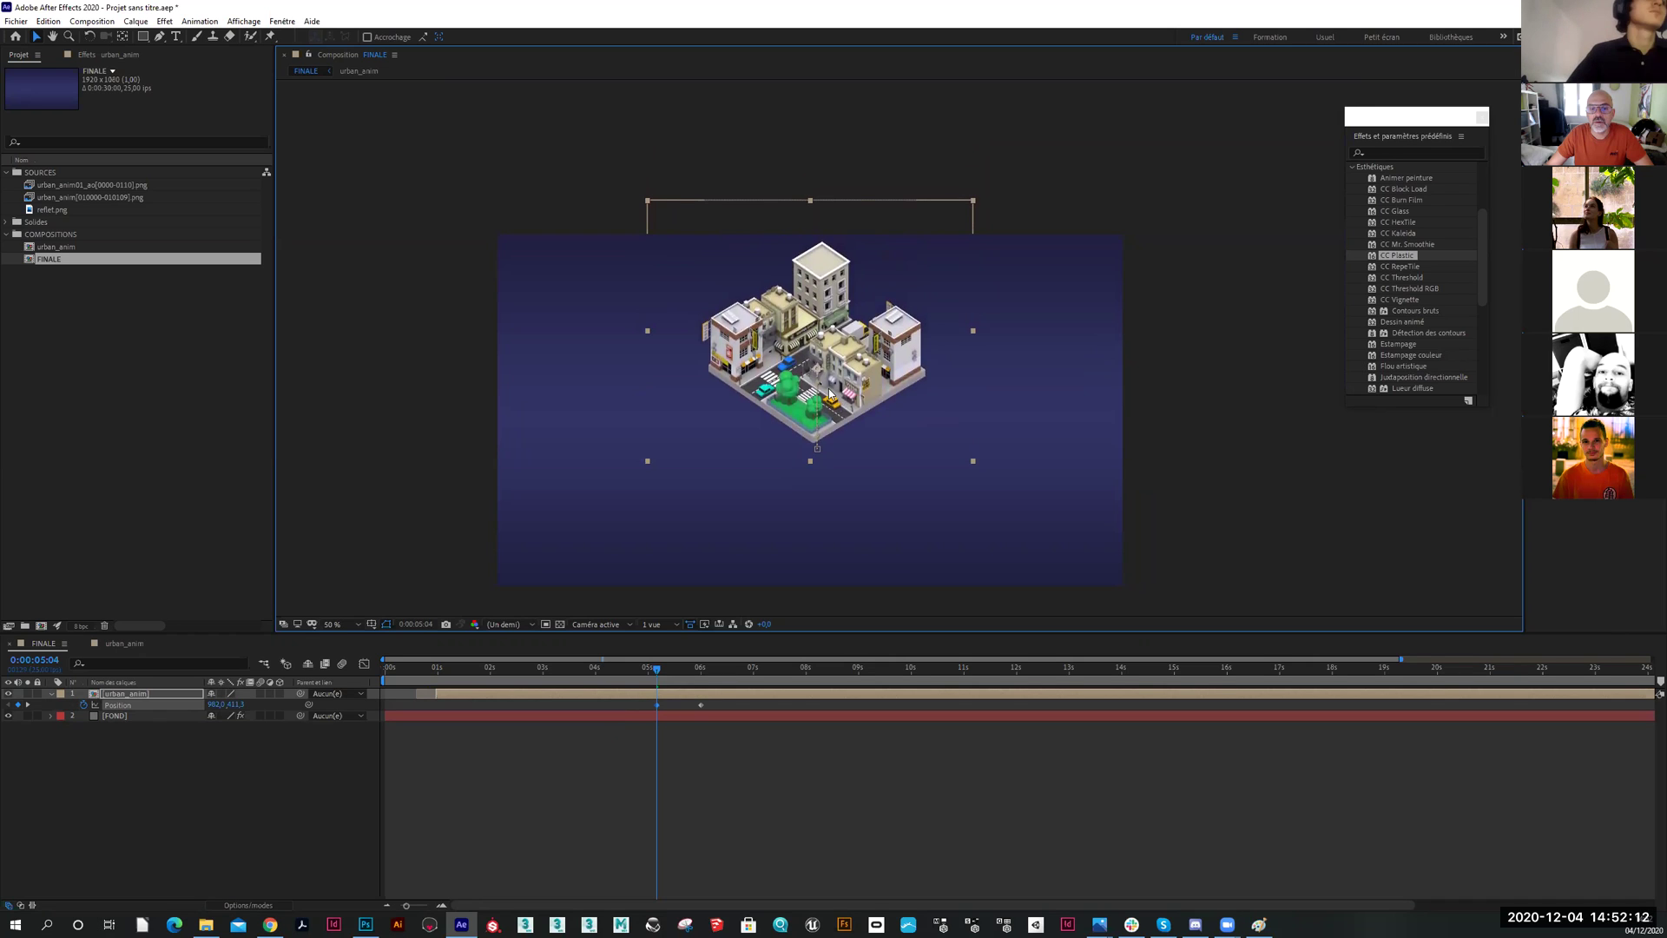
Preview the city's scale and position animation in FINALE from about one second onward
{"action": "left_click_drag", "start_coordinate": [660, 675], "coordinate": [433, 698]}
{"action": "key", "text": "space"}
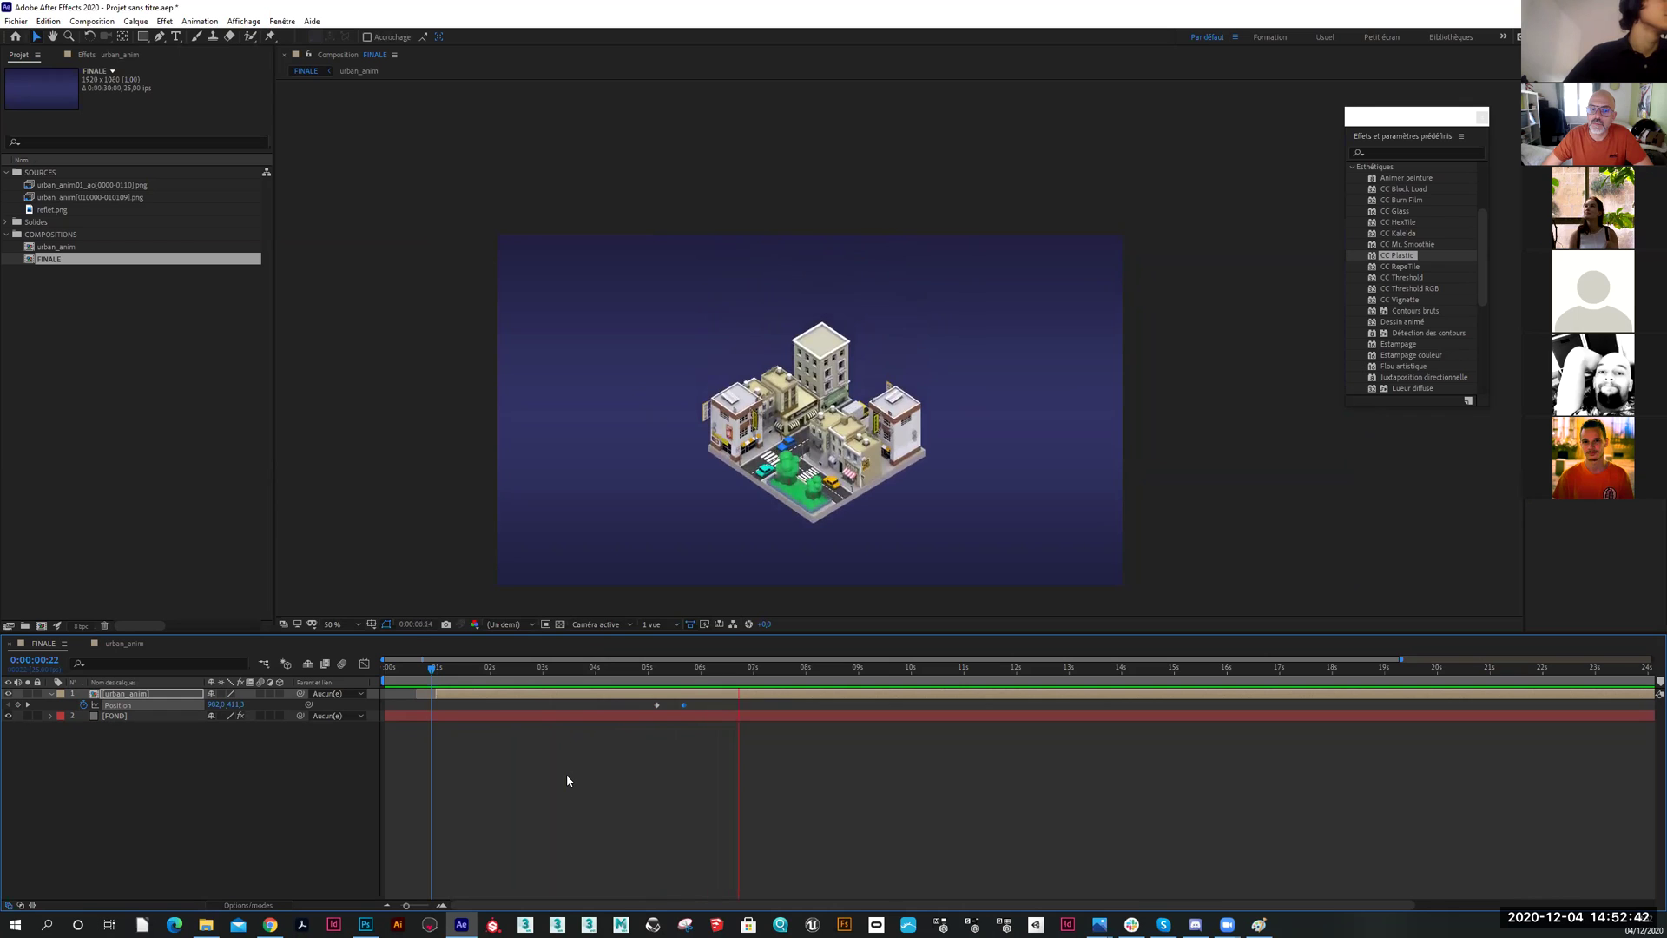
{"action": "left_click", "coordinate": [438, 668]}
{"action": "mouse_move", "coordinate": [439, 669]}
{"action": "left_mouse_down"}
{"action": "mouse_move", "coordinate": [694, 661]}
{"action": "mouse_move", "coordinate": [391, 669]}
{"action": "mouse_move", "coordinate": [660, 669]}
{"action": "mouse_move", "coordinate": [444, 675]}
{"action": "left_mouse_up"}
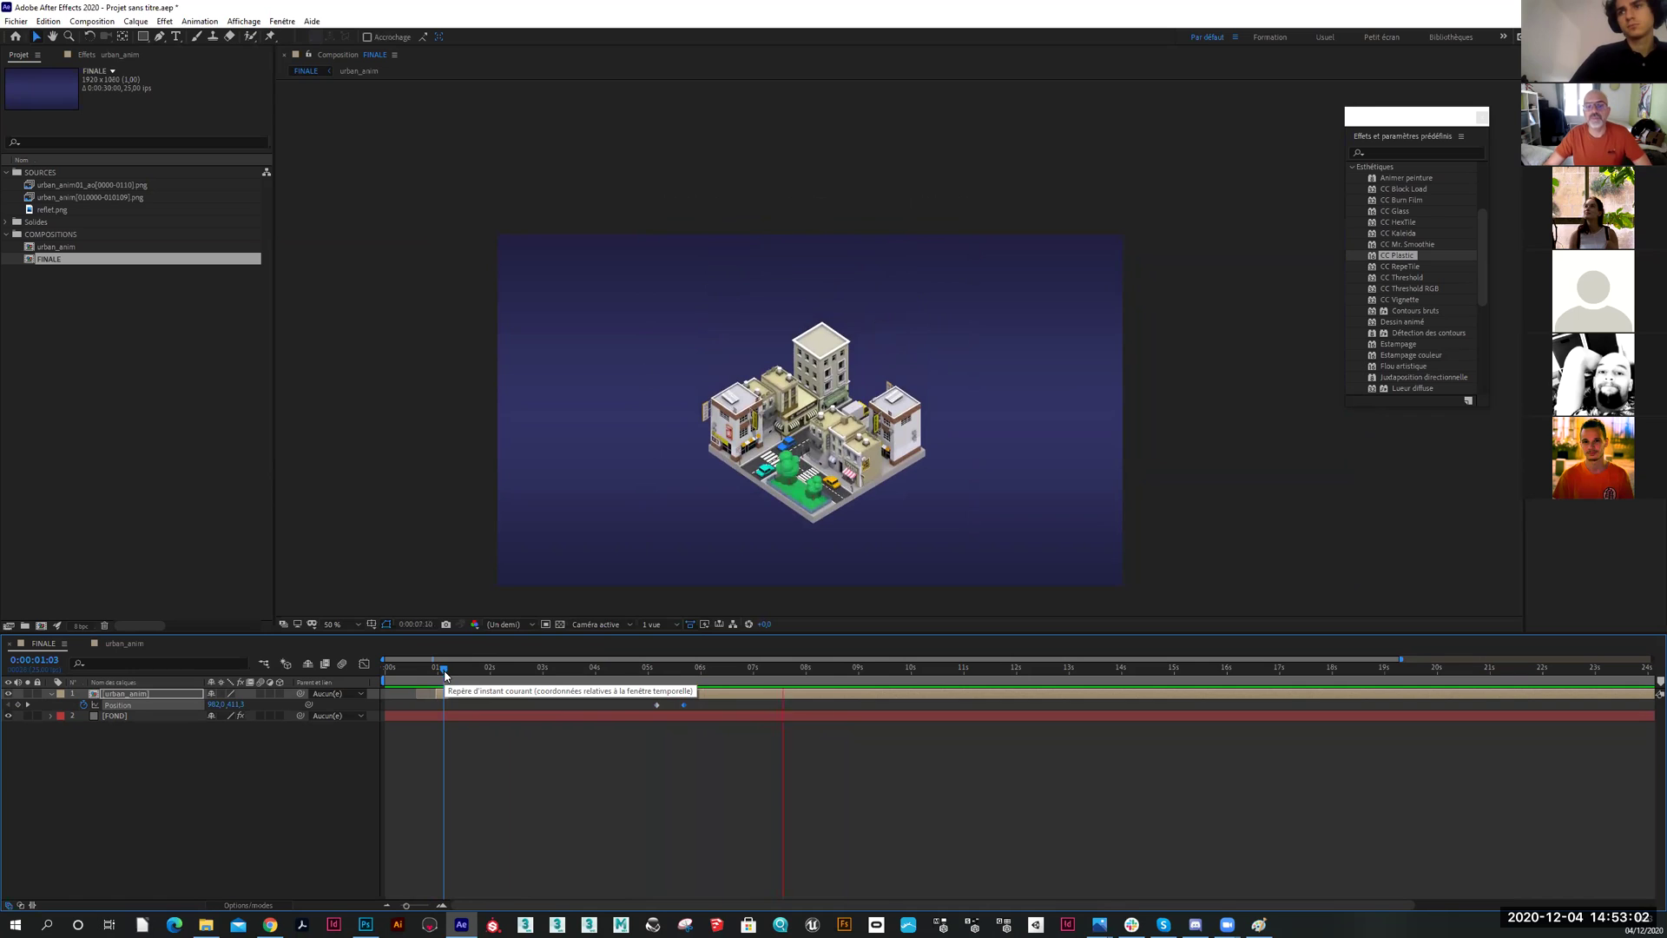
{"action": "key", "text": "space"}
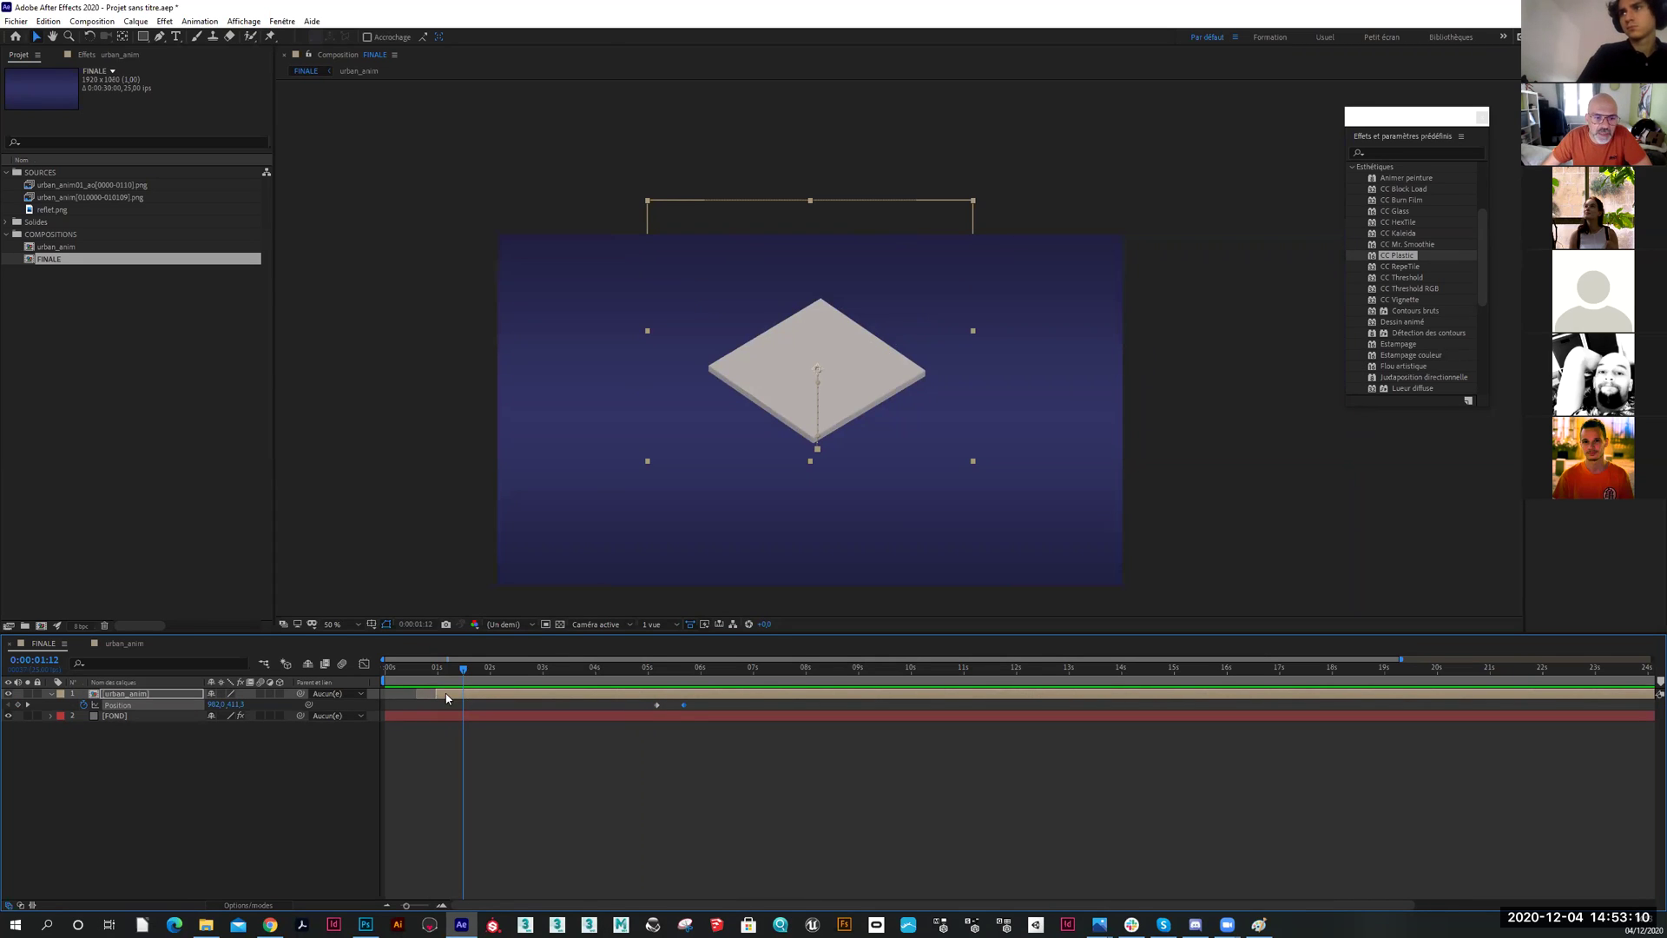
Display all keyframed properties of the urban_anim layer, showing Position and Scale together
{"action": "left_click", "coordinate": [473, 694]}
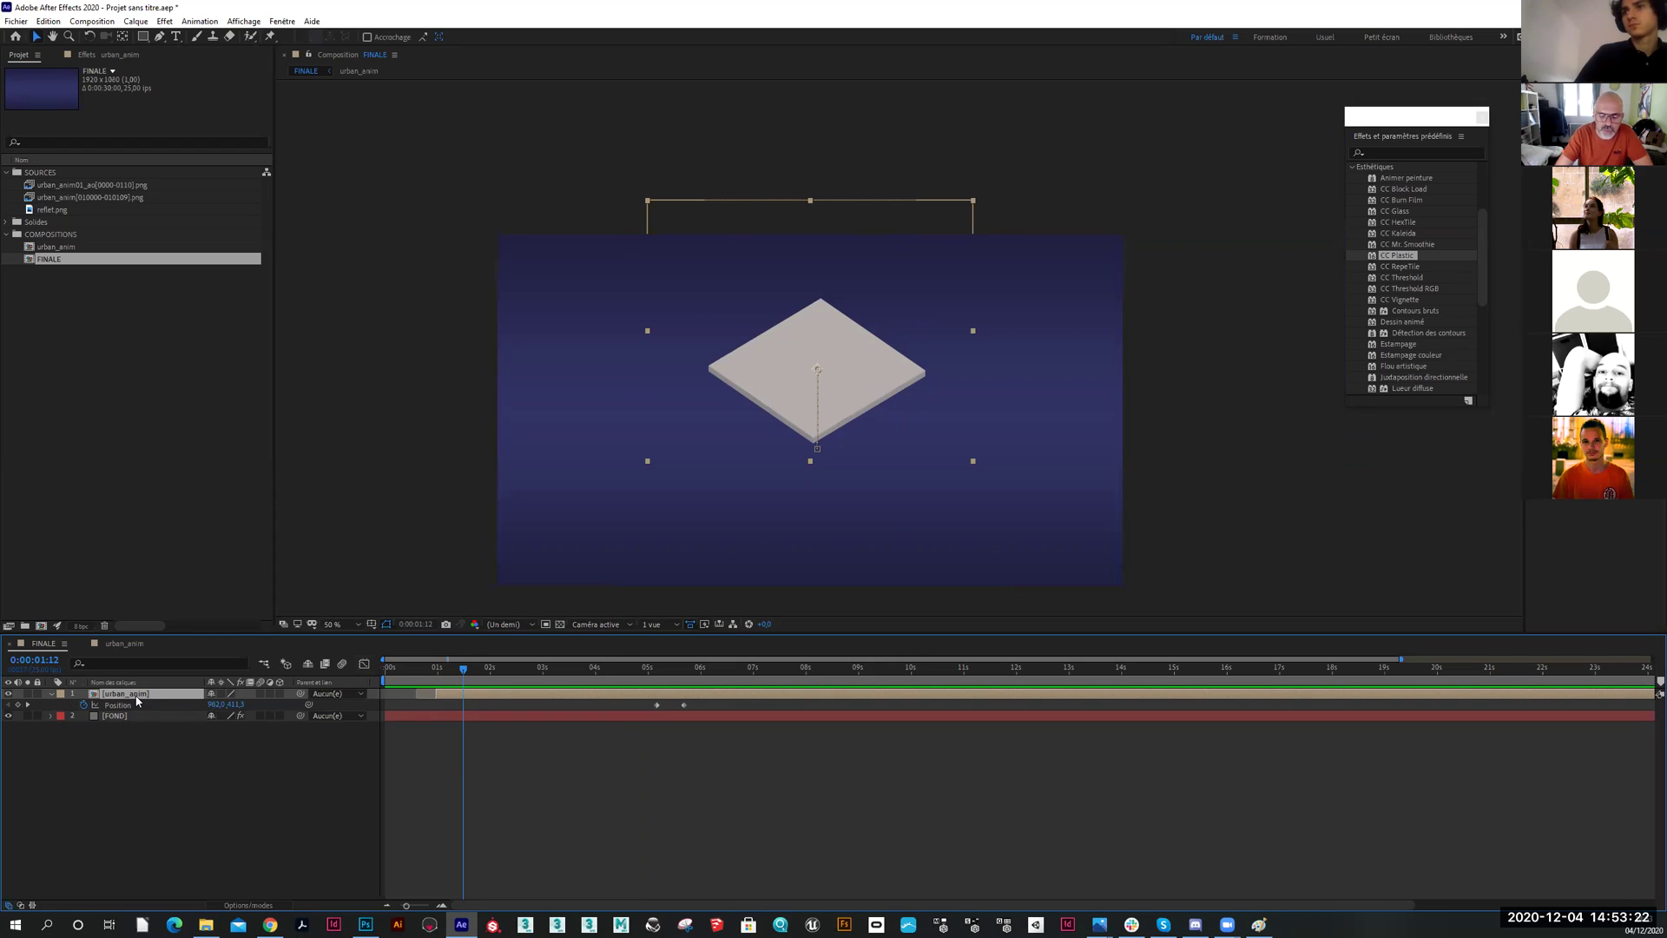
{"action": "key", "text": "p"}
{"action": "key", "text": "u"}
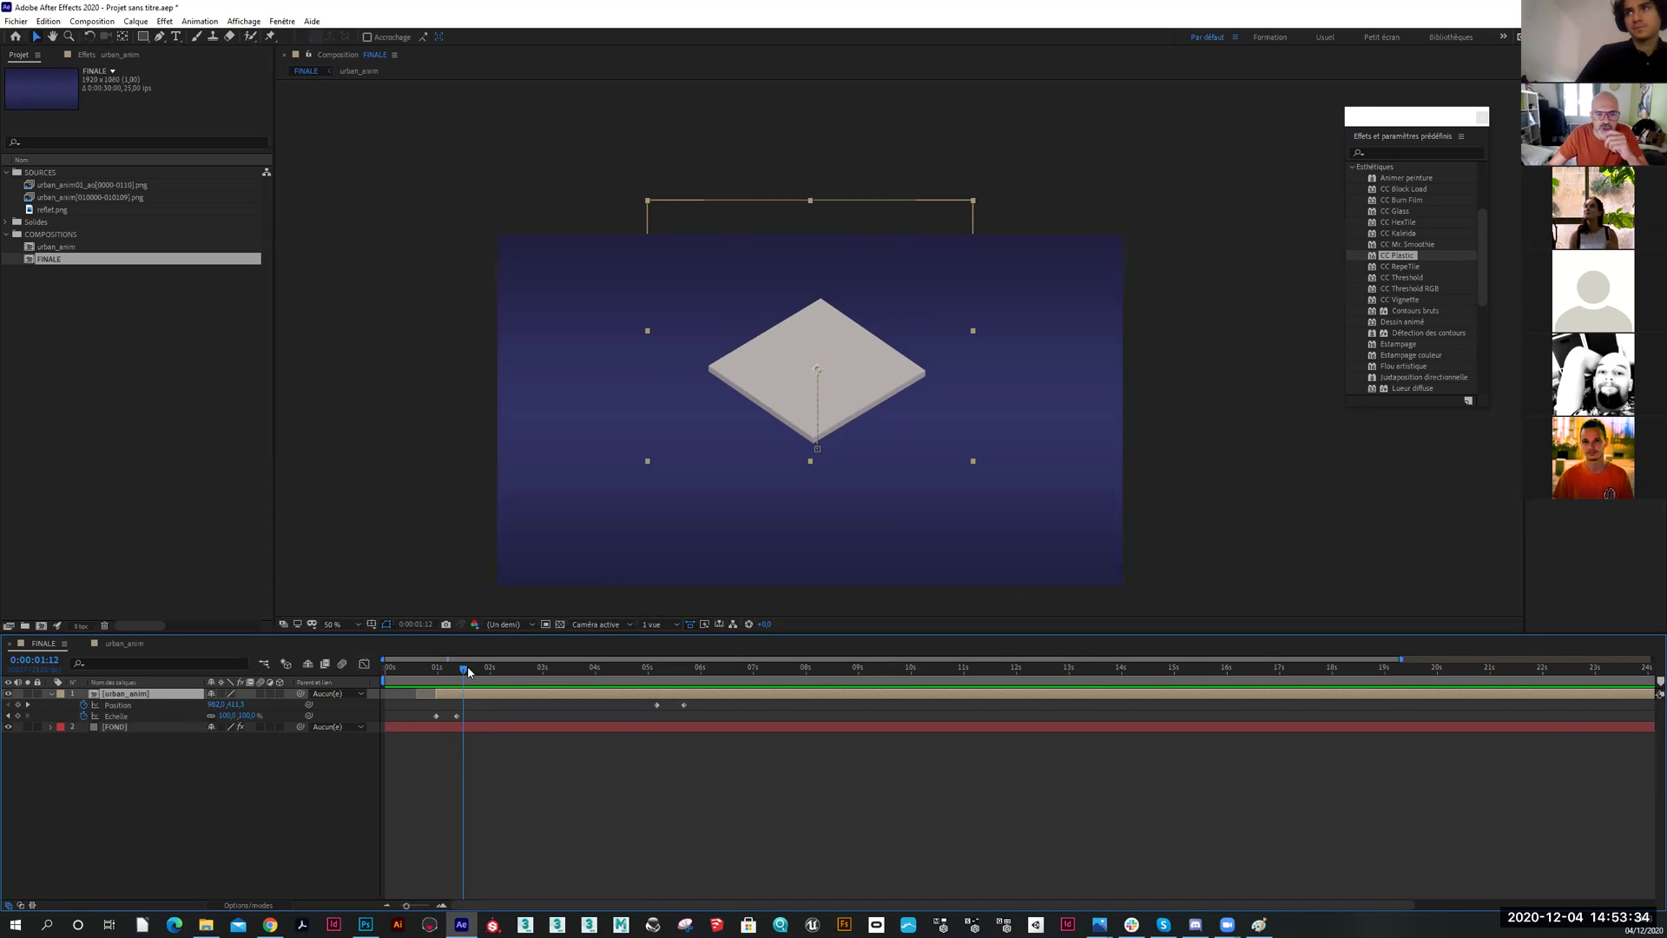
Scrub the current time around the second Scale keyframe of urban_anim, ending at 0:00:01:15
{"action": "left_click_drag", "start_coordinate": [468, 671], "coordinate": [517, 713]}
{"action": "left_click_drag", "start_coordinate": [545, 713], "coordinate": [462, 718]}
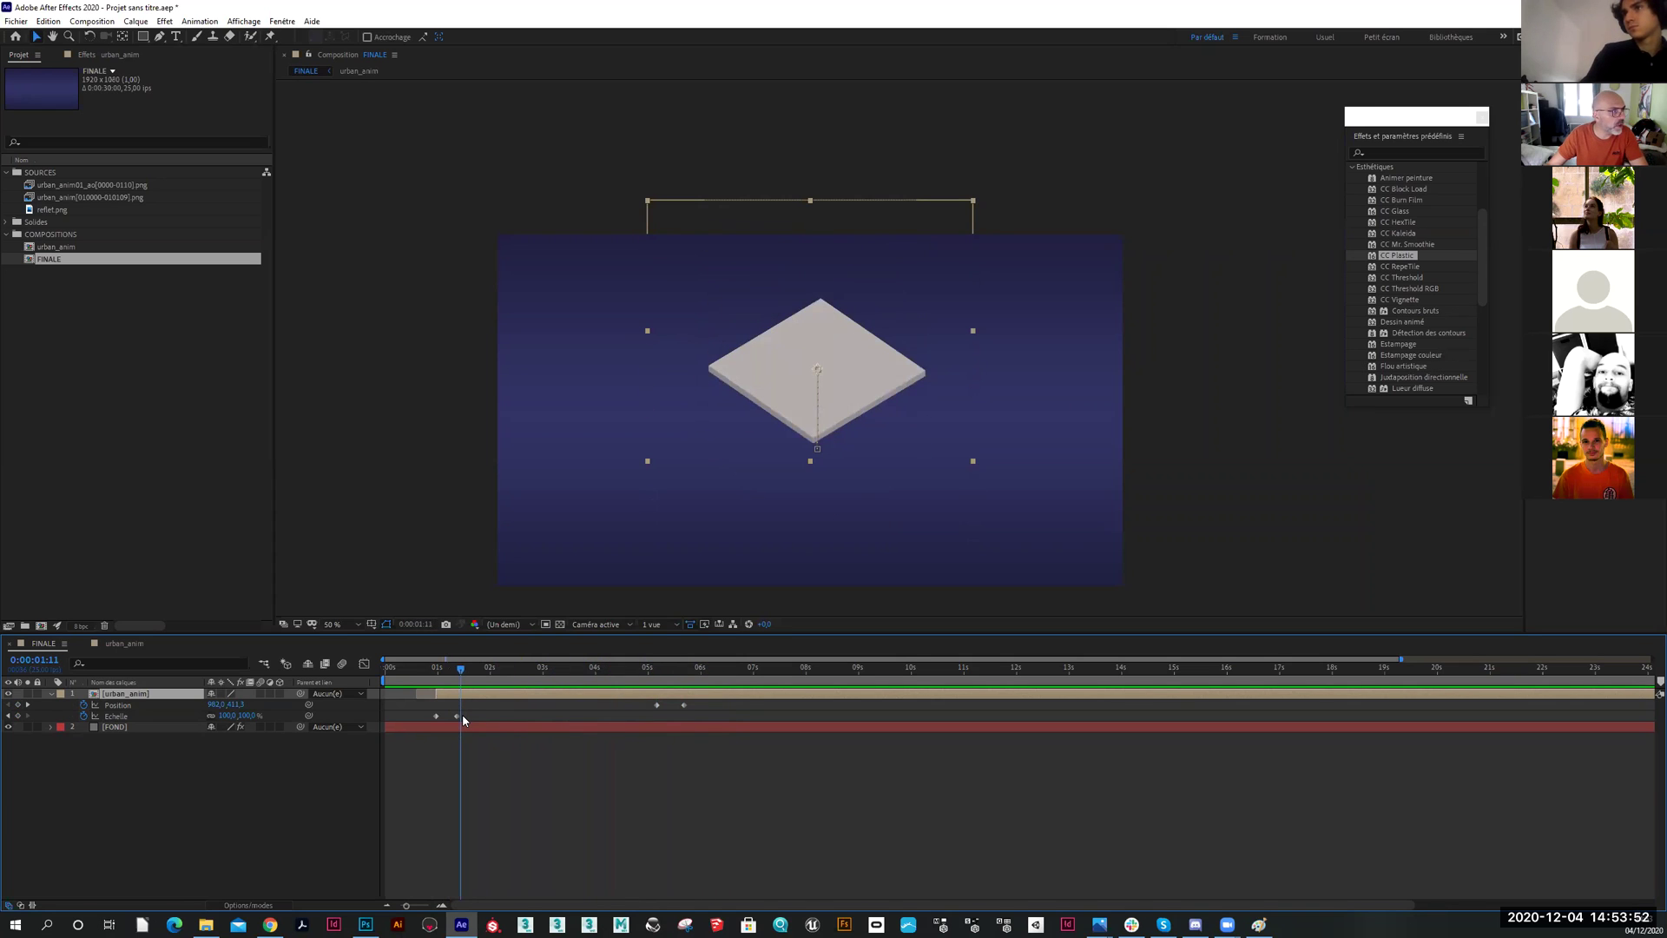
{"action": "left_click_drag", "start_coordinate": [462, 714], "coordinate": [460, 714]}
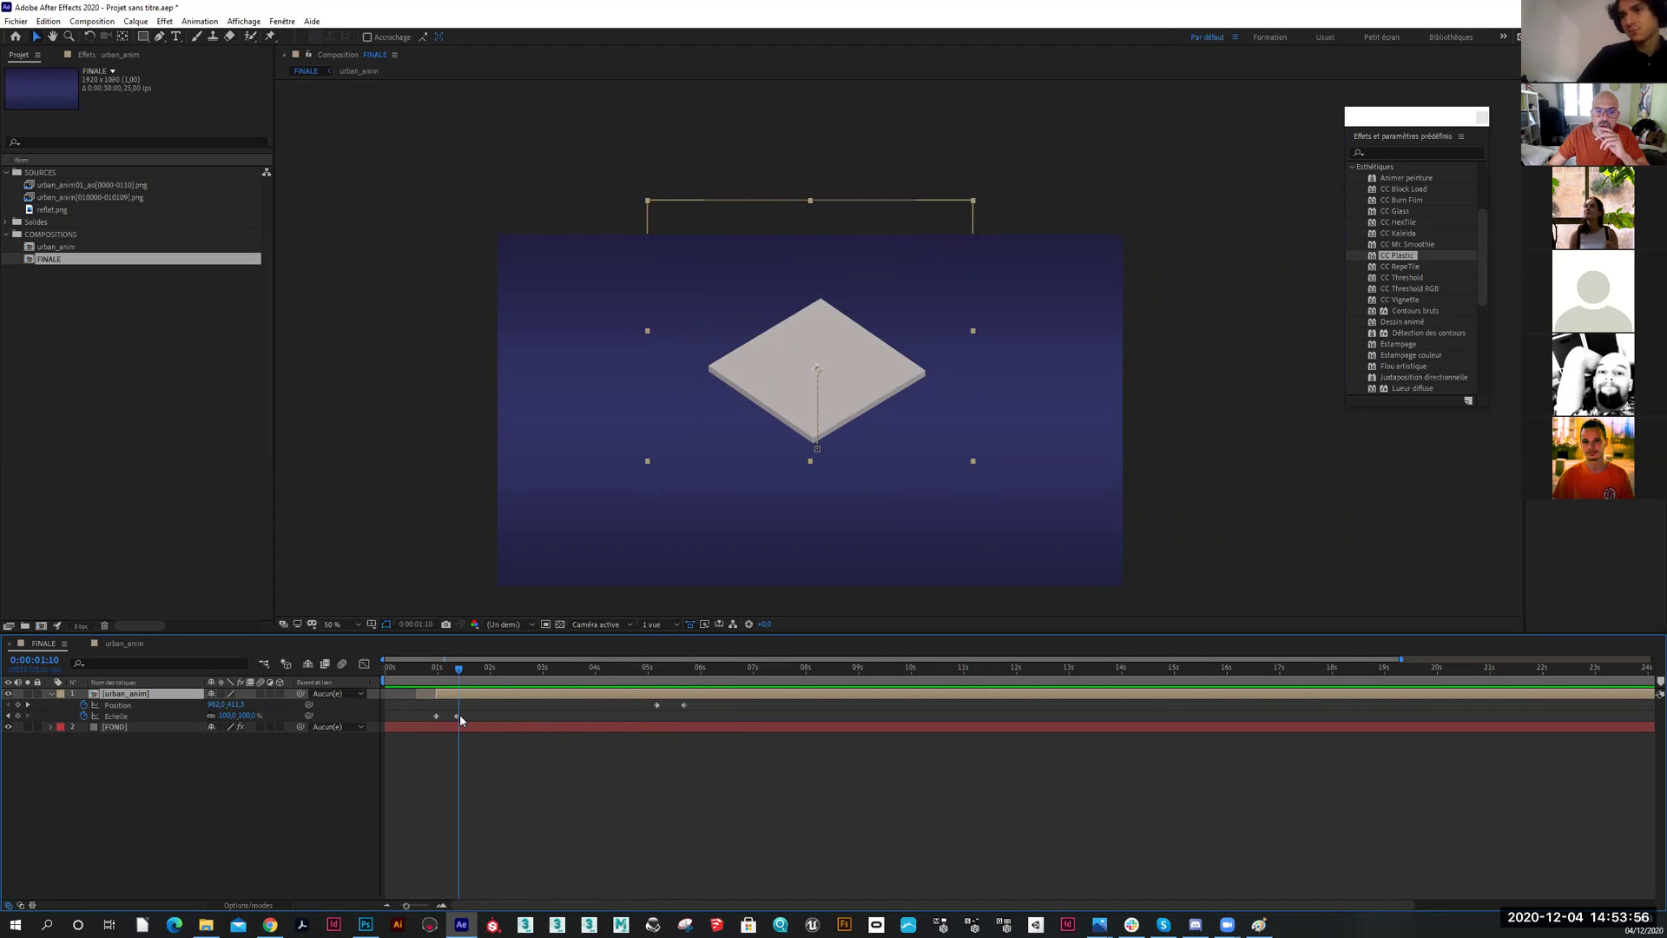
{"action": "left_click_drag", "start_coordinate": [461, 714], "coordinate": [462, 714]}
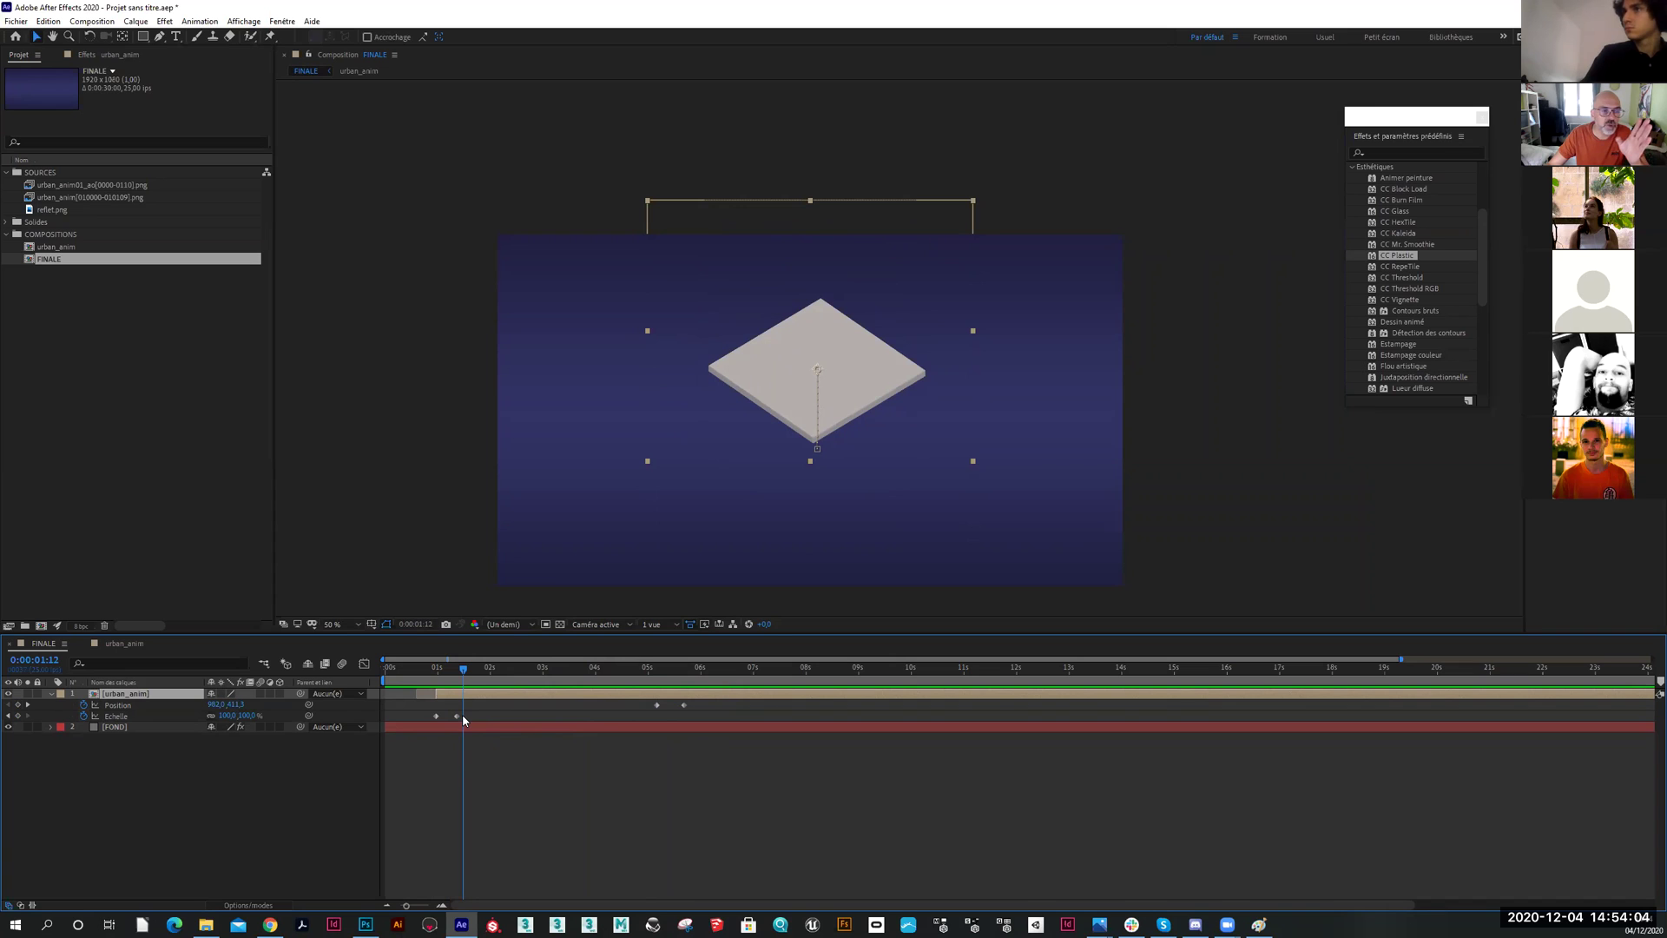
{"action": "key", "text": "space"}
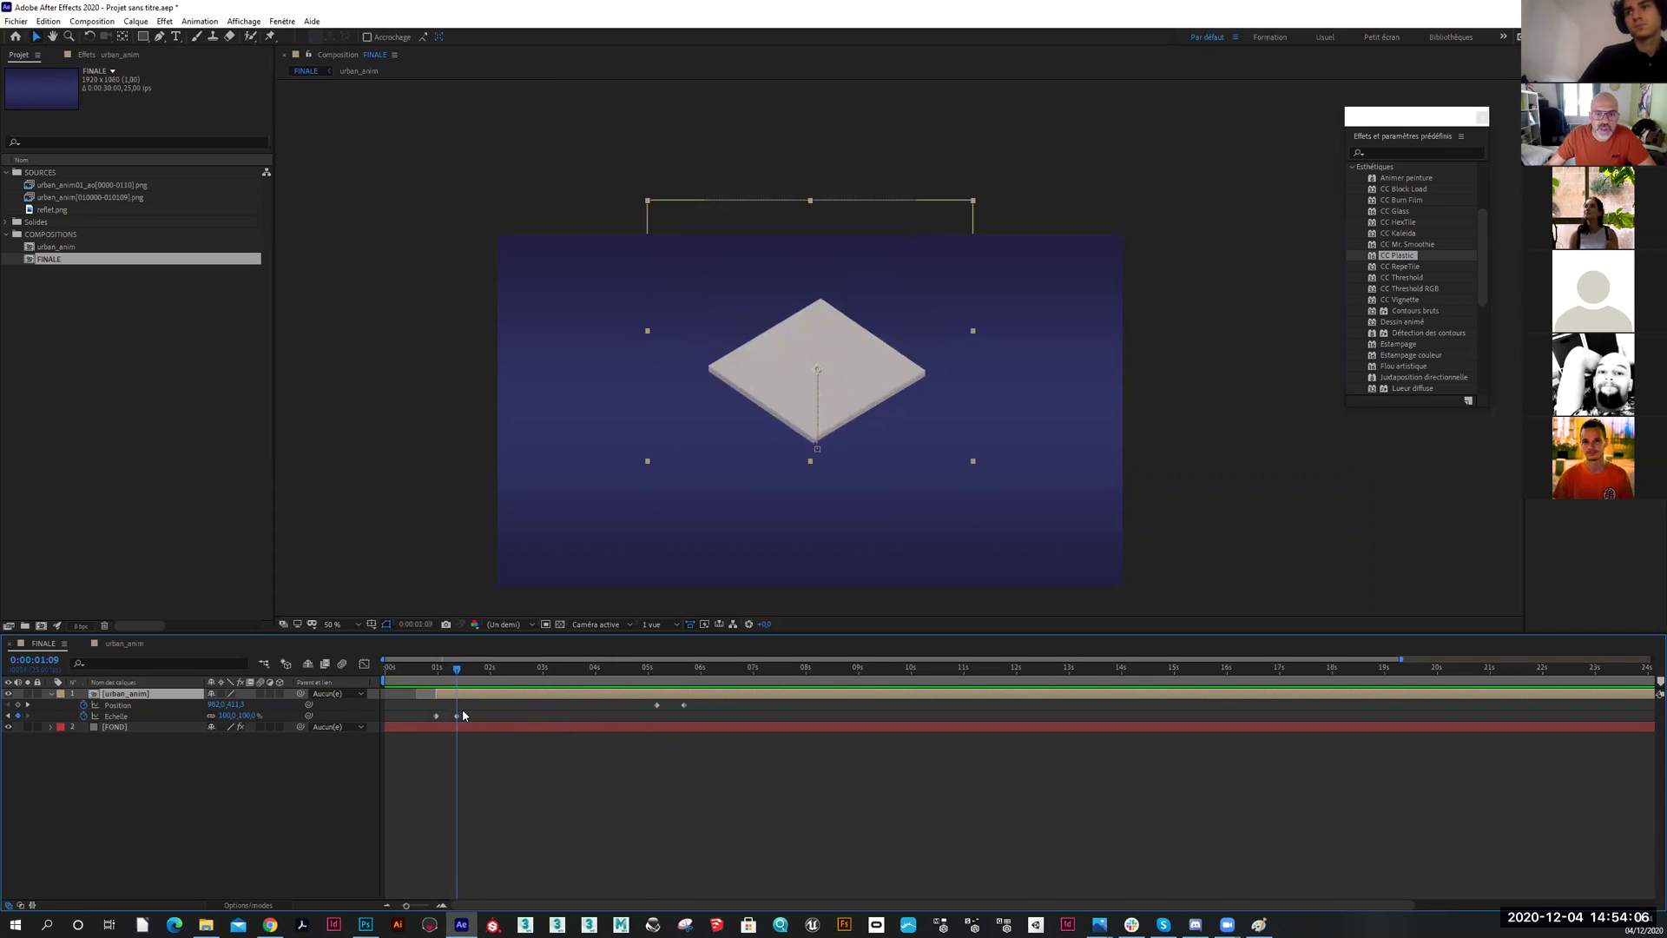
{"action": "left_click_drag", "start_coordinate": [622, 717], "coordinate": [472, 718]}
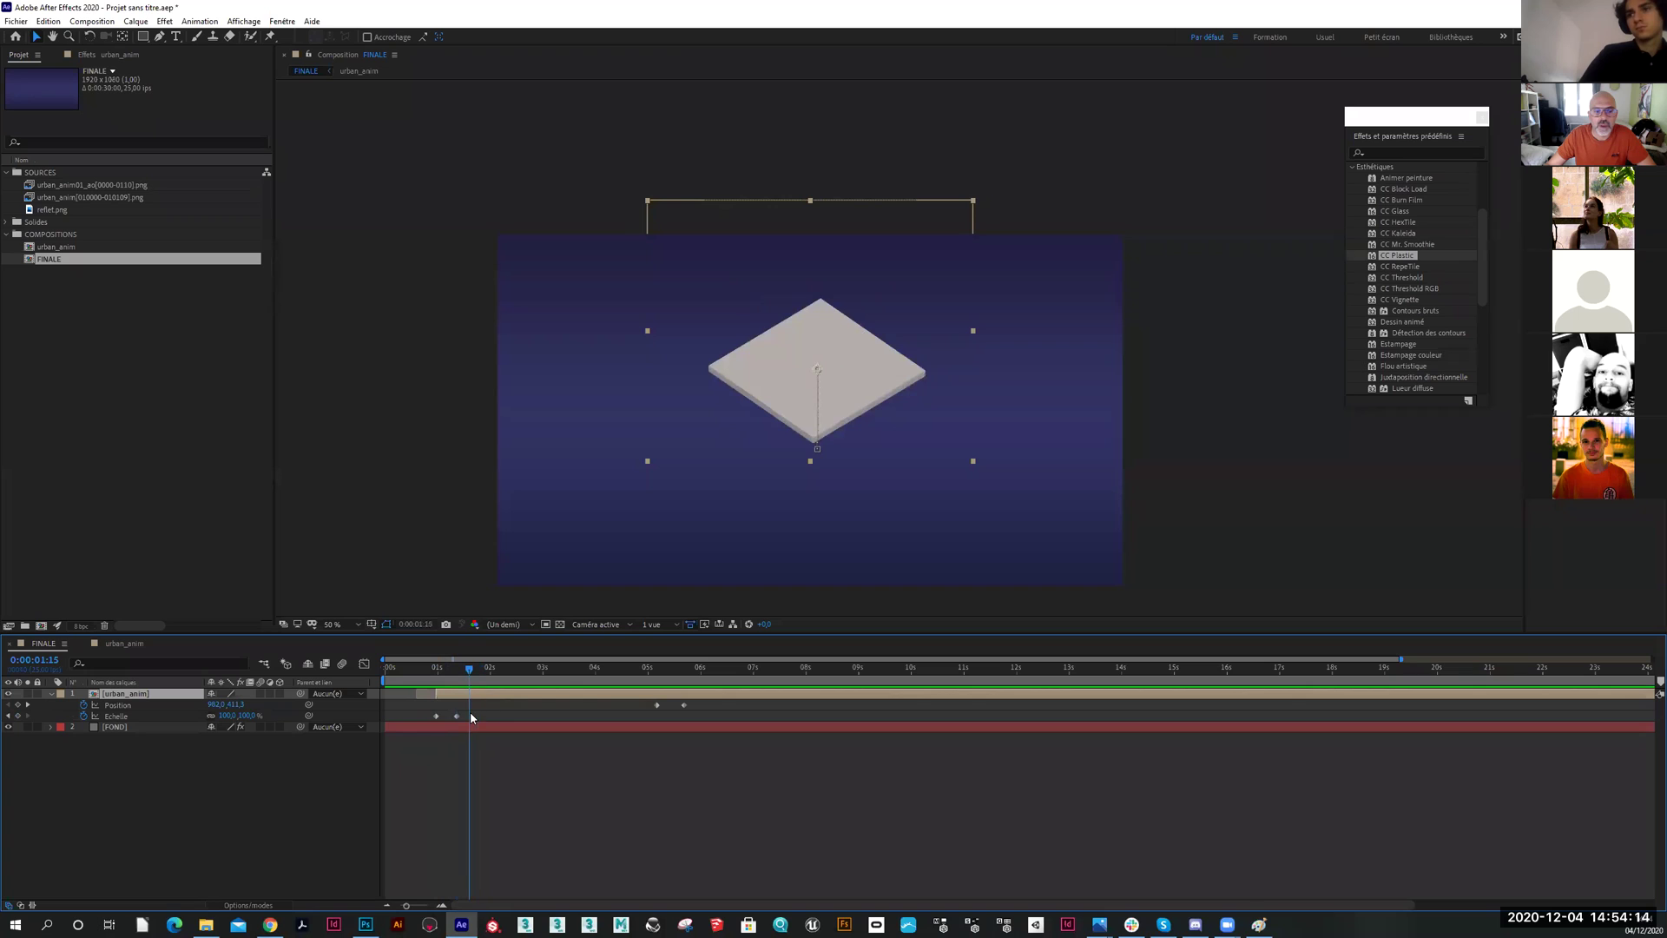
Examine the Scale and Position curves of urban_anim in the graph editor, separately and together, and return to the keyframe view
{"action": "left_click", "coordinate": [455, 715]}
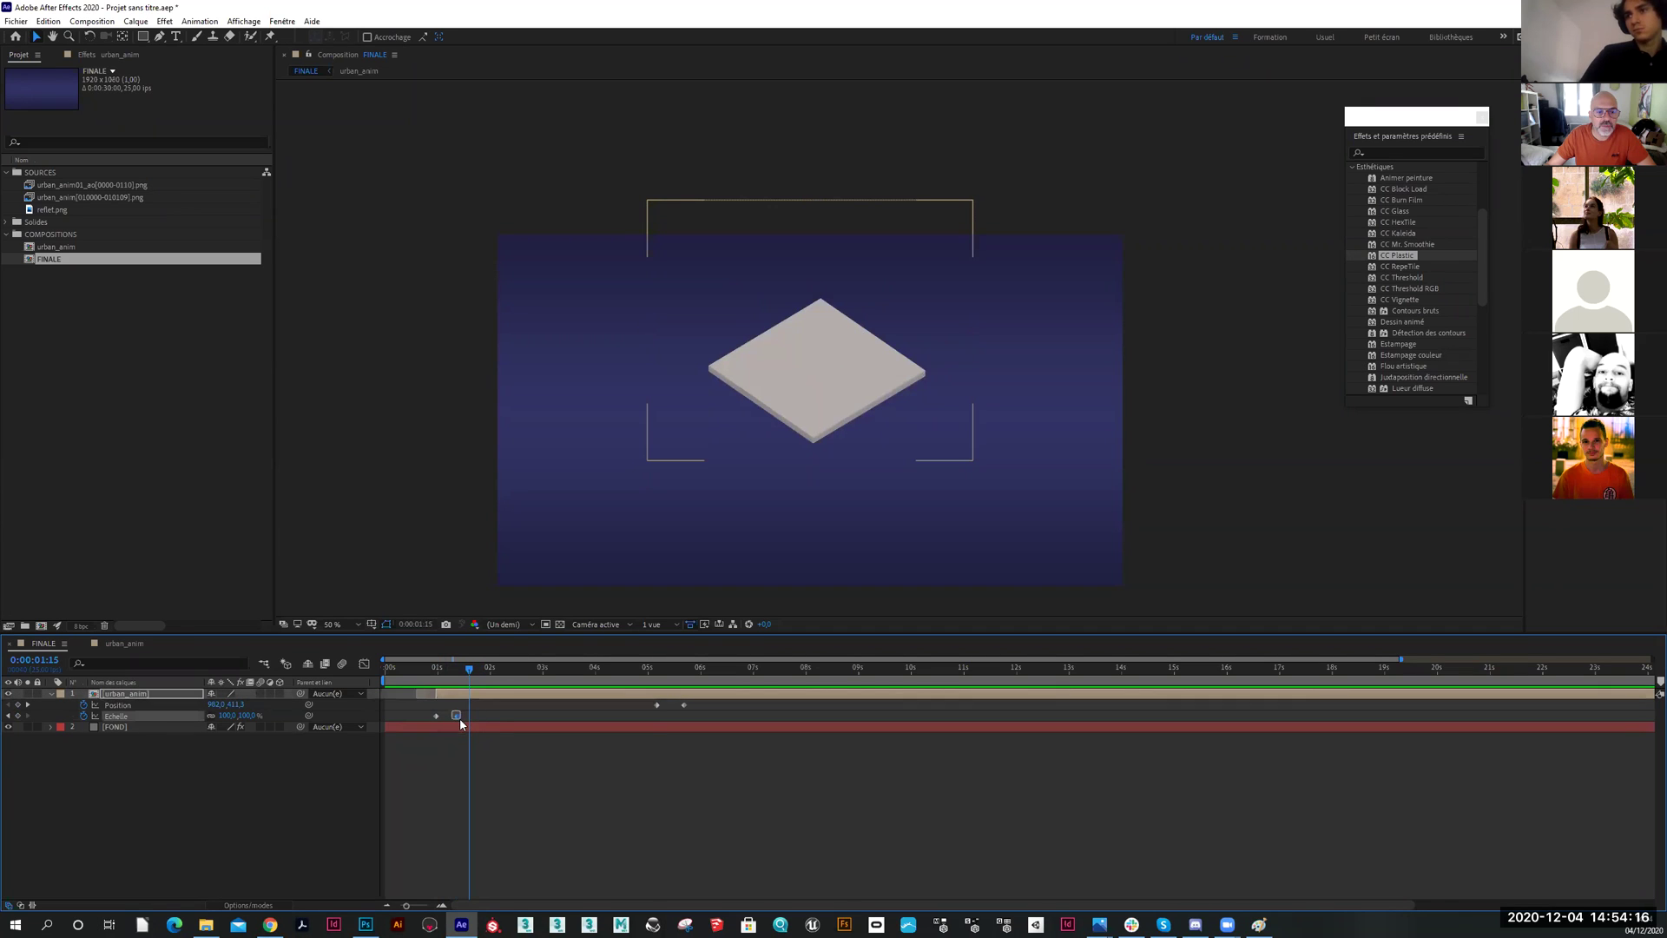
{"action": "left_click", "coordinate": [460, 729]}
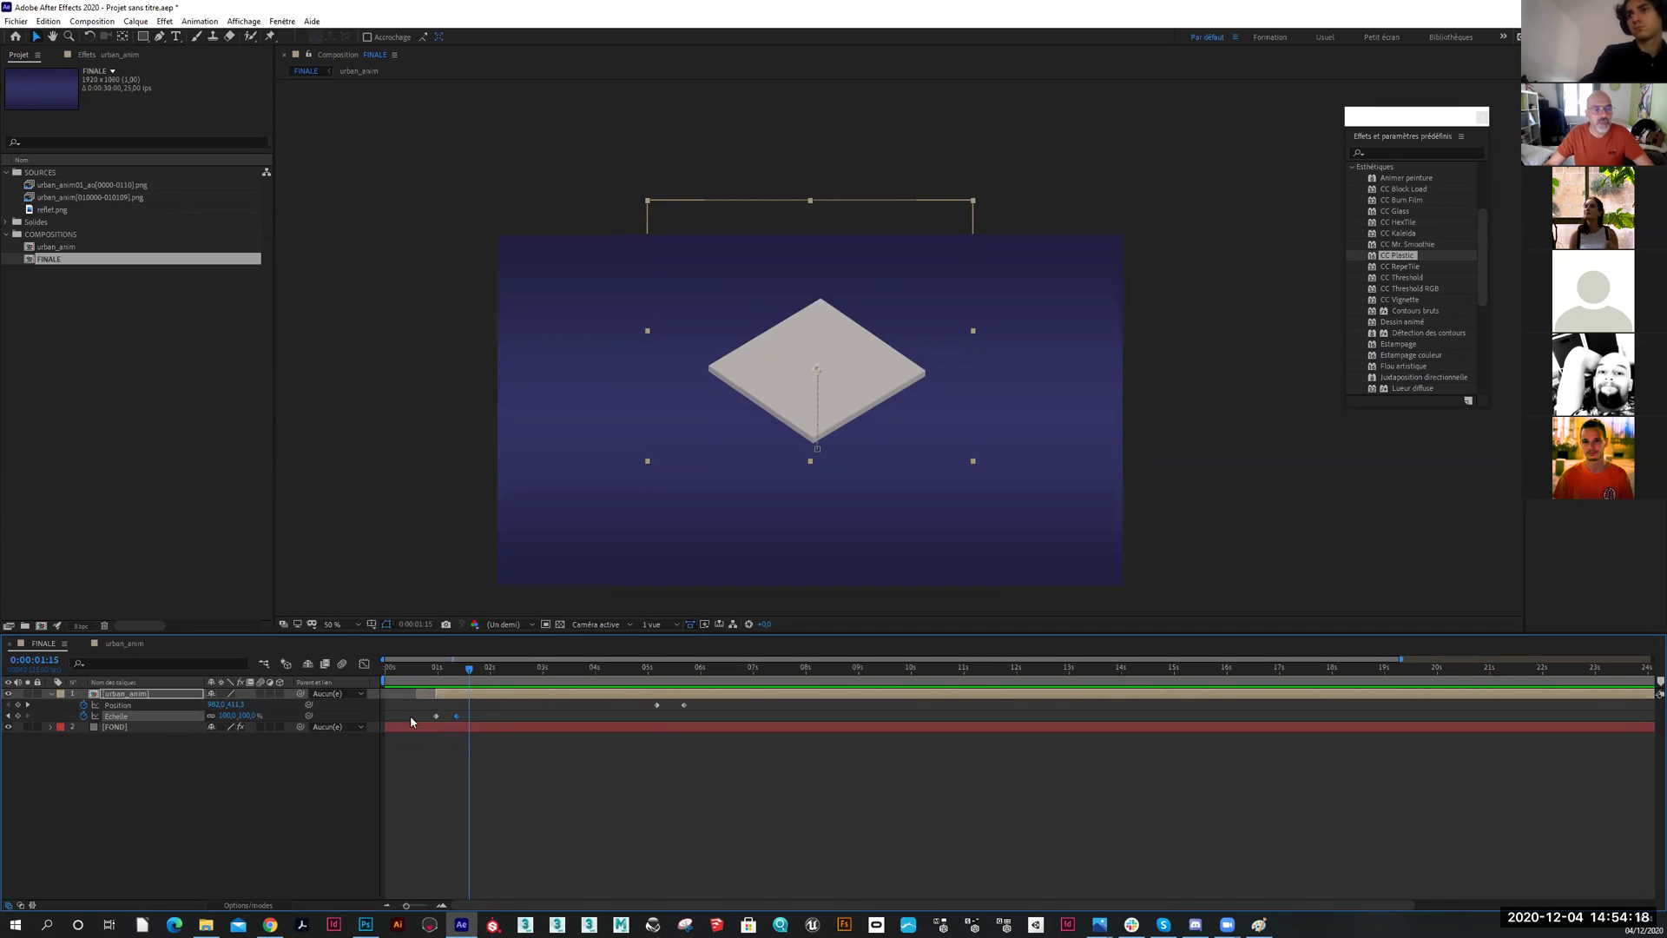
{"action": "left_click", "coordinate": [363, 664]}
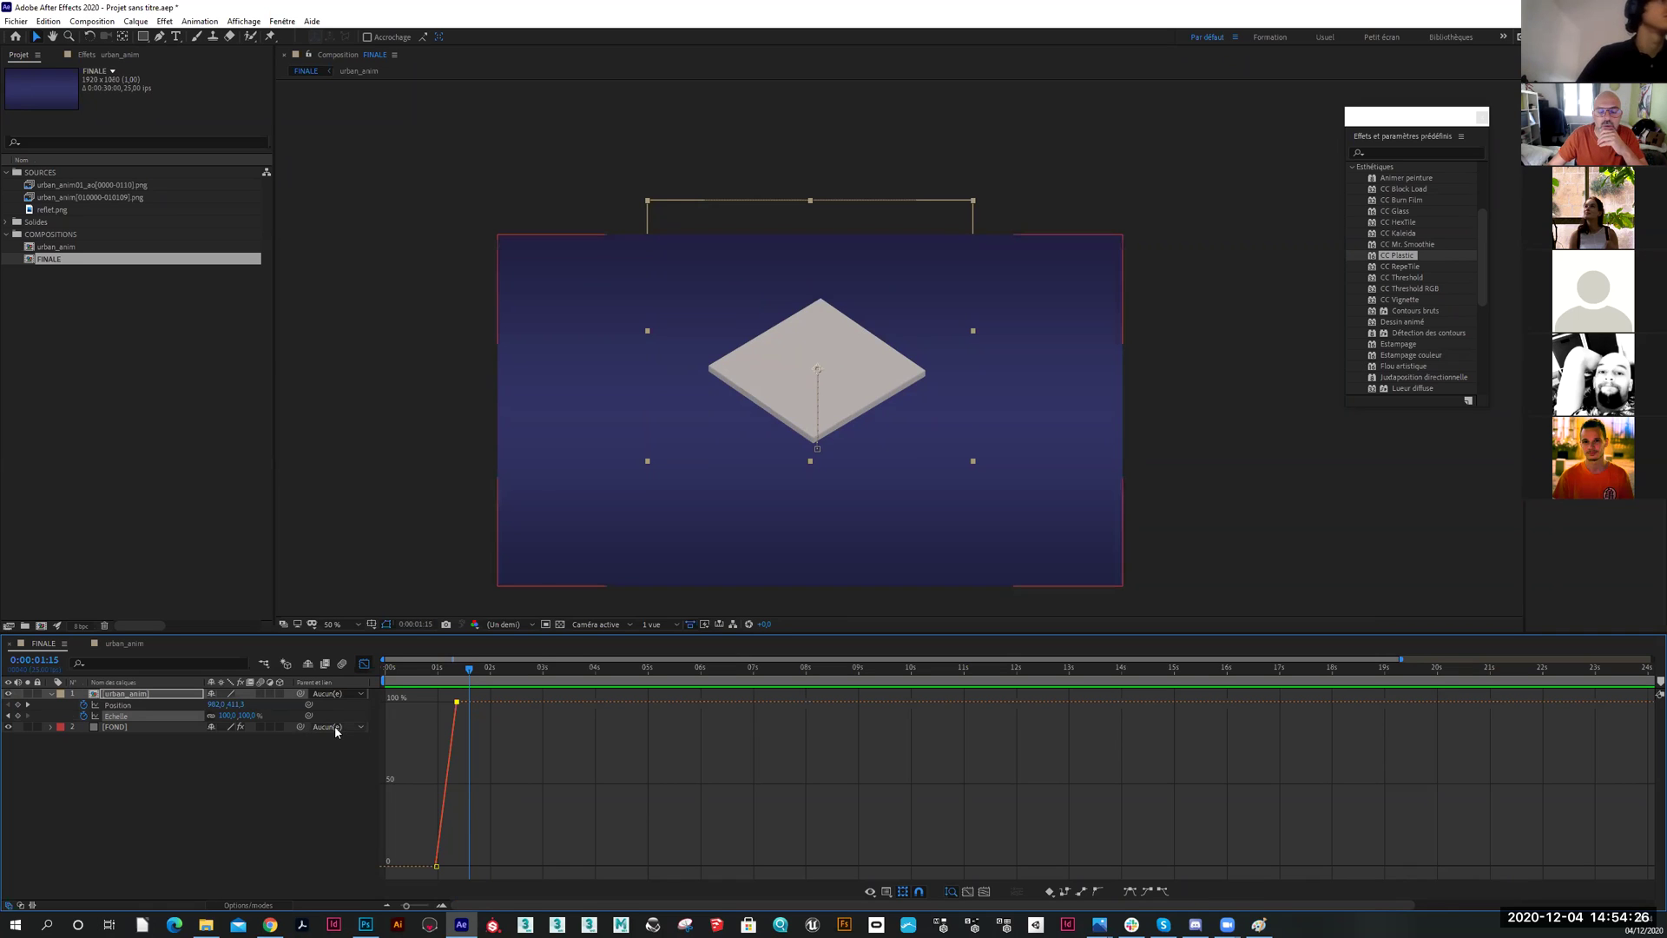
{"action": "left_click", "coordinate": [189, 704]}
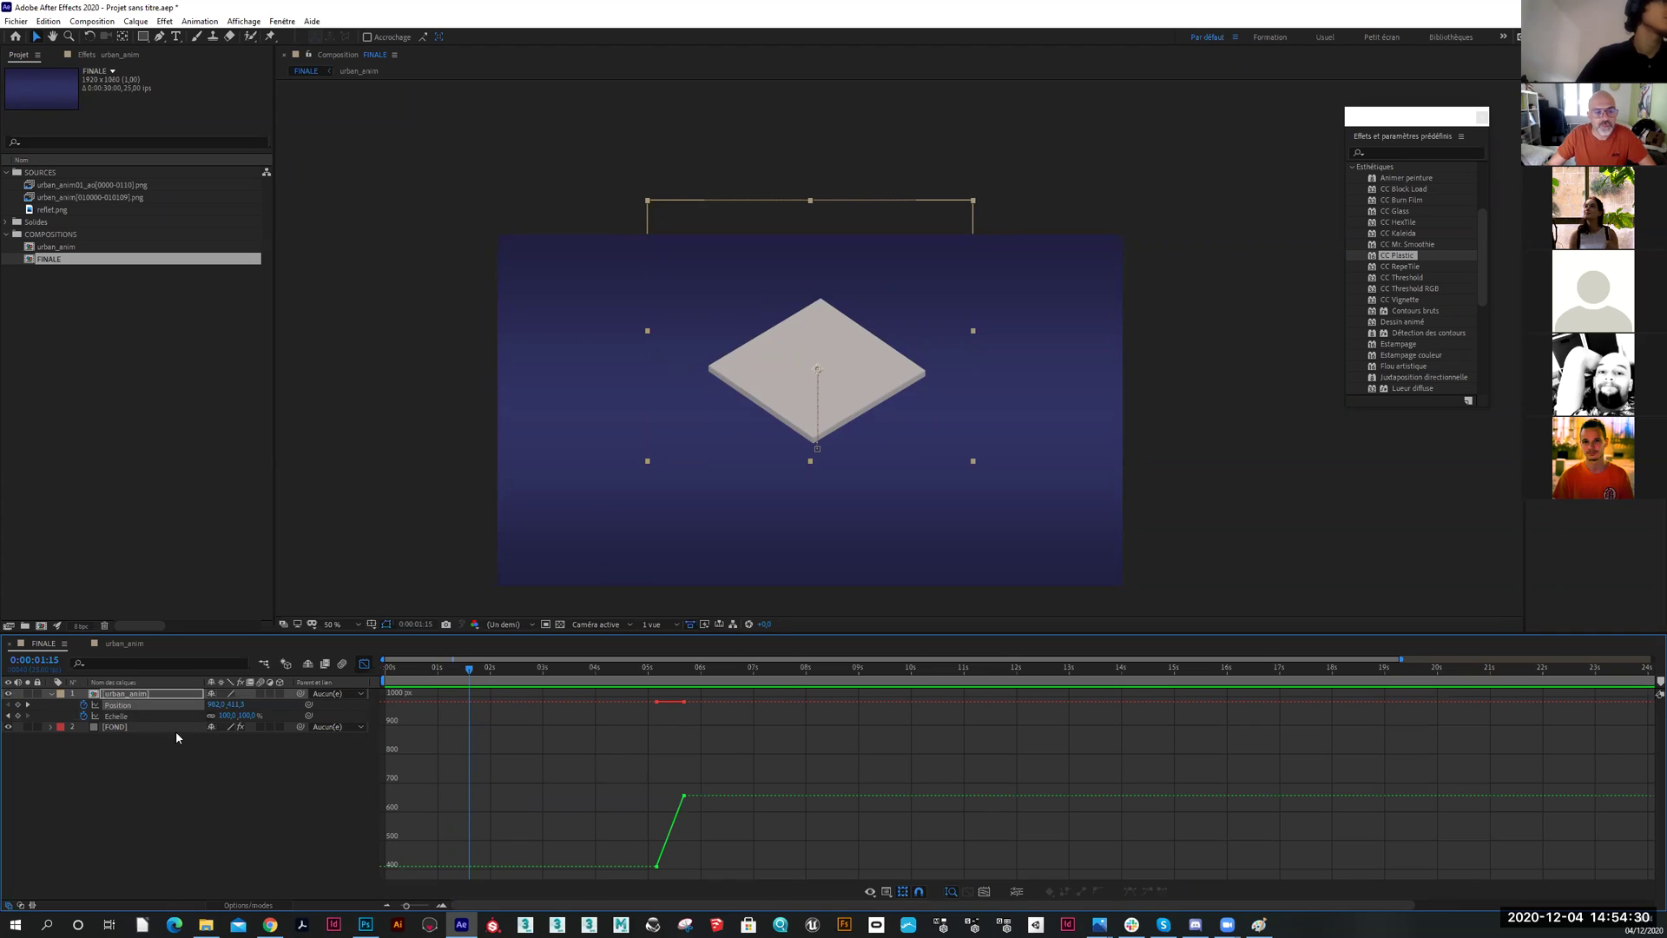
{"action": "left_click", "coordinate": [169, 719], "text": "shift"}
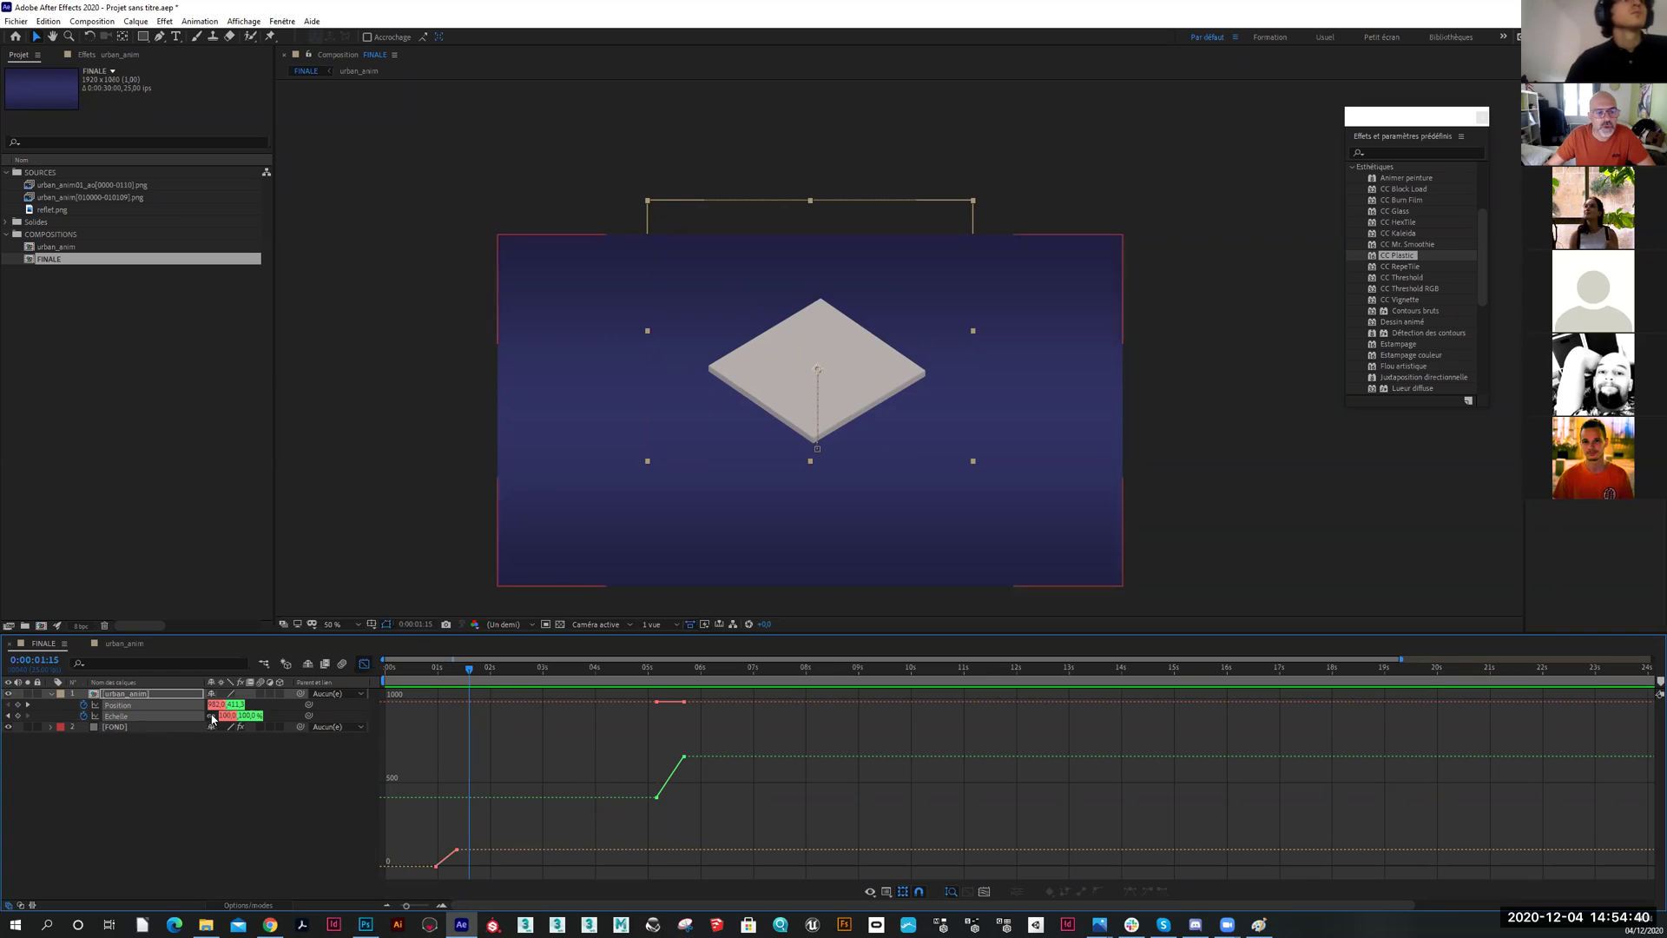
{"action": "left_click", "coordinate": [361, 664]}
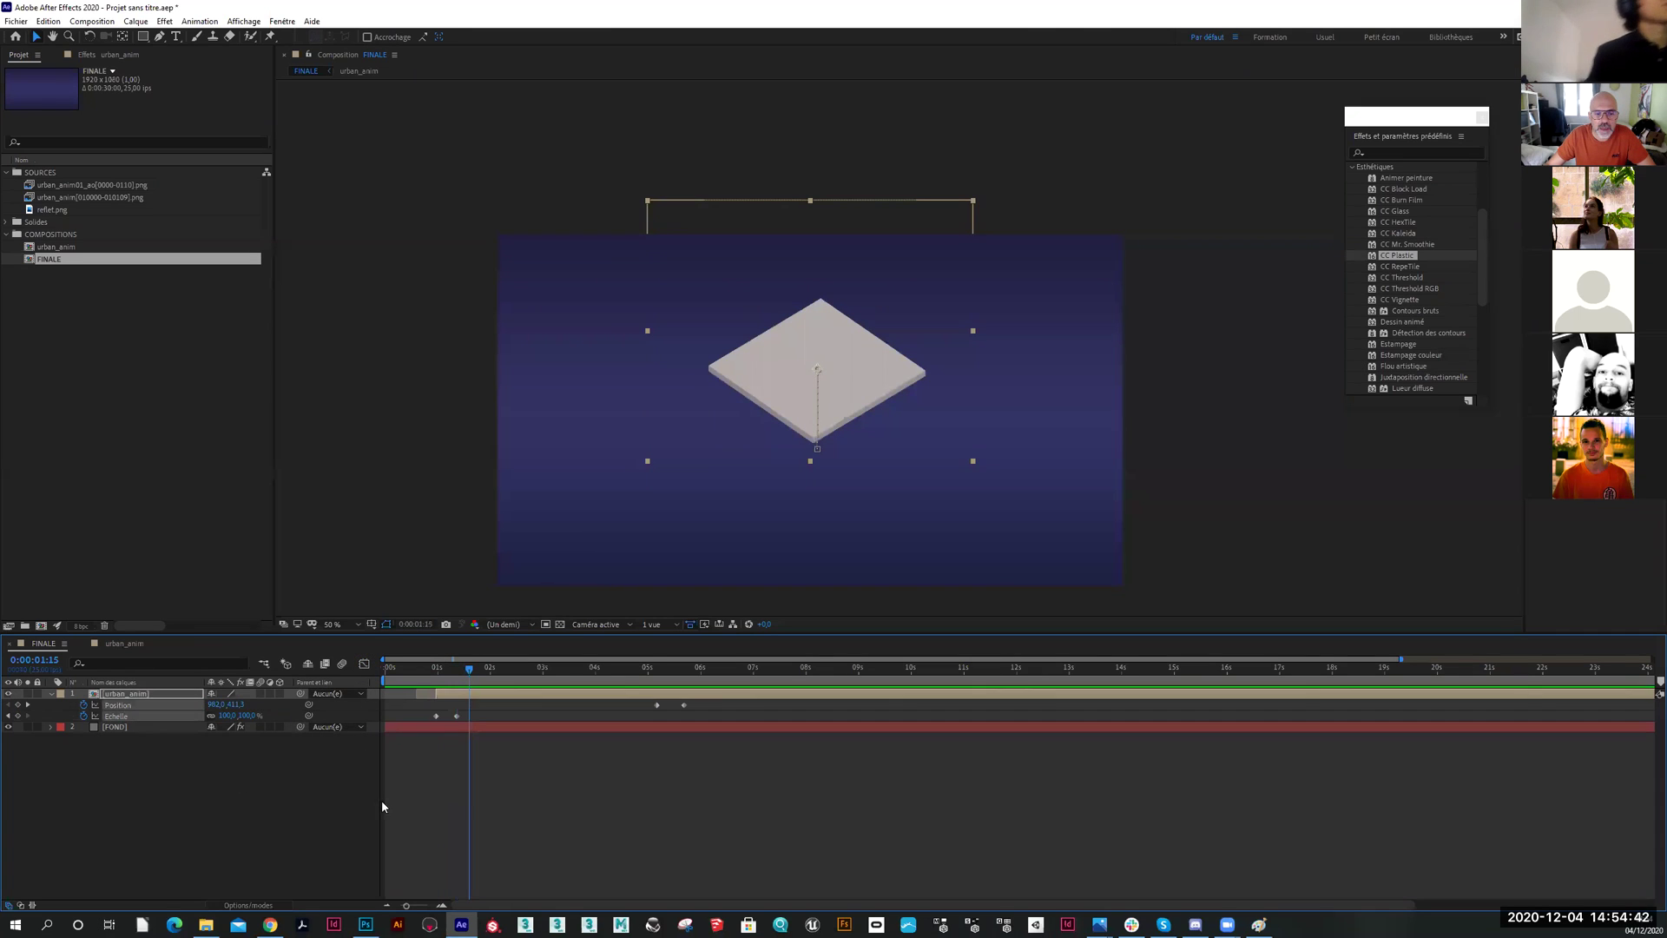
Apply the Easy Ease In keyframe assistant (Lissage à l'approche) to the second Scale keyframe of urban_anim
{"action": "left_click", "coordinate": [382, 806]}
{"action": "left_click", "coordinate": [456, 715]}
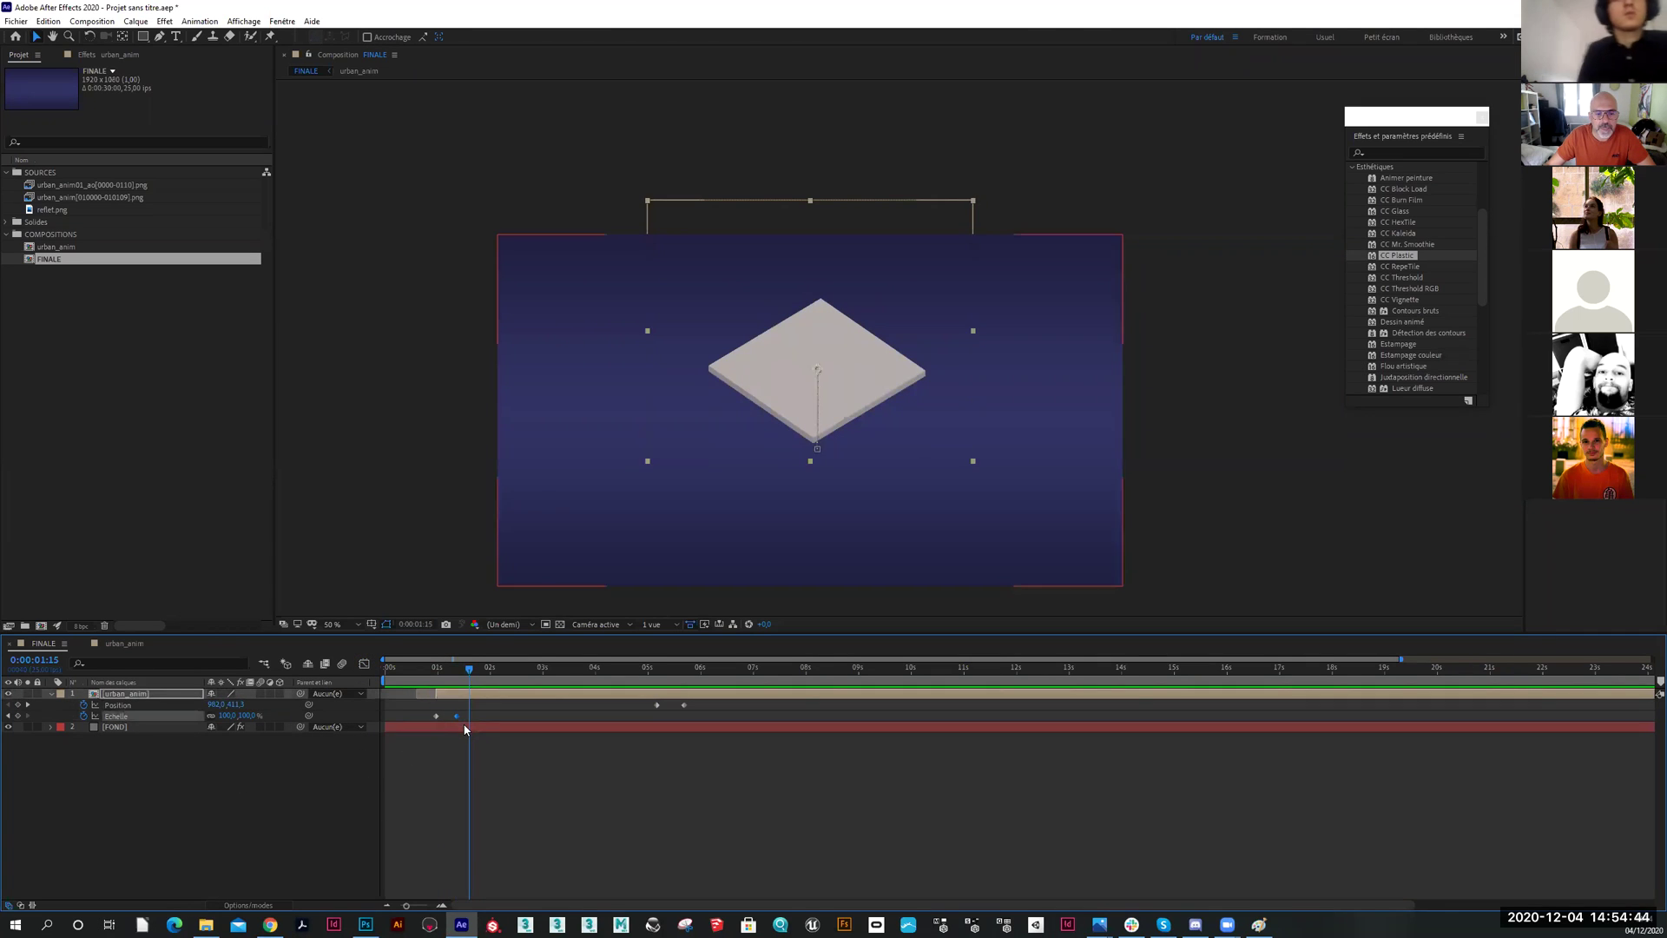
{"action": "right_click", "coordinate": [457, 717]}
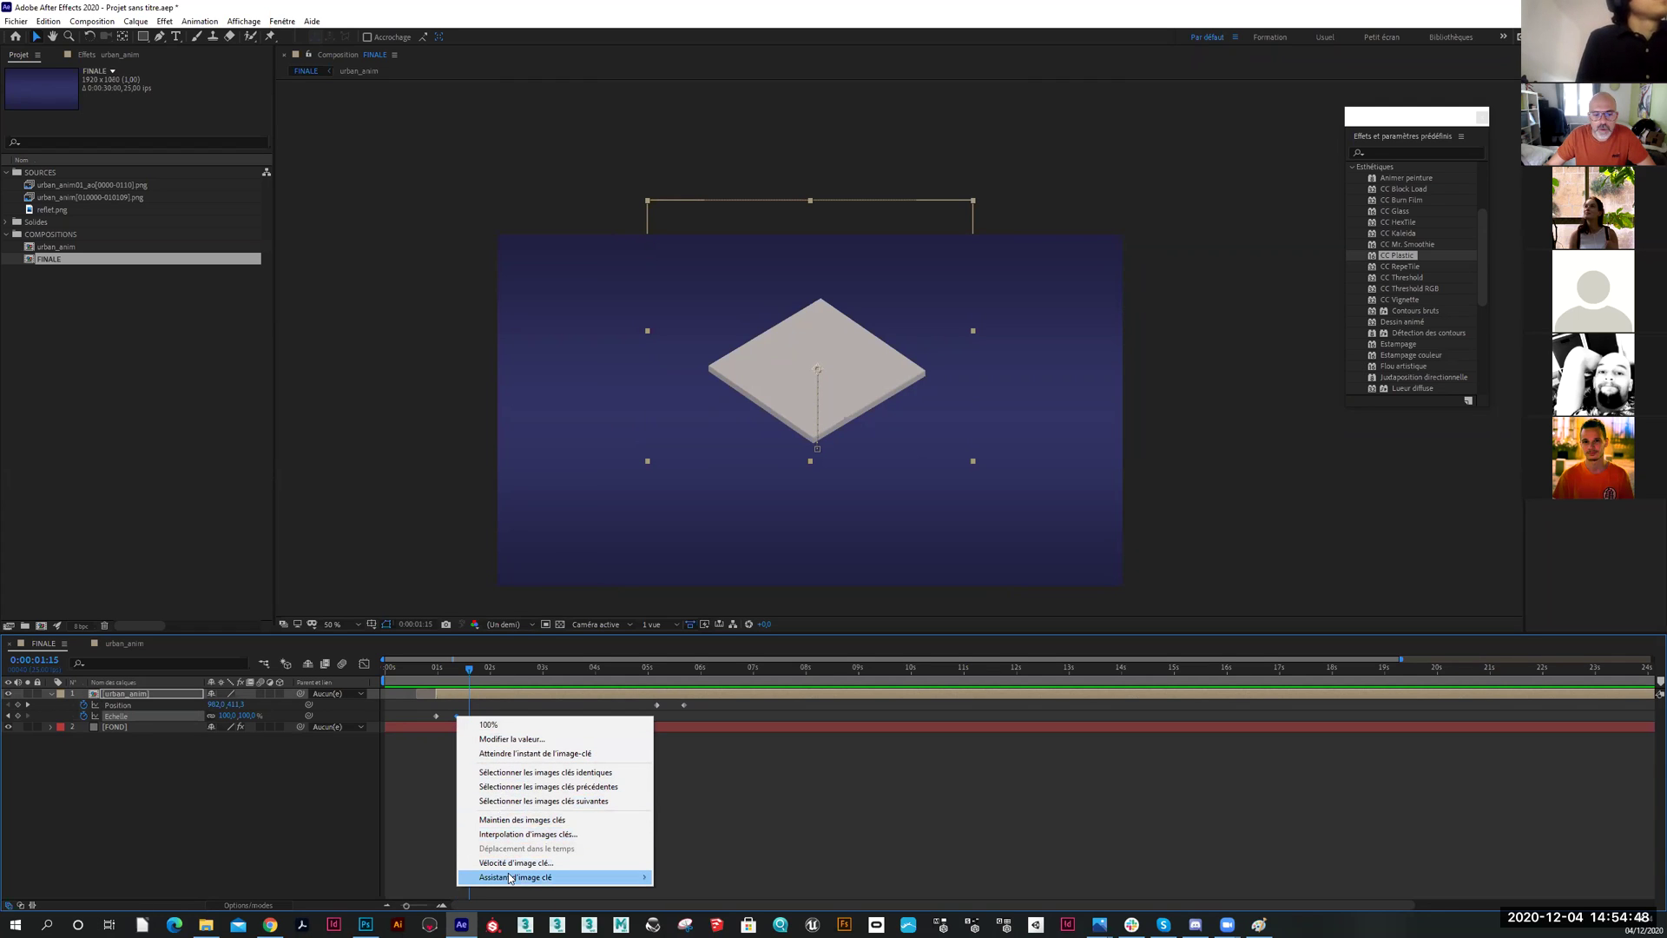
{"action": "mouse_move", "coordinate": [512, 880]}
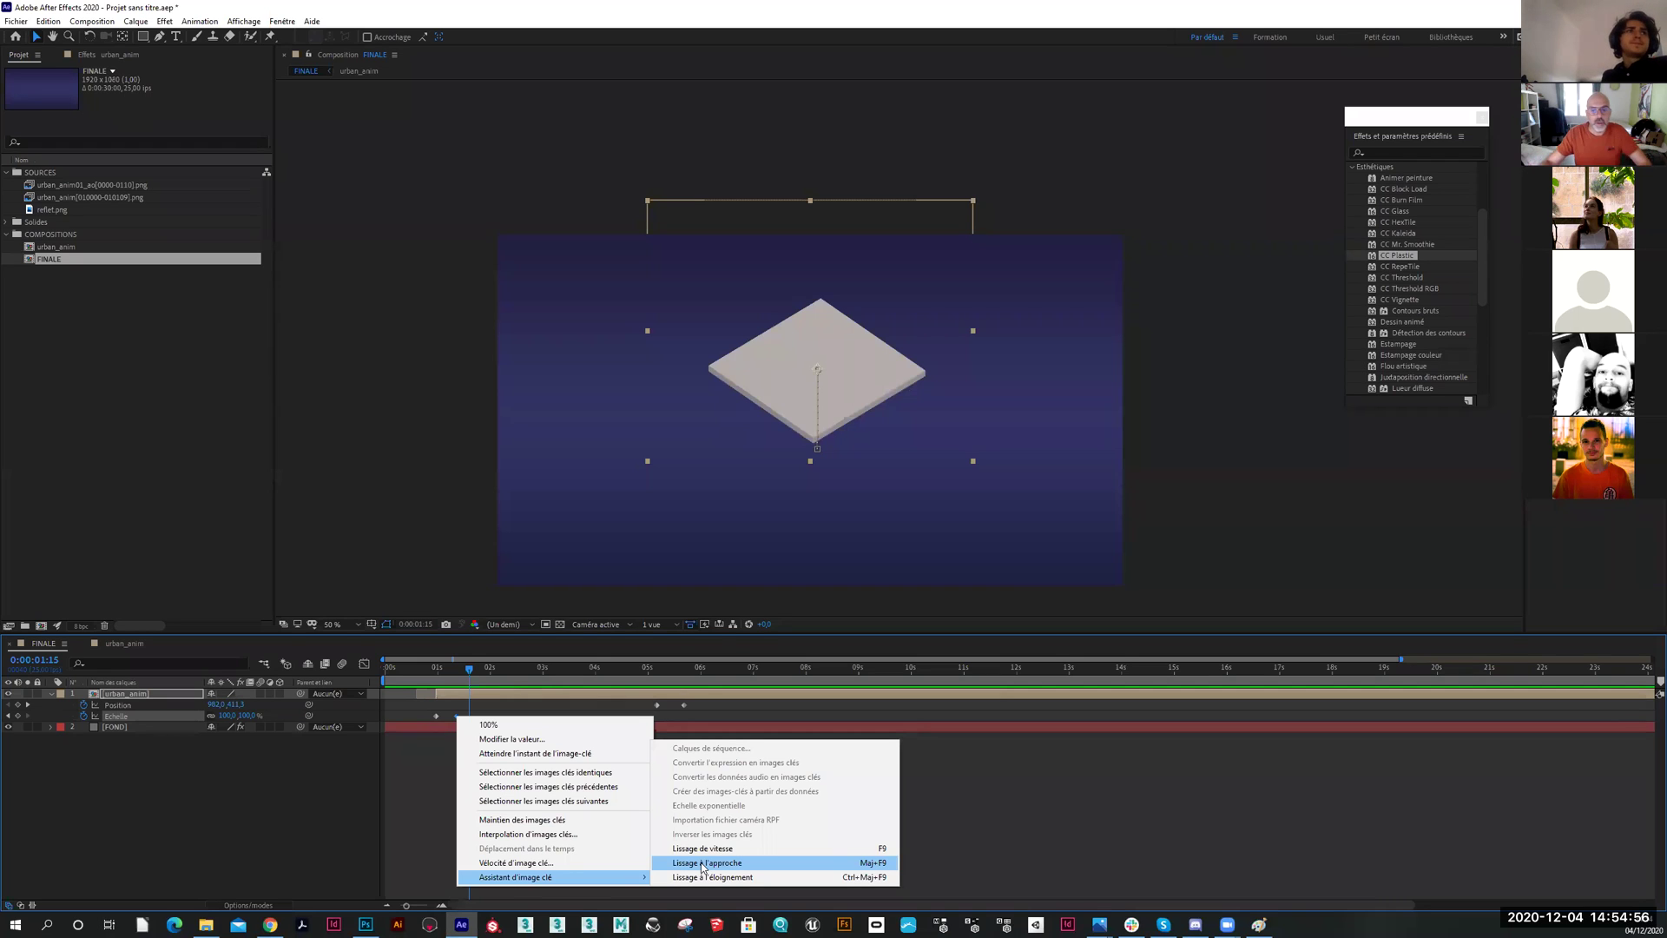
{"action": "left_click", "coordinate": [701, 863]}
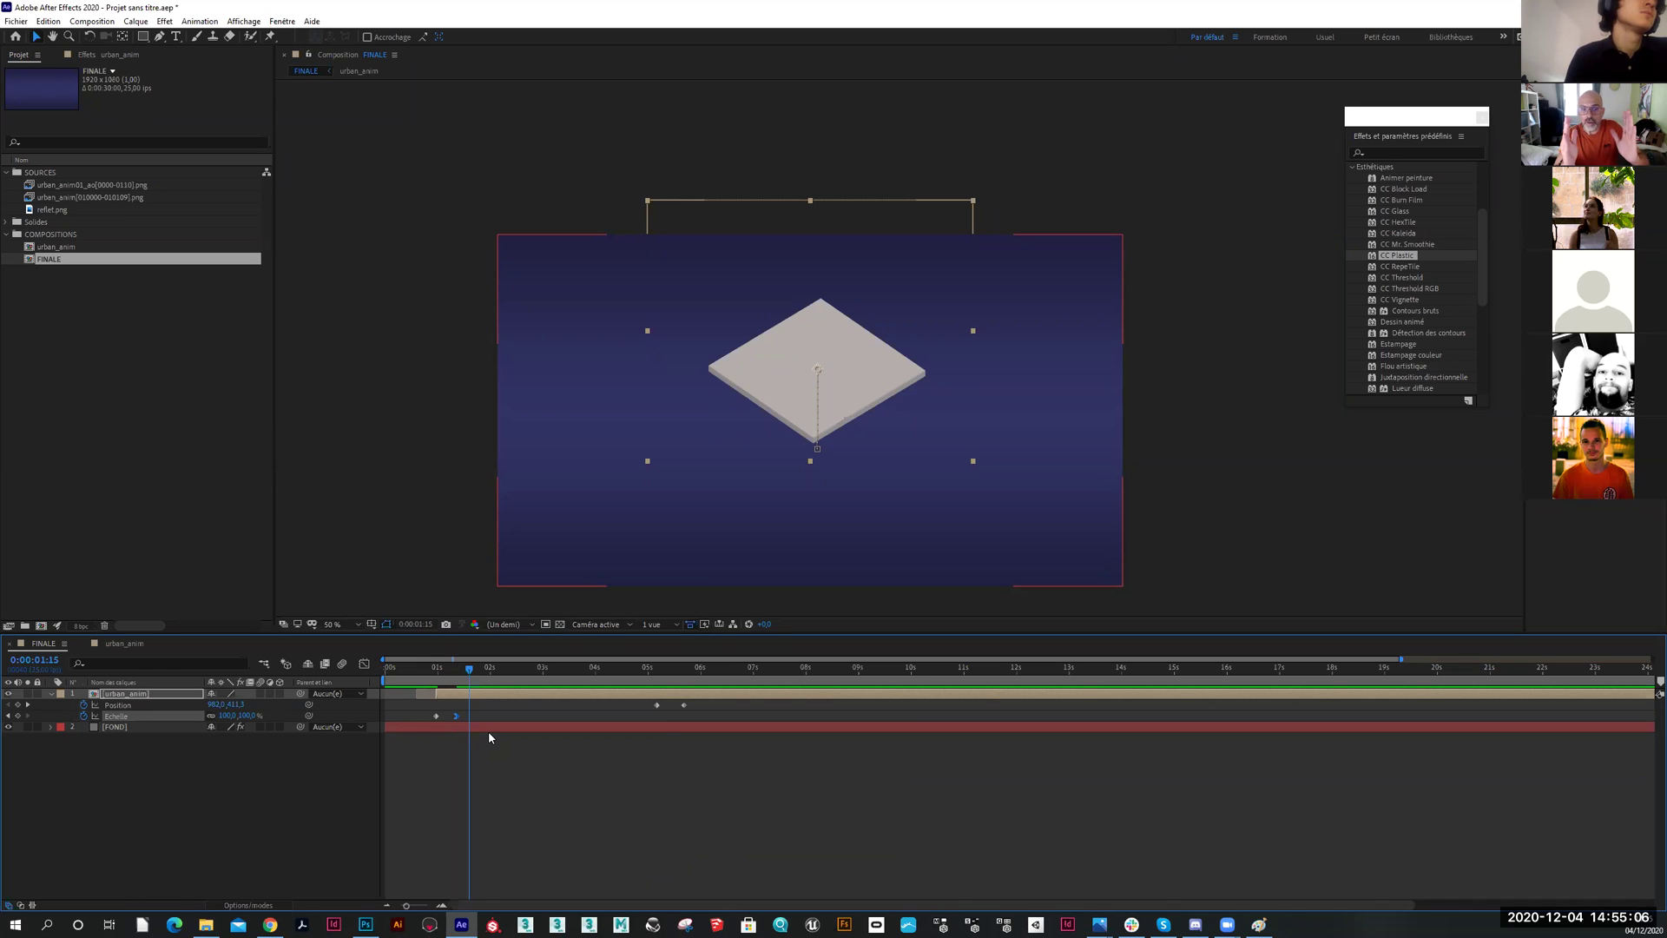
Examine the eased Scale curve and its incoming handle in the graph editor, and return to the keyframe view
{"action": "left_click", "coordinate": [365, 663]}
{"action": "mouse_move", "coordinate": [458, 713]}
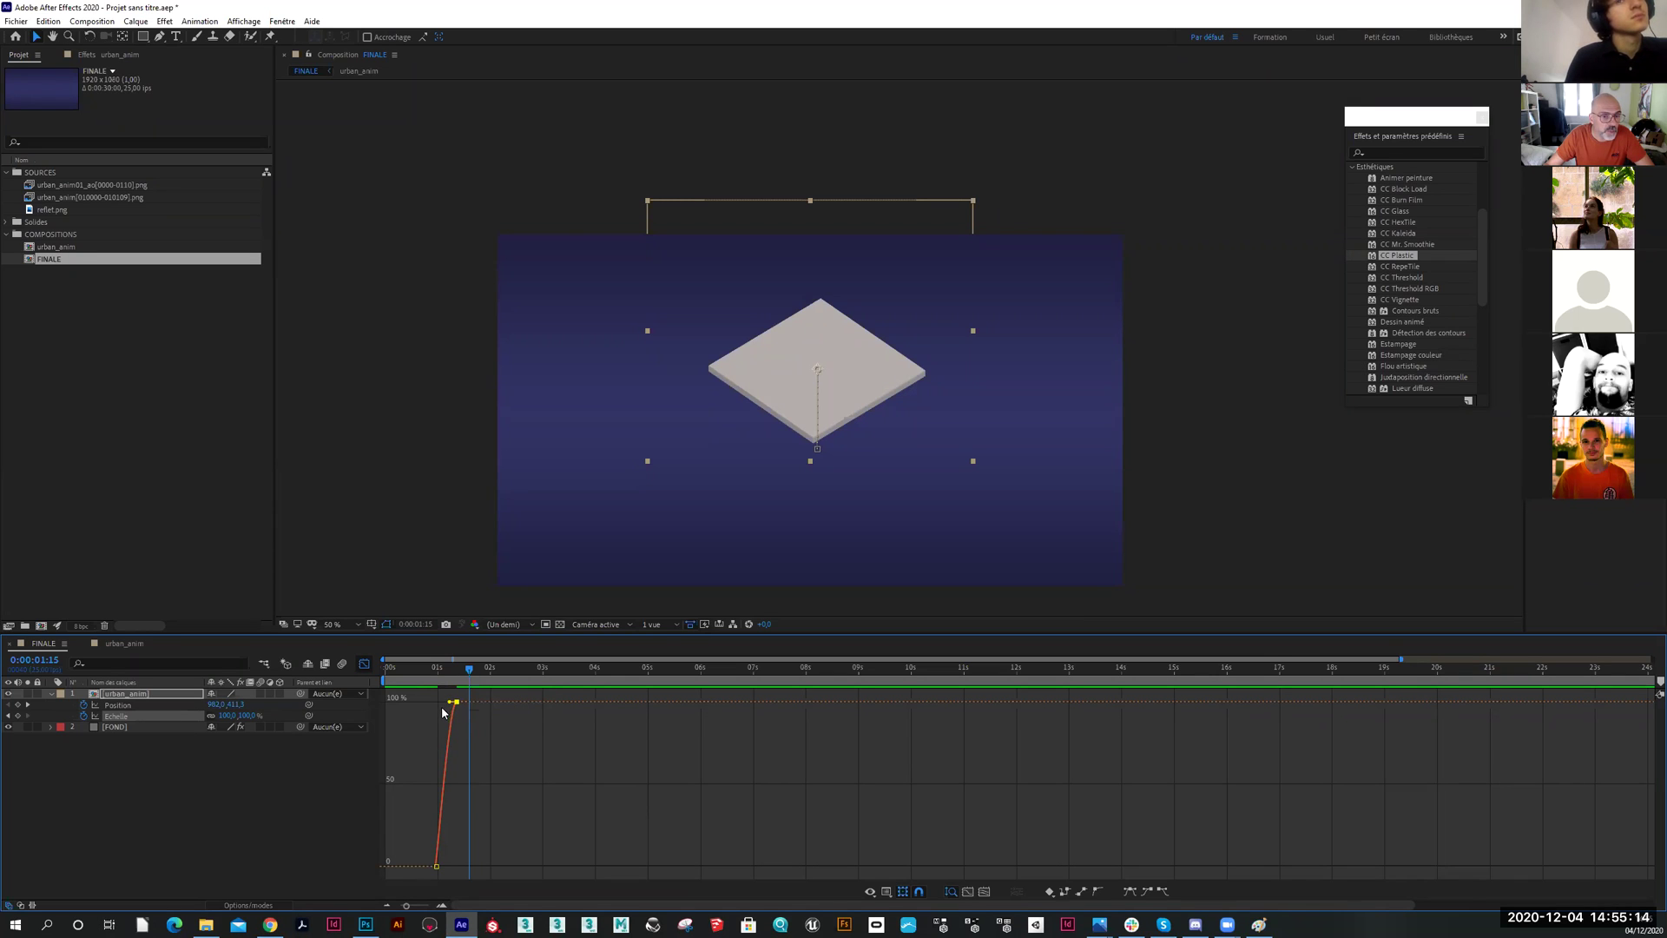
{"action": "mouse_move", "coordinate": [450, 704]}
{"action": "left_mouse_down"}
{"action": "mouse_move", "coordinate": [435, 702]}
{"action": "mouse_move", "coordinate": [449, 701]}
{"action": "left_mouse_up"}
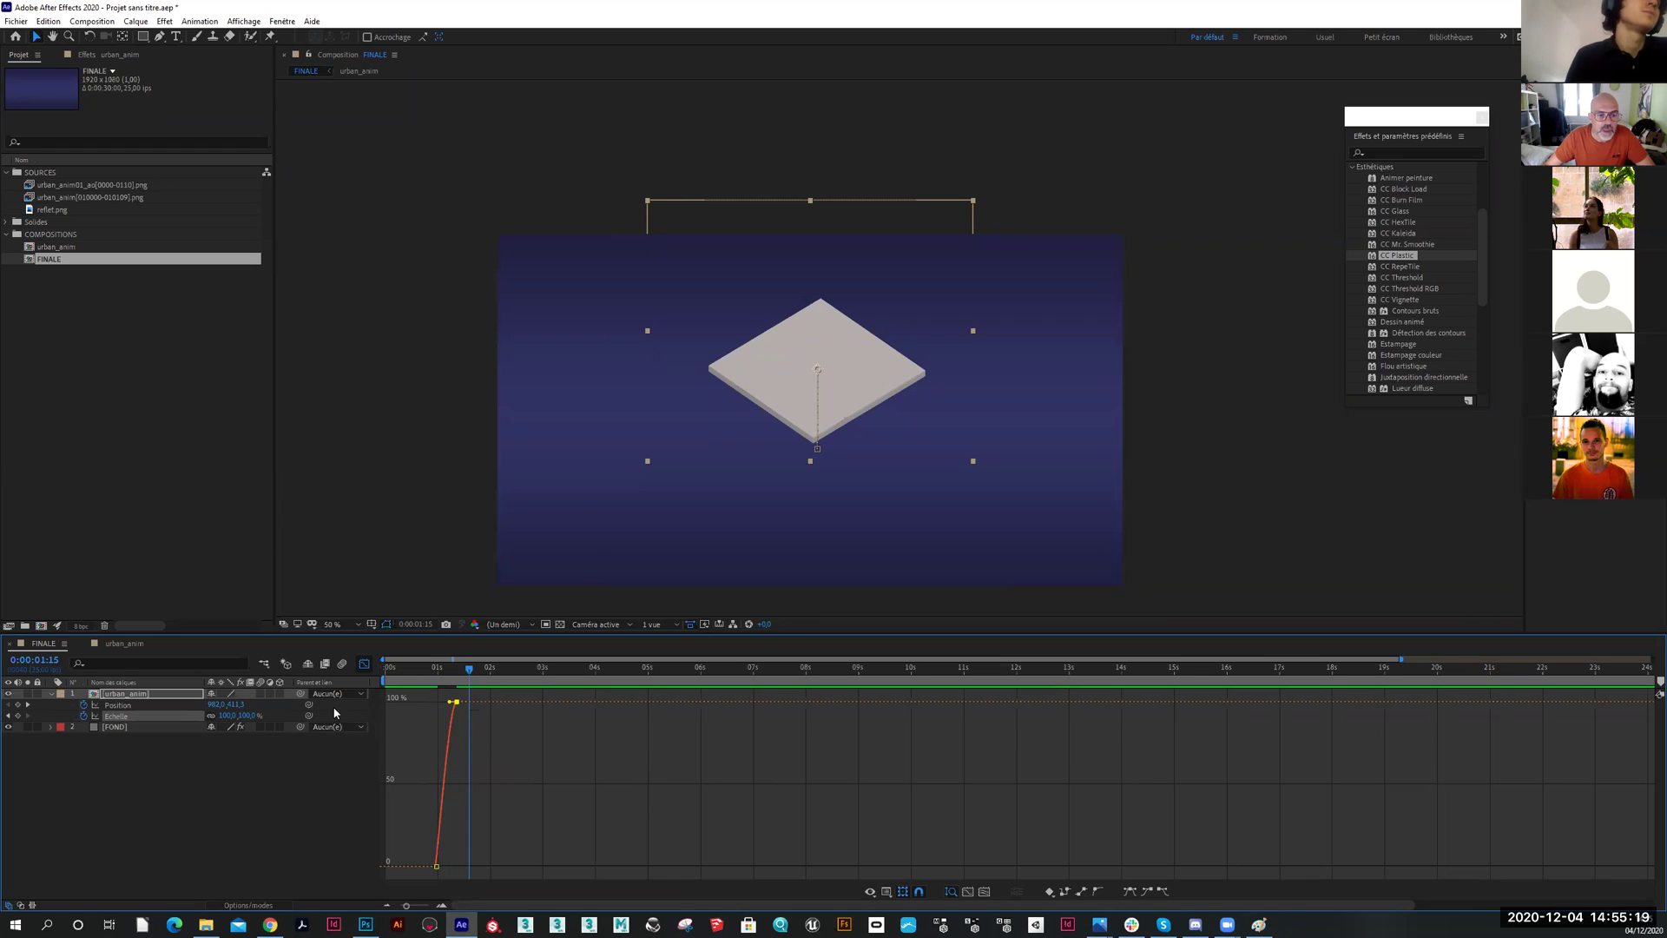
{"action": "left_click", "coordinate": [366, 665]}
Set the current time to the first Position keyframe at 0:00:05:04
{"action": "left_click", "coordinate": [628, 674]}
{"action": "left_click_drag", "start_coordinate": [630, 677], "coordinate": [658, 683]}
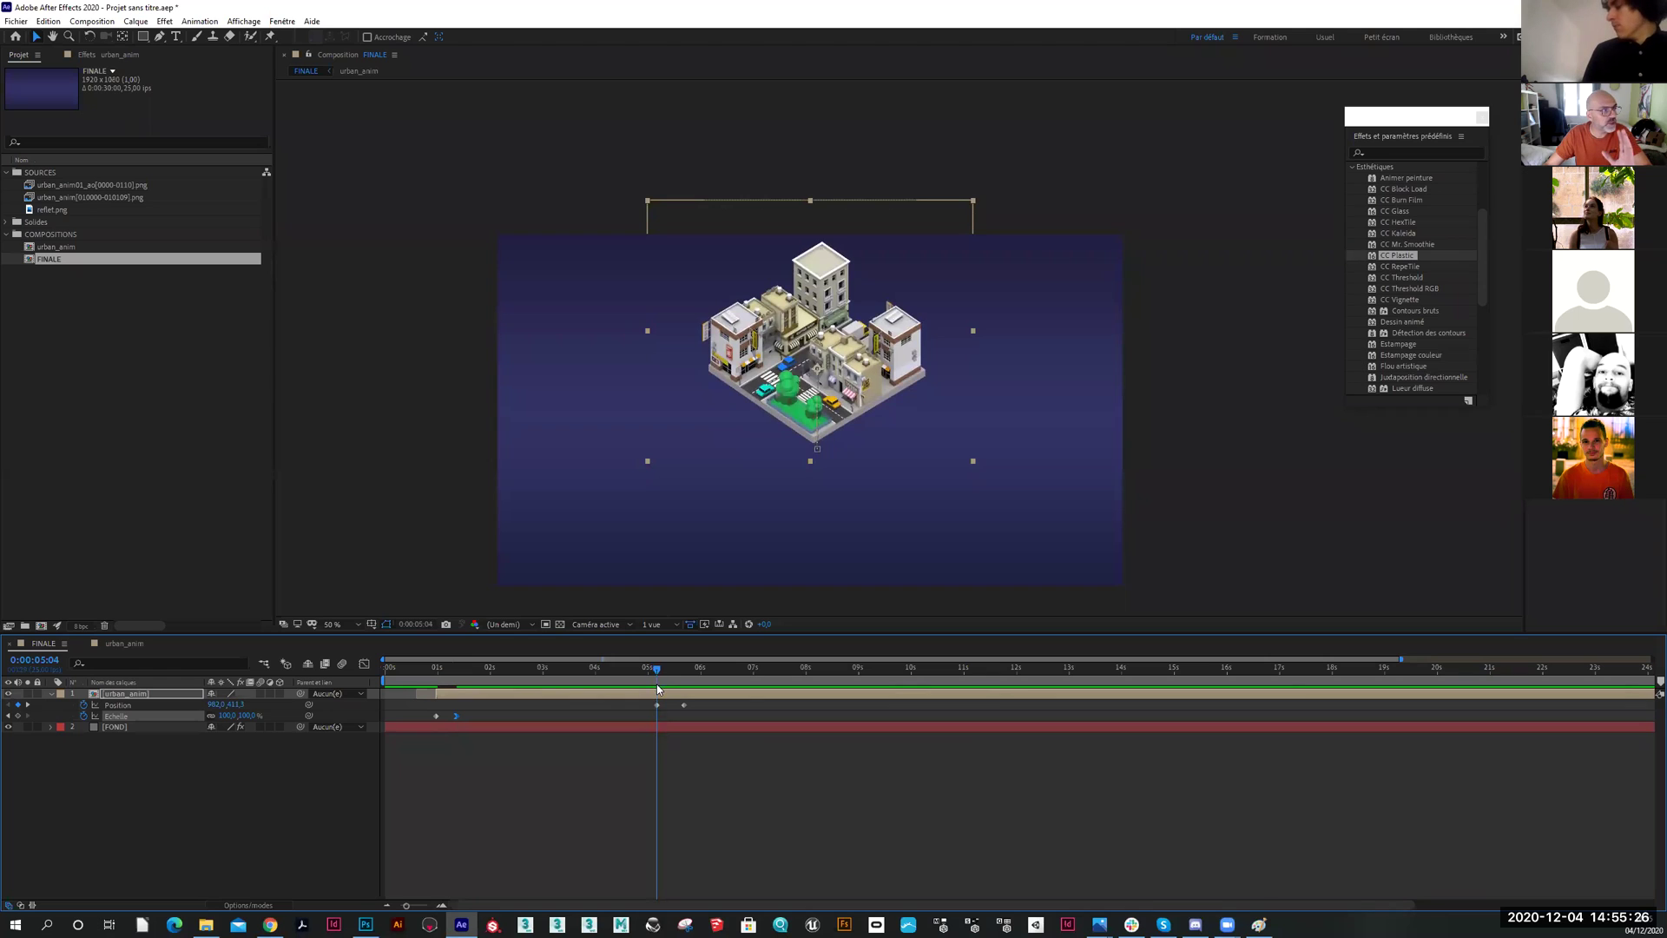
Apply the Easy Ease Out keyframe assistant (Lissage à l'éloignement) to the first Position keyframe of urban_anim
{"action": "left_click", "coordinate": [657, 707]}
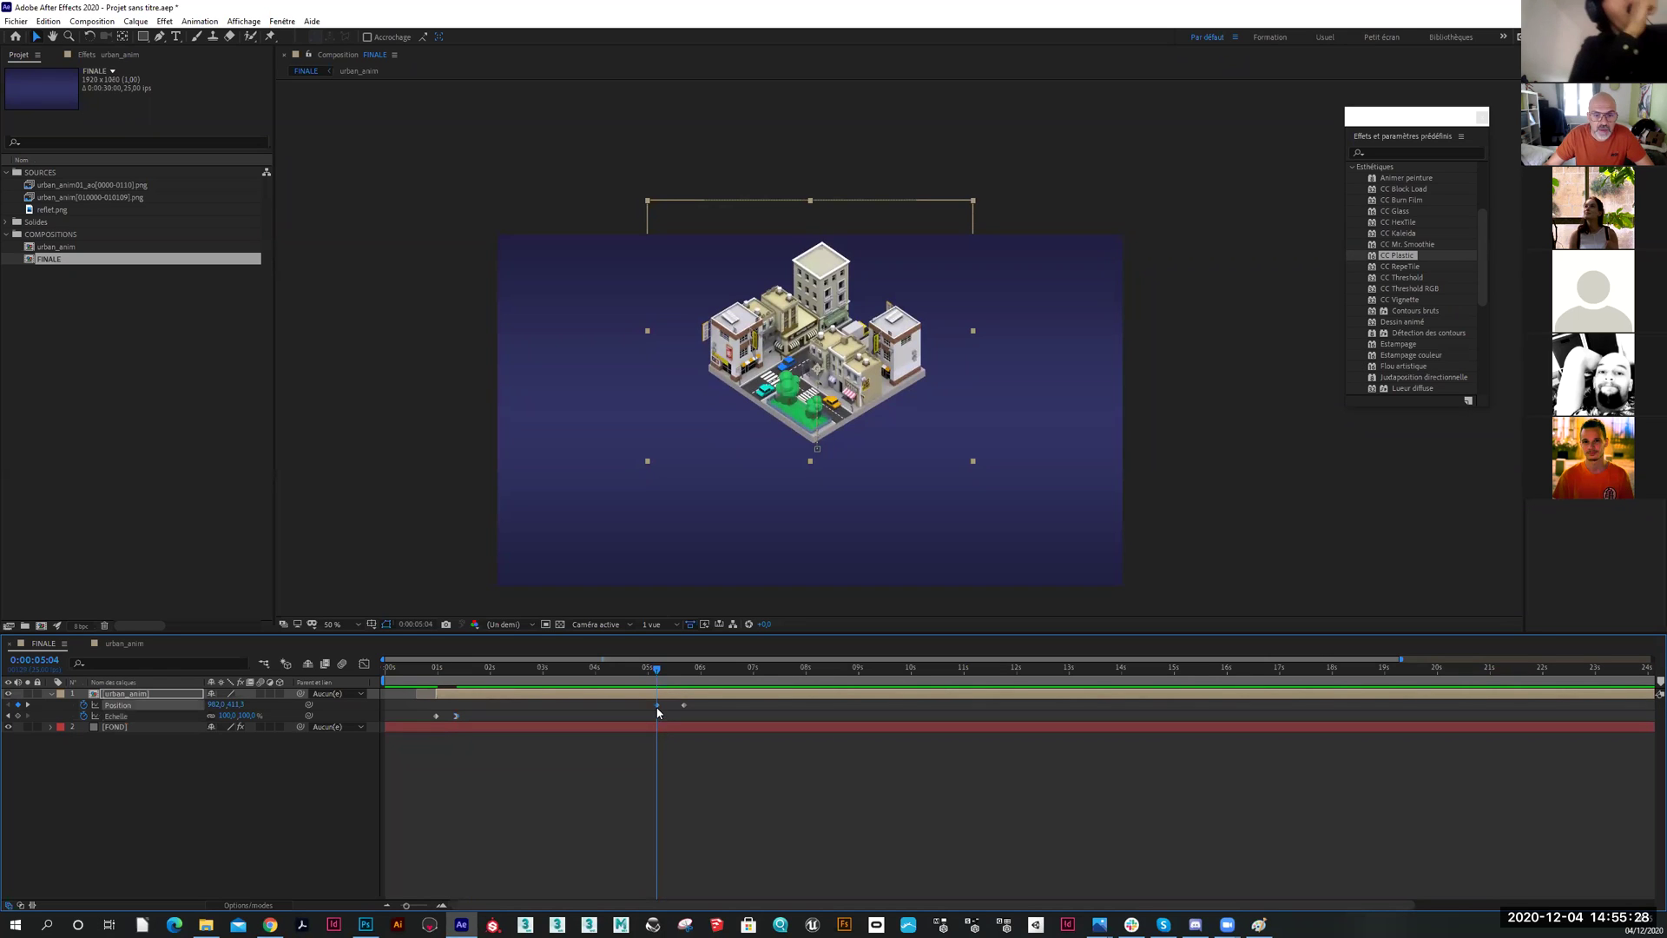
{"action": "right_click", "coordinate": [657, 708]}
{"action": "mouse_move", "coordinate": [742, 869]}
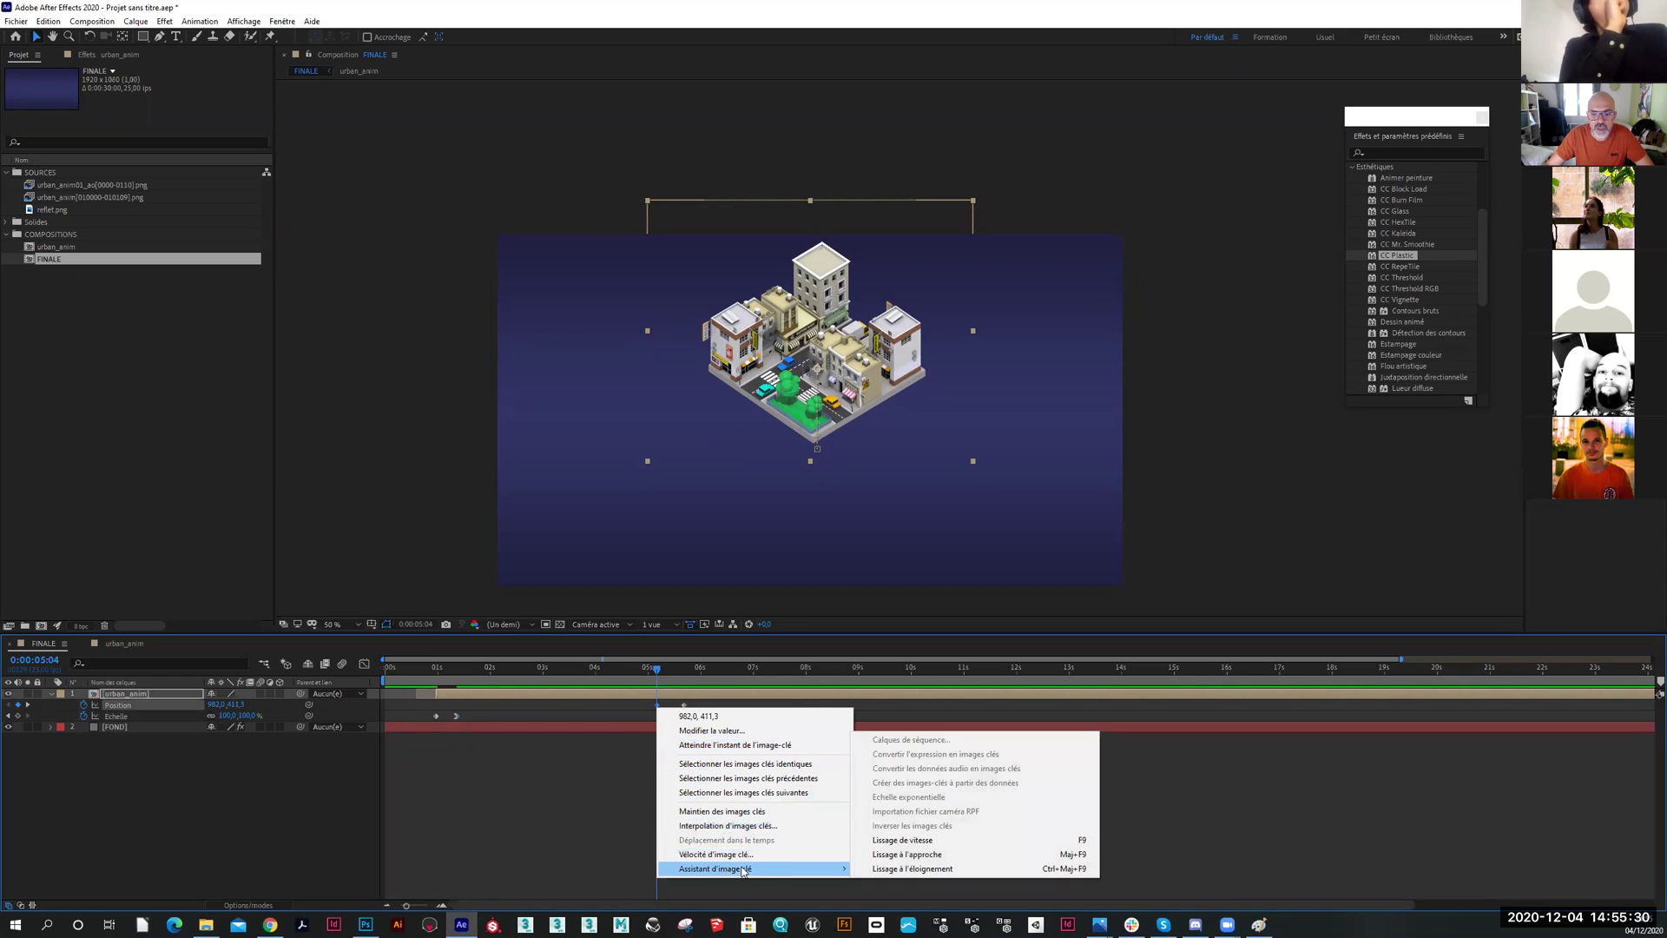
{"action": "left_click", "coordinate": [908, 869]}
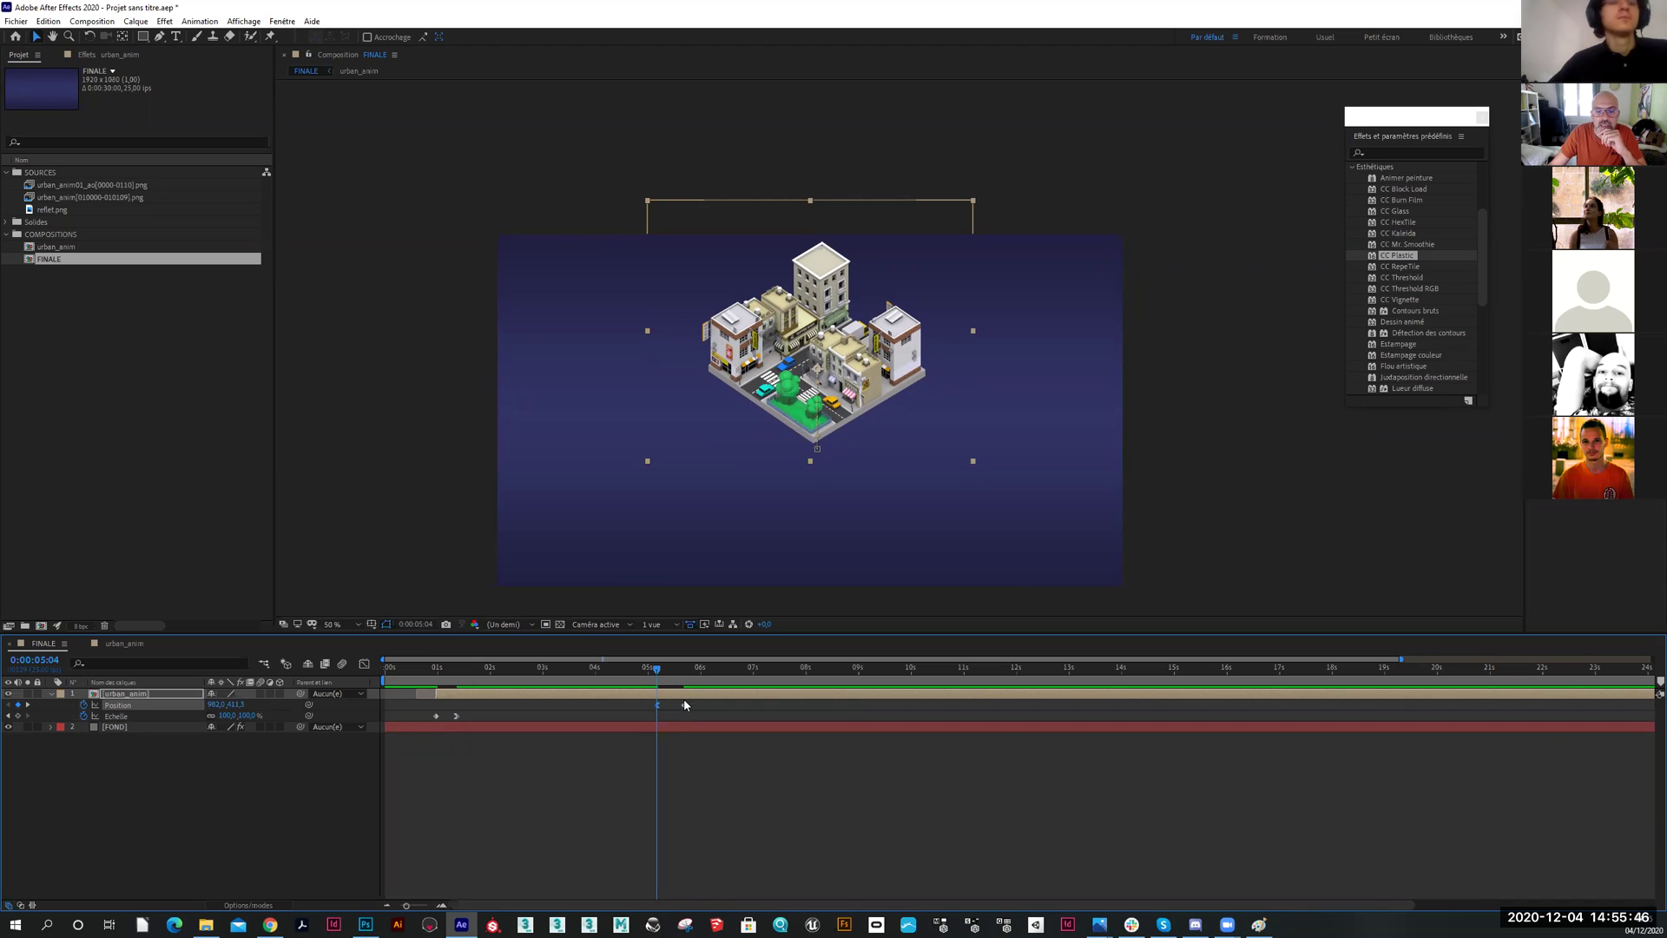
Preview the eased FINALE animation and scrub through the city's construction to judge its pace
{"action": "left_click_drag", "start_coordinate": [657, 675], "coordinate": [617, 691]}
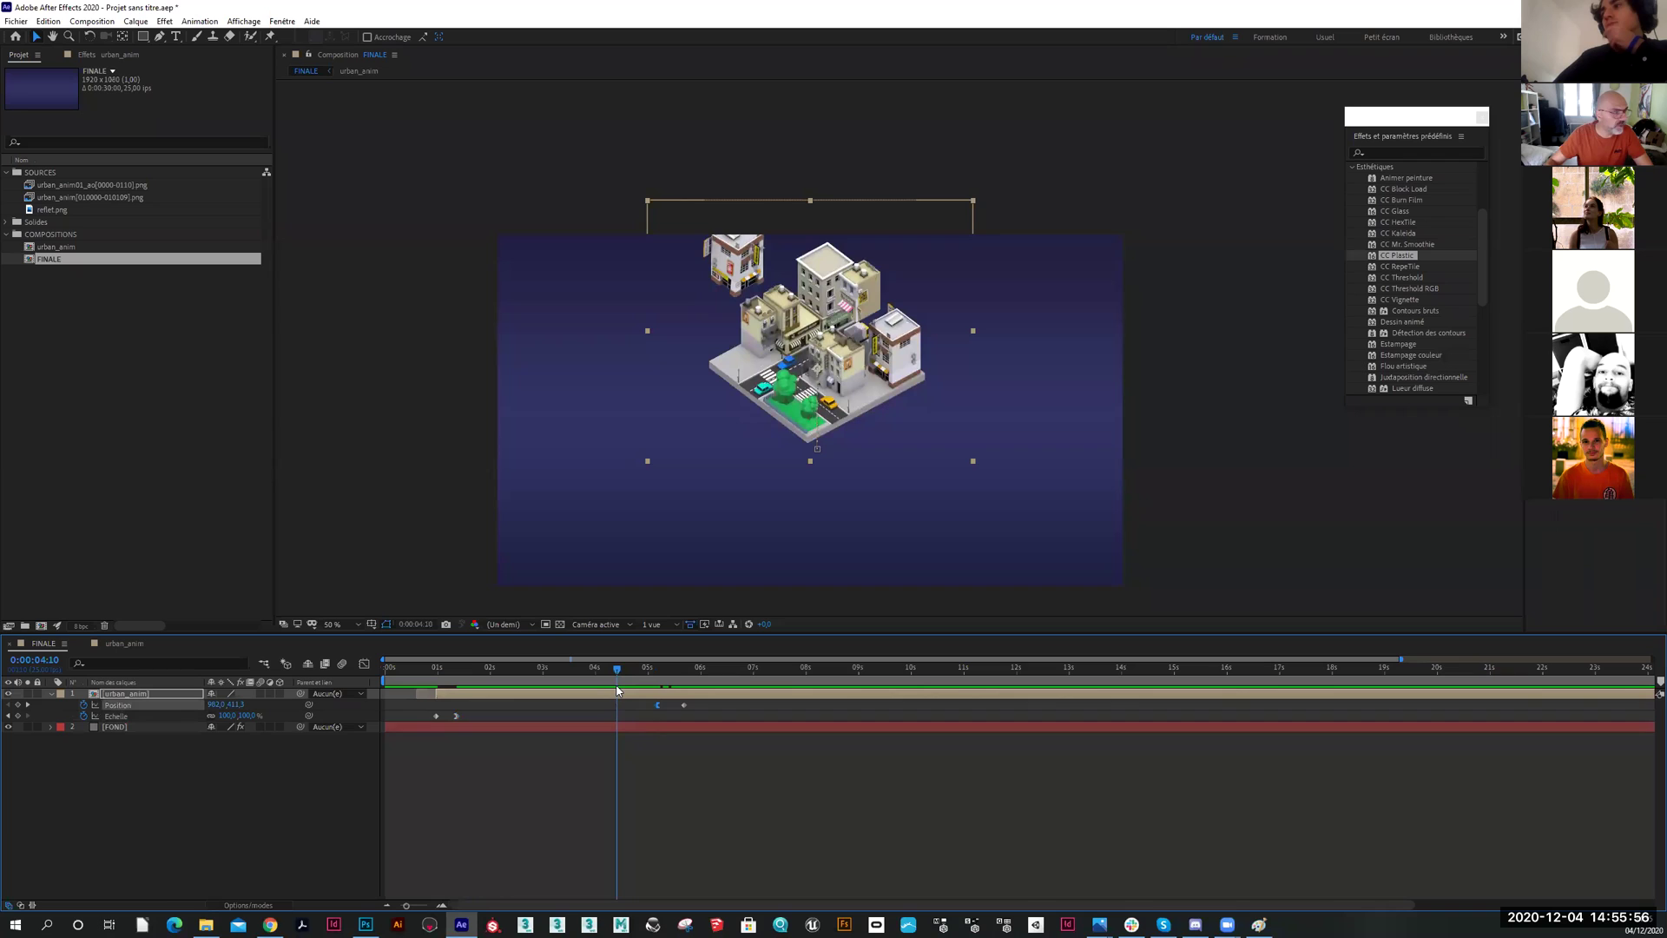
{"action": "left_click_drag", "start_coordinate": [617, 692], "coordinate": [415, 701]}
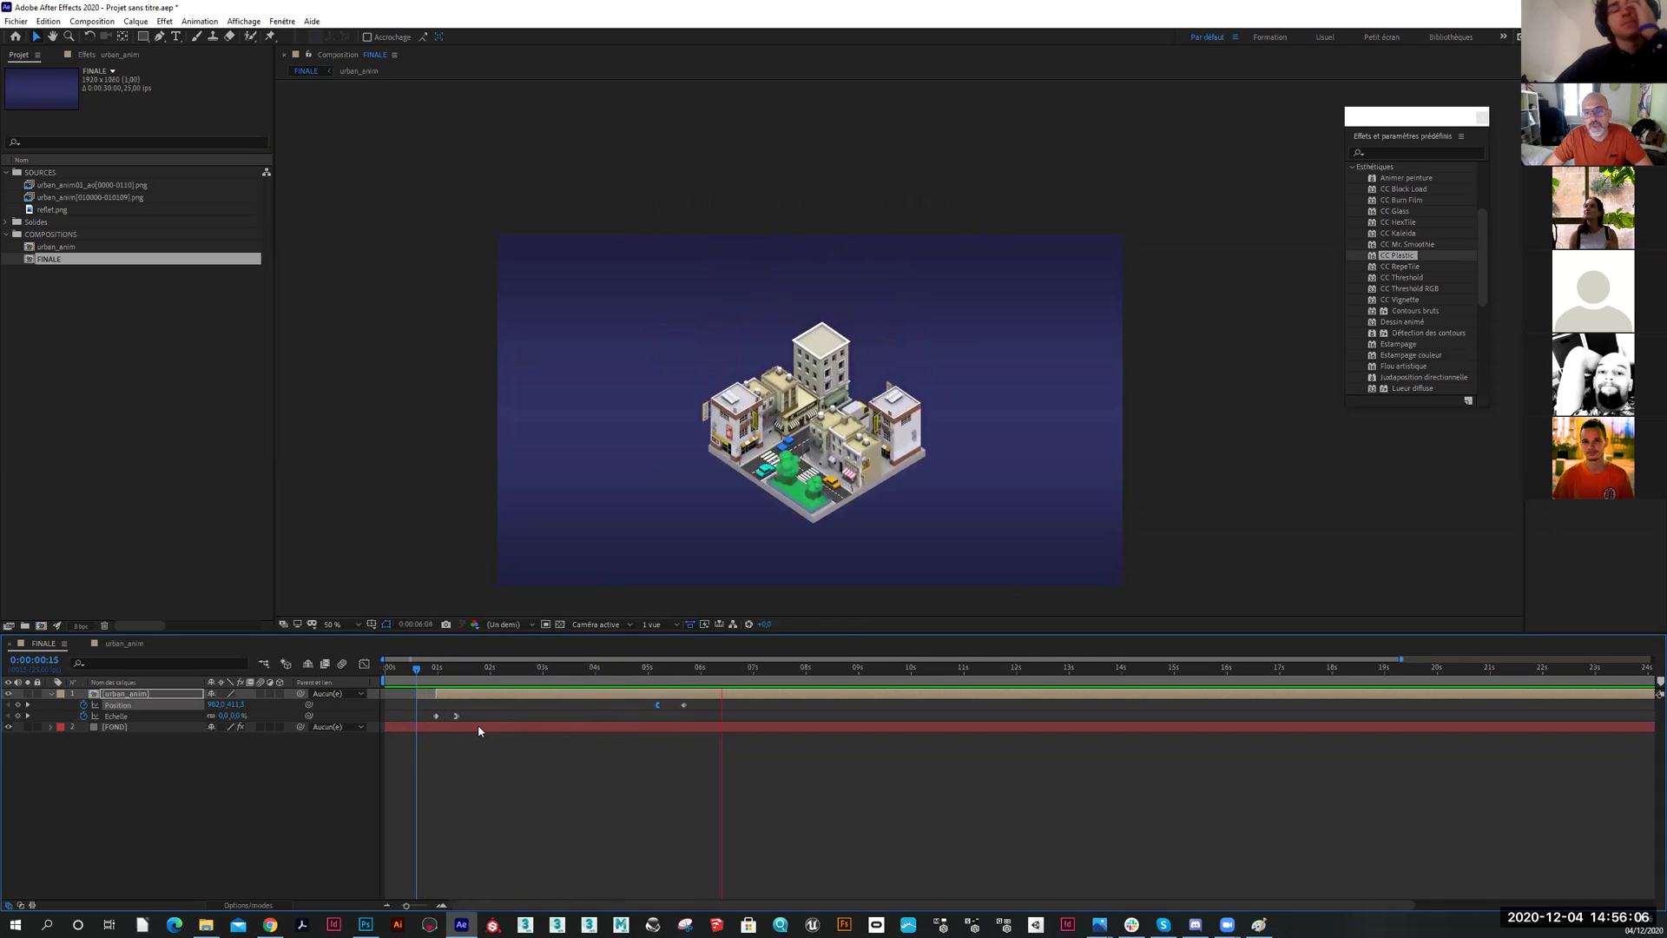
{"action": "left_click_drag", "start_coordinate": [652, 674], "coordinate": [558, 681]}
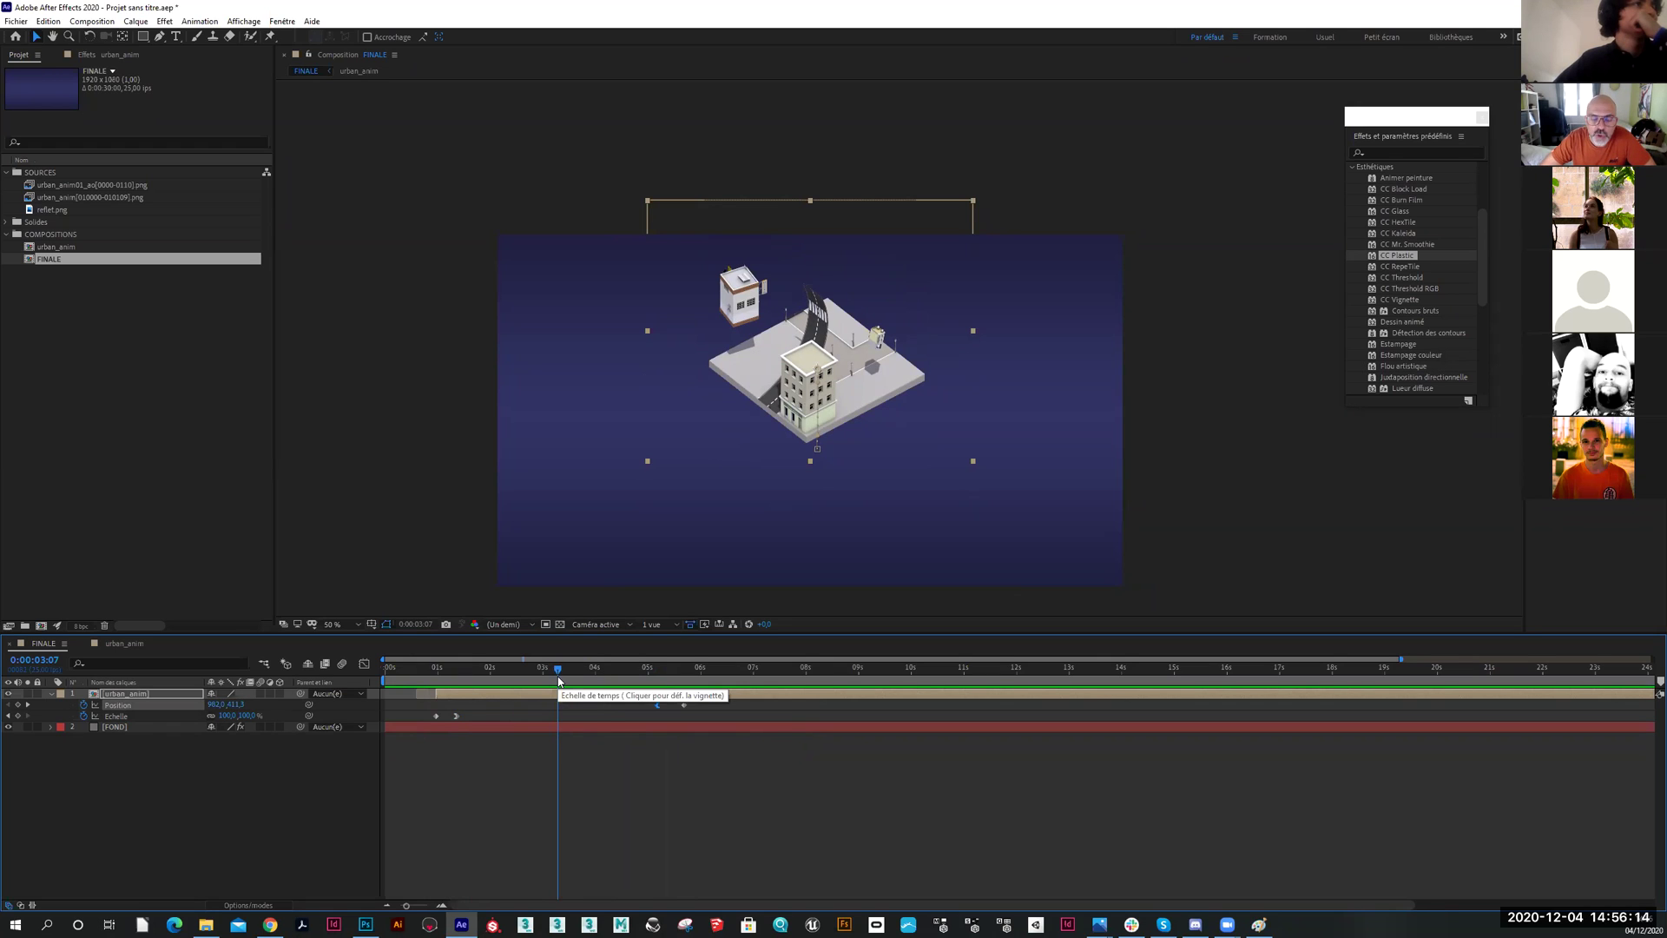
{"action": "left_click_drag", "start_coordinate": [560, 678], "coordinate": [530, 708]}
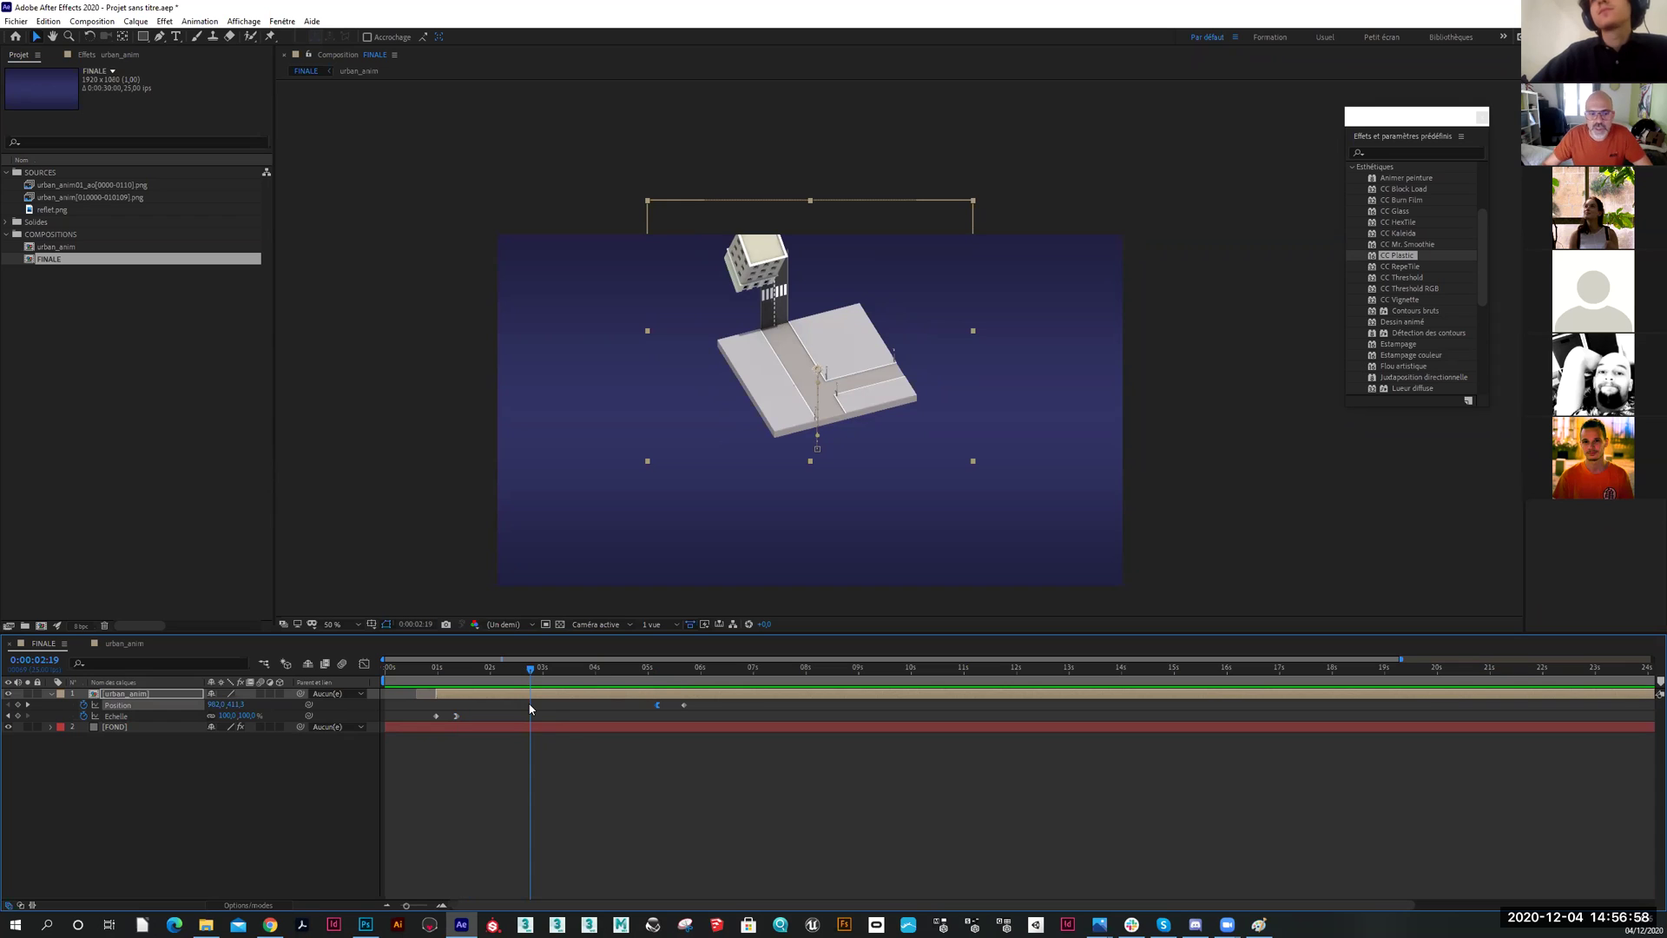
{"action": "left_click_drag", "start_coordinate": [531, 669], "coordinate": [466, 690]}
{"action": "left_click_drag", "start_coordinate": [511, 690], "coordinate": [579, 694]}
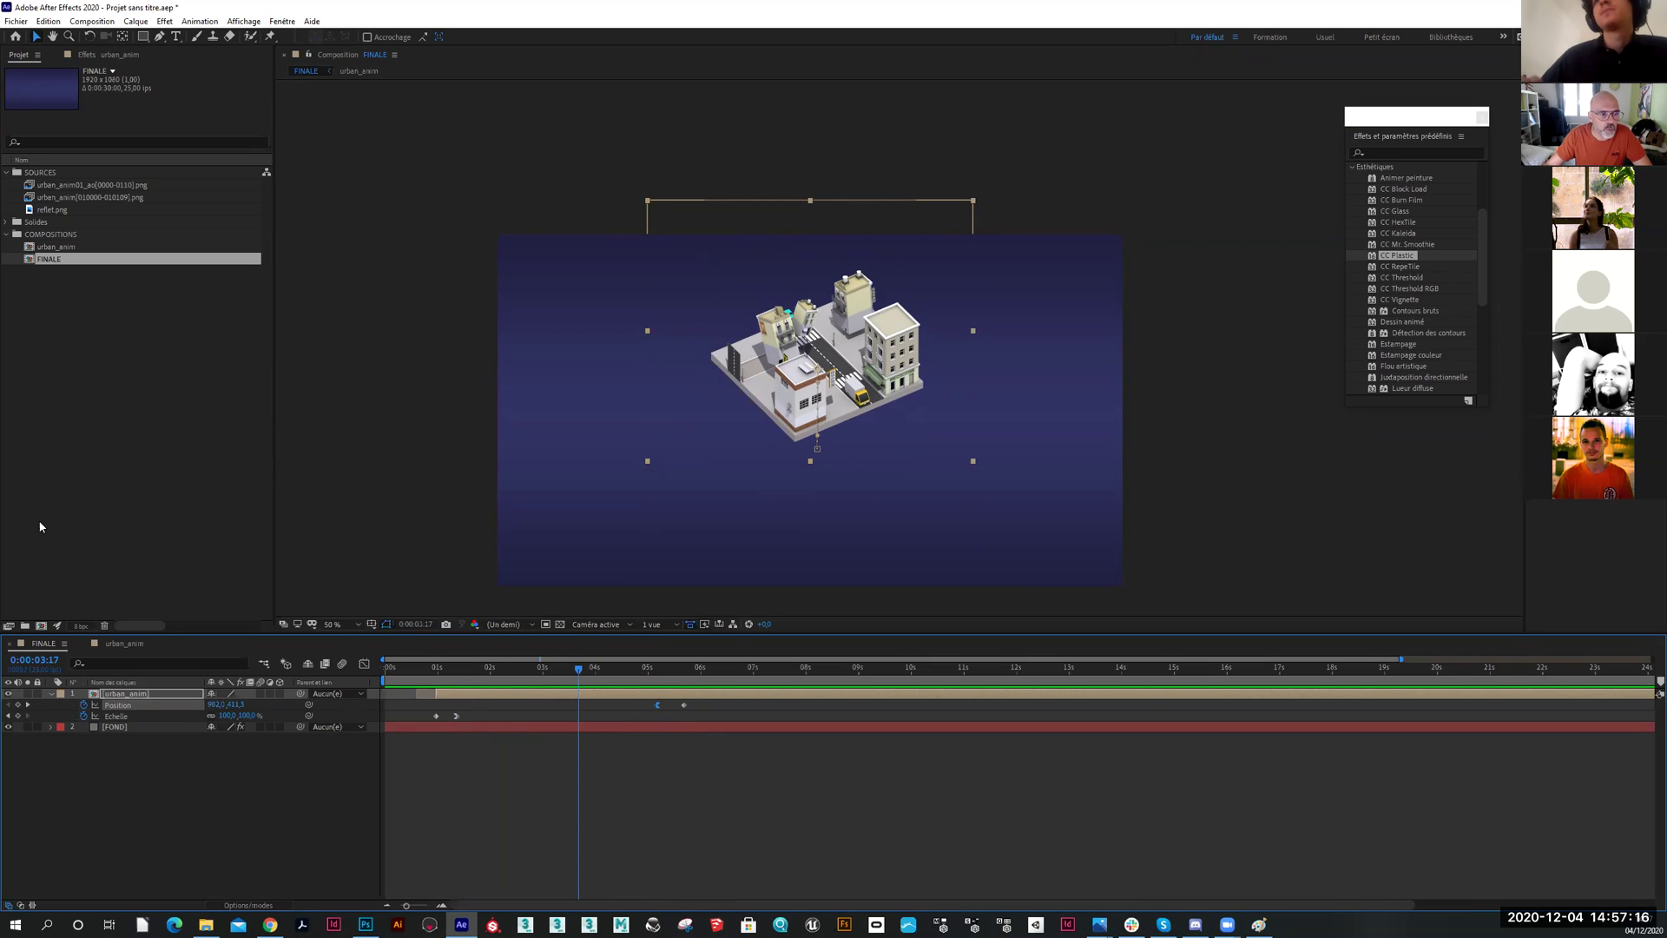
Open the urban_anim composition and examine the construction segment carried by layers 3 and 6
{"action": "double_click", "coordinate": [64, 250]}
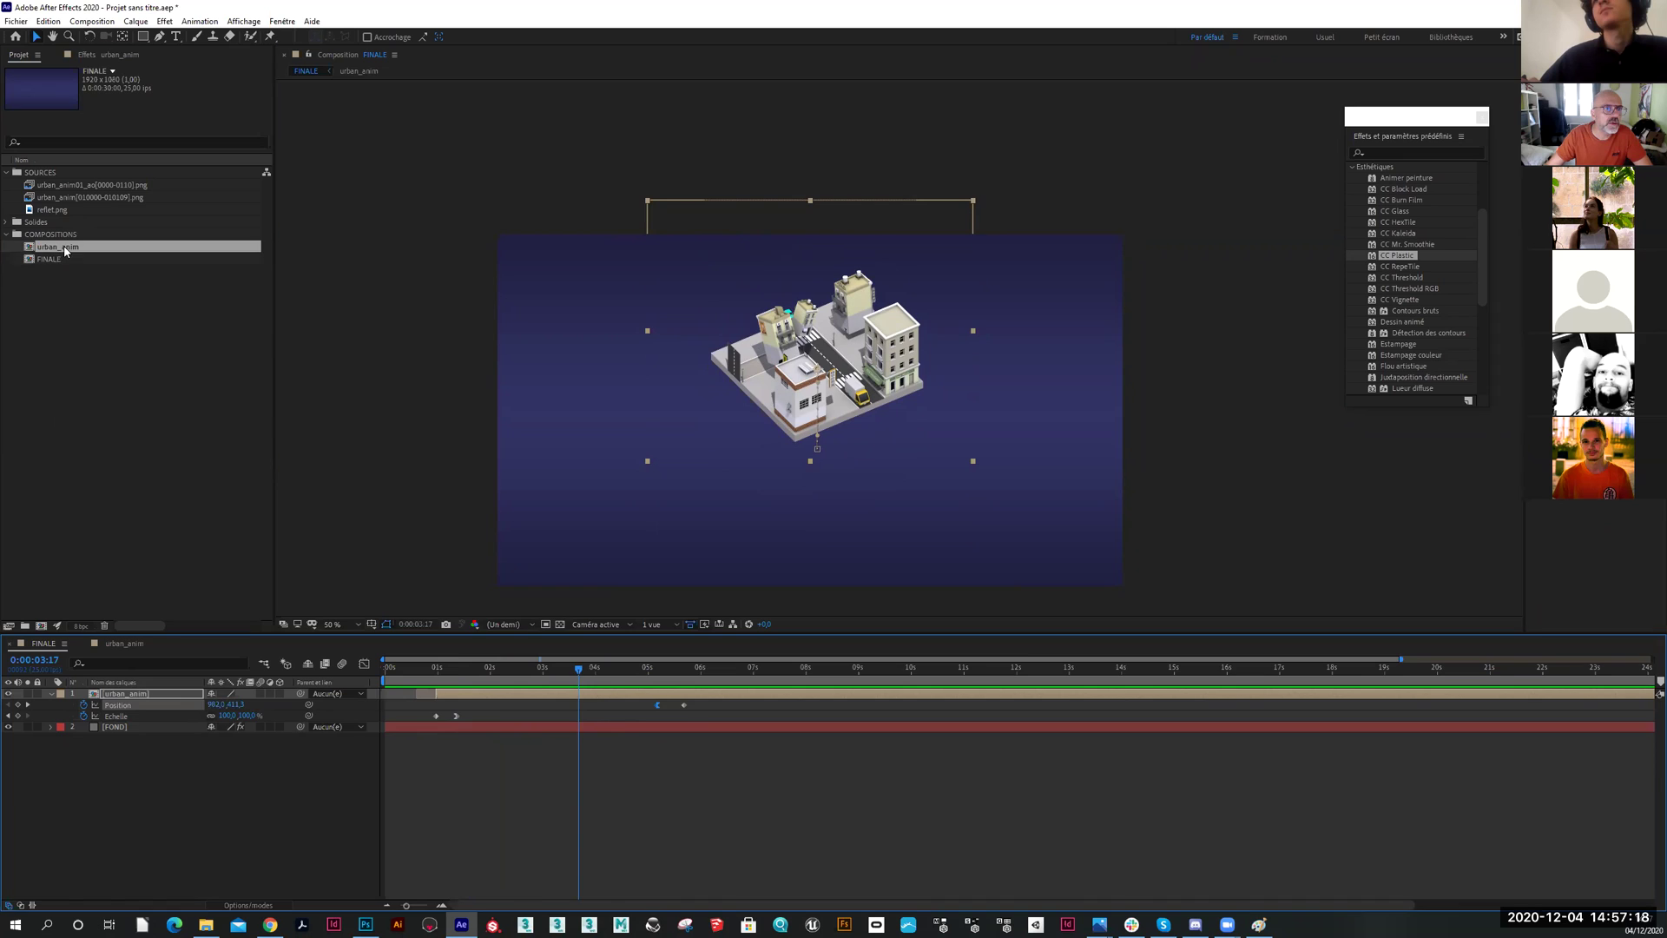
{"action": "left_click_drag", "start_coordinate": [511, 683], "coordinate": [472, 697]}
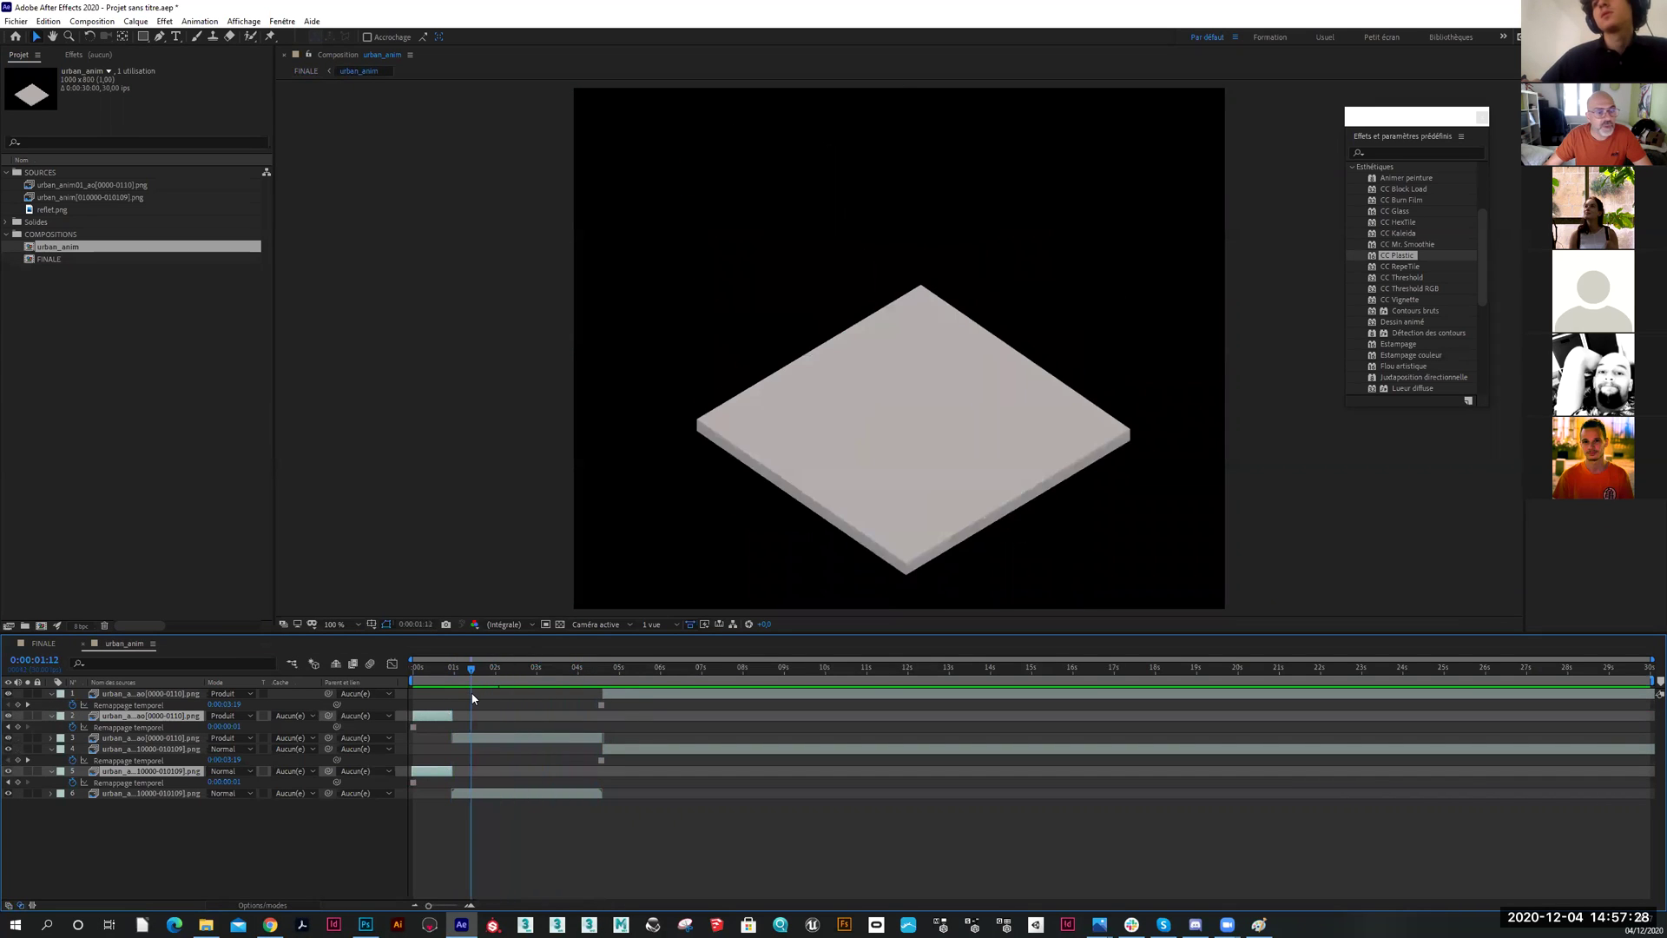
{"action": "left_click", "coordinate": [509, 743]}
{"action": "left_click", "coordinate": [510, 793], "text": "ctrl"}
{"action": "left_click_drag", "start_coordinate": [475, 691], "coordinate": [551, 690]}
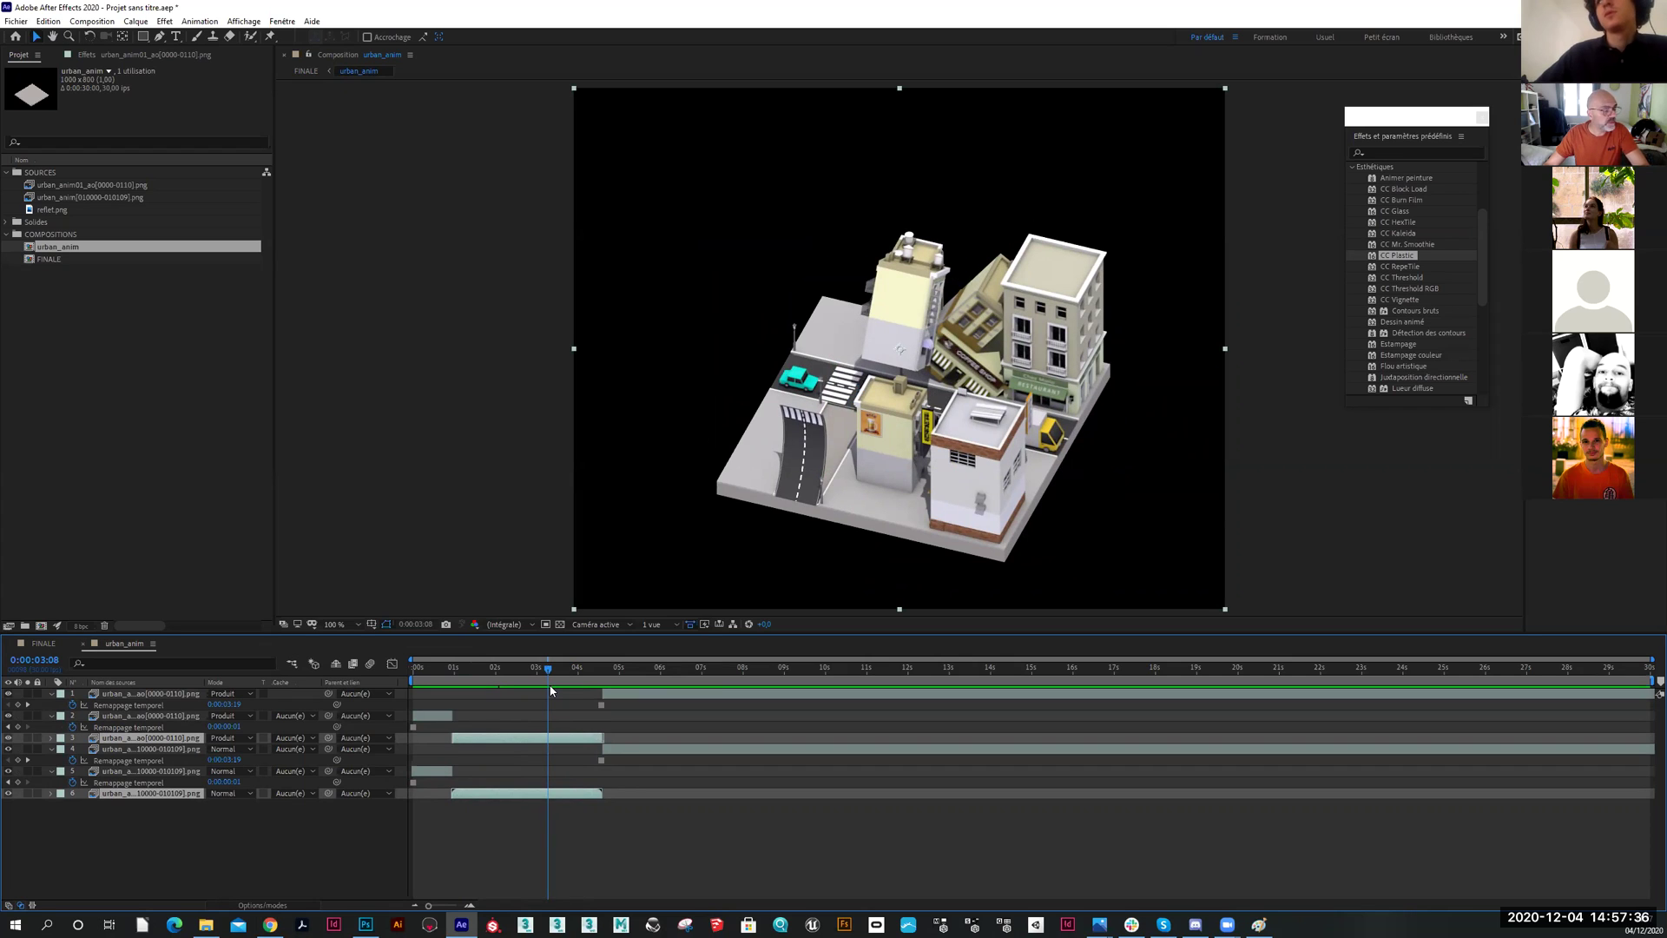
{"action": "left_click", "coordinate": [322, 860]}
Enable time remapping on layer 3, the middle segment of the ambient-occlusion sequence in urban_anim
{"action": "left_click", "coordinate": [485, 741]}
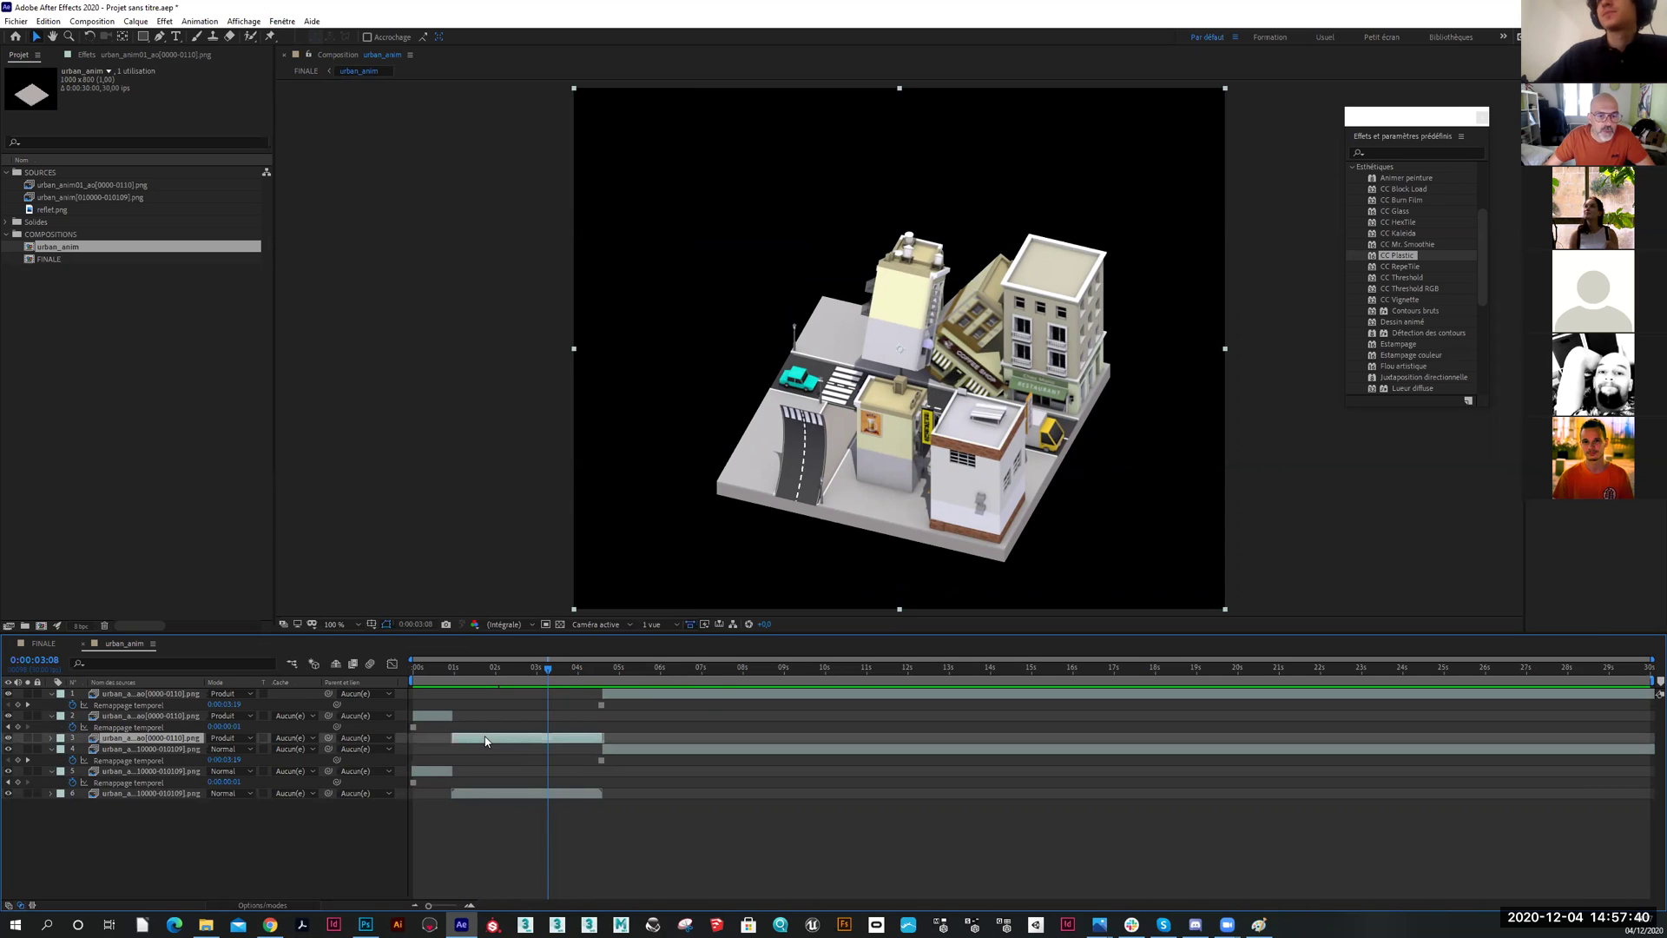
{"action": "right_click", "coordinate": [486, 741]}
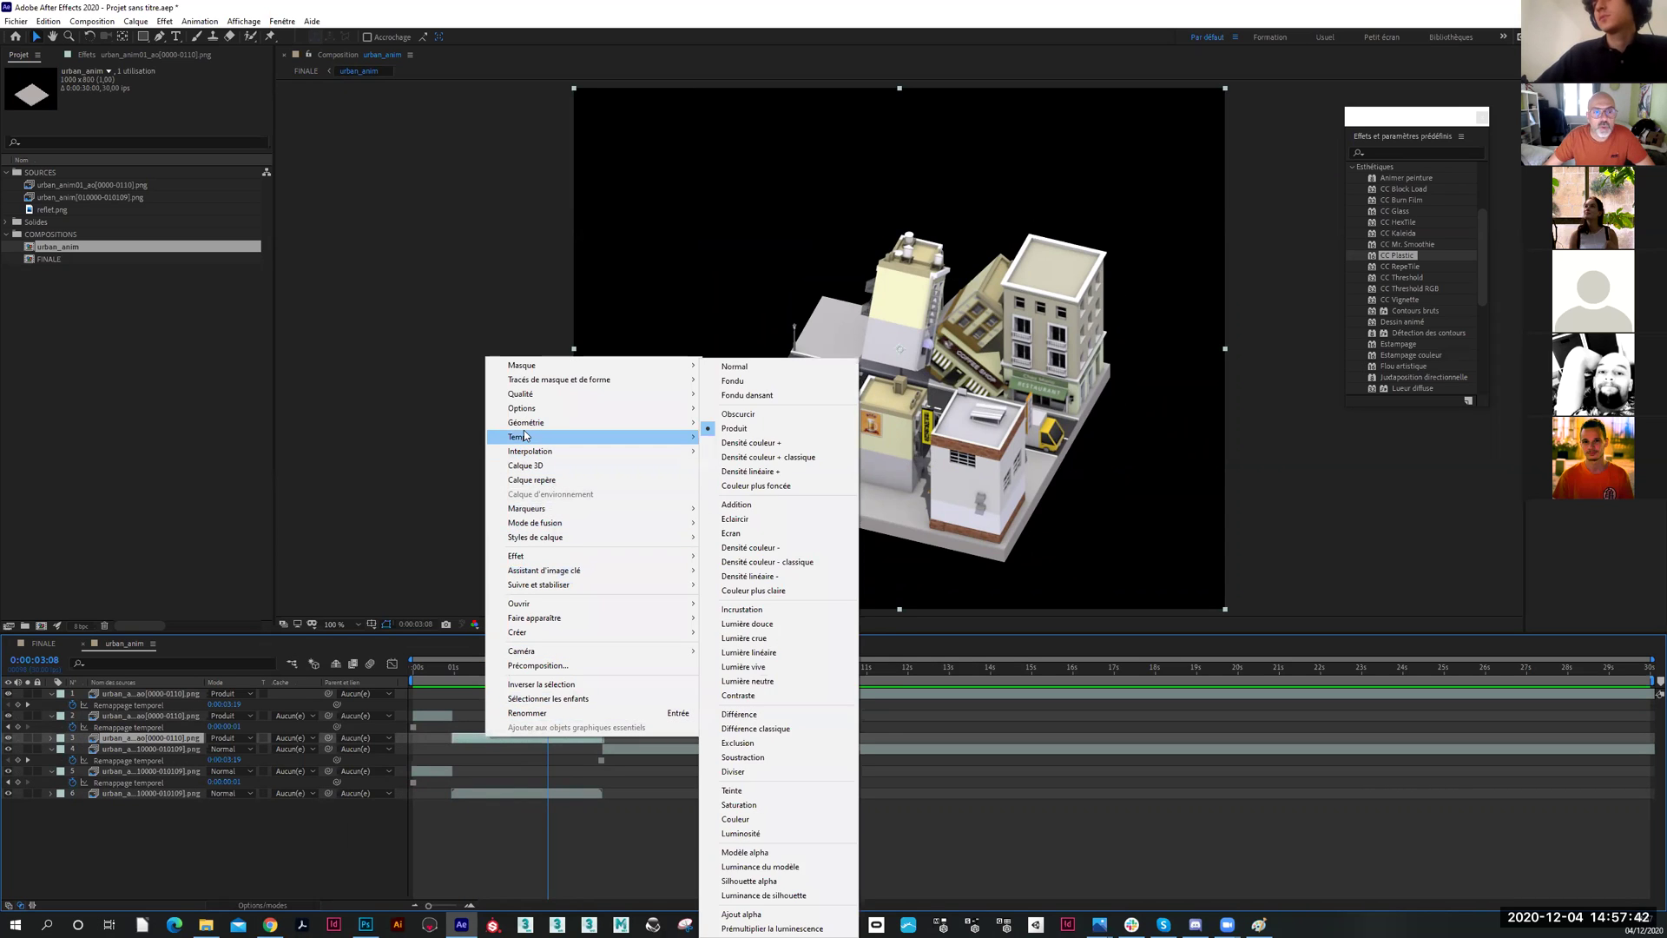
{"action": "mouse_move", "coordinate": [526, 440]}
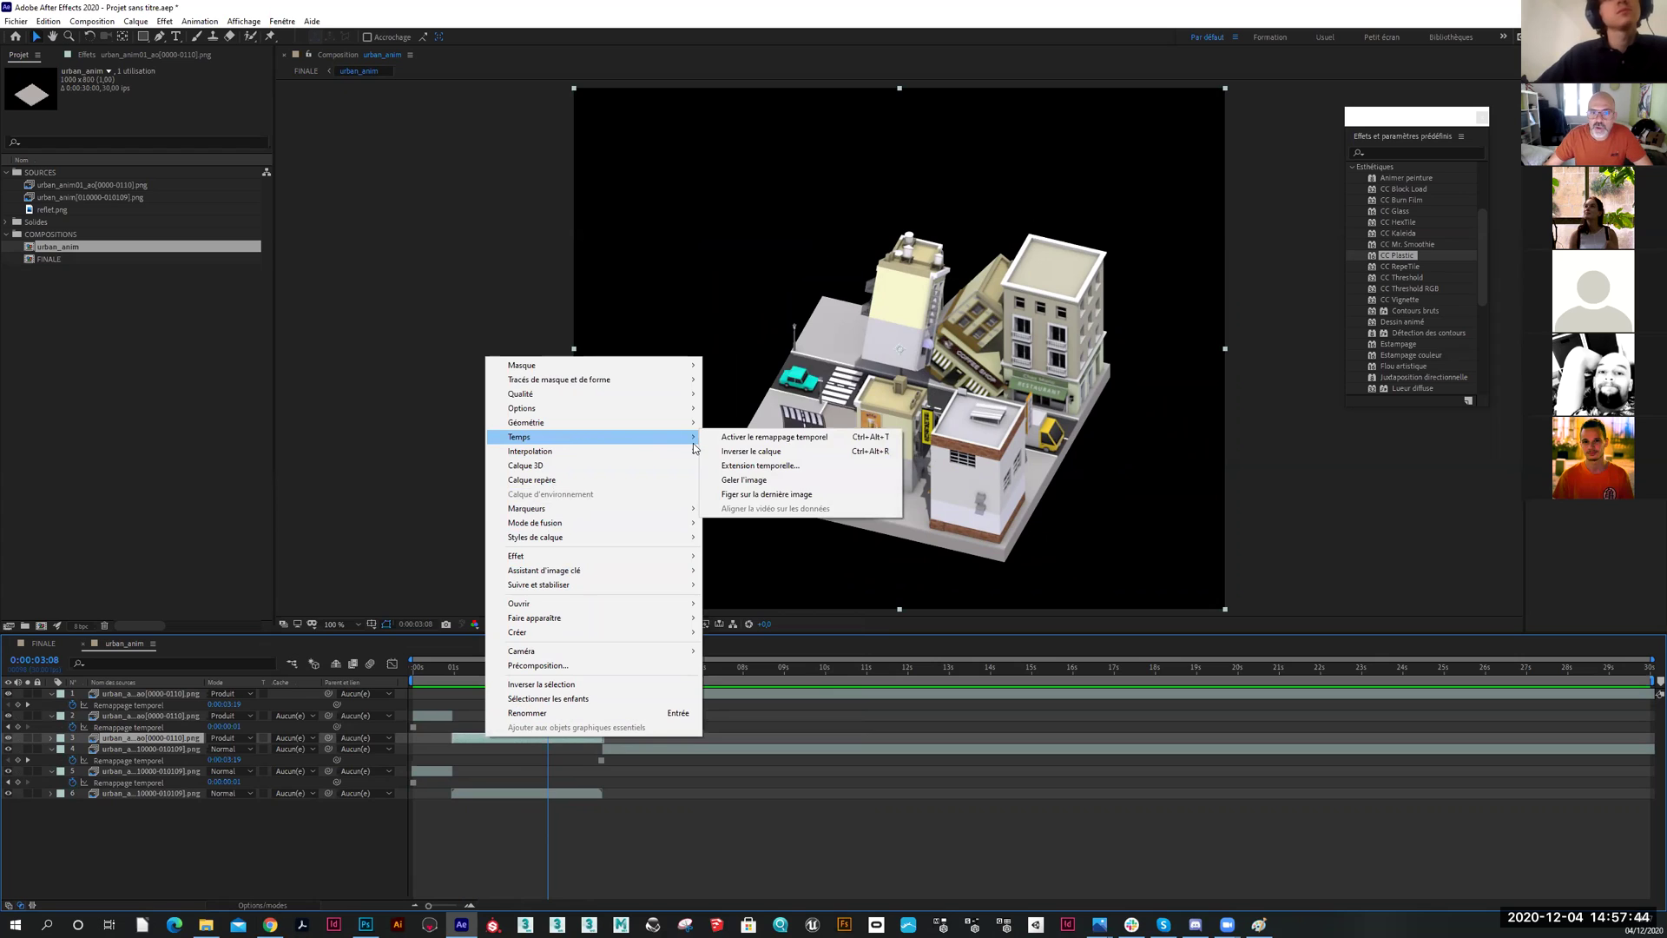
{"action": "left_click", "coordinate": [734, 438]}
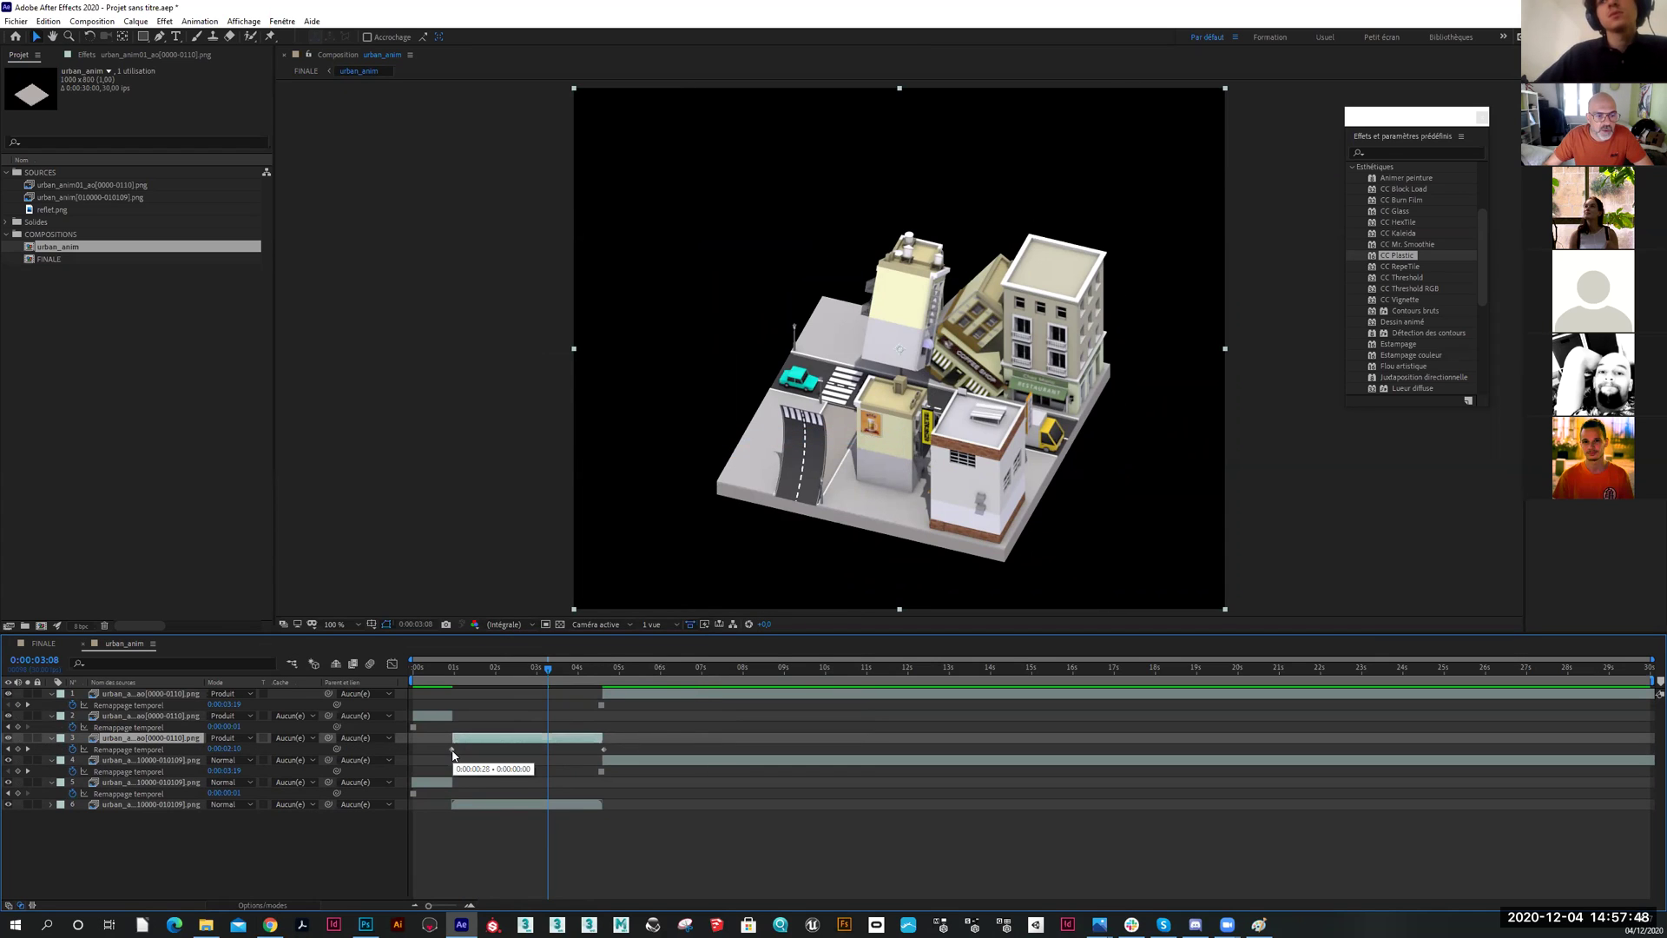
Move layer 3's end time-remap keyframe earlier to 0:00:02:13 to speed up the construction
{"action": "left_click", "coordinate": [603, 752]}
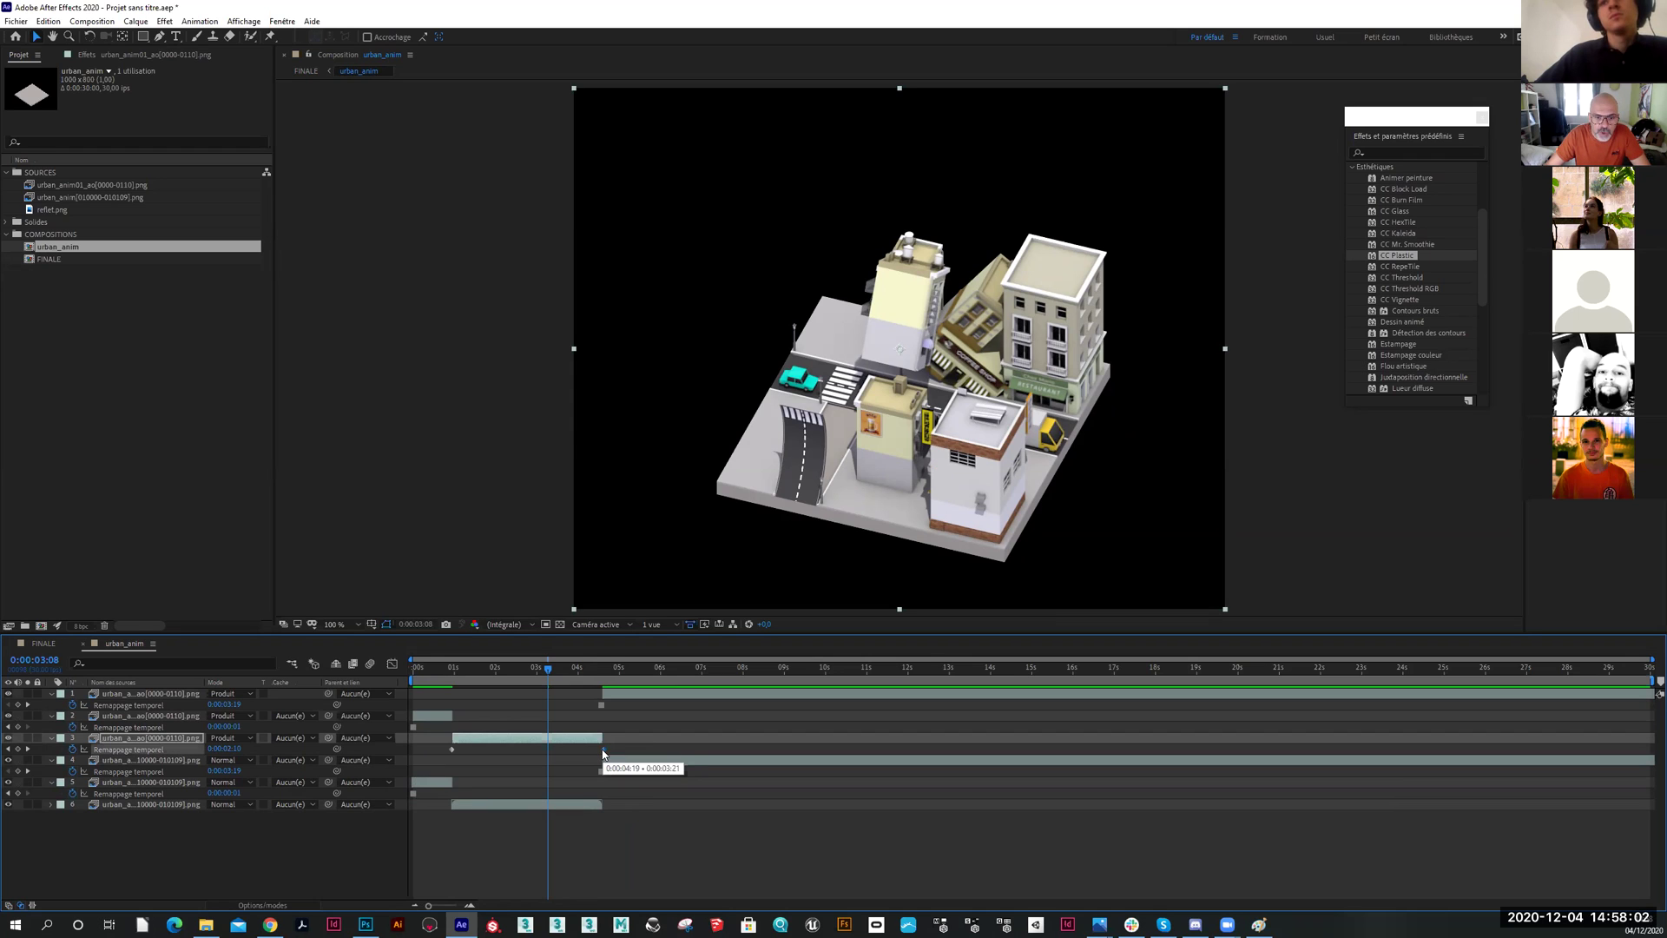
{"action": "left_click_drag", "start_coordinate": [603, 752], "coordinate": [519, 747]}
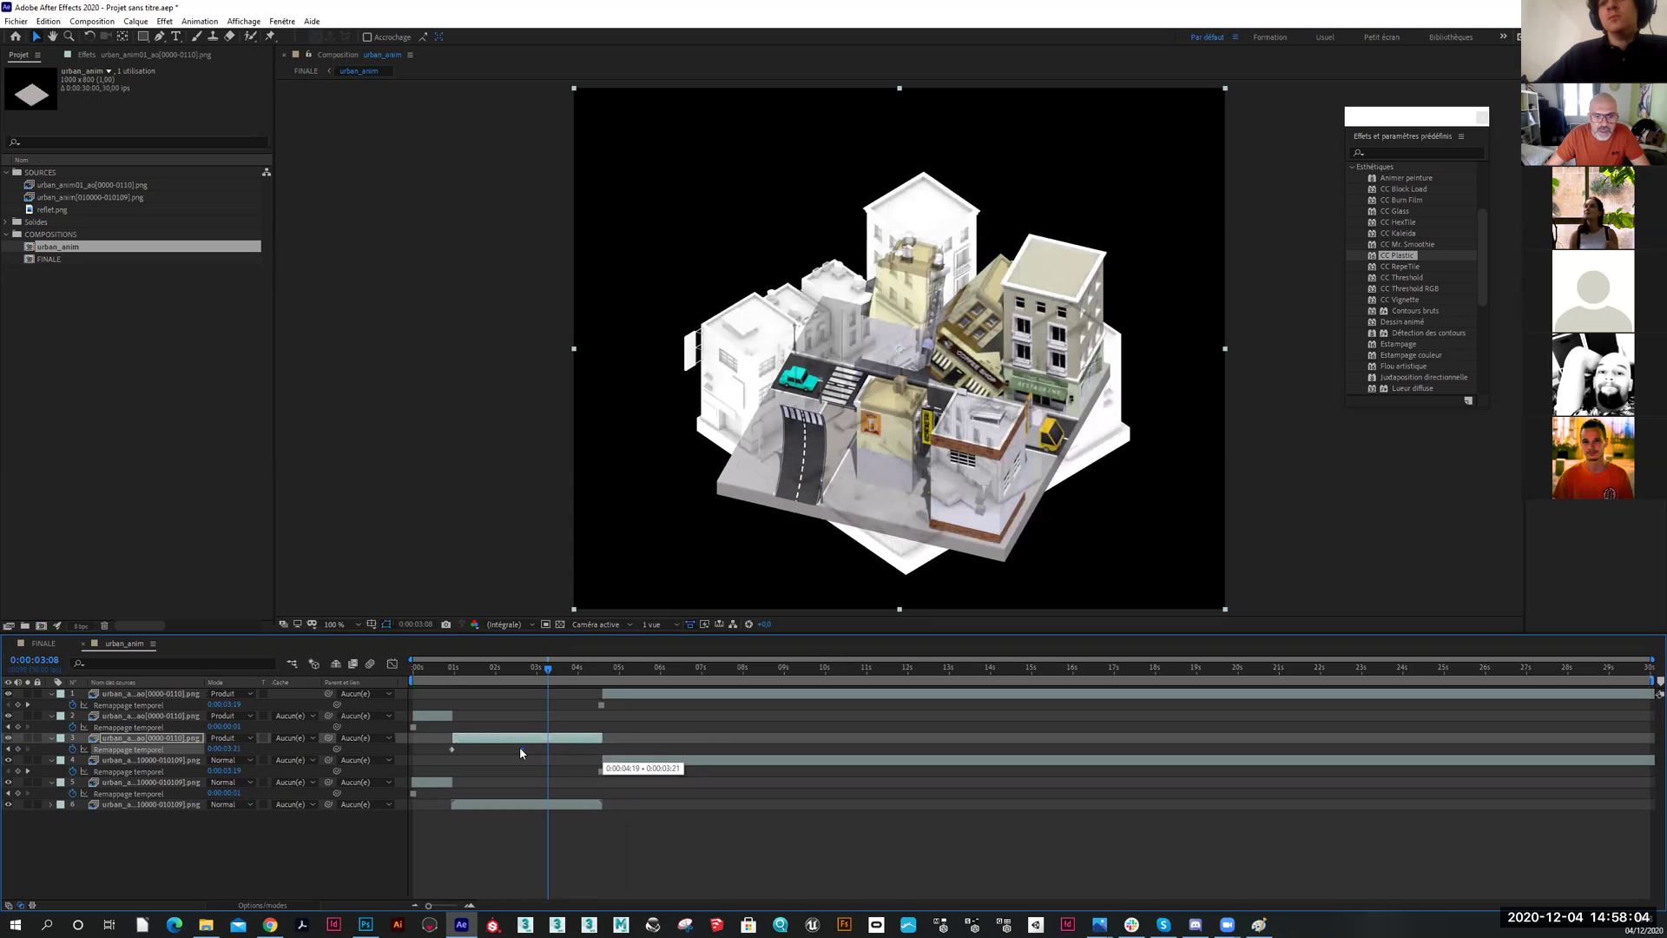
{"action": "left_click_drag", "start_coordinate": [548, 676], "coordinate": [513, 678]}
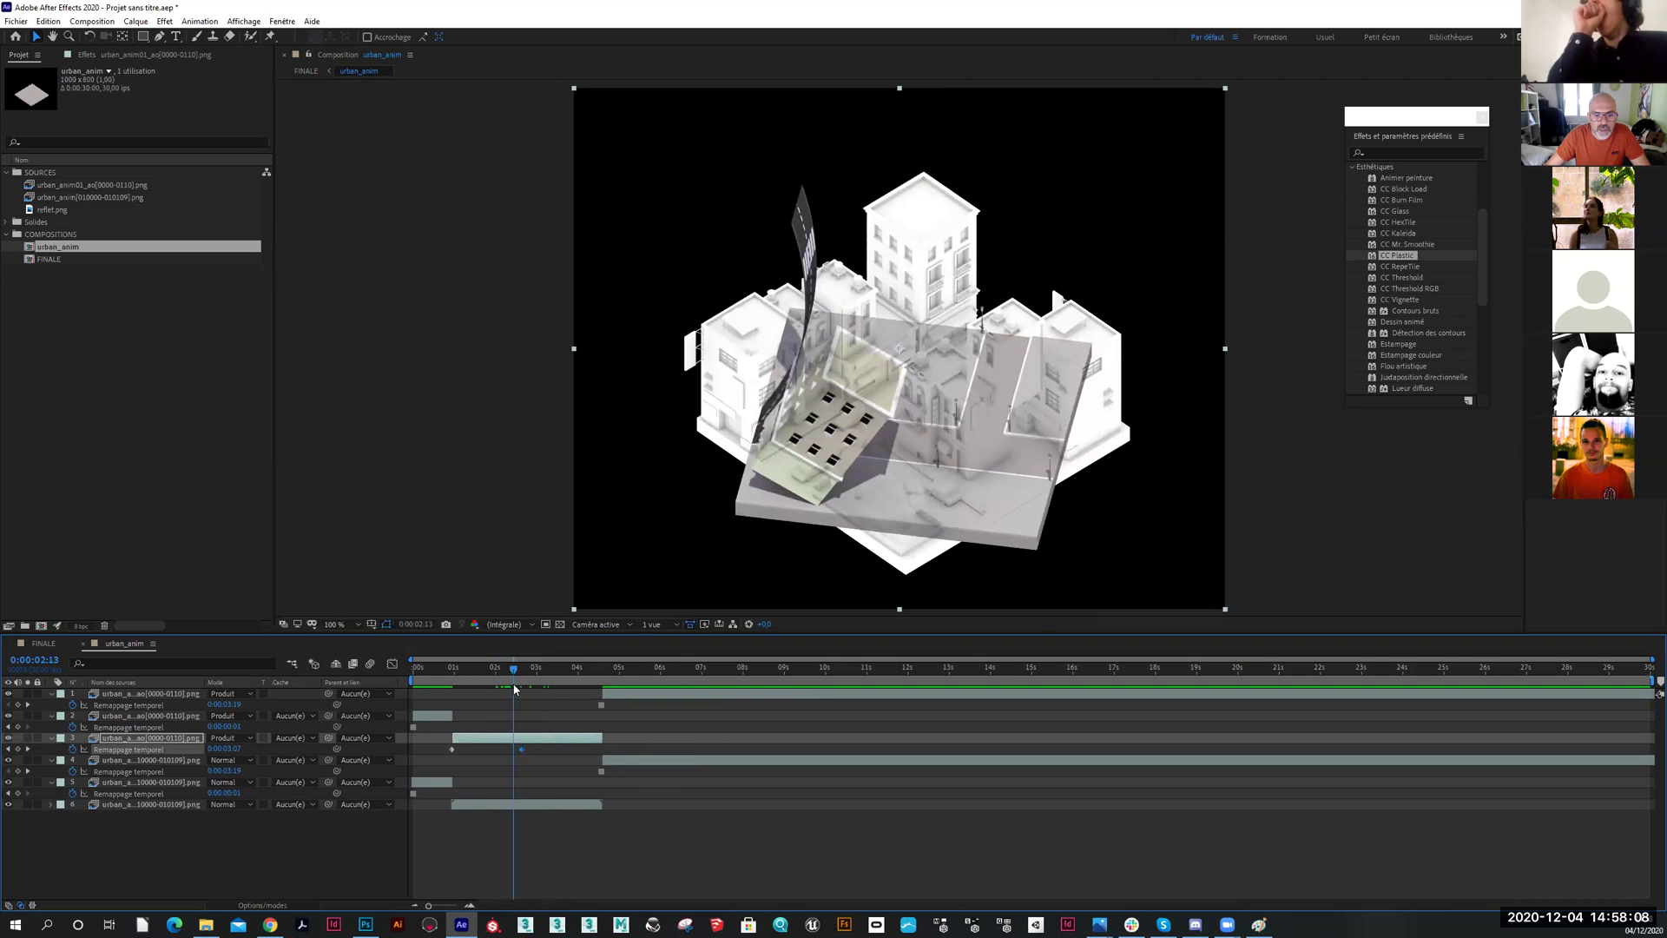
{"action": "left_click_drag", "start_coordinate": [522, 747], "coordinate": [518, 755]}
Hide the three colour layers 4 to 6 and scrub through the retimed ambient-occlusion pass on its own
{"action": "left_click_drag", "start_coordinate": [512, 674], "coordinate": [449, 682]}
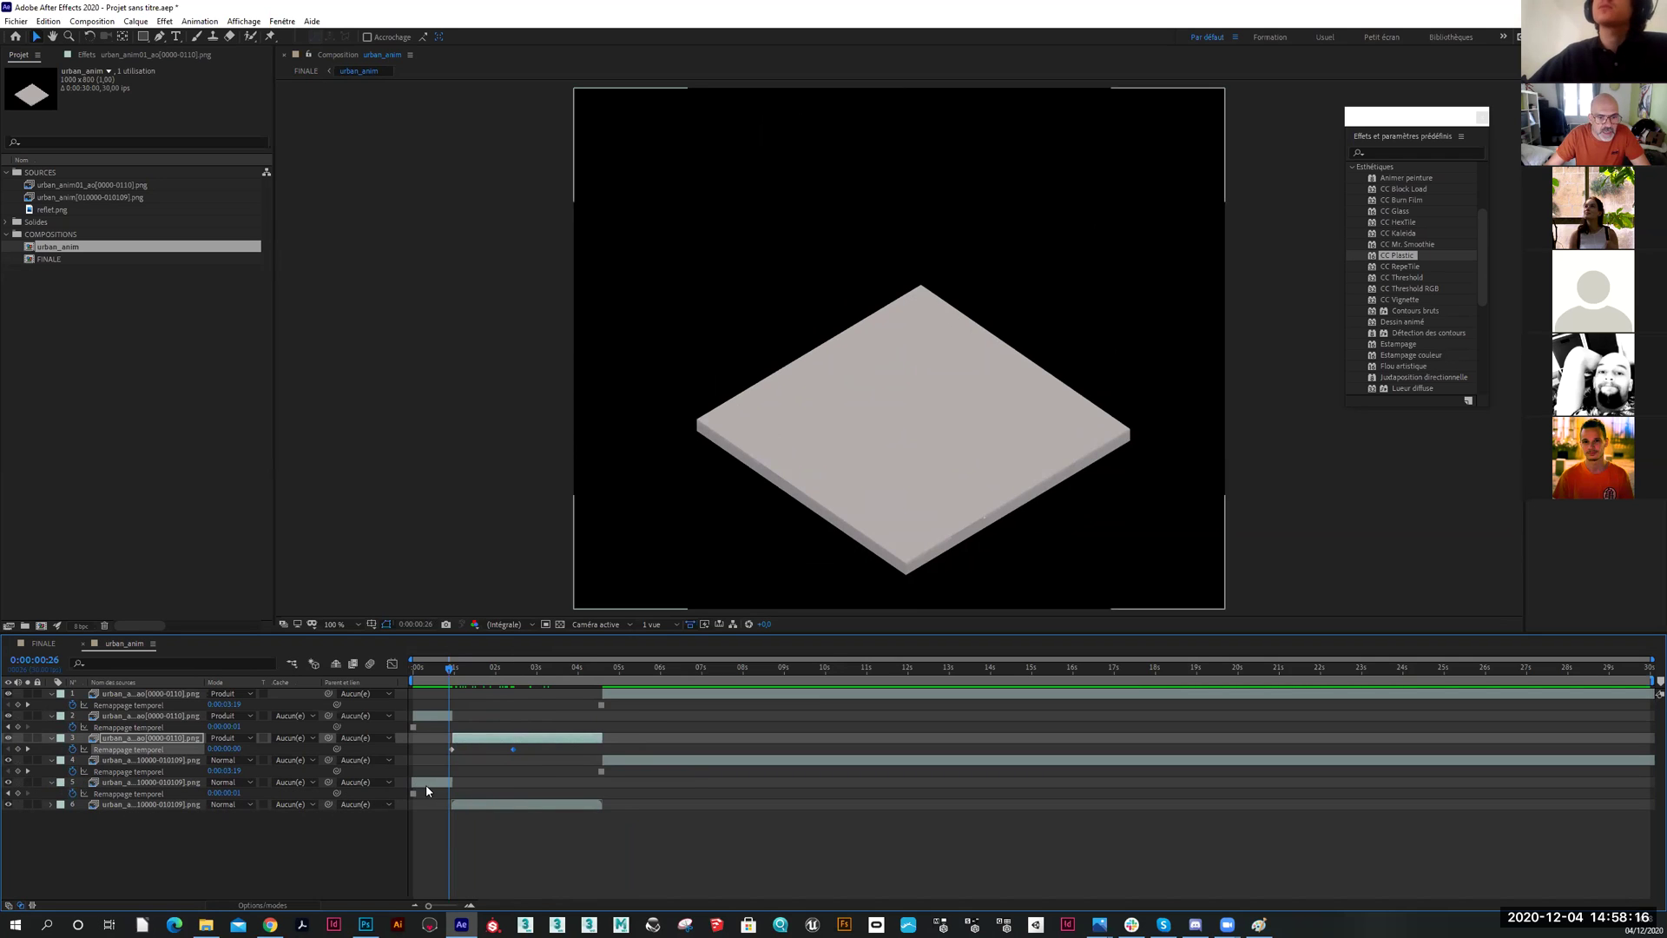
{"action": "left_click_drag", "start_coordinate": [8, 761], "coordinate": [8, 804]}
{"action": "left_click_drag", "start_coordinate": [453, 668], "coordinate": [521, 704]}
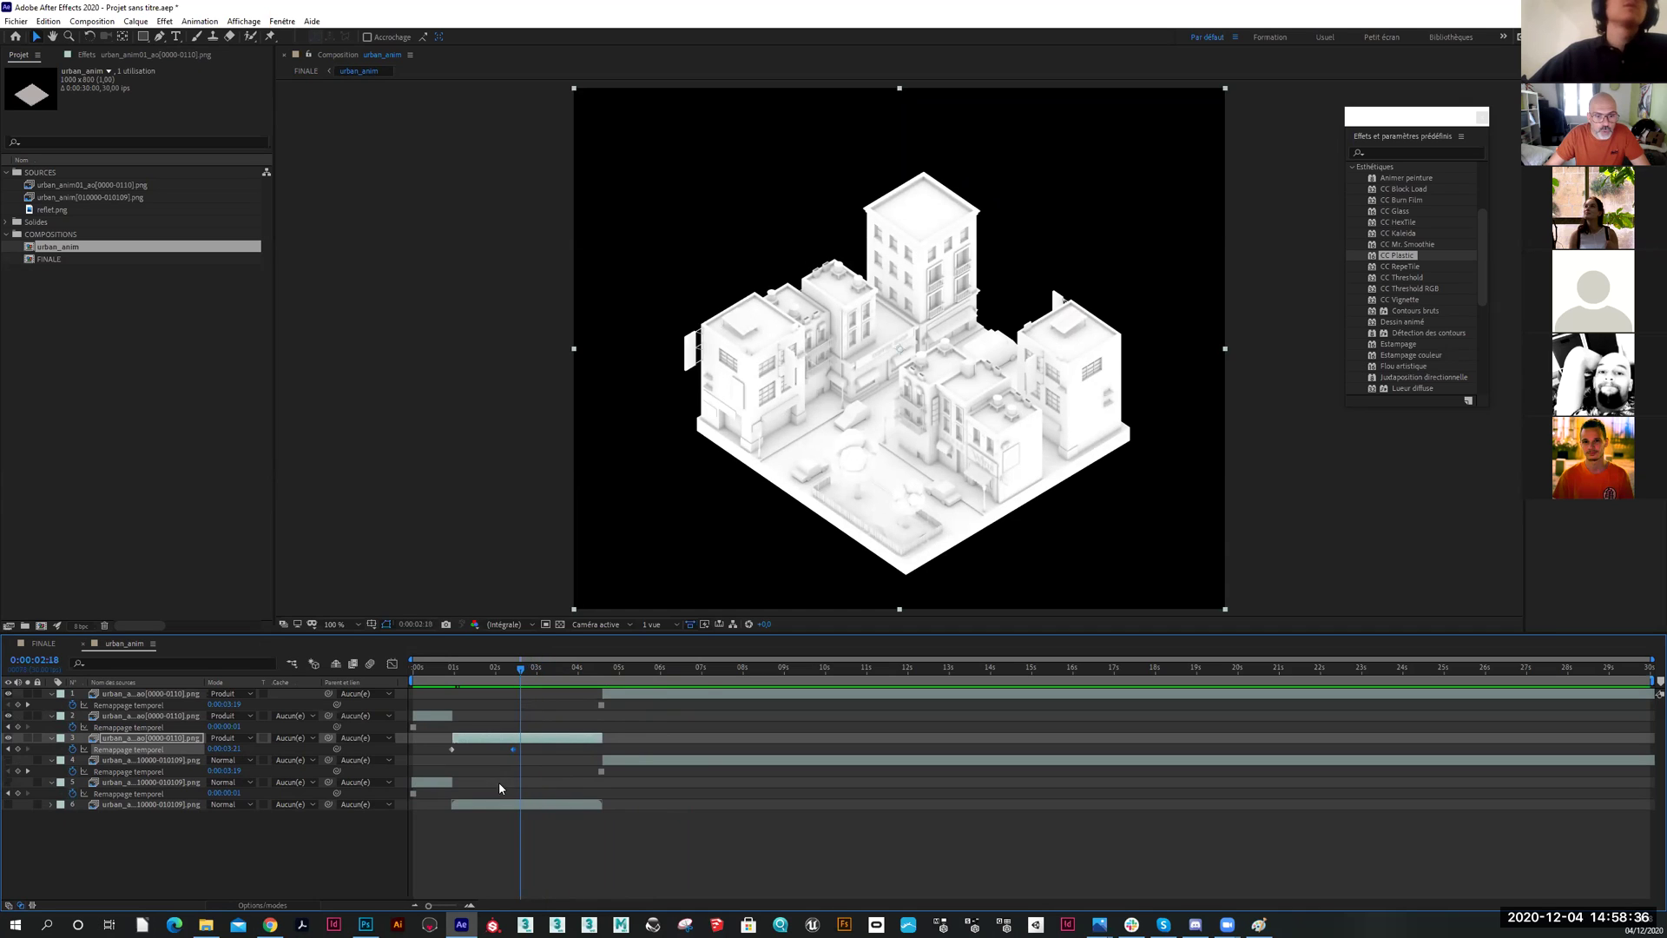
Enable time remapping on layer 6, the middle segment of the colour sequence
{"action": "left_click", "coordinate": [489, 808]}
{"action": "right_click", "coordinate": [489, 808]}
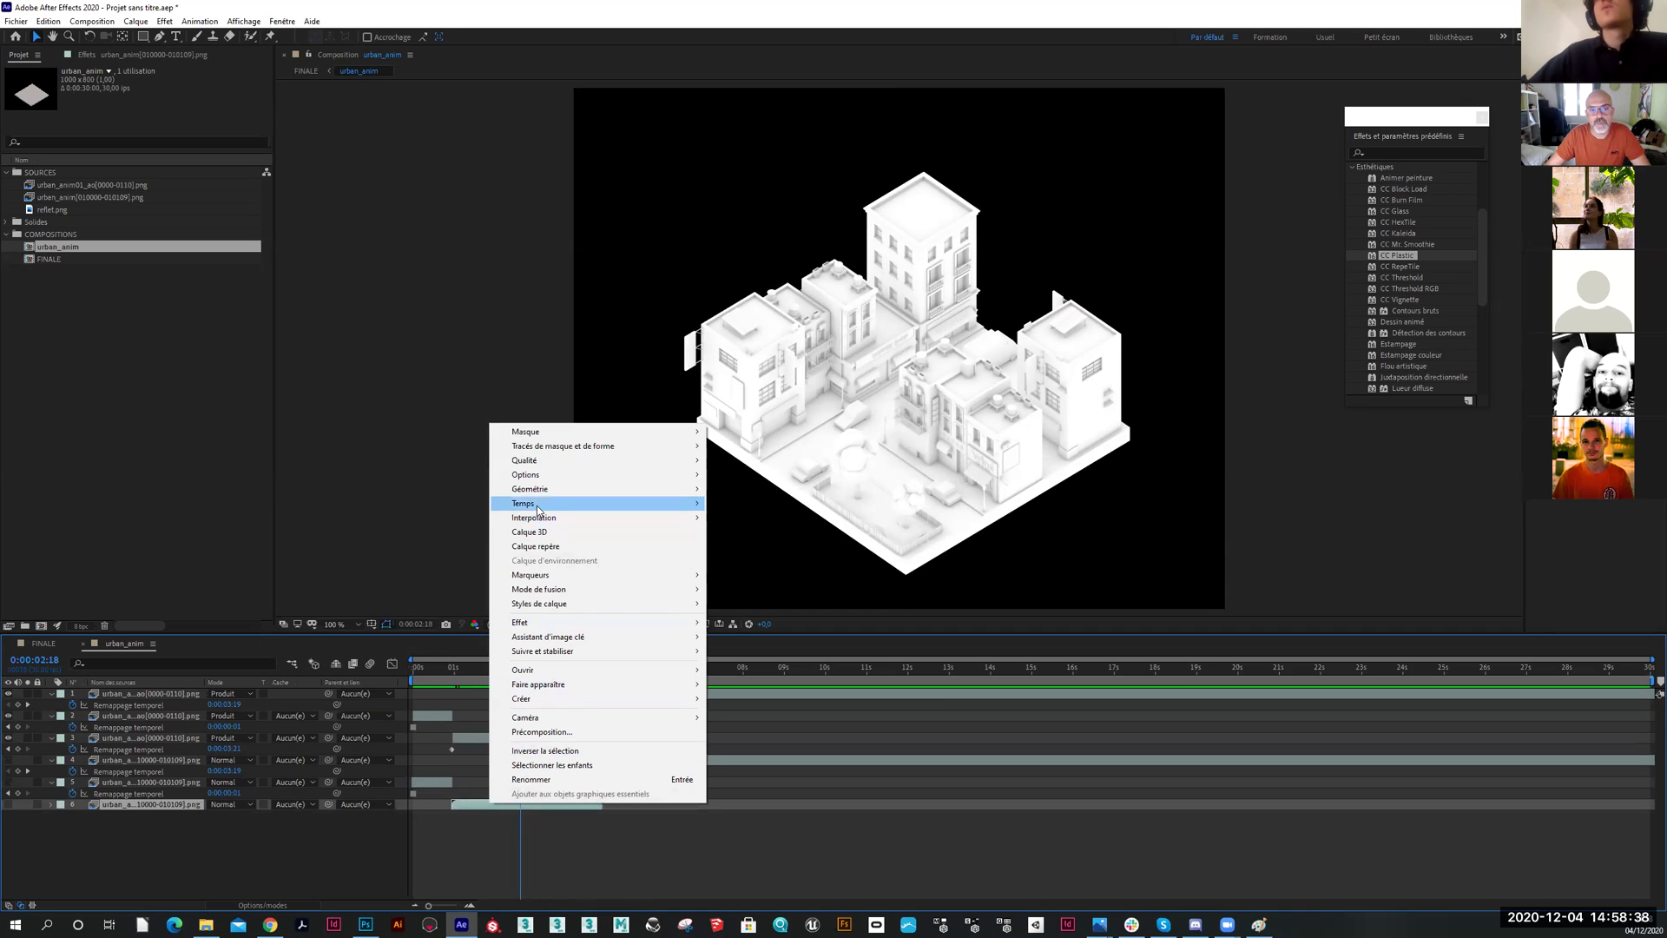
{"action": "mouse_move", "coordinate": [543, 505]}
{"action": "left_click", "coordinate": [755, 507]}
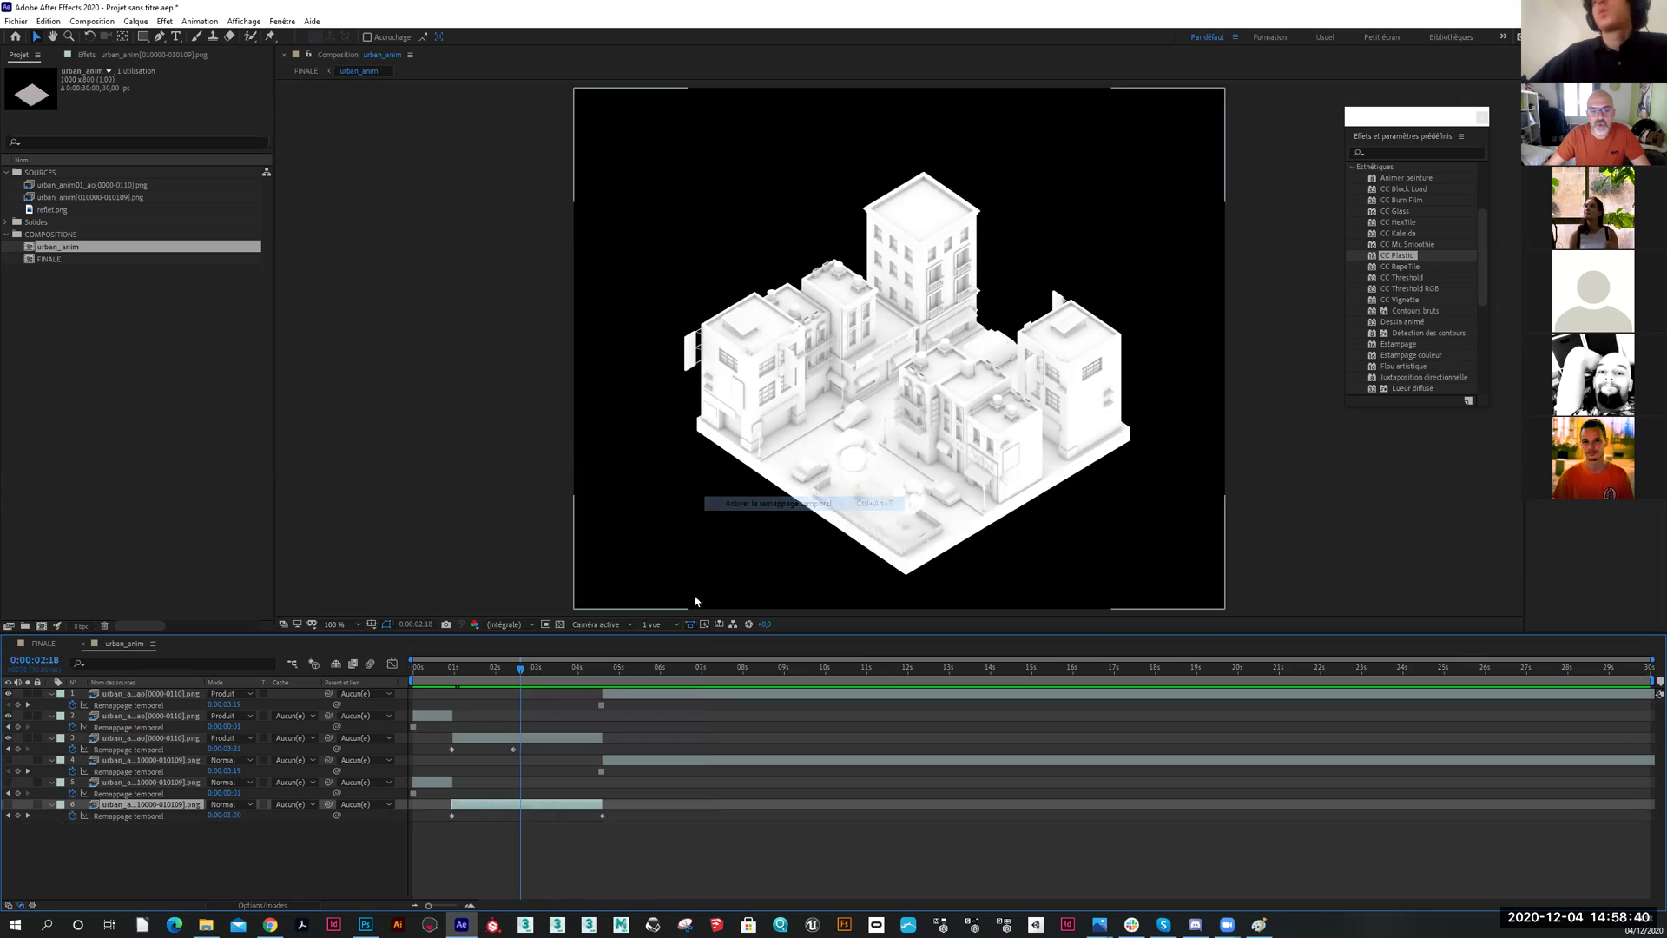
Move layer 6's end time-remap keyframe to 0:00:02:13 and show the three colour layers again
{"action": "left_click_drag", "start_coordinate": [525, 672], "coordinate": [514, 675]}
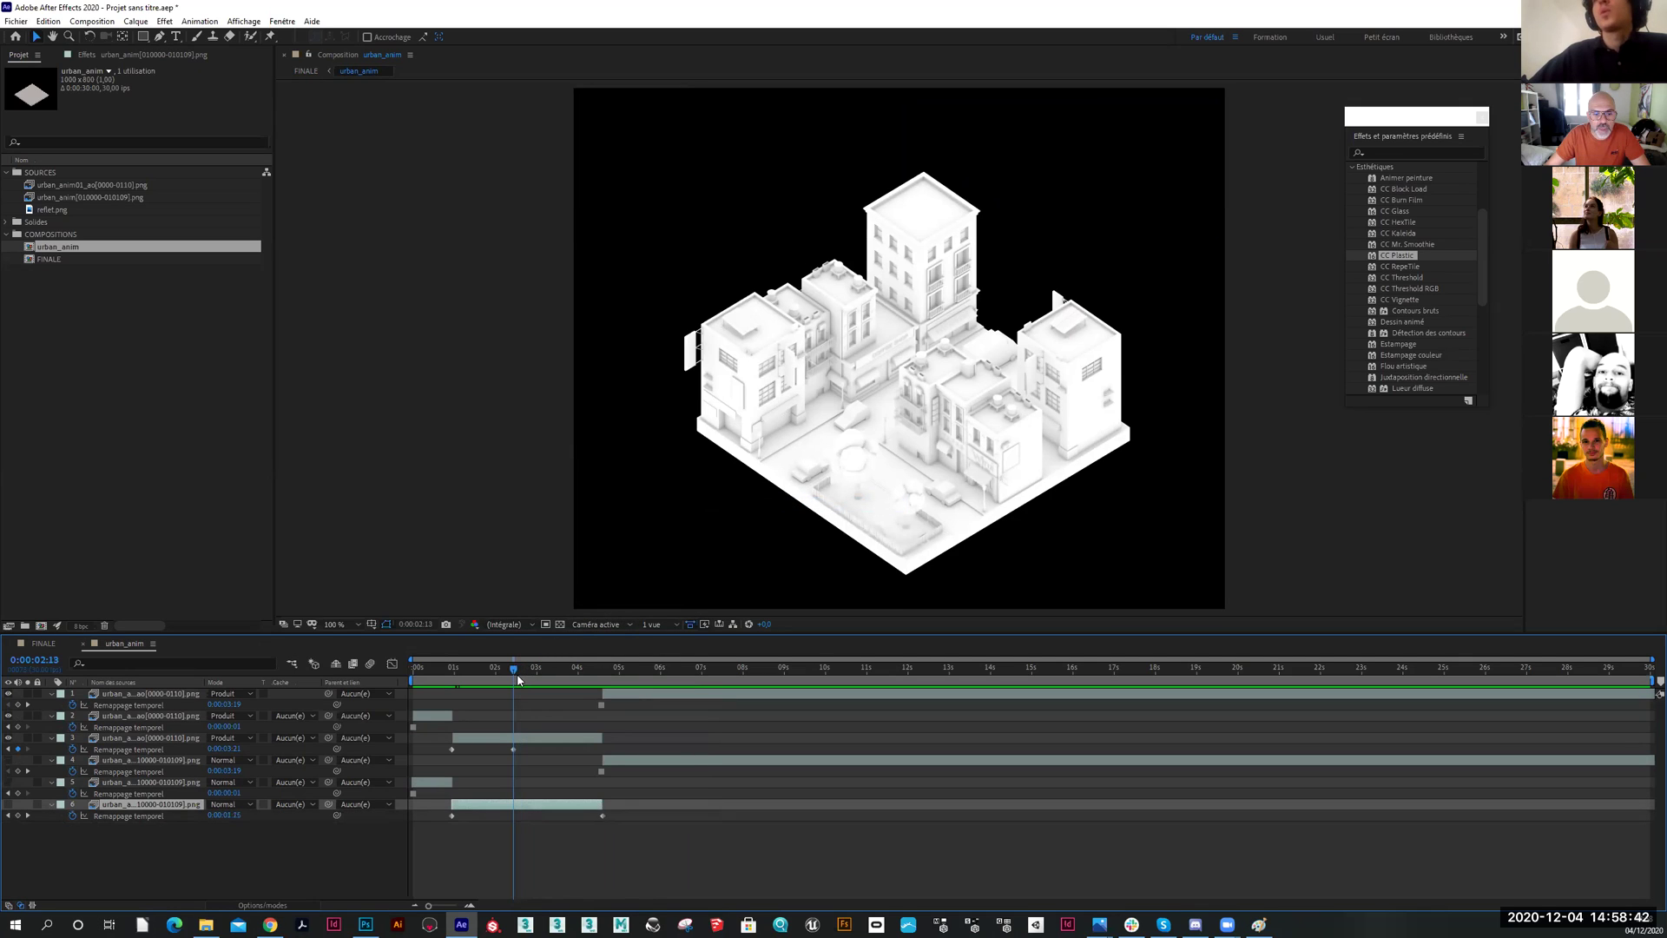
{"action": "left_click_drag", "start_coordinate": [602, 818], "coordinate": [519, 820]}
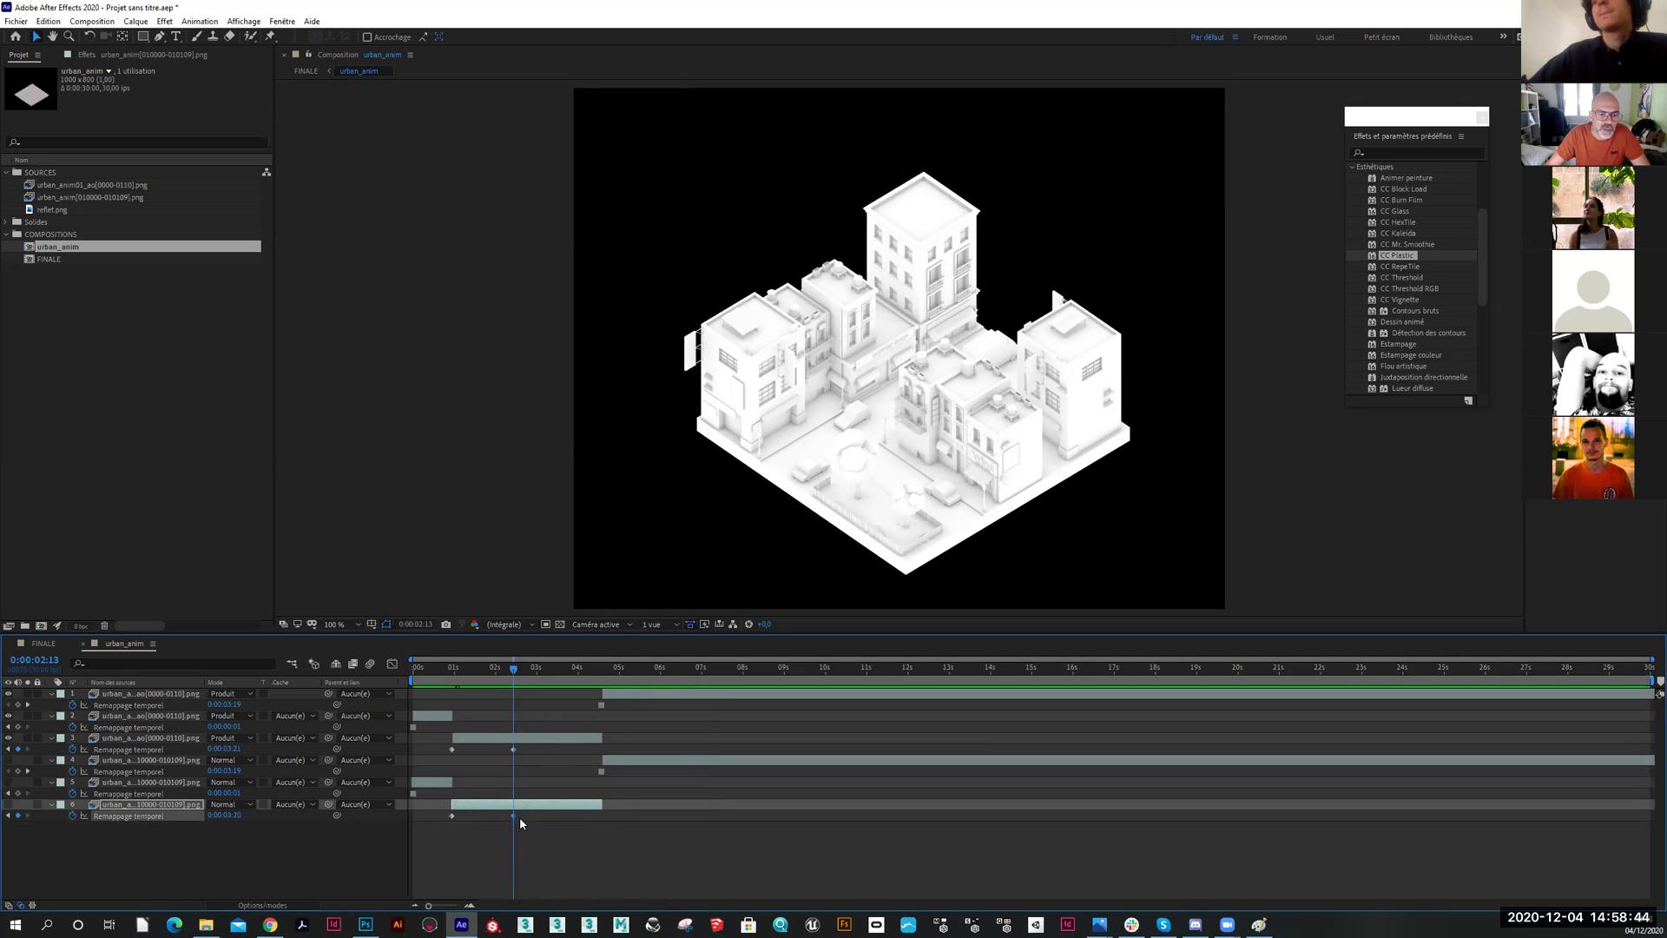
{"action": "left_click", "coordinate": [9, 806]}
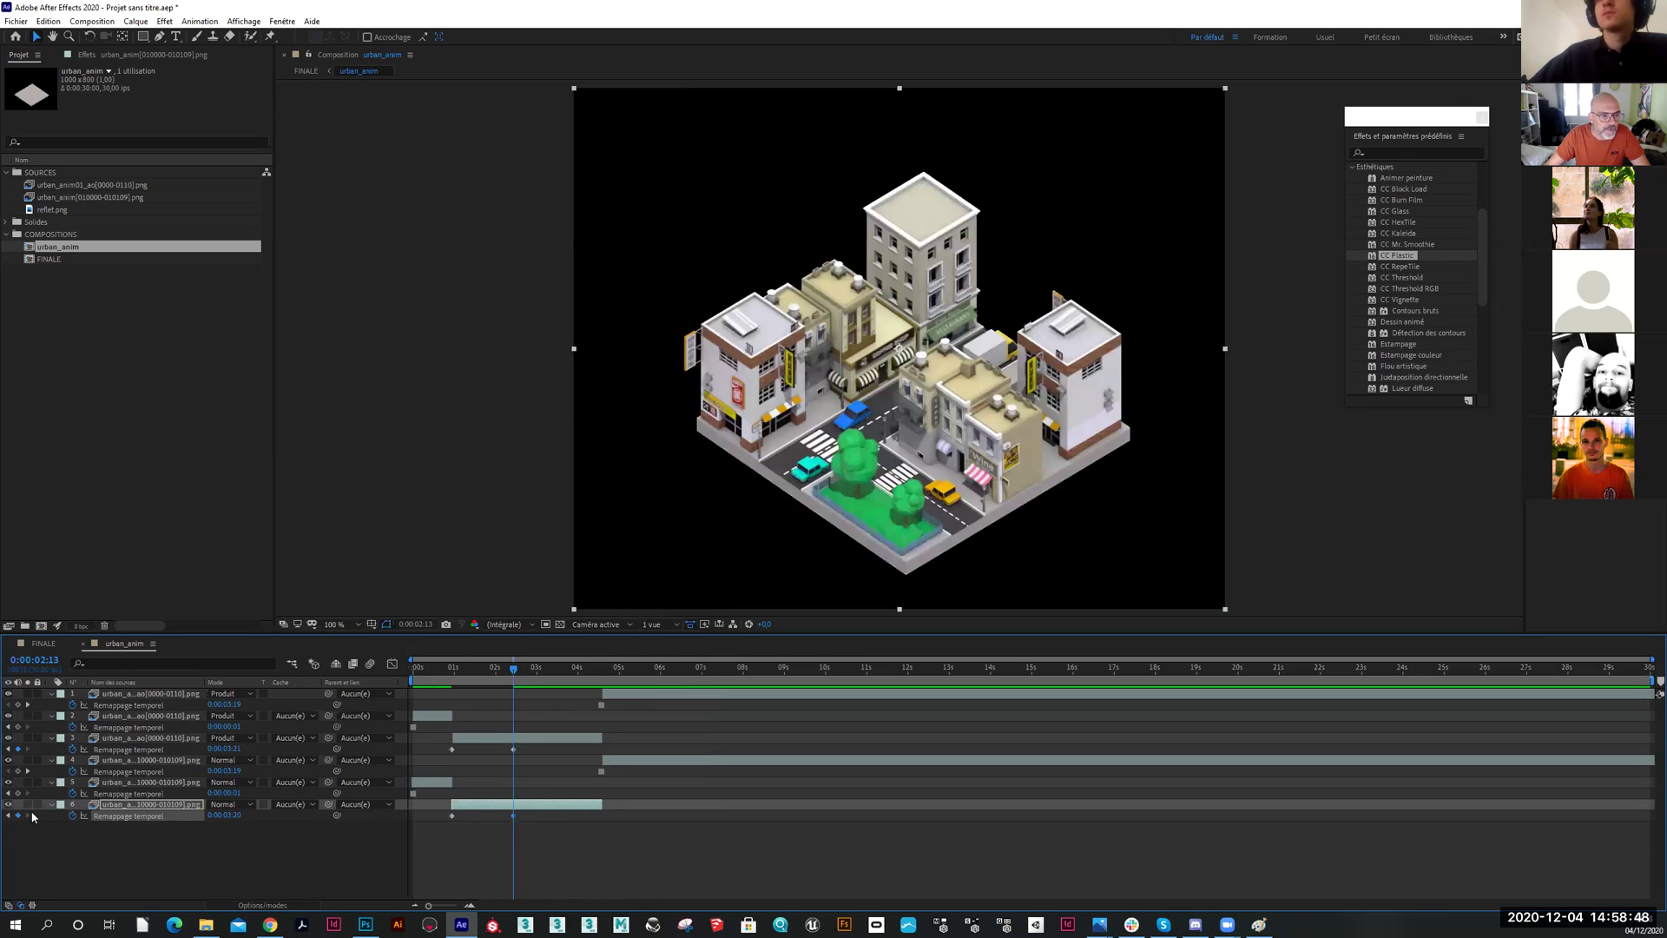
Preview the accelerated construction in urban_anim from the start and check the frame at 0:00:02:07
{"action": "left_click", "coordinate": [312, 856]}
{"action": "left_click_drag", "start_coordinate": [458, 674], "coordinate": [403, 688]}
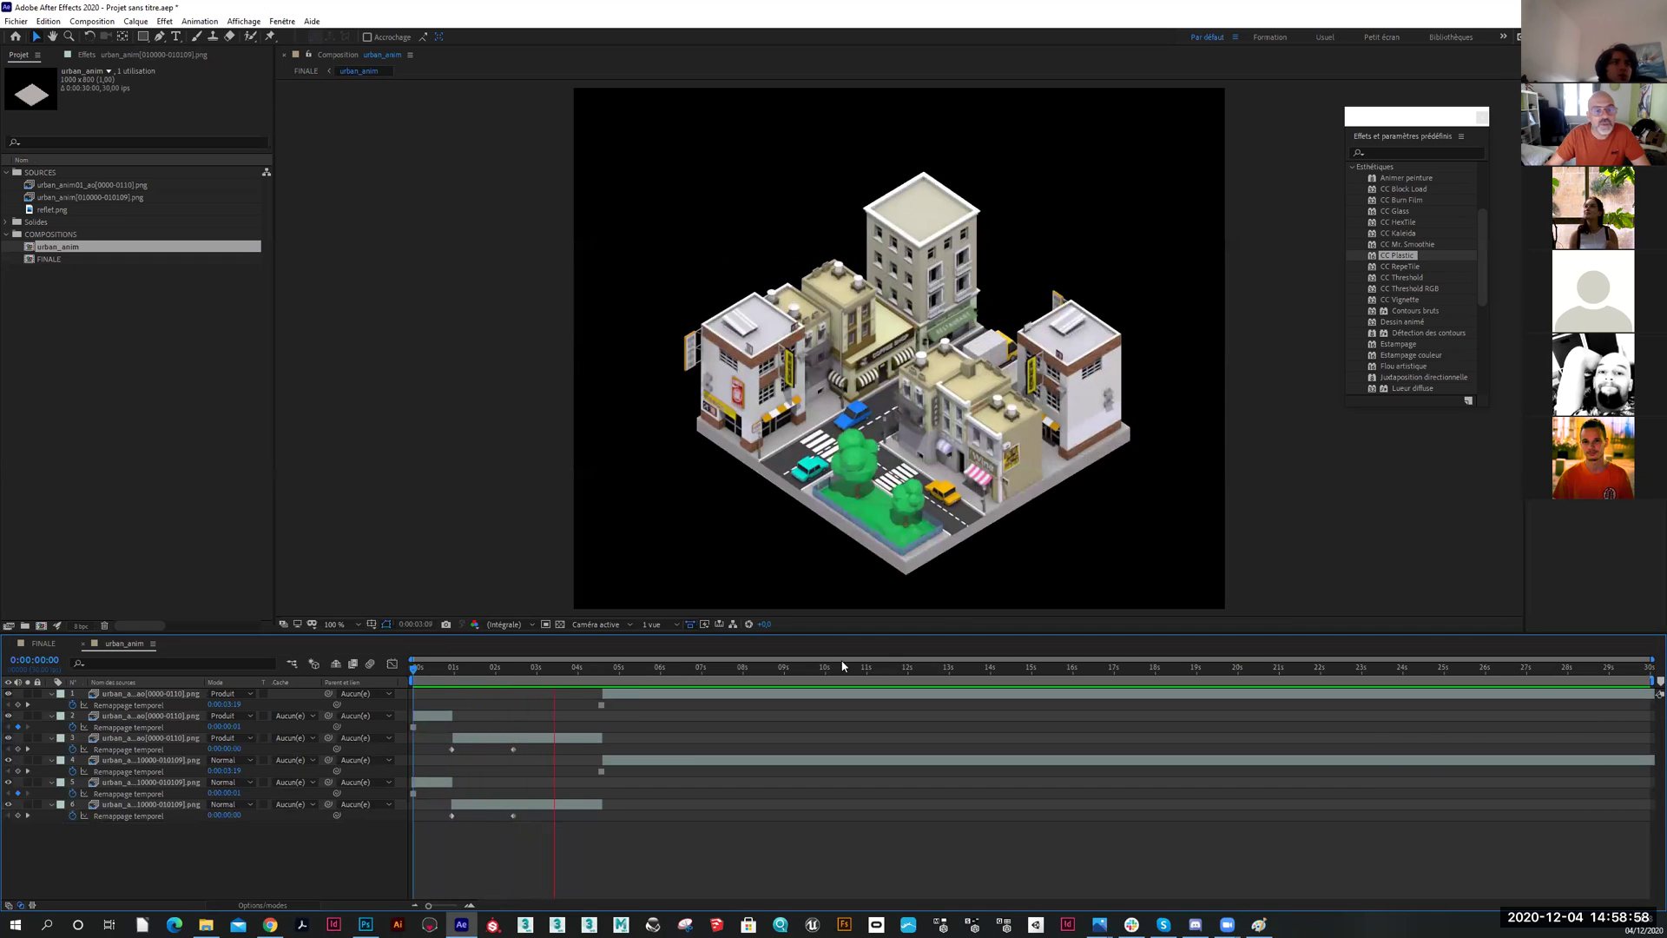
{"action": "left_click", "coordinate": [504, 669]}
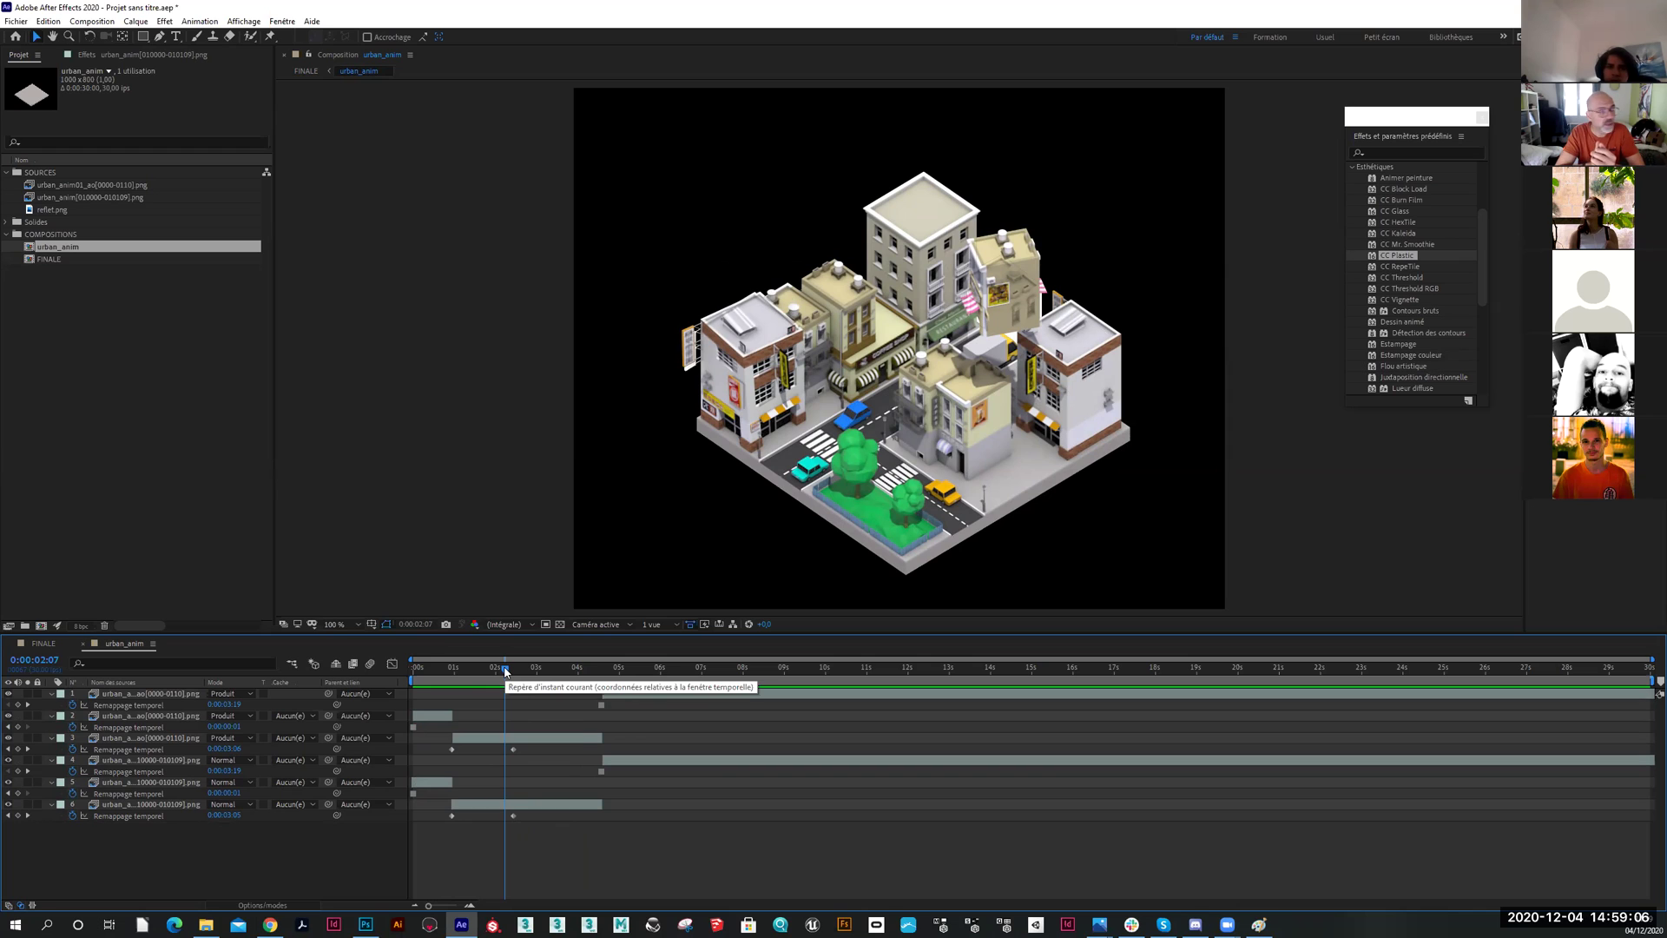
Check the accelerated construction in FINALE around 0:00:02:11, and return to urban_anim to inspect the frame at 0:00:02:01
{"action": "double_click", "coordinate": [80, 258]}
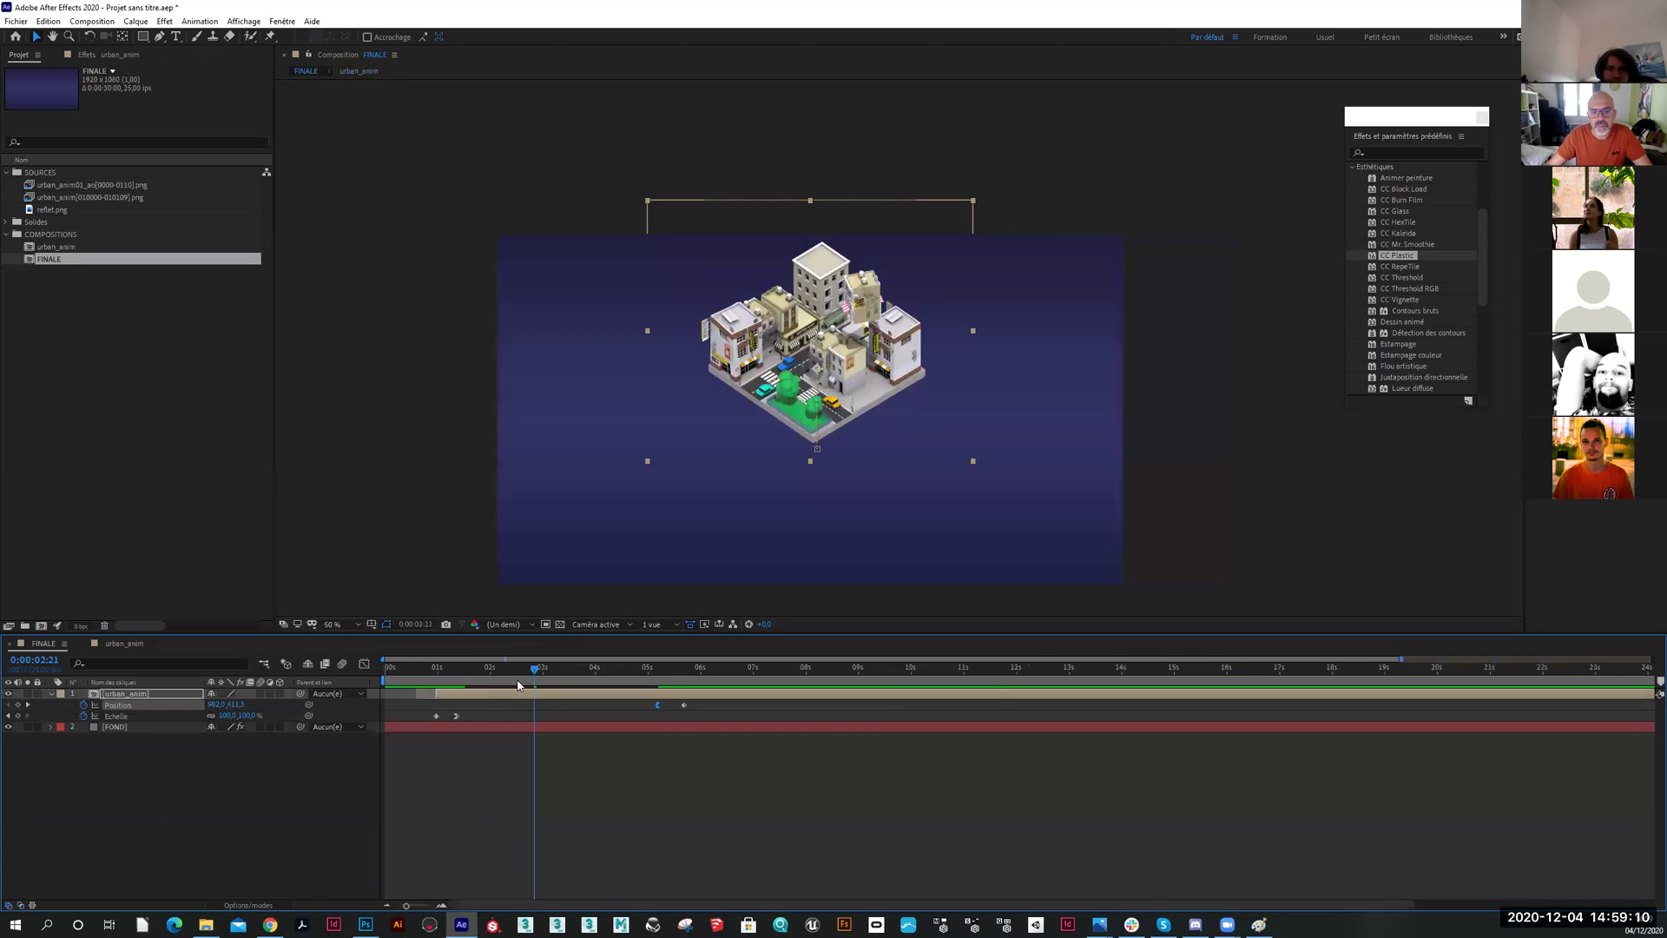
{"action": "mouse_move", "coordinate": [530, 671]}
{"action": "left_mouse_down"}
{"action": "mouse_move", "coordinate": [428, 671]}
{"action": "mouse_move", "coordinate": [760, 686]}
{"action": "mouse_move", "coordinate": [474, 688]}
{"action": "mouse_move", "coordinate": [513, 689]}
{"action": "left_mouse_up"}
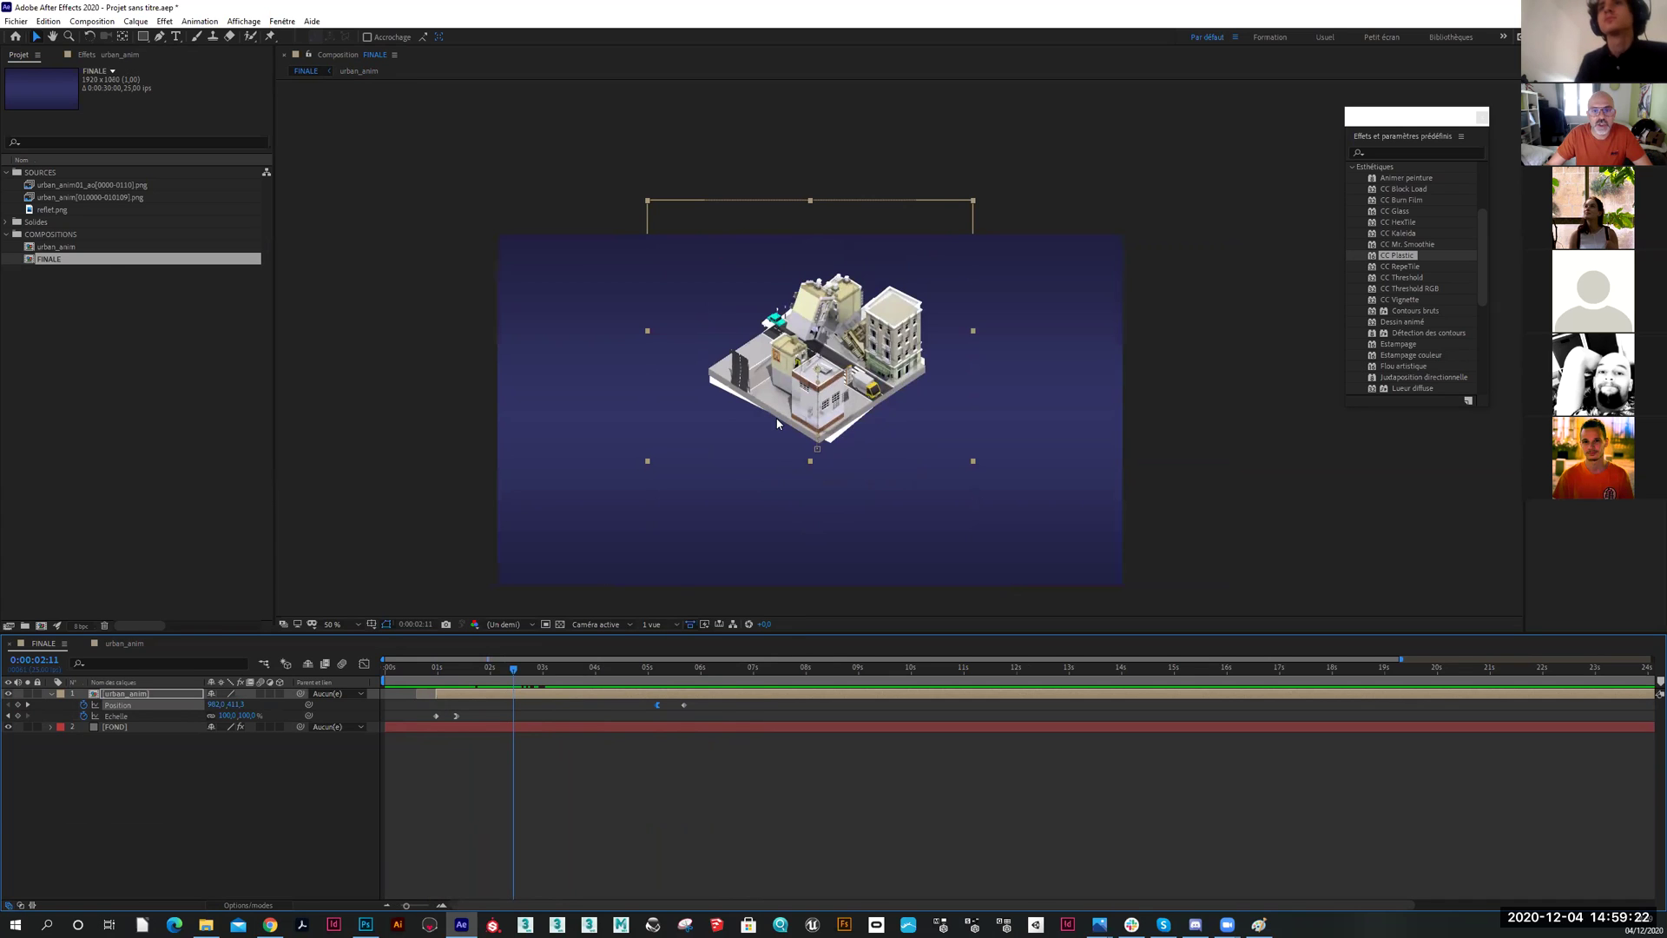
{"action": "double_click", "coordinate": [55, 248]}
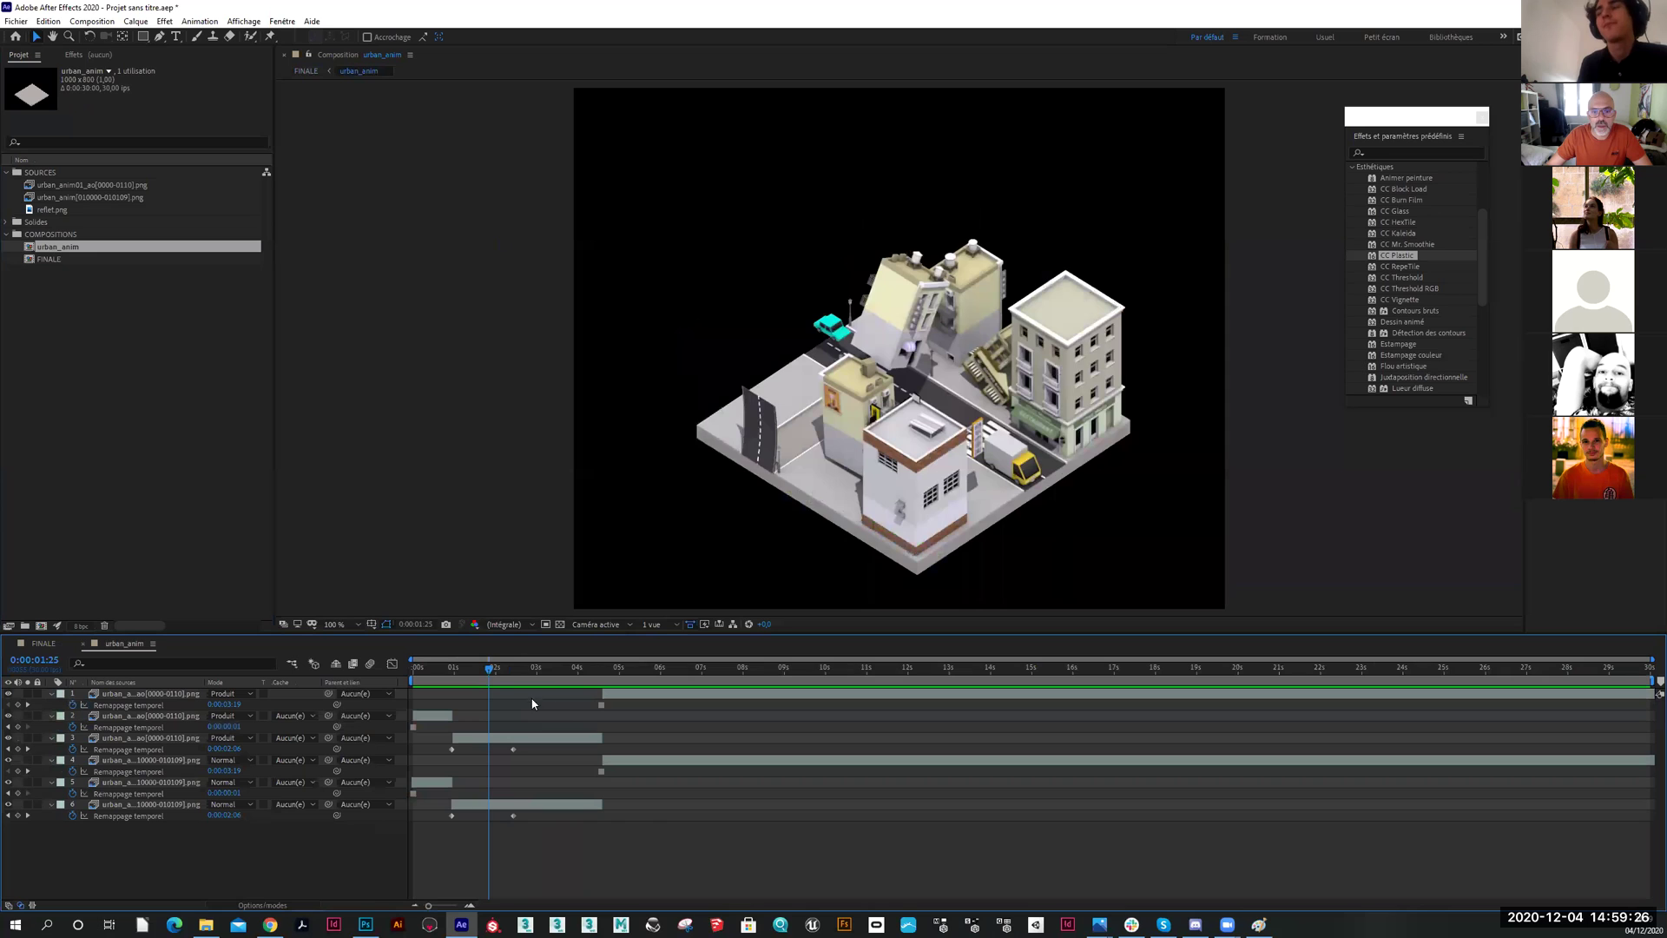
{"action": "left_click_drag", "start_coordinate": [489, 669], "coordinate": [498, 673]}
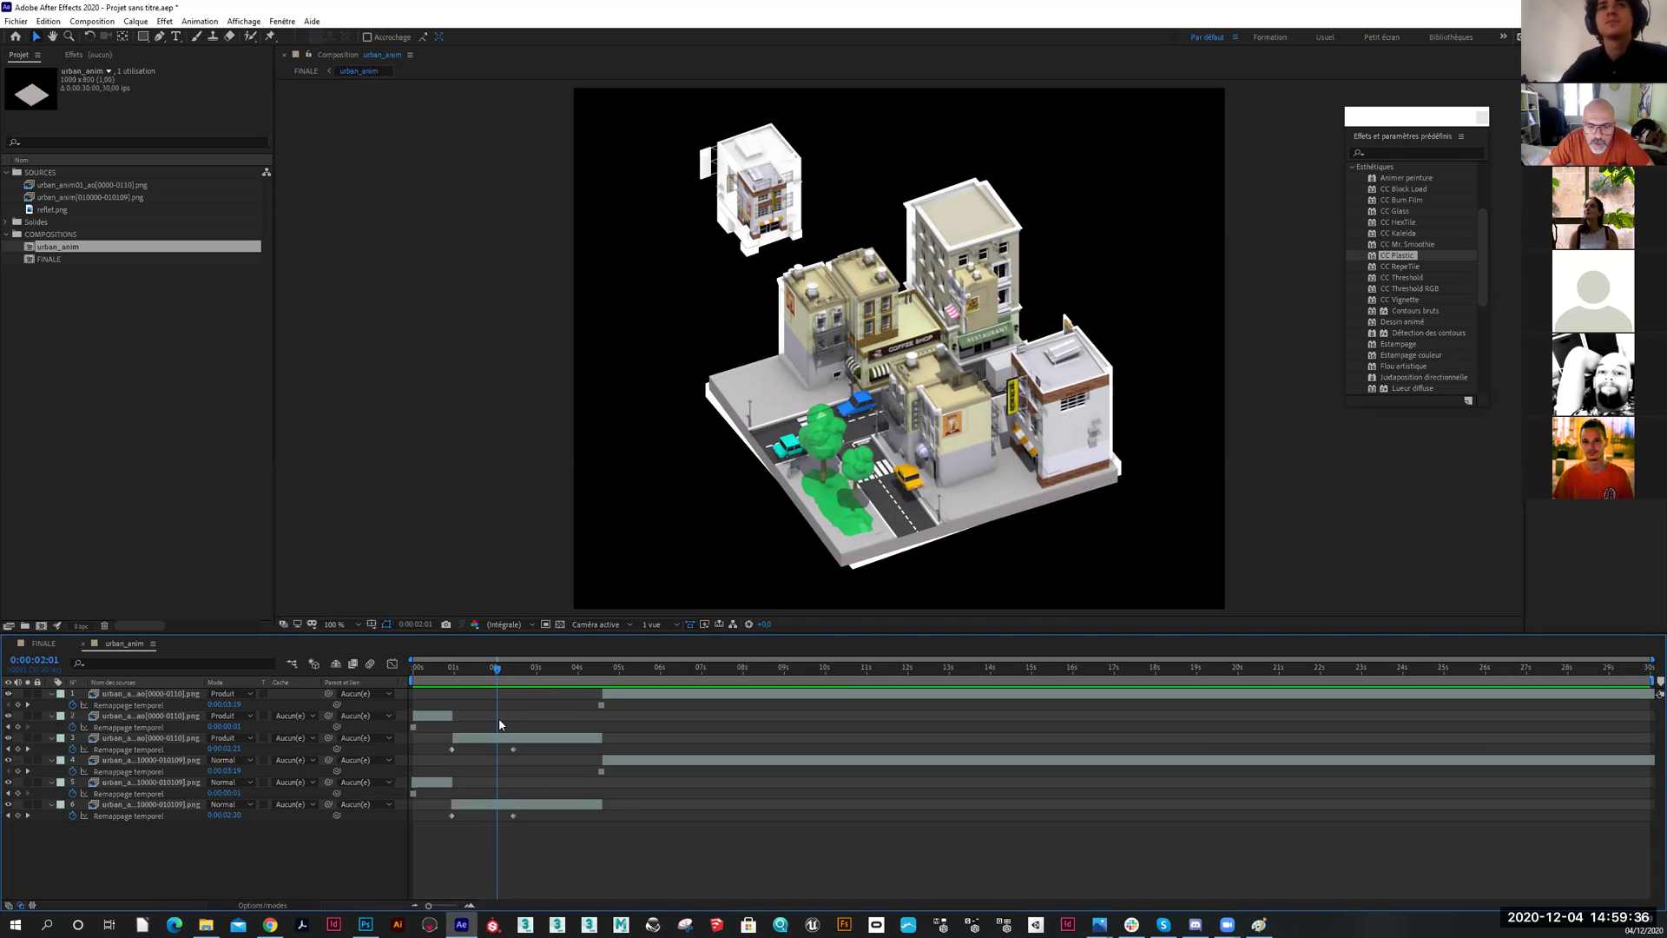
Try nudging layer 3's end time-remap keyframe one frame later, and realign it with layer 6's keyframe at 0:00:02:13
{"action": "left_click", "coordinate": [556, 739]}
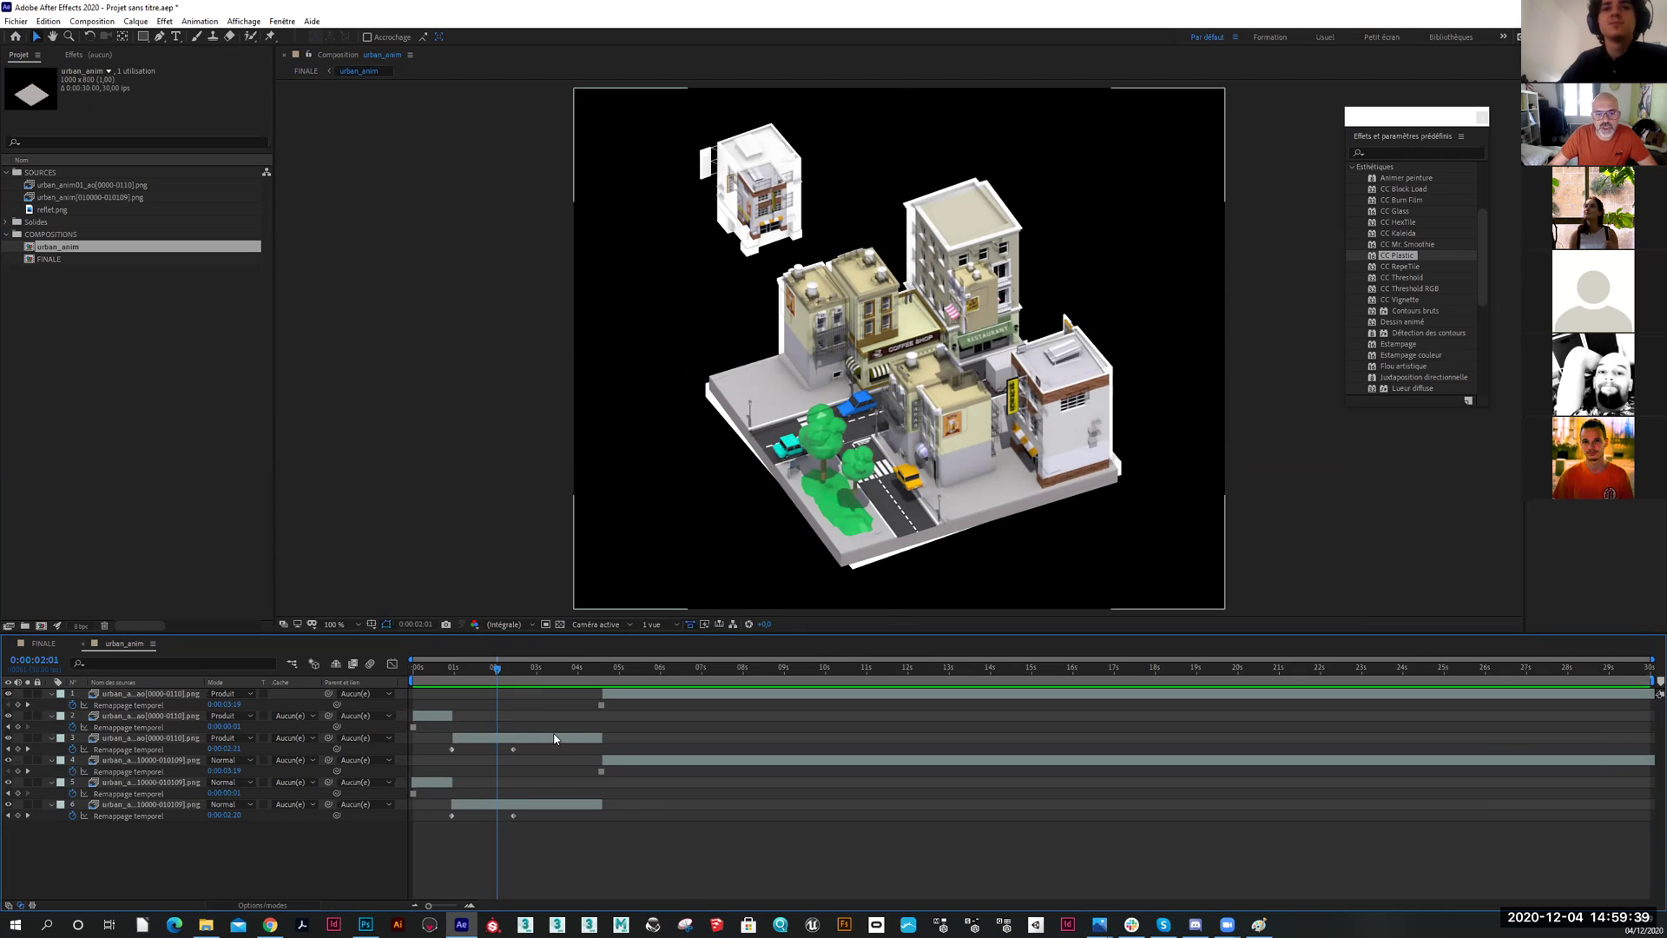
{"action": "left_click", "coordinate": [546, 808]}
{"action": "left_click", "coordinate": [512, 750]}
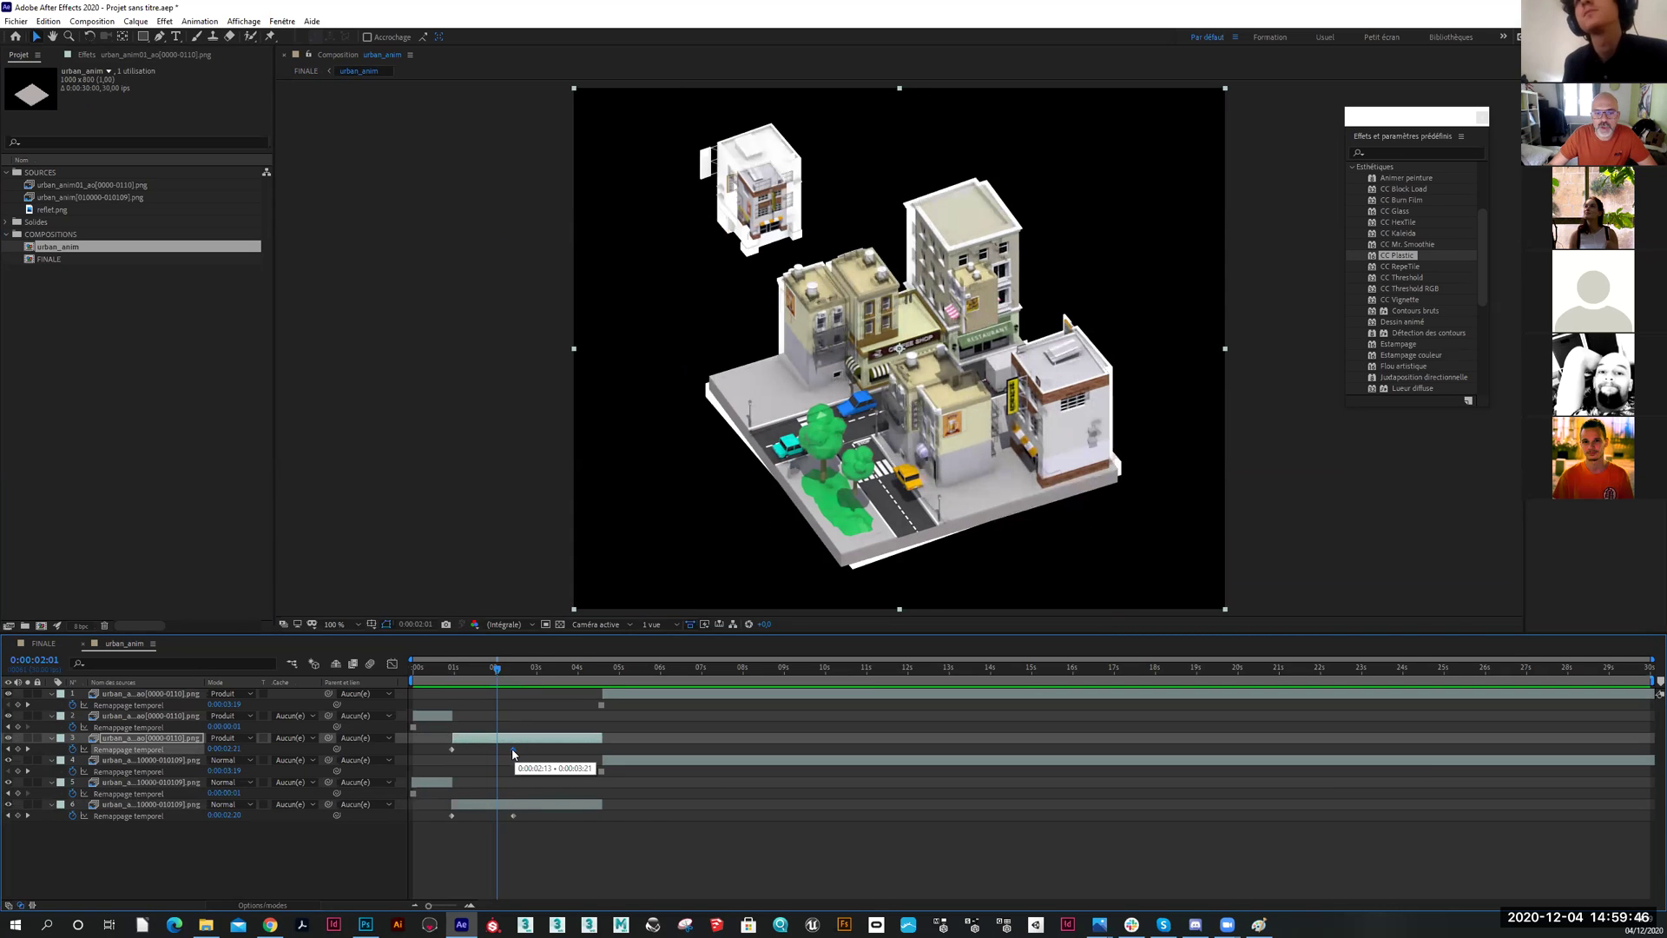
{"action": "left_click_drag", "start_coordinate": [430, 908], "coordinate": [451, 908]}
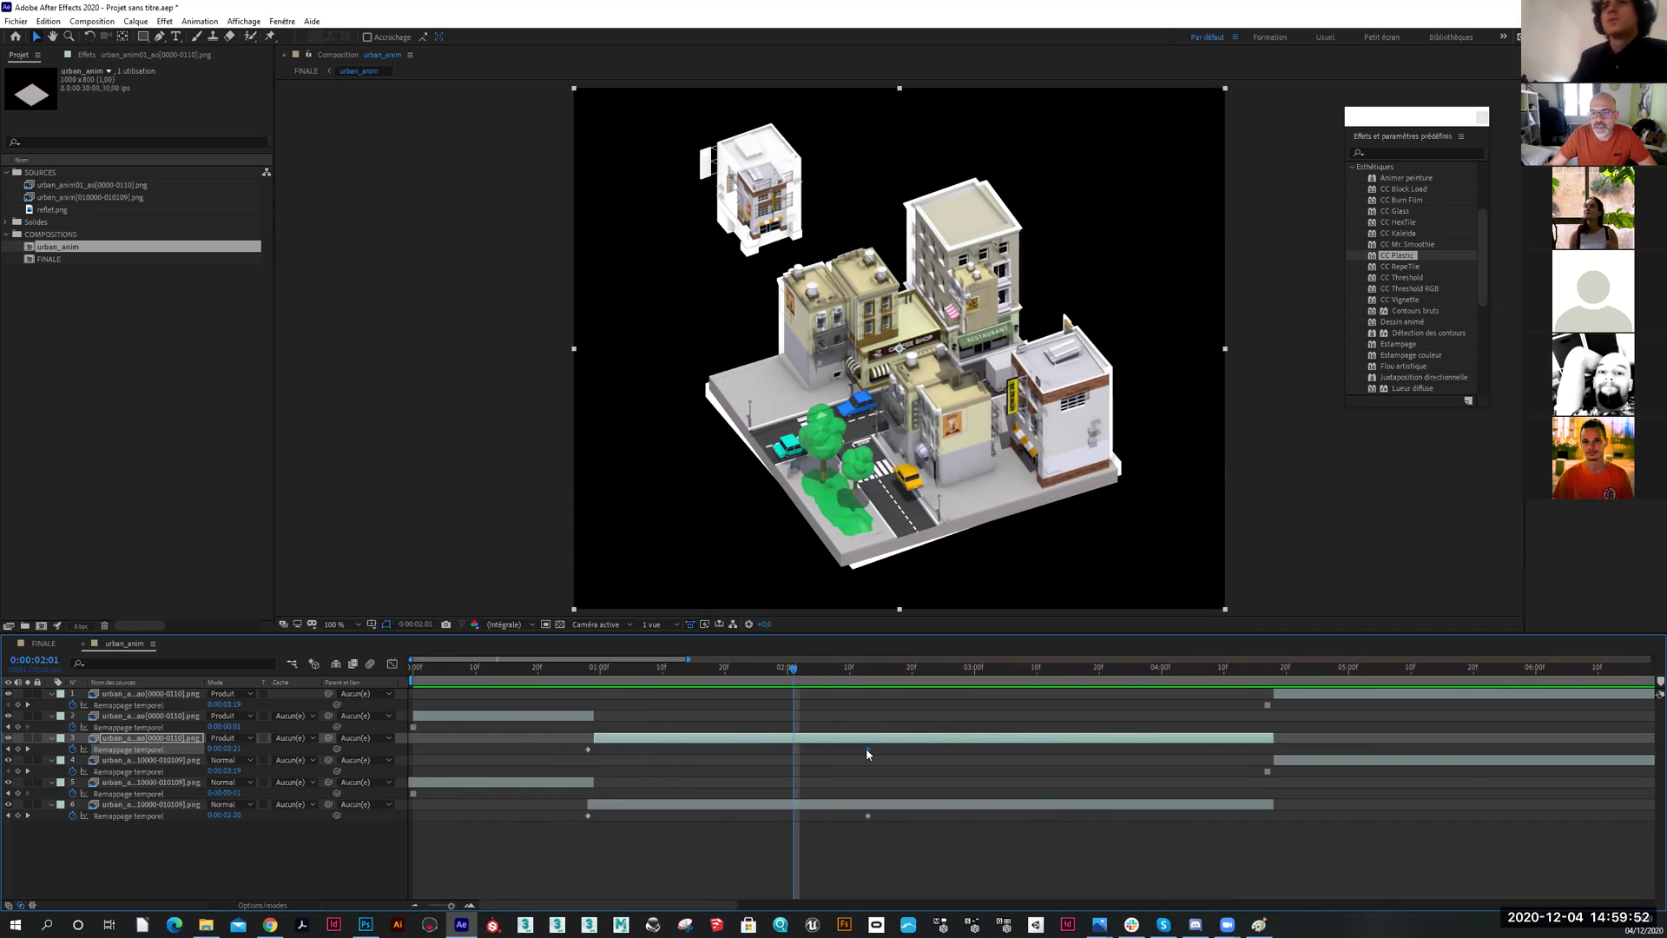
{"action": "mouse_move", "coordinate": [867, 752]}
{"action": "left_click_drag", "start_coordinate": [866, 751], "coordinate": [868, 754]}
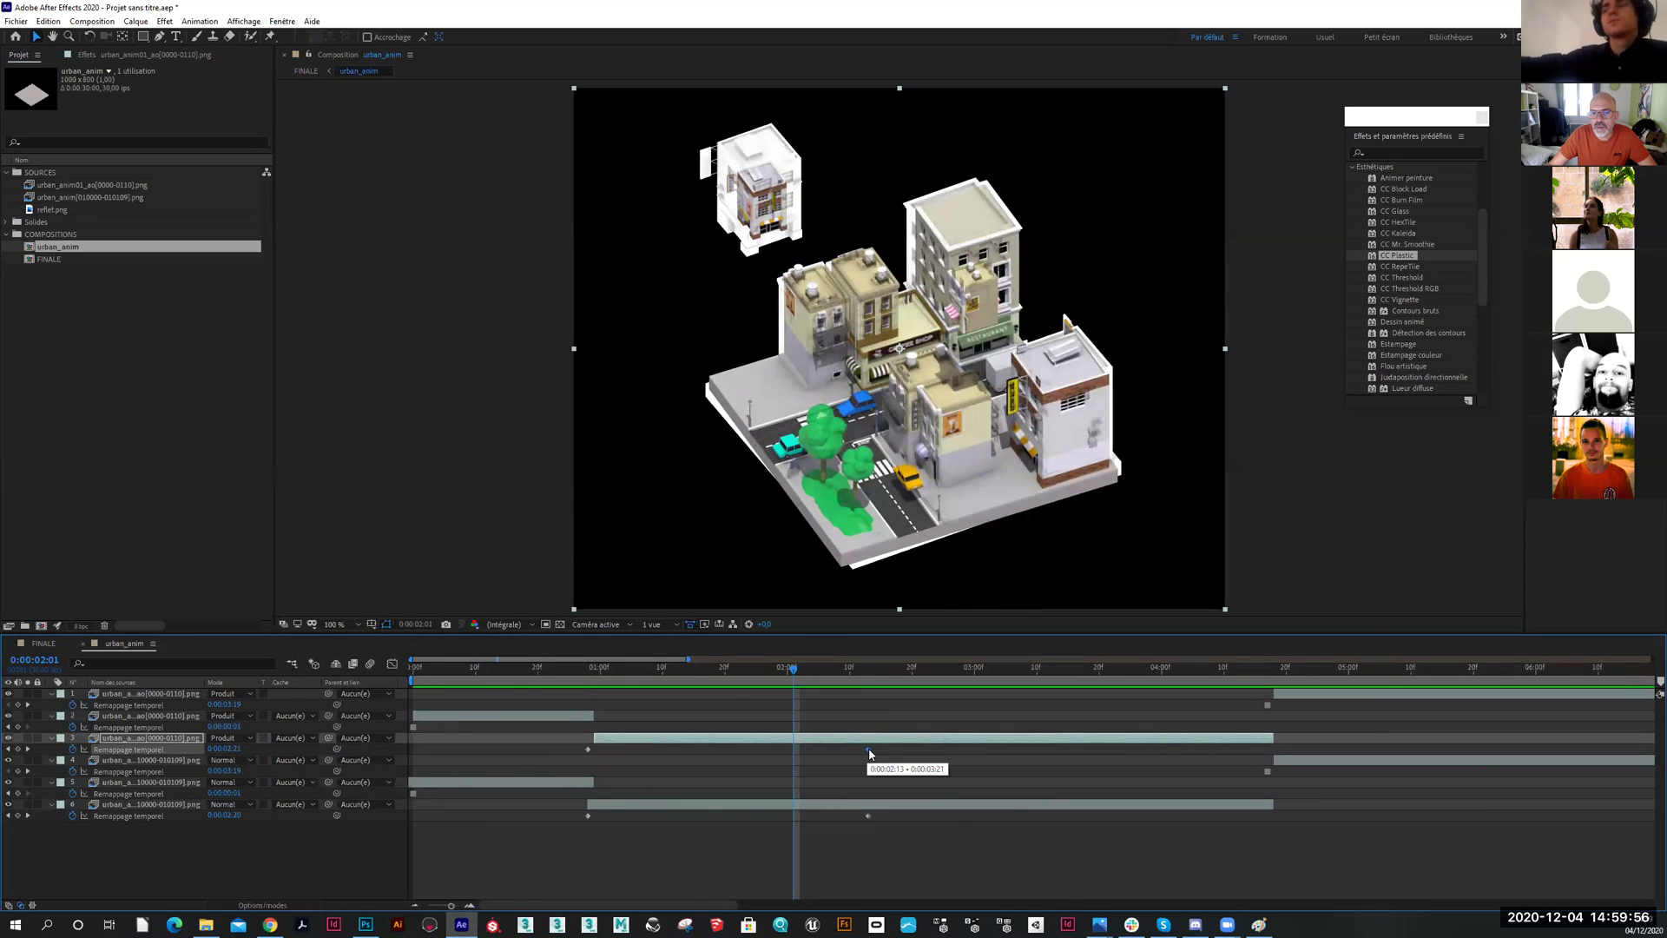
{"action": "left_click_drag", "start_coordinate": [868, 748], "coordinate": [874, 748]}
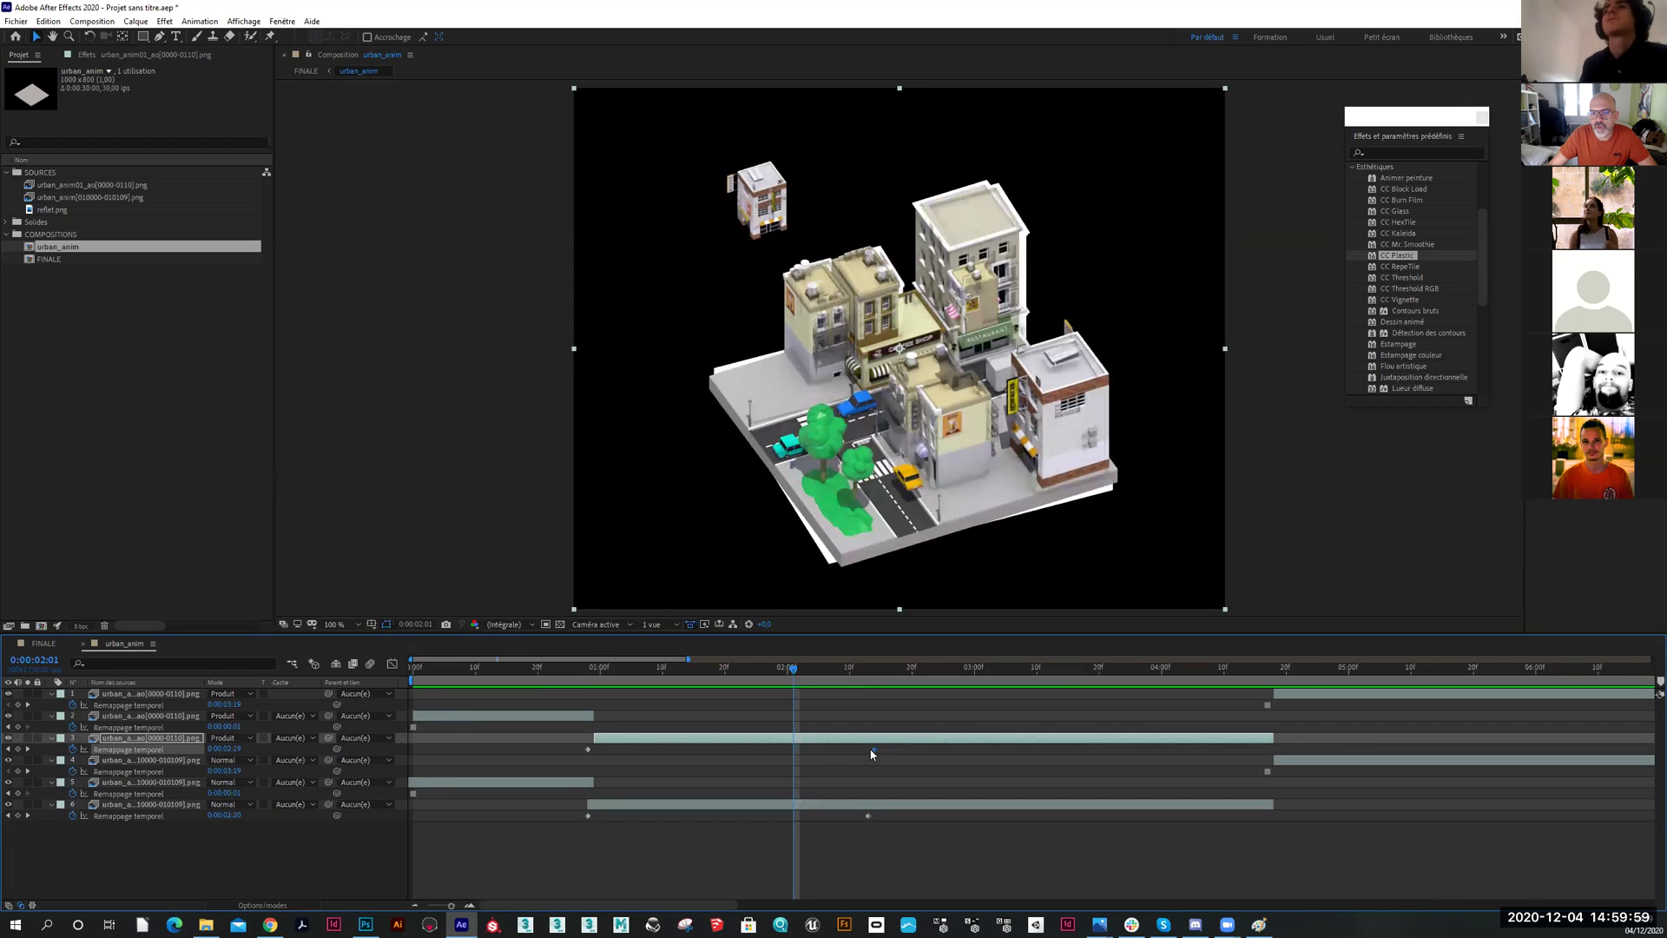
{"action": "left_click", "coordinate": [469, 908]}
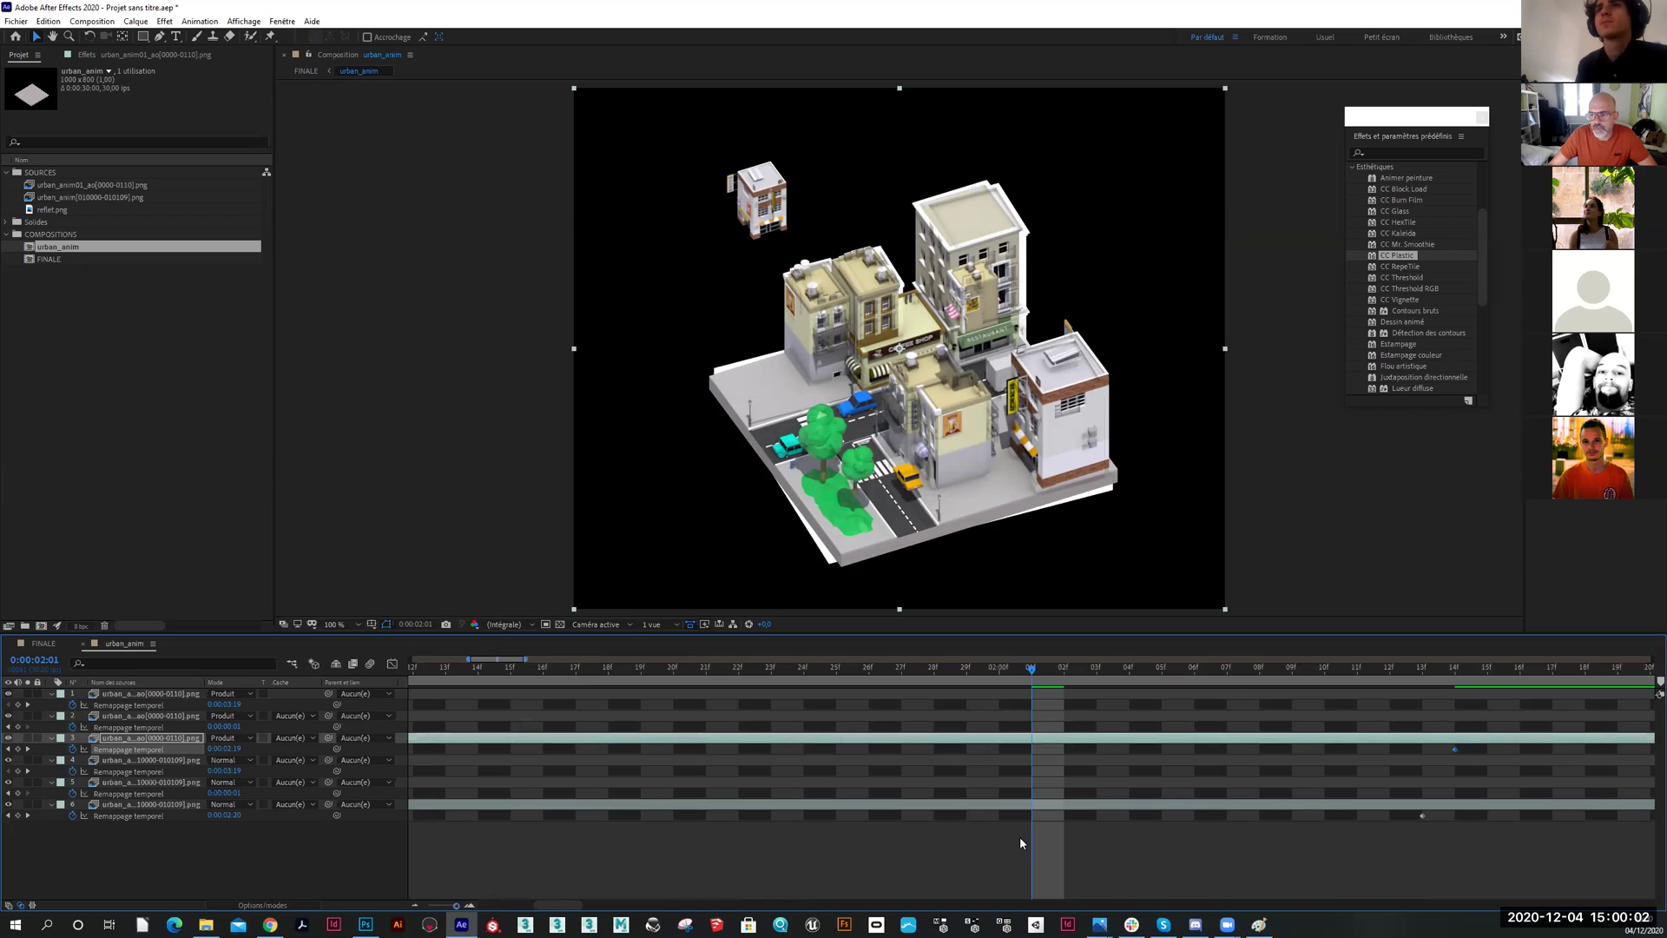
{"action": "mouse_move", "coordinate": [1446, 750]}
{"action": "left_mouse_down"}
{"action": "mouse_move", "coordinate": [1326, 749]}
{"action": "mouse_move", "coordinate": [1428, 750]}
{"action": "left_mouse_up"}
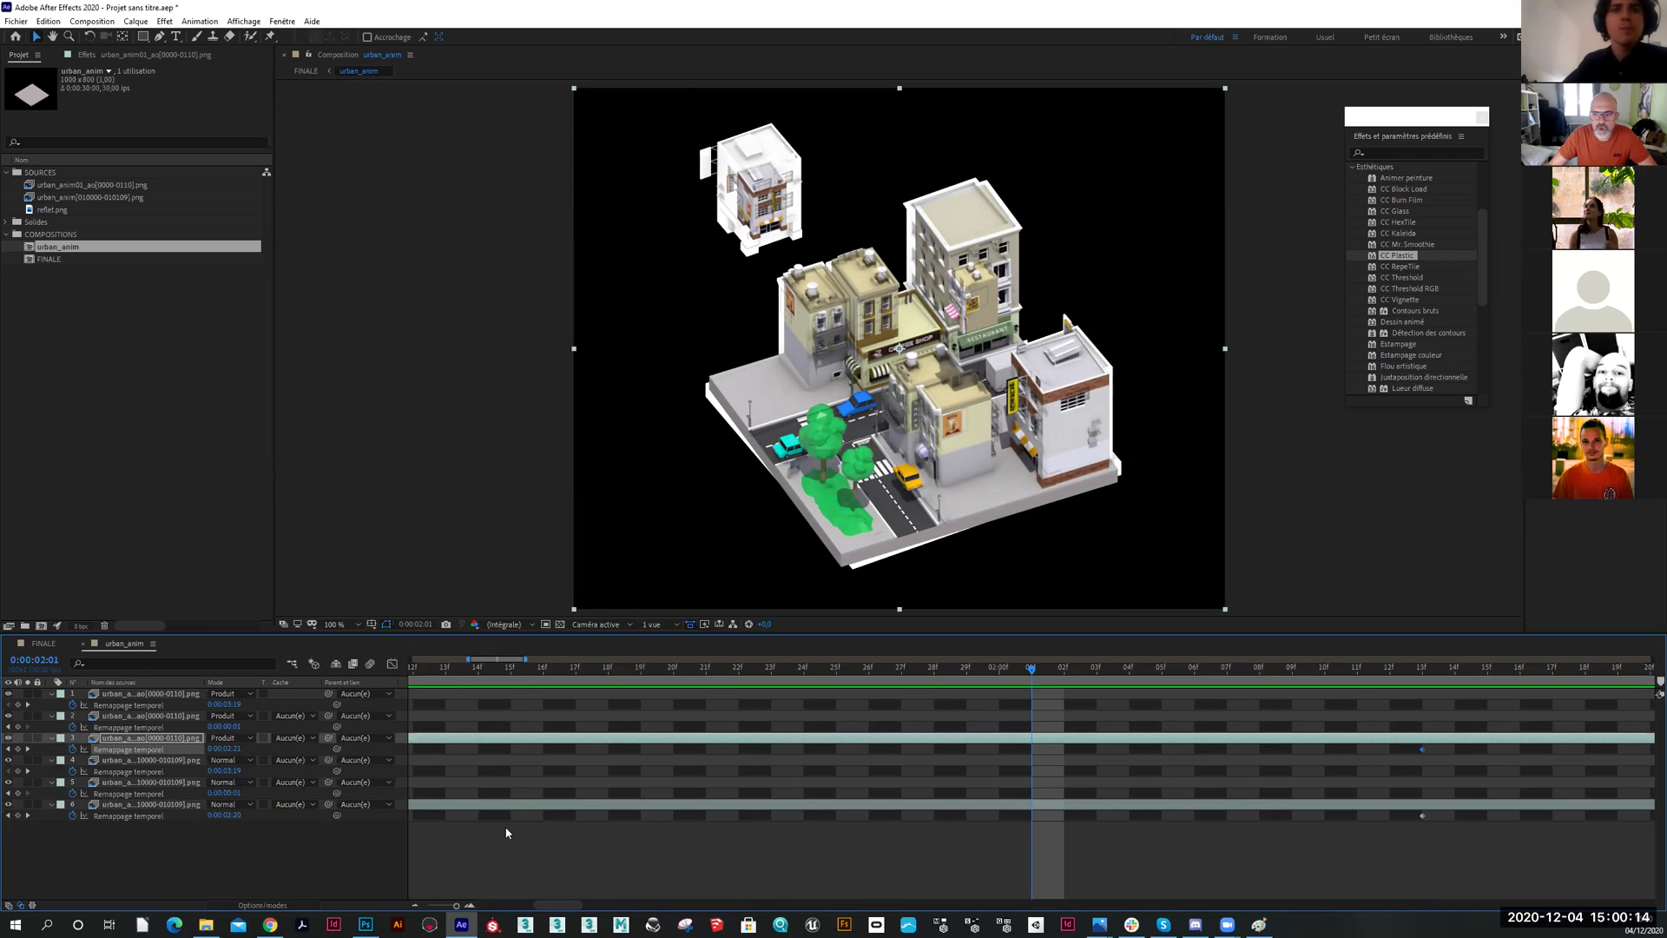
{"action": "left_click_drag", "start_coordinate": [451, 909], "coordinate": [399, 914]}
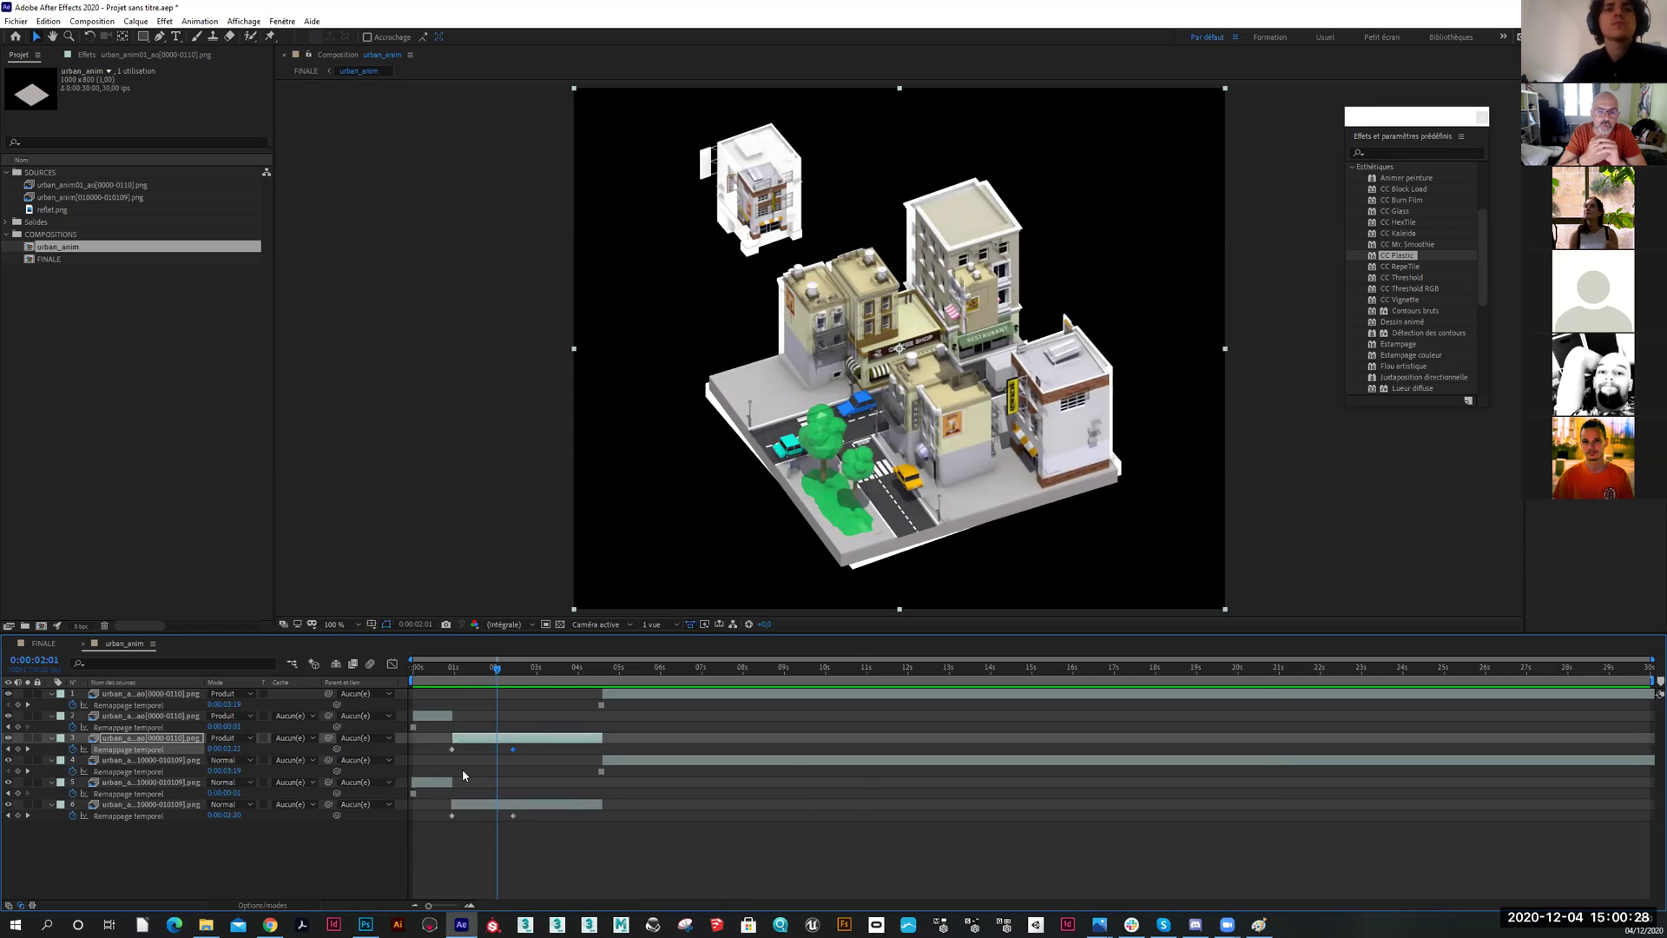
Disable time remapping on layers 3 and 6 in urban_anim, and check the construction at 0:00:03:02
{"action": "right_click", "coordinate": [494, 747]}
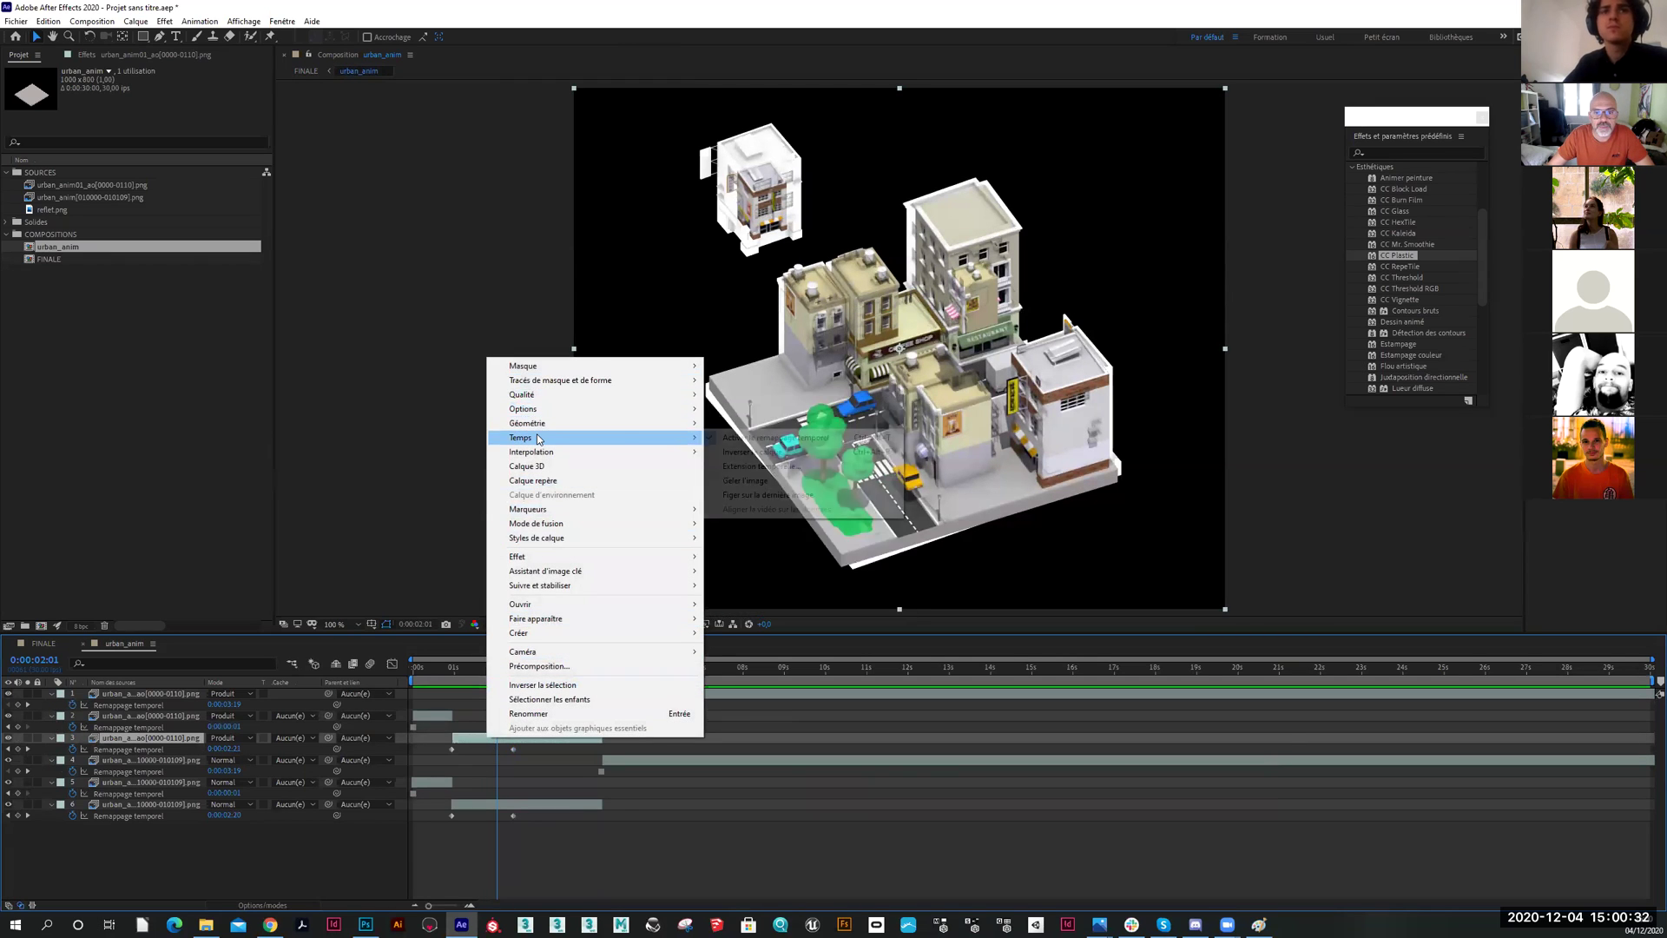
{"action": "left_click", "coordinate": [756, 439]}
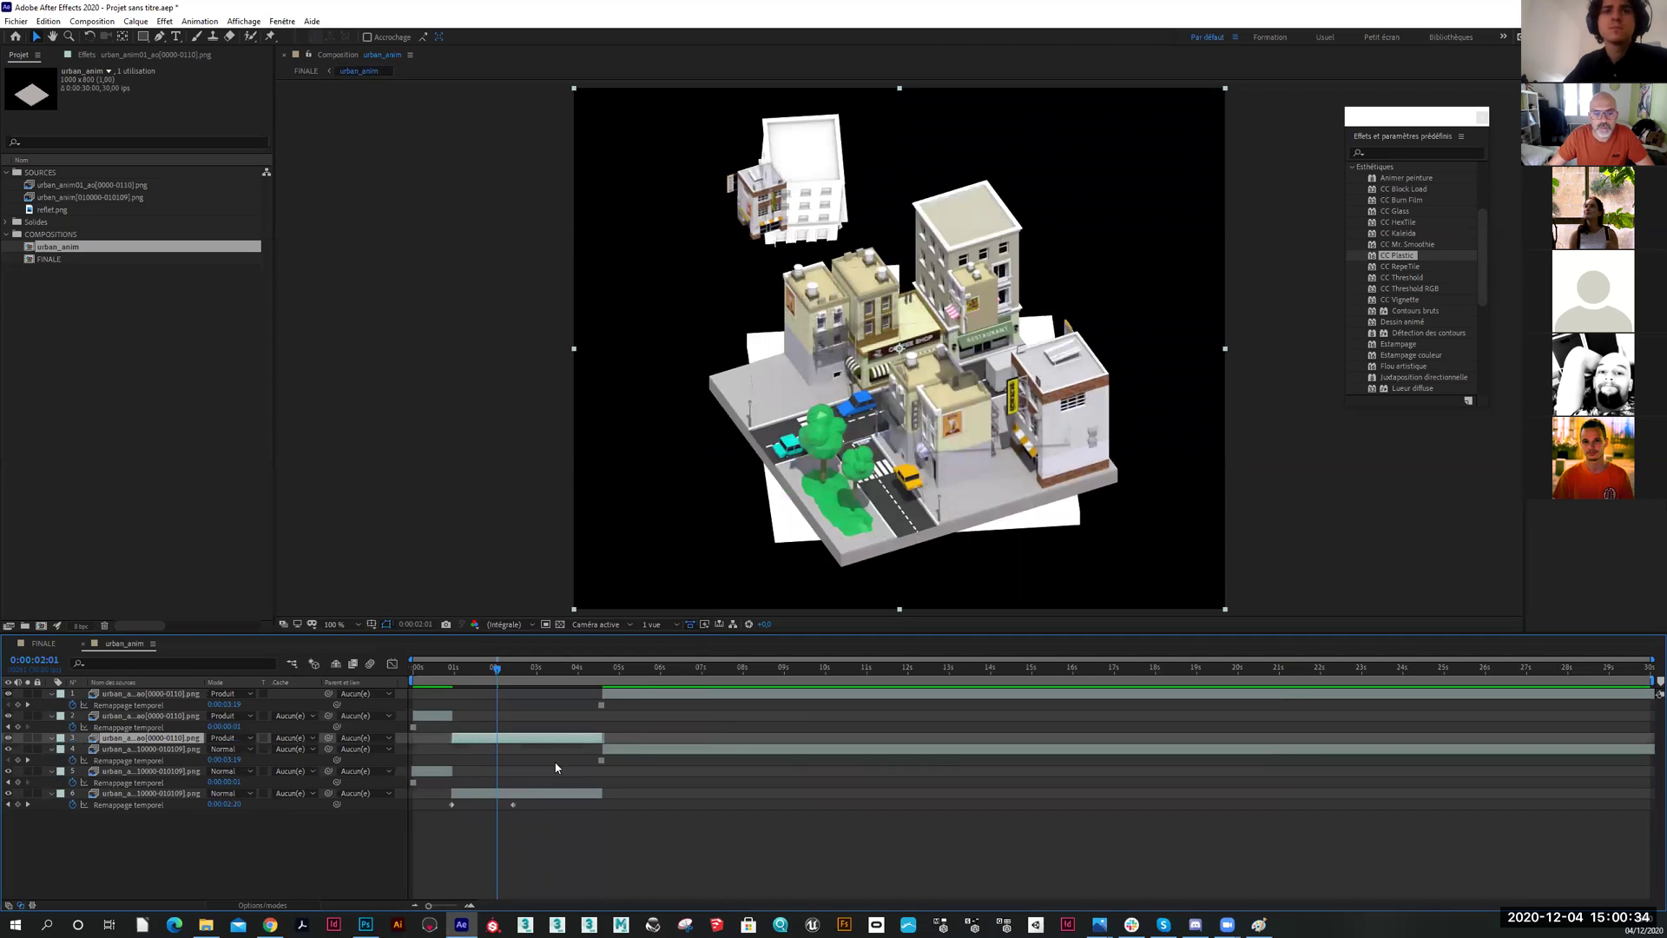
{"action": "right_click", "coordinate": [522, 793]}
{"action": "mouse_move", "coordinate": [575, 493]}
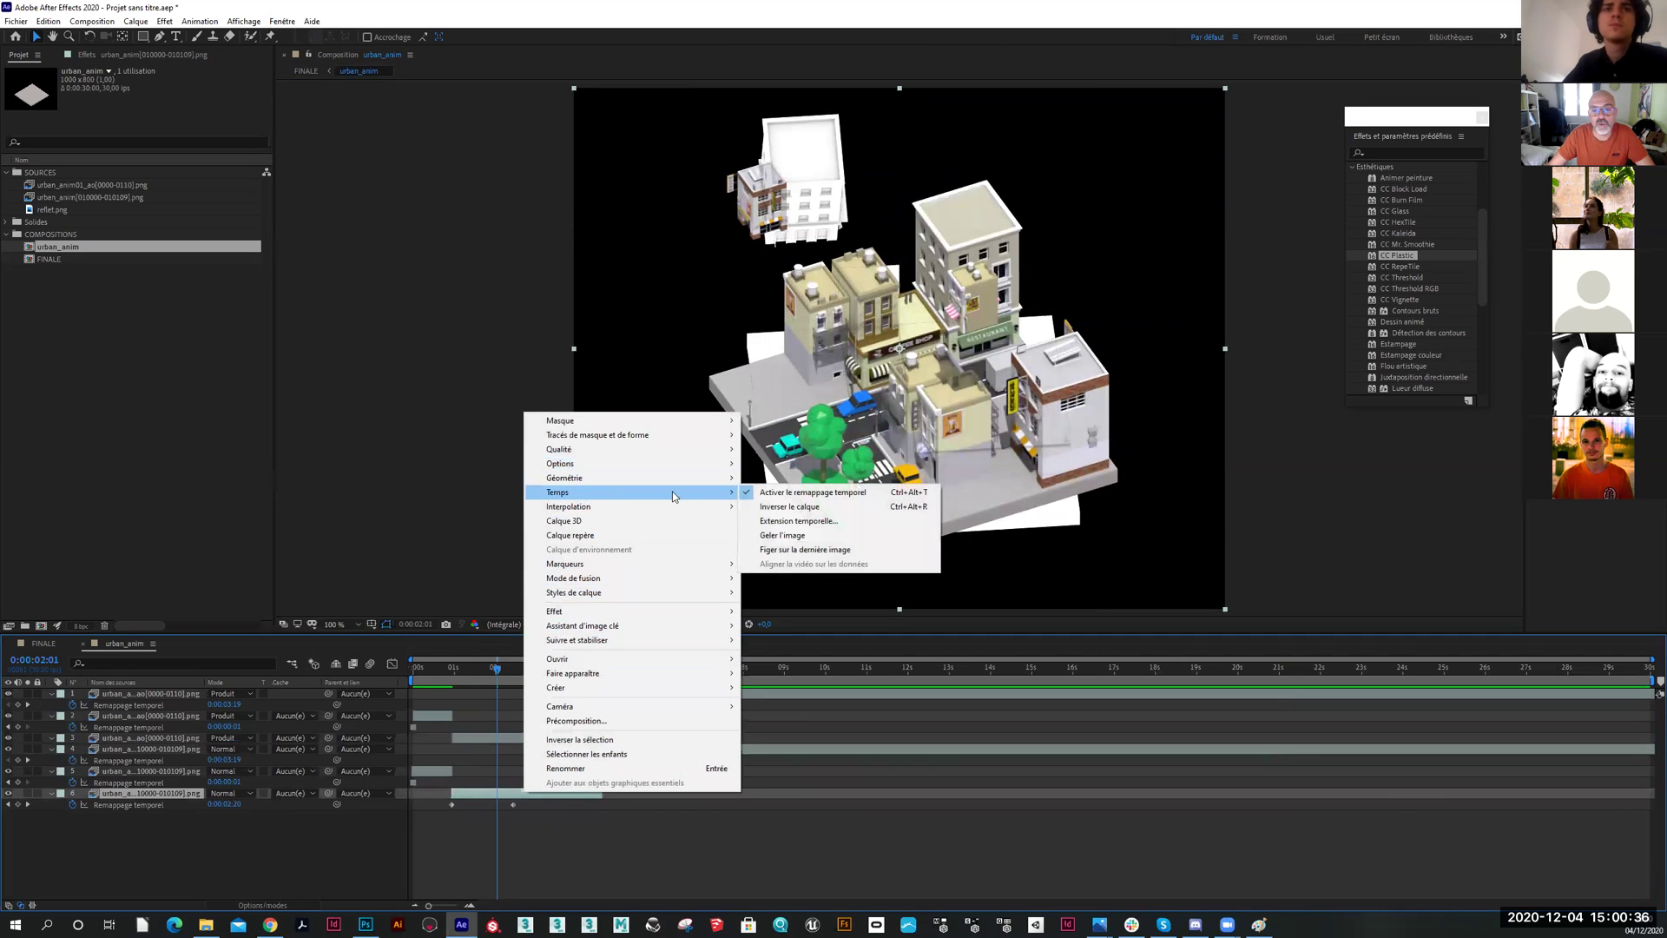
{"action": "left_click", "coordinate": [751, 492]}
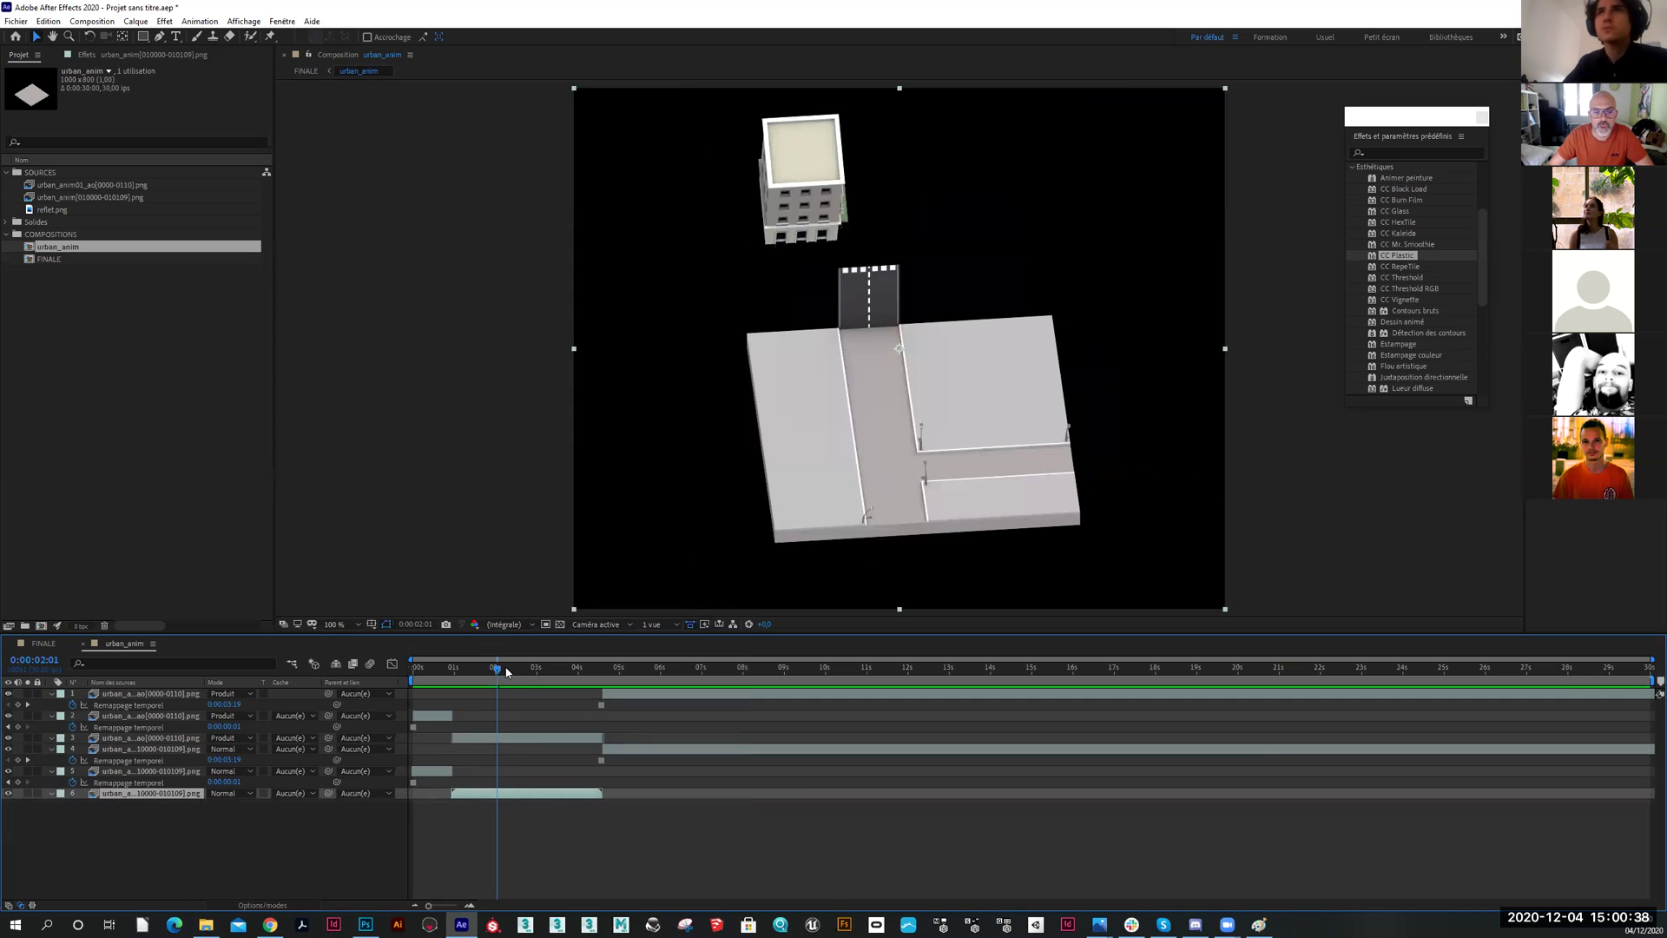
{"action": "left_click_drag", "start_coordinate": [487, 671], "coordinate": [540, 682]}
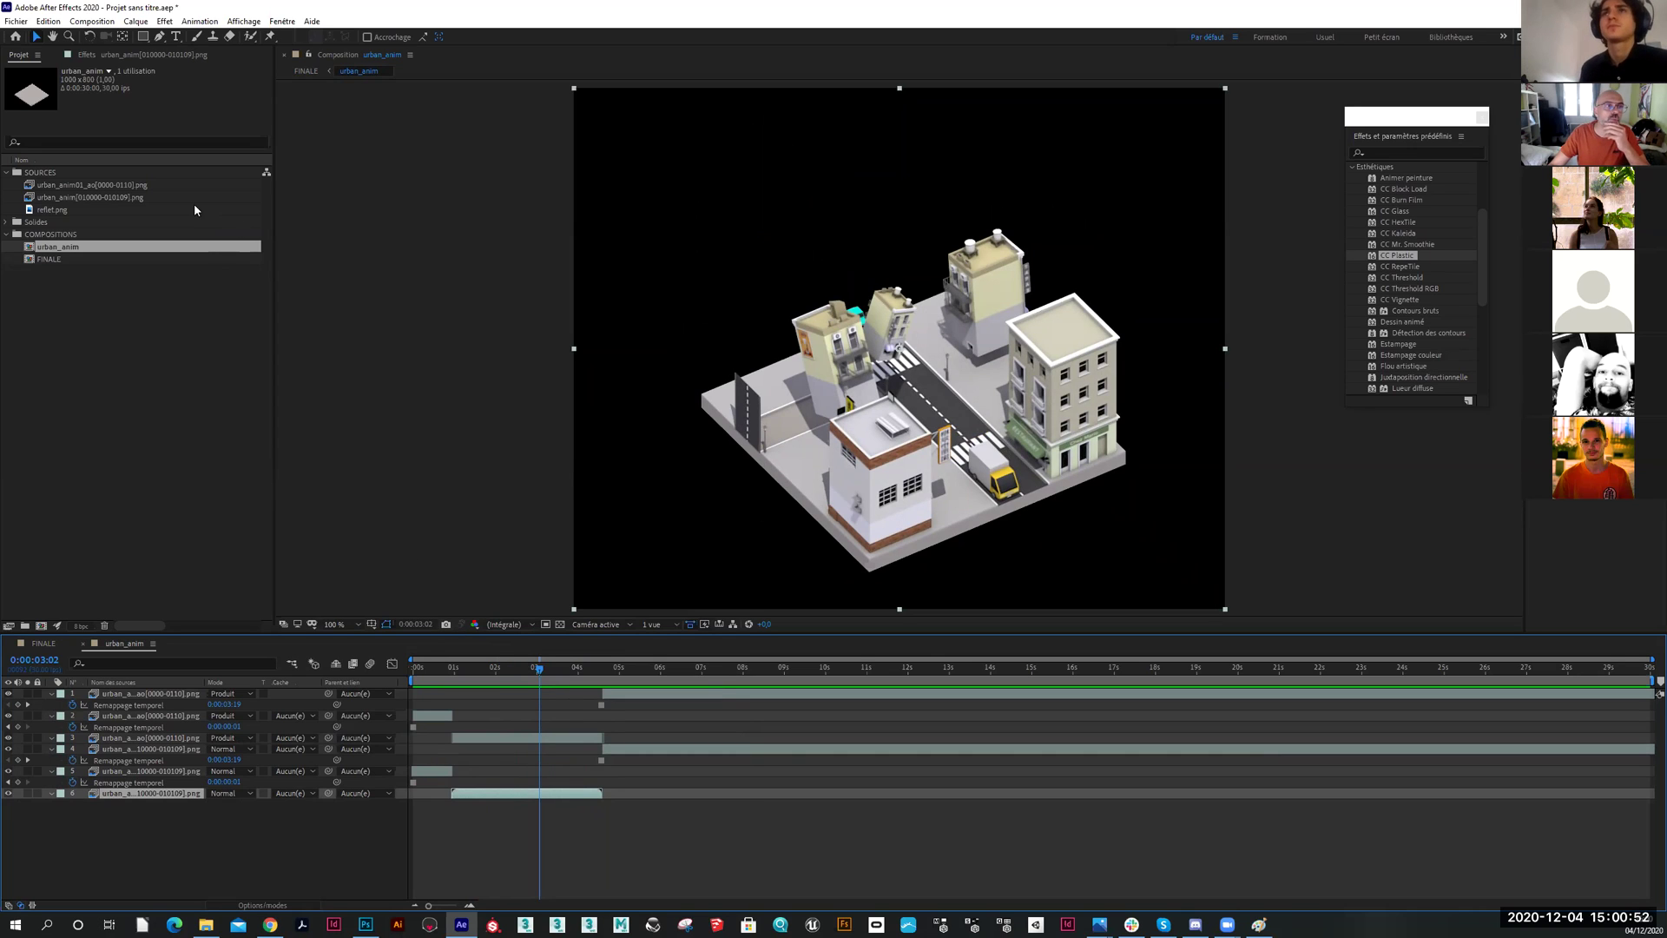
Open the FINALE composition and enable time remapping on its urban_anim layer
{"action": "left_click", "coordinate": [116, 188]}
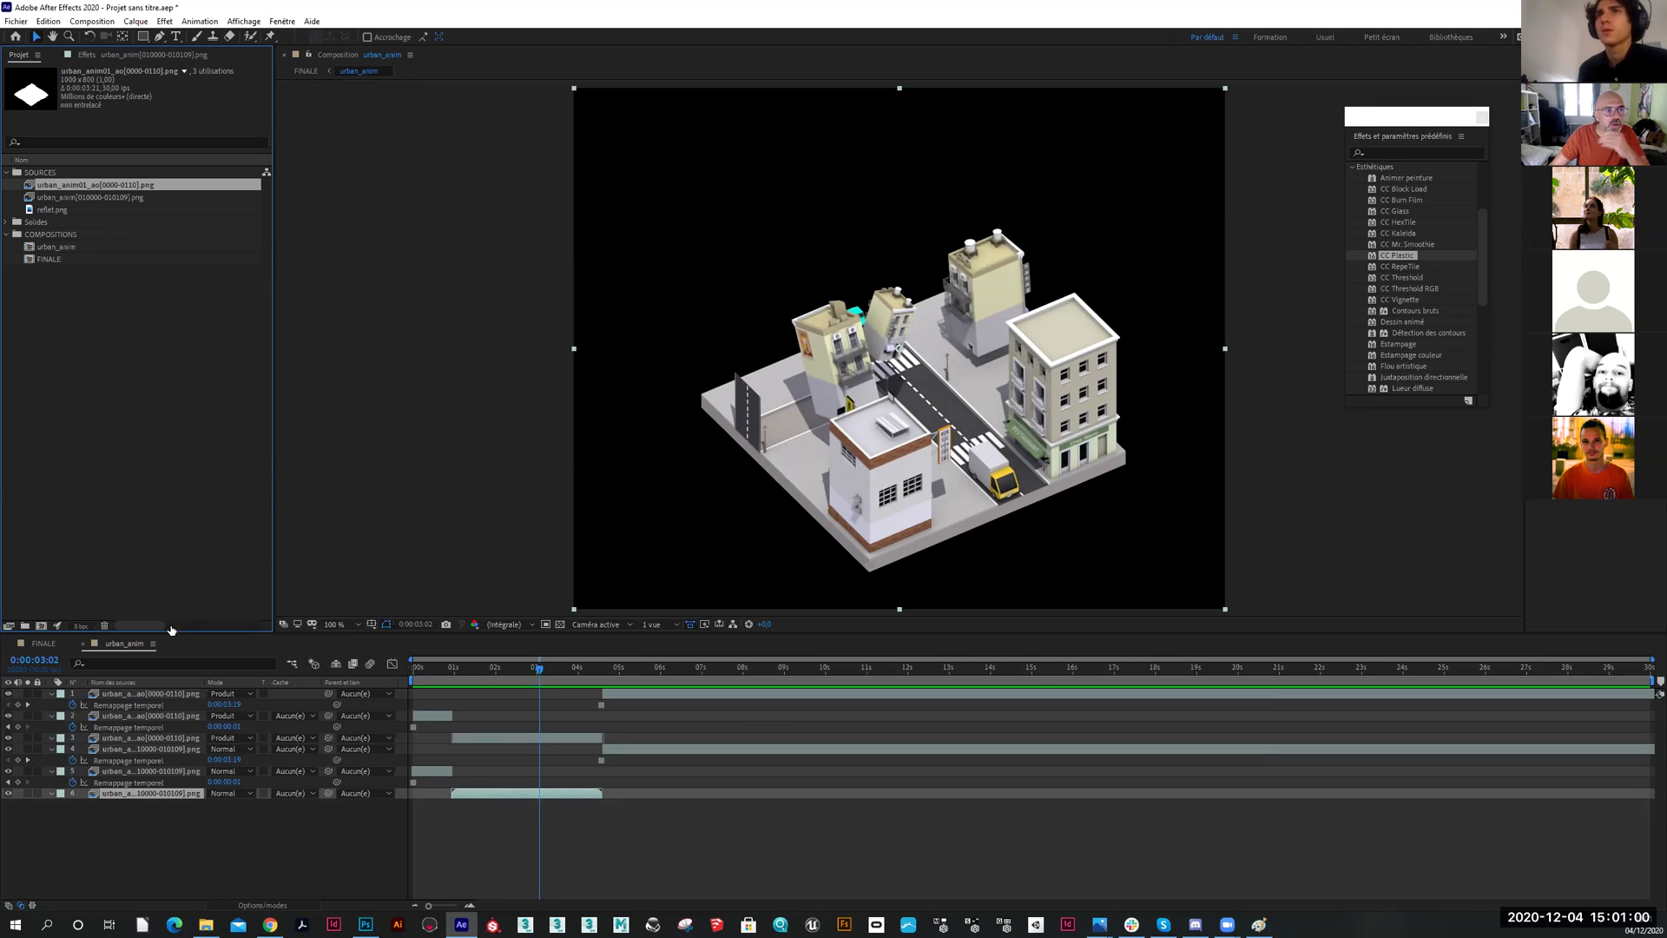
{"action": "left_click", "coordinate": [60, 259]}
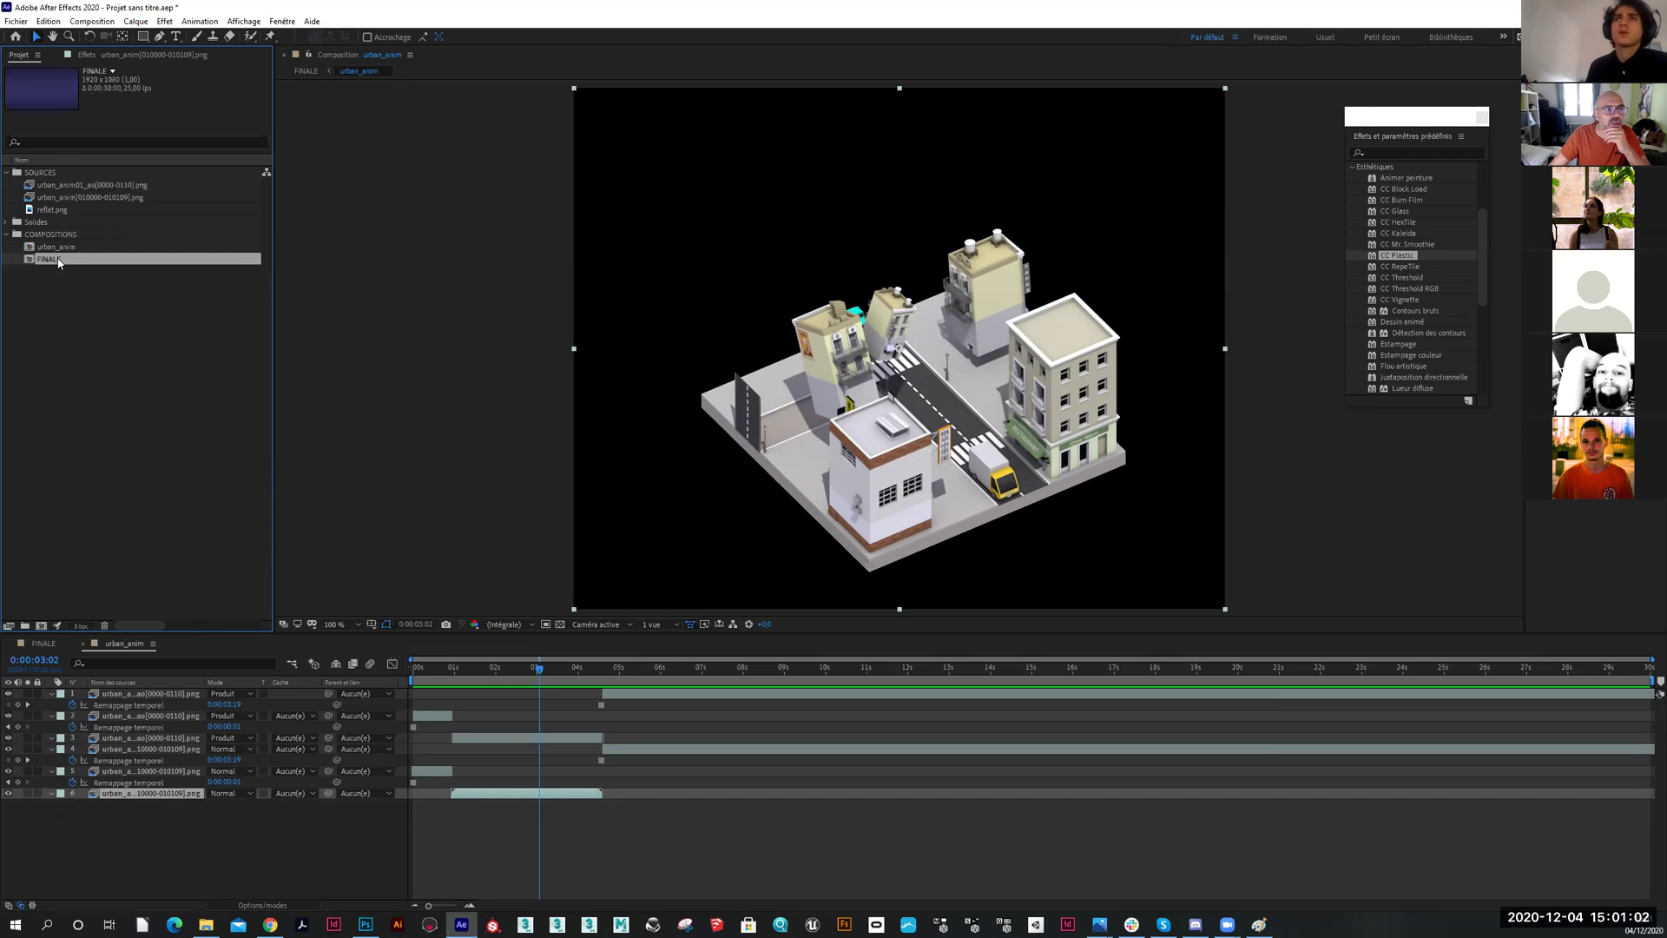
{"action": "double_click", "coordinate": [53, 261]}
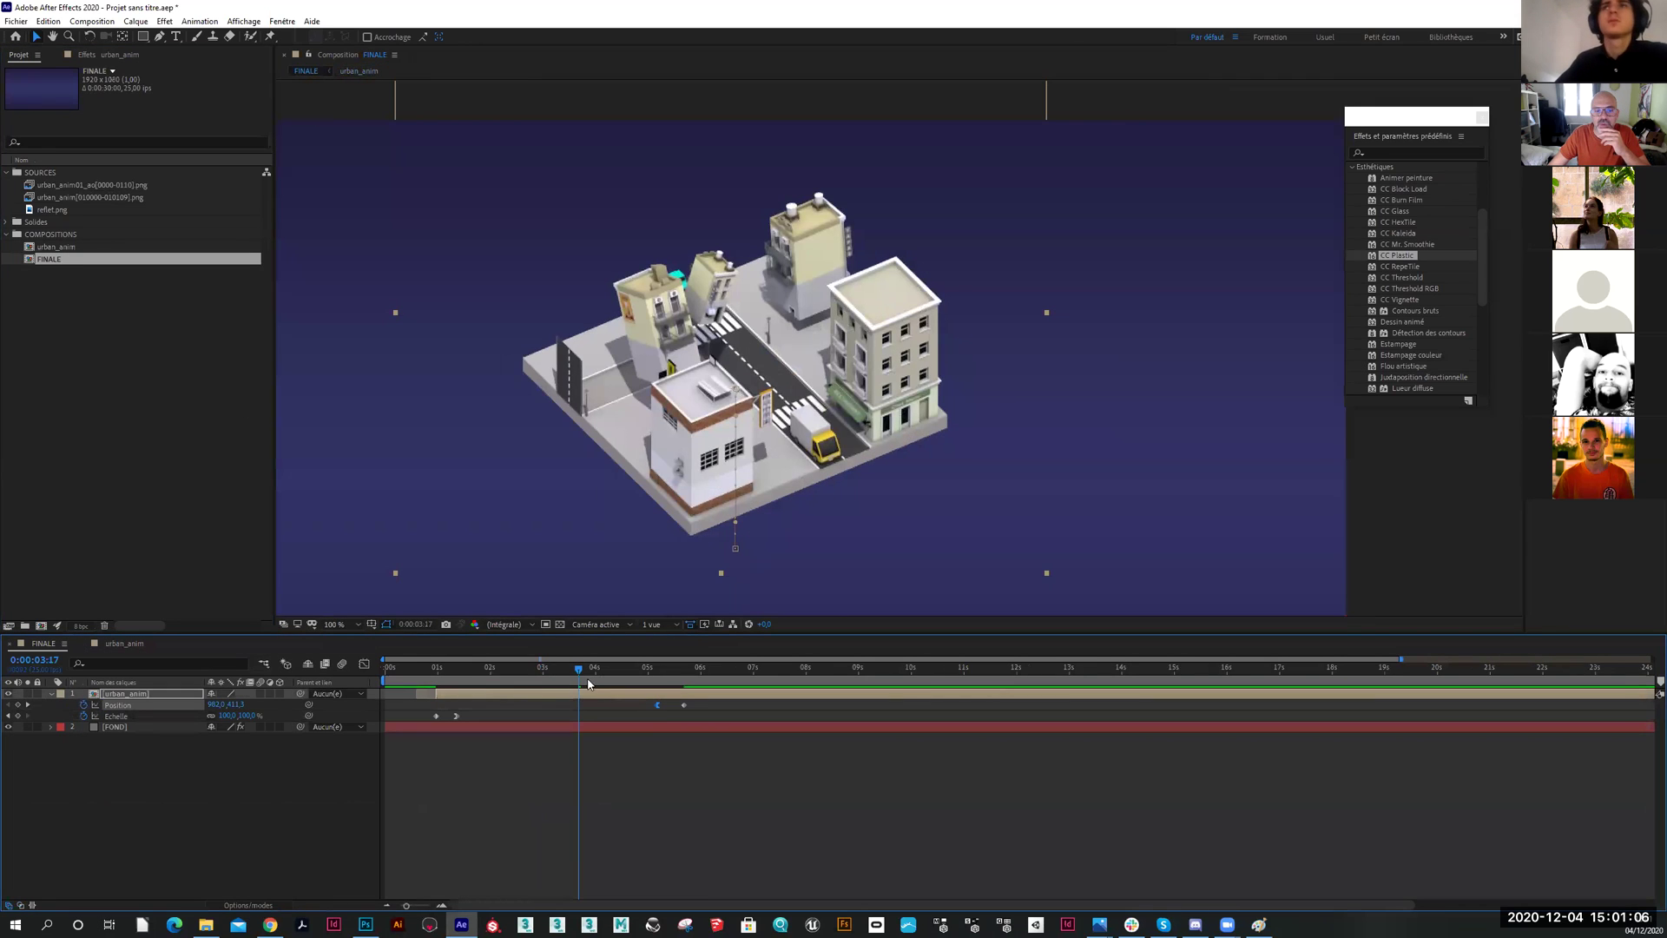
{"action": "left_click_drag", "start_coordinate": [579, 670], "coordinate": [458, 687]}
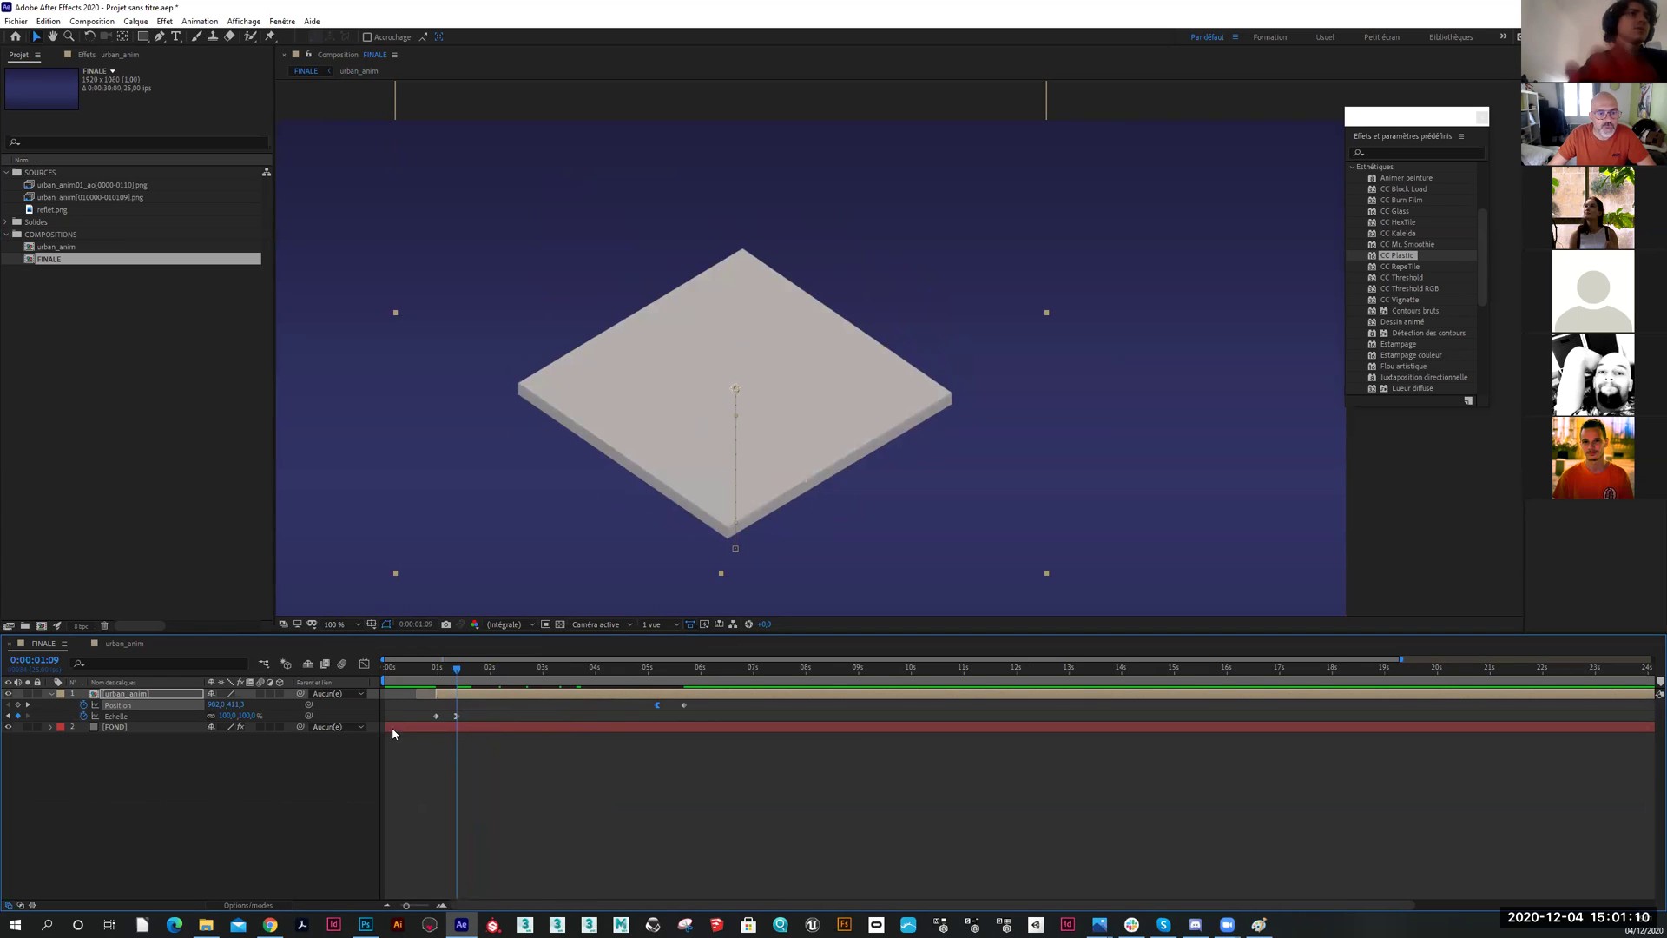
{"action": "right_click", "coordinate": [176, 700]}
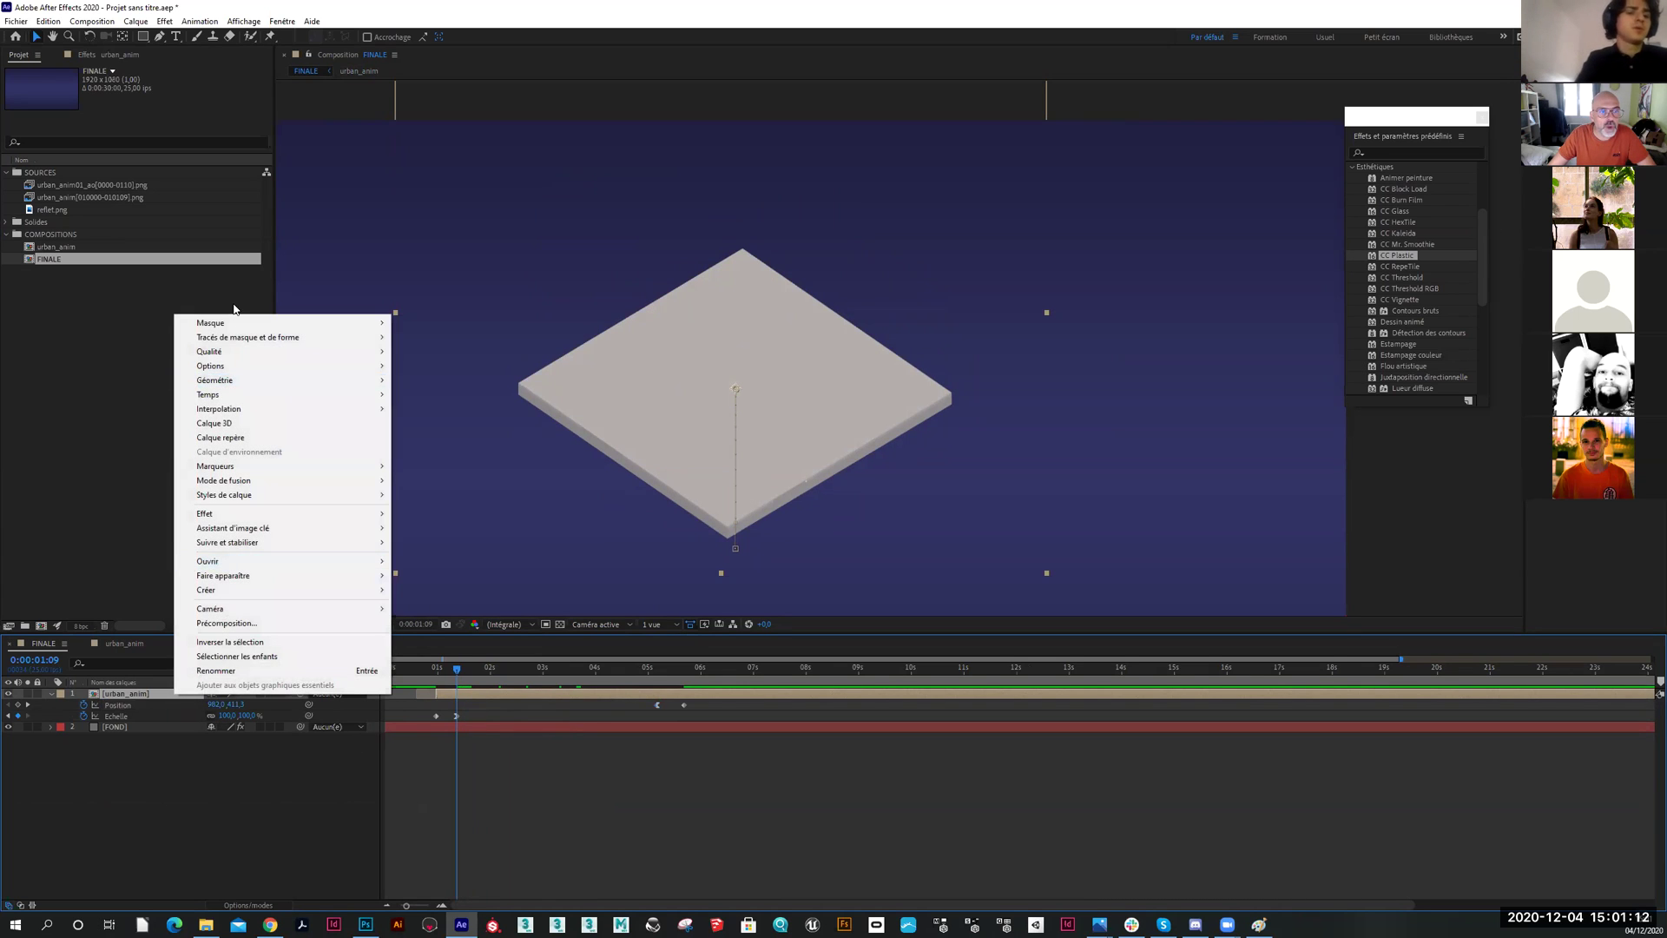
{"action": "mouse_move", "coordinate": [269, 402]}
{"action": "left_click", "coordinate": [424, 402]}
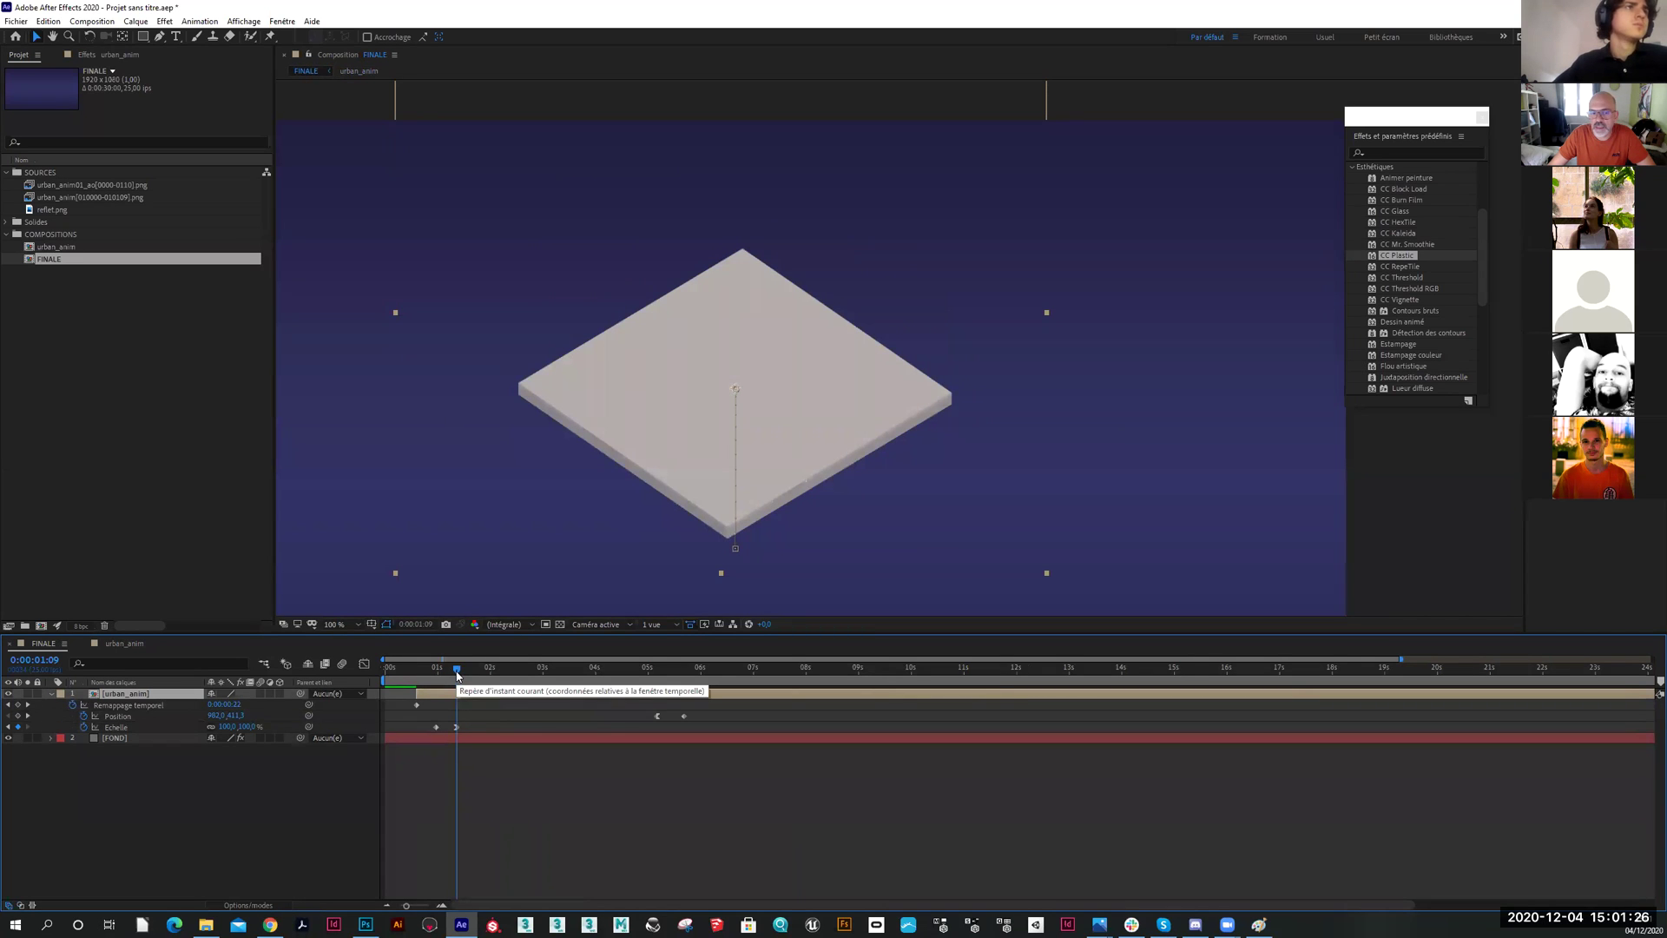
Set the FINALE composition's duration to 0:00:35:00 and show its full length in the timeline
{"action": "left_click_drag", "start_coordinate": [456, 673], "coordinate": [1011, 703]}
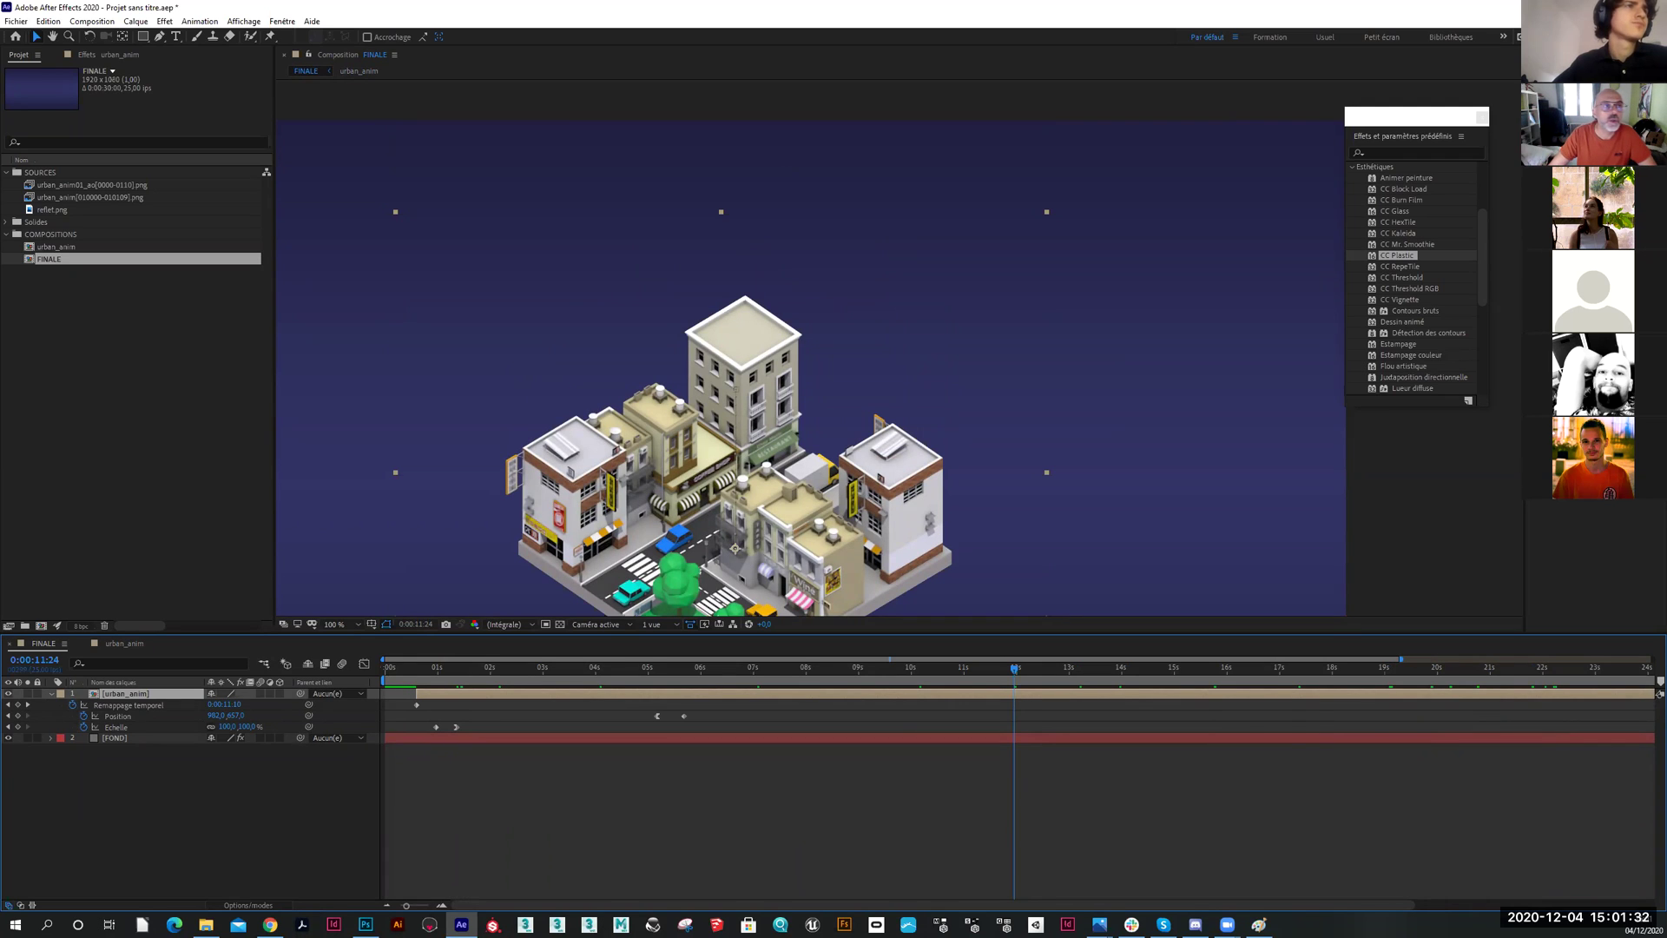
{"action": "left_click", "coordinate": [91, 21]}
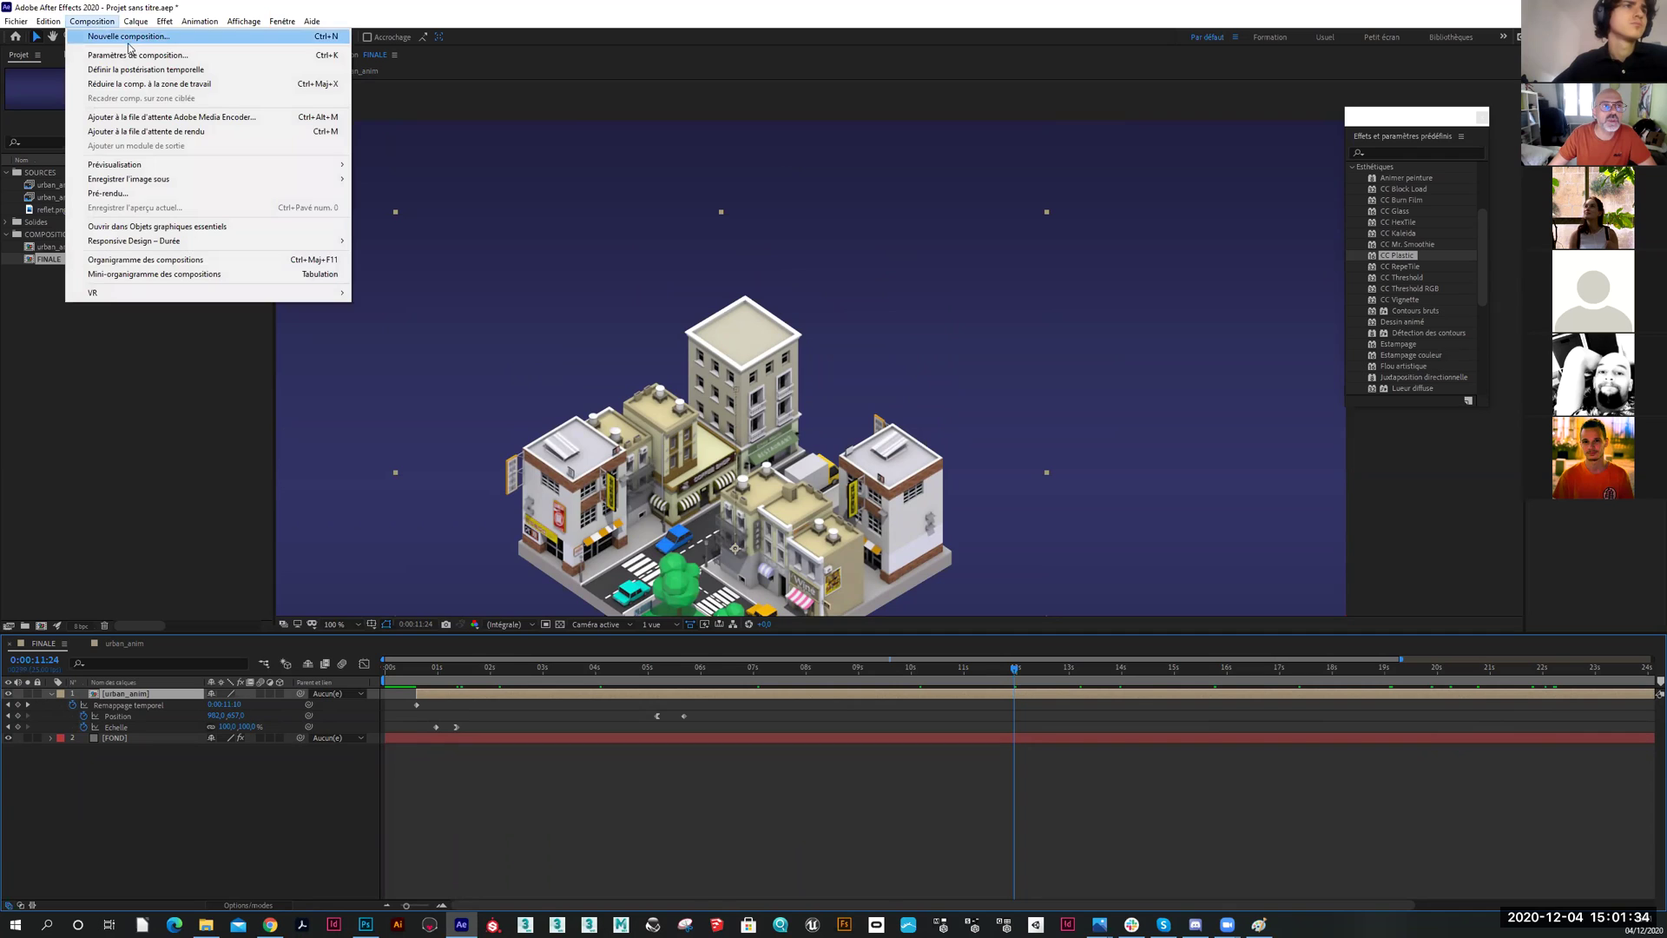
{"action": "left_click", "coordinate": [132, 55]}
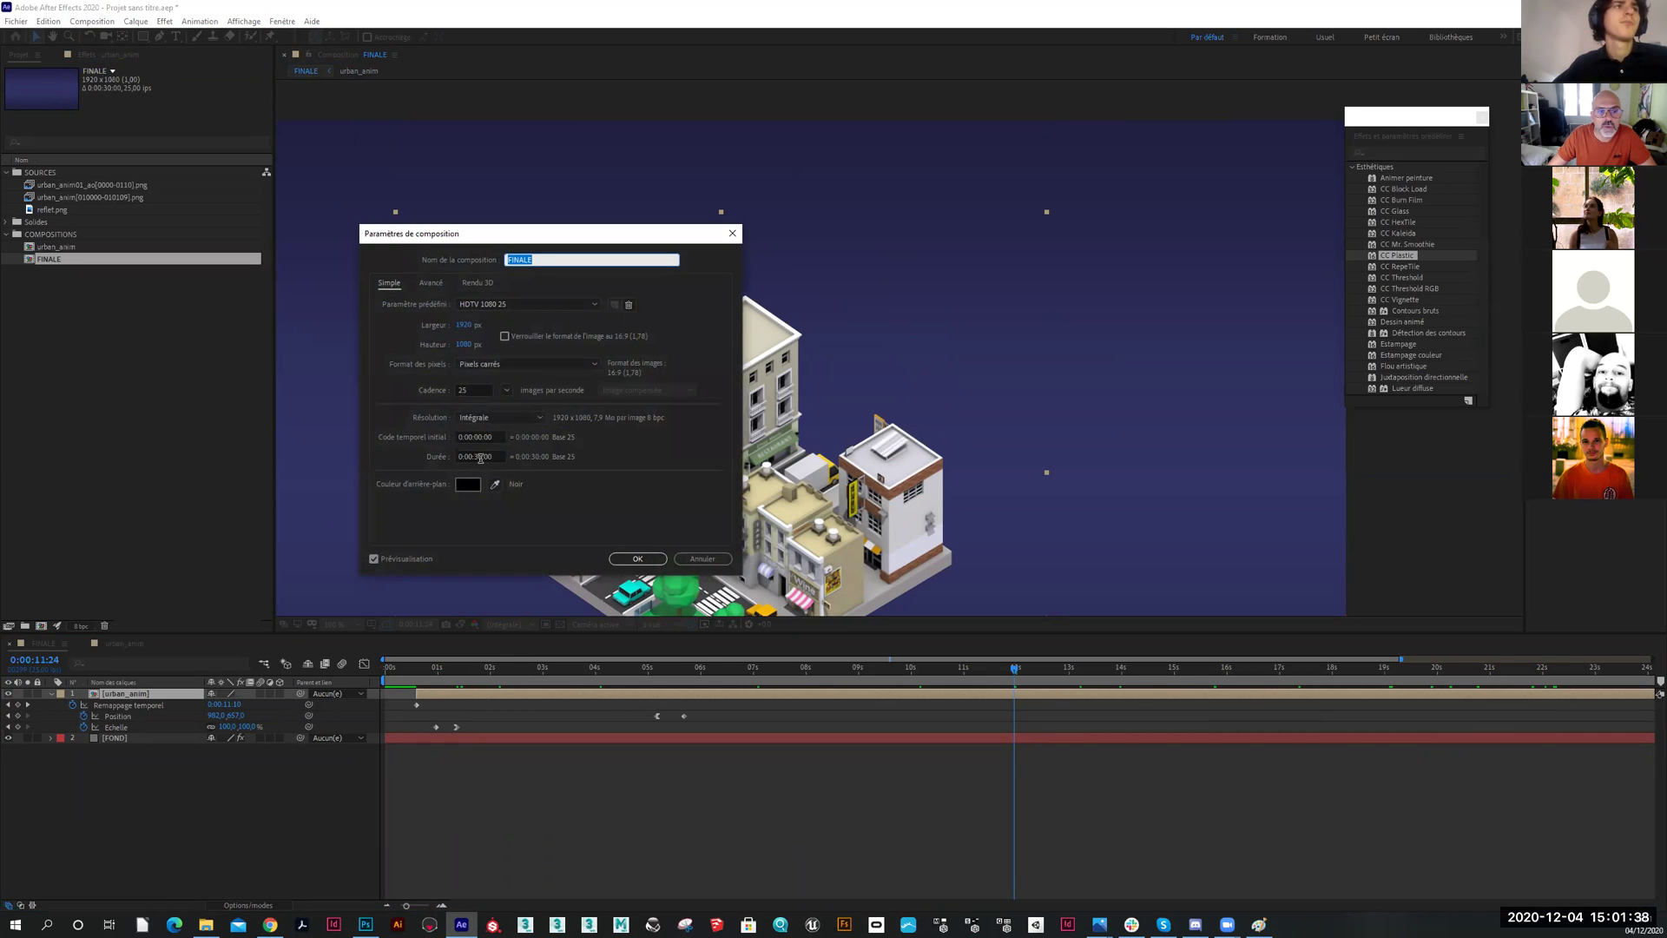
{"action": "left_click", "coordinate": [478, 456]}
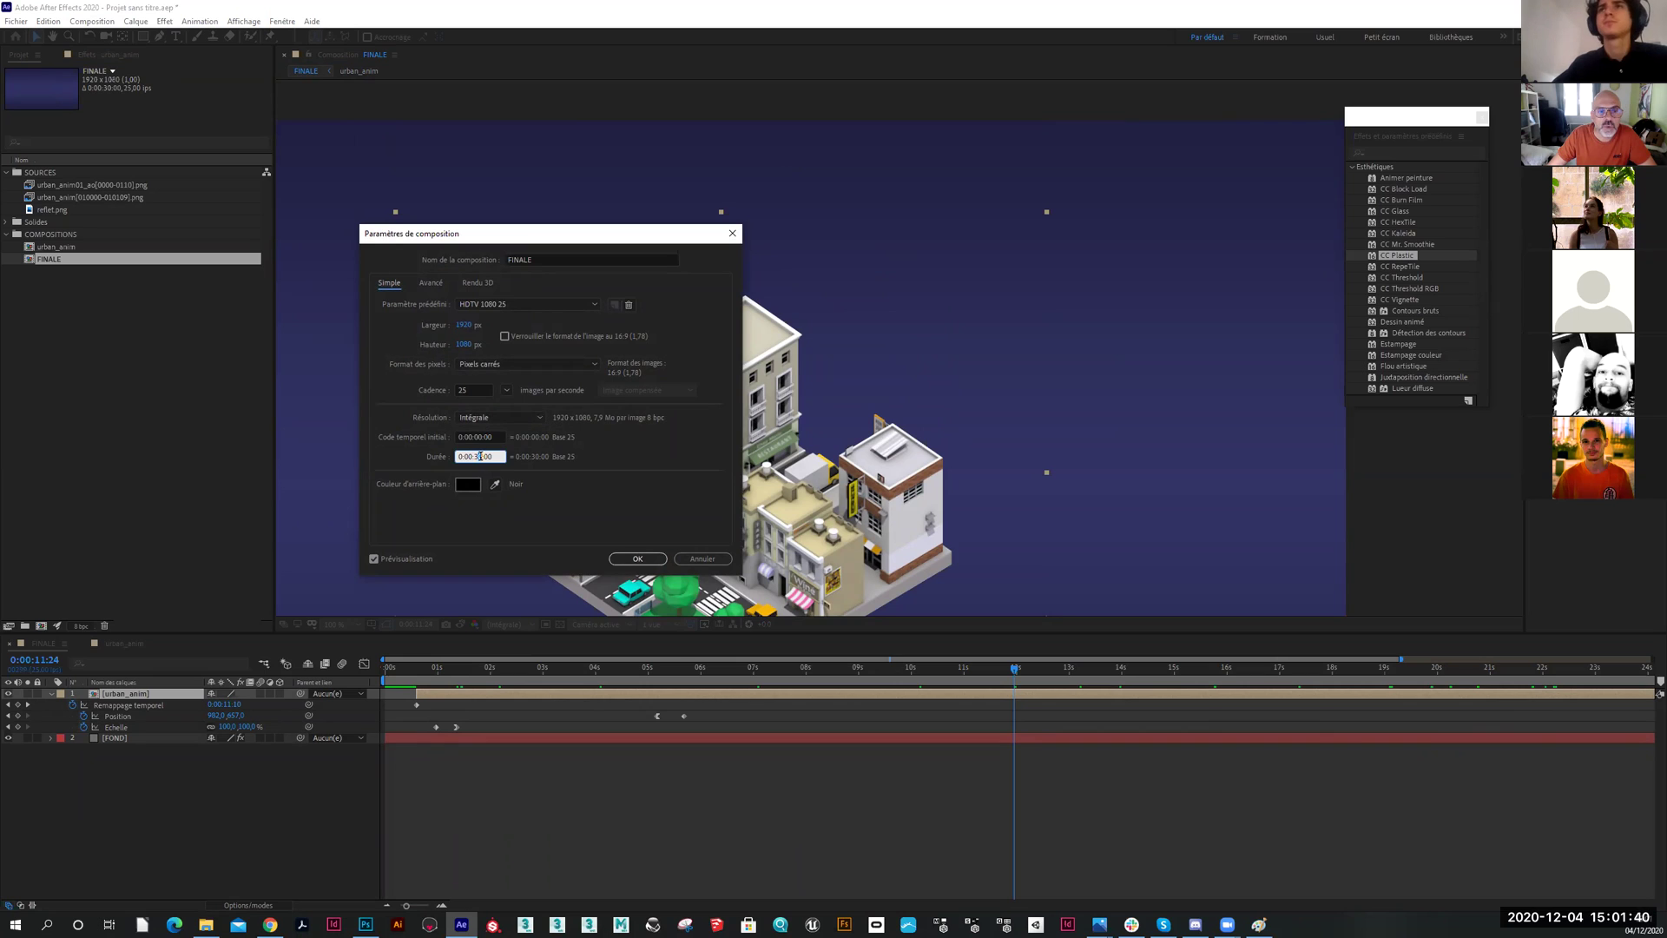
{"action": "type", "text": "5"}
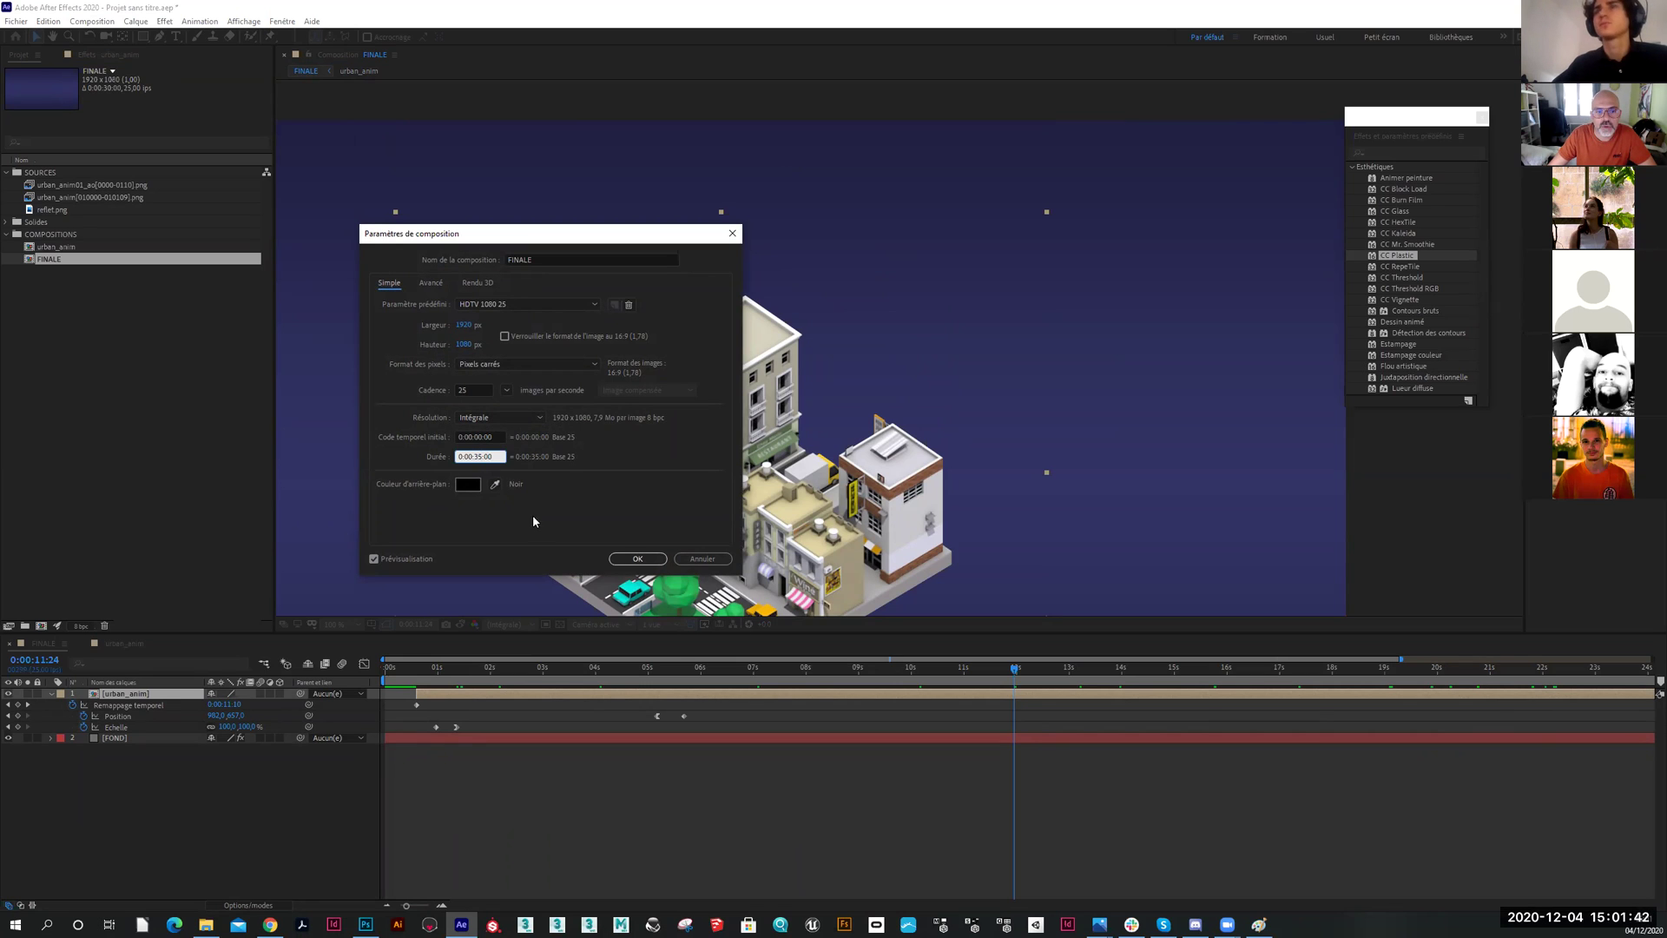
{"action": "left_click", "coordinate": [637, 555]}
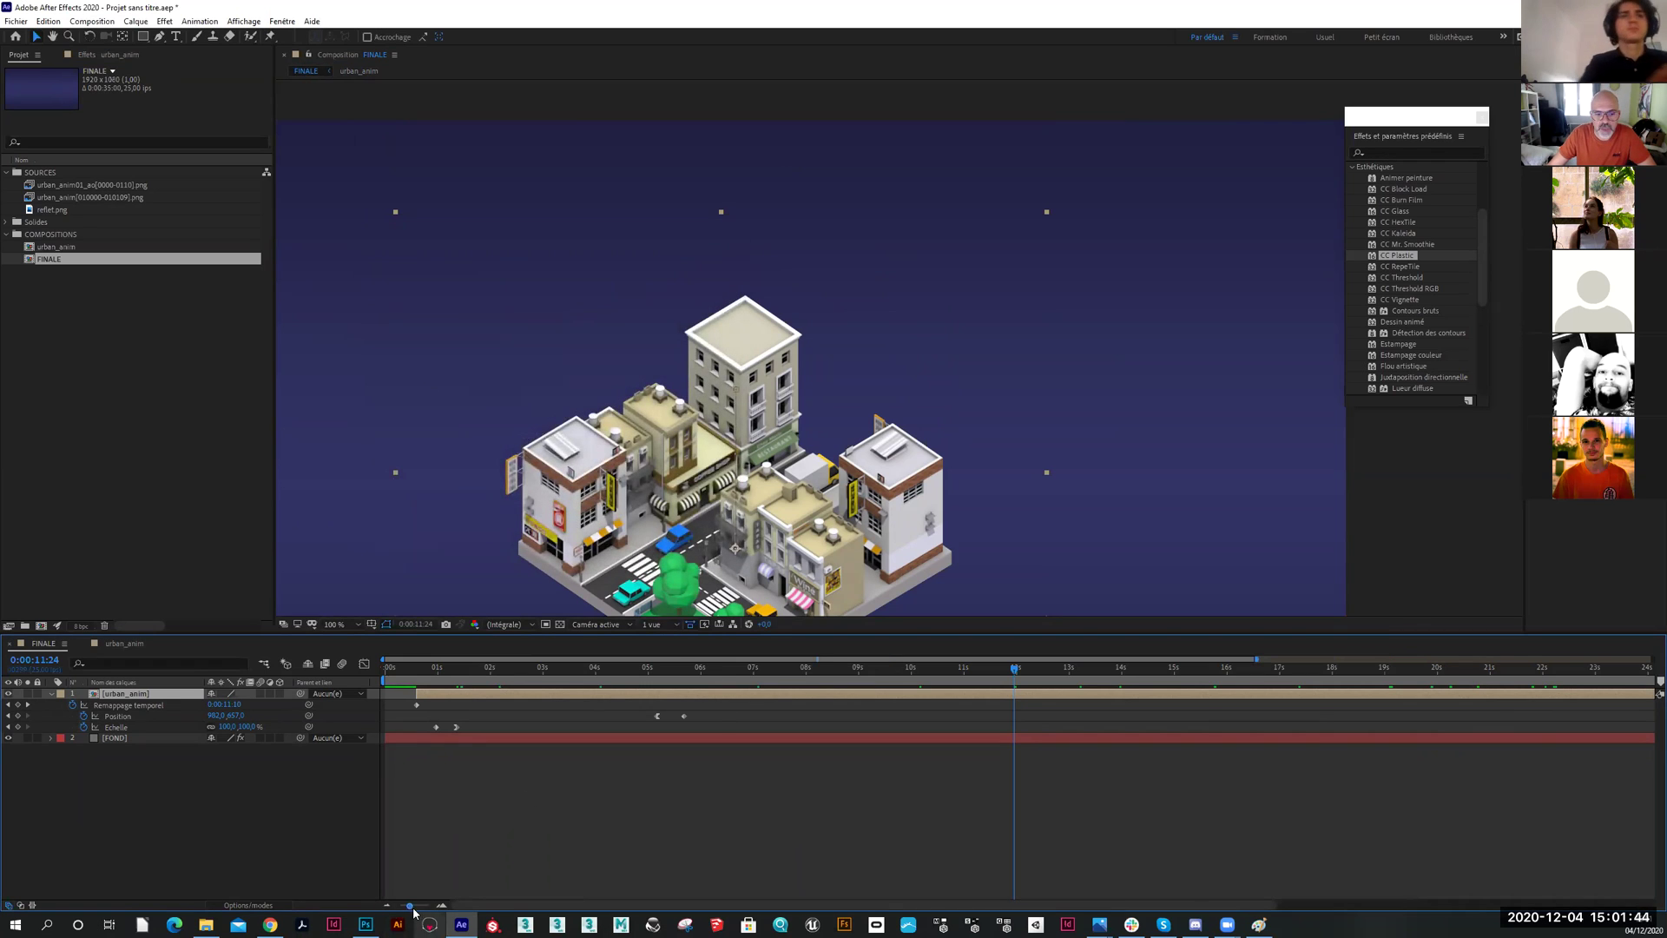
{"action": "left_click_drag", "start_coordinate": [413, 909], "coordinate": [394, 913]}
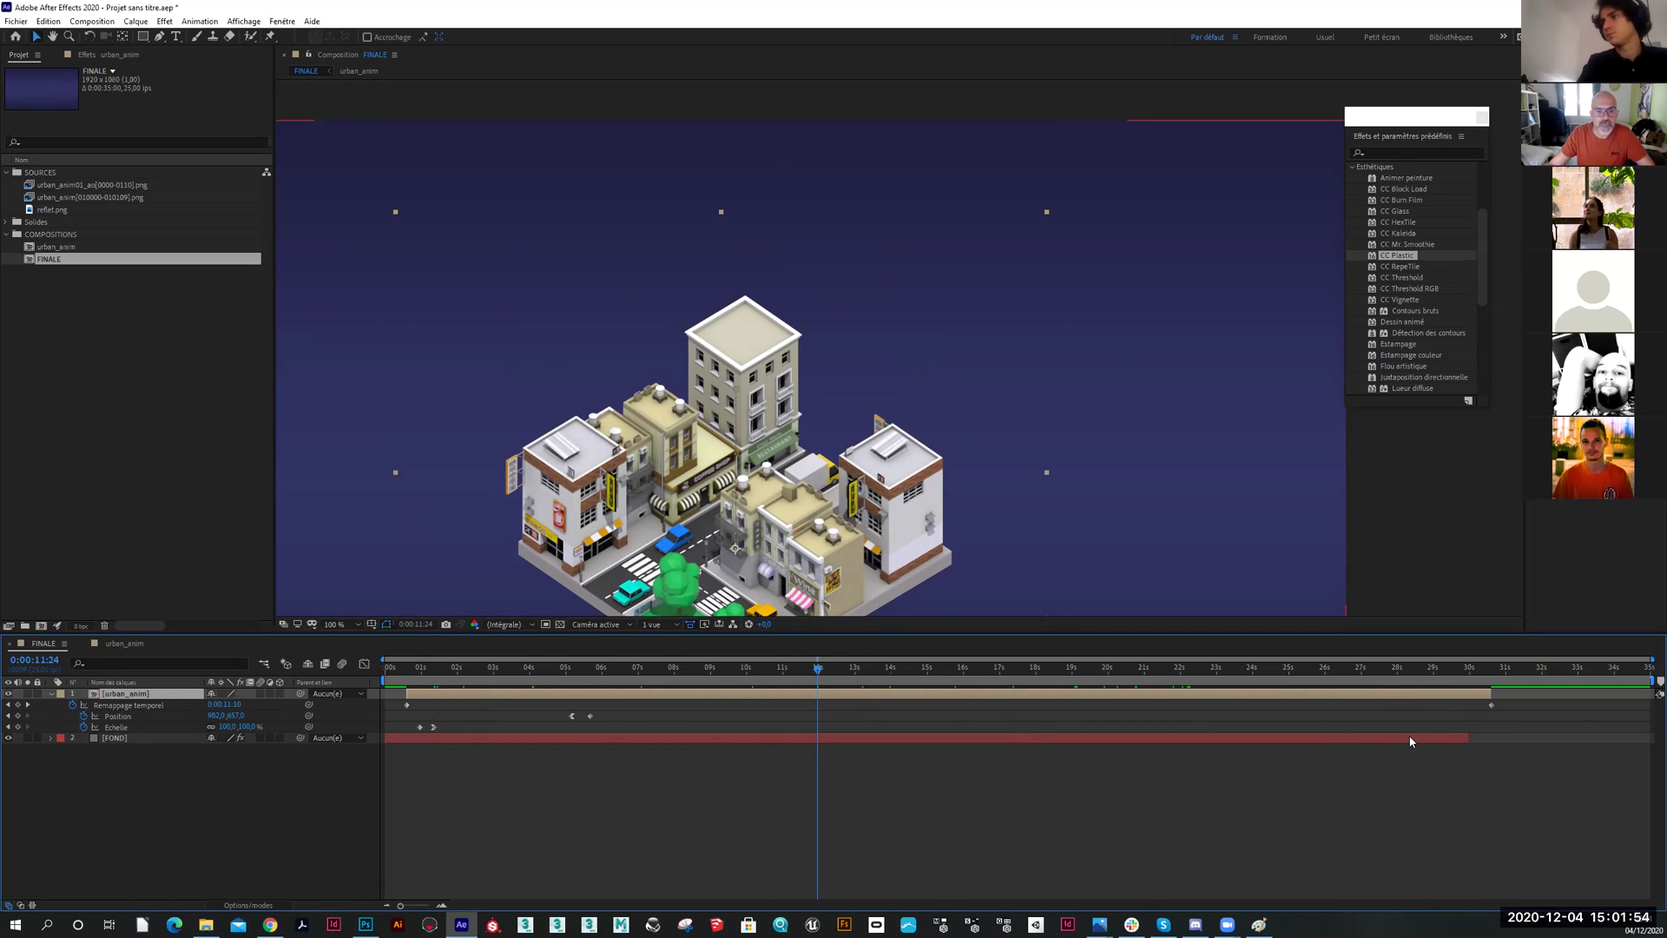
Add time-remap keyframes on the urban_anim layer at 0:00:01:09 and 0:00:05:04, around the construction of the city
{"action": "left_click", "coordinate": [436, 674]}
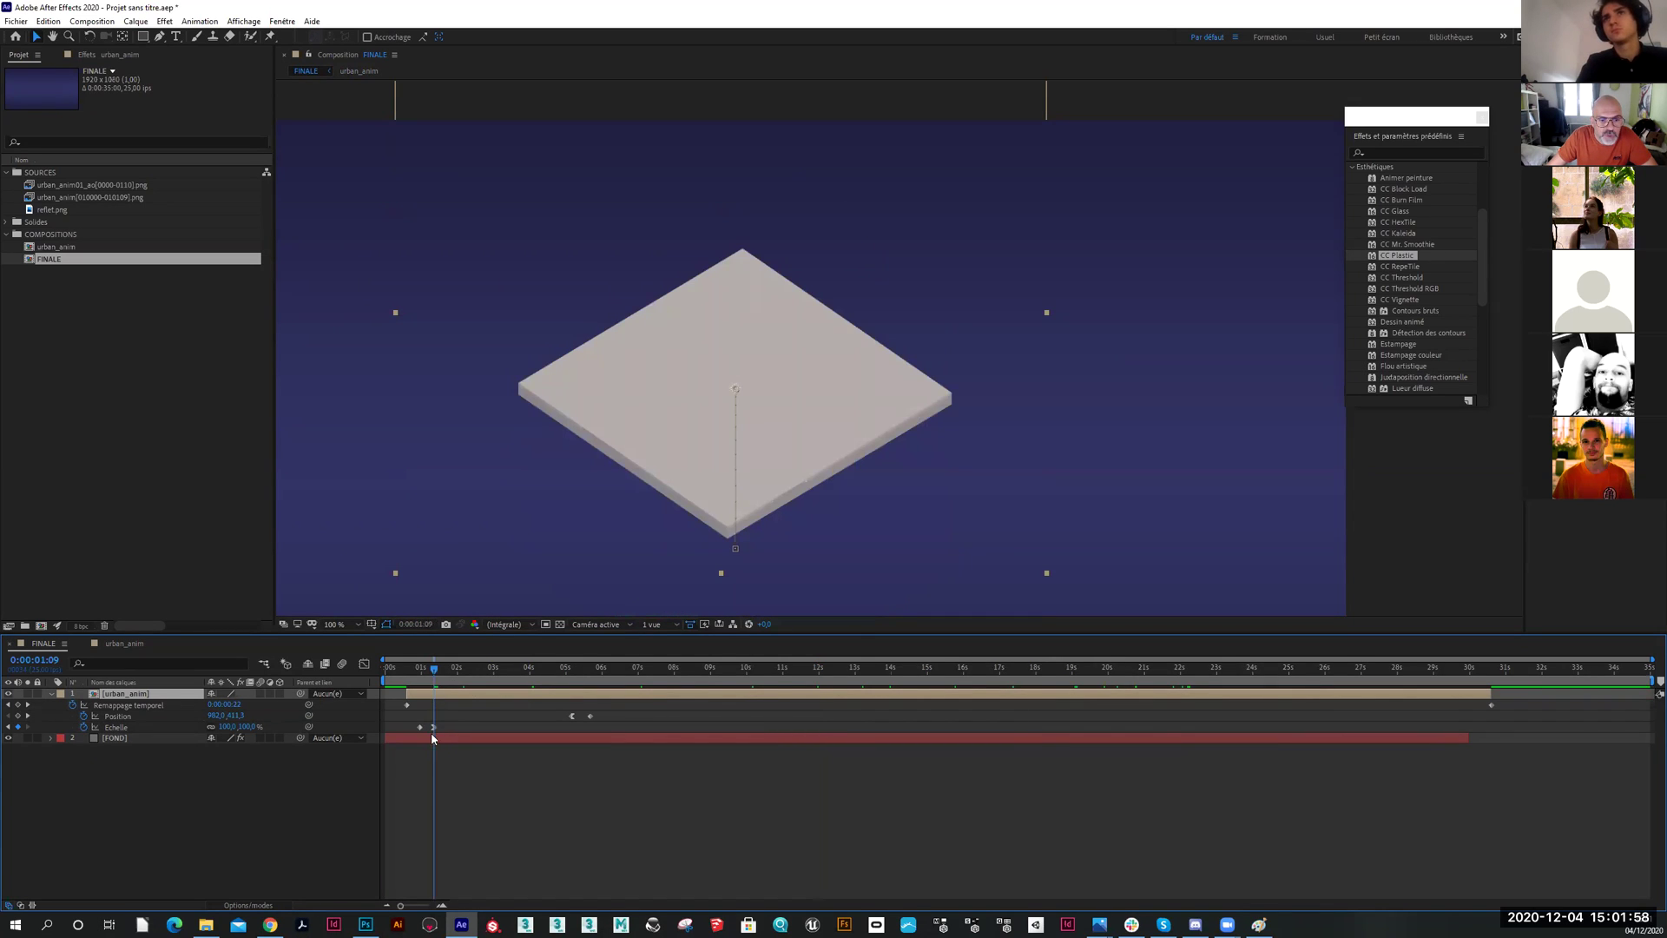
{"action": "left_click_drag", "start_coordinate": [436, 677], "coordinate": [572, 676]}
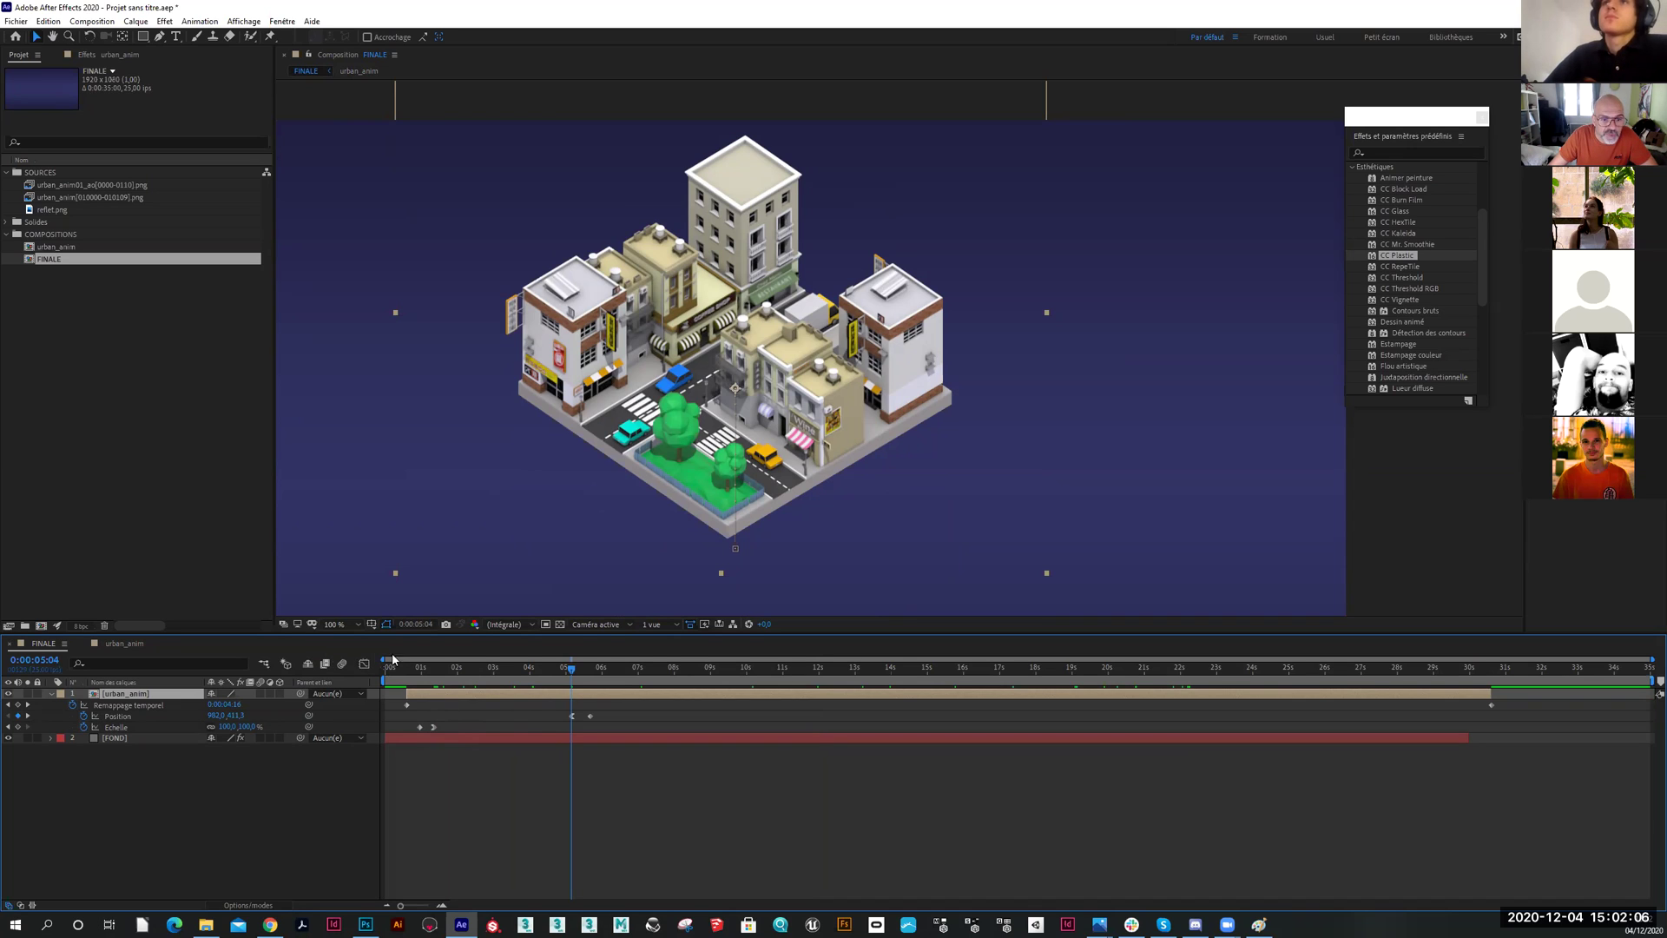
{"action": "left_click", "coordinate": [433, 669]}
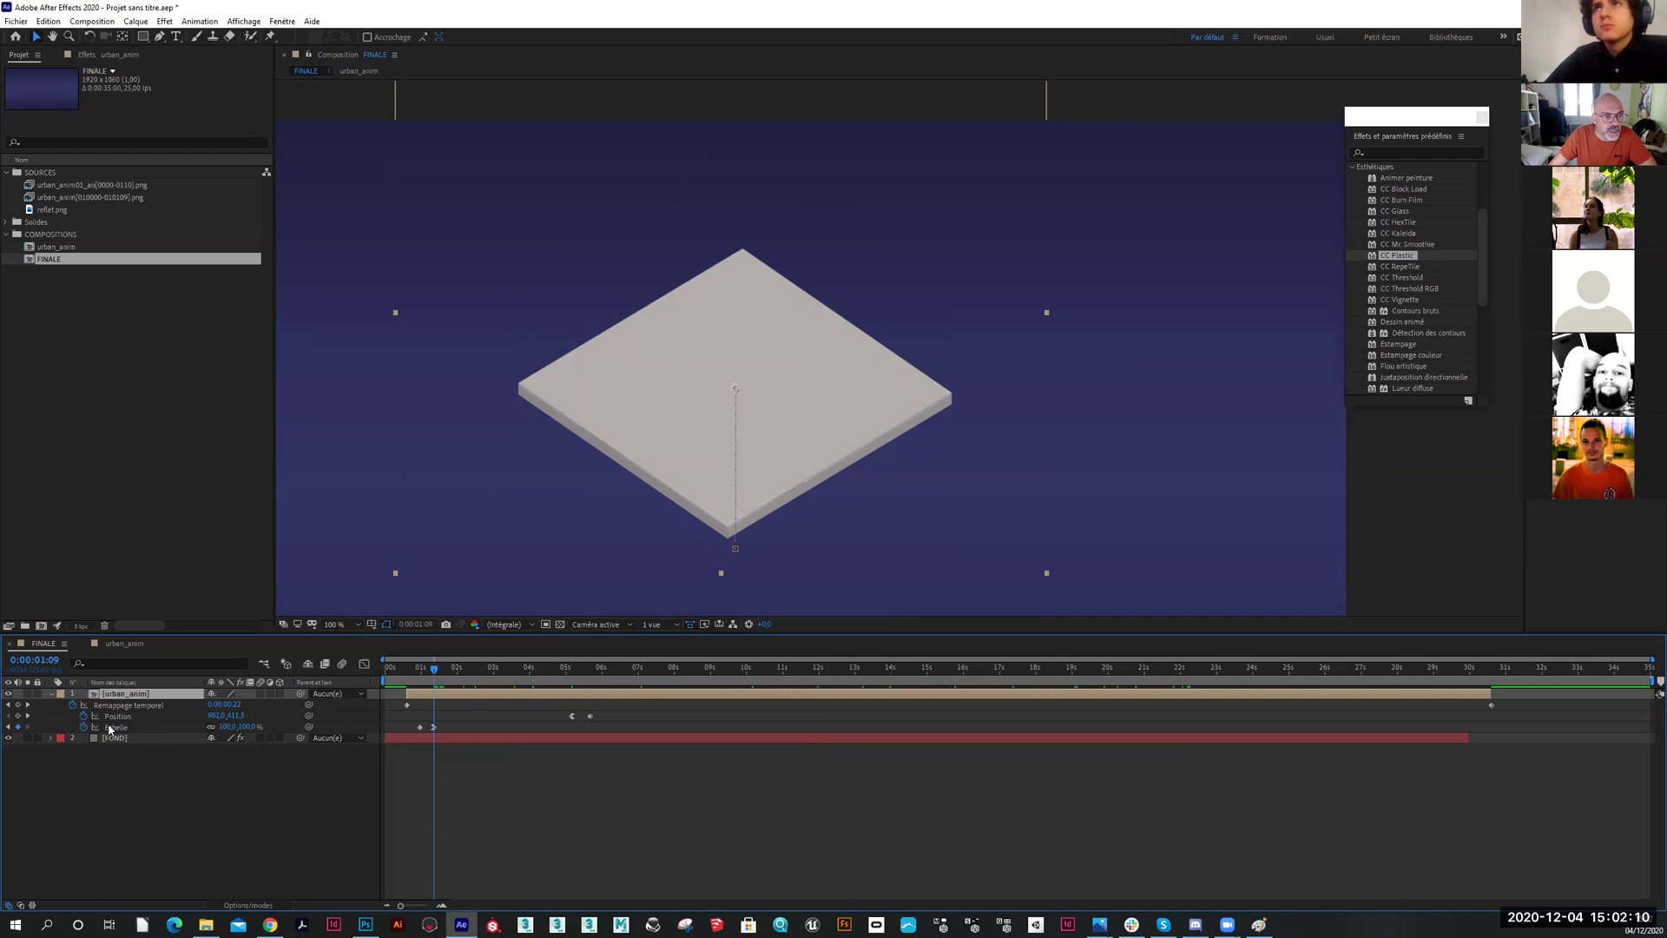
{"action": "left_click", "coordinate": [17, 706]}
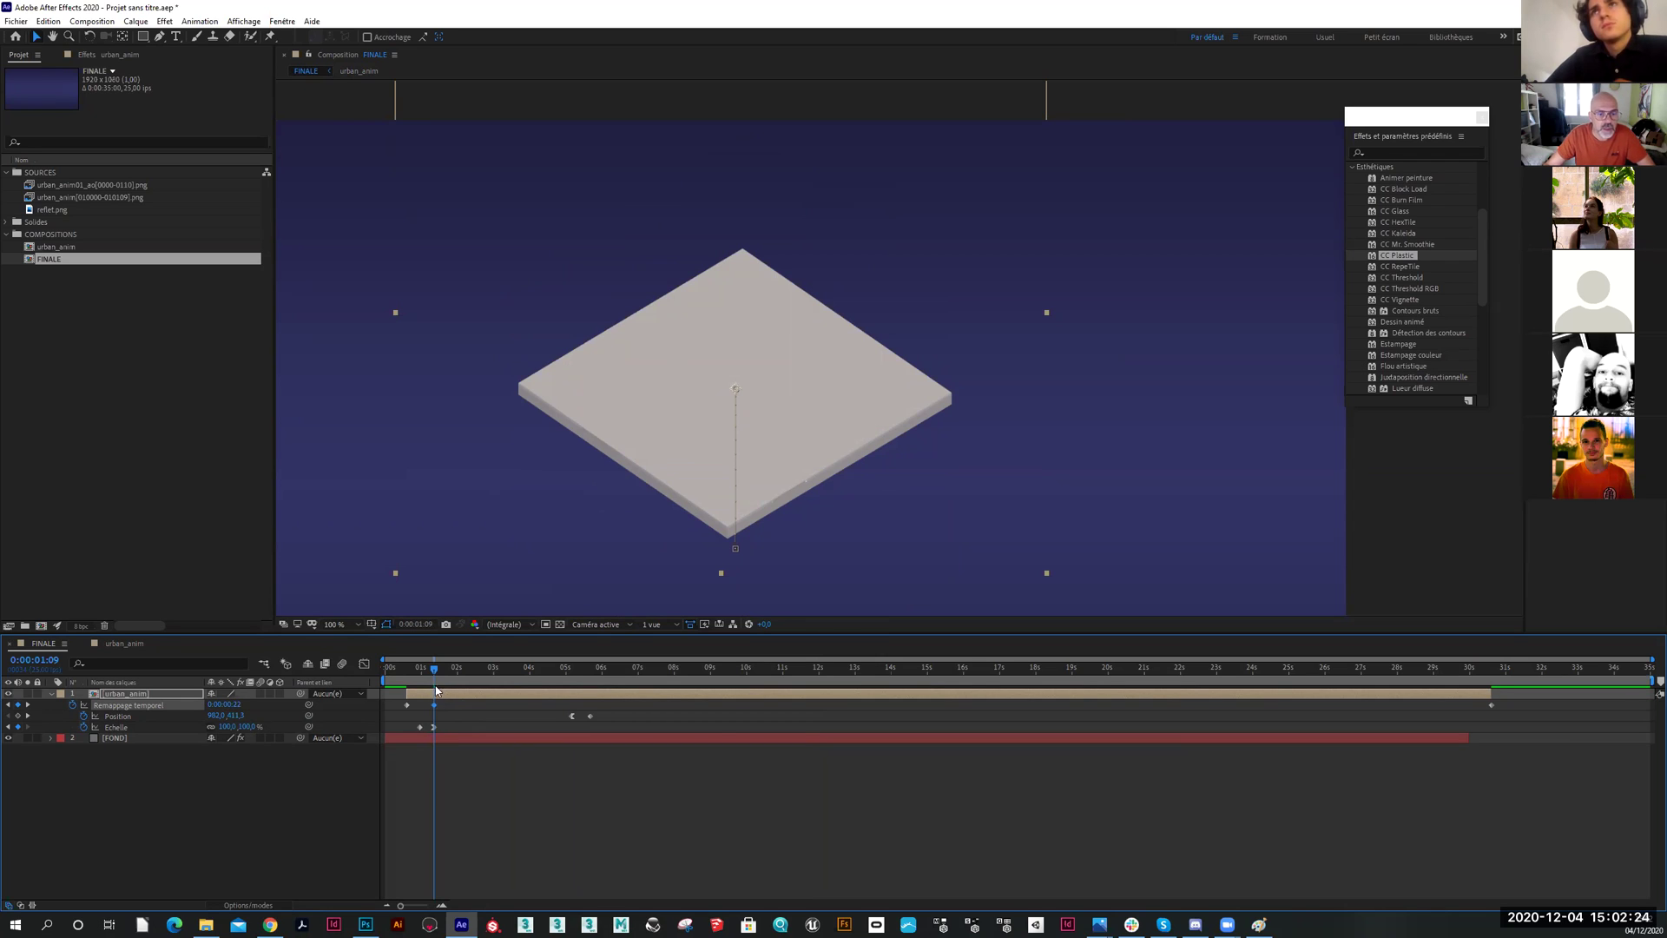
{"action": "left_click_drag", "start_coordinate": [435, 674], "coordinate": [571, 670]}
{"action": "left_click", "coordinate": [17, 705]}
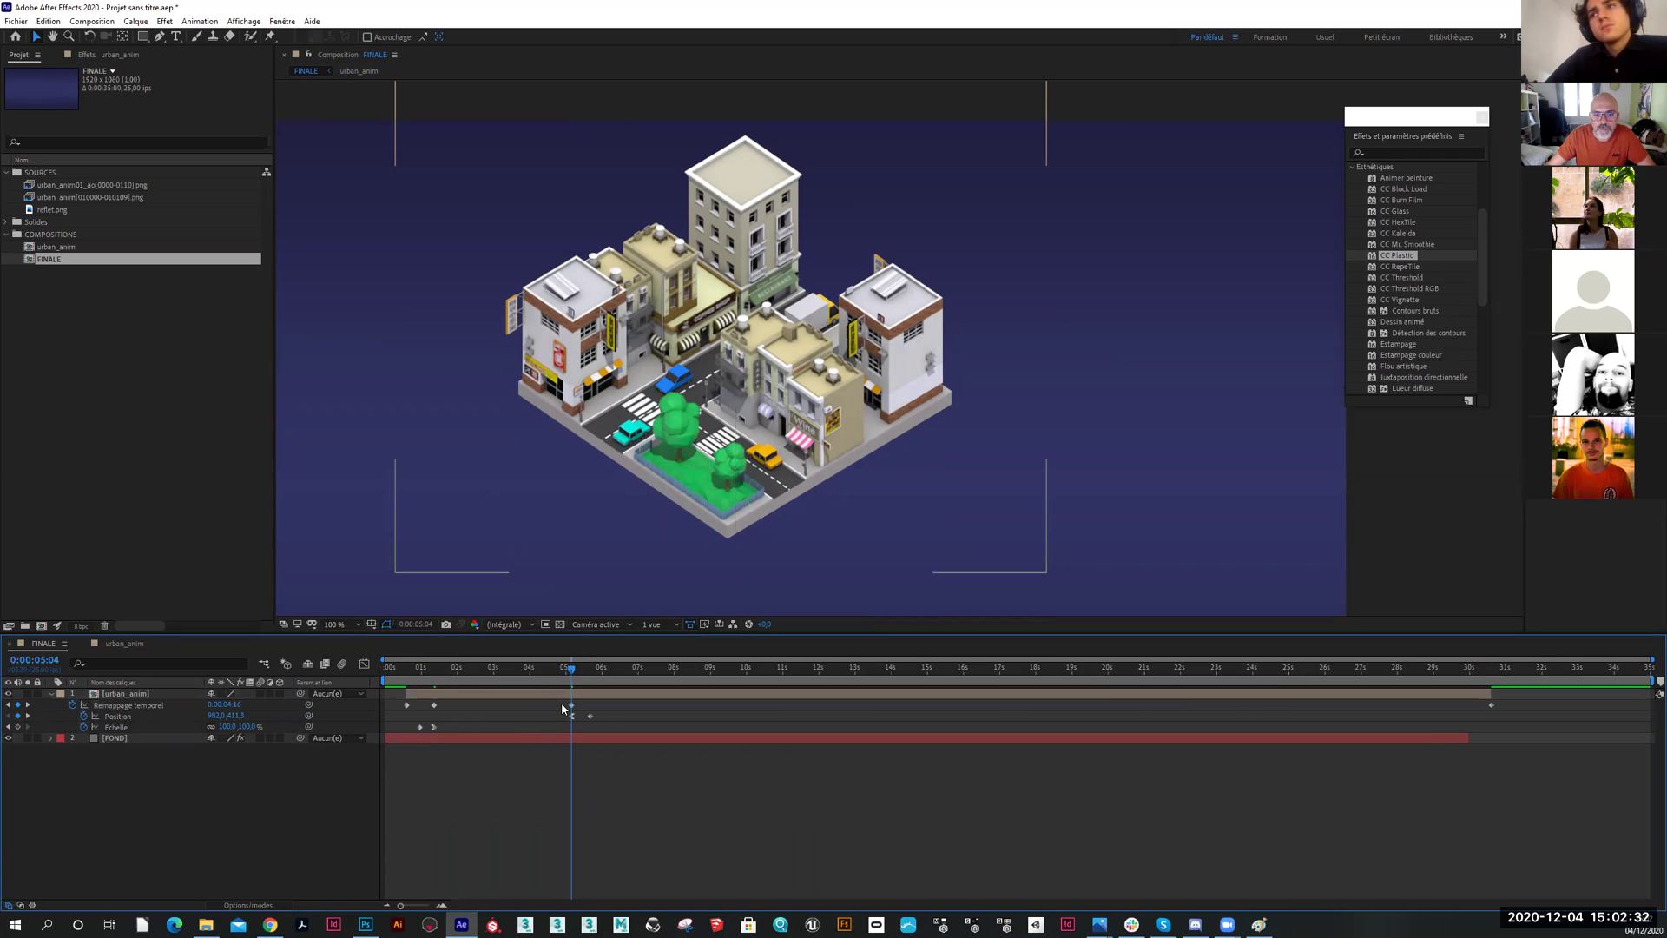
Shift urban_anim's last two time-remap keyframes earlier, placing the first of them at about 3 s, and extend the layer to the composition's end
{"action": "left_click_drag", "start_coordinate": [562, 705], "coordinate": [1509, 714]}
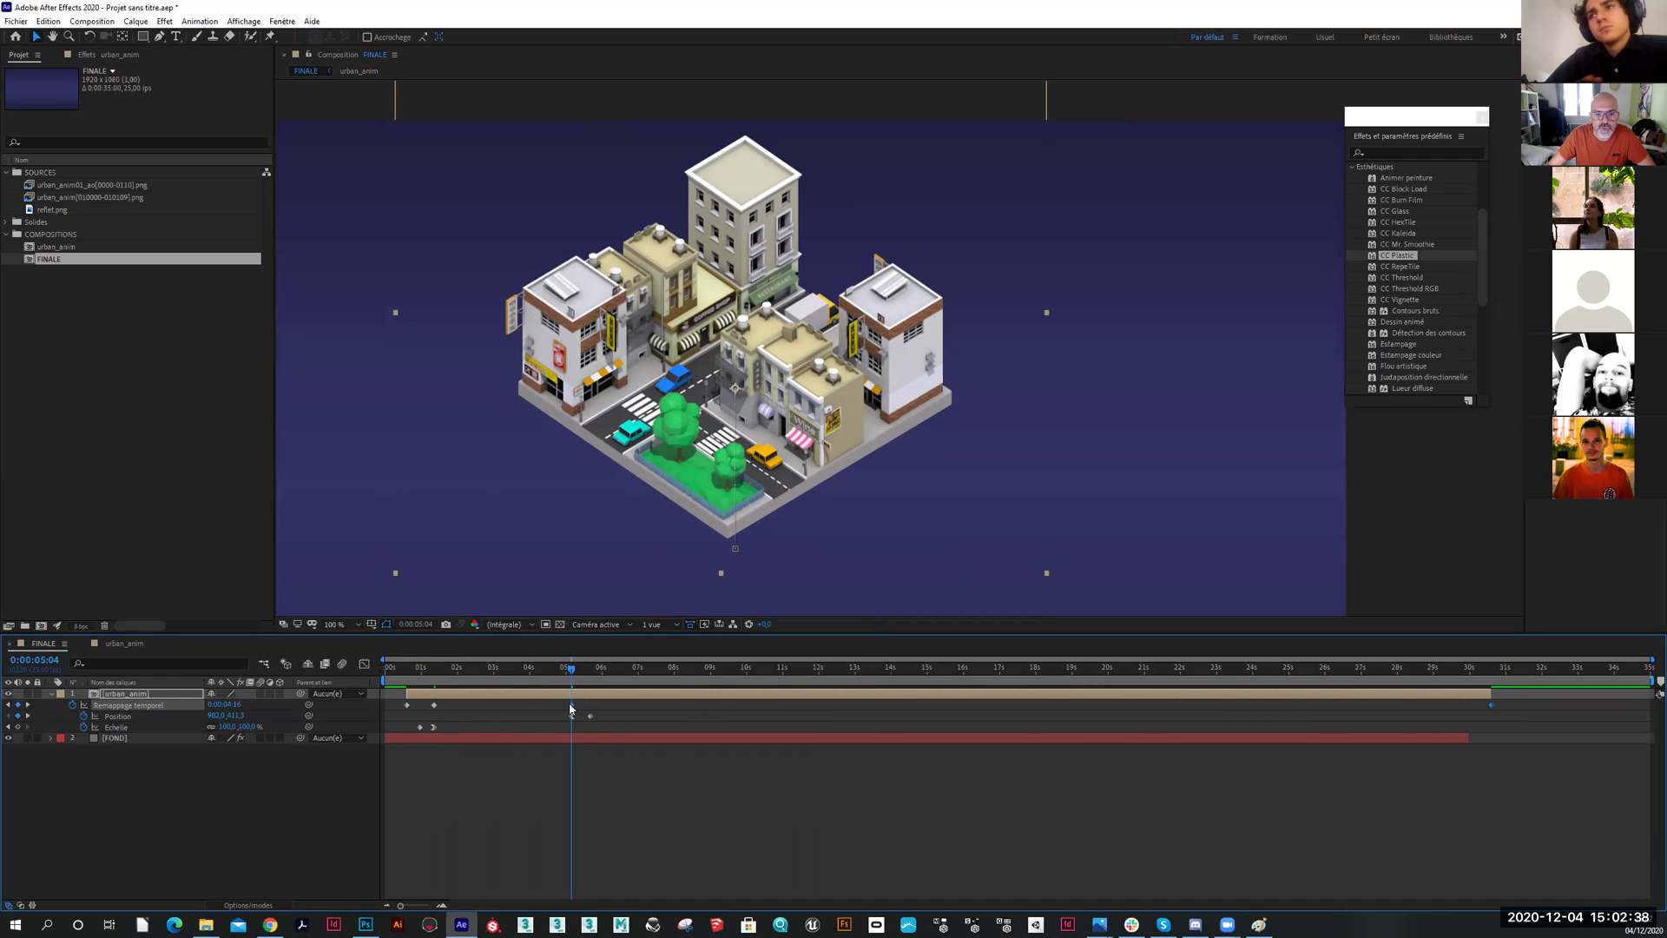
{"action": "left_click_drag", "start_coordinate": [570, 708], "coordinate": [527, 711]}
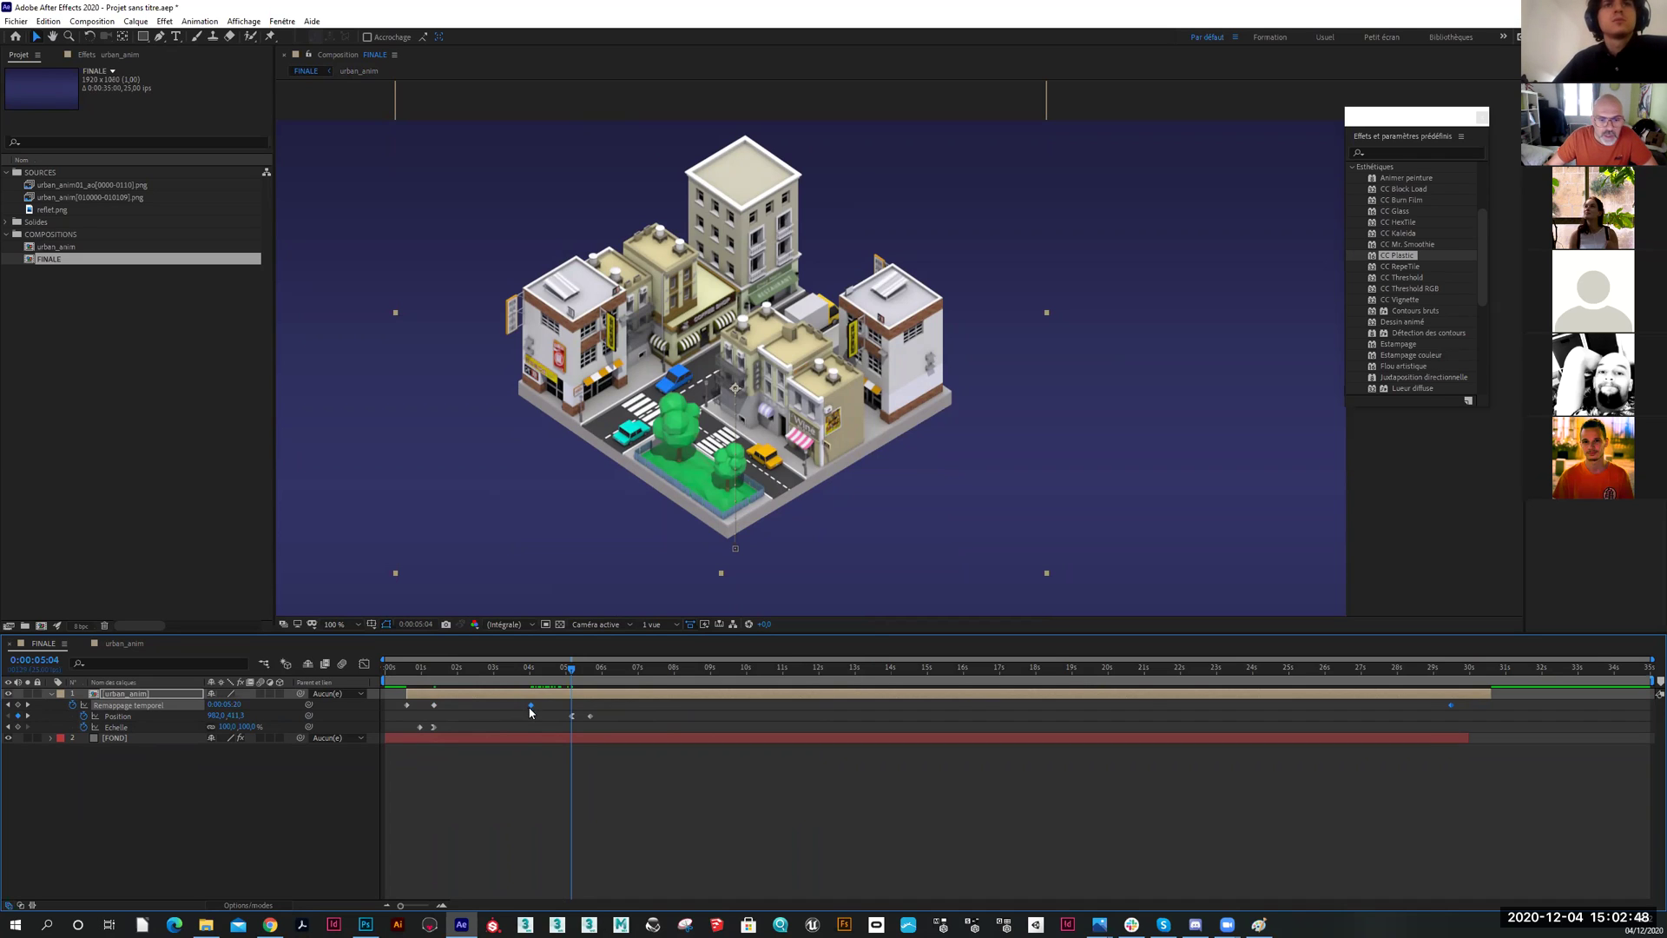
{"action": "left_click_drag", "start_coordinate": [530, 710], "coordinate": [478, 712]}
{"action": "left_click_drag", "start_coordinate": [473, 712], "coordinate": [492, 714]}
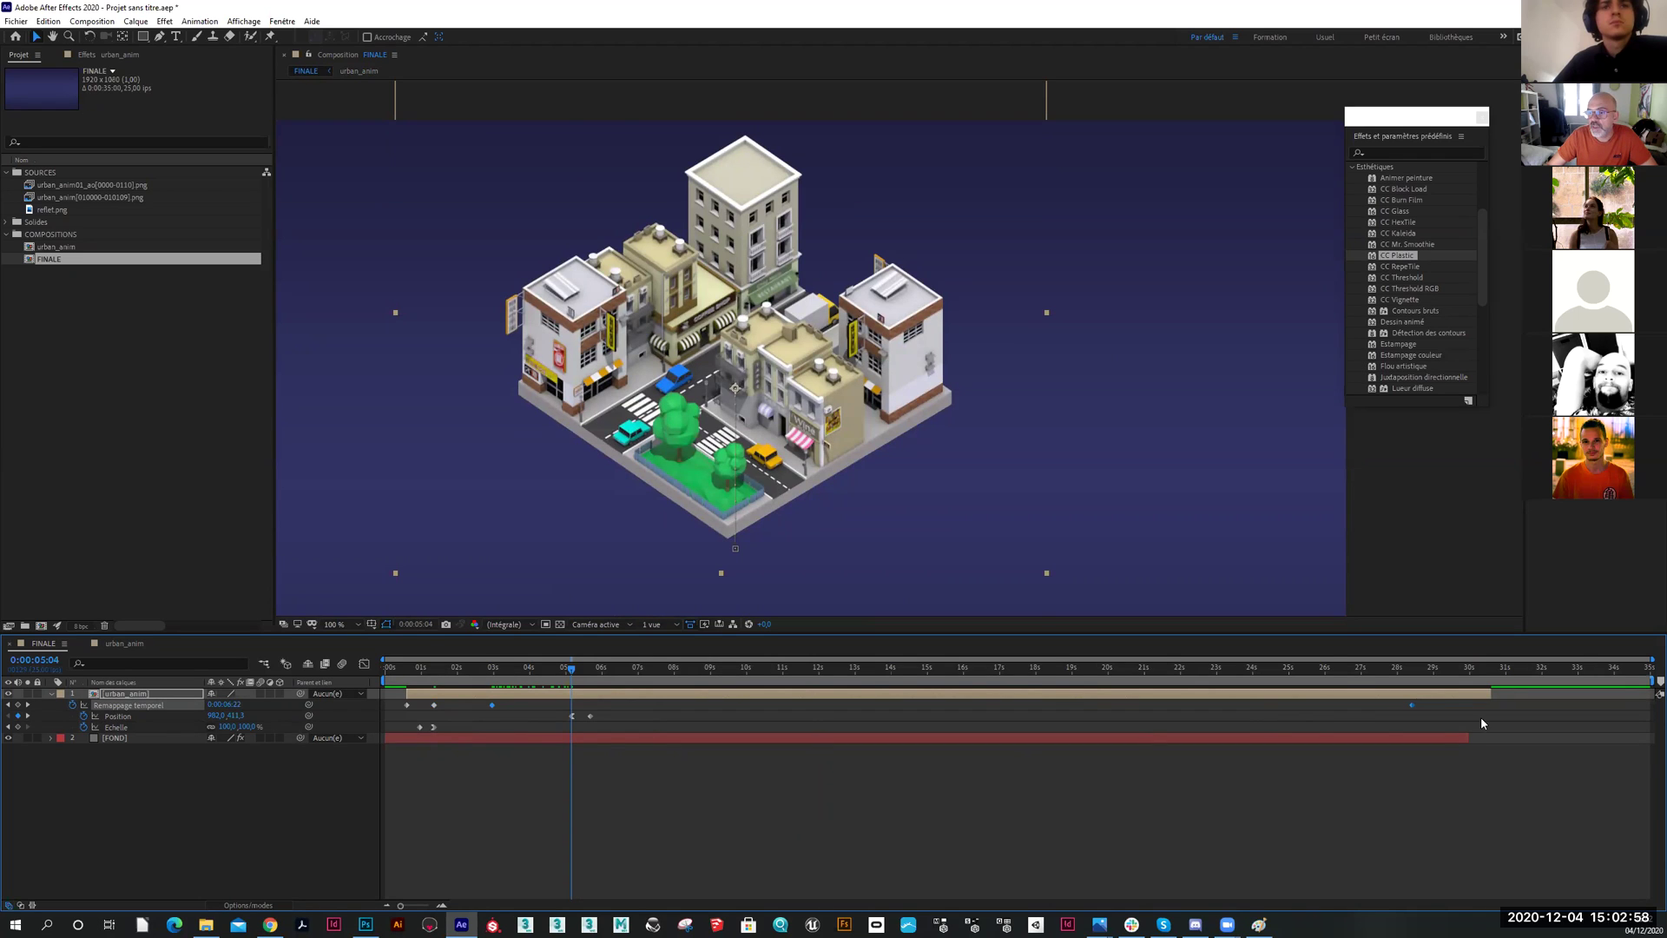
{"action": "left_click_drag", "start_coordinate": [1489, 692], "coordinate": [1643, 694]}
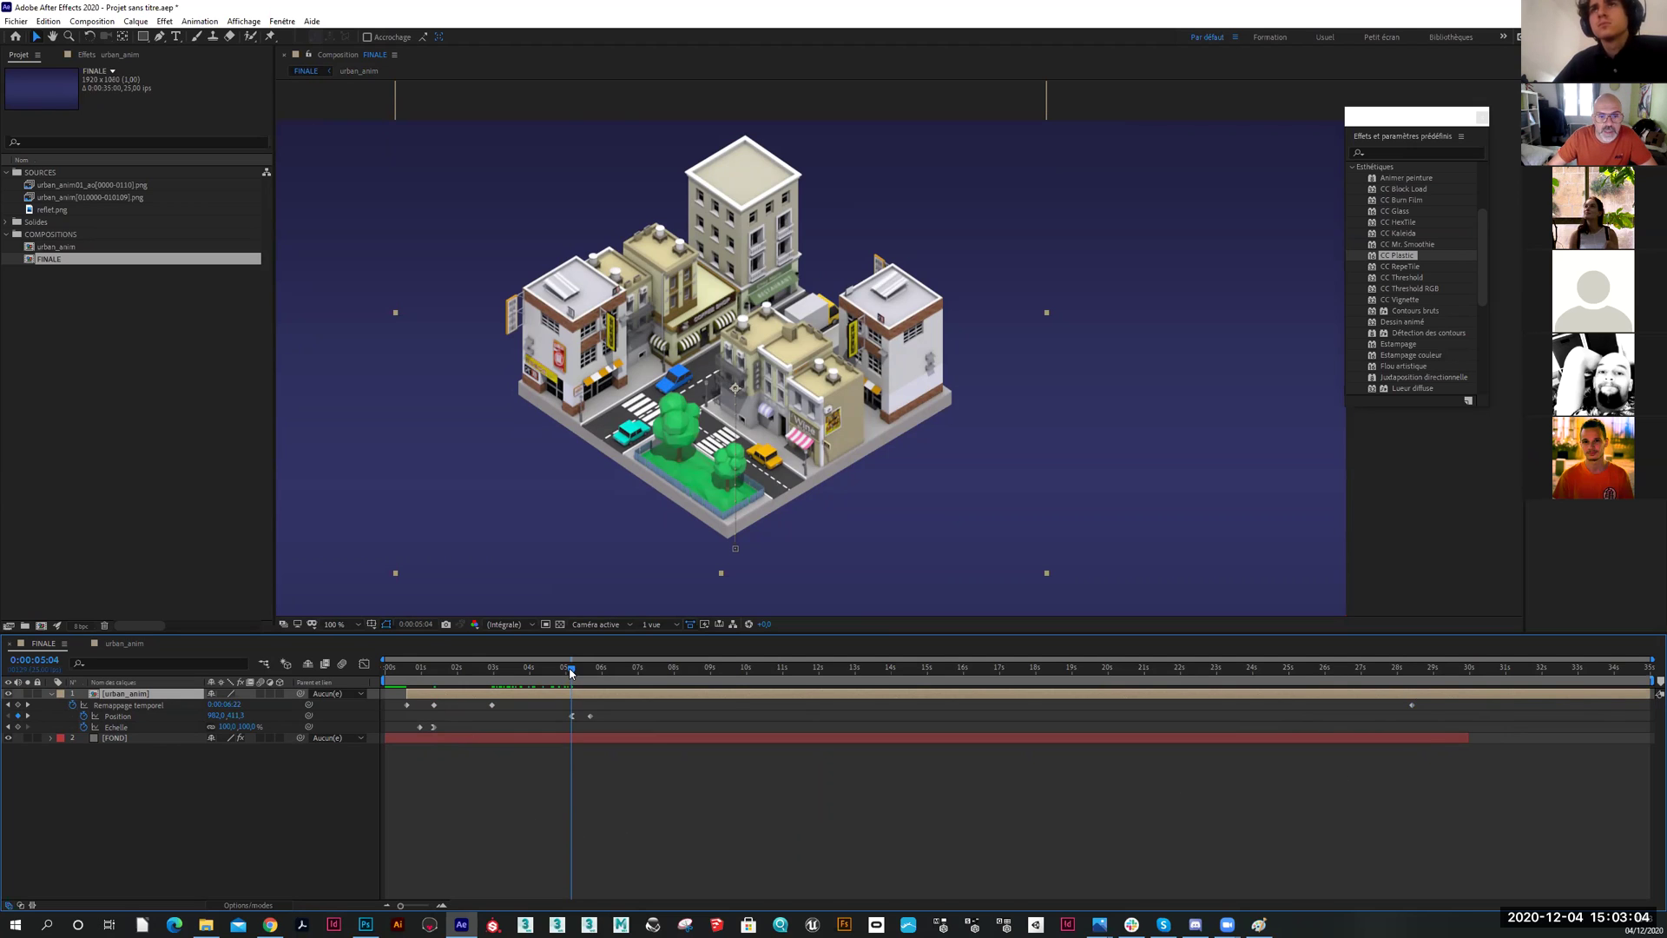
Shift urban_anim's two Position keyframes earlier so the first aligns with the time-remap keyframe at about 3 s, and preview the animation
{"action": "left_click", "coordinate": [571, 716]}
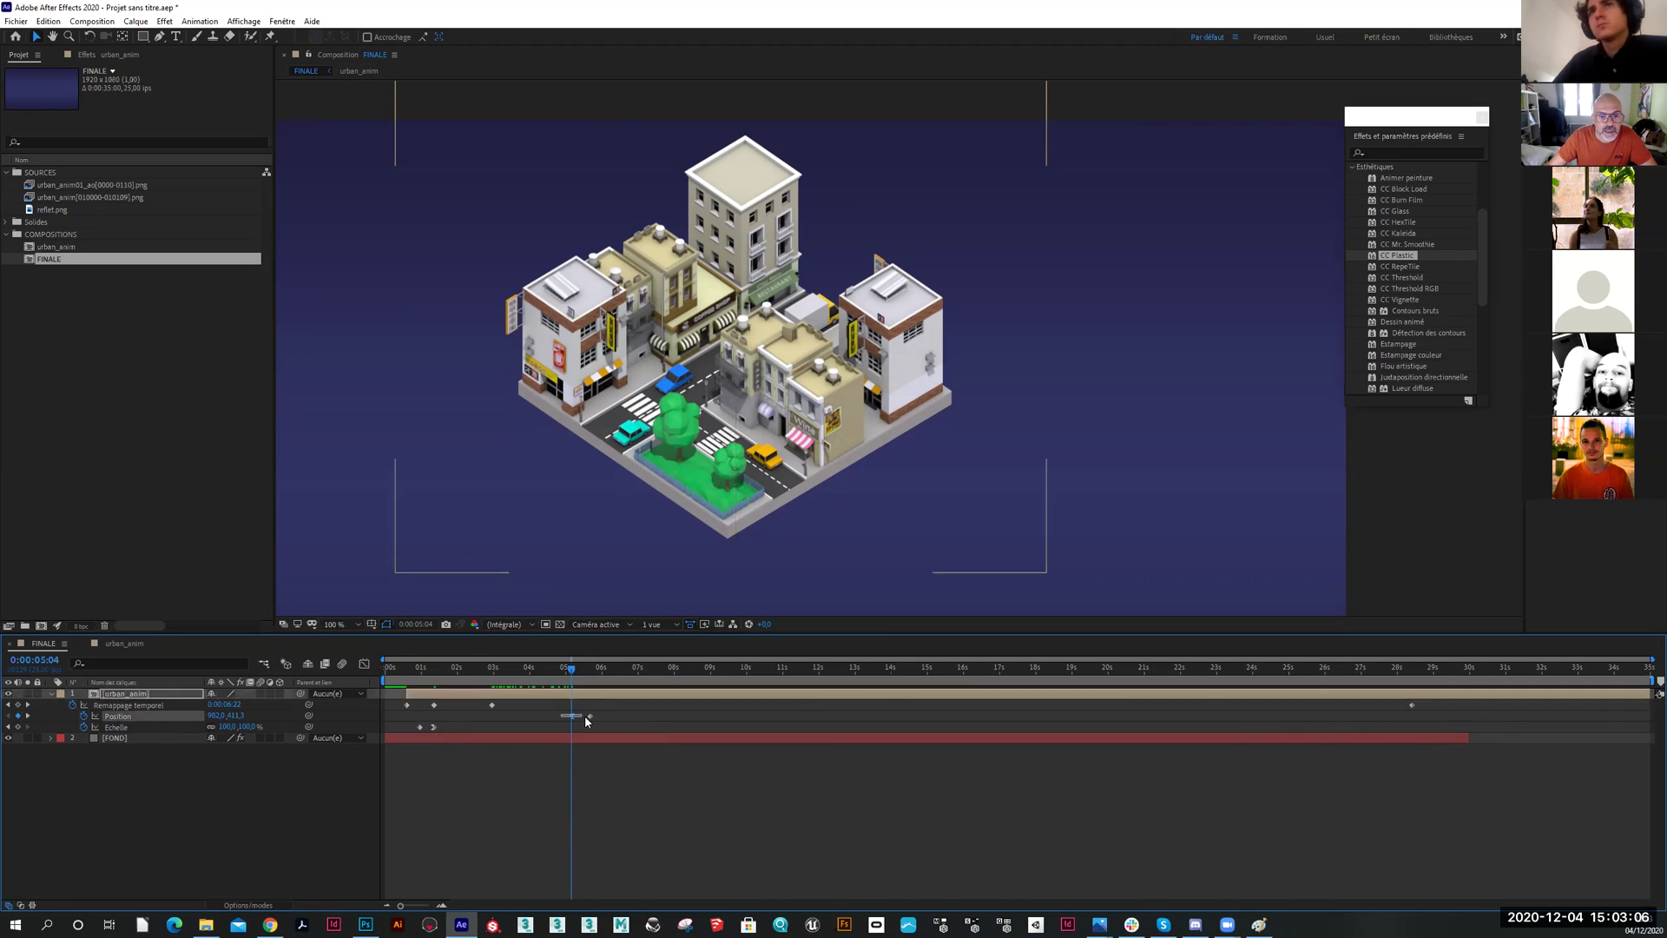
{"action": "left_click_drag", "start_coordinate": [572, 716], "coordinate": [492, 724]}
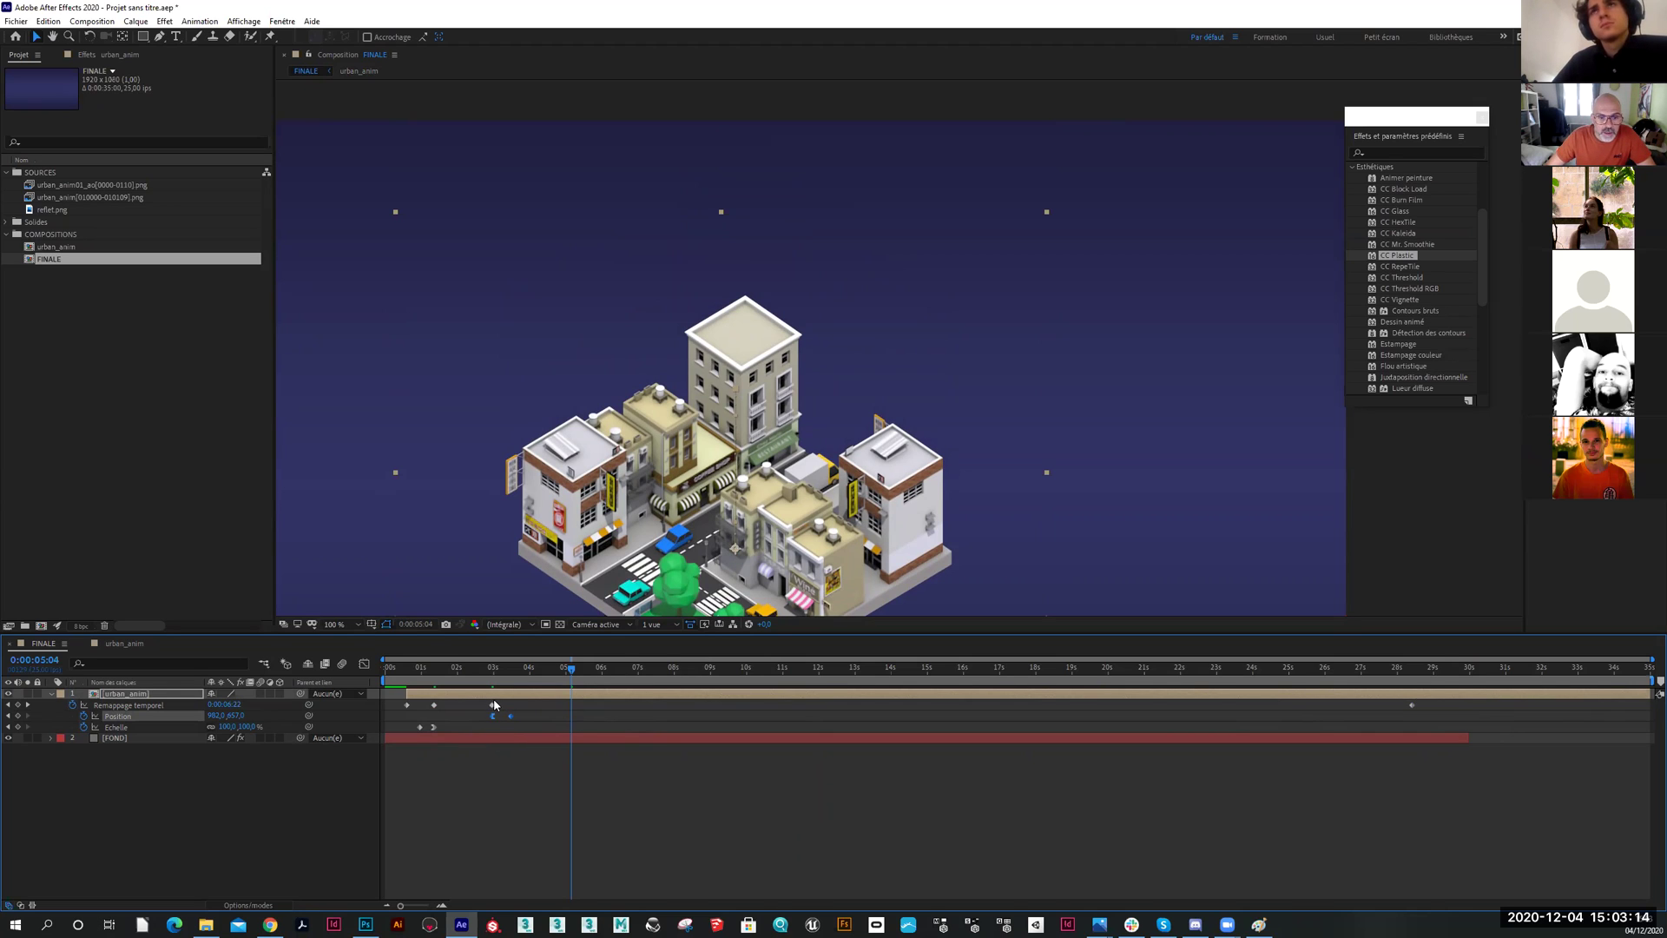
{"action": "left_click_drag", "start_coordinate": [491, 672], "coordinate": [512, 709]}
{"action": "key", "text": "Home"}
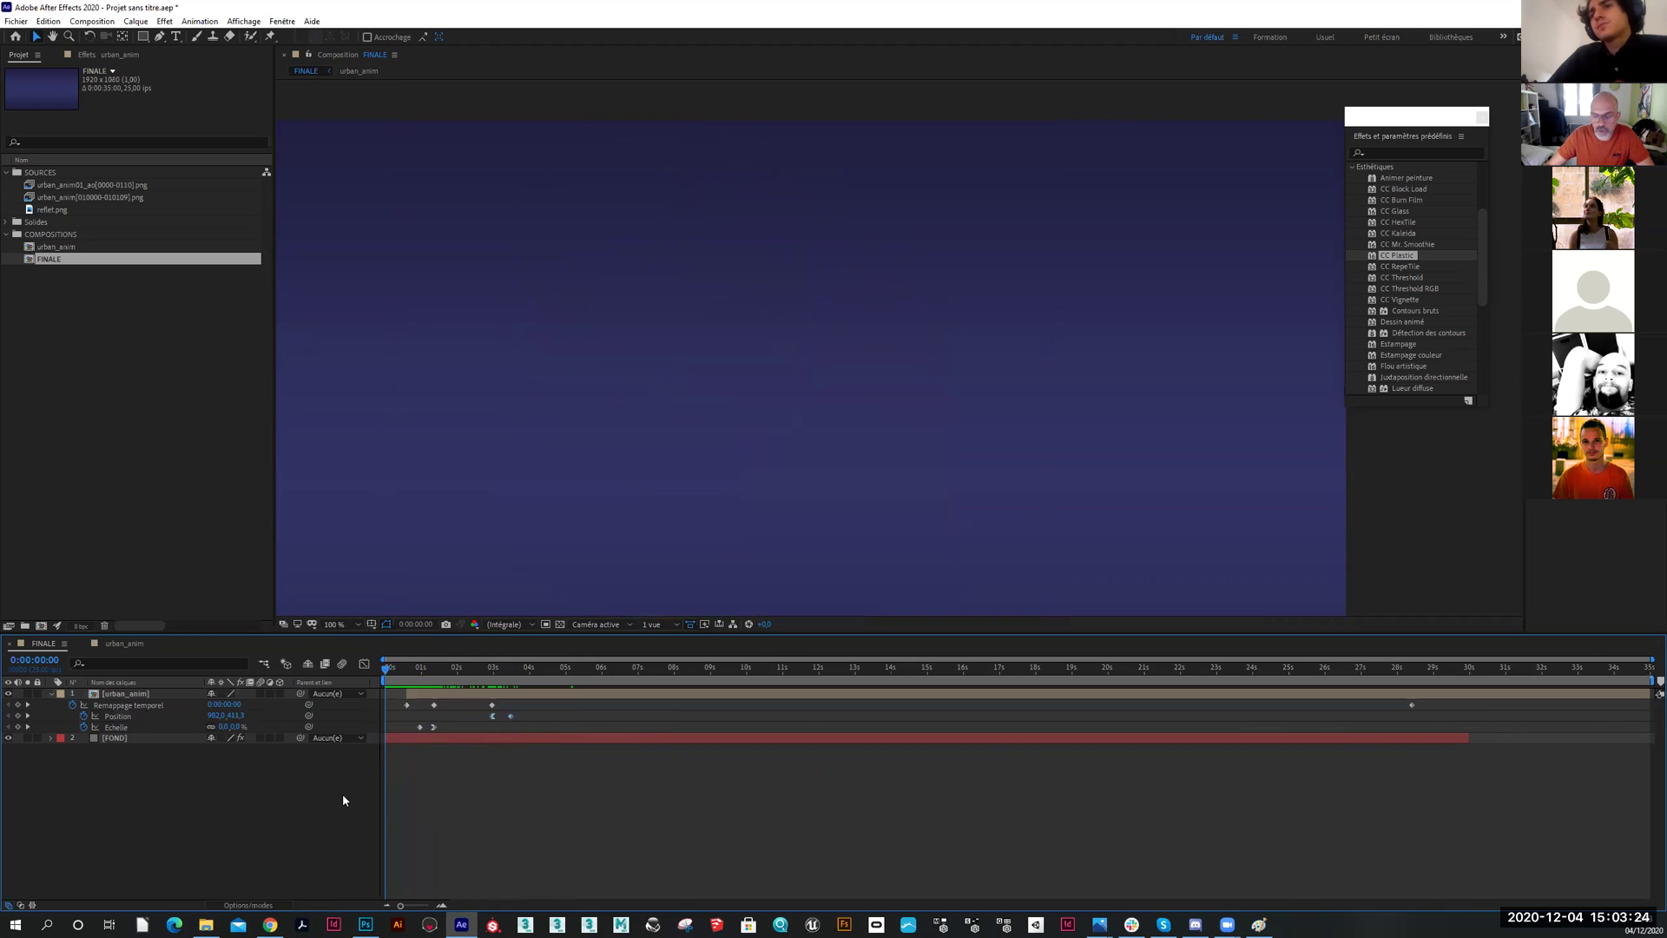
{"action": "key", "text": "space"}
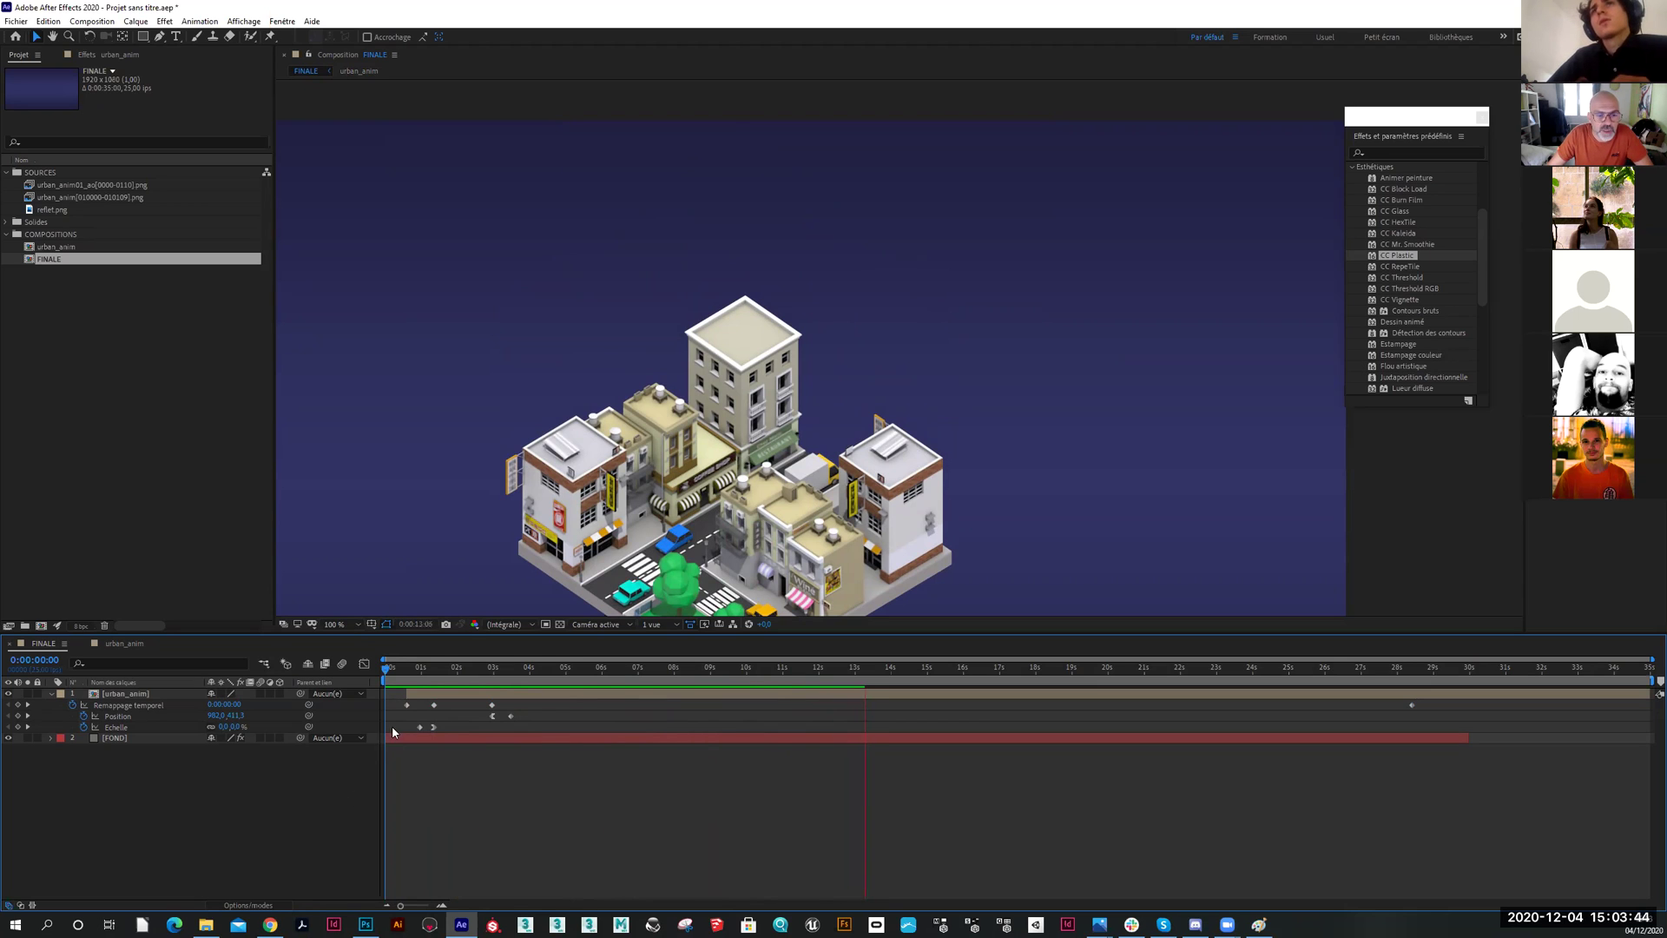
{"action": "left_click", "coordinate": [424, 670]}
{"action": "left_click_drag", "start_coordinate": [444, 673], "coordinate": [491, 695]}
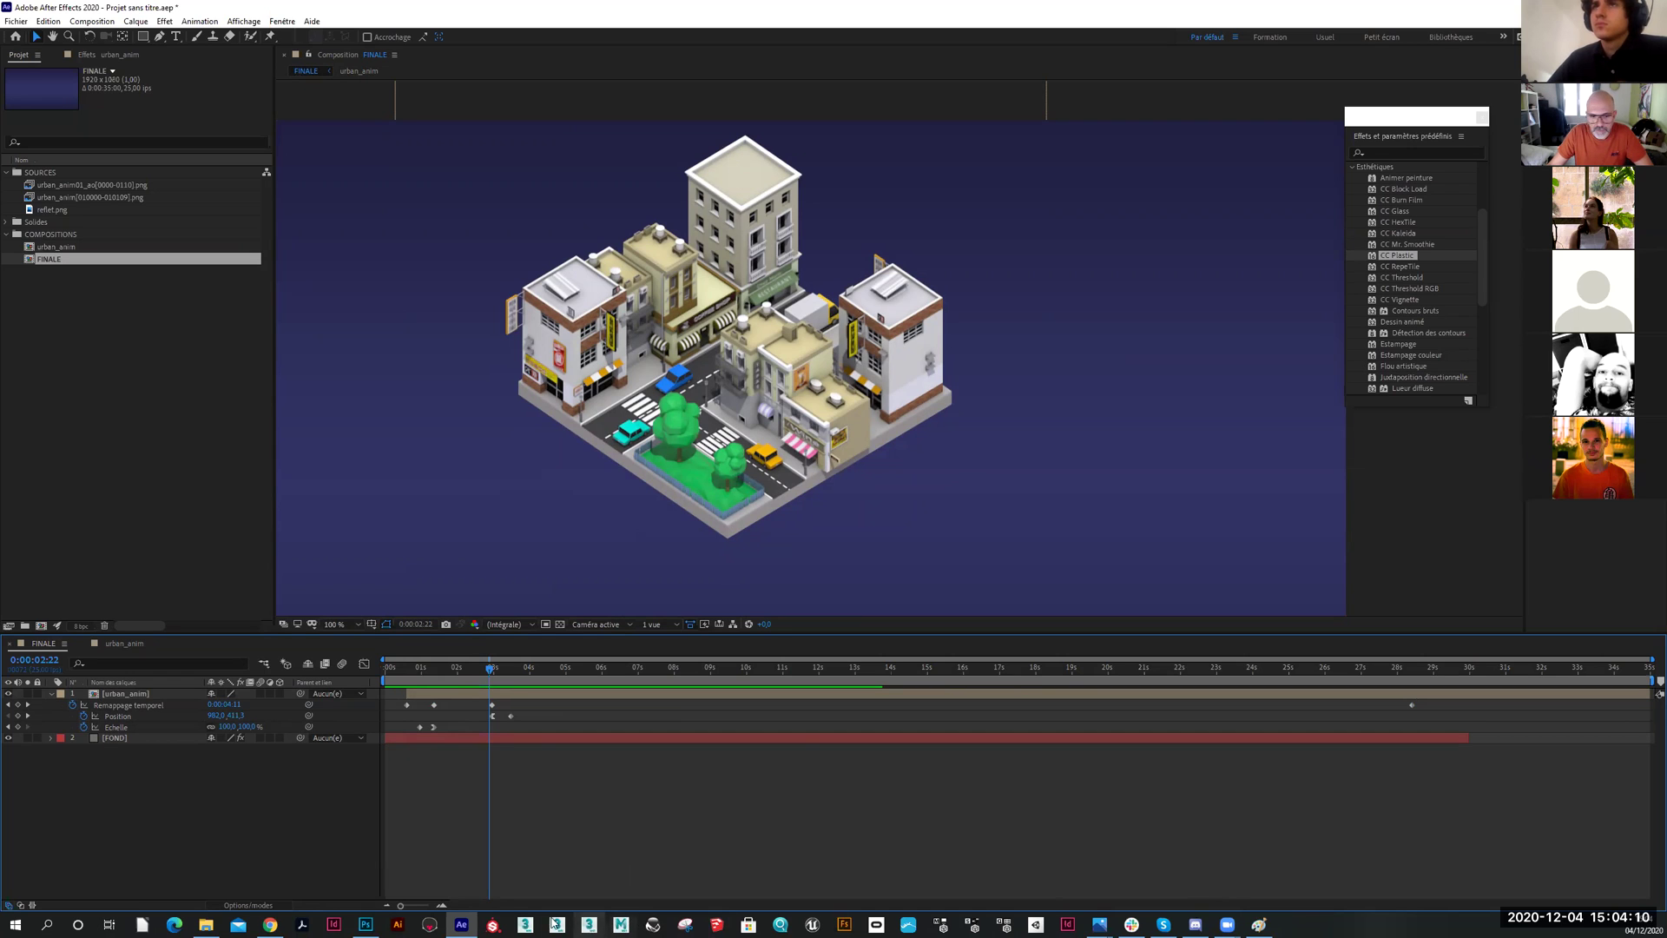
Switch to Paint, start a blank drawing without saving the old sketch, and enlarge the window and canvas to 200 %
{"action": "left_click", "coordinate": [1259, 924]}
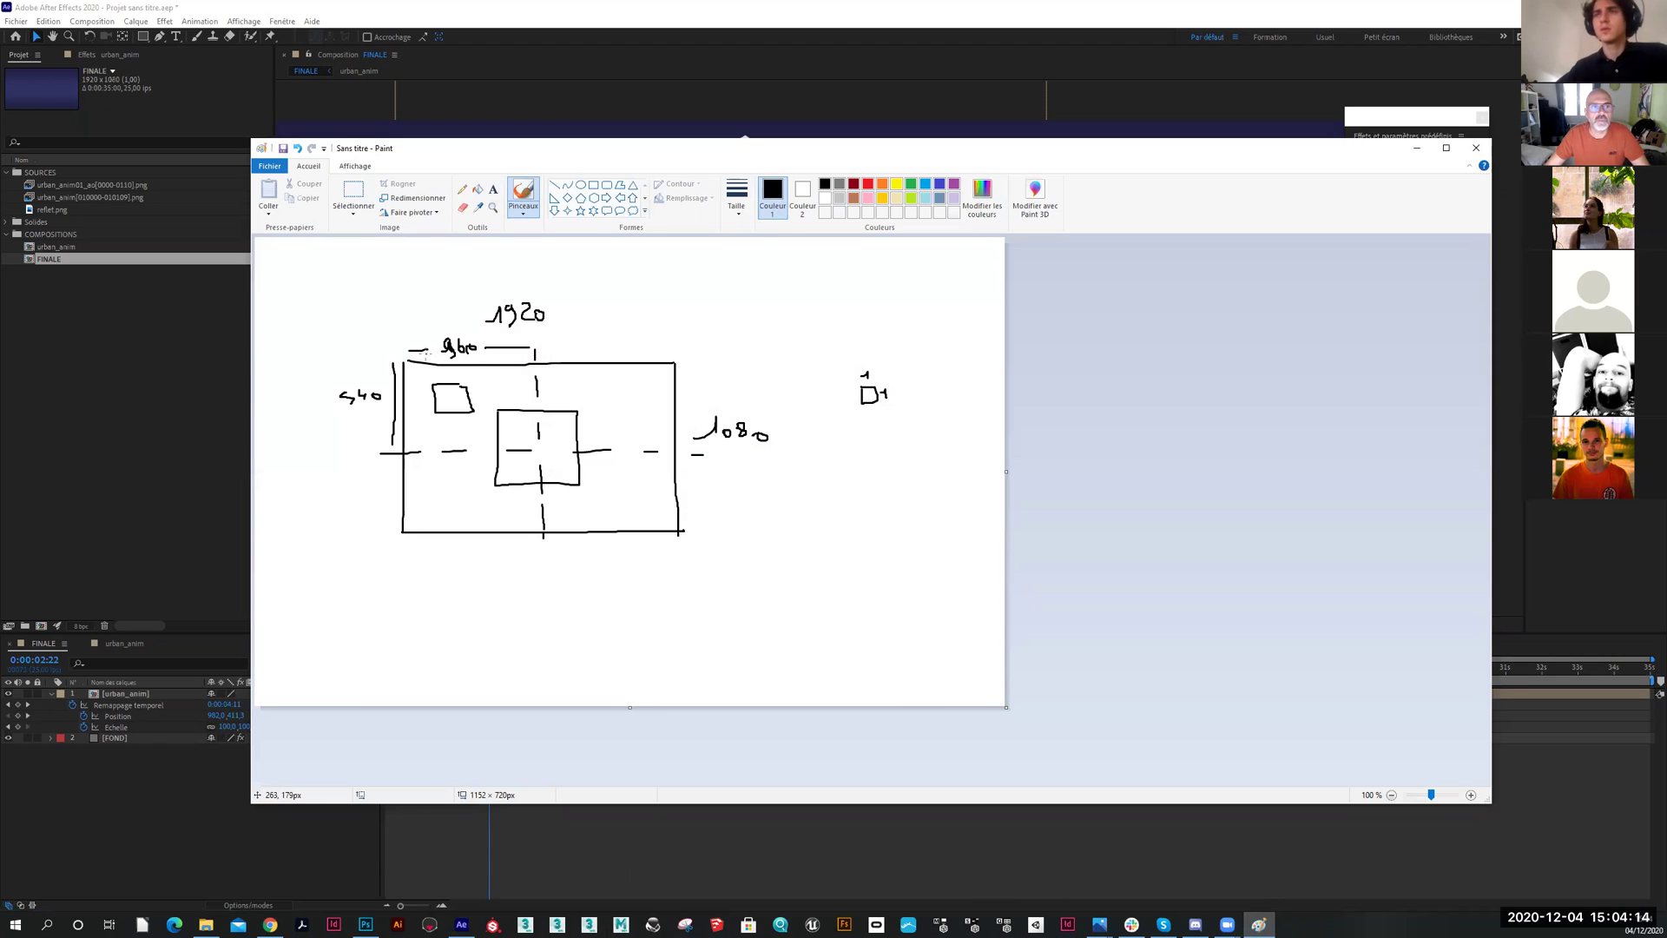
{"action": "left_click", "coordinate": [269, 166]}
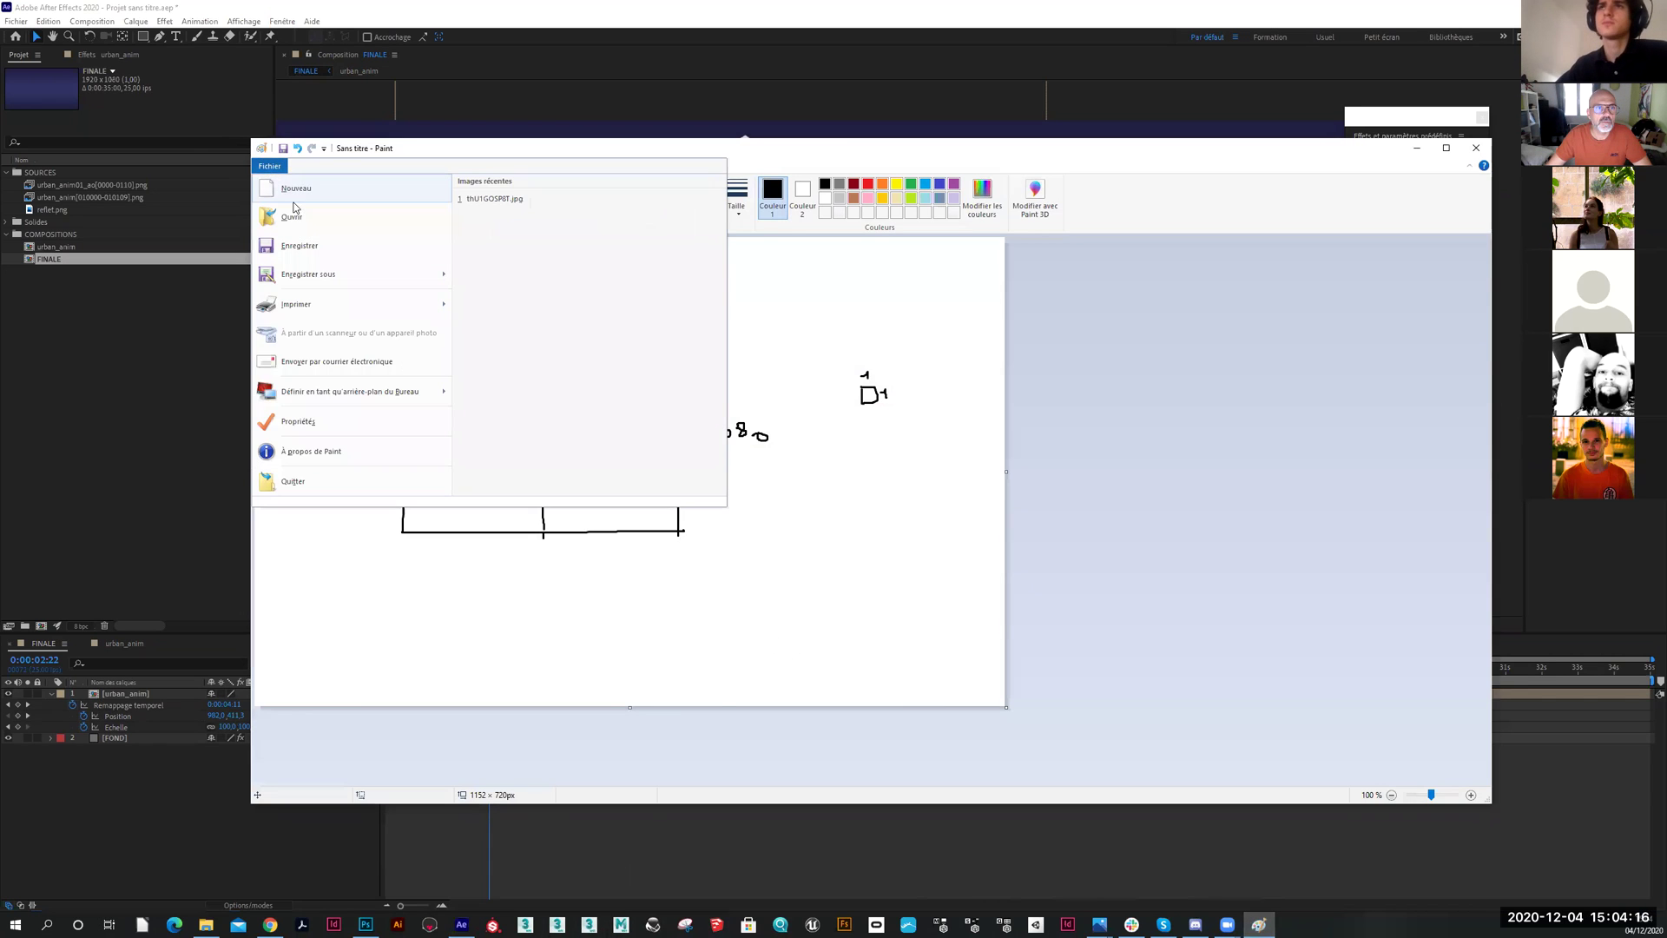
{"action": "left_click", "coordinate": [295, 189]}
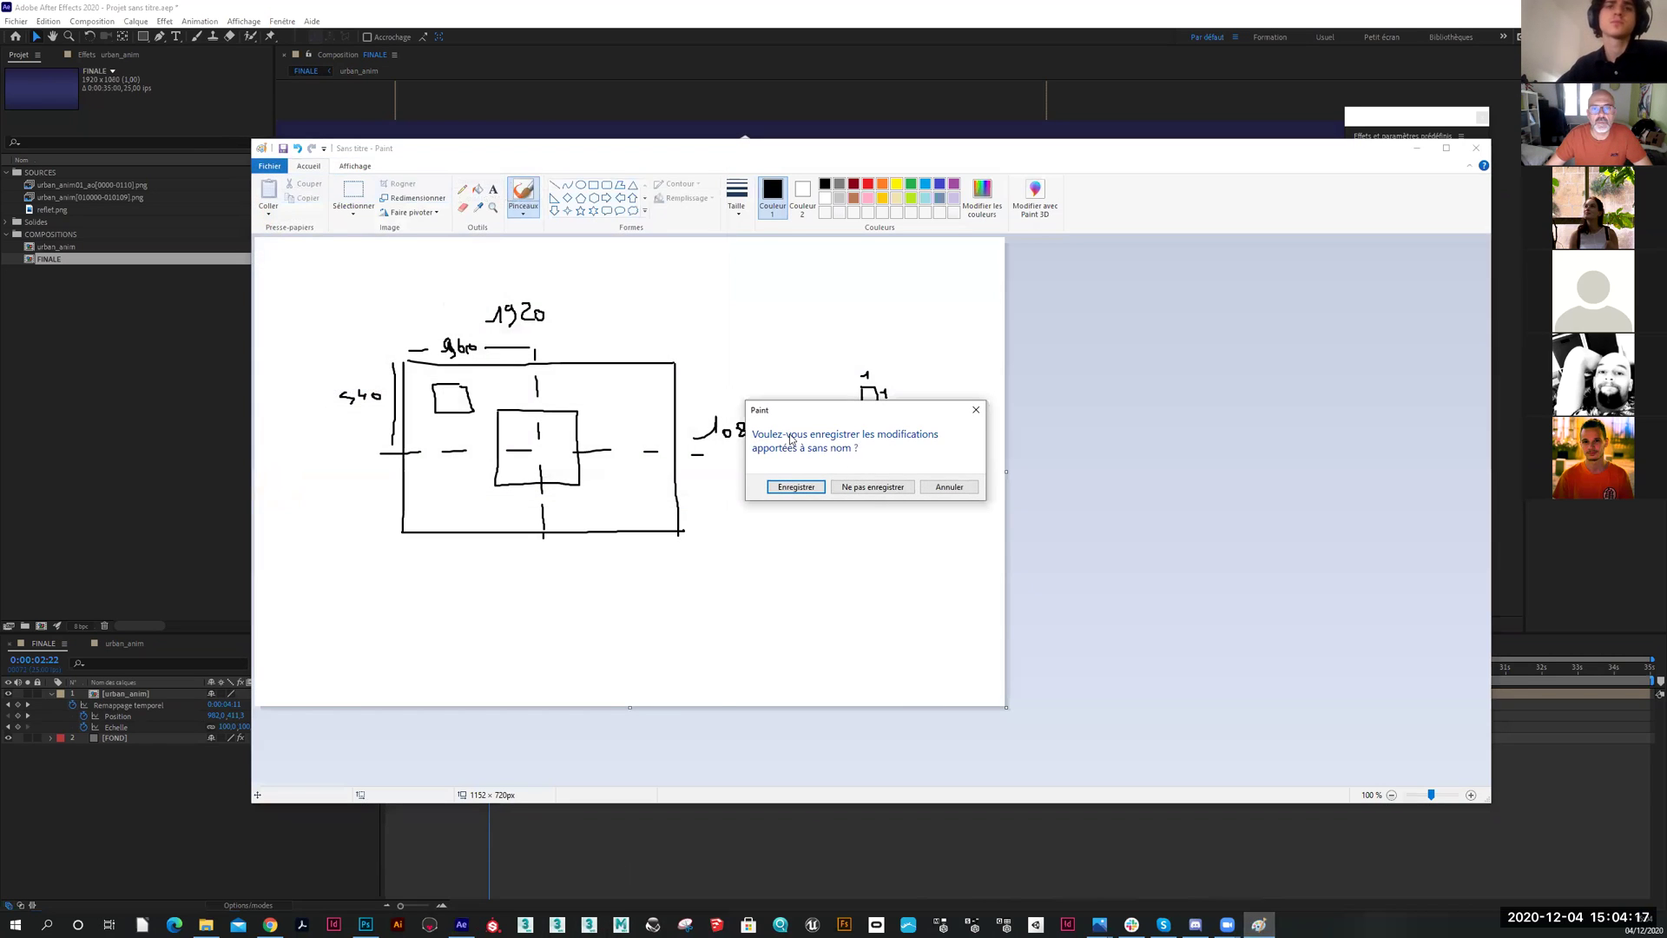
{"action": "left_click", "coordinate": [861, 489]}
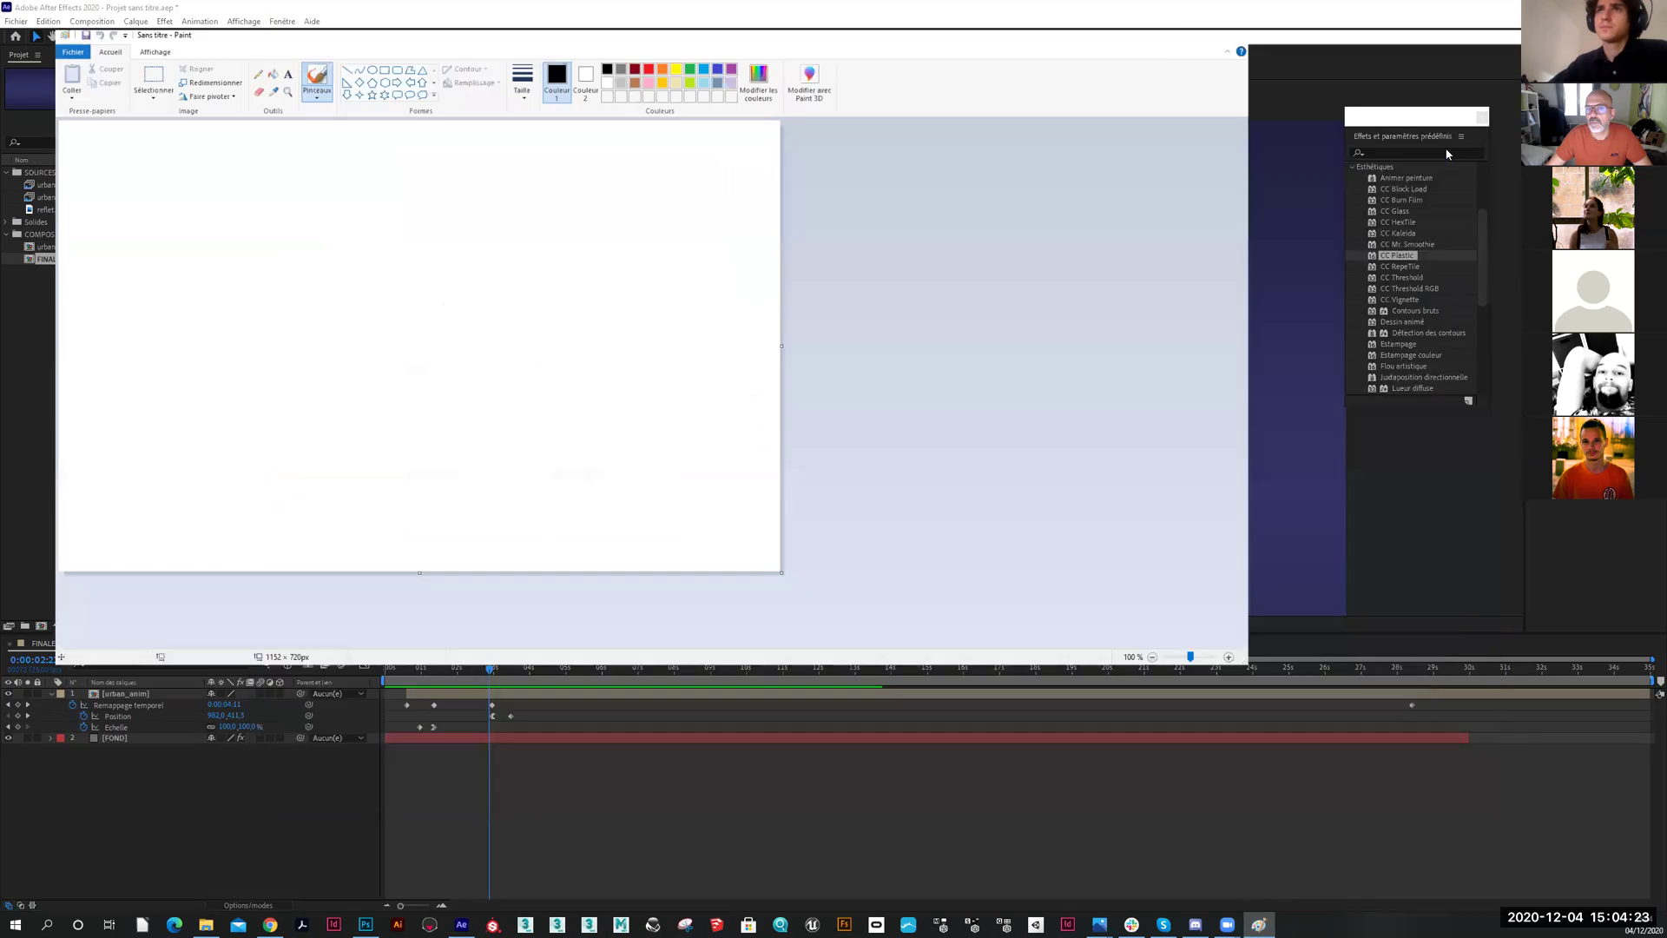
{"action": "left_click", "coordinate": [1445, 148]}
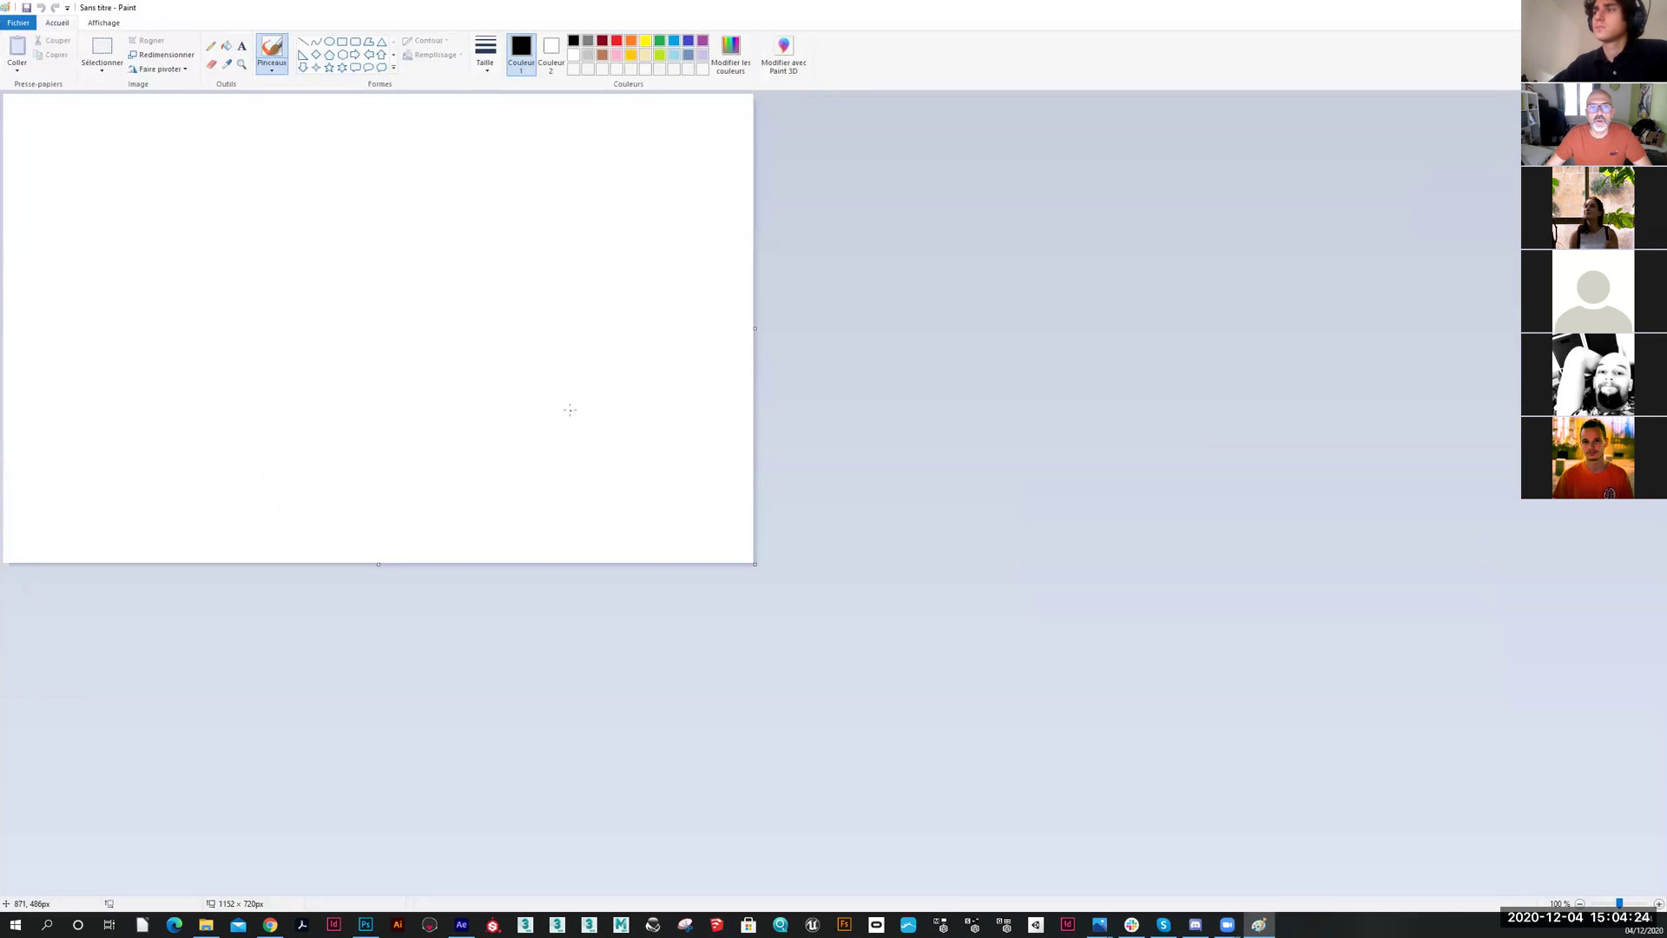
{"action": "scroll", "coordinate": [570, 410], "scroll_direction": "up", "scroll_amount": 3}
{"action": "scroll", "coordinate": [569, 409], "scroll_direction": "down", "scroll_amount": 3}
{"action": "scroll", "coordinate": [570, 410], "scroll_direction": "up", "scroll_amount": 3}
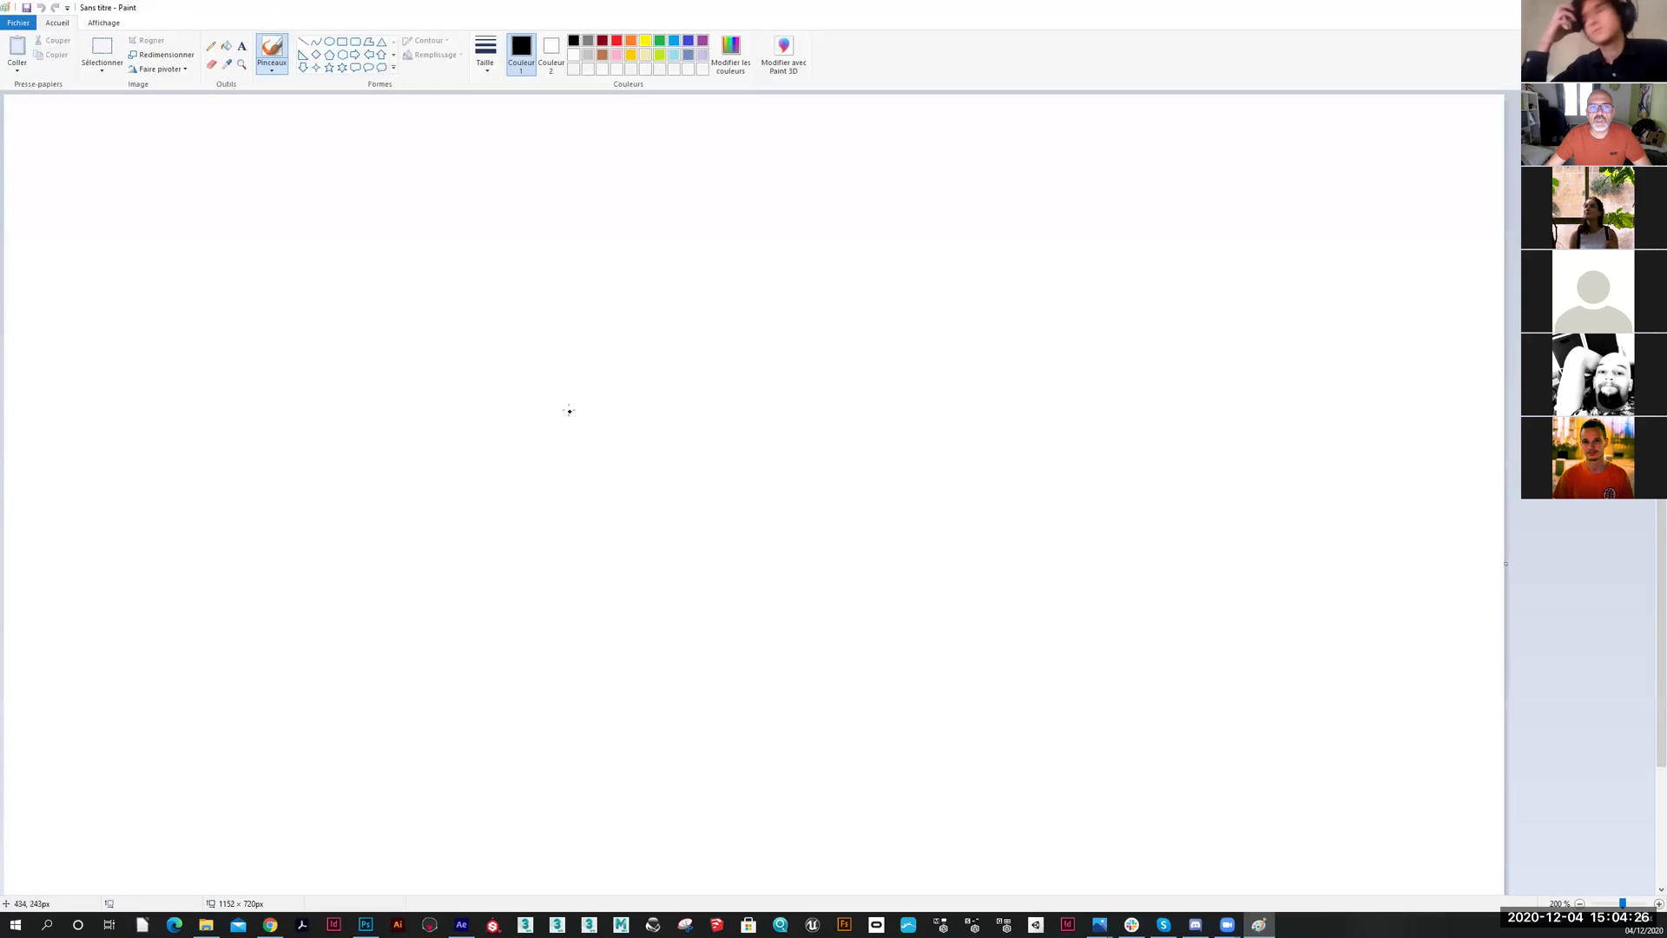
Draw a black horizontal timeline arrow labelled 0 at its start and 5s at its end, with a t above it
{"action": "mouse_move", "coordinate": [367, 345]}
{"action": "left_mouse_down"}
{"action": "mouse_move", "coordinate": [368, 369]}
{"action": "mouse_move", "coordinate": [368, 319]}
{"action": "mouse_move", "coordinate": [422, 361]}
{"action": "mouse_move", "coordinate": [938, 332]}
{"action": "mouse_move", "coordinate": [1216, 340]}
{"action": "mouse_move", "coordinate": [1273, 349]}
{"action": "mouse_move", "coordinate": [1263, 365]}
{"action": "left_mouse_up"}
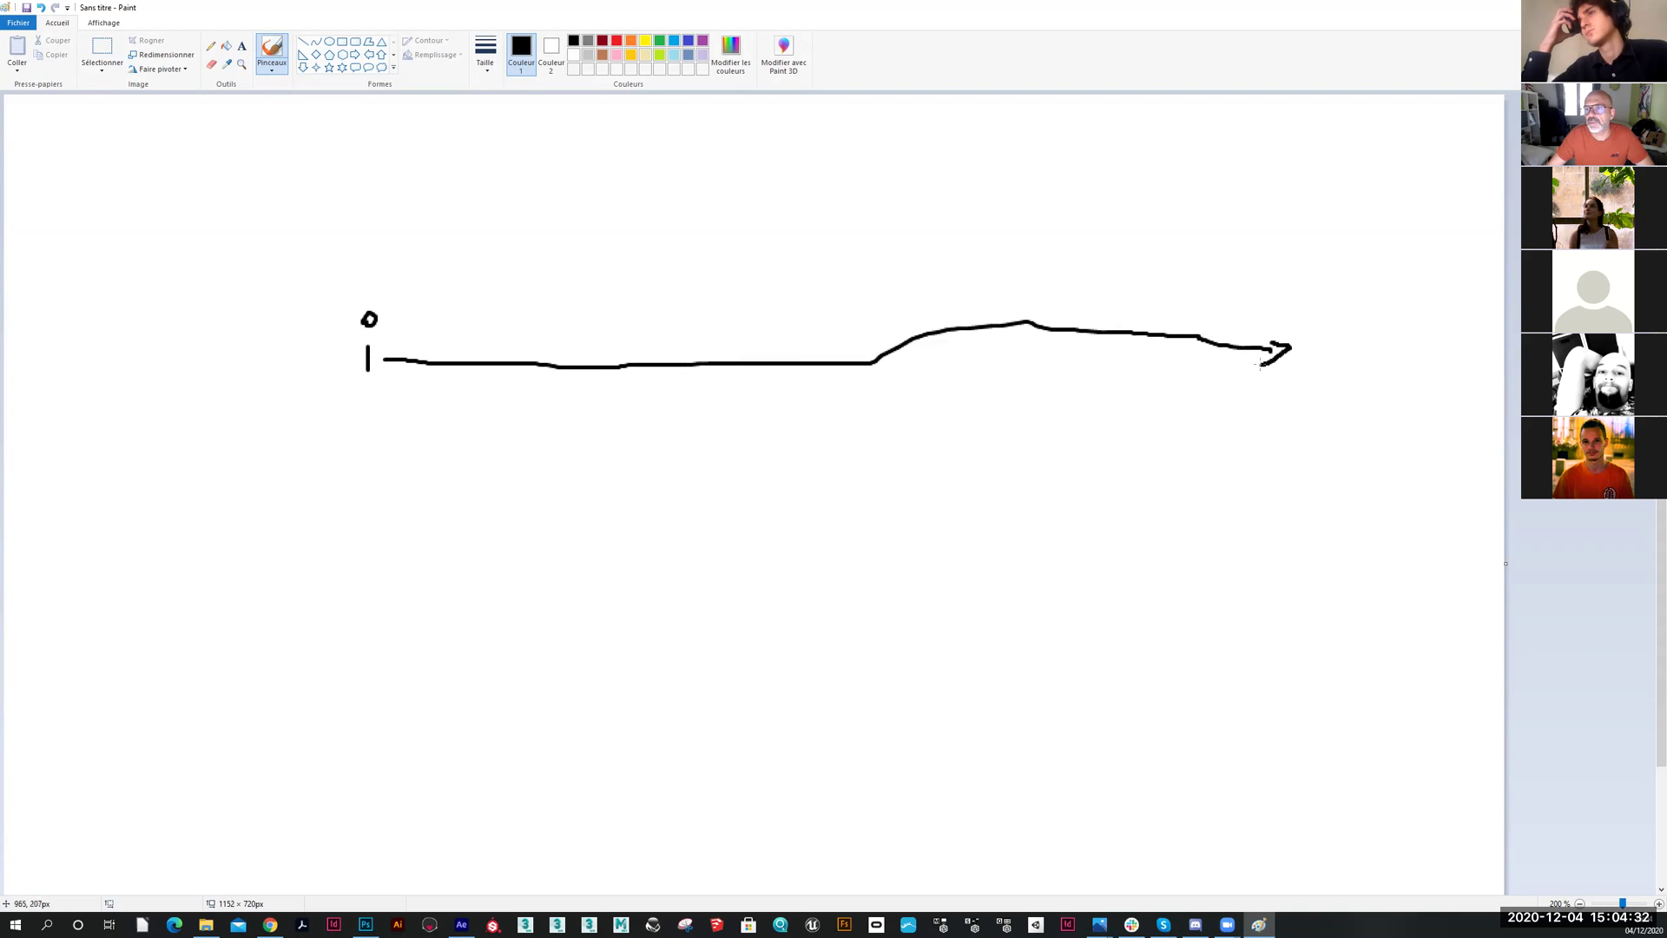
{"action": "mouse_move", "coordinate": [1304, 291]}
{"action": "left_mouse_down"}
{"action": "mouse_move", "coordinate": [1276, 311]}
{"action": "mouse_move", "coordinate": [1316, 314]}
{"action": "left_mouse_up"}
{"action": "left_click", "coordinate": [1302, 314]}
{"action": "left_click_drag", "start_coordinate": [914, 171], "coordinate": [924, 197]}
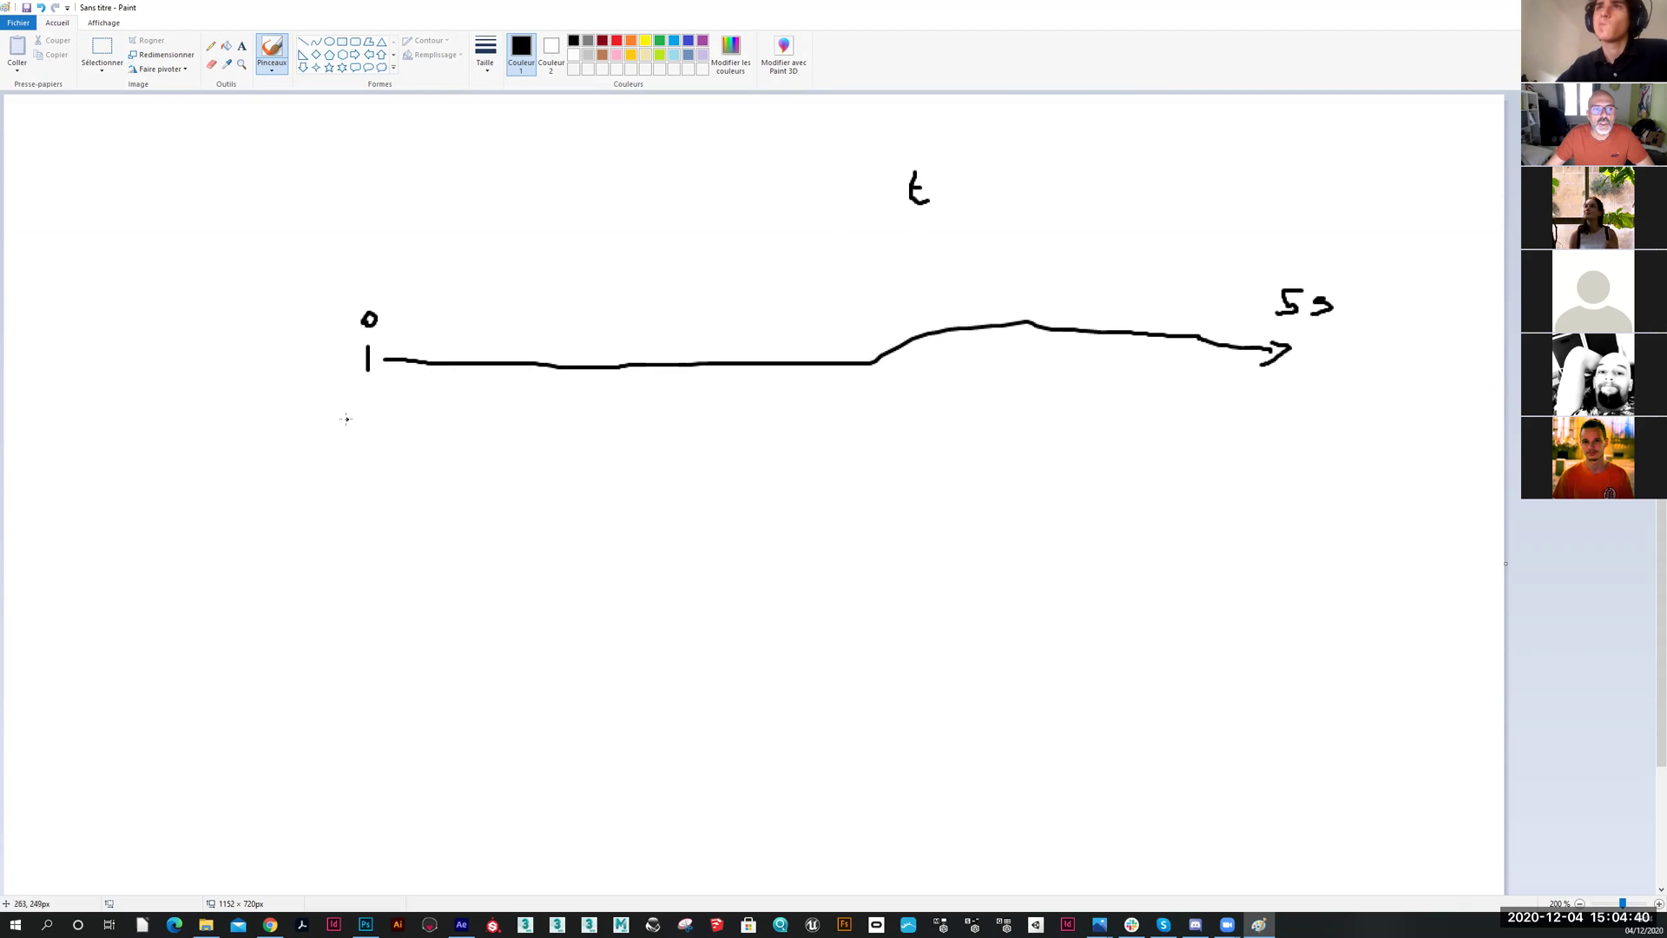
Draw keyframe circles below both timeline ends, two vertical marks across the line, and a double arrow labelled 2s between the marks
{"action": "left_click_drag", "start_coordinate": [362, 417], "coordinate": [369, 415]}
{"action": "left_click_drag", "start_coordinate": [1291, 419], "coordinate": [1292, 422]}
{"action": "left_click_drag", "start_coordinate": [613, 325], "coordinate": [613, 384]}
{"action": "left_click_drag", "start_coordinate": [929, 300], "coordinate": [932, 376]}
{"action": "mouse_move", "coordinate": [617, 276]}
{"action": "left_mouse_down"}
{"action": "mouse_move", "coordinate": [910, 294]}
{"action": "mouse_move", "coordinate": [887, 303]}
{"action": "left_mouse_up"}
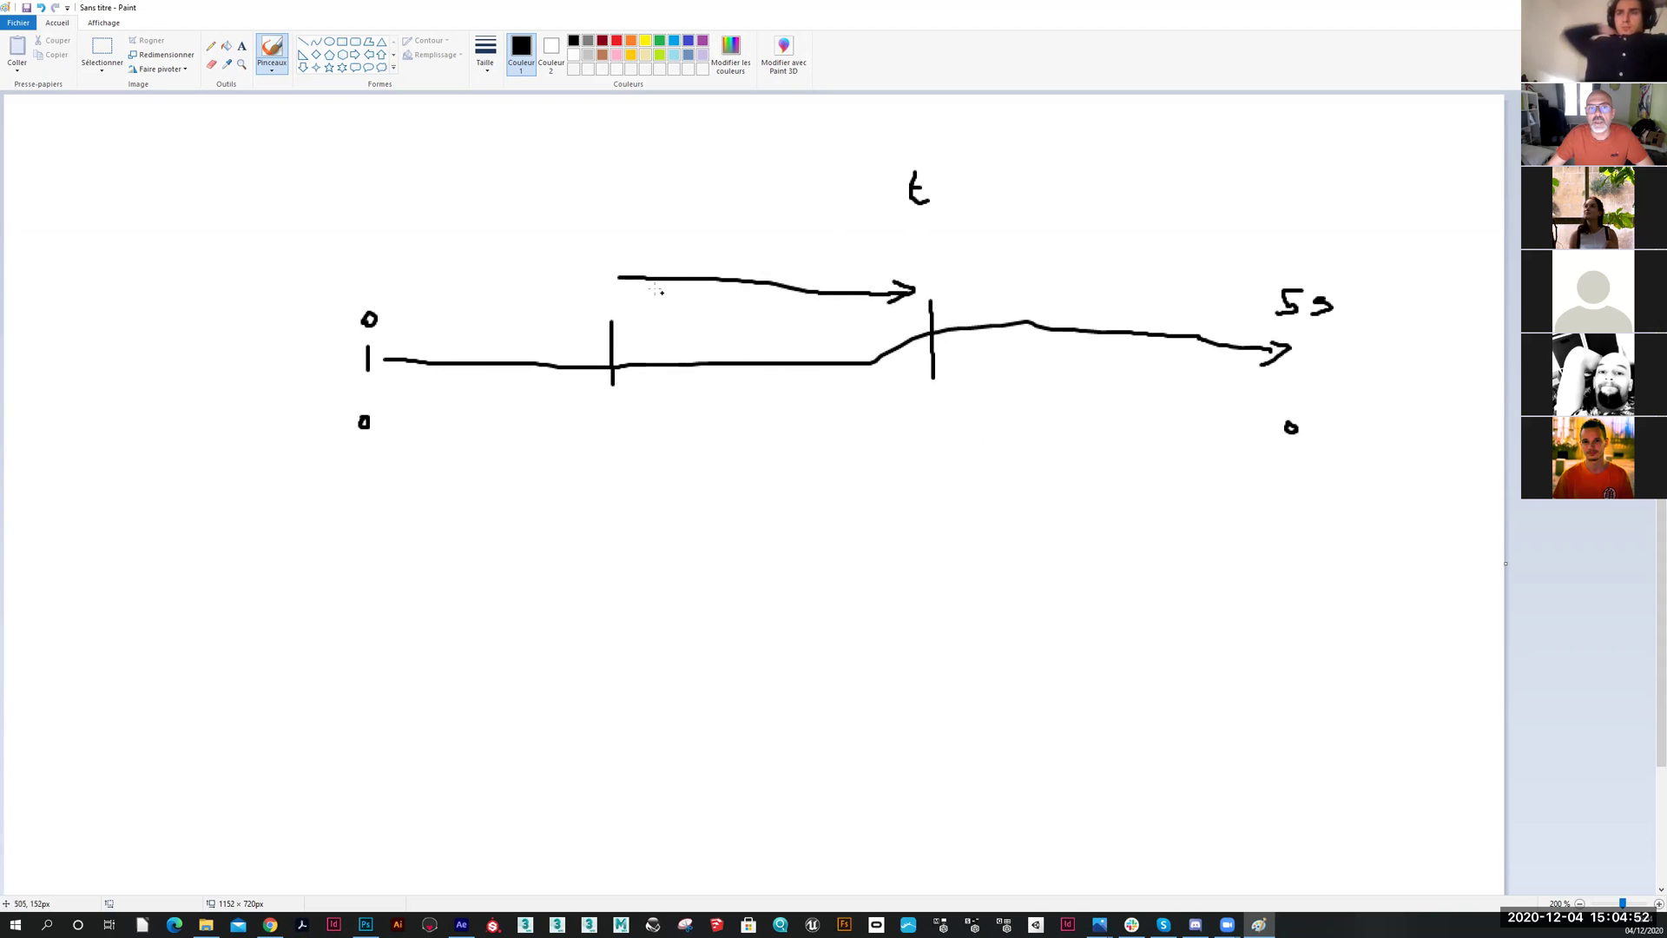
{"action": "left_click_drag", "start_coordinate": [629, 272], "coordinate": [634, 284]}
{"action": "left_click_drag", "start_coordinate": [709, 228], "coordinate": [728, 250]}
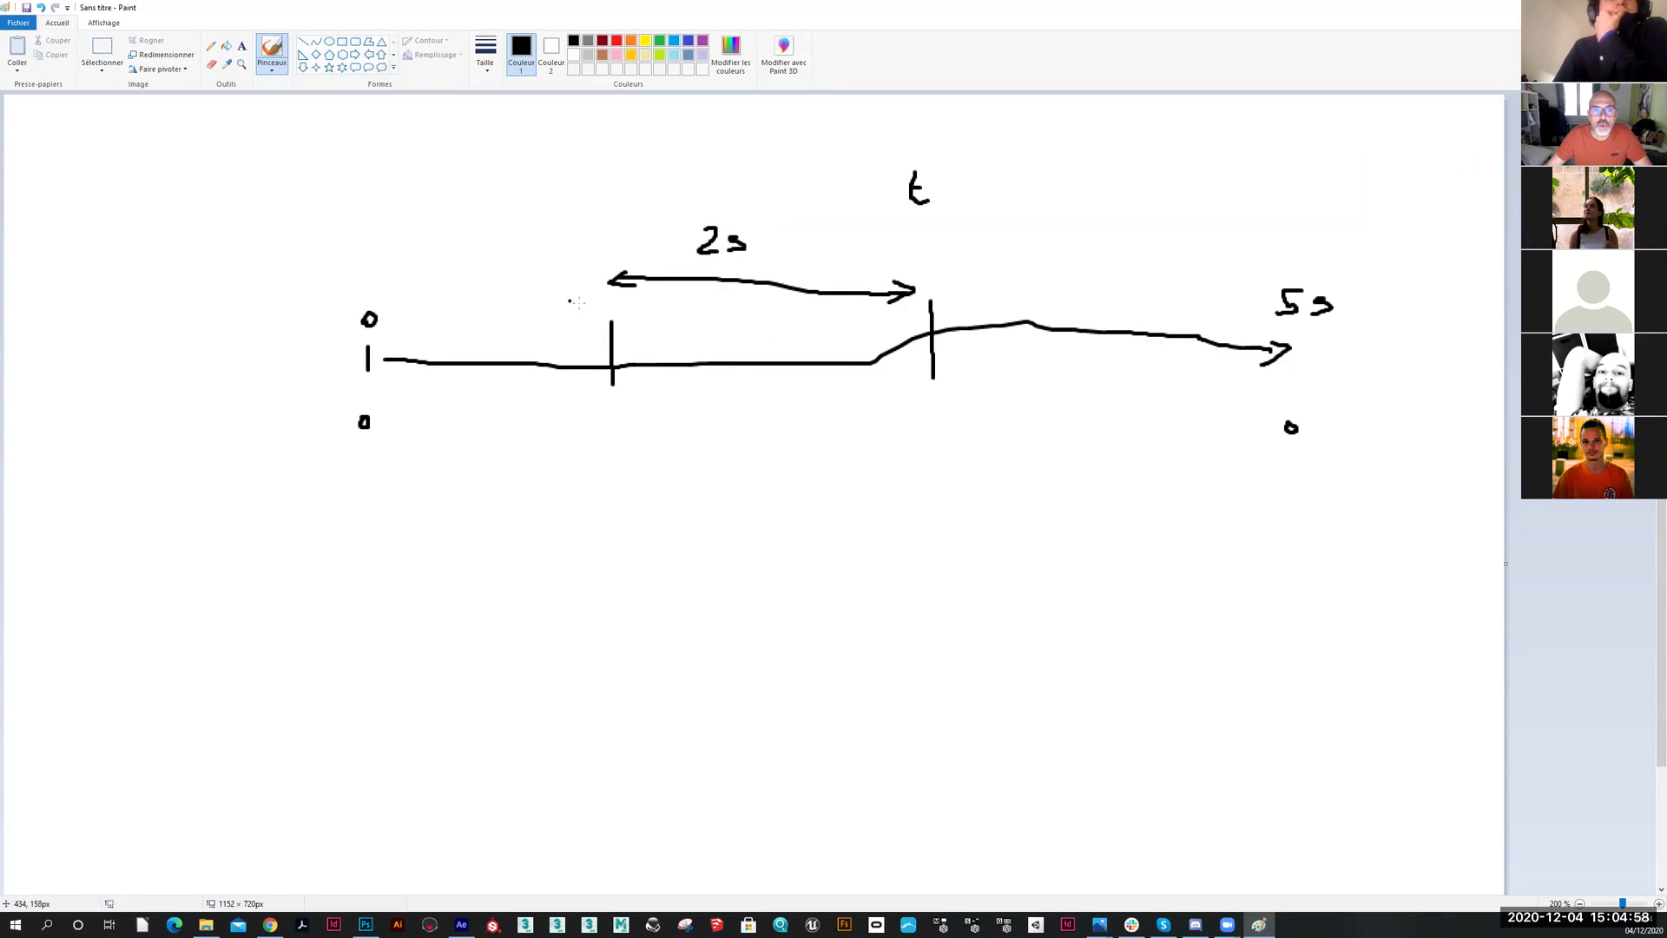
Extend the two vertical marks down with dashes, add keyframe circles on them, and number the four keyframes 1 to 4
{"action": "left_click_drag", "start_coordinate": [615, 394], "coordinate": [612, 424]}
{"action": "left_click_drag", "start_coordinate": [612, 443], "coordinate": [612, 460]}
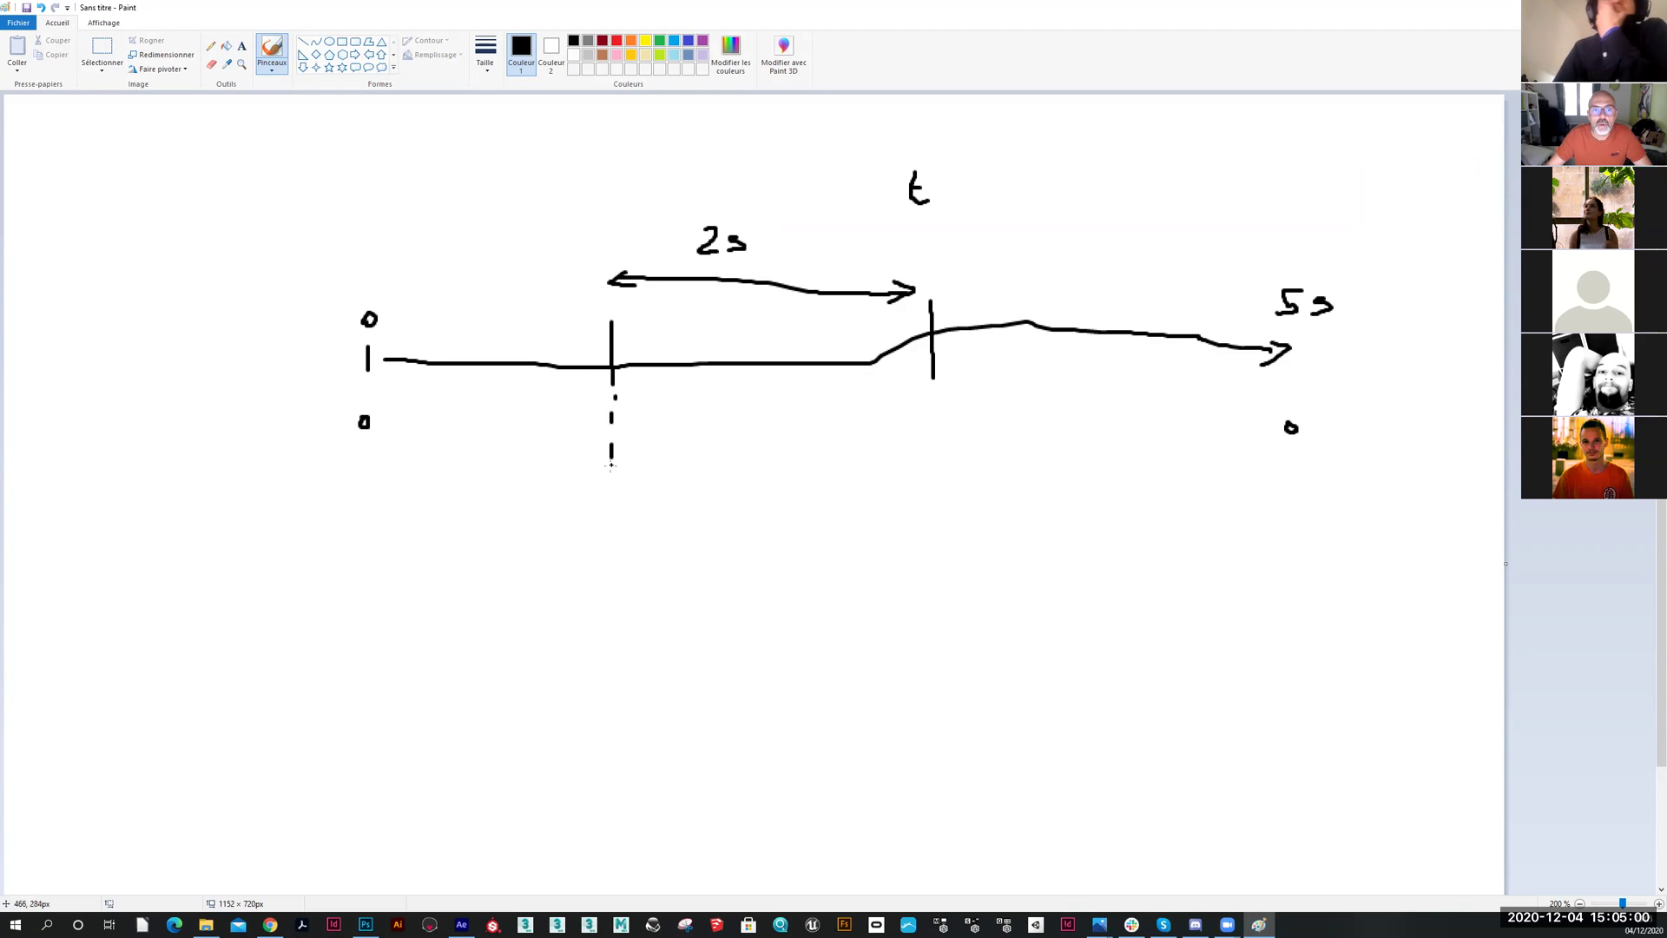
{"action": "left_click_drag", "start_coordinate": [935, 426], "coordinate": [935, 440]}
{"action": "left_click_drag", "start_coordinate": [937, 469], "coordinate": [940, 497]}
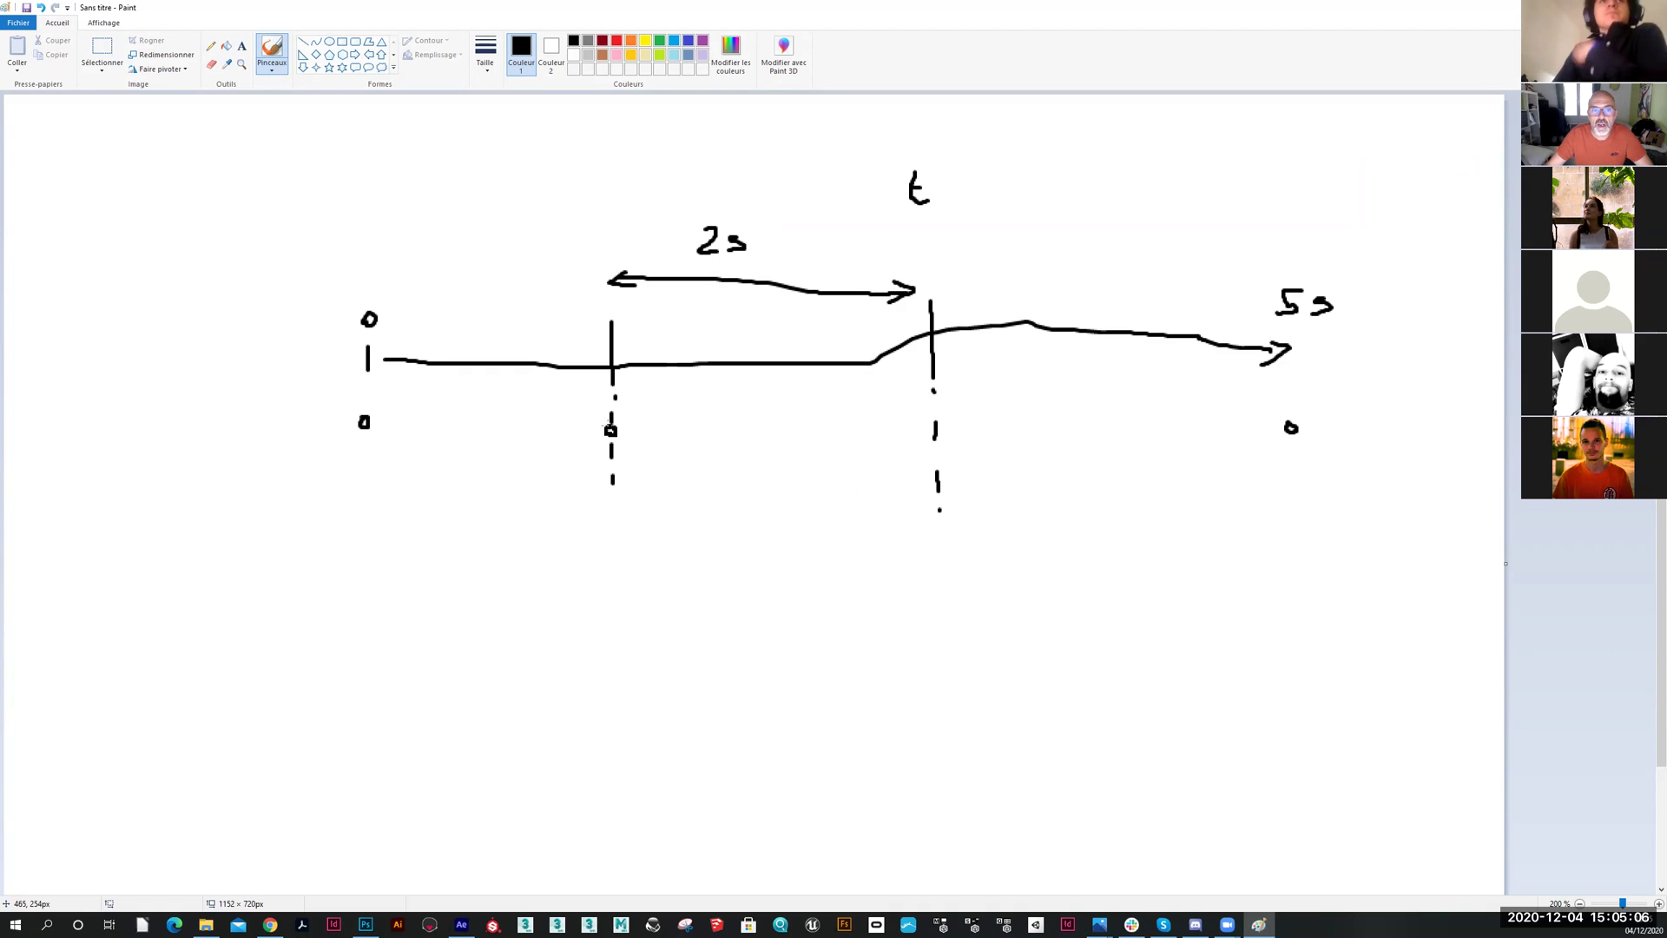
{"action": "left_click_drag", "start_coordinate": [941, 426], "coordinate": [938, 422]}
{"action": "left_click_drag", "start_coordinate": [353, 403], "coordinate": [360, 403]}
{"action": "left_click_drag", "start_coordinate": [620, 401], "coordinate": [632, 415]}
{"action": "left_click_drag", "start_coordinate": [937, 396], "coordinate": [950, 411]}
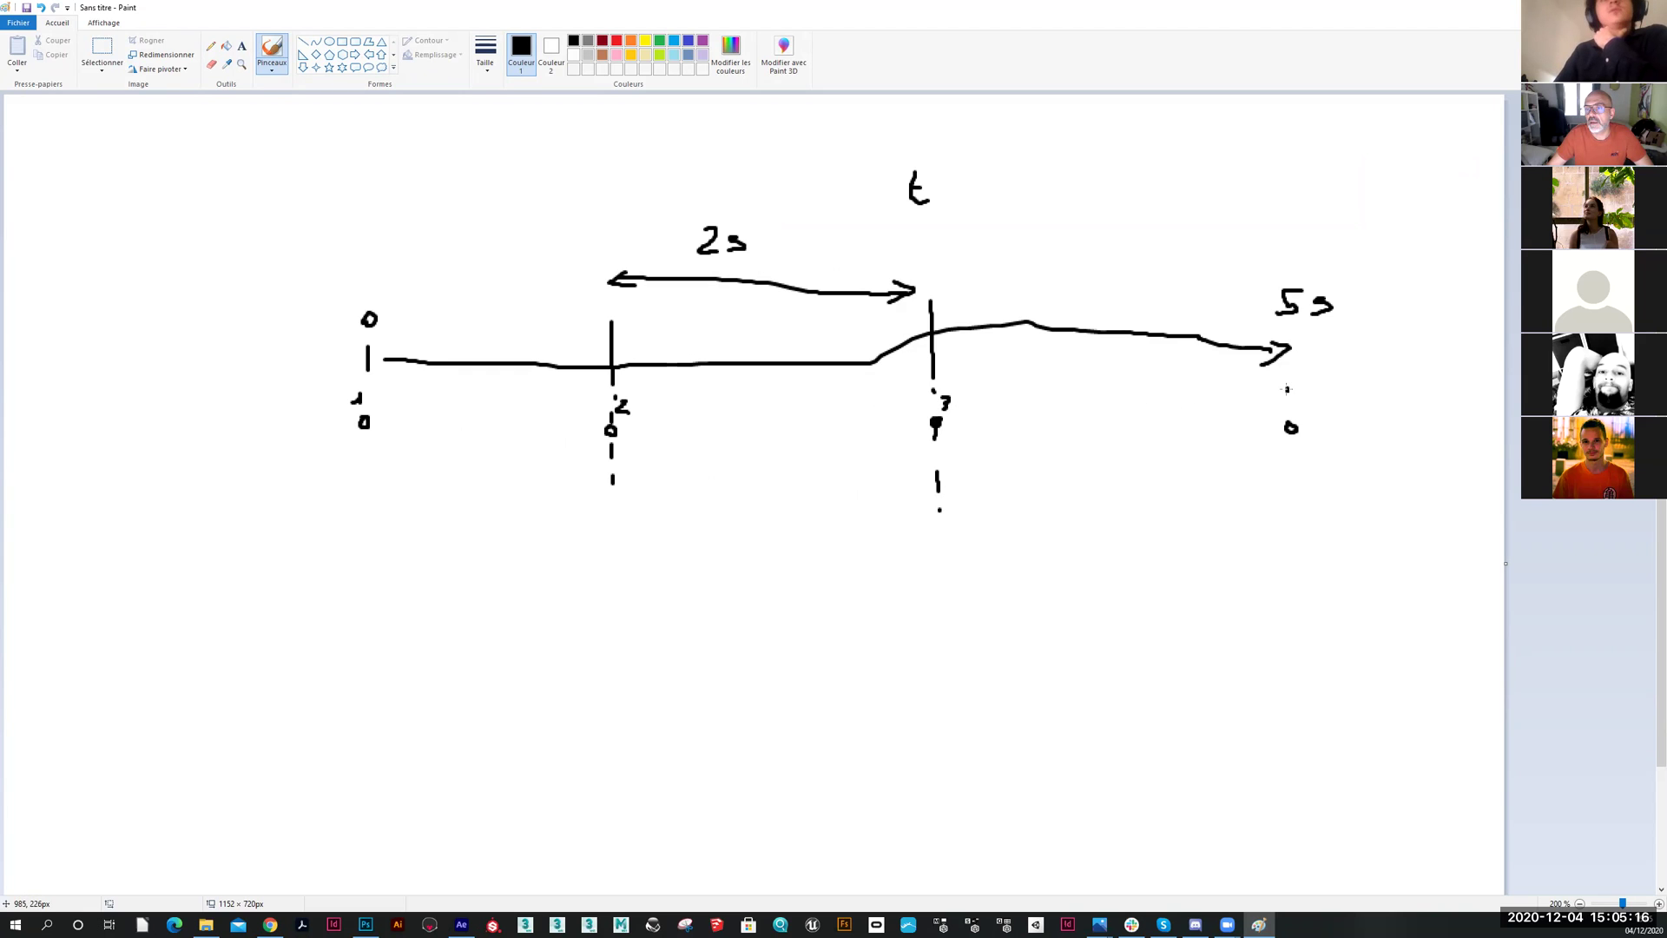
{"action": "left_click_drag", "start_coordinate": [1296, 391], "coordinate": [1293, 403]}
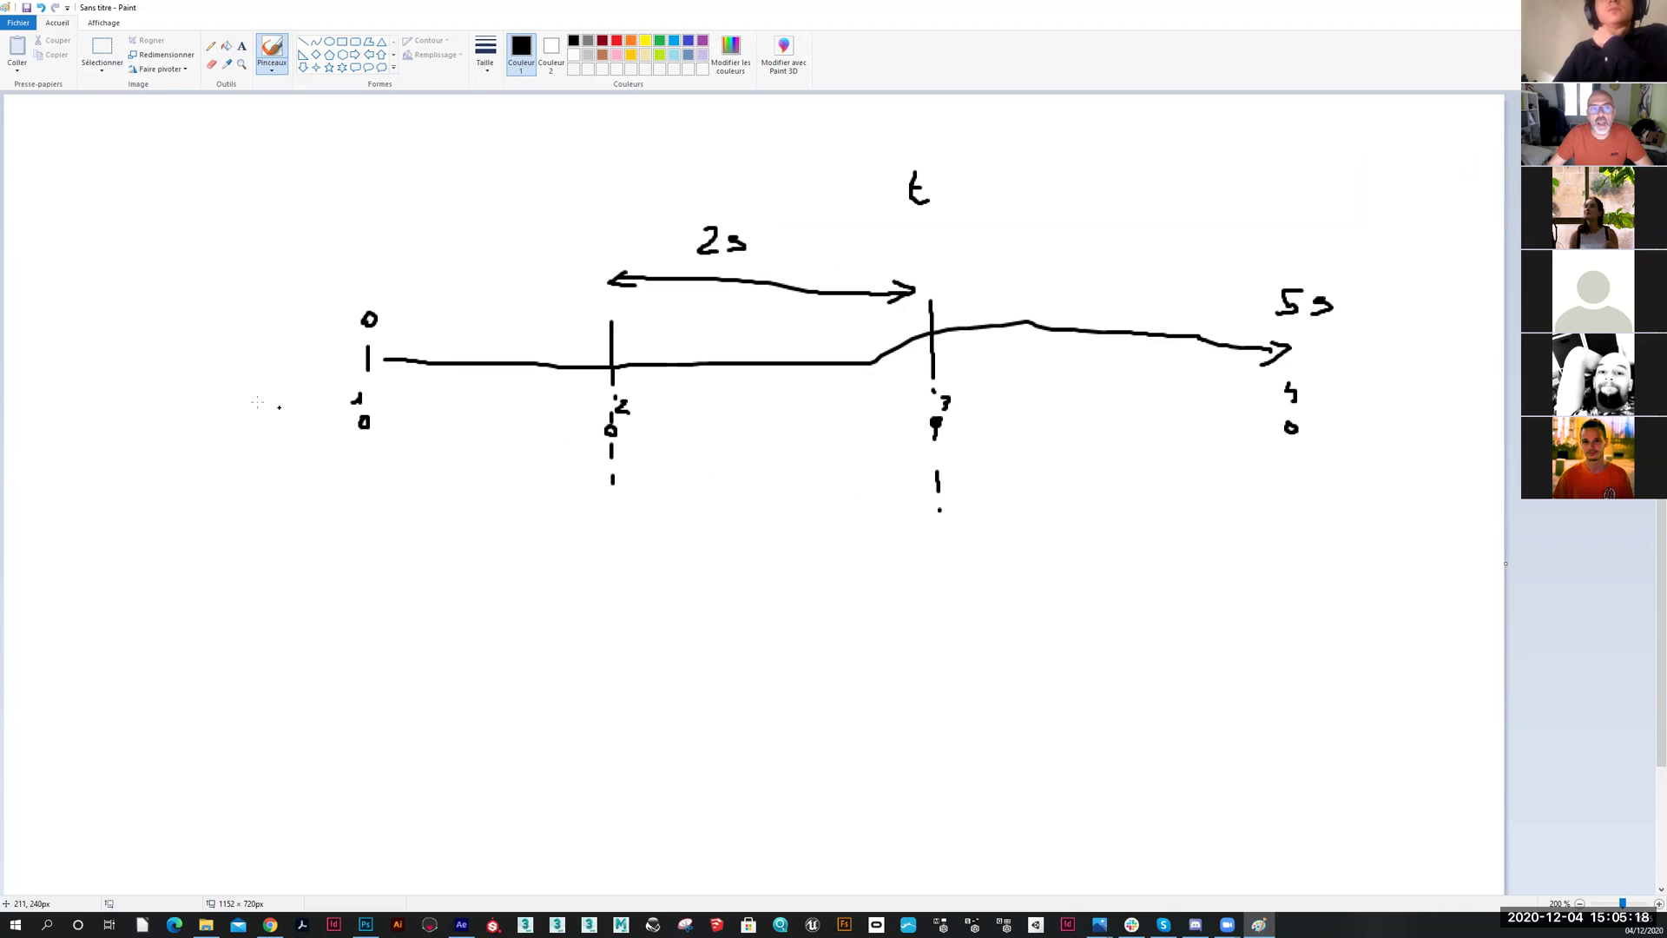
Label the keyframe row RT and join keyframes 1–2 and 3–4 with black lines and 2–3 with a red line
{"action": "mouse_move", "coordinate": [115, 405]}
{"action": "left_mouse_down"}
{"action": "mouse_move", "coordinate": [116, 432]}
{"action": "mouse_move", "coordinate": [165, 403]}
{"action": "mouse_move", "coordinate": [151, 428]}
{"action": "left_mouse_up"}
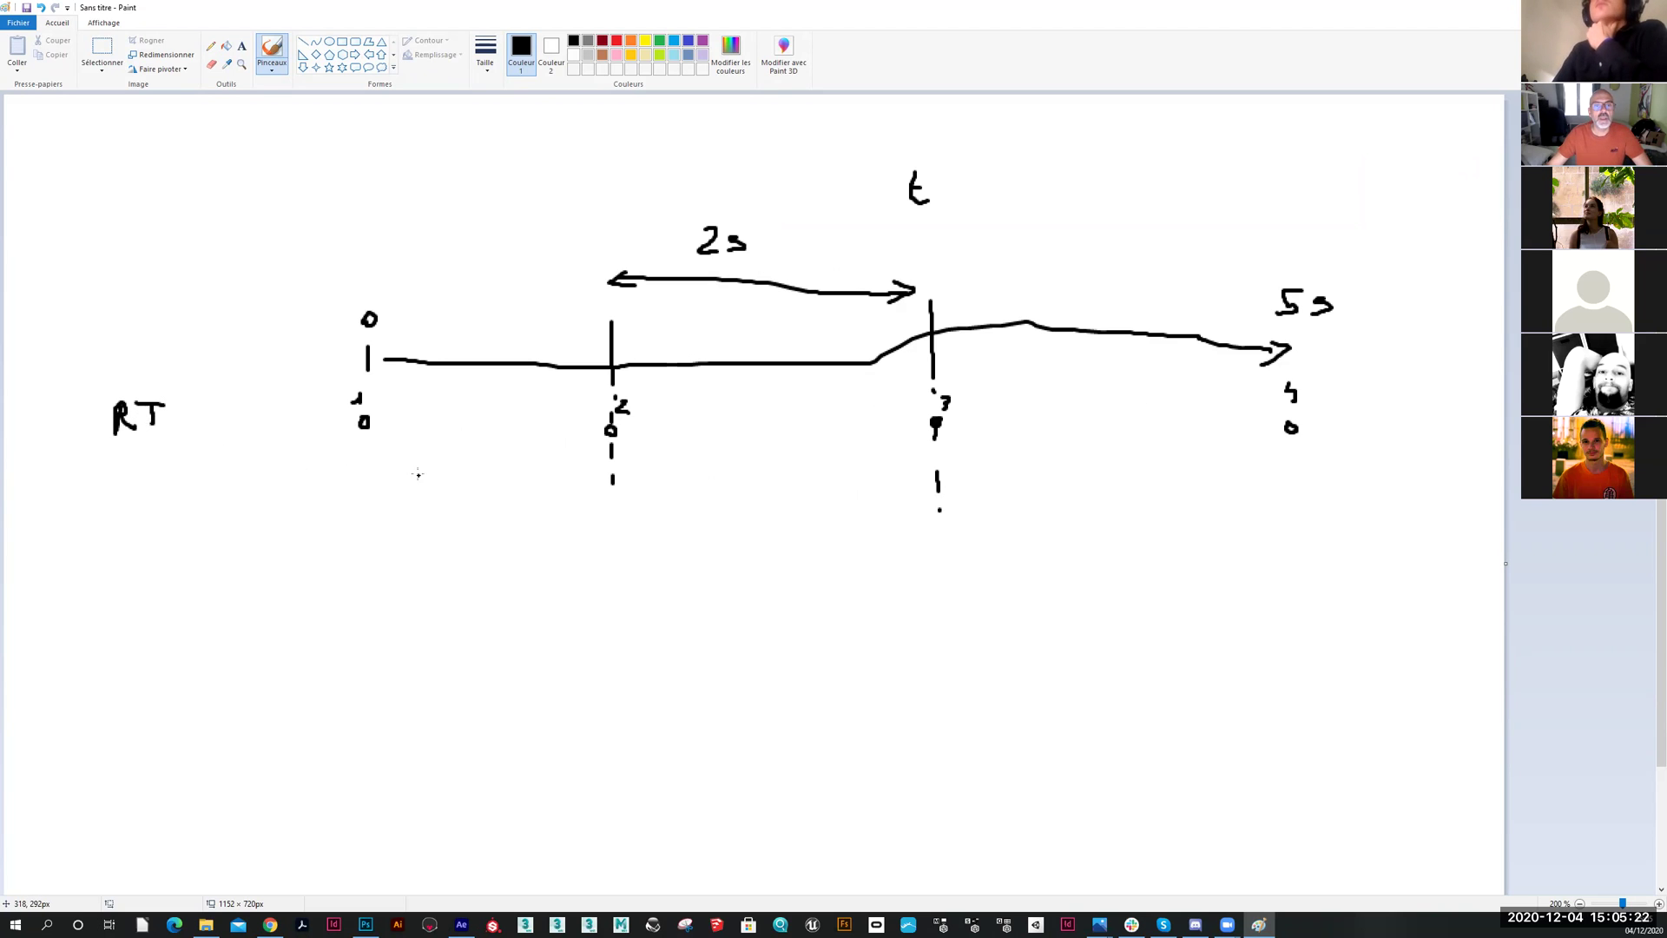
{"action": "left_click_drag", "start_coordinate": [374, 446], "coordinate": [584, 444]}
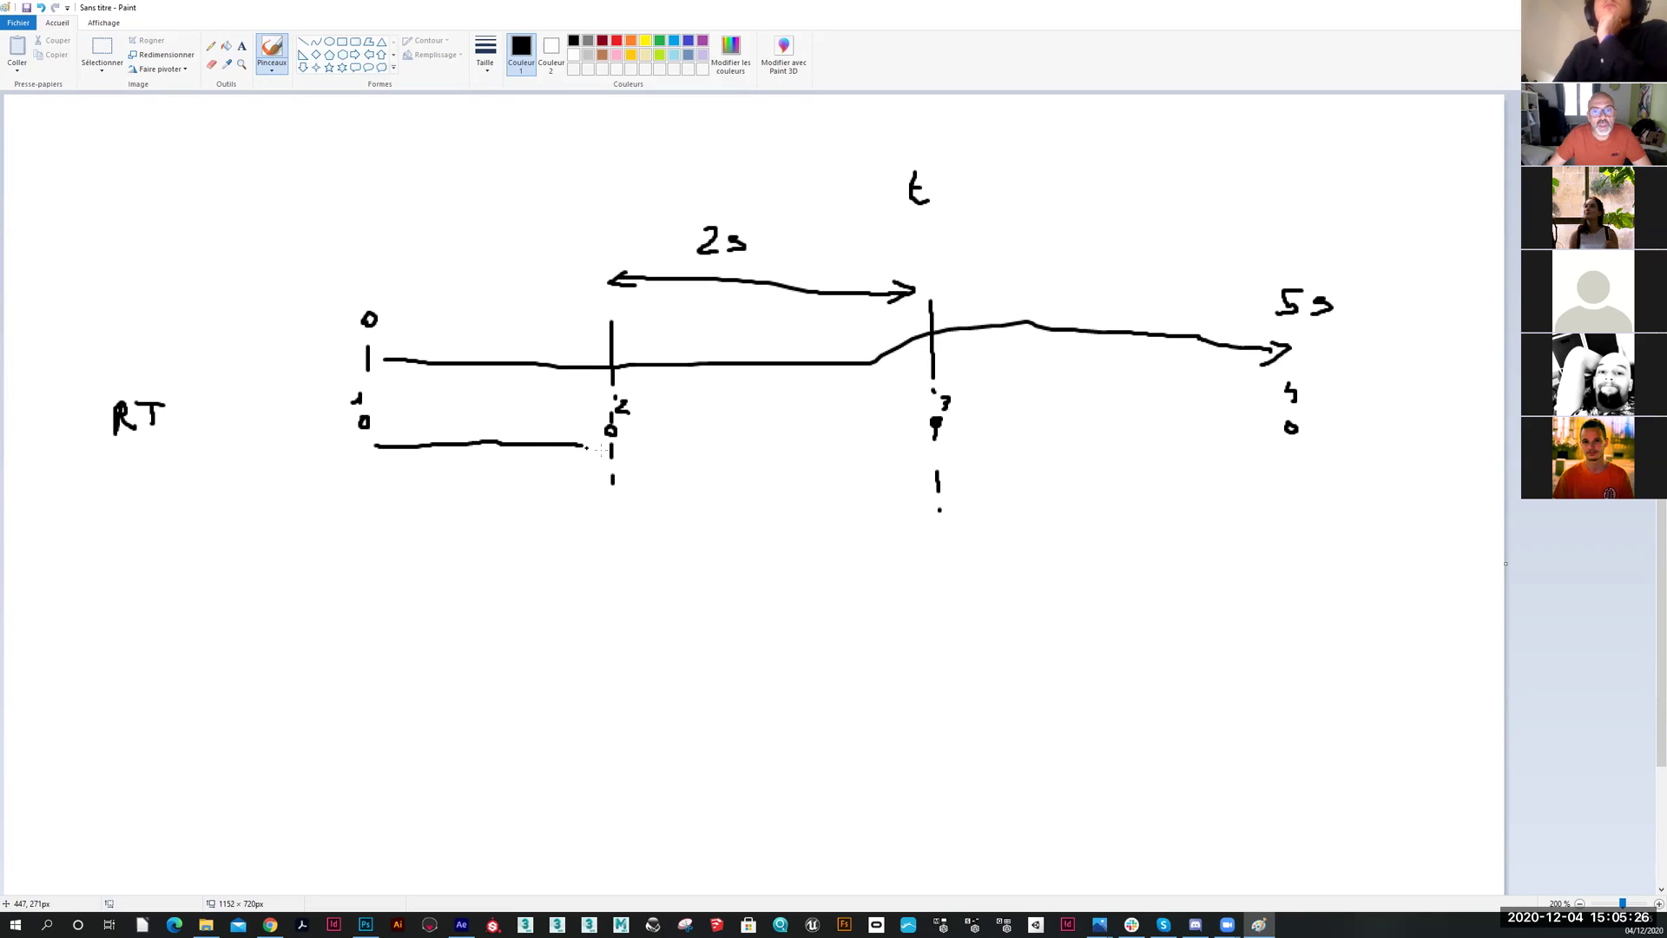
{"action": "left_click_drag", "start_coordinate": [954, 443], "coordinate": [1262, 441]}
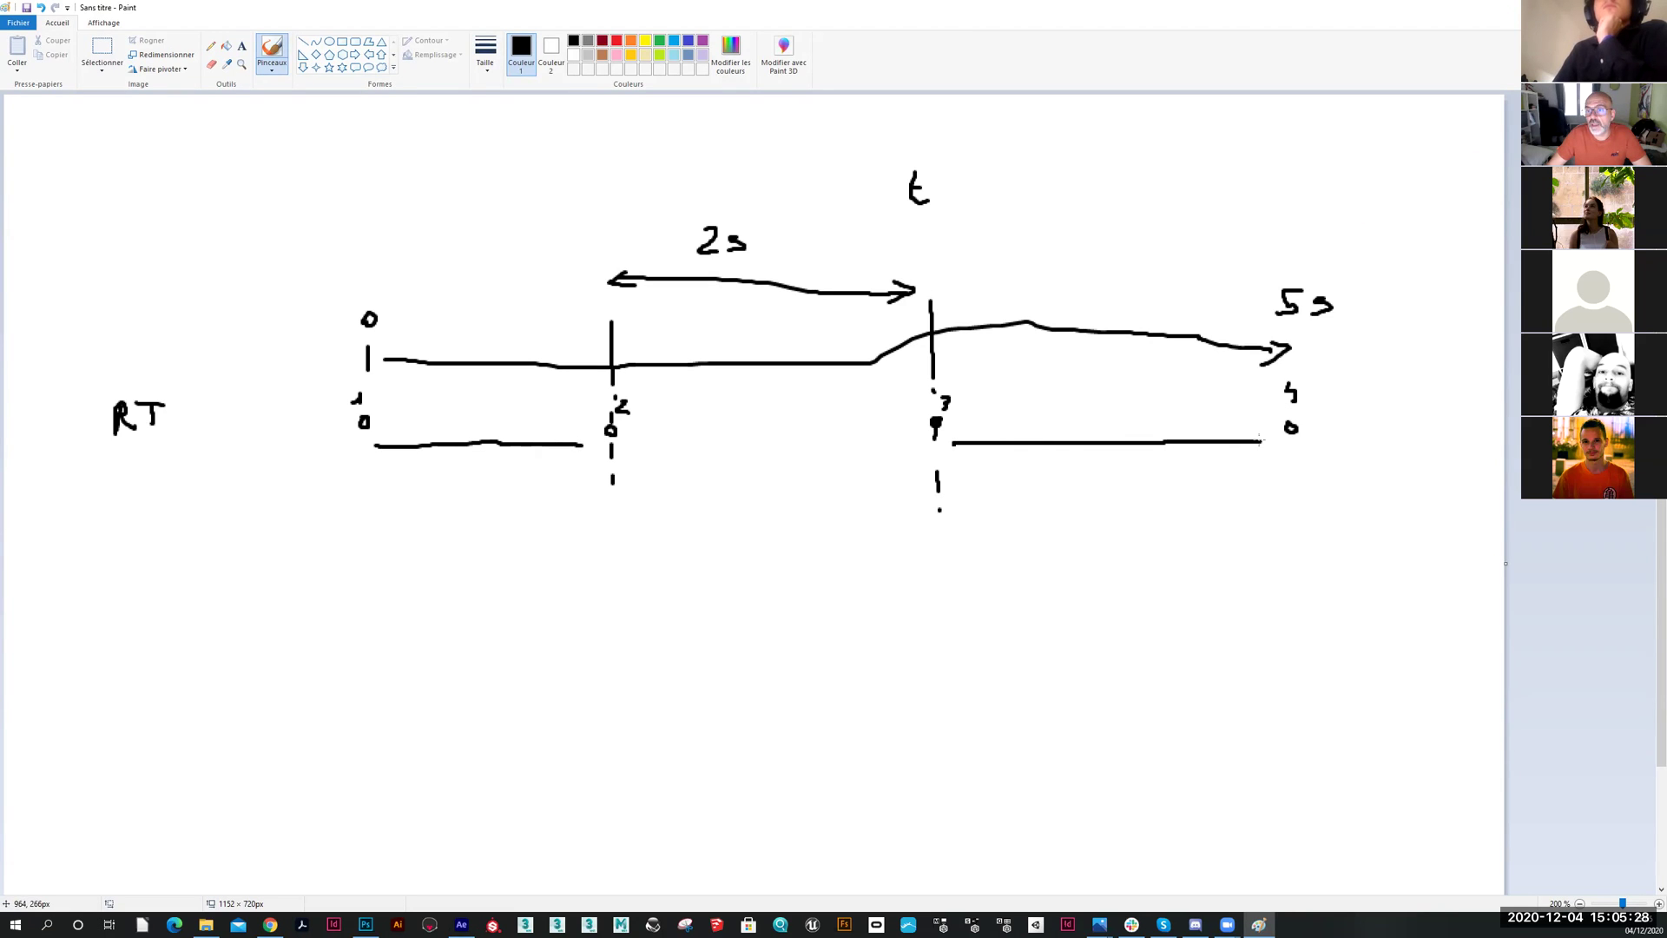
{"action": "left_click", "coordinate": [616, 41]}
{"action": "left_click_drag", "start_coordinate": [632, 434], "coordinate": [916, 439]}
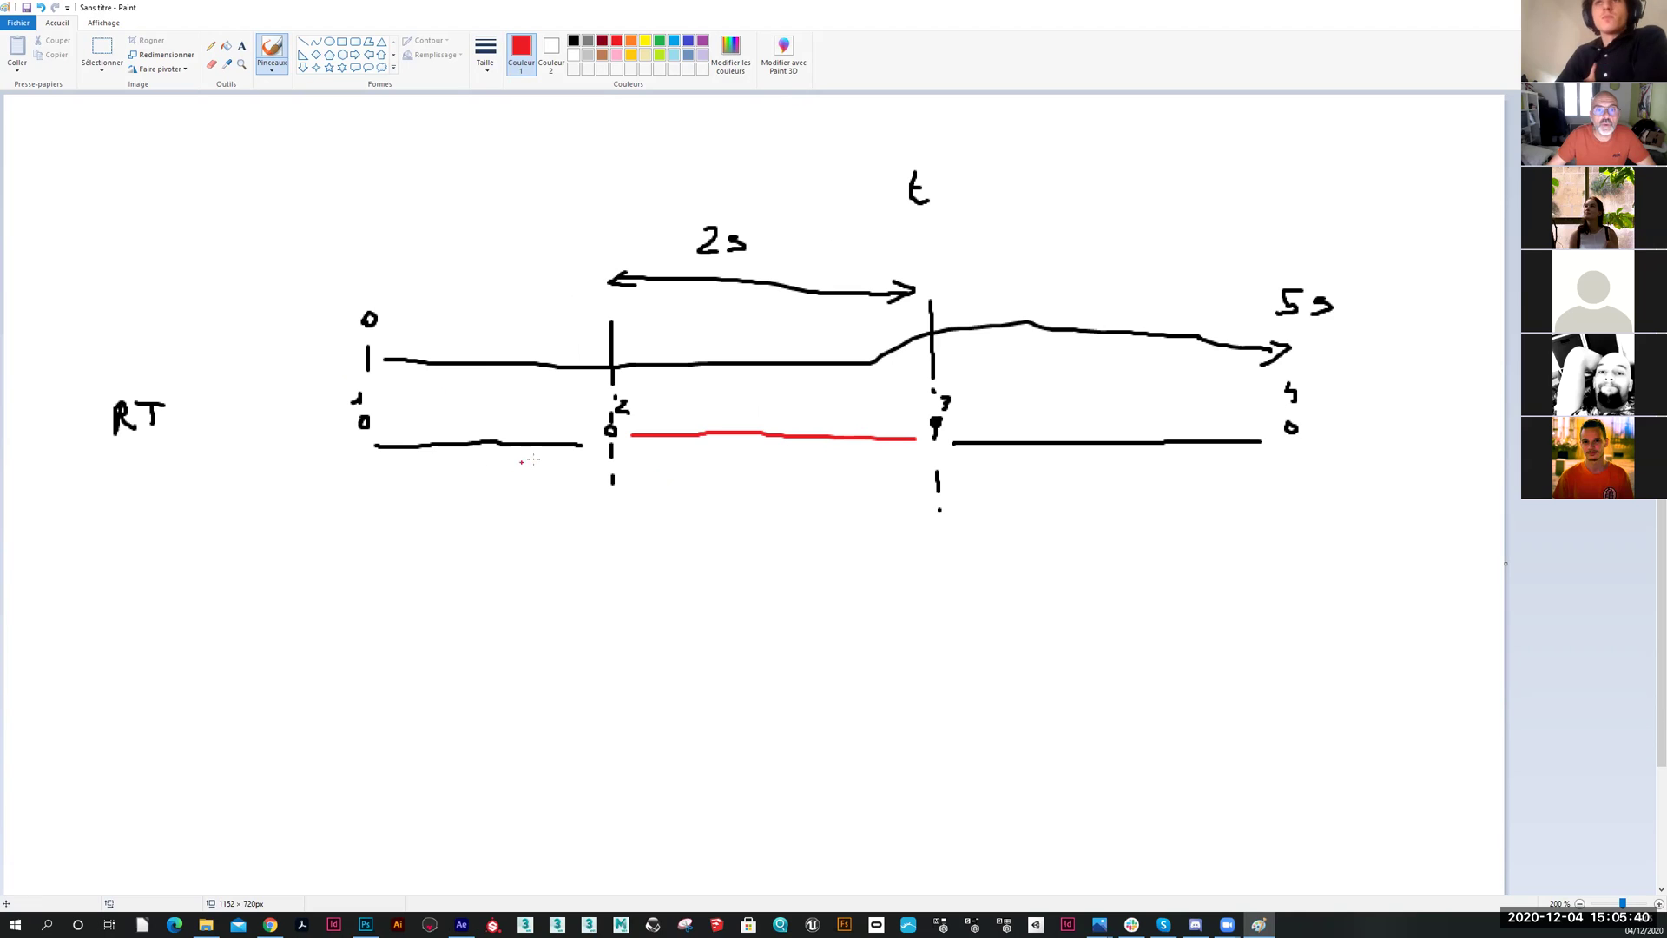
Draw a second black keyframe row with 1 and 2 aligned, 3 and 4 moved closer, joining lines, and a backward curved arrow
{"action": "left_click", "coordinate": [573, 41]}
{"action": "left_click_drag", "start_coordinate": [359, 545], "coordinate": [366, 526]}
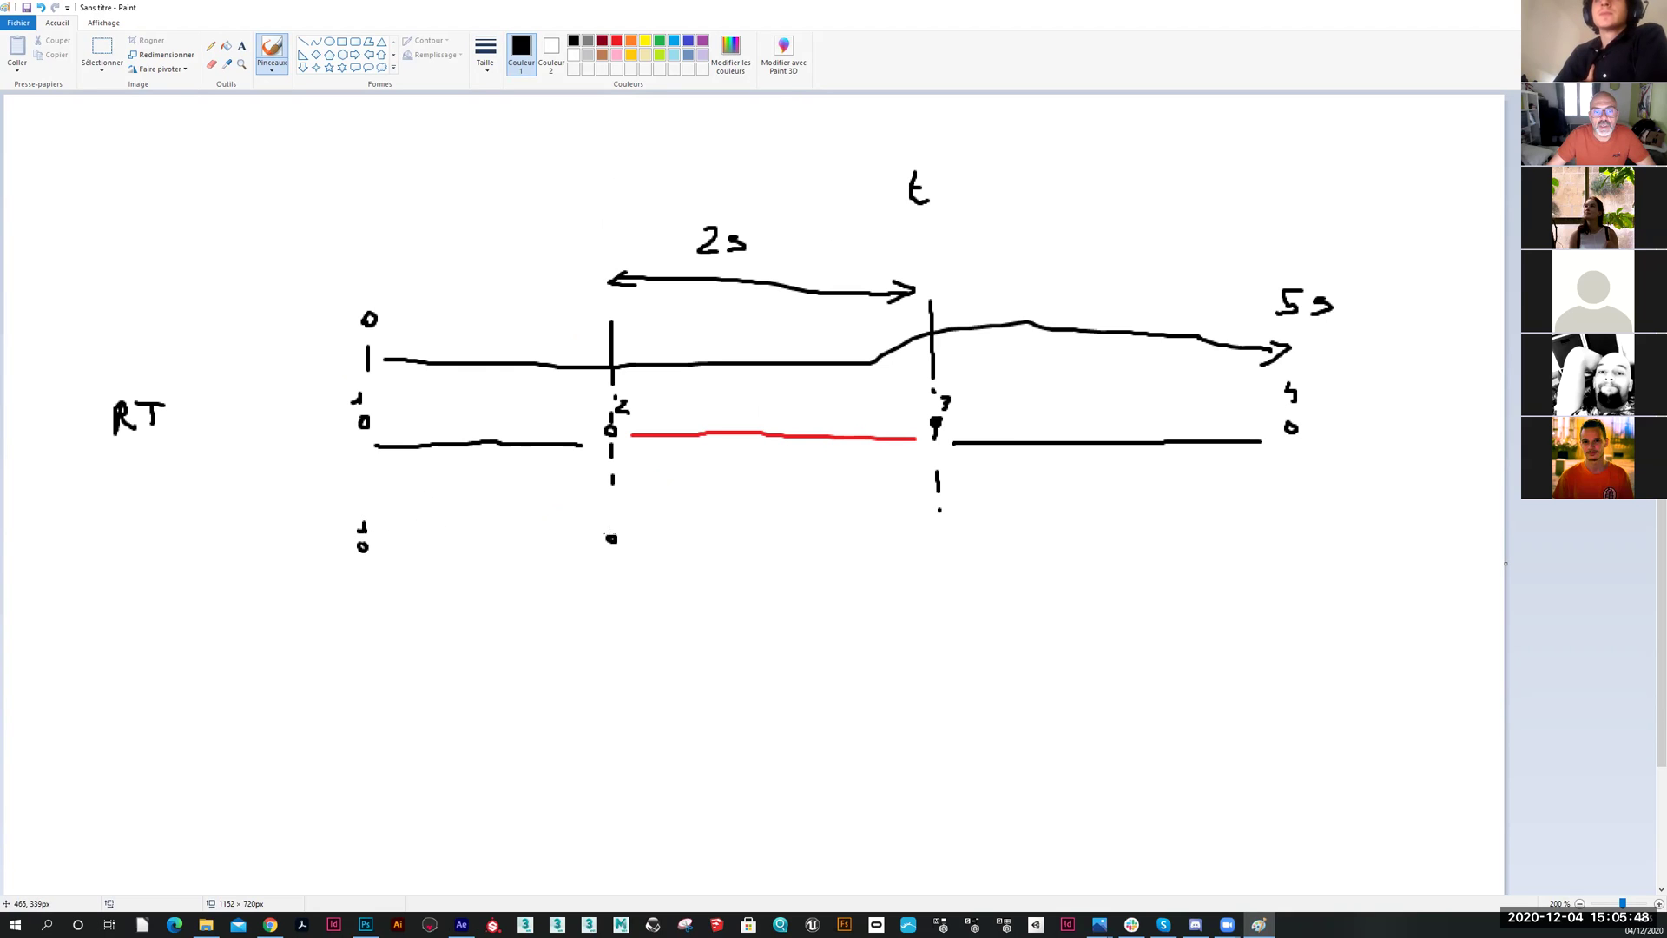
{"action": "left_click_drag", "start_coordinate": [607, 518], "coordinate": [614, 529]}
{"action": "left_click_drag", "start_coordinate": [380, 547], "coordinate": [605, 543]}
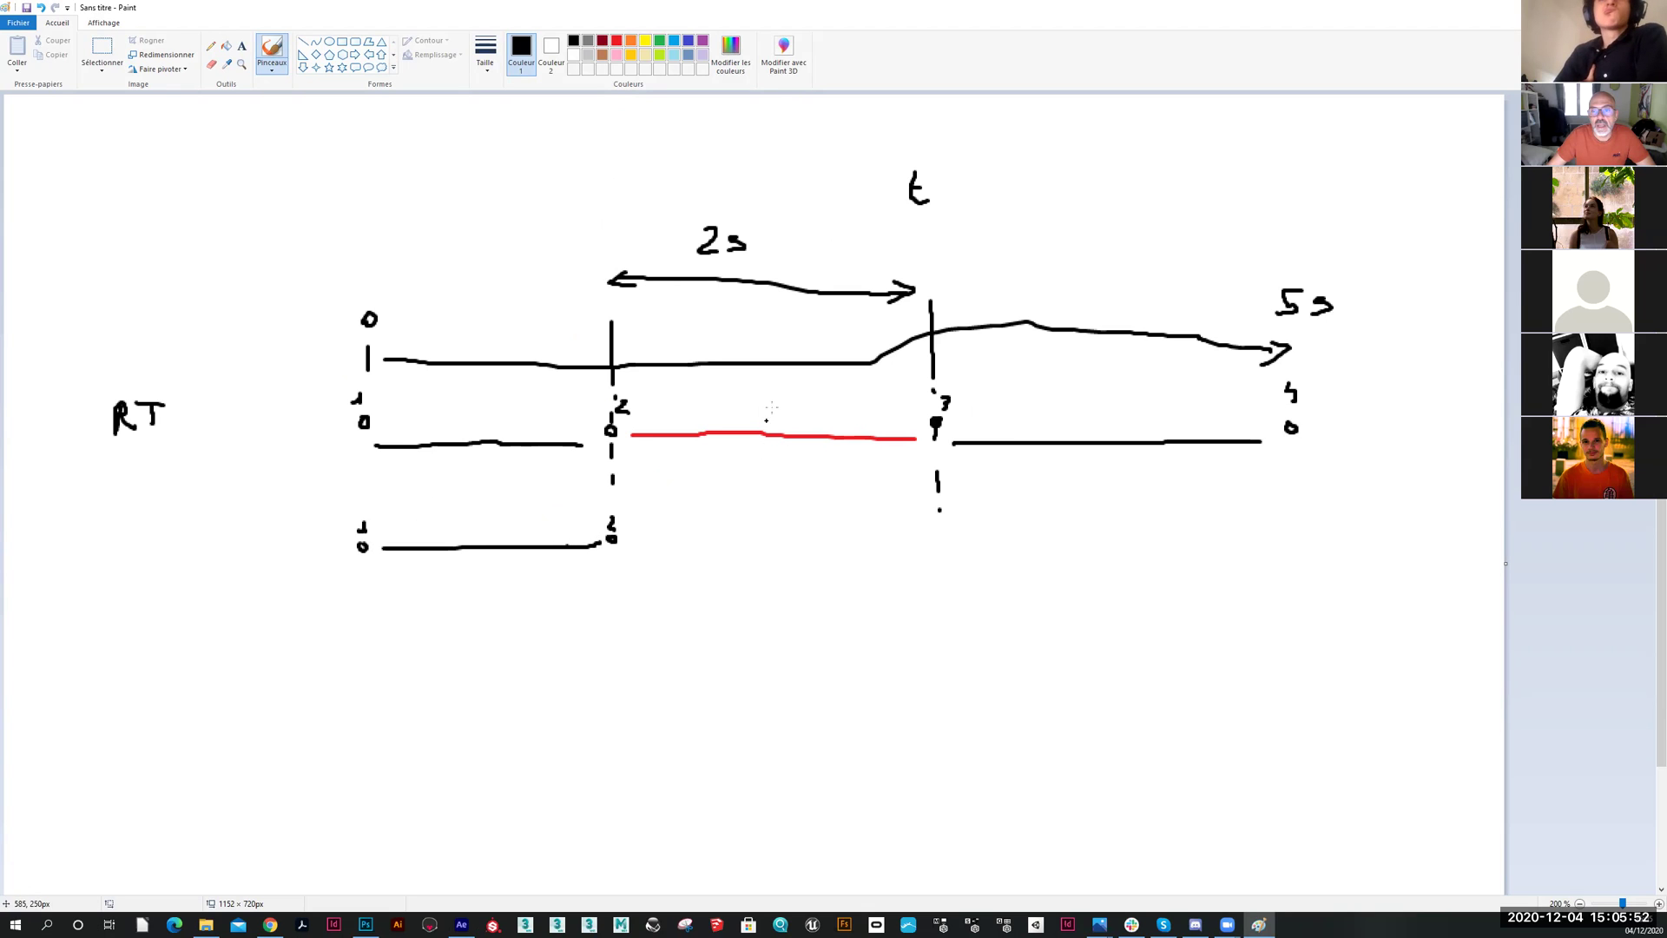
{"action": "left_click_drag", "start_coordinate": [737, 532], "coordinate": [745, 521]}
{"action": "left_click", "coordinate": [1028, 531]}
{"action": "left_click_drag", "start_coordinate": [1027, 508], "coordinate": [1033, 521]}
{"action": "left_click_drag", "start_coordinate": [740, 535], "coordinate": [1033, 535]}
{"action": "mouse_move", "coordinate": [887, 542]}
{"action": "left_mouse_down"}
{"action": "mouse_move", "coordinate": [870, 579]}
{"action": "mouse_move", "coordinate": [726, 583]}
{"action": "mouse_move", "coordinate": [762, 567]}
{"action": "left_mouse_up"}
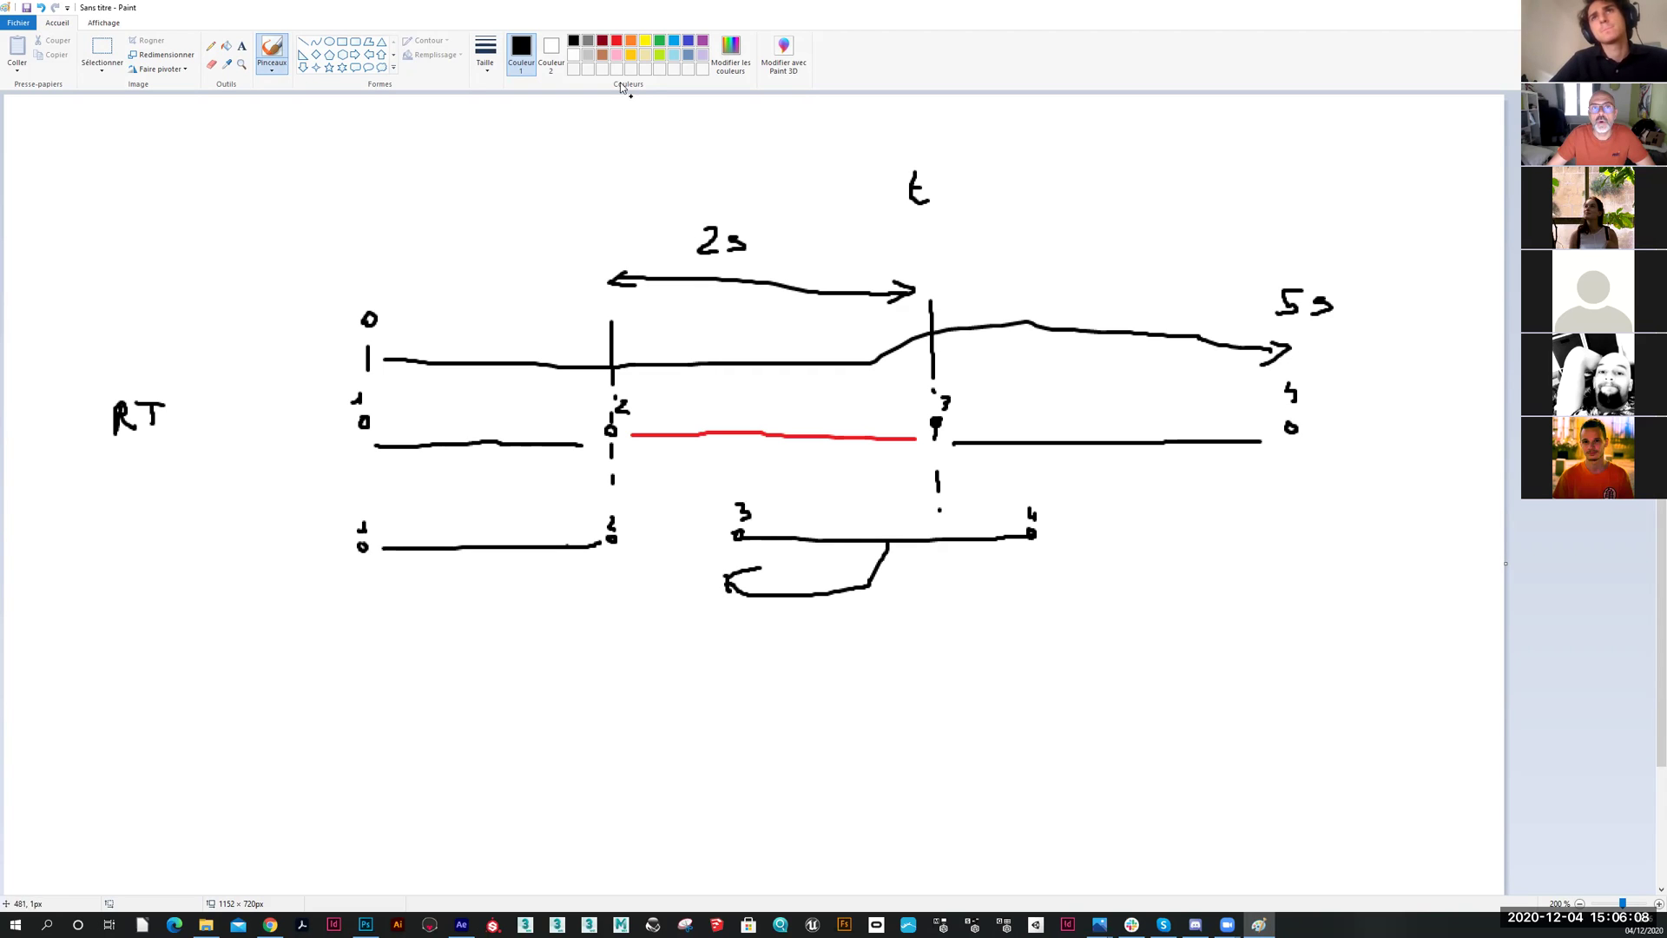
Highlight the shortened interval between keyframes 2 and 3 in the second row with an orange line and two orange vertical ticks
{"action": "left_click", "coordinate": [630, 41]}
{"action": "left_click_drag", "start_coordinate": [625, 539], "coordinate": [718, 540]}
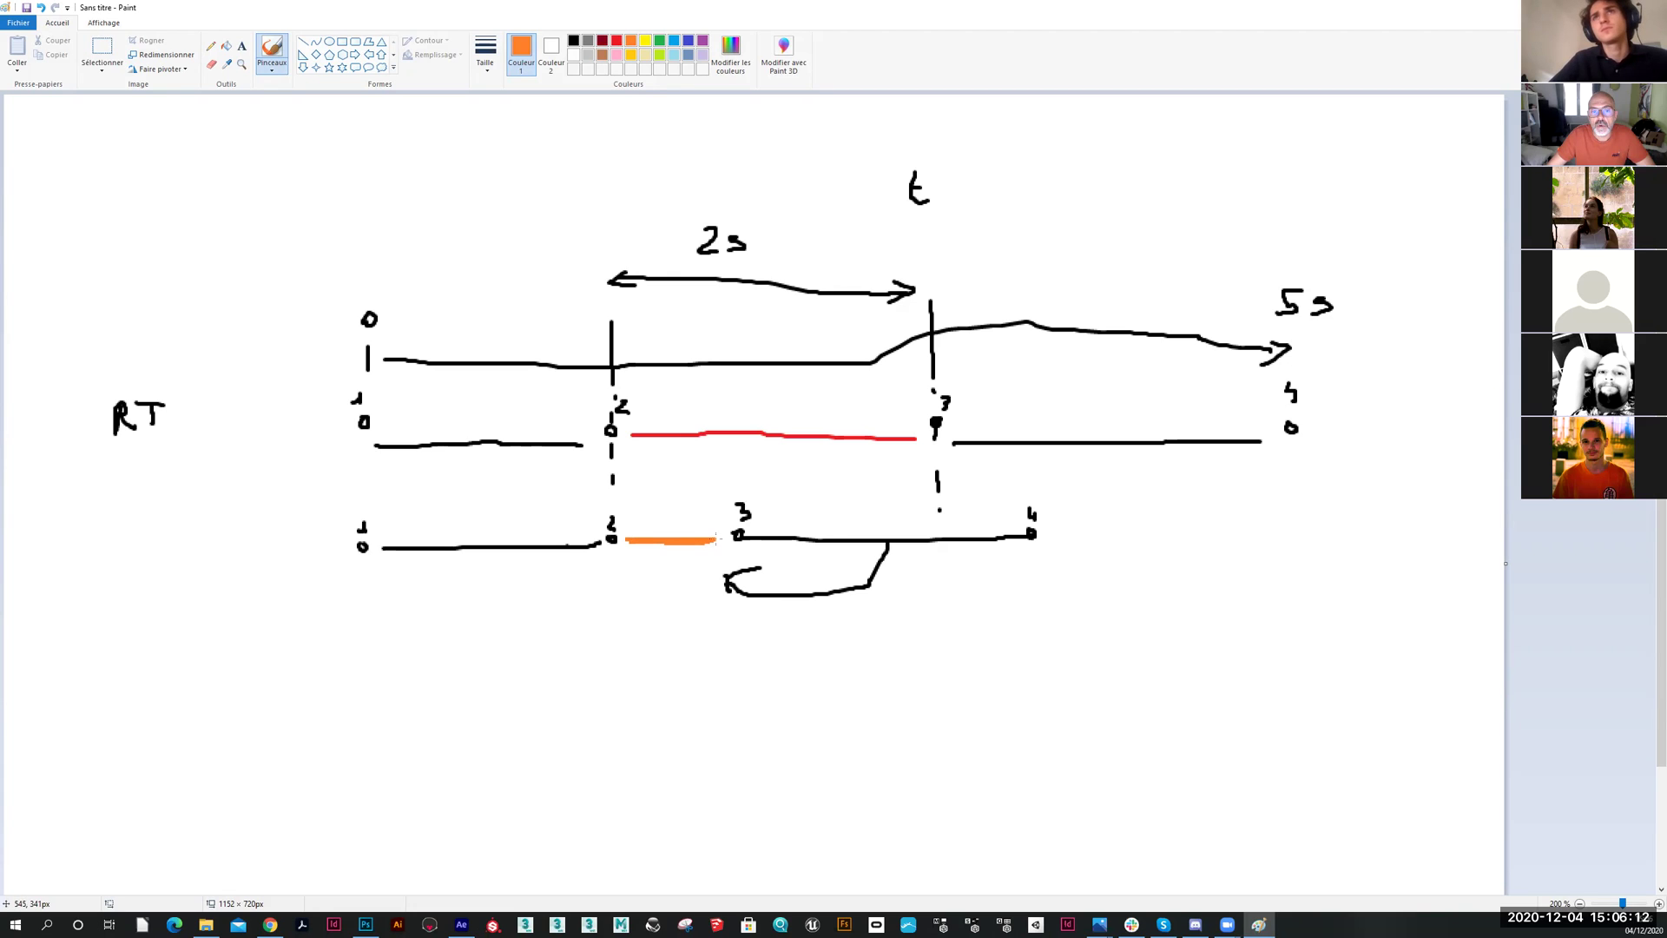
{"action": "left_click_drag", "start_coordinate": [622, 486], "coordinate": [621, 519]}
{"action": "left_click_drag", "start_coordinate": [727, 486], "coordinate": [728, 516]}
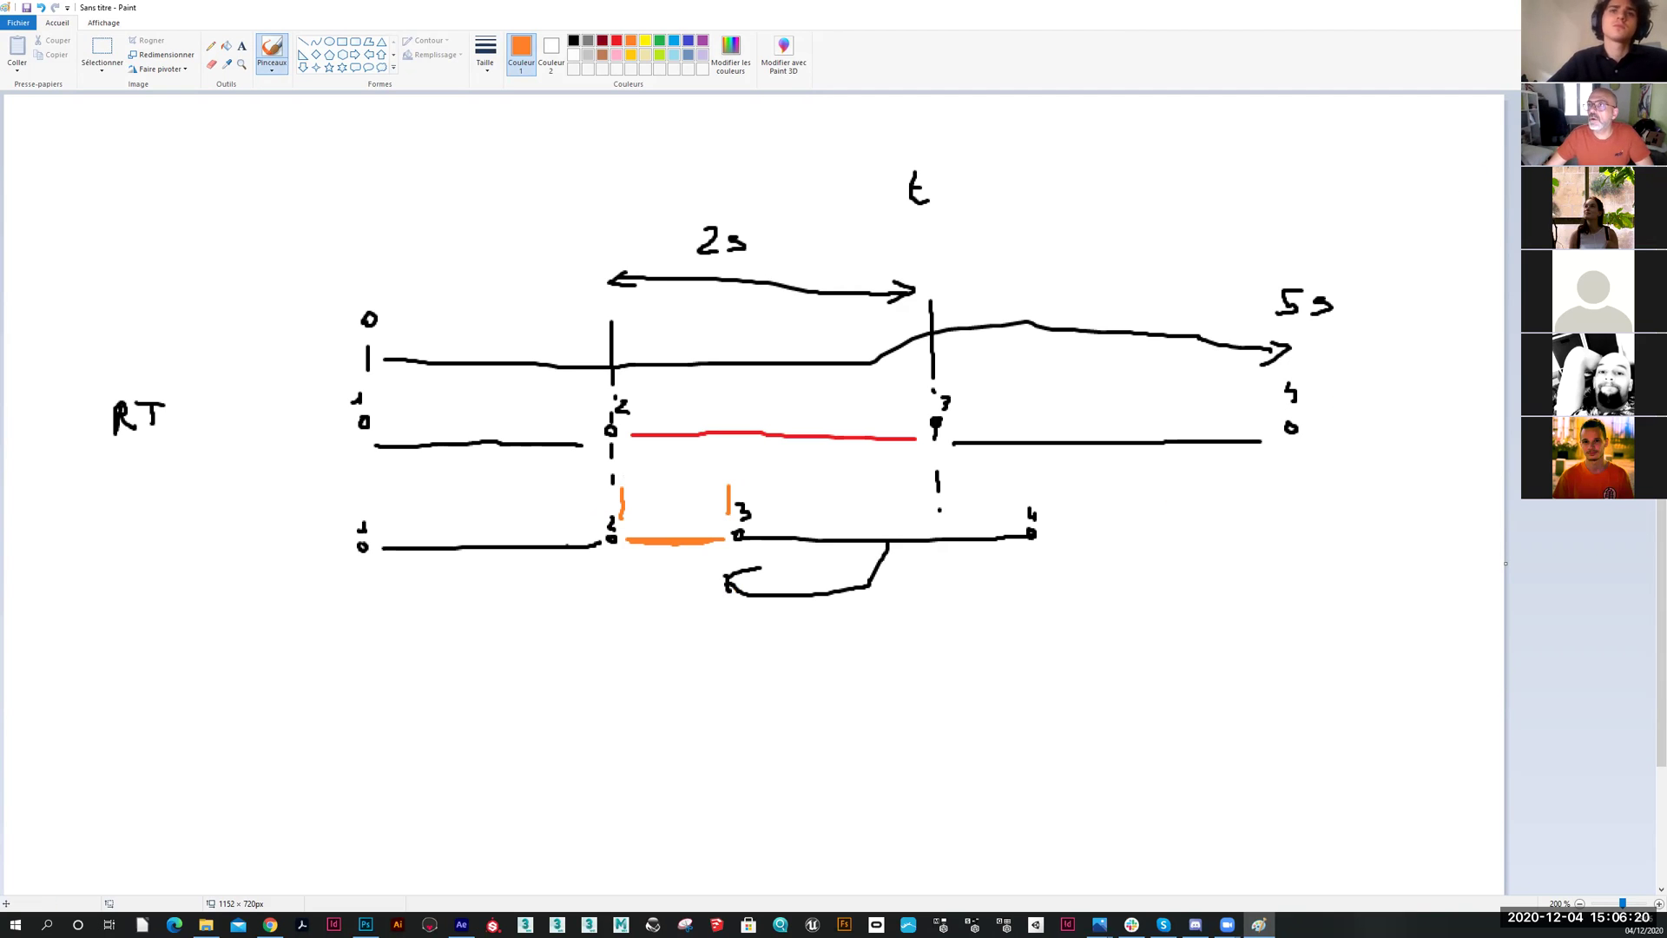
Switch back to After Effects, shift urban_anim's last Position keyframe slightly earlier, and preview the FINALE composition from the start
{"action": "key", "text": "alt+Tab"}
{"action": "left_click_drag", "start_coordinate": [491, 667], "coordinate": [393, 705]}
{"action": "key", "text": "space"}
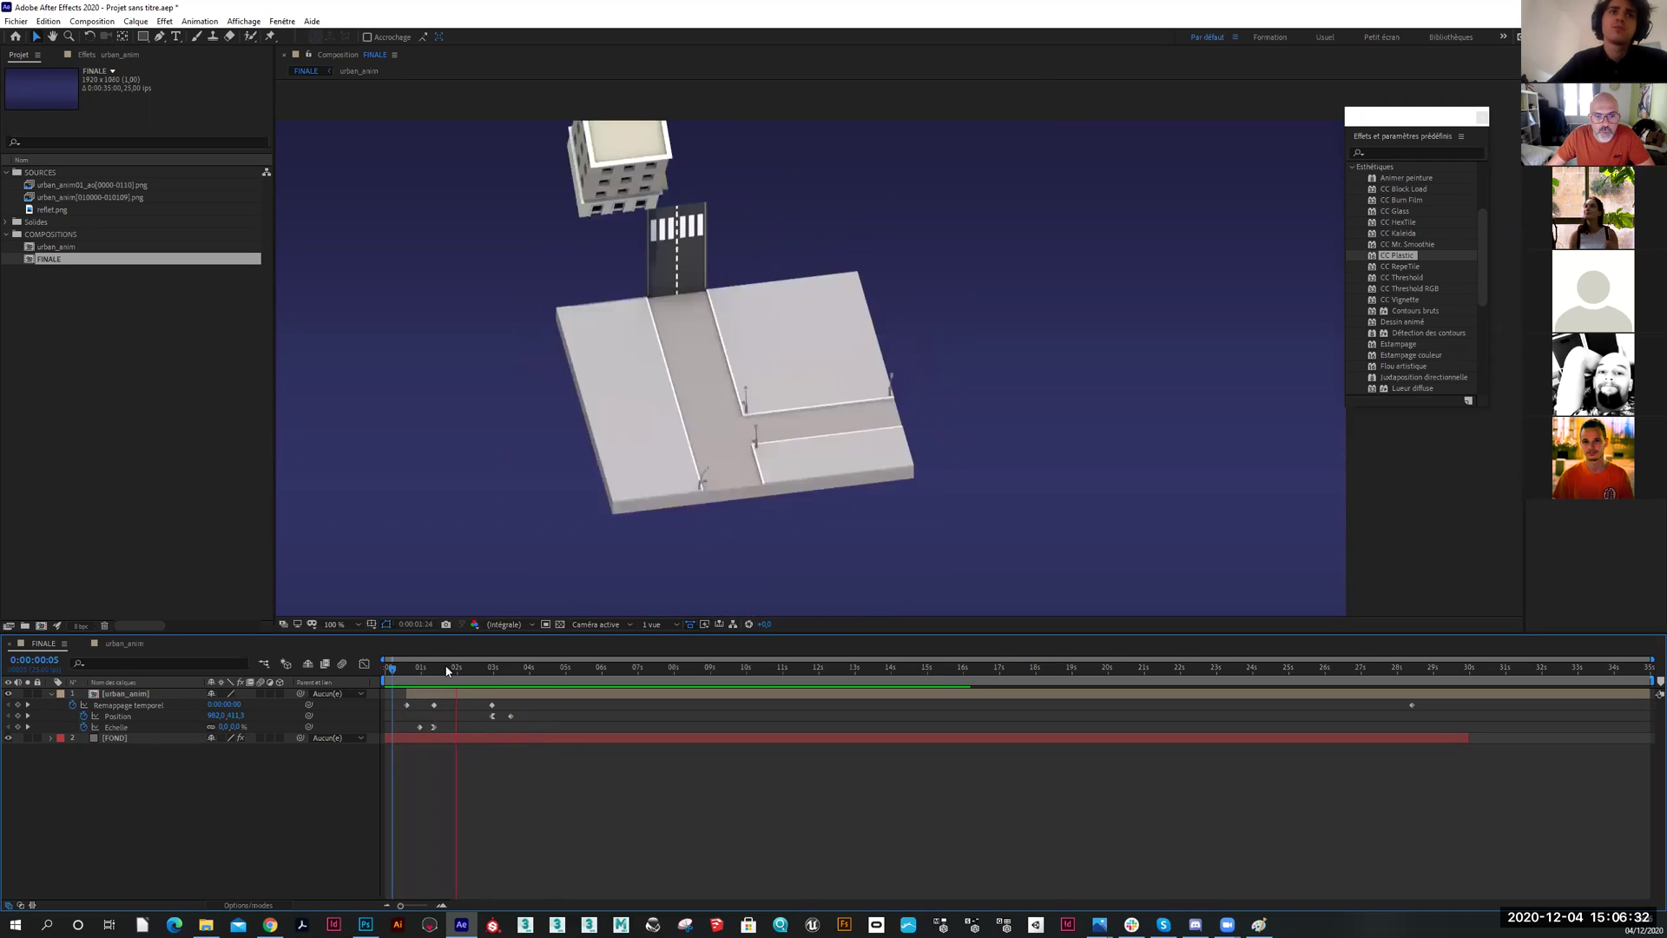
{"action": "left_click", "coordinate": [507, 714]}
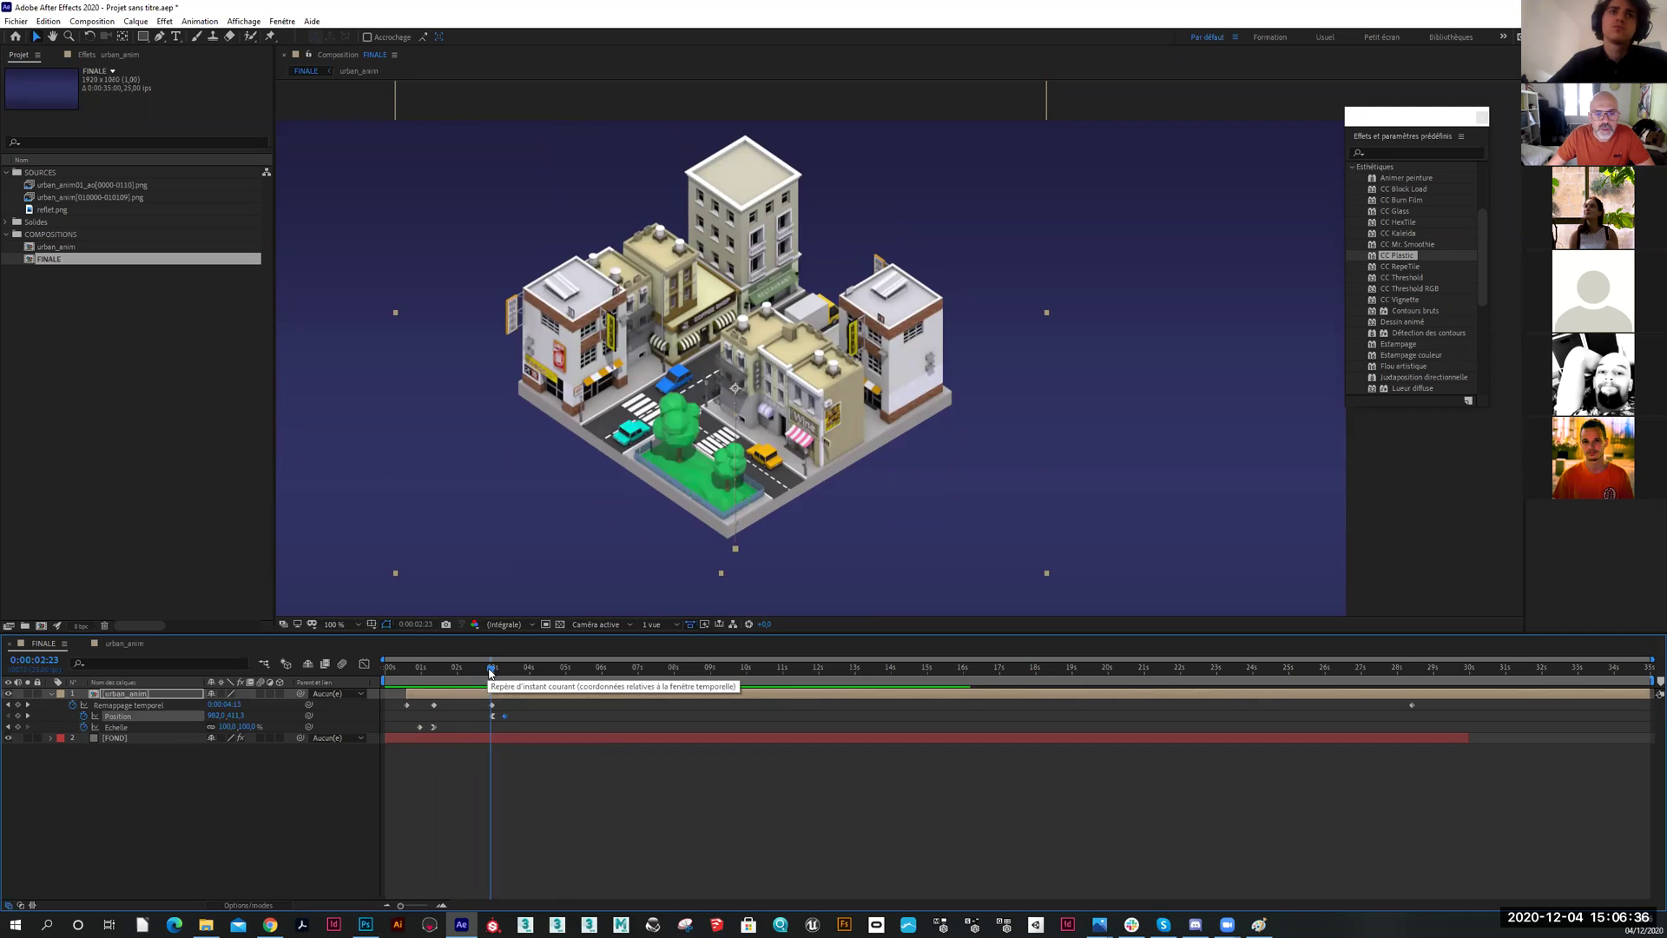
{"action": "key", "text": "Home"}
{"action": "key", "text": "space"}
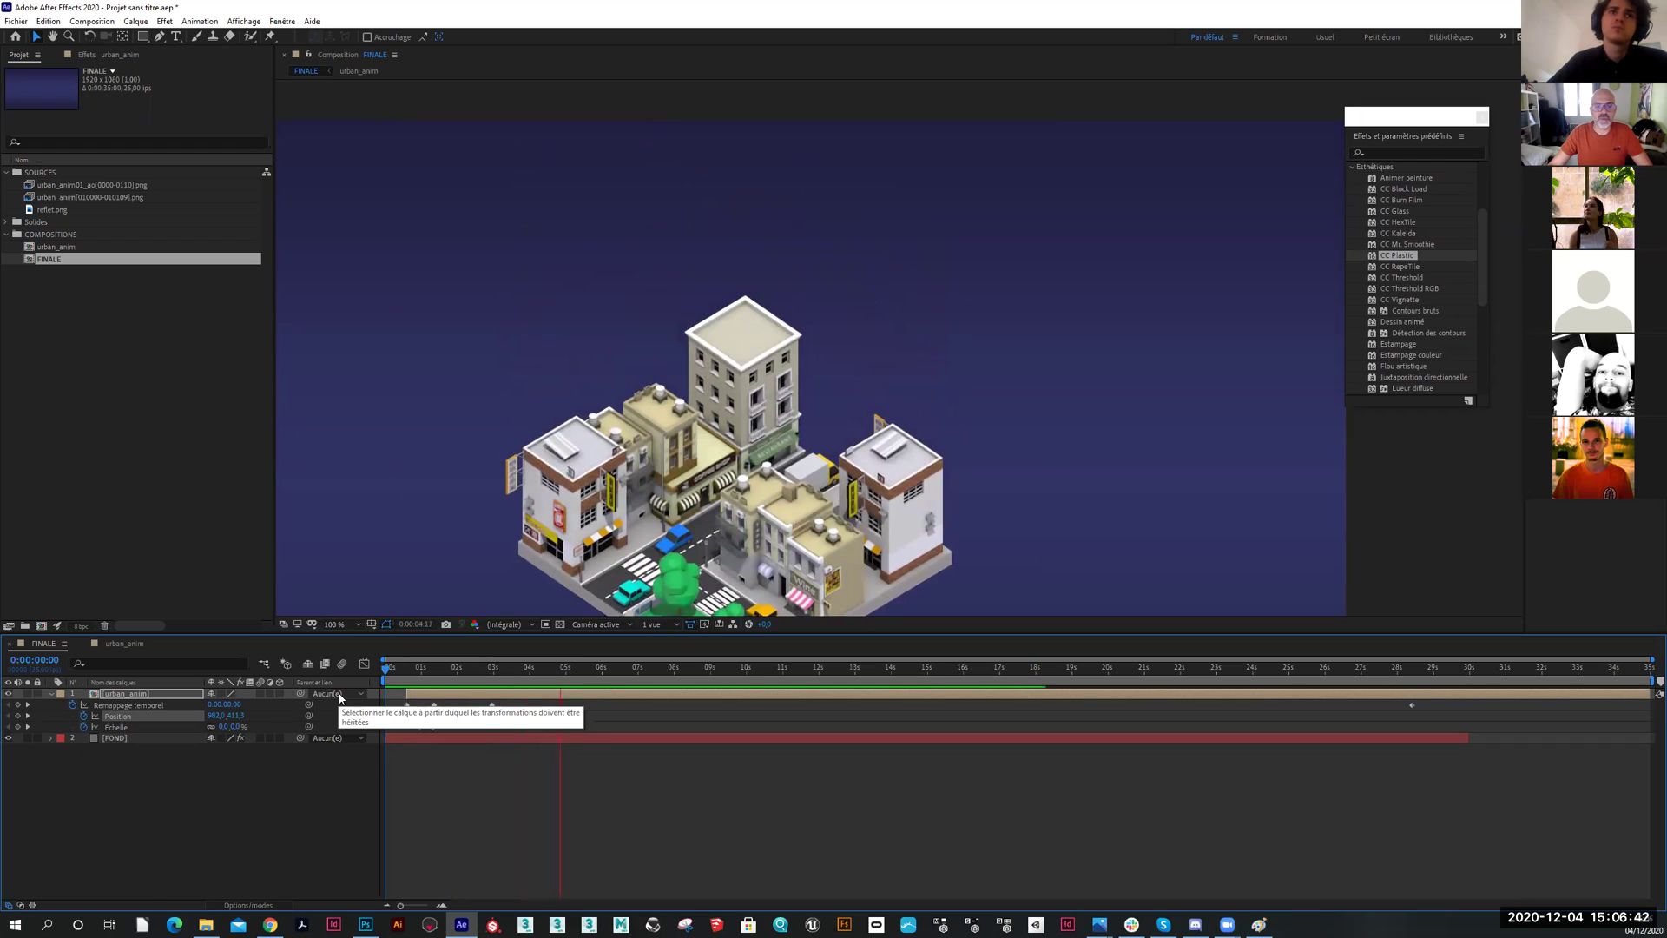
Fit the FINALE composition in the viewer, replay the animation, and place the current time at 0:00:01:24
{"action": "left_click", "coordinate": [452, 668]}
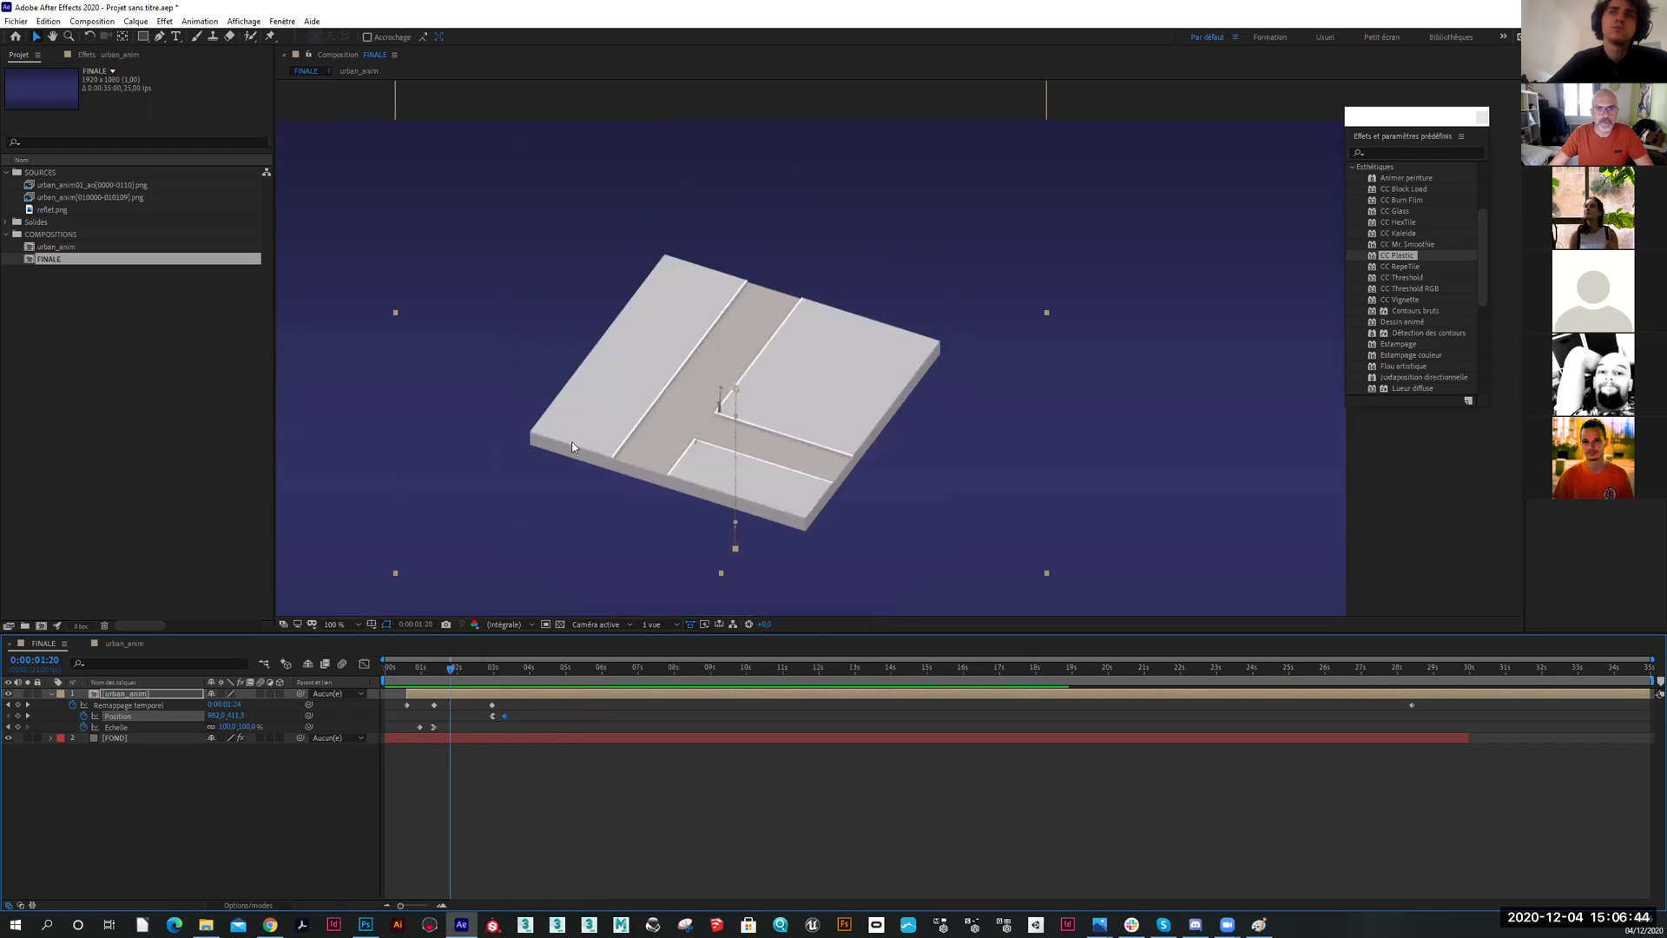
{"action": "left_click", "coordinate": [347, 624]}
{"action": "left_click", "coordinate": [361, 651]}
{"action": "key", "text": "space"}
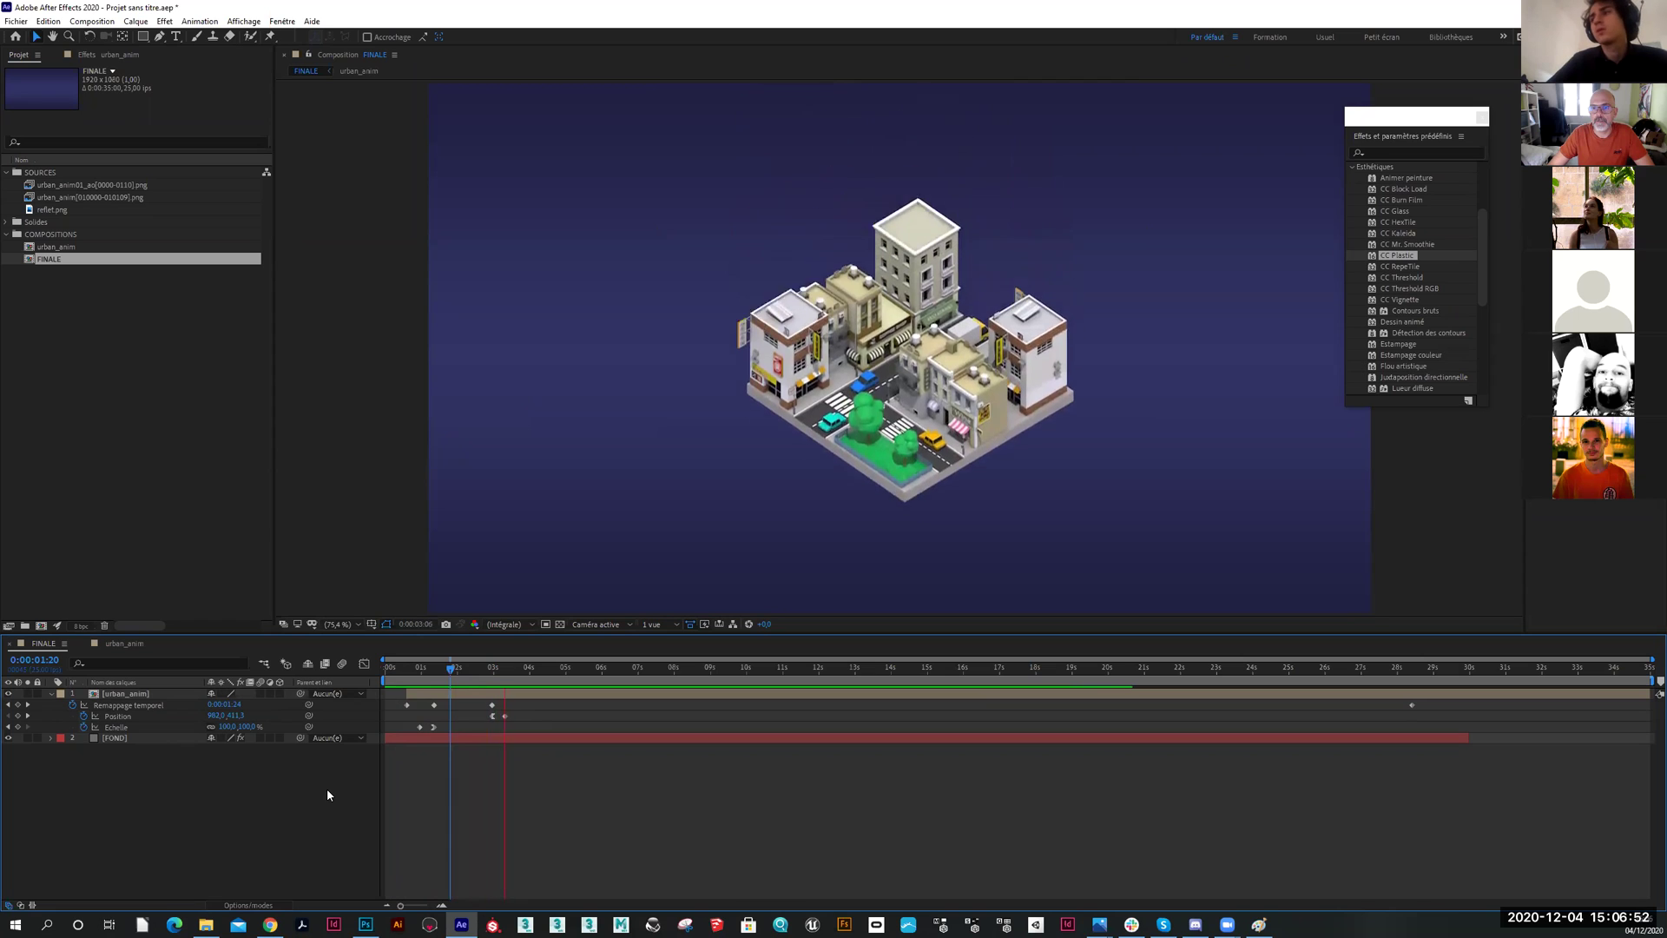
{"action": "key", "text": "space"}
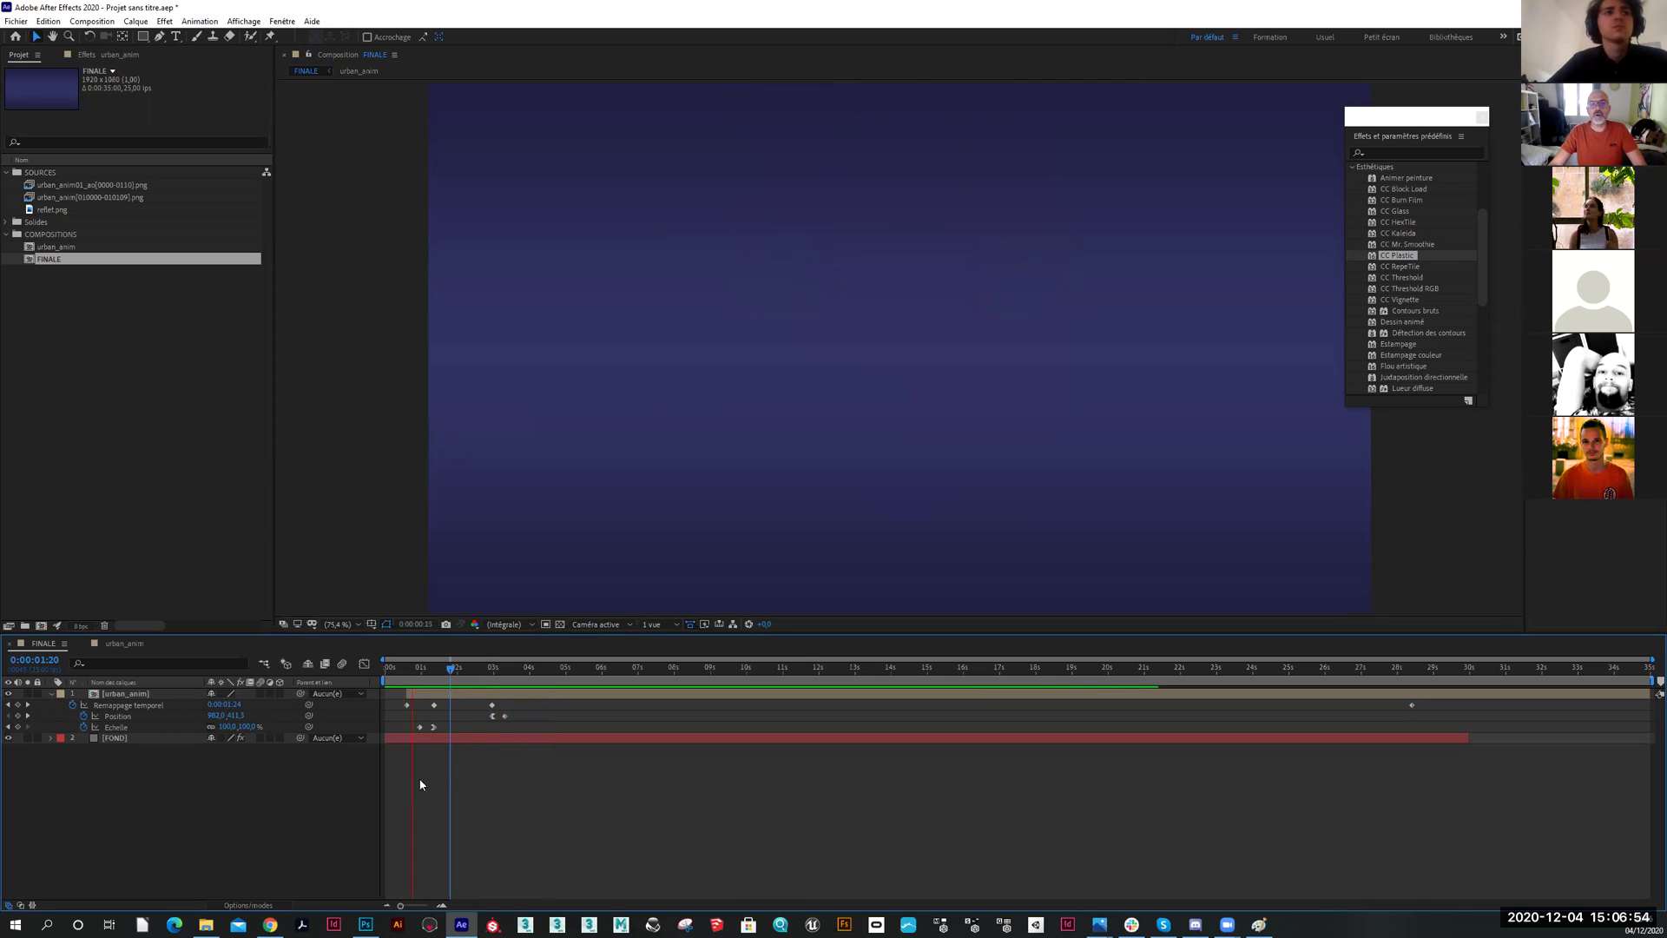
{"action": "left_click", "coordinate": [484, 669]}
{"action": "left_click_drag", "start_coordinate": [483, 668], "coordinate": [457, 669]}
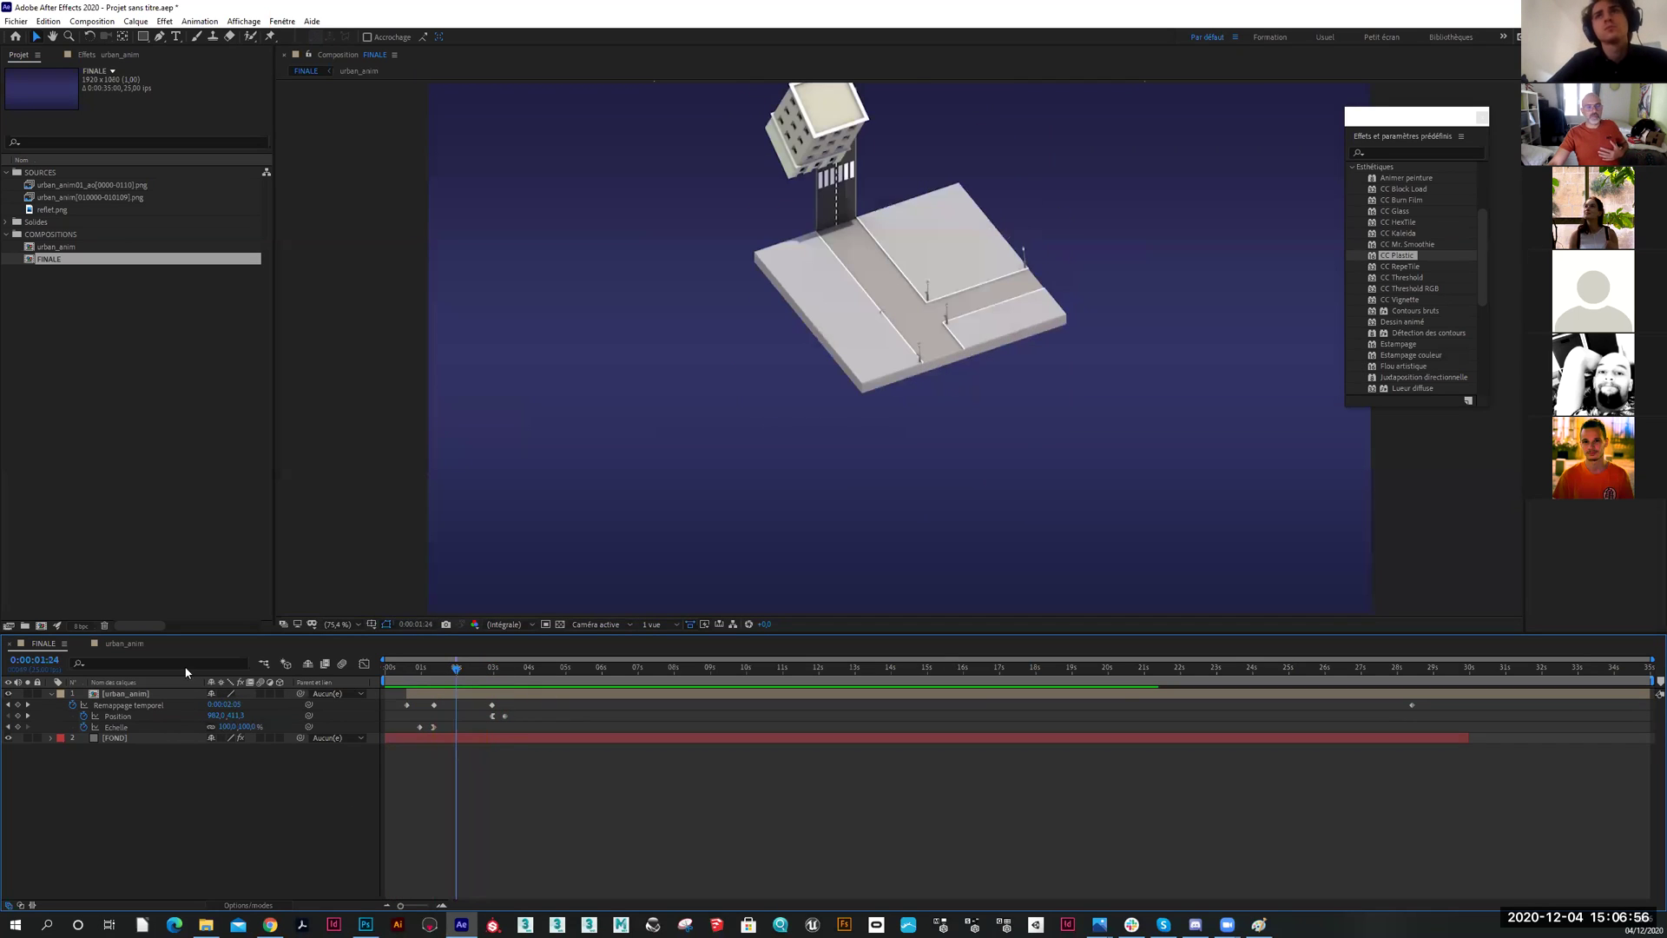
Collapse the urban_anim layer's properties and advance the current time to 0:00:03:09
{"action": "left_click", "coordinate": [52, 695]}
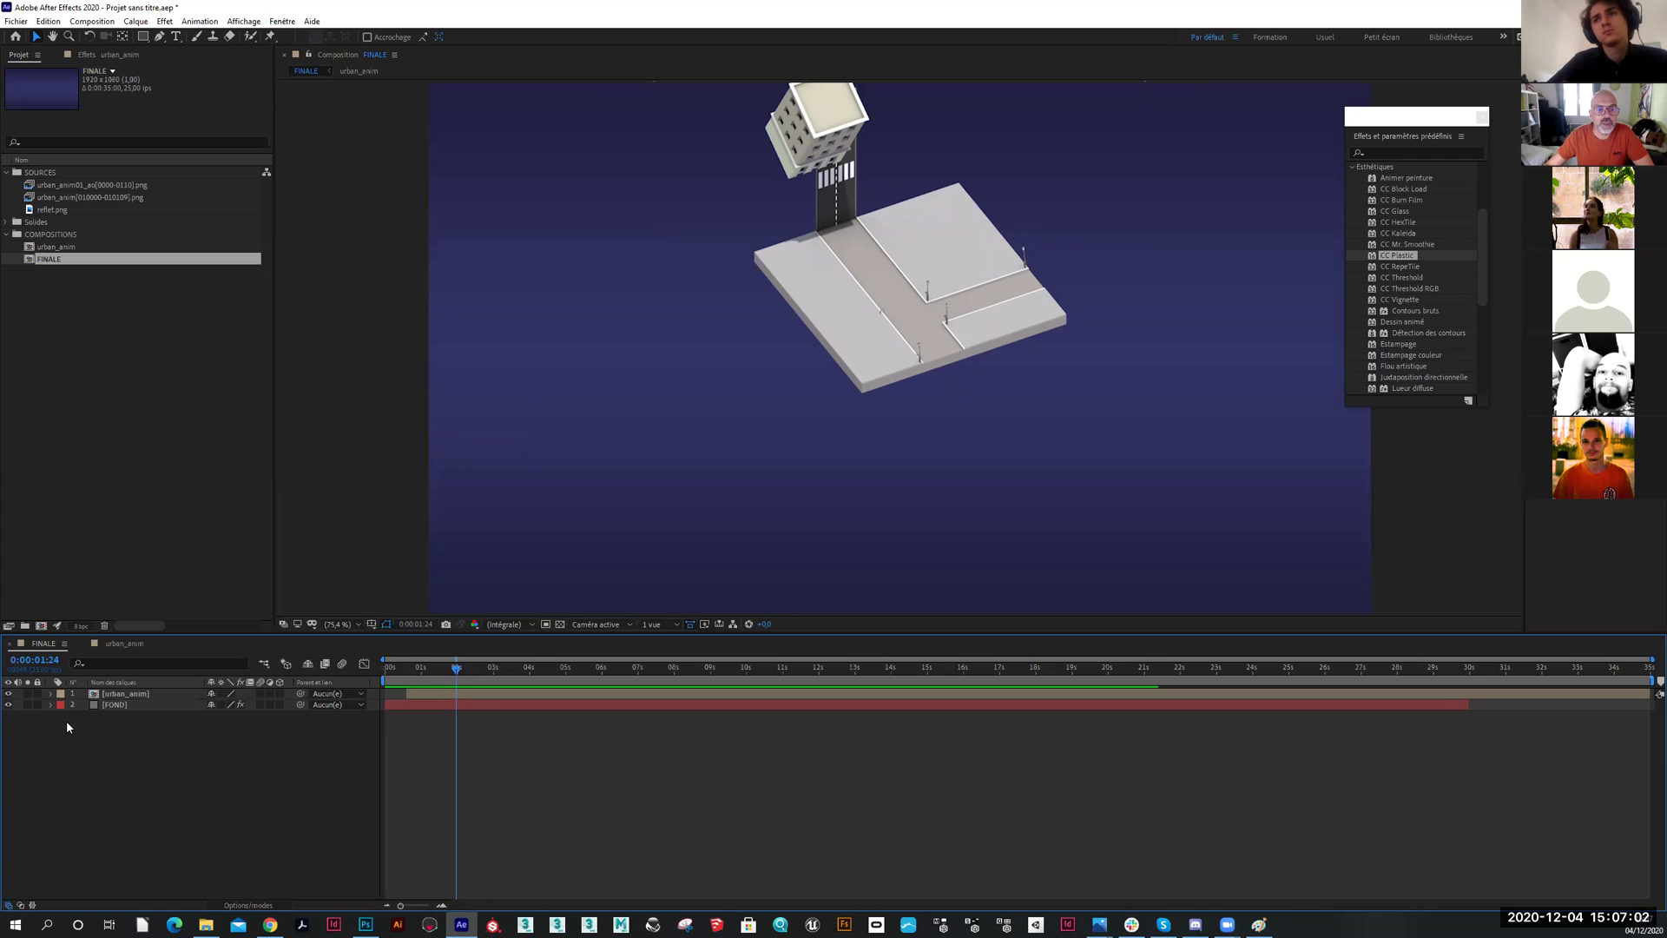
{"action": "left_click", "coordinate": [485, 695]}
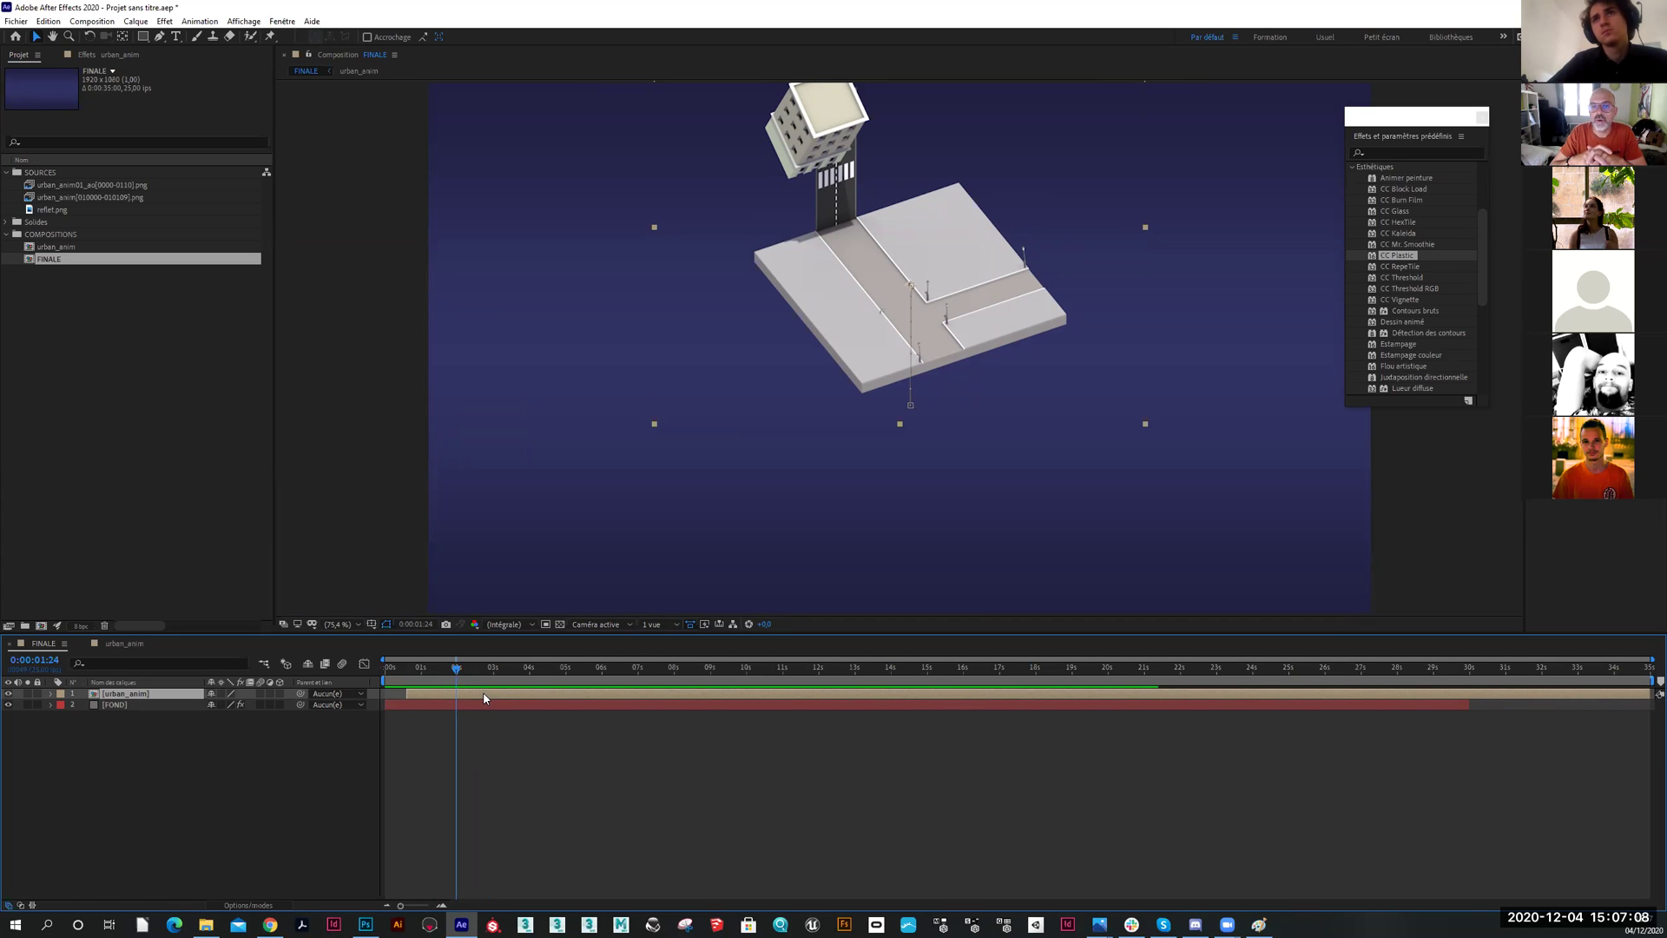
{"action": "mouse_move", "coordinate": [488, 685]}
{"action": "left_mouse_down"}
{"action": "mouse_move", "coordinate": [510, 677]}
{"action": "mouse_move", "coordinate": [450, 677]}
{"action": "mouse_move", "coordinate": [508, 678]}
{"action": "left_mouse_up"}
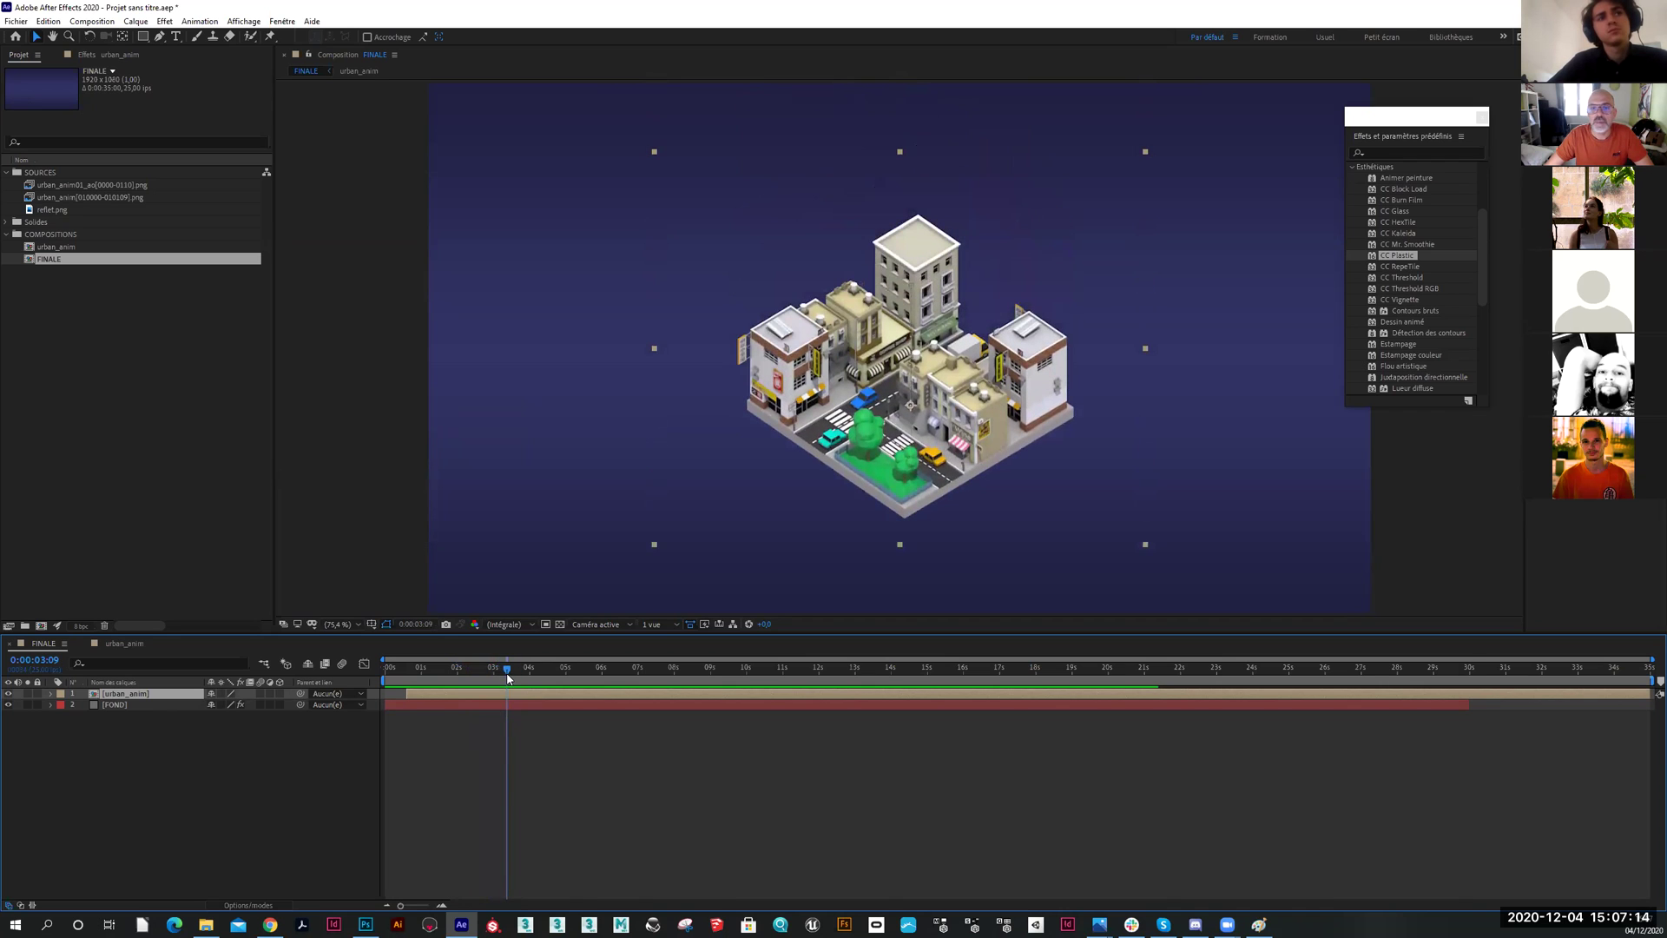
{"action": "left_click", "coordinate": [296, 752]}
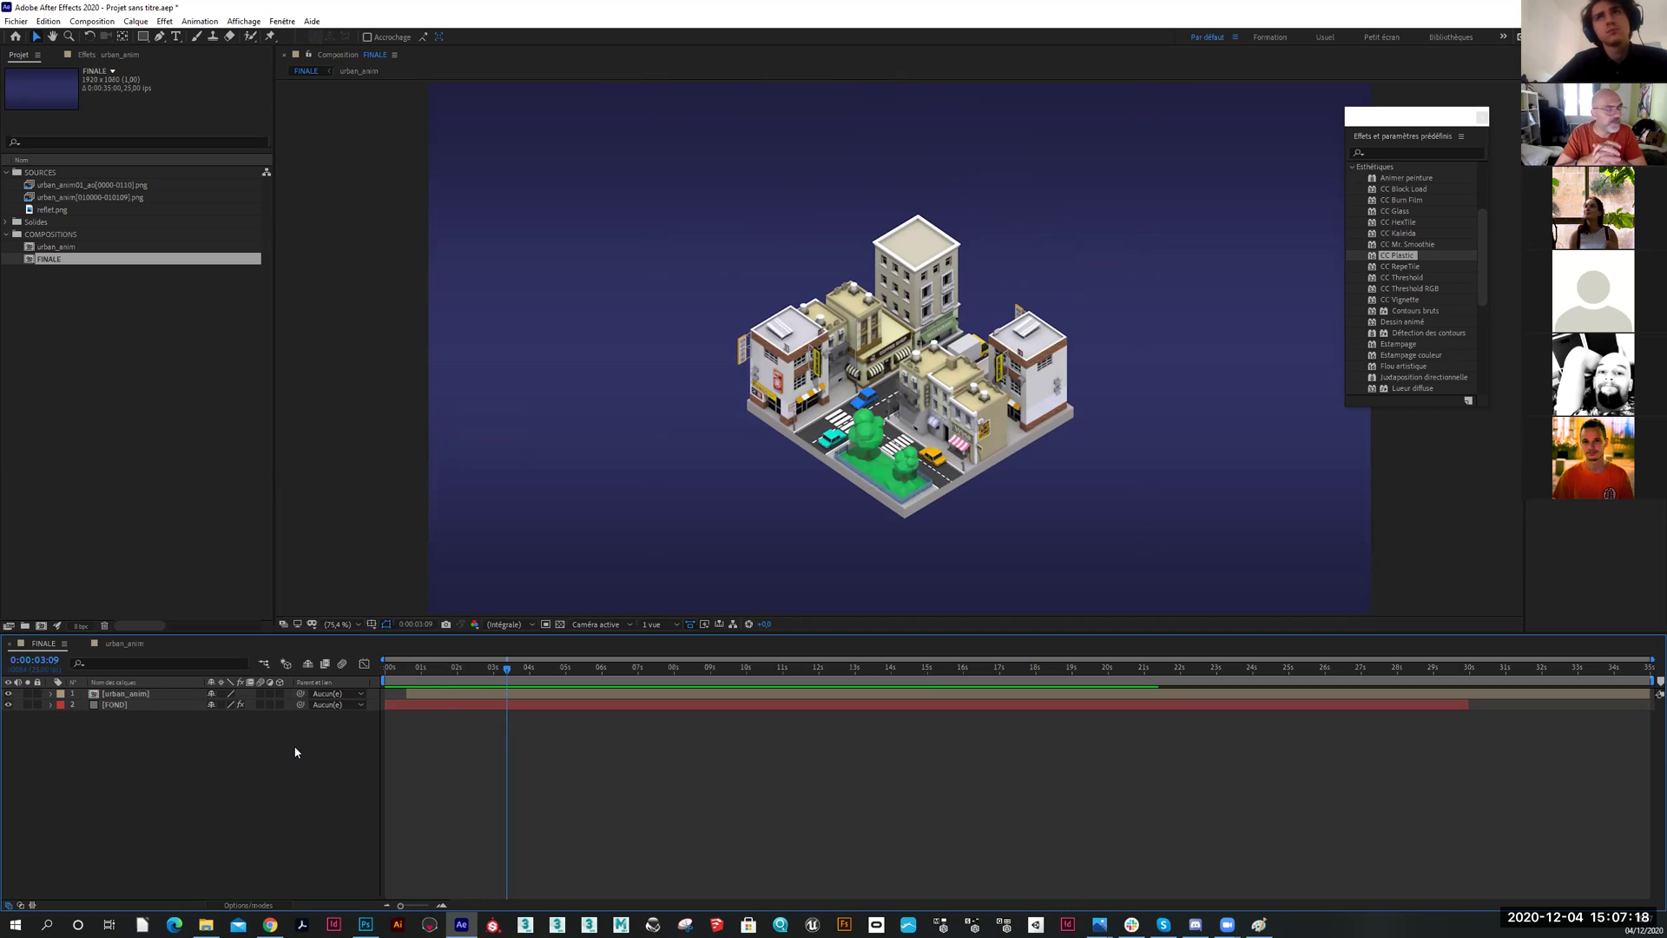
Compare neighbouring frames one by one and place the current time at 0:00:03:08, the first frame of the city's landed position
{"action": "mouse_move", "coordinate": [507, 670]}
{"action": "left_mouse_down"}
{"action": "mouse_move", "coordinate": [487, 675]}
{"action": "mouse_move", "coordinate": [510, 680]}
{"action": "left_mouse_up"}
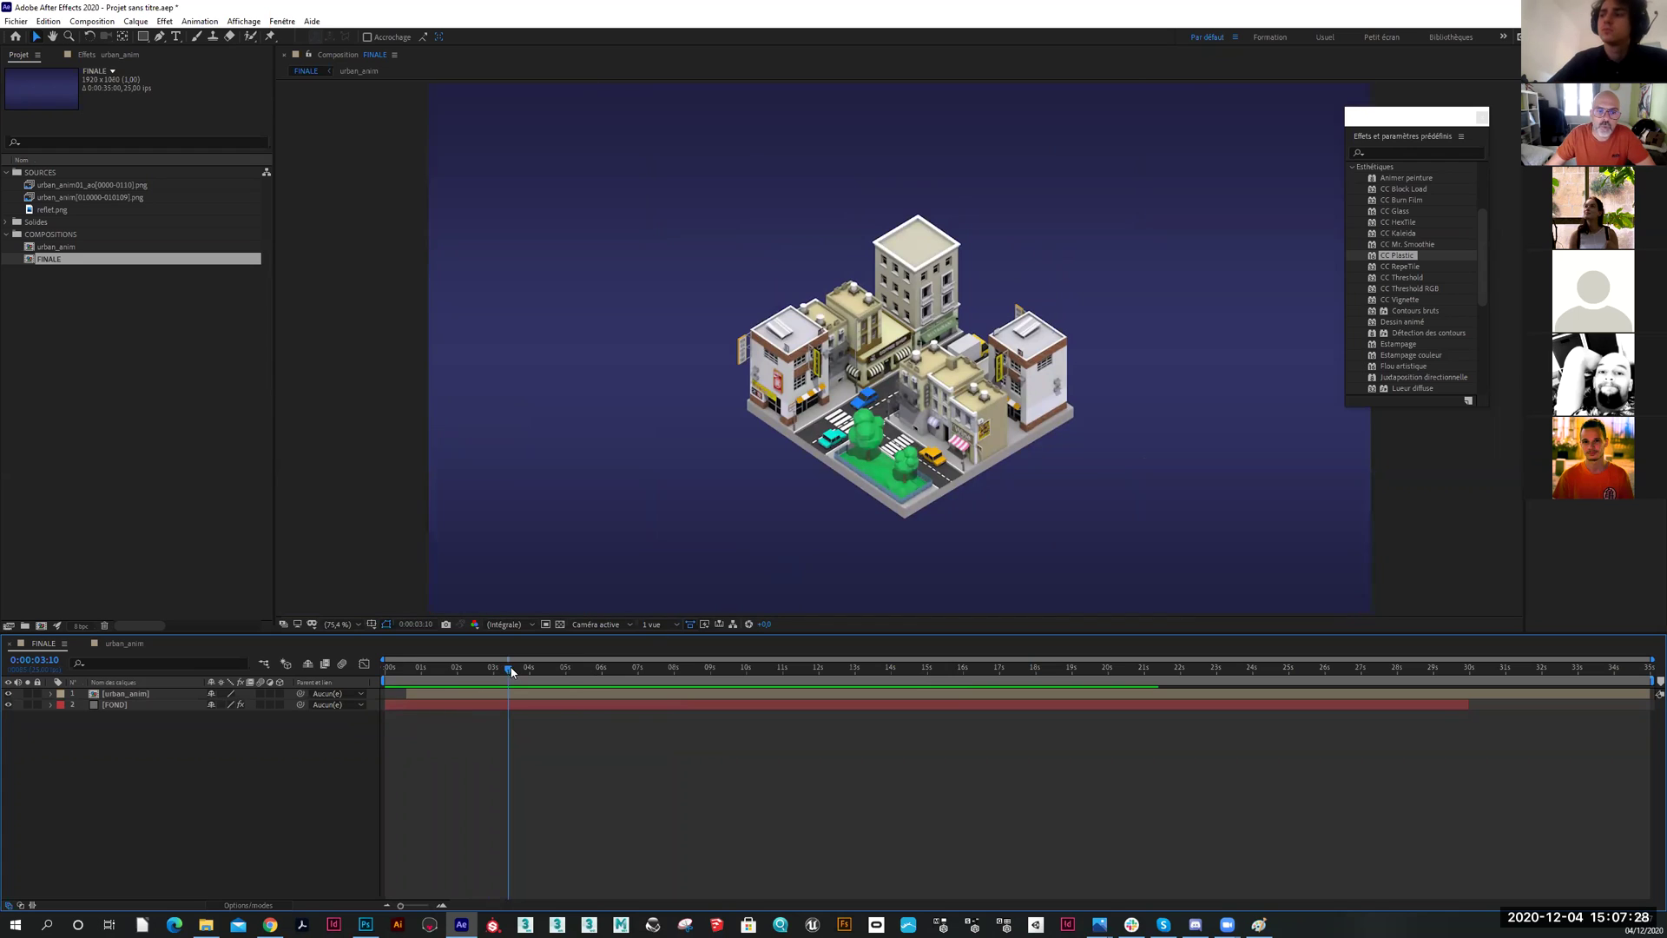
{"action": "left_click_drag", "start_coordinate": [511, 671], "coordinate": [509, 674]}
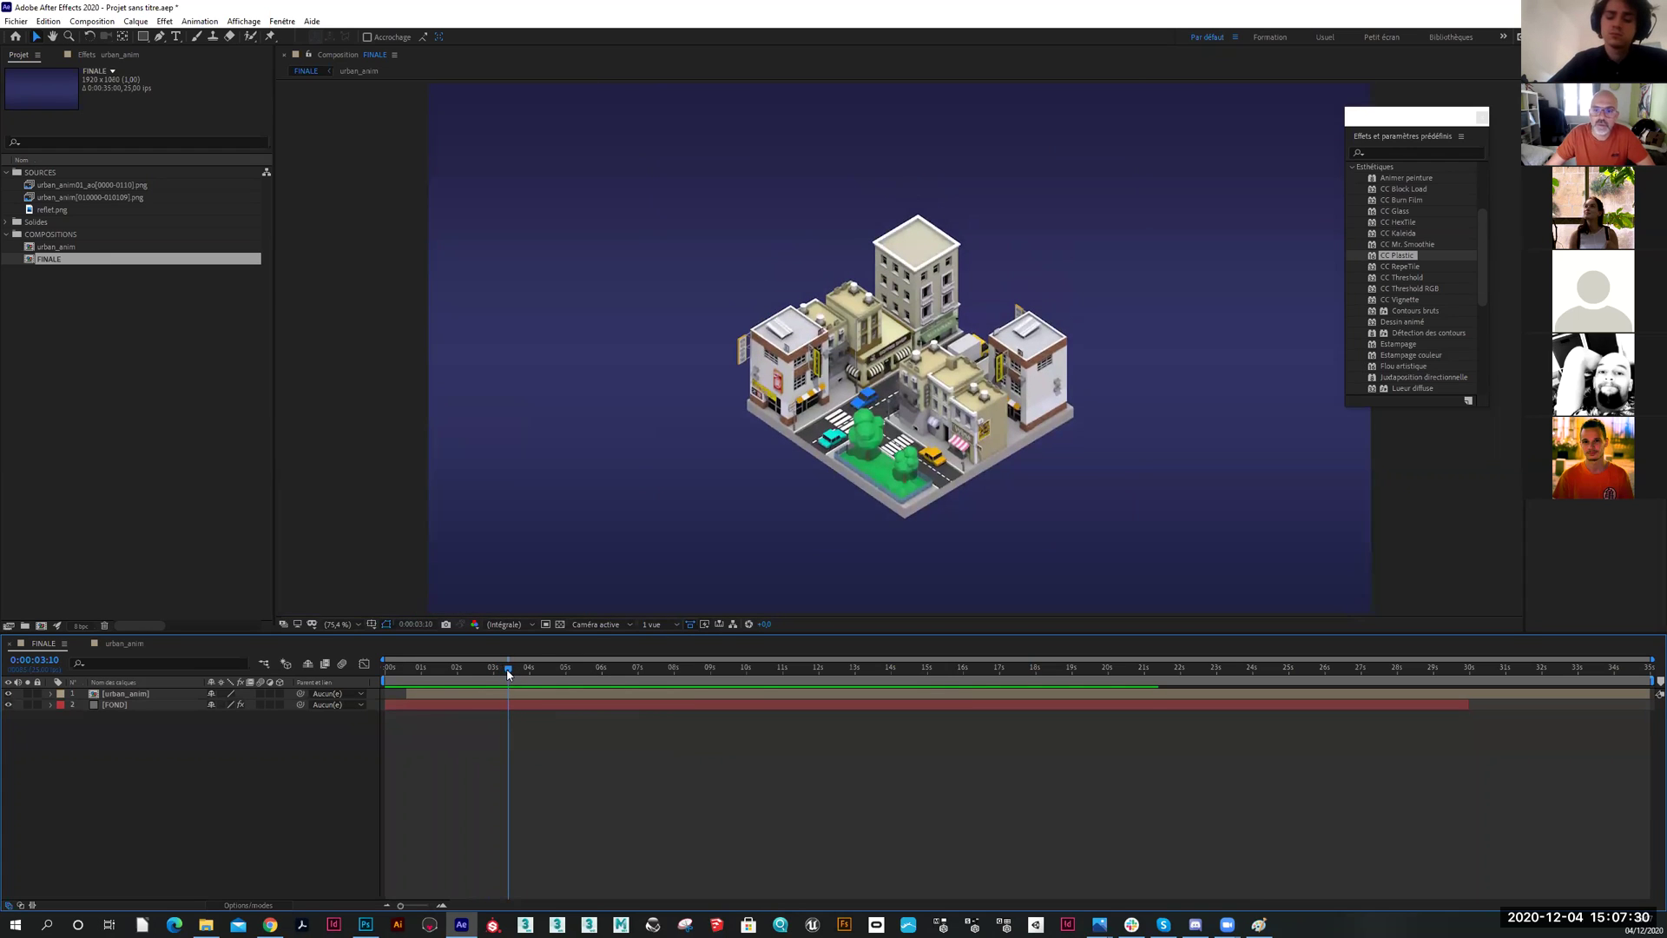
{"action": "key", "text": "Page_Up"}
{"action": "key", "text": "Page_Up"}
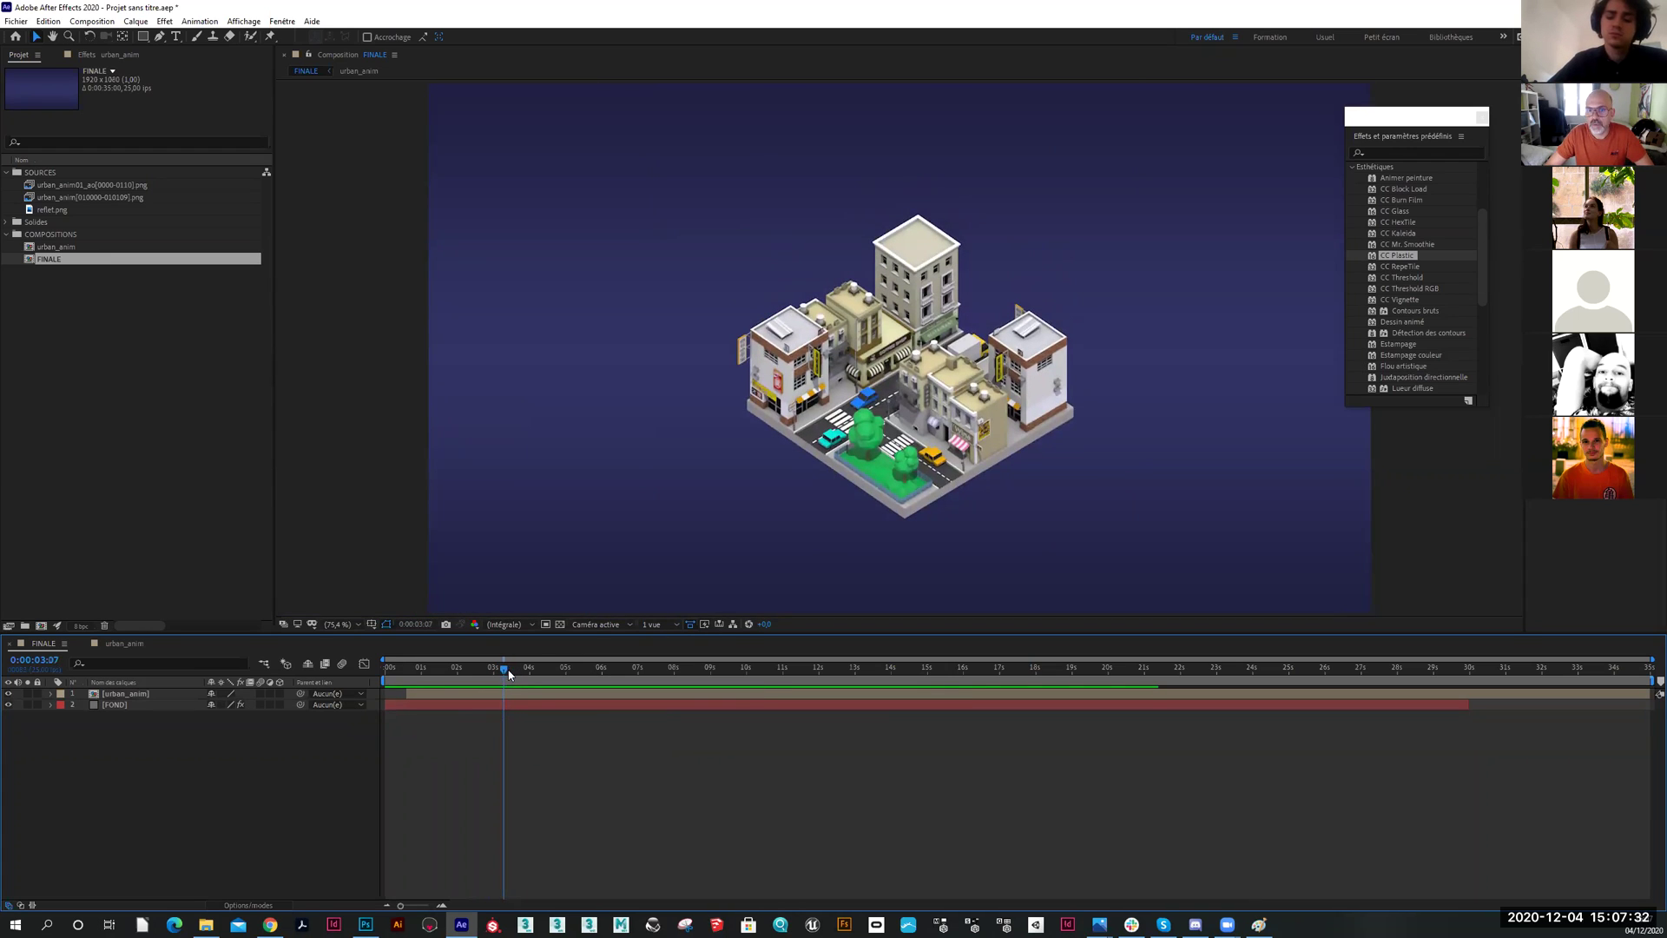
{"action": "key", "text": "Page_Down"}
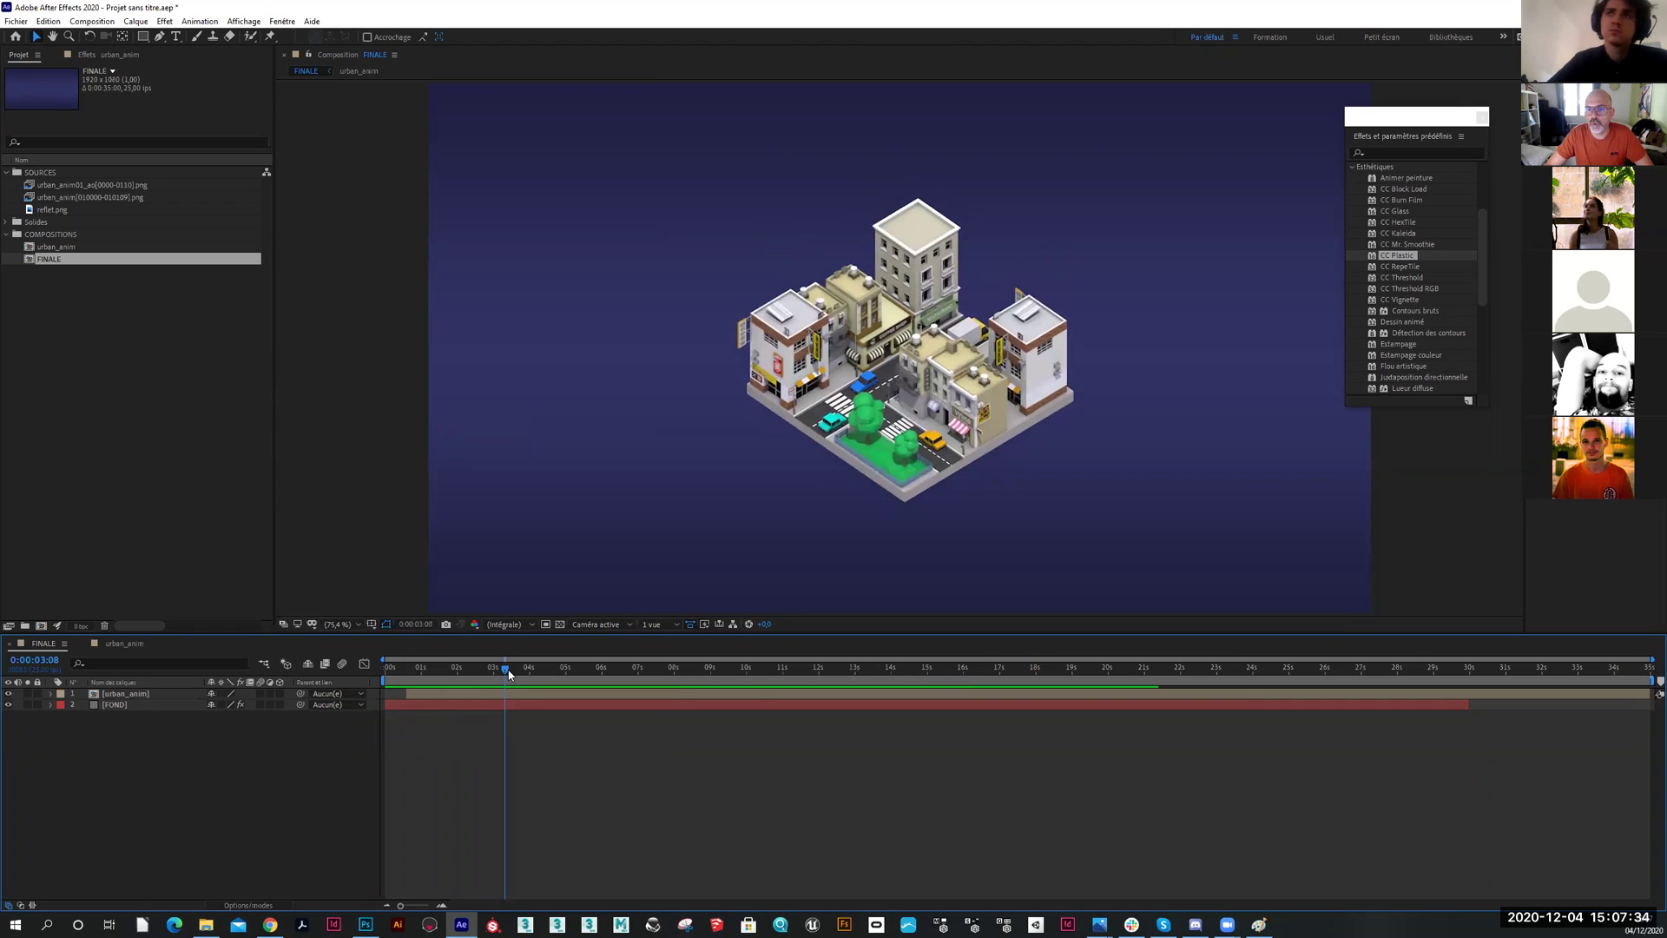
{"action": "key", "text": "Page_Down"}
{"action": "key", "text": "Page_Up"}
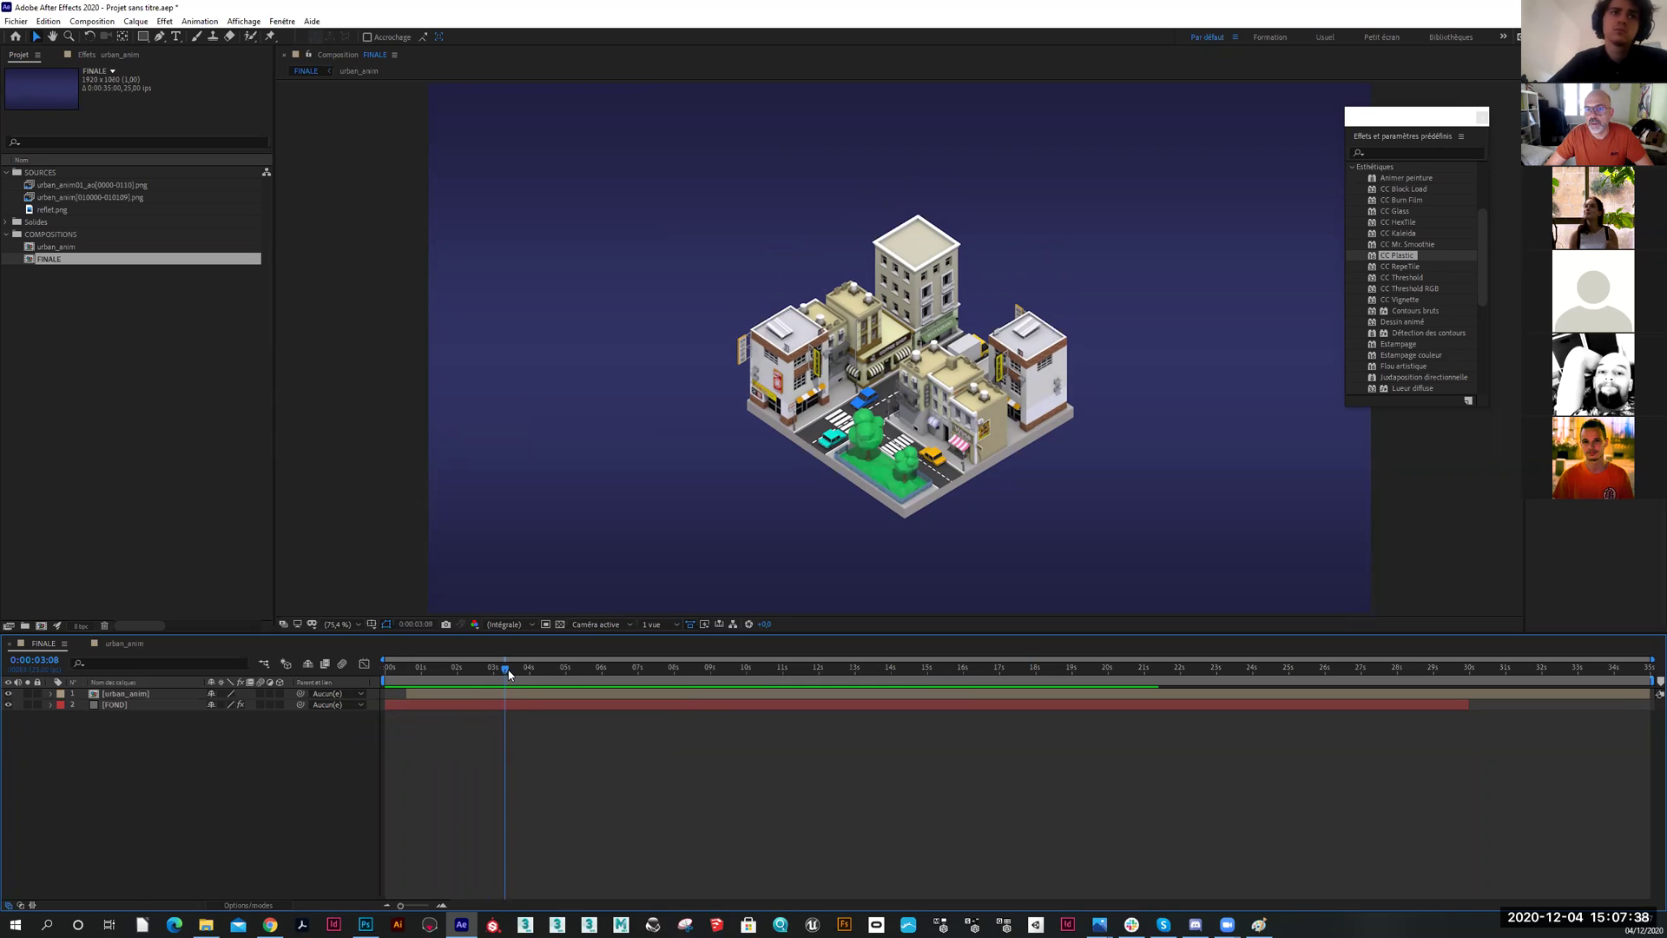
{"action": "key", "text": "Page_Down"}
{"action": "key", "text": "Page_Down"}
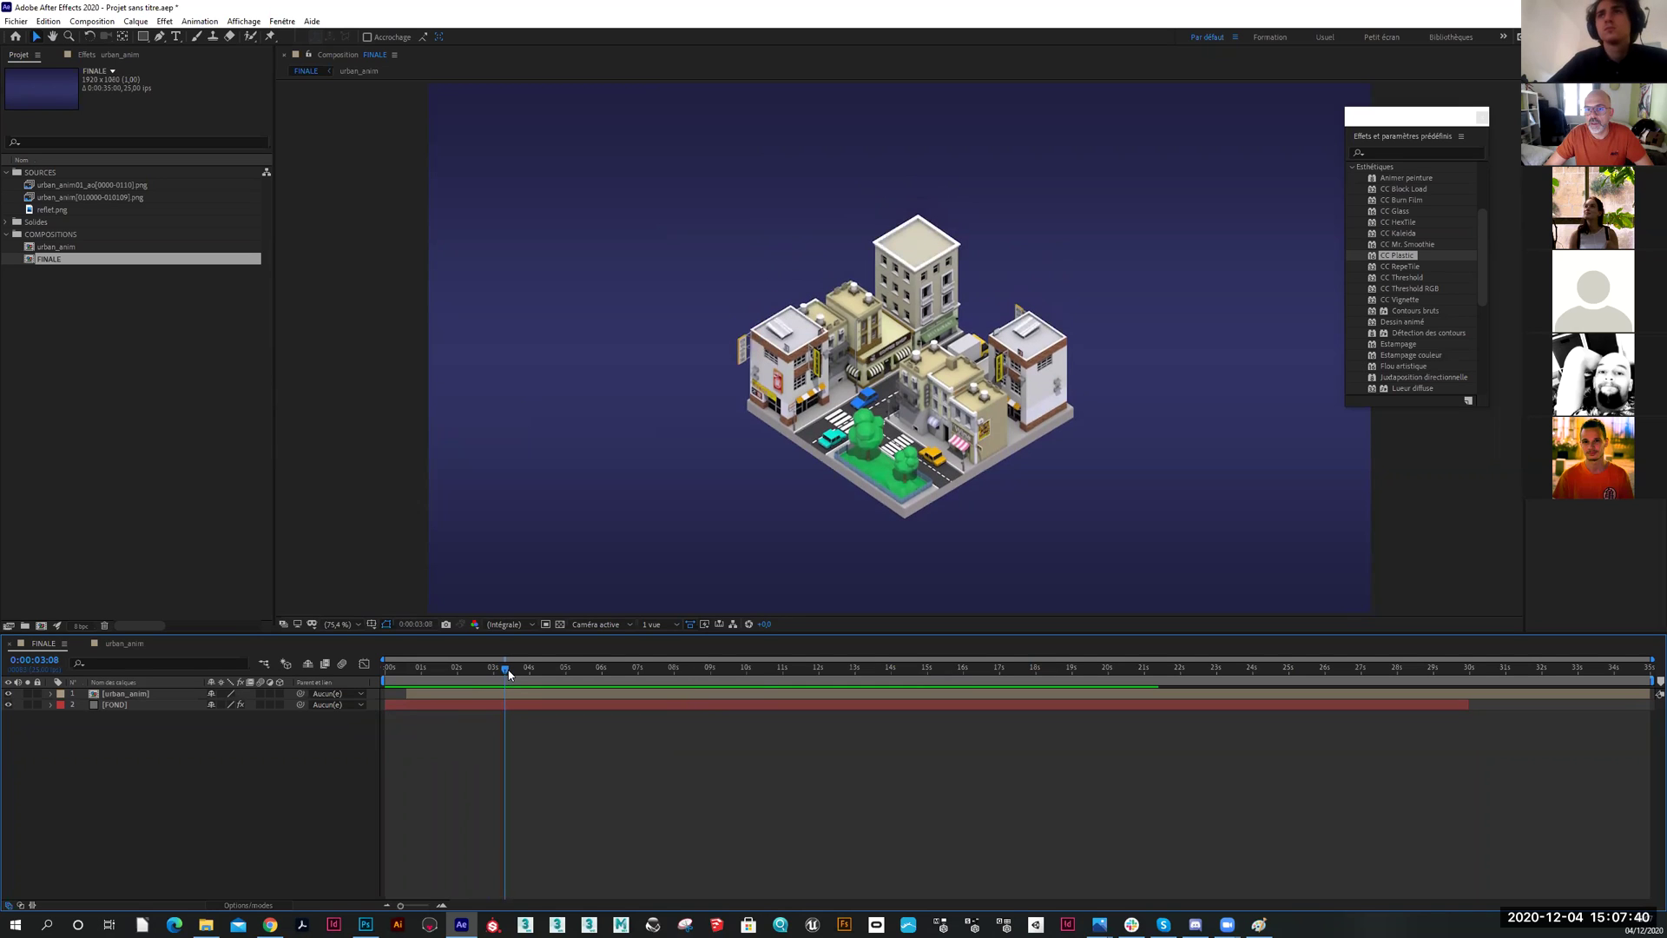
{"action": "key", "text": "Page_Up"}
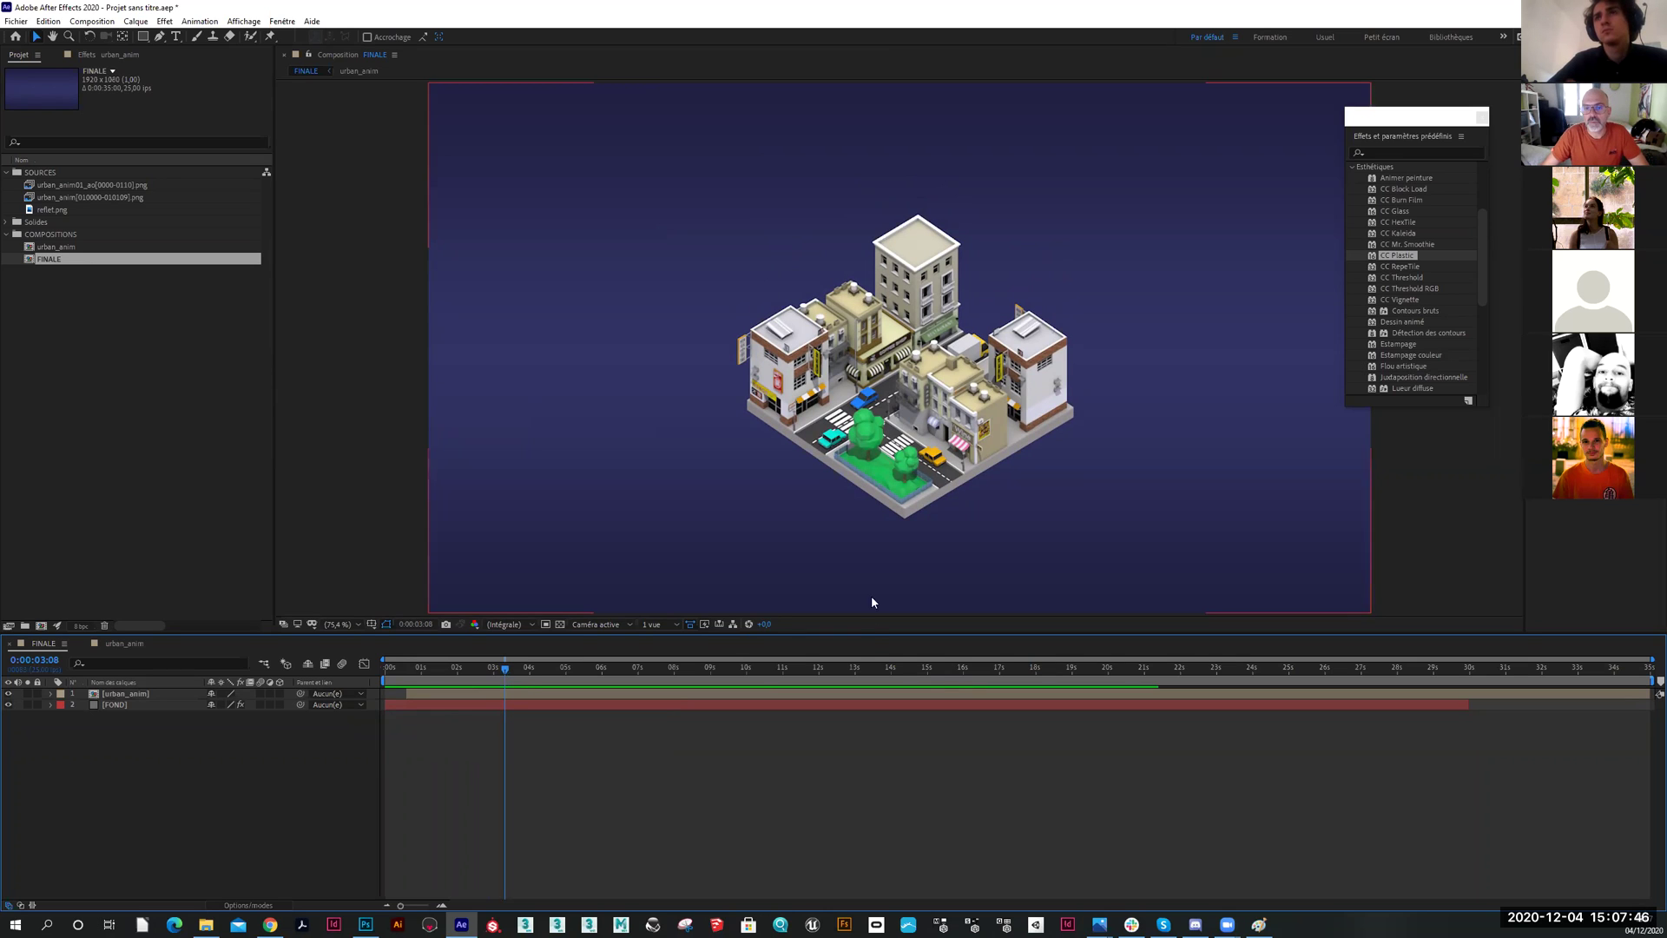
With no layer selected, activate the Pen tool and set the shape stroke to none
{"action": "scroll", "coordinate": [825, 495], "scroll_direction": "up", "scroll_amount": 2}
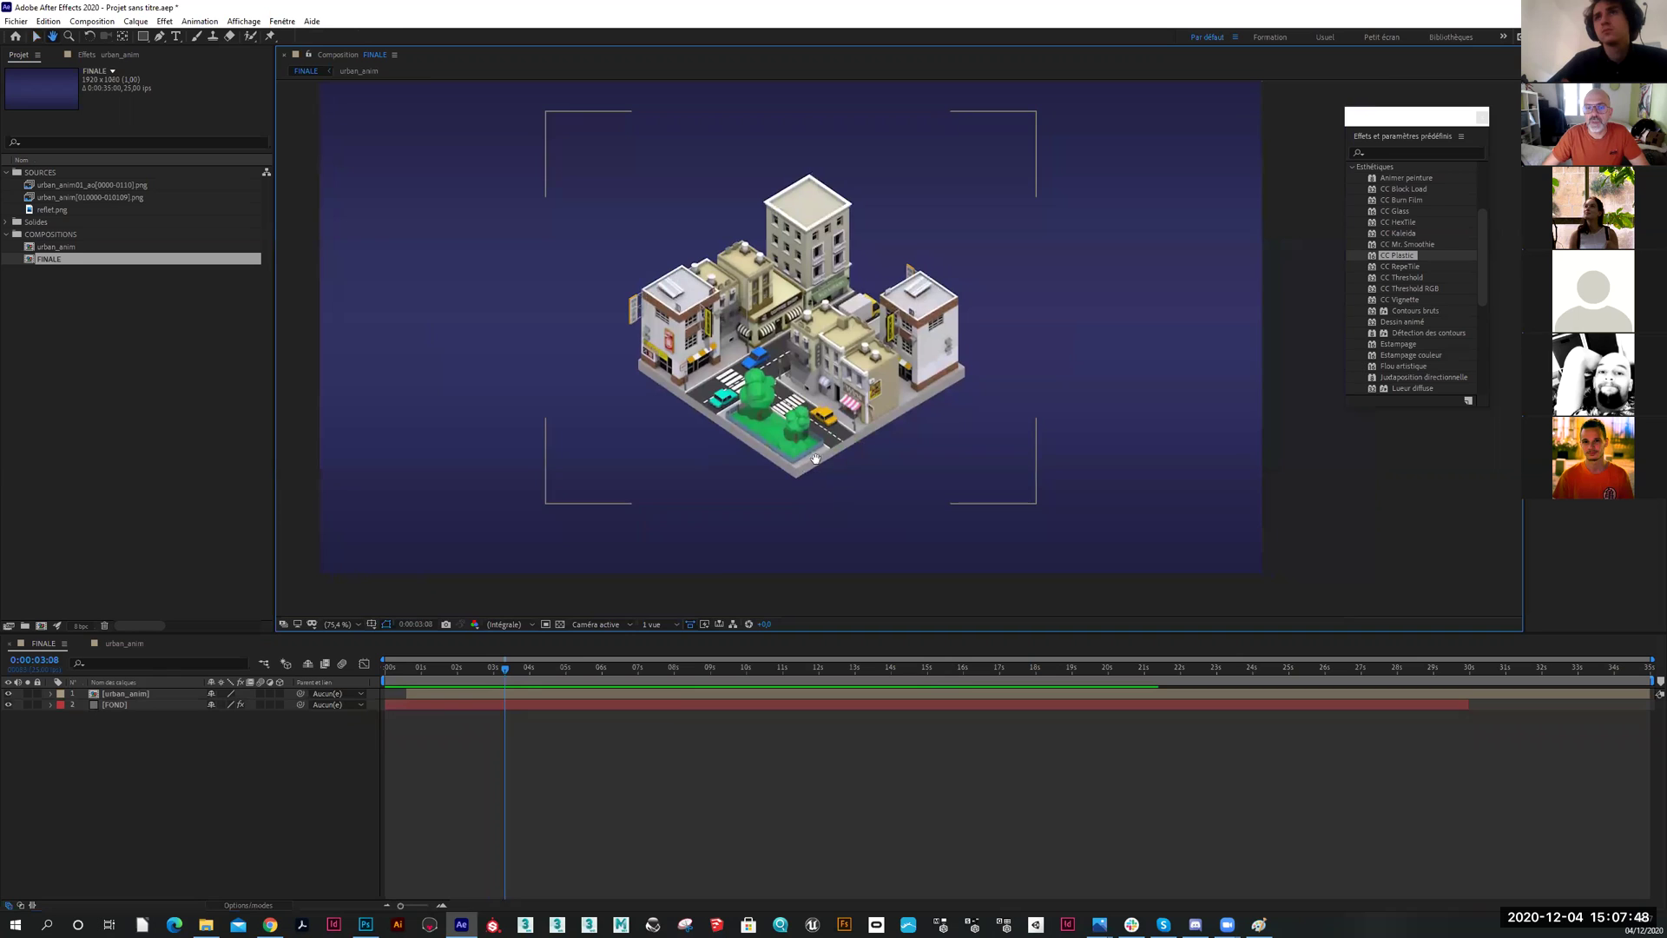
{"action": "left_click", "coordinate": [183, 759]}
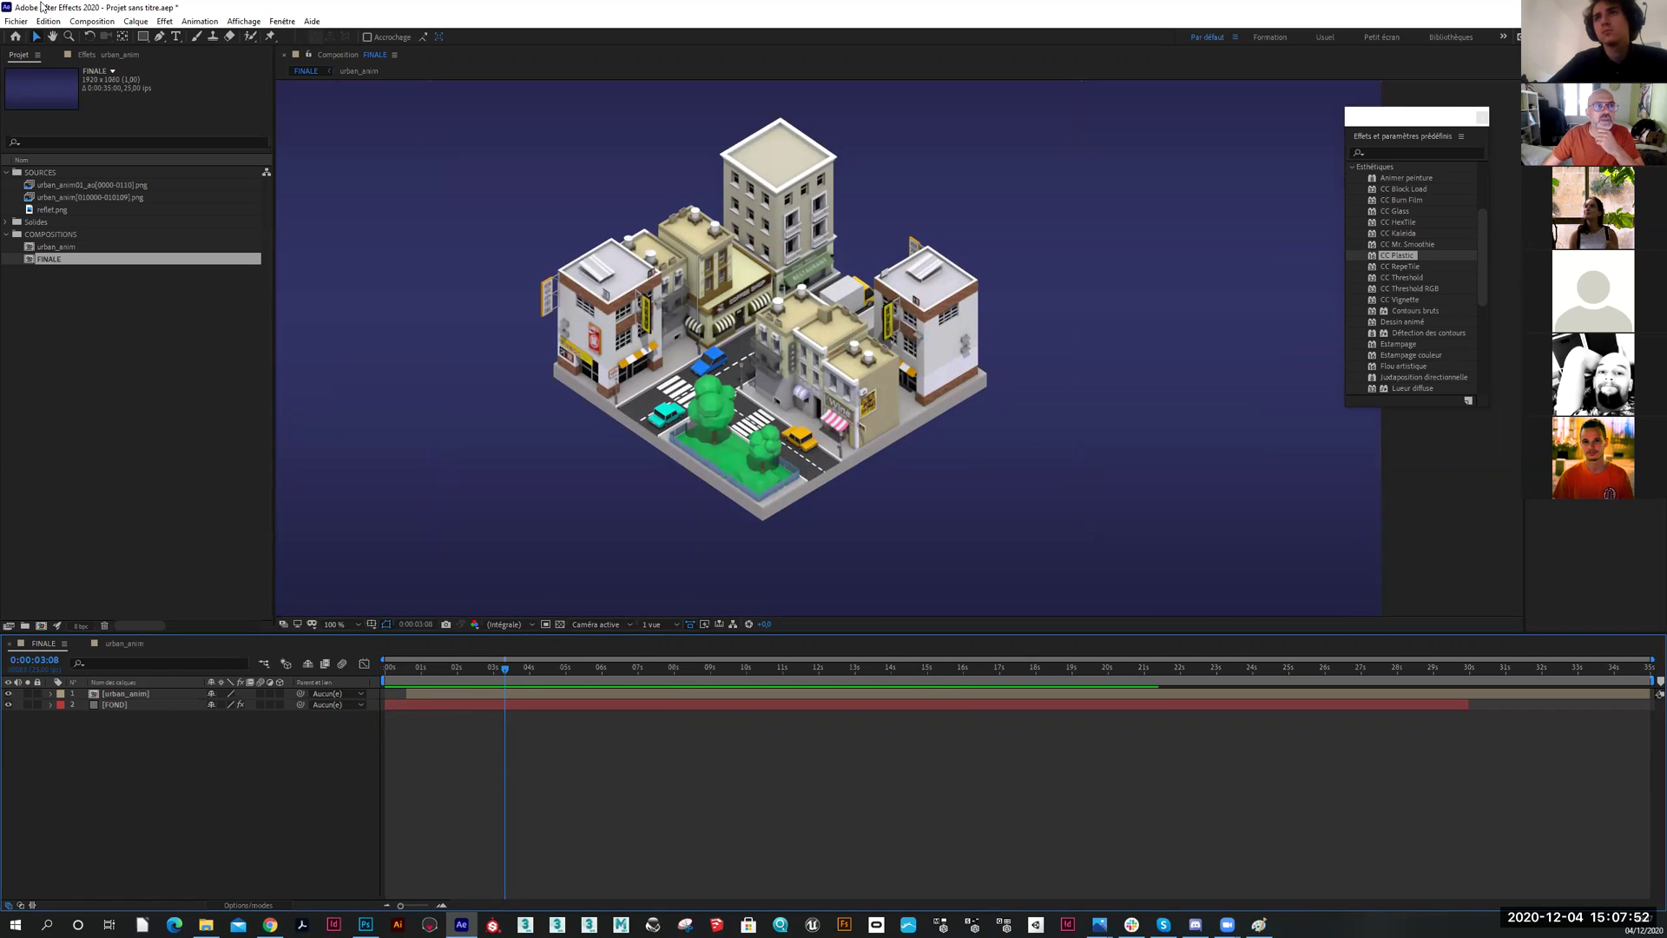
{"action": "left_click", "coordinate": [159, 37]}
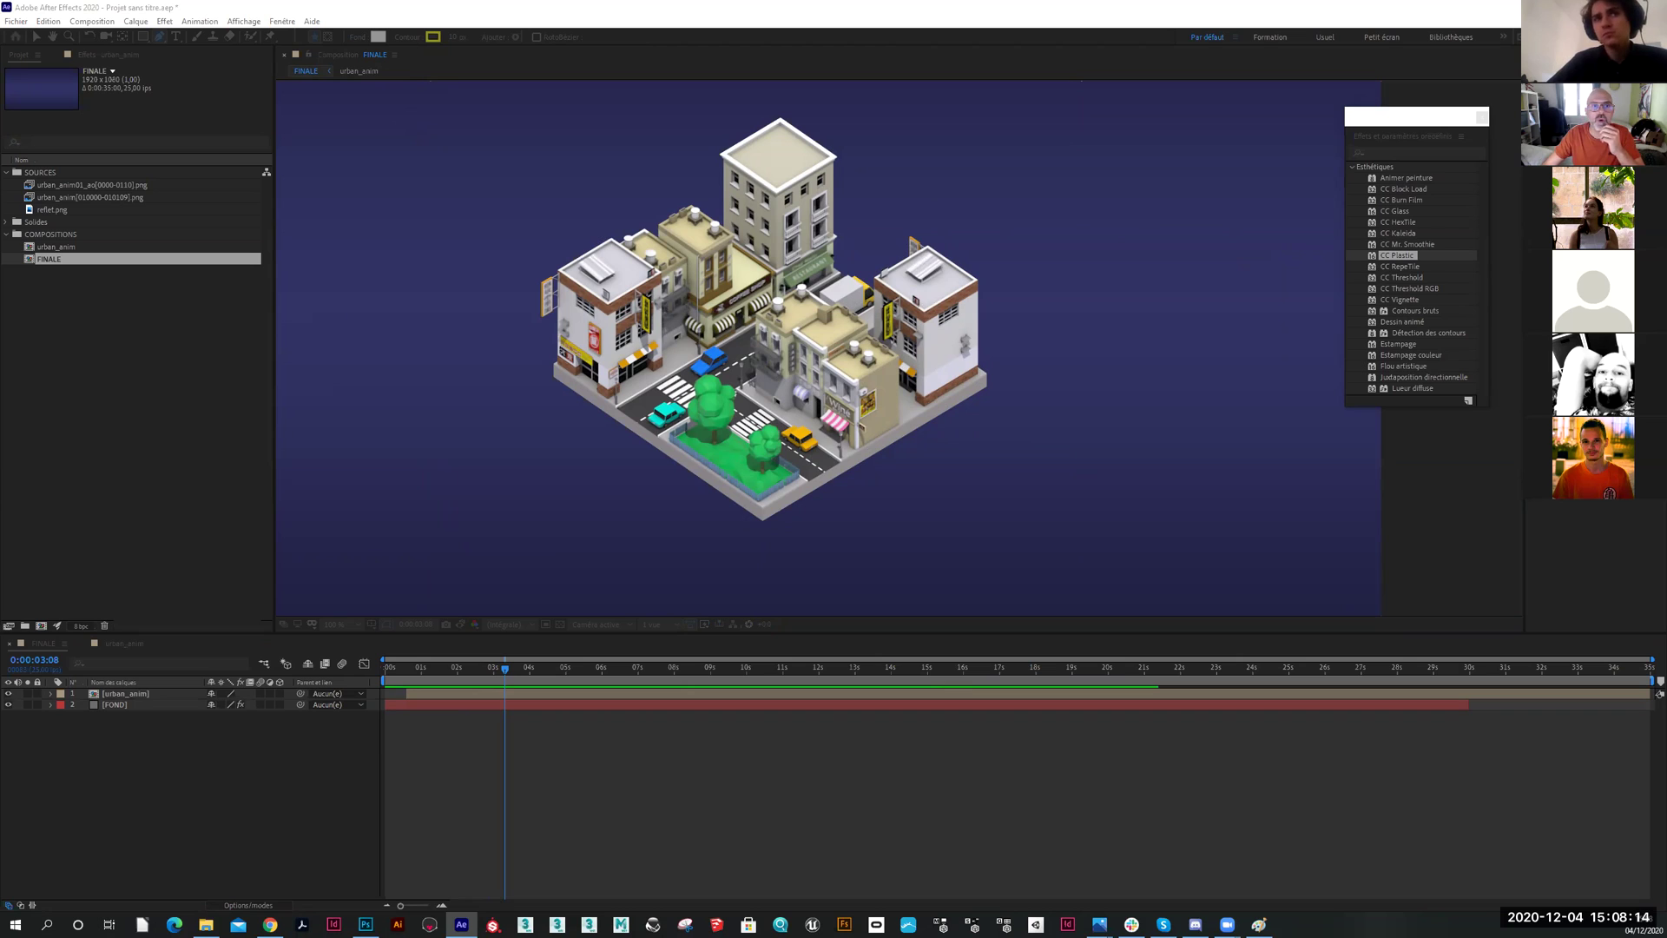
{"action": "left_click", "coordinate": [407, 37]}
{"action": "left_click", "coordinate": [439, 160]}
{"action": "left_click", "coordinate": [500, 237]}
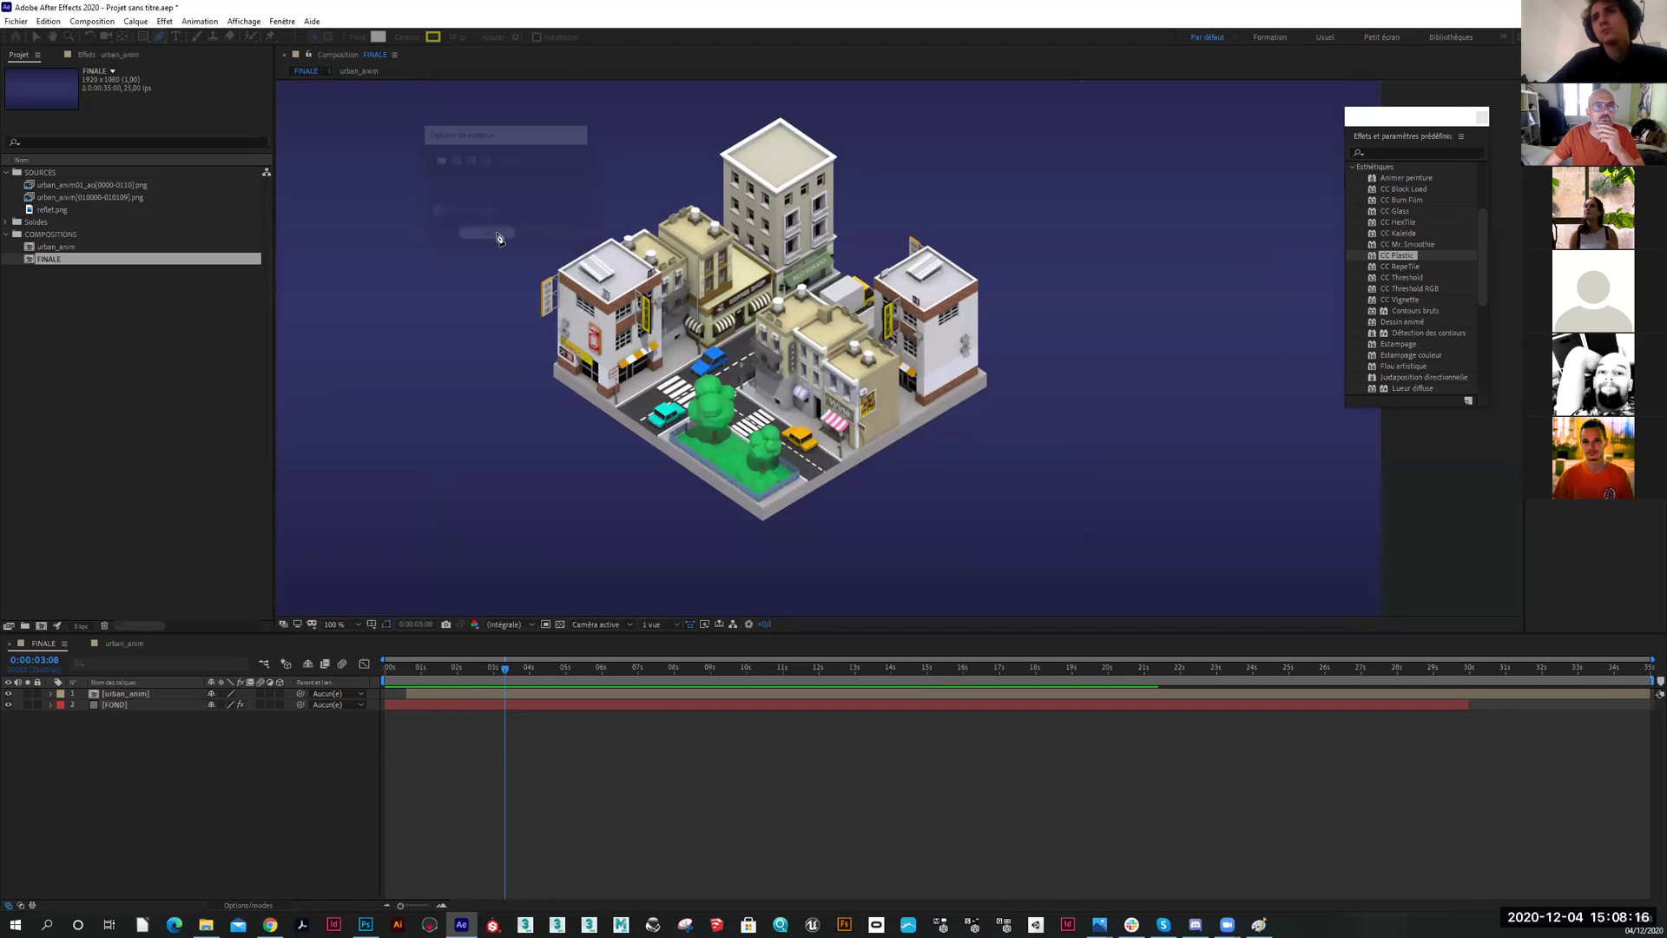
Set the shape fill to a very dark navy blue
{"action": "left_click", "coordinate": [379, 38]}
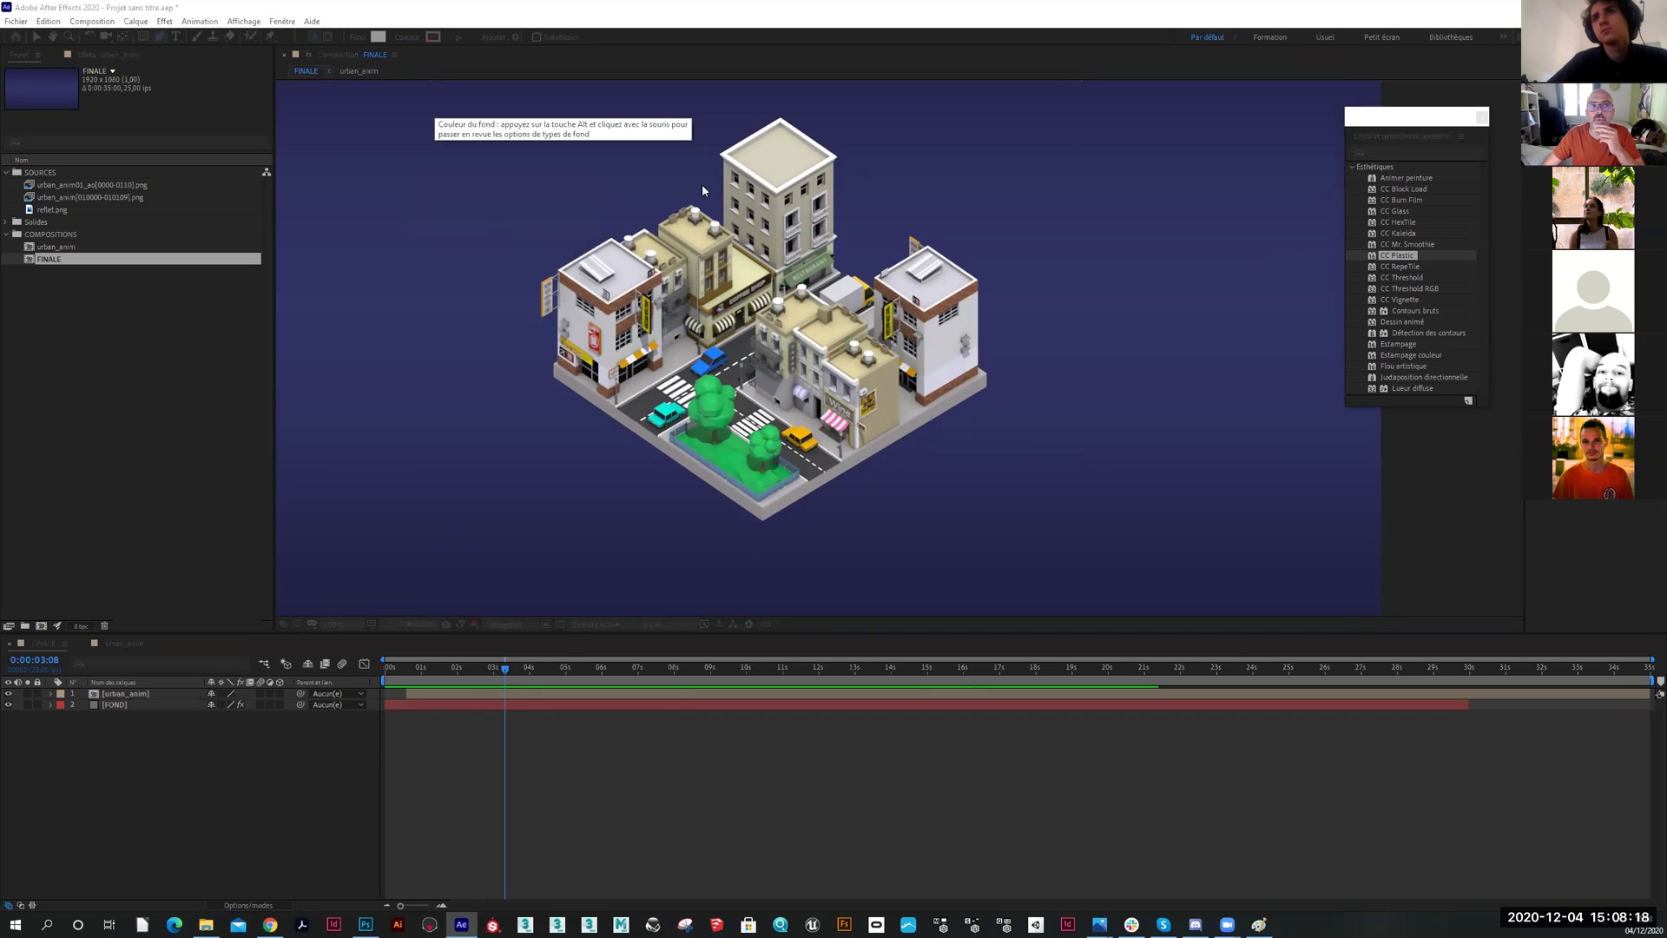
{"action": "left_click_drag", "start_coordinate": [647, 360], "coordinate": [611, 410]}
{"action": "left_click", "coordinate": [793, 305]}
{"action": "left_click_drag", "start_coordinate": [752, 372], "coordinate": [761, 387]}
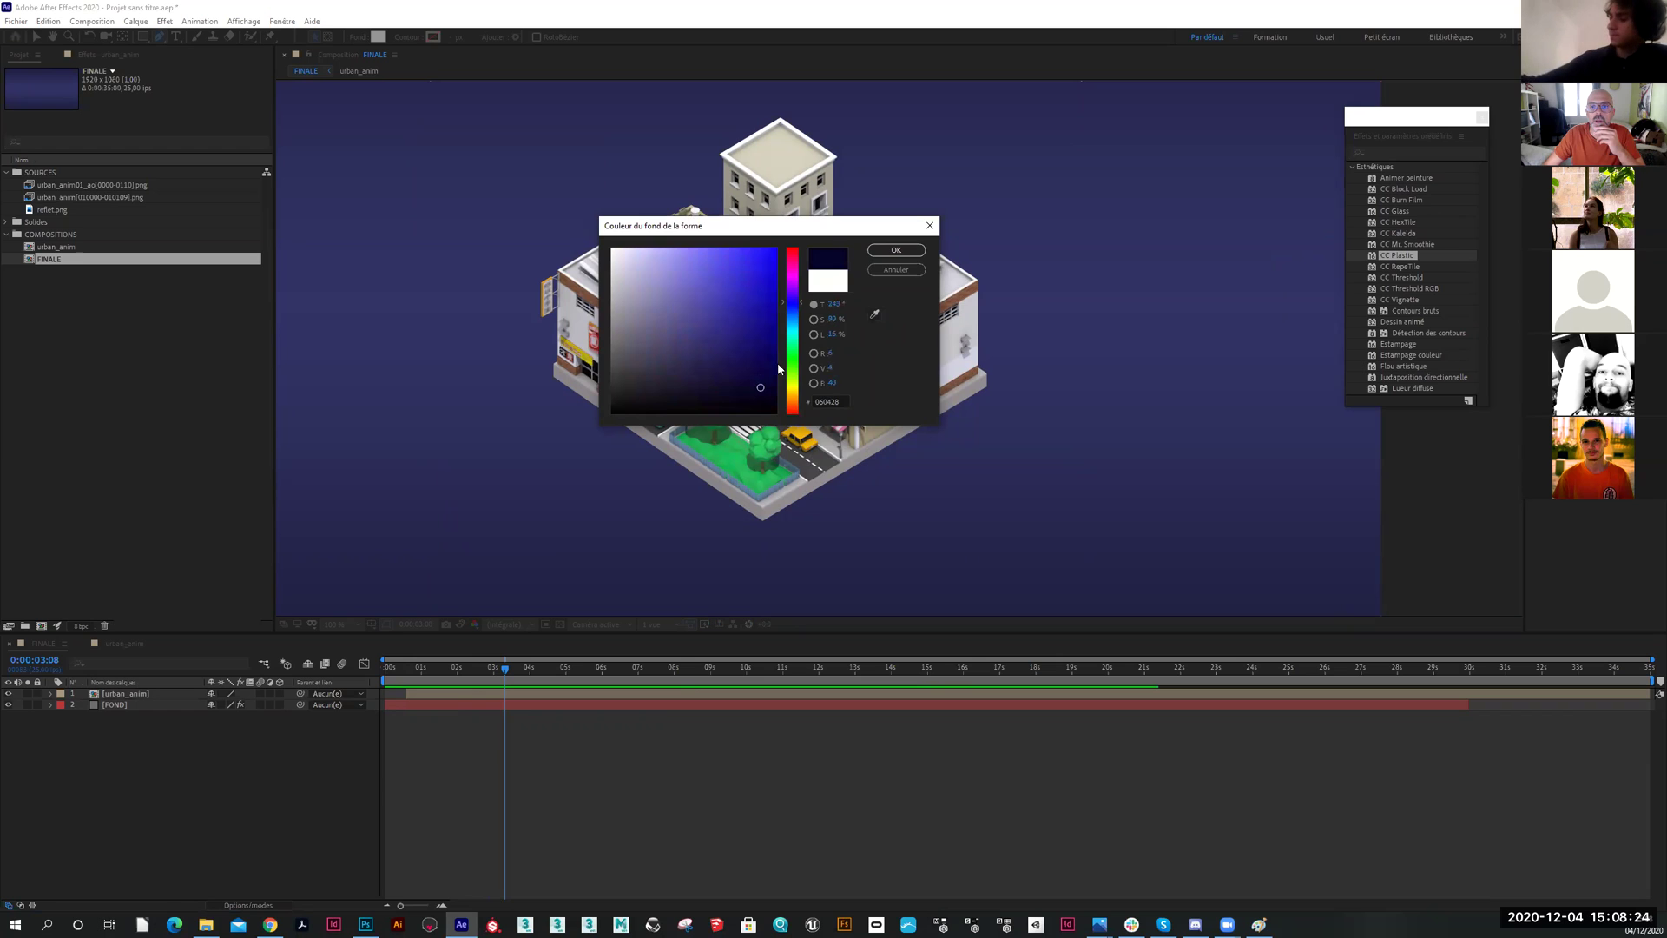
{"action": "left_click", "coordinate": [896, 250]}
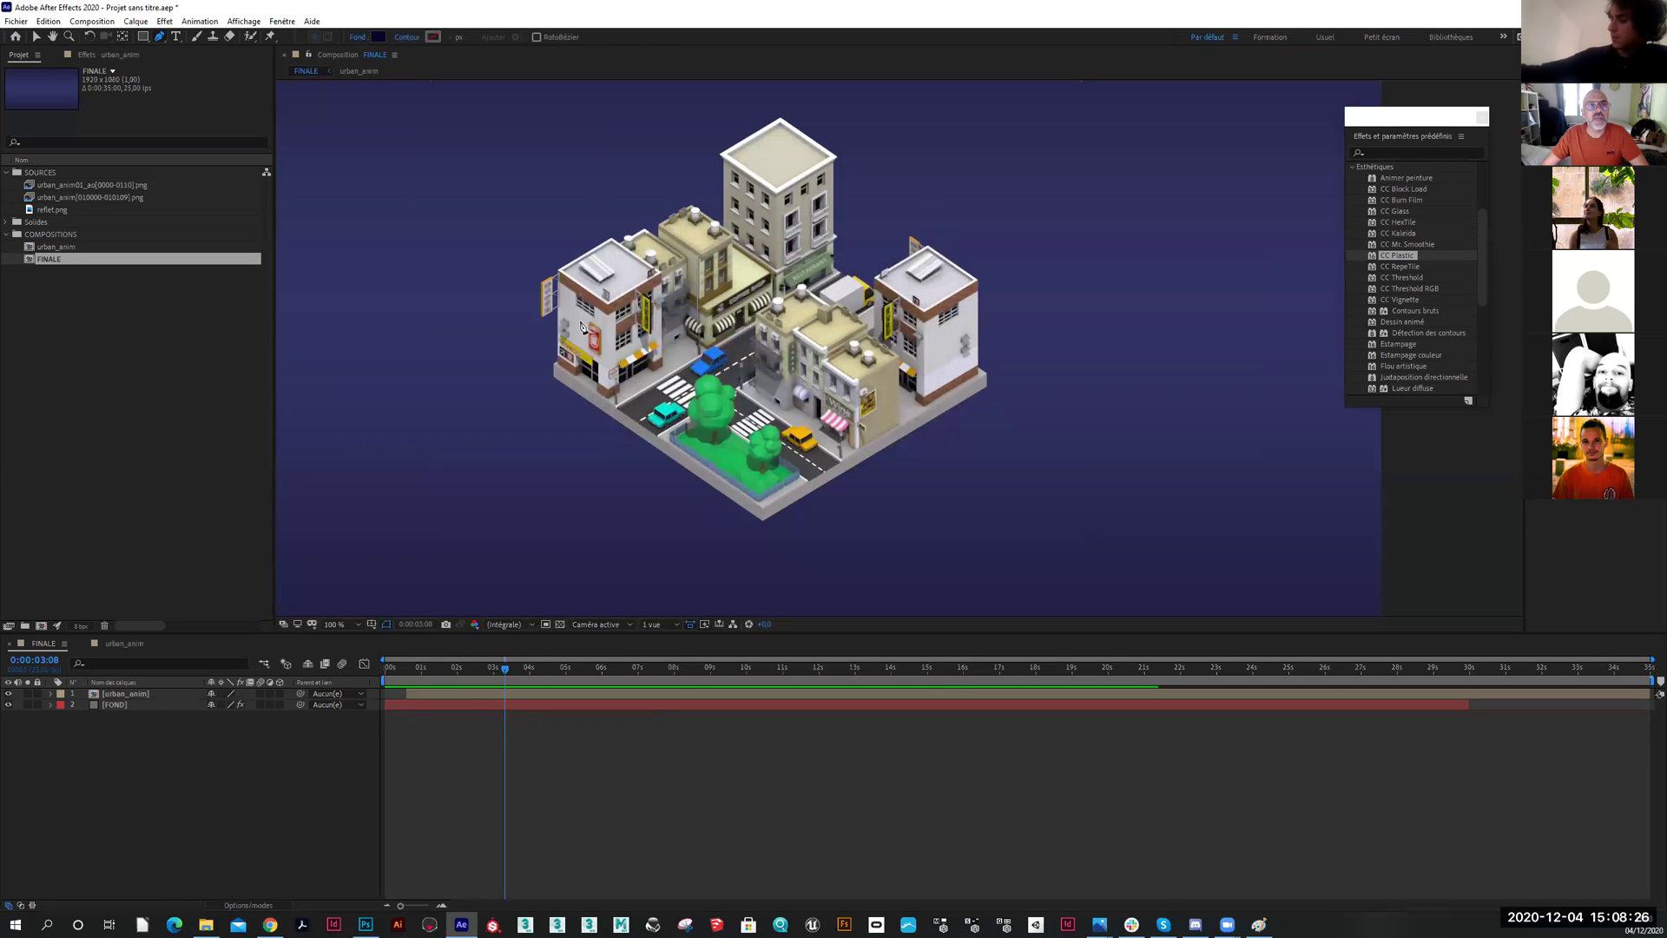
Draw a closed four-point diamond with the Pen tool, following the outline of the city's base
{"action": "left_click", "coordinate": [554, 380]}
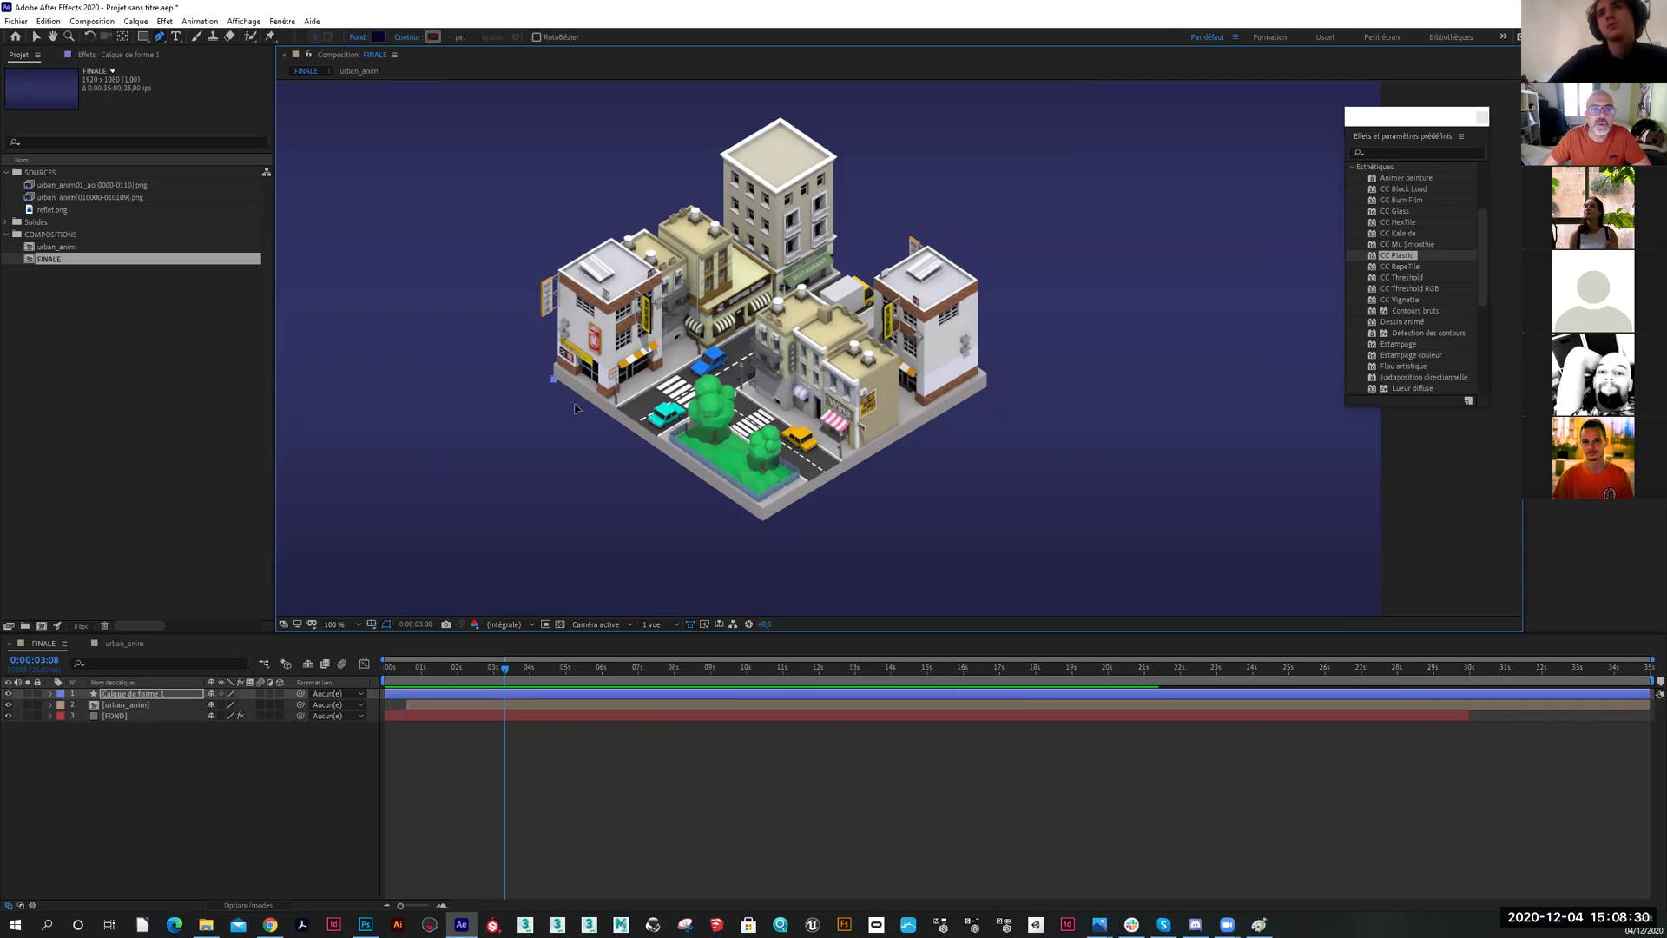
{"action": "left_click", "coordinate": [764, 523]}
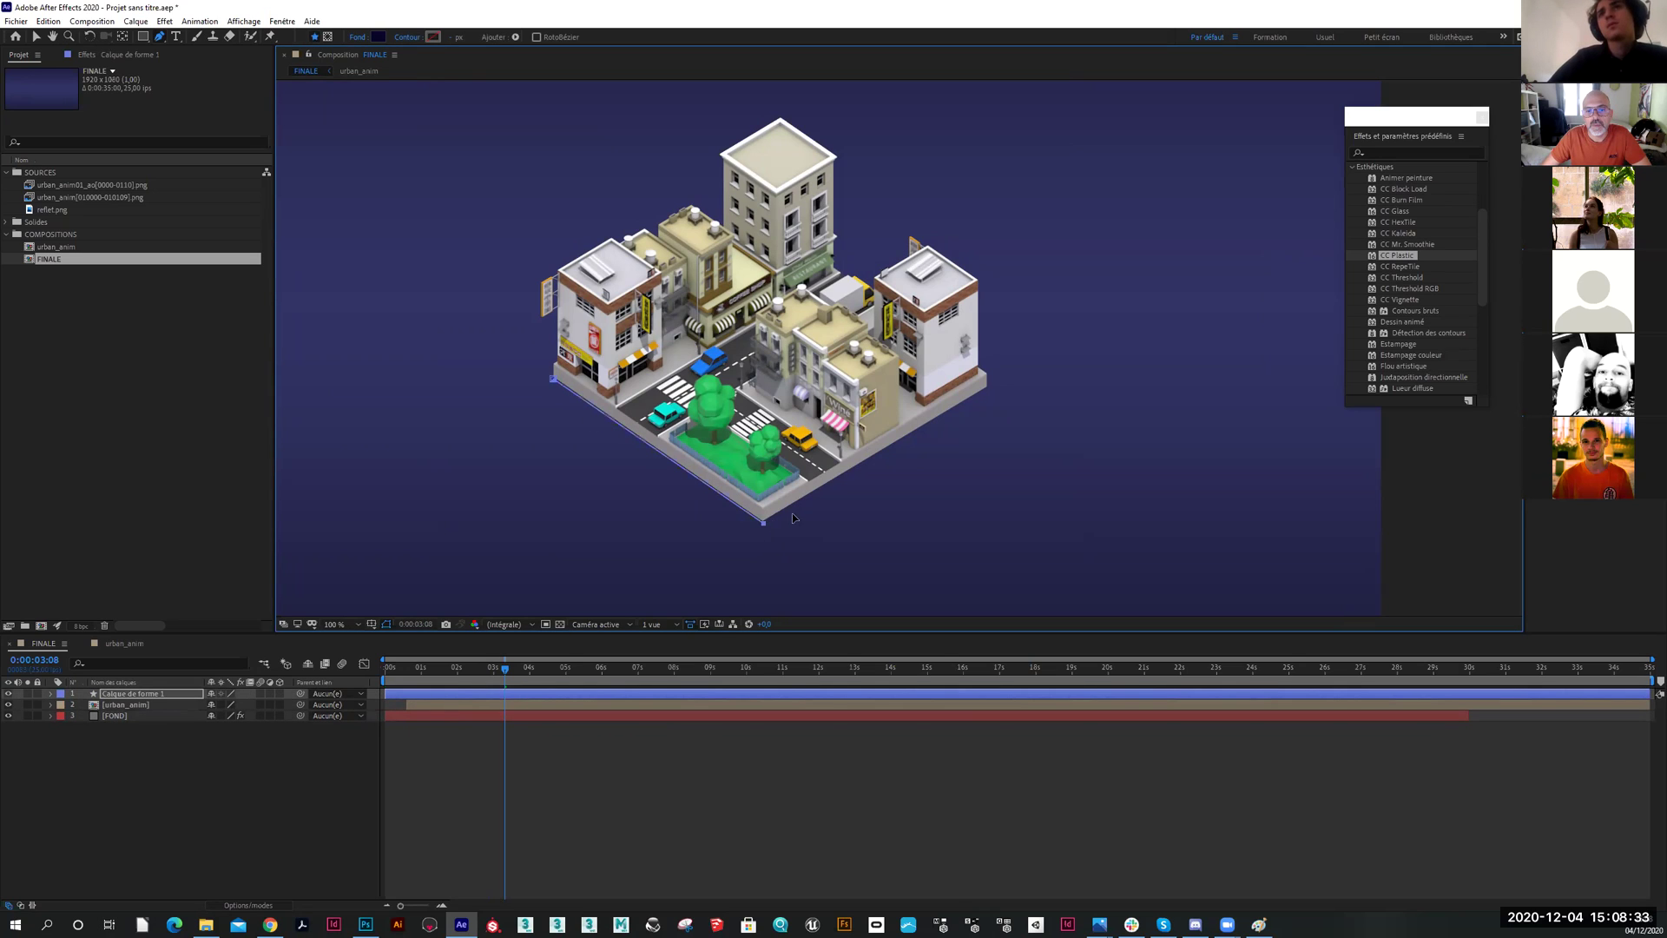
{"action": "left_click", "coordinate": [987, 392]}
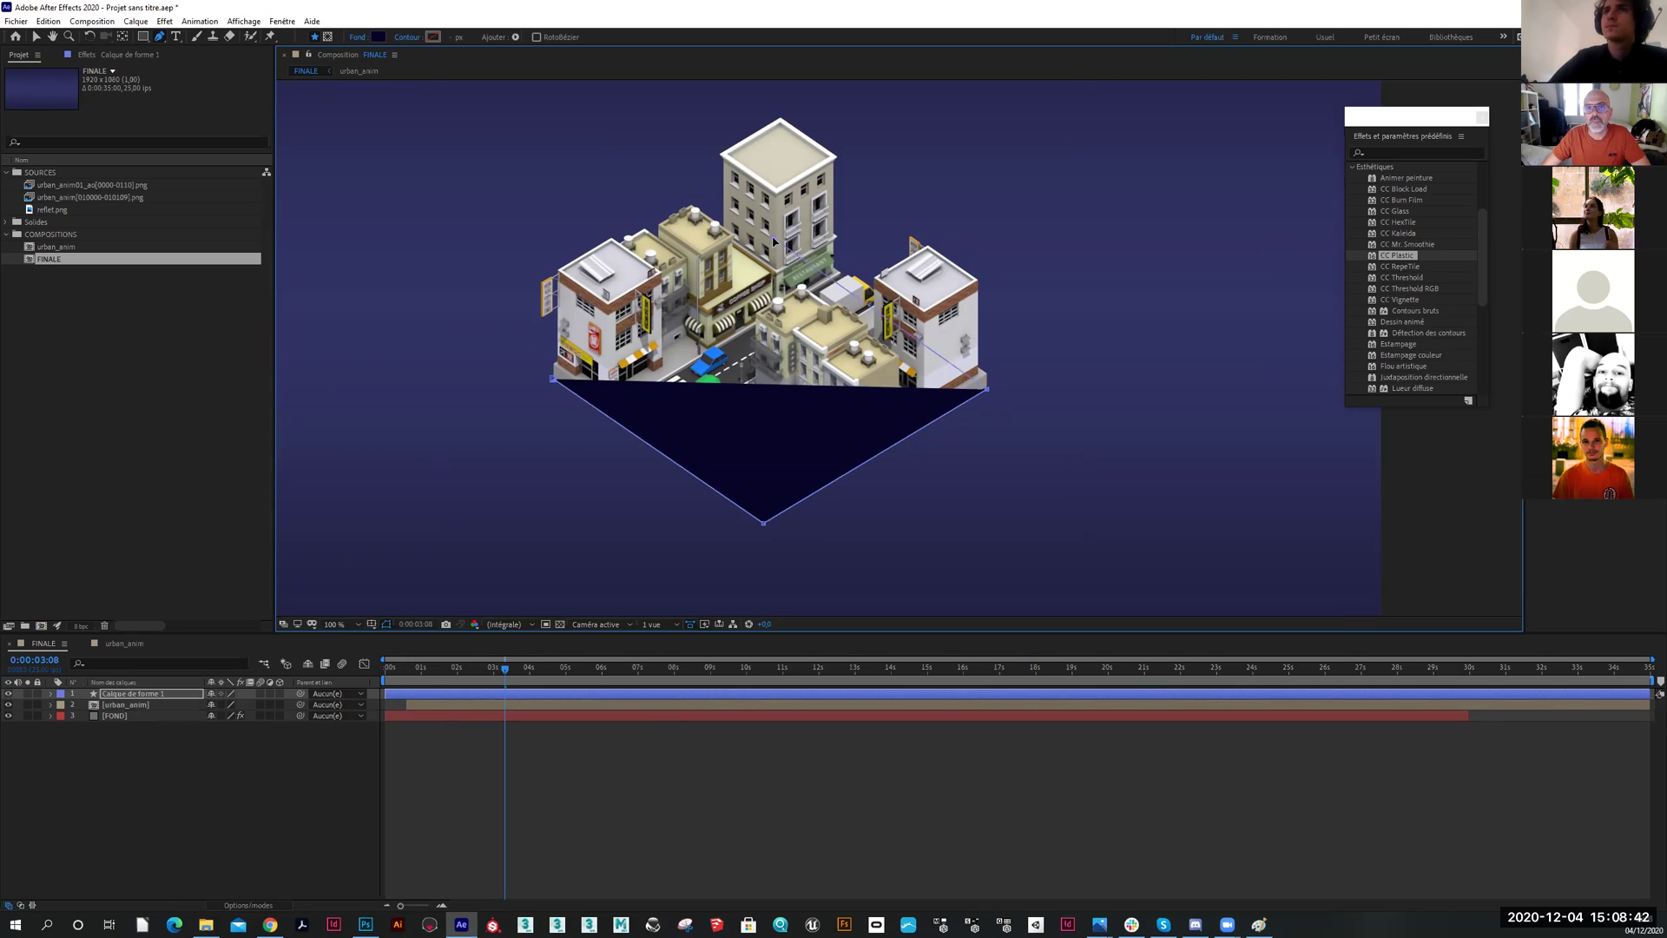
{"action": "left_click", "coordinate": [553, 384]}
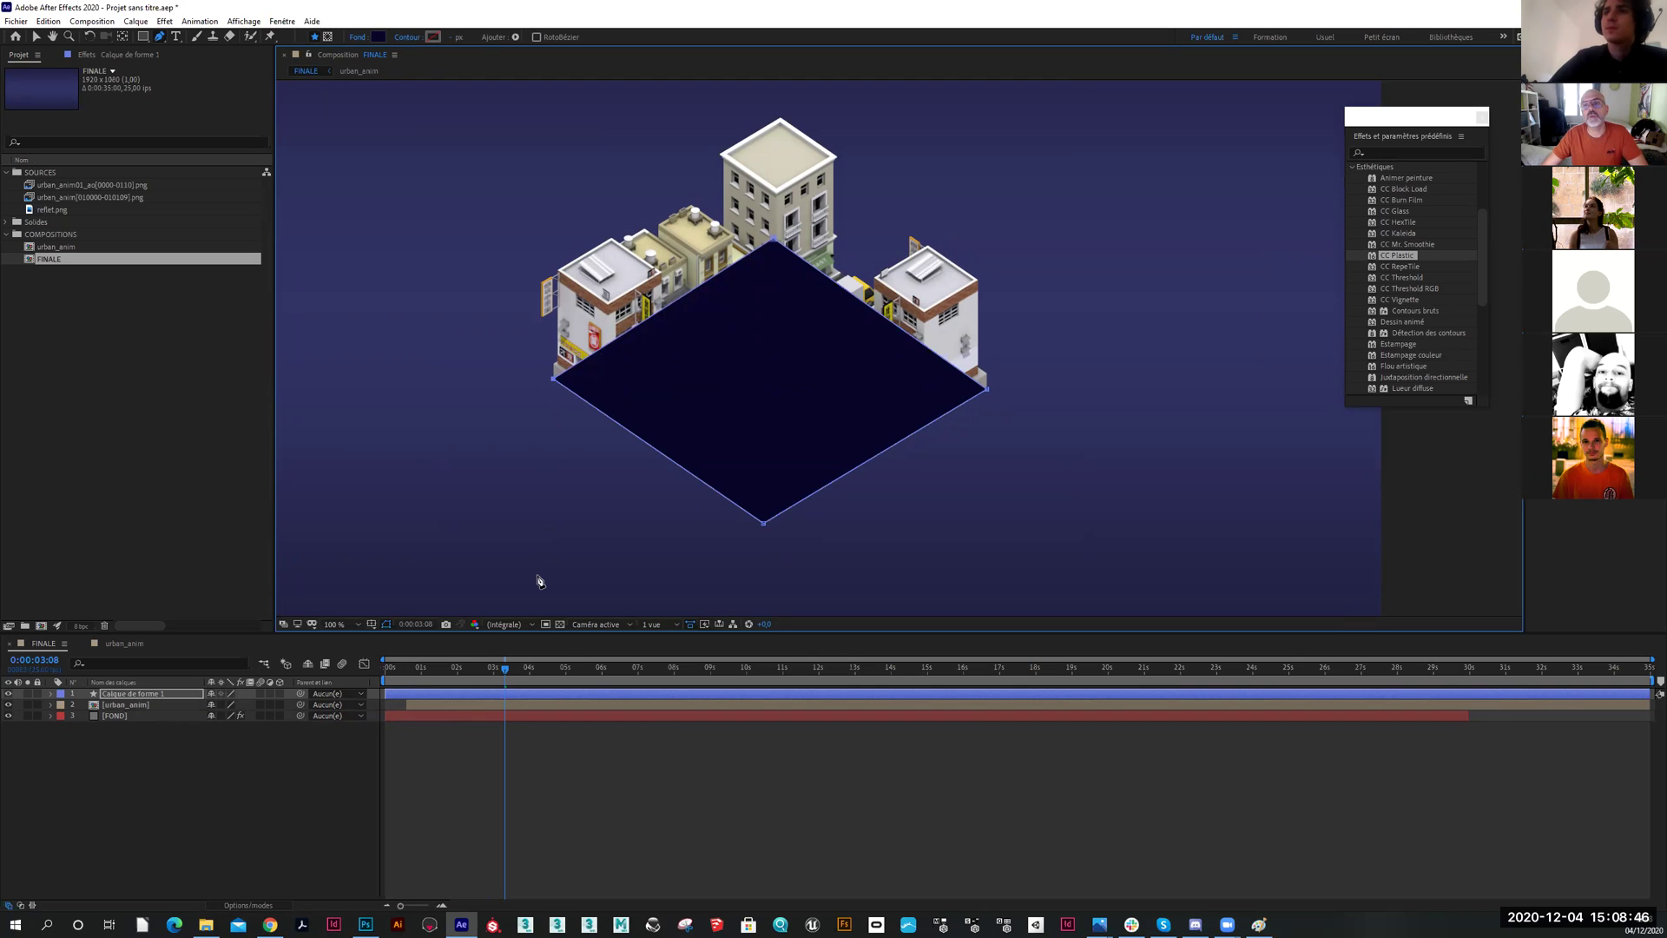
{"action": "left_click", "coordinate": [269, 757]}
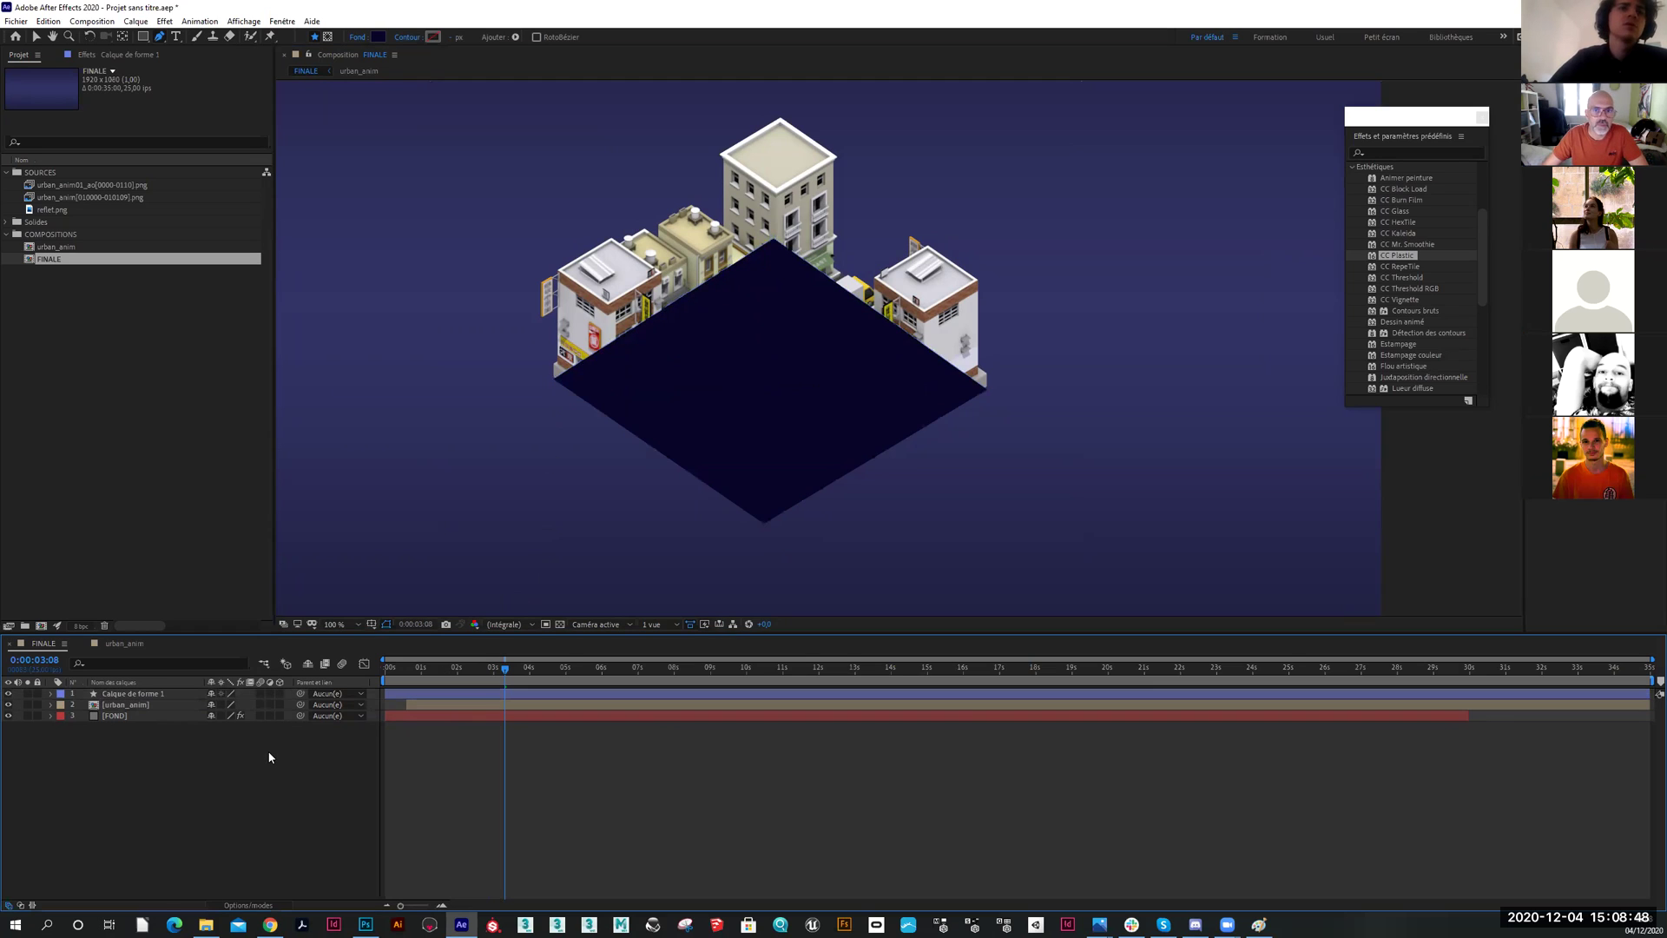
Rename the new shape layer ombre and place it below the urban_anim layer
{"action": "left_click", "coordinate": [139, 693]}
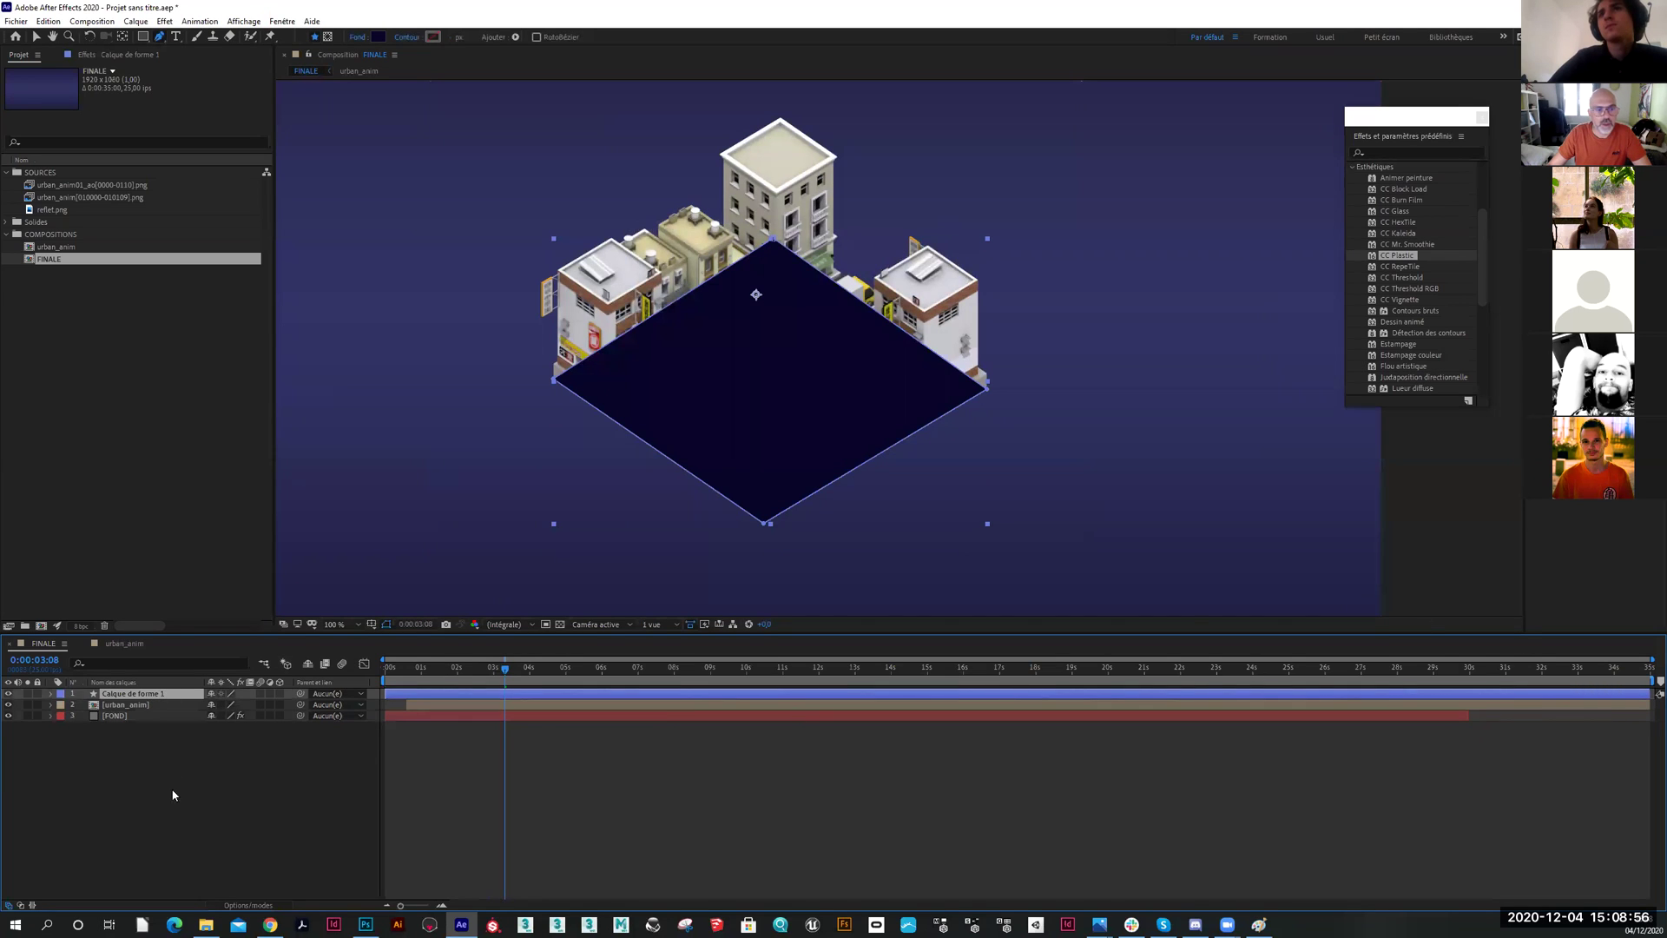
{"action": "key", "text": "Return"}
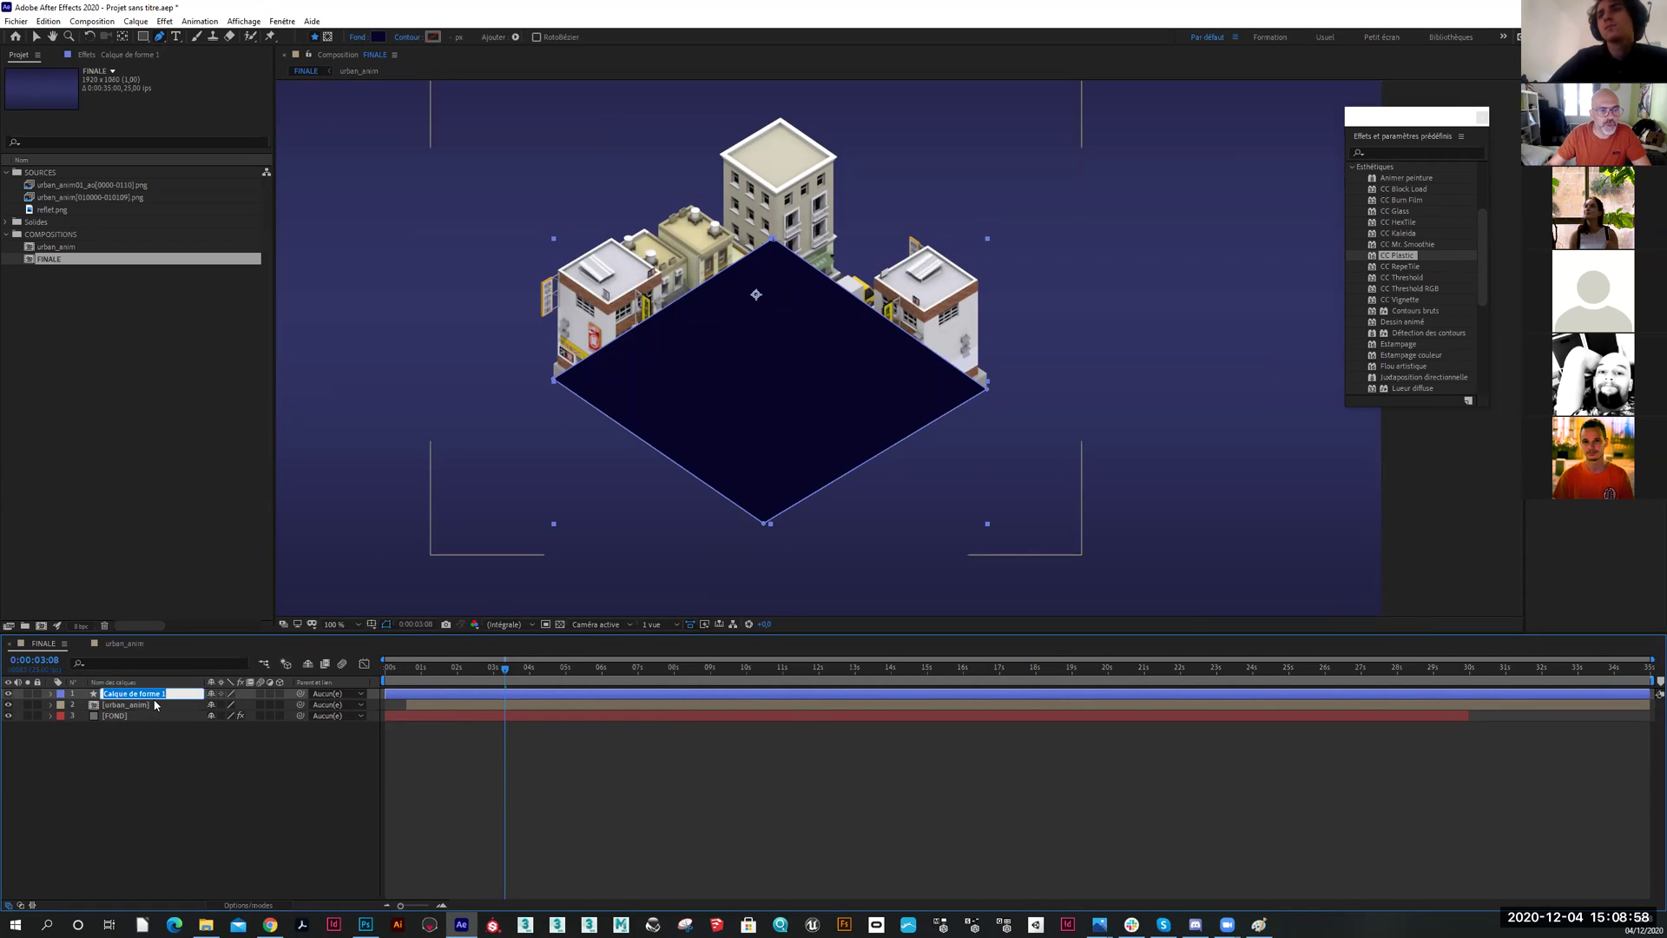
{"action": "type", "text": "ombre"}
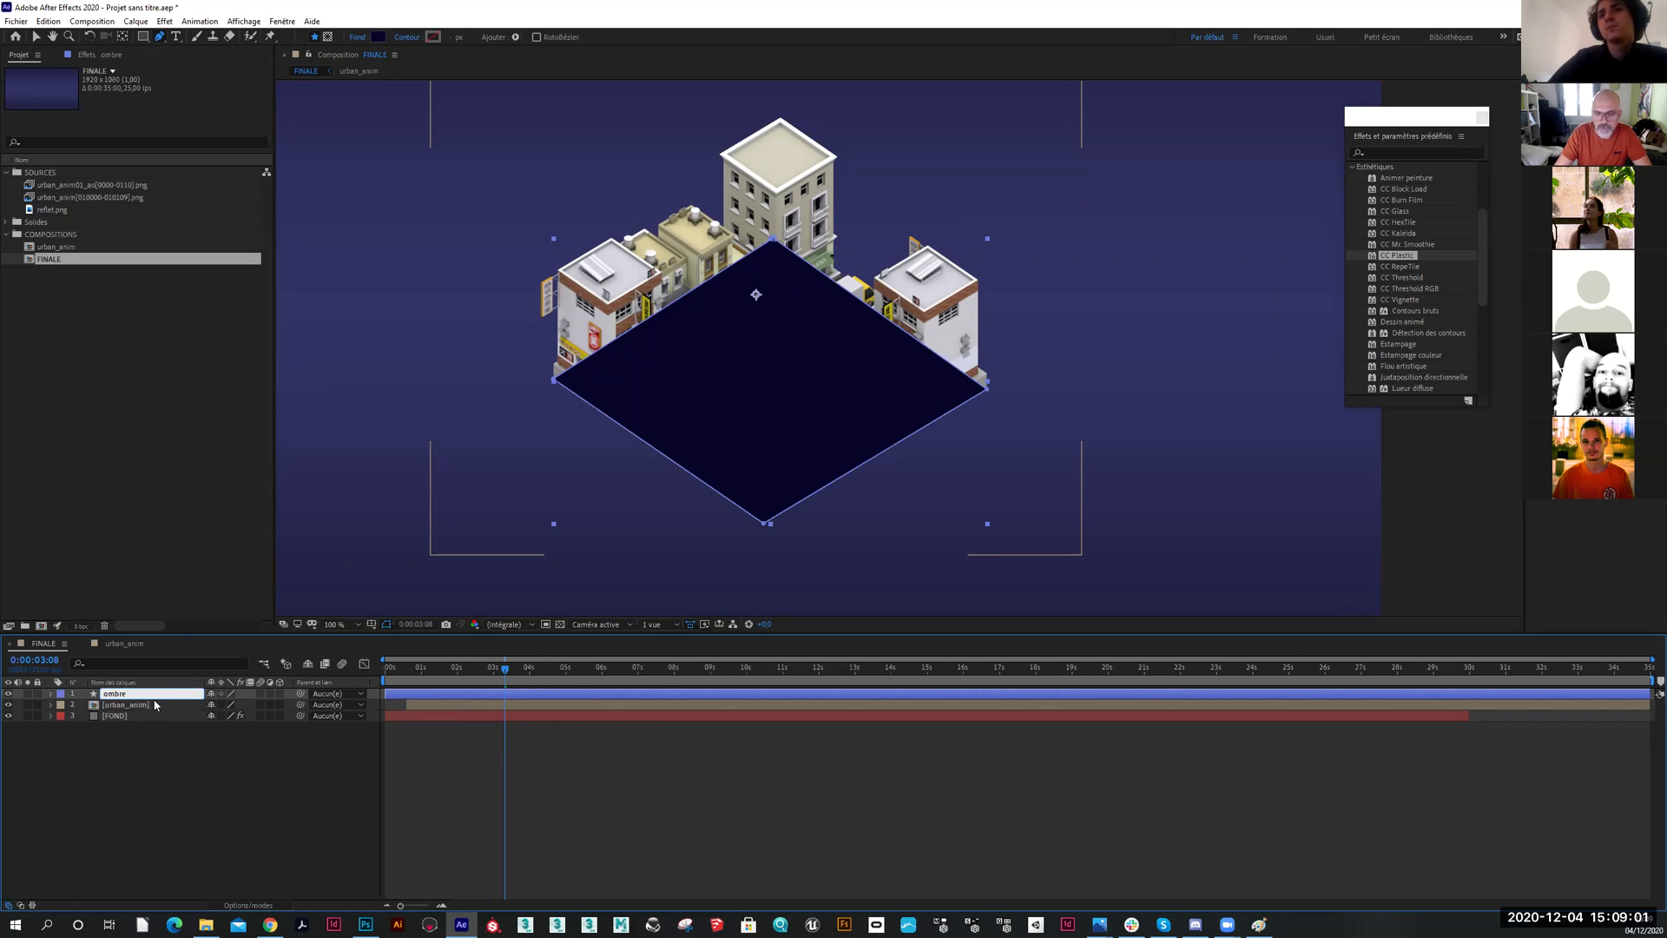
{"action": "key", "text": "Return"}
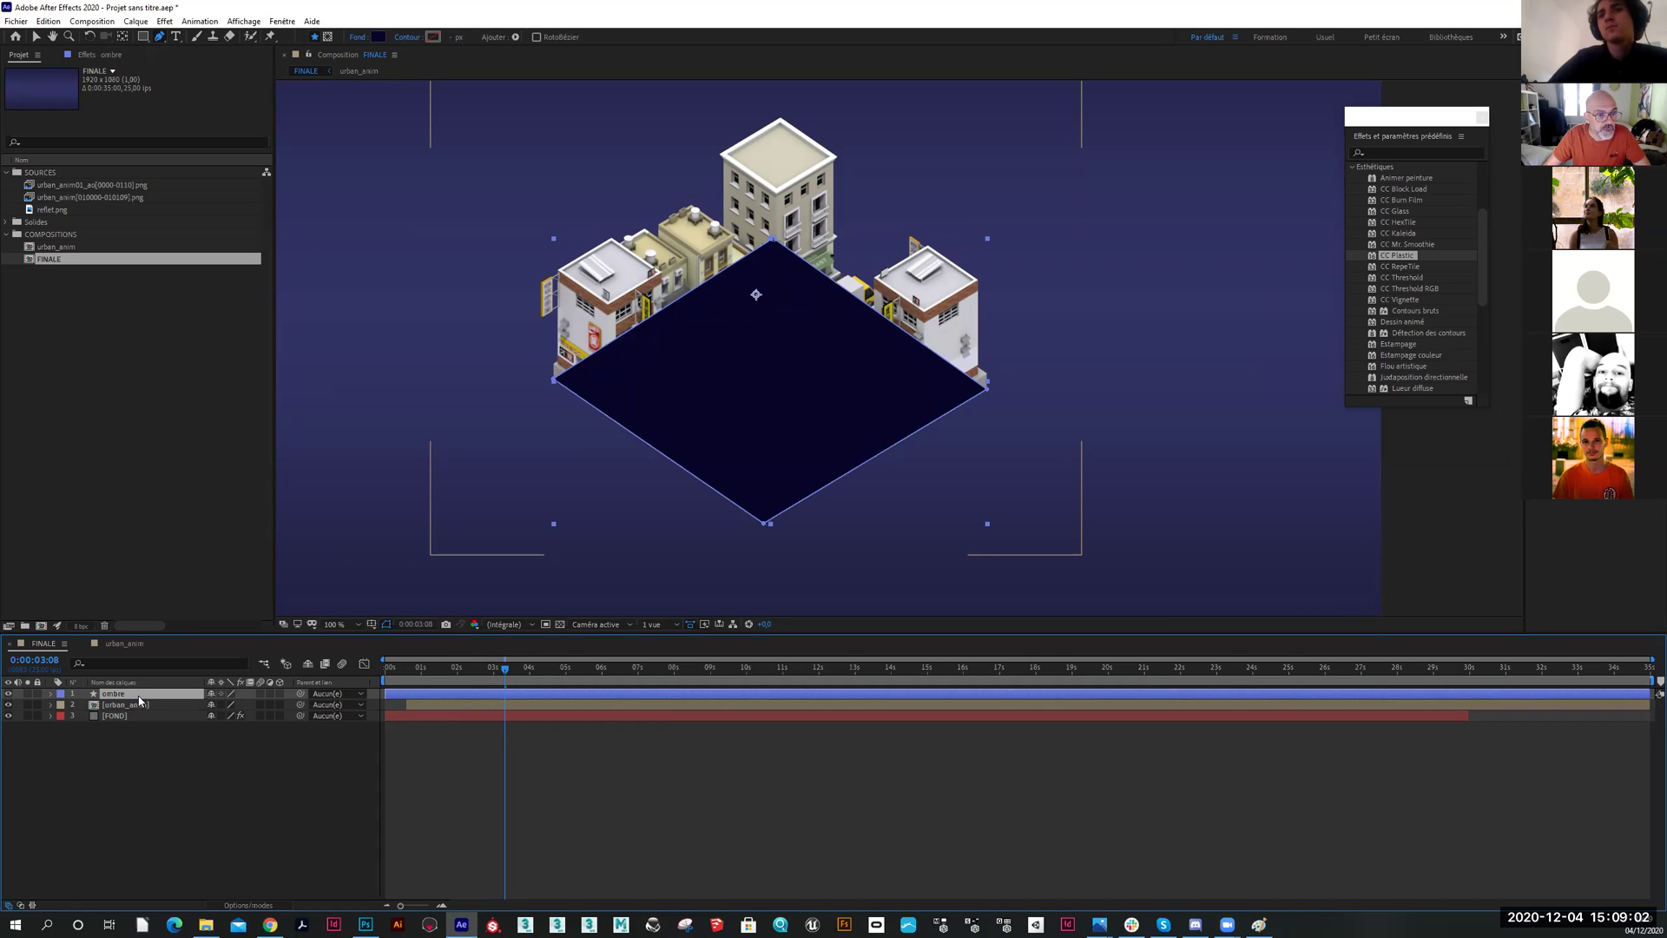
{"action": "mouse_move", "coordinate": [154, 705]}
{"action": "left_mouse_down"}
{"action": "mouse_move", "coordinate": [139, 711]}
{"action": "mouse_move", "coordinate": [139, 689]}
{"action": "left_mouse_up"}
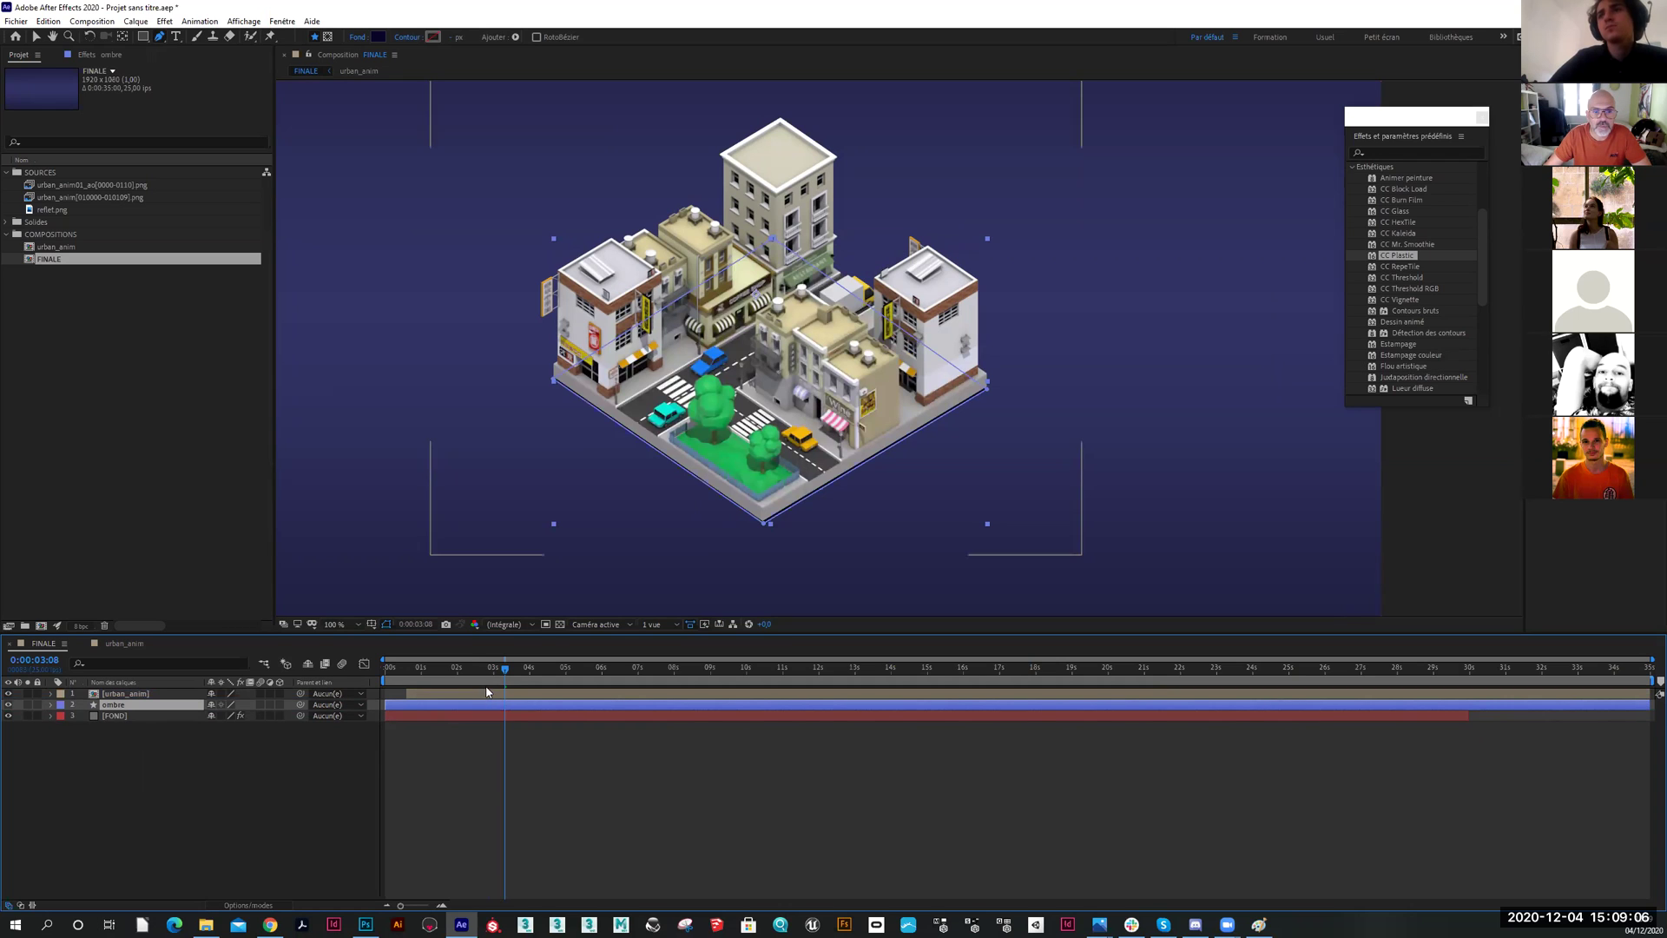
Review the raised platform against its ombre shape from 0:00:01:05 onward, playing the animation from about 0:00:01:16
{"action": "left_click_drag", "start_coordinate": [504, 673], "coordinate": [428, 678]}
{"action": "left_click", "coordinate": [415, 723]}
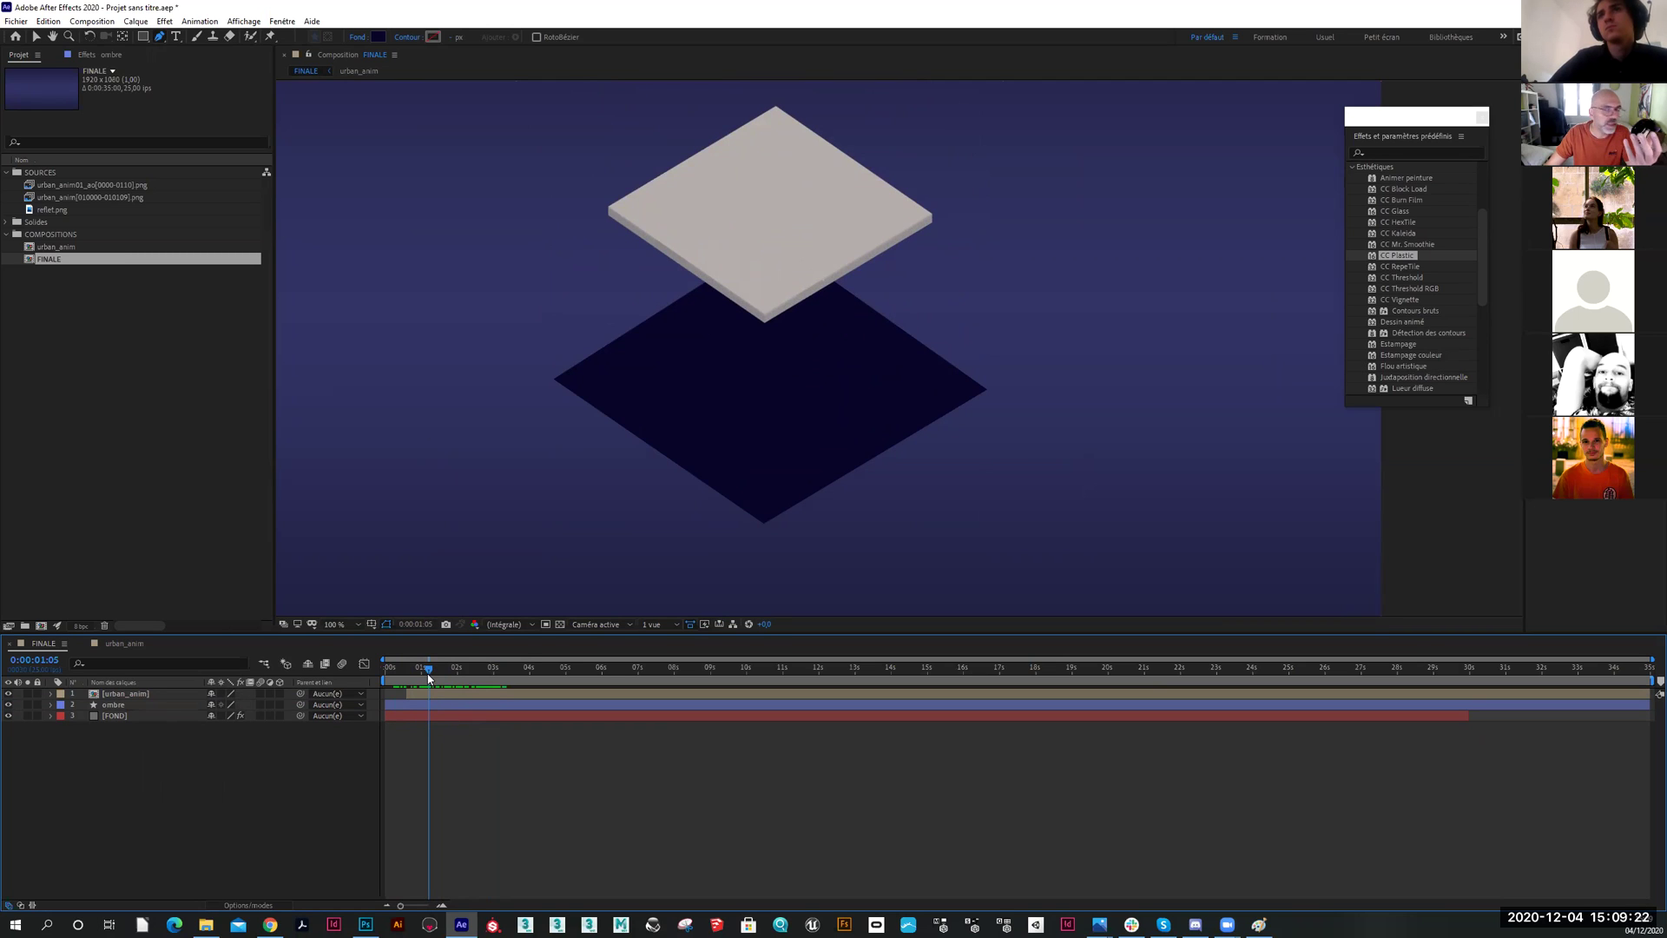
{"action": "left_click_drag", "start_coordinate": [429, 678], "coordinate": [443, 679]}
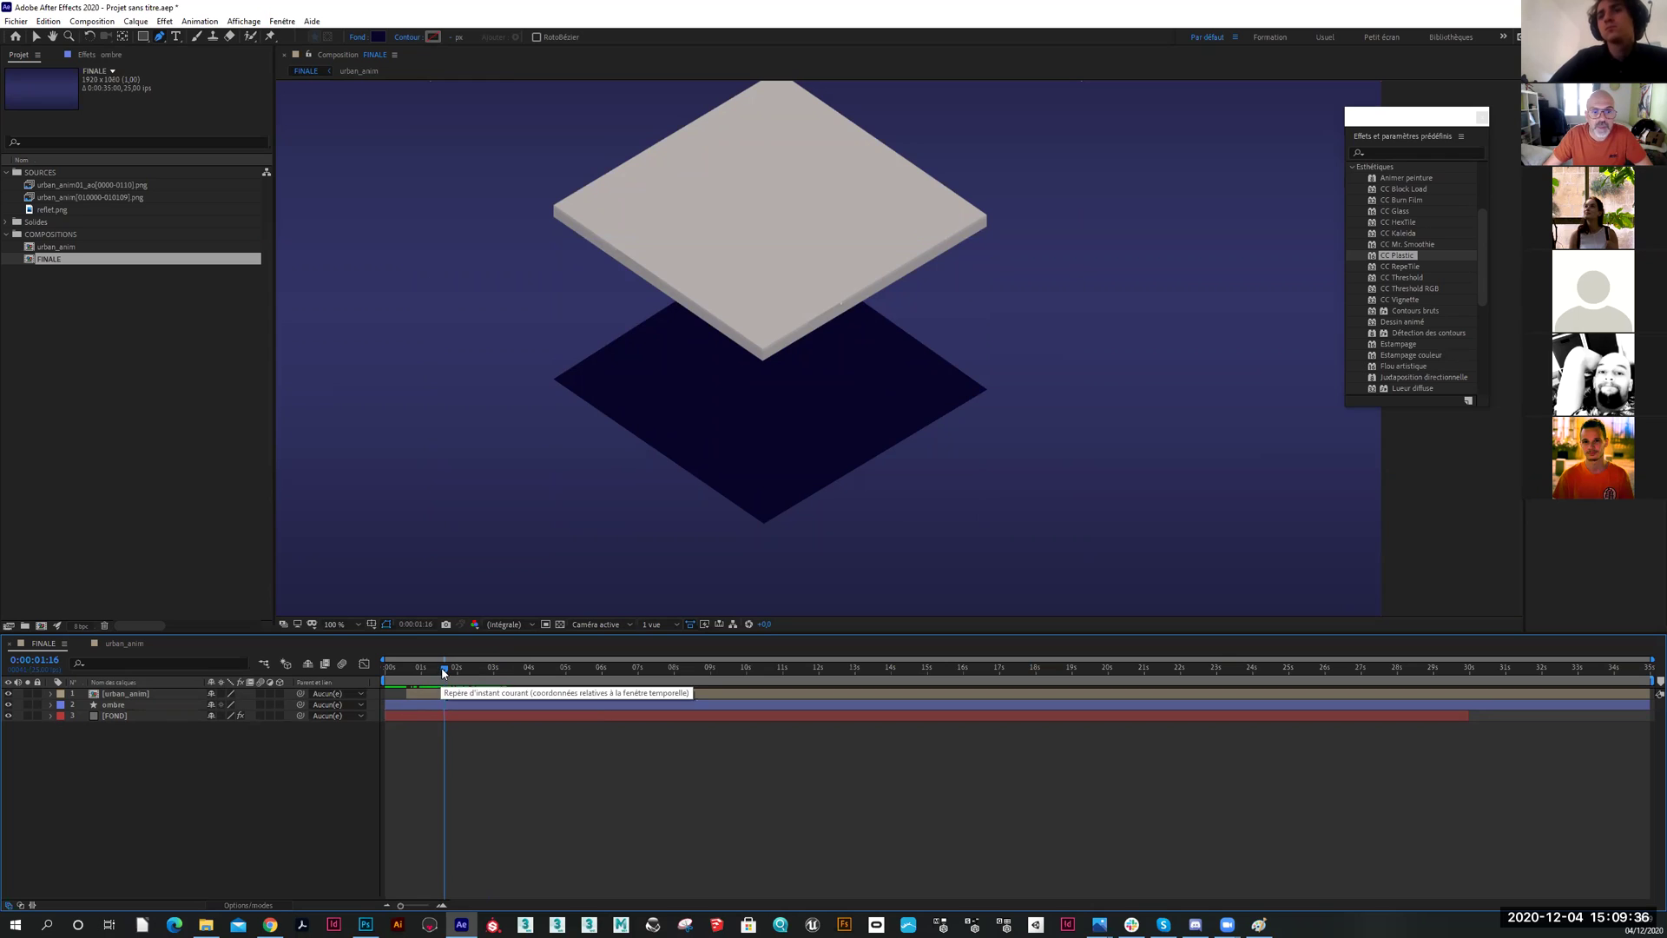
{"action": "left_click", "coordinate": [447, 672]}
{"action": "left_click_drag", "start_coordinate": [448, 672], "coordinate": [443, 672]}
{"action": "key", "text": "space"}
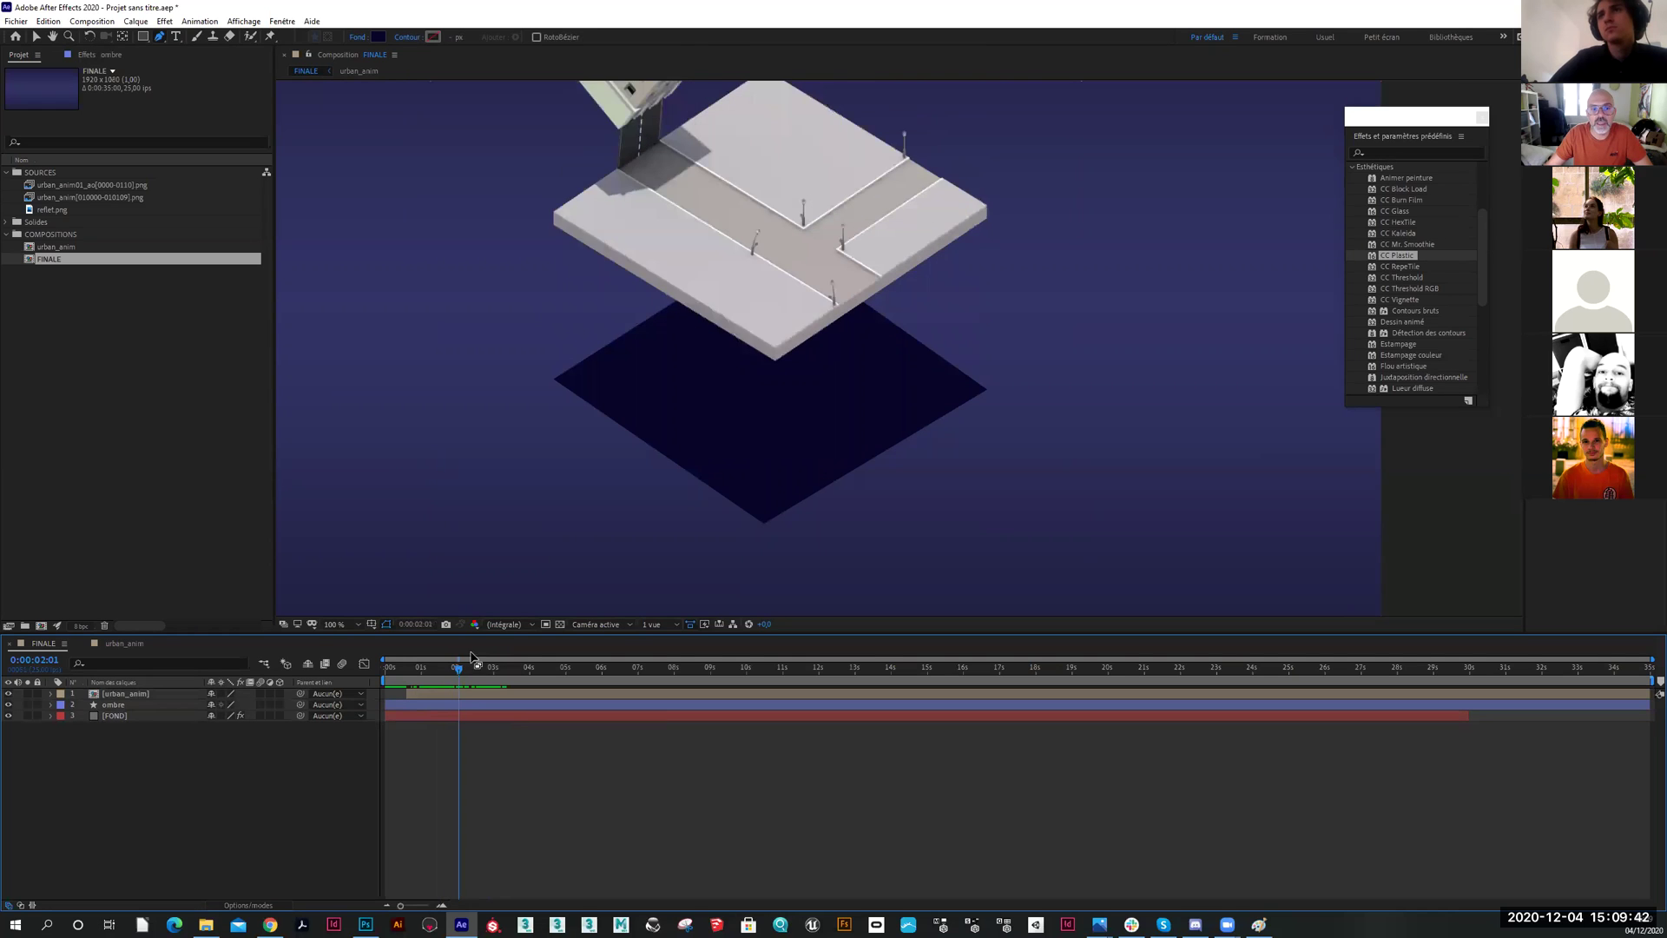
Add an opacity keyframe of 0% to the ombre layer at 0:00:02:24, just before the city drops
{"action": "left_click_drag", "start_coordinate": [459, 674], "coordinate": [492, 676]}
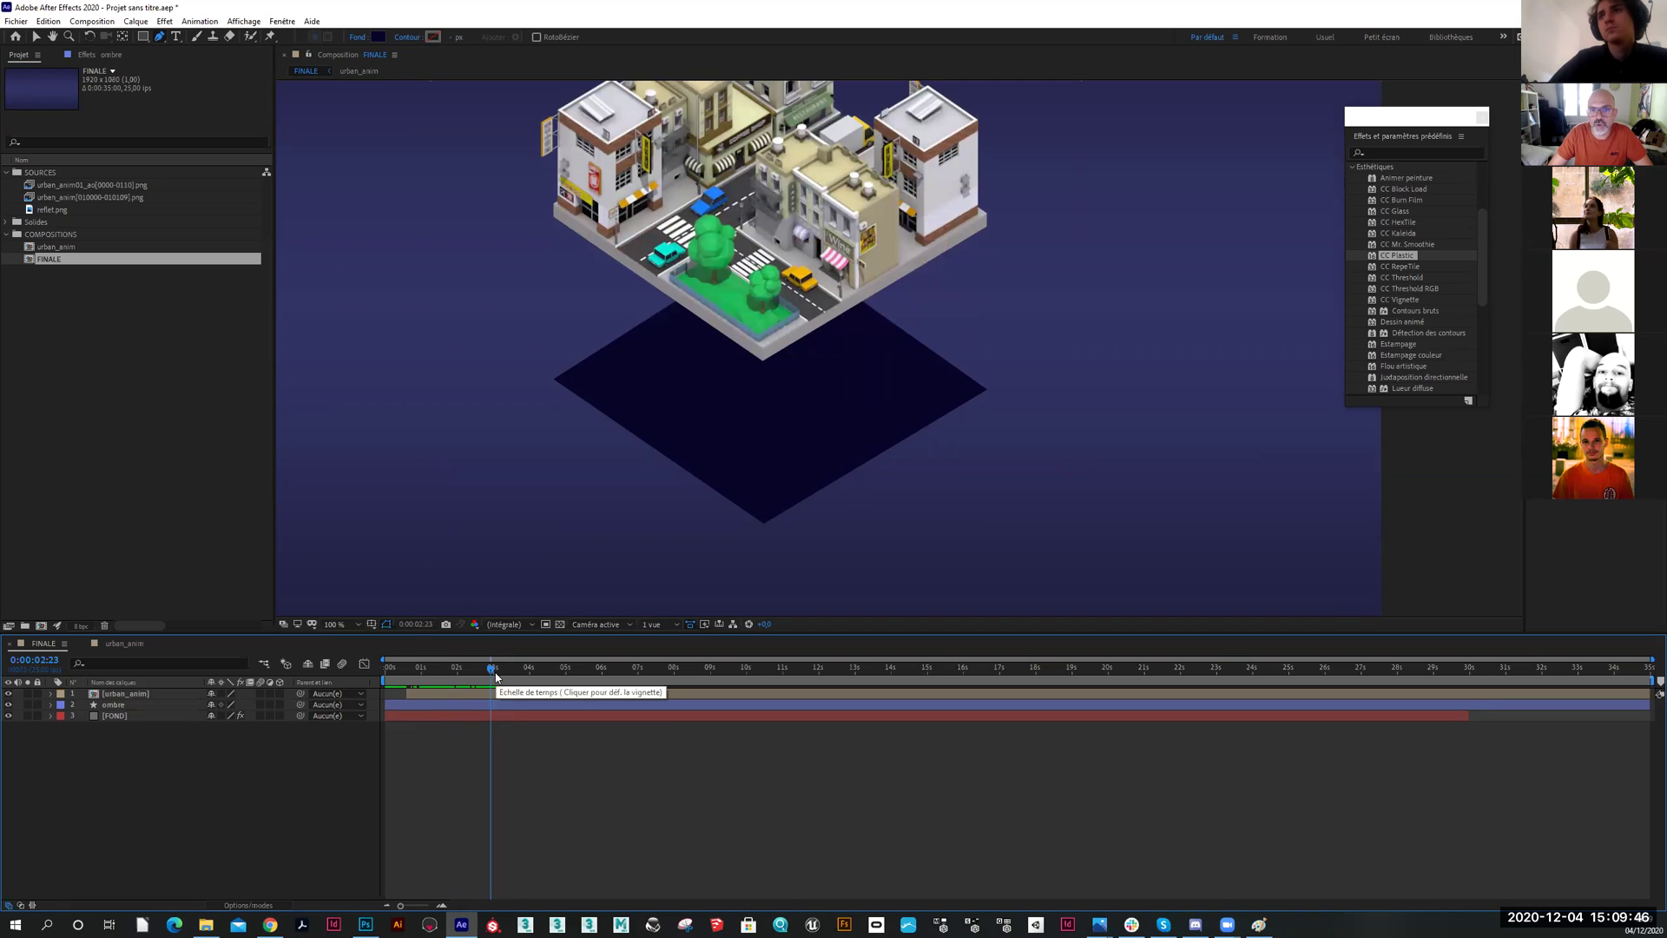
{"action": "left_click", "coordinate": [495, 677]}
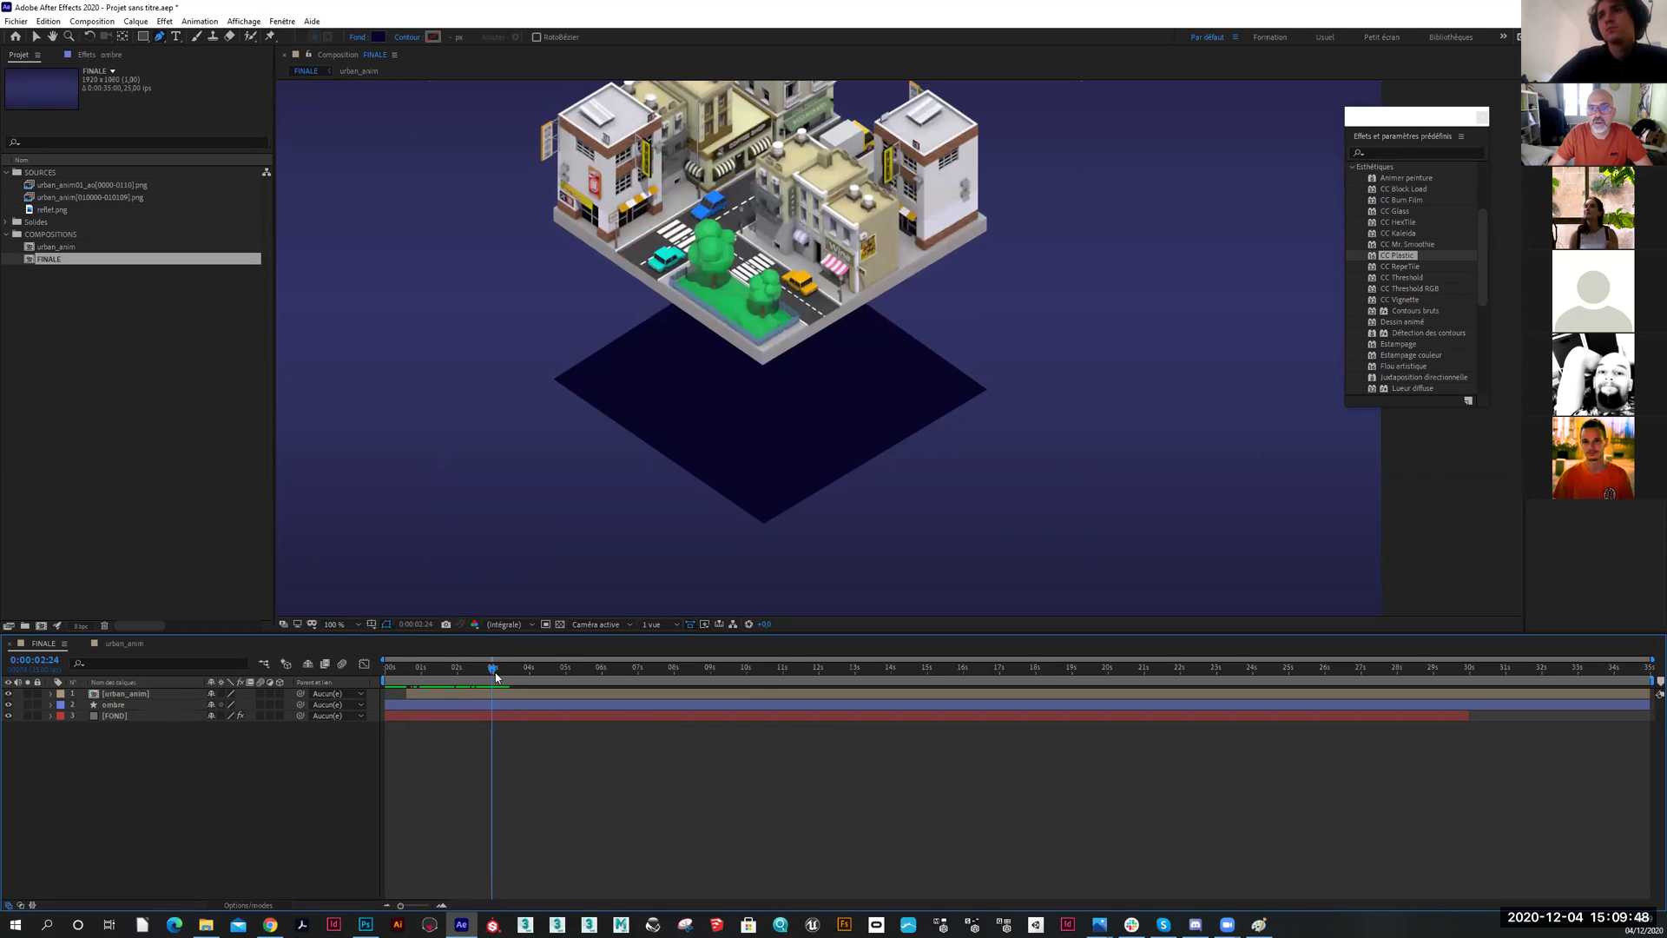
{"action": "key", "text": "Page_Up"}
{"action": "key", "text": "Page_Up"}
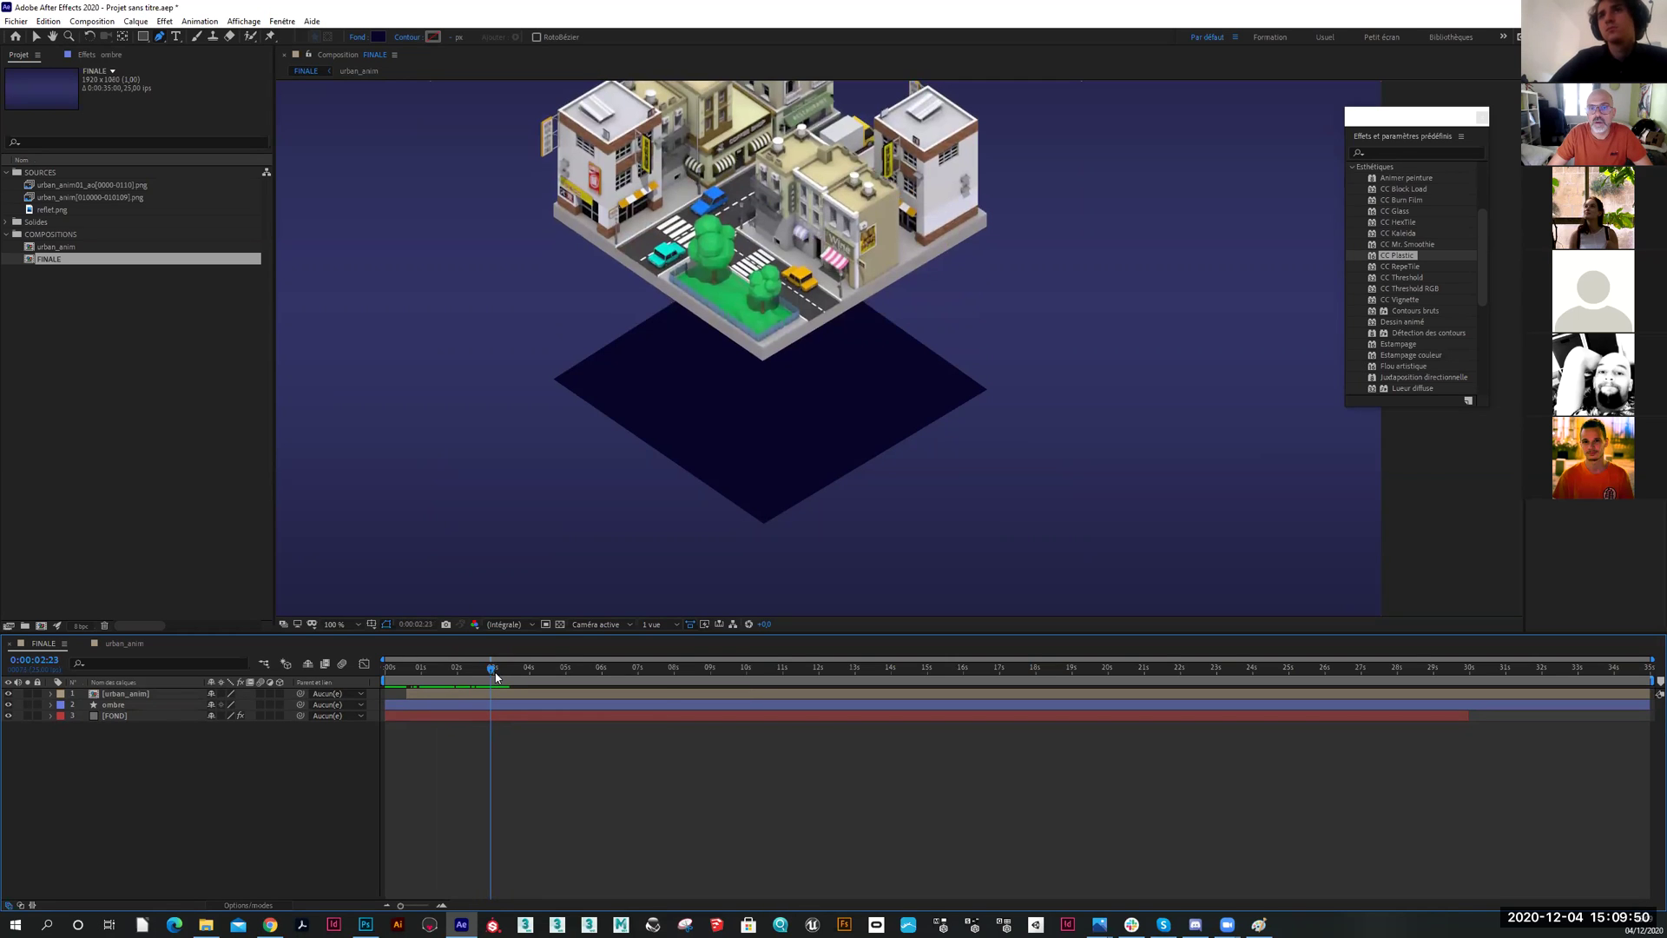
{"action": "key", "text": "Page_Down"}
{"action": "key", "text": "Page_Up"}
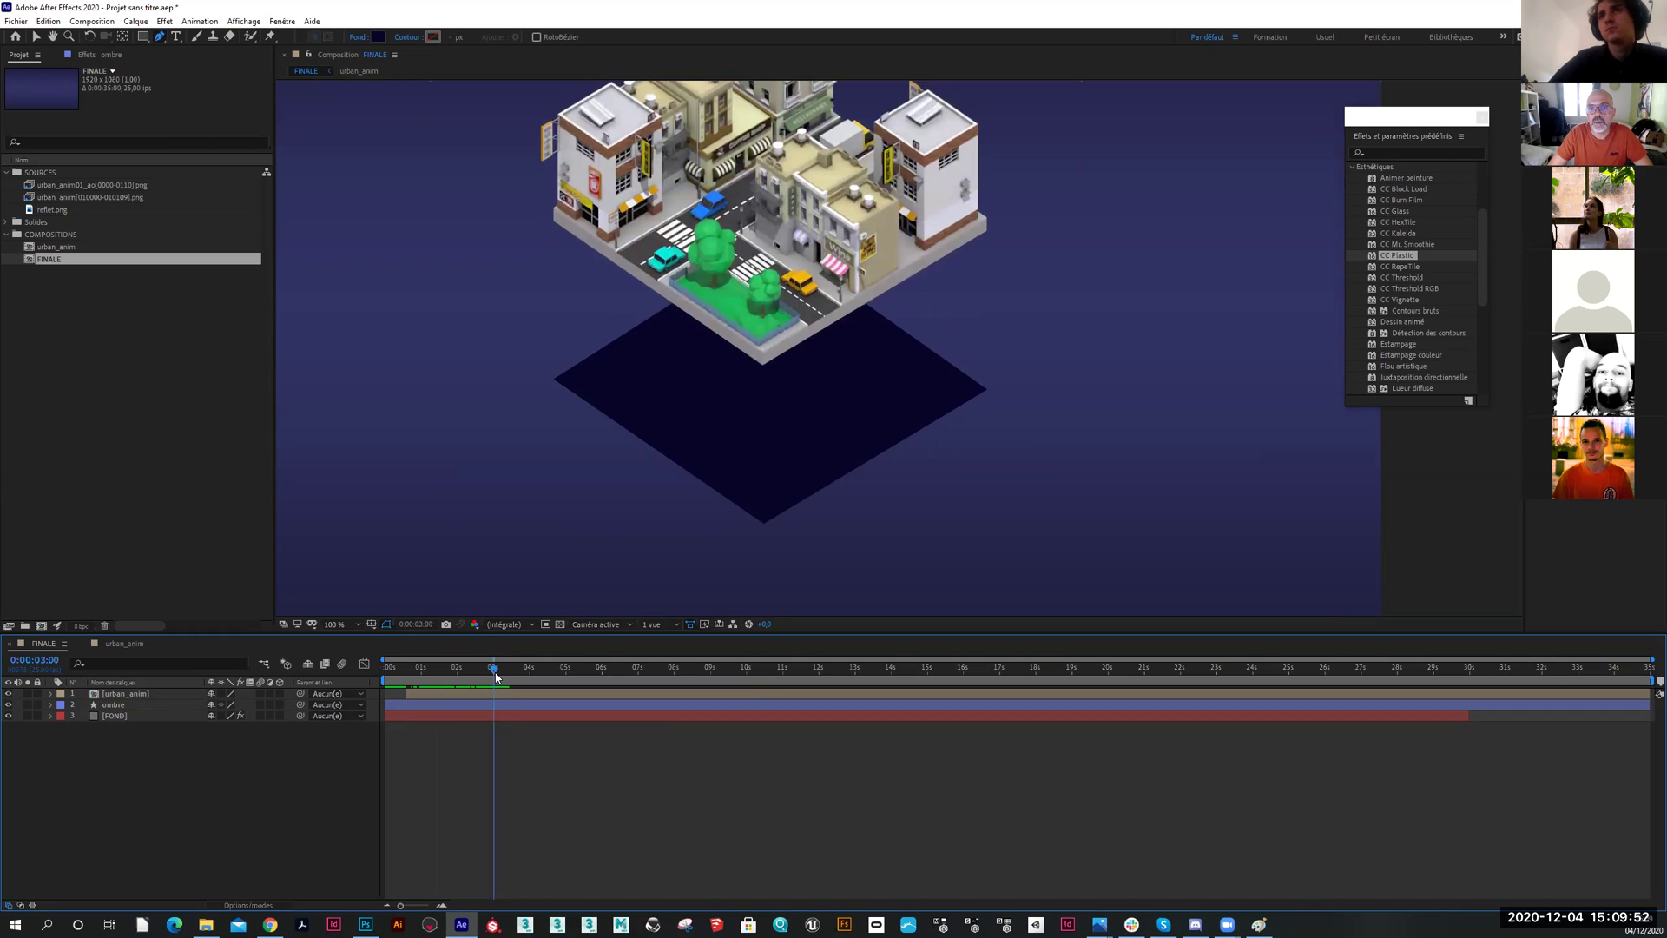
{"action": "key", "text": "Page_Down"}
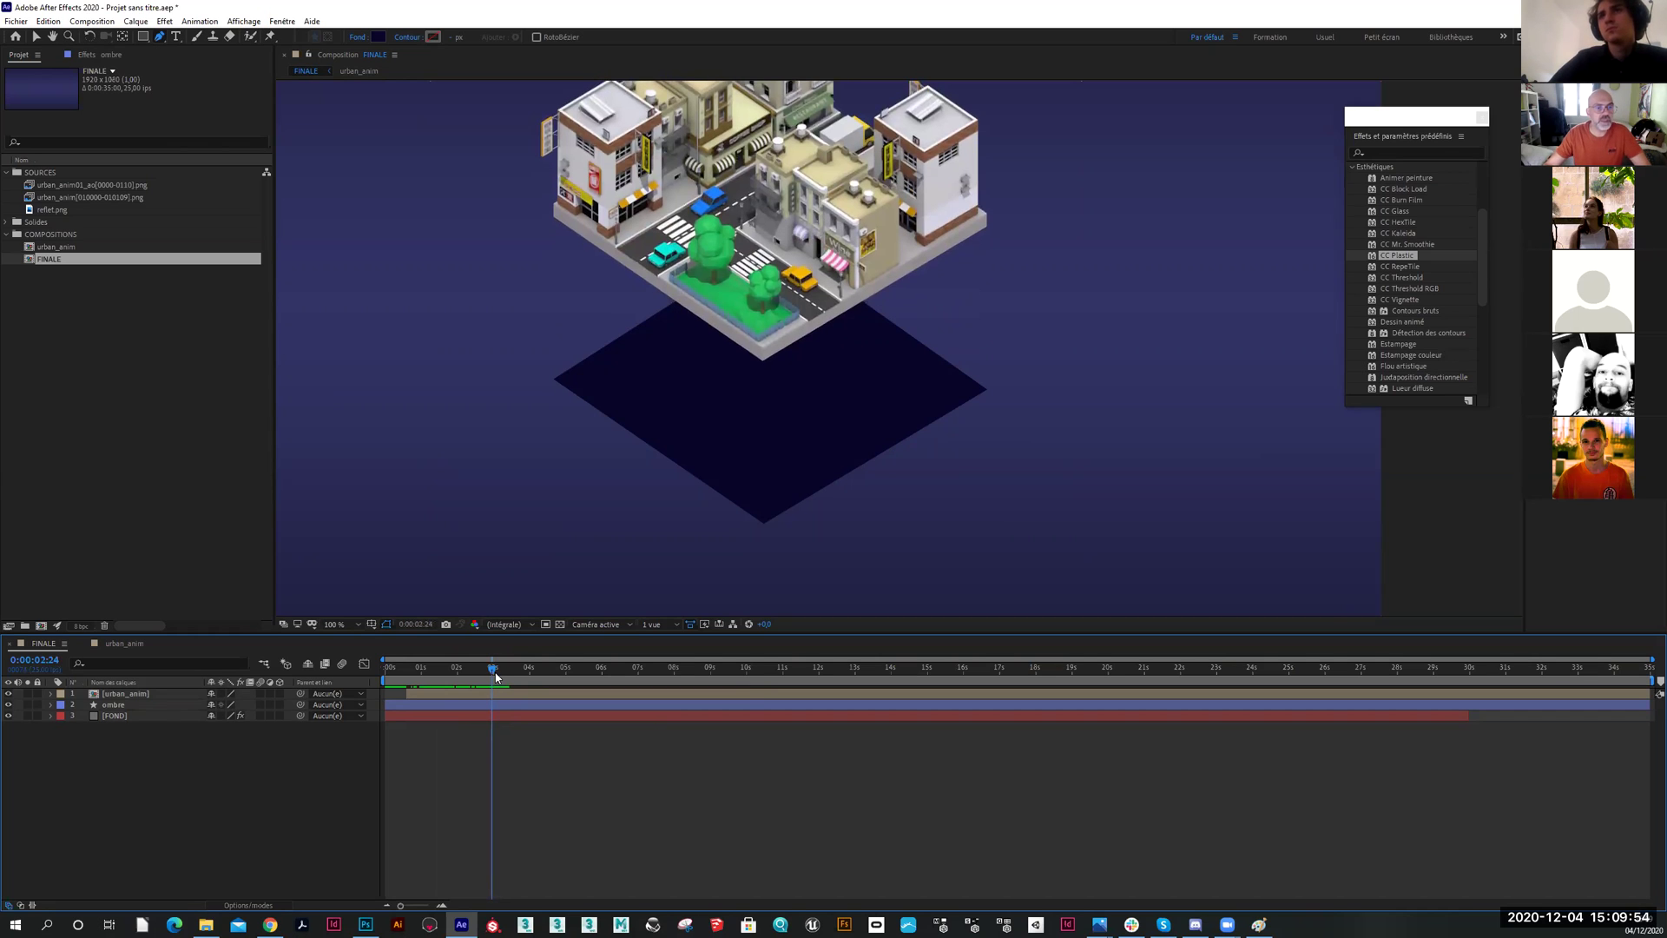
{"action": "left_click", "coordinate": [156, 705]}
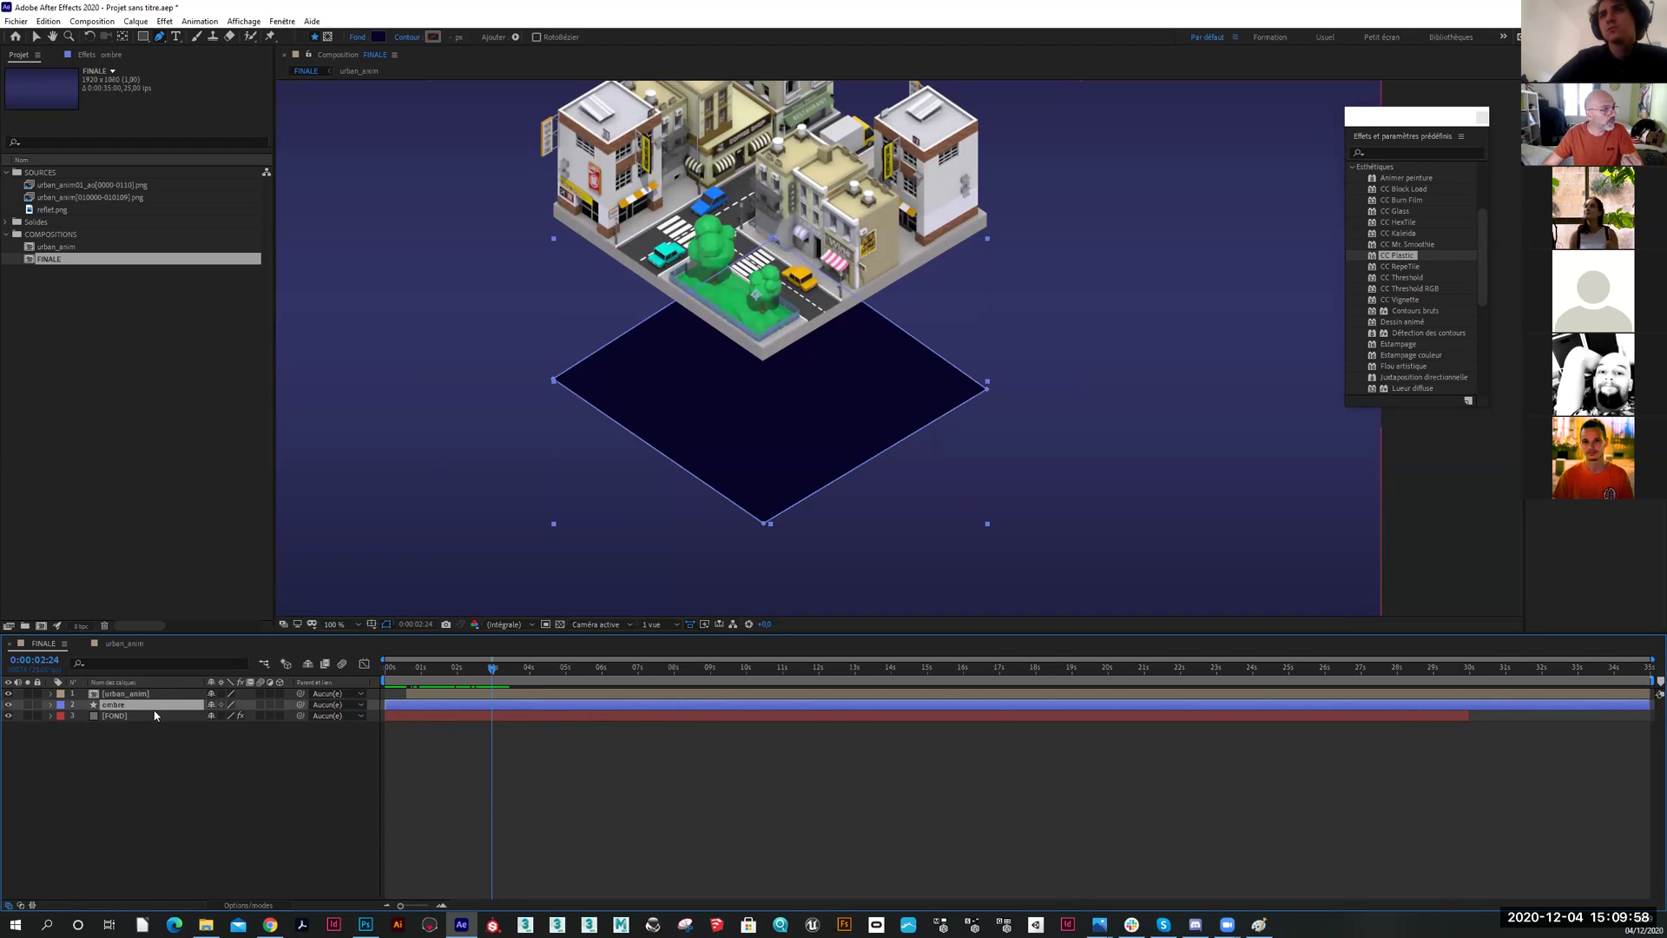
{"action": "key", "text": "t"}
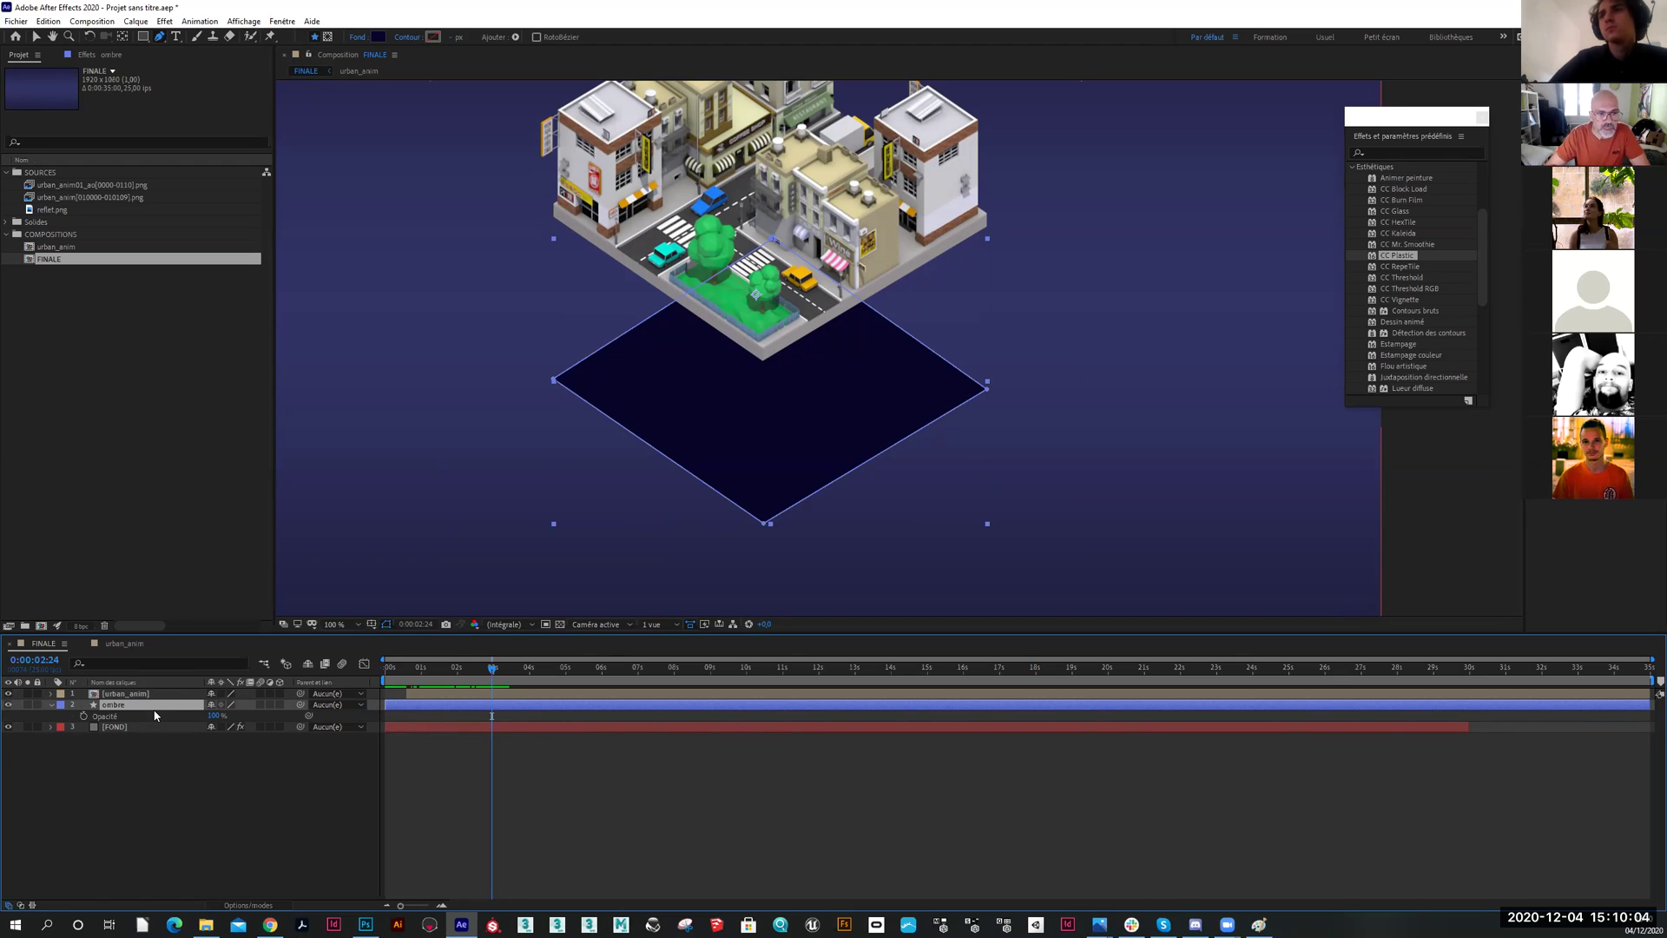
{"action": "left_click_drag", "start_coordinate": [214, 716], "coordinate": [25, 736]}
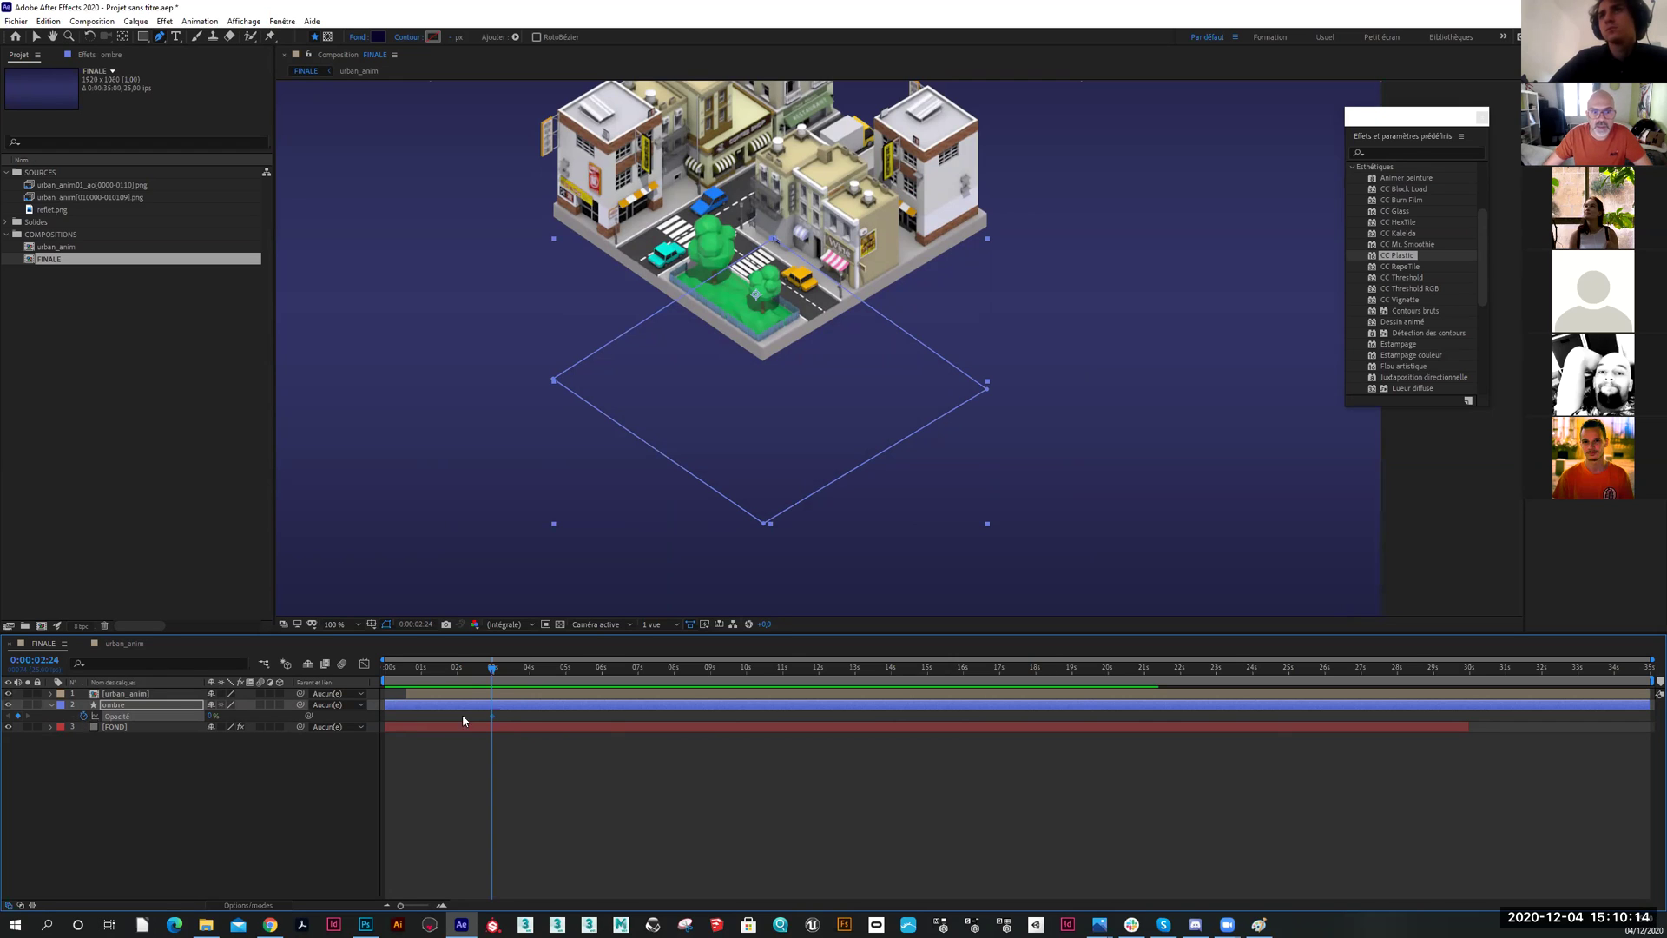
Raise the ombre layer's opacity with a second keyframe at 0:00:03:08, where the city has landed, so the shadow fades in
{"action": "left_click_drag", "start_coordinate": [492, 674], "coordinate": [504, 677]}
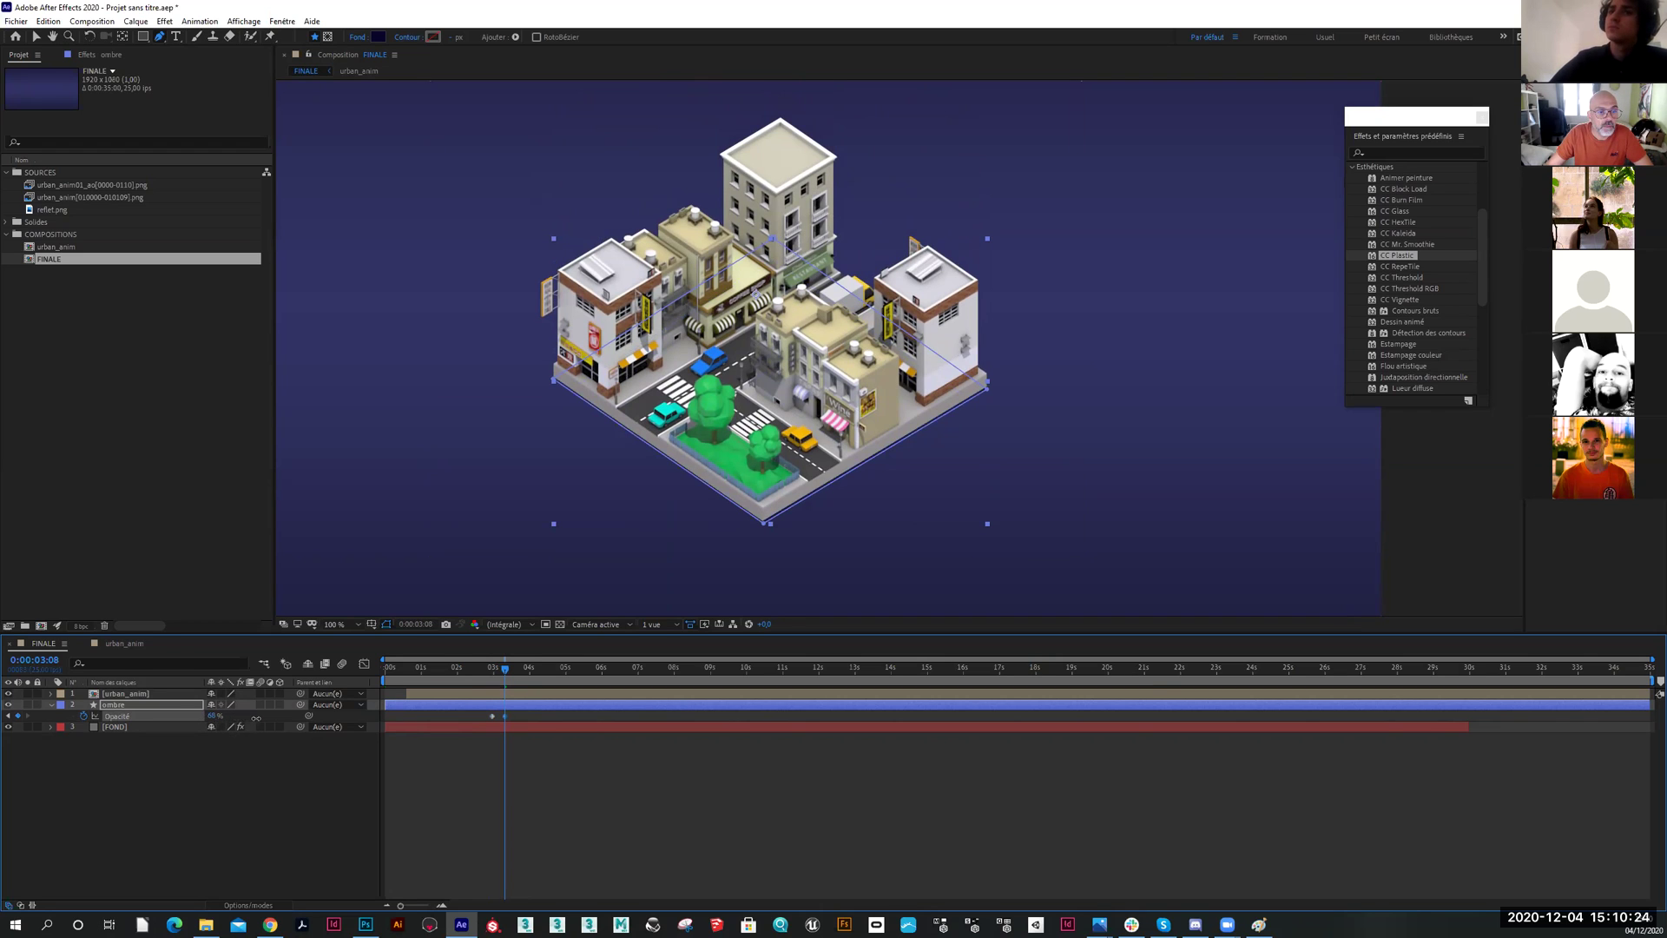
{"action": "left_click", "coordinate": [211, 715]}
{"action": "left_click", "coordinate": [225, 851]}
Check the shadow's fade-in around 0:00:03:01 and select the first opacity keyframe on the ombre layer
{"action": "mouse_move", "coordinate": [504, 671]}
{"action": "left_mouse_down"}
{"action": "mouse_move", "coordinate": [420, 671]}
{"action": "mouse_move", "coordinate": [494, 677]}
{"action": "left_mouse_up"}
{"action": "left_click", "coordinate": [493, 716]}
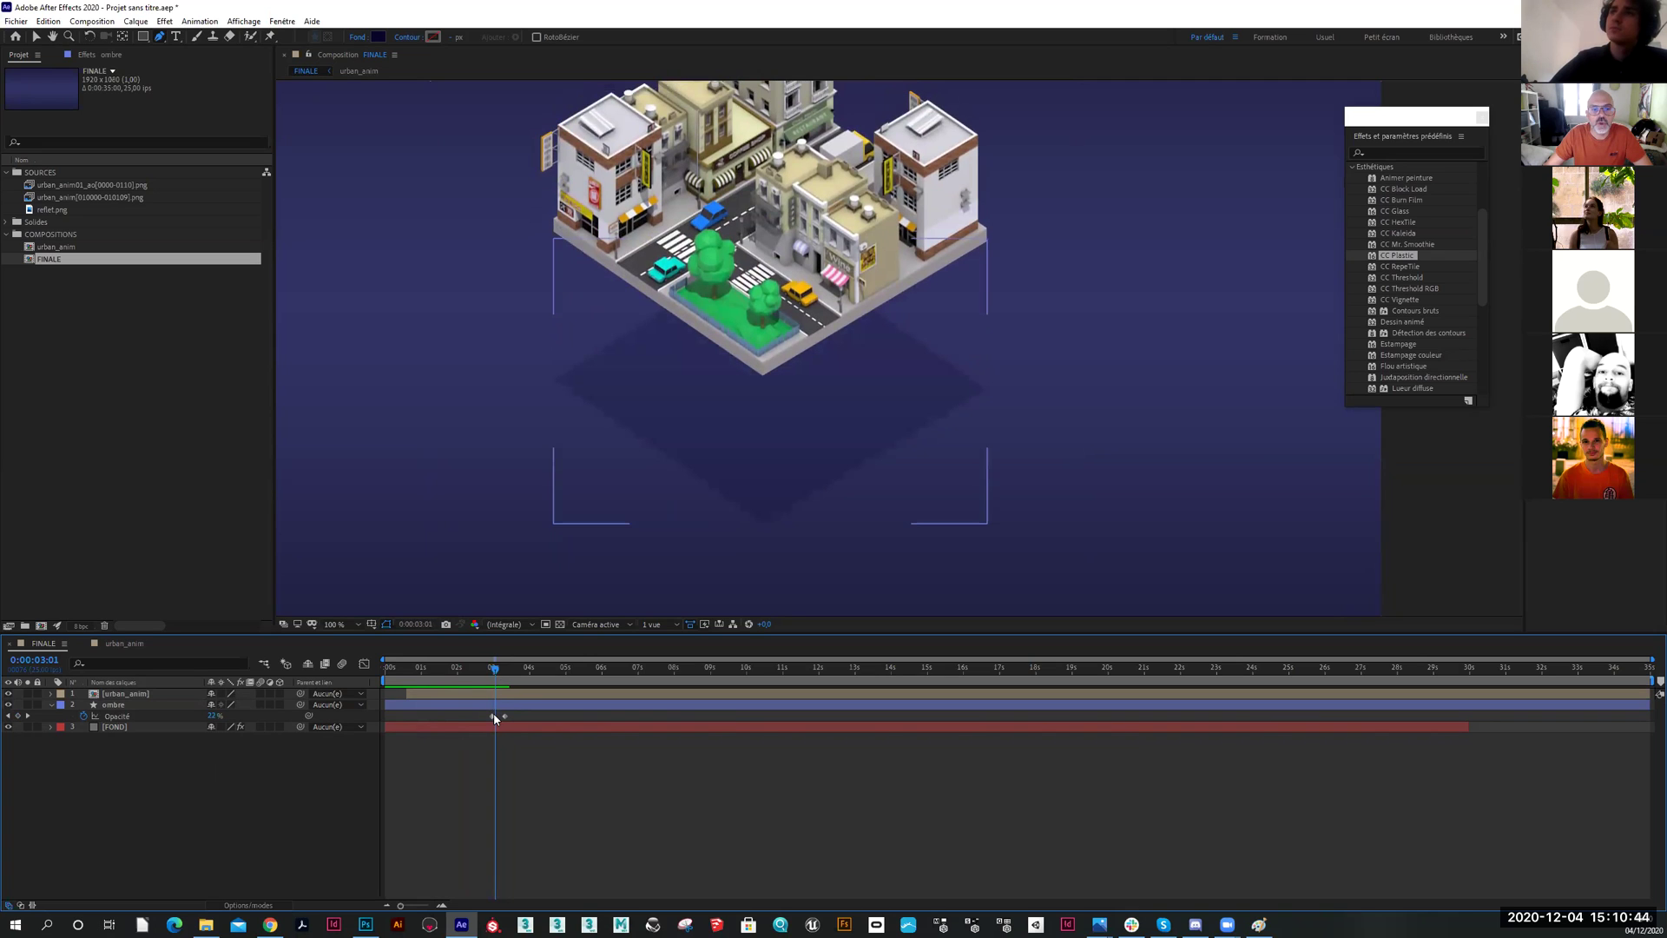
Set the ombre layer's second opacity keyframe to 60%, then scrub around three seconds to check the shadow
{"action": "mouse_move", "coordinate": [494, 719]}
{"action": "left_click", "coordinate": [507, 715]}
{"action": "double_click", "coordinate": [507, 717]}
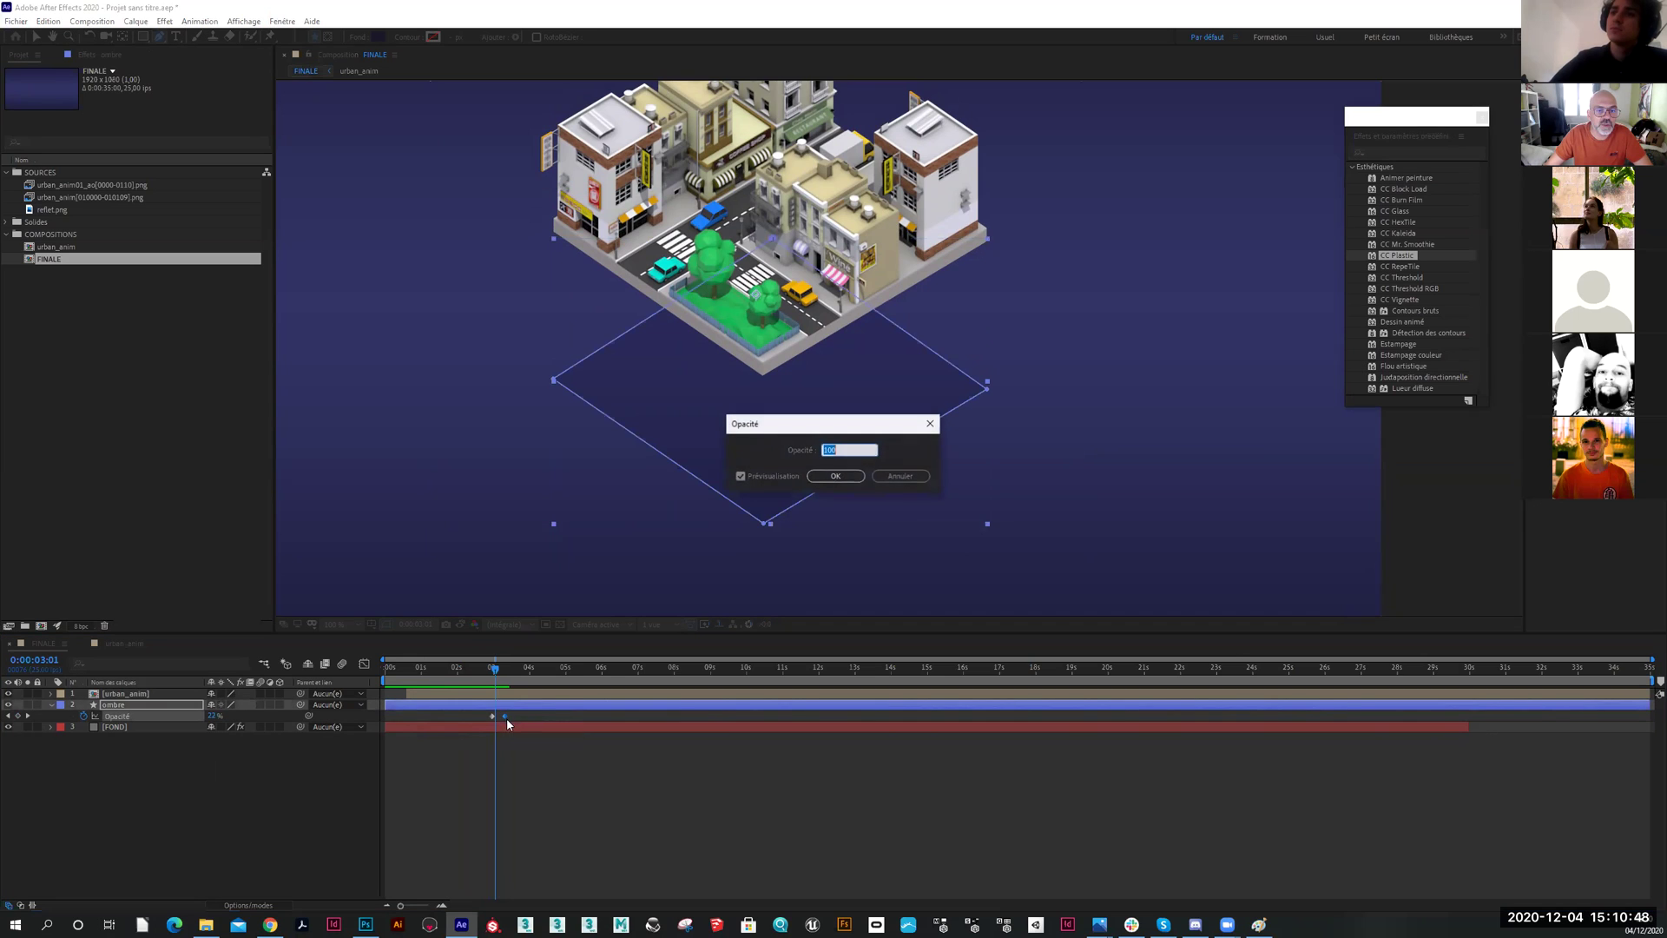
{"action": "left_click", "coordinate": [912, 475]}
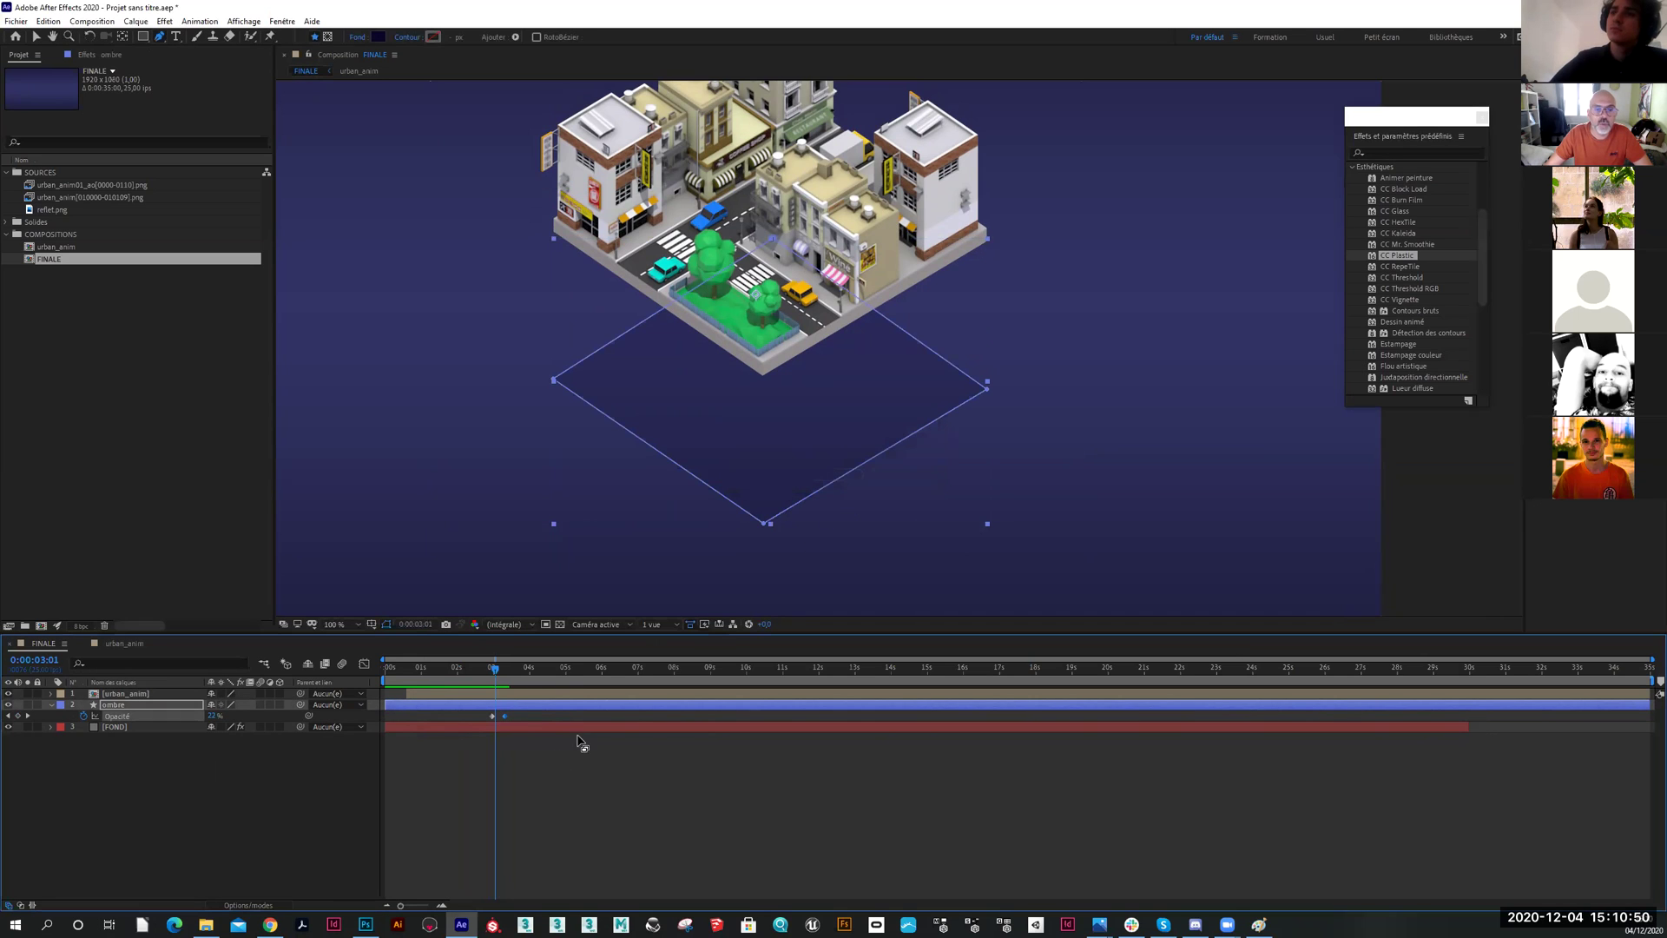
{"action": "double_click", "coordinate": [504, 715]}
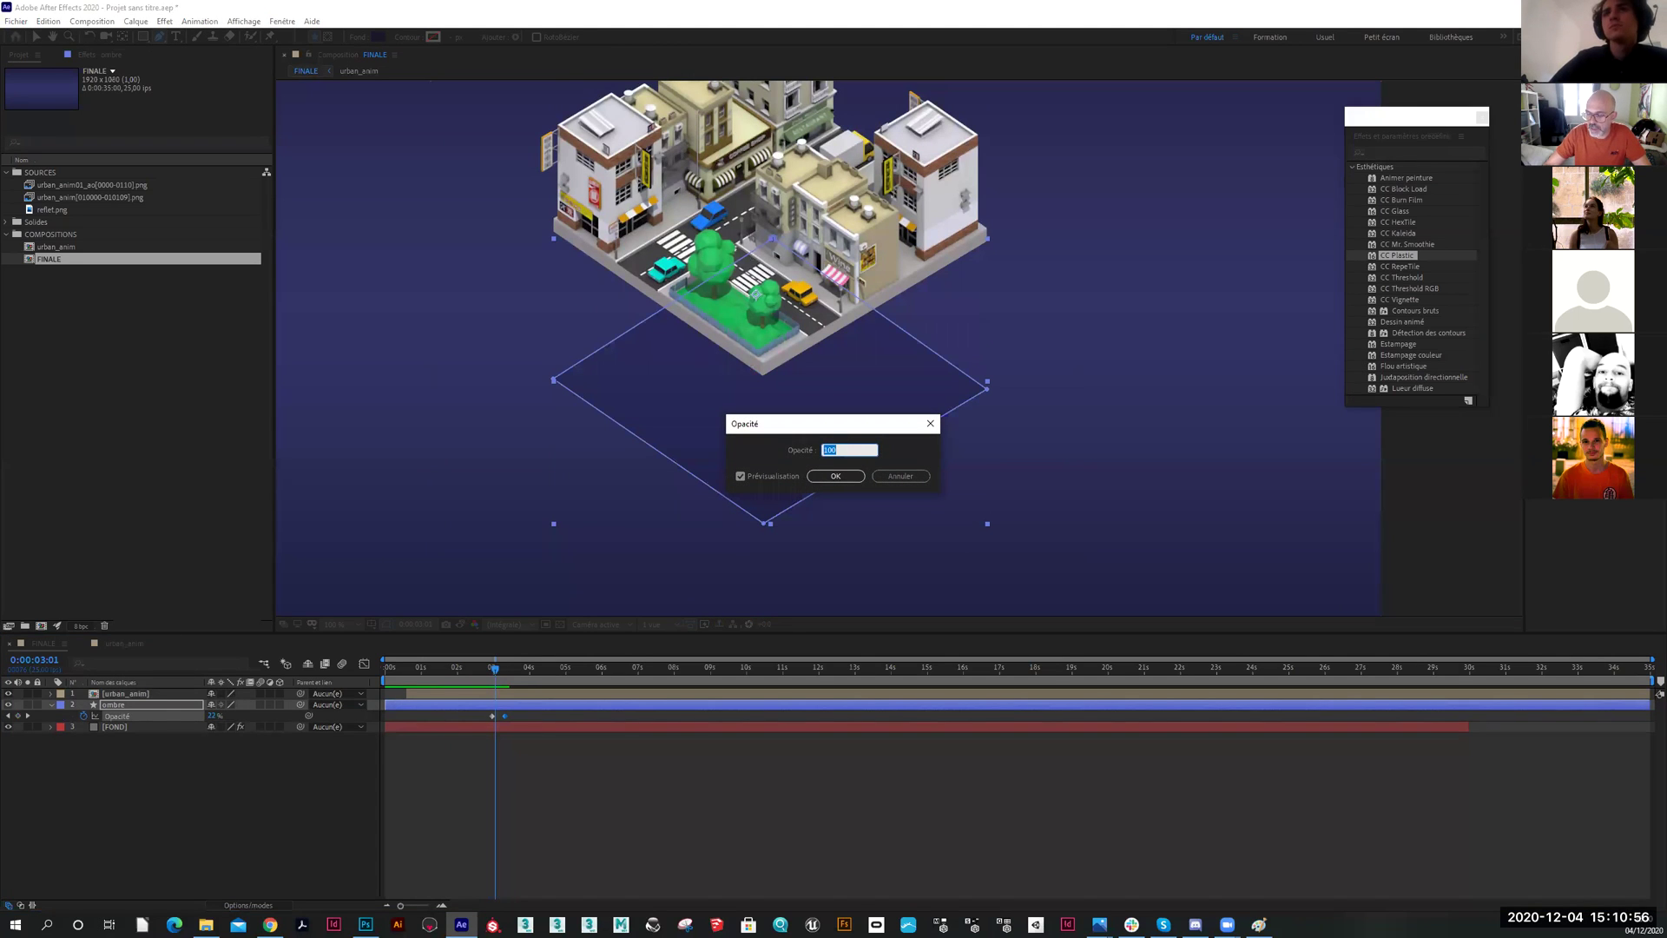
{"action": "type", "text": "60"}
{"action": "left_click", "coordinate": [810, 475]}
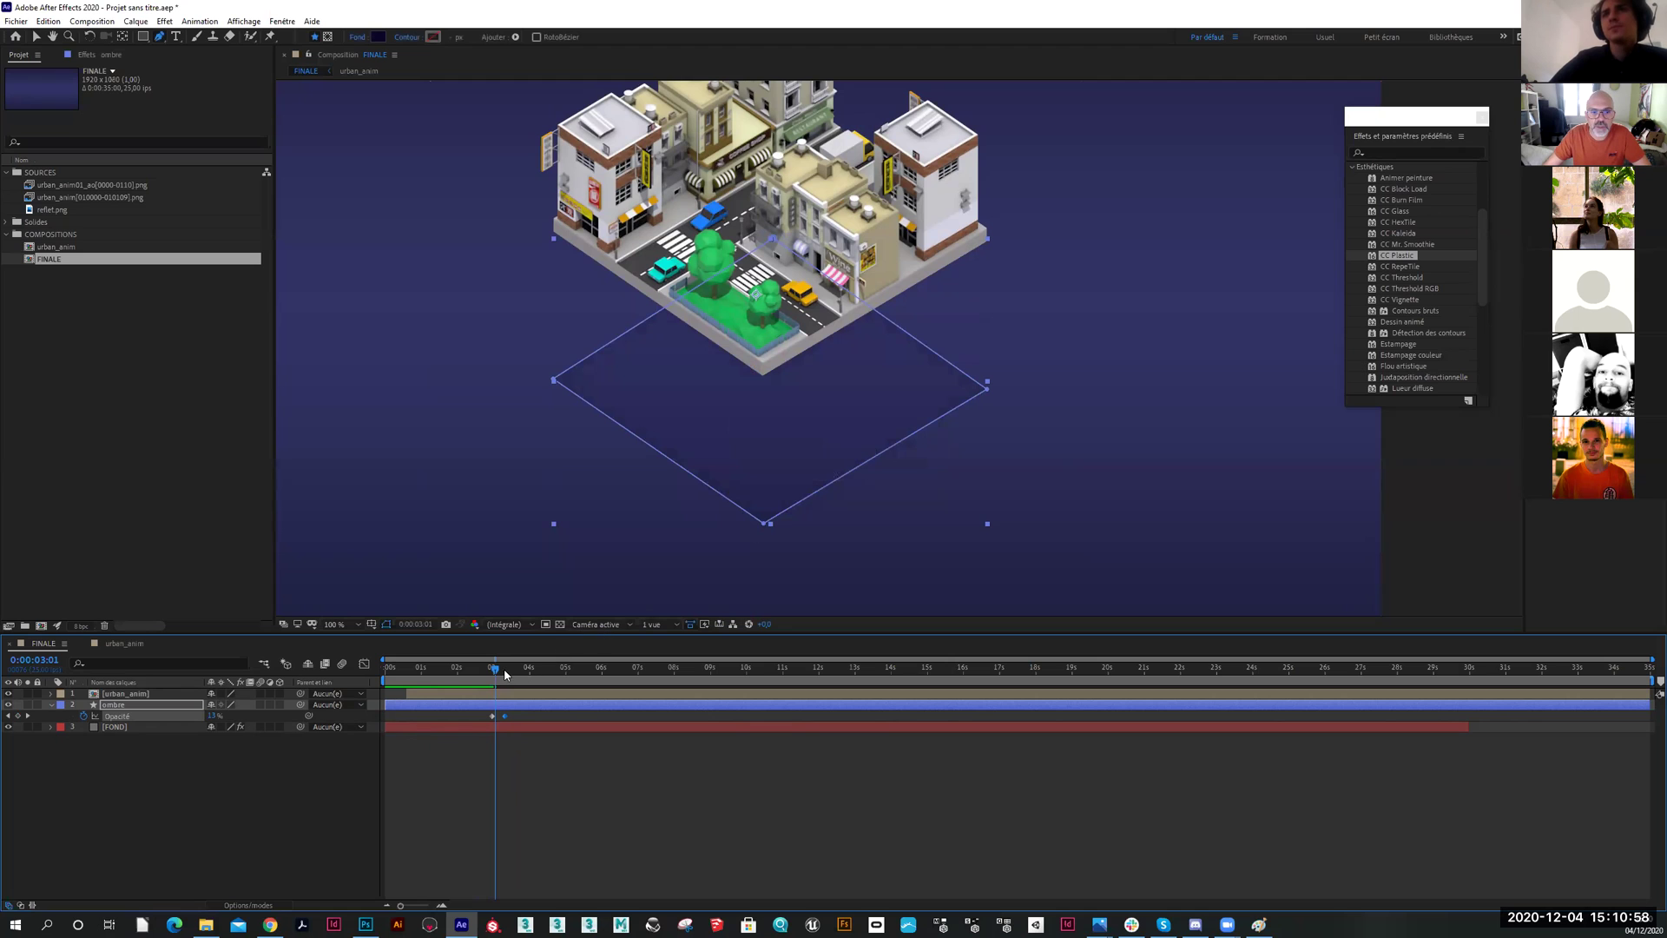
{"action": "left_click", "coordinate": [413, 786]}
{"action": "mouse_move", "coordinate": [491, 669]}
{"action": "left_mouse_down"}
{"action": "mouse_move", "coordinate": [478, 673]}
{"action": "mouse_move", "coordinate": [513, 673]}
{"action": "mouse_move", "coordinate": [495, 681]}
{"action": "left_mouse_up"}
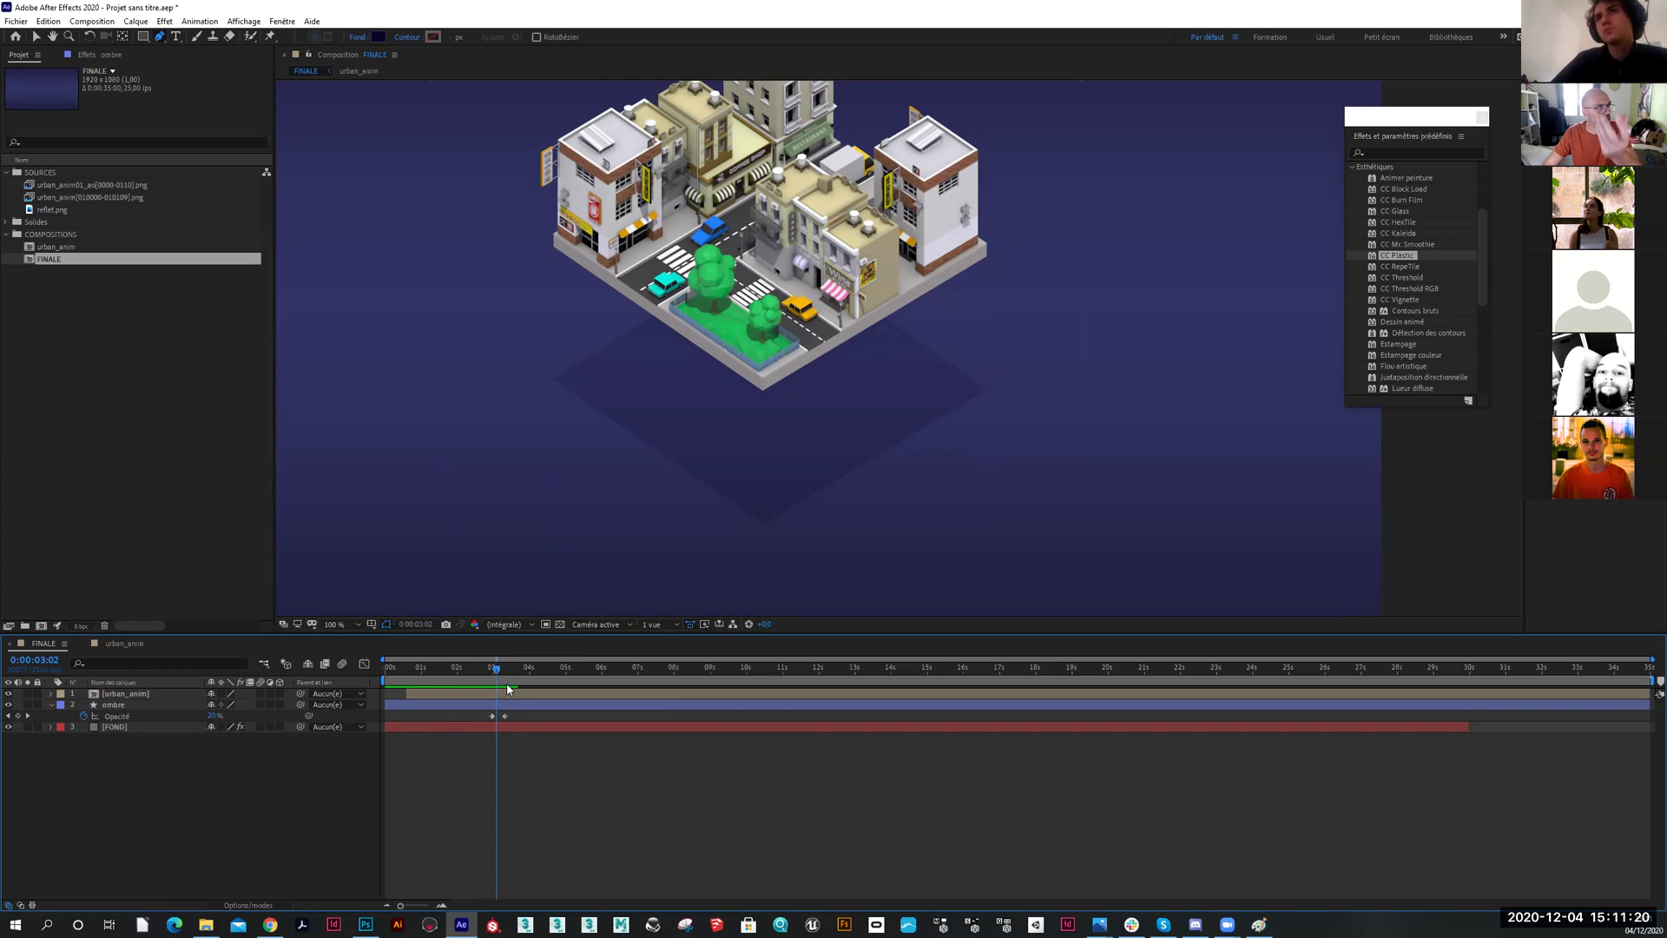
Apply Lissage à l'approche easing to the ombre layer's first opacity keyframe
{"action": "left_click", "coordinate": [508, 704]}
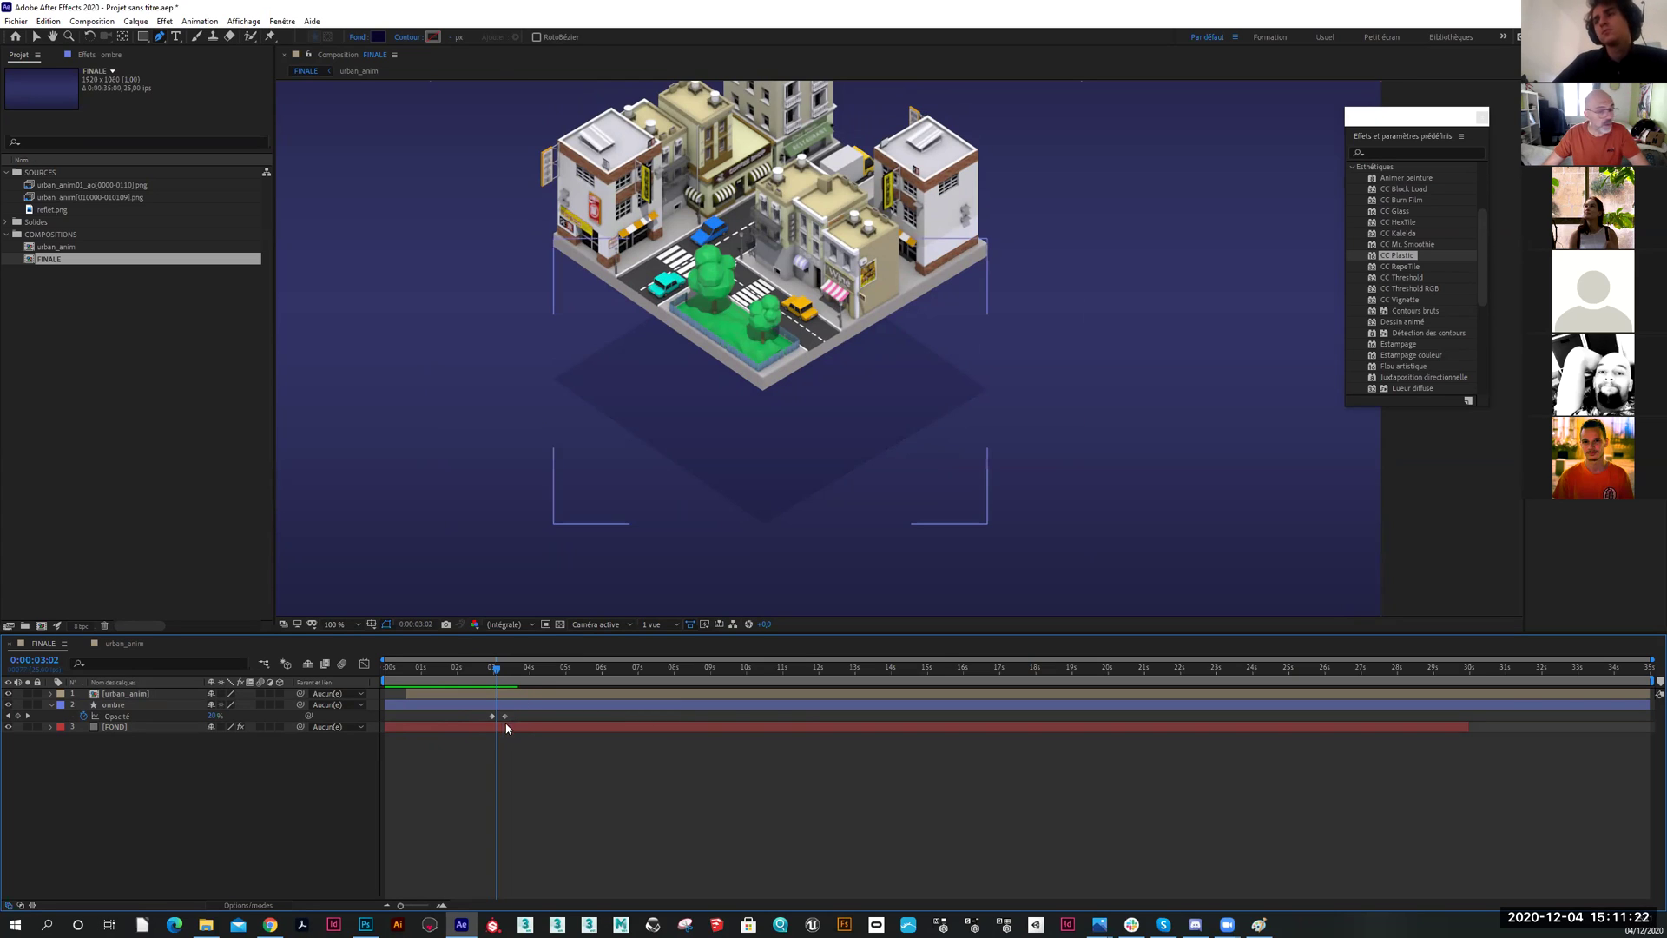
{"action": "right_click", "coordinate": [492, 717]}
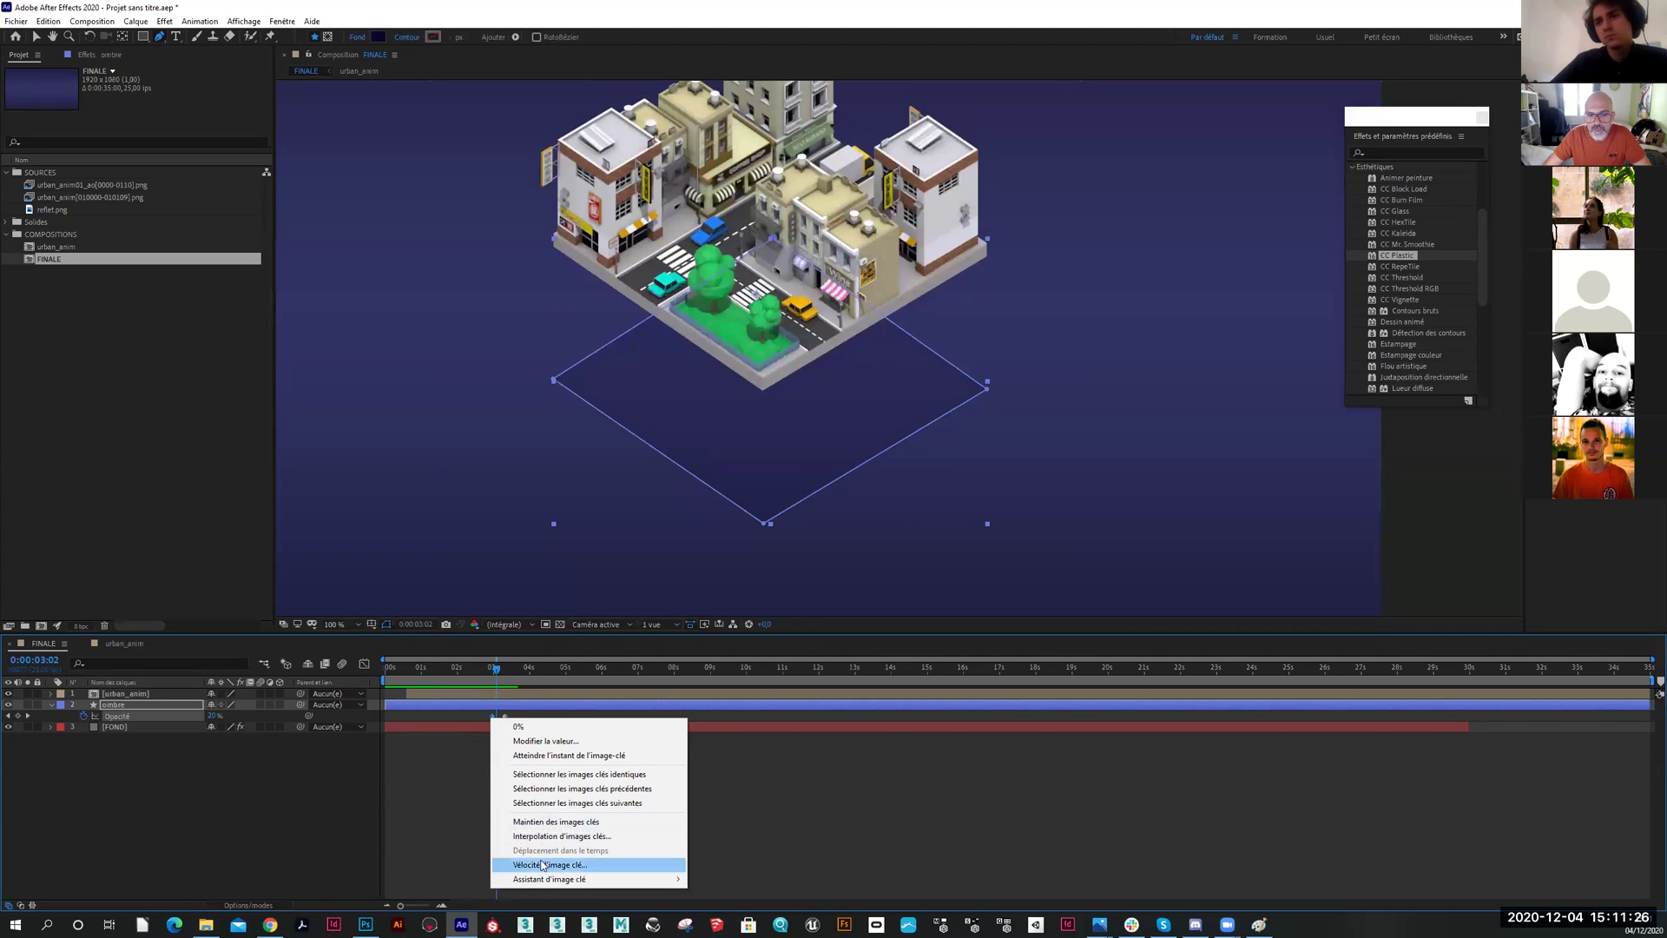
{"action": "mouse_move", "coordinate": [643, 882]}
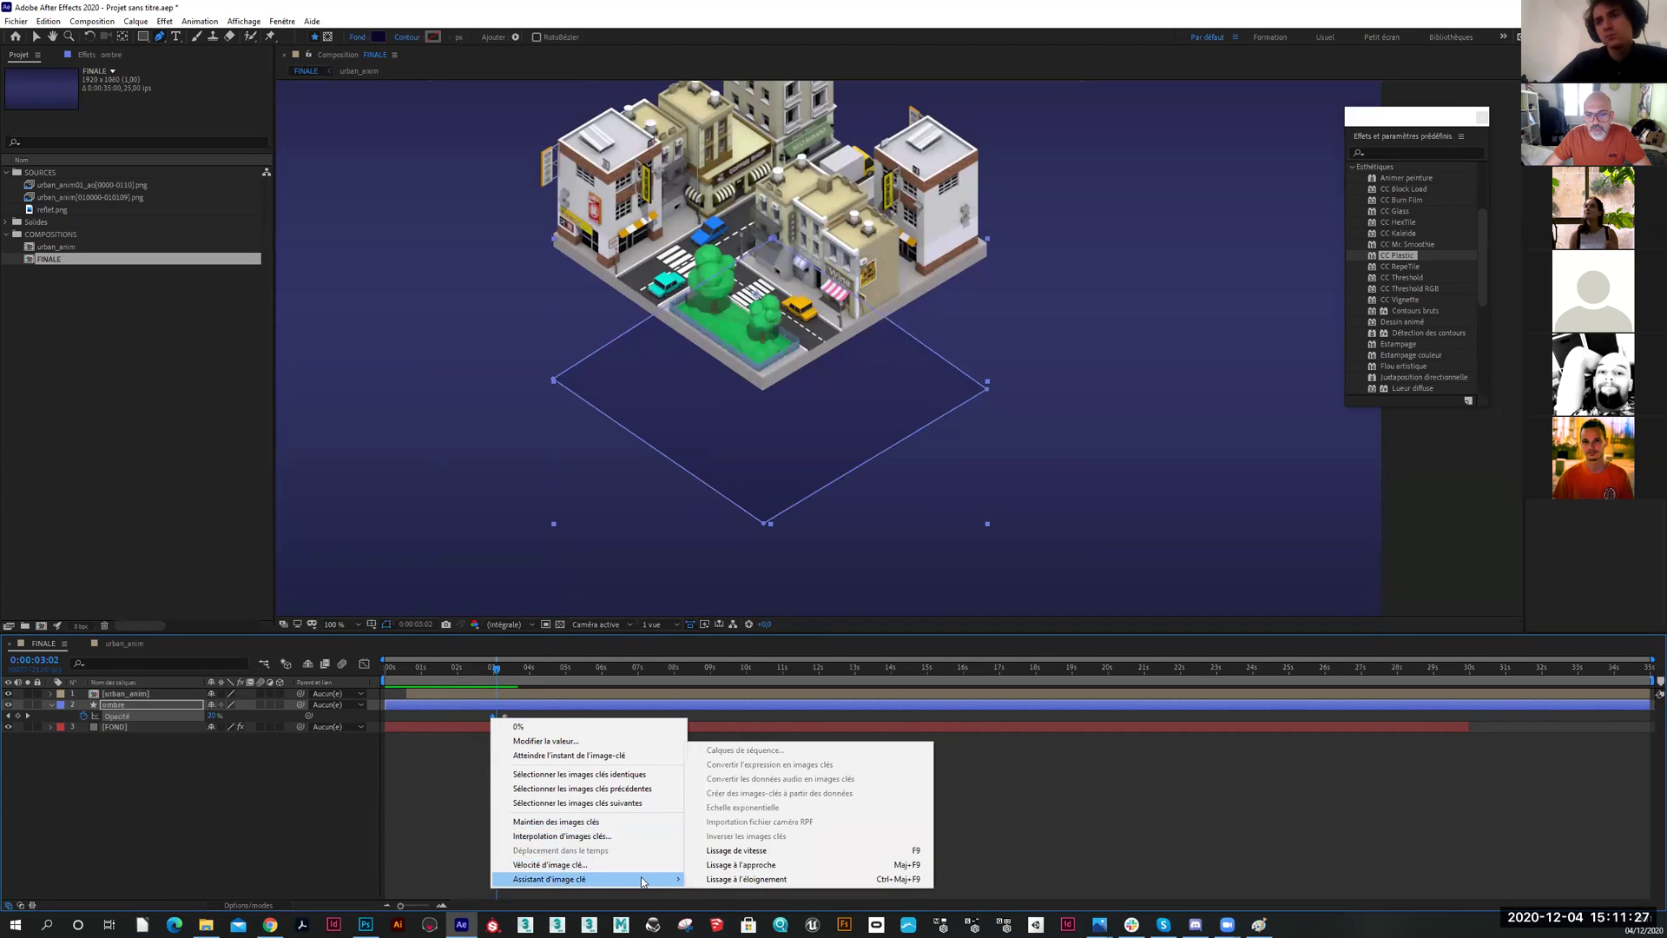
{"action": "left_click", "coordinate": [730, 865]}
{"action": "left_click", "coordinate": [325, 758]}
{"action": "left_click_drag", "start_coordinate": [499, 671], "coordinate": [496, 671]}
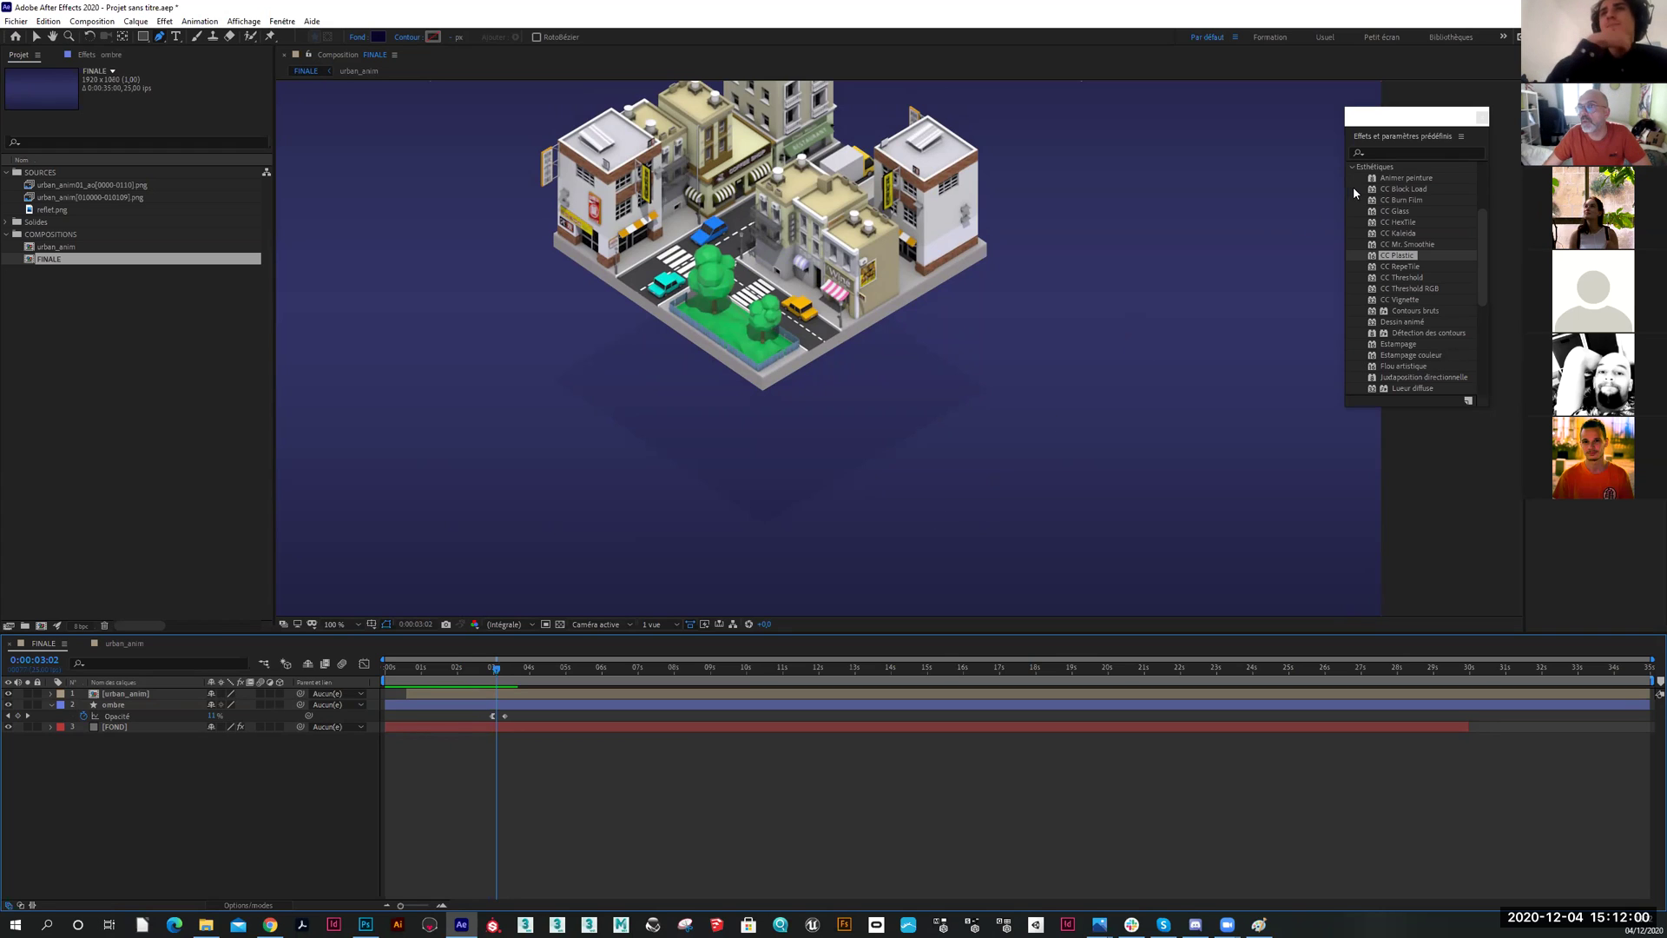
Find Flou gaussien among the effects, apply it to the ombre layer, and hide the mask and shape path outlines
{"action": "left_click", "coordinate": [1394, 153]}
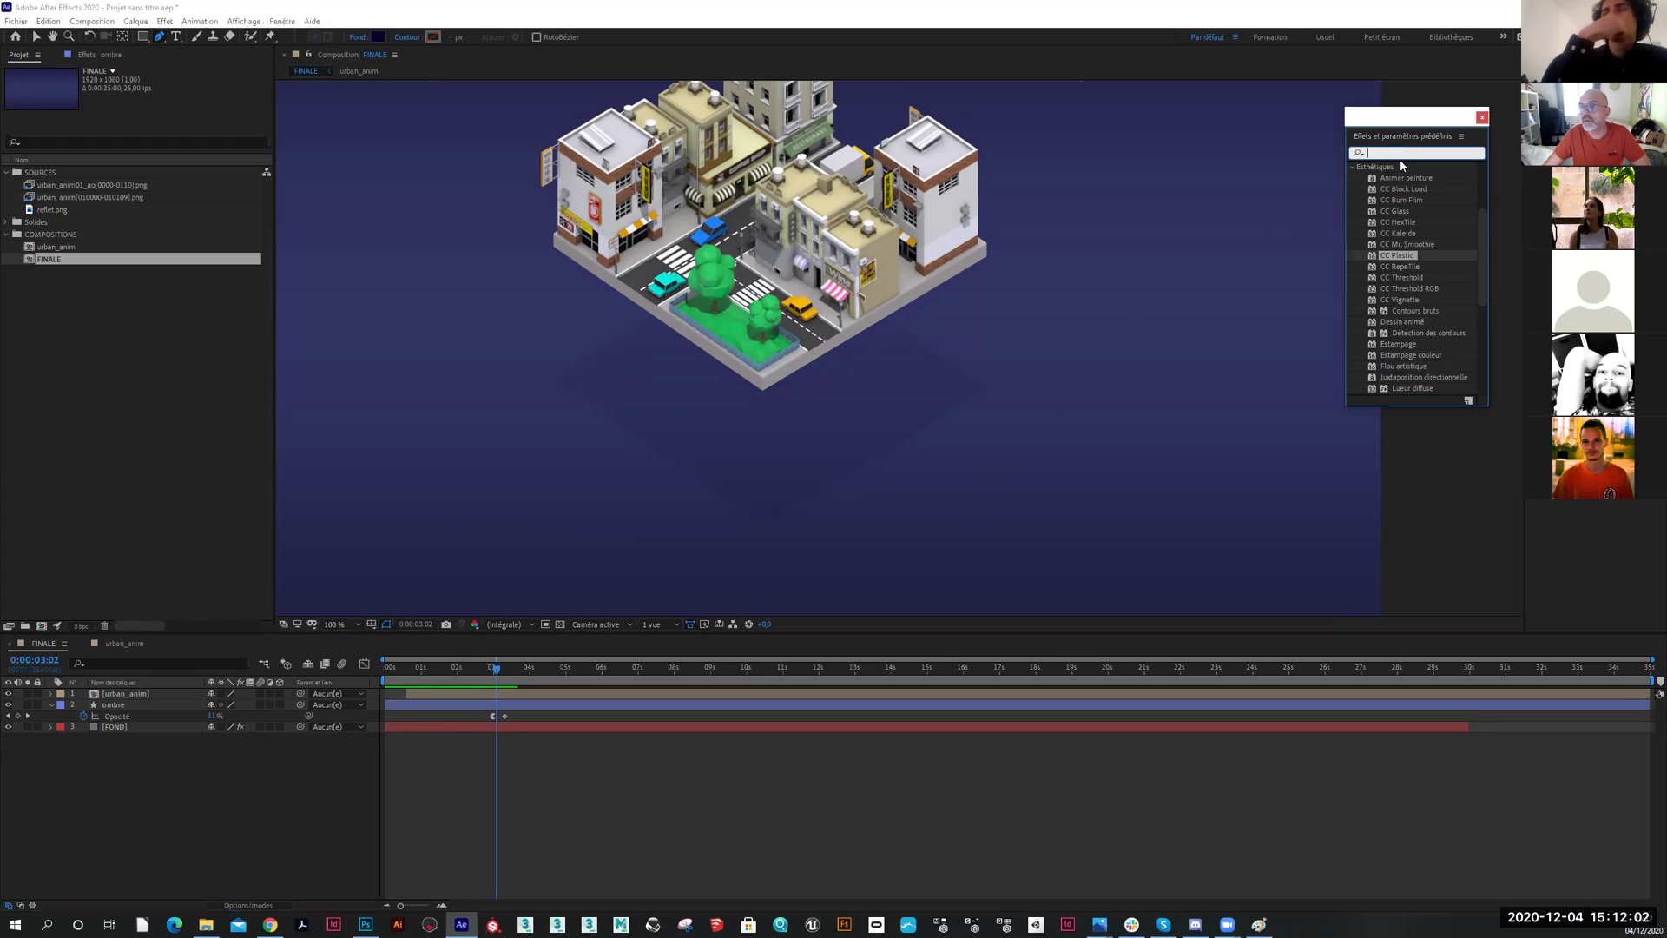
{"action": "type", "text": "flou"}
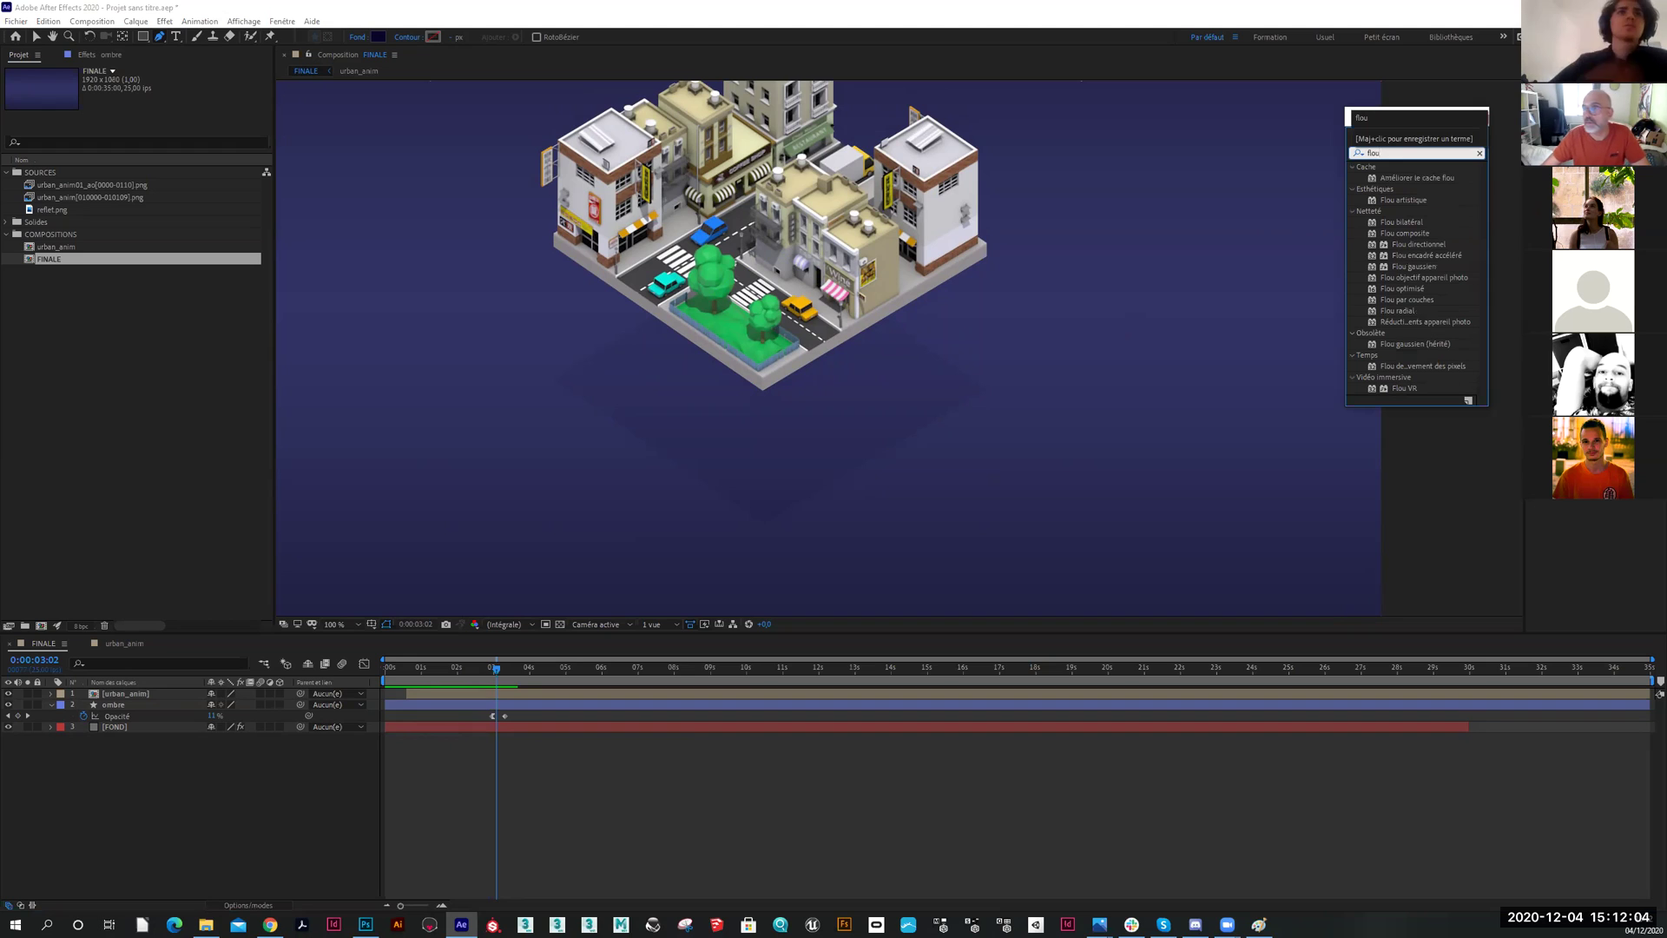
{"action": "left_click_drag", "start_coordinate": [1403, 269], "coordinate": [178, 708]}
{"action": "key", "text": "v"}
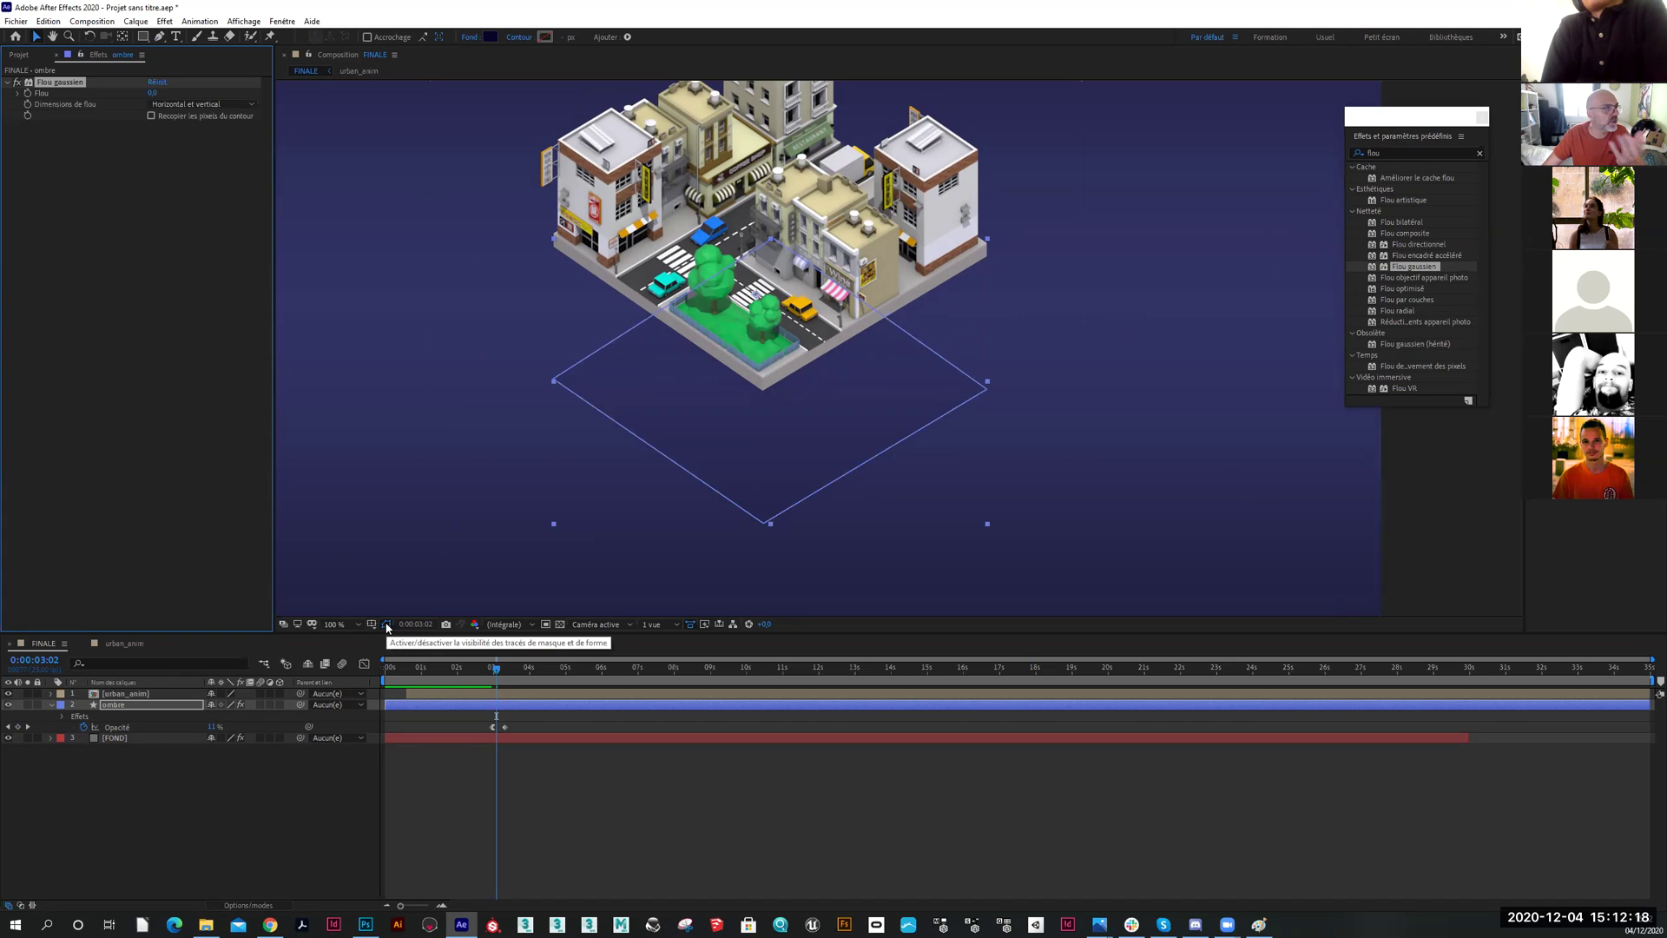
{"action": "left_click", "coordinate": [386, 624]}
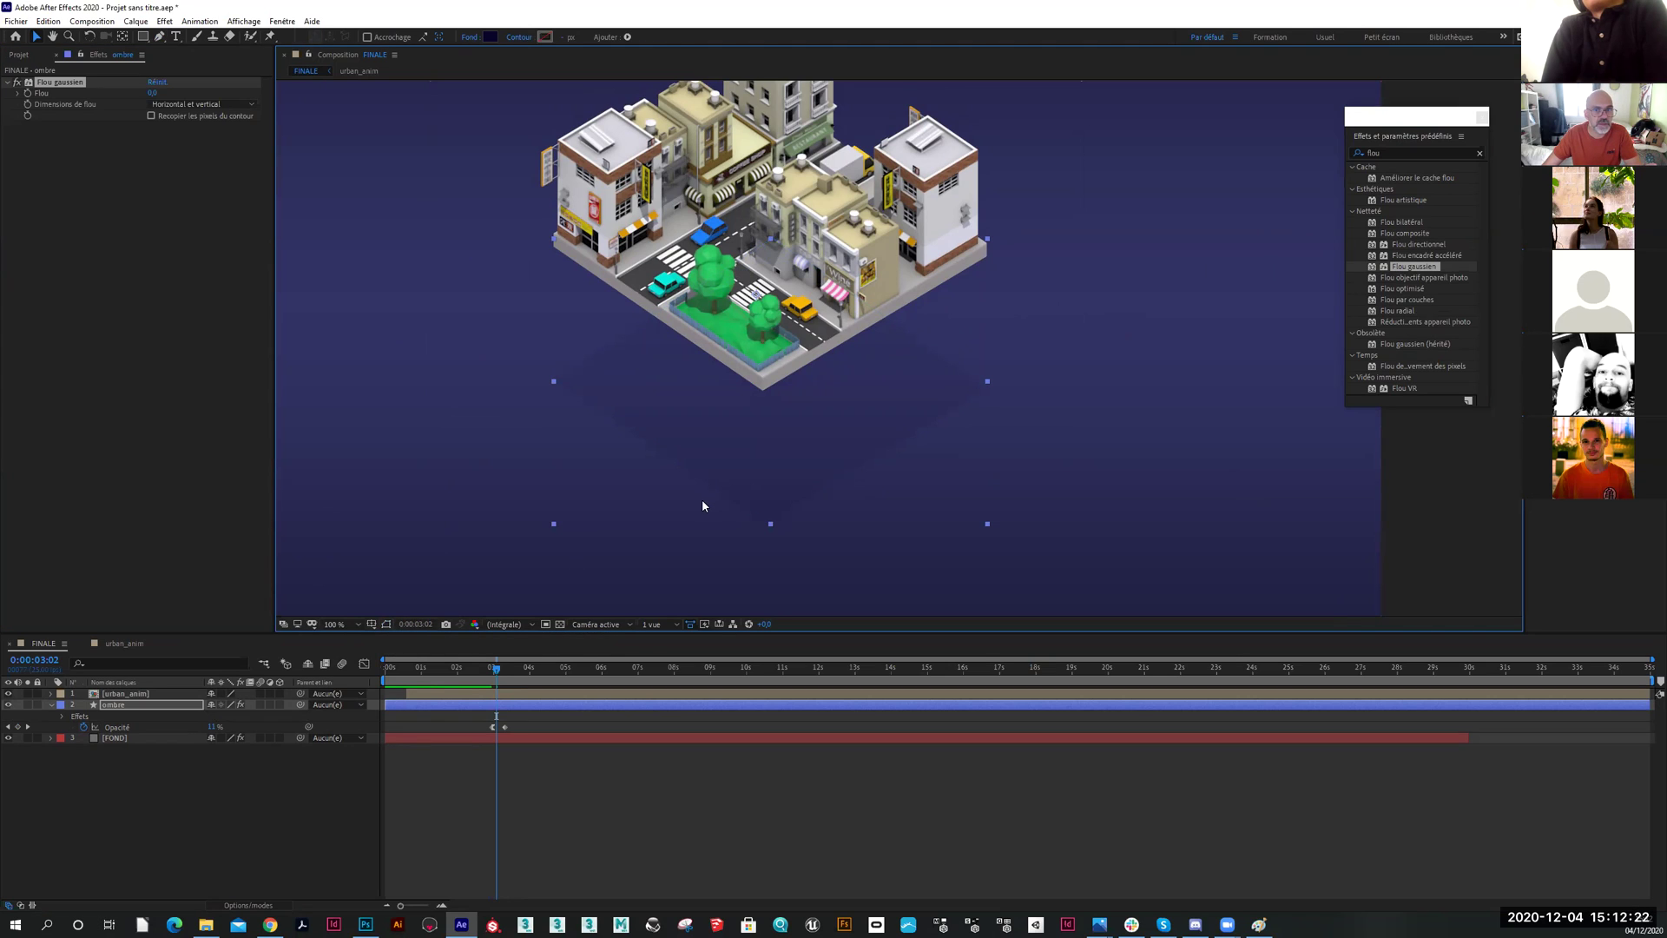
Set the Flou amount of the ombre layer's Flou gaussien effect to 20
{"action": "left_click", "coordinate": [113, 706]}
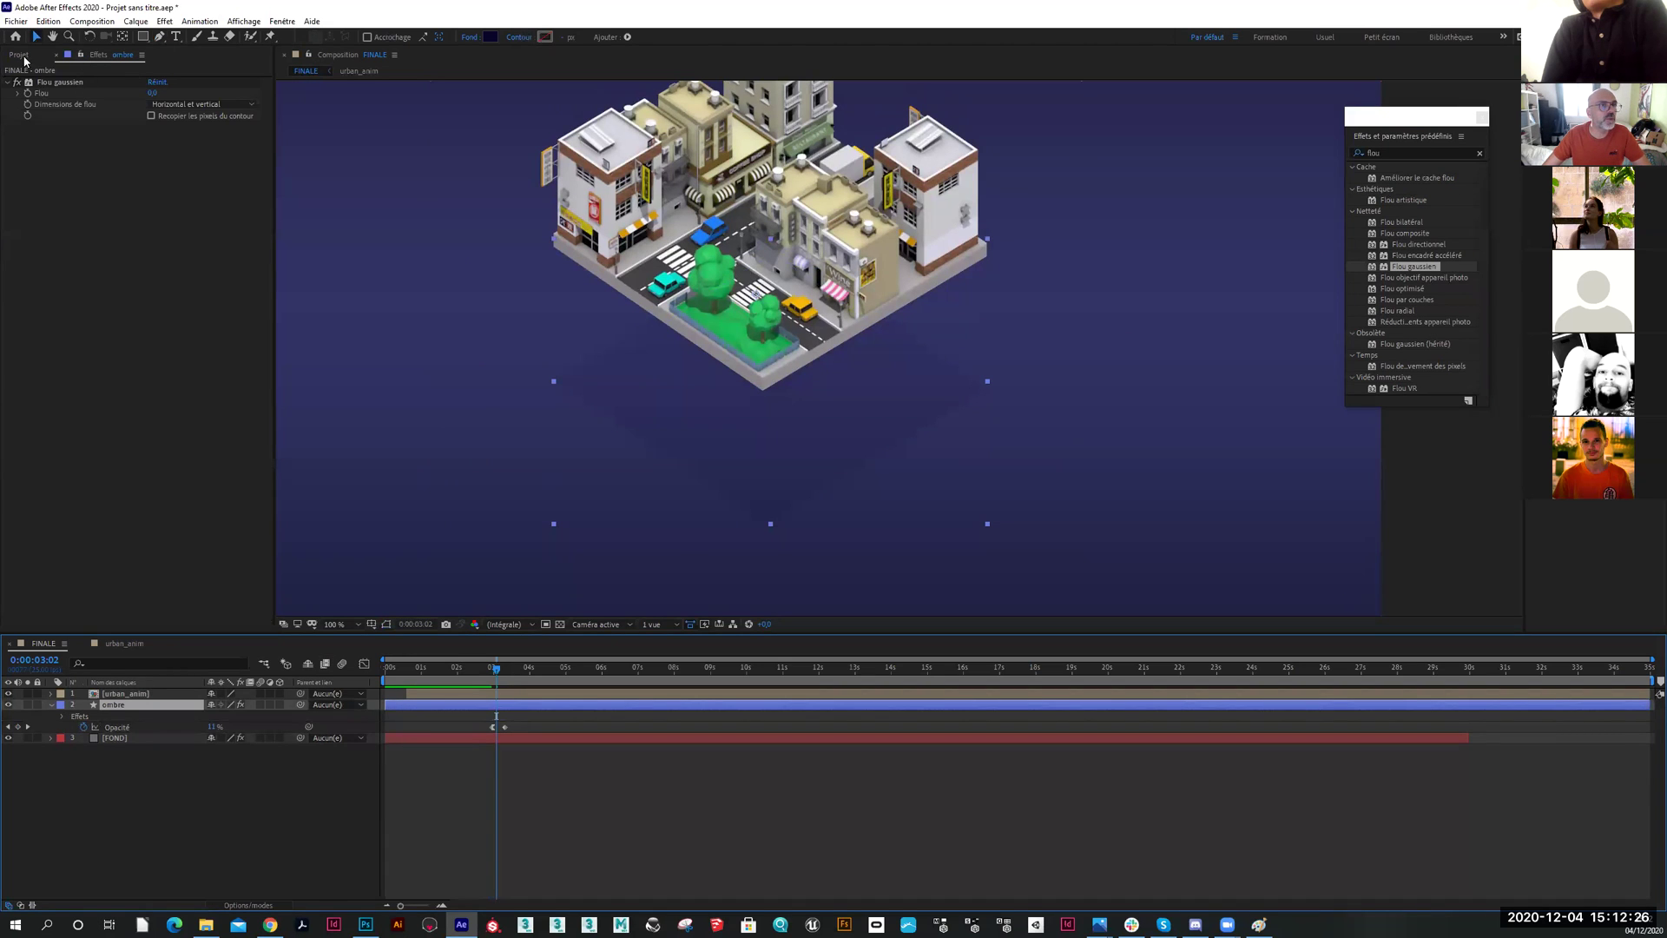
{"action": "left_click", "coordinate": [19, 55]}
{"action": "left_click", "coordinate": [85, 56]}
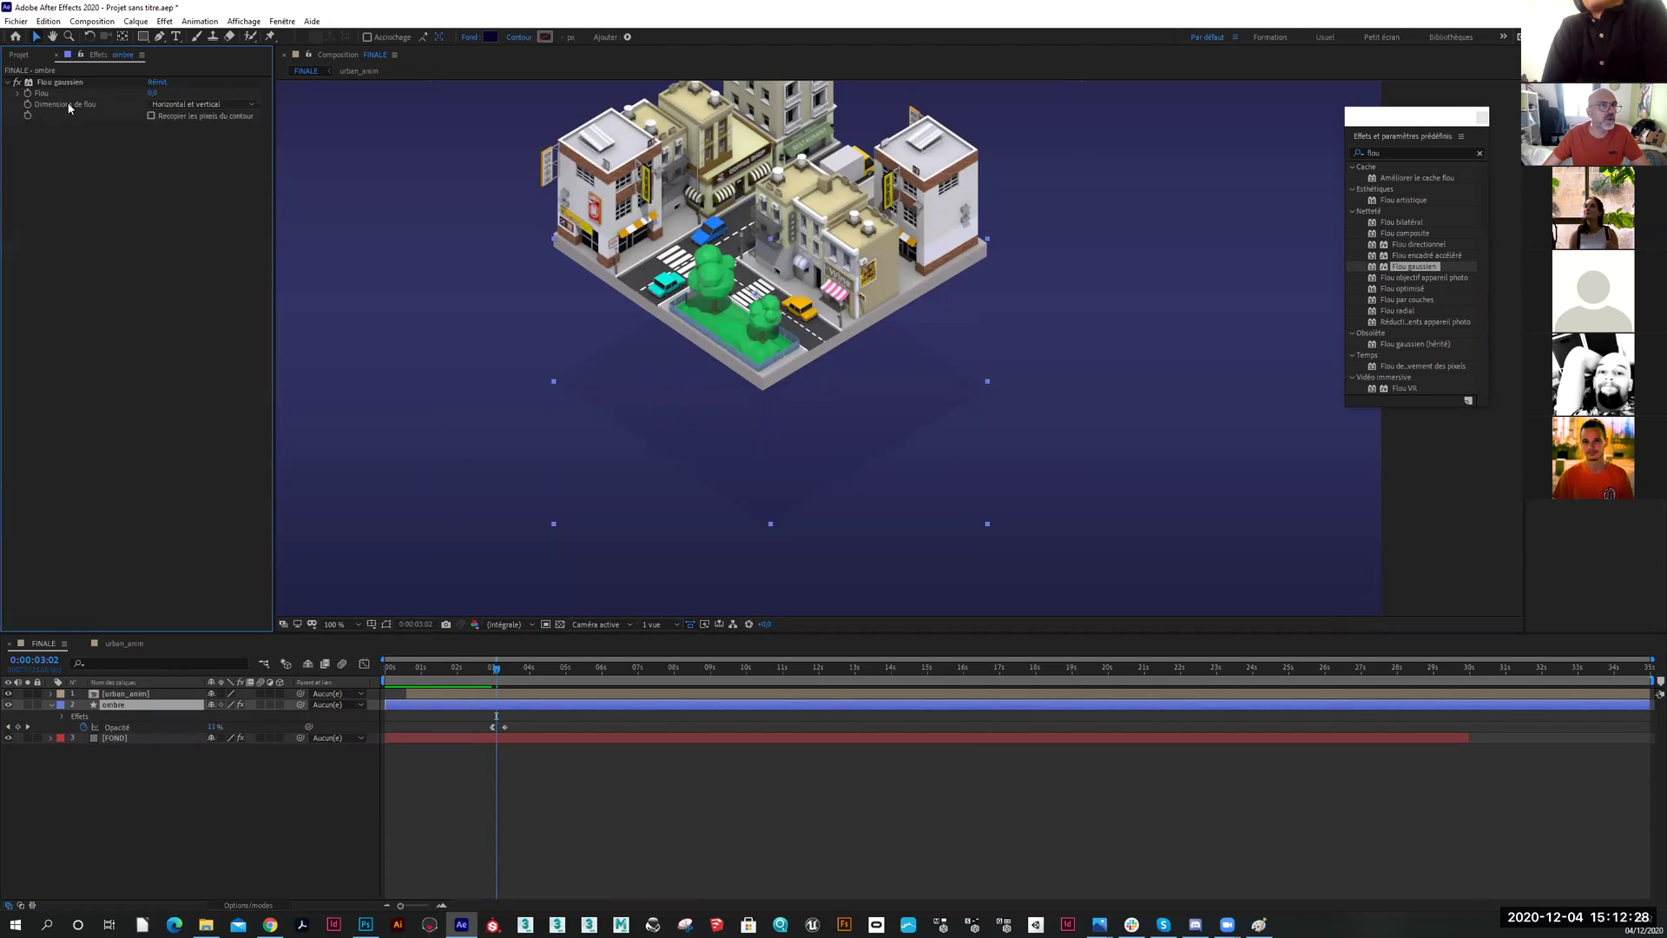
{"action": "left_click_drag", "start_coordinate": [153, 92], "coordinate": [180, 102]}
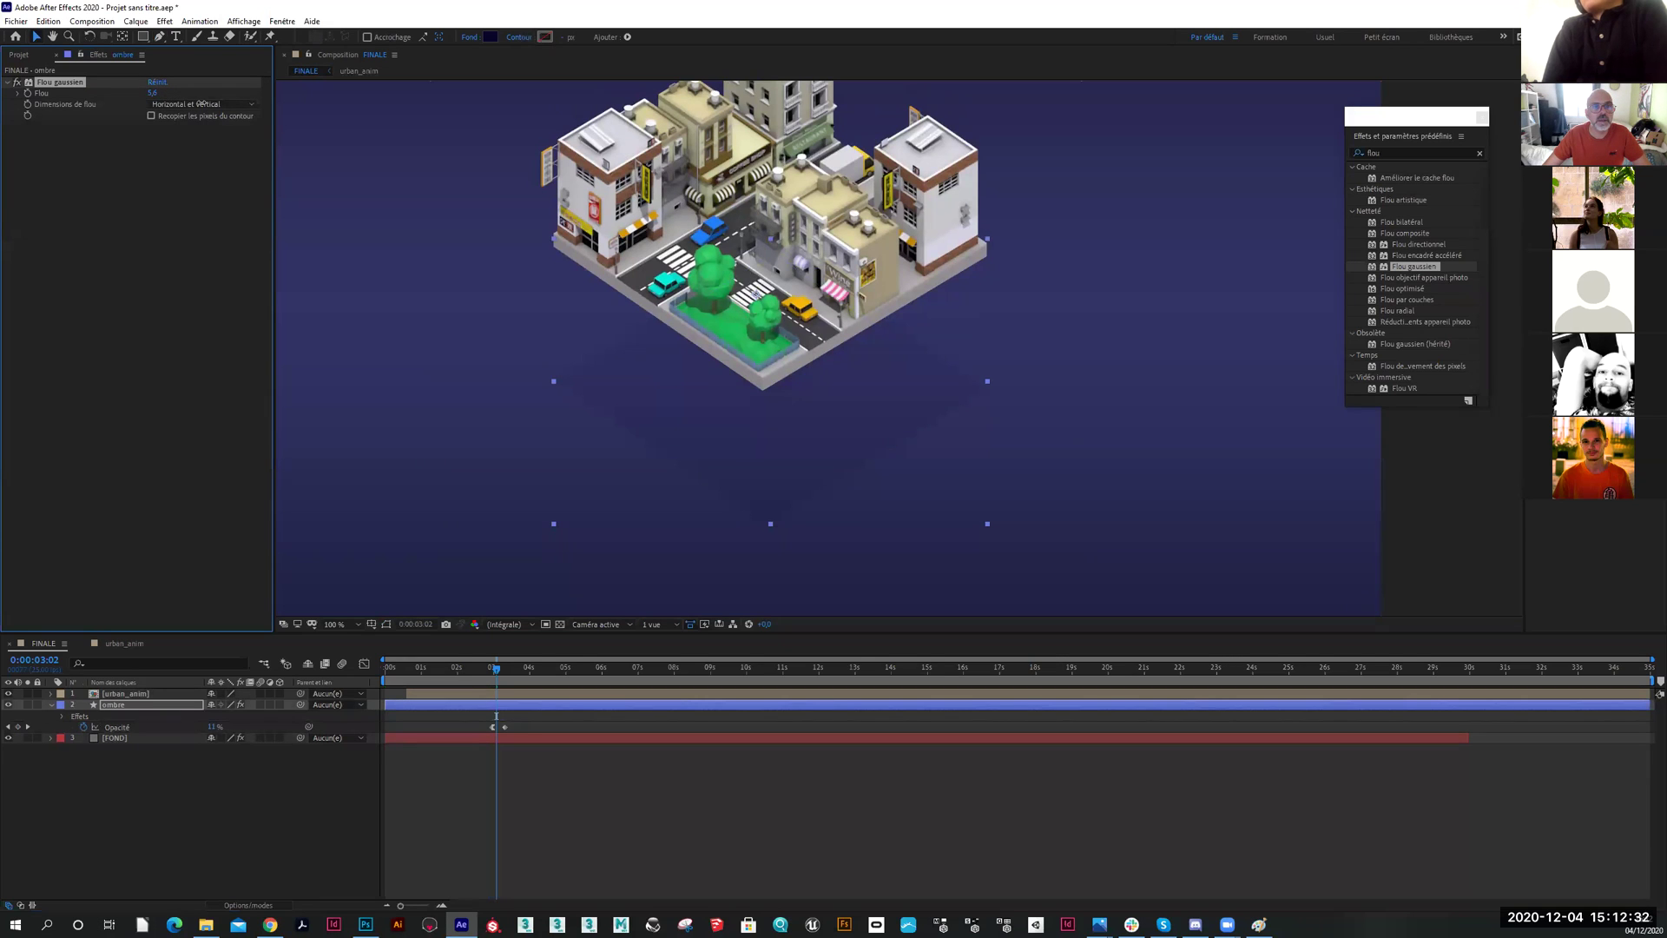
{"action": "left_click_drag", "start_coordinate": [484, 105], "coordinate": [292, 108]}
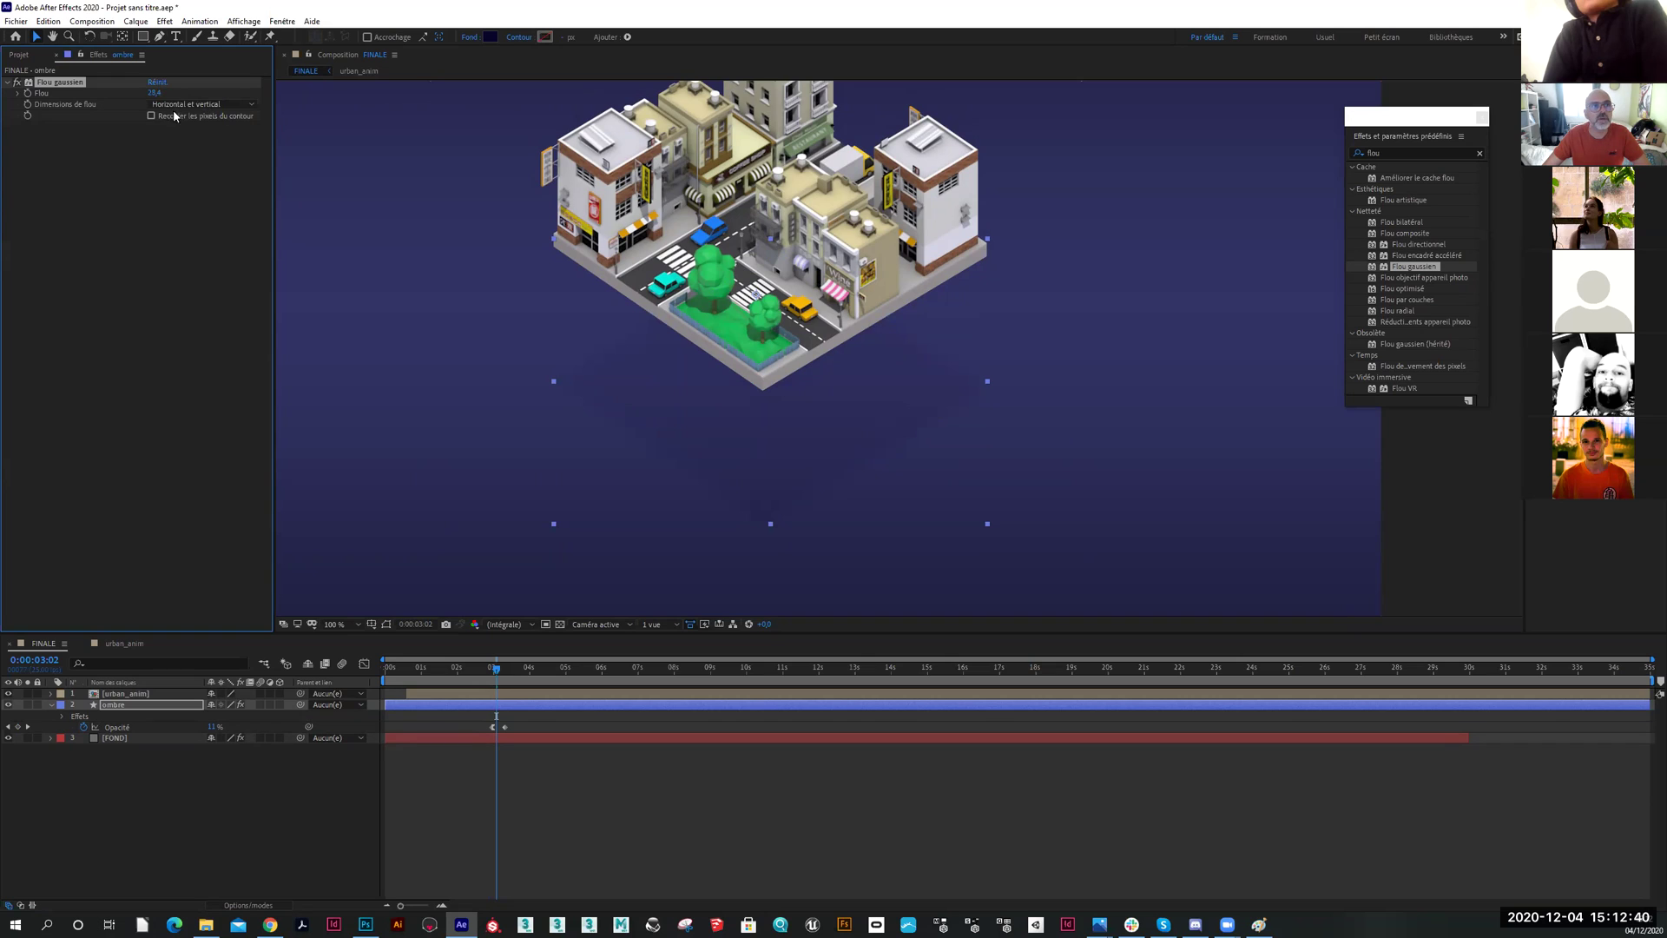
{"action": "left_click", "coordinate": [153, 92]}
{"action": "type", "text": "20"}
{"action": "key", "text": "Return"}
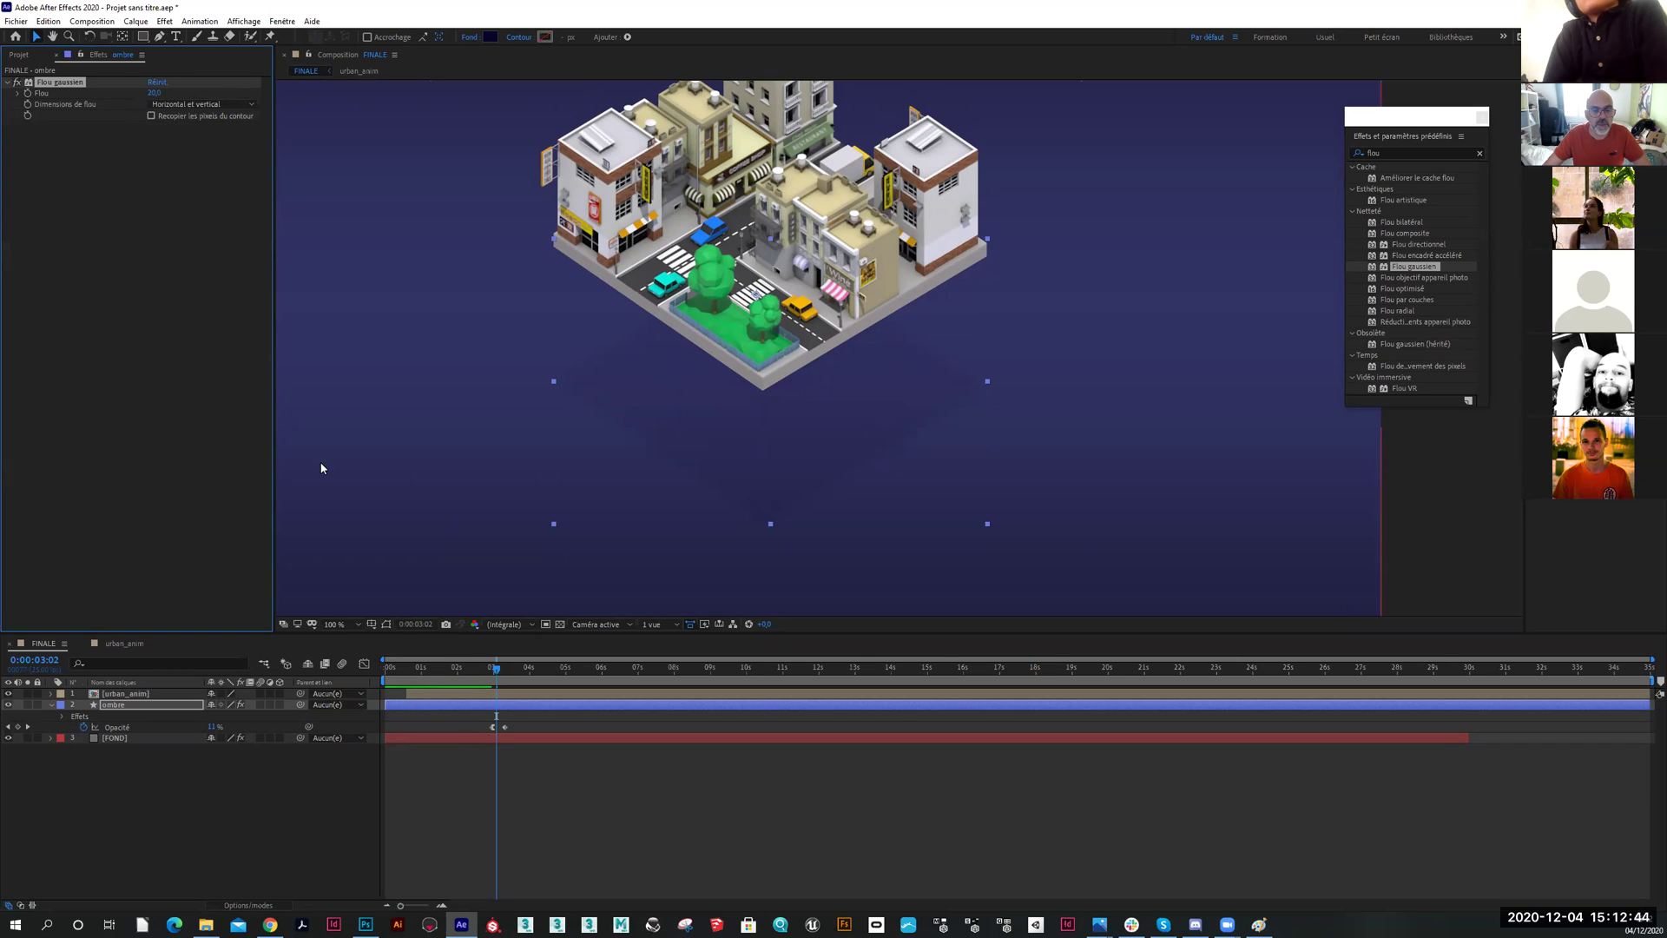
Animate the ombre layer's Flou with a keyframe at 0:00:02:24 and a value of 0 at 0:00:03:08
{"action": "left_click_drag", "start_coordinate": [496, 671], "coordinate": [491, 674]}
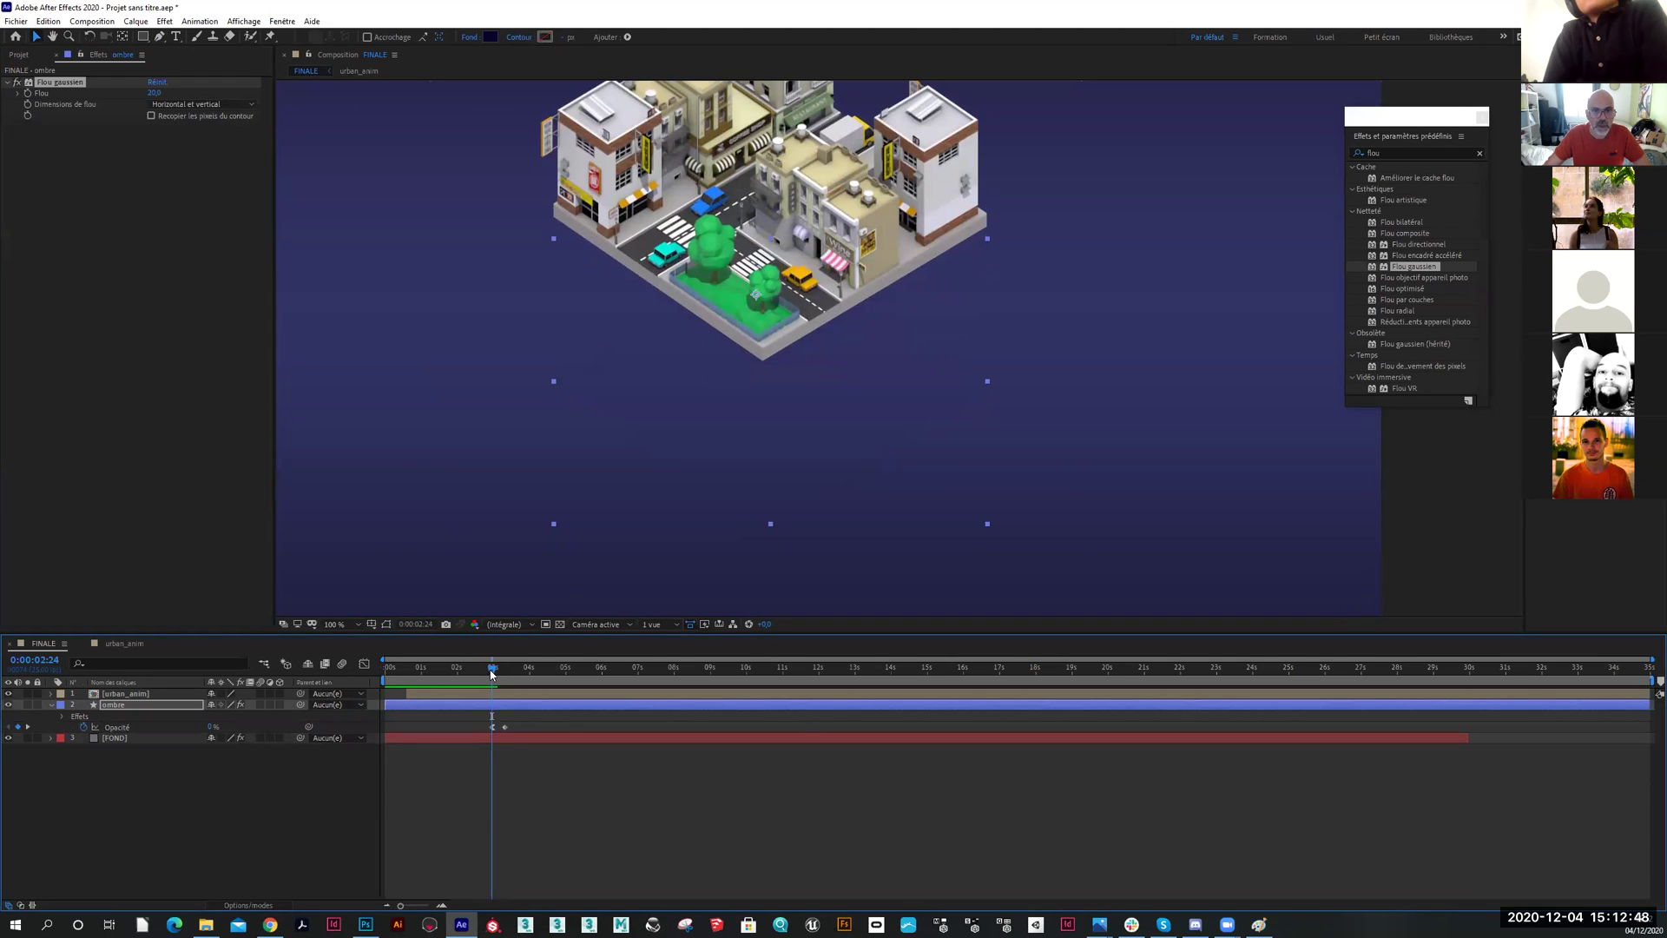
{"action": "left_click", "coordinate": [30, 98]}
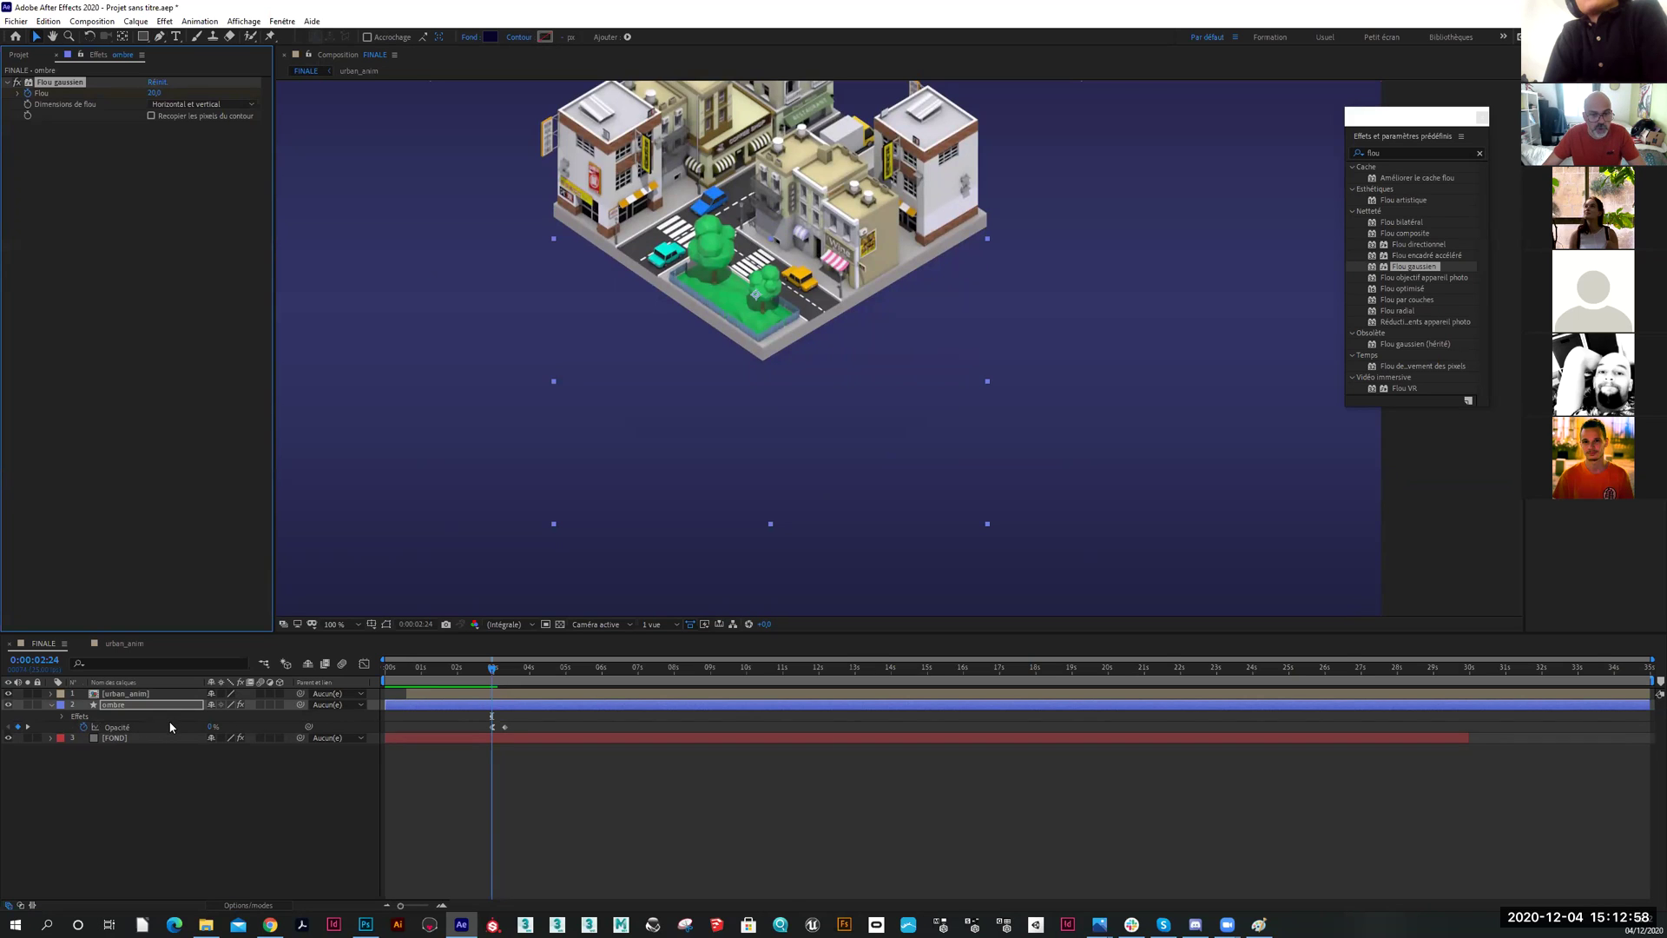
{"action": "key", "text": "u"}
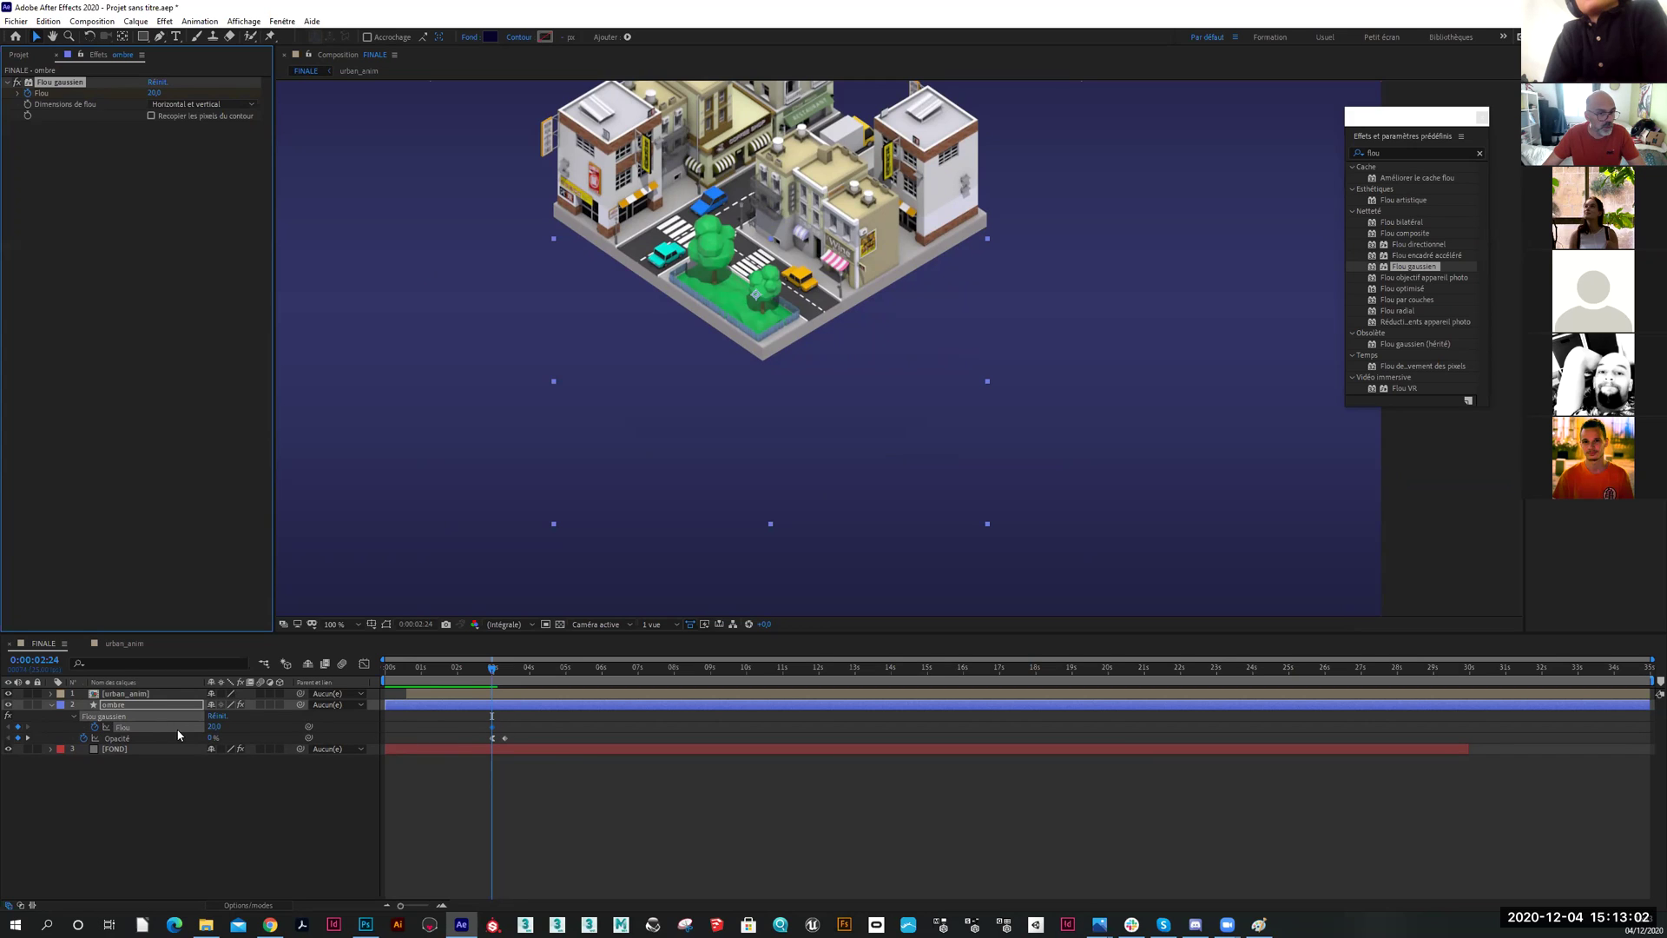
{"action": "left_click", "coordinate": [503, 670]}
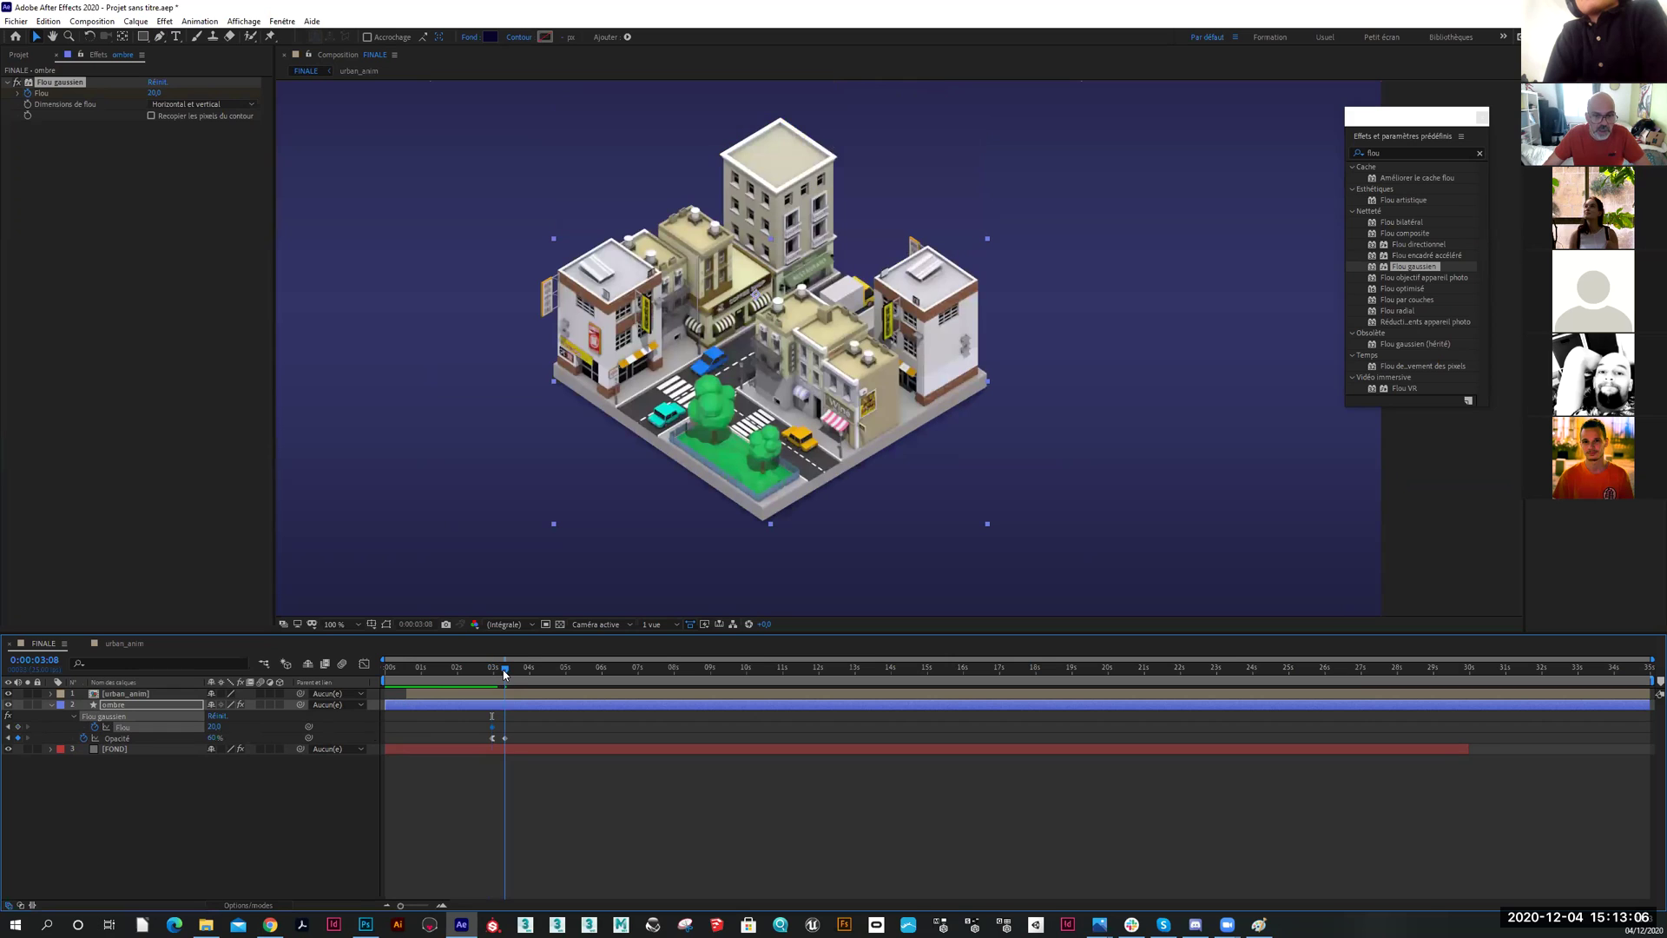
{"action": "left_click", "coordinate": [215, 726]}
{"action": "left_click", "coordinate": [271, 780]}
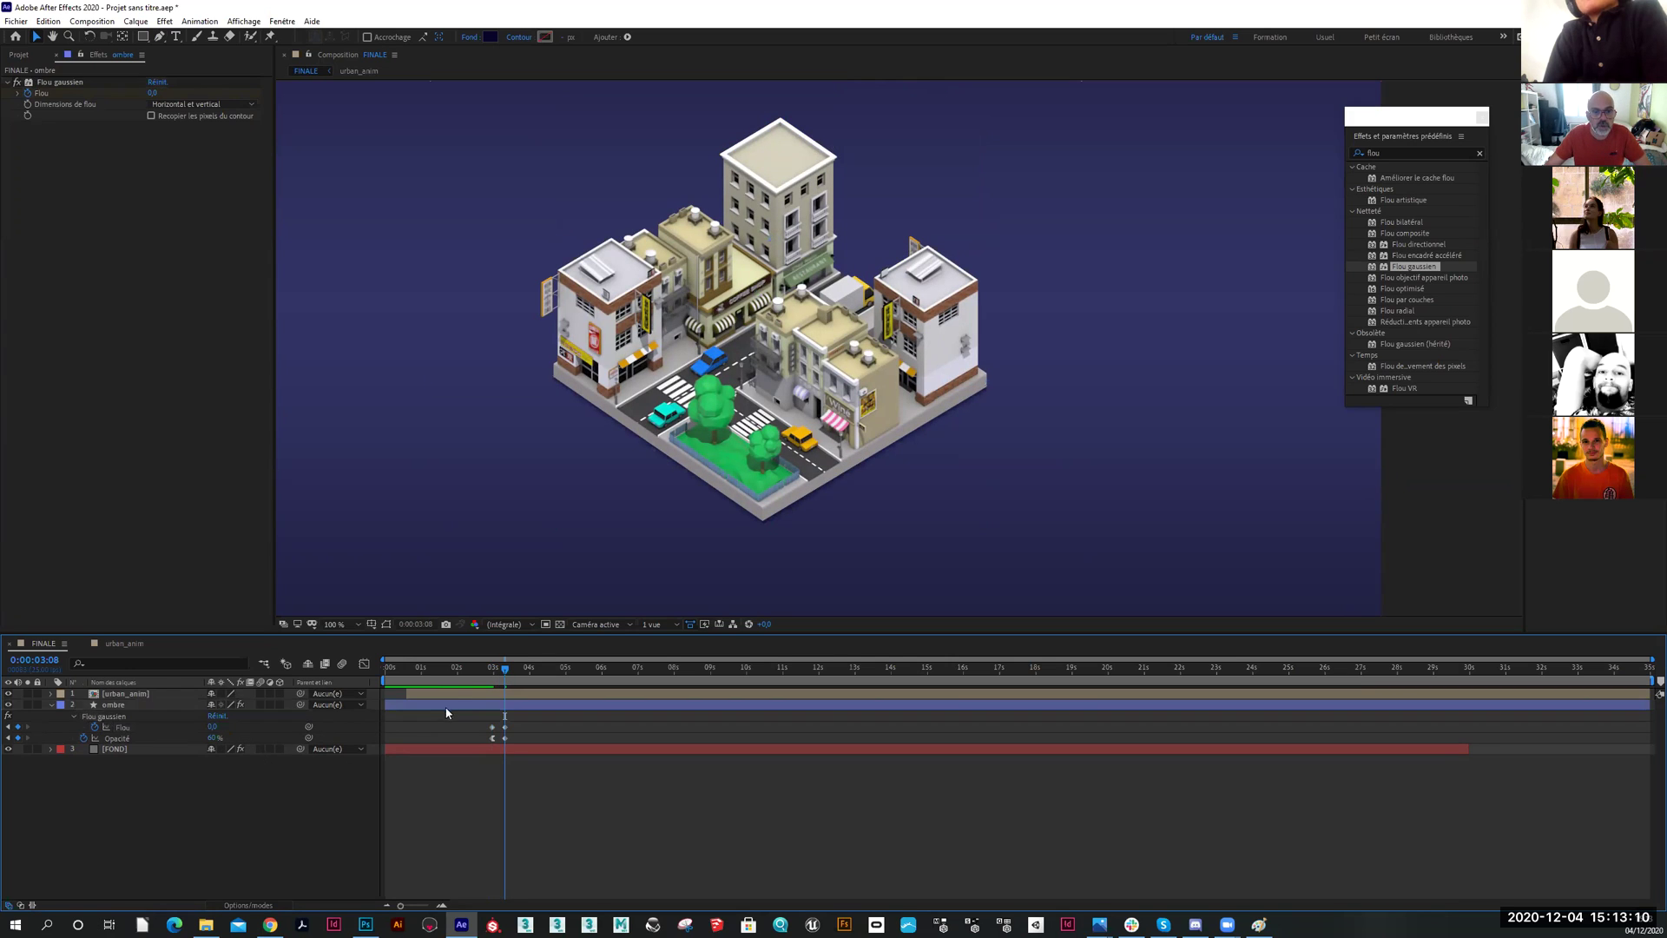
Scrub and play the FINALE composition from 0:00:03:05 to review the shadow's blur and opacity animation
{"action": "mouse_move", "coordinate": [505, 671]}
{"action": "left_mouse_down"}
{"action": "mouse_move", "coordinate": [488, 673]}
{"action": "mouse_move", "coordinate": [501, 679]}
{"action": "left_mouse_up"}
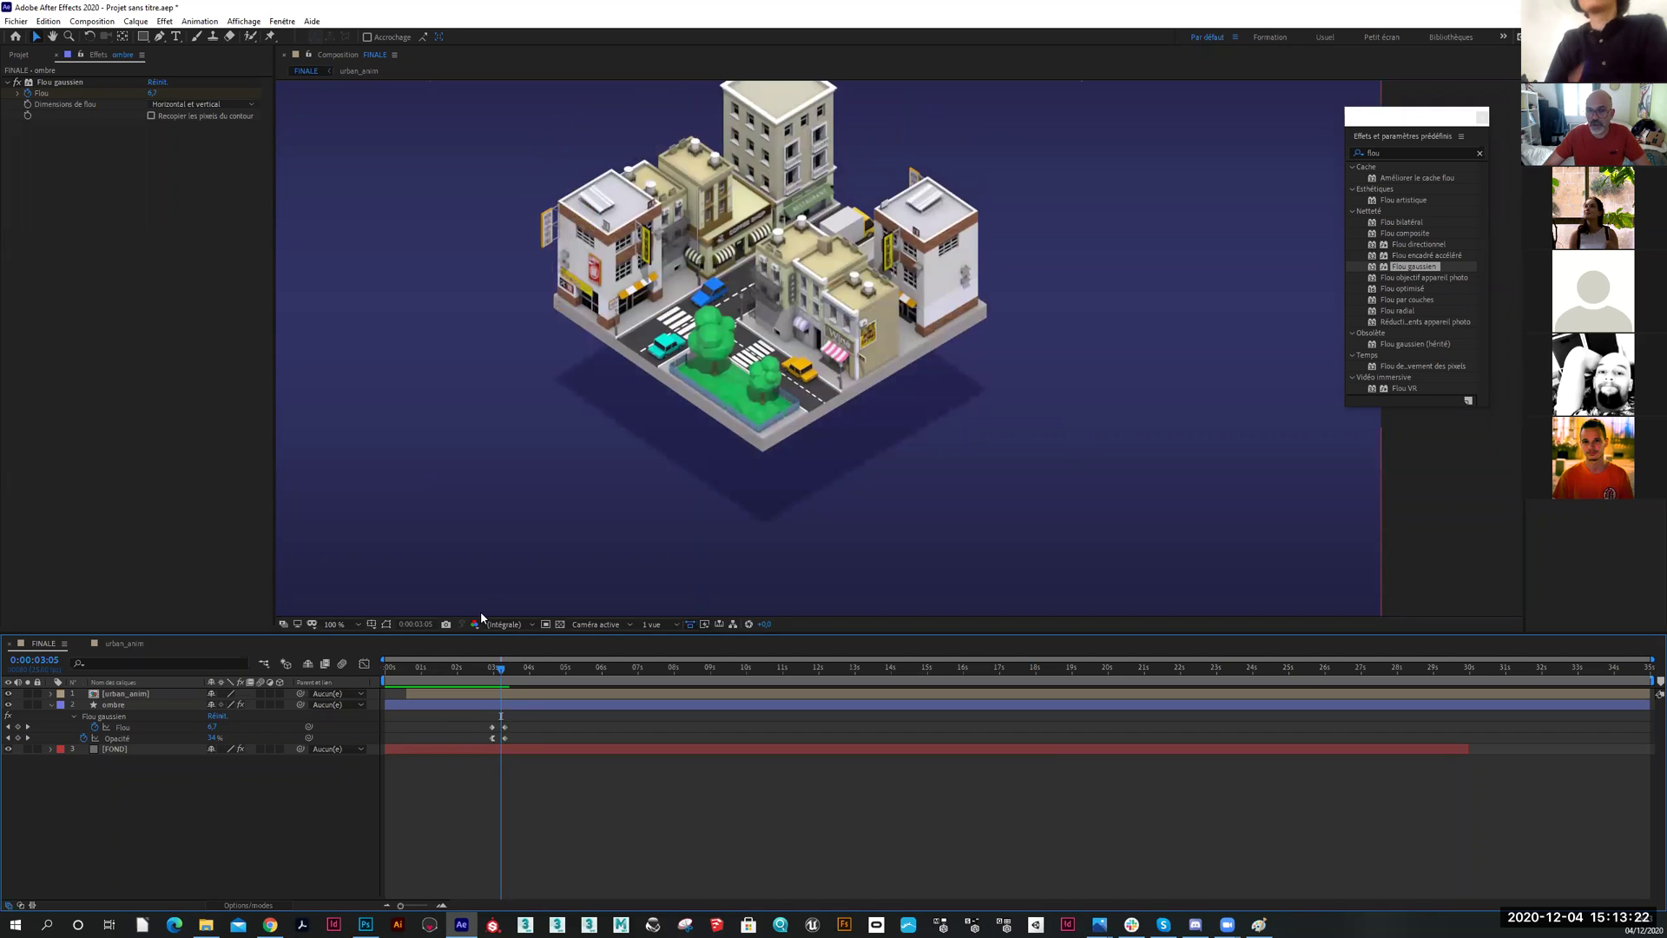
{"action": "key", "text": "space"}
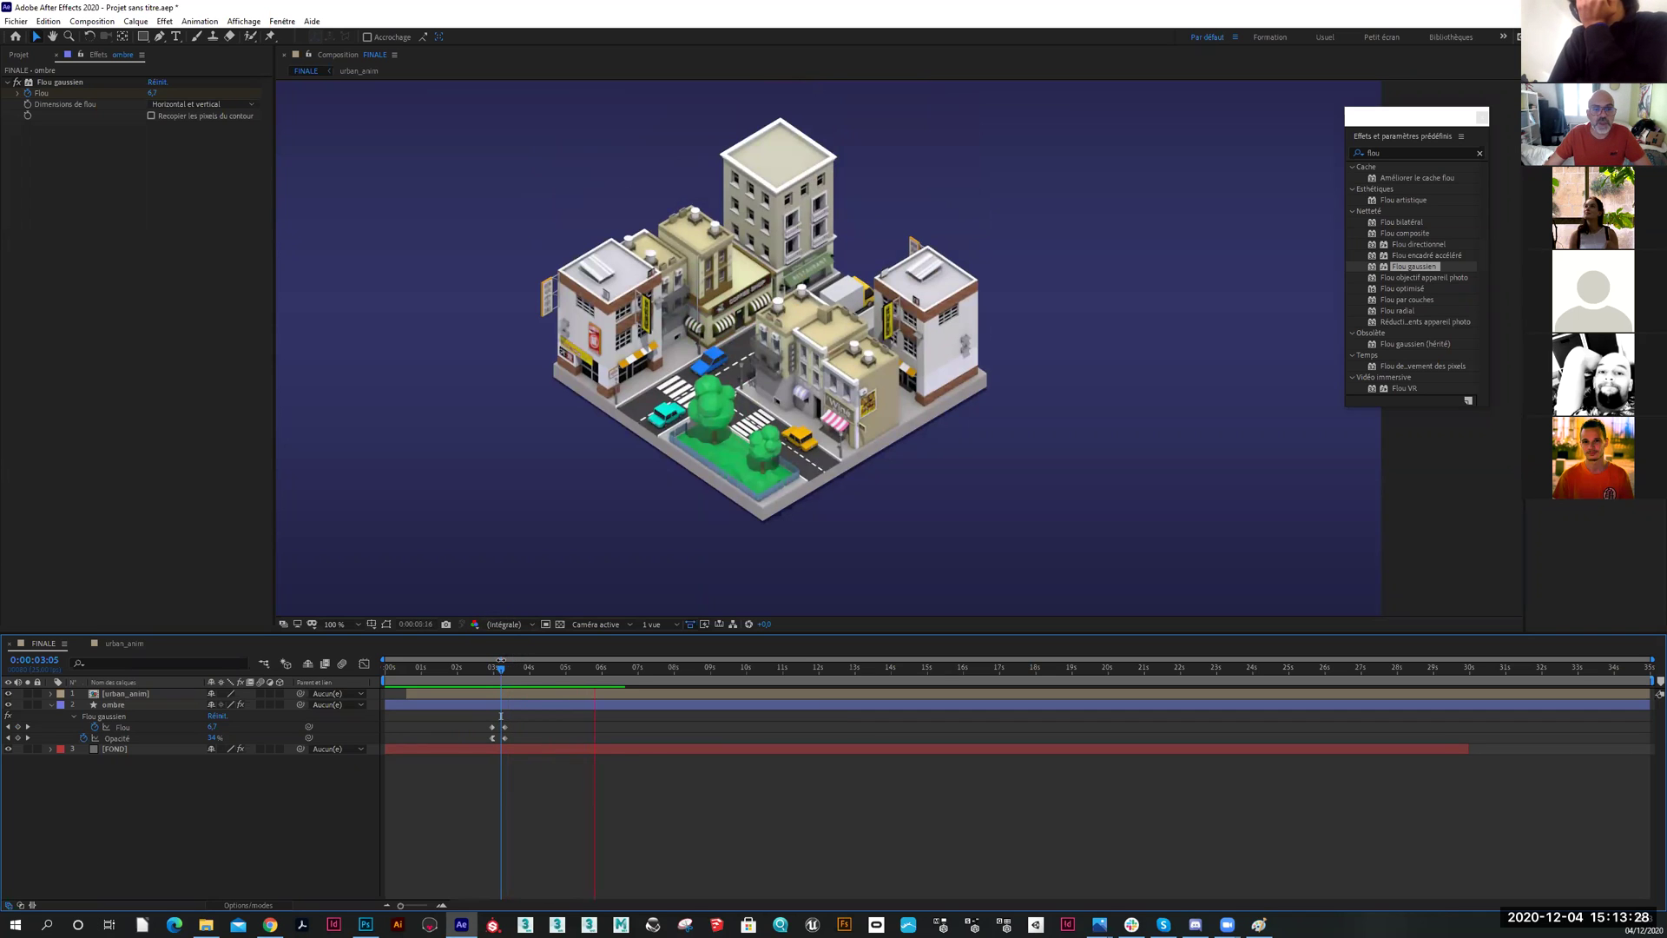
{"action": "left_click", "coordinate": [501, 676]}
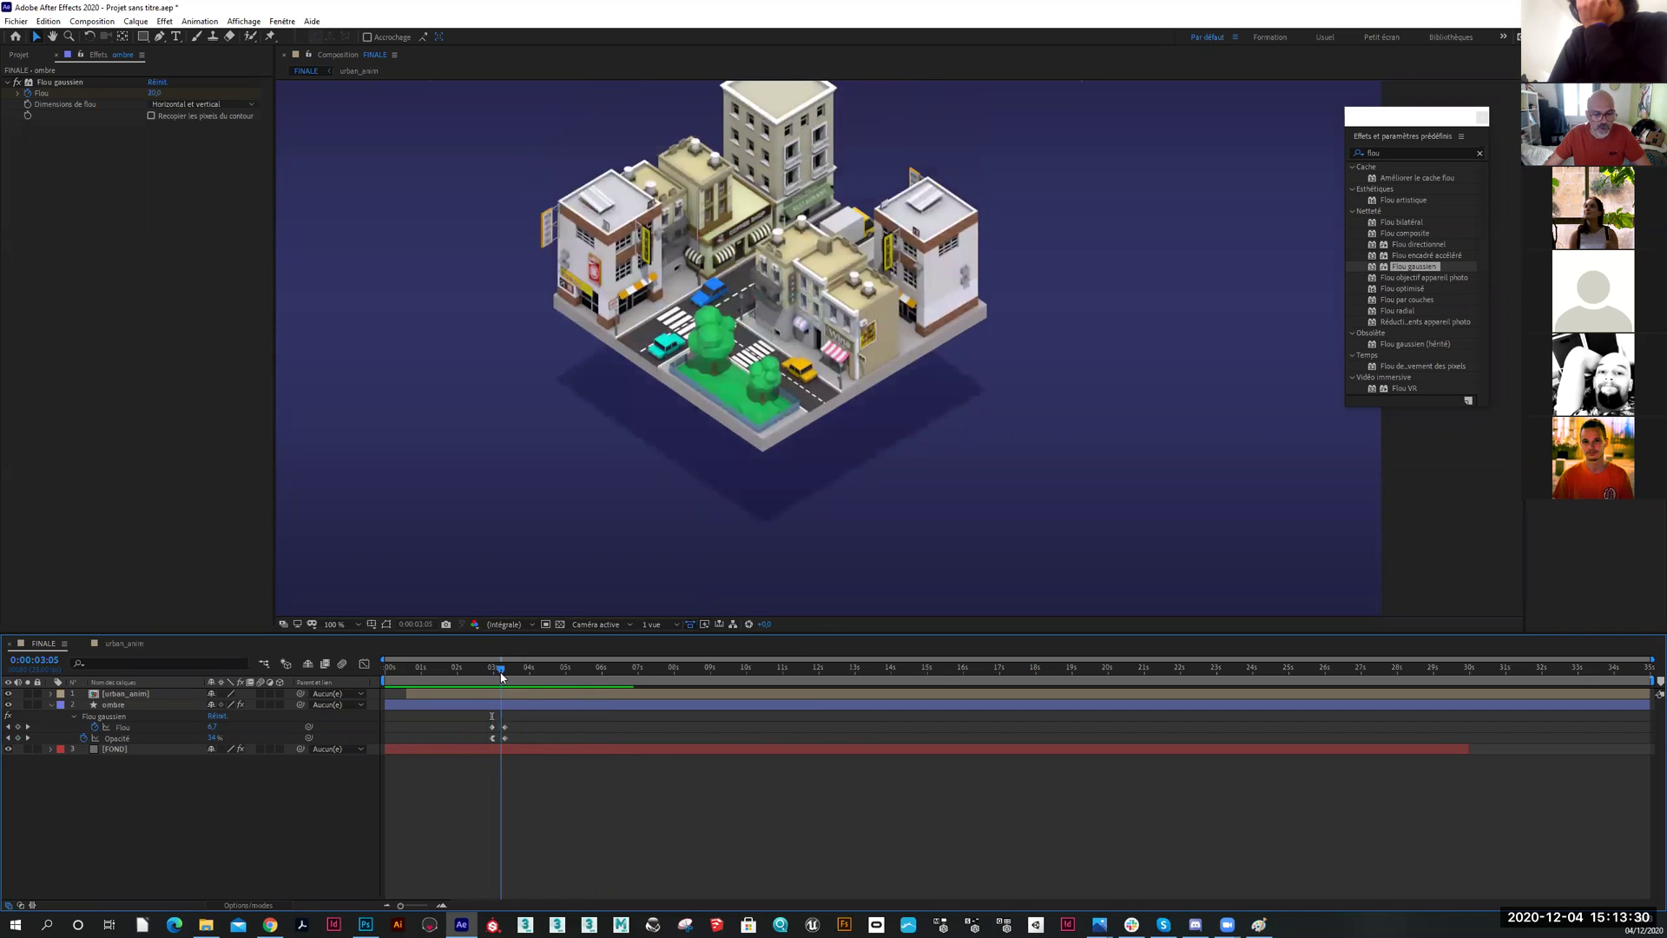
At the 0:00:03:08 keyframe, align the ombre path's bottom and right vertices with the corners of the city block's base
{"action": "key", "text": "k"}
{"action": "scroll", "coordinate": [771, 544], "scroll_direction": "up", "scroll_amount": 1}
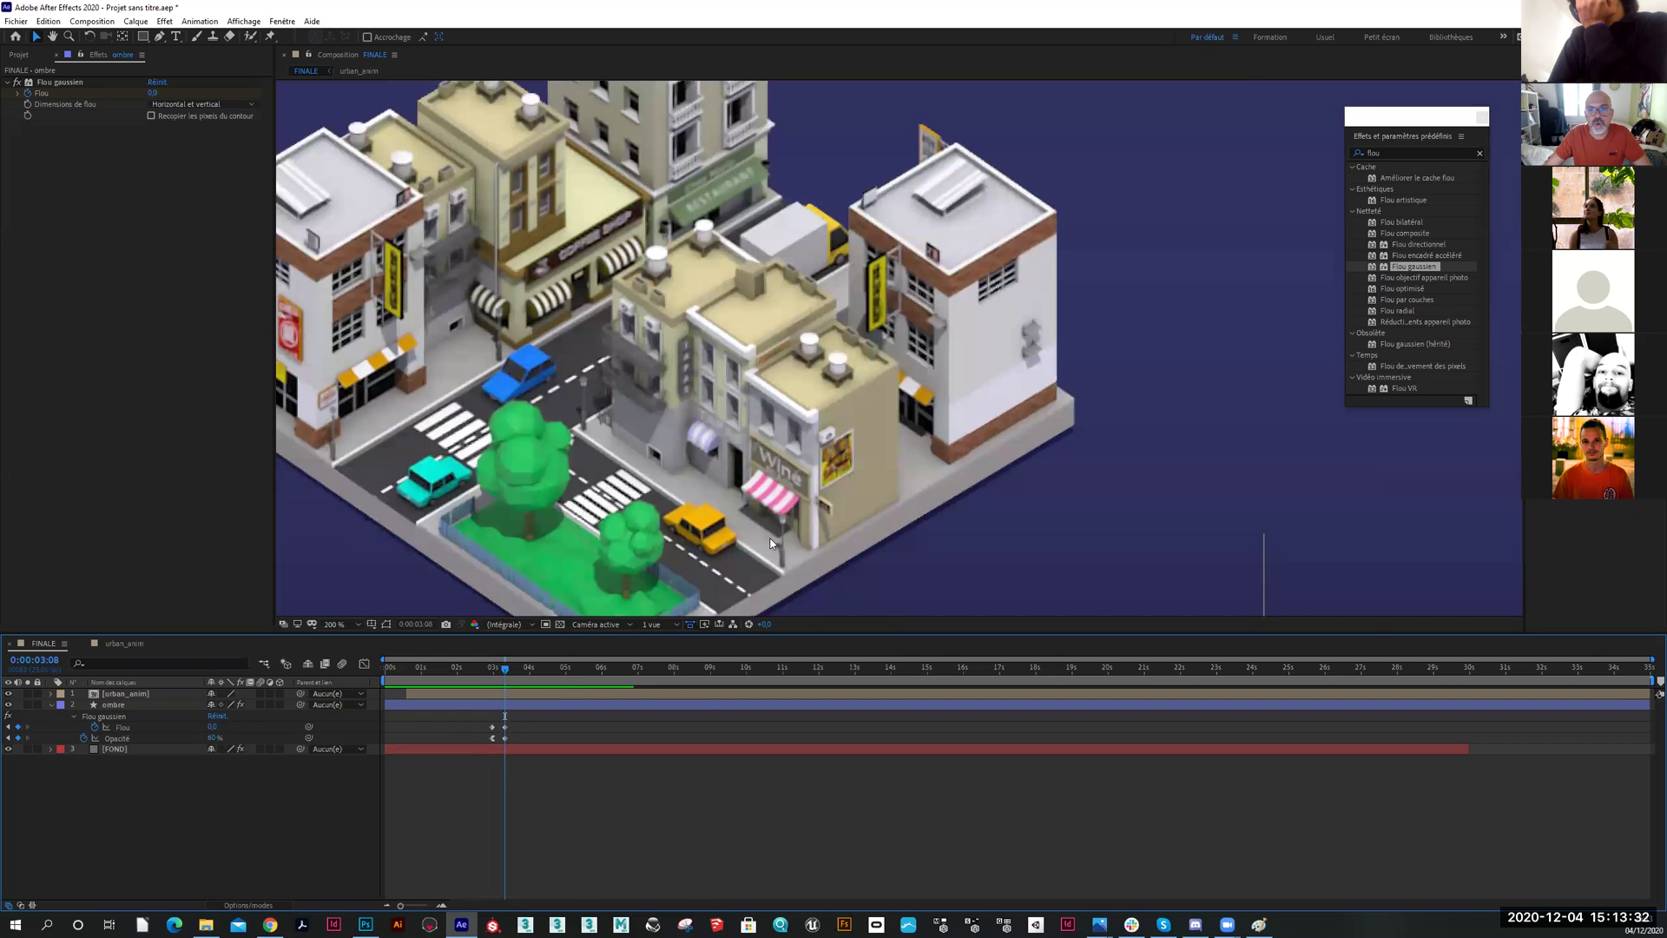
{"action": "left_click_drag", "start_coordinate": [684, 537], "coordinate": [777, 377]}
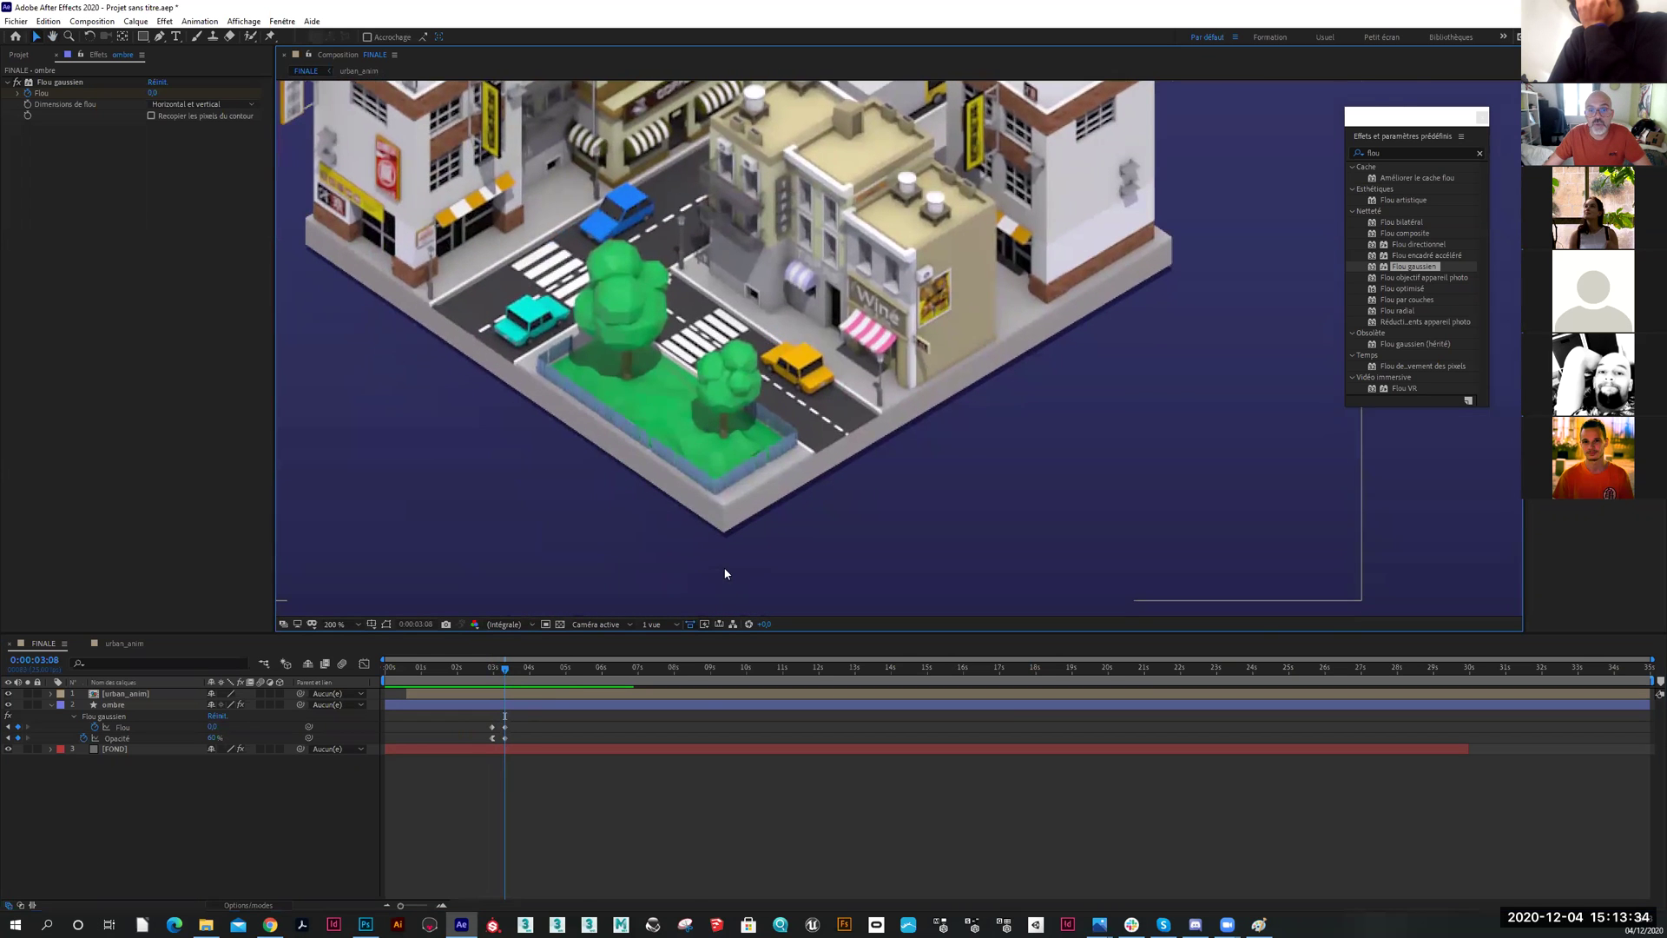
{"action": "scroll", "coordinate": [726, 577], "scroll_direction": "up", "scroll_amount": 1}
{"action": "left_click", "coordinate": [105, 705]}
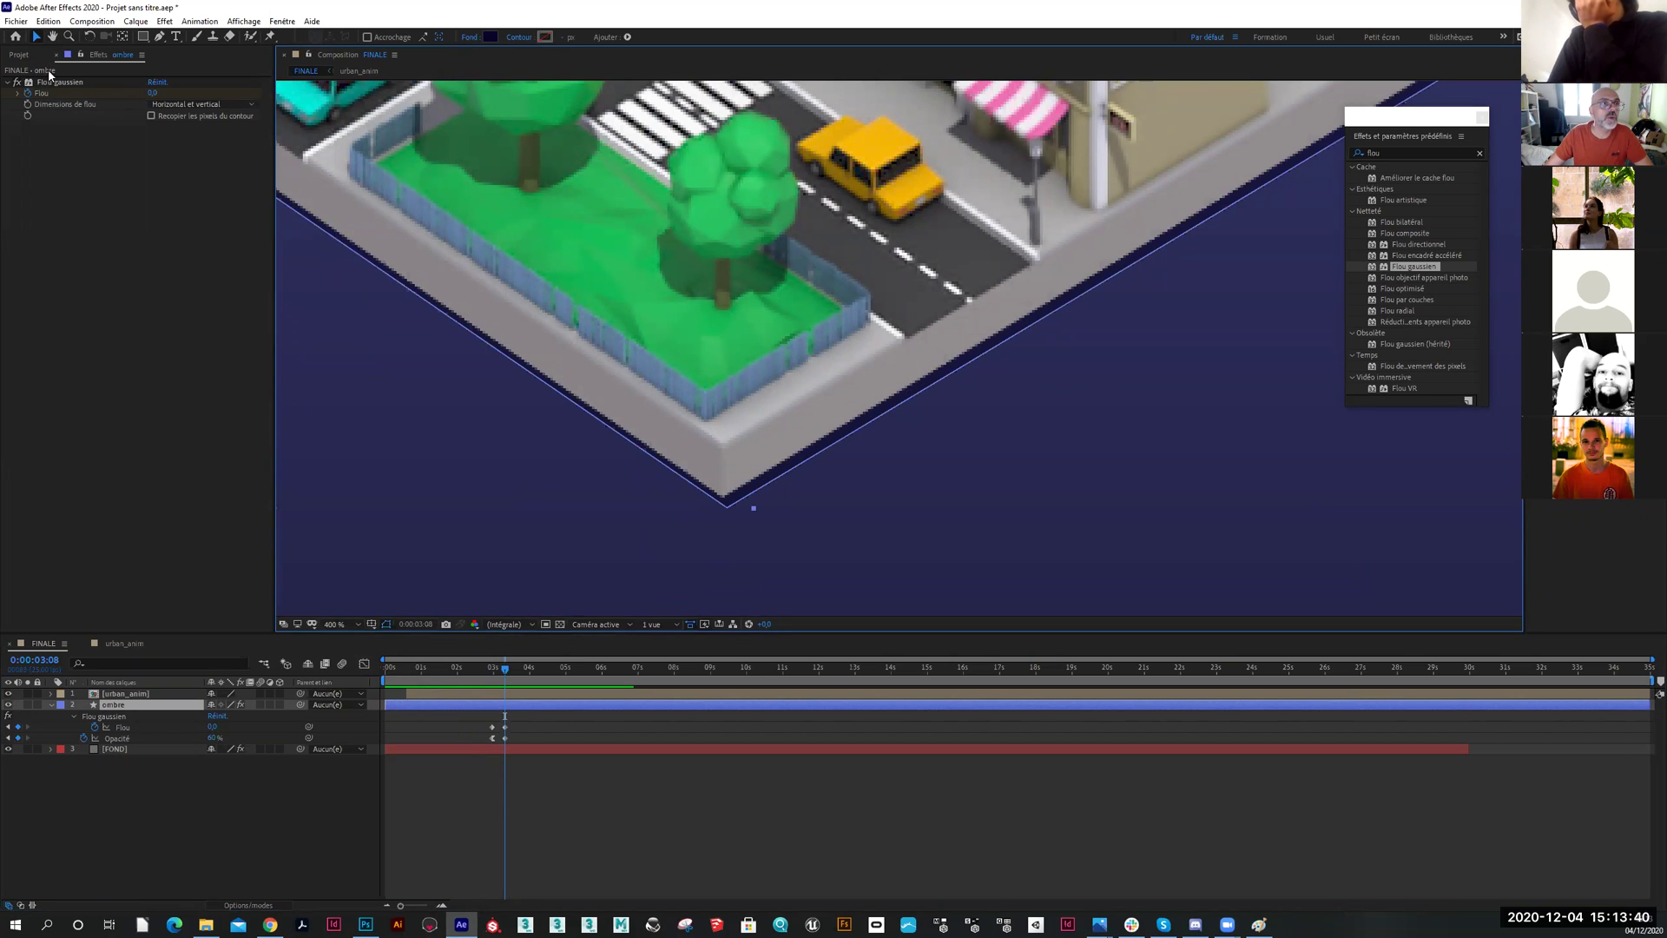
{"action": "left_click", "coordinate": [158, 38]}
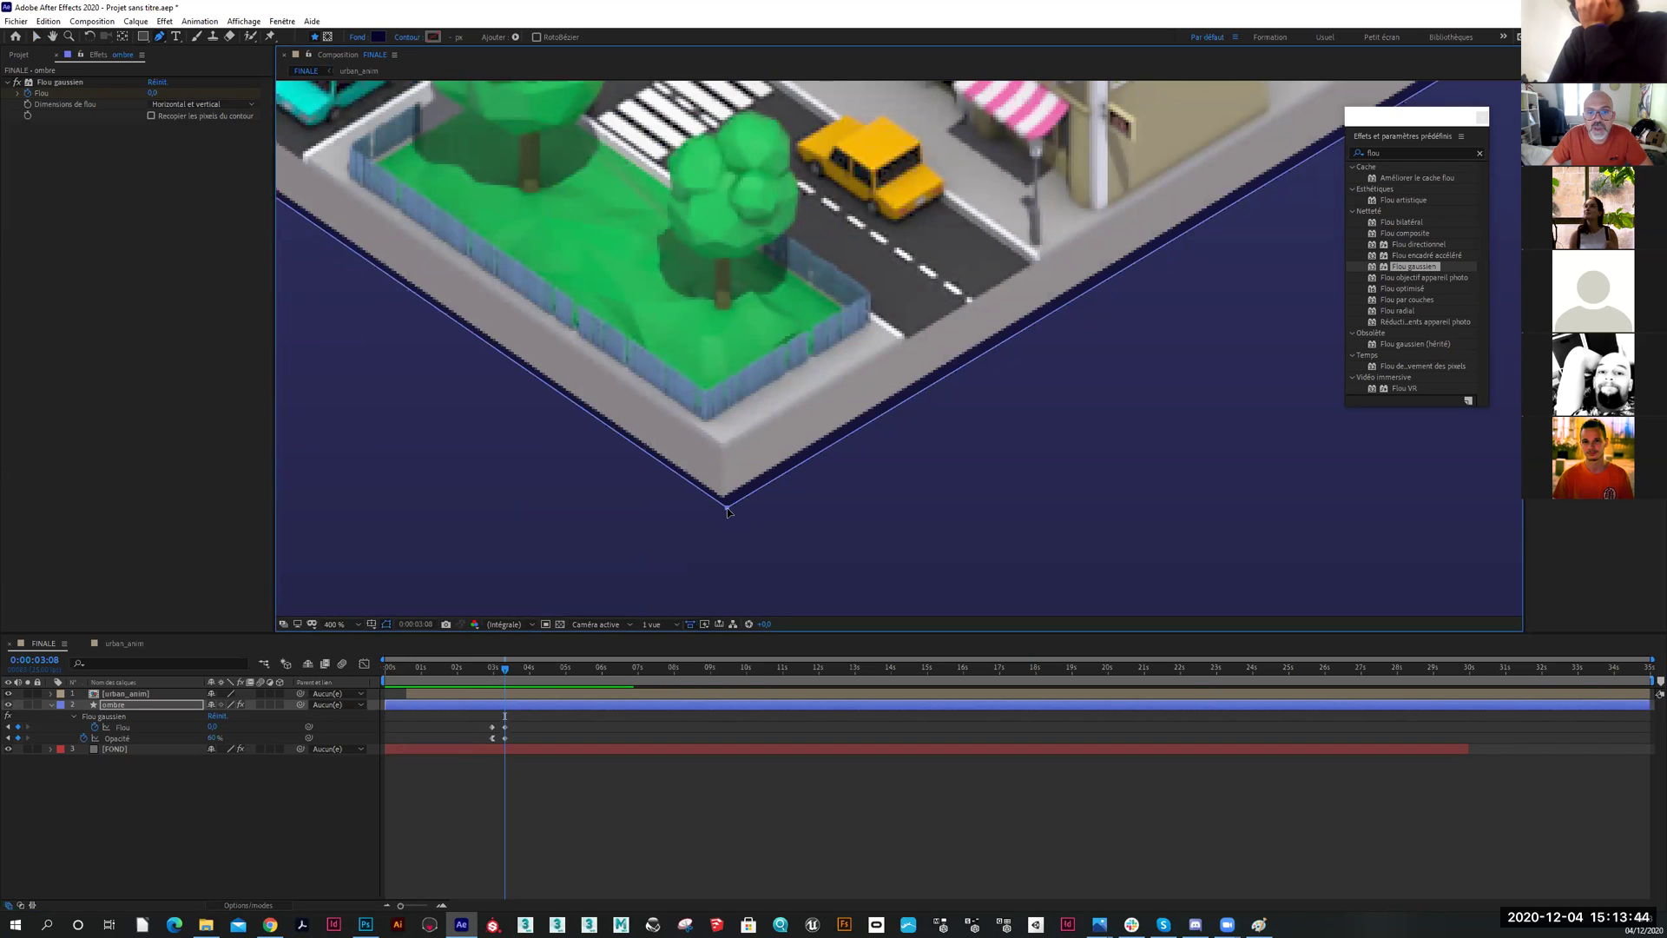
{"action": "left_click_drag", "start_coordinate": [726, 508], "coordinate": [724, 495]}
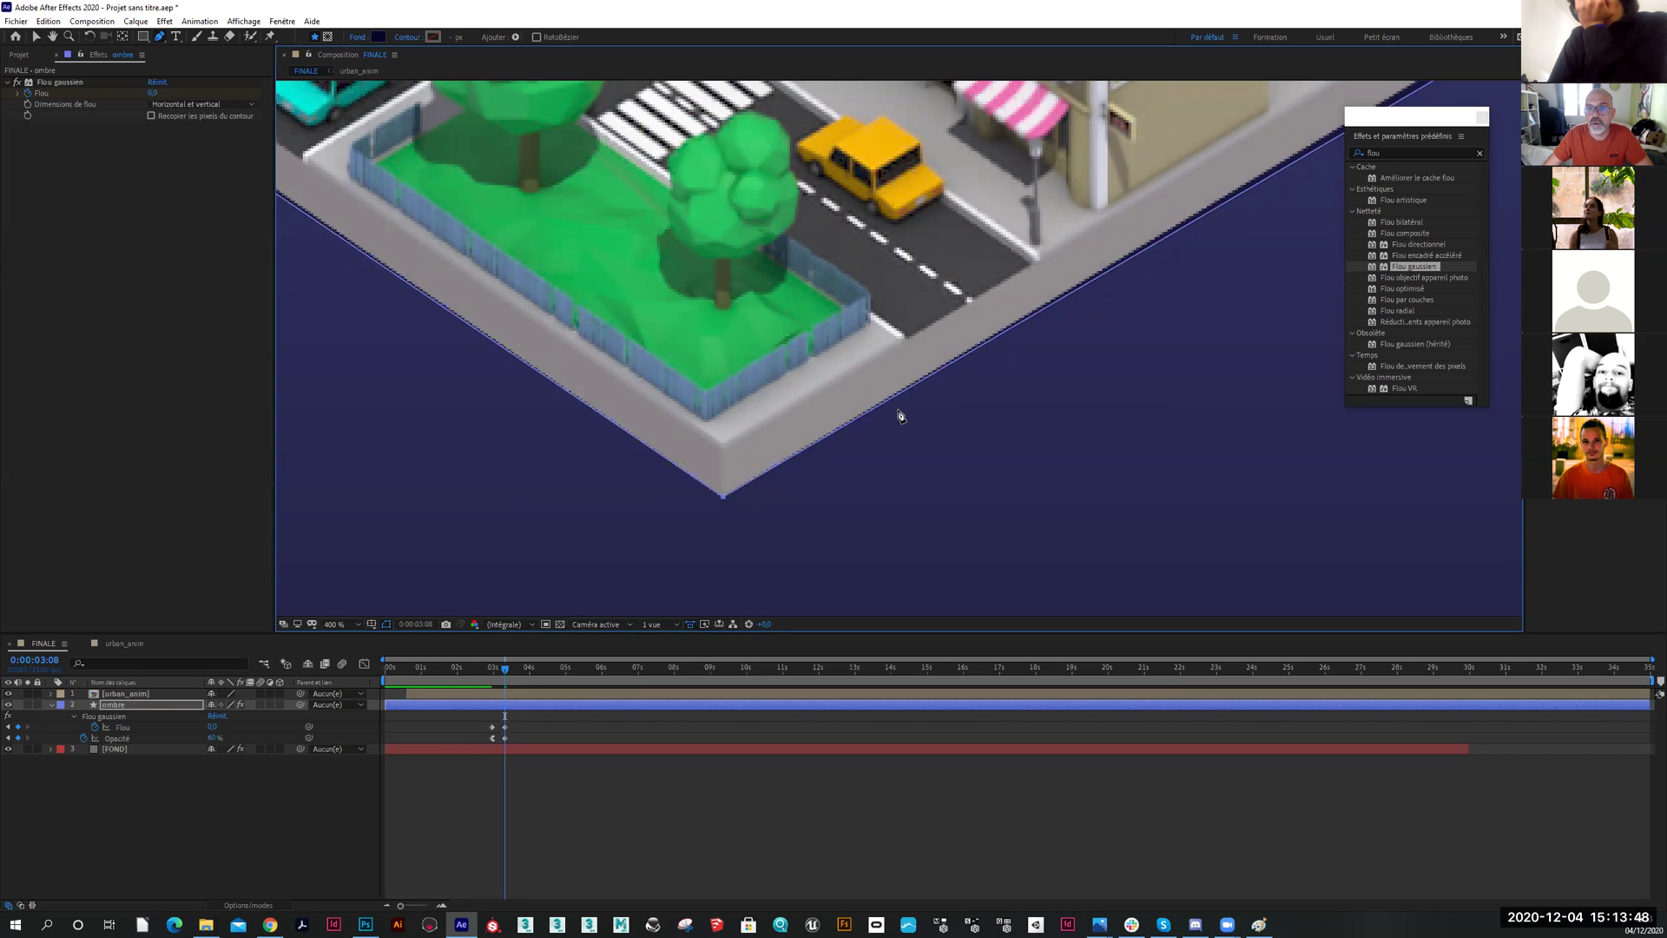
{"action": "left_click_drag", "start_coordinate": [942, 400], "coordinate": [1004, 274]}
{"action": "key", "text": "h"}
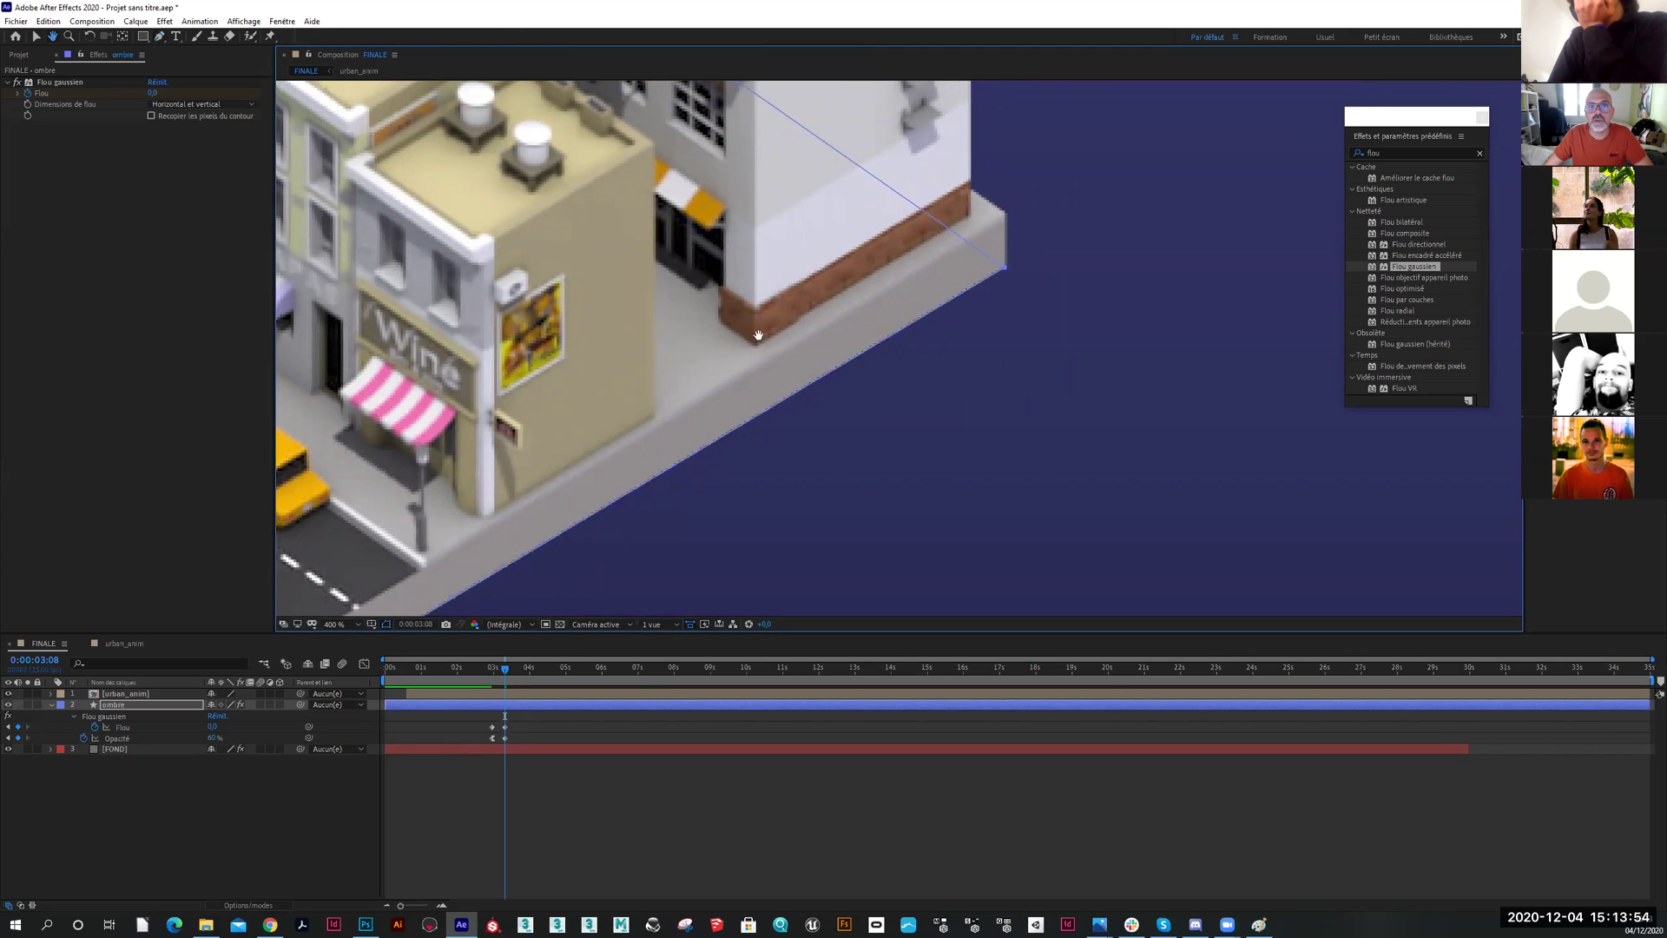
Examine the shadow's alignment at the left corner of the city block's base
{"action": "left_click_drag", "start_coordinate": [391, 287], "coordinate": [830, 360]}
{"action": "left_click_drag", "start_coordinate": [347, 364], "coordinate": [679, 364]}
{"action": "left_click_drag", "start_coordinate": [278, 243], "coordinate": [651, 382]}
{"action": "left_click_drag", "start_coordinate": [309, 413], "coordinate": [428, 420]}
{"action": "key", "text": "g"}
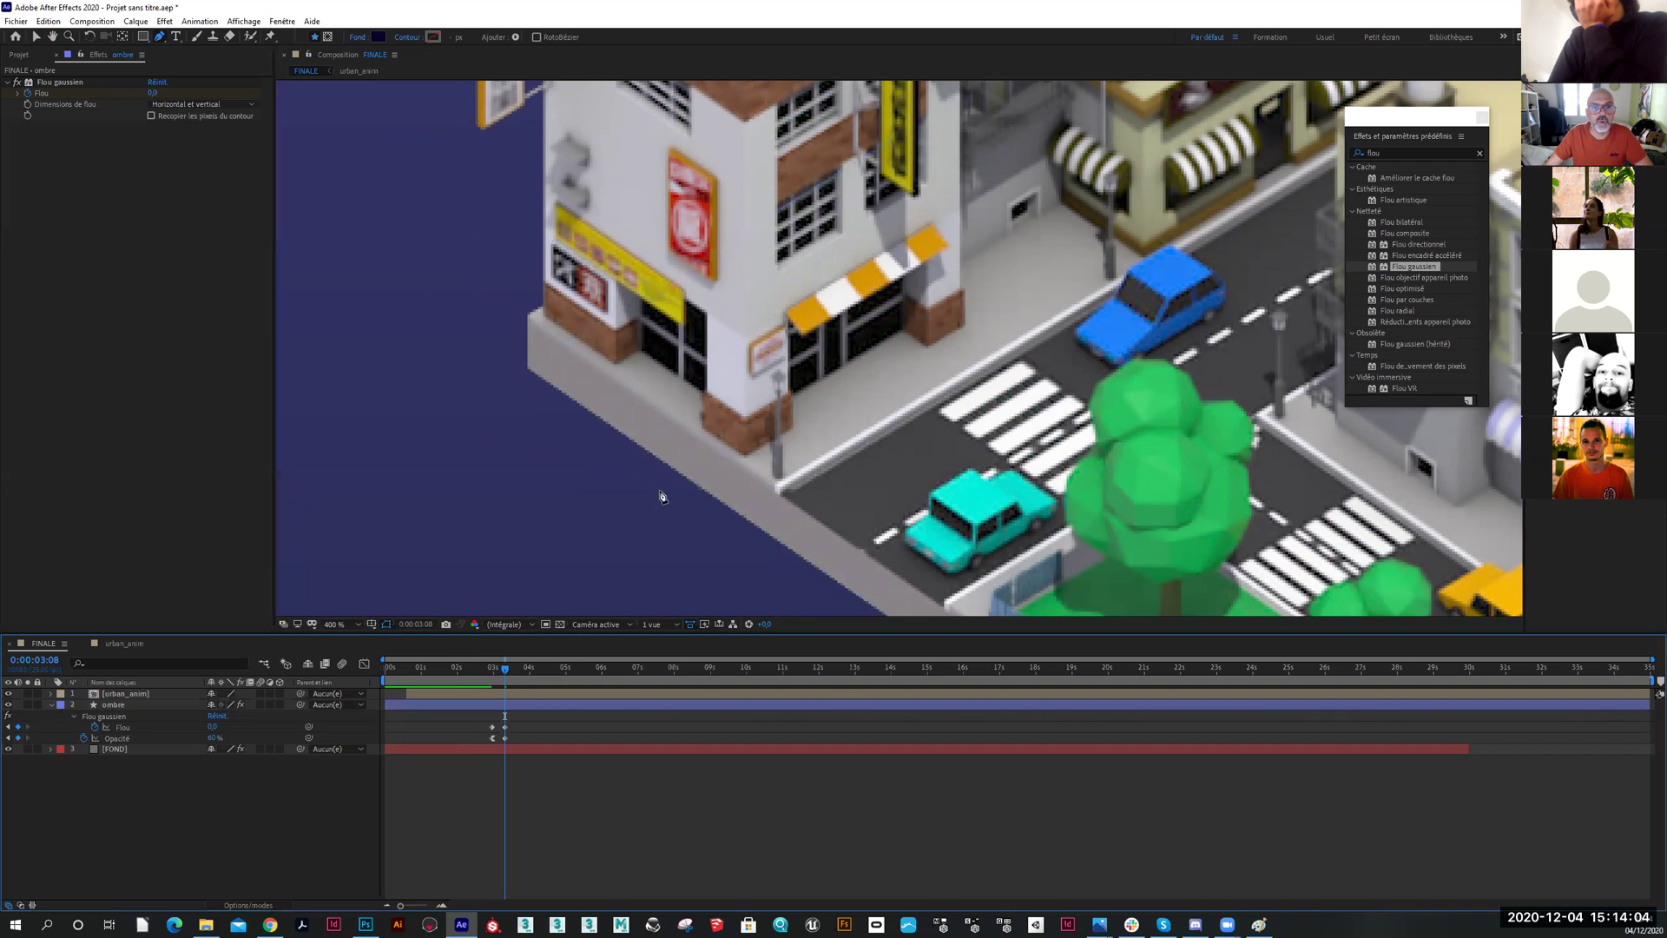
Fit the whole FINALE composition in the viewer and play the animation
{"action": "scroll", "coordinate": [665, 487], "scroll_direction": "down", "scroll_amount": 3}
{"action": "key", "text": "h"}
{"action": "left_click_drag", "start_coordinate": [675, 477], "coordinate": [408, 509]}
{"action": "left_click", "coordinate": [357, 624]}
{"action": "left_click", "coordinate": [352, 669]}
{"action": "left_click", "coordinate": [304, 812]}
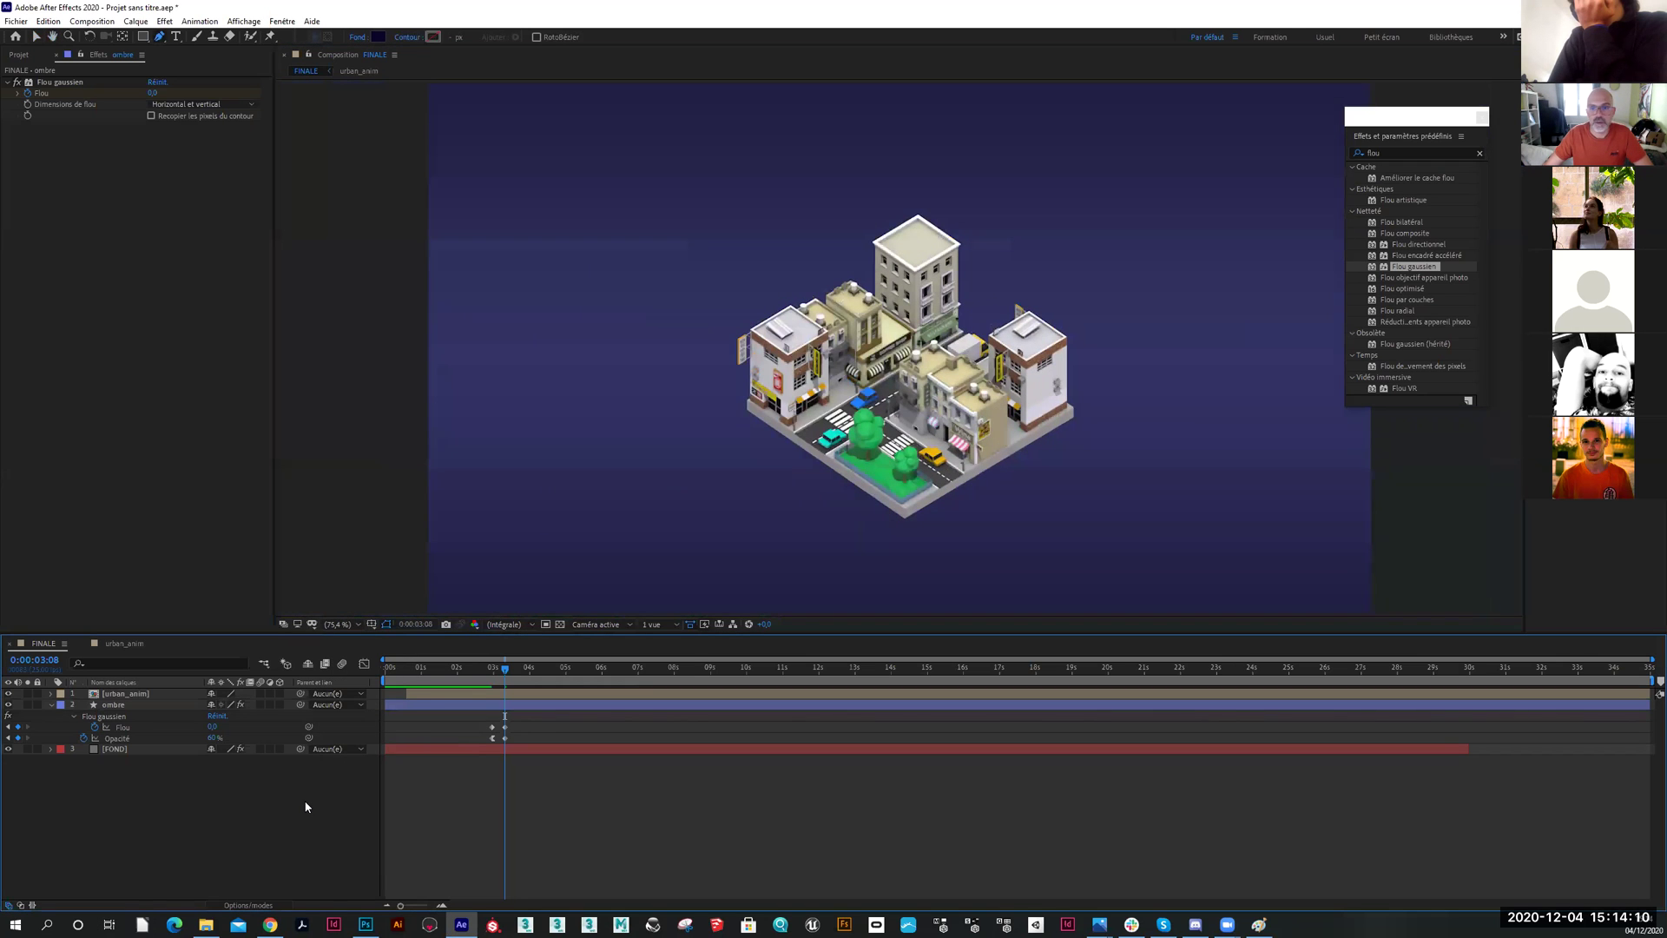
{"action": "key", "text": "space"}
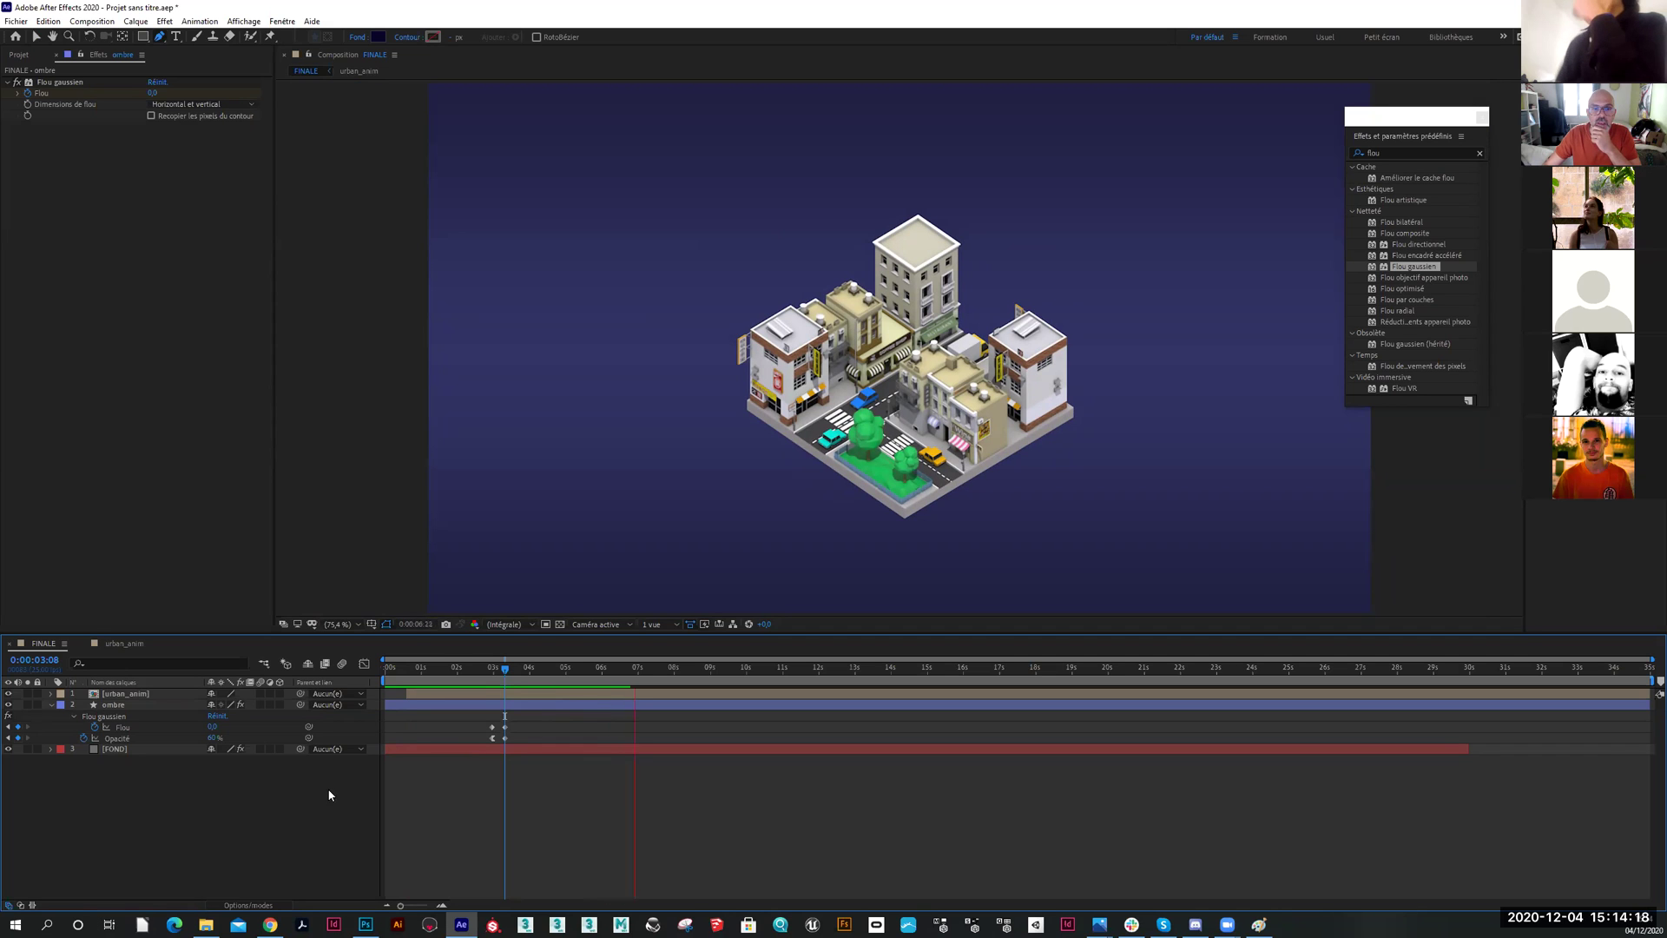
Scrub the FINALE composition back to 0:00:03:02 and forward to 0:00:03:09 to review the shadow as the block lands
{"action": "mouse_move", "coordinate": [504, 676]}
{"action": "left_mouse_down"}
{"action": "mouse_move", "coordinate": [457, 677]}
{"action": "mouse_move", "coordinate": [509, 684]}
{"action": "mouse_move", "coordinate": [493, 688]}
{"action": "left_mouse_up"}
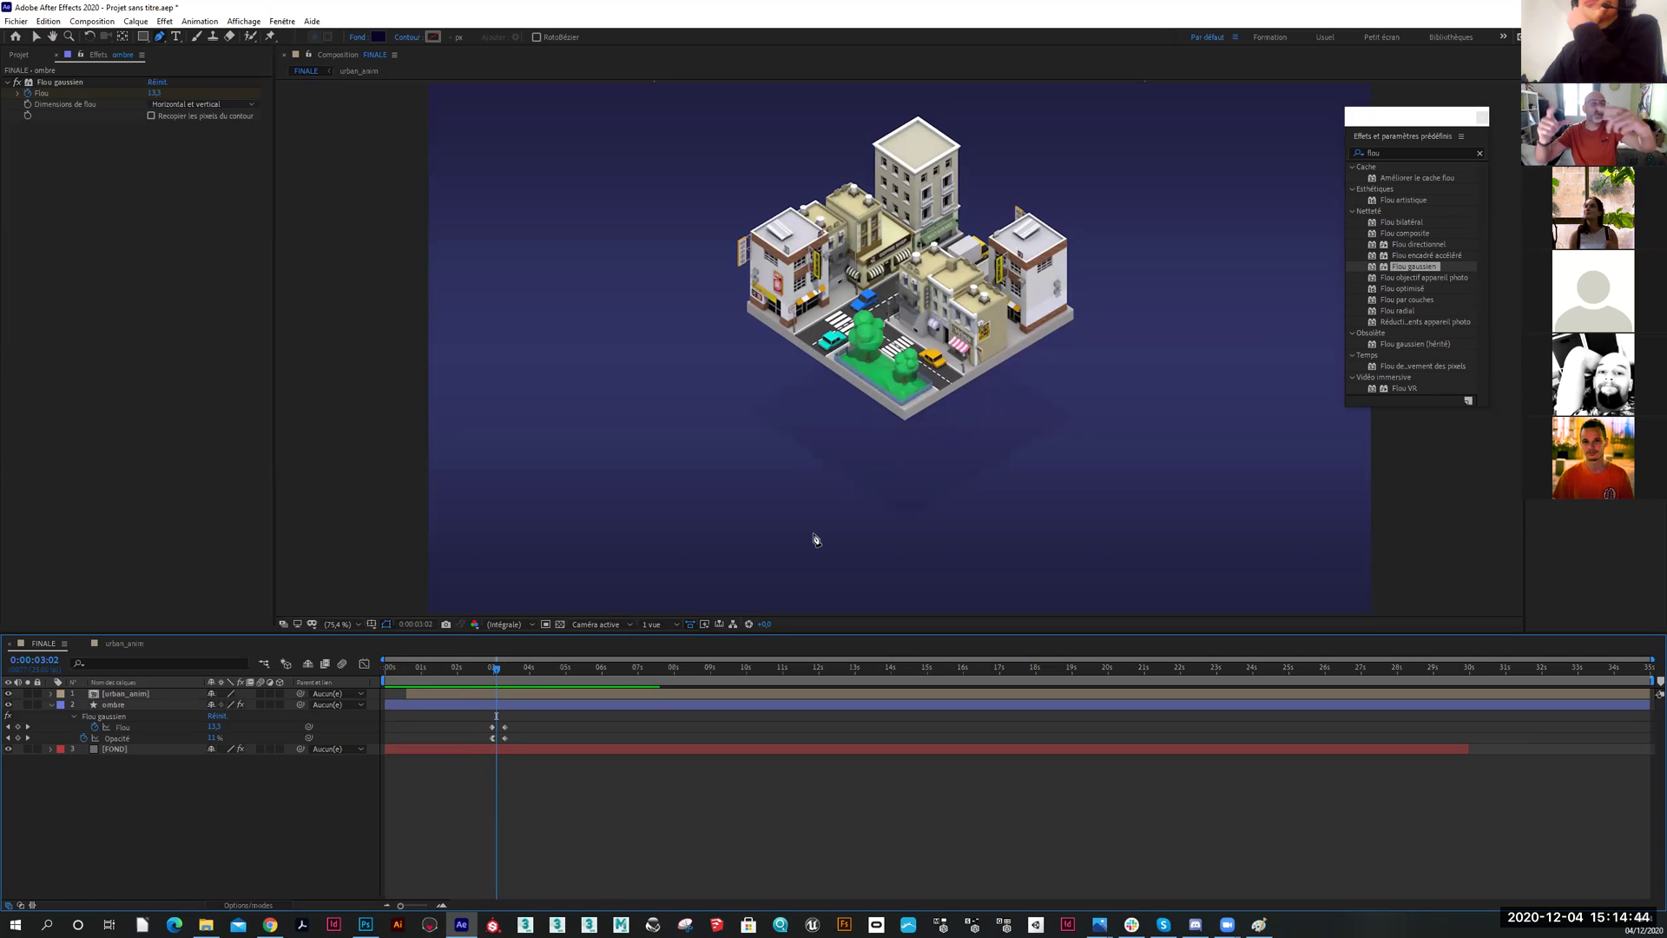
{"action": "left_click", "coordinate": [278, 719]}
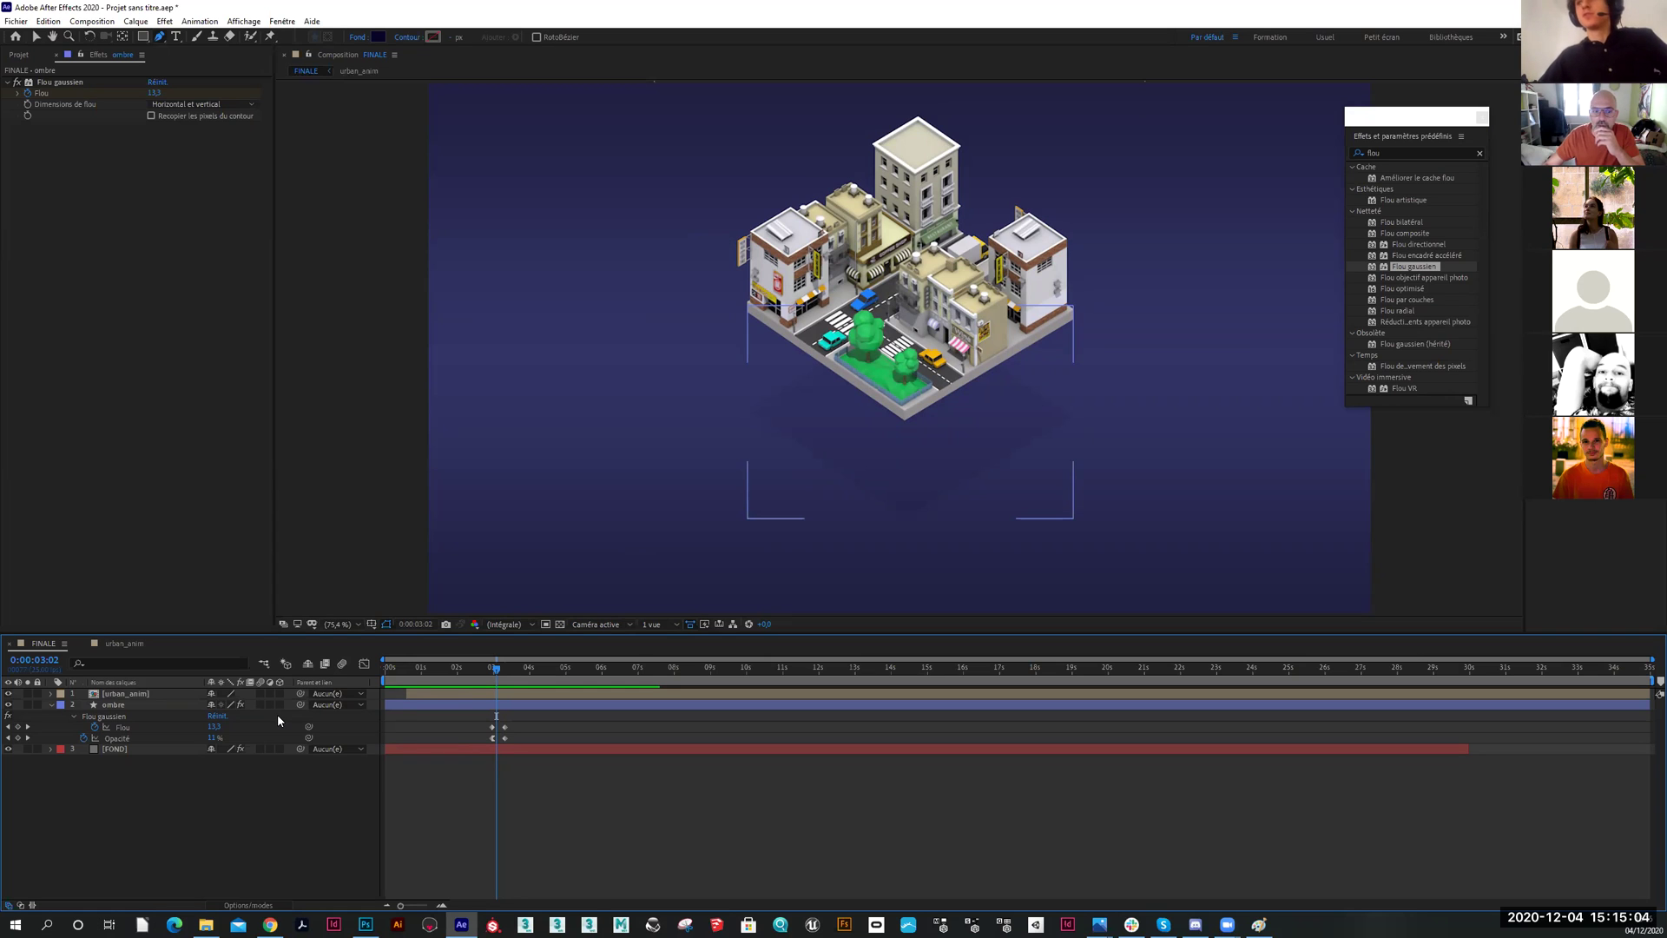
{"action": "left_click_drag", "start_coordinate": [492, 675], "coordinate": [508, 682]}
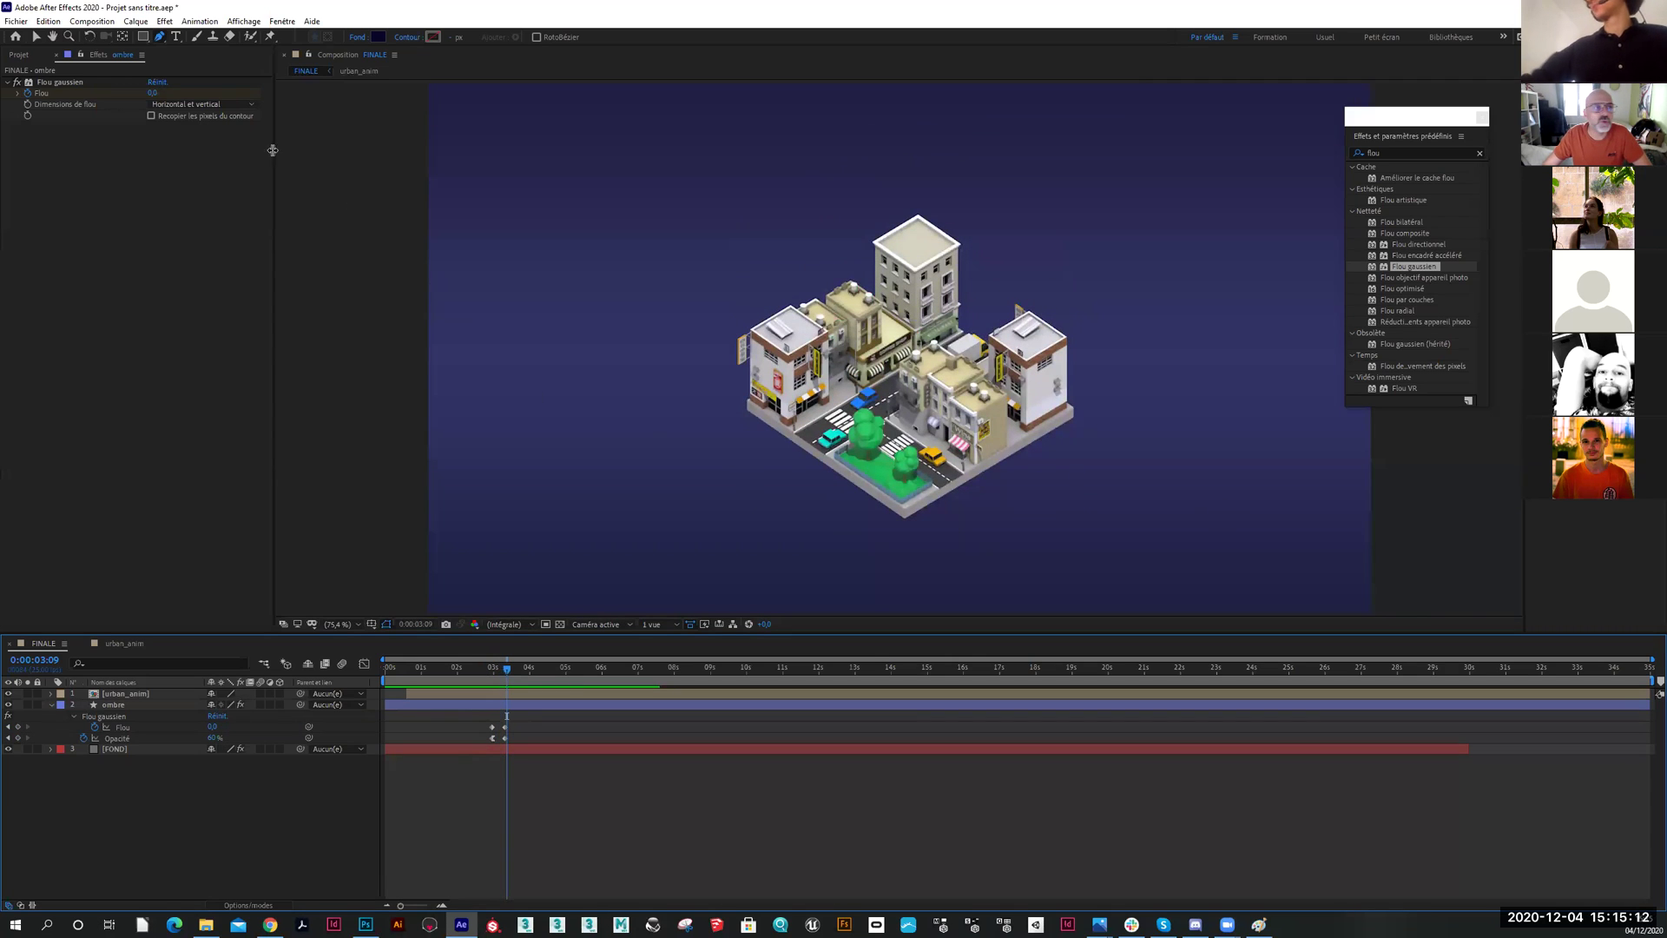
Add reflet.png from the SOURCES folder to the FINALE composition, placing it between the ombre and FOND layers
{"action": "left_click", "coordinate": [19, 55]}
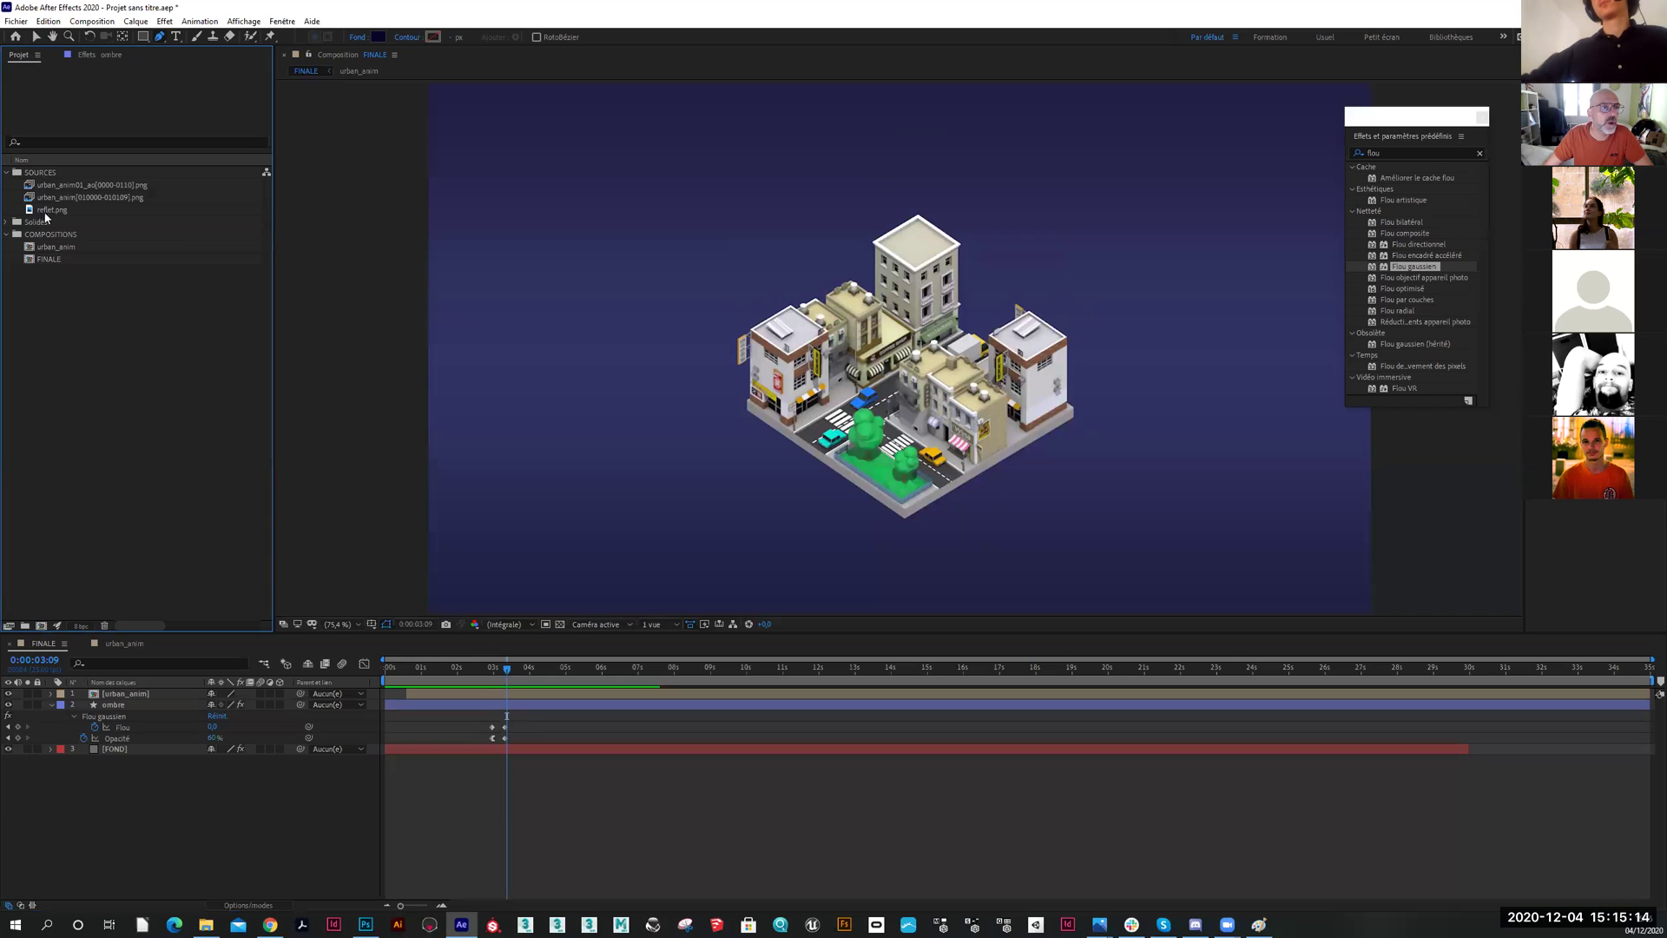
{"action": "left_click", "coordinate": [46, 213]}
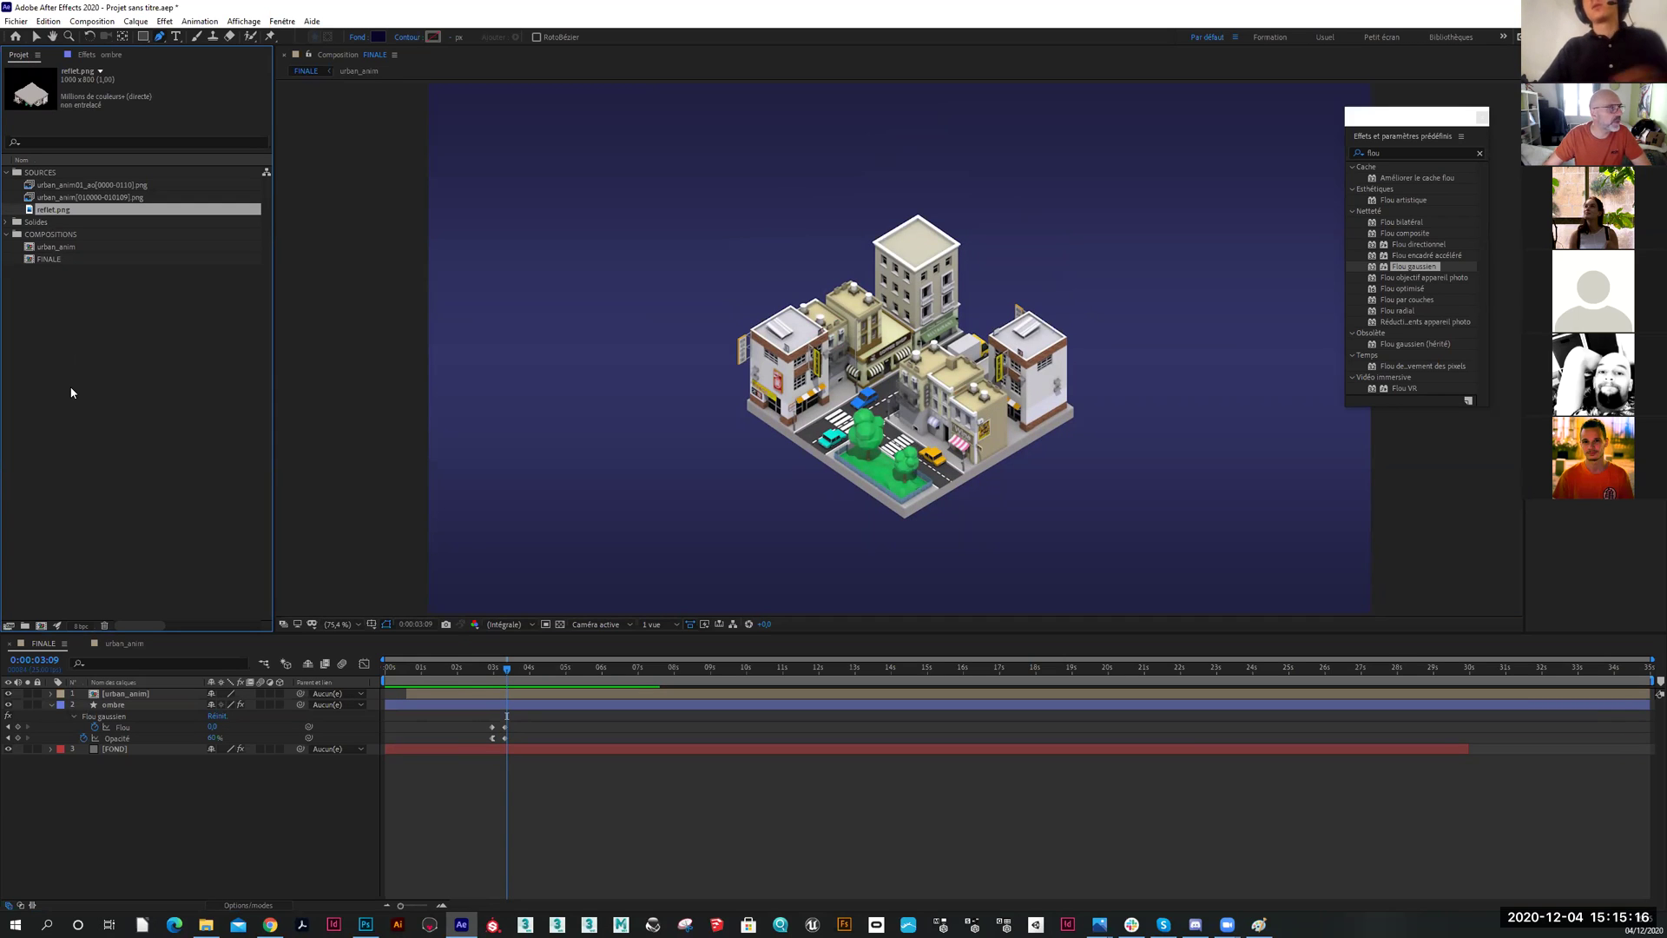
{"action": "left_click_drag", "start_coordinate": [46, 212], "coordinate": [122, 769]}
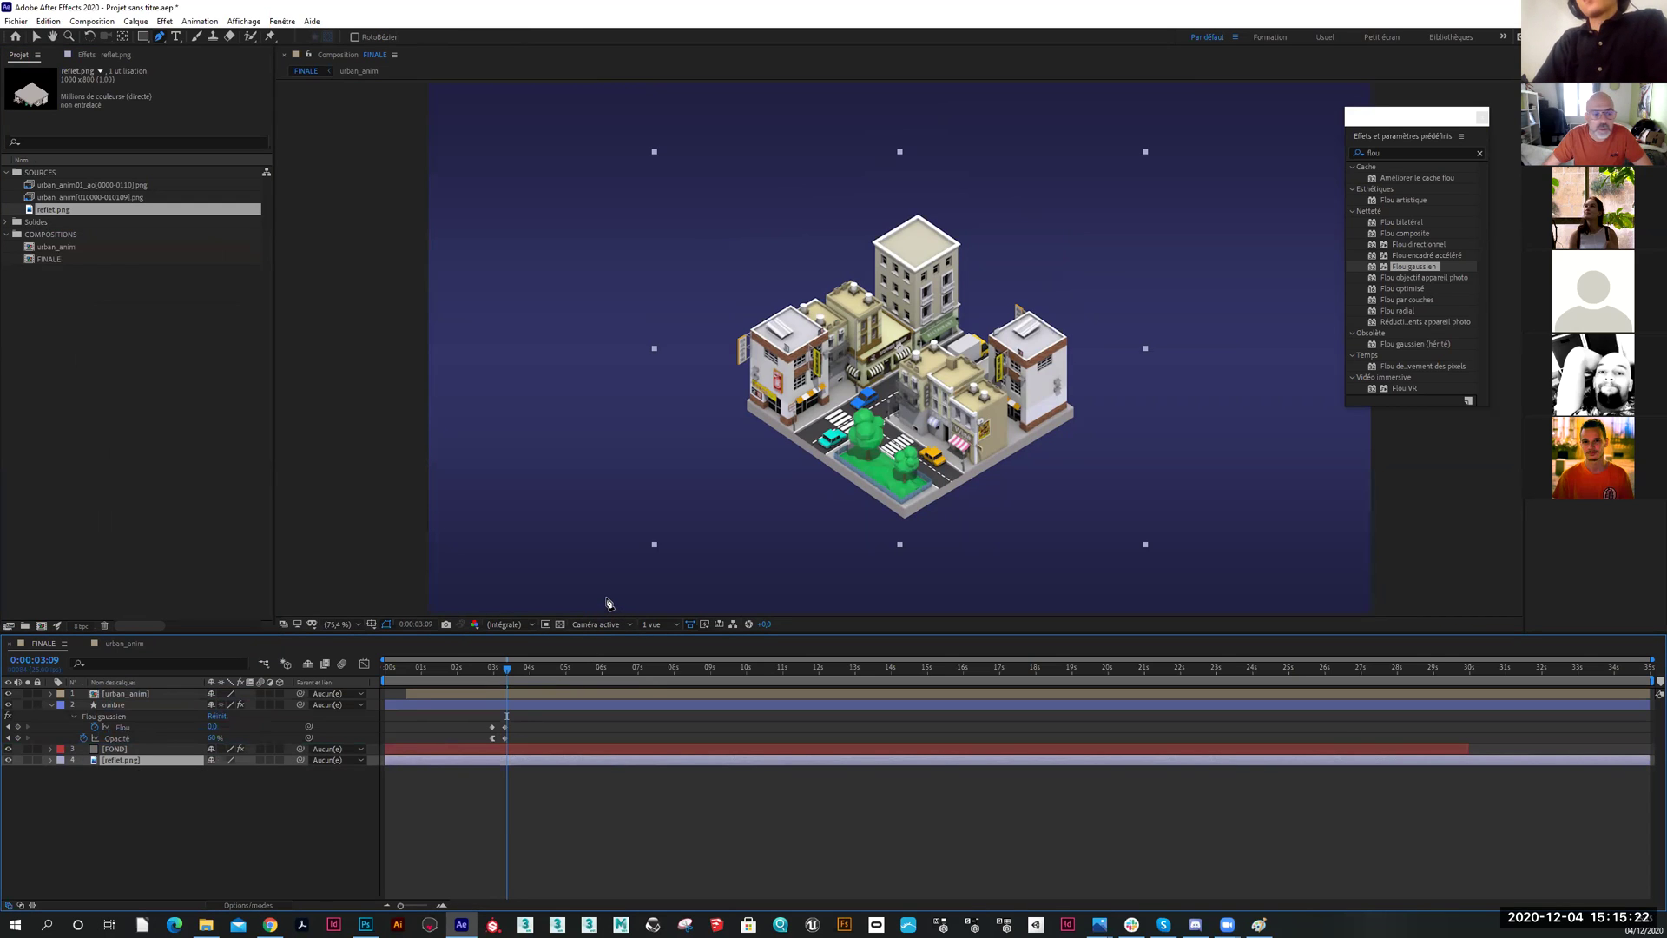
{"action": "left_click_drag", "start_coordinate": [130, 761], "coordinate": [130, 745]}
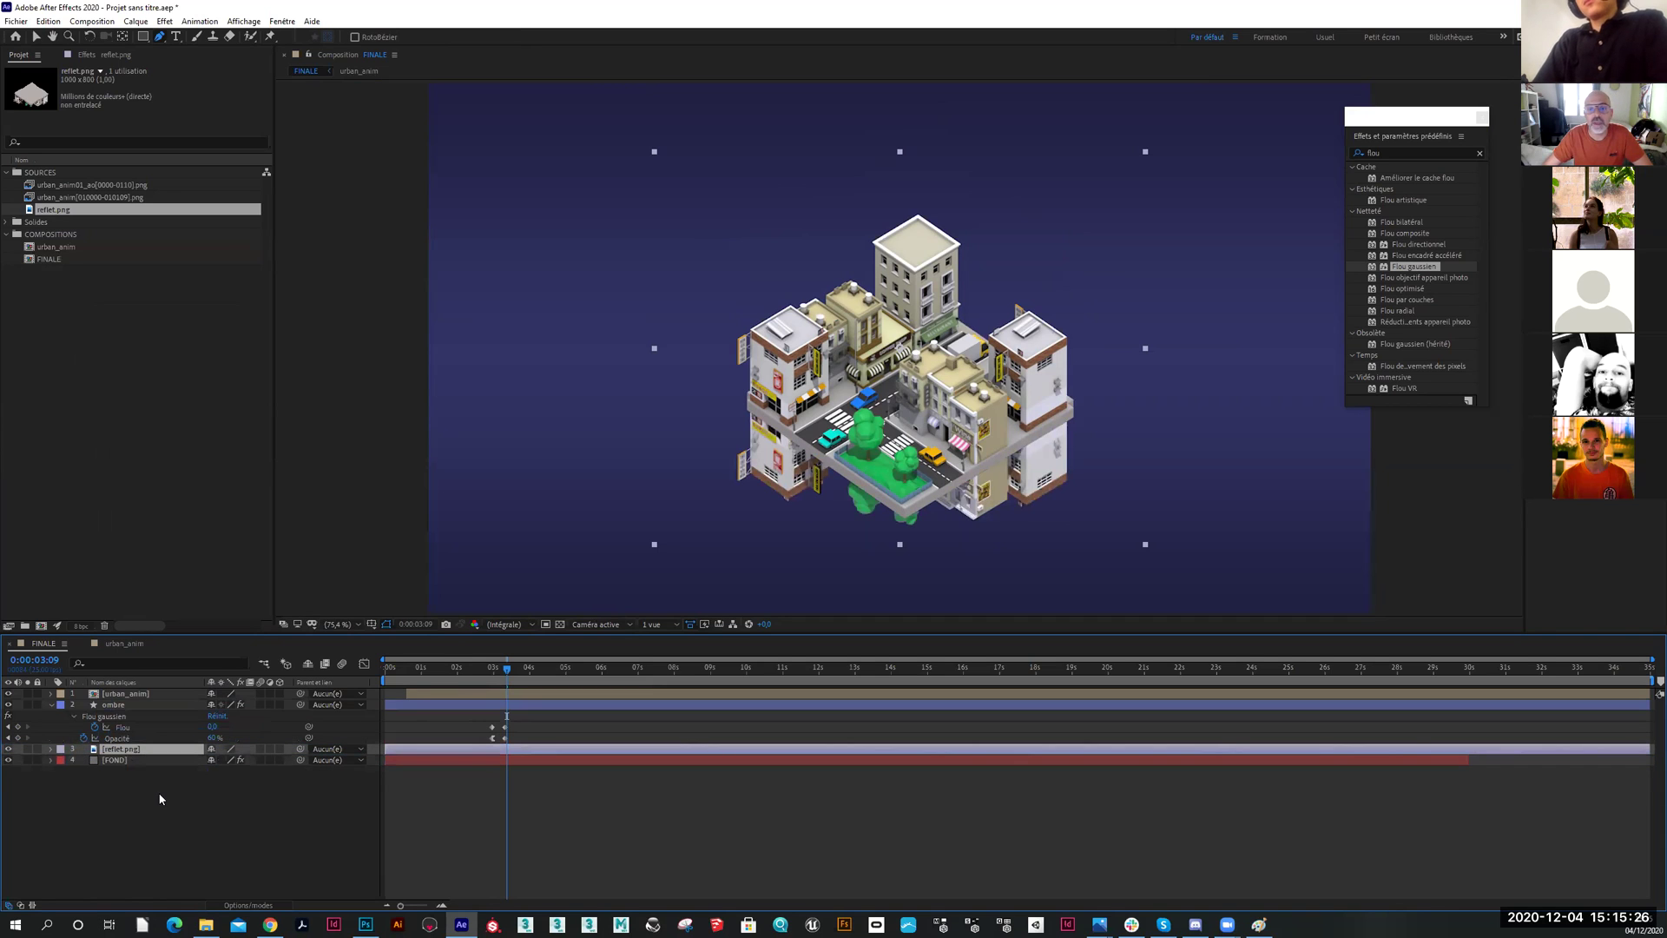
Nudge the reflet.png layer straight down until its mirrored base sits directly beneath the city block's base
{"action": "left_click", "coordinate": [770, 580]}
{"action": "left_click", "coordinate": [36, 35]}
{"action": "mouse_move", "coordinate": [767, 470]}
{"action": "left_mouse_down"}
{"action": "mouse_move", "coordinate": [527, 527]}
{"action": "mouse_move", "coordinate": [752, 497]}
{"action": "left_mouse_up"}
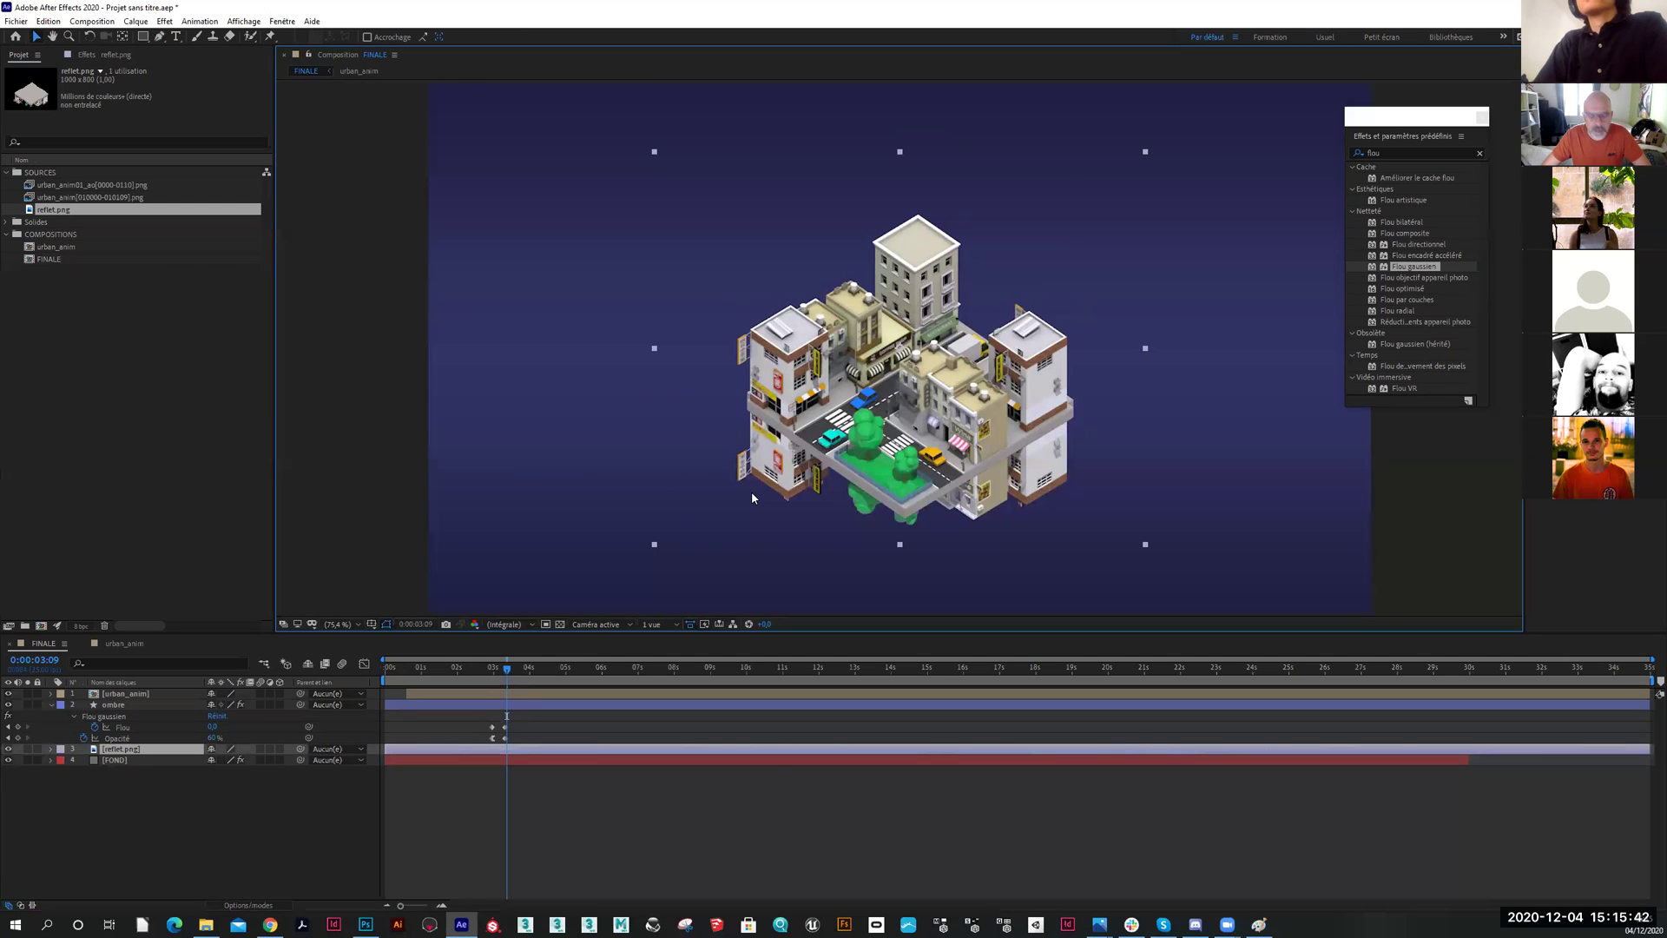
{"action": "scroll", "coordinate": [898, 524], "scroll_direction": "up", "scroll_amount": 3}
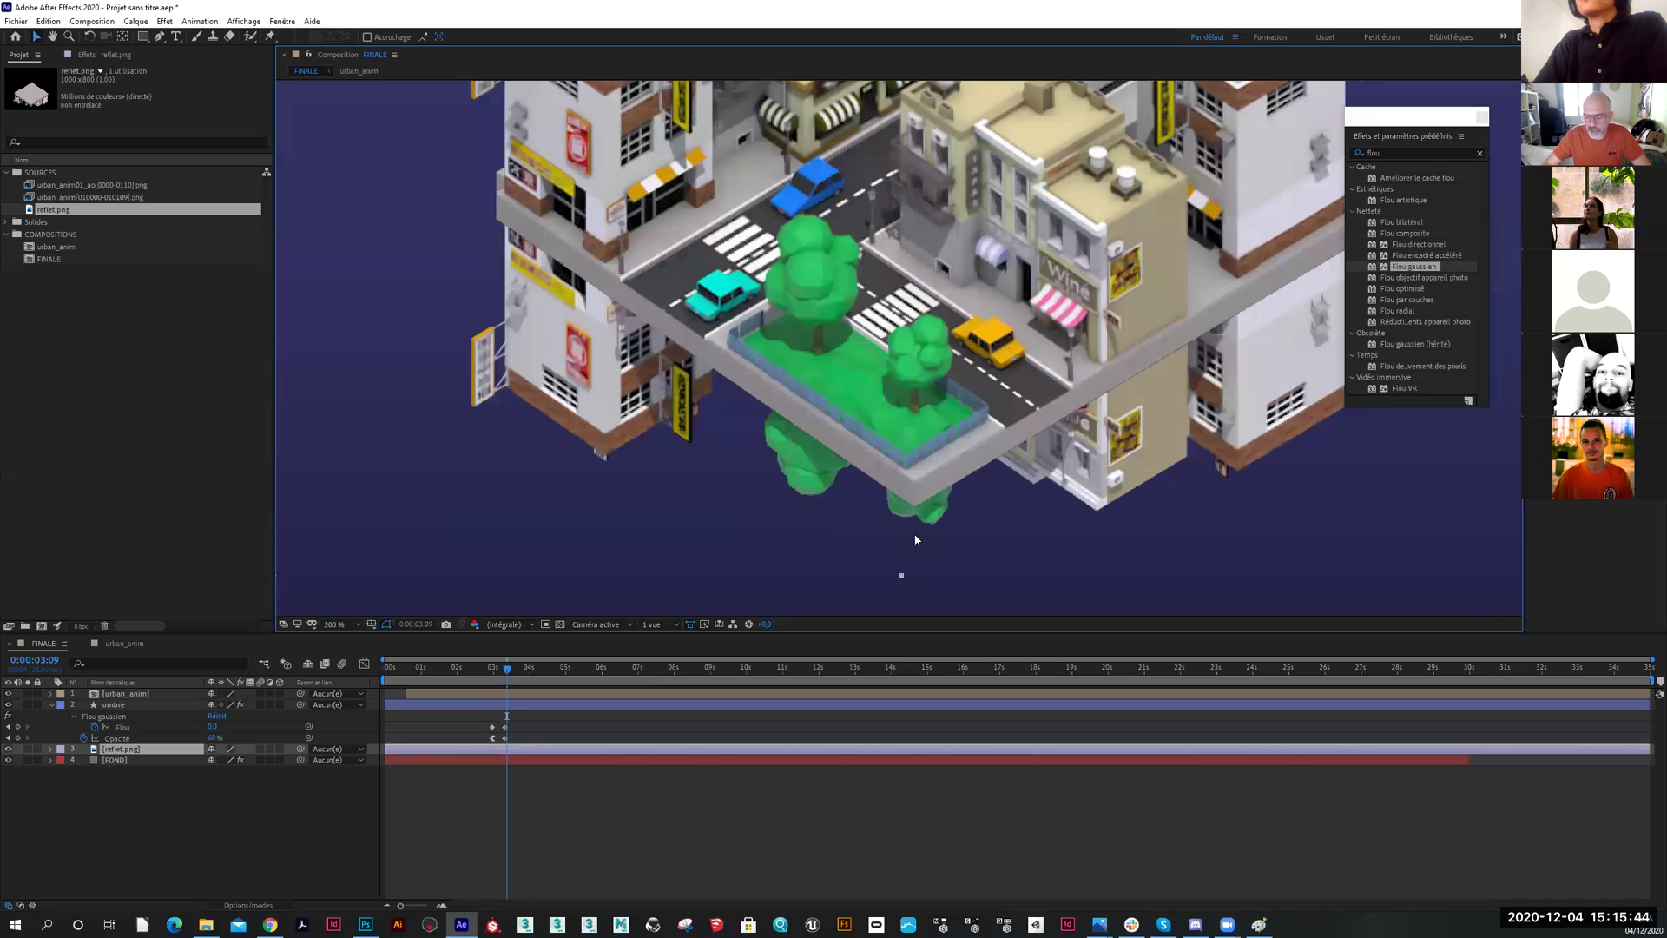
{"action": "key", "text": "shift+Down"}
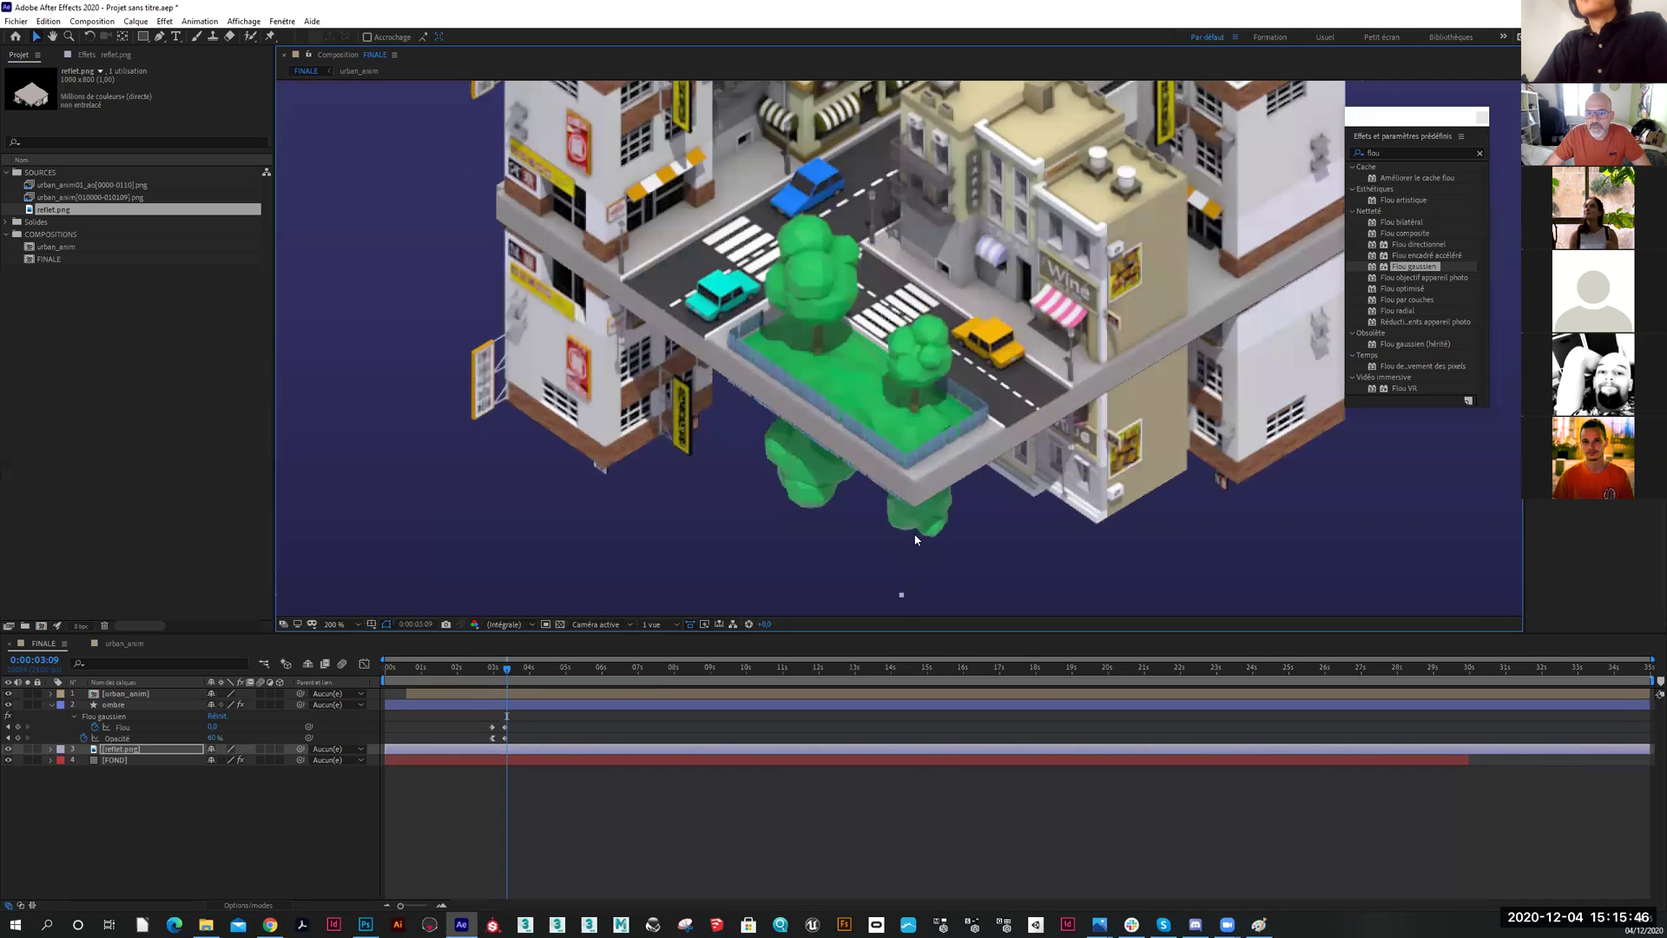
{"action": "key", "text": "shift+Down"}
{"action": "key", "text": "shift+Down"}
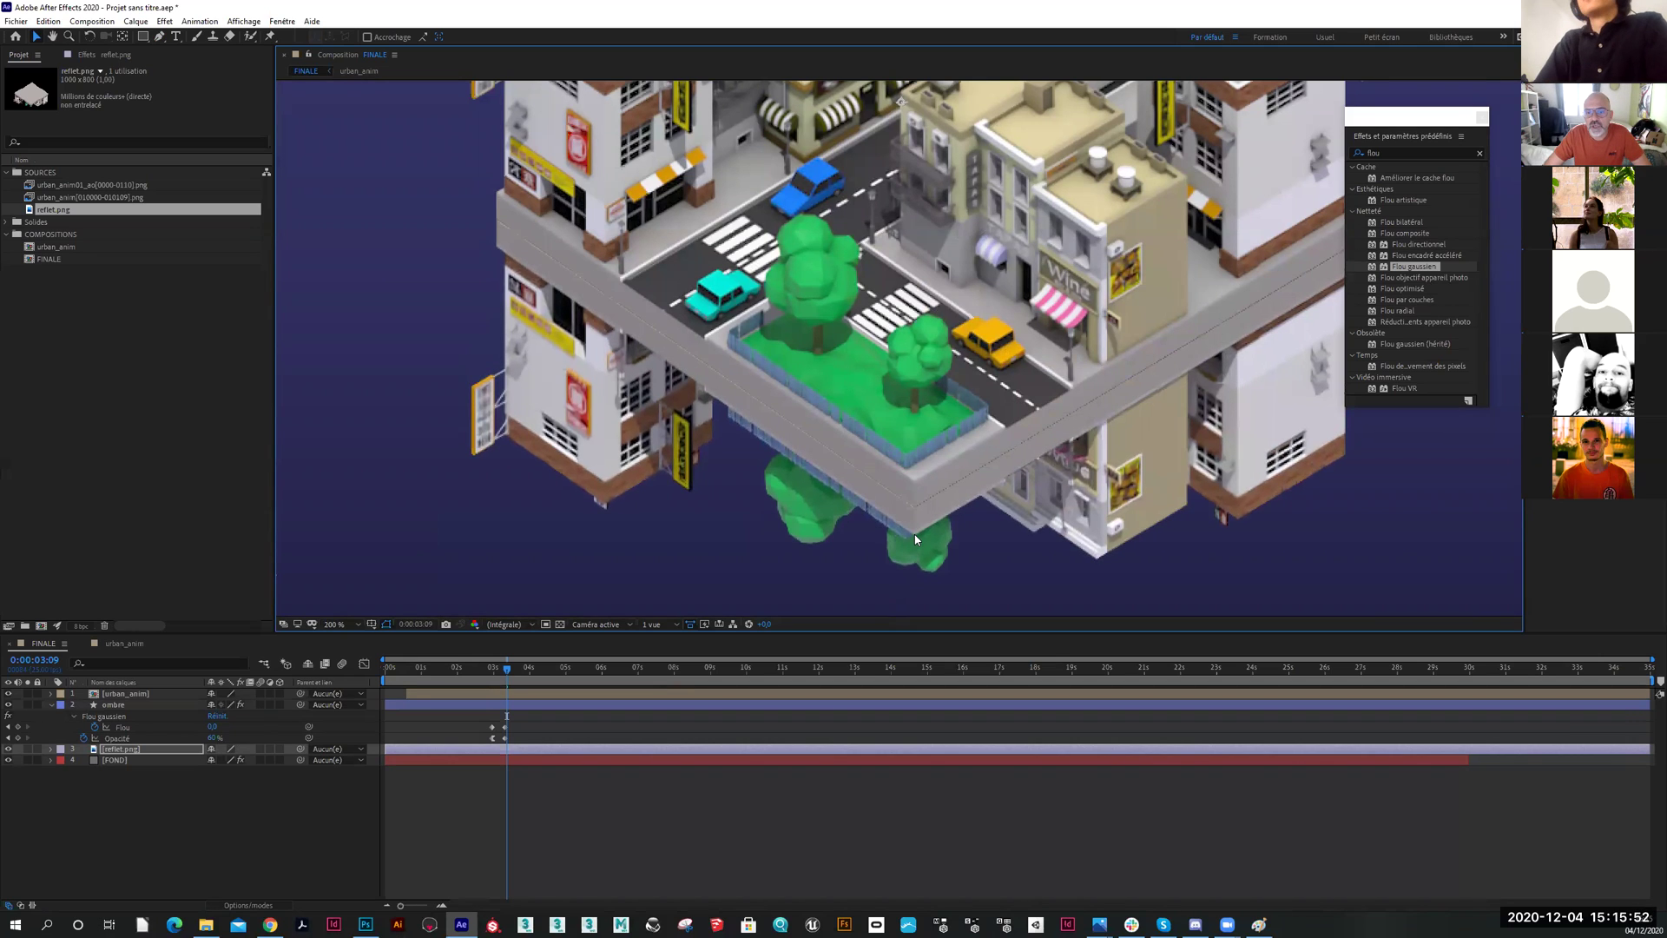
{"action": "scroll", "coordinate": [914, 492], "scroll_direction": "down", "scroll_amount": 2}
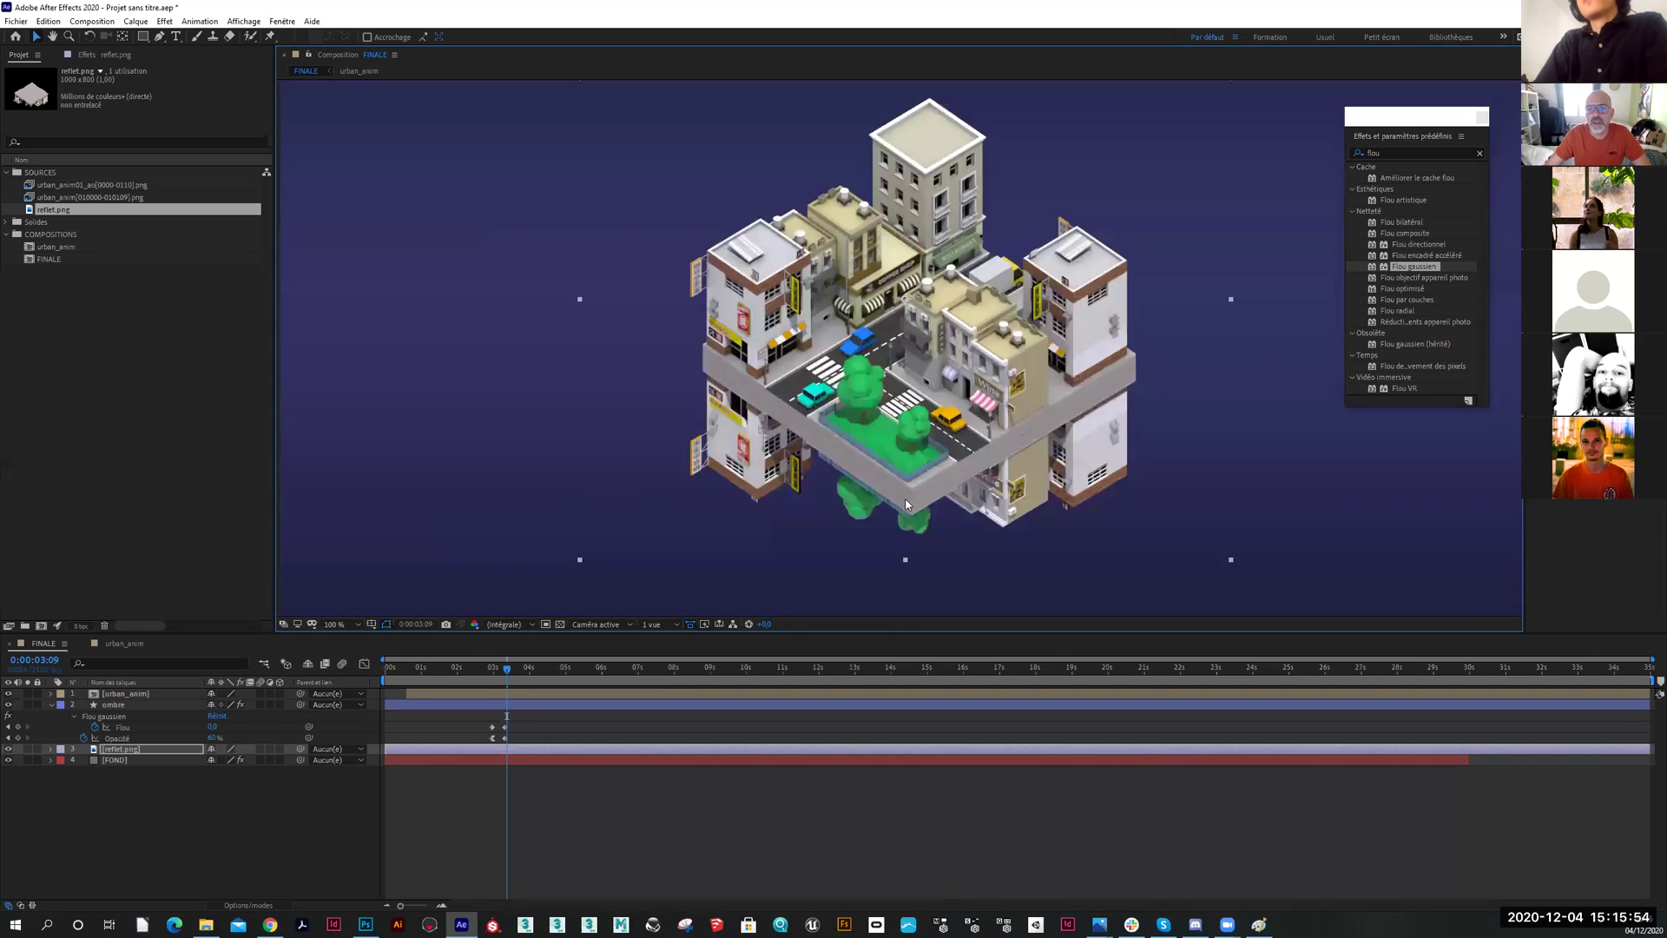
{"action": "left_click_drag", "start_coordinate": [917, 491], "coordinate": [840, 443]}
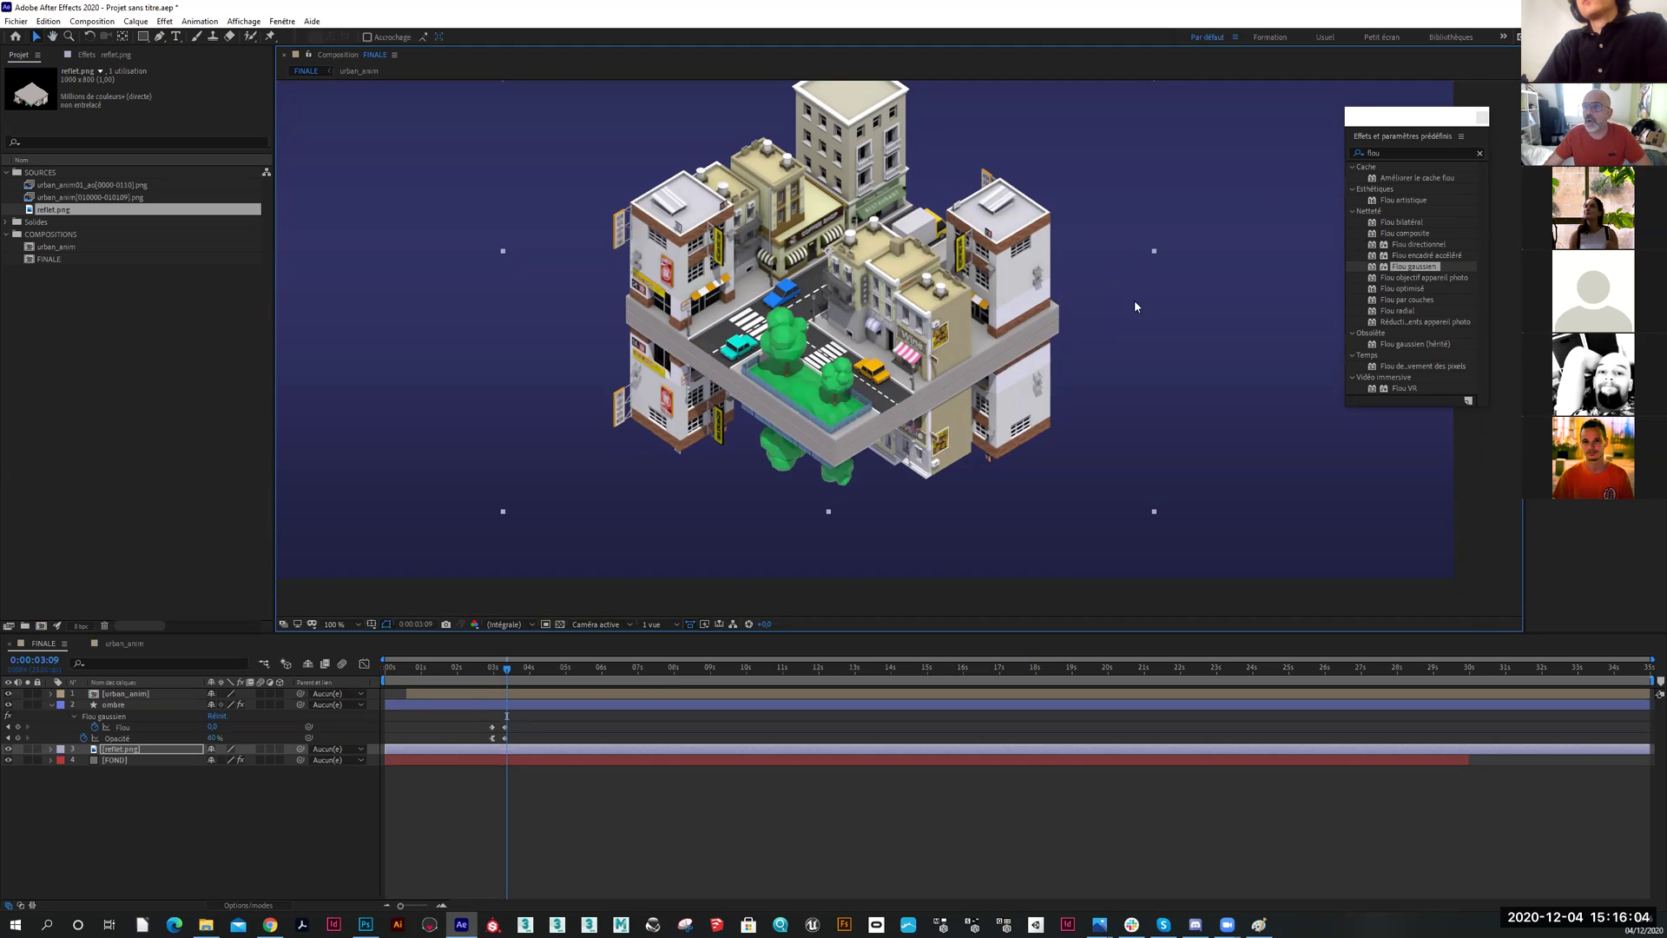
Apply the Flou gaussien and Remplir effects to the reflet.png layer
{"action": "left_click", "coordinate": [88, 768]}
{"action": "left_click", "coordinate": [121, 749]}
{"action": "double_click", "coordinate": [1413, 266]}
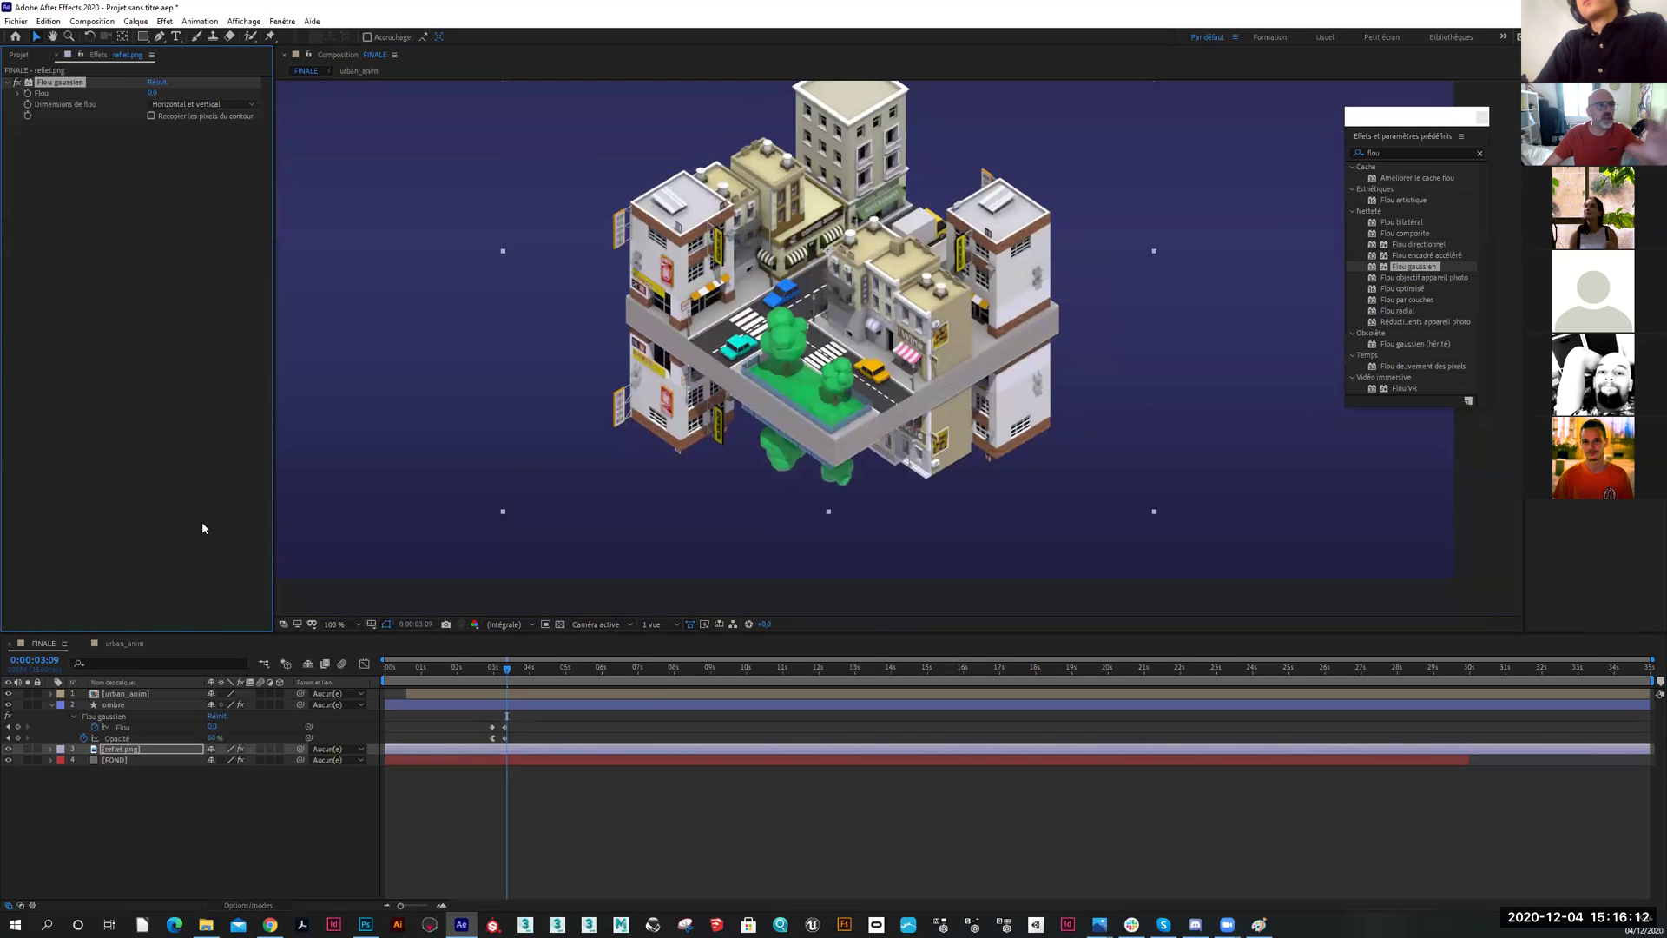
{"action": "left_click", "coordinate": [1381, 153]}
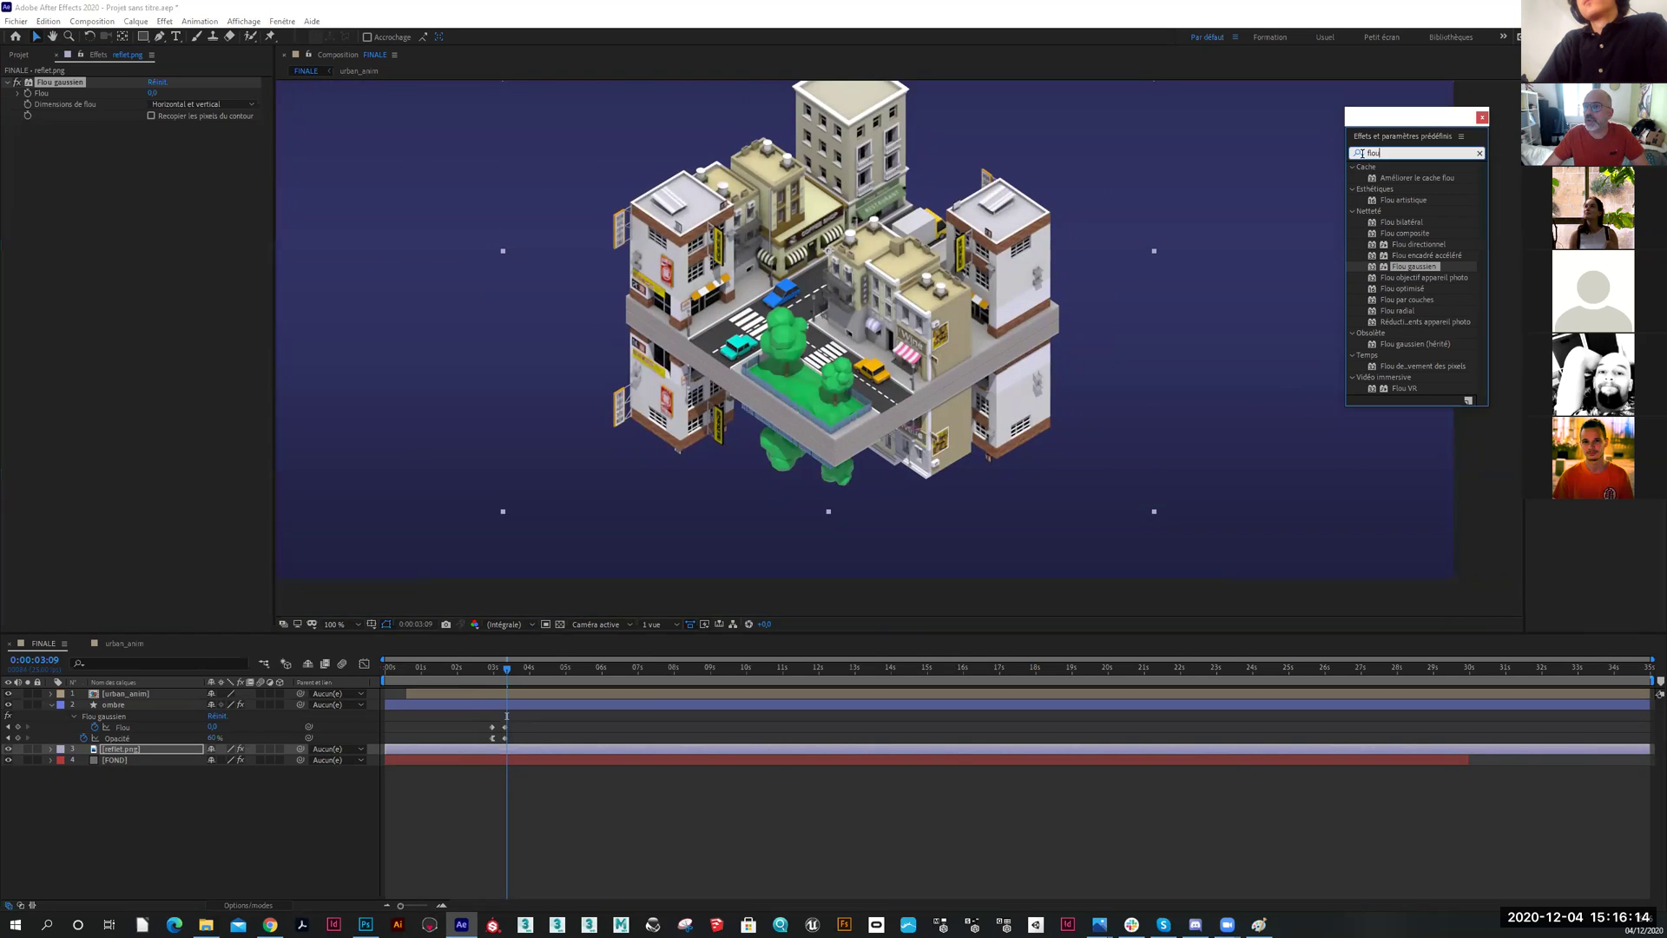
{"action": "type", "text": "remplir"}
{"action": "left_click_drag", "start_coordinate": [1405, 177], "coordinate": [135, 749]}
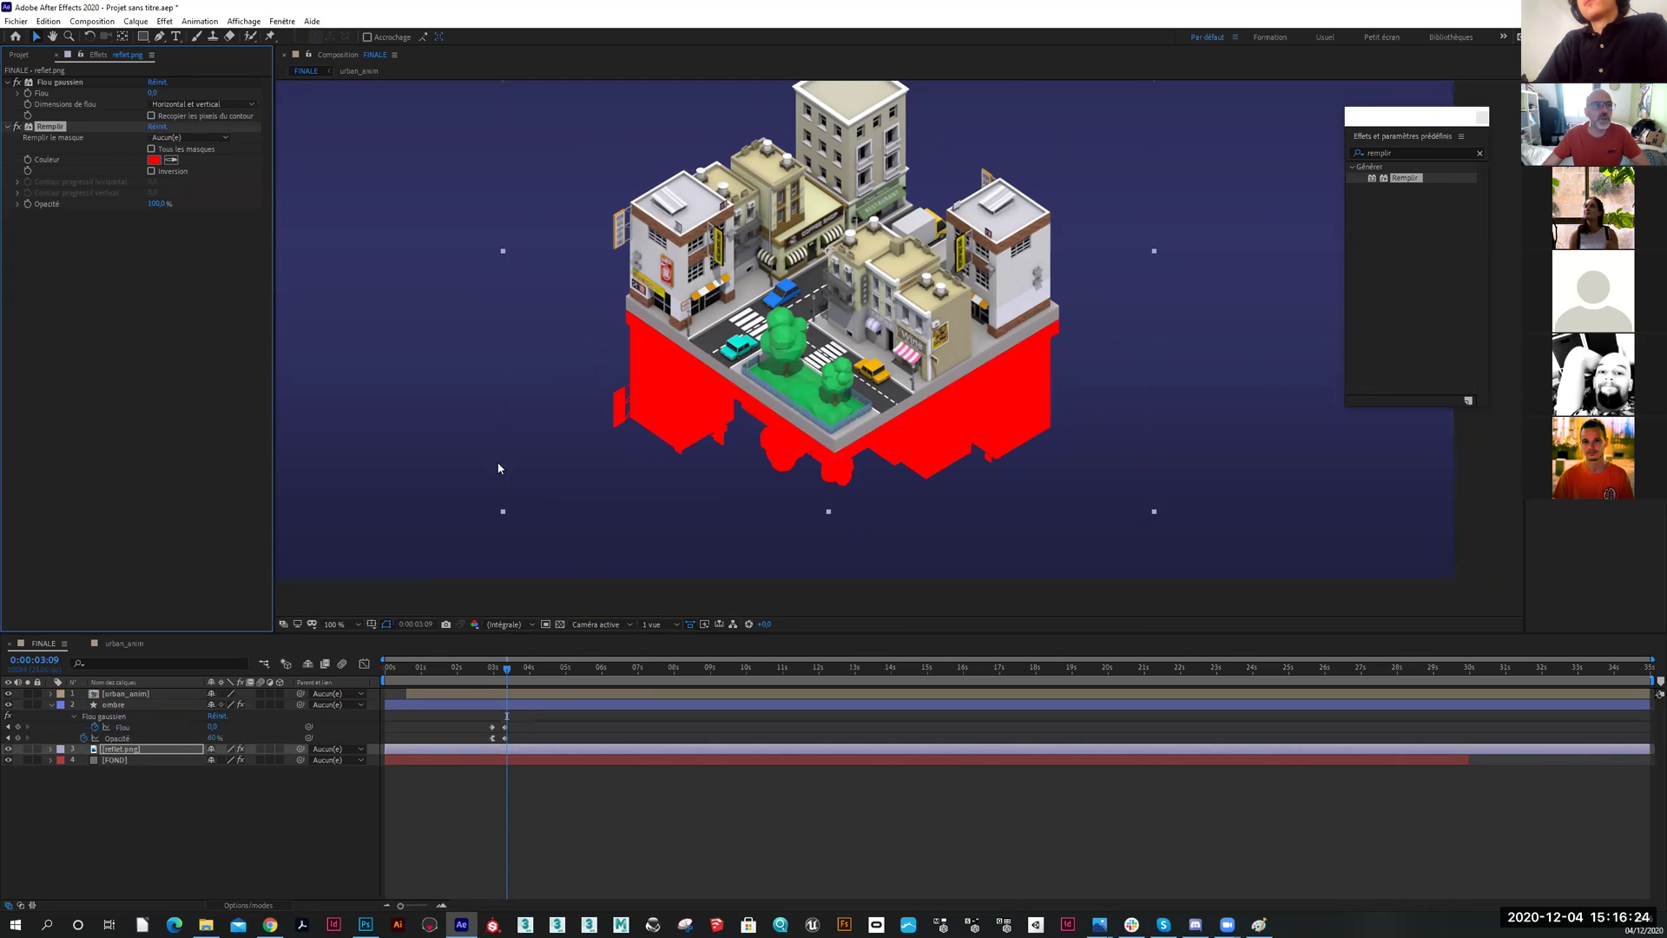
Set the reflection's Remplir colour to dark blue 131647 and its opacity to 100%
{"action": "left_click", "coordinate": [155, 160]}
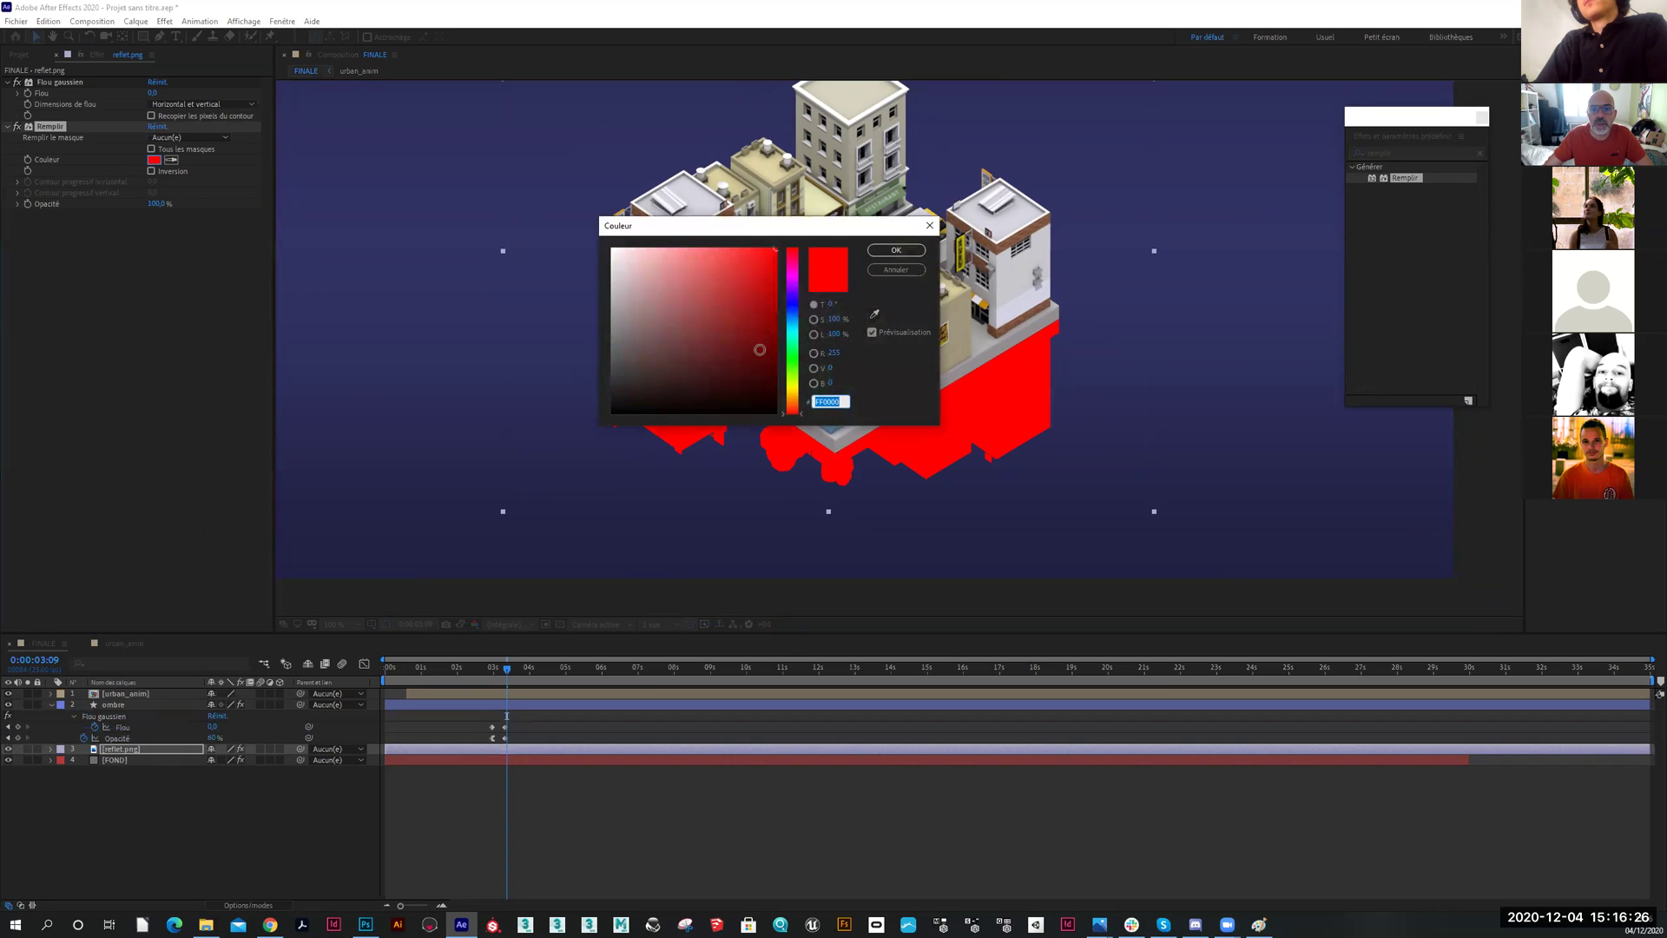
{"action": "left_click", "coordinate": [793, 302]}
{"action": "mouse_move", "coordinate": [760, 388]}
{"action": "left_mouse_down"}
{"action": "mouse_move", "coordinate": [755, 366]}
{"action": "mouse_move", "coordinate": [733, 366]}
{"action": "left_mouse_up"}
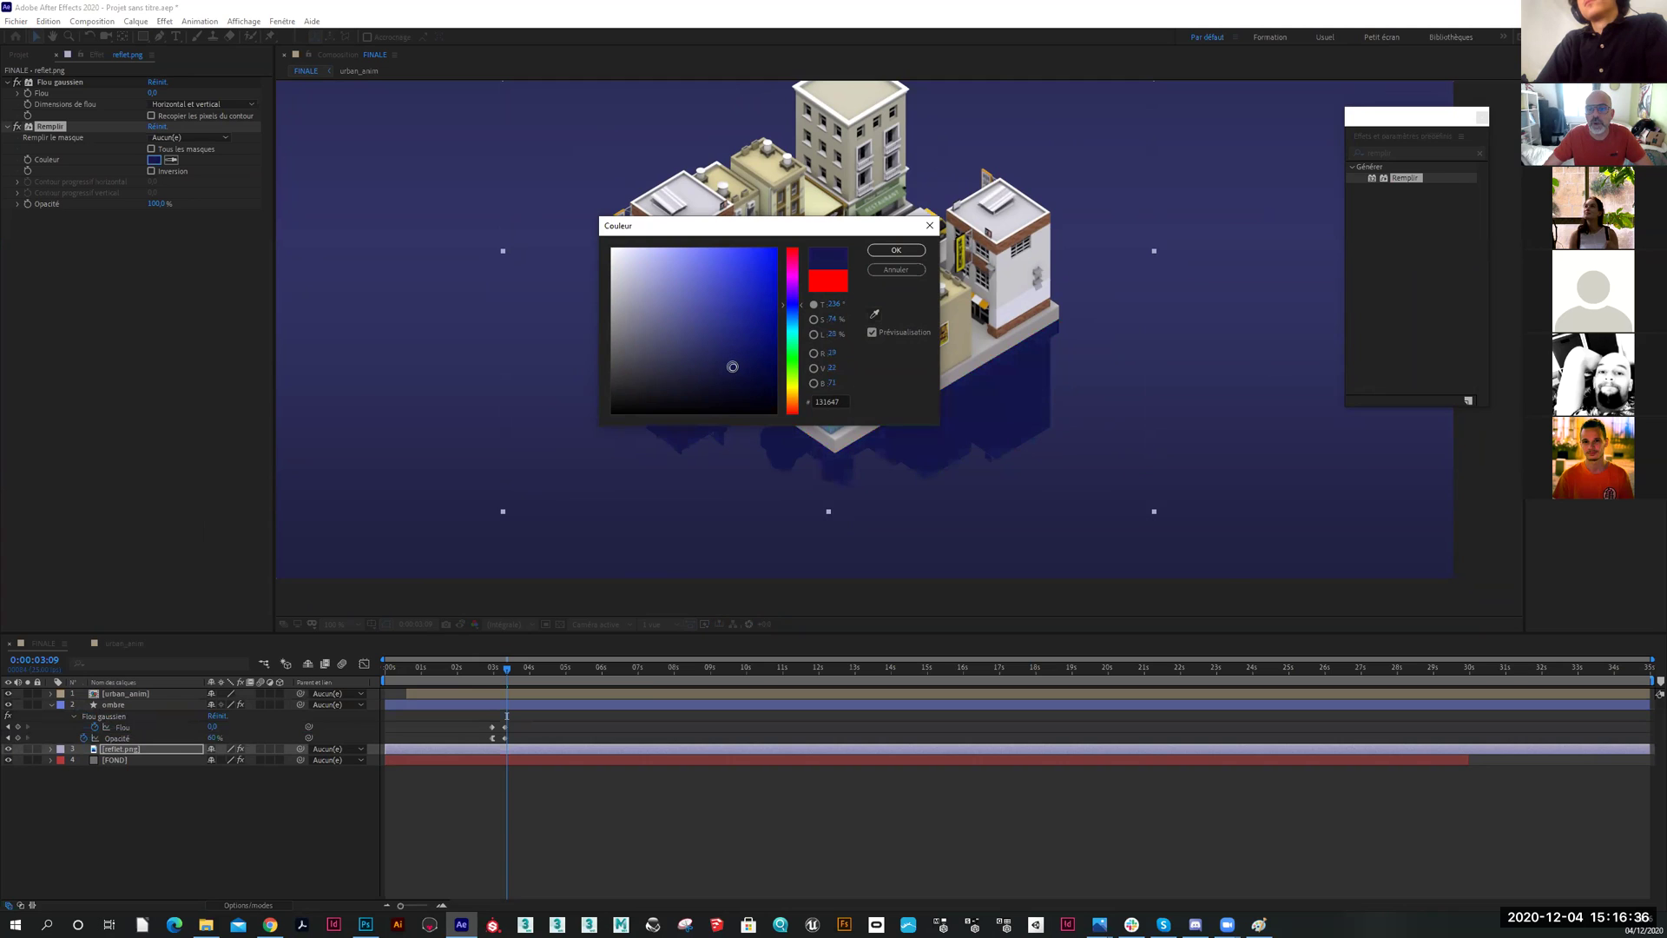
{"action": "left_click", "coordinate": [896, 250]}
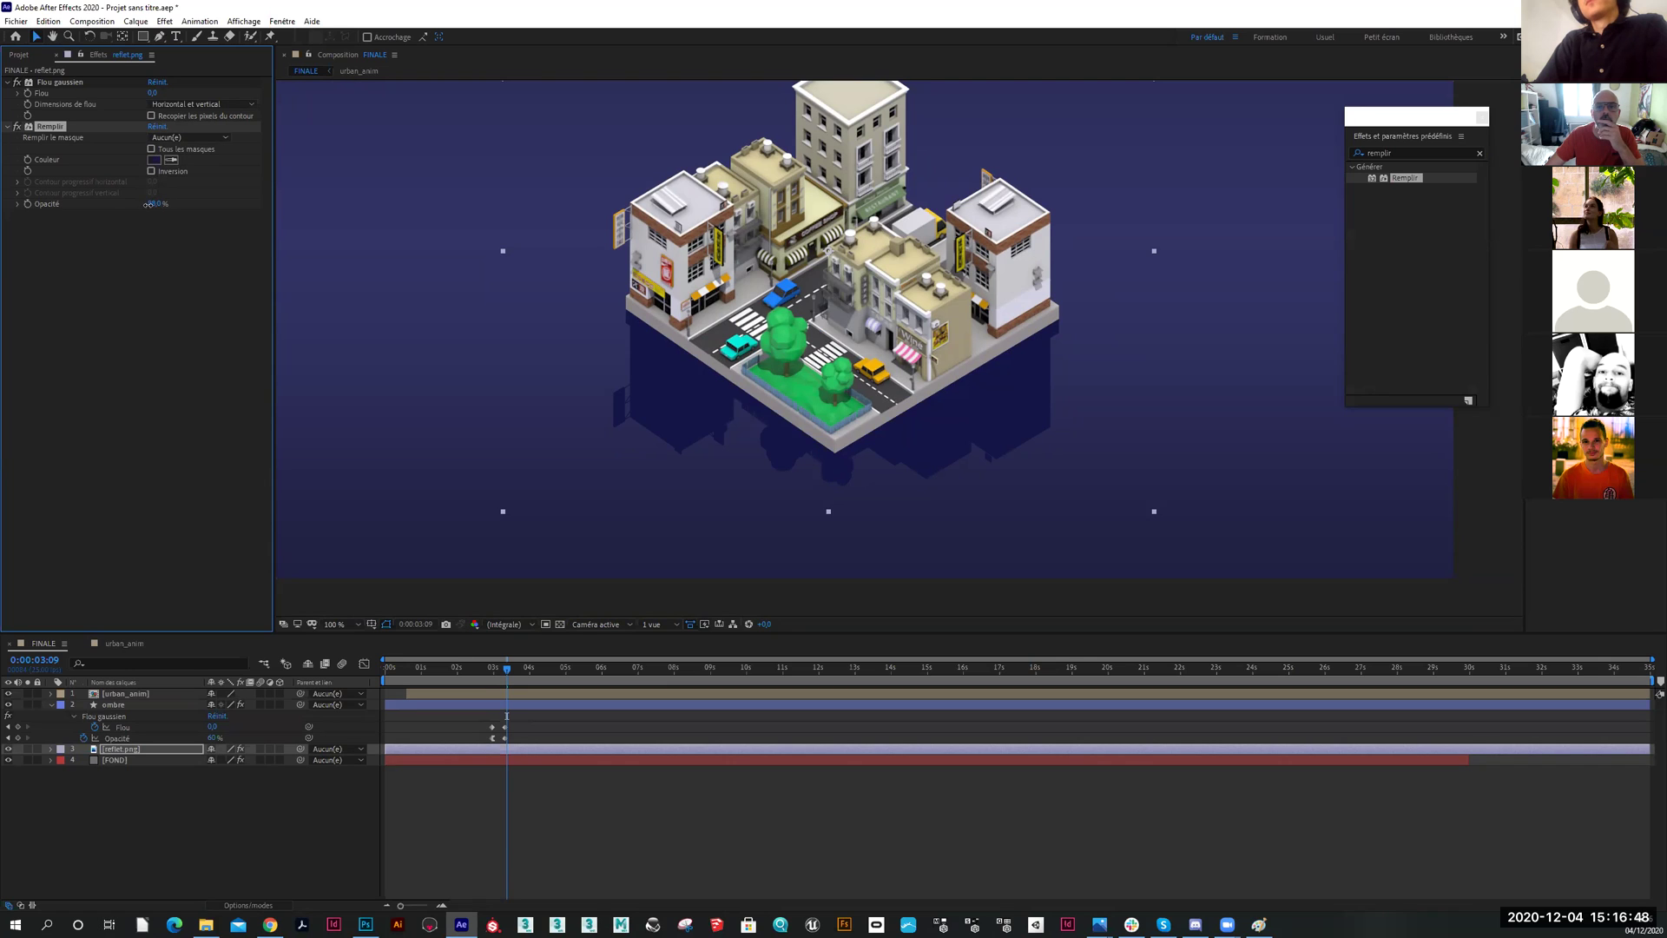
{"action": "left_click_drag", "start_coordinate": [132, 206], "coordinate": [227, 208]}
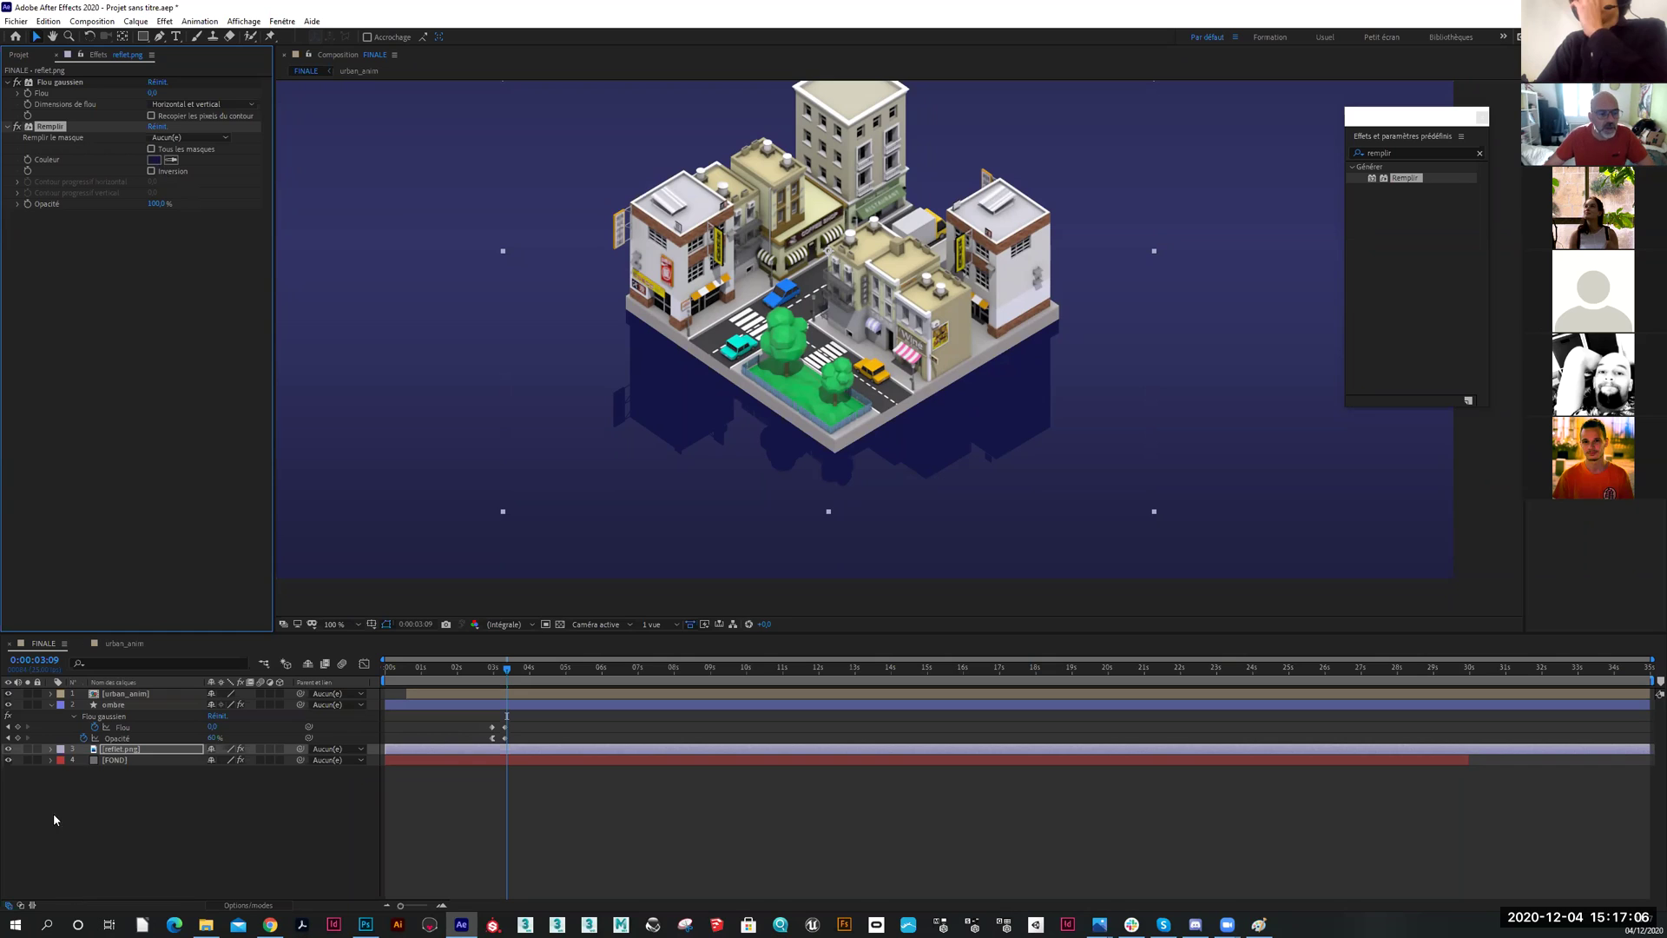
Turn off the Remplir effect on reflet.png and increase its Flou gaussien amount to soften the mirrored buildings
{"action": "left_click", "coordinate": [16, 128]}
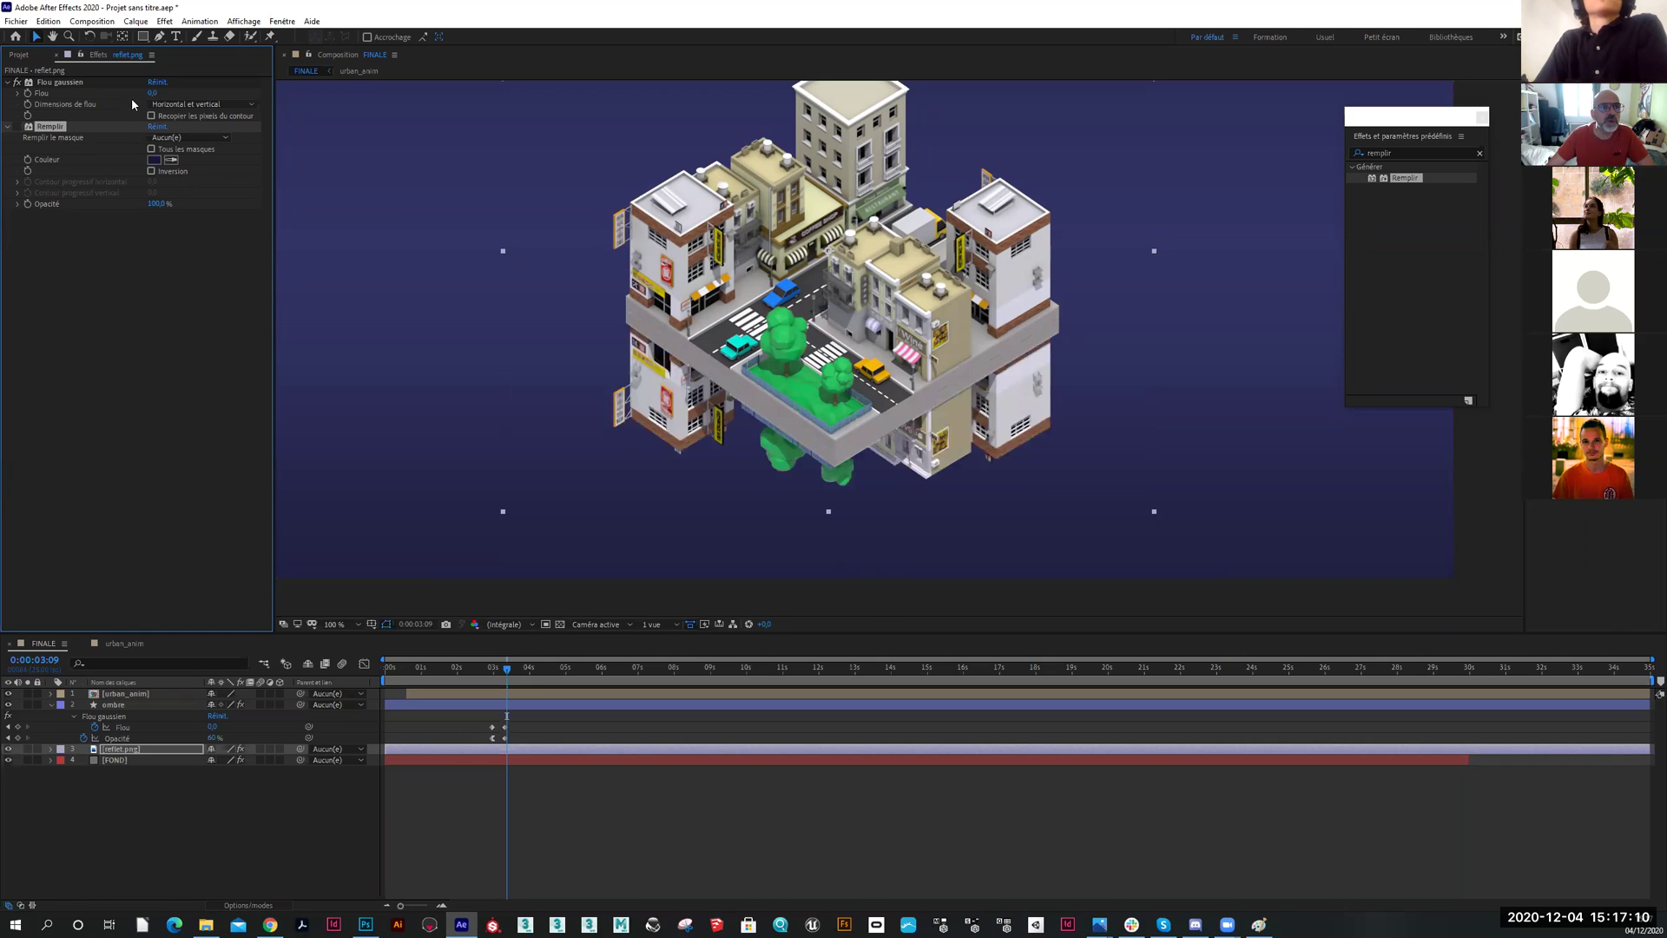
{"action": "left_click_drag", "start_coordinate": [152, 93], "coordinate": [291, 110]}
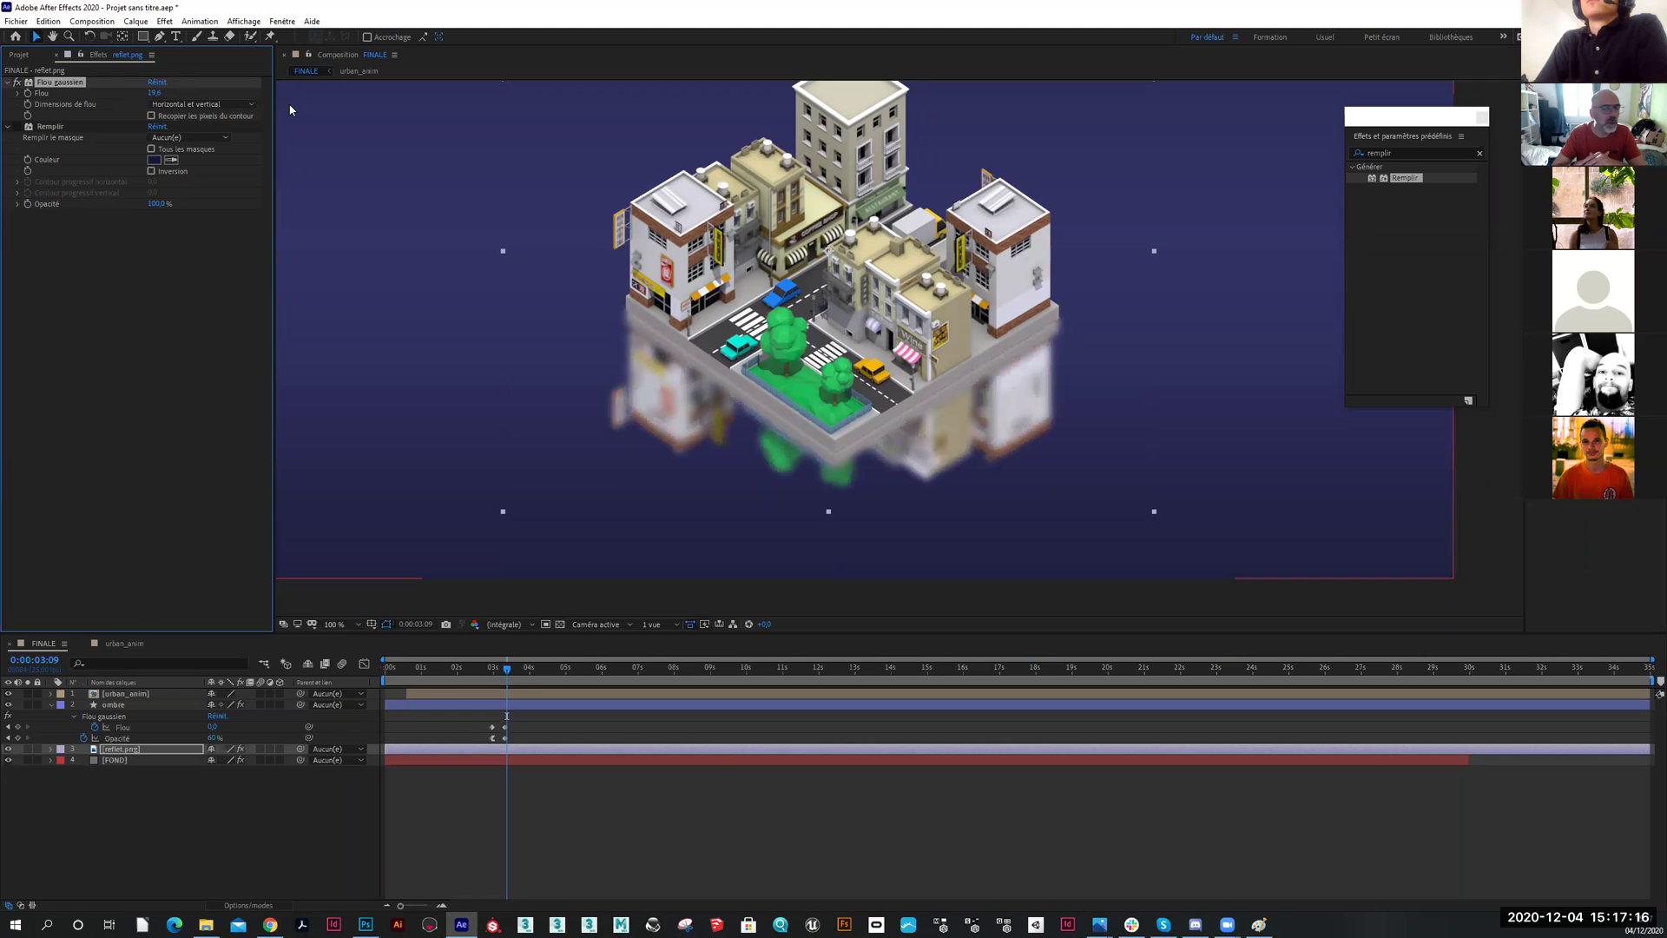
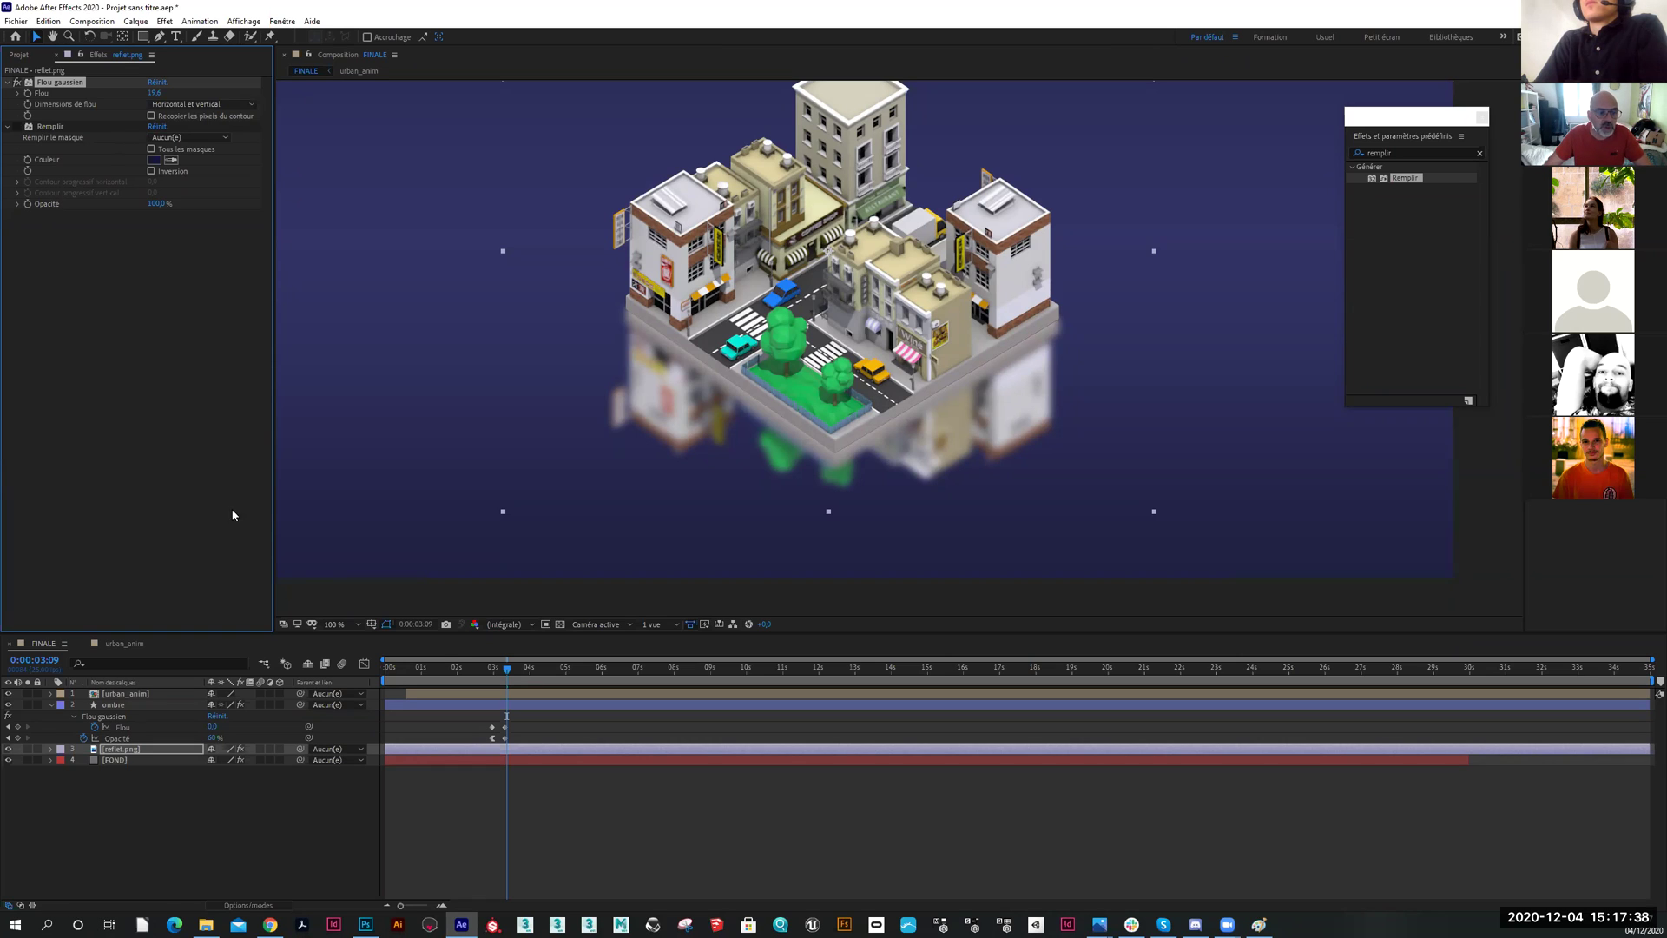
Draw a rectangular mask on the reflet.png layer that keeps only the upper part of the reflection
{"action": "left_click", "coordinate": [139, 752]}
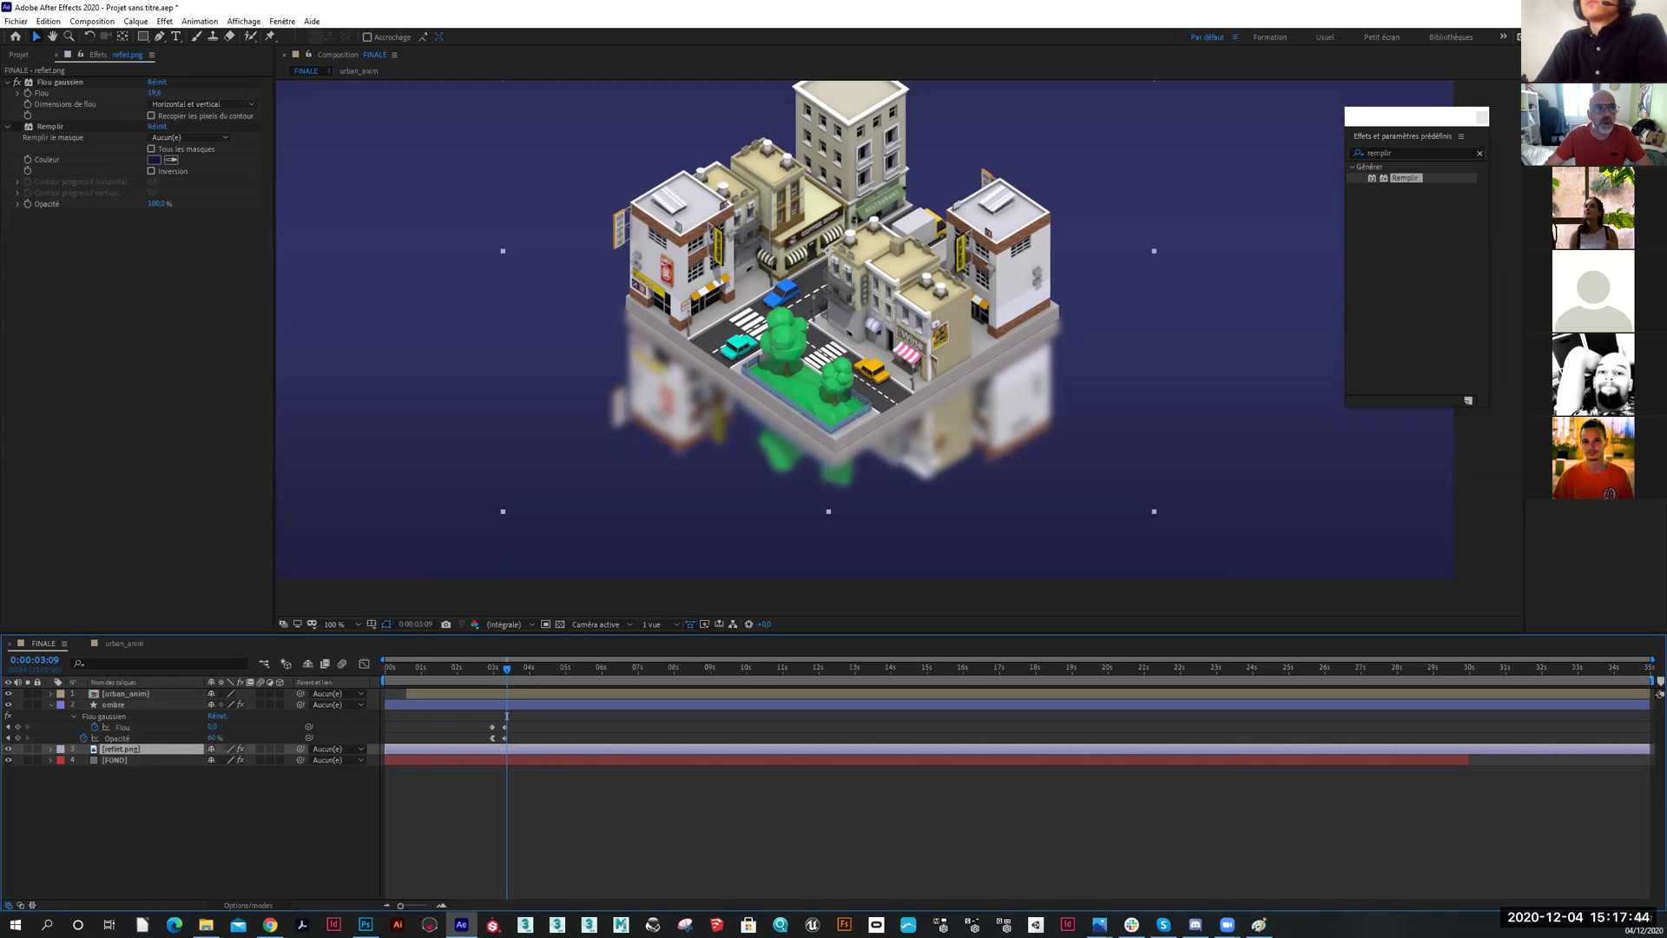
{"action": "left_click", "coordinate": [144, 37]}
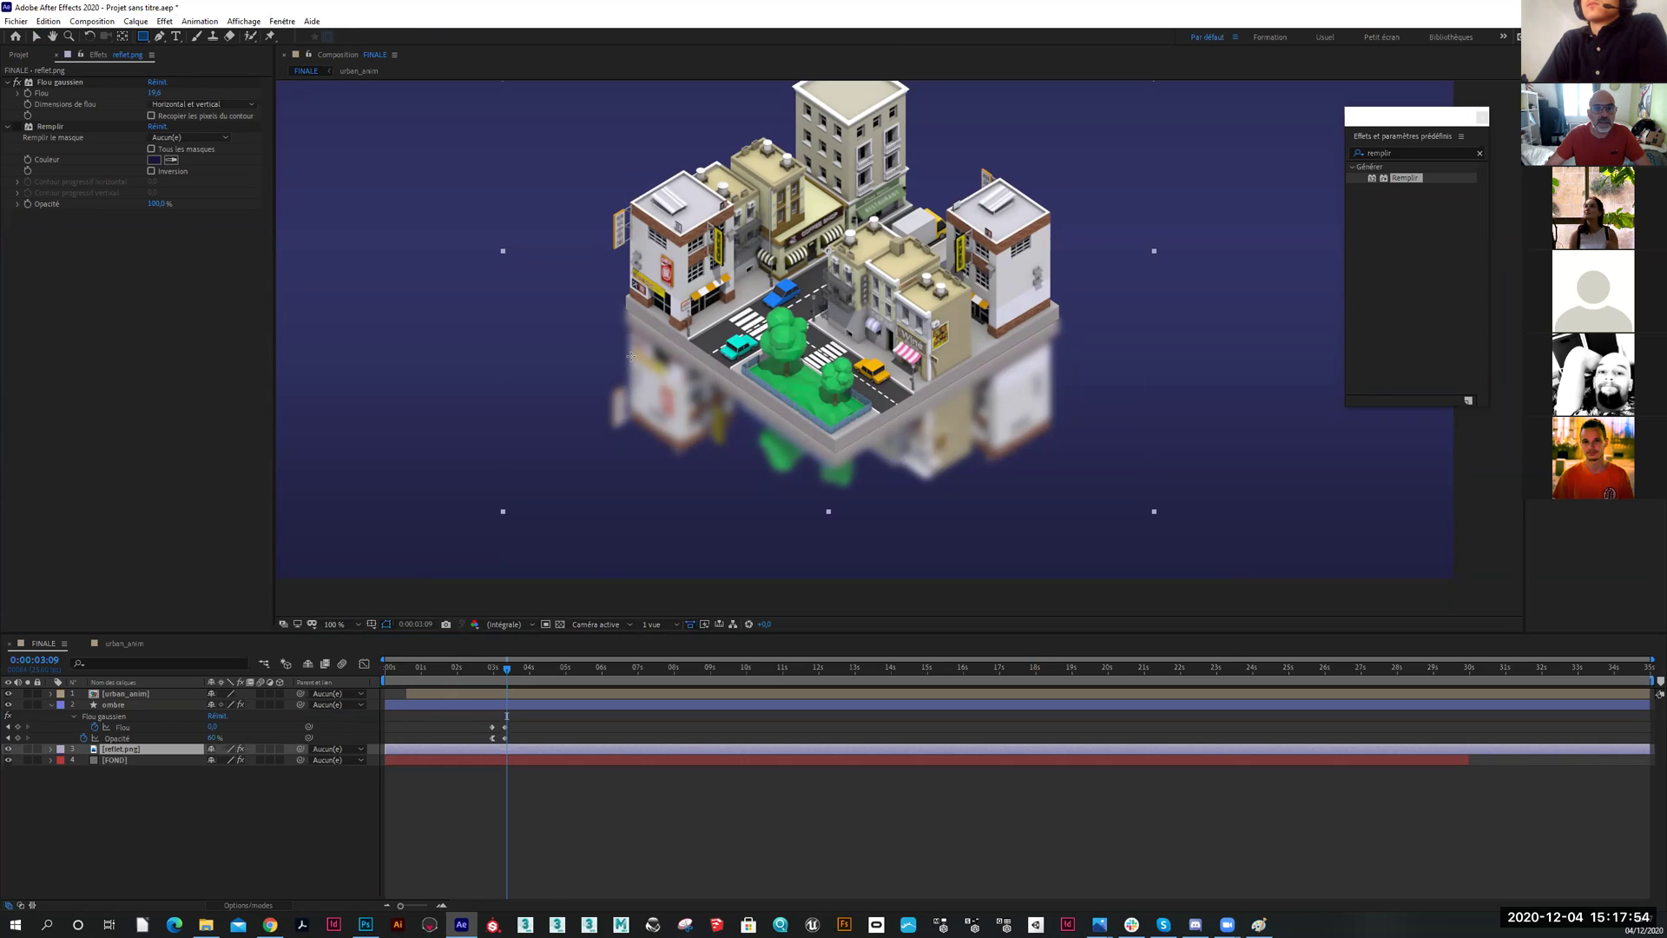
{"action": "left_click_drag", "start_coordinate": [559, 222], "coordinate": [535, 185]}
{"action": "left_click_drag", "start_coordinate": [599, 258], "coordinate": [1132, 341]}
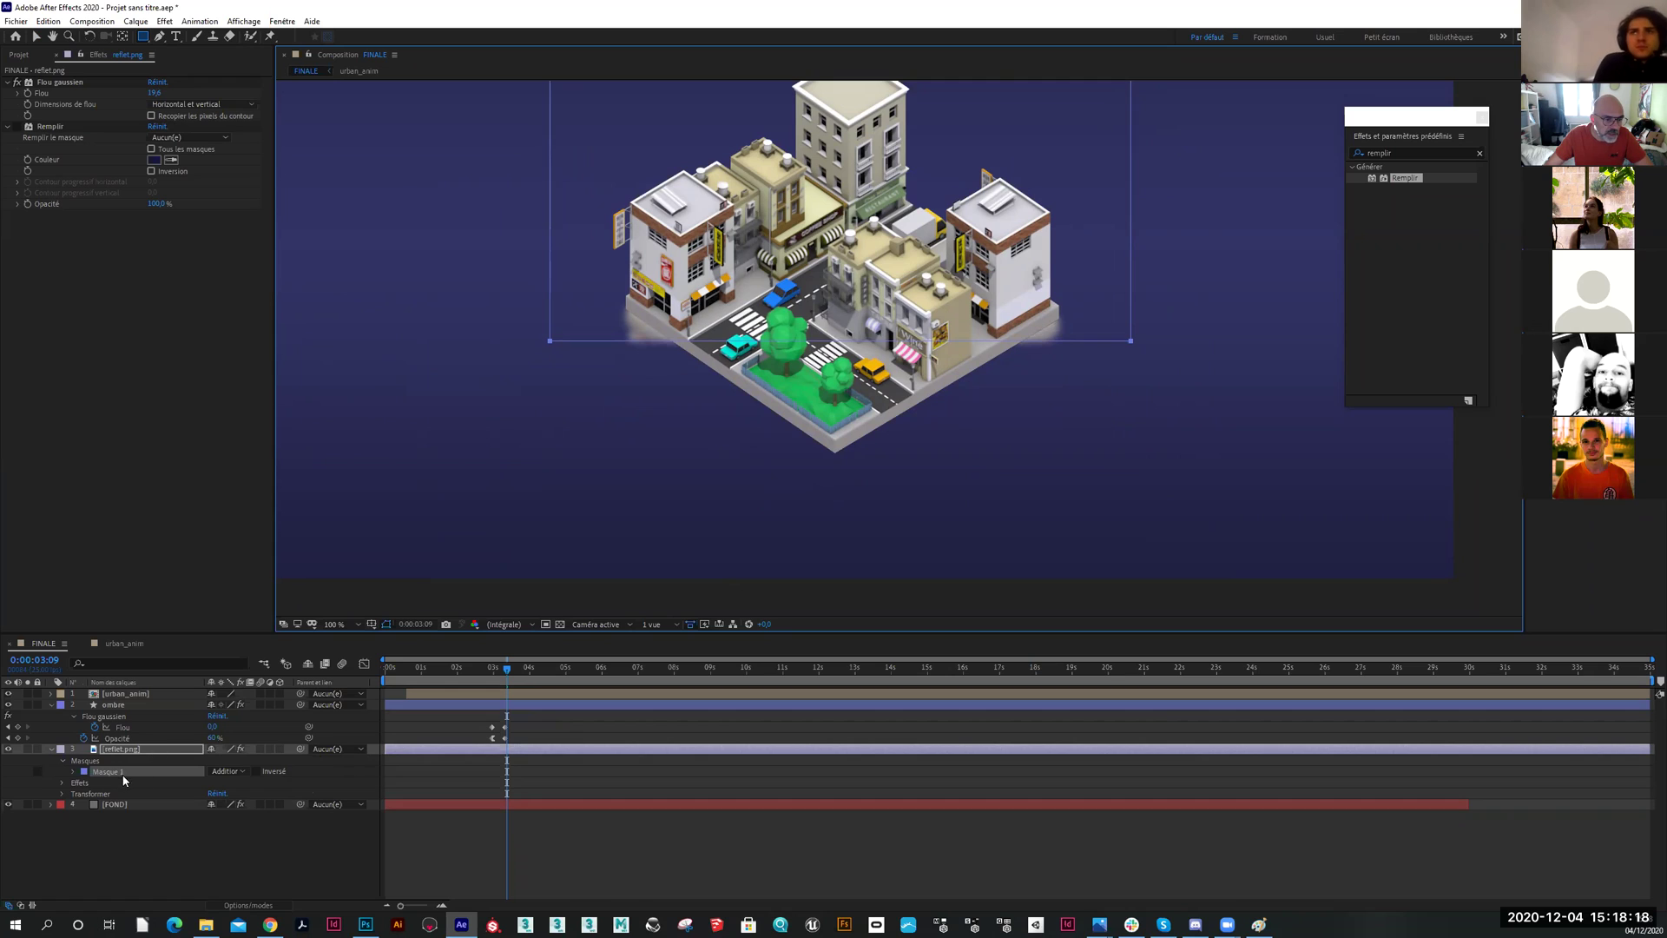
Feather Masque 1 on reflet.png by about 290 pixels to fade out the lower edge of the reflection
{"action": "left_click", "coordinate": [74, 774]}
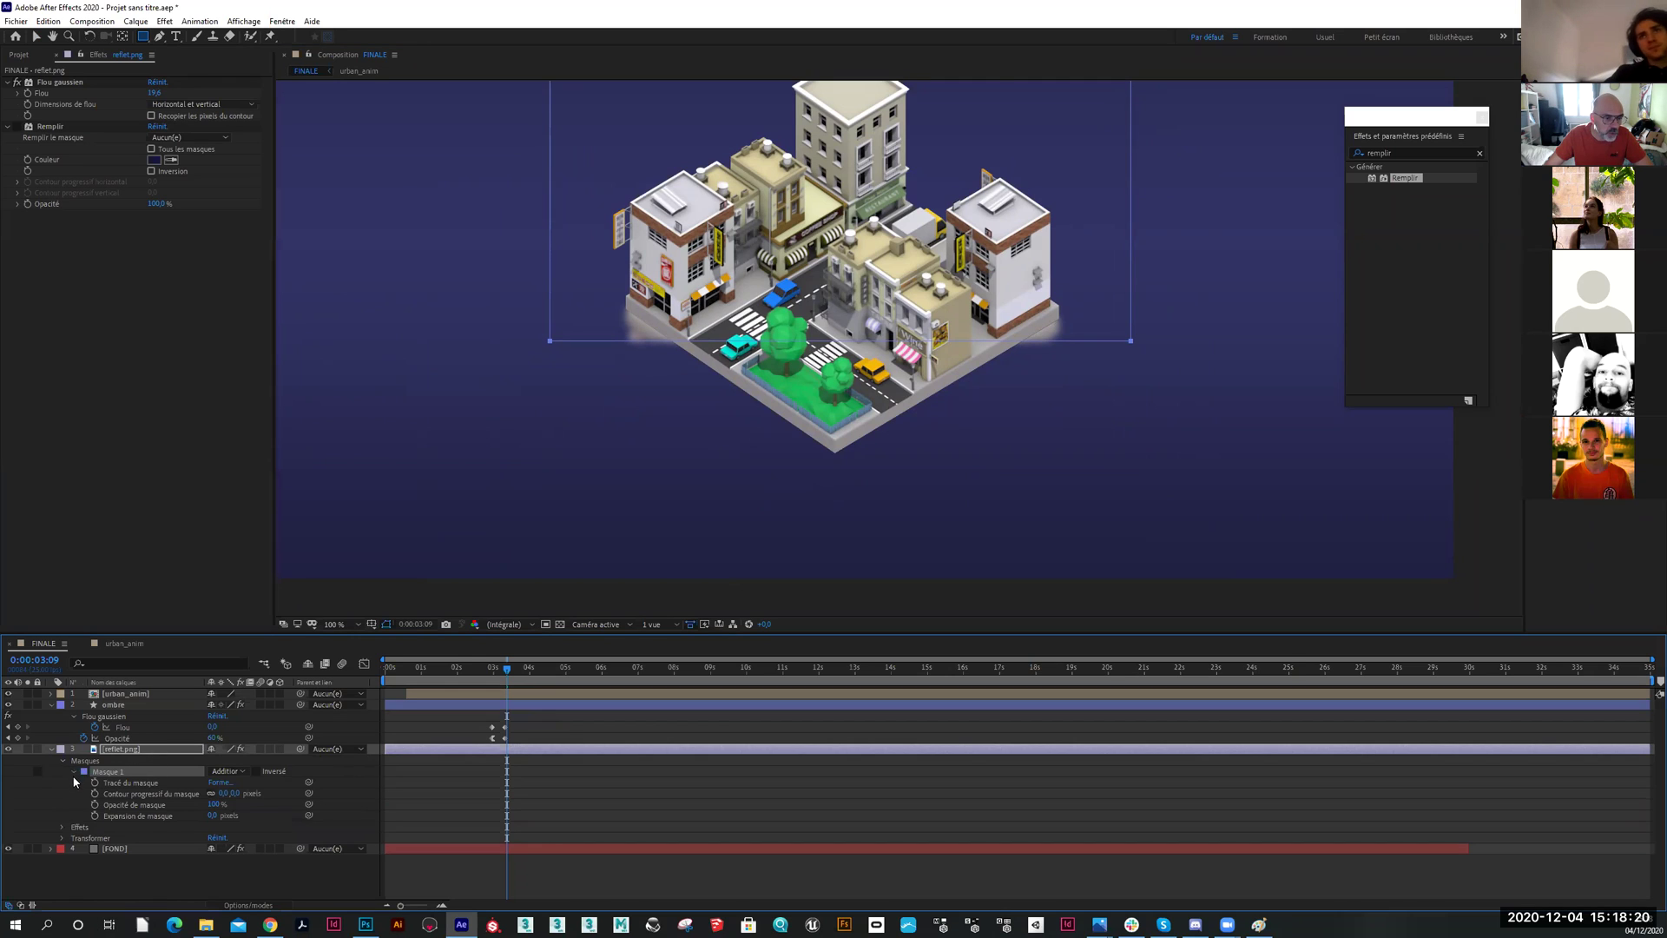
{"action": "left_click_drag", "start_coordinate": [219, 797], "coordinate": [399, 789]}
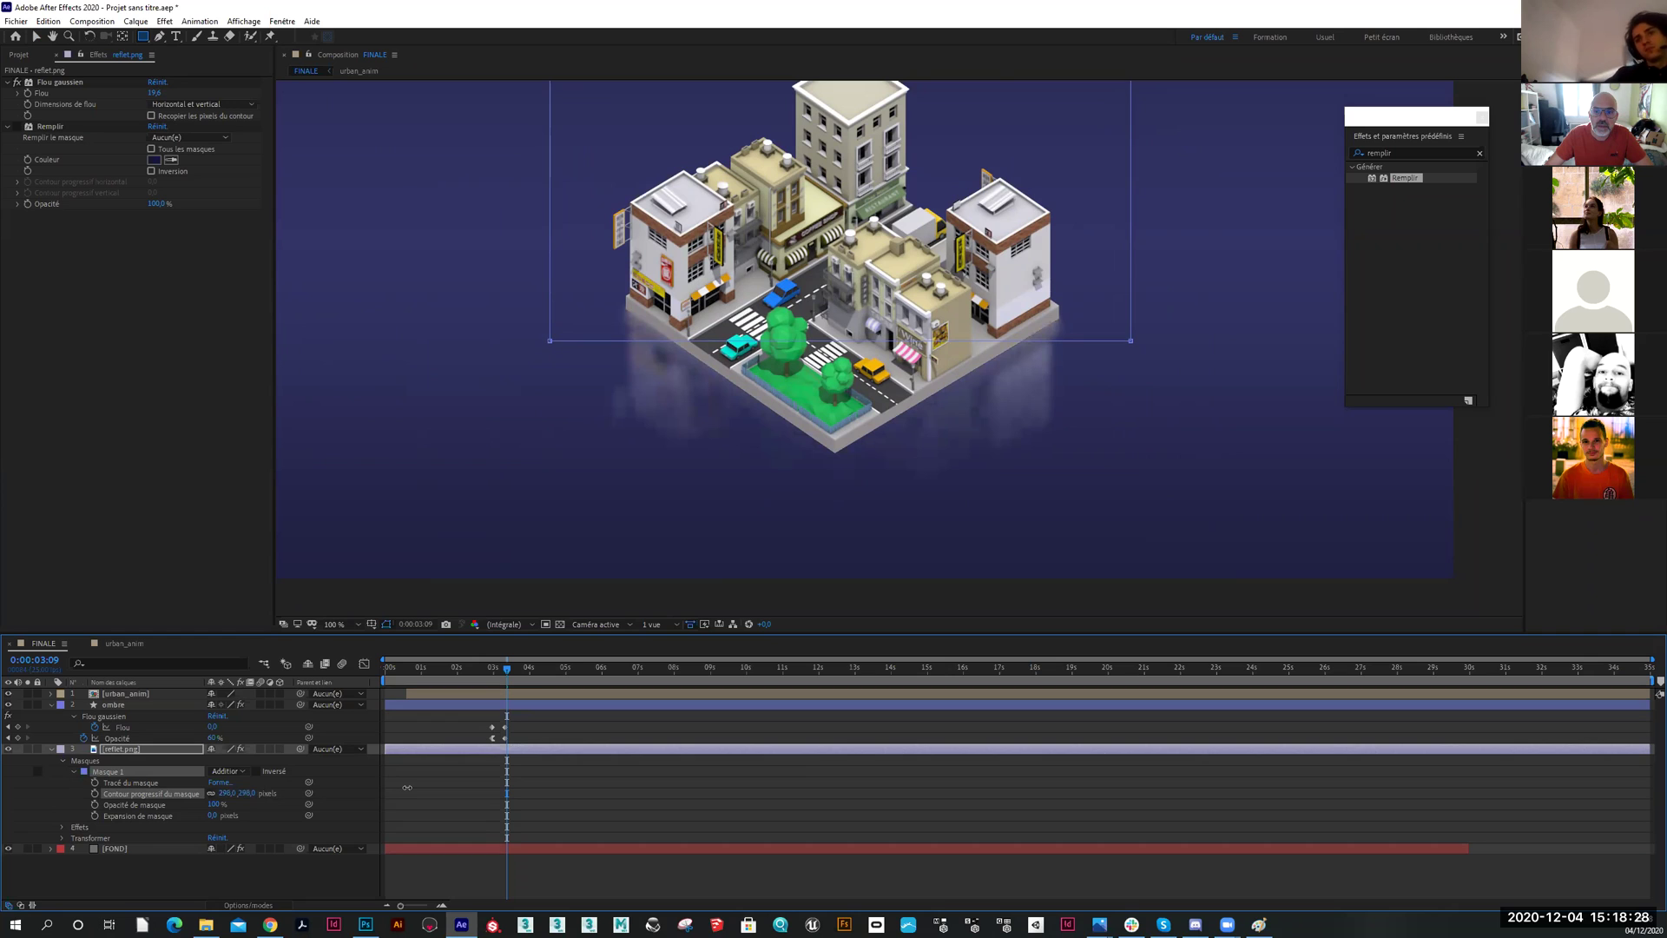
{"action": "left_click", "coordinate": [312, 873]}
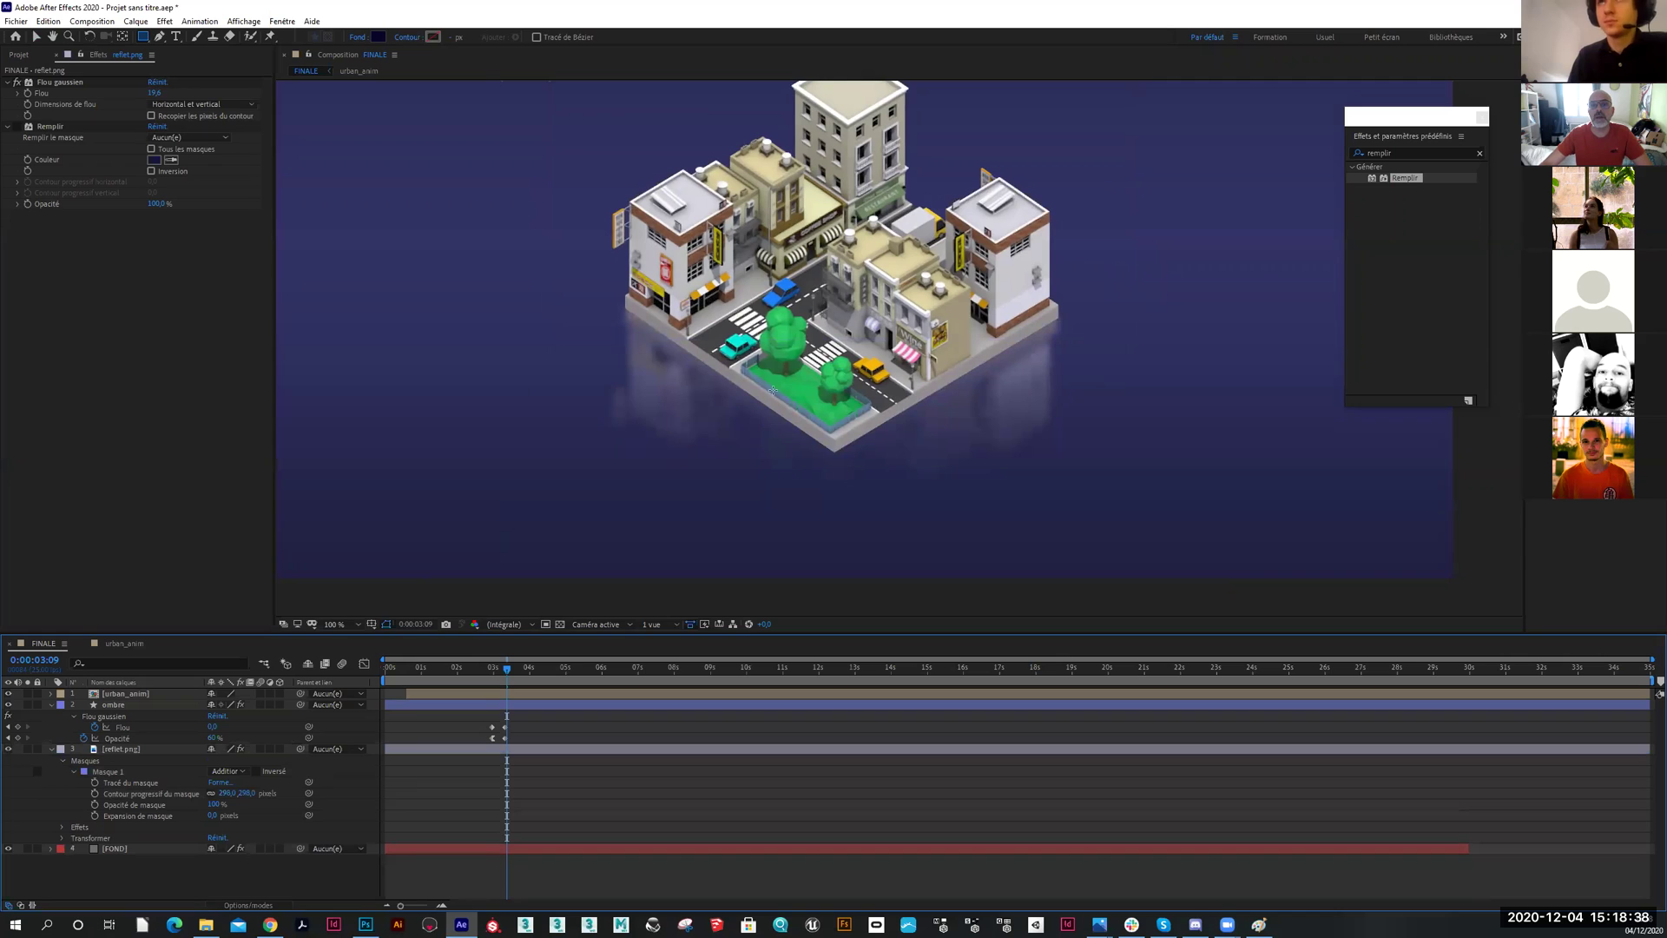
{"action": "left_click_drag", "start_coordinate": [773, 390], "coordinate": [750, 428]}
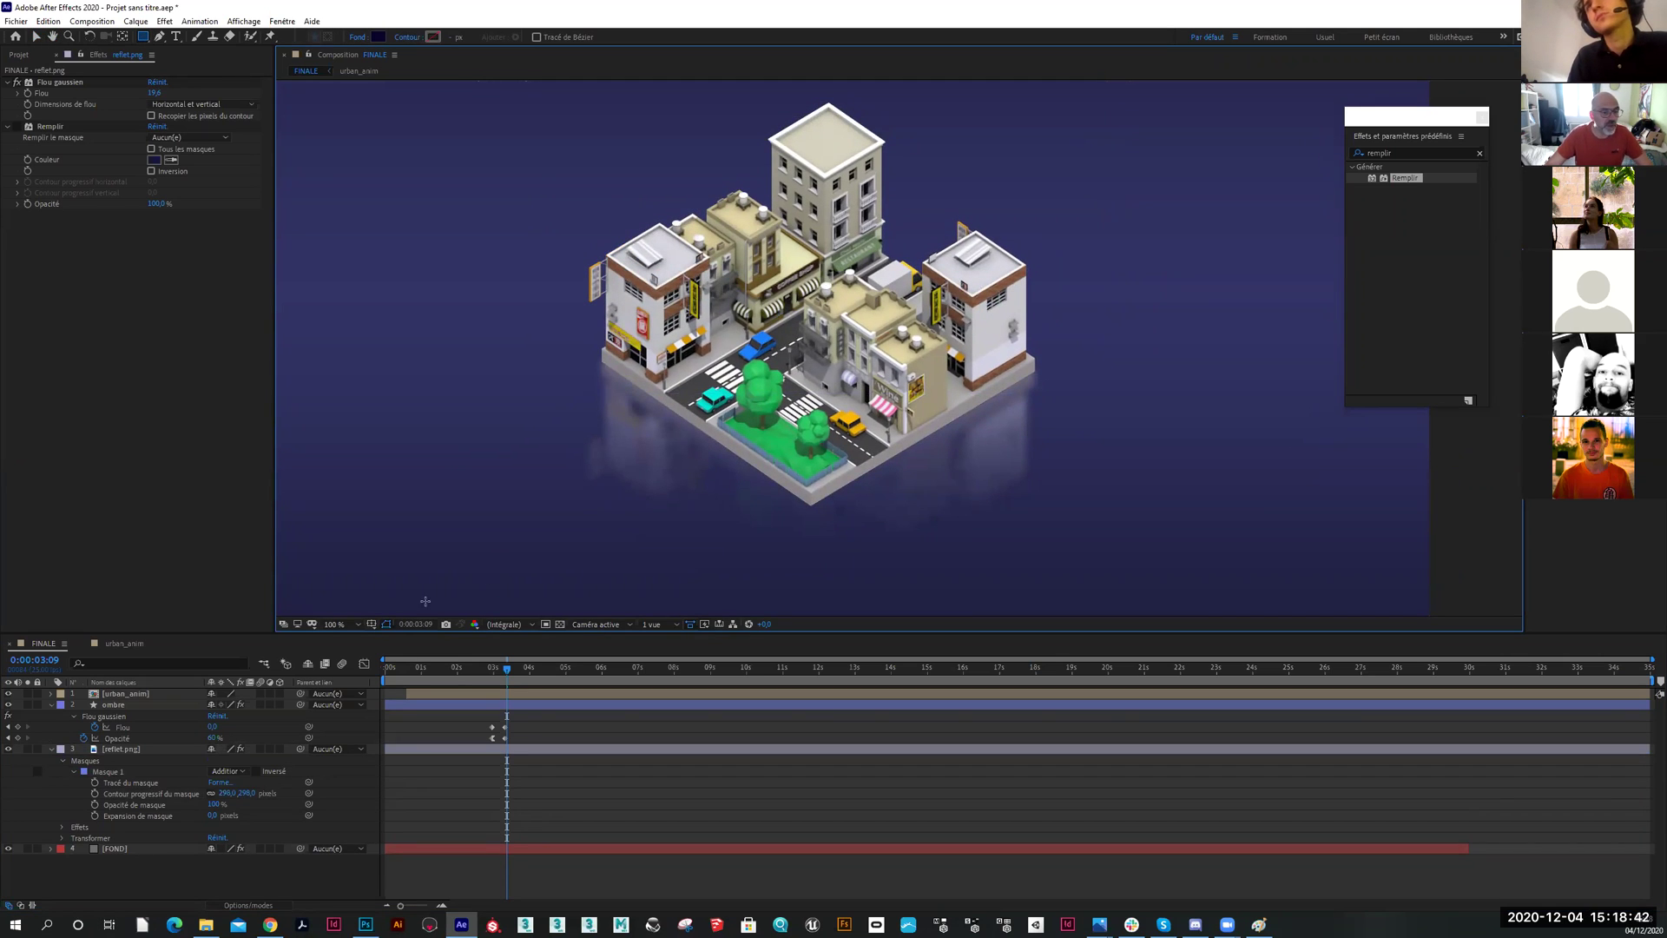
Turn the Remplir effect back on and delete Masque 1 from the reflet.png layer
{"action": "left_click", "coordinate": [17, 126]}
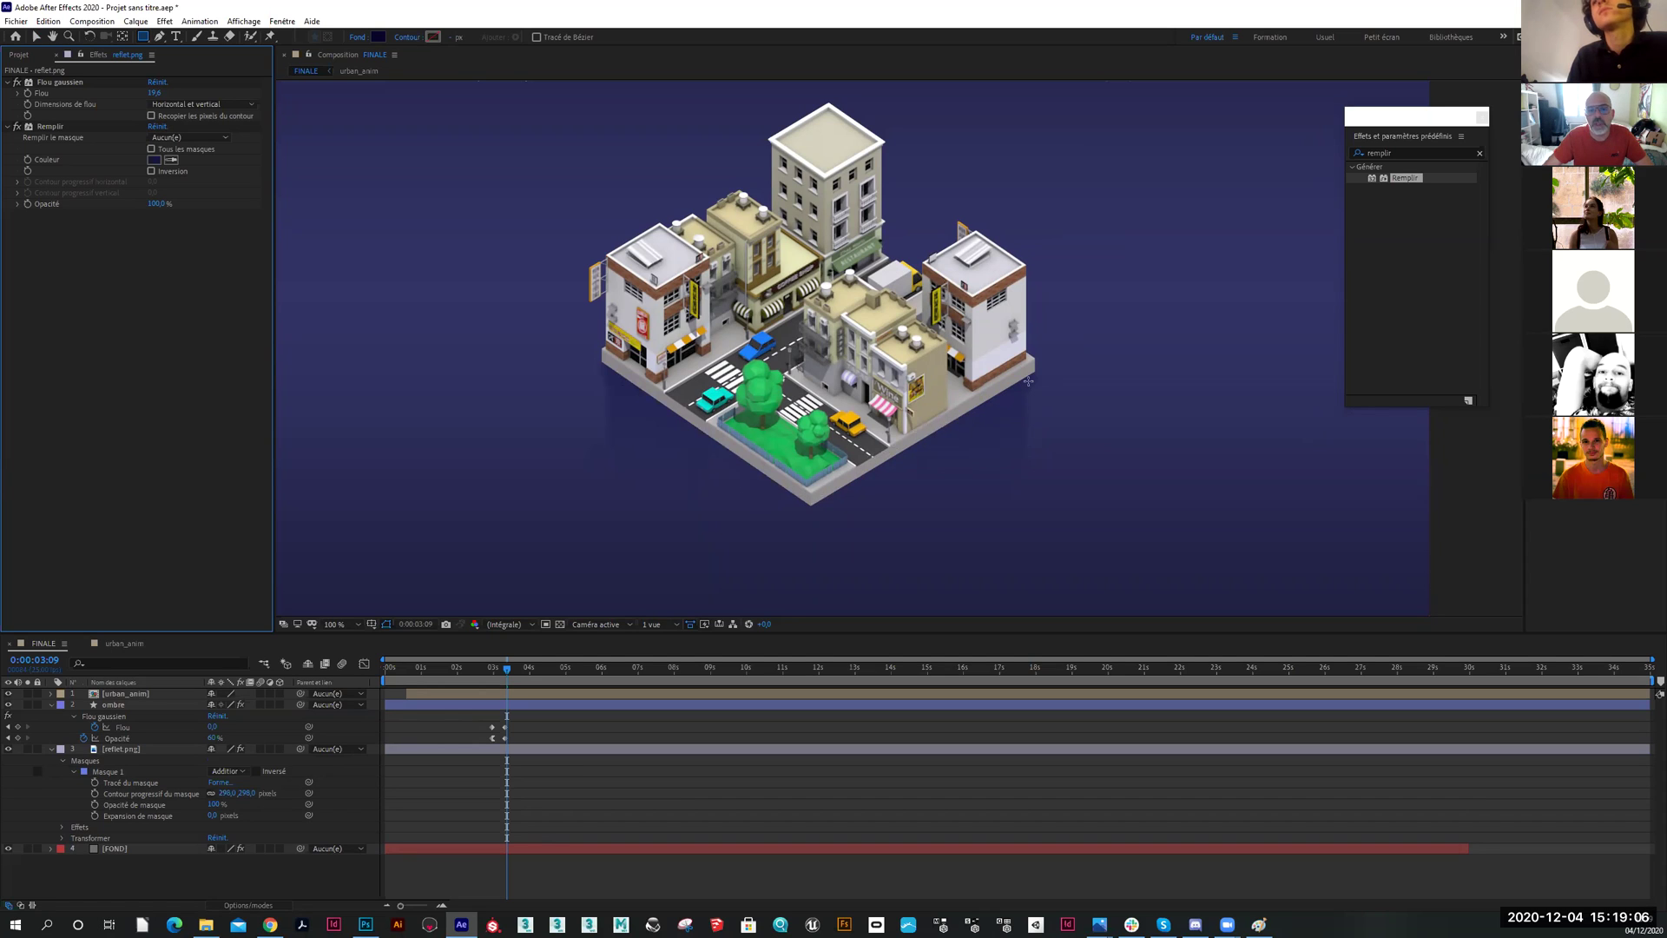
{"action": "left_click", "coordinate": [122, 749]}
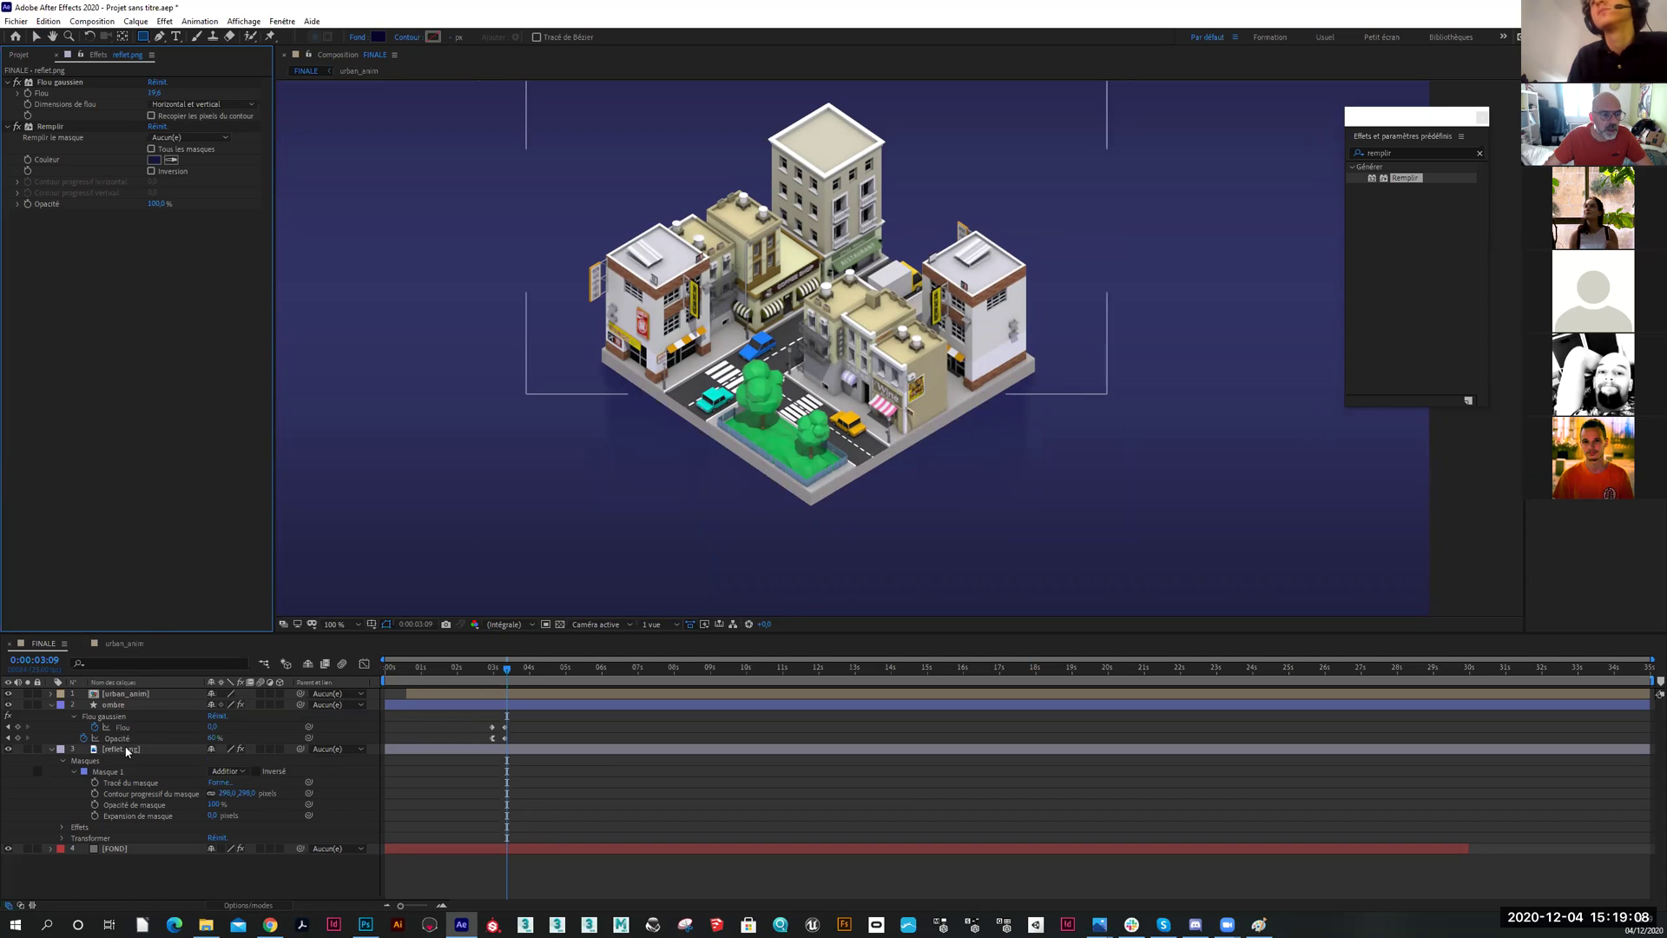
{"action": "left_click", "coordinate": [108, 772]}
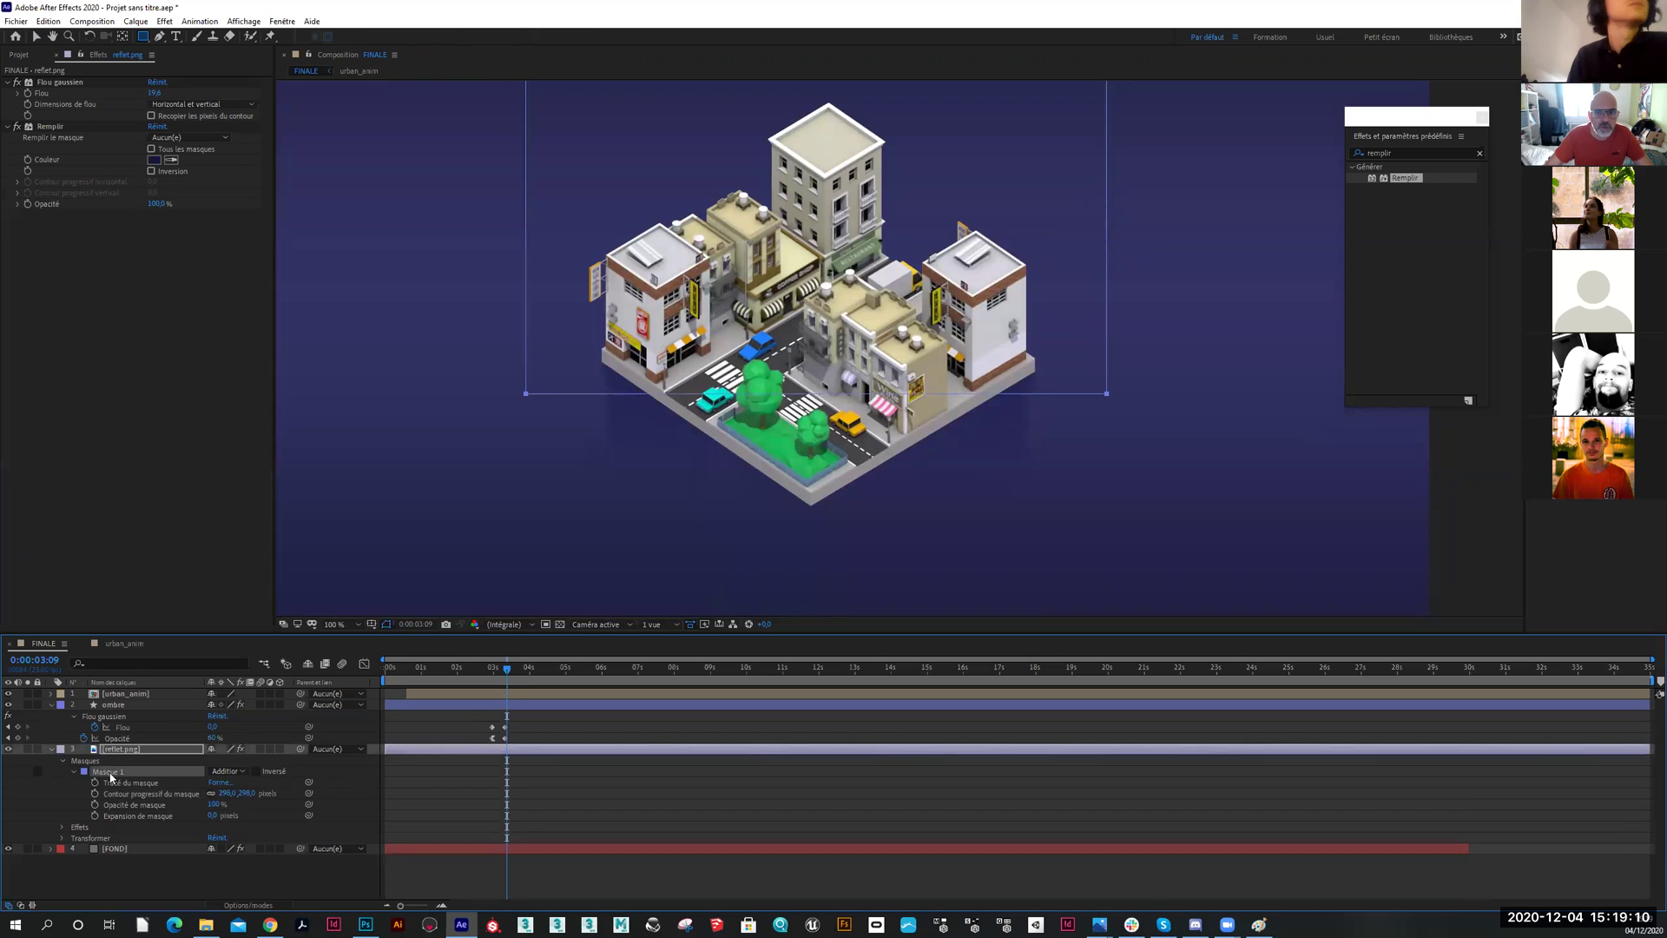
{"action": "key", "text": "Delete"}
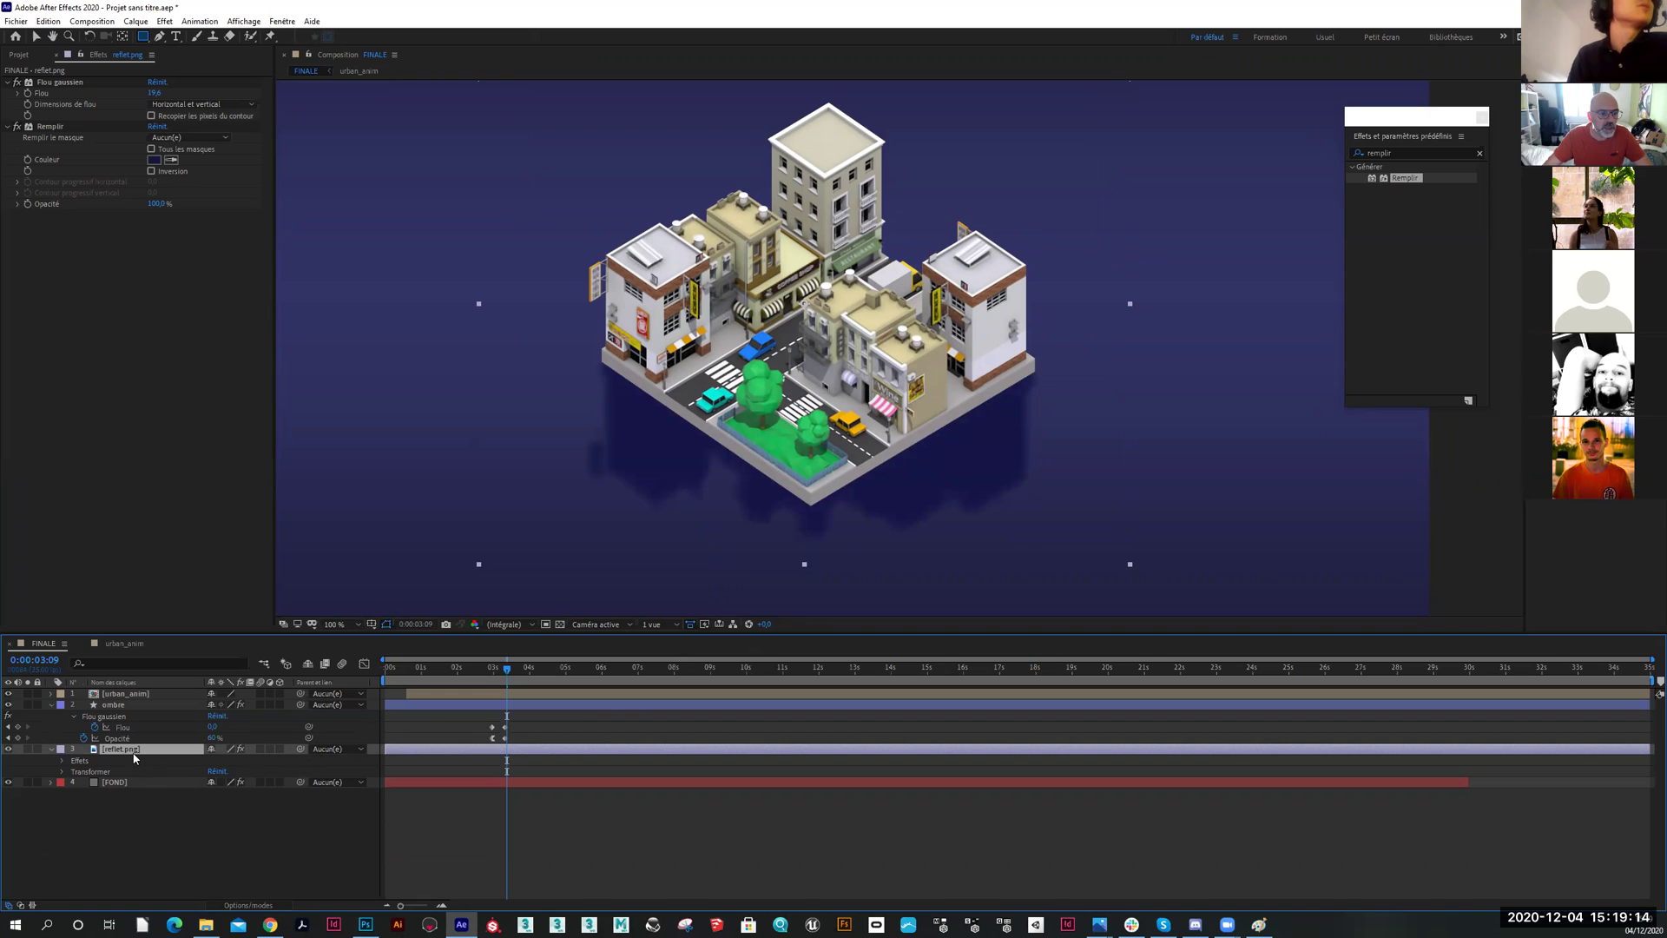
Draw a Pen tool mask on the reflet.png layer that follows the block's two lower front edges and encloses the city above them
{"action": "left_click", "coordinate": [161, 37]}
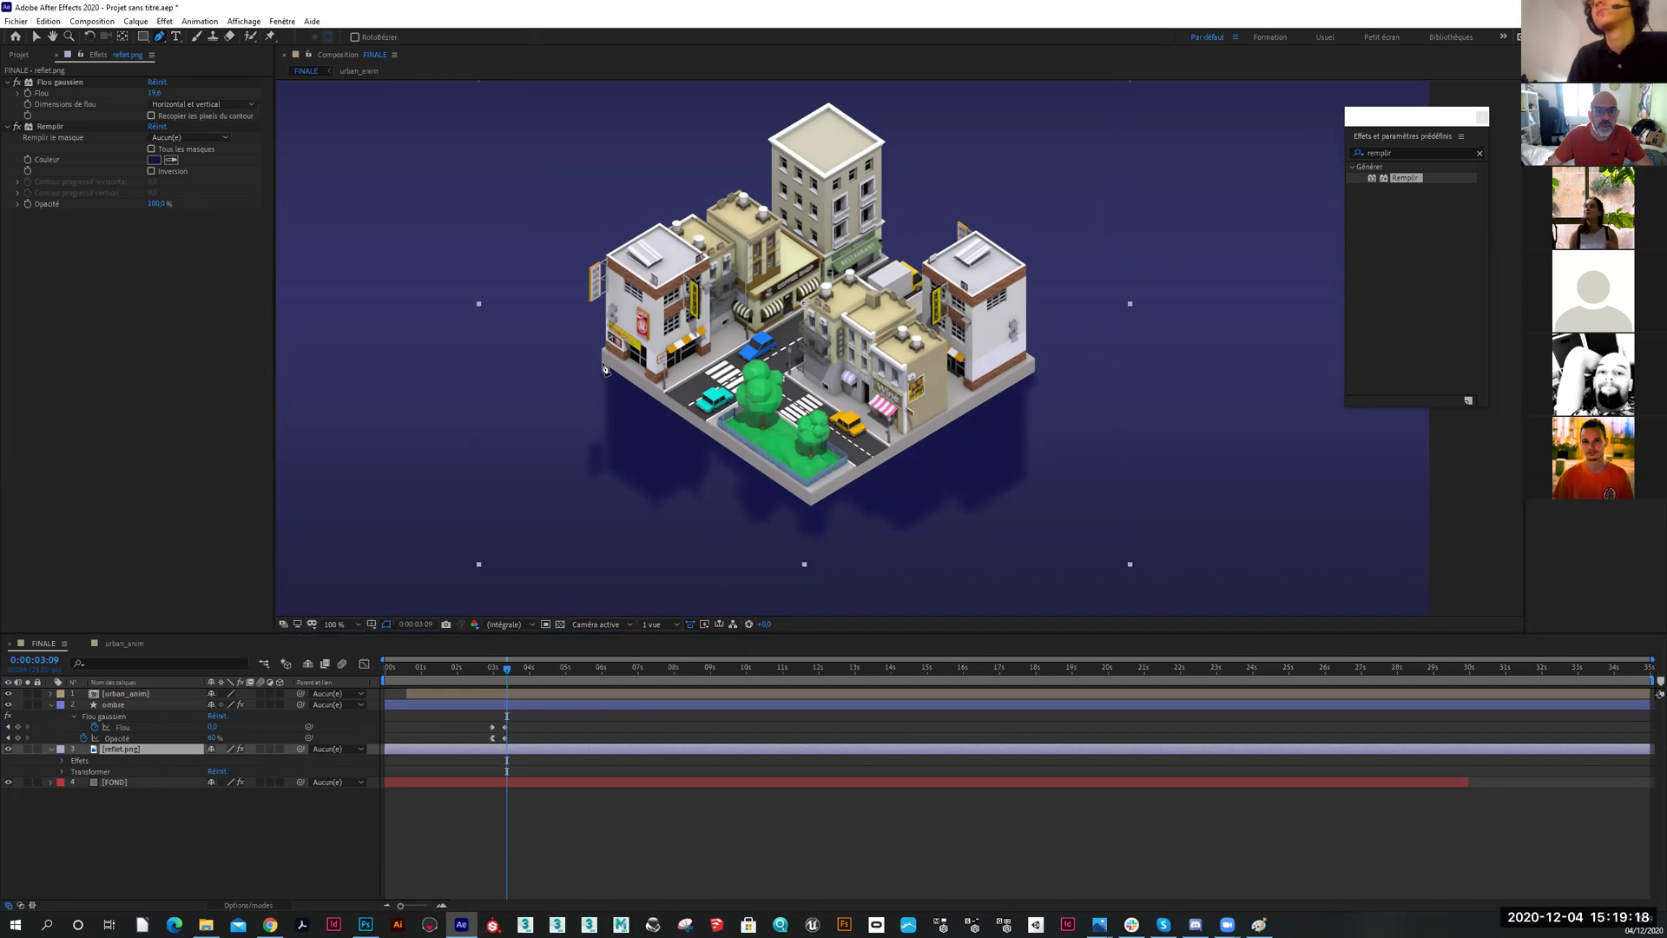
{"action": "left_click", "coordinate": [552, 335]}
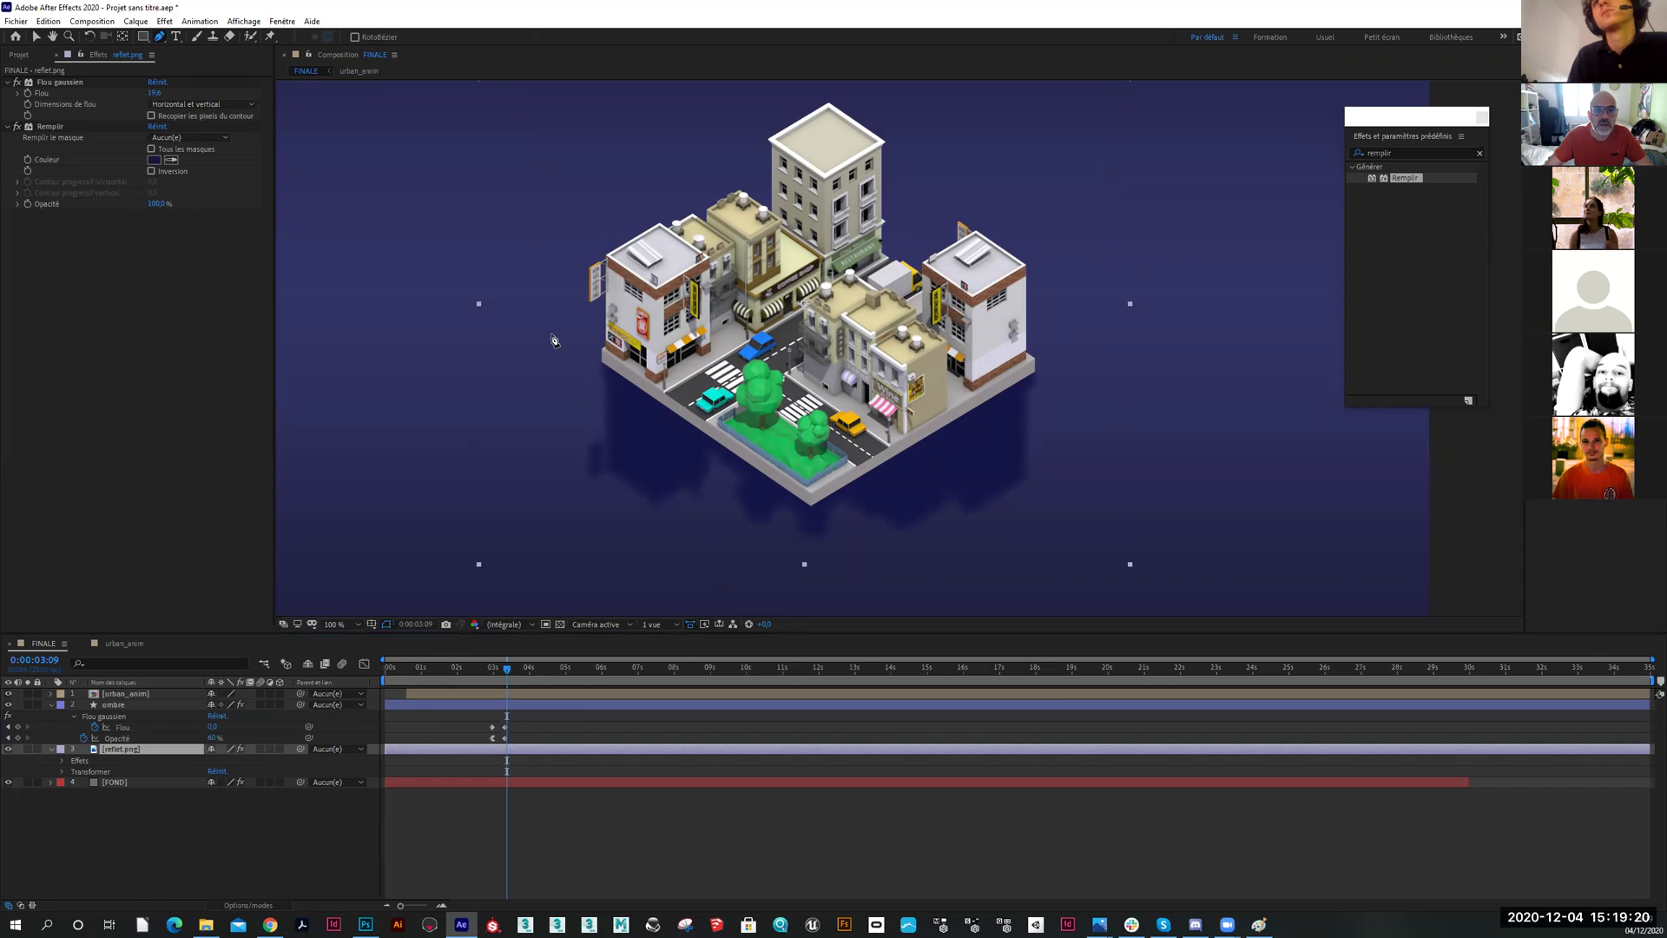
{"action": "left_click", "coordinate": [810, 504]}
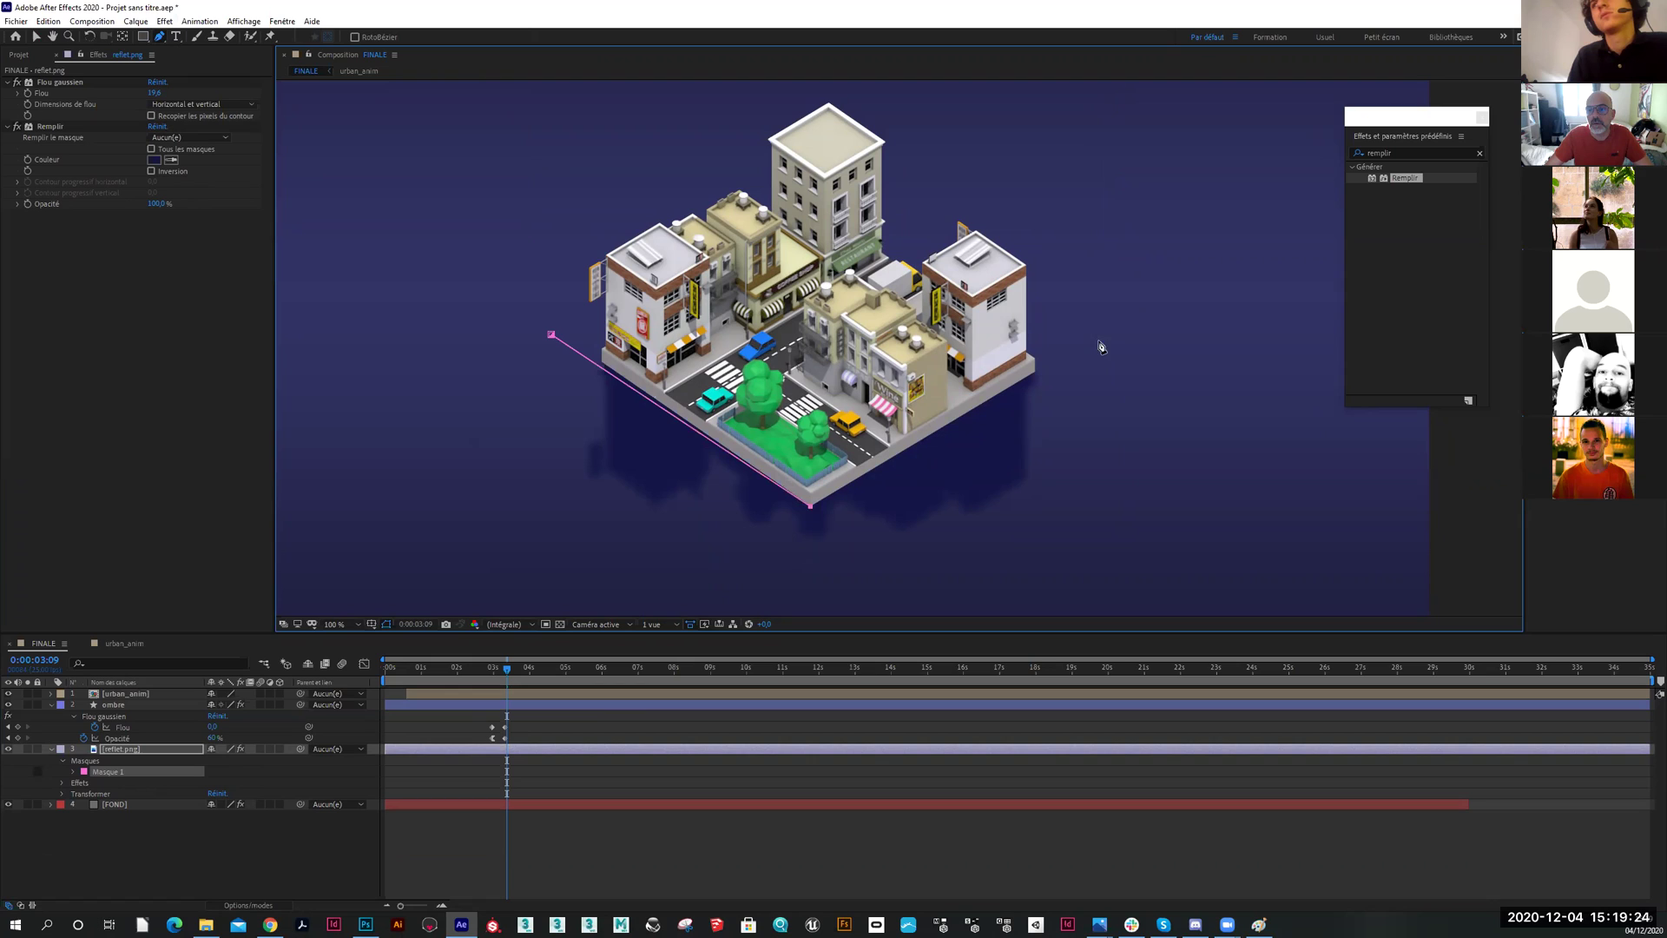
{"action": "left_click", "coordinate": [1138, 316]}
{"action": "left_click", "coordinate": [1117, 105]}
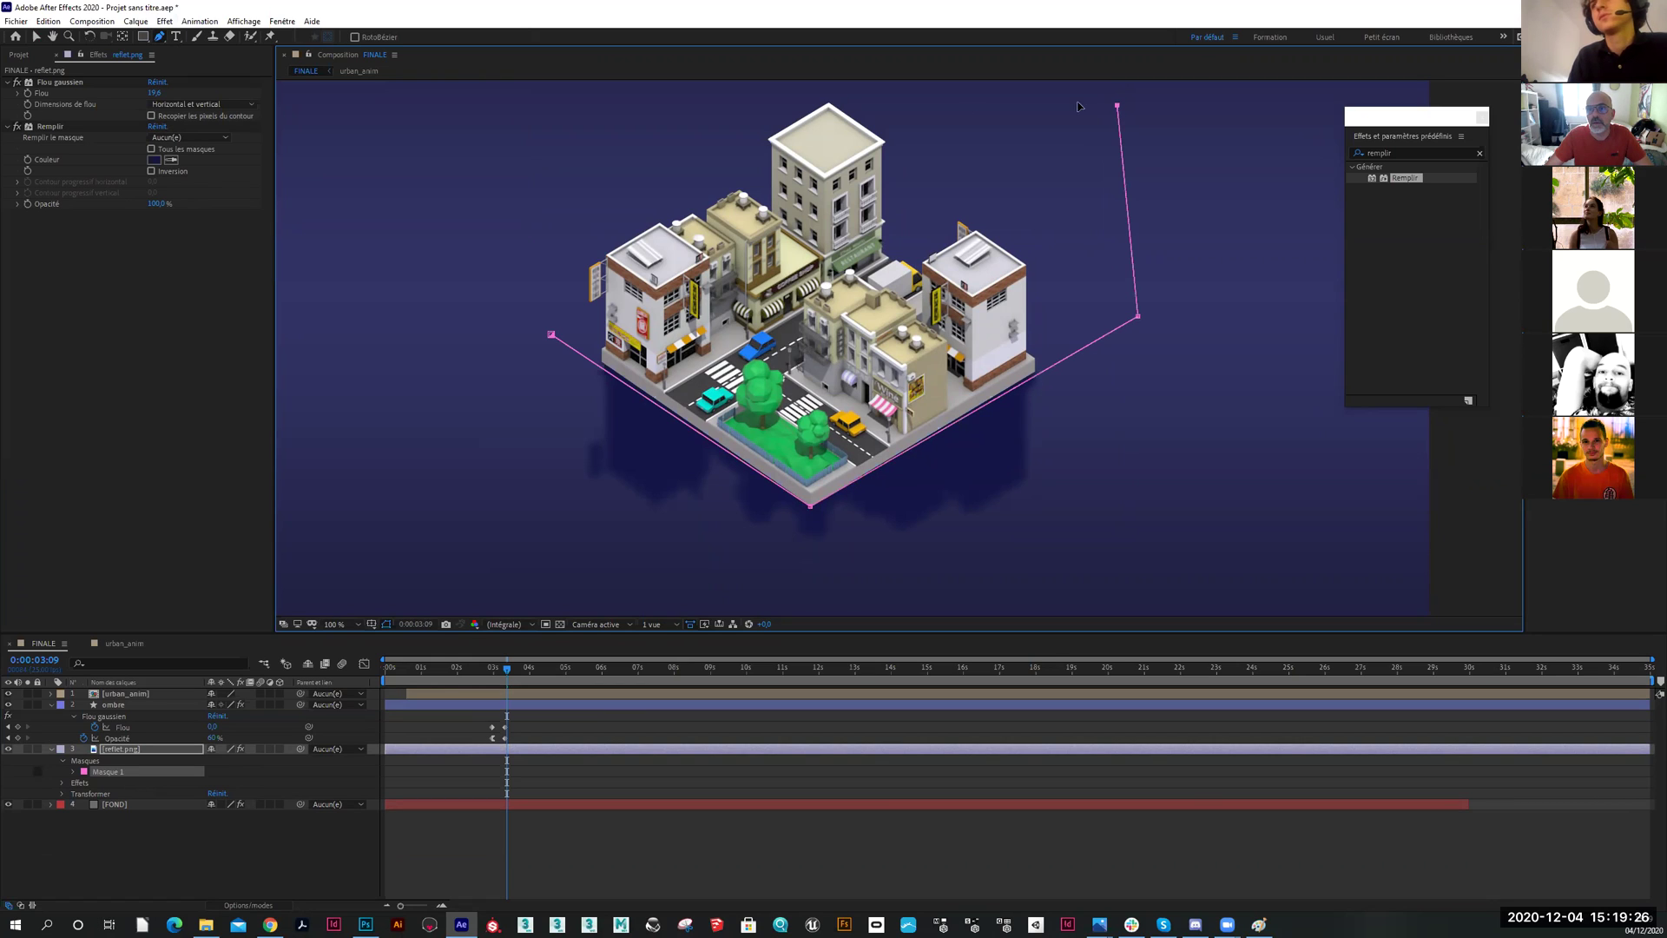
{"action": "left_click", "coordinate": [552, 104]}
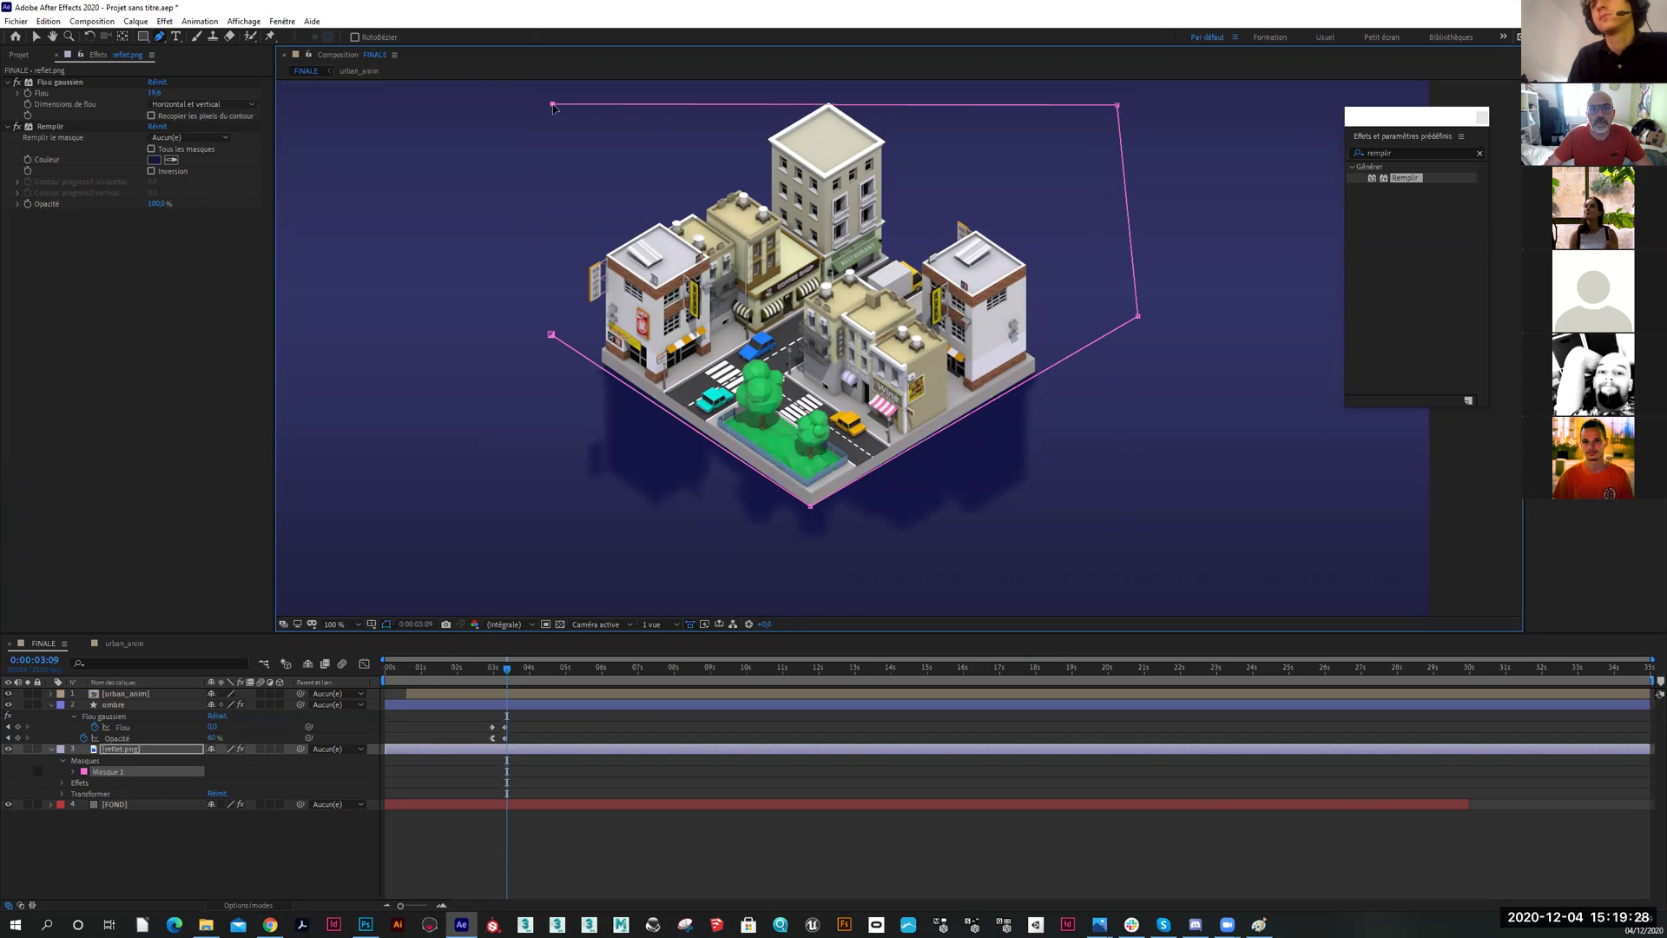
{"action": "left_click", "coordinate": [552, 336]}
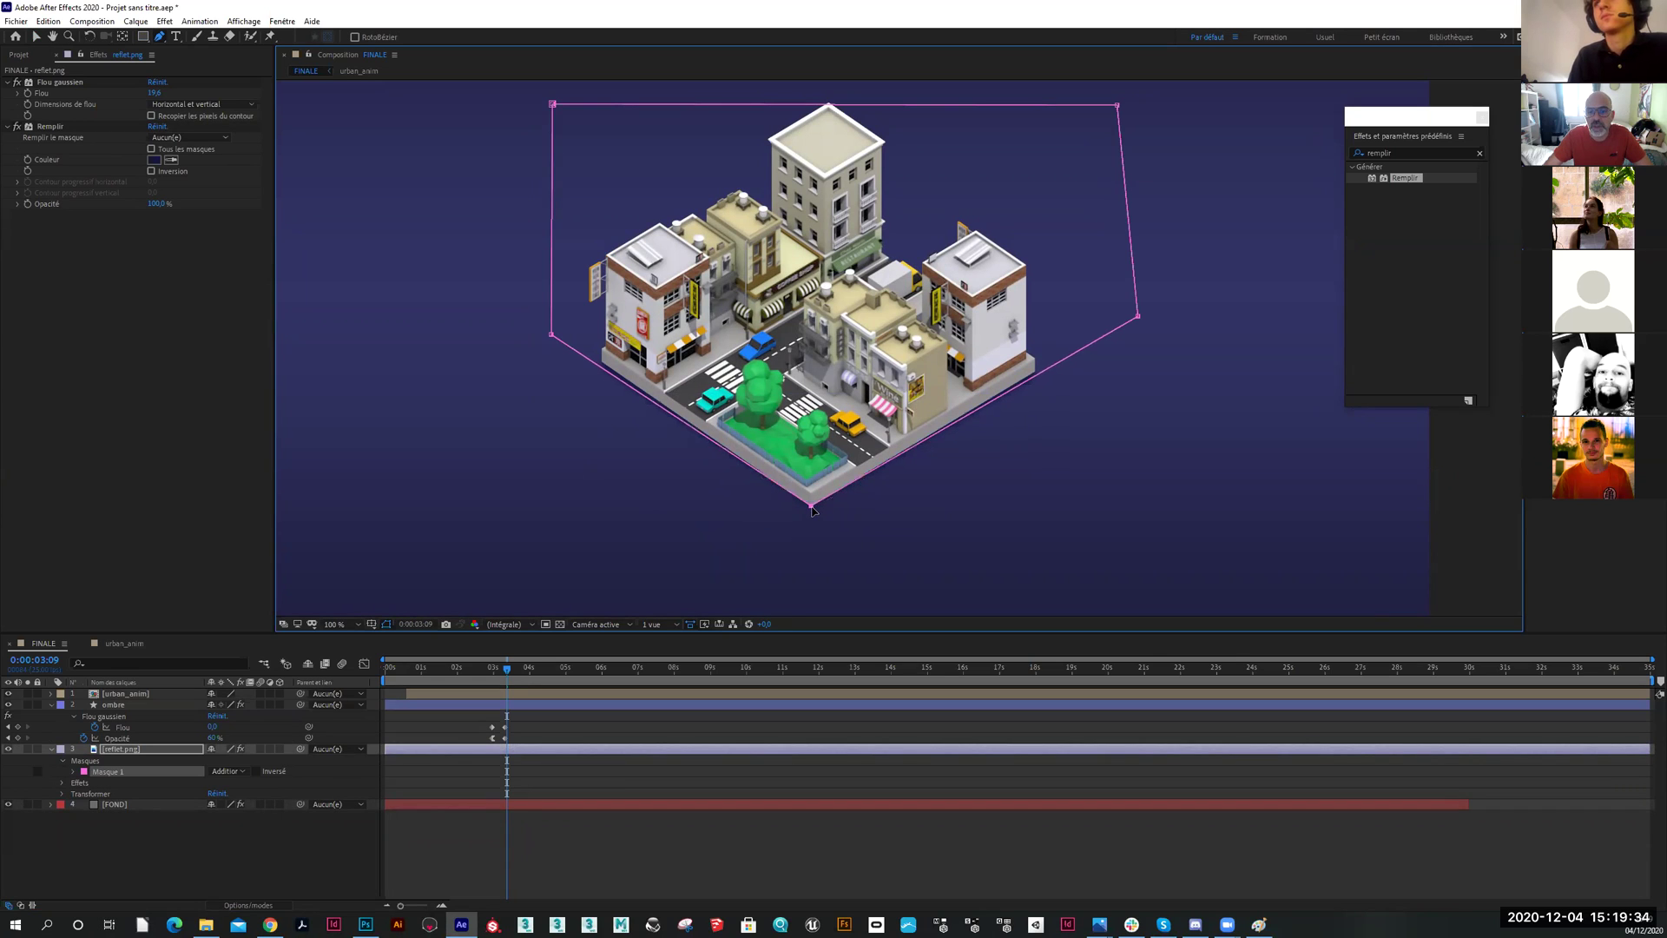
{"action": "left_click_drag", "start_coordinate": [1138, 318], "coordinate": [1134, 311]}
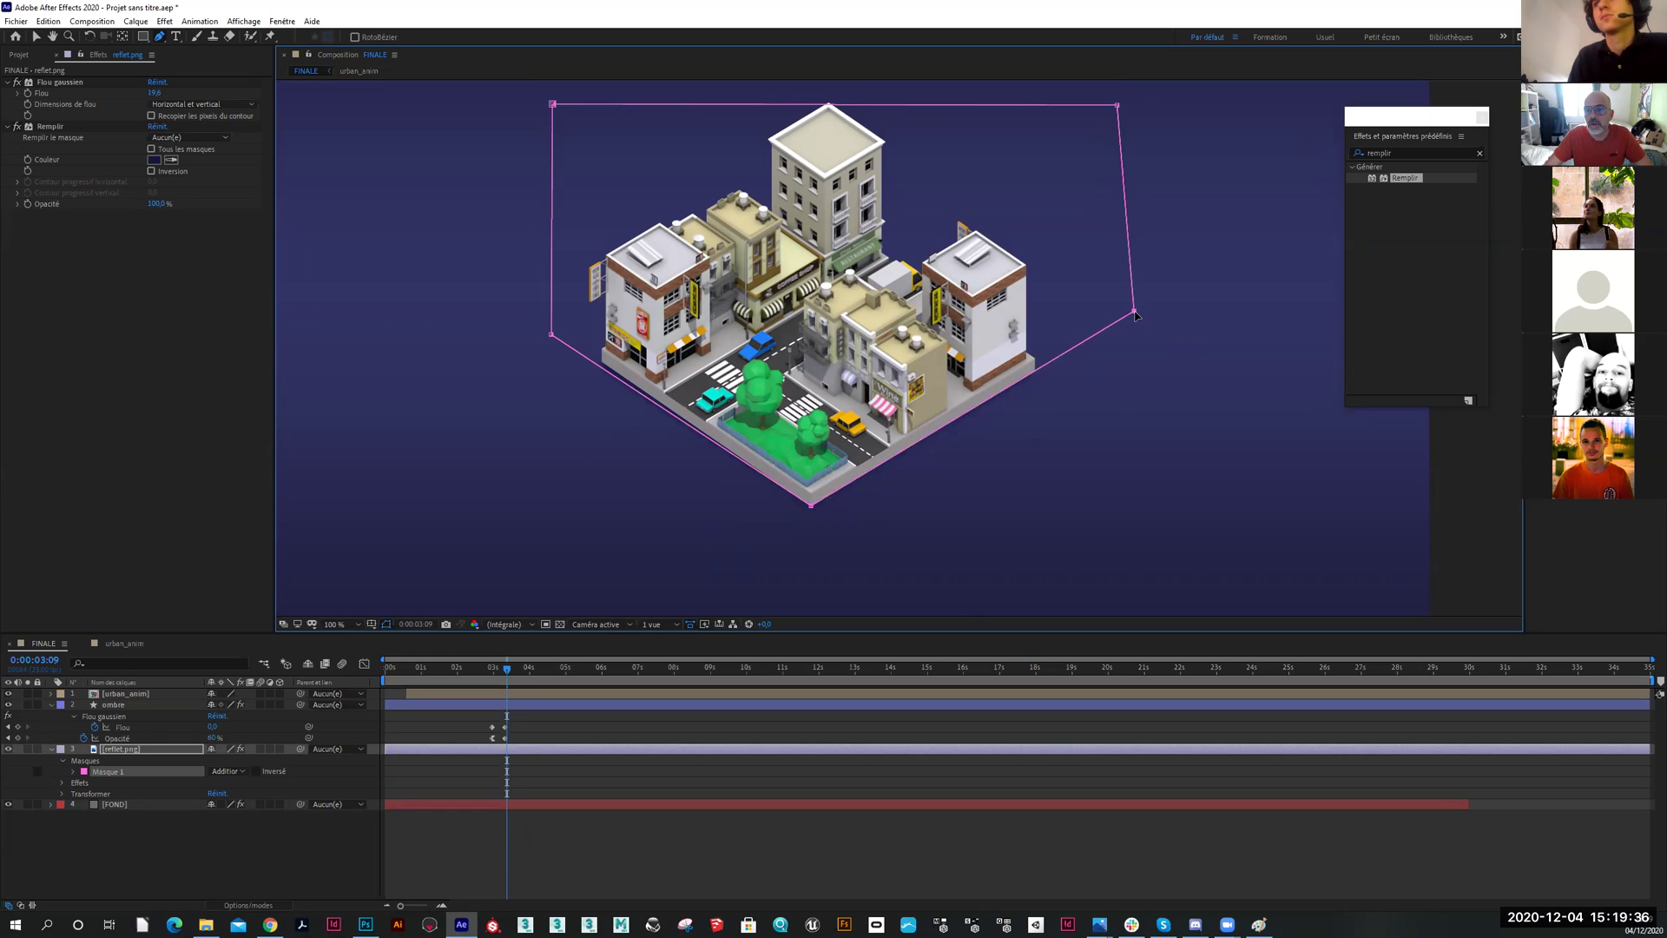
{"action": "left_click_drag", "start_coordinate": [551, 336], "coordinate": [551, 331]}
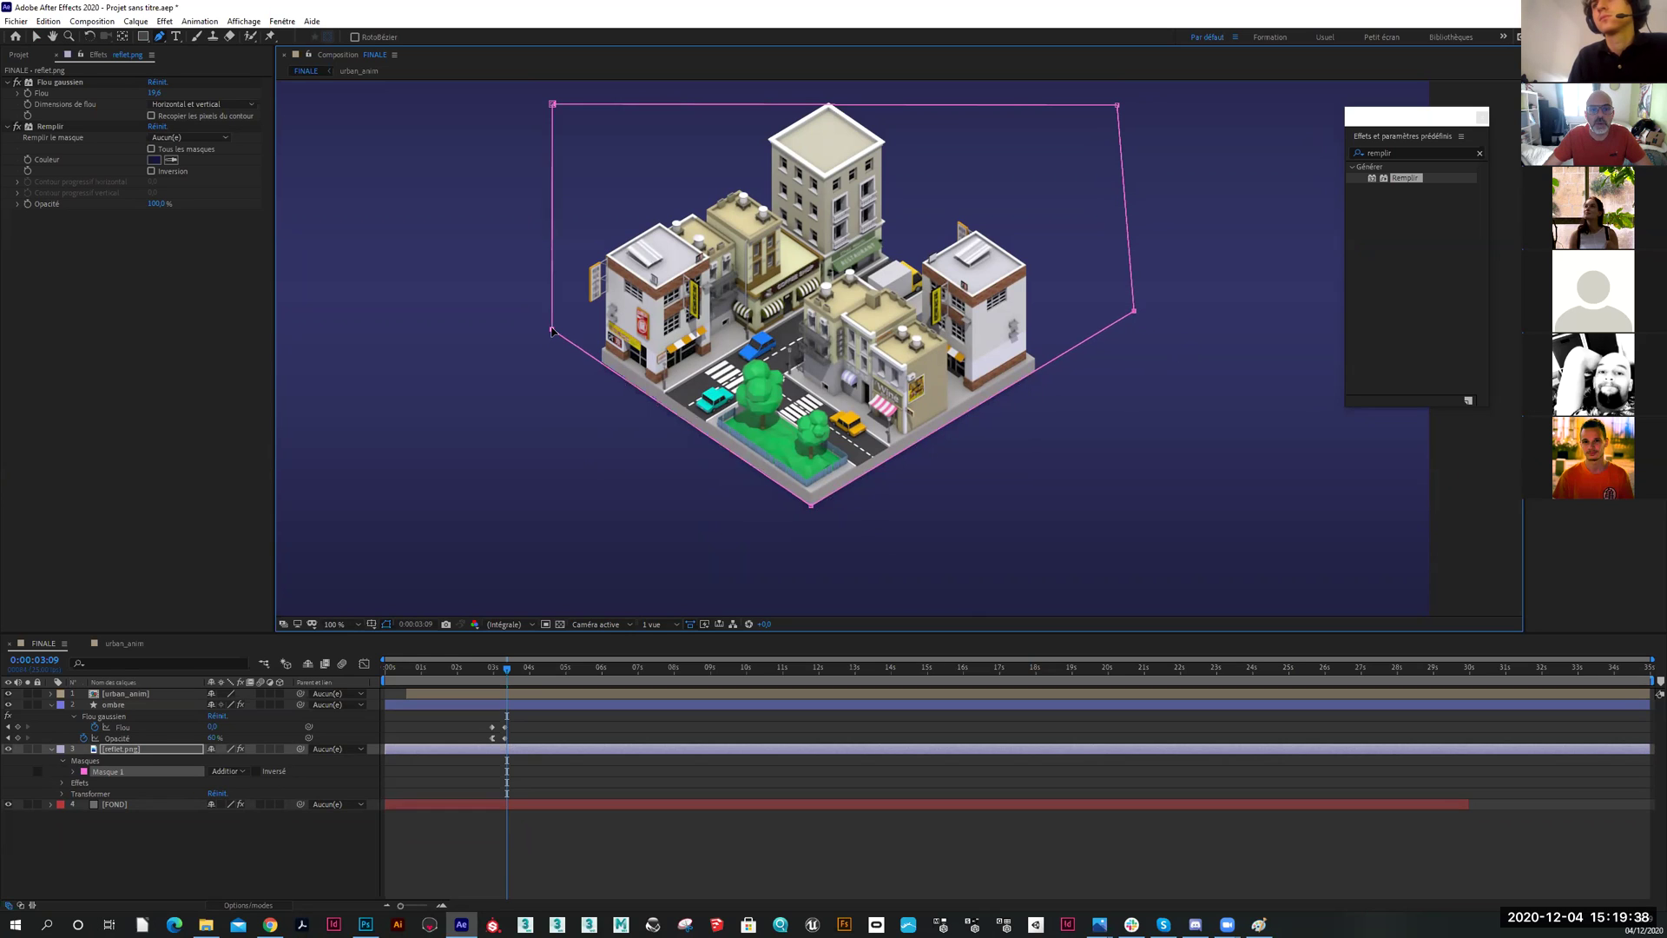
Feather Masque 1 on reflet.png by more than 400 pixels so the reflection fades out softly below the block
{"action": "left_click", "coordinate": [147, 752]}
{"action": "left_click", "coordinate": [74, 772]}
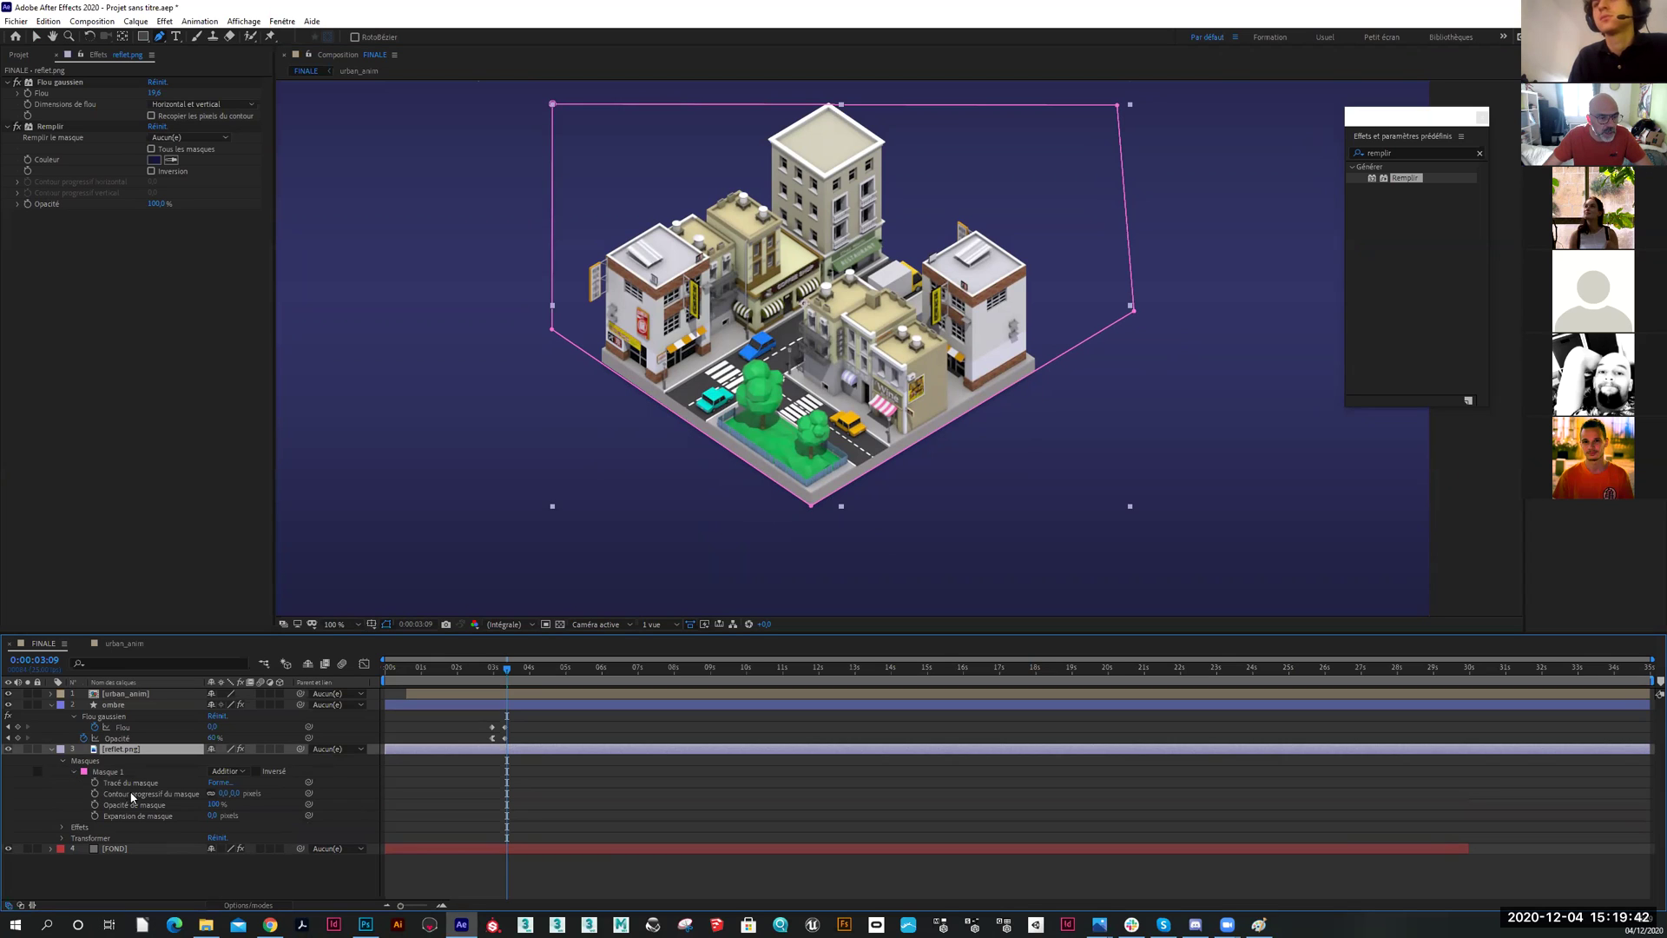
{"action": "left_click_drag", "start_coordinate": [220, 799], "coordinate": [362, 789]}
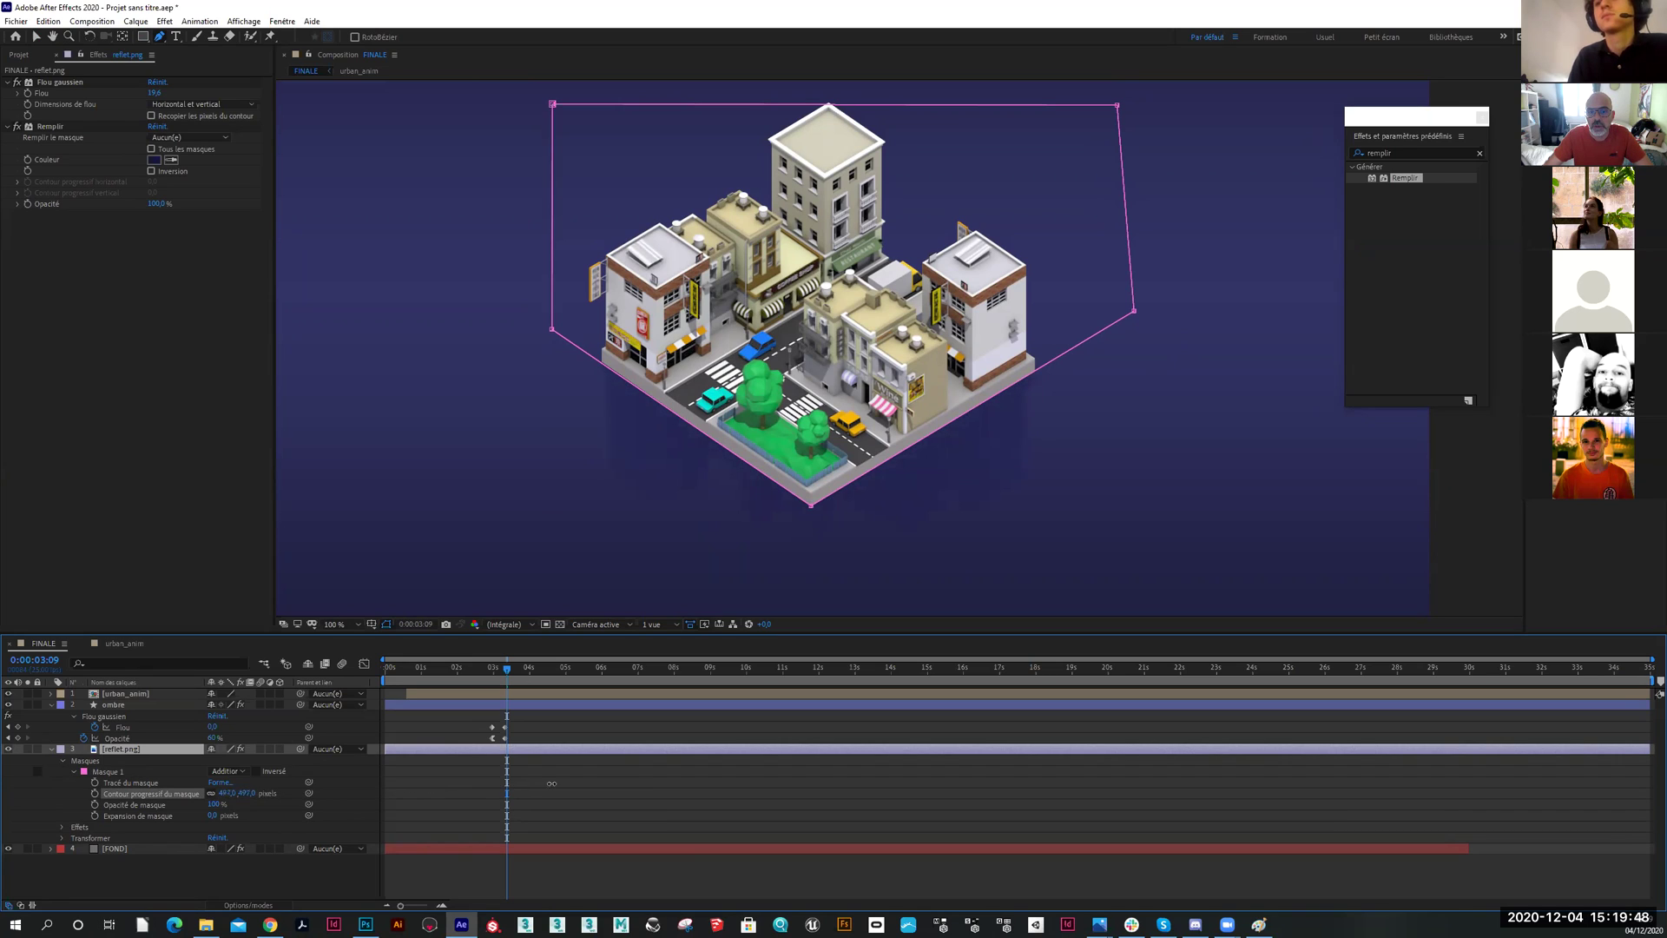
{"action": "left_click_drag", "start_coordinate": [382, 799], "coordinate": [382, 802]}
{"action": "left_click_drag", "start_coordinate": [491, 795], "coordinate": [475, 796]}
{"action": "left_click", "coordinate": [295, 878]}
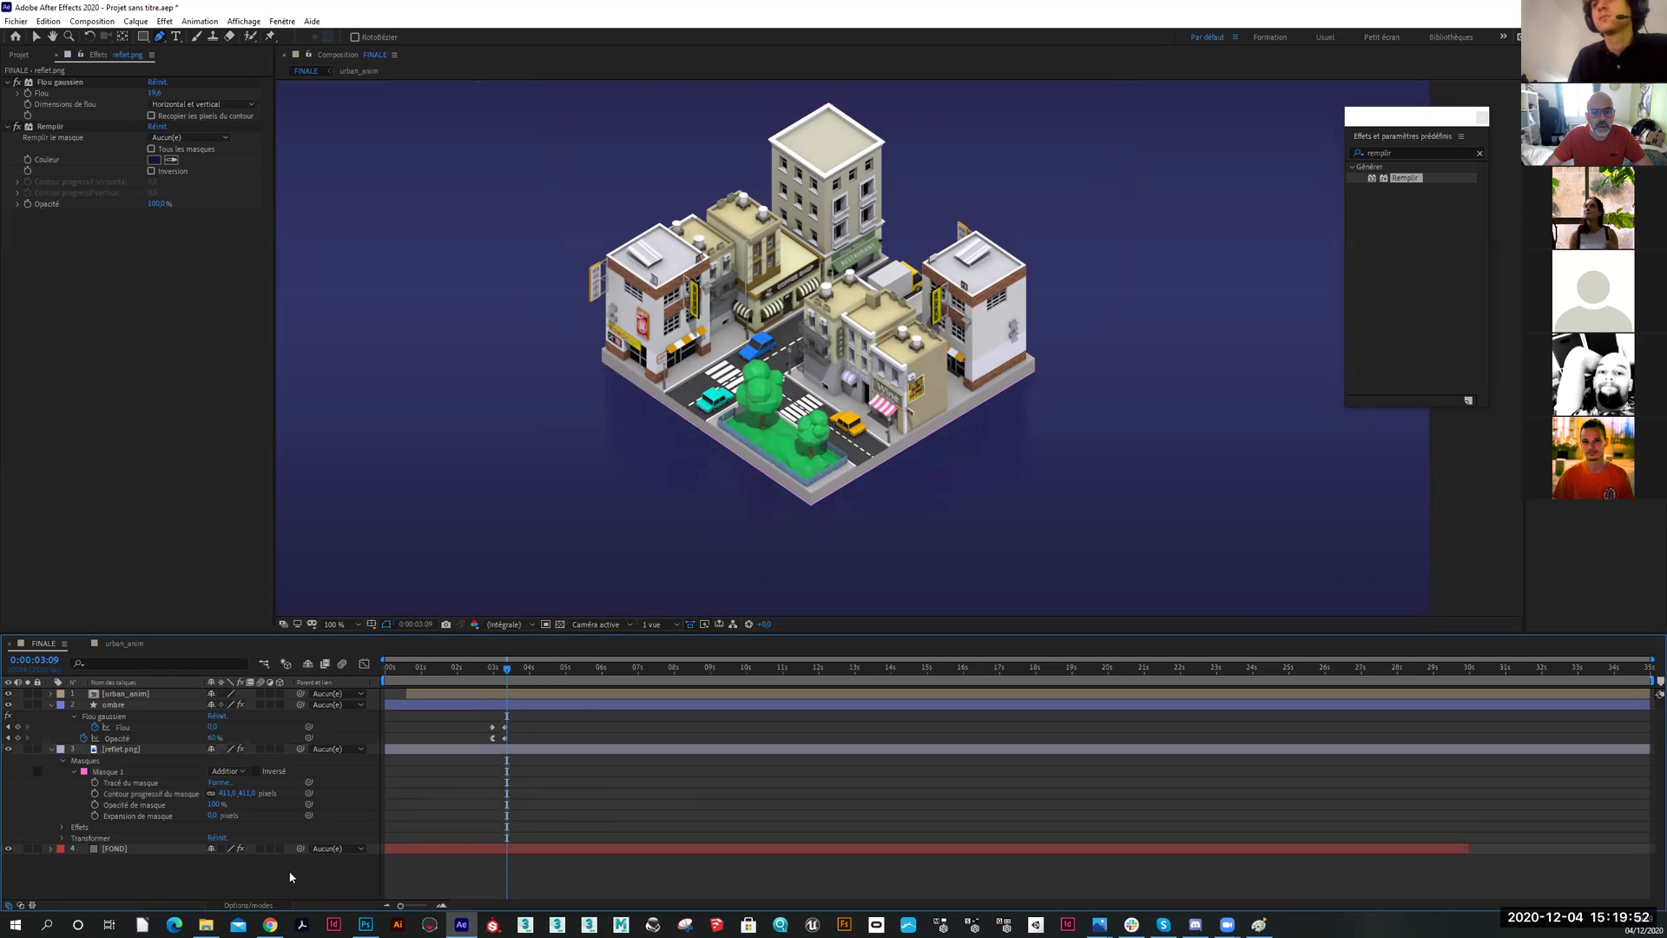
Scrub through the block's landing between 0:00:02:24 and 0:00:03:09 to check how the shadow and reflection behave
{"action": "scroll", "coordinate": [900, 420], "scroll_direction": "down", "scroll_amount": 1}
{"action": "scroll", "coordinate": [904, 414], "scroll_direction": "up", "scroll_amount": 1}
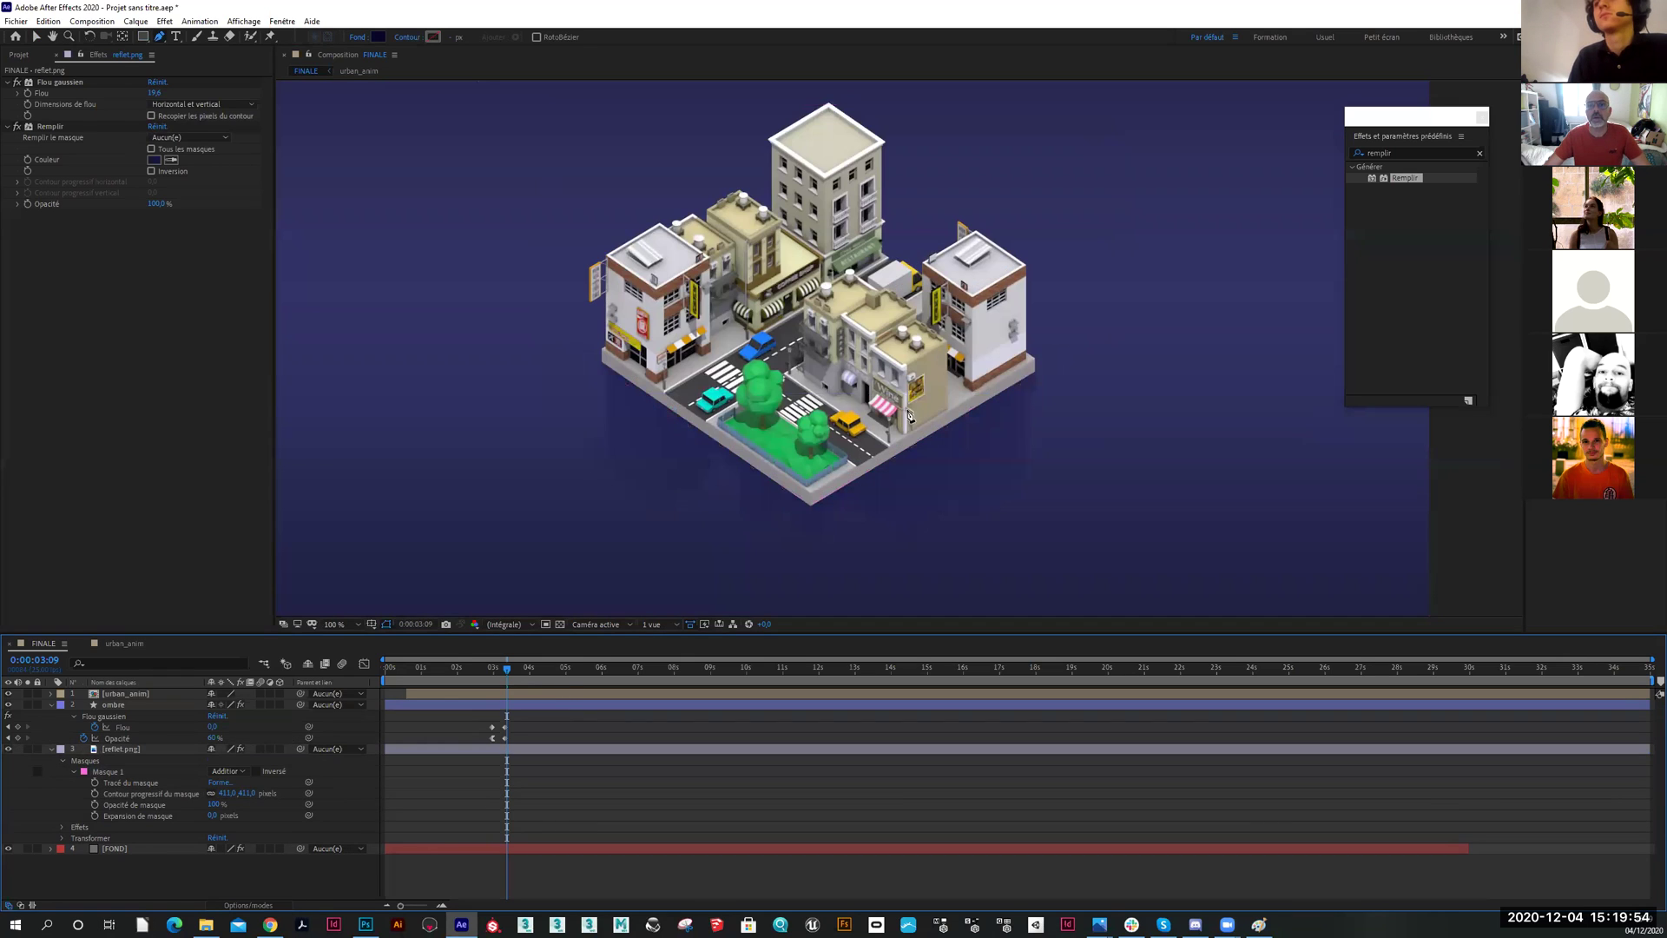
{"action": "mouse_move", "coordinate": [493, 682]}
{"action": "left_mouse_down"}
{"action": "mouse_move", "coordinate": [474, 678]}
{"action": "mouse_move", "coordinate": [513, 680]}
{"action": "mouse_move", "coordinate": [499, 680]}
{"action": "left_mouse_up"}
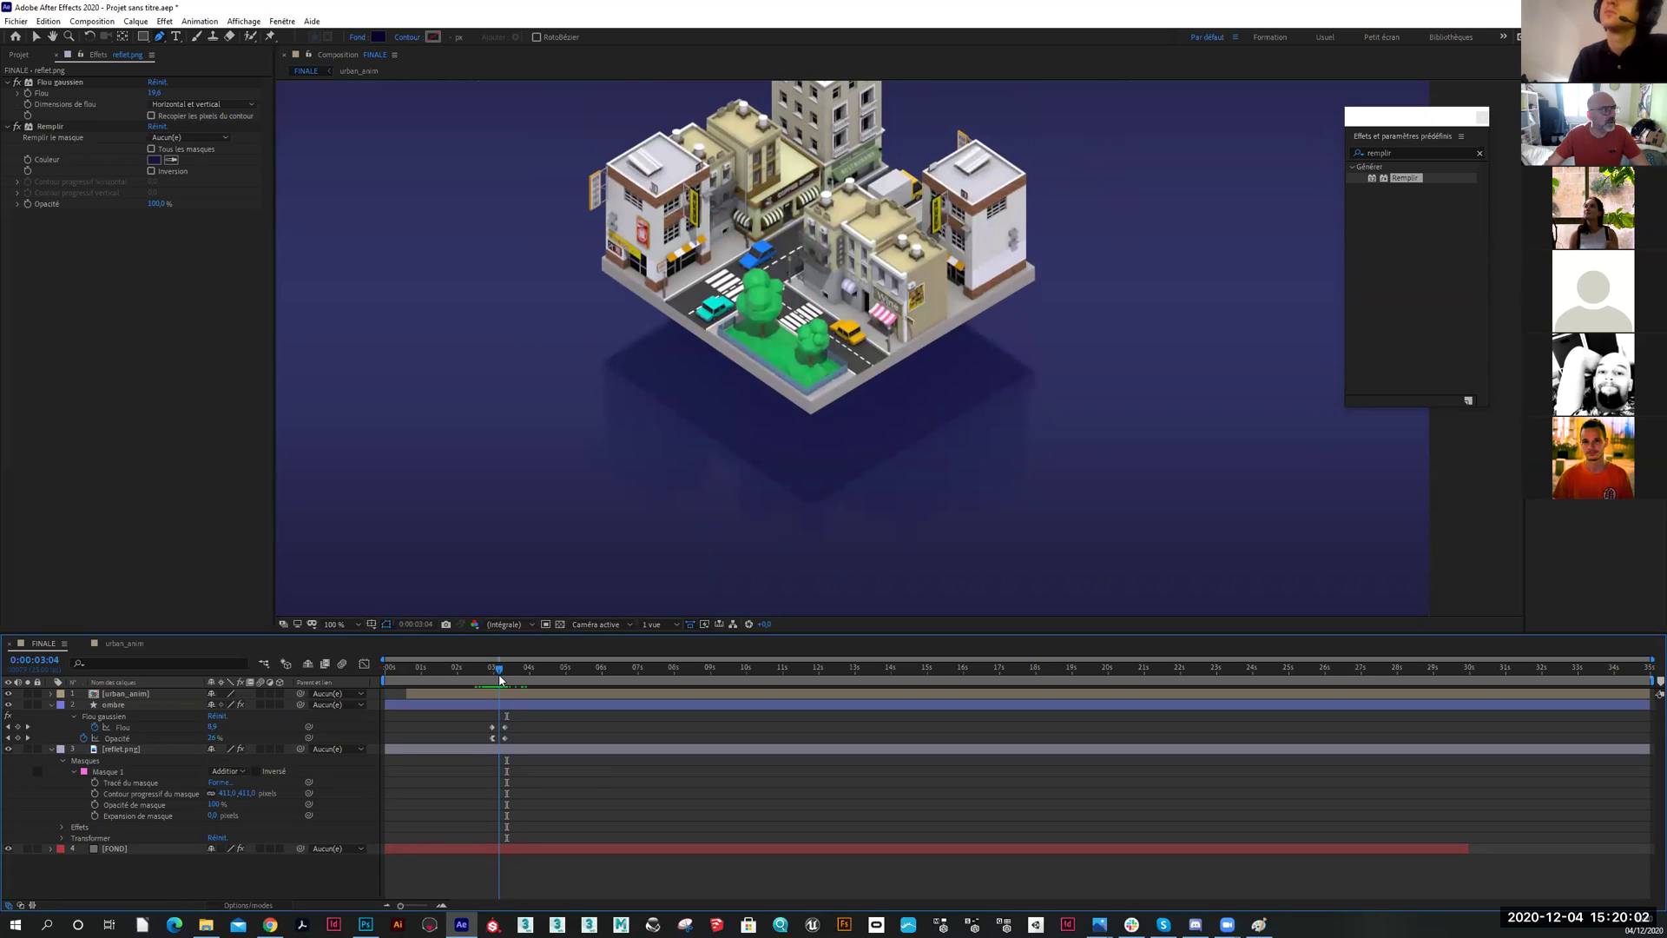
{"action": "left_click_drag", "start_coordinate": [501, 679], "coordinate": [501, 680]}
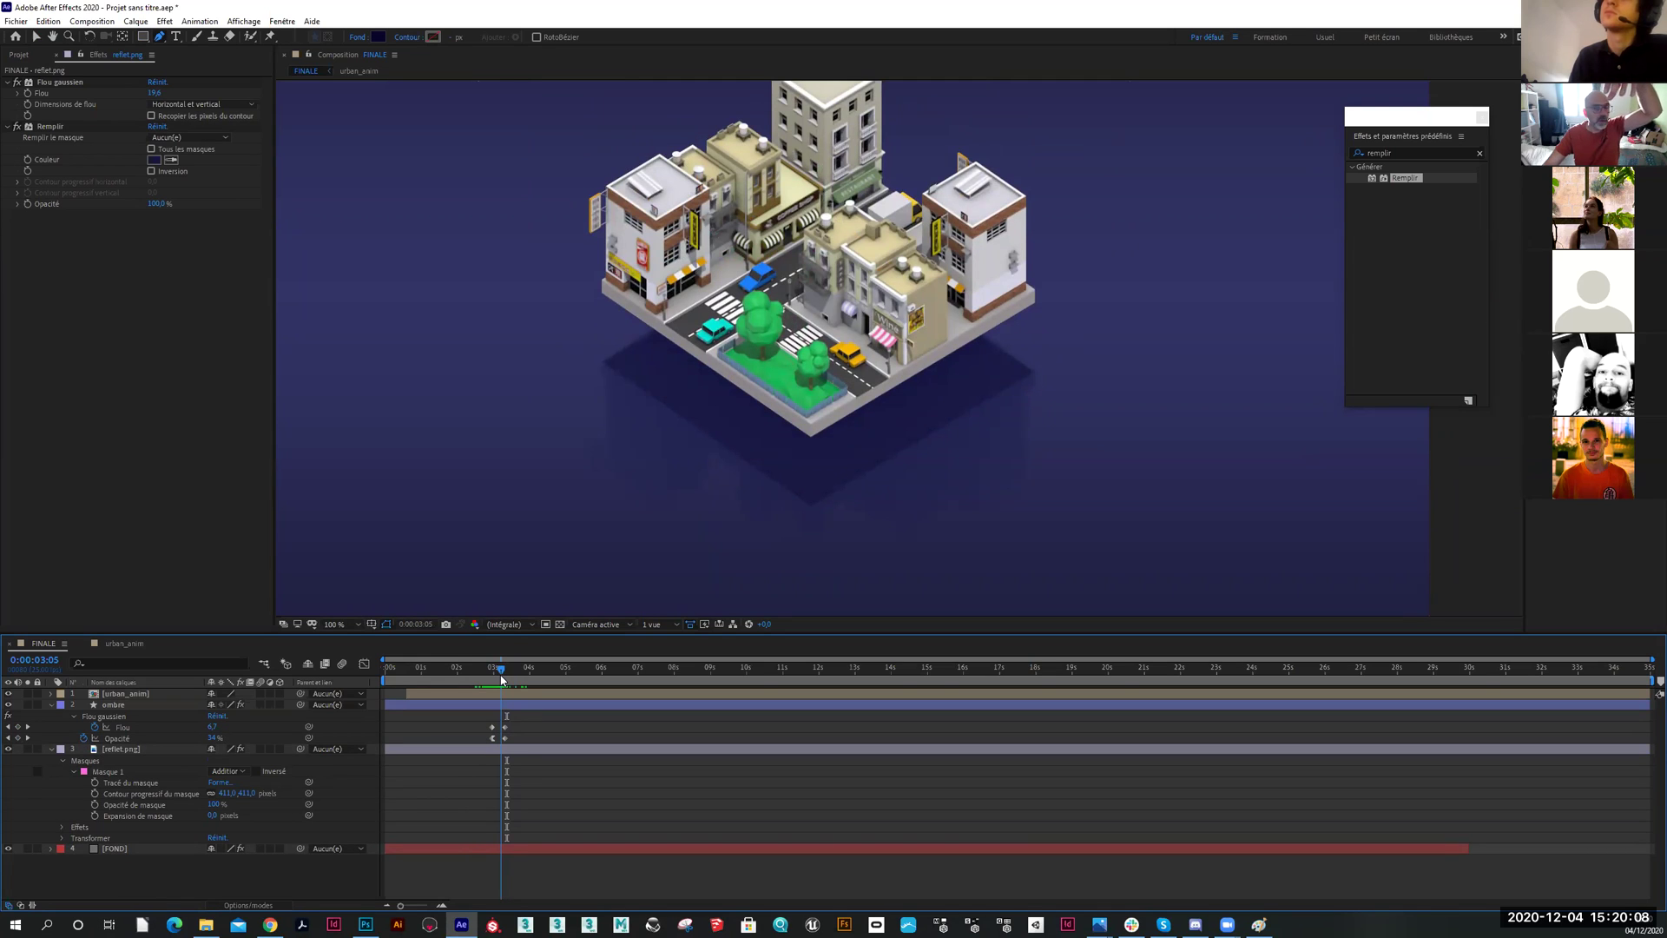
{"action": "left_click_drag", "start_coordinate": [501, 680], "coordinate": [505, 679]}
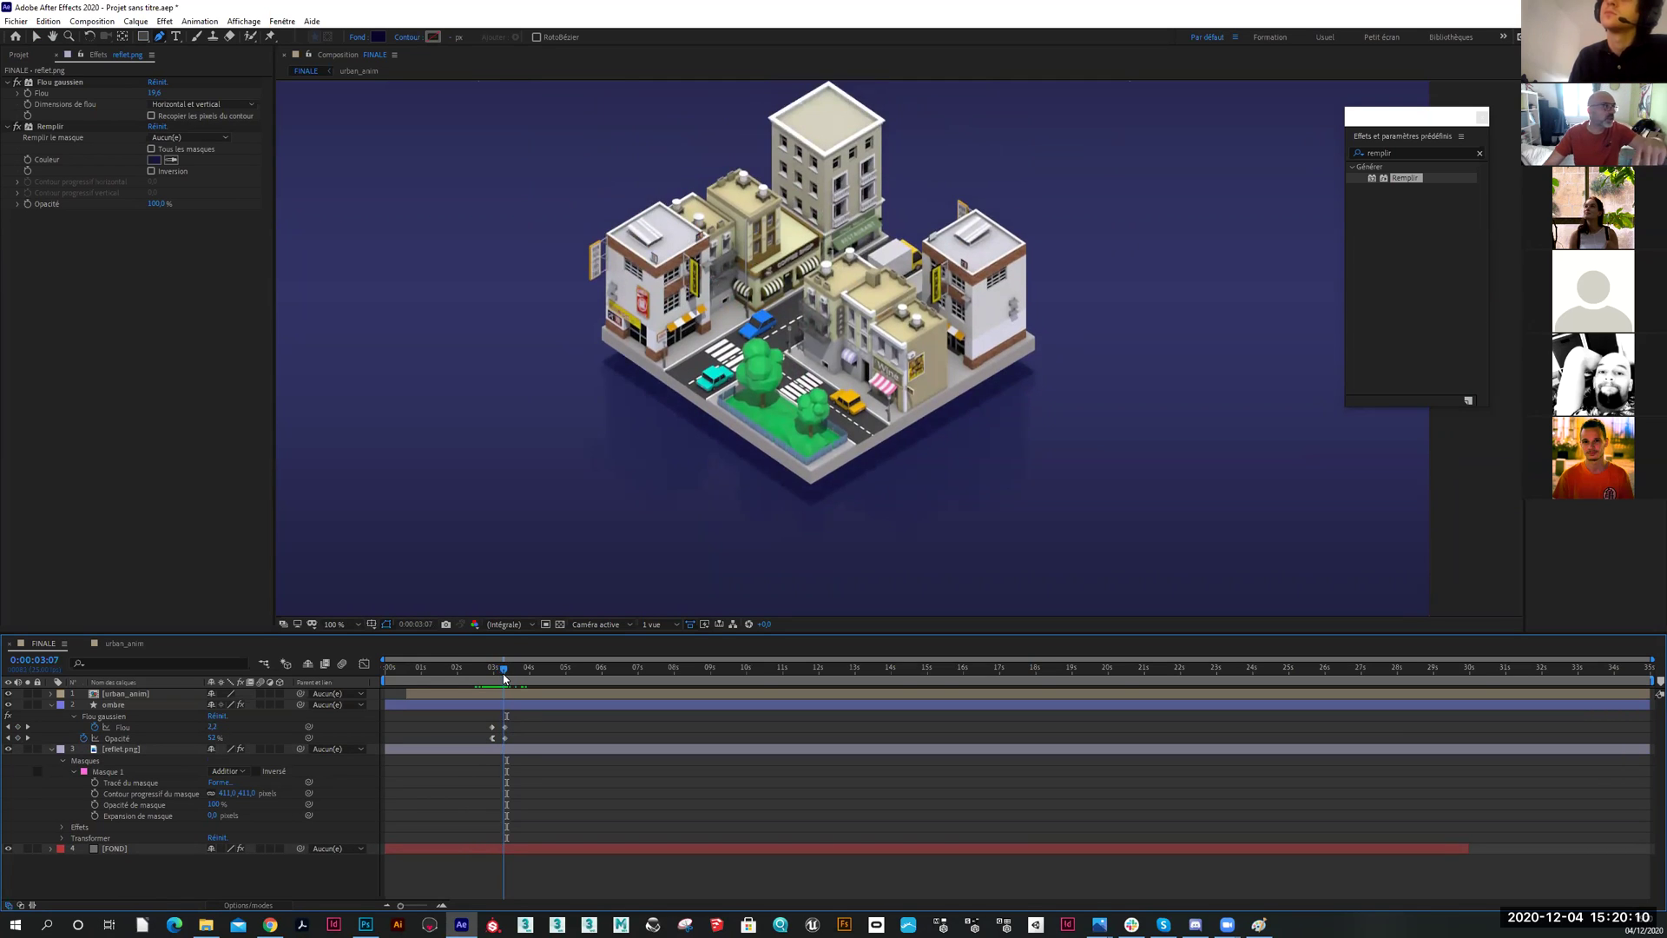
{"action": "left_click_drag", "start_coordinate": [505, 680], "coordinate": [497, 681]}
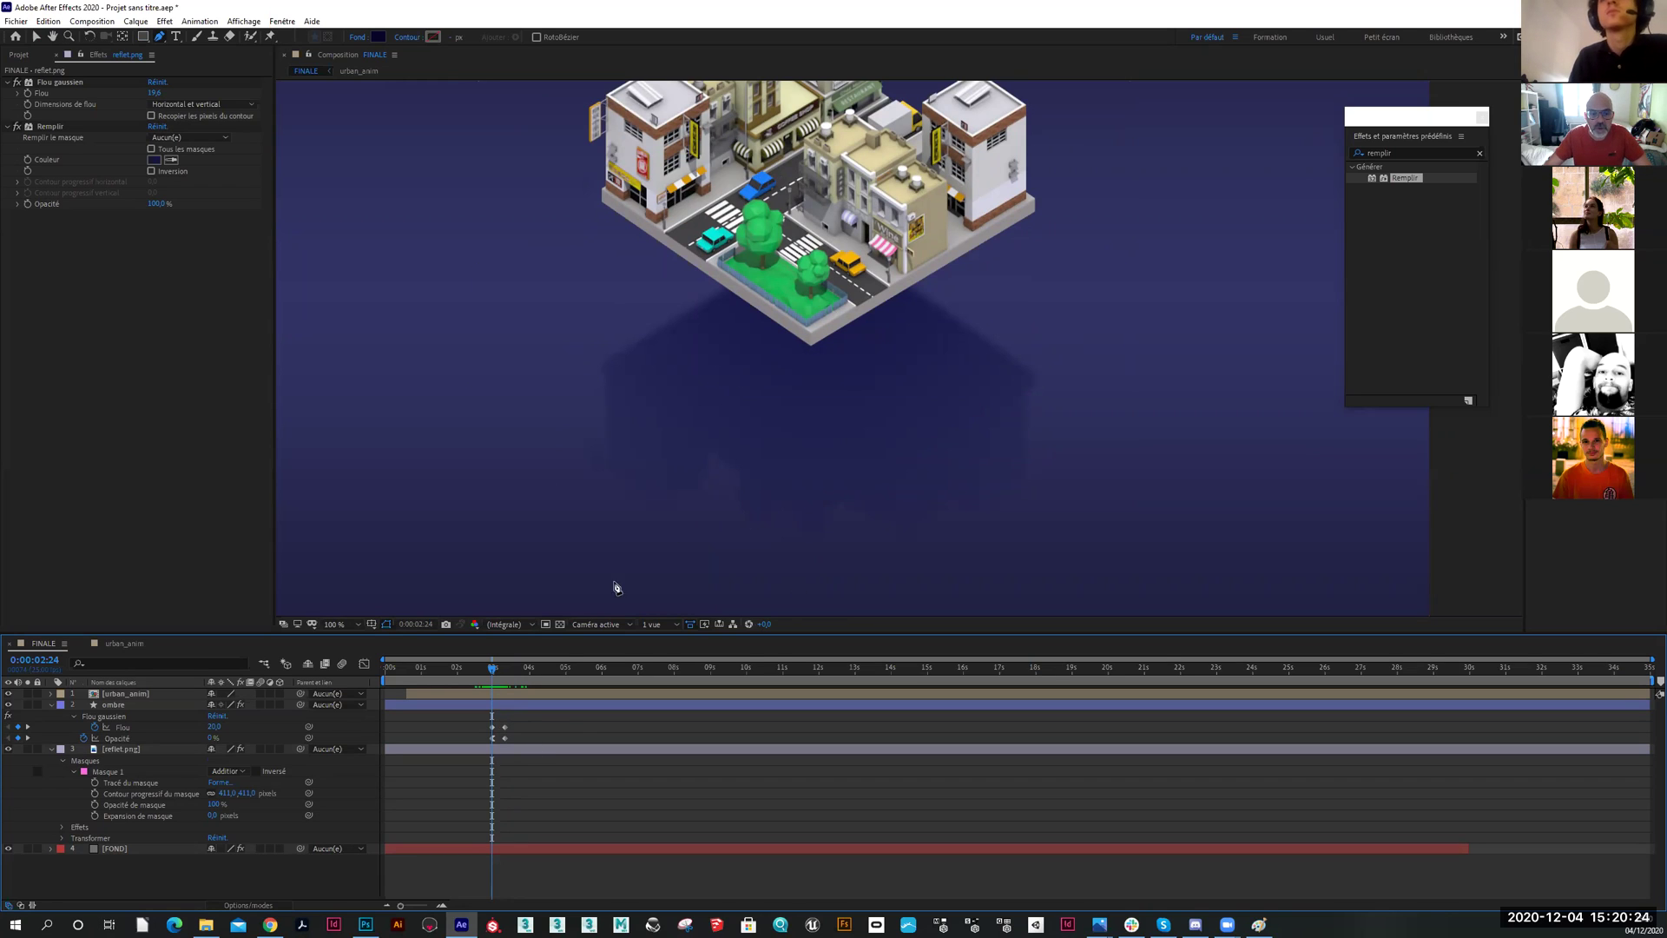
{"action": "key", "text": "h"}
{"action": "left_click_drag", "start_coordinate": [777, 505], "coordinate": [771, 479]}
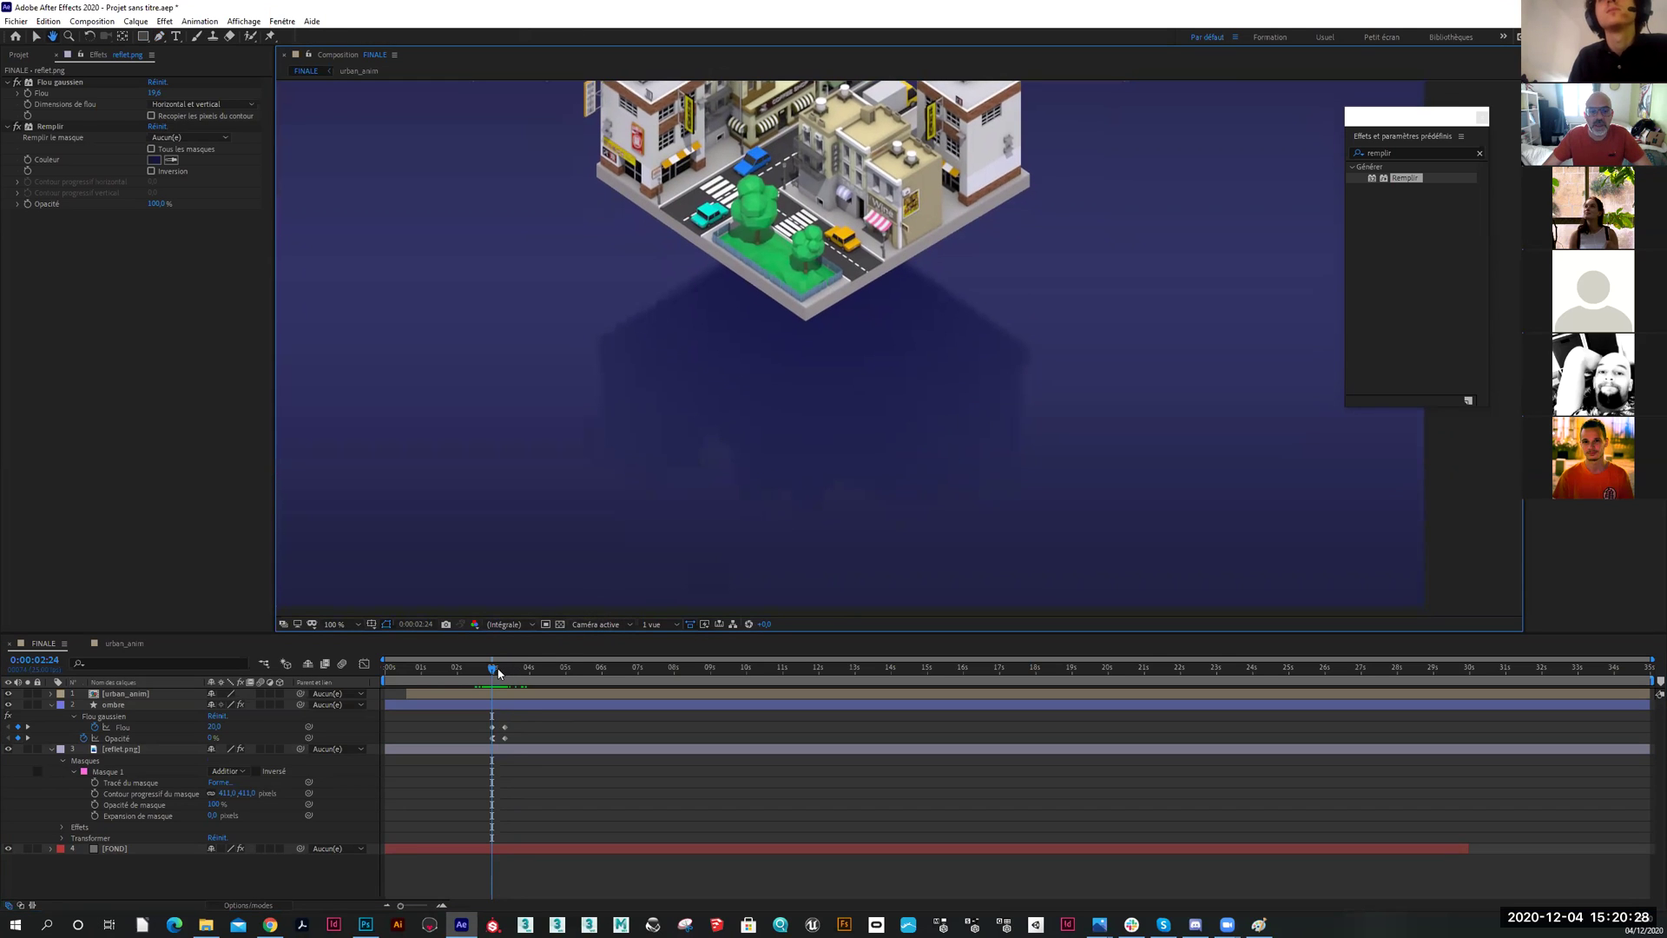
Try lowering the opacity of the reflet.png layer to 0 % at 0:00:02:24
{"action": "left_click", "coordinate": [135, 748]}
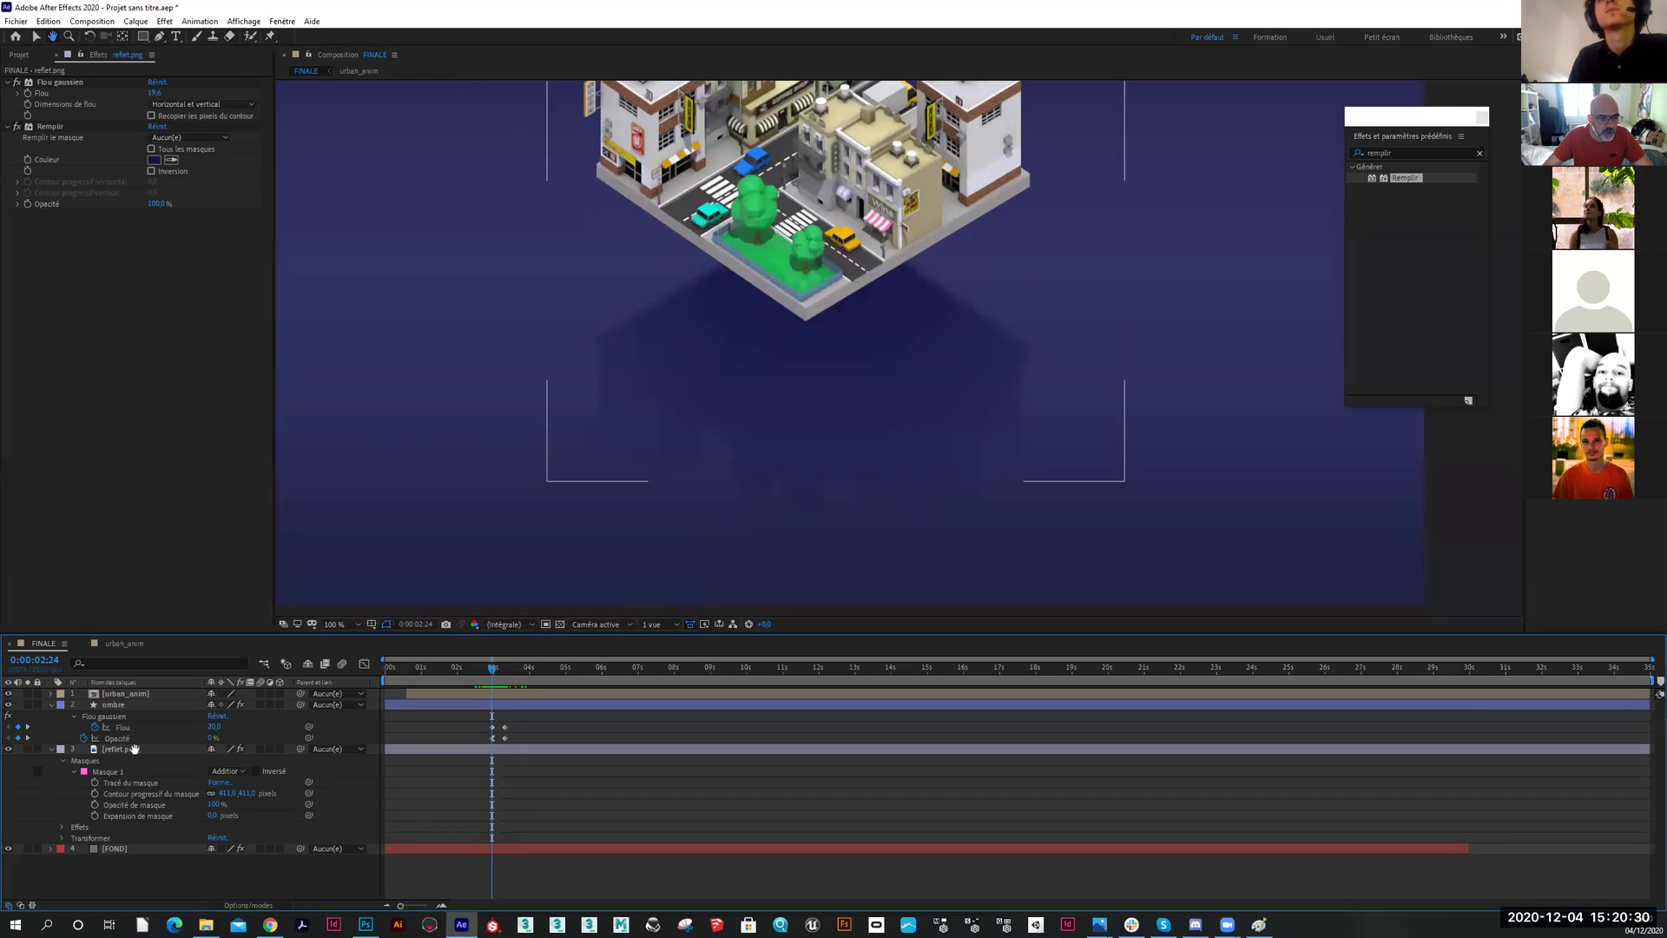
{"action": "key", "text": "t"}
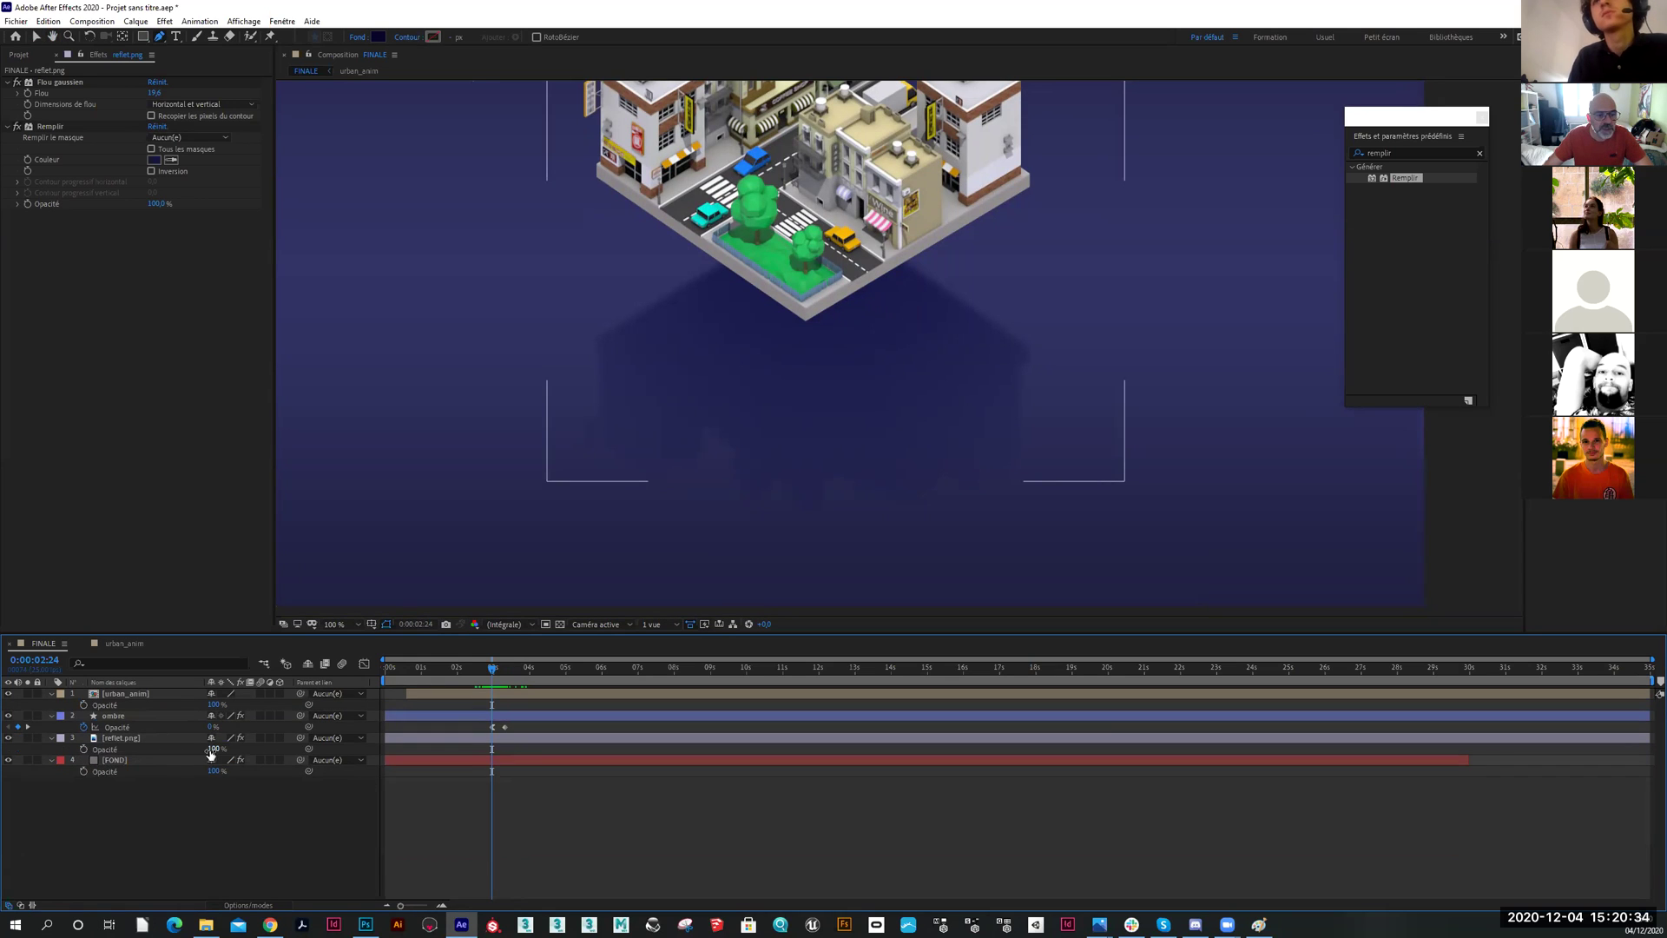
{"action": "left_click_drag", "start_coordinate": [211, 749], "coordinate": [160, 752]}
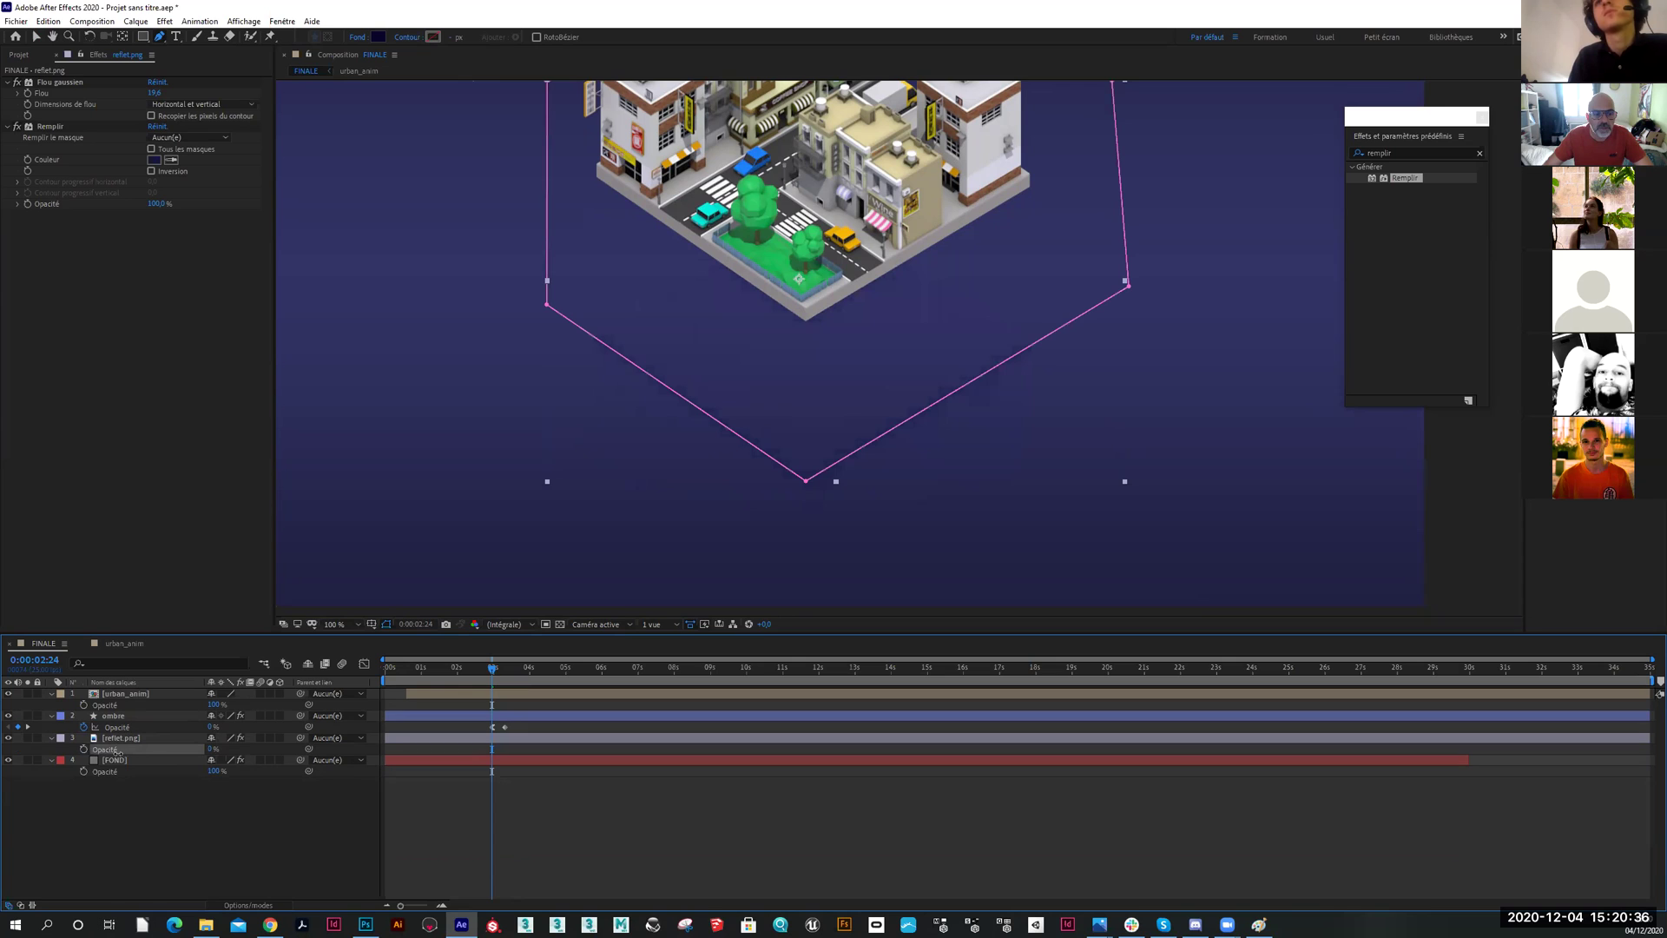
{"action": "key", "text": "ctrl+z"}
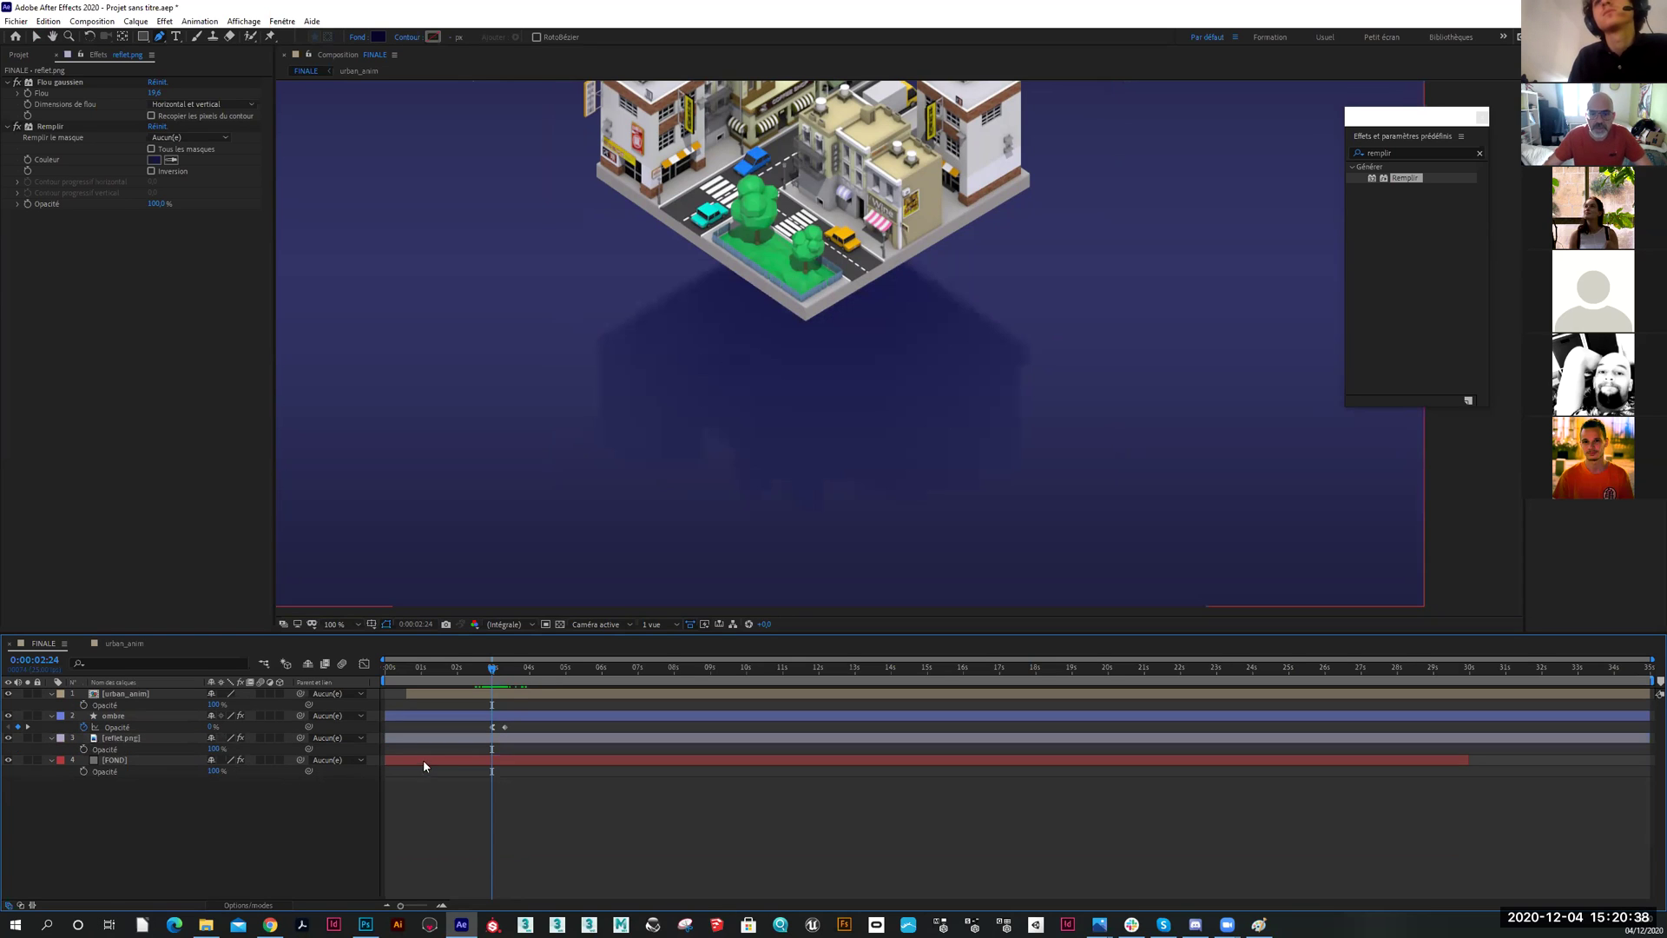
Add a position keyframe to the reflet.png layer at 0:00:03:08, where the block lands
{"action": "left_click_drag", "start_coordinate": [492, 669], "coordinate": [504, 675]}
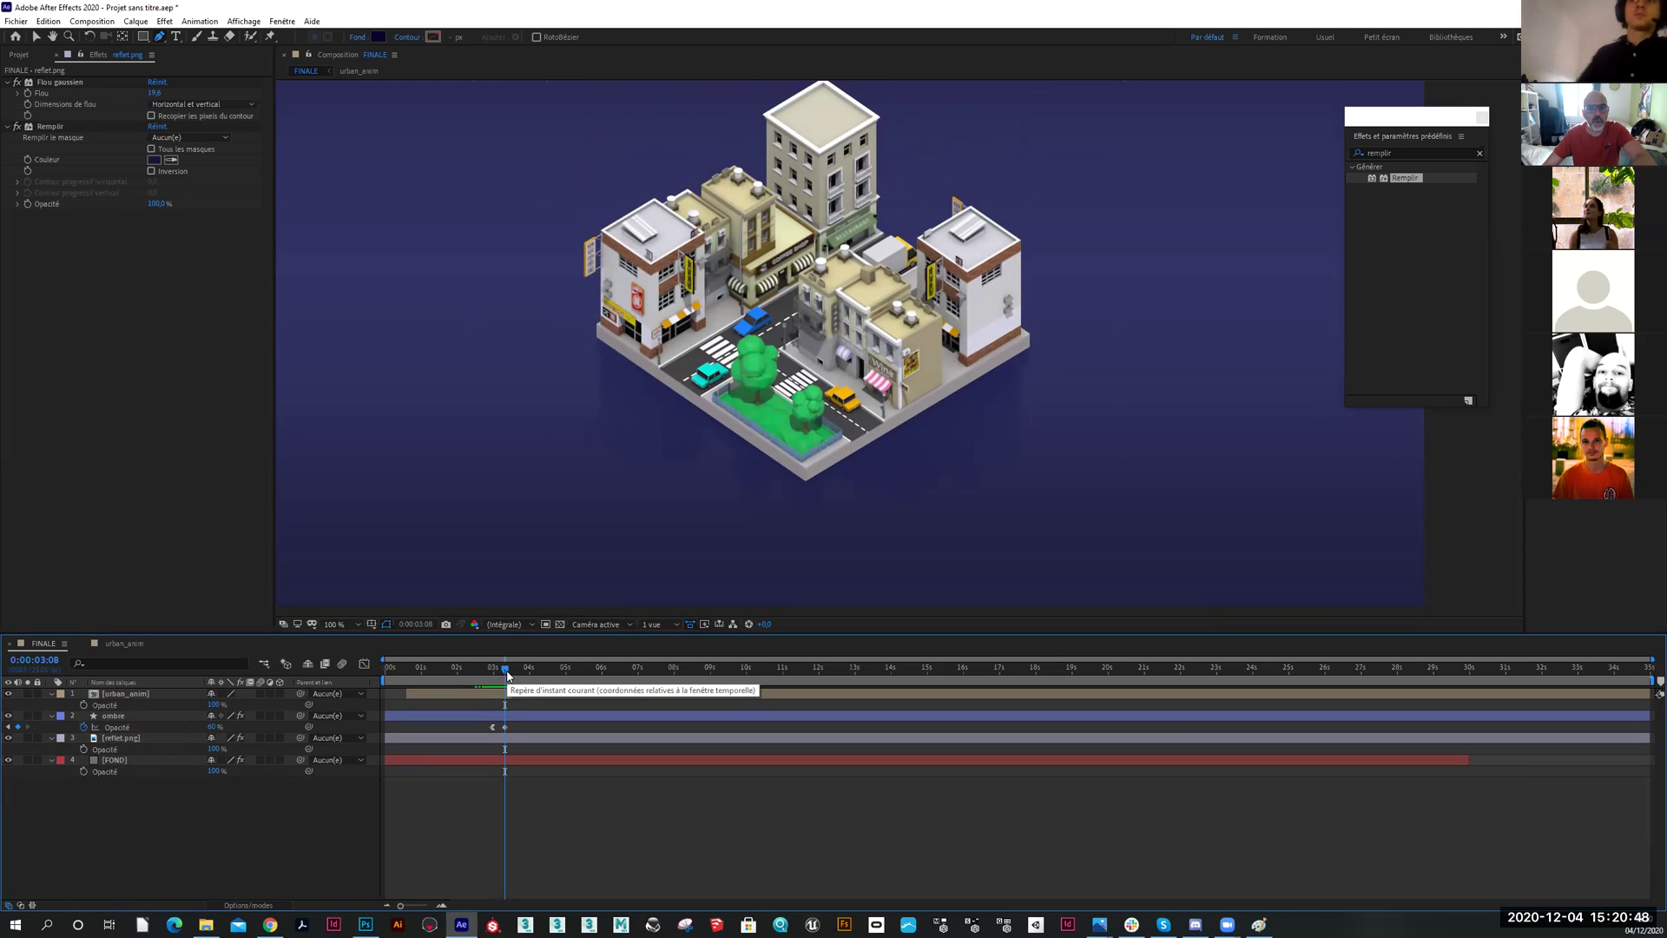
{"action": "left_click", "coordinate": [154, 737]}
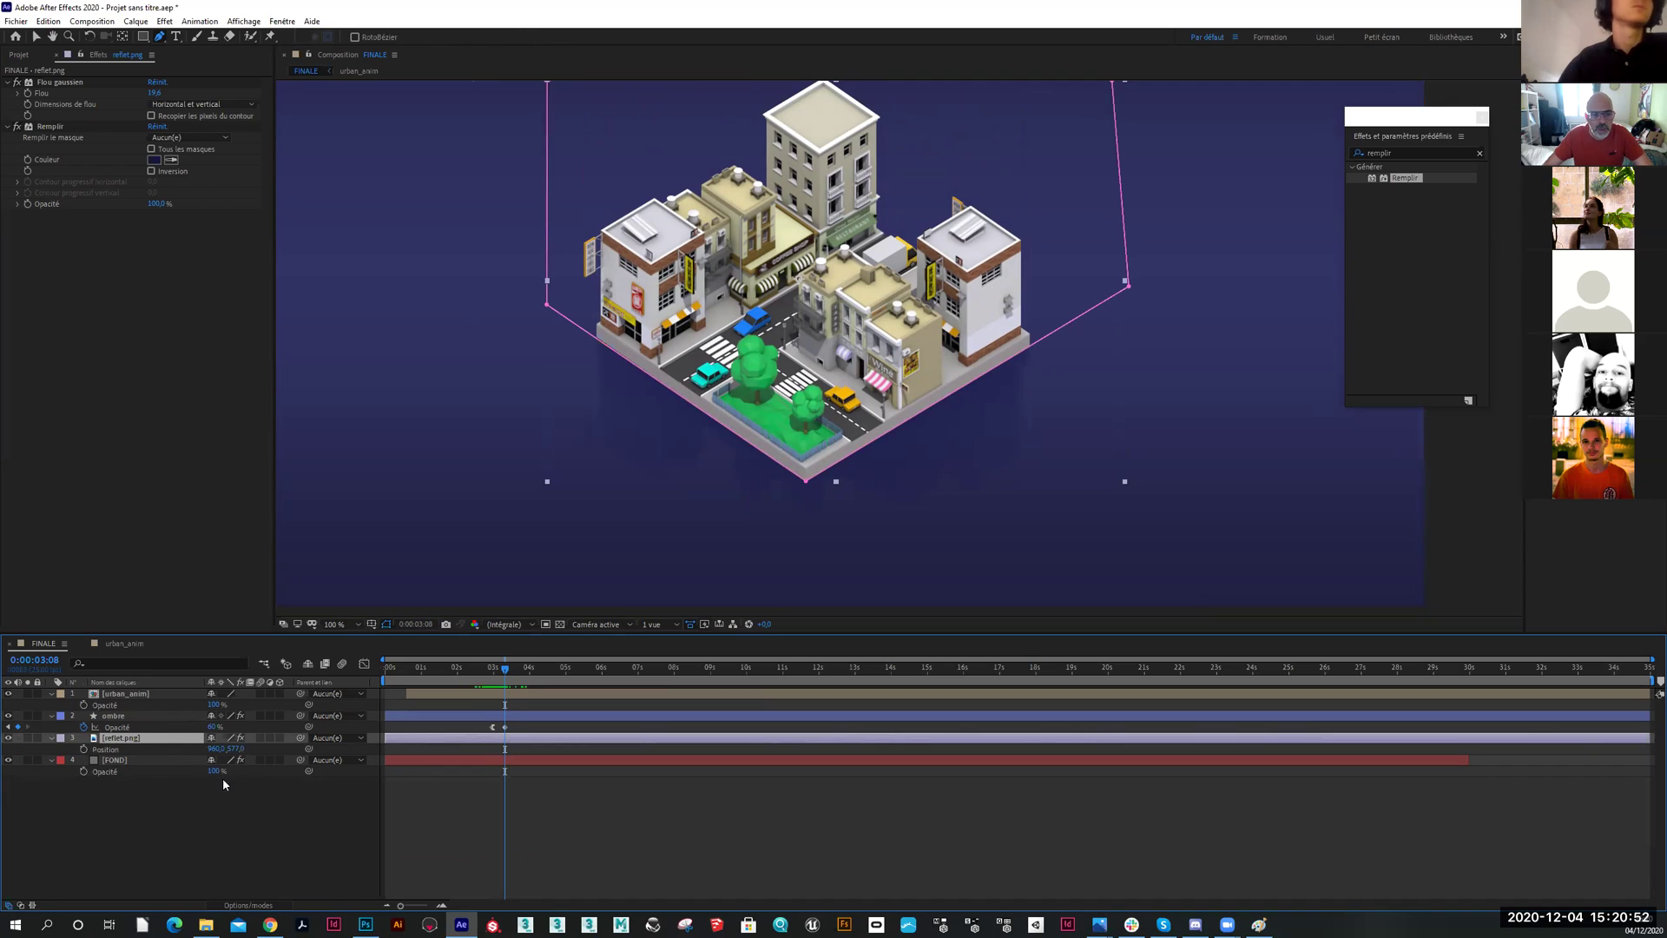
{"action": "key", "text": "p"}
{"action": "left_click", "coordinate": [84, 748]}
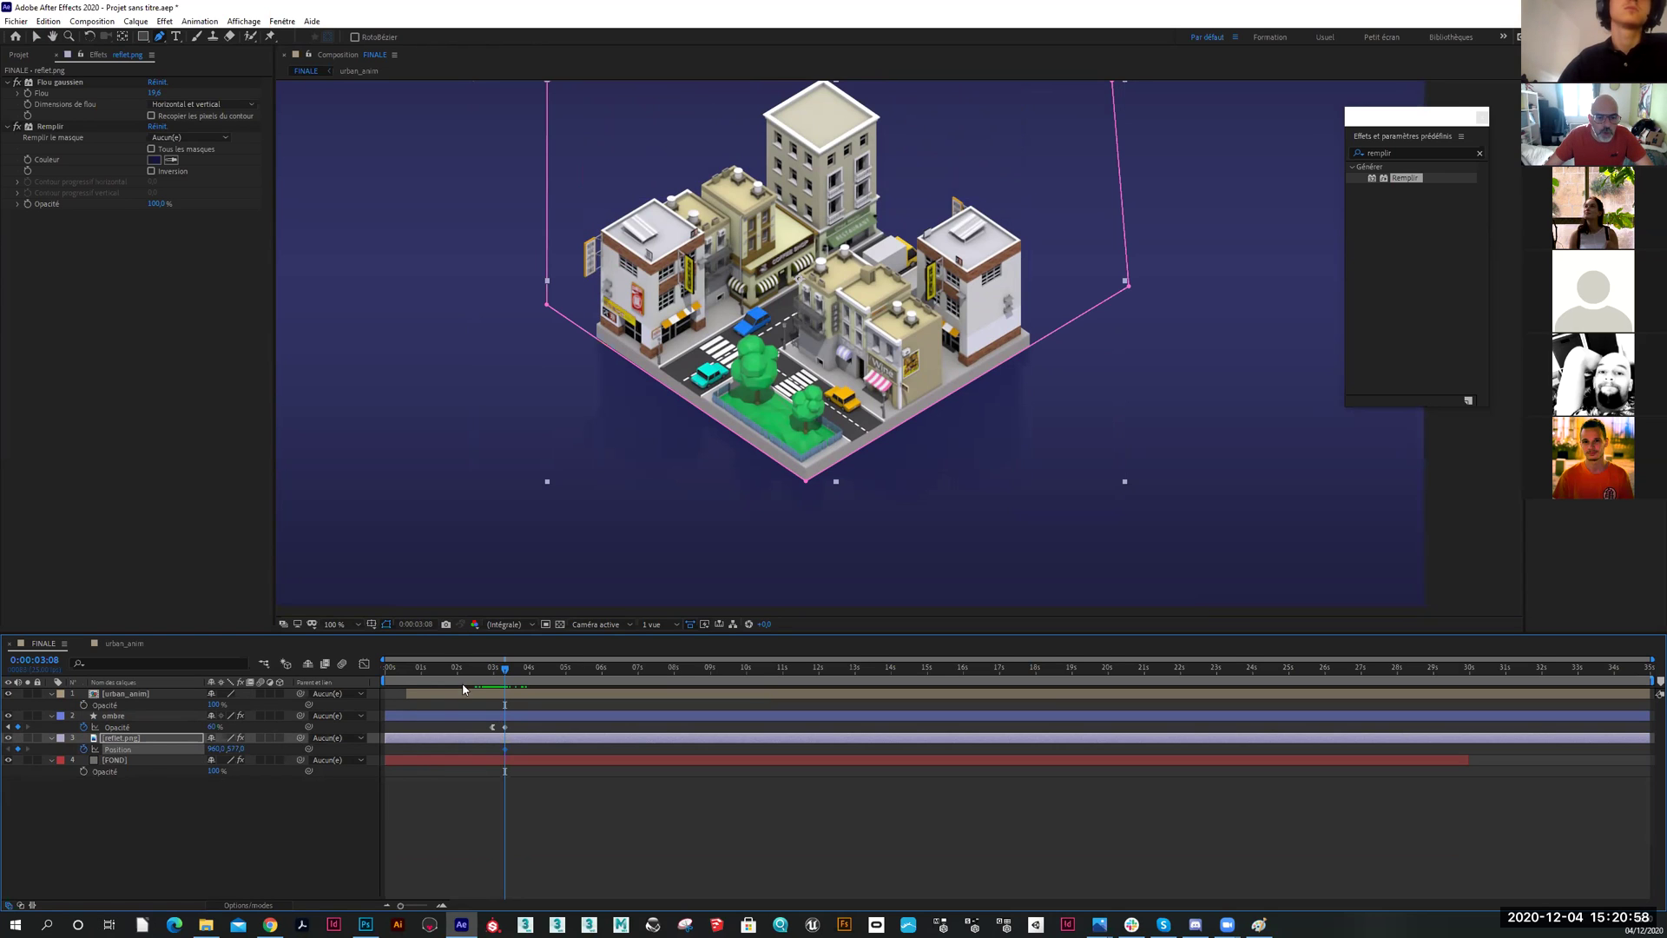
Move the reflet.png layer straight down at 0:00:02:24 to create its starting position keyframe
{"action": "left_click_drag", "start_coordinate": [506, 673], "coordinate": [492, 673]}
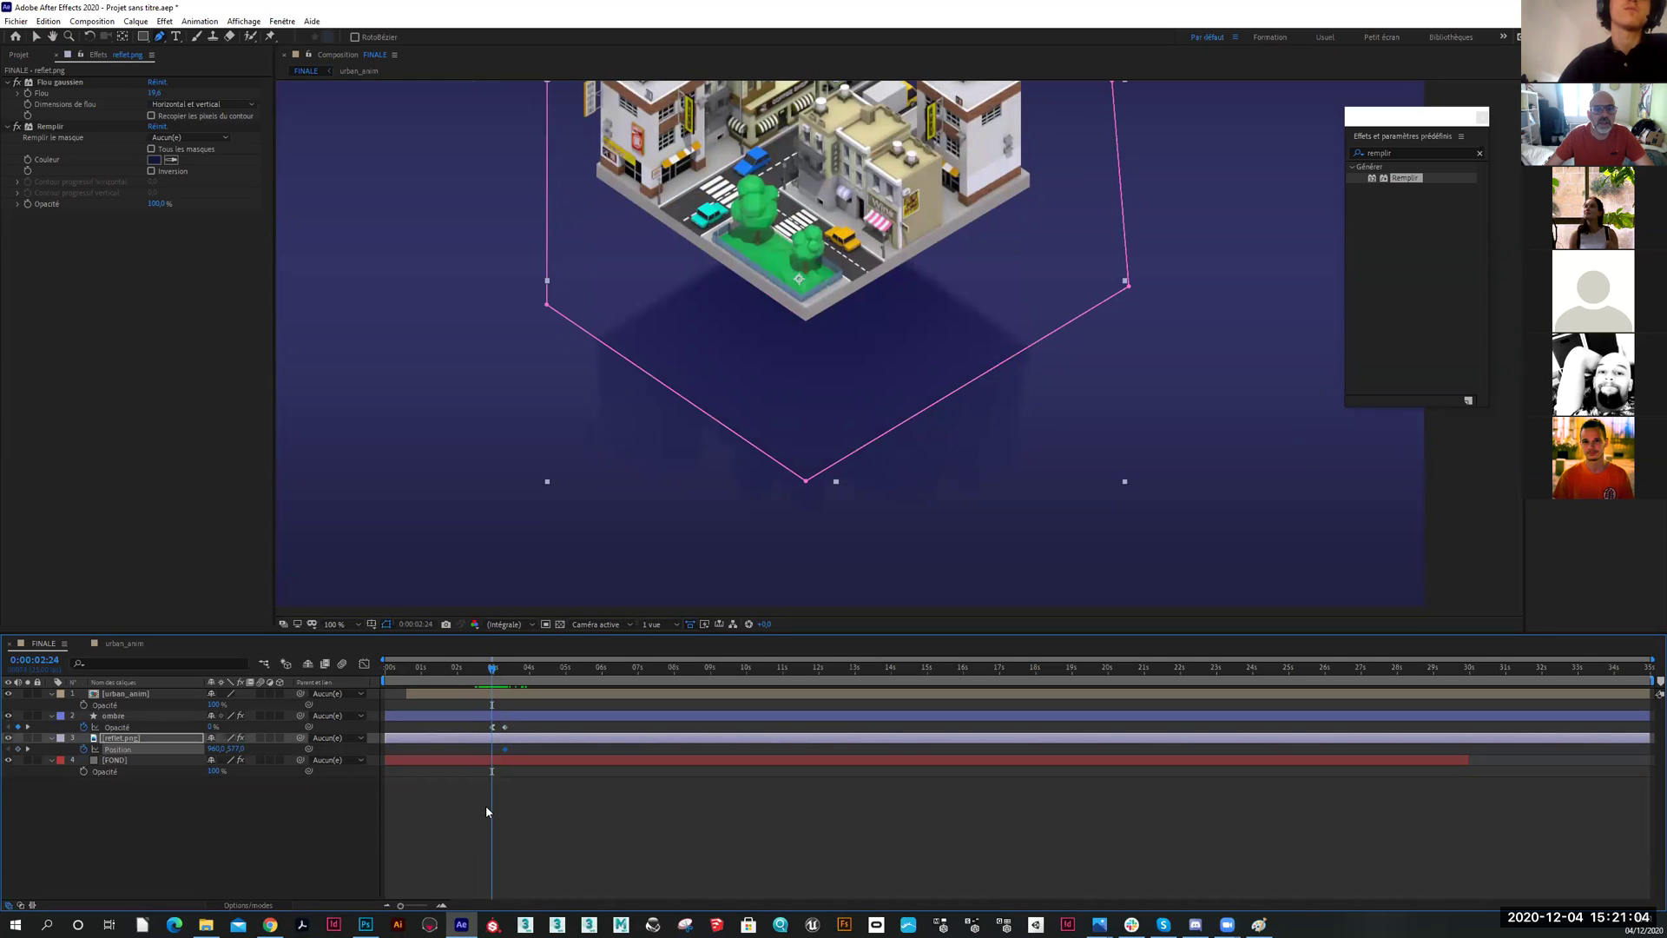
{"action": "left_click", "coordinate": [36, 37]}
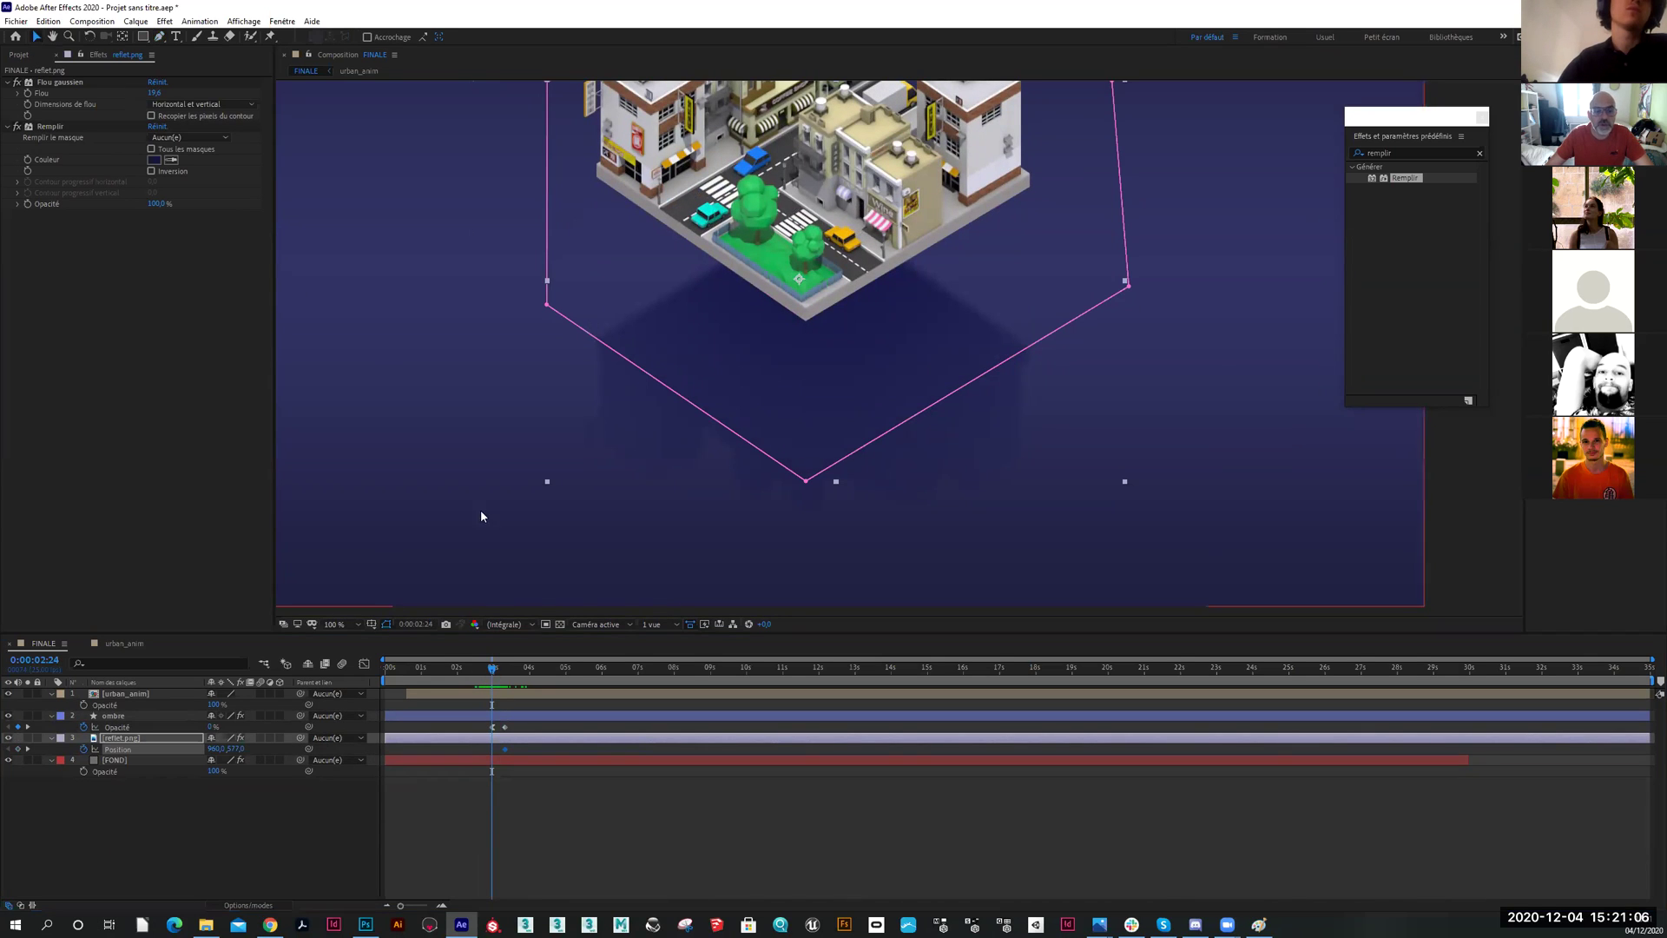
{"action": "left_click", "coordinate": [154, 739]}
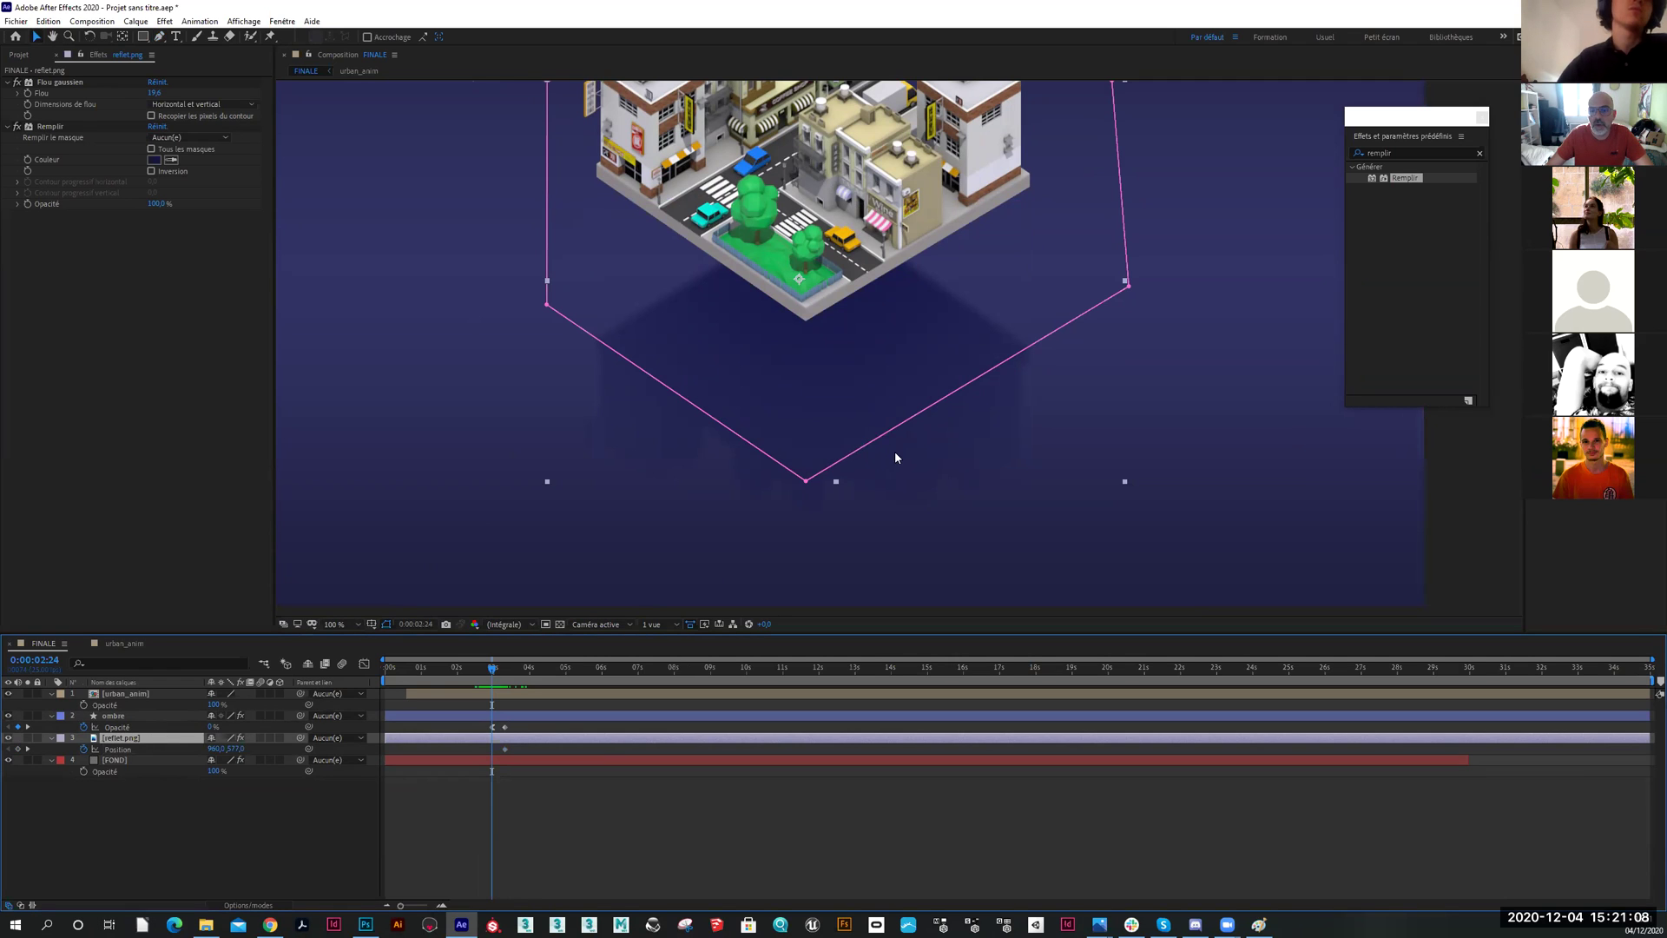
{"action": "left_click_drag", "start_coordinate": [894, 450], "coordinate": [894, 552]}
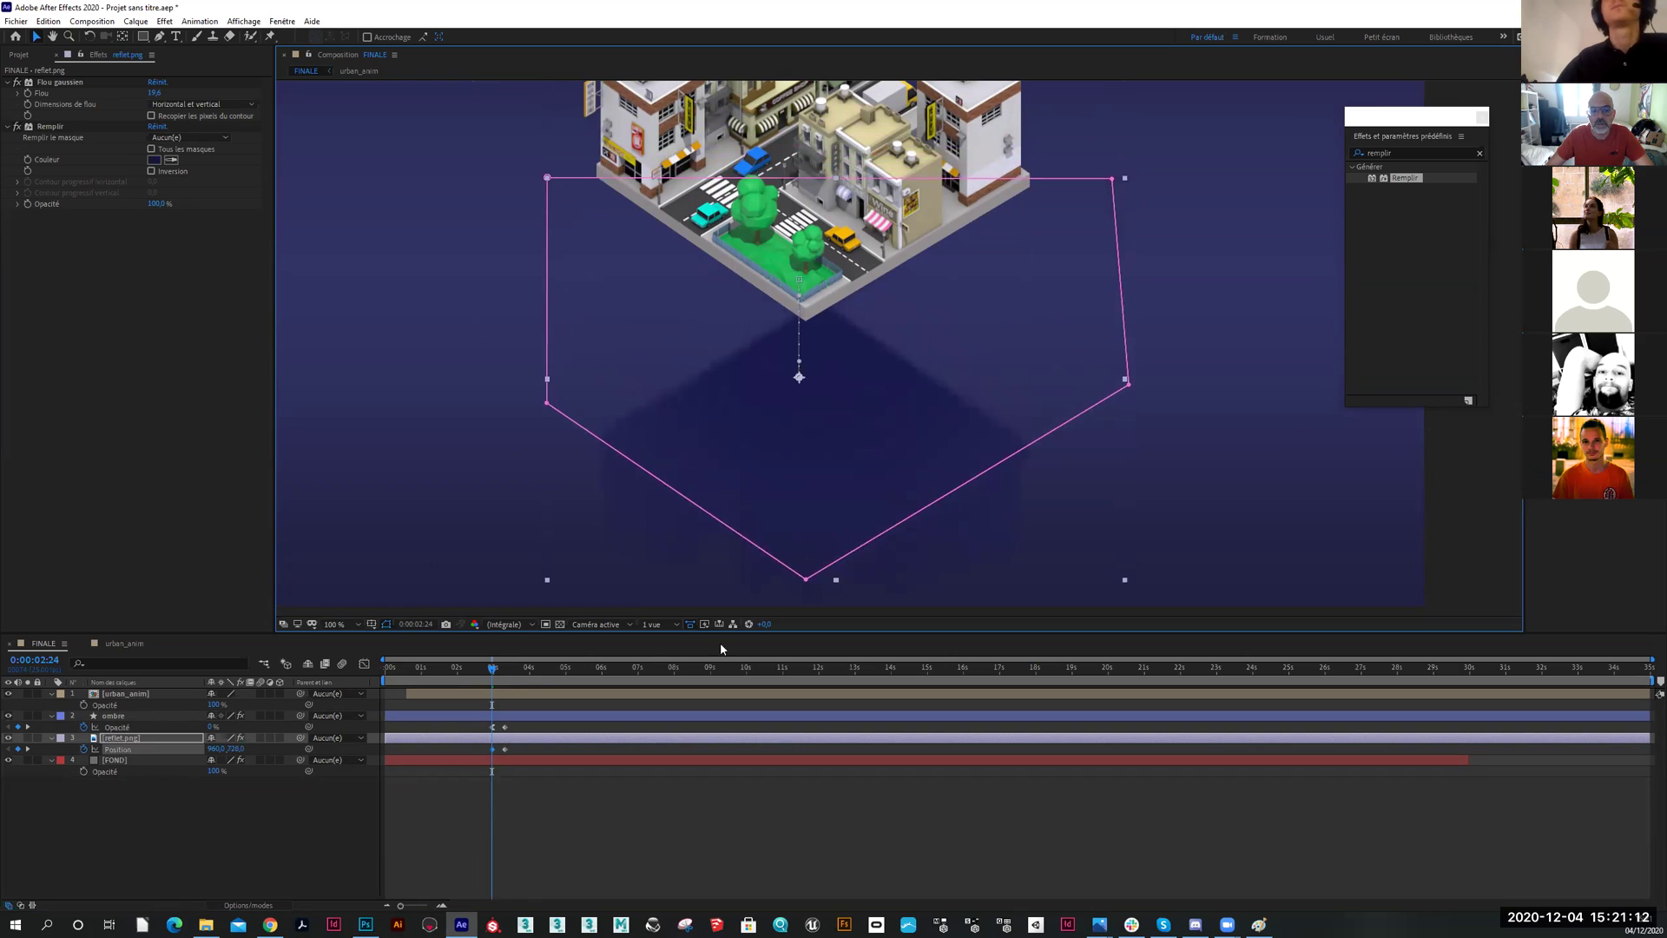
{"action": "left_click", "coordinate": [199, 814]}
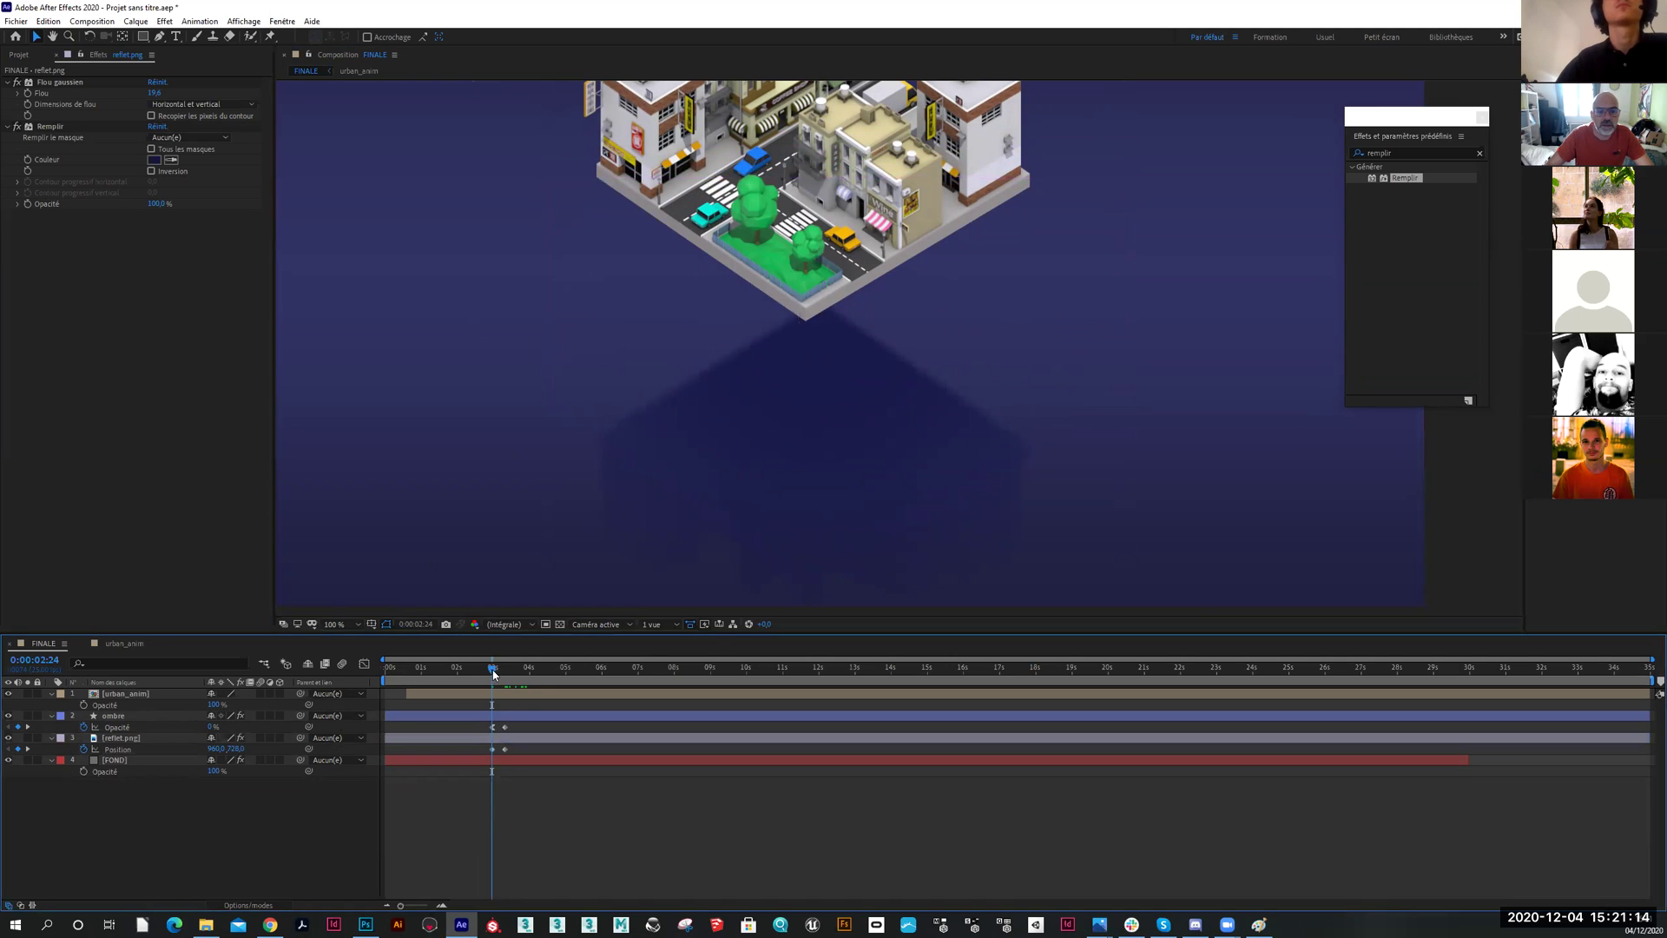
Keyframe the opacity of reflet.png from 0 % at 0:00:02:24 to 100 % at 0:00:03:08
{"action": "mouse_move", "coordinate": [492, 668]}
{"action": "left_mouse_down"}
{"action": "mouse_move", "coordinate": [509, 670]}
{"action": "mouse_move", "coordinate": [494, 674]}
{"action": "left_mouse_up"}
{"action": "left_click", "coordinate": [132, 743]}
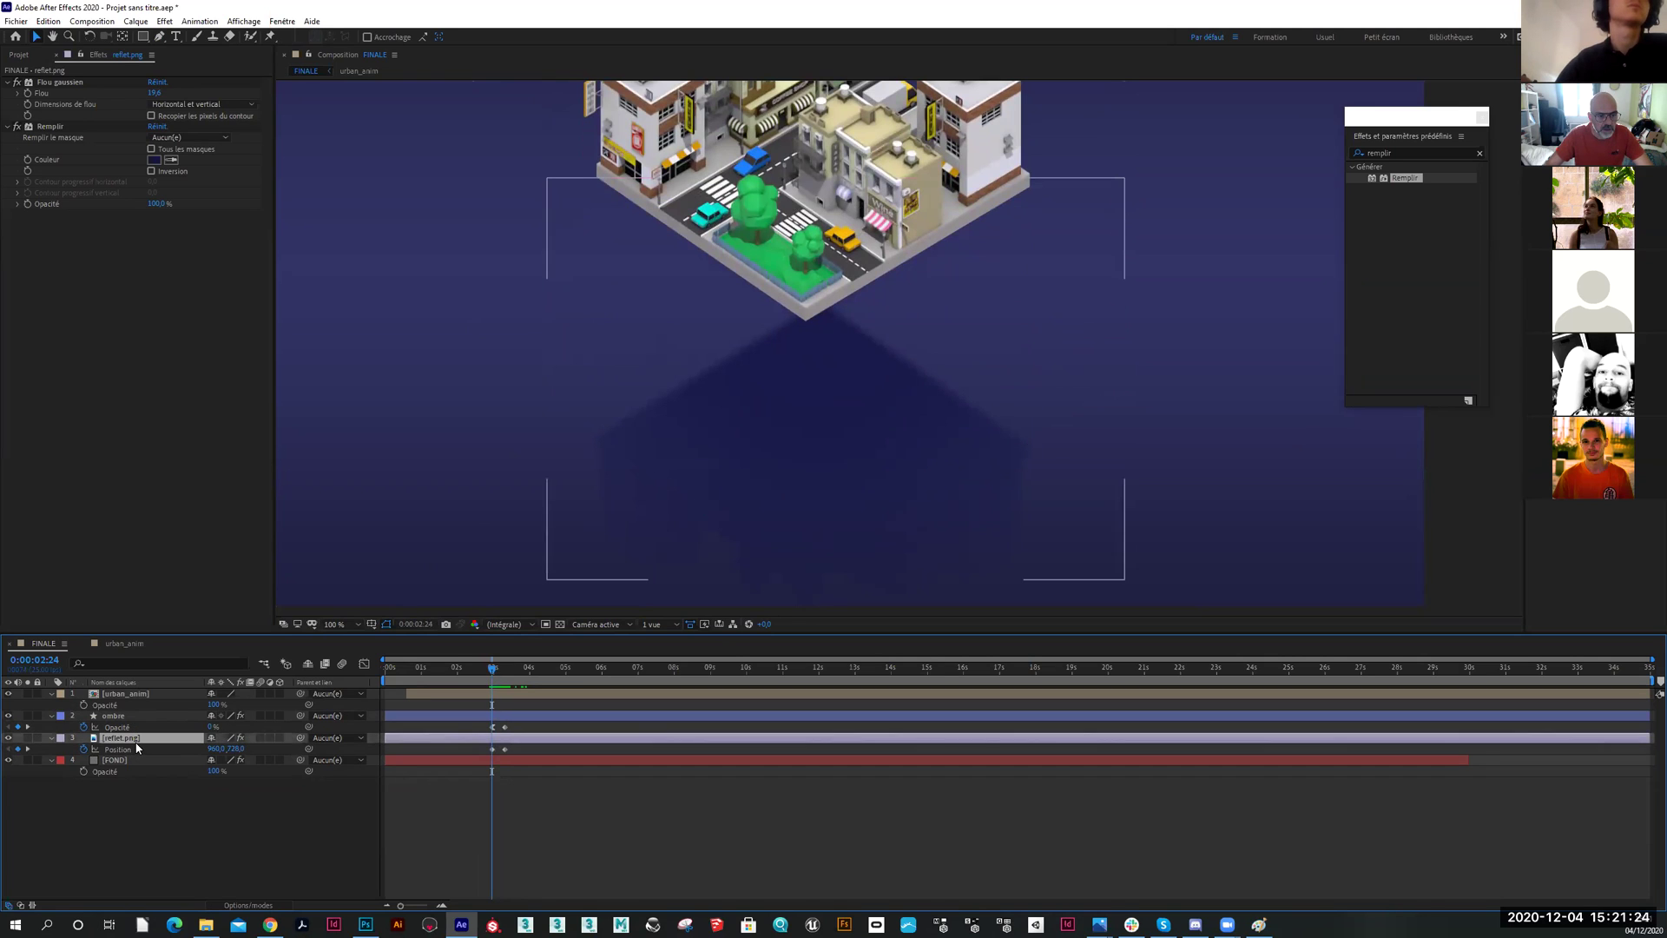
{"action": "key", "text": "p"}
{"action": "key", "text": "p"}
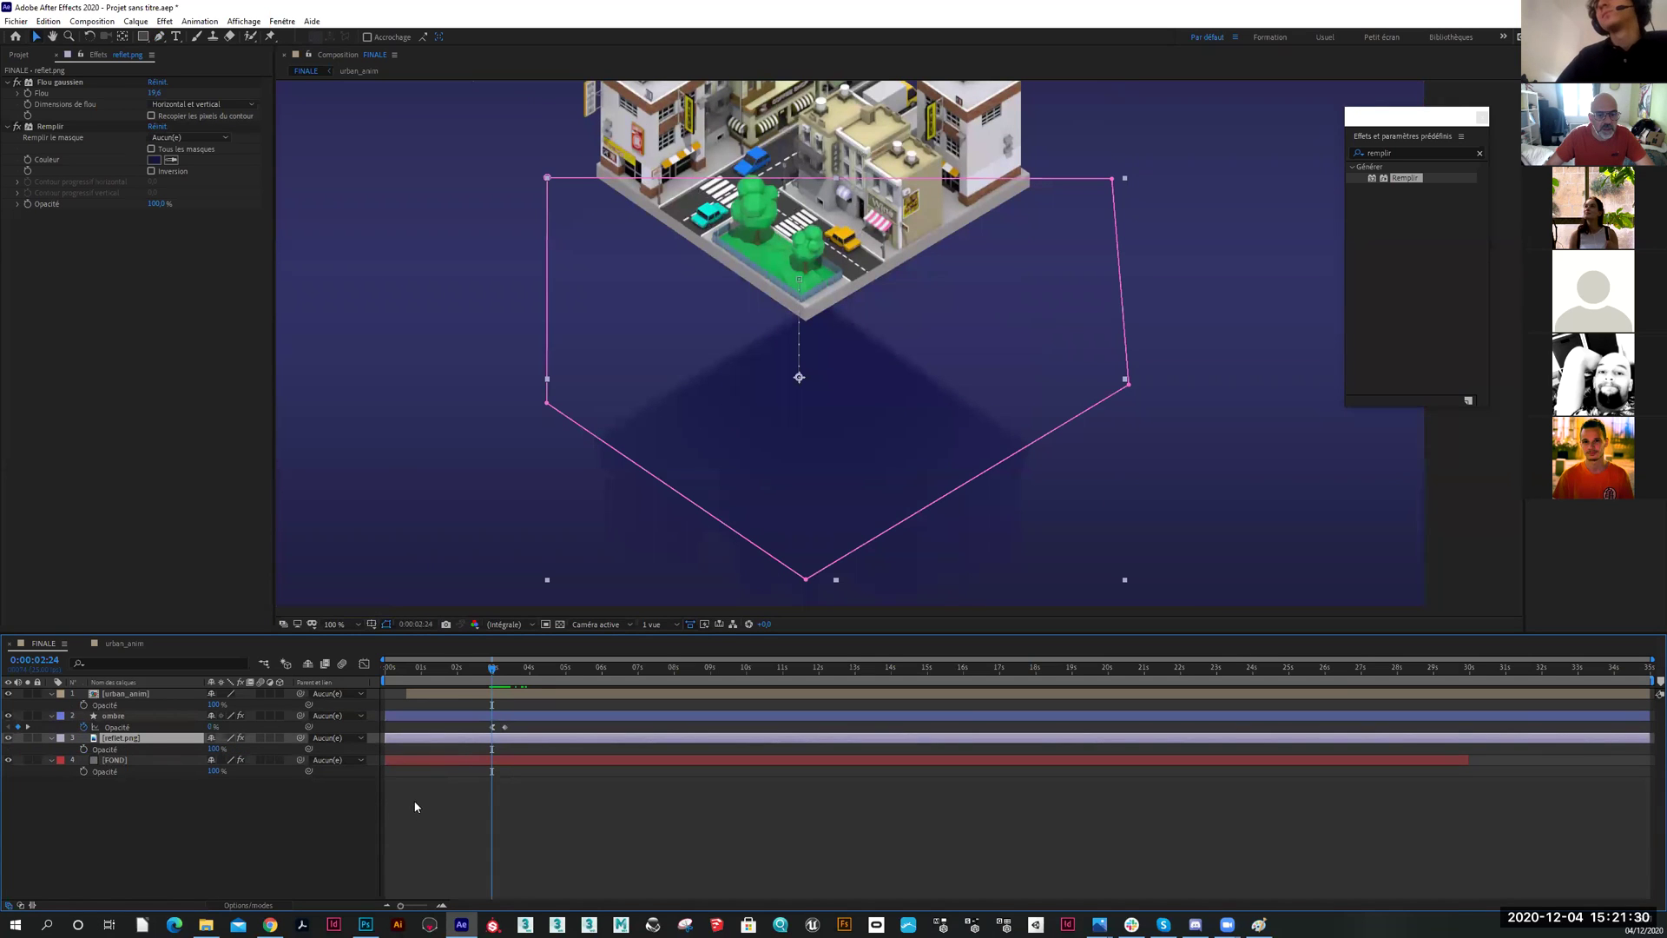
{"action": "left_click", "coordinate": [494, 669]}
{"action": "left_click_drag", "start_coordinate": [494, 670], "coordinate": [504, 673]}
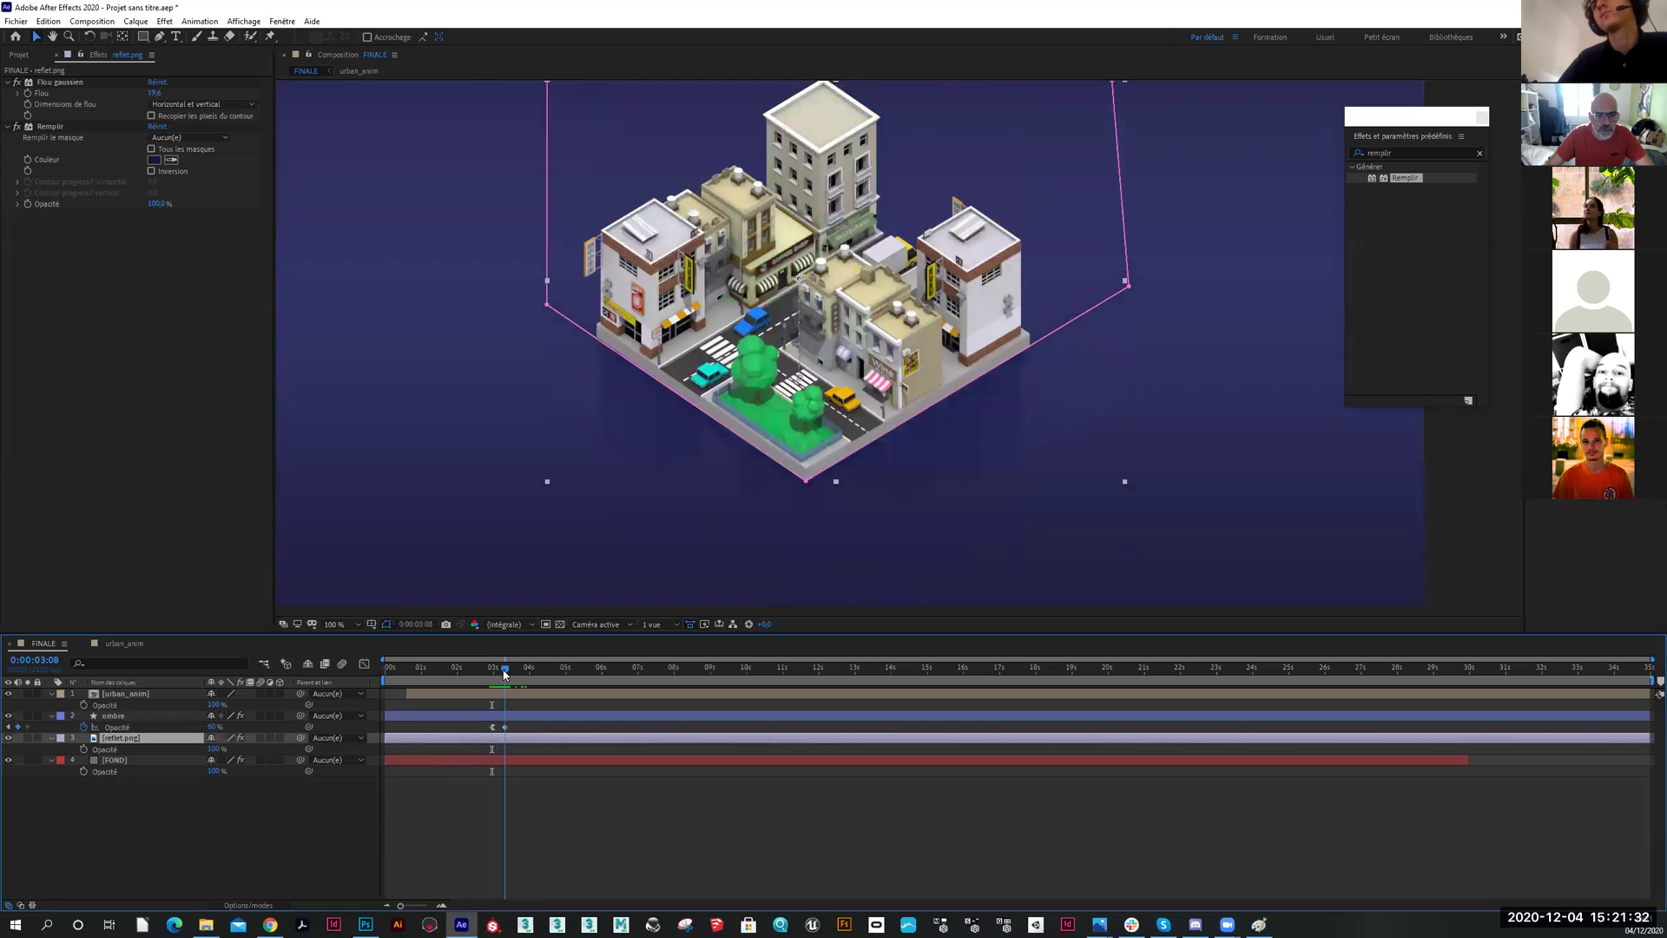
{"action": "left_click", "coordinate": [84, 750]}
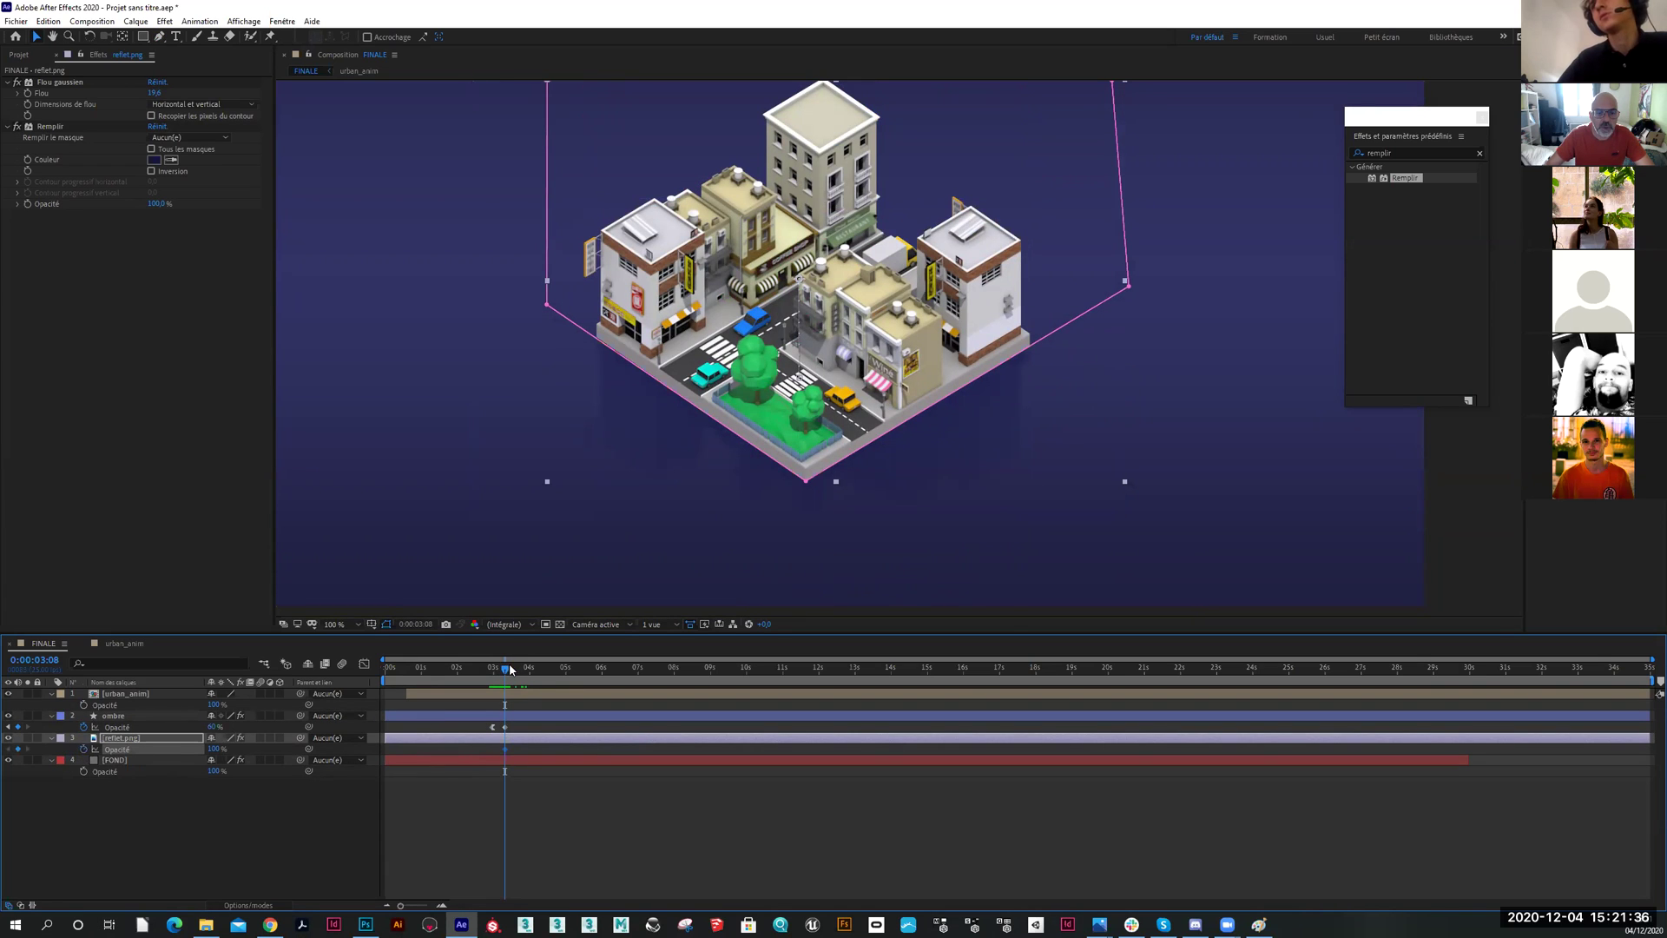
{"action": "left_click_drag", "start_coordinate": [505, 673], "coordinate": [492, 670]}
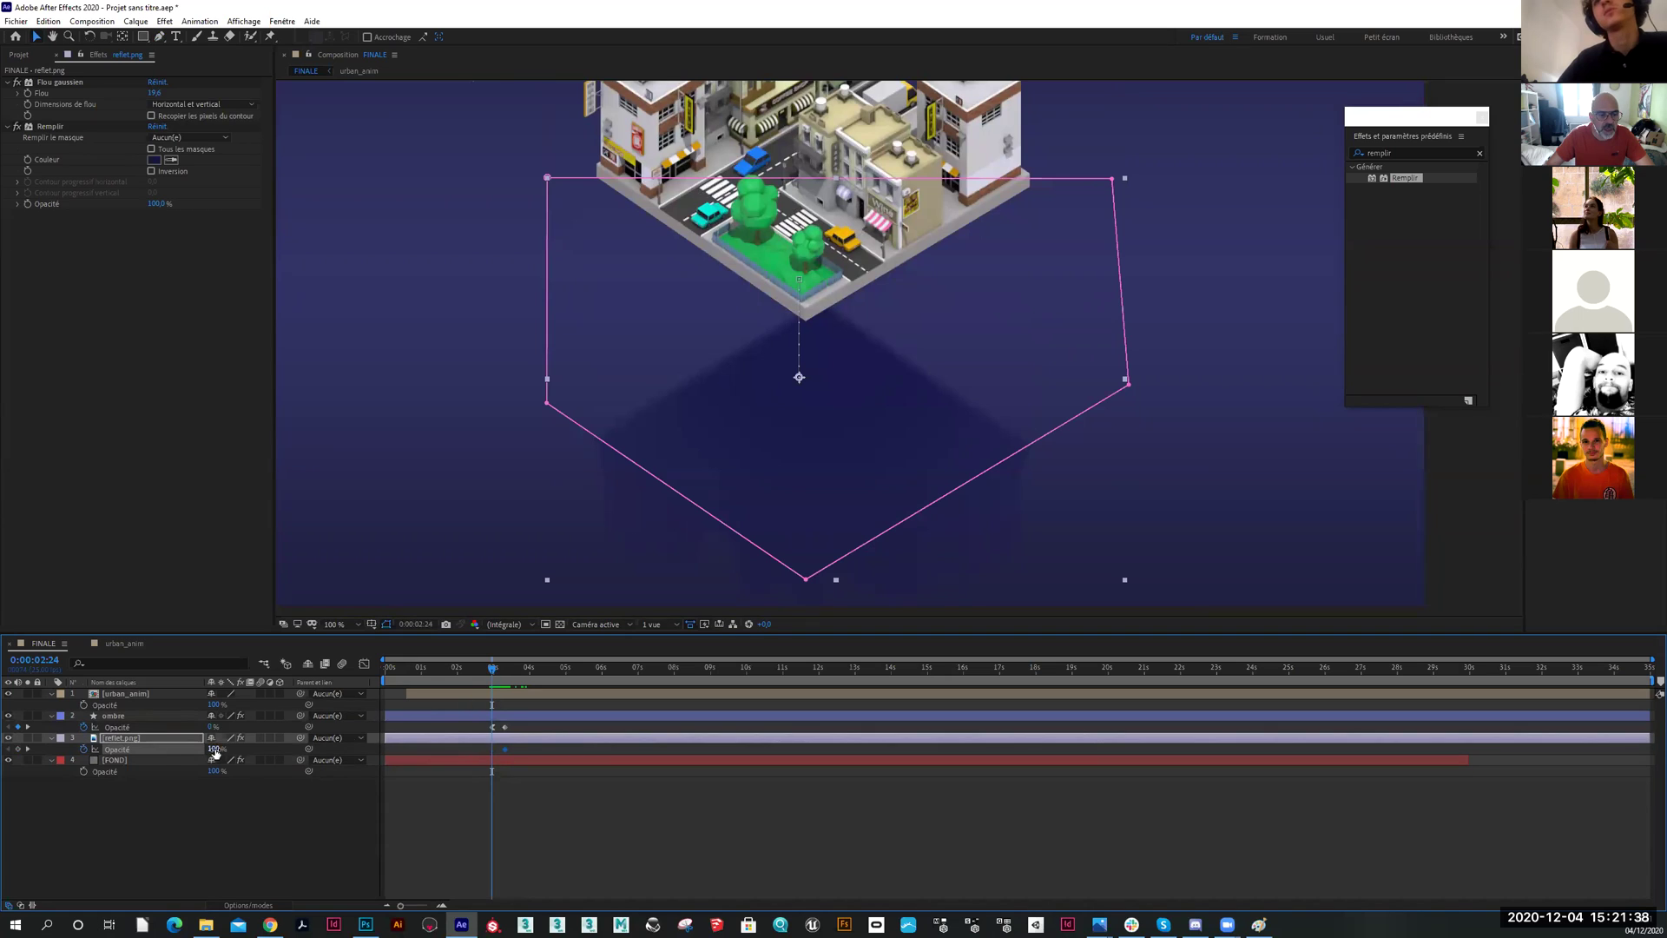
{"action": "key", "text": "Return"}
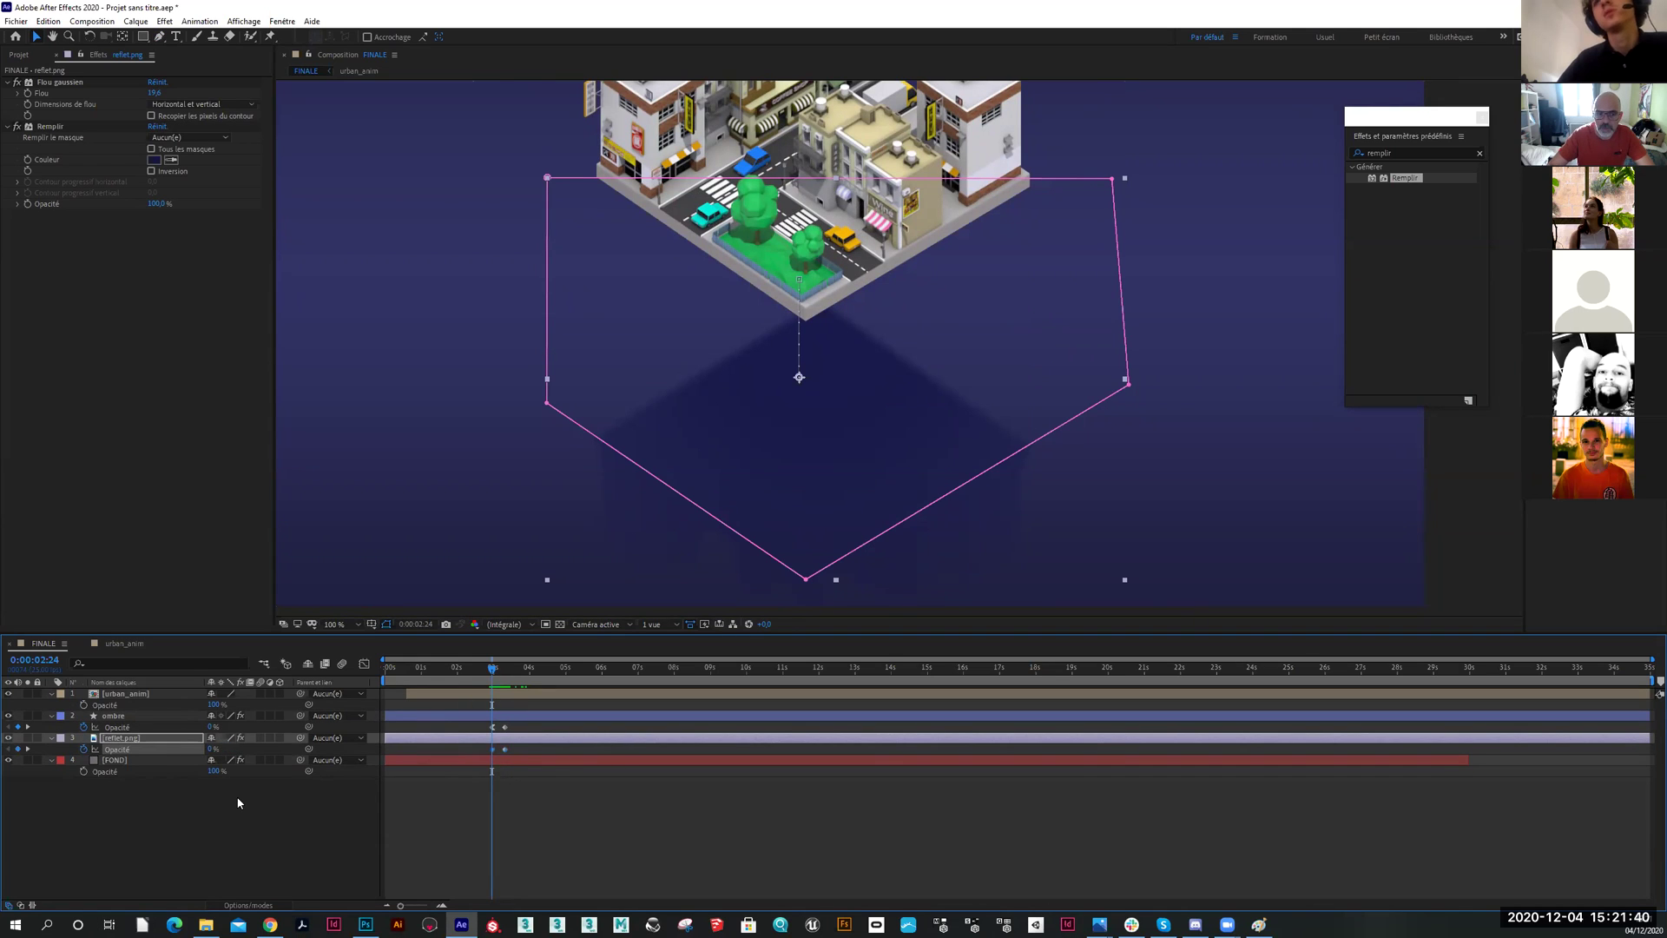
Fit the whole FINALE composition in the viewer and preview the block's landing with its shadow and reflection
{"action": "left_click", "coordinate": [236, 801]}
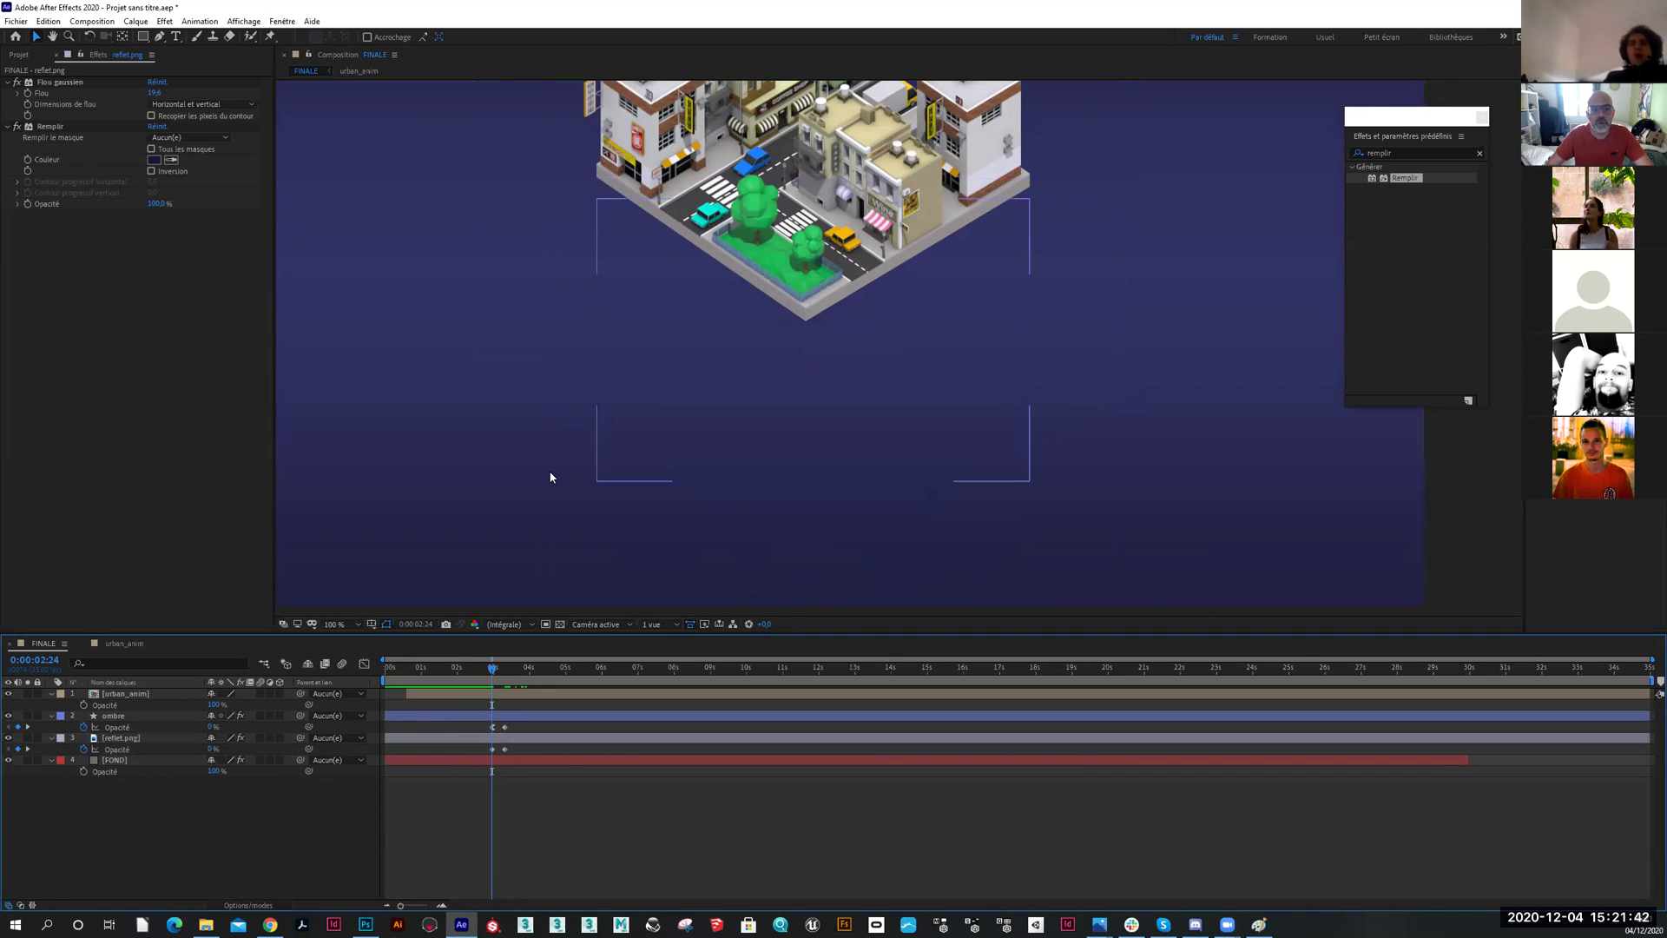
{"action": "left_click", "coordinate": [358, 623]}
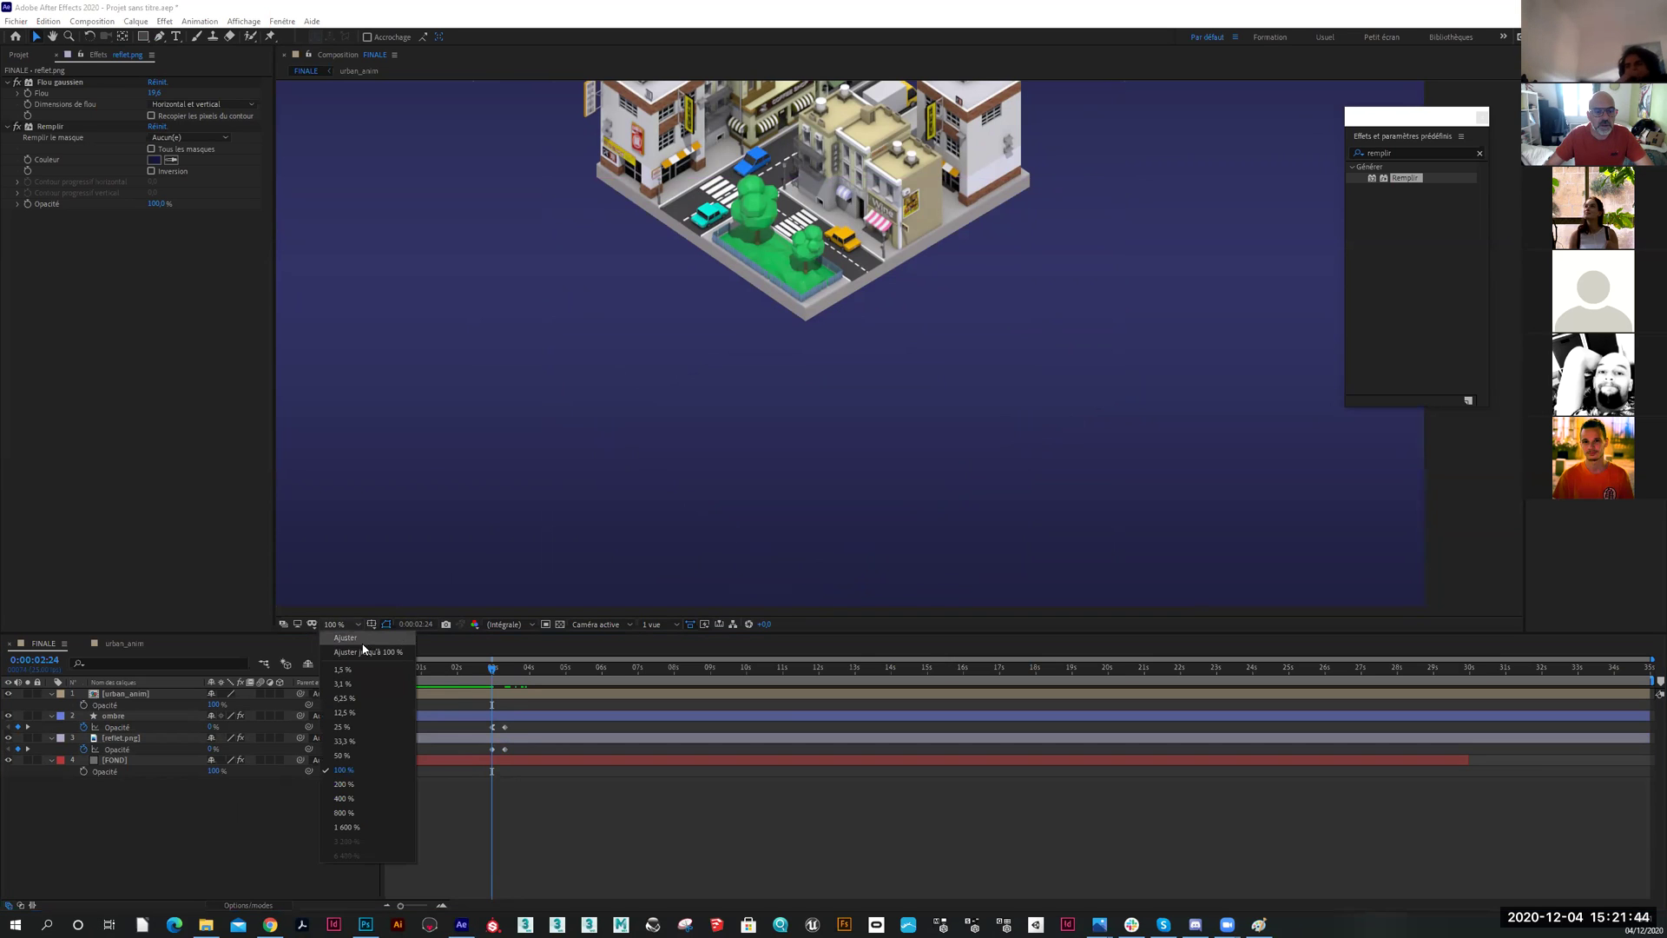
{"action": "left_click", "coordinate": [368, 652]}
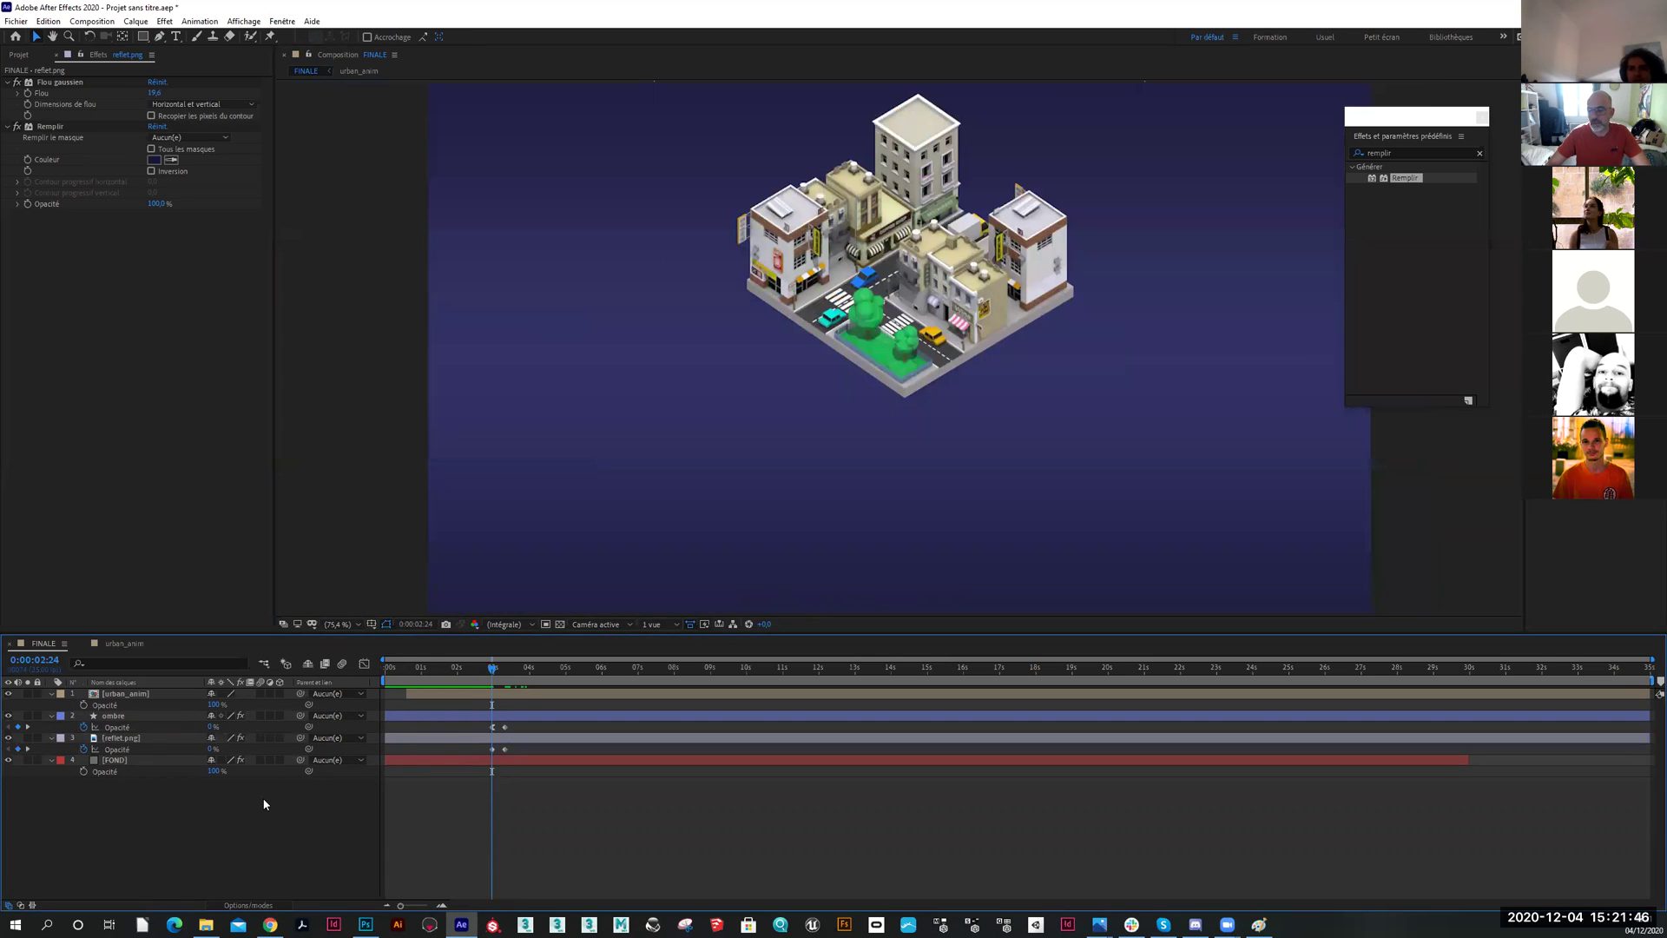
{"action": "key", "text": "space"}
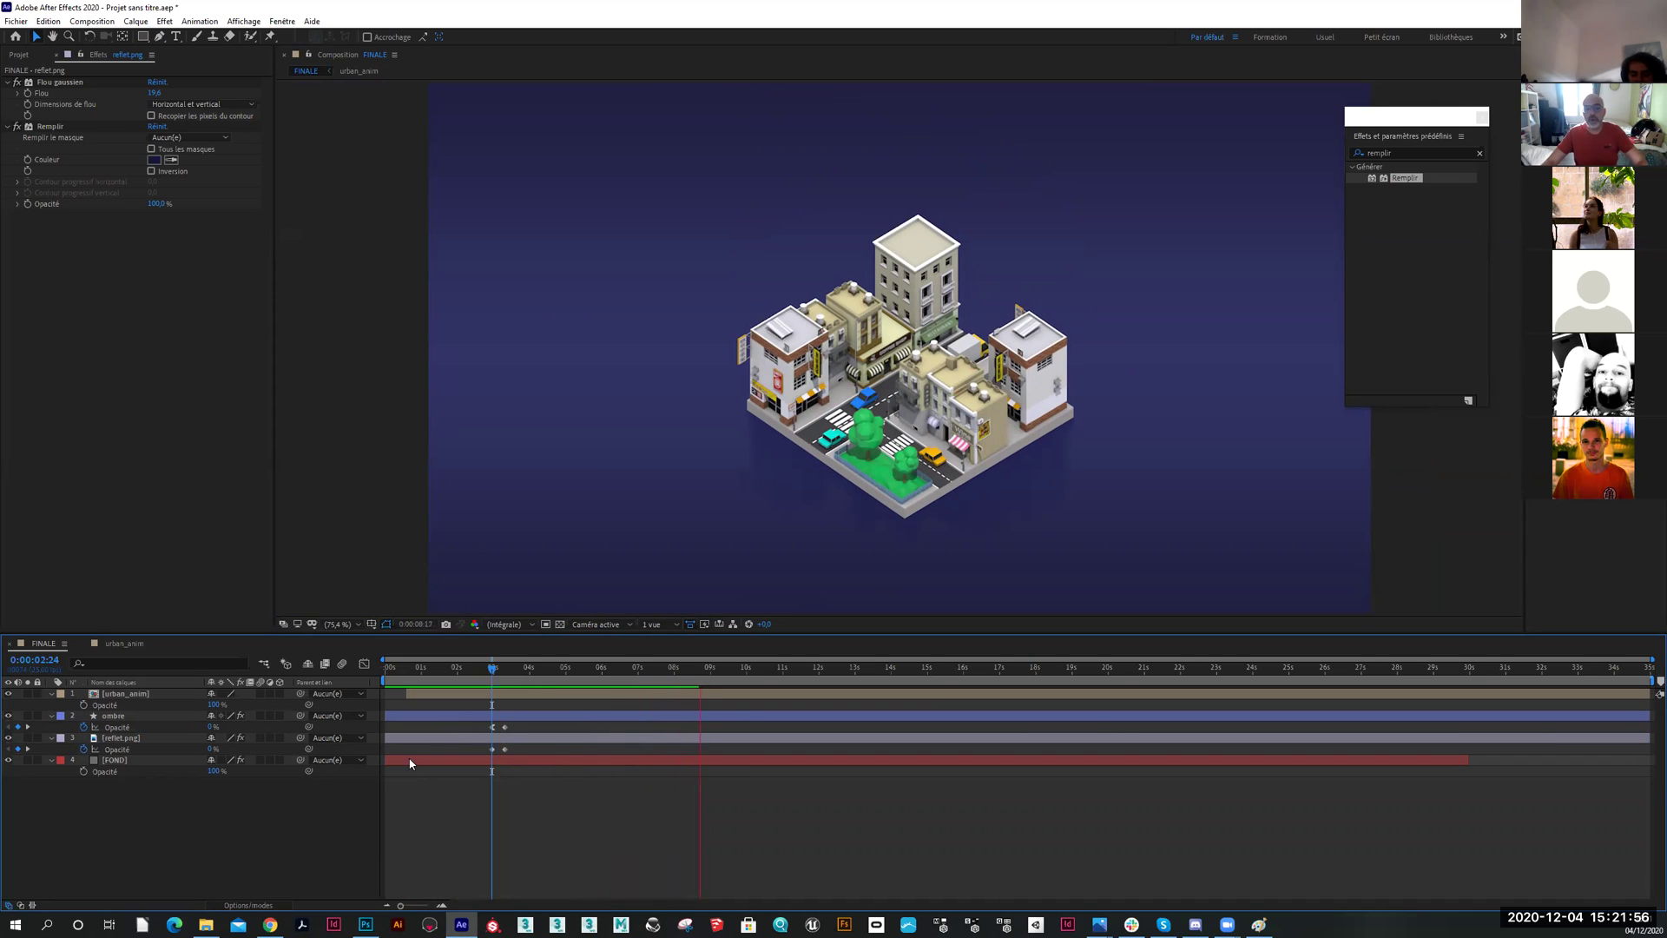
{"action": "left_click", "coordinate": [548, 668]}
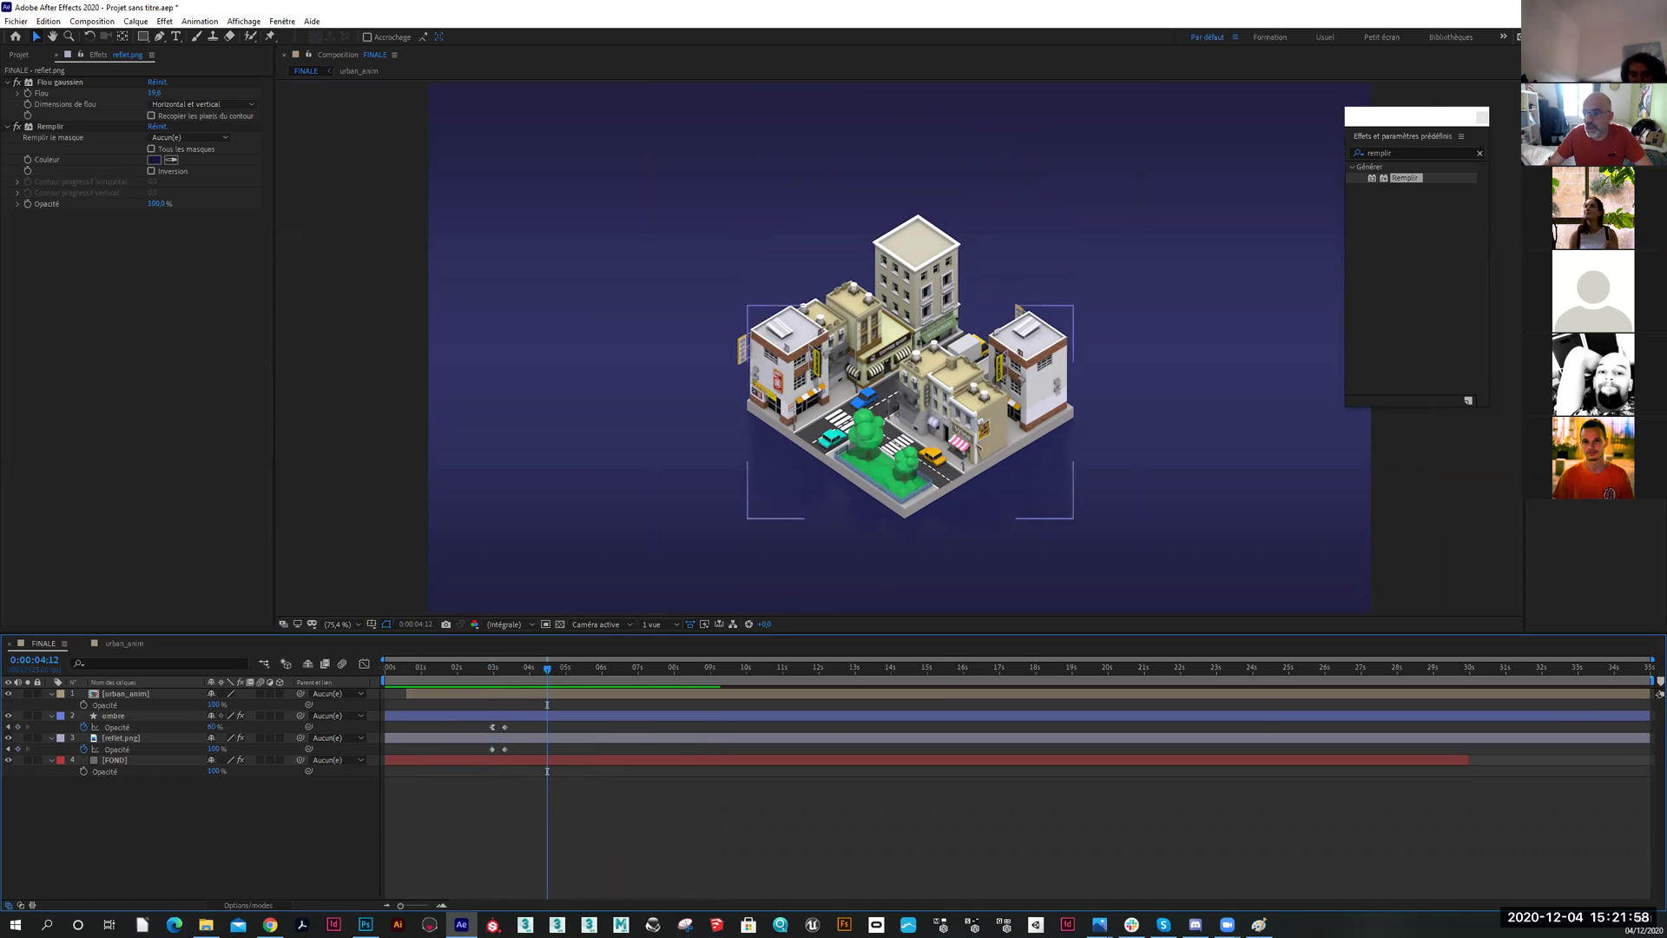
Shorten the work area to end at about 0:00:05:05 and preview that range
{"action": "mouse_move", "coordinate": [1649, 683]}
{"action": "left_mouse_down"}
{"action": "mouse_move", "coordinate": [594, 686]}
{"action": "mouse_move", "coordinate": [574, 705]}
{"action": "left_mouse_up"}
{"action": "key", "text": "space"}
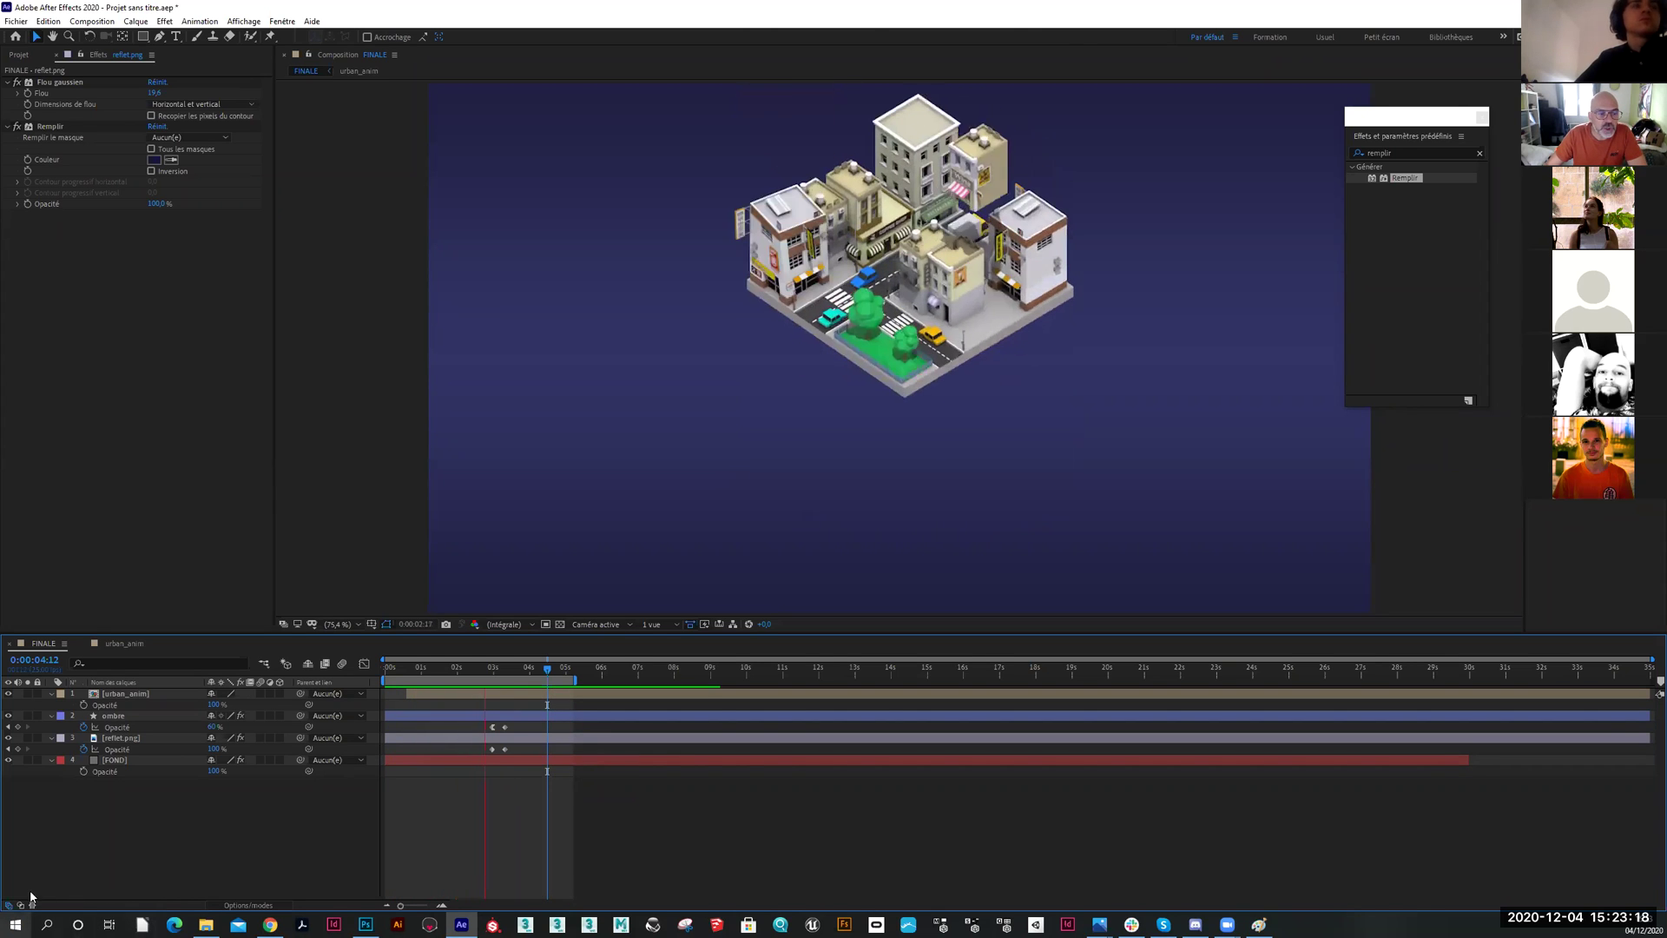
{"action": "left_click_drag", "start_coordinate": [456, 671], "coordinate": [436, 672]}
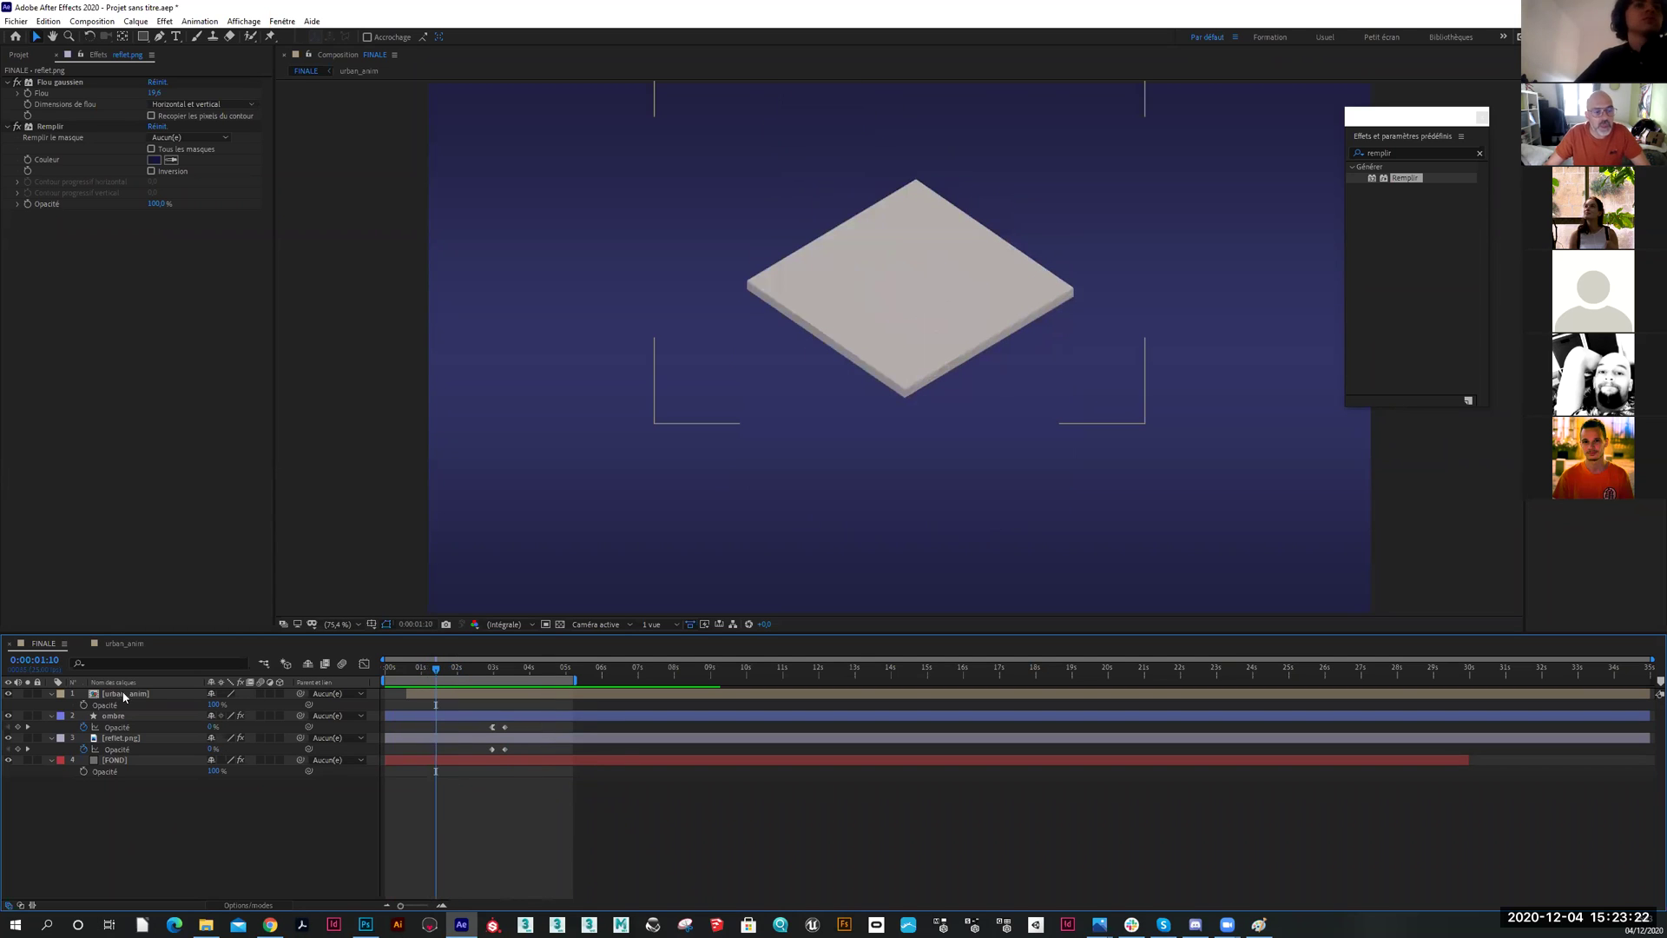
Precompose the urban_anim, ombre and reflet.png layers as Précomp 1, moving all attributes into the new composition
{"action": "left_click", "coordinate": [124, 695]}
{"action": "left_click", "coordinate": [122, 716], "text": "ctrl"}
{"action": "left_click", "coordinate": [130, 739], "text": "ctrl"}
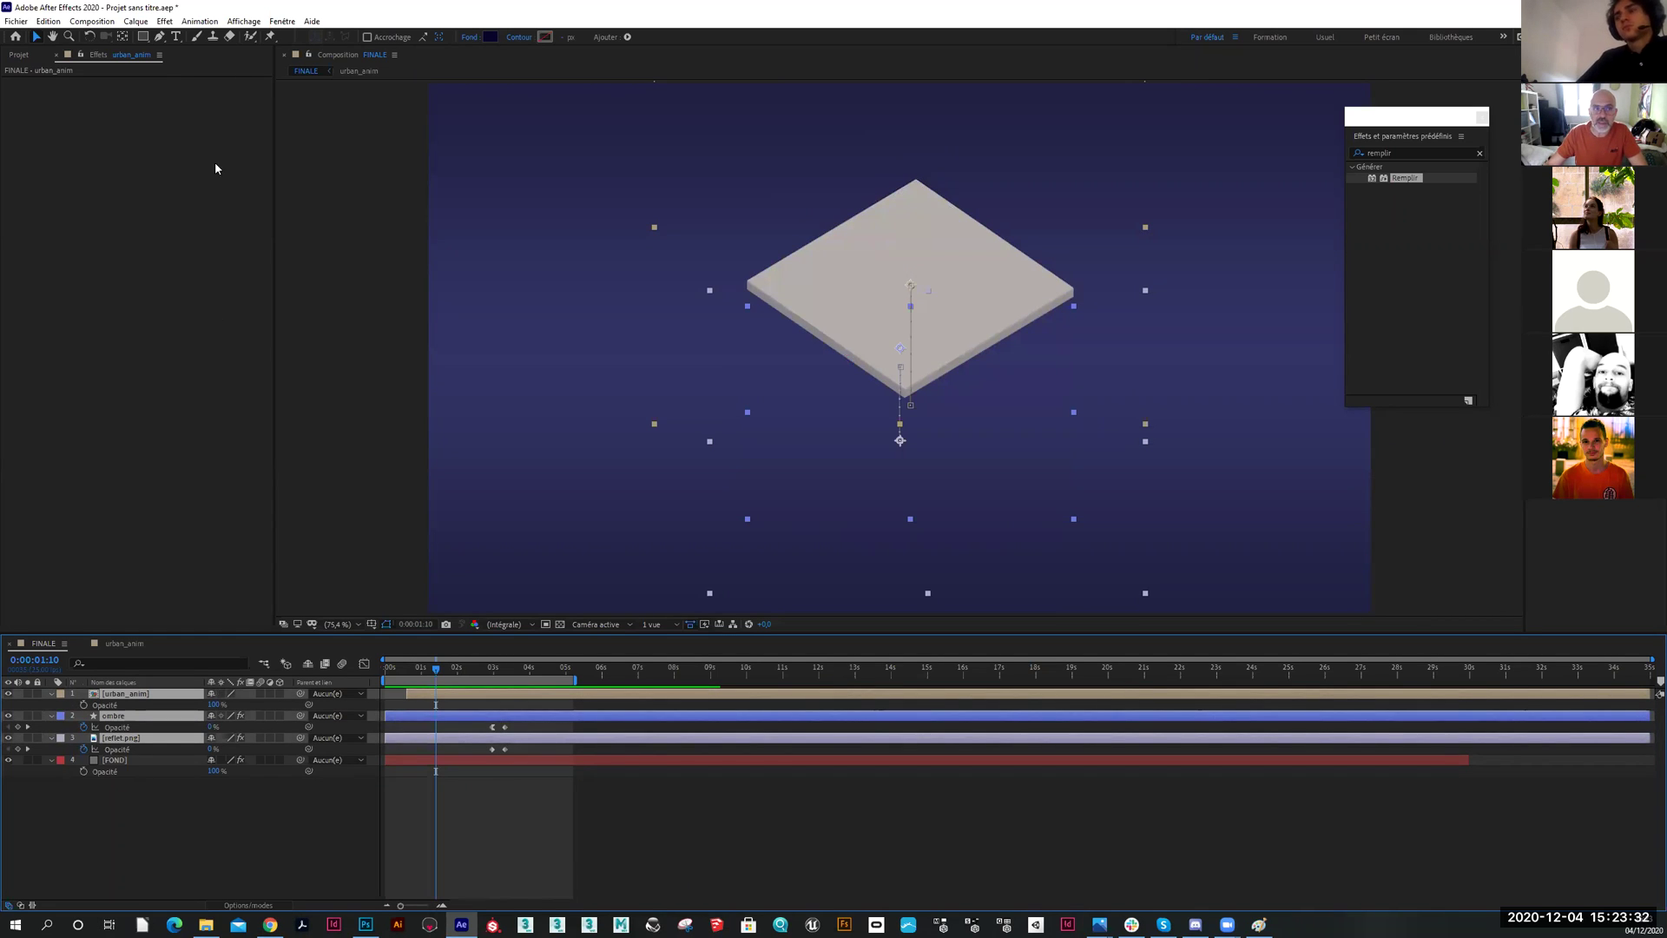
{"action": "left_click", "coordinate": [108, 26]}
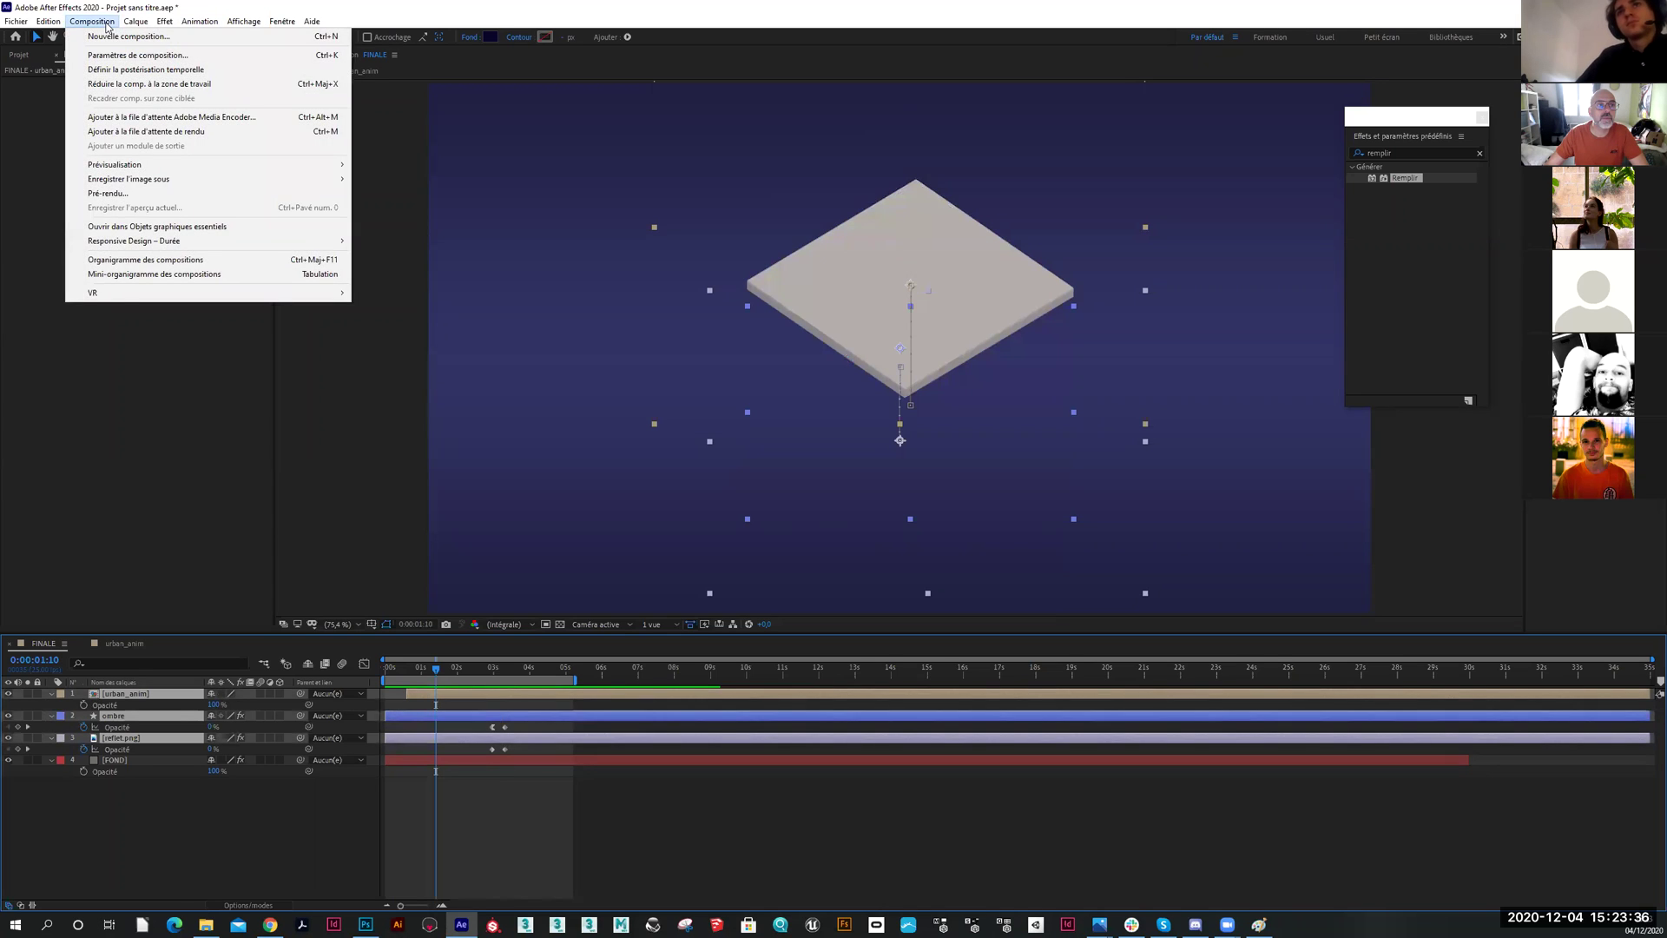
{"action": "mouse_move", "coordinate": [137, 27]}
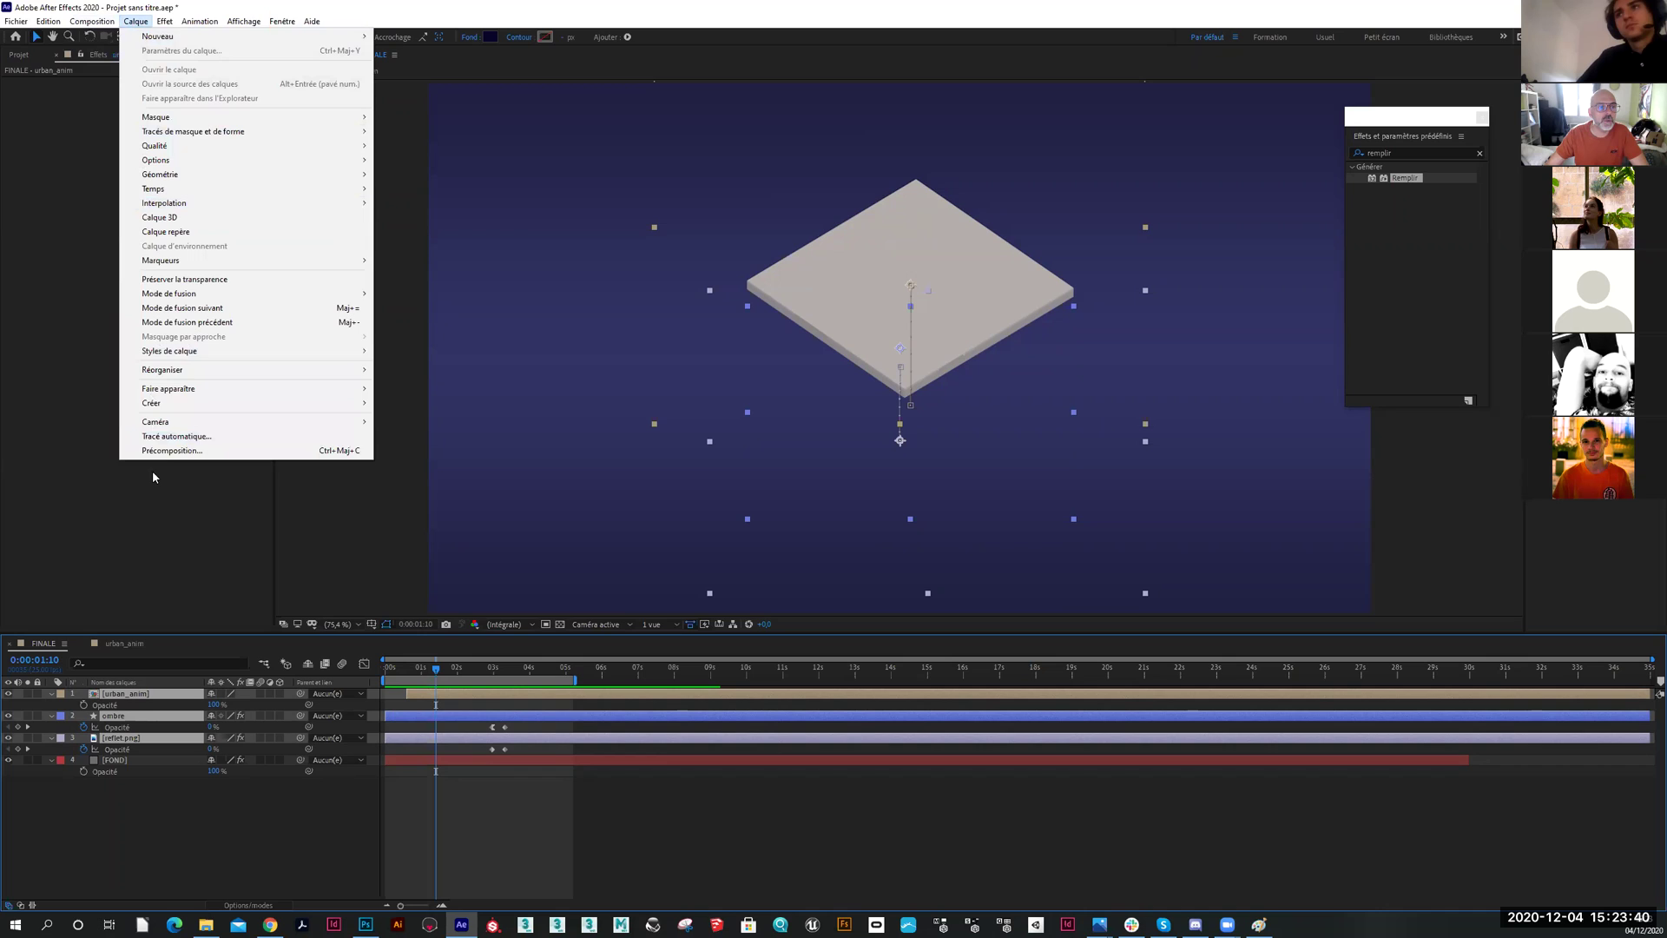
{"action": "left_click", "coordinate": [159, 453]}
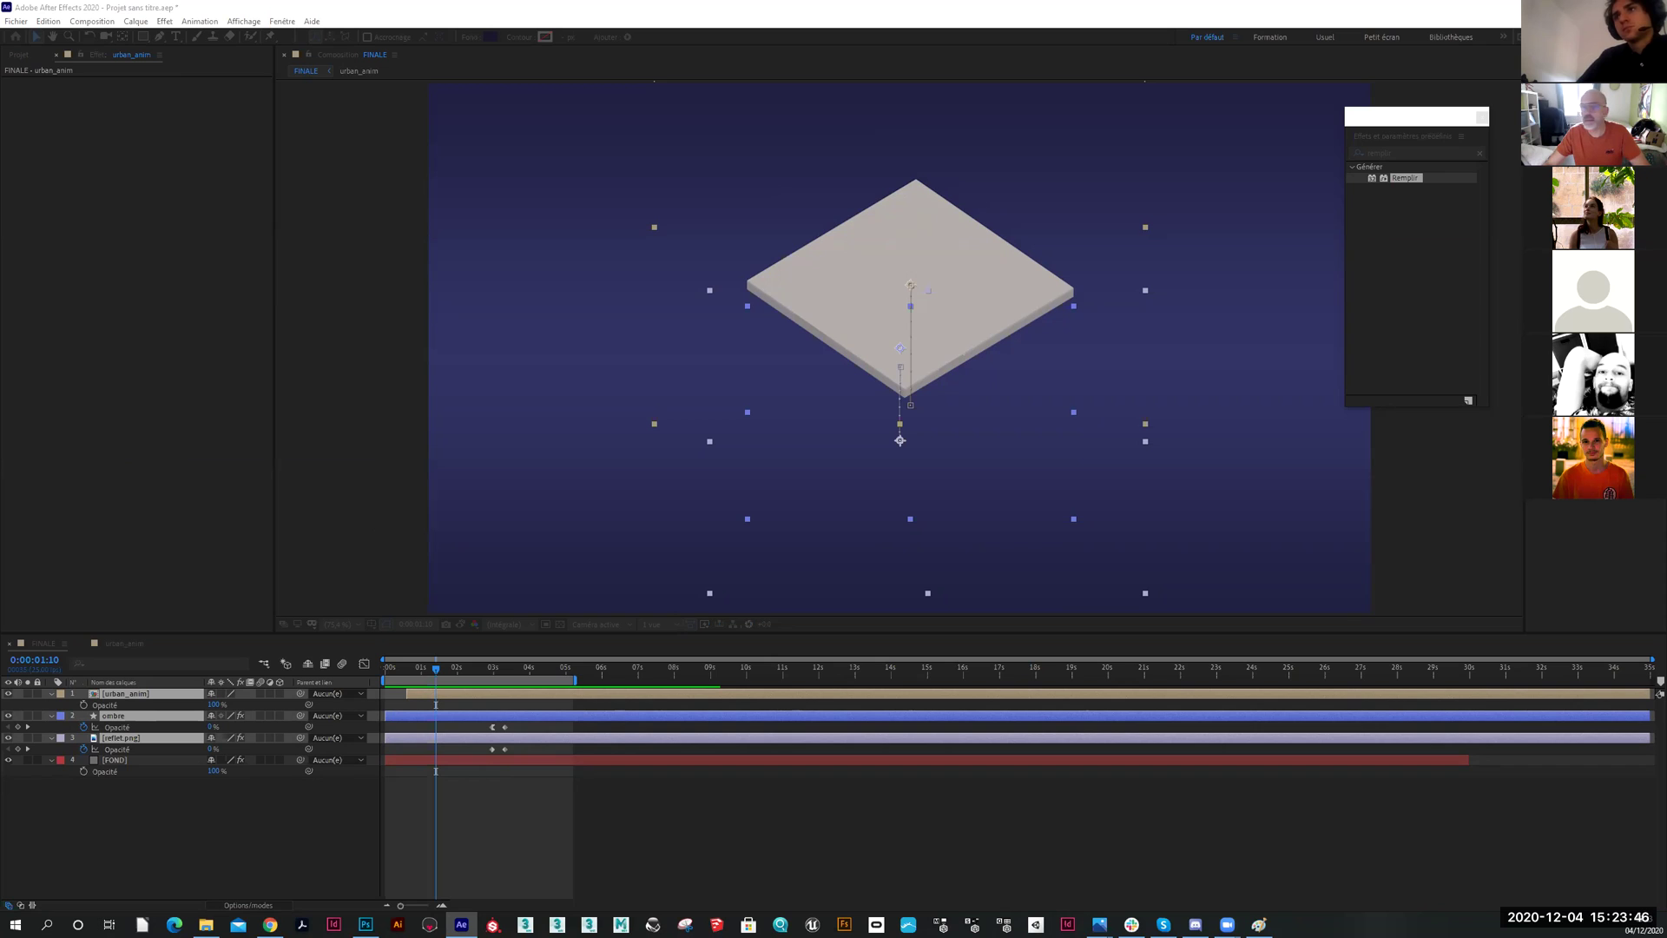
{"action": "key", "text": "ctrl+shift+c"}
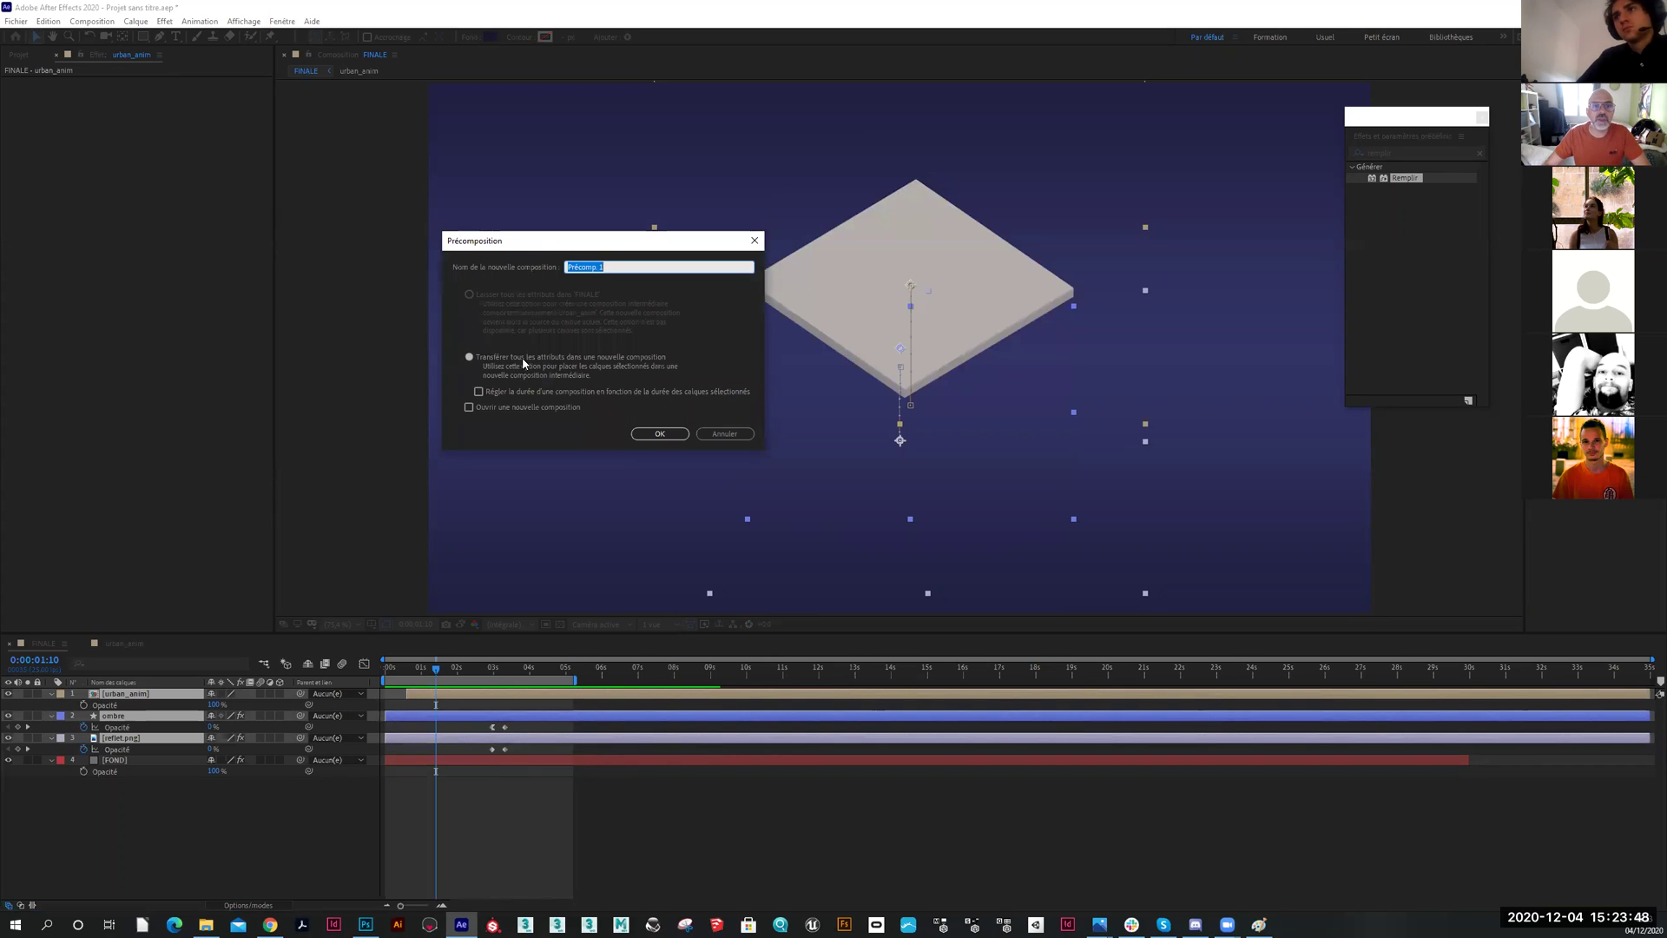
{"action": "left_click", "coordinate": [469, 303]}
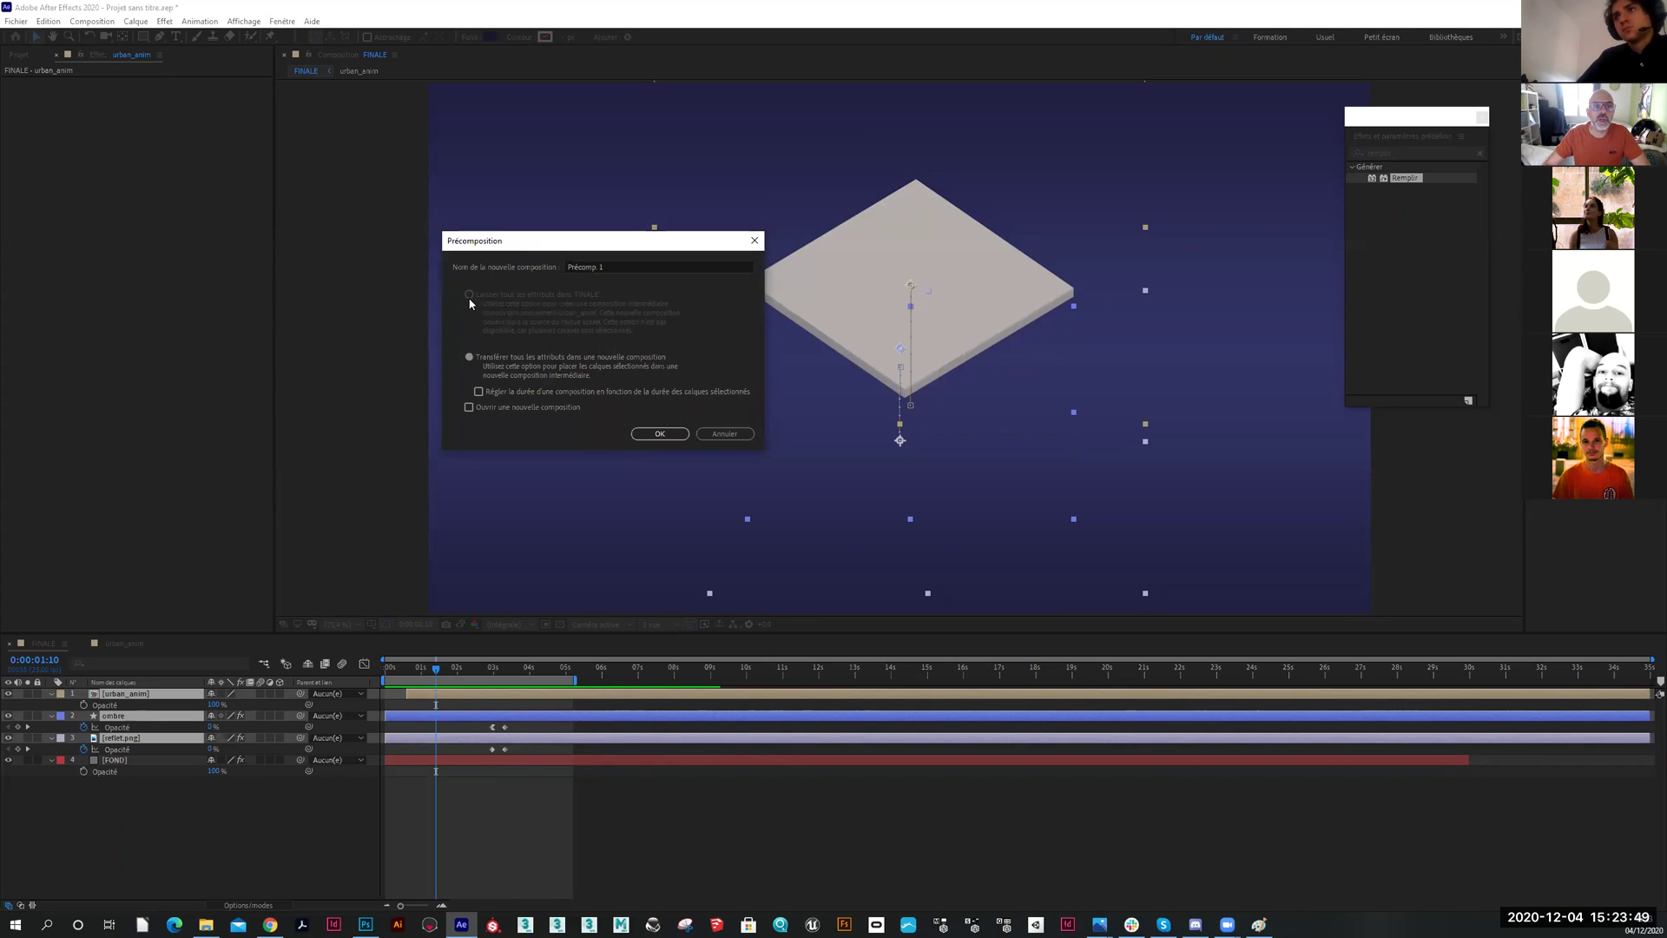
{"action": "left_click", "coordinate": [658, 433]}
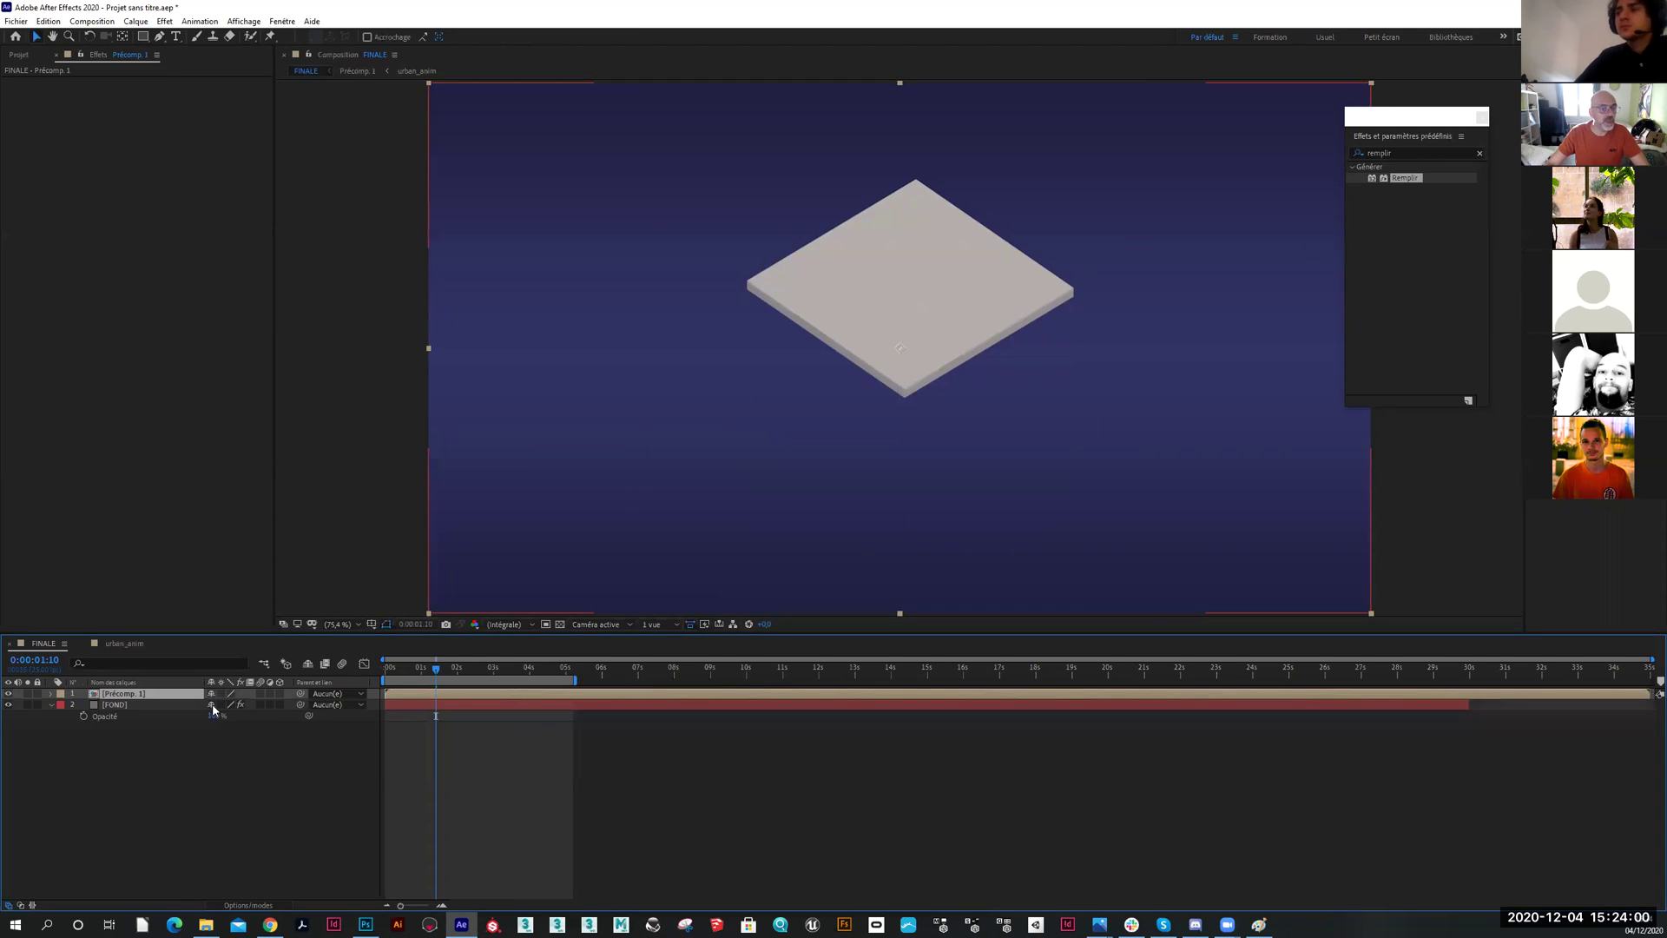
Open Précomp 1 to examine its layers and animation without the background, and return to FINALE
{"action": "double_click", "coordinate": [128, 697]}
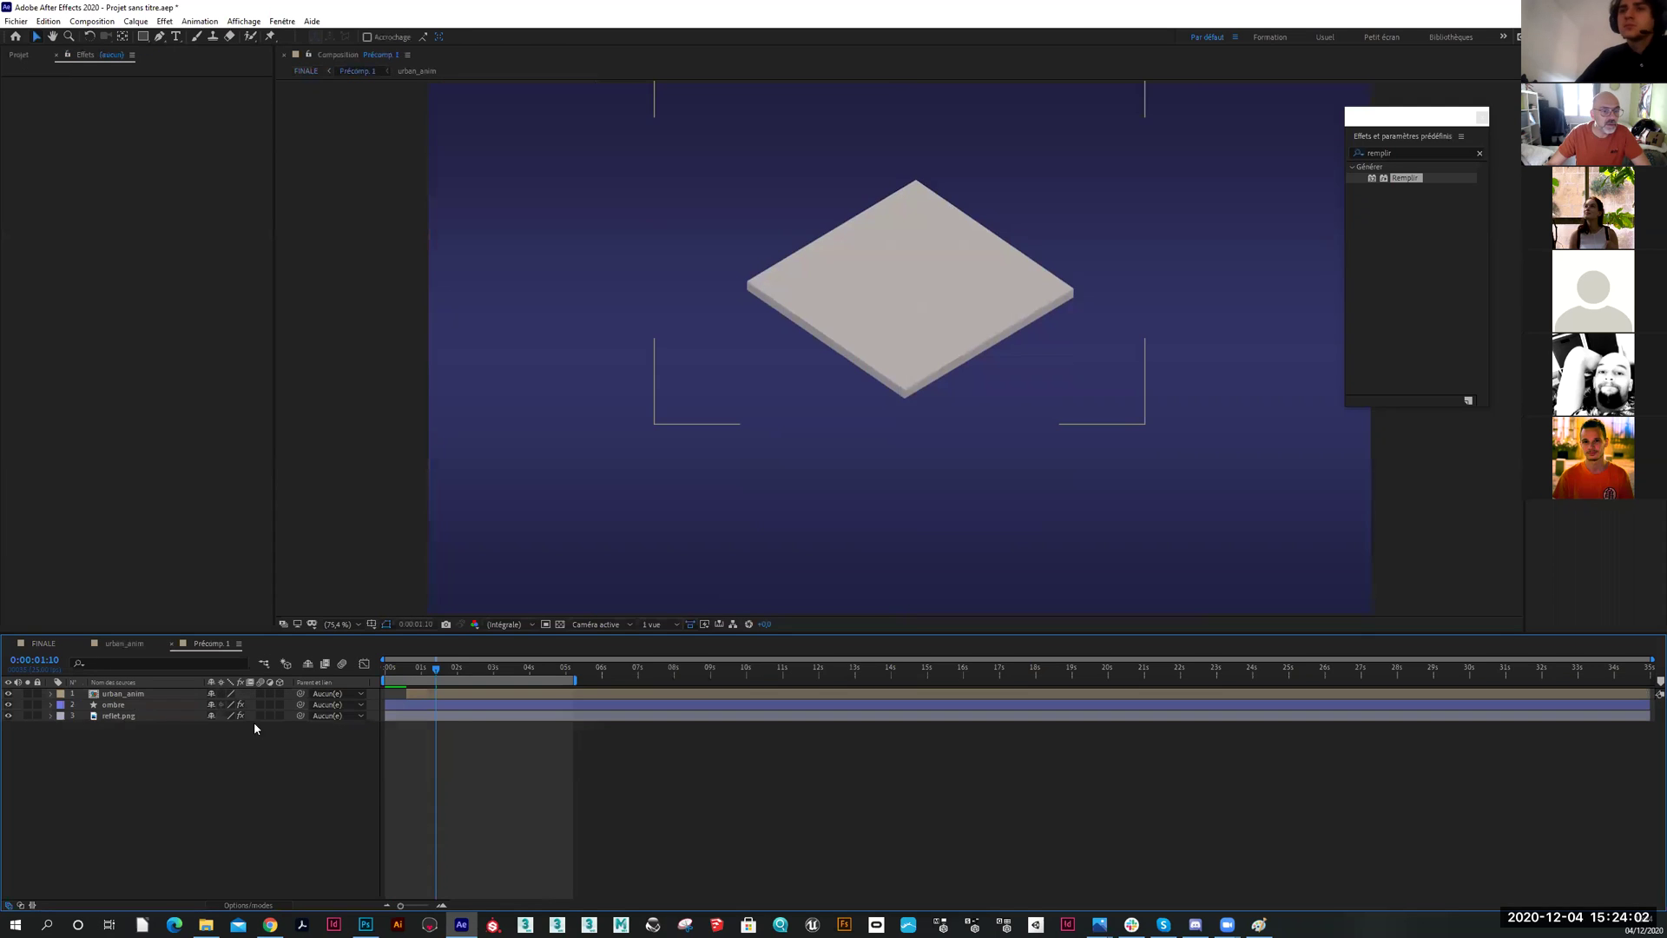
{"action": "left_click_drag", "start_coordinate": [422, 680], "coordinate": [495, 679]}
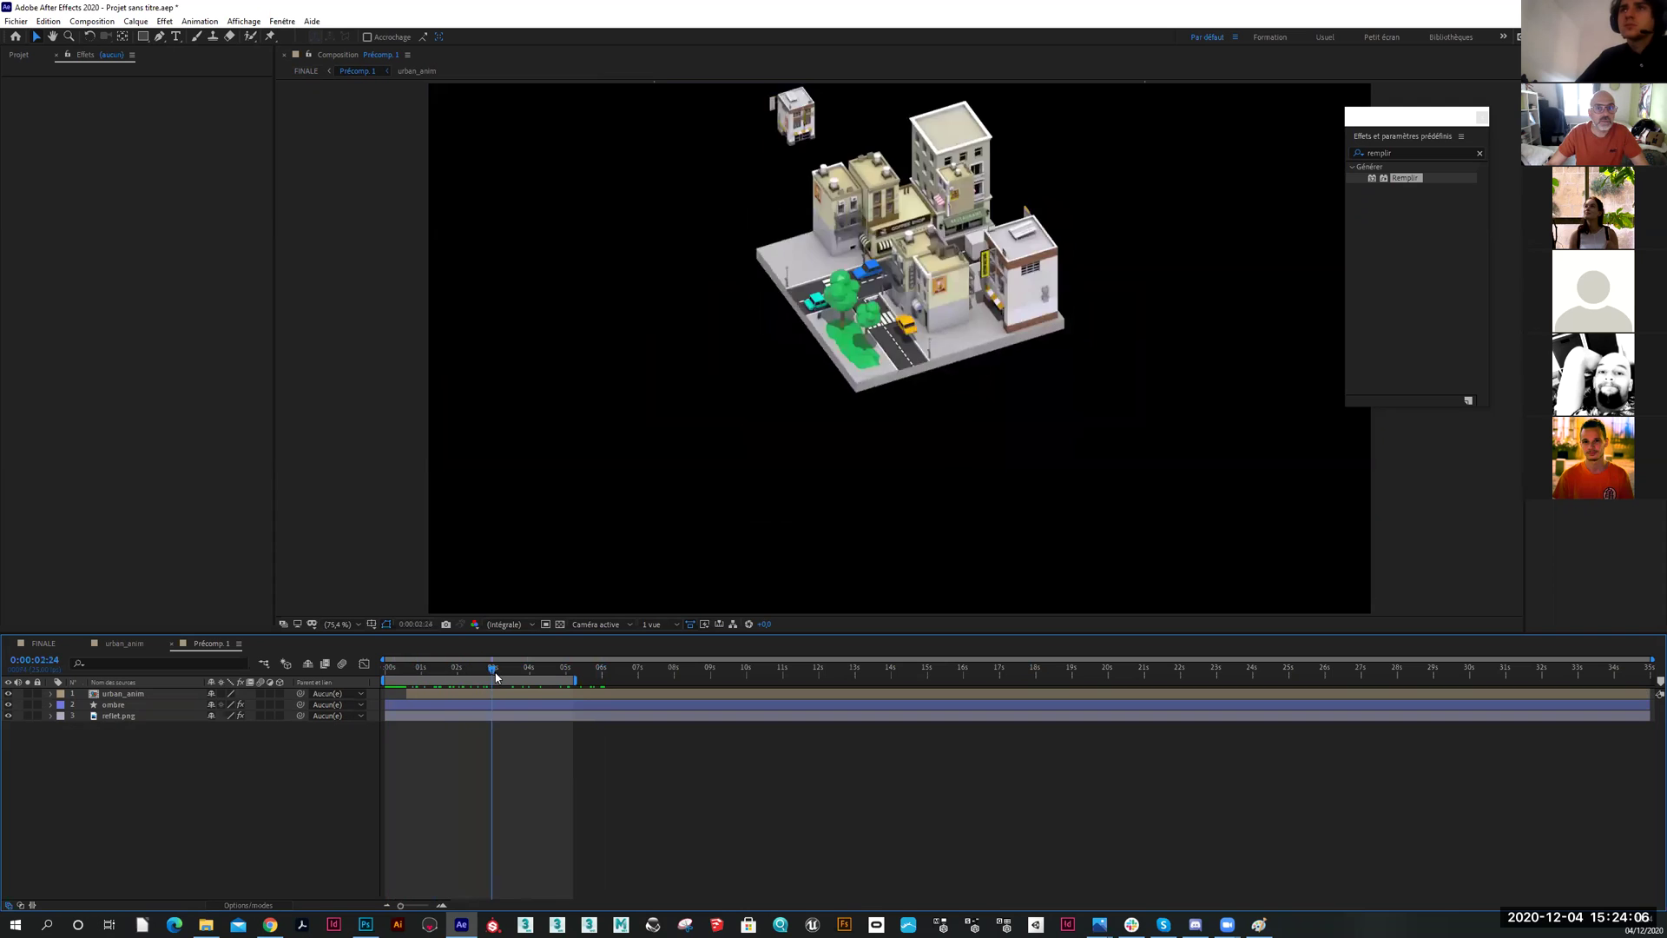
{"action": "left_click", "coordinate": [48, 644]}
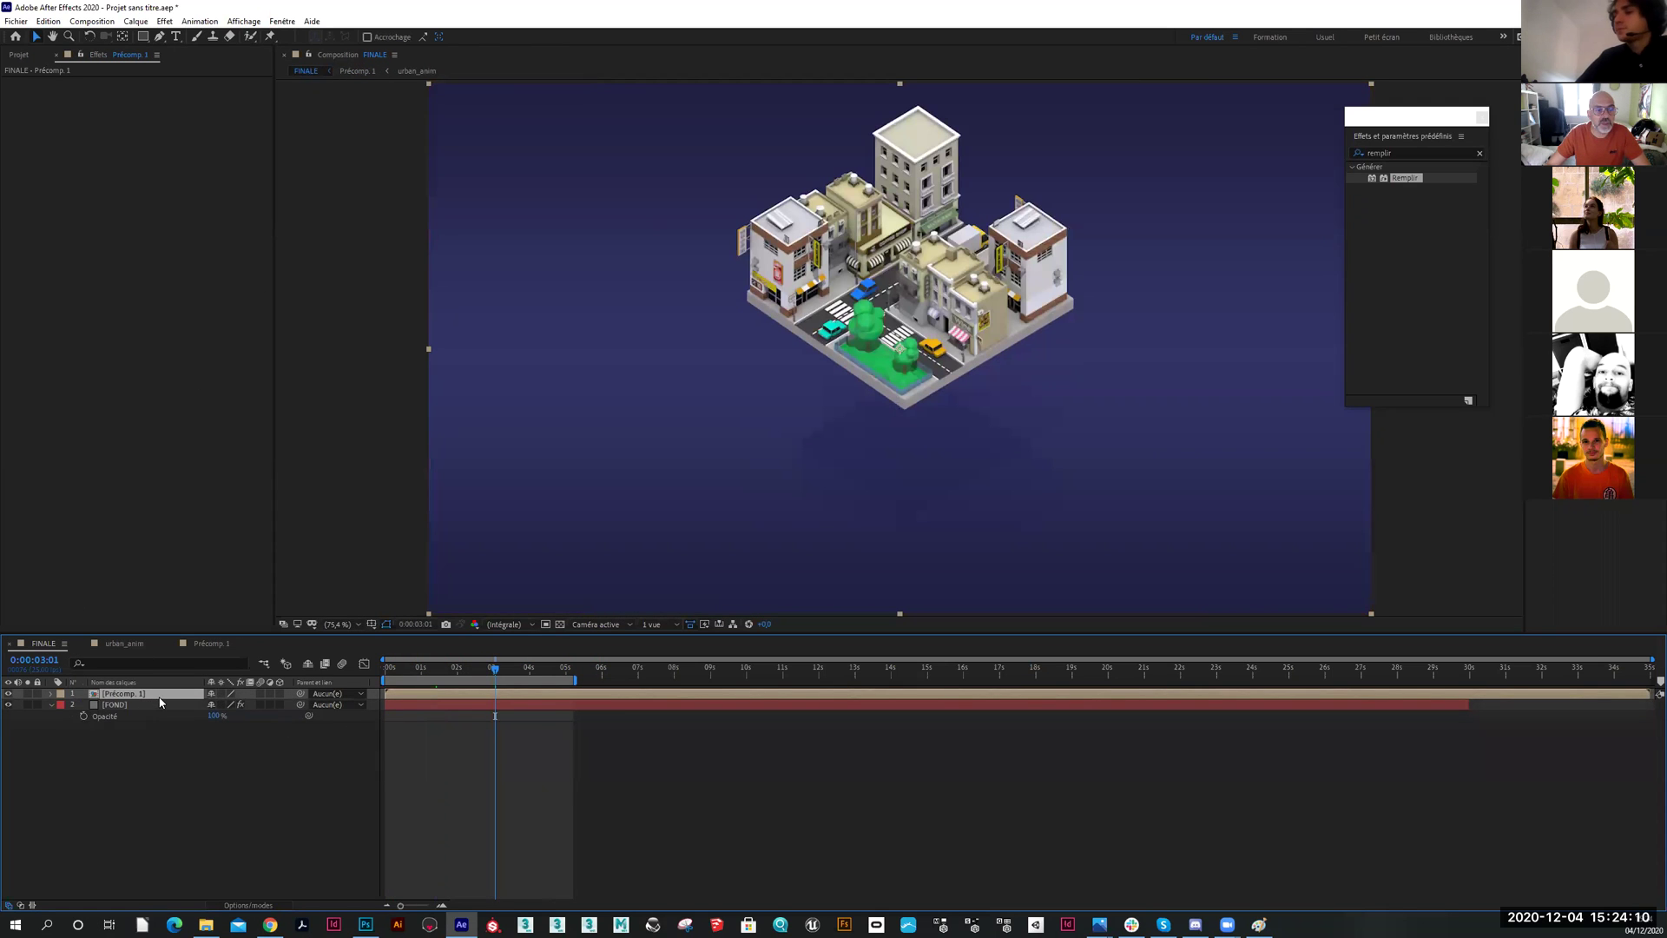
Duplicate the Précomp 1 layer and delay the copy to start at about 0:00:03:10
{"action": "key", "text": "ctrl+d"}
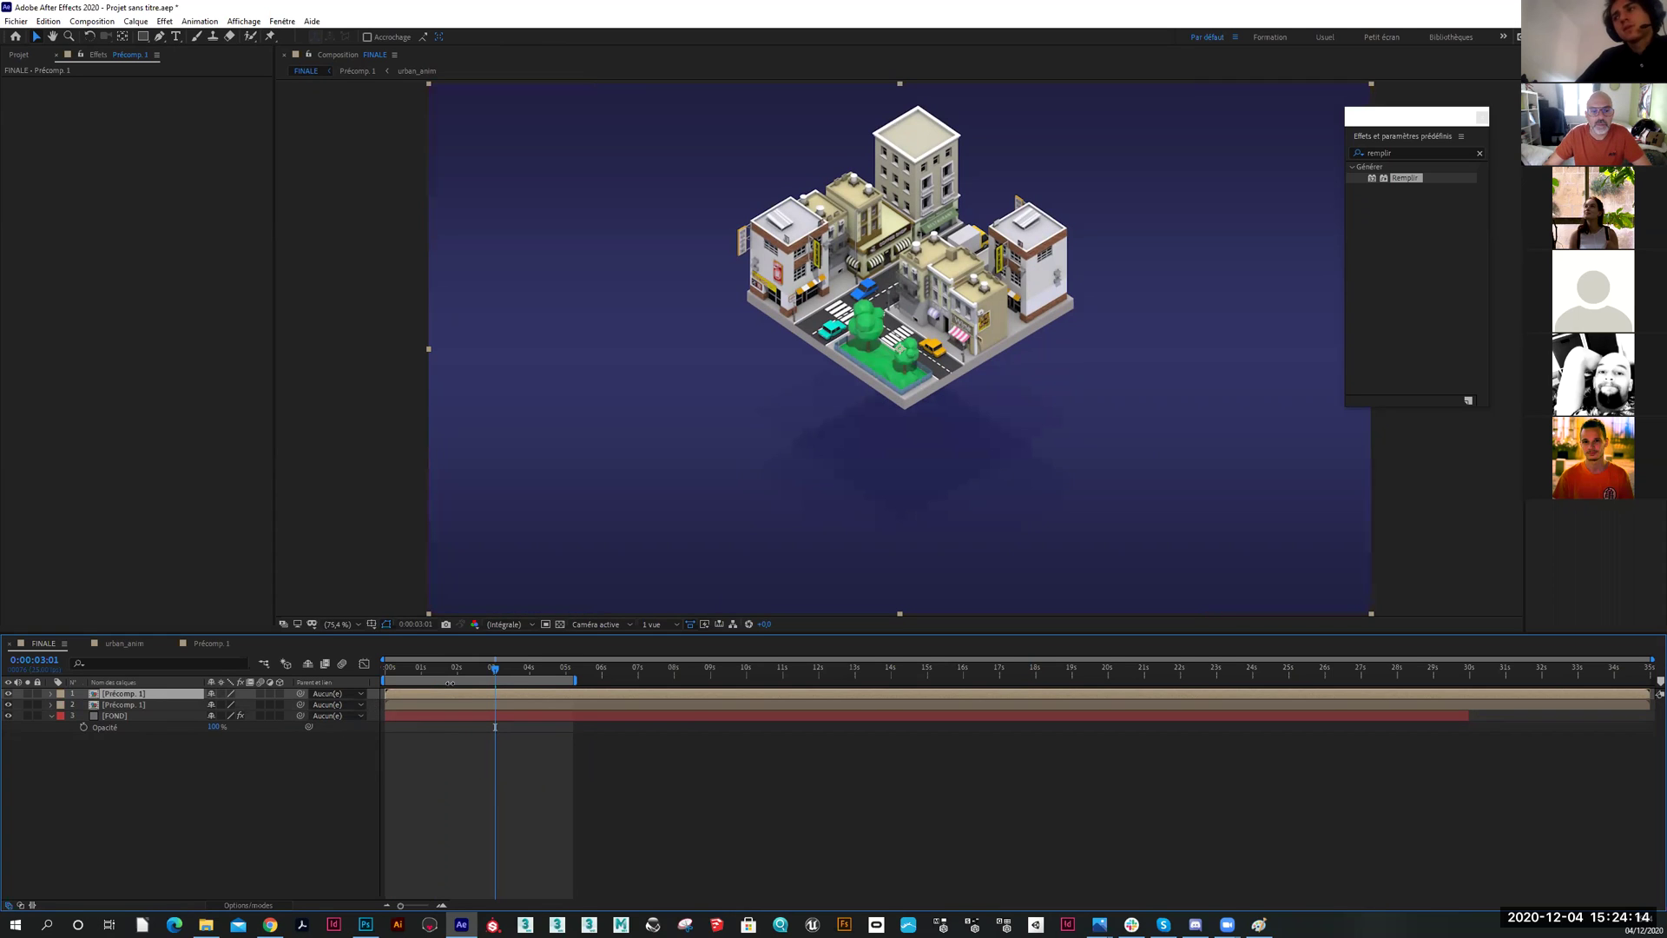
{"action": "left_click_drag", "start_coordinate": [472, 692], "coordinate": [594, 693]}
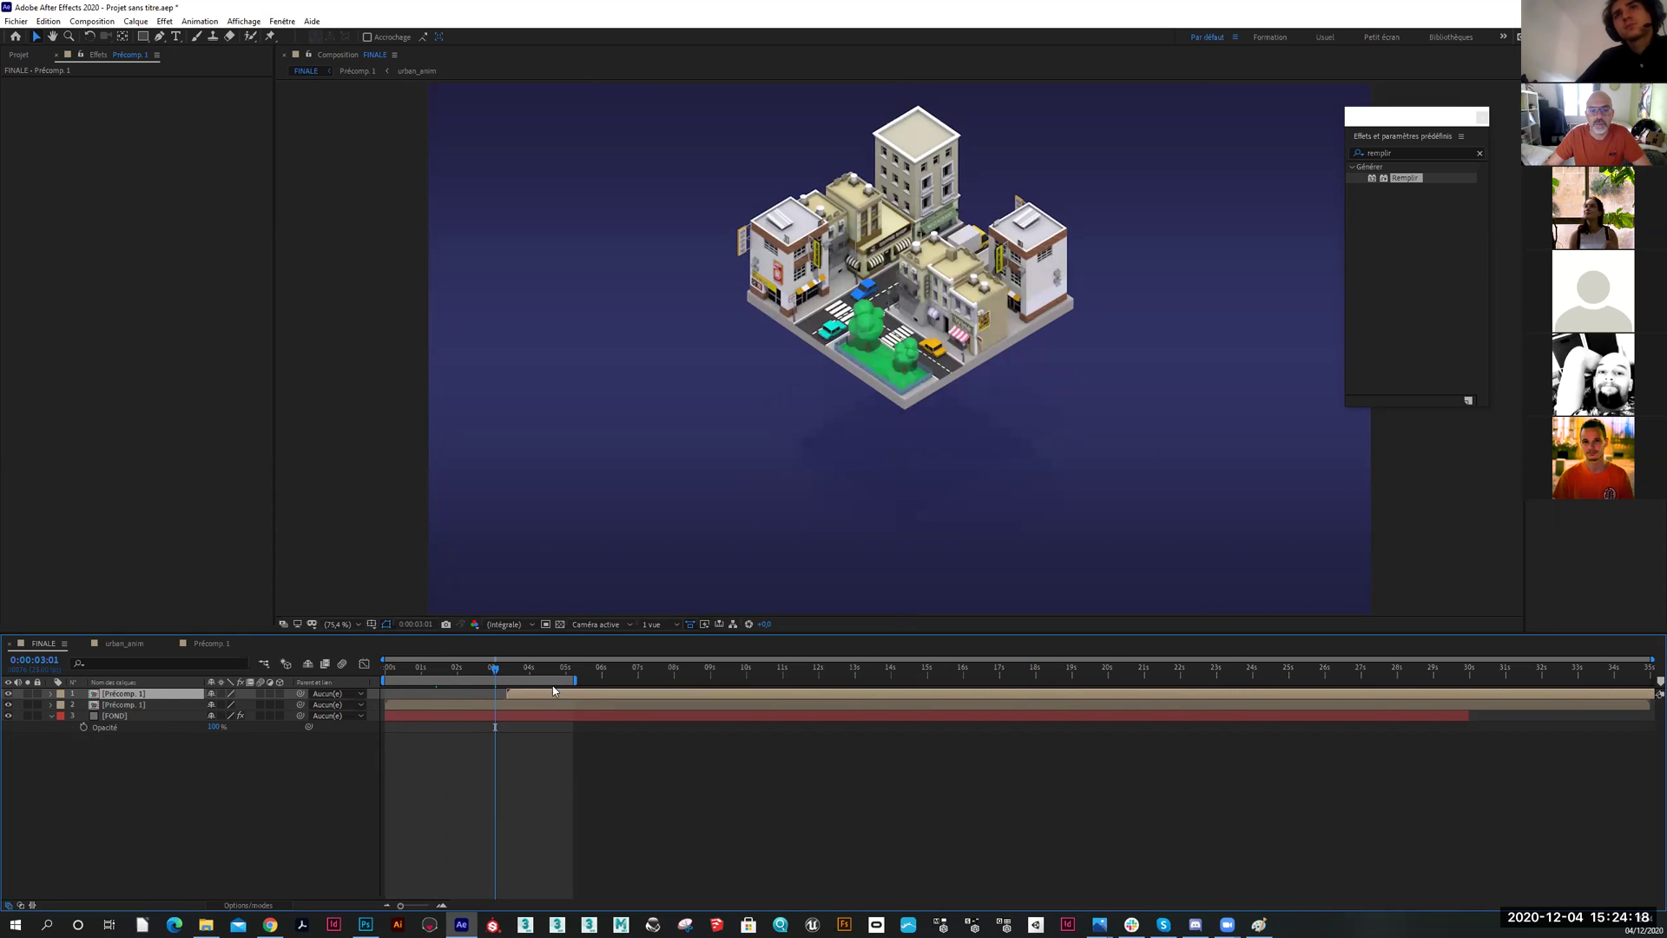
At 0:00:08:15, move the delayed block up and to the right of the original and place its layer below the original
{"action": "left_click_drag", "start_coordinate": [490, 673], "coordinate": [704, 683]}
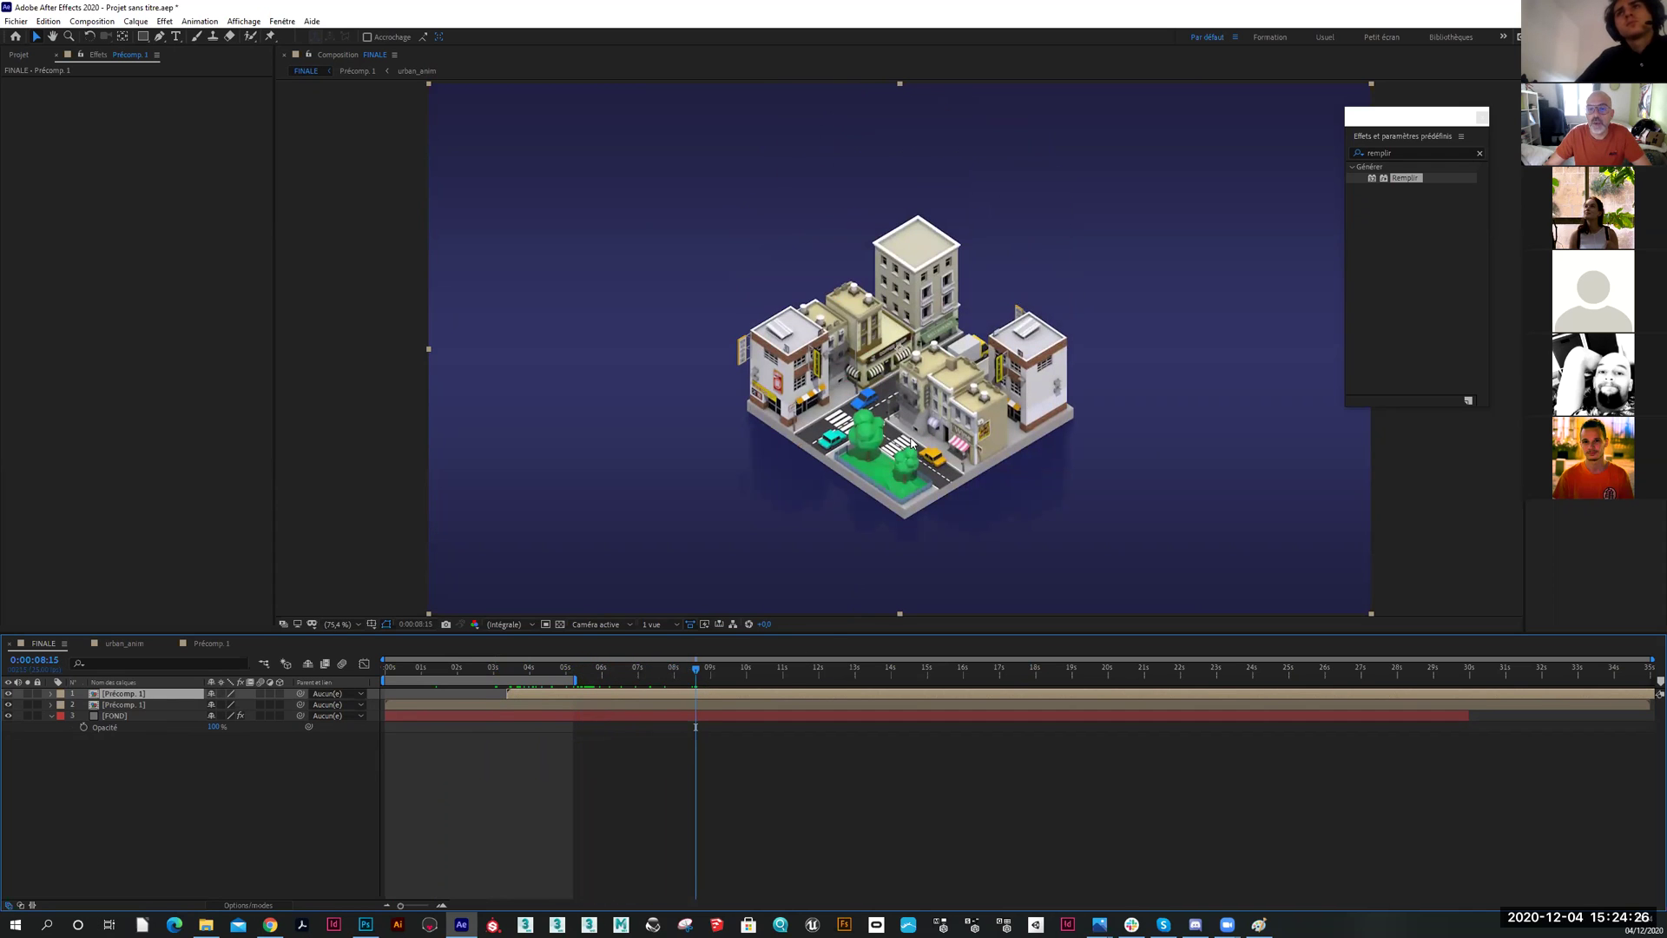
{"action": "left_click_drag", "start_coordinate": [909, 428], "coordinate": [1089, 309]}
{"action": "key", "text": "Return"}
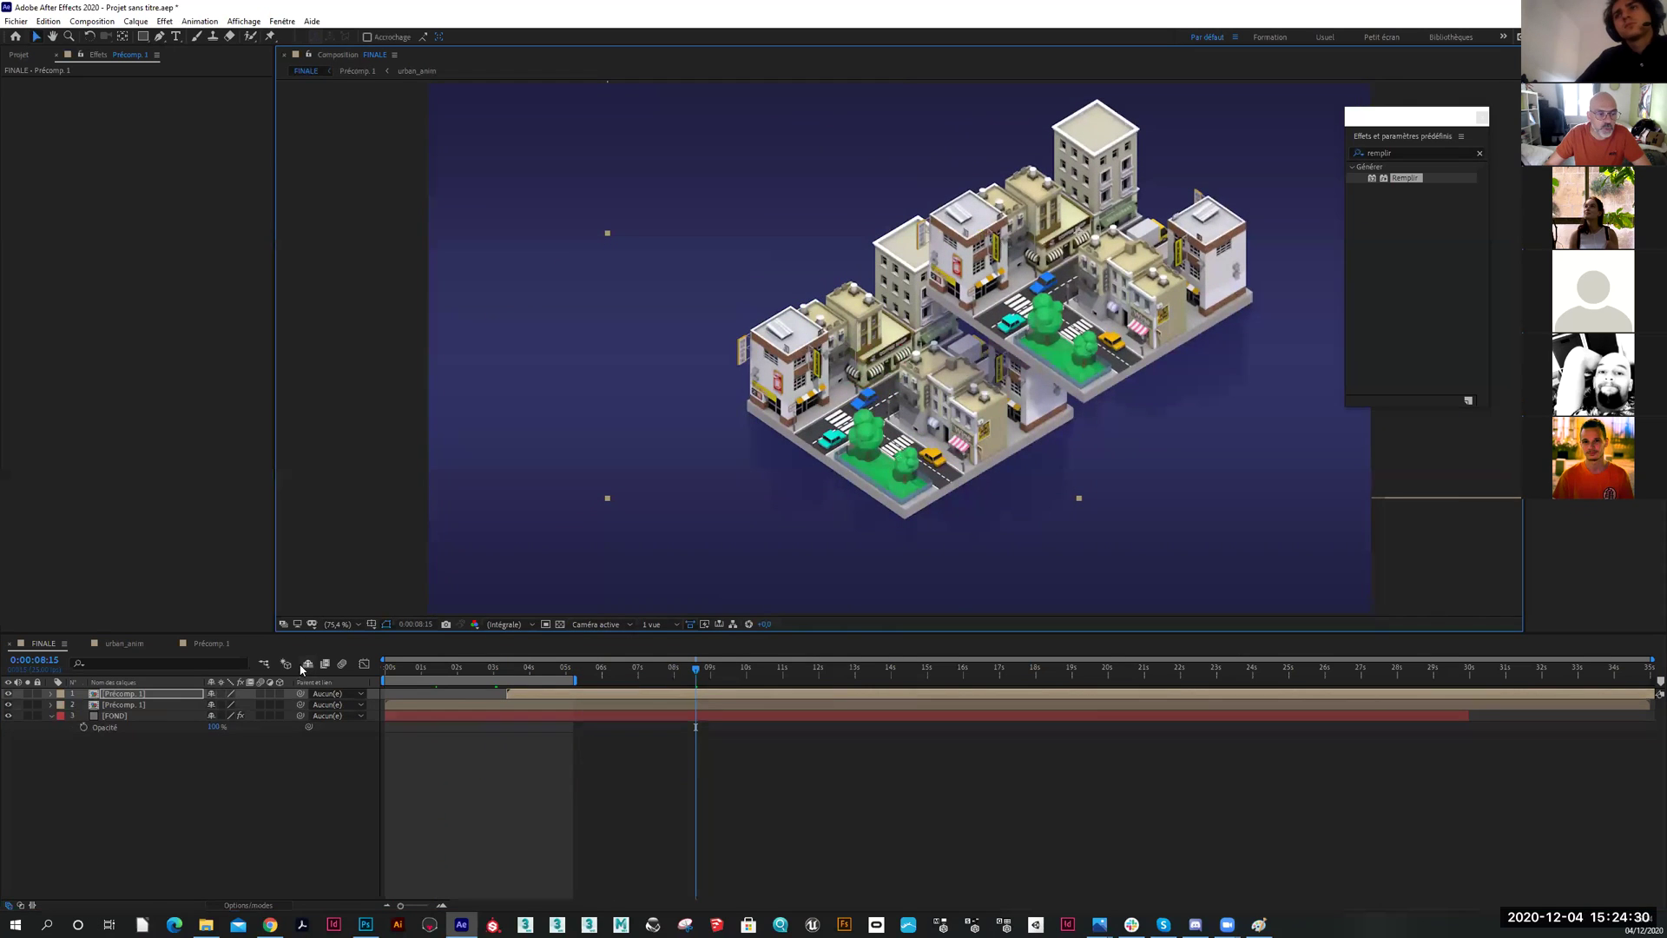
{"action": "left_click", "coordinate": [182, 705]}
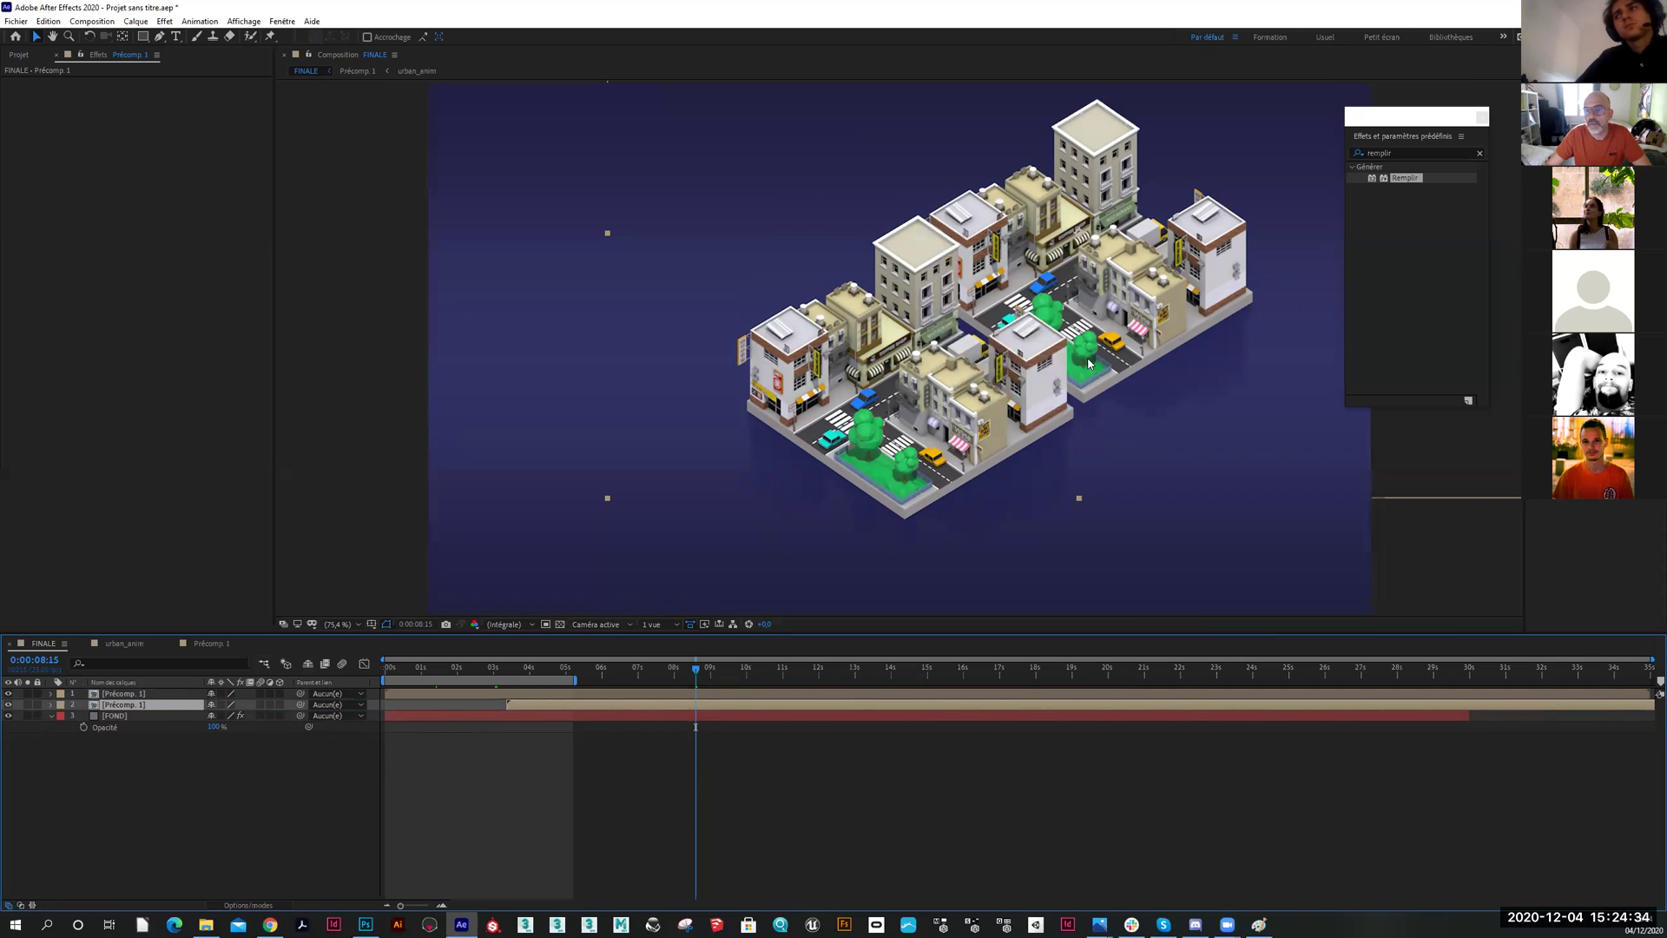
Nudge the delayed block so that its base lines up flush with the edge of the original block
{"action": "scroll", "coordinate": [1091, 417], "scroll_direction": "up", "scroll_amount": 1}
{"action": "left_click_drag", "start_coordinate": [1090, 418], "coordinate": [885, 411]}
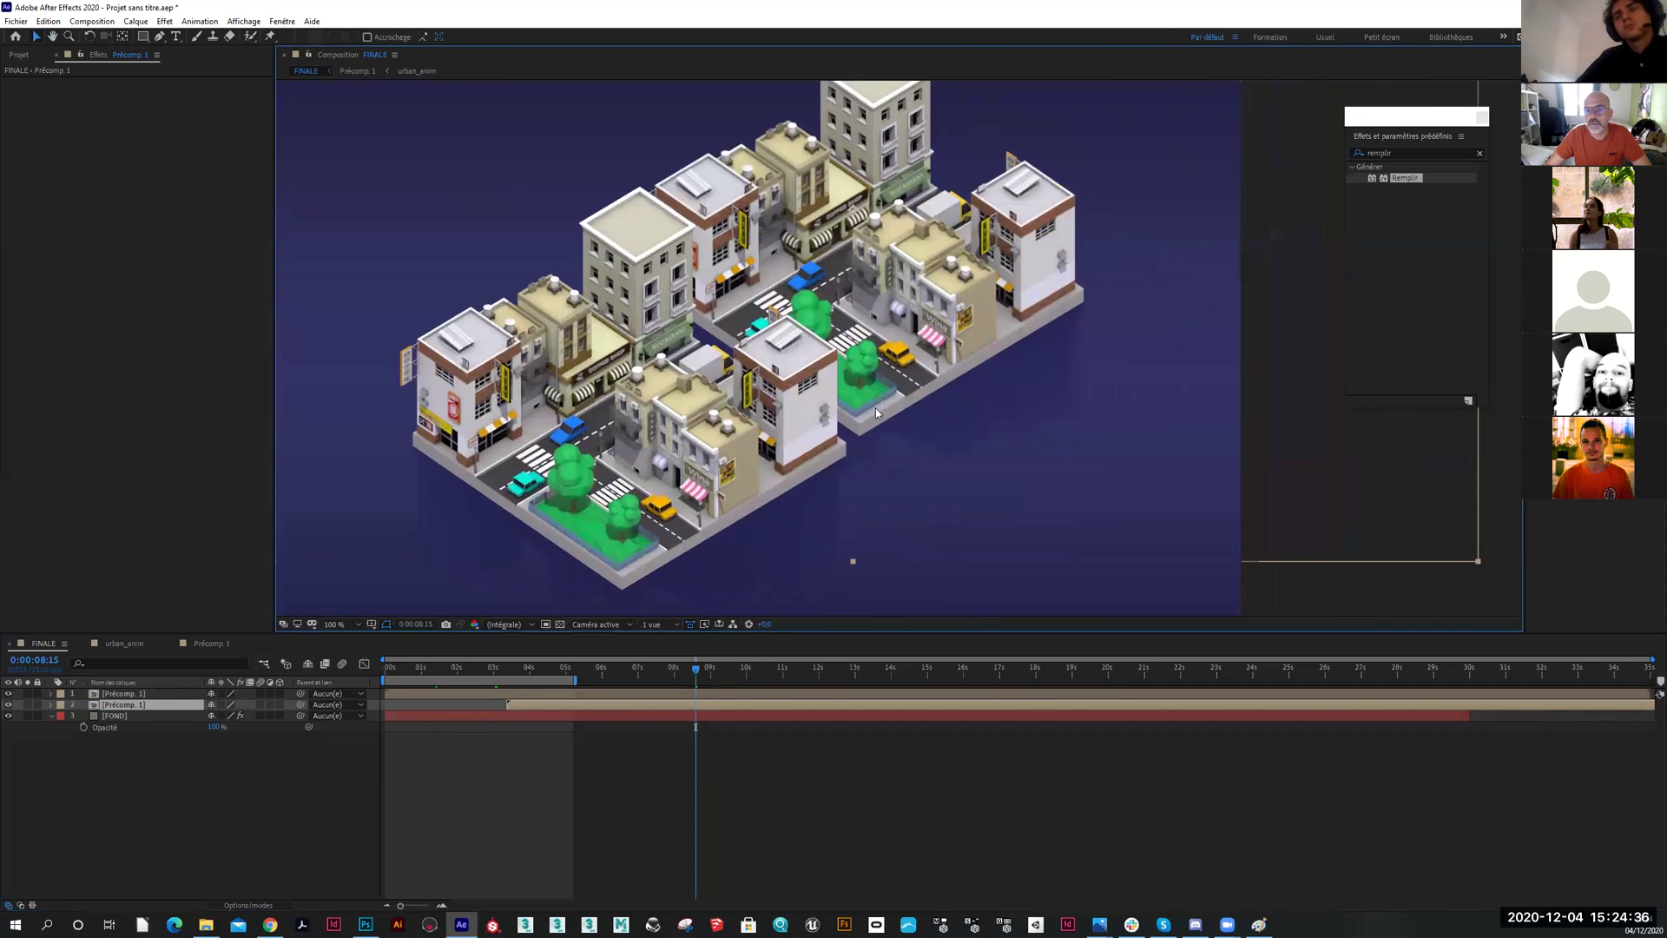
{"action": "scroll", "coordinate": [885, 410], "scroll_direction": "up", "scroll_amount": 4}
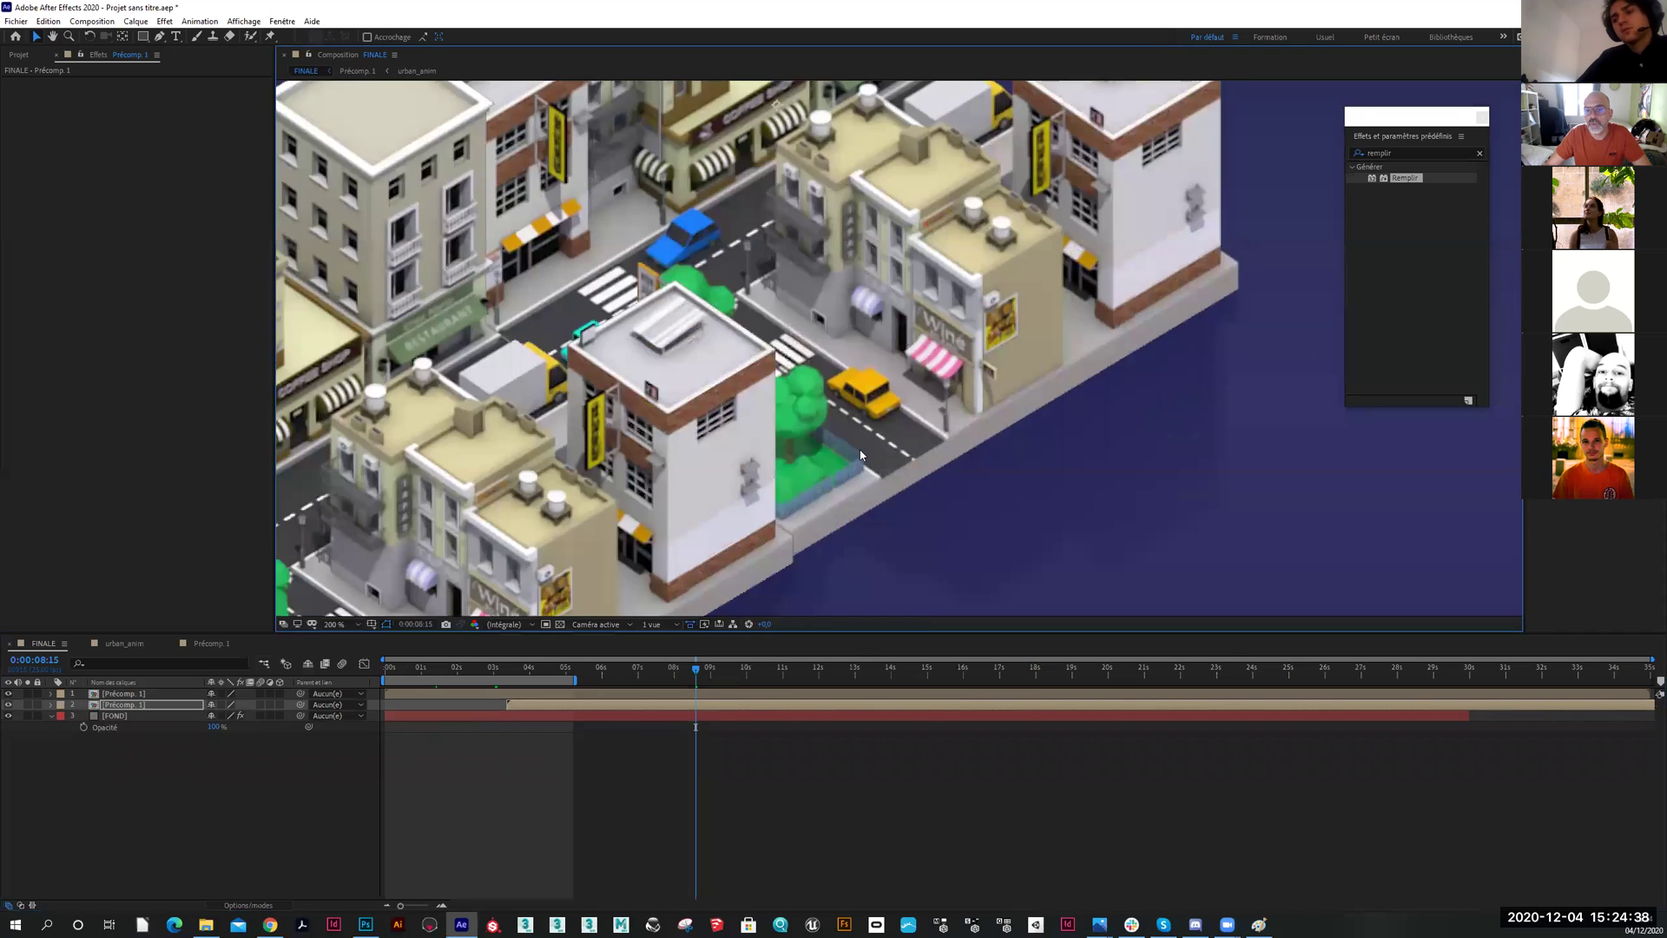
{"action": "scroll", "coordinate": [840, 520], "scroll_direction": "down", "scroll_amount": 5}
{"action": "scroll", "coordinate": [639, 493], "scroll_direction": "right", "scroll_amount": 3}
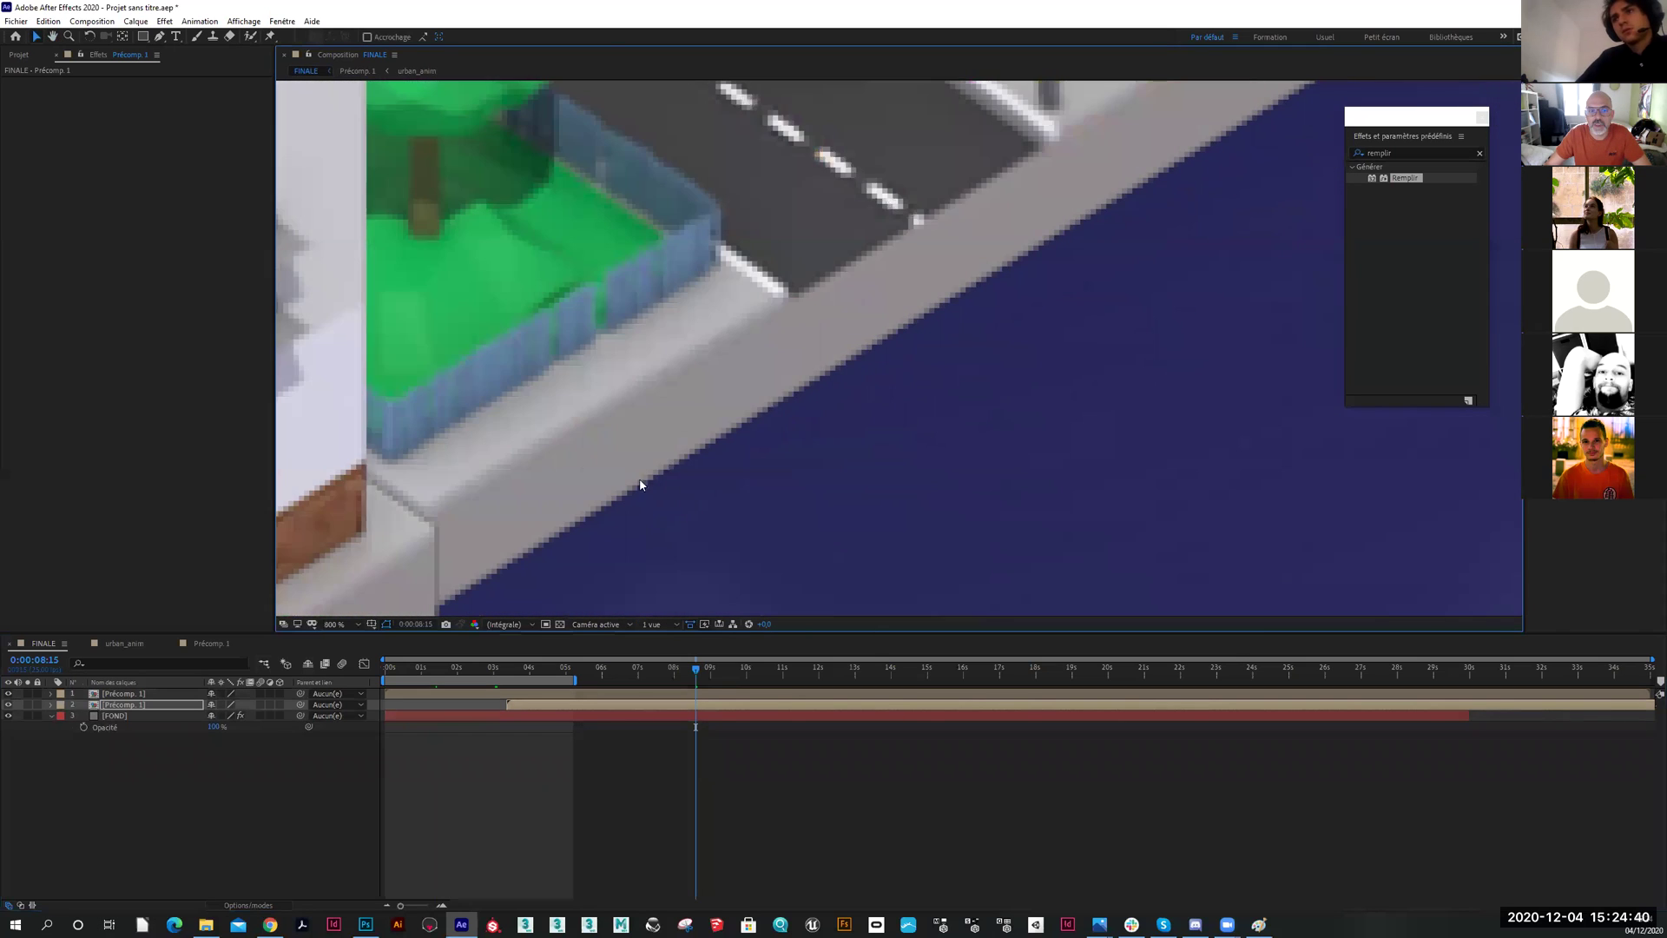
{"action": "key", "text": "h"}
{"action": "scroll", "coordinate": [812, 305], "scroll_direction": "up", "scroll_amount": 1}
{"action": "scroll", "coordinate": [812, 306], "scroll_direction": "down", "scroll_amount": 2}
{"action": "scroll", "coordinate": [811, 305], "scroll_direction": "left", "scroll_amount": 2}
{"action": "key", "text": "v"}
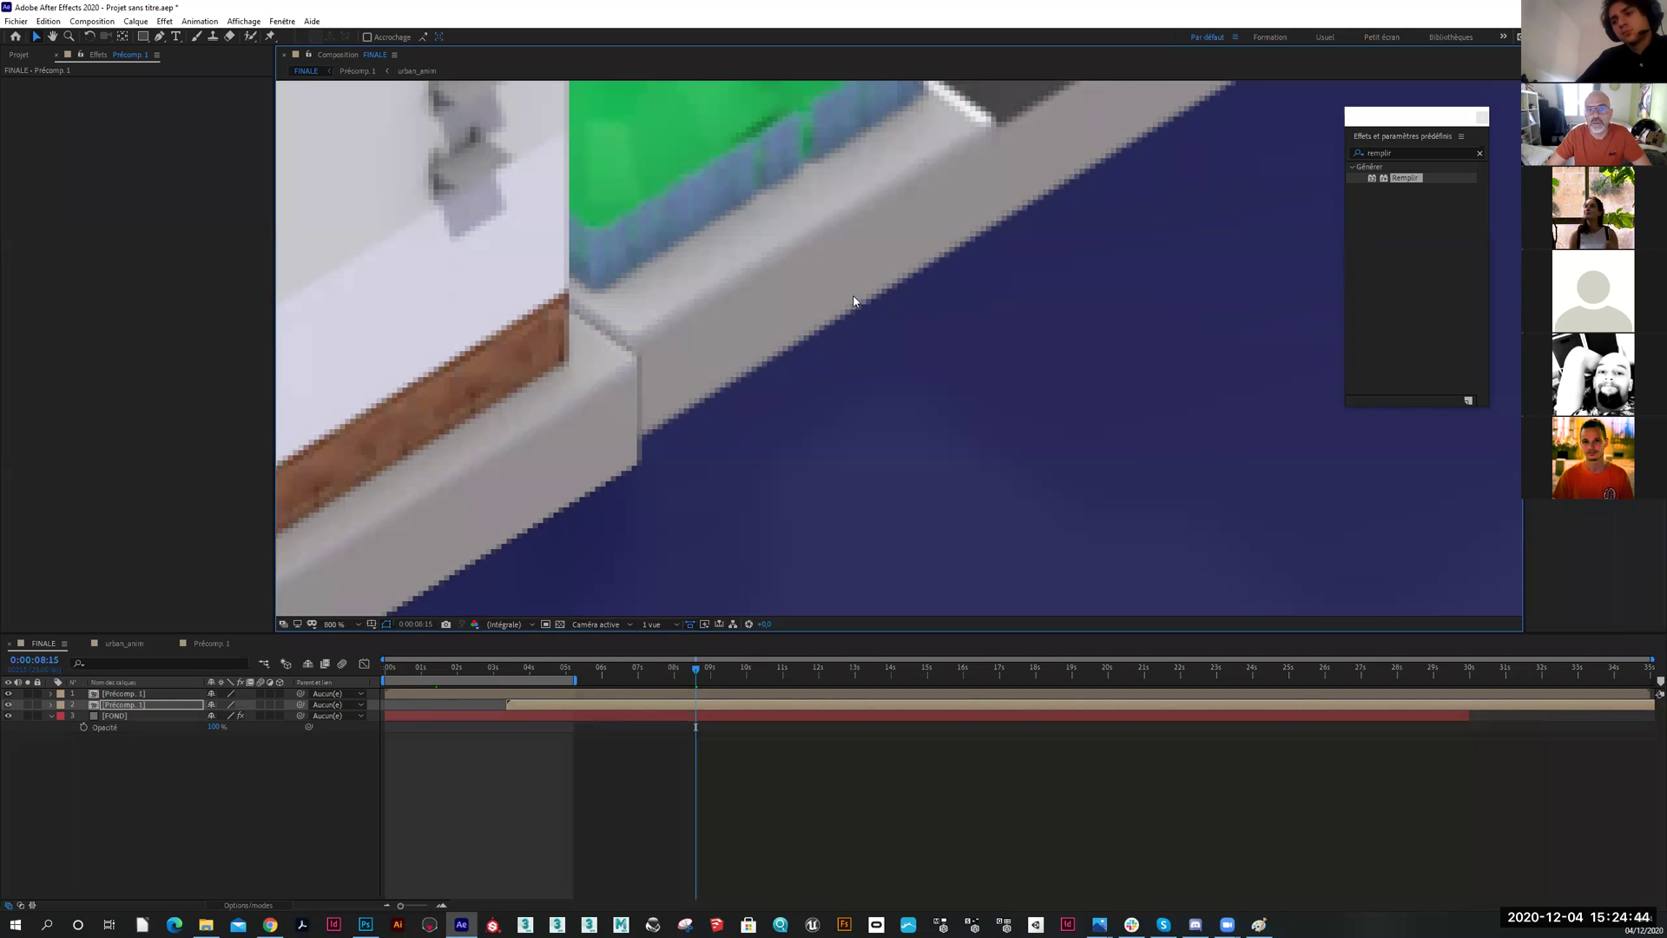
{"action": "left_click_drag", "start_coordinate": [795, 304], "coordinate": [806, 317]}
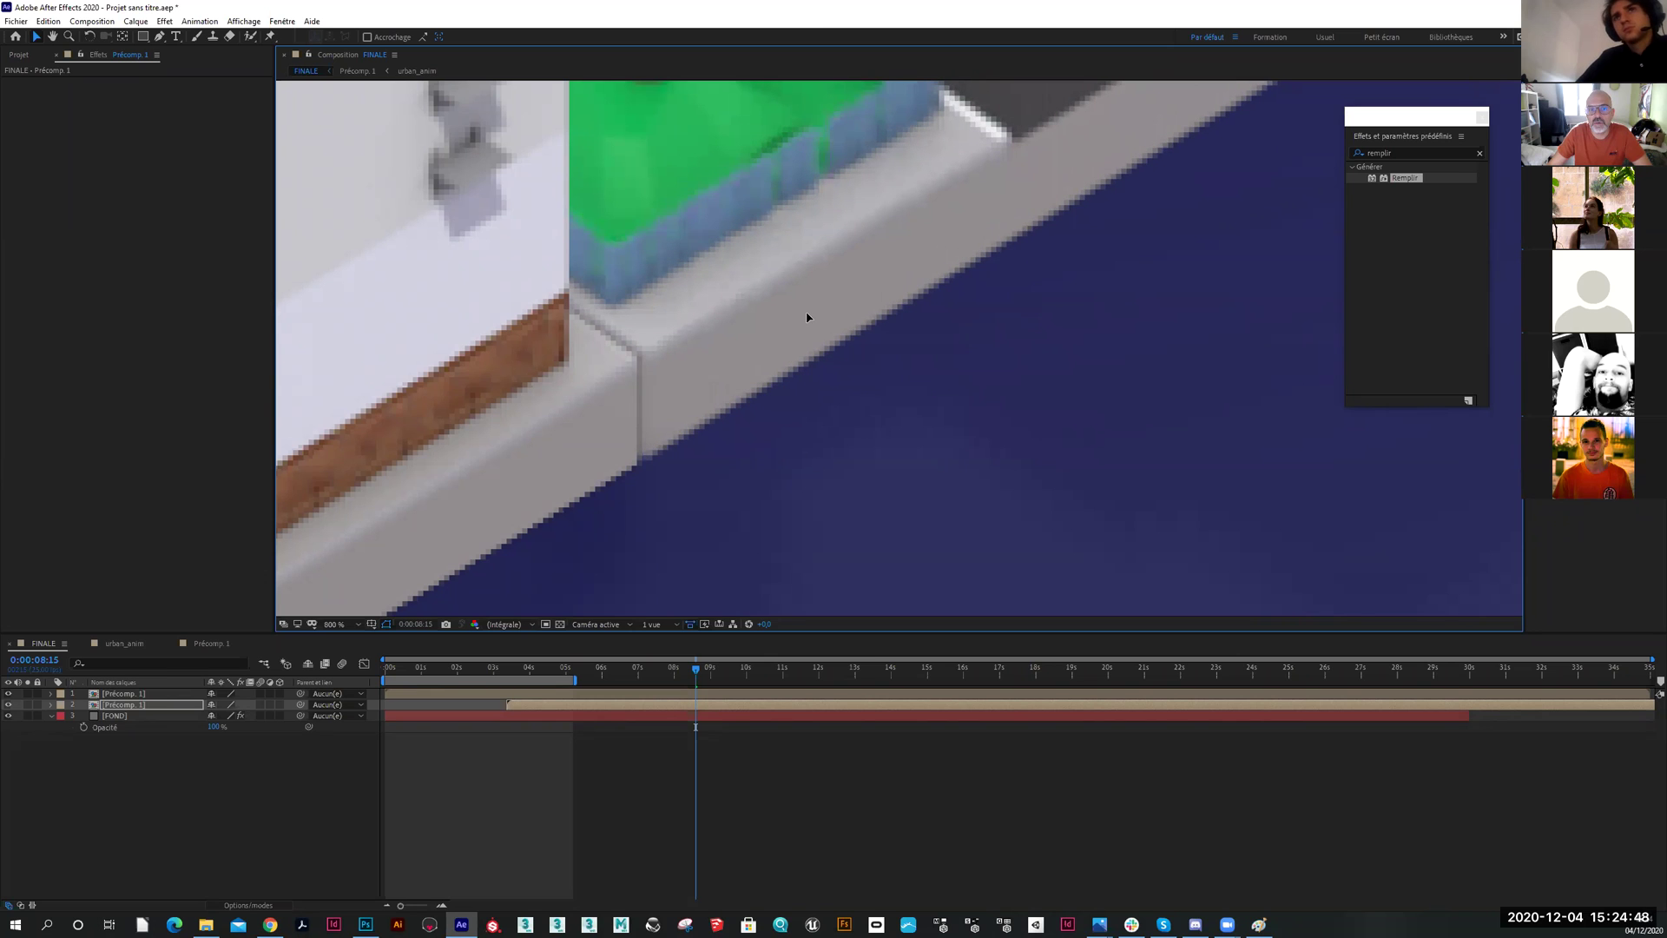
{"action": "scroll", "coordinate": [823, 323], "scroll_direction": "down", "scroll_amount": 8}
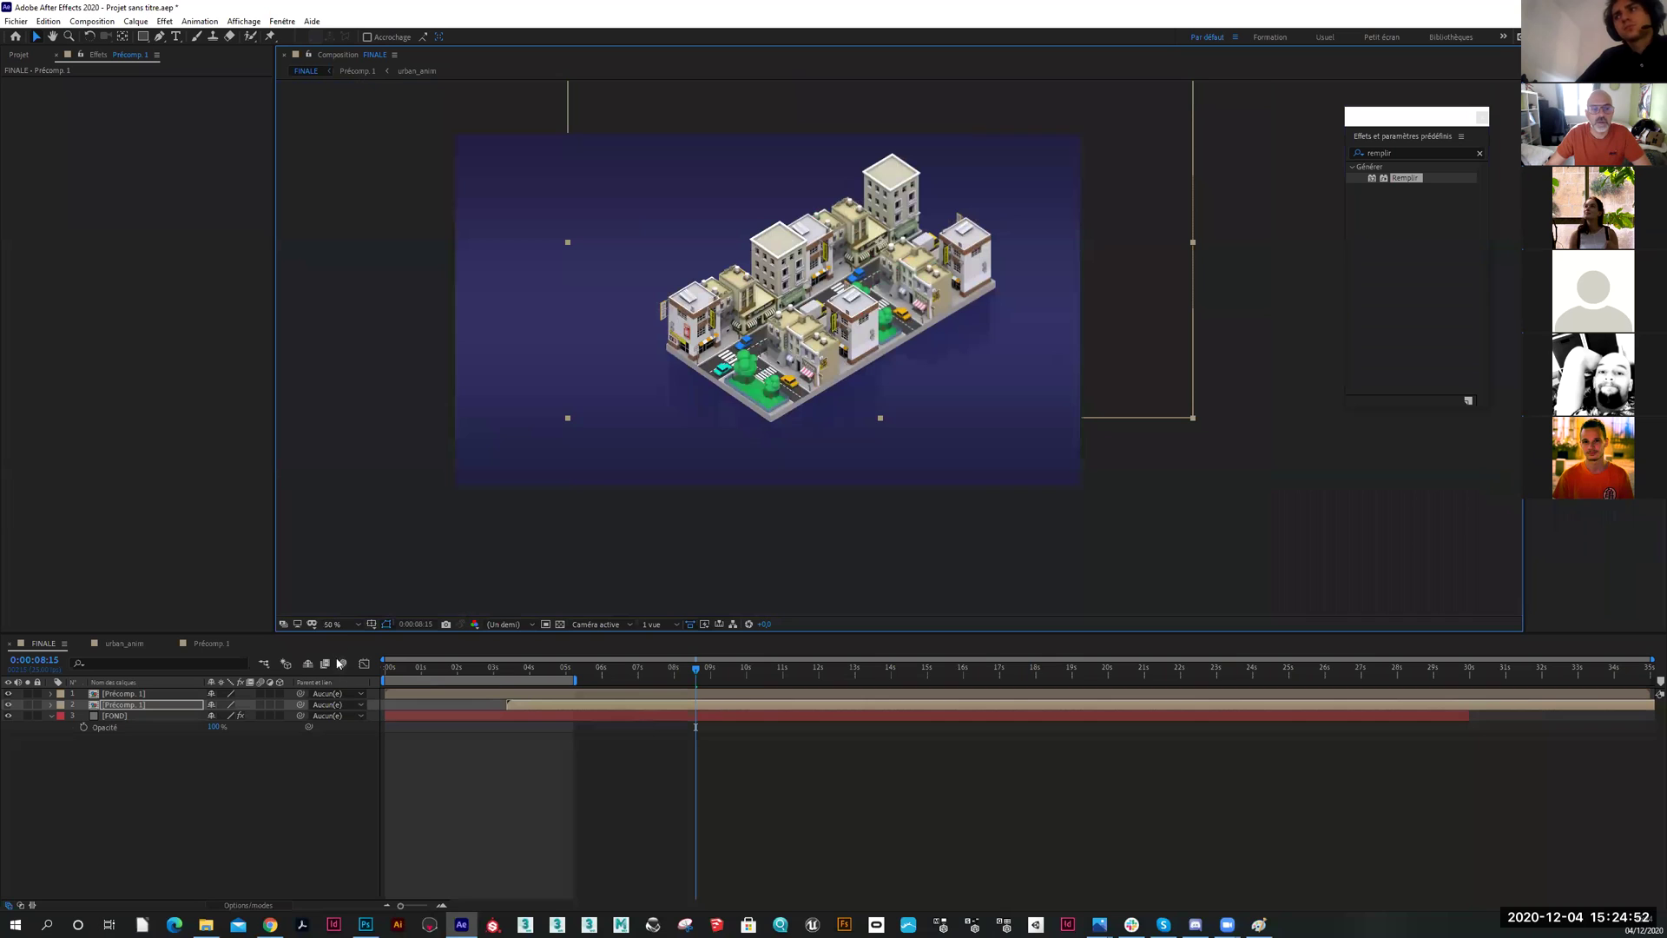
{"action": "left_click", "coordinate": [346, 625]}
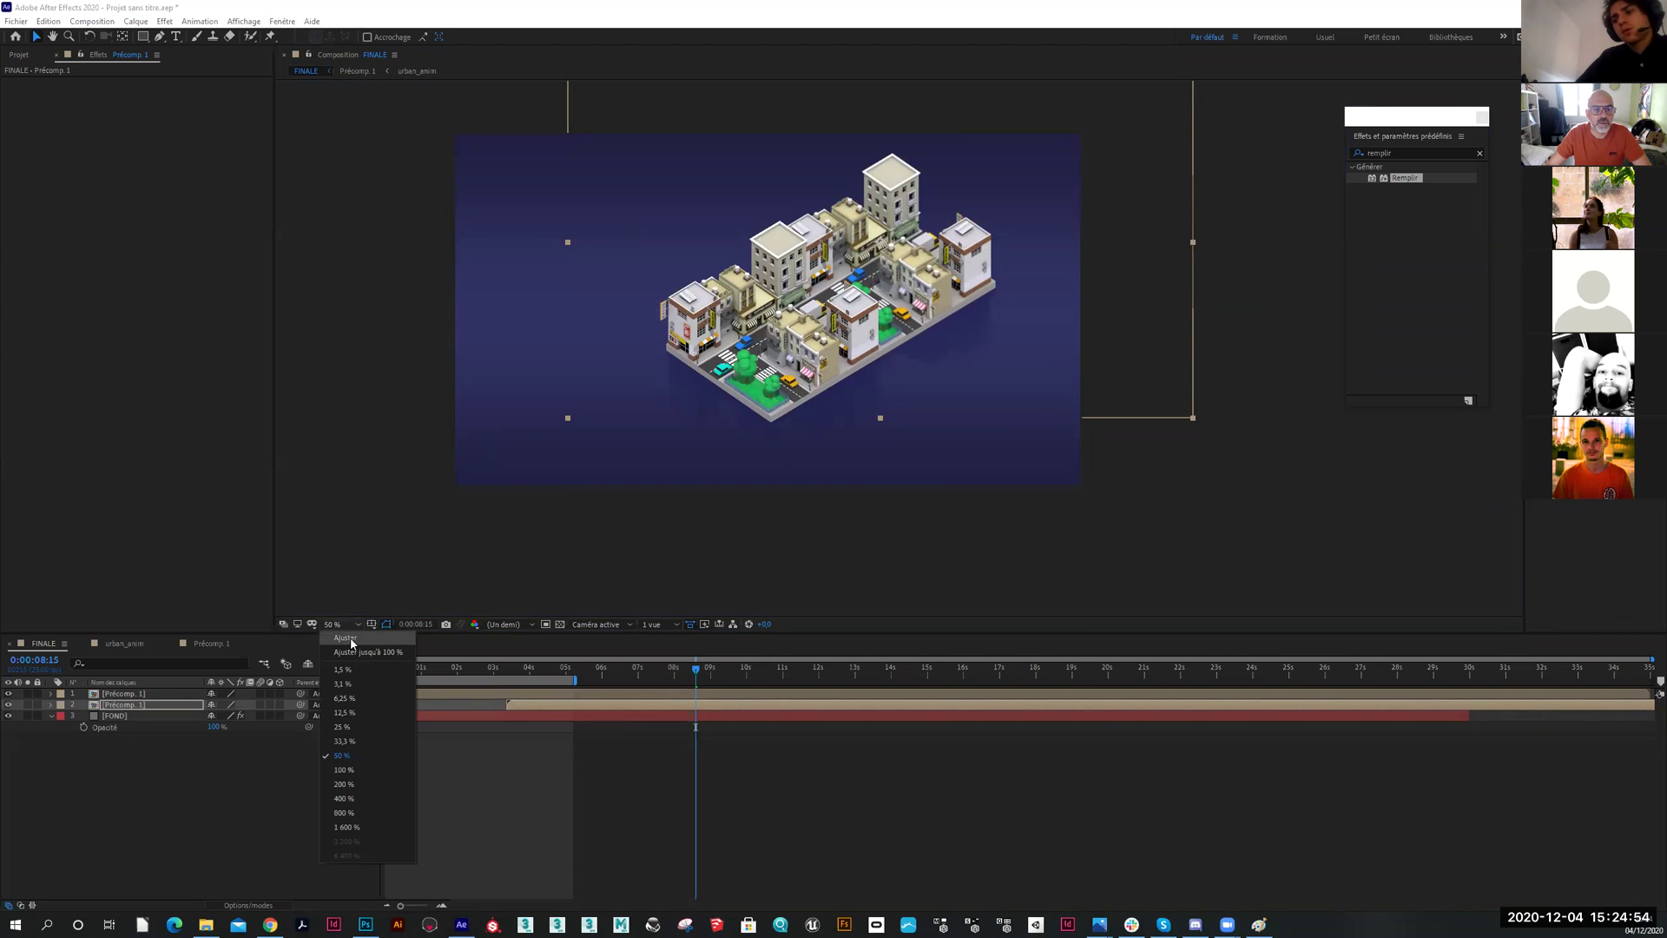
{"action": "left_click", "coordinate": [351, 638]}
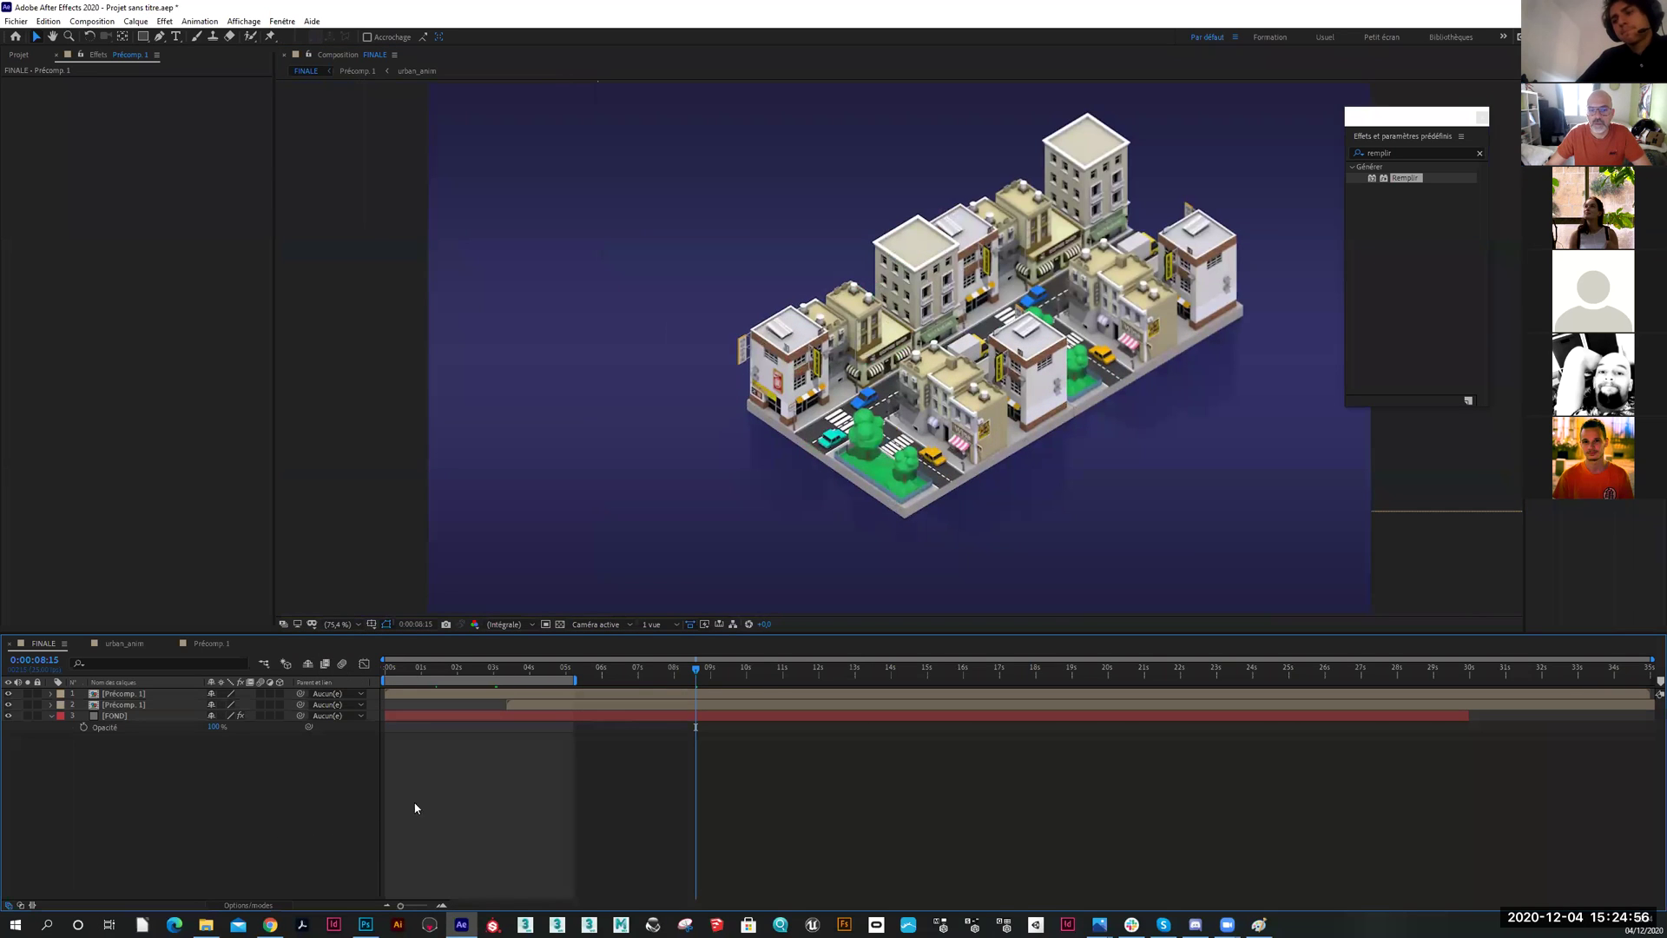
Preview the staggered landing of the two city blocks within the current work area
{"action": "mouse_move", "coordinate": [655, 667]}
{"action": "left_mouse_down"}
{"action": "mouse_move", "coordinate": [397, 680]}
{"action": "mouse_move", "coordinate": [666, 690]}
{"action": "mouse_move", "coordinate": [573, 692]}
{"action": "mouse_move", "coordinate": [637, 695]}
{"action": "left_mouse_up"}
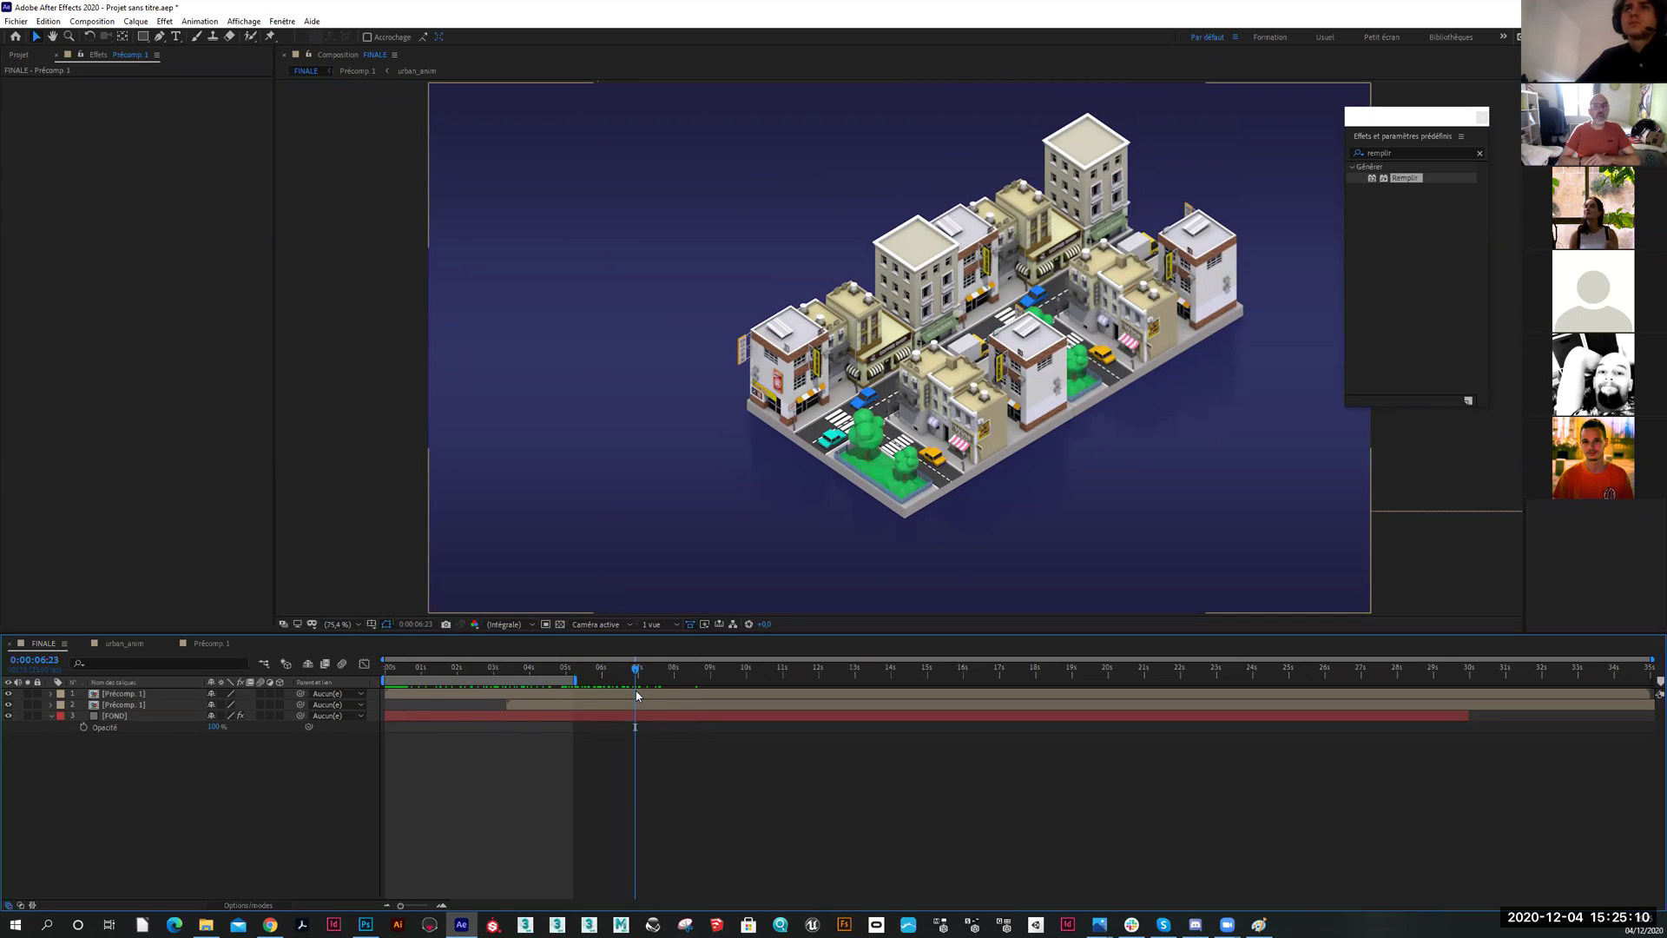
{"action": "key", "text": "space"}
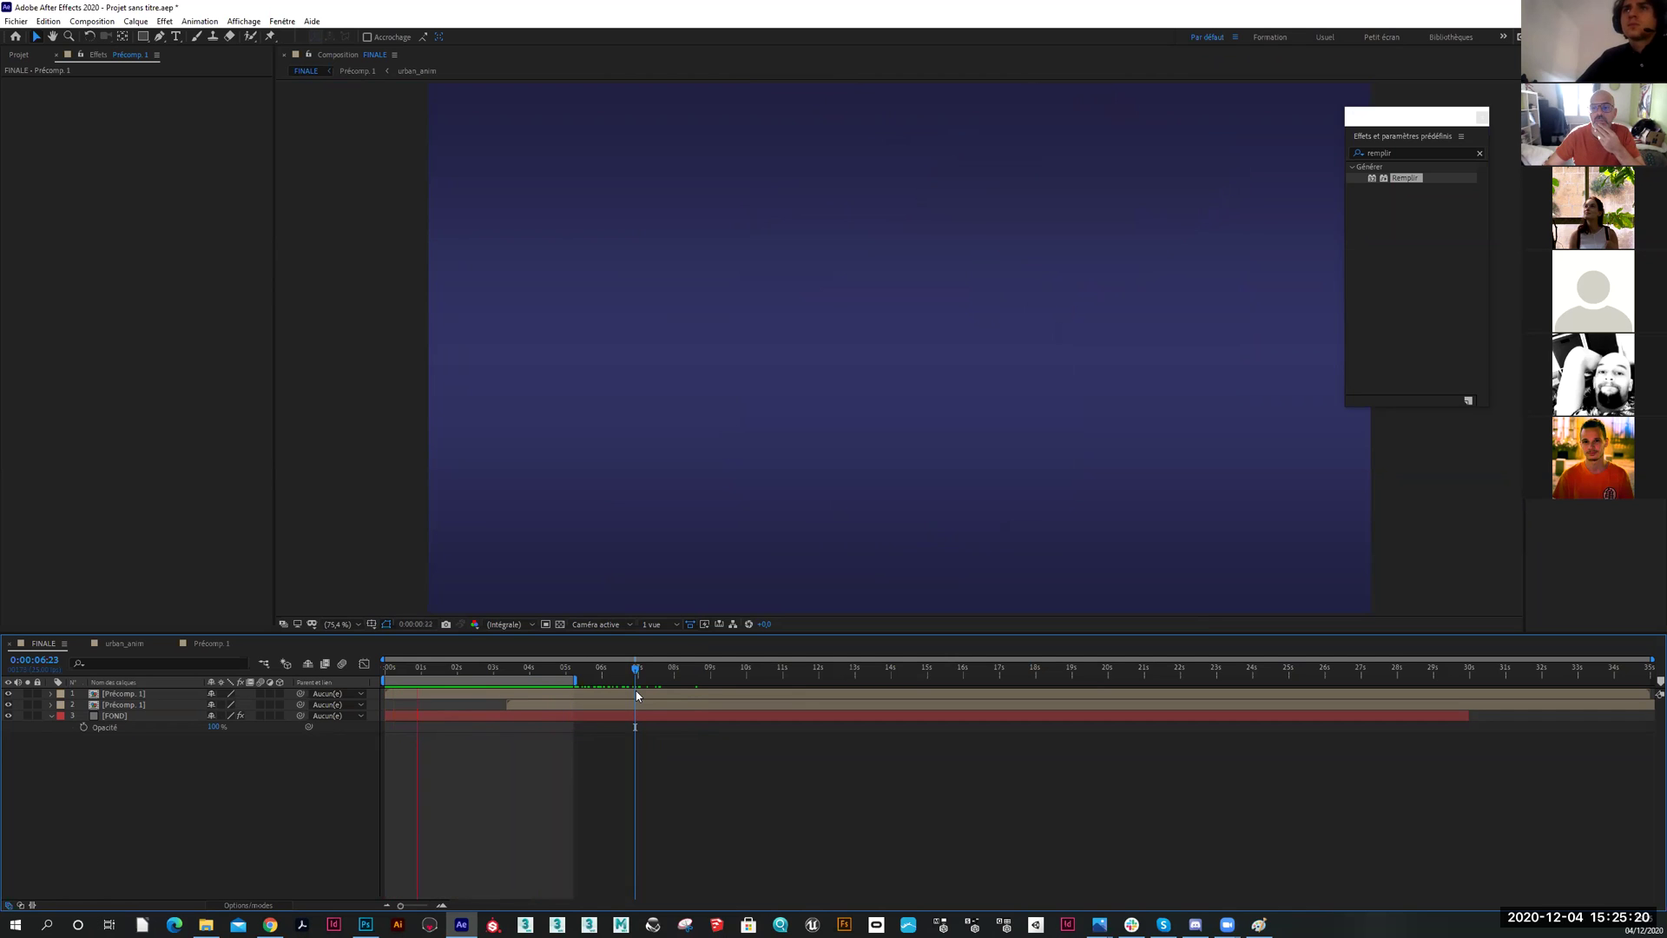
{"action": "left_click", "coordinate": [588, 673]}
Extend the work area to about 16 seconds for a full preview and move the floating effects panel off the composition view
{"action": "left_click_drag", "start_coordinate": [573, 679], "coordinate": [984, 696]}
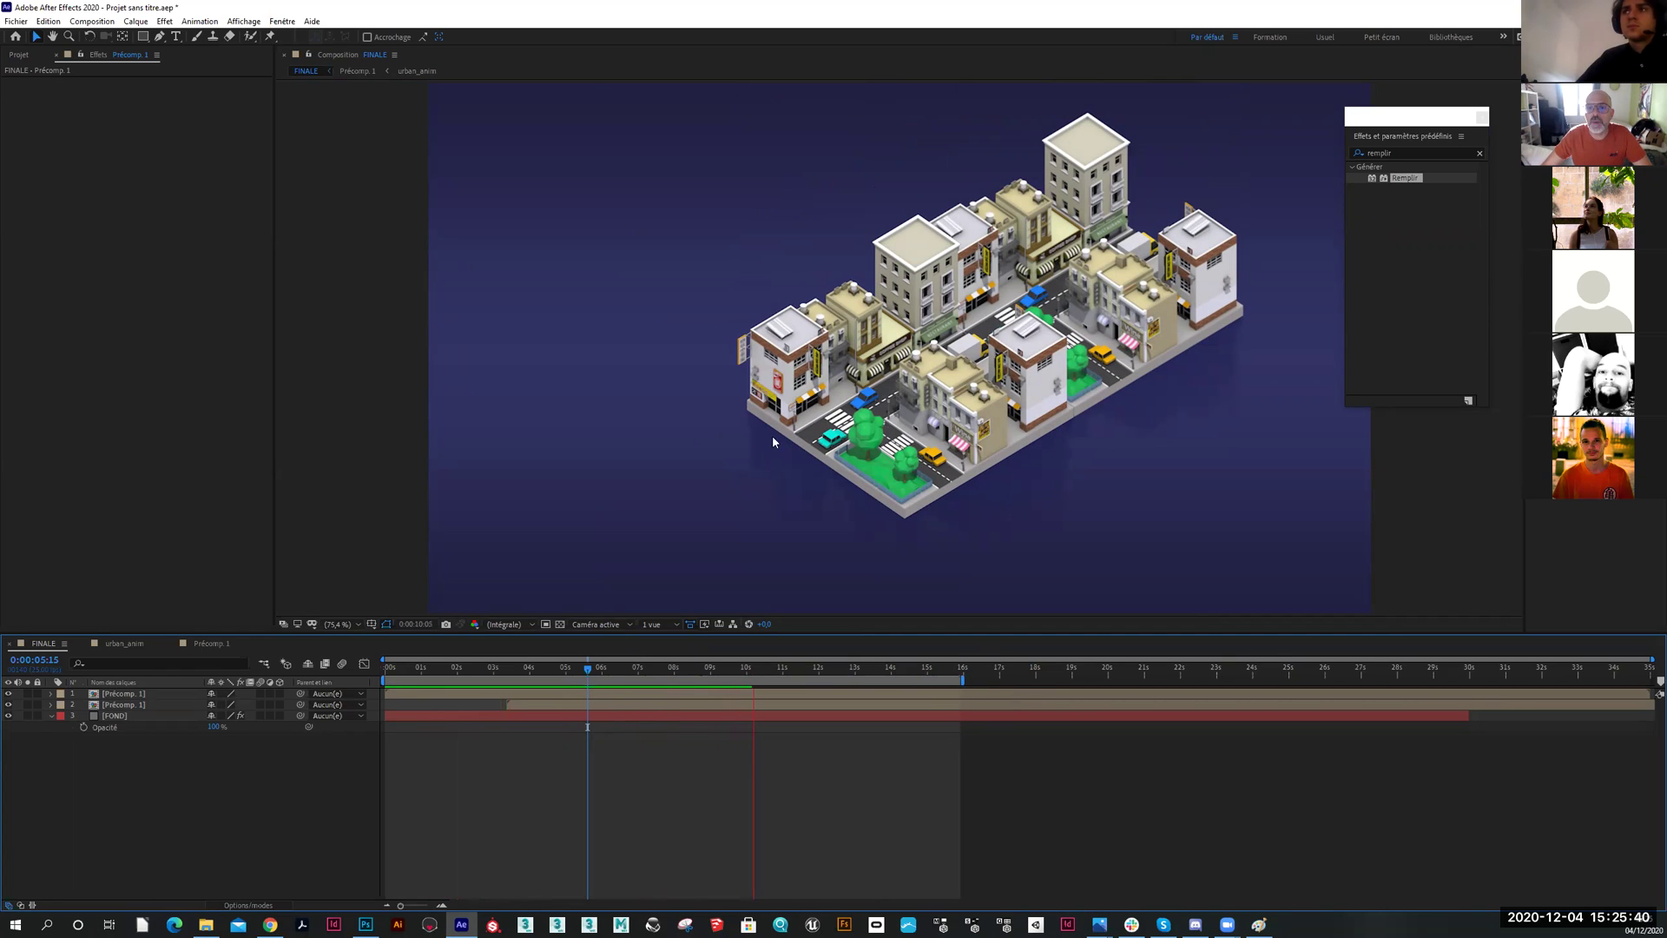
{"action": "left_click_drag", "start_coordinate": [797, 671], "coordinate": [632, 669]}
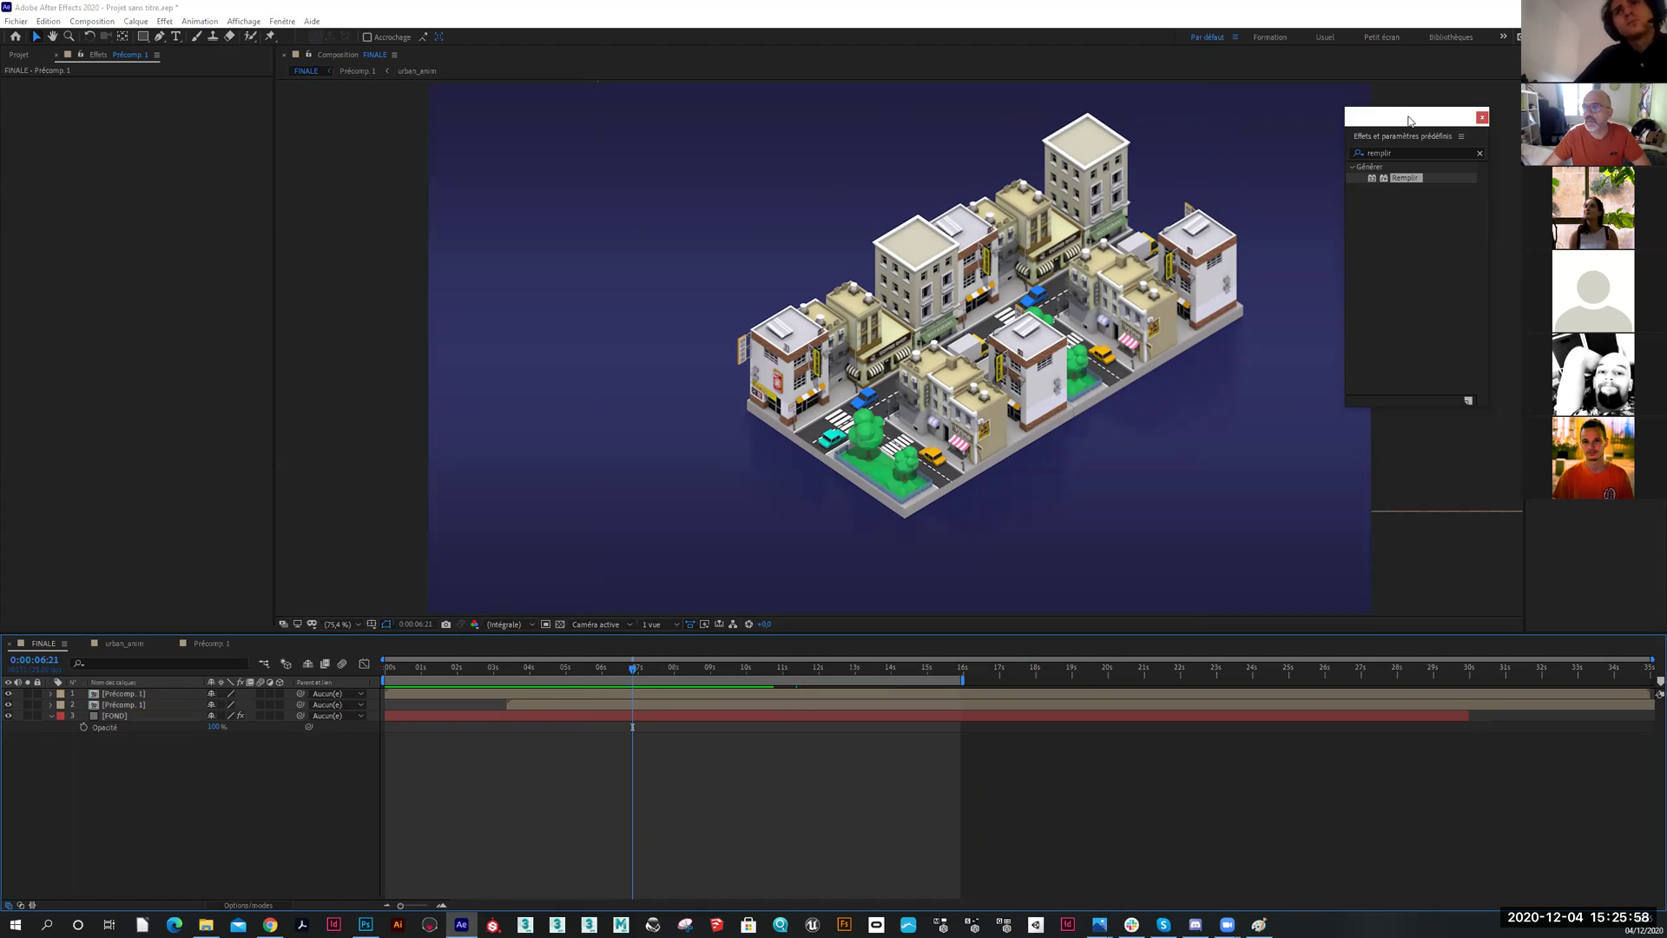
{"action": "left_click_drag", "start_coordinate": [1410, 120], "coordinate": [1494, 182]}
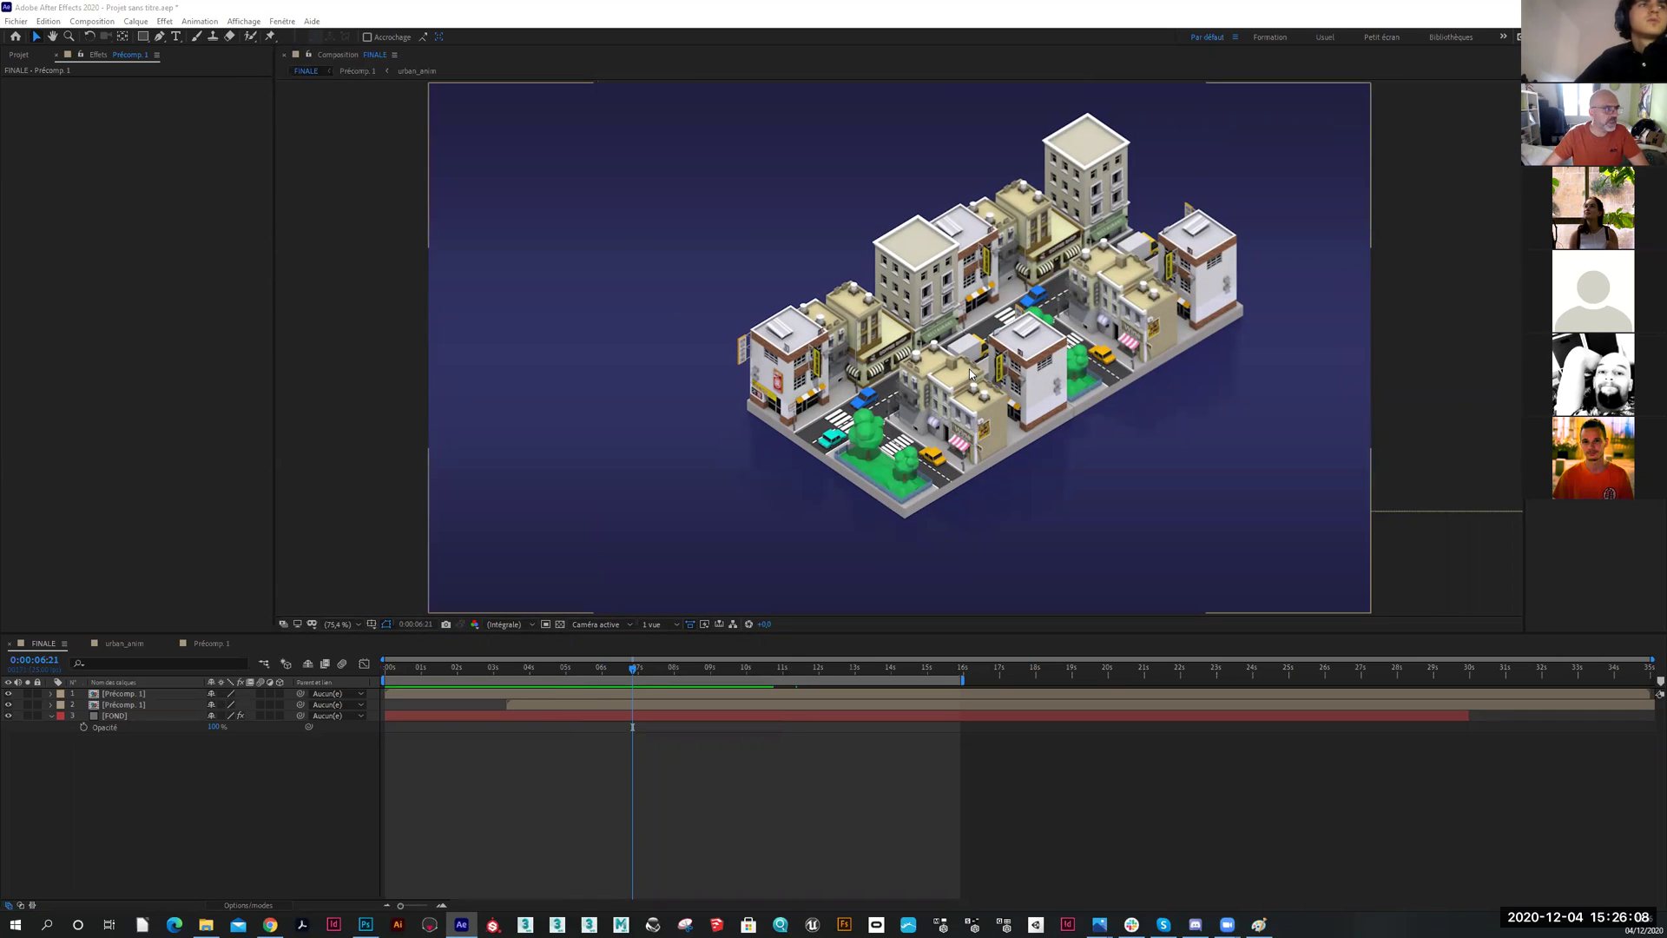
{"action": "left_click", "coordinate": [298, 758]}
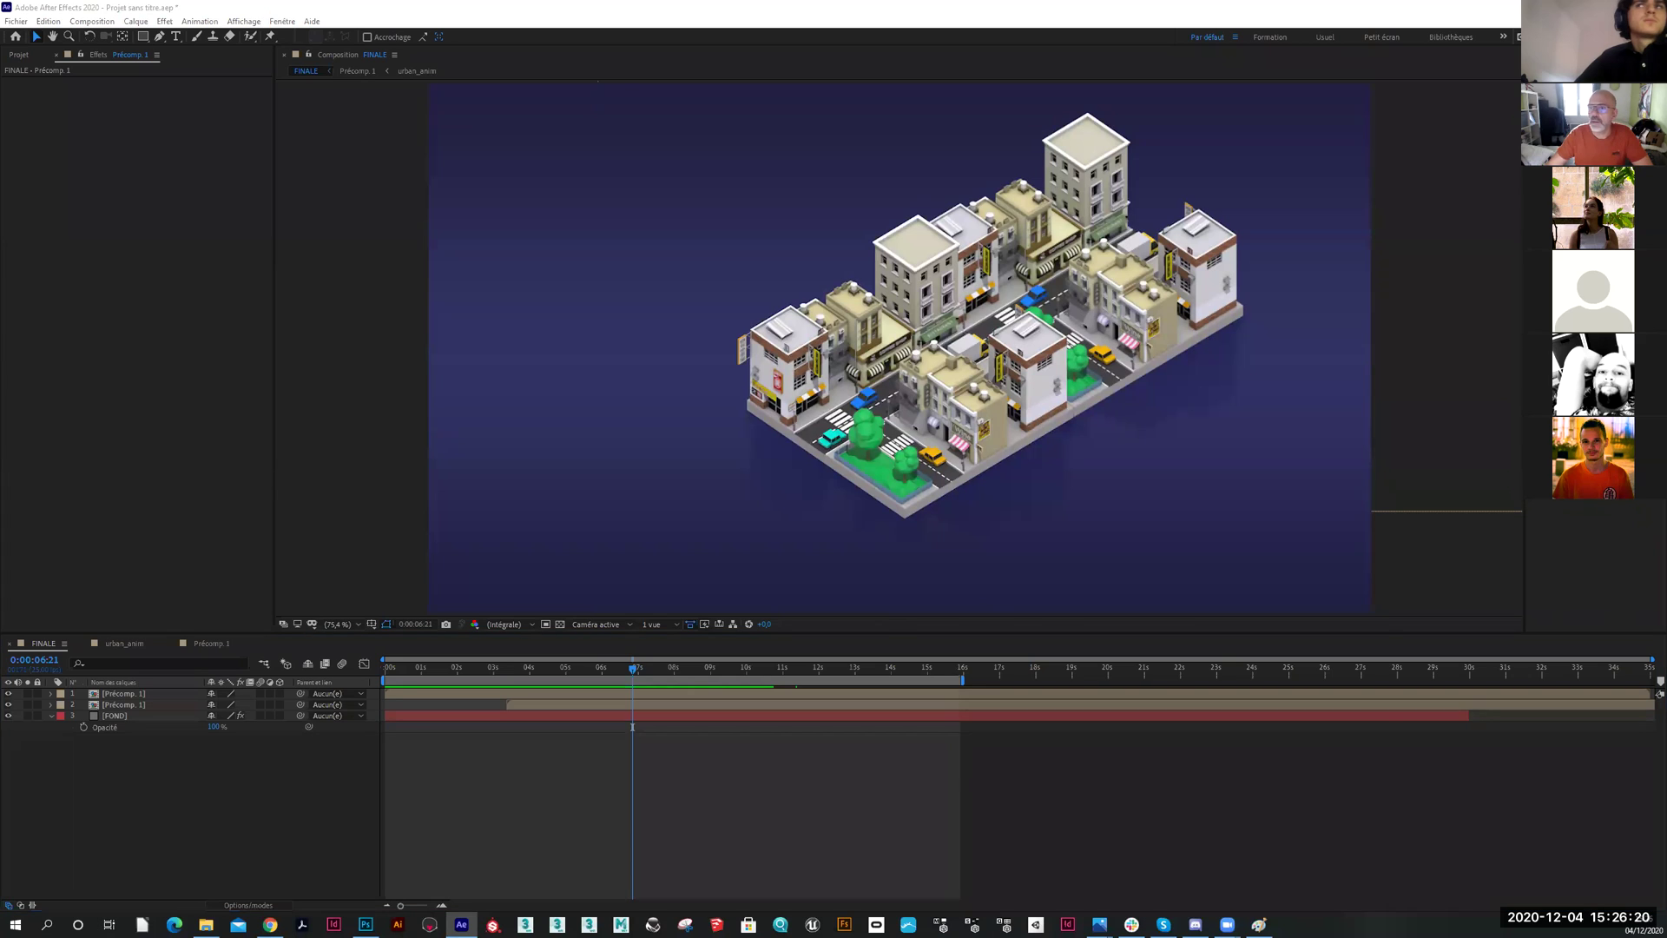
{"action": "key", "text": "alt+Tab"}
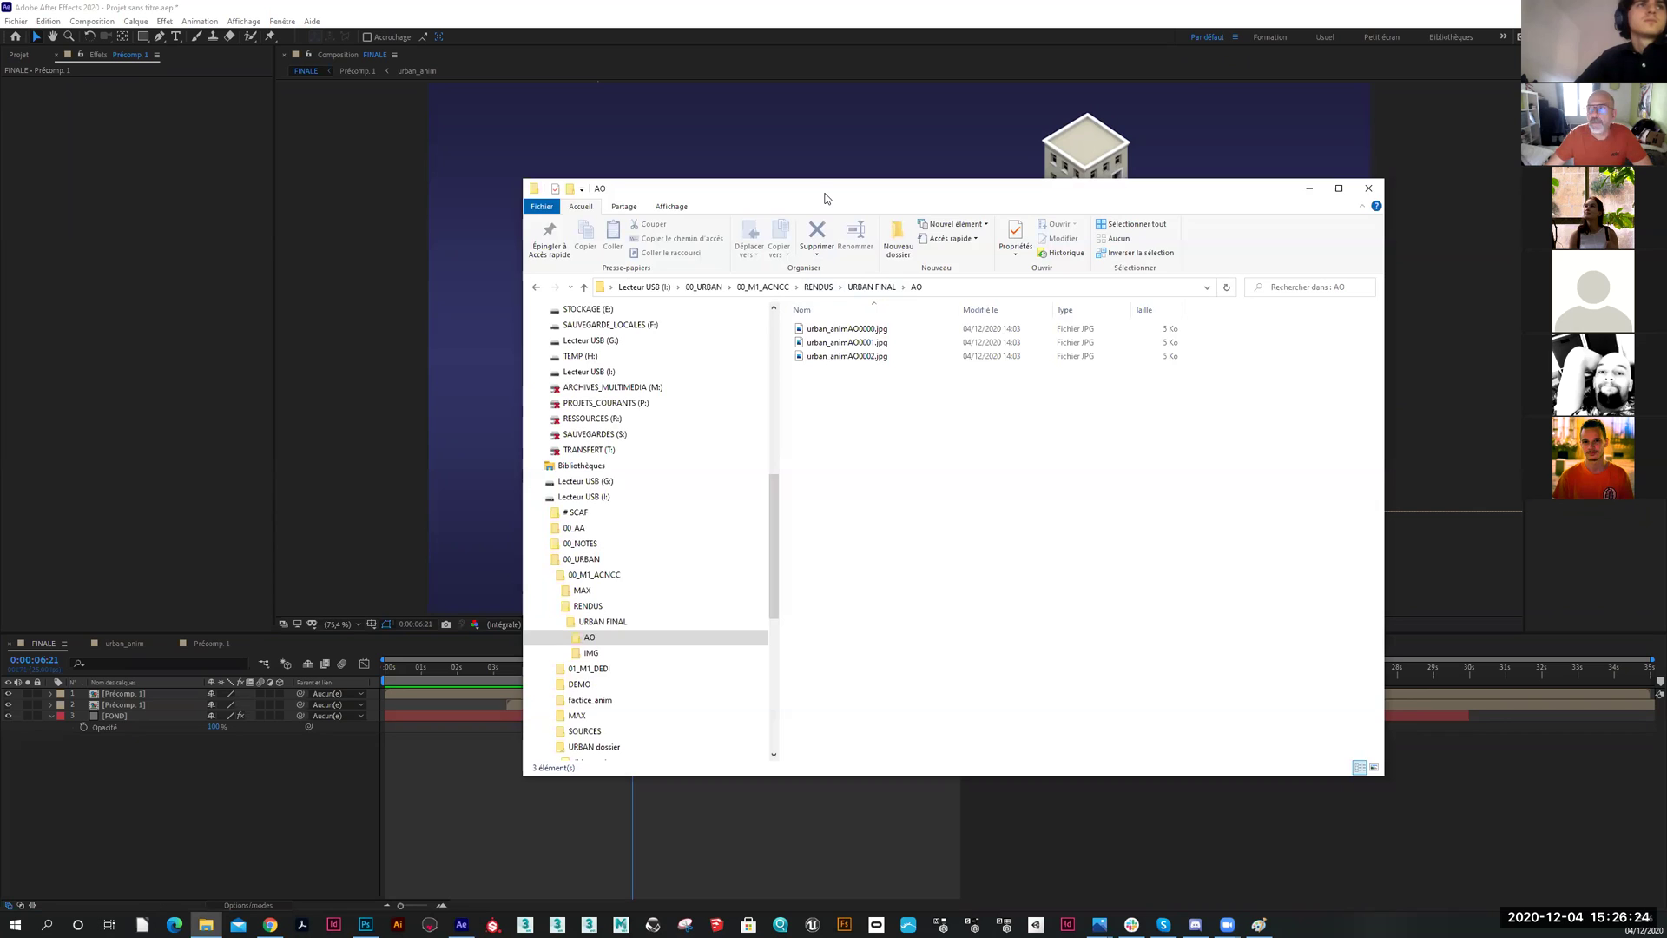
{"action": "key", "text": "alt+Tab"}
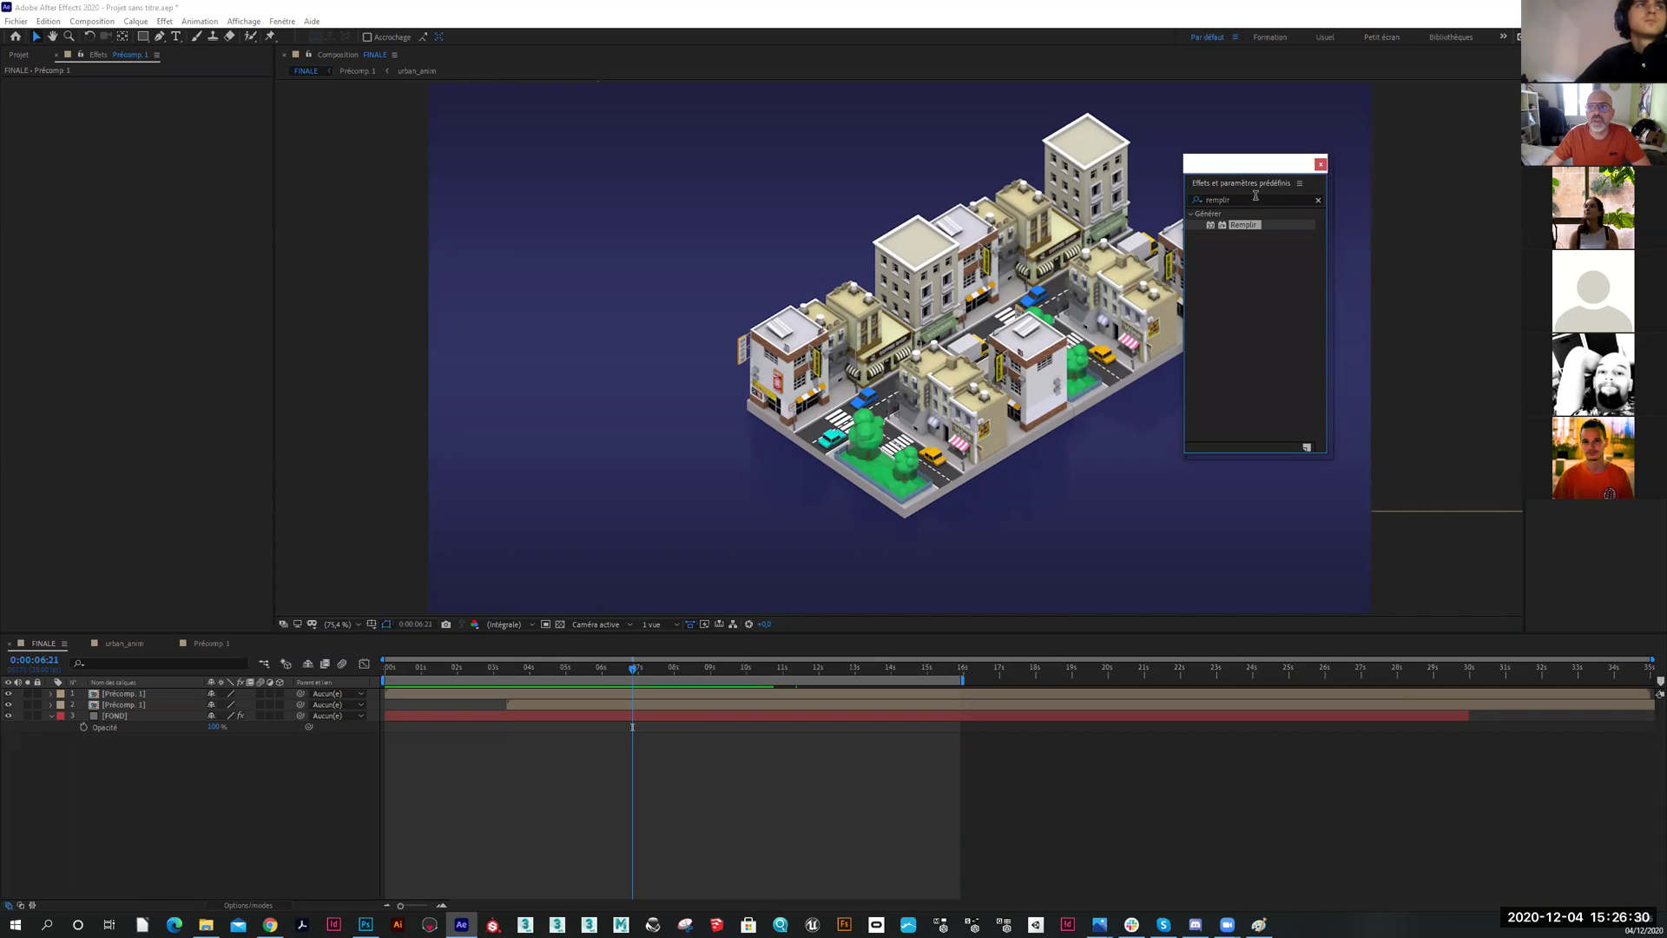
Search the effects for "flou", select Flou gaussien and move the floating effects panel clear of the composition view
{"action": "left_click", "coordinate": [1251, 199]}
{"action": "key", "text": "ctrl+a"}
{"action": "type", "text": "flou"}
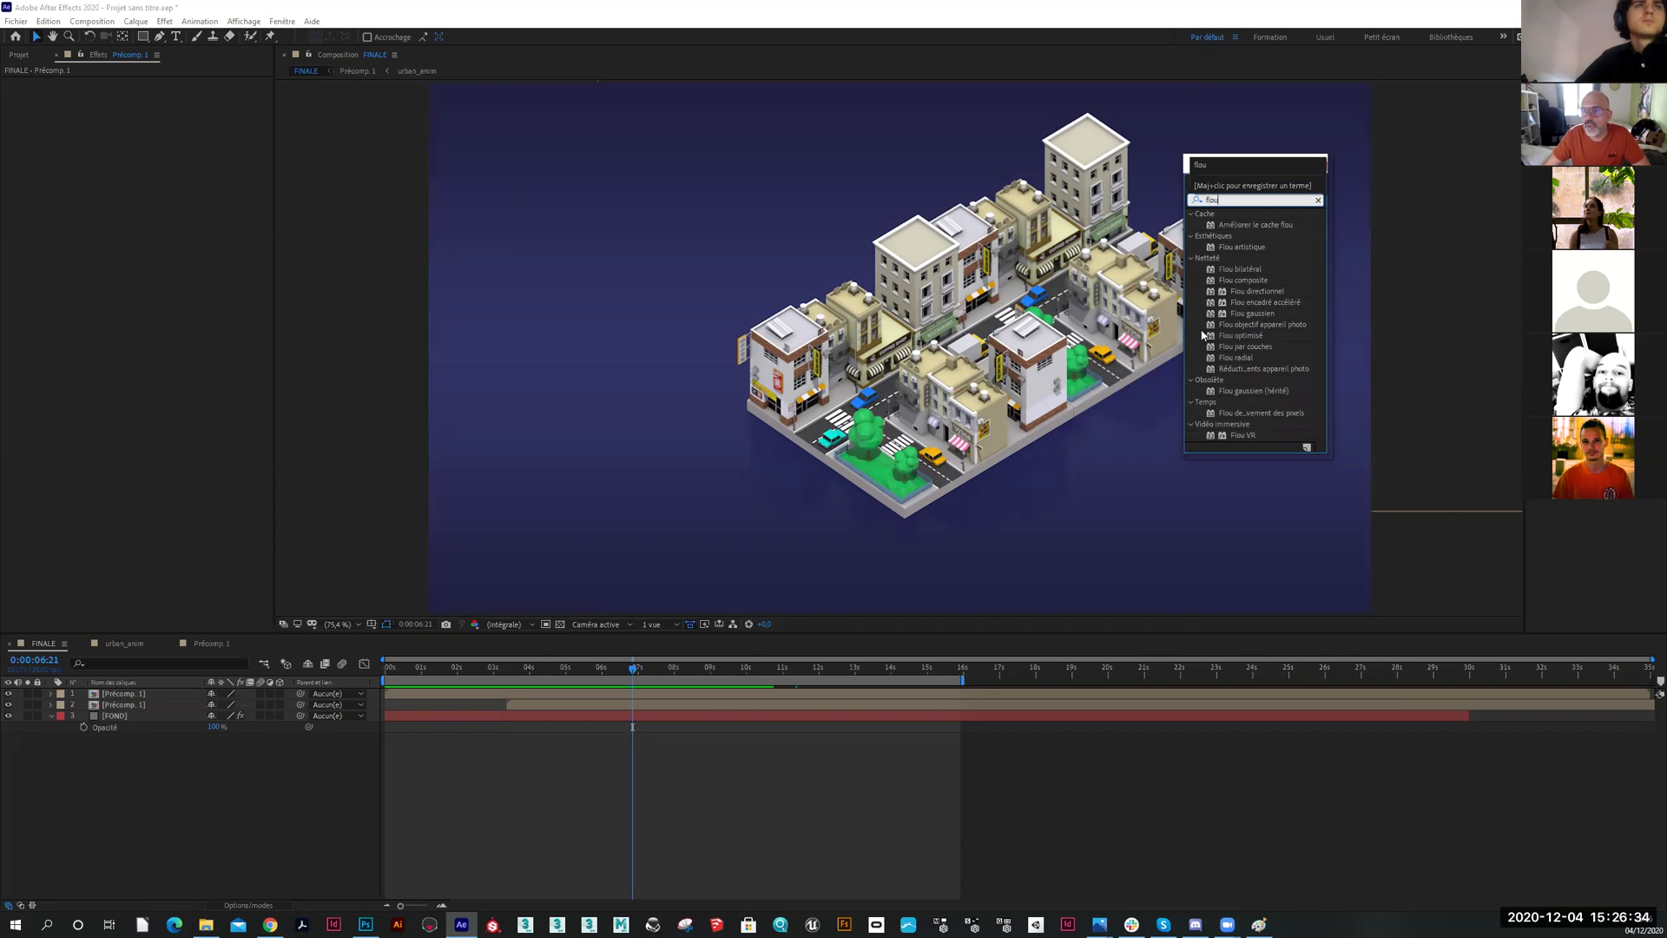
{"action": "left_click", "coordinate": [1250, 314]}
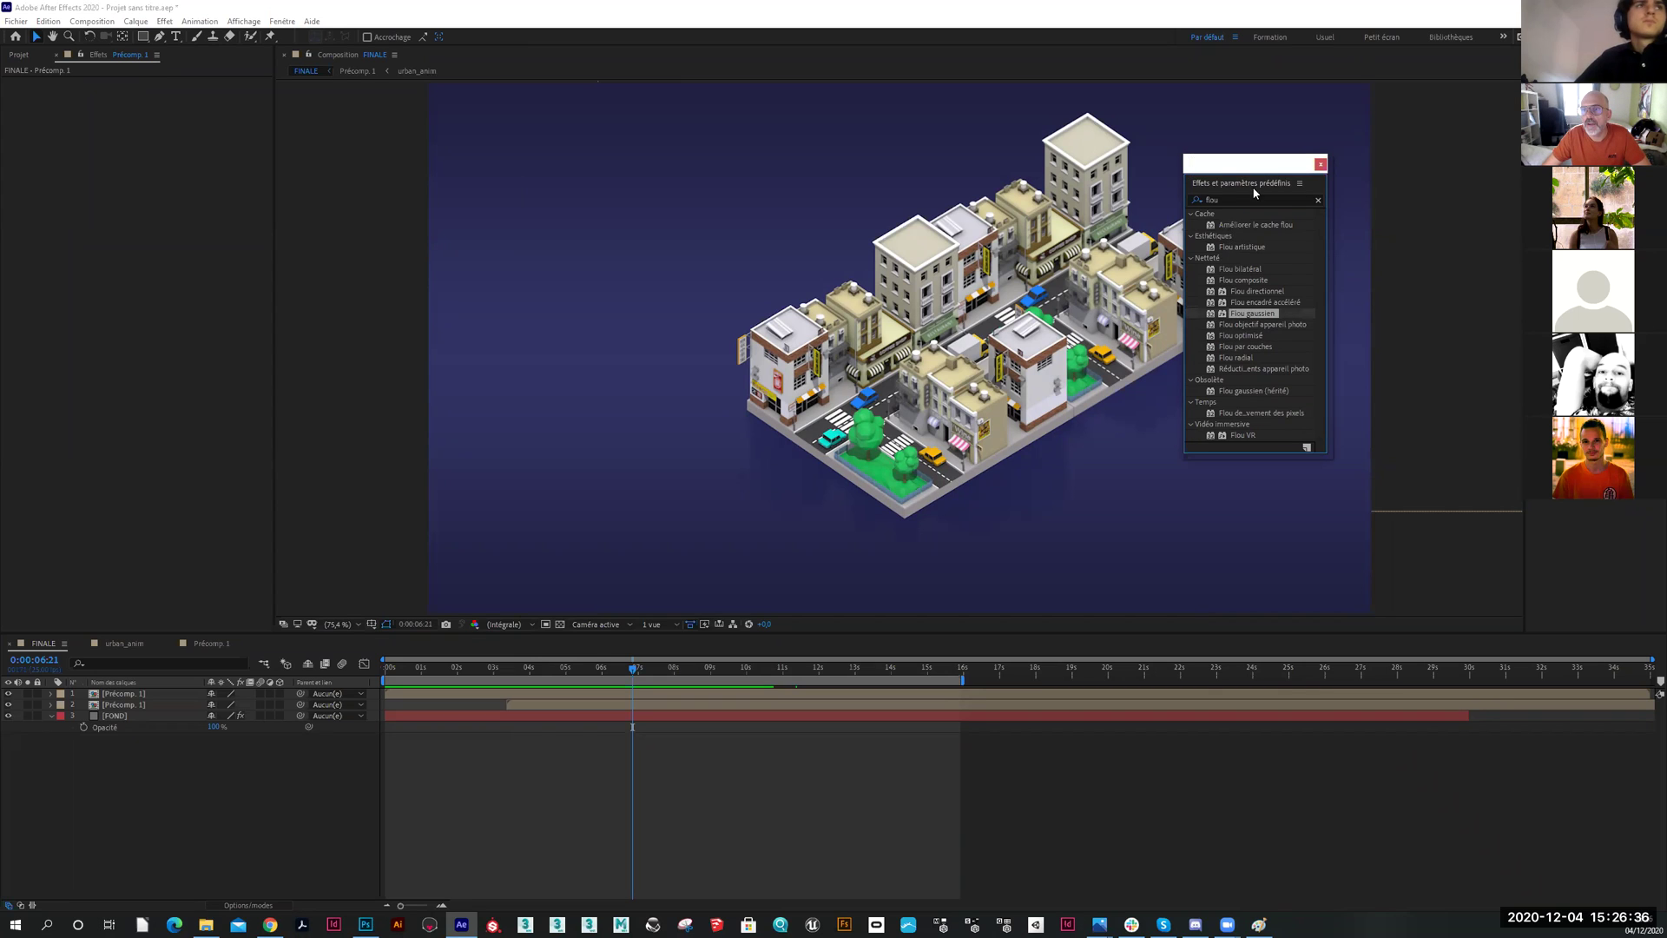
{"action": "left_click_drag", "start_coordinate": [1262, 171], "coordinate": [1440, 113]}
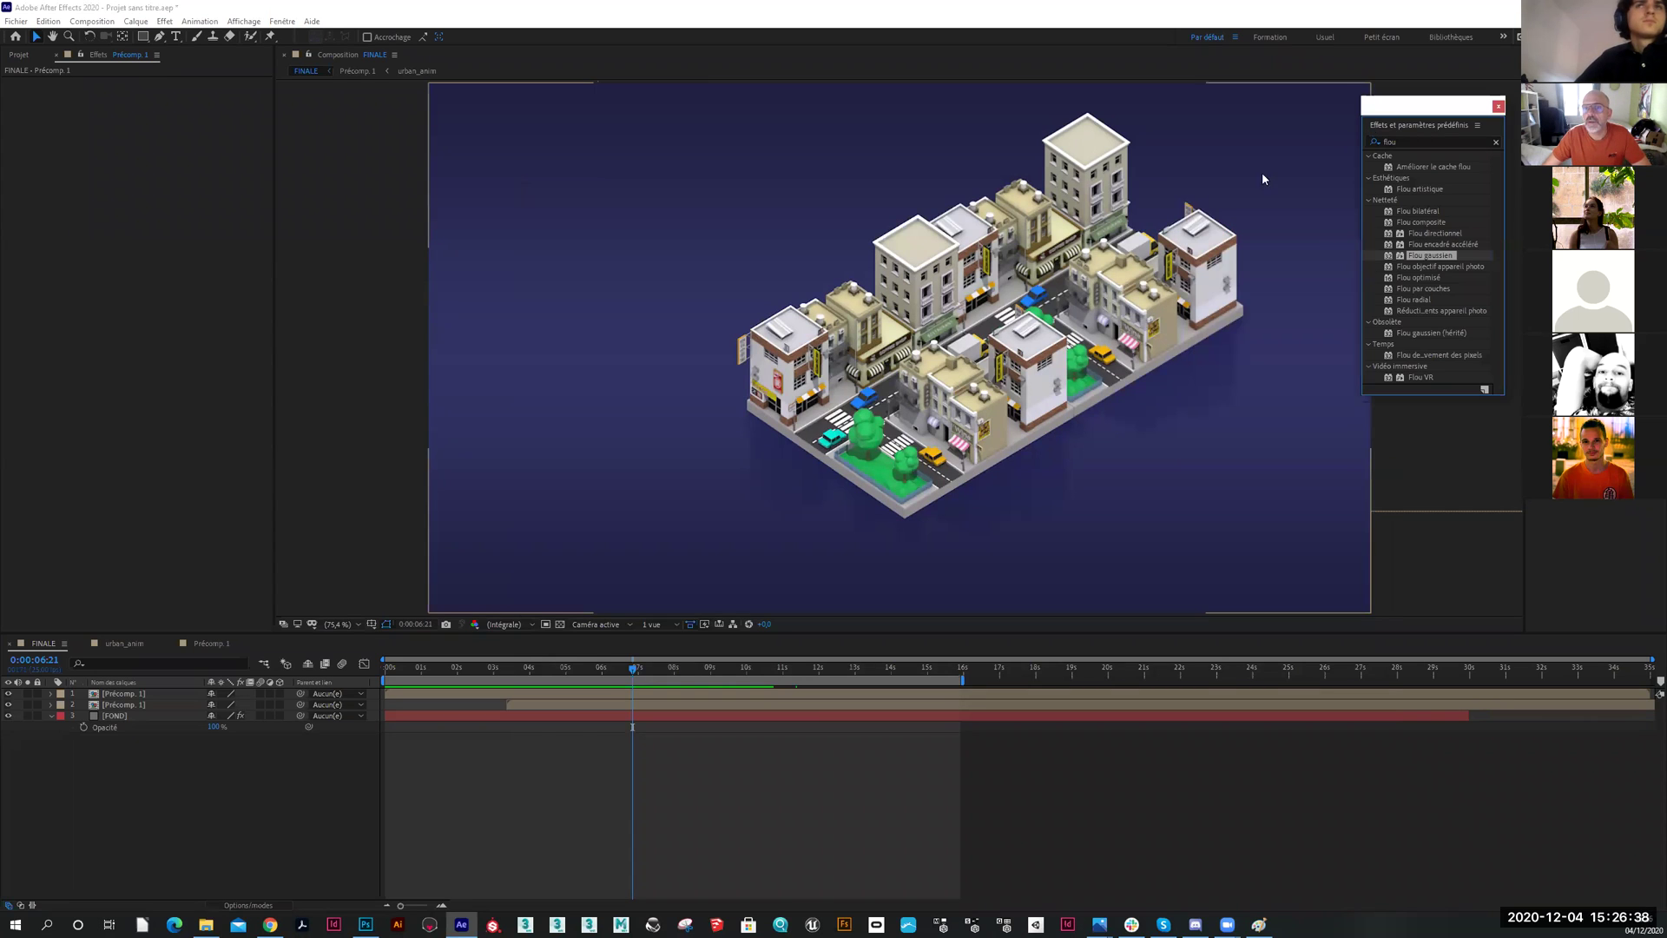
Add the text "CITY" in the empty area to the upper left of the city blocks and enlarge it into a title
{"action": "left_click", "coordinate": [259, 776]}
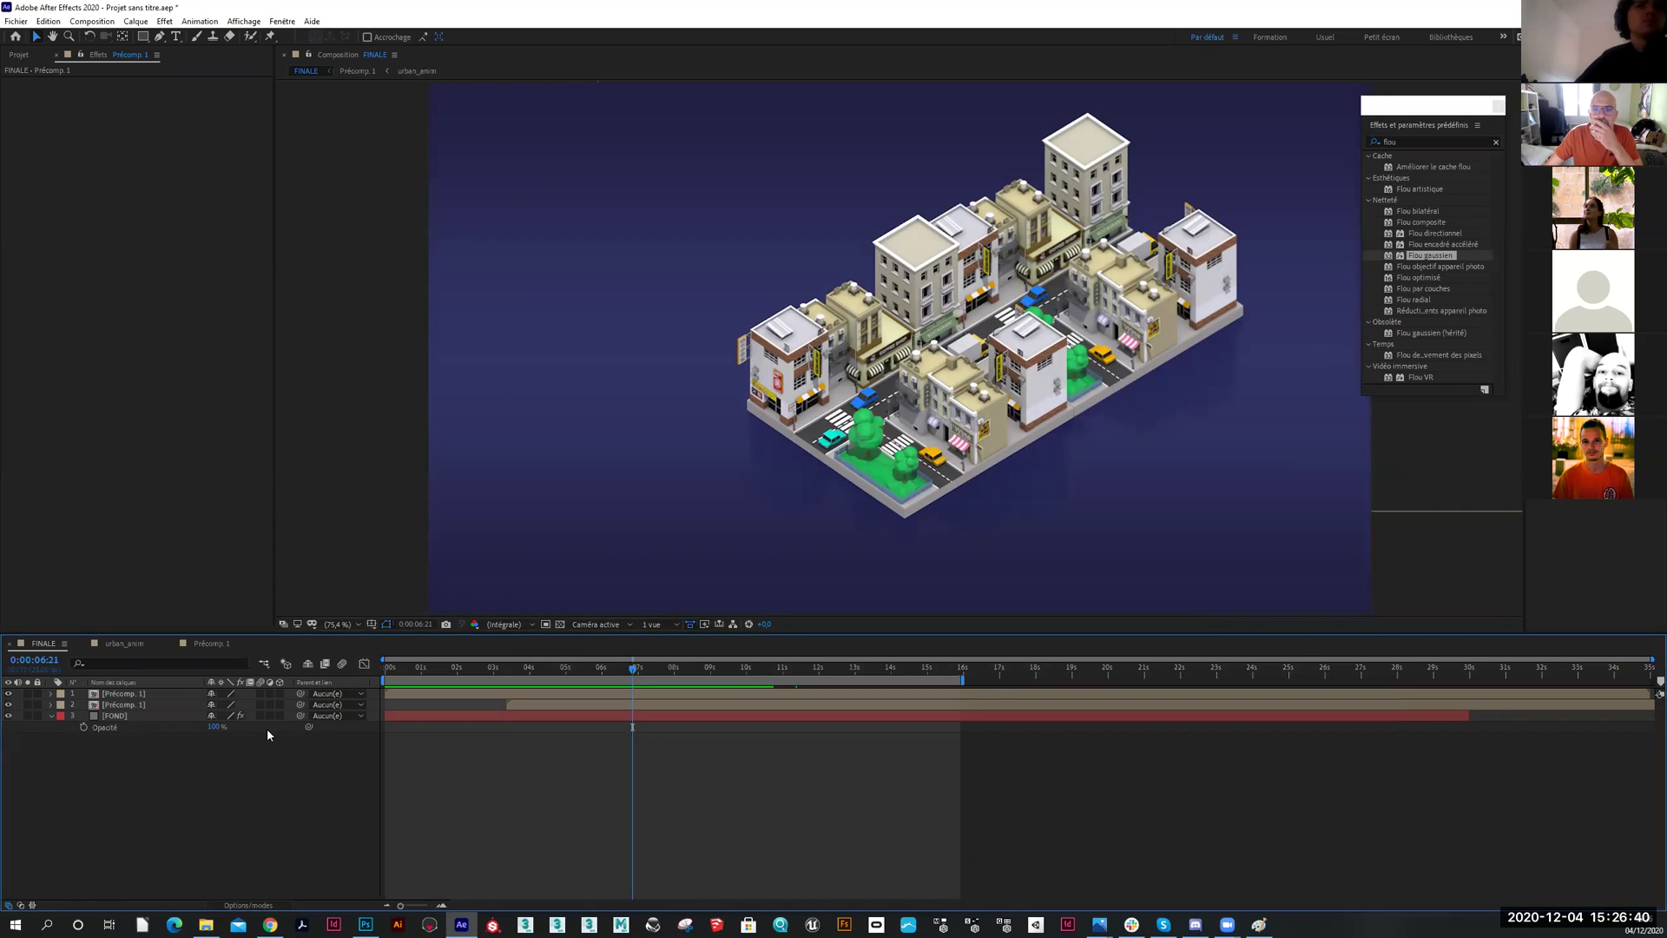
{"action": "left_click", "coordinate": [177, 38]}
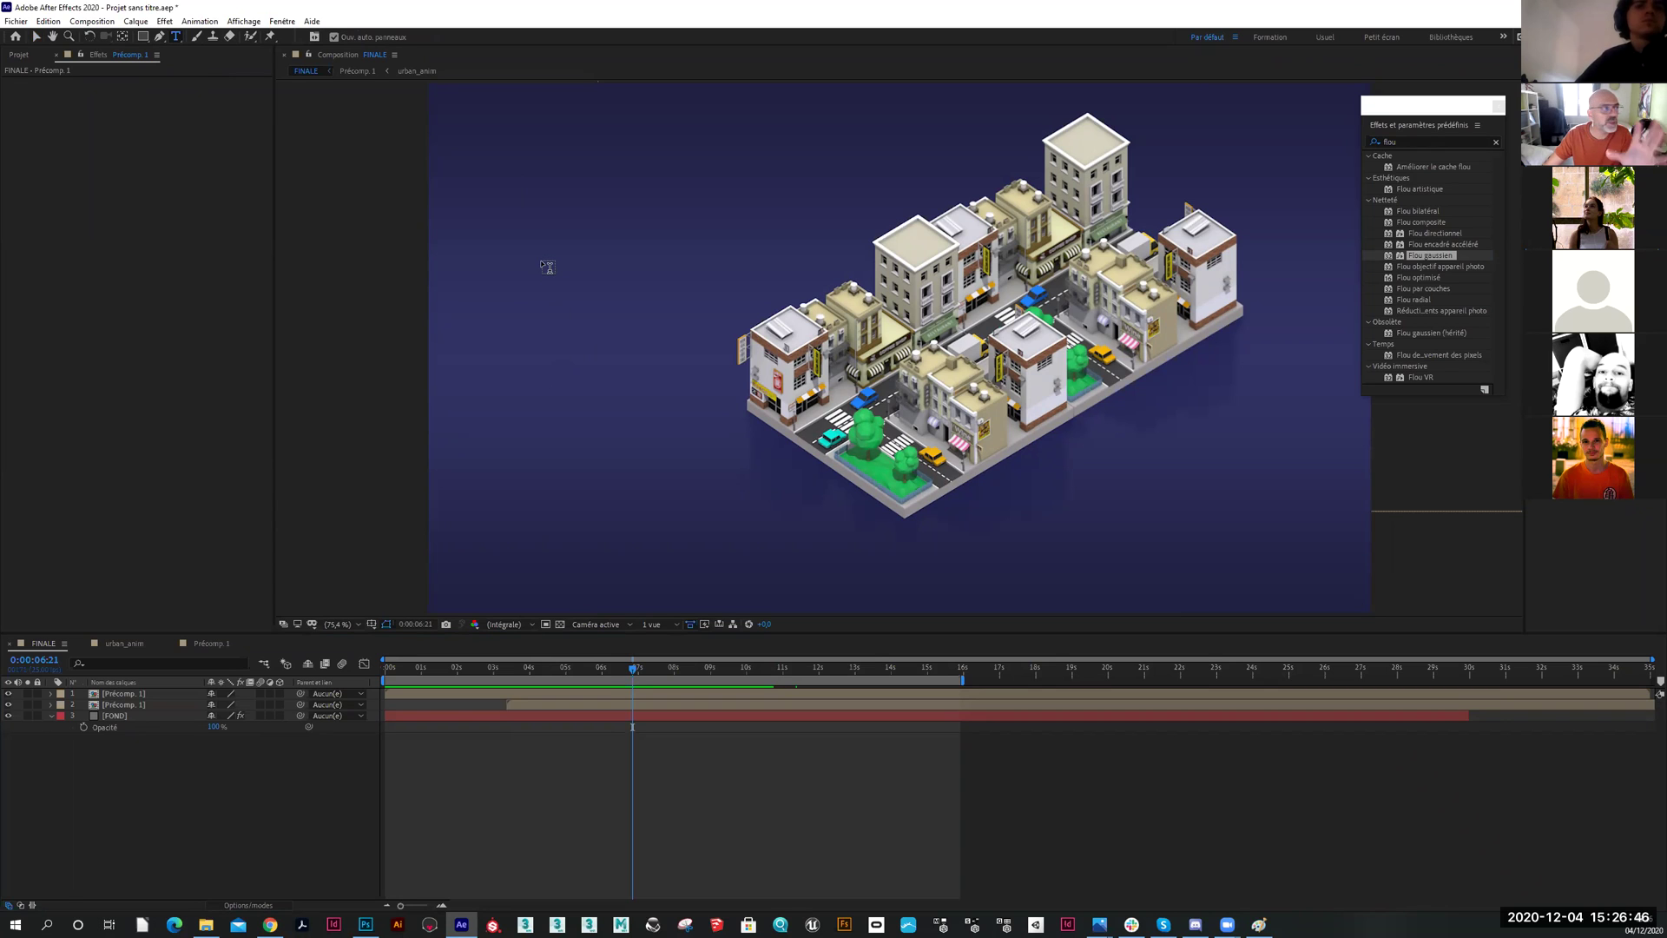
{"action": "left_click", "coordinate": [546, 263]}
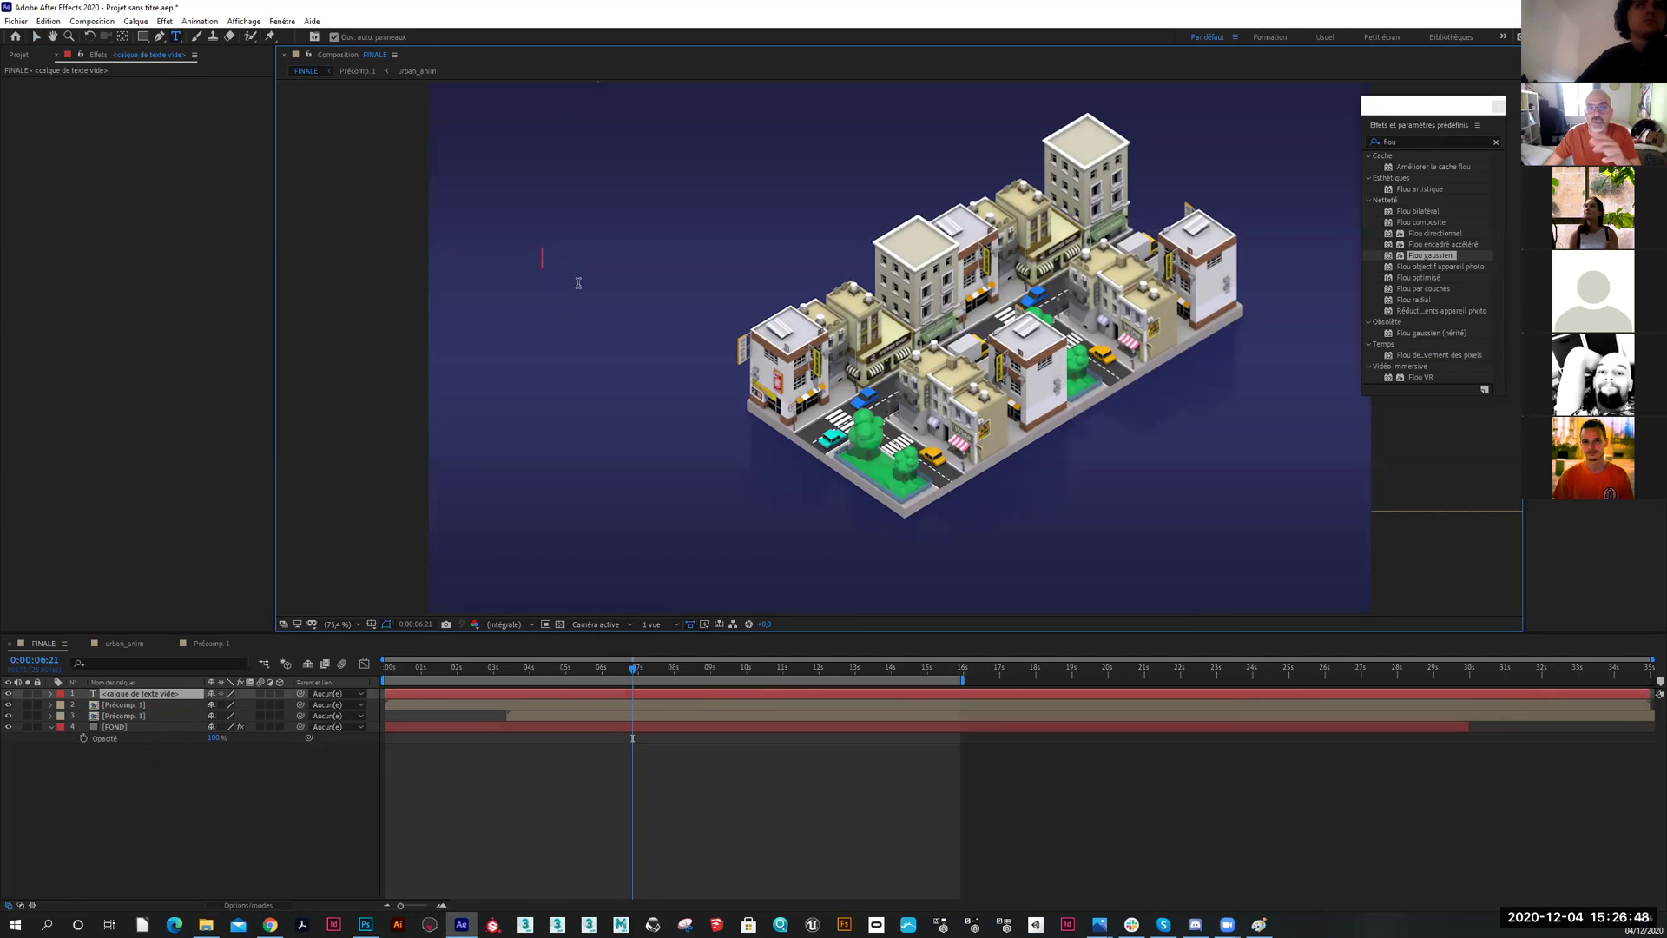
{"action": "type", "text": "CITY"}
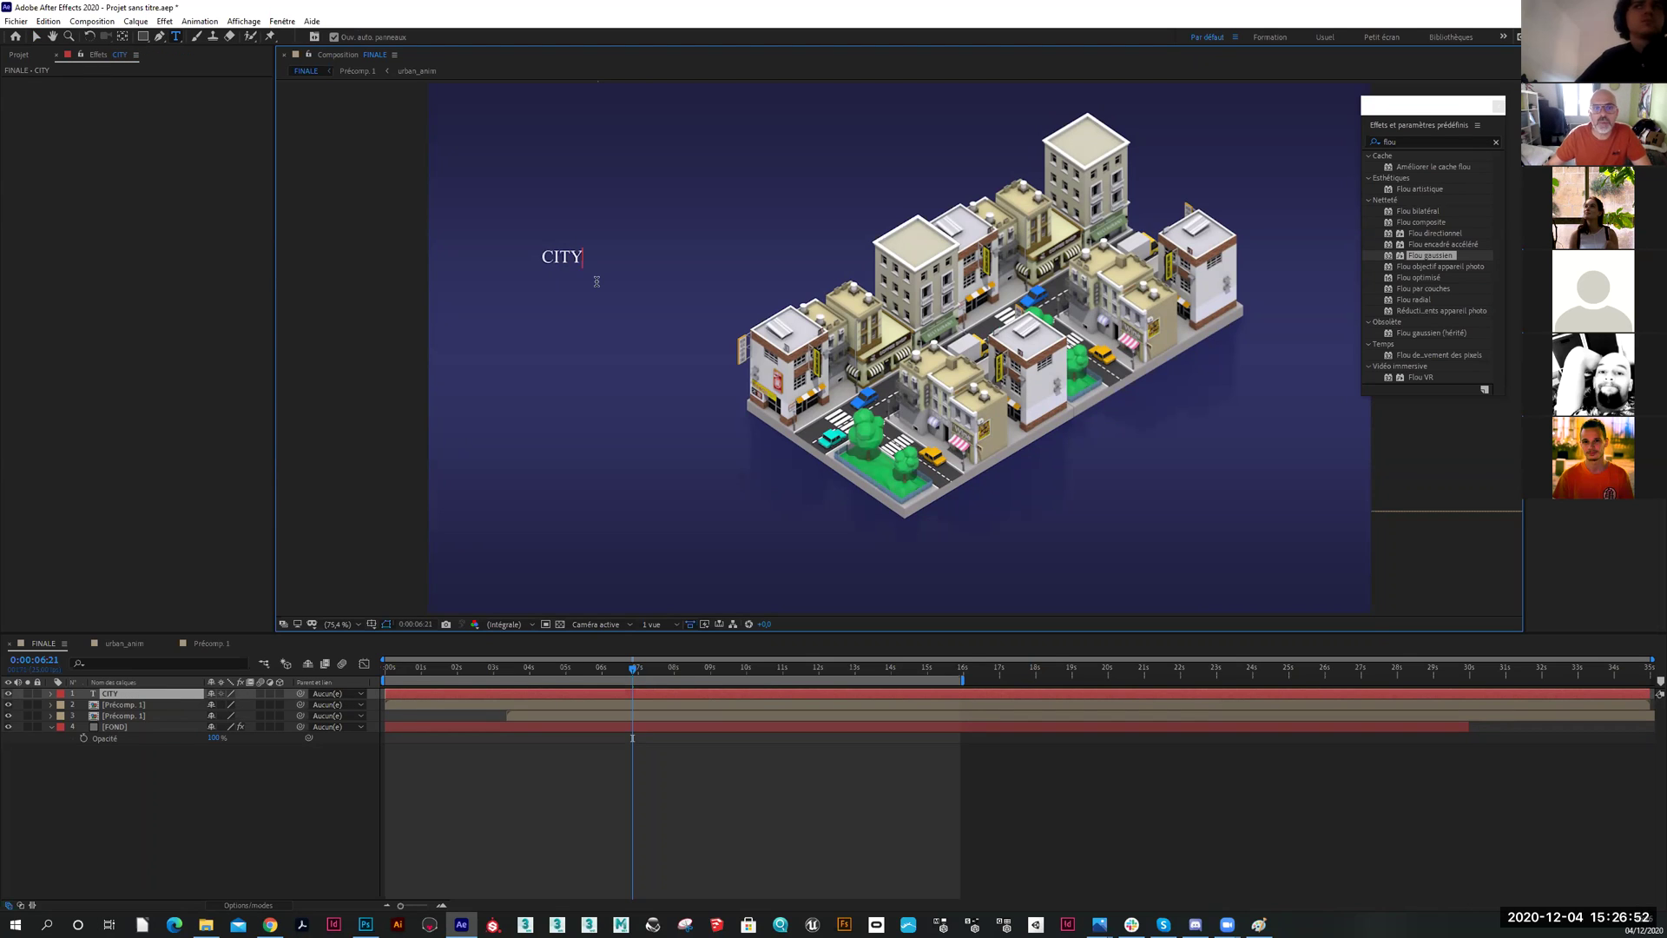
{"action": "left_click", "coordinate": [36, 36]}
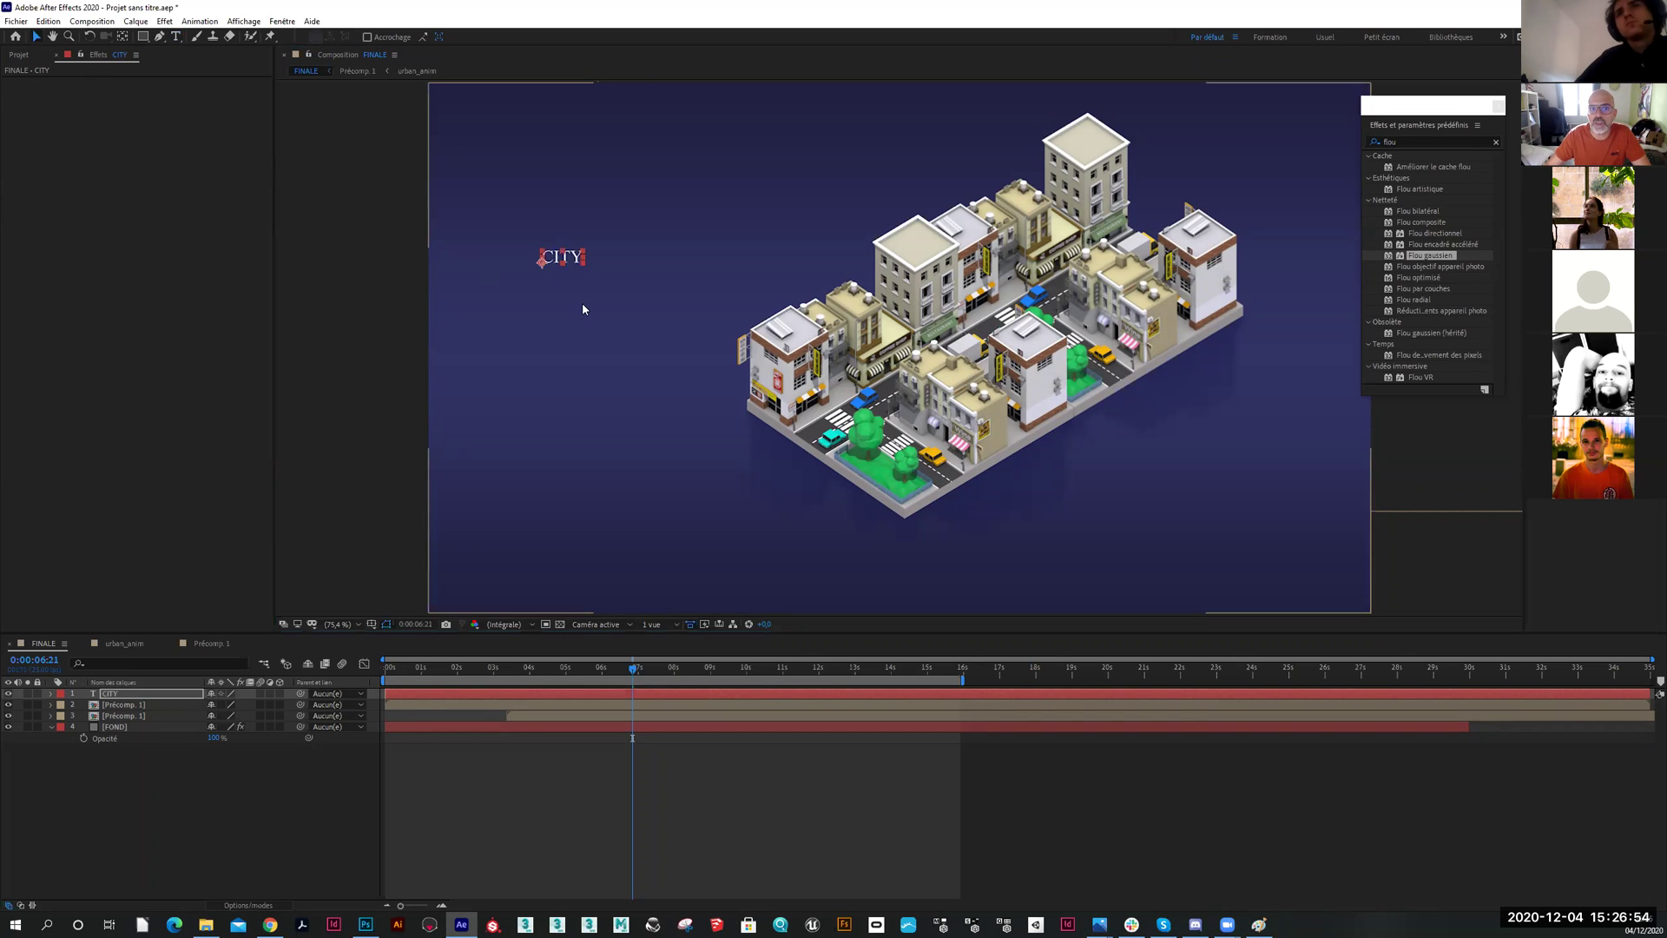
{"action": "left_click_drag", "start_coordinate": [584, 263], "coordinate": [785, 350]}
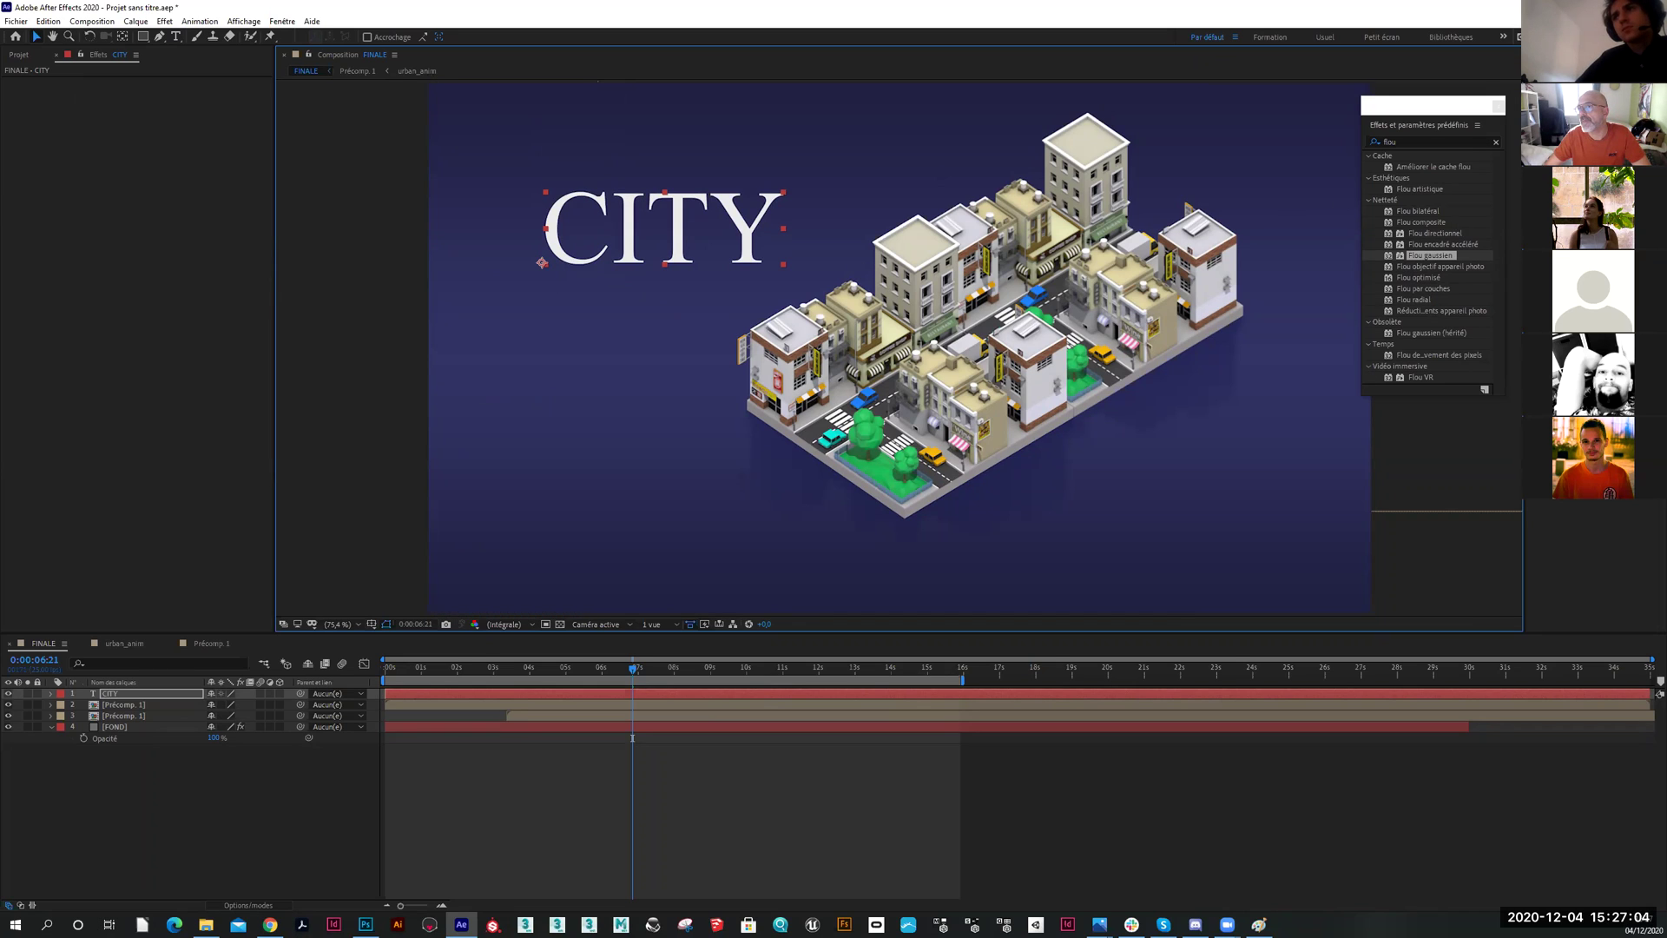
Try an angular decorative font on the CITY title
{"action": "left_click", "coordinate": [1563, 196]}
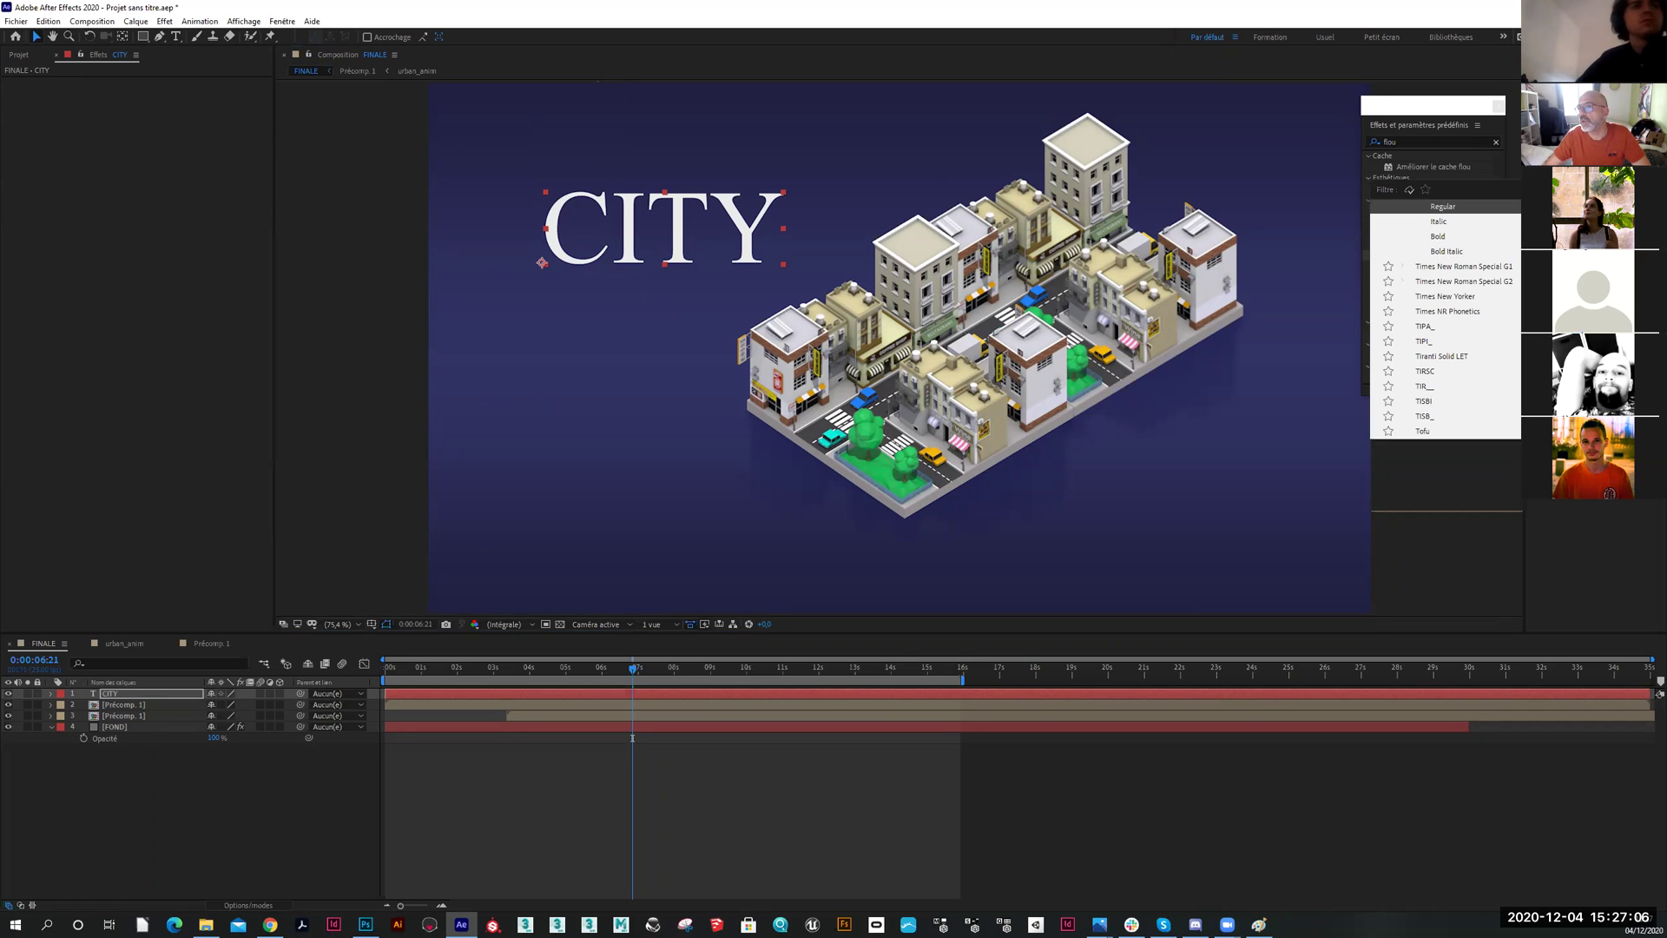
{"action": "scroll", "coordinate": [1495, 332], "scroll_direction": "down", "scroll_amount": 5}
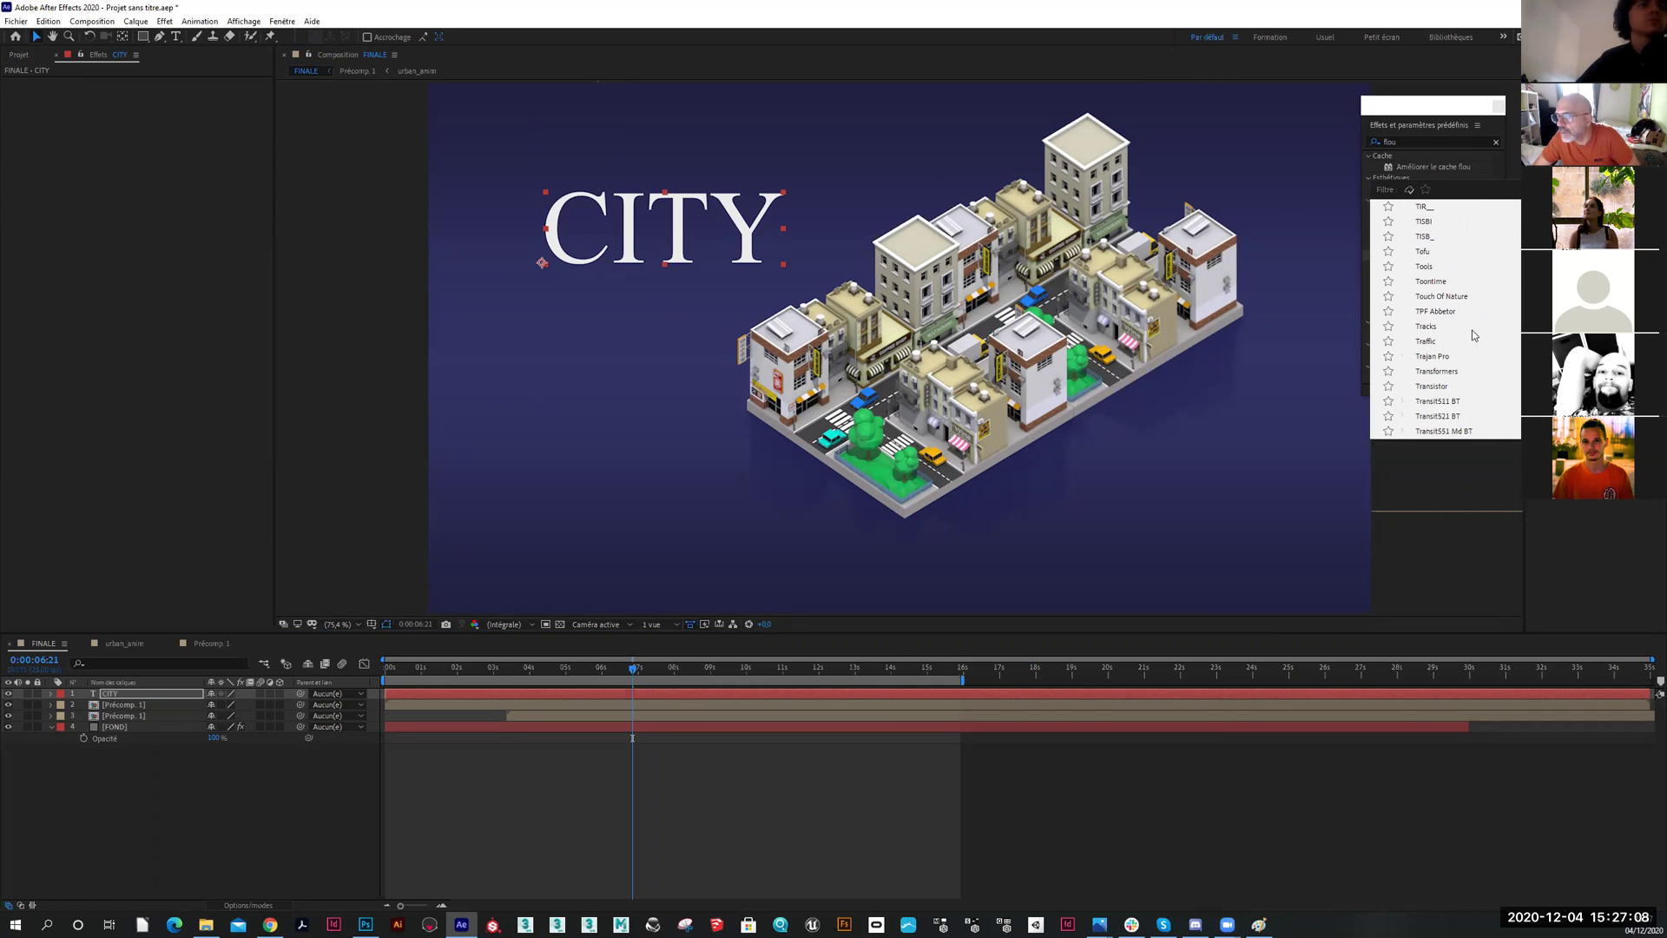
{"action": "key", "text": "Escape"}
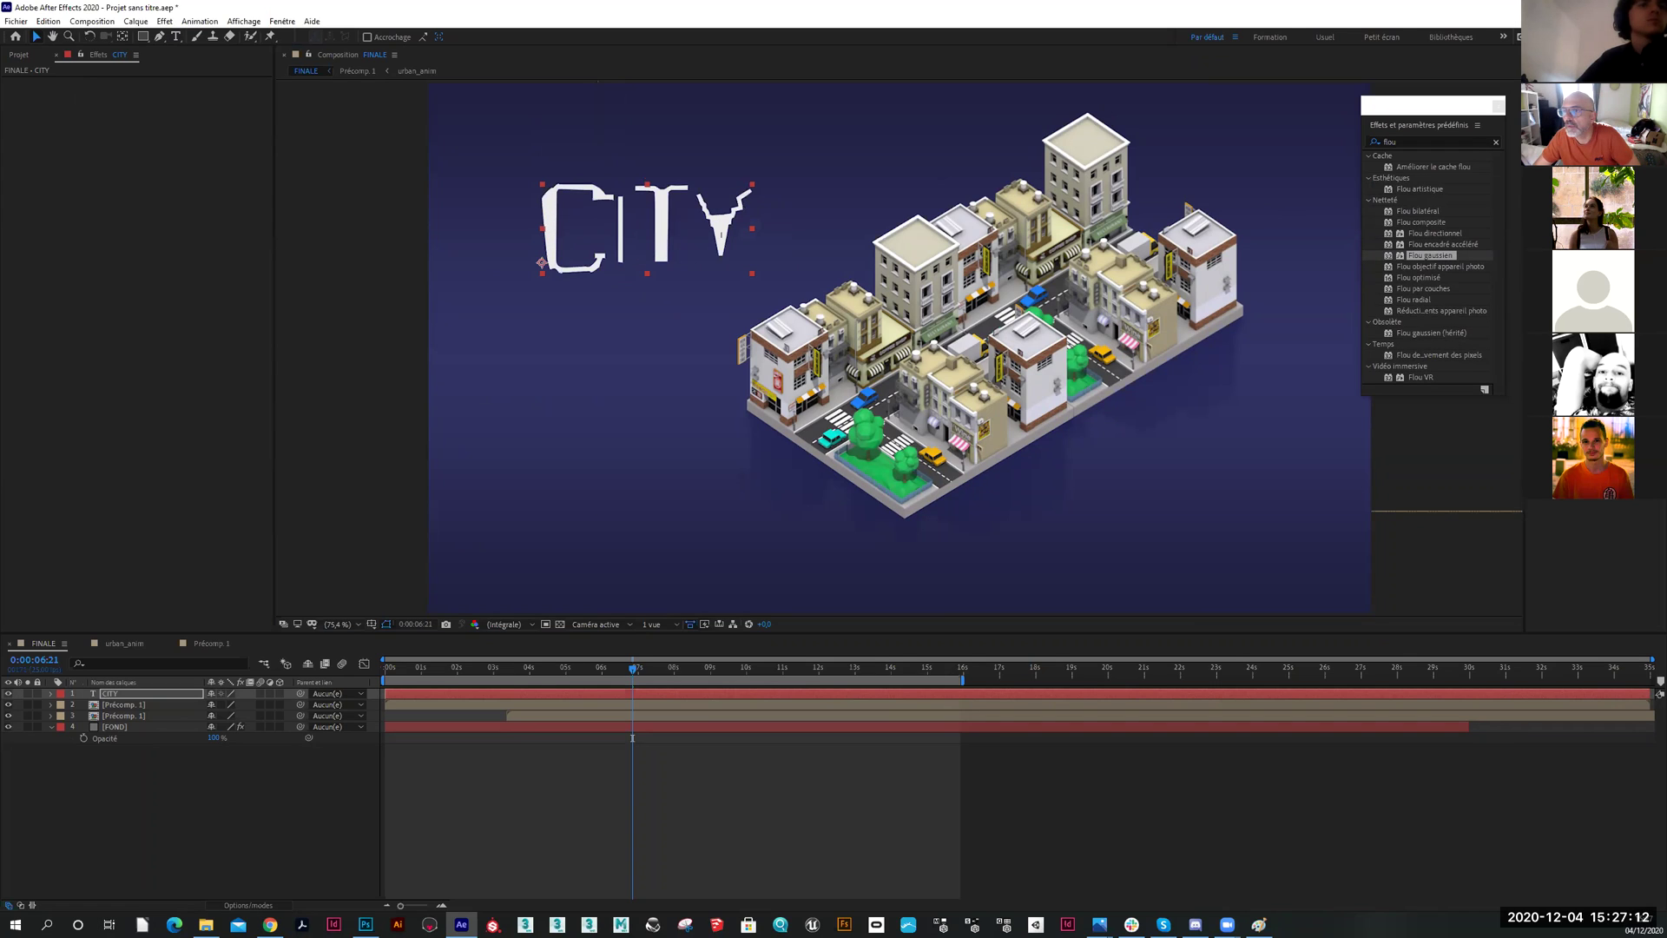
Browse further down the font list and try Wide Latin on the CITY title
{"action": "left_click", "coordinate": [1495, 356]}
{"action": "scroll", "coordinate": [1495, 356], "scroll_direction": "down", "scroll_amount": 3}
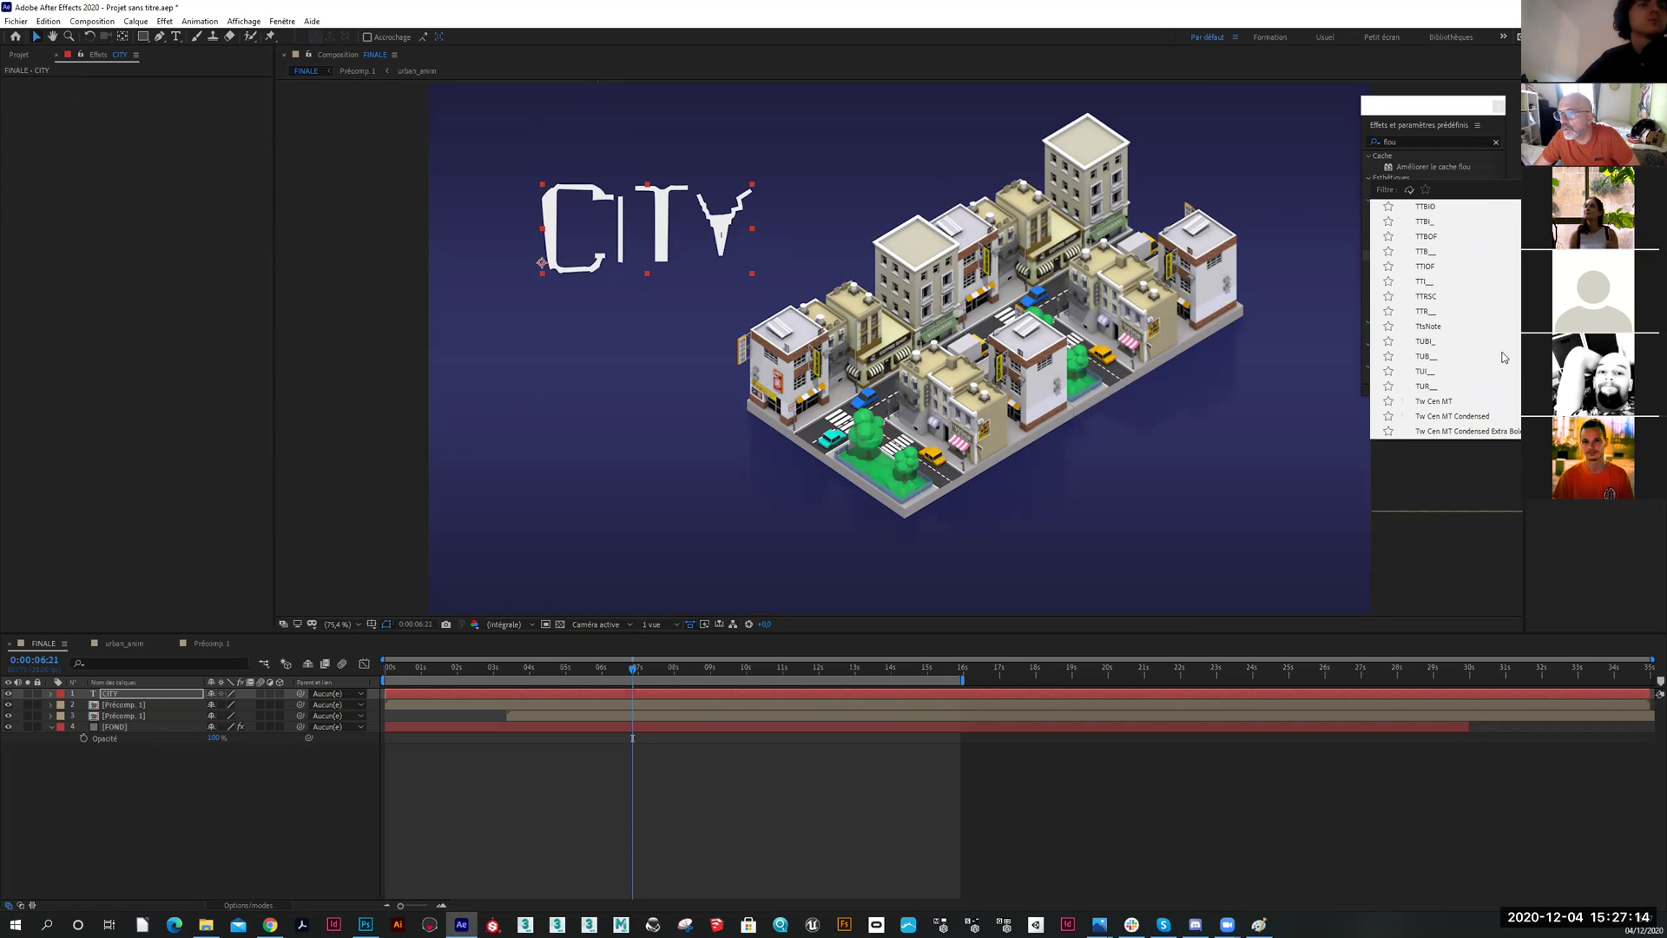
{"action": "scroll", "coordinate": [1495, 356], "scroll_direction": "down", "scroll_amount": 1}
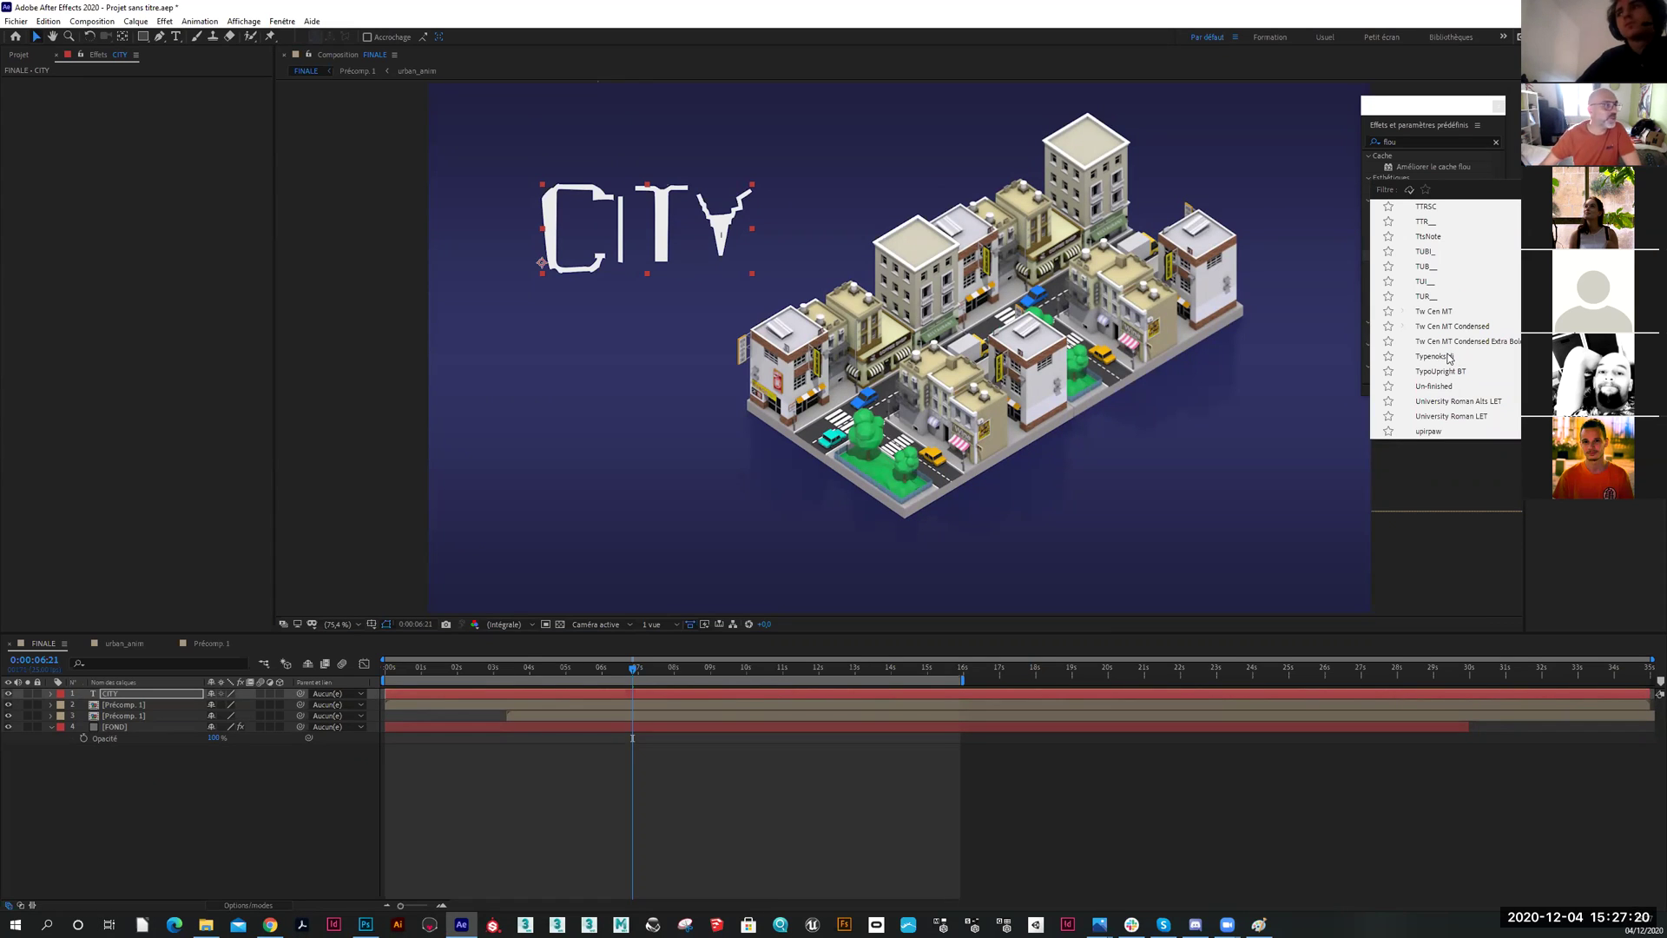
{"action": "scroll", "coordinate": [1446, 347], "scroll_direction": "down", "scroll_amount": 2}
{"action": "scroll", "coordinate": [1441, 351], "scroll_direction": "down", "scroll_amount": 3}
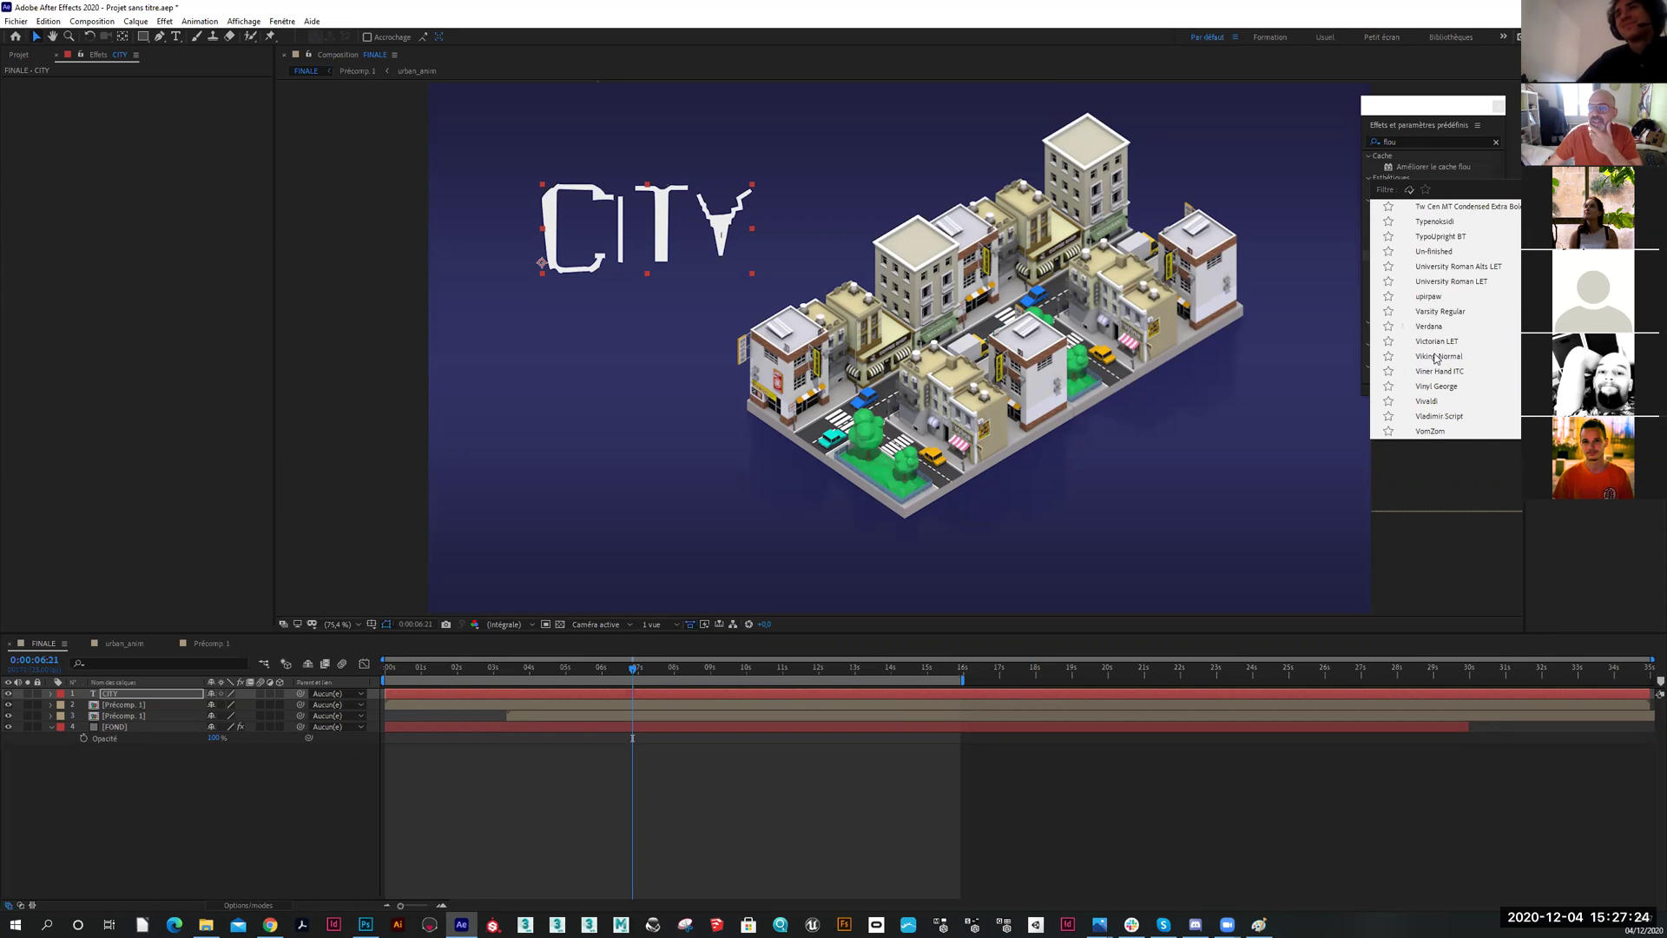
{"action": "scroll", "coordinate": [1435, 353], "scroll_direction": "down", "scroll_amount": 2}
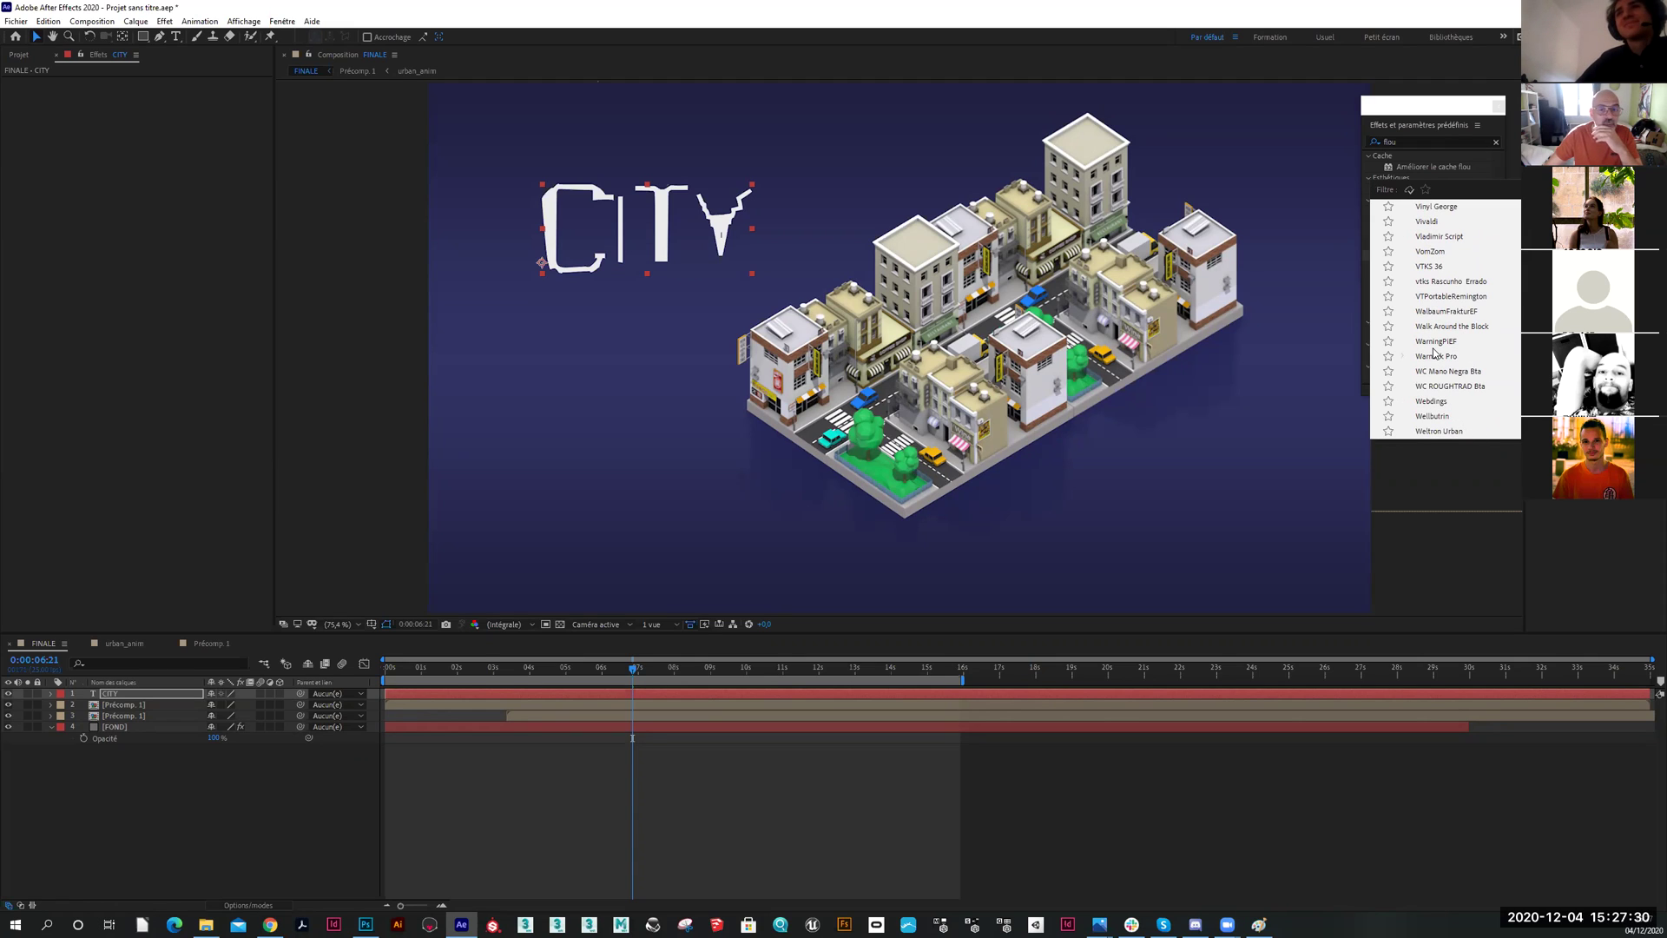
{"action": "scroll", "coordinate": [1434, 352], "scroll_direction": "down", "scroll_amount": 2}
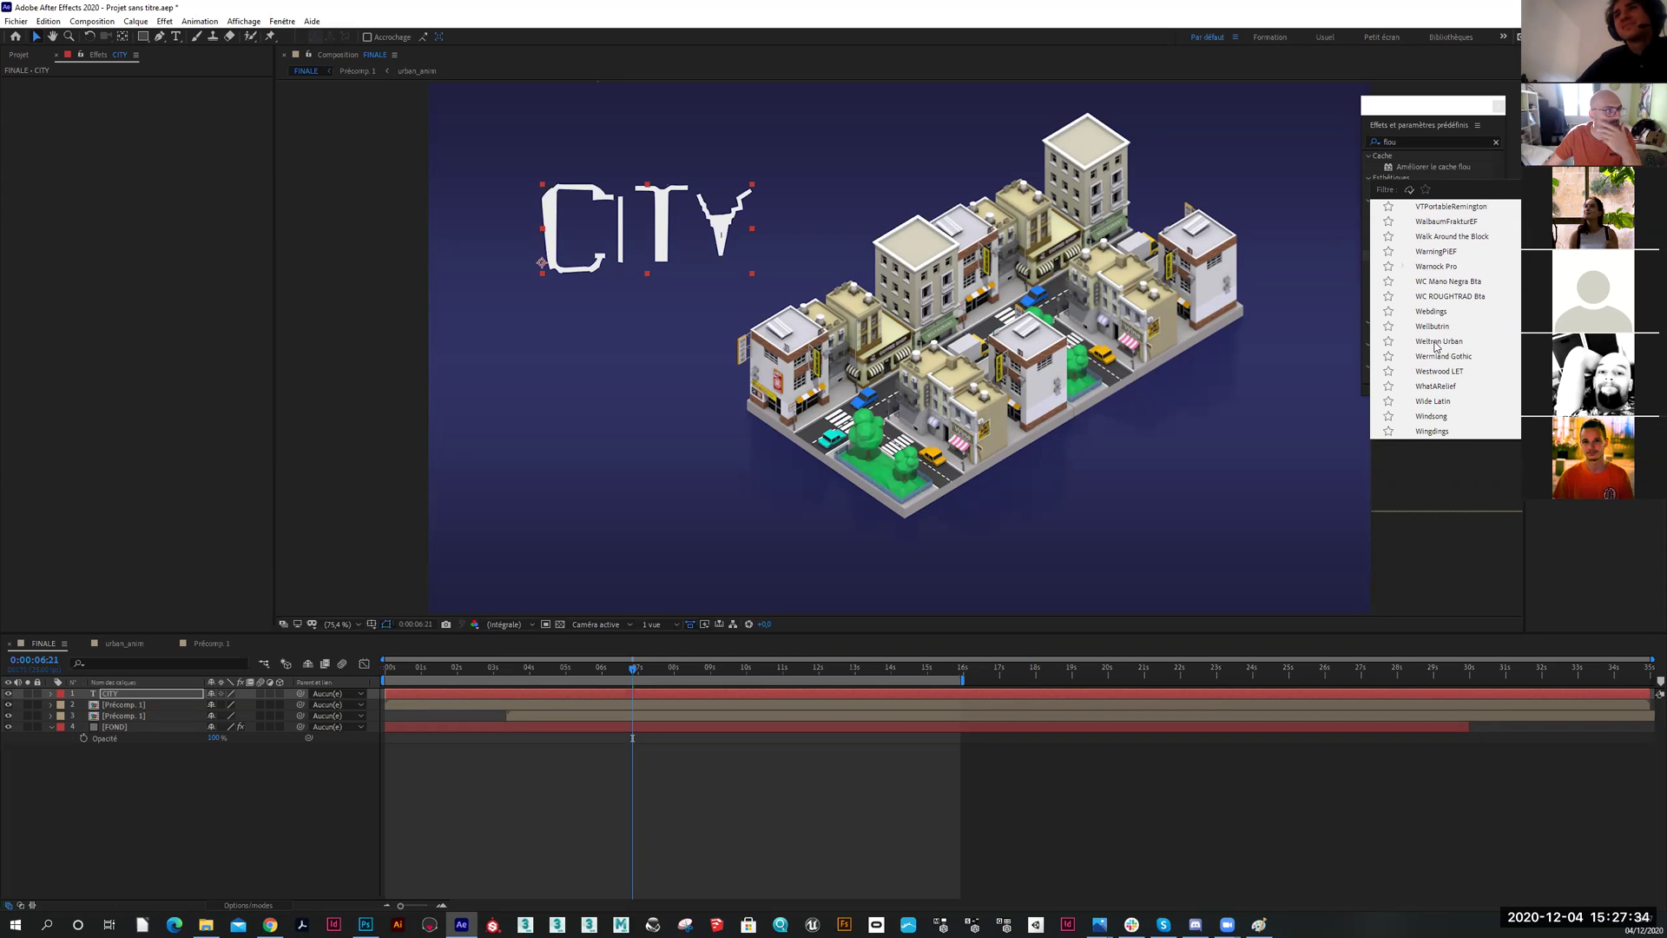
{"action": "scroll", "coordinate": [1438, 339], "scroll_direction": "down", "scroll_amount": 3}
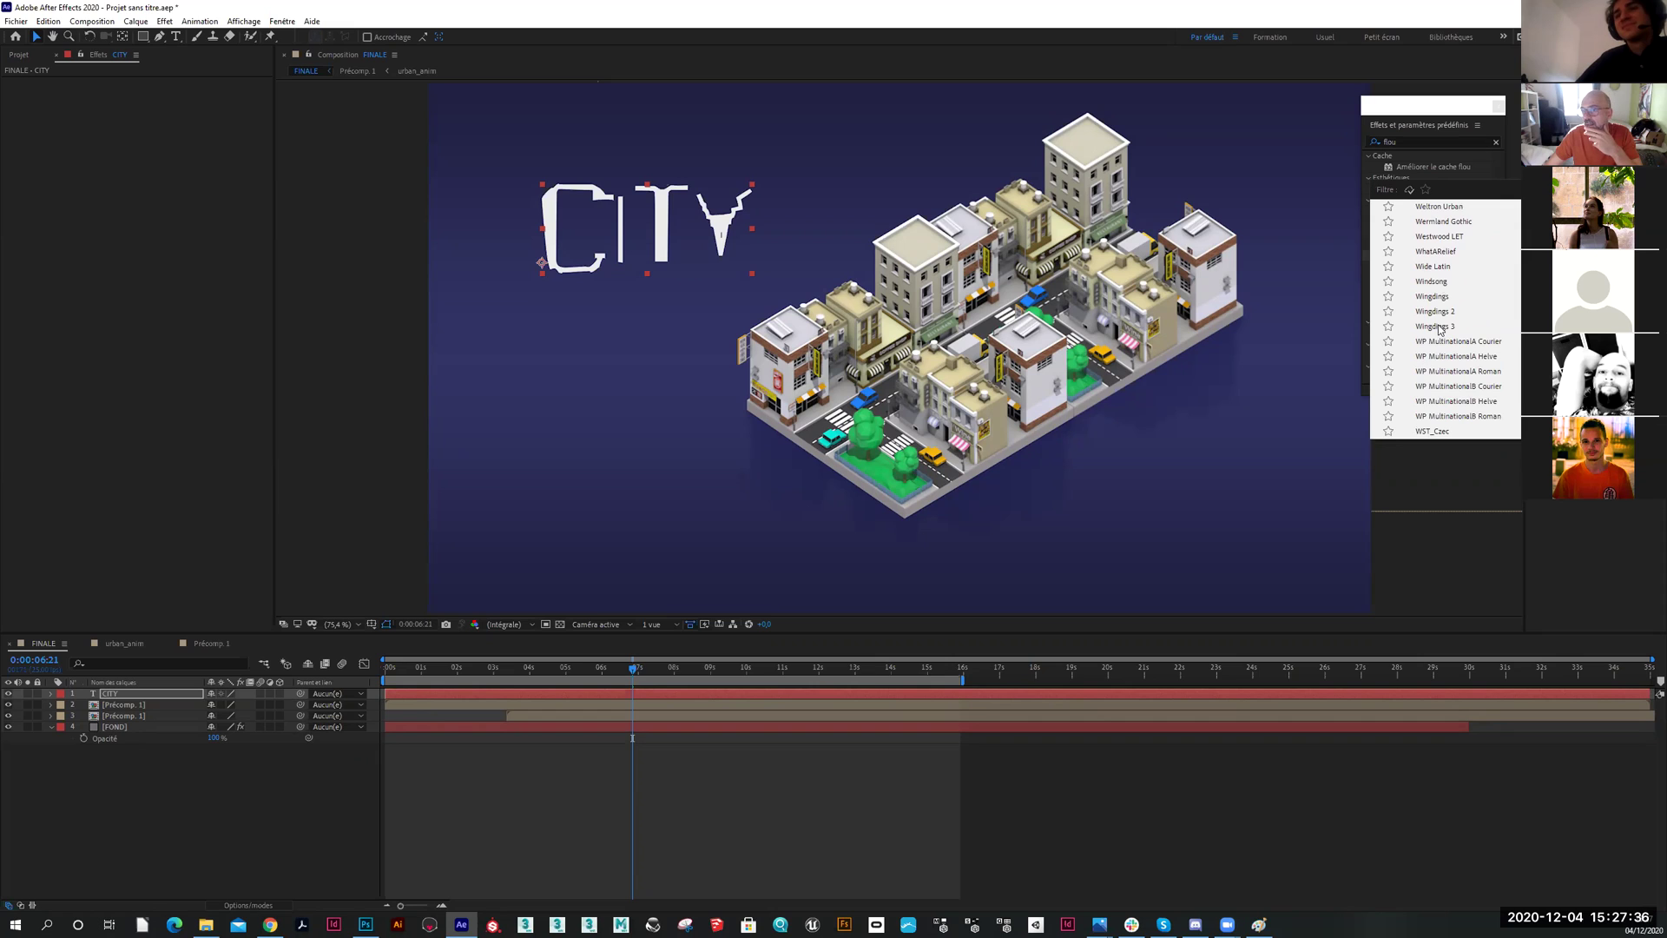
{"action": "scroll", "coordinate": [1438, 328], "scroll_direction": "down", "scroll_amount": 1}
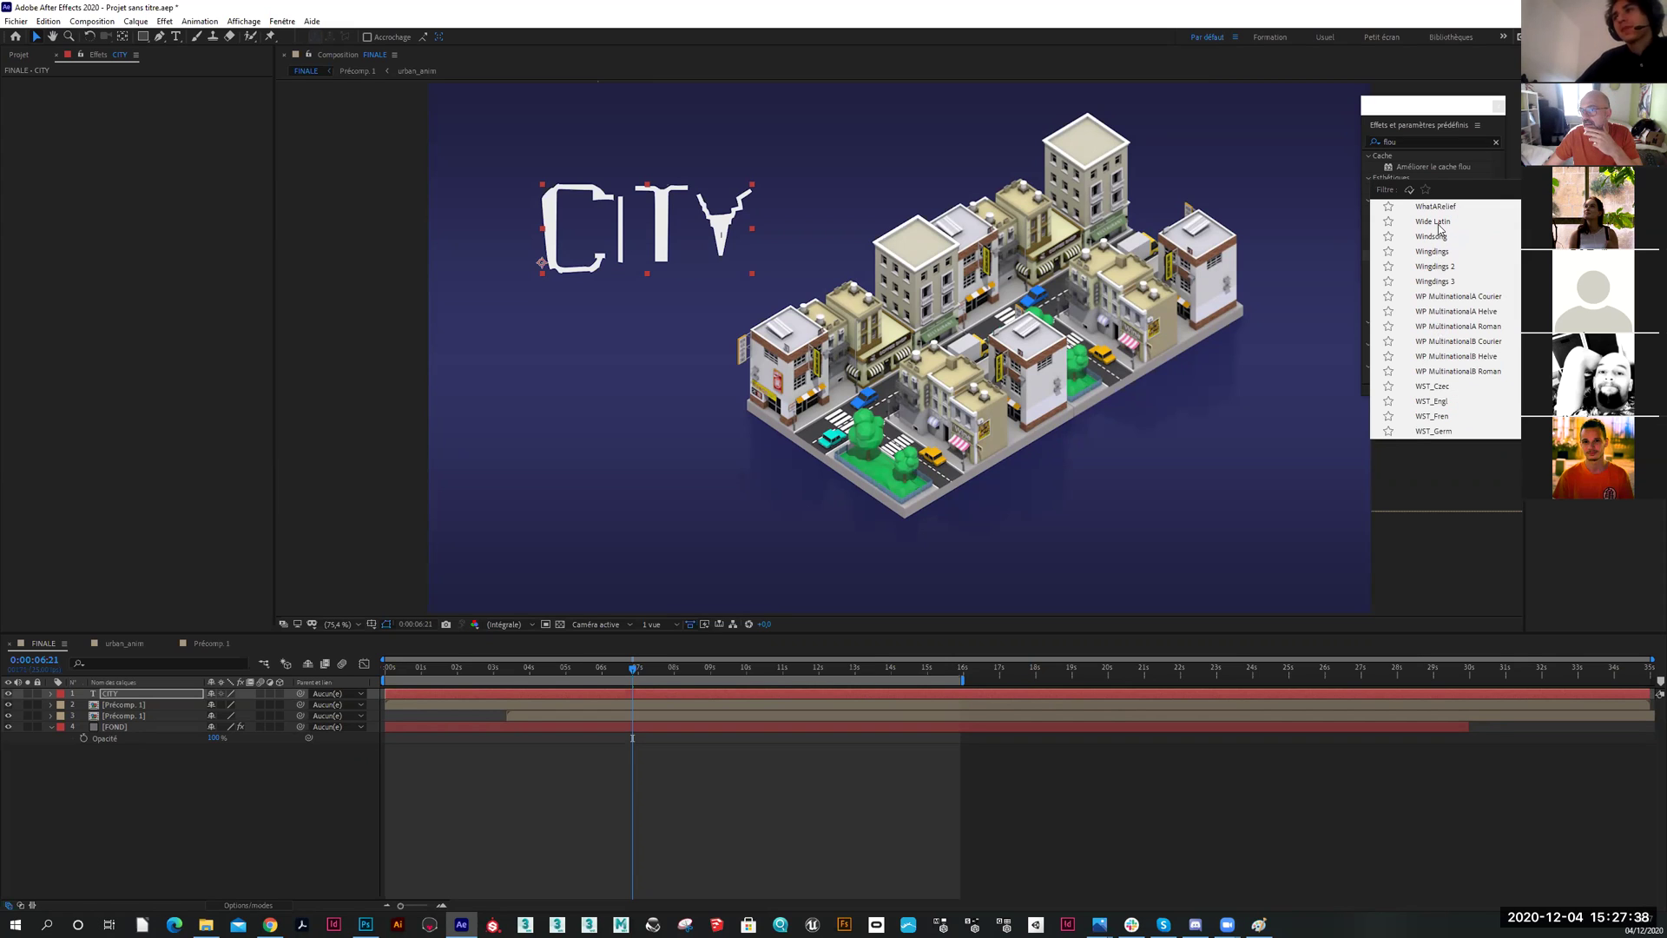
{"action": "key", "text": "Escape"}
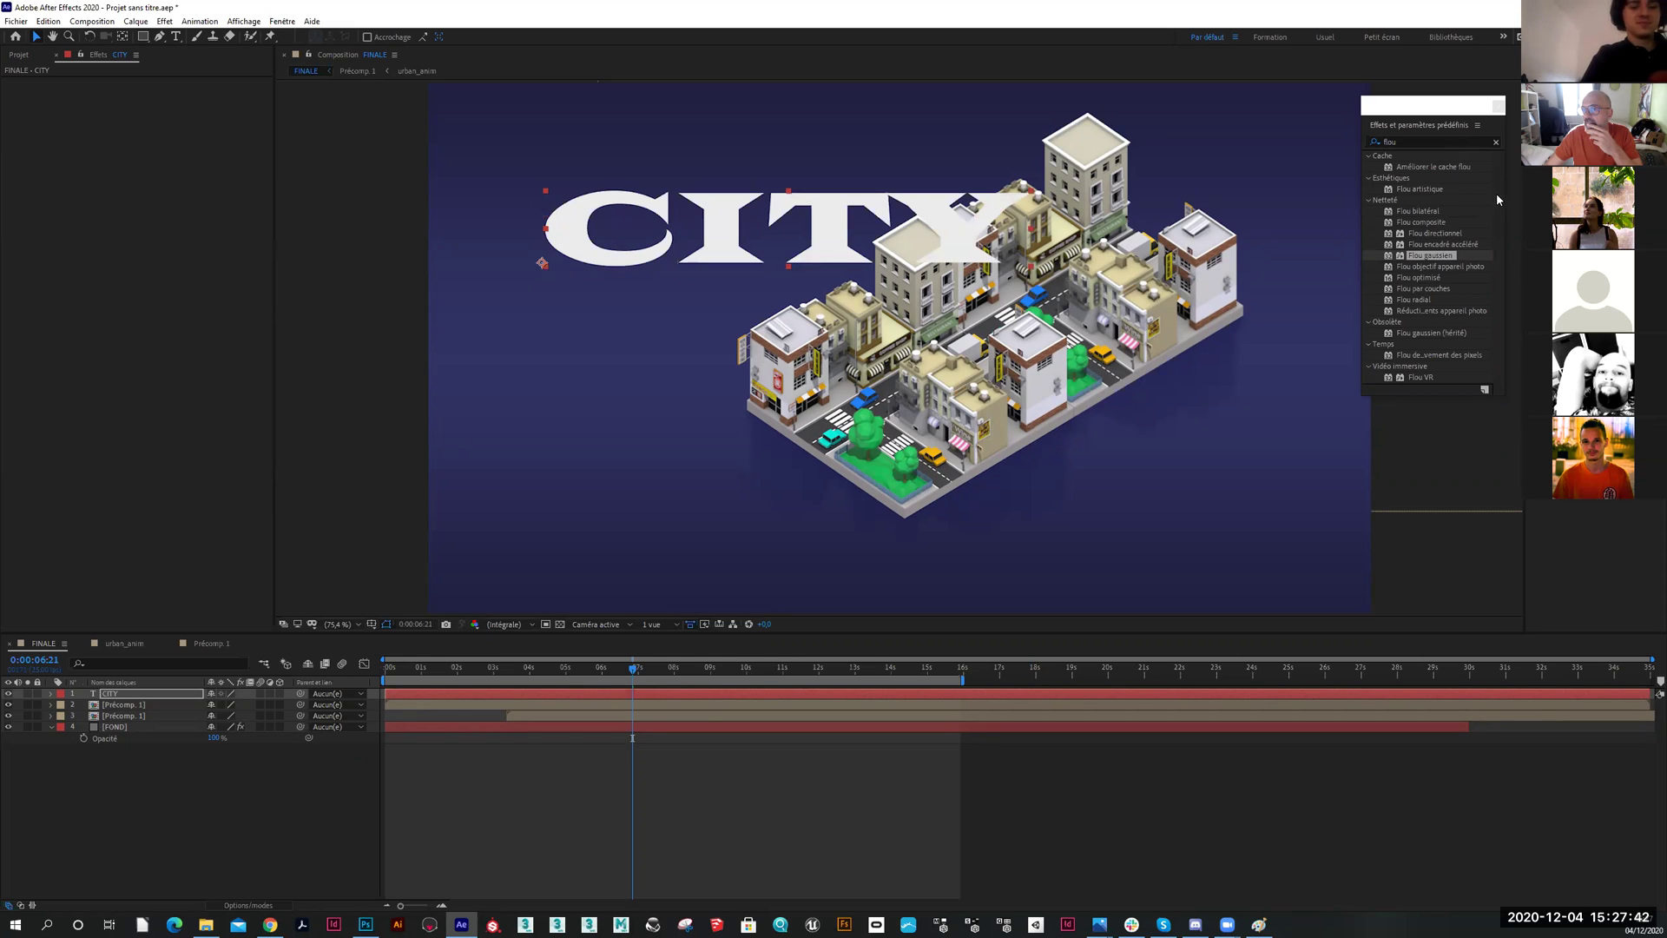
Set the font of the CITY title to Zurich BlkEx BT
{"action": "left_click", "coordinate": [1485, 343]}
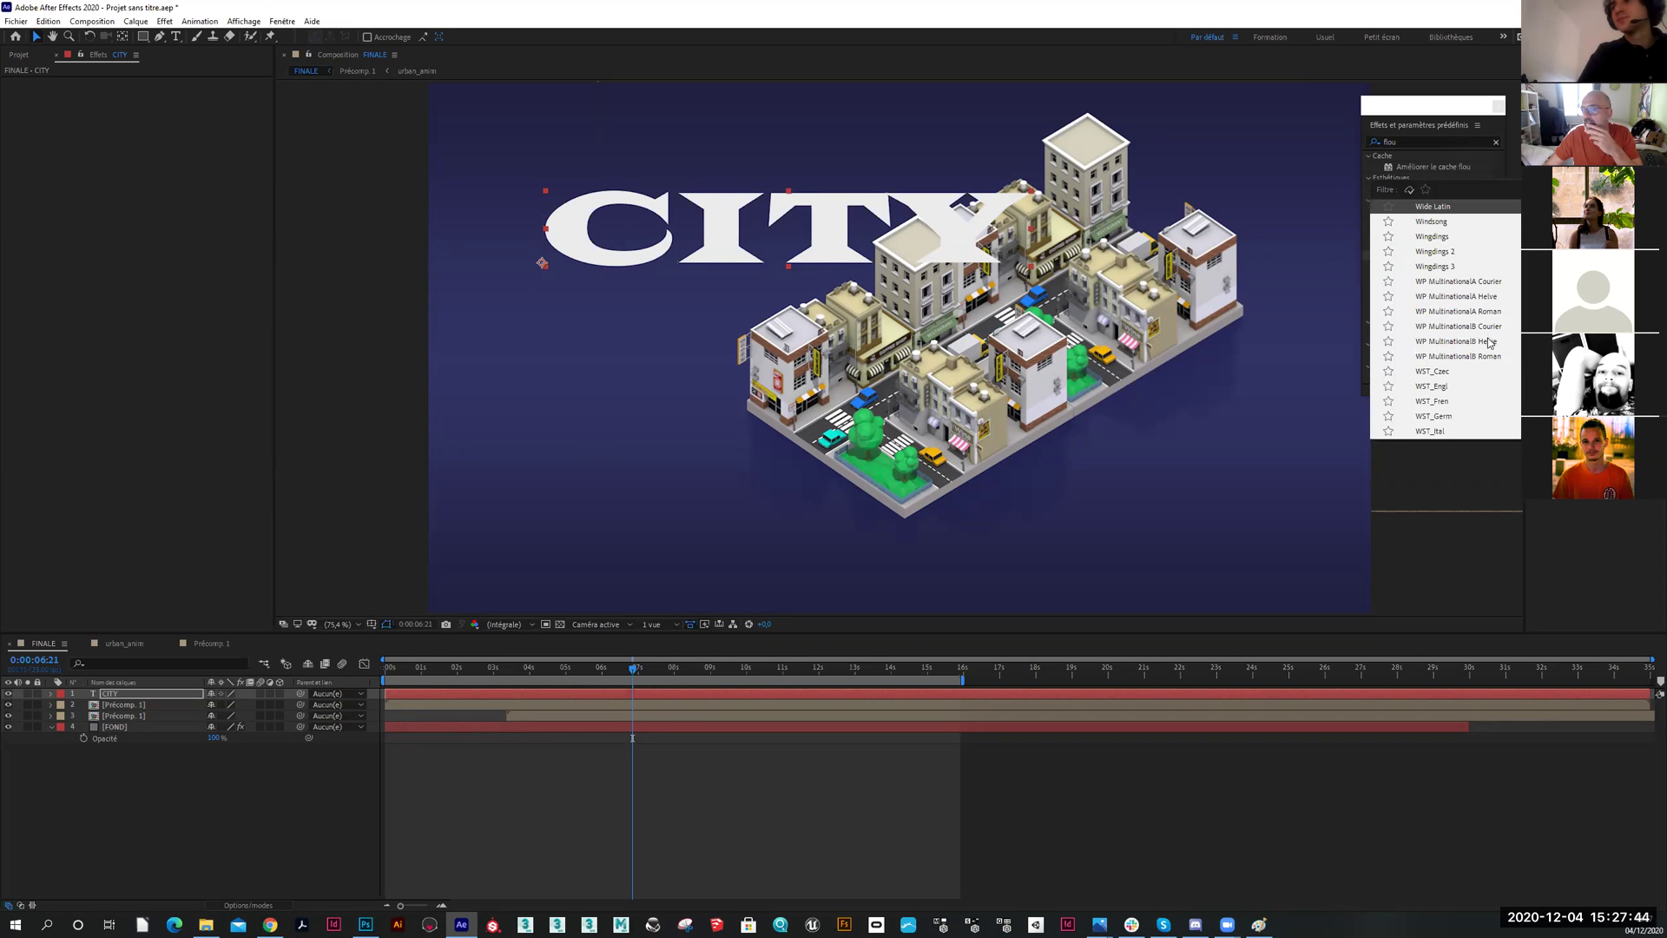
{"action": "scroll", "coordinate": [1484, 343], "scroll_direction": "down", "scroll_amount": 4}
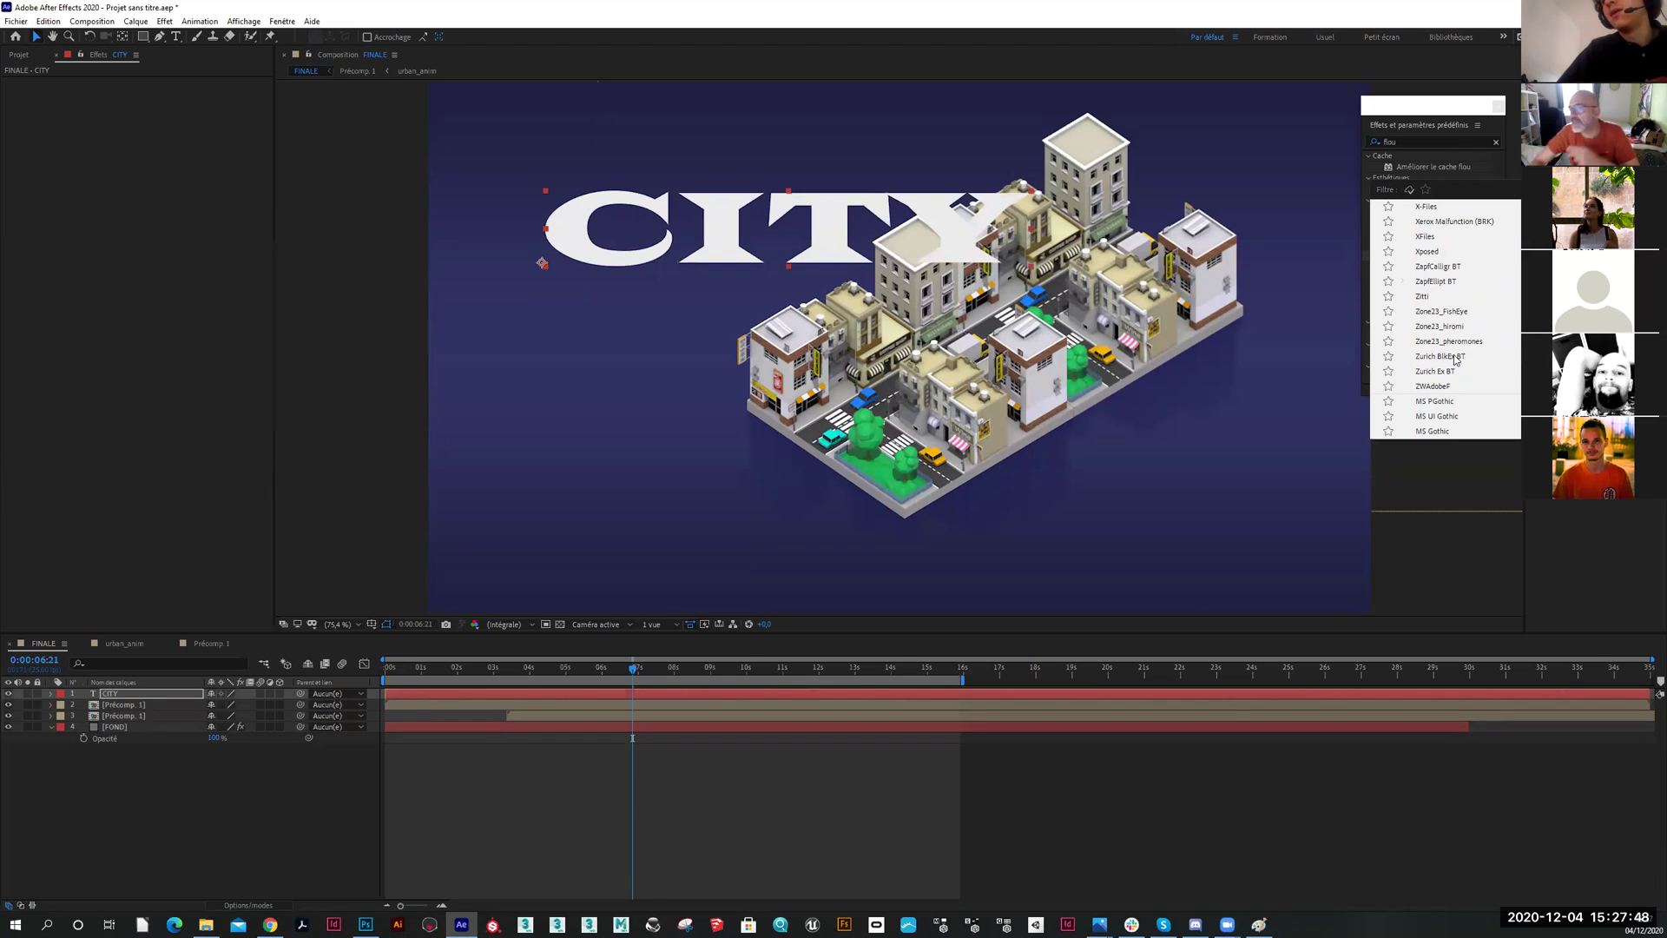
{"action": "left_click", "coordinate": [1438, 362]}
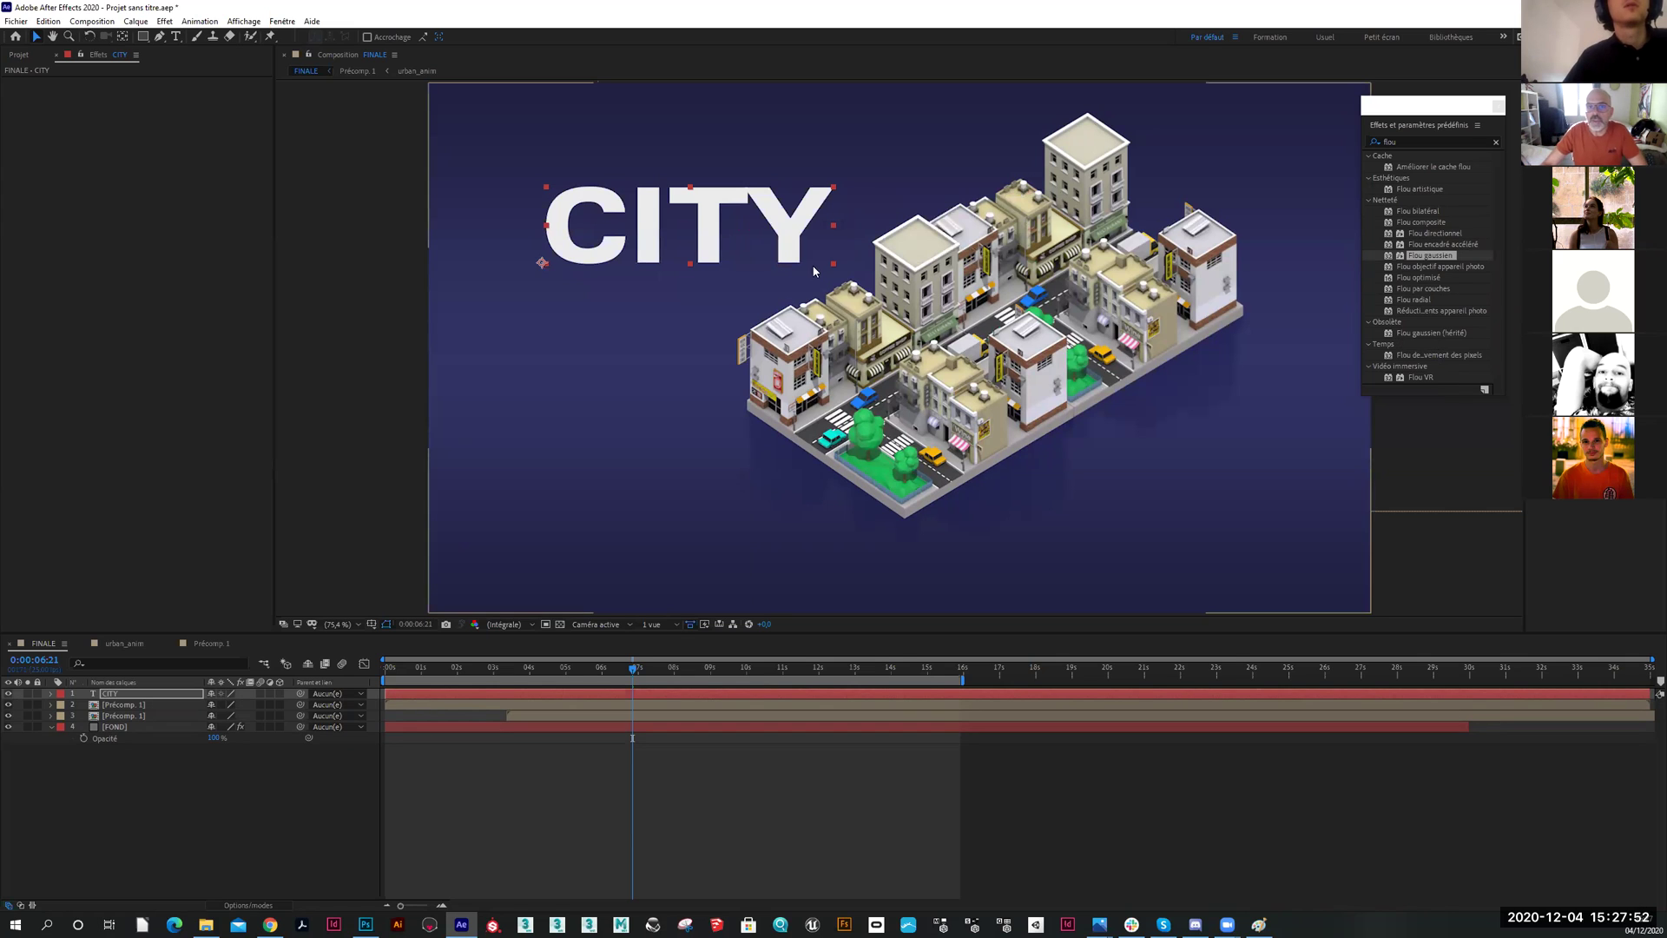
Move the CITY title below the city blocks, just to the lower left of their front corner
{"action": "left_click_drag", "start_coordinate": [777, 227], "coordinate": [816, 584]}
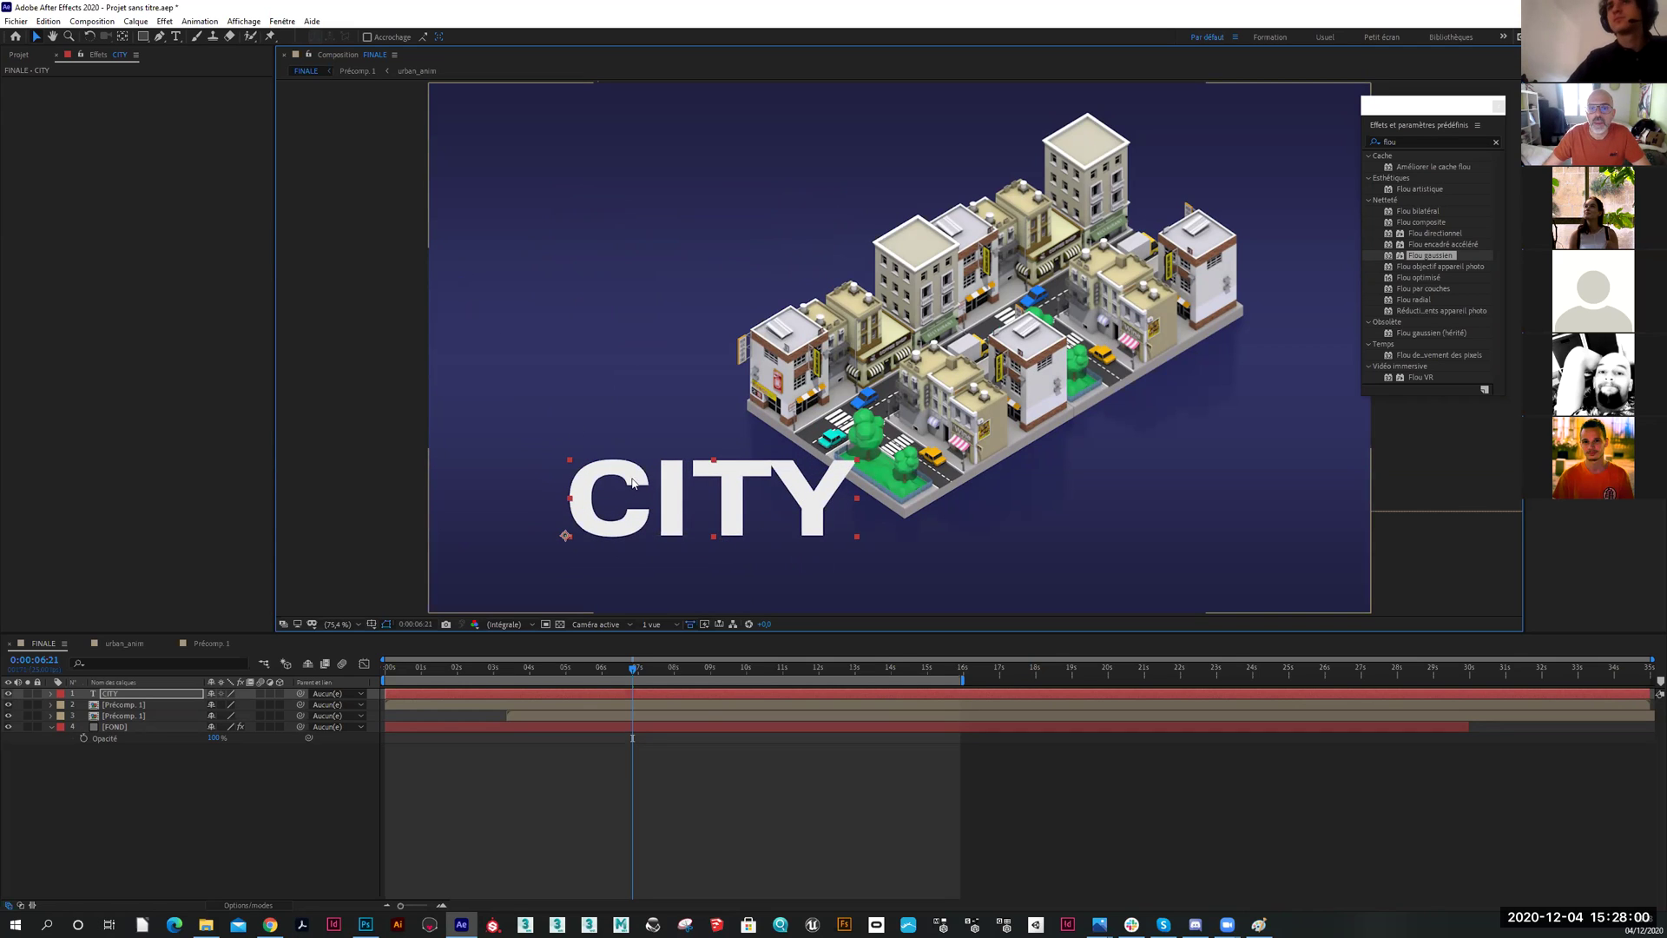
{"action": "left_click_drag", "start_coordinate": [734, 483], "coordinate": [729, 512]}
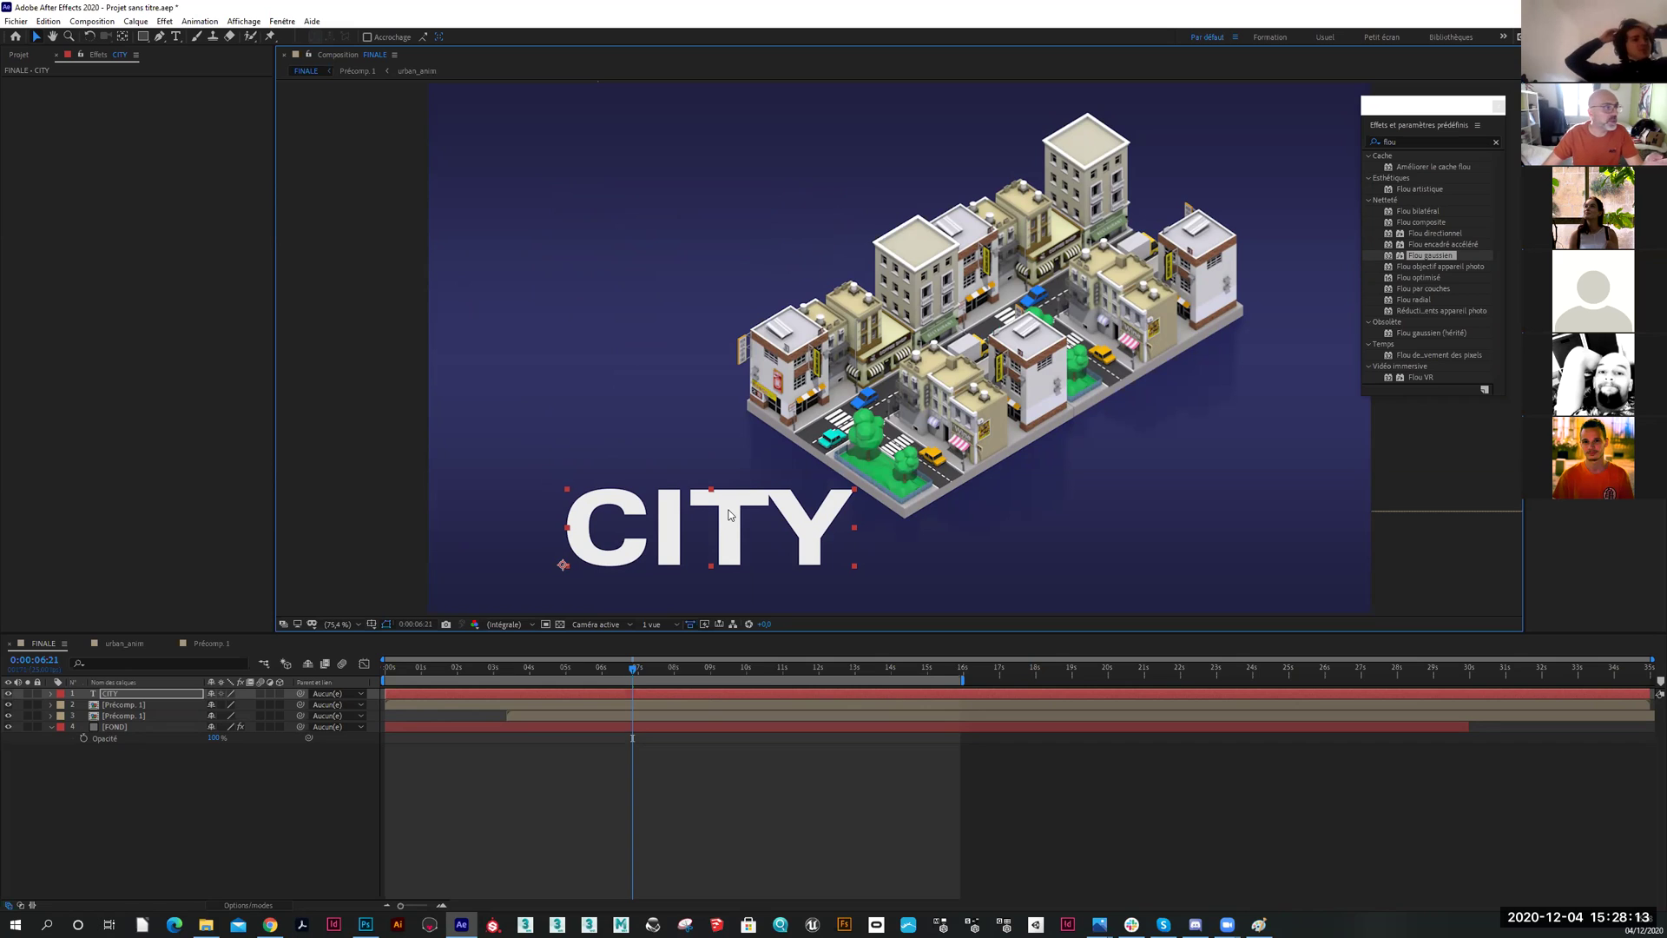
{"action": "left_click_drag", "start_coordinate": [730, 513], "coordinate": [721, 515]}
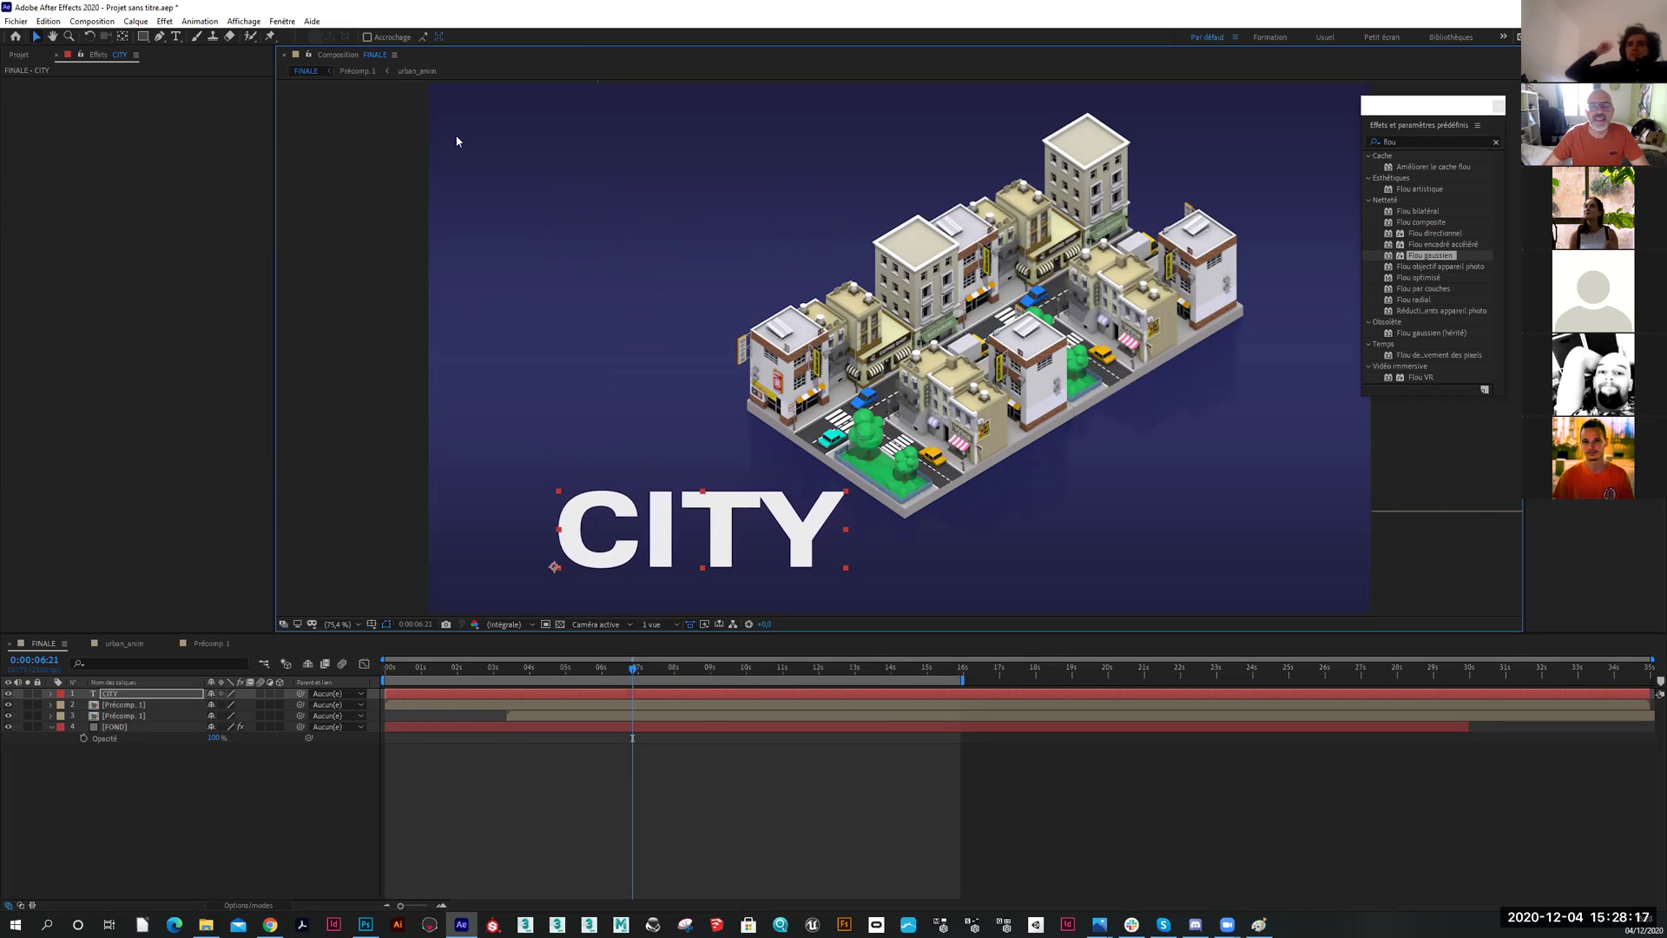
Search the effects and presets for "pers" and for "flou", and clear the search
{"action": "left_click", "coordinate": [1413, 140]}
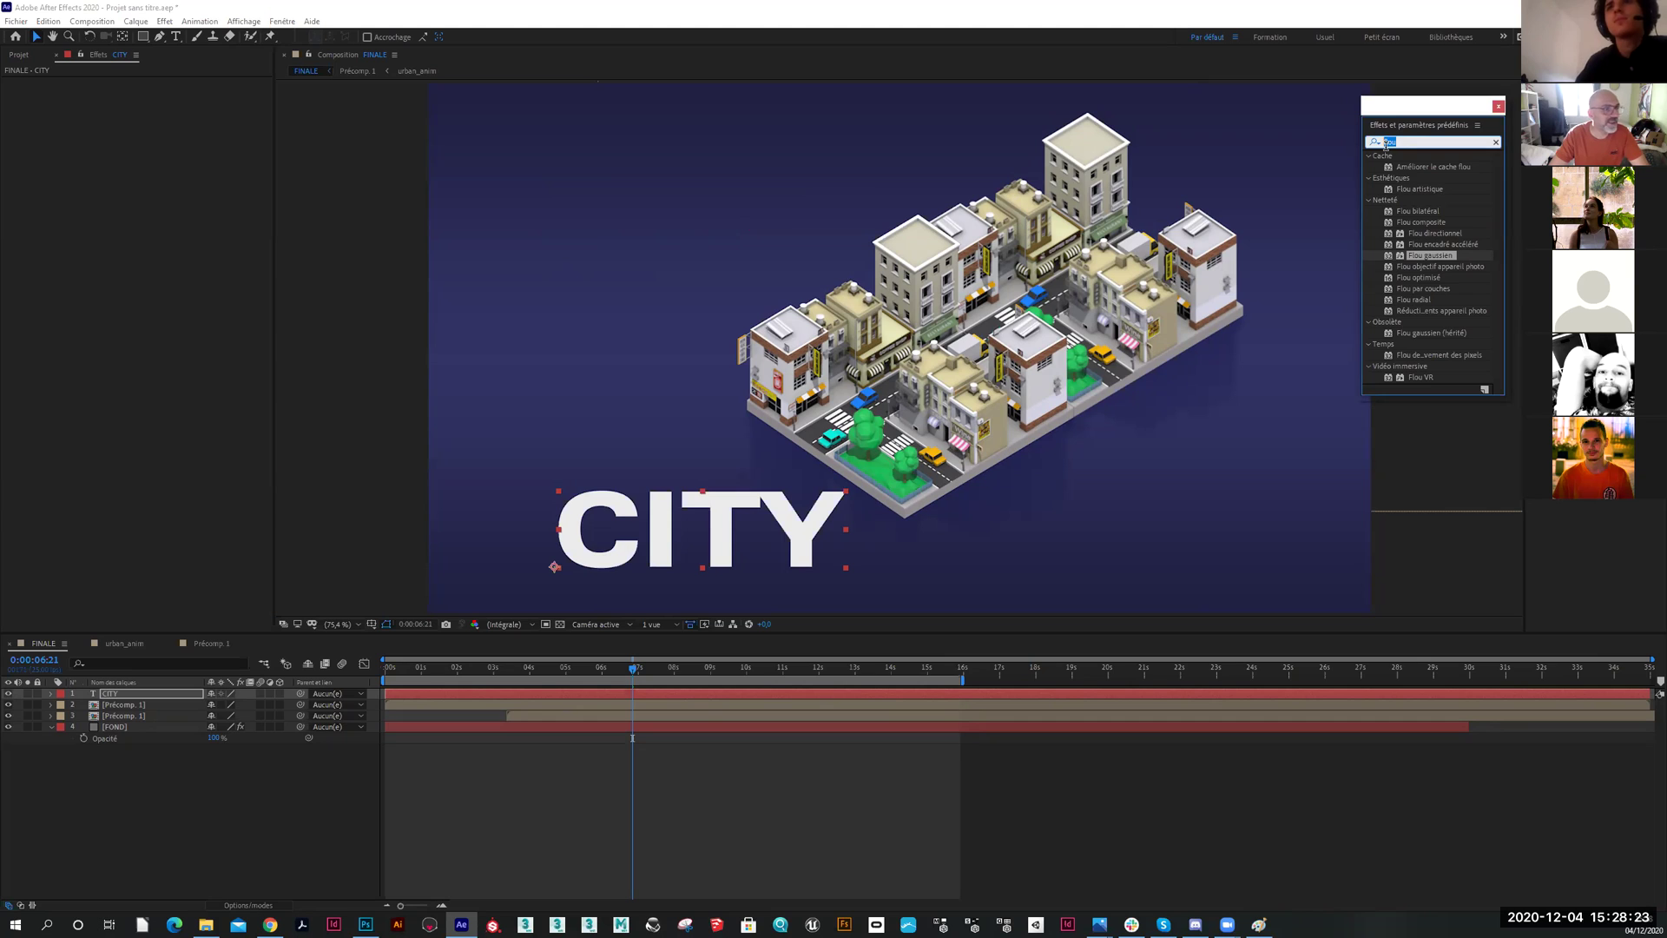
{"action": "key", "text": "BackSpace"}
{"action": "left_click", "coordinate": [1386, 144]}
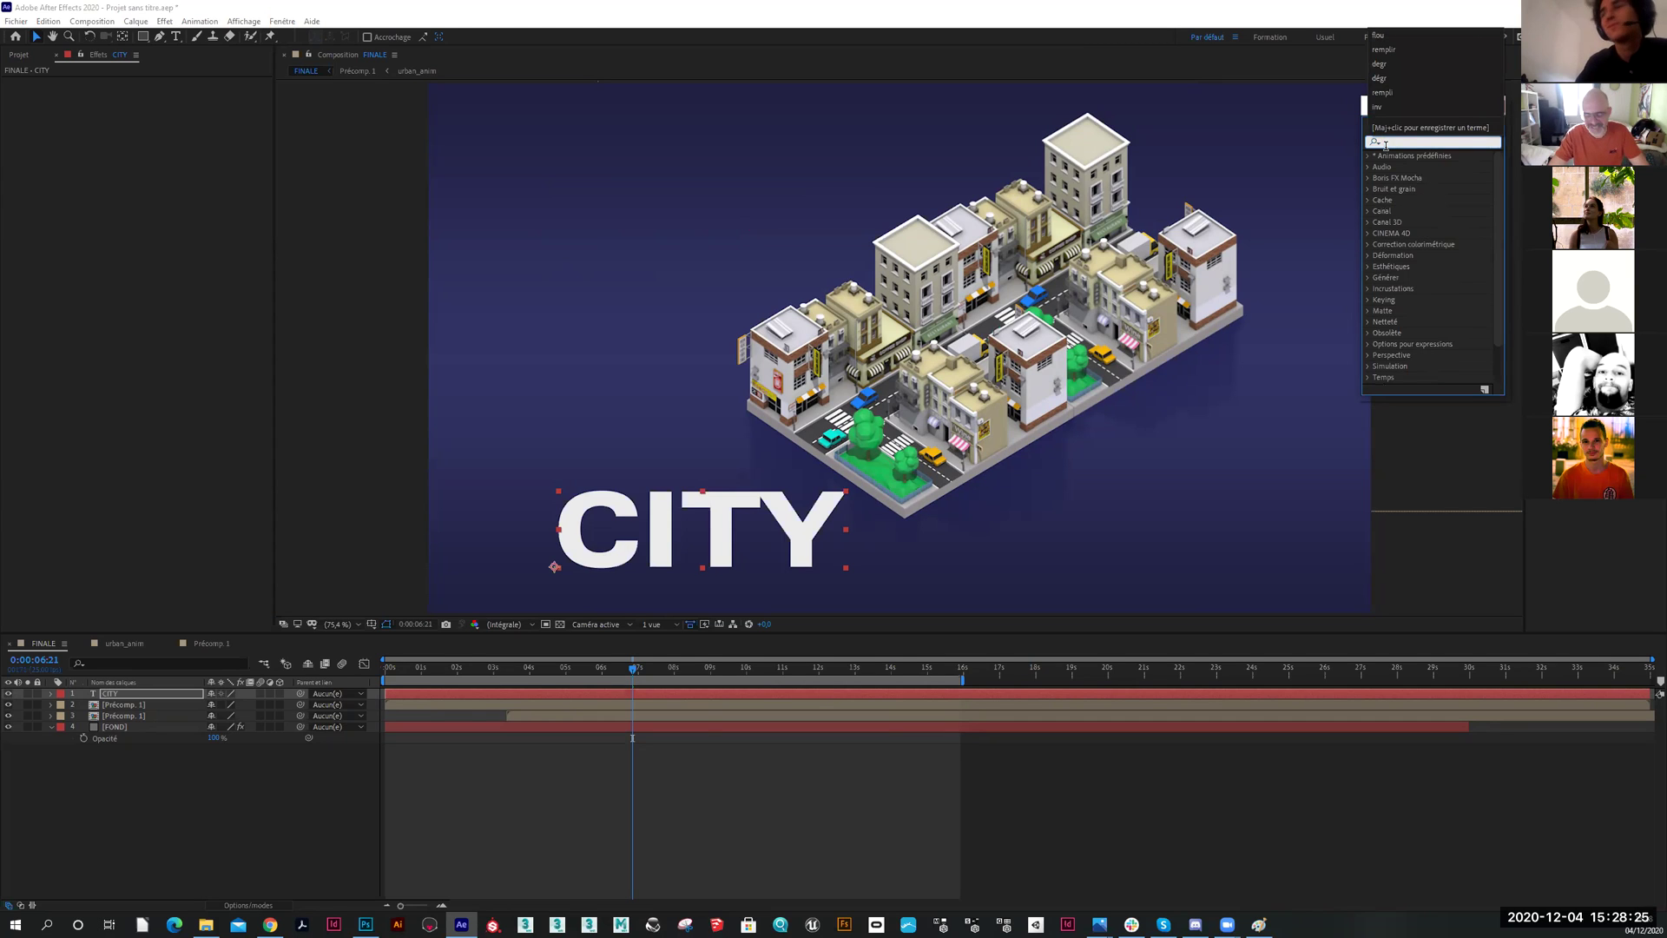
{"action": "type", "text": "pers"}
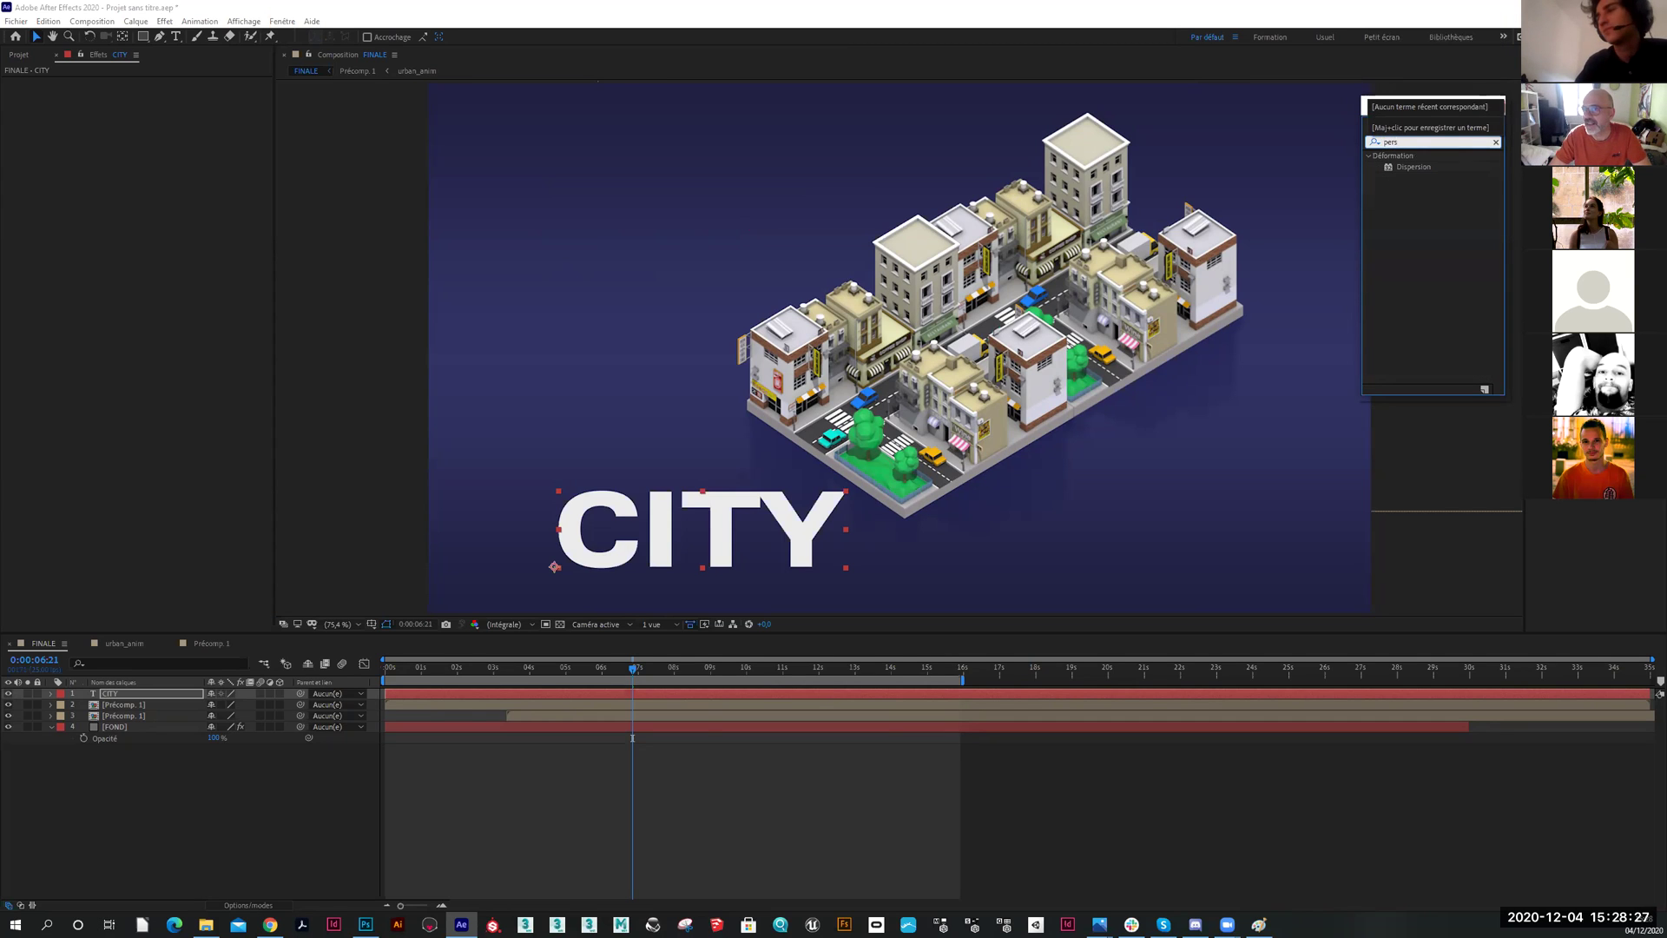
{"action": "key", "text": "BackSpace"}
{"action": "key", "text": "BackSpace"}
{"action": "key", "text": "BackSpace"}
{"action": "key", "text": "BackSpace"}
{"action": "type", "text": "flou"}
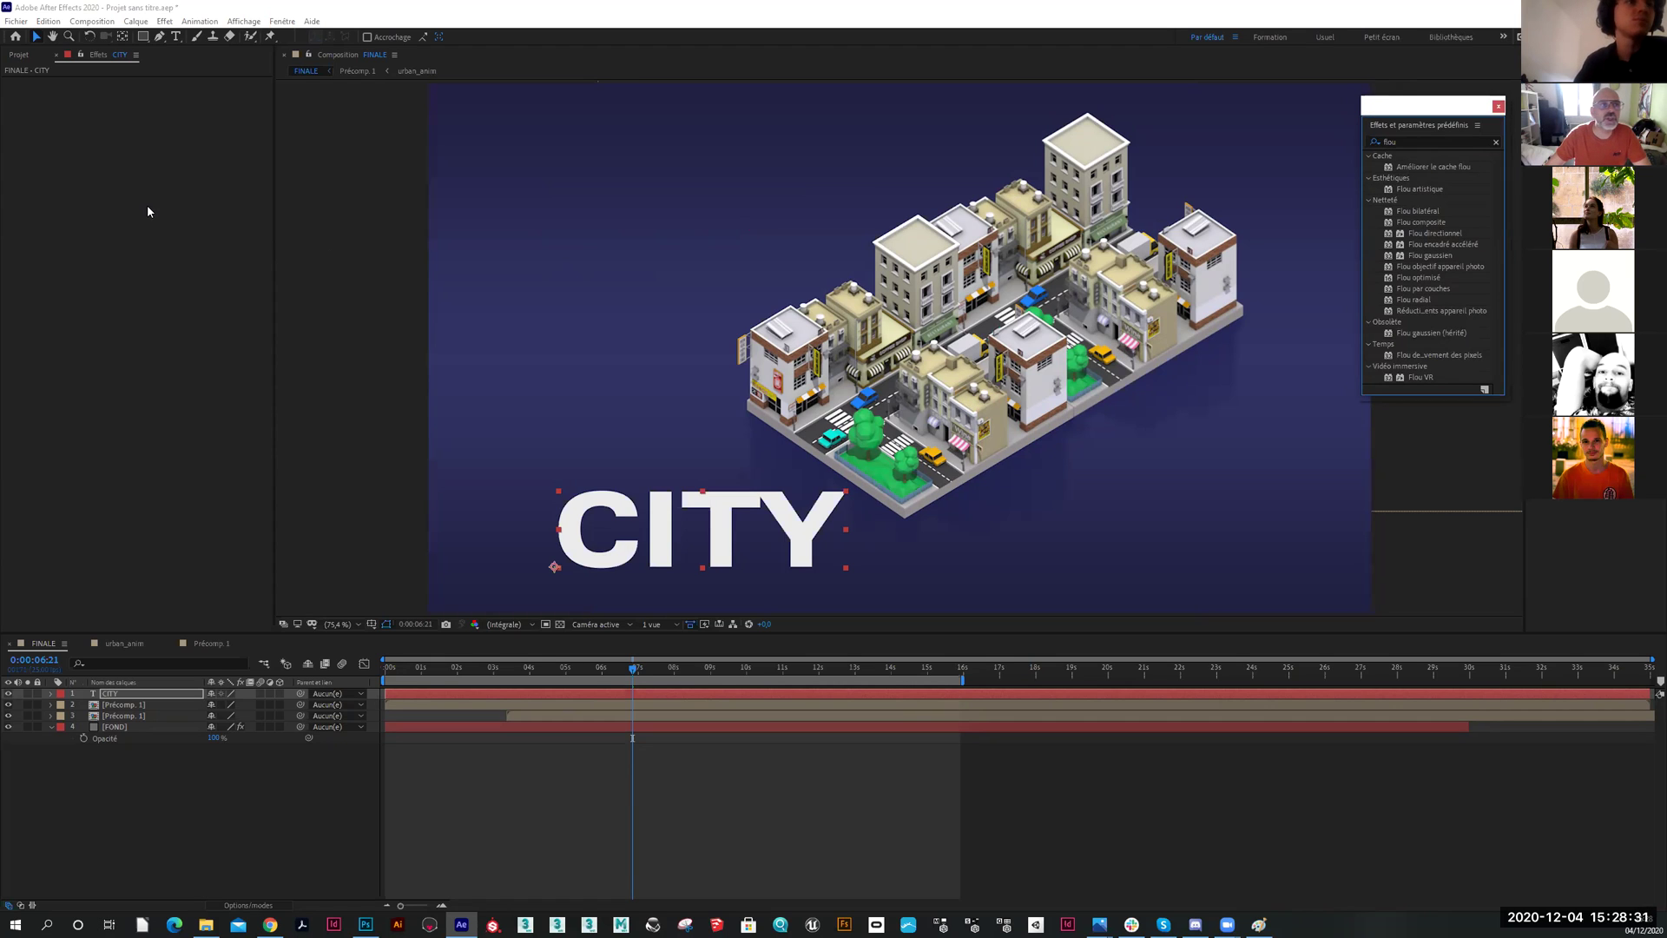
{"action": "left_click", "coordinate": [91, 21]}
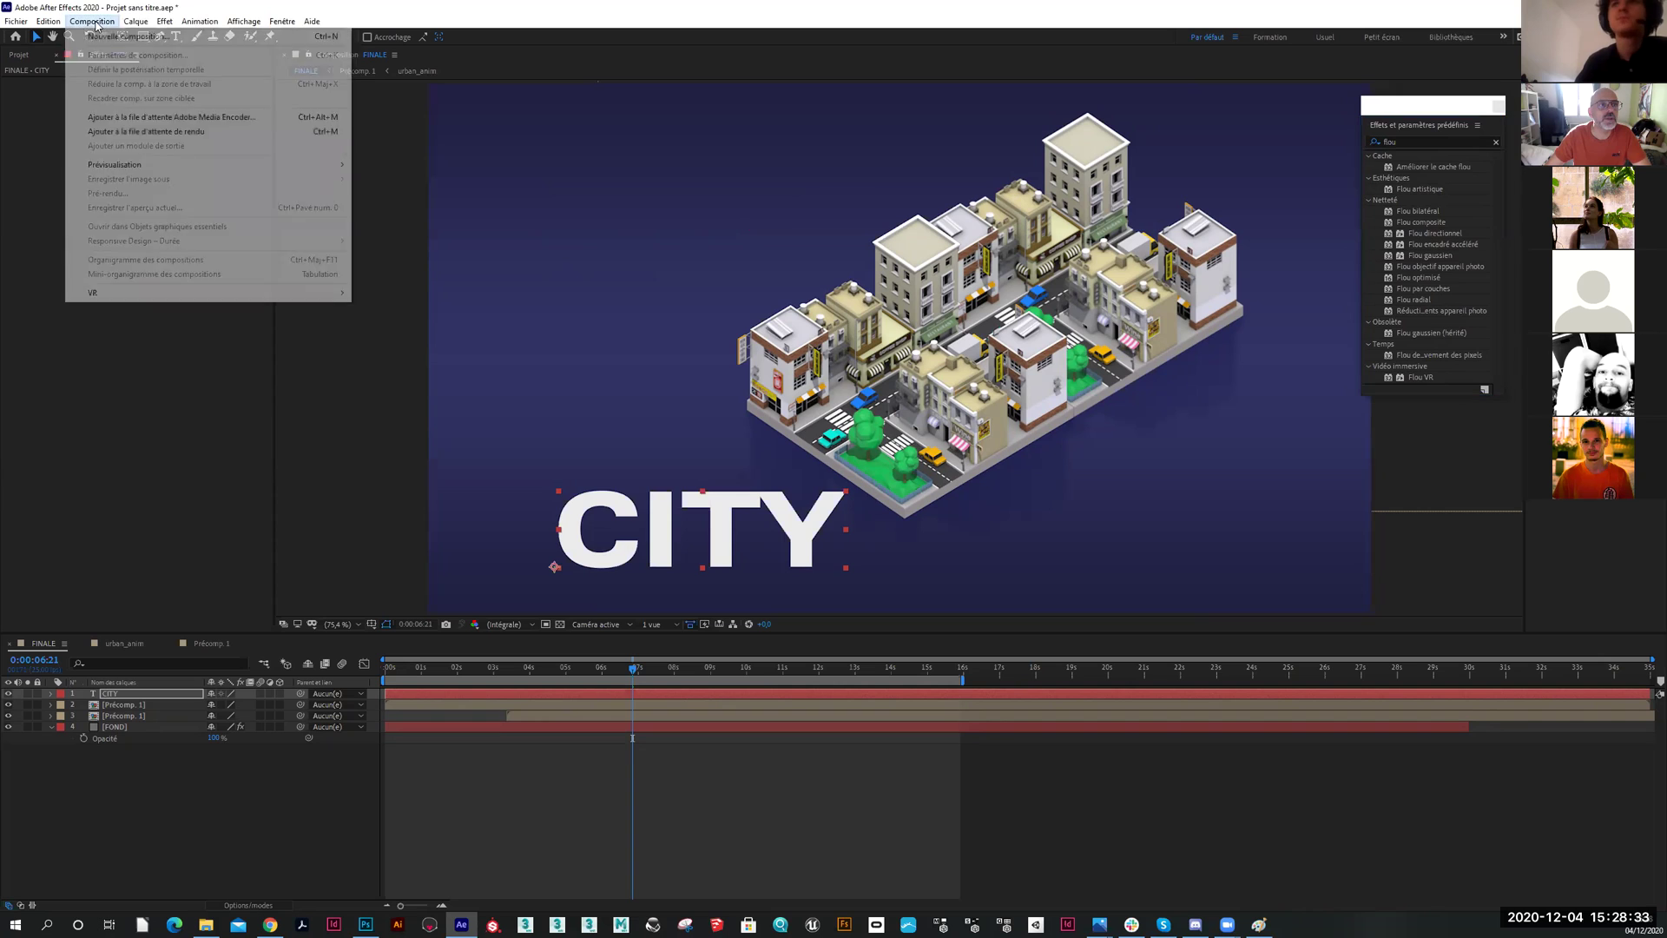
{"action": "mouse_move", "coordinate": [159, 26]}
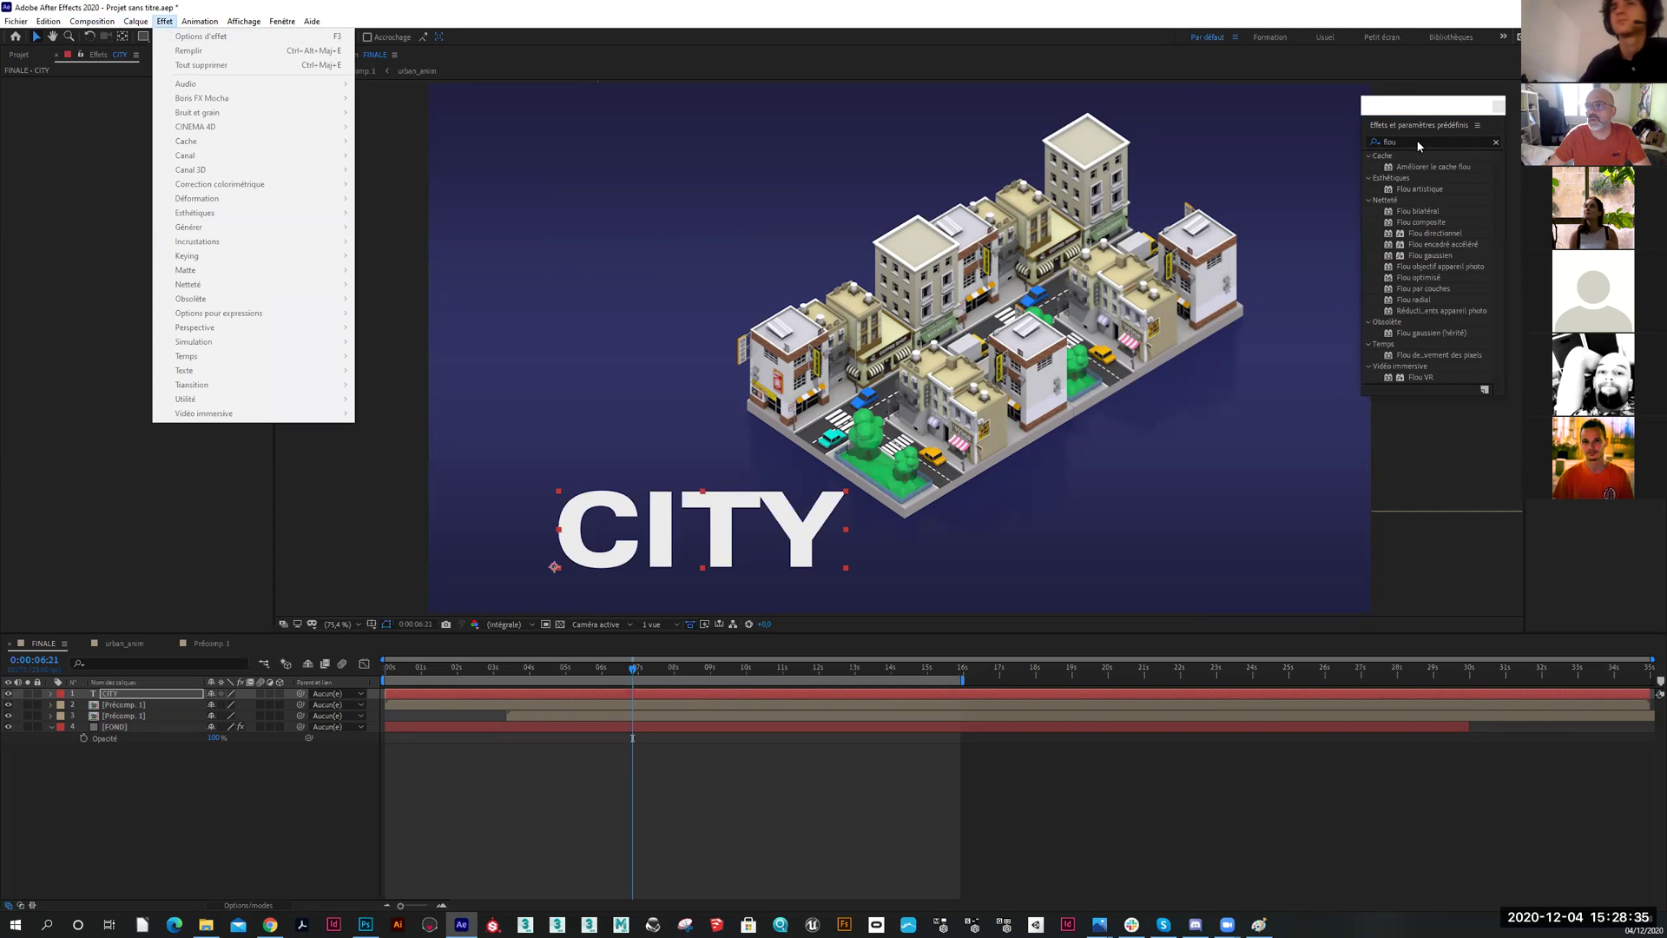
{"action": "left_click", "coordinate": [1495, 143]}
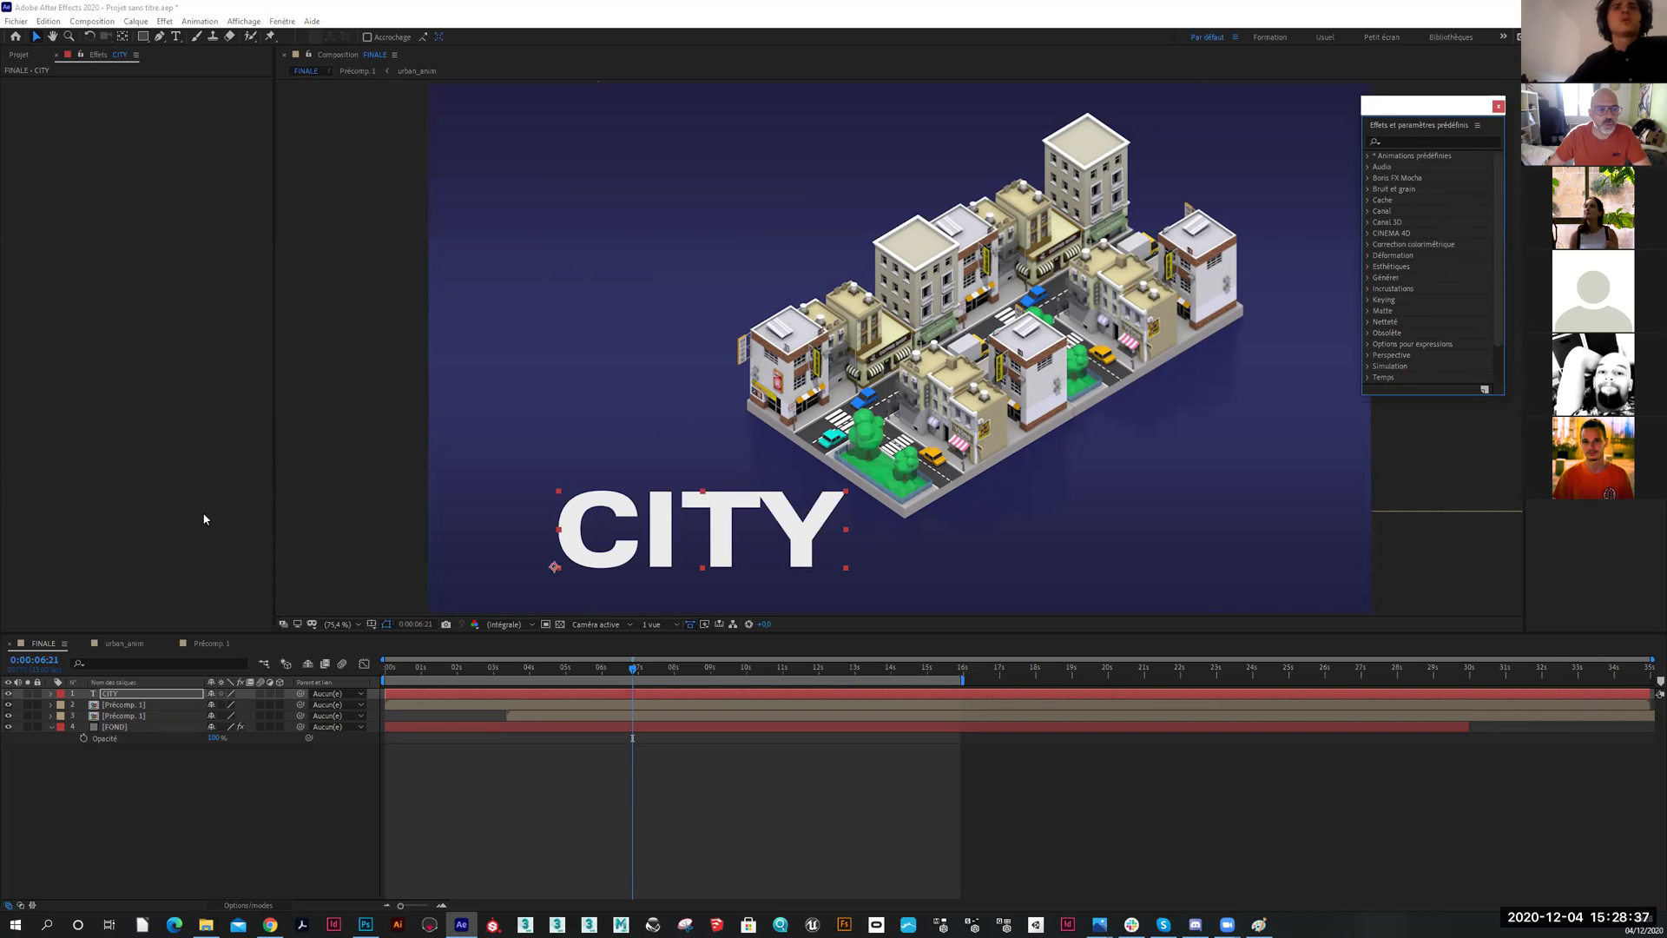
Try precomposing the CITY title layer as CITY - Comp 1 with all attributes moved into it, and undo the precomposition
{"action": "left_click", "coordinate": [135, 21]}
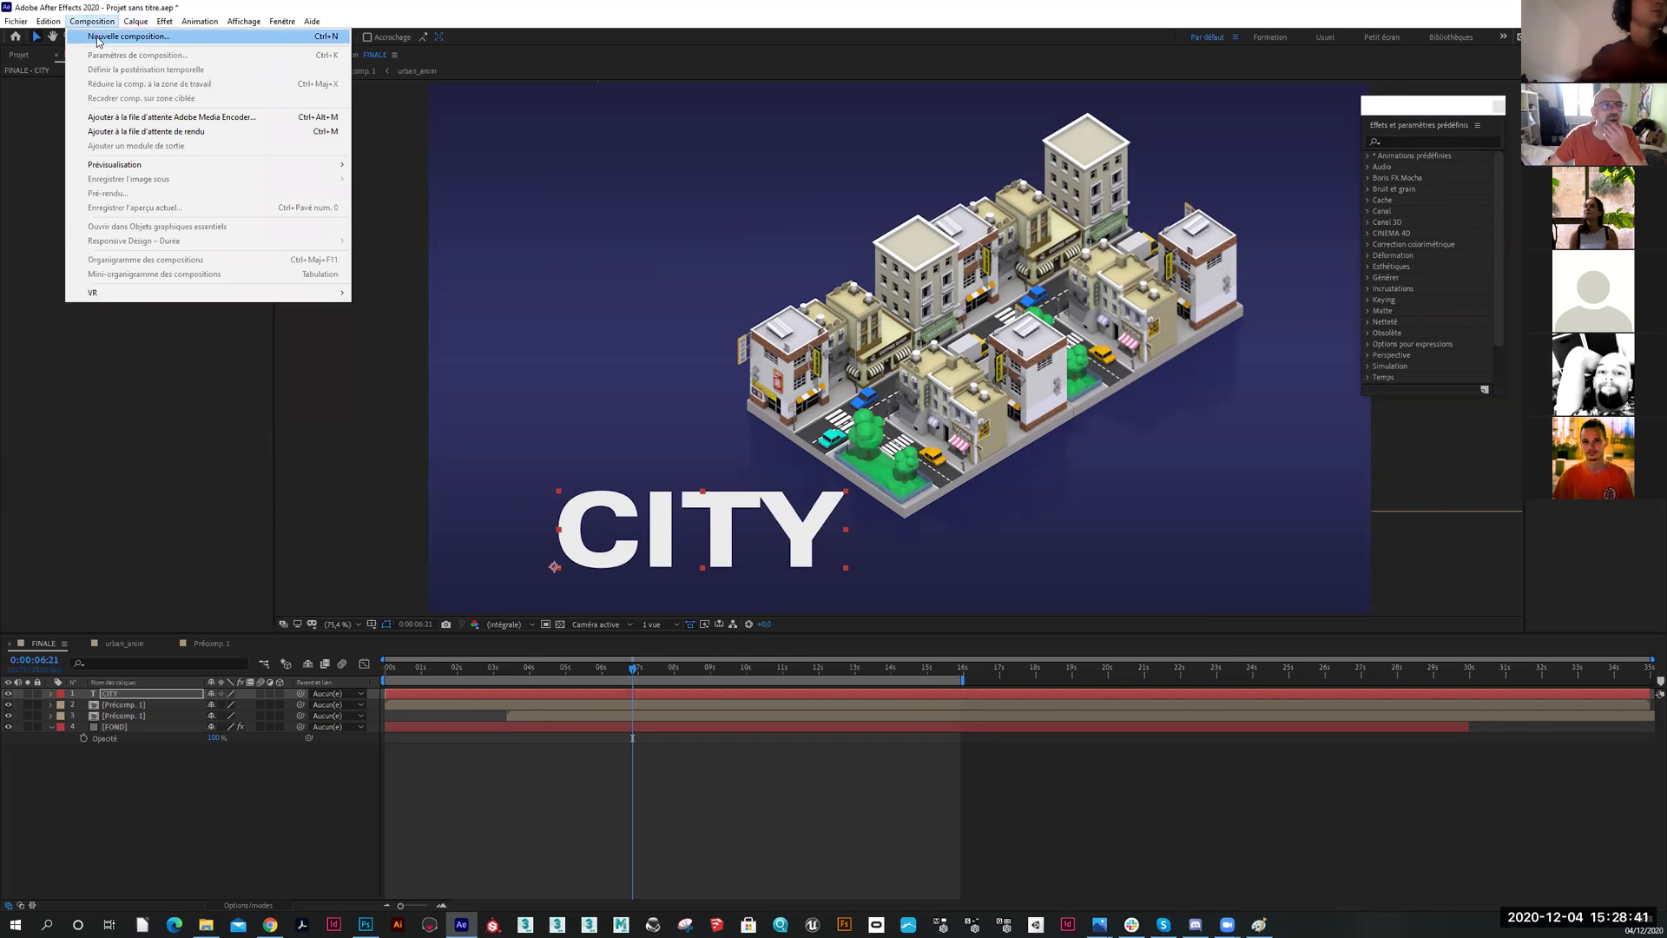
{"action": "mouse_move", "coordinate": [183, 21]}
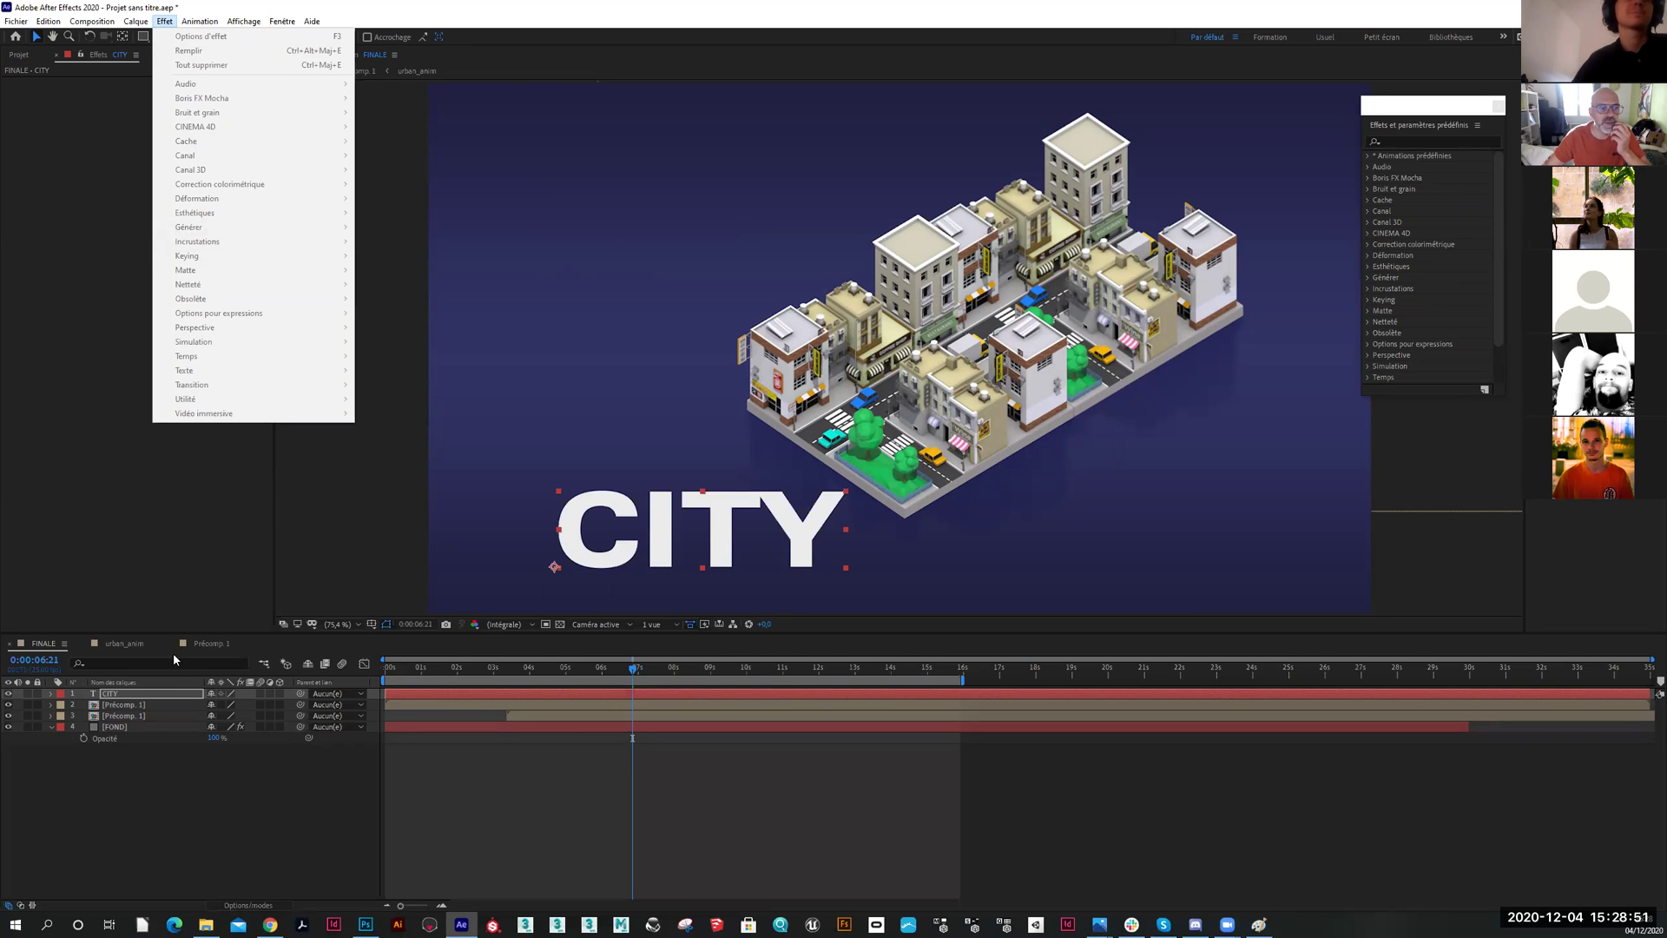
{"action": "left_click", "coordinate": [135, 698]}
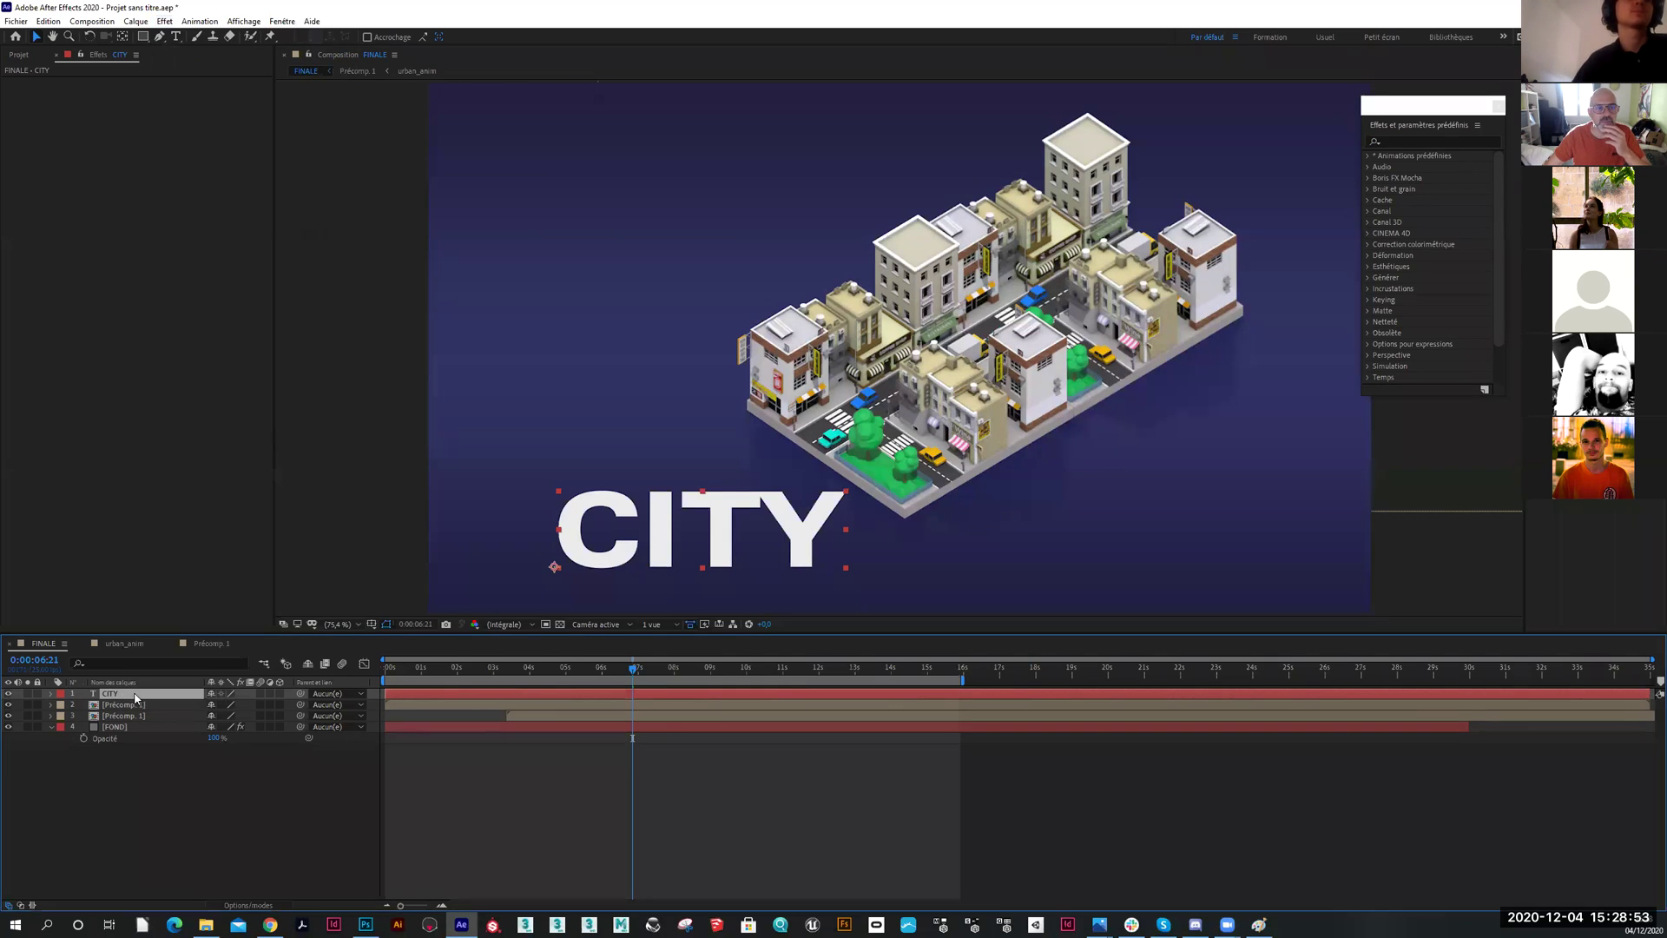
{"action": "left_click", "coordinate": [133, 21]}
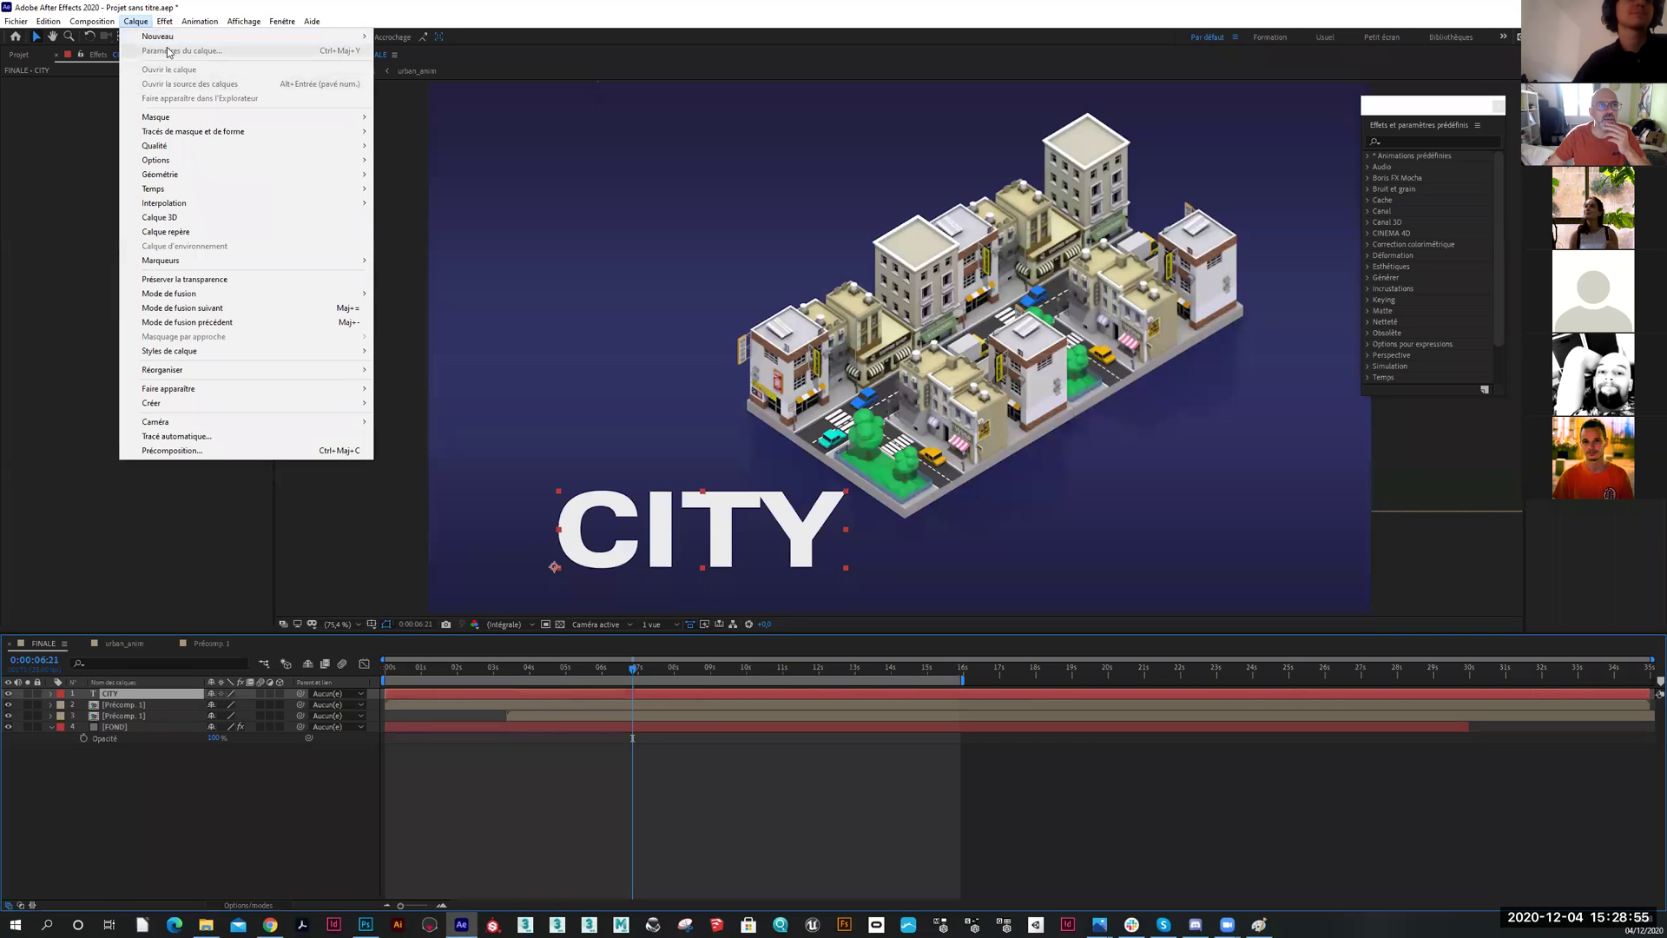
{"action": "left_click", "coordinate": [217, 450]}
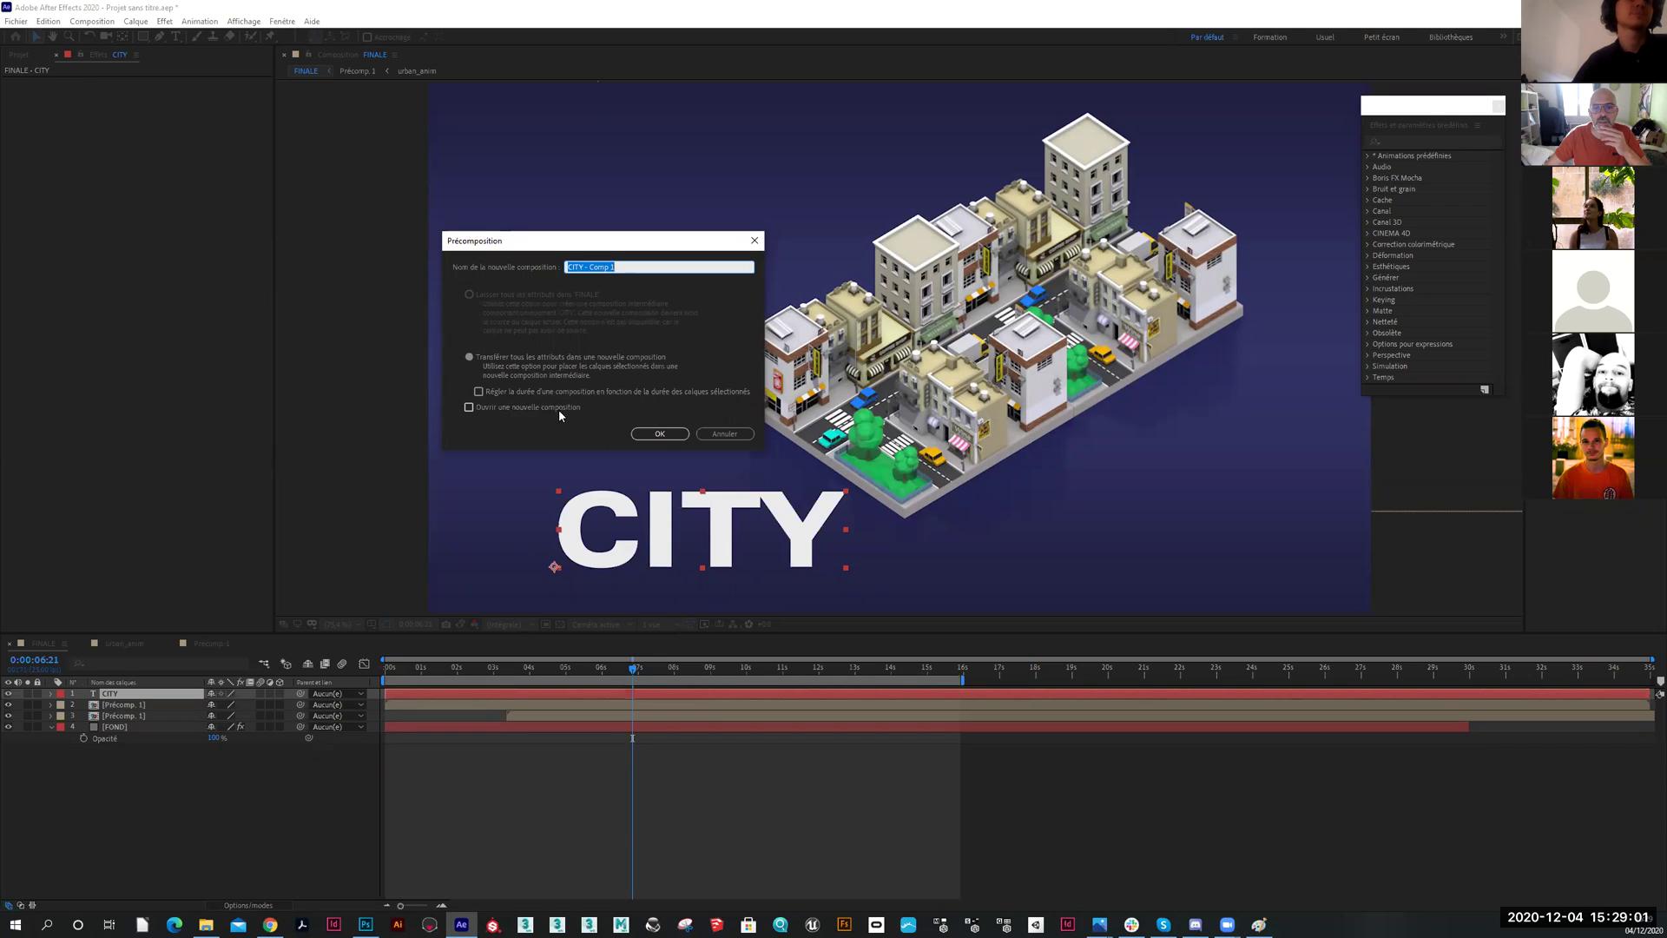
{"action": "left_click", "coordinate": [647, 434]}
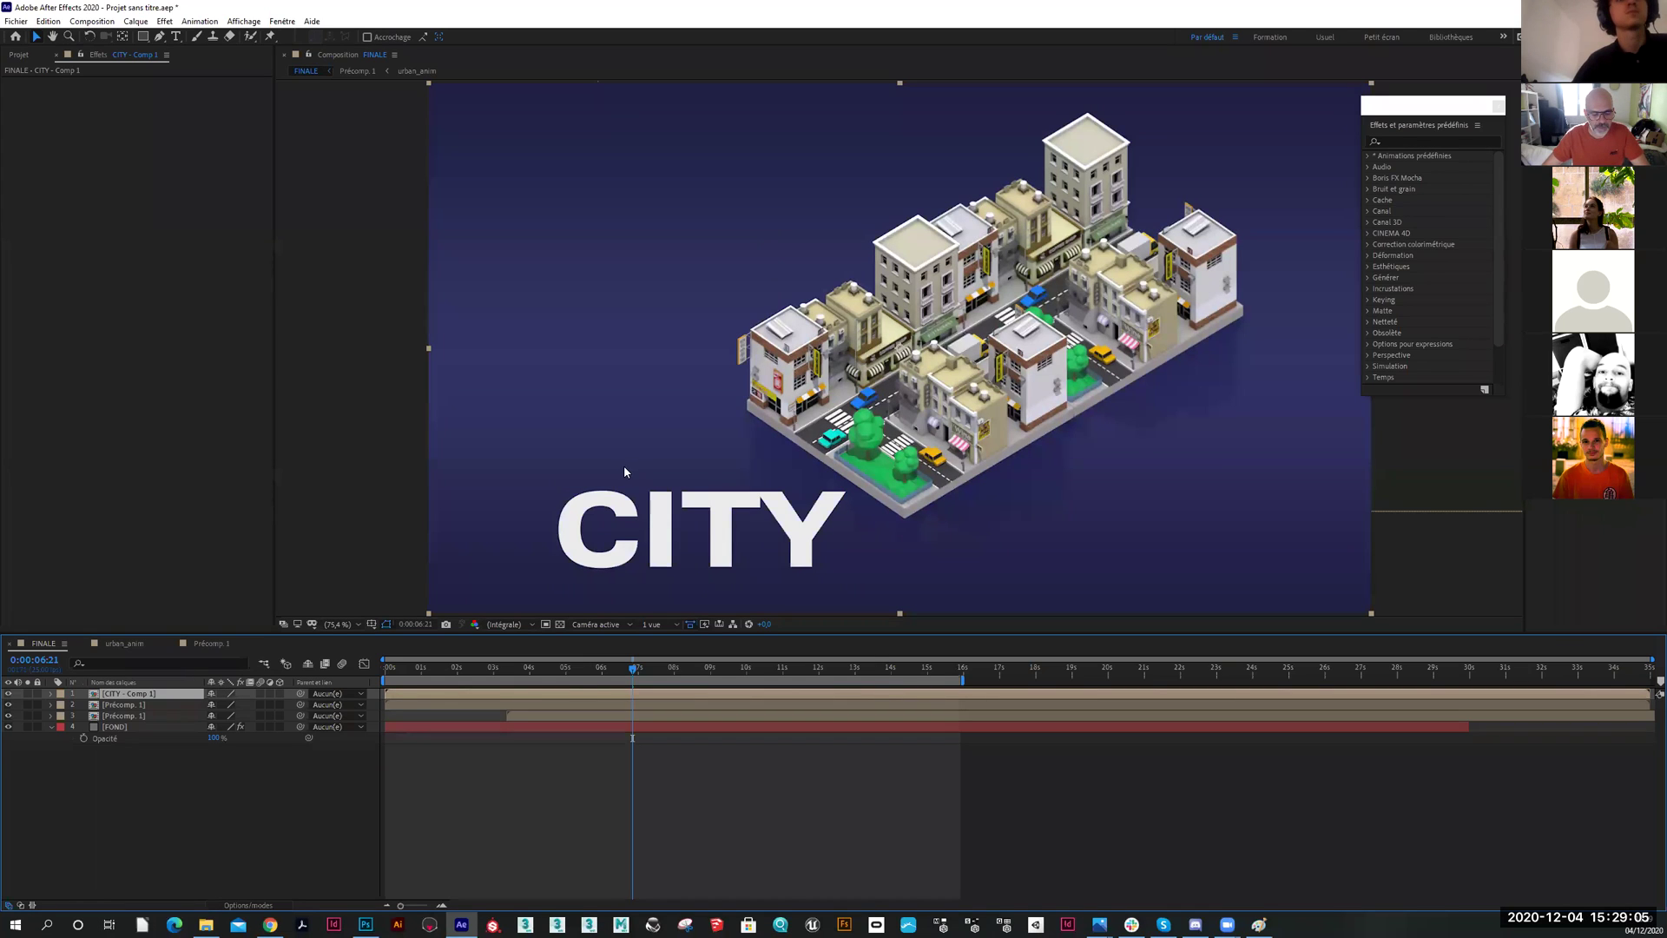
{"action": "key", "text": "ctrl+z"}
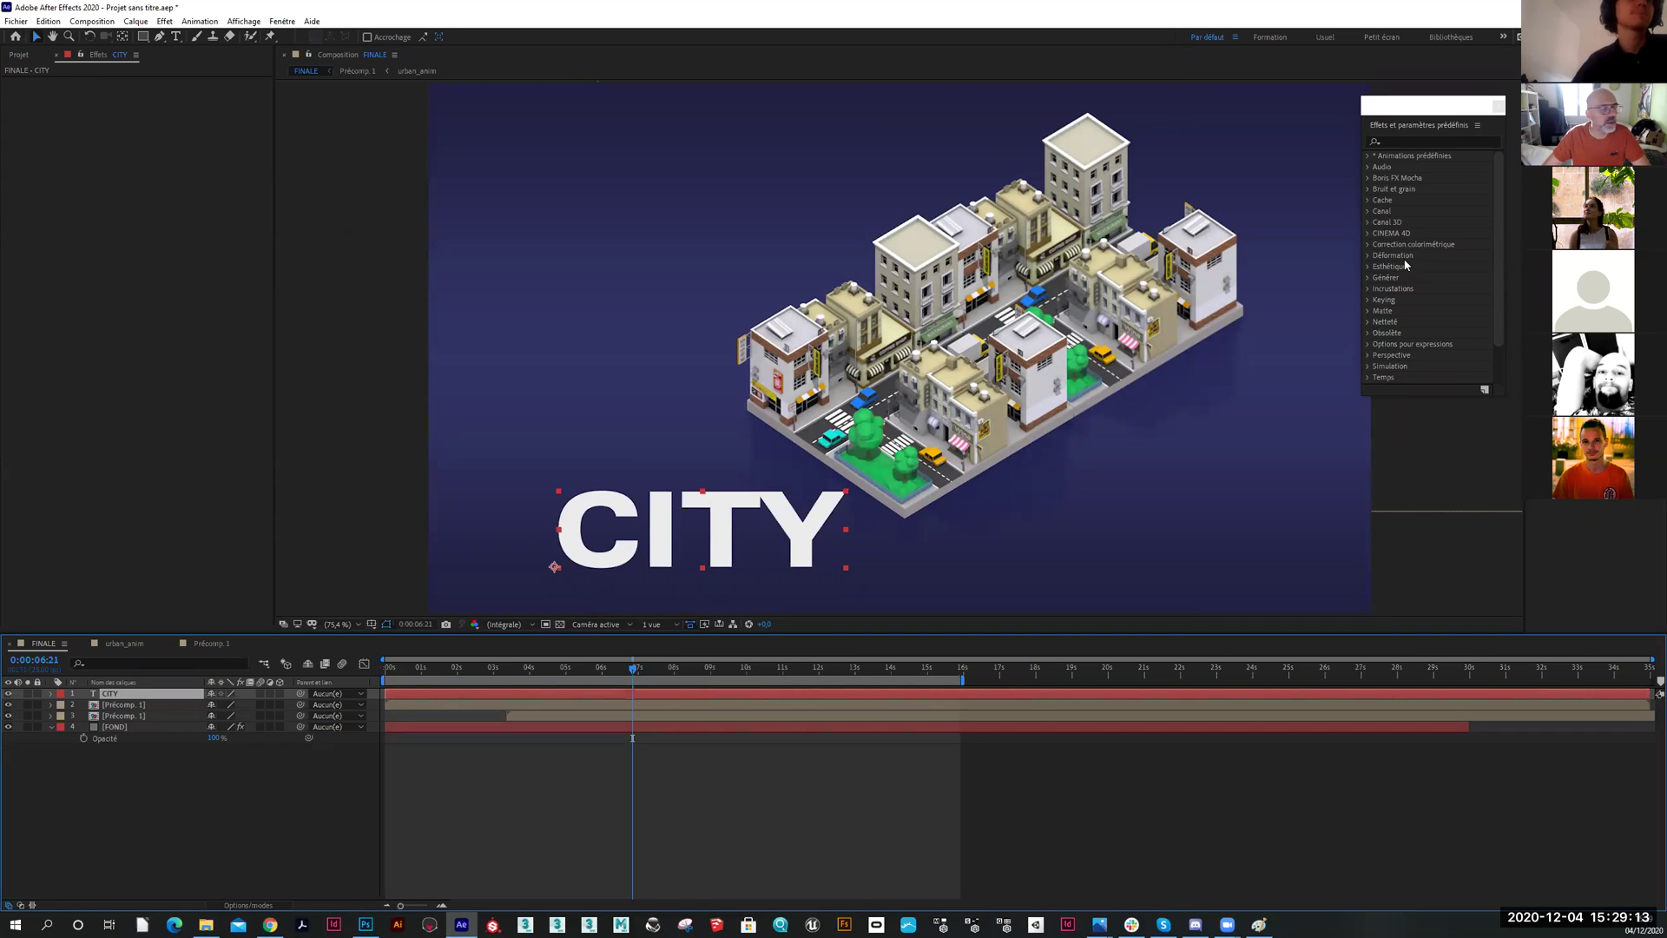
Search the effects and presets for "machin" and clear the search
{"action": "left_click", "coordinate": [1393, 142]}
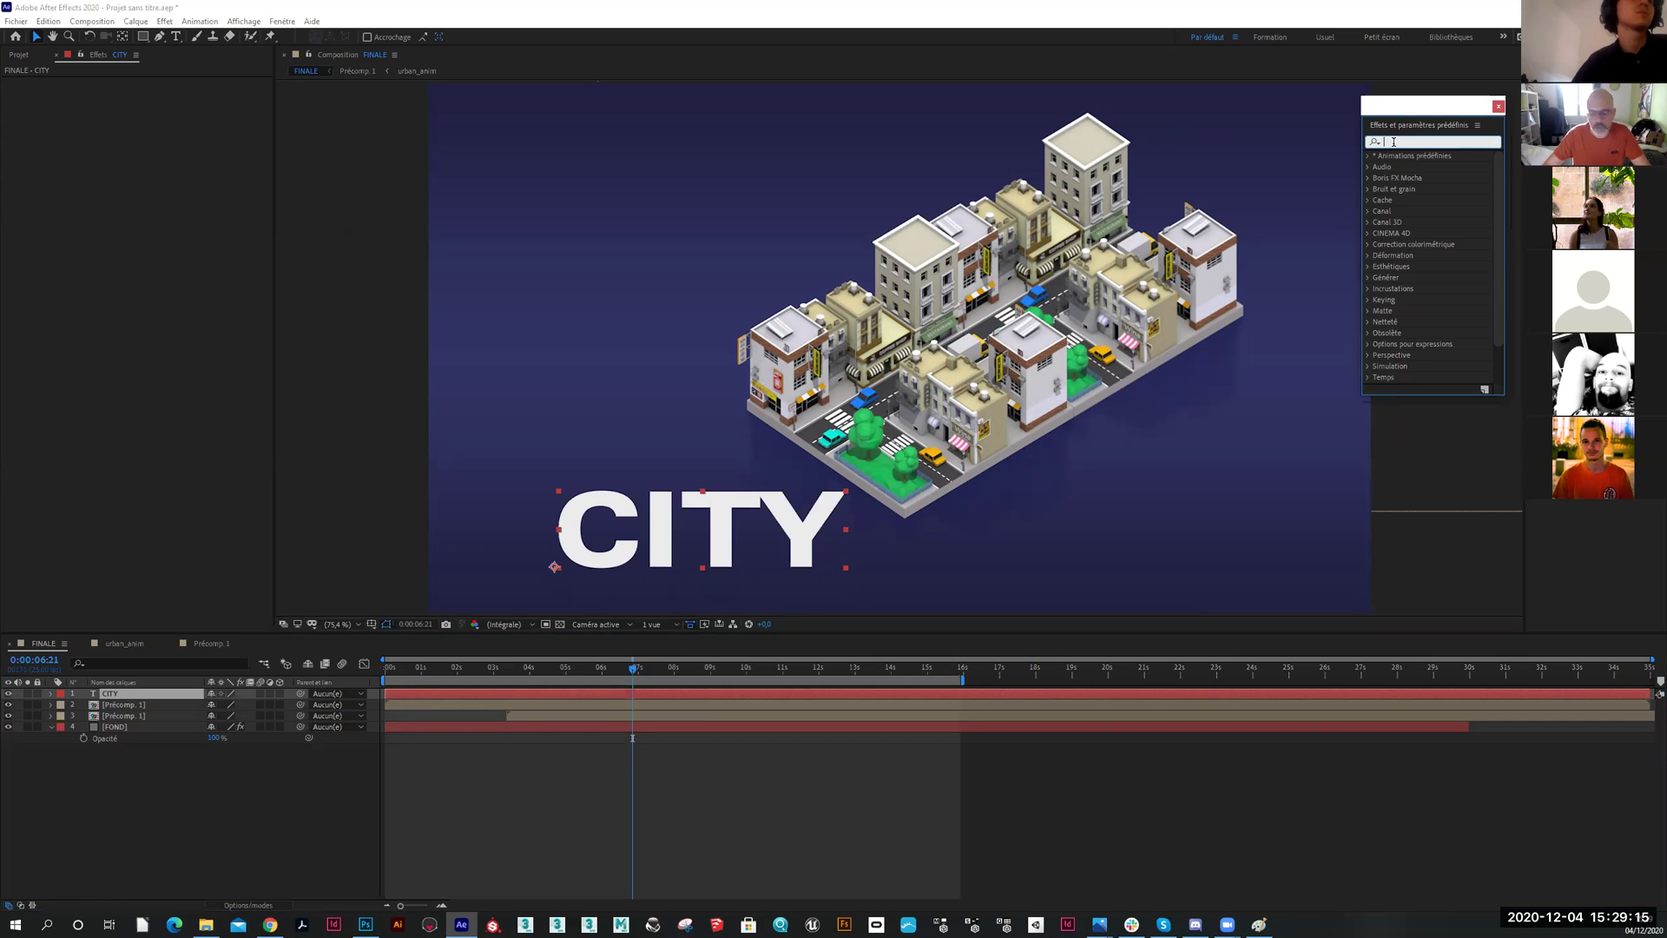
{"action": "type", "text": "machin"}
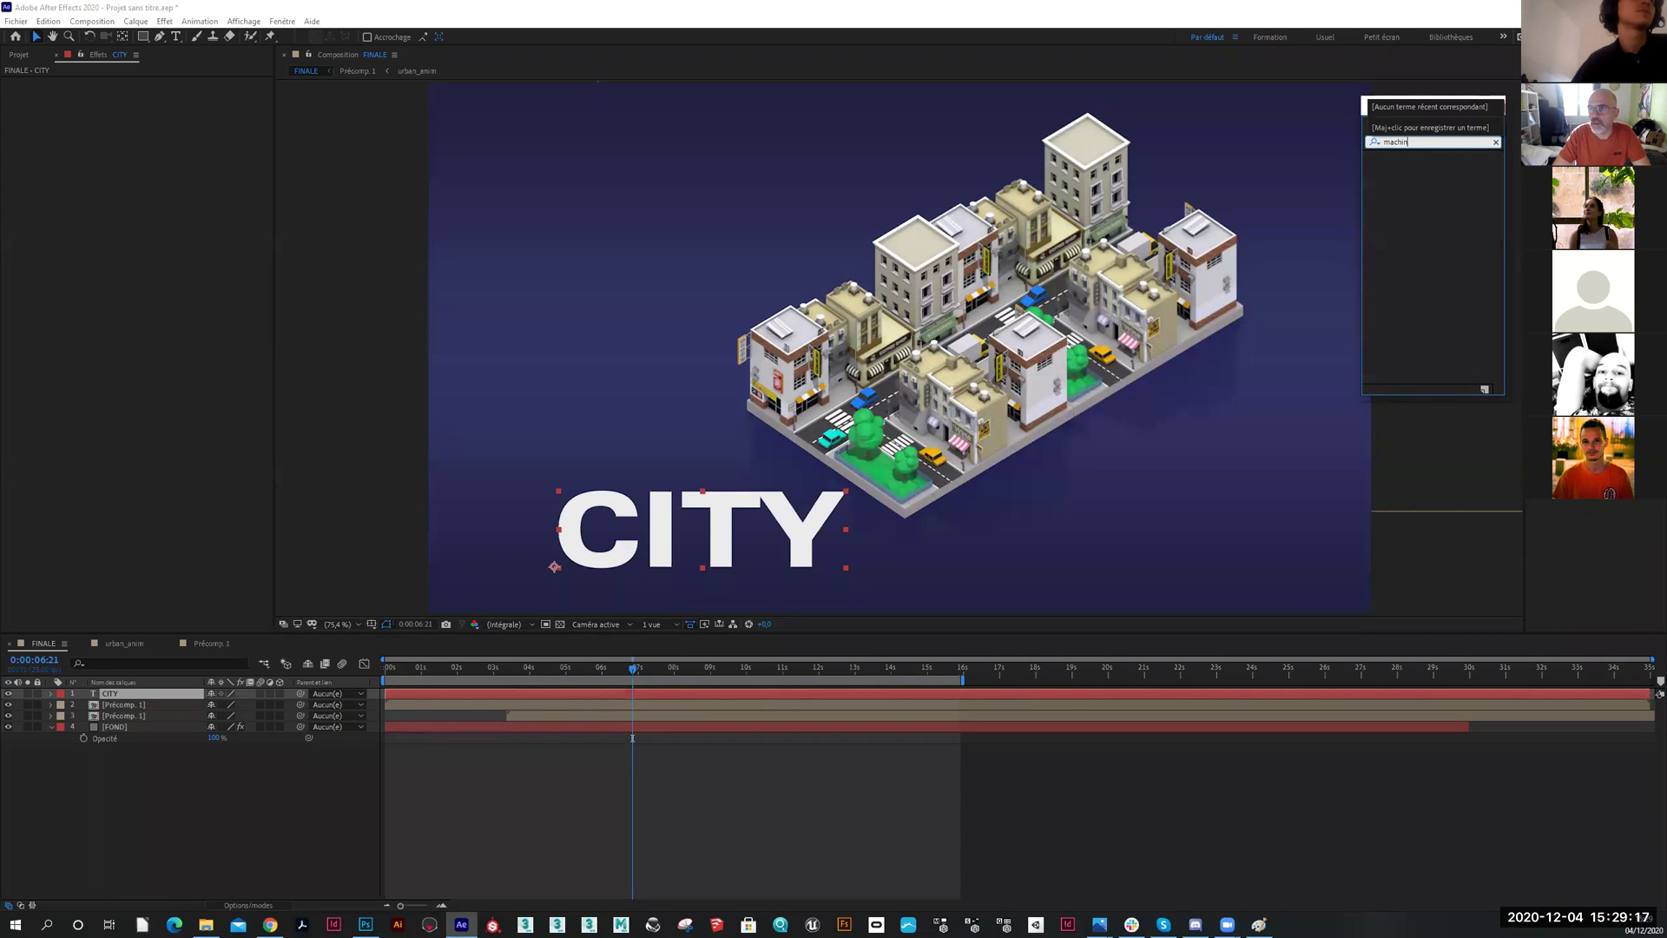
{"action": "key", "text": "BackSpace"}
{"action": "key", "text": "BackSpace"}
{"action": "key", "text": "BackSpace"}
{"action": "key", "text": "BackSpace"}
{"action": "key", "text": "BackSpace"}
{"action": "key", "text": "BackSpace"}
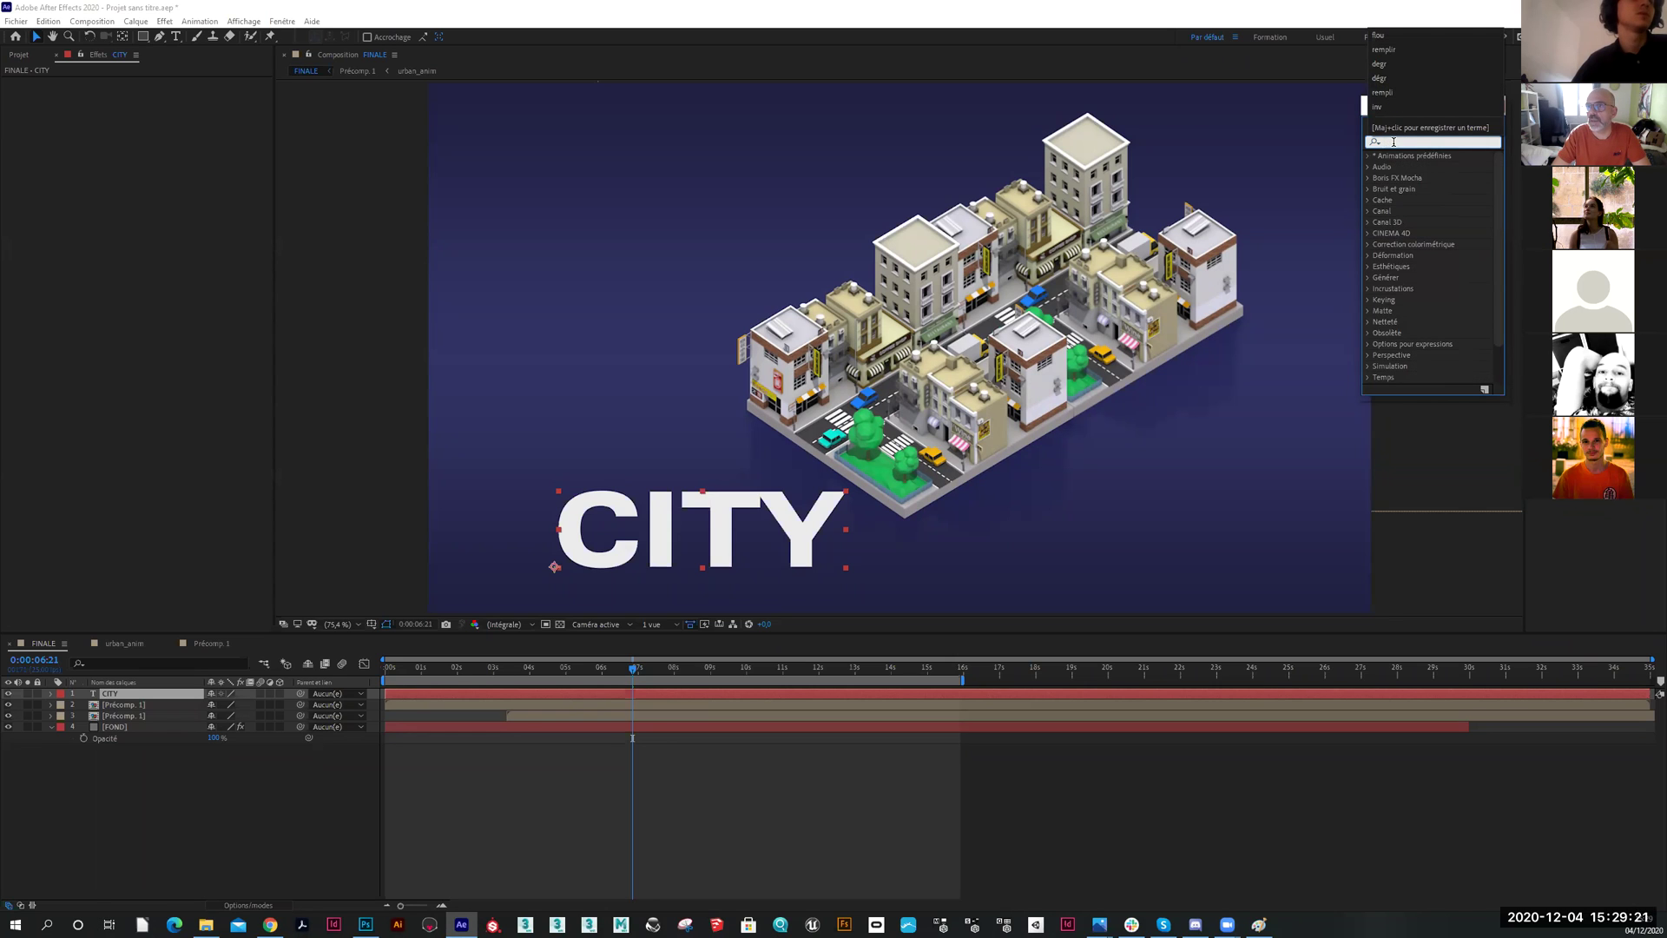
Find the Typewriter preset by searching for "ty", try it on the CITY title while scrubbing the time, and undo it
{"action": "type", "text": "ty"}
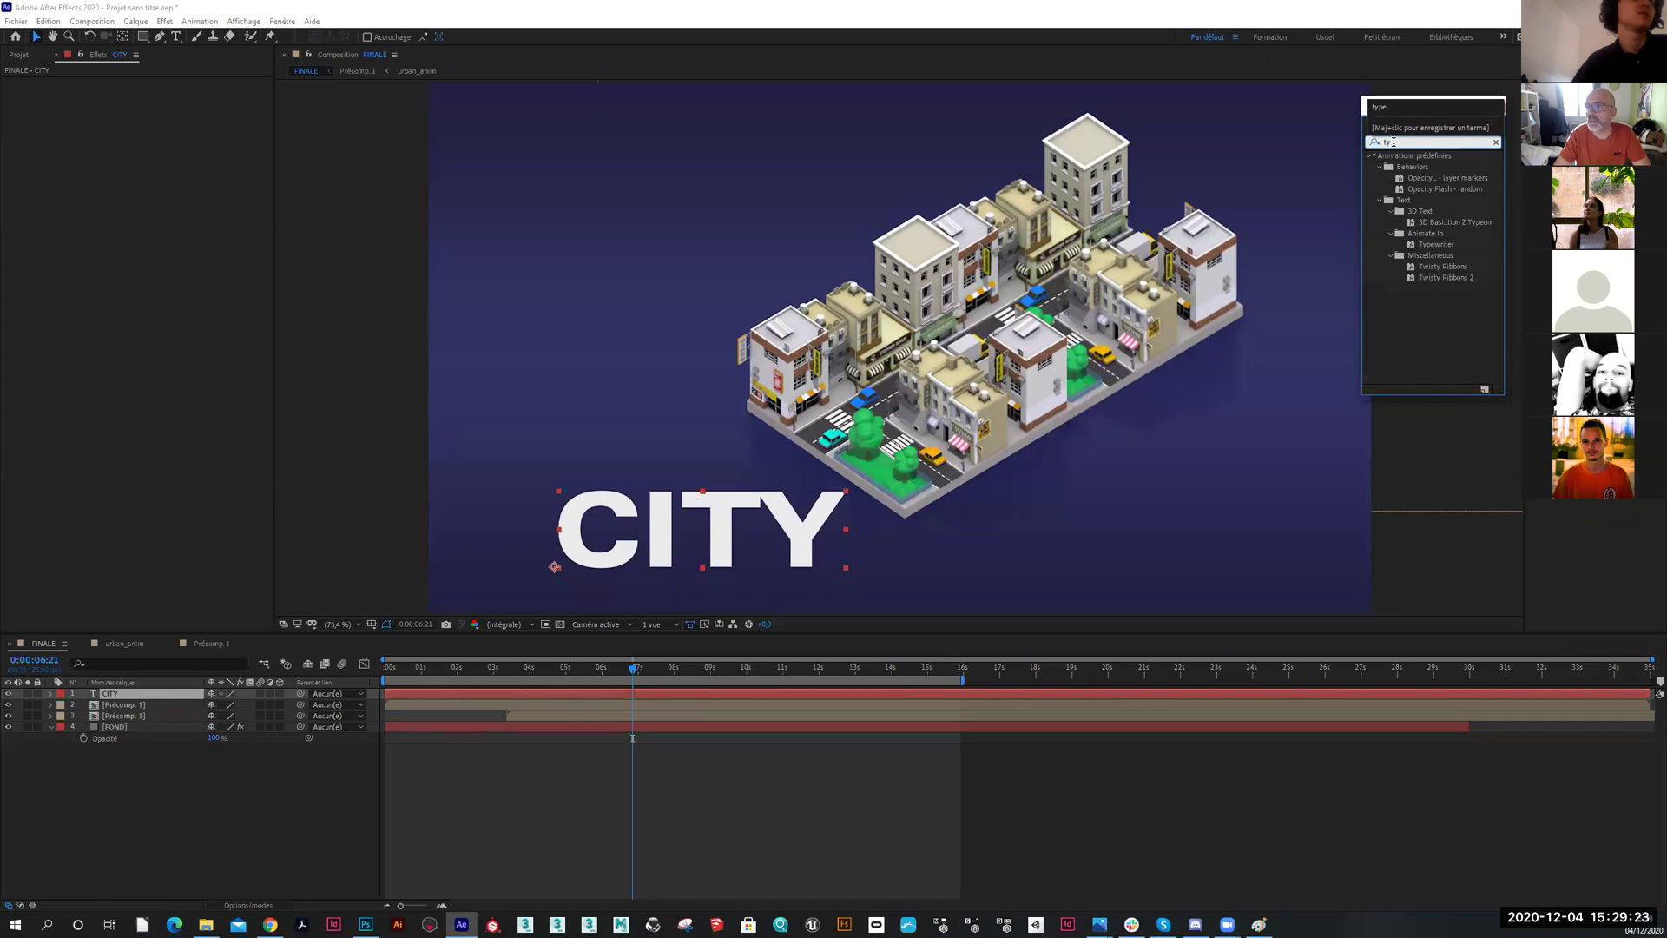
{"action": "left_click_drag", "start_coordinate": [1424, 245], "coordinate": [158, 692]}
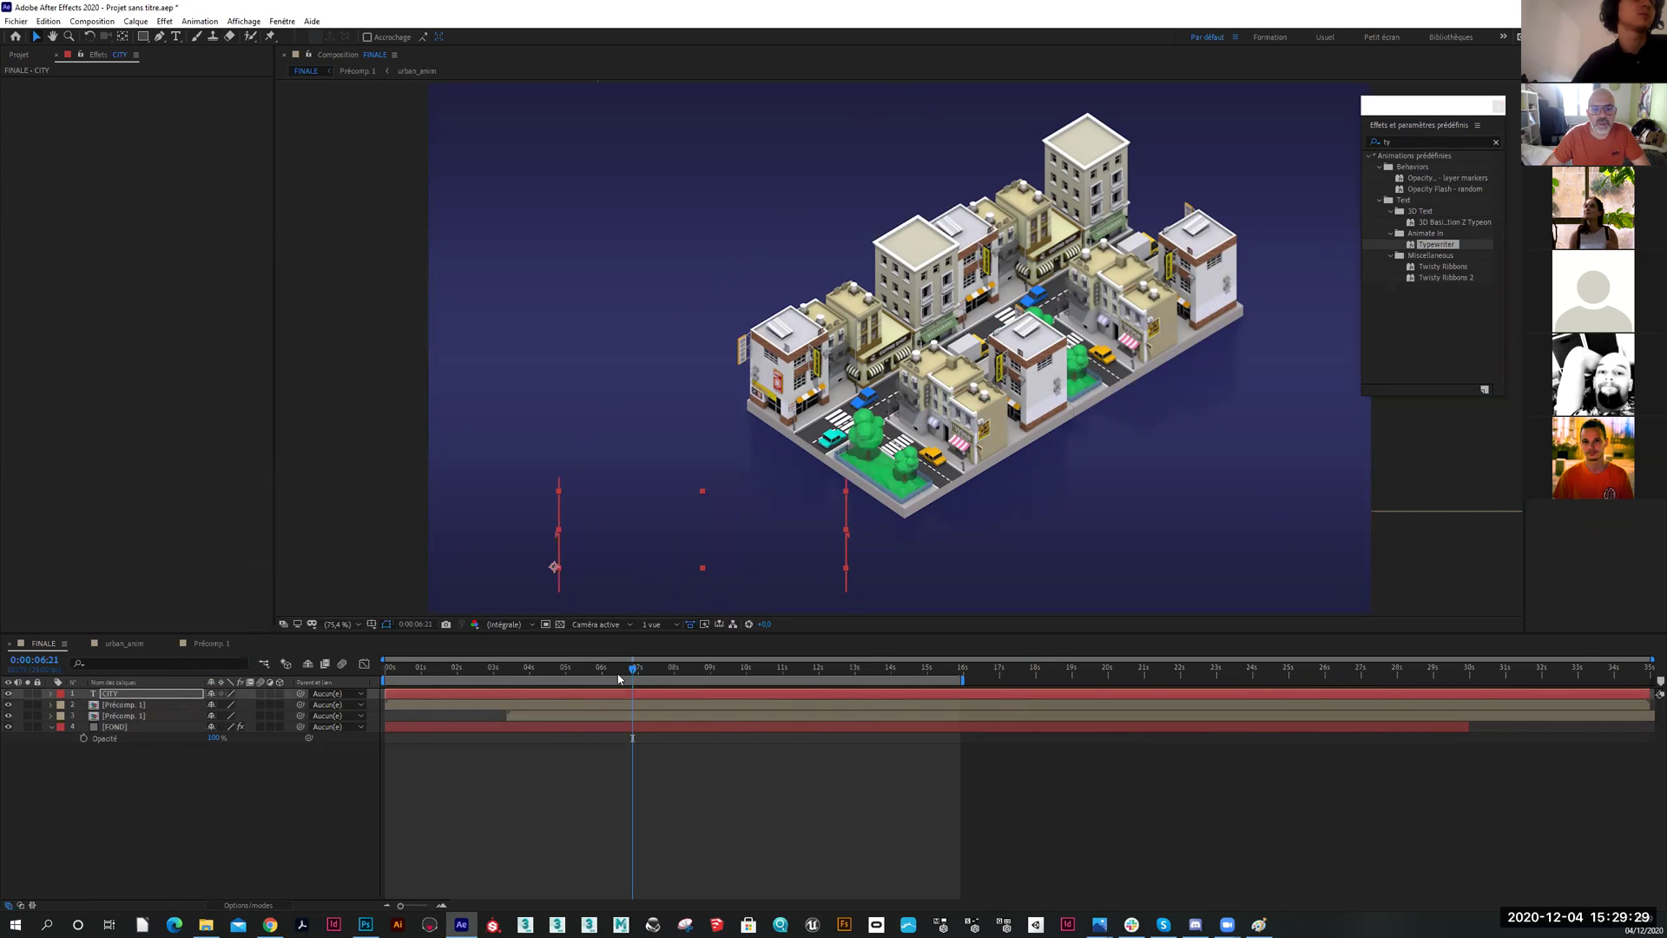
{"action": "left_click_drag", "start_coordinate": [635, 671], "coordinate": [682, 672]}
{"action": "key", "text": "ctrl+z"}
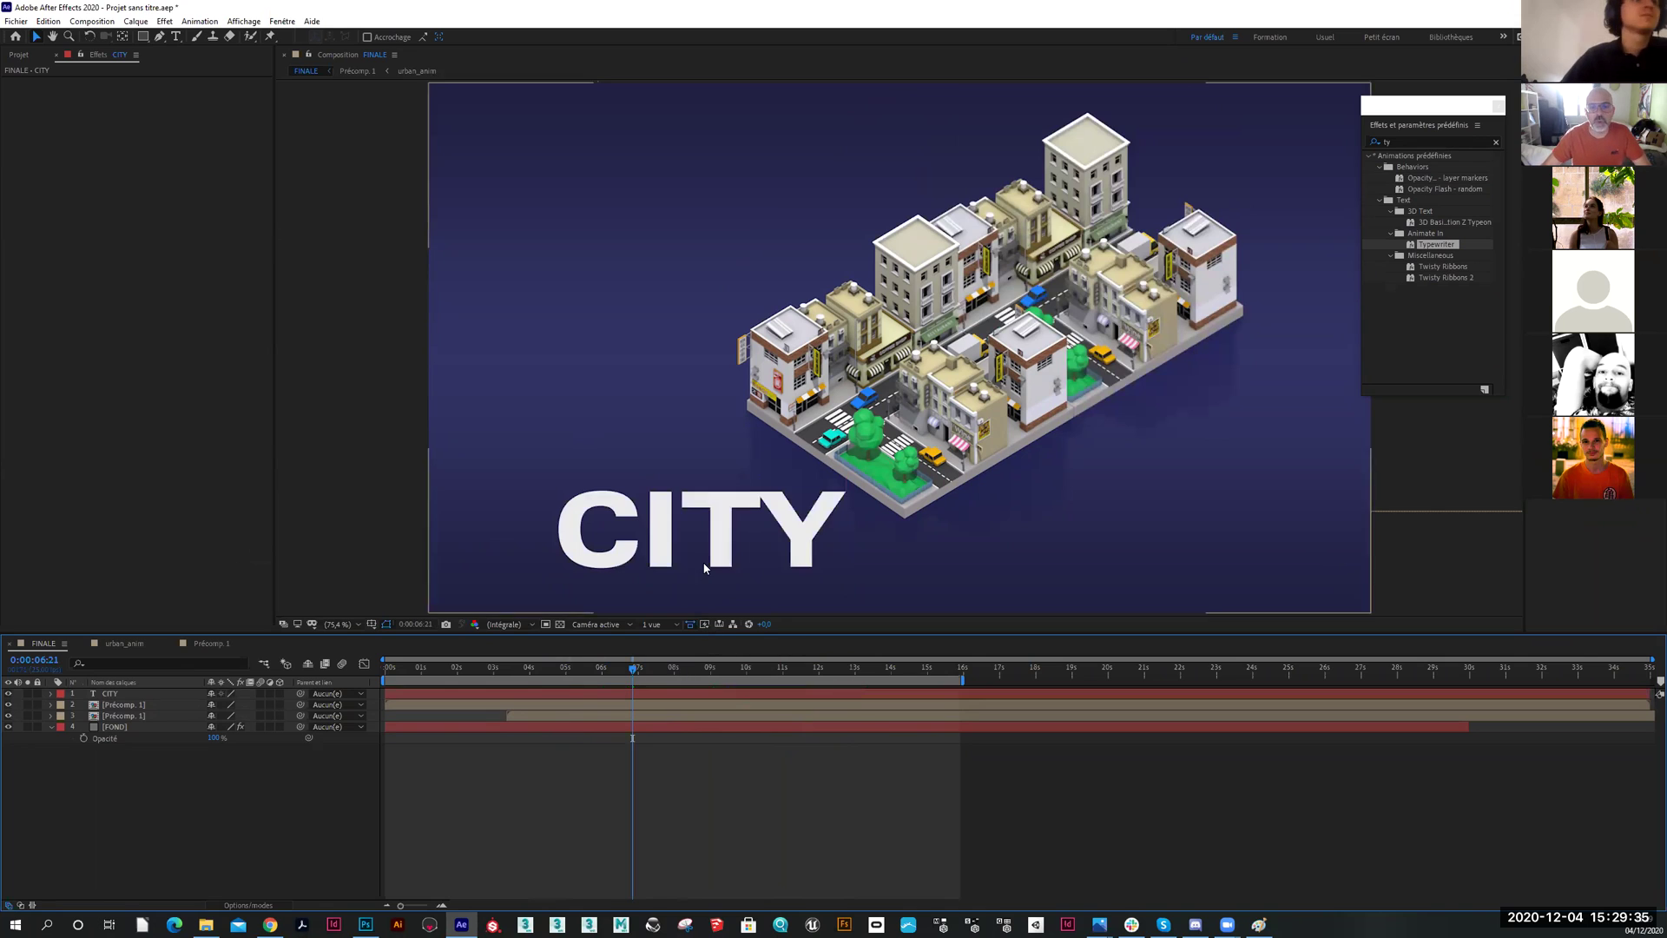
With the CITY layer selected, search the effects for "defor" and "4", and browse the effects in the Déformation category
{"action": "left_click", "coordinate": [724, 553]}
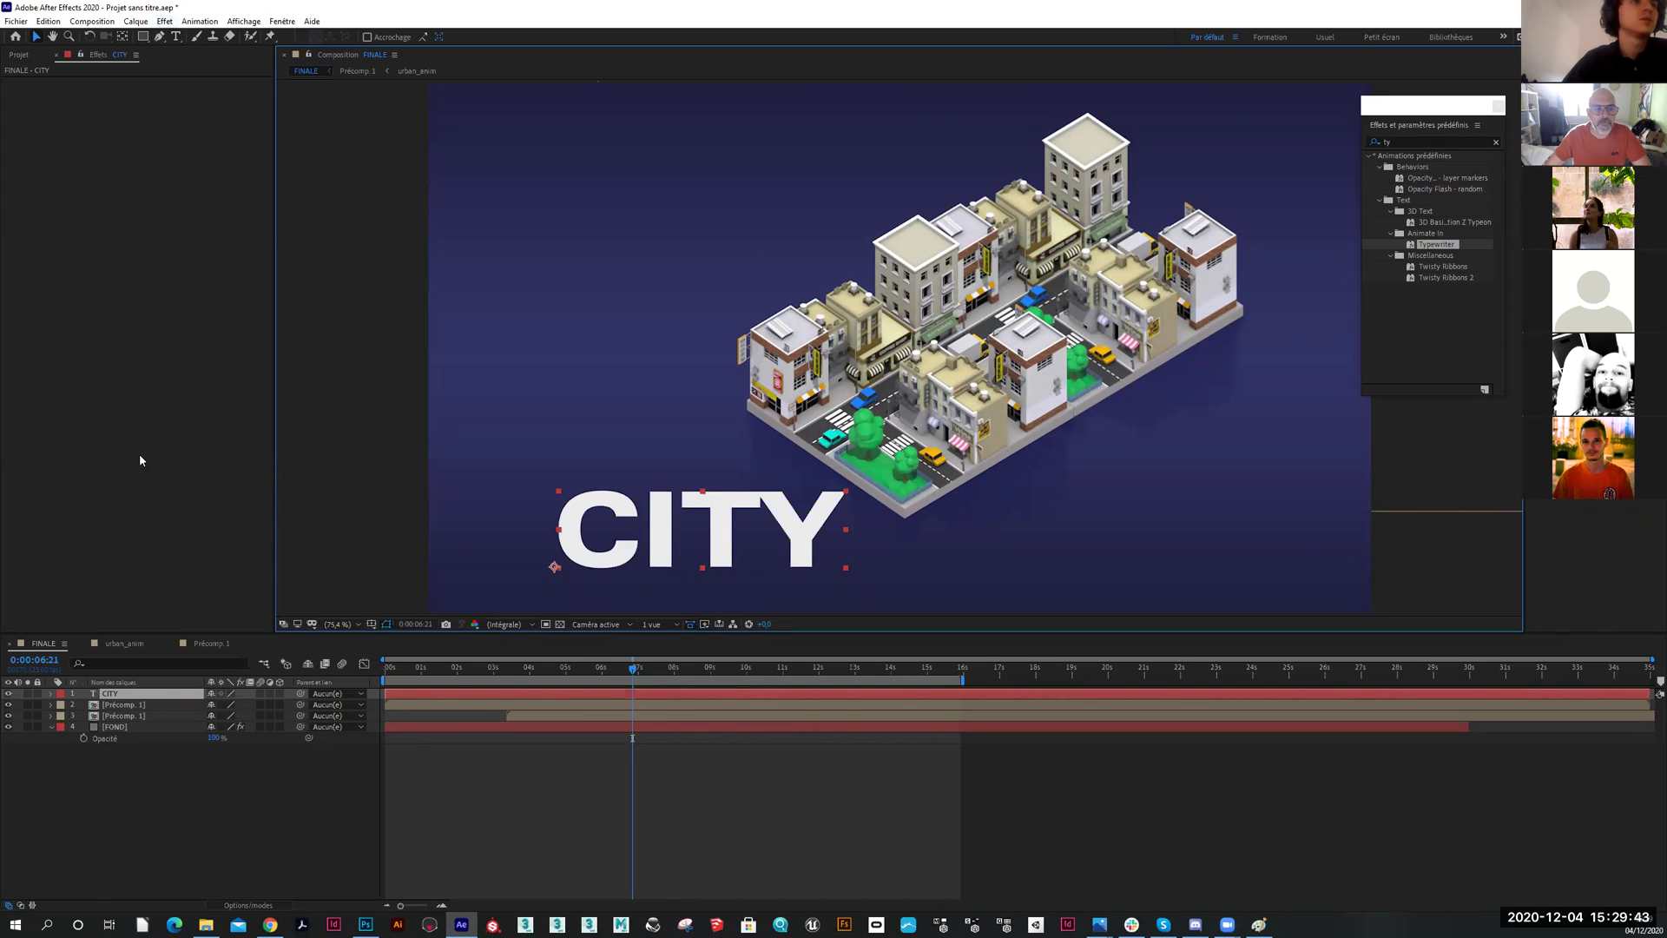
{"action": "left_click", "coordinate": [158, 697]}
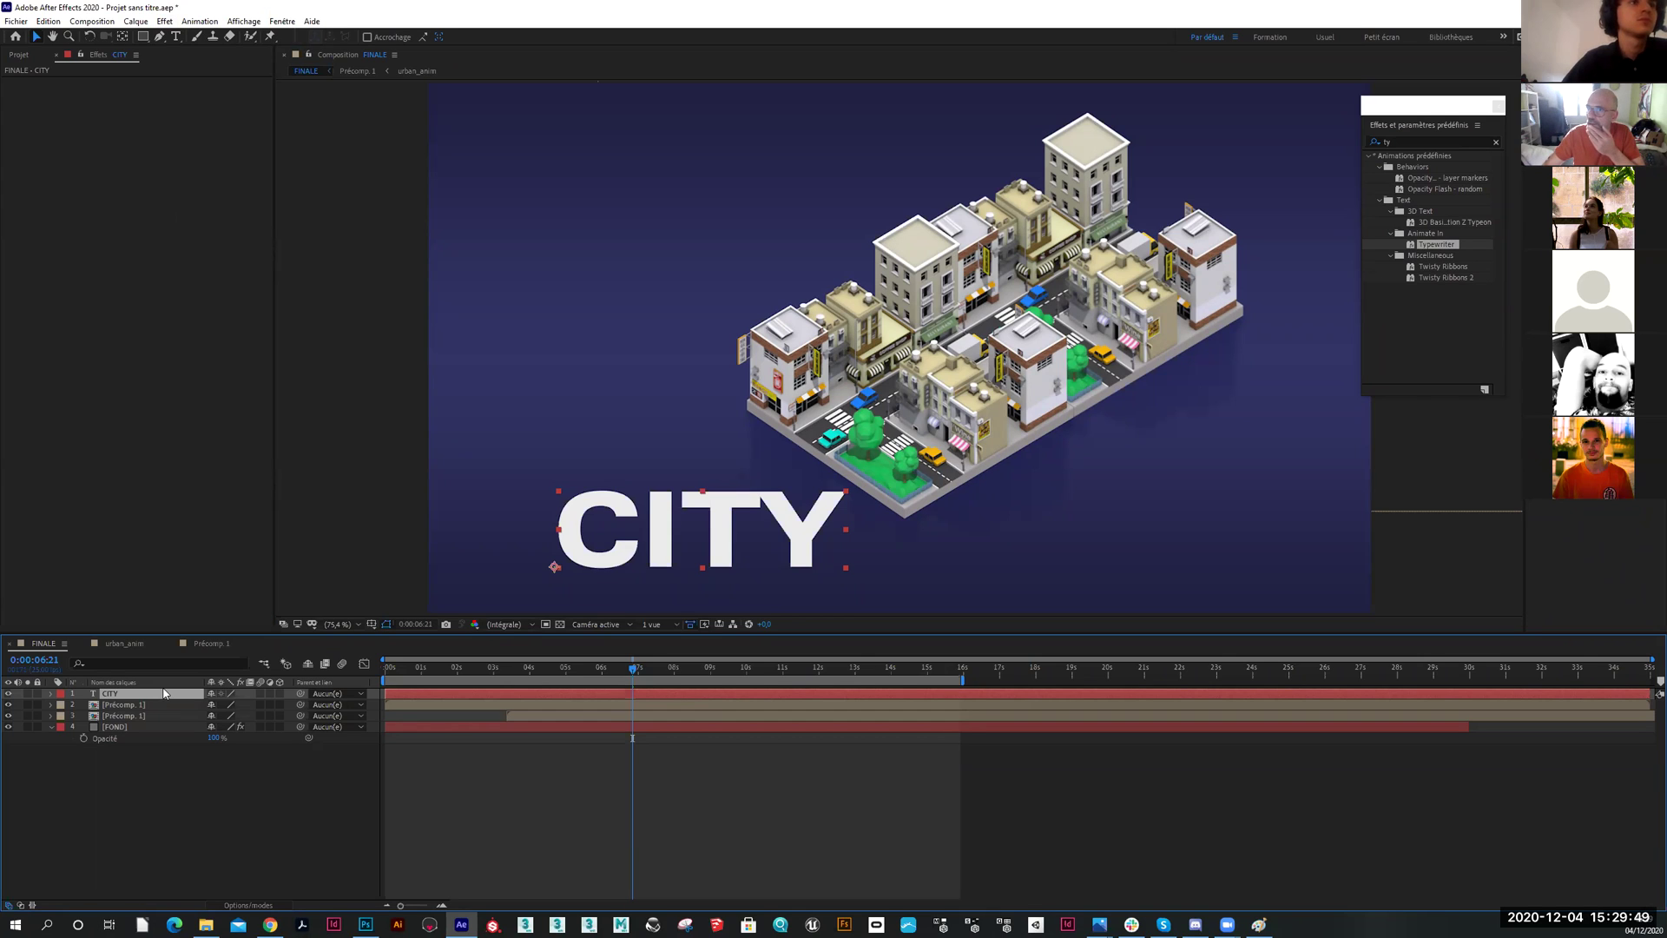
{"action": "left_click", "coordinate": [1494, 143]}
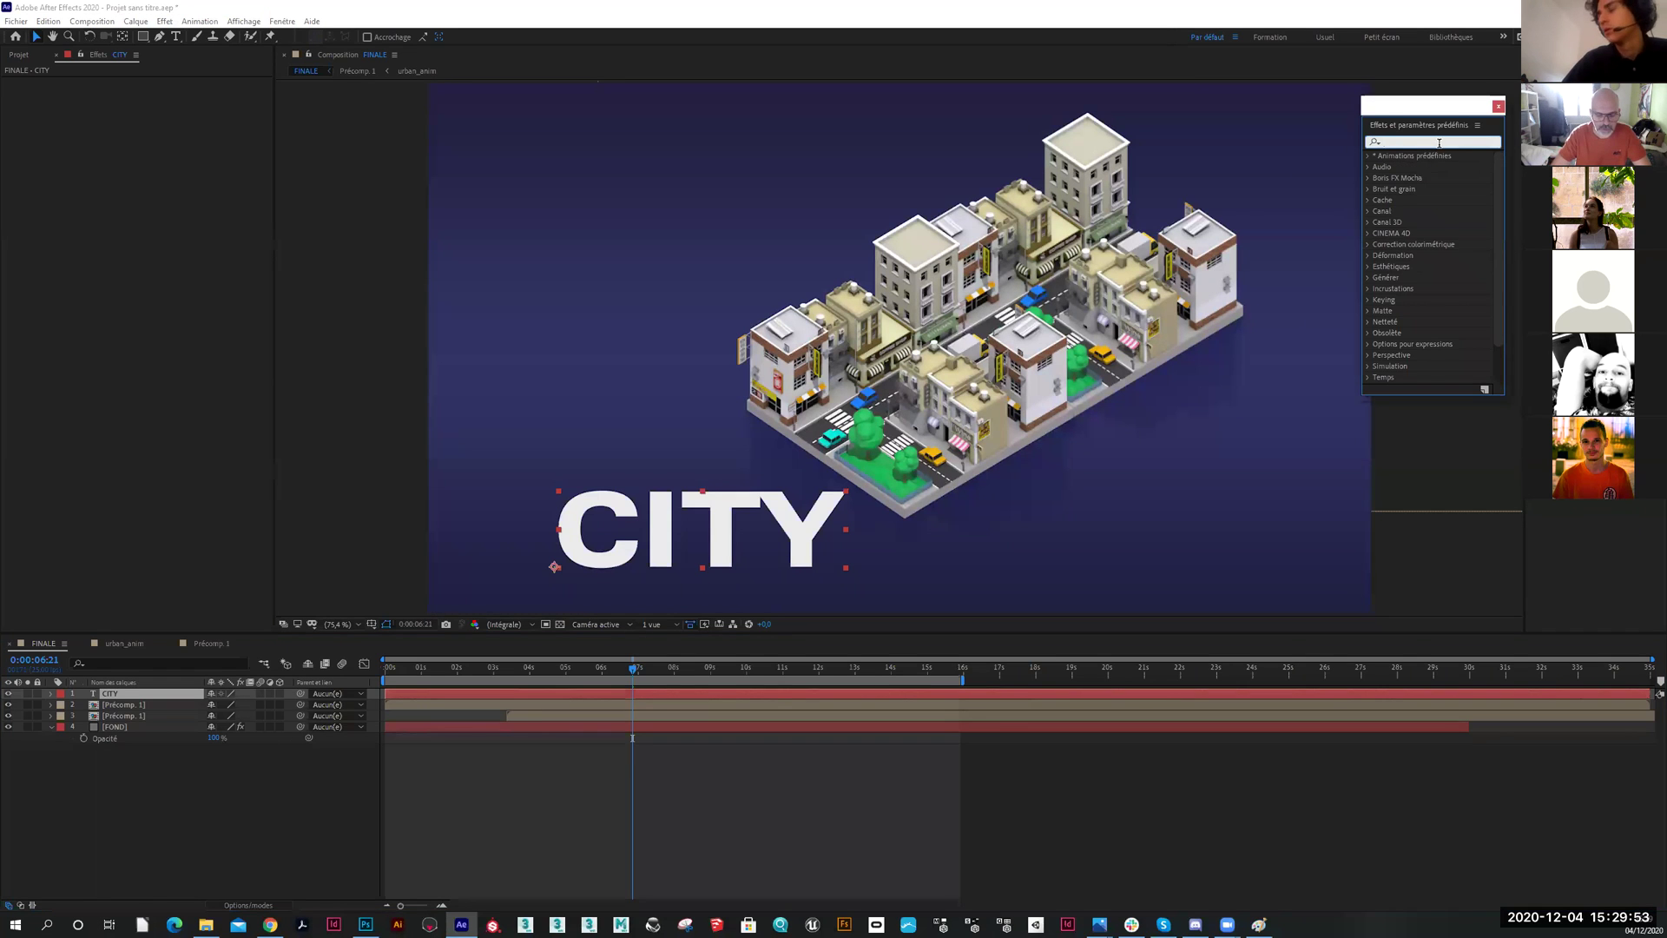
{"action": "type", "text": "defor"}
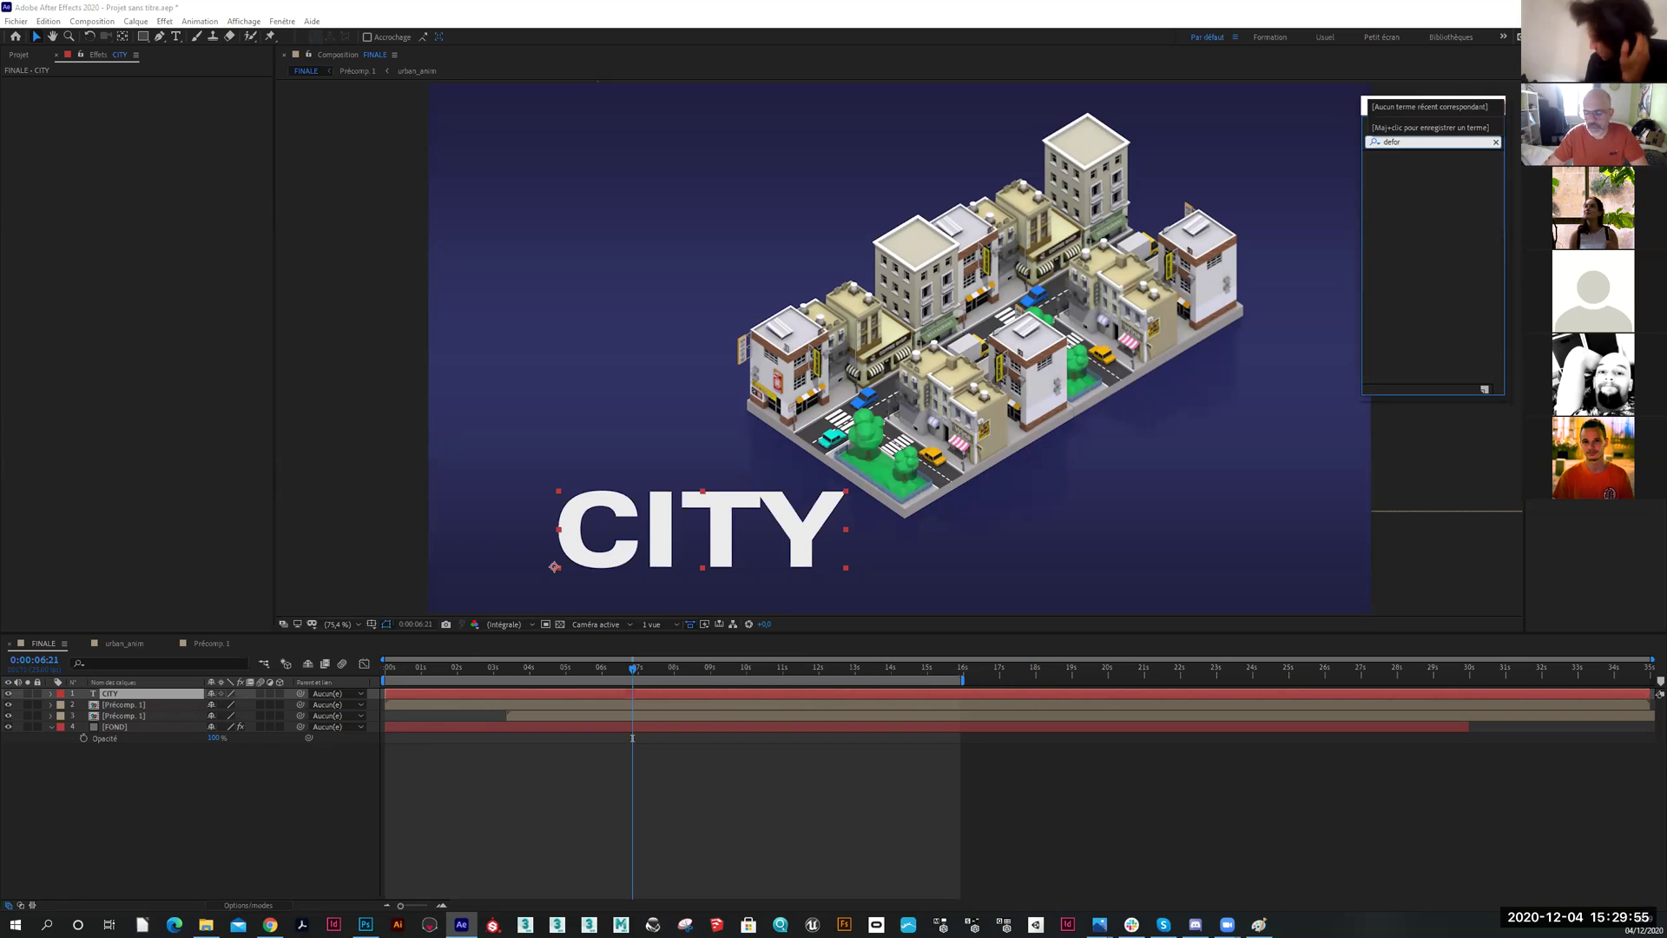
{"action": "key", "text": "BackSpace"}
{"action": "key", "text": "BackSpace"}
{"action": "key", "text": "BackSpace"}
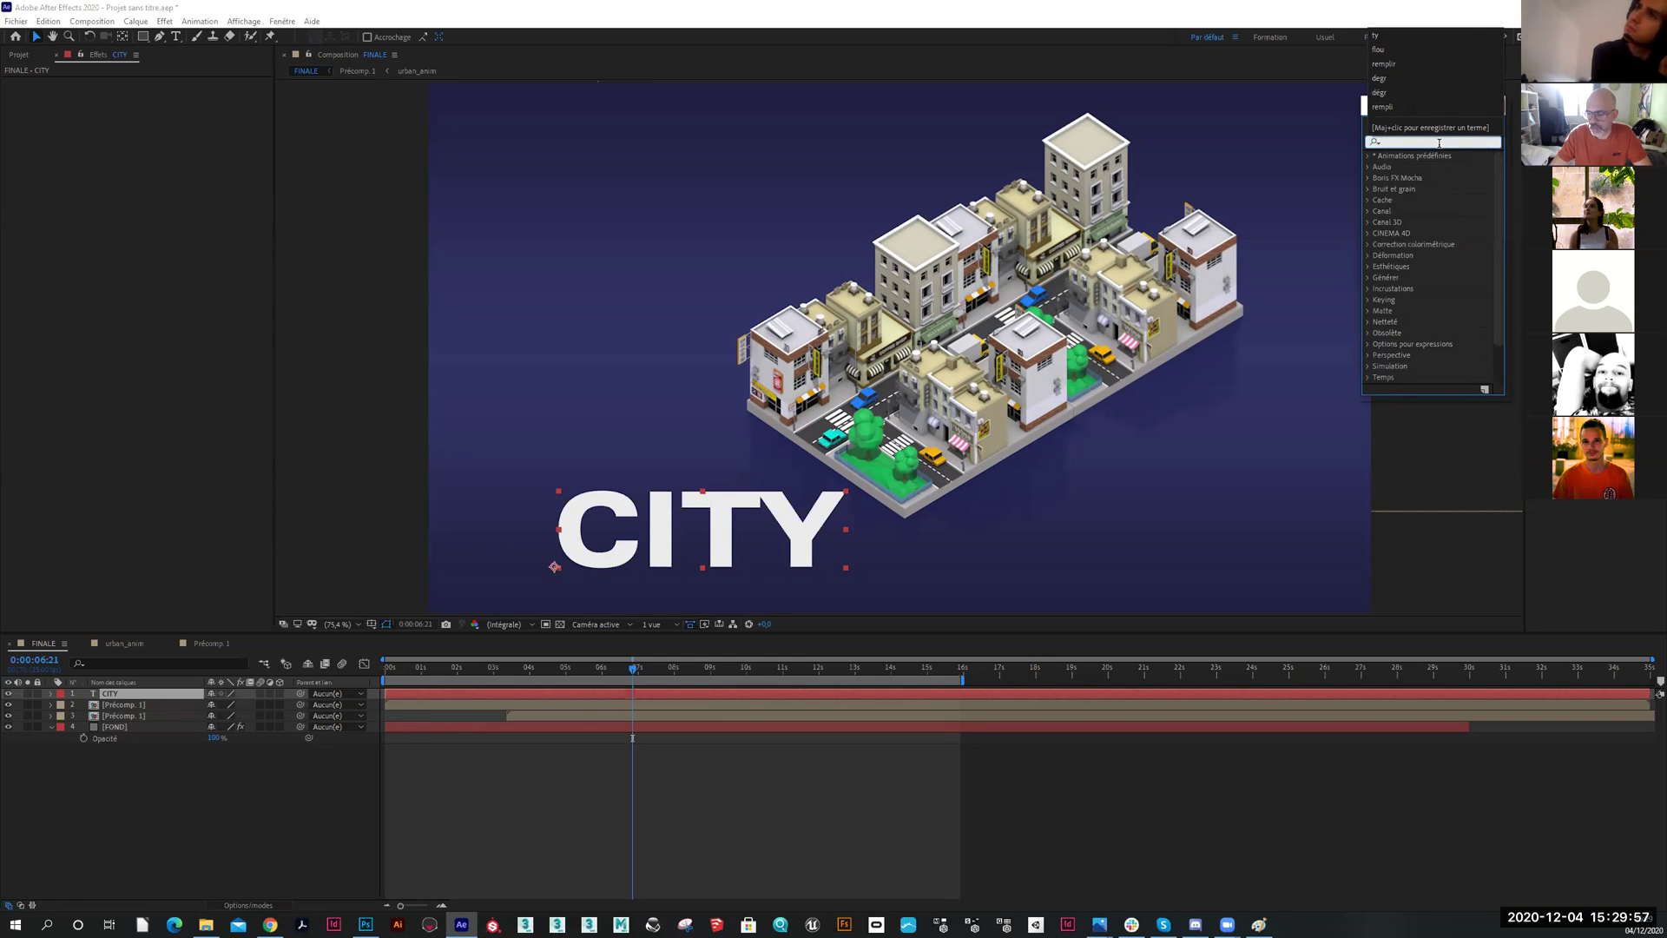
{"action": "type", "text": "4"}
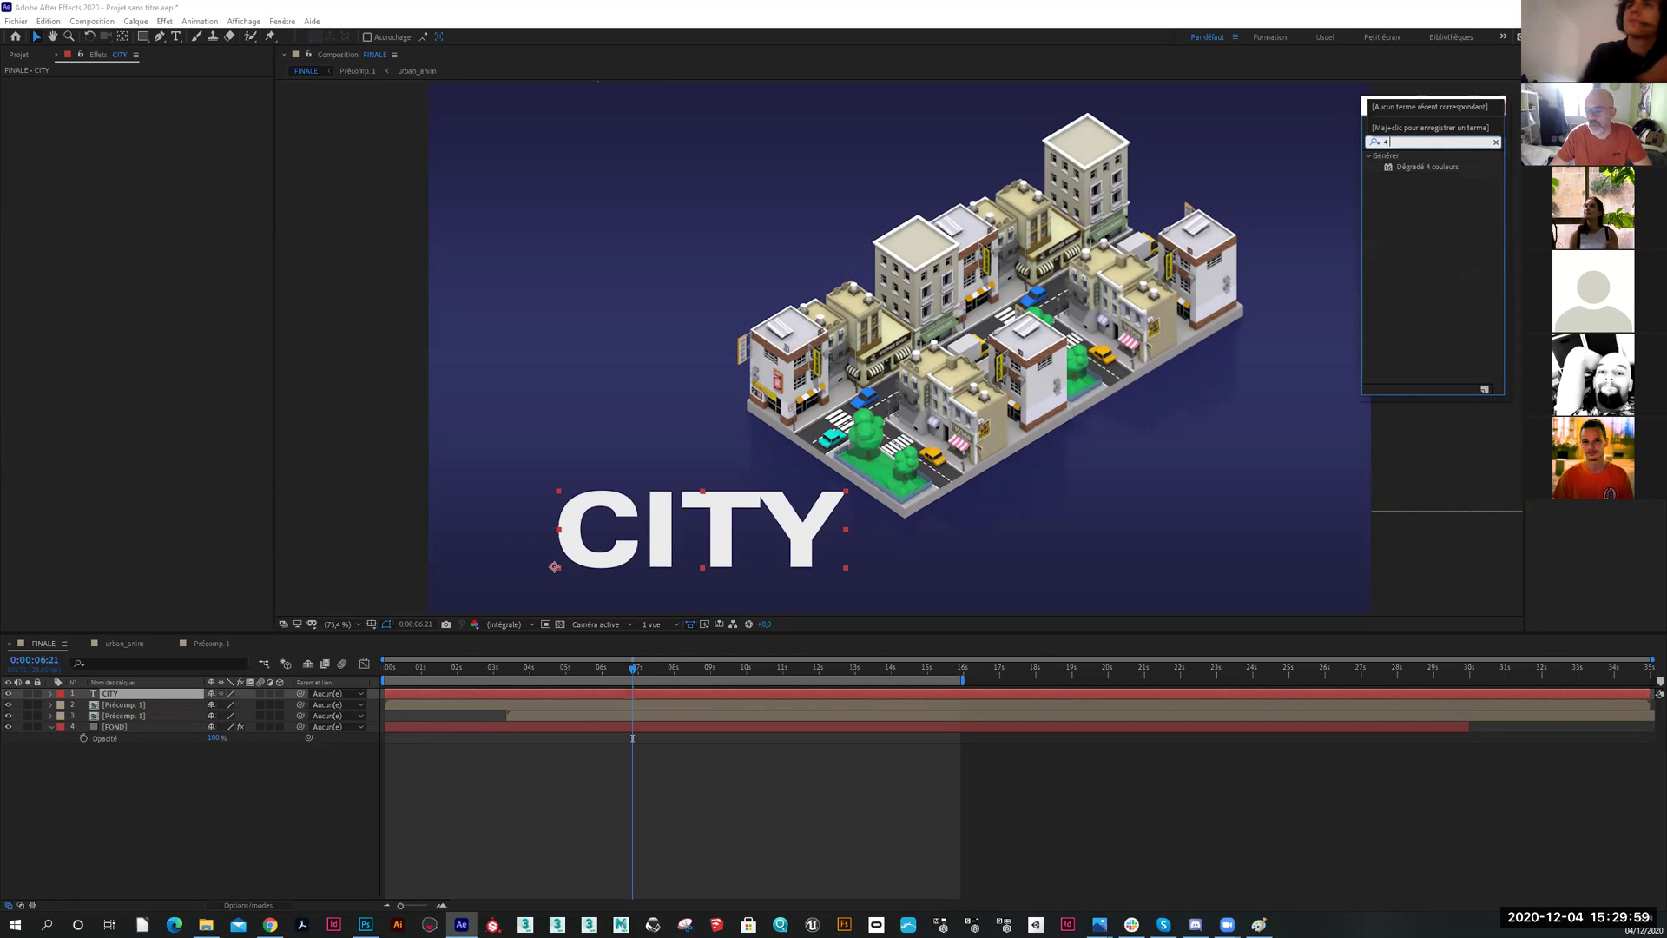
{"action": "key", "text": "BackSpace"}
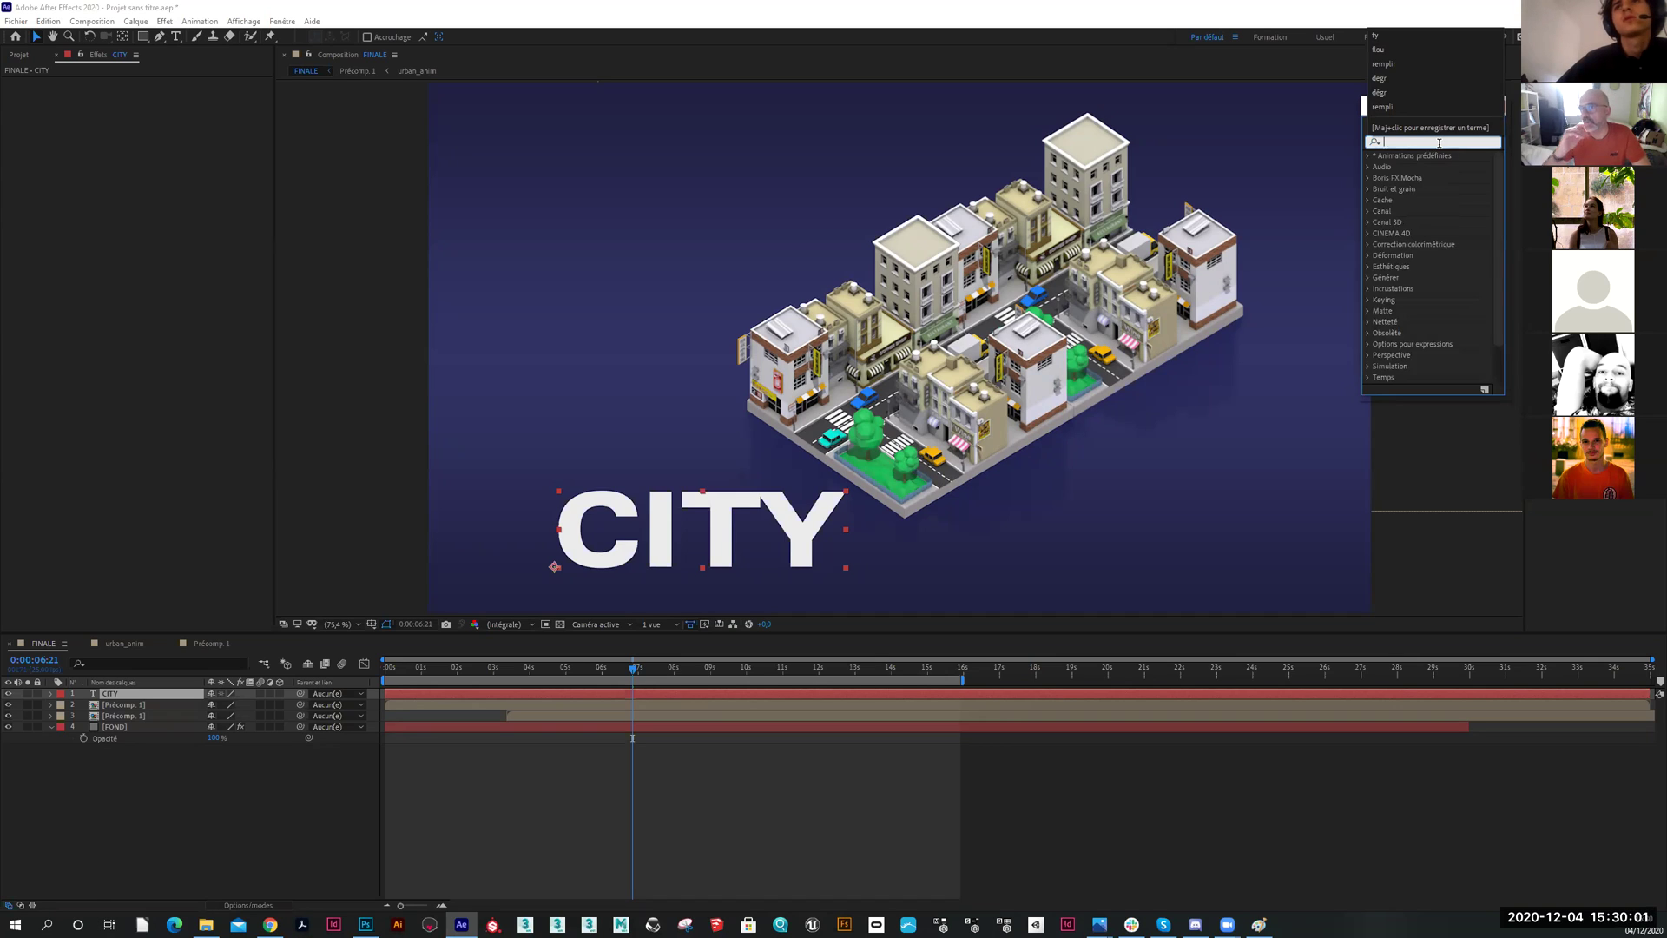
{"action": "left_click", "coordinate": [1368, 256]}
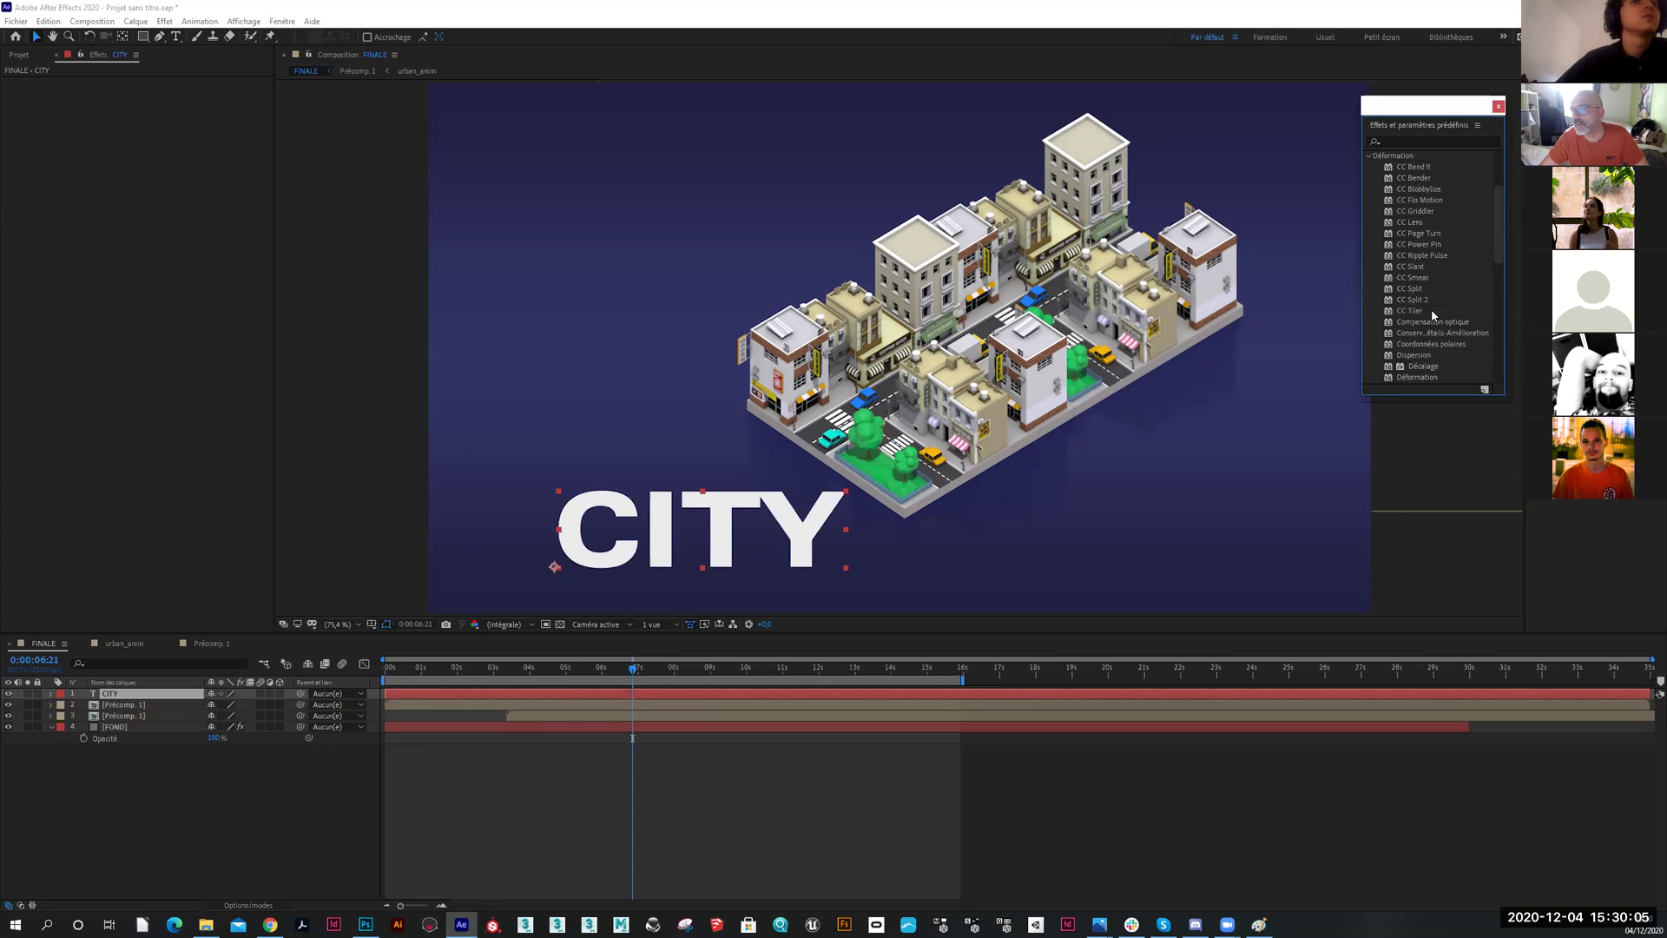
{"action": "scroll", "coordinate": [1431, 309], "scroll_direction": "down", "scroll_amount": 3}
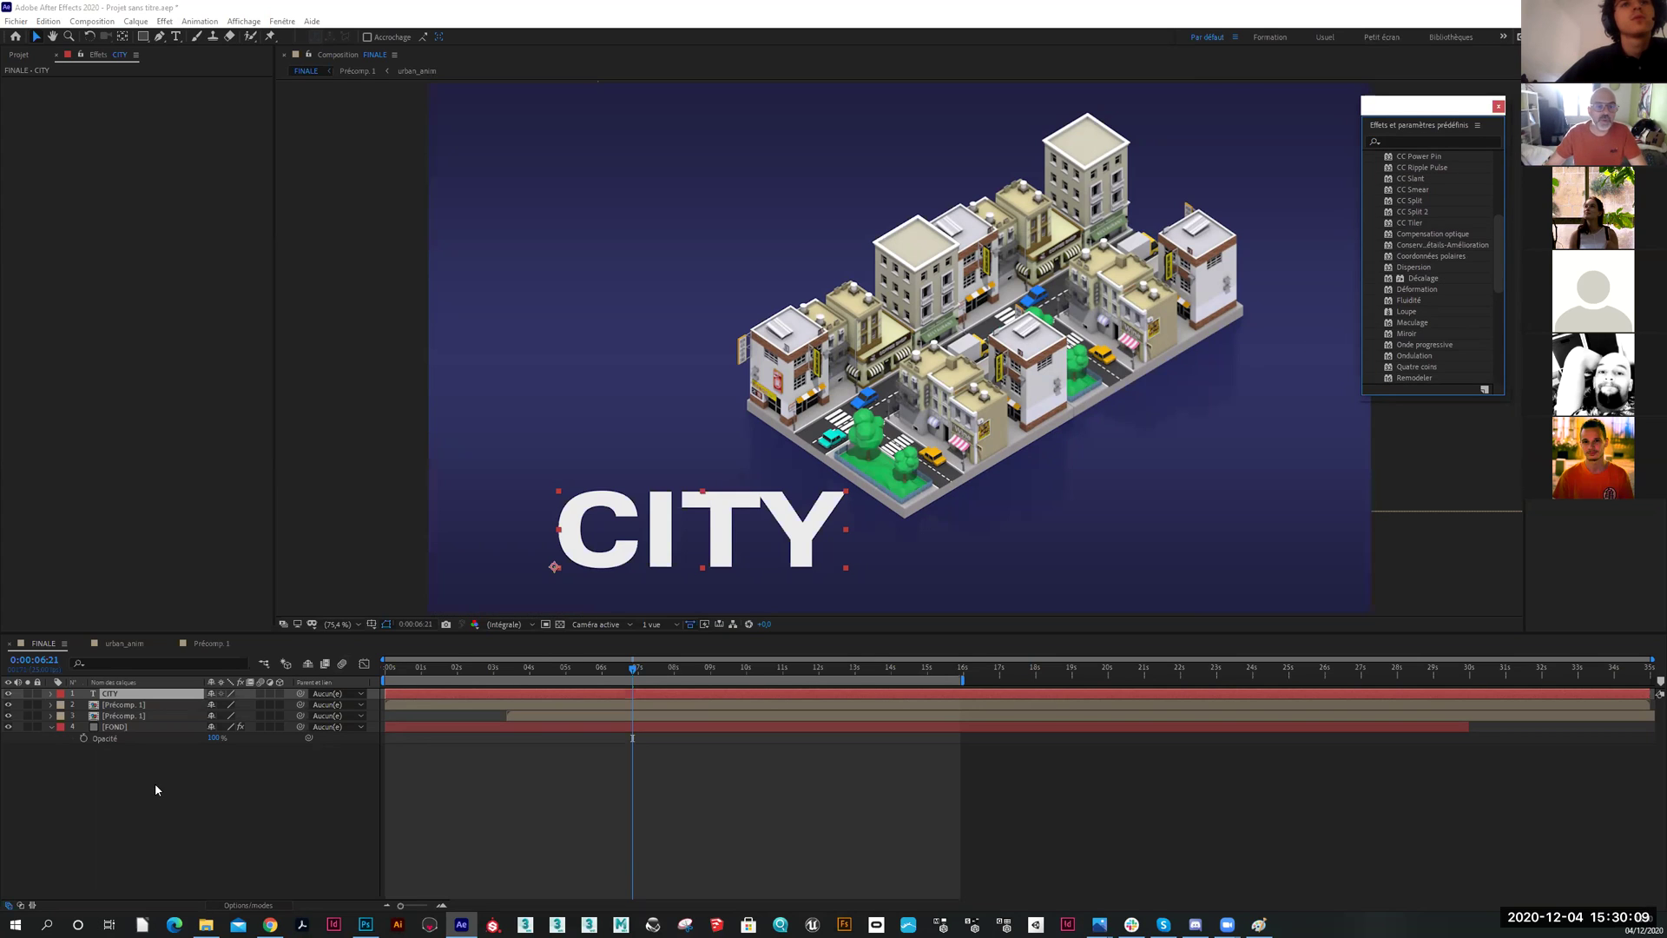
Reselect the CITY title, try its 3D layer switch on and off, and return it to a 2D layer
{"action": "left_click", "coordinate": [241, 791]}
{"action": "left_click", "coordinate": [664, 546]}
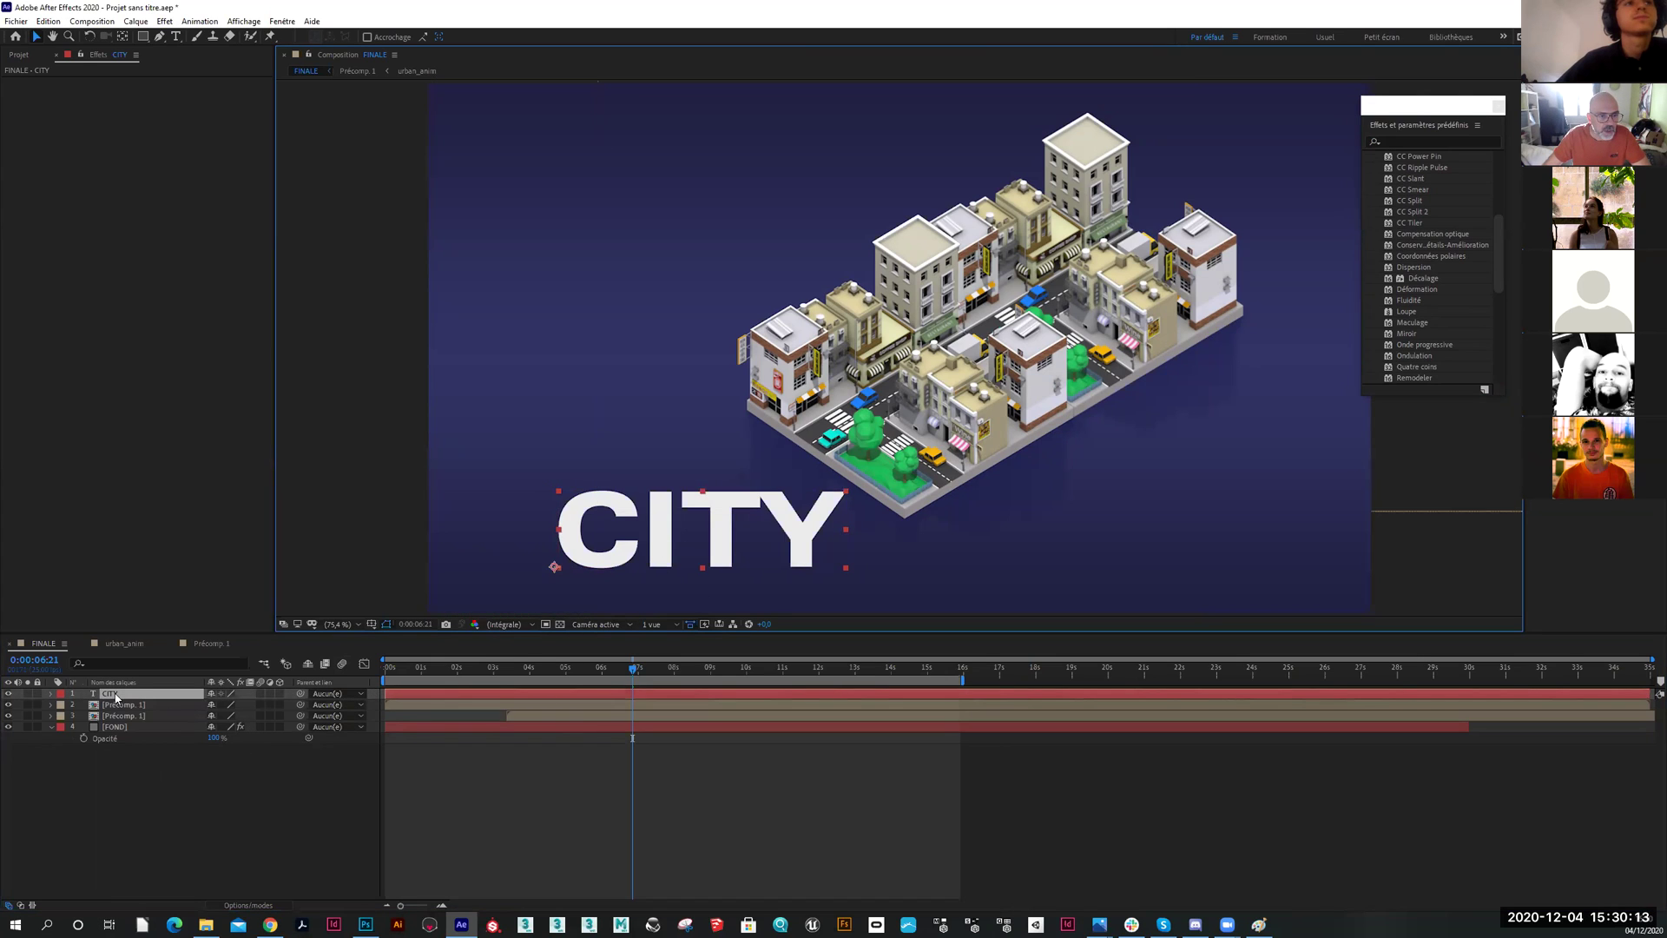
{"action": "left_click", "coordinate": [251, 907]}
{"action": "left_click", "coordinate": [251, 907]}
{"action": "left_click", "coordinate": [278, 907]}
{"action": "left_click", "coordinate": [278, 907]}
{"action": "left_click", "coordinate": [278, 908]}
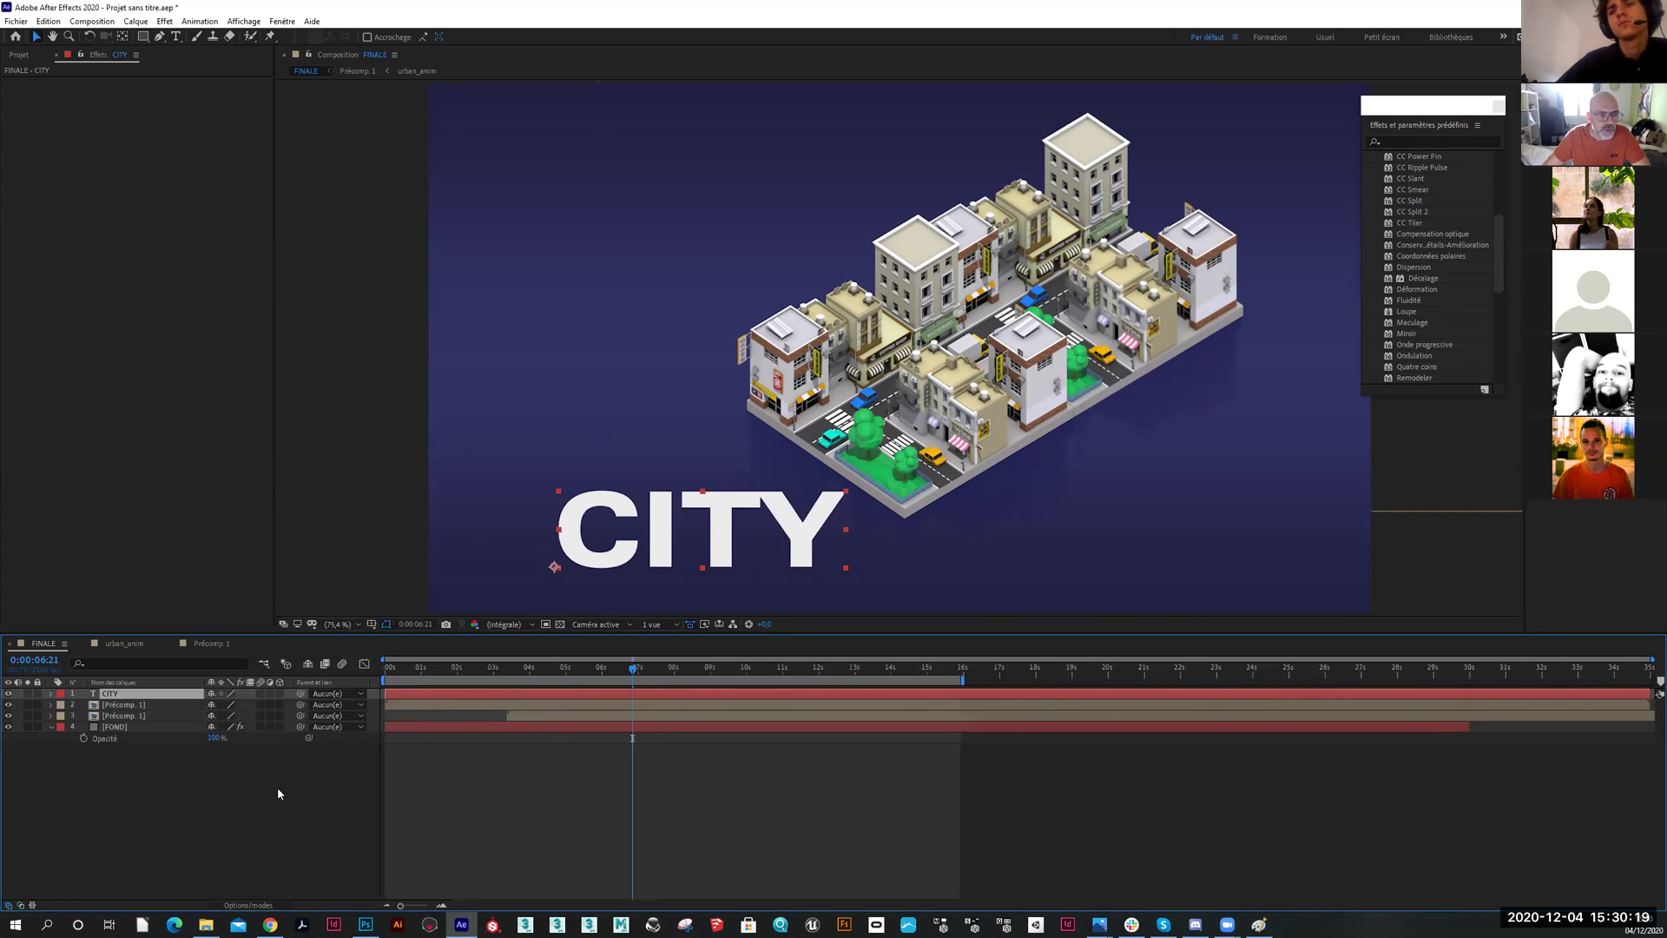
{"action": "left_click", "coordinate": [279, 693]}
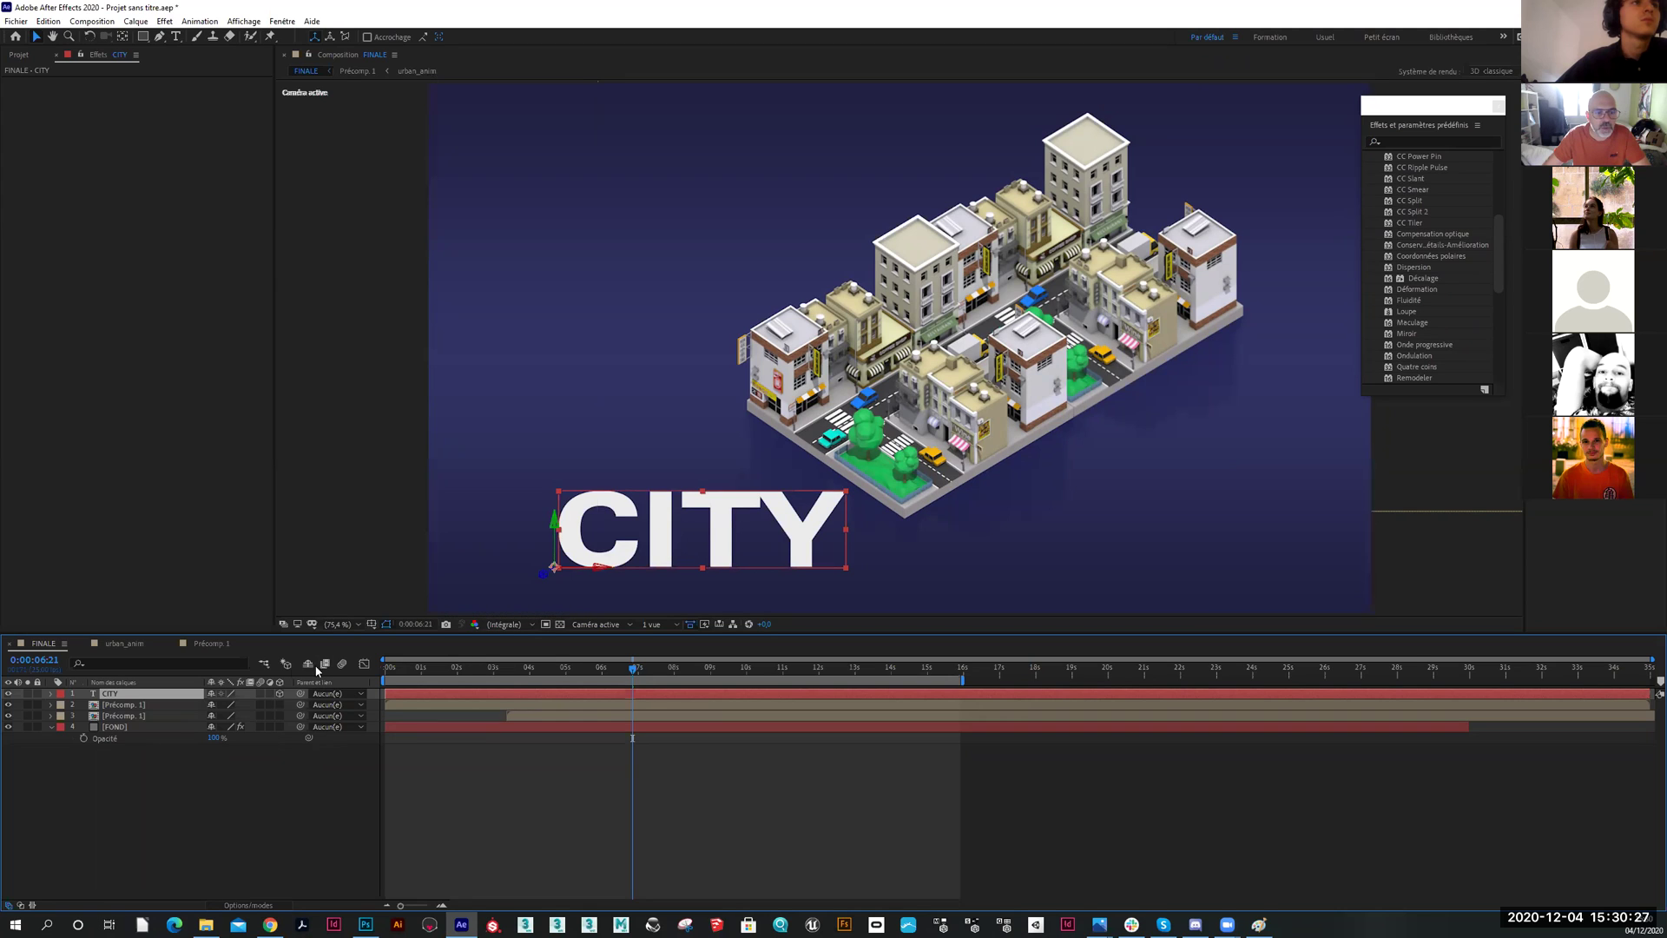
{"action": "left_click", "coordinate": [279, 694]}
{"action": "left_click", "coordinate": [280, 694]}
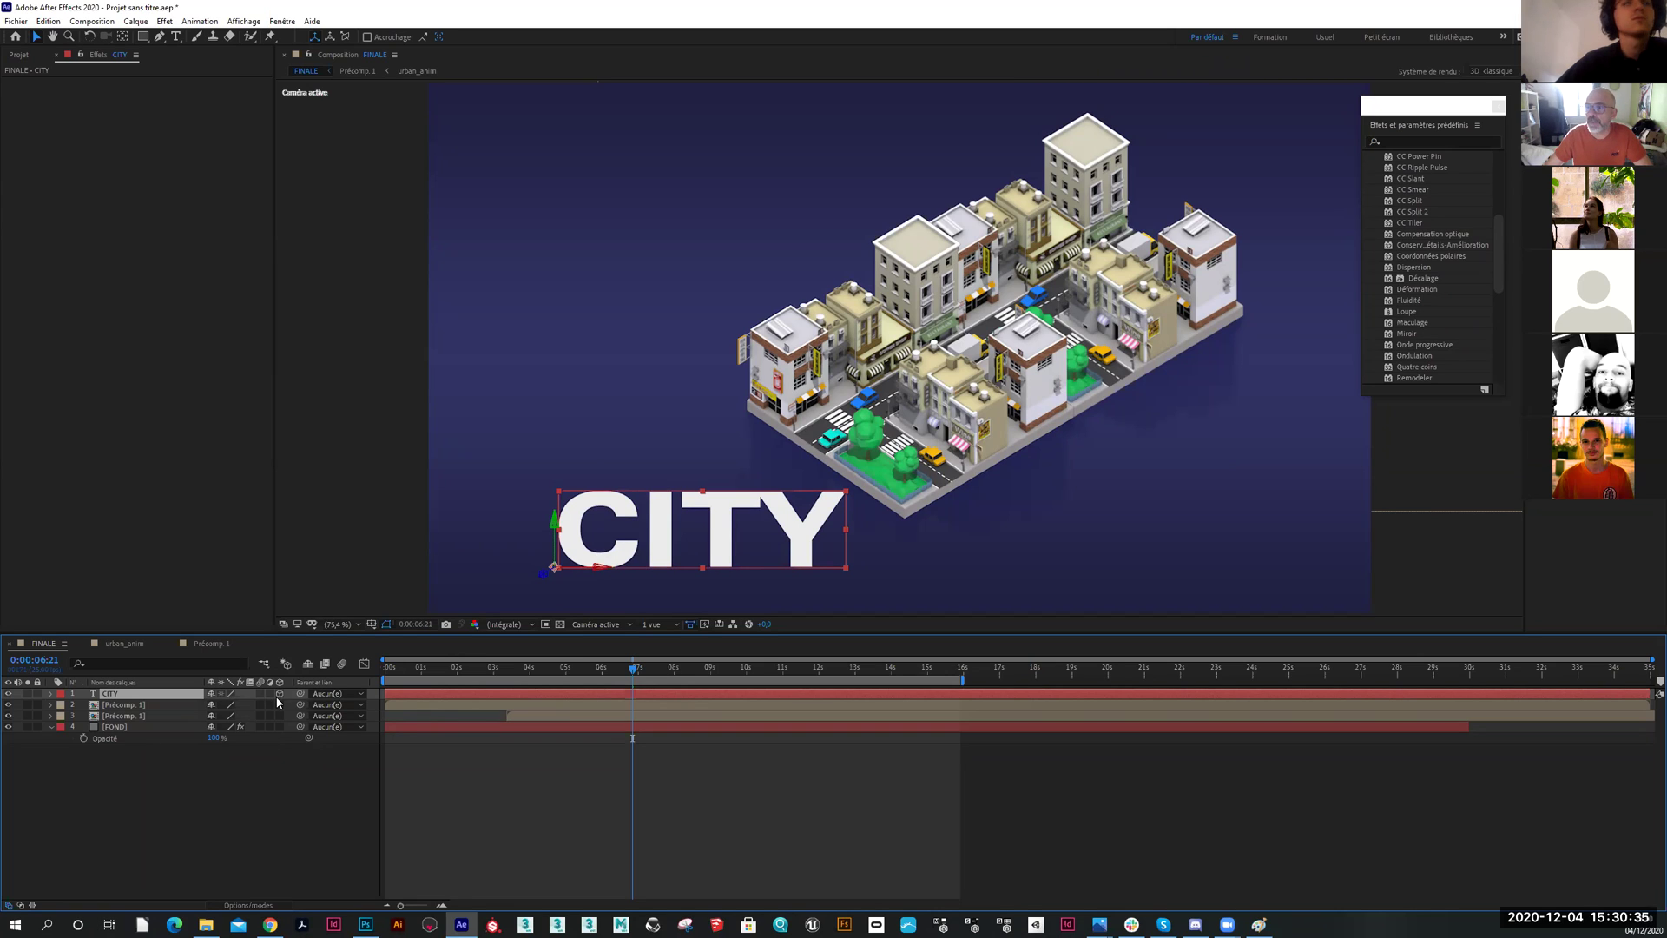
{"action": "left_click", "coordinate": [279, 694]}
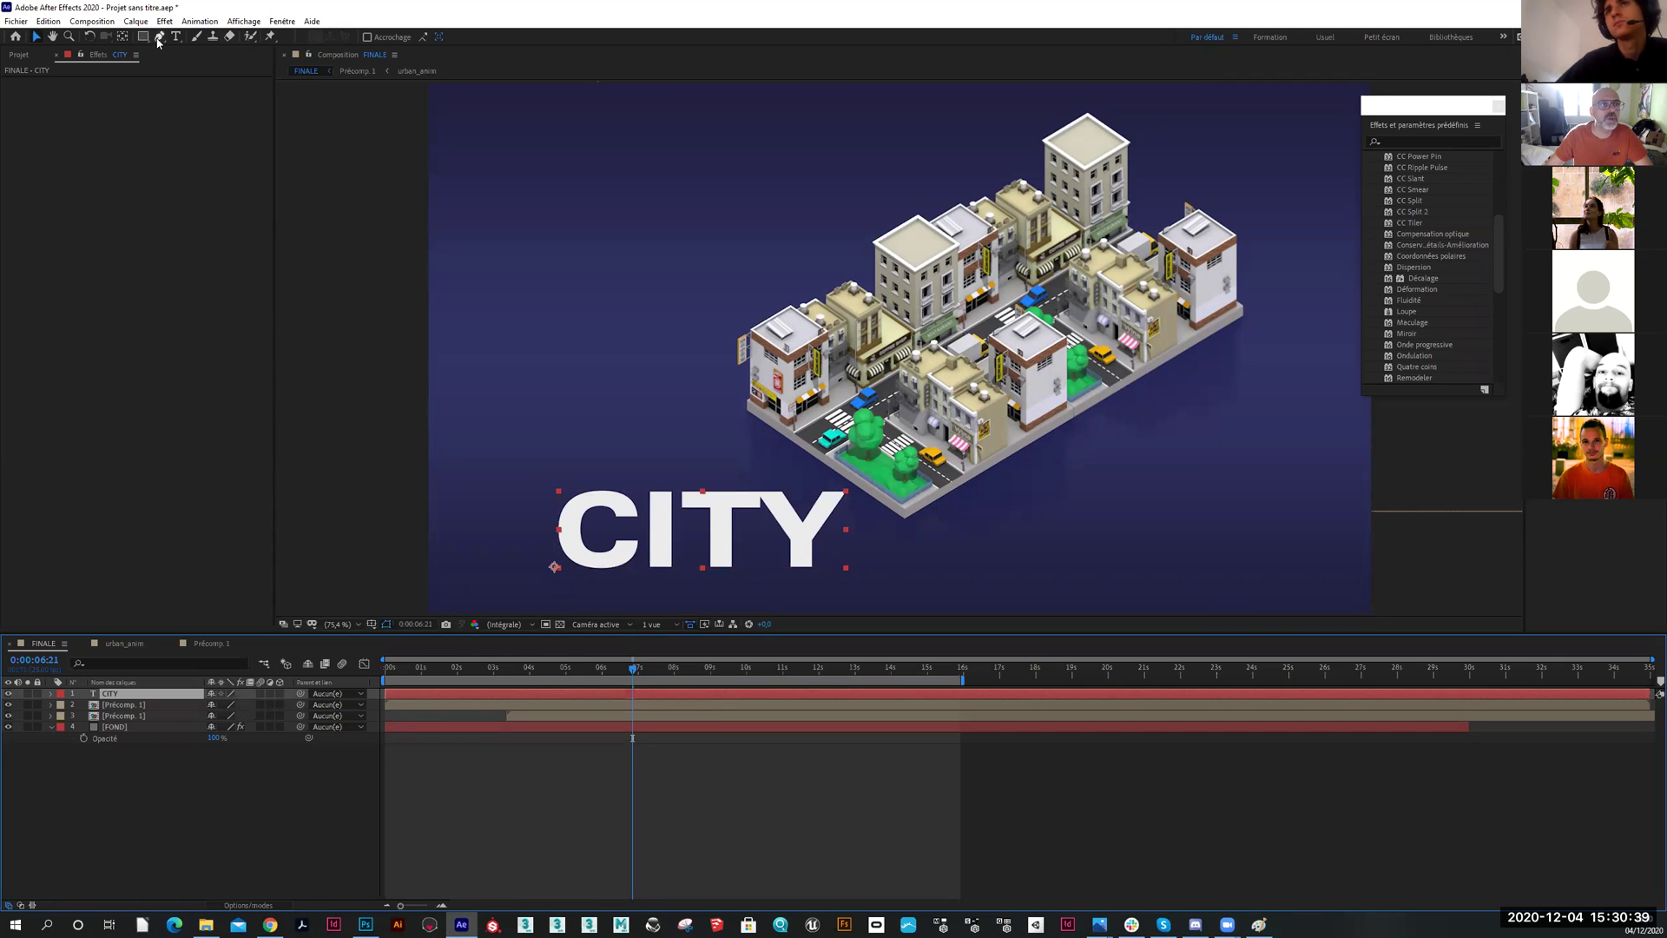
Move the CITY title's anchor point to the centre of the text and make the title a 3D layer
{"action": "left_click", "coordinate": [123, 36]}
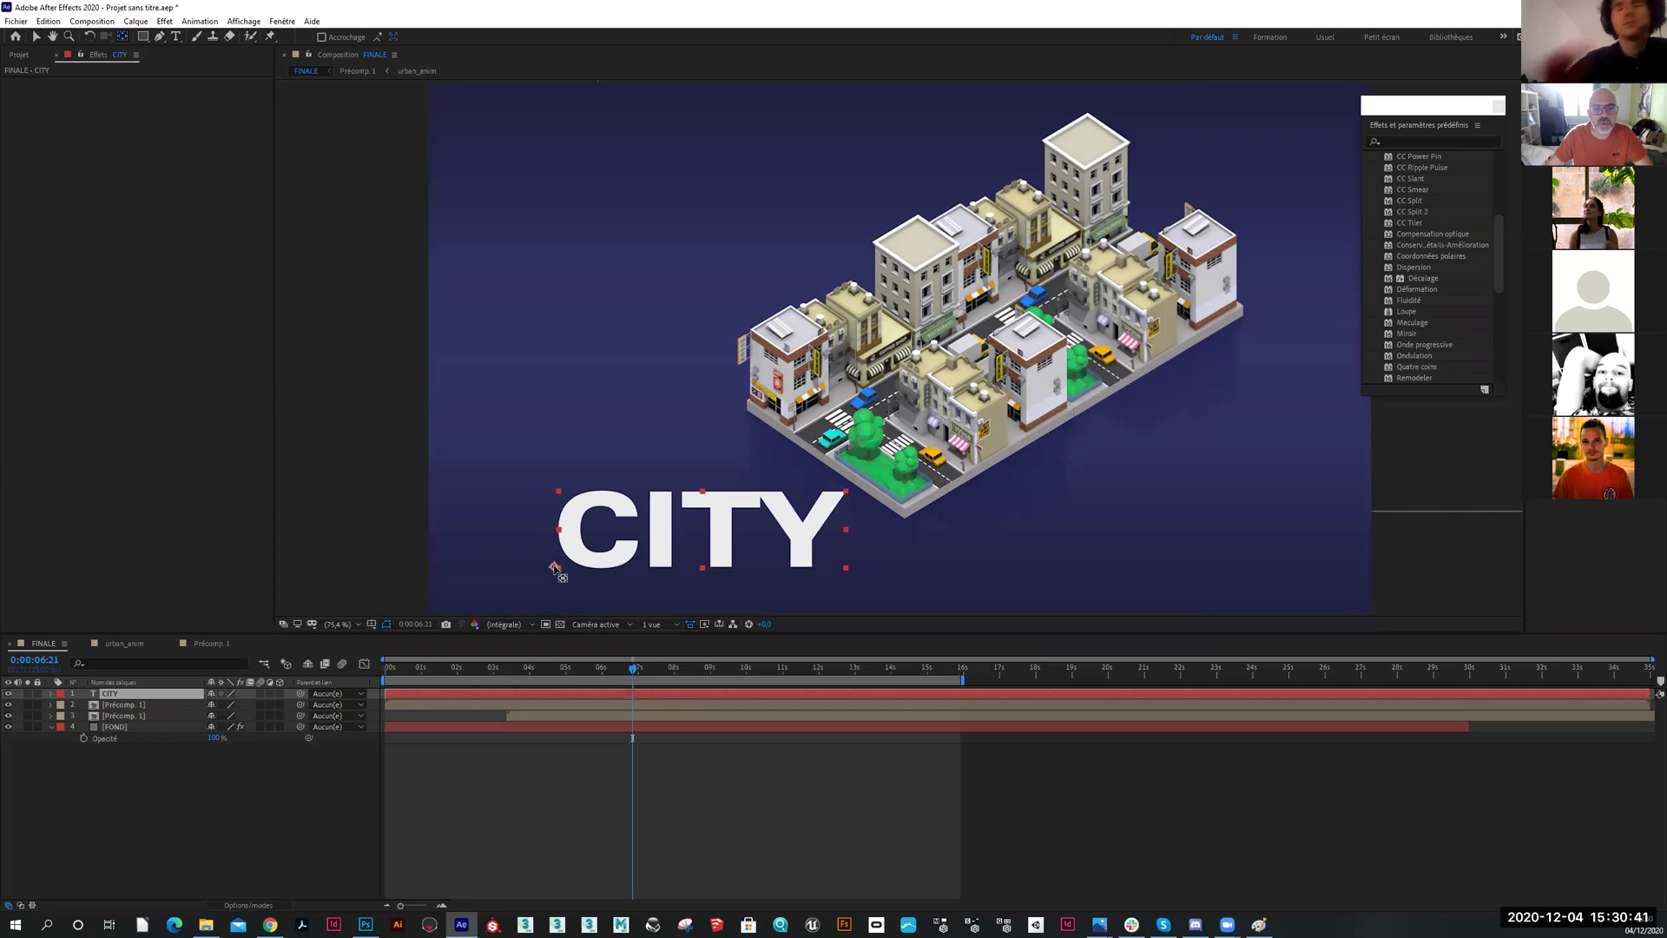
{"action": "left_click_drag", "start_coordinate": [555, 568], "coordinate": [703, 528]}
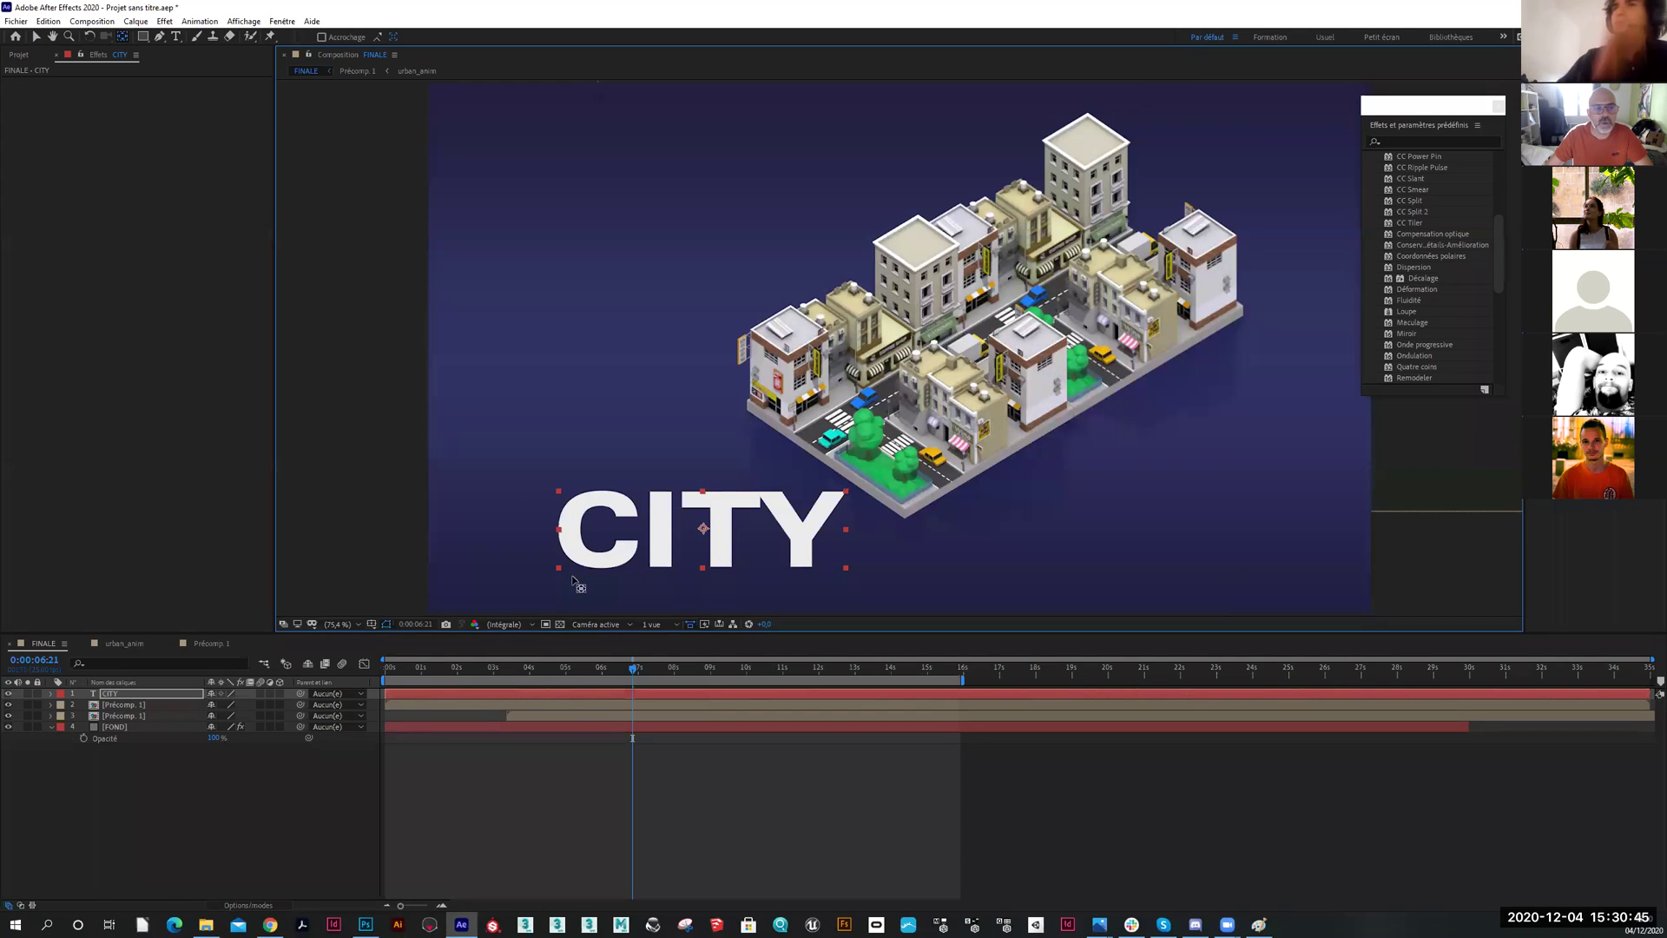
{"action": "left_click", "coordinate": [36, 37]}
{"action": "left_click", "coordinate": [279, 693]}
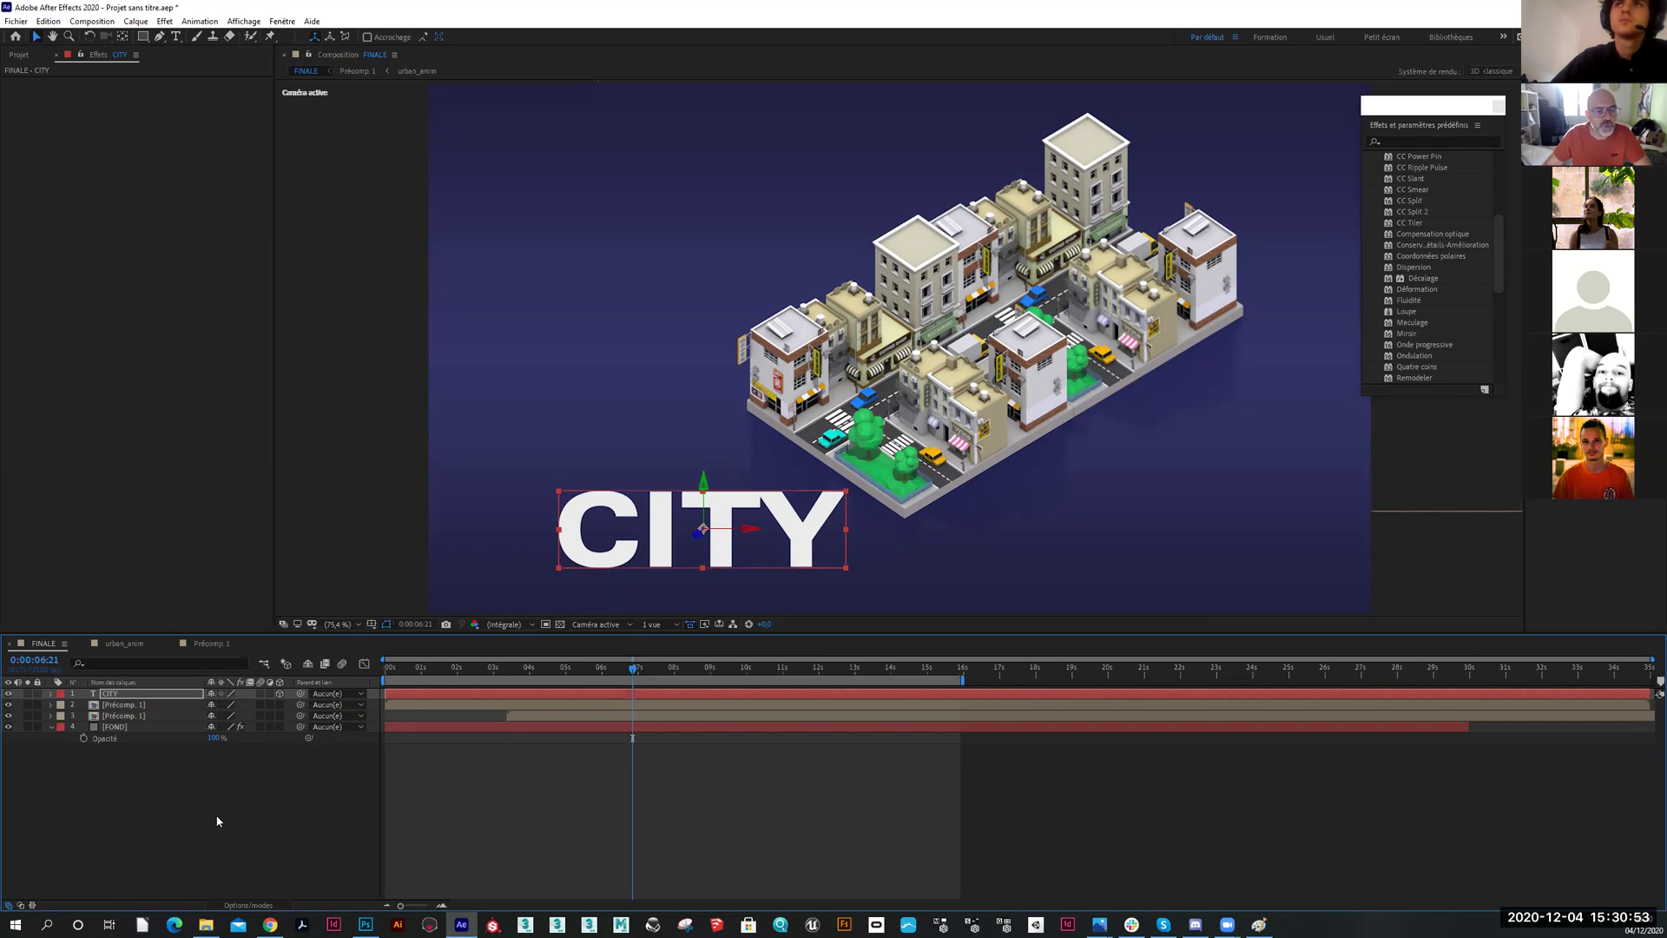
Add a two-node camera with the 50 mm preset to the FINALE composition
{"action": "right_click", "coordinate": [180, 770]}
{"action": "mouse_move", "coordinate": [306, 637]}
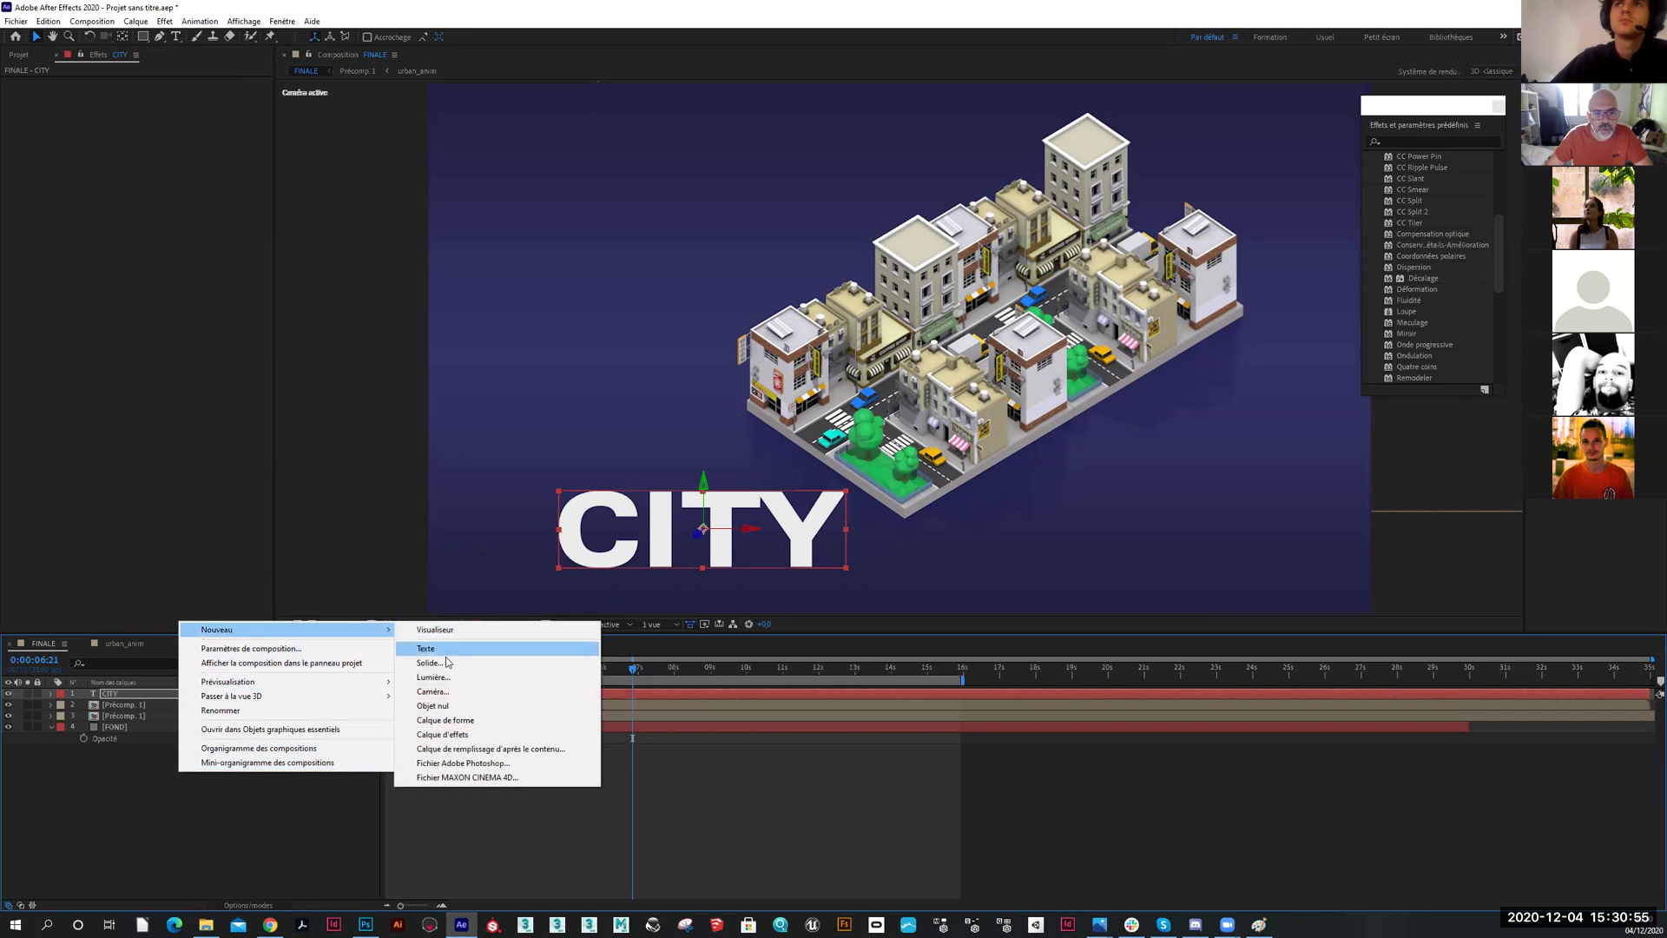
{"action": "left_click", "coordinate": [444, 691]}
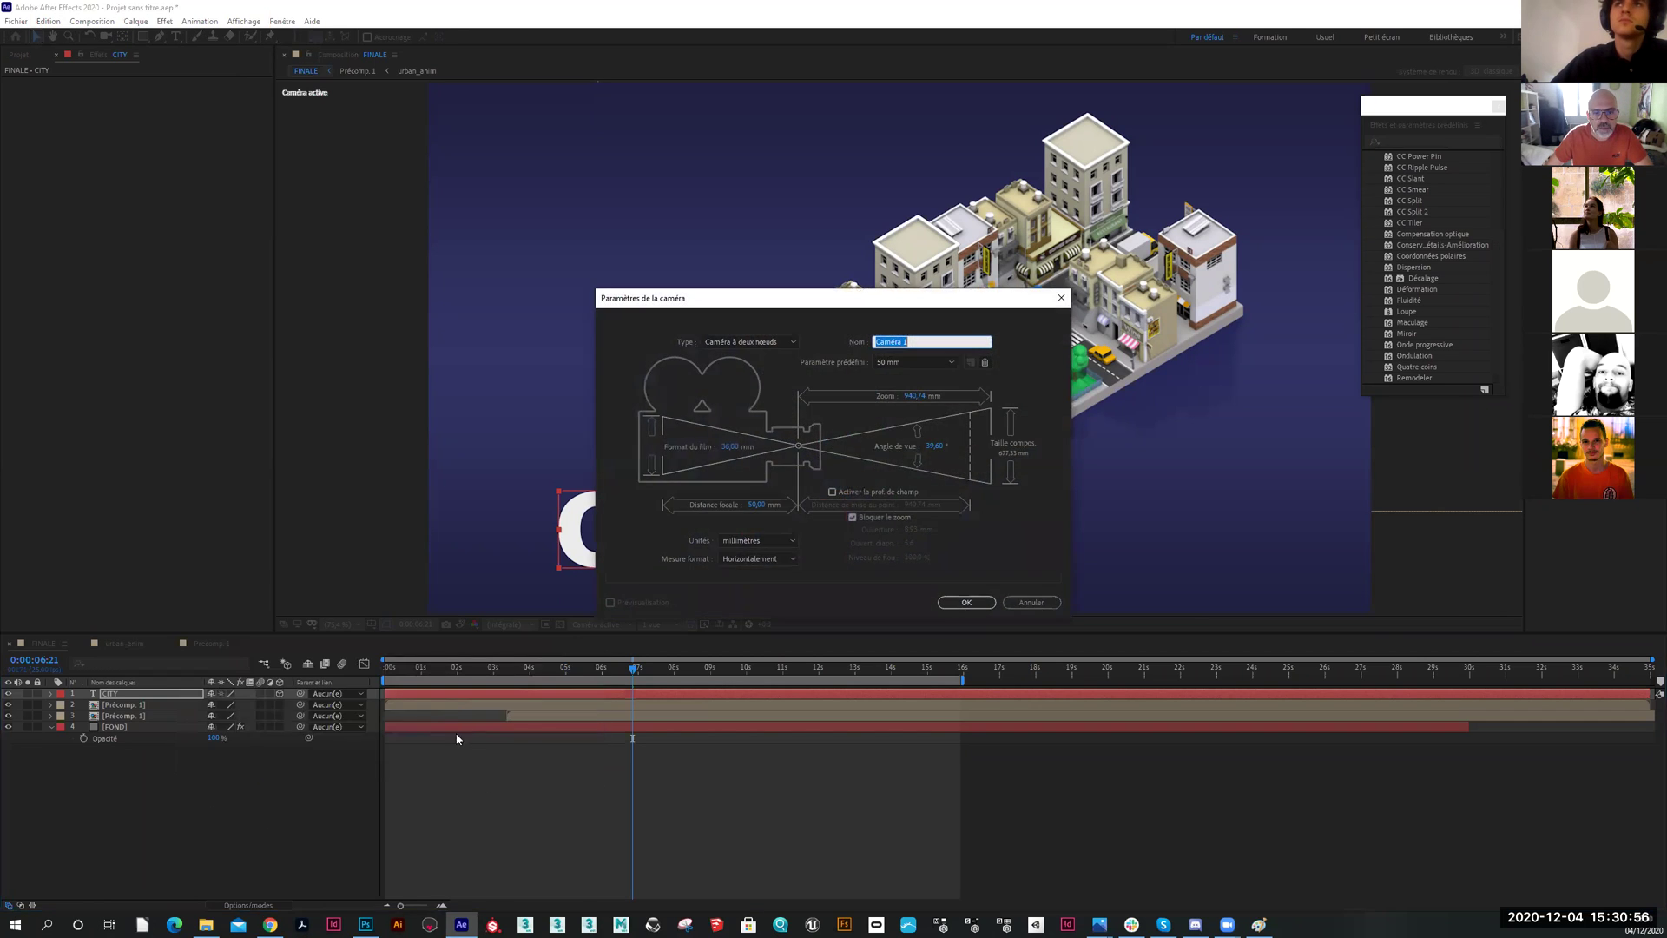
{"action": "left_click", "coordinate": [951, 602]}
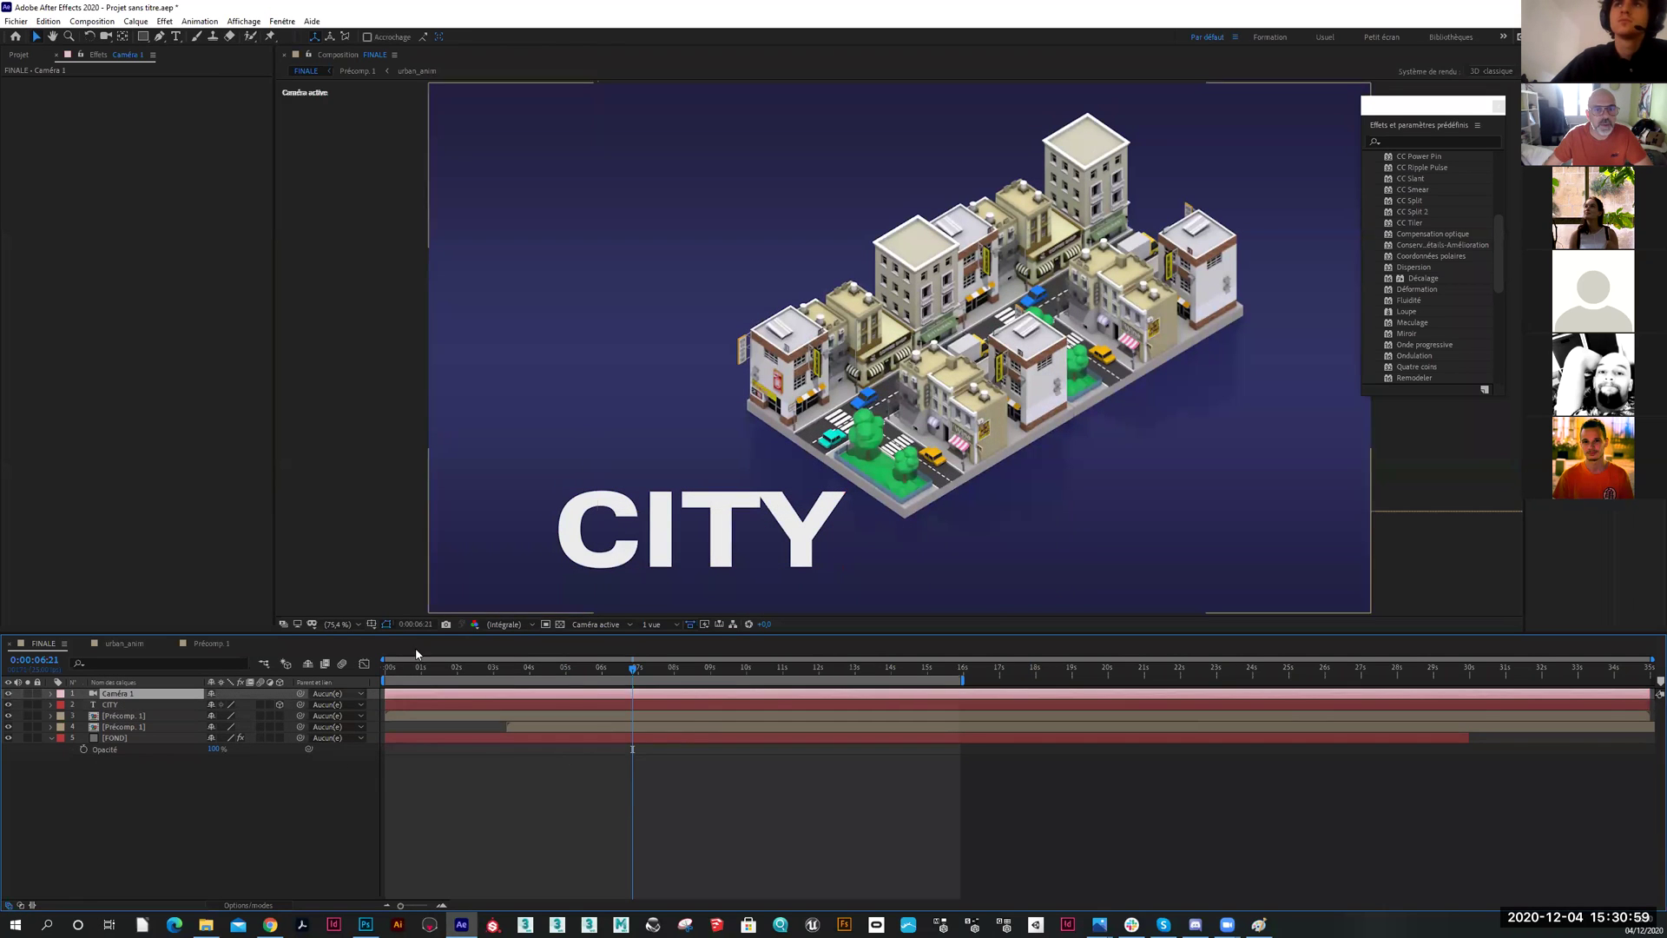
Orbit the camera until the CITY title tilts back as if lying on the ground beside the city
{"action": "left_click", "coordinate": [106, 37]}
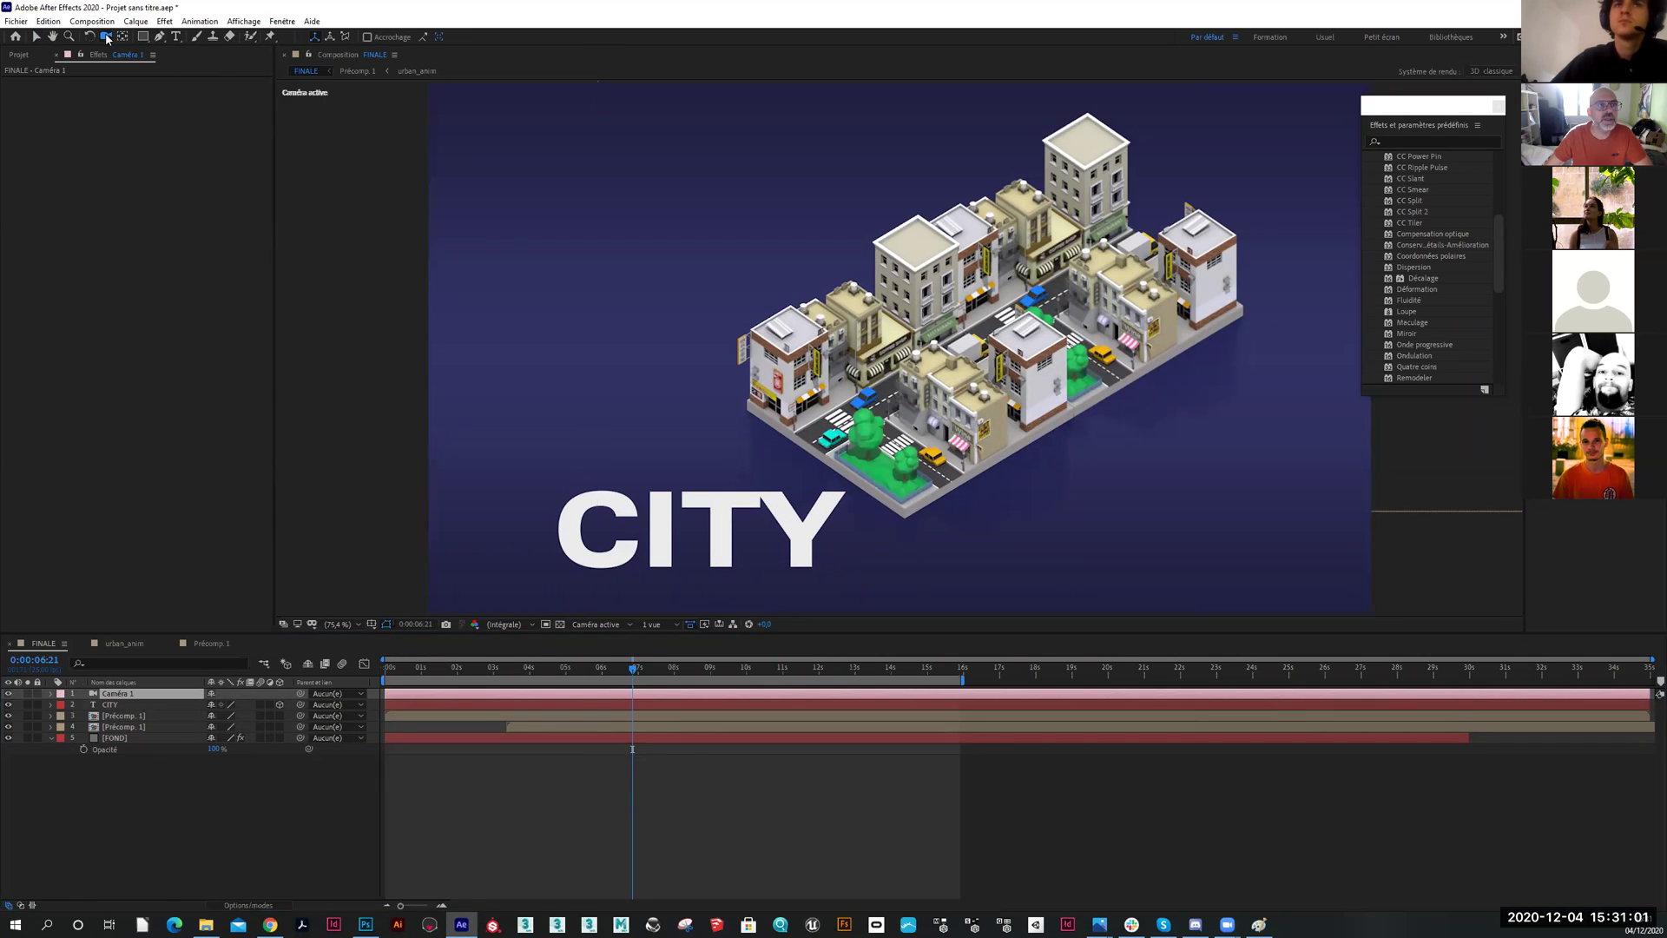
{"action": "left_click_drag", "start_coordinate": [671, 555], "coordinate": [677, 482]}
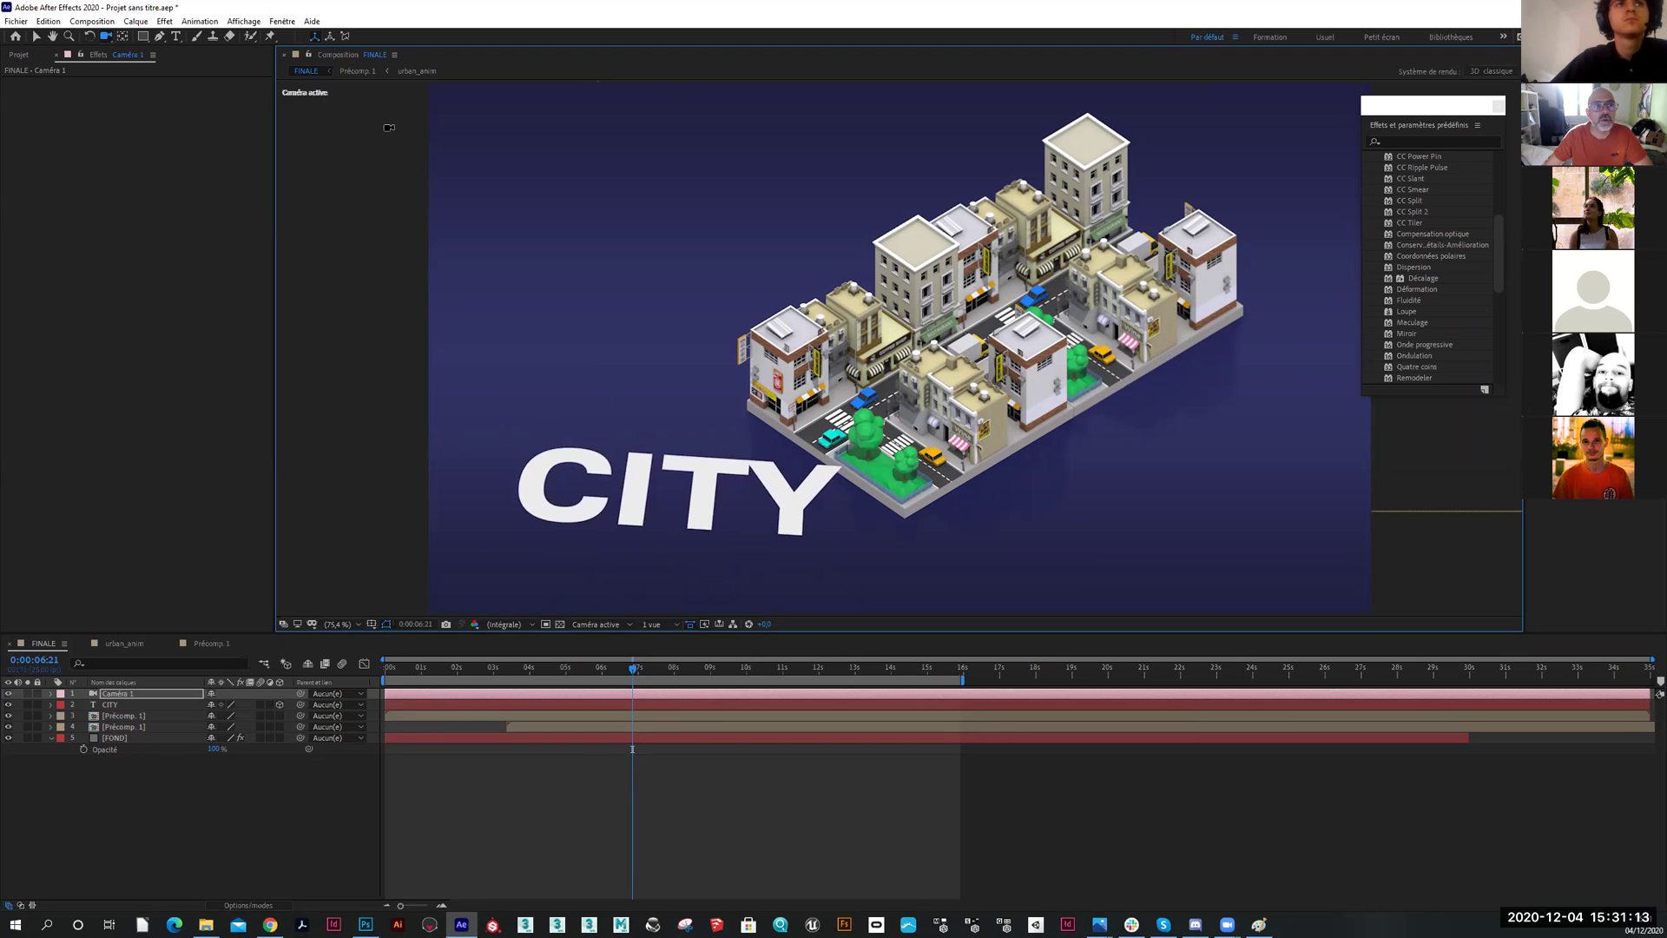
{"action": "left_click", "coordinate": [108, 38]}
{"action": "left_click", "coordinate": [135, 51]}
{"action": "mouse_move", "coordinate": [699, 508]}
{"action": "left_mouse_down"}
{"action": "mouse_move", "coordinate": [679, 508]}
{"action": "mouse_move", "coordinate": [698, 509]}
{"action": "left_mouse_up"}
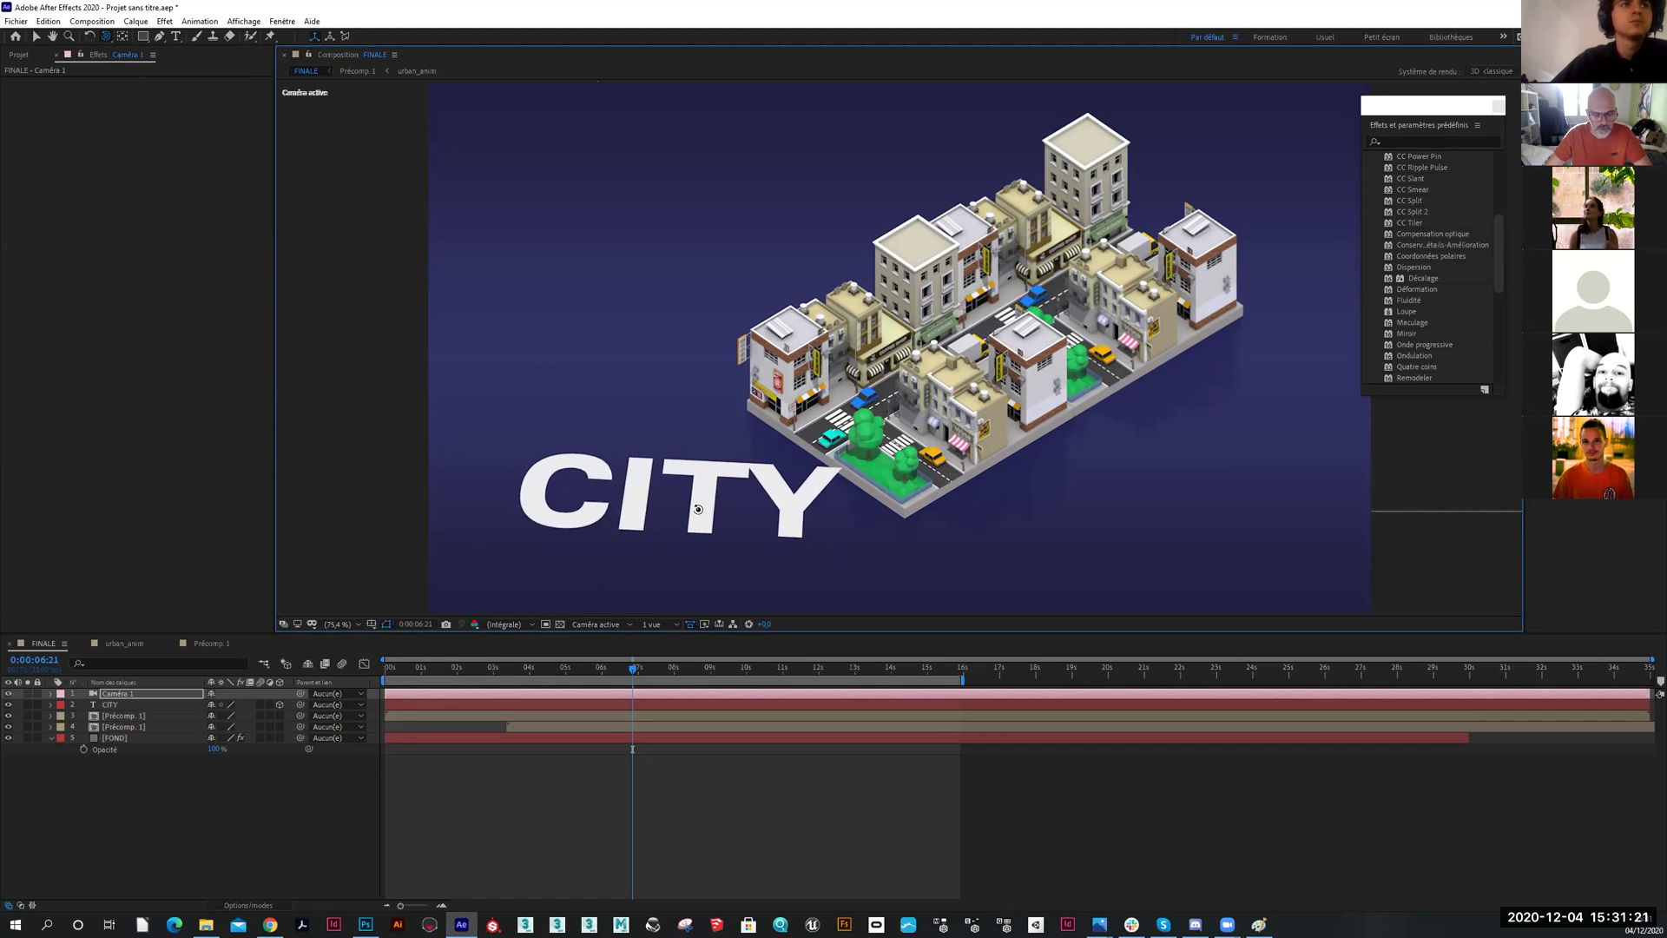
{"action": "key", "text": "c"}
{"action": "left_click_drag", "start_coordinate": [697, 508], "coordinate": [675, 602]}
{"action": "key", "text": "c"}
{"action": "key", "text": "c"}
{"action": "left_click_drag", "start_coordinate": [690, 485], "coordinate": [674, 525]}
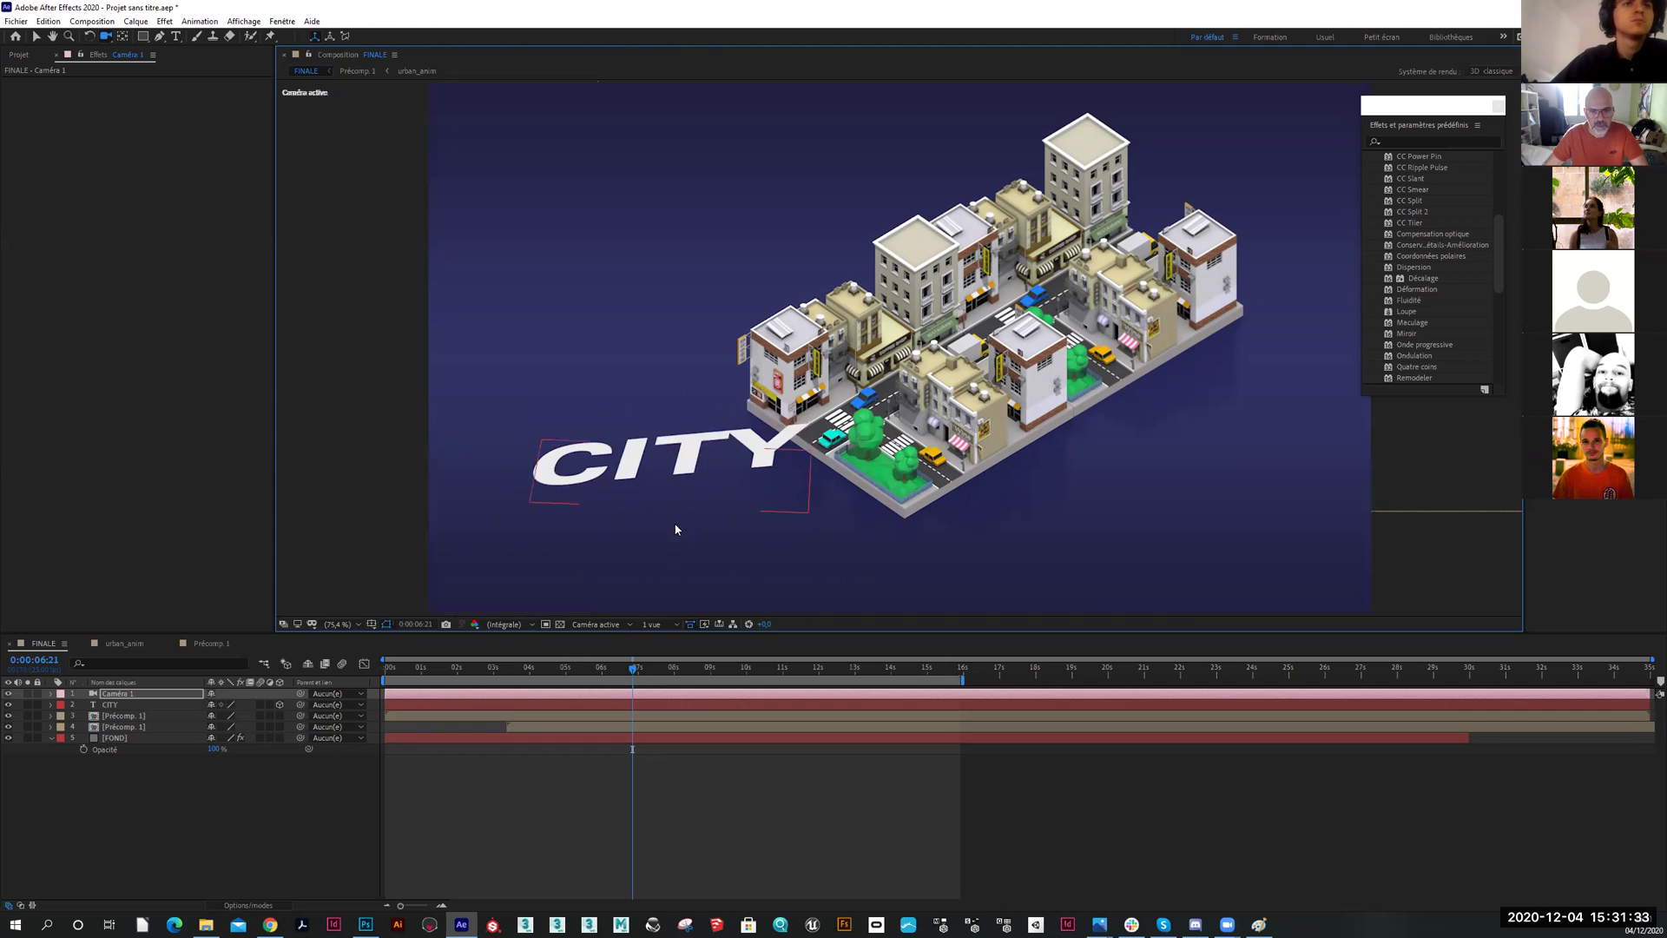
Reveal the CITY title's rotation properties, try rotating it about the X axis, and undo the trial
{"action": "left_click", "coordinate": [132, 705]}
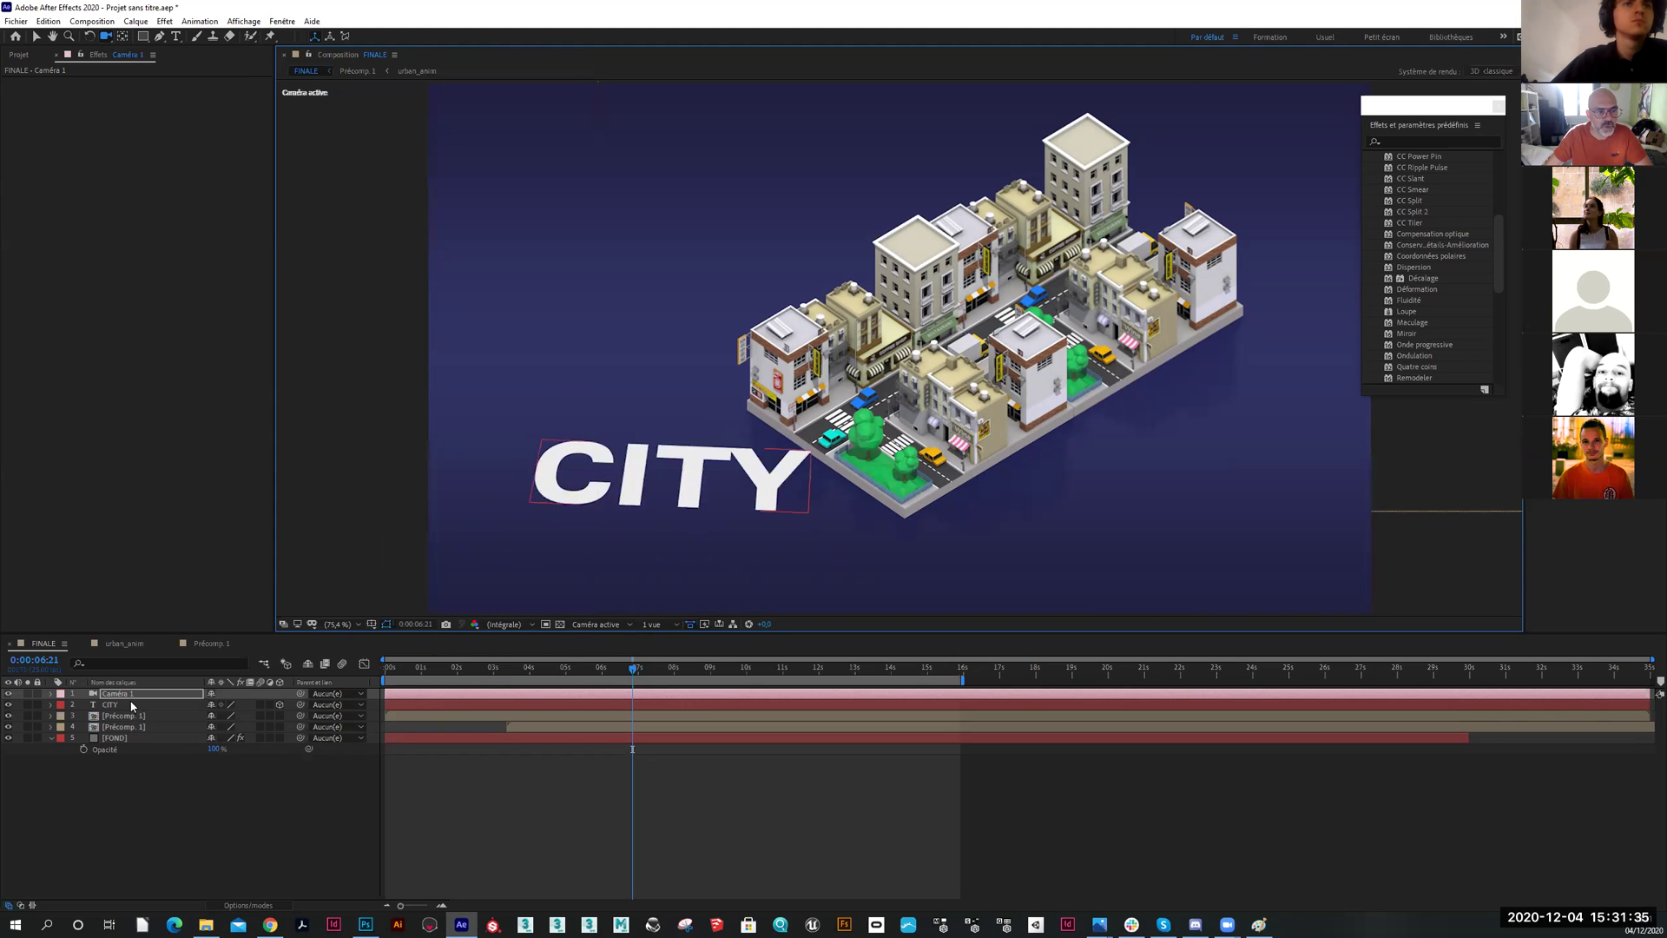
{"action": "key", "text": "r"}
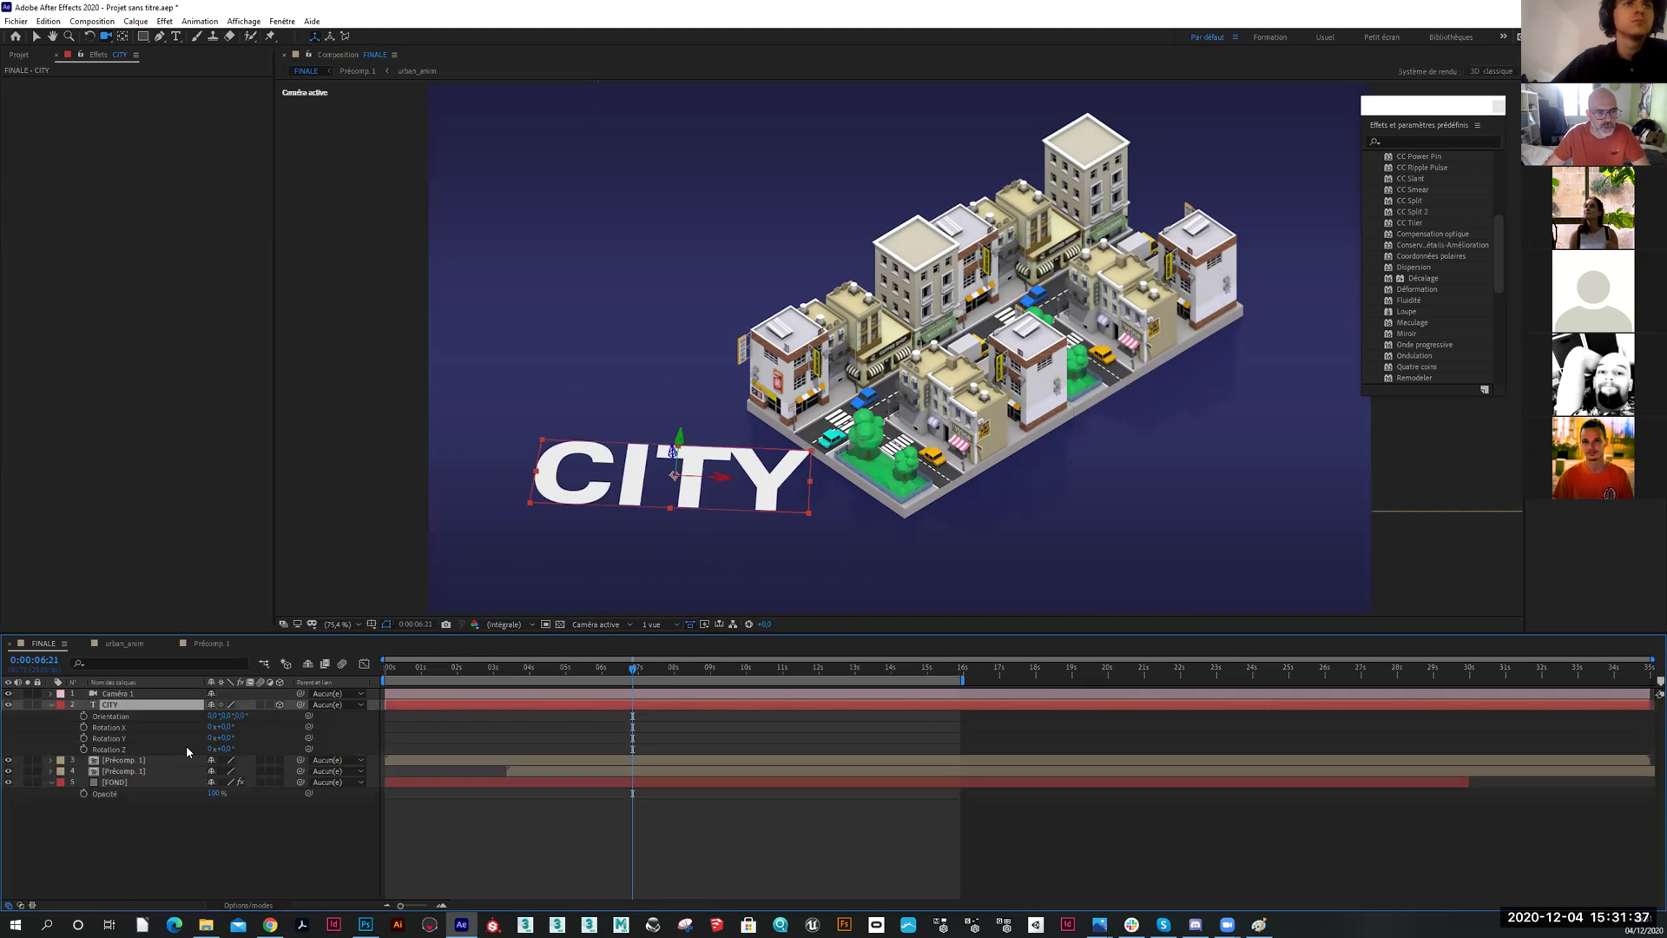
{"action": "left_click_drag", "start_coordinate": [224, 741], "coordinate": [244, 731]}
{"action": "key", "text": "ctrl+z"}
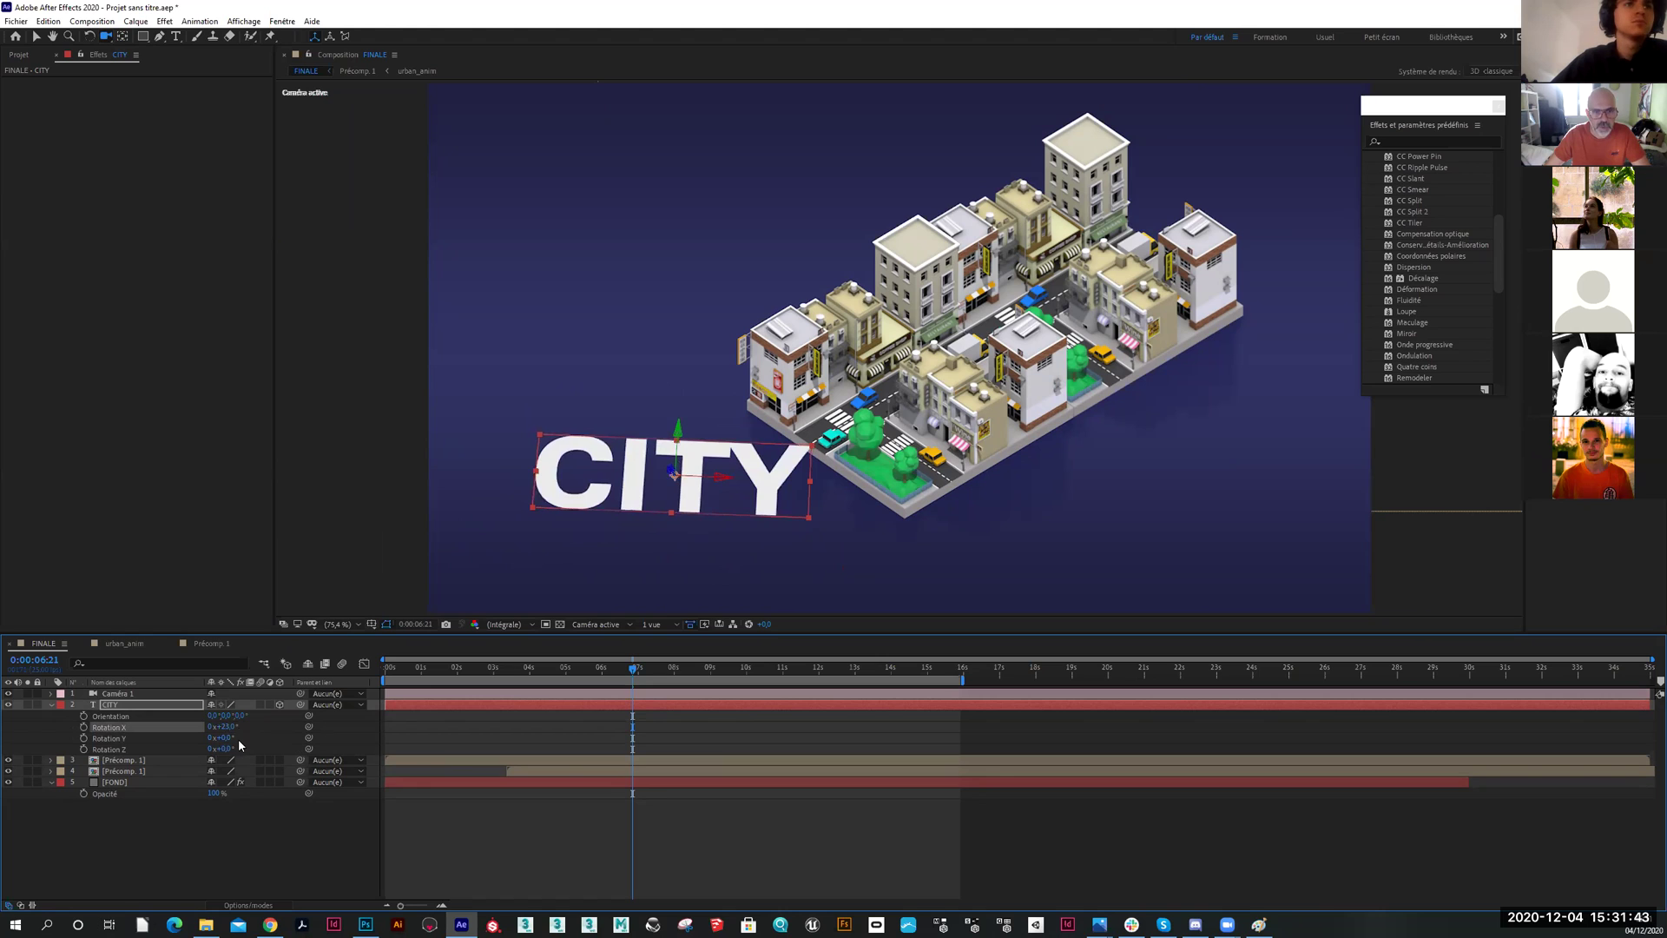
{"action": "key", "text": "ctrl+z"}
Rotate the CITY title about Z to about 37°, tilt the camera further, and try a Z rotation of 90°
{"action": "left_click_drag", "start_coordinate": [230, 748], "coordinate": [253, 750]}
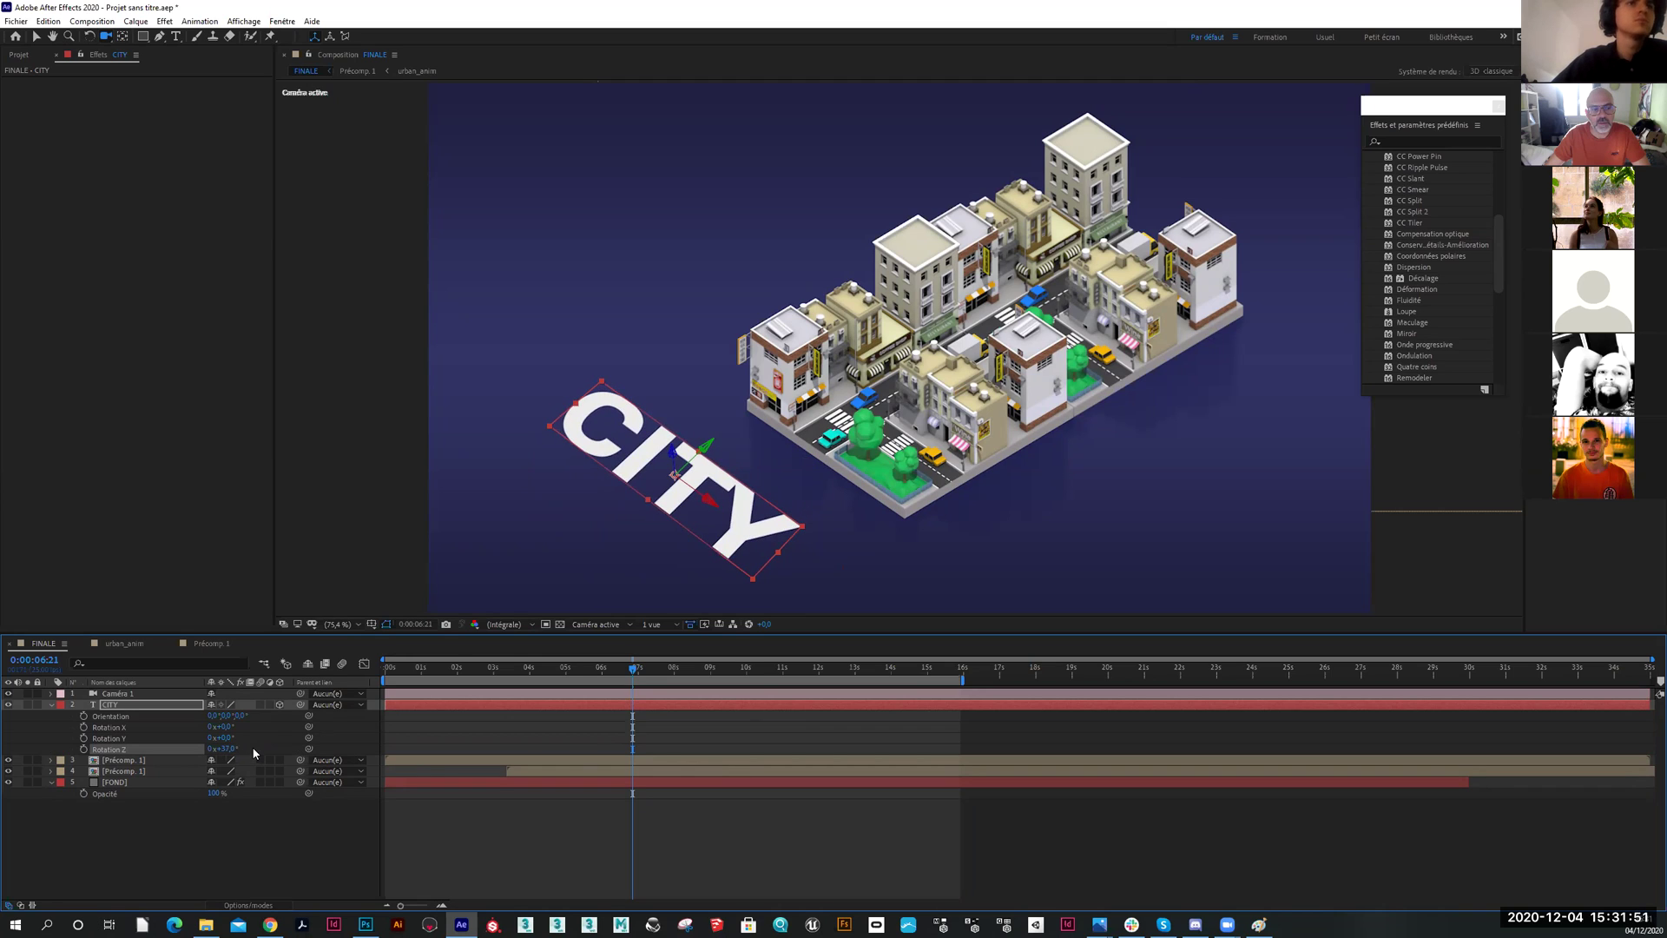
{"action": "left_click_drag", "start_coordinate": [643, 487], "coordinate": [654, 460]}
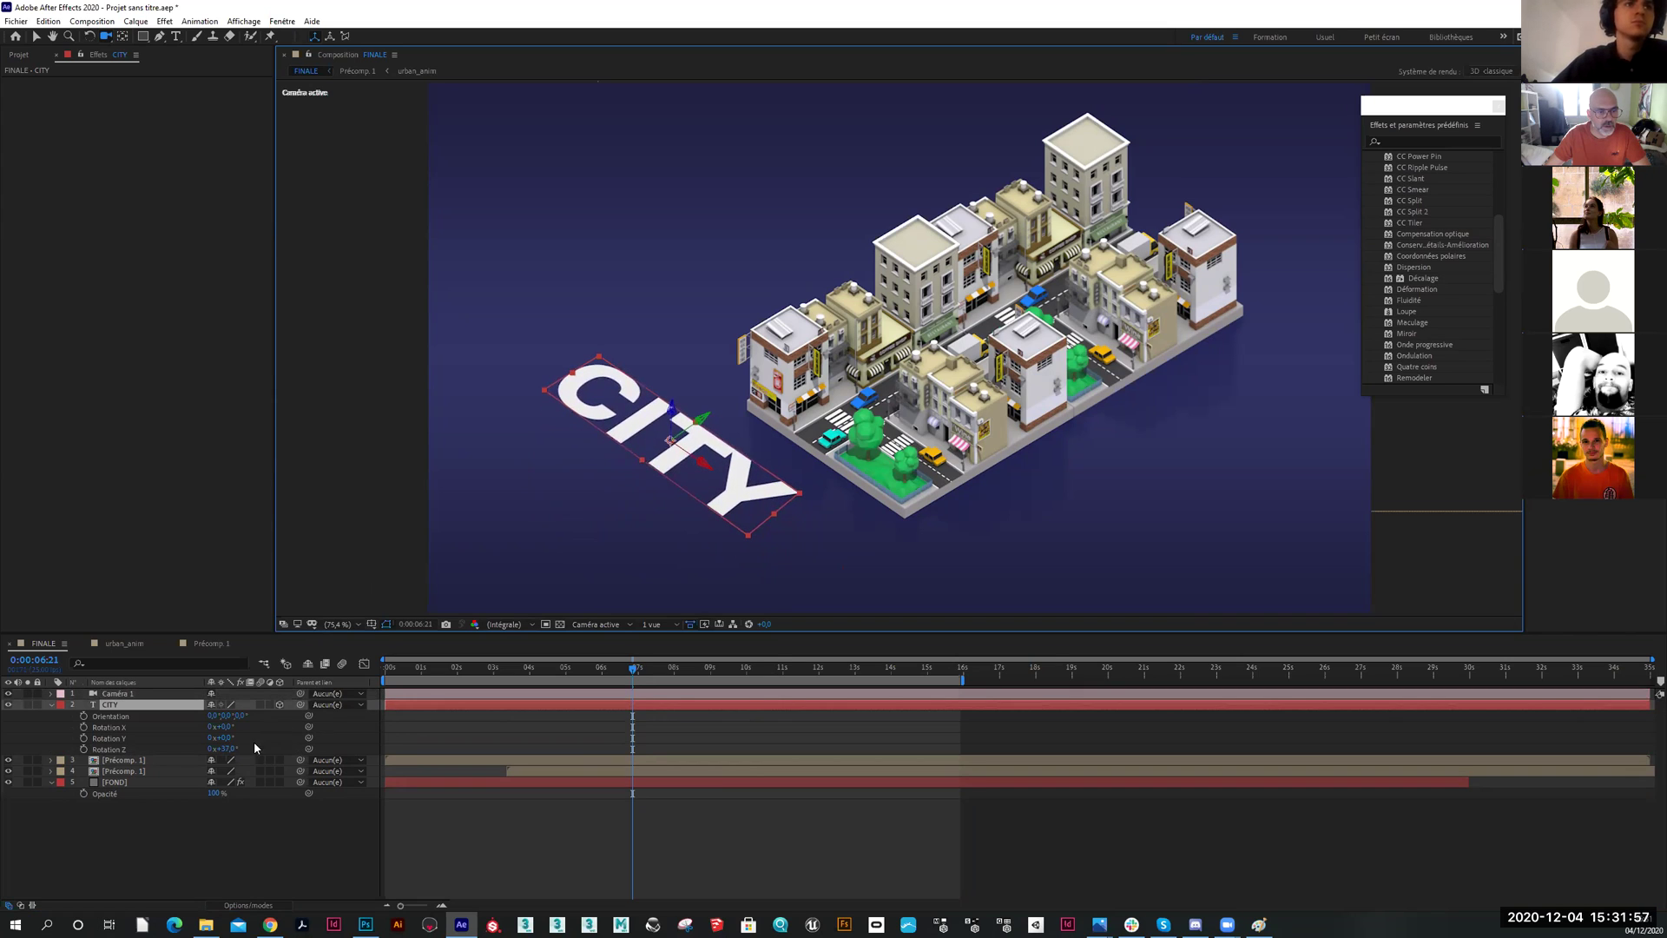
{"action": "left_click", "coordinate": [227, 749]}
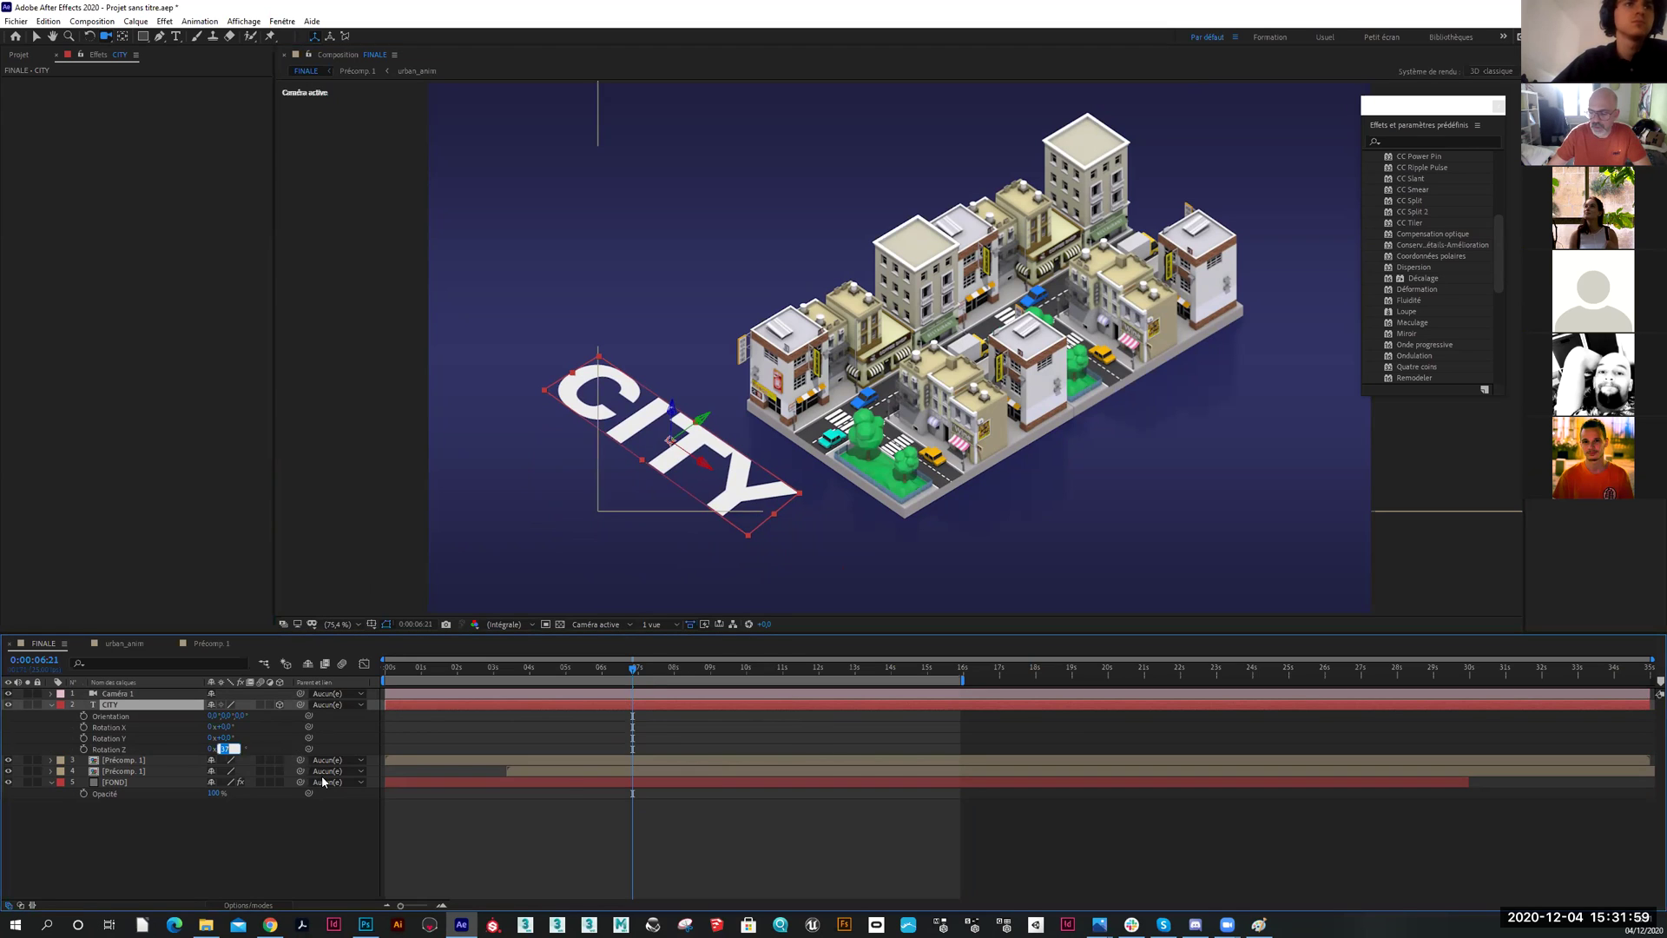
{"action": "type", "text": "90"}
{"action": "key", "text": "Return"}
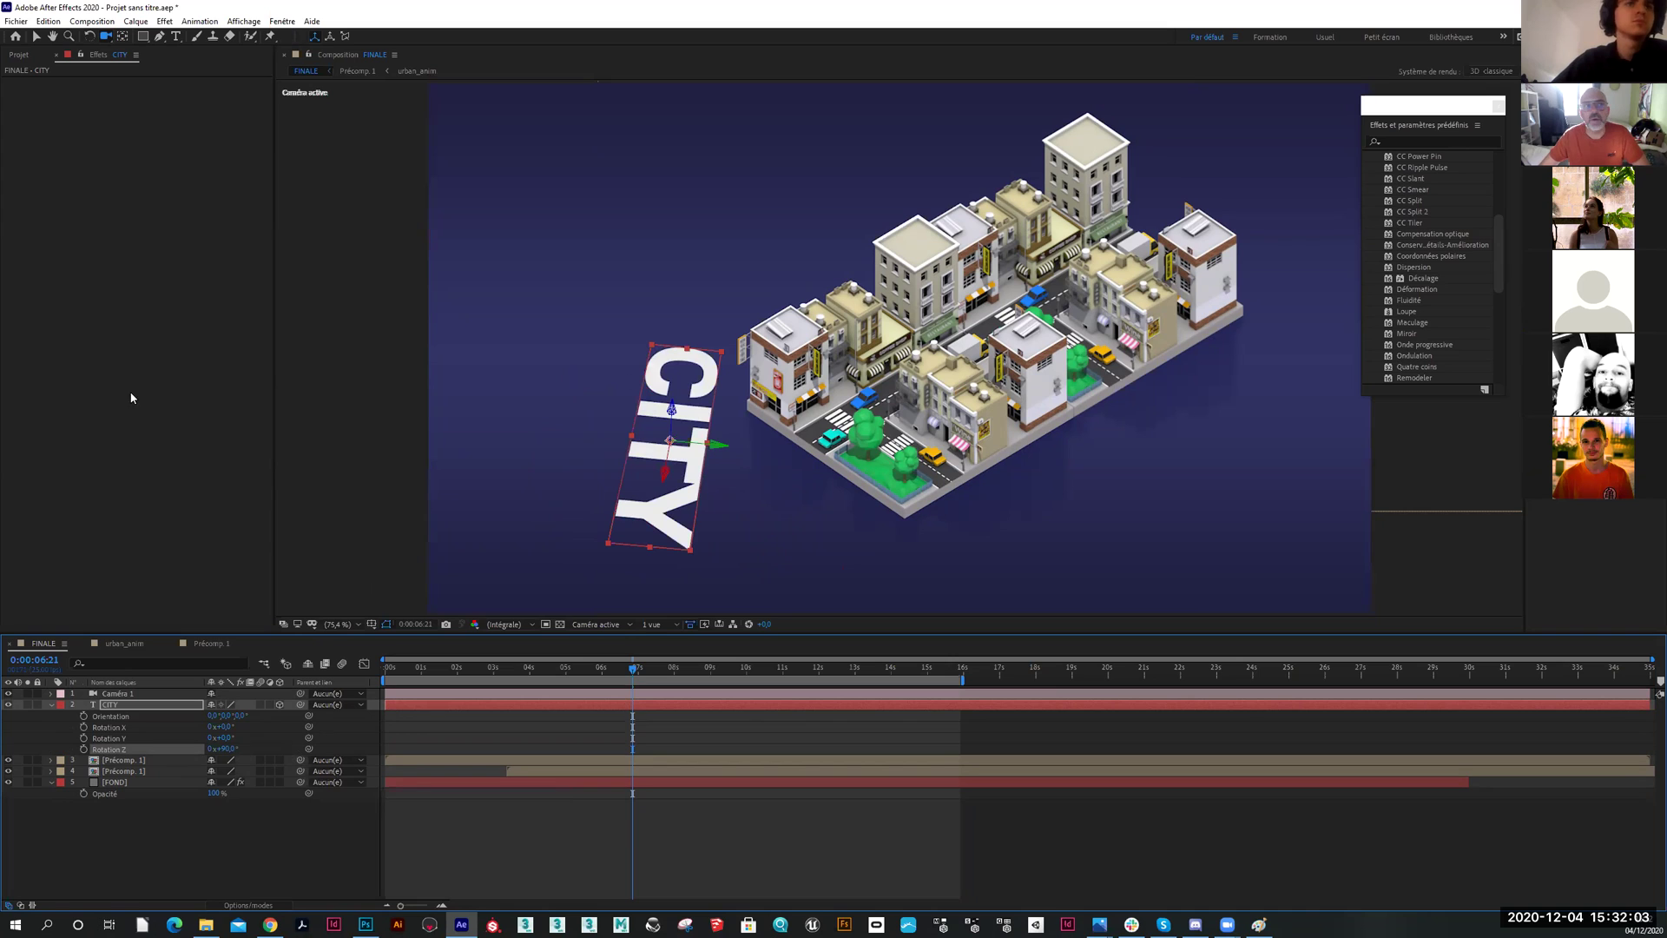
Examine the lens preset, units, film measurement and type options in the Caméra 1 settings, leaving them as they are
{"action": "double_click", "coordinate": [119, 694]}
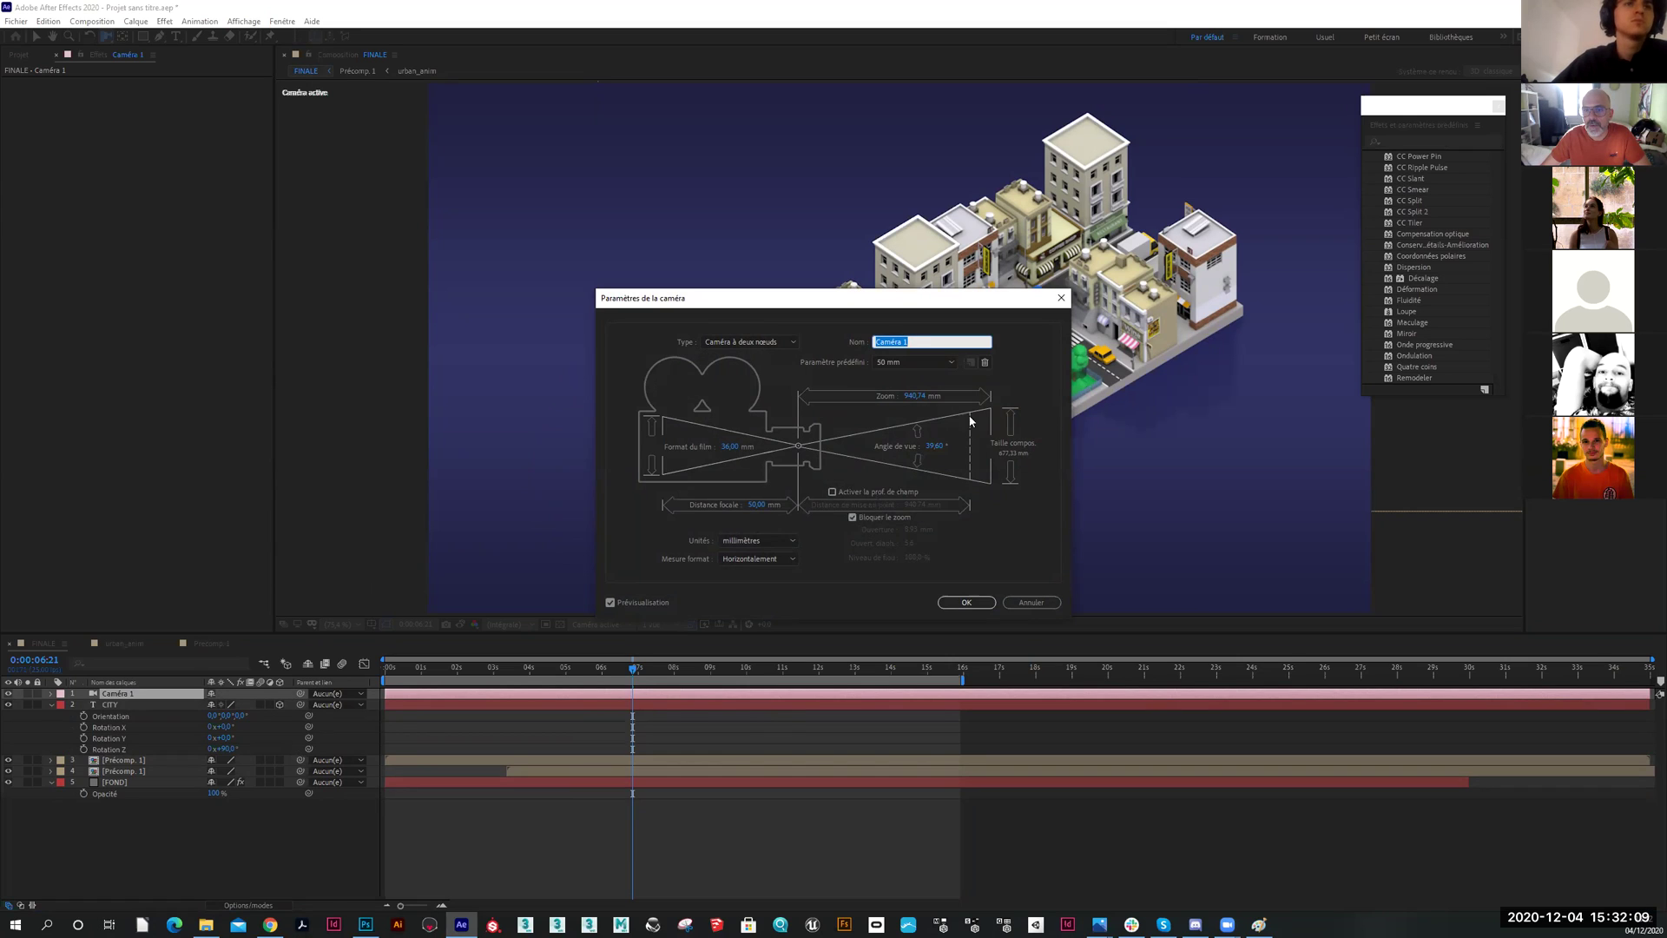
{"action": "left_click", "coordinate": [953, 363]}
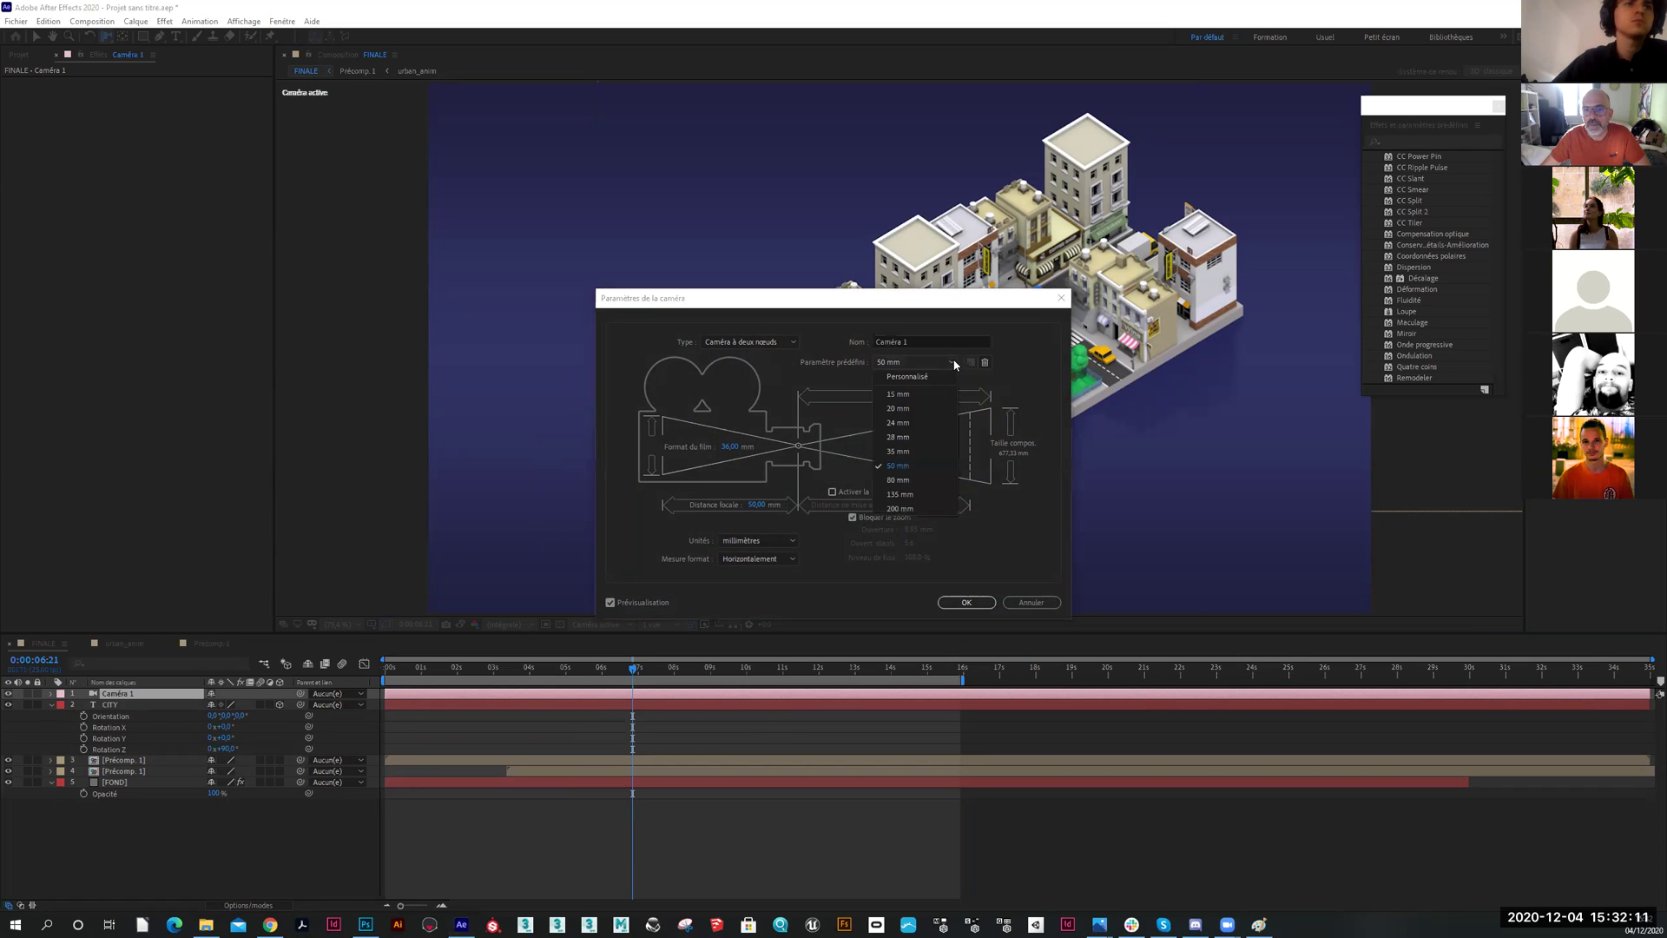
{"action": "left_click", "coordinate": [954, 365]}
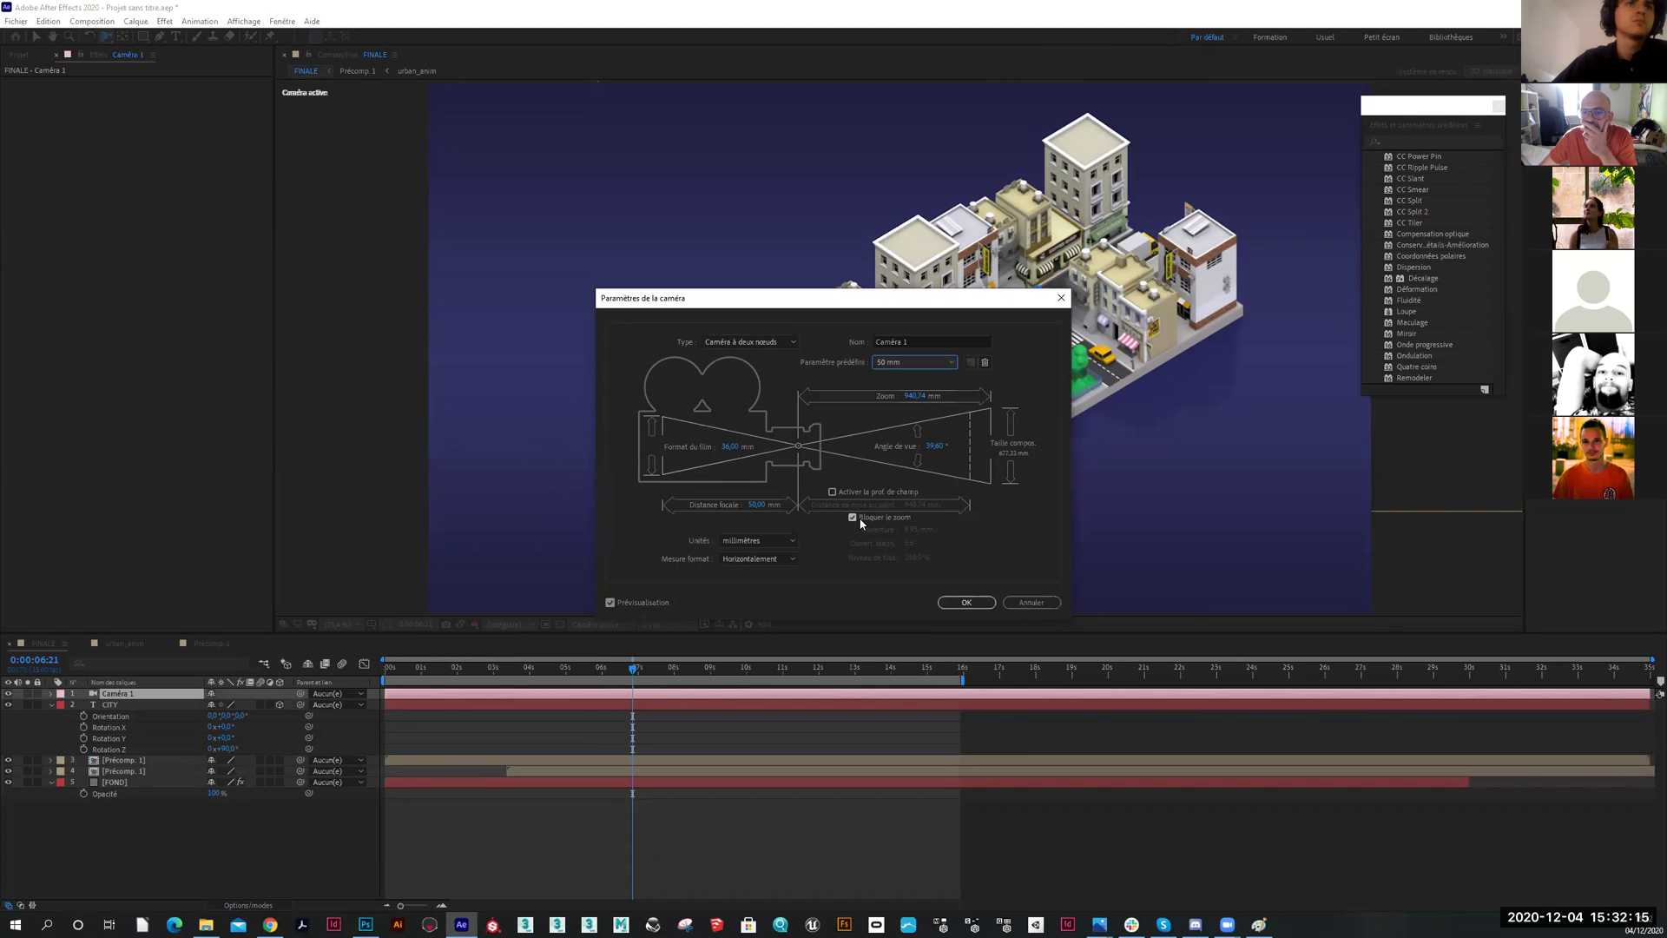
{"action": "left_click", "coordinate": [789, 540]}
{"action": "left_click", "coordinate": [791, 558]}
{"action": "left_click", "coordinate": [790, 558]}
{"action": "left_click", "coordinate": [792, 342]}
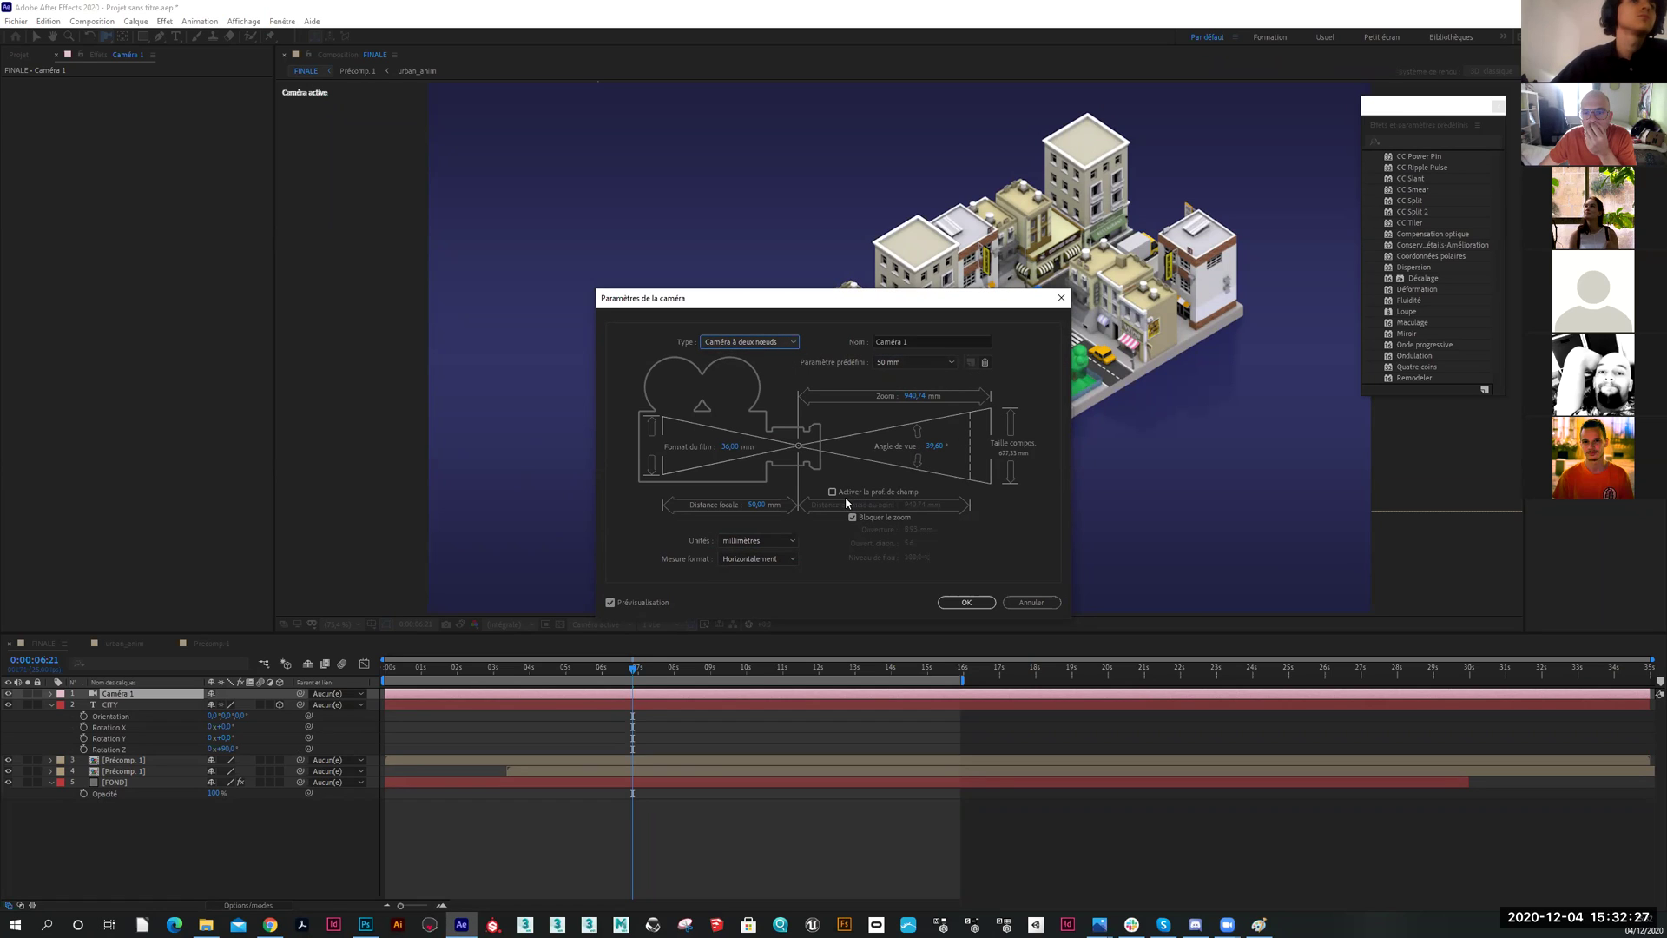
{"action": "left_click", "coordinate": [1029, 602]}
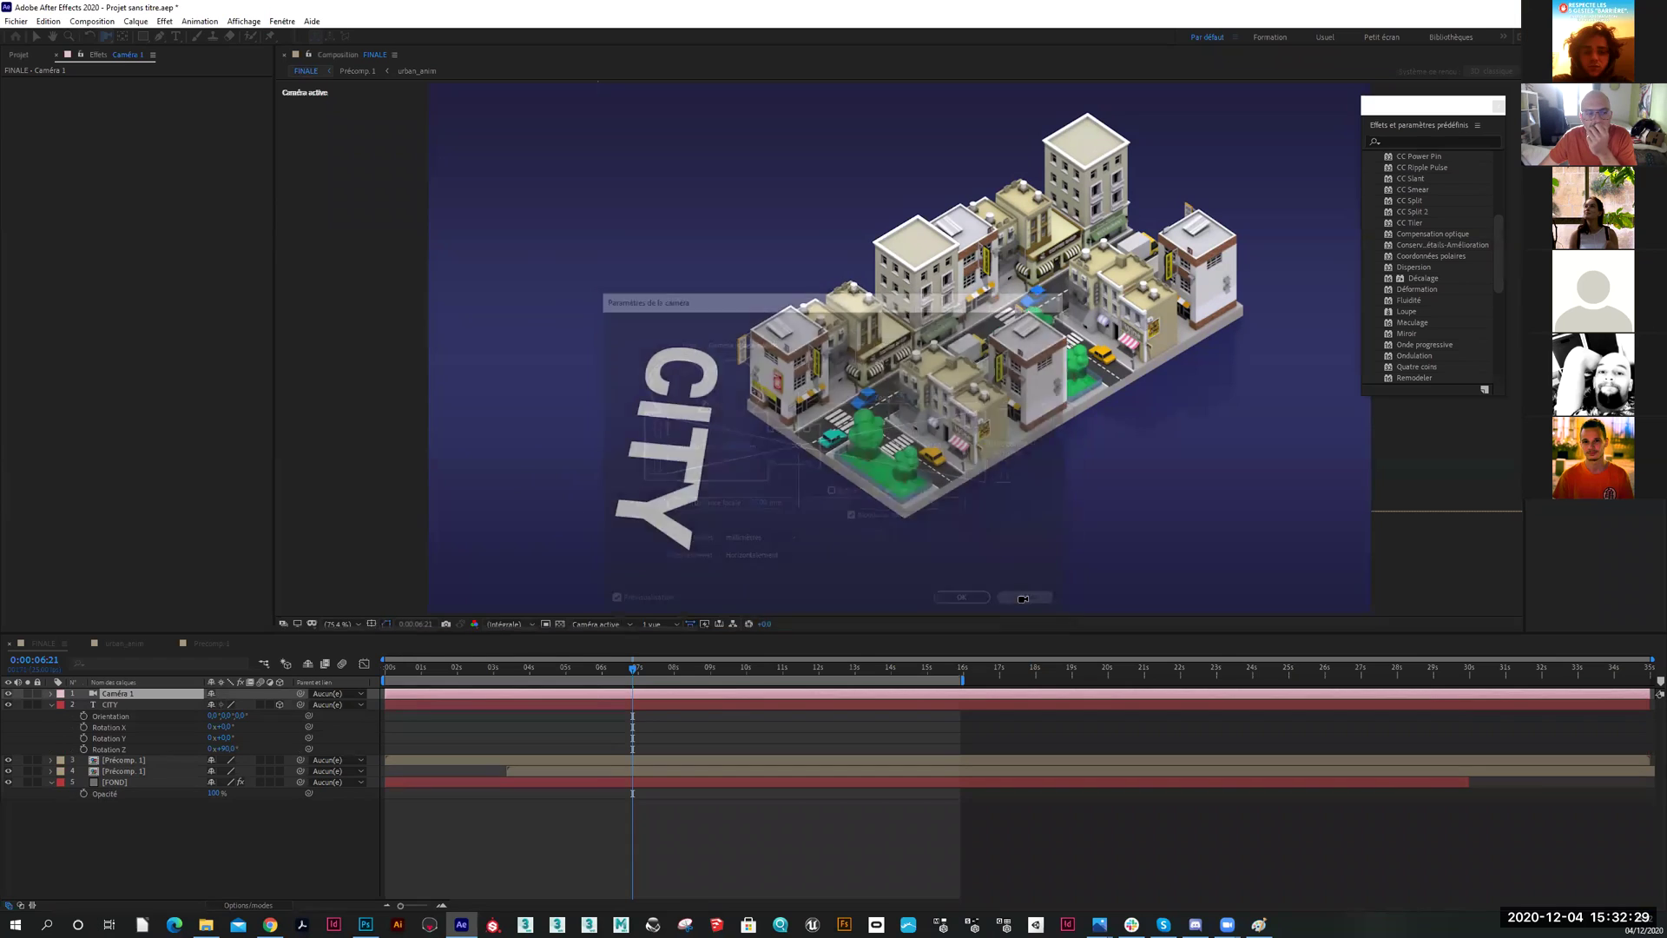
Inspect the properties under Options Caméra for Caméra 1 and collapse the layer again
{"action": "left_click", "coordinate": [51, 694]}
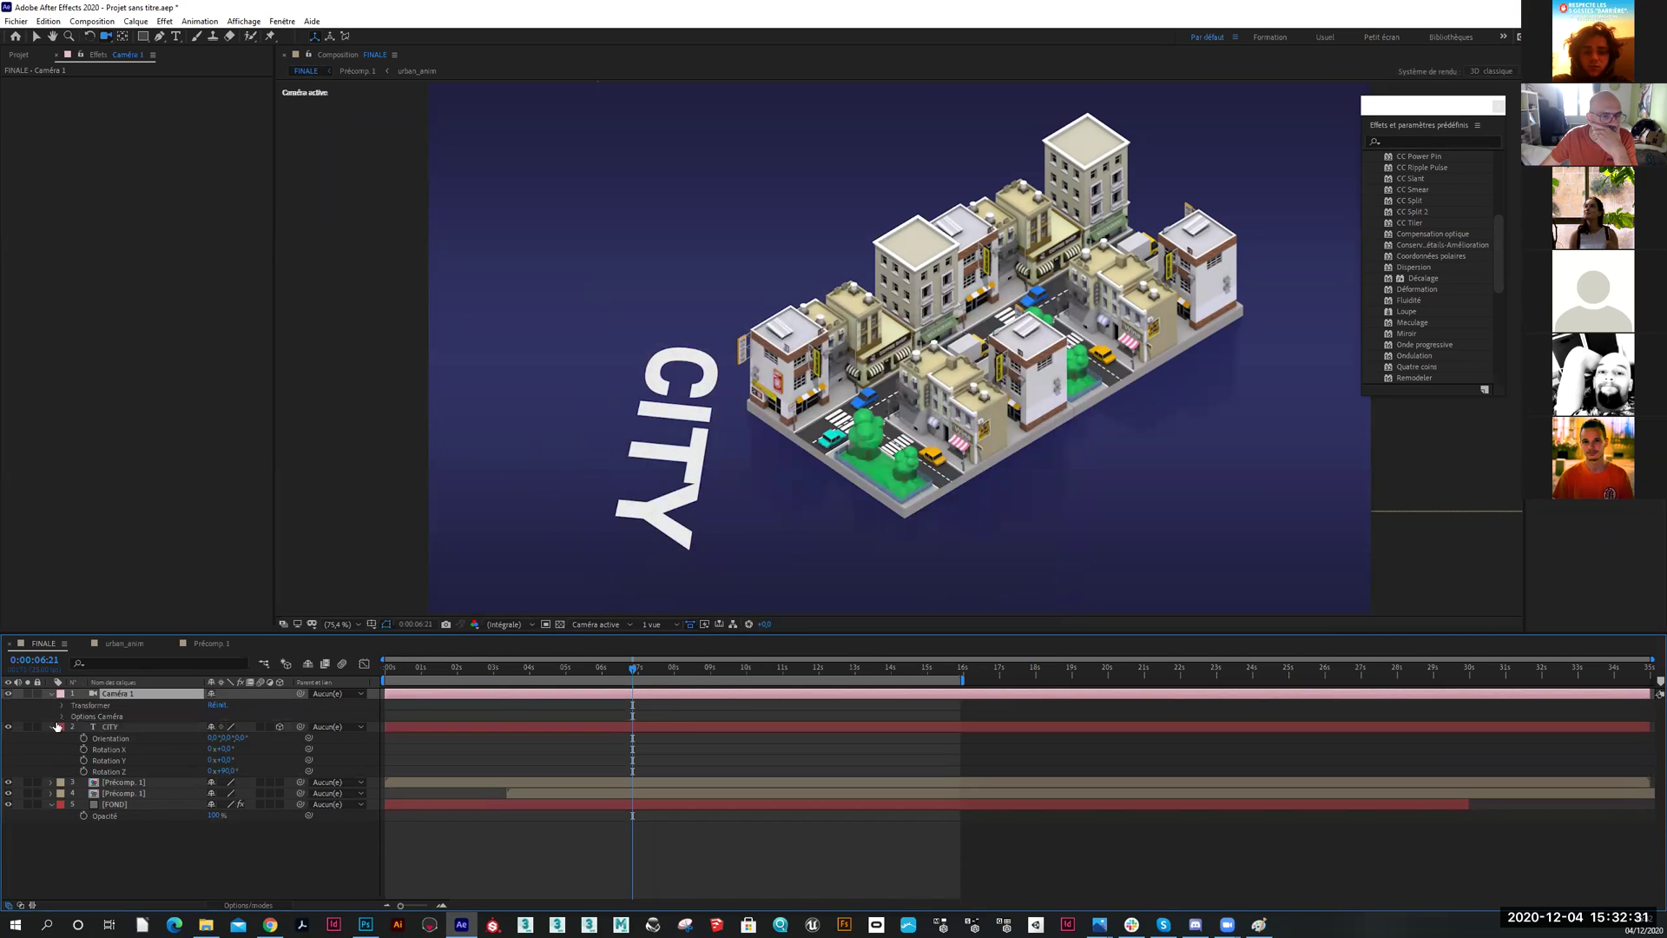
{"action": "left_click", "coordinate": [61, 717]}
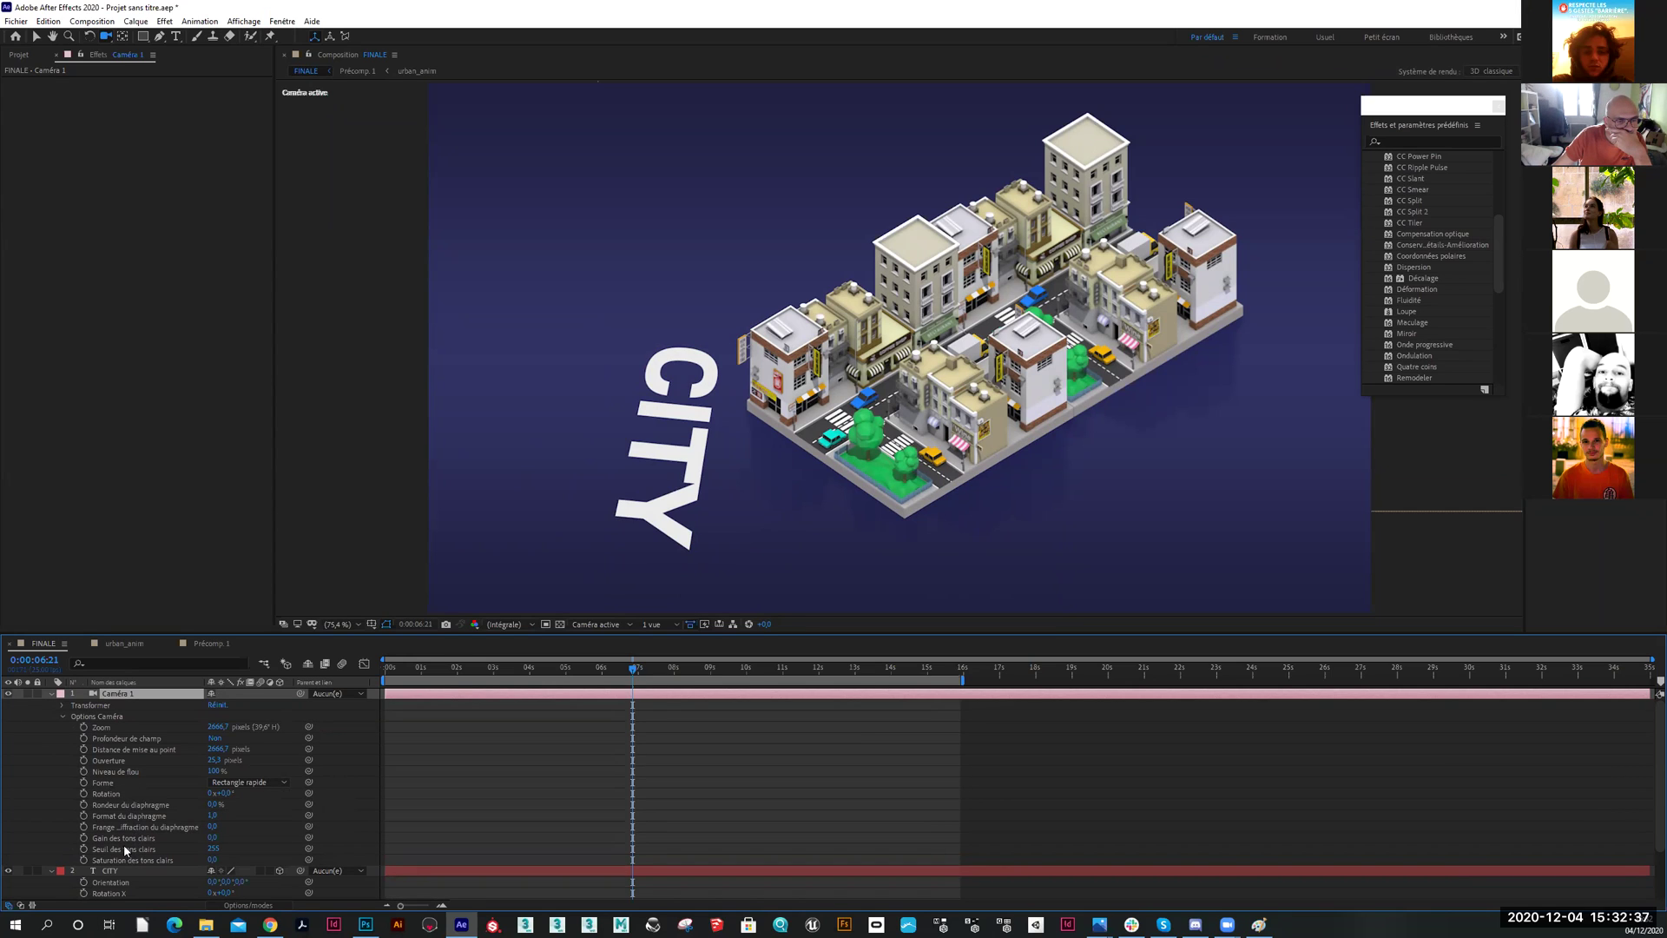
{"action": "left_click", "coordinate": [51, 695]}
With the camera tilted slightly more, set the CITY title's Z rotation to about 39° and move it alongside the city's near-left edge
{"action": "left_click_drag", "start_coordinate": [691, 527], "coordinate": [673, 518]}
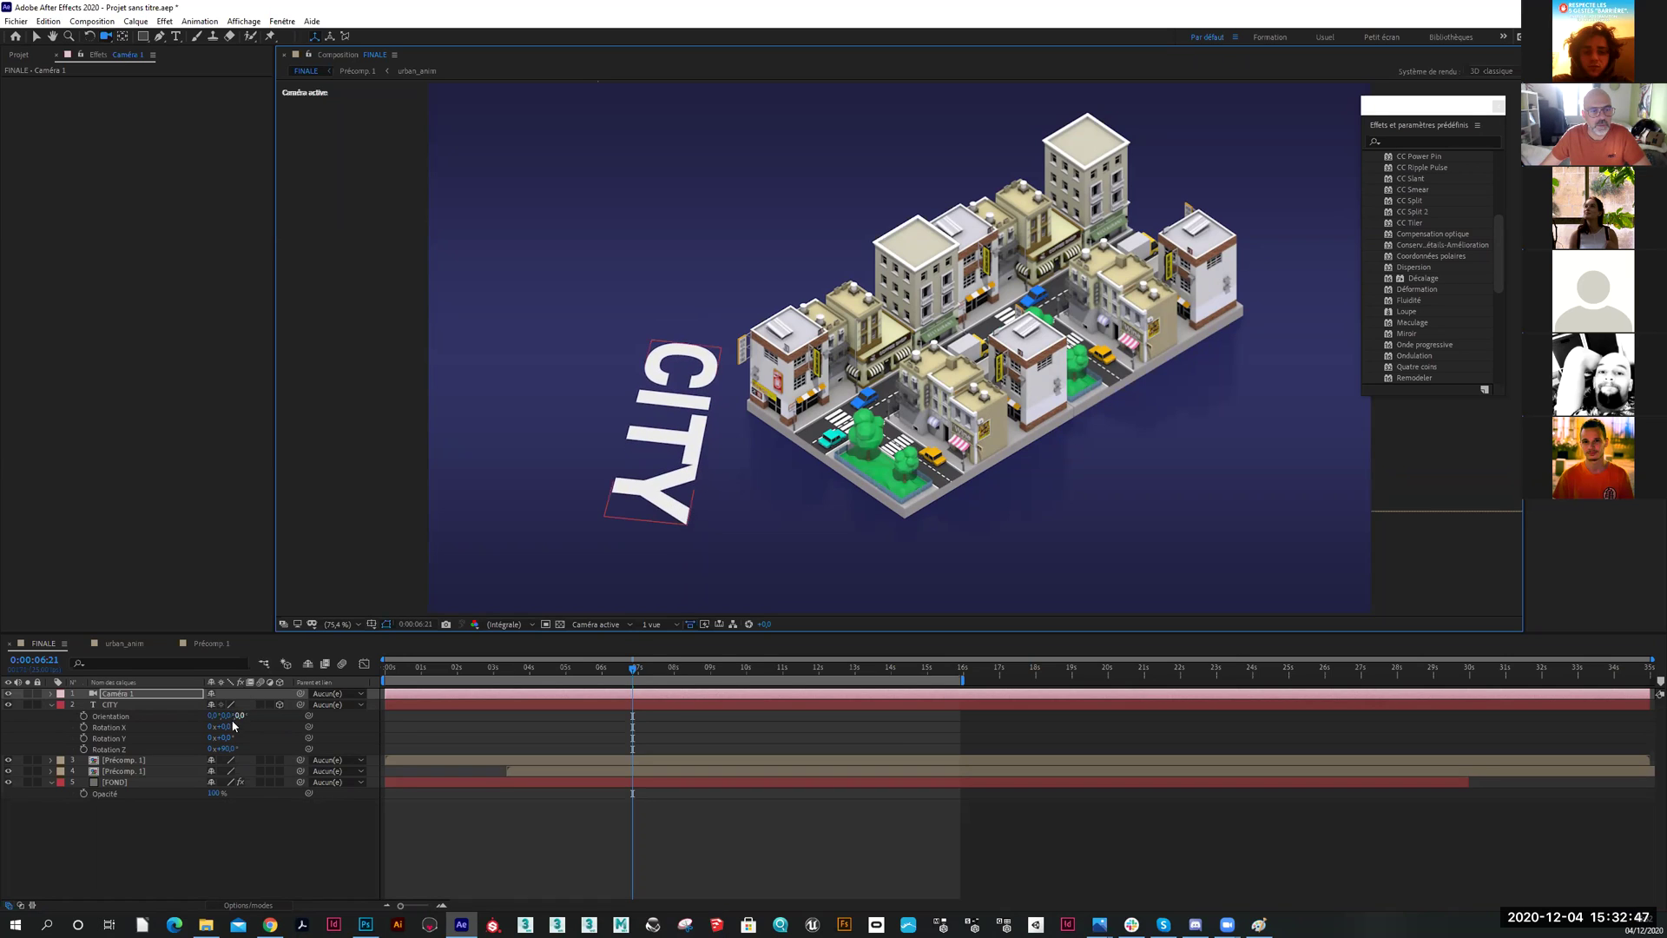
{"action": "left_click_drag", "start_coordinate": [228, 740], "coordinate": [193, 749]}
{"action": "key", "text": "ctrl+z"}
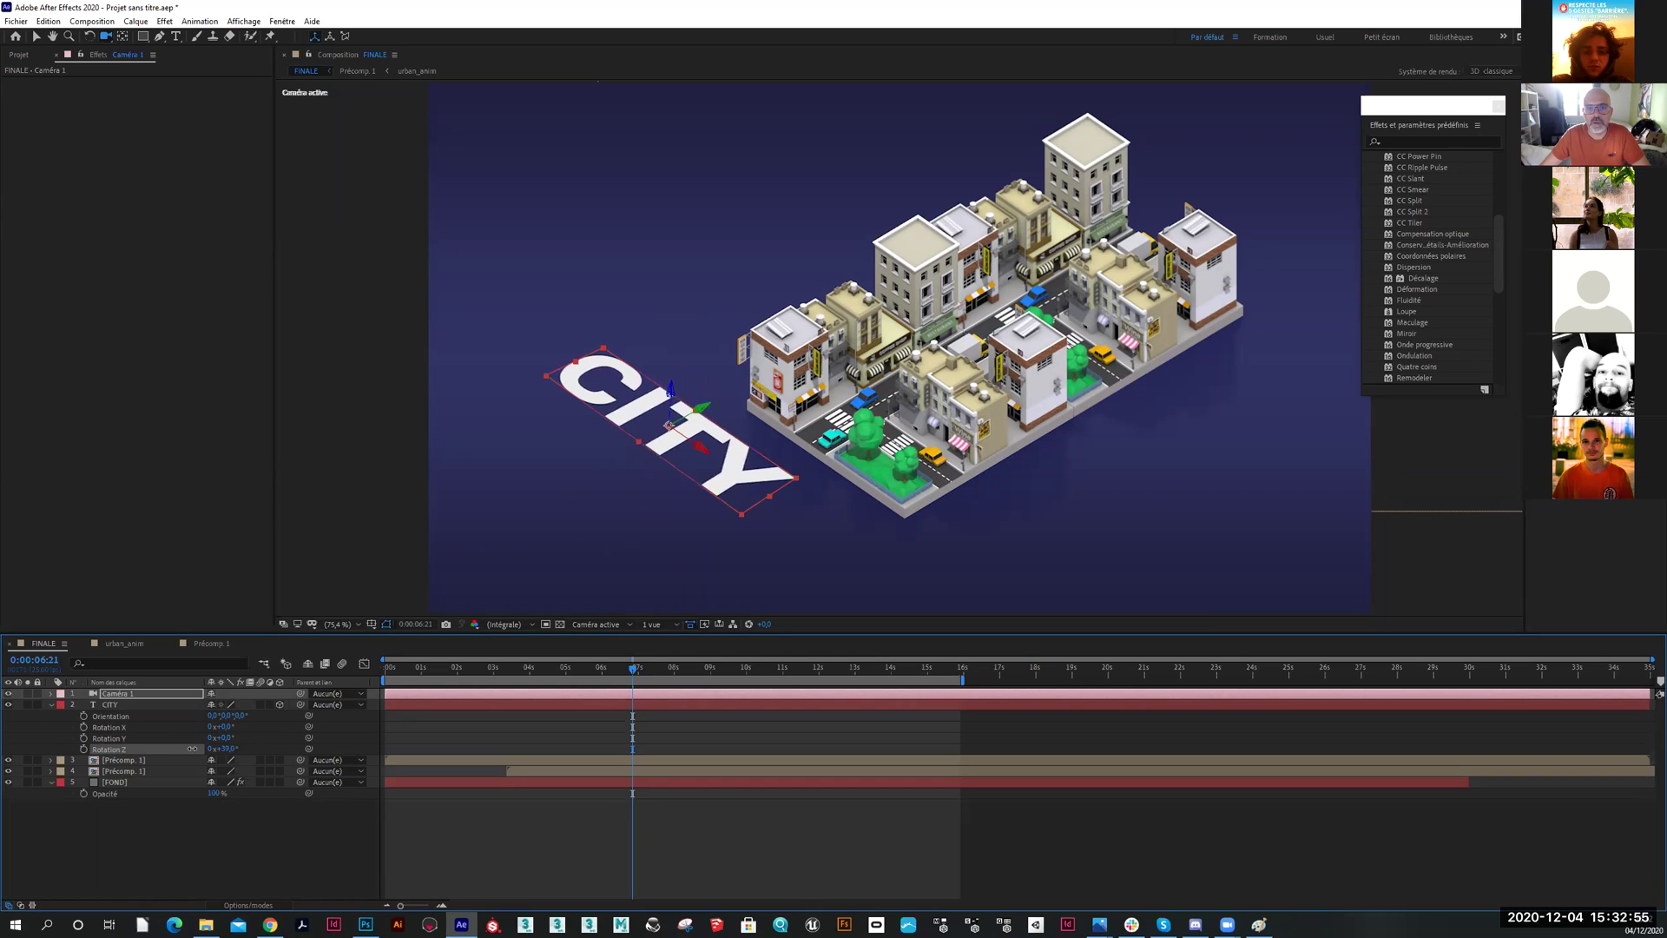
{"action": "left_click", "coordinate": [35, 38]}
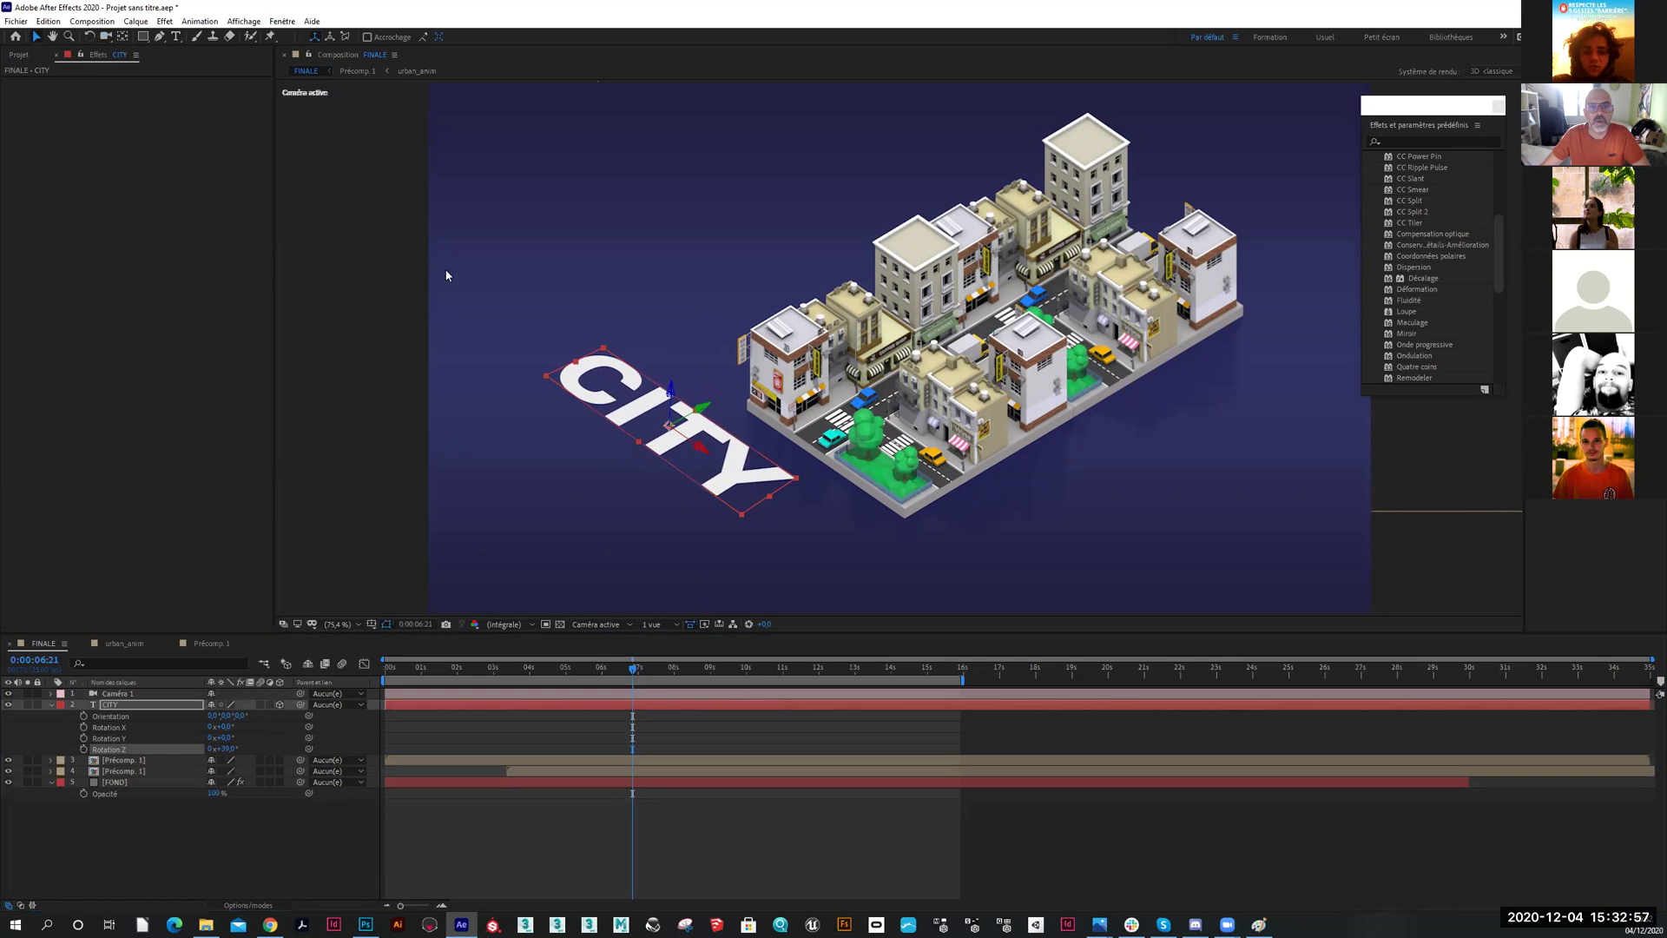
{"action": "left_click_drag", "start_coordinate": [712, 439], "coordinate": [818, 496]}
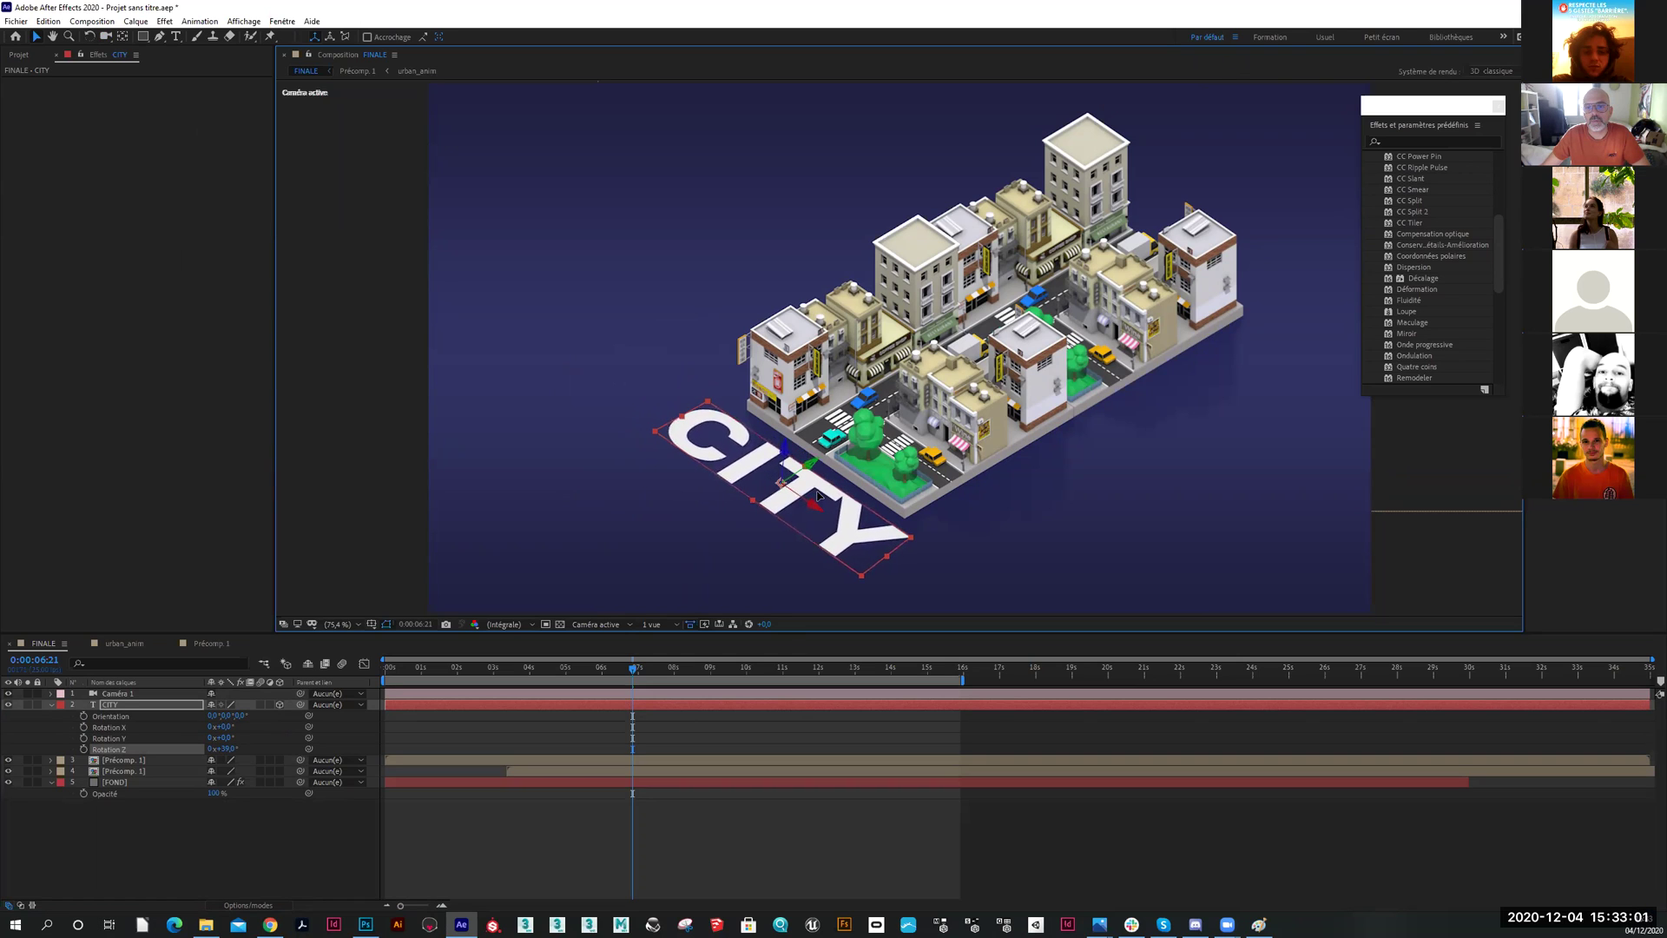
Orbit the camera slightly and refine the CITY title's Z rotation to about 40° to align it with the city's edge
{"action": "left_click", "coordinate": [170, 694]}
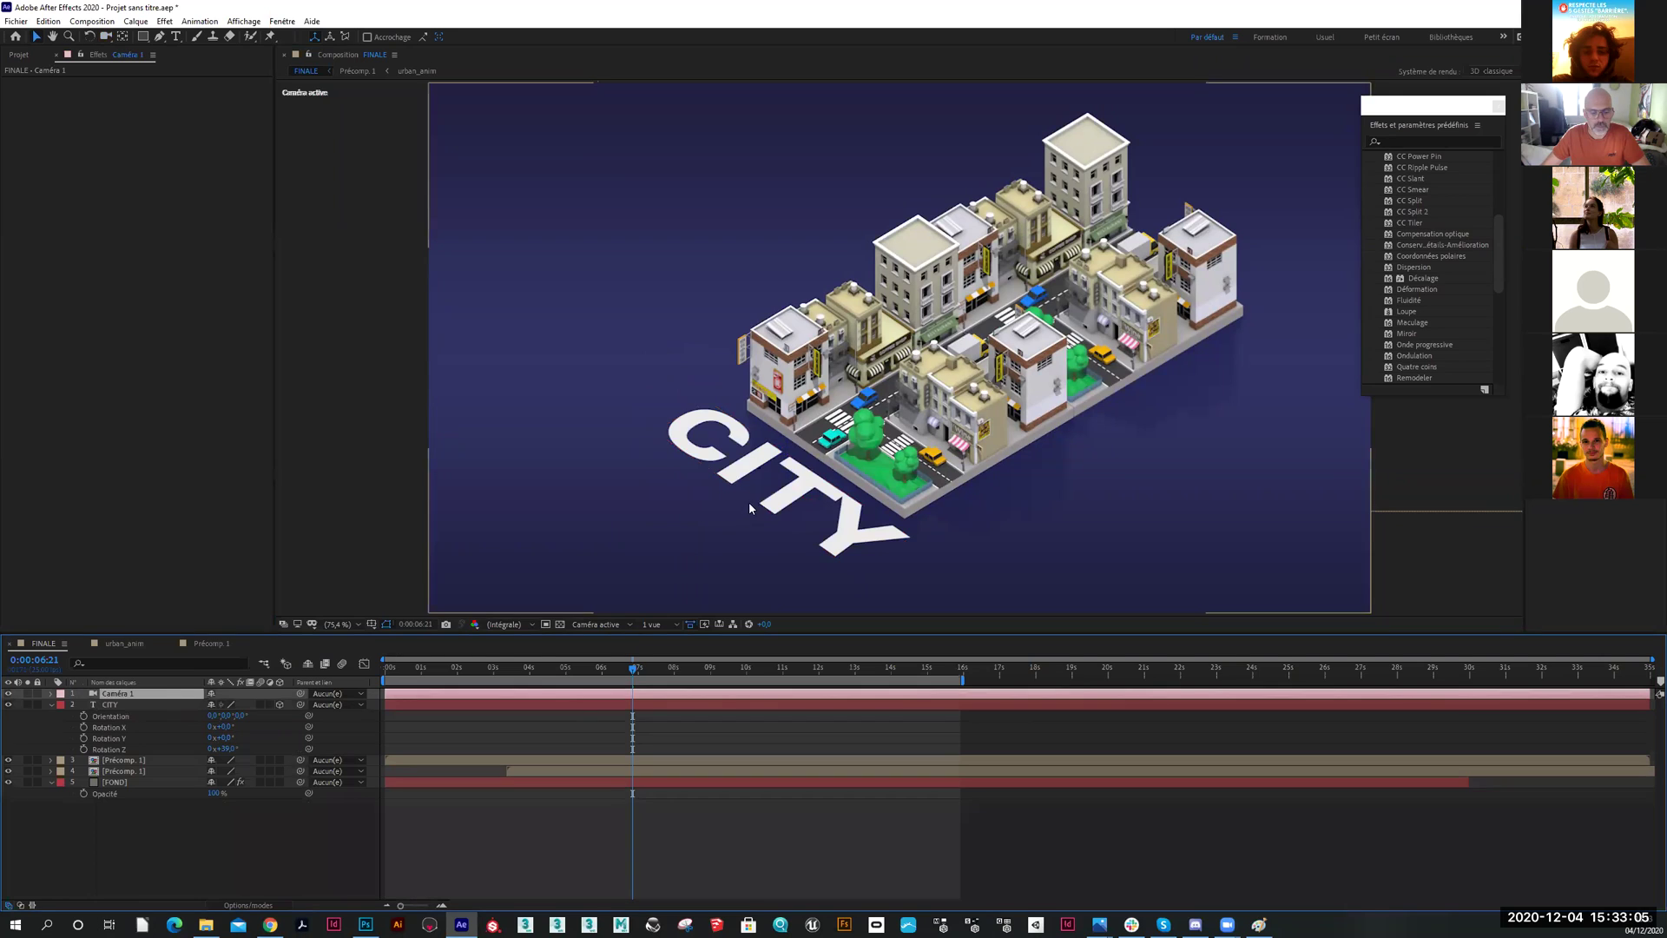
{"action": "key", "text": "c"}
{"action": "left_click", "coordinate": [762, 471]}
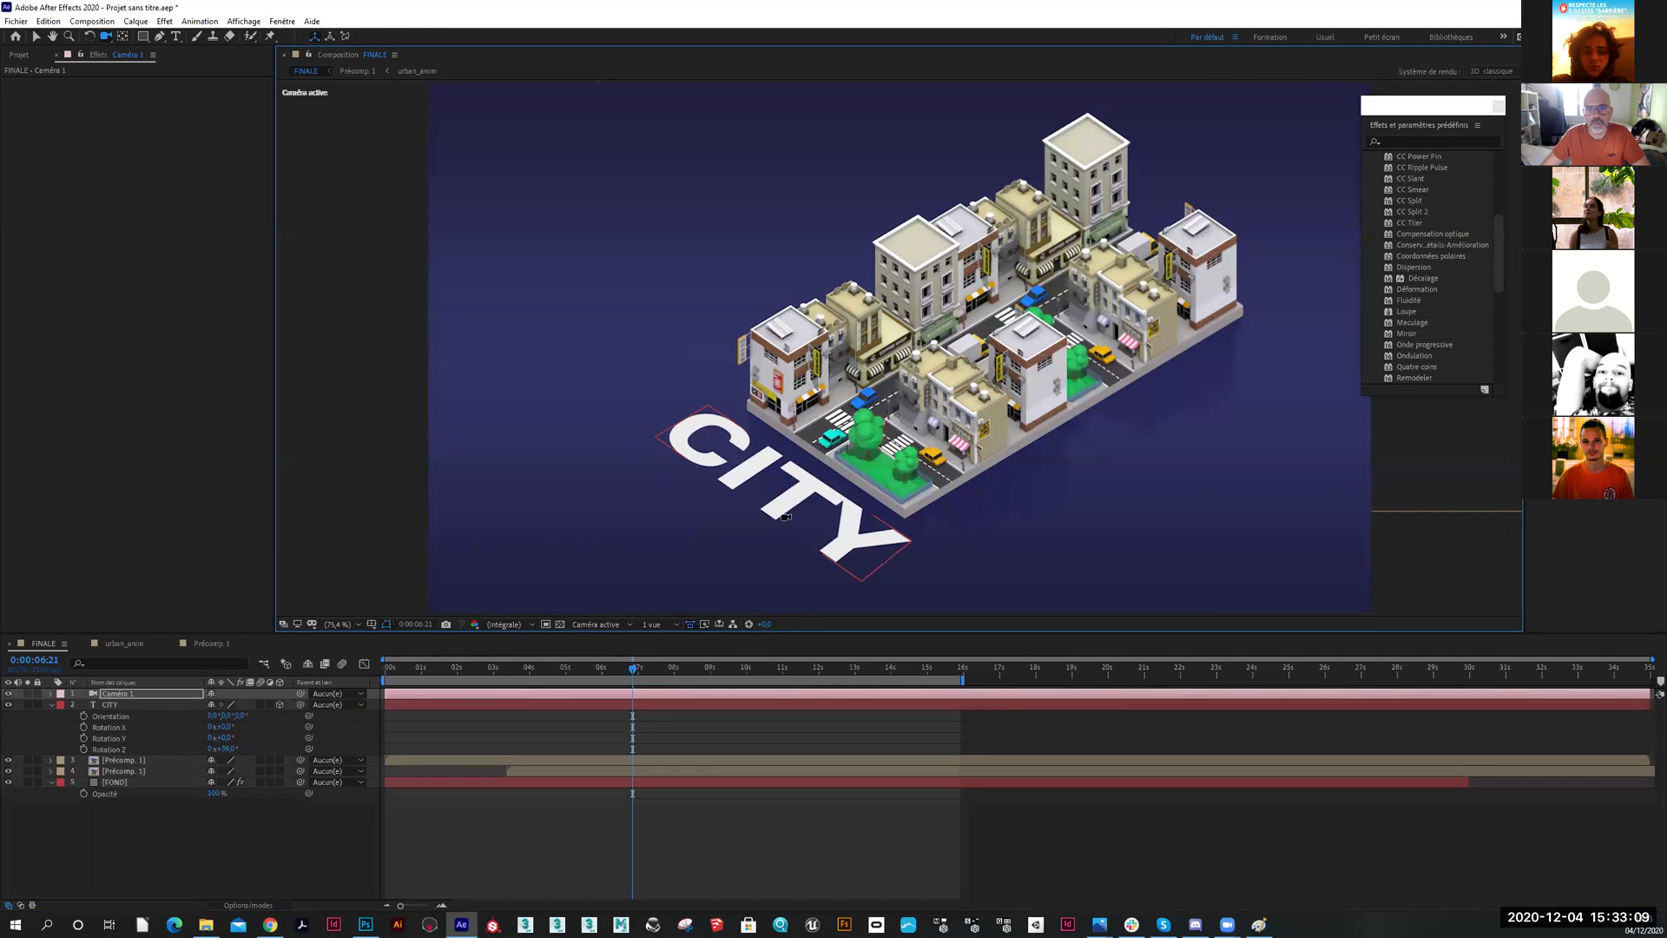
{"action": "left_click", "coordinate": [162, 706]}
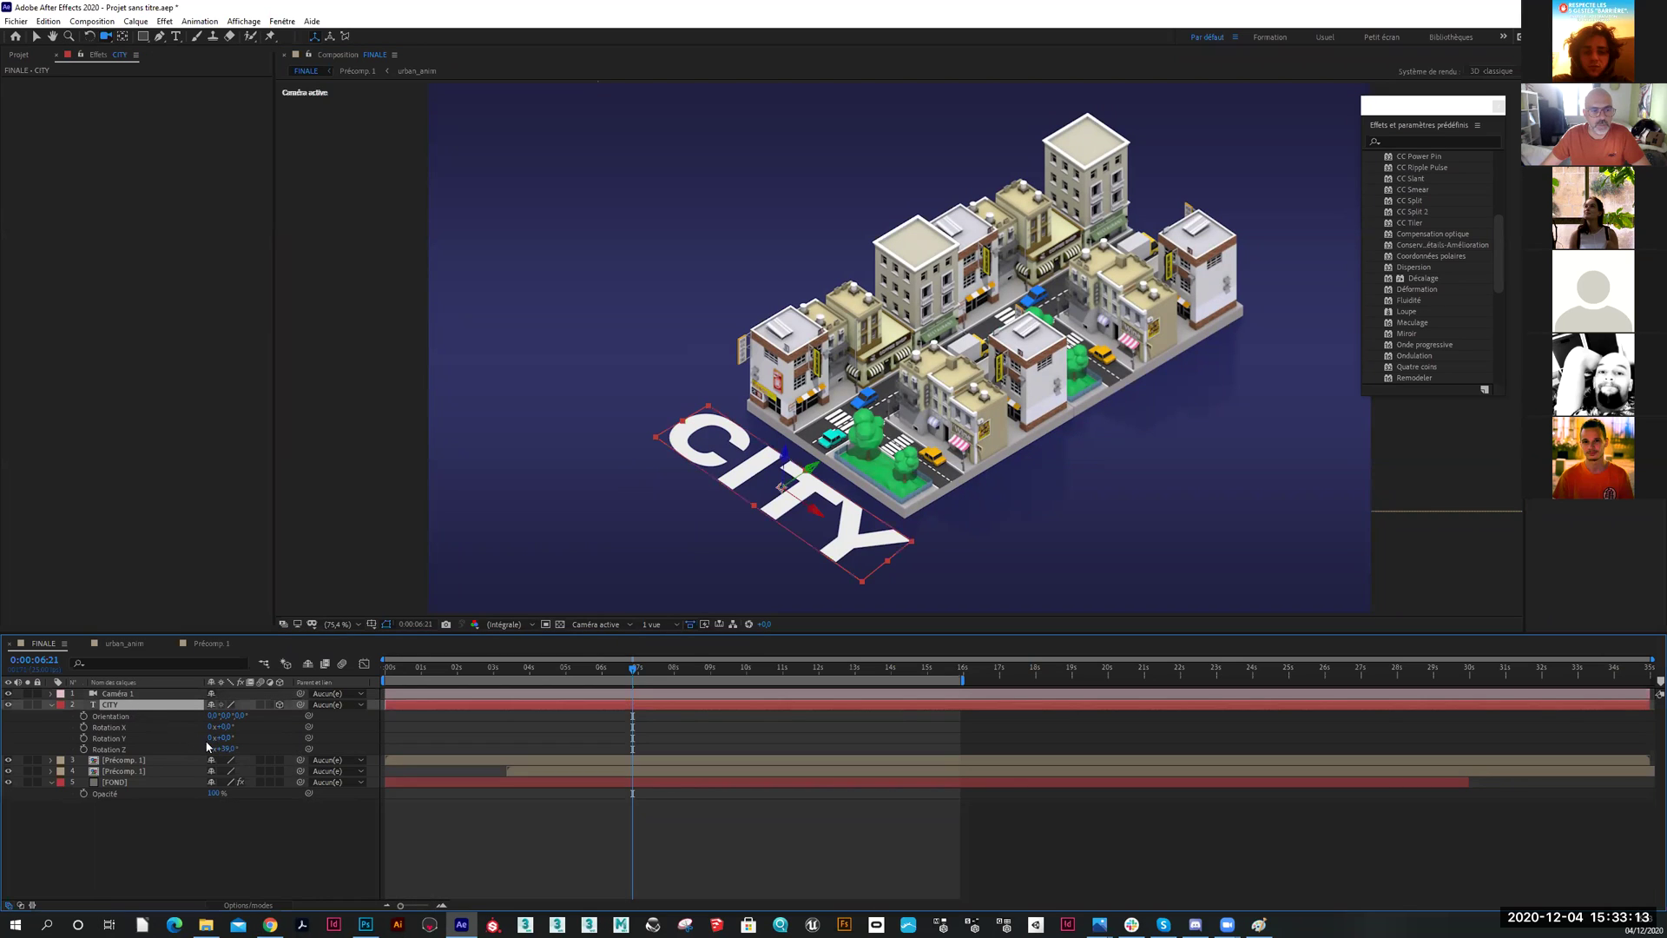
{"action": "left_click_drag", "start_coordinate": [226, 749], "coordinate": [214, 749]}
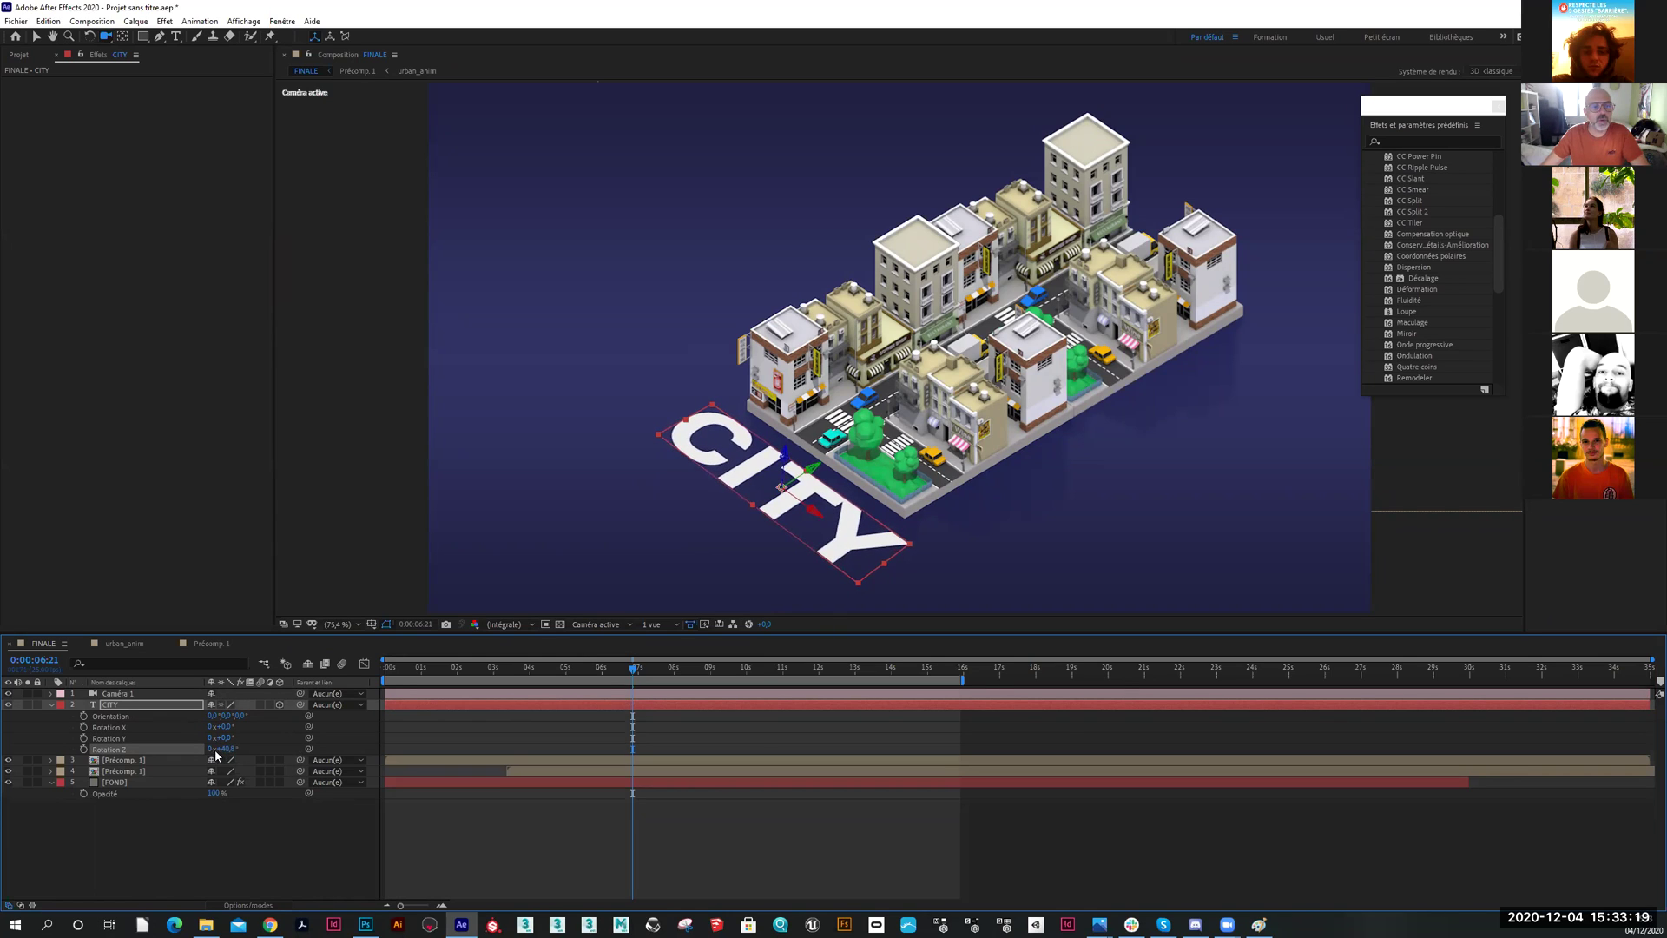
Reduce the CITY title's text size and move it closer to the city's near-left edge
{"action": "left_click", "coordinate": [251, 869]}
{"action": "left_click", "coordinate": [160, 705]}
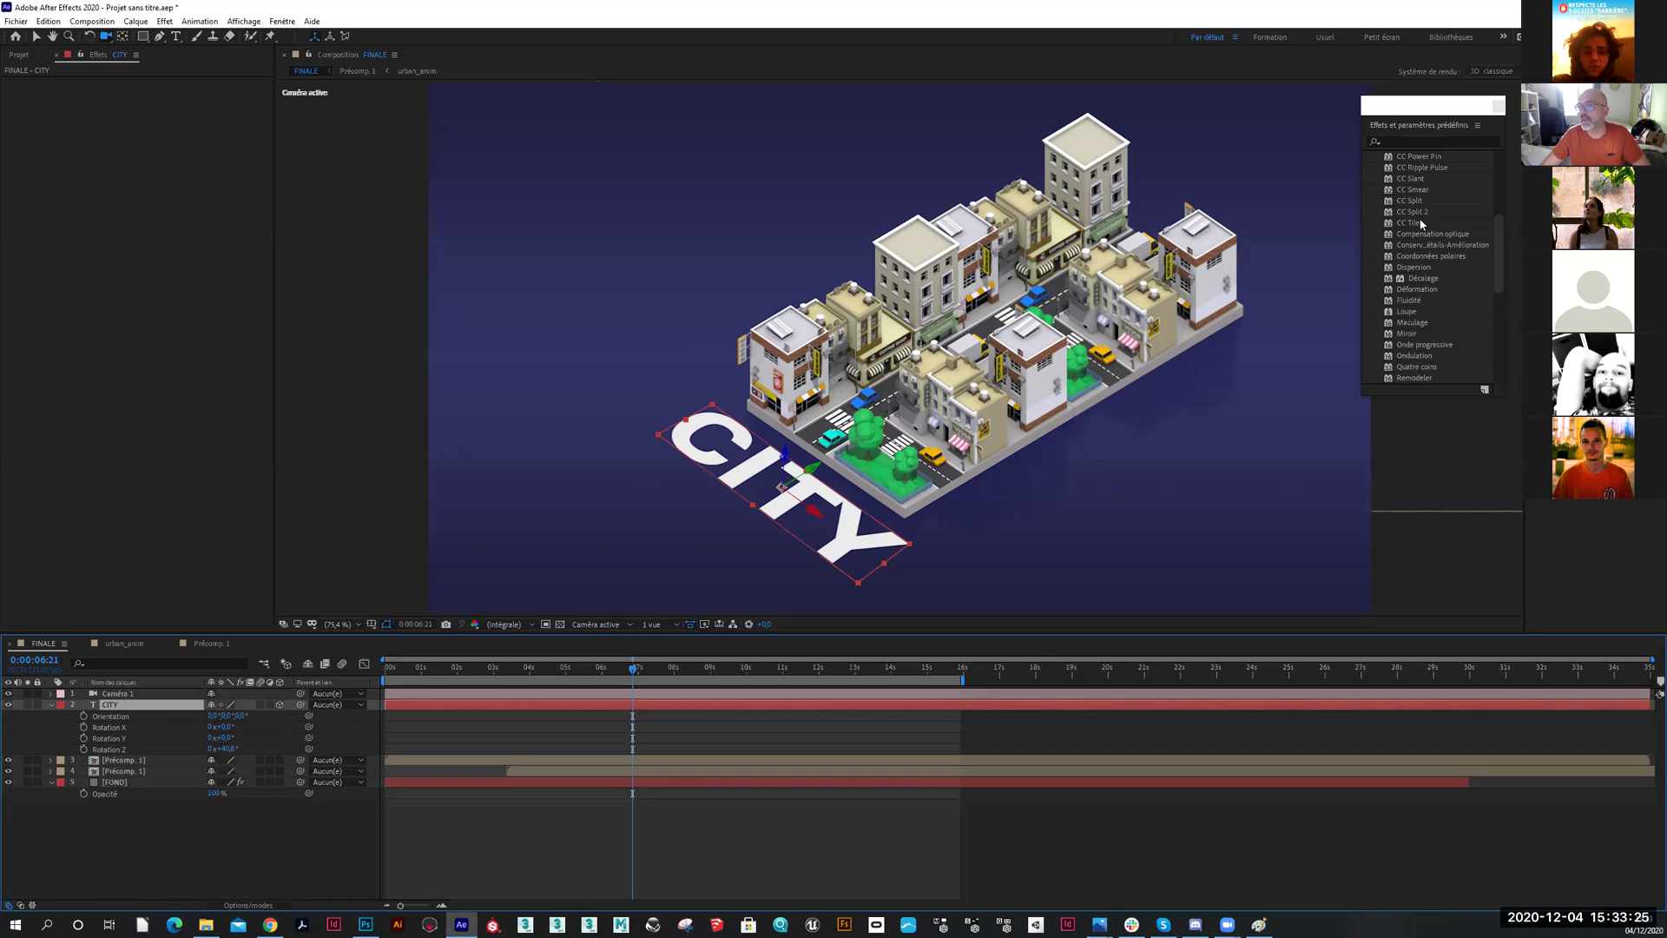
{"action": "key", "text": "Return"}
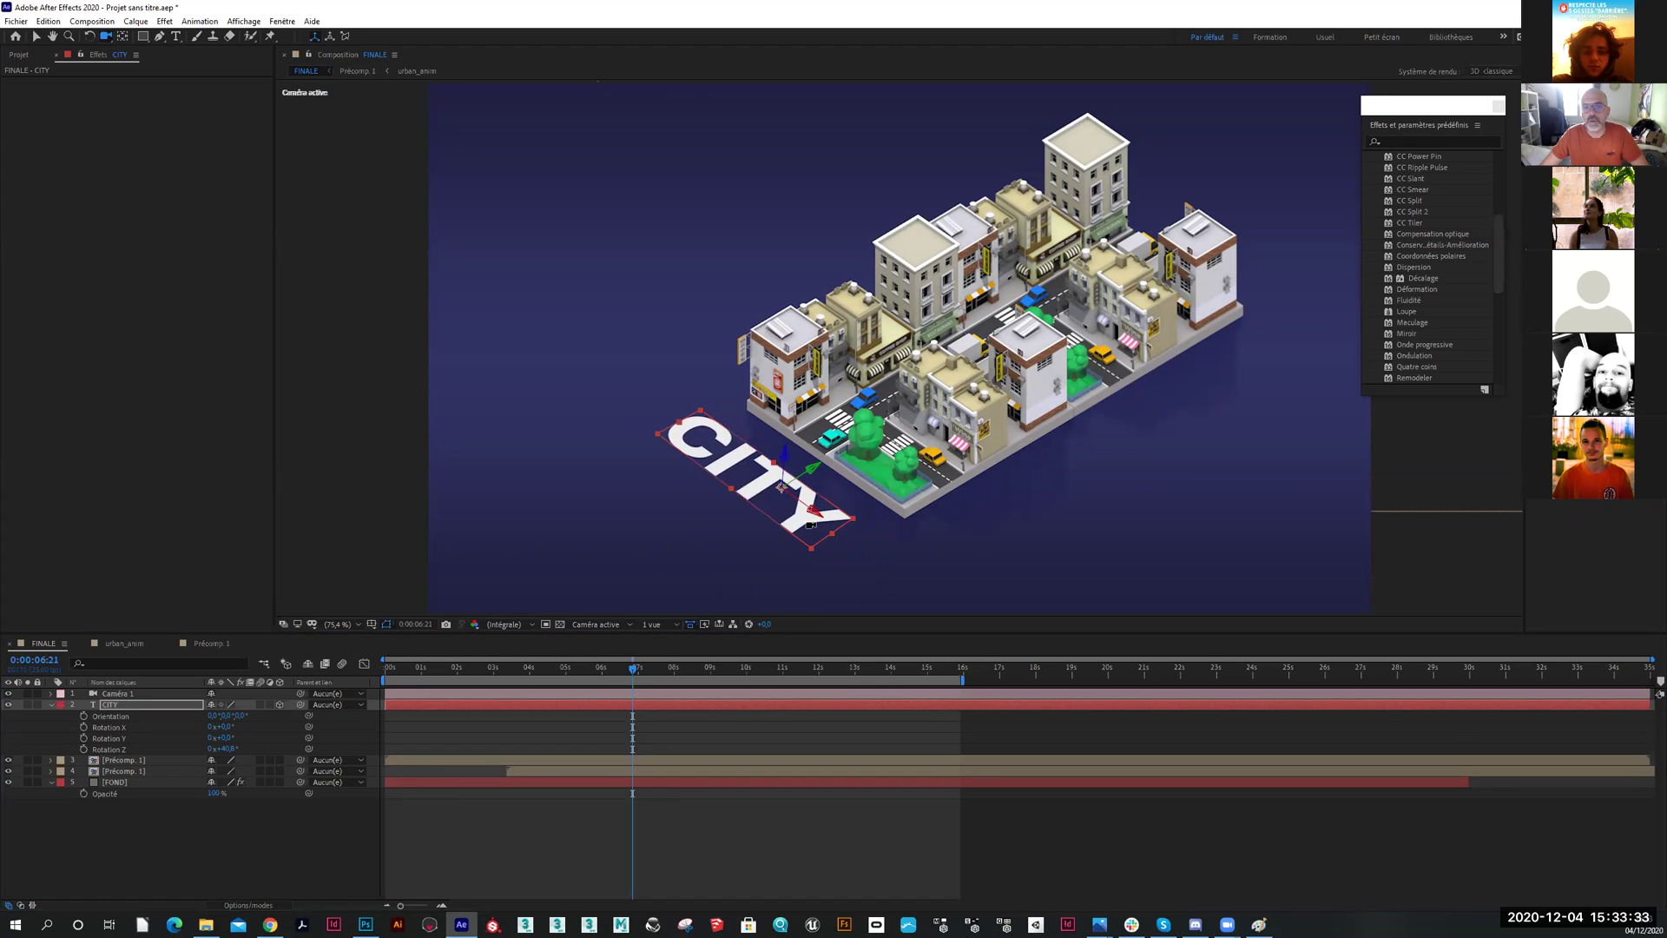
{"action": "left_click", "coordinate": [36, 36]}
{"action": "left_click_drag", "start_coordinate": [793, 526], "coordinate": [840, 533]}
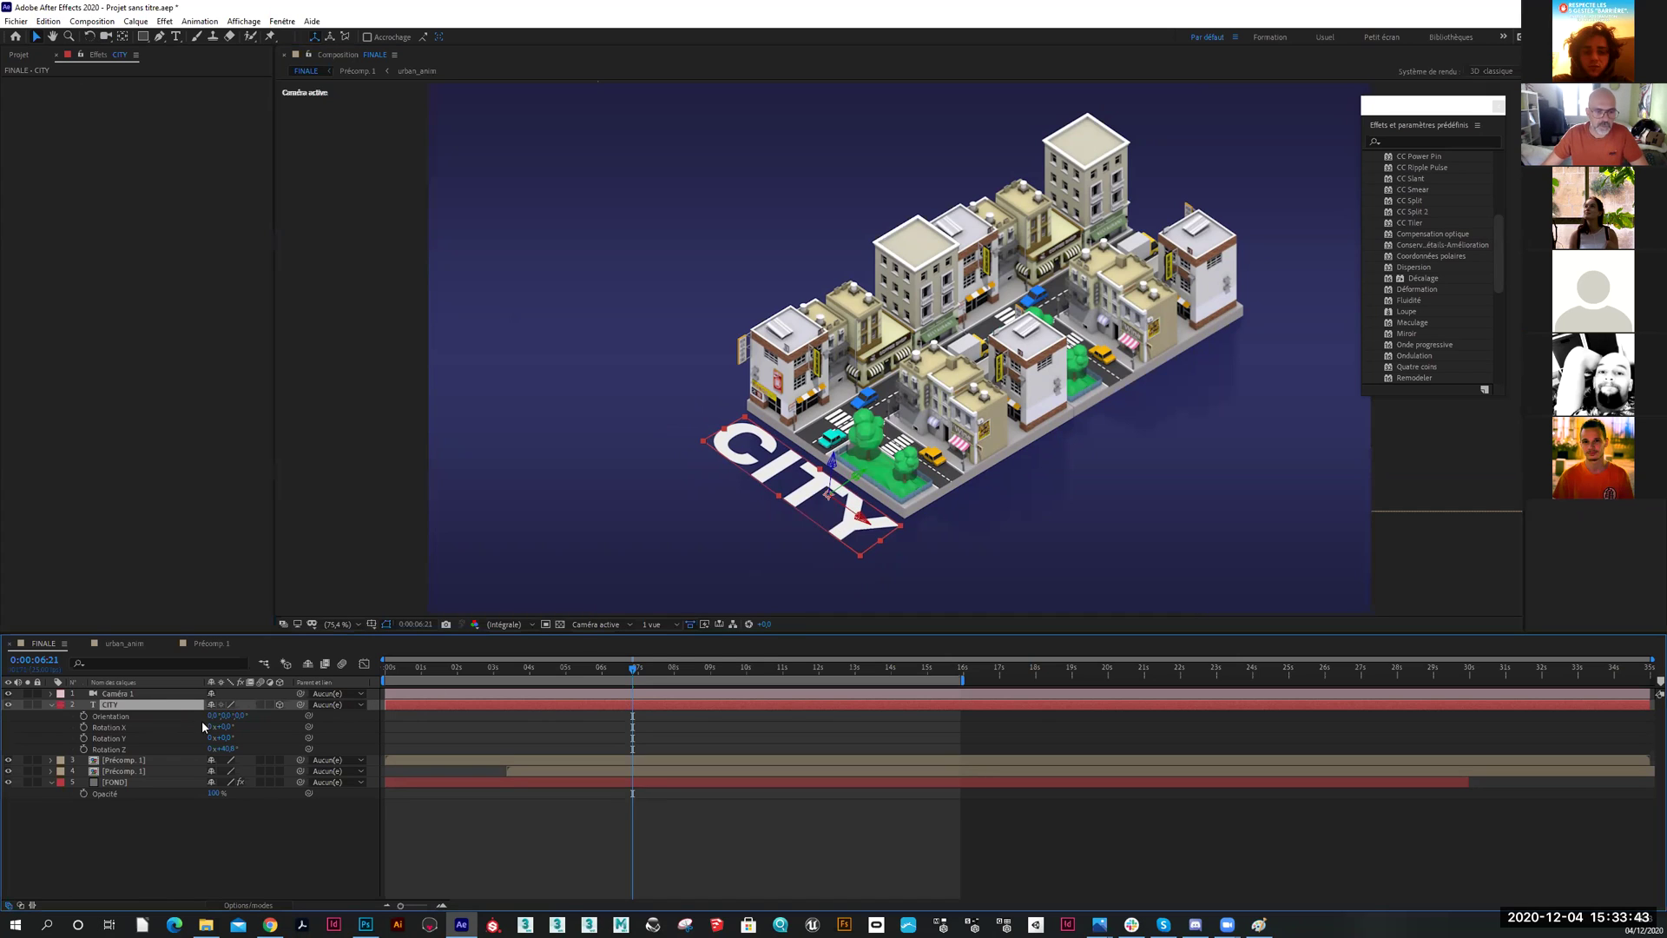
Try a lower opacity on the CITY title and restore it to 100%
{"action": "key", "text": "t"}
{"action": "left_click_drag", "start_coordinate": [205, 717], "coordinate": [156, 721]}
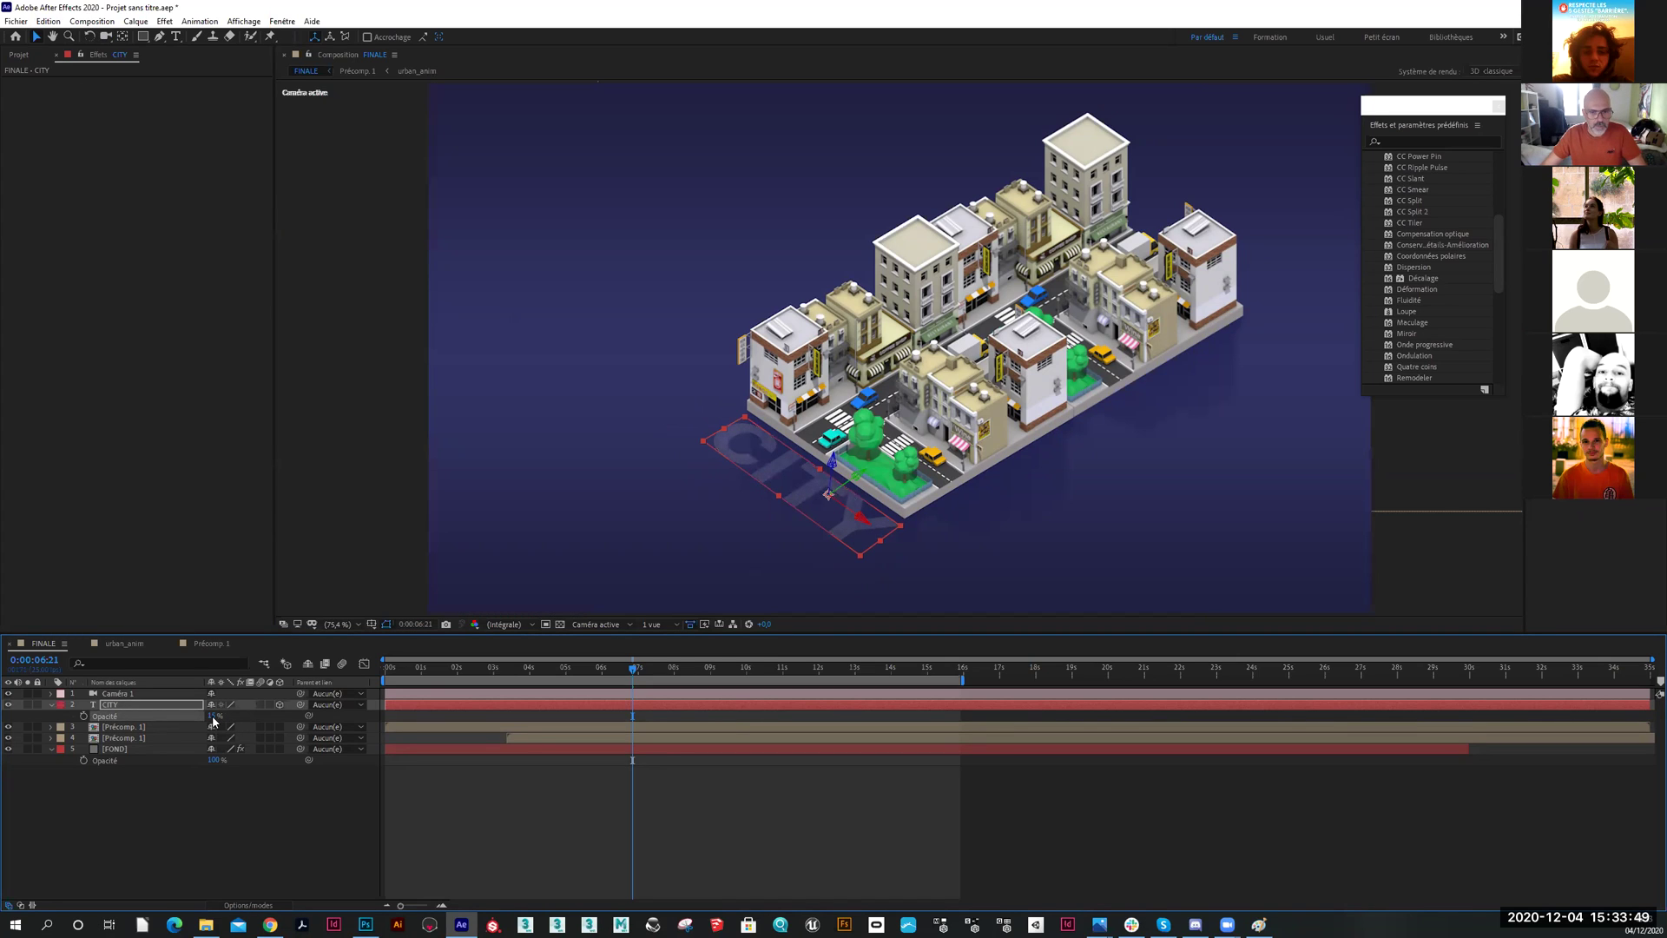
{"action": "left_click_drag", "start_coordinate": [165, 724], "coordinate": [293, 695]}
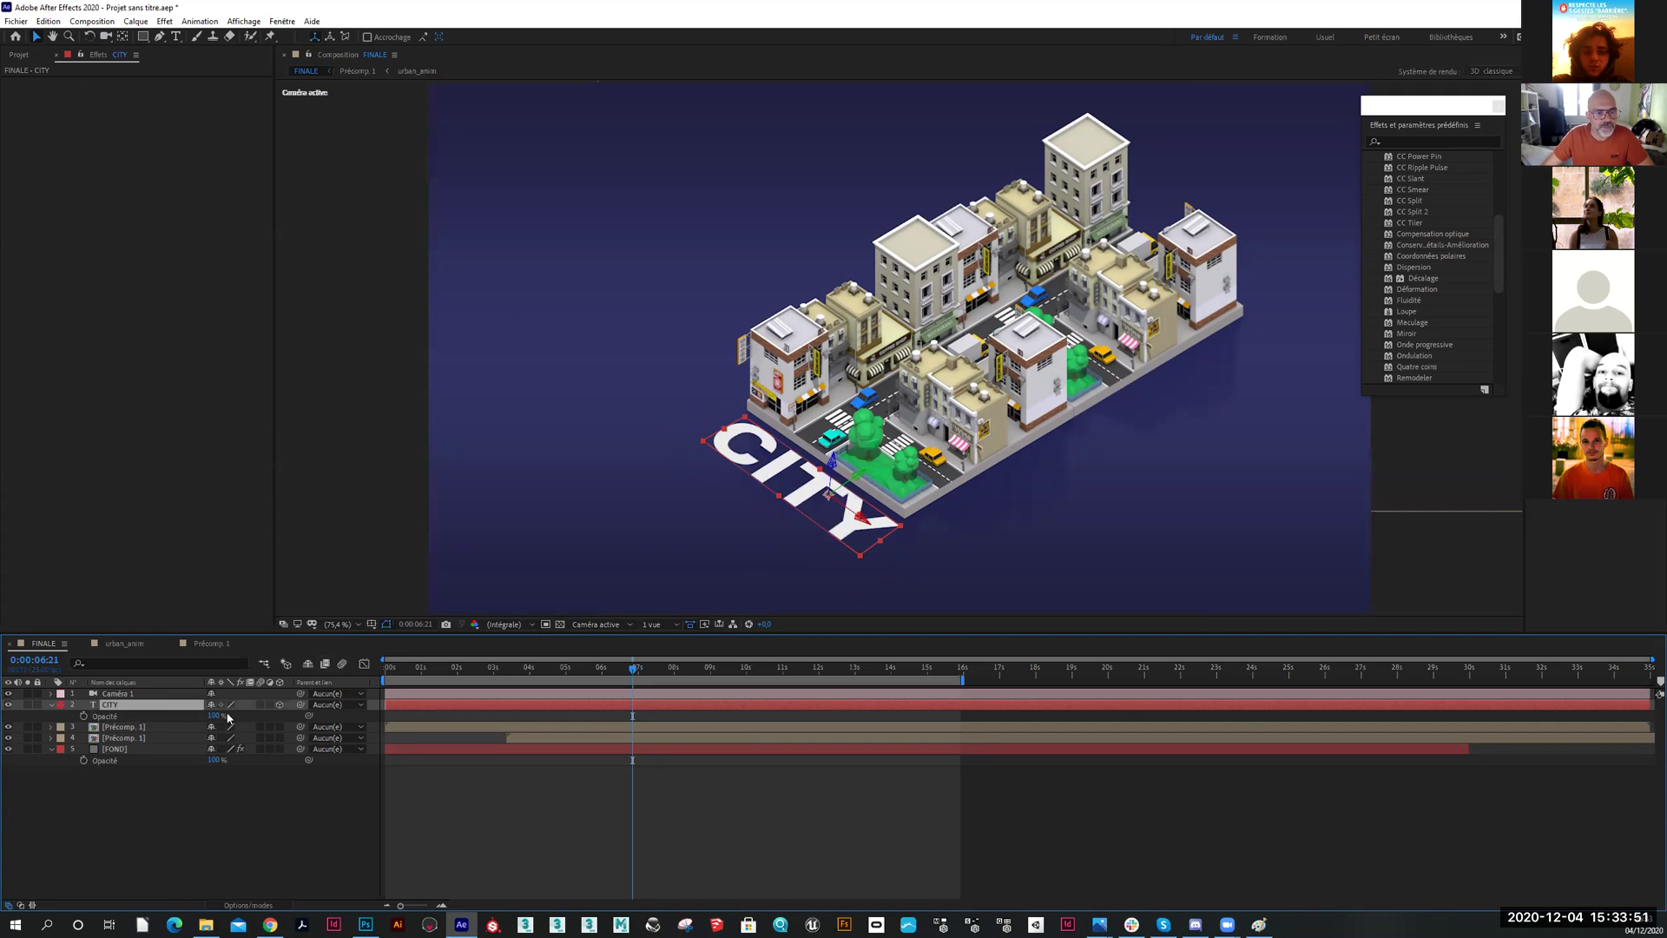
Set the CITY layer's blending mode to Lumière douce and deselect the layer
{"action": "left_click", "coordinate": [250, 904]}
{"action": "left_click", "coordinate": [244, 703]}
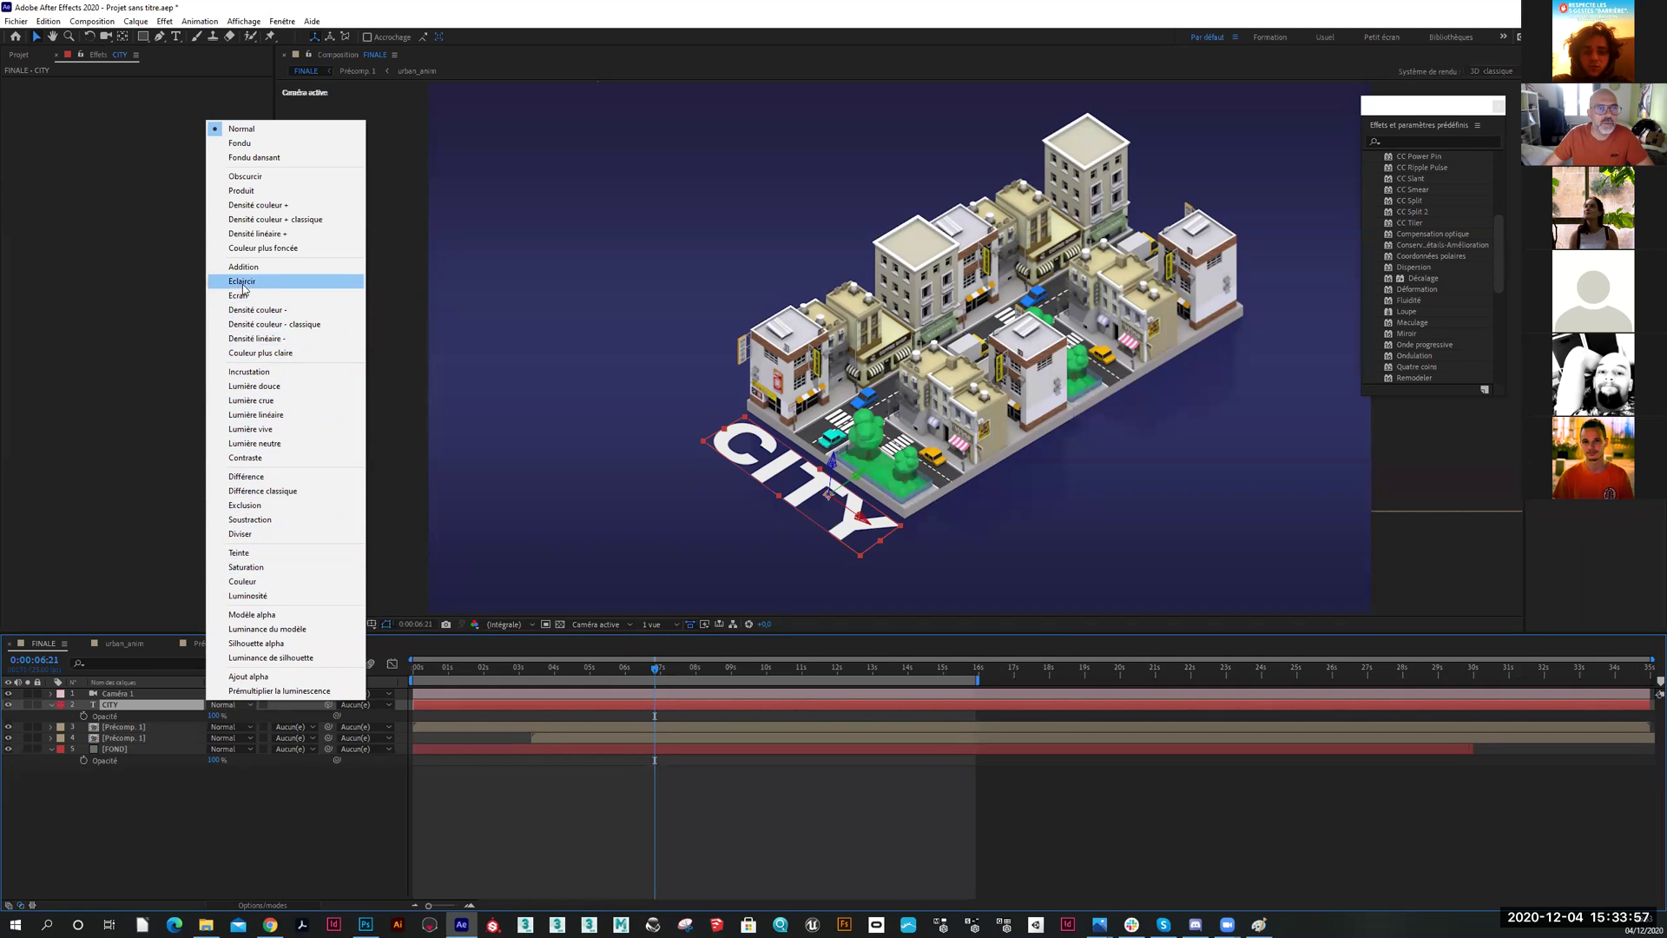
{"action": "left_click", "coordinate": [254, 387]}
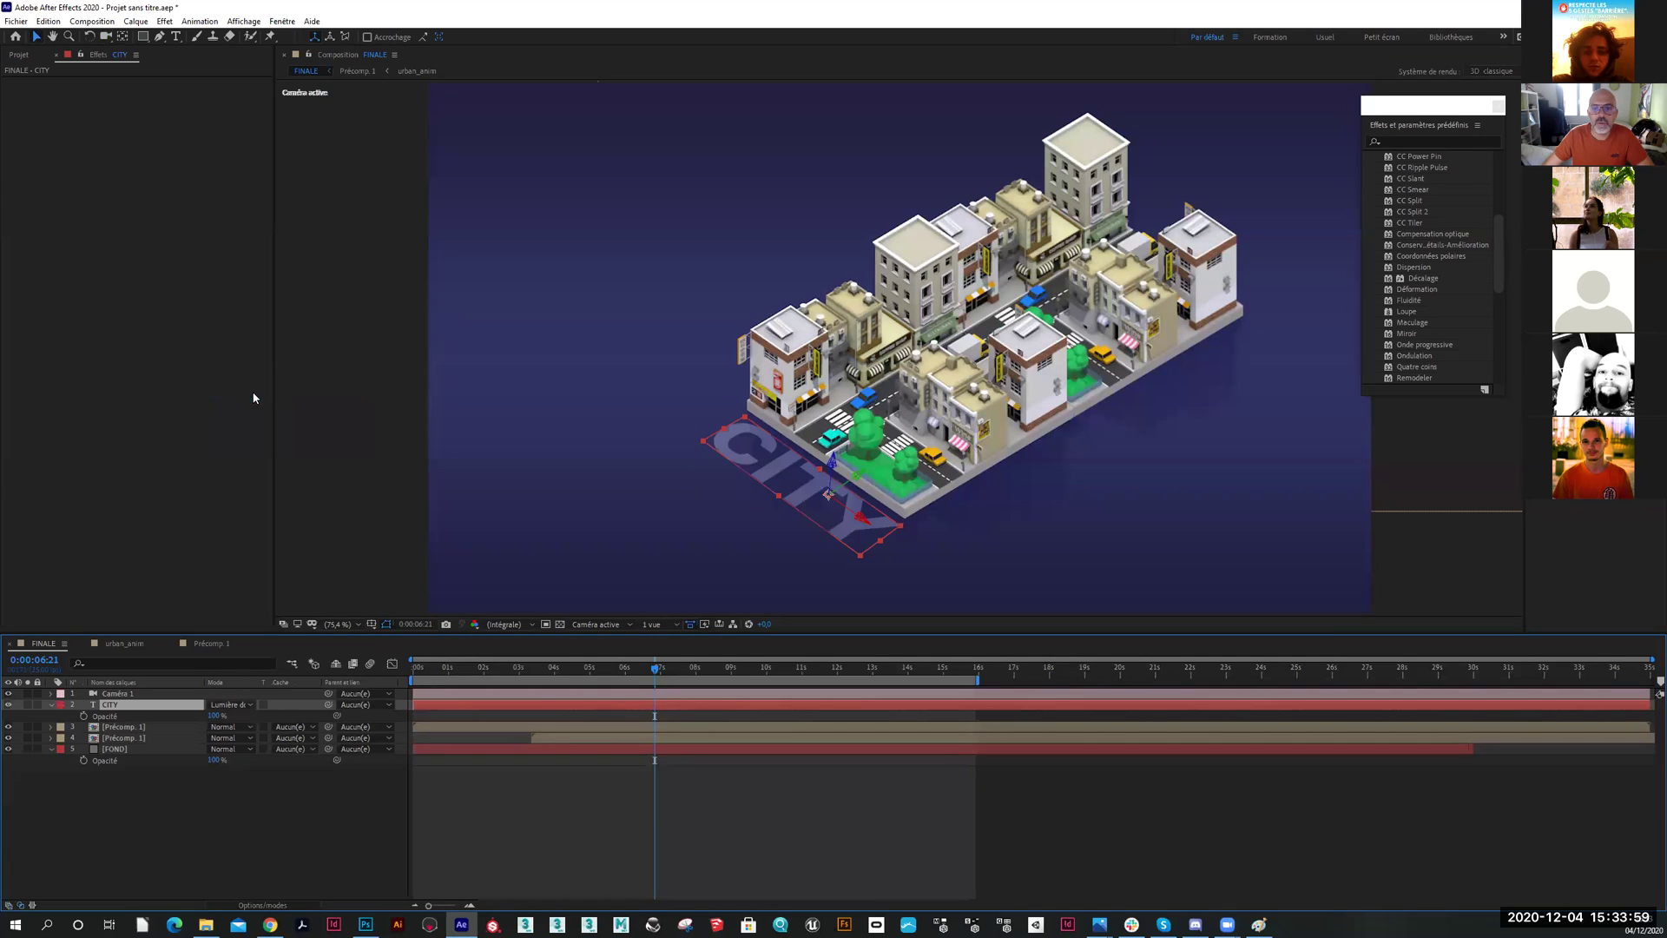
{"action": "left_click", "coordinate": [298, 805]}
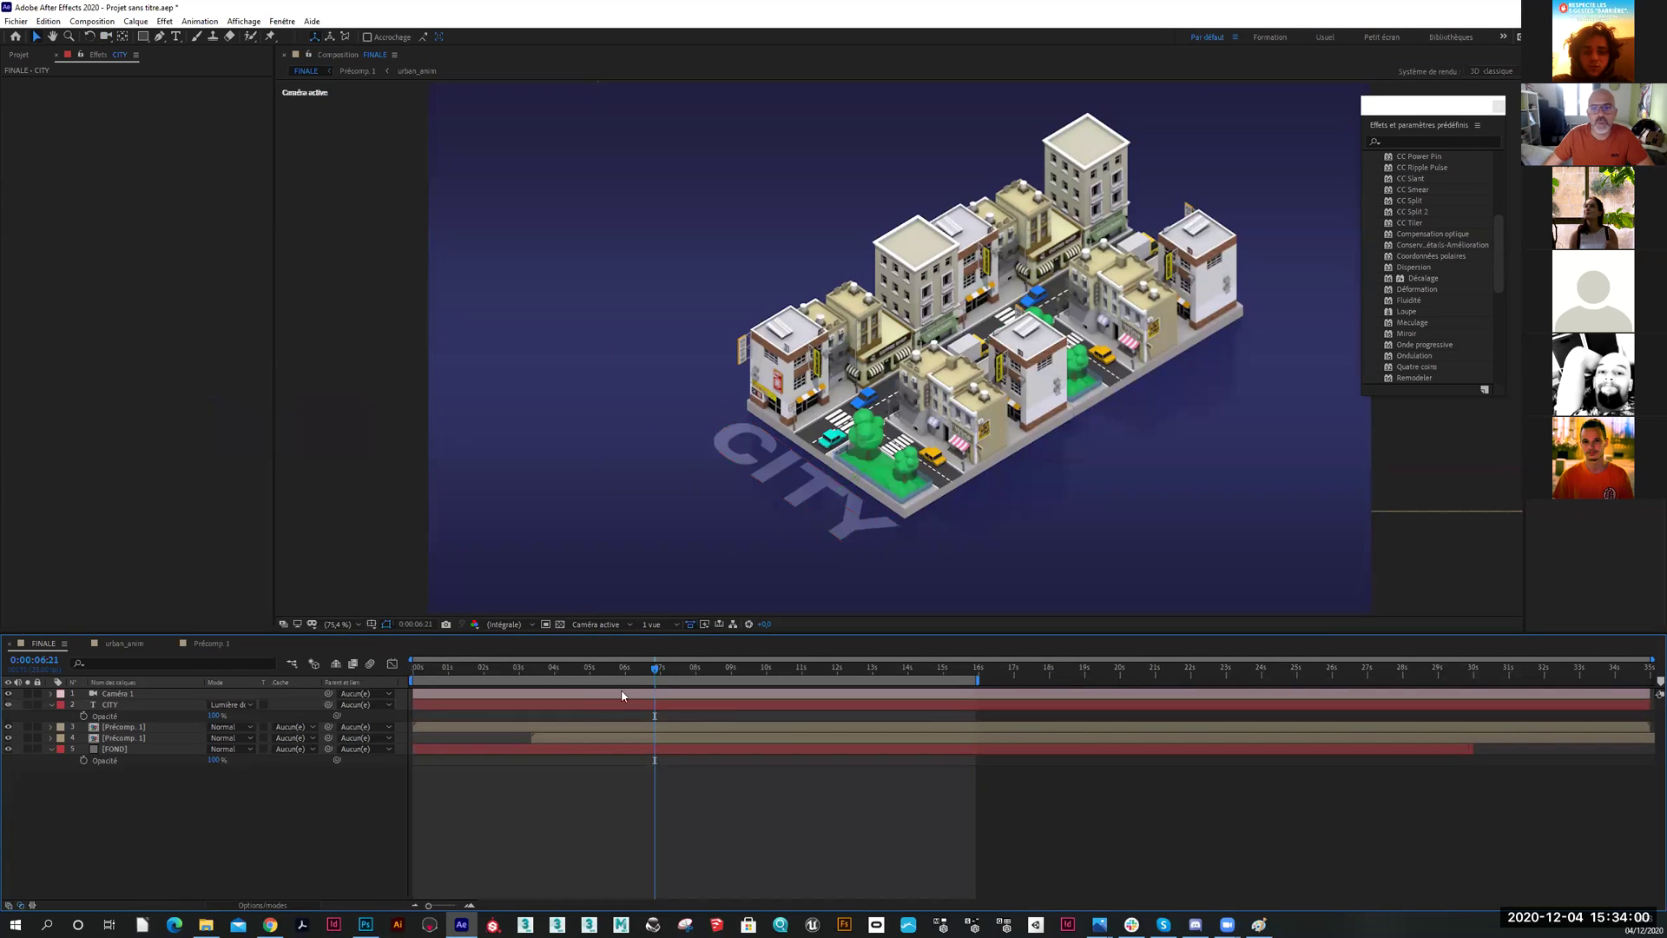
Nudge the CITY title beside the city's near-left edge and fine-tune its Z rotation to about 40°
{"action": "left_click", "coordinate": [851, 519]}
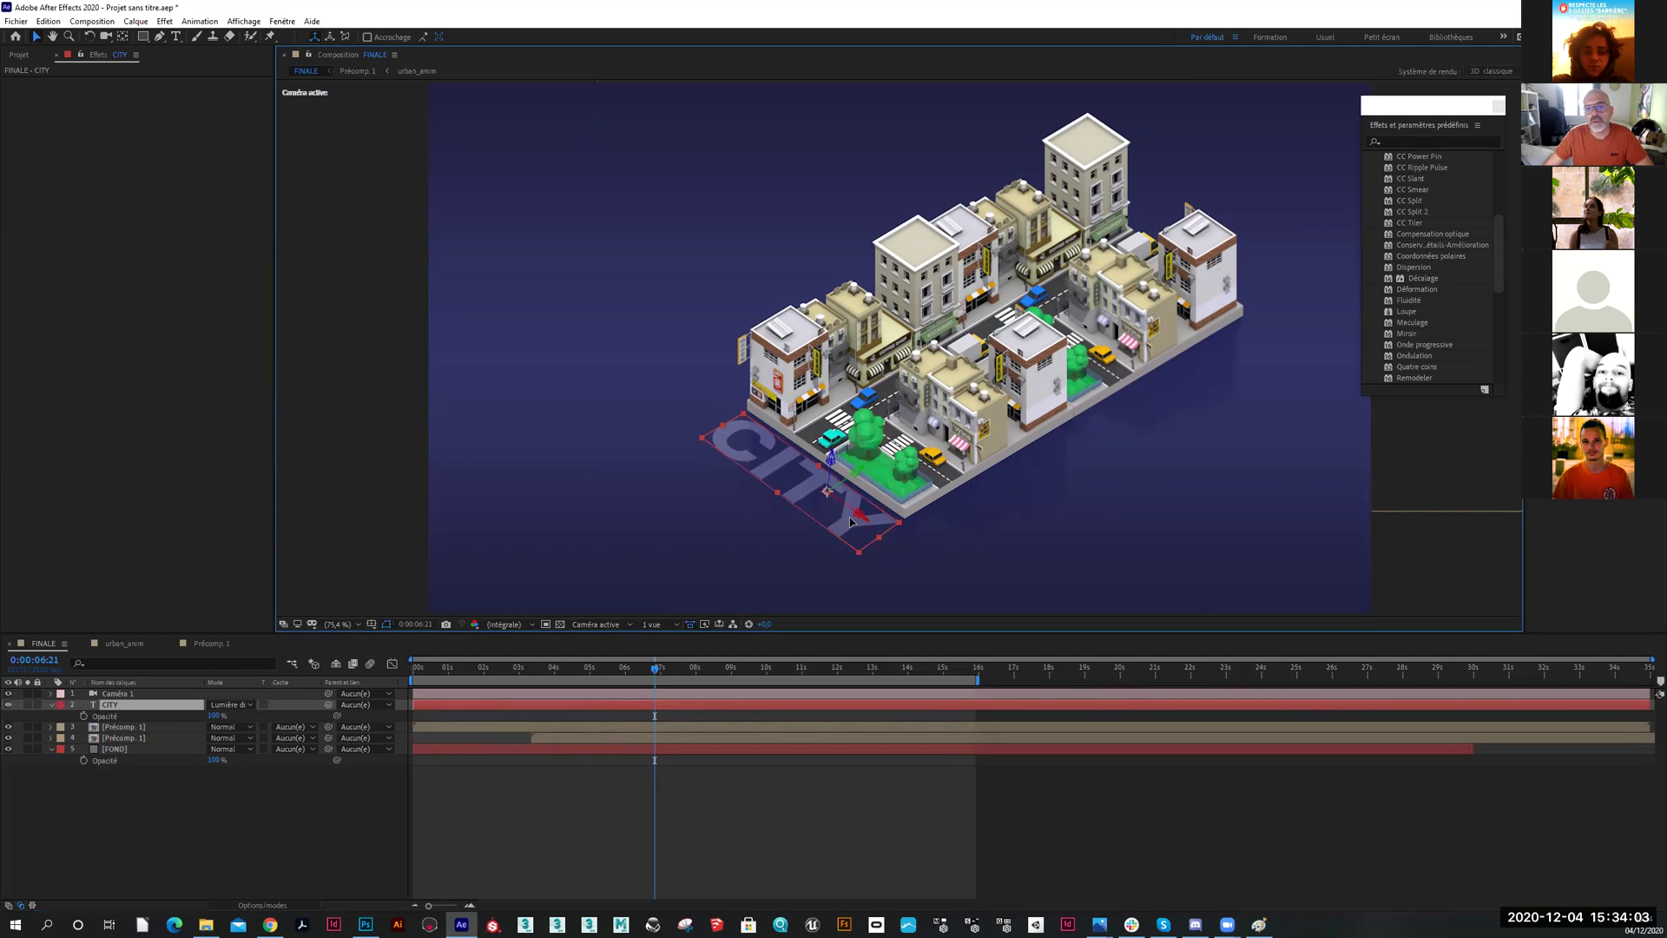
{"action": "left_click_drag", "start_coordinate": [851, 521], "coordinate": [851, 521]}
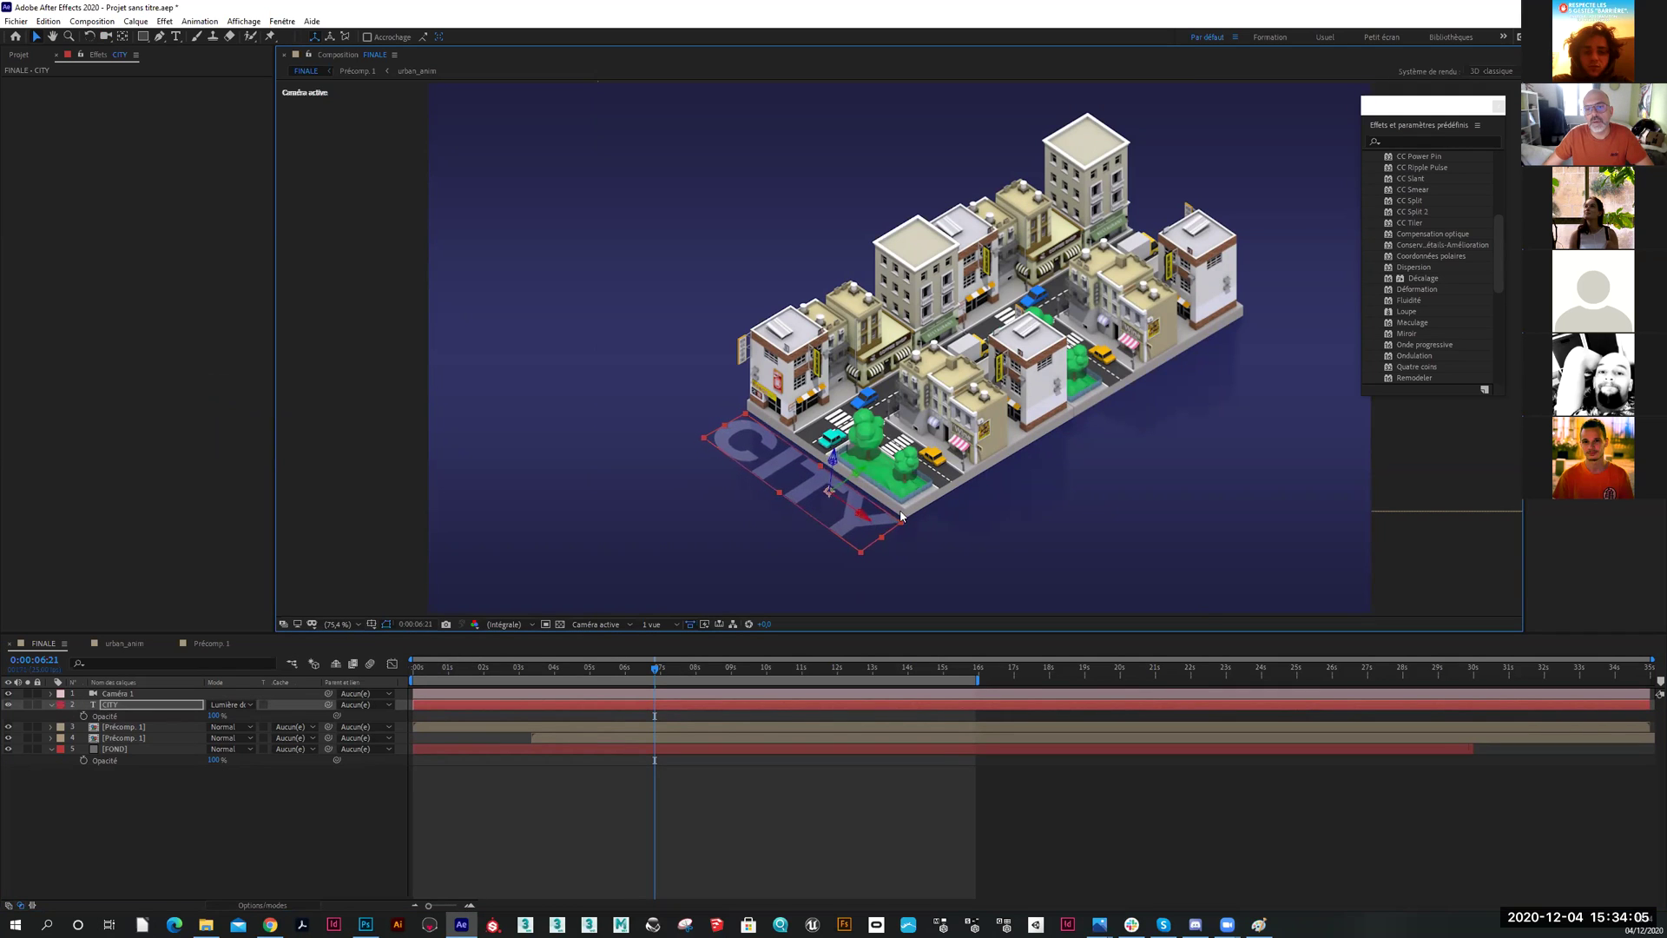
{"action": "key", "text": "period"}
{"action": "key", "text": "period"}
{"action": "left_click_drag", "start_coordinate": [873, 533], "coordinate": [835, 247]}
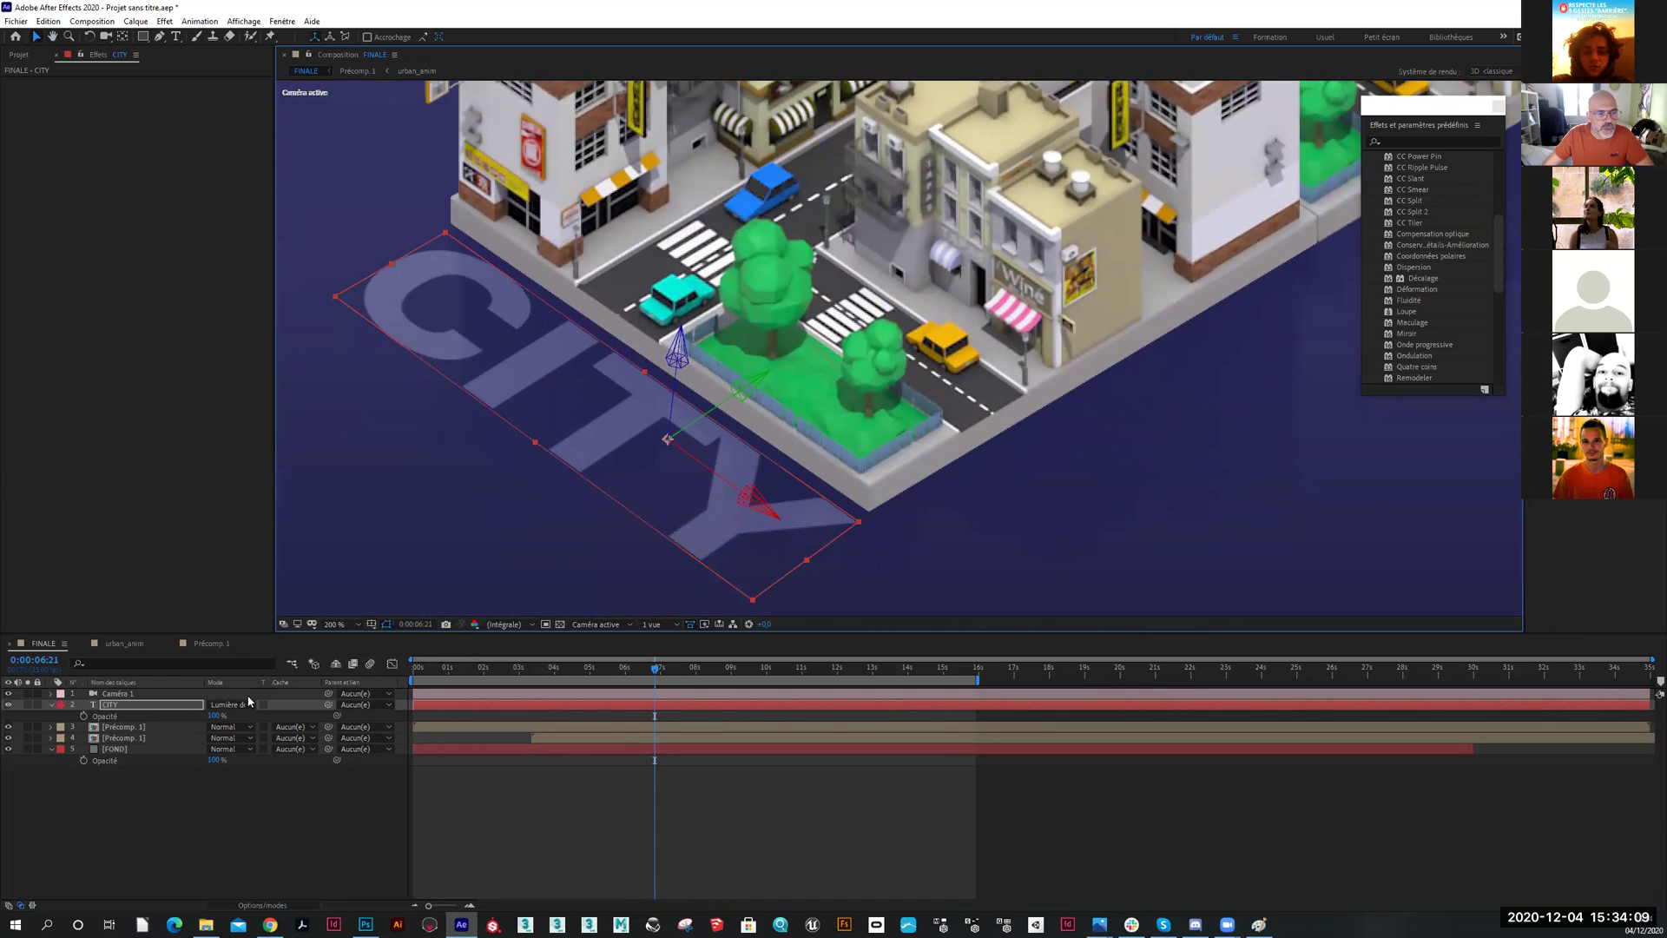
{"action": "left_click", "coordinate": [182, 707]}
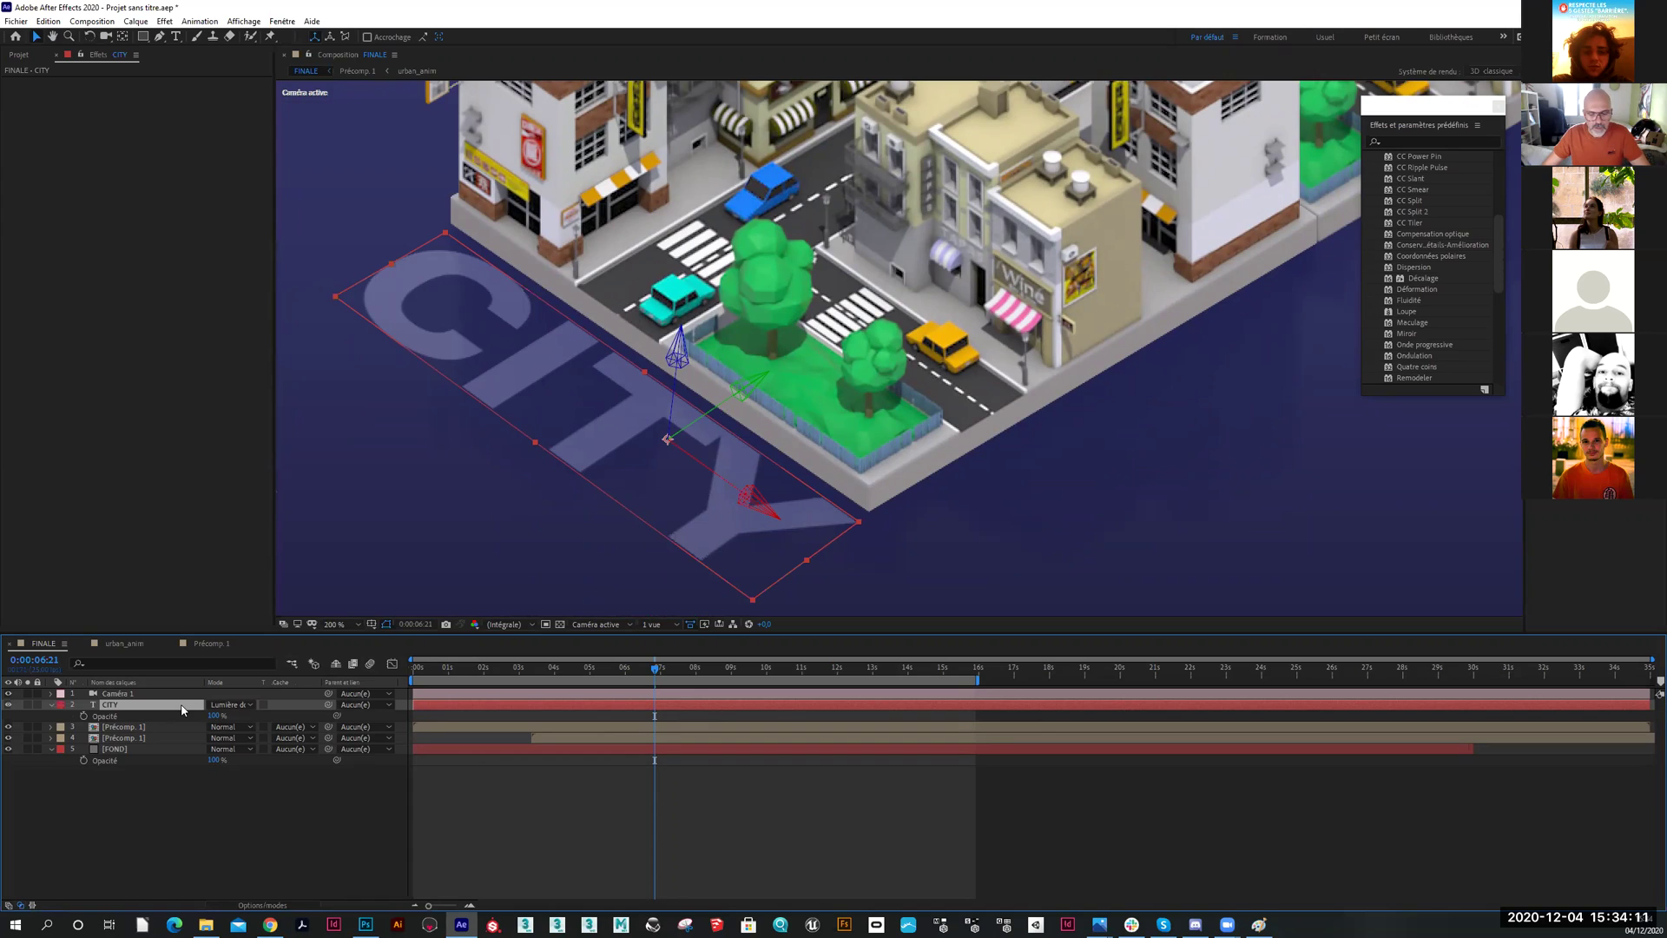
{"action": "key", "text": "r"}
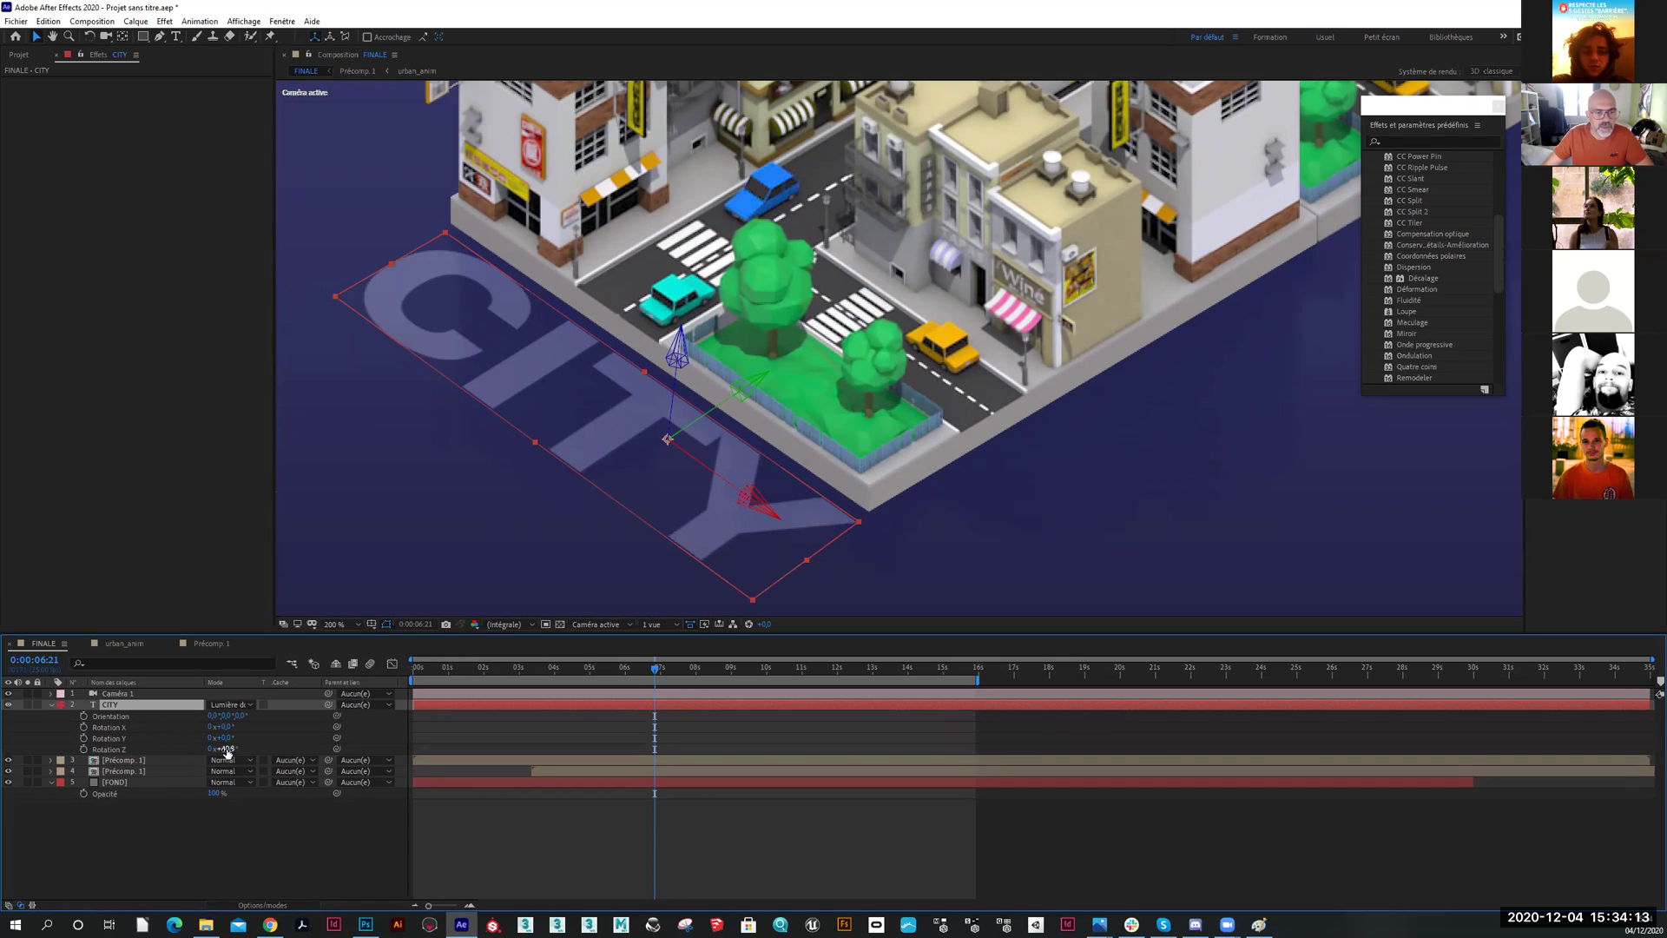
{"action": "left_click_drag", "start_coordinate": [227, 748], "coordinate": [224, 749]}
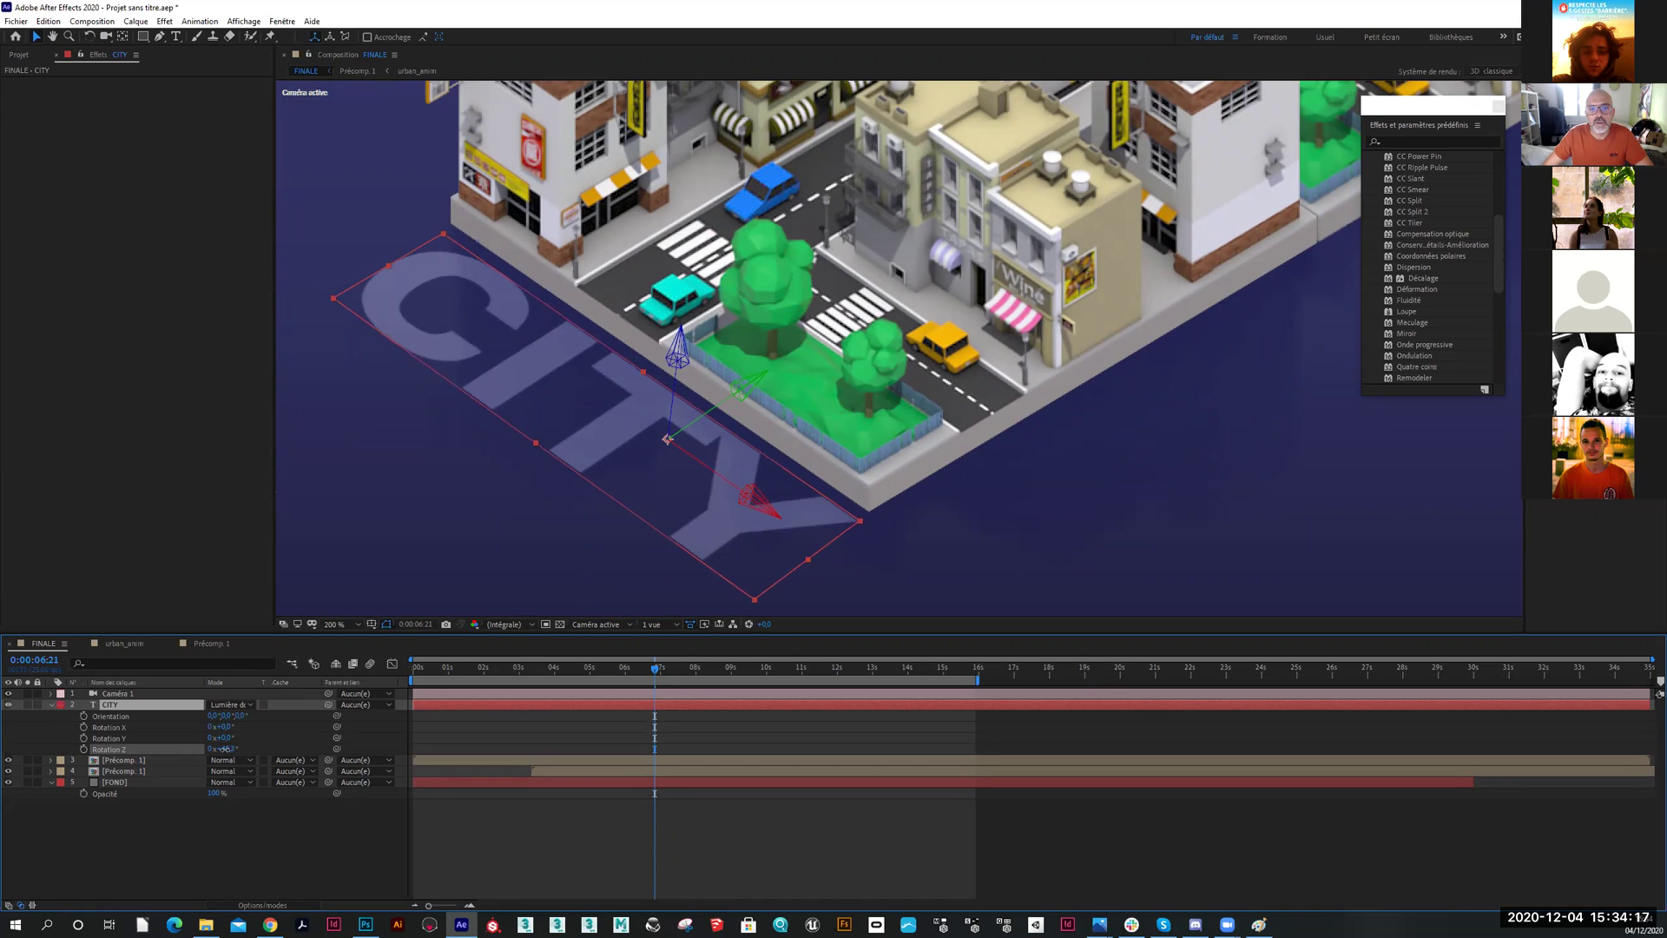
{"action": "left_click", "coordinate": [202, 859]}
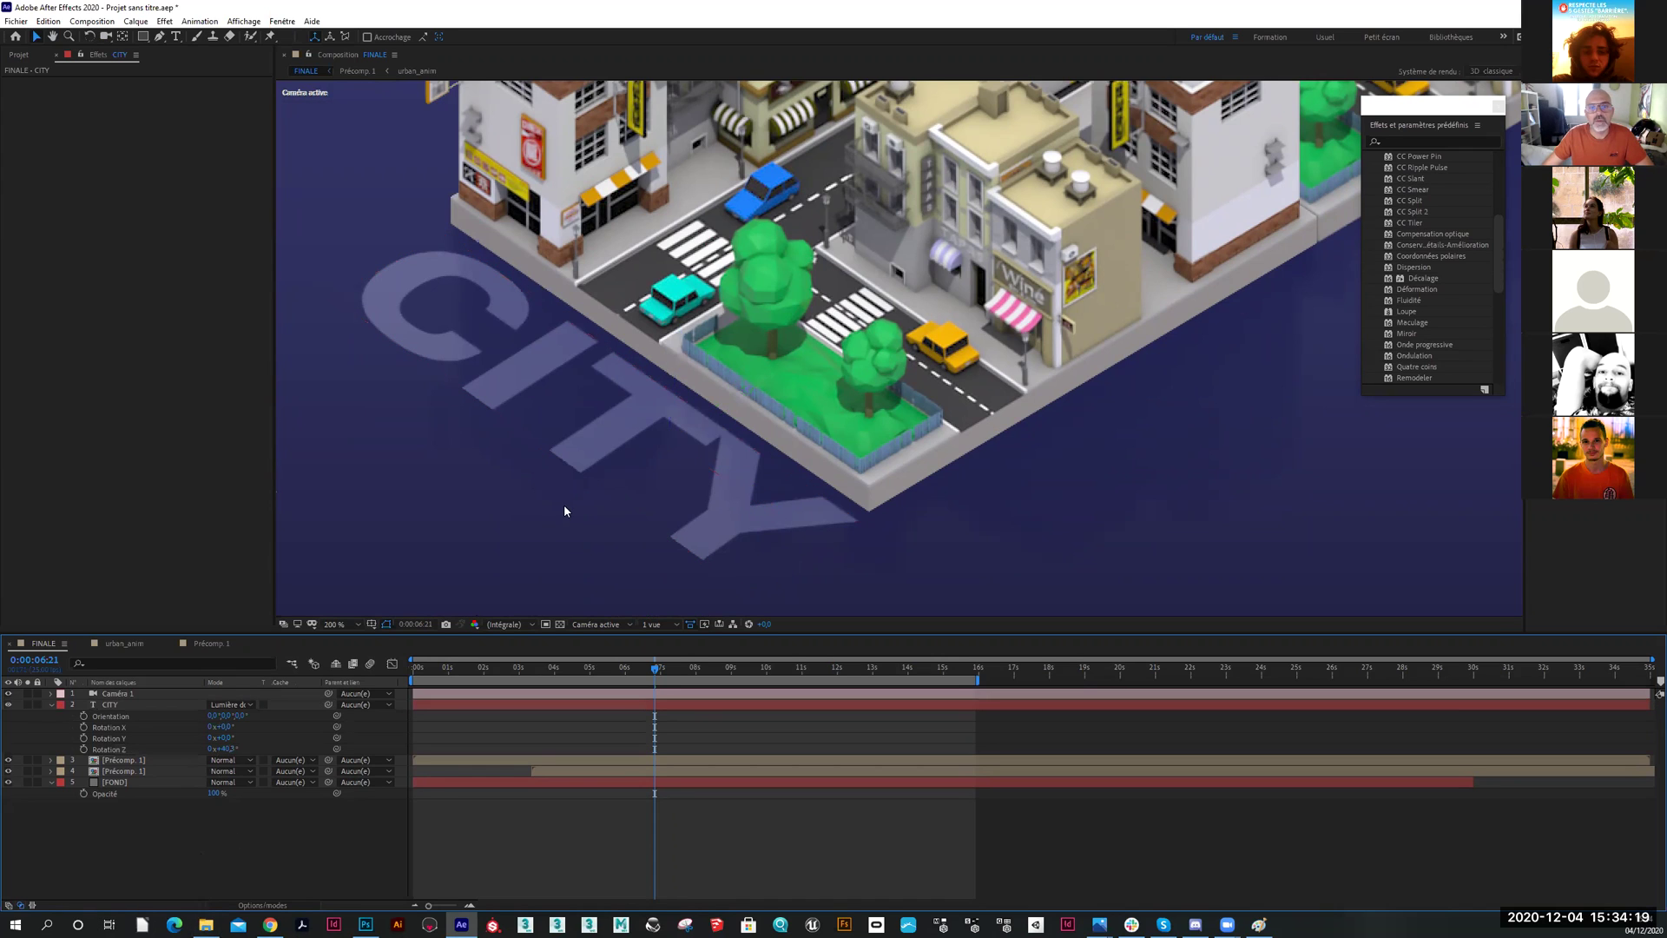
With the composition fitted in view, apply the Typewriter text preset to the CITY layer at 0:00:06:06
{"action": "scroll", "coordinate": [573, 511], "scroll_direction": "down", "scroll_amount": 2}
{"action": "scroll", "coordinate": [718, 420], "scroll_direction": "down", "scroll_amount": 2}
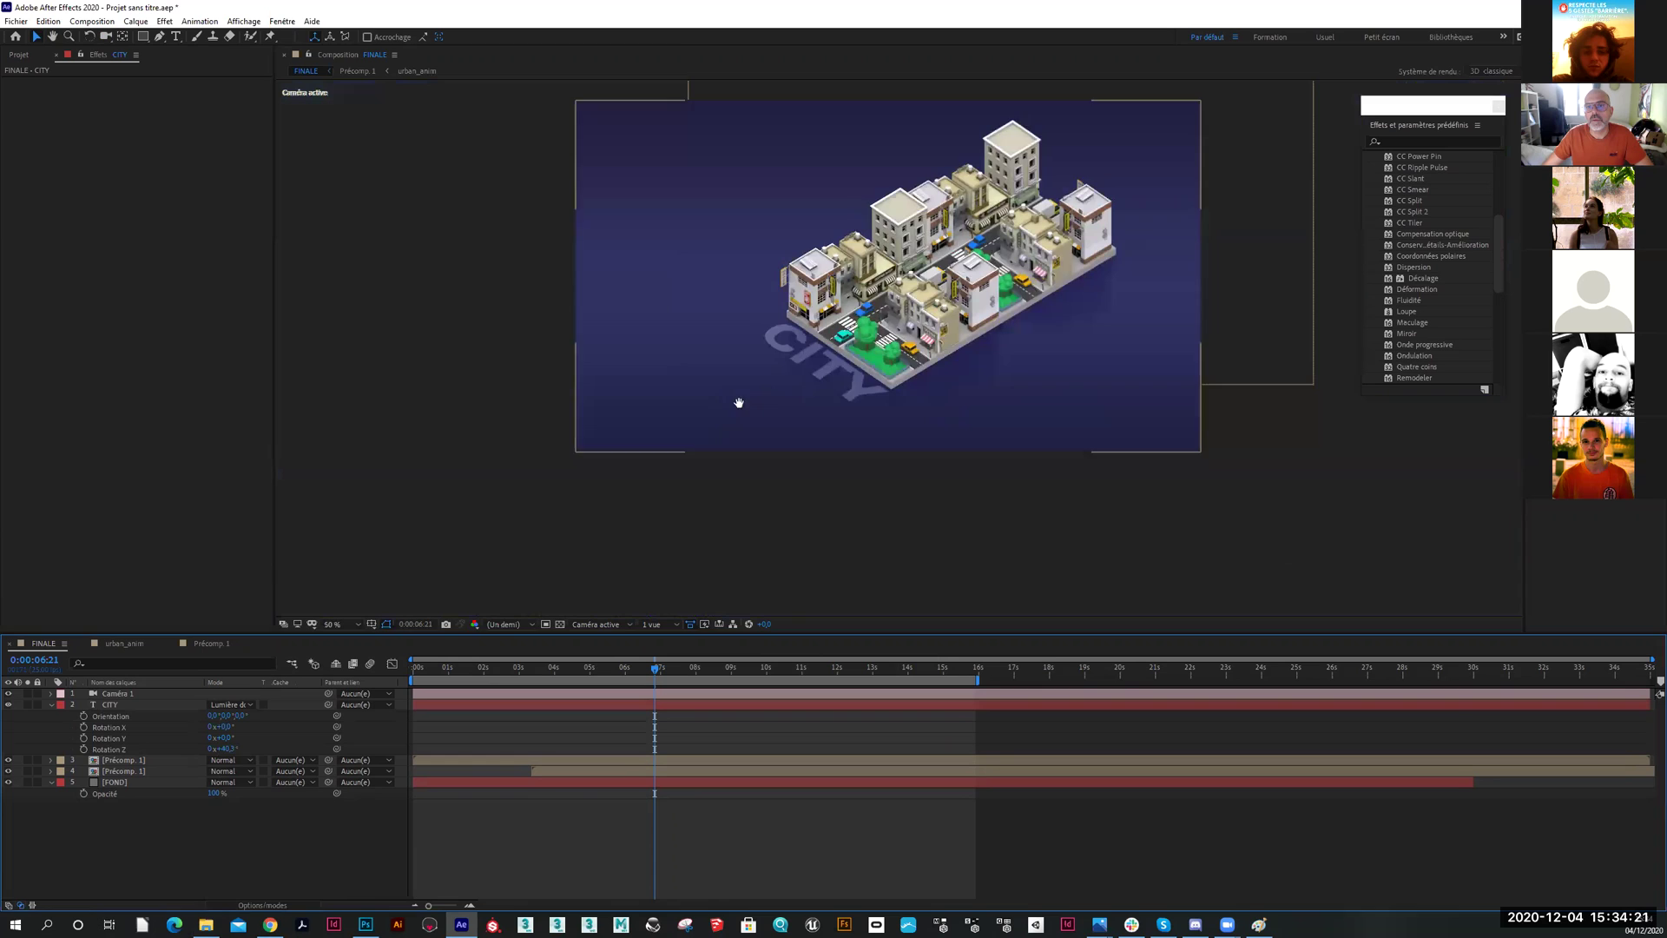
{"action": "scroll", "coordinate": [744, 470], "scroll_direction": "up", "scroll_amount": 2}
{"action": "left_click_drag", "start_coordinate": [734, 473], "coordinate": [714, 471]}
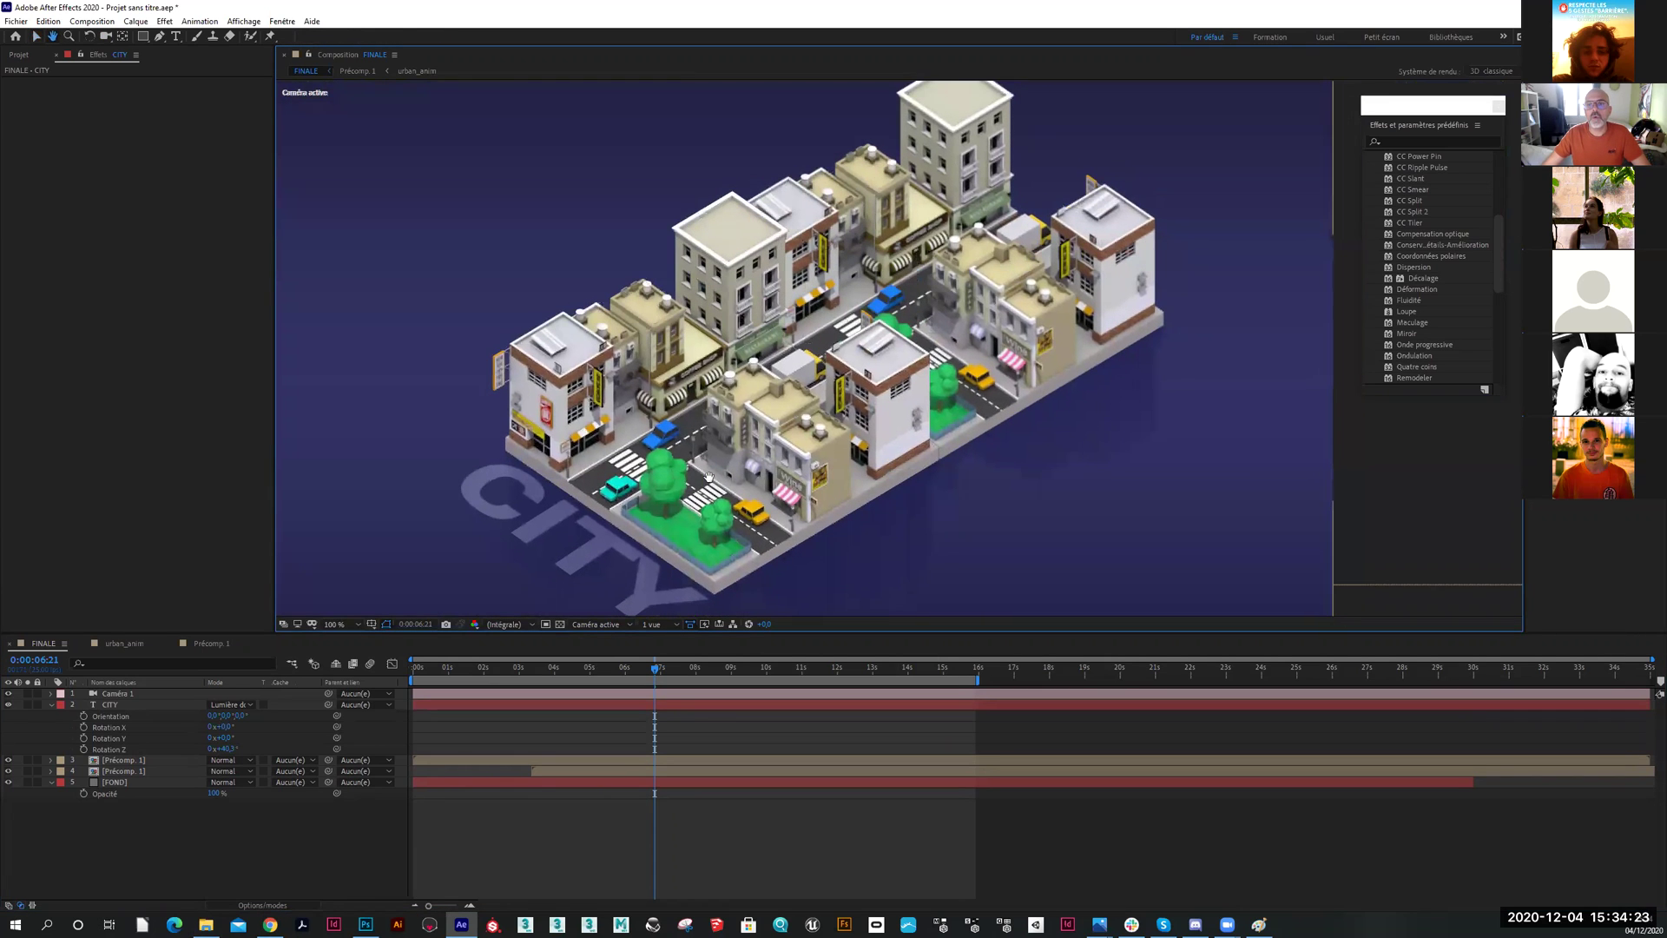
{"action": "left_click", "coordinate": [356, 623]}
{"action": "left_click", "coordinate": [361, 811]}
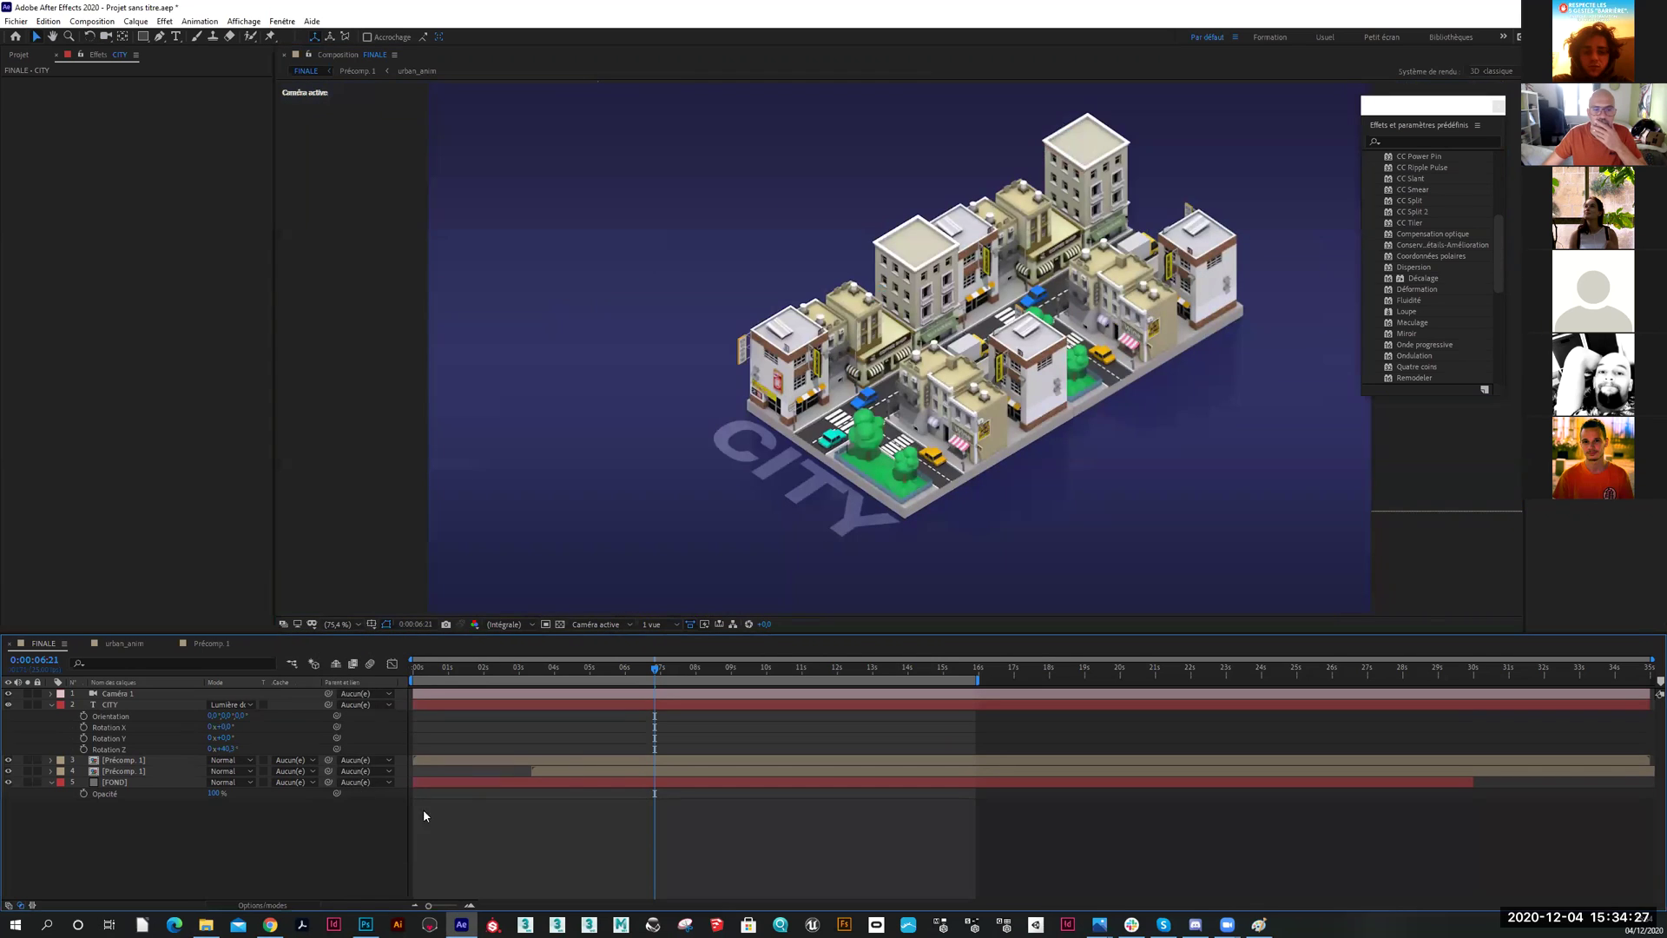
{"action": "mouse_move", "coordinate": [647, 678]}
{"action": "left_mouse_down"}
{"action": "mouse_move", "coordinate": [434, 678]}
{"action": "mouse_move", "coordinate": [634, 698]}
{"action": "left_mouse_up"}
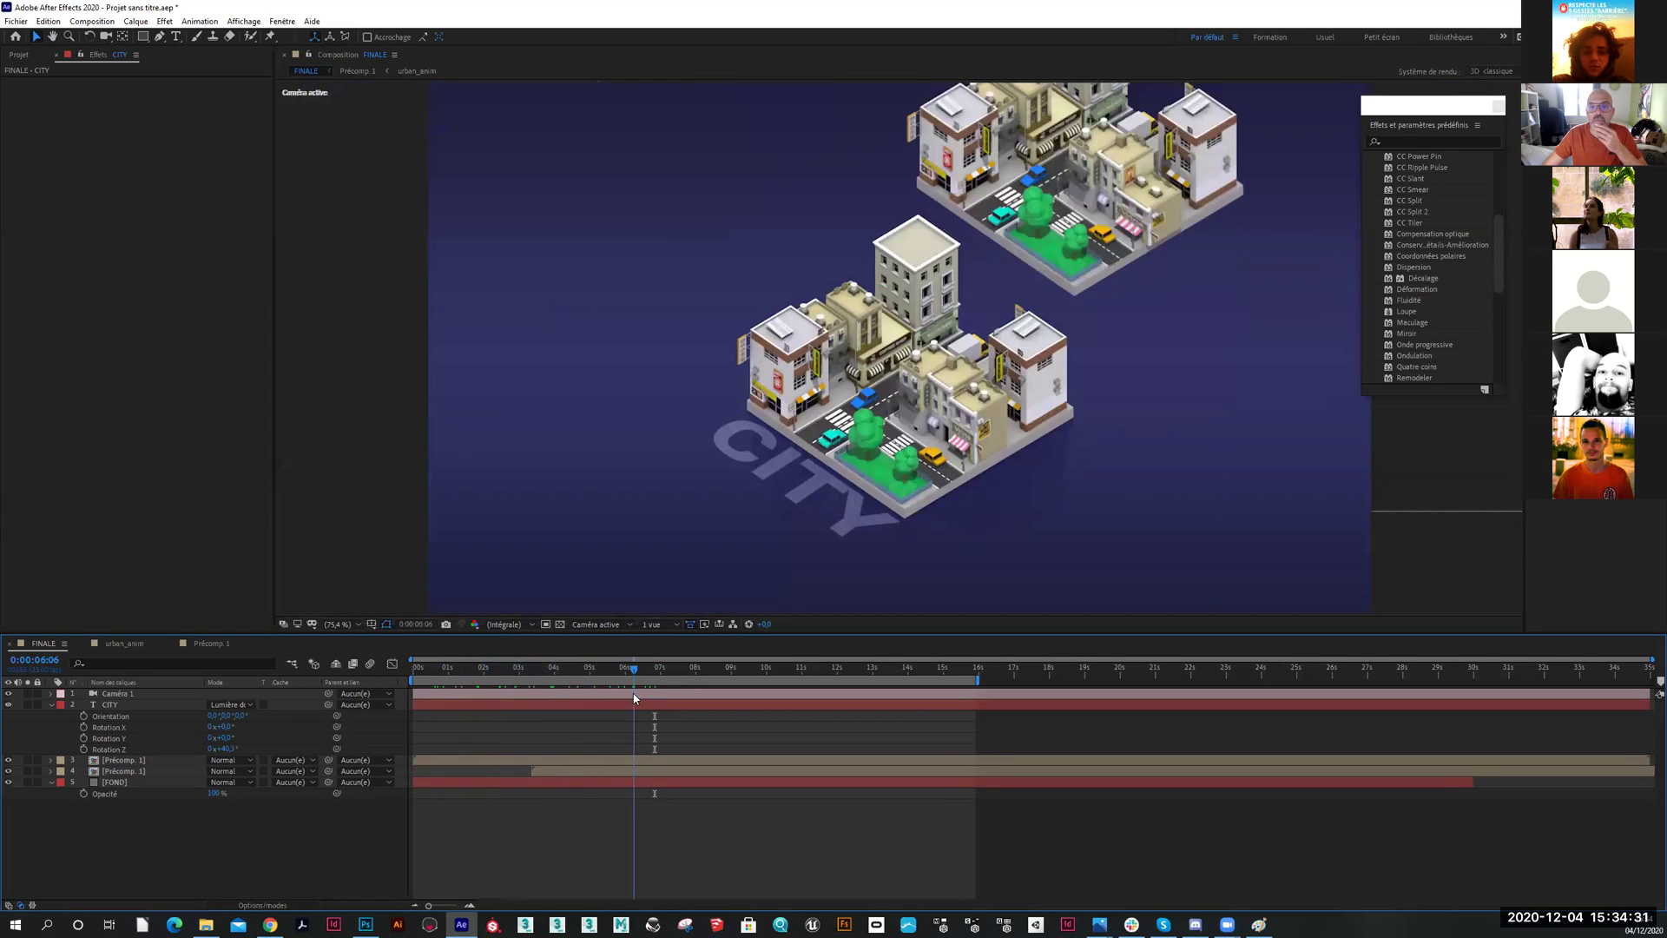
{"action": "left_click", "coordinate": [1397, 142]}
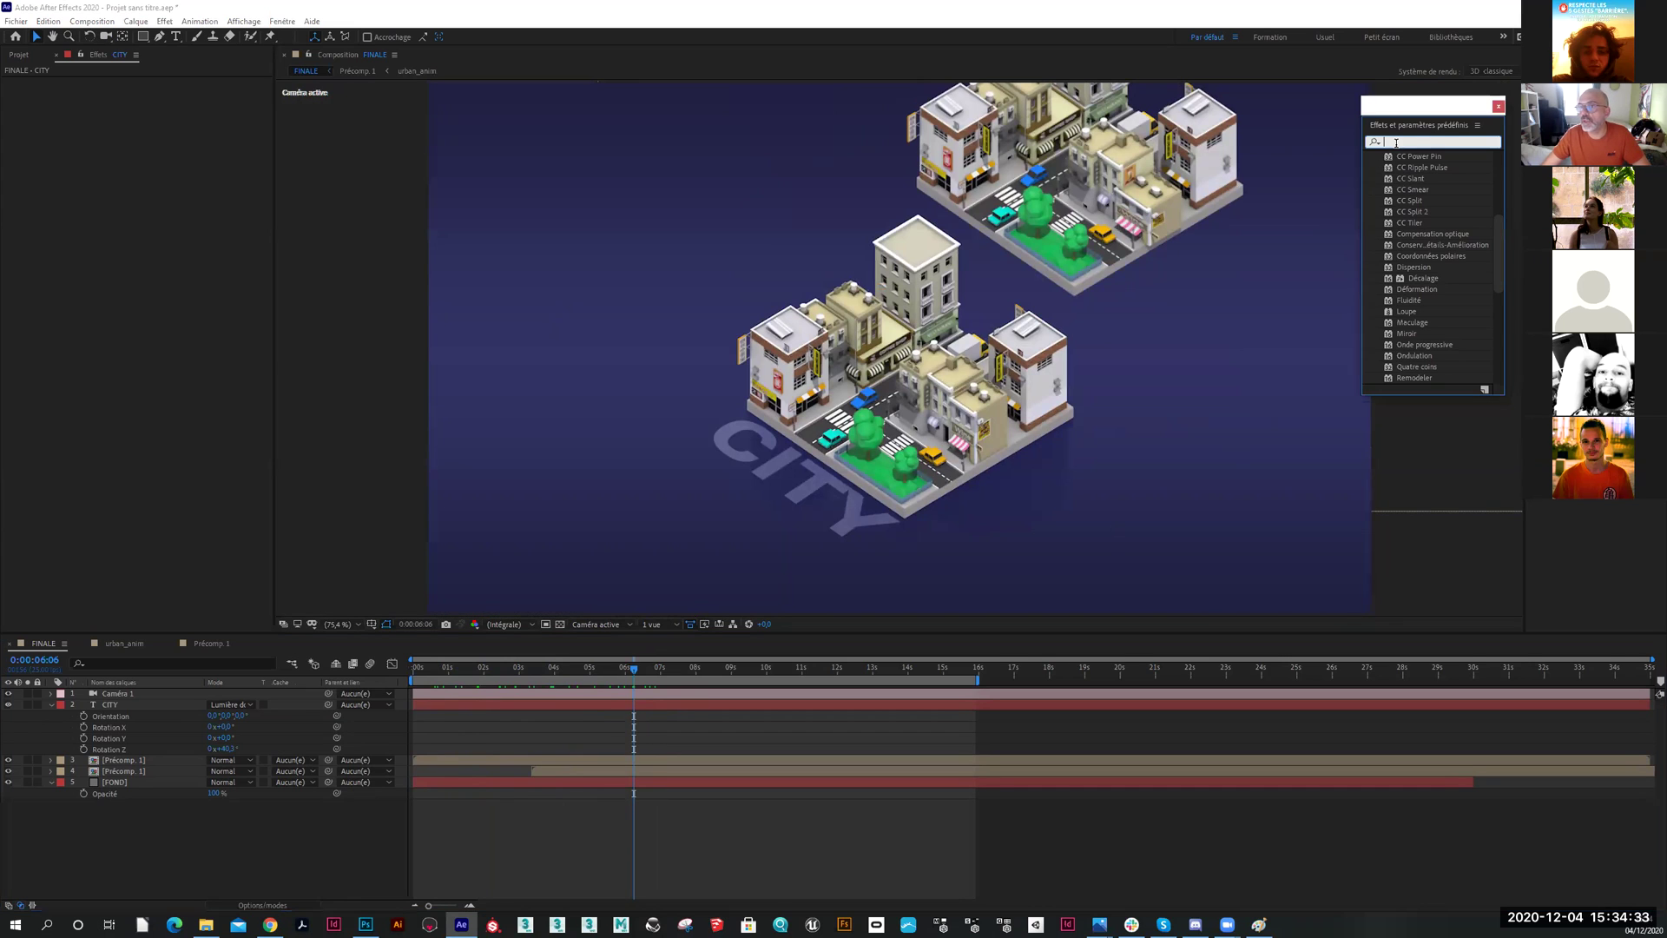
{"action": "type", "text": "typ"}
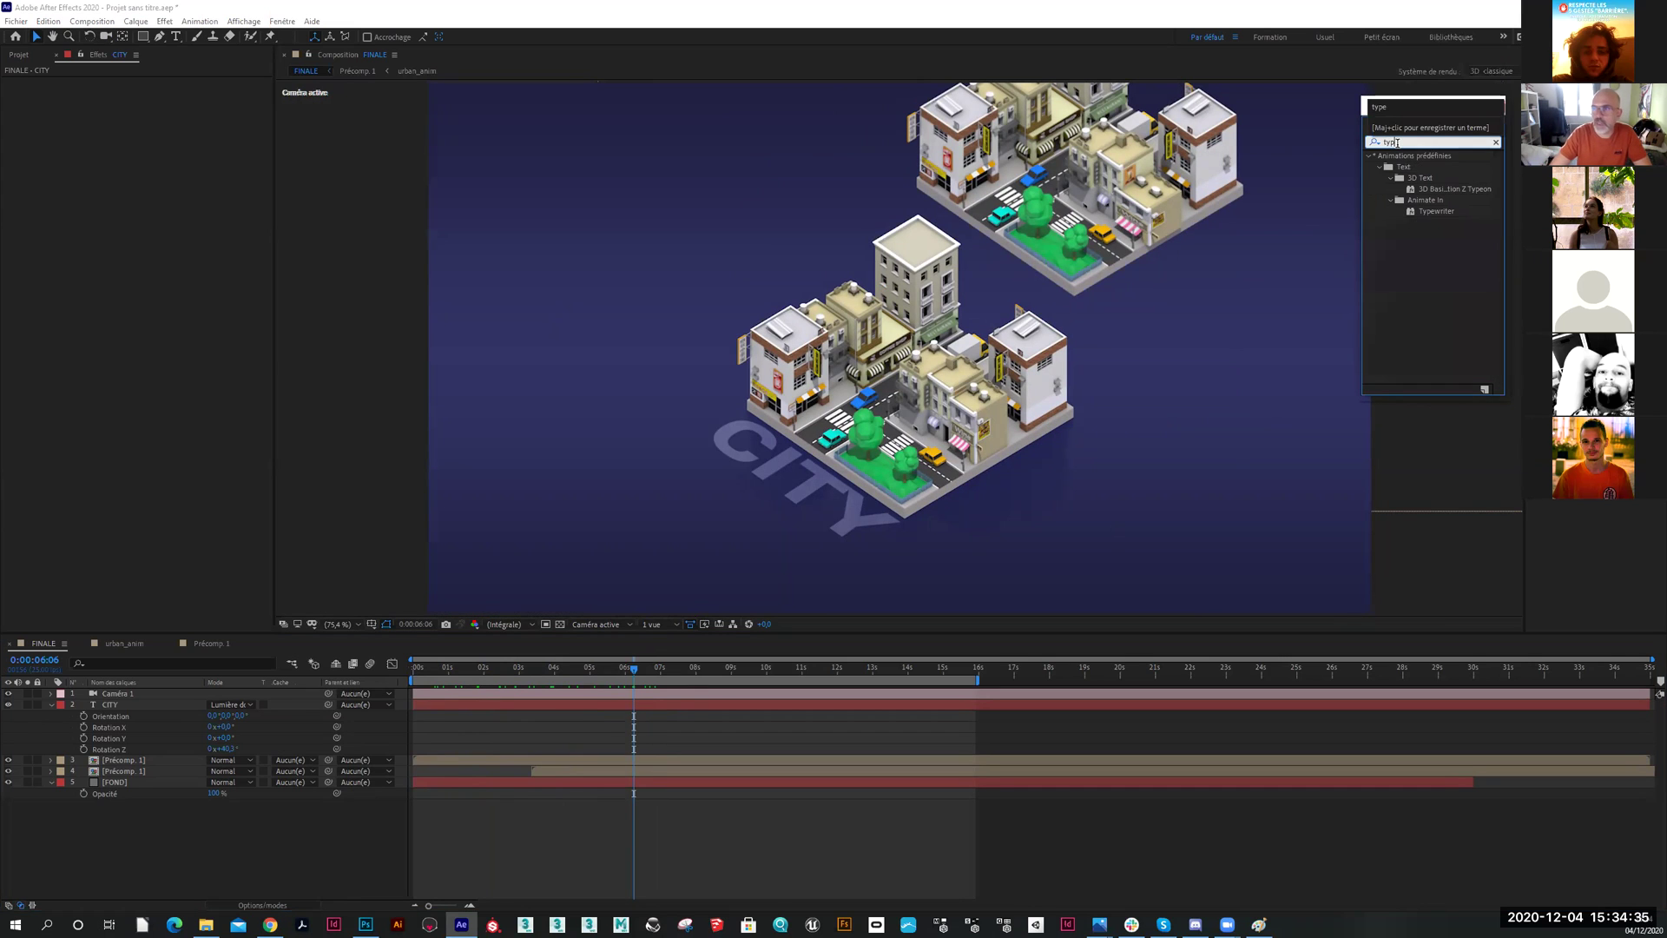
{"action": "left_click_drag", "start_coordinate": [1416, 211], "coordinate": [196, 705]}
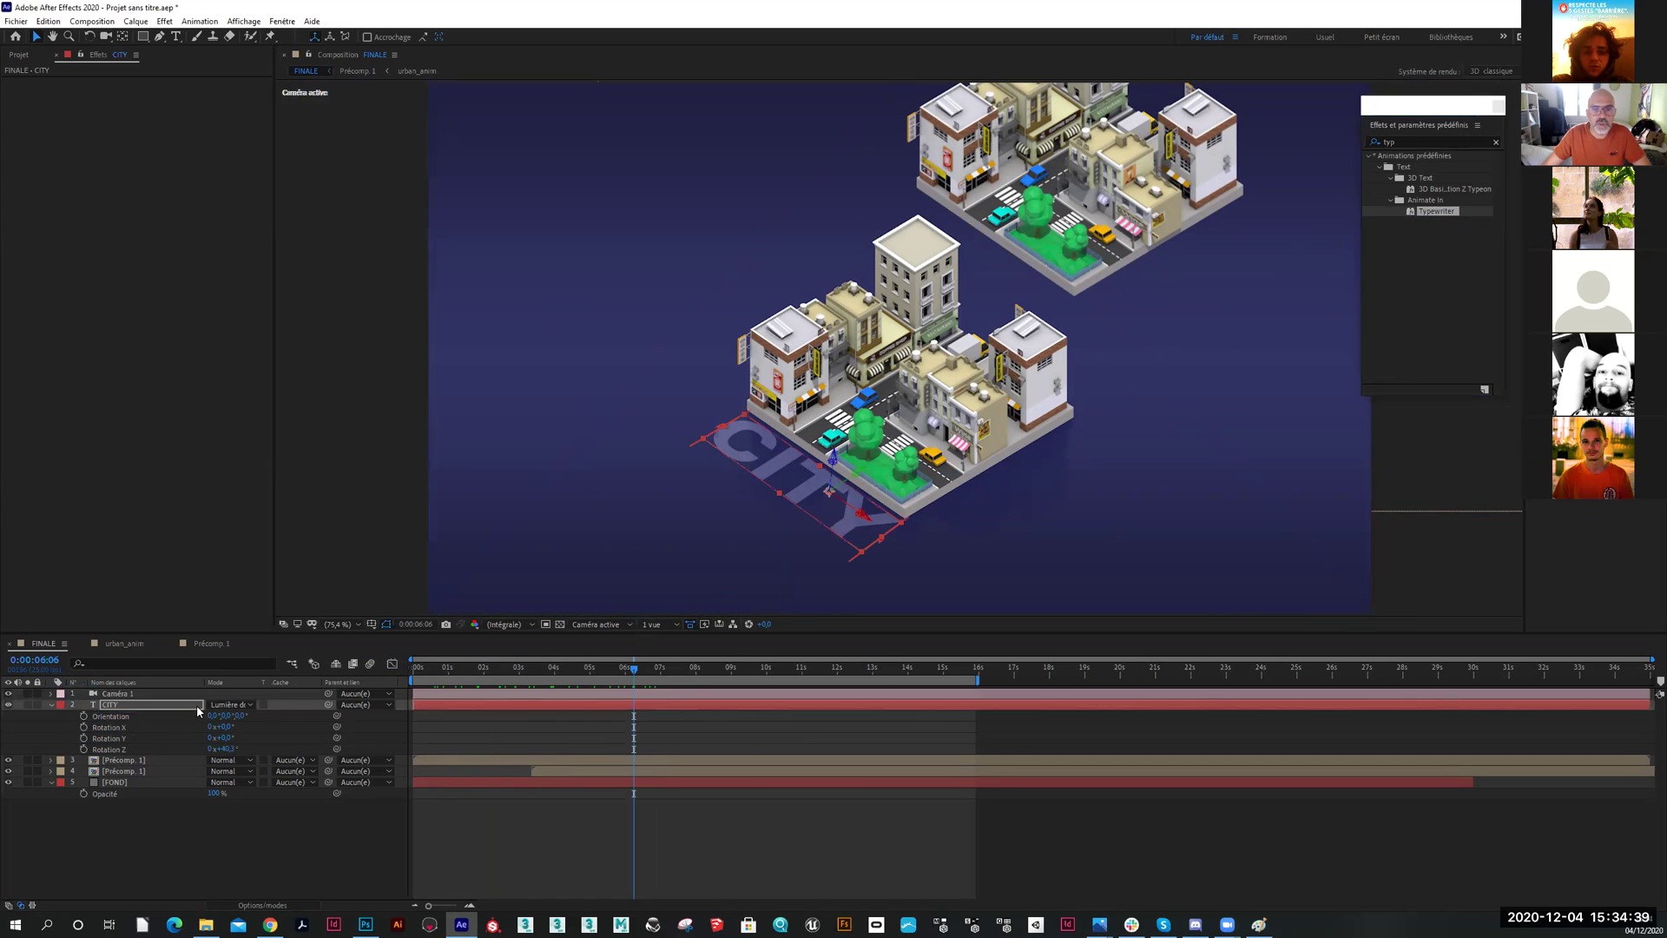
Shift both Début keyframes of the CITY typewriter animation earlier so the first one sits at 0:00:03:15, and scrub through the result
{"action": "left_click_drag", "start_coordinate": [636, 675], "coordinate": [543, 681]}
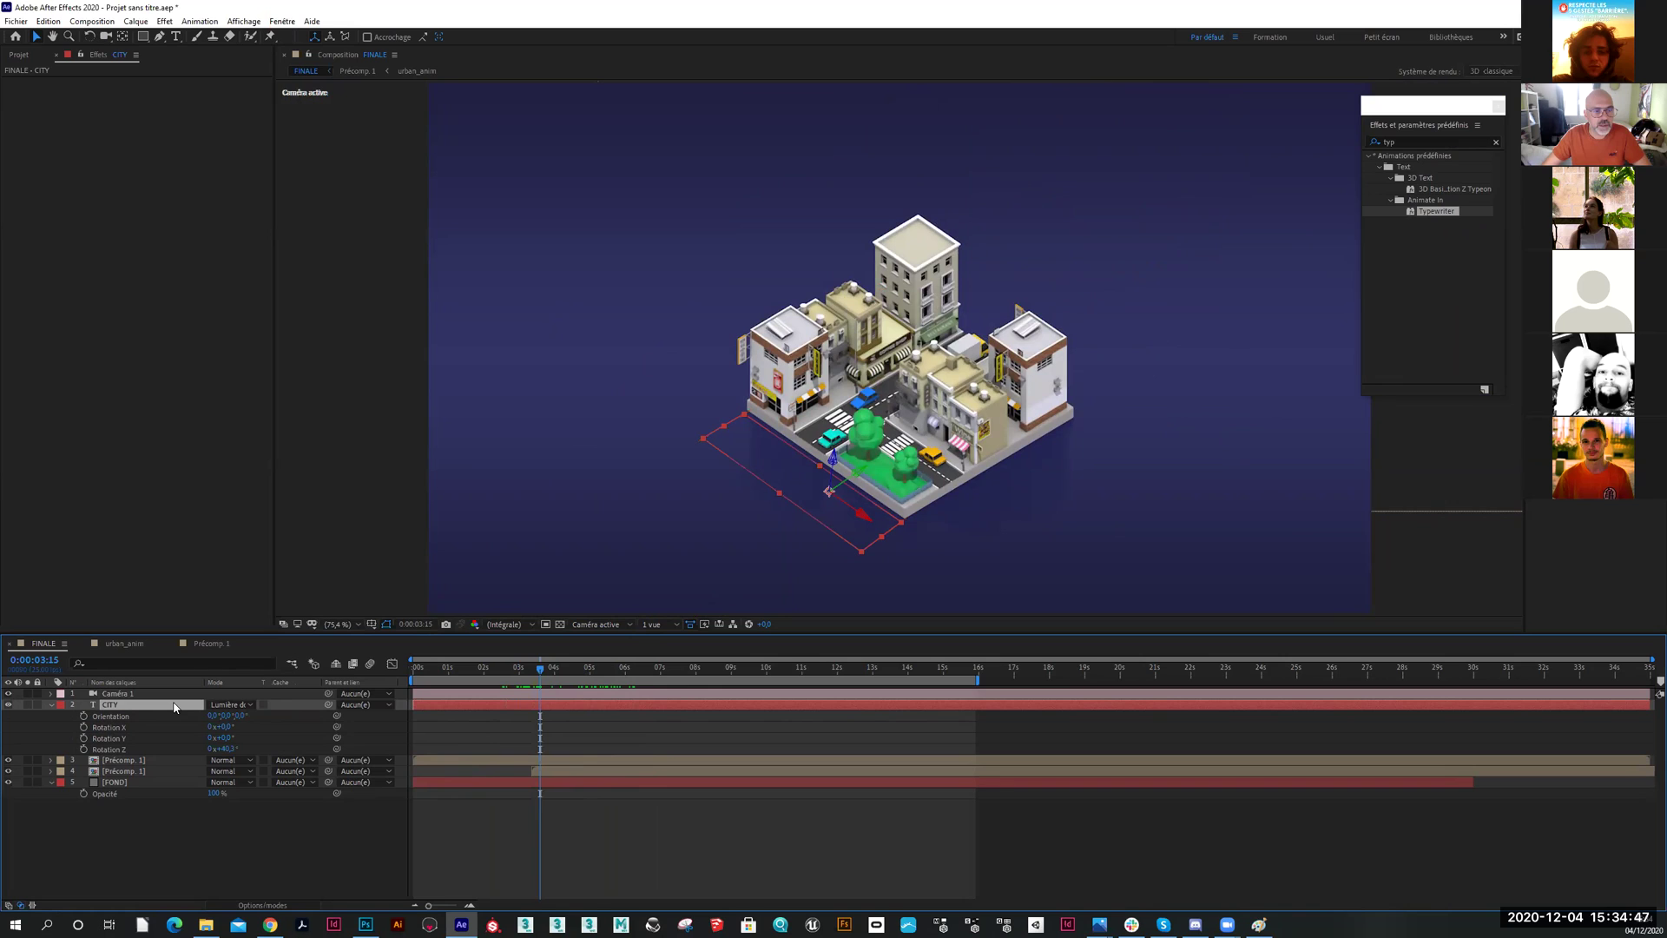
{"action": "key", "text": "u"}
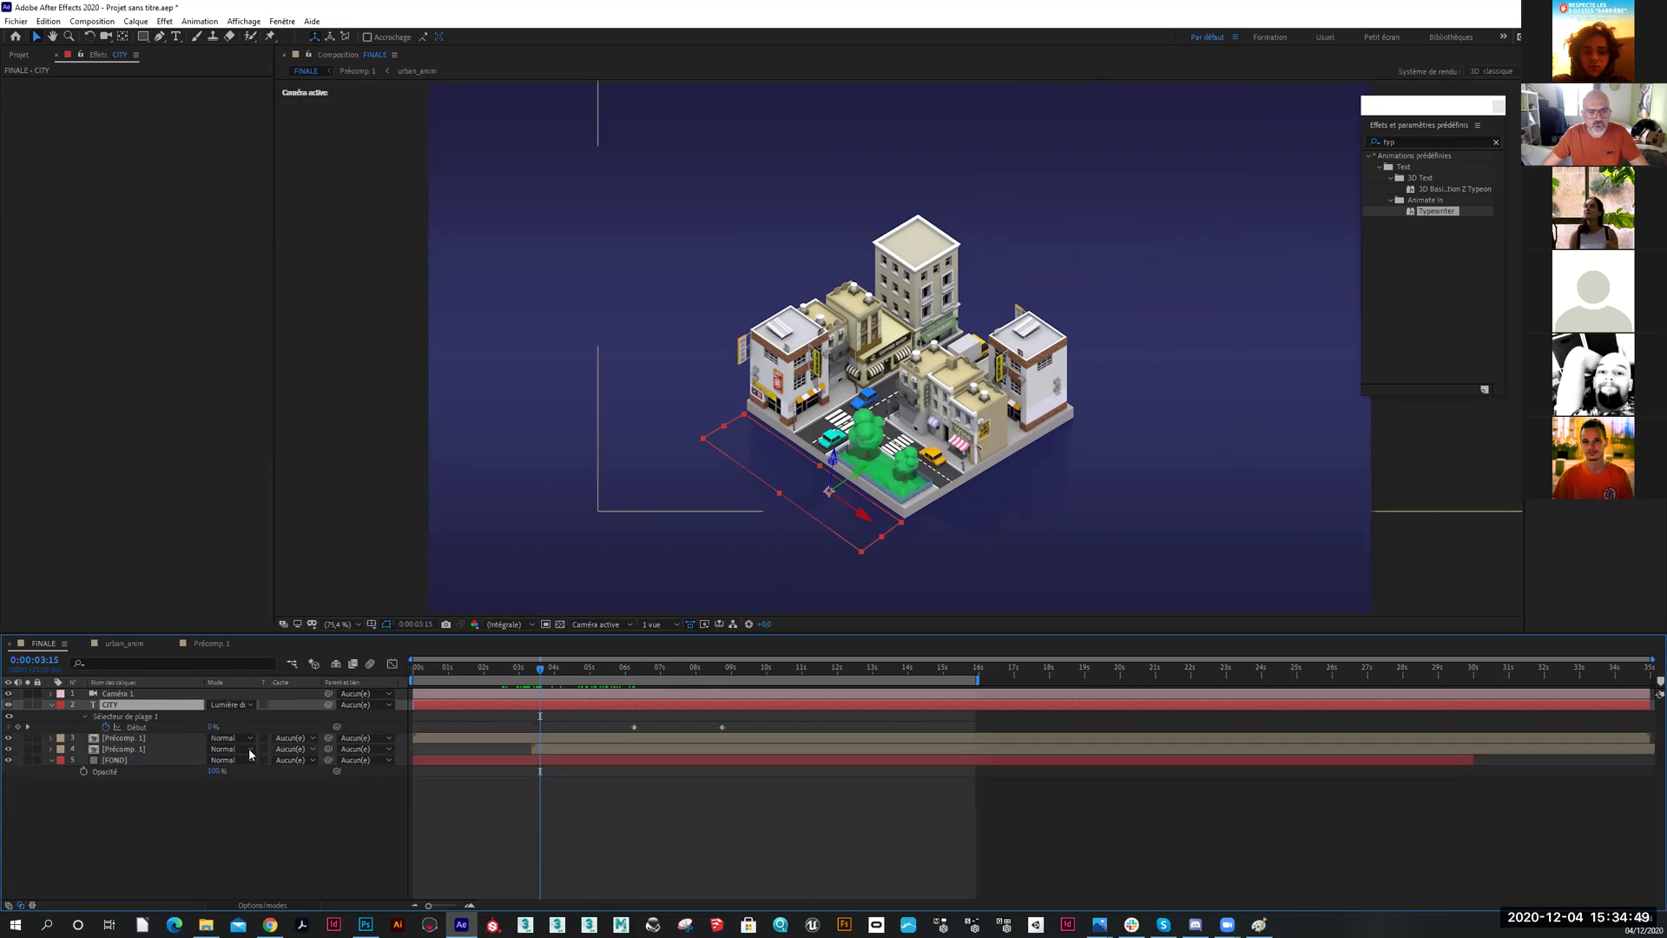
{"action": "left_click_drag", "start_coordinate": [739, 725], "coordinate": [539, 736]}
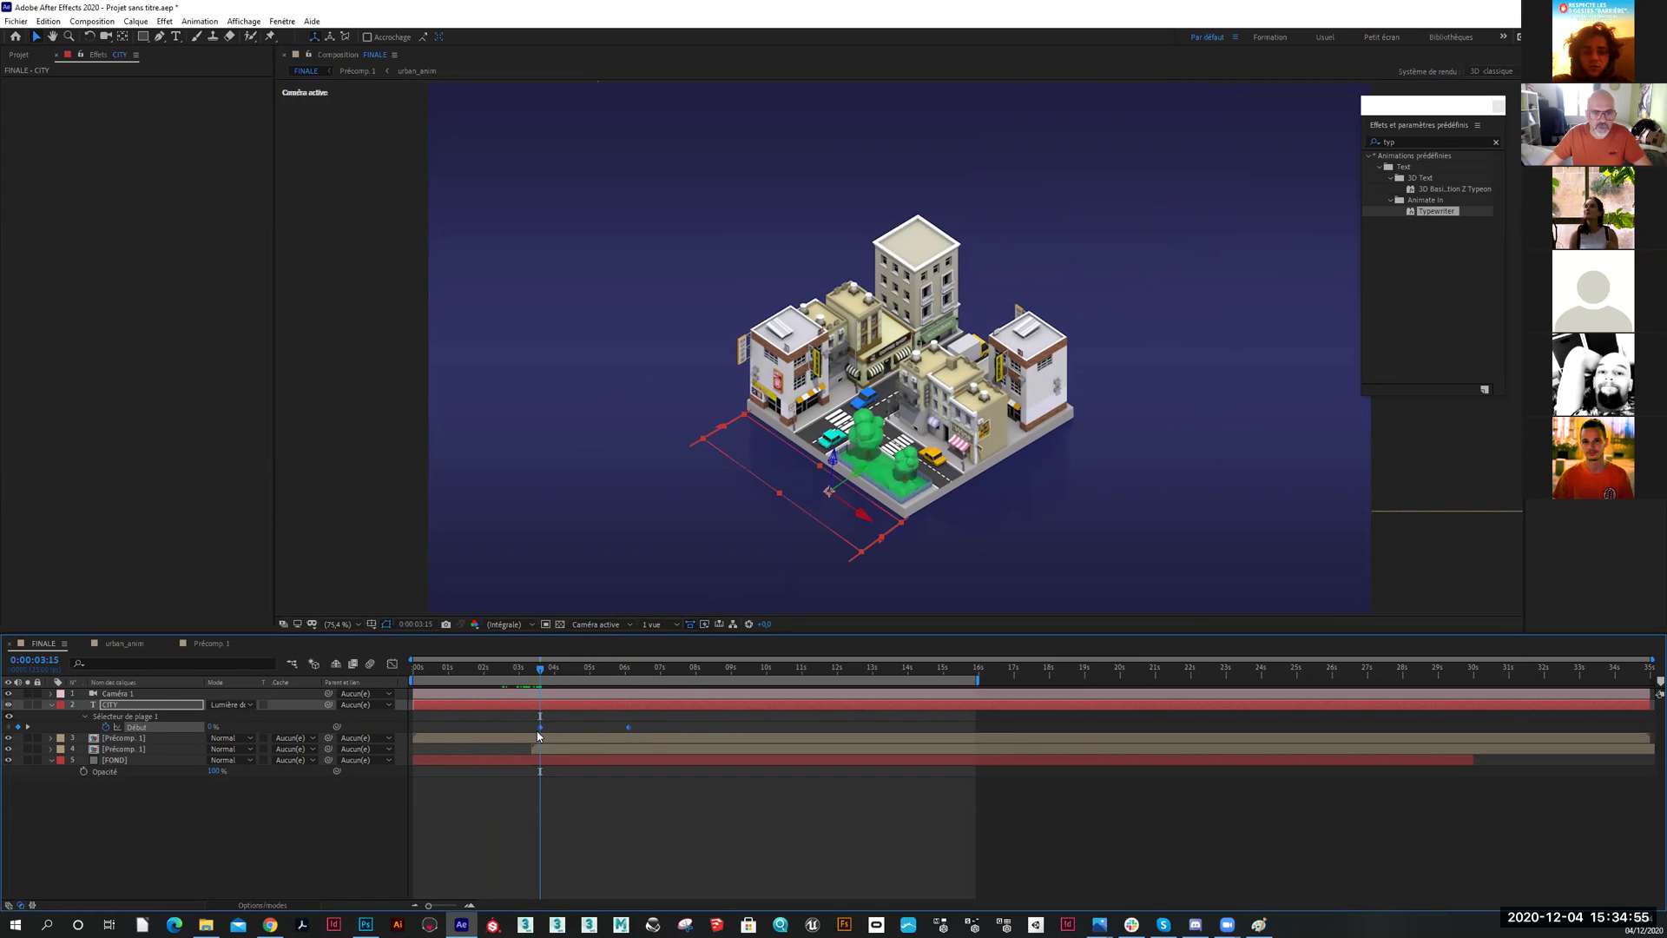
{"action": "left_click", "coordinate": [497, 725]}
{"action": "left_click_drag", "start_coordinate": [543, 674], "coordinate": [732, 677]}
{"action": "left_click", "coordinate": [309, 808]}
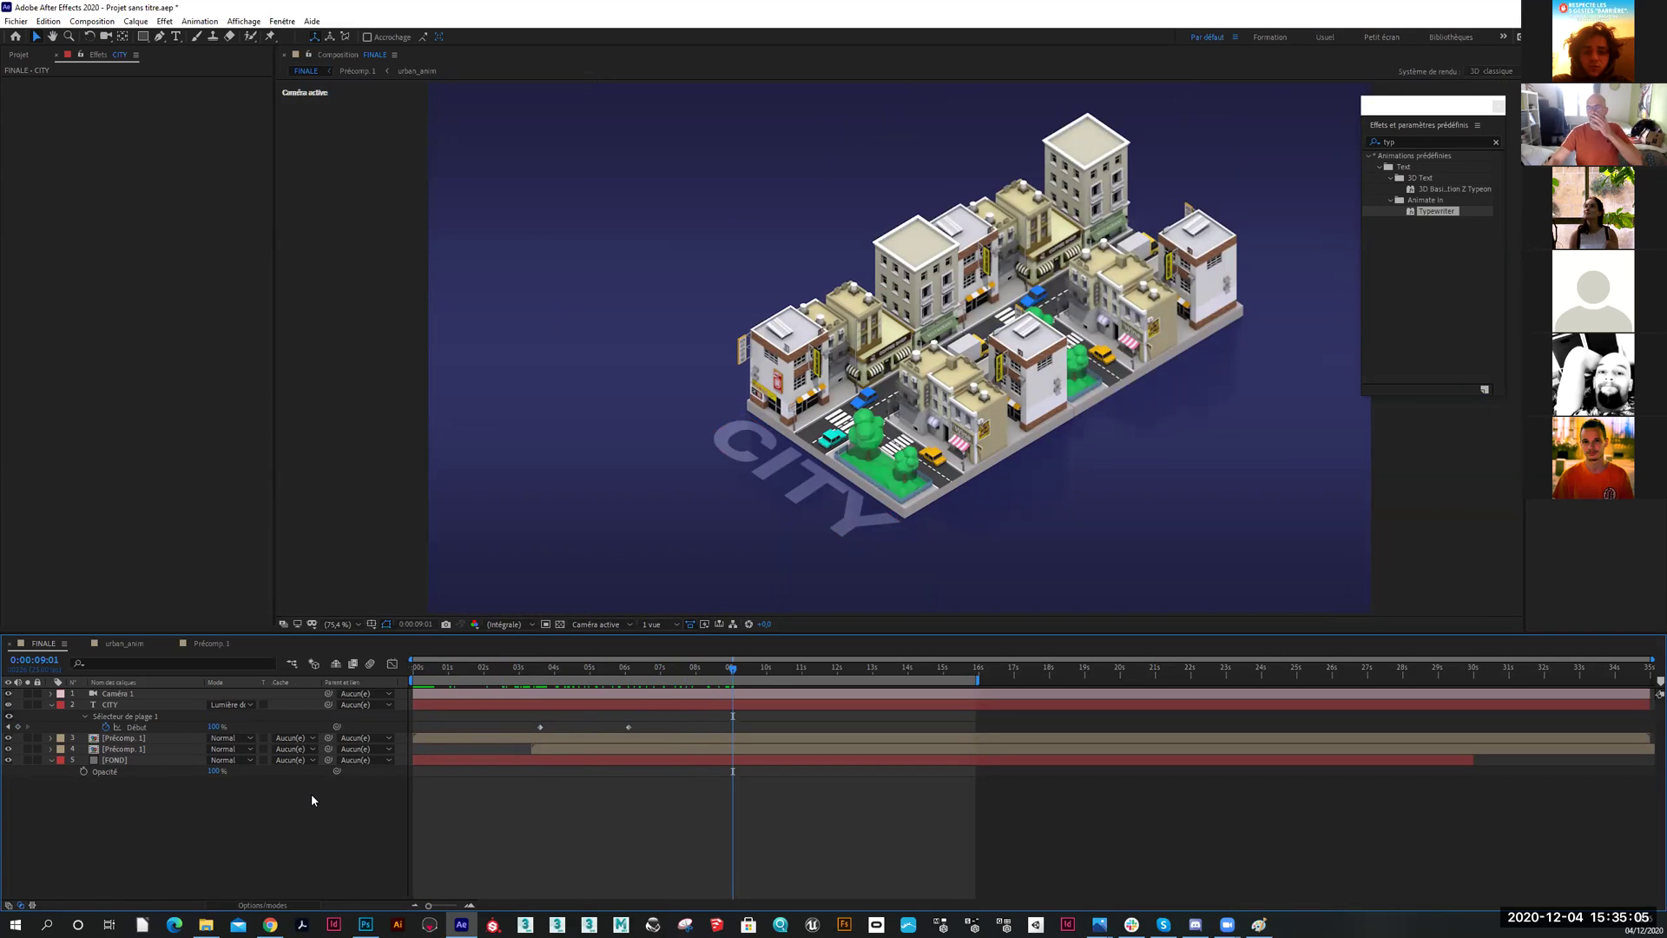
Preview the animation and slow the CITY typewriter reveal by moving its second Début keyframe to 0:00:06:17
{"action": "key", "text": "space"}
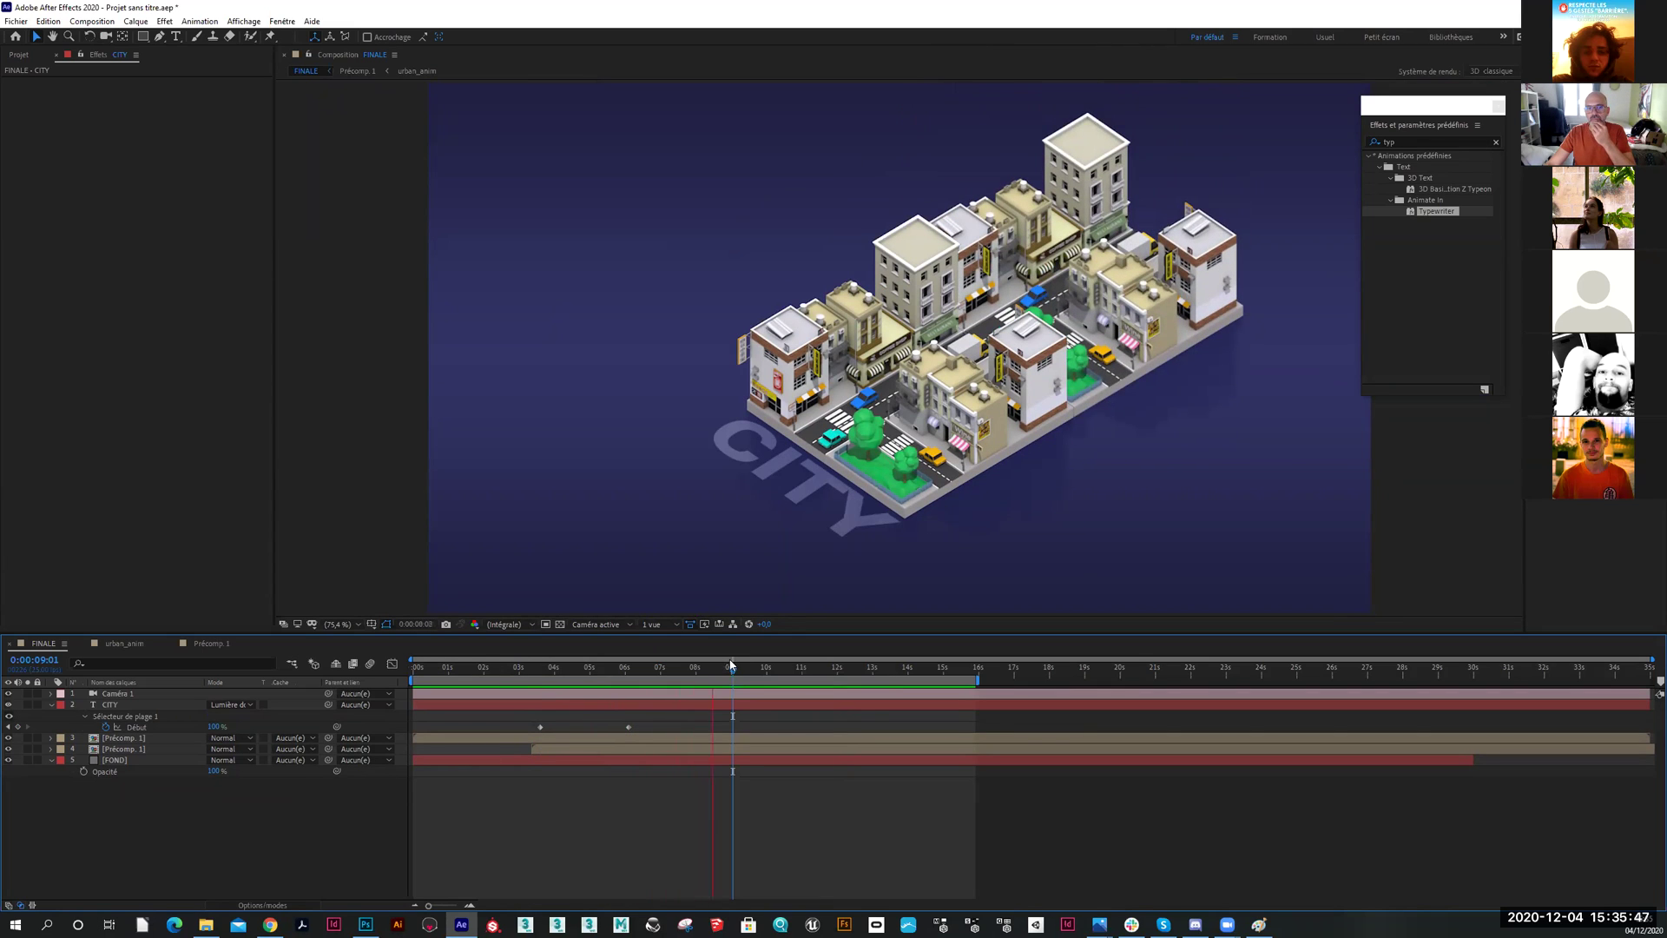
{"action": "left_click", "coordinate": [655, 668]}
{"action": "left_click_drag", "start_coordinate": [641, 681], "coordinate": [649, 731]}
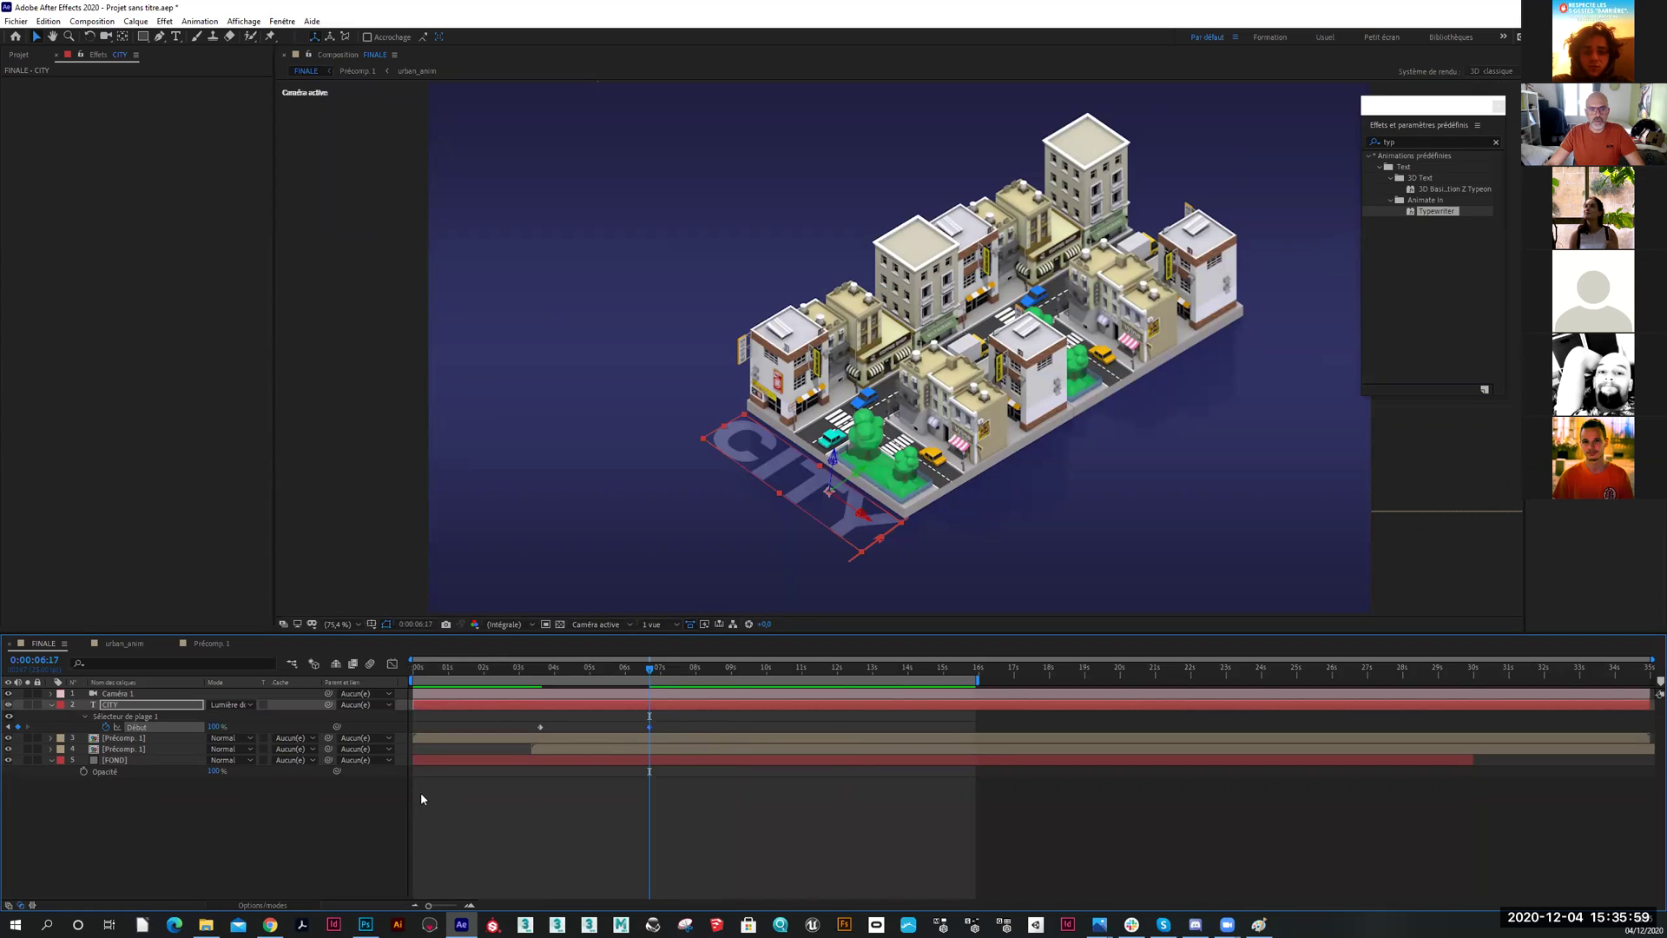
{"action": "left_click", "coordinate": [473, 789]}
{"action": "left_click_drag", "start_coordinate": [649, 671], "coordinate": [717, 682]}
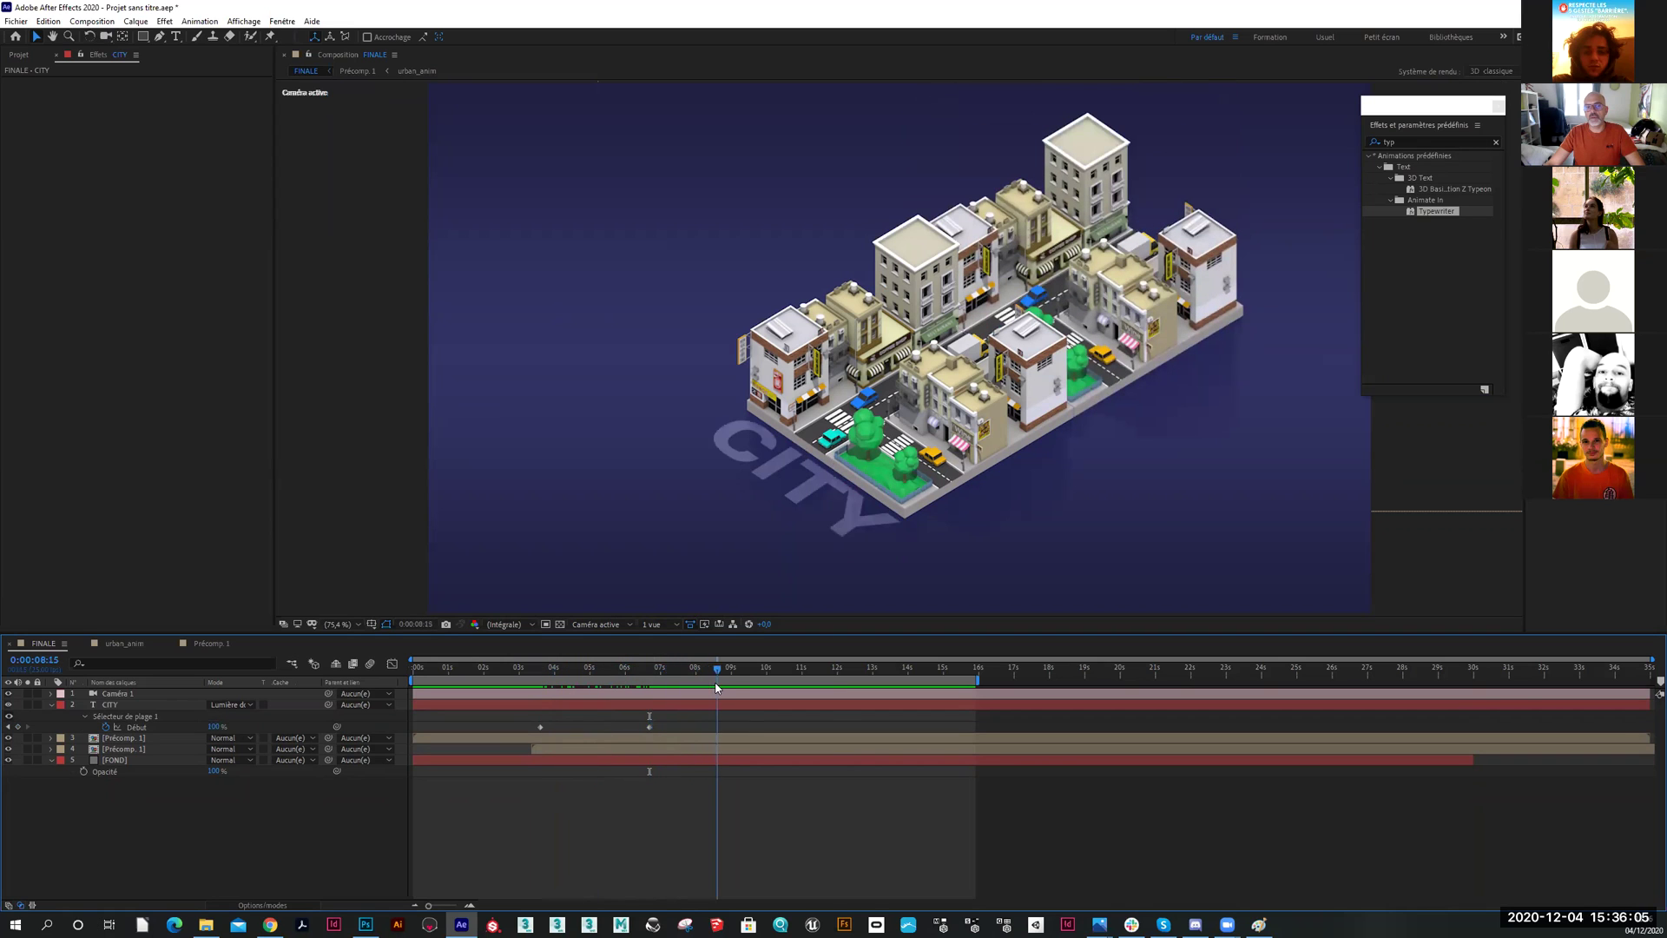
Duplicate both Précomp. 1 layers, place the copies below the originals, and offset them to start at about 6 s and 9.5 s
{"action": "left_click", "coordinate": [163, 739]}
{"action": "left_click", "coordinate": [163, 748], "text": "shift"}
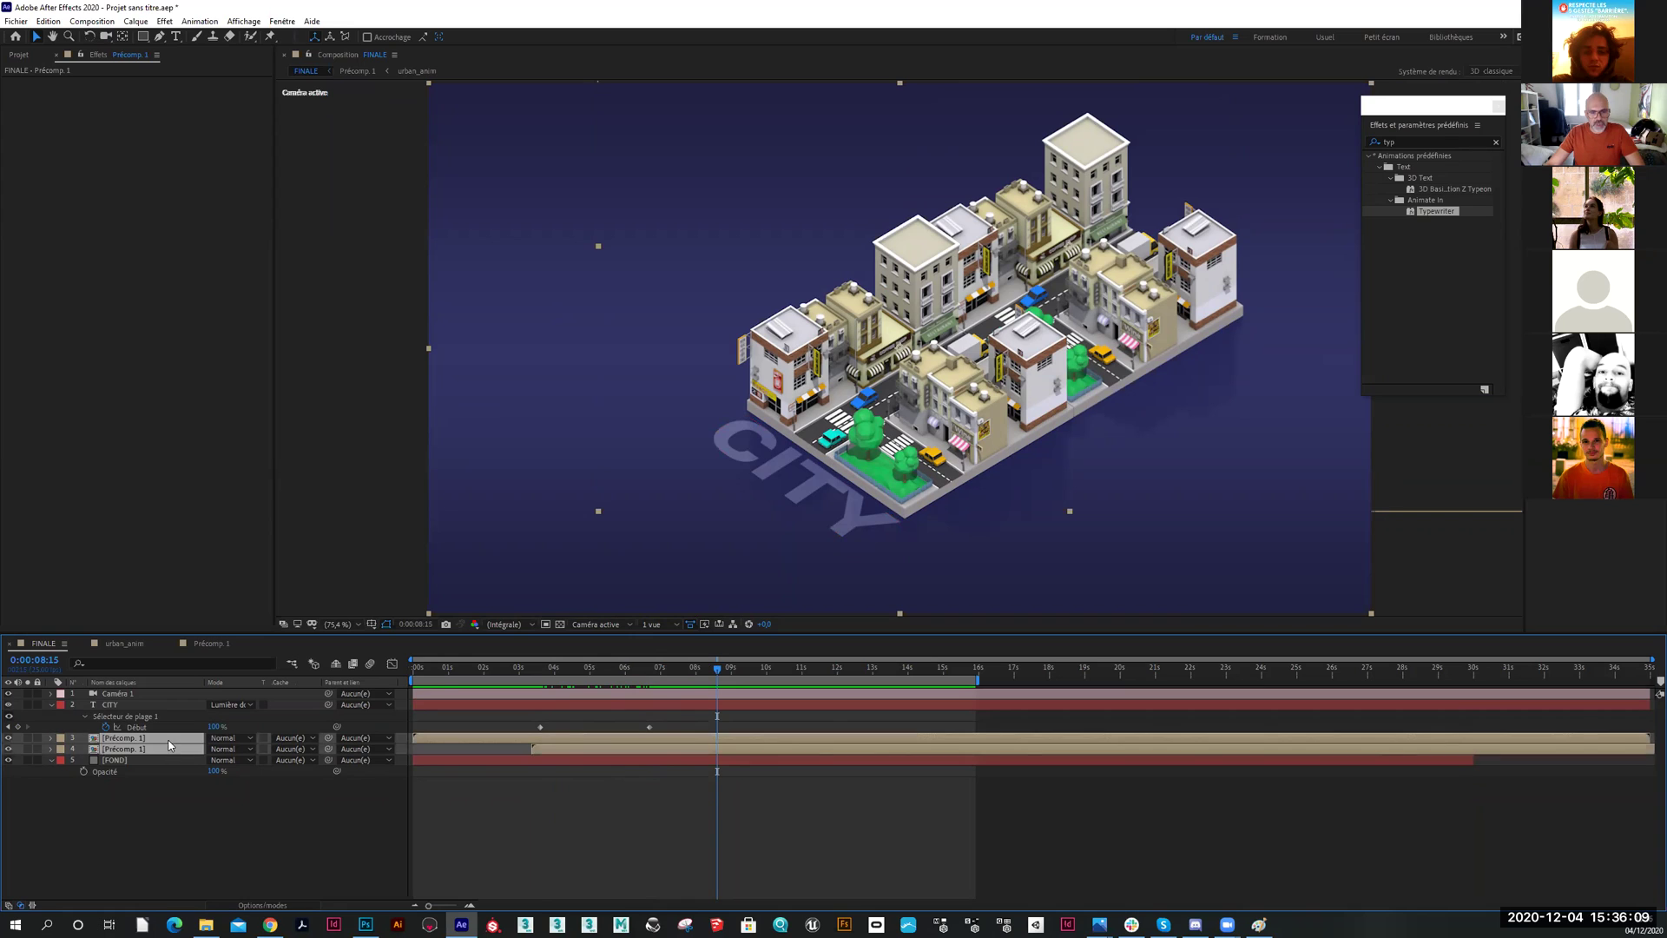
{"action": "key", "text": "ctrl+d"}
{"action": "left_click_drag", "start_coordinate": [174, 770], "coordinate": [174, 780]}
{"action": "left_click_drag", "start_coordinate": [574, 773], "coordinate": [780, 772]}
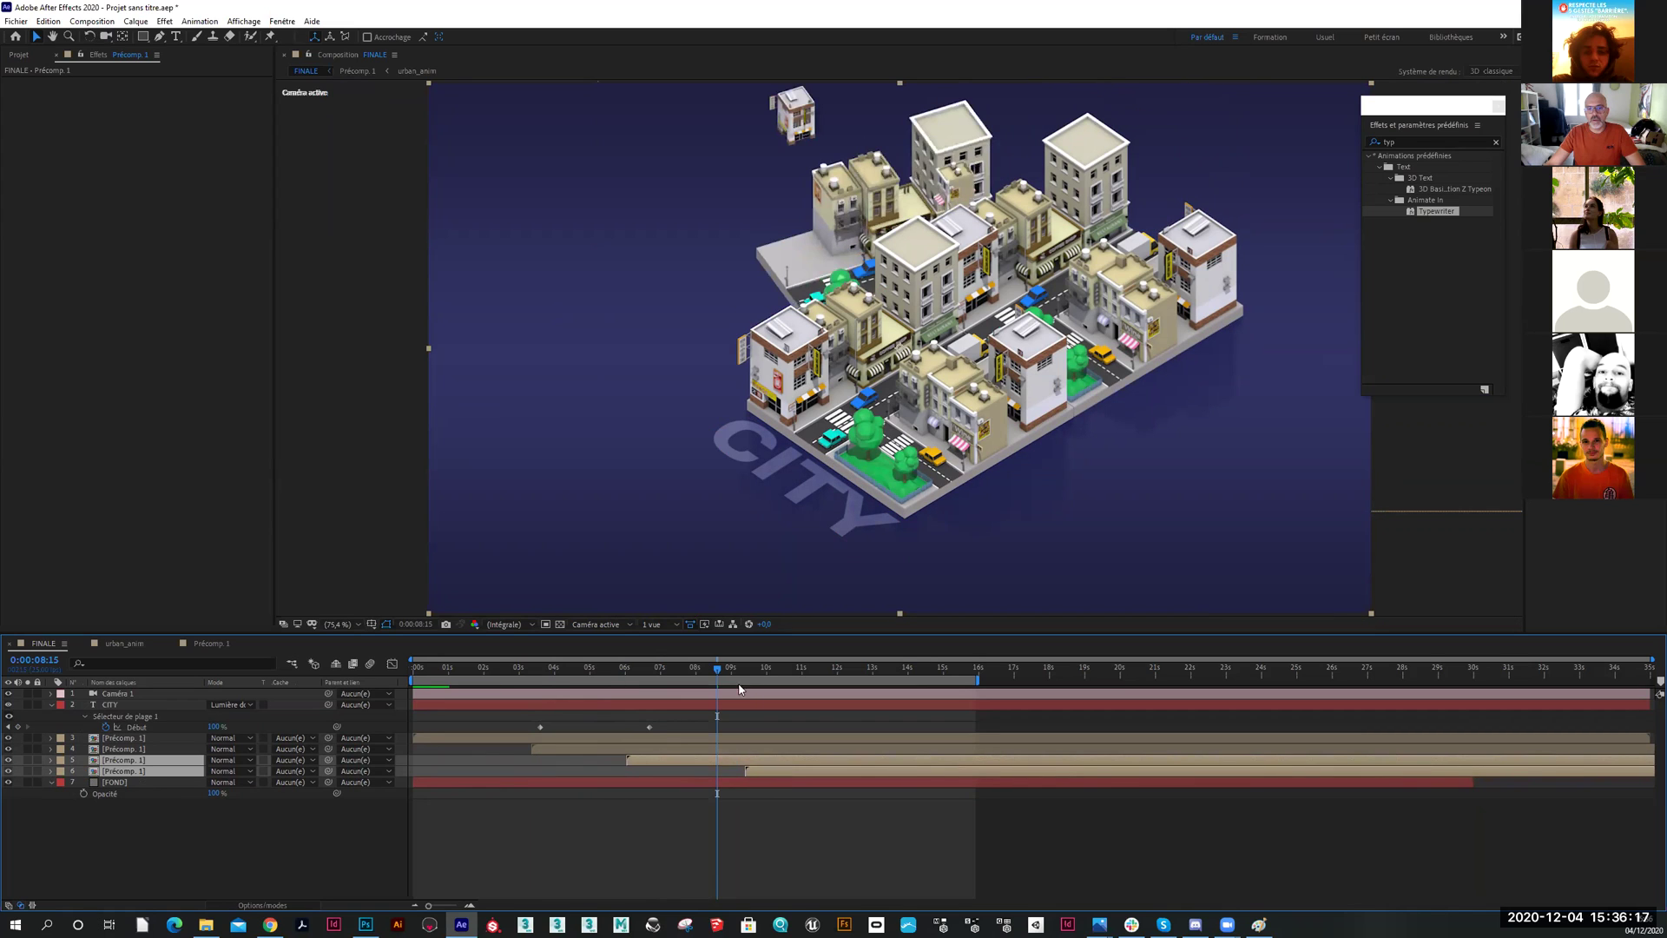
At 0:00:13:19, move the two duplicated city blocks up and left so they join the existing row, and check the seam up close
{"action": "left_click_drag", "start_coordinate": [717, 670], "coordinate": [900, 686]}
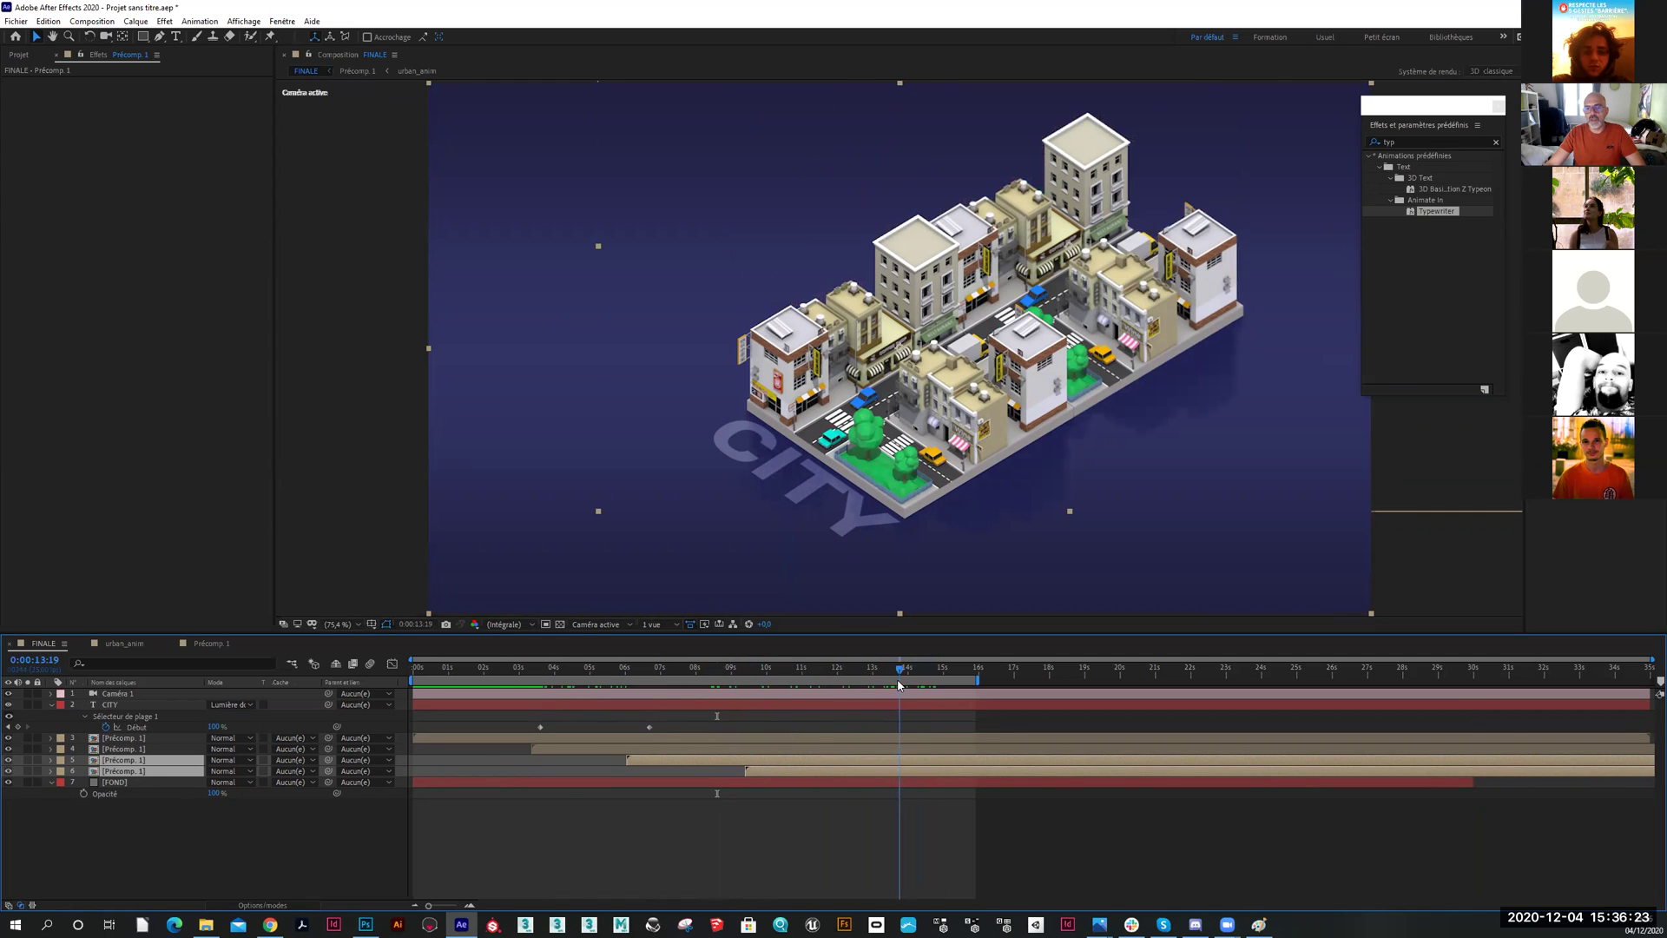
{"action": "left_click_drag", "start_coordinate": [966, 448], "coordinate": [809, 337]}
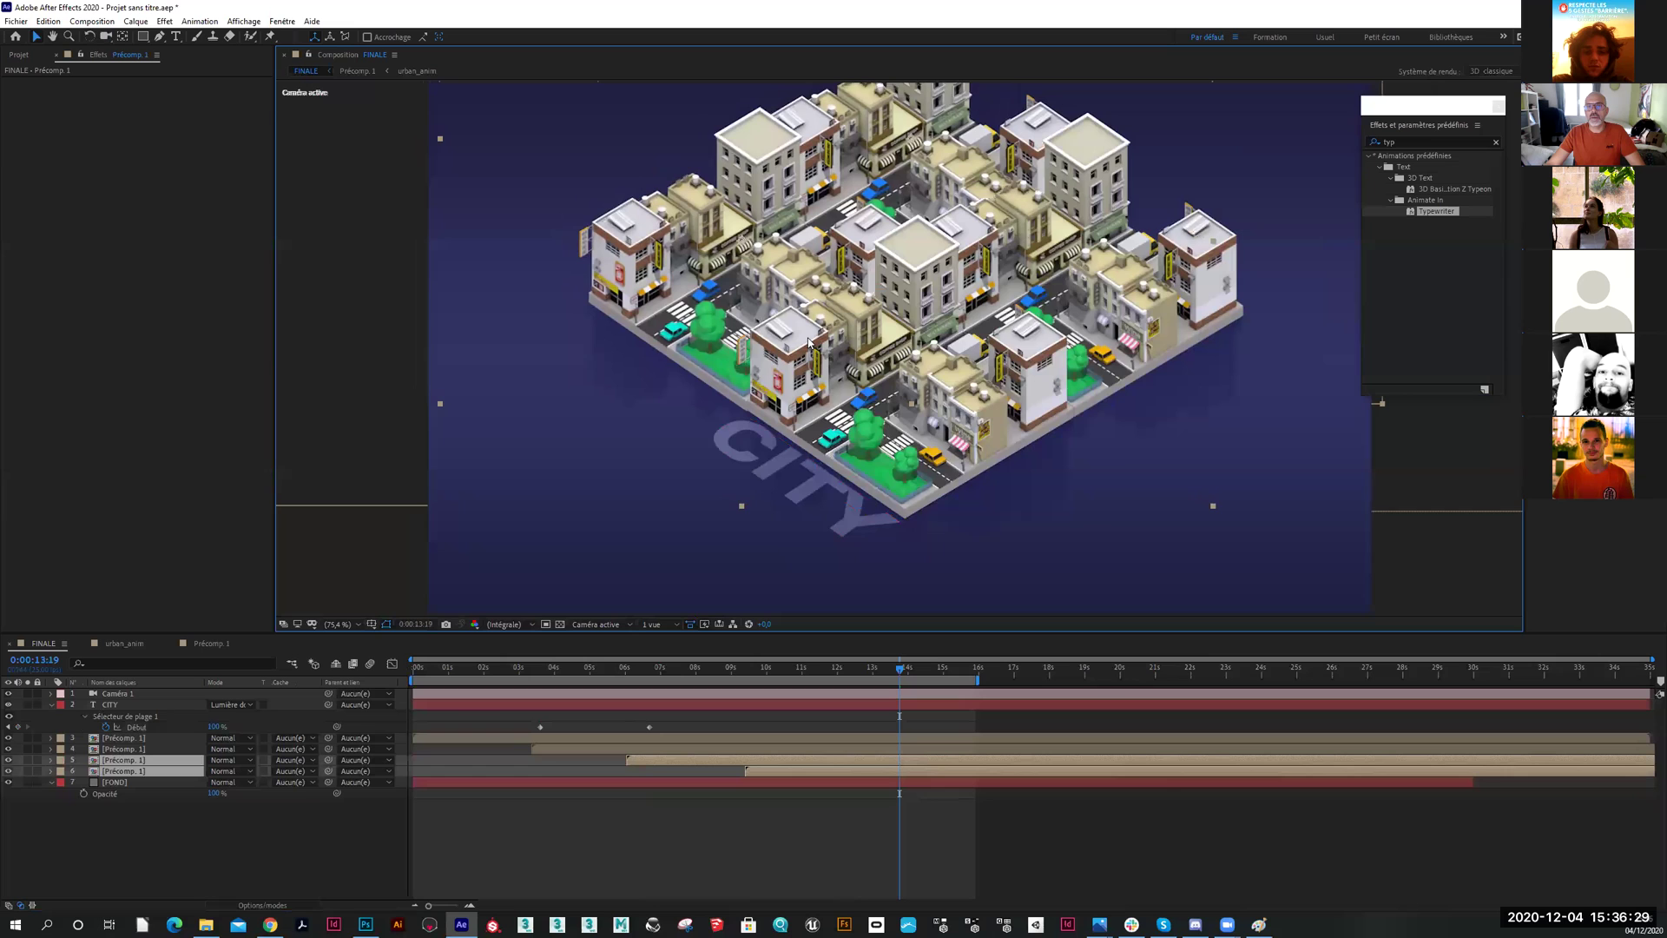
{"action": "key", "text": "period"}
{"action": "key", "text": "period"}
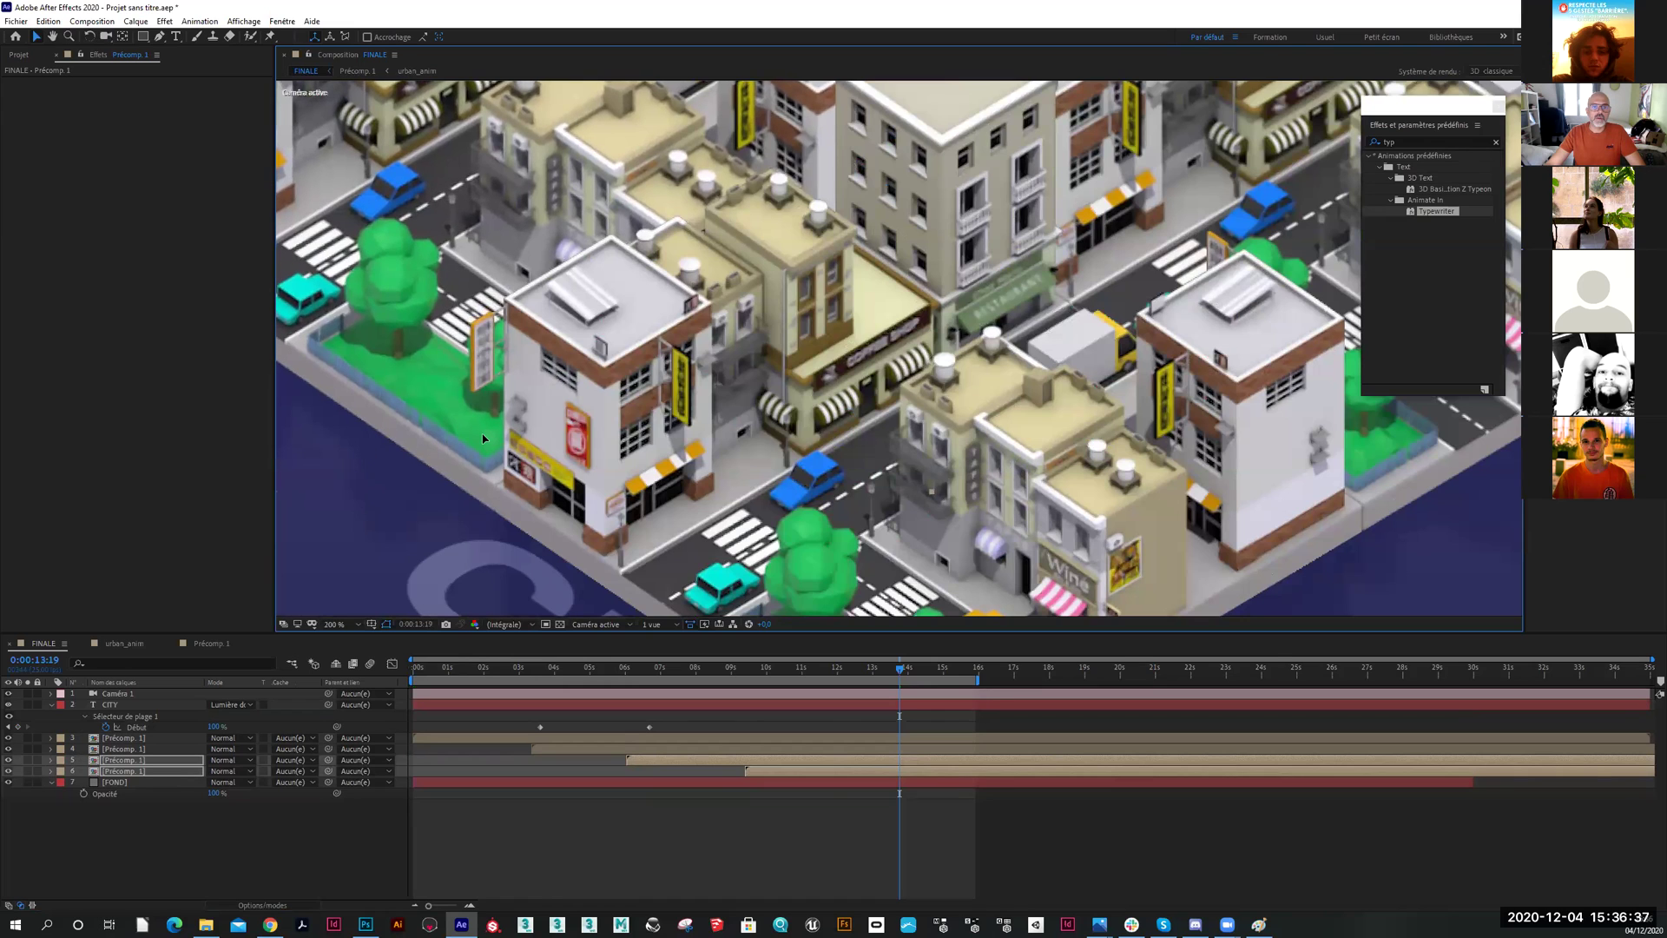
{"action": "scroll", "coordinate": [695, 453], "scroll_direction": "down", "scroll_amount": 4}
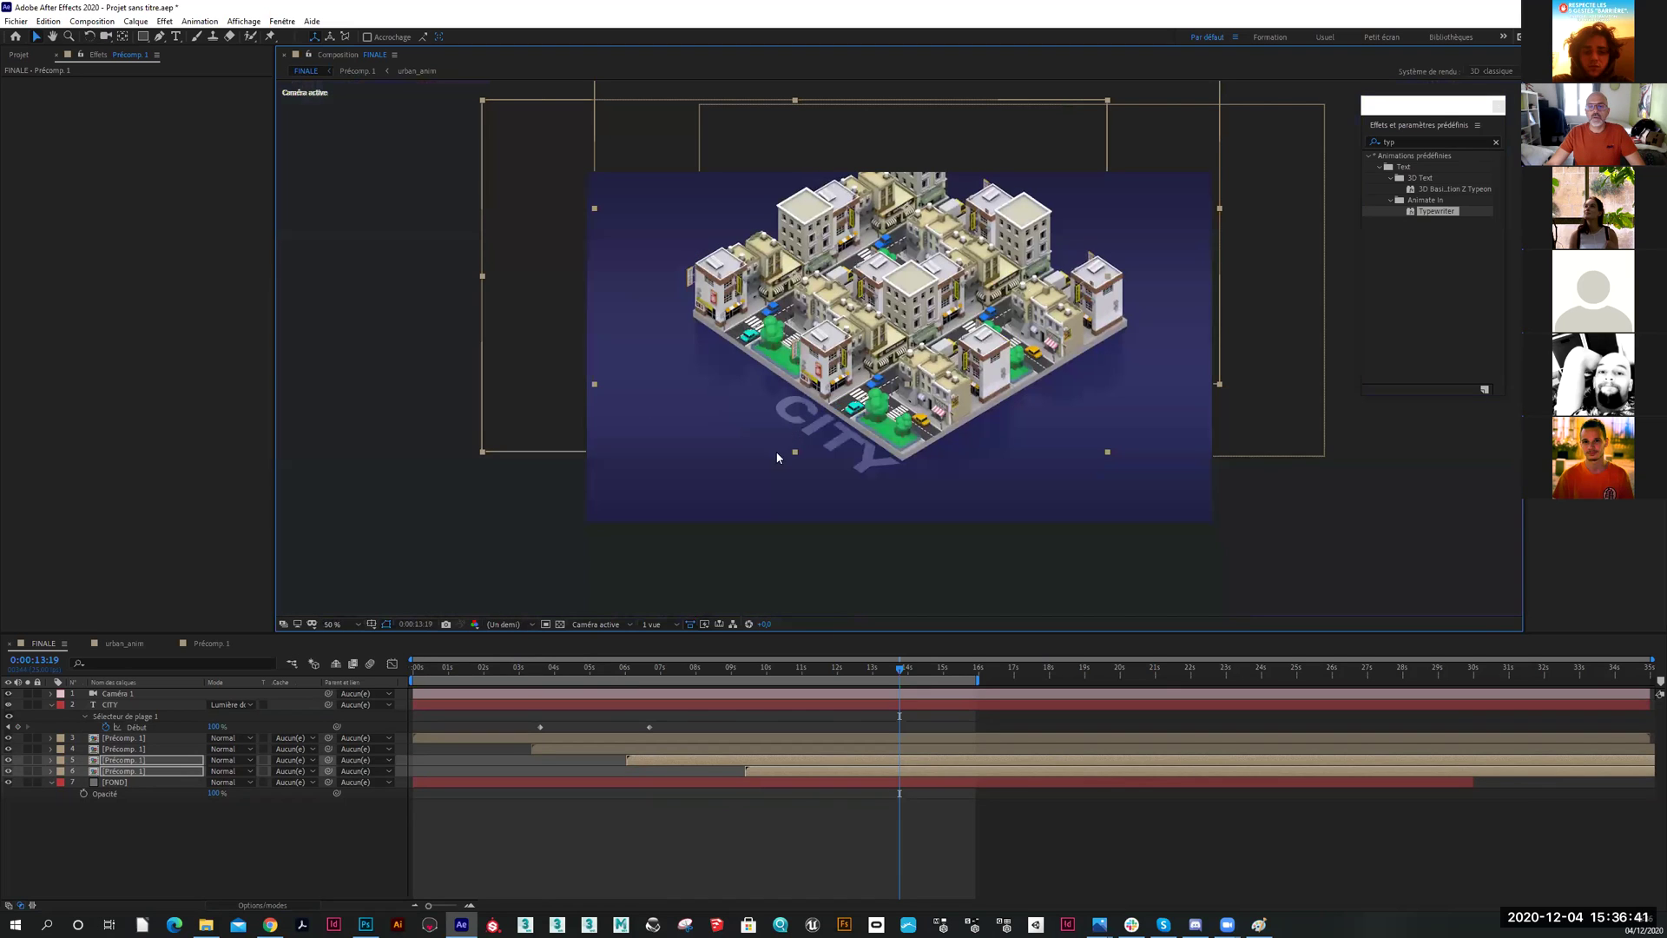
{"action": "scroll", "coordinate": [831, 444], "scroll_direction": "up", "scroll_amount": 2}
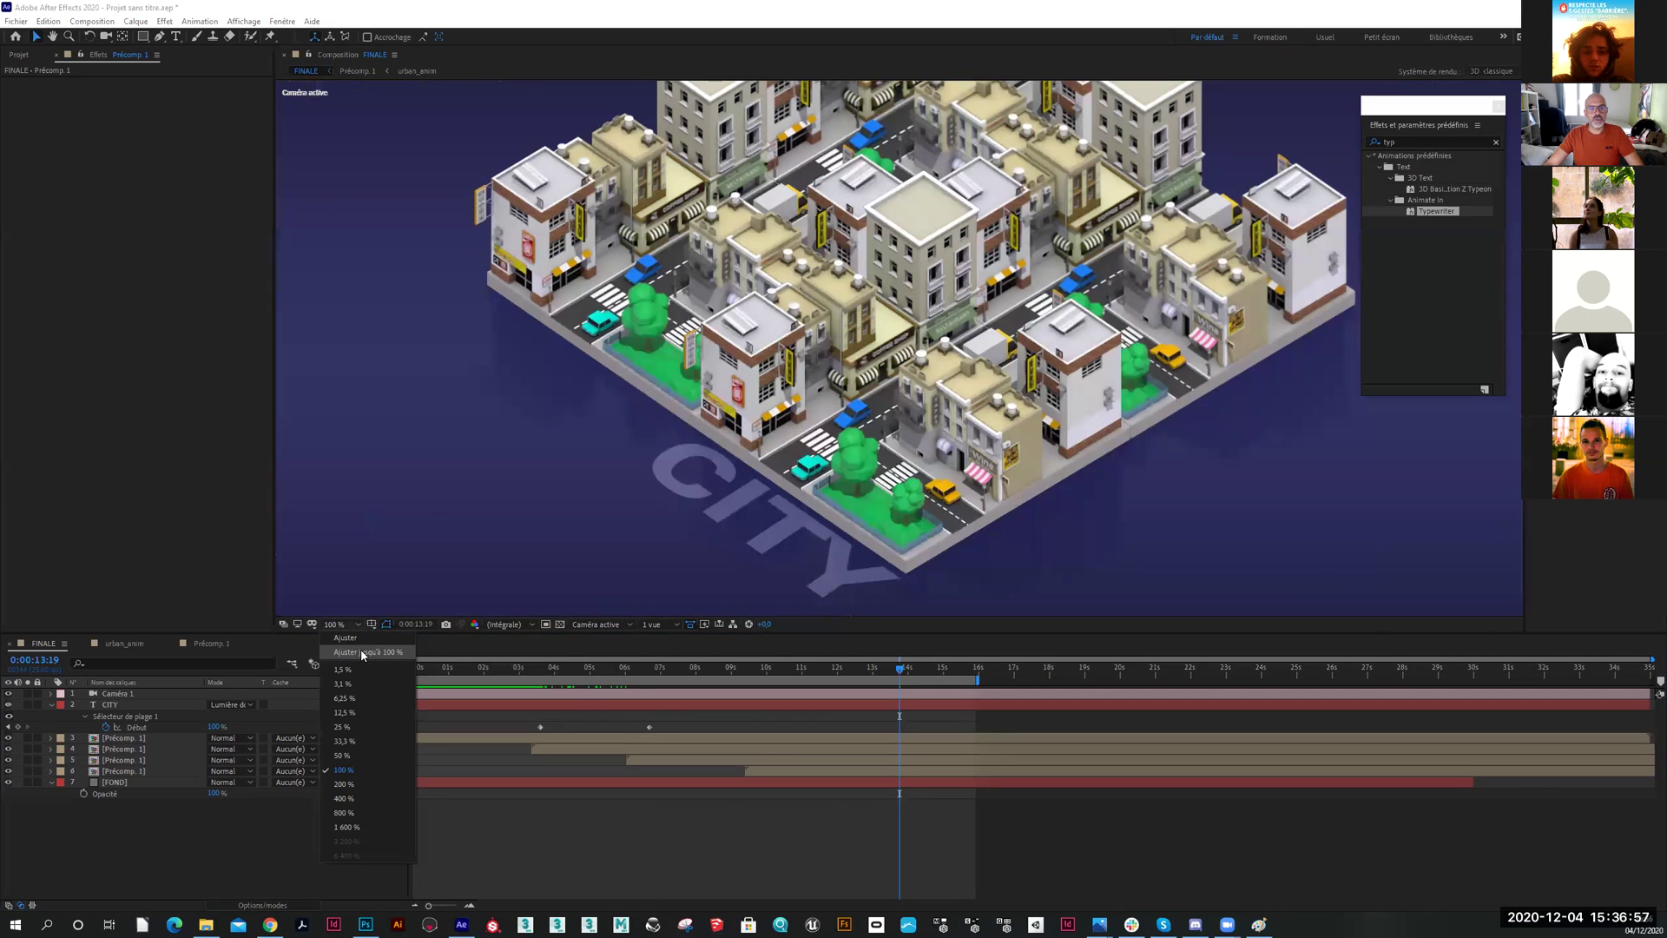
{"action": "key", "text": "shift+slash"}
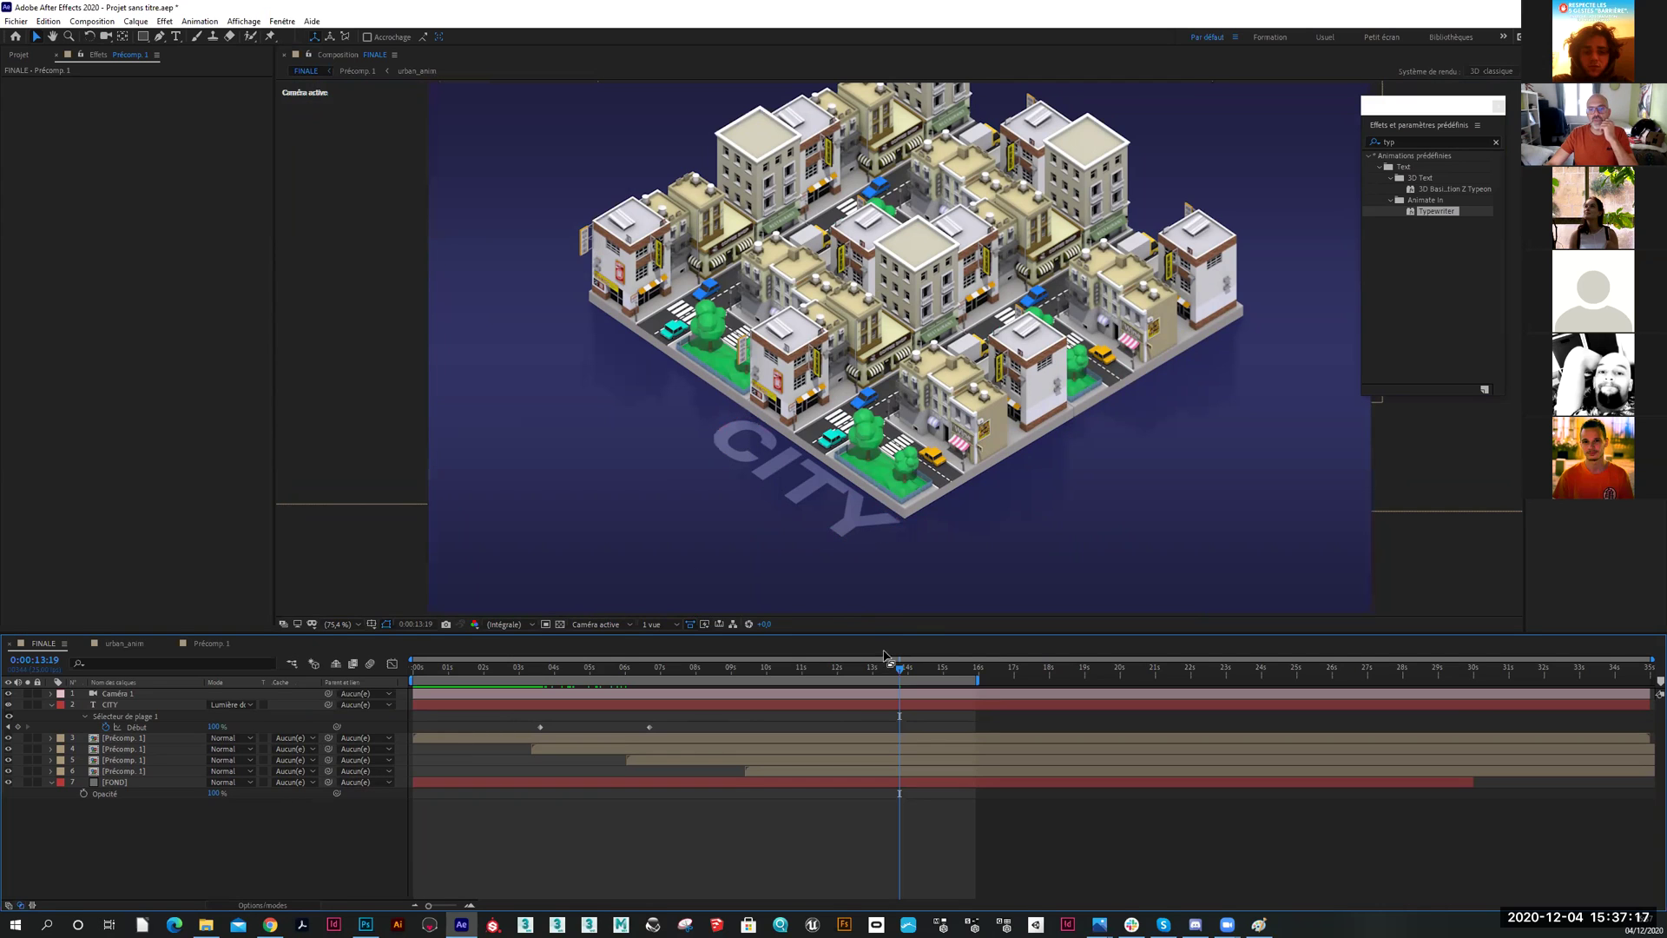
{"action": "mouse_move", "coordinate": [900, 669]}
{"action": "left_mouse_down"}
{"action": "mouse_move", "coordinate": [525, 670]}
{"action": "mouse_move", "coordinate": [897, 674]}
{"action": "left_mouse_up"}
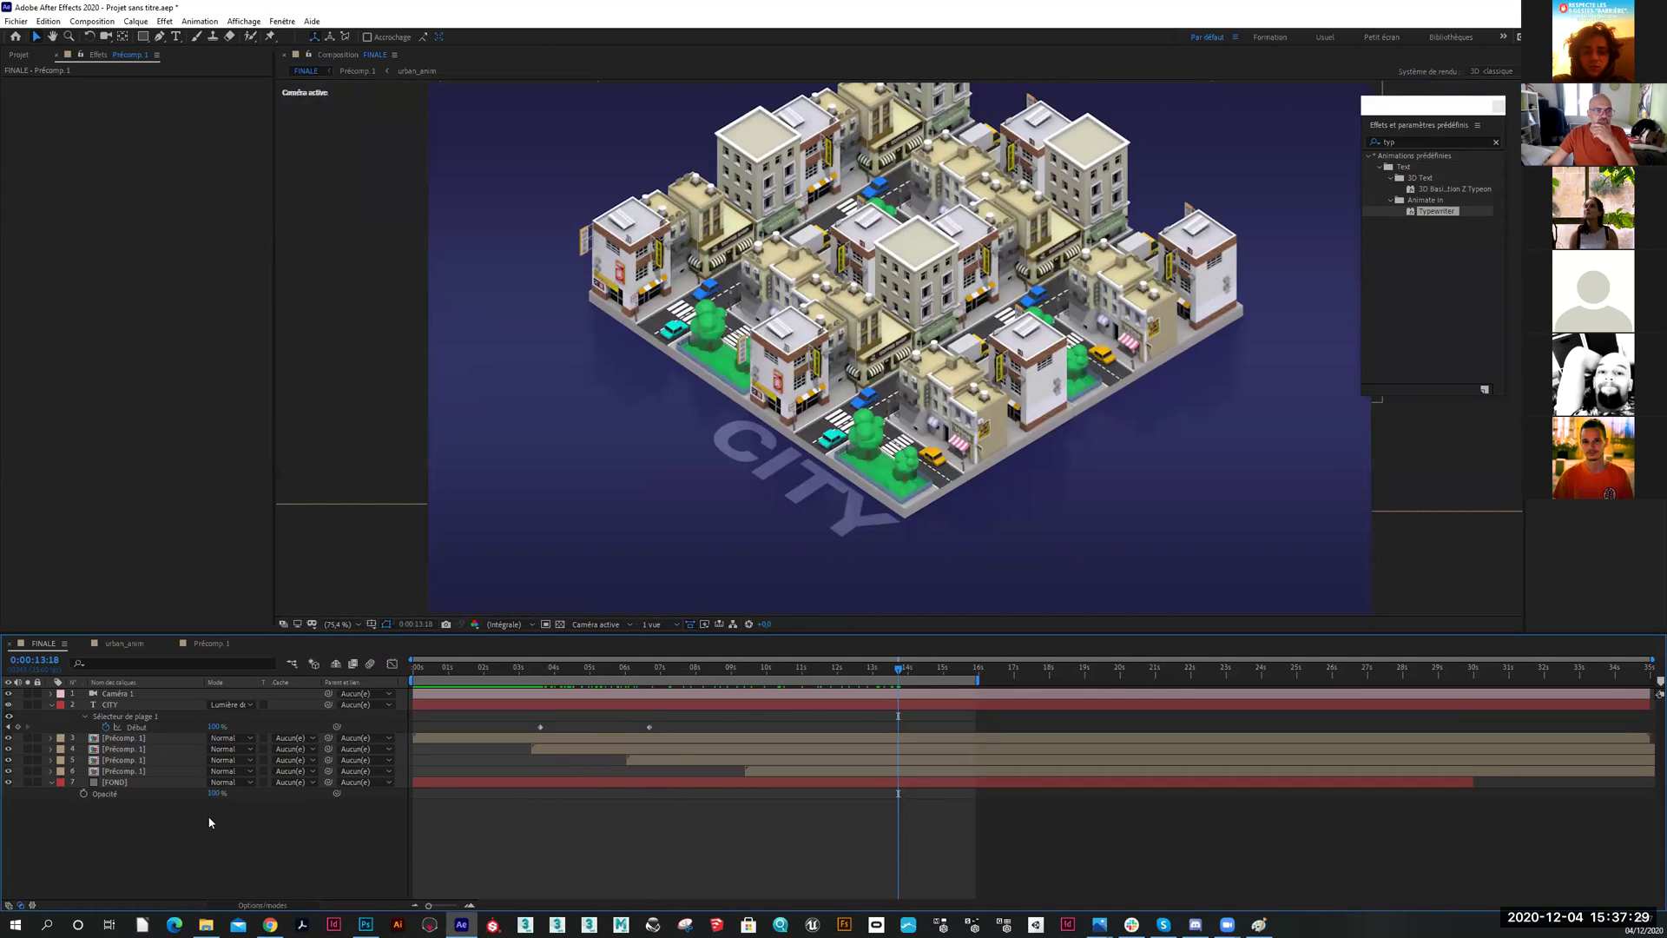
Add a new adjustment layer (Calque d'effets) above all the other layers in FINALE
{"action": "right_click", "coordinate": [181, 838]}
{"action": "mouse_move", "coordinate": [261, 692]}
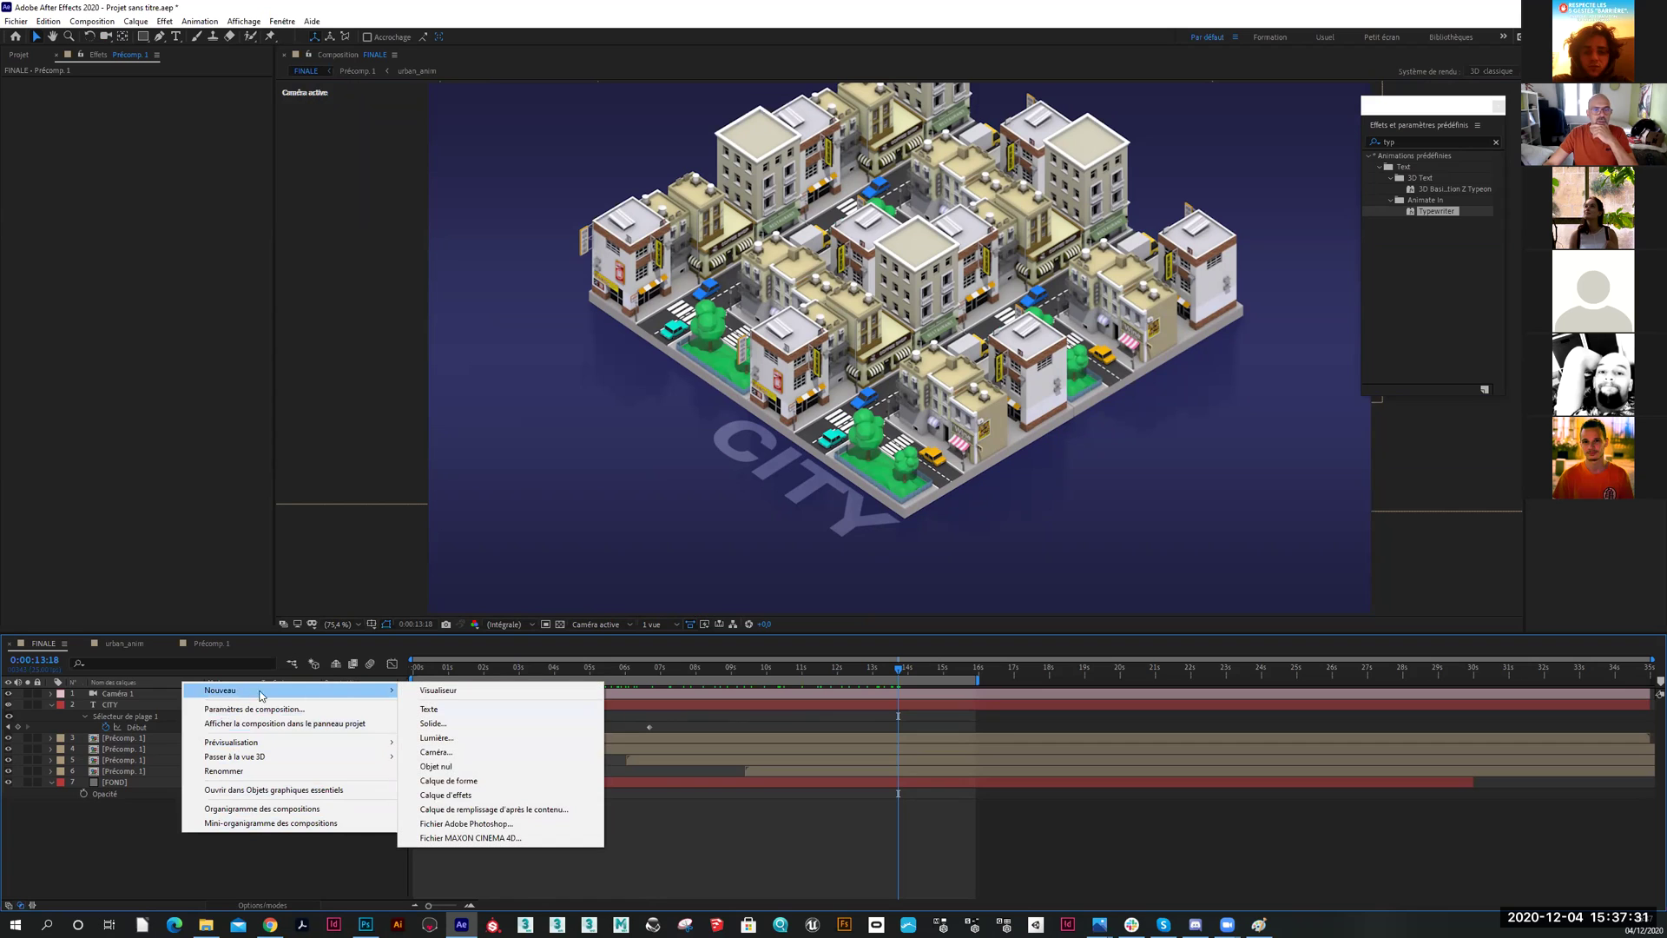
{"action": "left_click", "coordinate": [446, 795]}
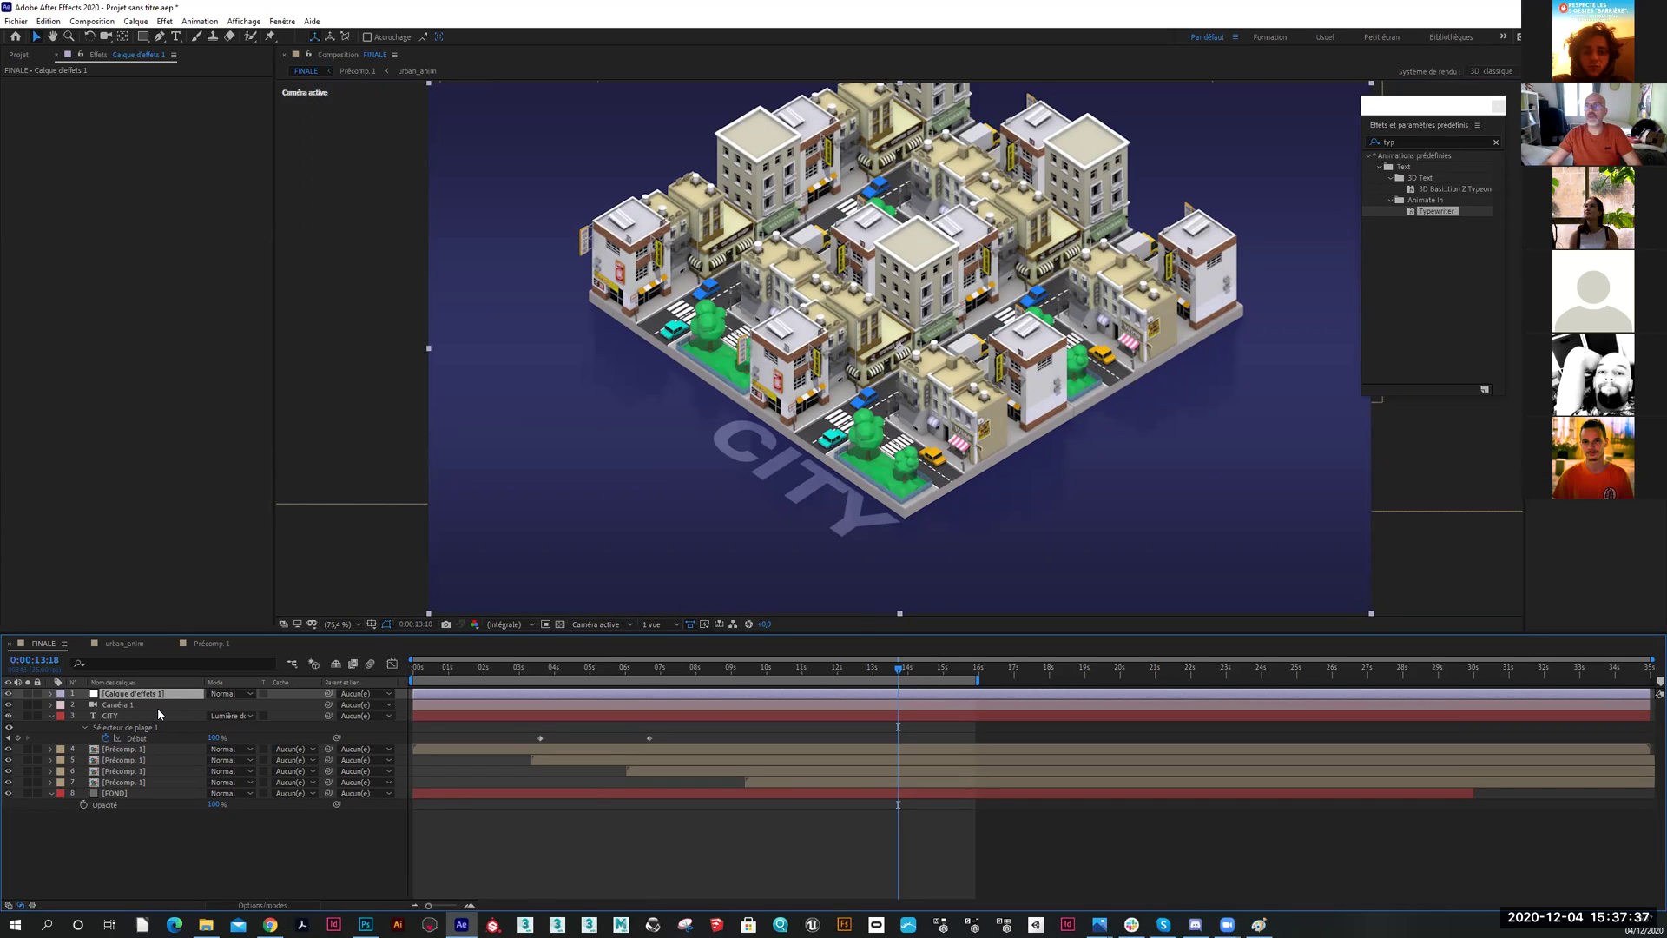
Find the Flou gaussien effect, apply it to the adjustment layer, and set its Flou to about 19
{"action": "left_click", "coordinate": [1404, 139]}
{"action": "left_click_drag", "start_coordinate": [1434, 118], "coordinate": [1486, 168]}
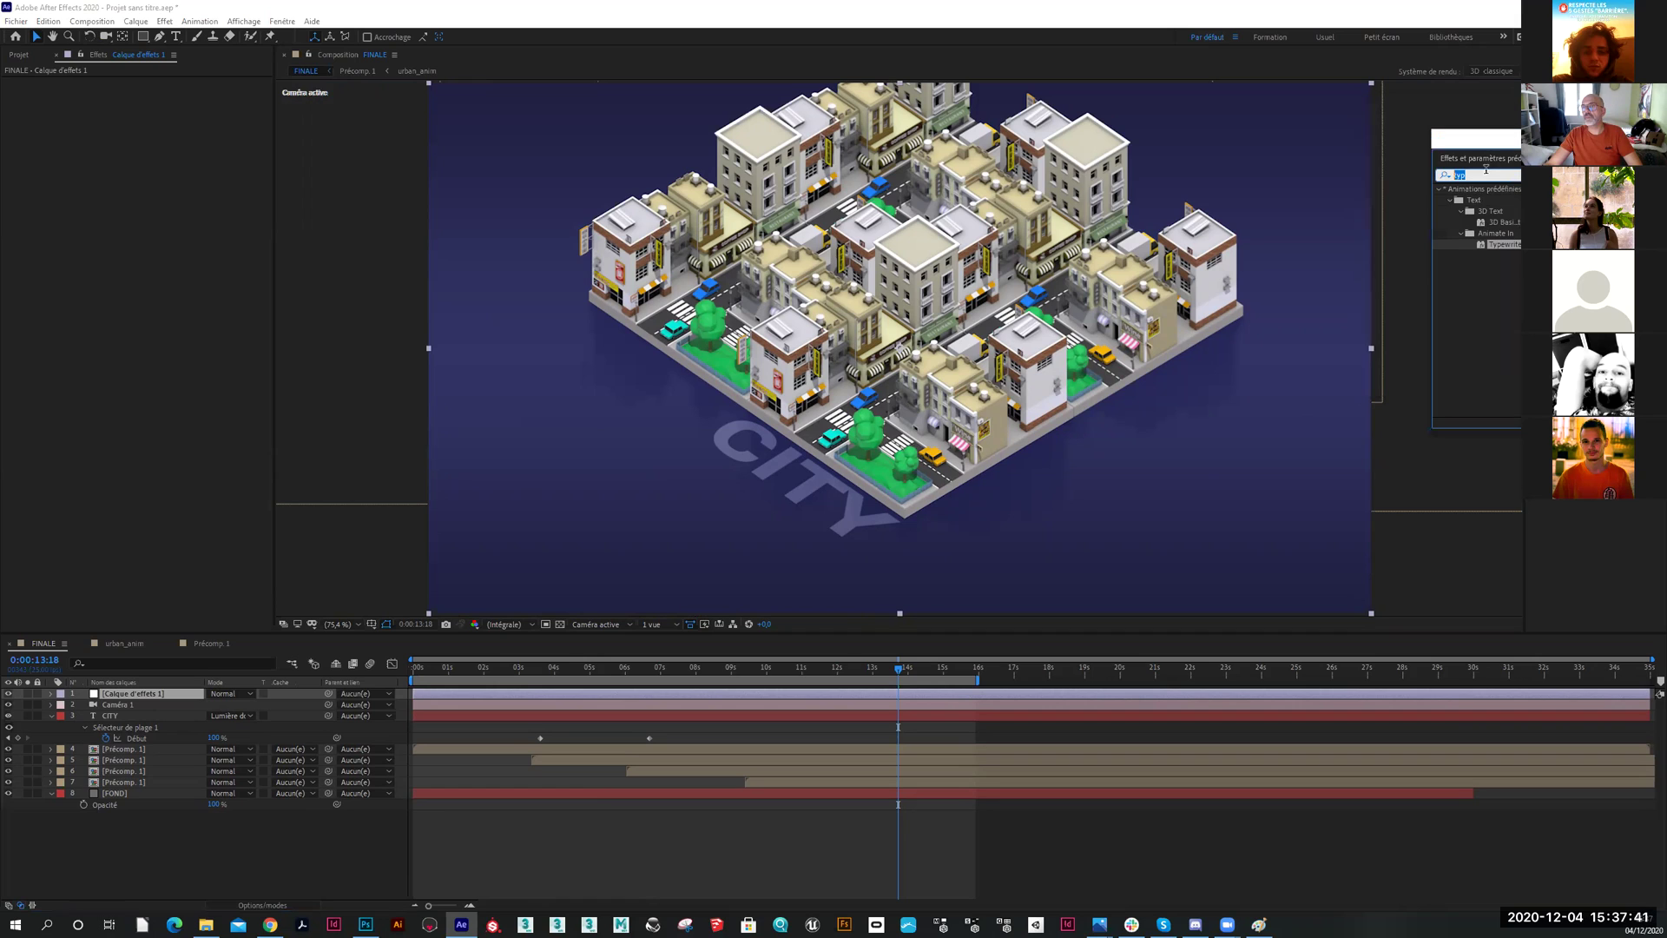
{"action": "type", "text": "flou"}
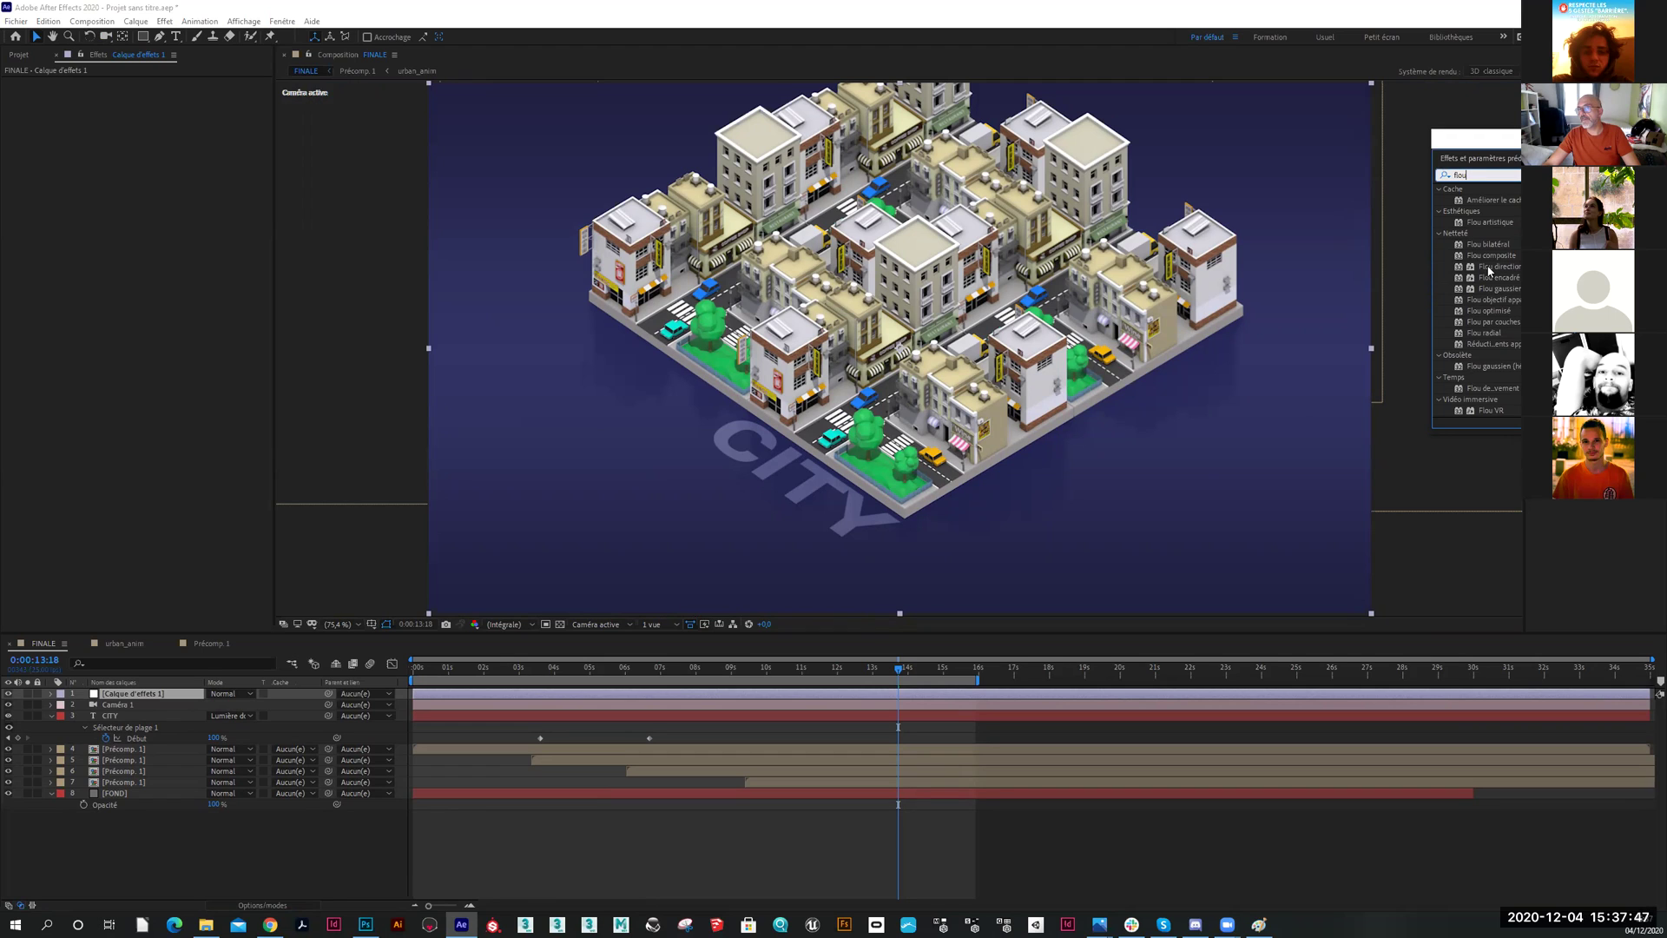
{"action": "left_click_drag", "start_coordinate": [1493, 290], "coordinate": [149, 703]}
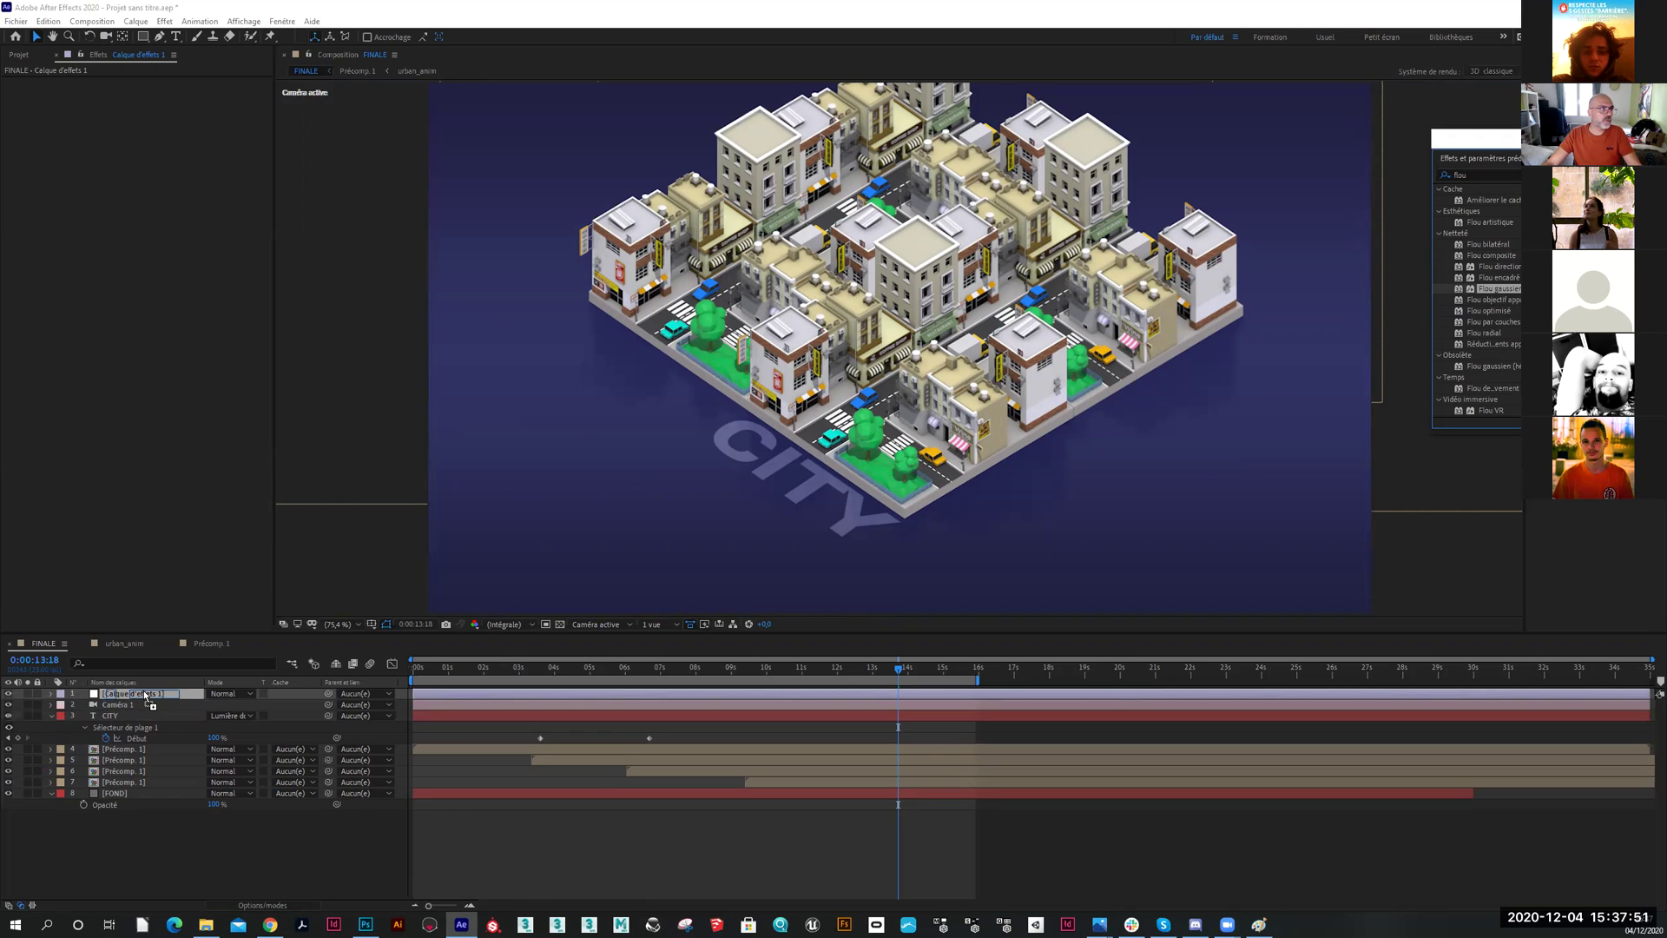
{"action": "left_click_drag", "start_coordinate": [145, 692], "coordinate": [145, 692]}
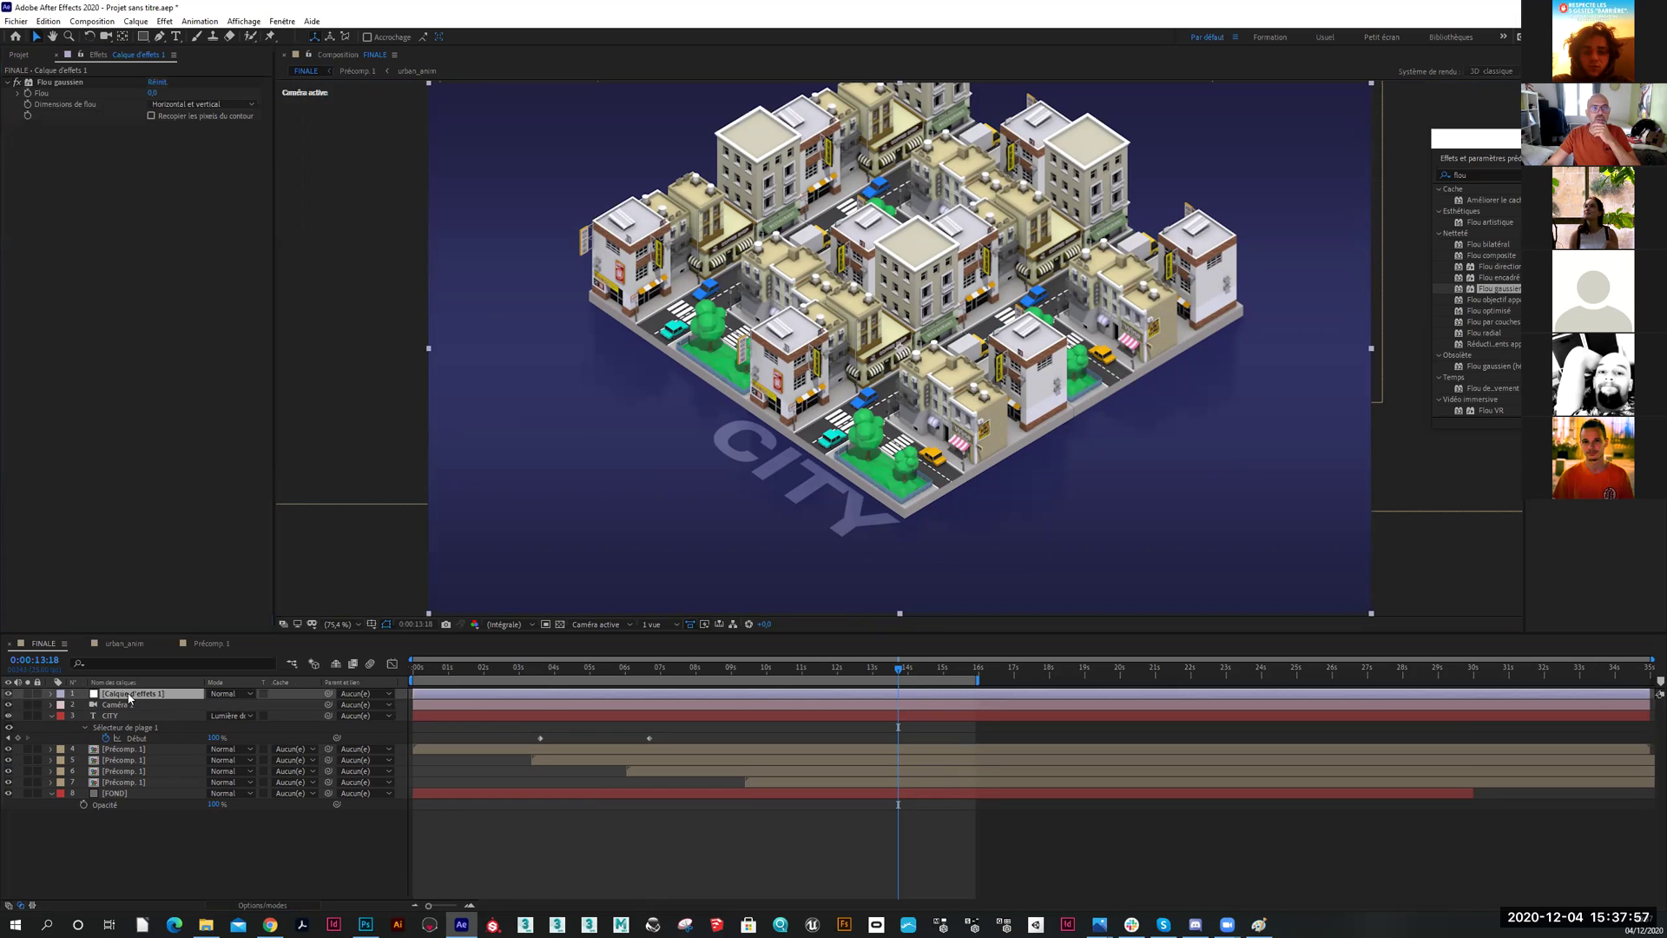
{"action": "left_click_drag", "start_coordinate": [168, 97], "coordinate": [254, 111]}
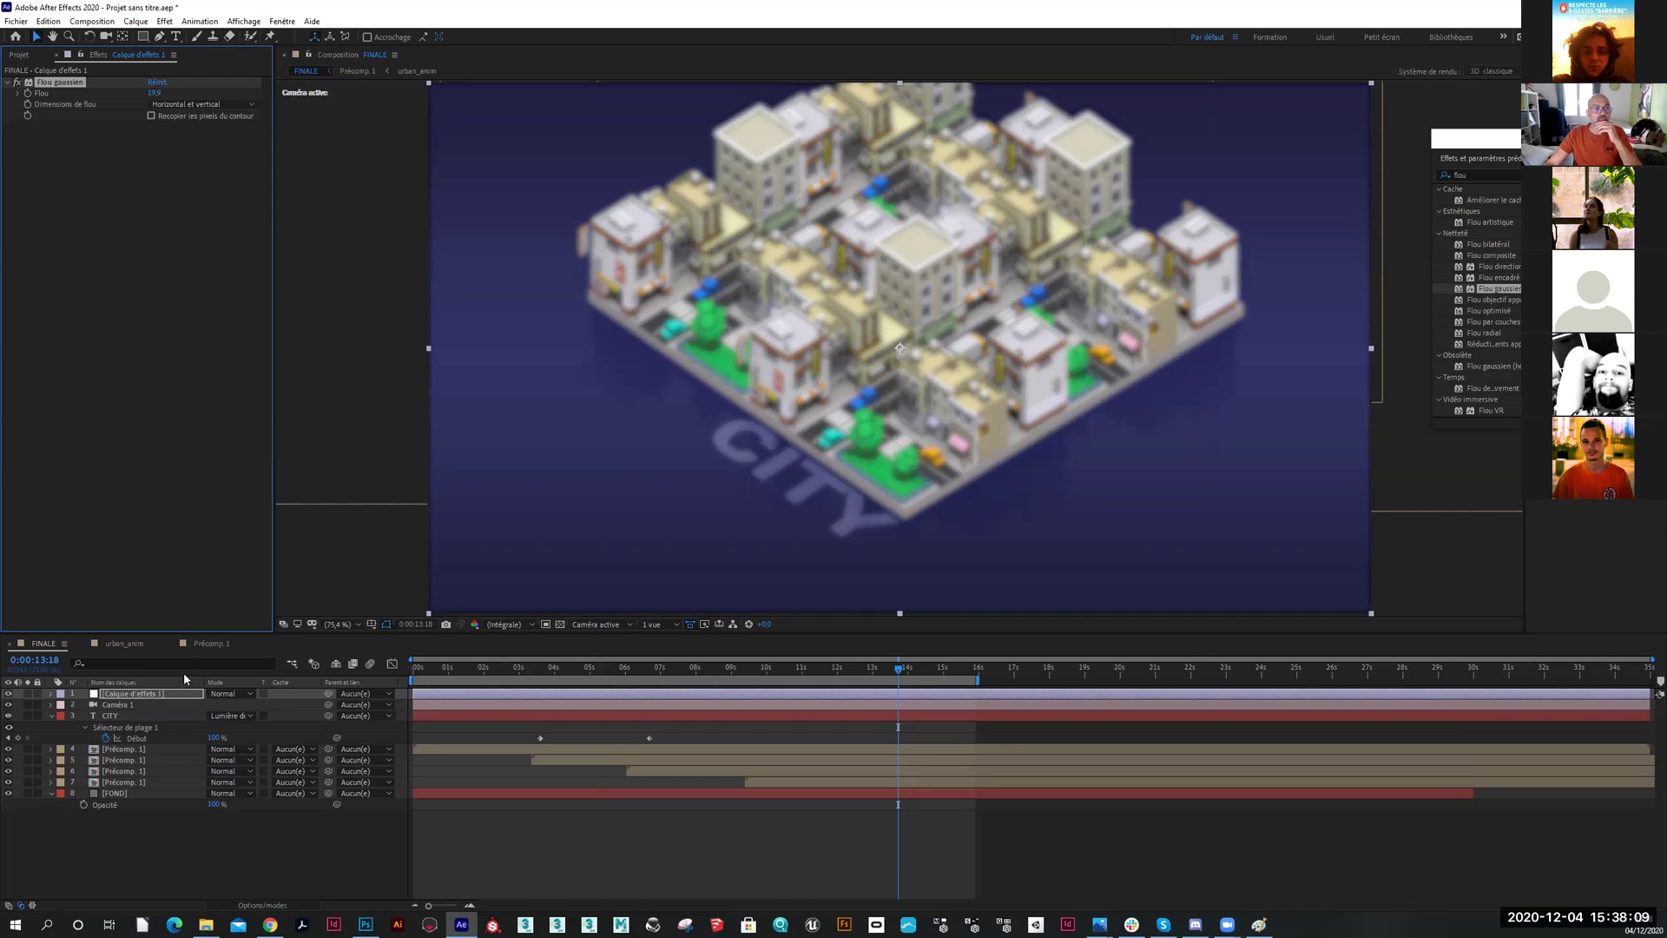
{"action": "left_click", "coordinate": [185, 694]}
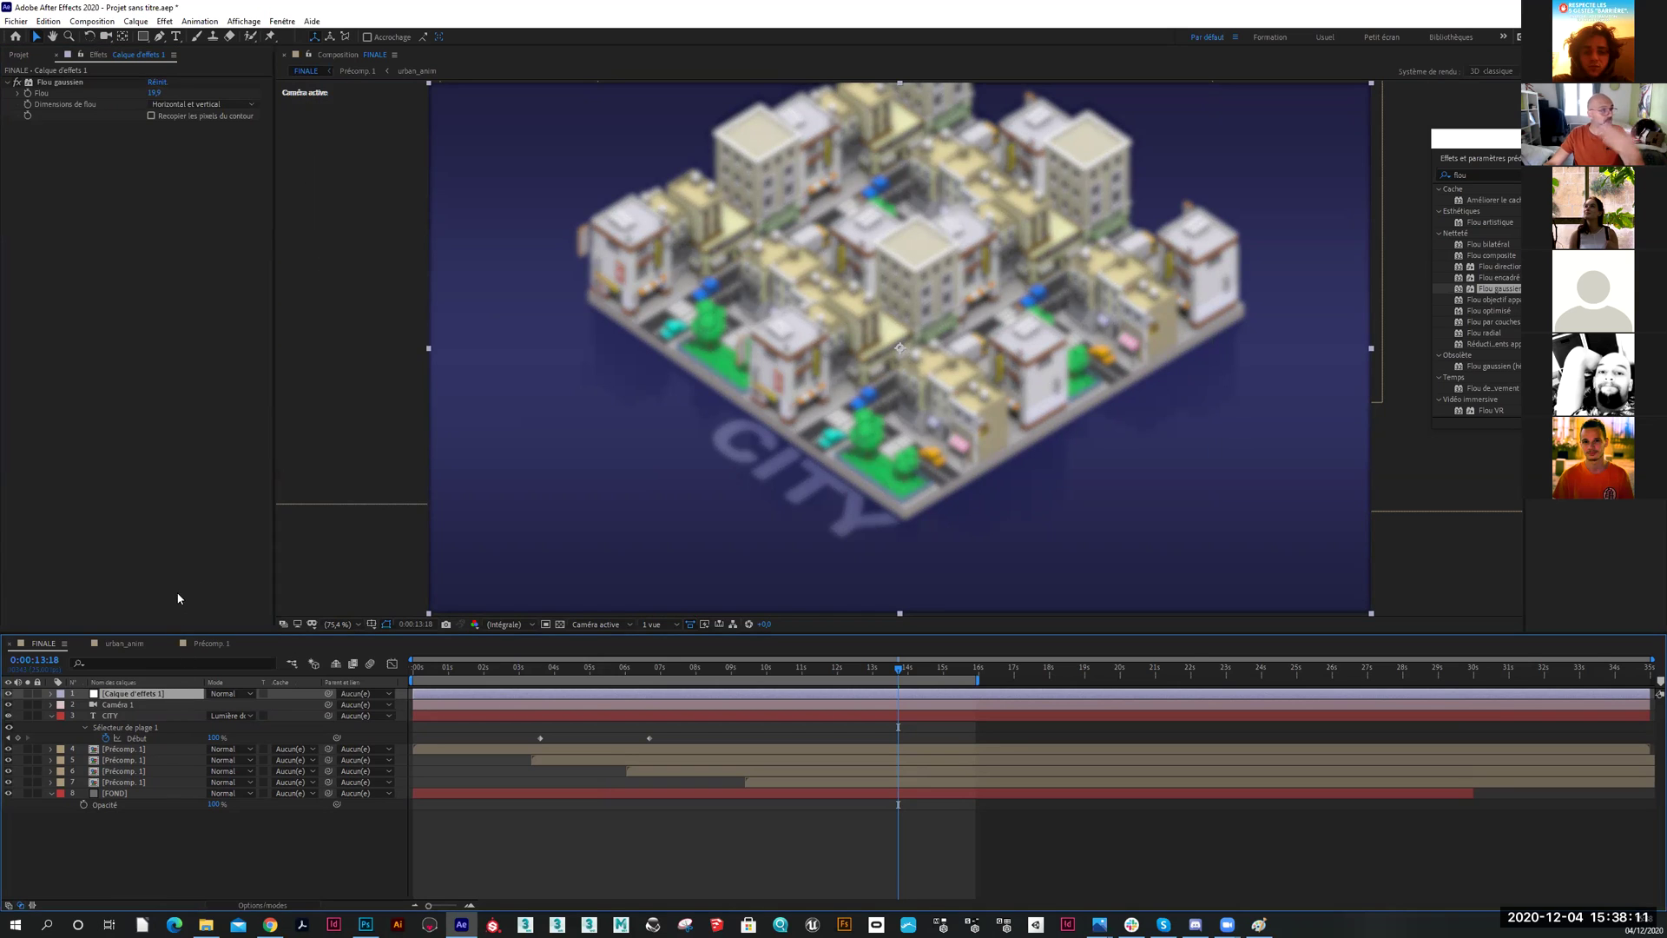
Draw a triangular Pen mask on the adjustment layer, from the frame's two lower corners up to the central building of the city
{"action": "left_click", "coordinate": [160, 37]}
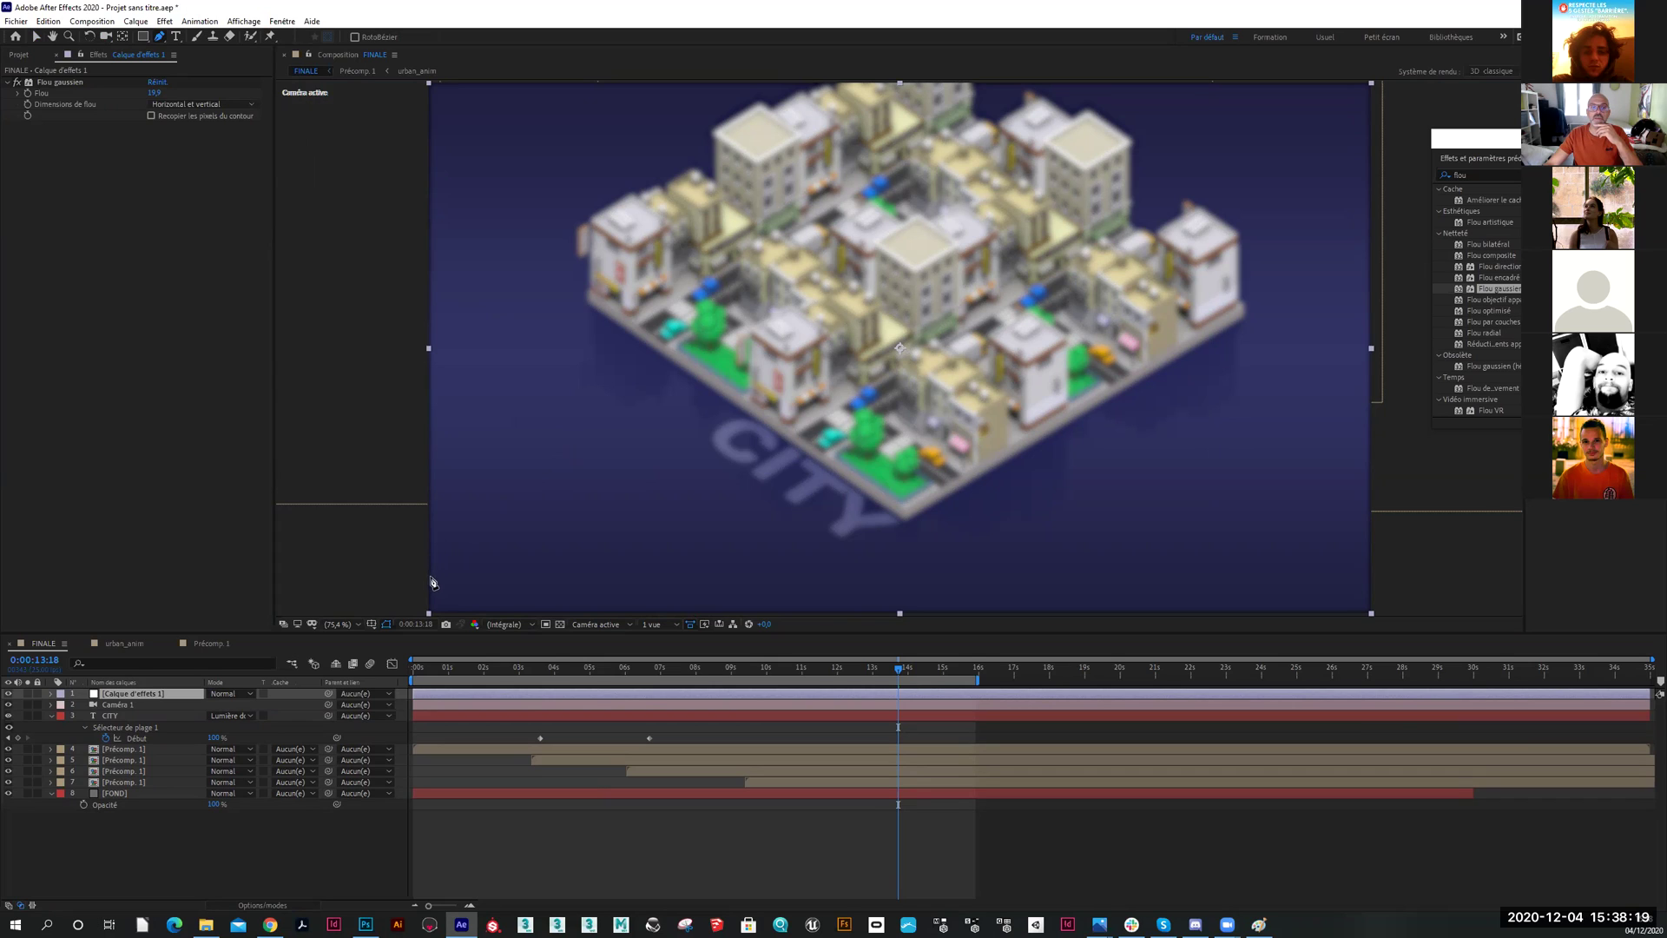
{"action": "left_click", "coordinate": [423, 608]}
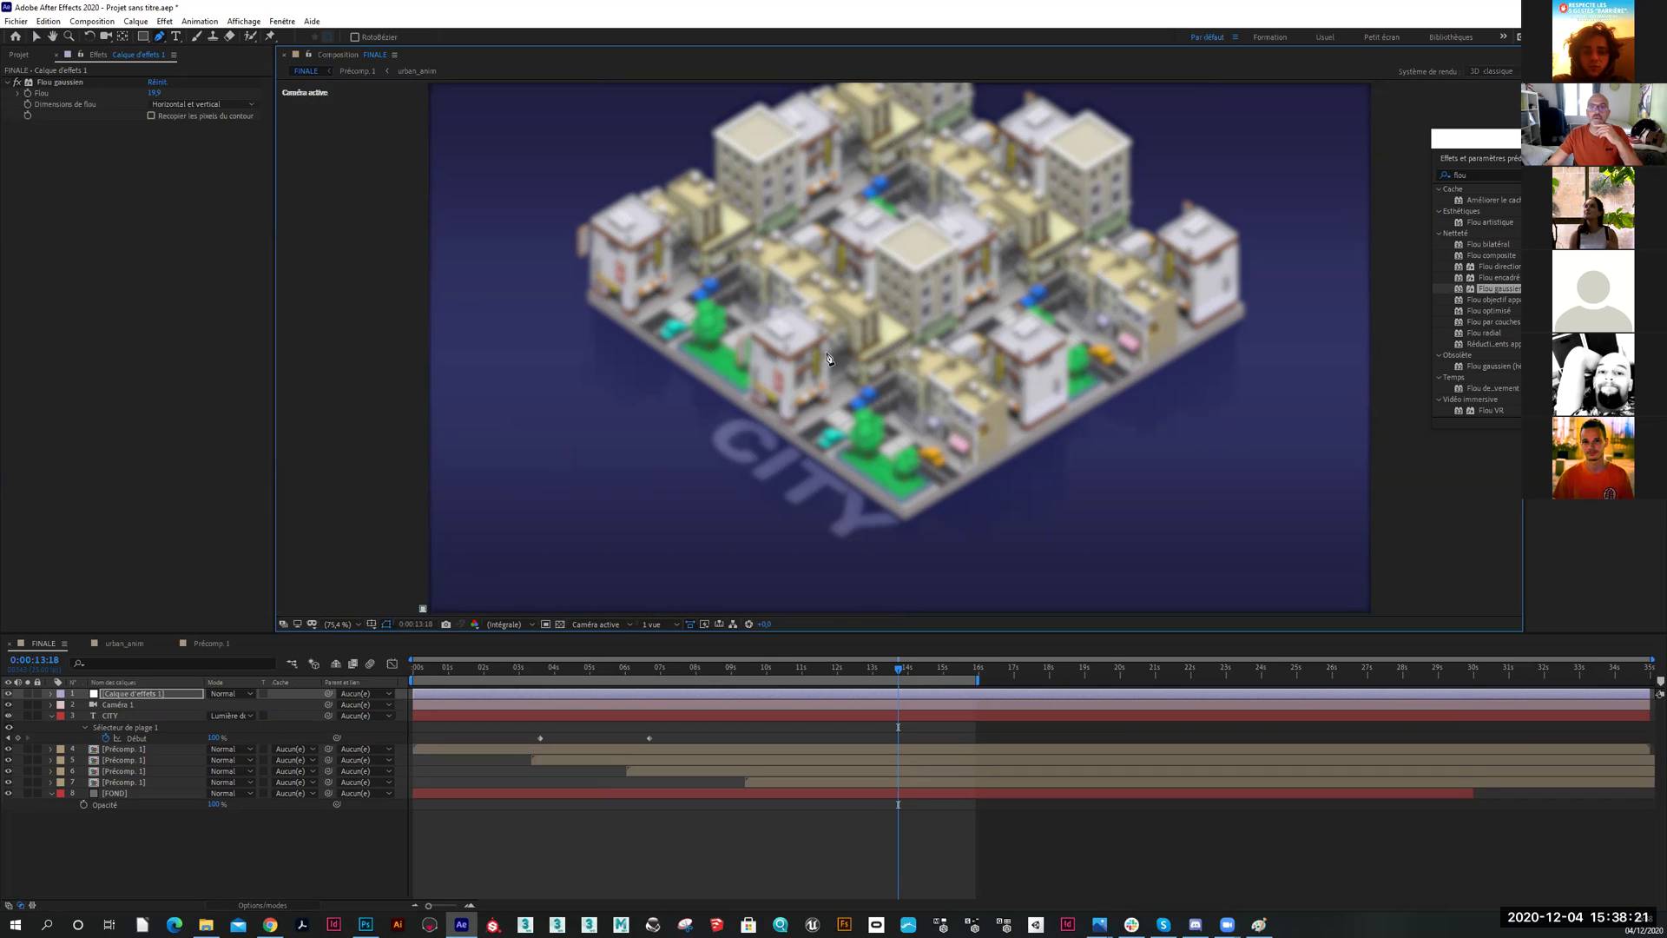
{"action": "left_click", "coordinate": [908, 214]}
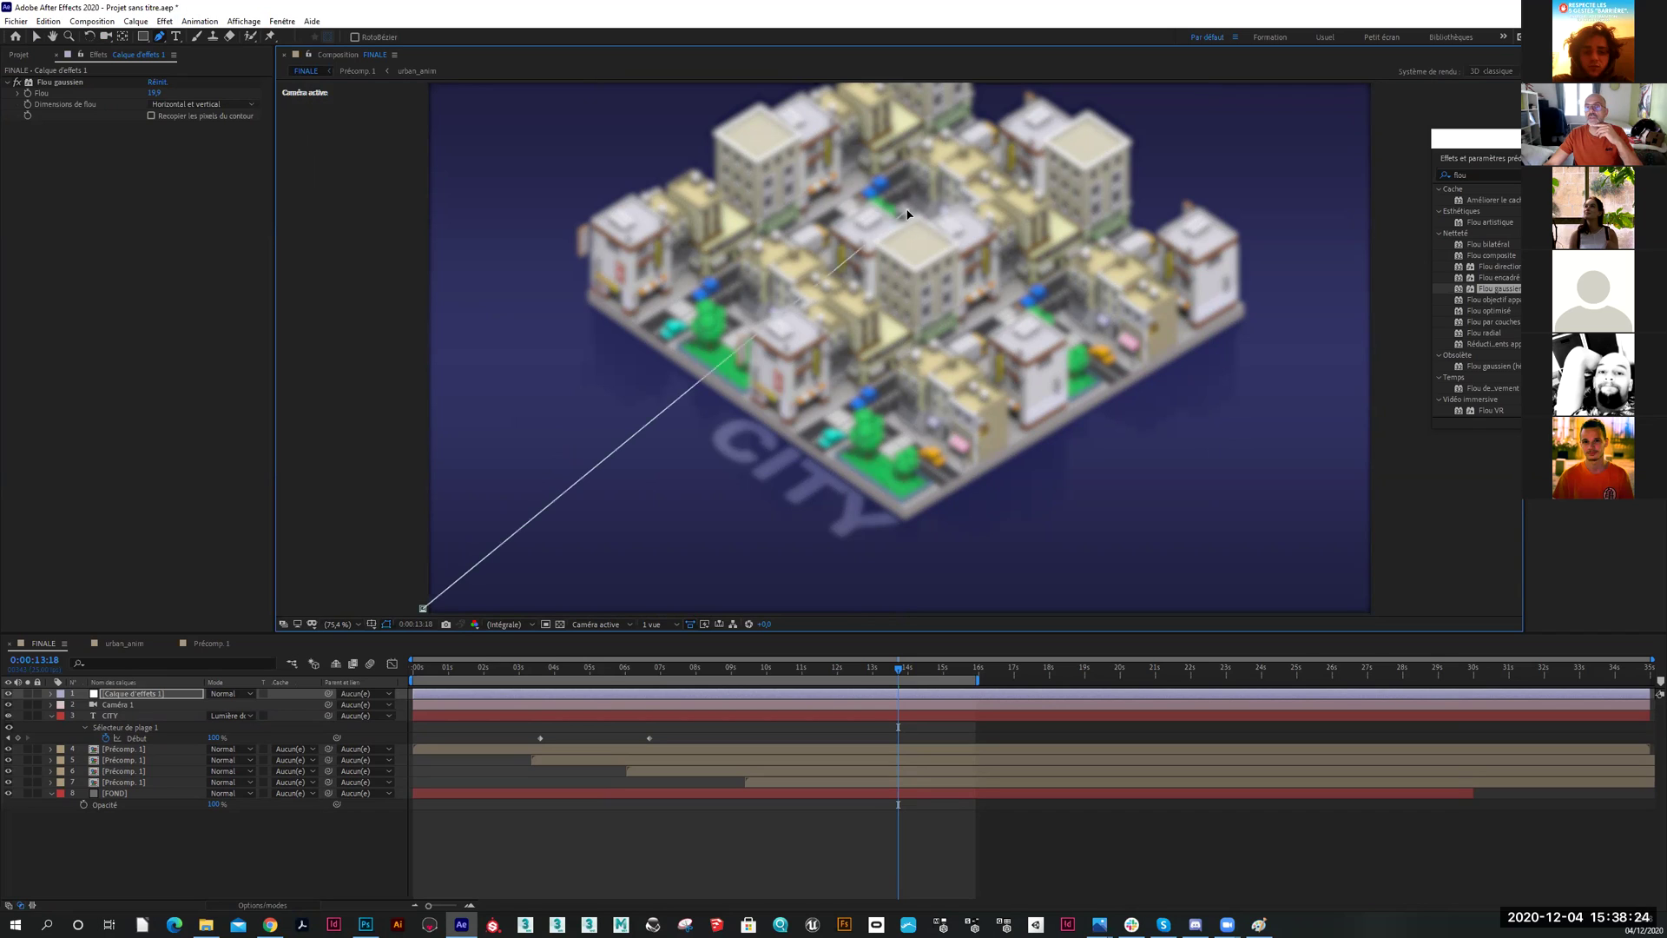
{"action": "left_click", "coordinate": [1377, 613]}
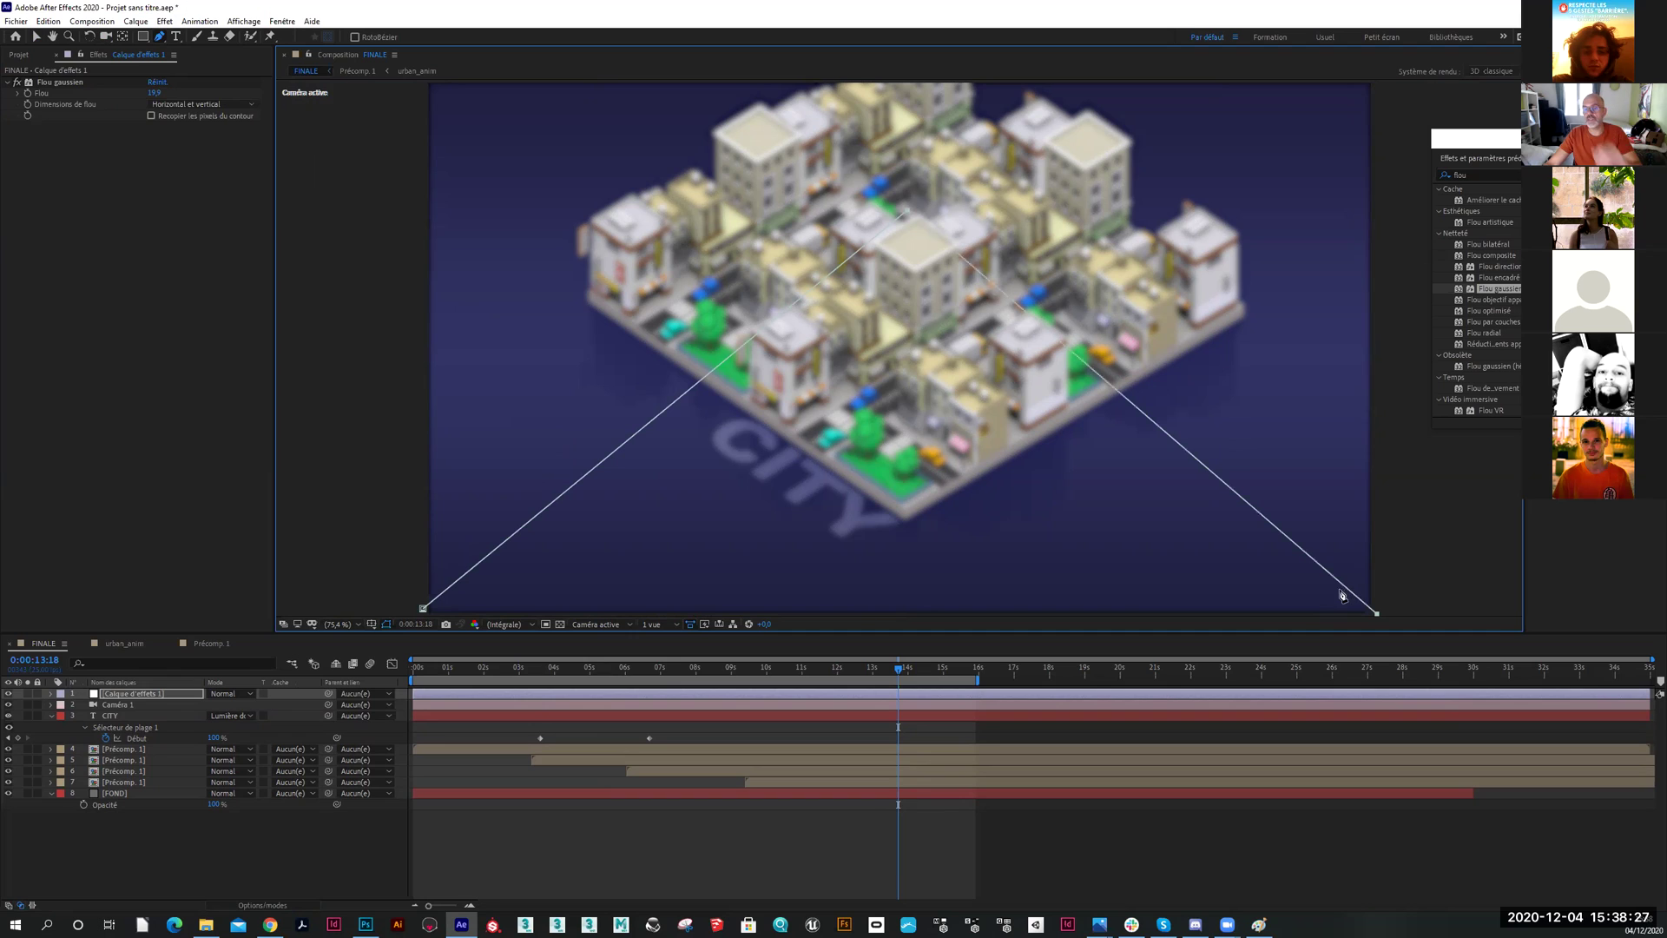
{"action": "key", "text": "h"}
{"action": "left_click_drag", "start_coordinate": [1275, 590], "coordinate": [1242, 411]}
{"action": "key", "text": "g"}
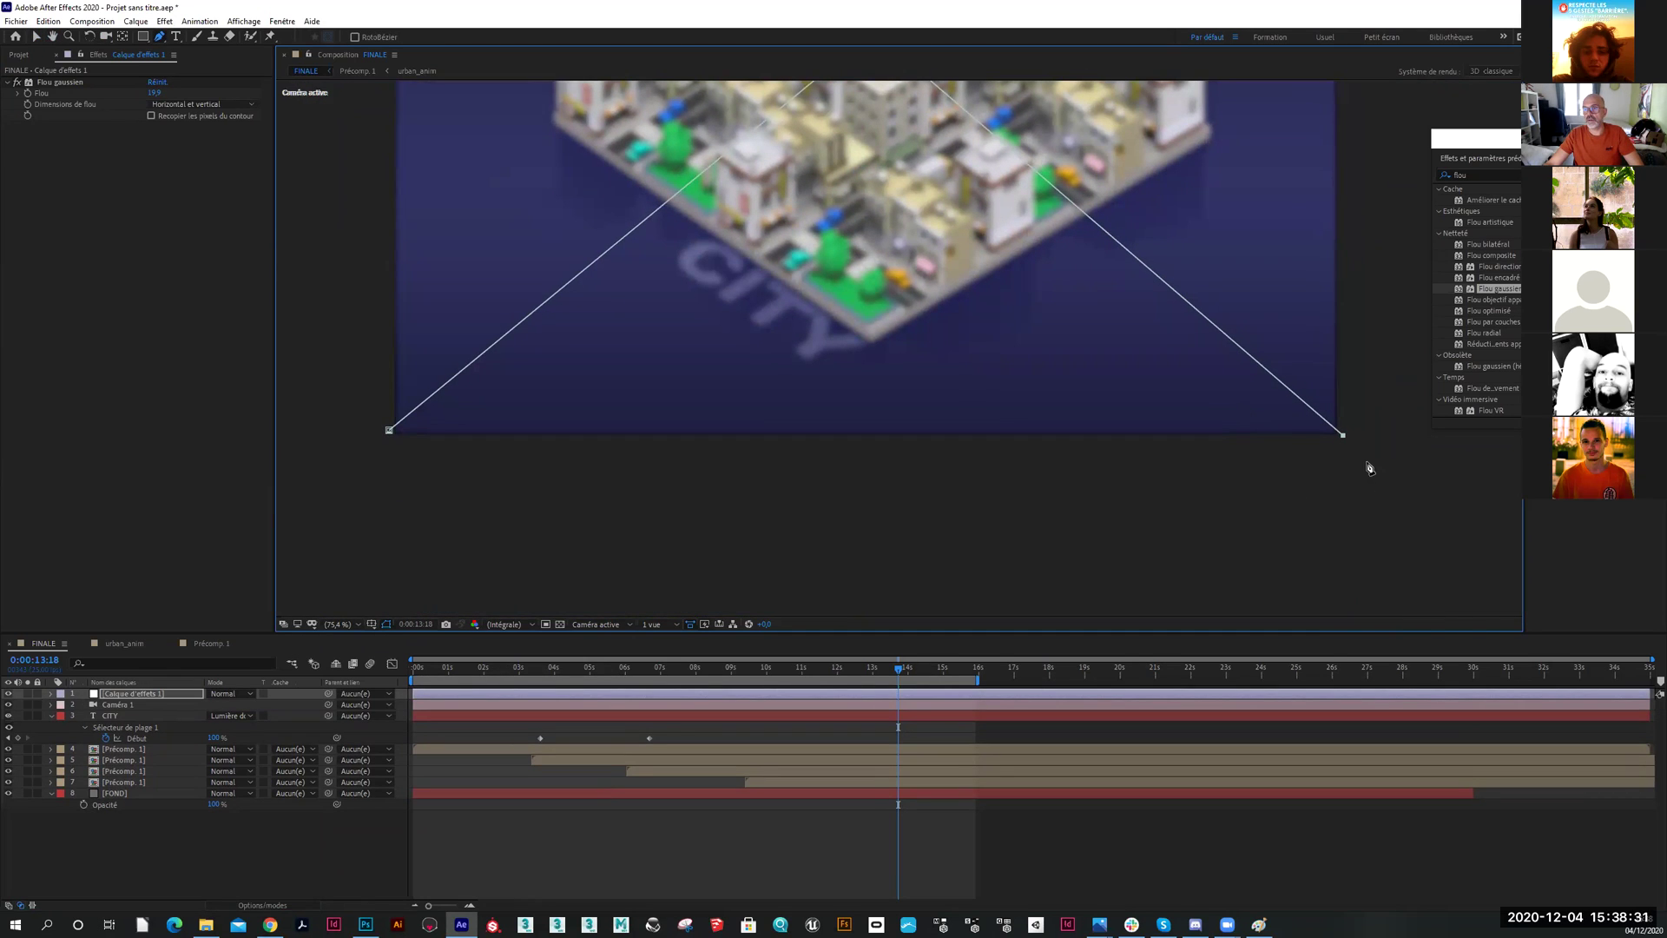
{"action": "left_click", "coordinate": [389, 429]}
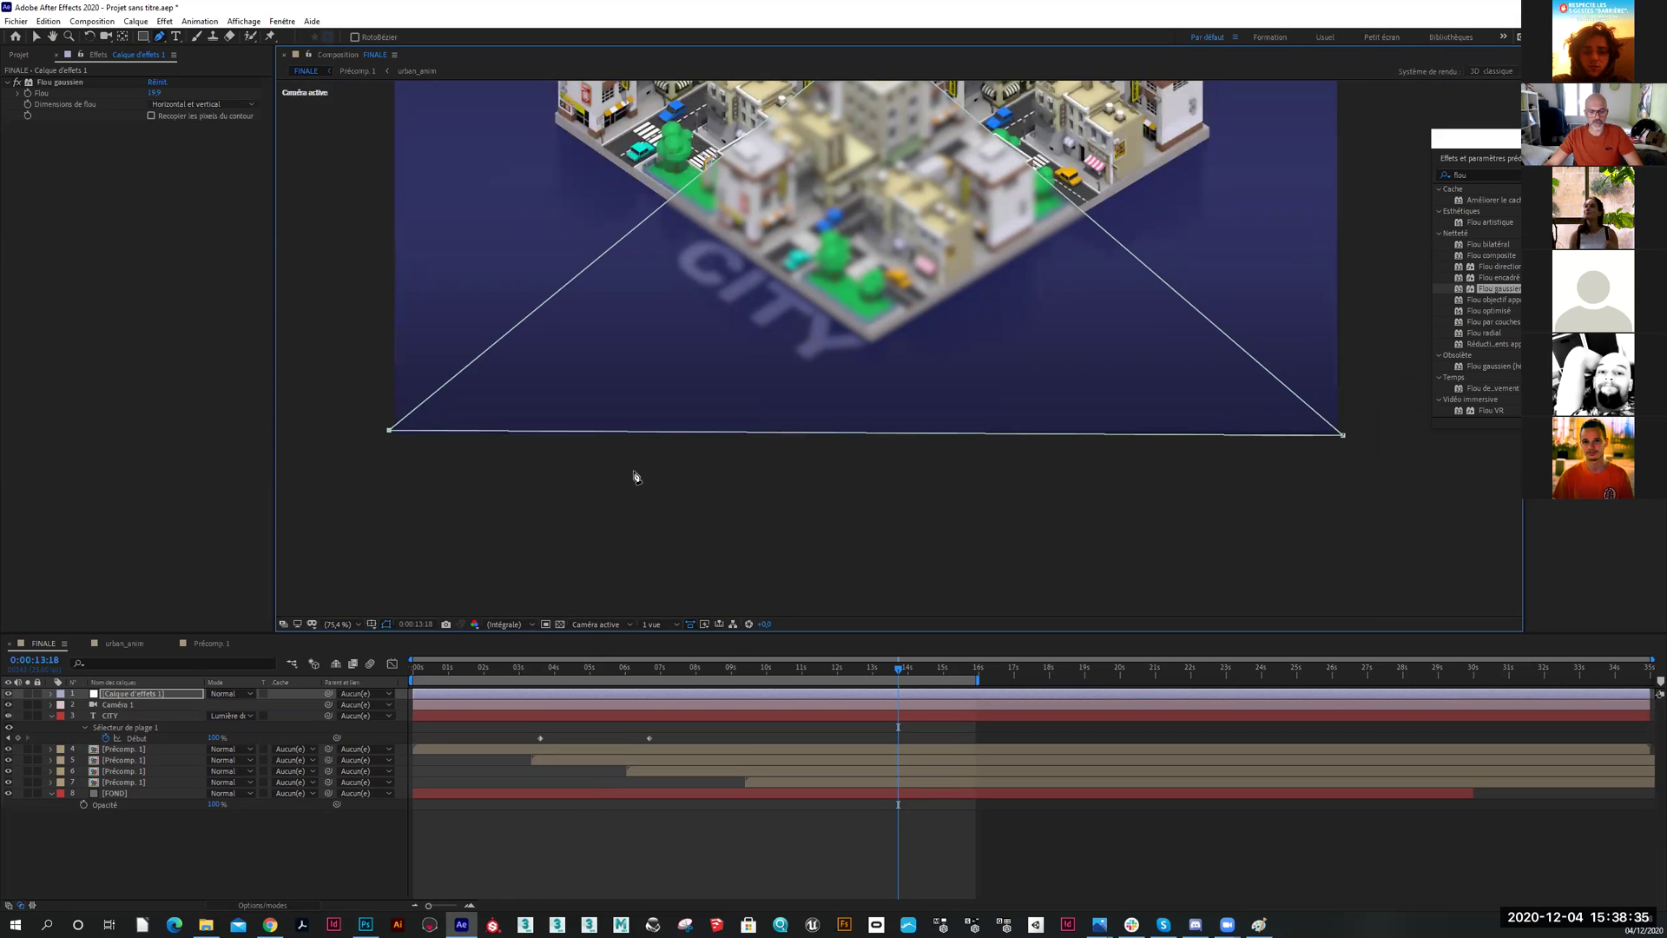
{"action": "scroll", "coordinate": [642, 479], "scroll_direction": "down", "scroll_amount": 2}
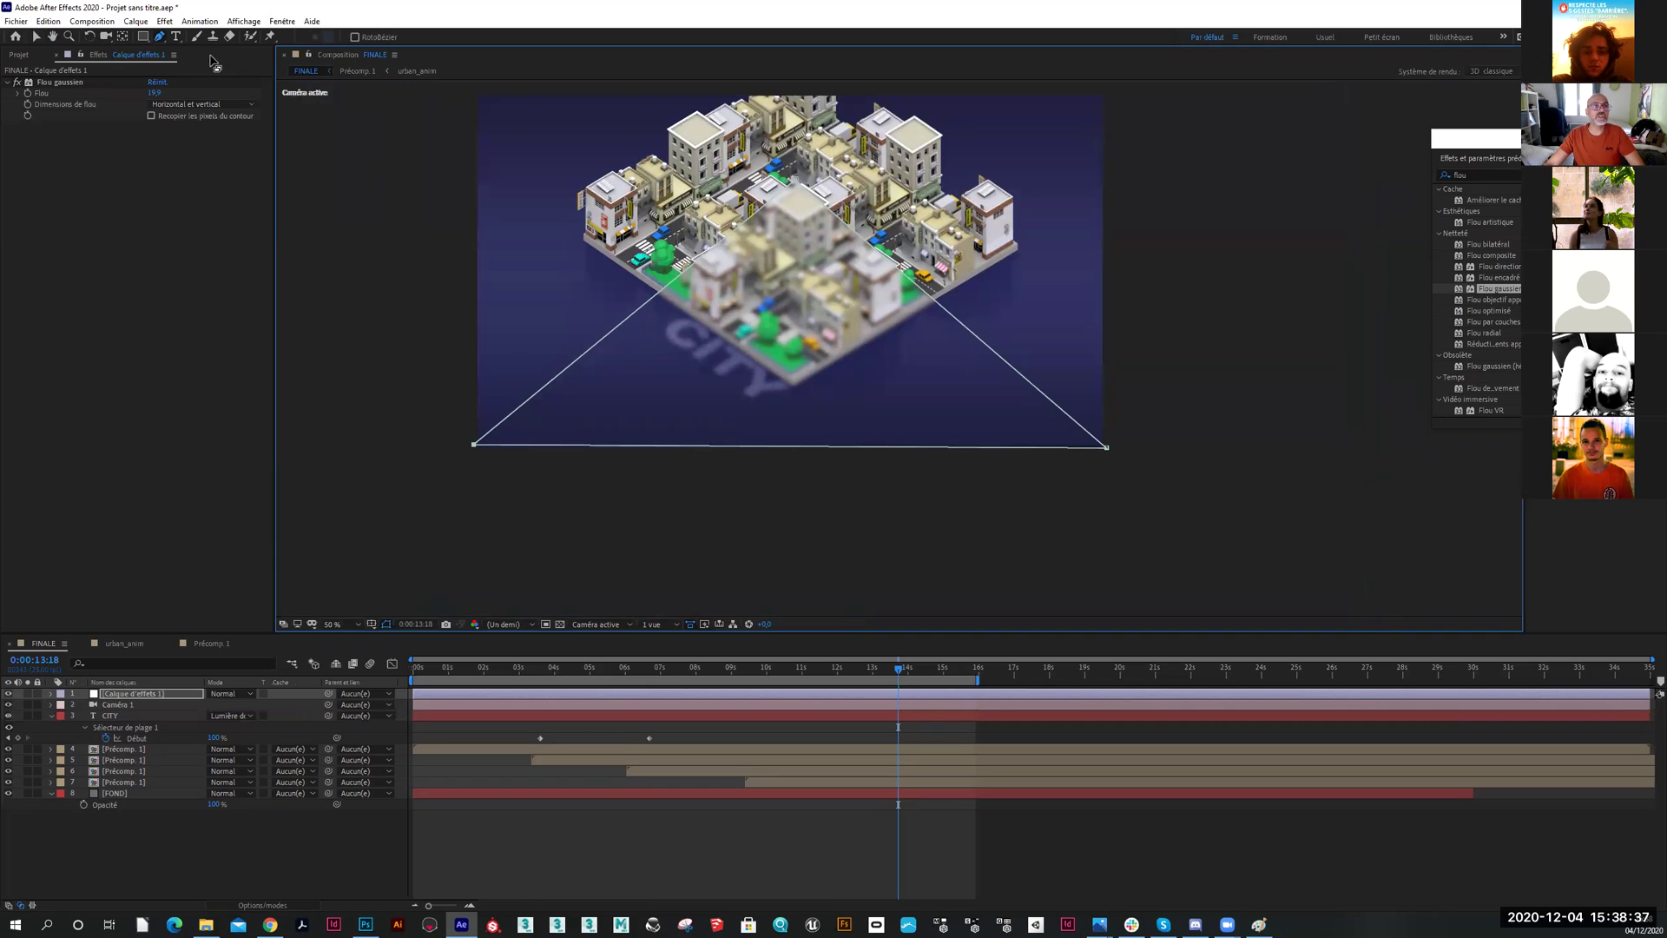
Widen the triangular mask by moving its two lower points well outside the frame and leveling them, and hide the mask outline
{"action": "left_click", "coordinate": [35, 36]}
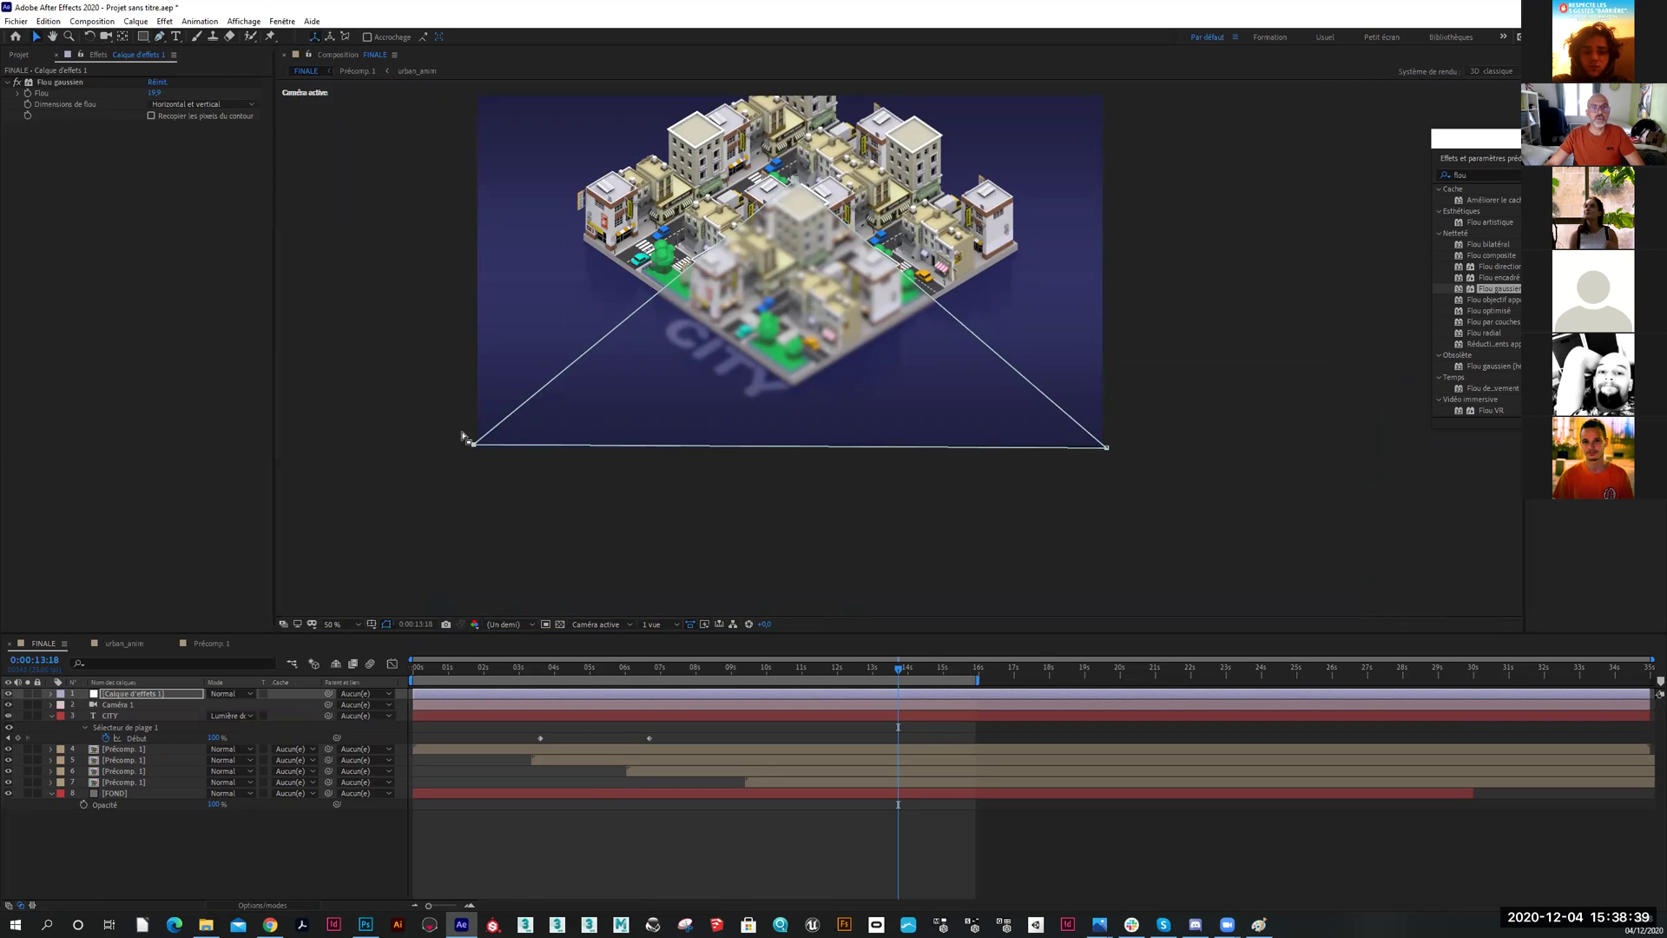
{"action": "left_click_drag", "start_coordinate": [474, 447], "coordinate": [298, 545]}
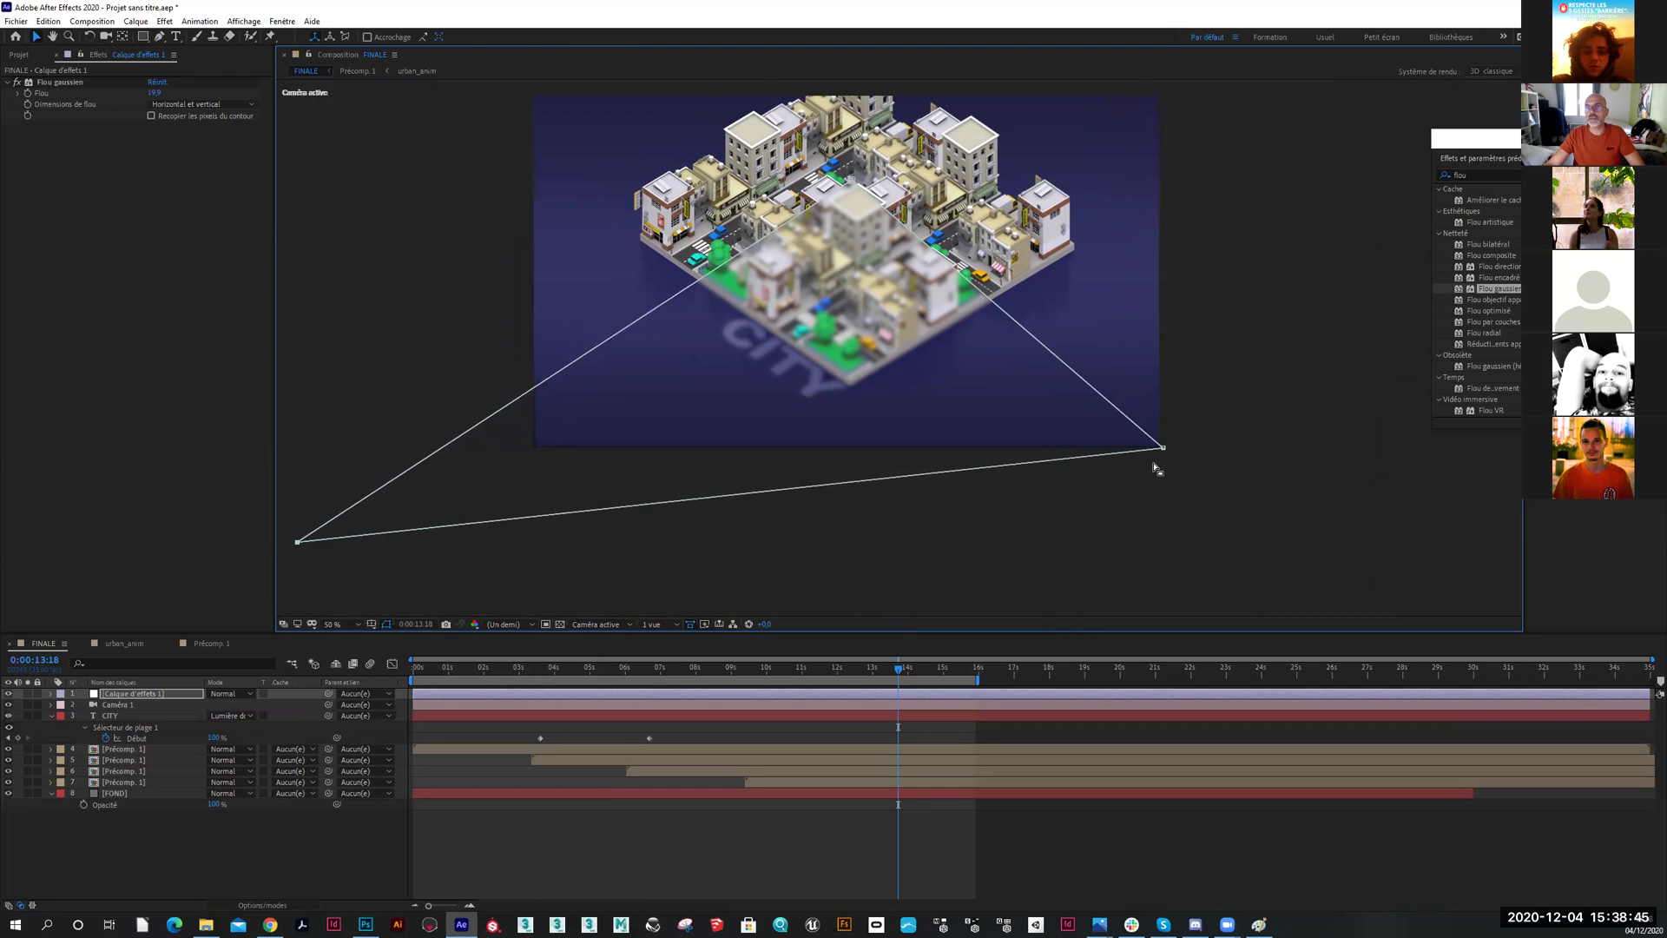
{"action": "left_click_drag", "start_coordinate": [1165, 448], "coordinate": [1412, 569]}
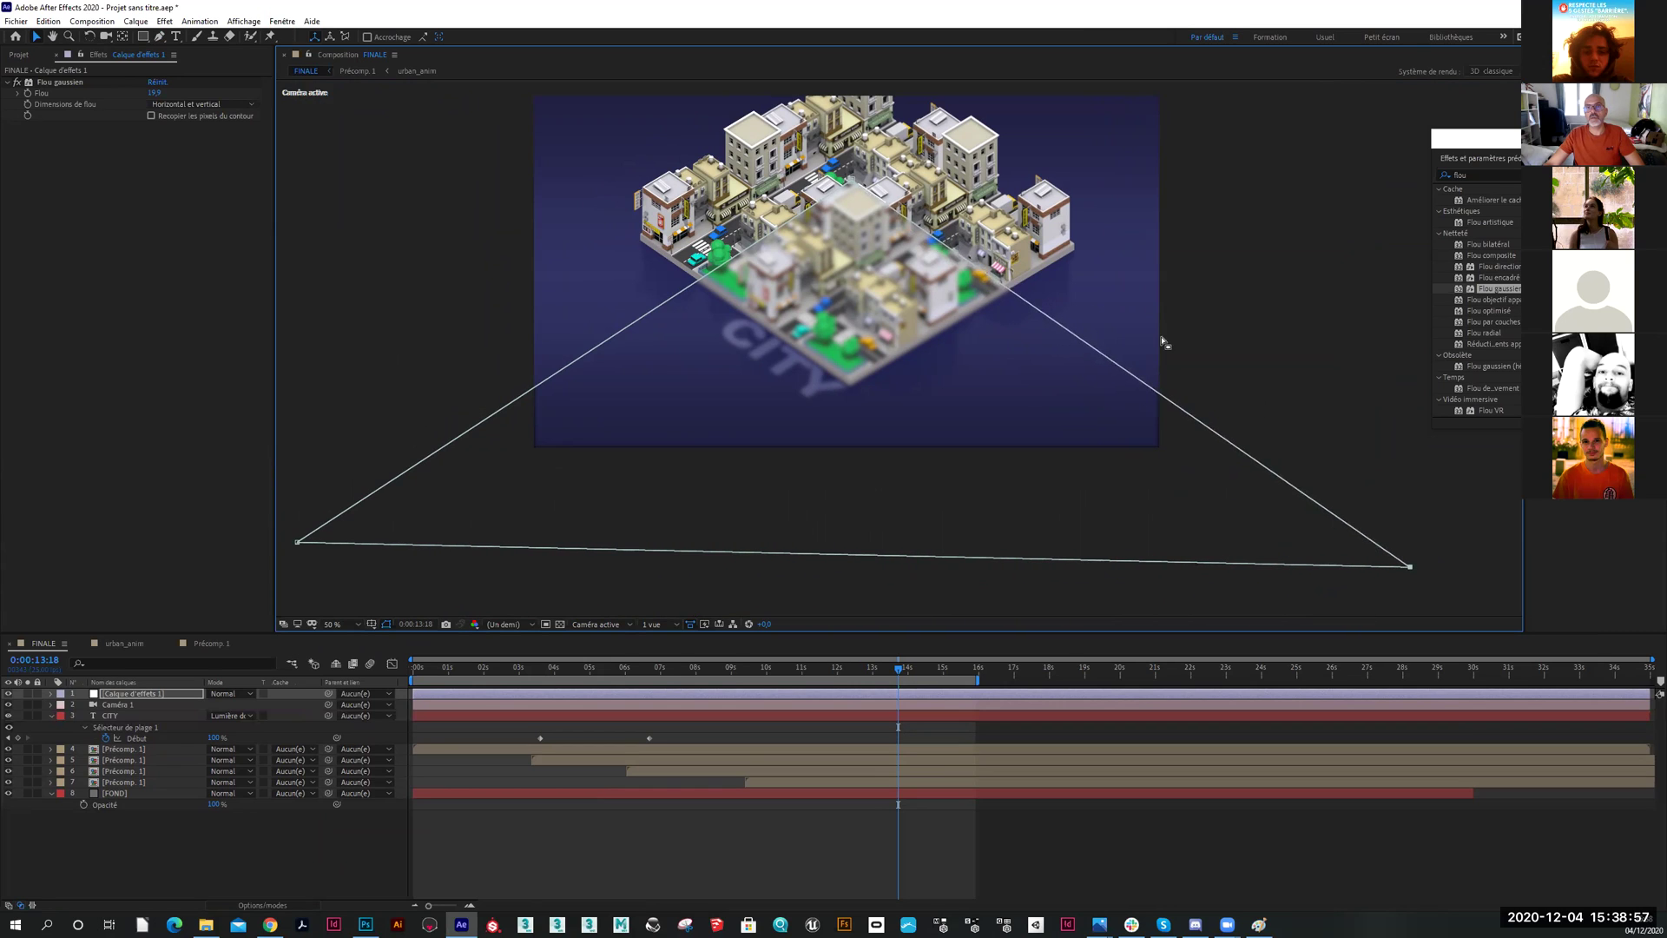
{"action": "scroll", "coordinate": [858, 203], "scroll_direction": "up", "scroll_amount": 2}
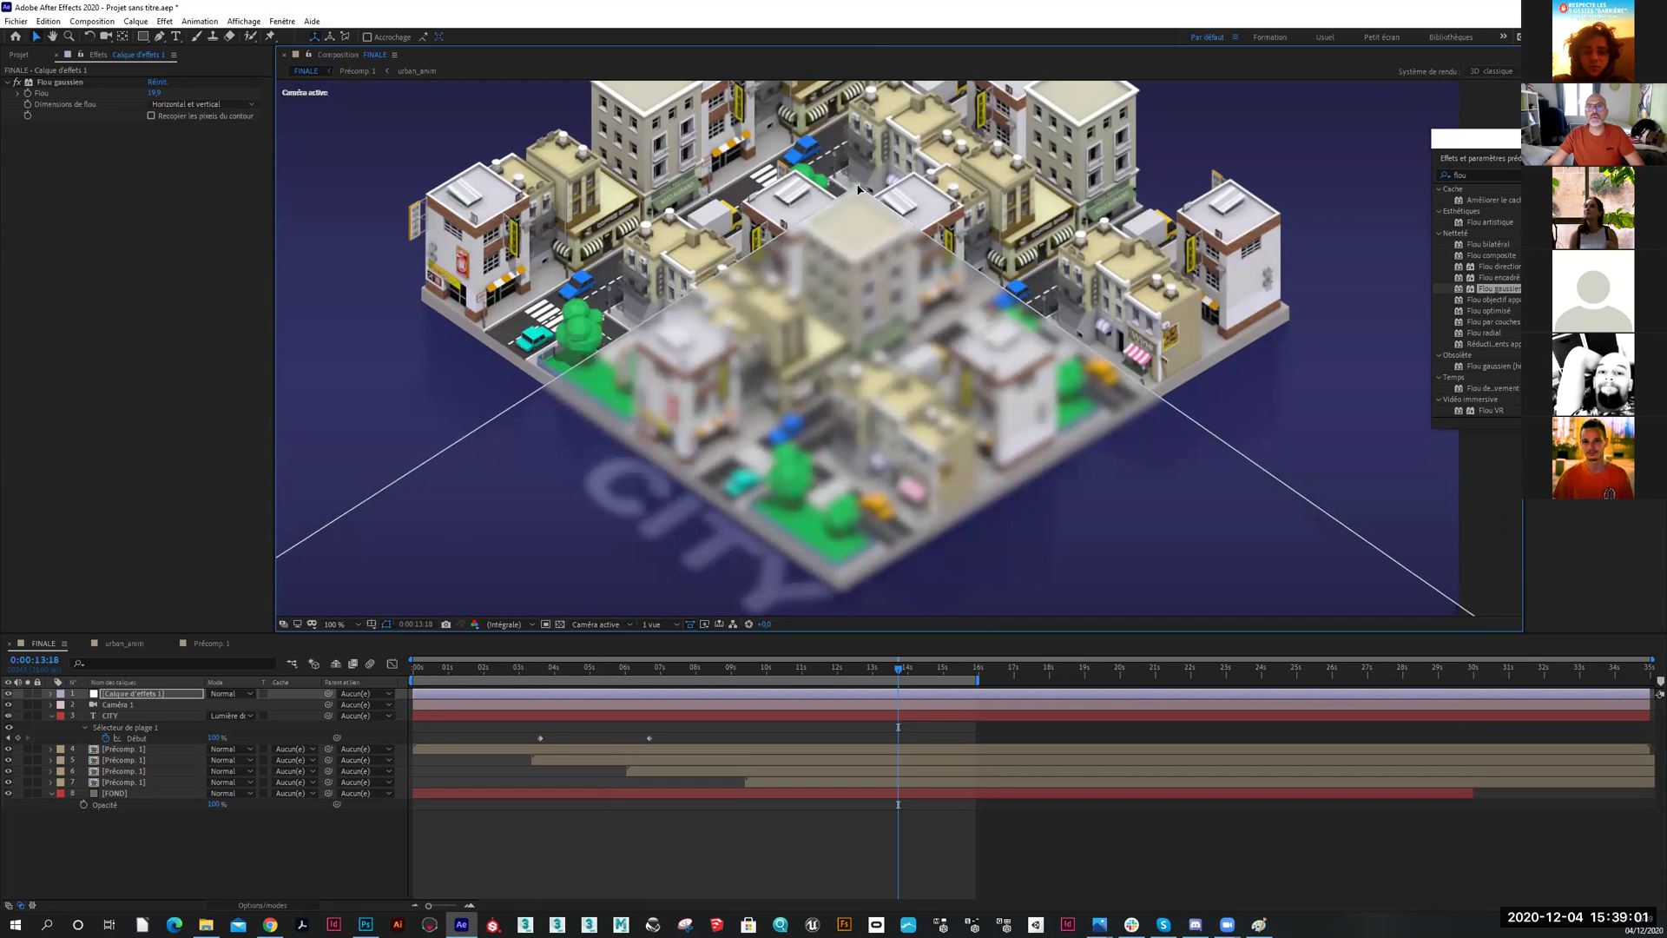
{"action": "scroll", "coordinate": [910, 380], "scroll_direction": "down", "scroll_amount": 2}
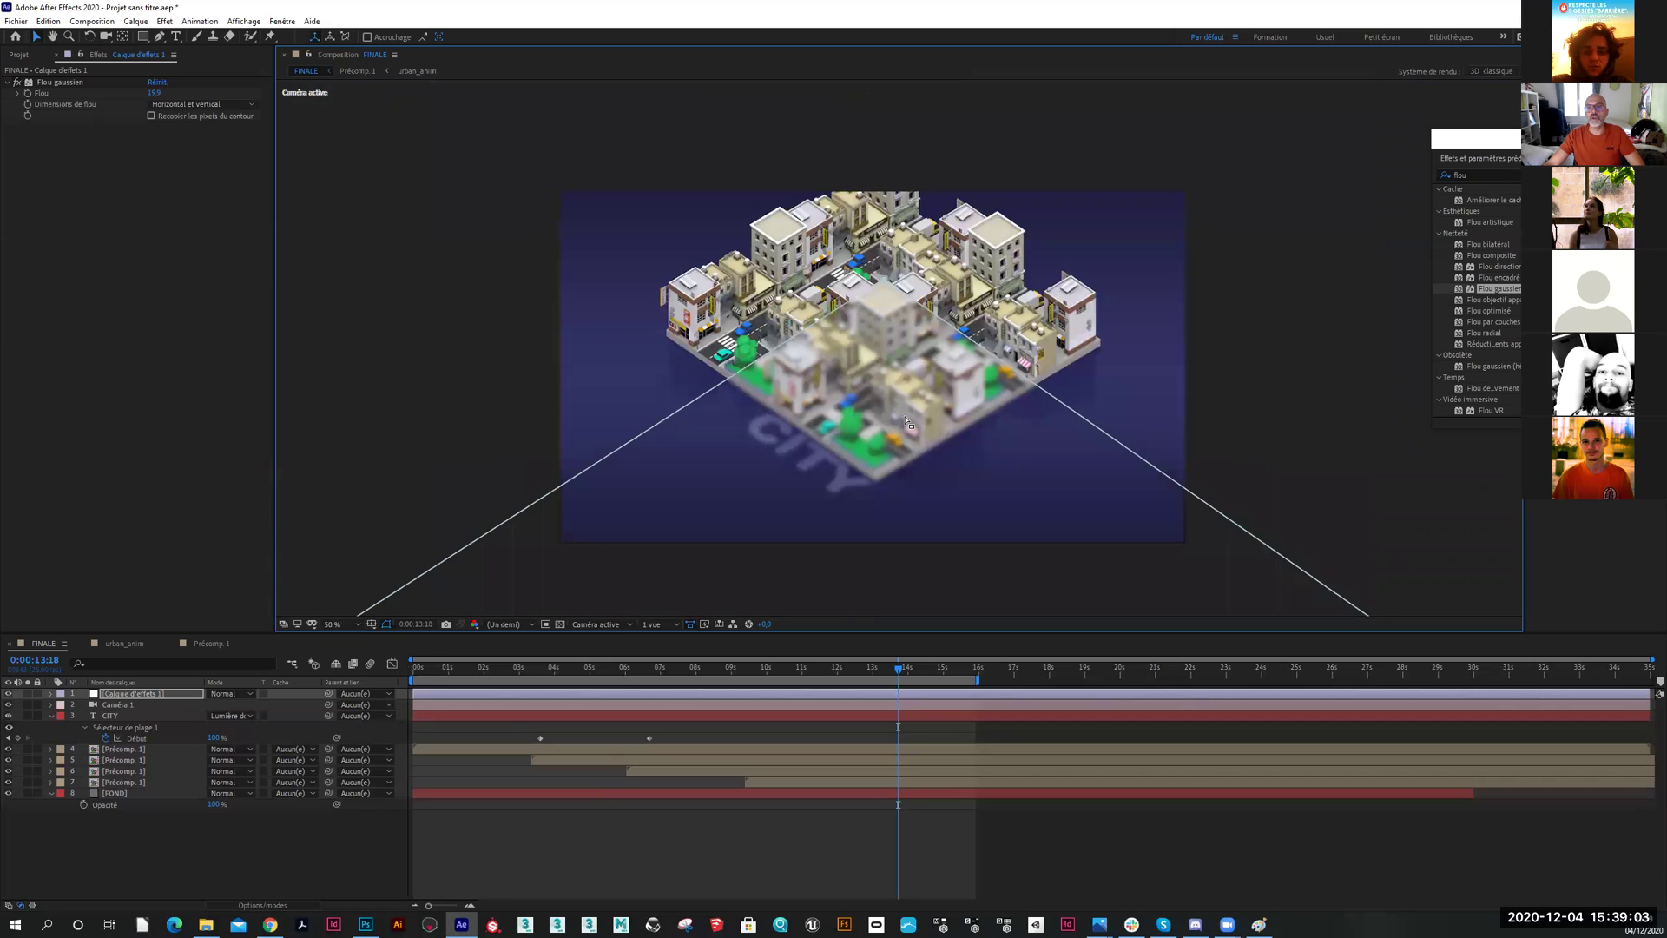
{"action": "scroll", "coordinate": [907, 423], "scroll_direction": "down", "scroll_amount": 2}
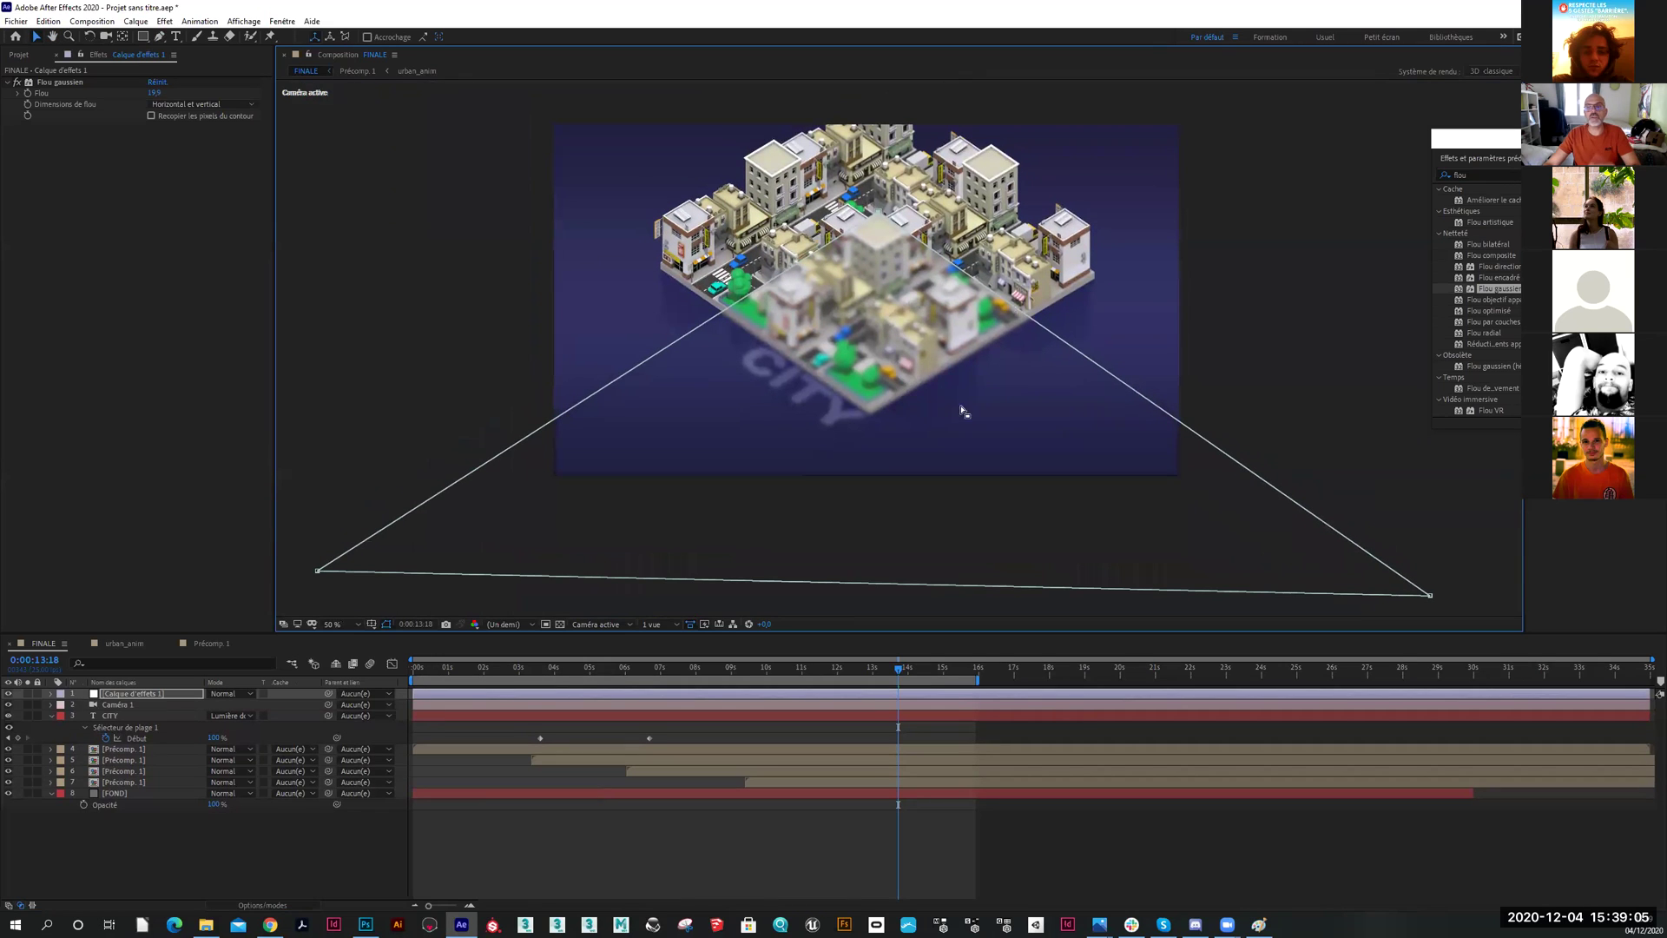
{"action": "left_click_drag", "start_coordinate": [1431, 598], "coordinate": [1420, 589]}
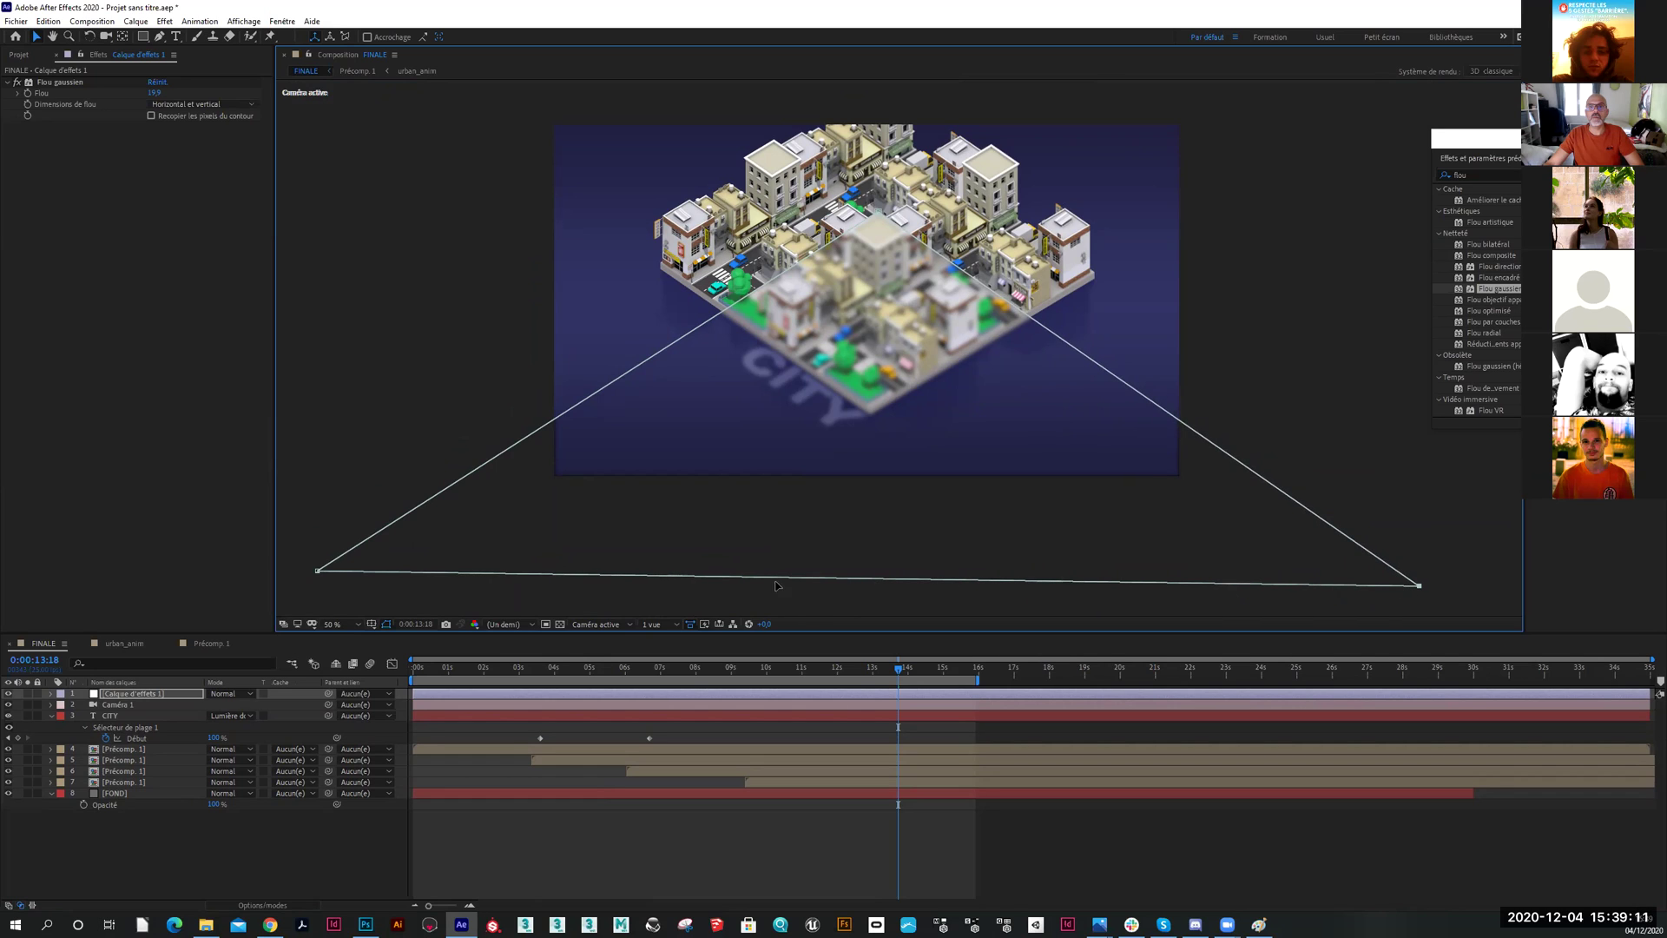
{"action": "left_click_drag", "start_coordinate": [318, 570], "coordinate": [318, 581]}
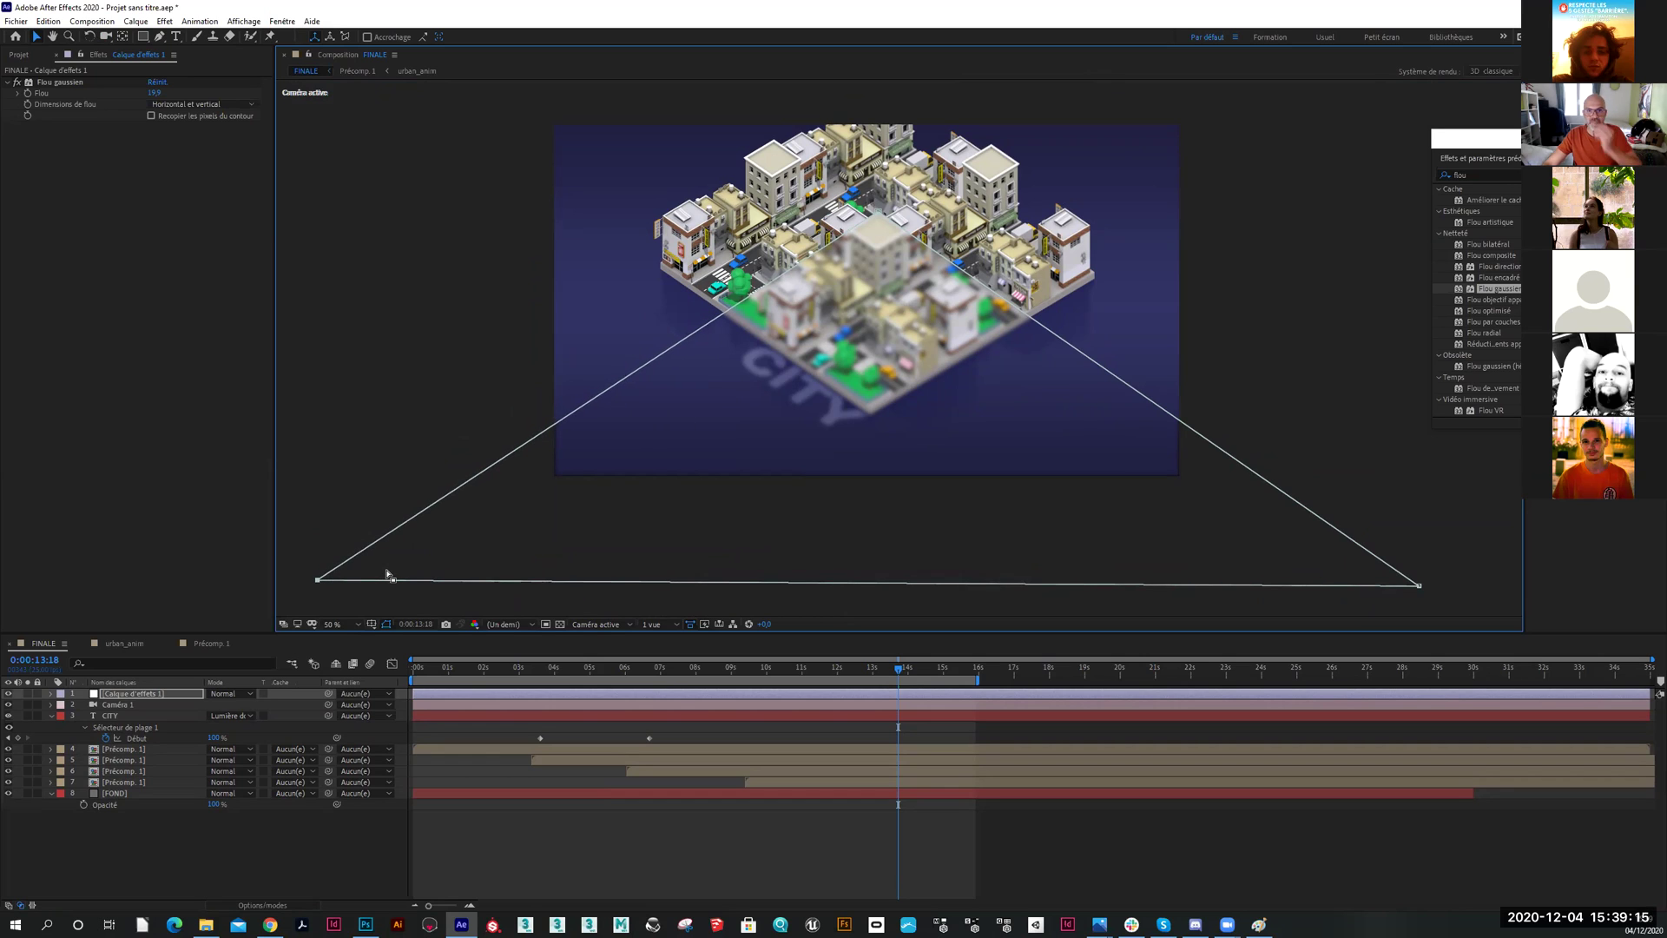
{"action": "left_click", "coordinate": [388, 624]}
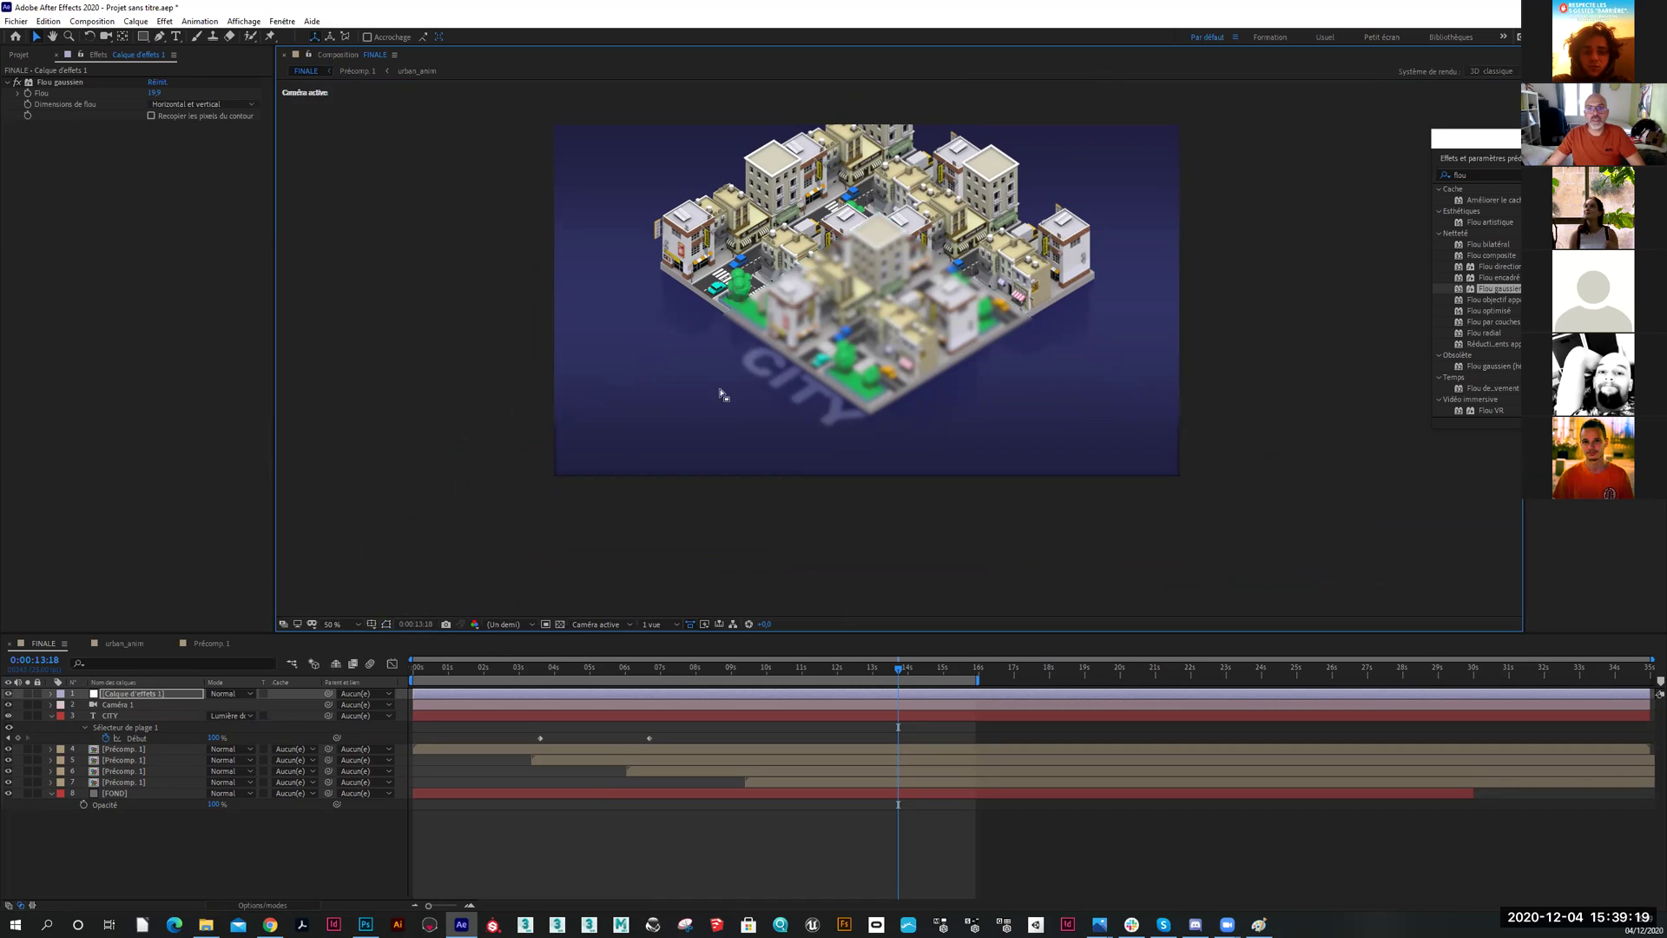
Invert Masque 1 so the blur affects the back of the city, and expand the mask's properties
{"action": "left_click", "coordinate": [121, 694]}
{"action": "key", "text": "ctrl+shift+n"}
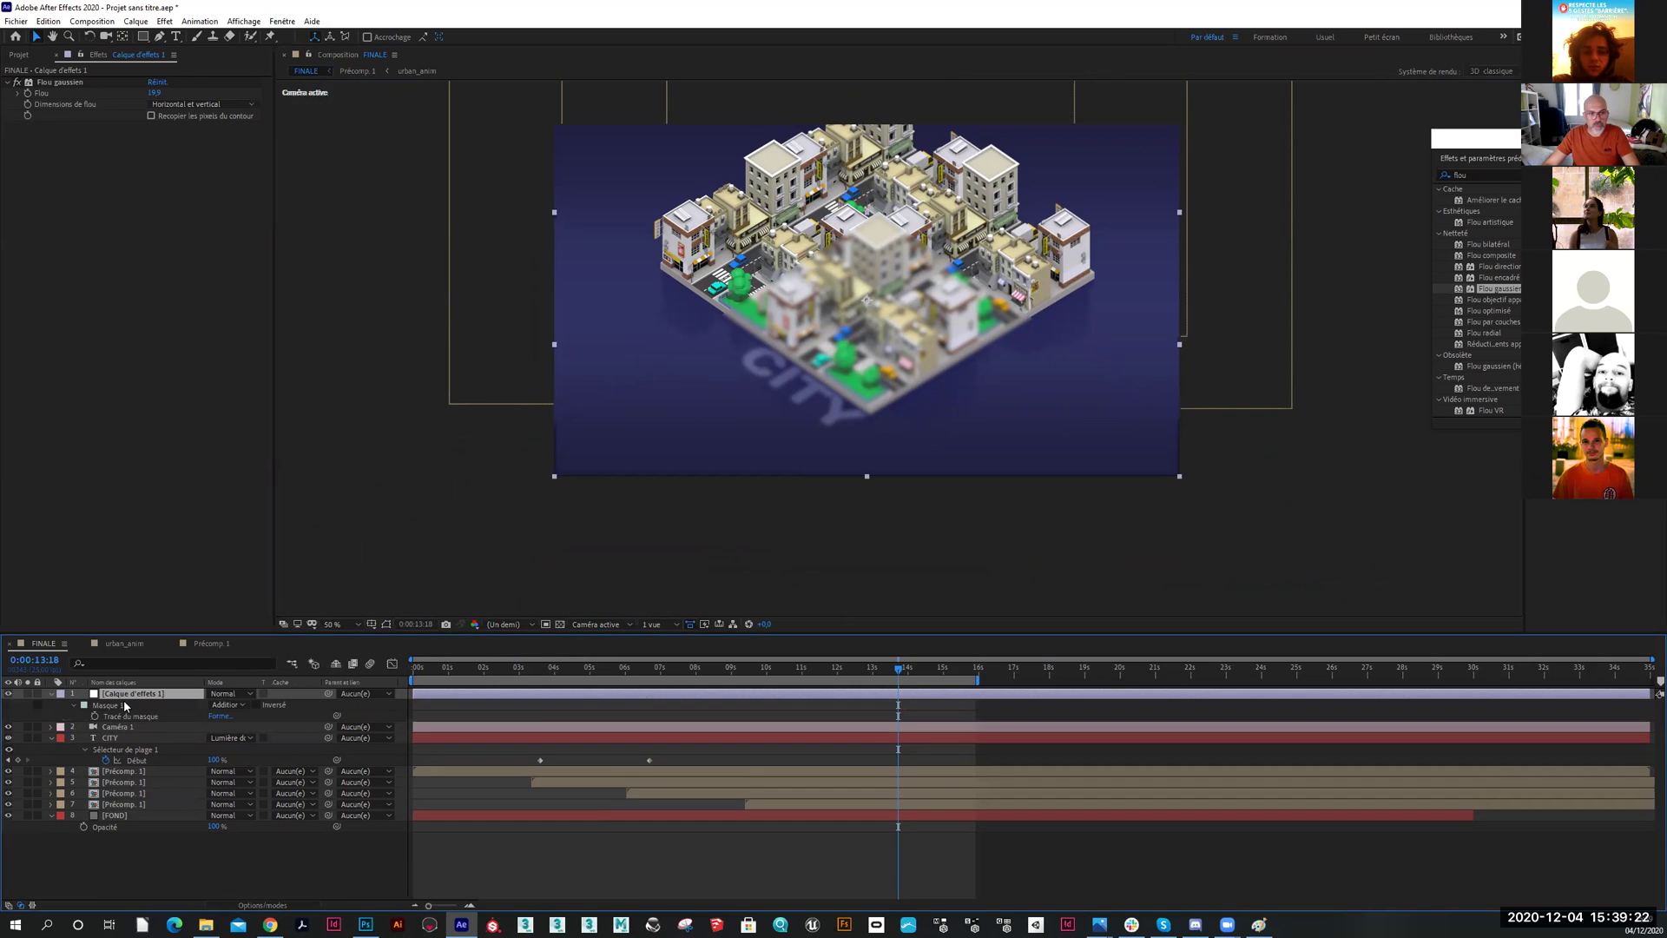
{"action": "left_click", "coordinate": [75, 706]}
{"action": "left_click", "coordinate": [74, 705]}
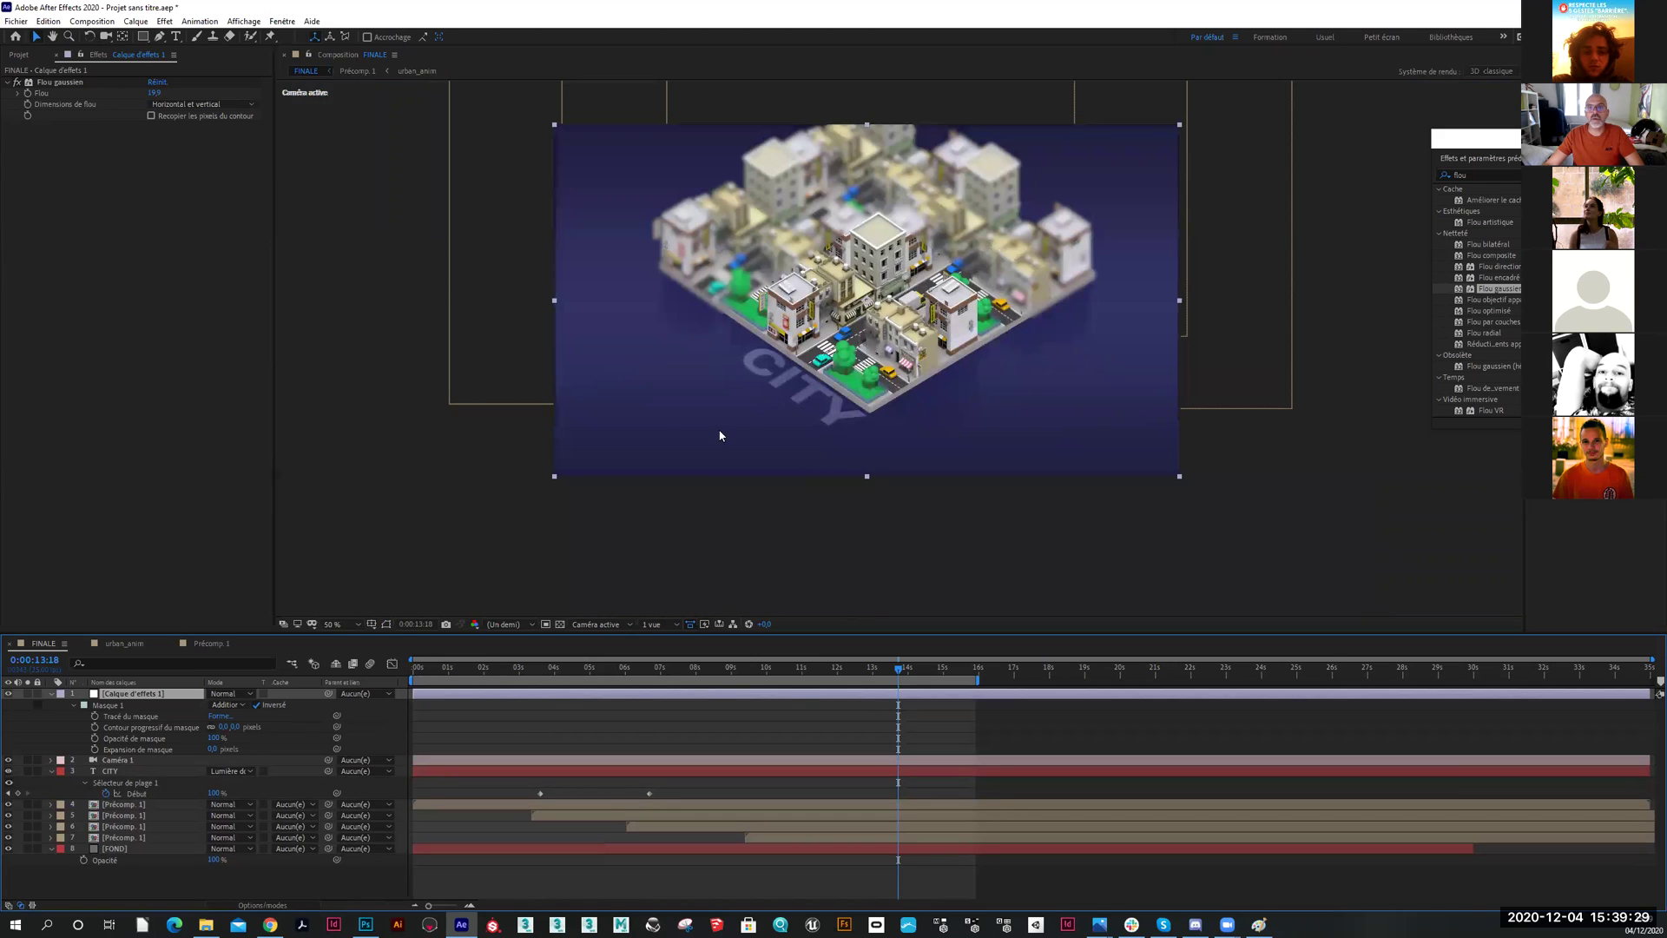
Experiment with Masque 1's feather, reset it to 0, enter 160, and raise it to about 350 pixels
{"action": "scroll", "coordinate": [856, 267], "scroll_direction": "up", "scroll_amount": 2}
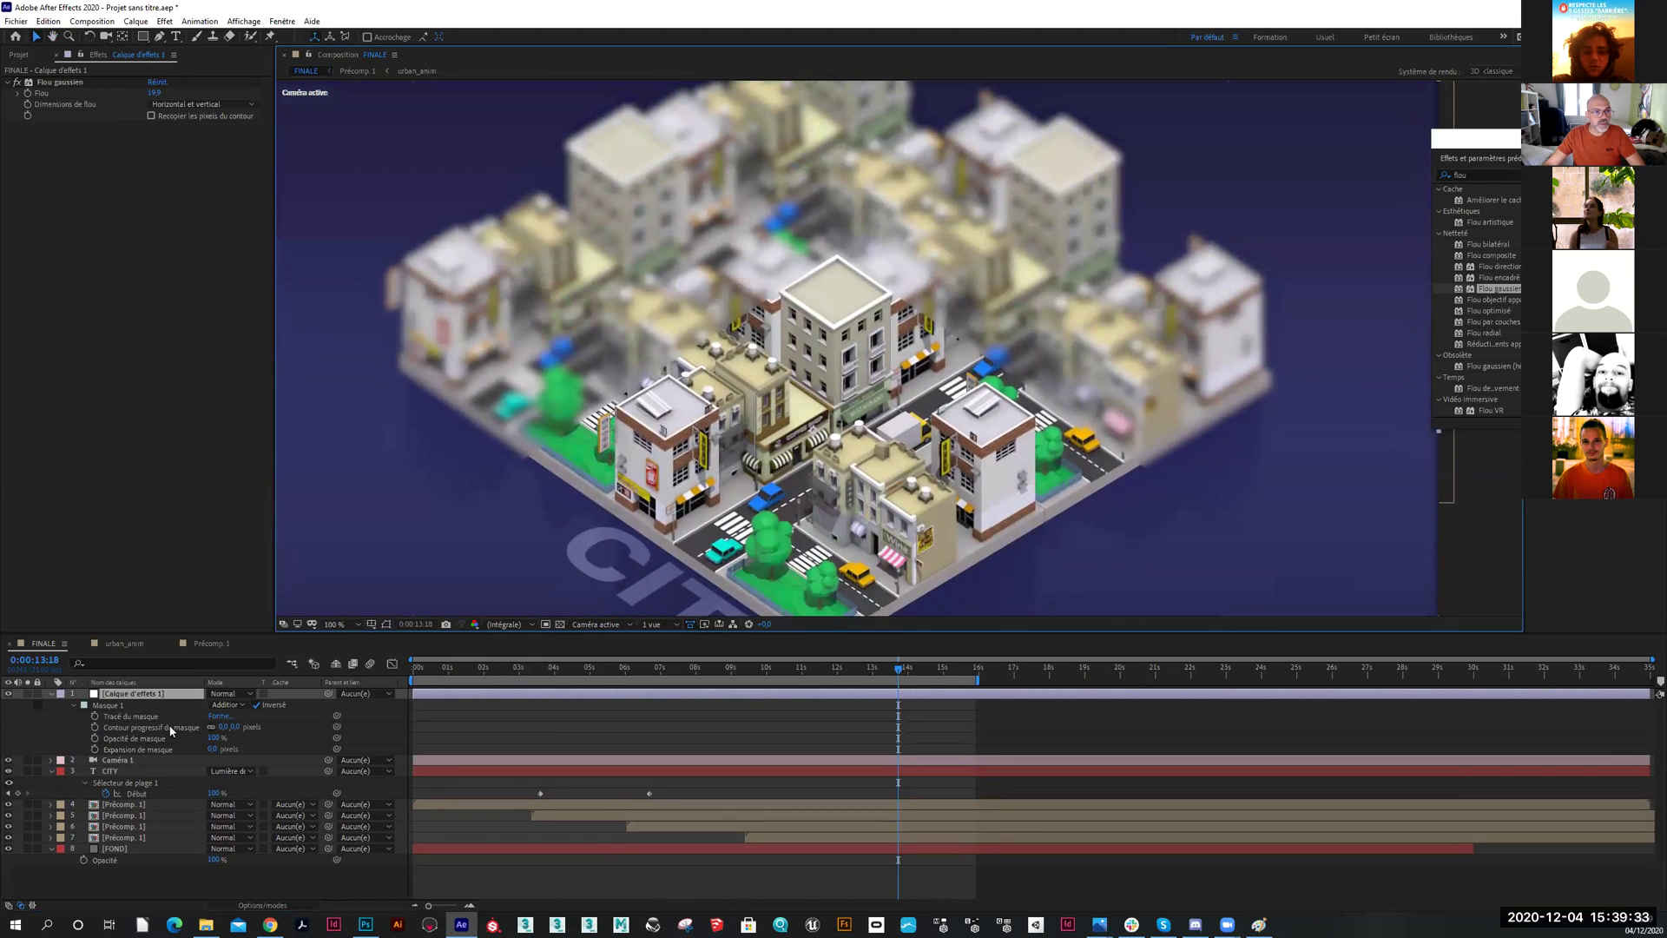
{"action": "left_click_drag", "start_coordinate": [219, 726], "coordinate": [1096, 713]}
{"action": "left_click_drag", "start_coordinate": [1239, 734], "coordinate": [1246, 728]}
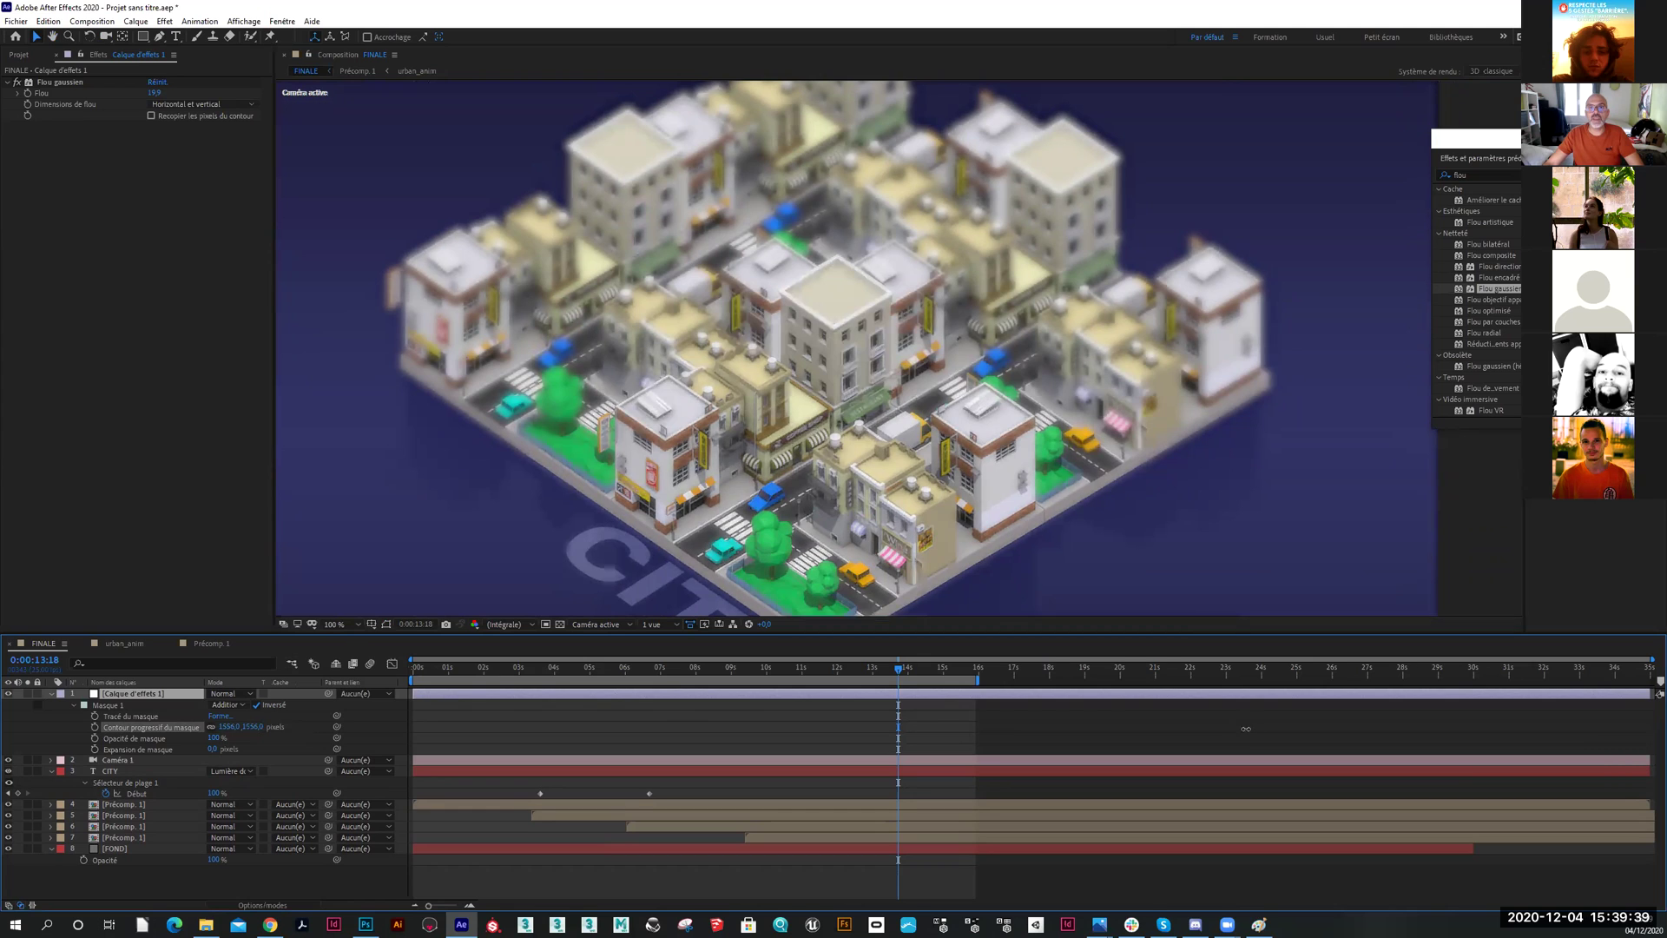
{"action": "left_click_drag", "start_coordinate": [400, 761], "coordinate": [394, 761]}
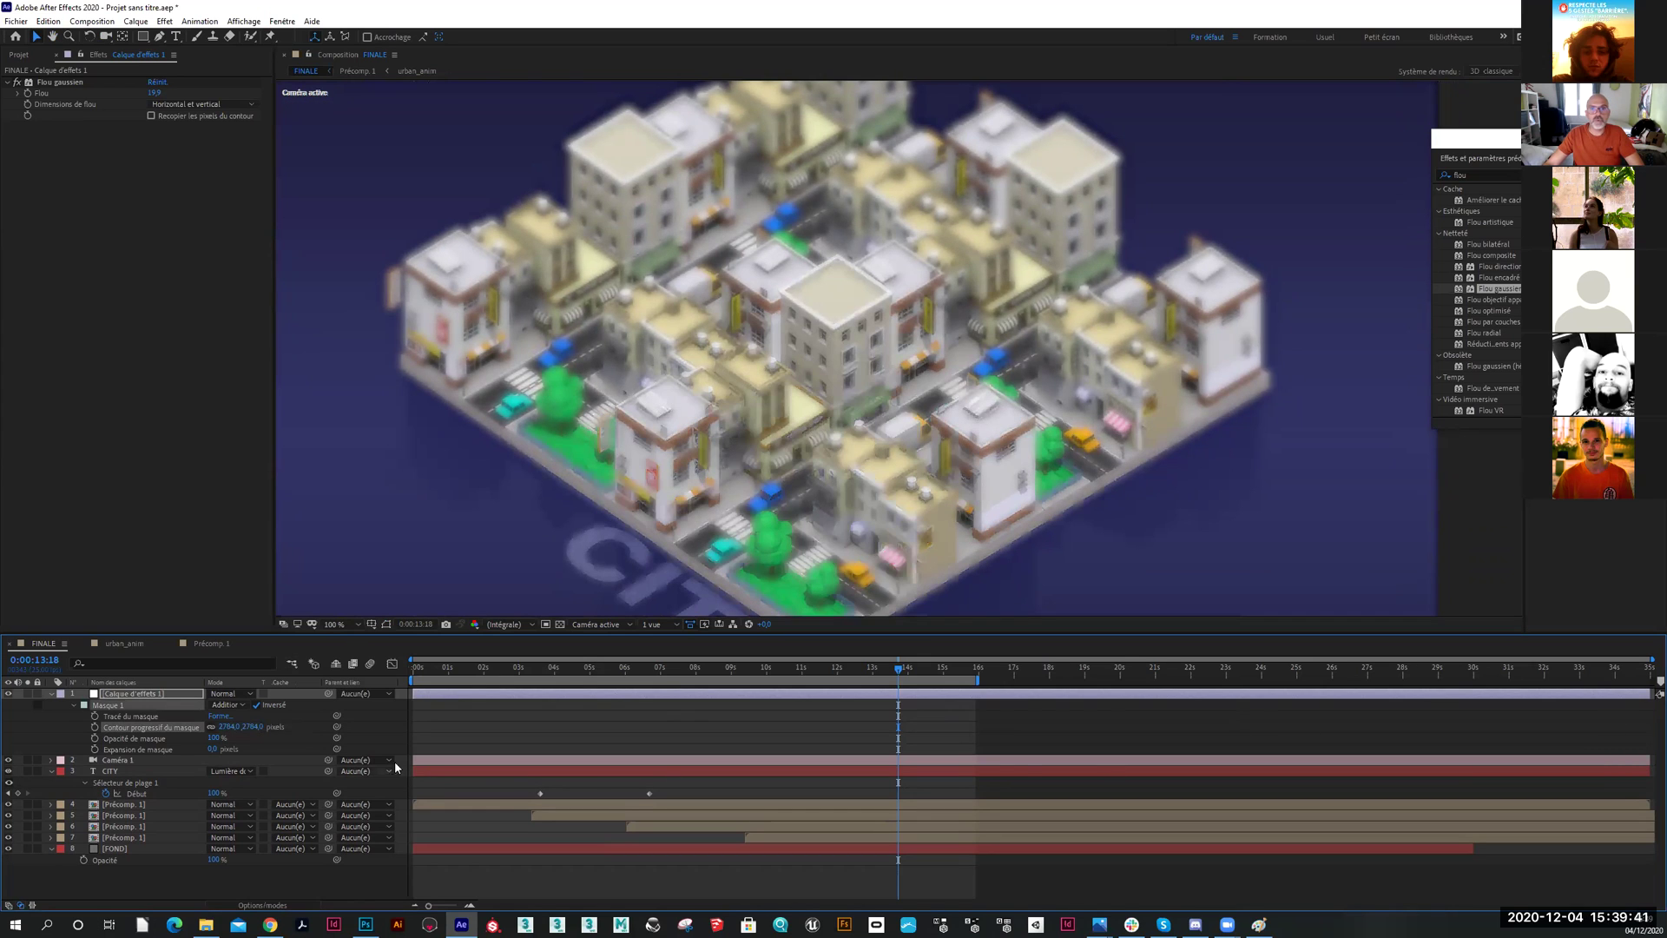
{"action": "left_click_drag", "start_coordinate": [234, 727], "coordinate": [223, 727]}
{"action": "left_click", "coordinate": [231, 727]}
{"action": "type", "text": "0"}
{"action": "key", "text": "Return"}
{"action": "left_click", "coordinate": [231, 729]}
{"action": "type", "text": "160"}
{"action": "key", "text": "Return"}
{"action": "left_click_drag", "start_coordinate": [334, 726], "coordinate": [346, 726]}
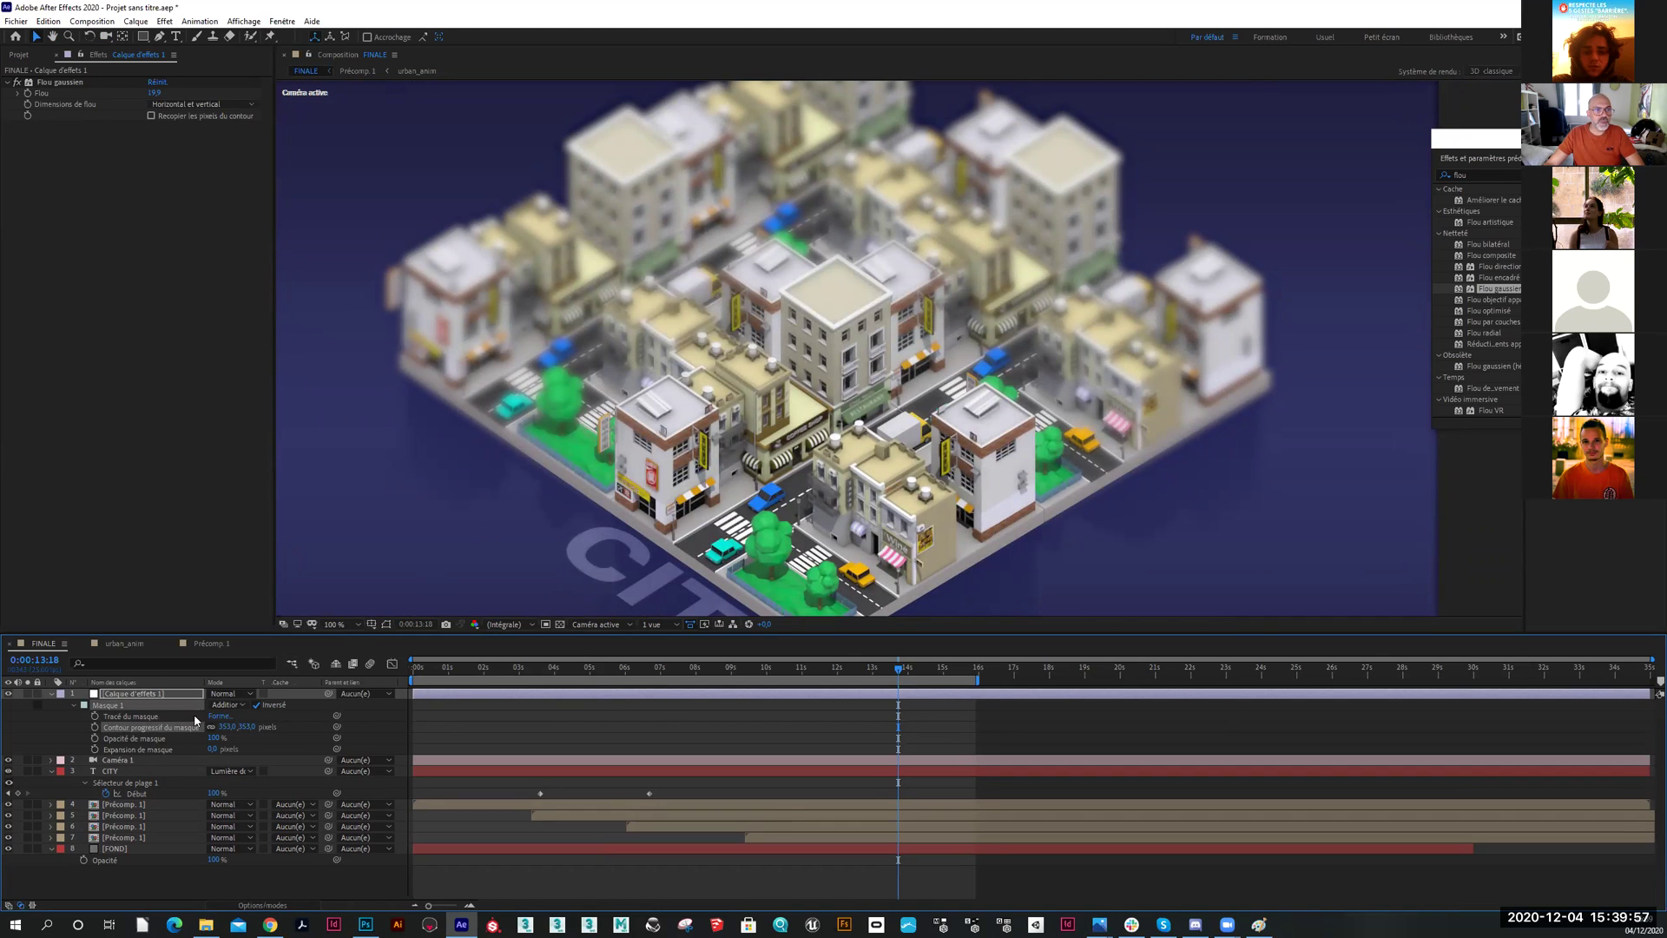
Expand Masque 1 by about 135 pixels and increase its feather further to soften the blur transition
{"action": "left_click_drag", "start_coordinate": [211, 750], "coordinate": [272, 727]}
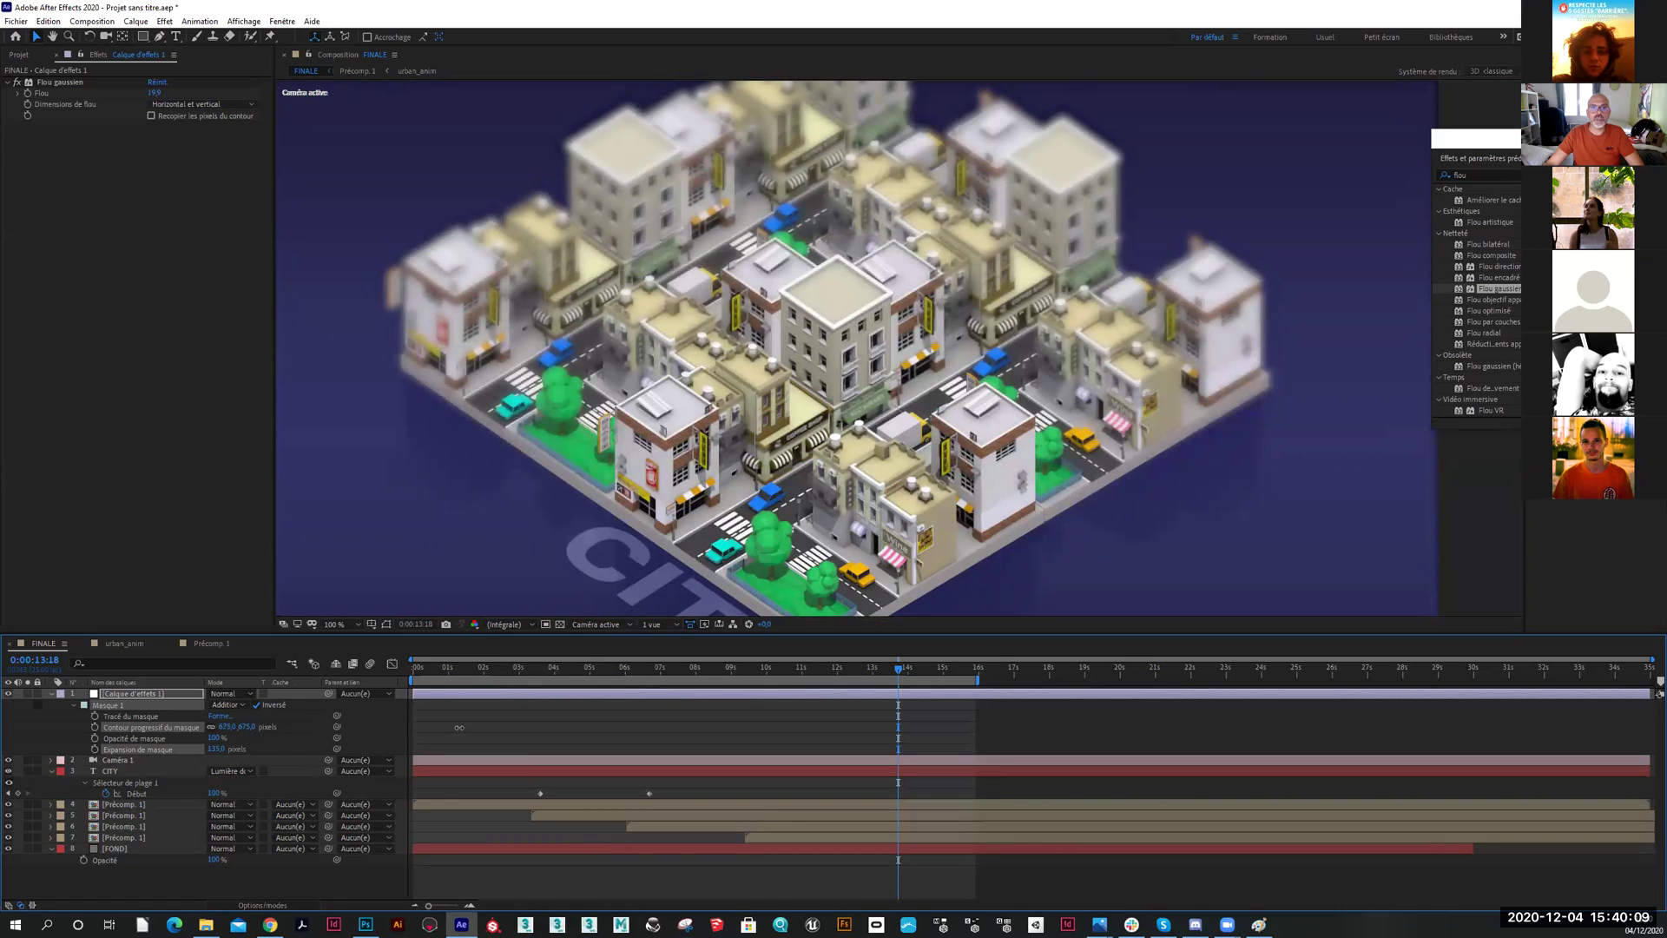
{"action": "left_click_drag", "start_coordinate": [470, 727], "coordinate": [404, 728]}
{"action": "scroll", "coordinate": [813, 388], "scroll_direction": "down", "scroll_amount": 1}
{"action": "scroll", "coordinate": [814, 389], "scroll_direction": "up", "scroll_amount": 1}
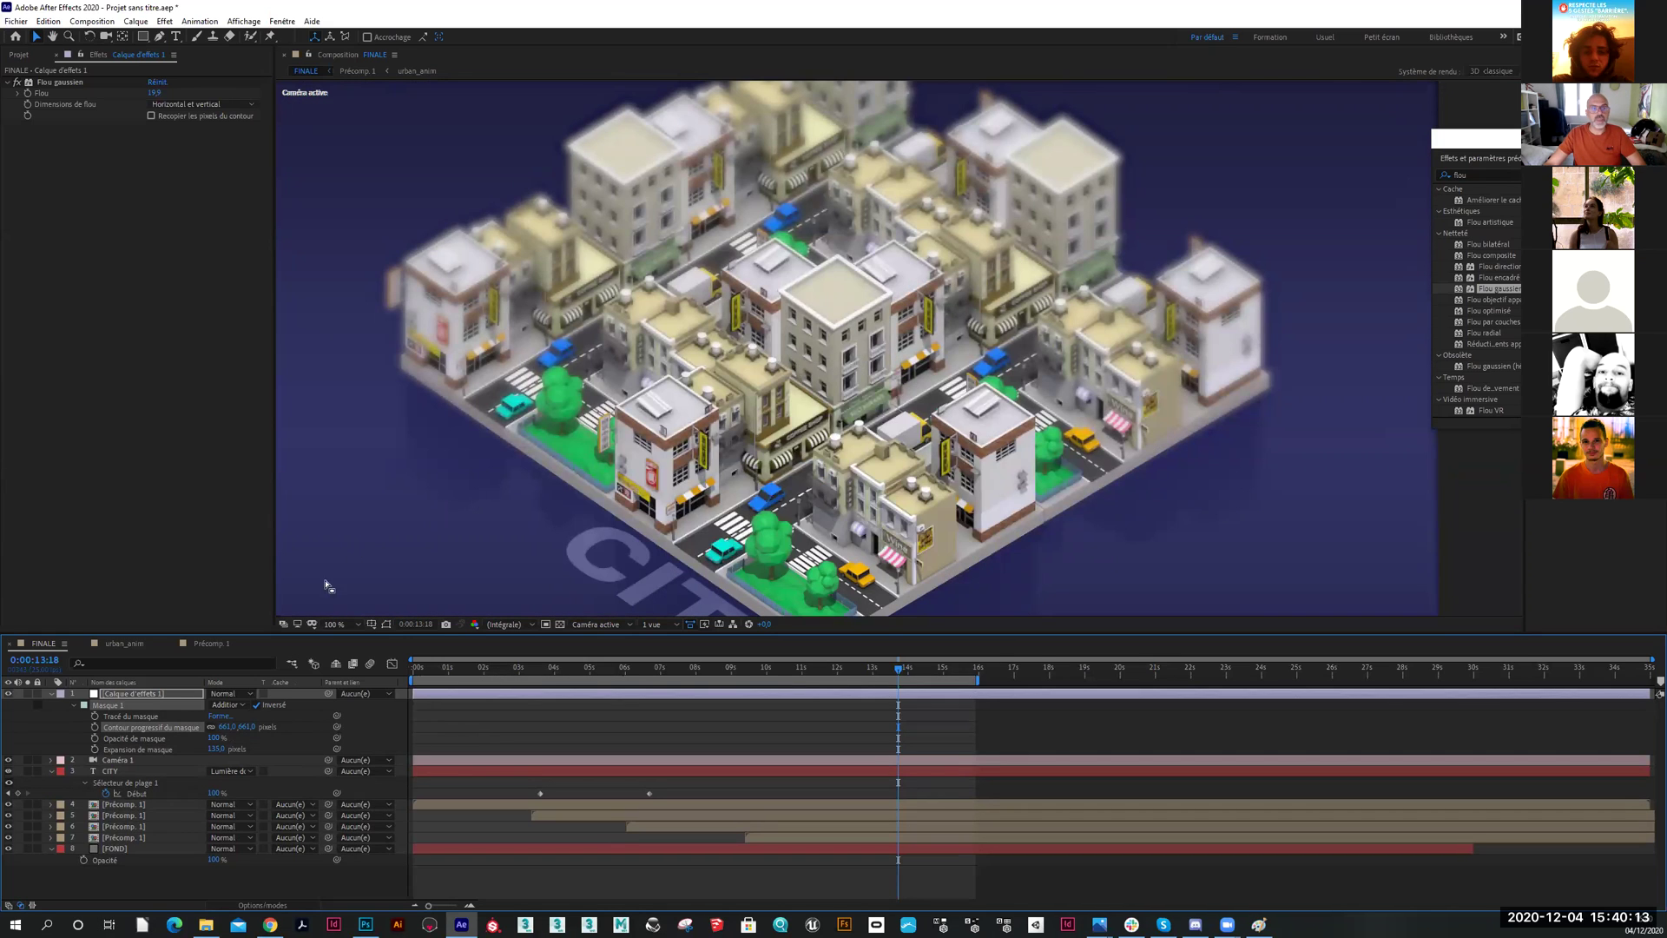
Lower the adjustment layer's Flou gaussien amount to about 9 and check the whole frame
{"action": "left_click", "coordinate": [151, 696]}
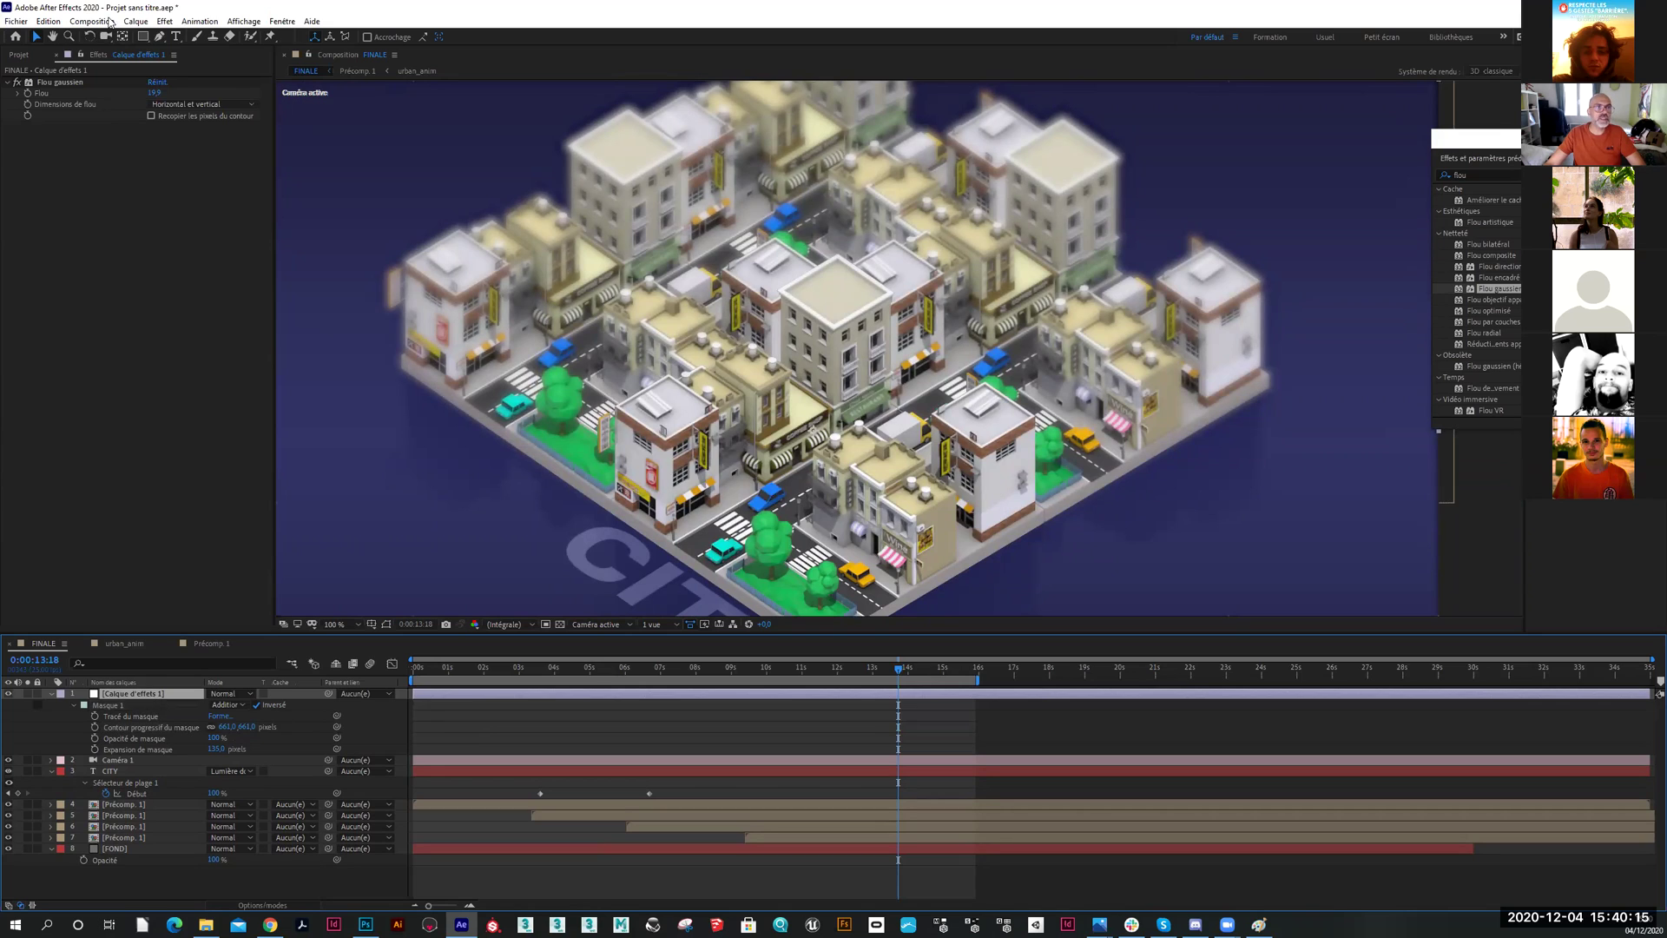
{"action": "left_click_drag", "start_coordinate": [164, 94], "coordinate": [73, 97]}
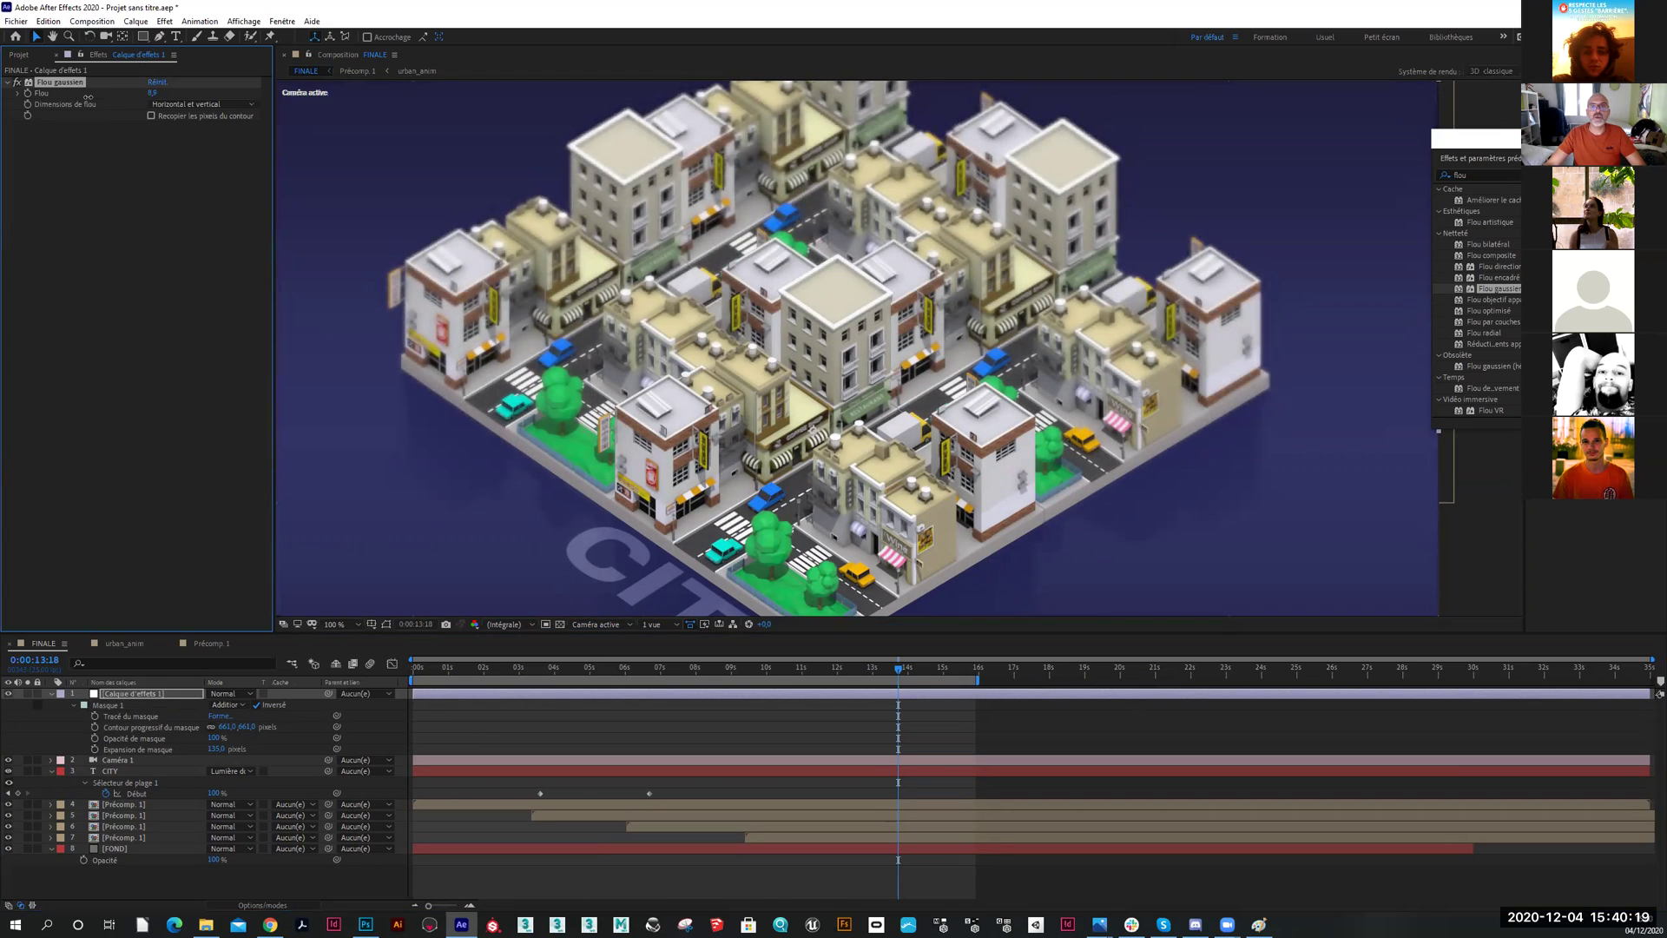
{"action": "scroll", "coordinate": [841, 303], "scroll_direction": "down", "scroll_amount": 2}
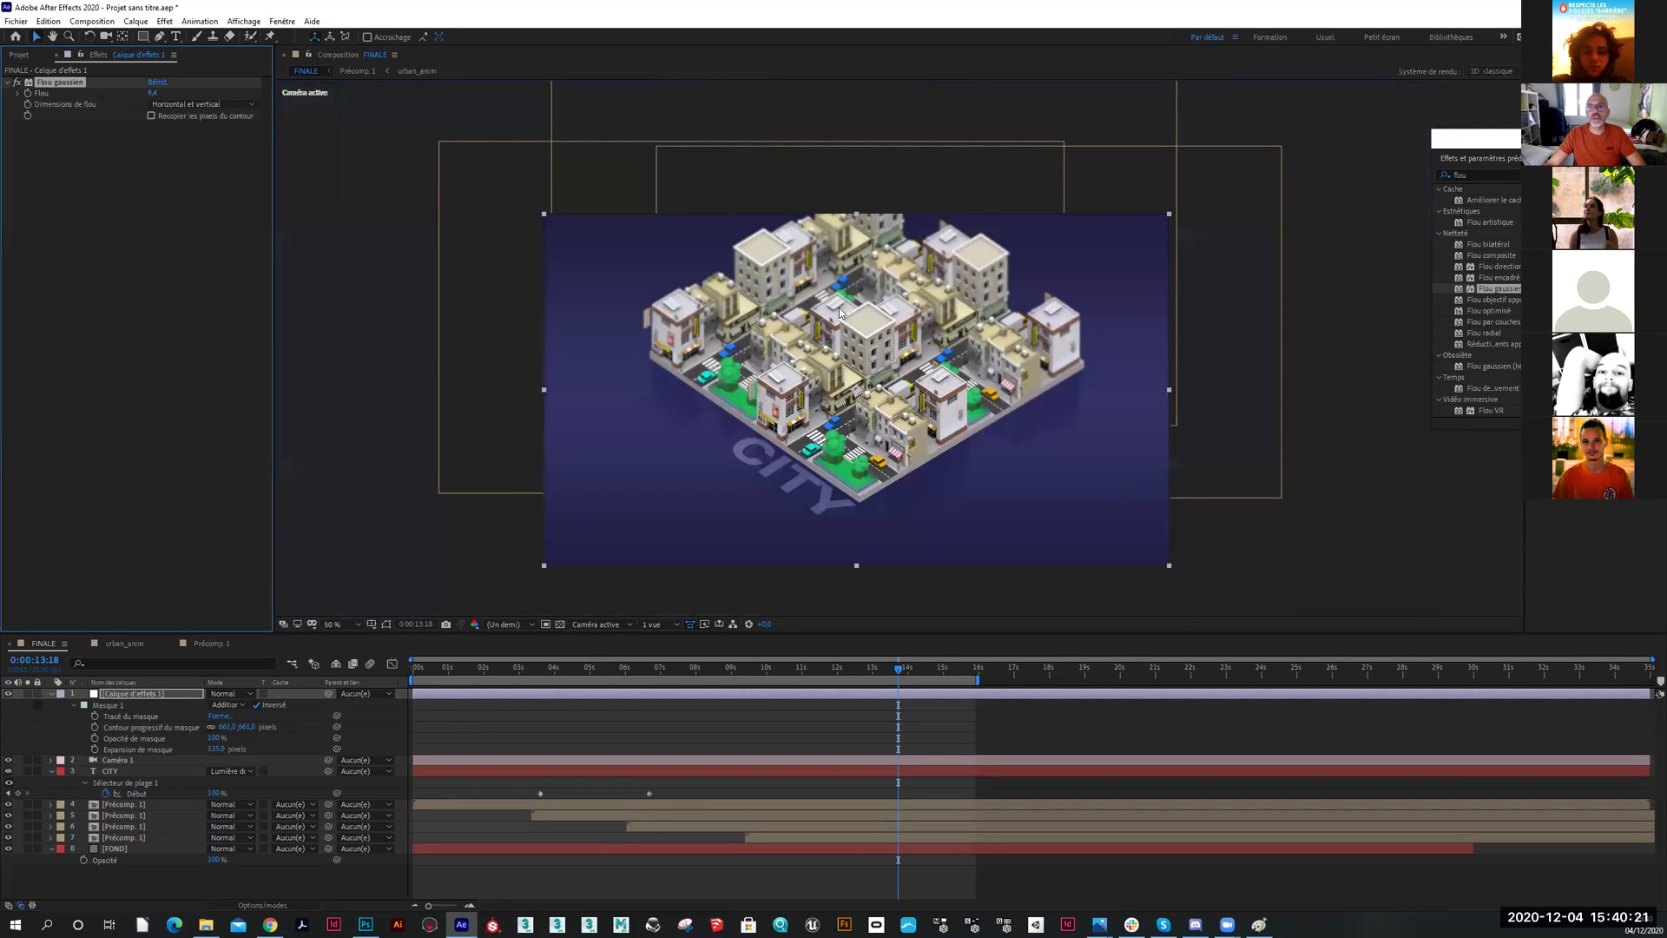
Fit the whole composition in the viewer, preview the city animation, and park the playhead at about 13 seconds
{"action": "left_click", "coordinate": [840, 165]}
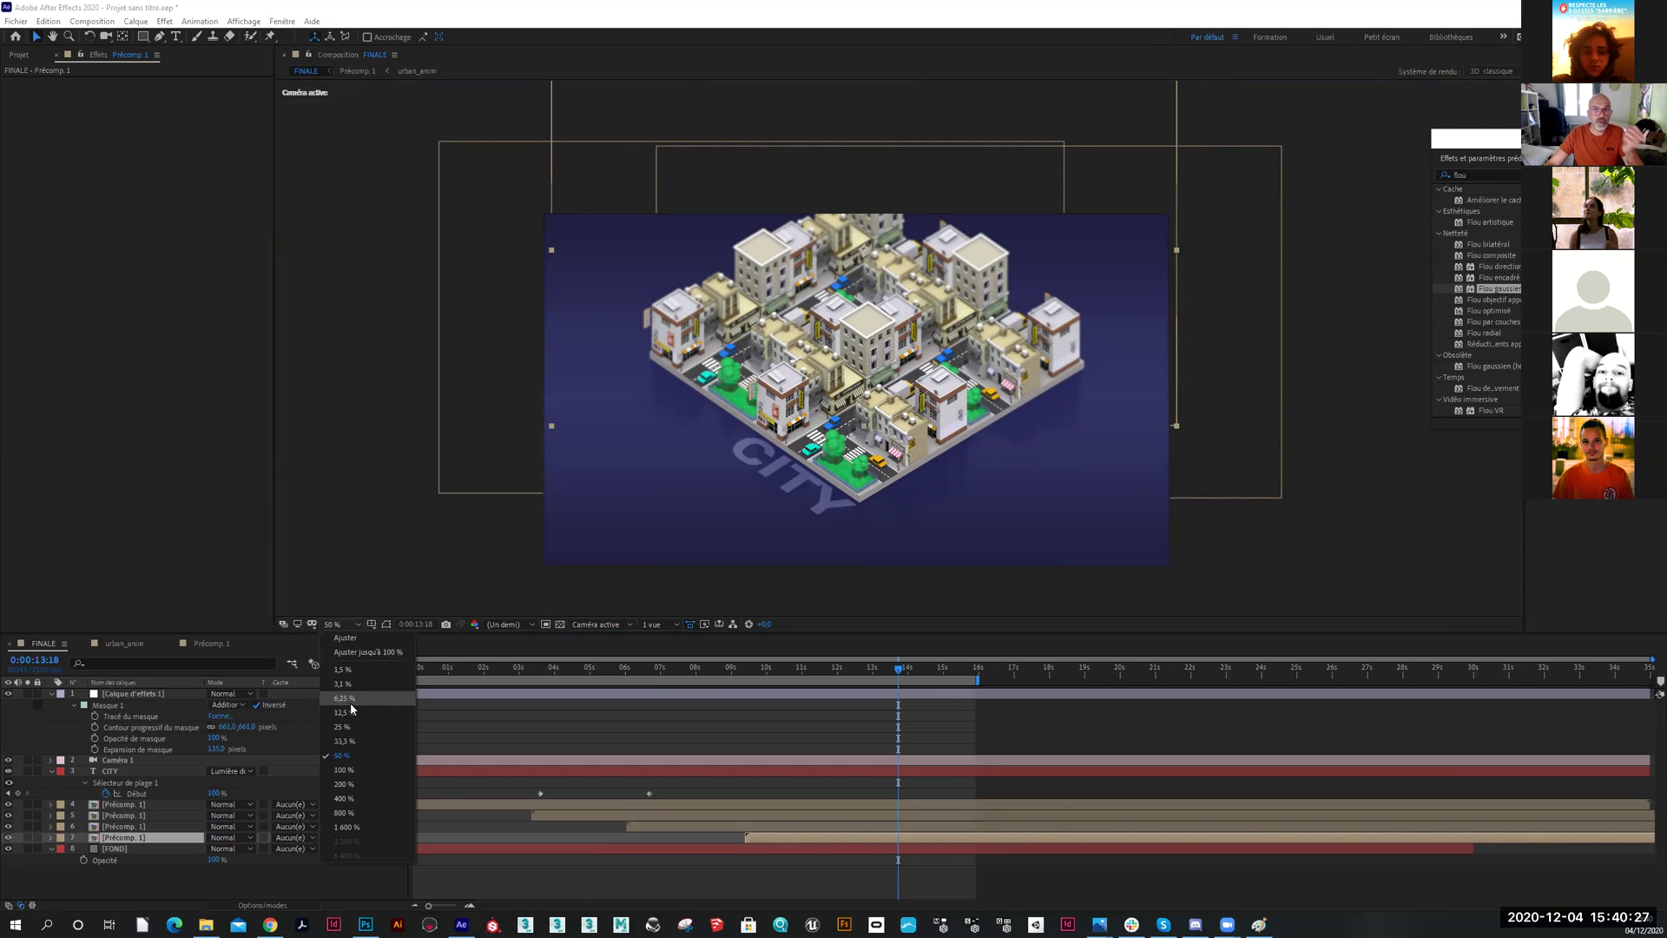
{"action": "left_click", "coordinate": [356, 653]}
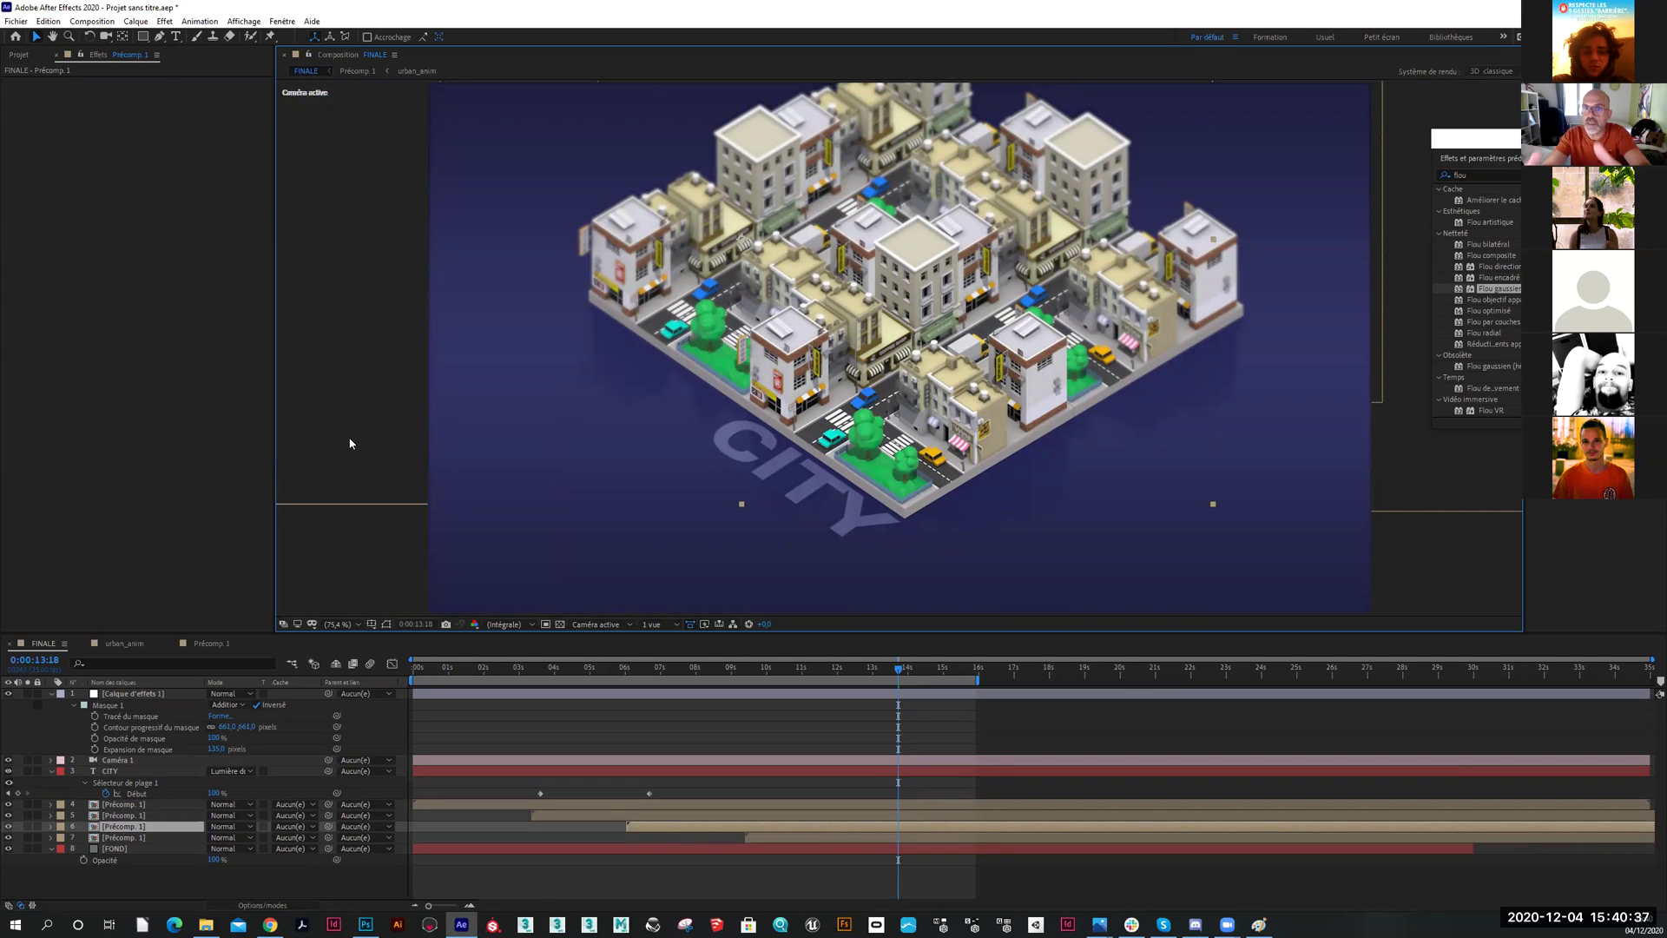
{"action": "key", "text": "space"}
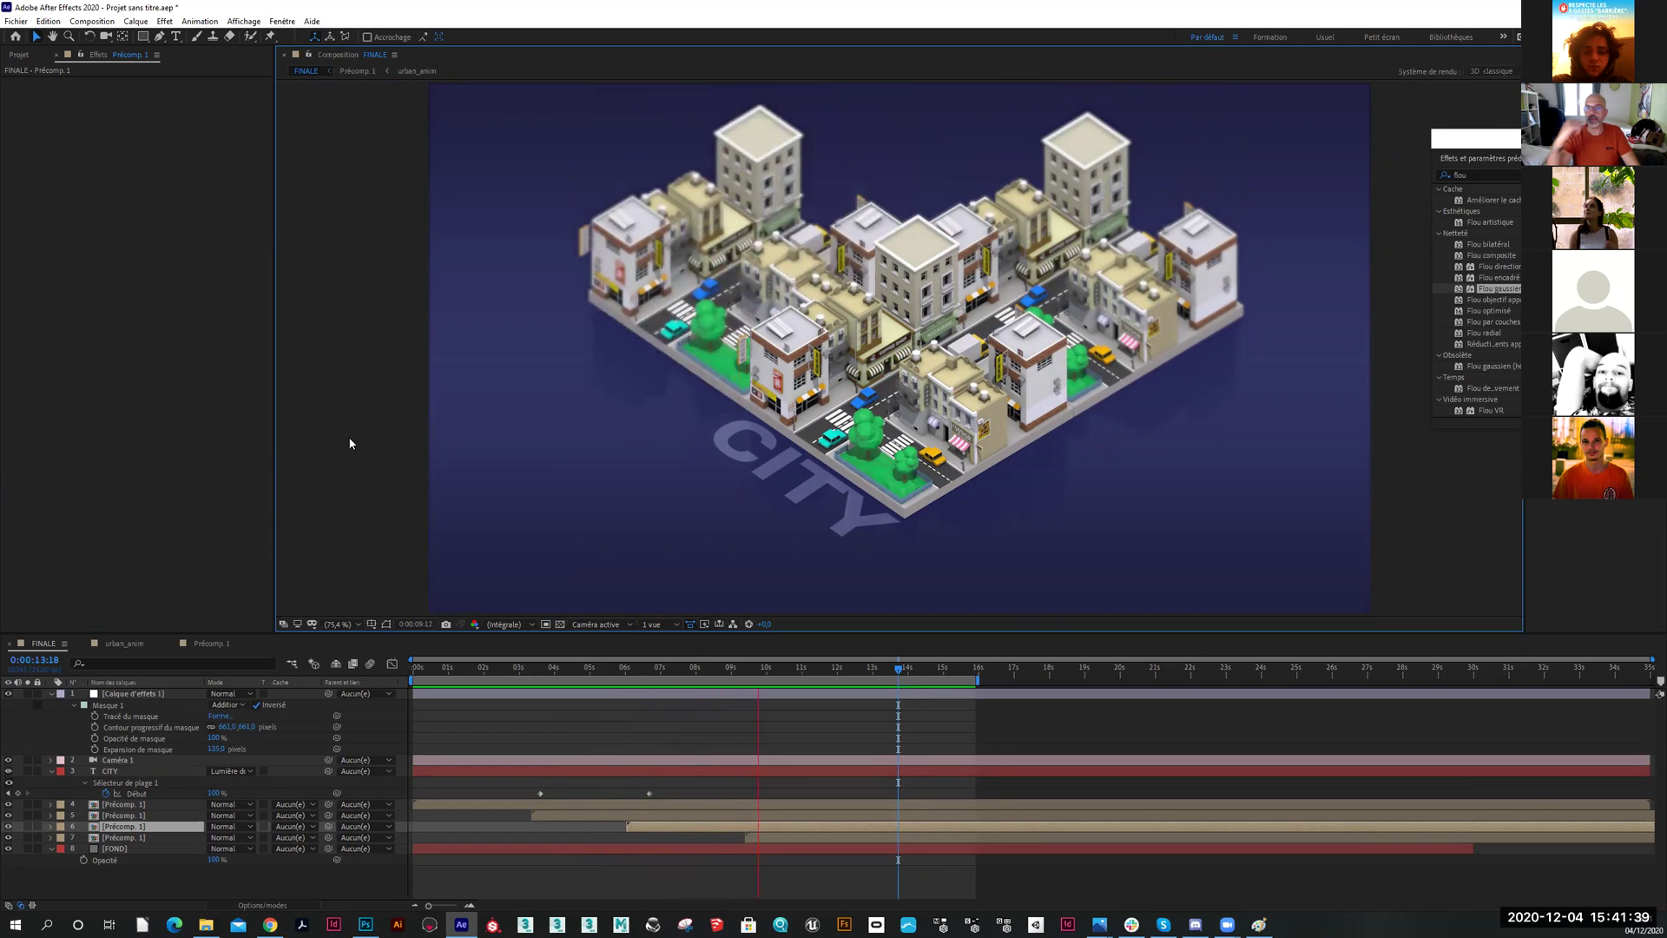
{"action": "left_click", "coordinate": [876, 674]}
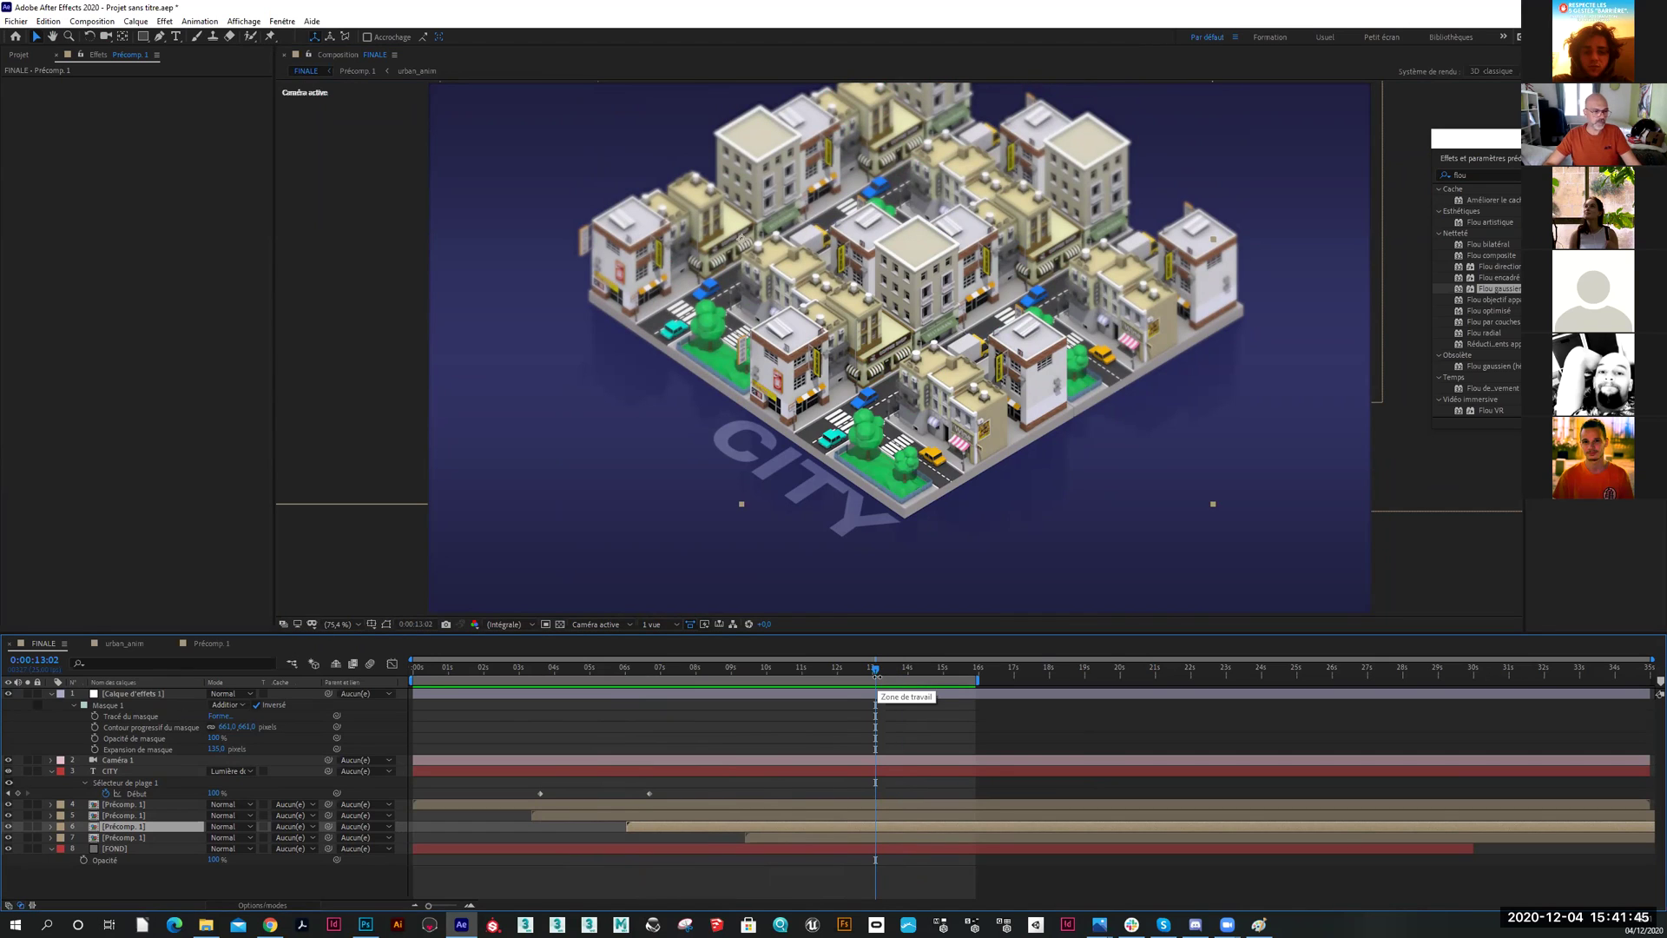
Begin saving the project under a new name and create a folder named AE inside 00_URBAN > 00_M1_ACNCC
{"action": "left_click", "coordinate": [16, 21]}
{"action": "mouse_move", "coordinate": [38, 158]}
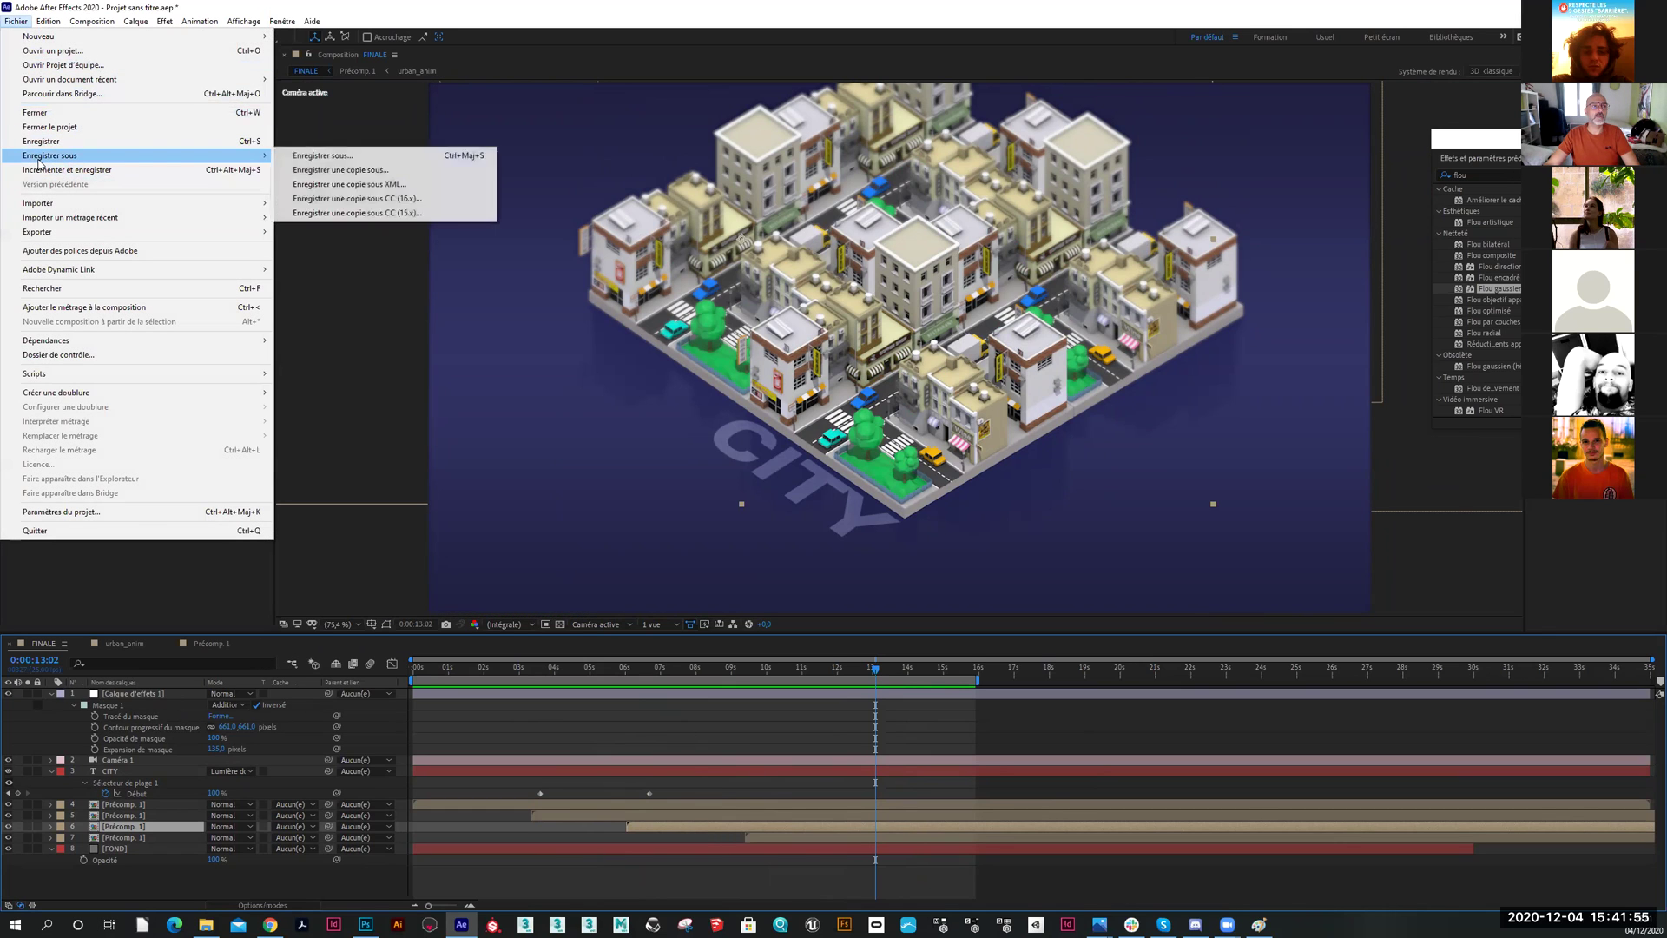
{"action": "left_click", "coordinate": [332, 158]}
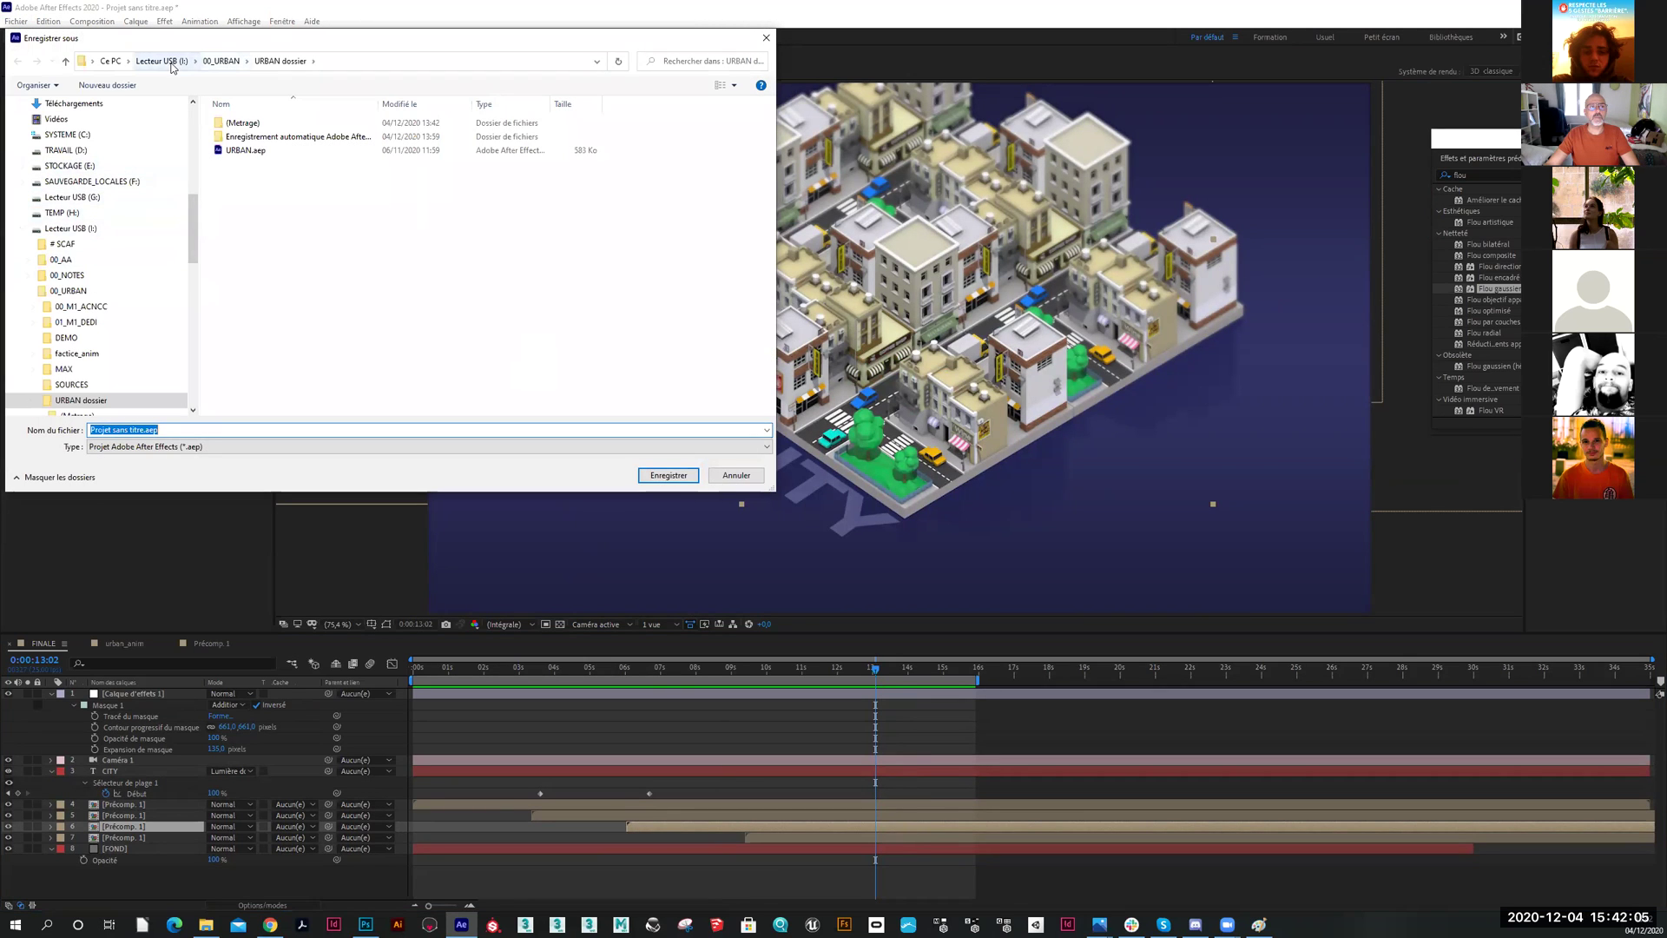
{"action": "left_click", "coordinate": [221, 61]}
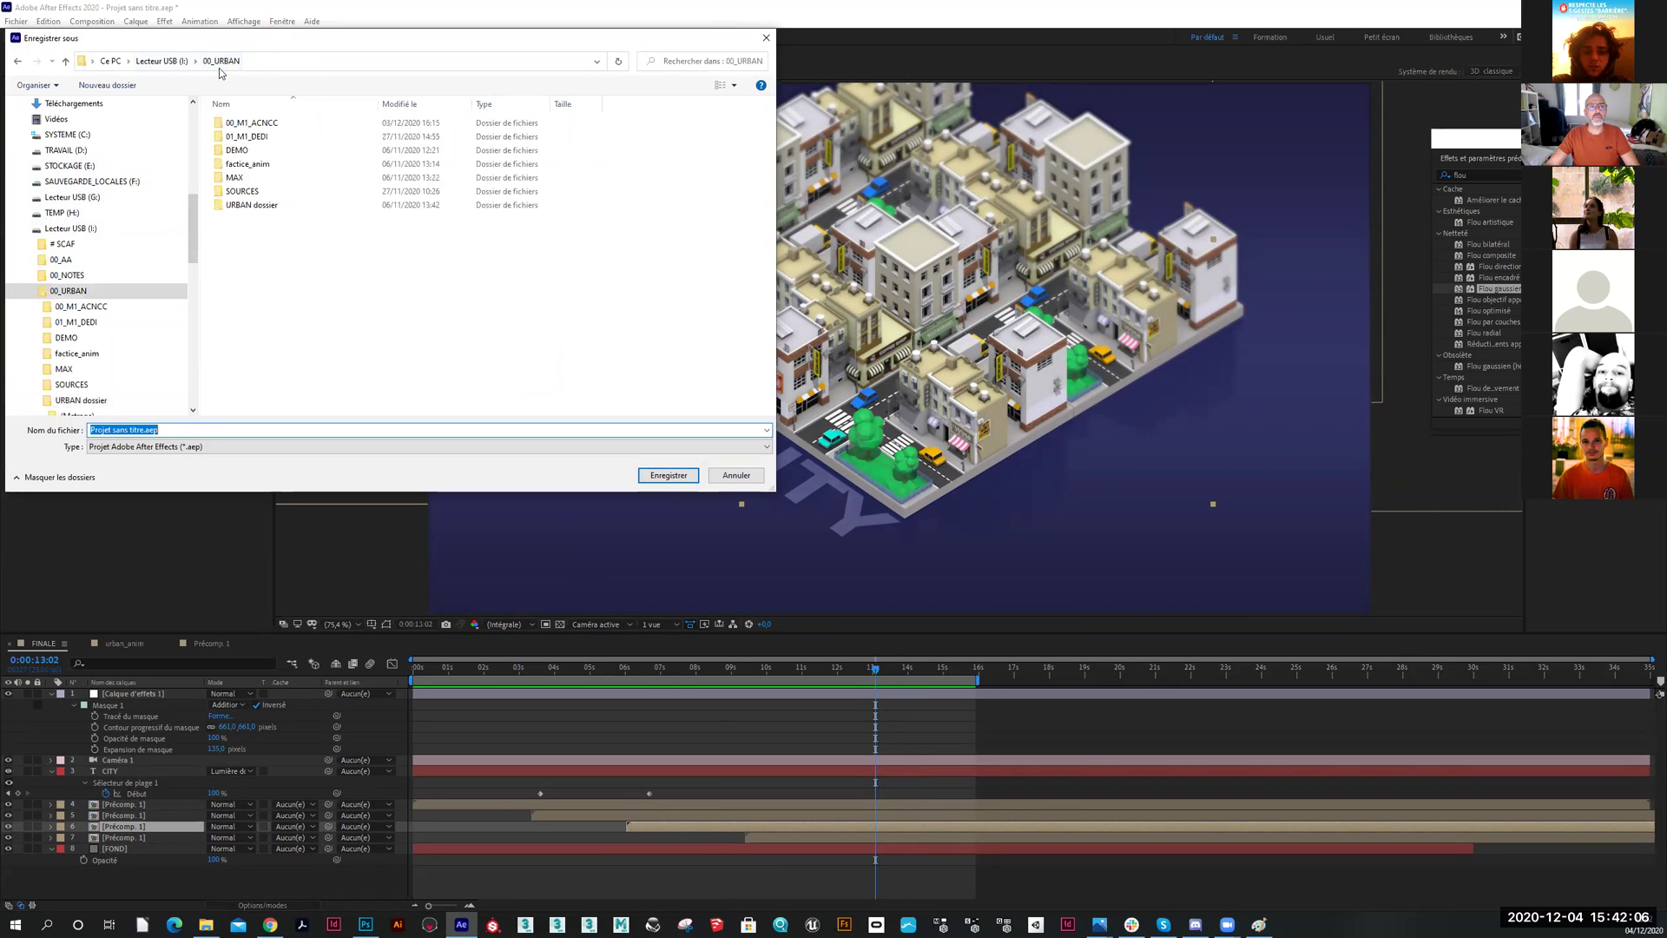
{"action": "double_click", "coordinate": [240, 126]}
{"action": "left_click", "coordinate": [107, 85]}
{"action": "type", "text": "AE"}
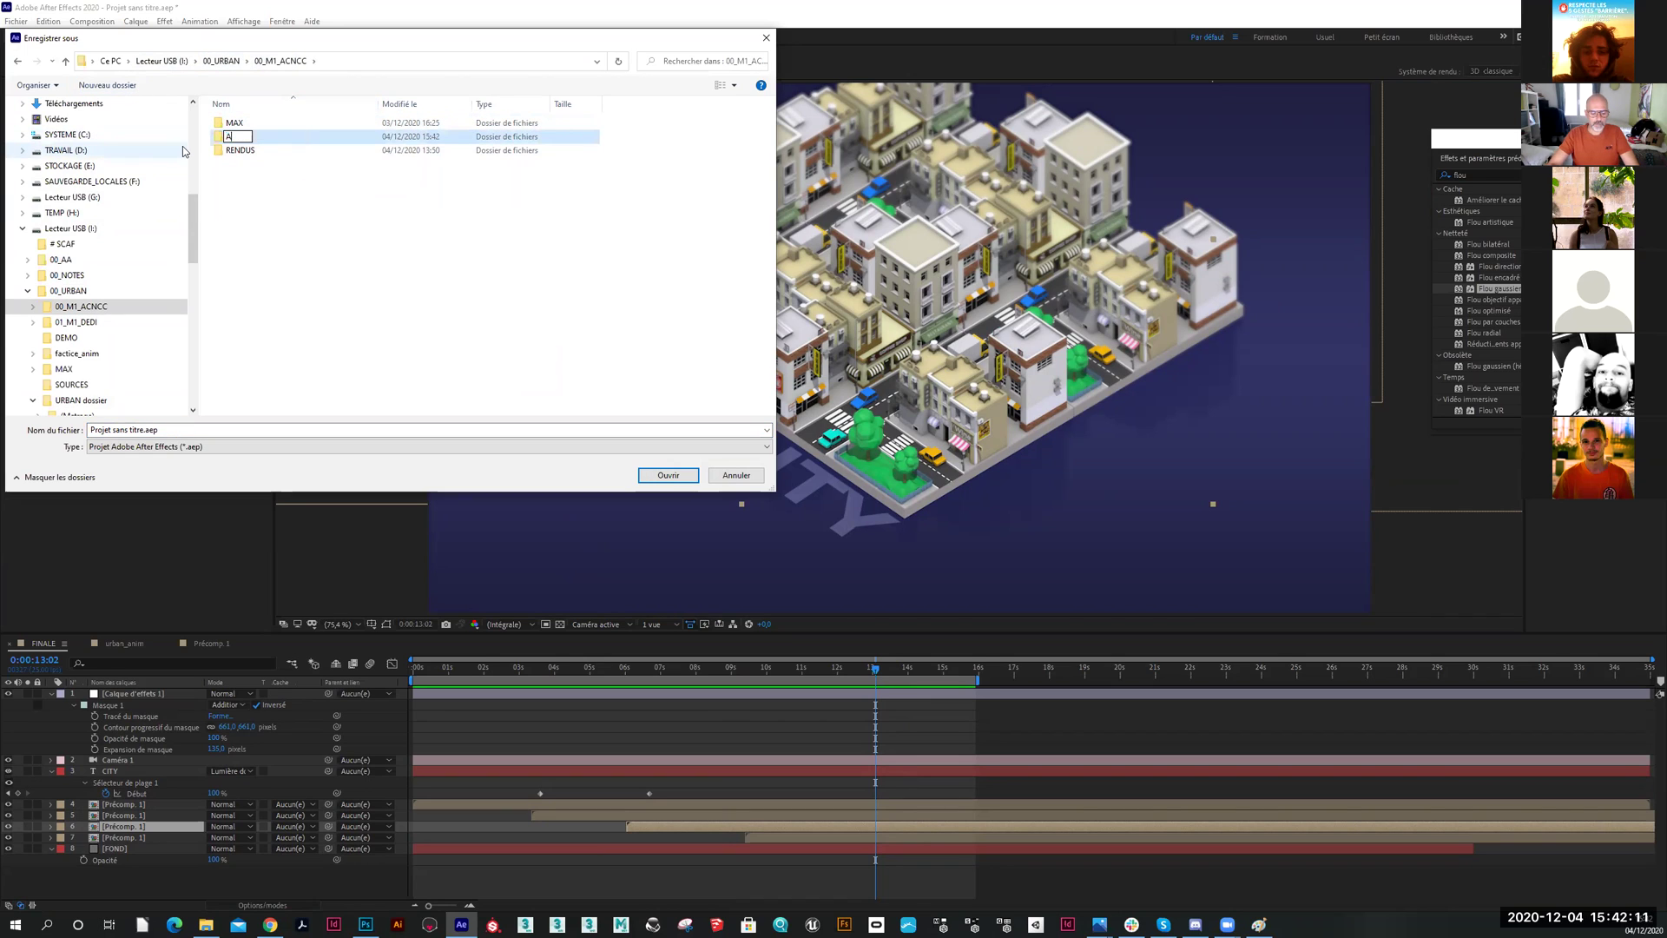
{"action": "key", "text": "Return"}
{"action": "key", "text": "Return"}
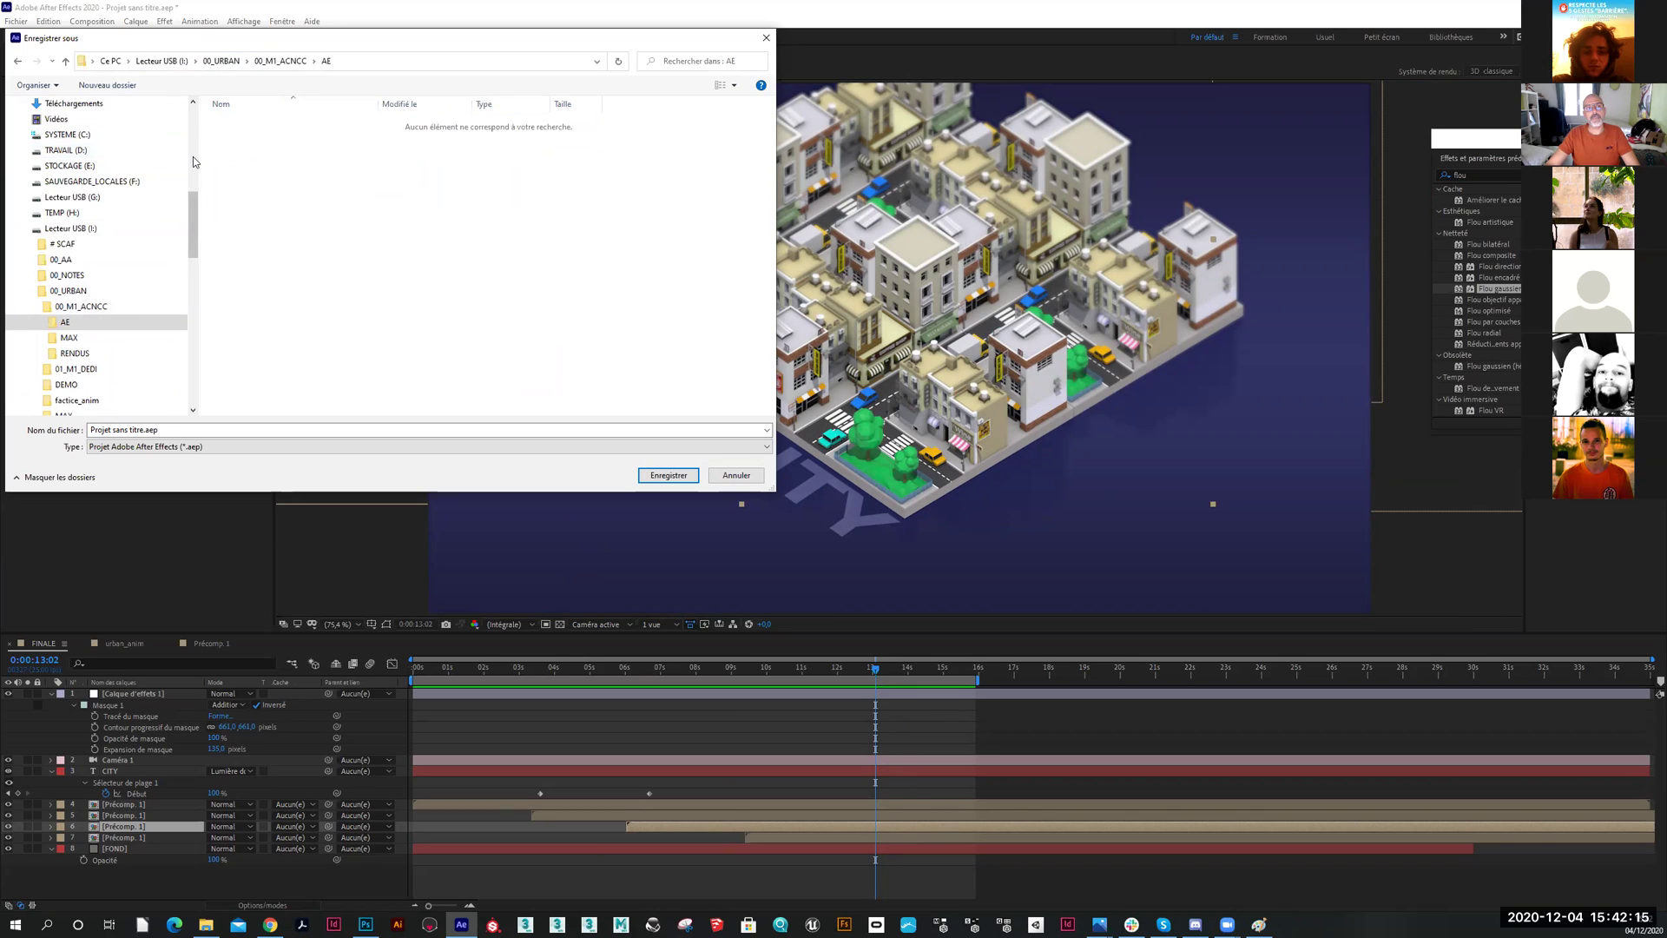
Save the project as compo in the AE folder
{"action": "left_click", "coordinate": [174, 430]}
{"action": "type", "text": "compo"}
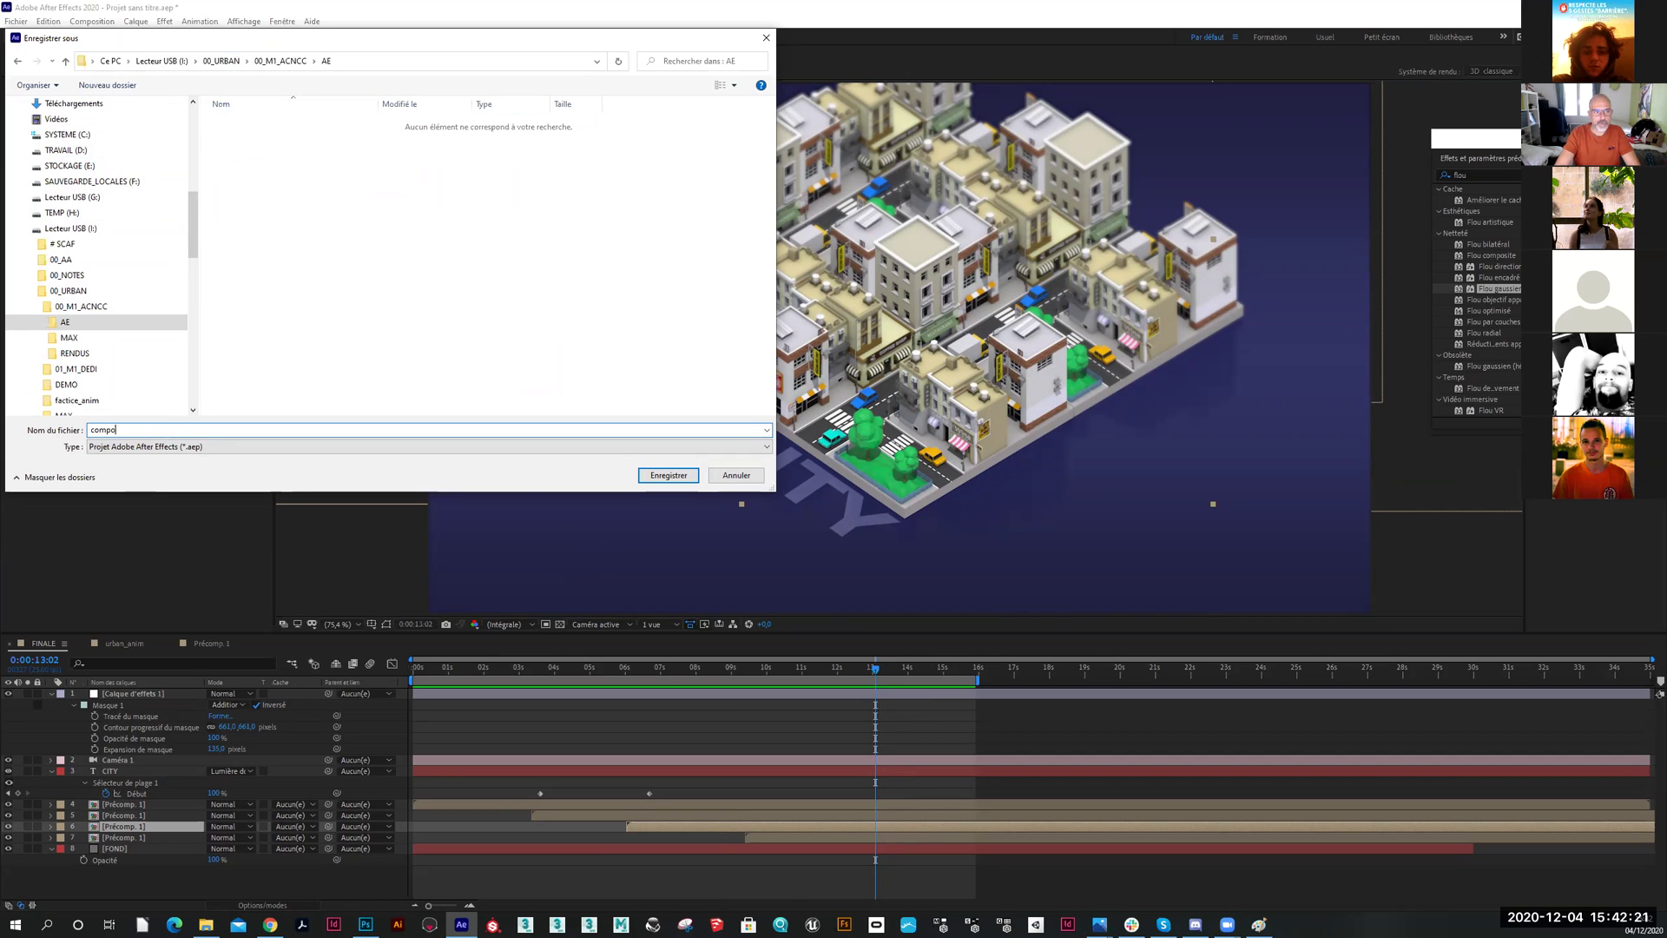
{"action": "key", "text": "Return"}
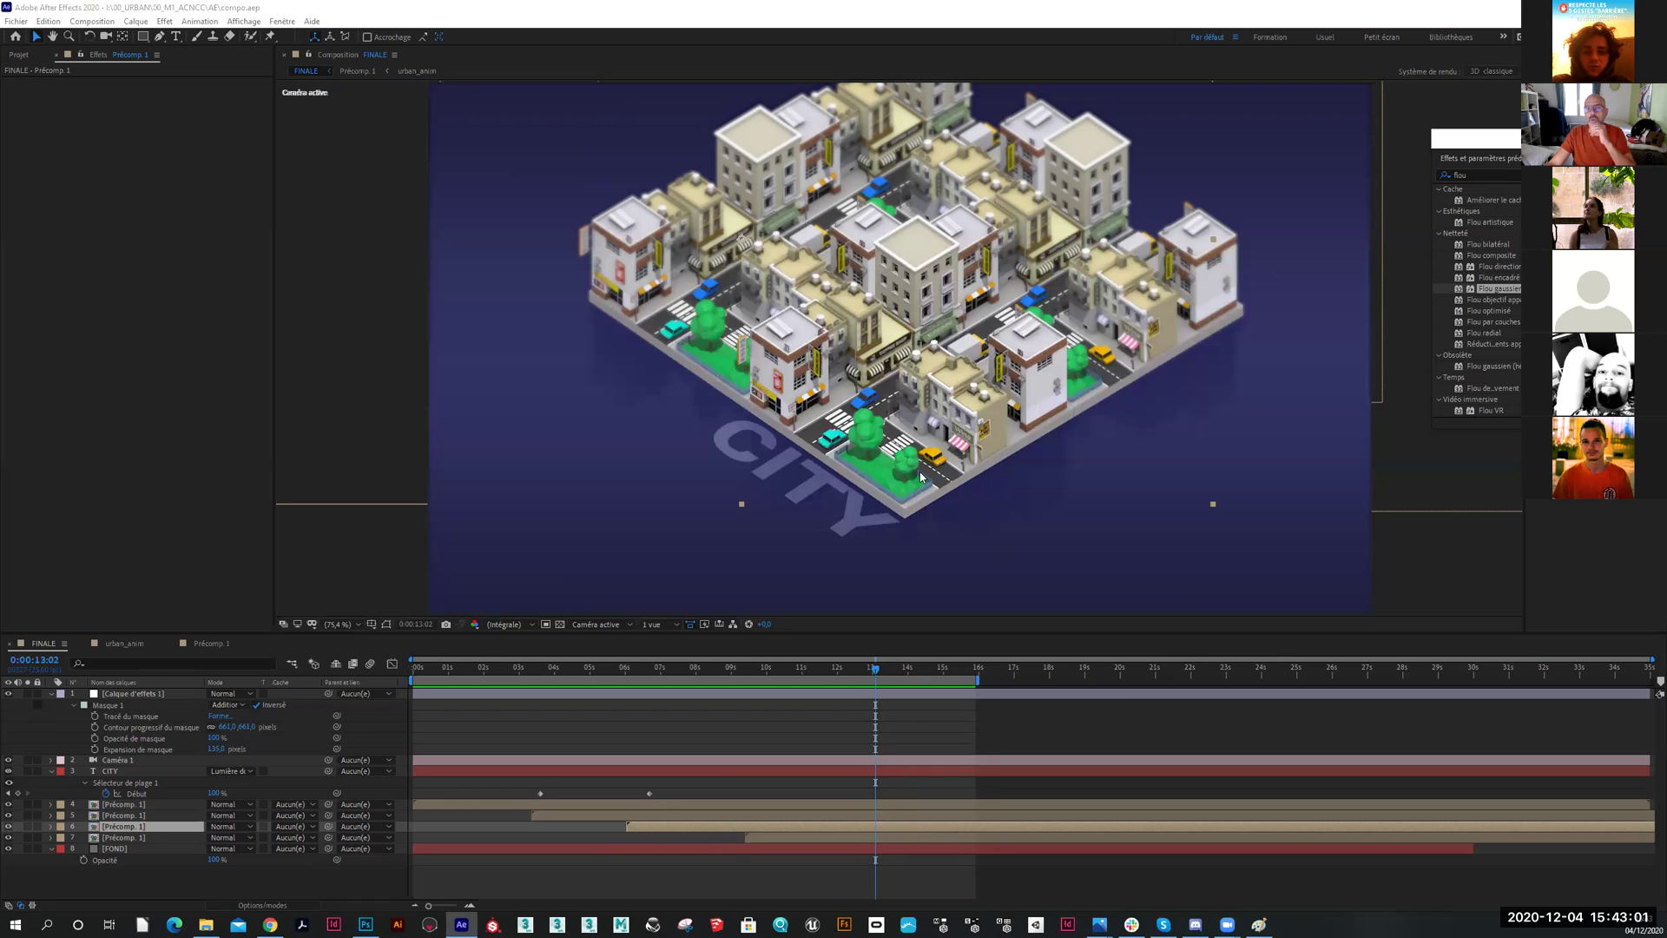
Duplicate the CITY text layer and move the copy to the other side of the city's front corner
{"action": "left_click", "coordinate": [124, 791]}
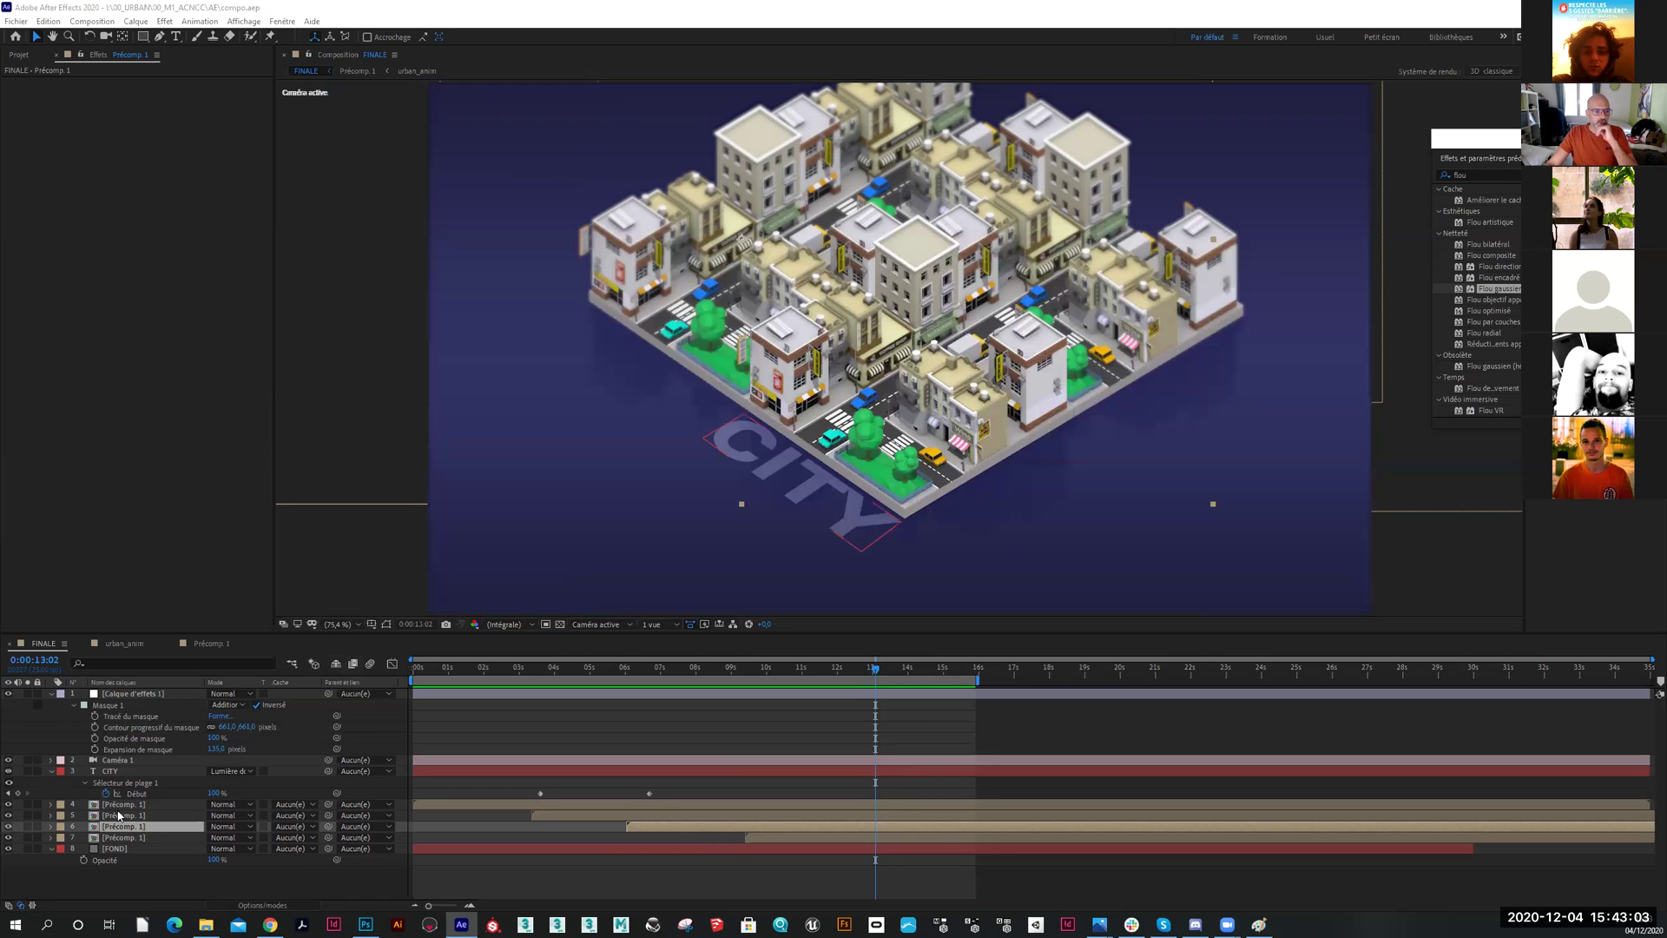
{"action": "left_click", "coordinate": [130, 771]}
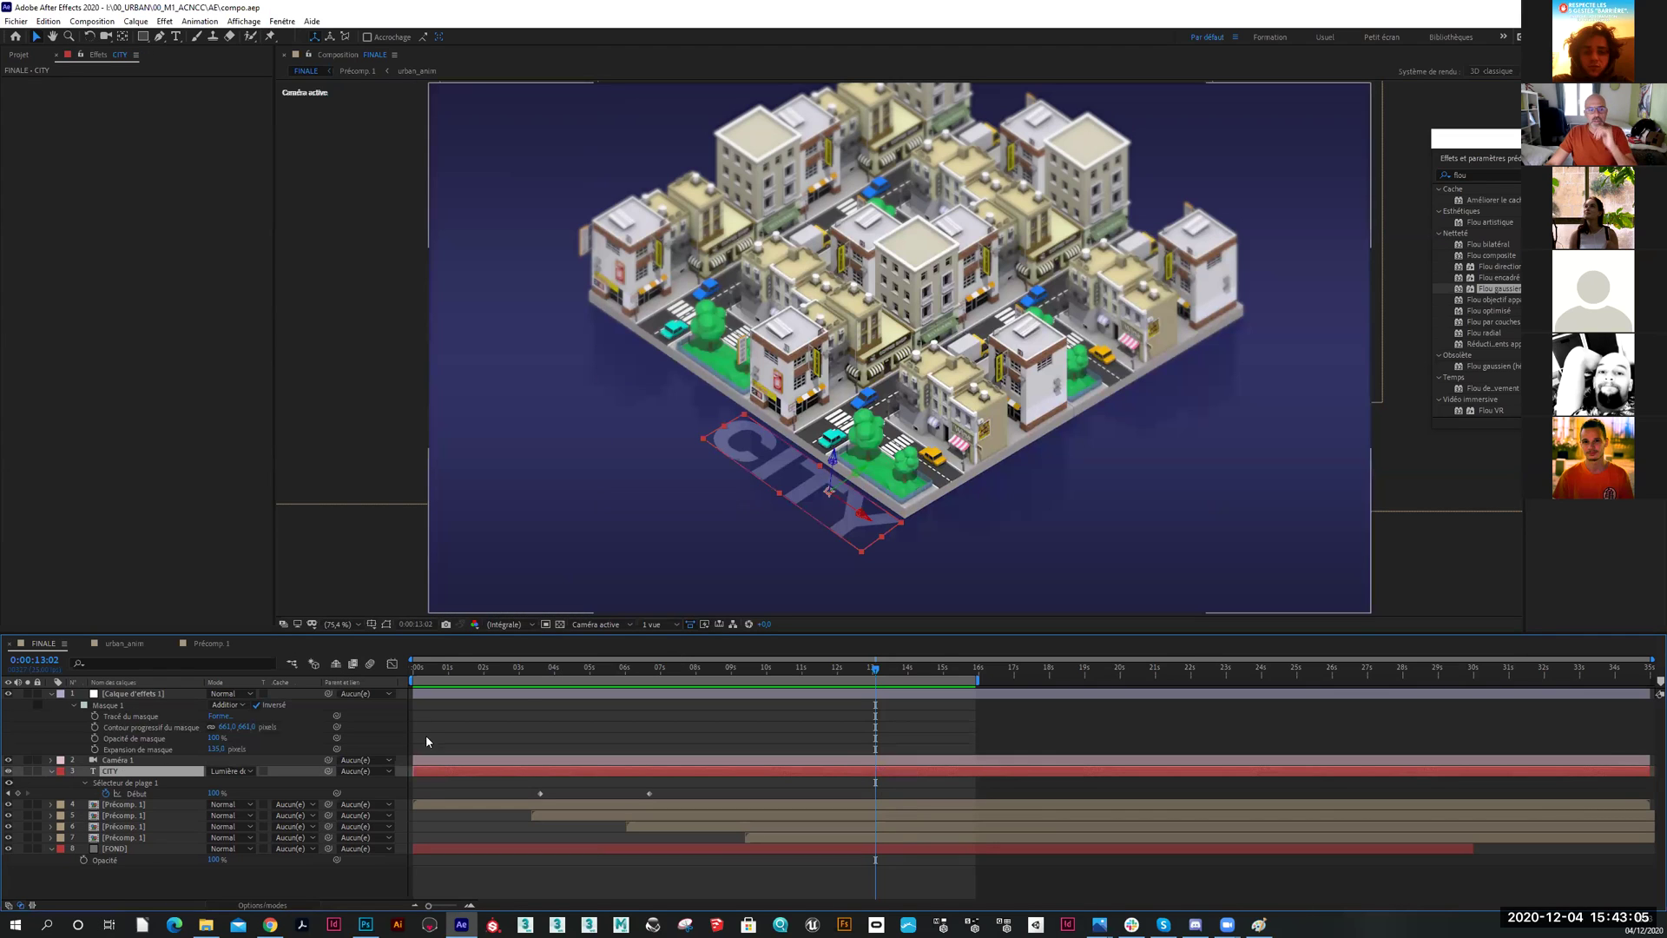
{"action": "key", "text": "ctrl+d"}
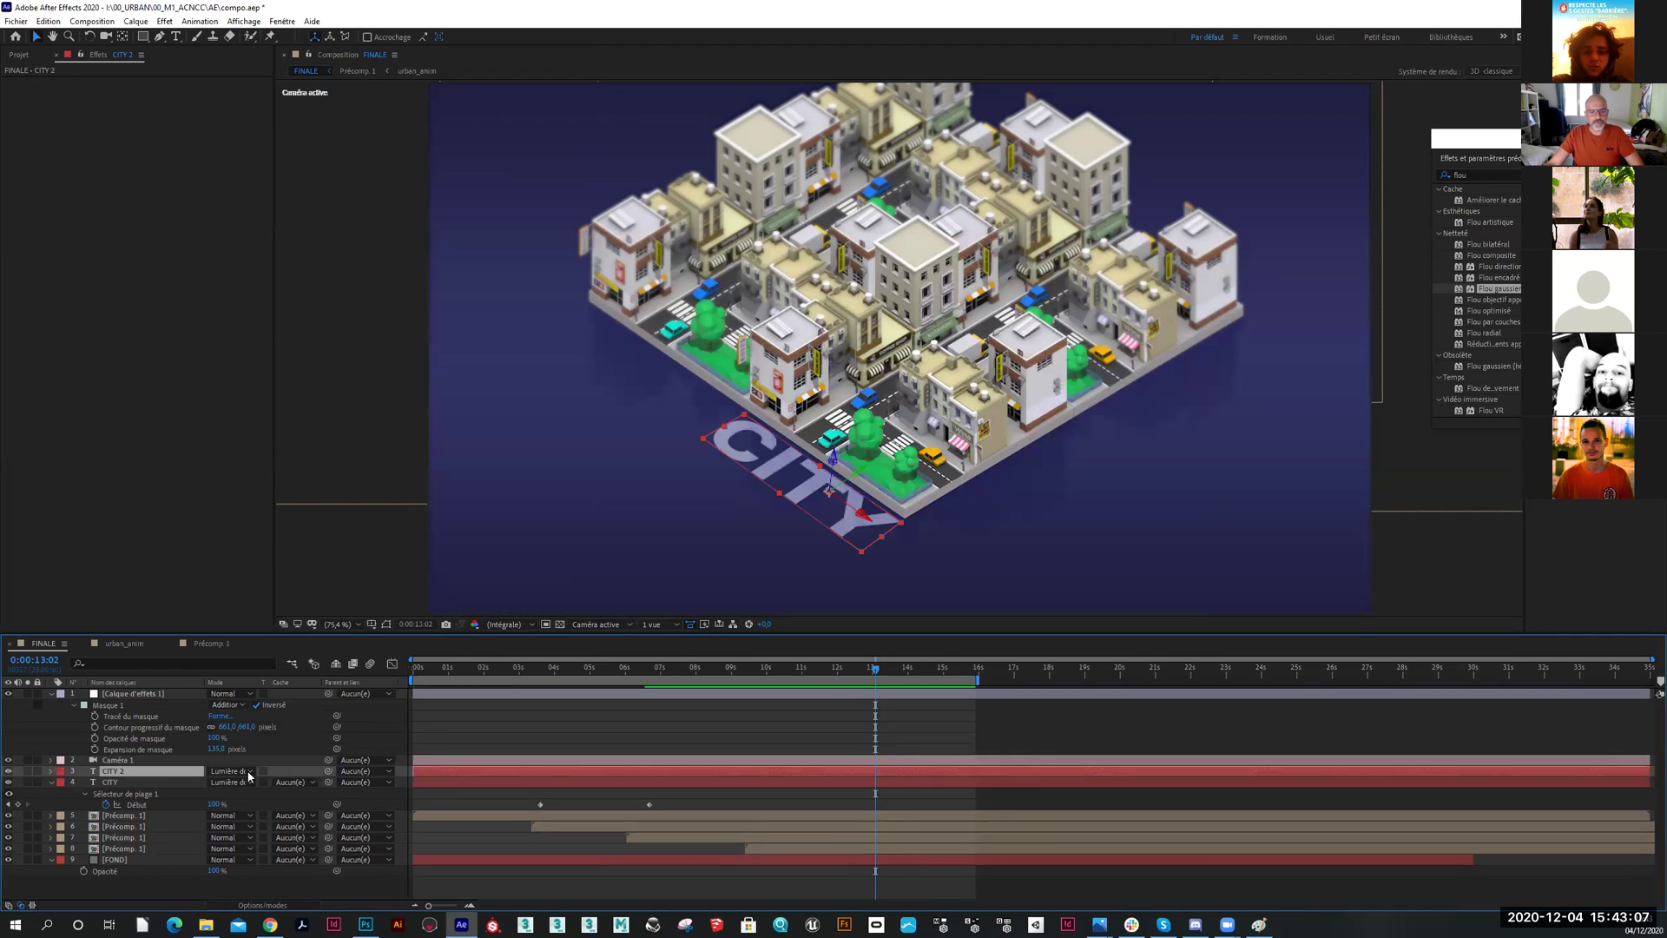
{"action": "left_click_drag", "start_coordinate": [814, 492], "coordinate": [969, 525]}
Rotate the duplicated CITY title around Z to about -45° so it follows the other street edge
{"action": "left_click", "coordinate": [165, 772]}
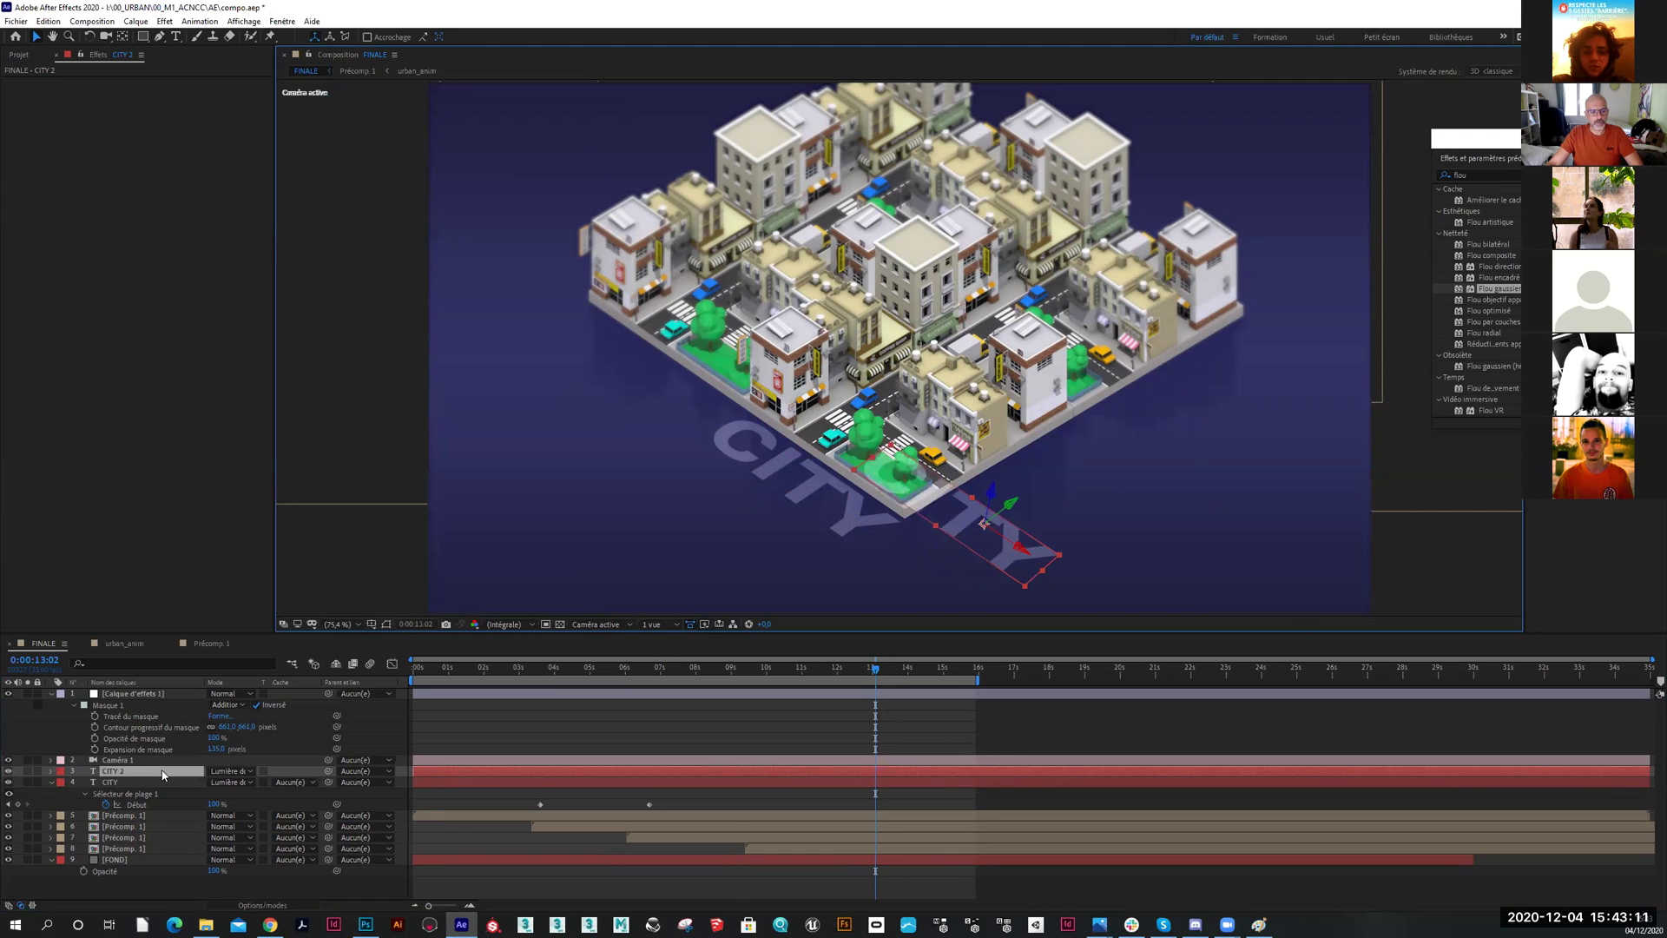
{"action": "key", "text": "r"}
{"action": "left_click_drag", "start_coordinate": [228, 816], "coordinate": [174, 814]}
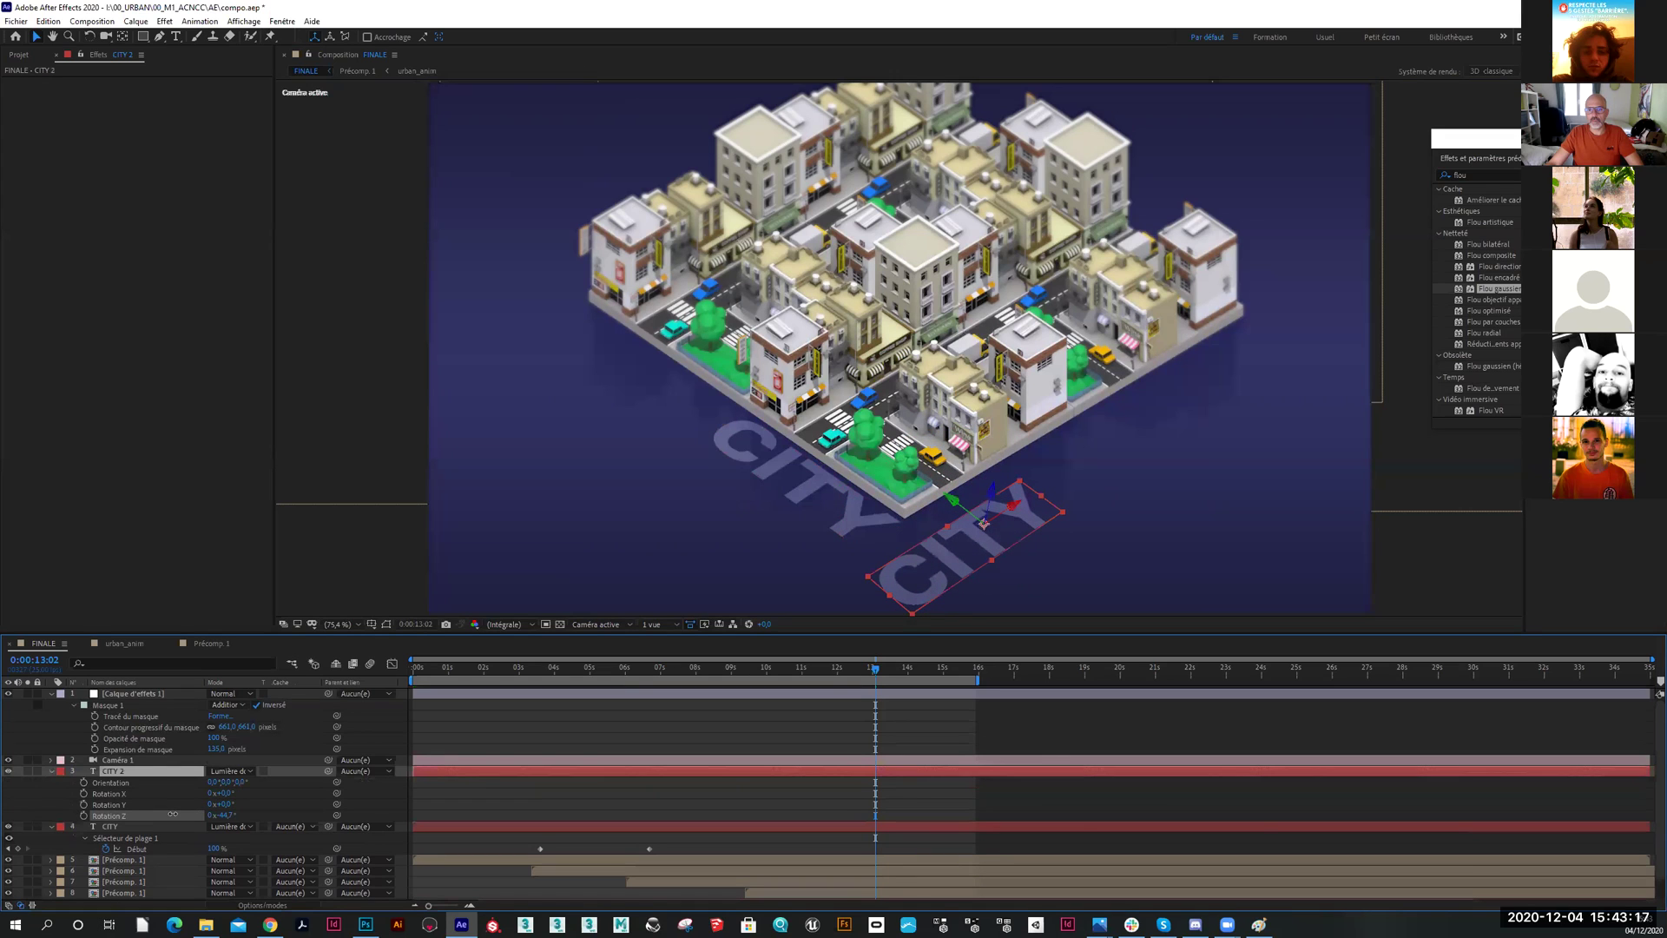
Position the CITY 2 title close along the right-hand edge of the front block, beside the corner
{"action": "left_click_drag", "start_coordinate": [950, 566], "coordinate": [984, 513]}
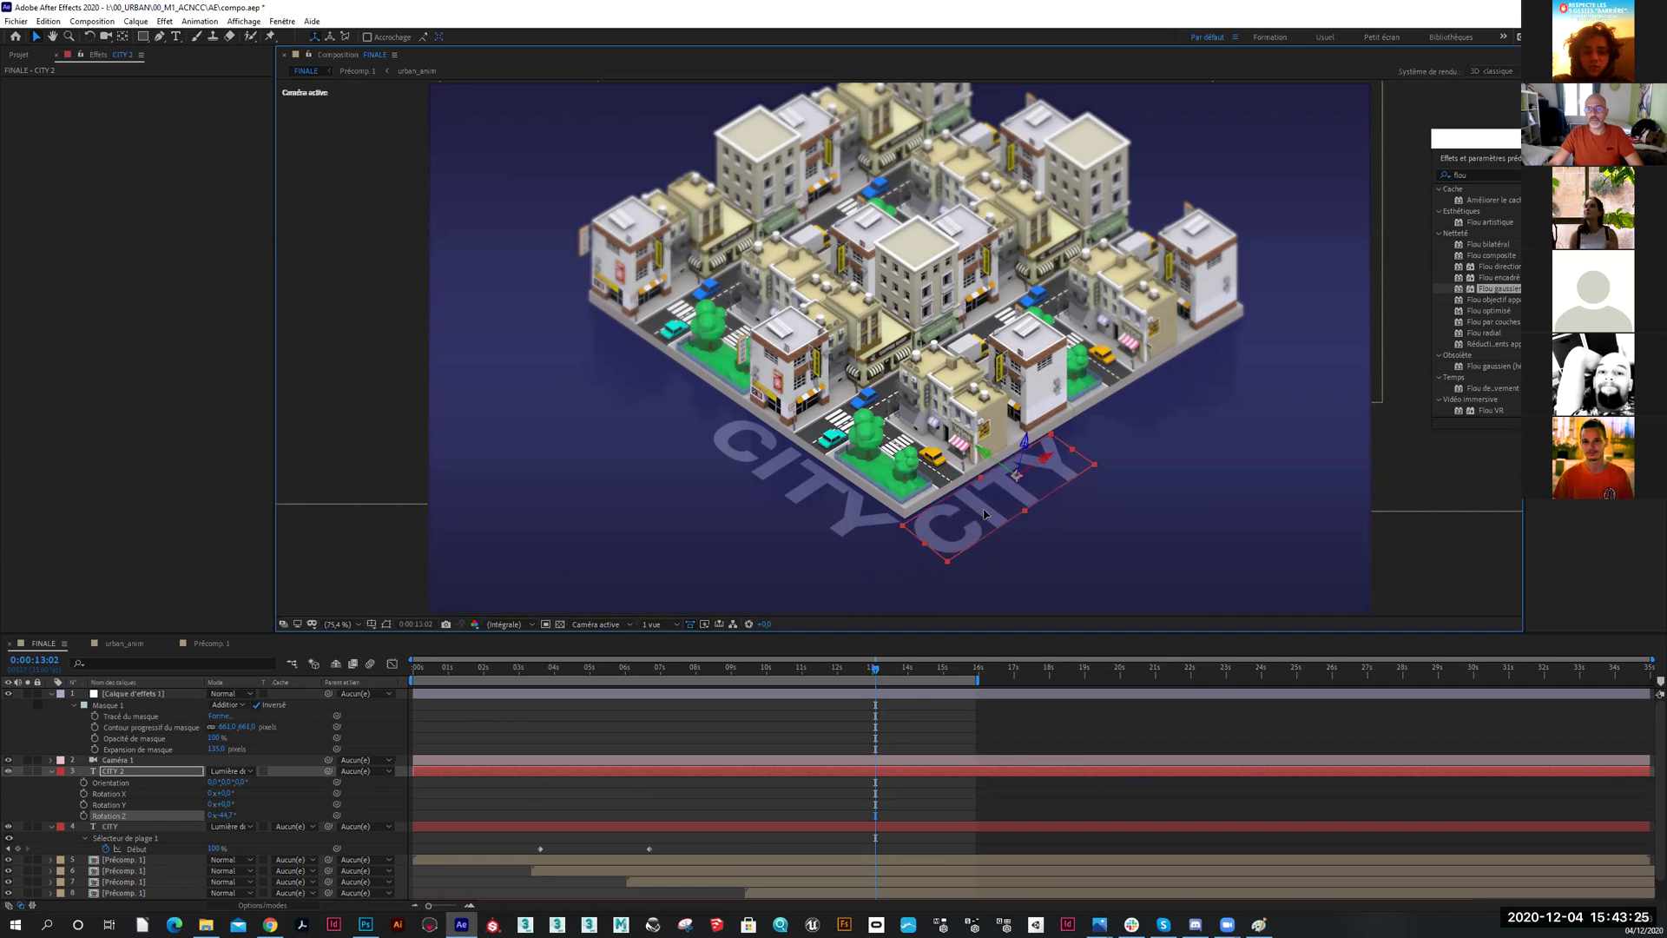
{"action": "scroll", "coordinate": [984, 513], "scroll_direction": "up", "scroll_amount": 2}
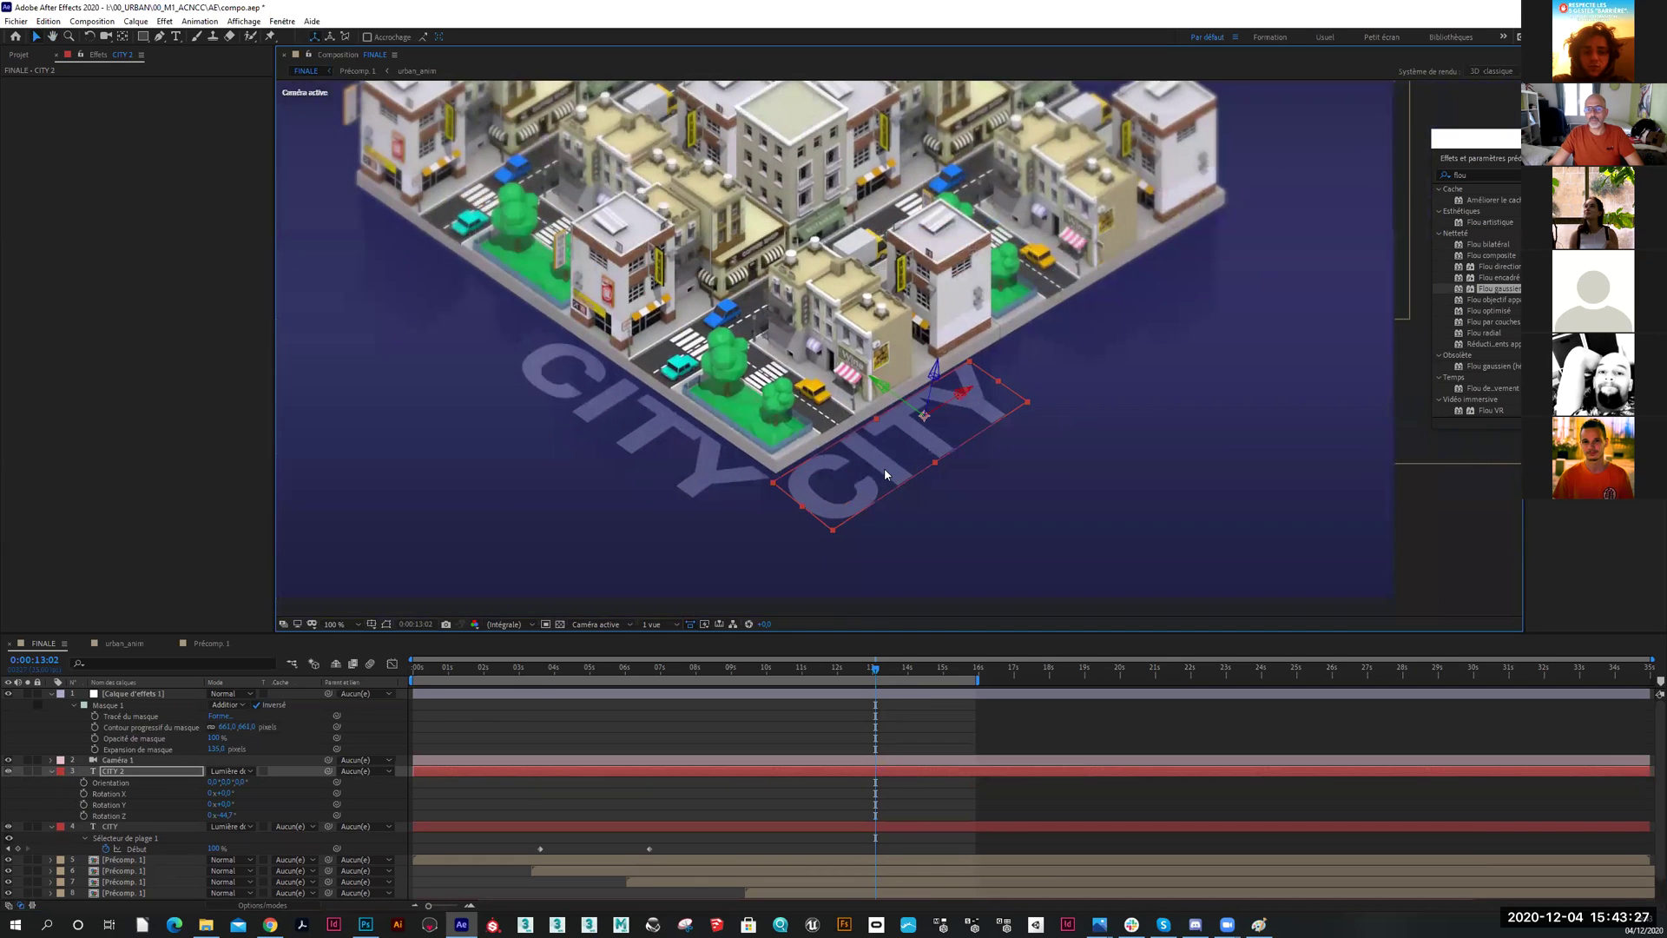
{"action": "scroll", "coordinate": [884, 467], "scroll_direction": "up", "scroll_amount": 2}
{"action": "left_click_drag", "start_coordinate": [870, 476], "coordinate": [887, 466]}
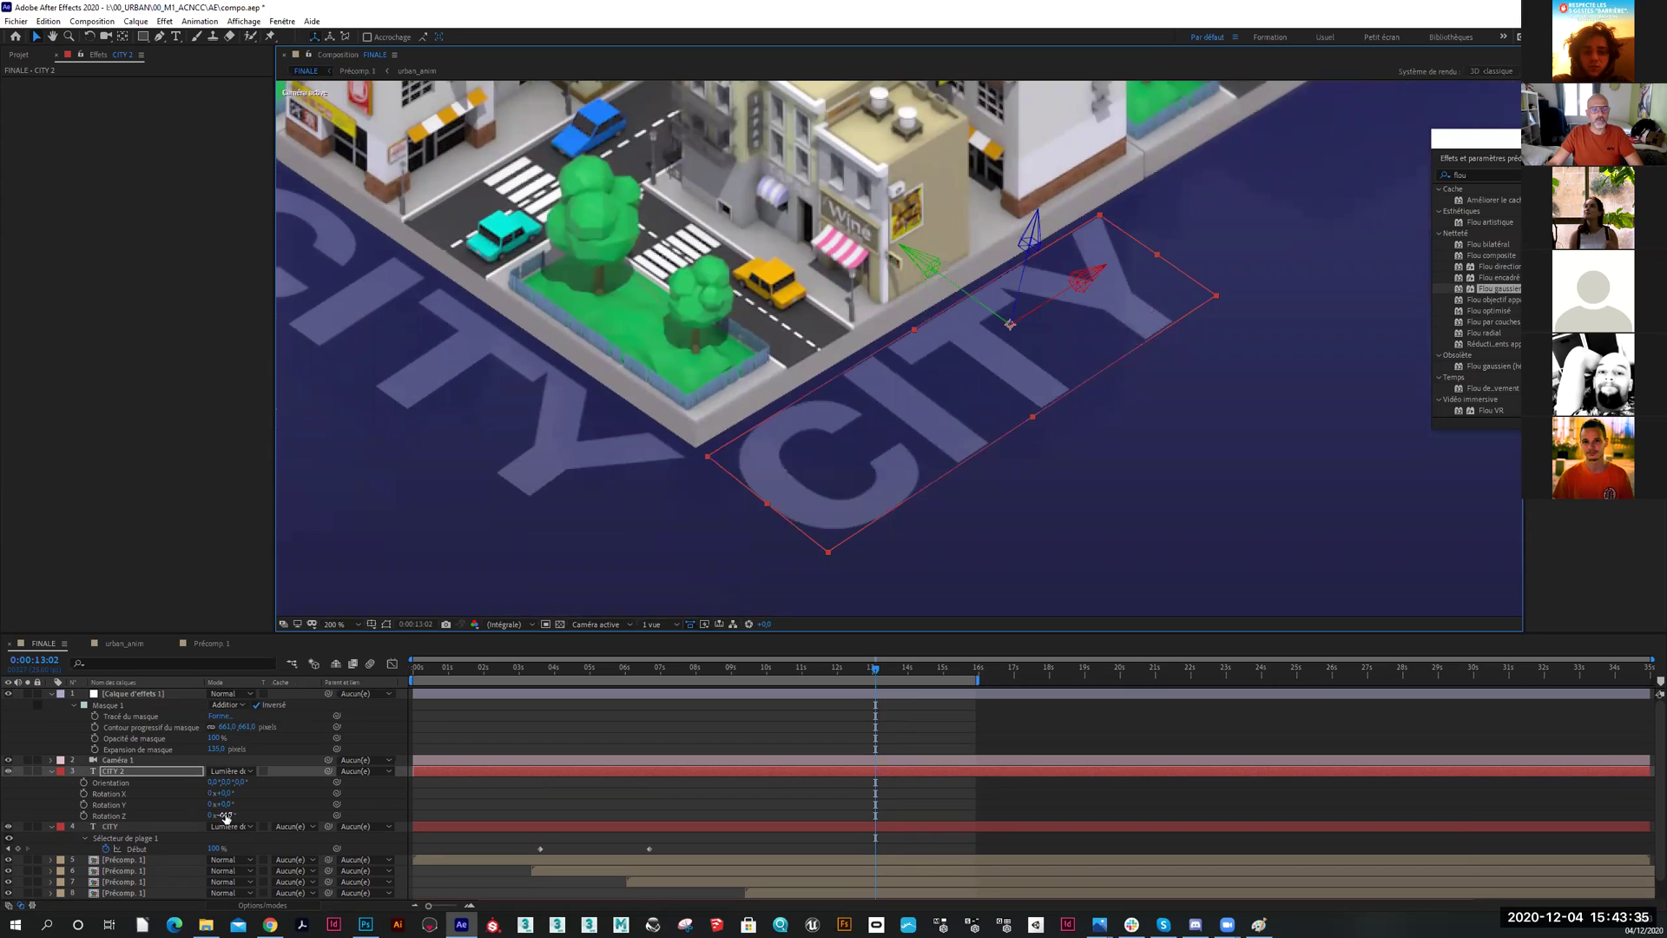
Fine-tune CITY 2's Y and Z rotation to align it with the pavement edge, and check the whole frame
{"action": "left_click_drag", "start_coordinate": [224, 816], "coordinate": [227, 815]}
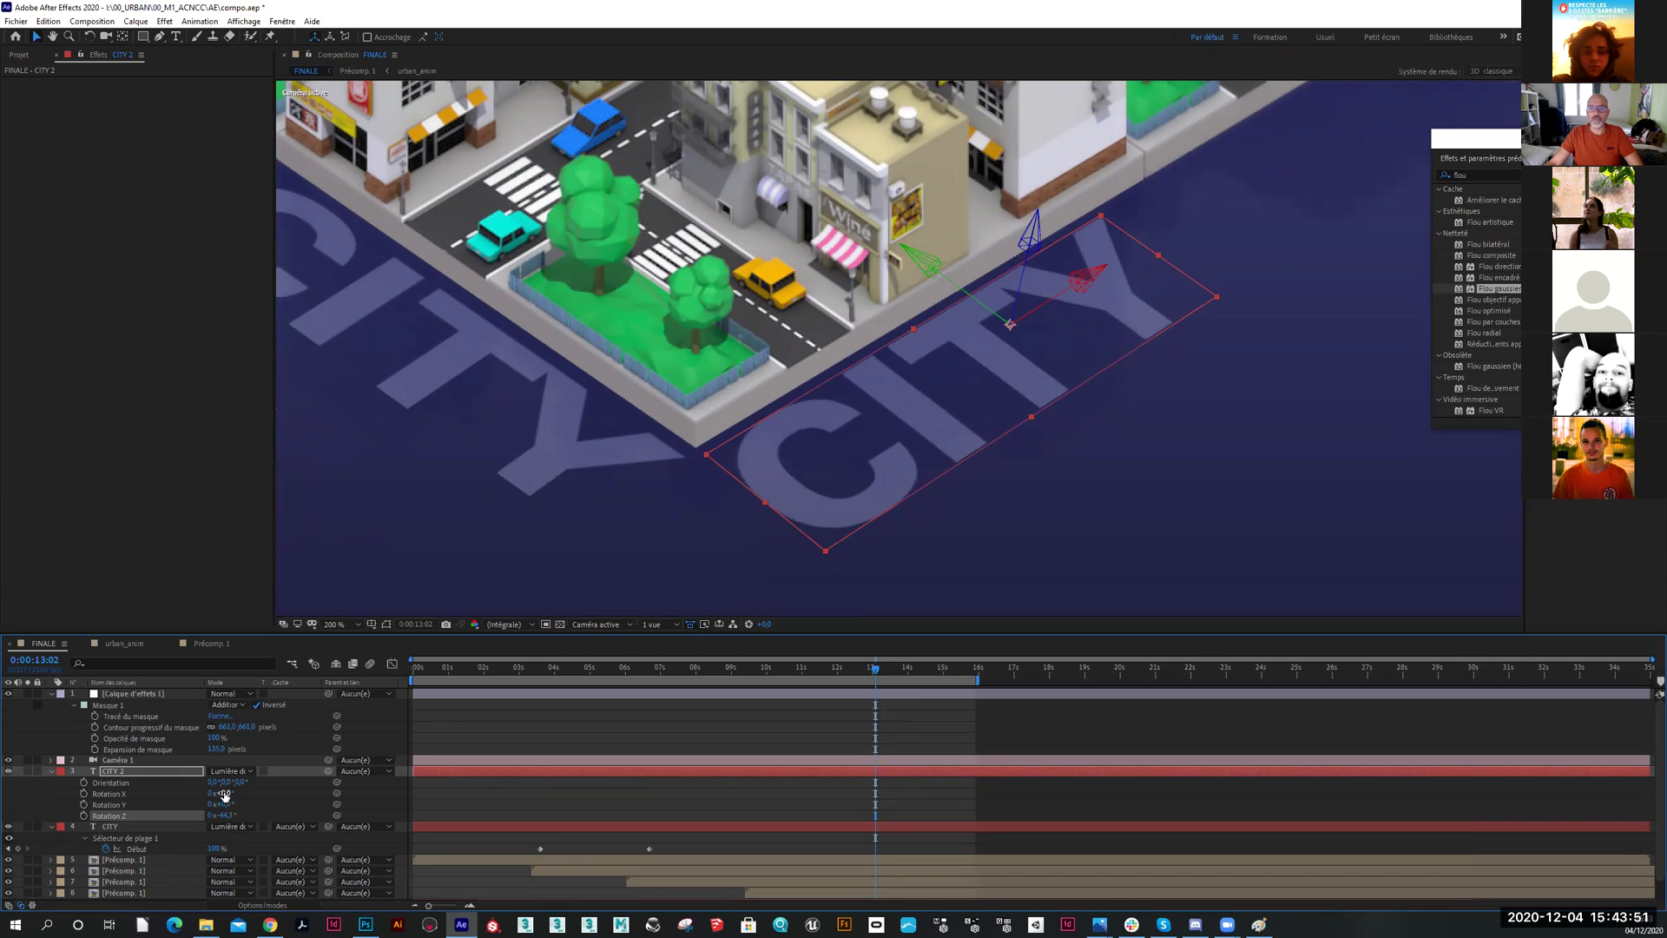
{"action": "left_click_drag", "start_coordinate": [225, 804], "coordinate": [234, 815]}
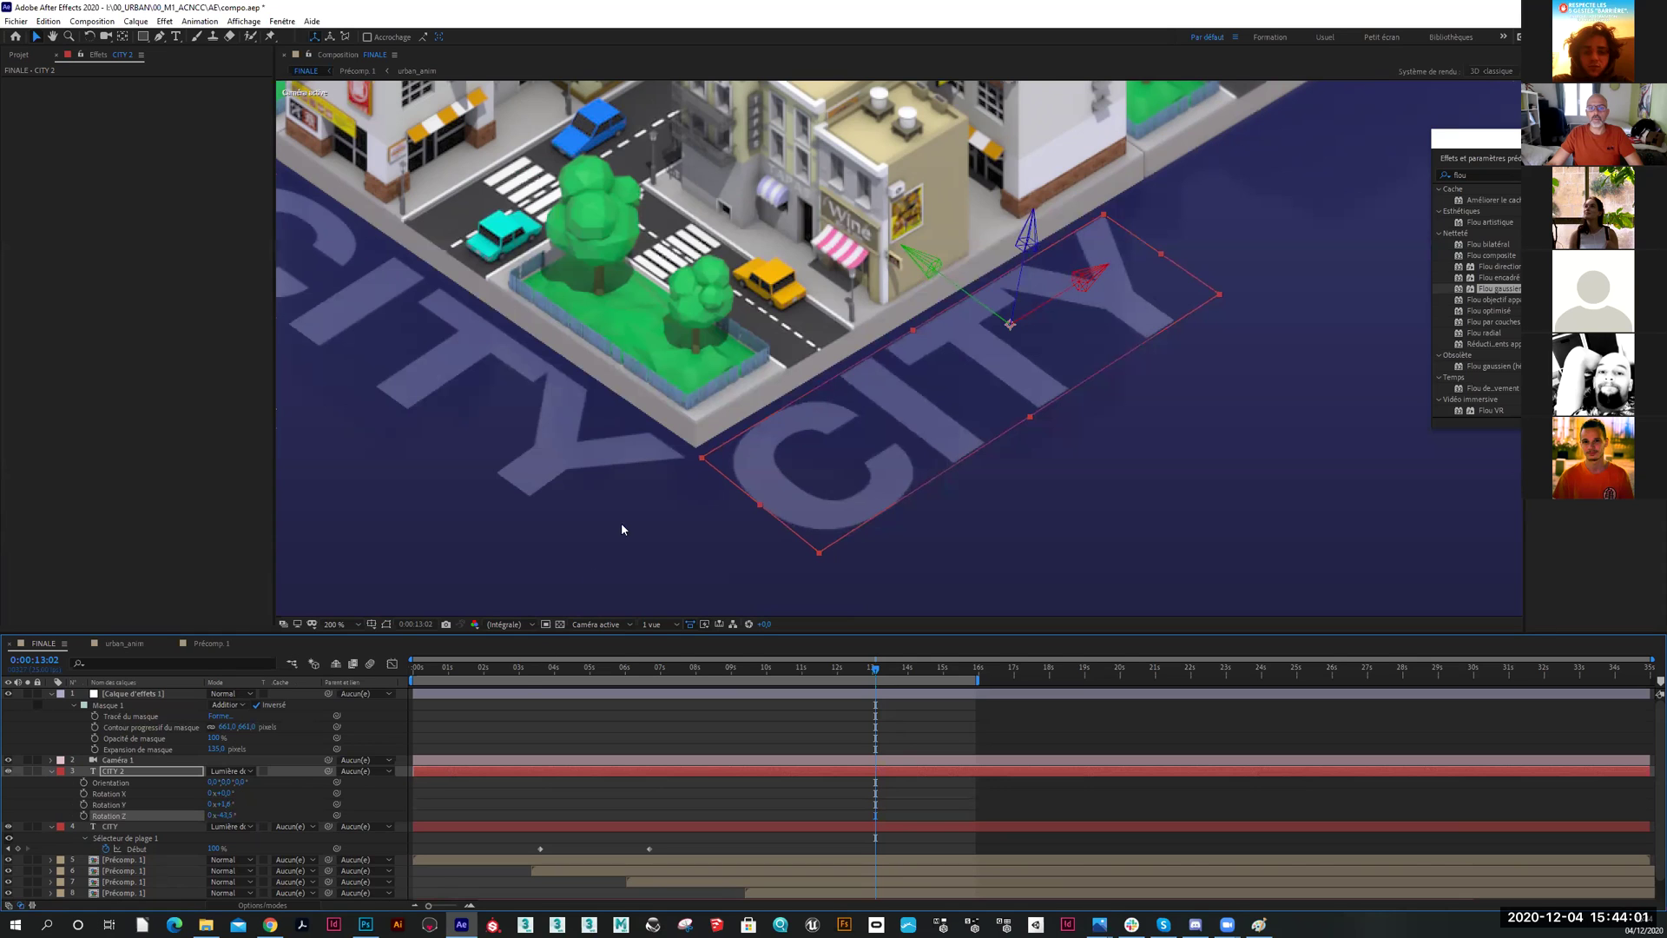
{"action": "scroll", "coordinate": [622, 528], "scroll_direction": "down", "scroll_amount": 2}
{"action": "left_click", "coordinate": [728, 545]}
{"action": "left_click_drag", "start_coordinate": [707, 407], "coordinate": [778, 494]}
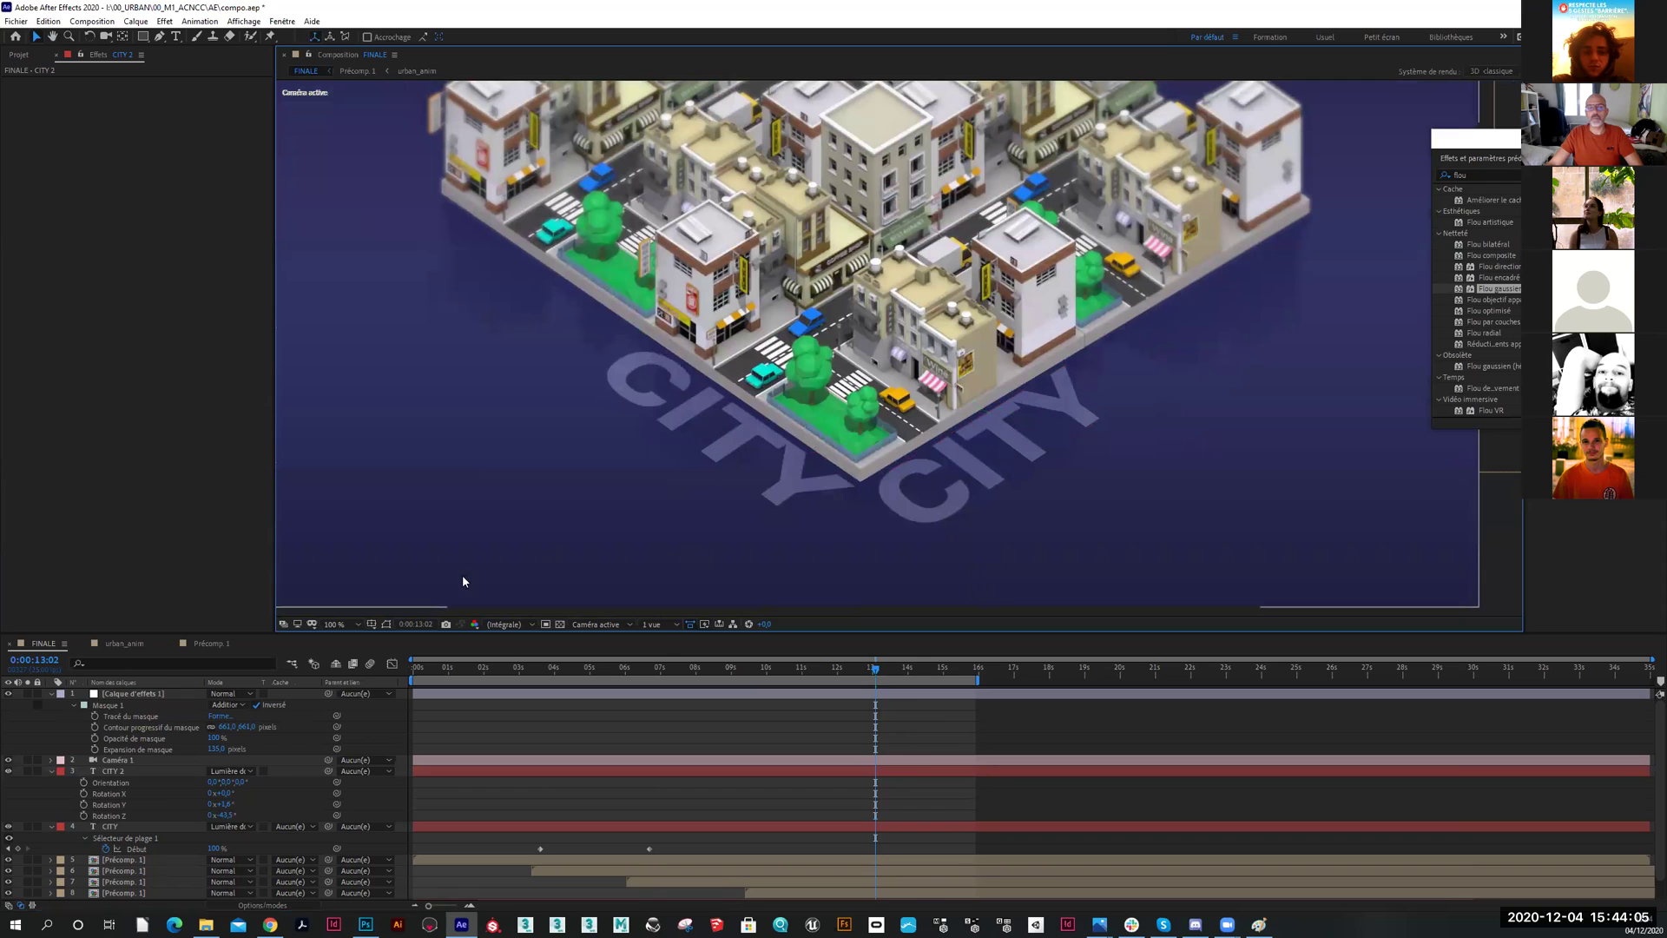
{"action": "left_click", "coordinate": [360, 625]}
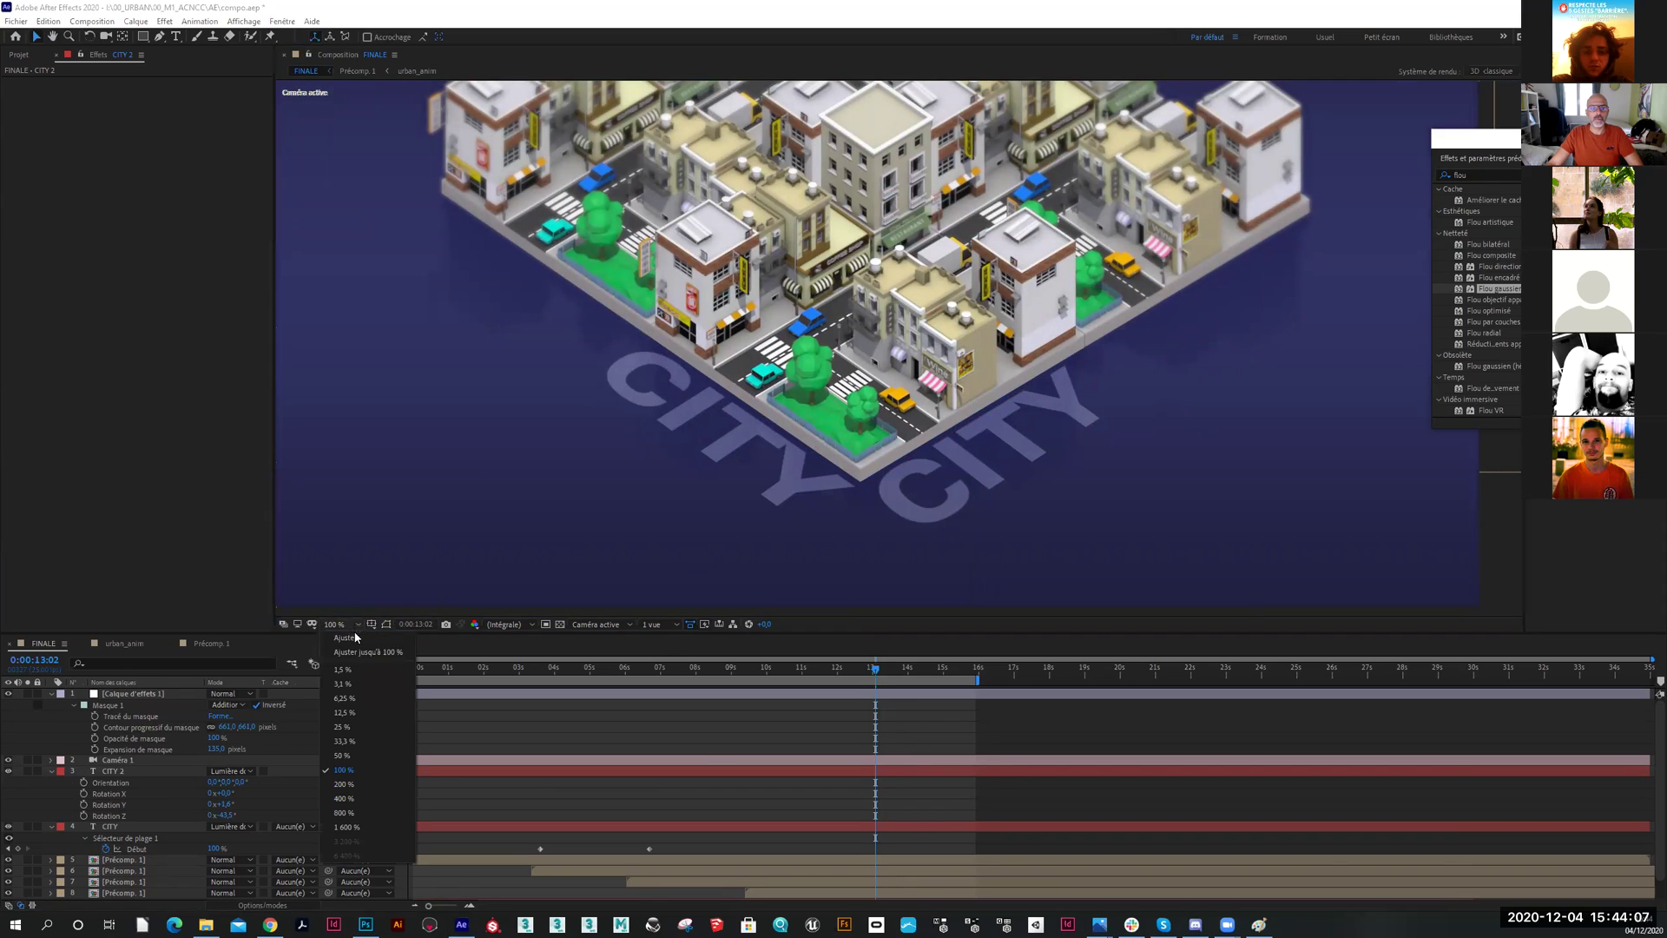
{"action": "left_click", "coordinate": [358, 652]}
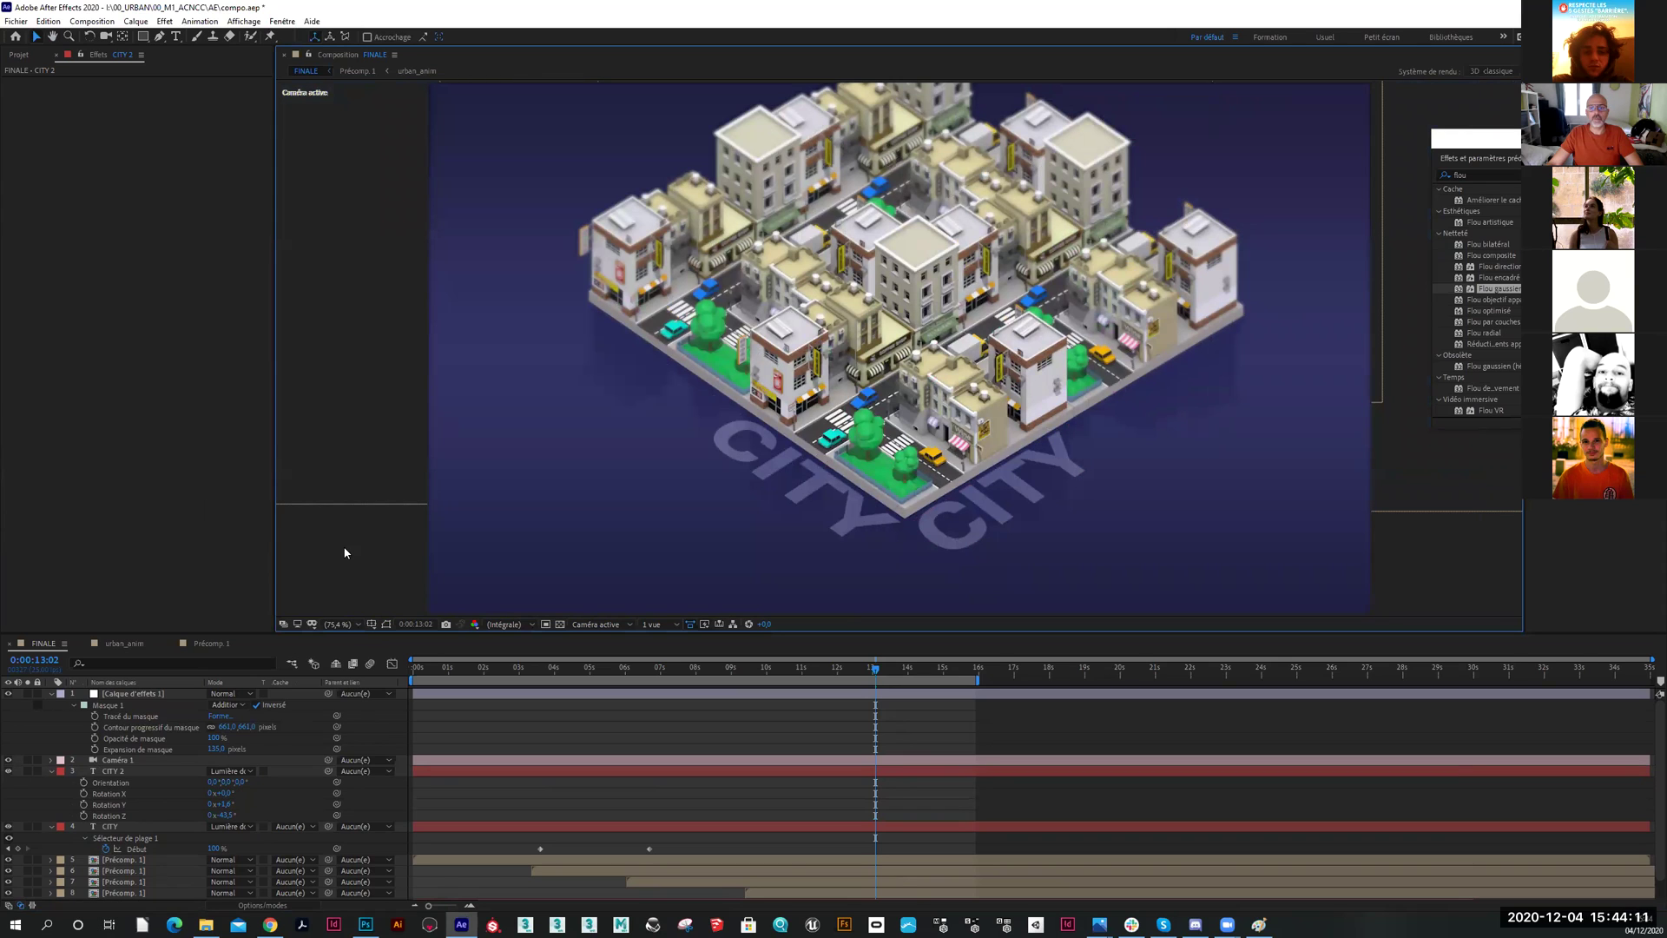
Reveal CITY 2's keyframes and delay the layer by about 3 seconds so its reveal starts when the first title's ends
{"action": "left_click_drag", "start_coordinate": [869, 669], "coordinate": [684, 673]}
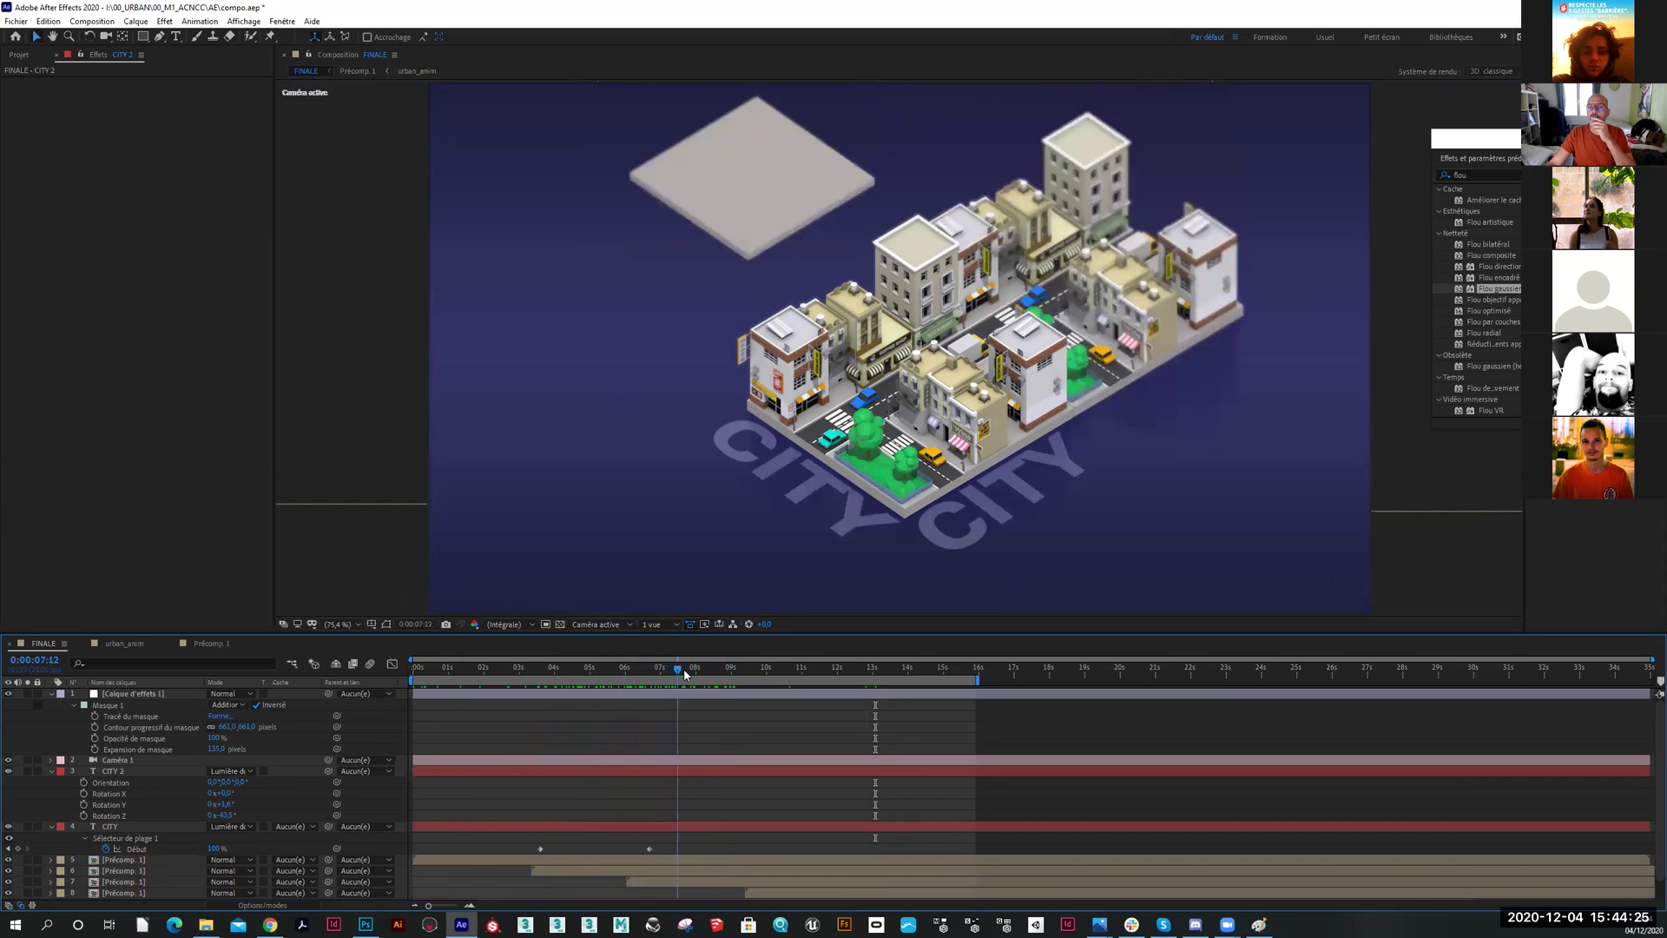
{"action": "left_click", "coordinate": [170, 792]}
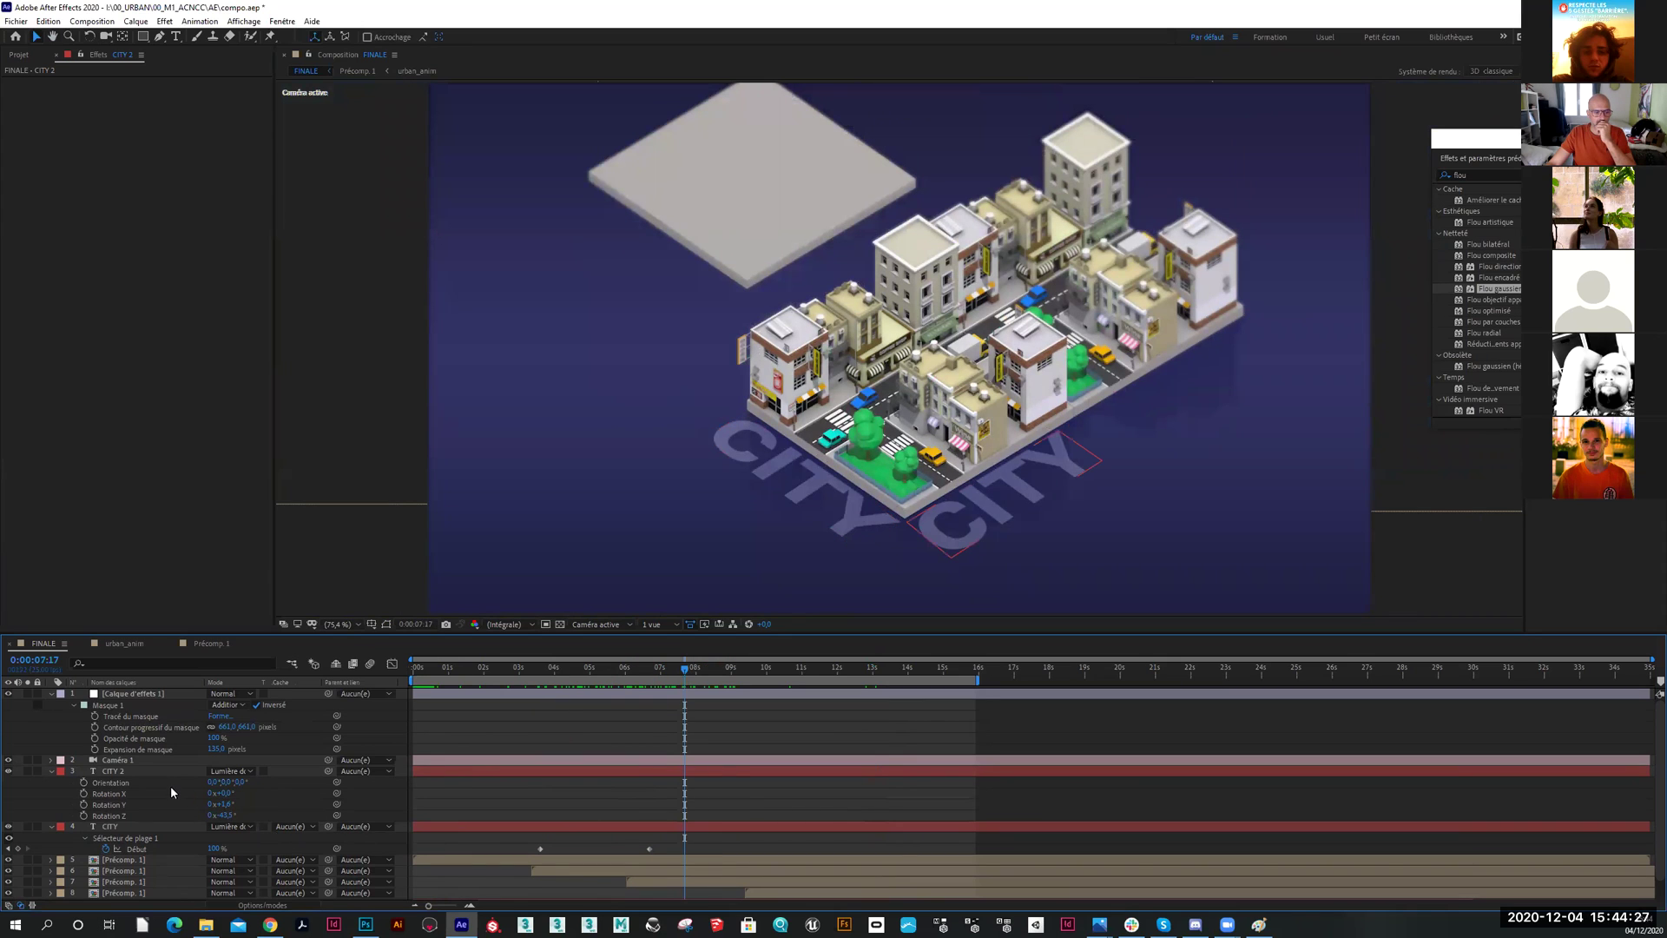
{"action": "left_click", "coordinate": [167, 775]}
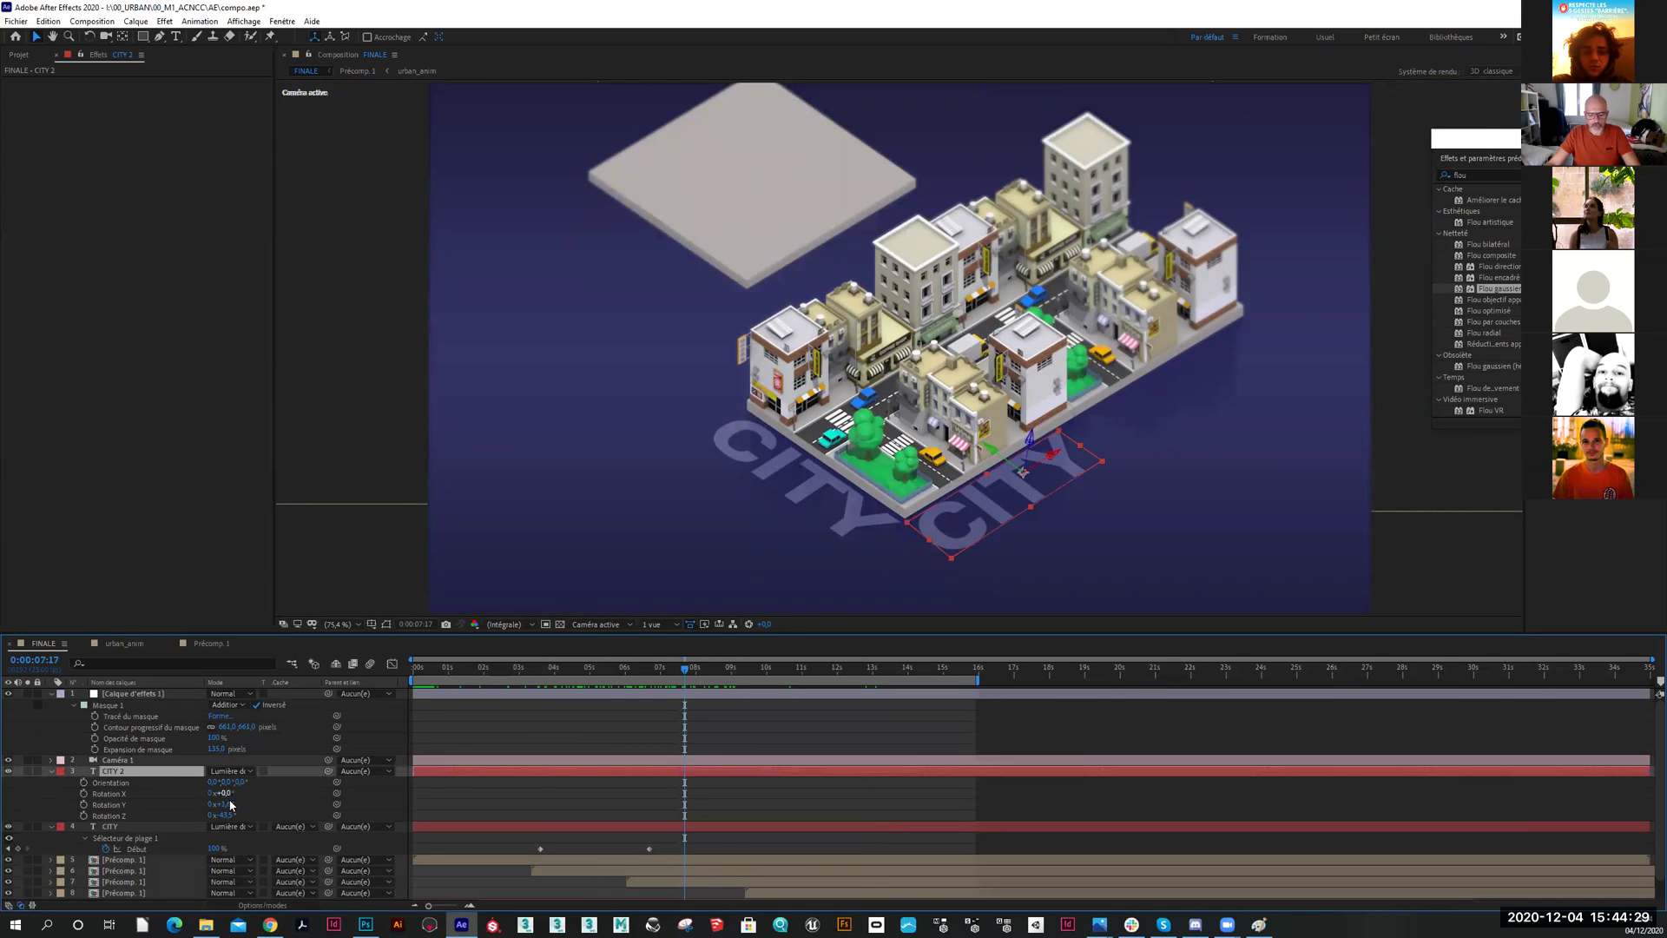
{"action": "key", "text": "u"}
{"action": "left_click_drag", "start_coordinate": [547, 770], "coordinate": [655, 773]}
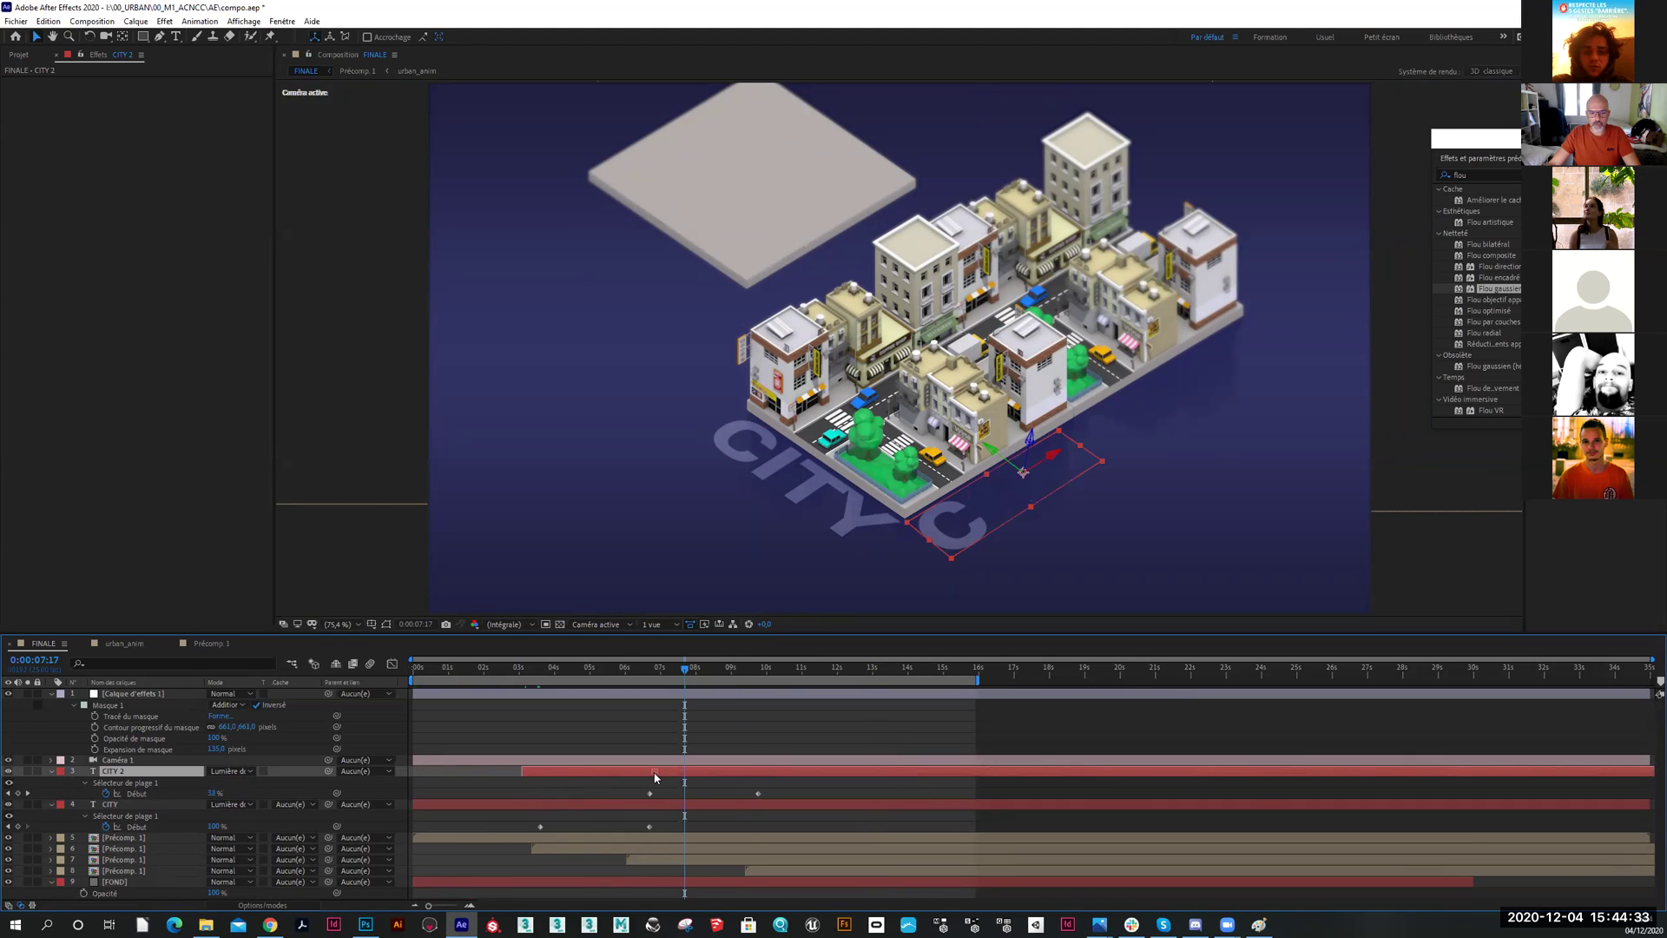
Scrub through the second title's reveal to about 11 seconds and preview the FINALE animation
{"action": "left_click_drag", "start_coordinate": [632, 682], "coordinate": [825, 686]}
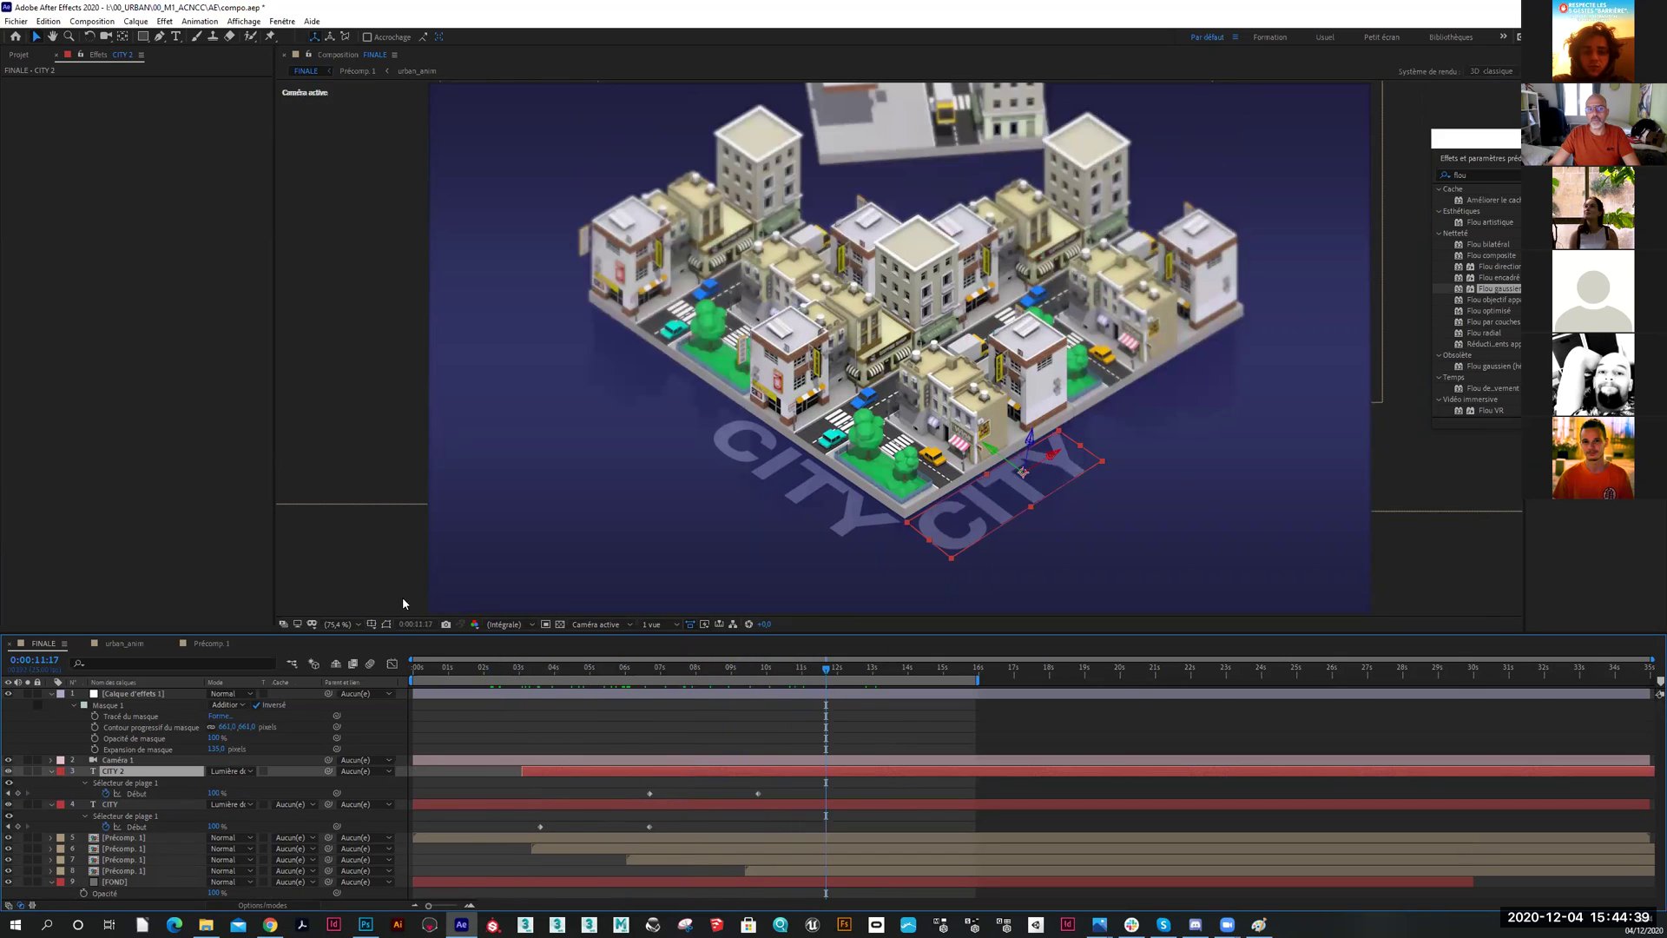
{"action": "left_click", "coordinate": [361, 573]}
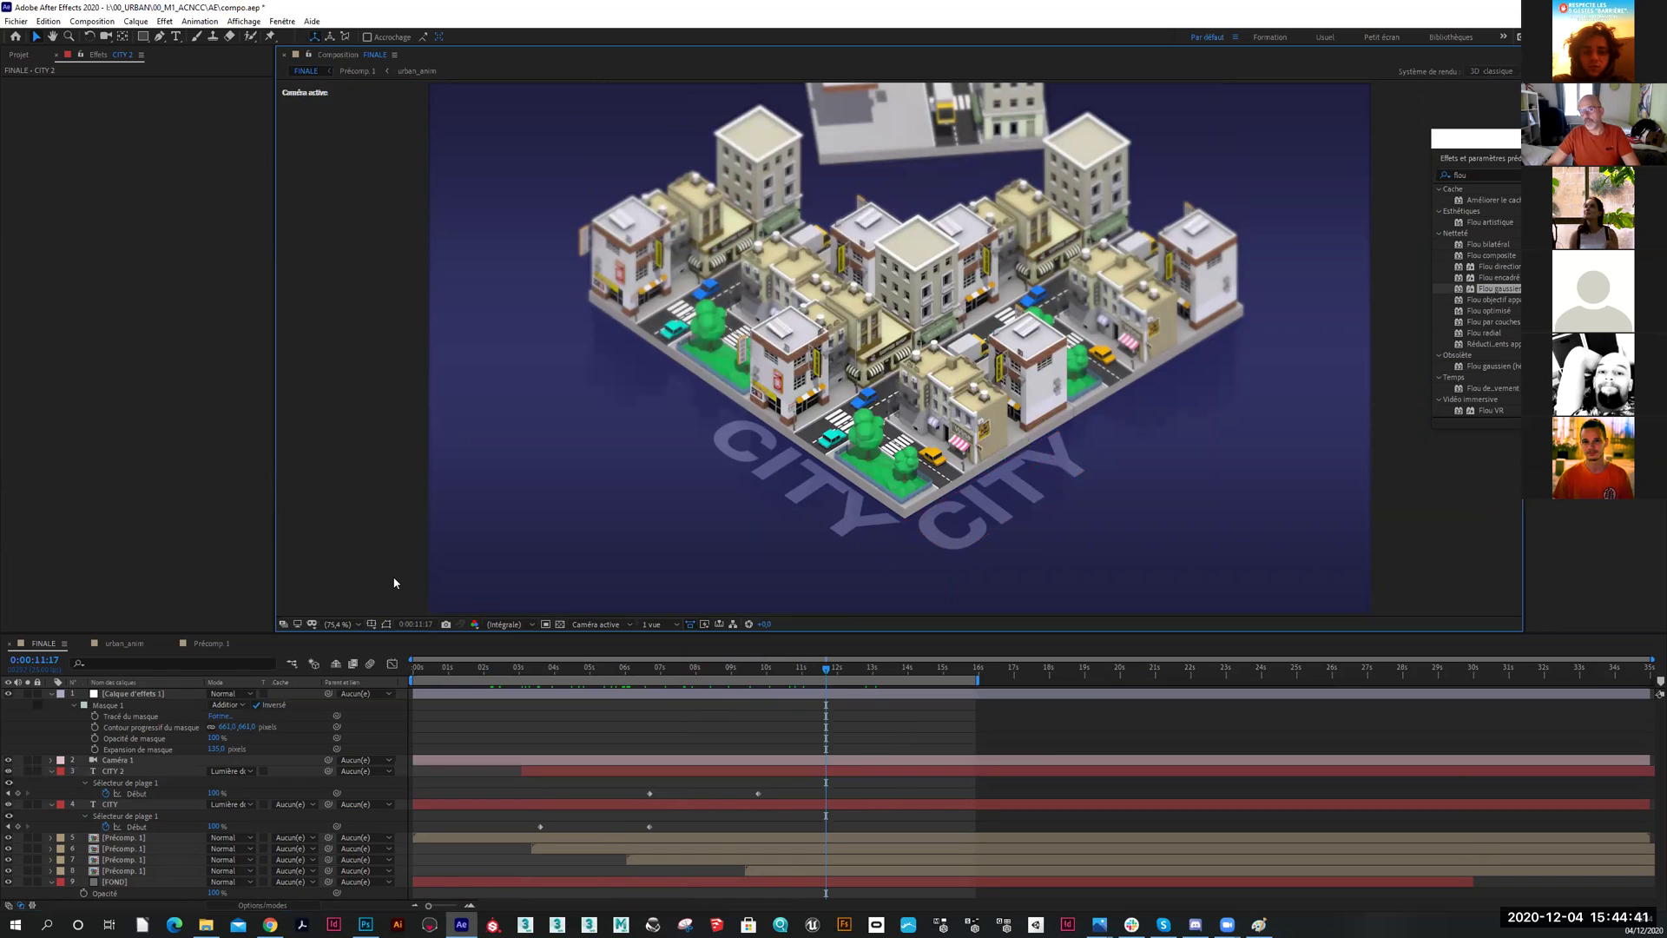
{"action": "key", "text": "space"}
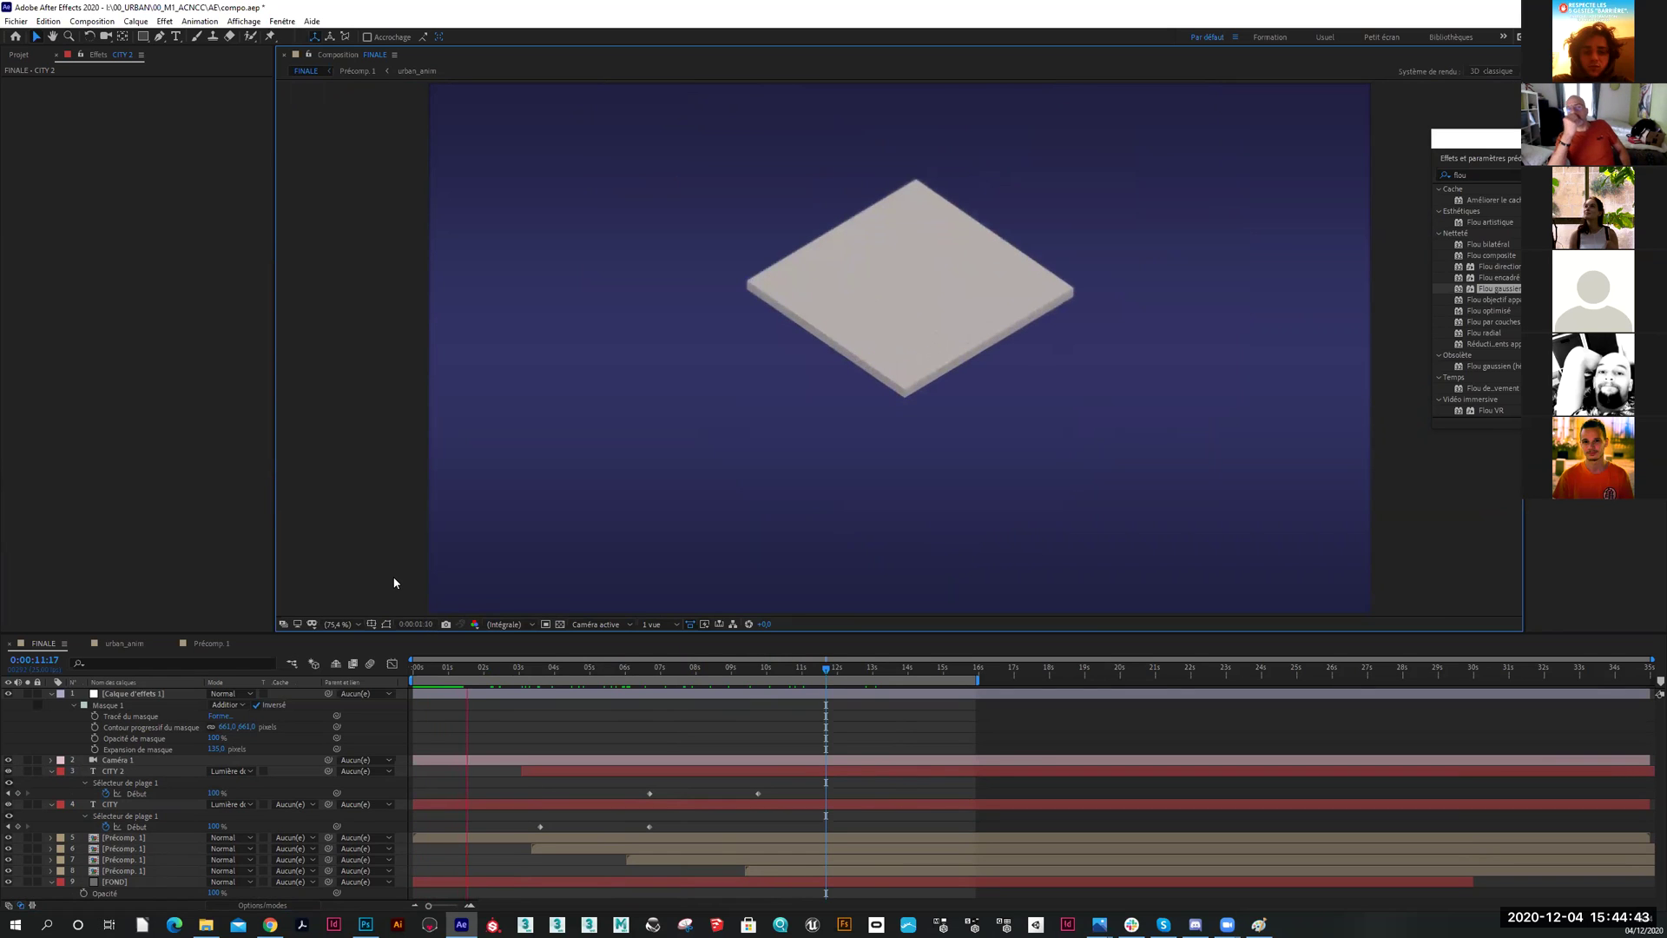